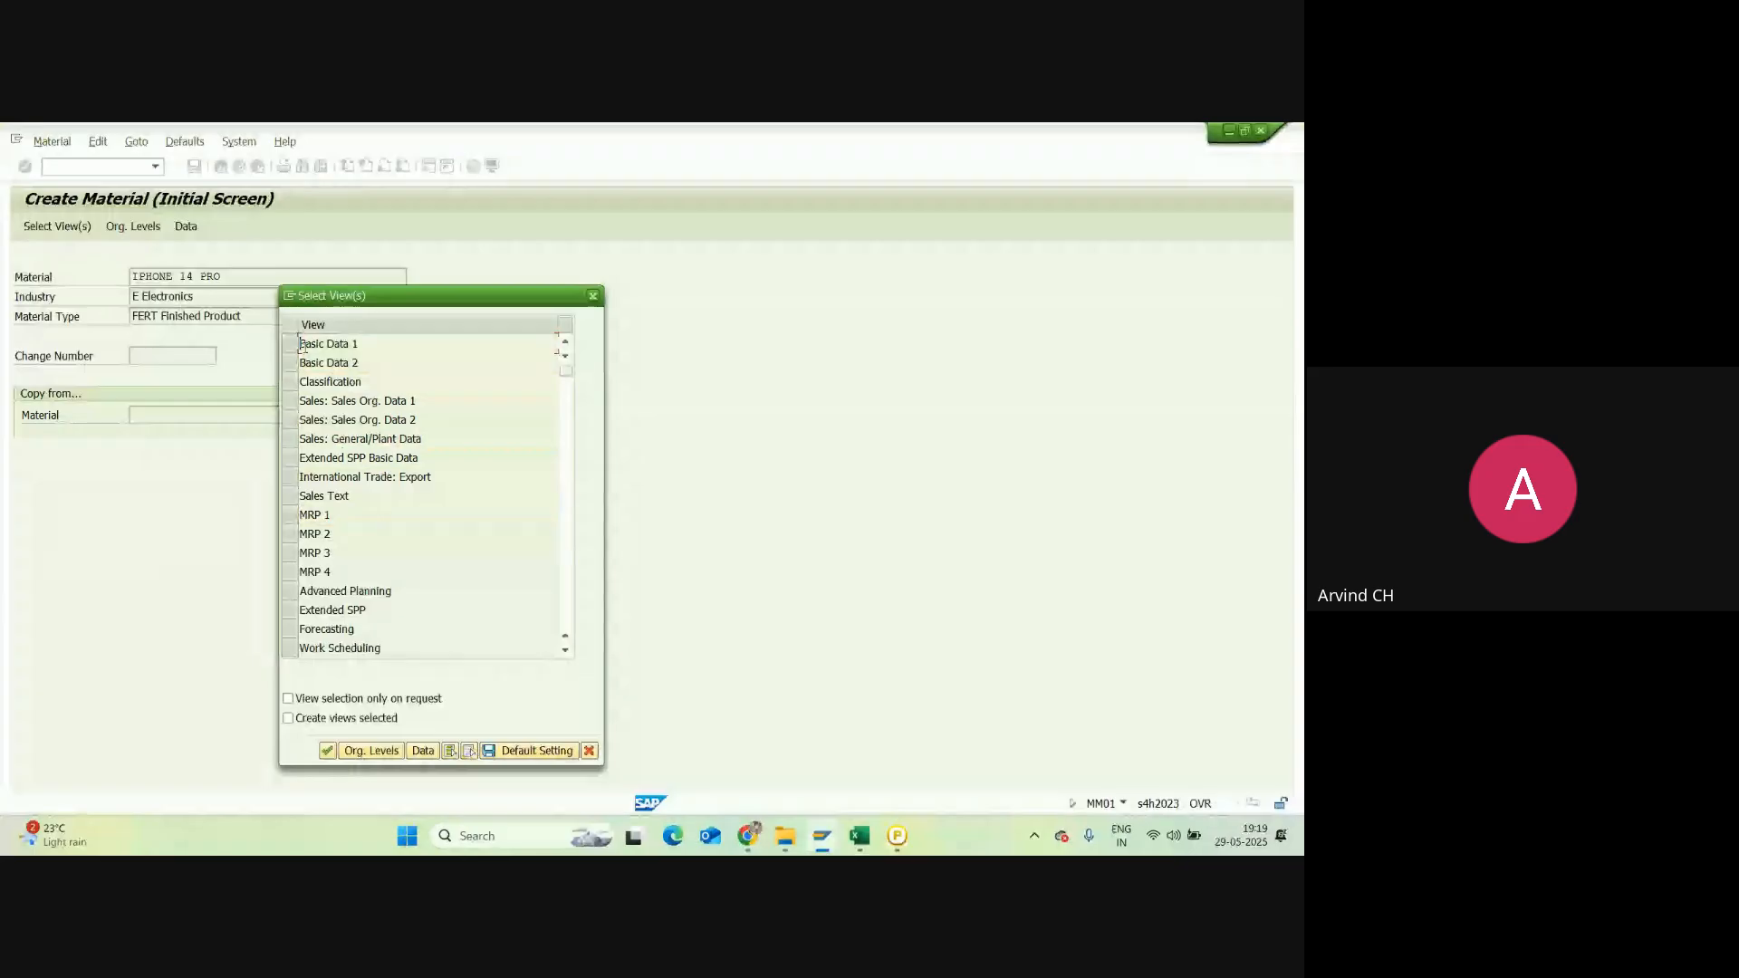
Step: Mark Basic Data 1/2, Sales Org. Data 1/2 and Sales: General/Plant Data views, then switch to Excel
{"action": "left_click_drag", "start_coordinate": [302, 346], "coordinate": [291, 364]}
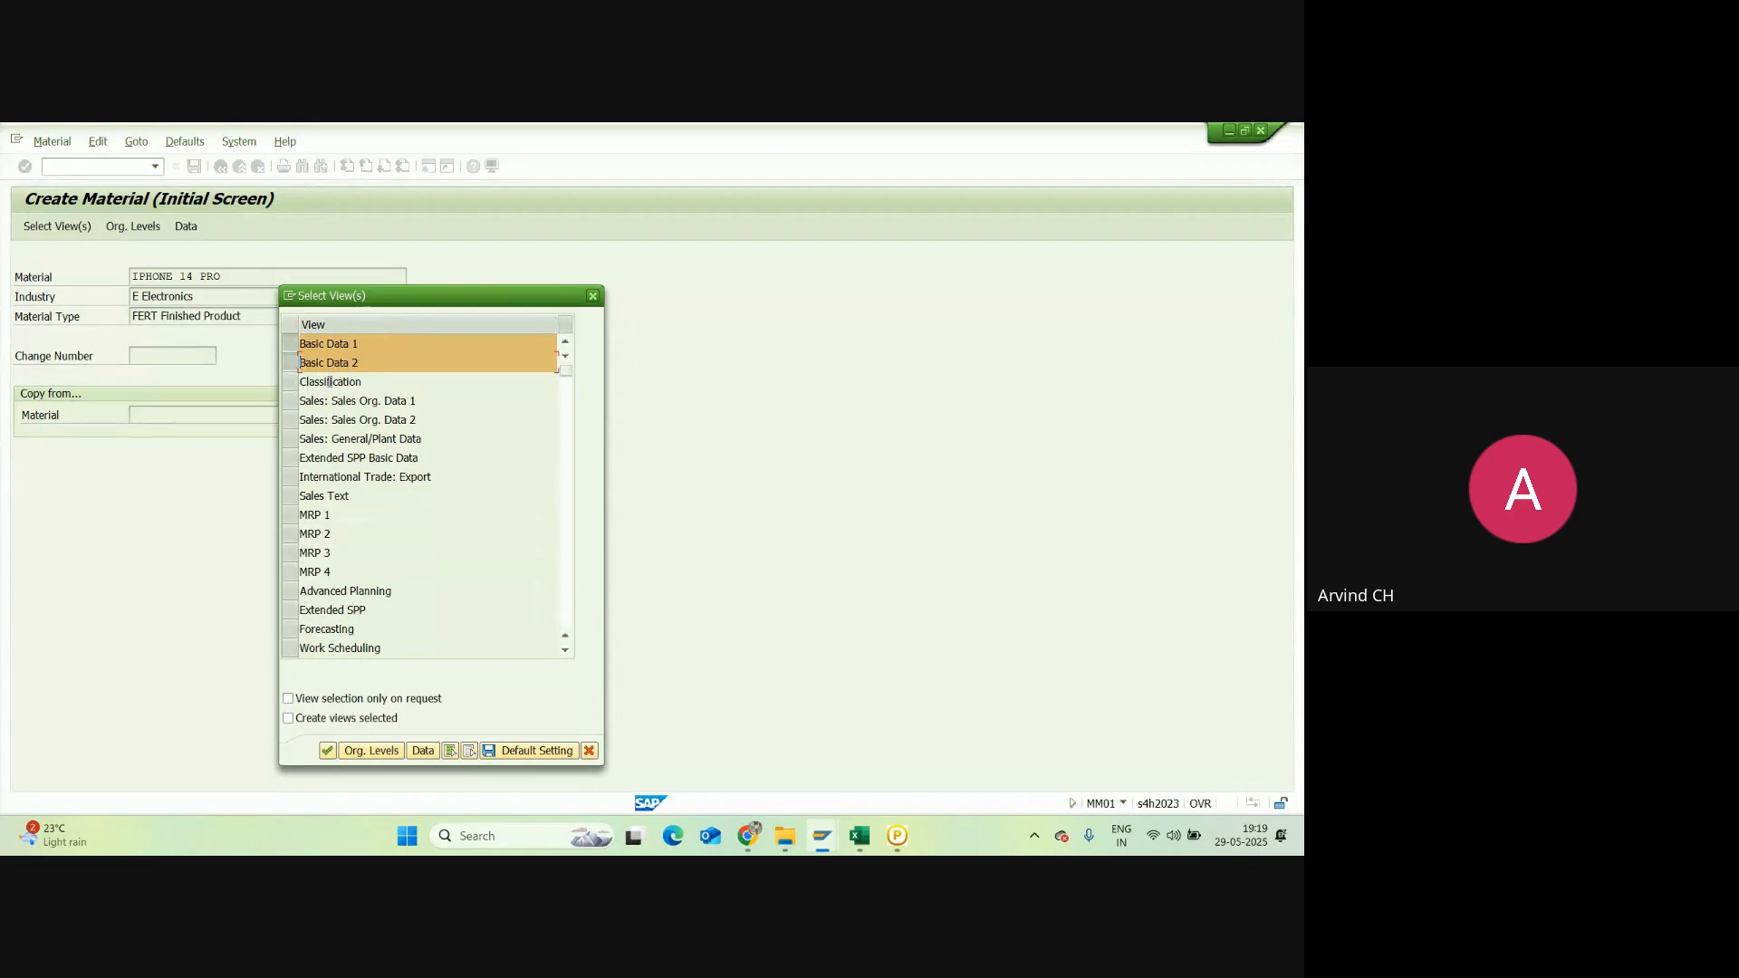
{"action": "left_click", "coordinate": [289, 402]}
{"action": "left_click", "coordinate": [290, 420]}
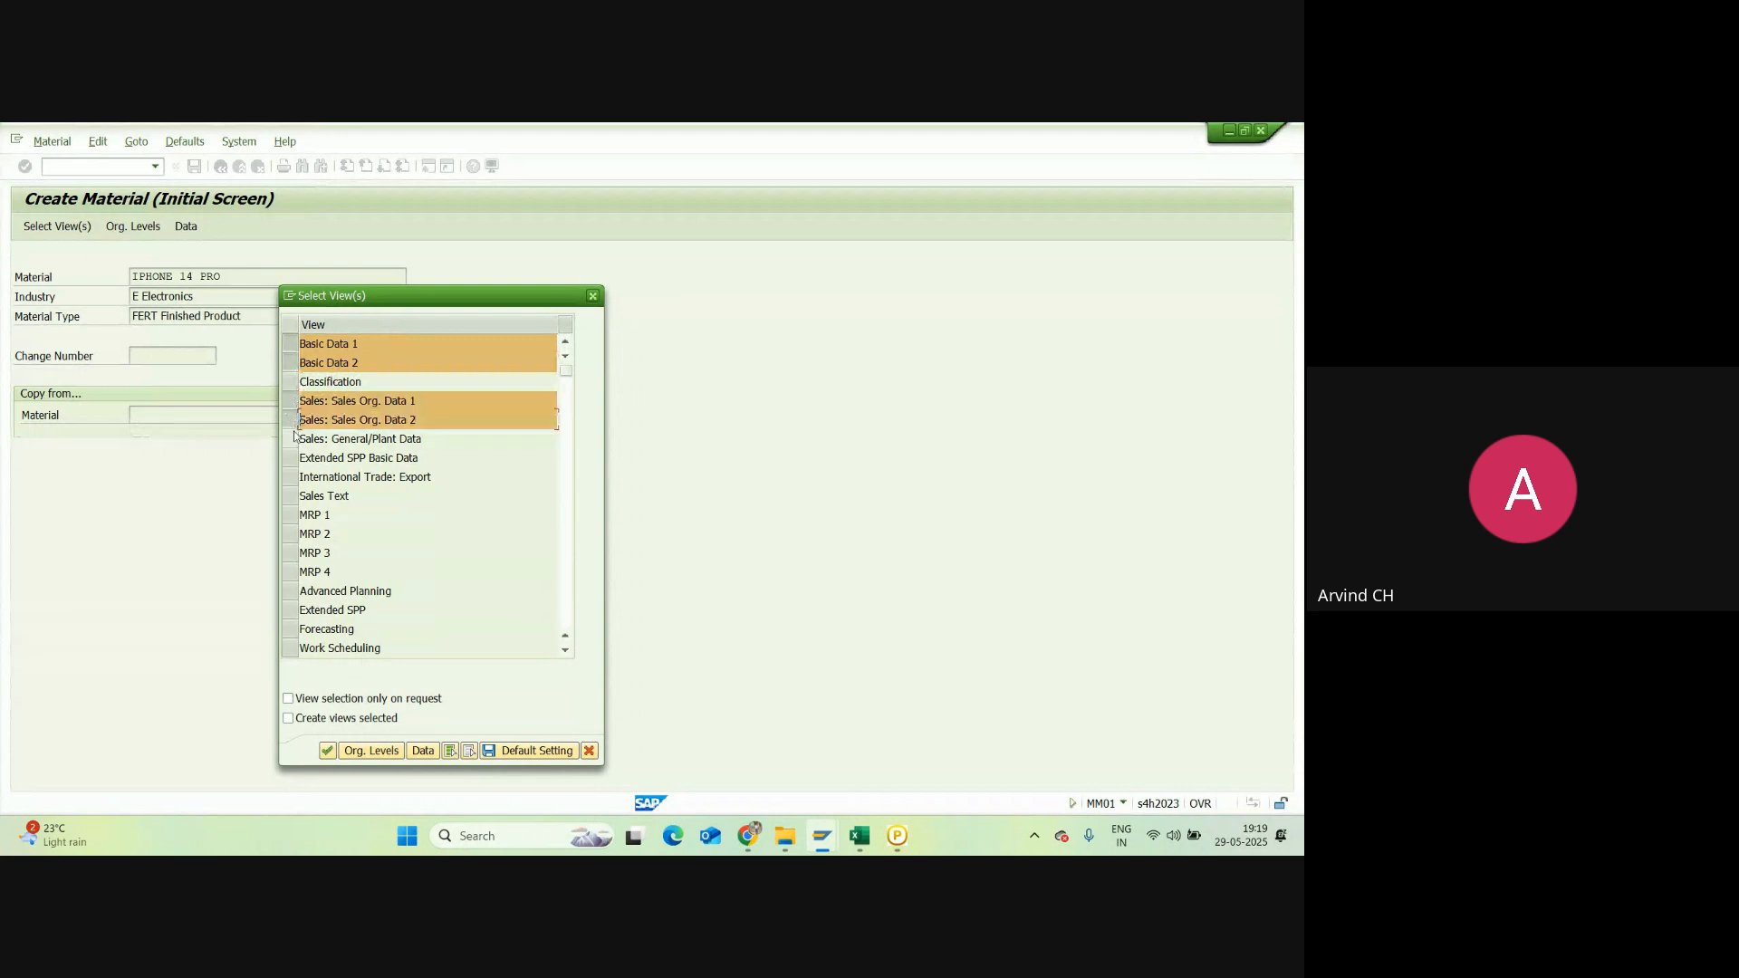
{"action": "left_click", "coordinate": [295, 440]}
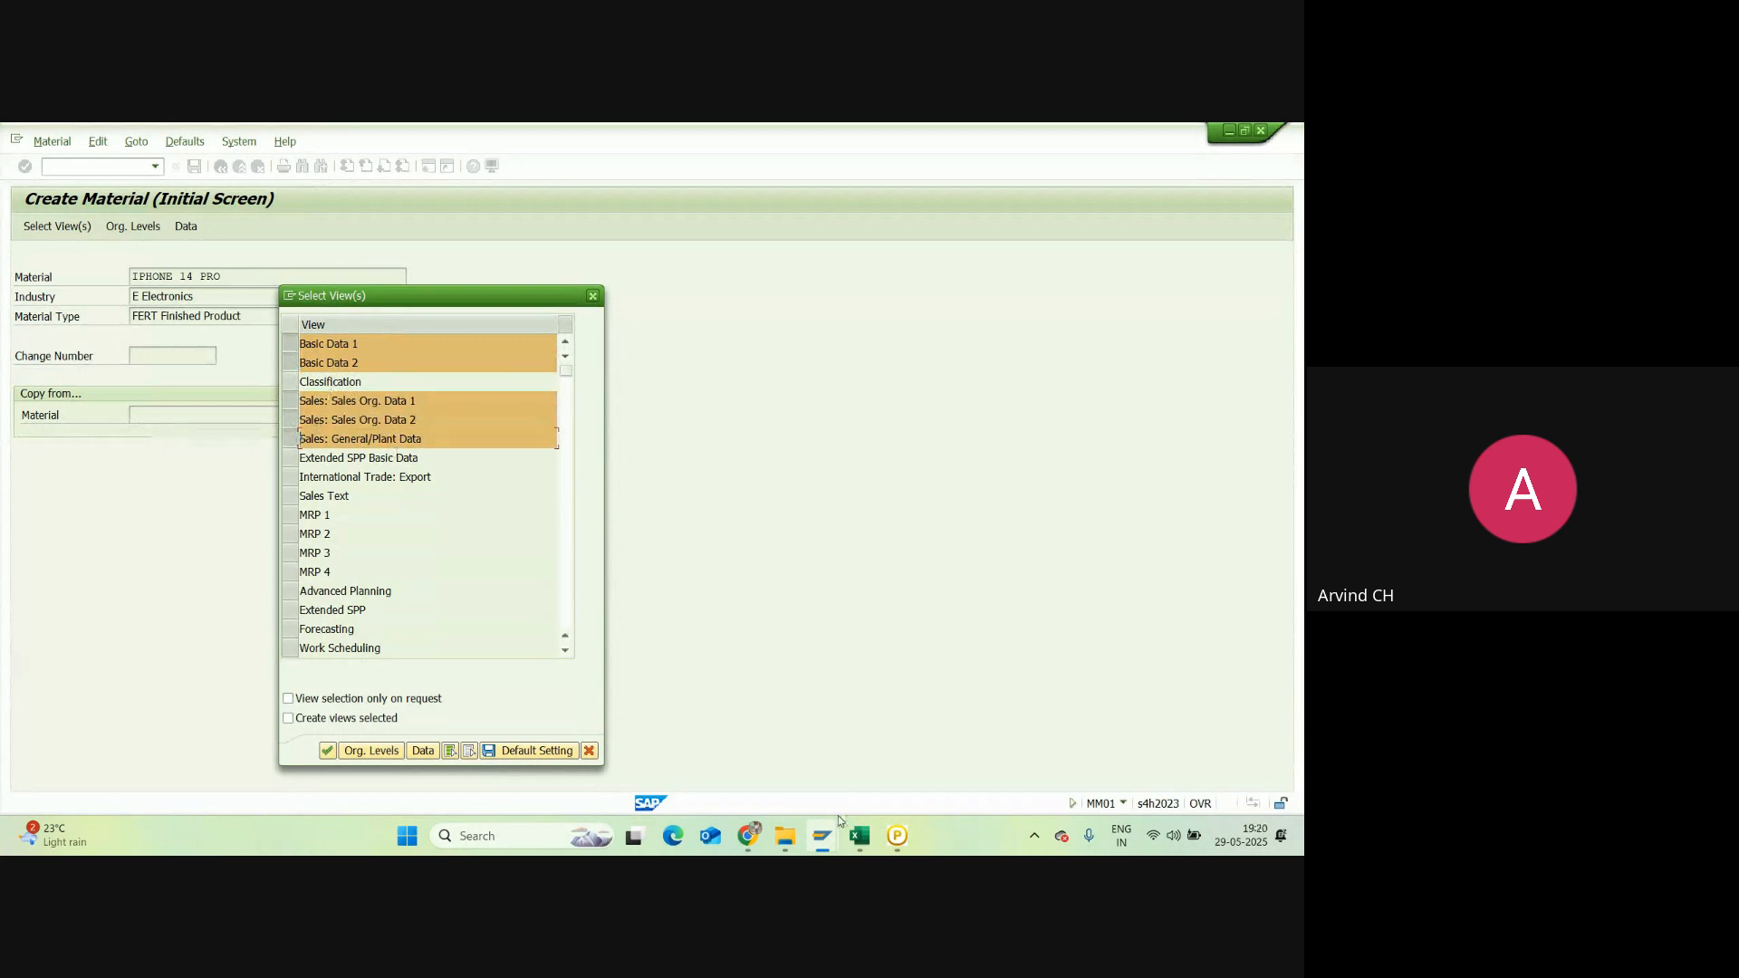
{"action": "left_click", "coordinate": [860, 837]}
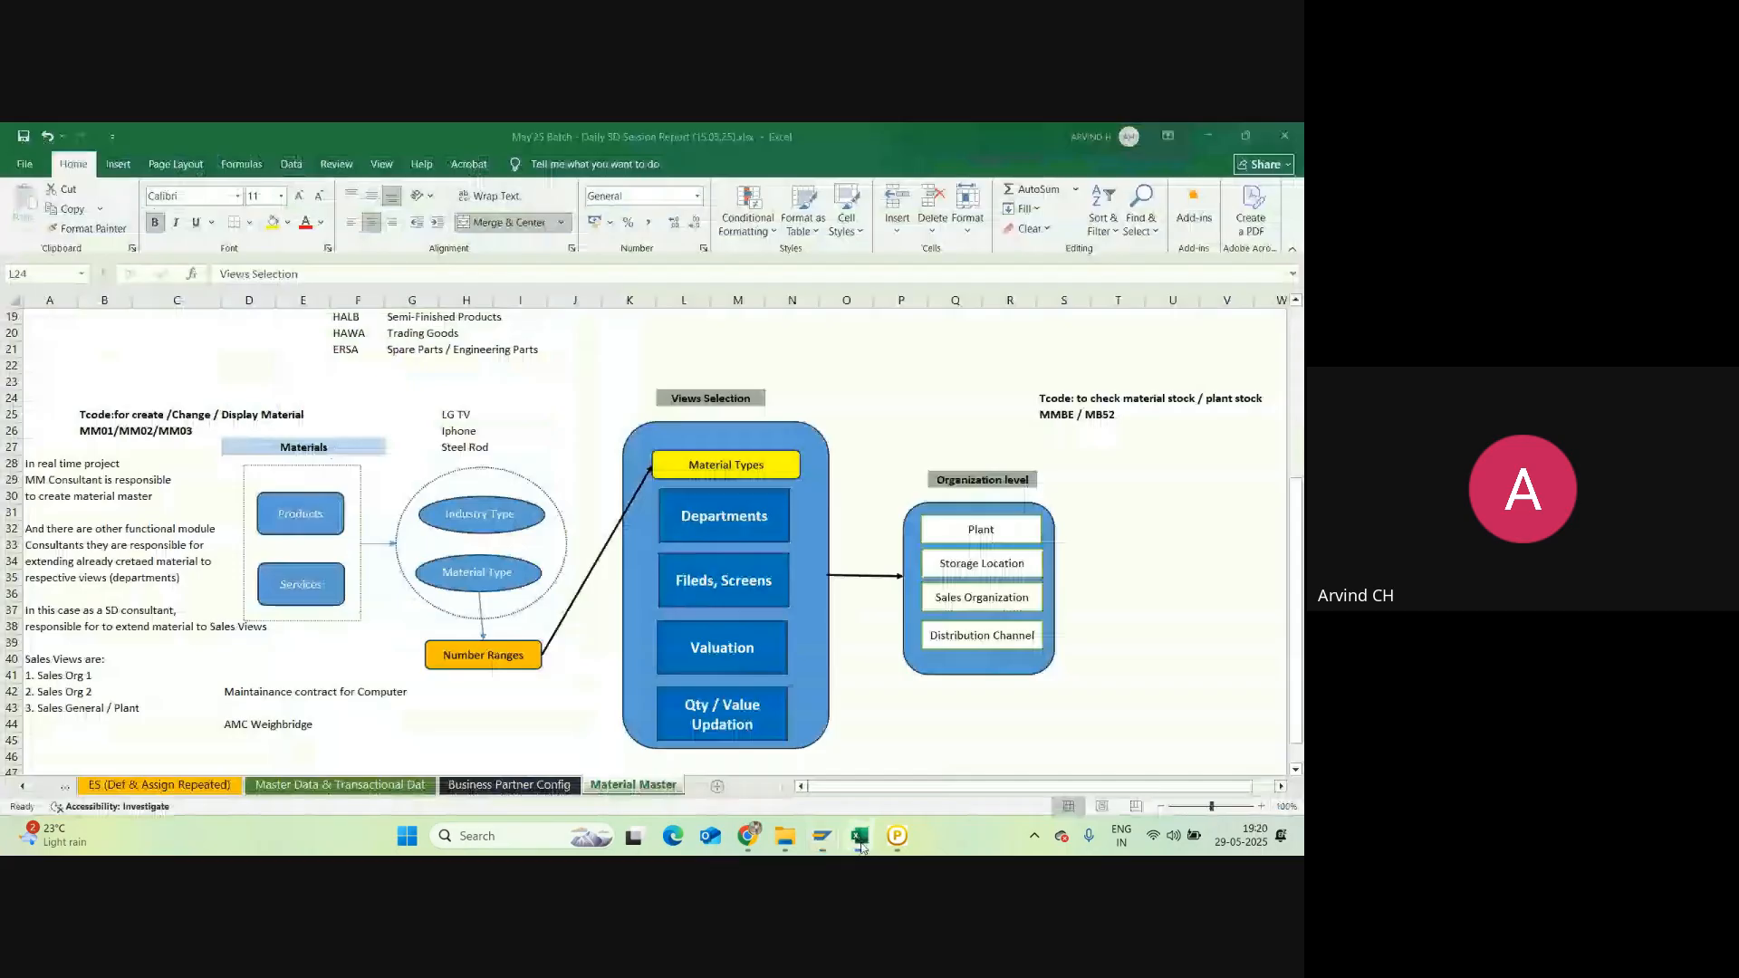
Step: Check the sales-view notes around cells A37 and C39, then go back to SAP
{"action": "left_click", "coordinate": [63, 610]}
{"action": "left_click", "coordinate": [156, 642]}
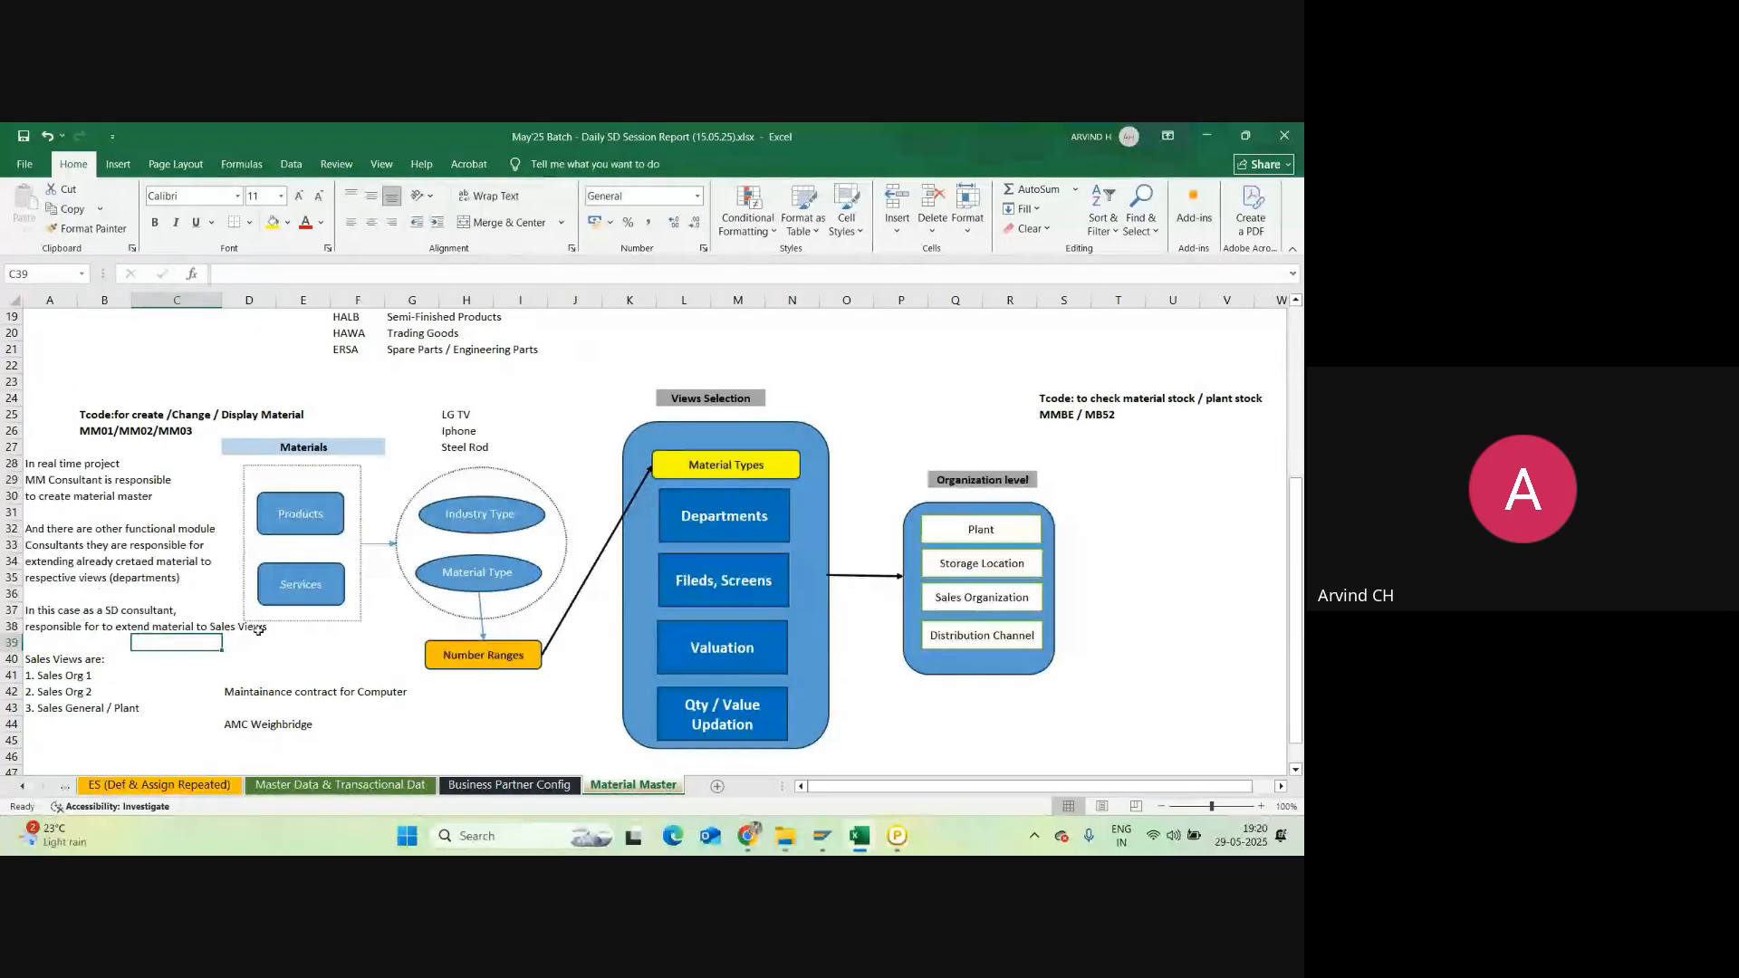
{"action": "mouse_move", "coordinate": [834, 839]}
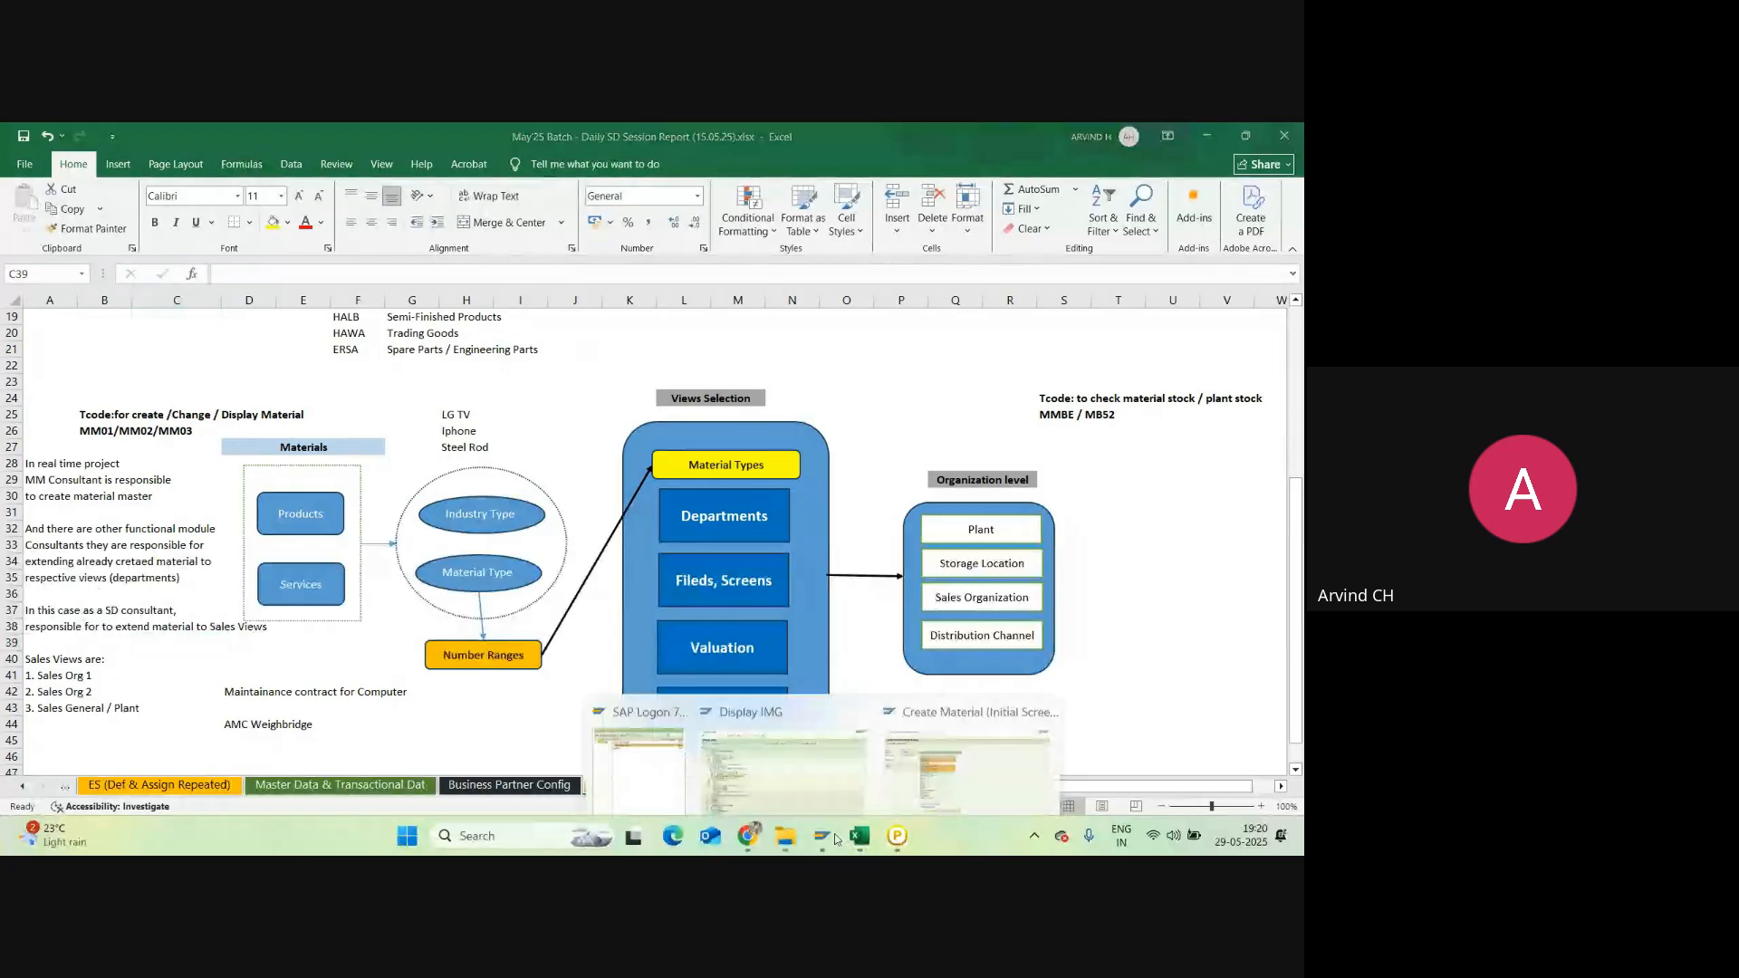
{"action": "left_click", "coordinate": [967, 770]}
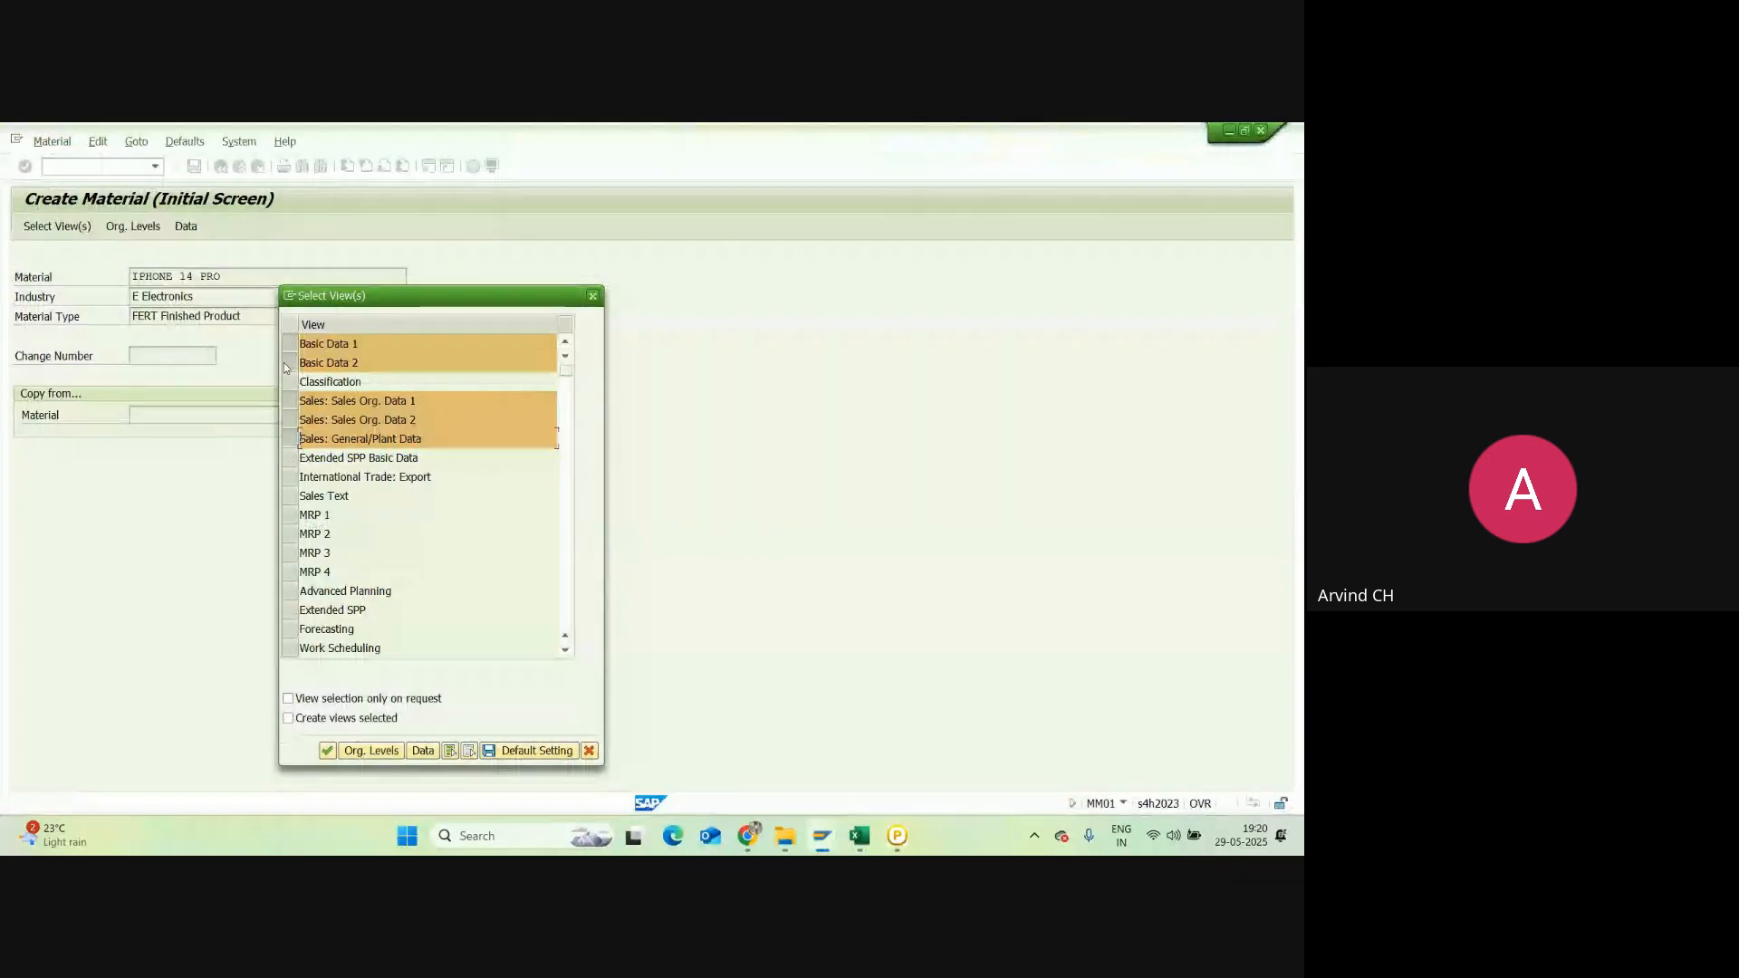
Step: Deselect the three sales views and continue to Basic data 1 for IPHONE 14 PRO
{"action": "left_click_drag", "start_coordinate": [285, 365], "coordinate": [291, 344]}
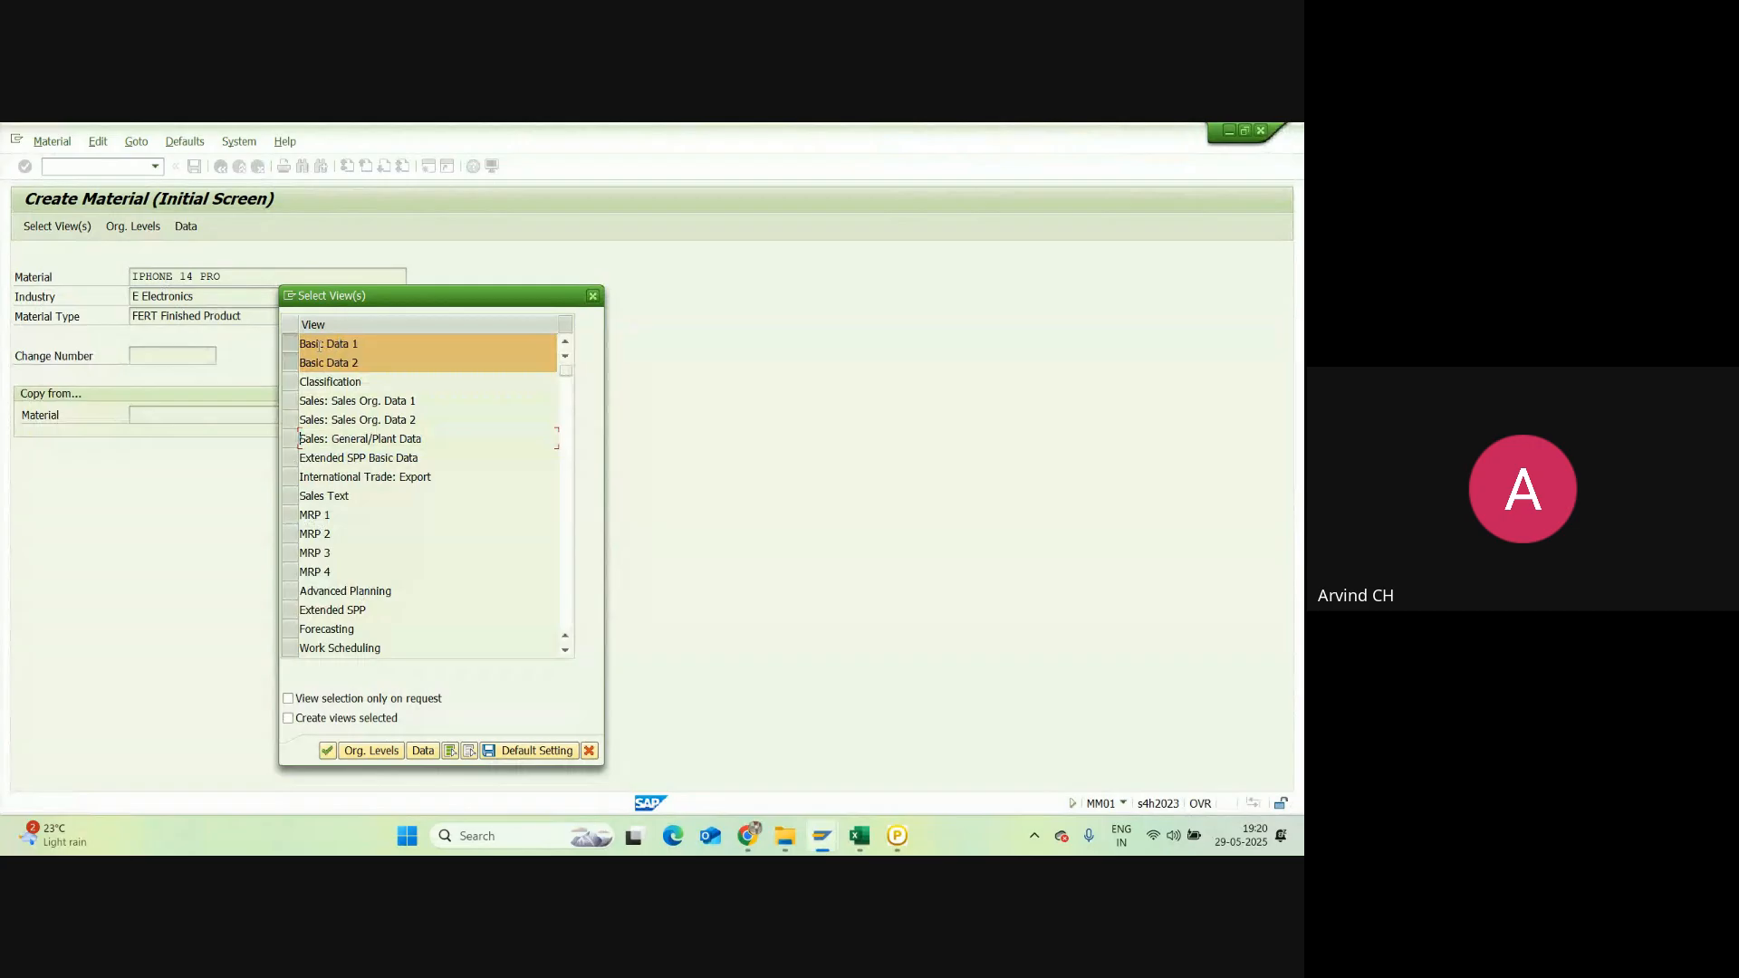
{"action": "left_click", "coordinate": [327, 751]}
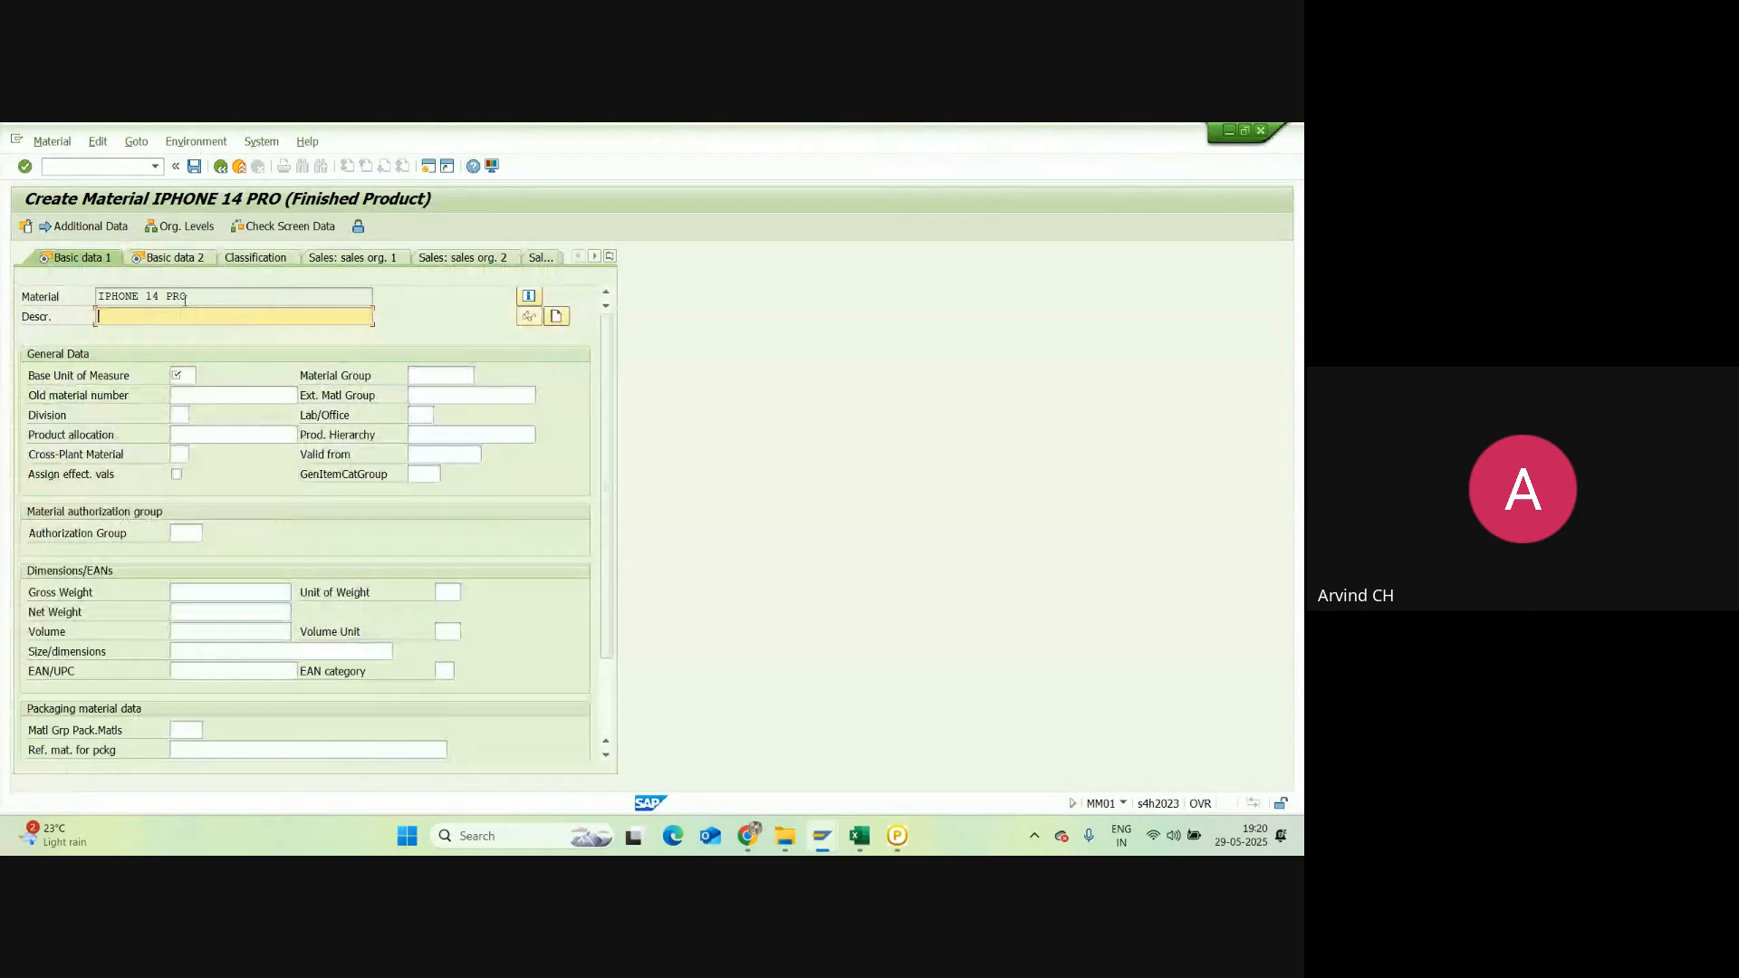
Step: Use the material number as description, set base unit EA and division A0 Smartphones
{"action": "left_click_drag", "start_coordinate": [184, 300], "coordinate": [91, 292]}
{"action": "key", "text": "ctrl+c"}
{"action": "left_click", "coordinate": [115, 319]}
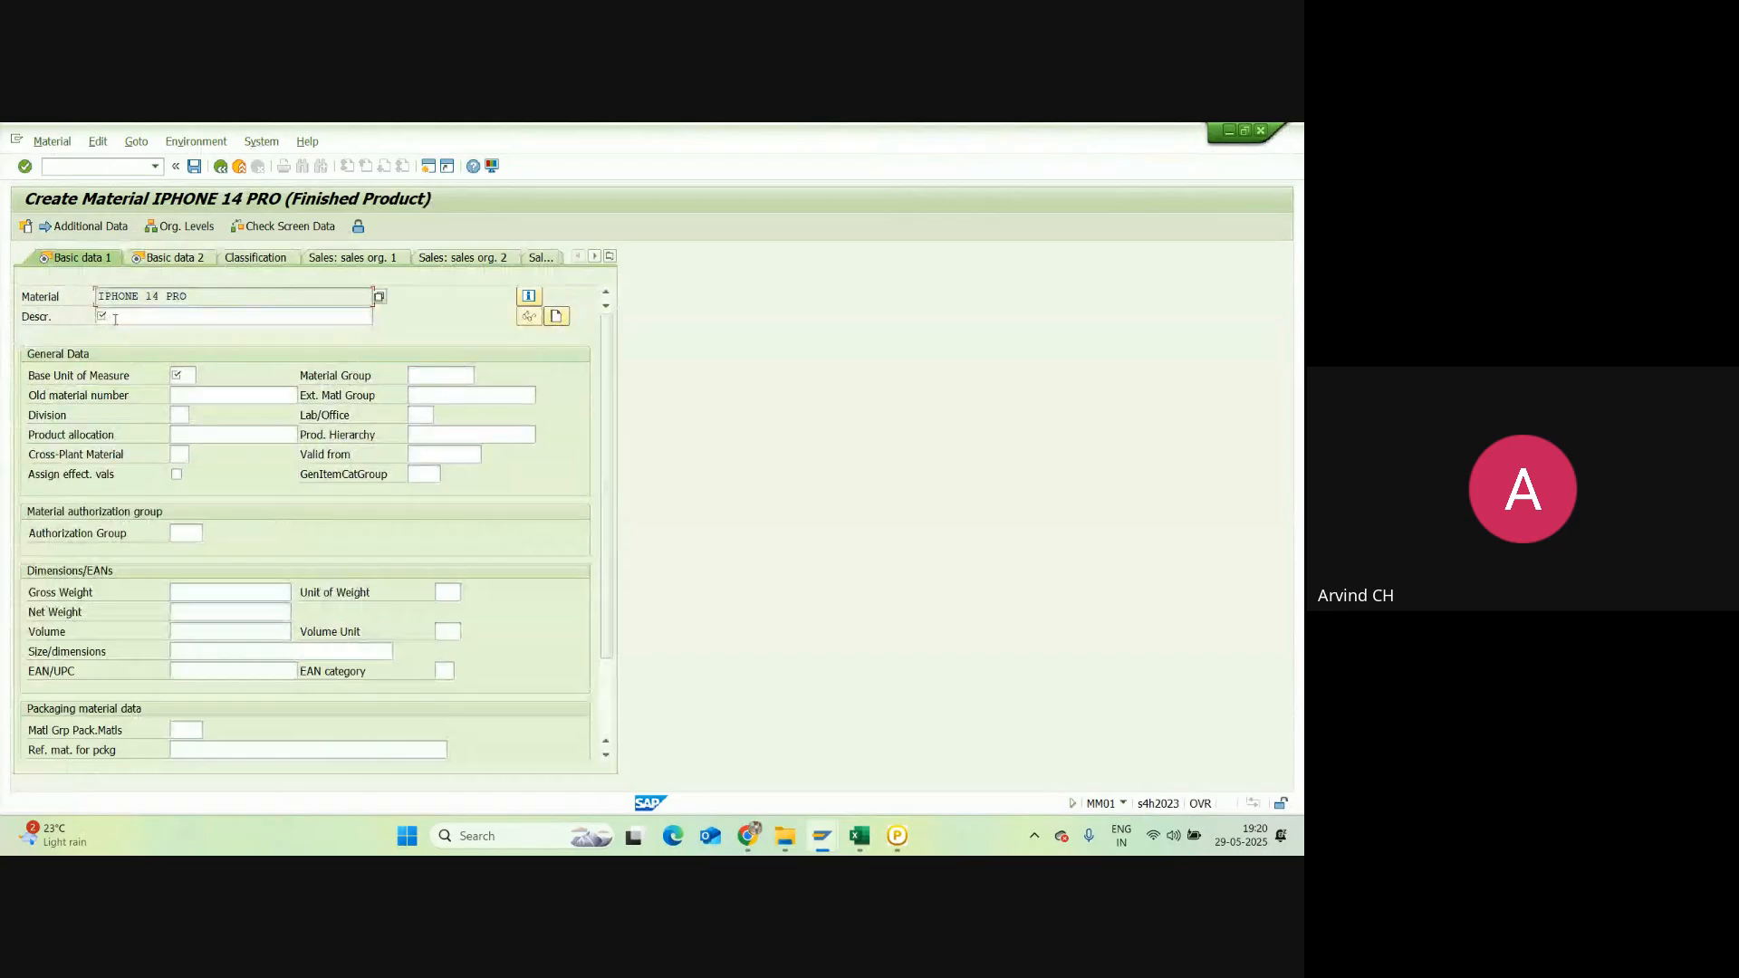
{"action": "key", "text": "ctrl+v"}
{"action": "left_click", "coordinate": [182, 375]}
{"action": "left_click", "coordinate": [182, 375]}
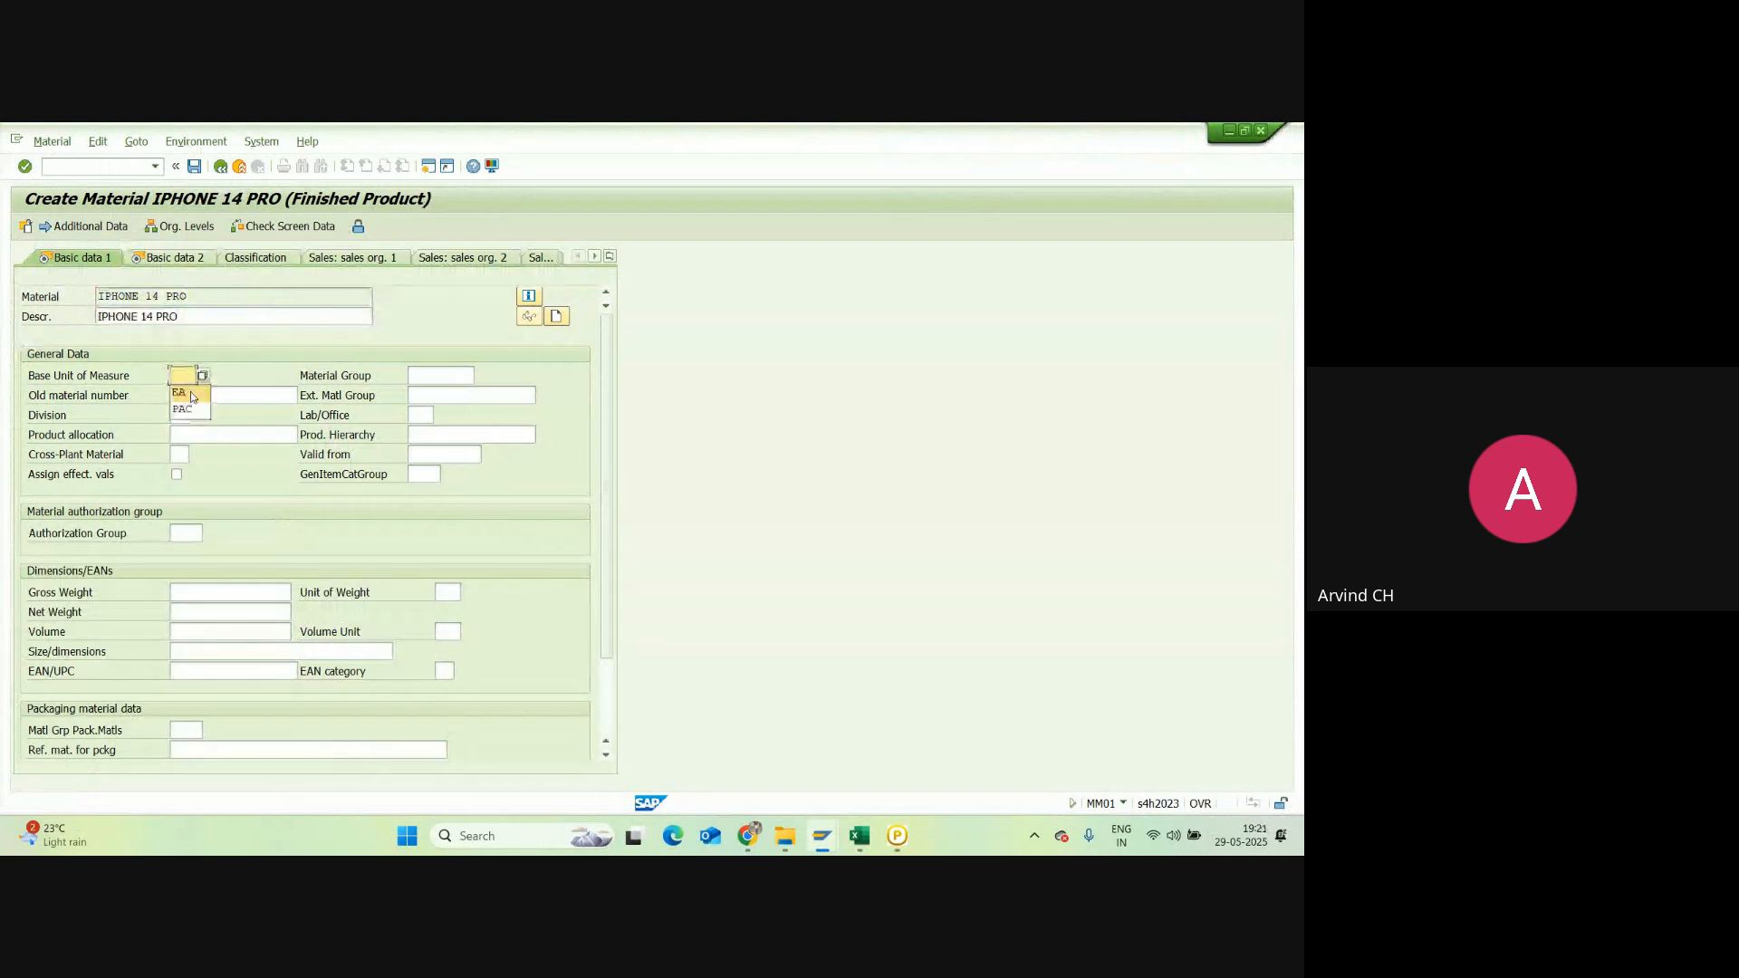
{"action": "left_click", "coordinate": [192, 396]}
{"action": "left_click", "coordinate": [181, 415]}
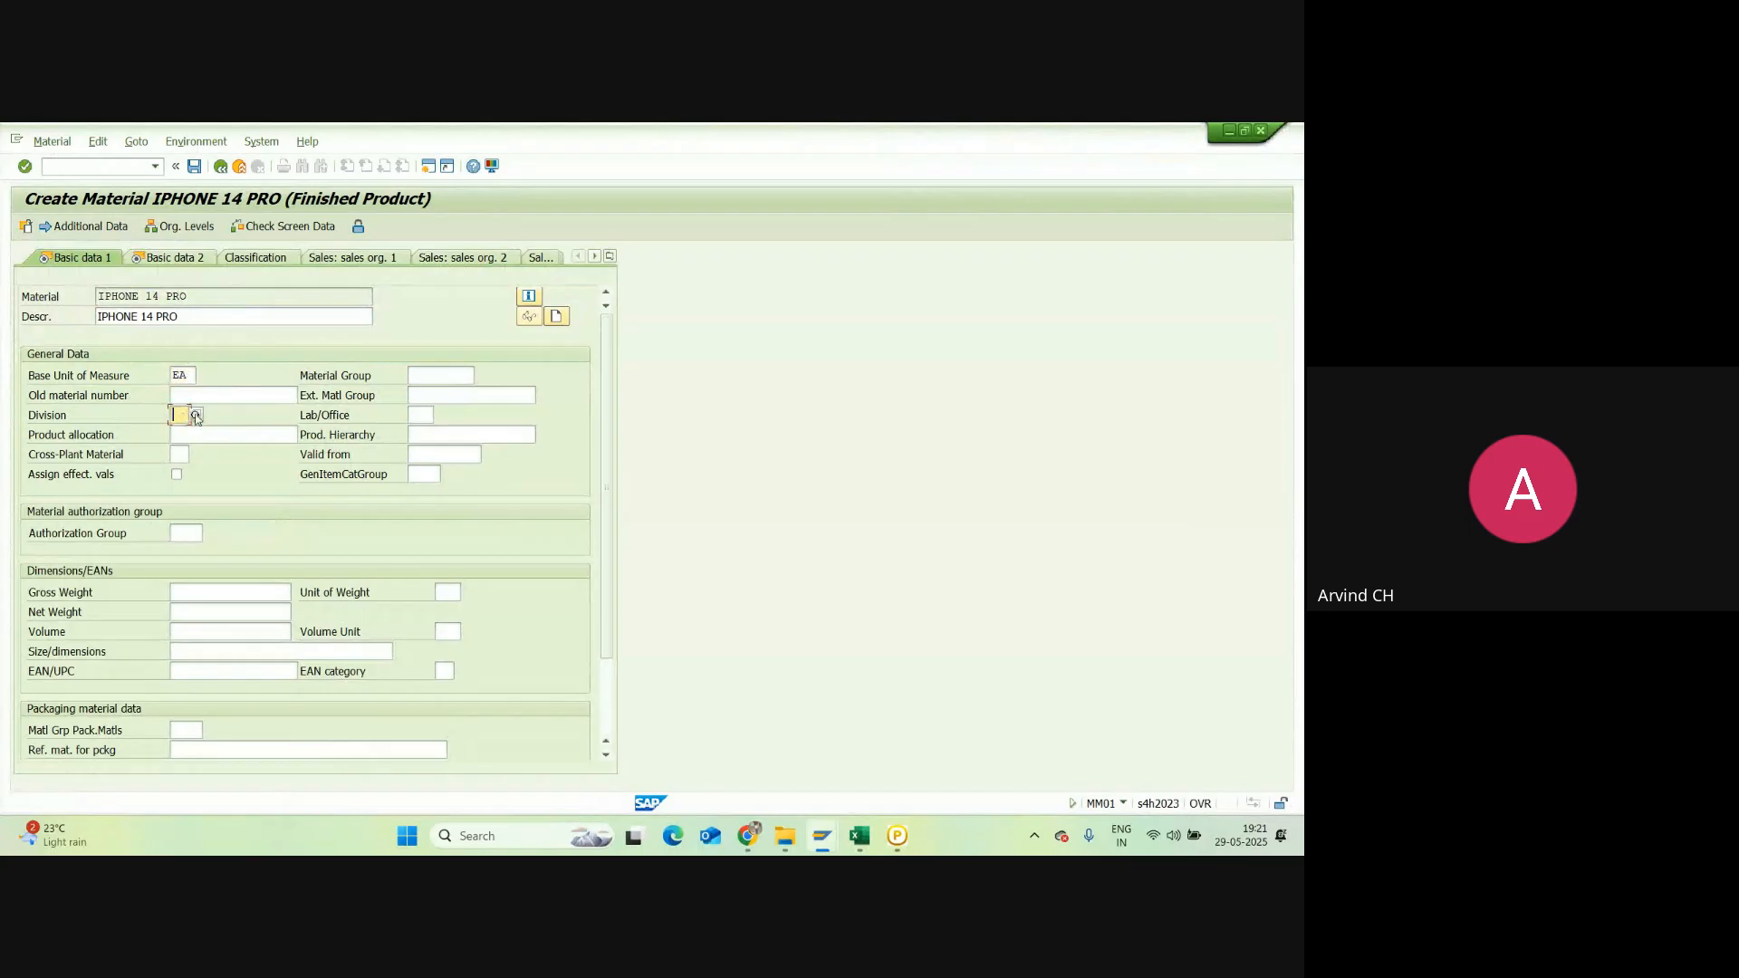
{"action": "left_click", "coordinate": [197, 413]}
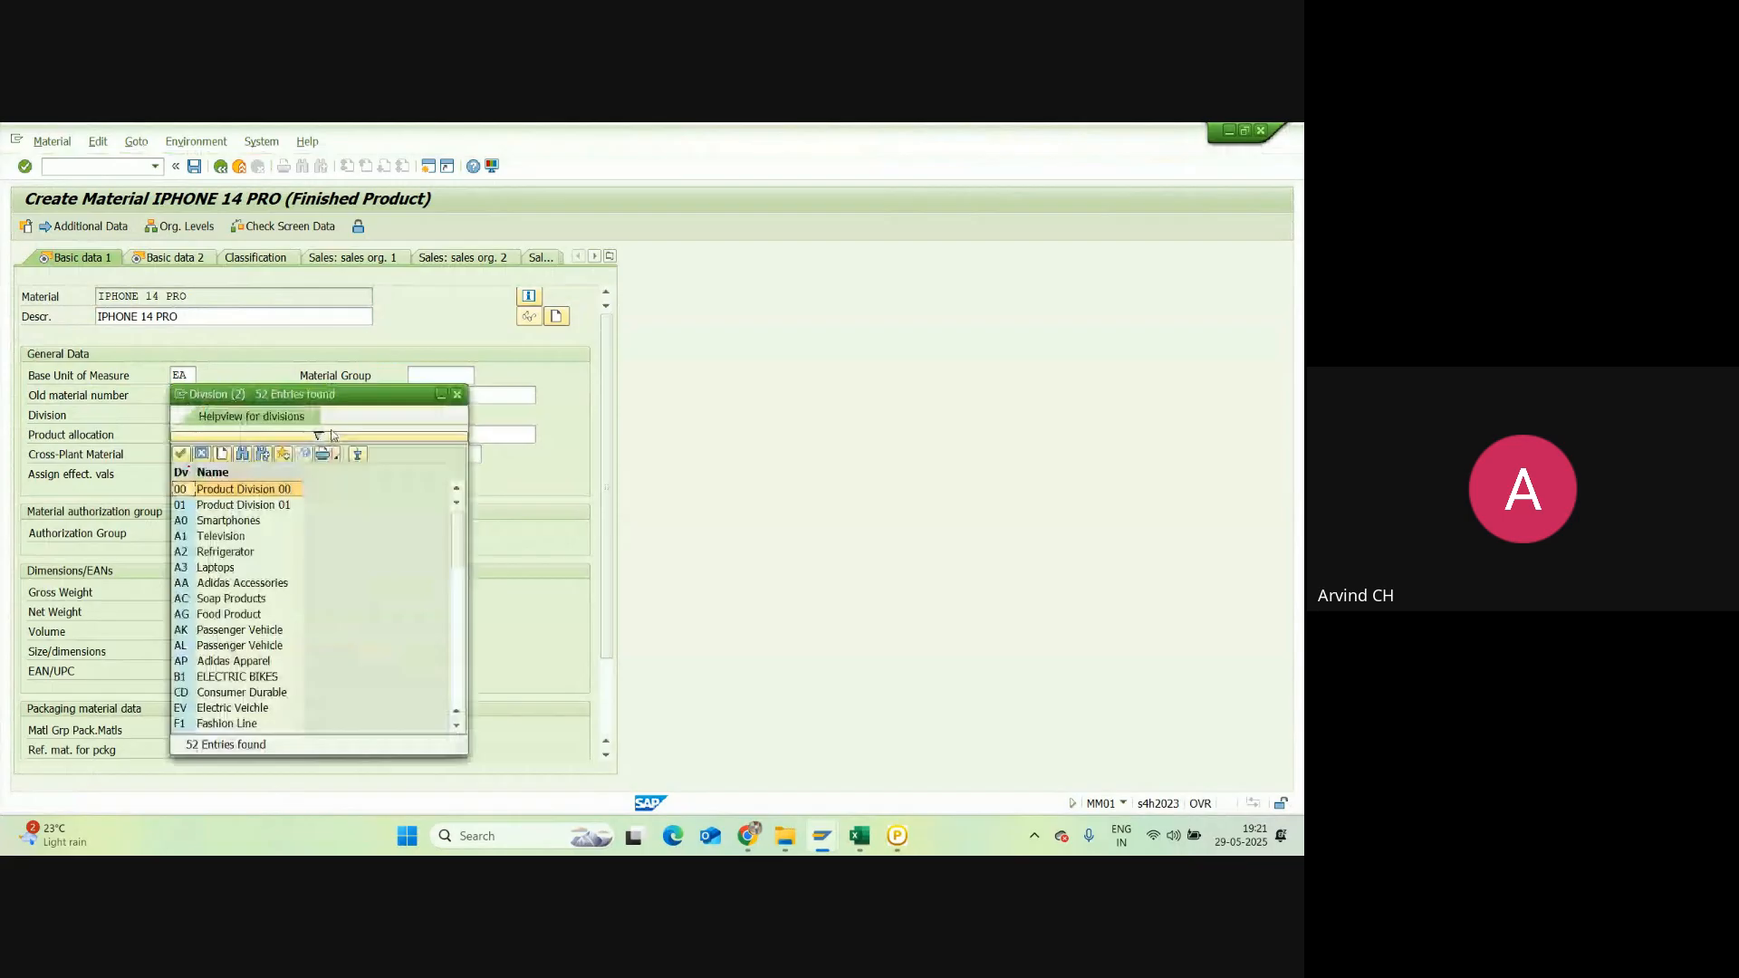
{"action": "double_click", "coordinate": [219, 522]}
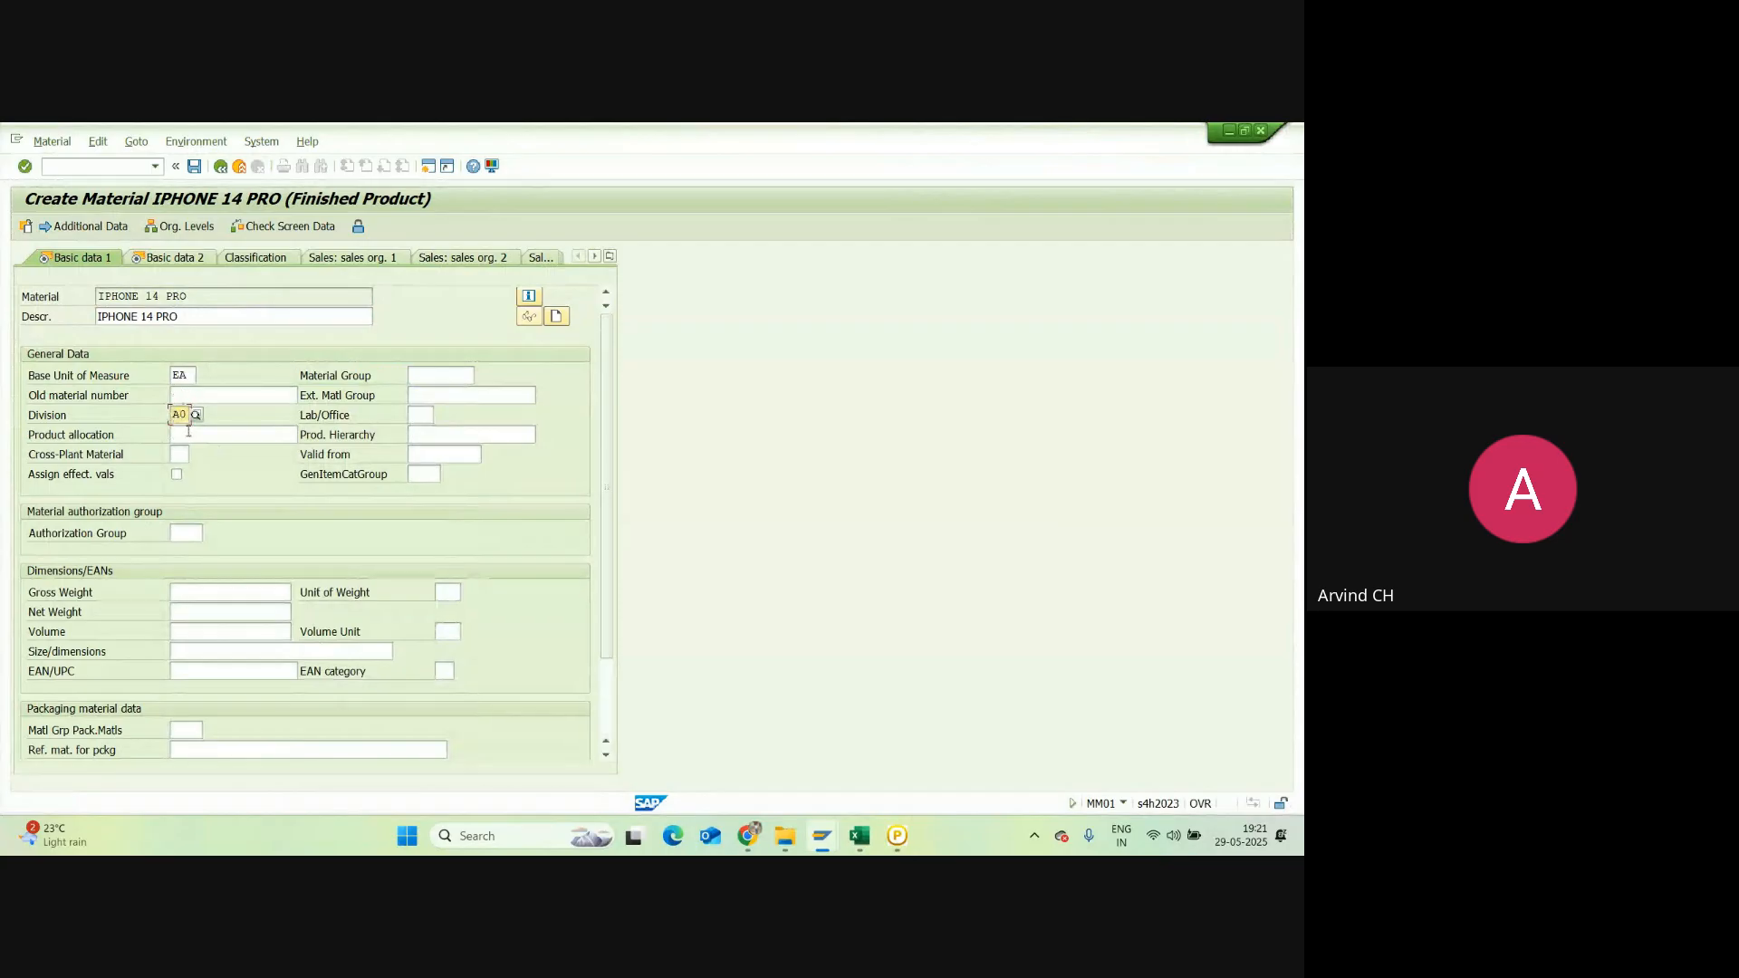
Step: Enter gross weight 200, weight unit G and net weight 200, then continue to Basic data 2
{"action": "left_click", "coordinate": [215, 593]}
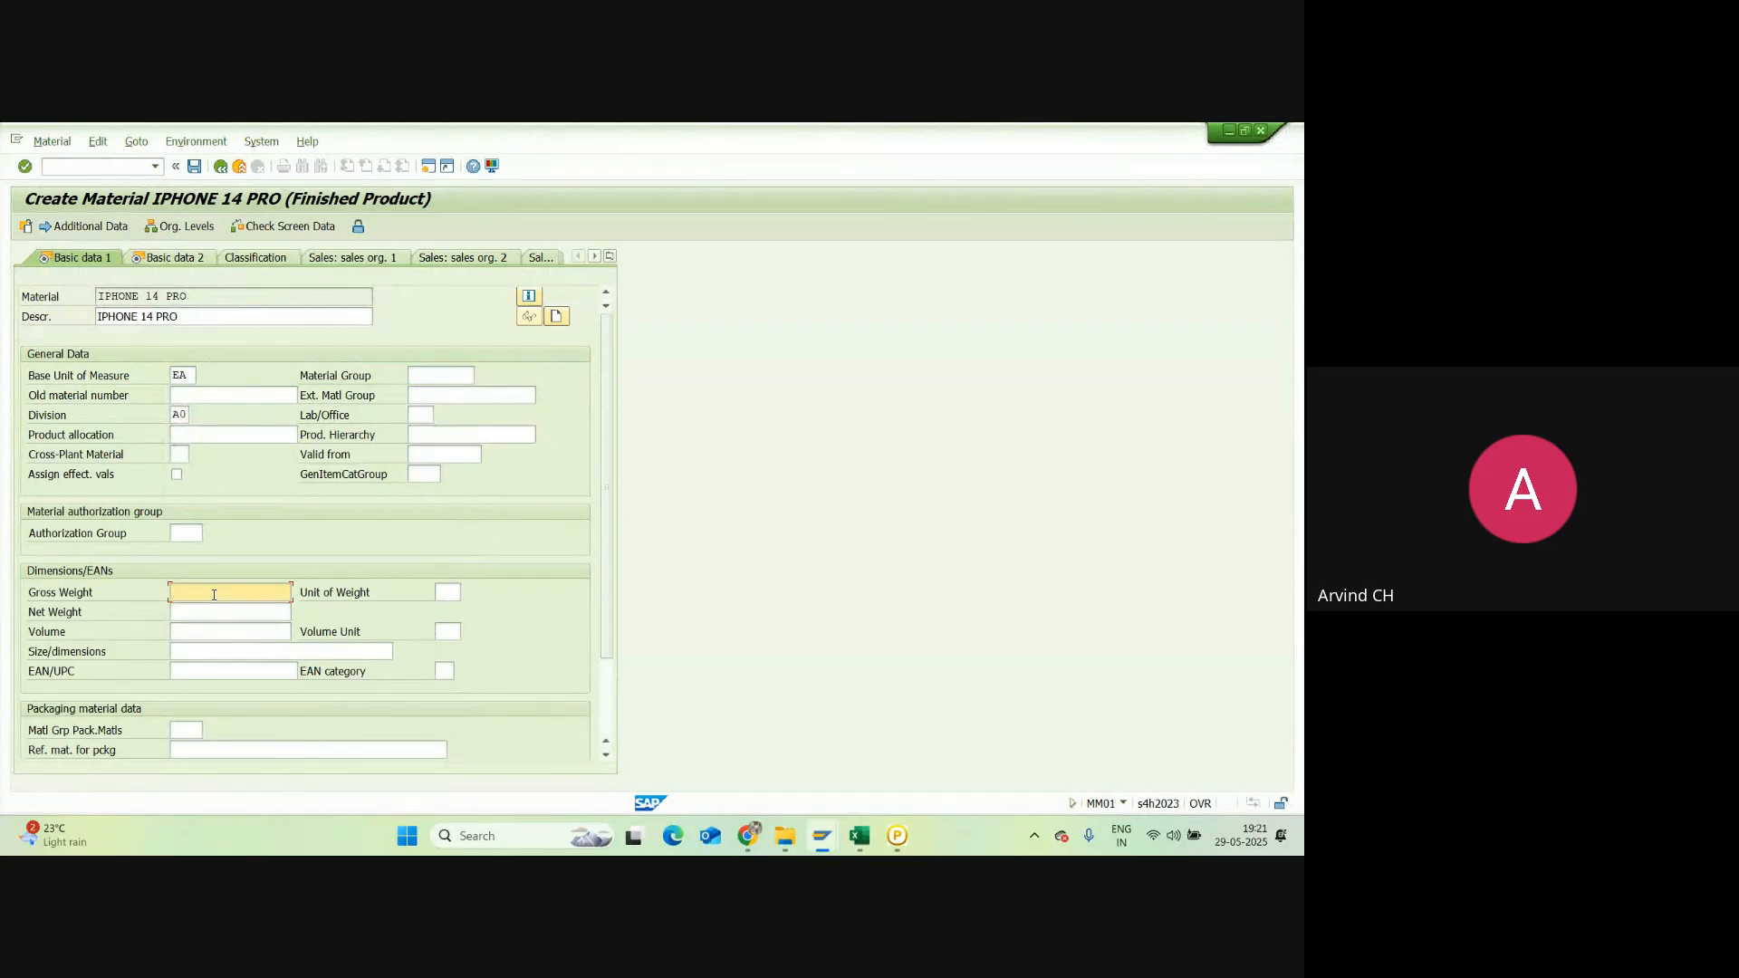
{"action": "type", "text": "19"}
{"action": "type", "text": "0"}
{"action": "key", "text": "BackSpace"}
{"action": "key", "text": "BackSpace"}
{"action": "key", "text": "BackSpace"}
{"action": "type", "text": "200"}
{"action": "left_click", "coordinate": [447, 593]}
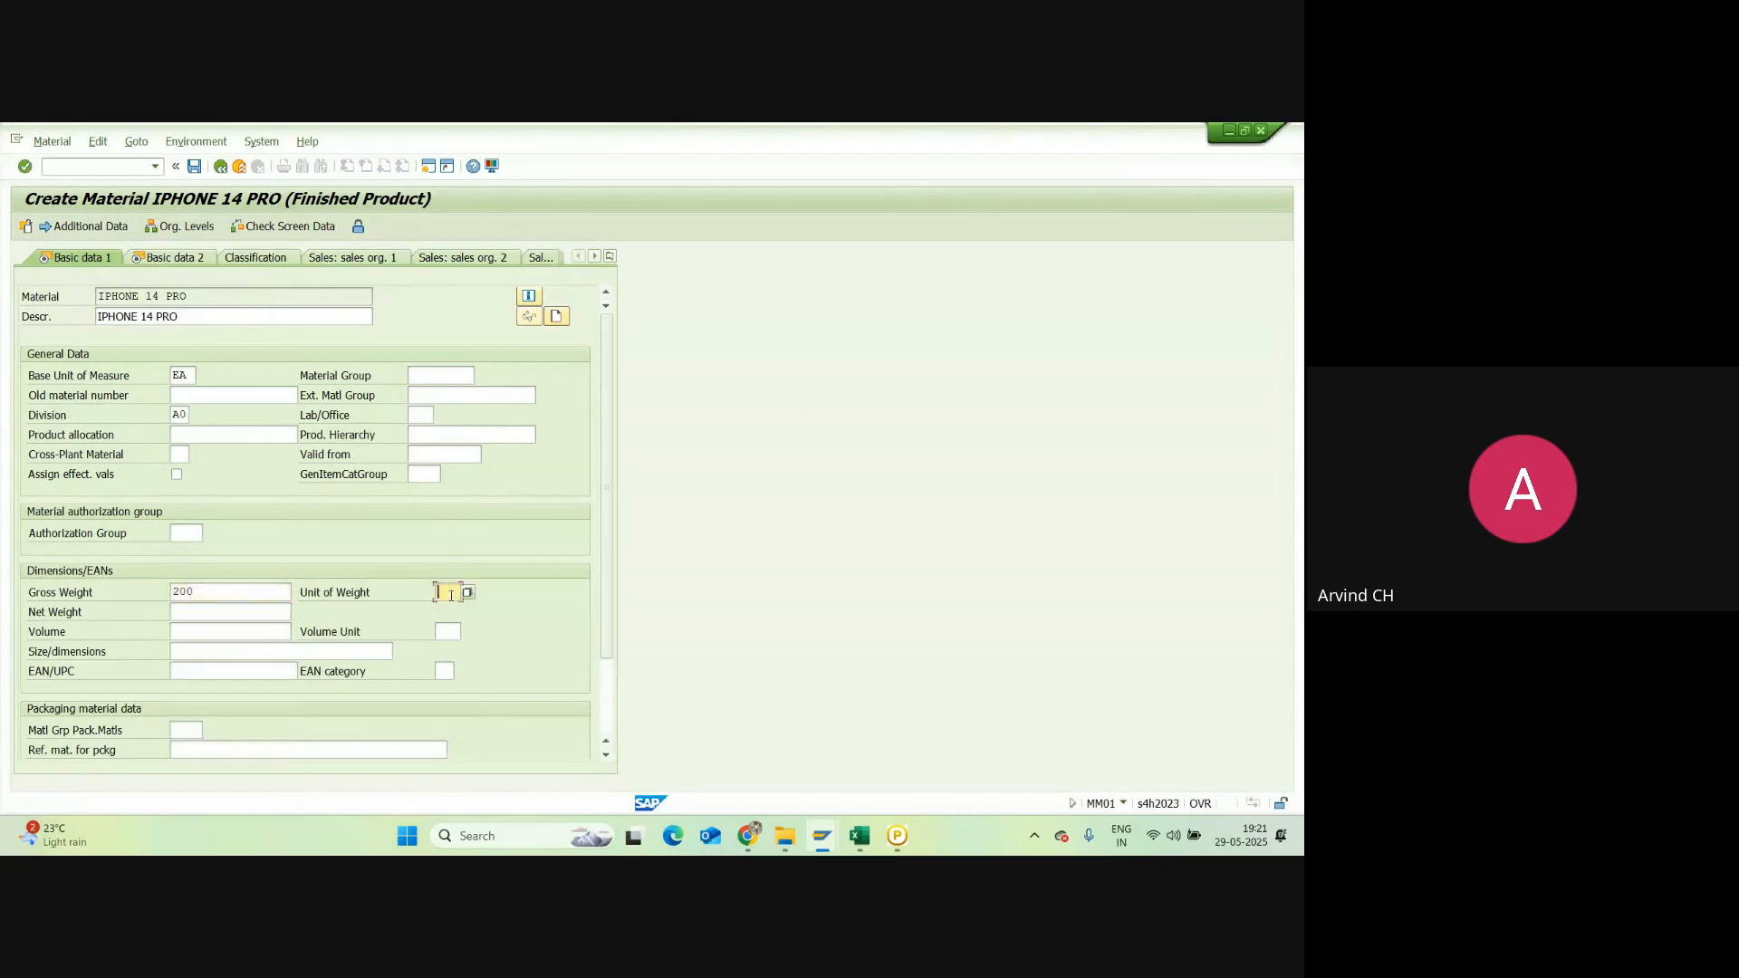
{"action": "type", "text": "G"}
{"action": "left_click_drag", "start_coordinate": [201, 593], "coordinate": [163, 580]}
{"action": "key", "text": "ctrl+c"}
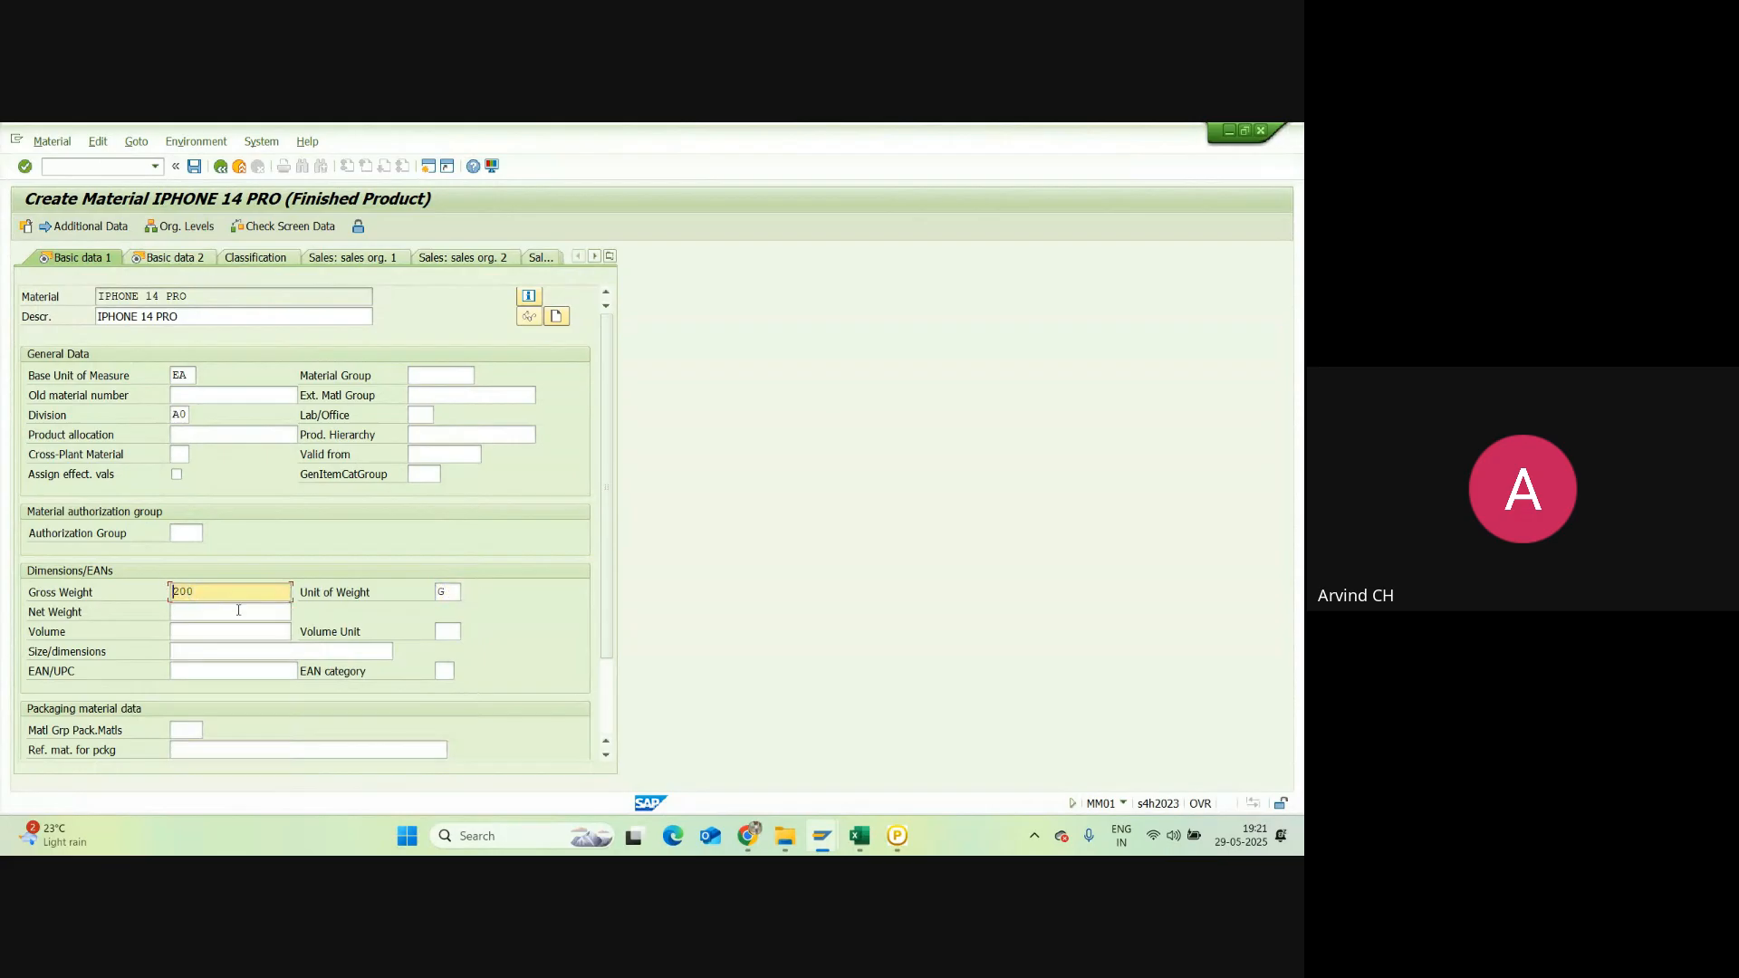
{"action": "left_click", "coordinate": [240, 612]}
{"action": "key", "text": "ctrl+v"}
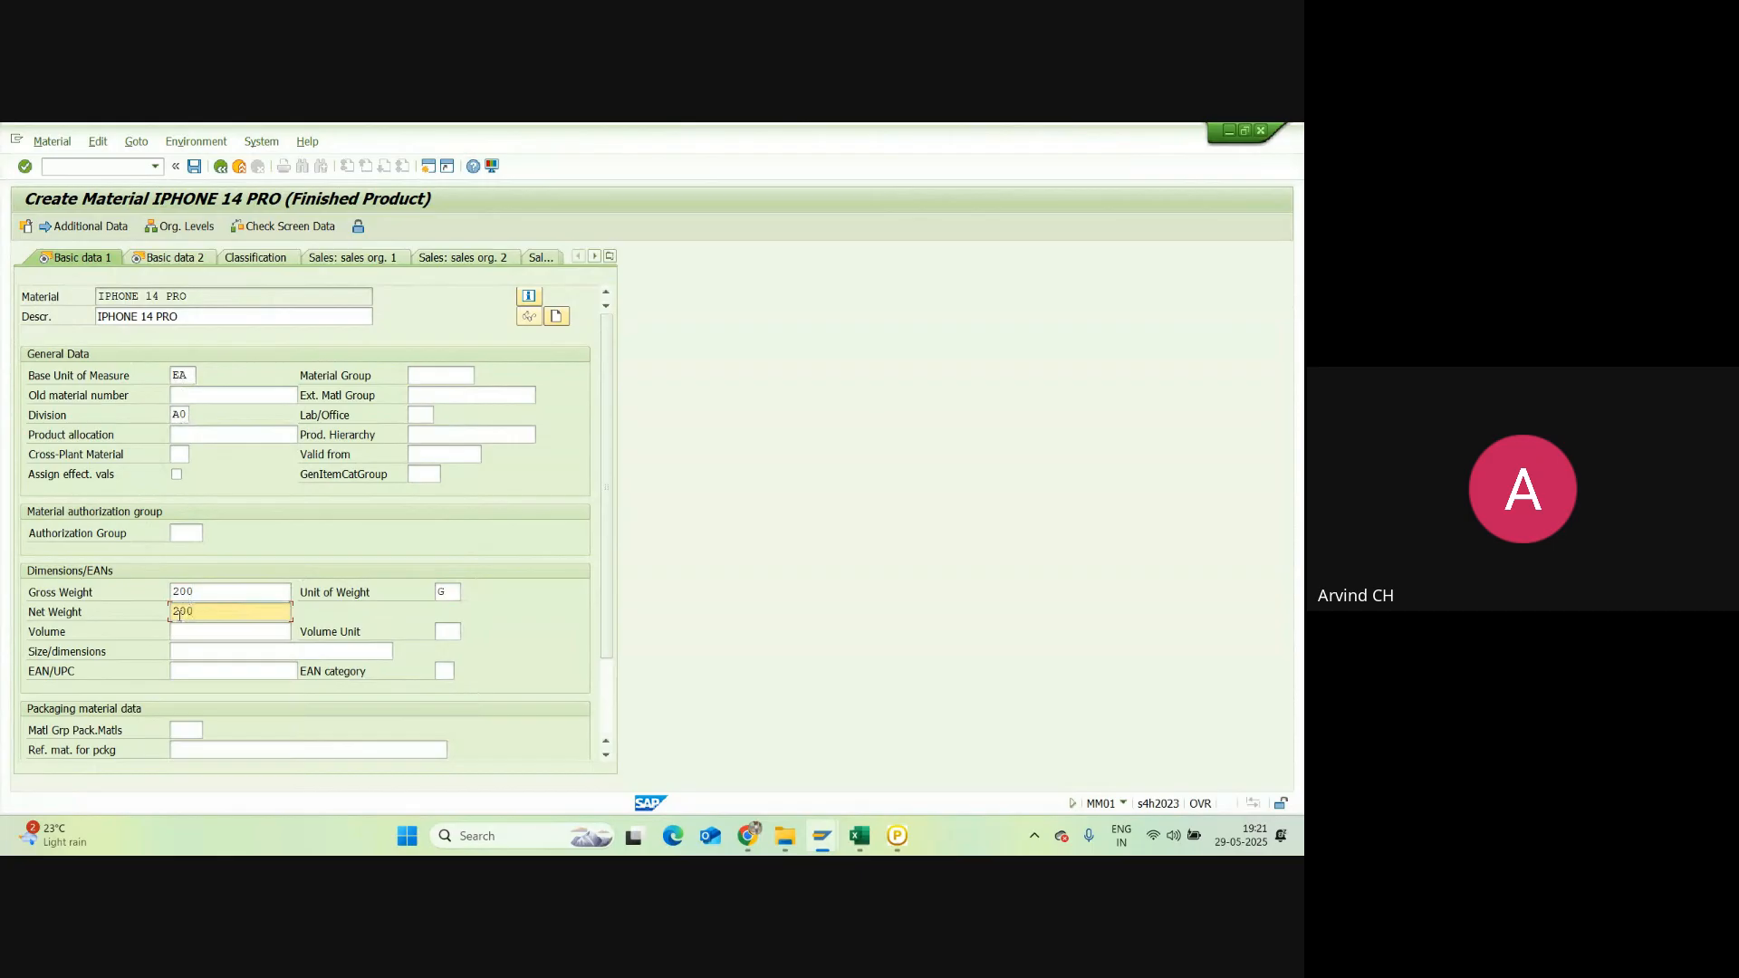
{"action": "key", "text": "Return"}
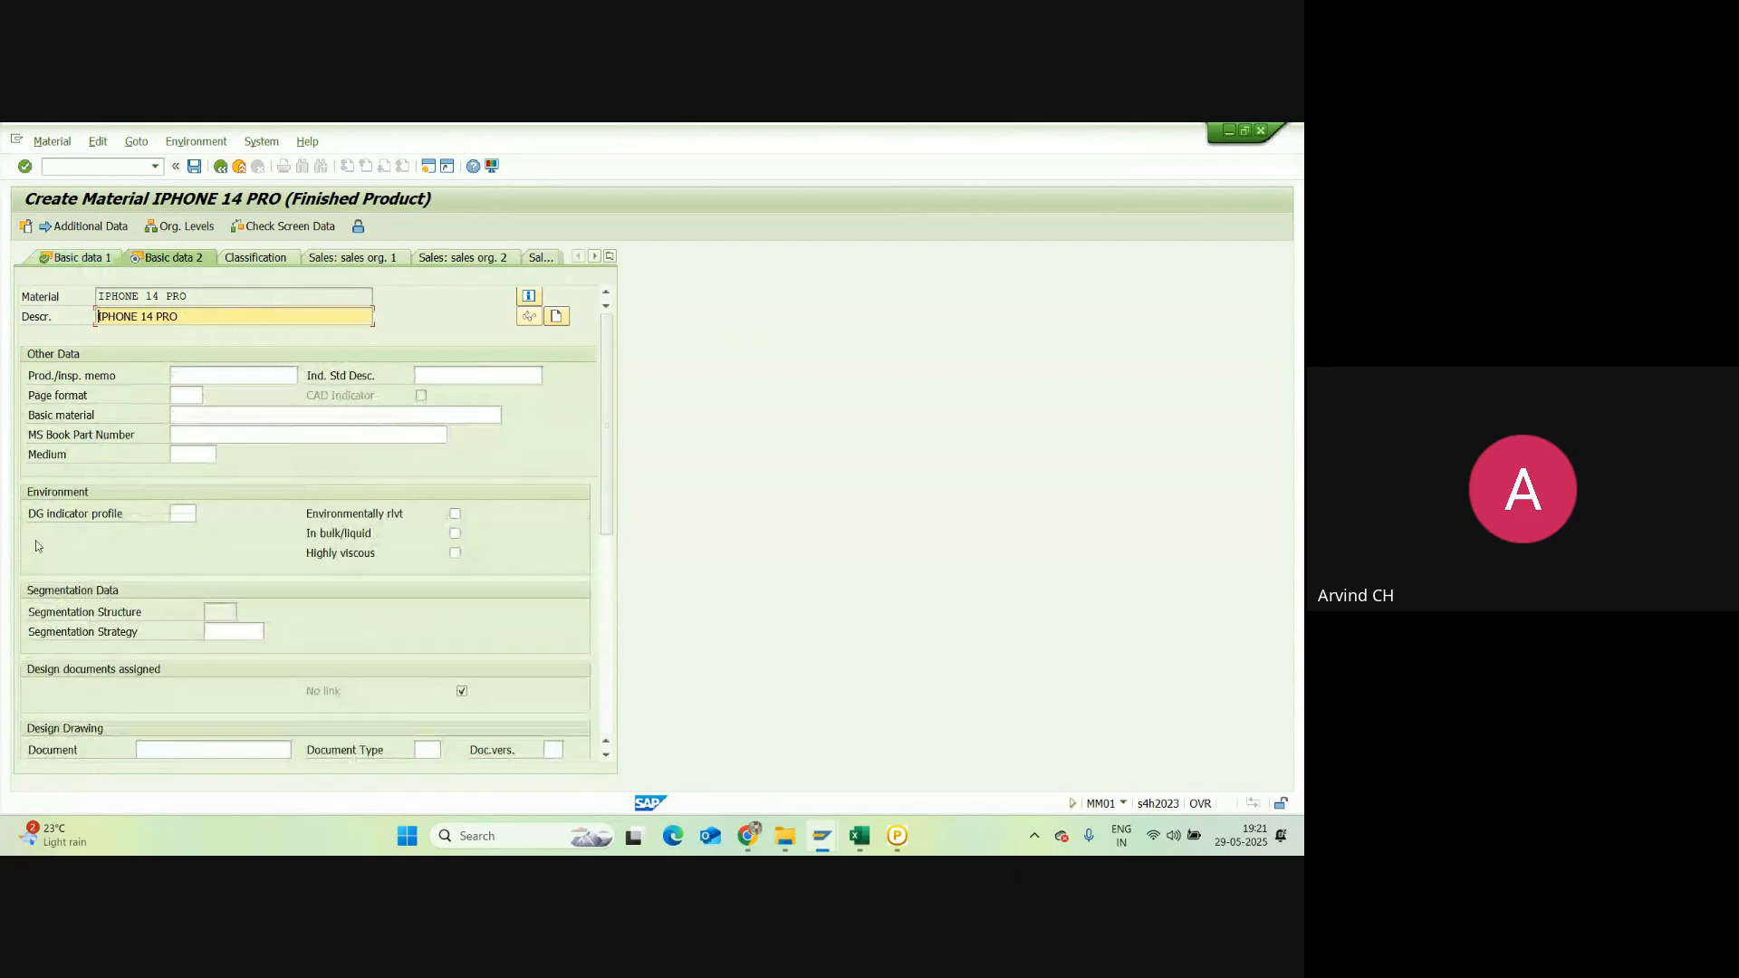
Step: Confirm the last screen and save IPHONE 14 PRO, then select cell B22 in the Excel notes
{"action": "scroll", "coordinate": [186, 516], "scroll_direction": "down", "scroll_amount": 2}
{"action": "scroll", "coordinate": [187, 519], "scroll_direction": "up", "scroll_amount": 2}
{"action": "key", "text": "Return"}
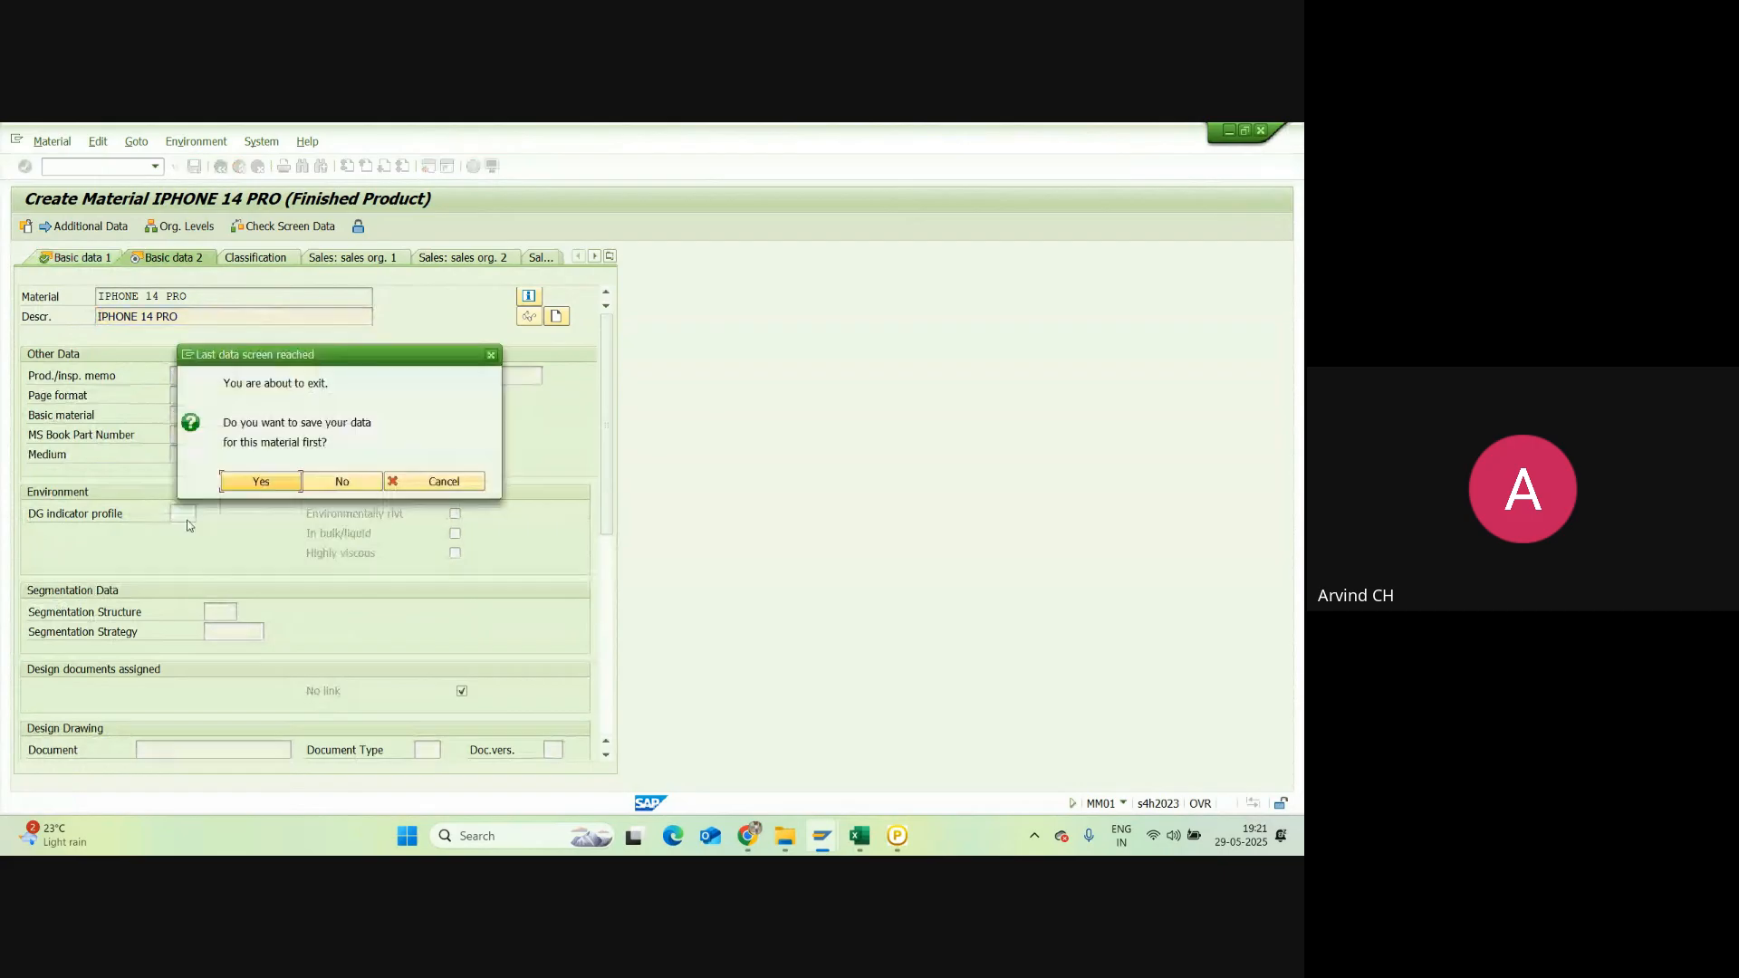
{"action": "left_click", "coordinate": [256, 481]}
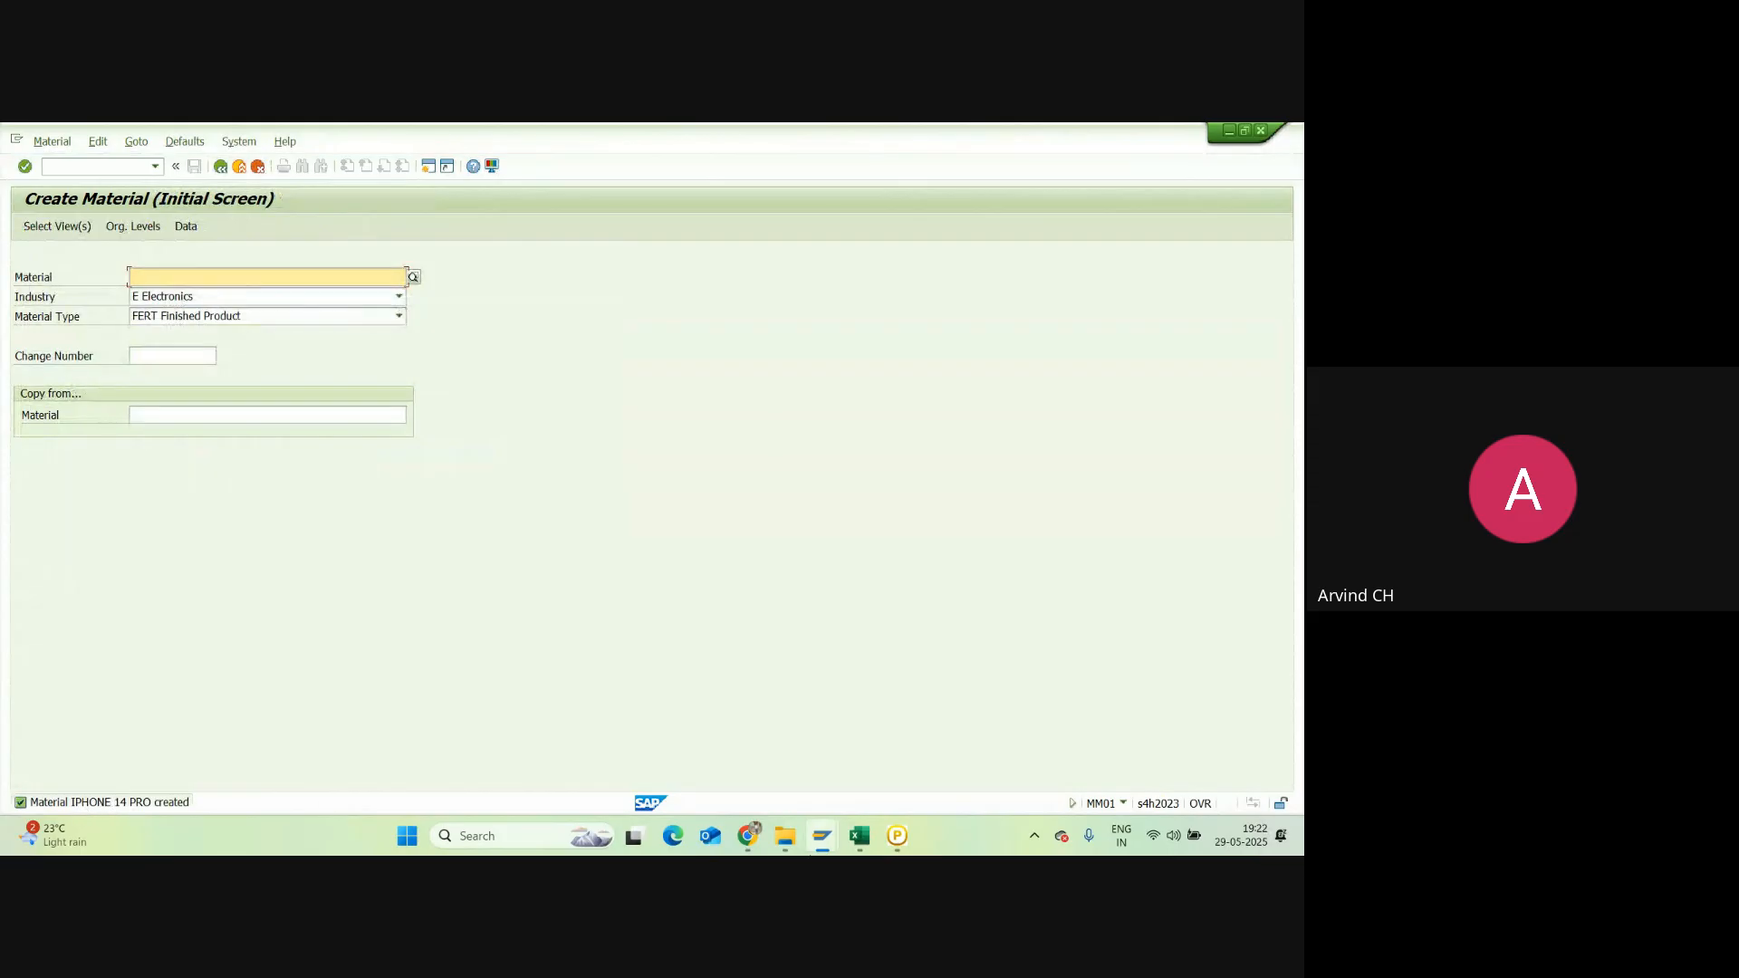
{"action": "left_click", "coordinate": [852, 840]}
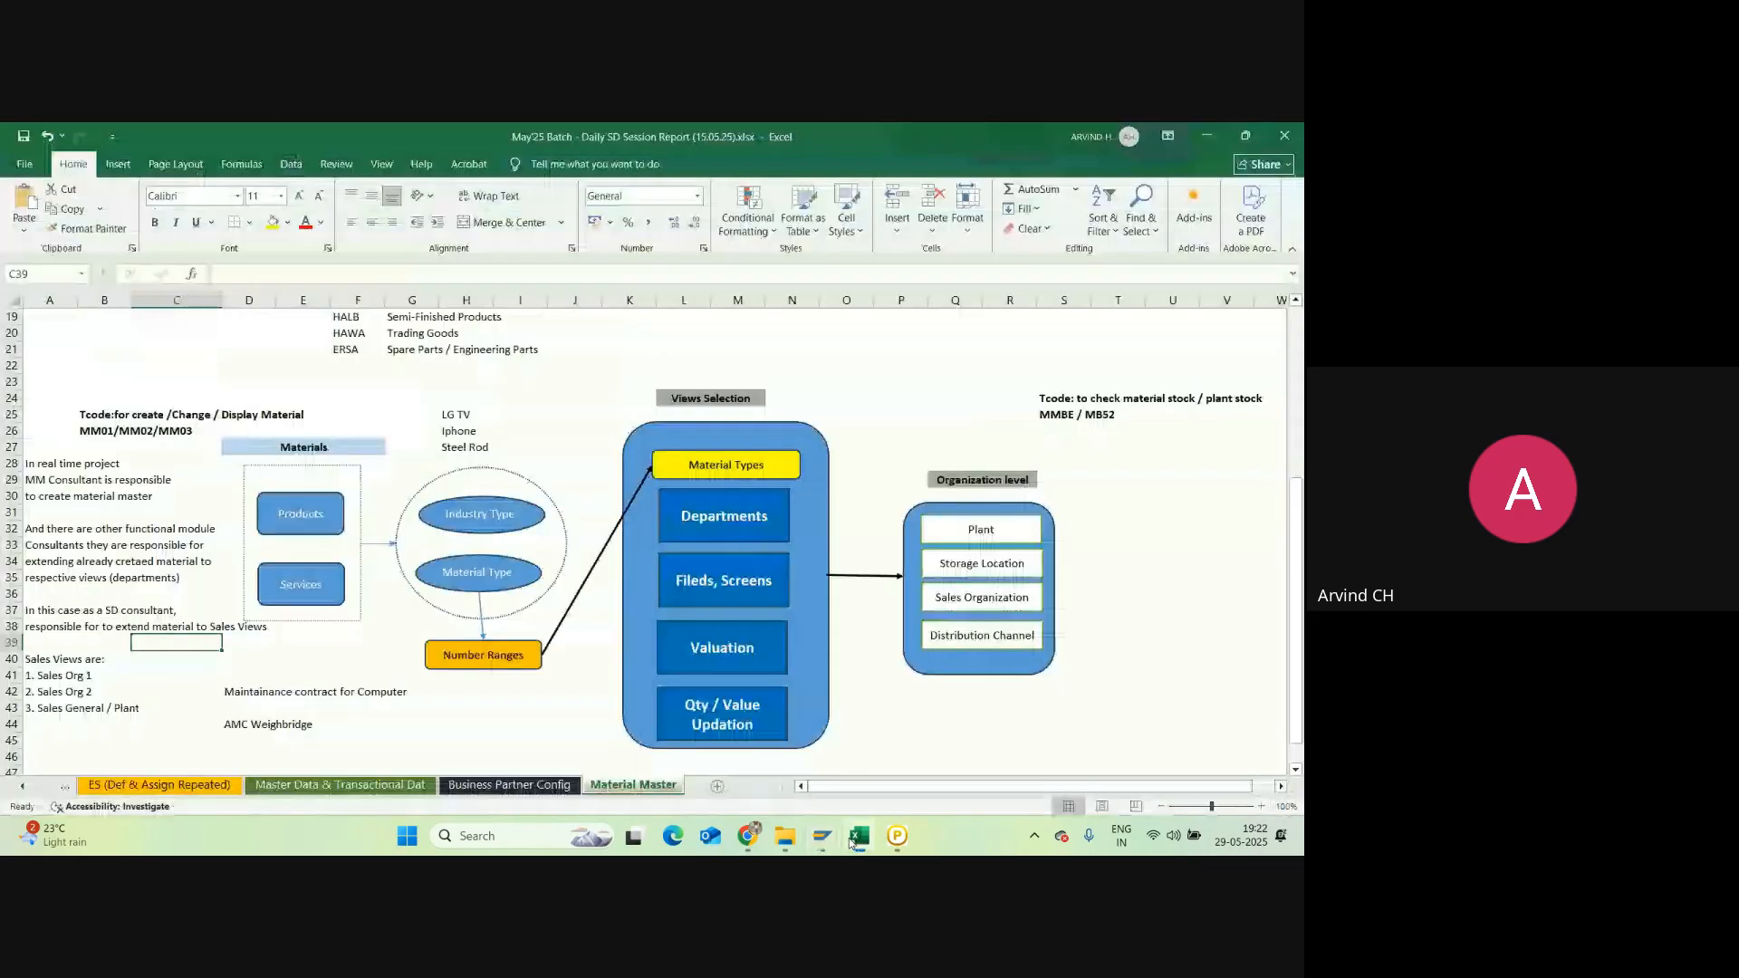
{"action": "left_click", "coordinate": [105, 365]}
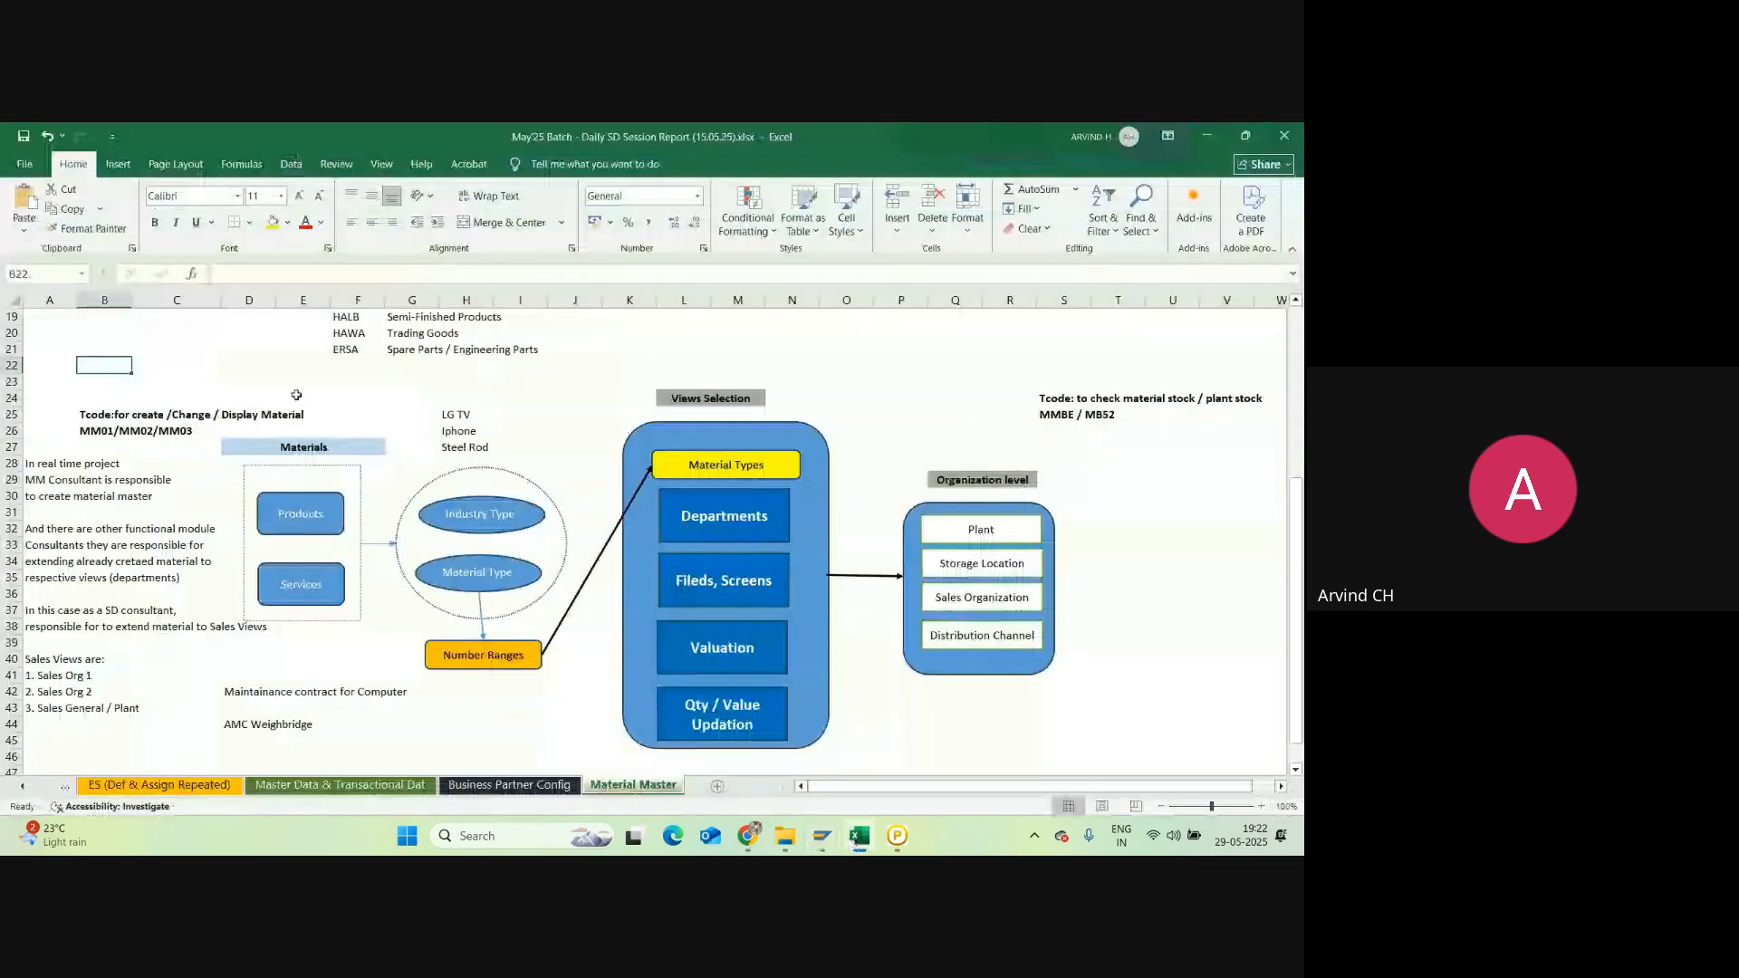
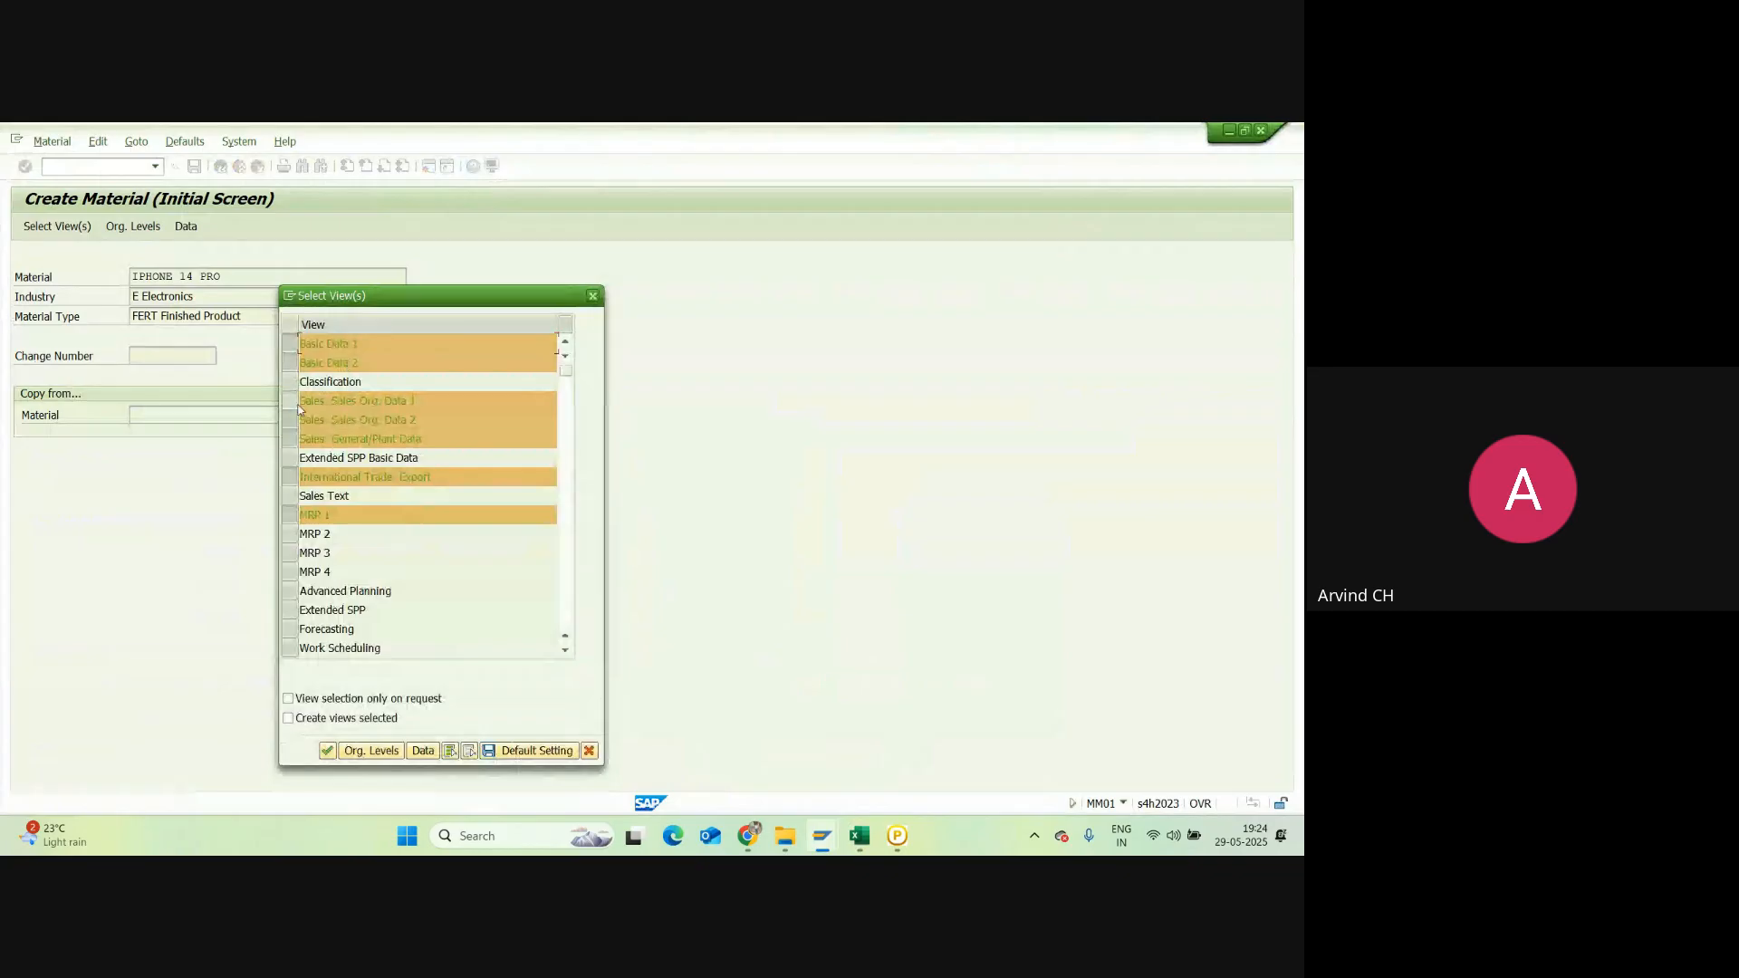
Step: Deselect Basic Data 1/2, International Trade: Export and MRP 1, then bring up the organizational levels
{"action": "left_click", "coordinate": [291, 364]}
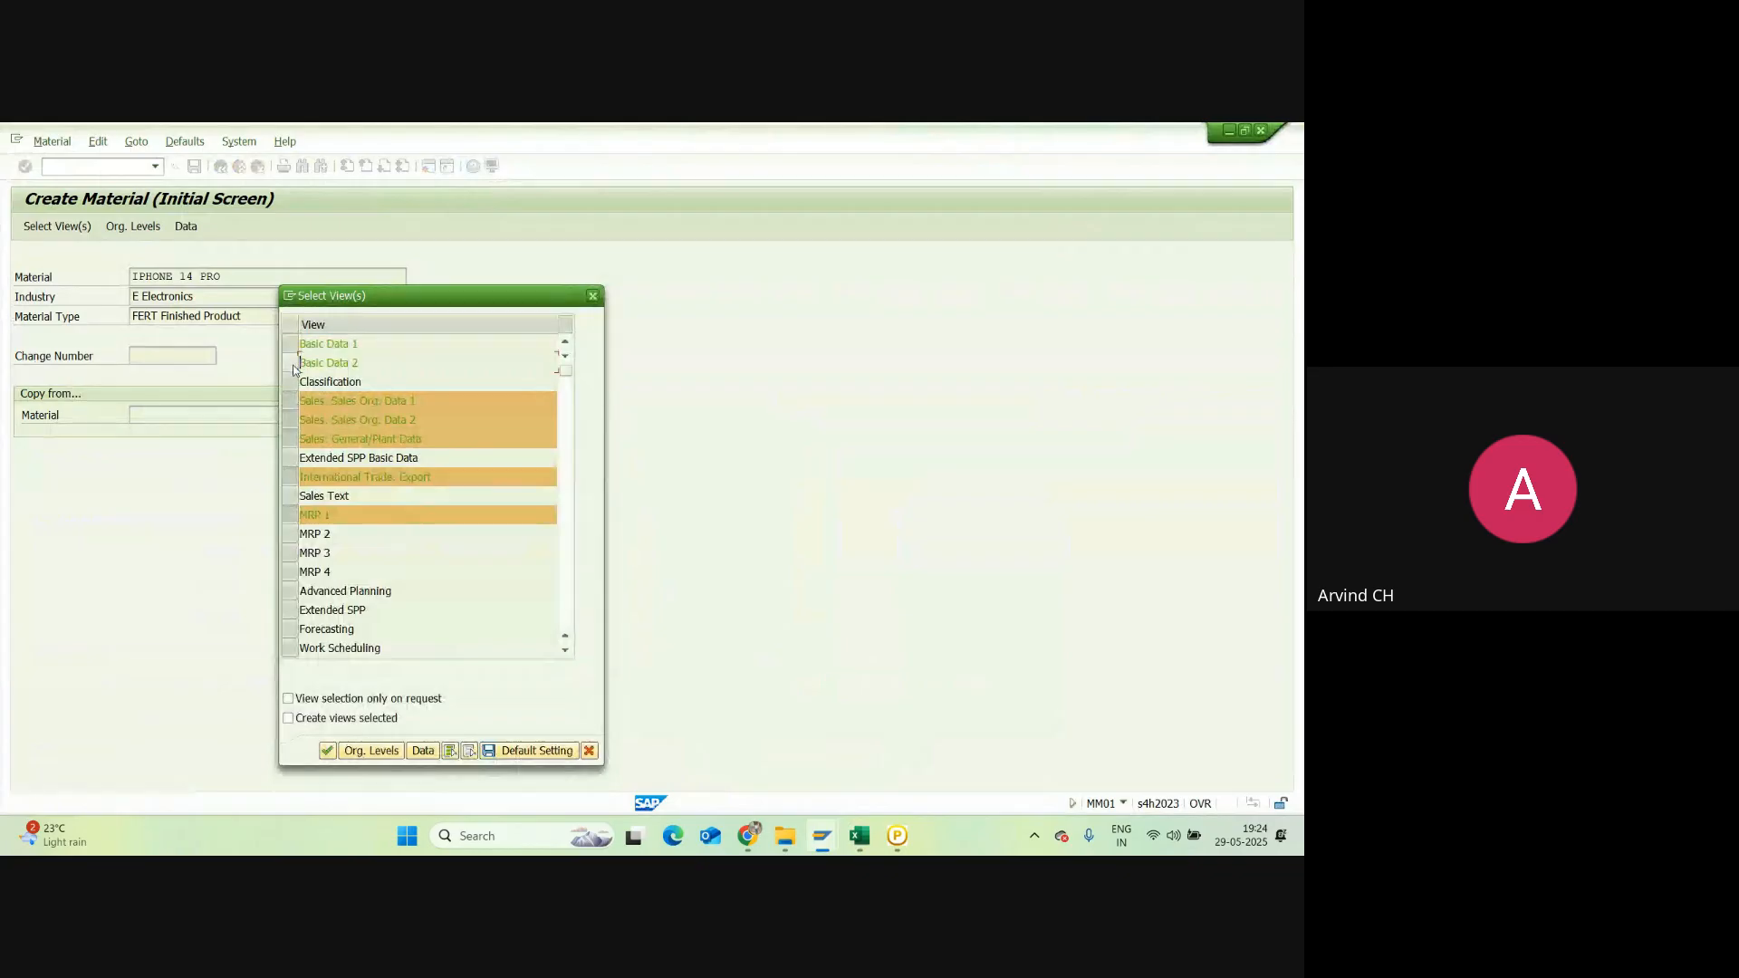
{"action": "left_click", "coordinate": [291, 477]}
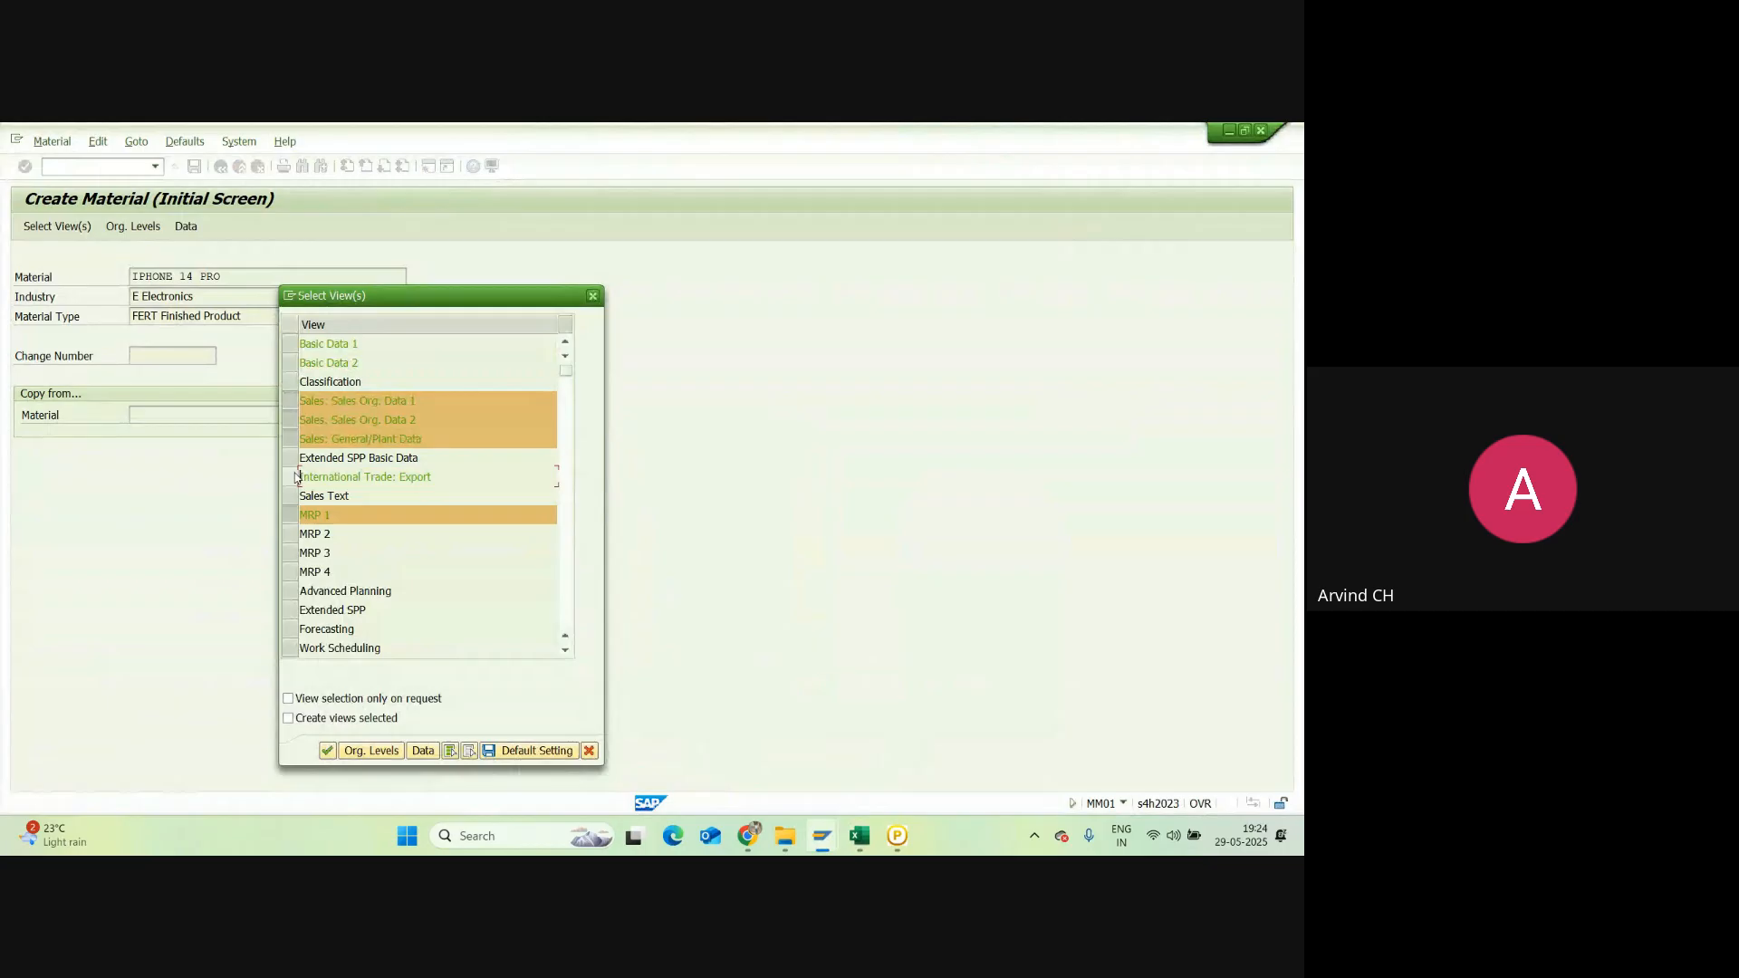
{"action": "left_click", "coordinate": [292, 516]}
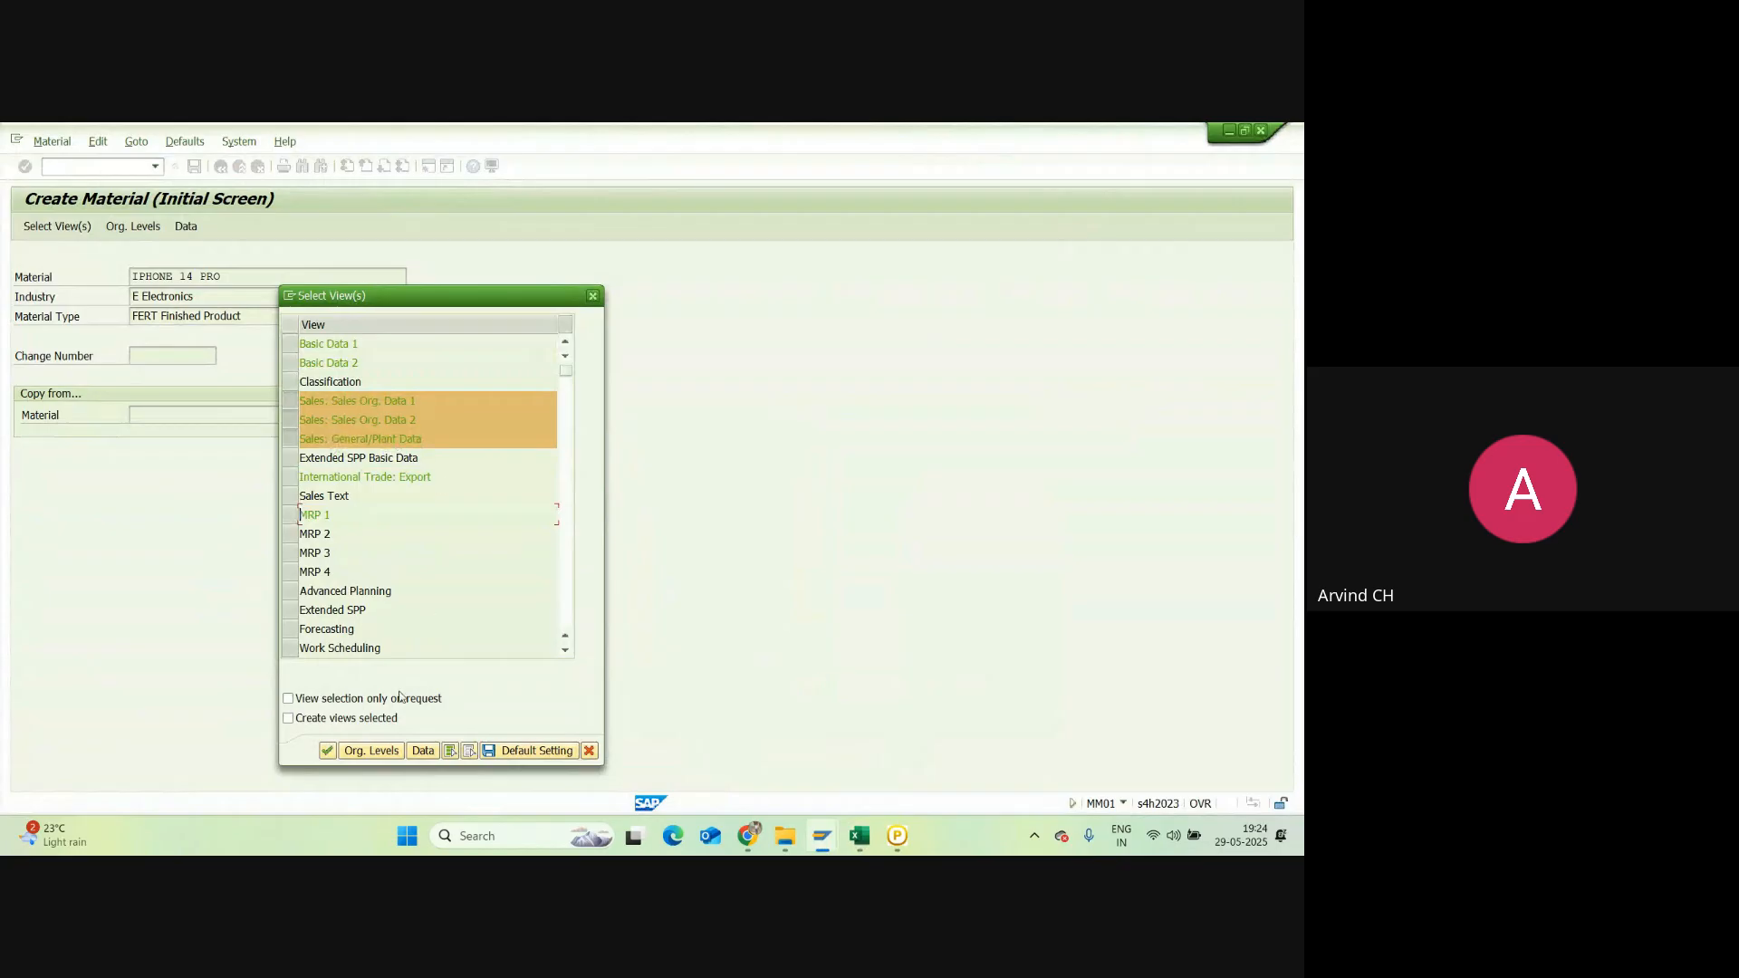
{"action": "left_click", "coordinate": [358, 754]}
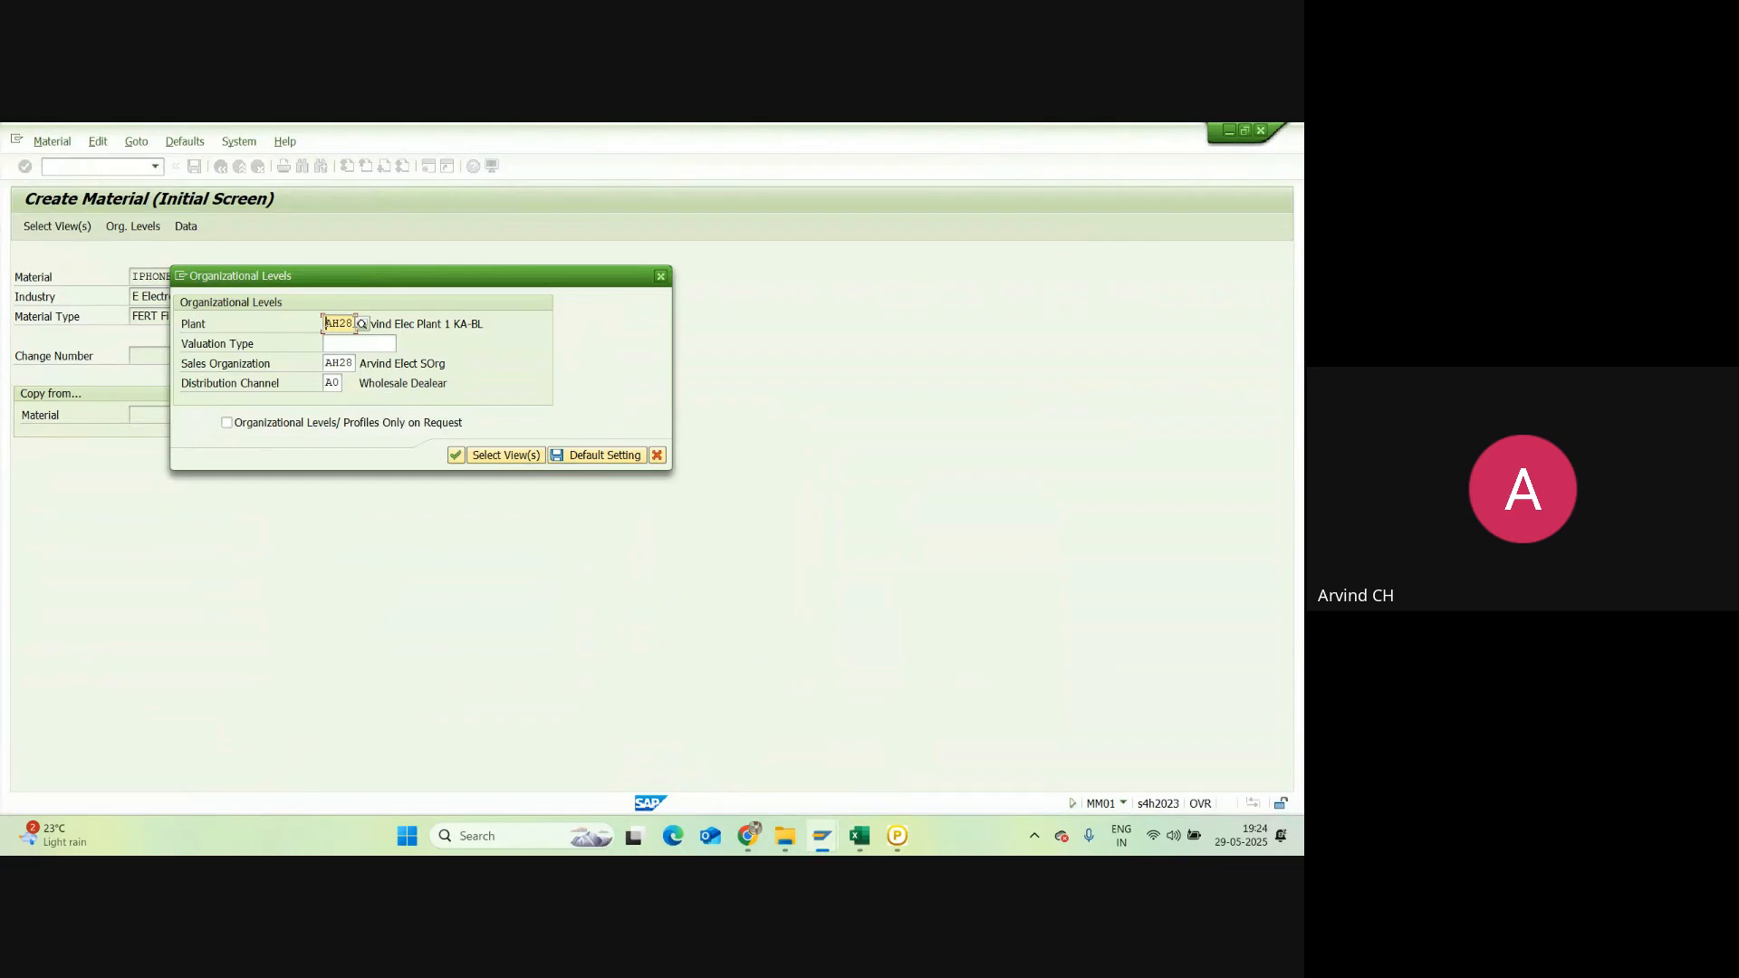
Step: Check plant AH28, sales org AH28 and channel A0, then confirm to reach sales org. 1 data
{"action": "left_click_drag", "start_coordinate": [350, 323], "coordinate": [320, 323]}
{"action": "left_click_drag", "start_coordinate": [353, 363], "coordinate": [290, 368]}
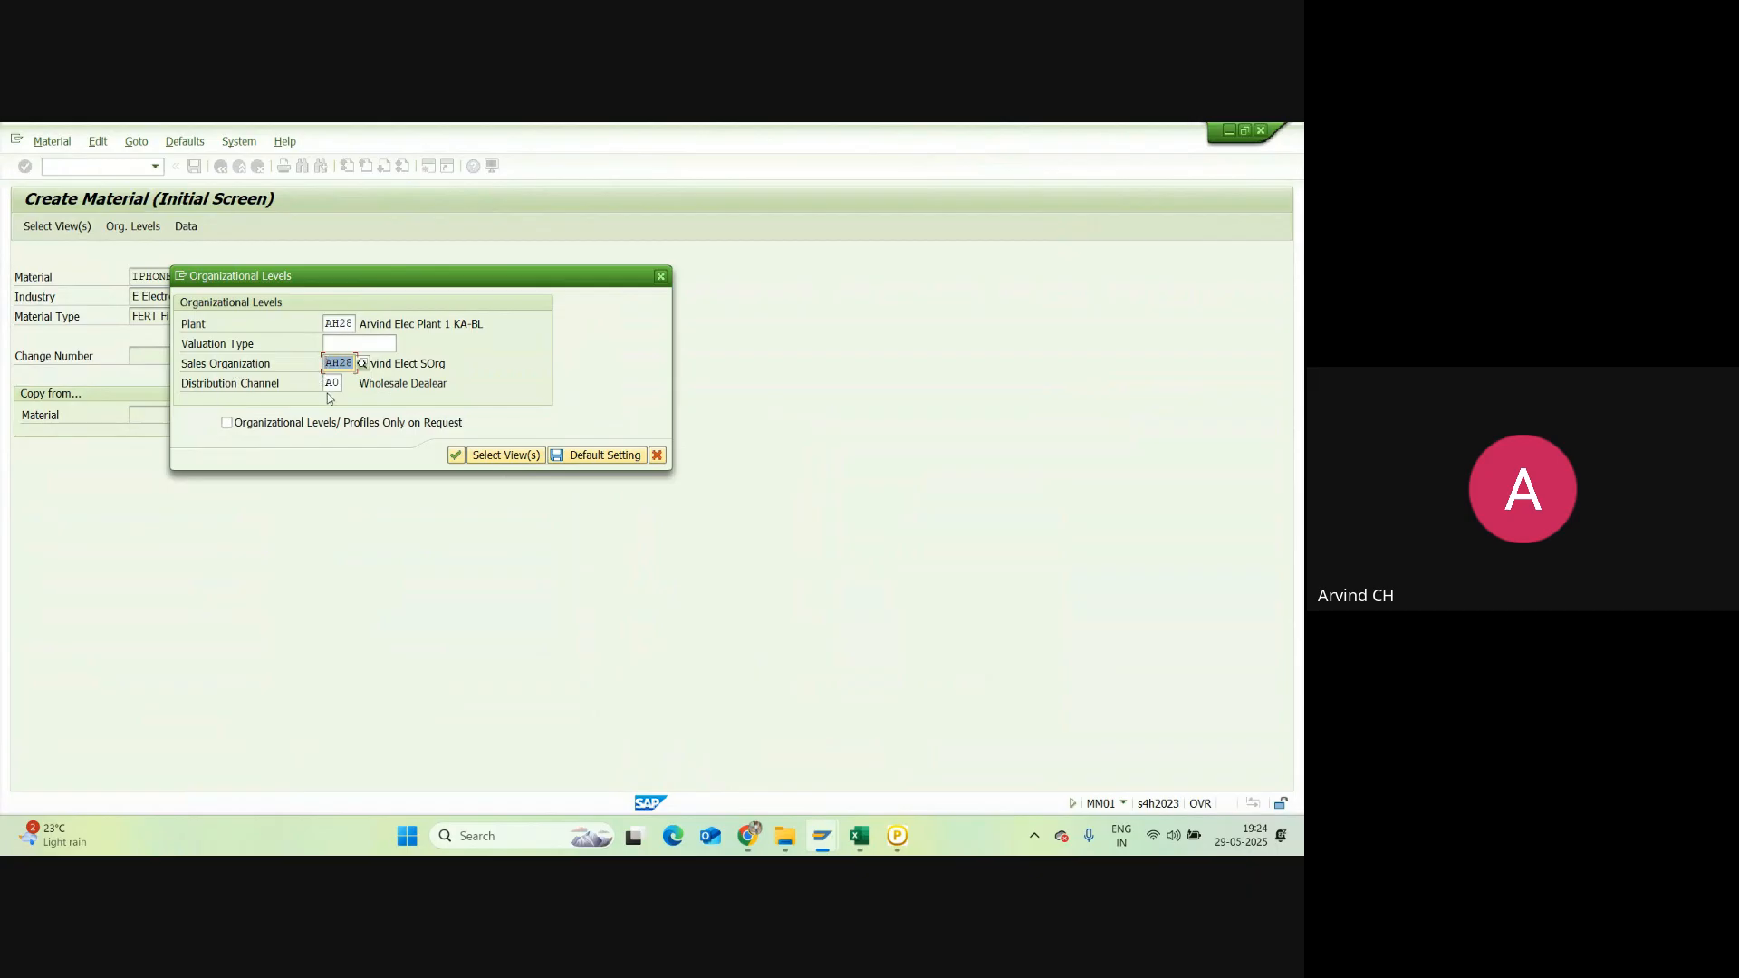
{"action": "left_click_drag", "start_coordinate": [345, 383], "coordinate": [316, 383]}
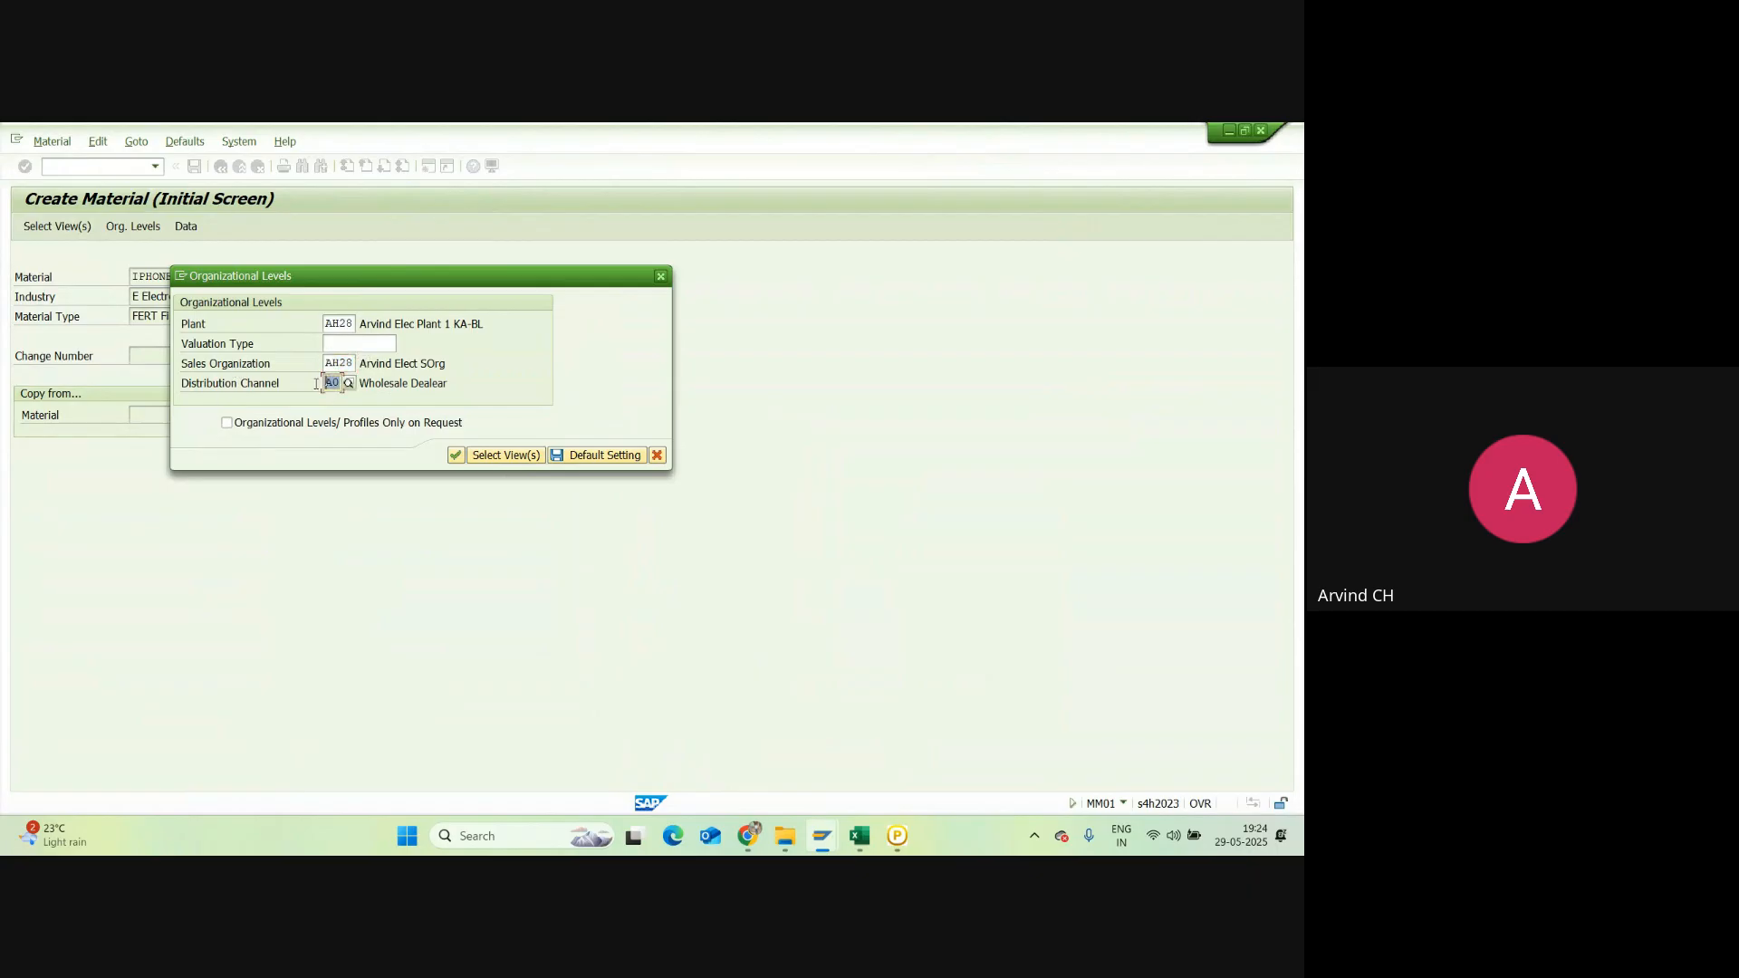
{"action": "left_click", "coordinate": [456, 457]}
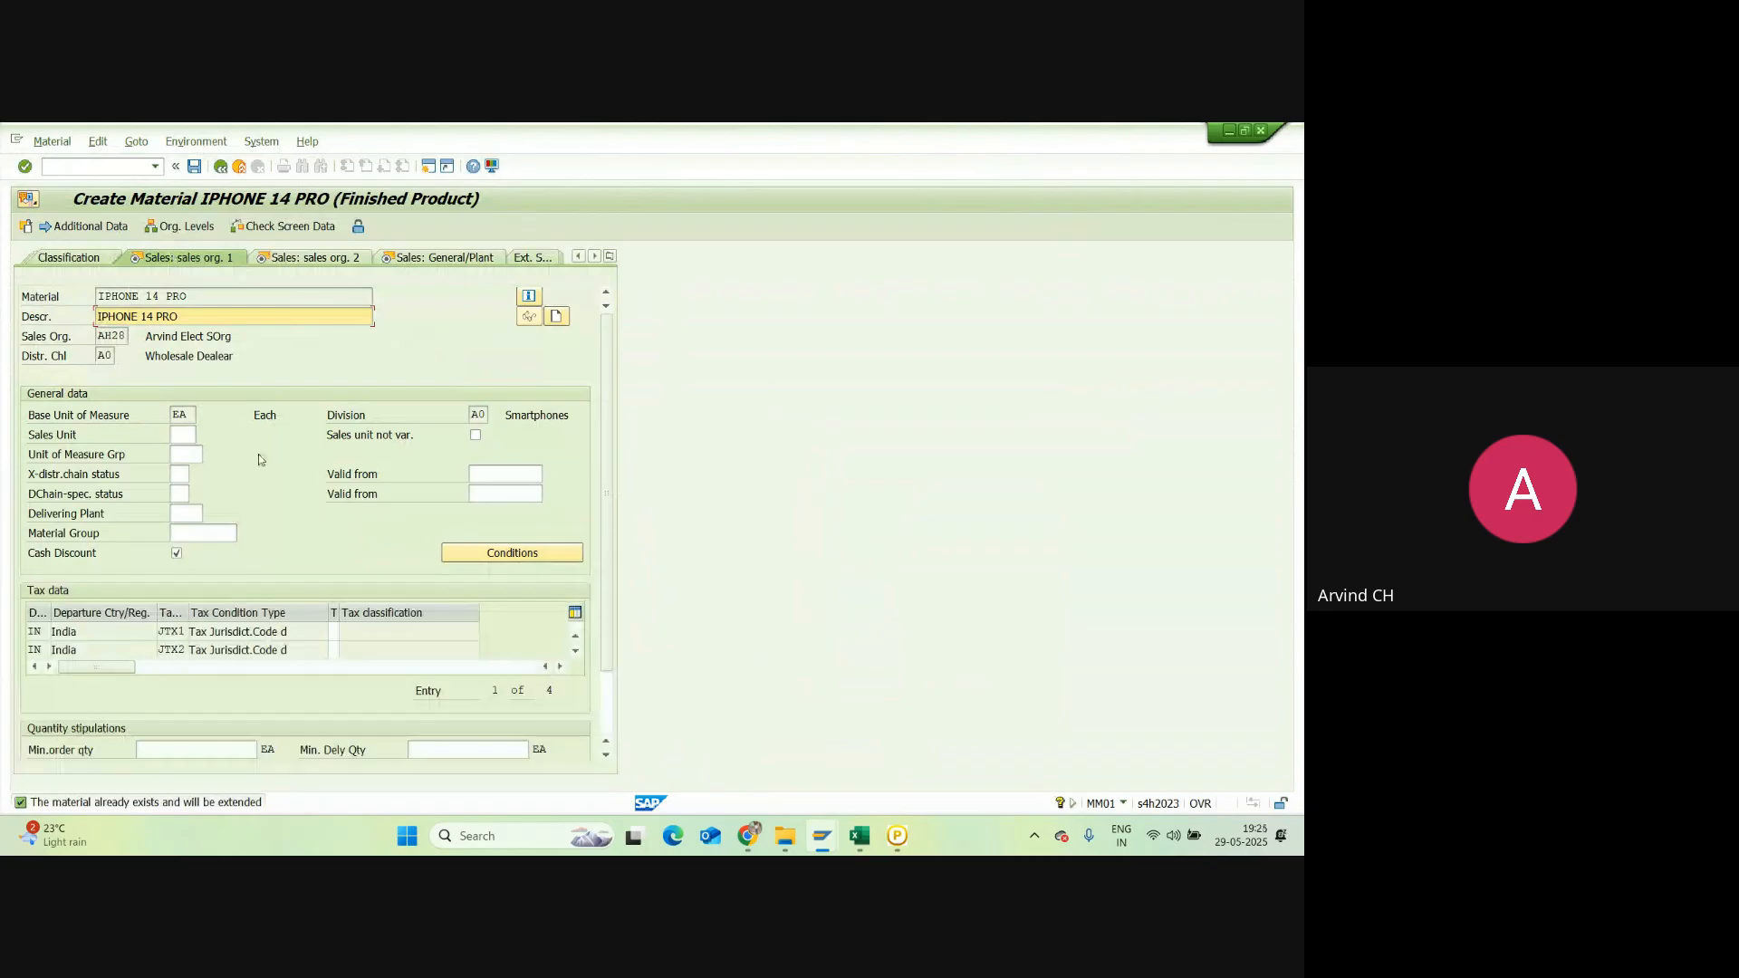
Step: Set the delivering plant to AH28 from the previously used values
{"action": "scroll", "coordinate": [185, 366], "scroll_direction": "down", "scroll_amount": 1}
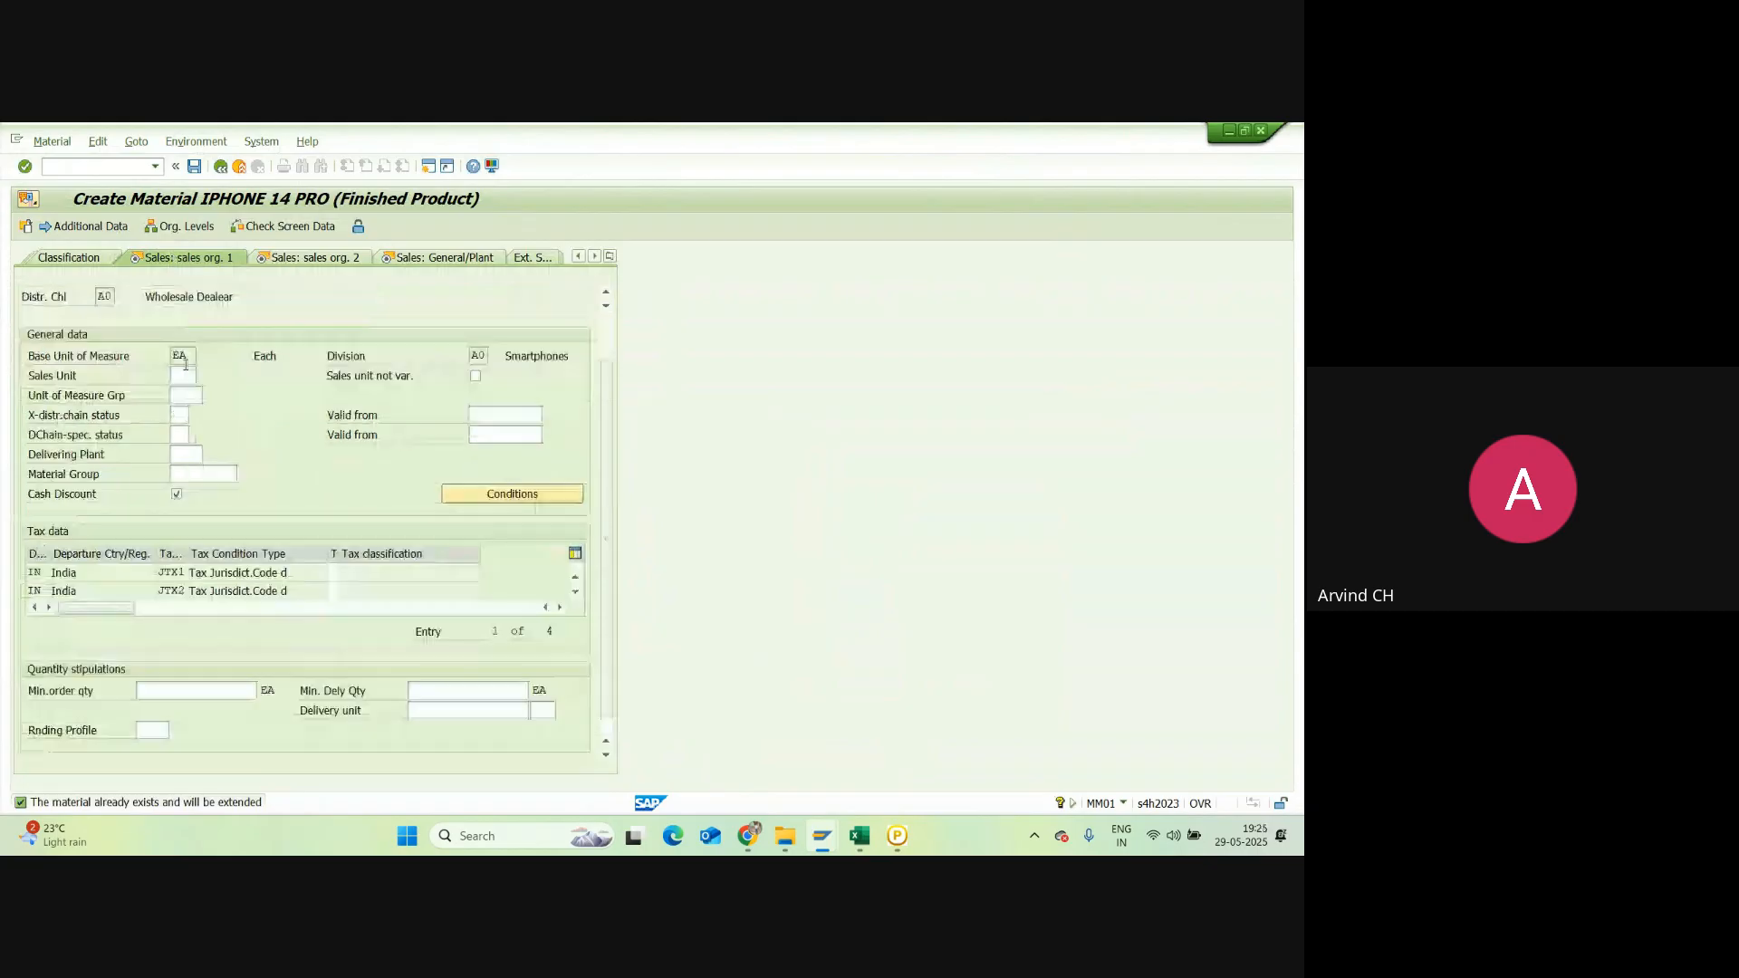
{"action": "left_click", "coordinate": [182, 451]}
{"action": "left_click", "coordinate": [183, 451]}
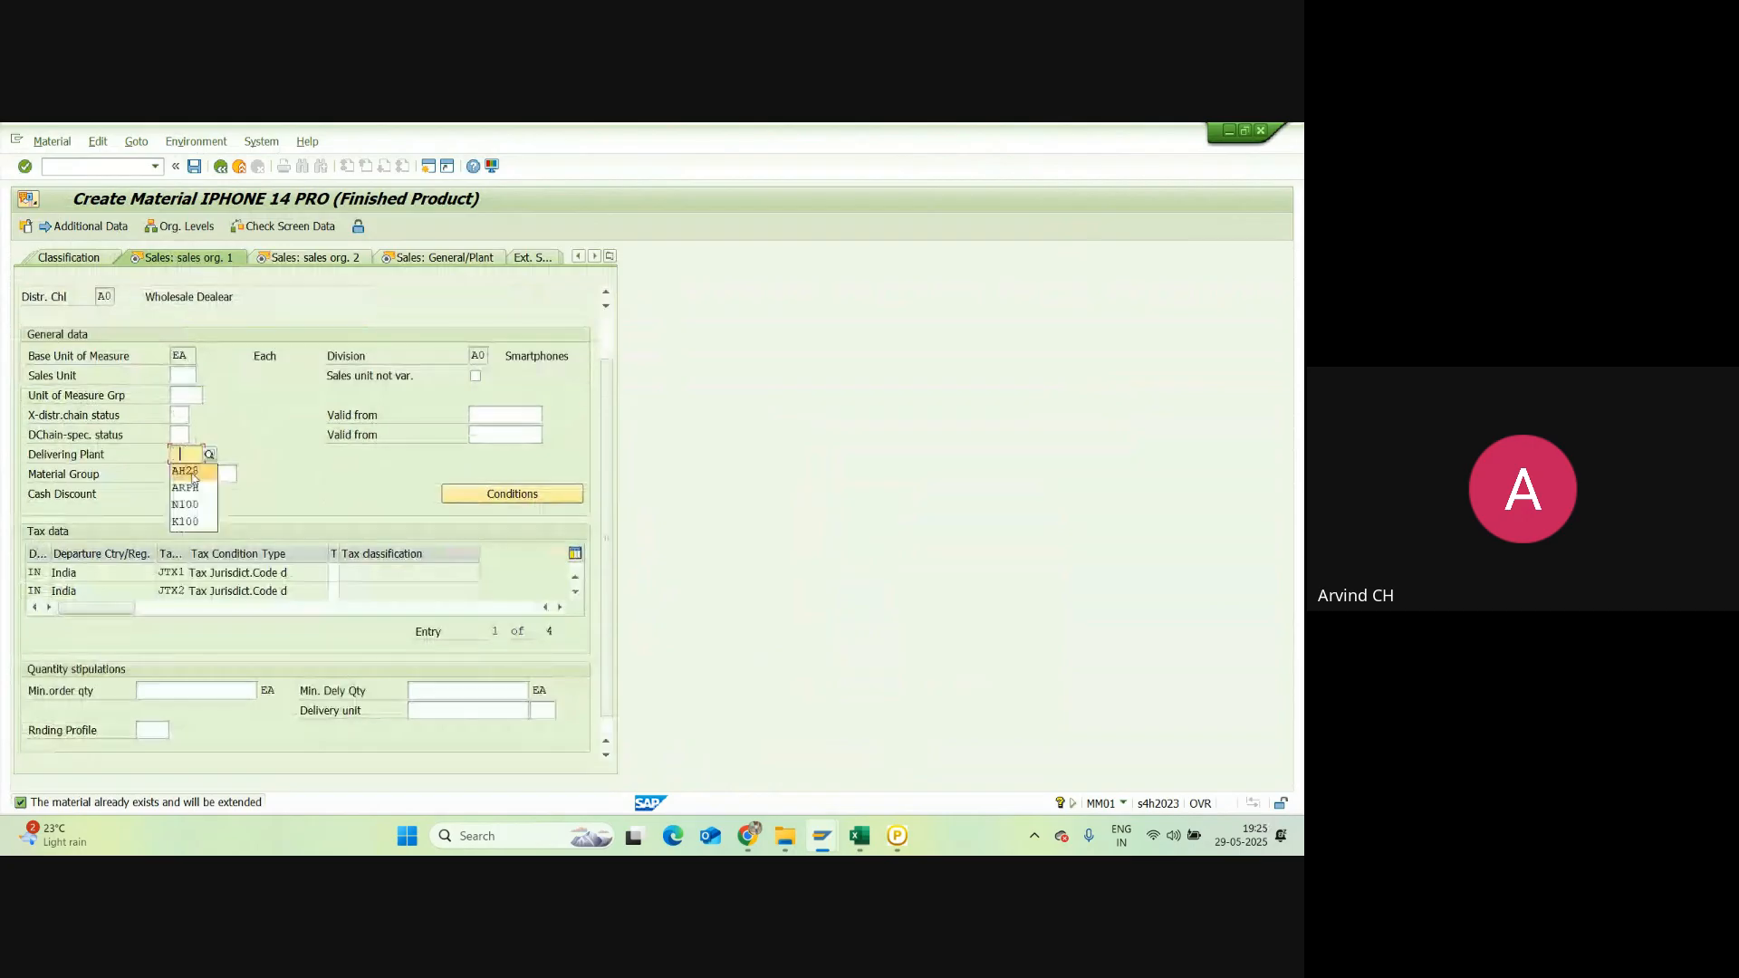
{"action": "left_click", "coordinate": [193, 473]}
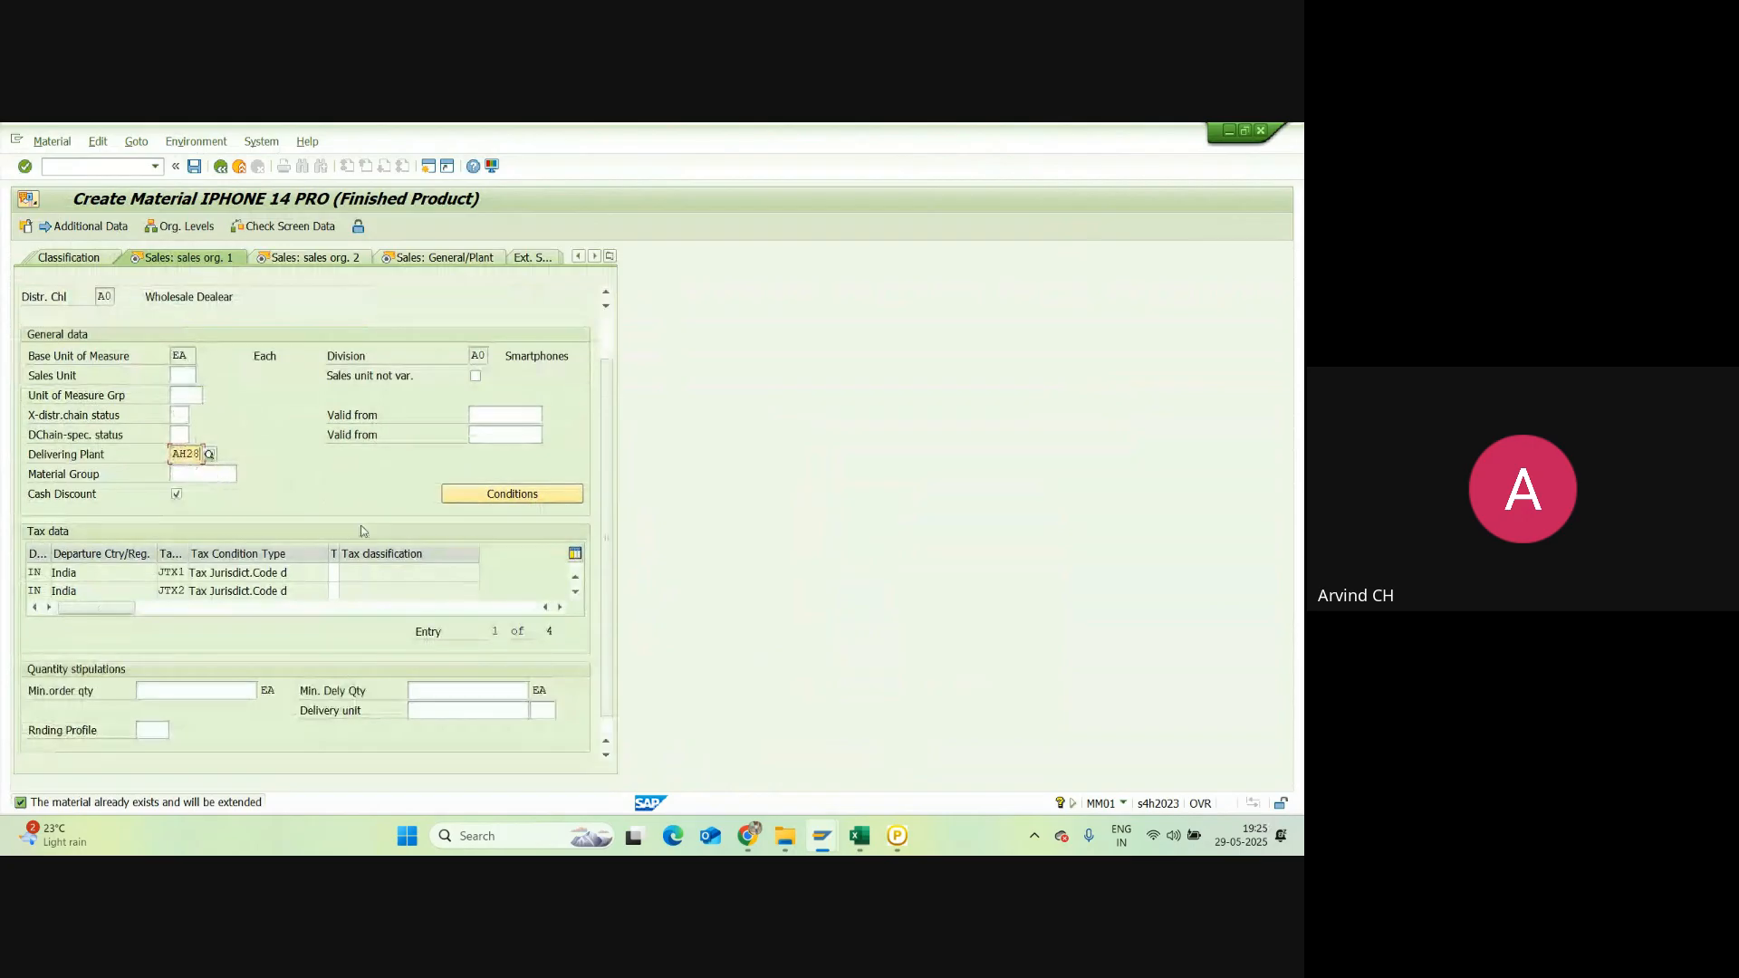
Step: Enter tax classification 1 (Full tax) on every tax row, then advance to sales org. 2
{"action": "left_click", "coordinate": [336, 574]}
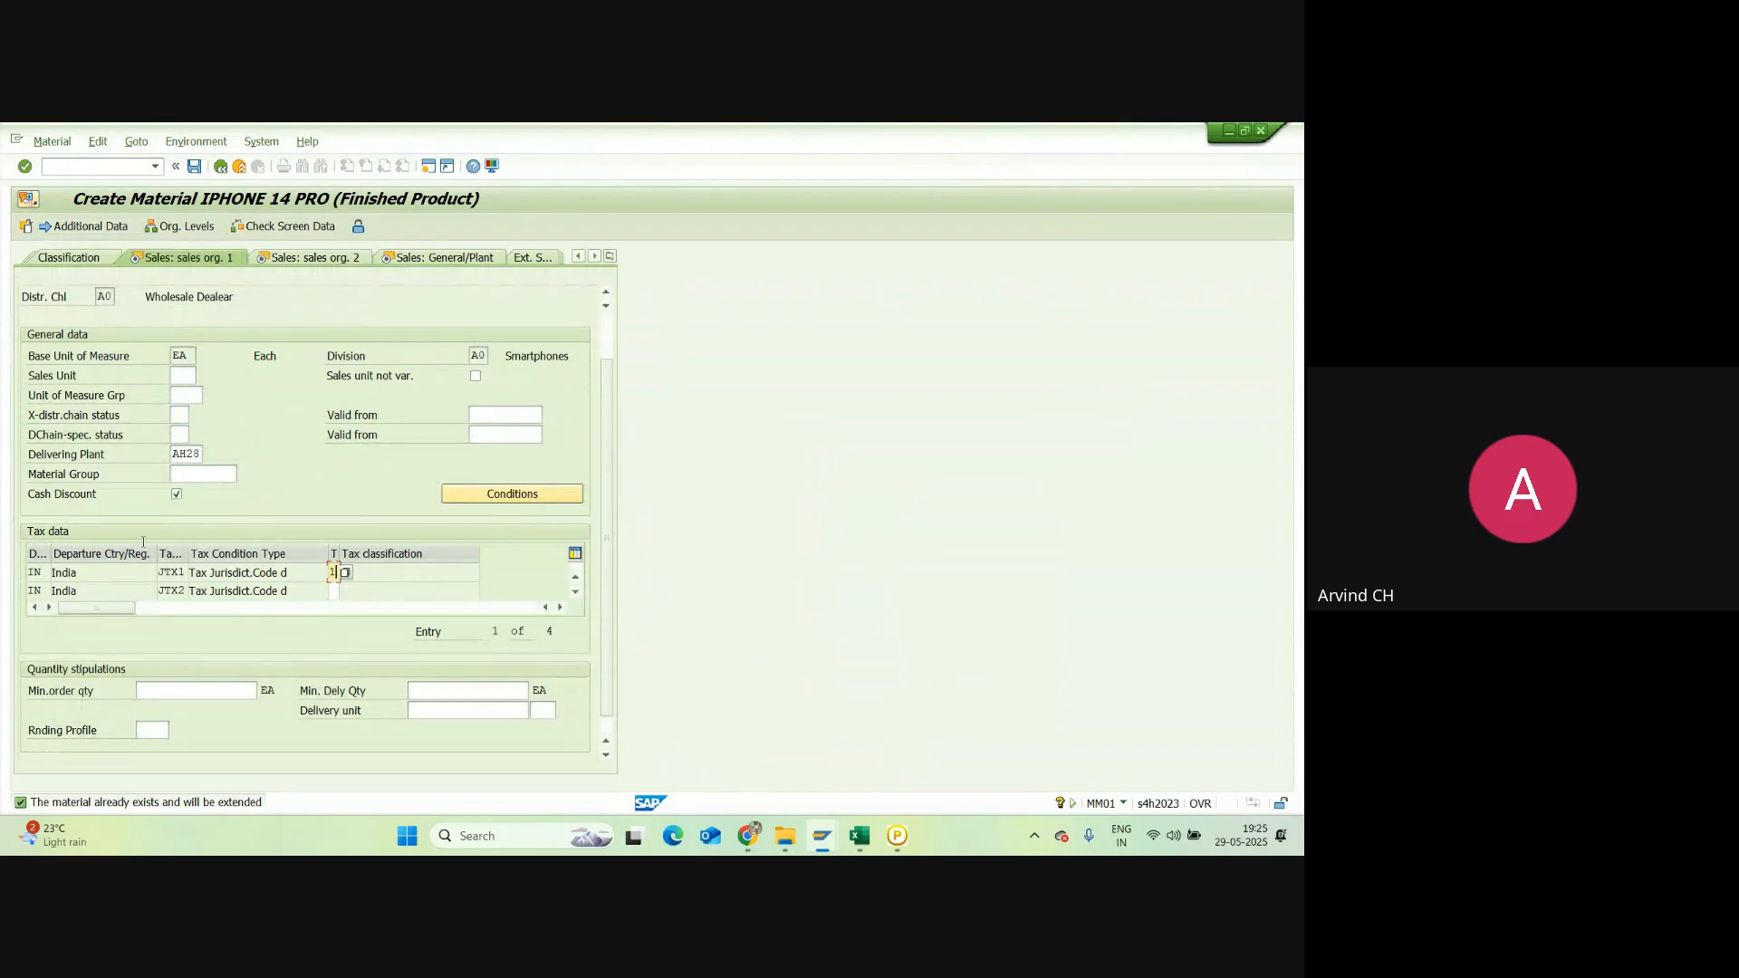
{"action": "left_click", "coordinate": [94, 227]}
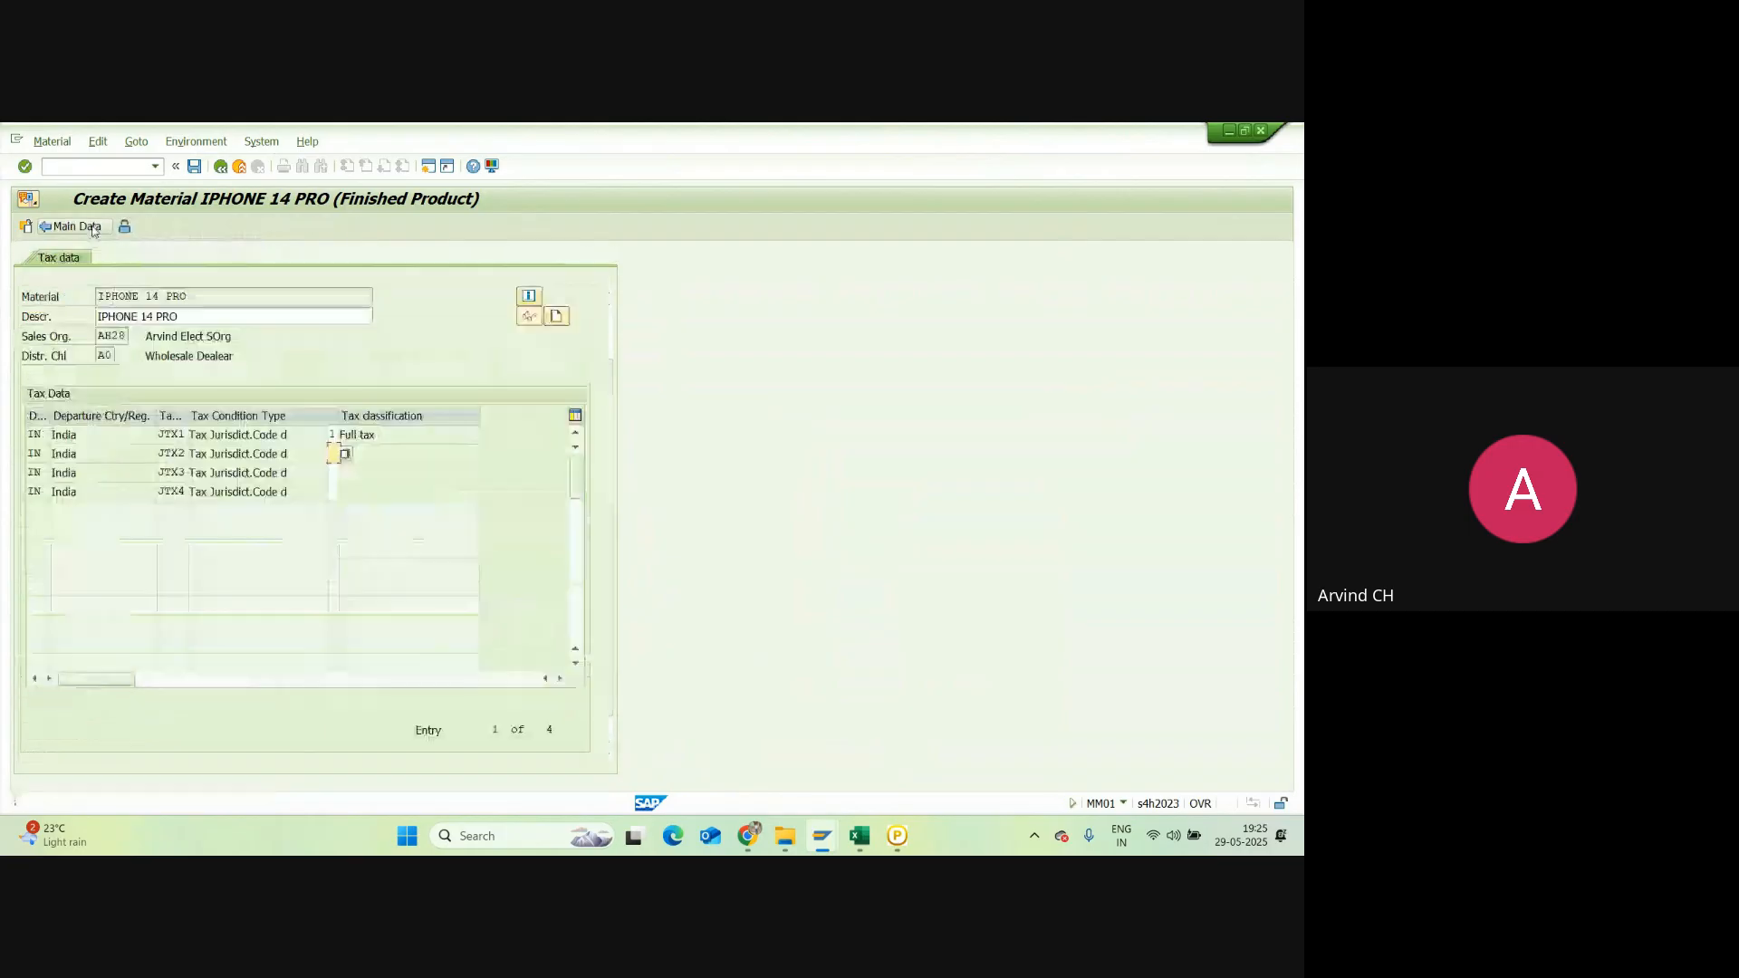
{"action": "type", "text": "1"}
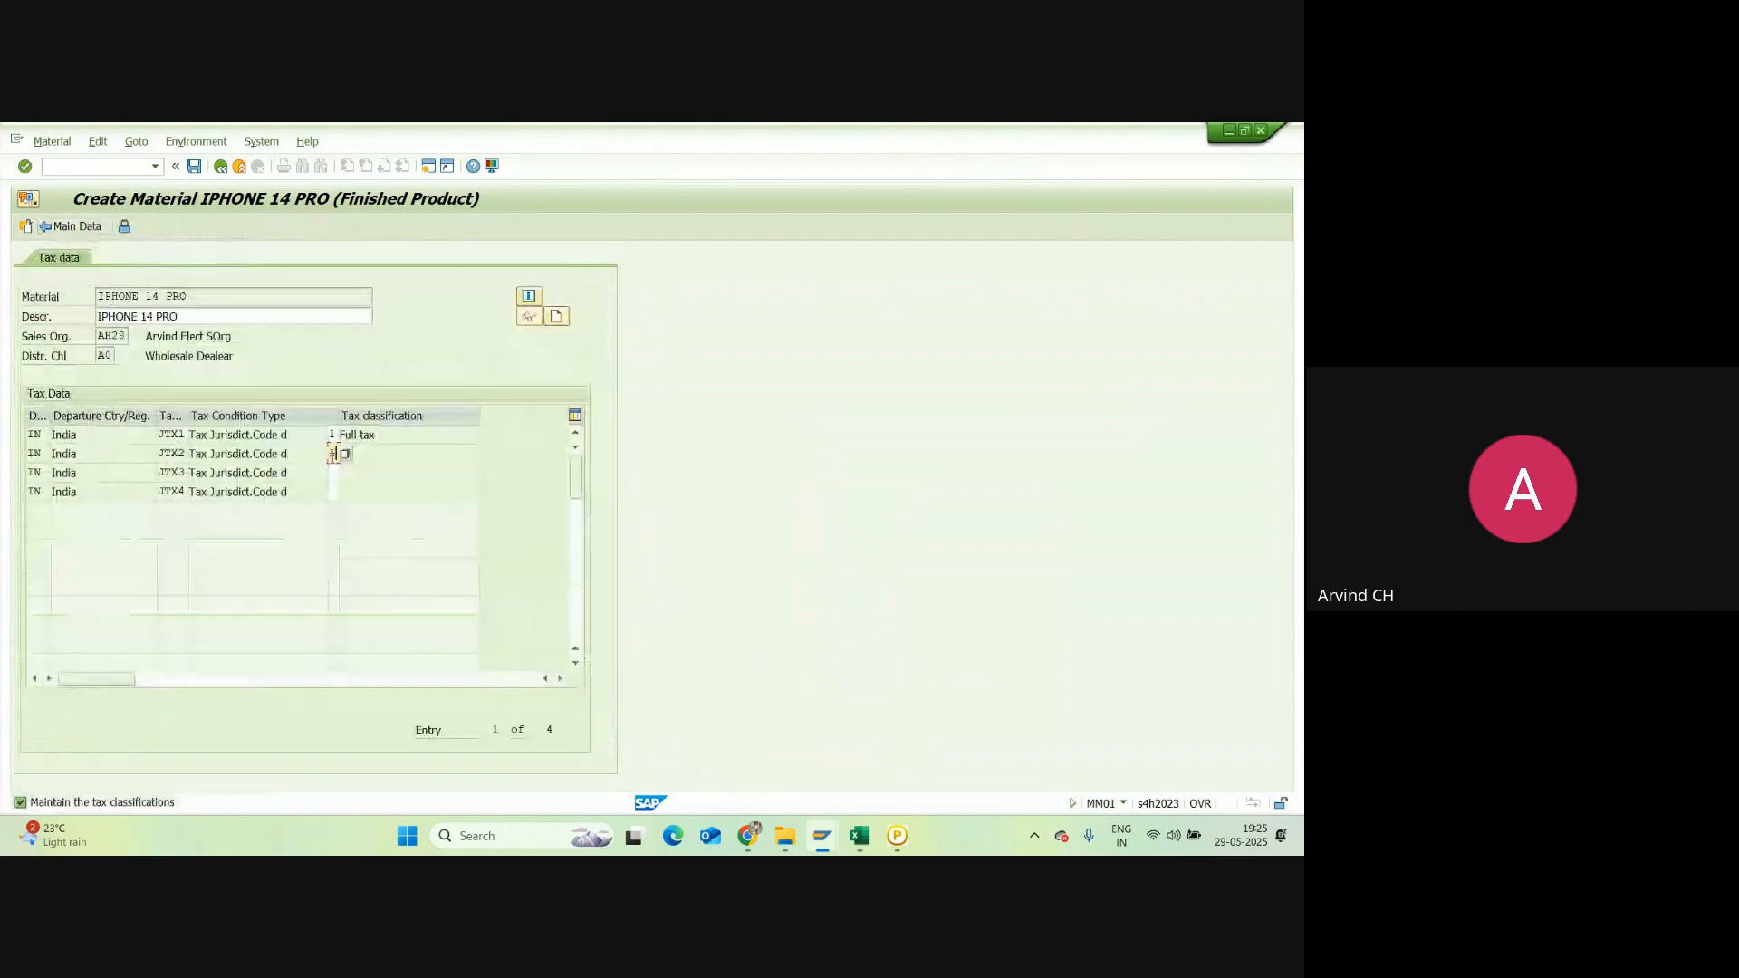
{"action": "left_click", "coordinate": [339, 474]}
{"action": "type", "text": "1"}
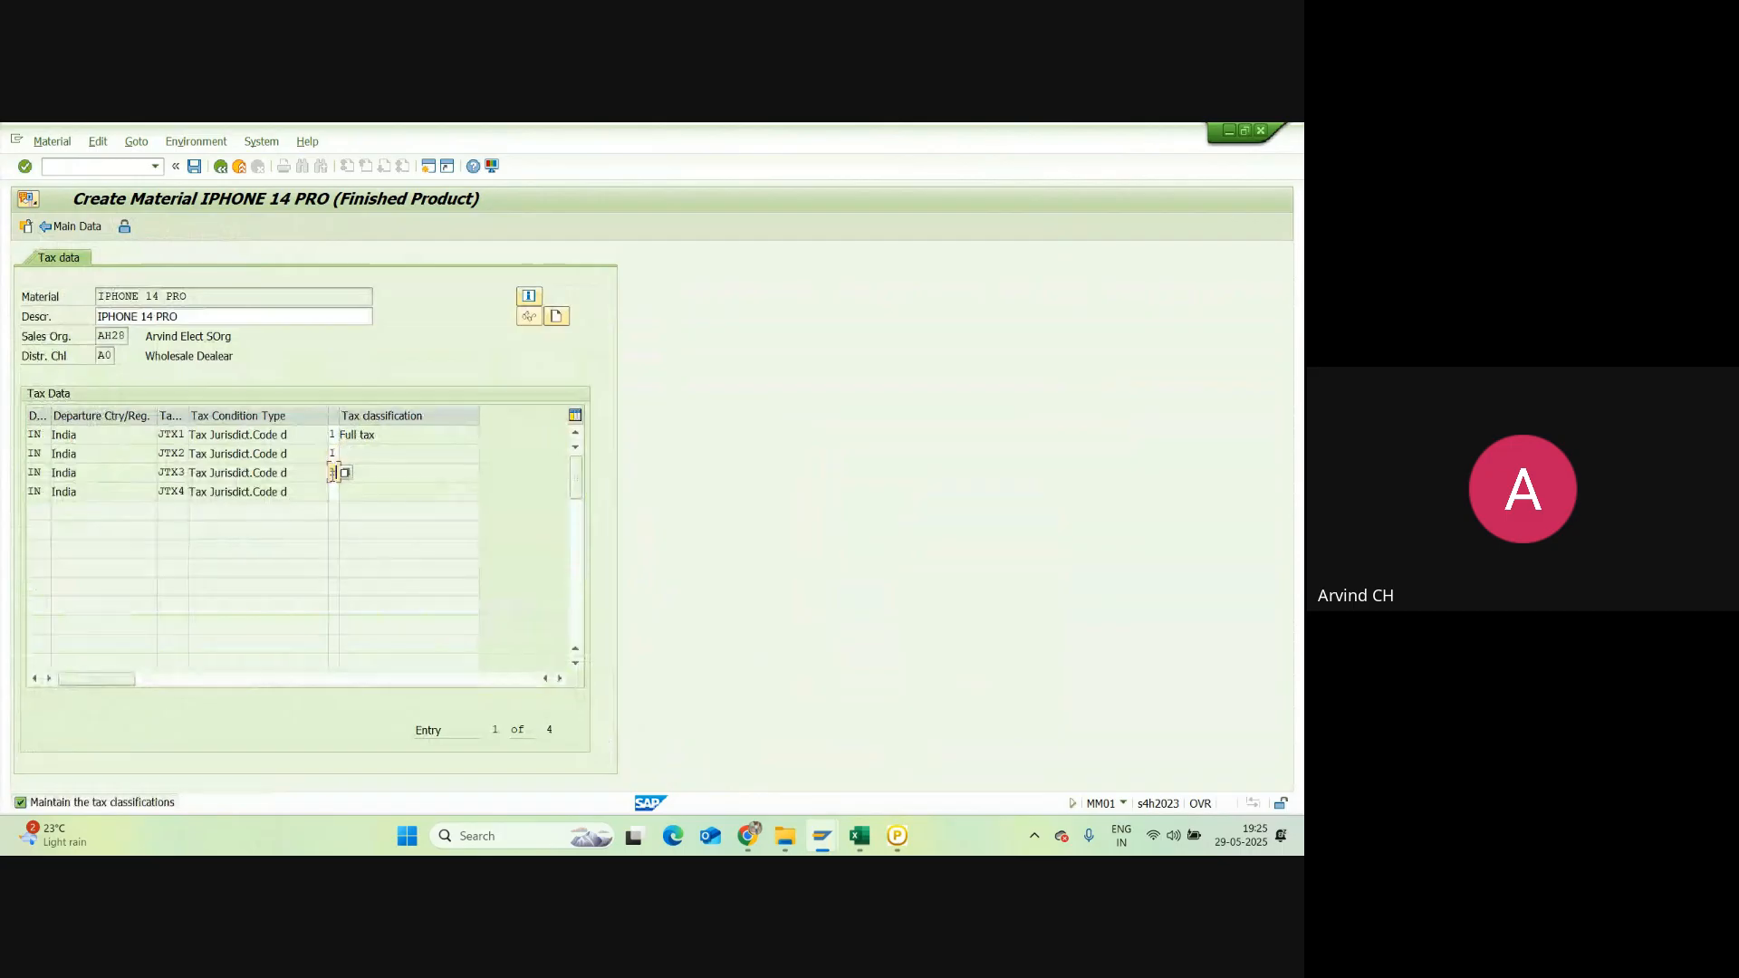
{"action": "left_click", "coordinate": [334, 491]}
{"action": "type", "text": "1"}
{"action": "key", "text": "Return"}
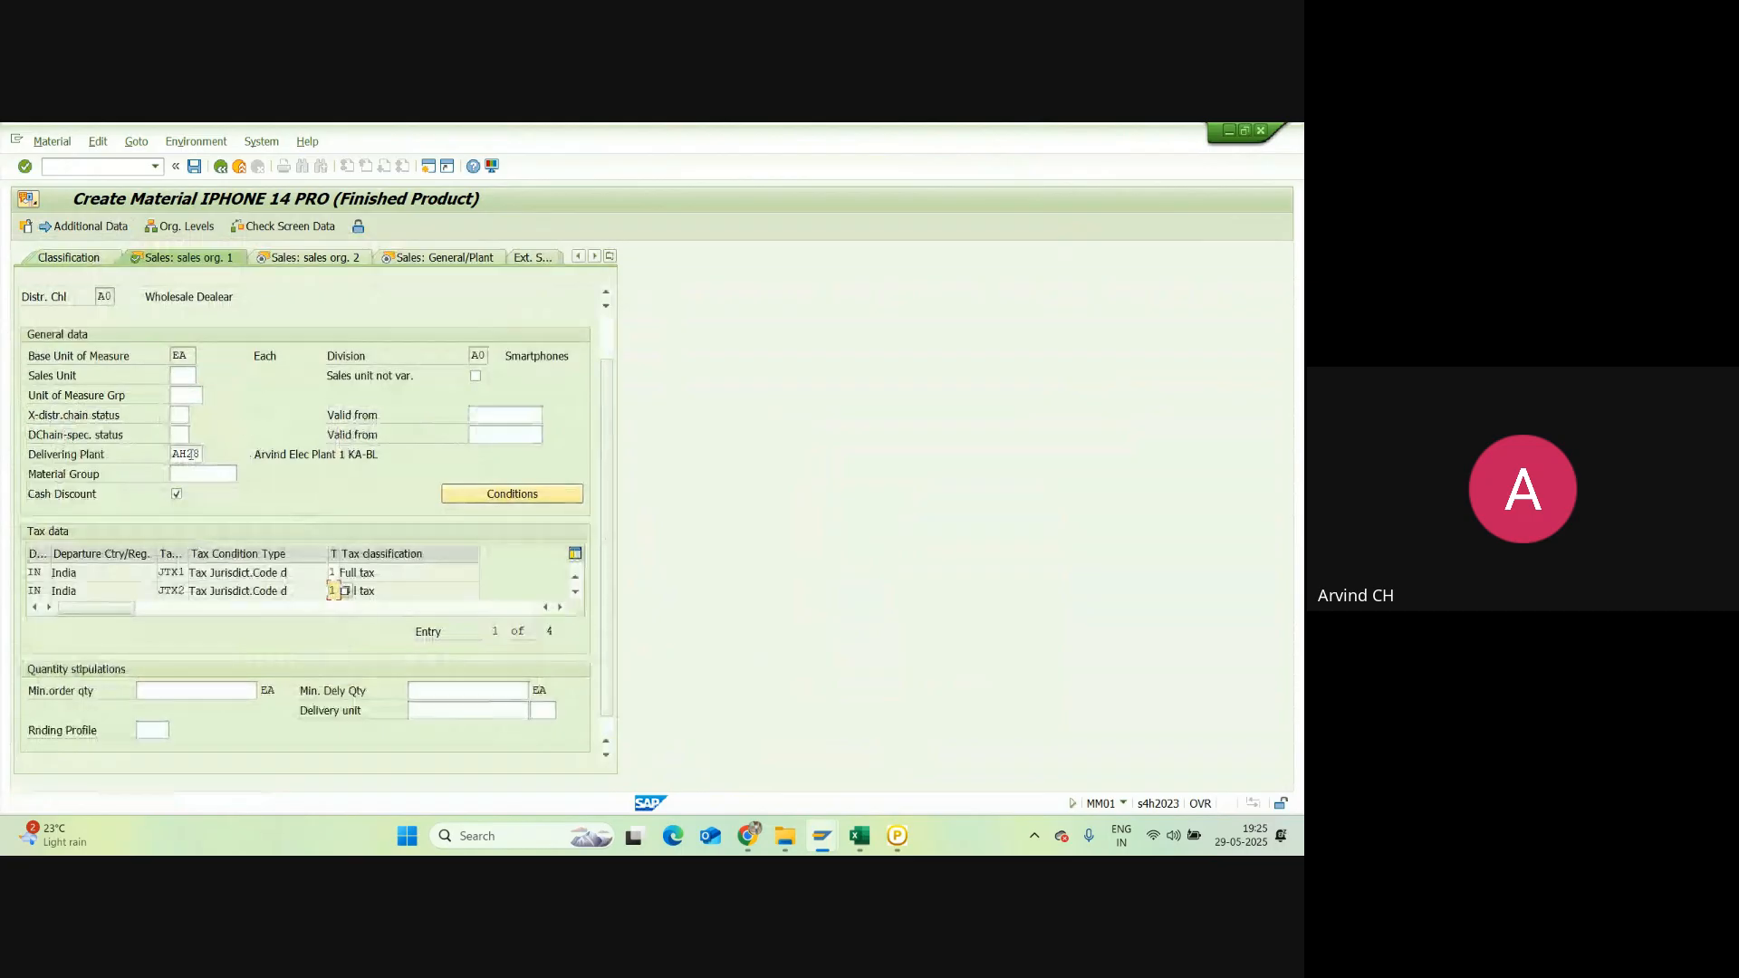
{"action": "left_click_drag", "start_coordinate": [193, 454], "coordinate": [172, 454]}
{"action": "key", "text": "Return"}
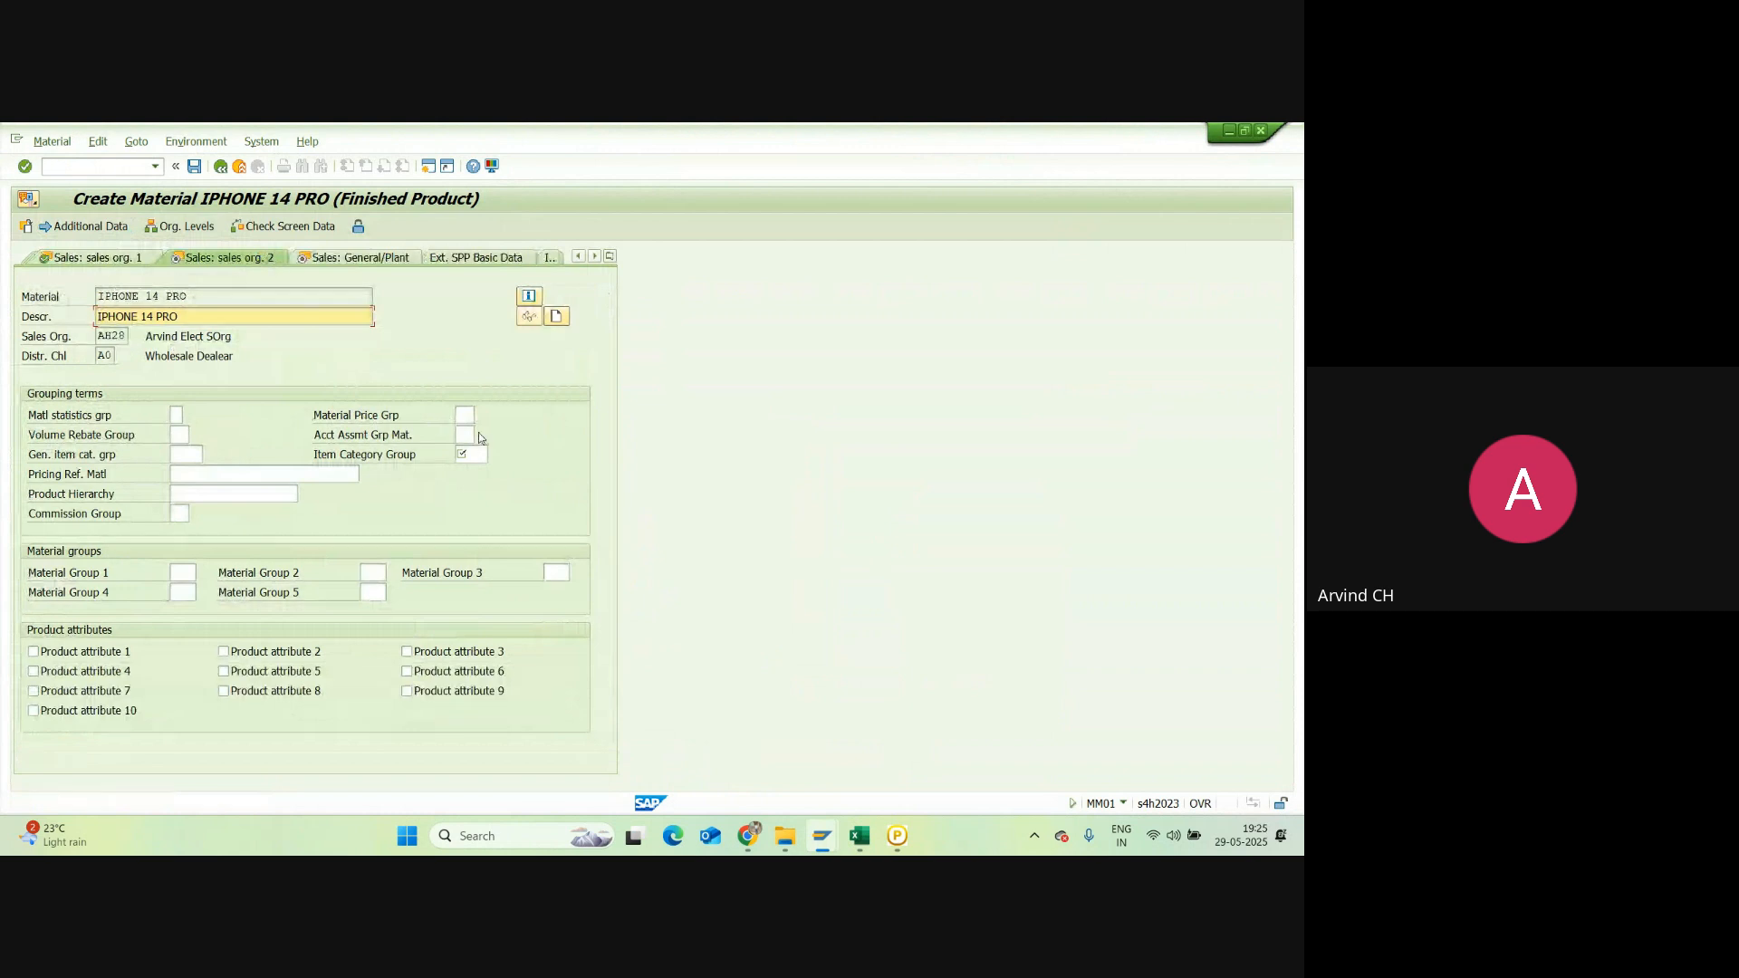
Step: Choose account assignment group 03 Finished Products and item category group NORM, then advance
{"action": "left_click", "coordinate": [464, 433]}
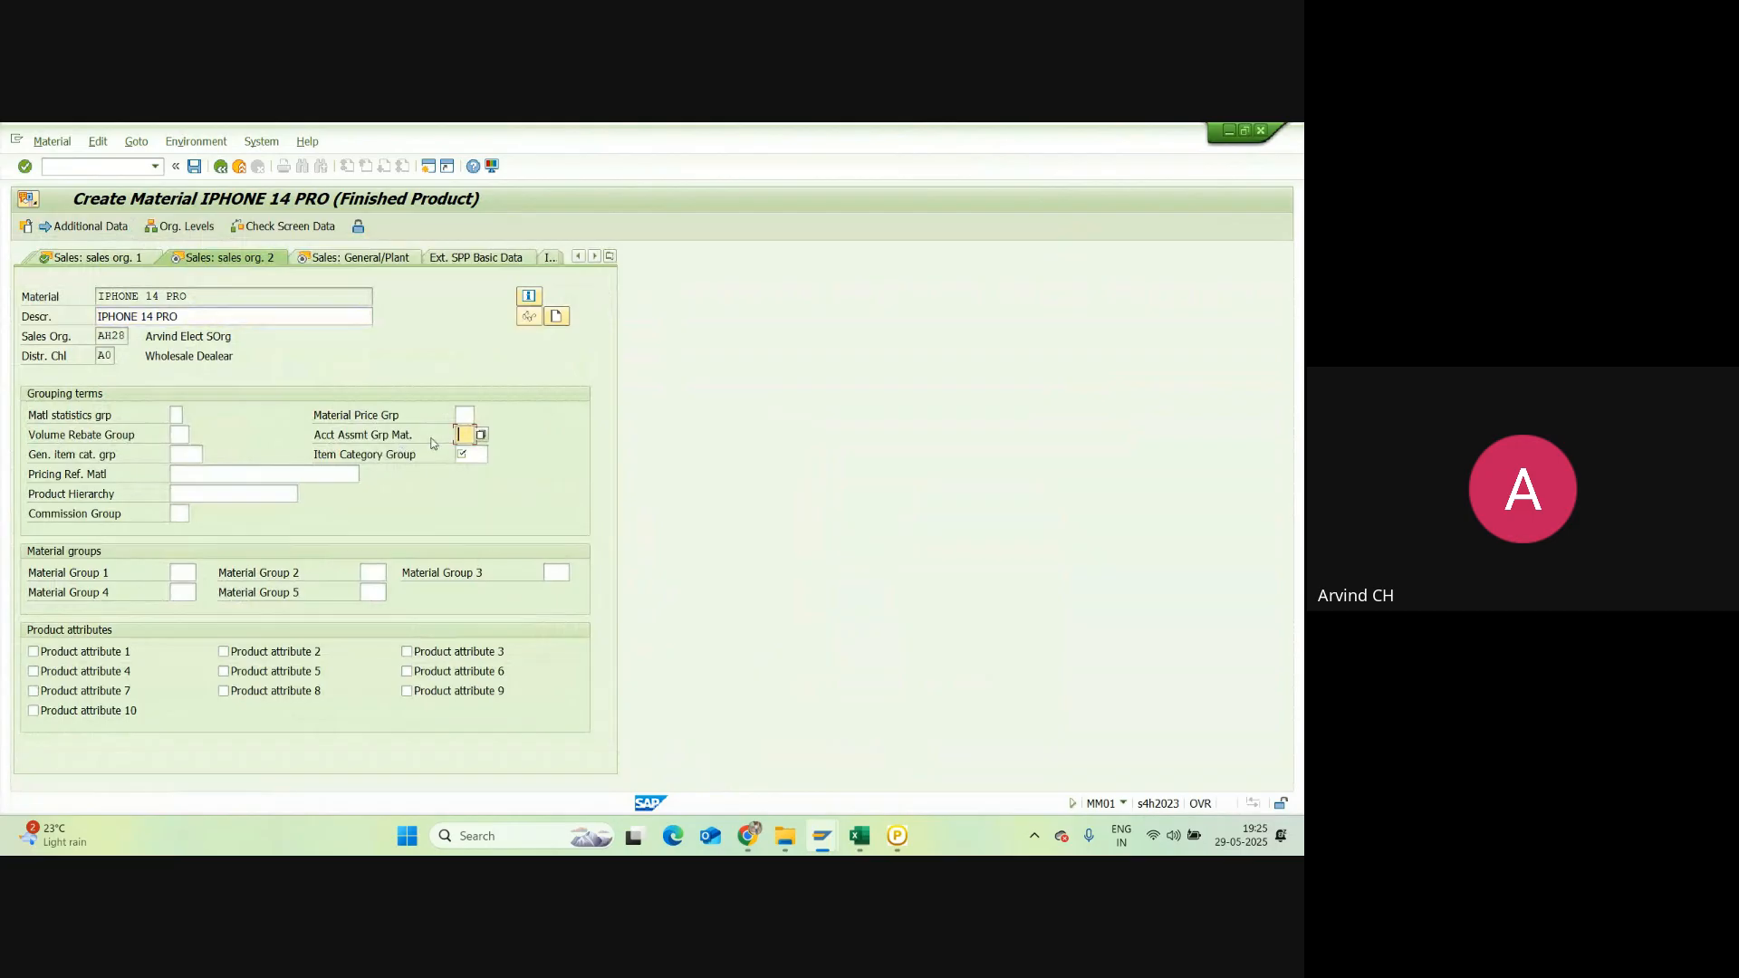
{"action": "left_click", "coordinate": [481, 434]}
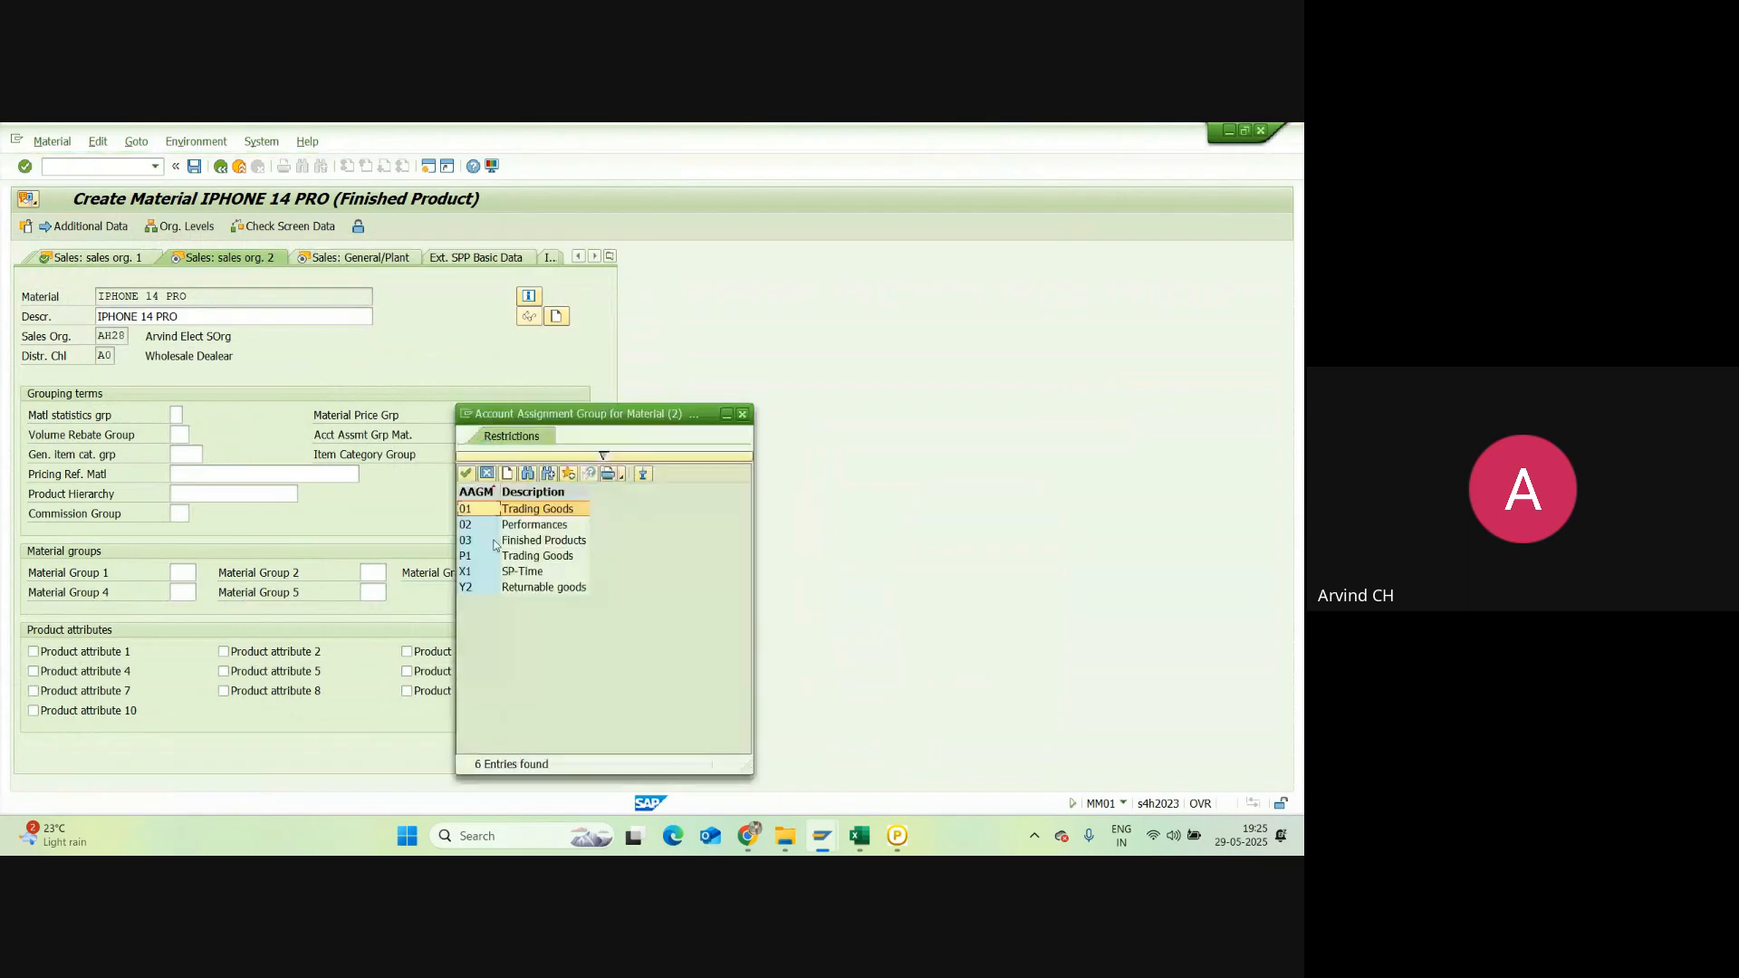
{"action": "double_click", "coordinate": [495, 544]}
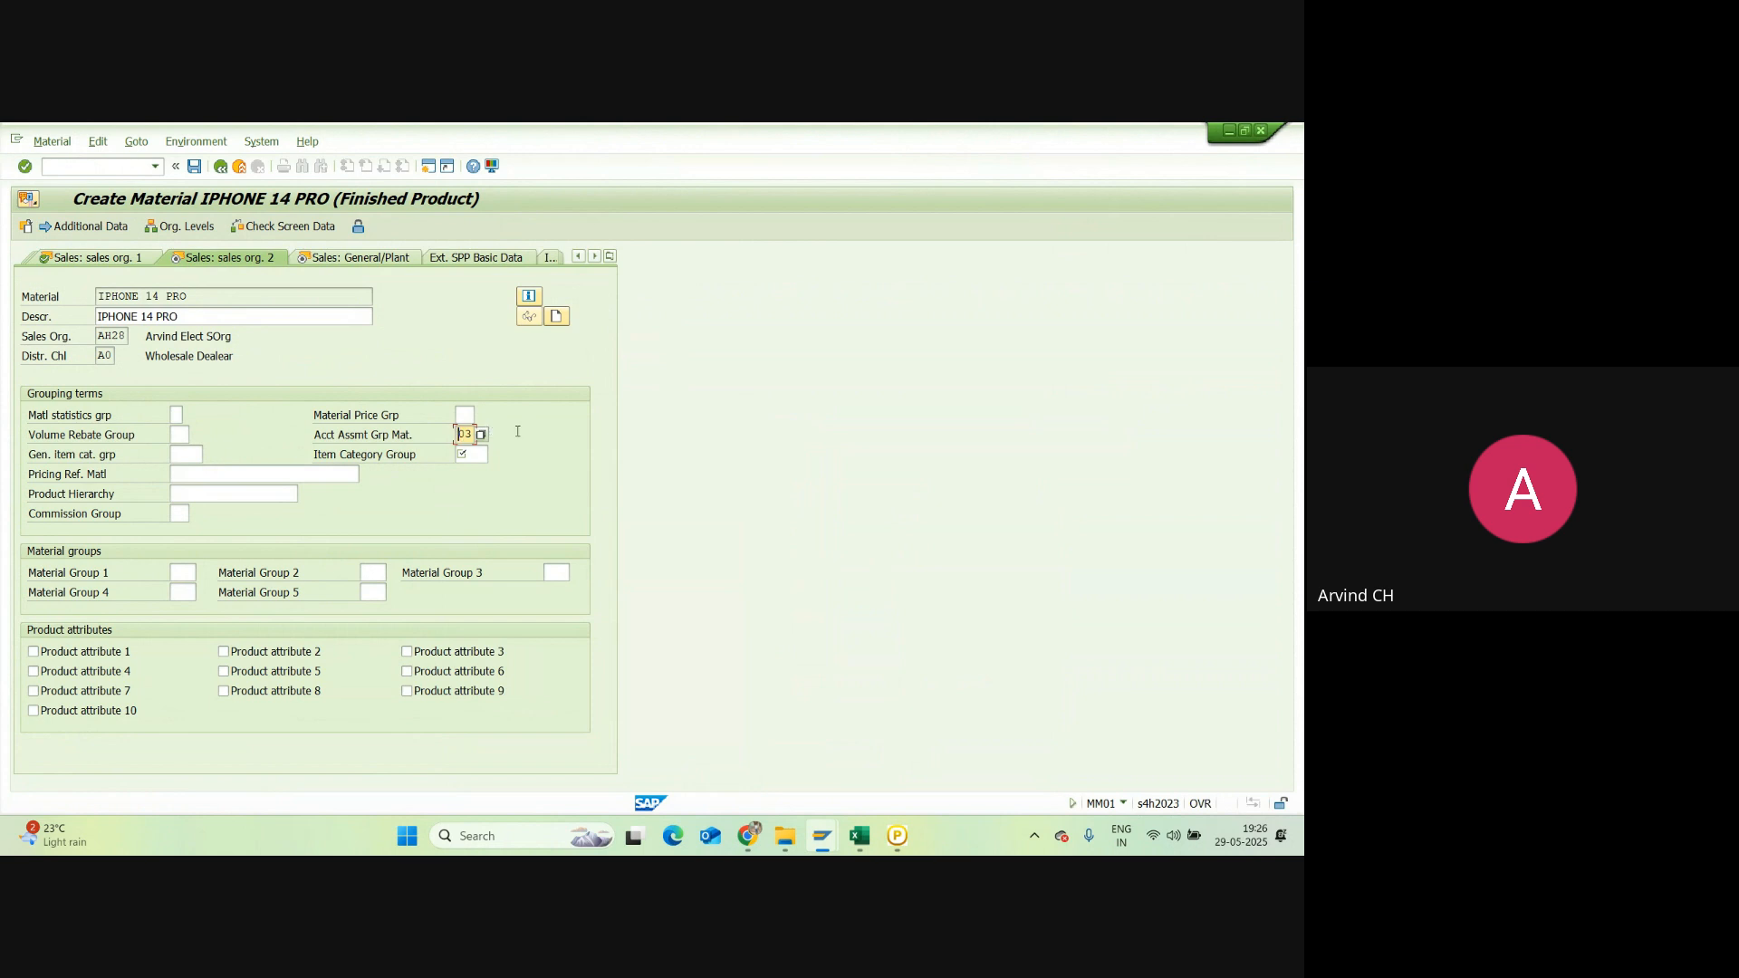
{"action": "left_click", "coordinate": [470, 454]}
{"action": "type", "text": "NORM"}
{"action": "key", "text": "Return"}
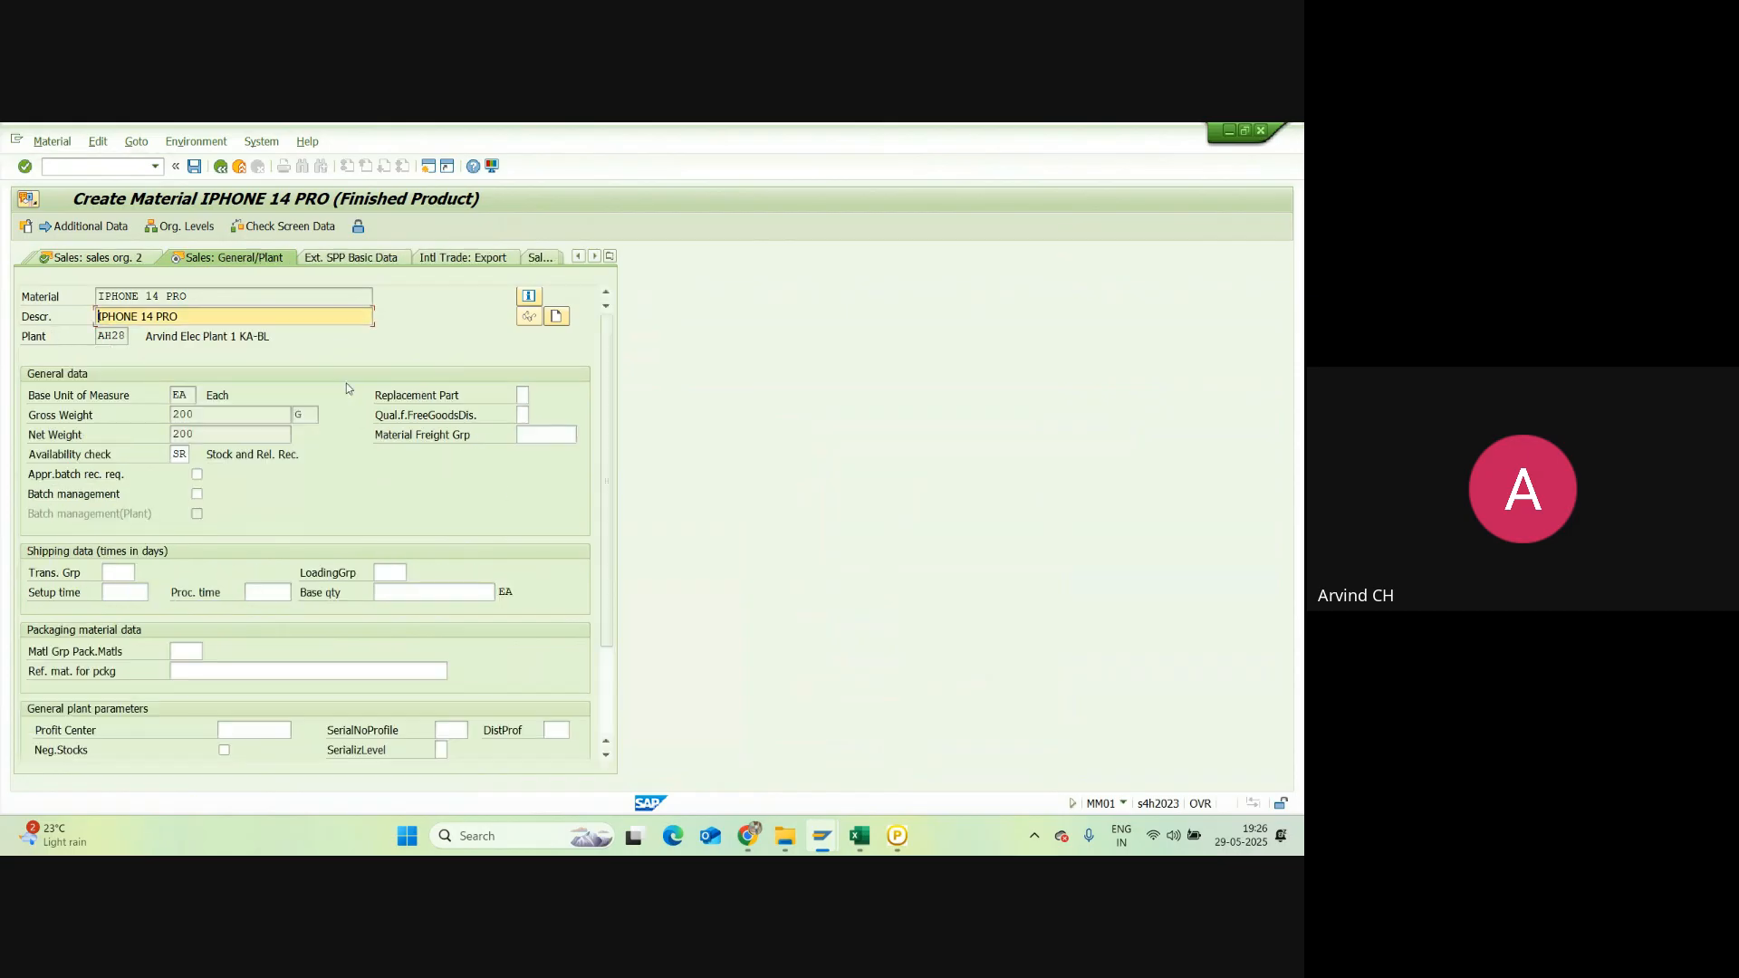
Step: Change the availability check from SR to KP No check
{"action": "double_click", "coordinate": [185, 457]}
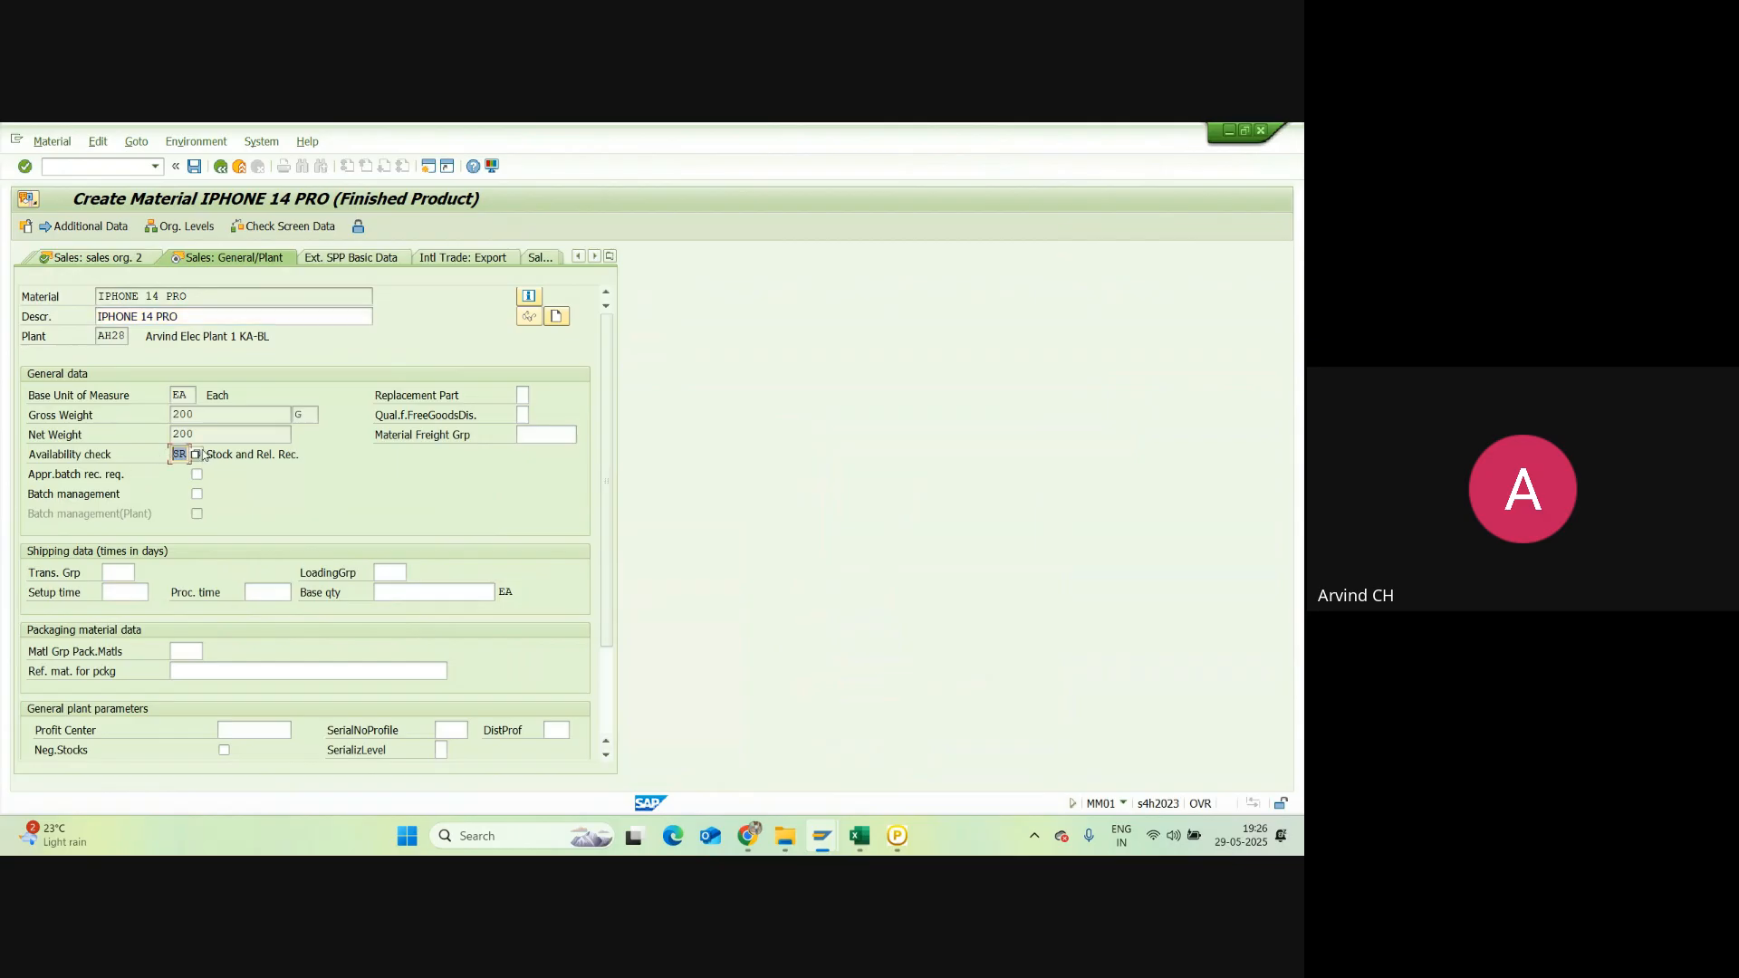
{"action": "left_click", "coordinate": [198, 455]}
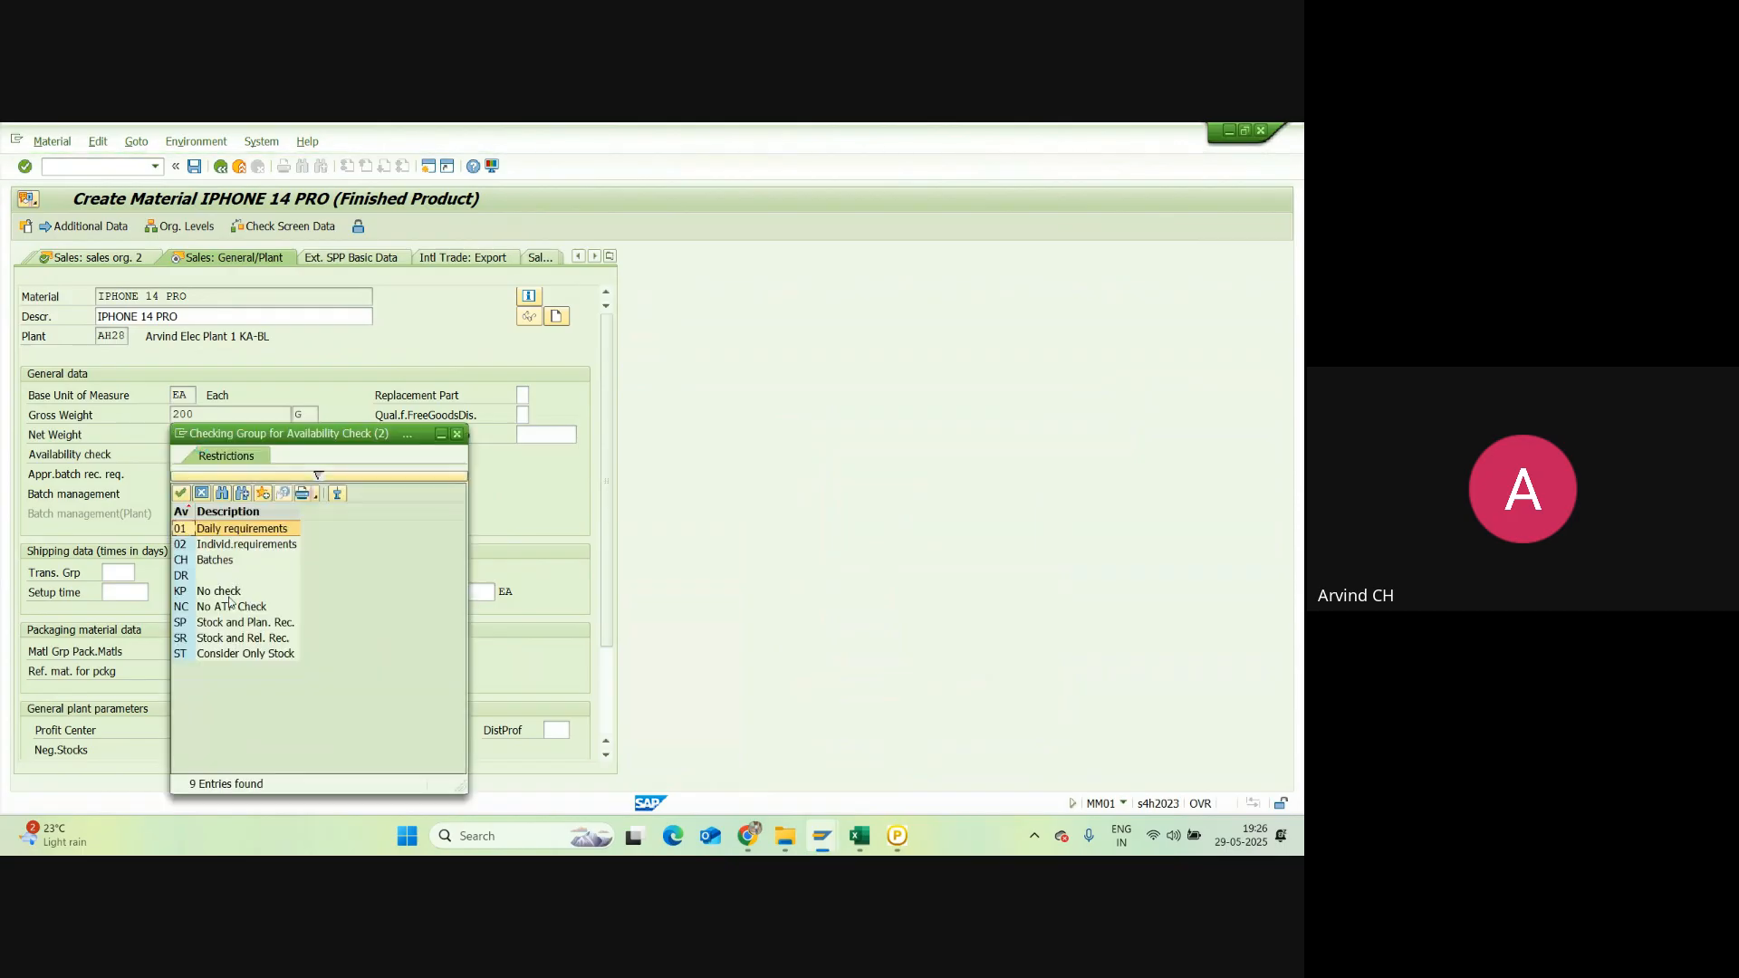
{"action": "left_click", "coordinate": [197, 593]}
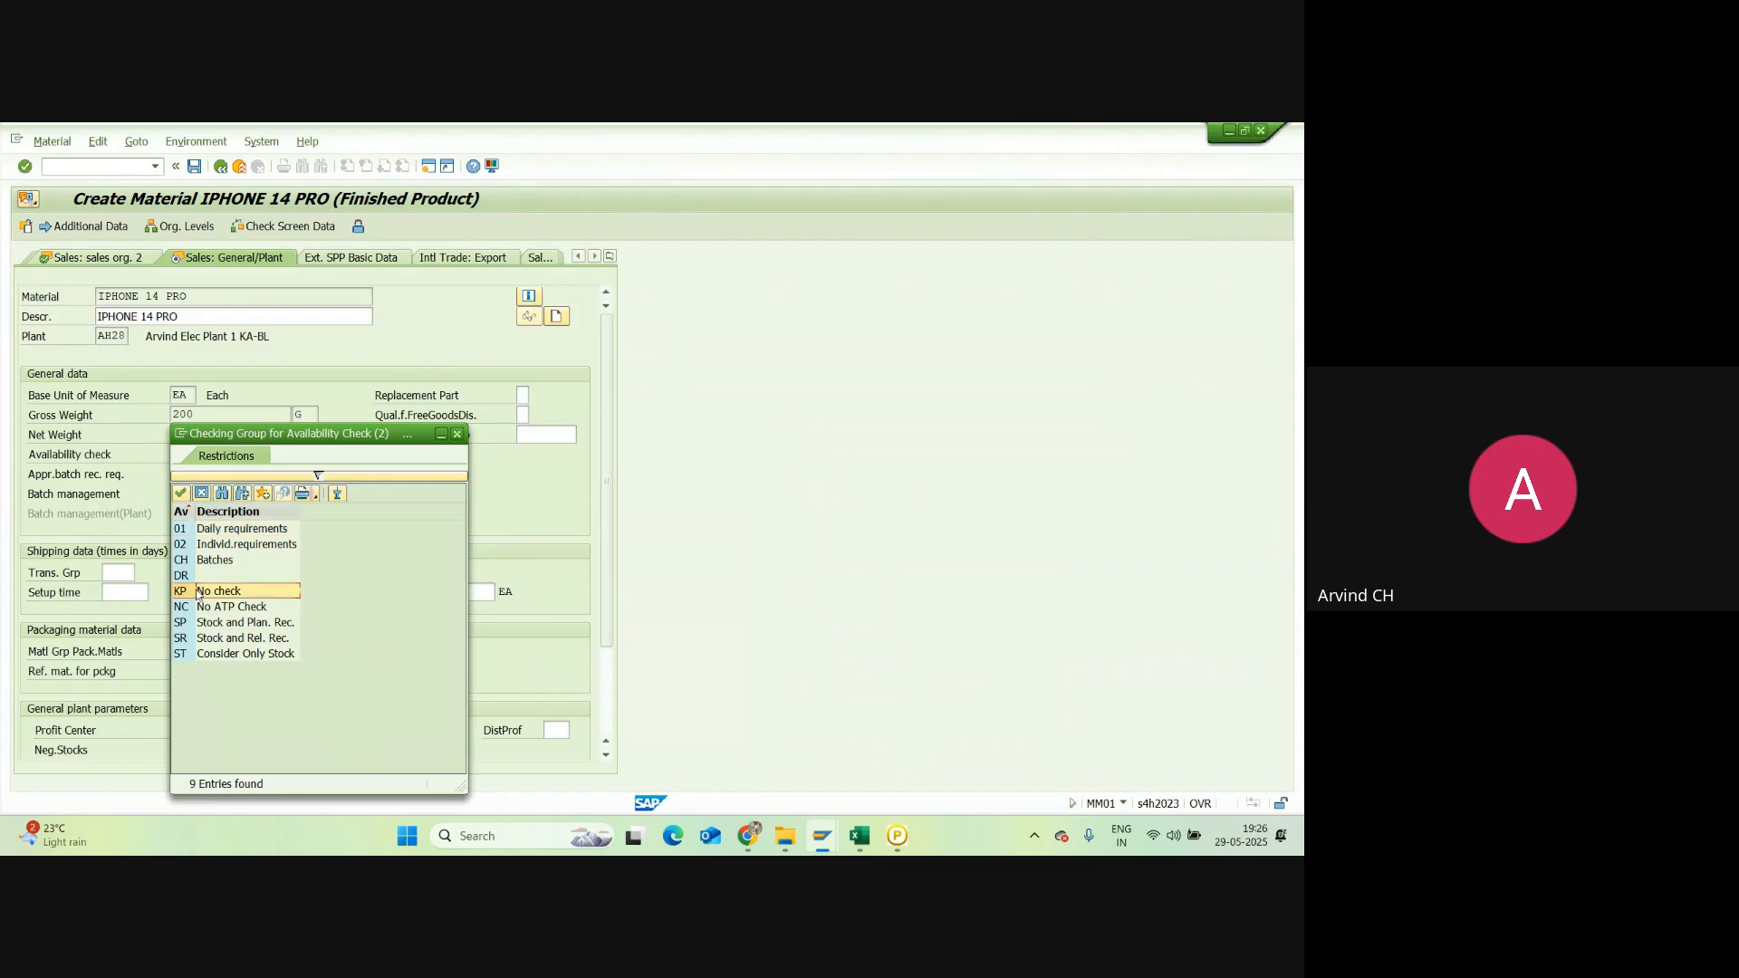
{"action": "double_click", "coordinate": [198, 593]}
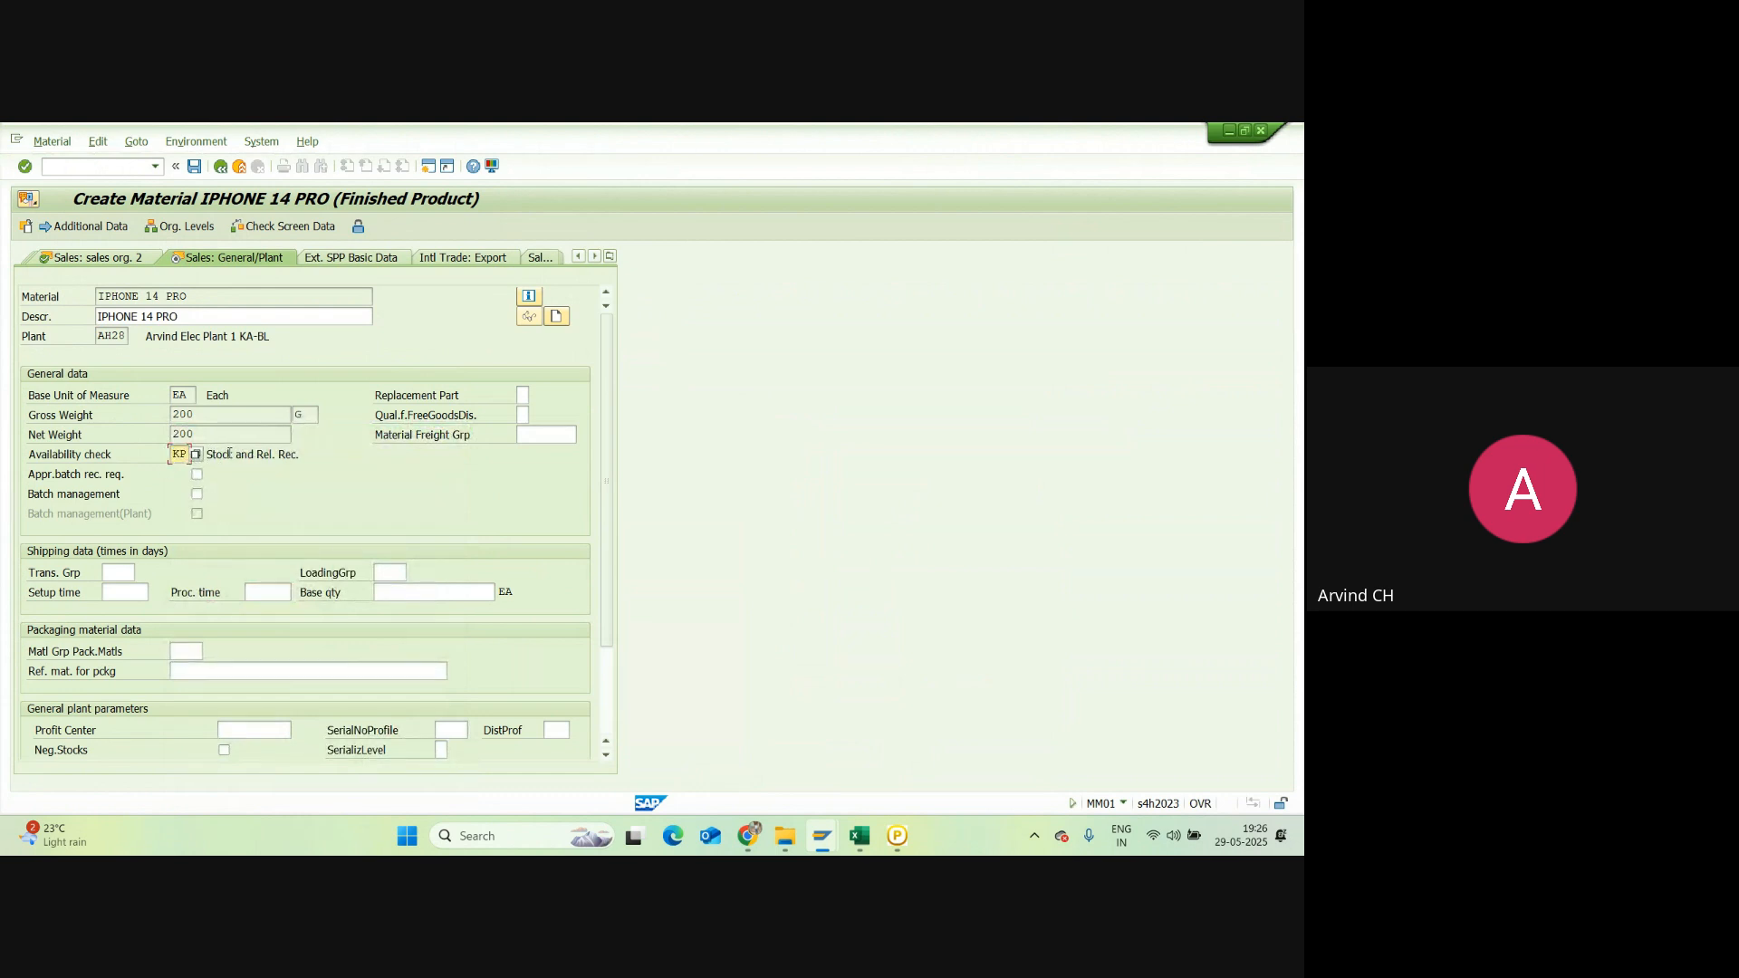
Step: Set transportation group 0004 Parcel and loading group 0003 Manual, then continue to Accounting 1
{"action": "left_click", "coordinate": [132, 573]}
{"action": "left_click", "coordinate": [142, 572]}
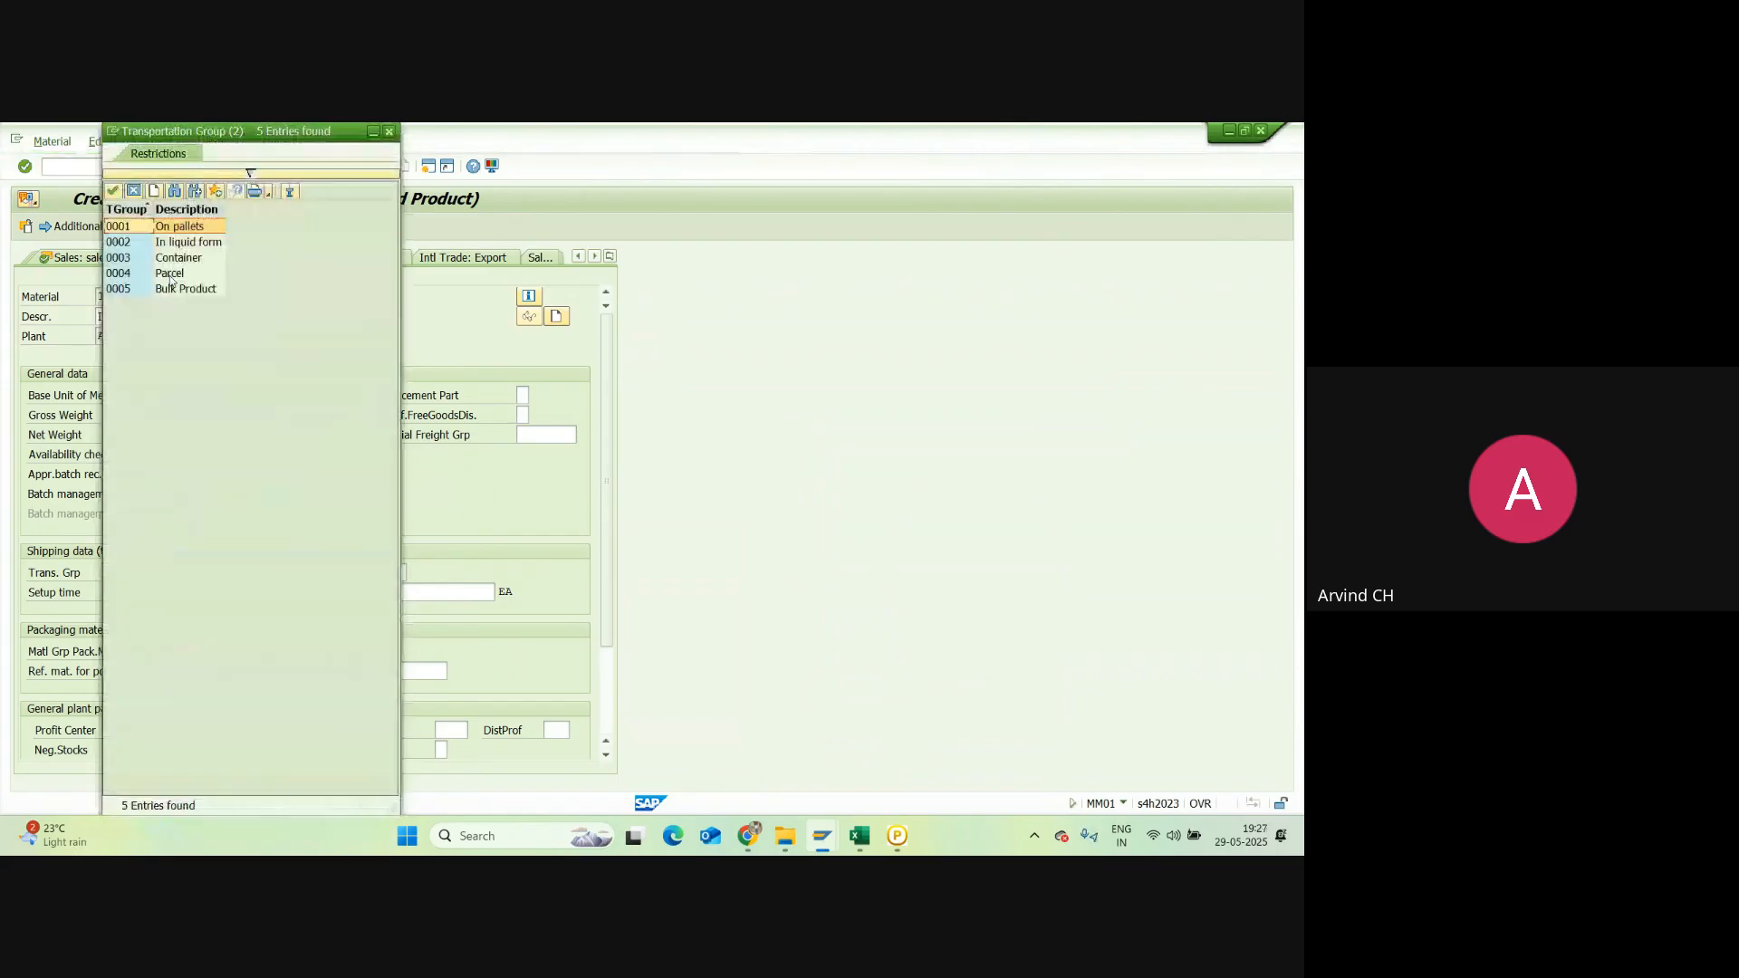
{"action": "double_click", "coordinate": [169, 275]}
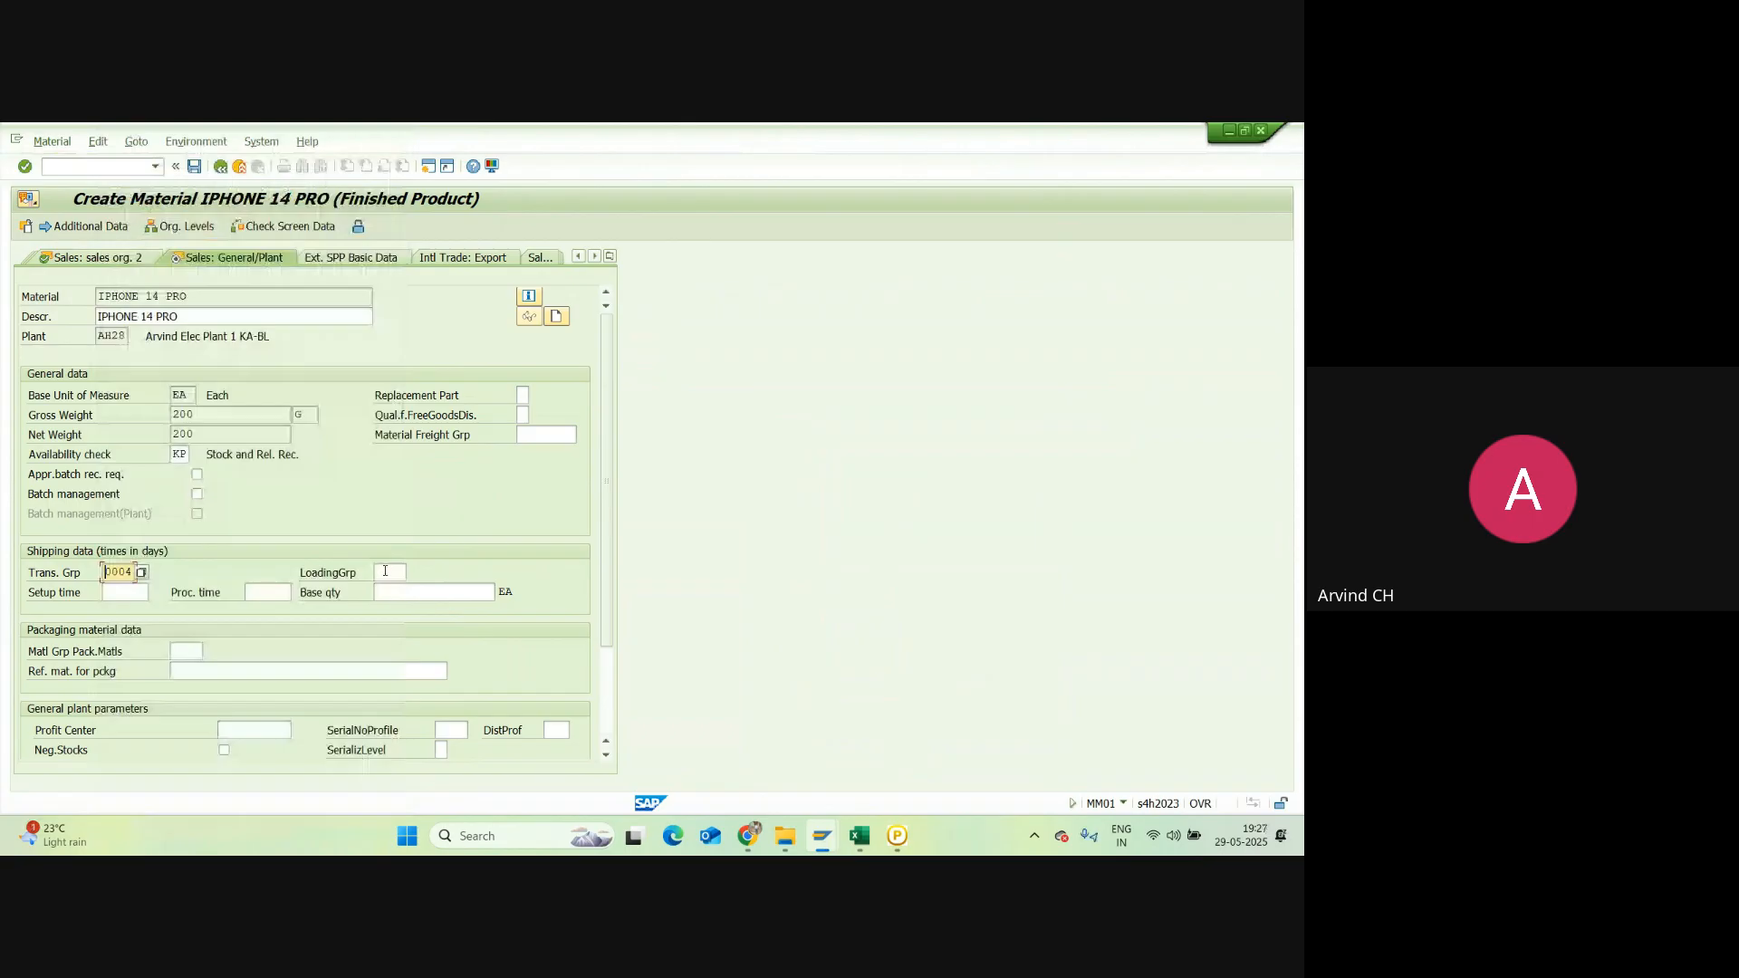
{"action": "left_click", "coordinate": [385, 572]}
{"action": "left_click", "coordinate": [412, 573]}
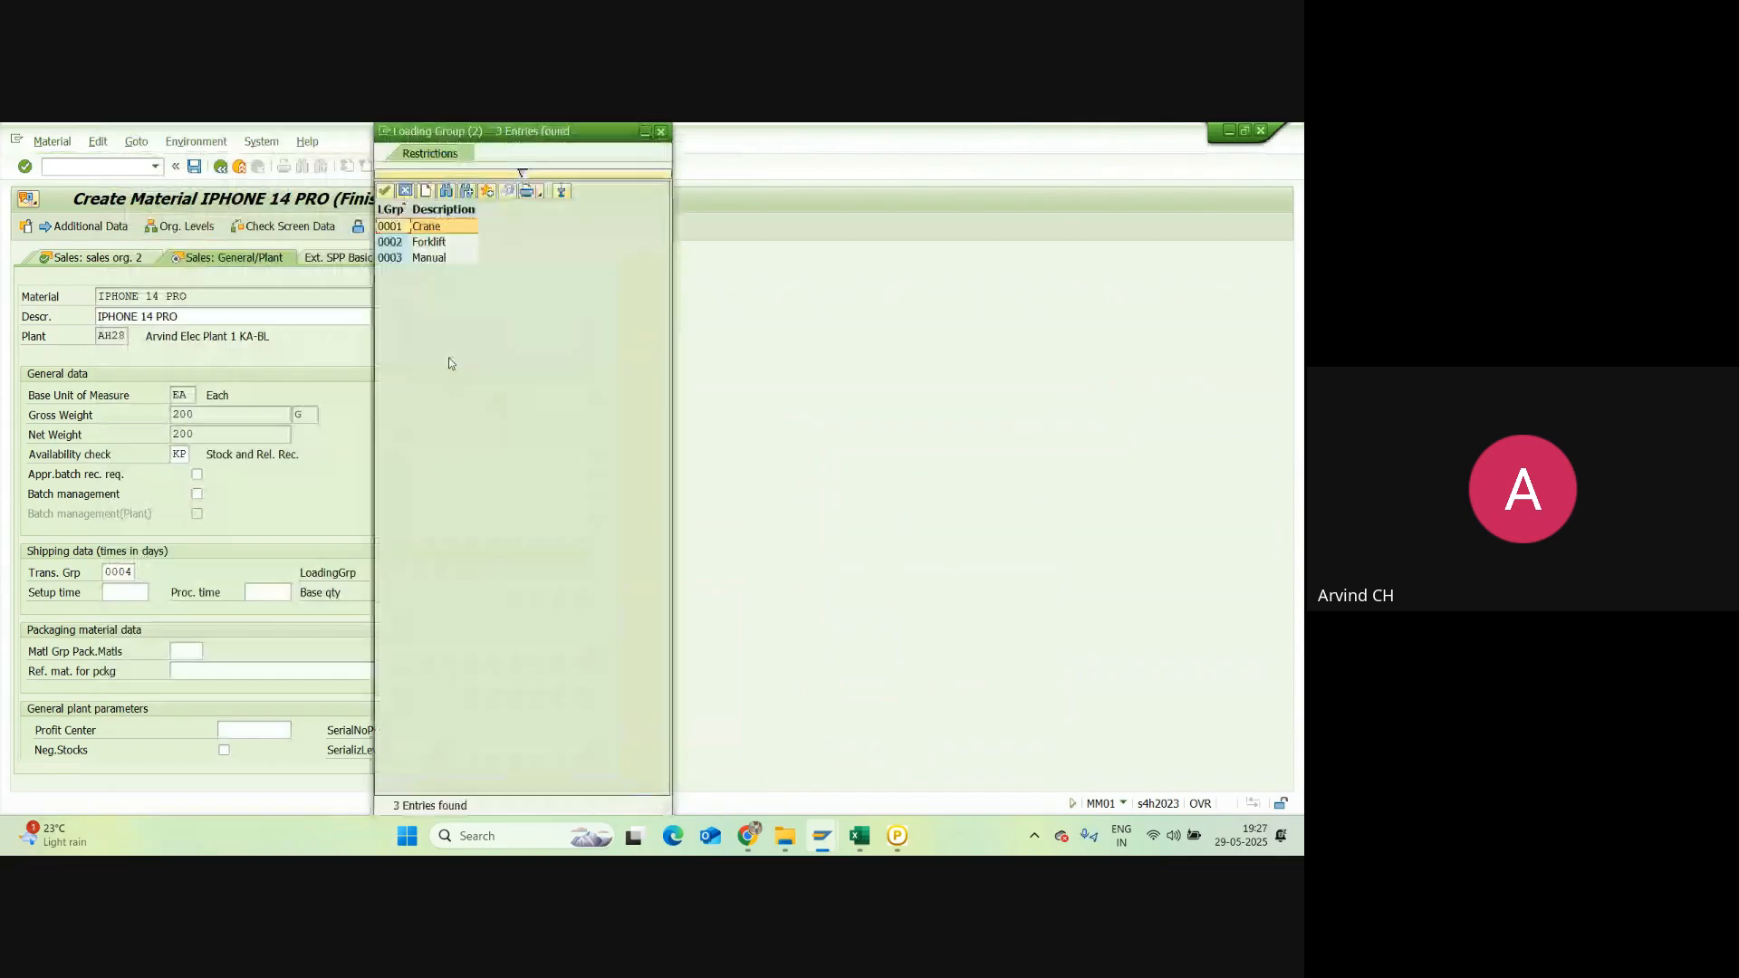
{"action": "double_click", "coordinate": [430, 258]}
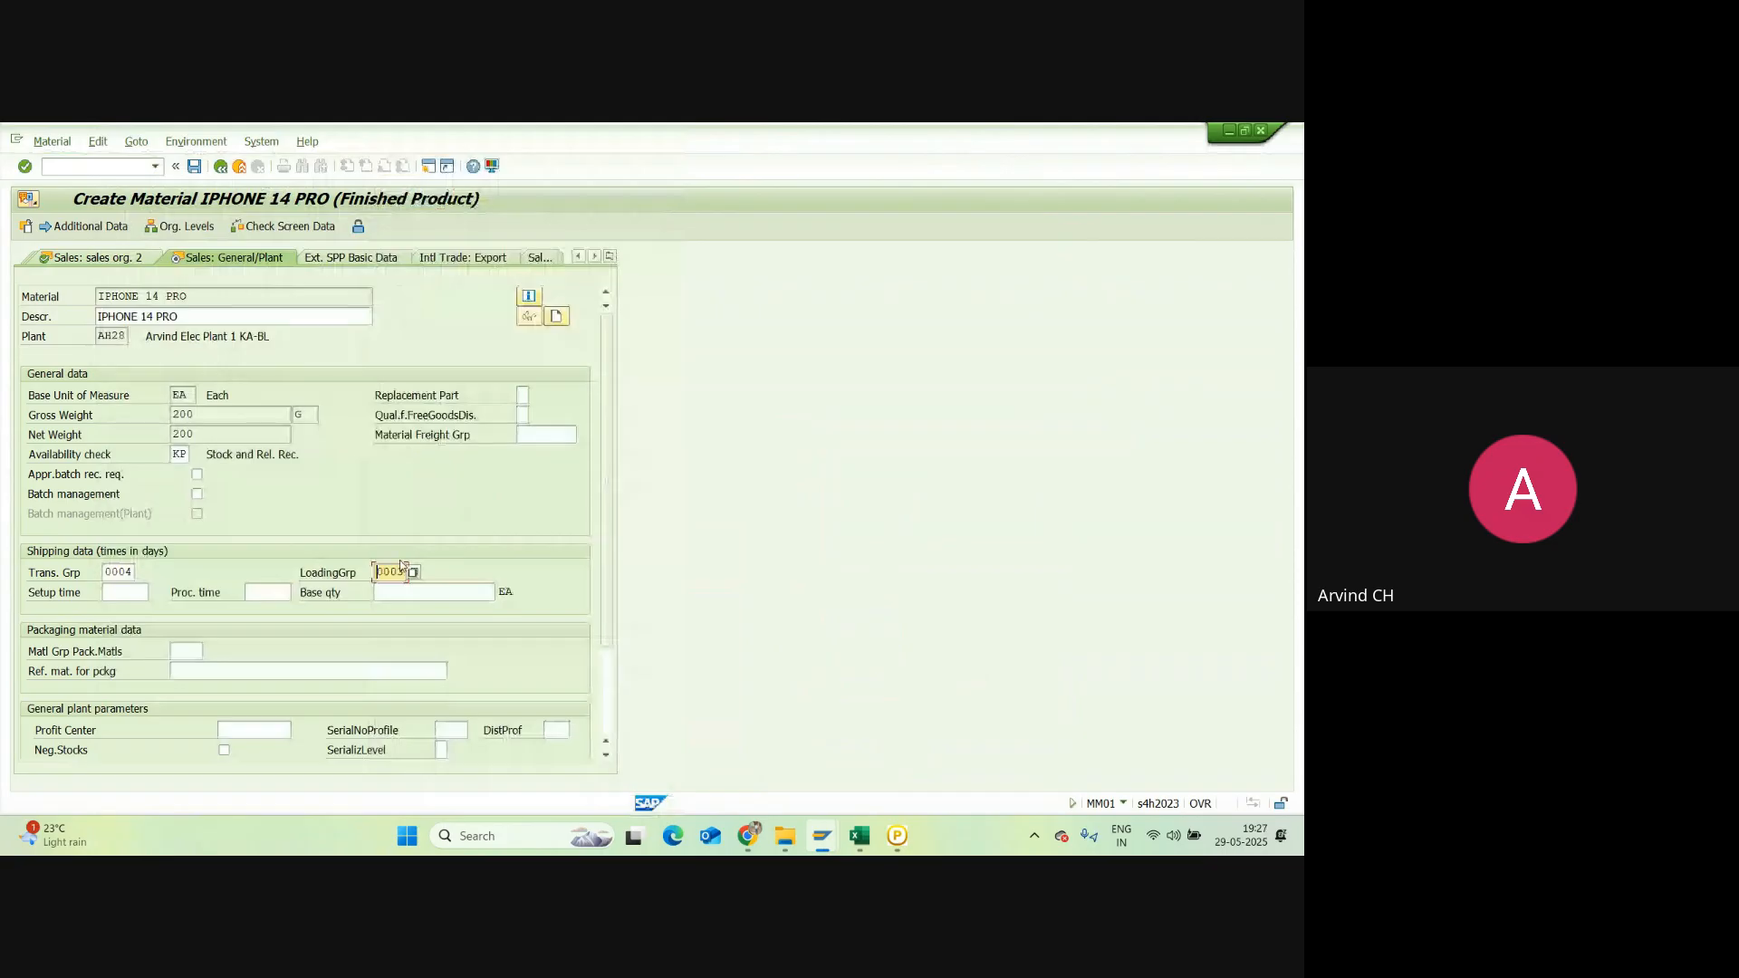
{"action": "key", "text": "Return"}
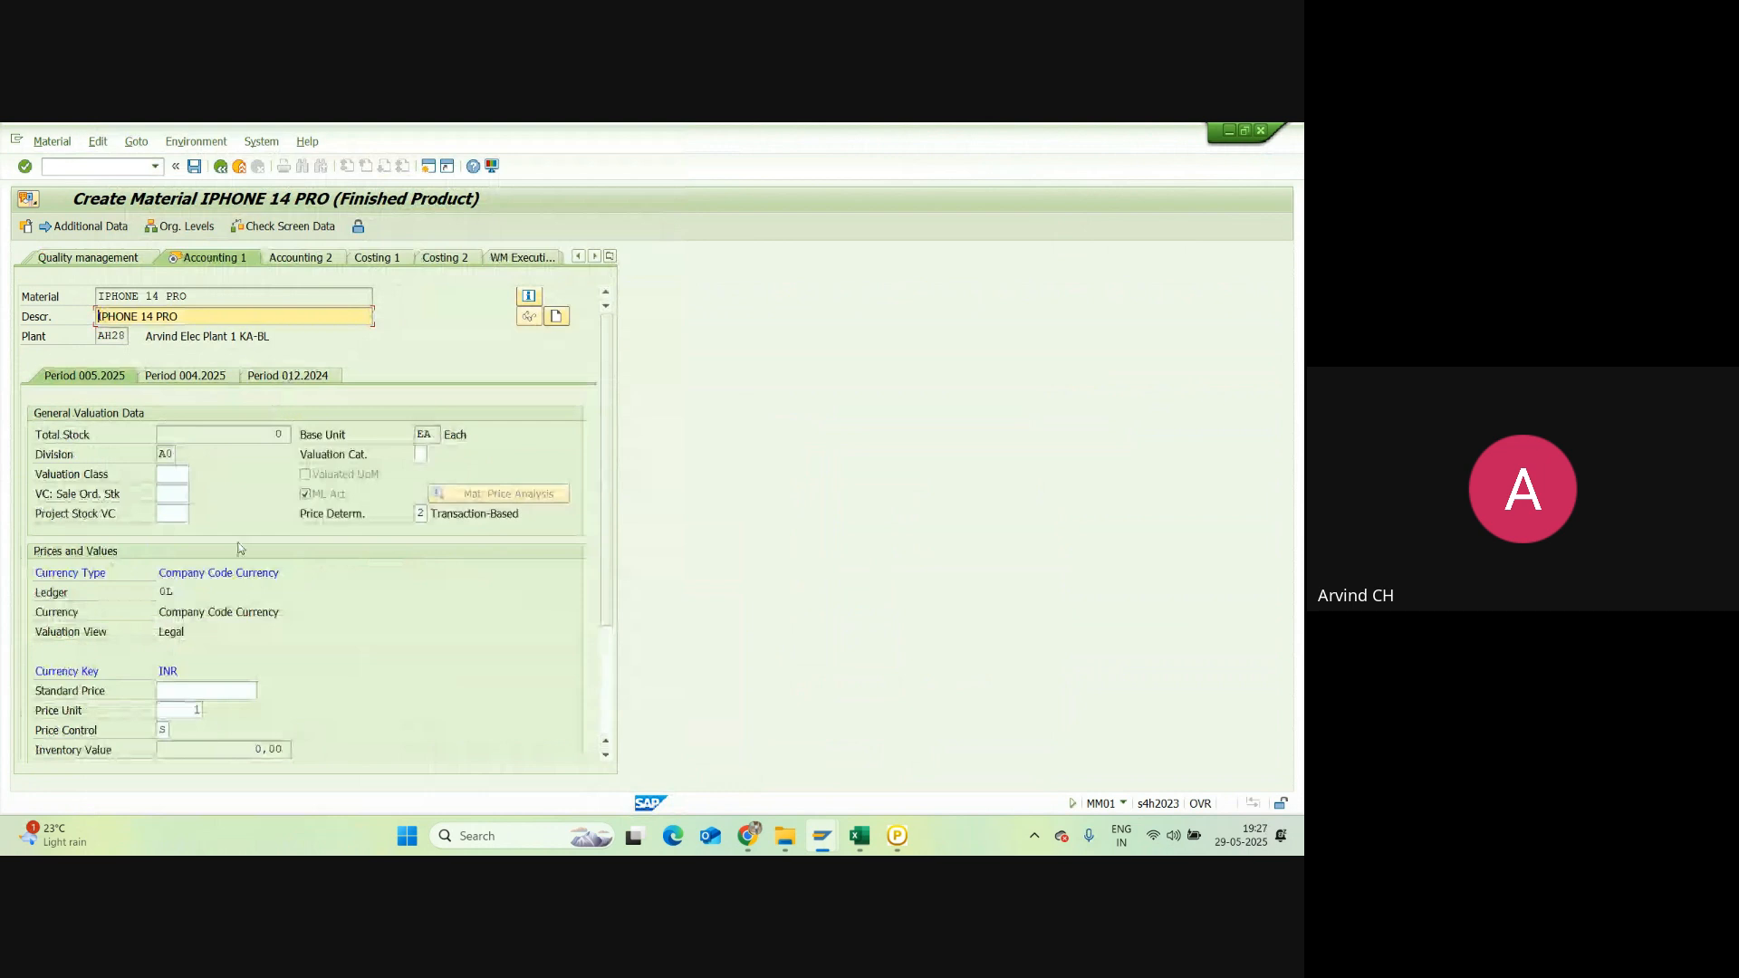
Step: Pick valuation class 7920 Finished Goods from the list, then switch to the Excel notes
{"action": "left_click", "coordinate": [167, 476]}
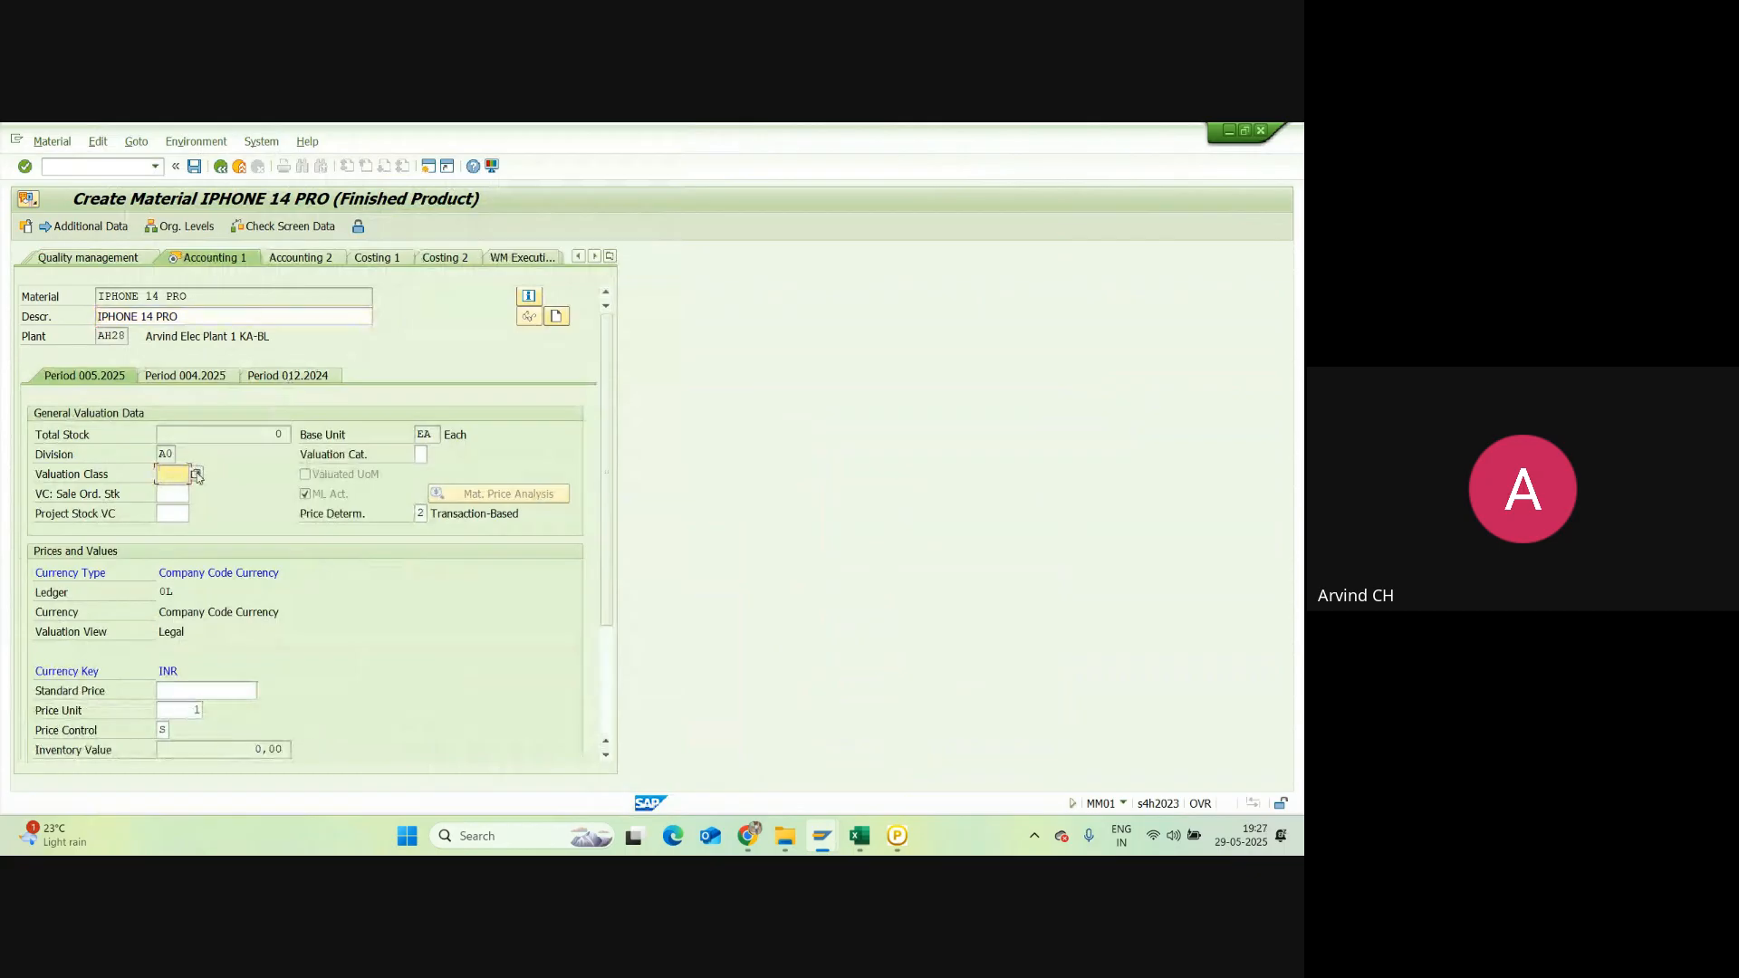
{"action": "left_click", "coordinate": [197, 475]}
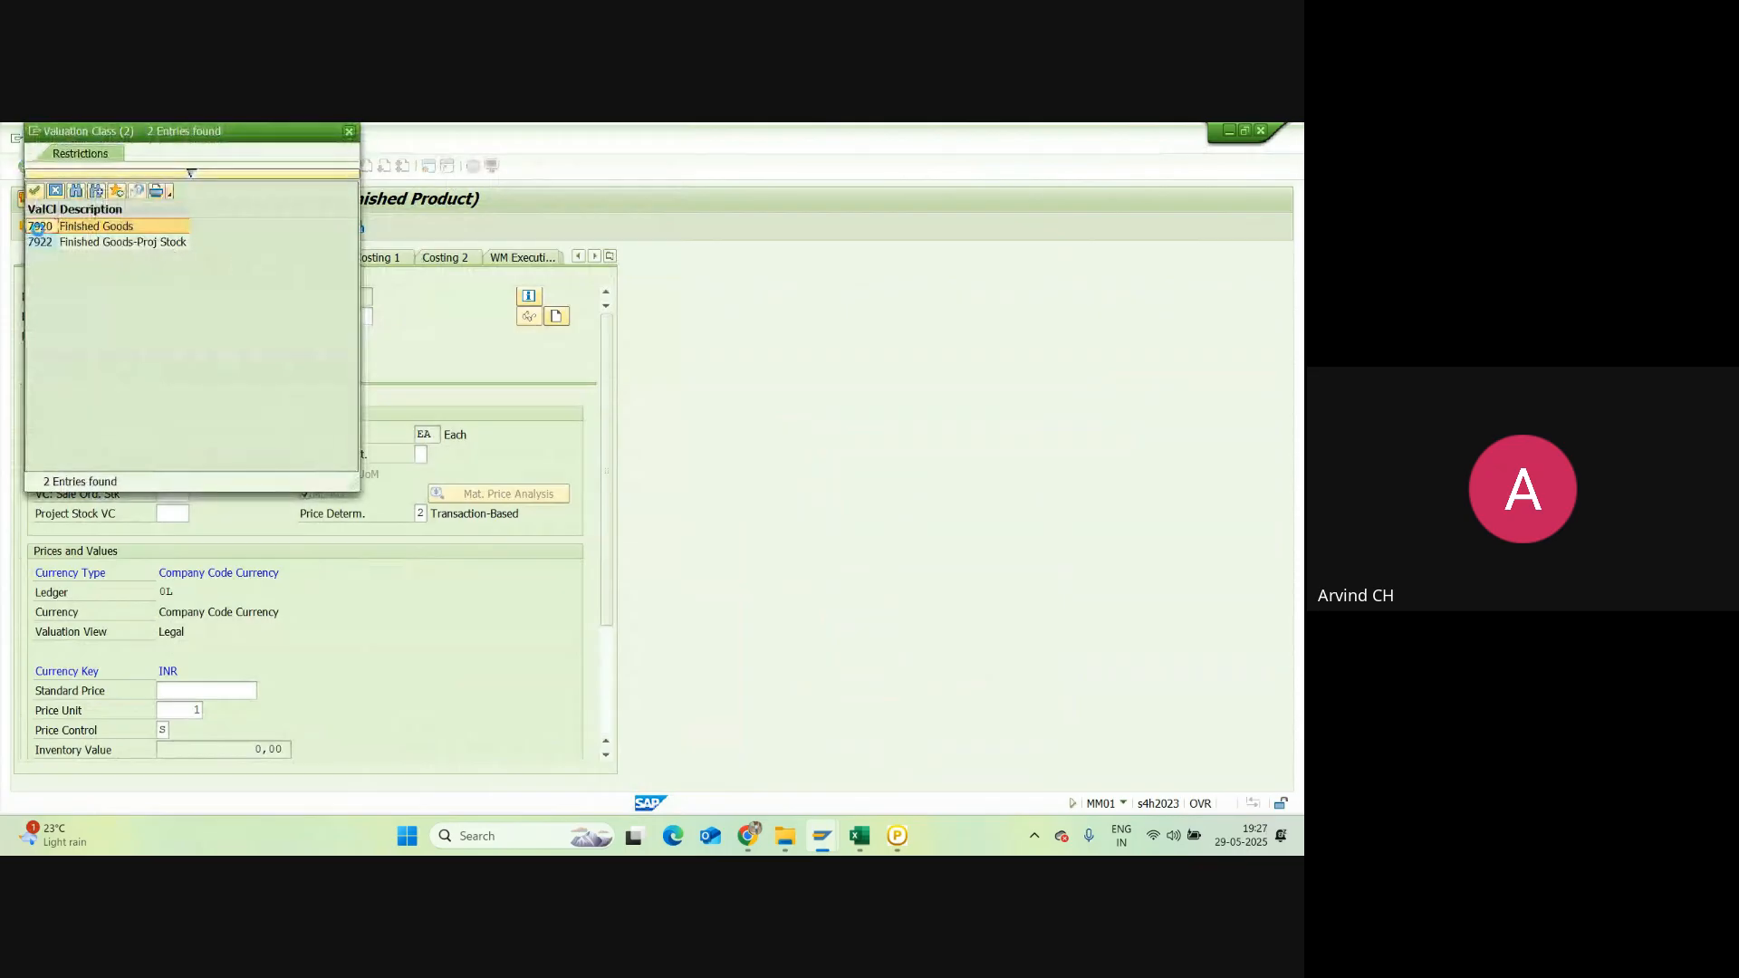
{"action": "double_click", "coordinate": [39, 229]}
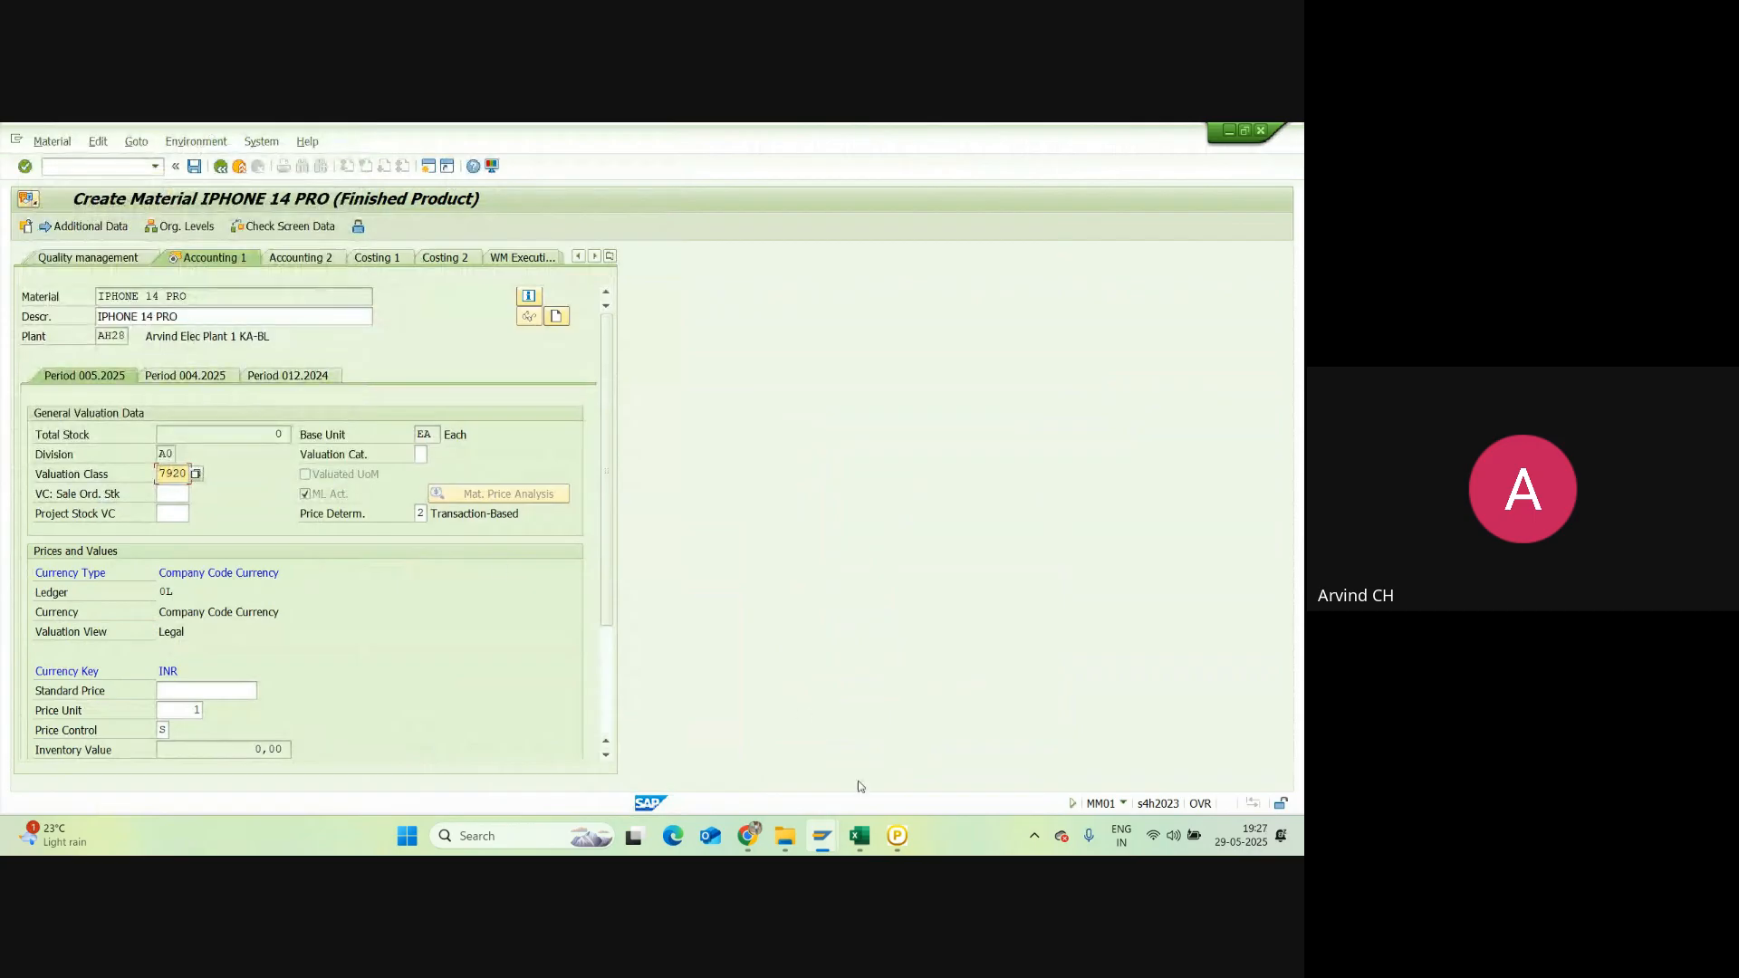
{"action": "left_click", "coordinate": [859, 829]}
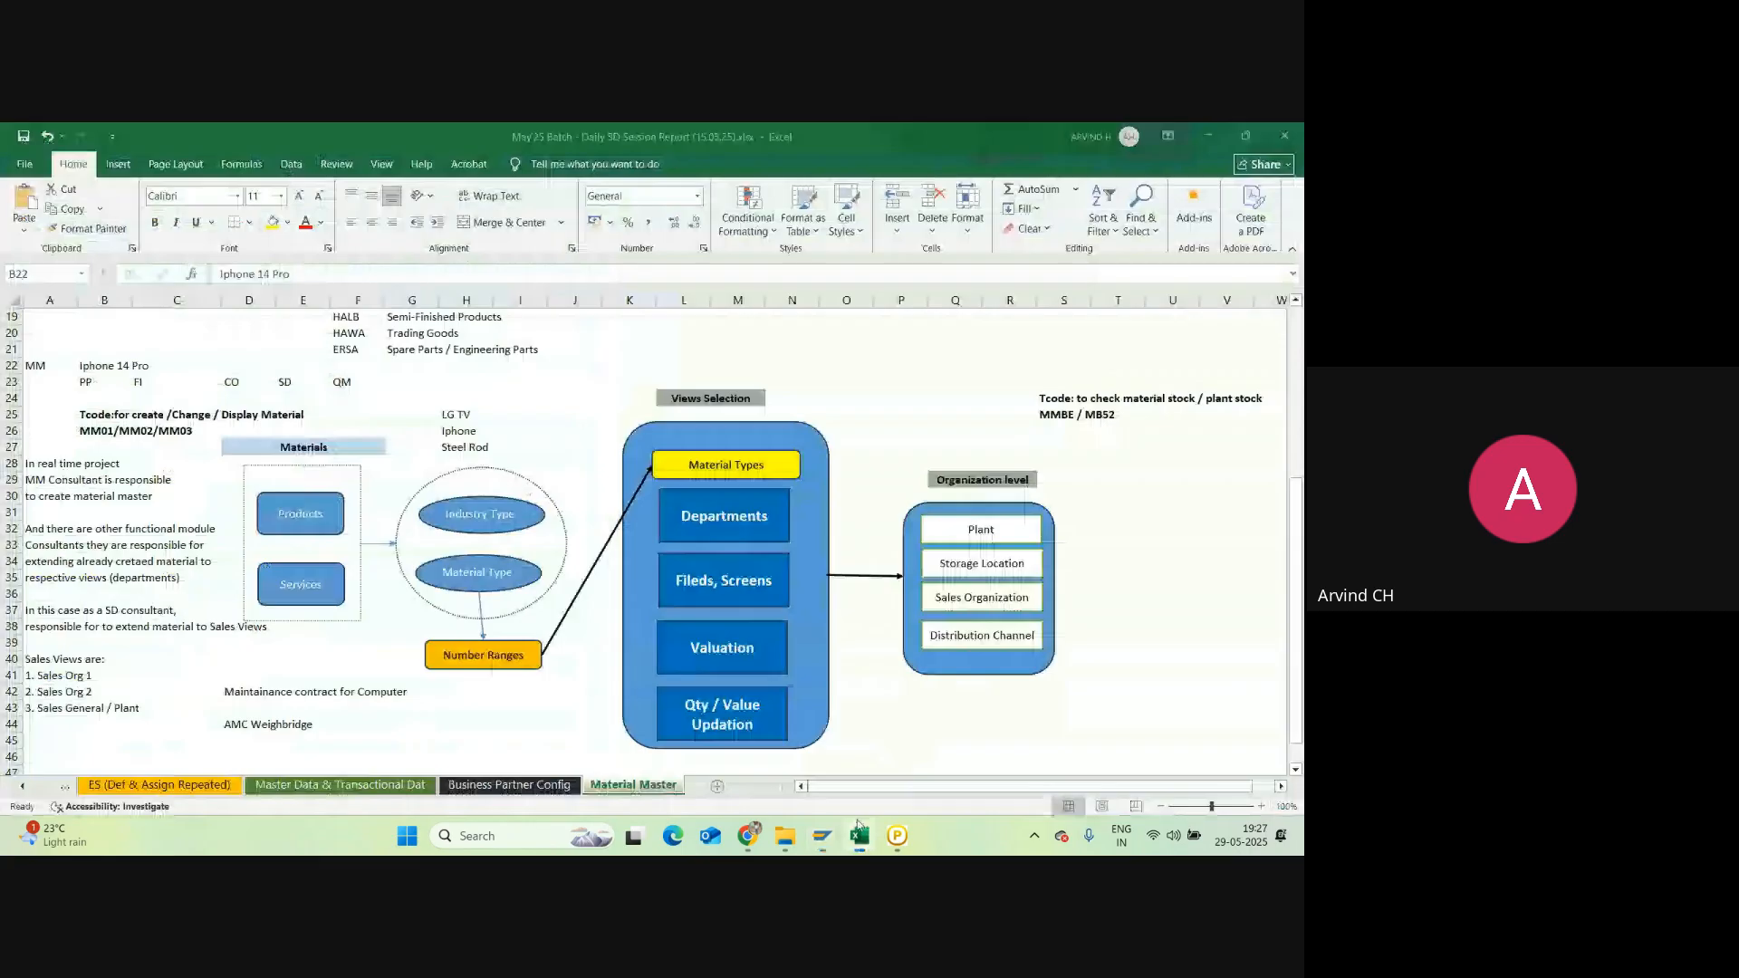
Step: Make the FERT row text in F17:H17 bold
{"action": "scroll", "coordinate": [343, 433], "scroll_direction": "up", "scroll_amount": 3}
{"action": "left_click", "coordinate": [343, 433]}
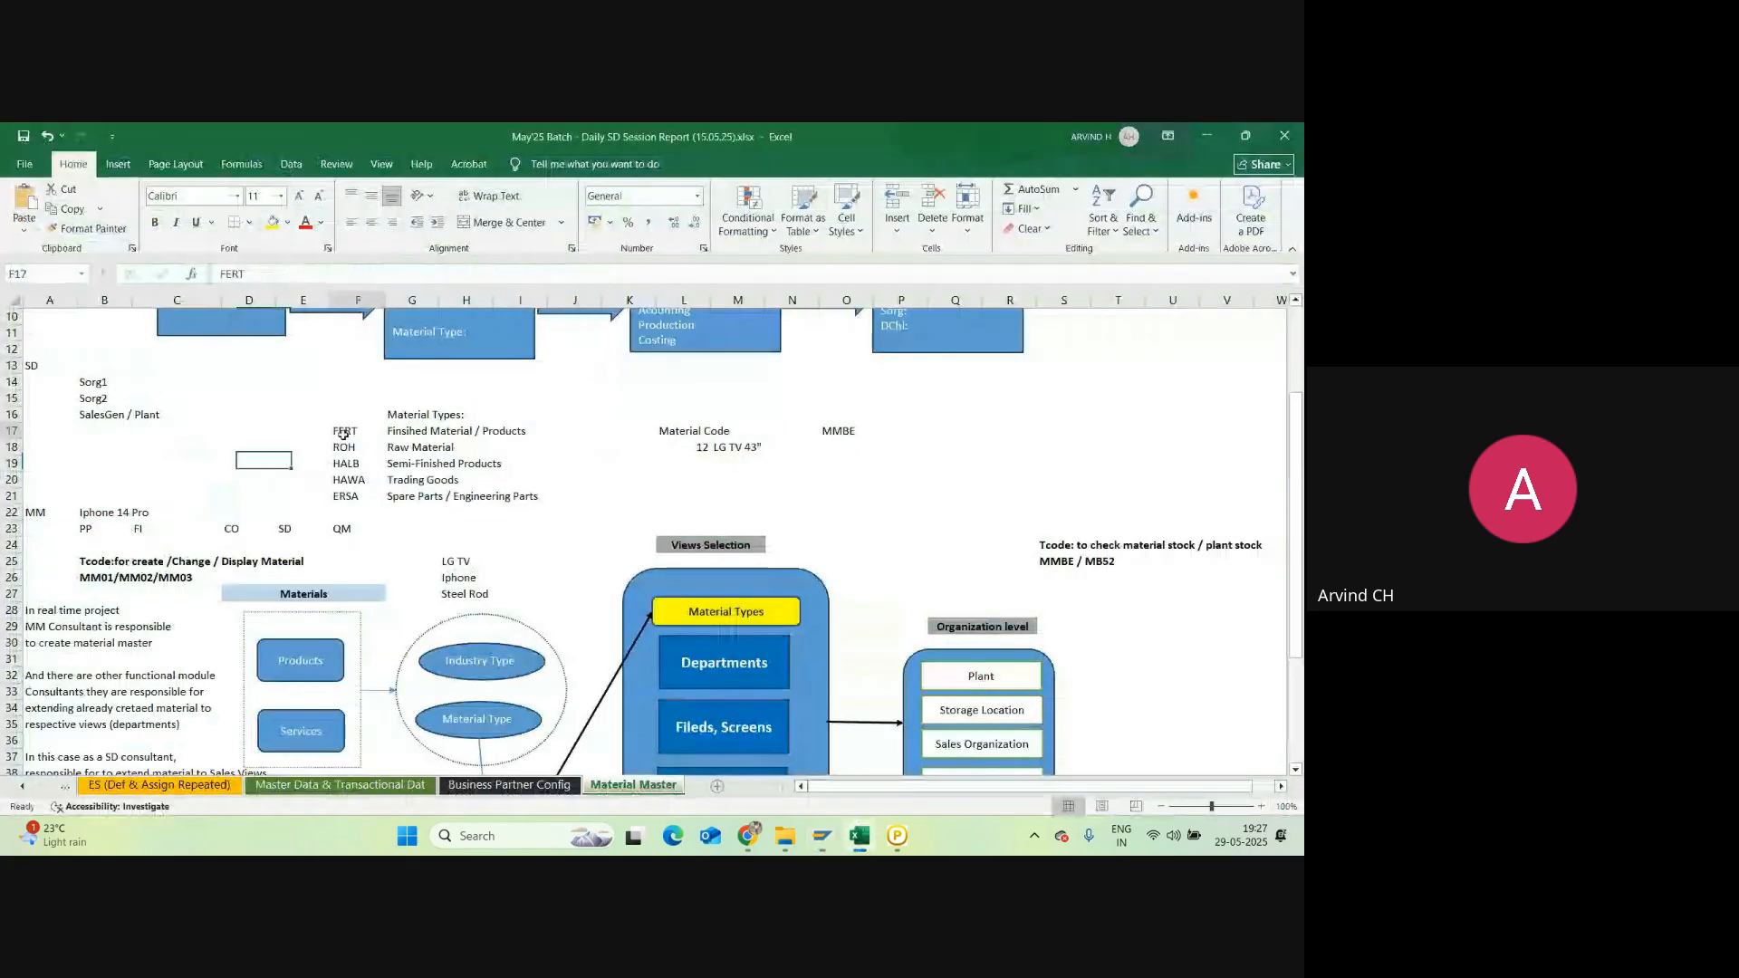
{"action": "left_click_drag", "start_coordinate": [343, 433], "coordinate": [466, 433]}
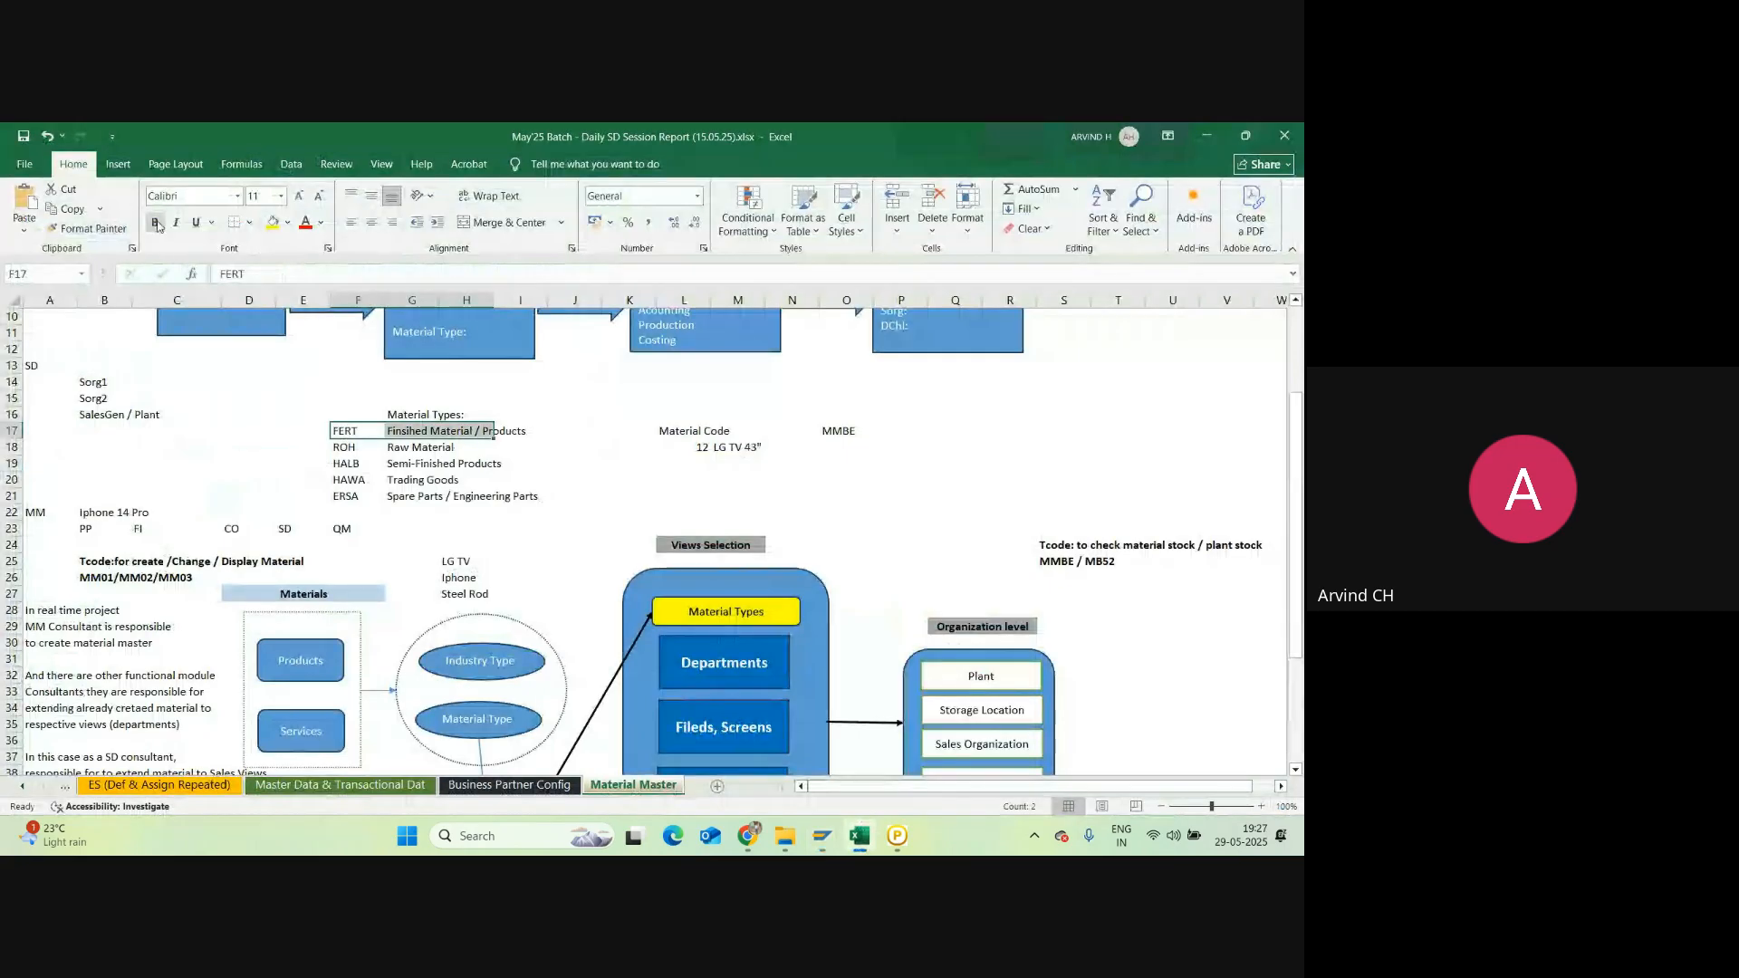
{"action": "left_click", "coordinate": [156, 223]}
Step: Note 'Valuation Class' in D16 and 7920 in D17, then return to SAP
{"action": "left_click", "coordinate": [231, 431]}
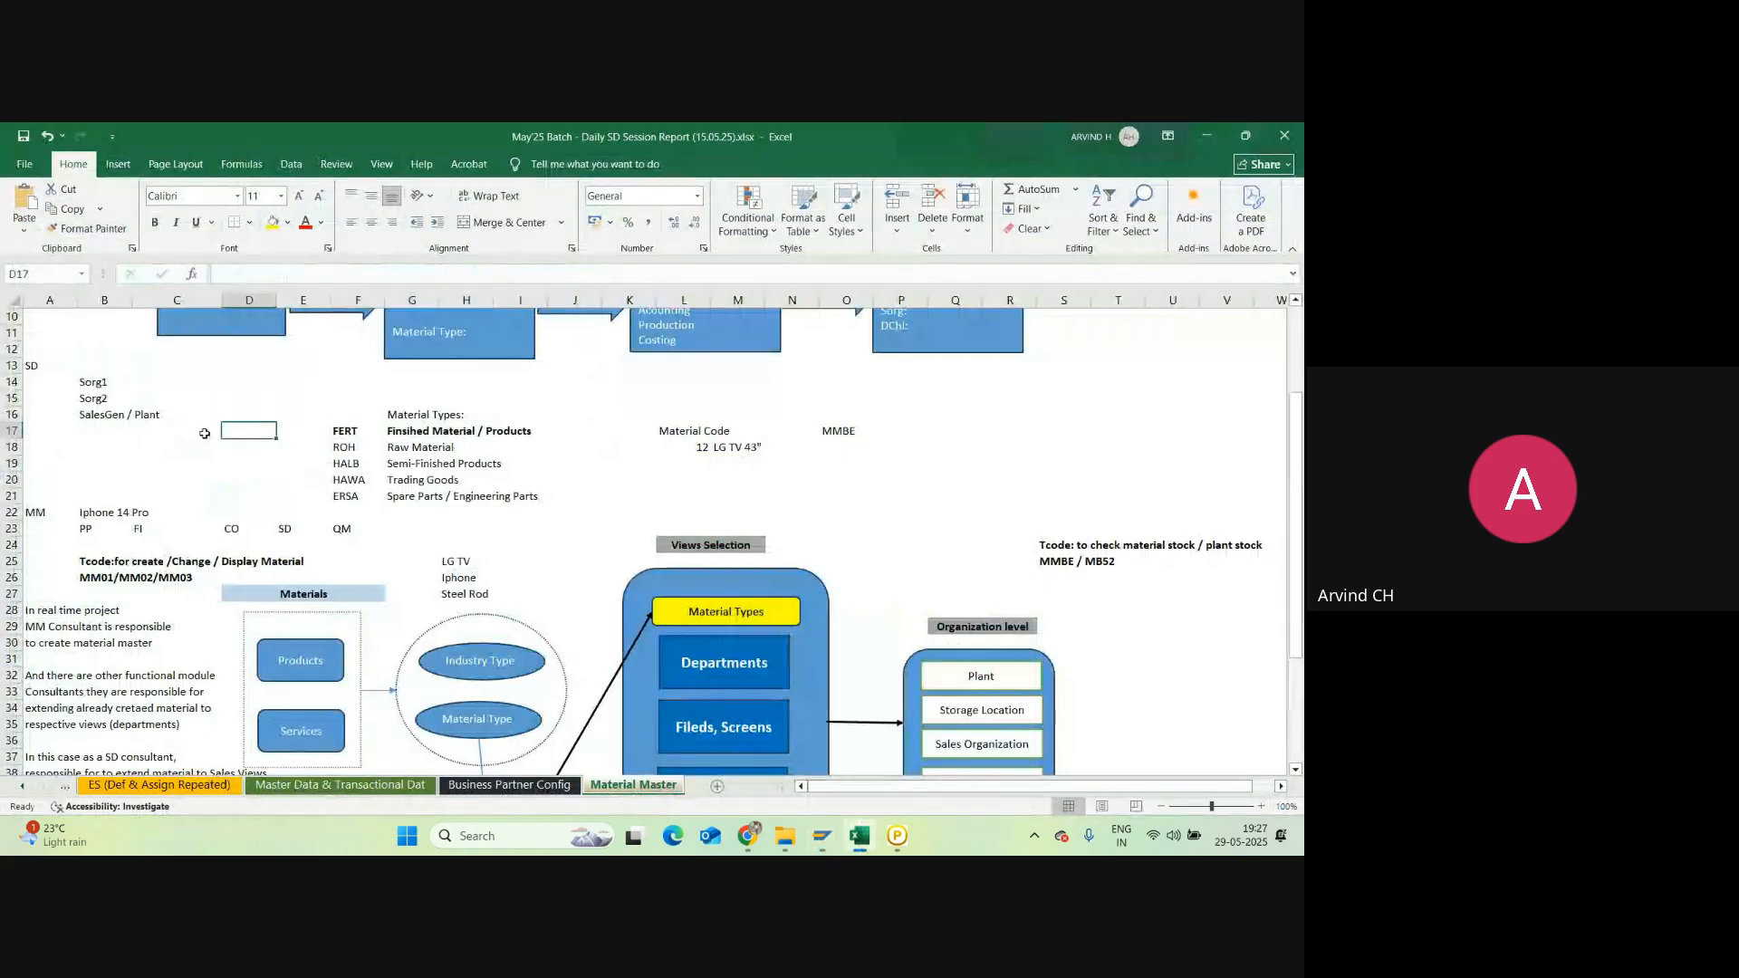
{"action": "key", "text": "Up"}
{"action": "type", "text": "Va"}
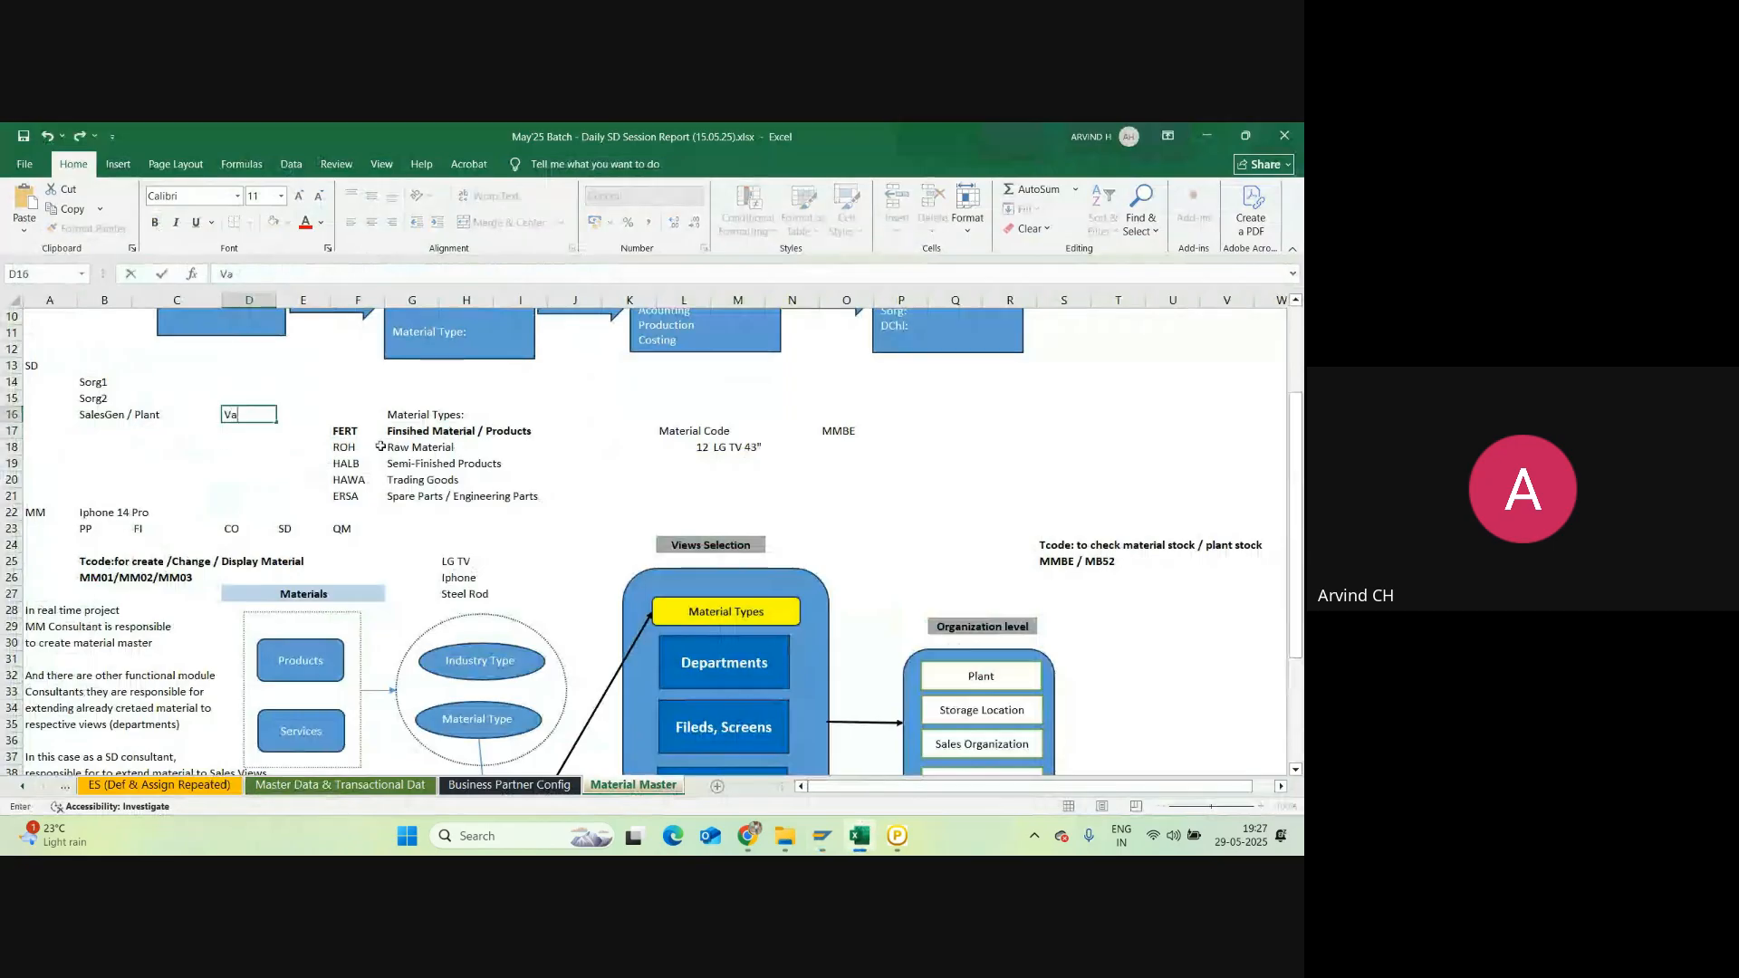
{"action": "type", "text": "luation Class"}
{"action": "key", "text": "Return"}
{"action": "type", "text": "7920"}
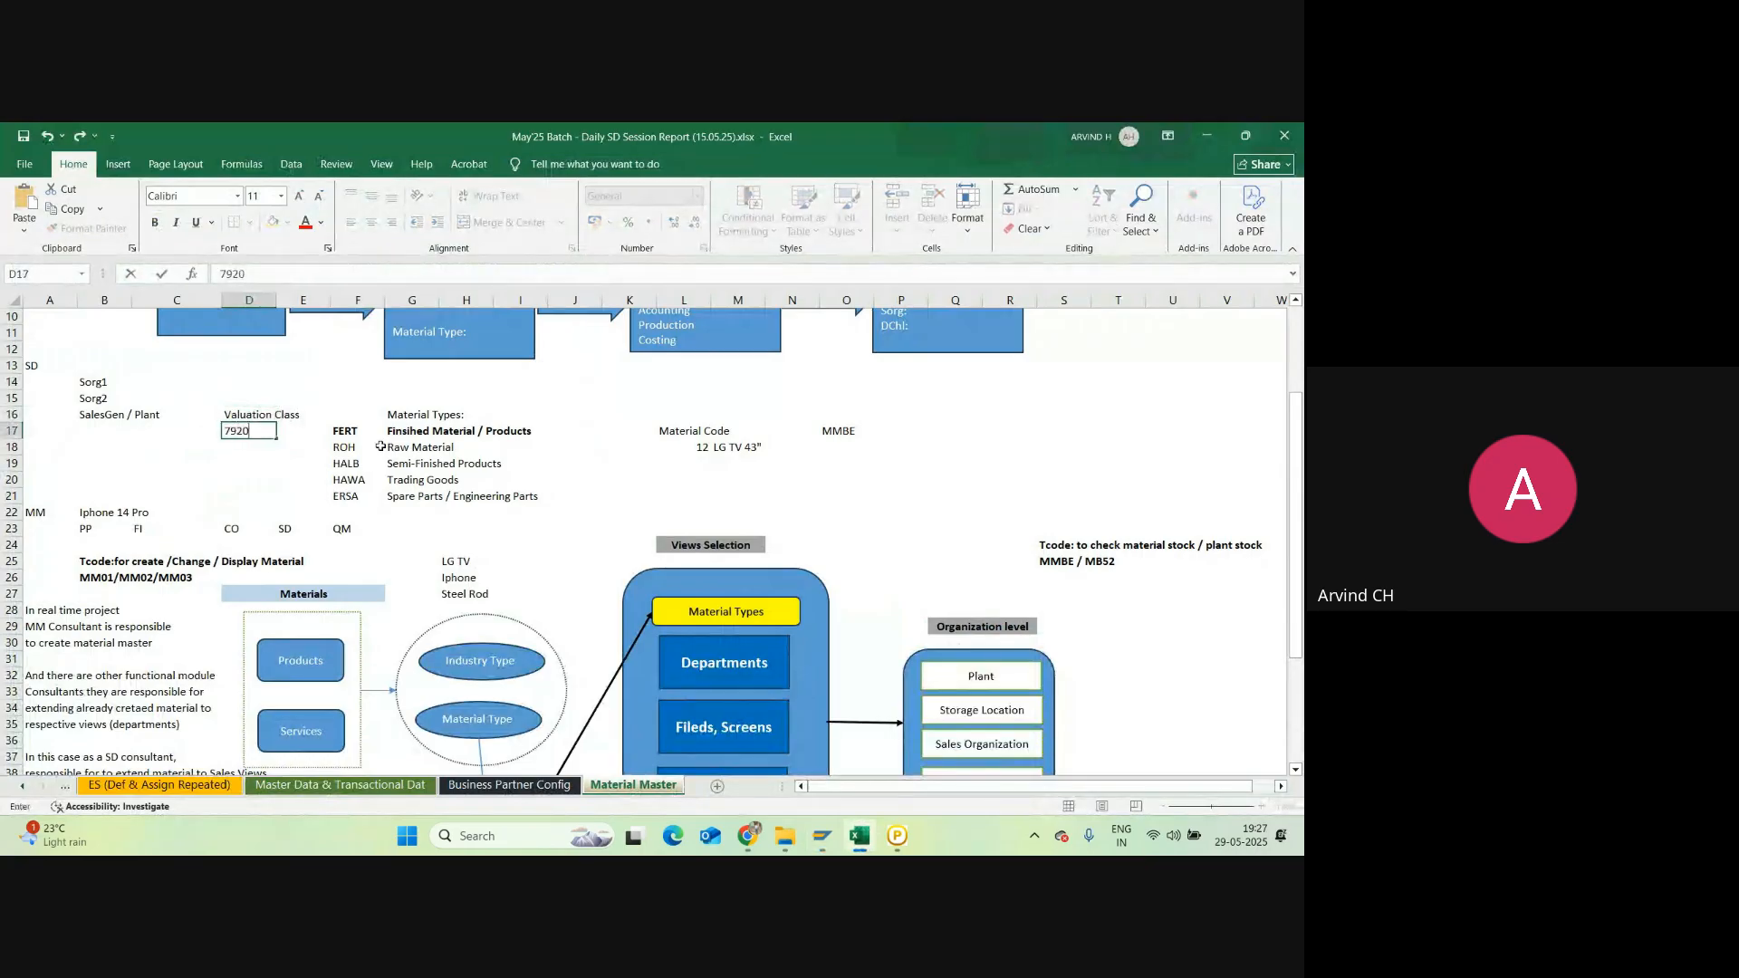
{"action": "key", "text": "Return"}
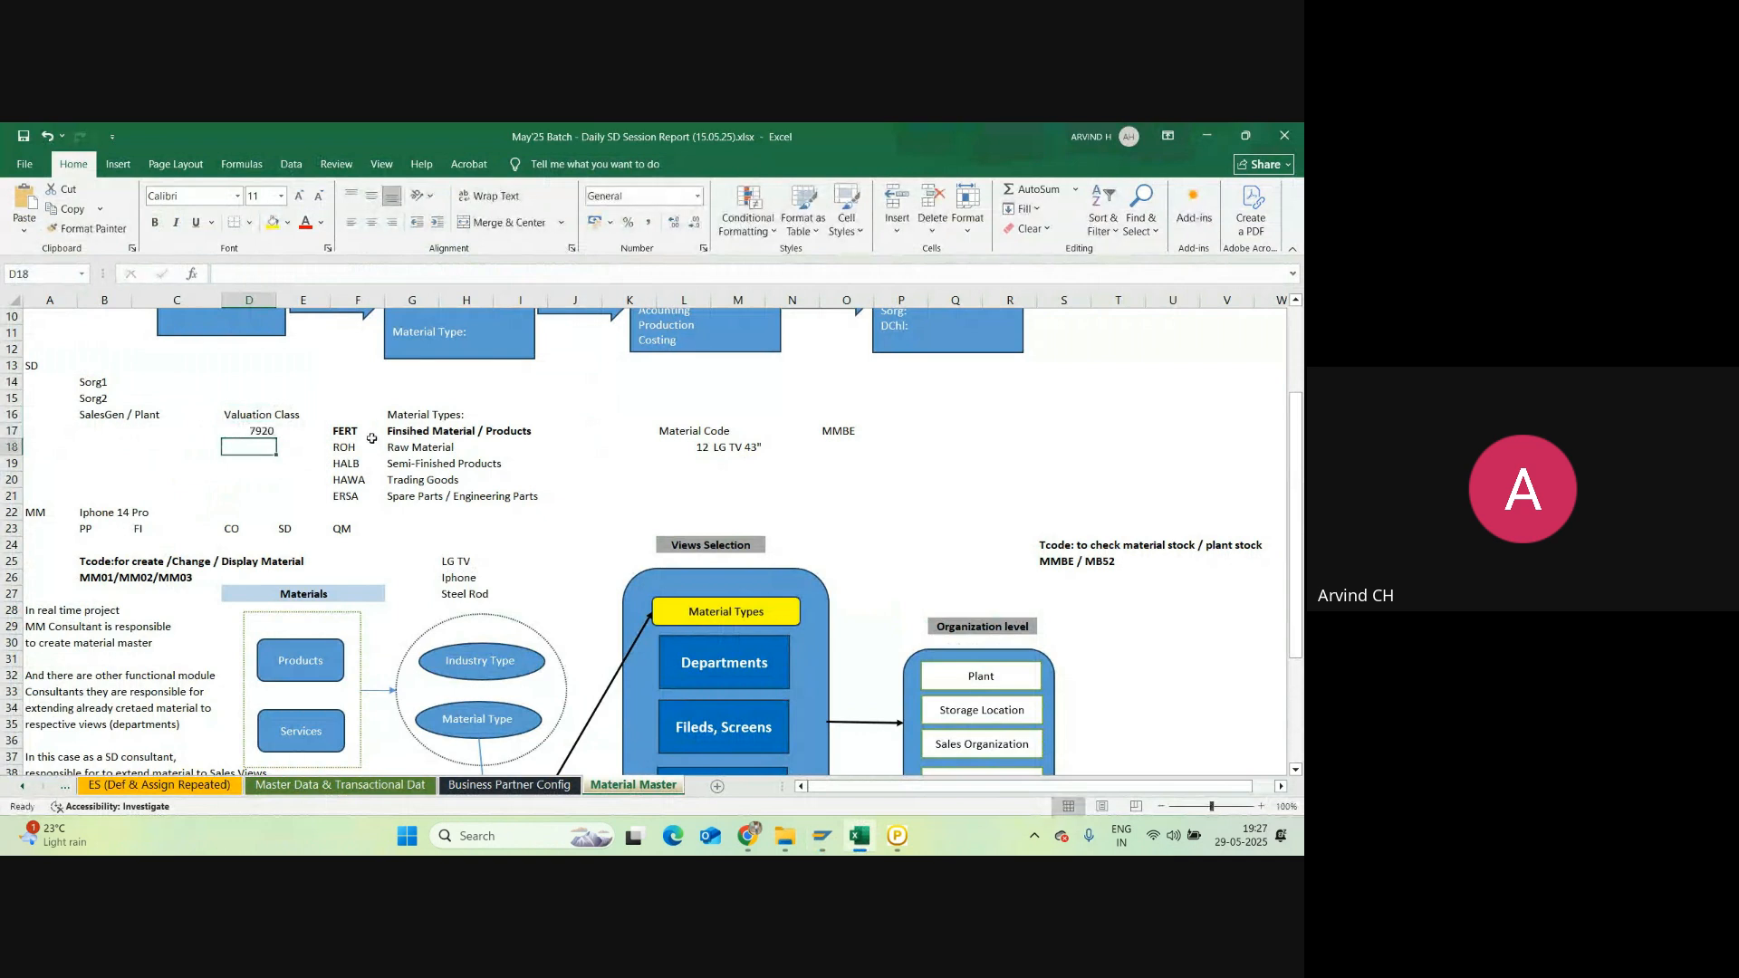
{"action": "key", "text": "alt+Tab"}
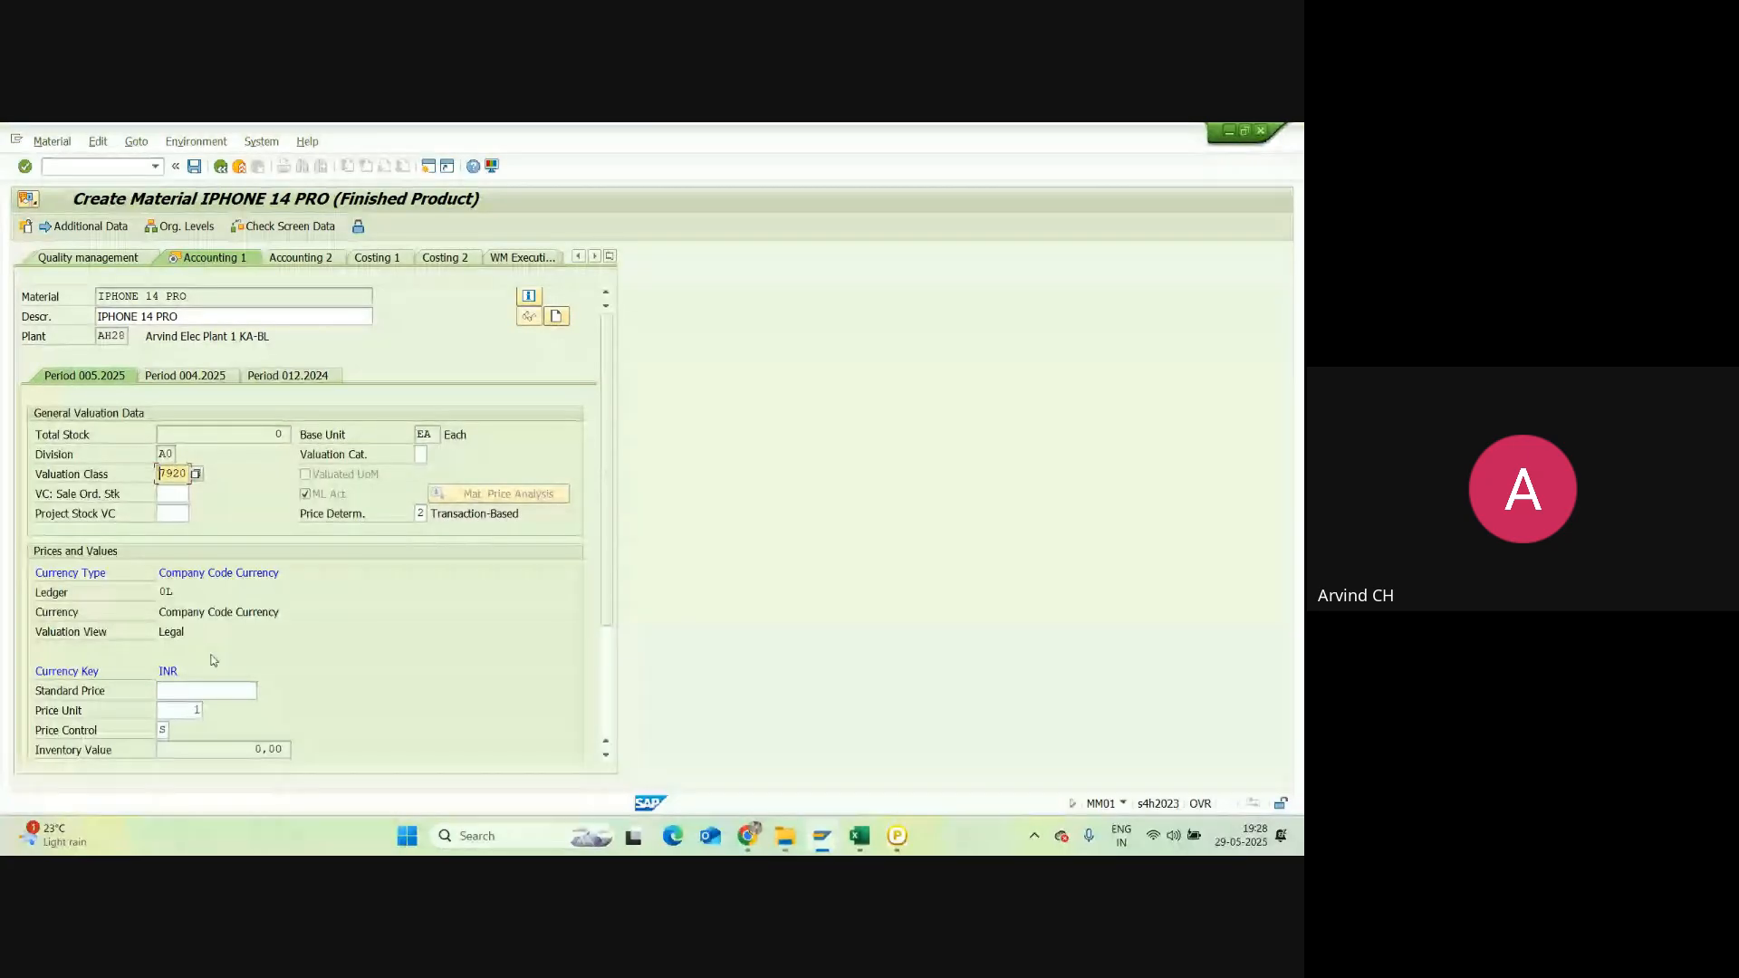
Step: Enter standard price 80000 and save IPHONE 14 PRO at the last data screen
{"action": "left_click", "coordinate": [225, 688]}
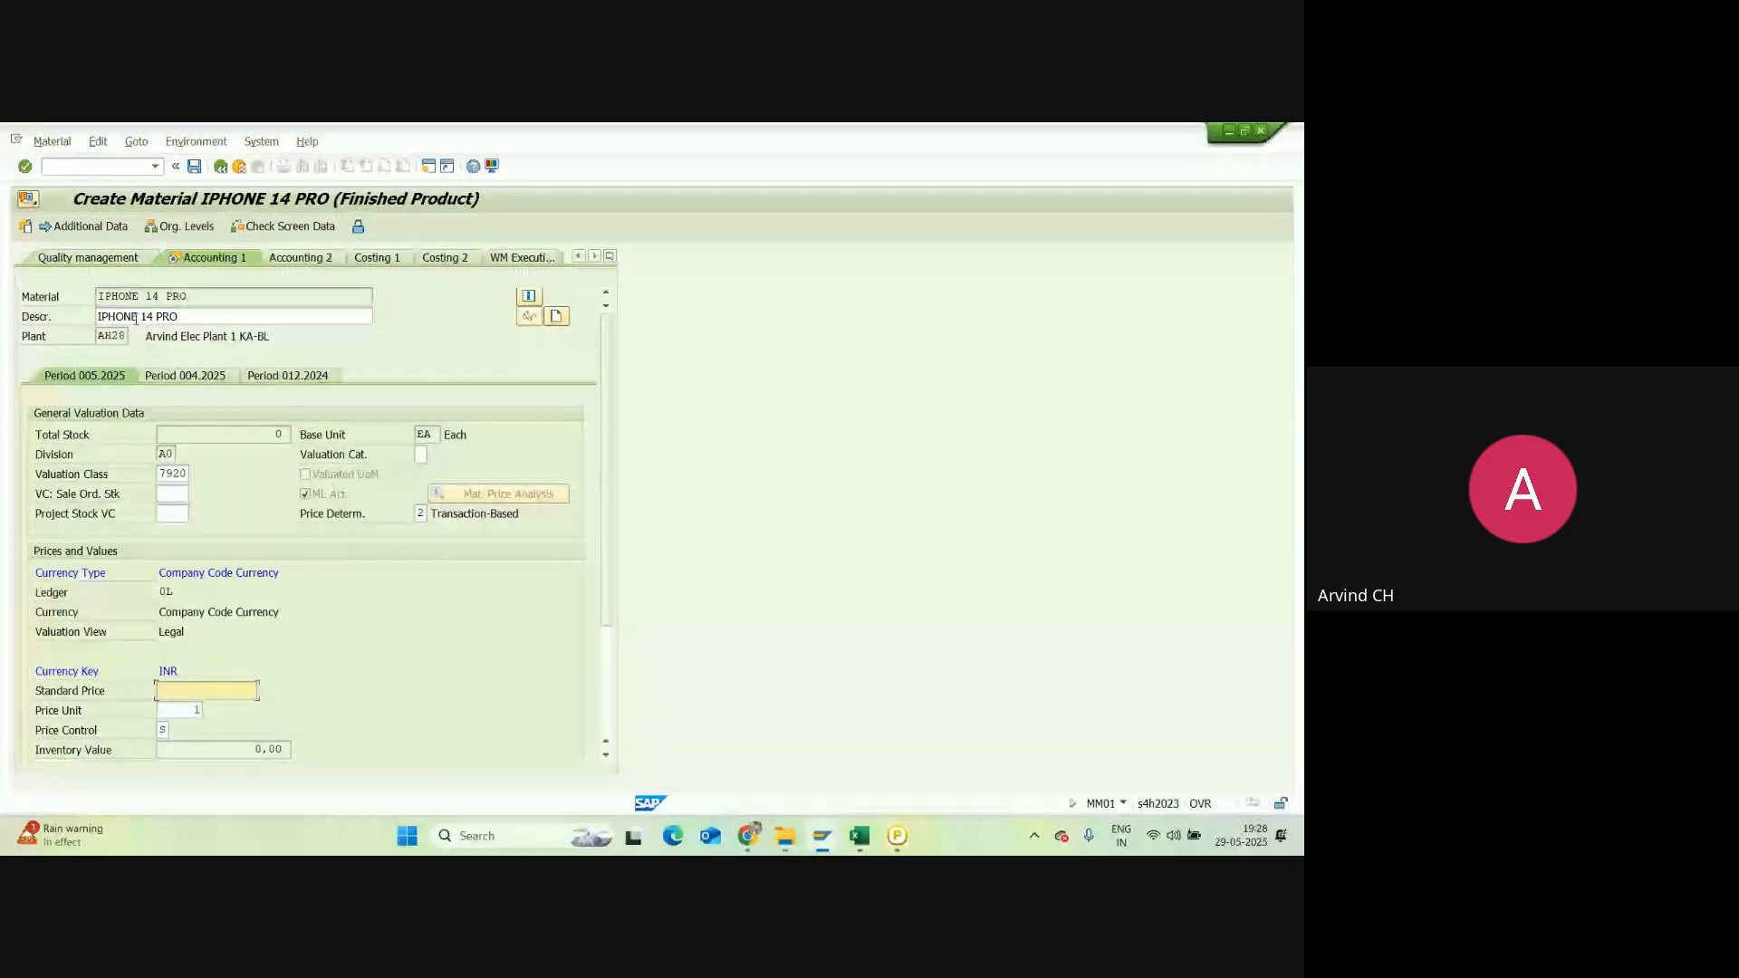
{"action": "type", "text": "8"}
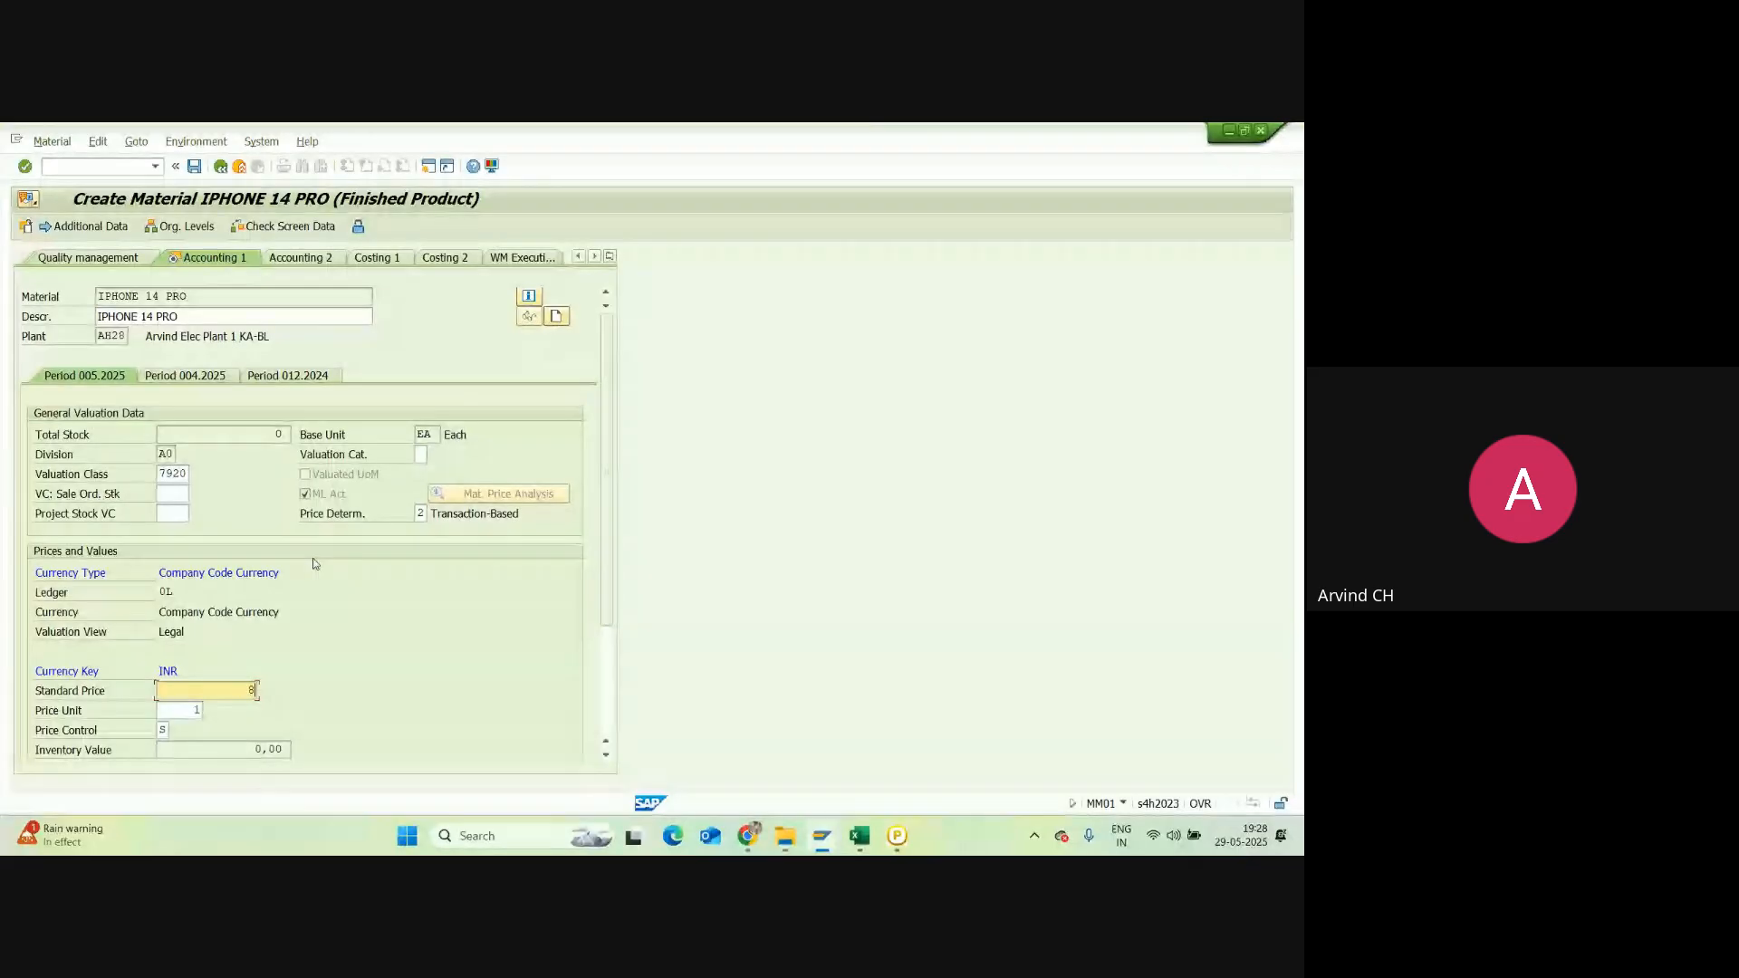
{"action": "type", "text": "0000"}
{"action": "key", "text": "Return"}
{"action": "key", "text": "Return"}
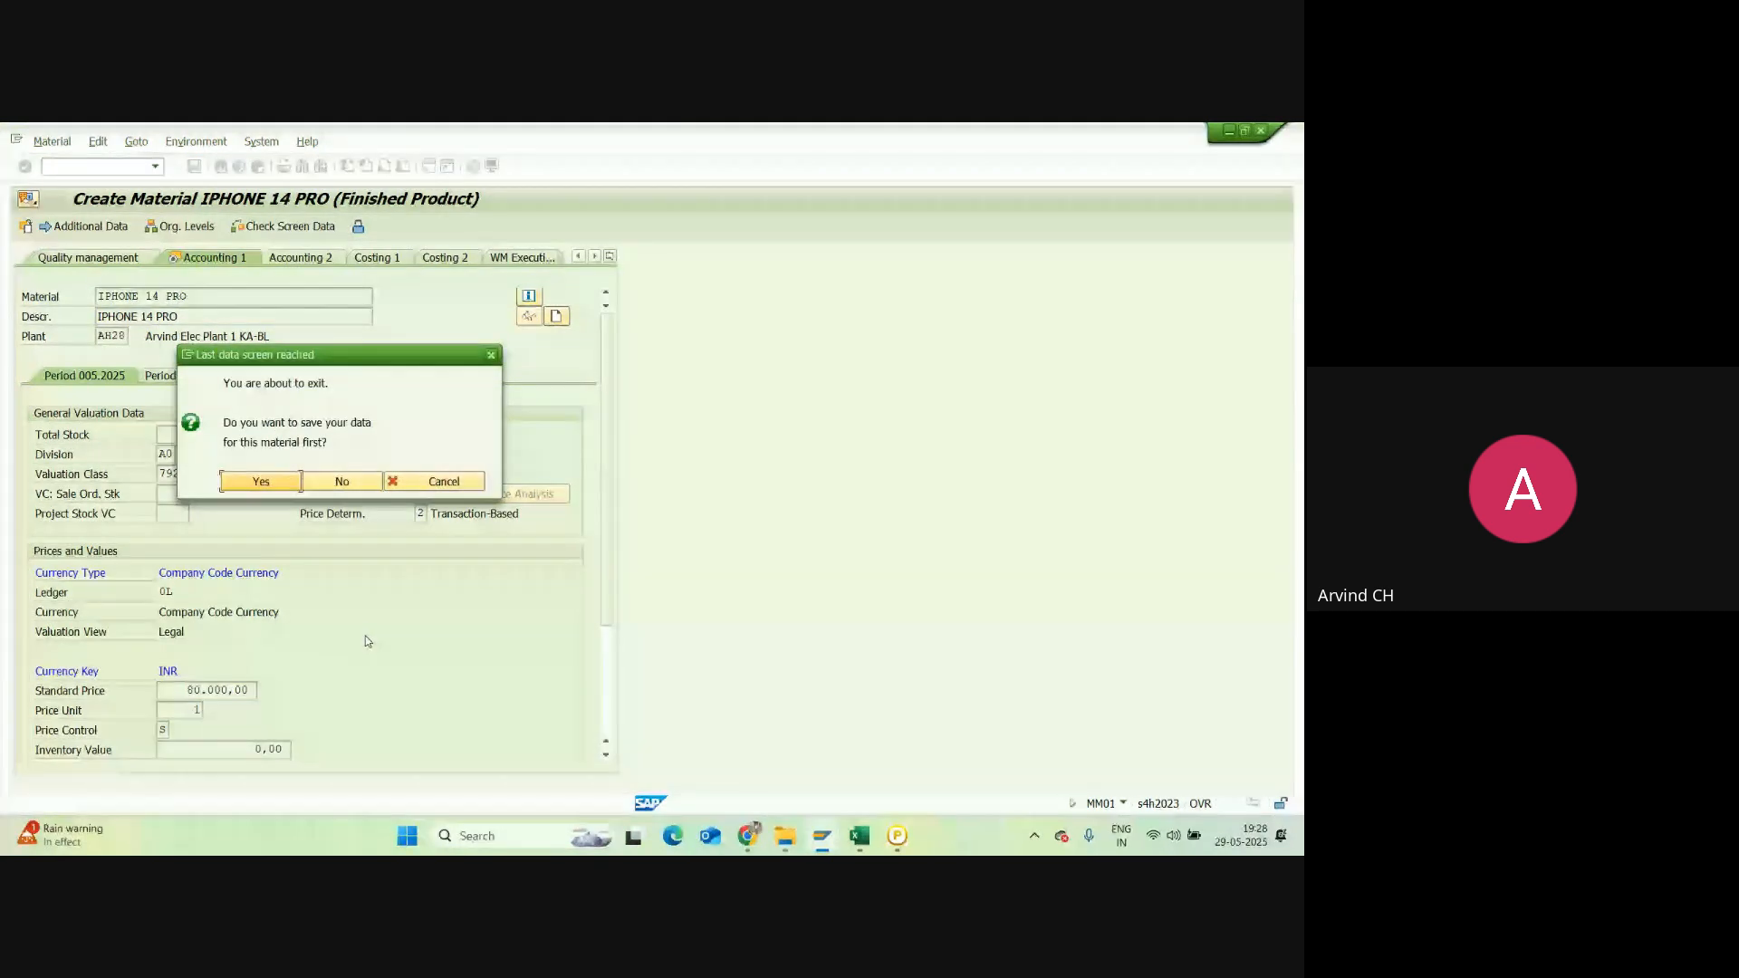
{"action": "left_click", "coordinate": [259, 482]}
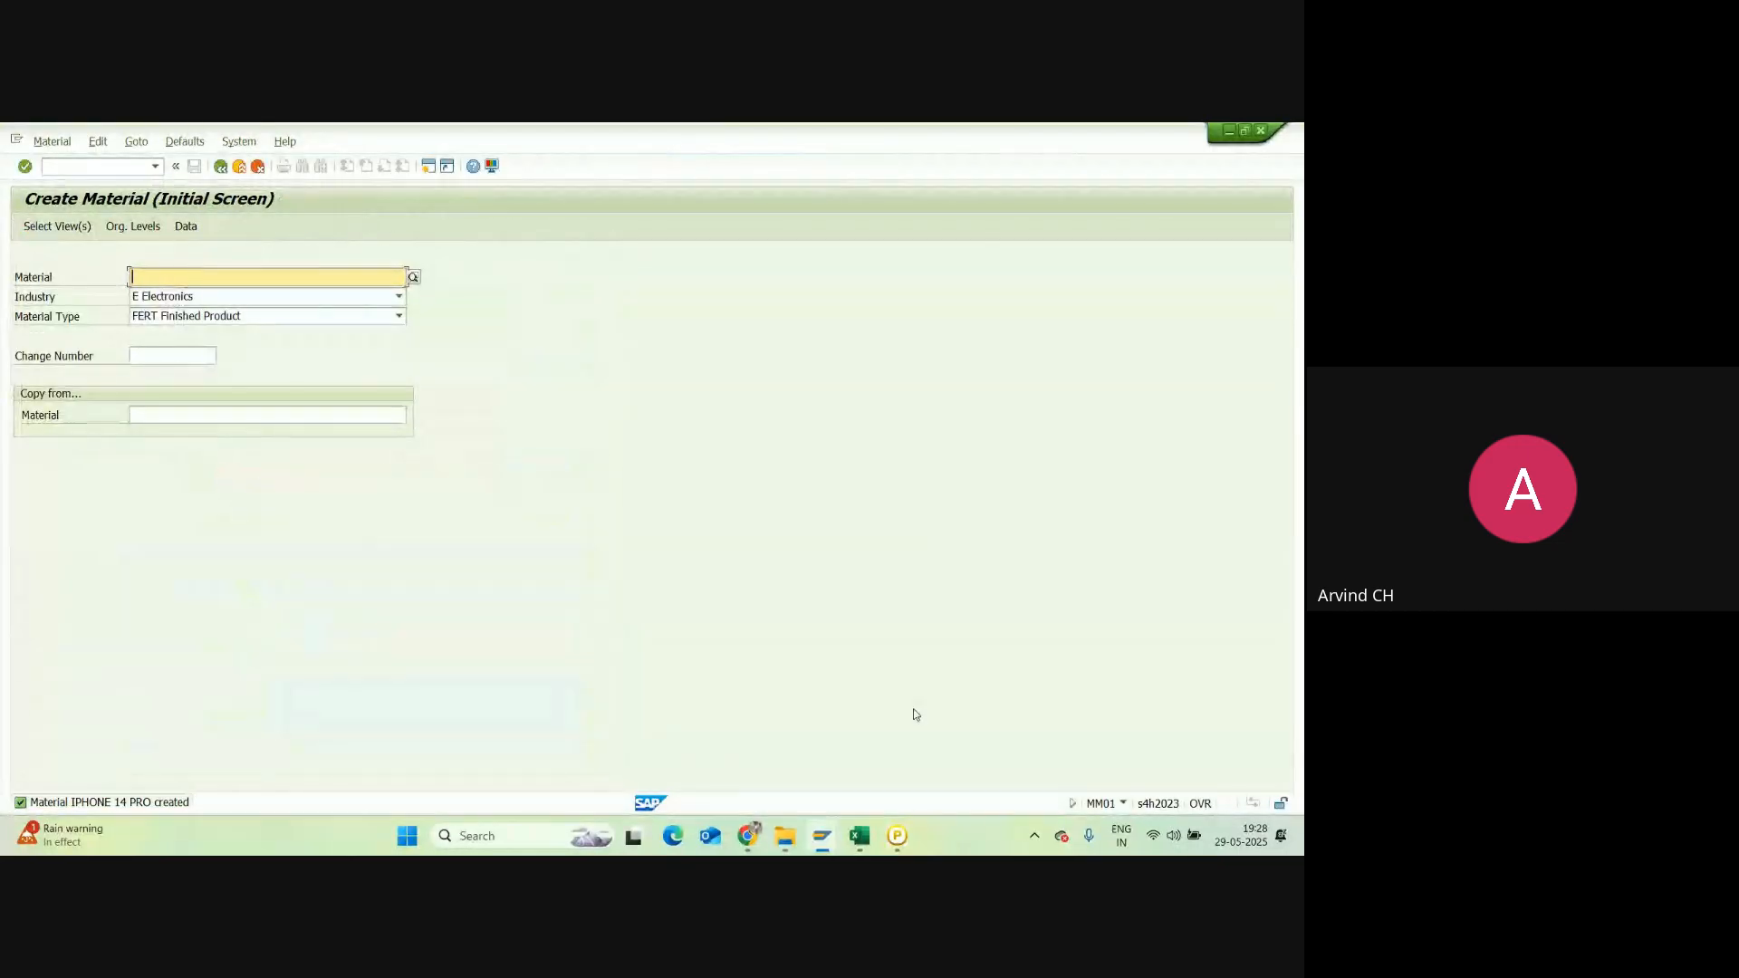
{"action": "left_click", "coordinate": [862, 846]}
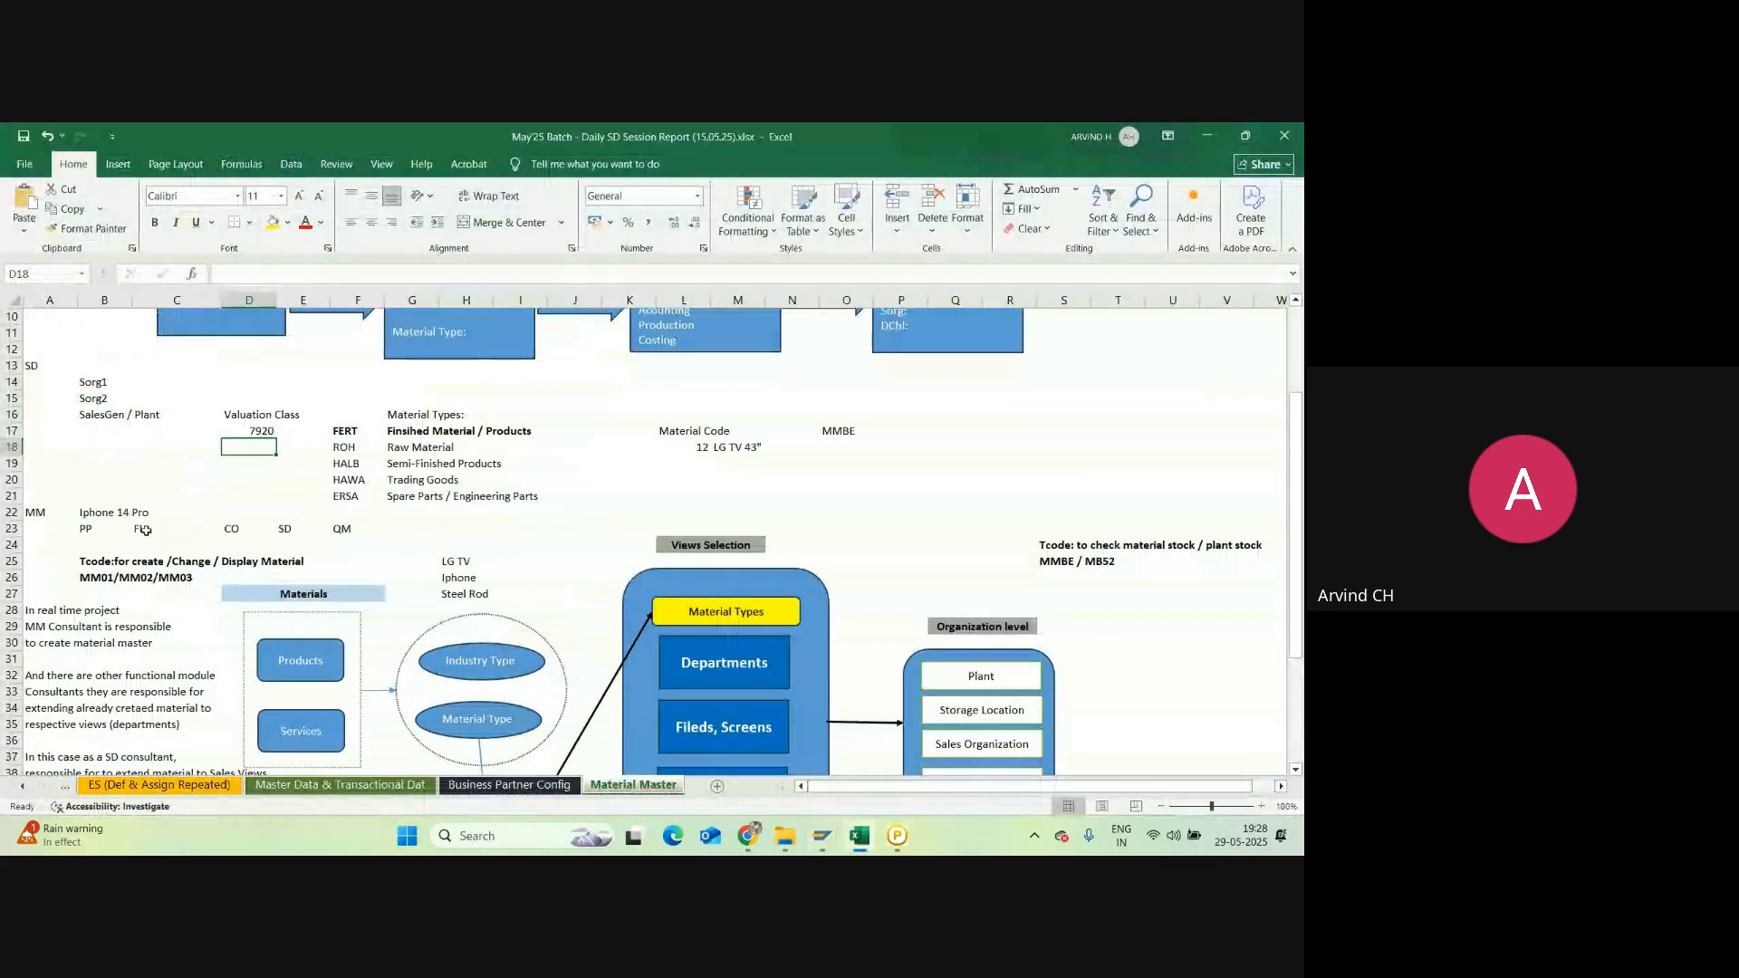
Step: Look over the SD and PP entries in row 23, then go back to SAP
{"action": "left_click", "coordinate": [303, 528]}
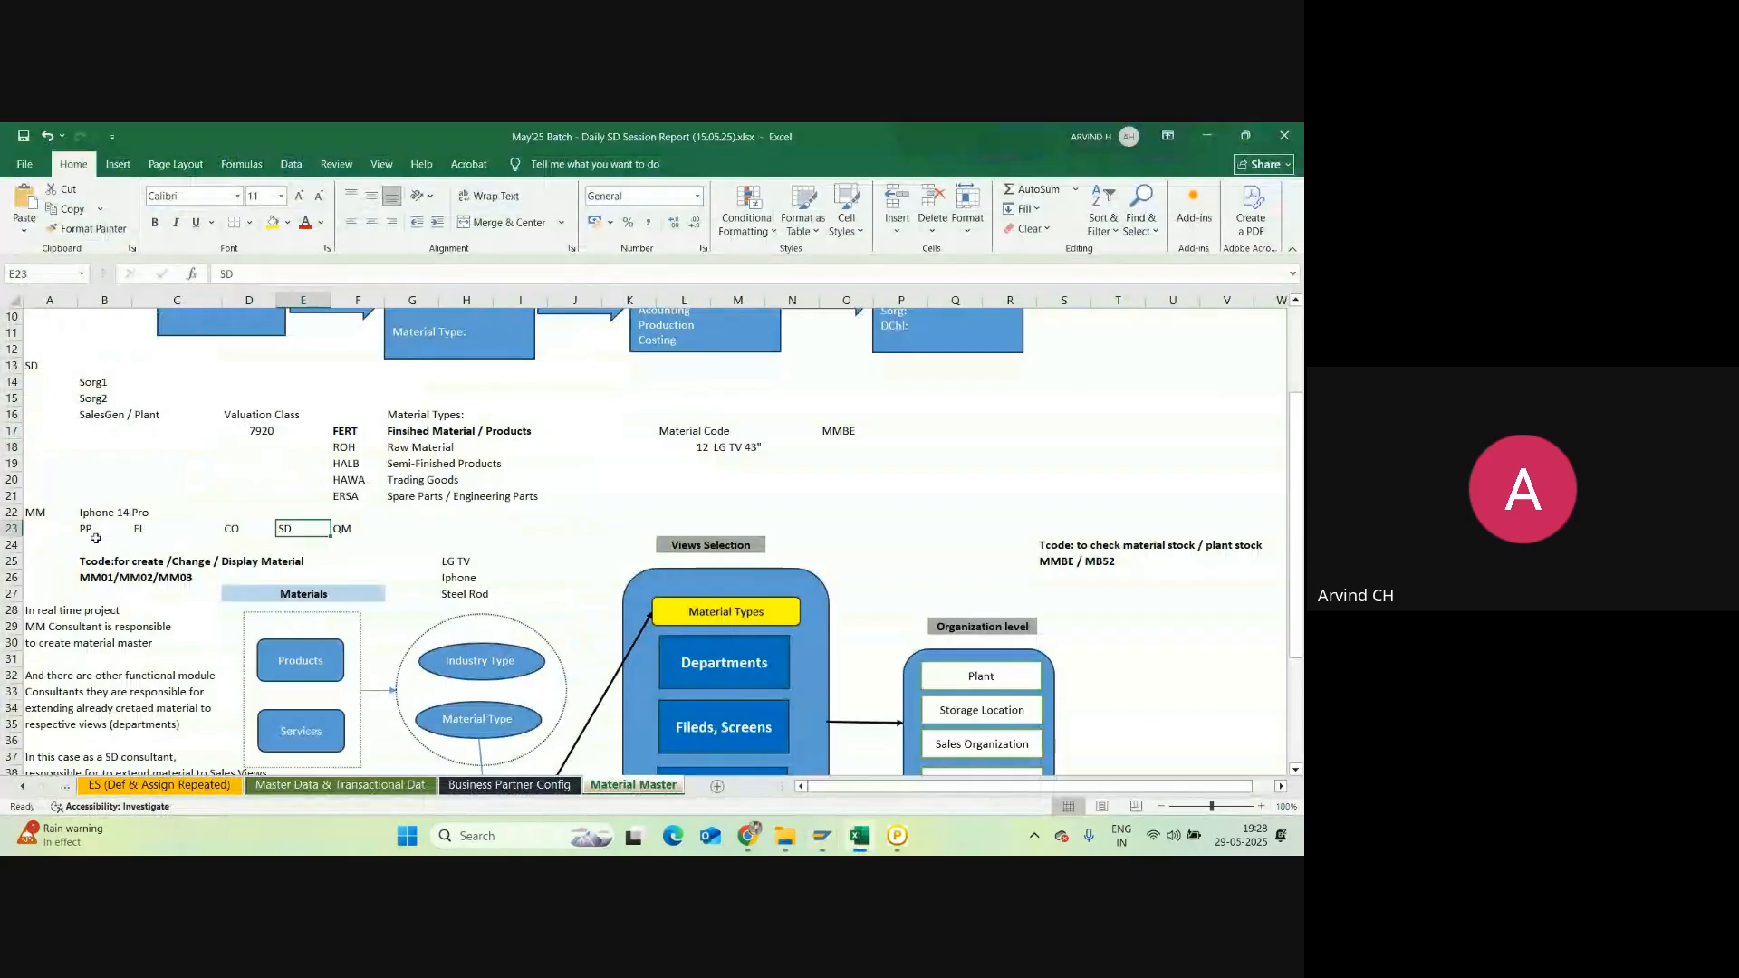
{"action": "left_click", "coordinate": [96, 533]}
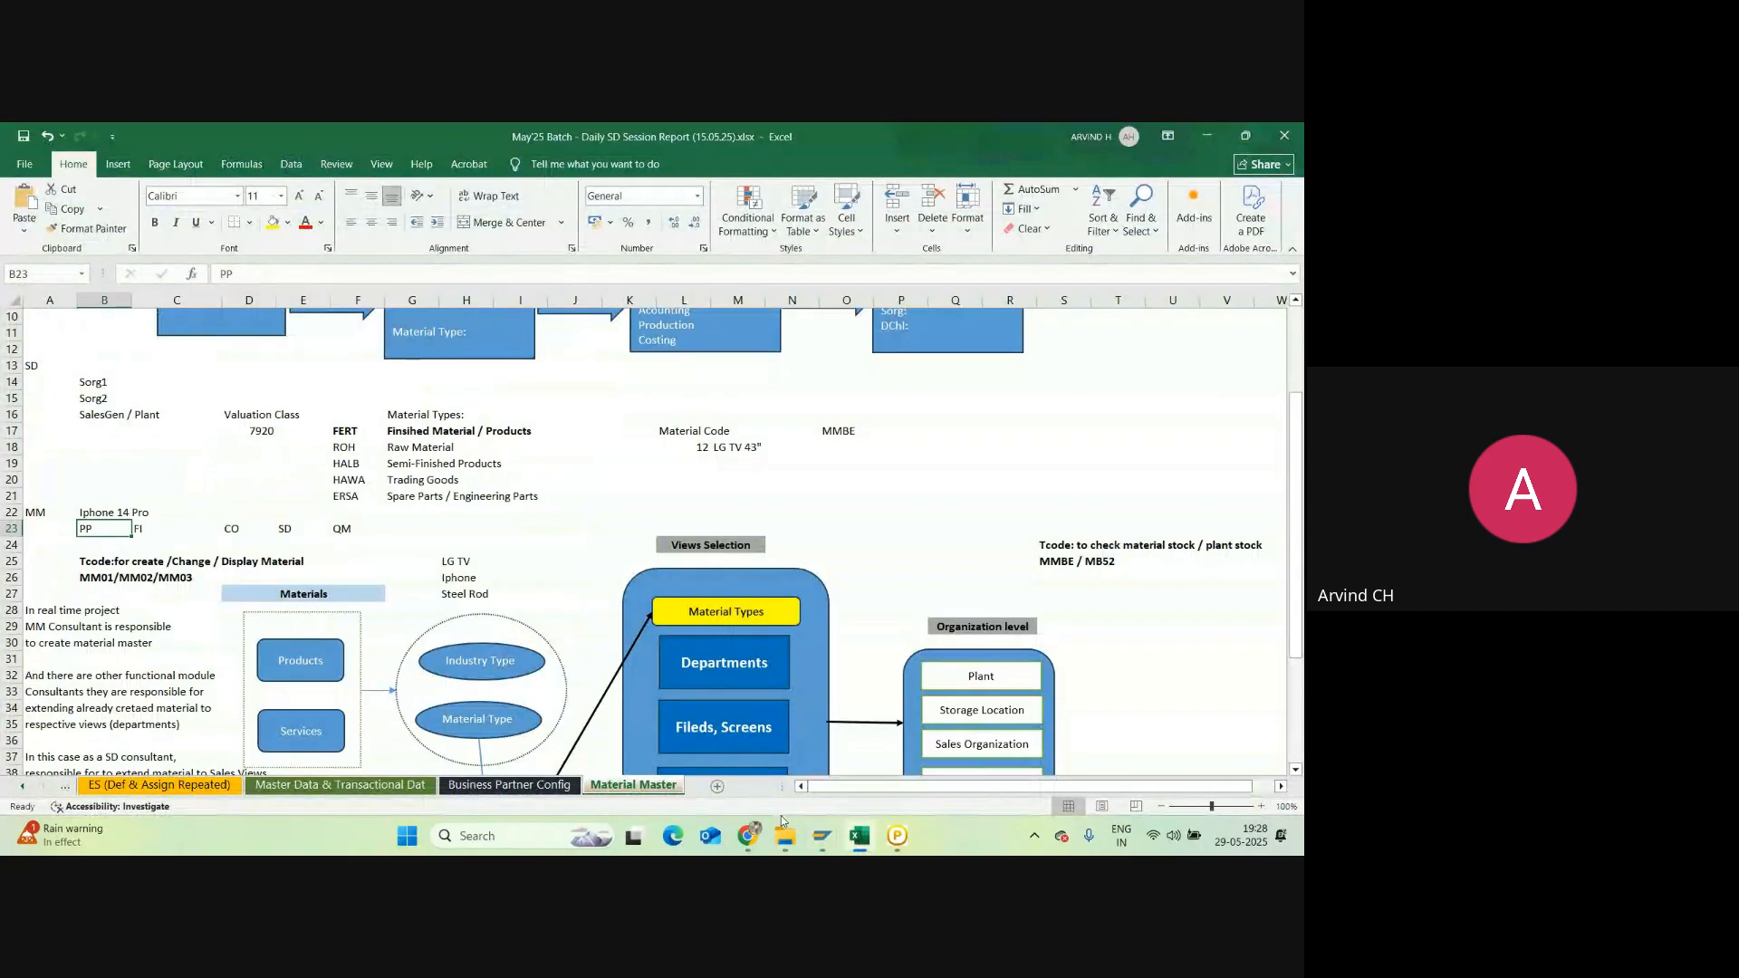
{"action": "left_click", "coordinate": [822, 835]}
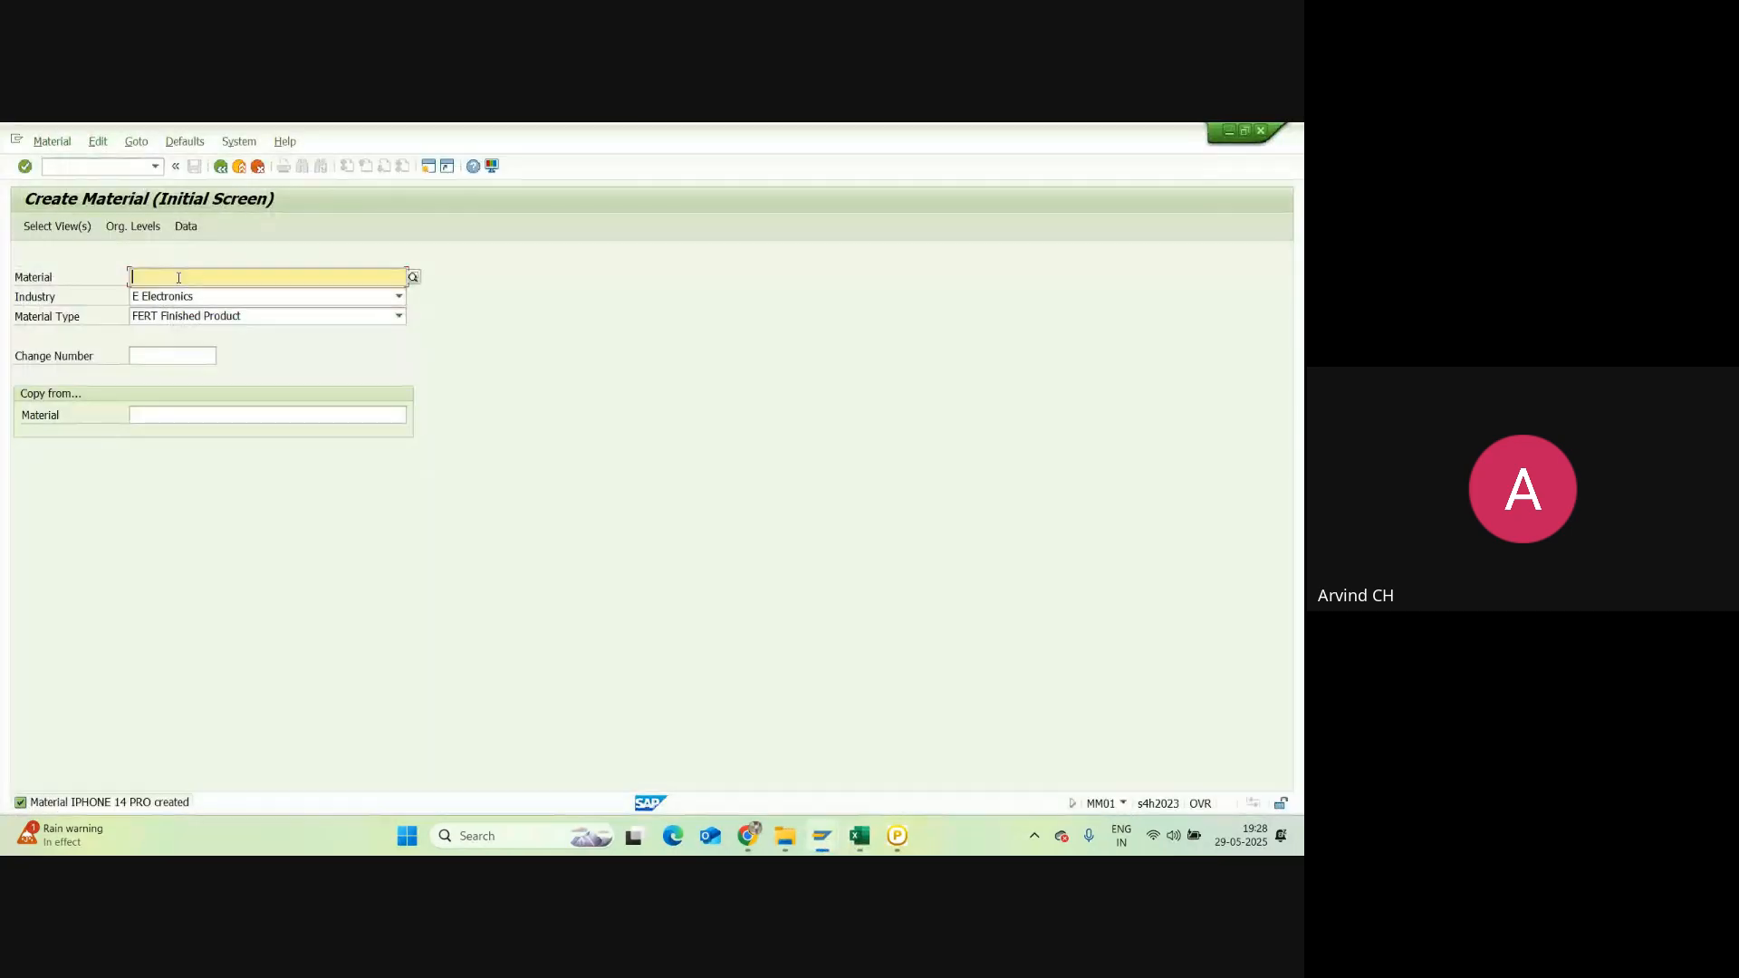
Step: Paste the material IPHONE 14 PRO and keep only the MRP 1 view selected
{"action": "type", "text": "Iphone 14 Pro"}
{"action": "key", "text": "Return"}
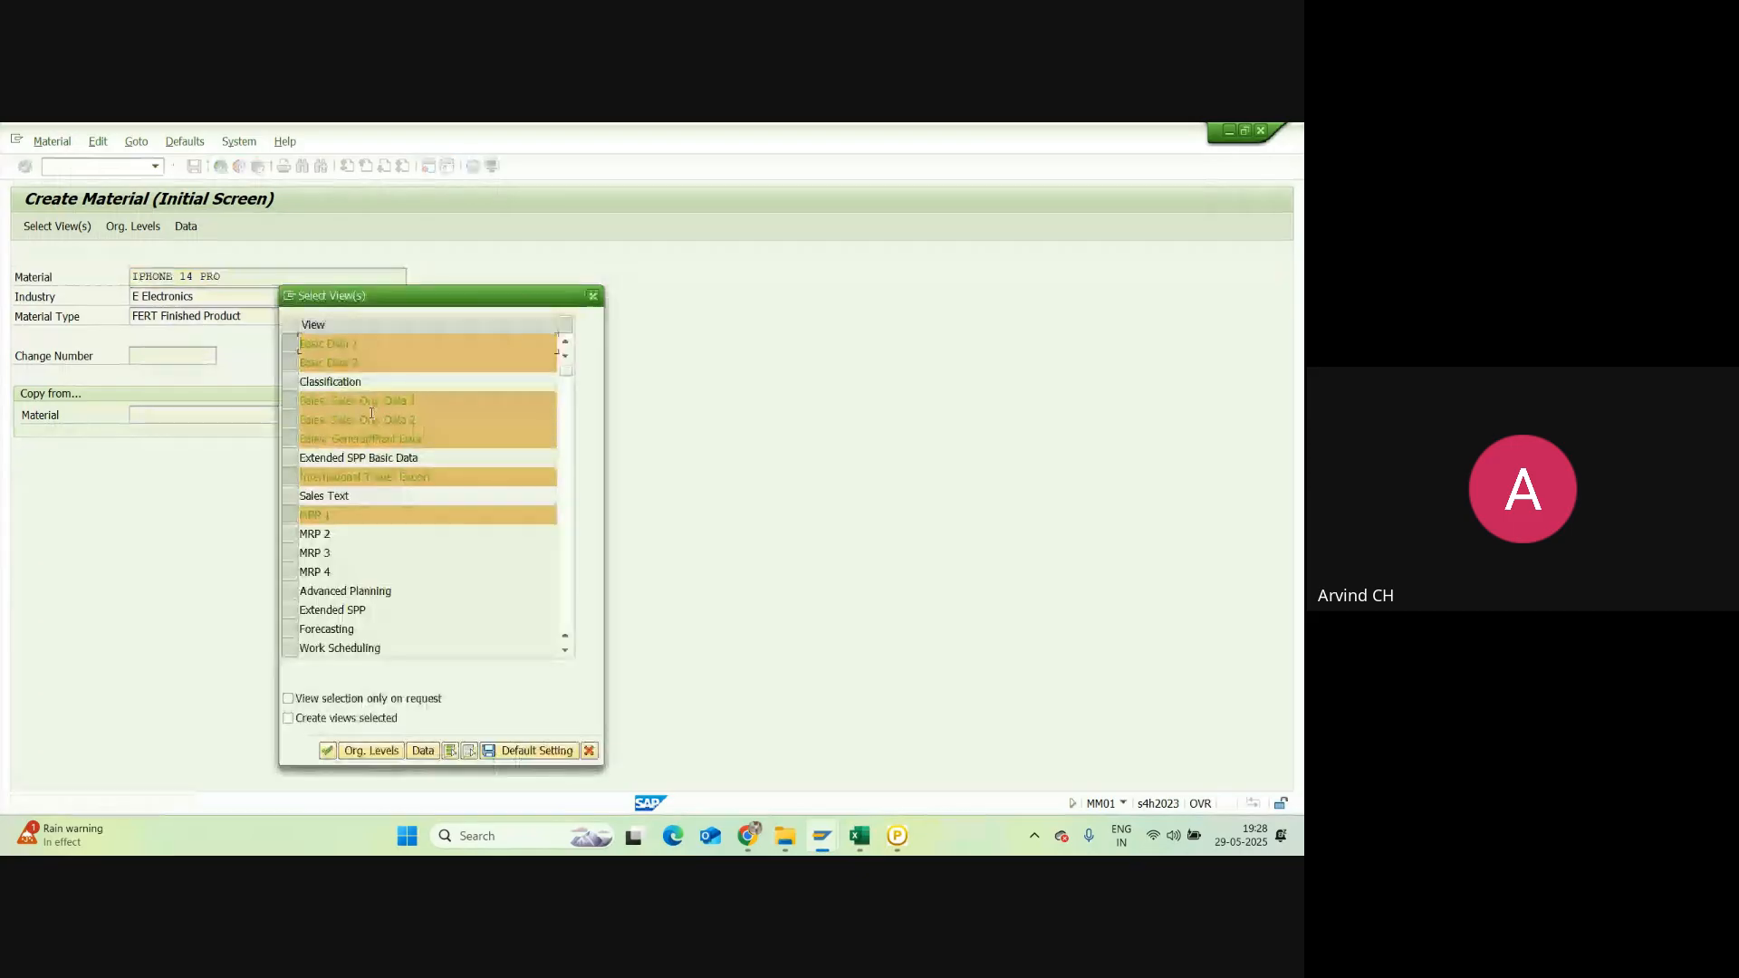
{"action": "left_click", "coordinate": [469, 751]}
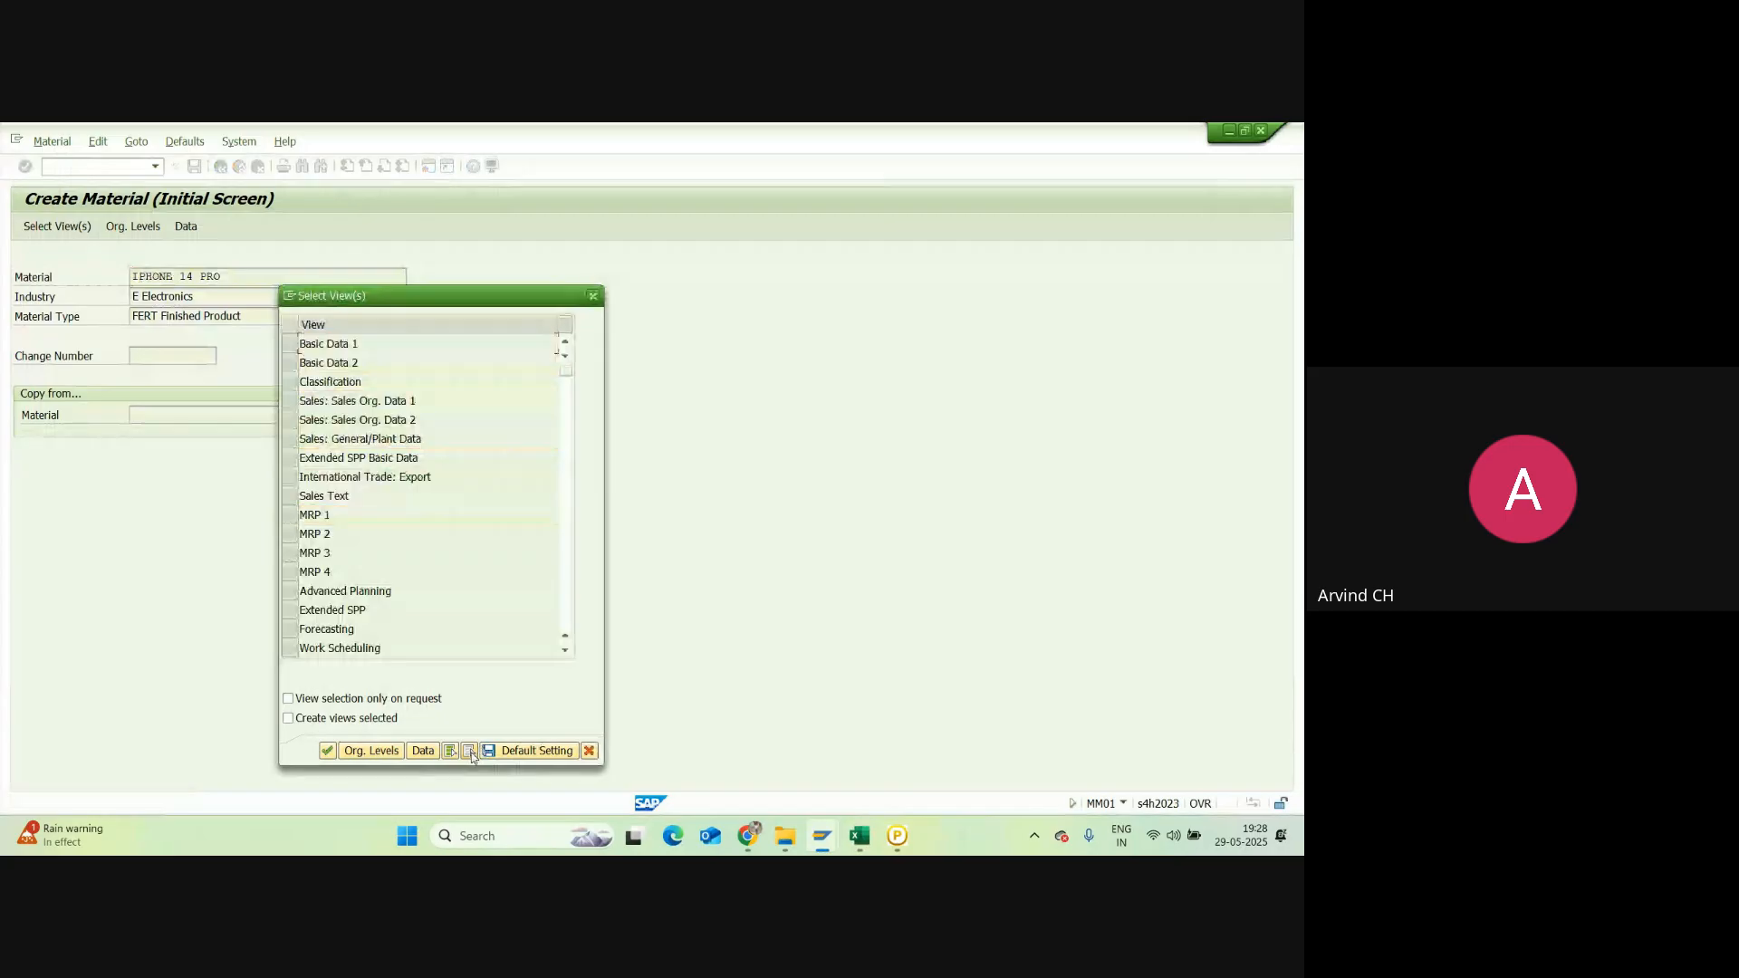
{"action": "left_click", "coordinate": [343, 515]}
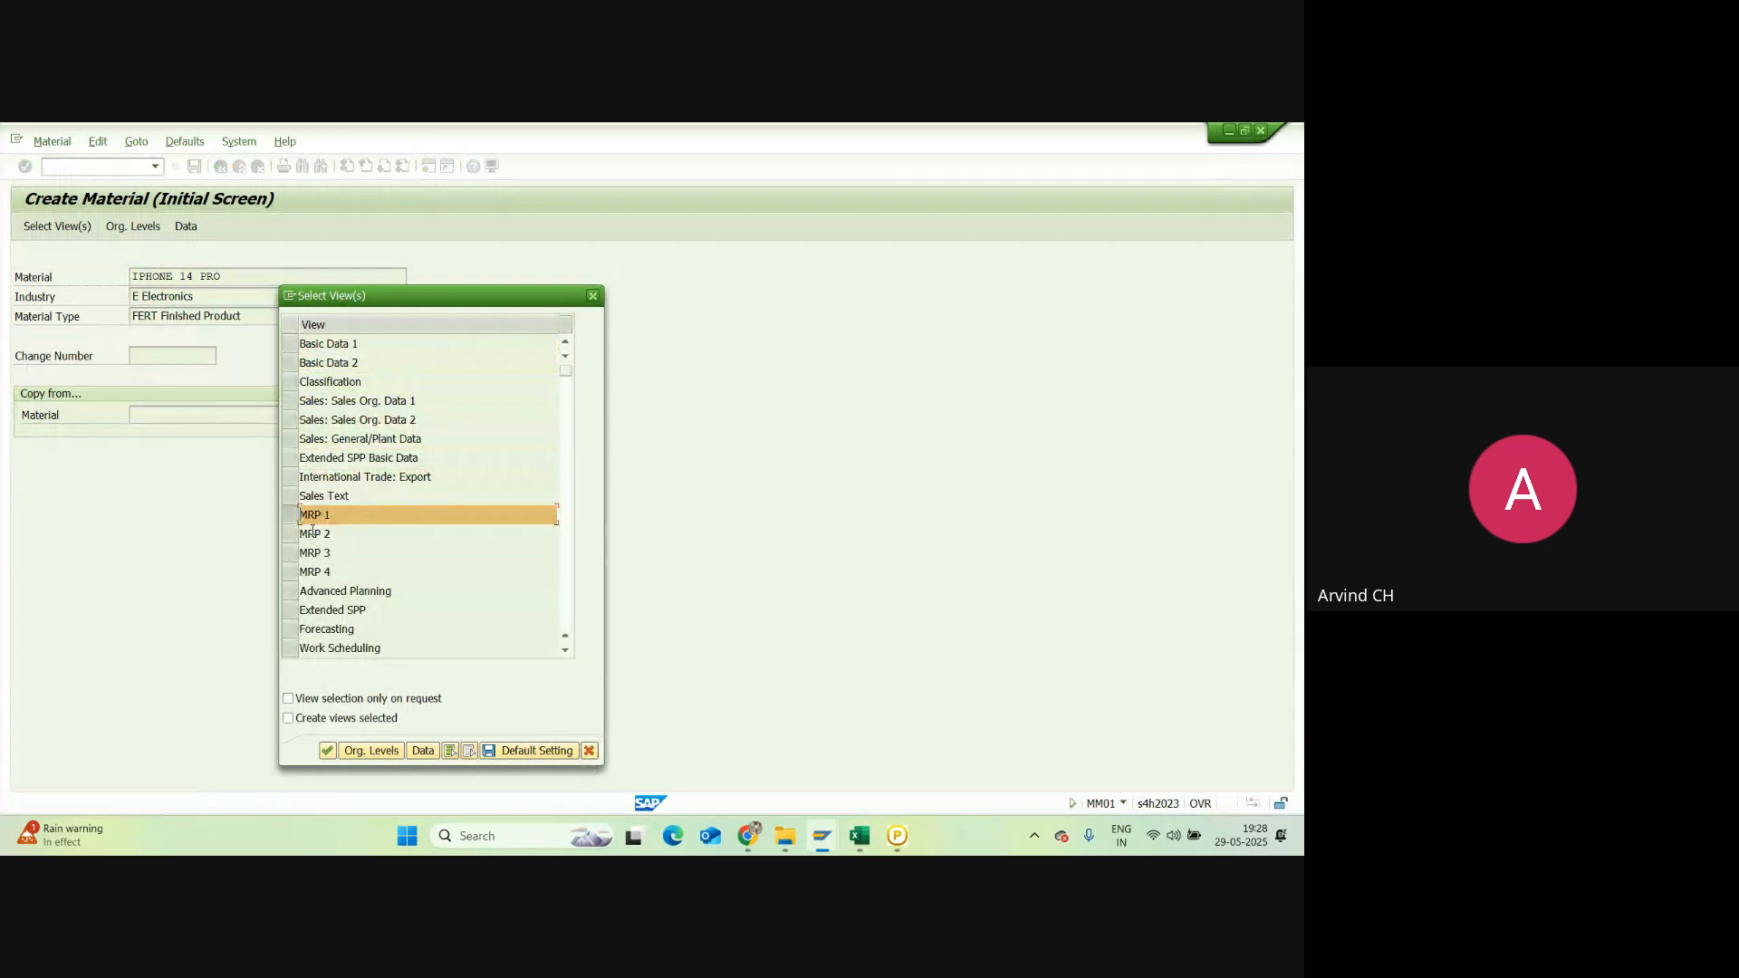
{"action": "left_click", "coordinate": [329, 751]}
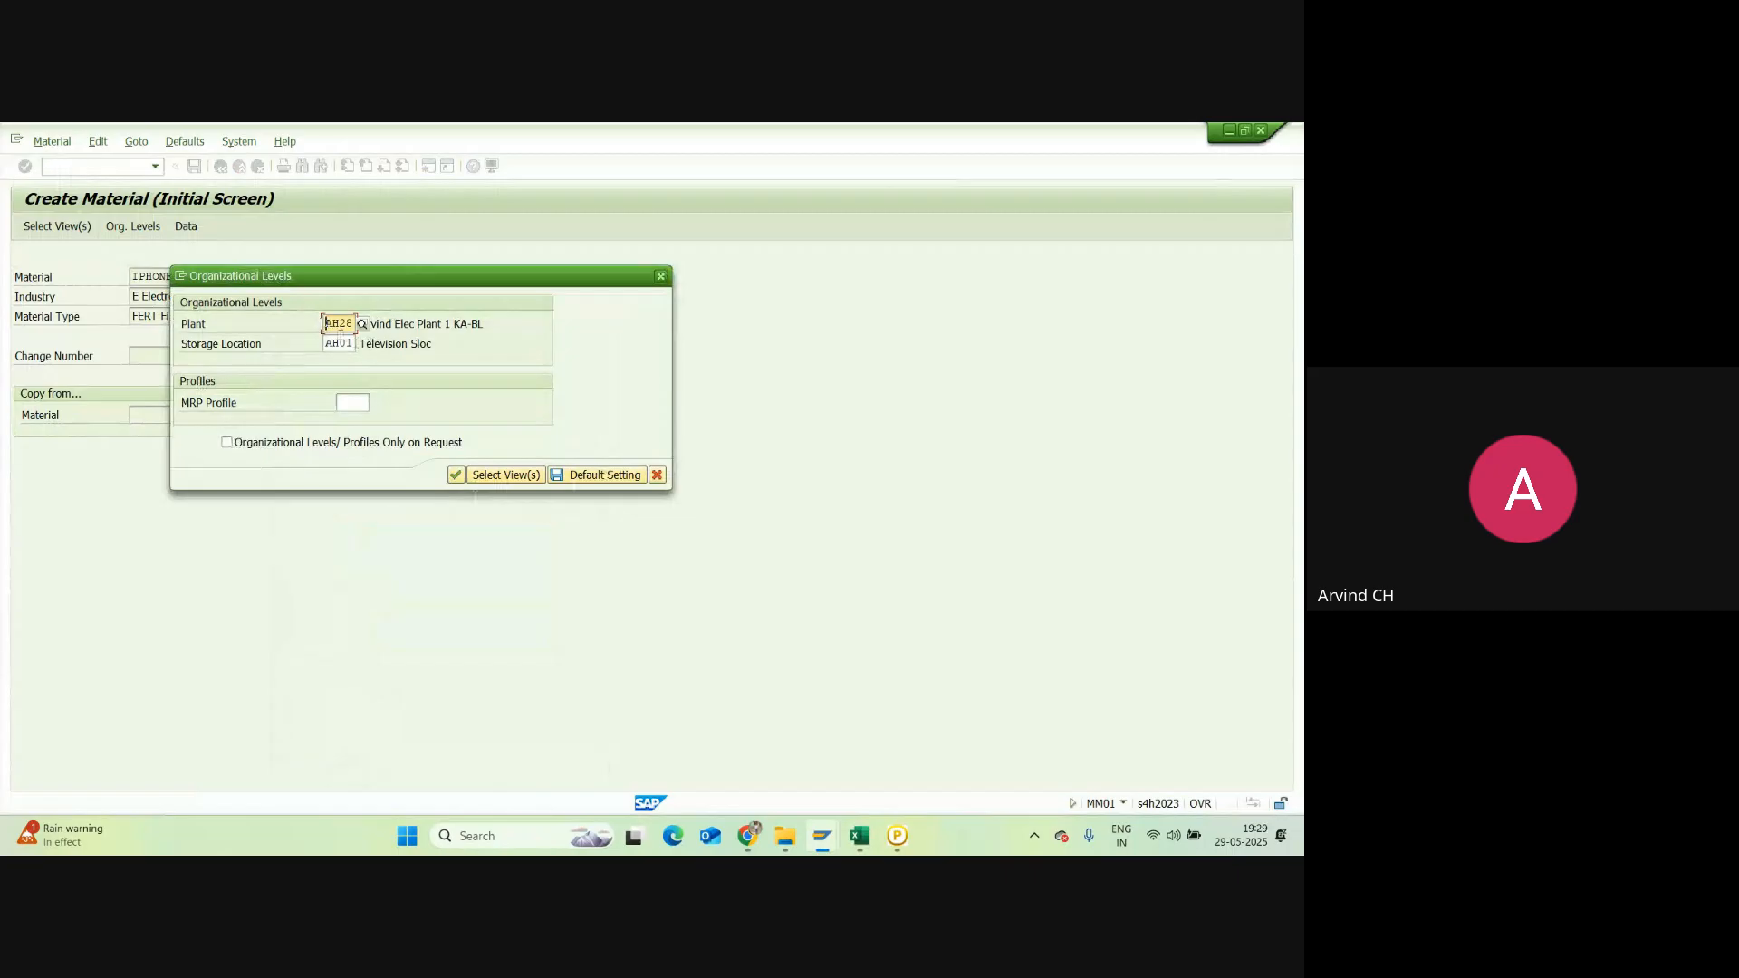
Step: Choose storage location AH00 from the list and confirm the organizational levels
{"action": "left_click", "coordinate": [350, 345]}
{"action": "left_click", "coordinate": [364, 345]}
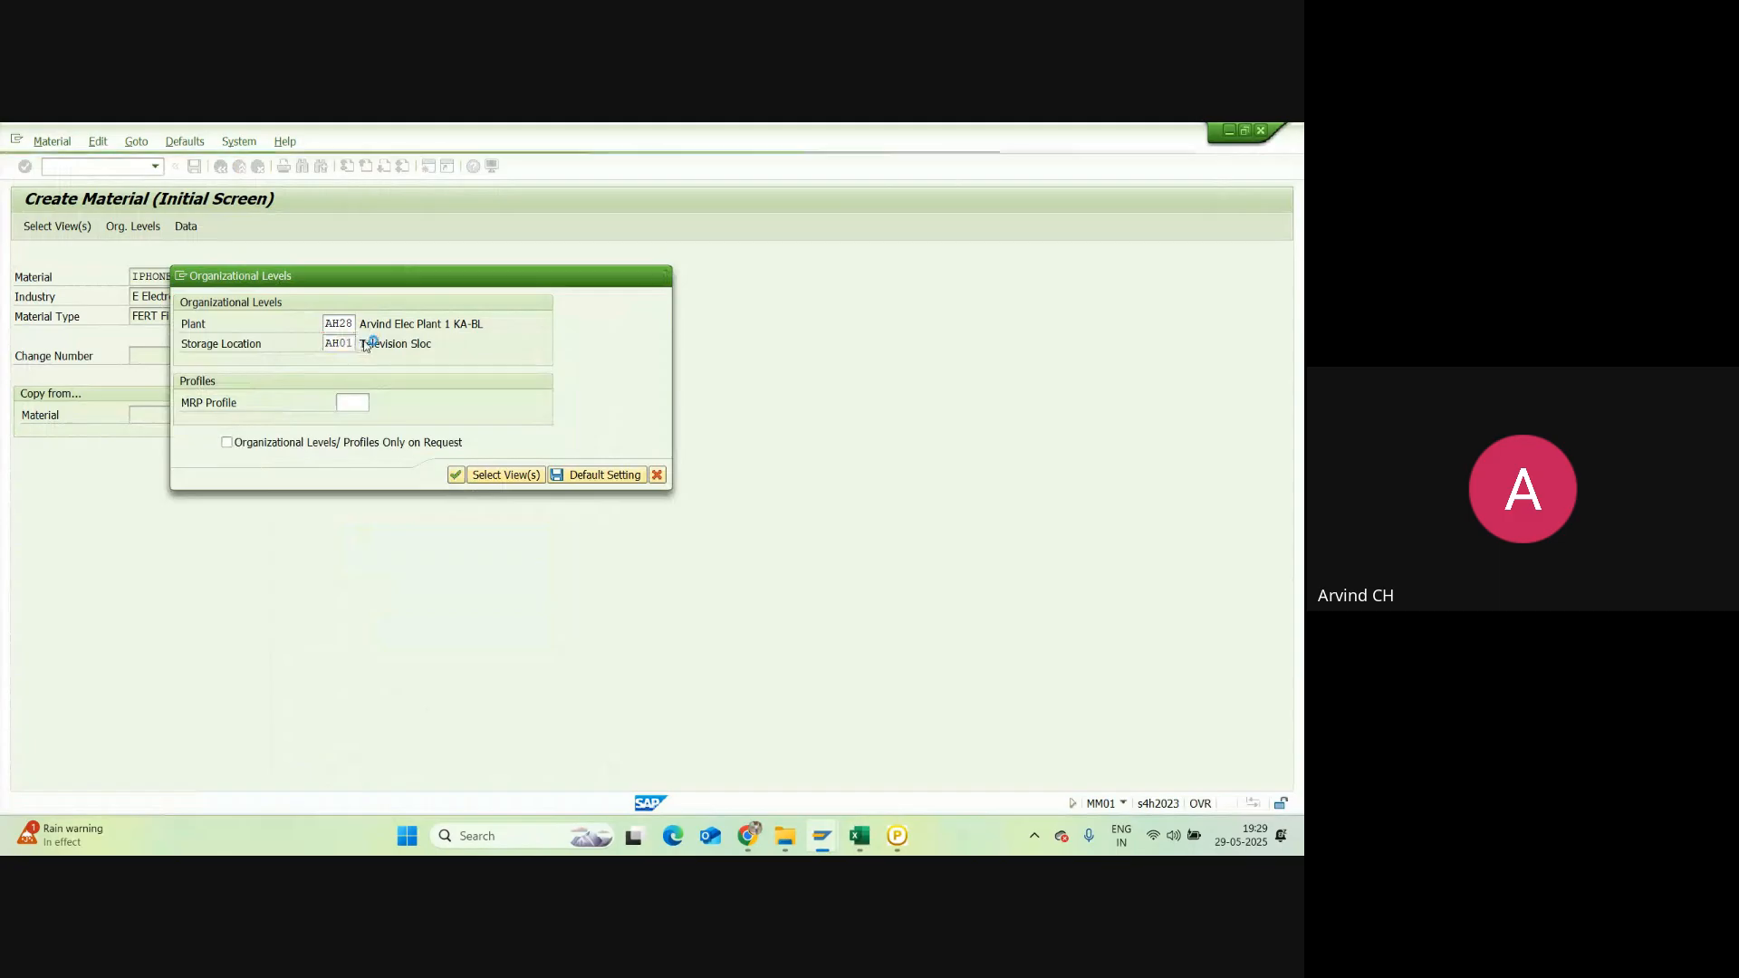
{"action": "scroll", "coordinate": [158, 572], "scroll_direction": "down", "scroll_amount": 2}
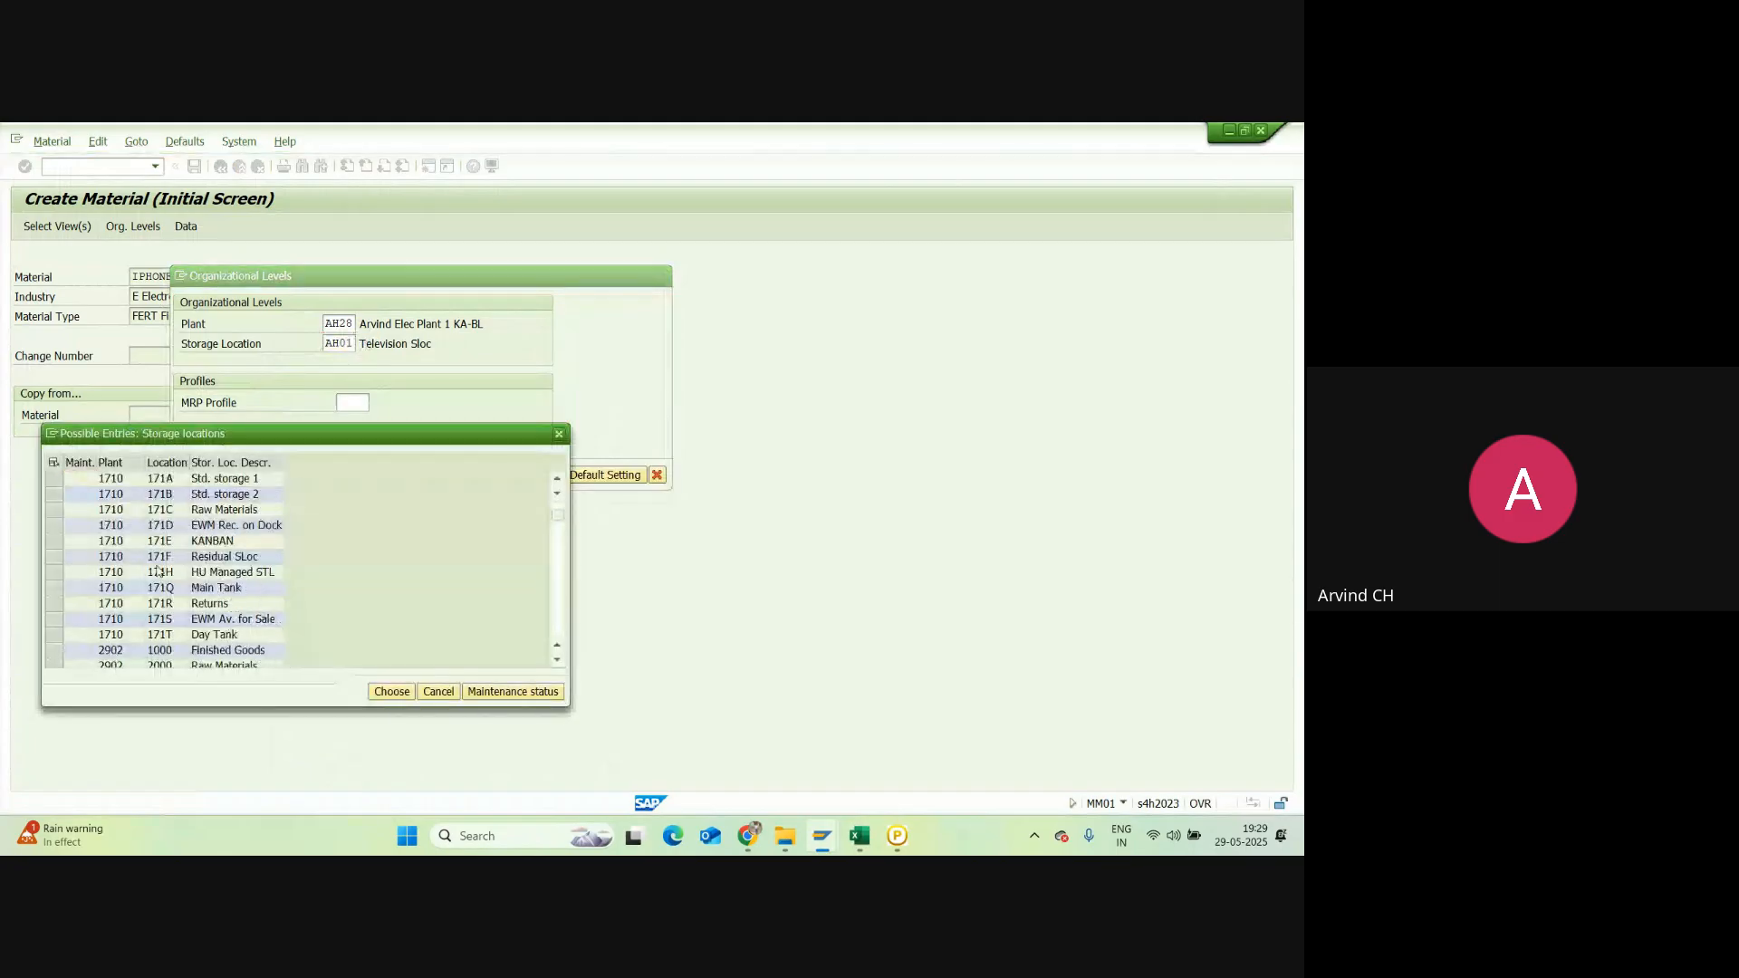
{"action": "scroll", "coordinate": [158, 572], "scroll_direction": "down", "scroll_amount": 6}
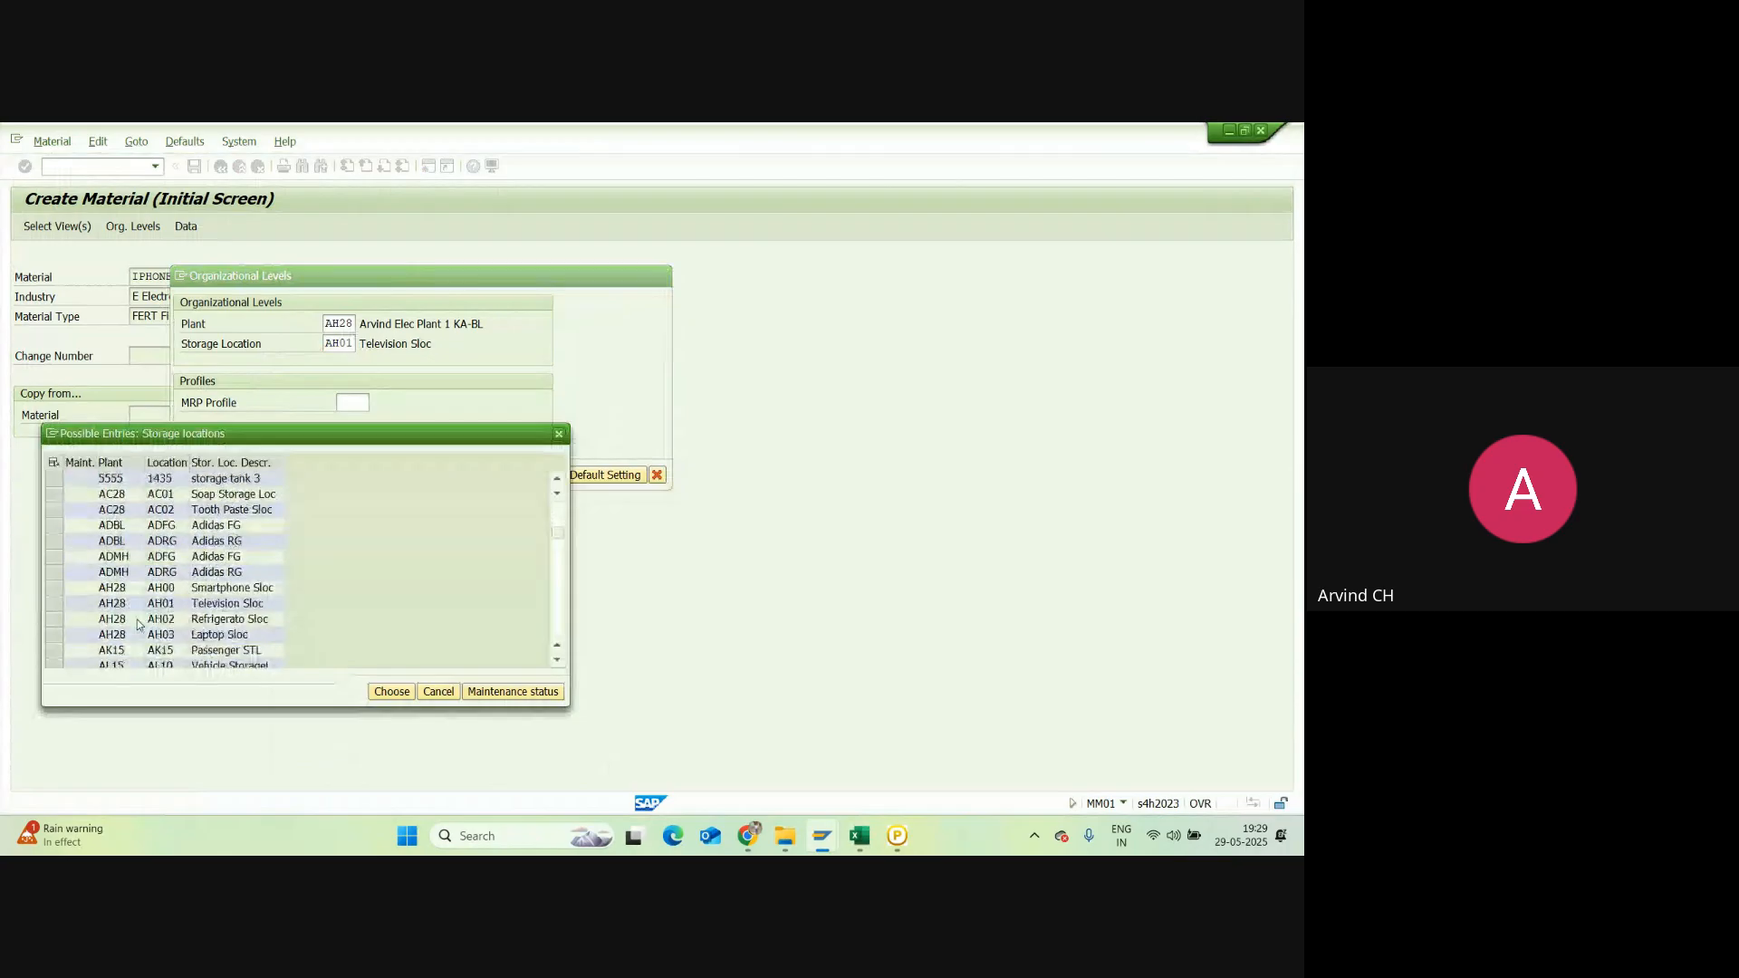
{"action": "scroll", "coordinate": [139, 623], "scroll_direction": "down", "scroll_amount": 1}
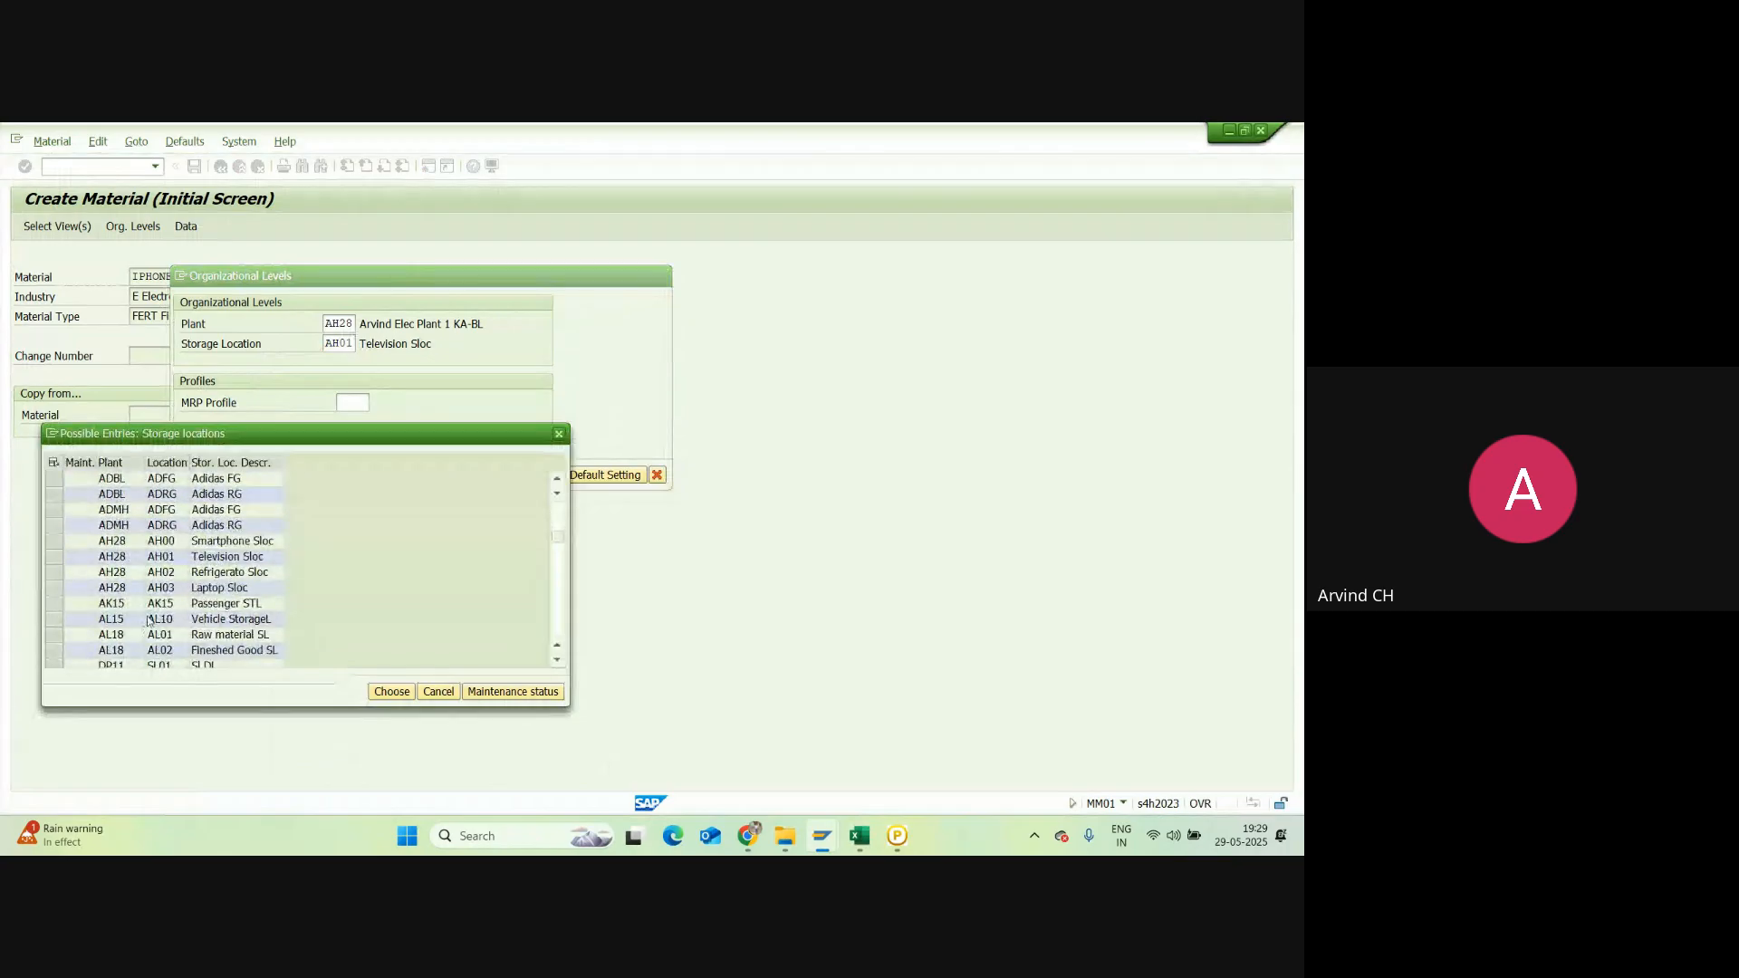
{"action": "double_click", "coordinate": [185, 543]}
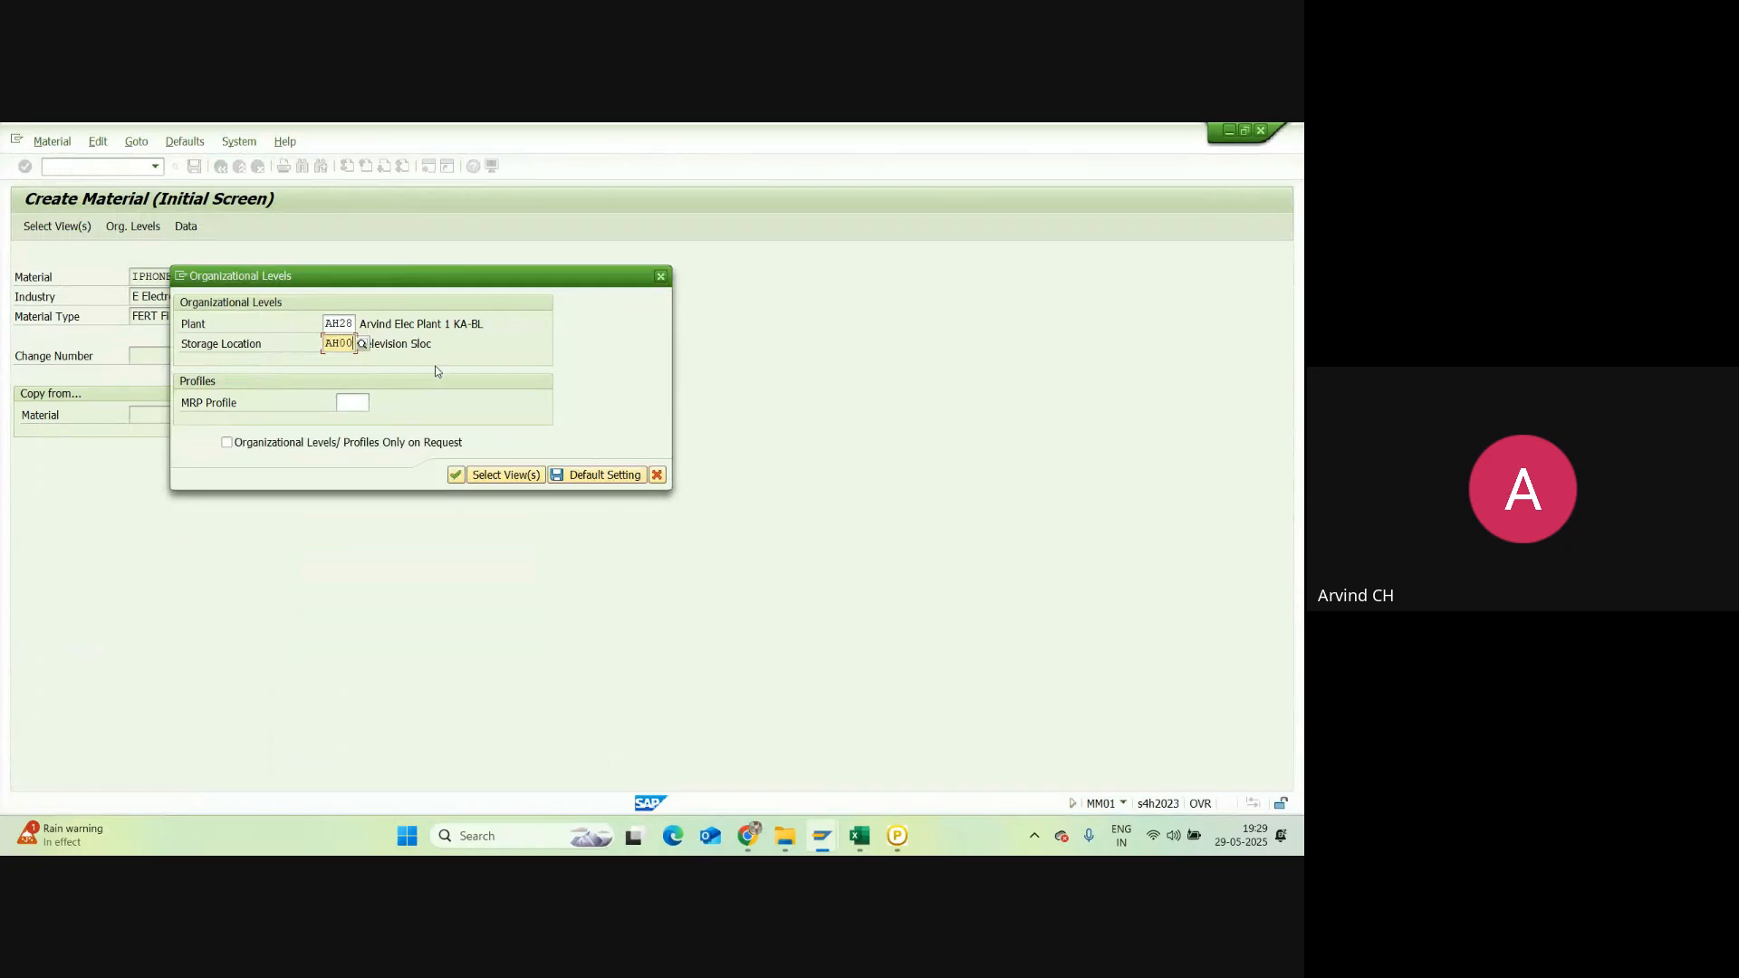
{"action": "key", "text": "Return"}
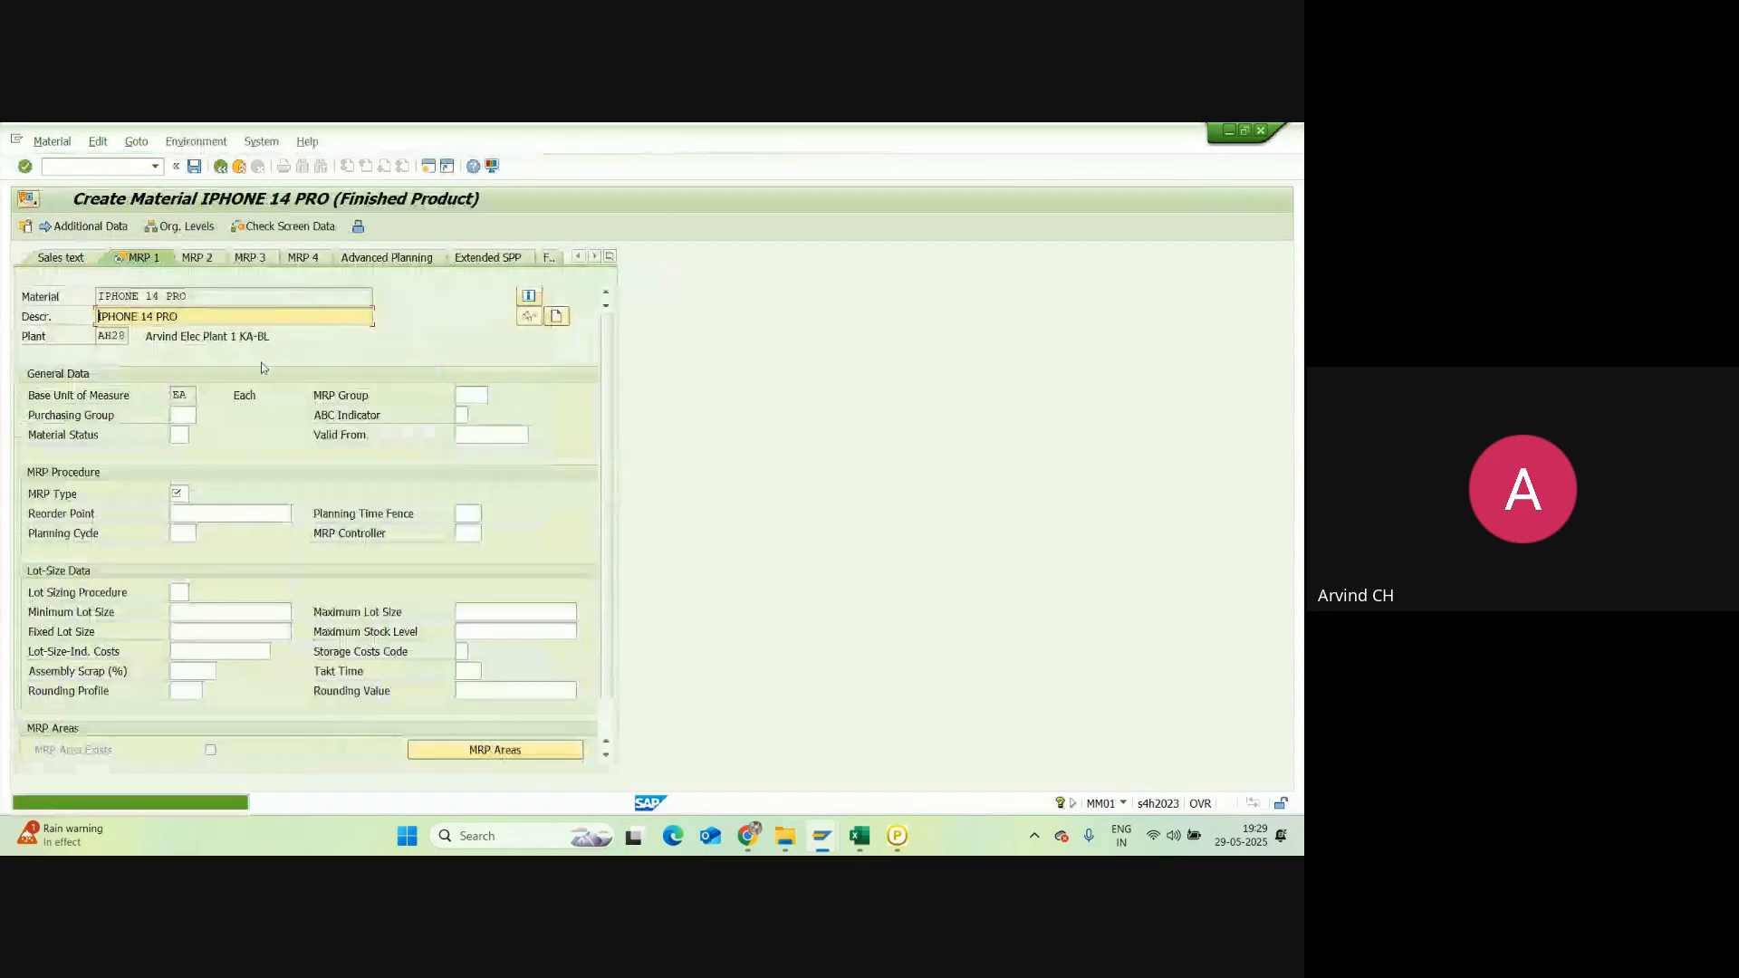
Step: Set the MRP type of IPHONE 14 PRO to ND and save the material
{"action": "left_click", "coordinate": [180, 493]}
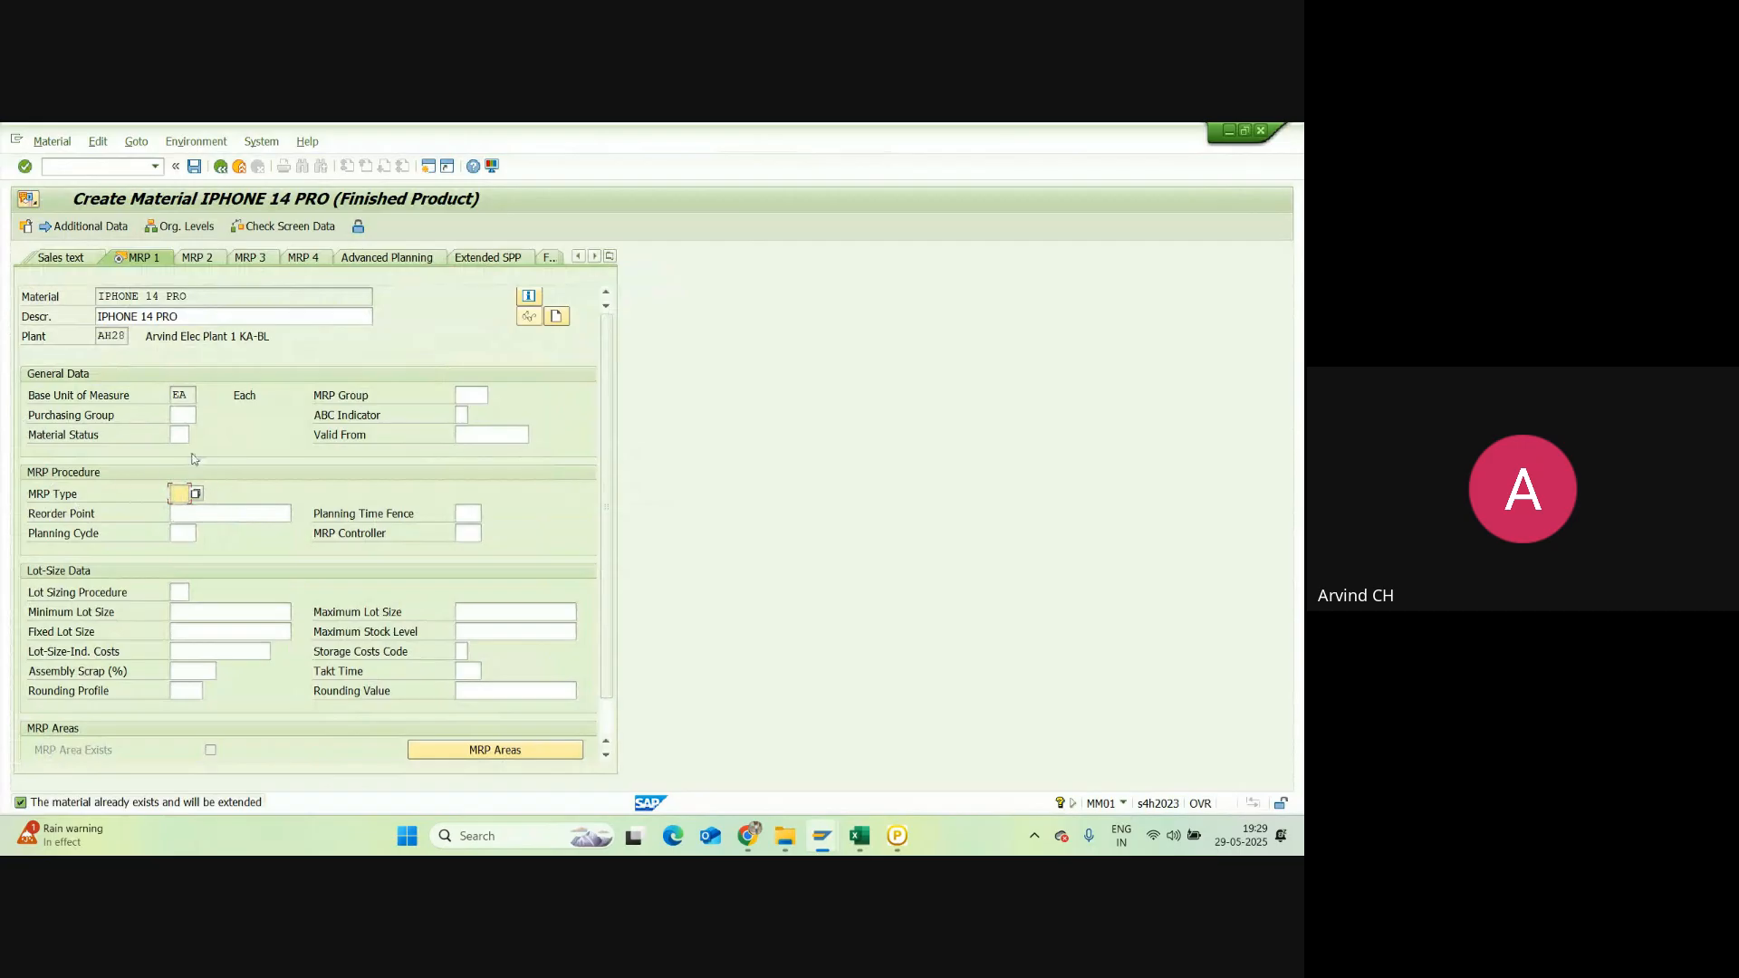
{"action": "key", "text": "space"}
{"action": "left_click", "coordinate": [187, 512]}
{"action": "key", "text": "Return"}
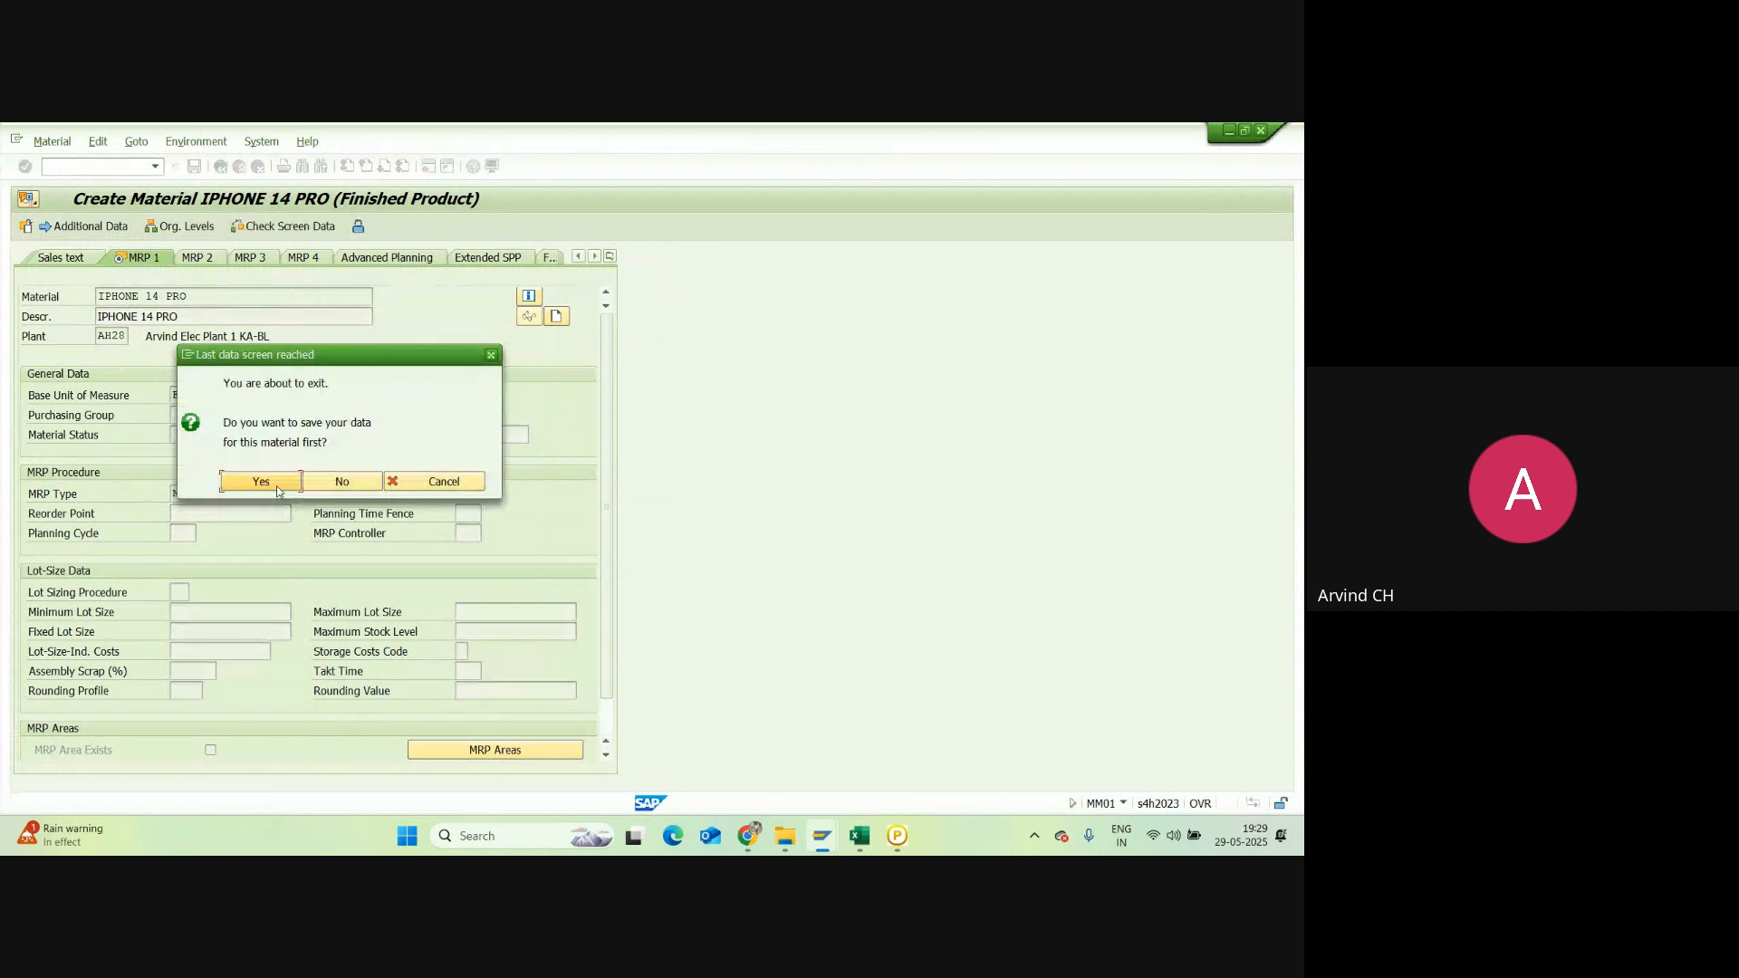
{"action": "left_click", "coordinate": [261, 481]}
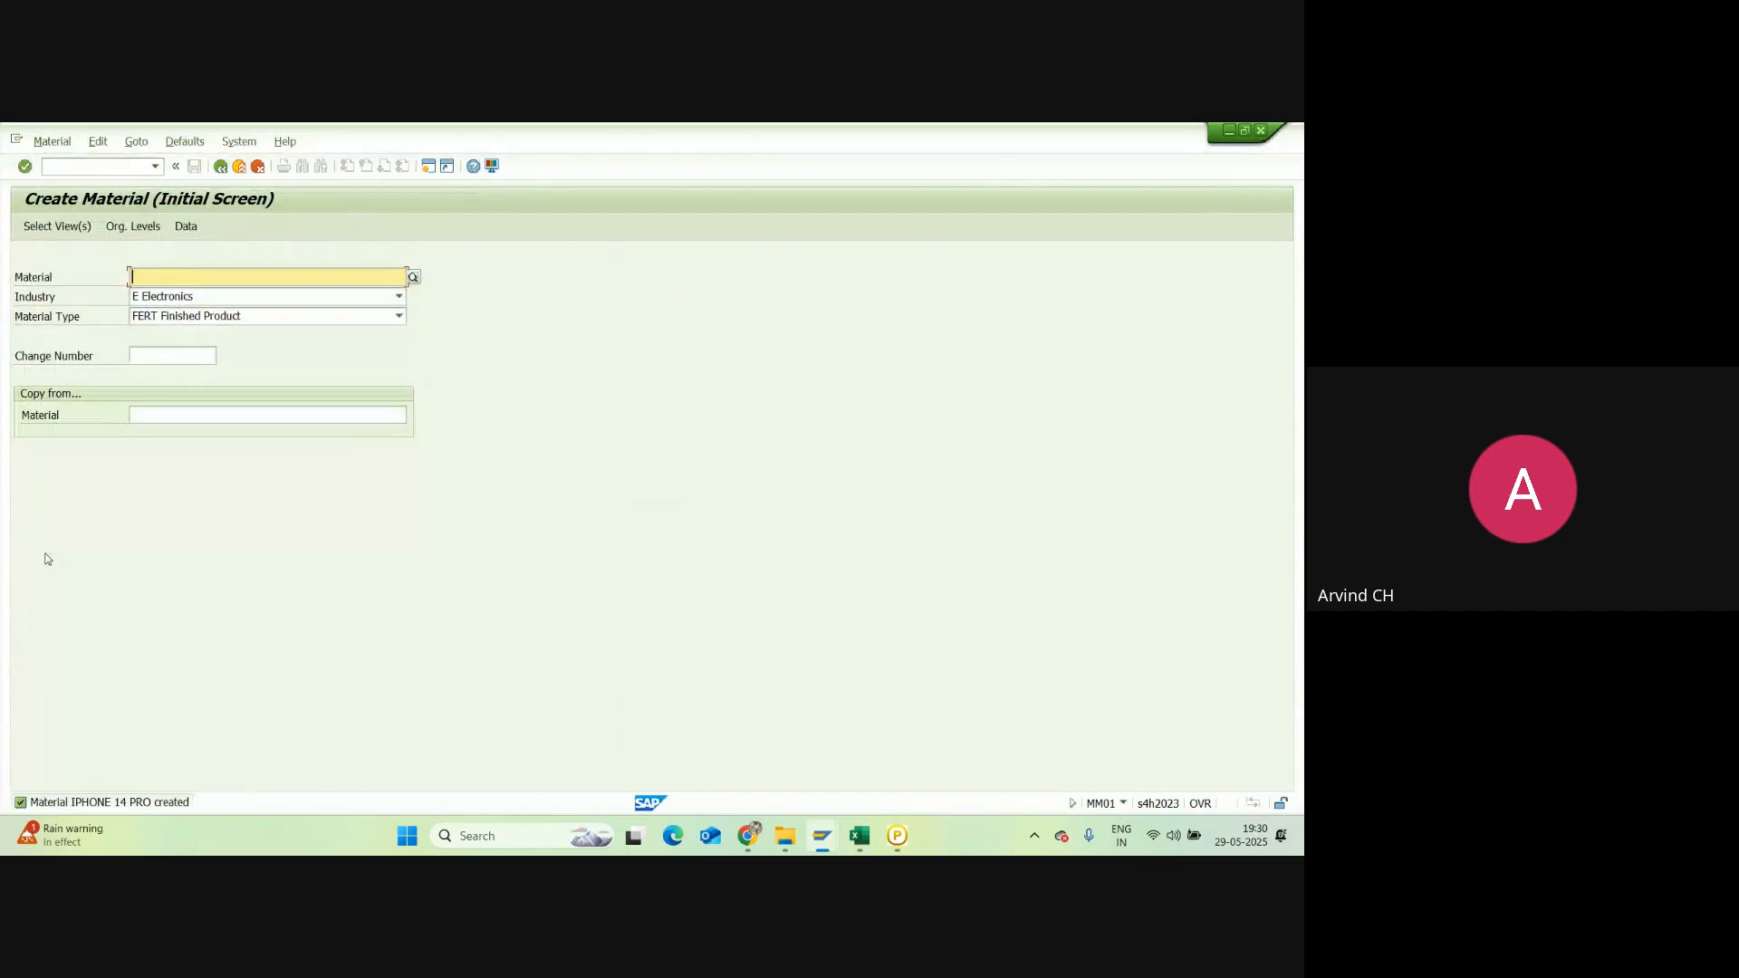
Step: Return to Easy Access and run MM01 with material Iphone 16 to reach Select View(s)
{"action": "left_click", "coordinate": [221, 166]}
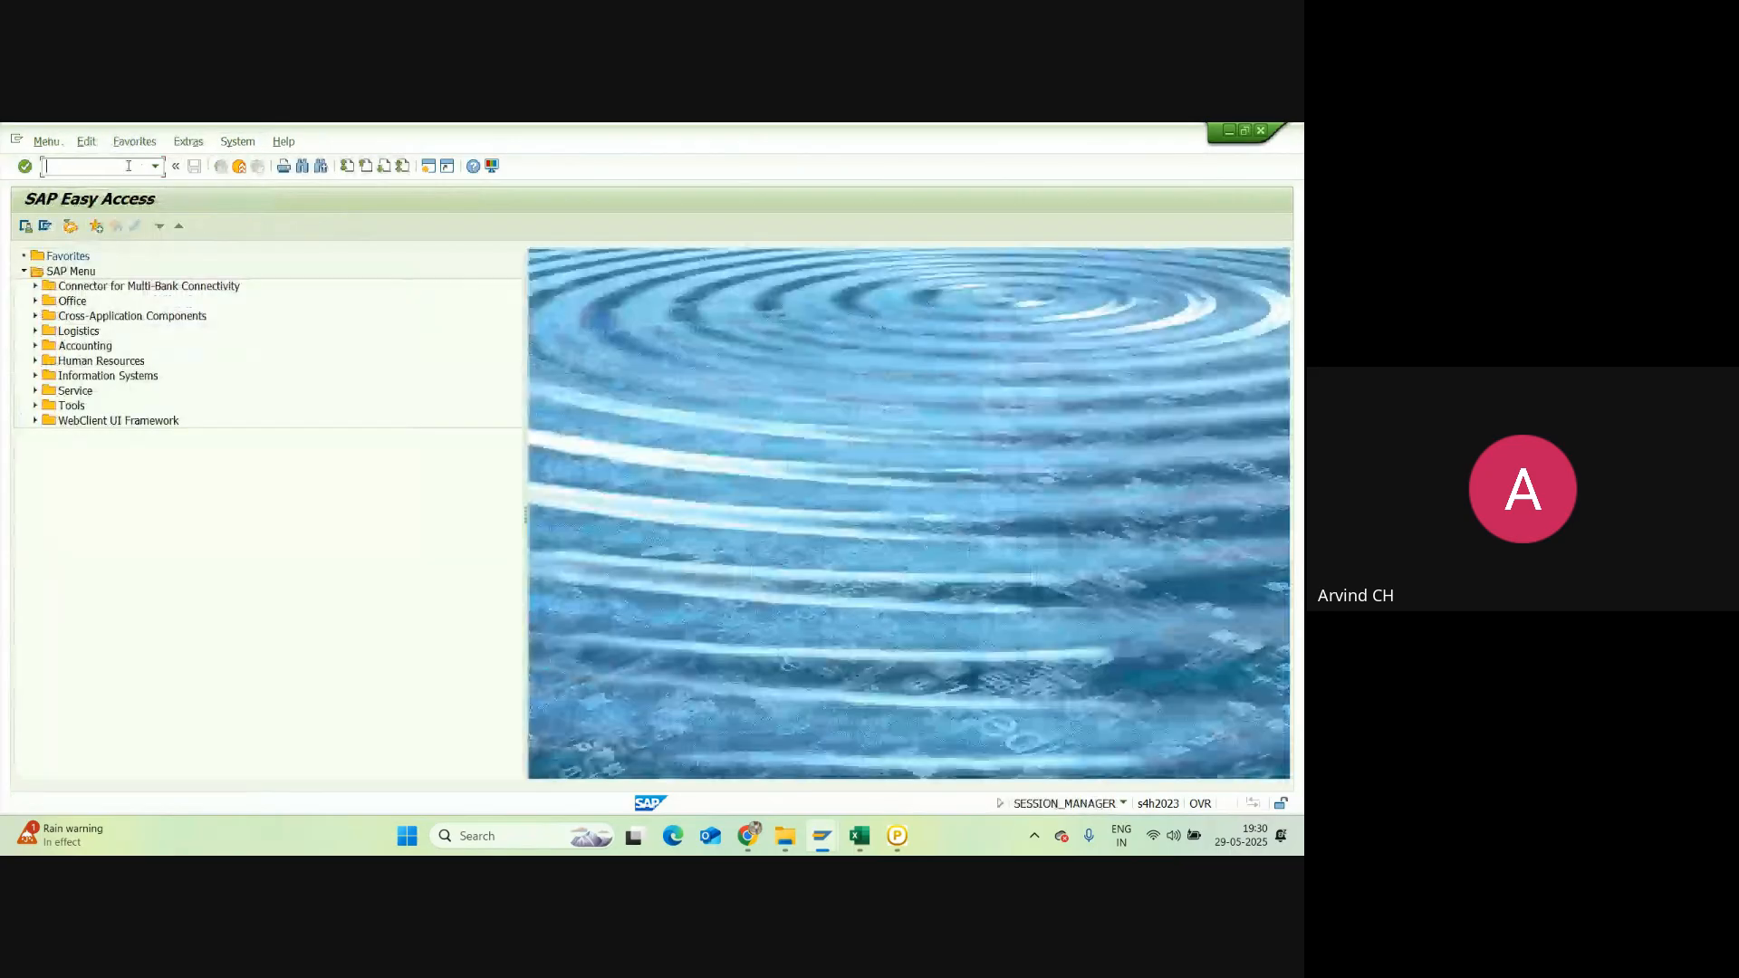
{"action": "type", "text": "mm01"}
{"action": "key", "text": "Return"}
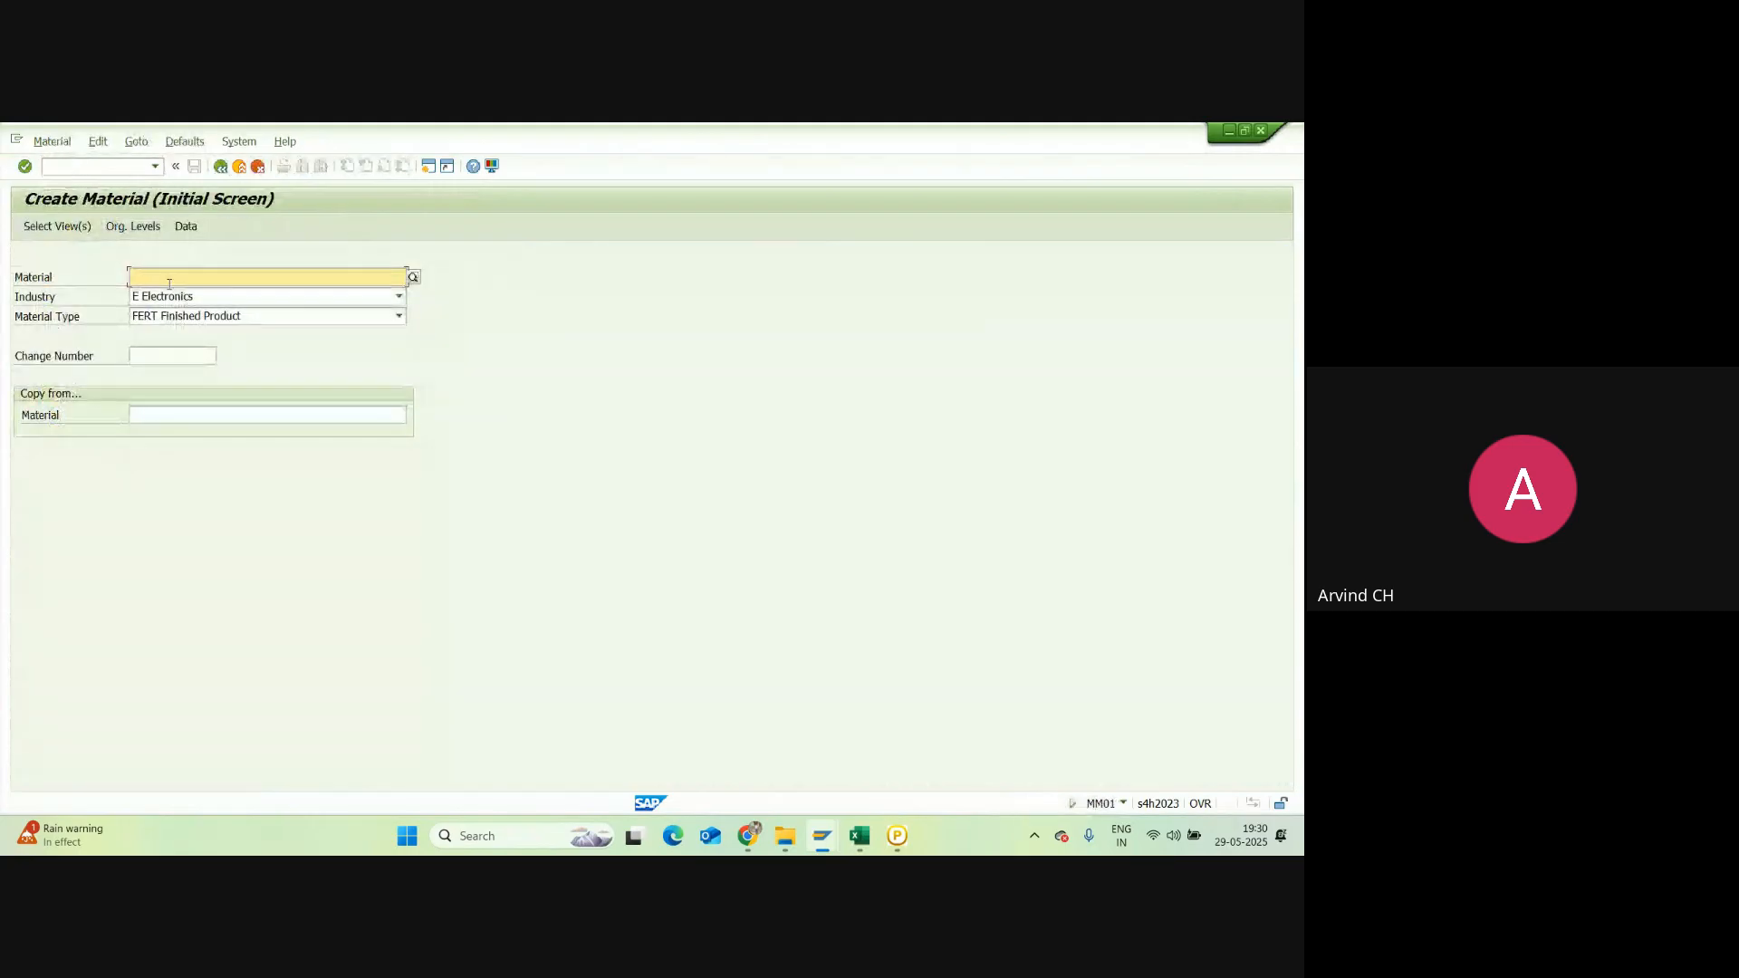
{"action": "type", "text": "Ipho"}
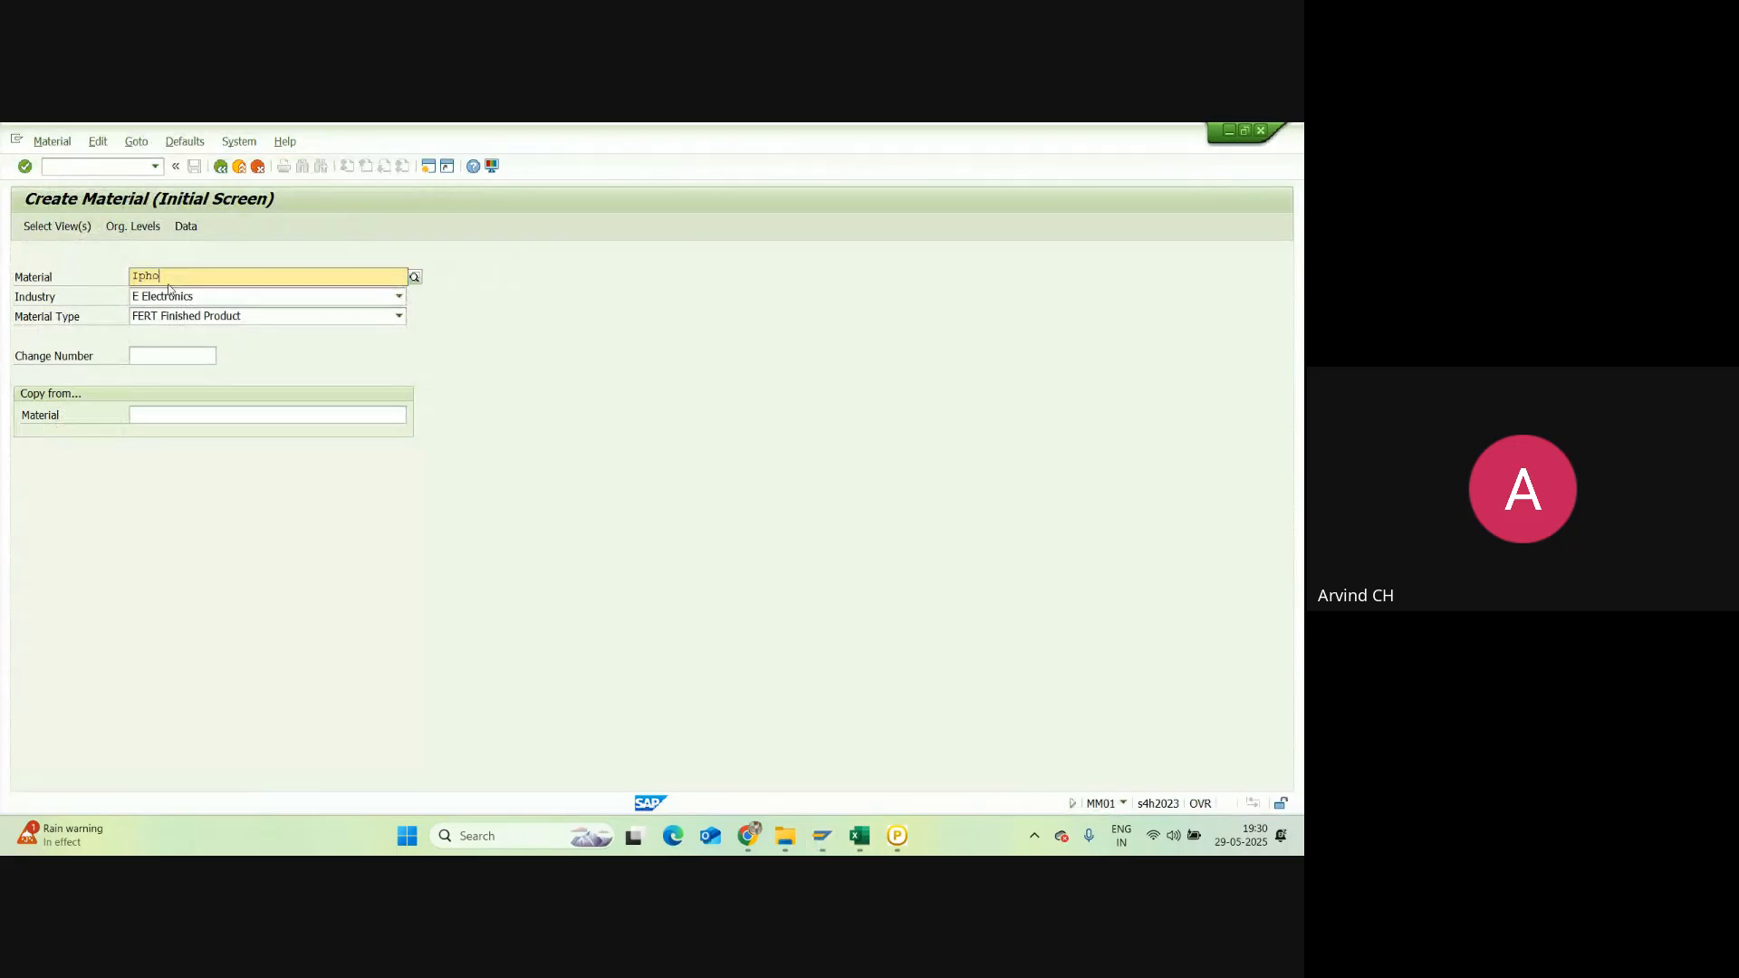
{"action": "type", "text": "ne 16"}
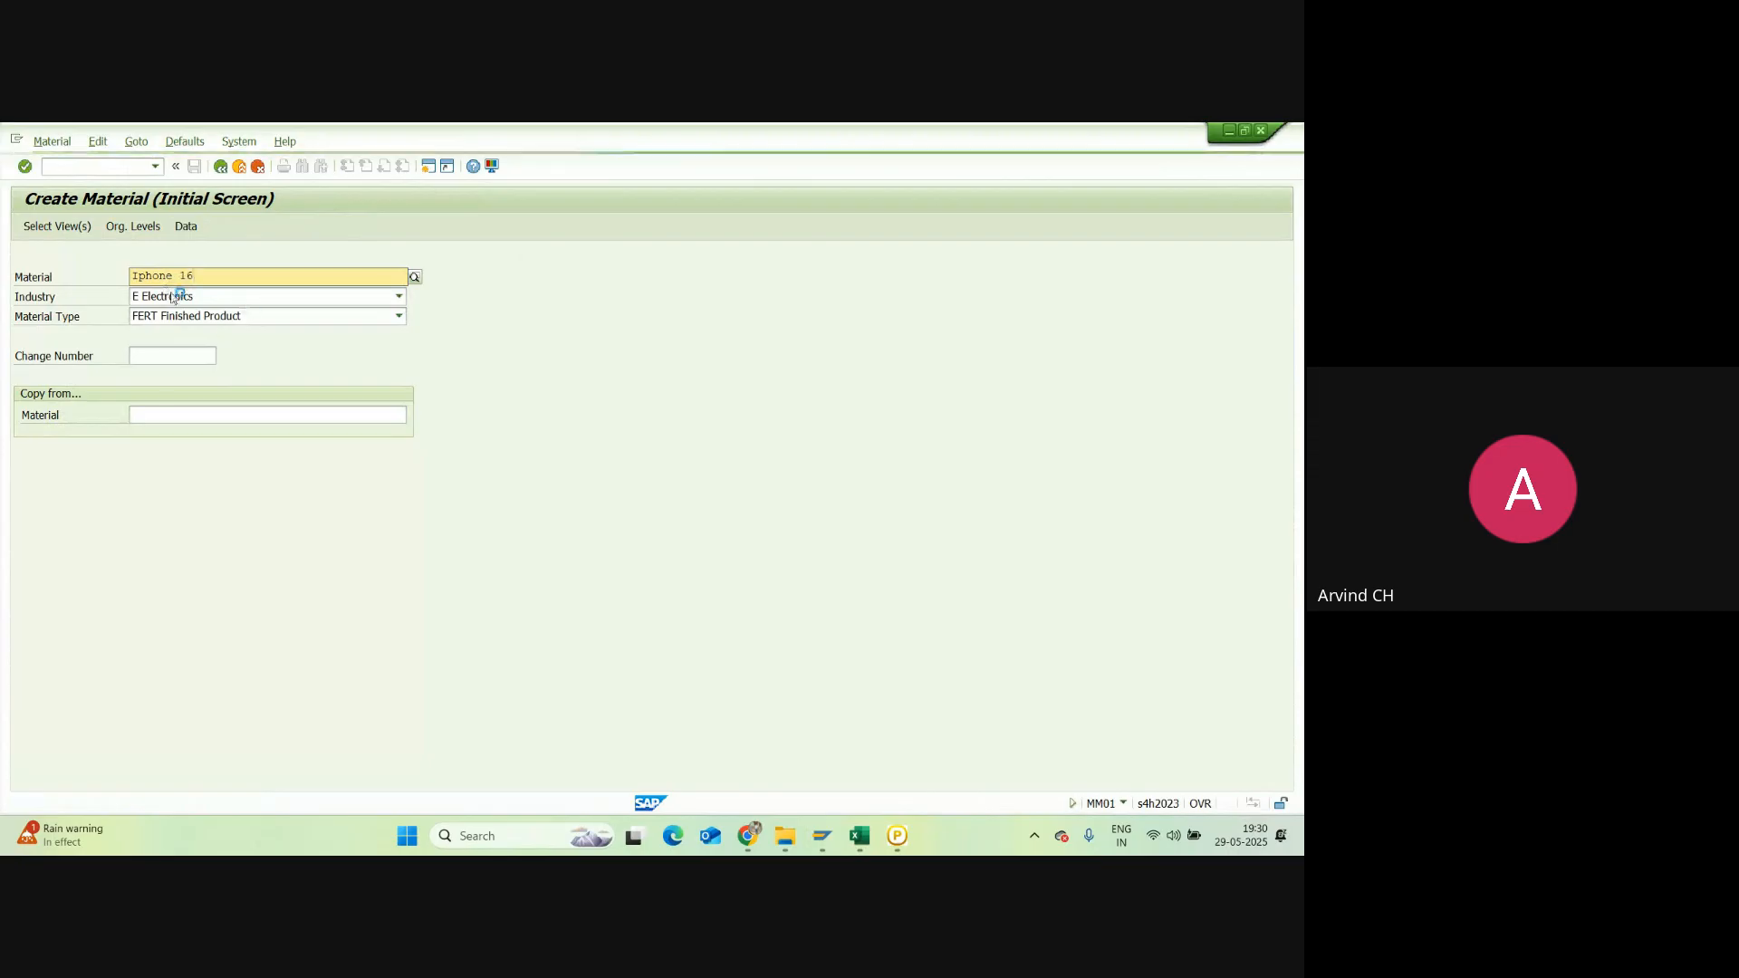
{"action": "left_click", "coordinate": [512, 267]}
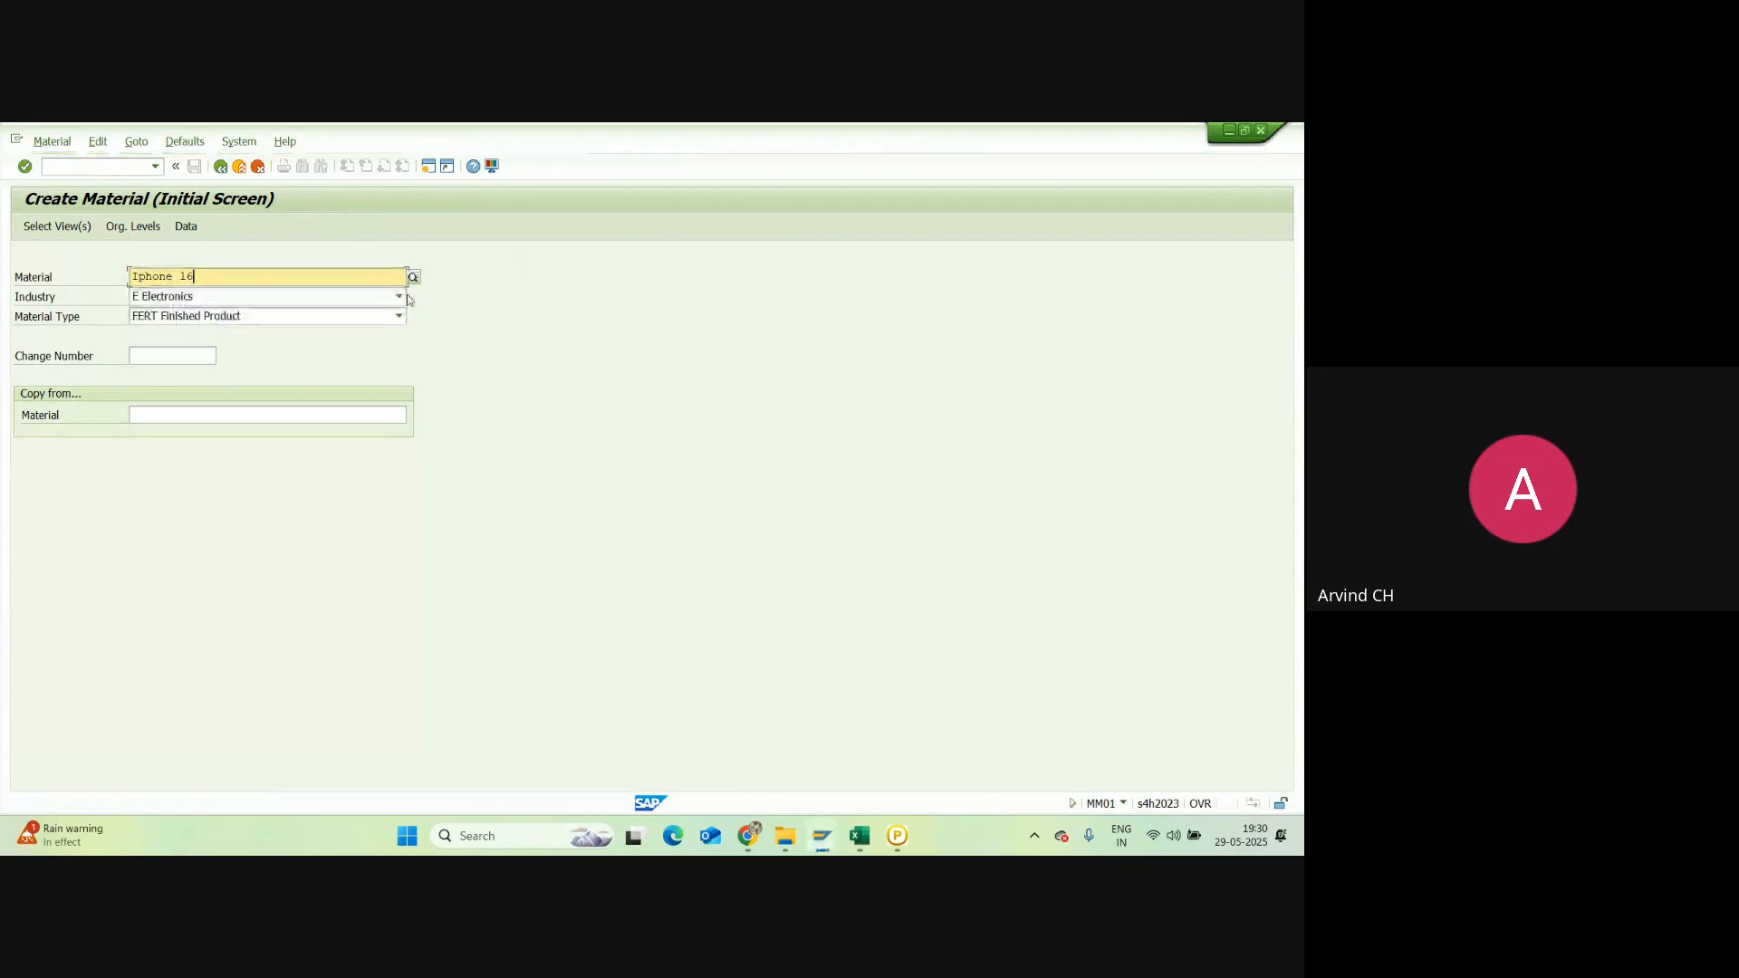
{"action": "key", "text": "Return"}
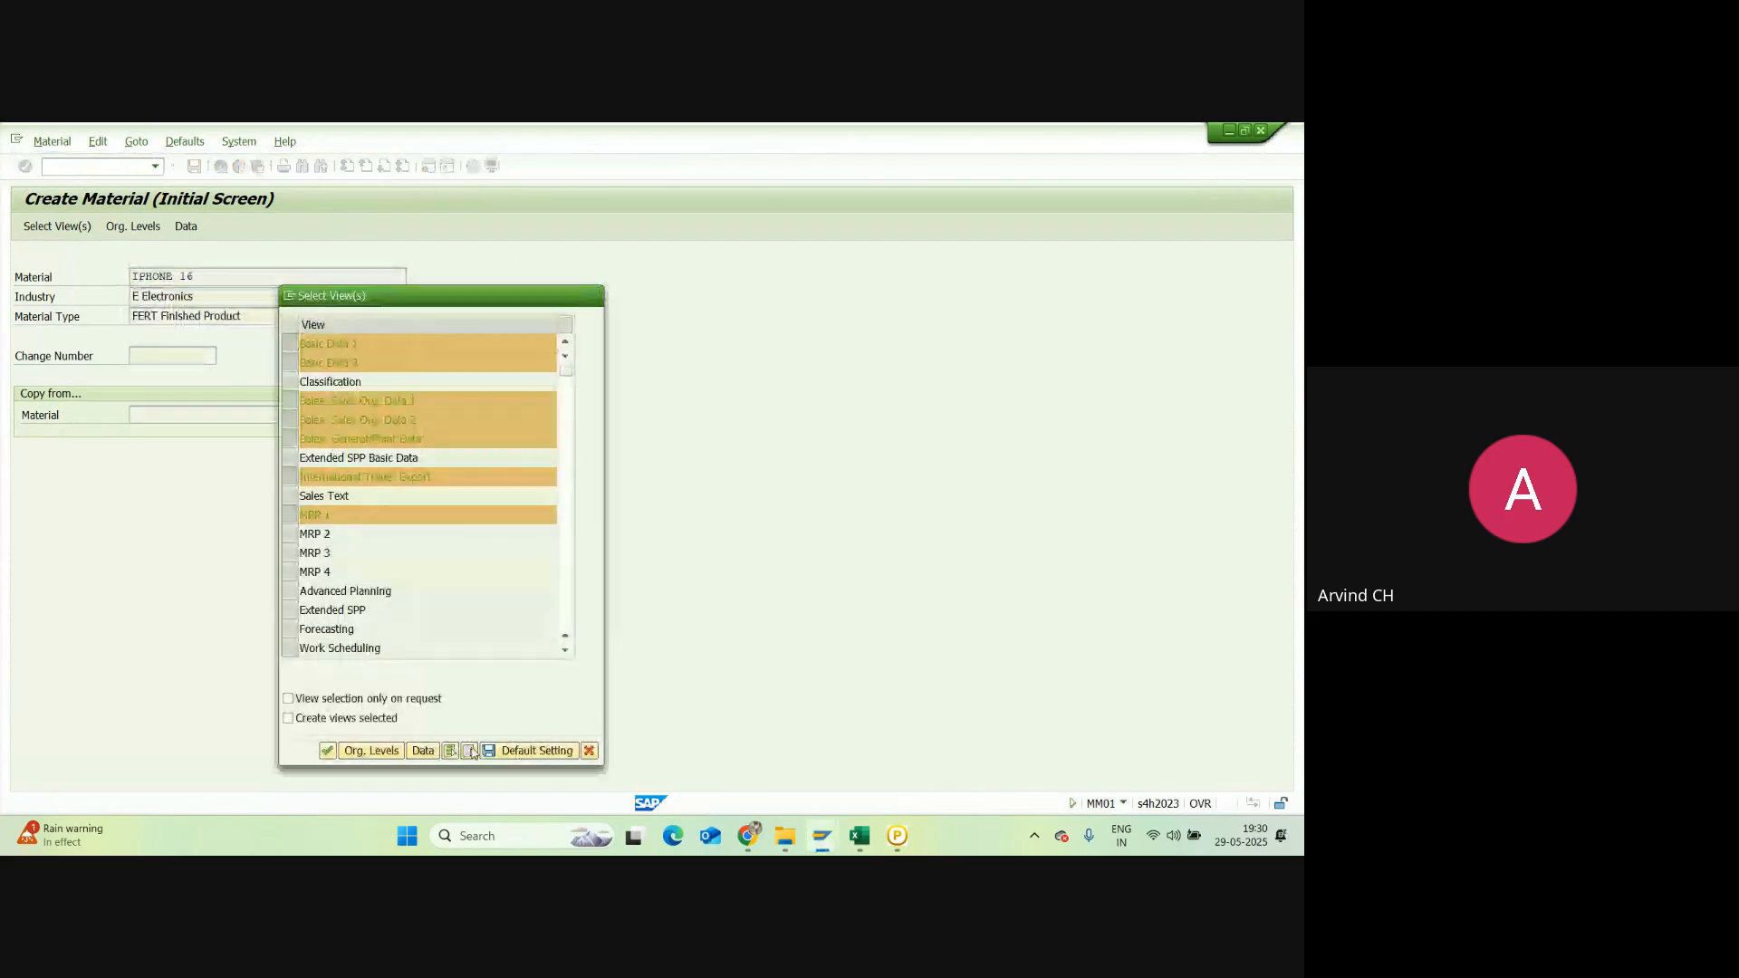
Step: Clear all views, then select Basic Data 1 and 2, the three Sales views and MRP 1
{"action": "left_click", "coordinate": [470, 751]}
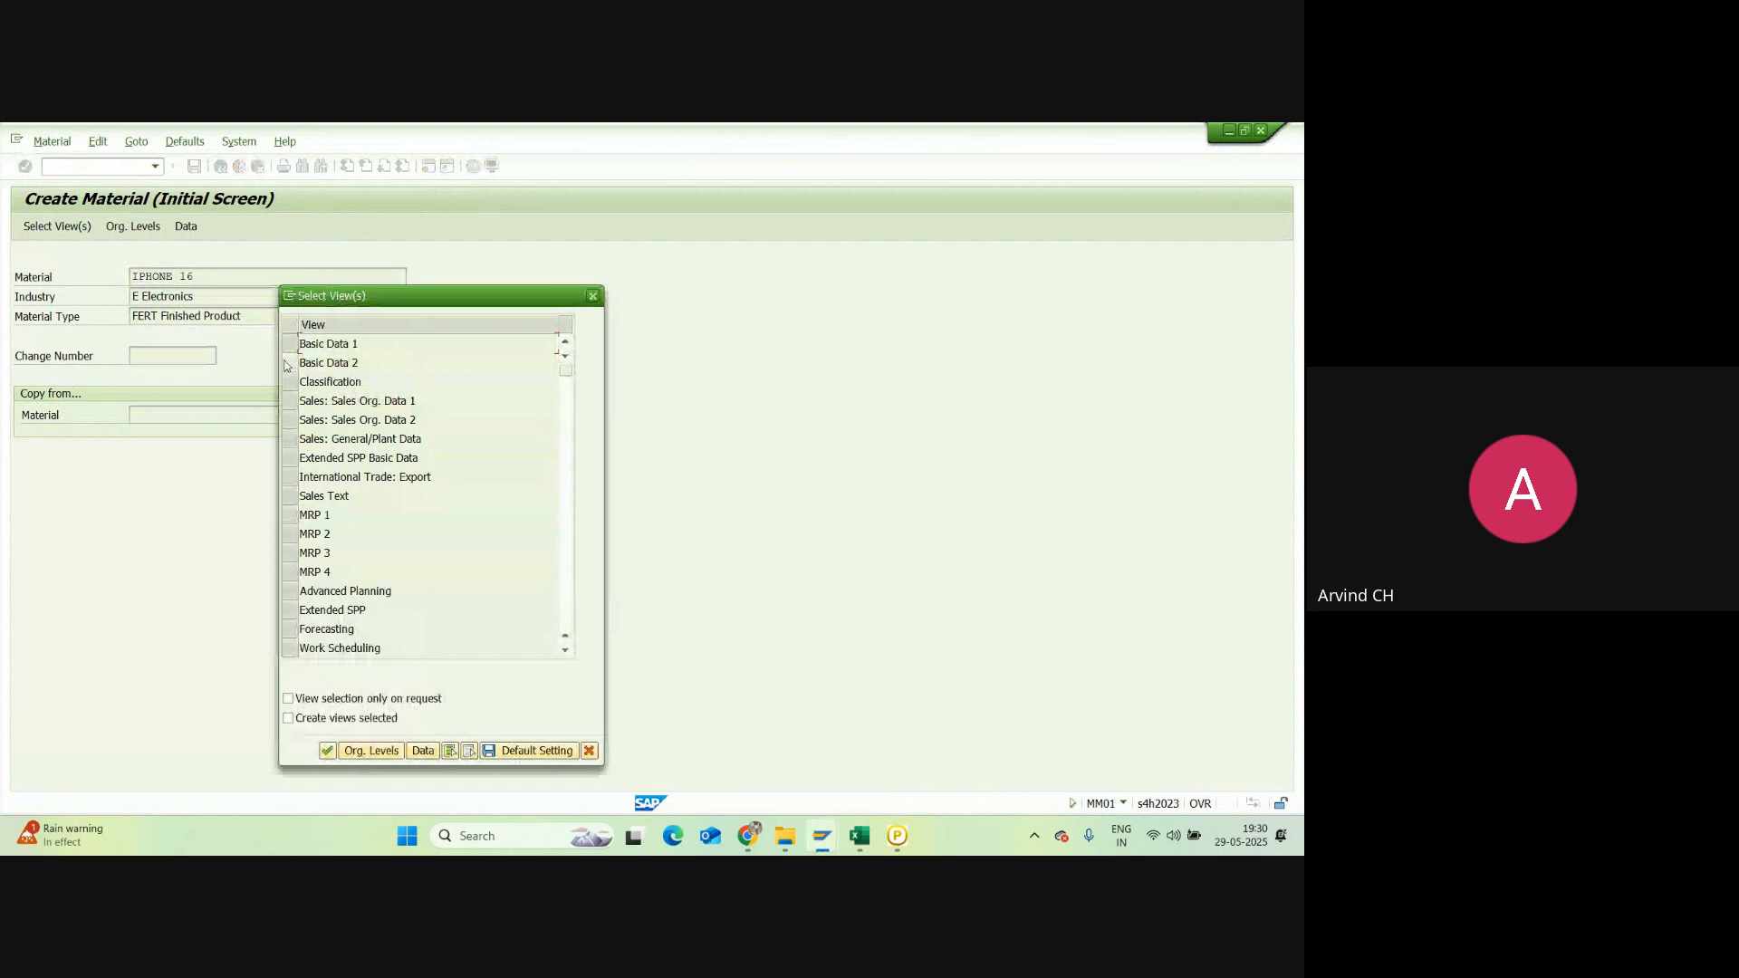
{"action": "left_click", "coordinate": [289, 346]}
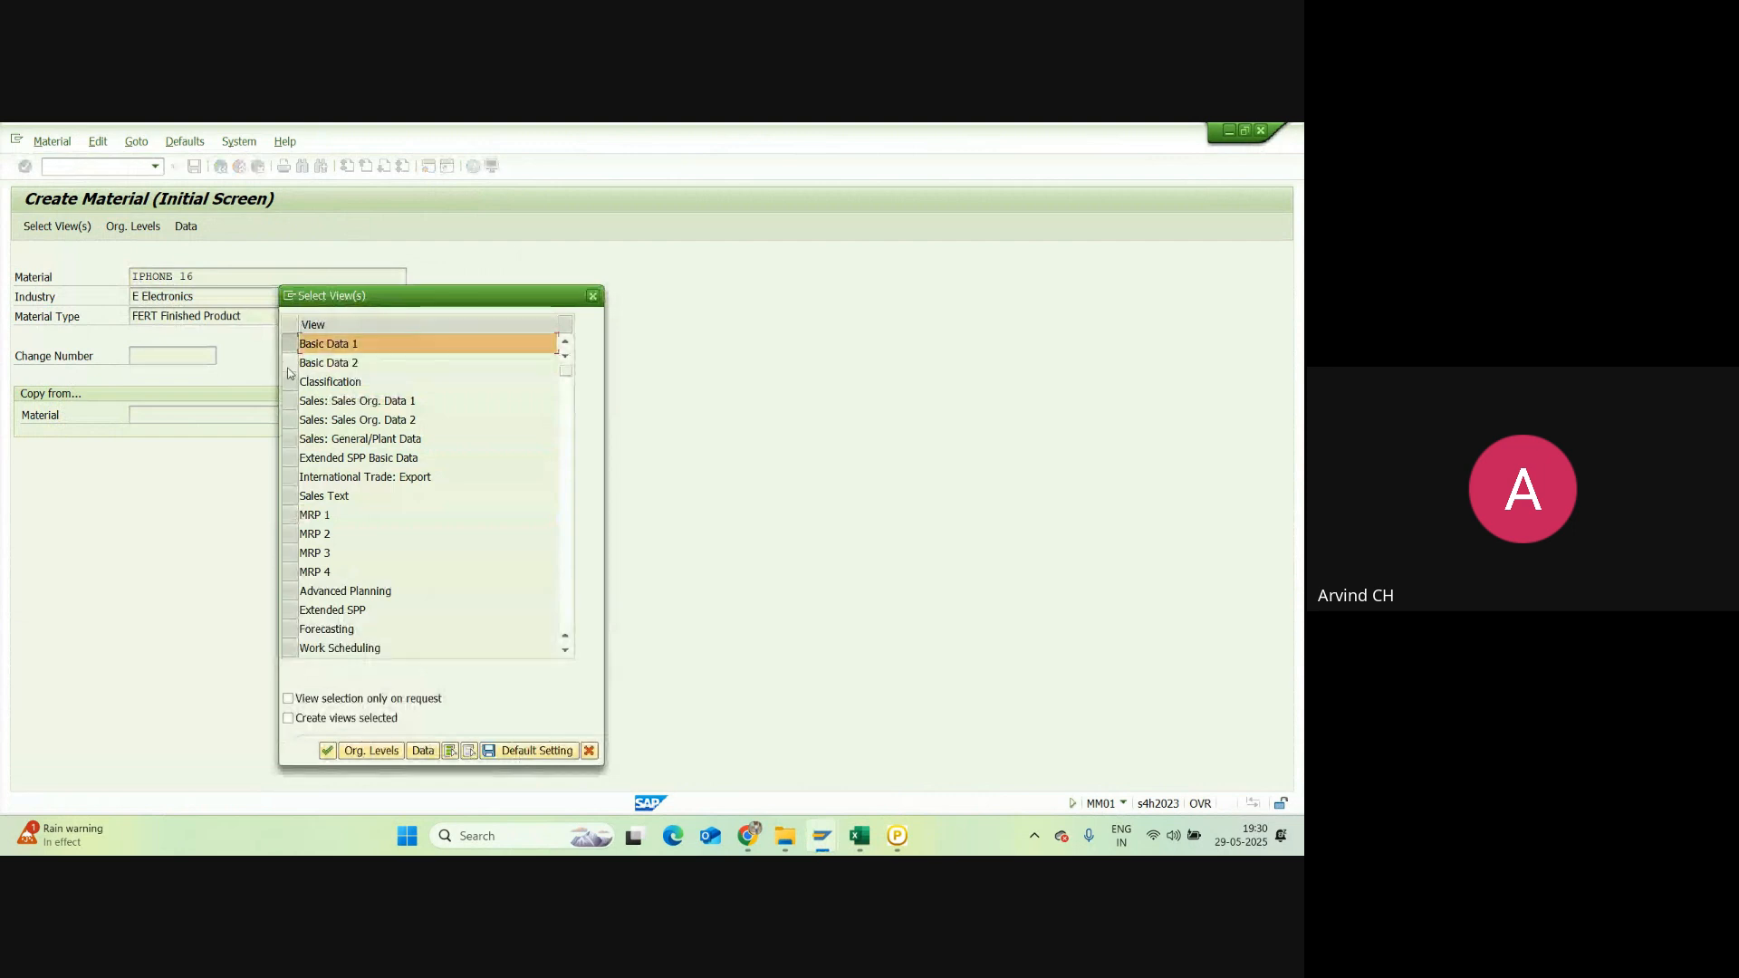
{"action": "left_click", "coordinate": [289, 365]}
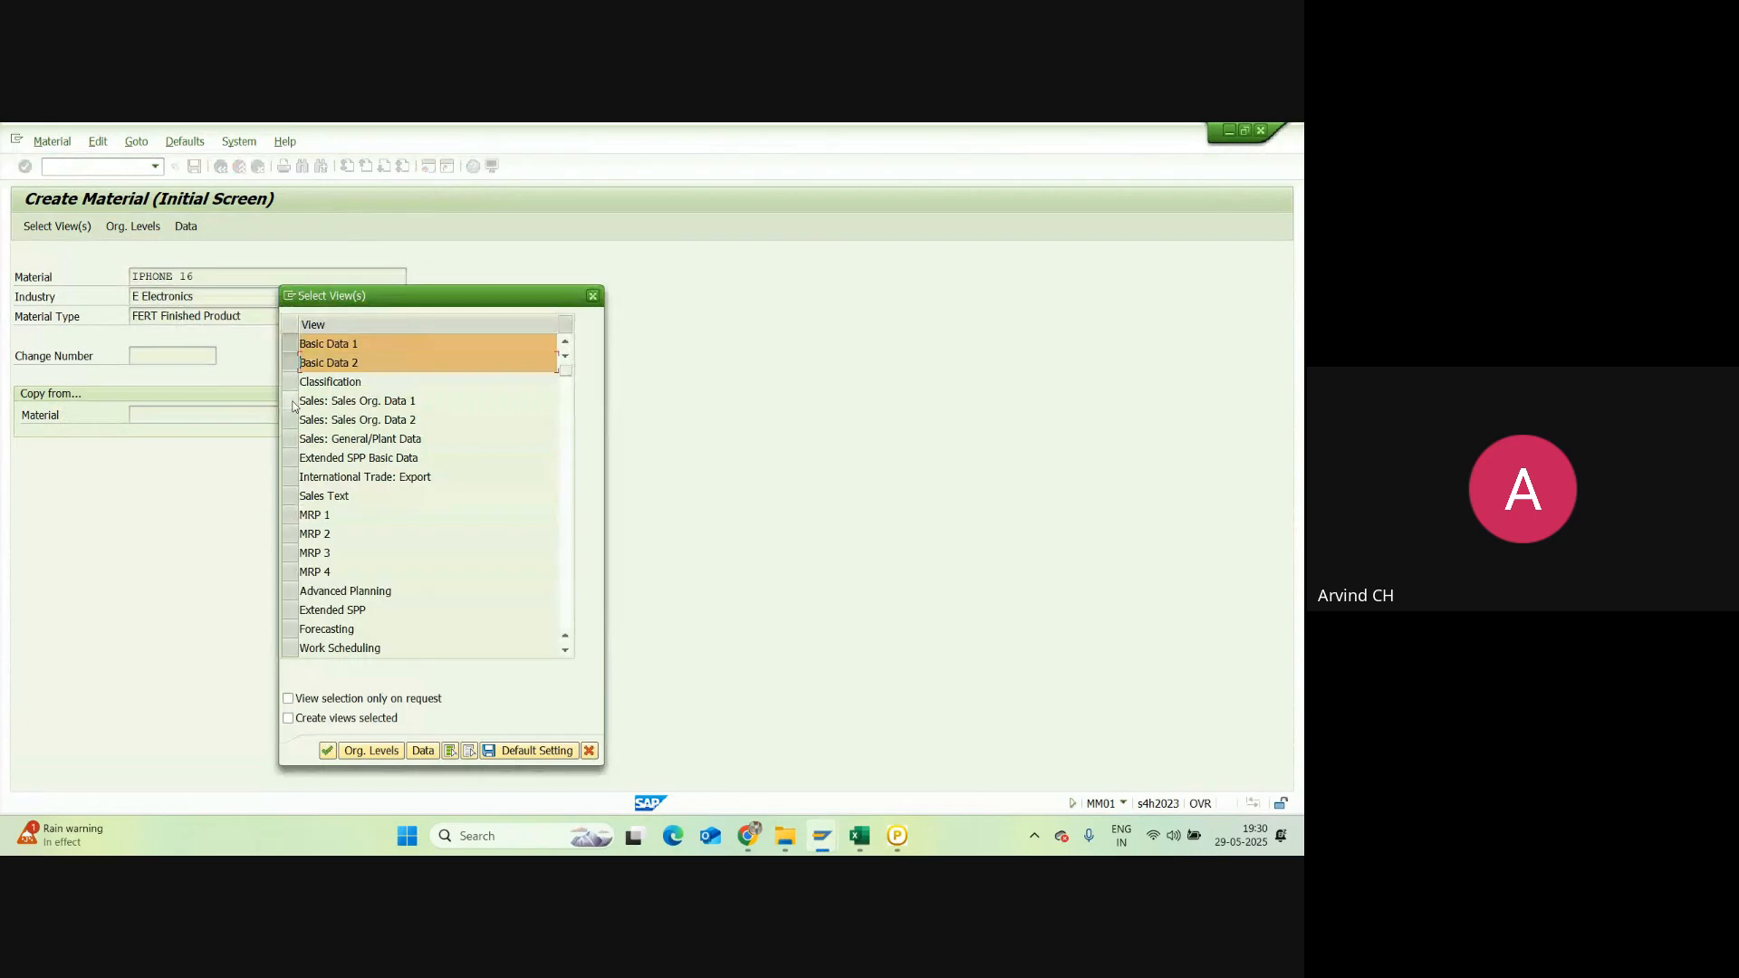
{"action": "left_click", "coordinate": [290, 402]}
{"action": "left_click", "coordinate": [289, 421]}
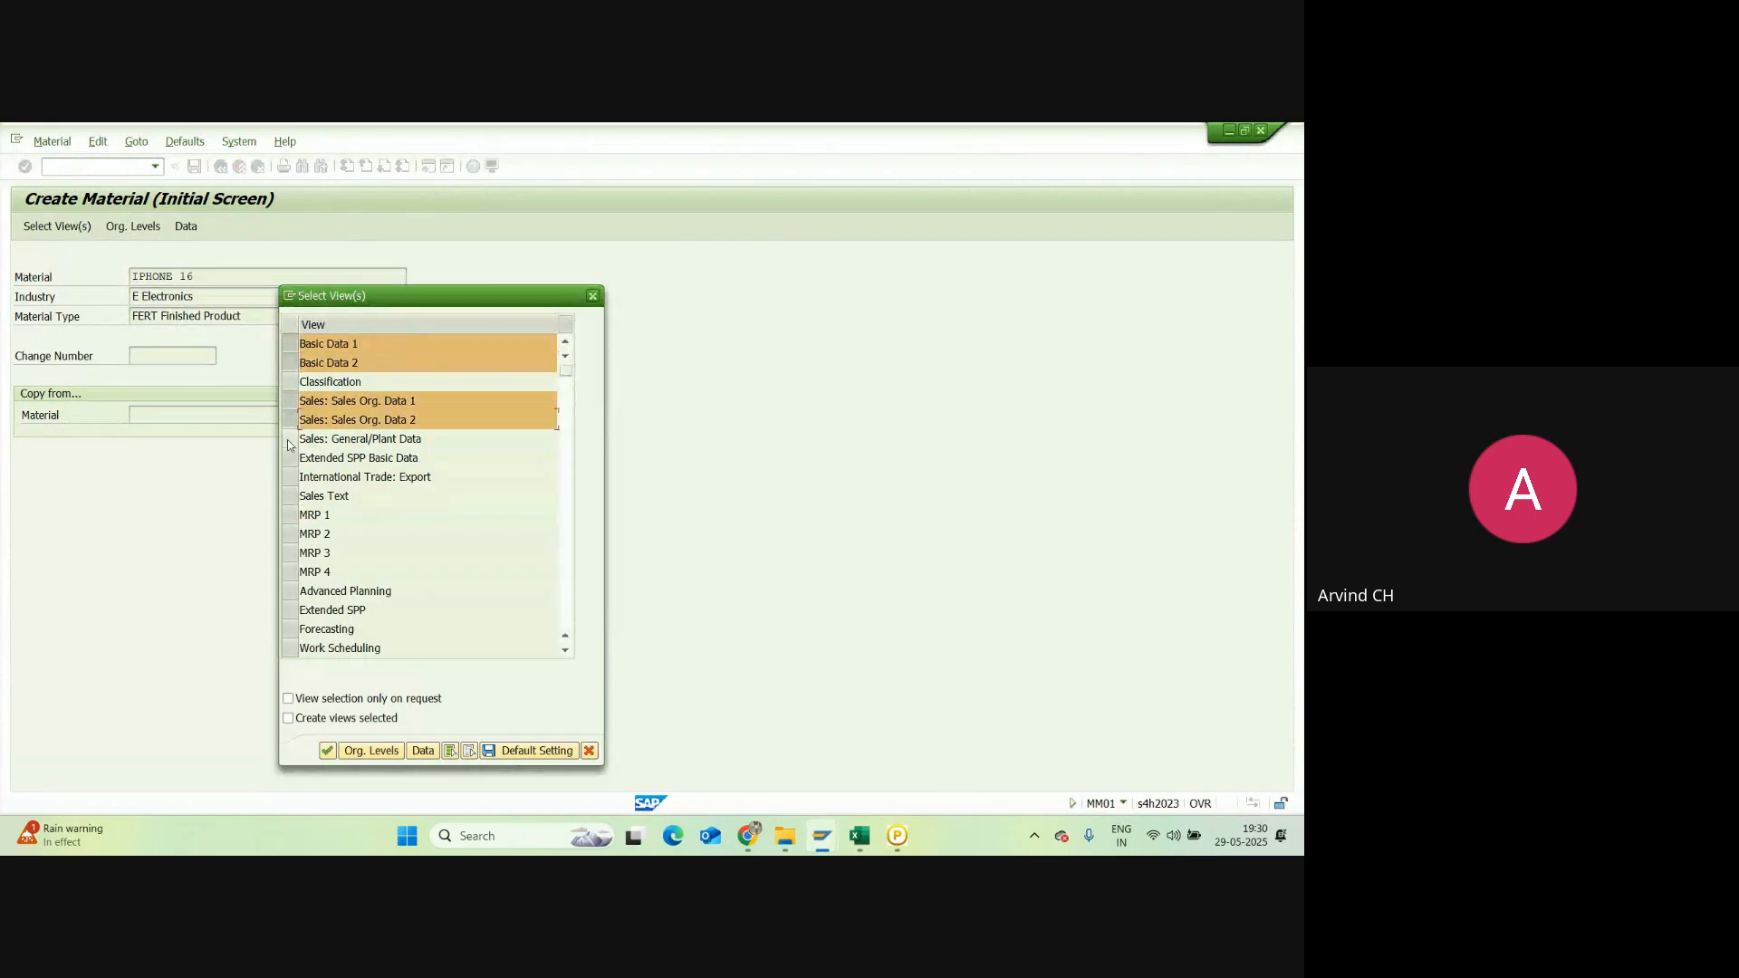
{"action": "left_click", "coordinate": [289, 441]}
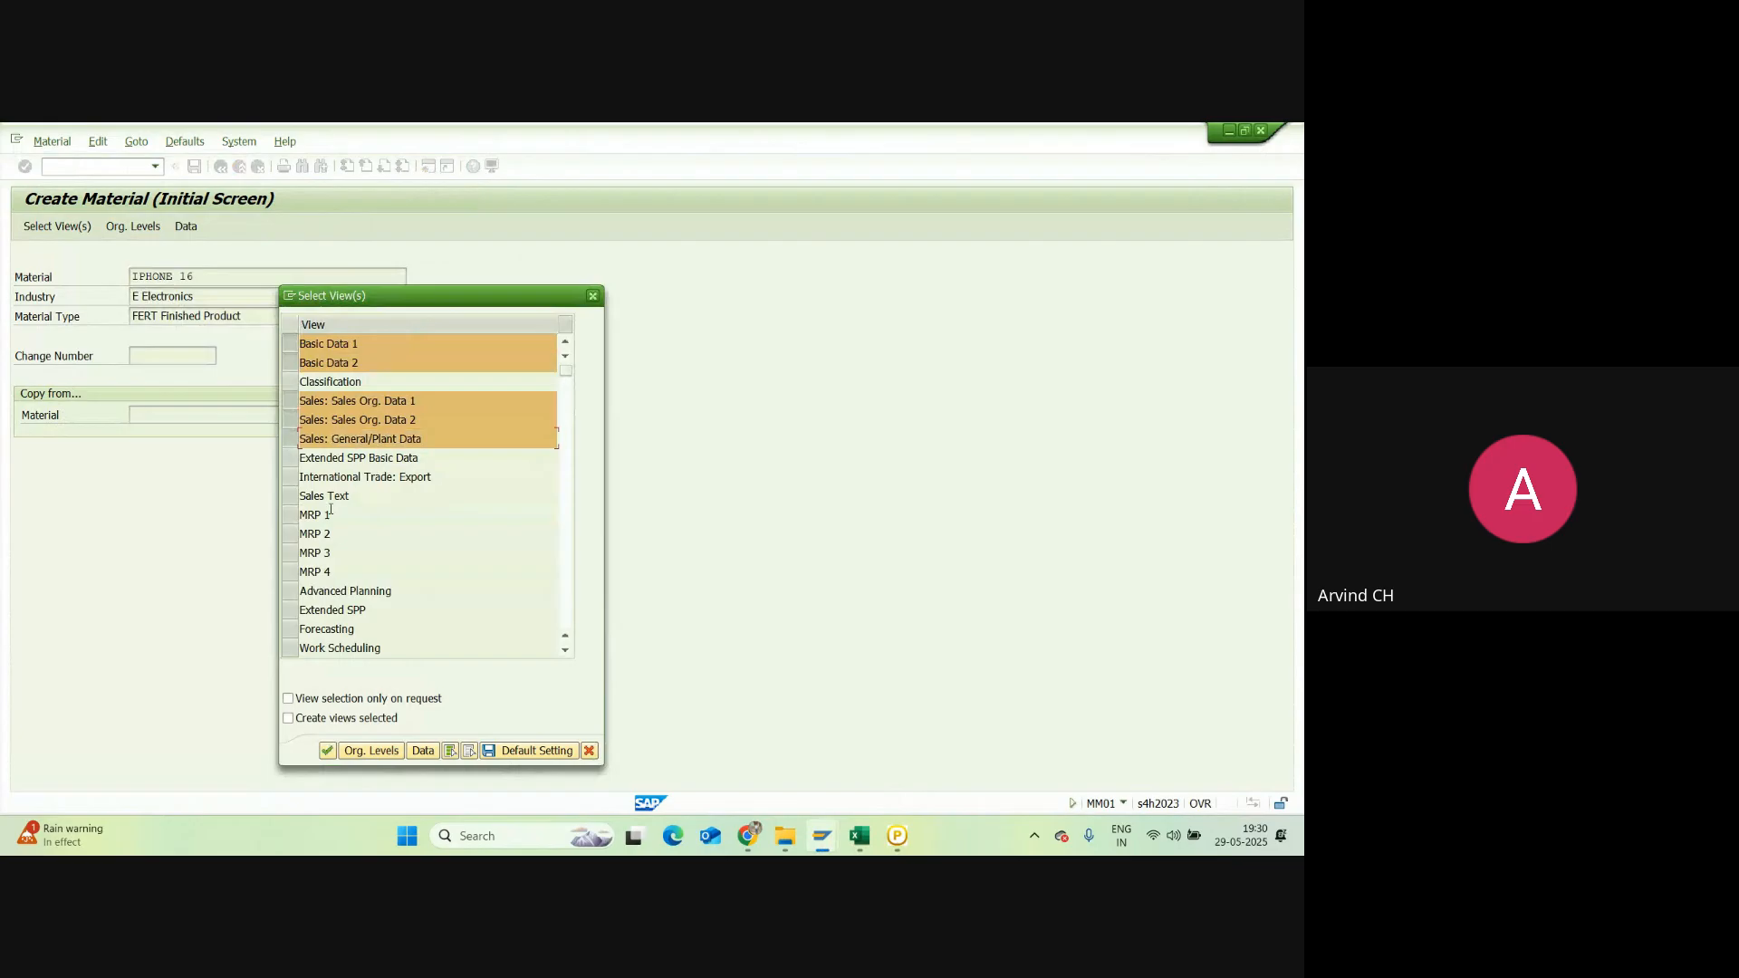
{"action": "left_click", "coordinate": [331, 513]}
Step: Mark Accounting 1, store the view choice as the default setting and close the list
{"action": "scroll", "coordinate": [408, 522], "scroll_direction": "down", "scroll_amount": 1}
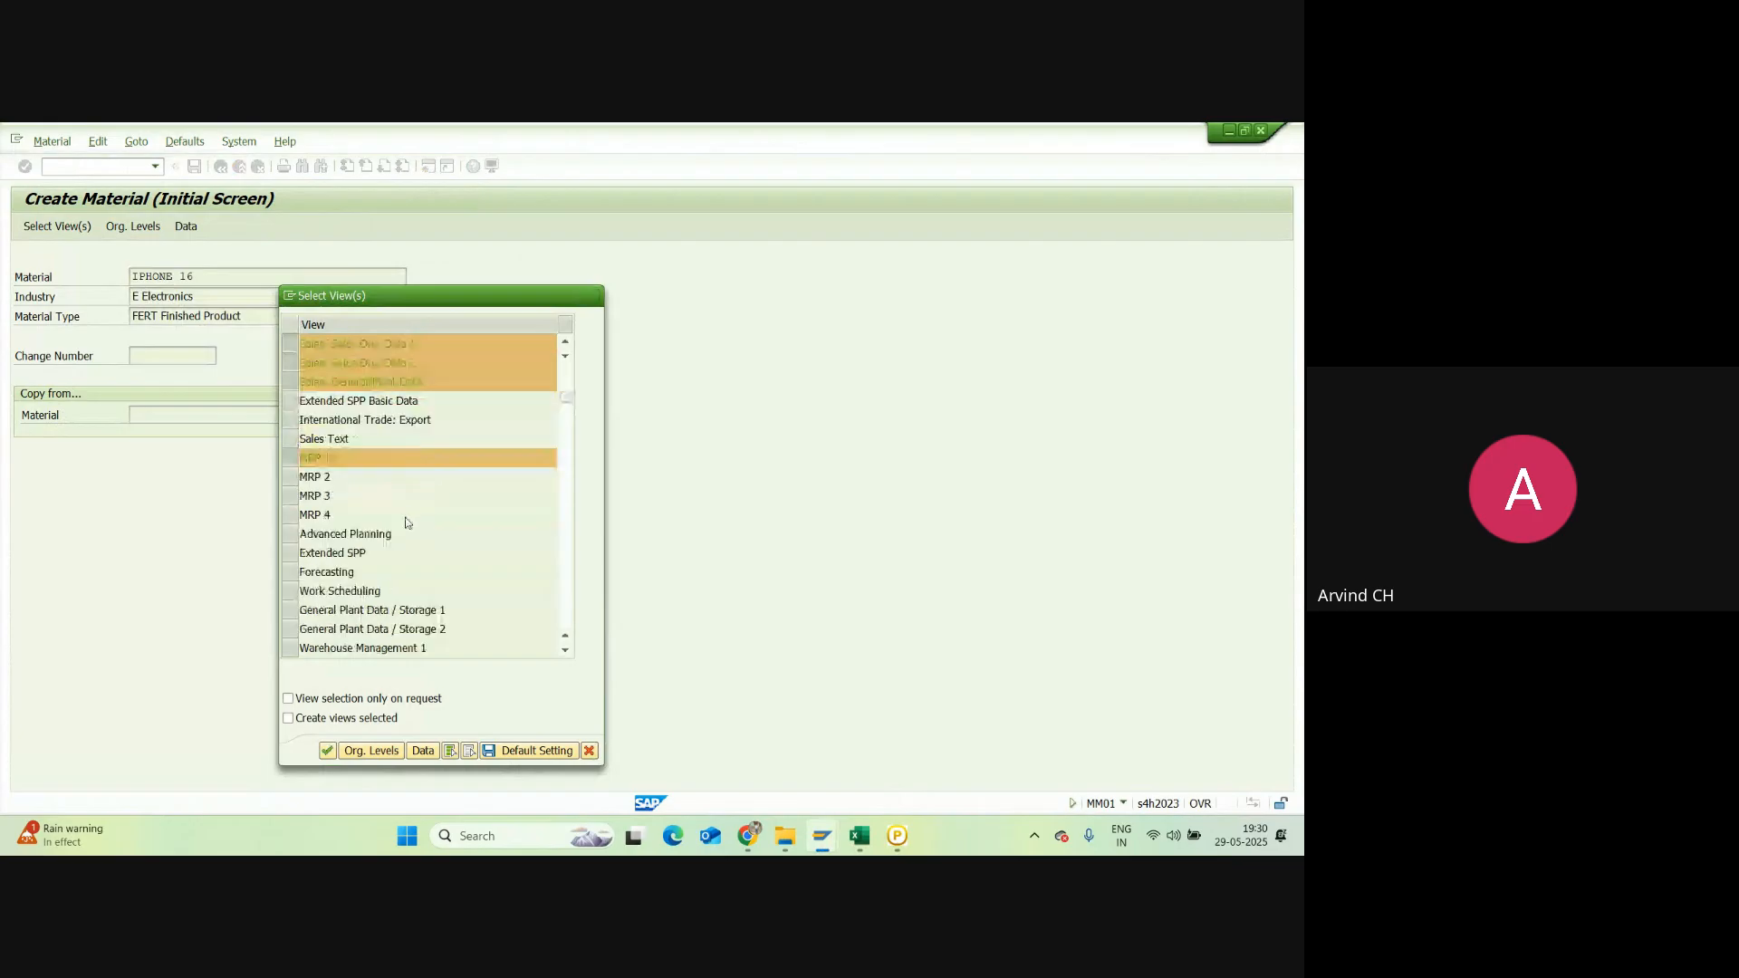
{"action": "scroll", "coordinate": [407, 522], "scroll_direction": "down", "scroll_amount": 1}
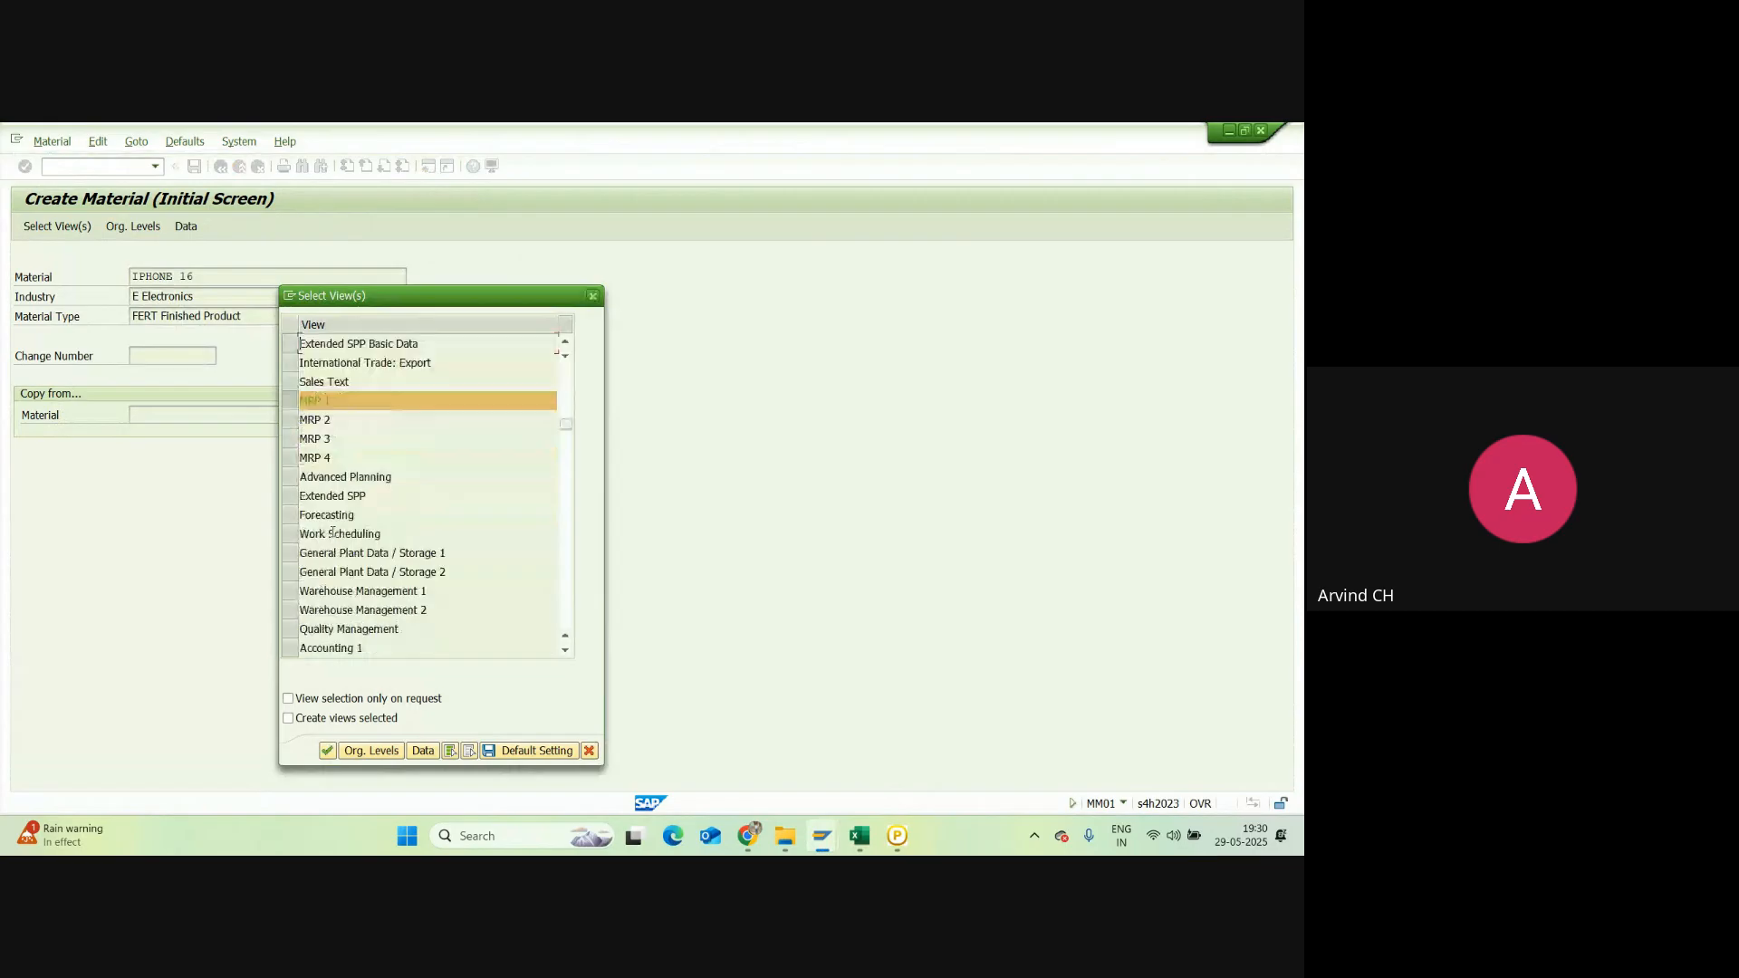
{"action": "scroll", "coordinate": [337, 613], "scroll_direction": "down", "scroll_amount": 1}
{"action": "left_click", "coordinate": [354, 590]}
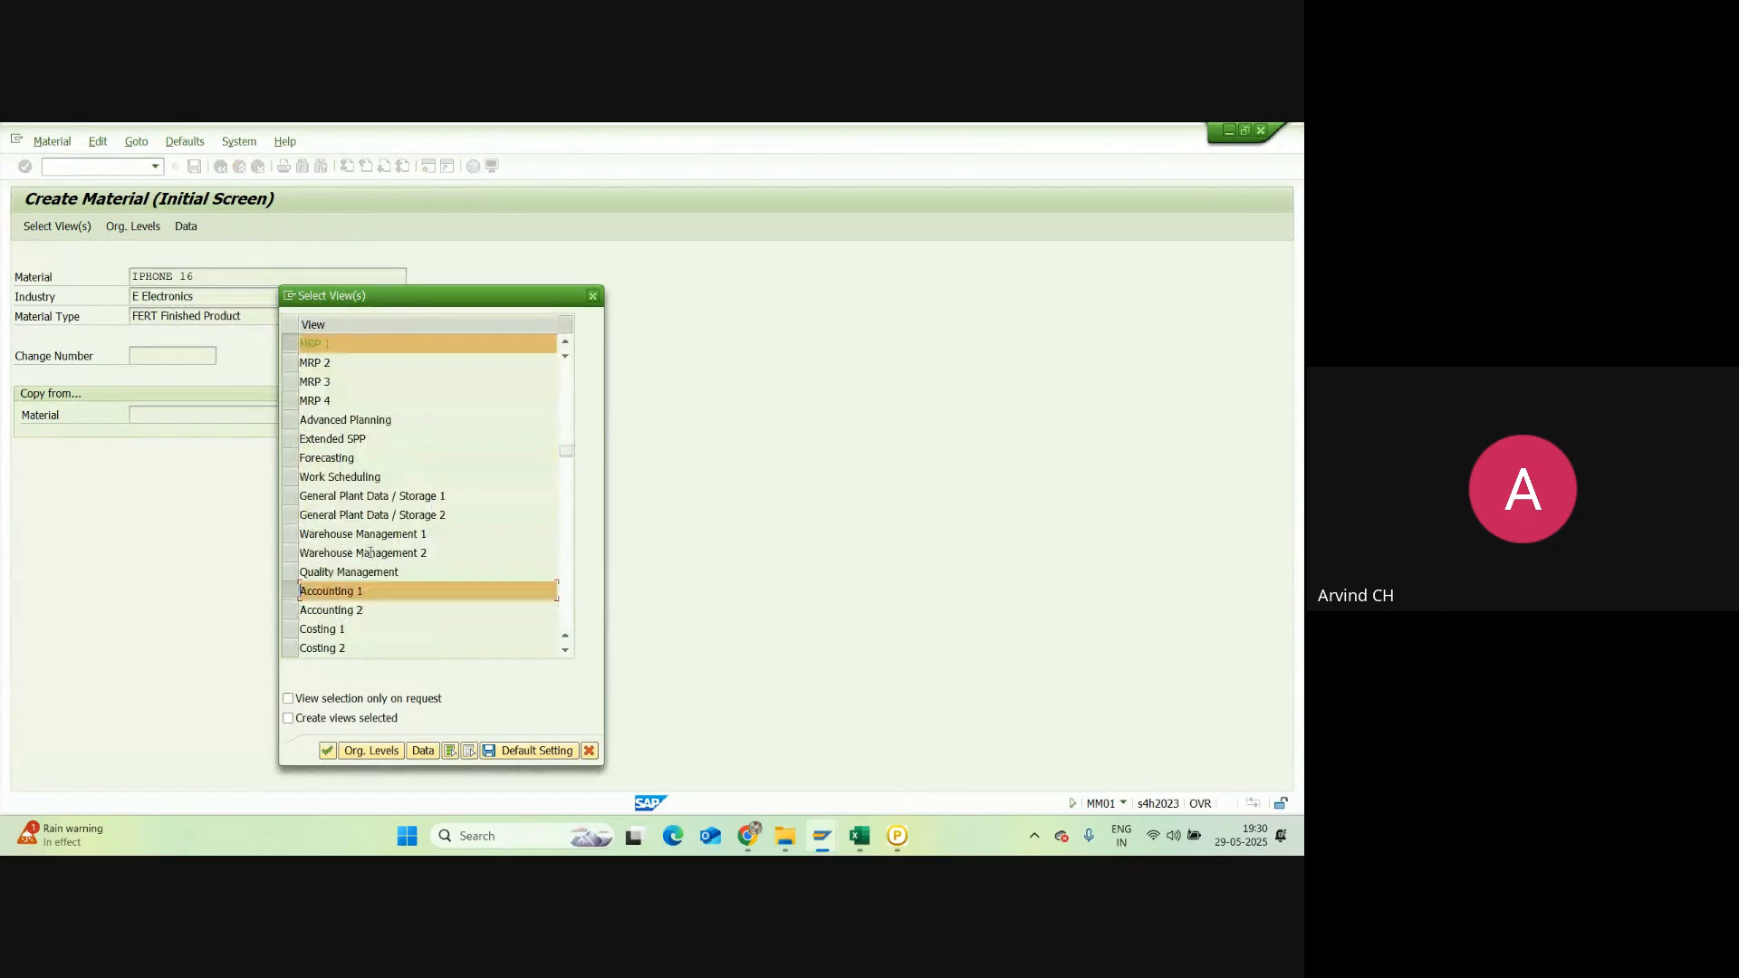
{"action": "scroll", "coordinate": [403, 468], "scroll_direction": "up", "scroll_amount": 3}
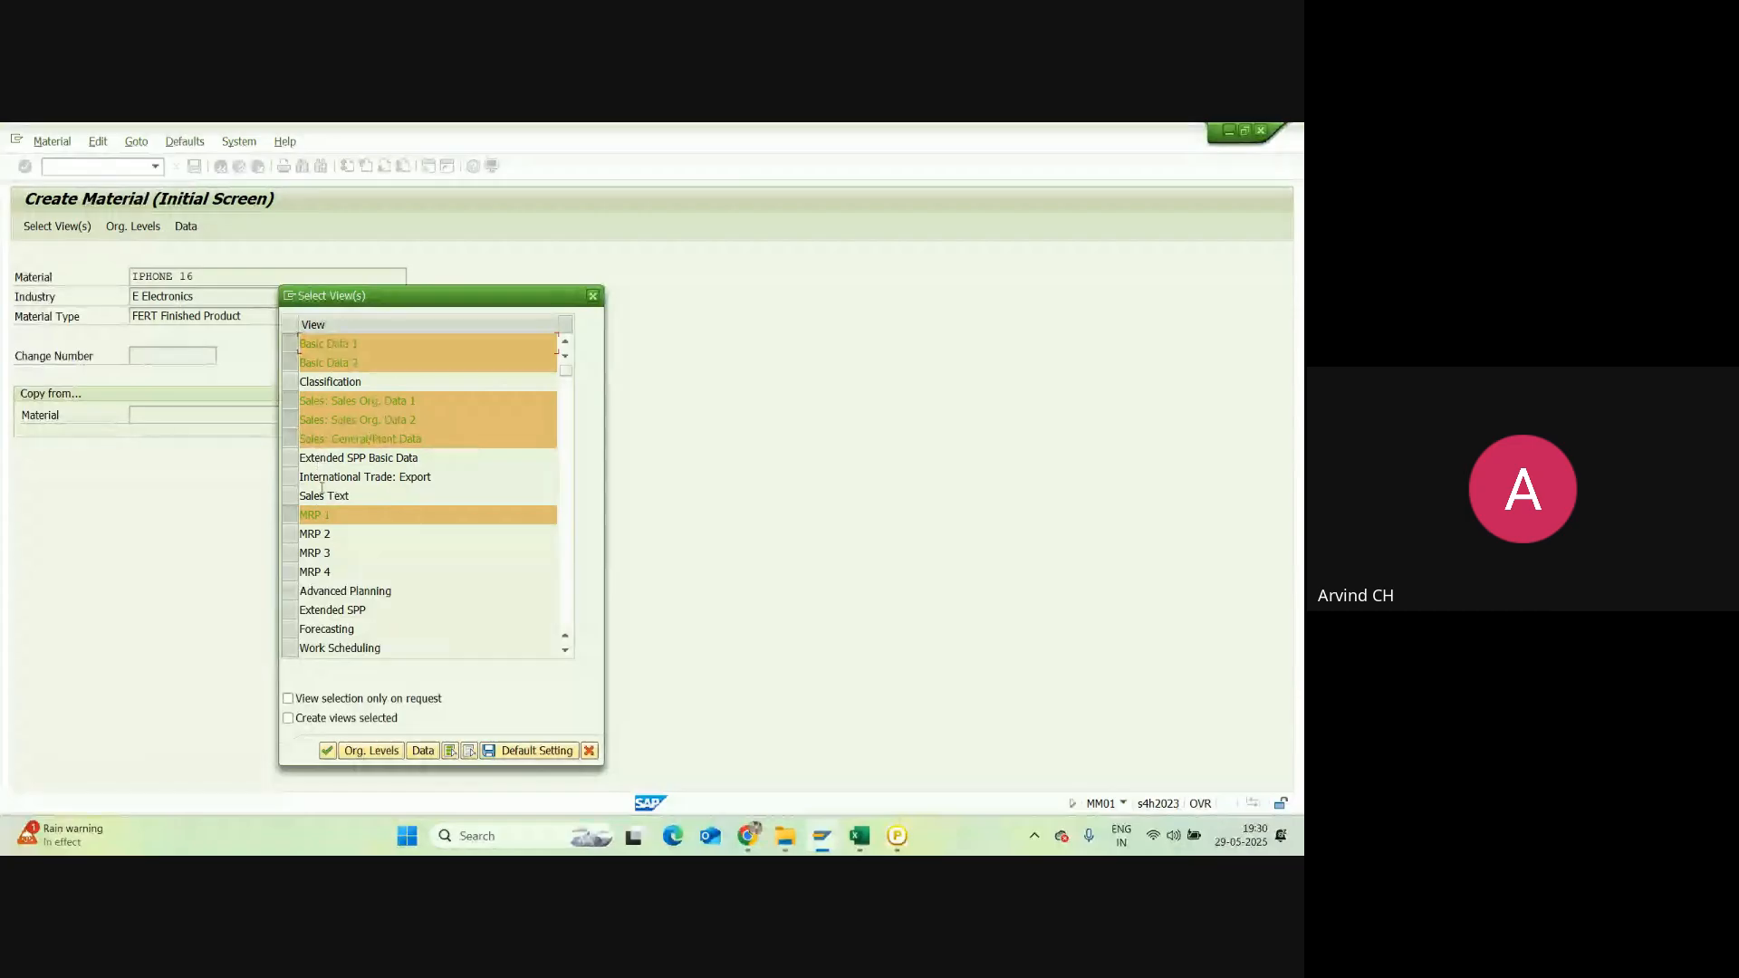
{"action": "left_click_drag", "start_coordinate": [432, 478], "coordinate": [332, 482]}
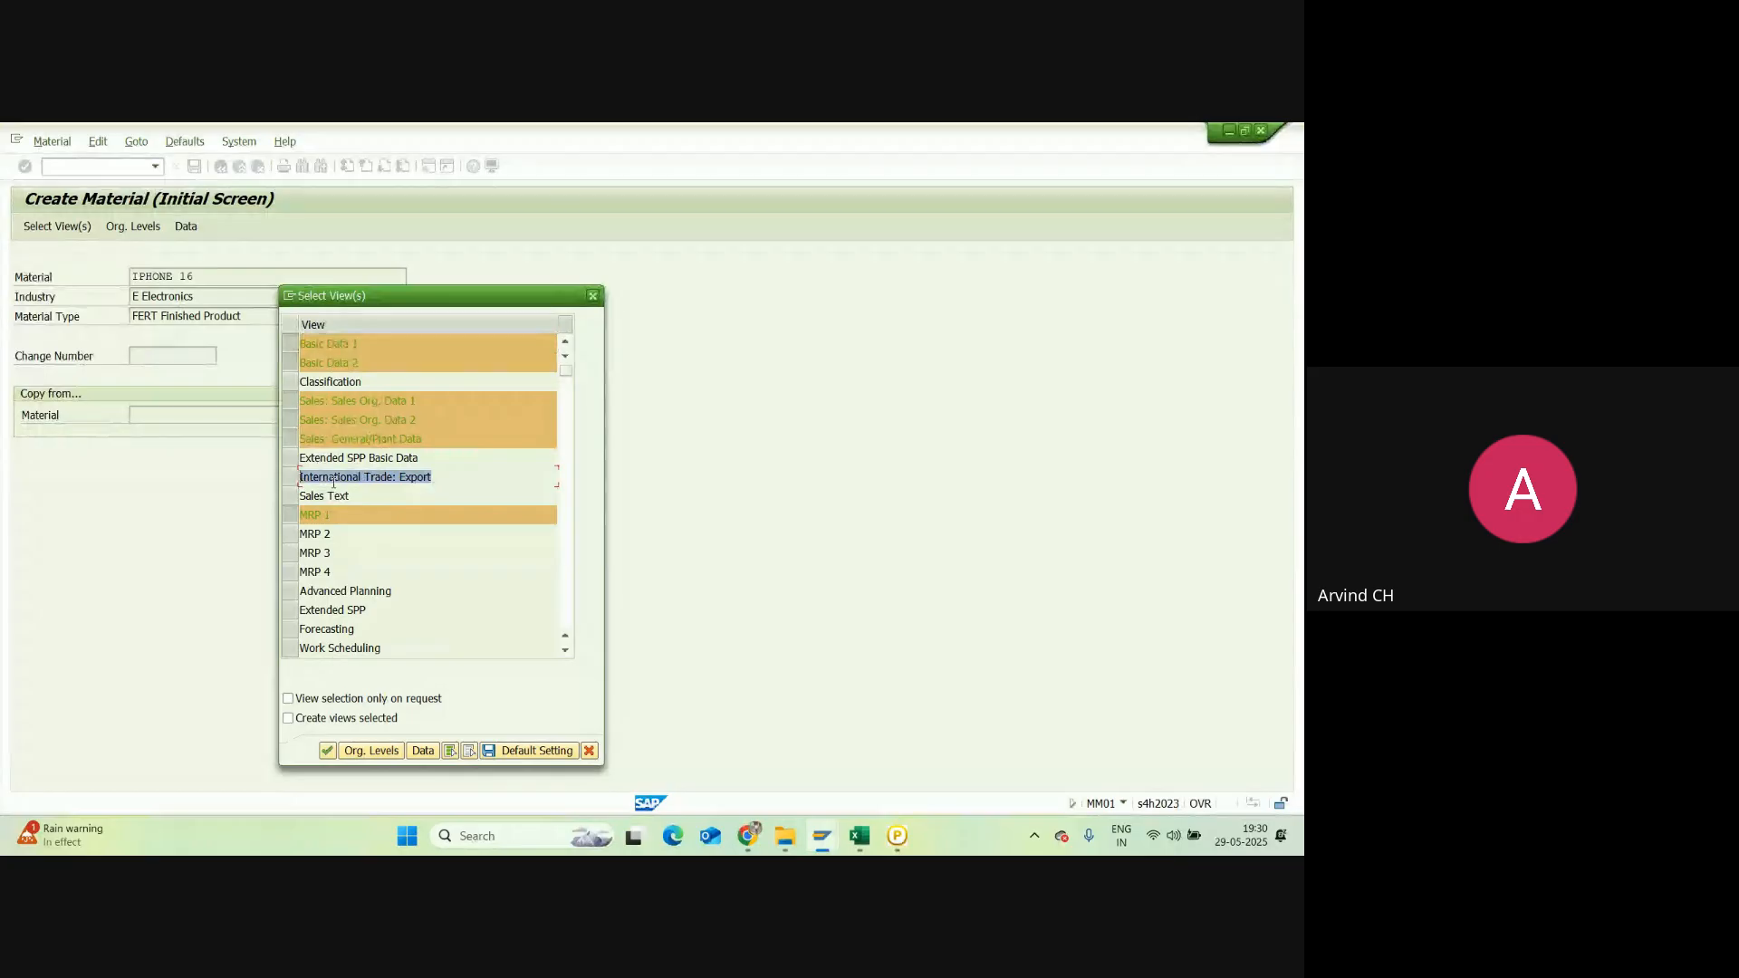
{"action": "left_click", "coordinate": [434, 477]}
{"action": "left_click_drag", "start_coordinate": [438, 478], "coordinate": [300, 478]}
{"action": "left_click", "coordinate": [434, 478]}
{"action": "left_click_drag", "start_coordinate": [434, 478], "coordinate": [300, 478]}
{"action": "left_click", "coordinate": [433, 477]}
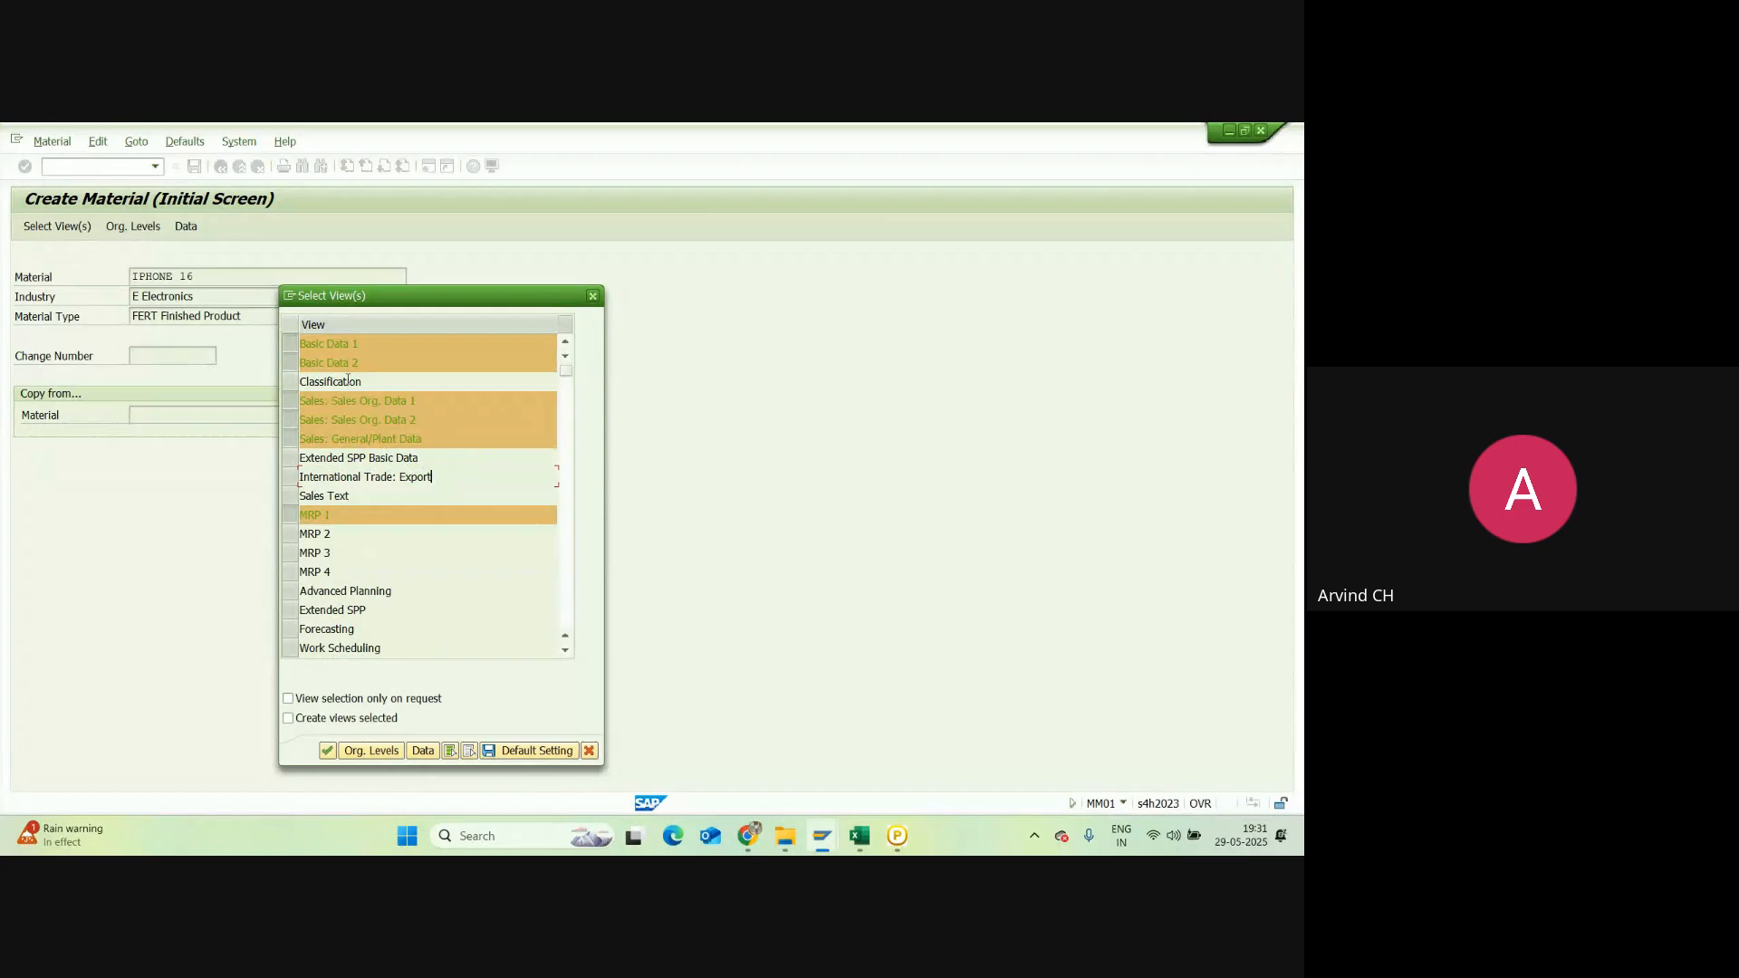
{"action": "left_click", "coordinate": [525, 758]}
{"action": "left_click", "coordinate": [595, 297]}
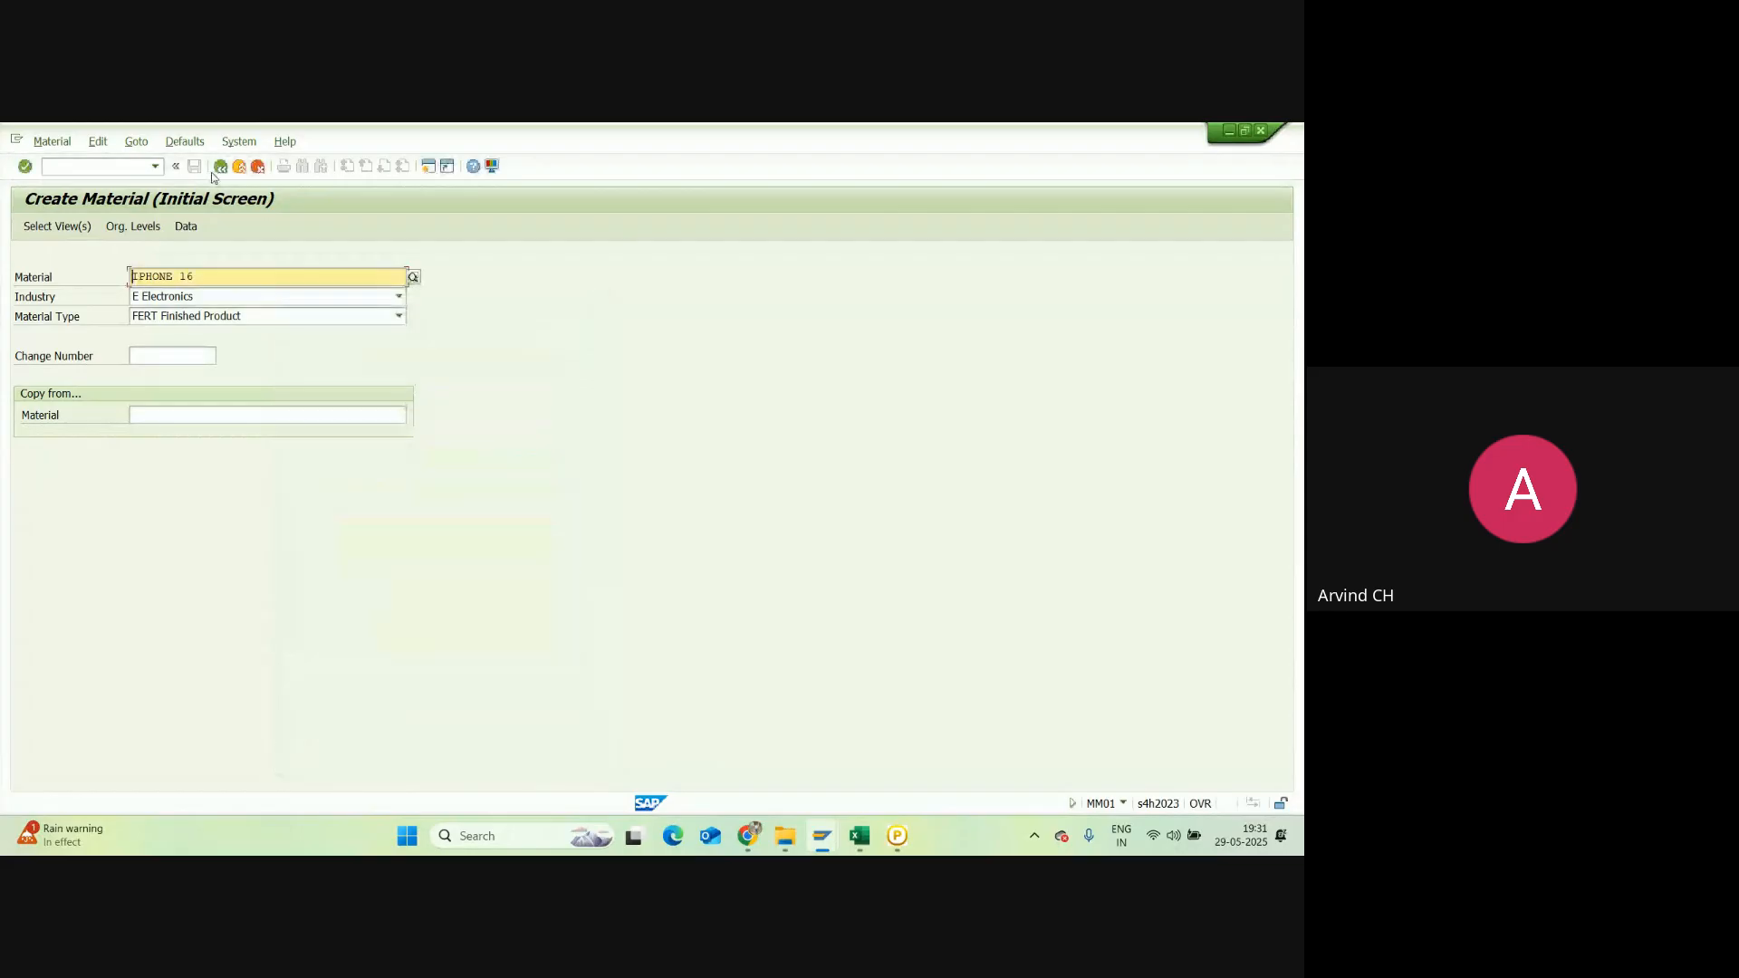
Step: Rerun MM01 with material Iphone 16 to reopen its preselected view list
{"action": "left_click", "coordinate": [219, 167]}
{"action": "type", "text": "mm01"}
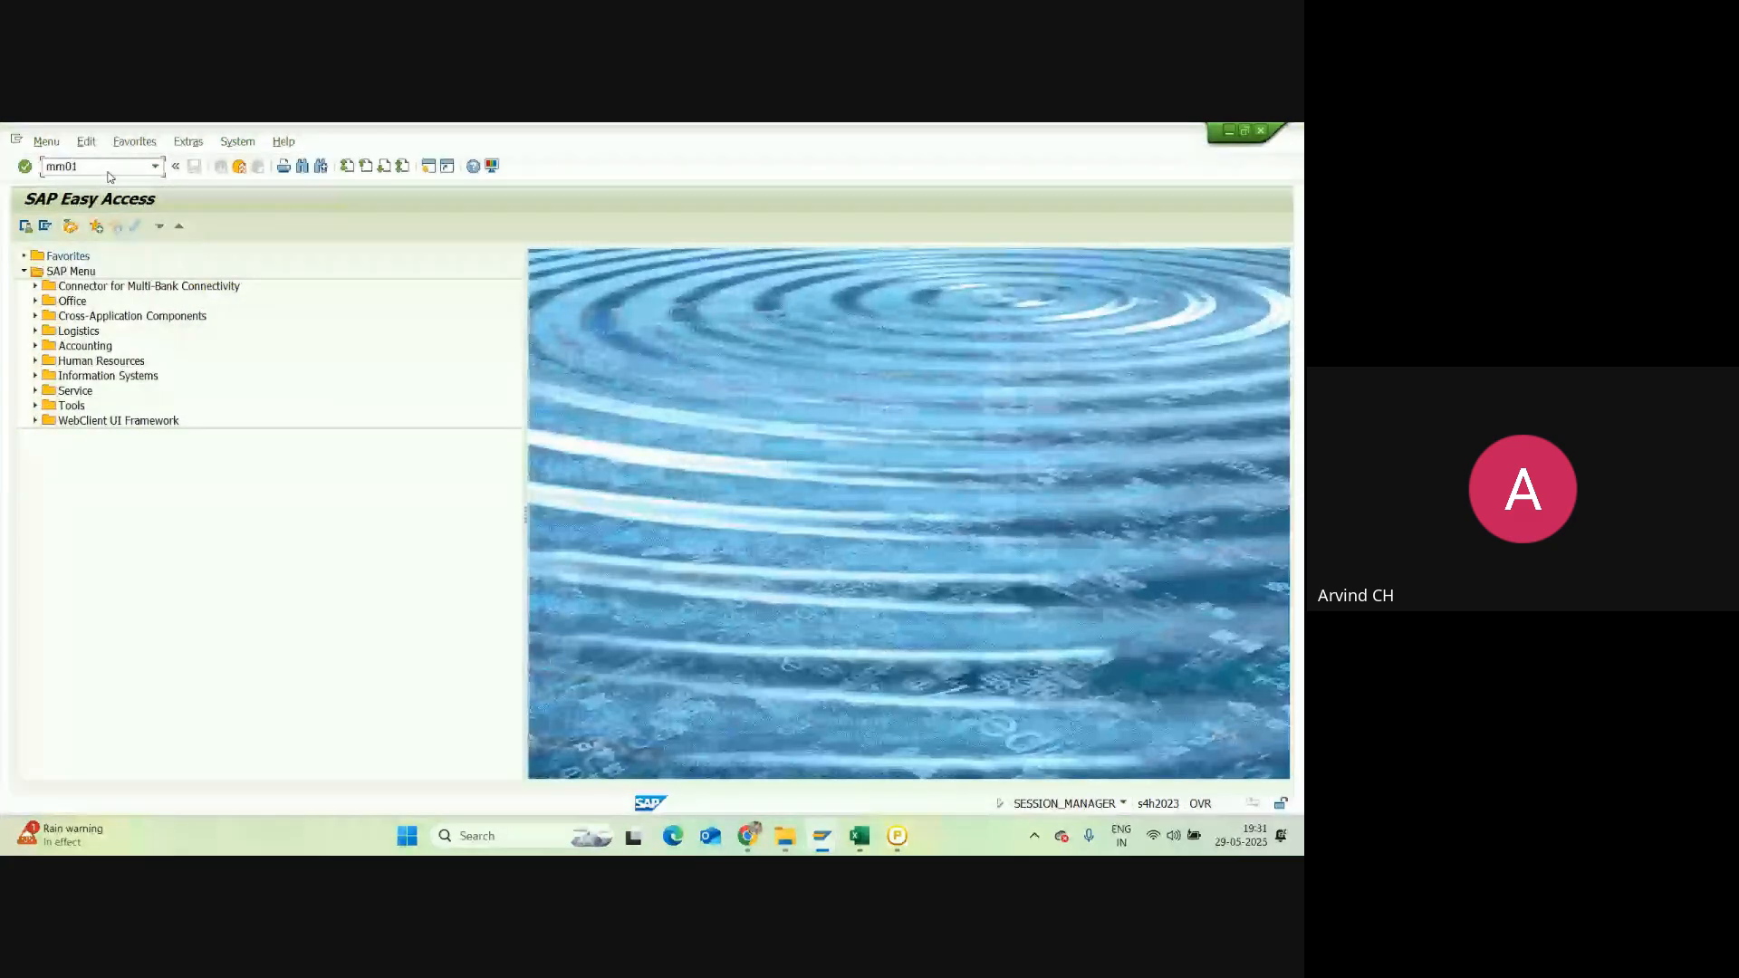
{"action": "key", "text": "Return"}
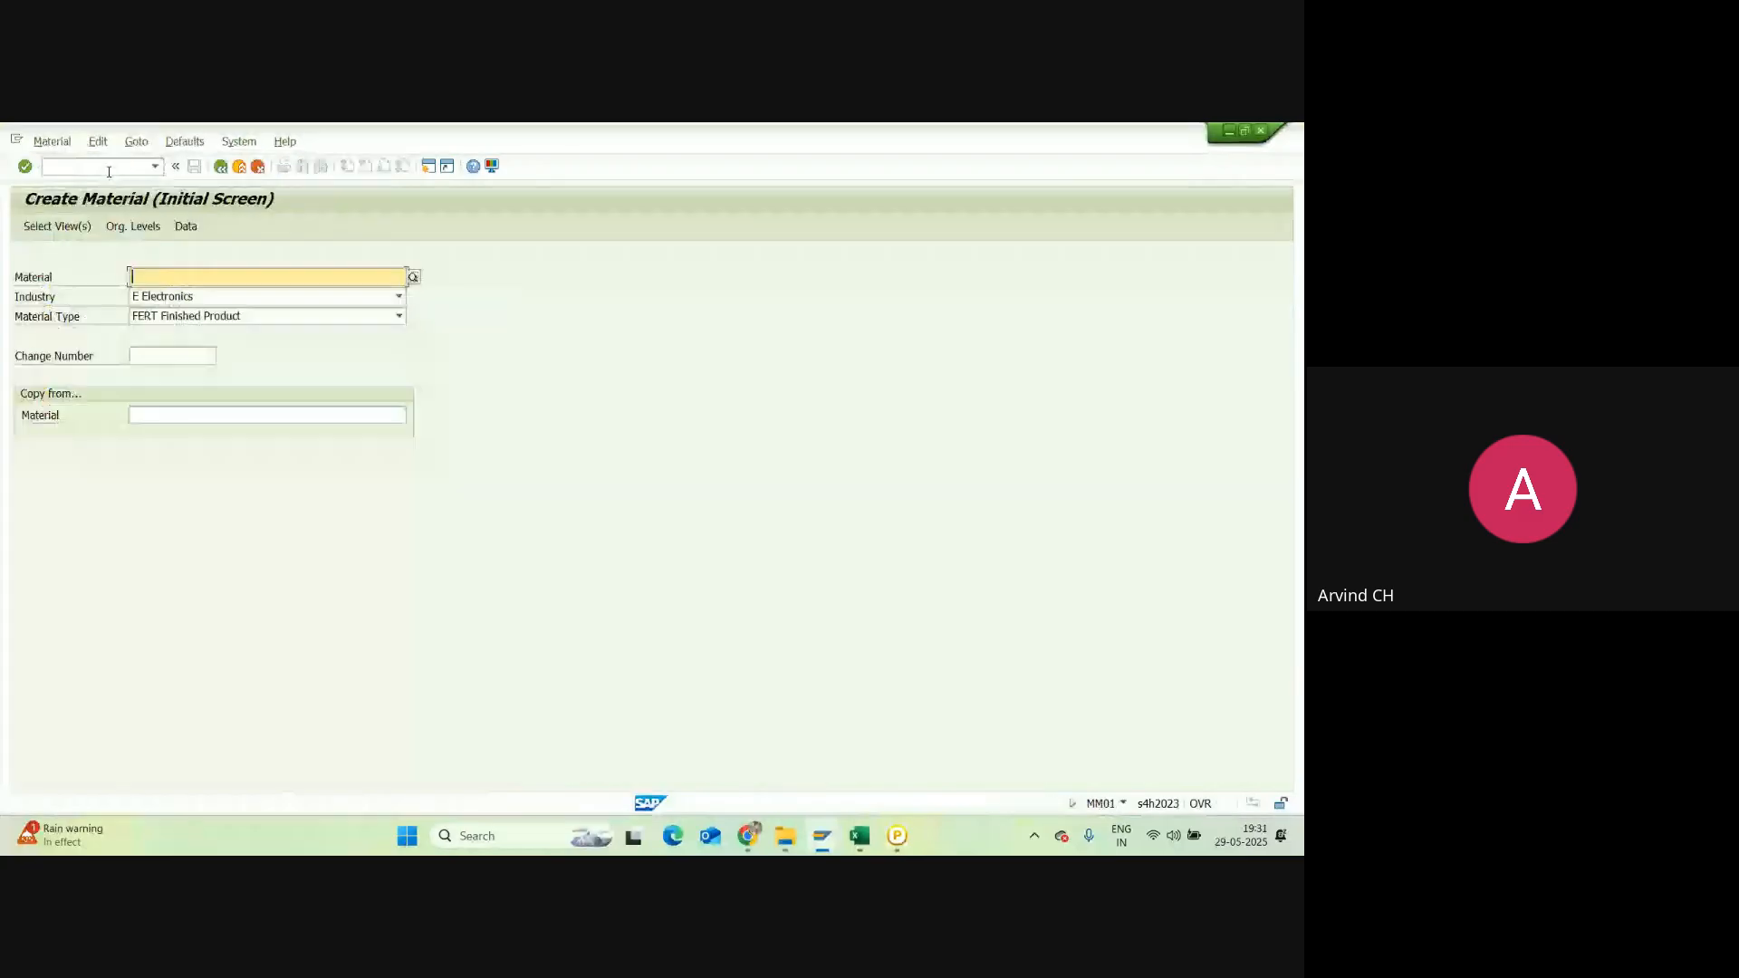
{"action": "type", "text": "Iphone 16"}
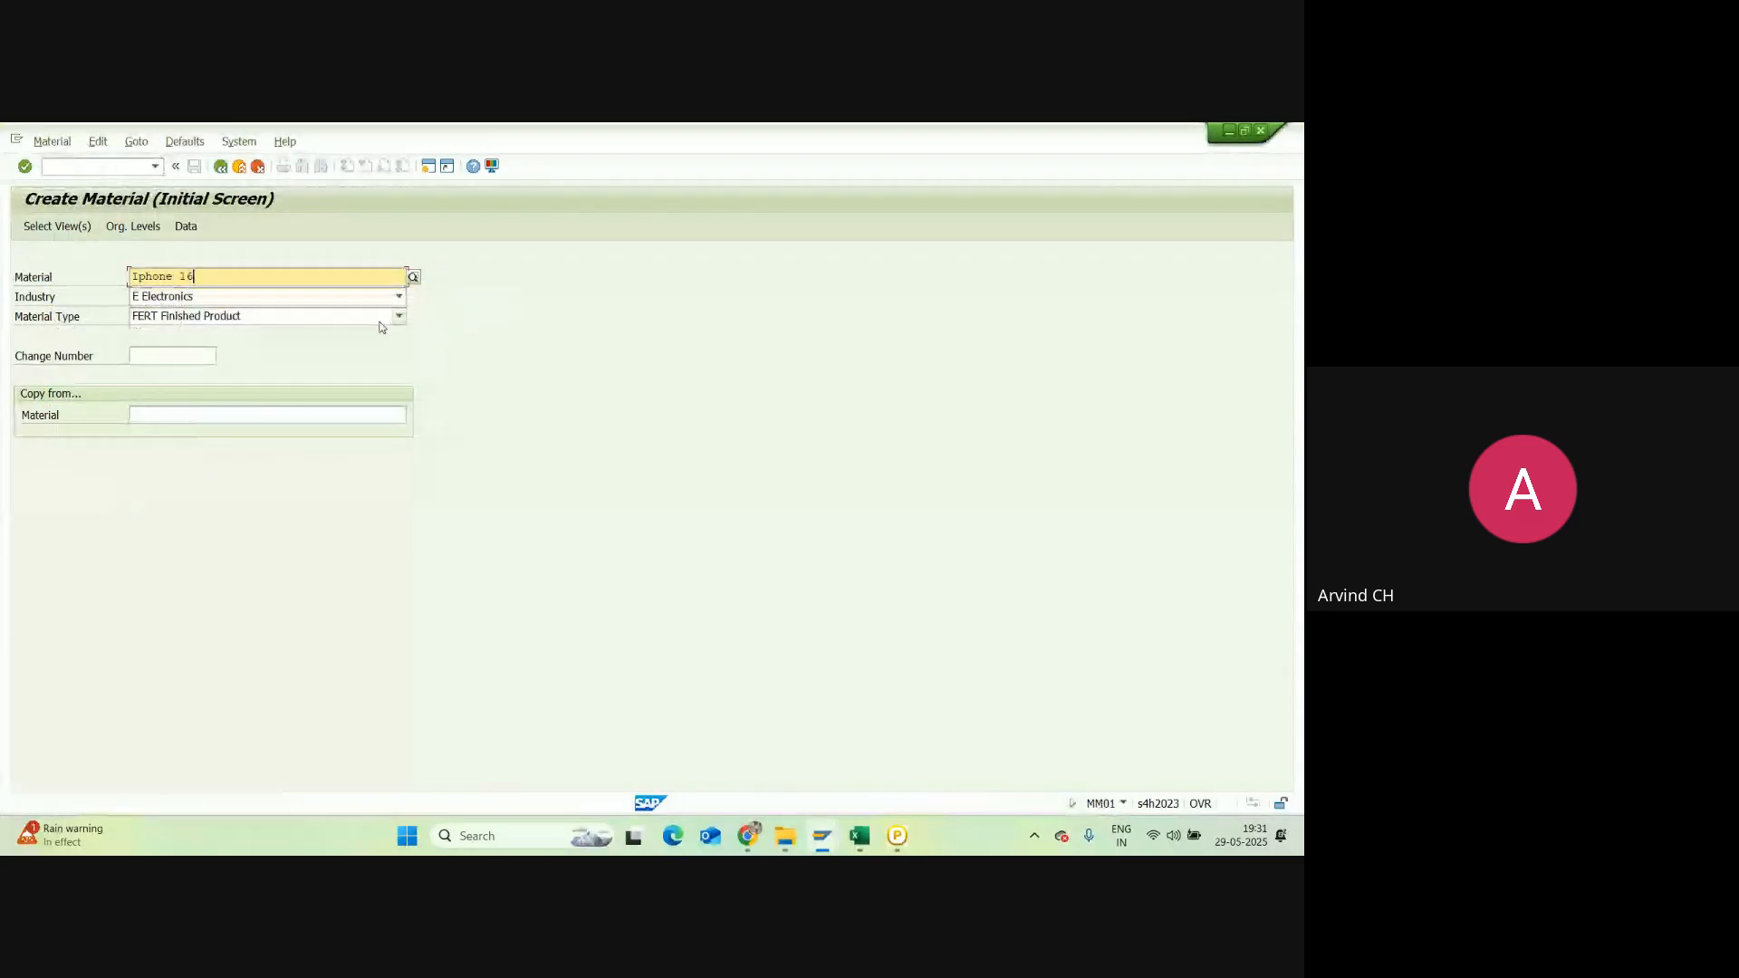
{"action": "left_click", "coordinate": [461, 325]}
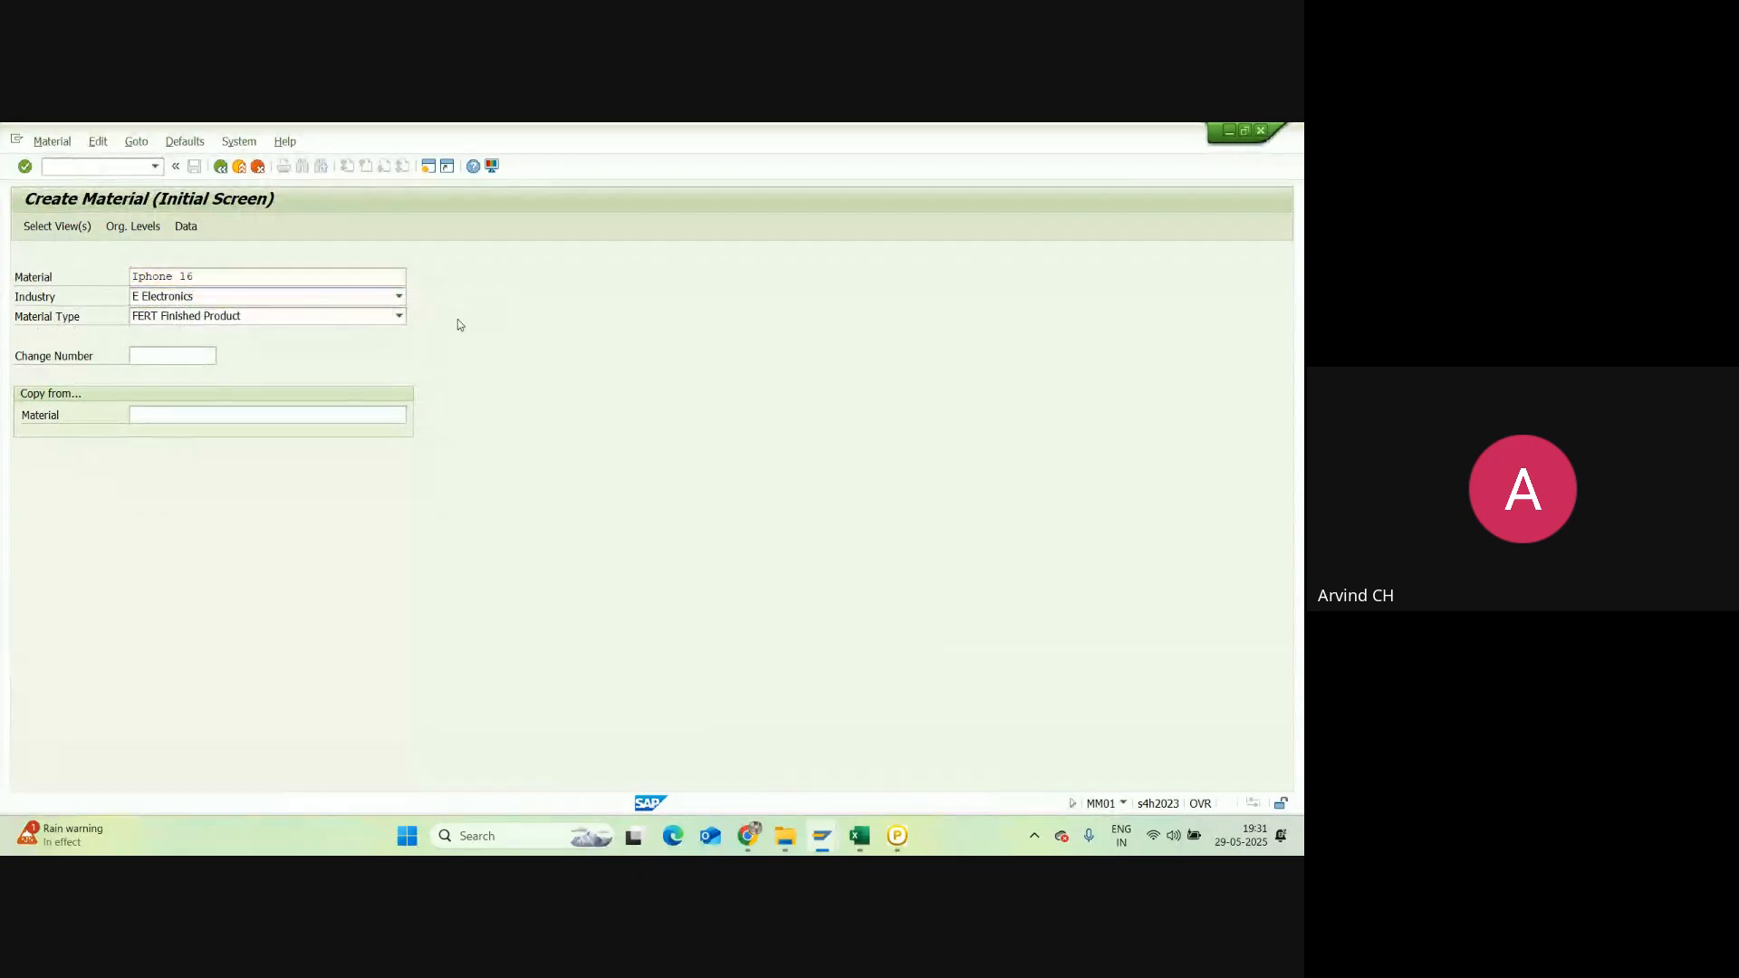
{"action": "key", "text": "Return"}
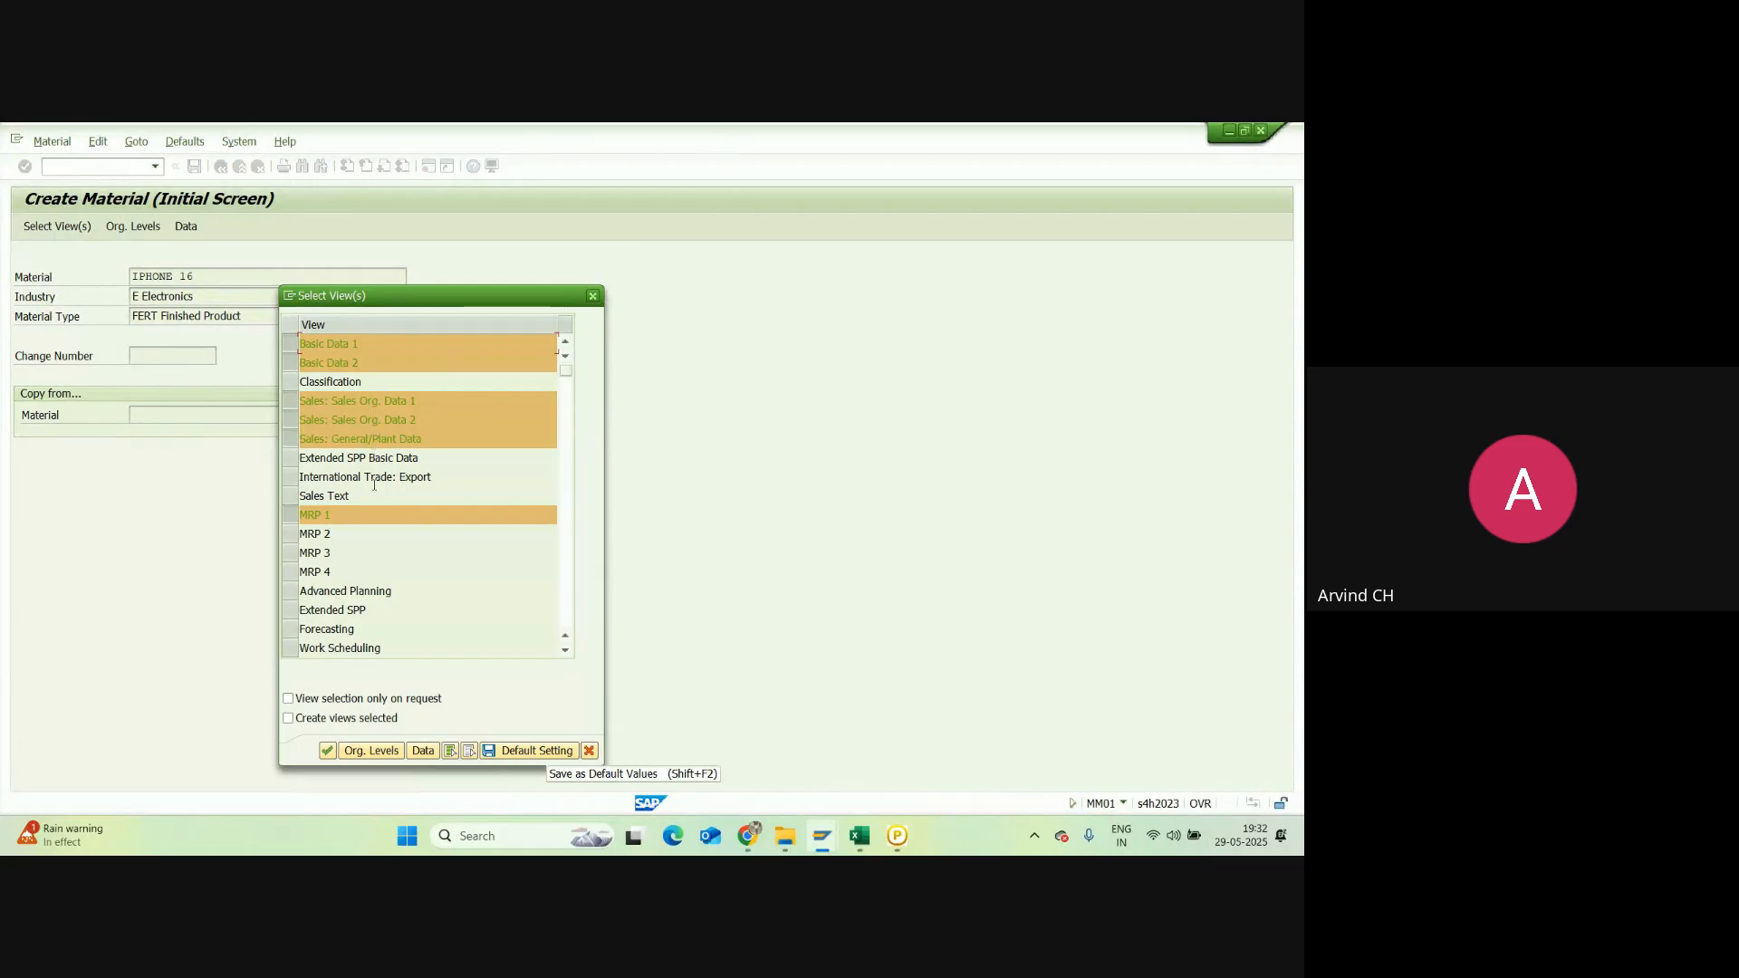
Step: Select International Trade: Export for IPHONE 16 and save the view choice as default
{"action": "scroll", "coordinate": [395, 584], "scroll_direction": "down", "scroll_amount": 1}
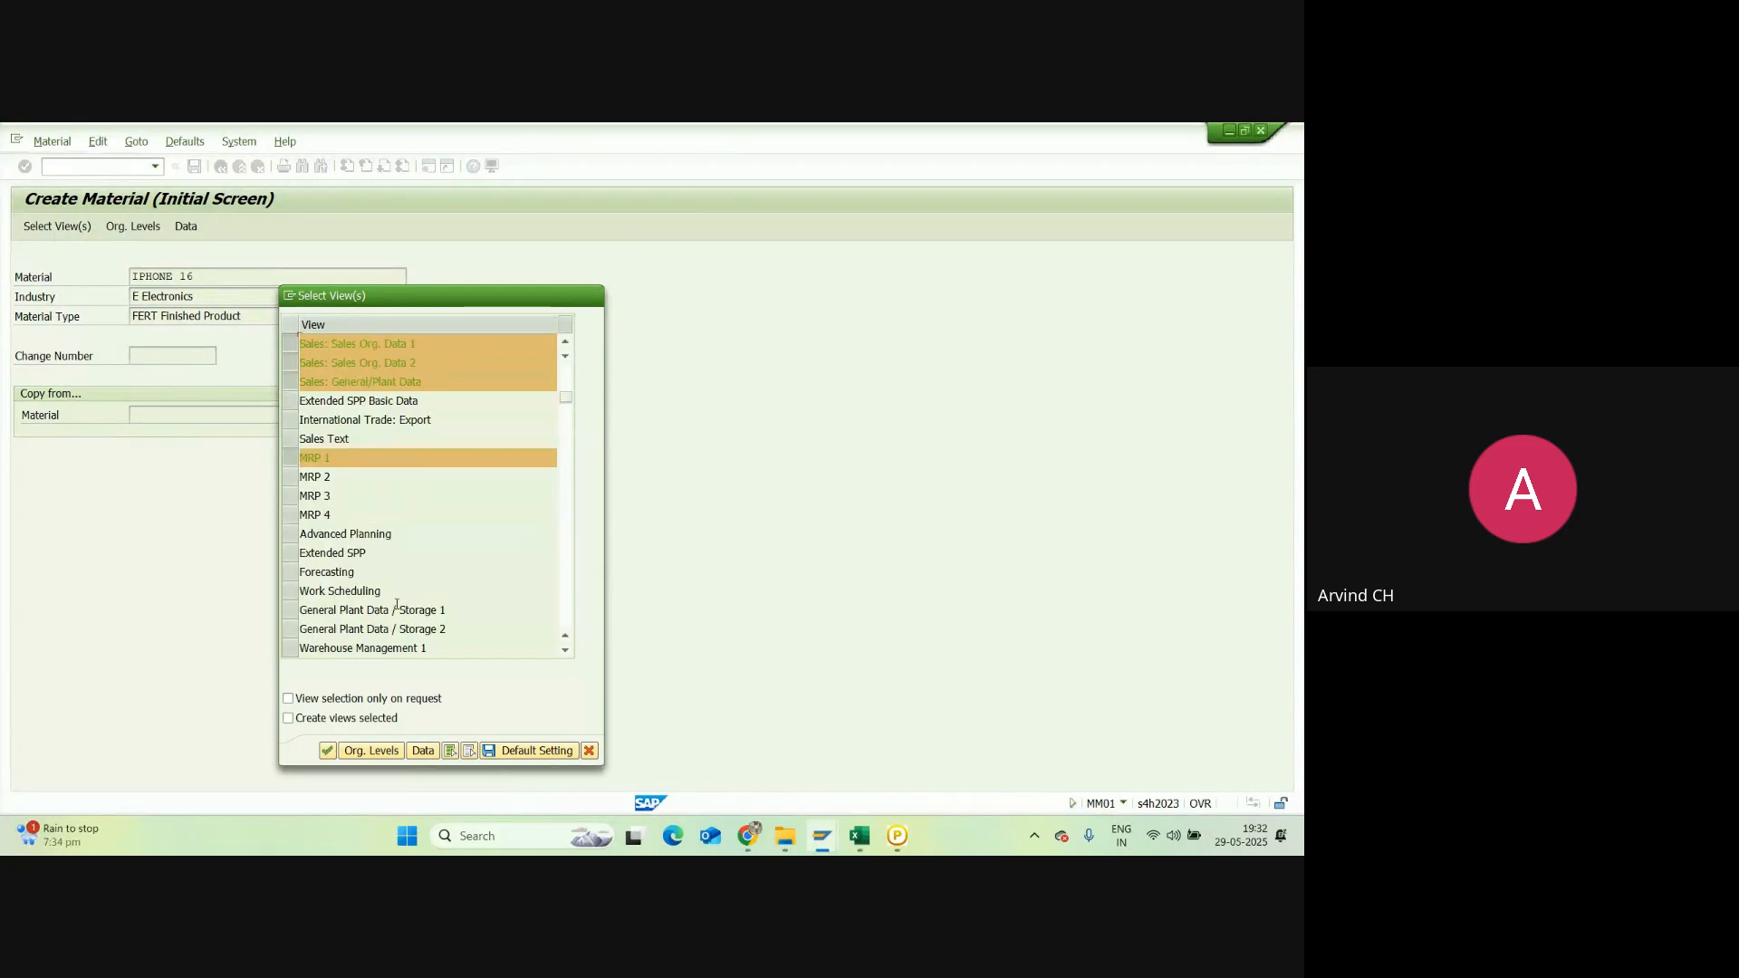
{"action": "scroll", "coordinate": [336, 667], "scroll_direction": "down", "scroll_amount": 1}
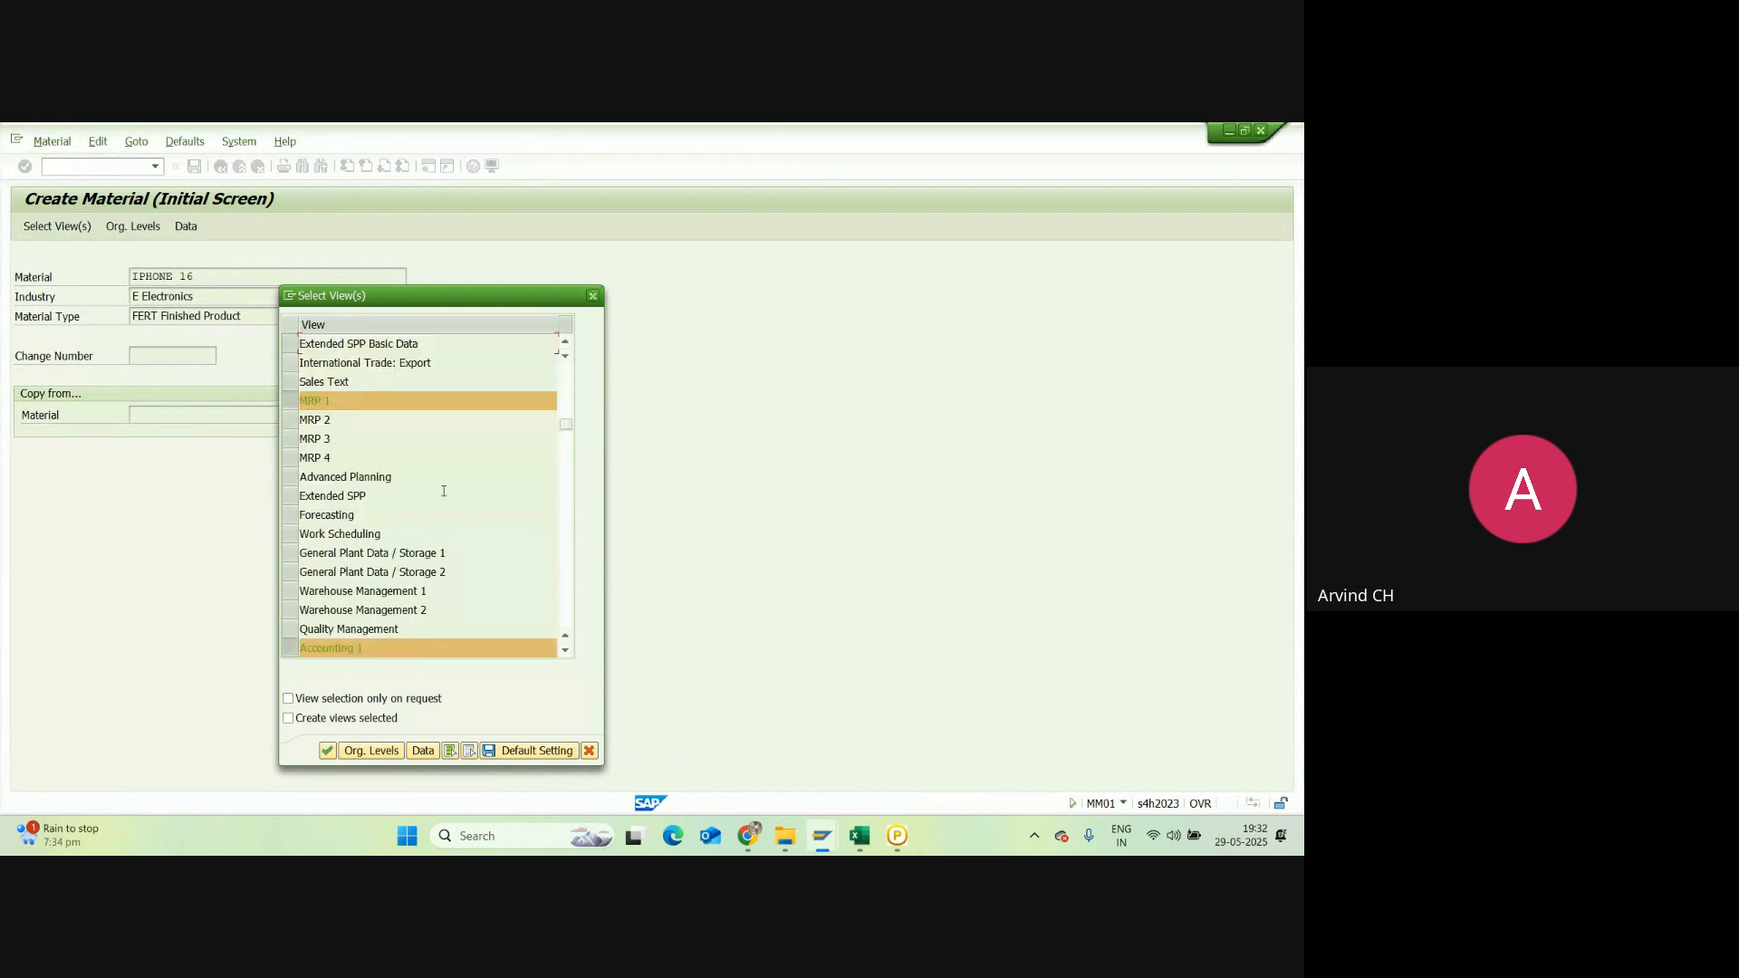
{"action": "scroll", "coordinate": [443, 461], "scroll_direction": "up", "scroll_amount": 1}
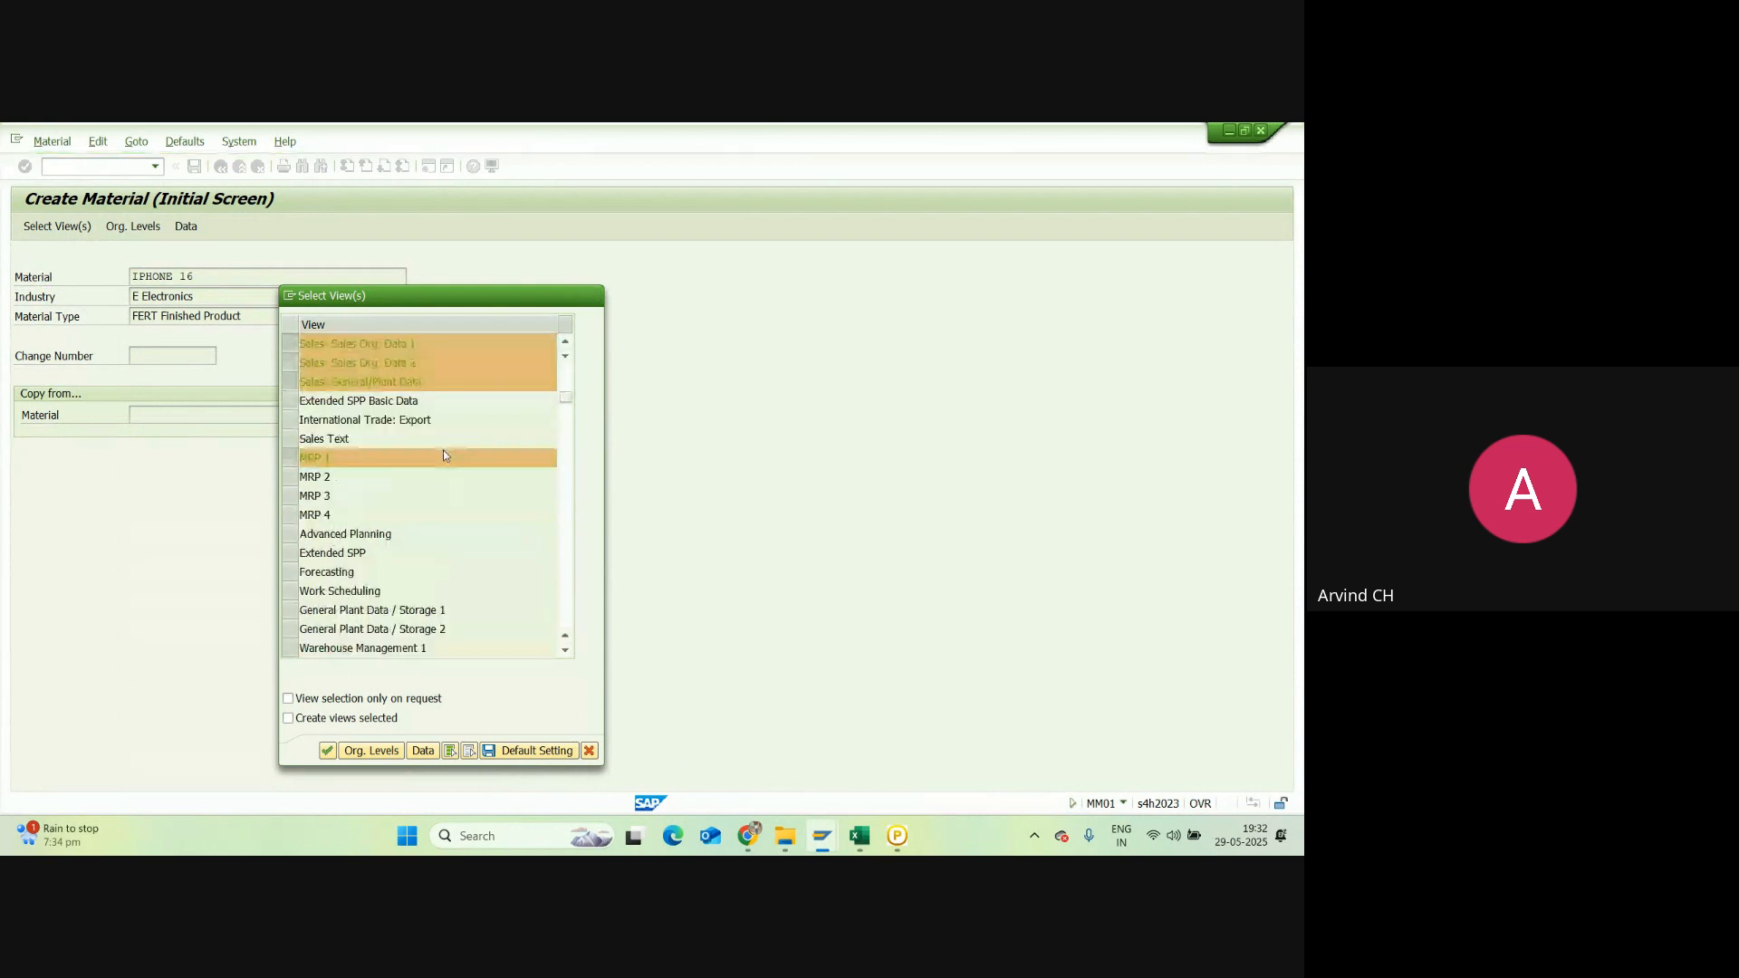
{"action": "scroll", "coordinate": [443, 455], "scroll_direction": "up", "scroll_amount": 1}
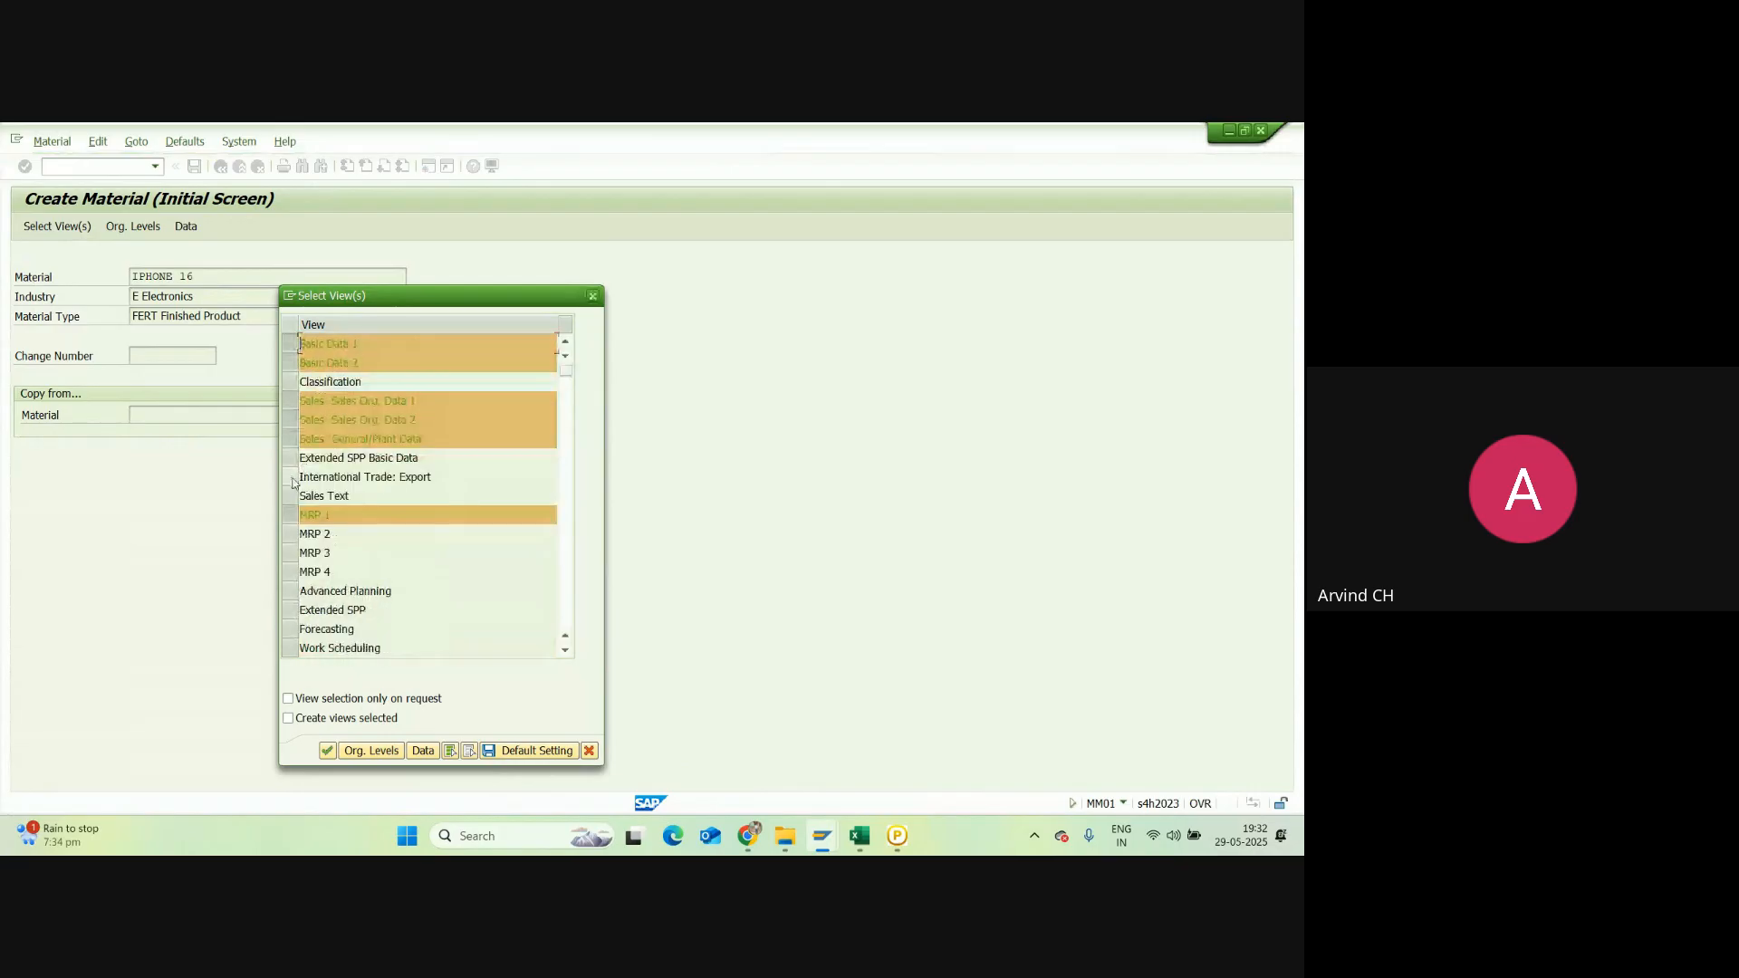
{"action": "left_click", "coordinate": [291, 477]}
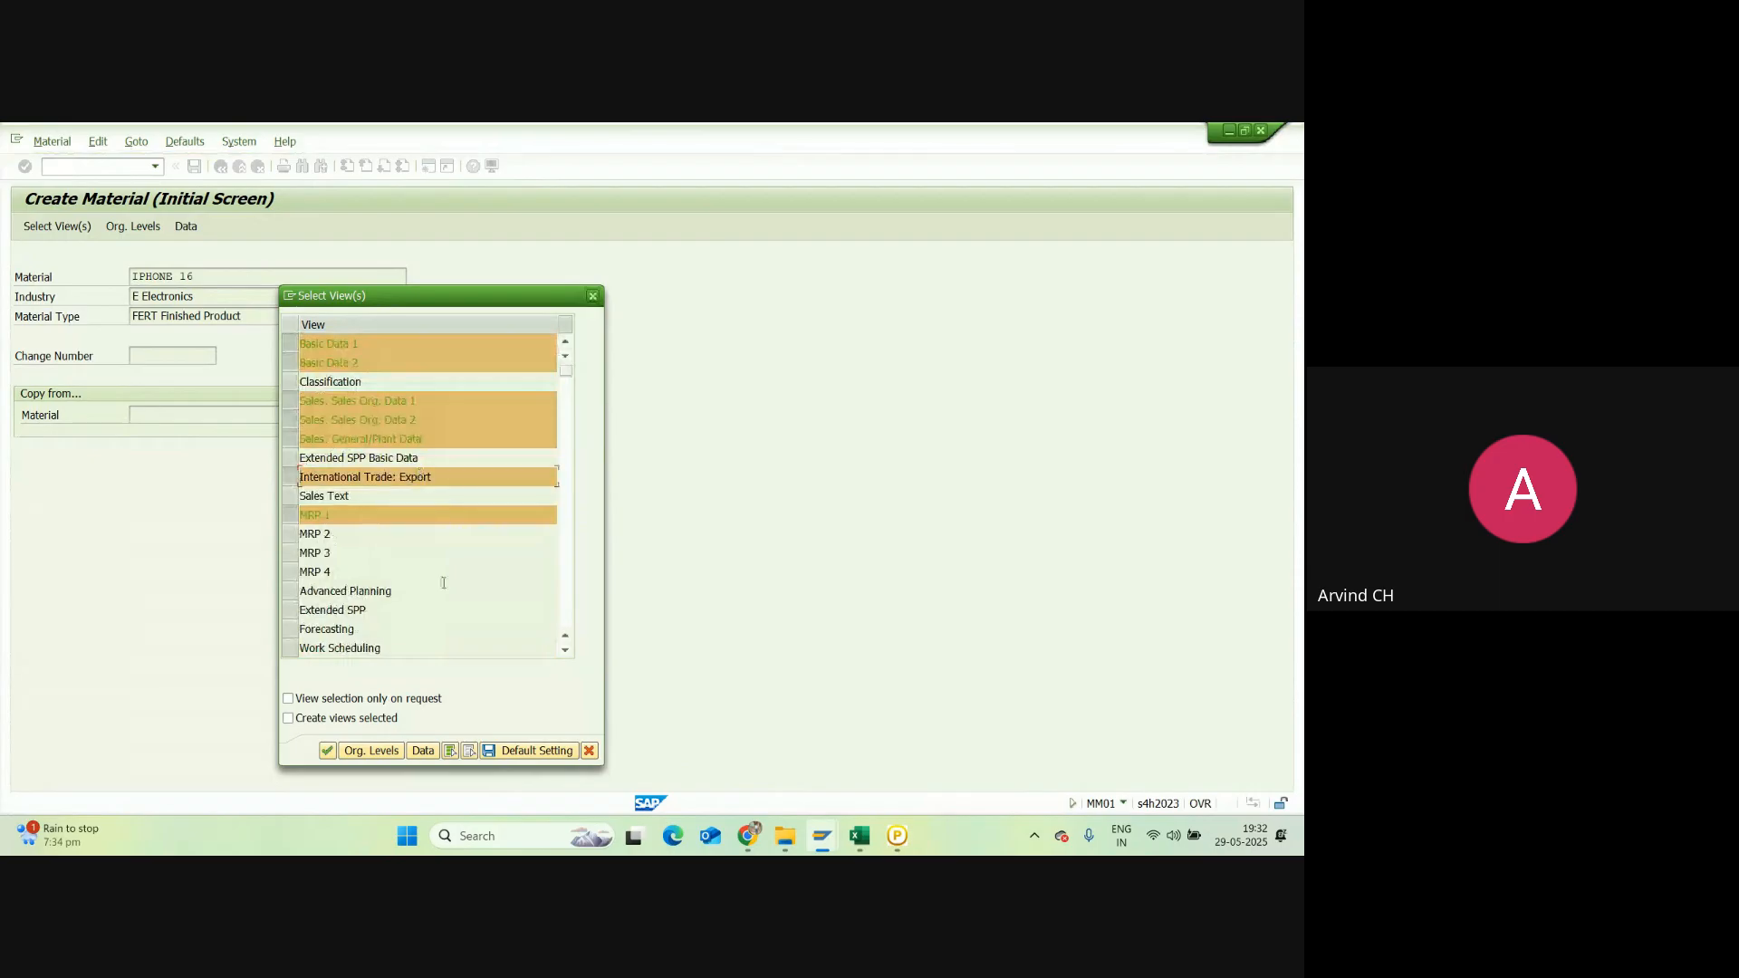
{"action": "left_click", "coordinate": [524, 753]}
Step: Close the list and restart MM01 for IPHONE 16, picked from recent entries
{"action": "left_click", "coordinate": [592, 296]}
{"action": "left_click", "coordinate": [220, 166]}
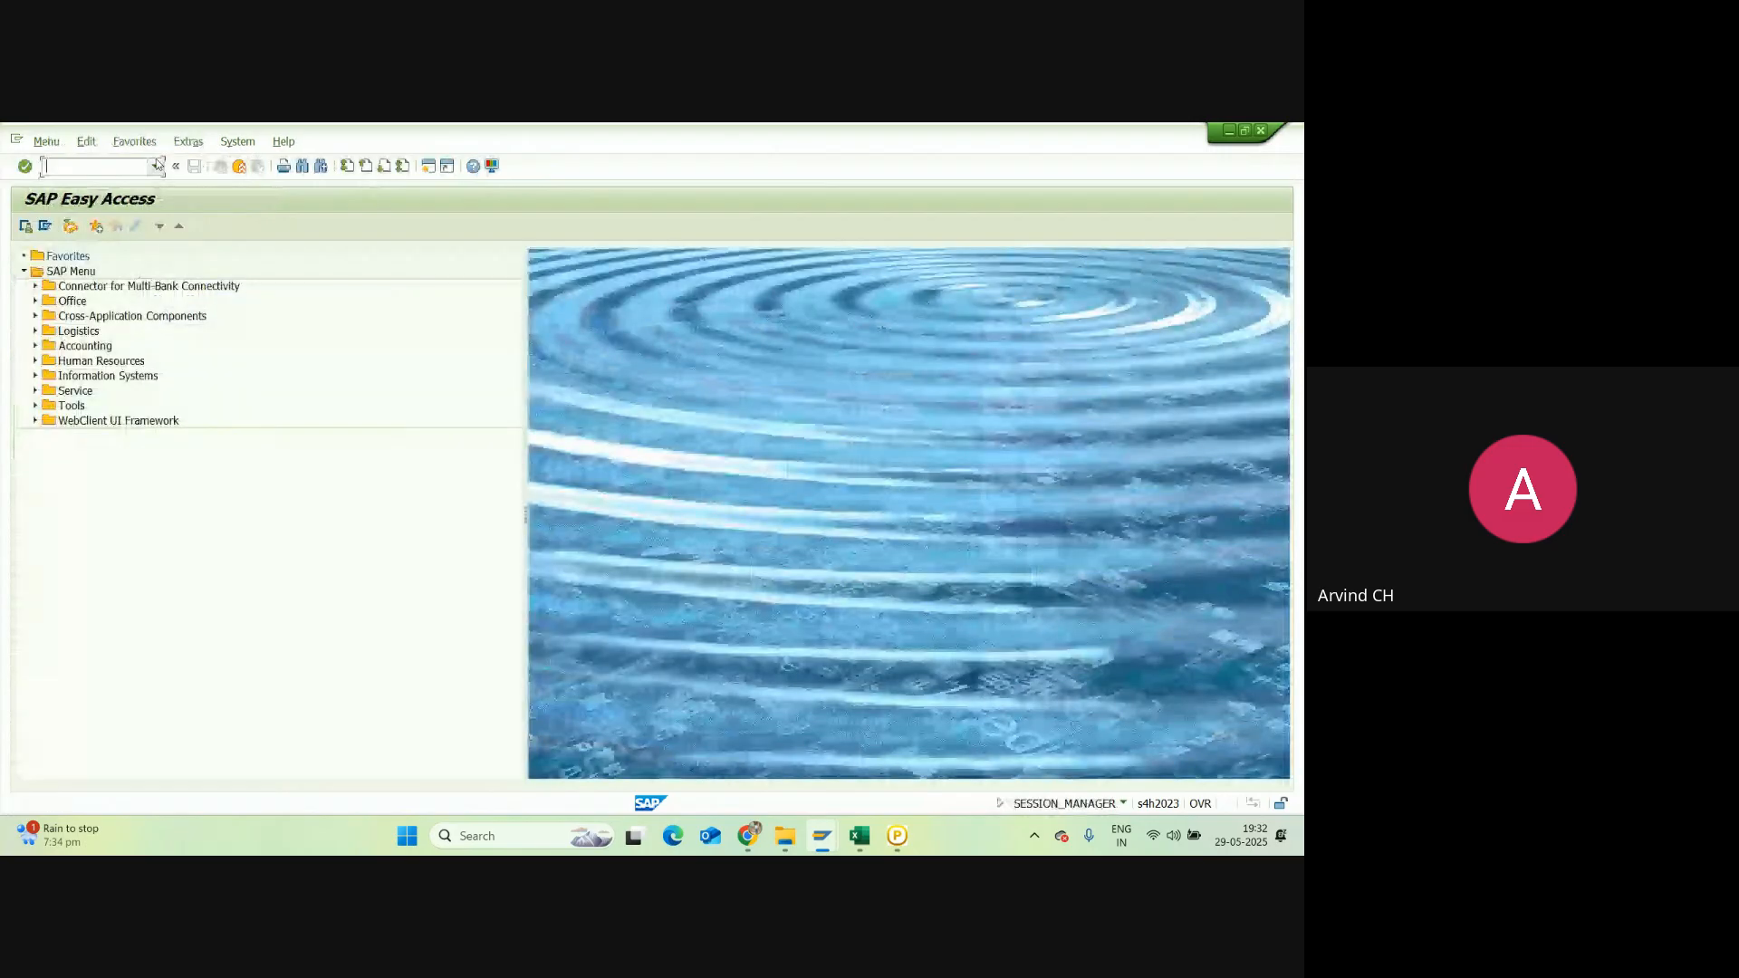
{"action": "type", "text": "mm01"}
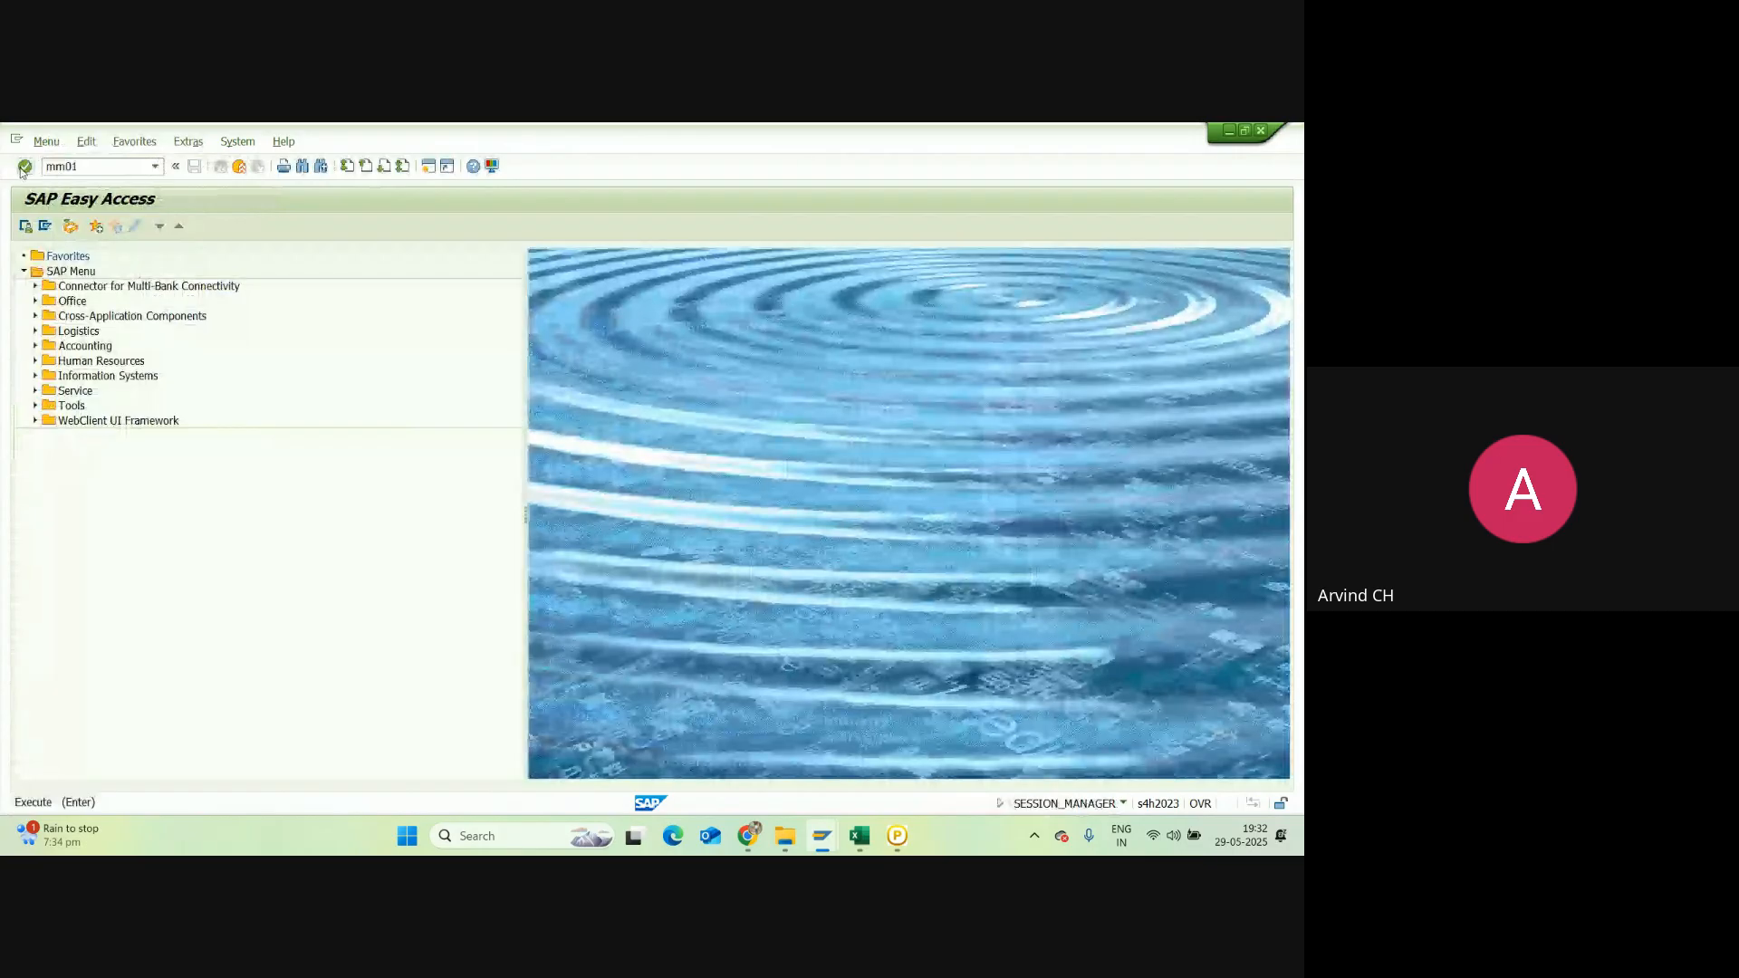
{"action": "left_click", "coordinate": [25, 166]}
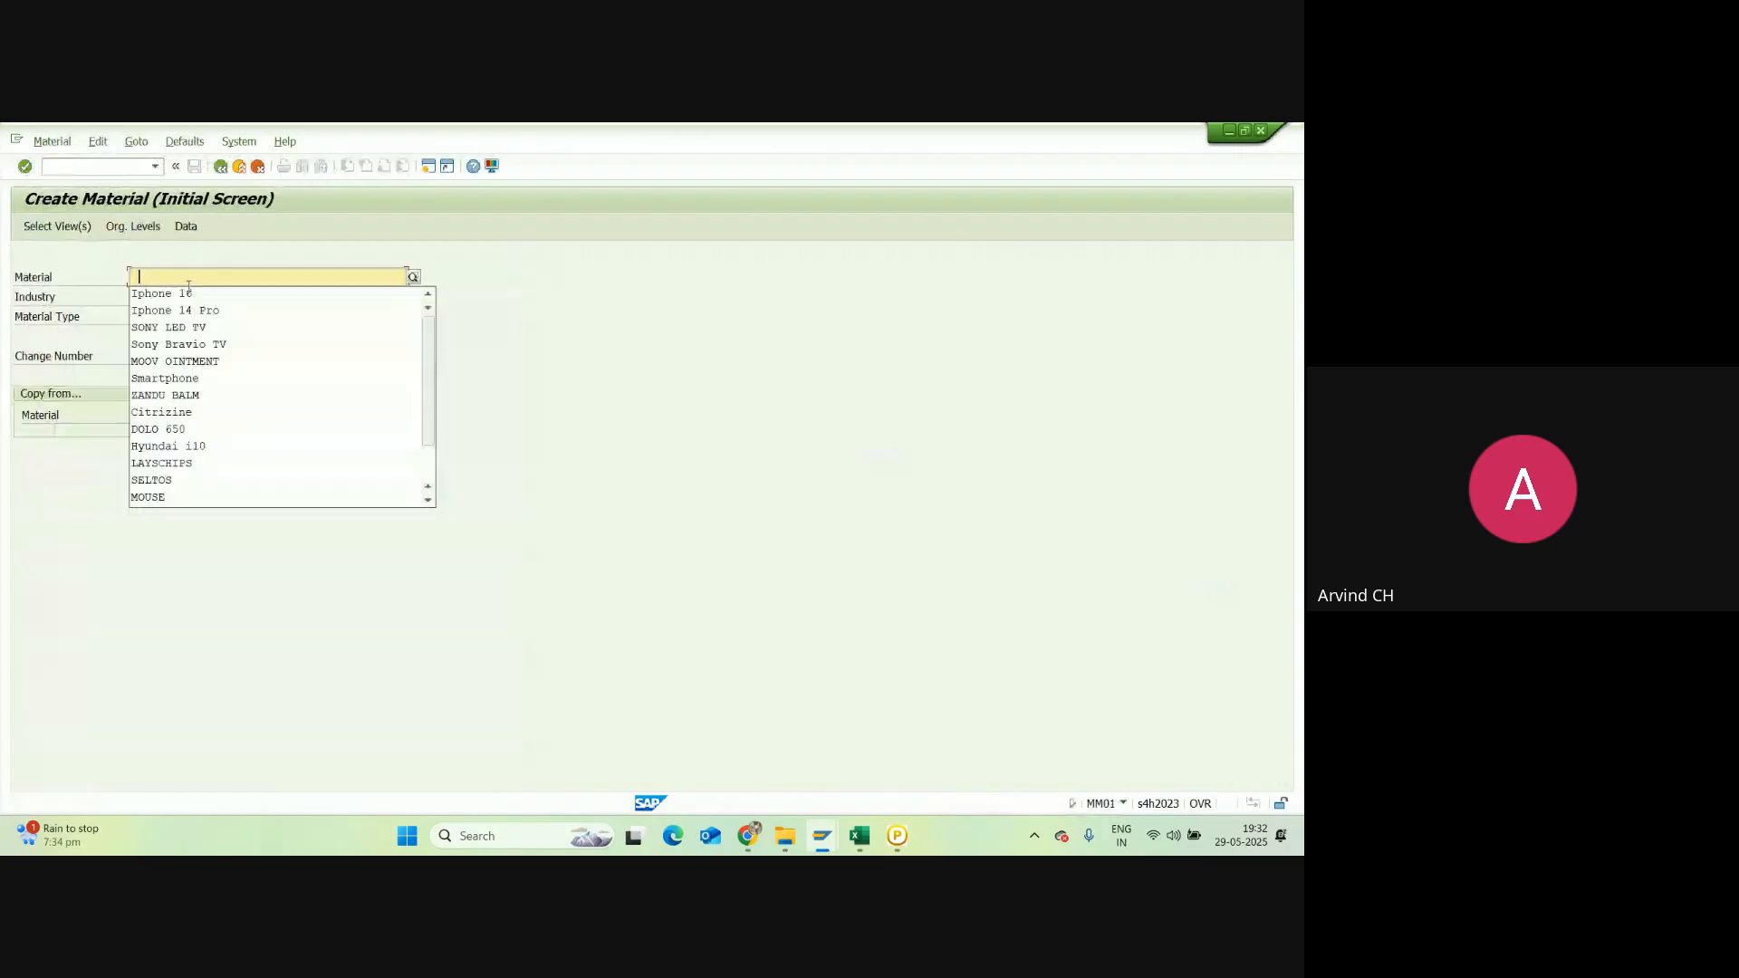
{"action": "left_click", "coordinate": [172, 293]}
{"action": "key", "text": "Return"}
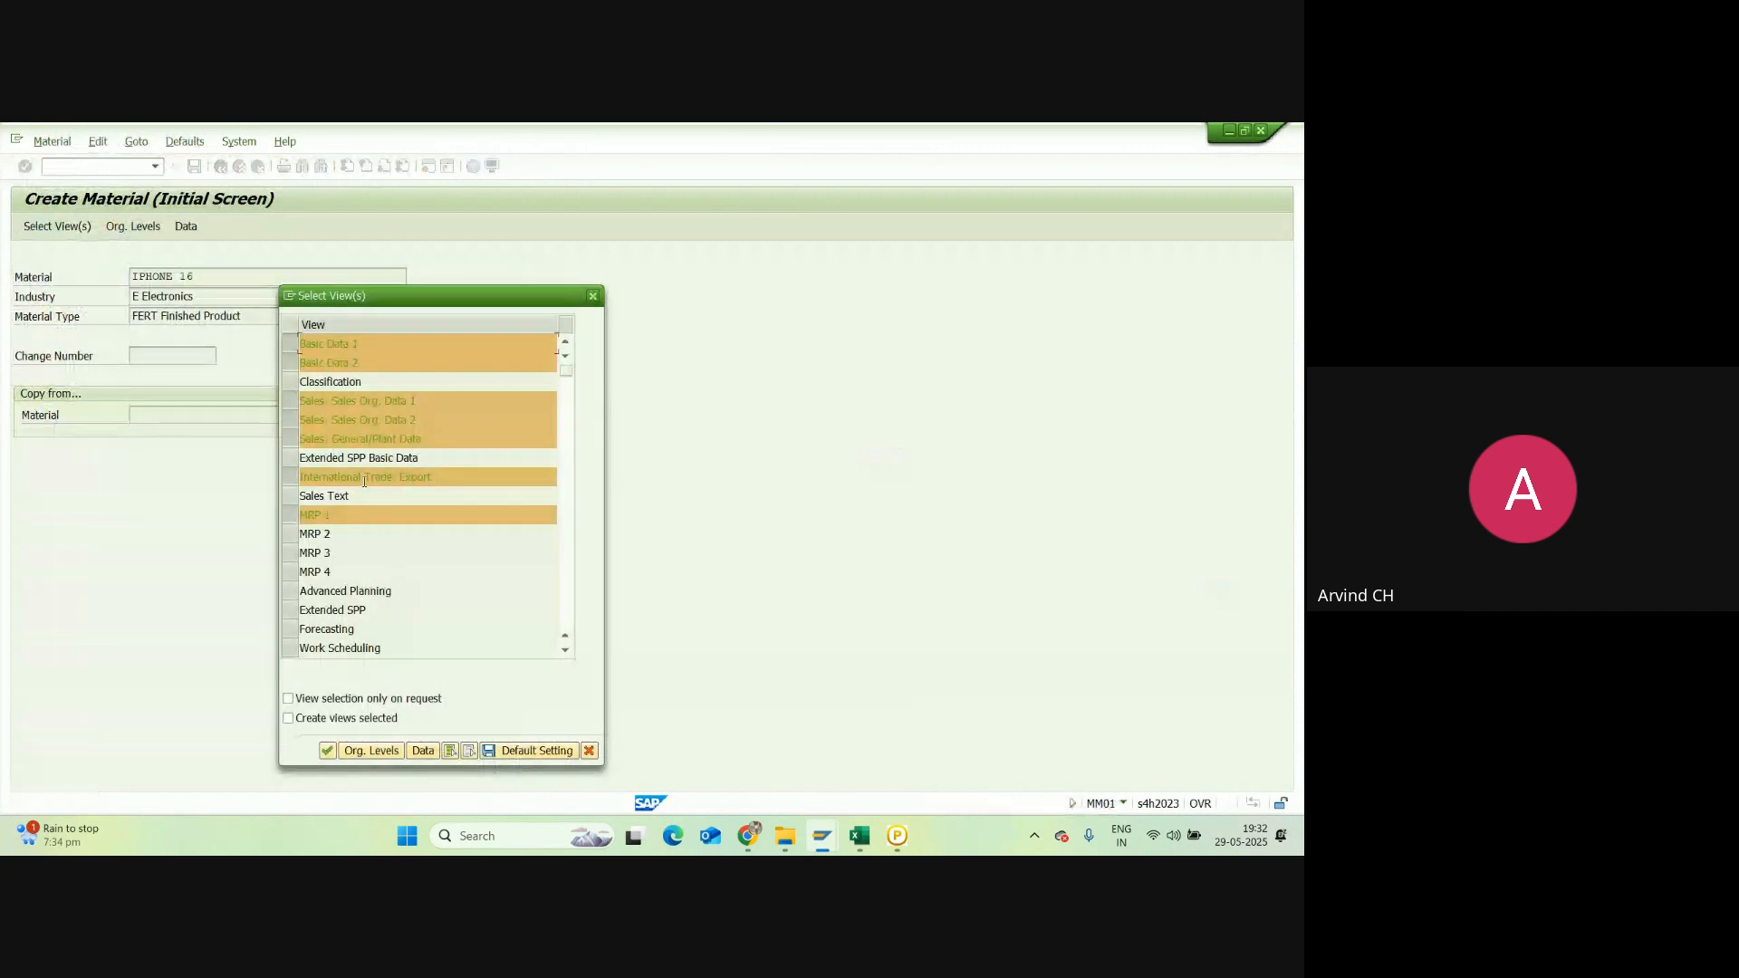
Step: Deselect International Trade: Export and save the reduced view choice as default
{"action": "left_click", "coordinate": [291, 485]}
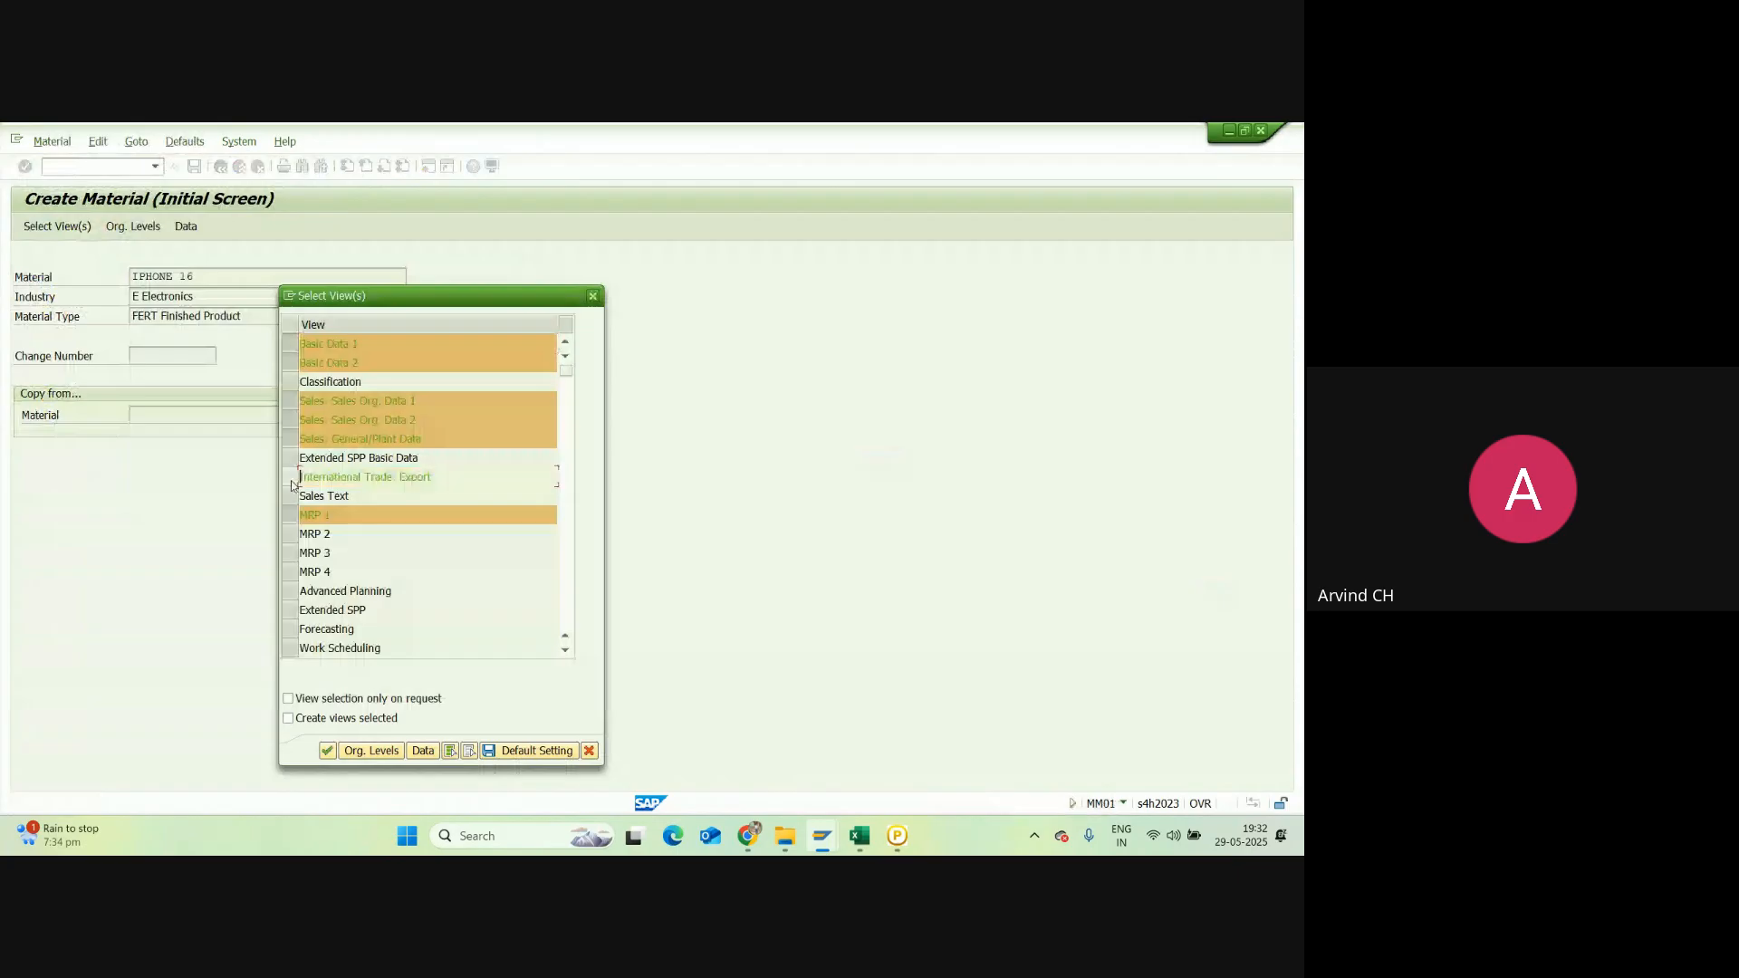
{"action": "left_click", "coordinate": [536, 750]}
{"action": "left_click", "coordinate": [593, 296]}
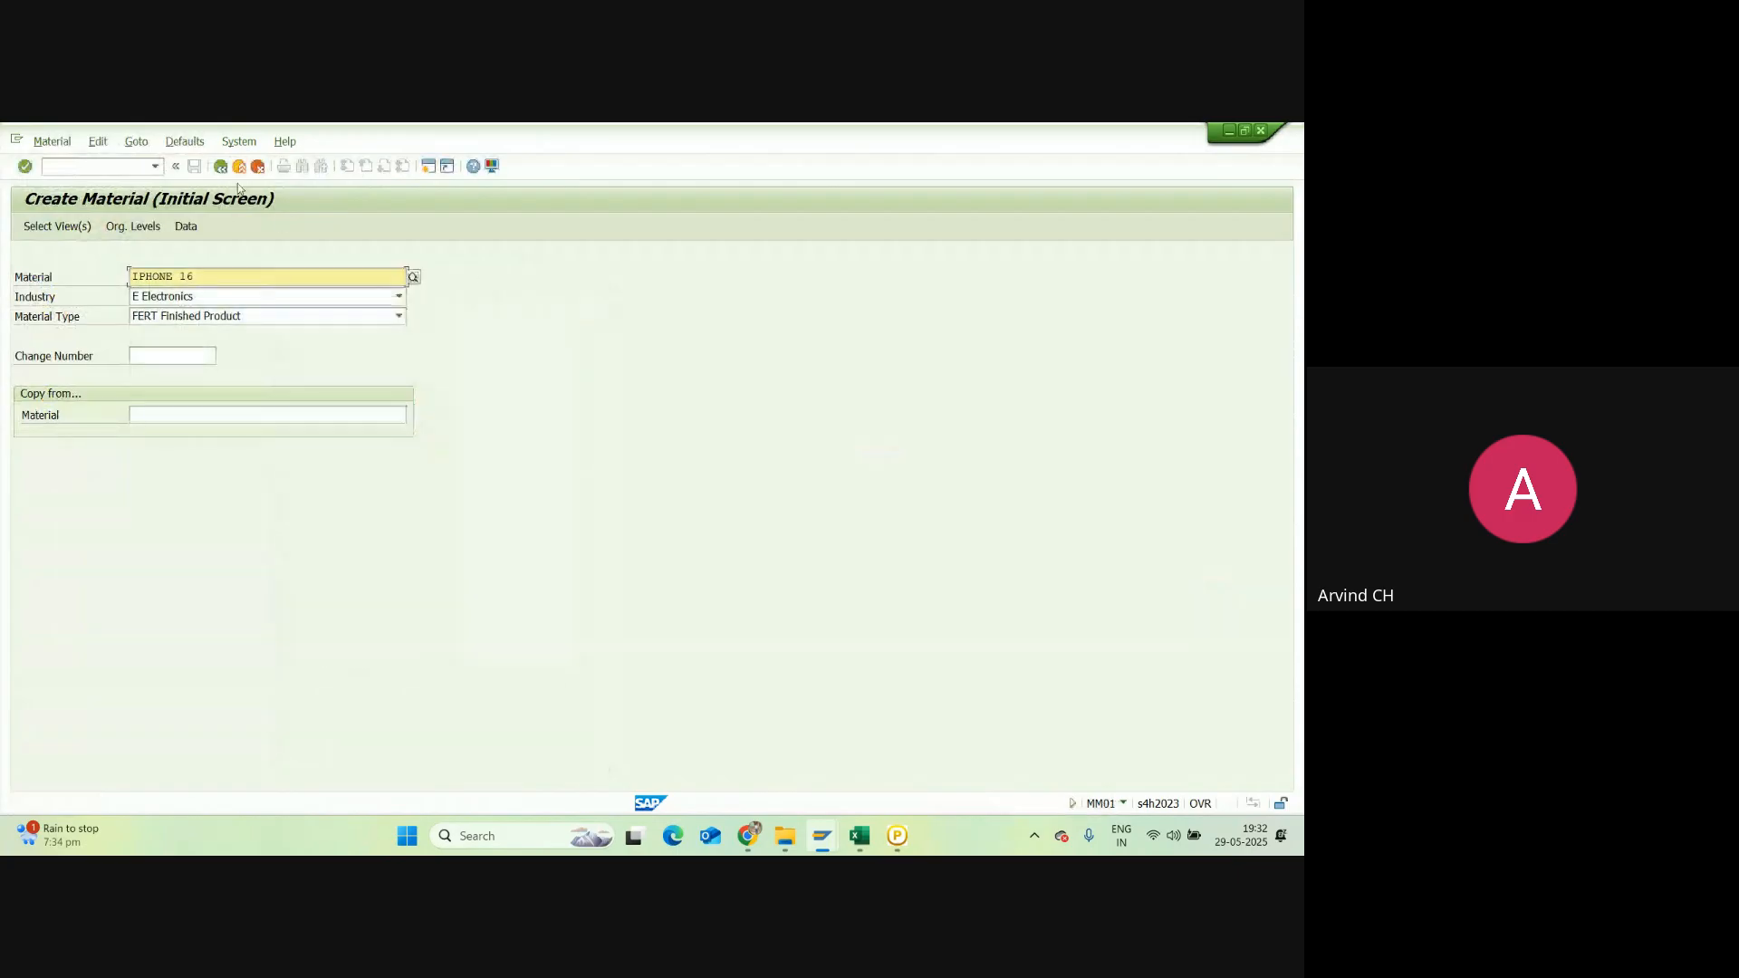
Step: Rerun MM01 for IPHONE 16 to reopen view selection with the updated defaults
{"action": "left_click", "coordinate": [220, 166]}
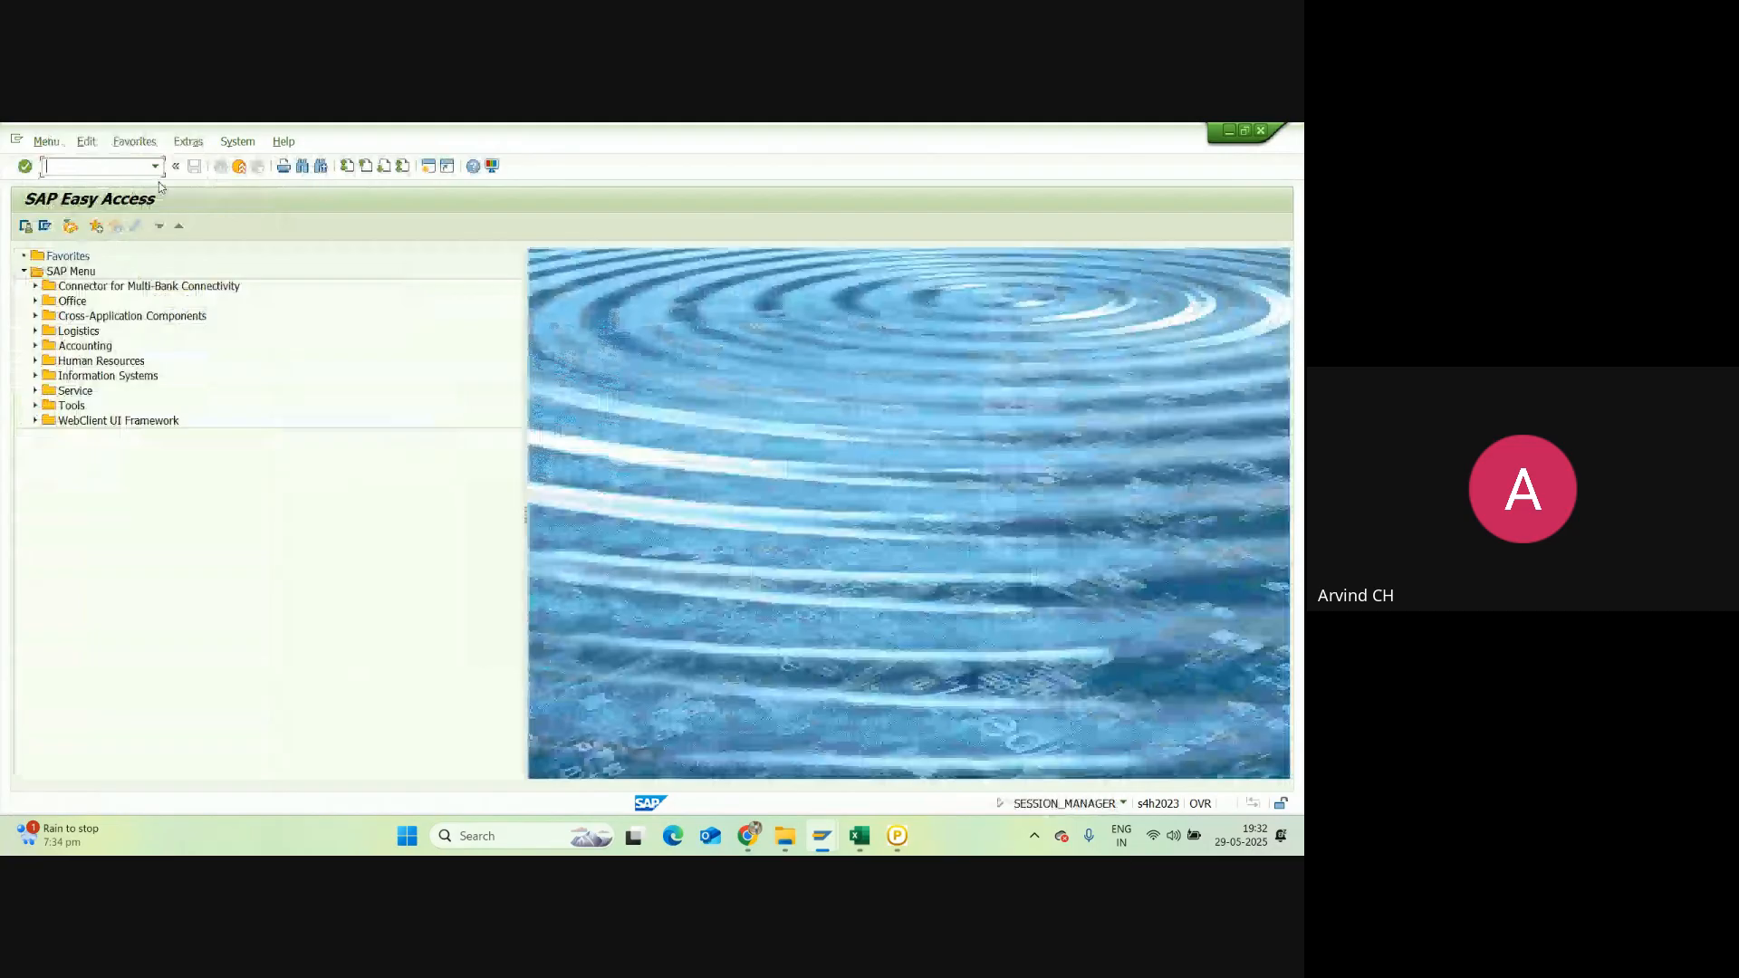
{"action": "type", "text": "mm01"}
{"action": "left_click", "coordinate": [24, 167]}
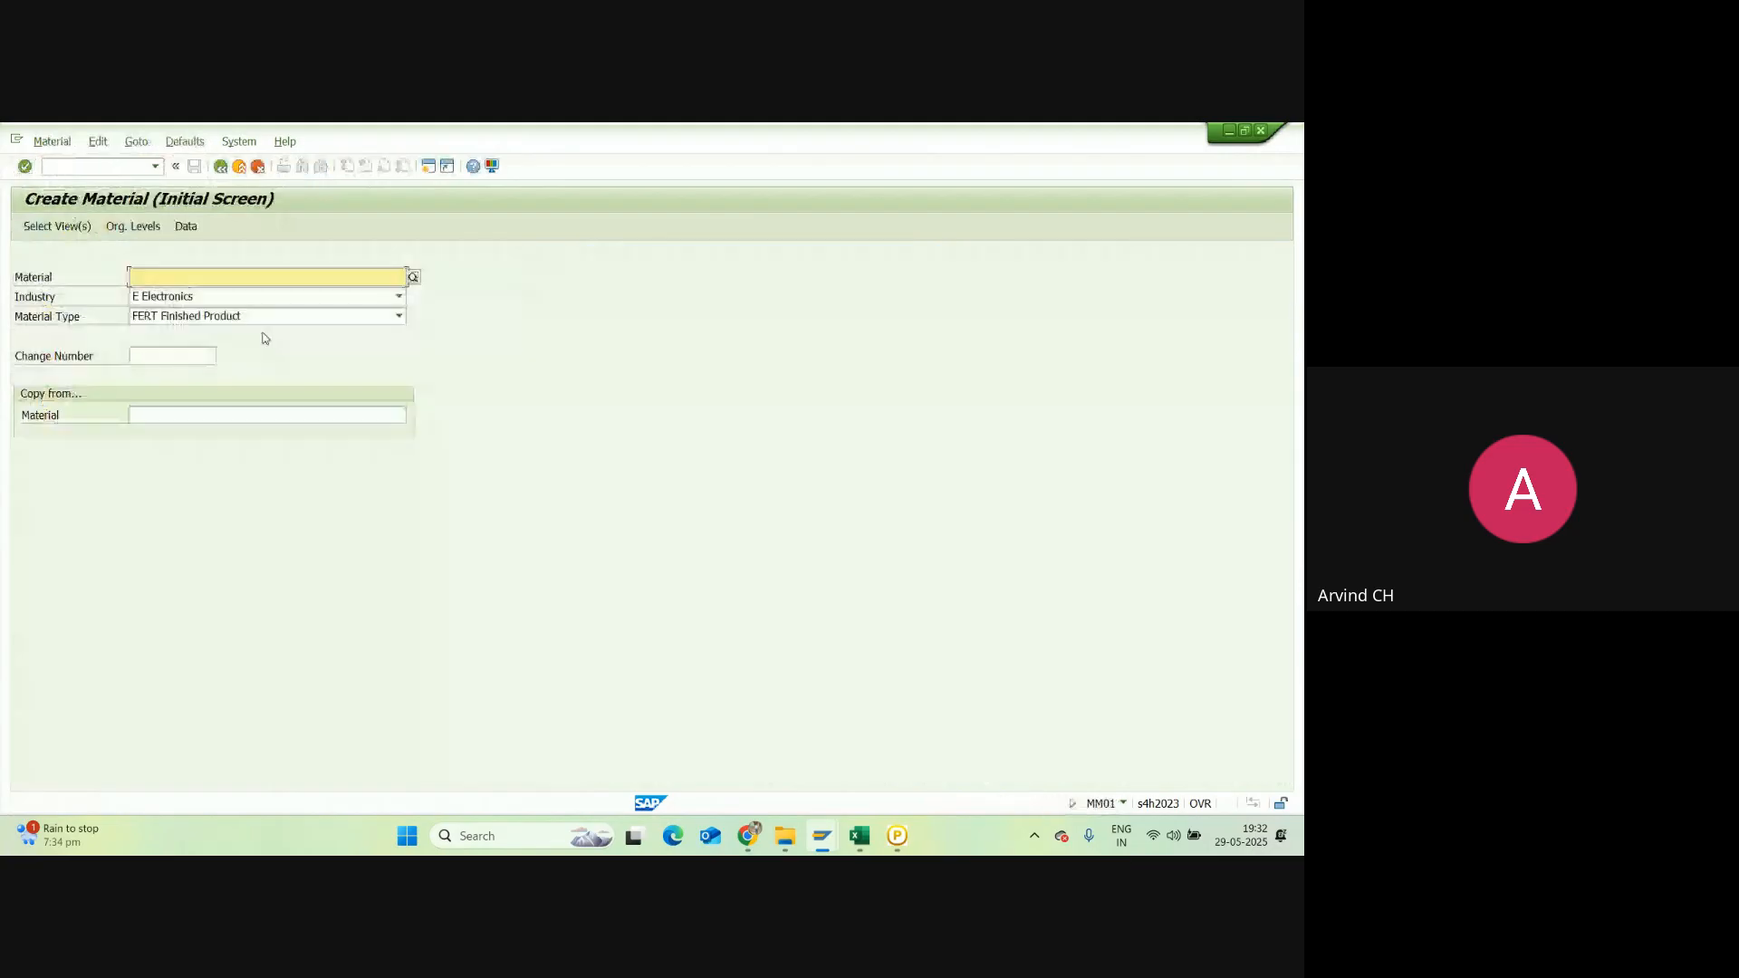
{"action": "left_click", "coordinate": [208, 280]}
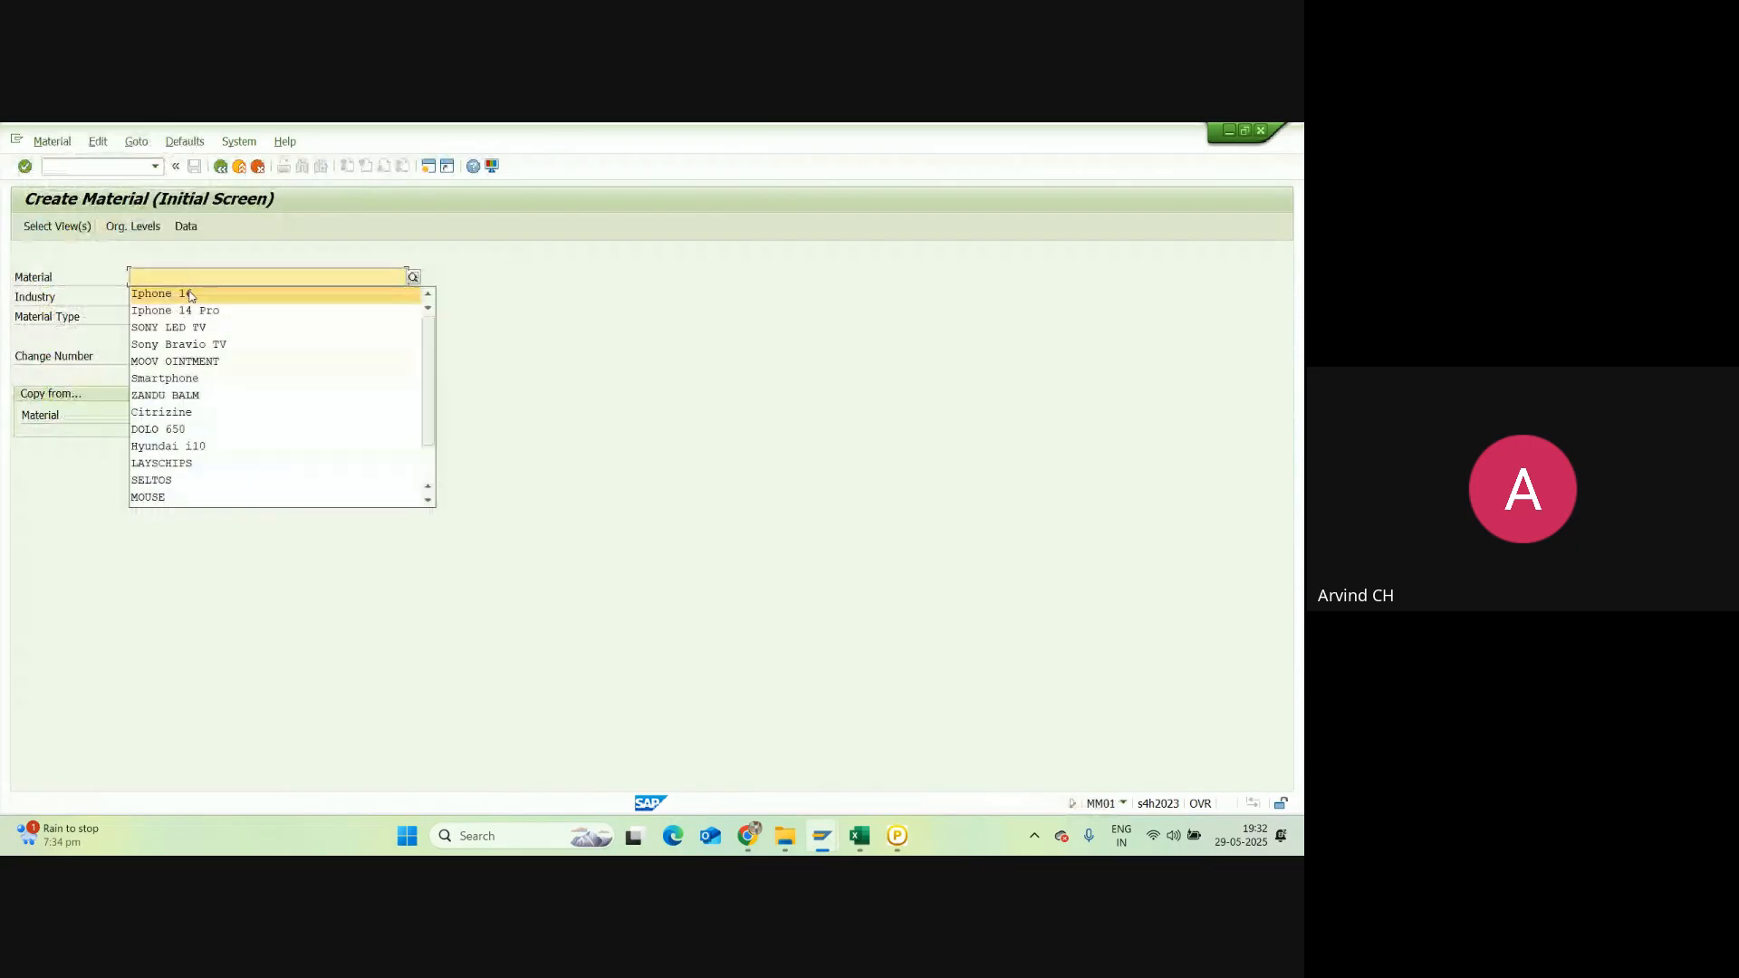
{"action": "left_click", "coordinate": [190, 295]}
{"action": "key", "text": "Return"}
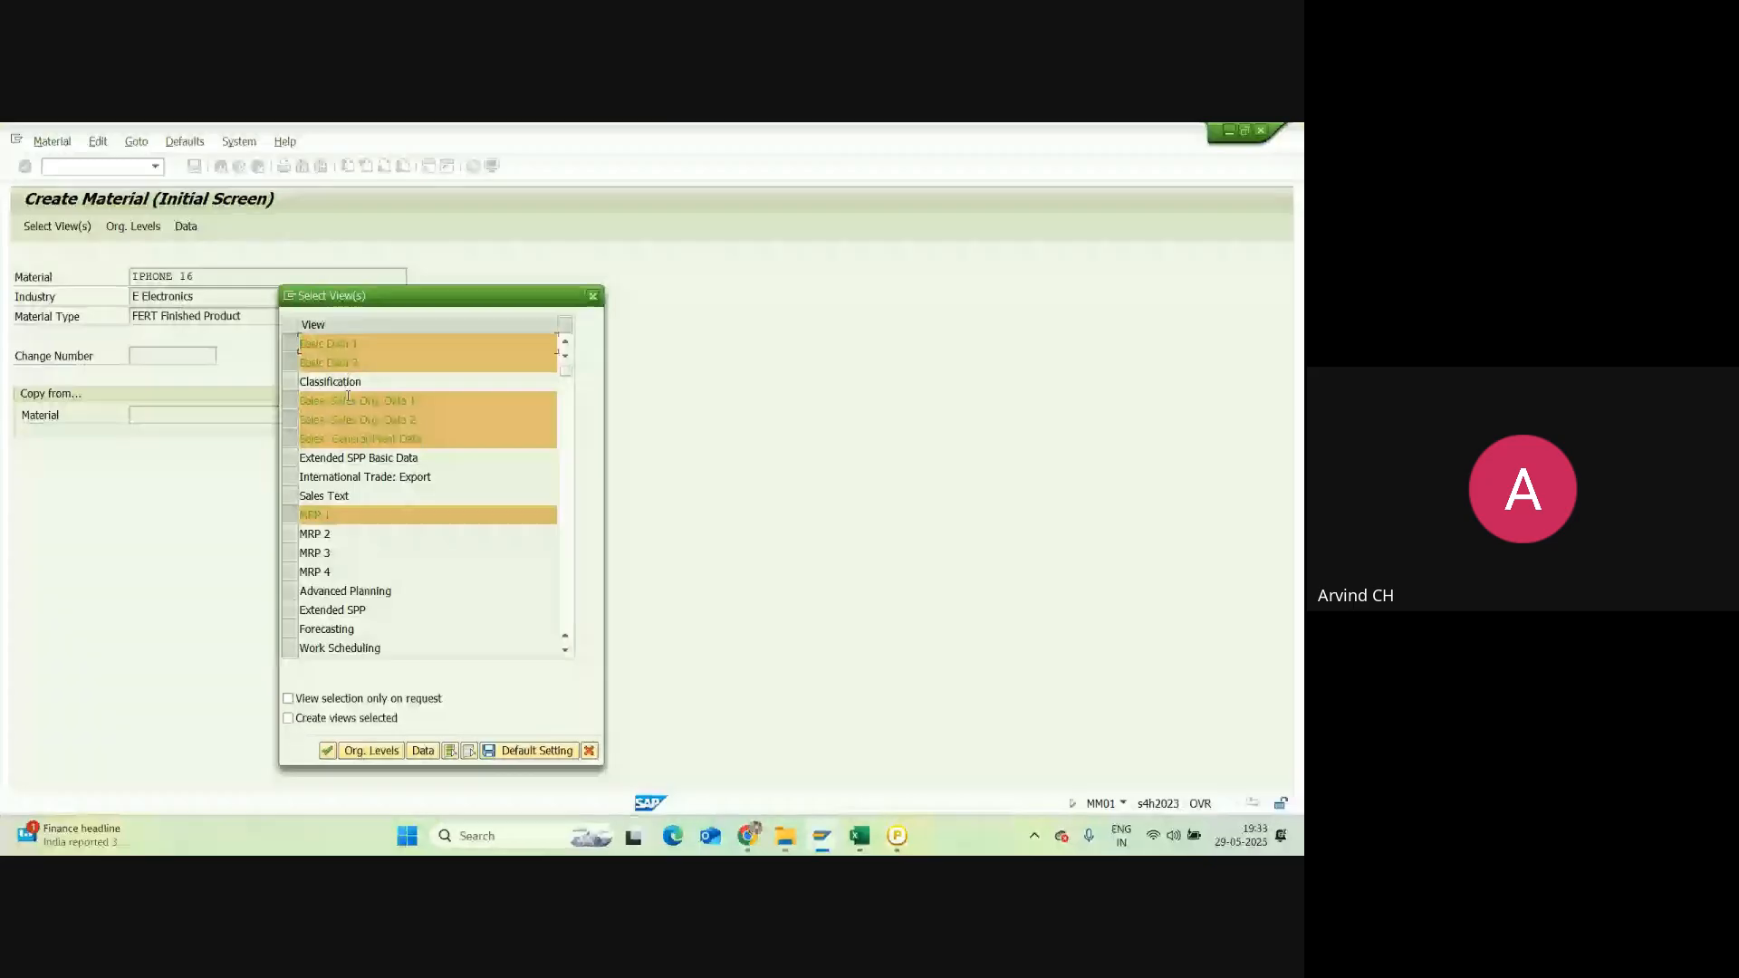
Step: Check the view list down to Accounting 1 and continue to IPHONE 16's organizational levels
{"action": "left_click", "coordinate": [566, 650]}
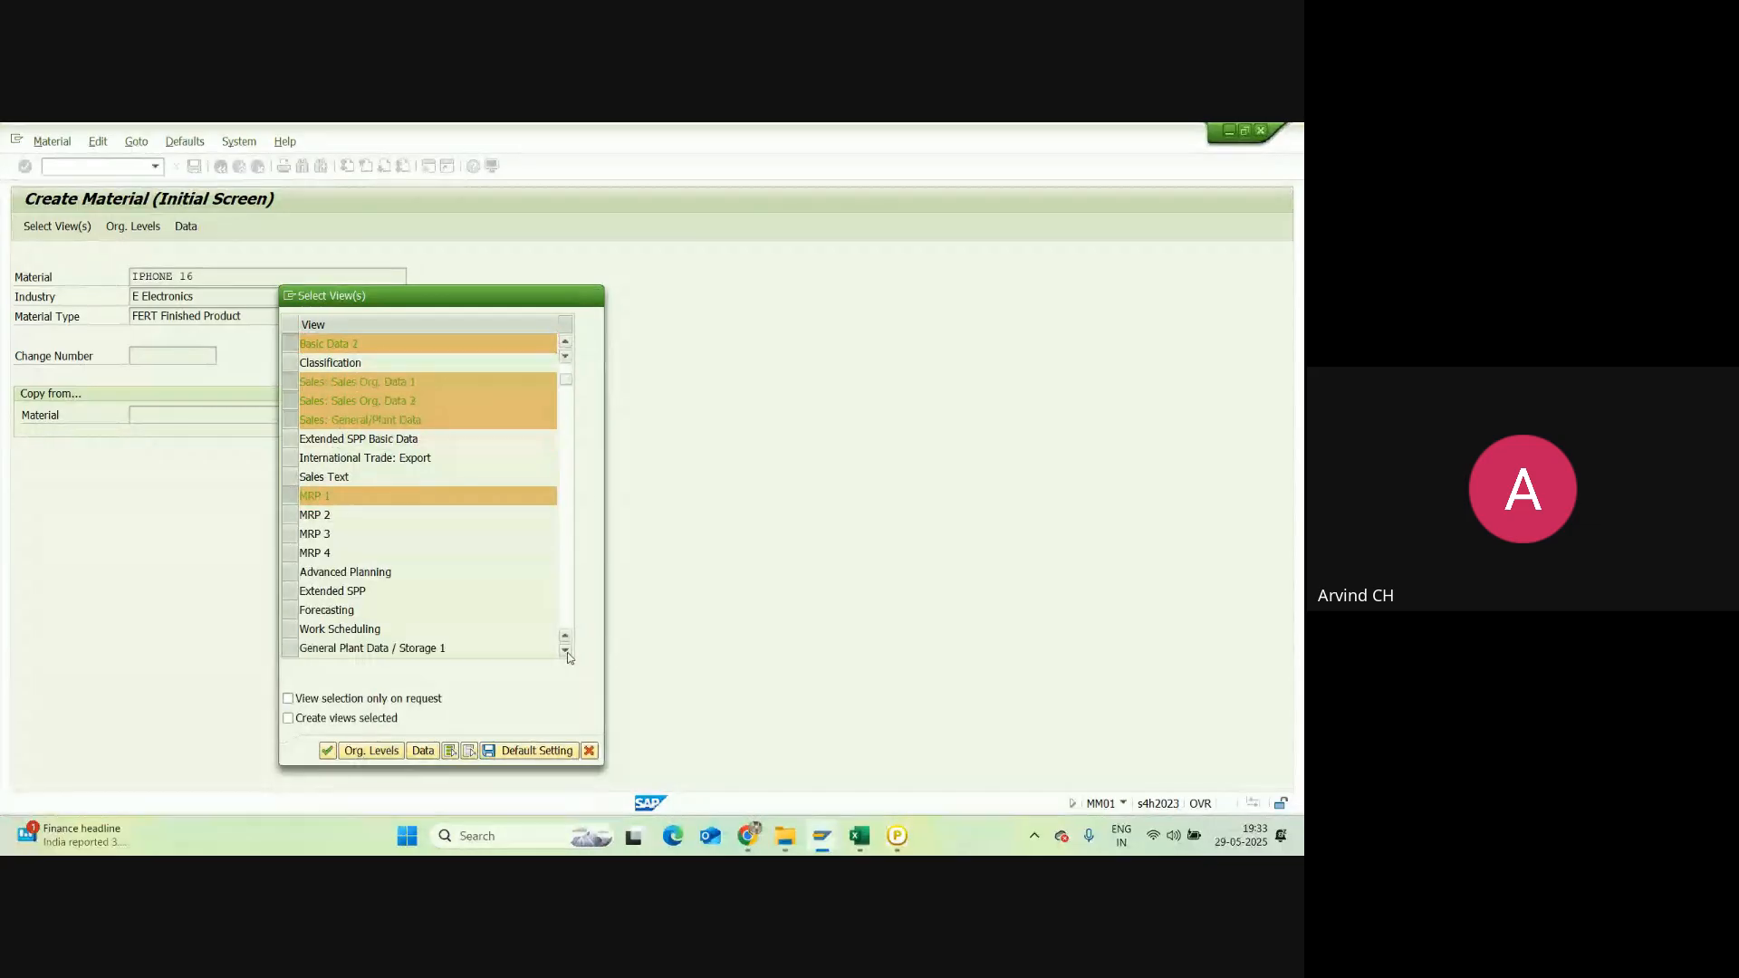
{"action": "left_click", "coordinate": [566, 650]}
{"action": "scroll", "coordinate": [566, 650], "scroll_direction": "down", "scroll_amount": 5}
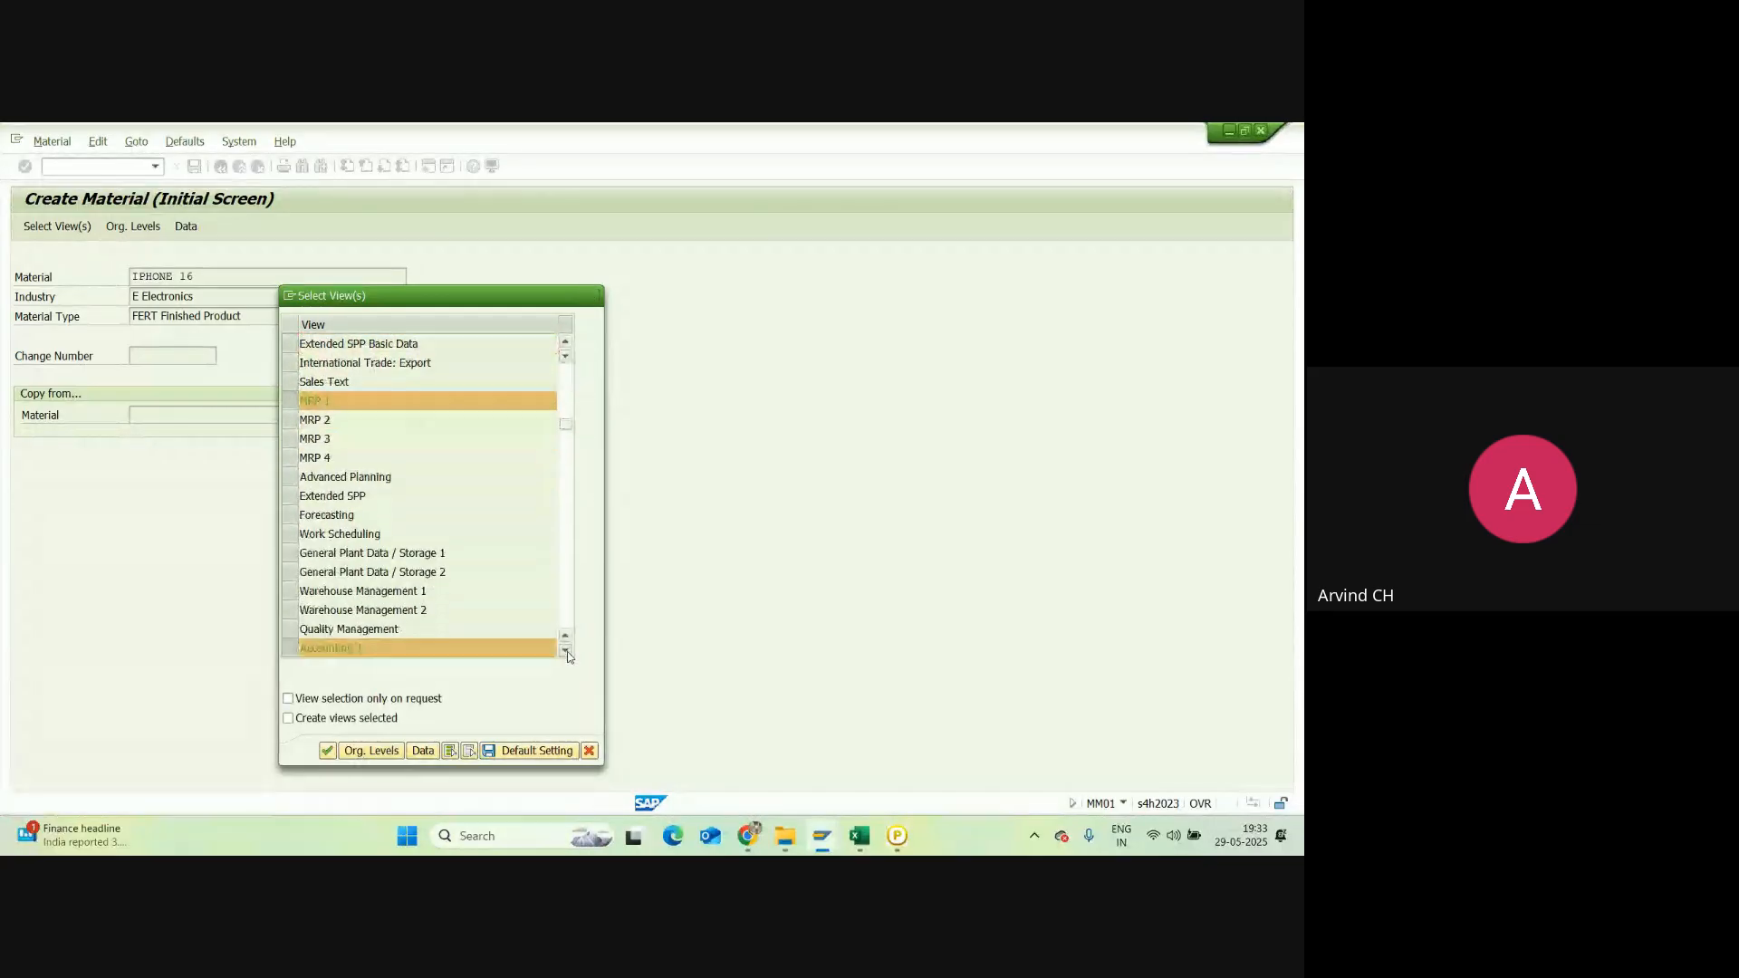
{"action": "left_click", "coordinate": [386, 637]}
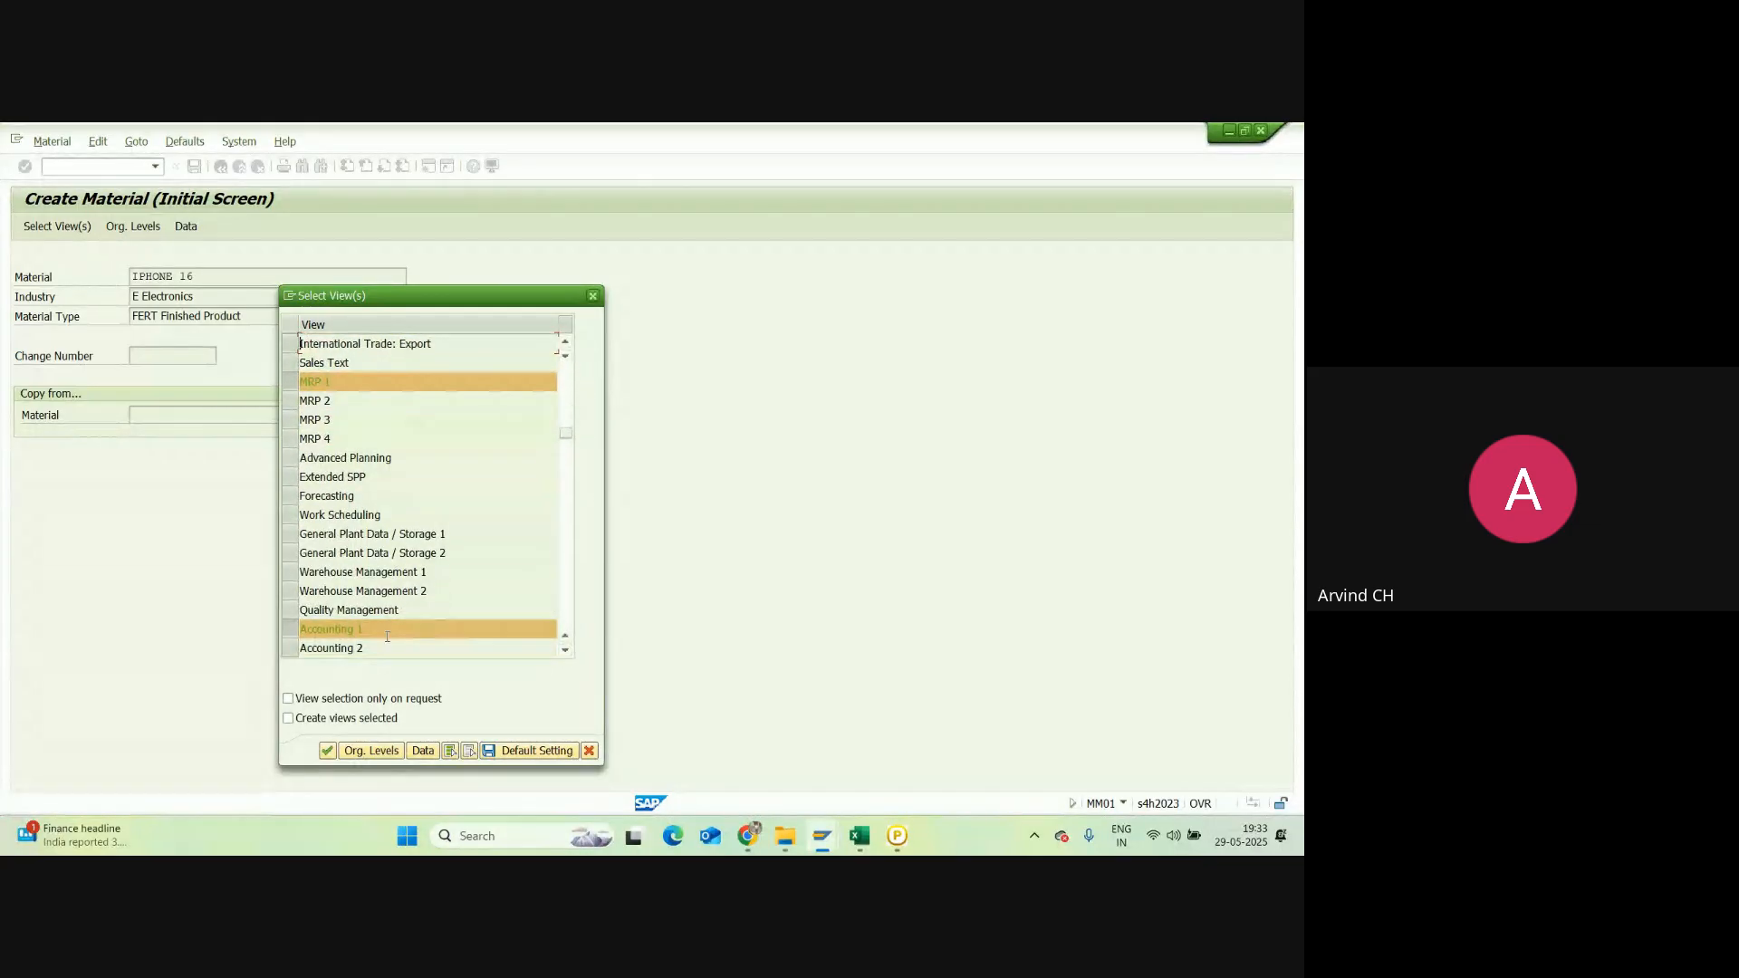
{"action": "left_click", "coordinate": [328, 754]}
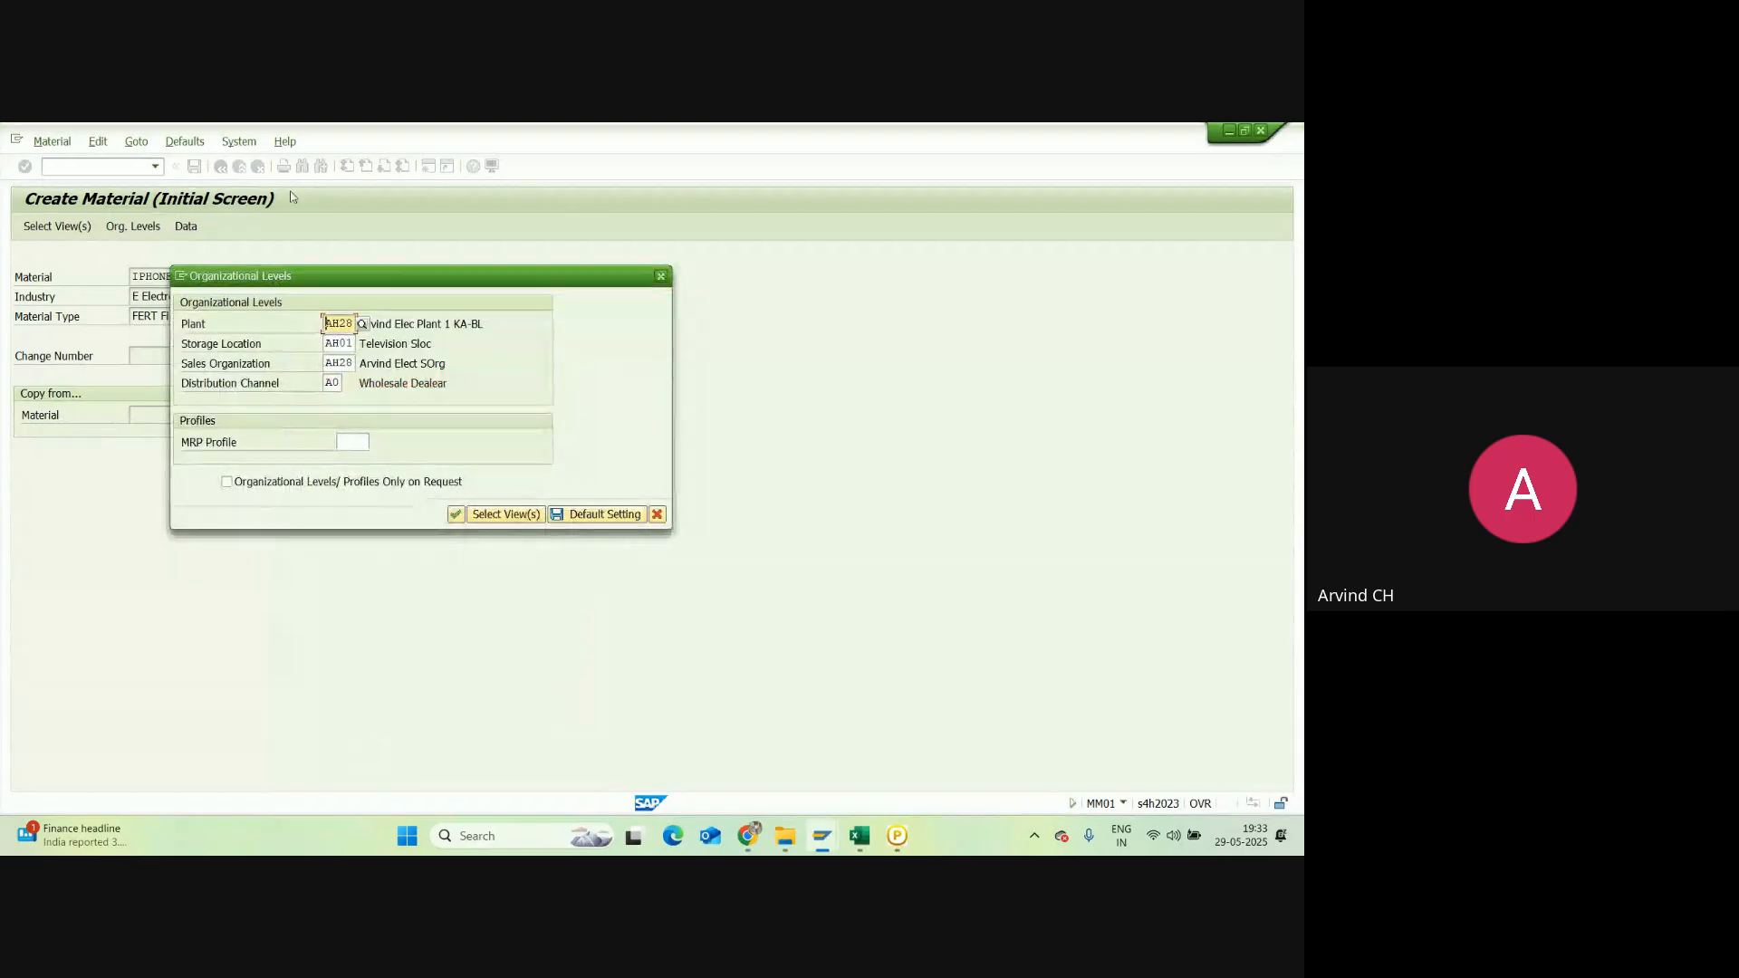
{"action": "key", "text": "alt+Tab"}
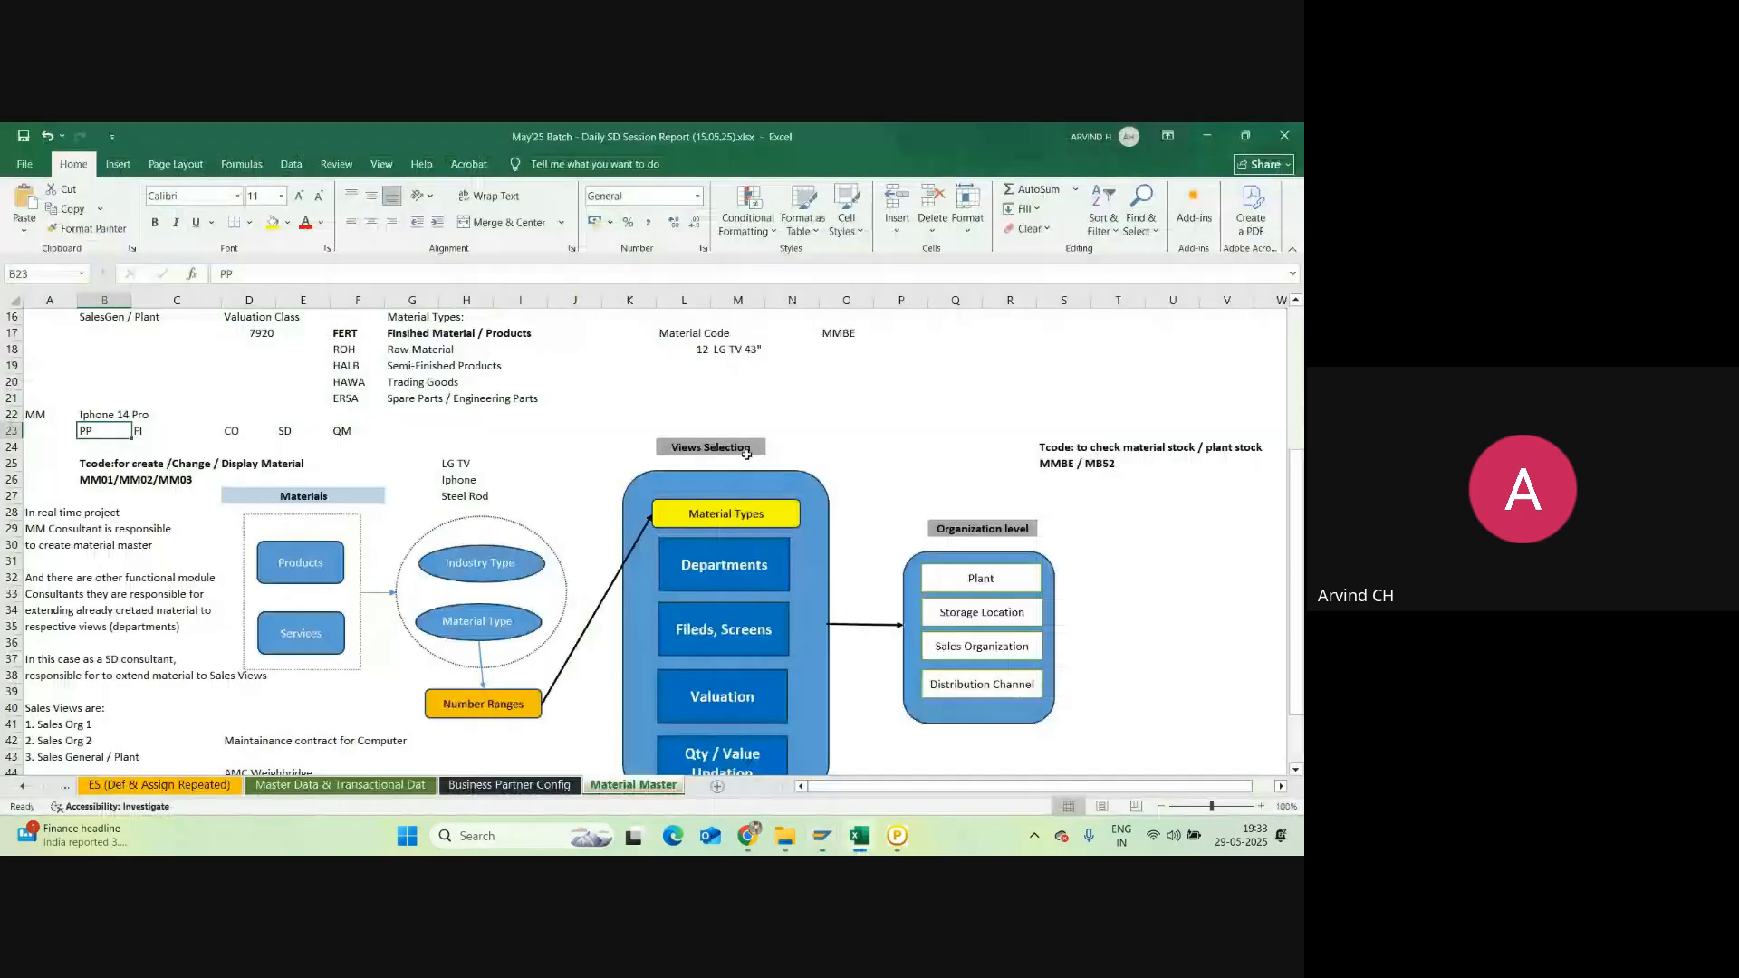
{"action": "scroll", "coordinate": [746, 453], "scroll_direction": "down", "scroll_amount": 2}
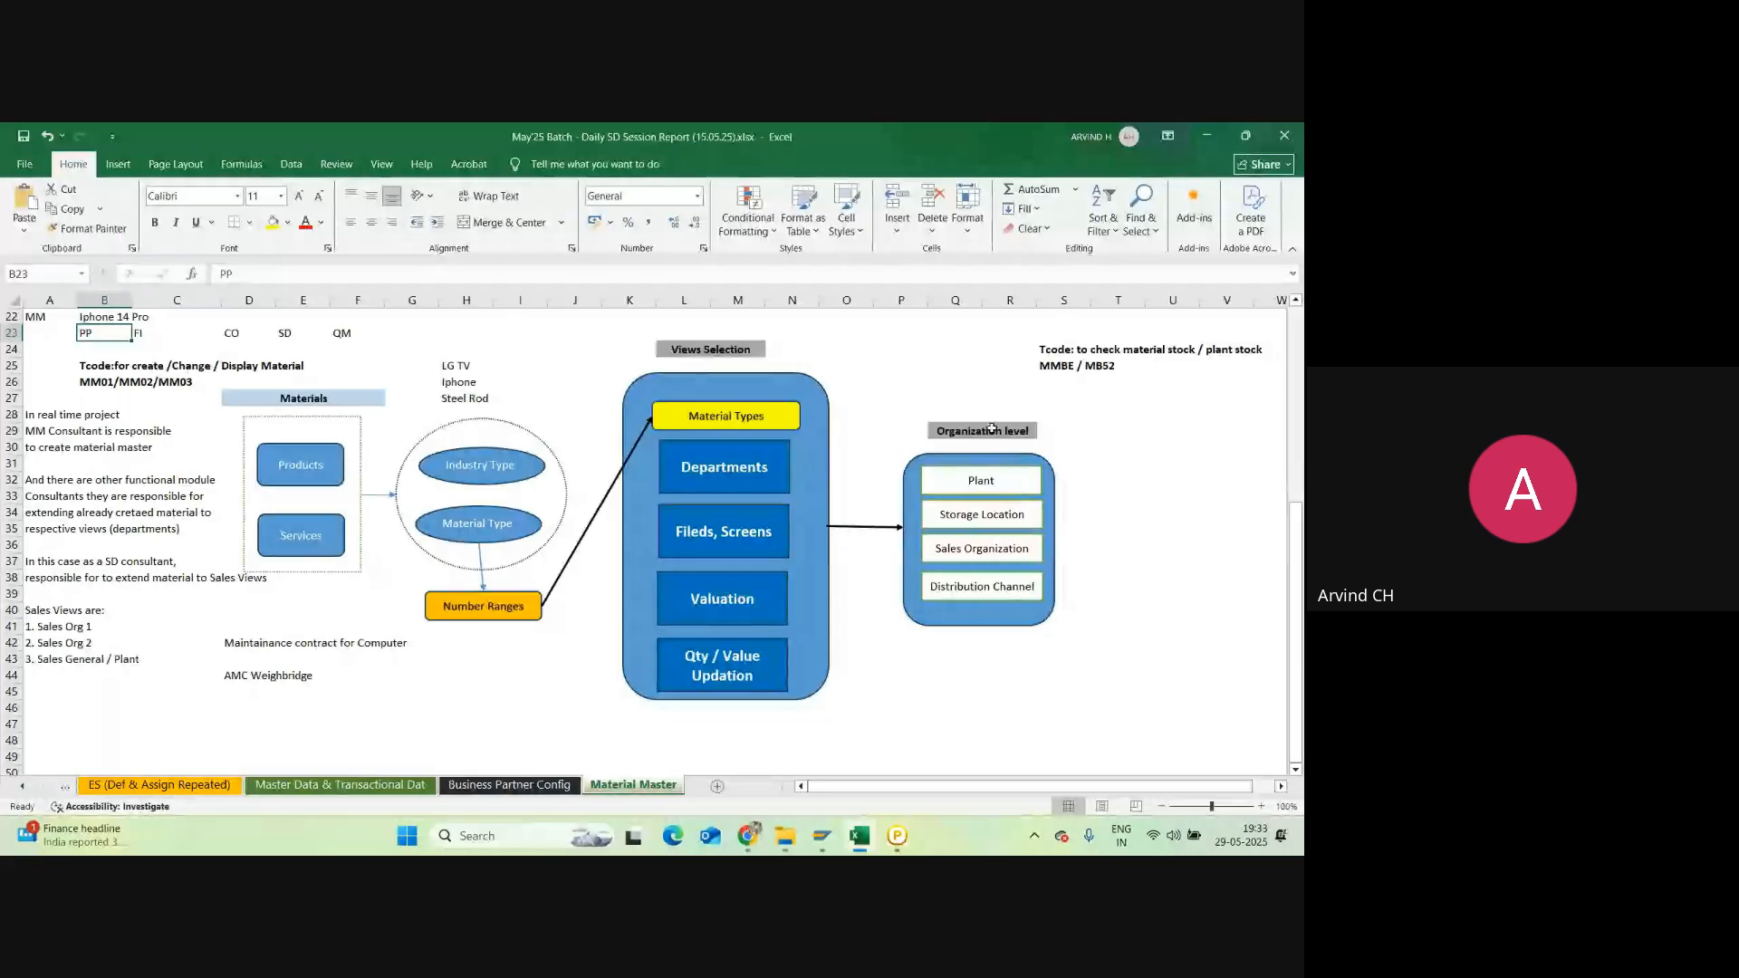
{"action": "left_click", "coordinate": [1001, 480]}
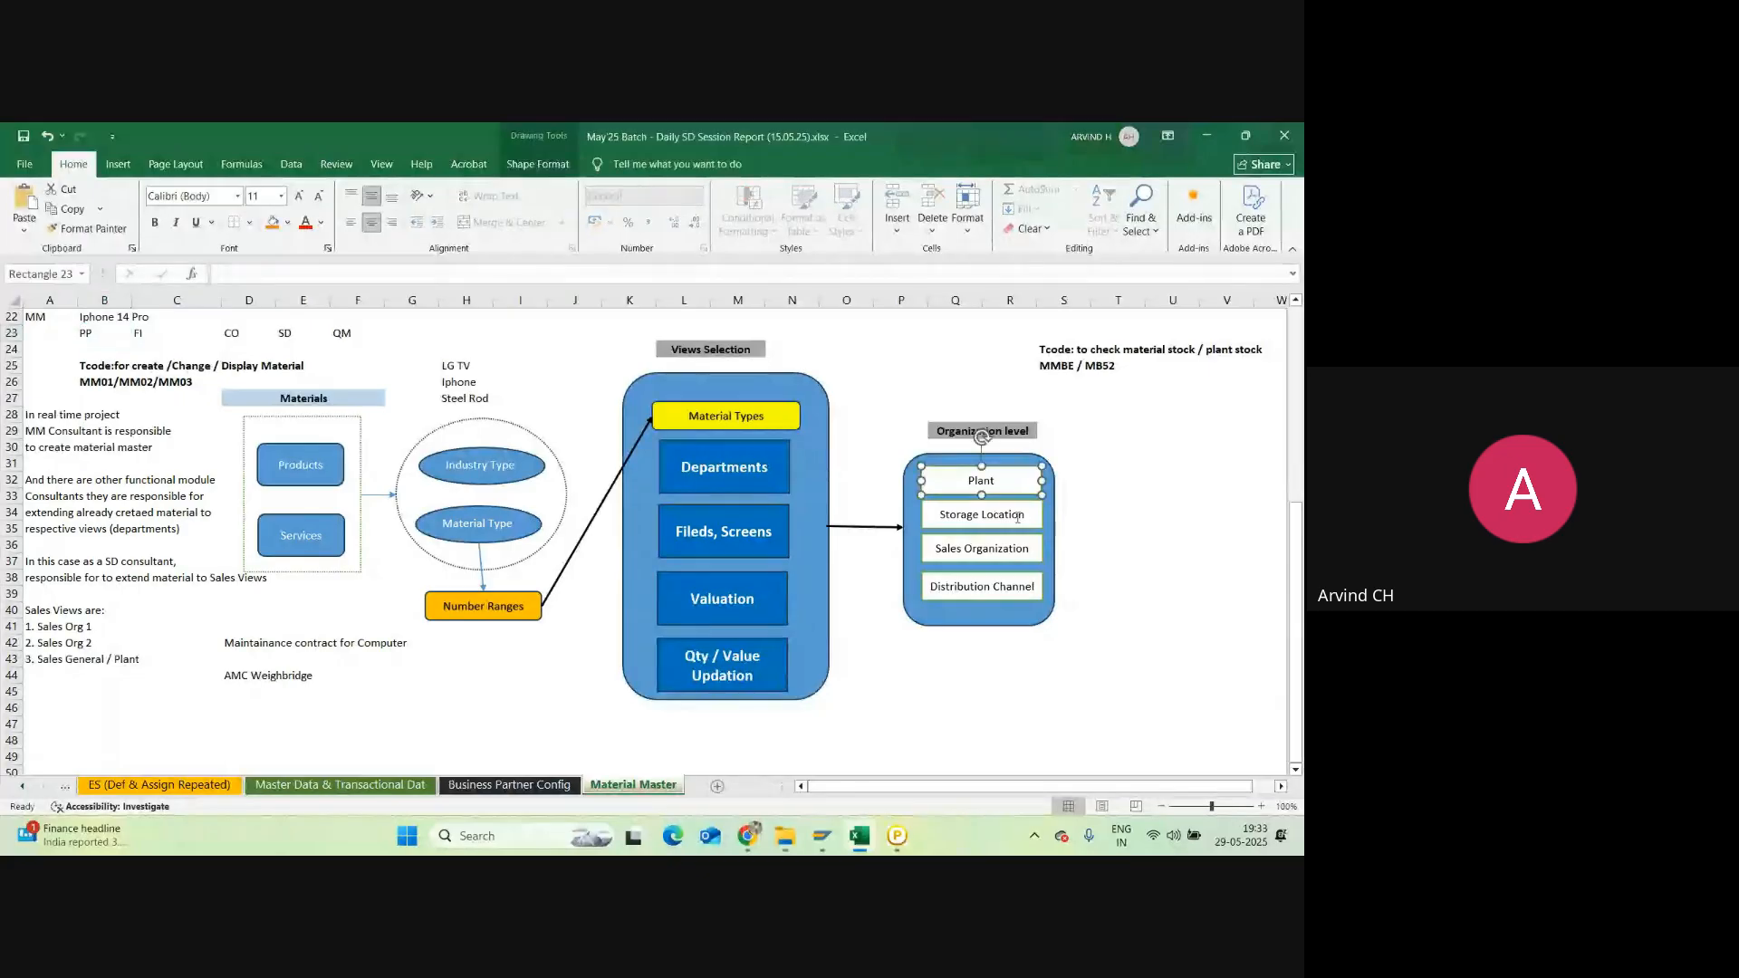
{"action": "left_click", "coordinate": [1003, 518]}
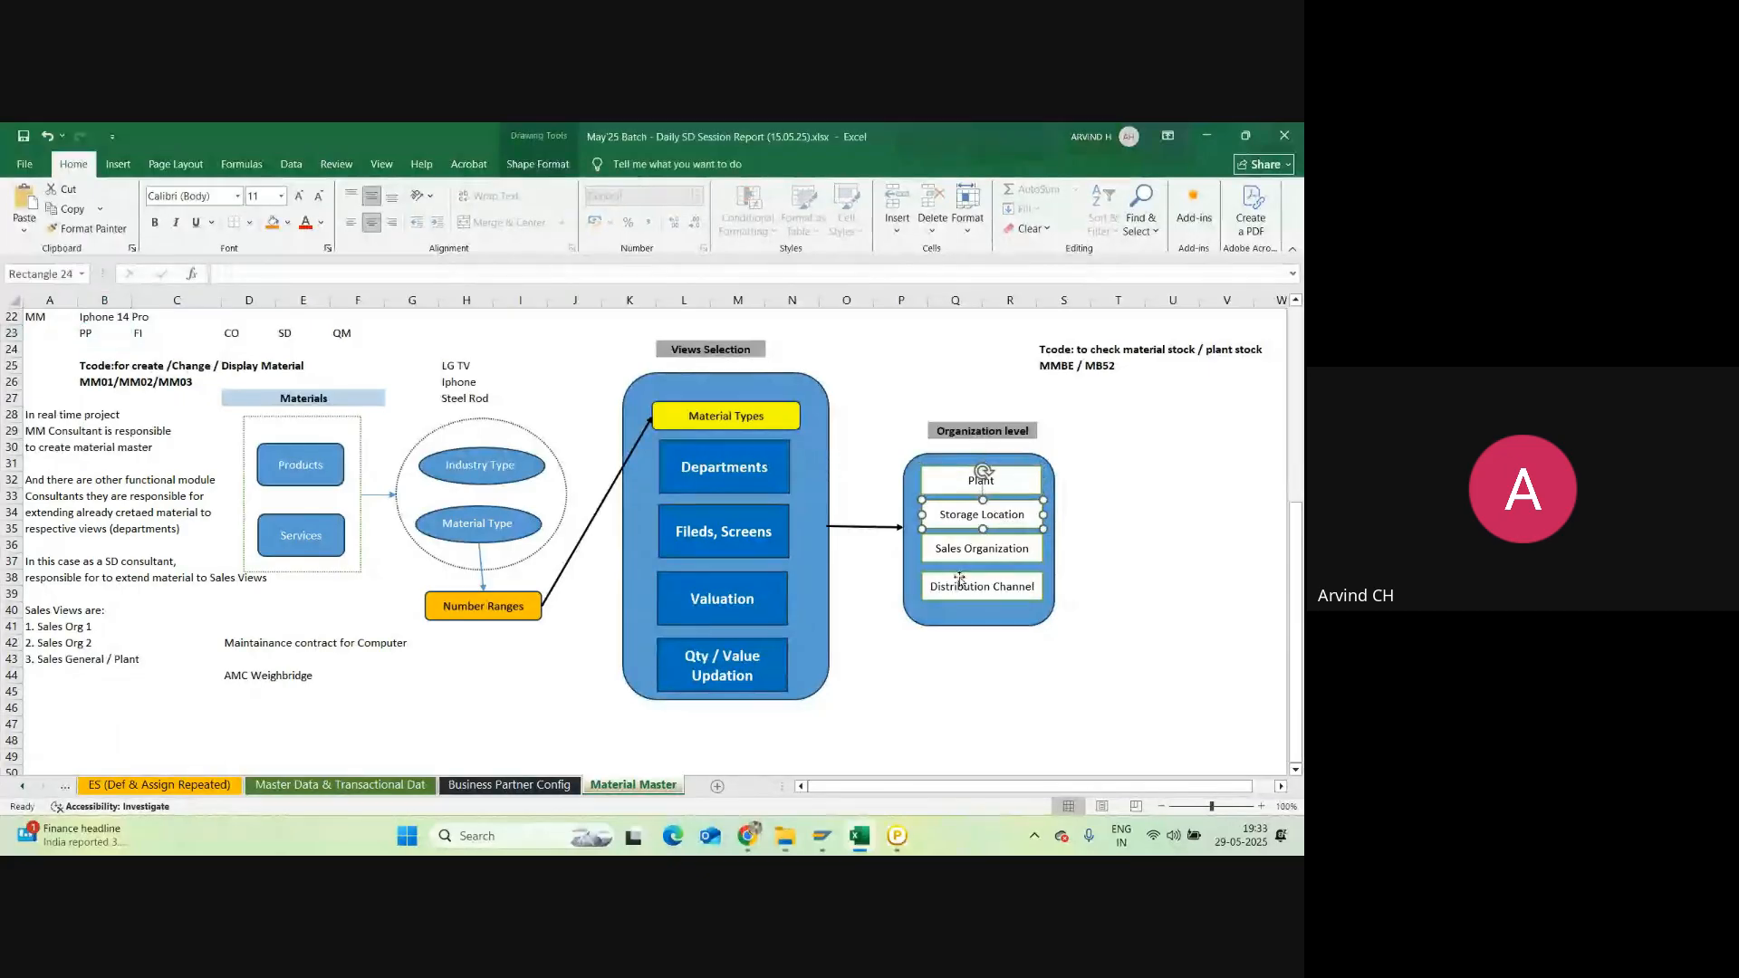
{"action": "left_click", "coordinate": [971, 551]}
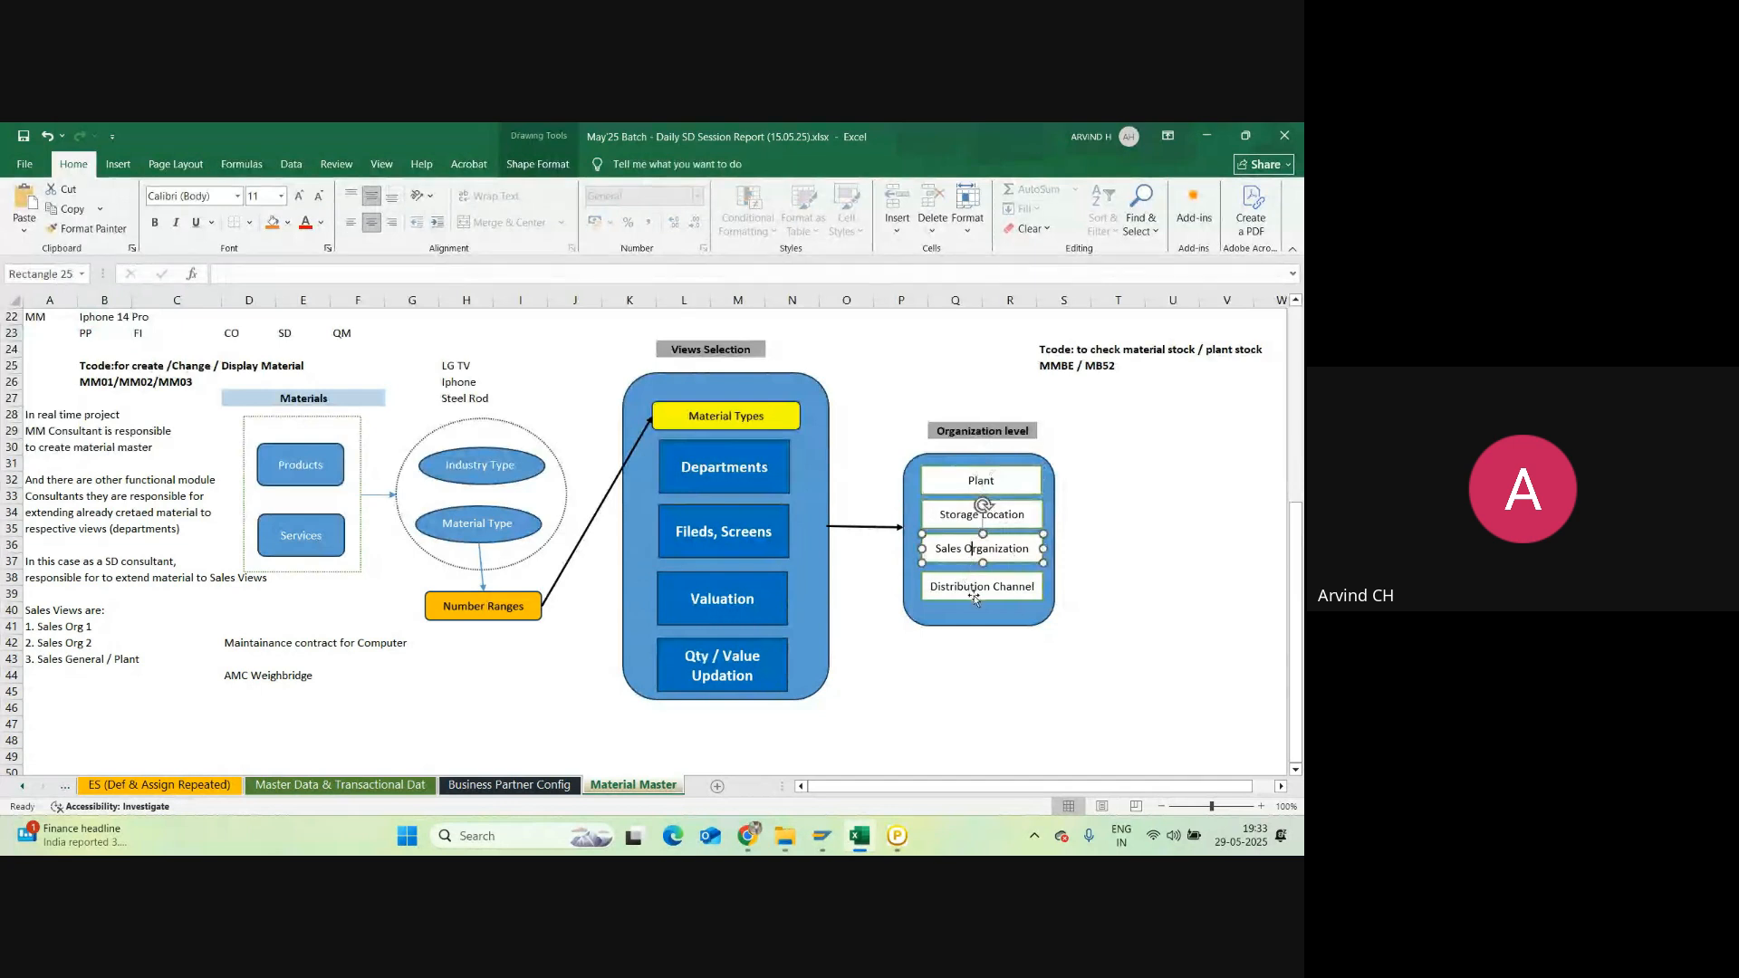
{"action": "left_click", "coordinate": [974, 591]}
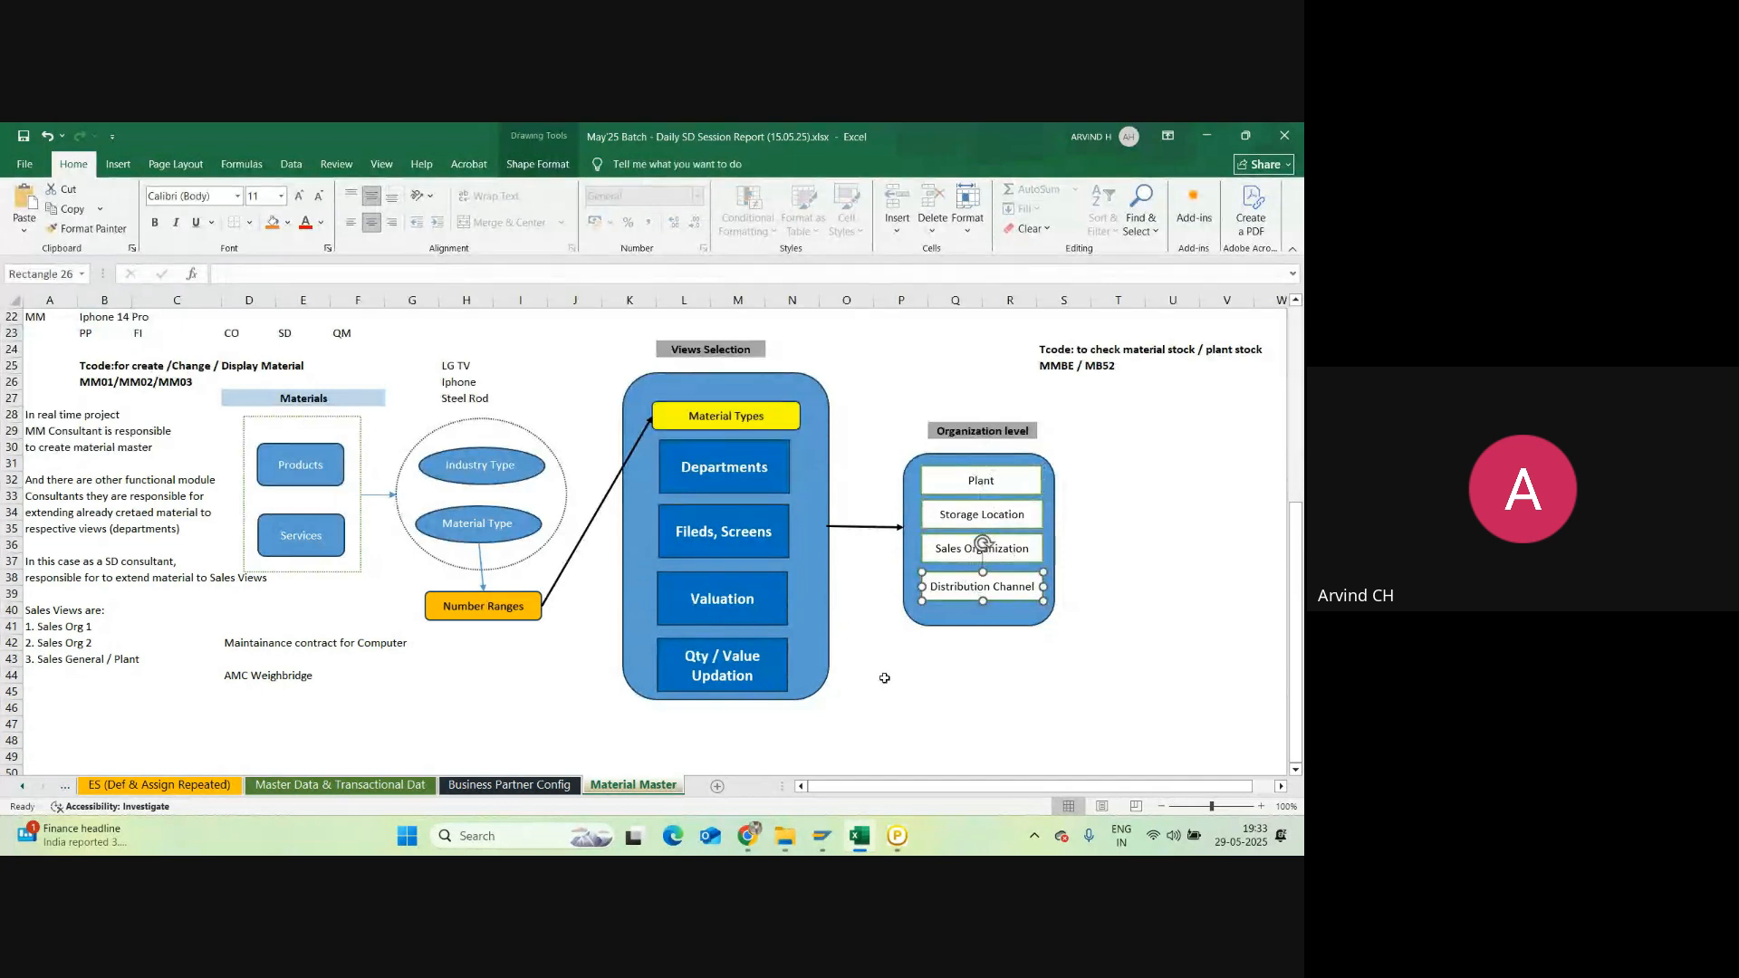
{"action": "mouse_move", "coordinate": [834, 840]}
{"action": "left_click", "coordinate": [927, 758]}
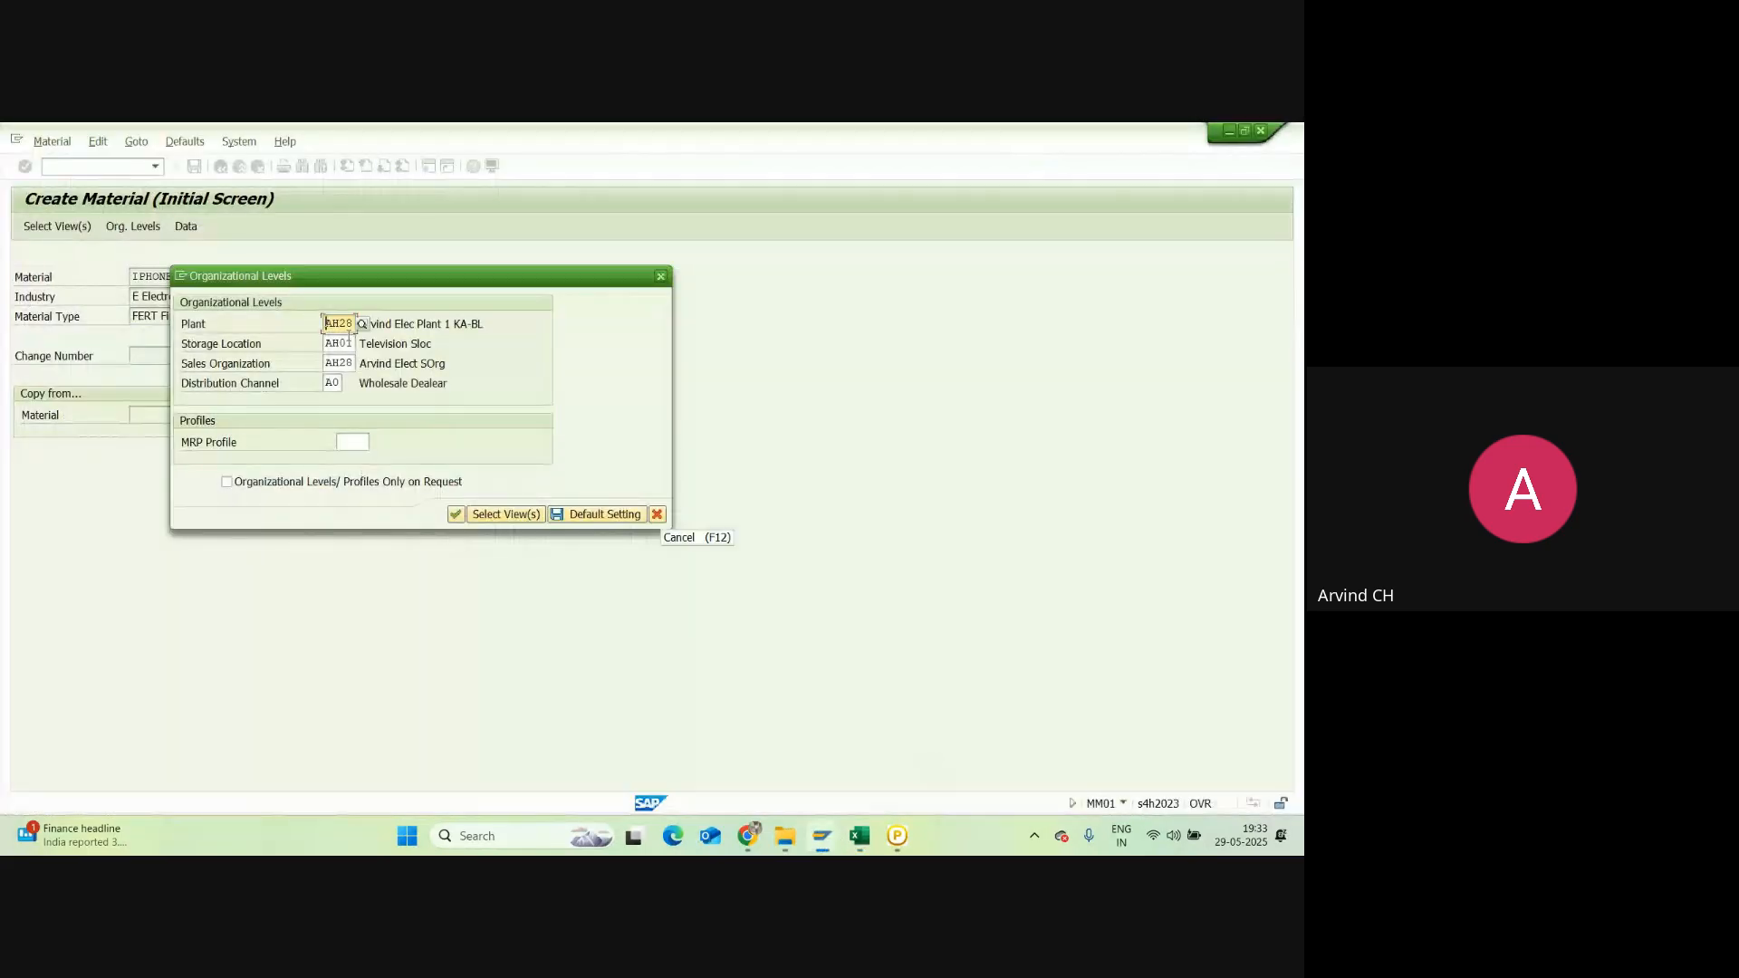
Step: Change the storage location to AH00 Smartphone Sloc and save the organizational levels as default
{"action": "left_click", "coordinate": [349, 345]}
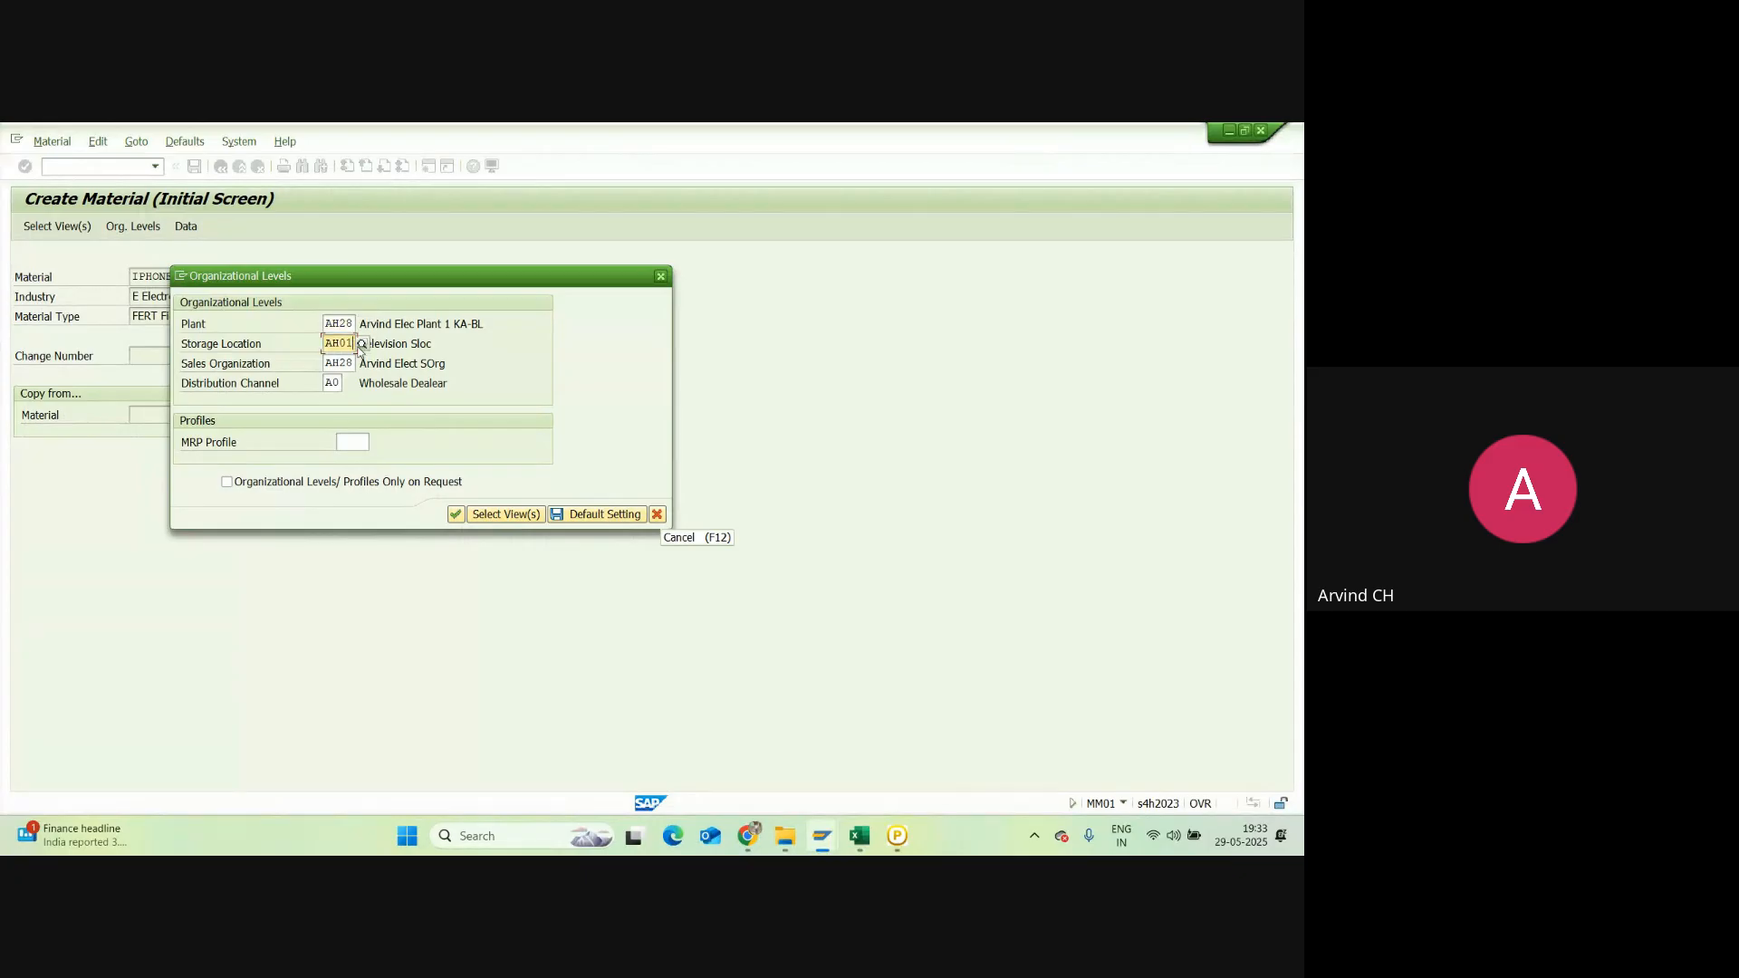
{"action": "key", "text": "BackSpace"}
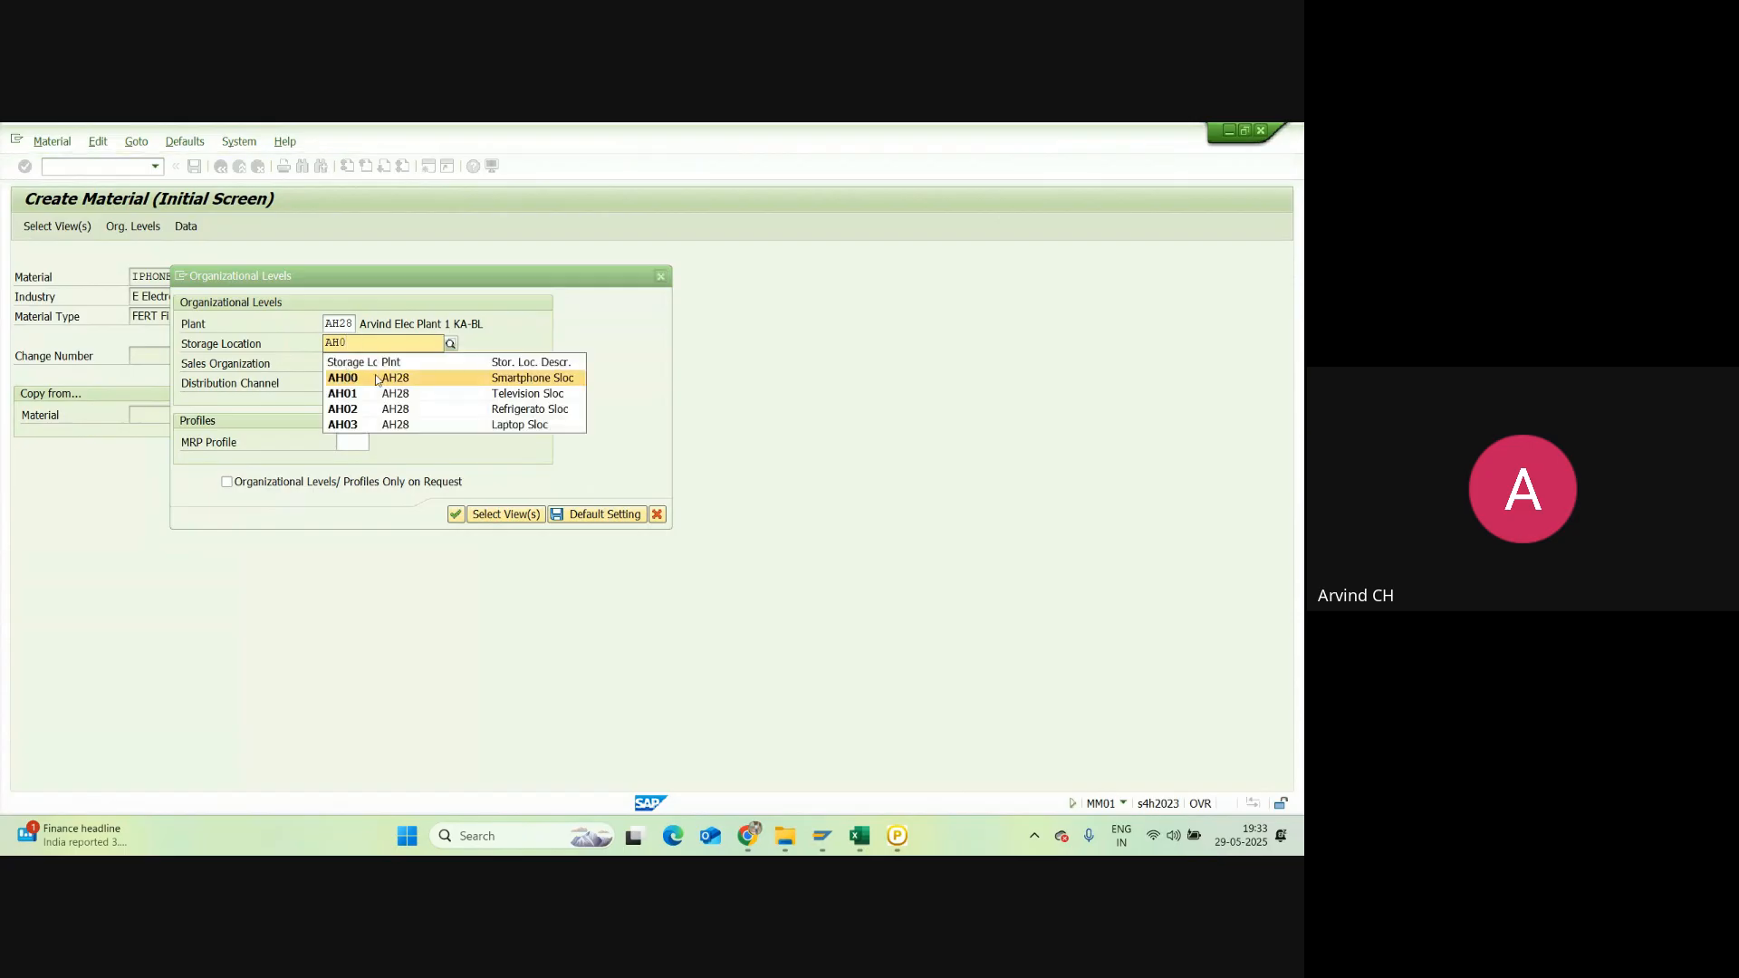
{"action": "left_click", "coordinate": [348, 379]}
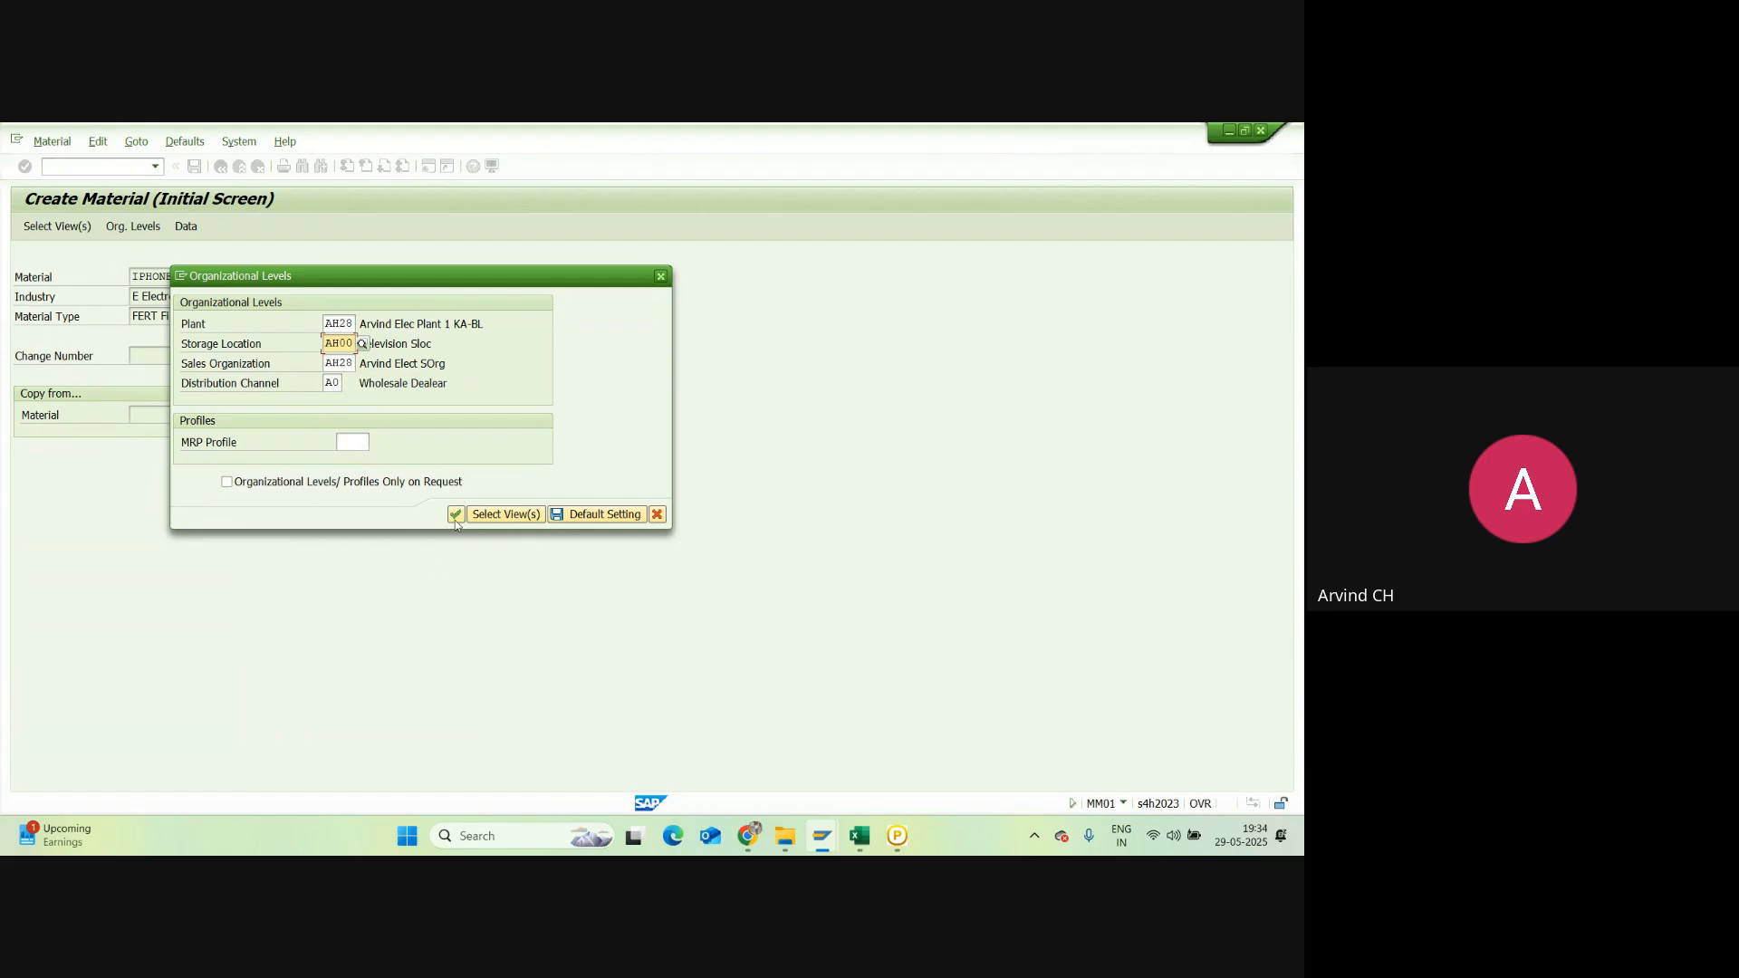
{"action": "left_click", "coordinate": [597, 513]}
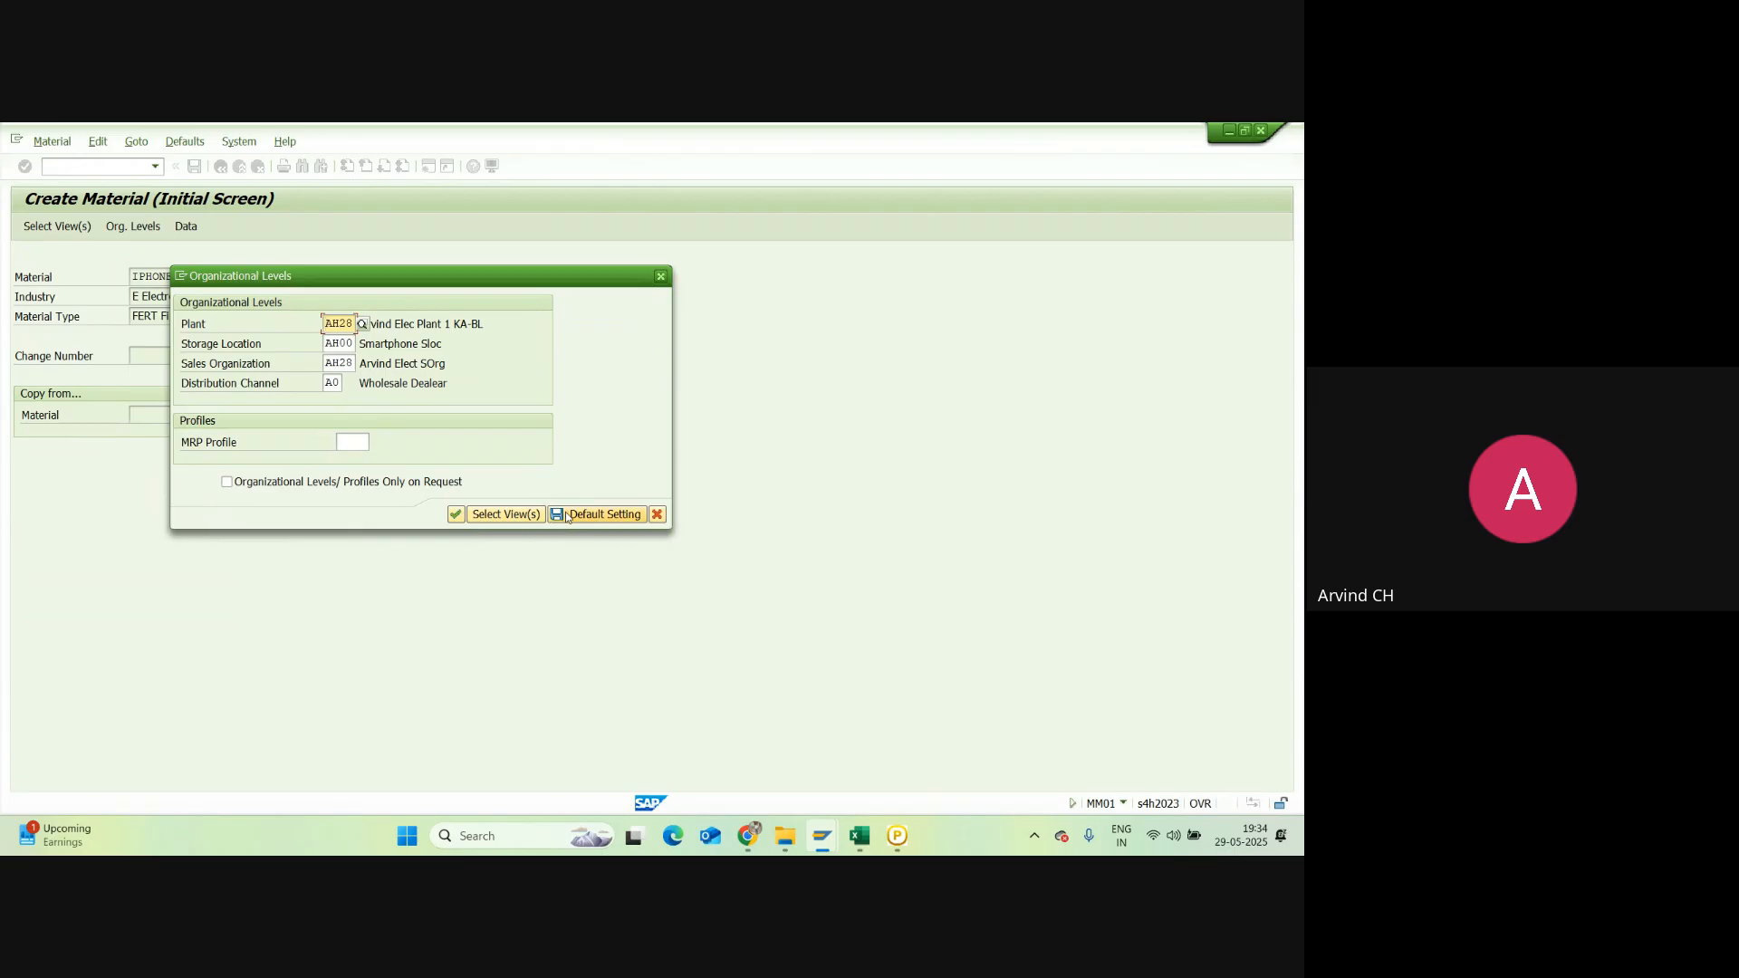
{"action": "left_click", "coordinate": [660, 276]}
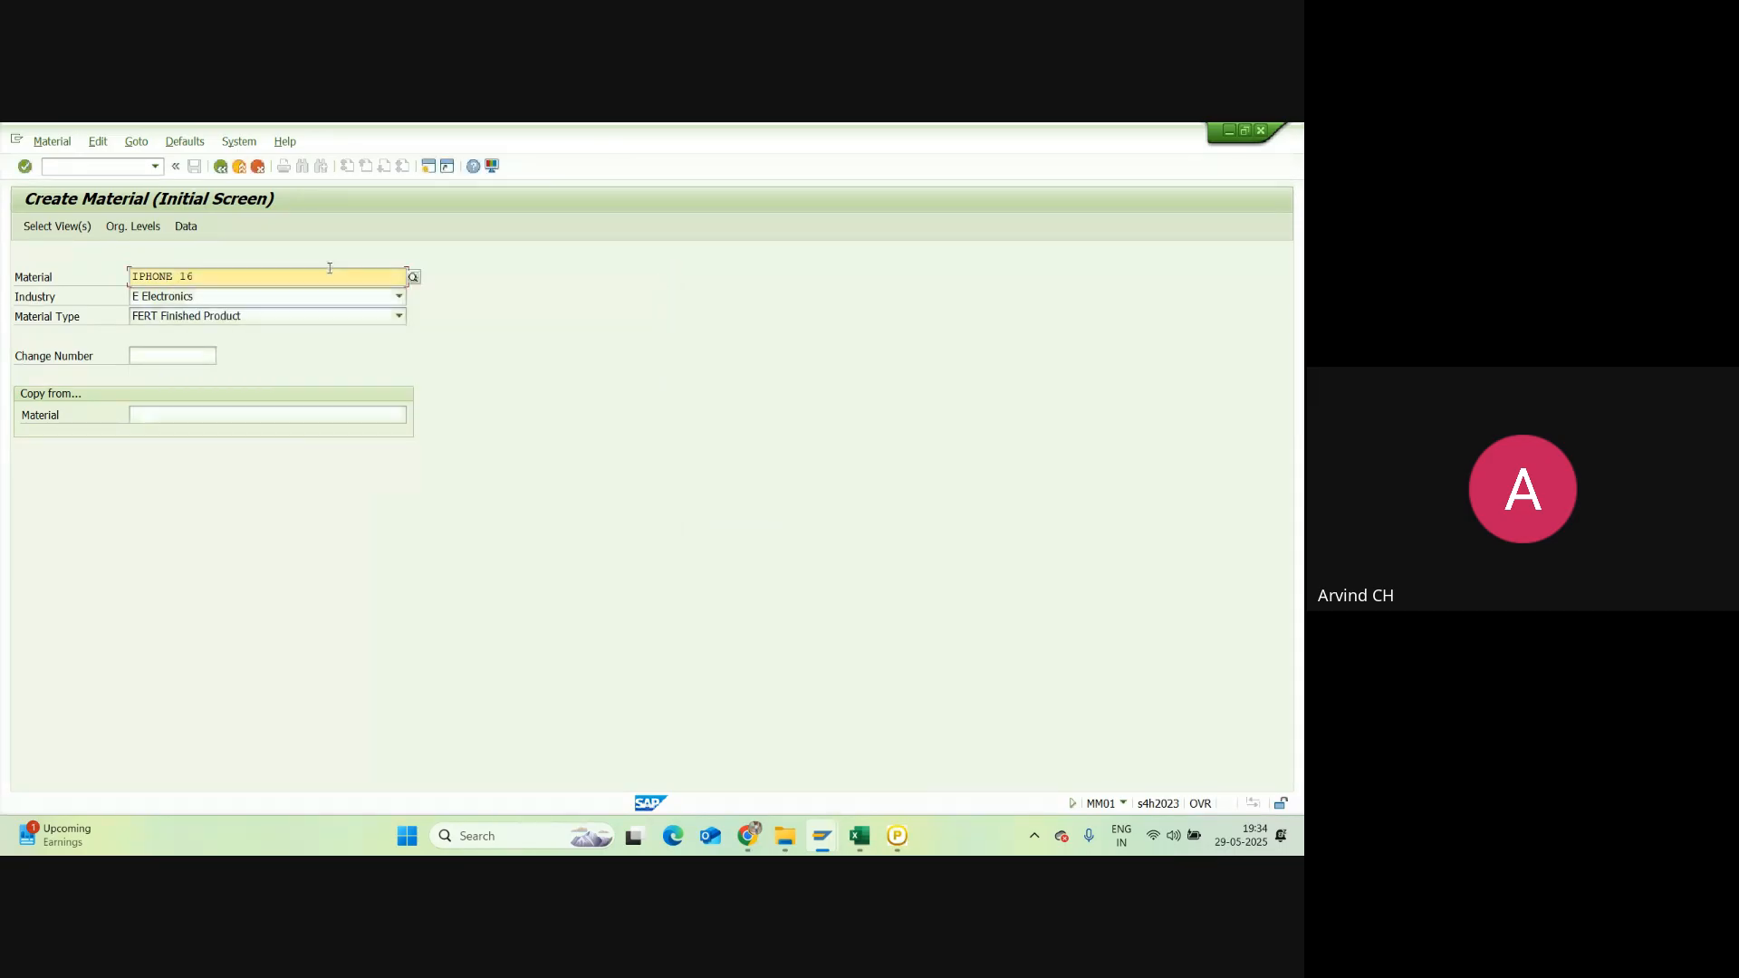
Step: Confirm the views and organizational levels to reach IPHONE 16's Basic data 1
{"action": "key", "text": "Return"}
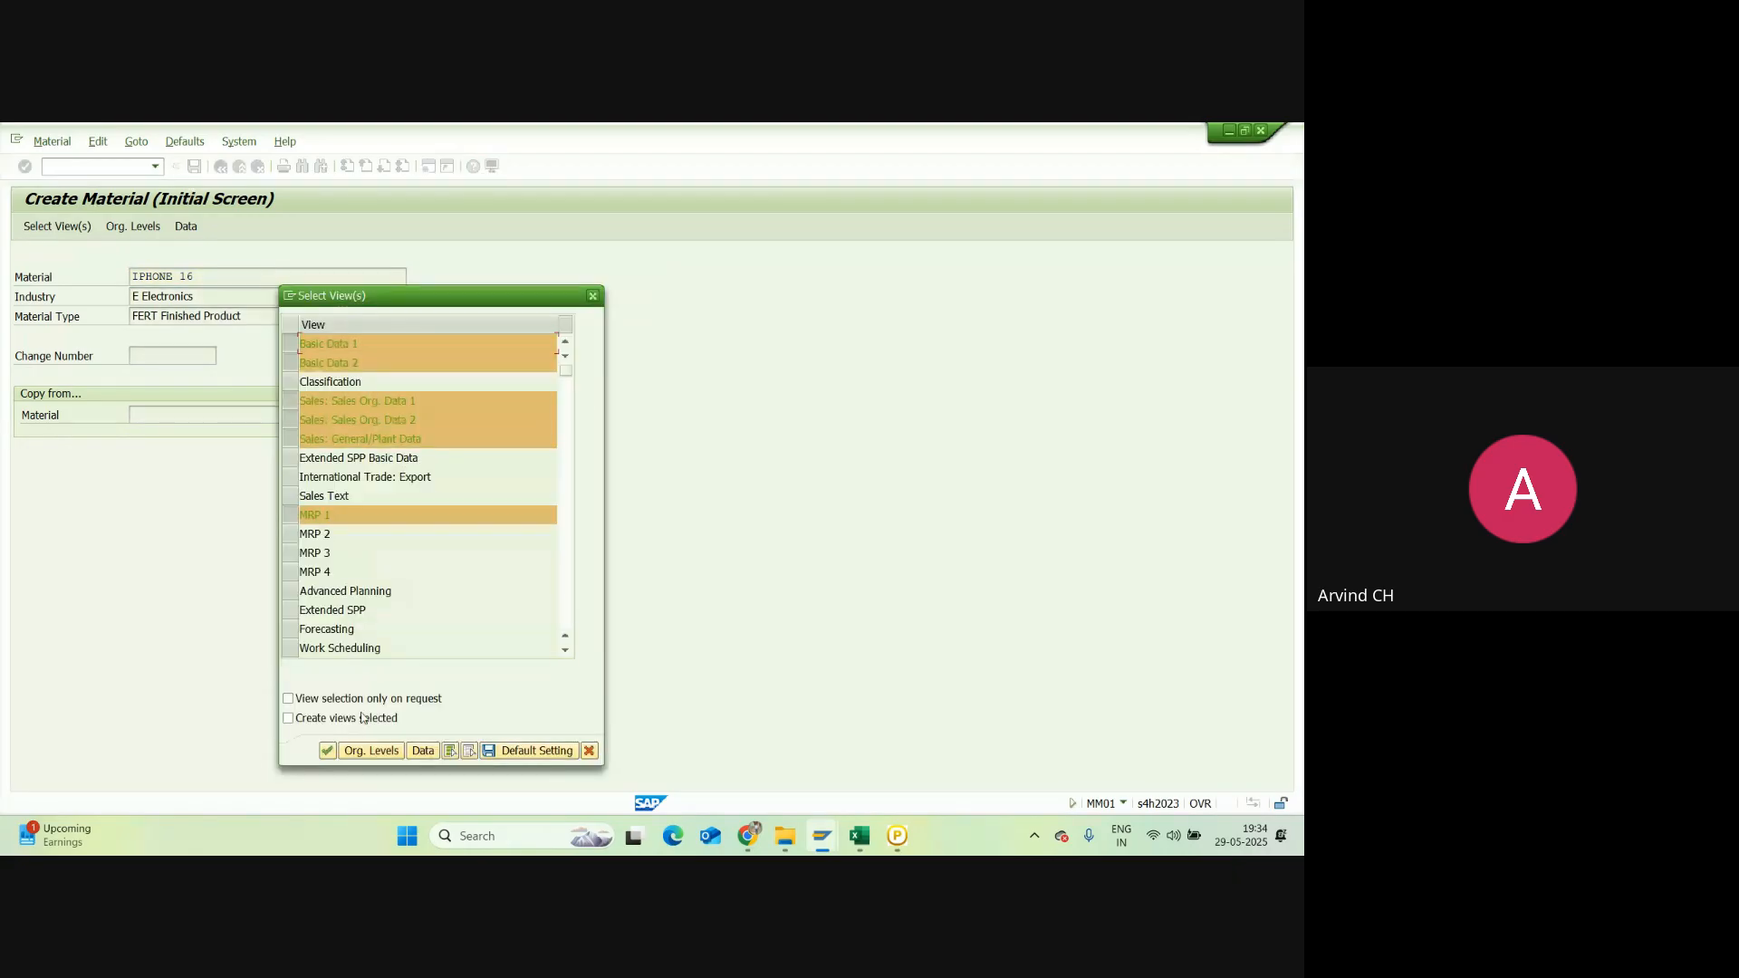
{"action": "key", "text": "Return"}
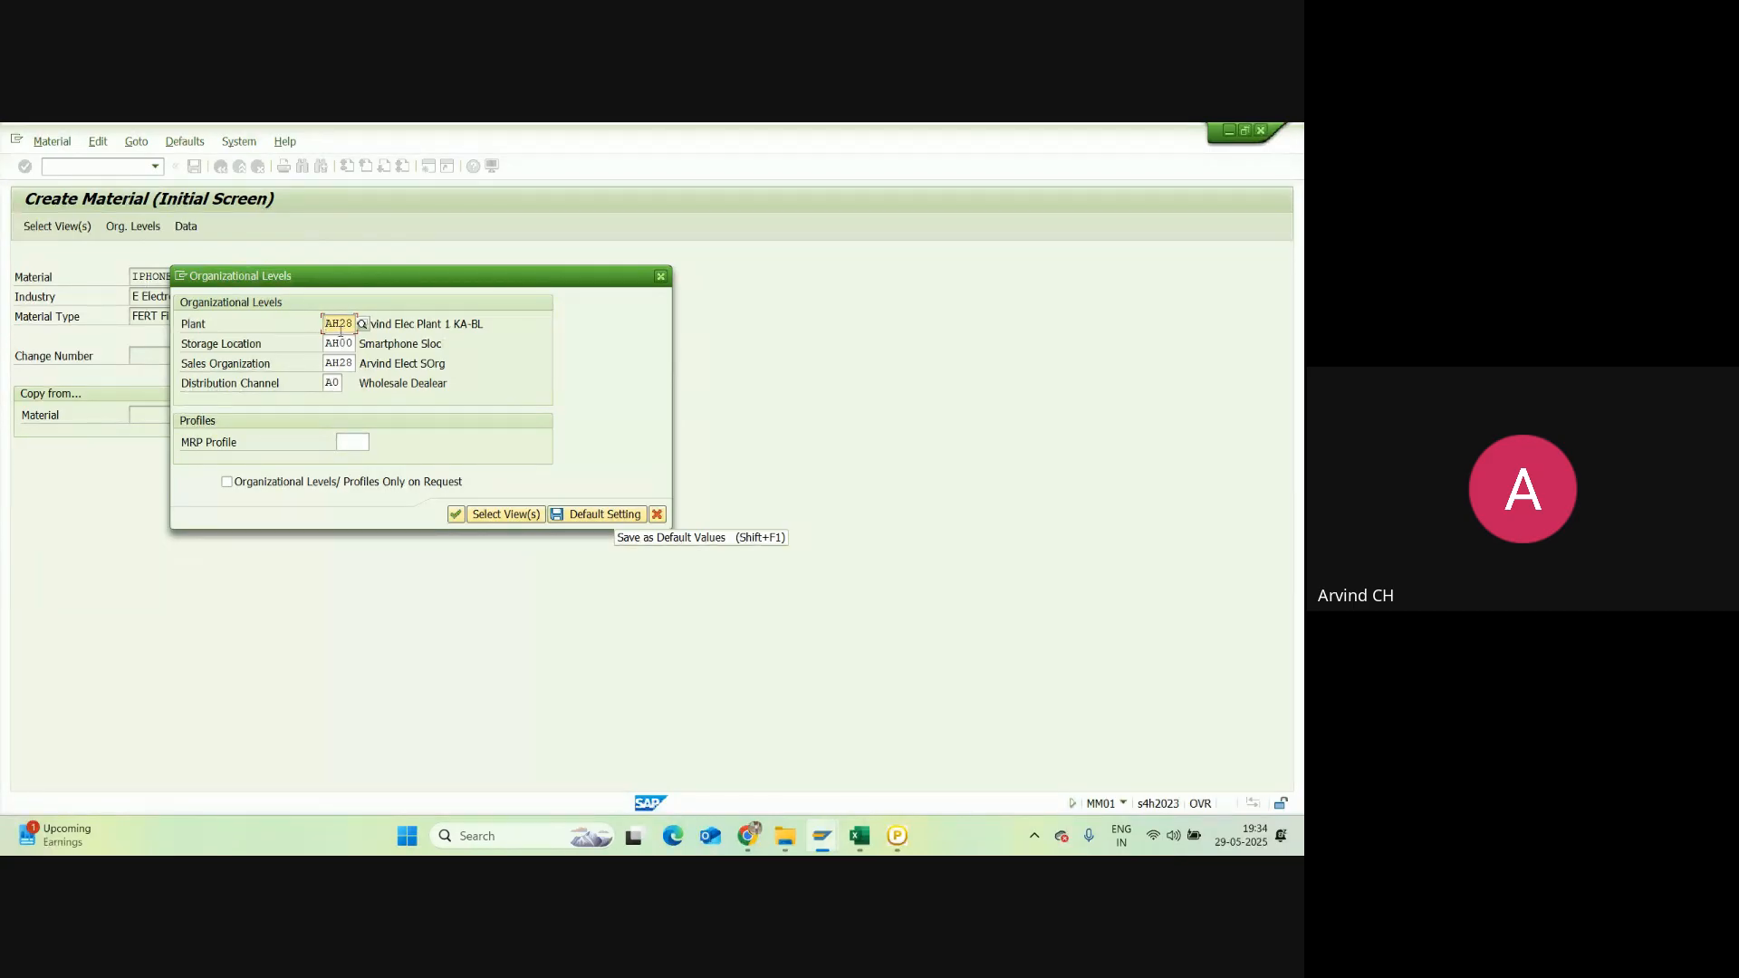
{"action": "left_click", "coordinate": [455, 514]}
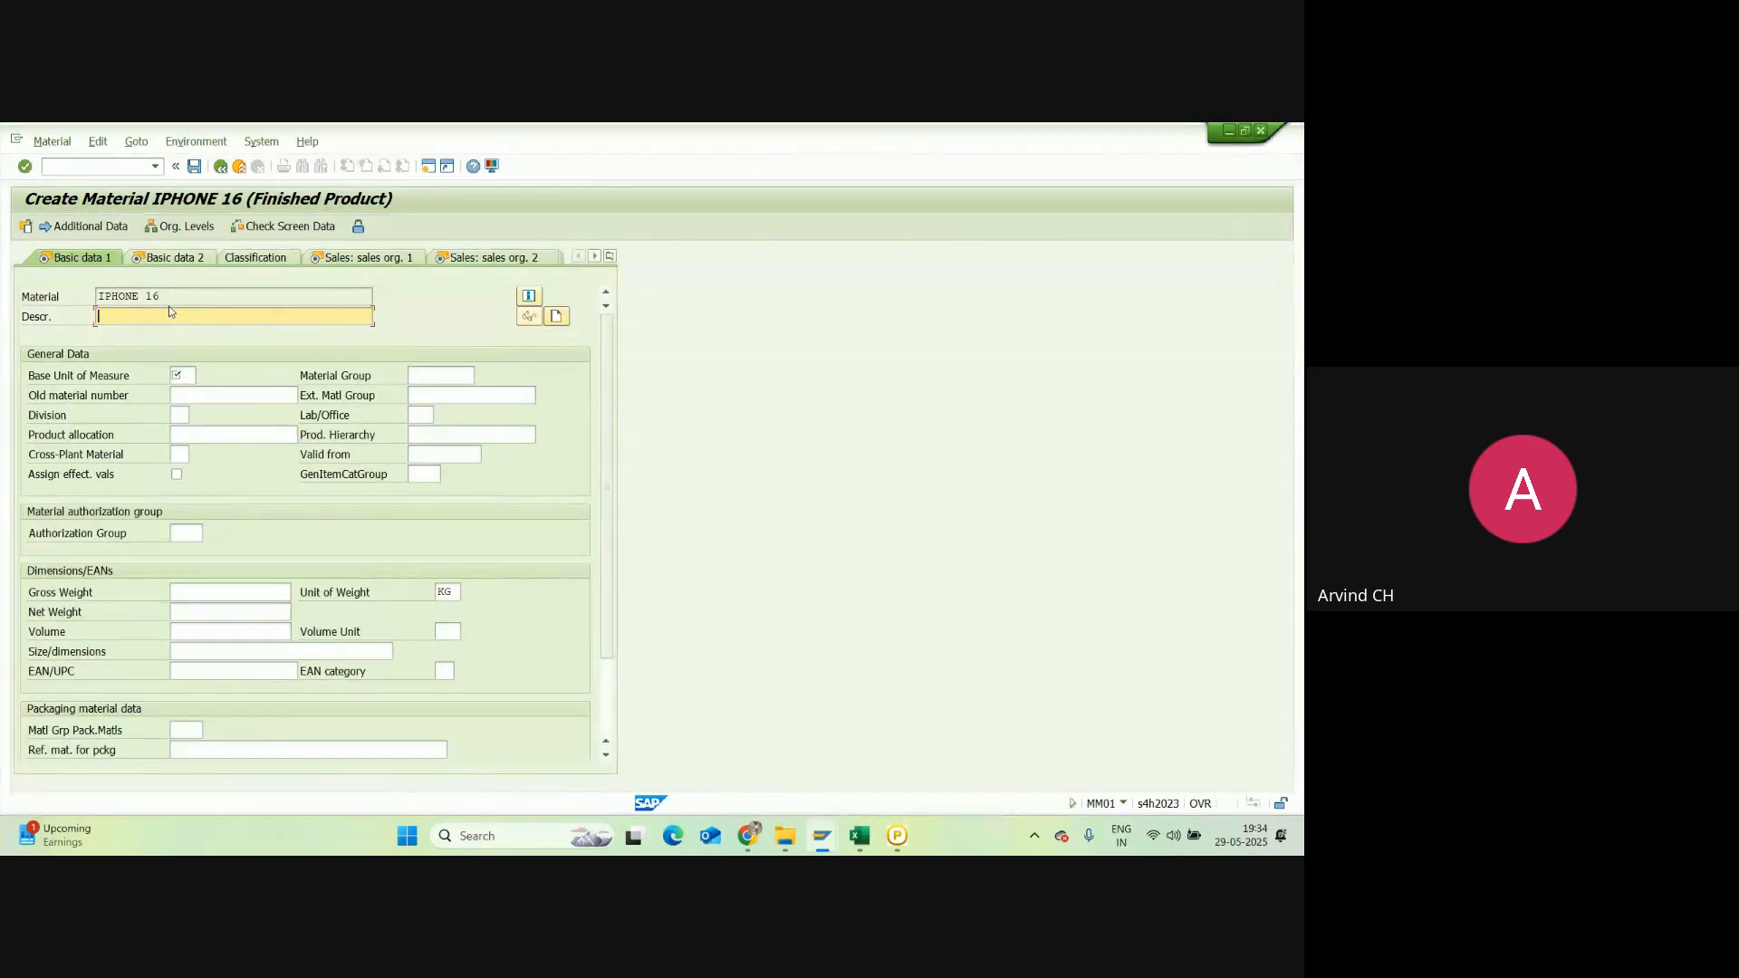
Step: Enter description IPHONE 16, base unit EA and division A0
{"action": "left_click_drag", "start_coordinate": [170, 297], "coordinate": [77, 312]}
{"action": "key", "text": "ctrl+c"}
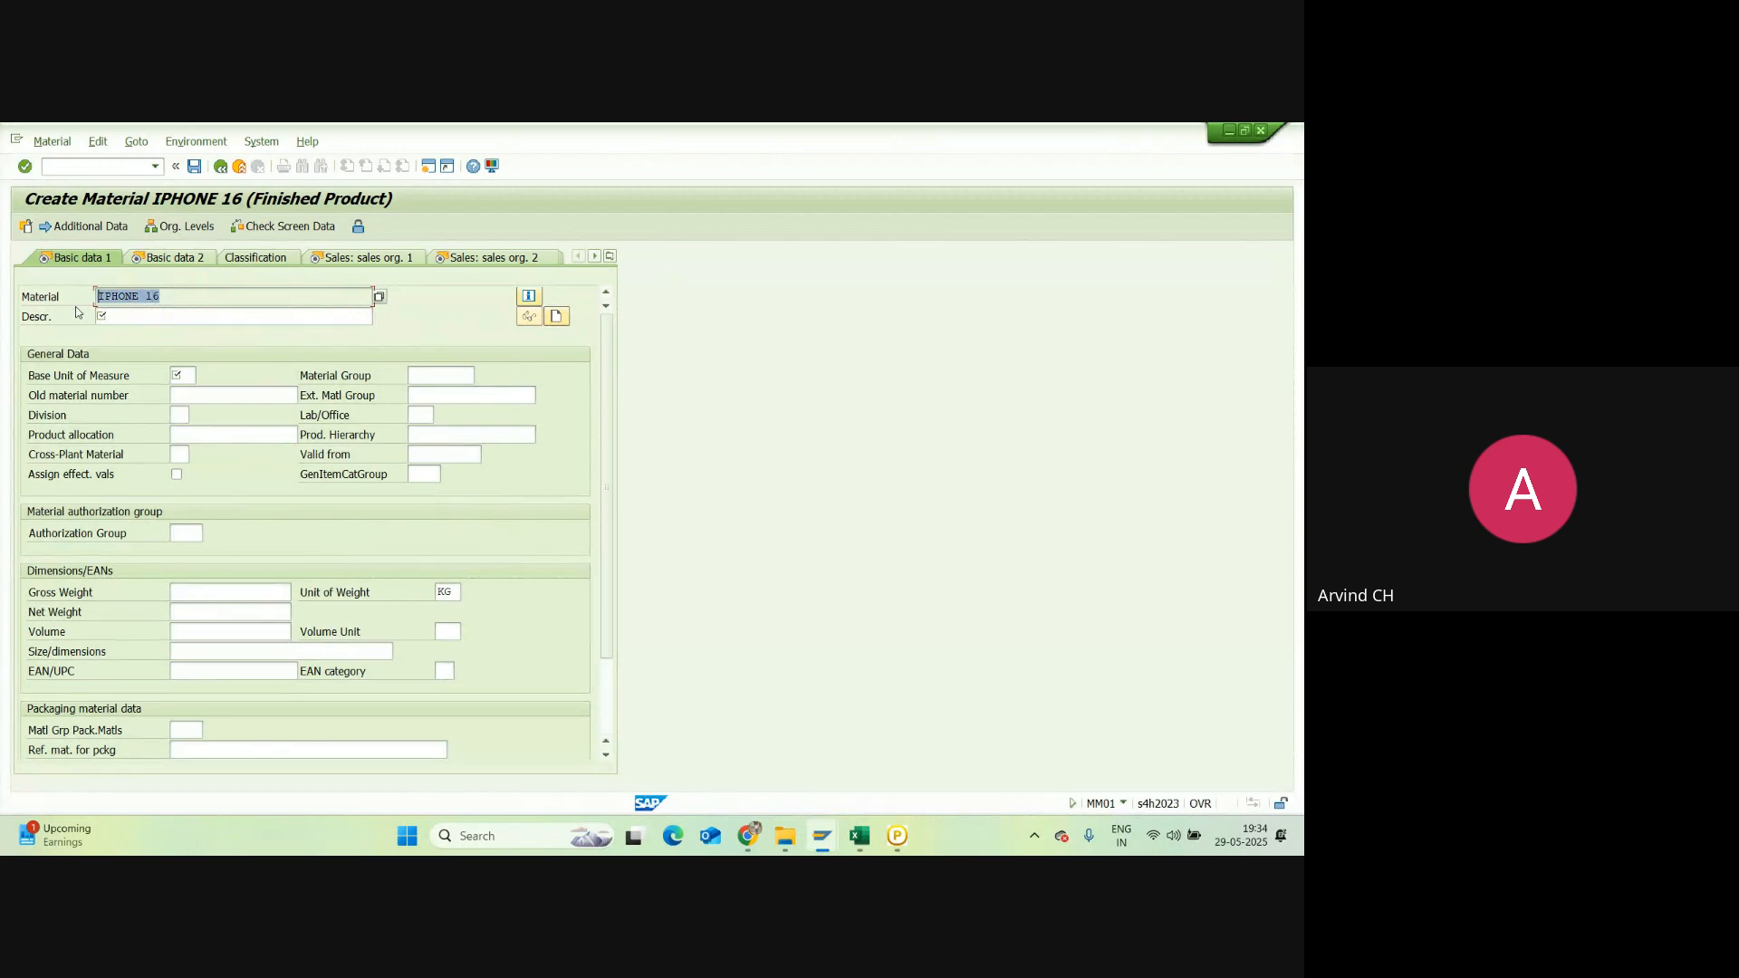
{"action": "left_click", "coordinate": [156, 314]}
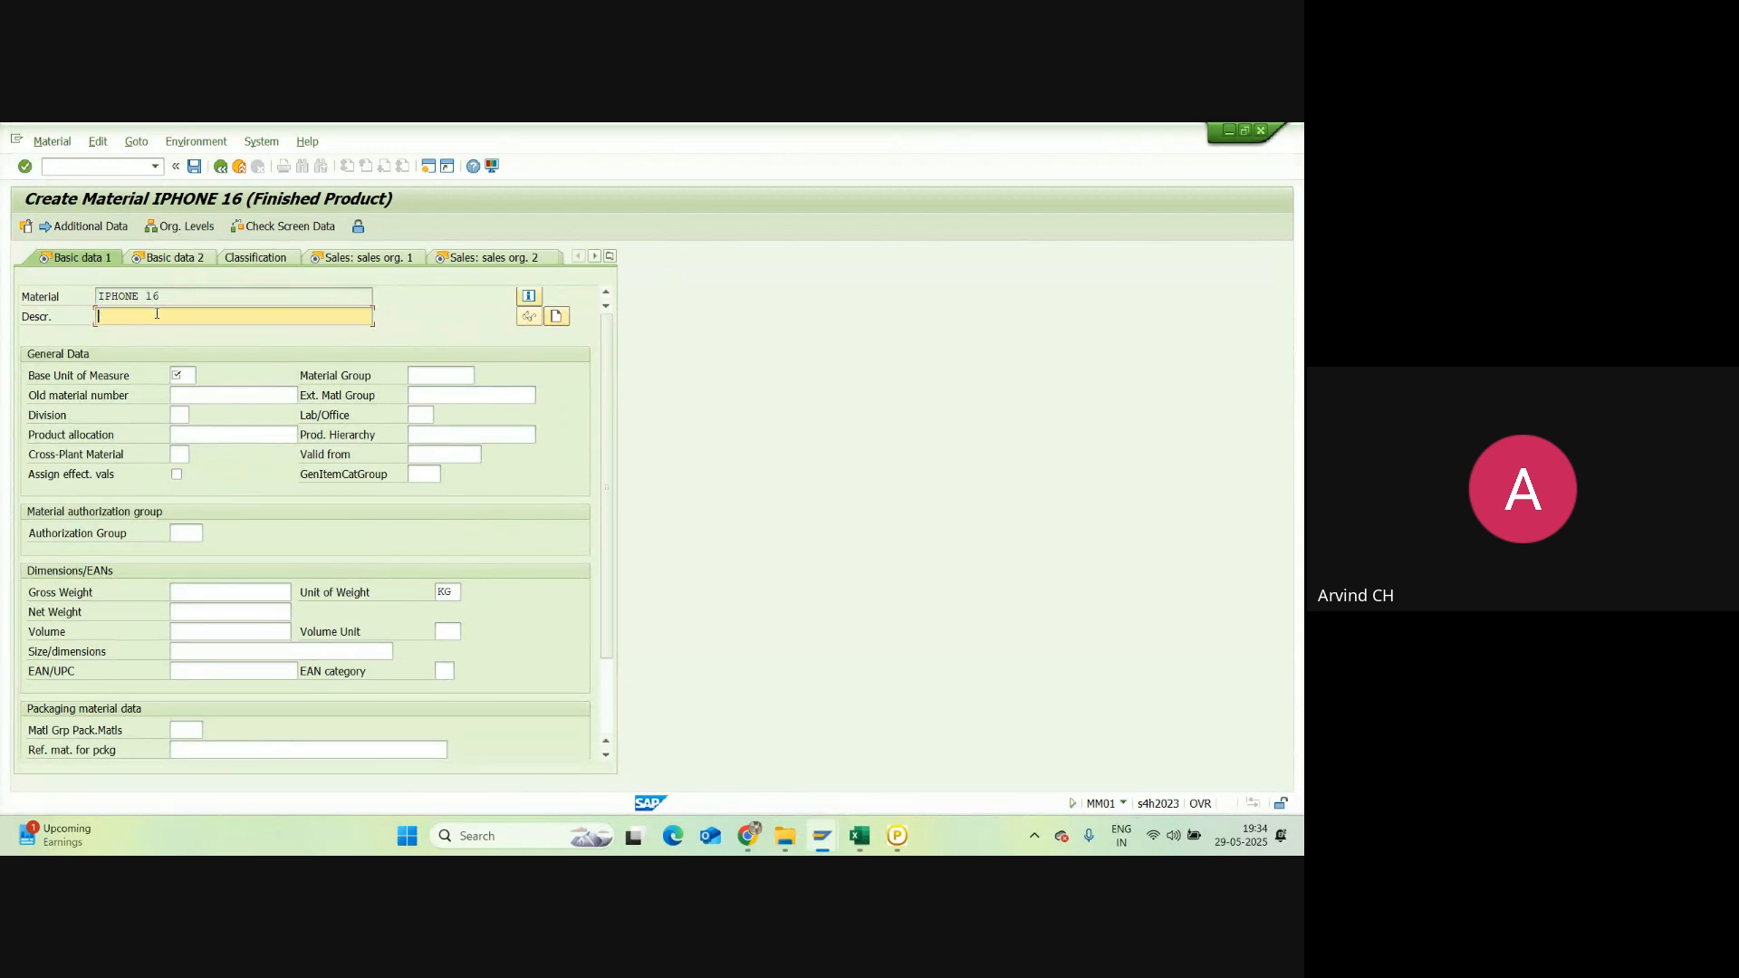
{"action": "key", "text": "ctrl+v"}
{"action": "left_click", "coordinate": [184, 377]}
{"action": "type", "text": "EA"}
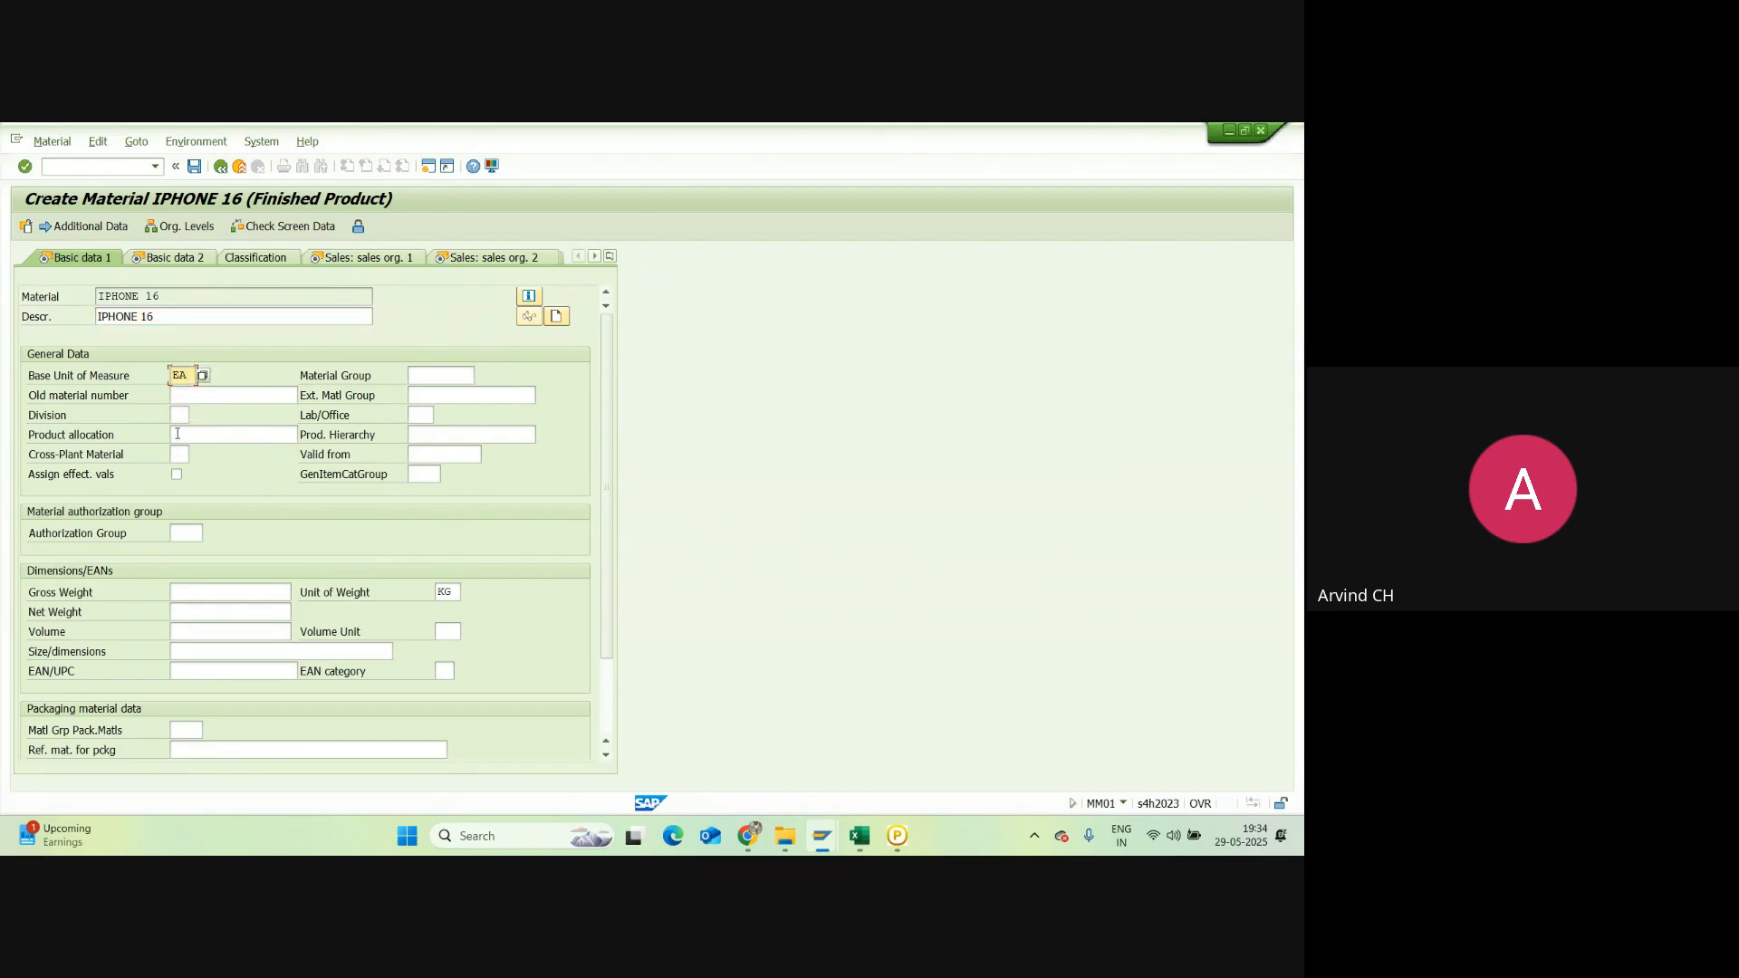
{"action": "left_click", "coordinate": [180, 415]}
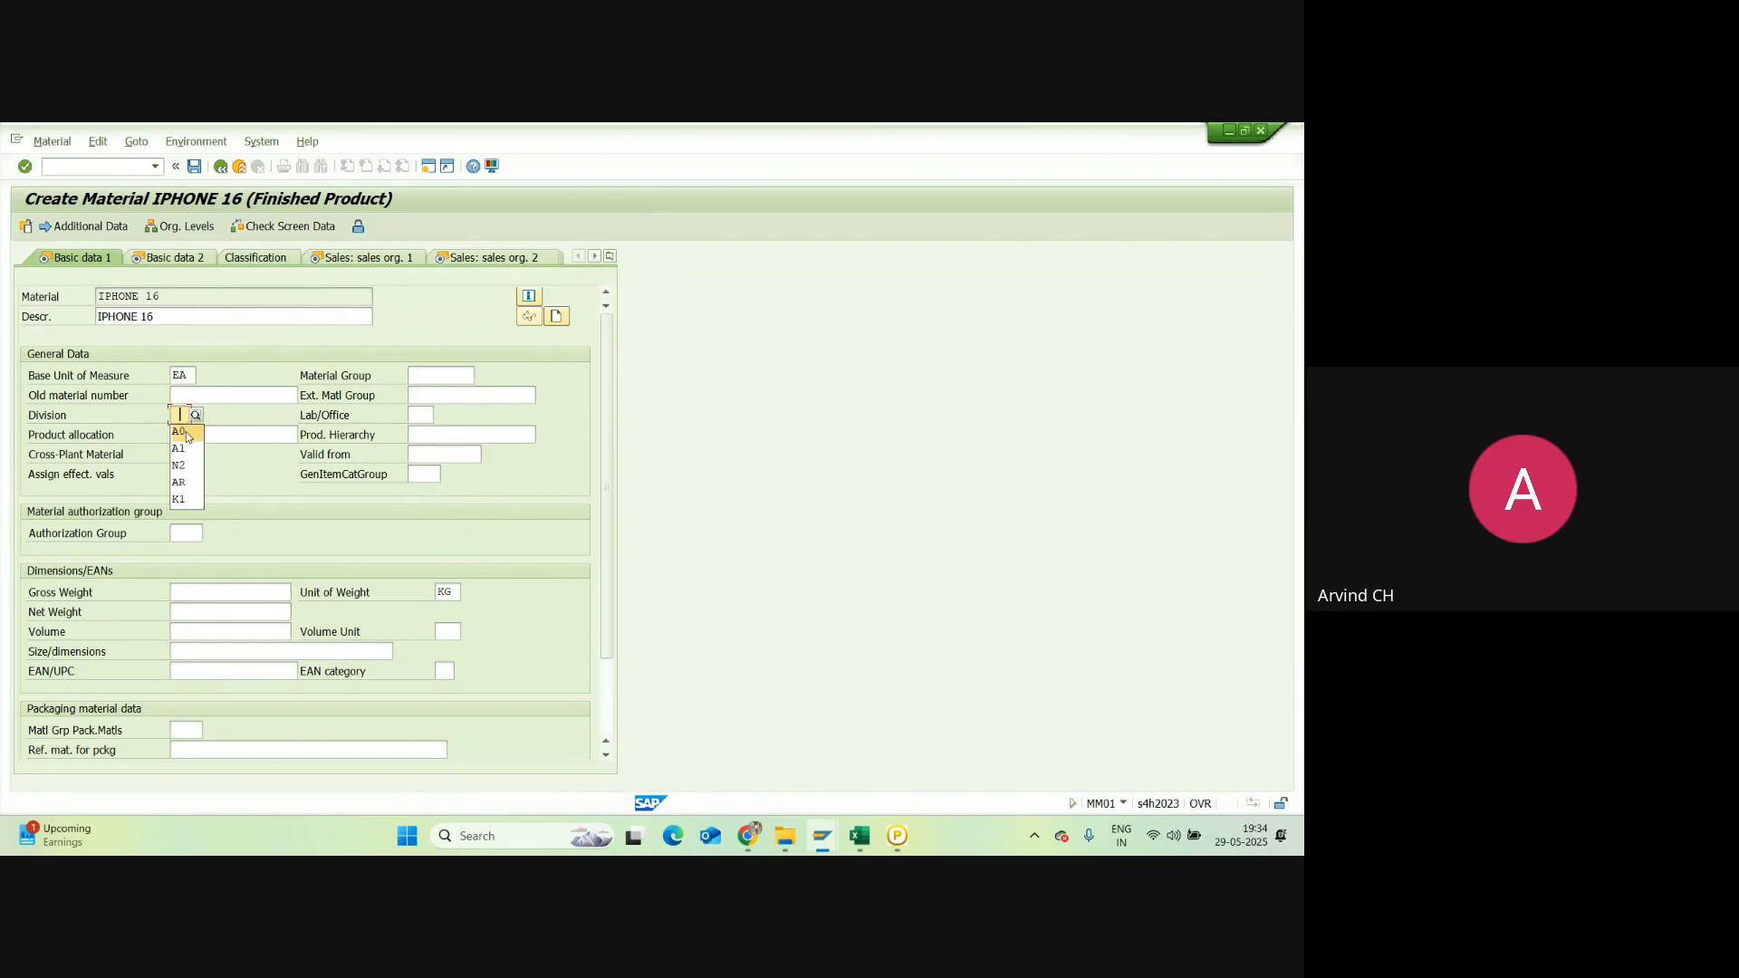
{"action": "left_click", "coordinate": [182, 431]}
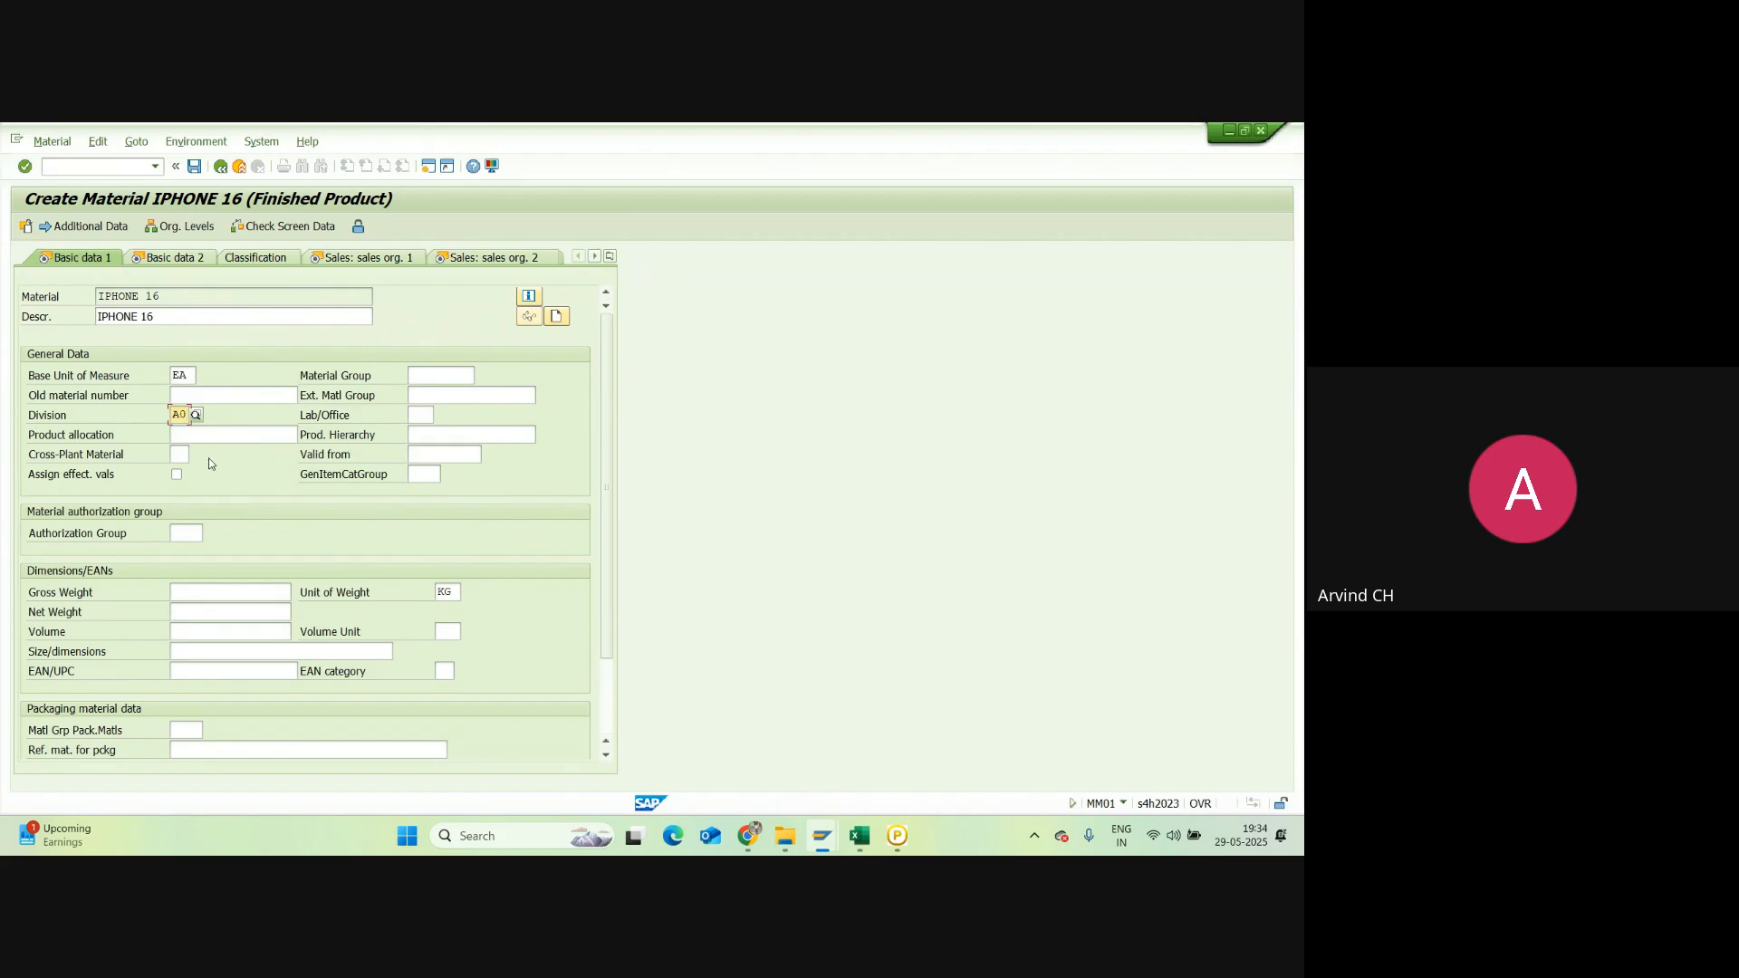
Step: Set gross and net weight to 200 with unit G, then continue to Basic data 2
{"action": "left_click", "coordinate": [199, 592]}
{"action": "type", "text": "200"}
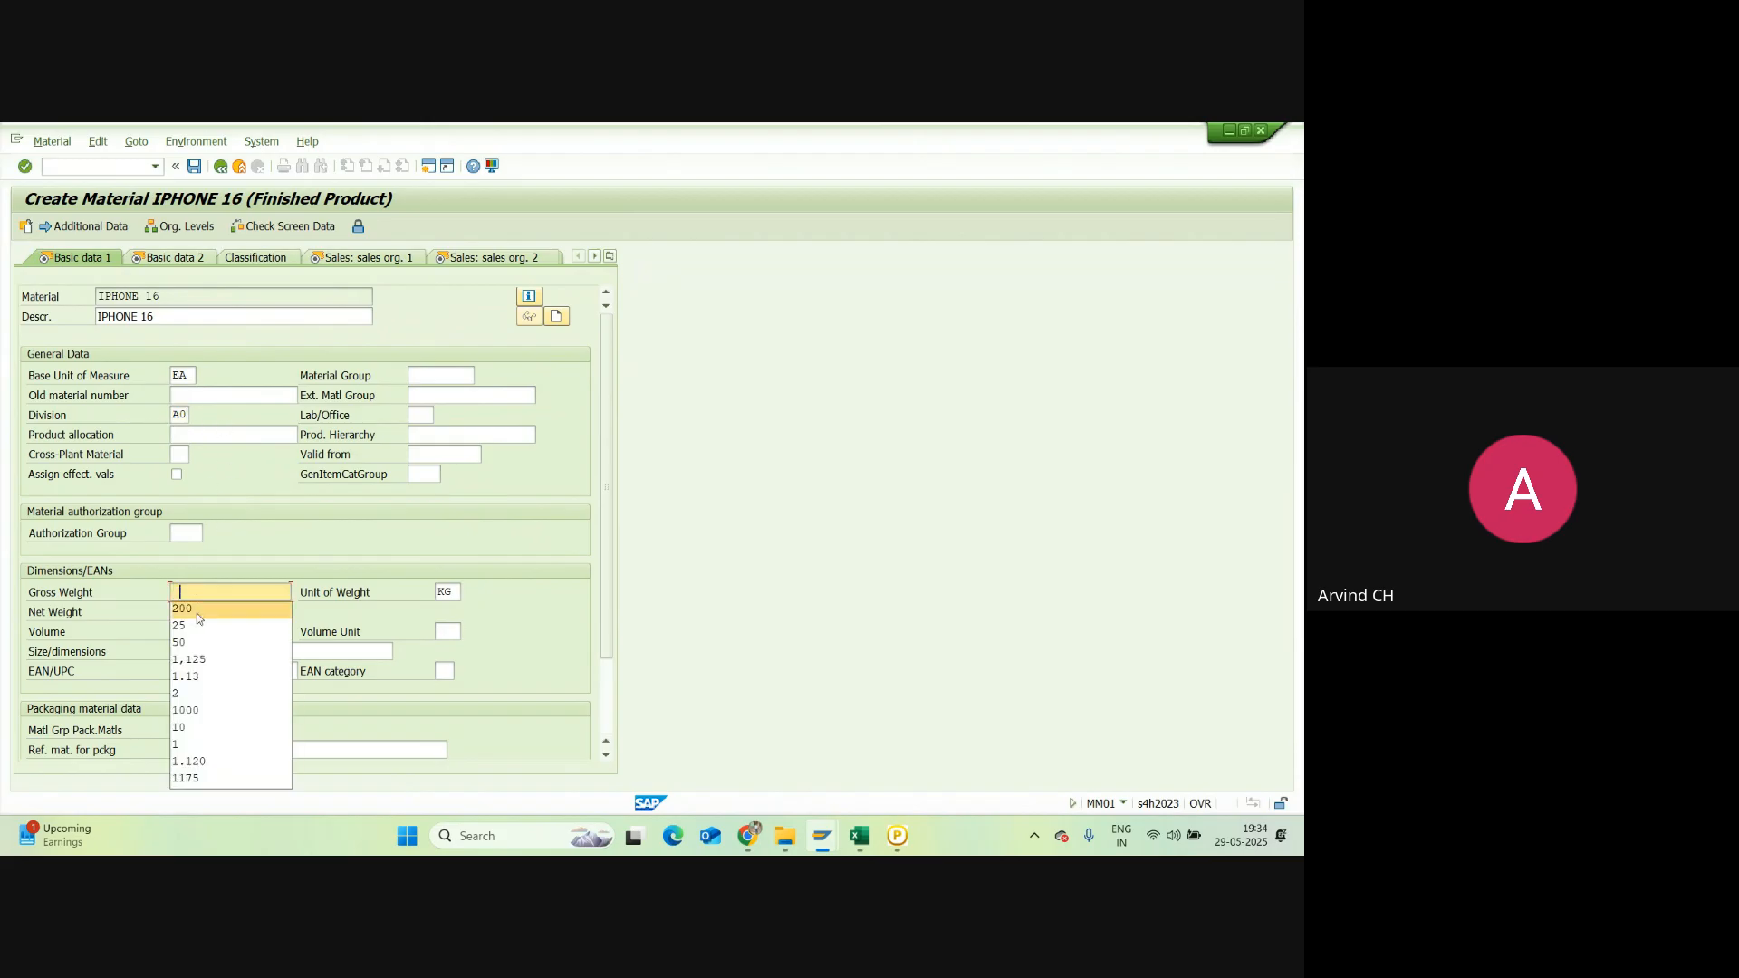
{"action": "left_click_drag", "start_coordinate": [459, 589], "coordinate": [434, 591]}
{"action": "type", "text": "G"}
{"action": "left_click", "coordinate": [449, 612]}
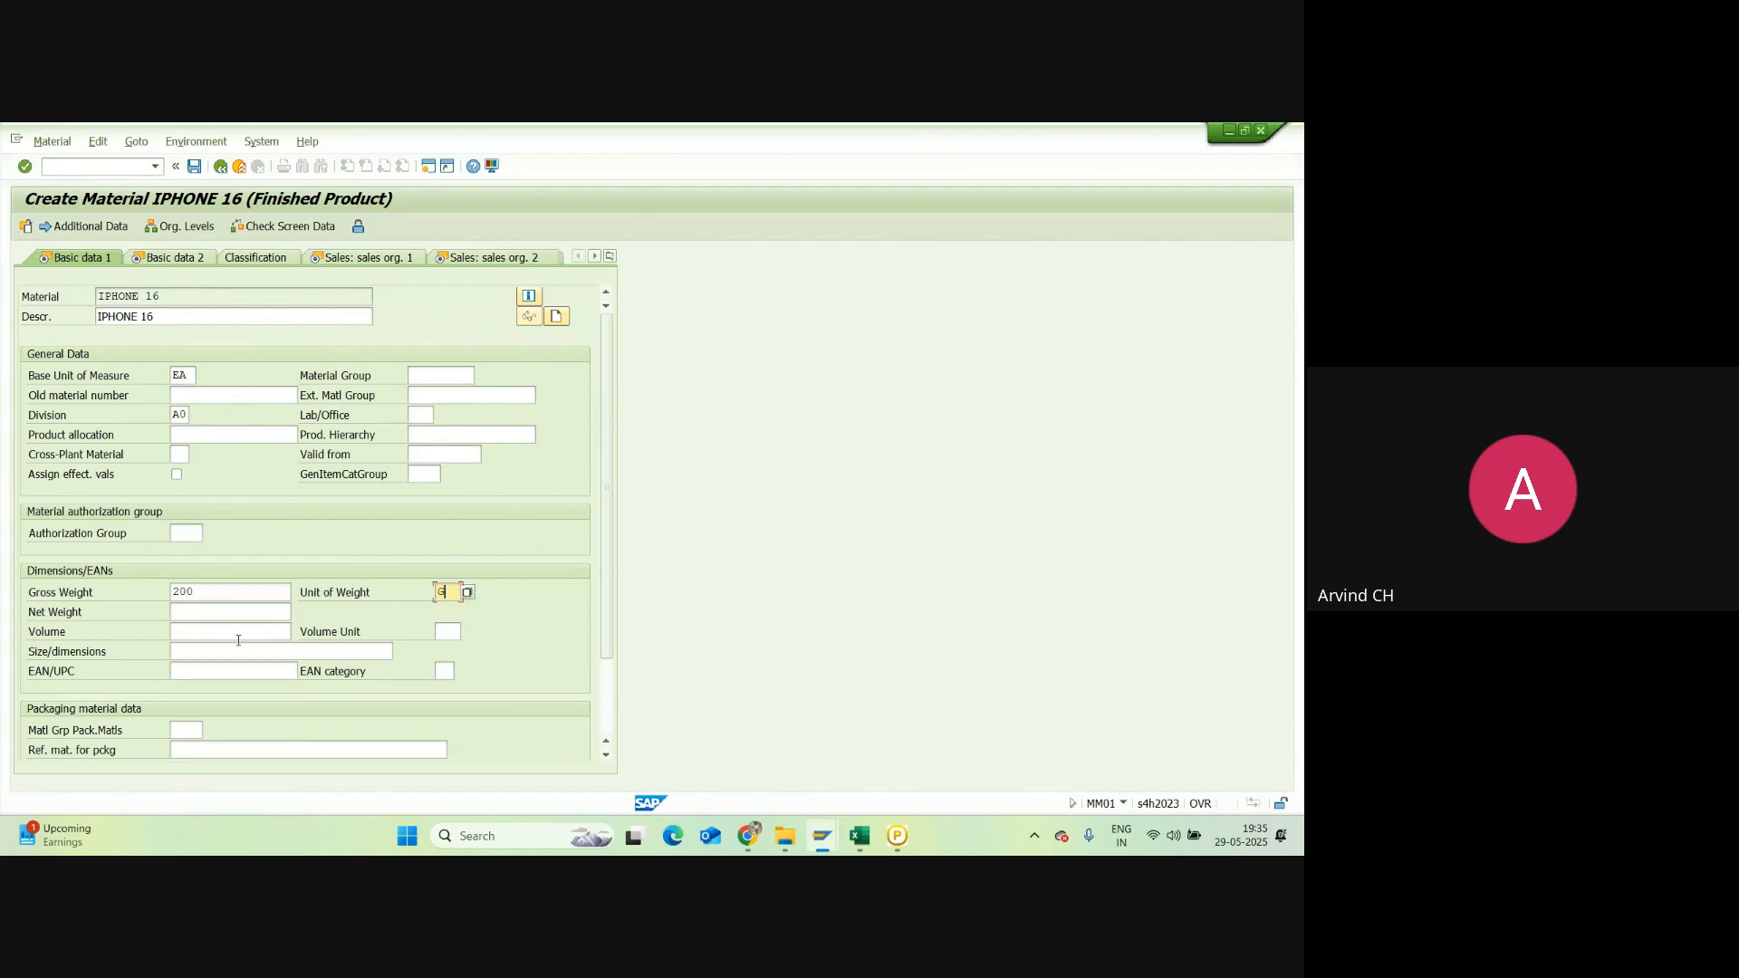
{"action": "left_click", "coordinate": [183, 614]}
{"action": "type", "text": "200"}
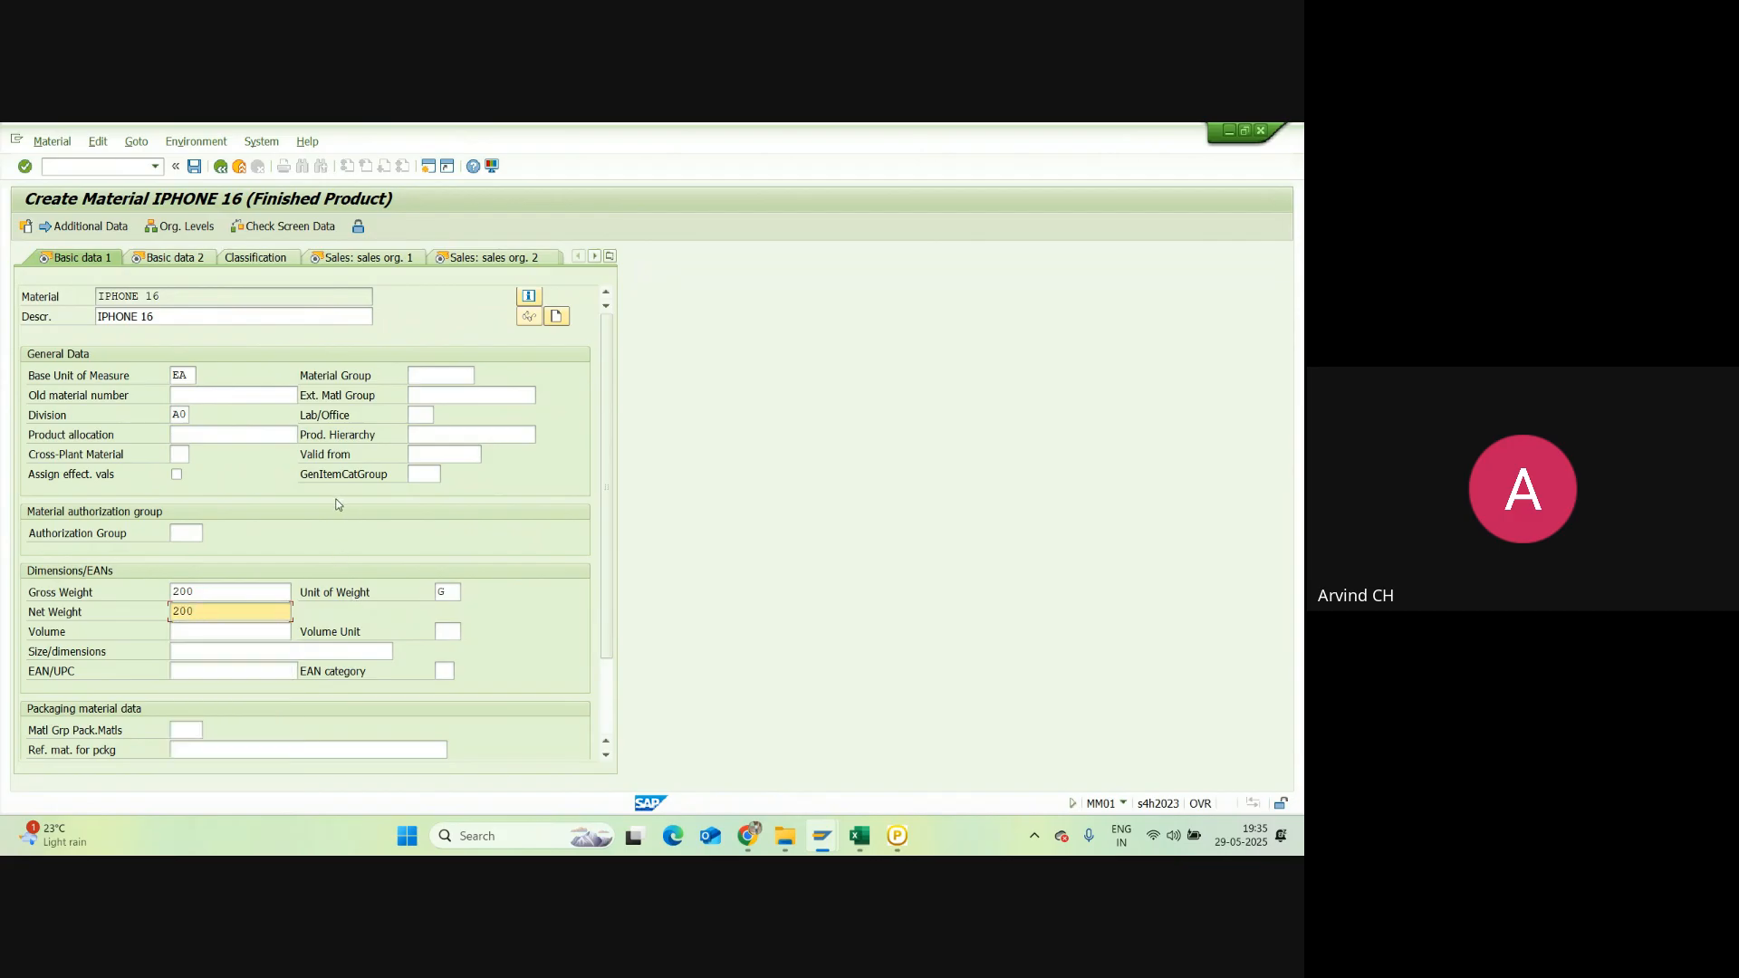
{"action": "key", "text": "Return"}
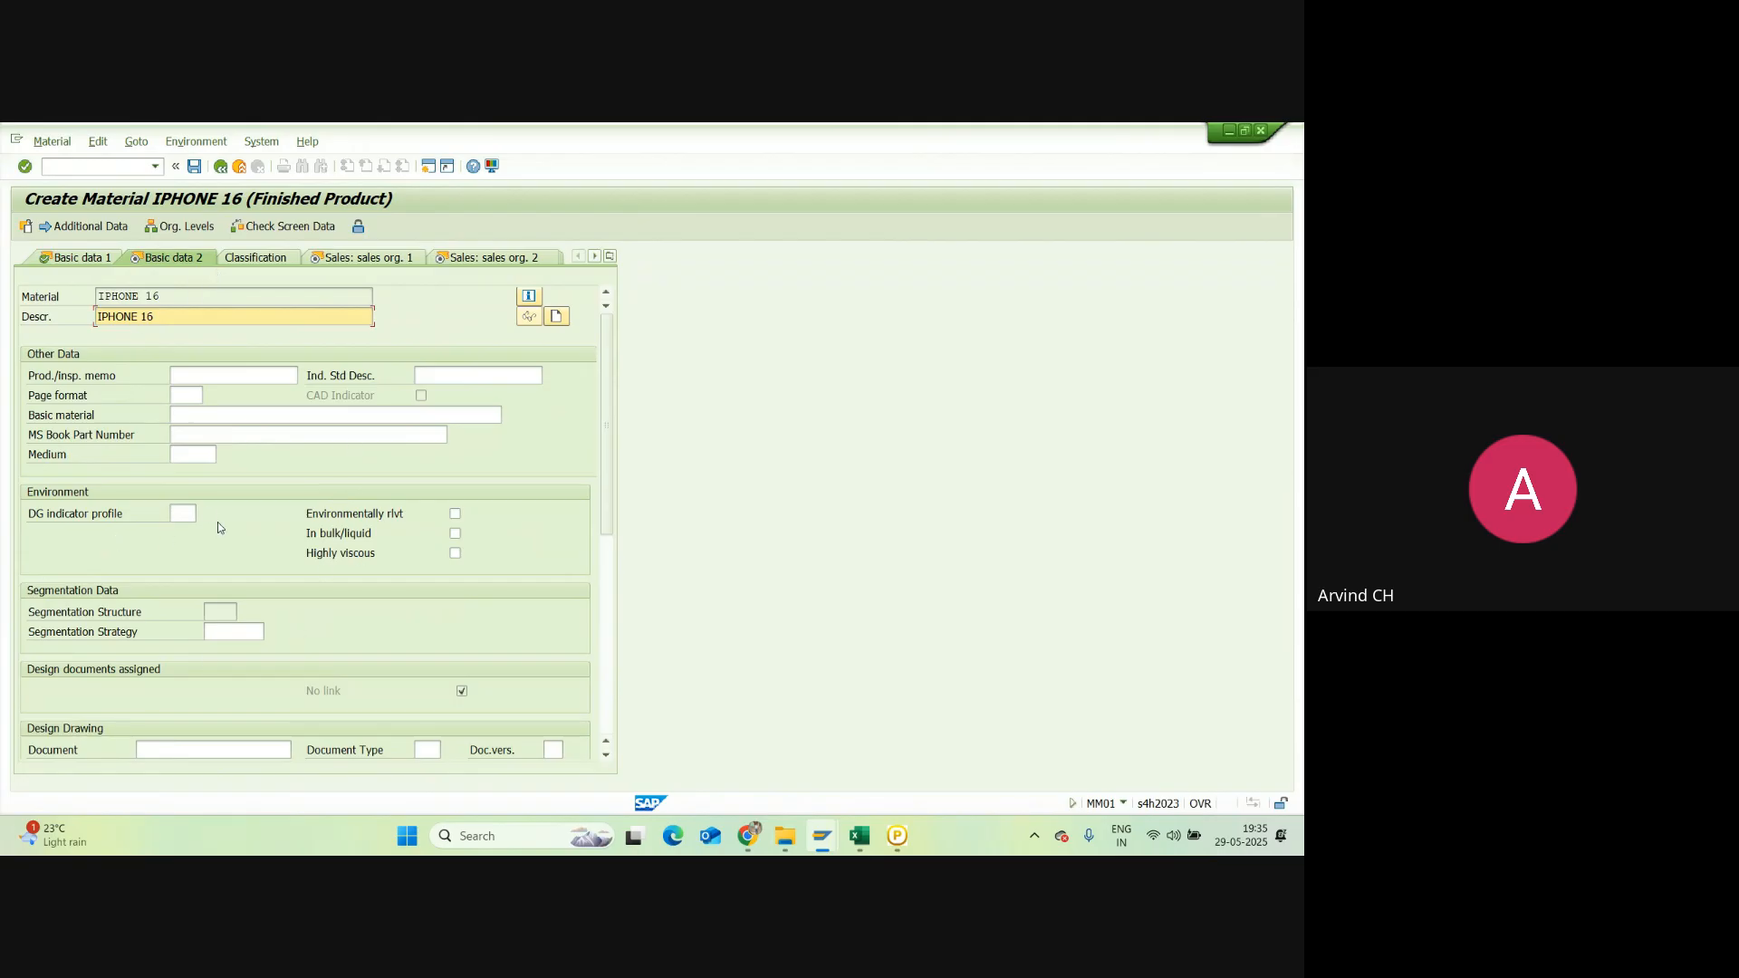
Step: Move on to Sales: sales org. 1 and set delivering plant AH28
{"action": "key", "text": "Return"}
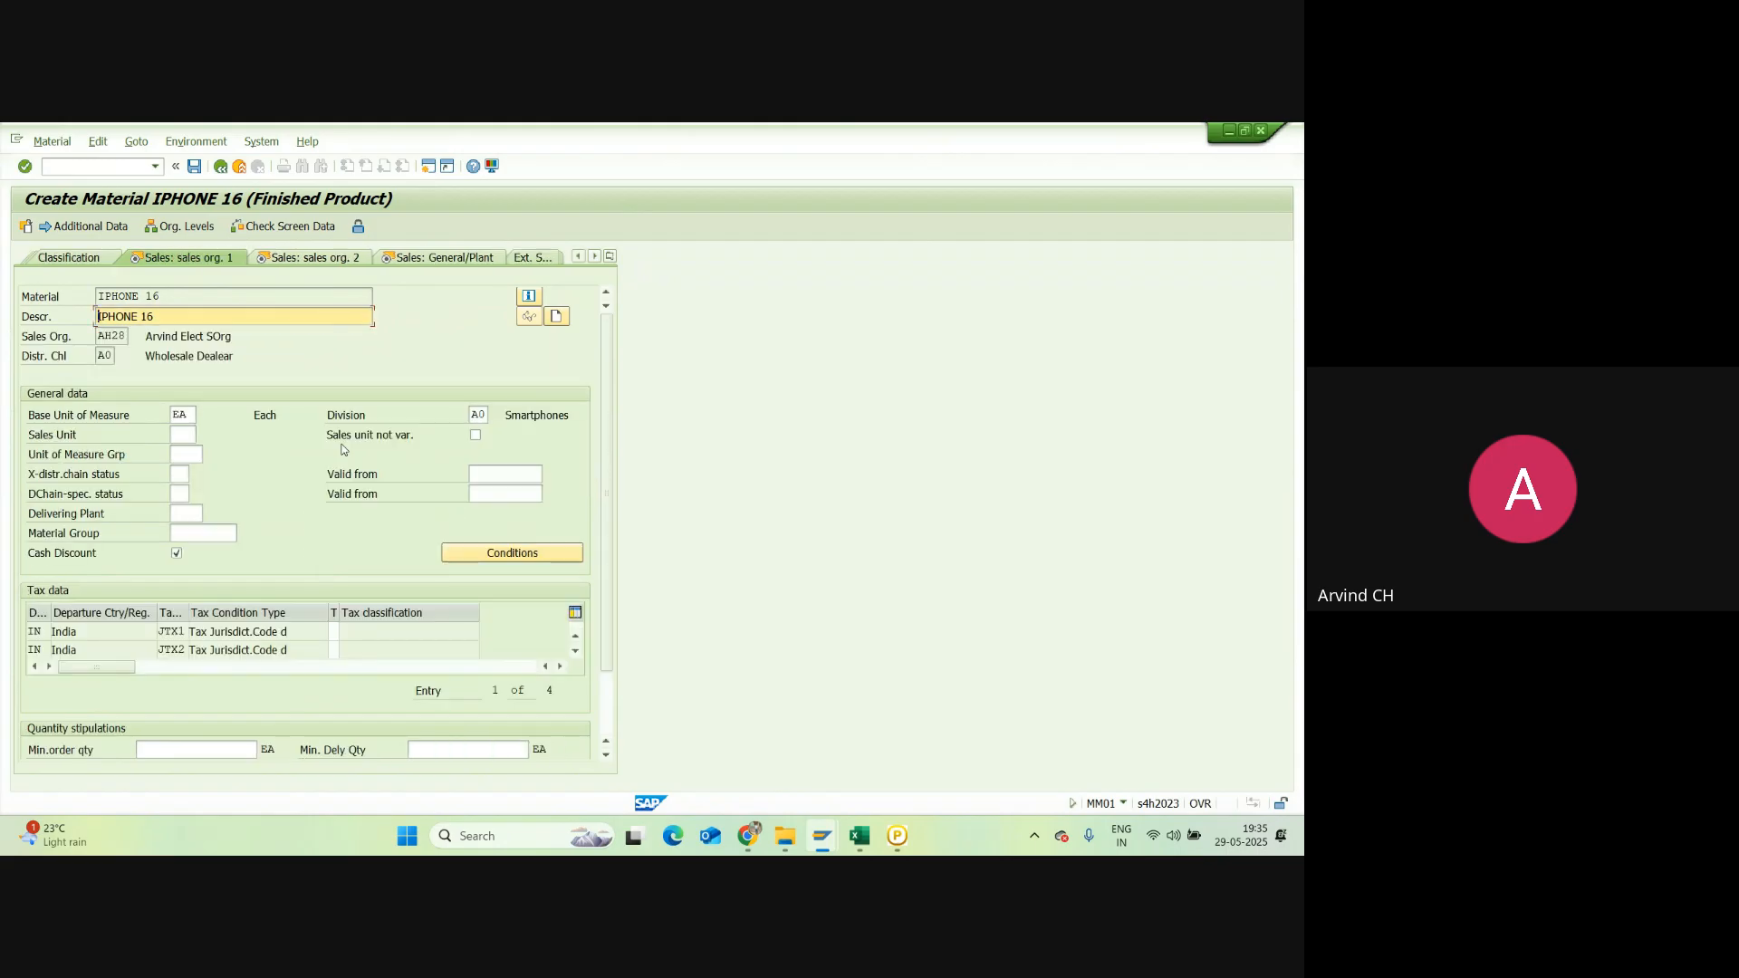
{"action": "left_click", "coordinate": [196, 509]}
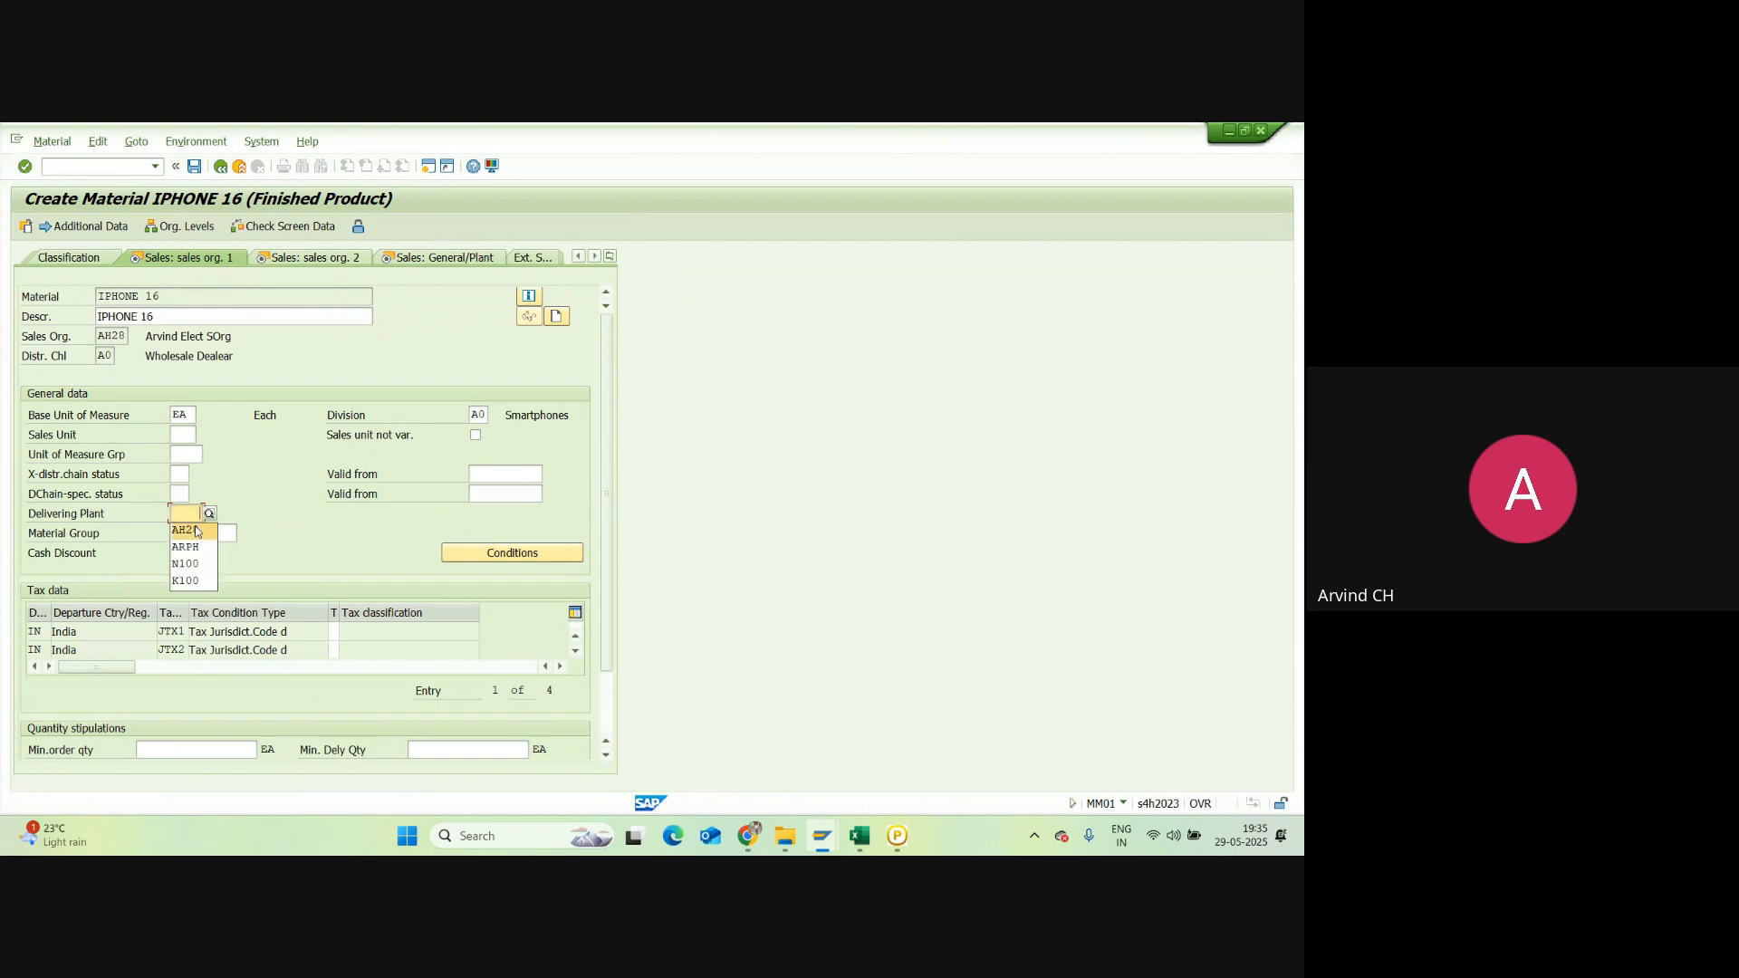
{"action": "left_click", "coordinate": [196, 527]}
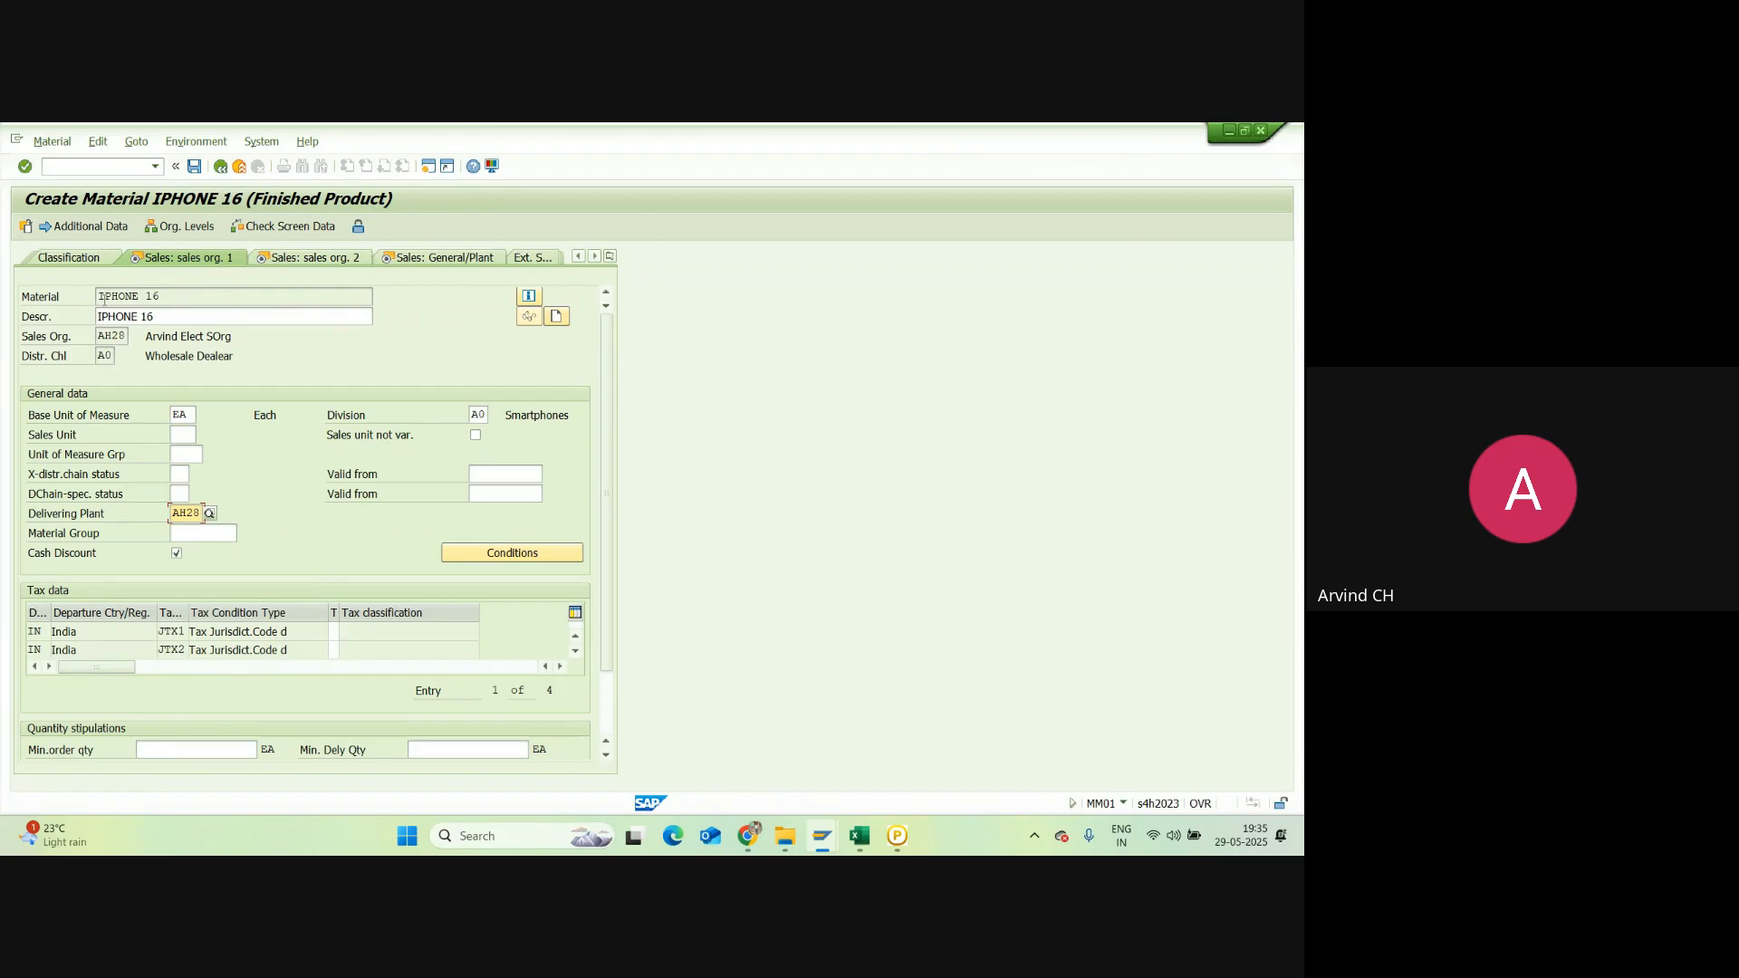
Step: Classify all four India tax rows as Full tax (1), then continue to sales org. 2
{"action": "left_click", "coordinate": [85, 229]}
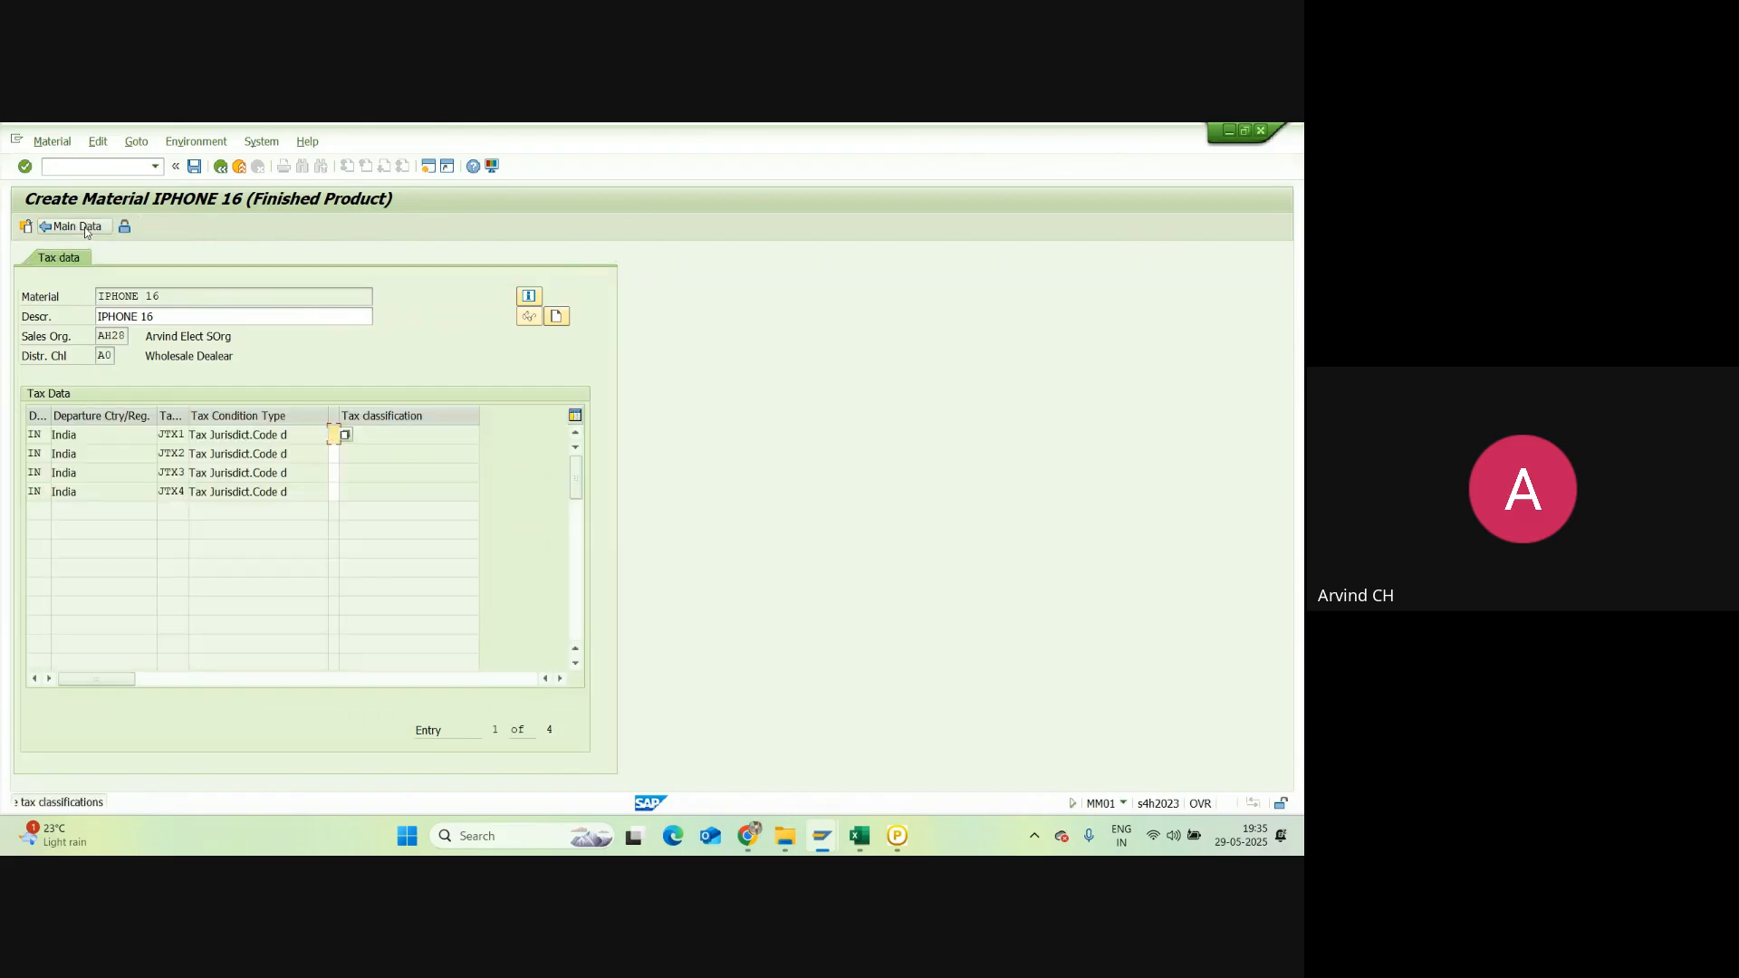
{"action": "left_click", "coordinate": [333, 455]}
{"action": "type", "text": "1"}
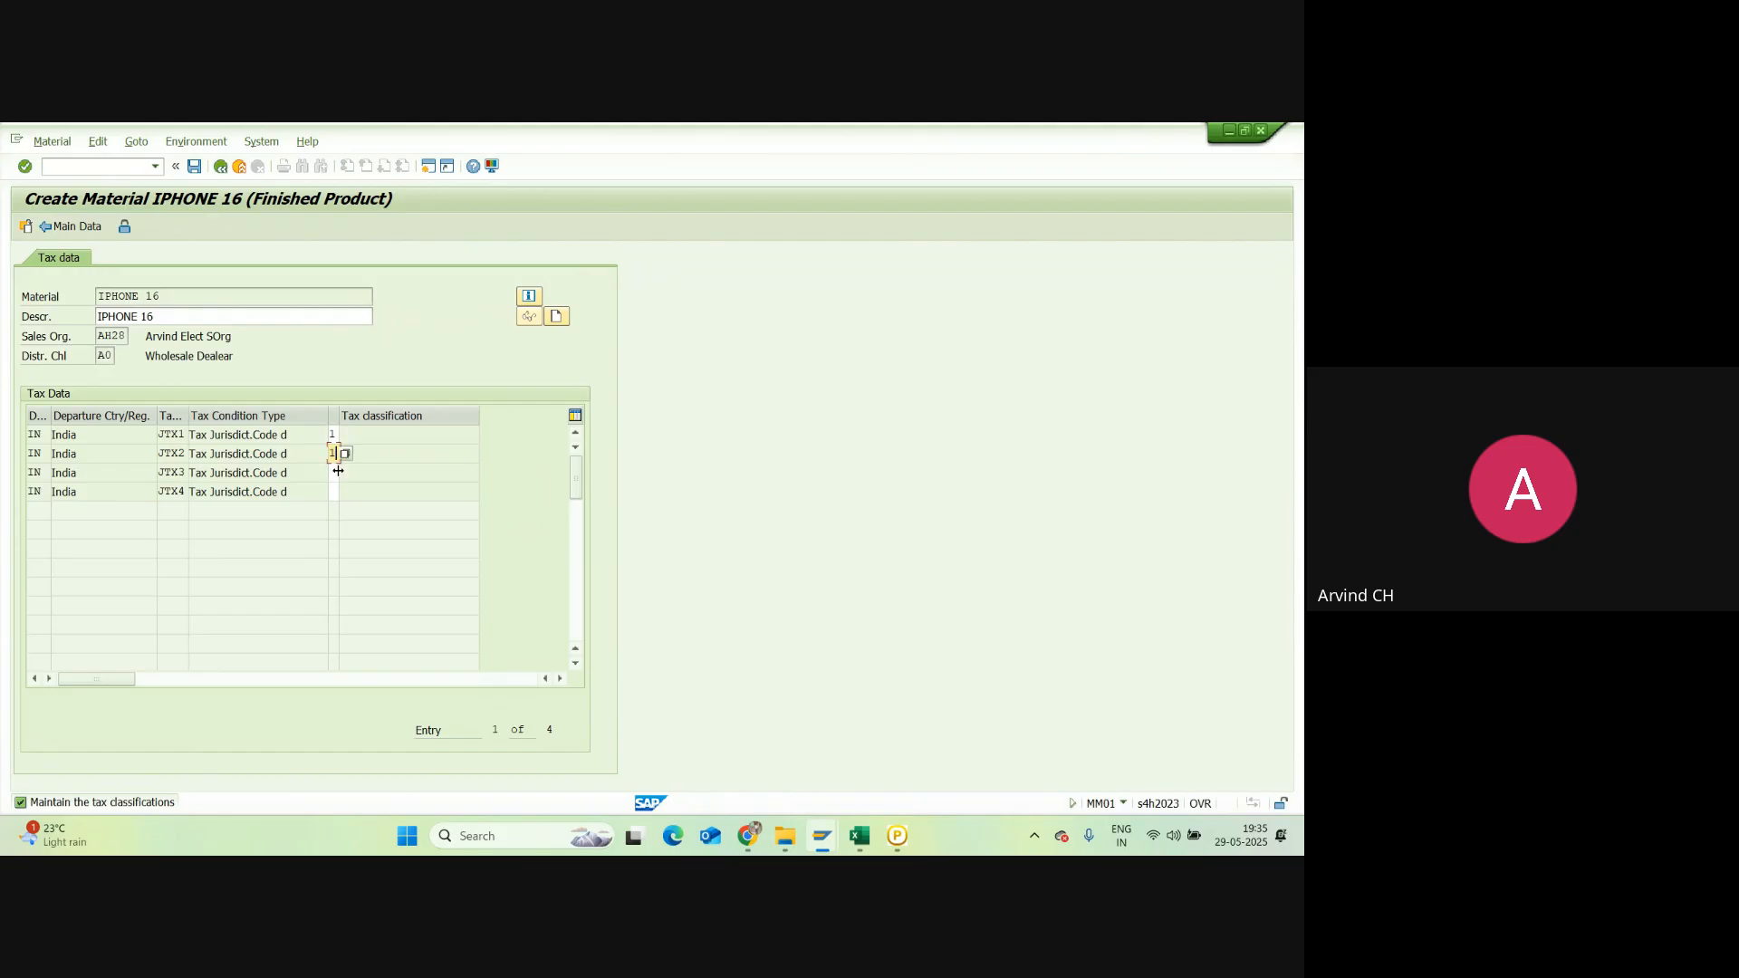
{"action": "left_click", "coordinate": [333, 472]}
{"action": "type", "text": "1"}
{"action": "left_click", "coordinate": [333, 492]}
{"action": "left_click", "coordinate": [345, 491]}
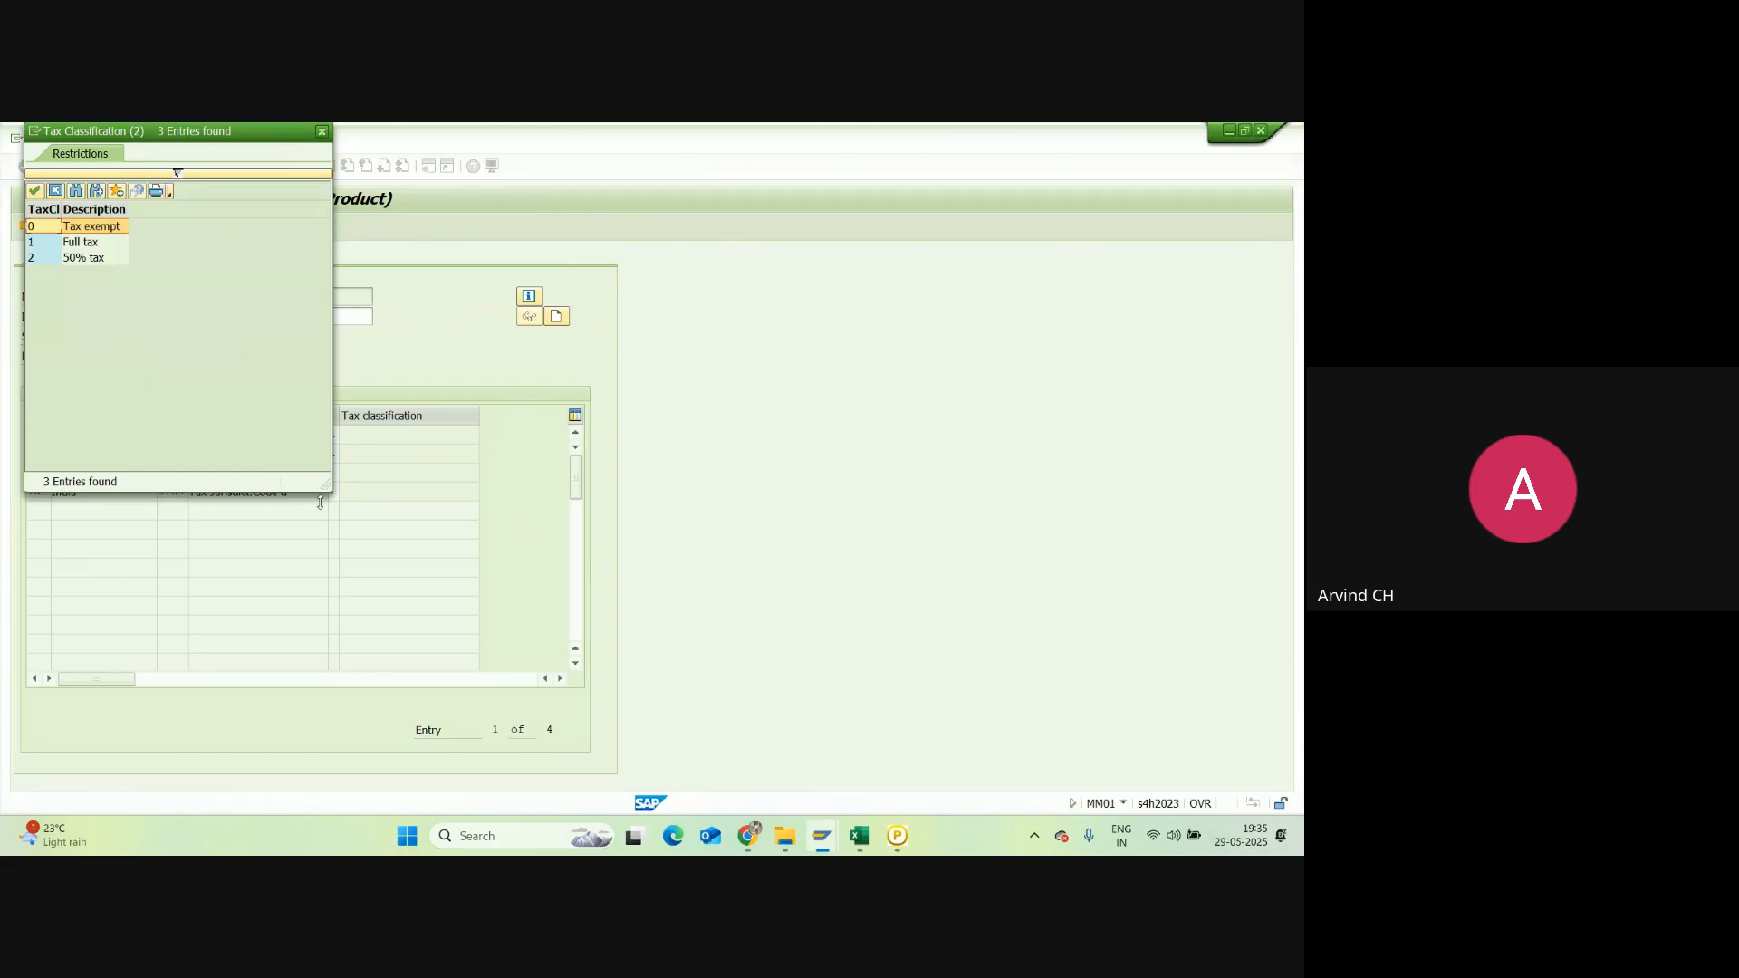
{"action": "left_click", "coordinate": [321, 133]}
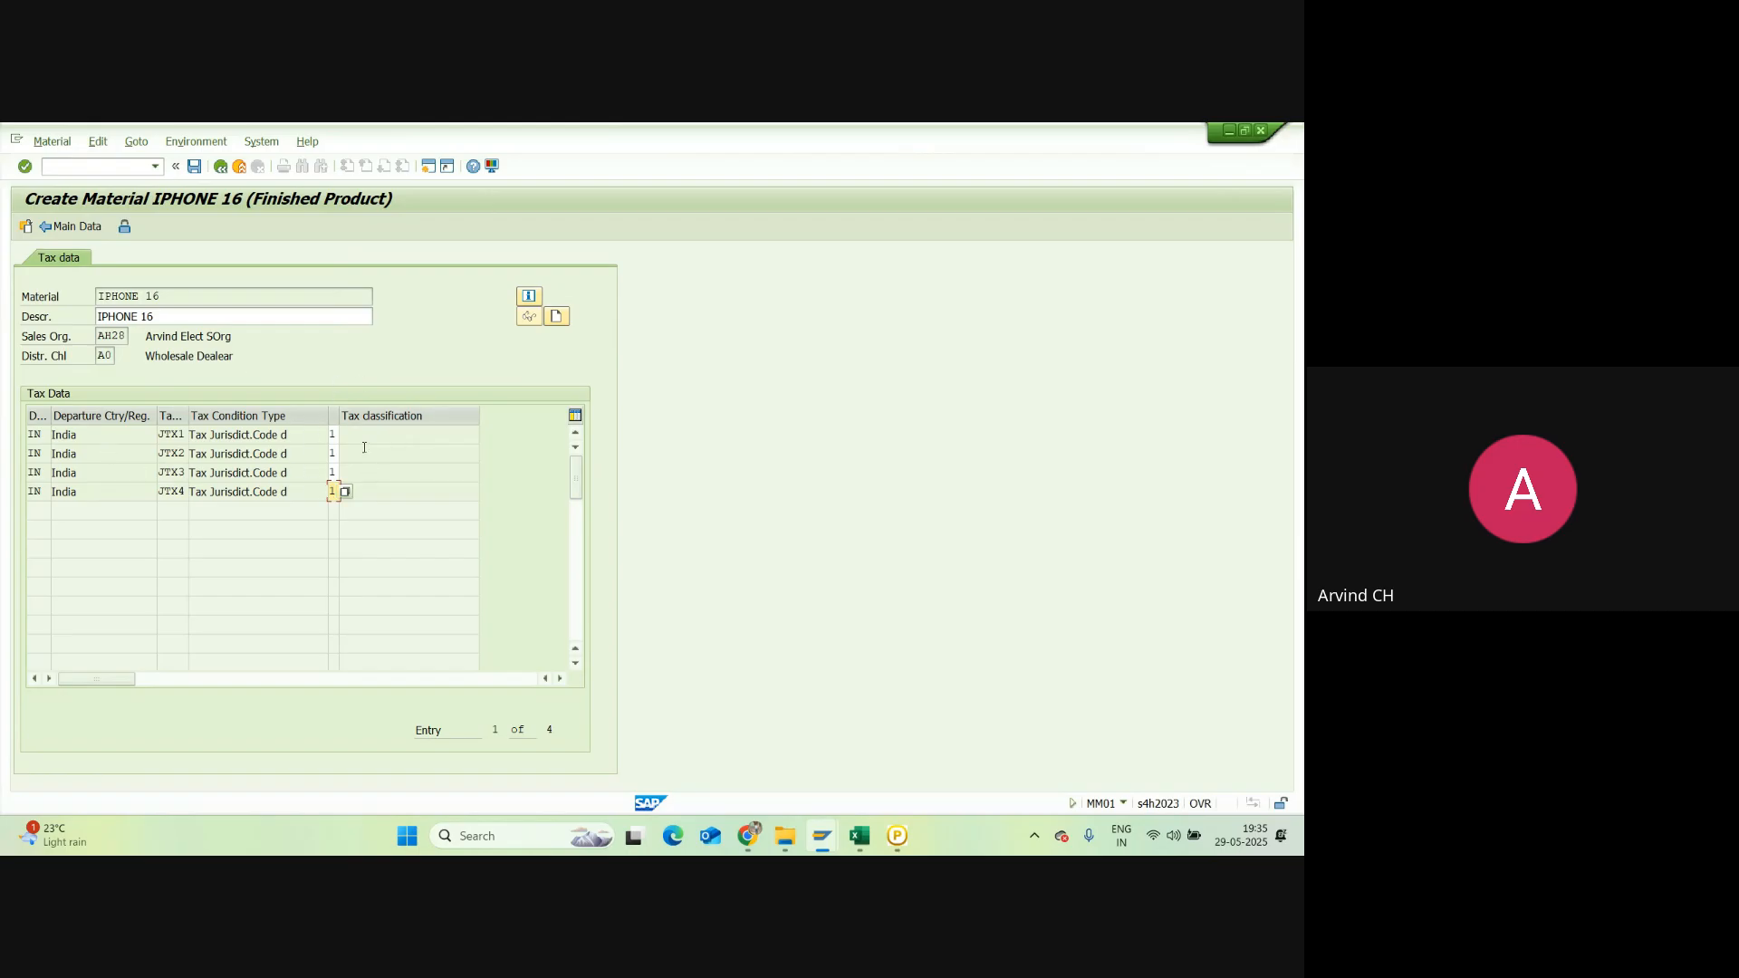
{"action": "key", "text": "Return"}
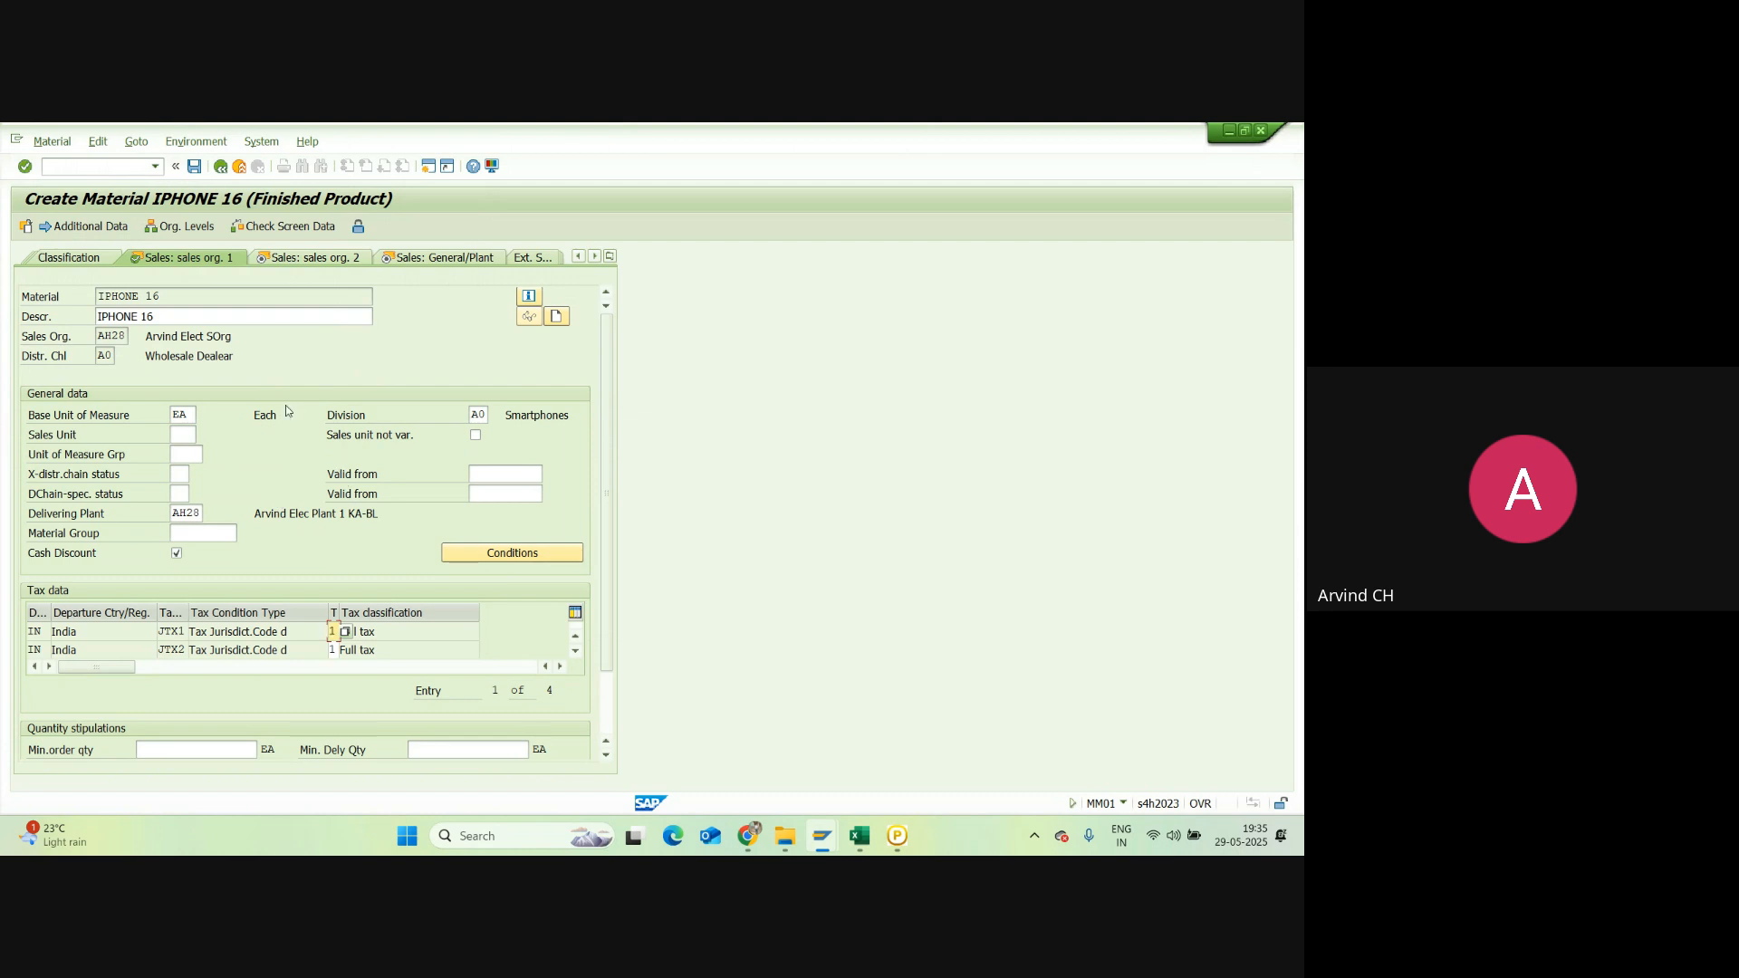
{"action": "key", "text": "Return"}
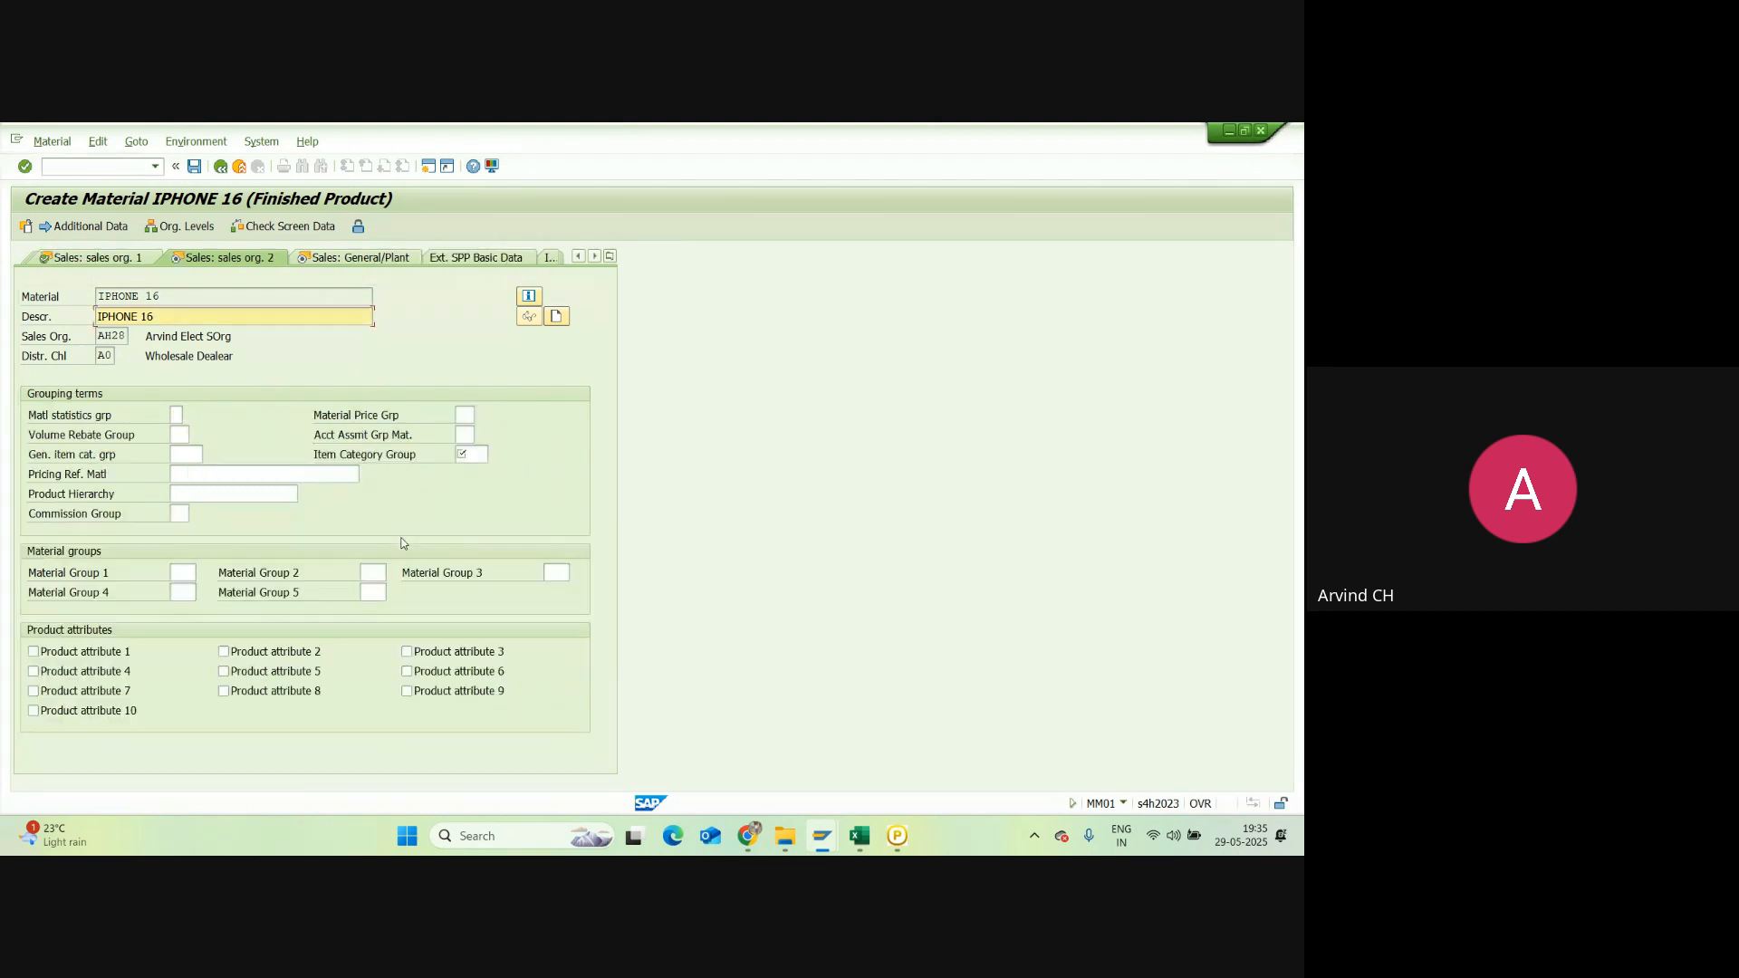
Step: Set account assignment group 03 and item category group NORM in the sales data
{"action": "left_click", "coordinate": [465, 435]}
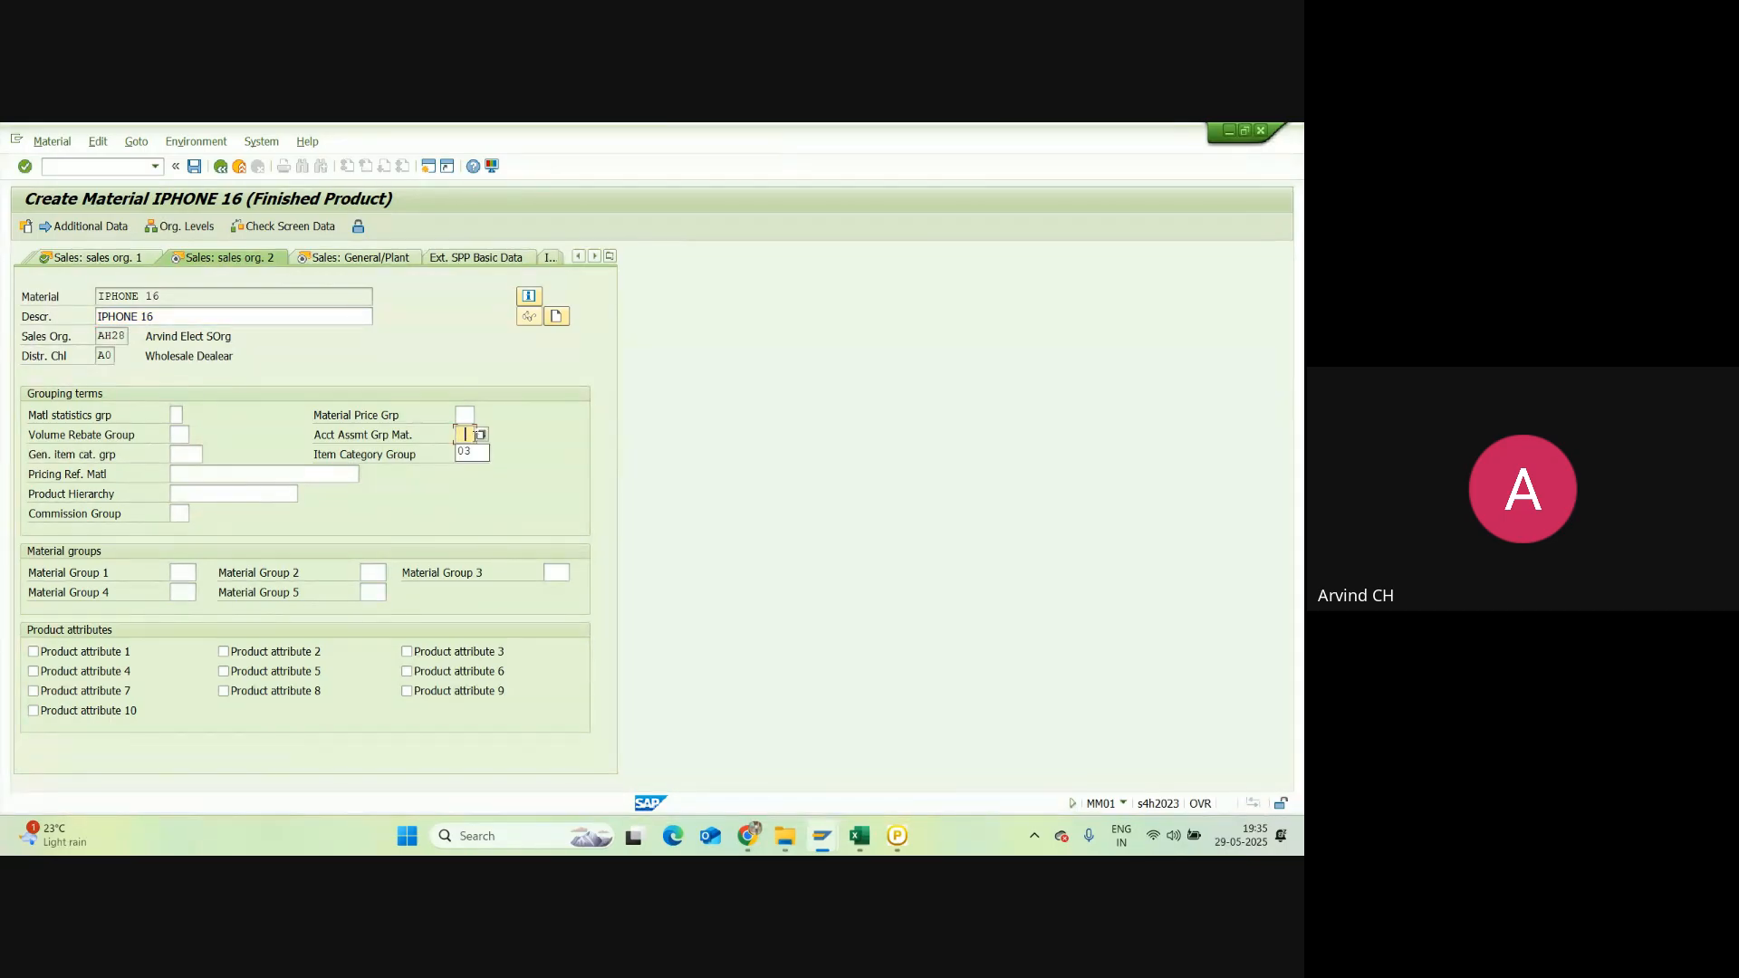
{"action": "left_click", "coordinate": [465, 451]}
{"action": "left_click", "coordinate": [466, 456]}
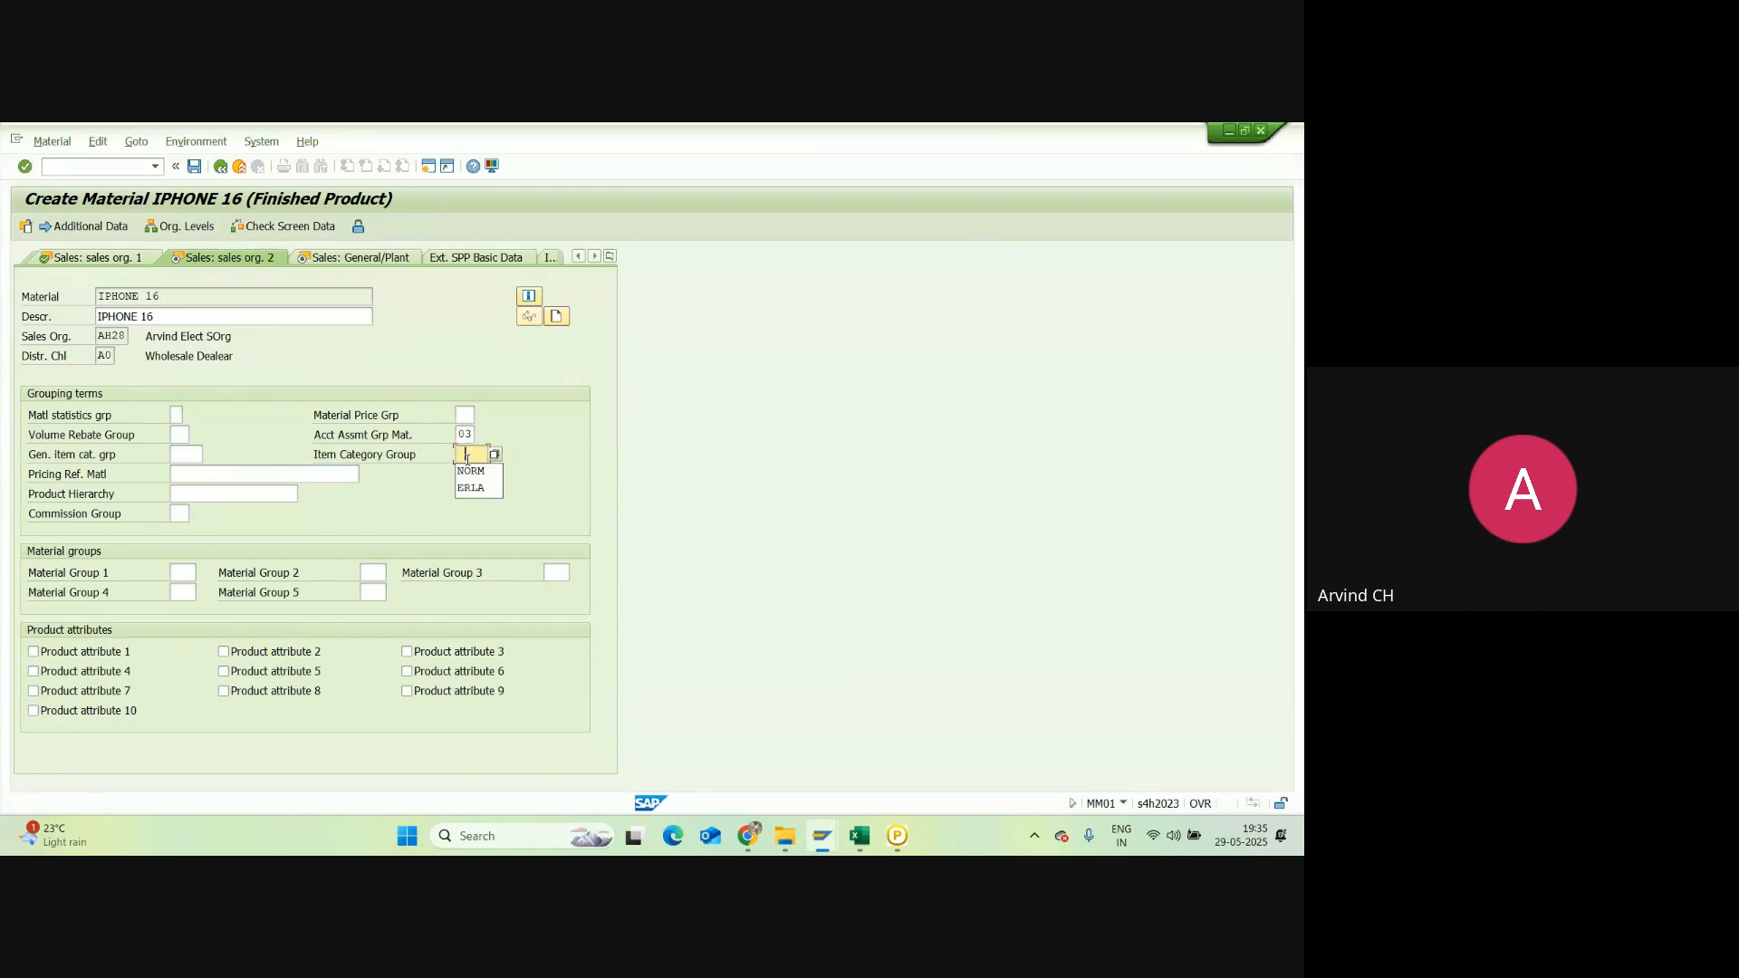
{"action": "left_click", "coordinate": [470, 480]}
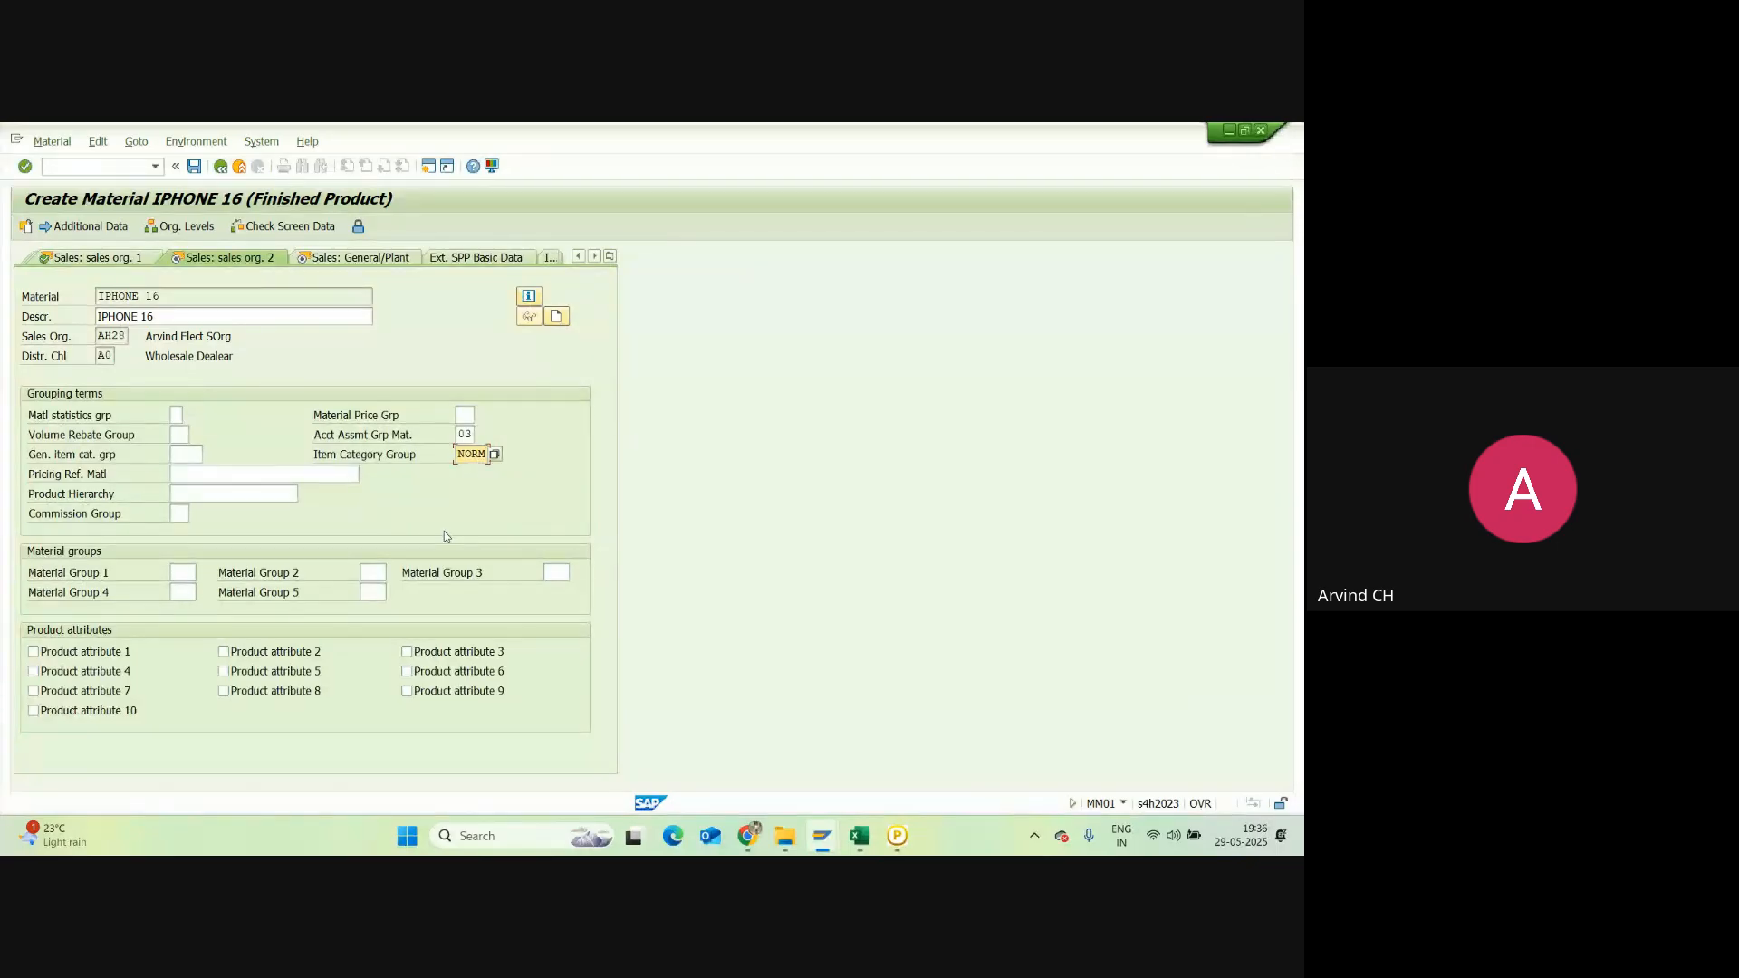
{"action": "key", "text": "Return"}
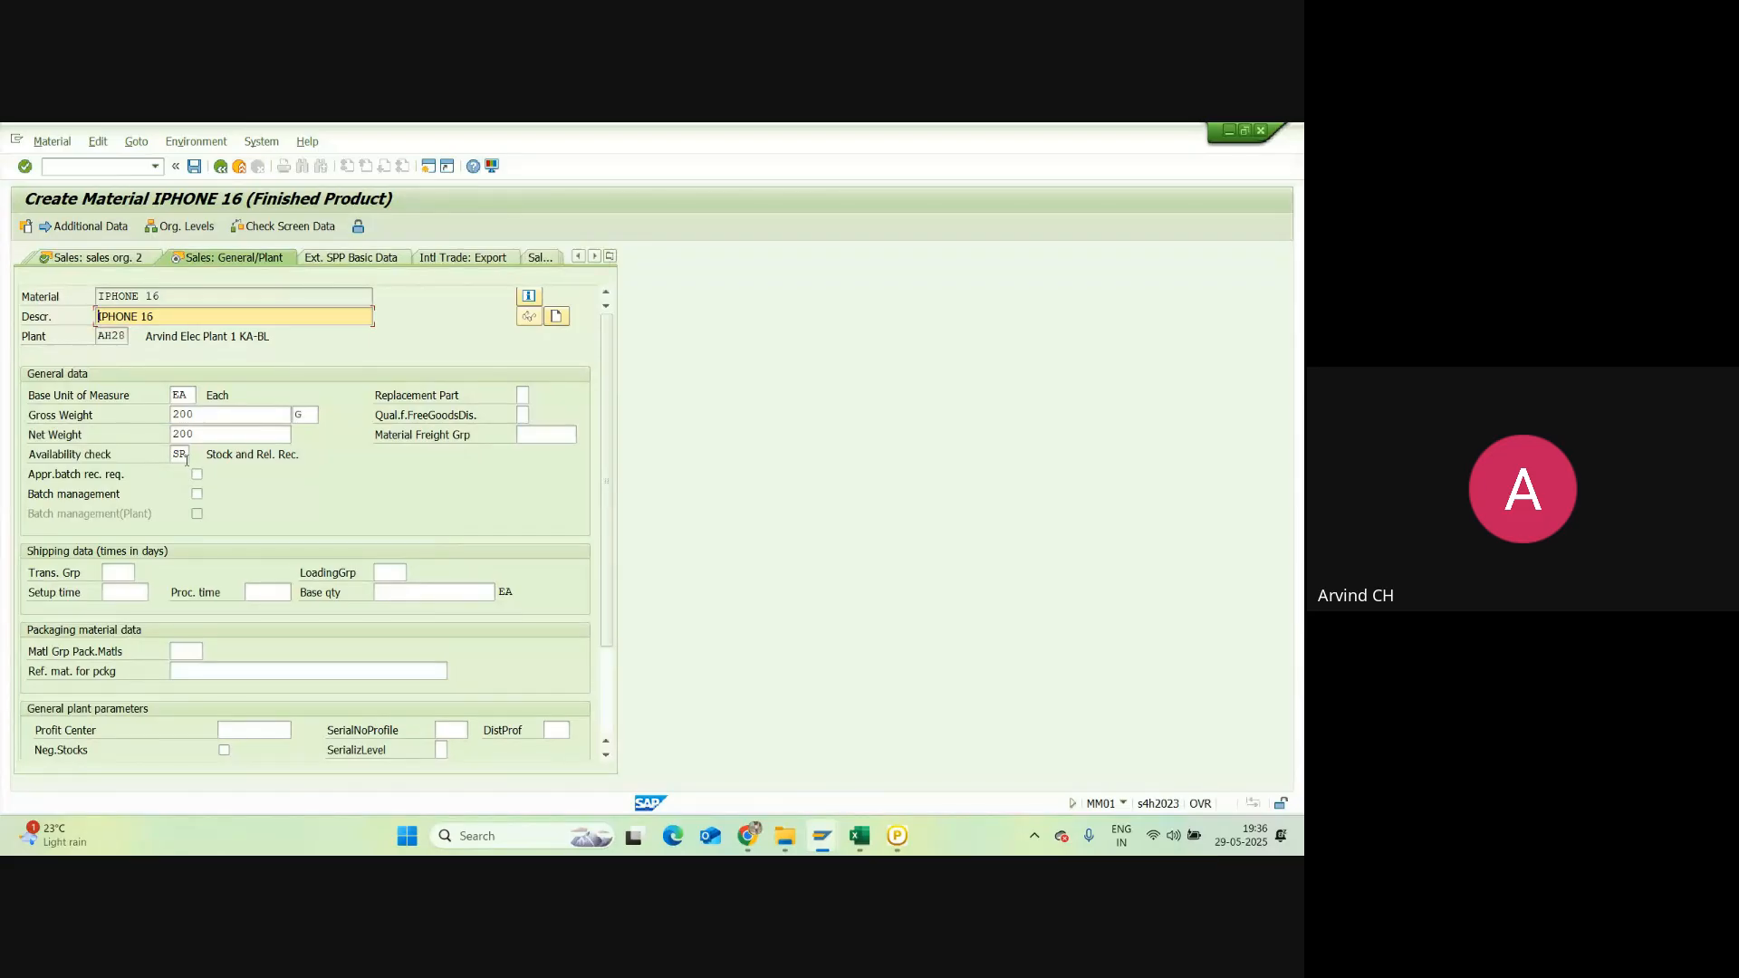
Step: Enter availability check KP, transportation group 0004 and loading group 0003 in General/Plant
{"action": "left_click_drag", "start_coordinate": [187, 456], "coordinate": [169, 458]}
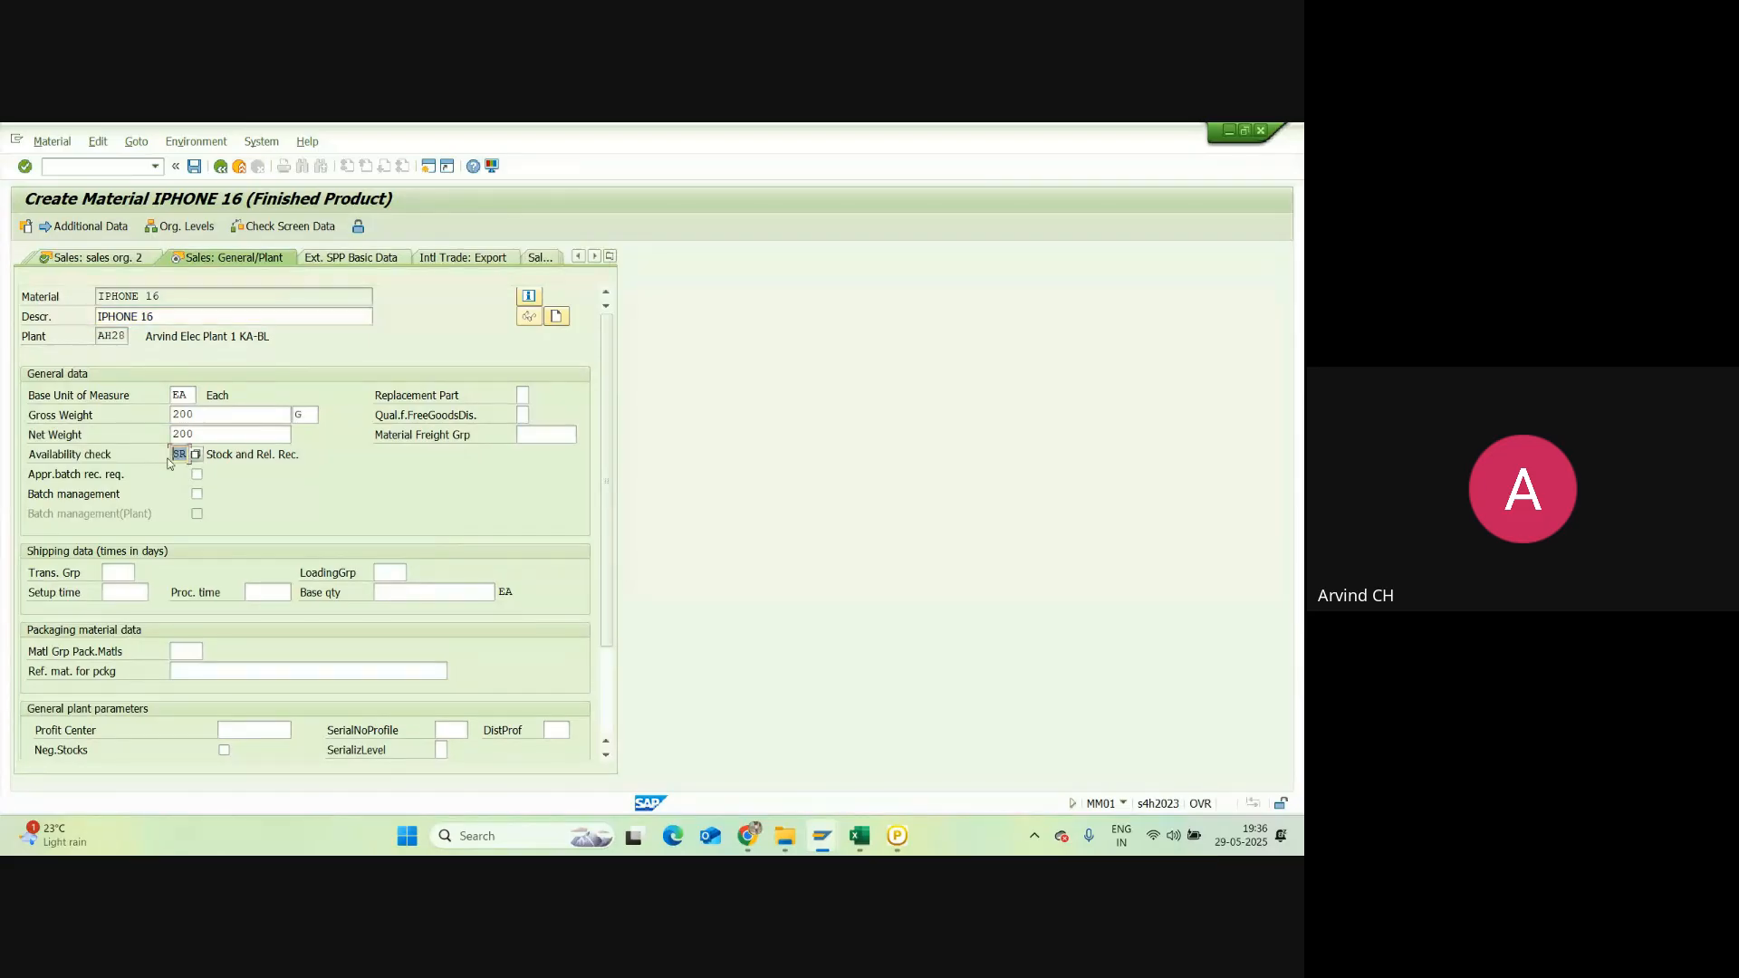
{"action": "type", "text": "KP"}
{"action": "left_click", "coordinate": [121, 571]}
{"action": "left_click", "coordinate": [127, 590]}
{"action": "left_click", "coordinate": [384, 571]}
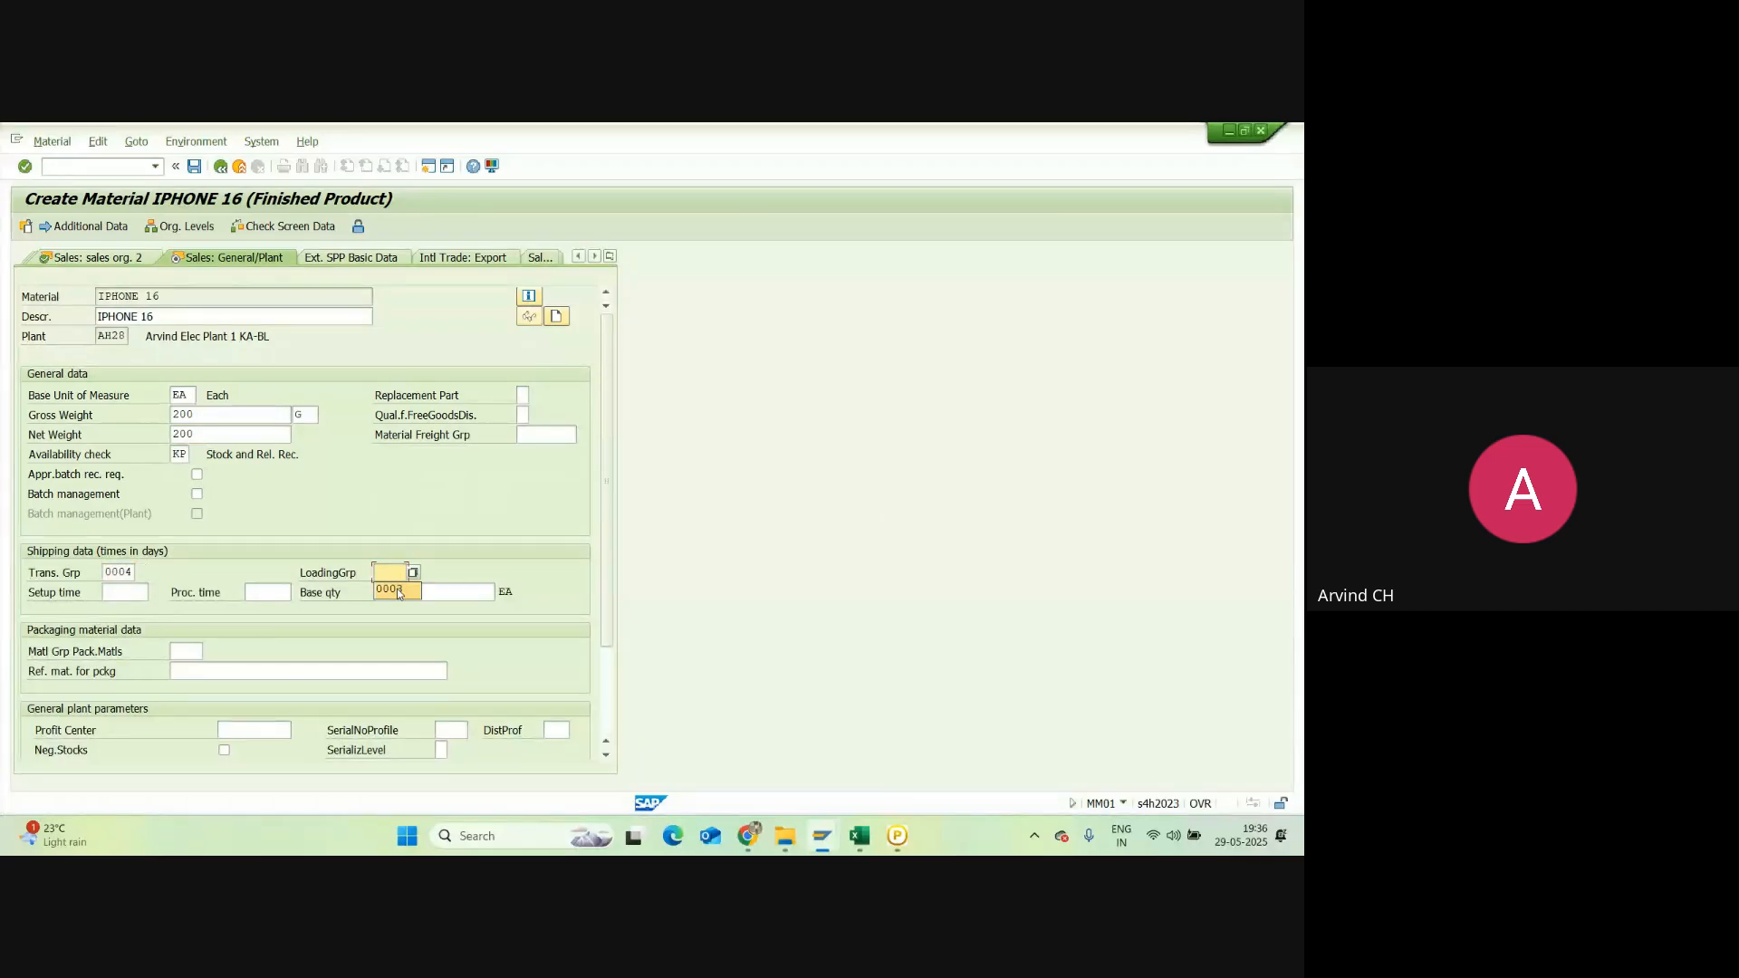
{"action": "left_click", "coordinate": [398, 589]}
{"action": "key", "text": "Return"}
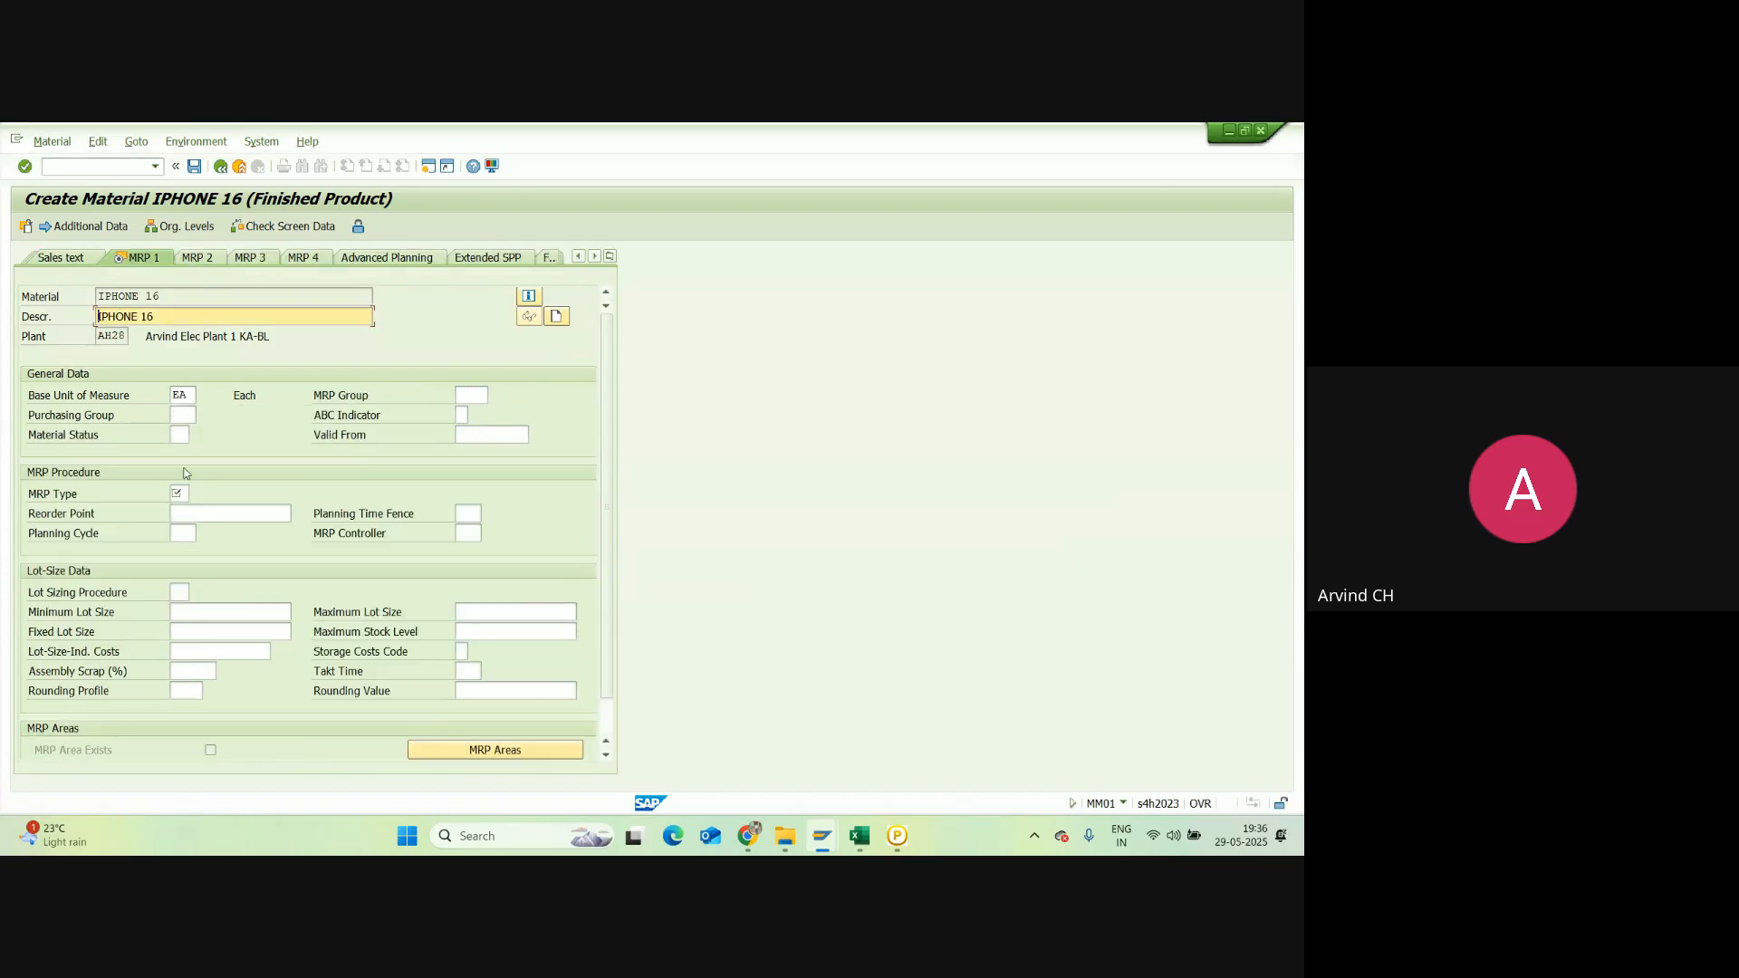
Step: Enter MRP type ND (no planning) on the MRP 1 view of IPHONE 16
{"action": "left_click", "coordinate": [178, 492]}
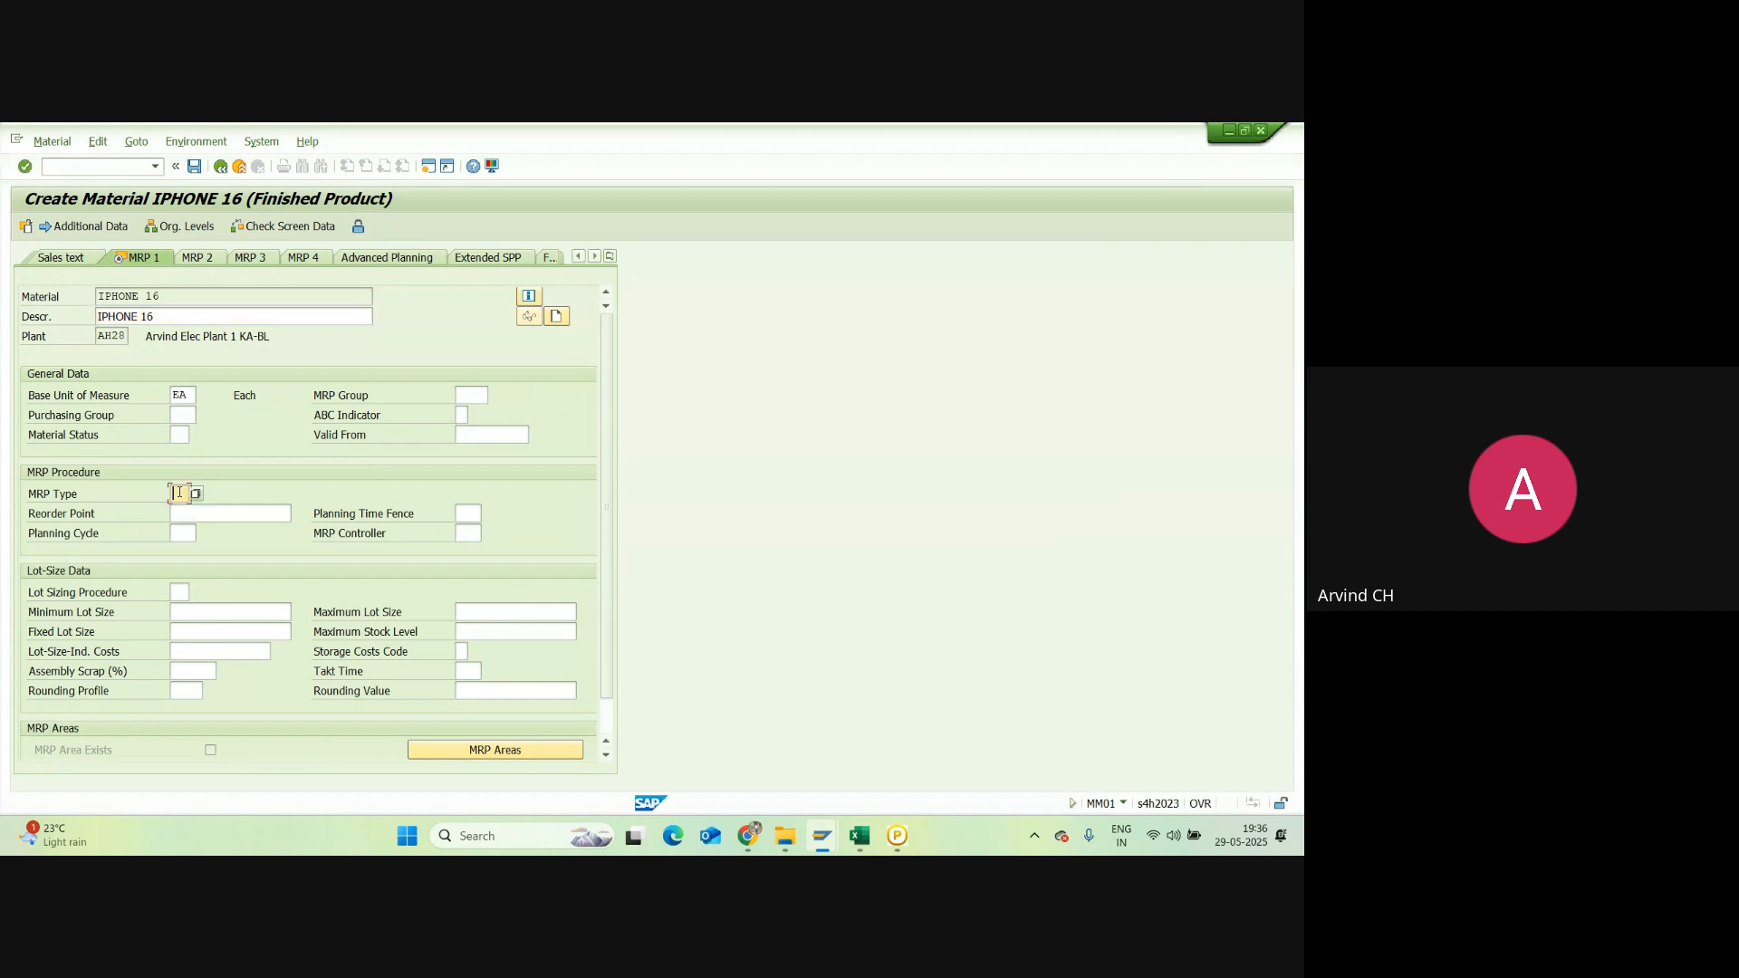
{"action": "type", "text": "ND"}
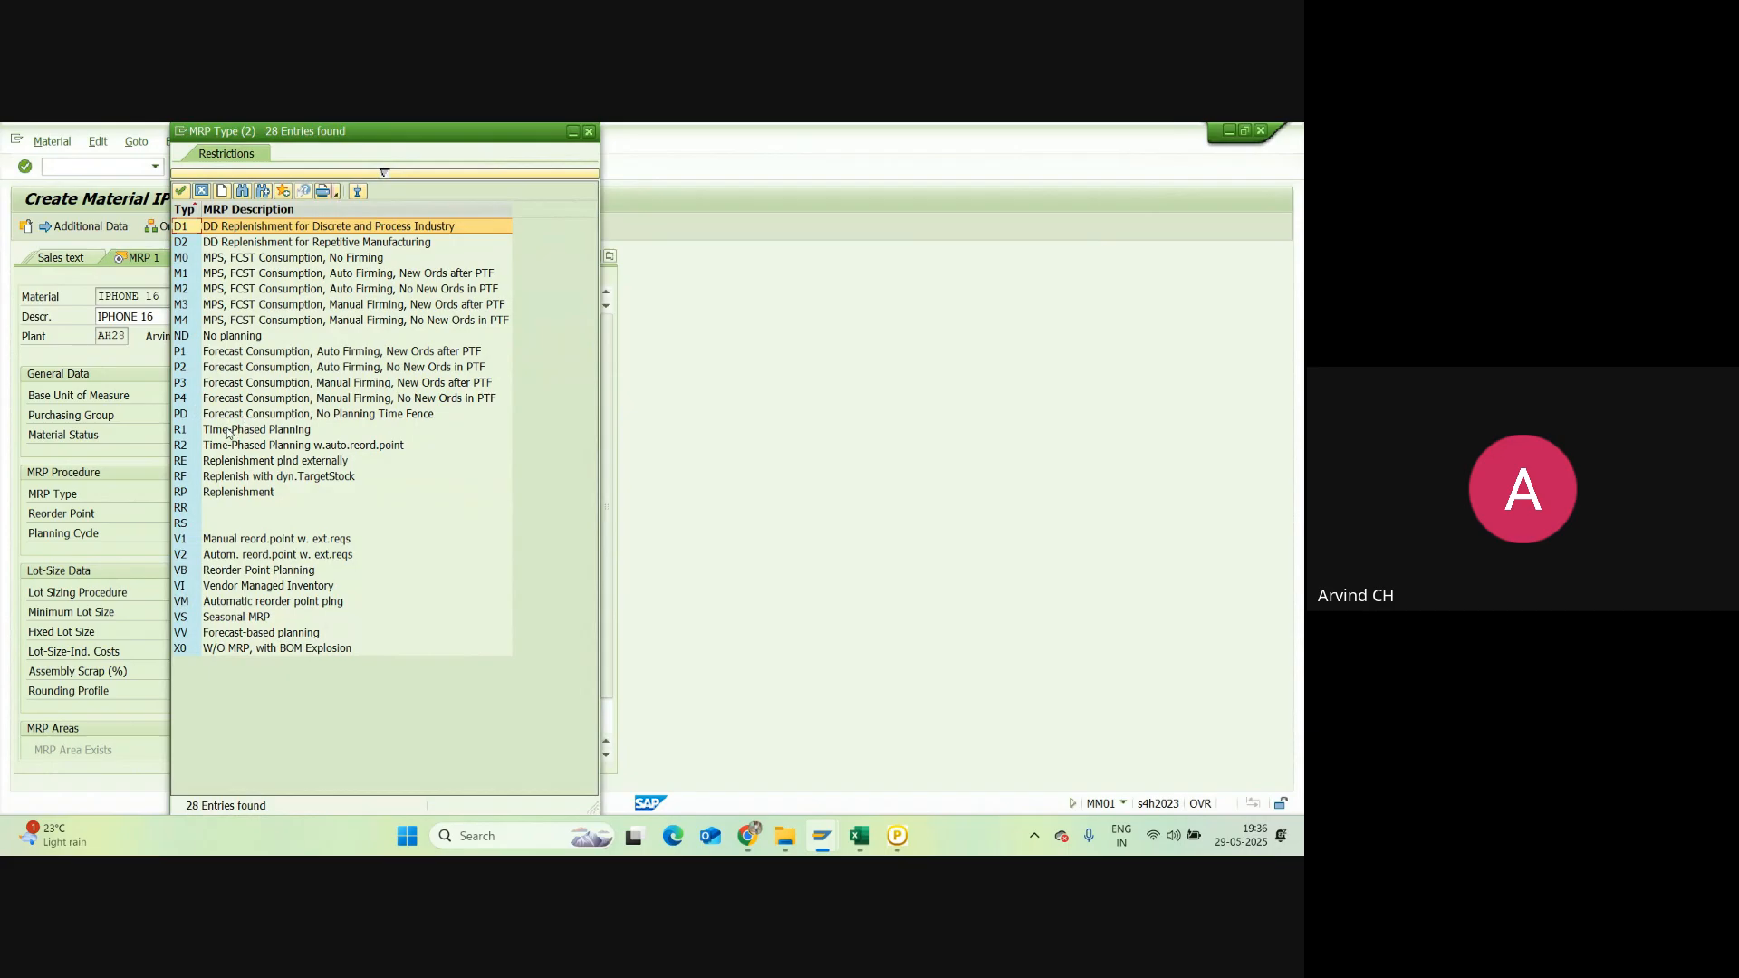
{"action": "left_click", "coordinate": [587, 132]}
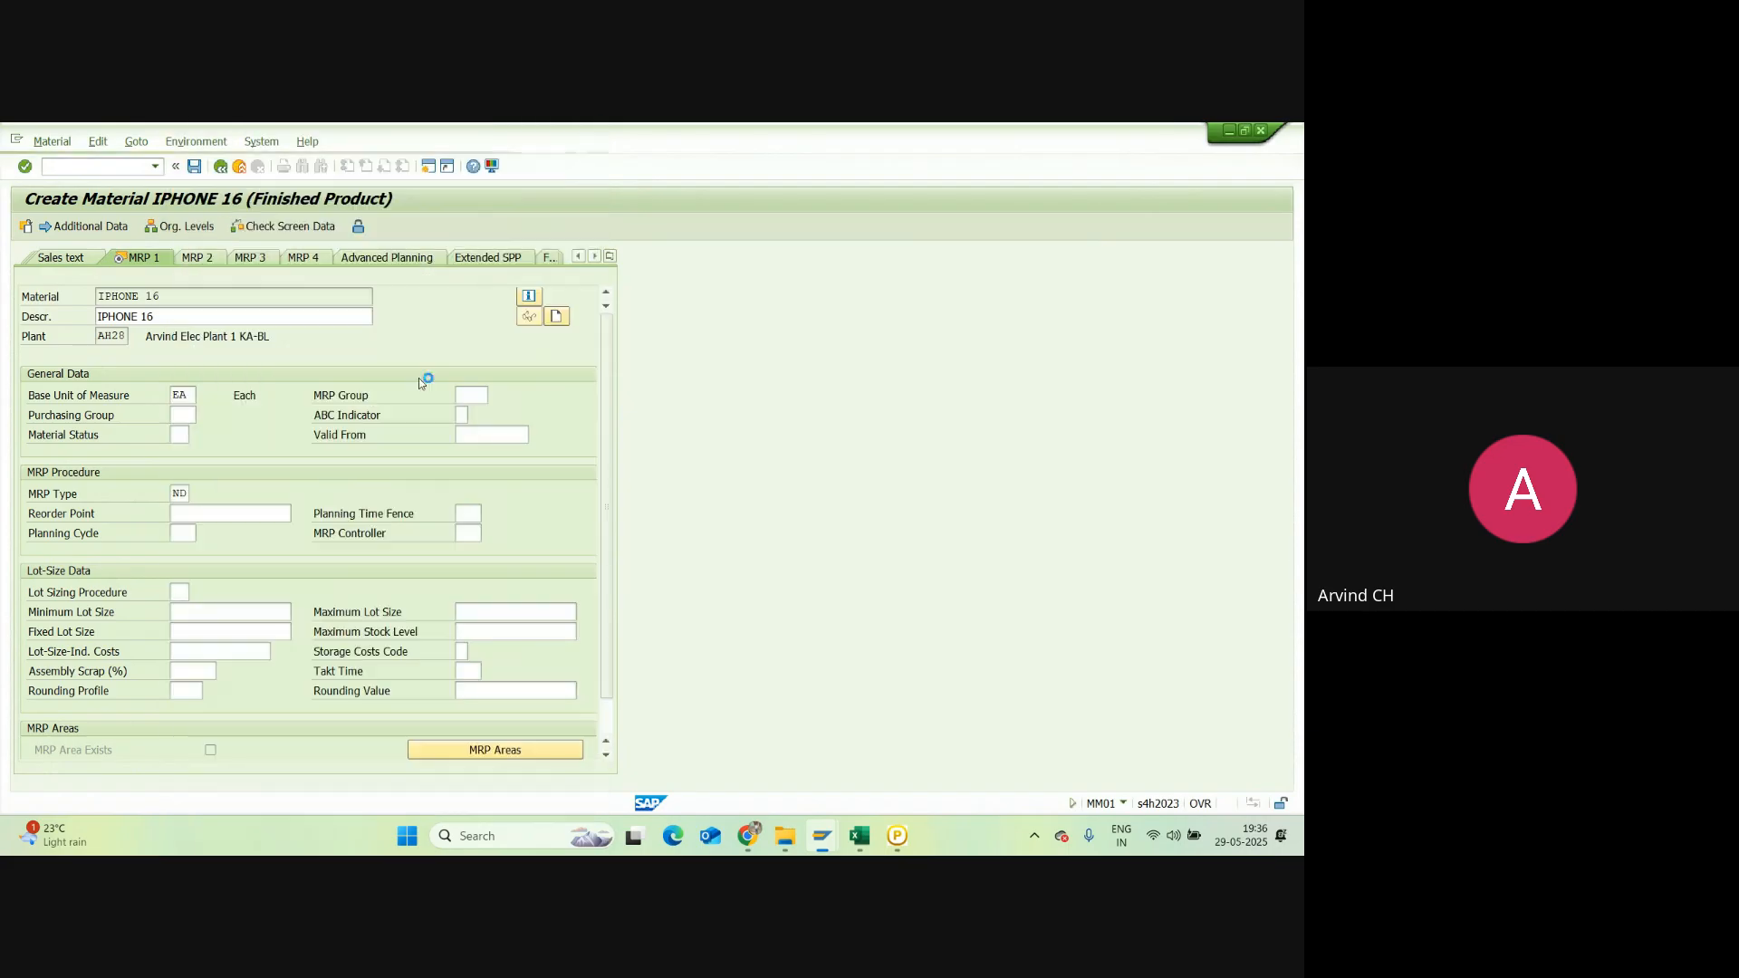
{"action": "type", "text": "ND"}
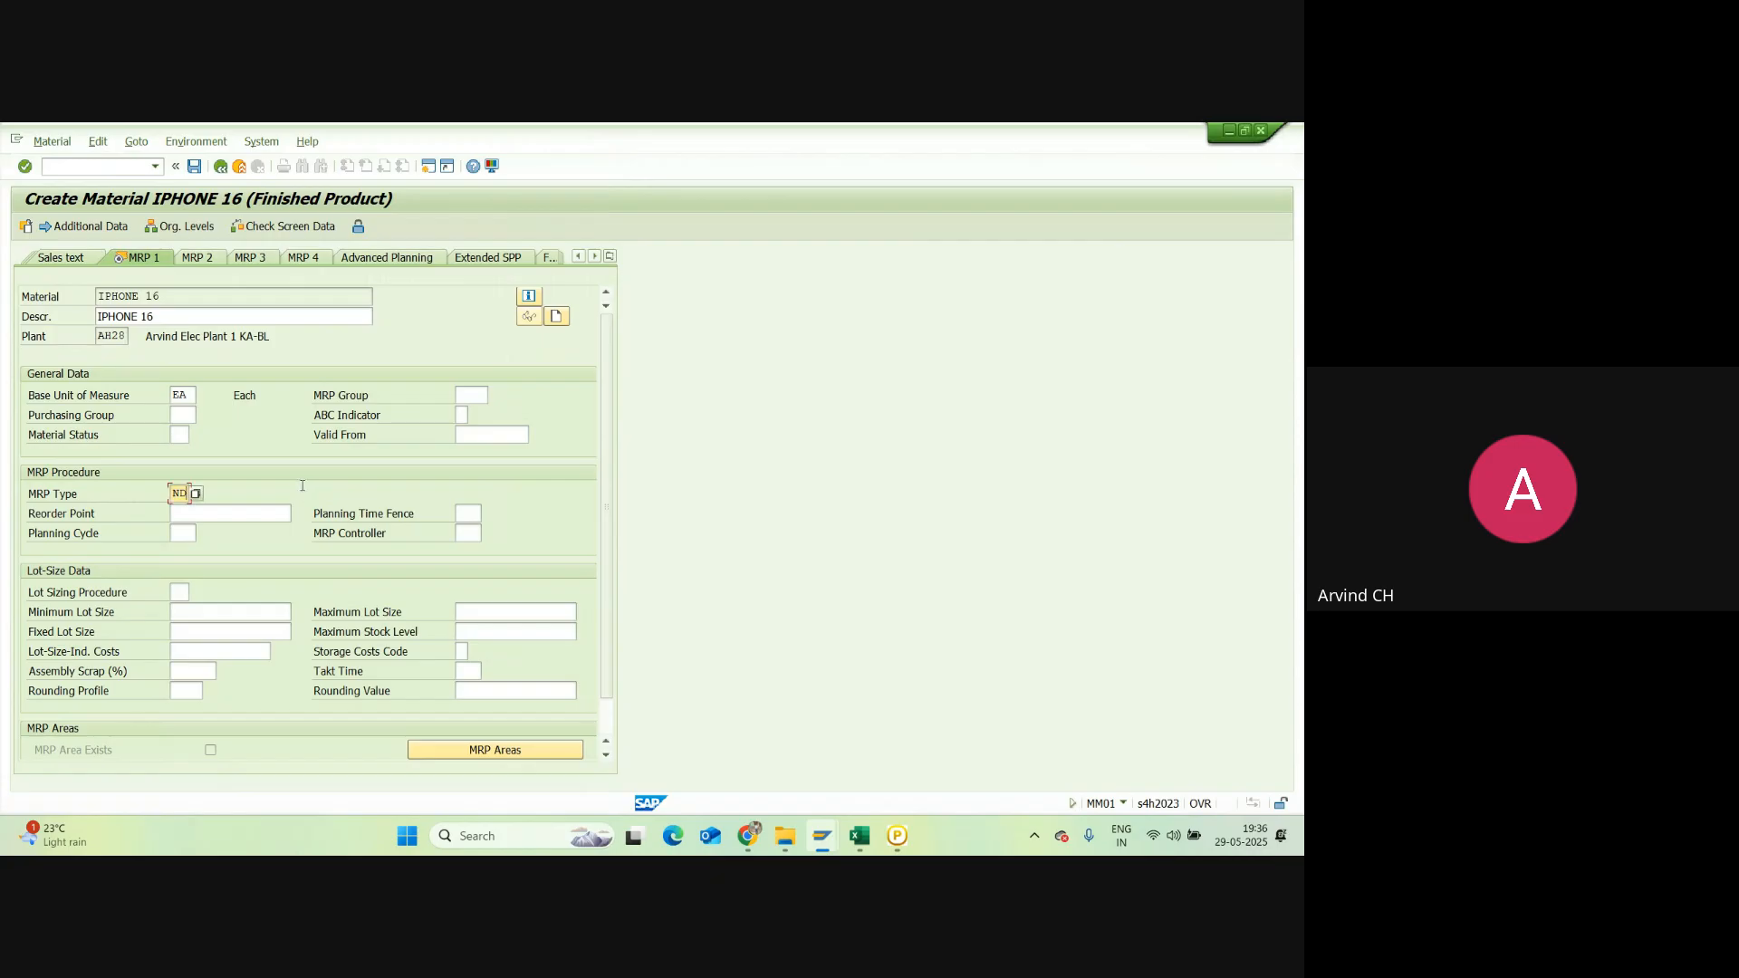
{"action": "key", "text": "Return"}
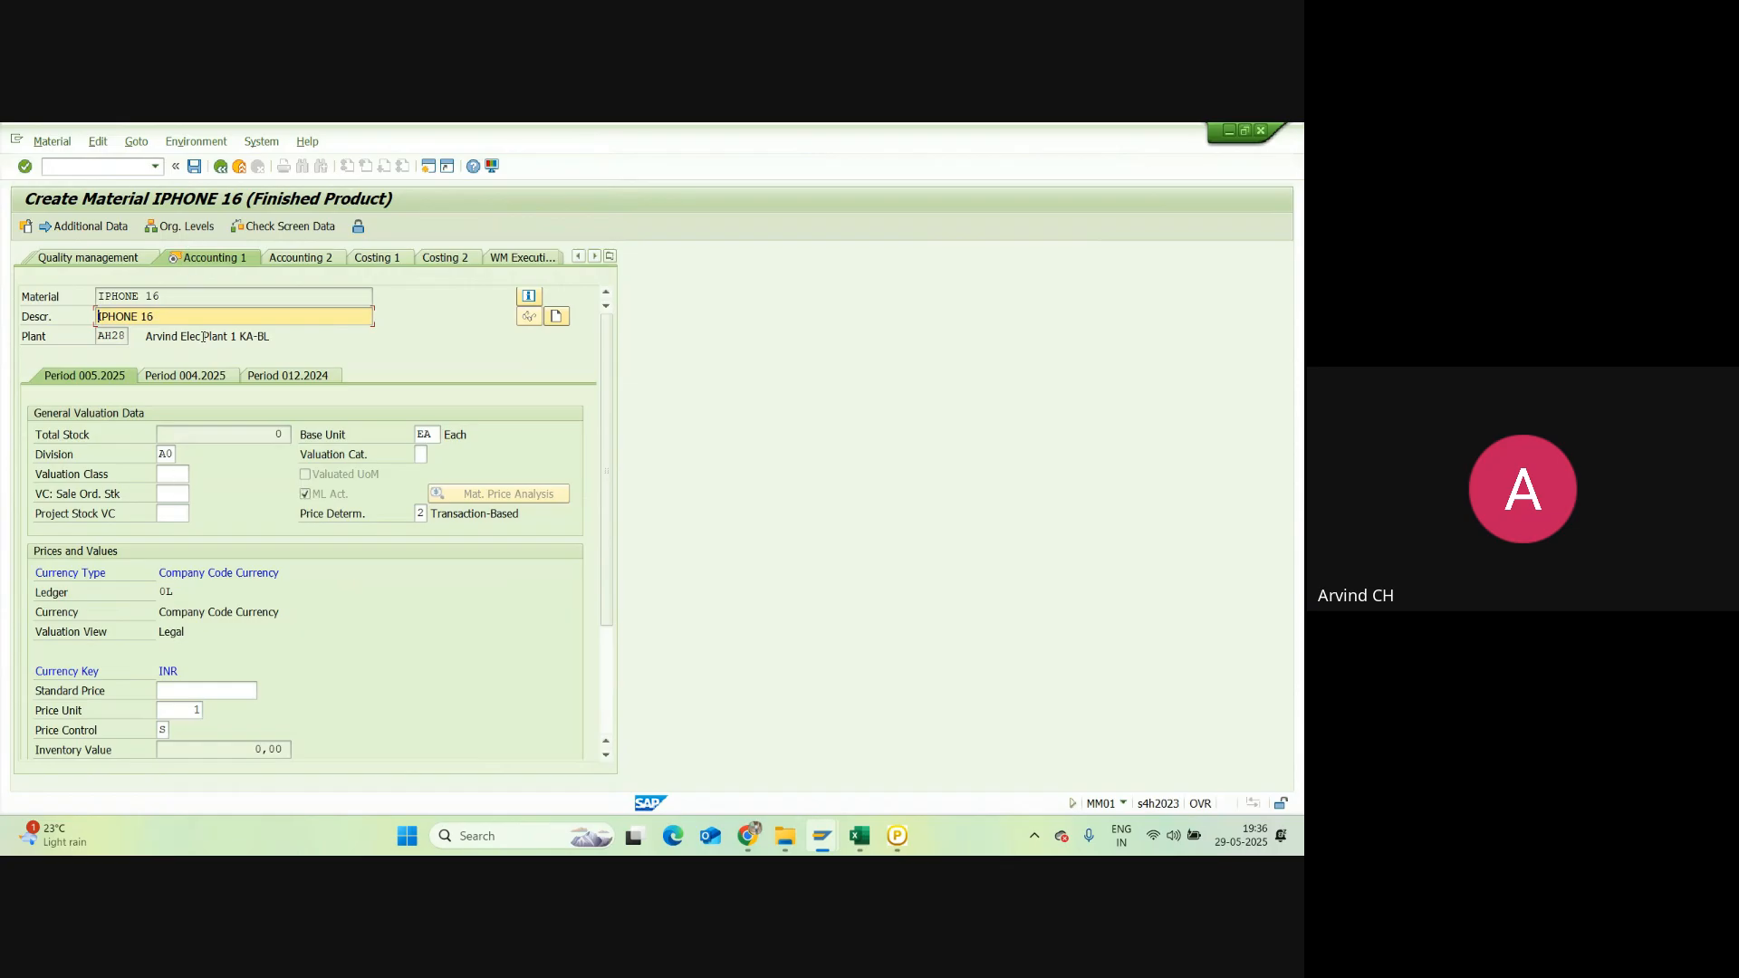
Step: Assign valuation class 7920 Finished Goods and standard price 110.000,00 INR in Accounting 1
{"action": "left_click", "coordinate": [182, 474]}
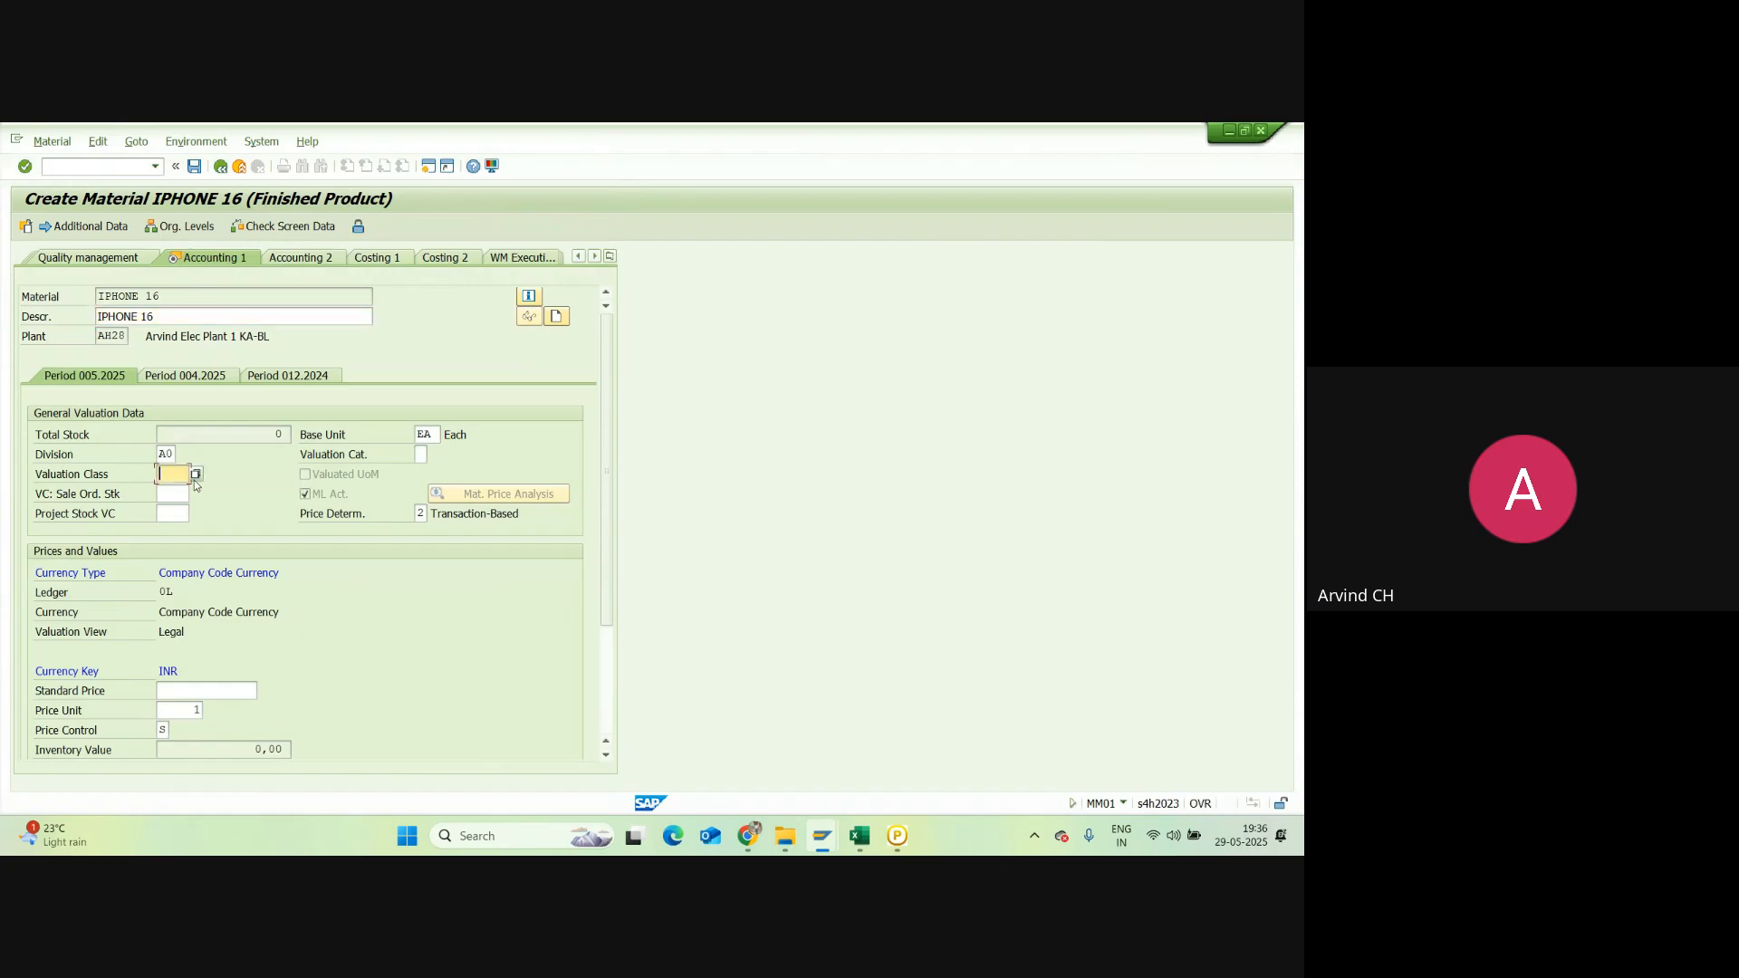
{"action": "left_click", "coordinate": [197, 473]}
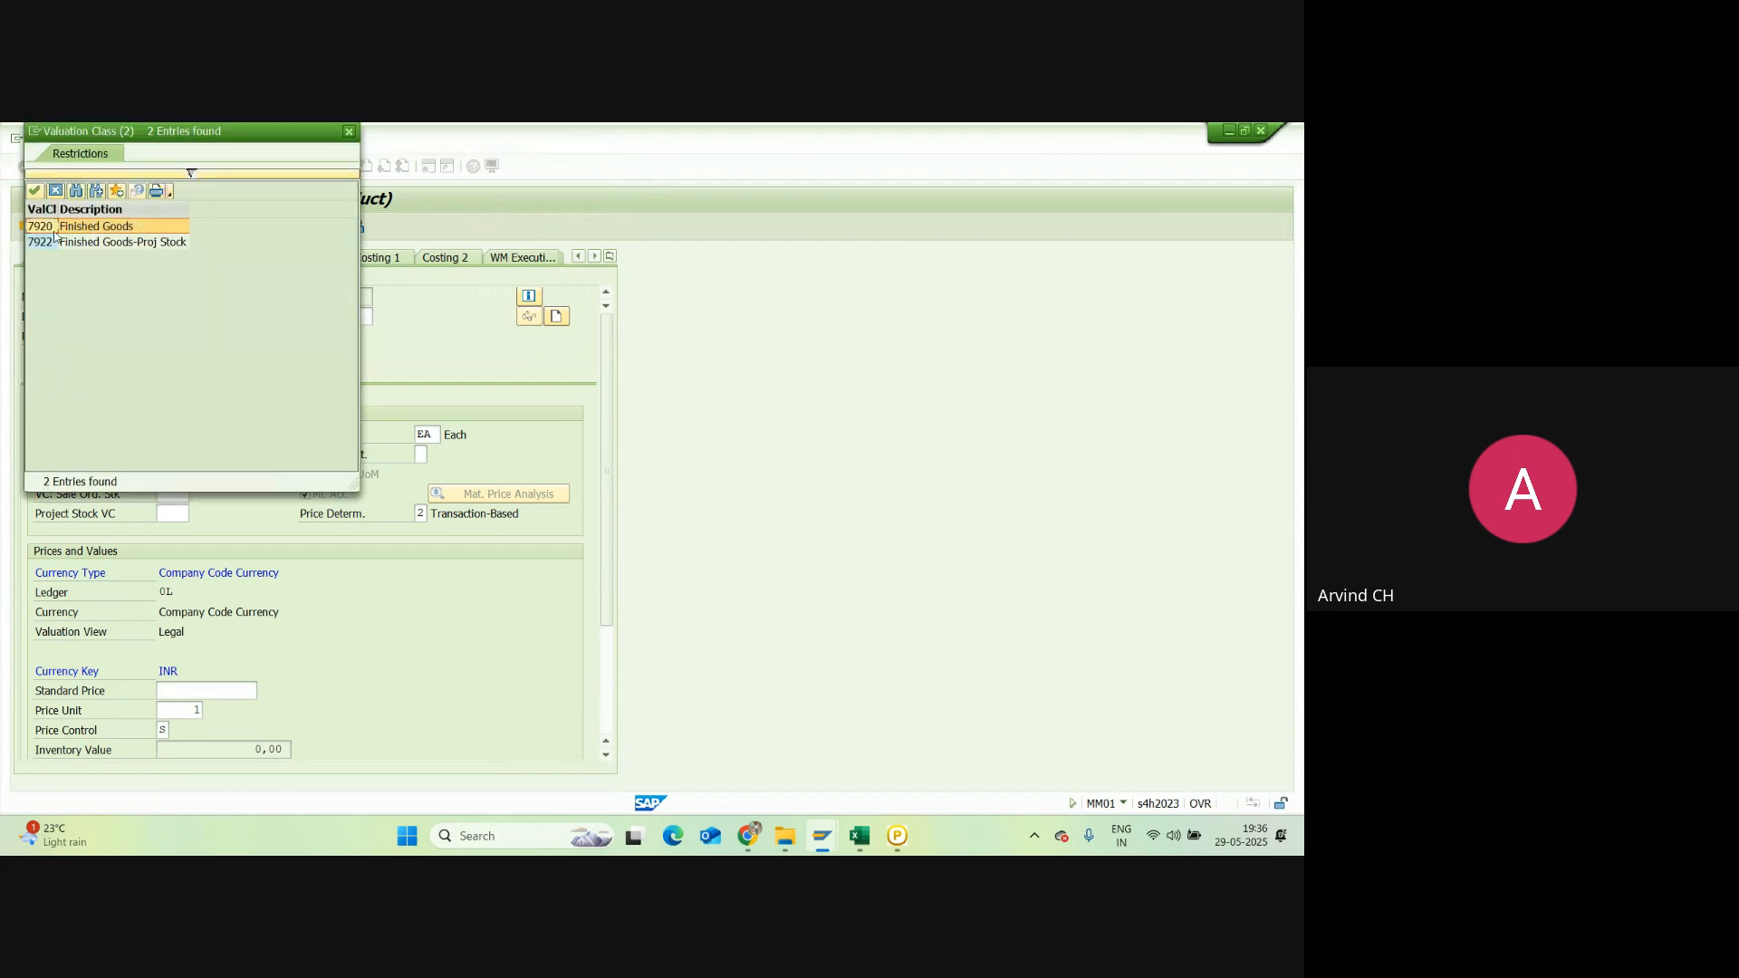
{"action": "double_click", "coordinate": [48, 228]}
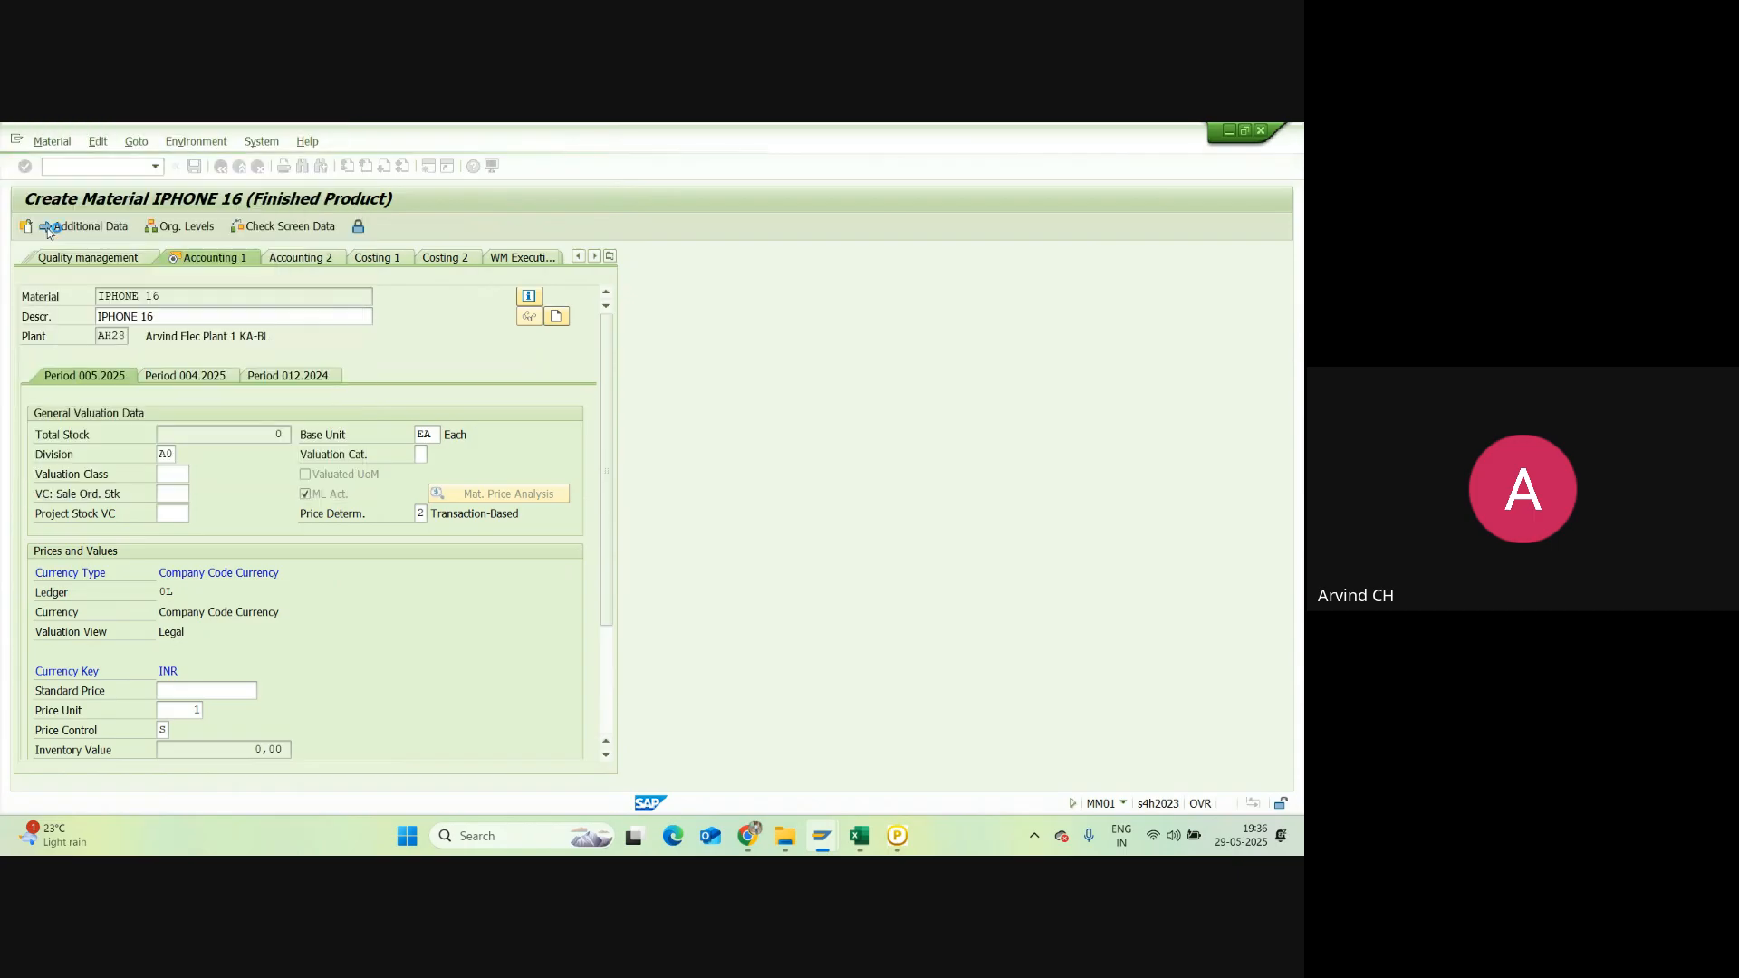
{"action": "scroll", "coordinate": [254, 617], "scroll_direction": "down", "scroll_amount": 1}
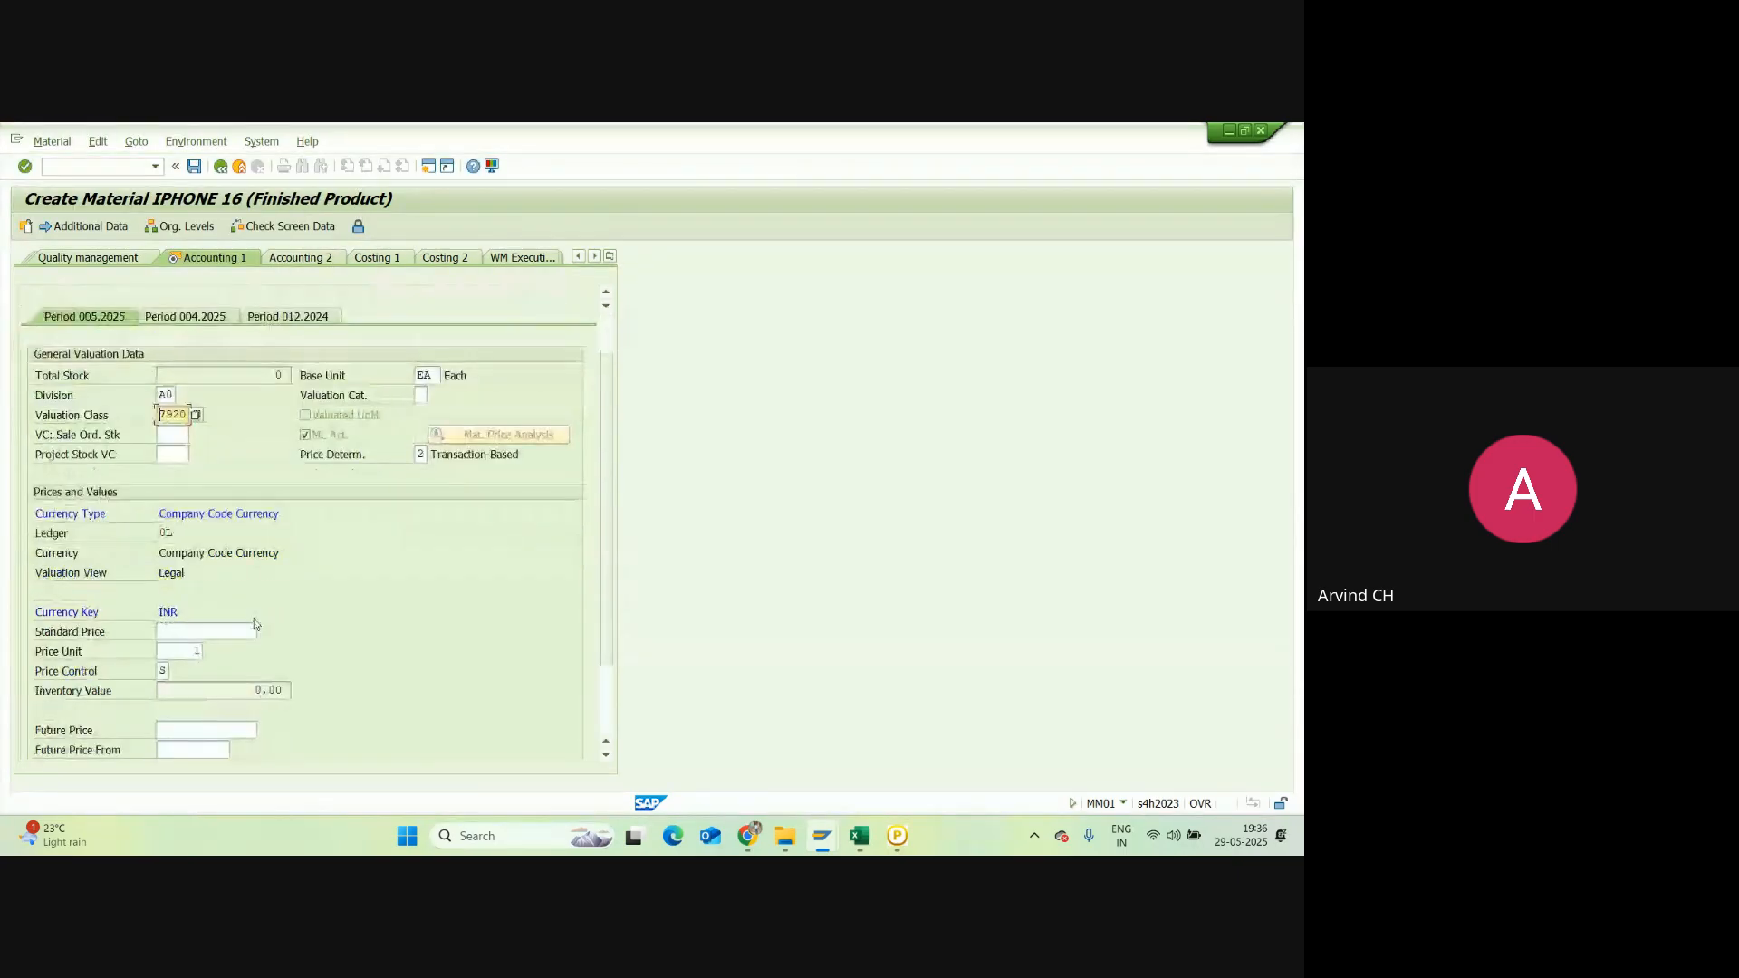
{"action": "left_click", "coordinate": [221, 629]}
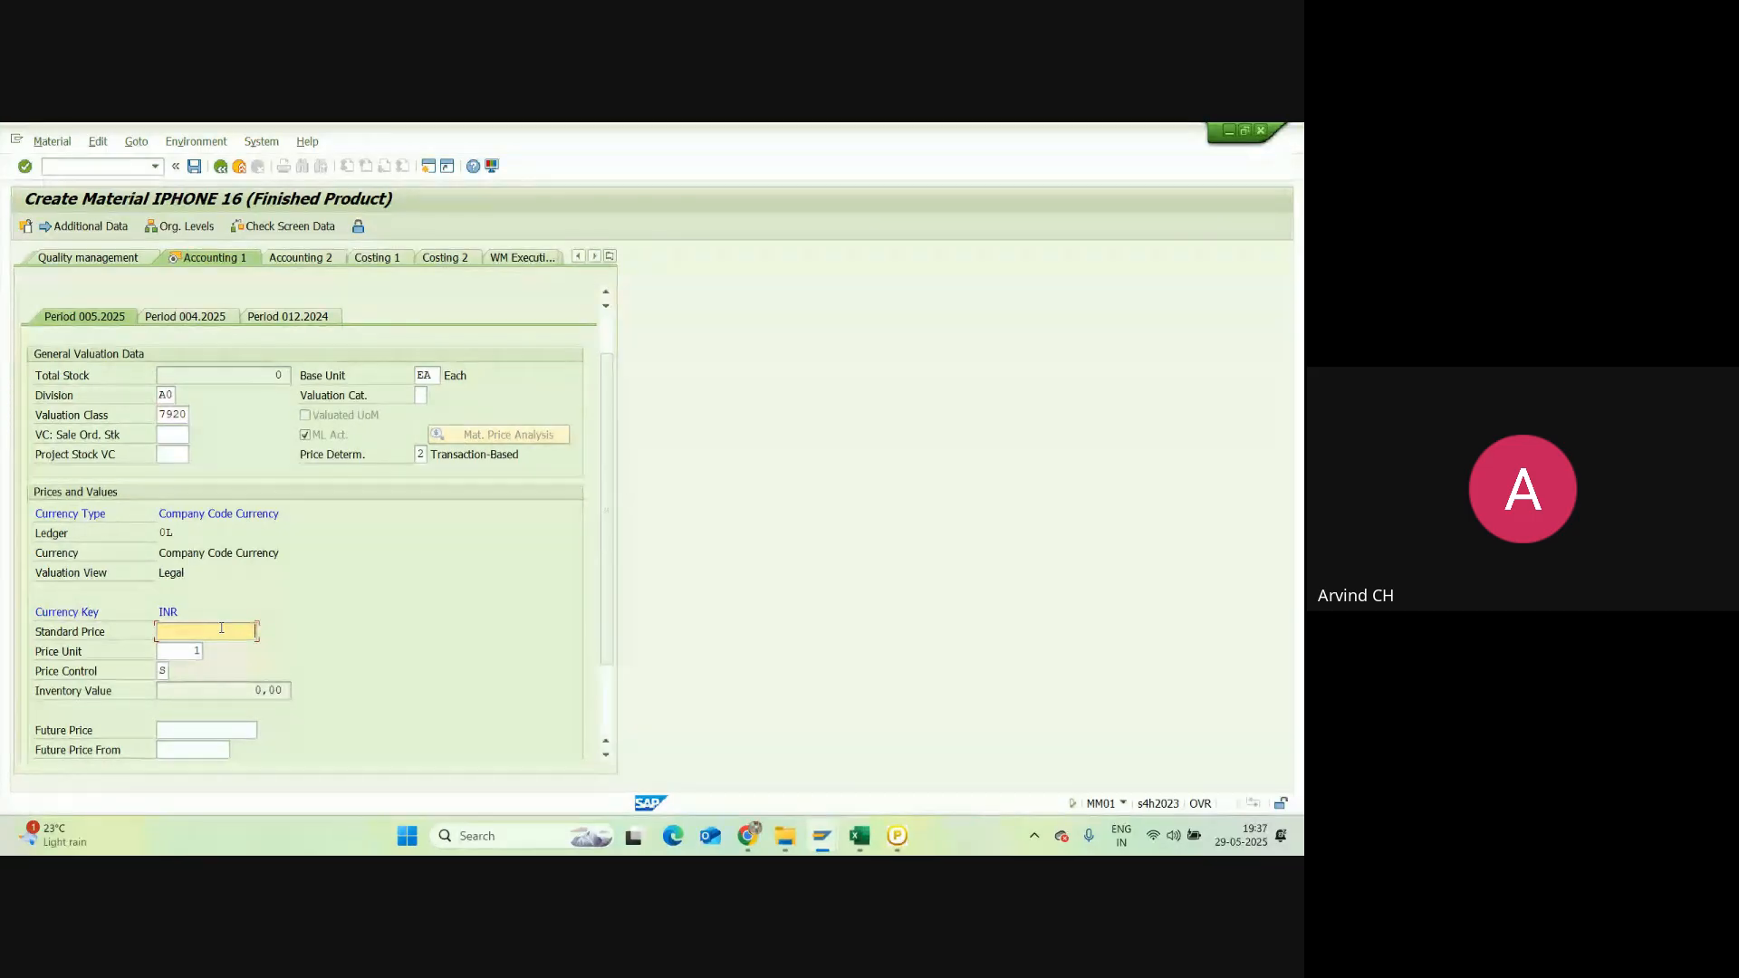
{"action": "type", "text": "1"}
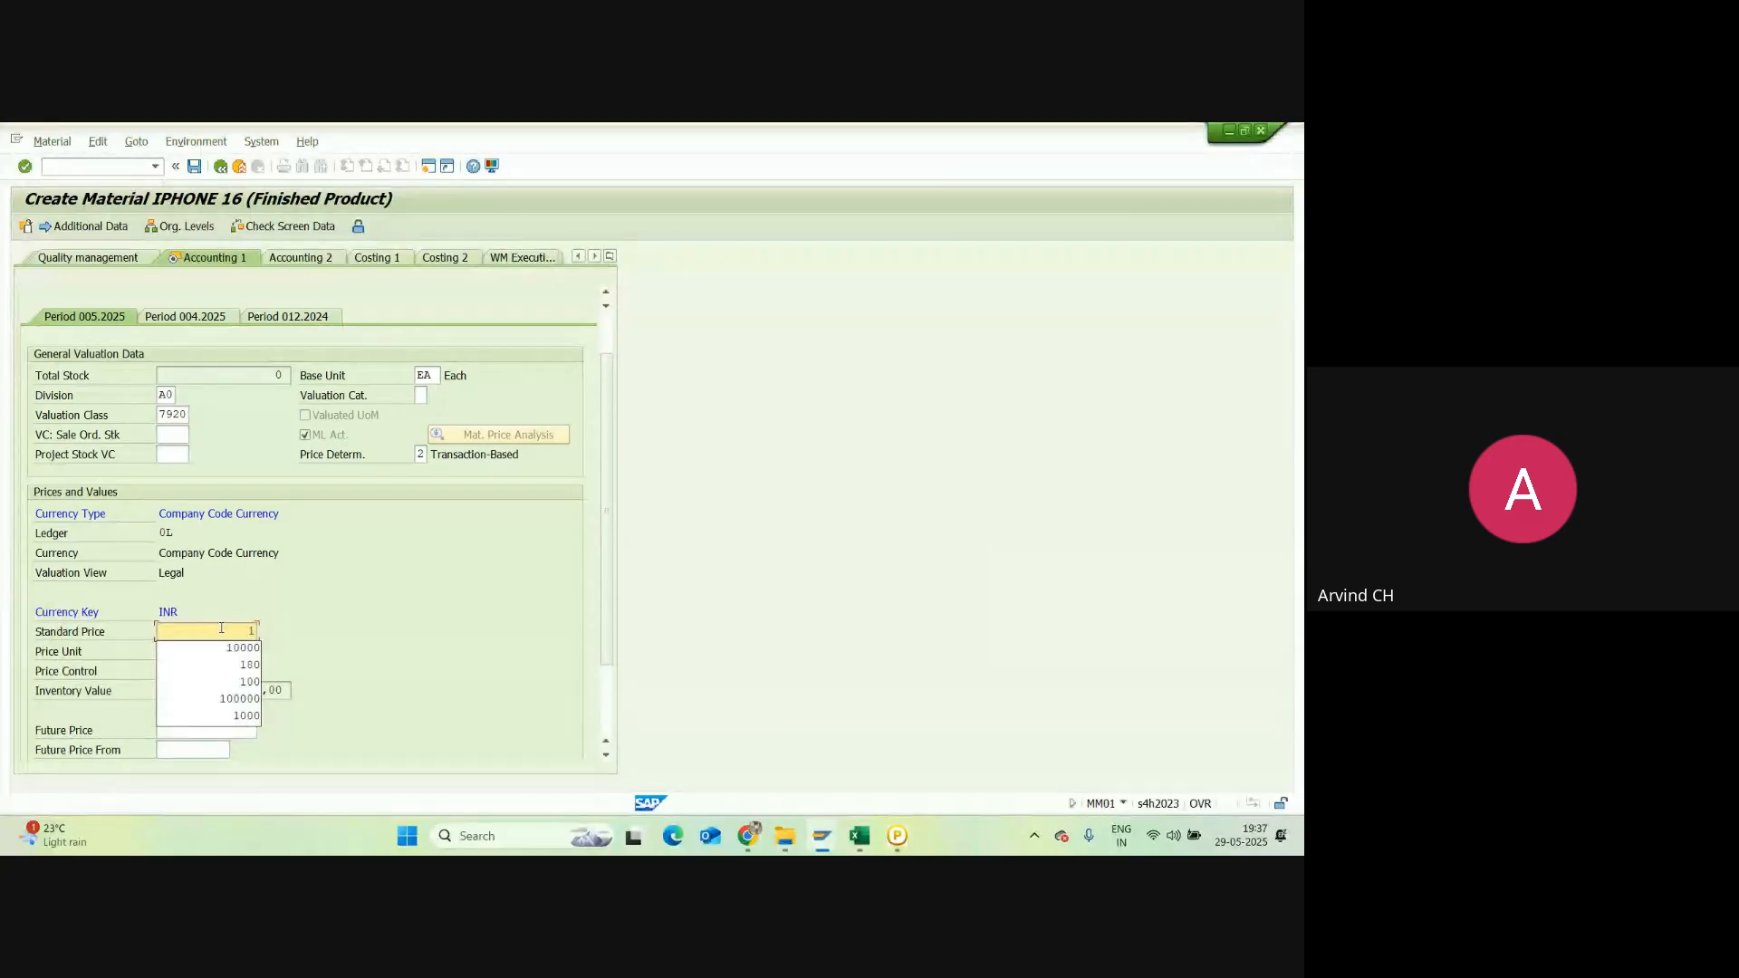
{"action": "type", "text": "10000"}
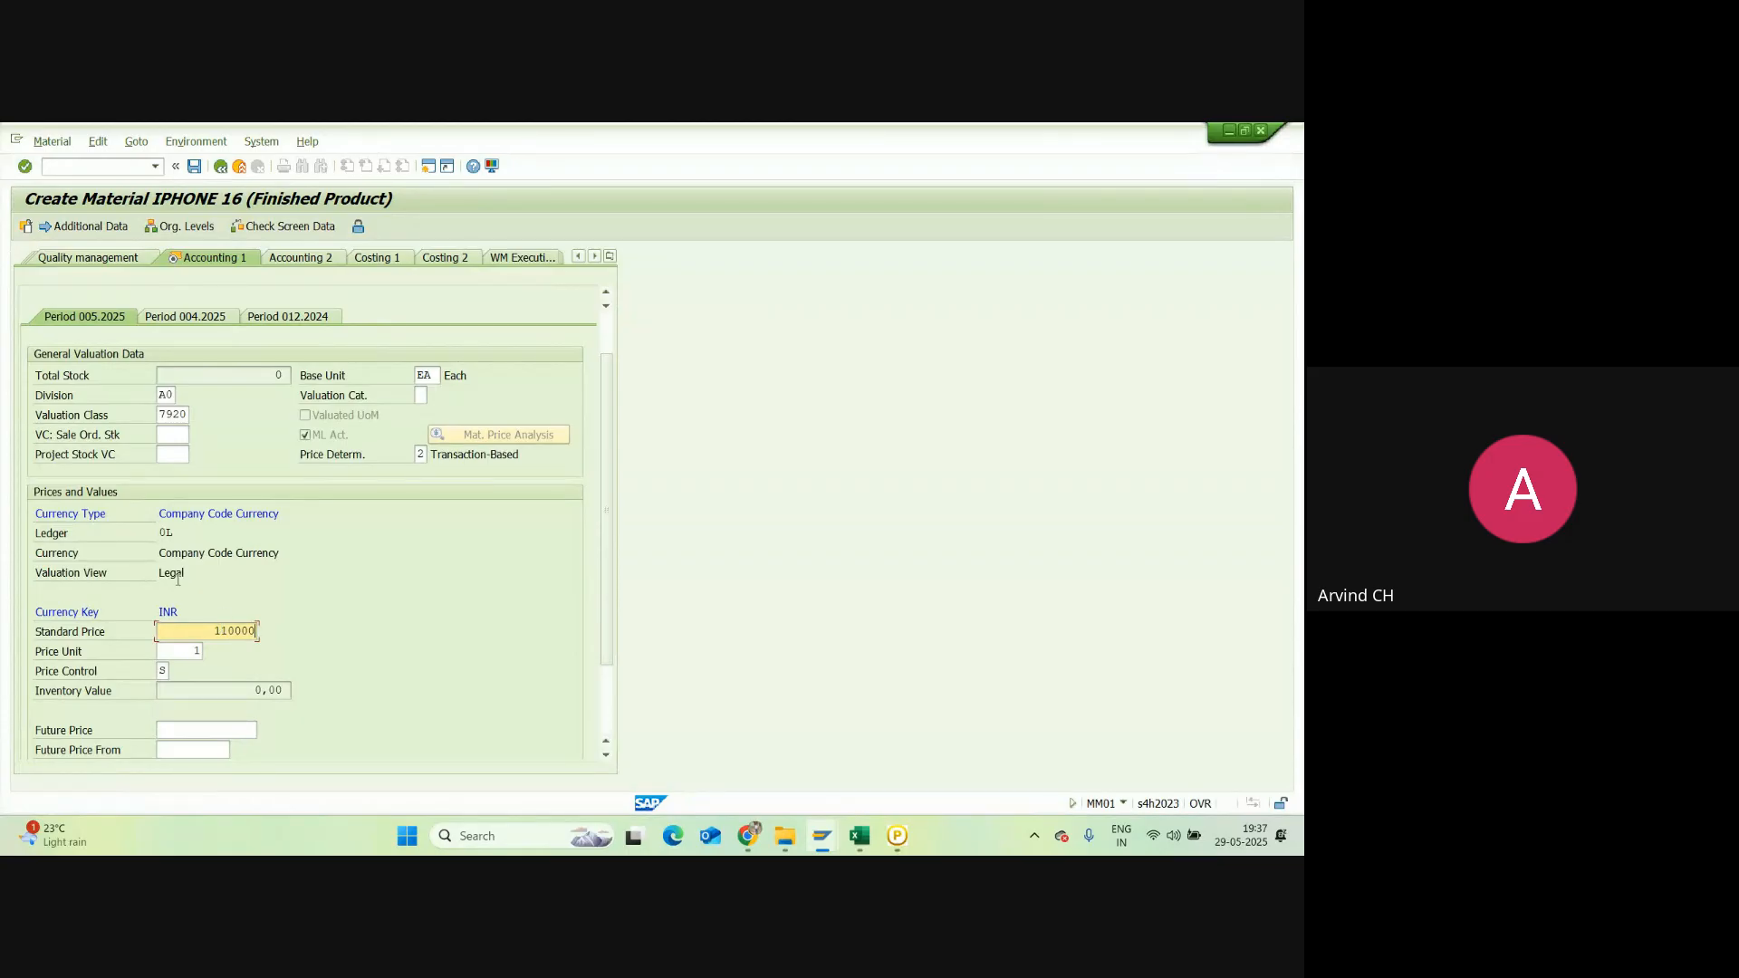
{"action": "key", "text": "Return"}
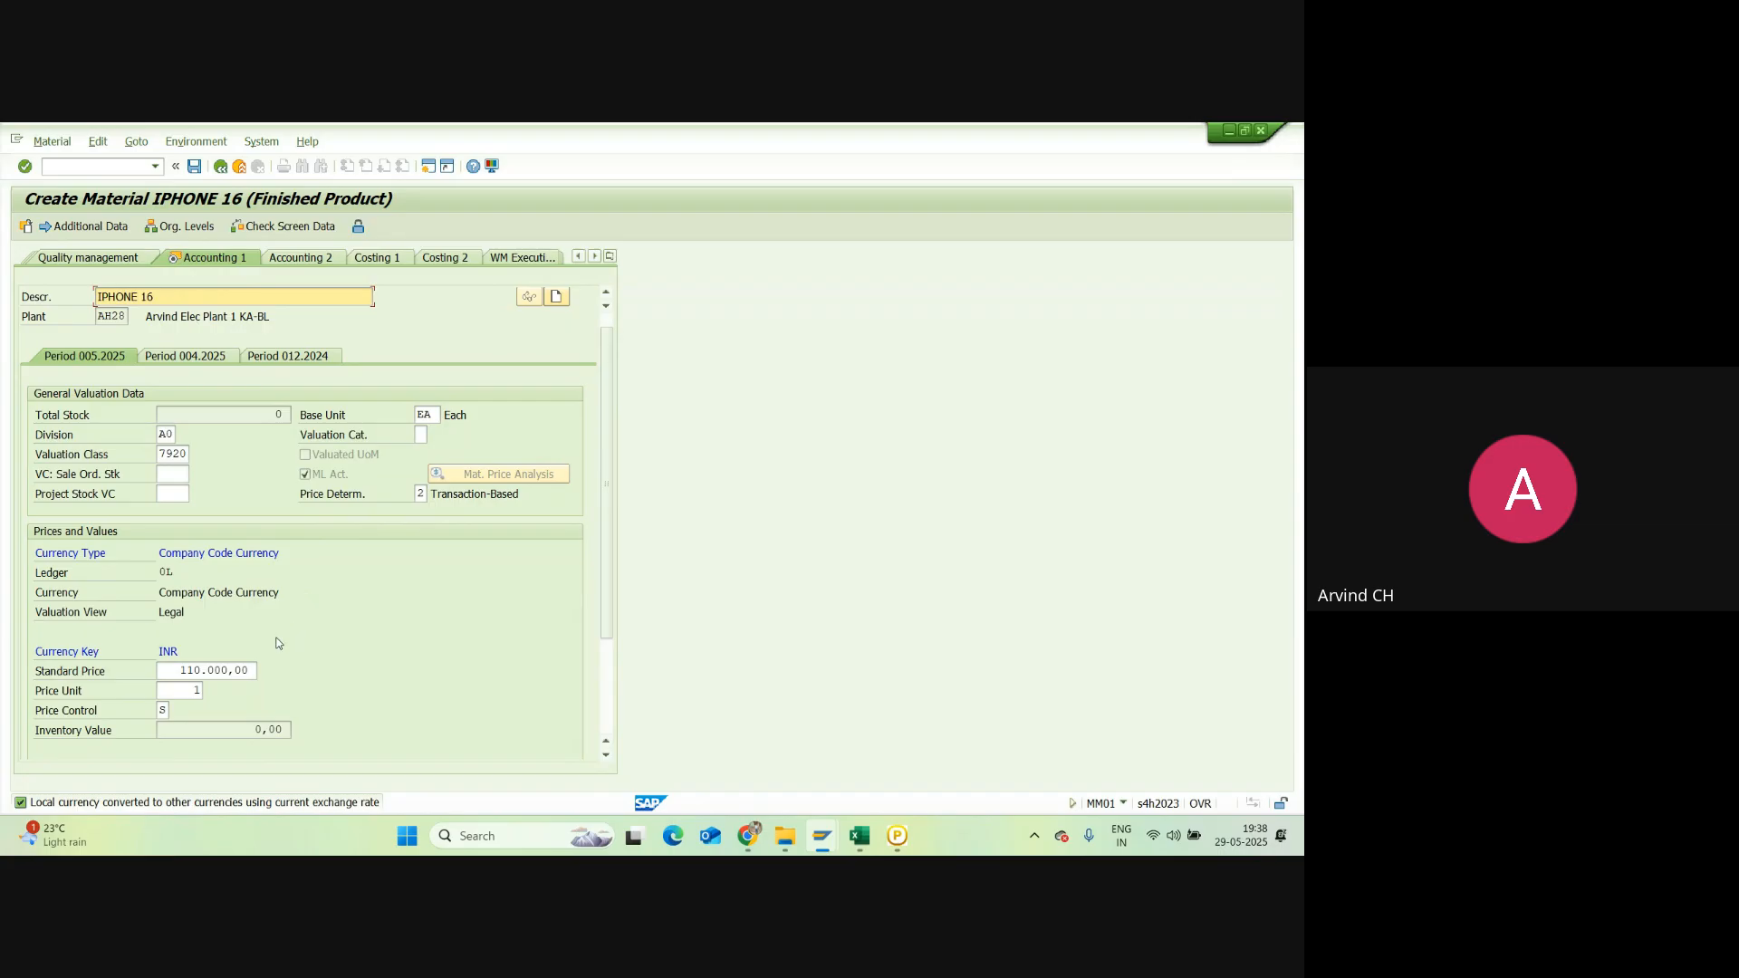
{"action": "key", "text": "Return"}
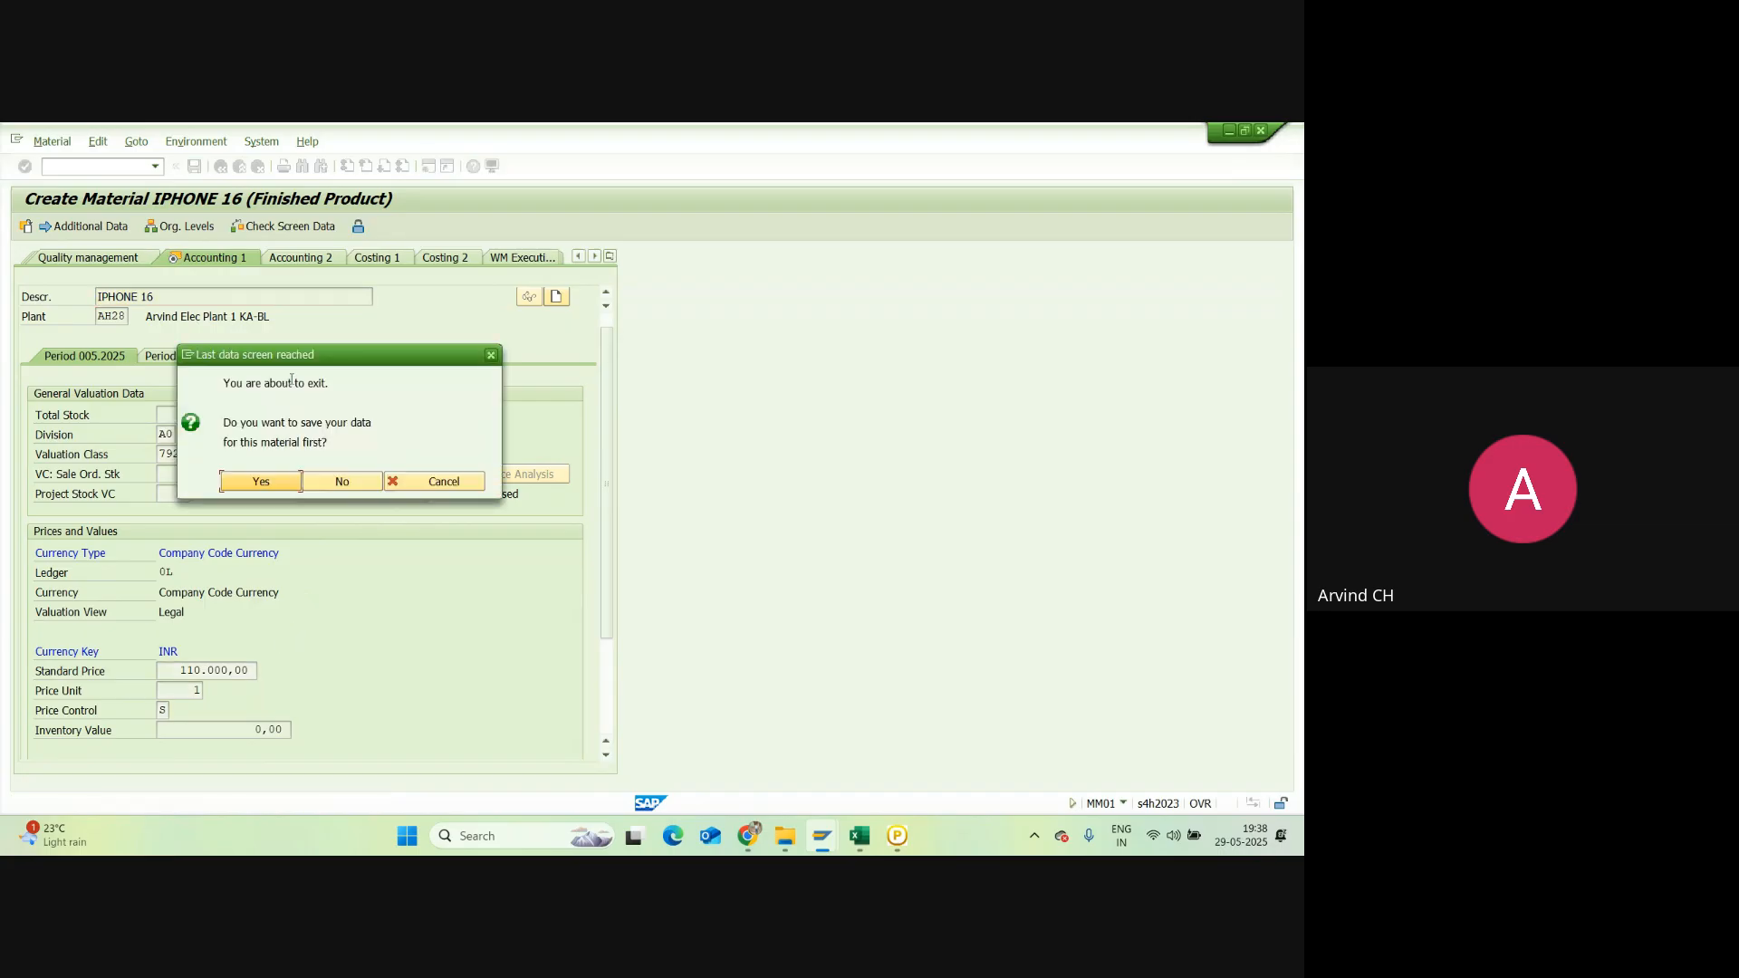
Step: Confirm saving material IPHONE 16 at the last-data-screen prompt and exit MM01
{"action": "left_click", "coordinate": [258, 484]}
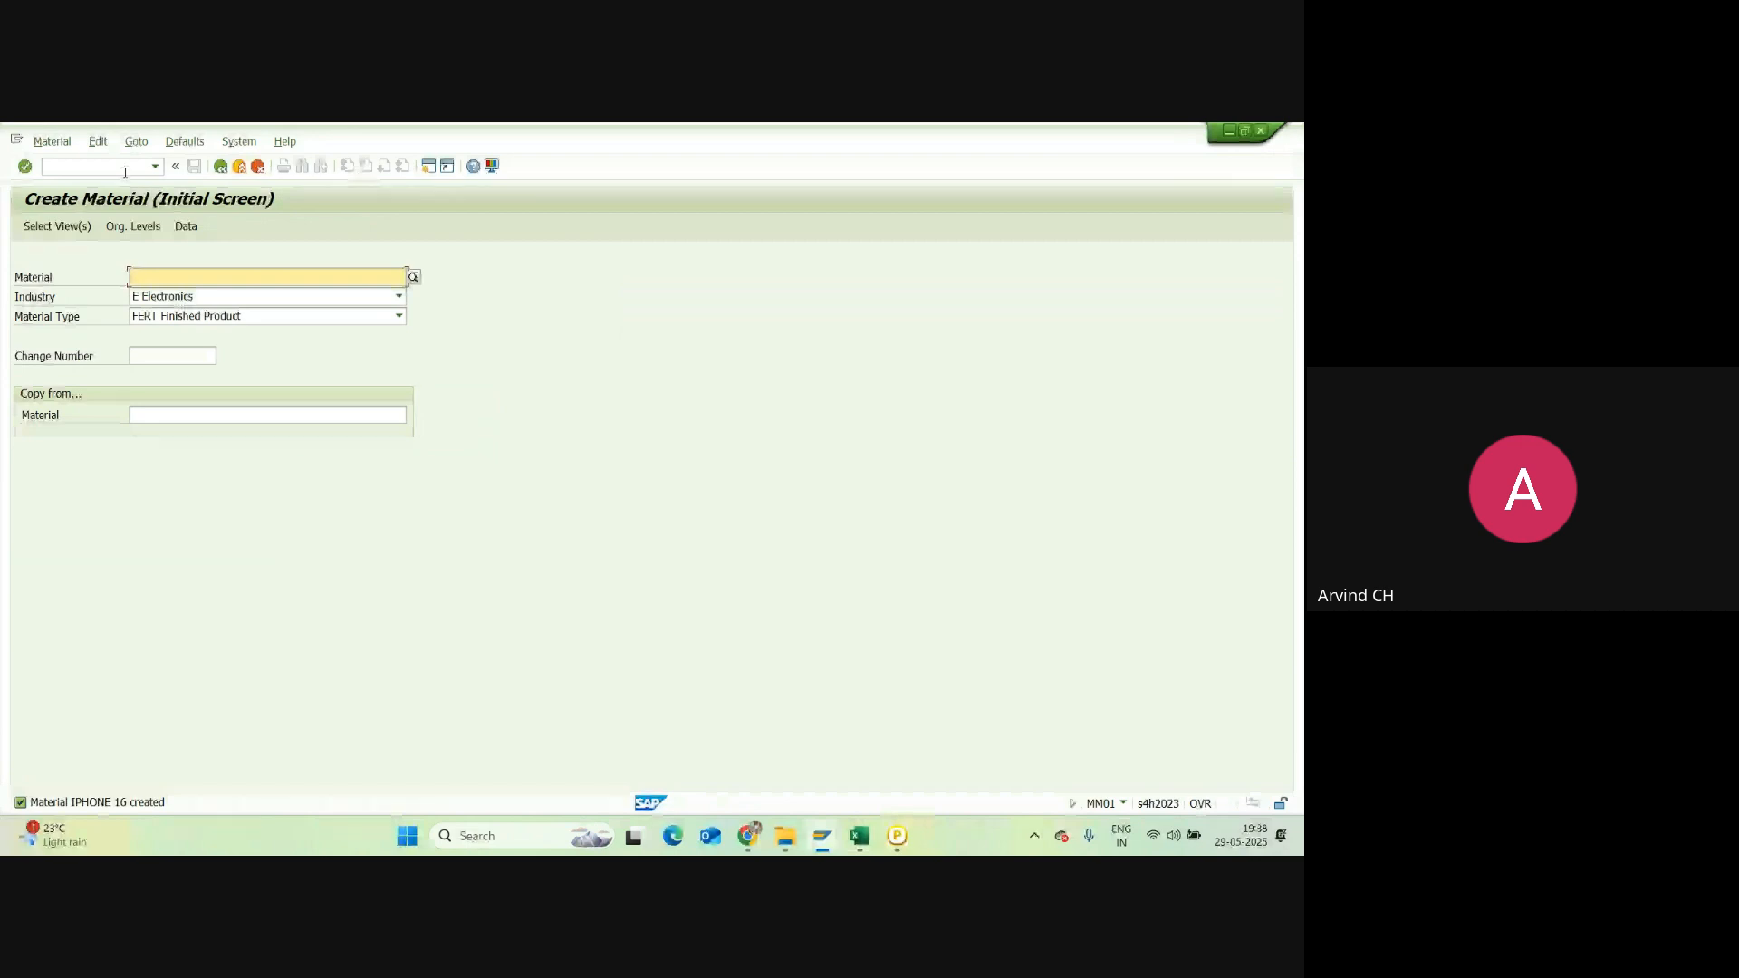
{"action": "key", "text": "ctrl+n"}
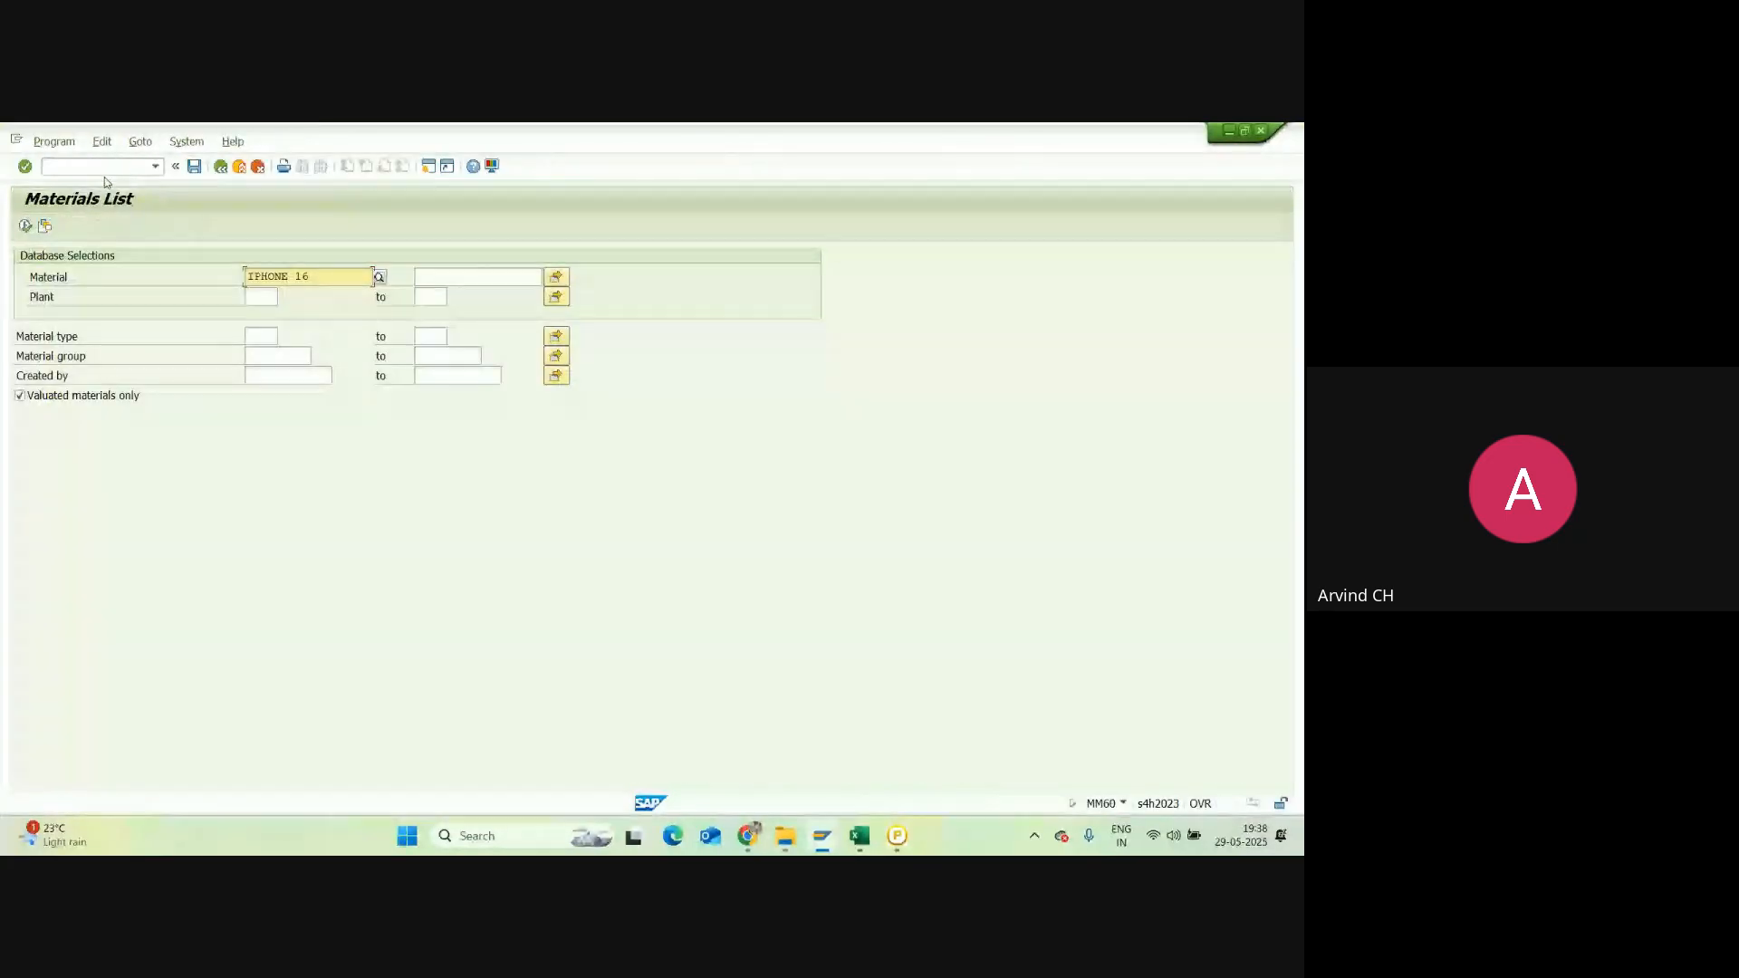
Step: Clear the IPHONE 16 material filter, set plant AH28 and run the MM60 Materials List
{"action": "left_click_drag", "start_coordinate": [312, 277], "coordinate": [247, 258]}
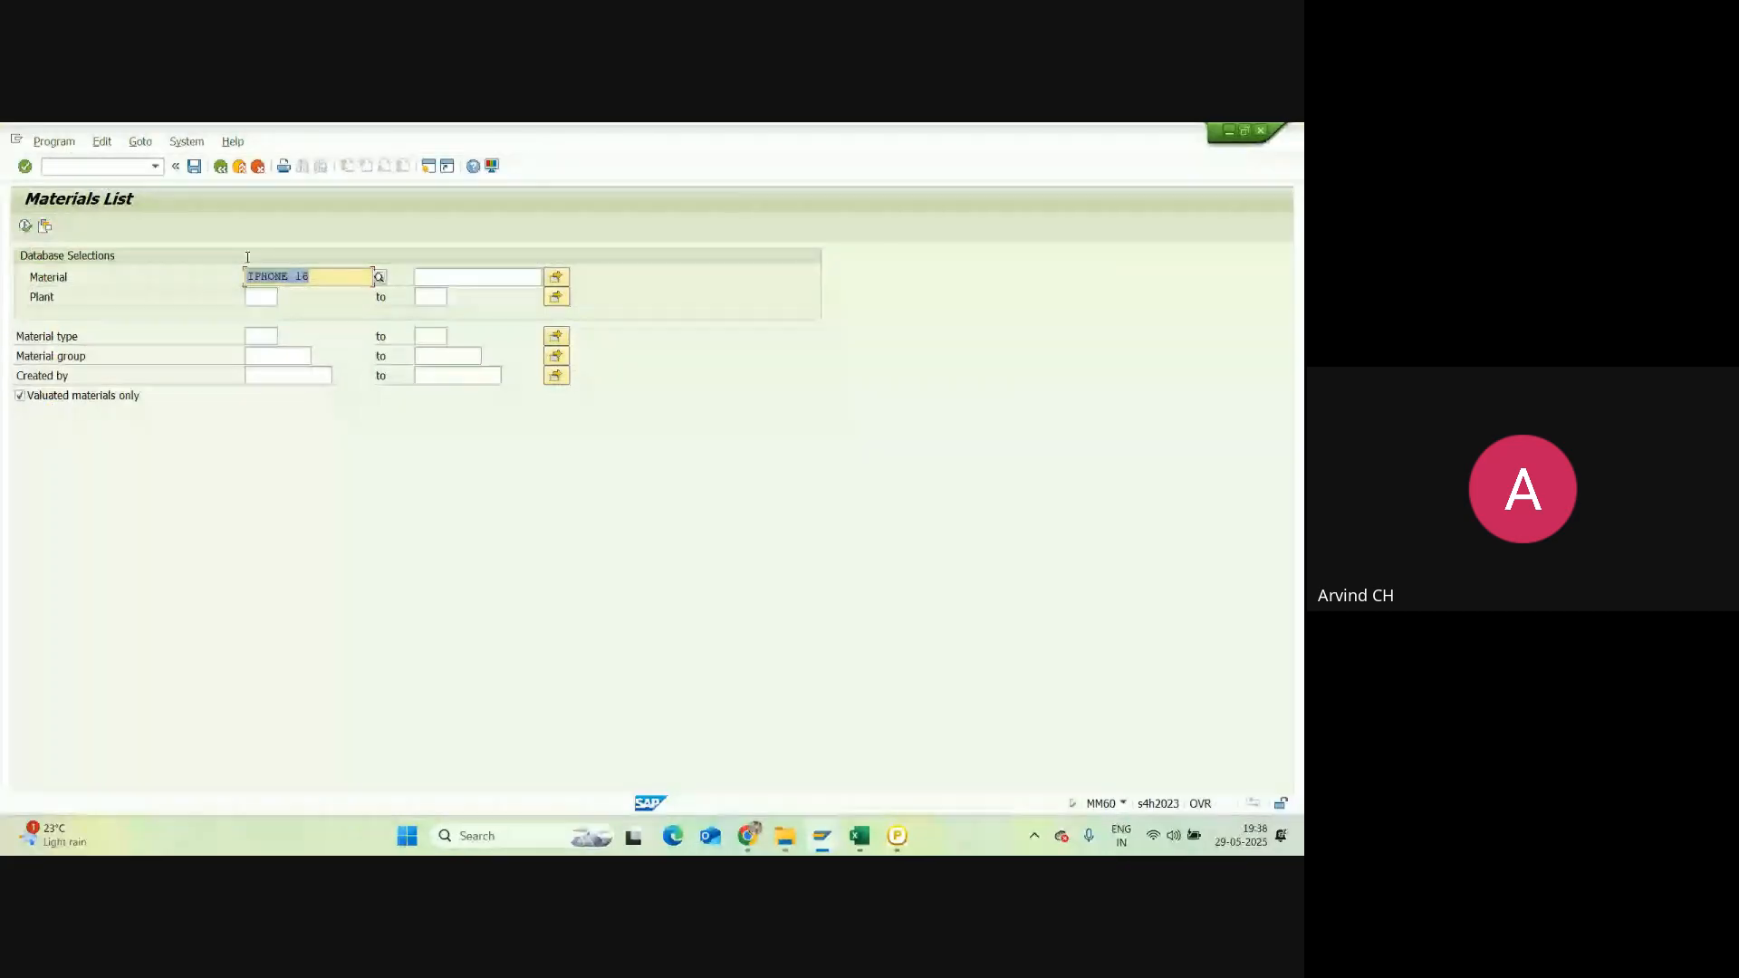
{"action": "key", "text": "Delete"}
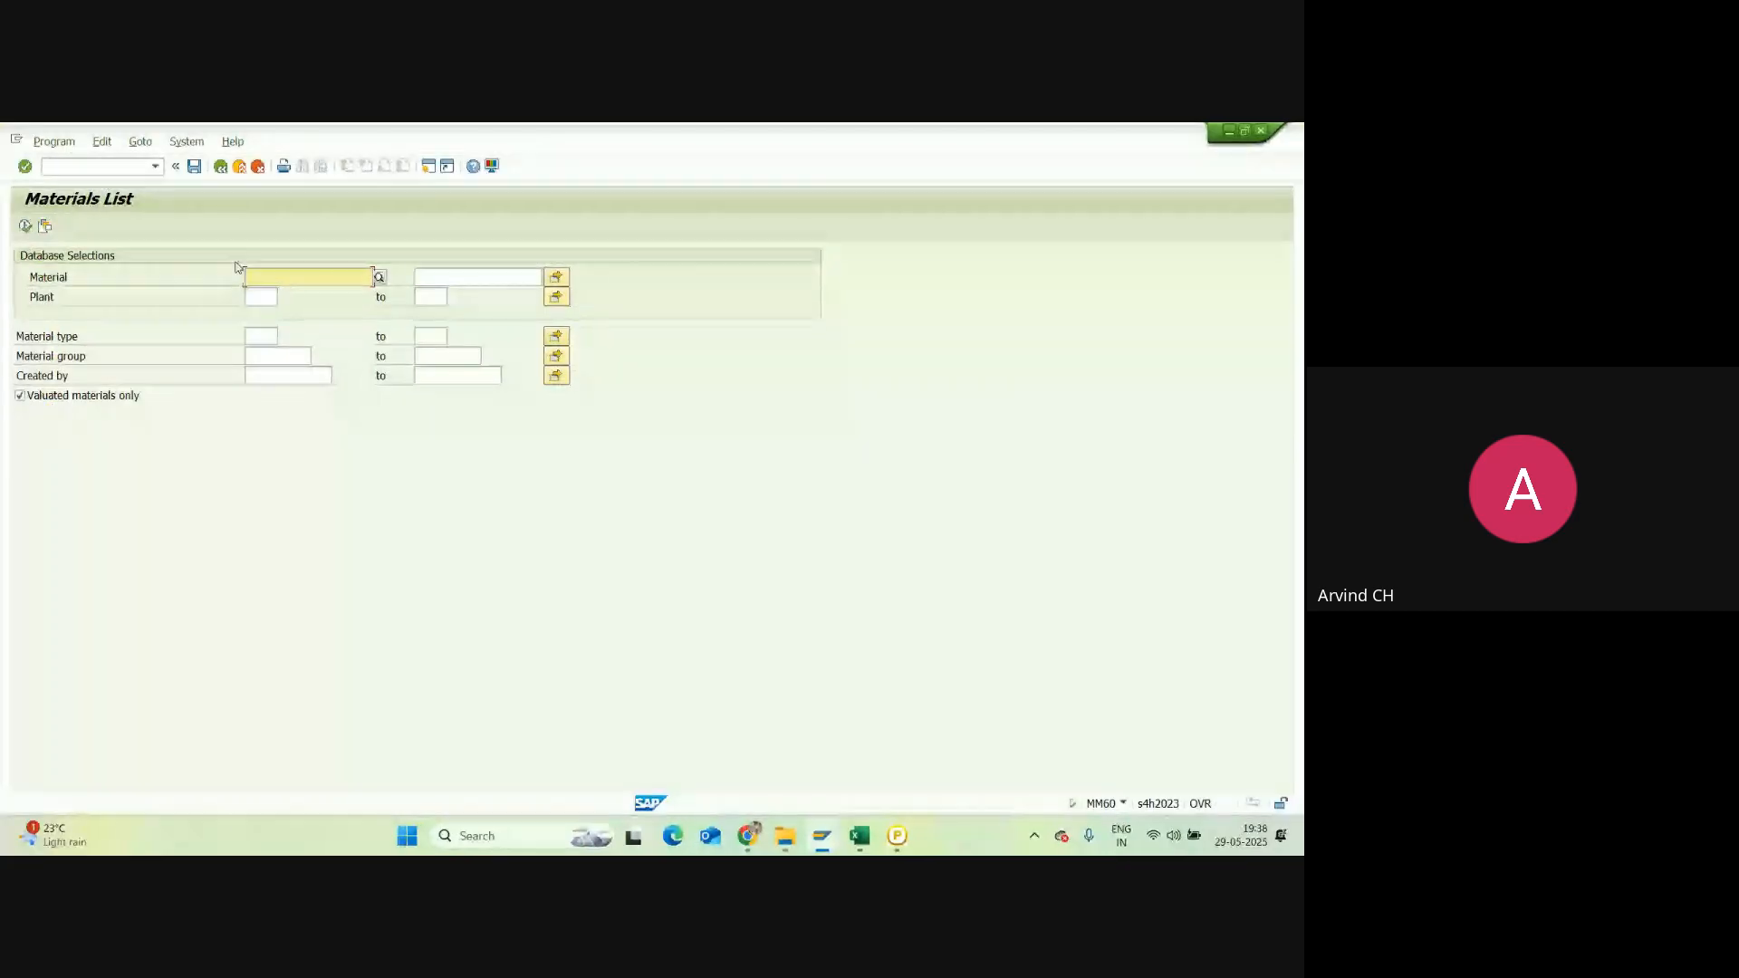
{"action": "left_click", "coordinate": [261, 298]}
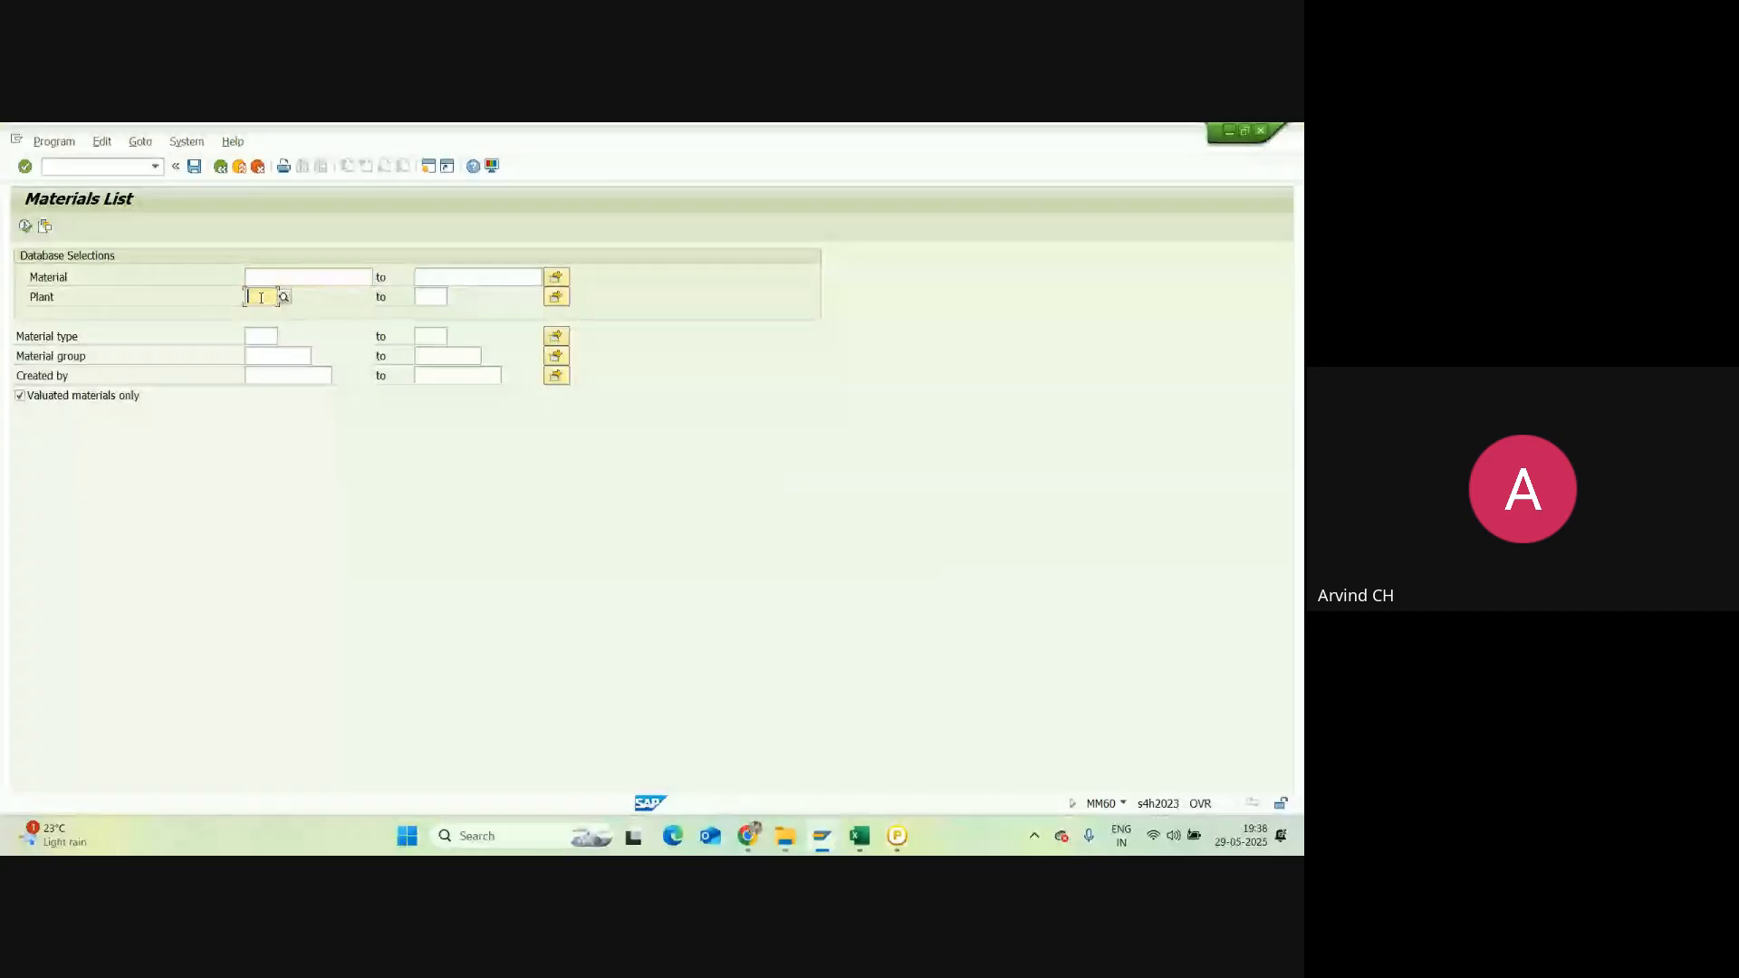
{"action": "type", "text": "A"}
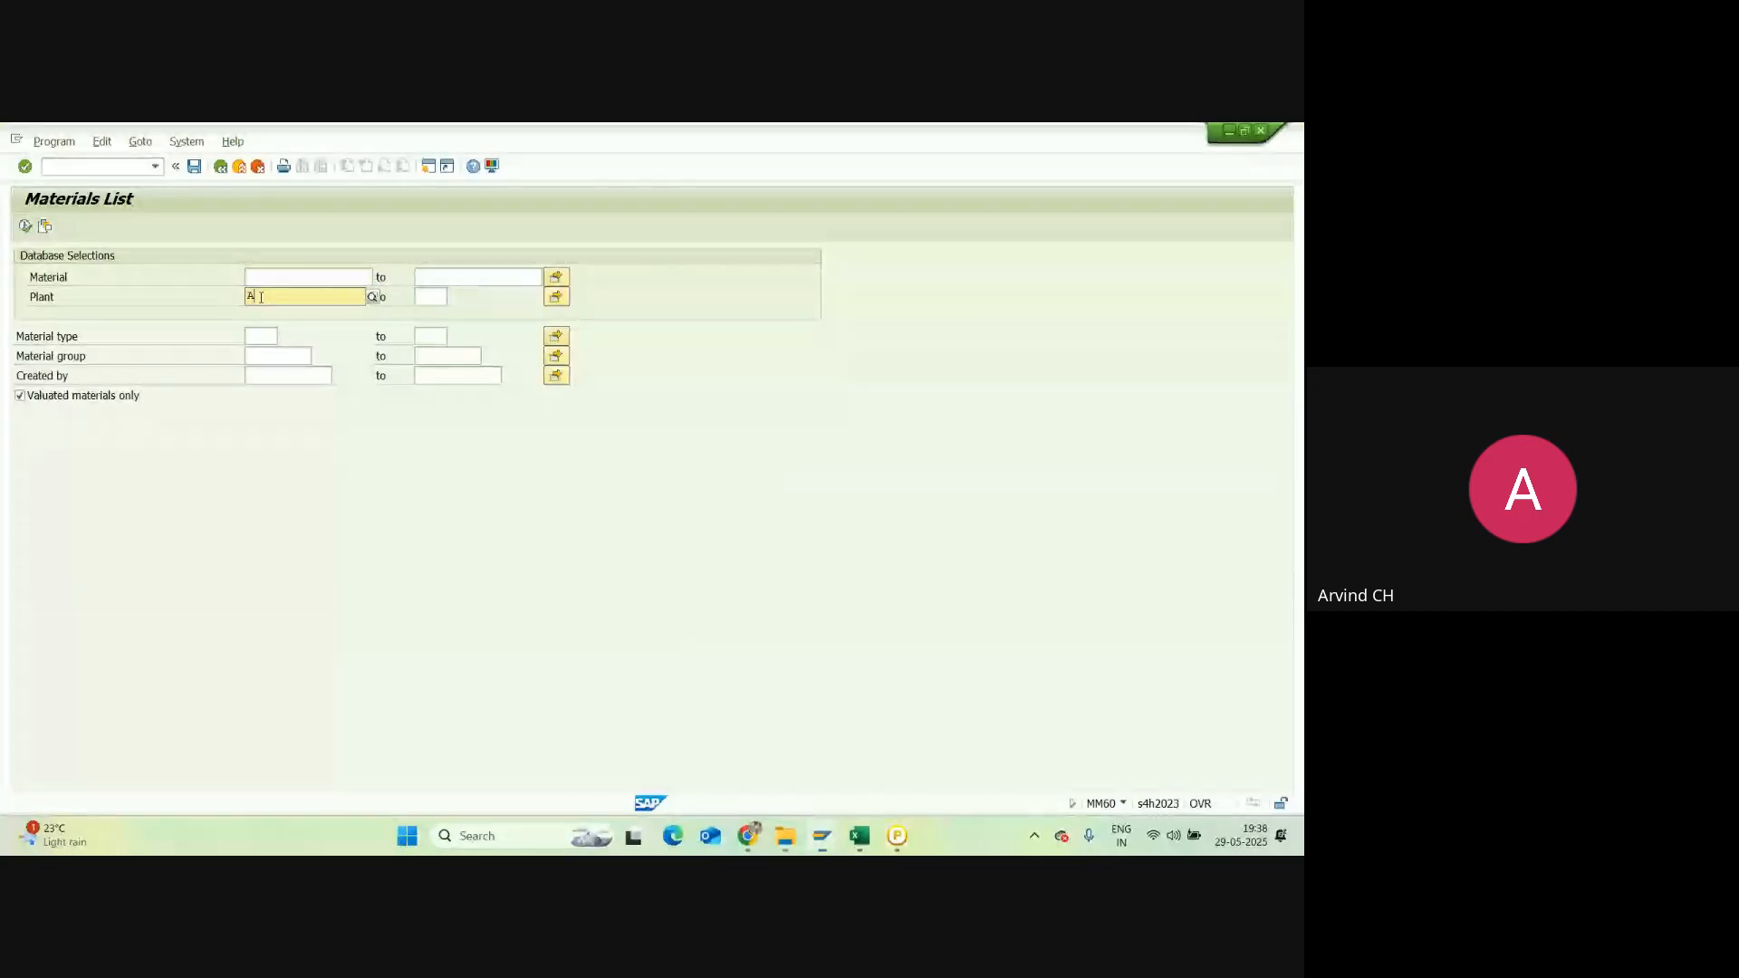
{"action": "type", "text": "H28"}
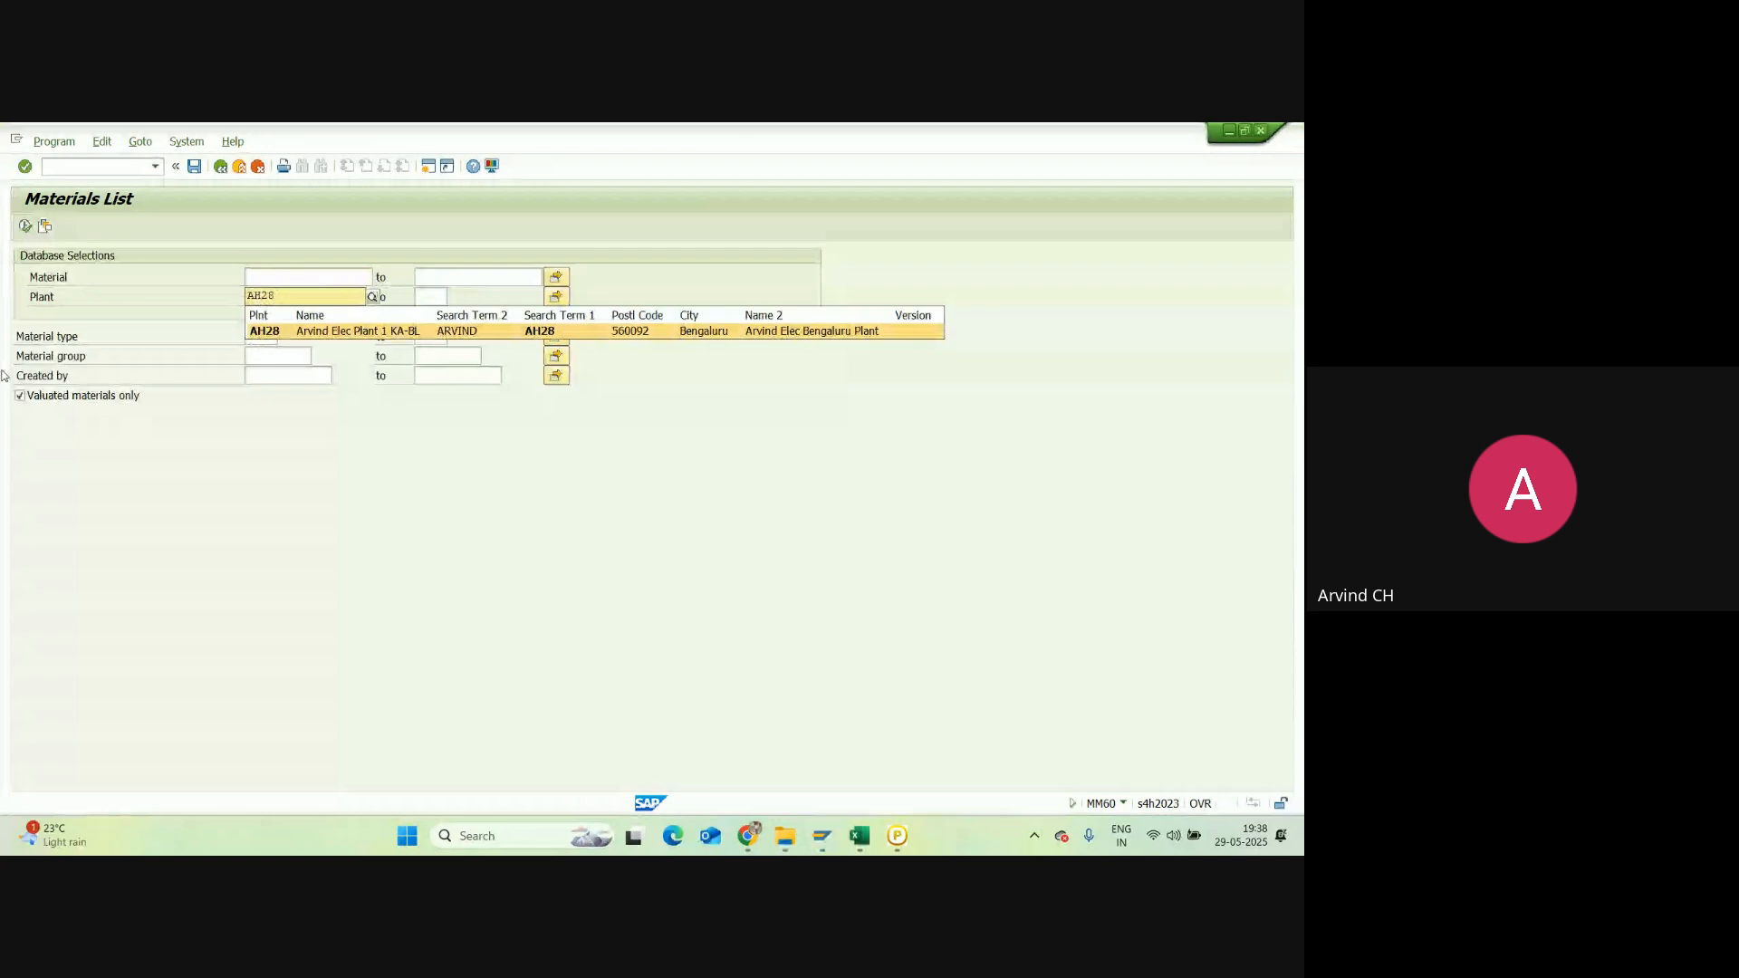
{"action": "left_click", "coordinate": [267, 333]}
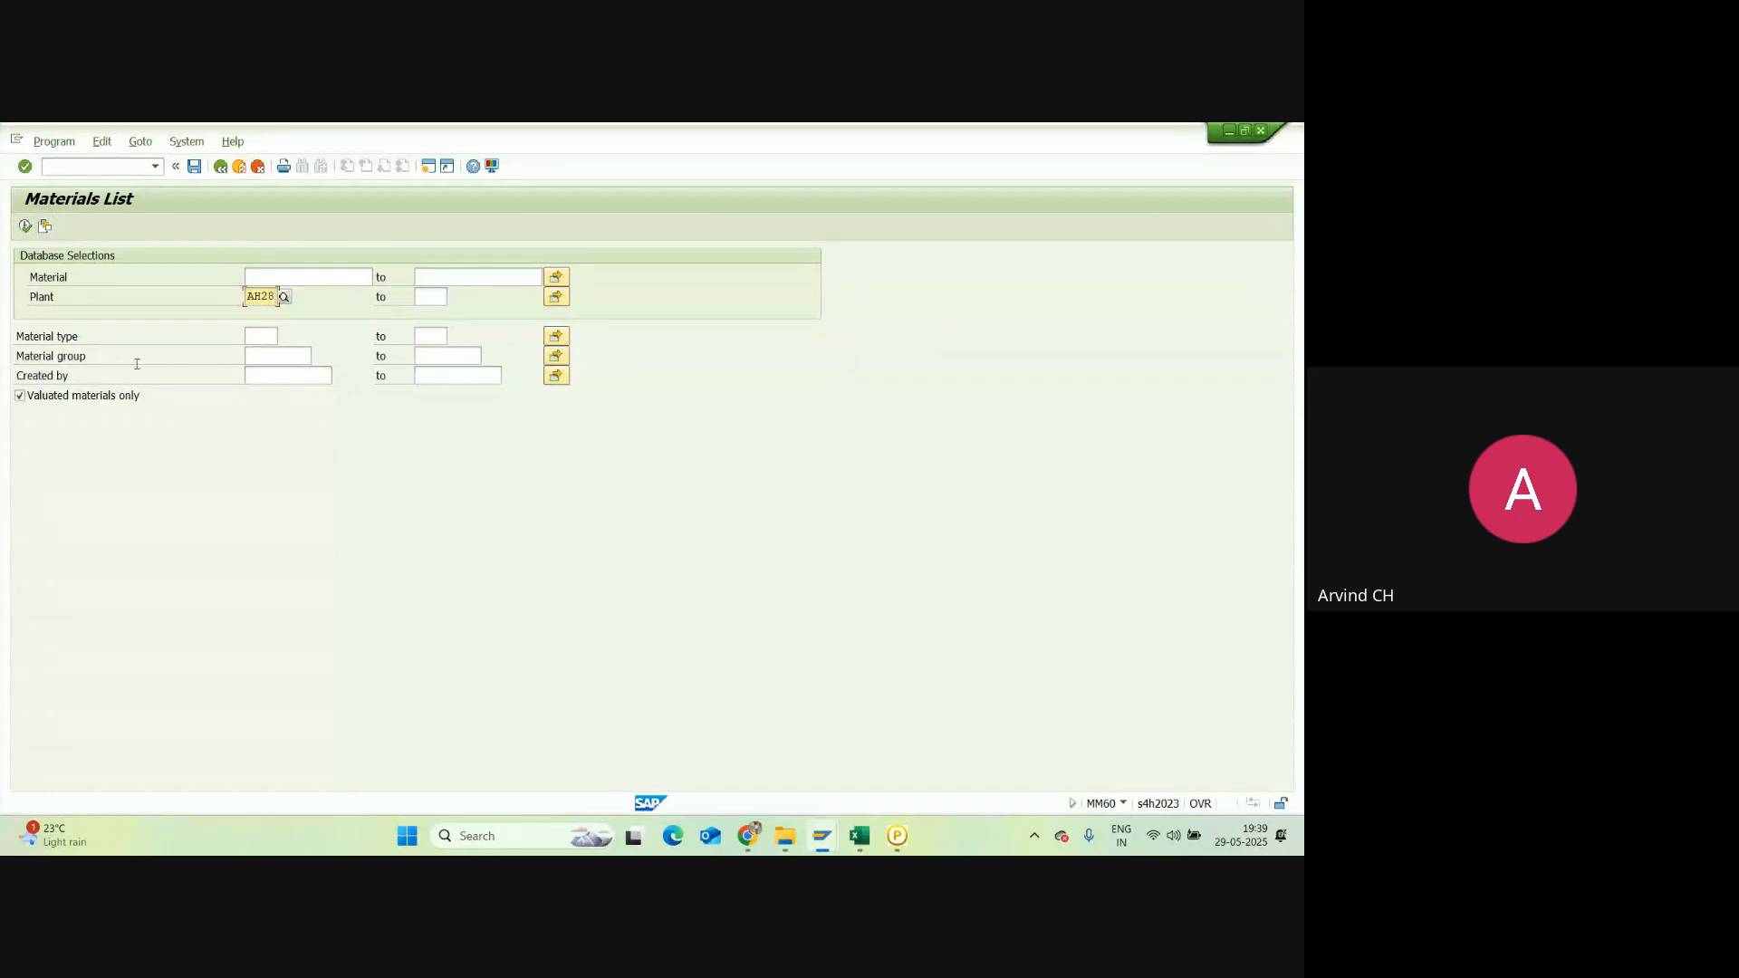
{"action": "left_click", "coordinate": [25, 227]}
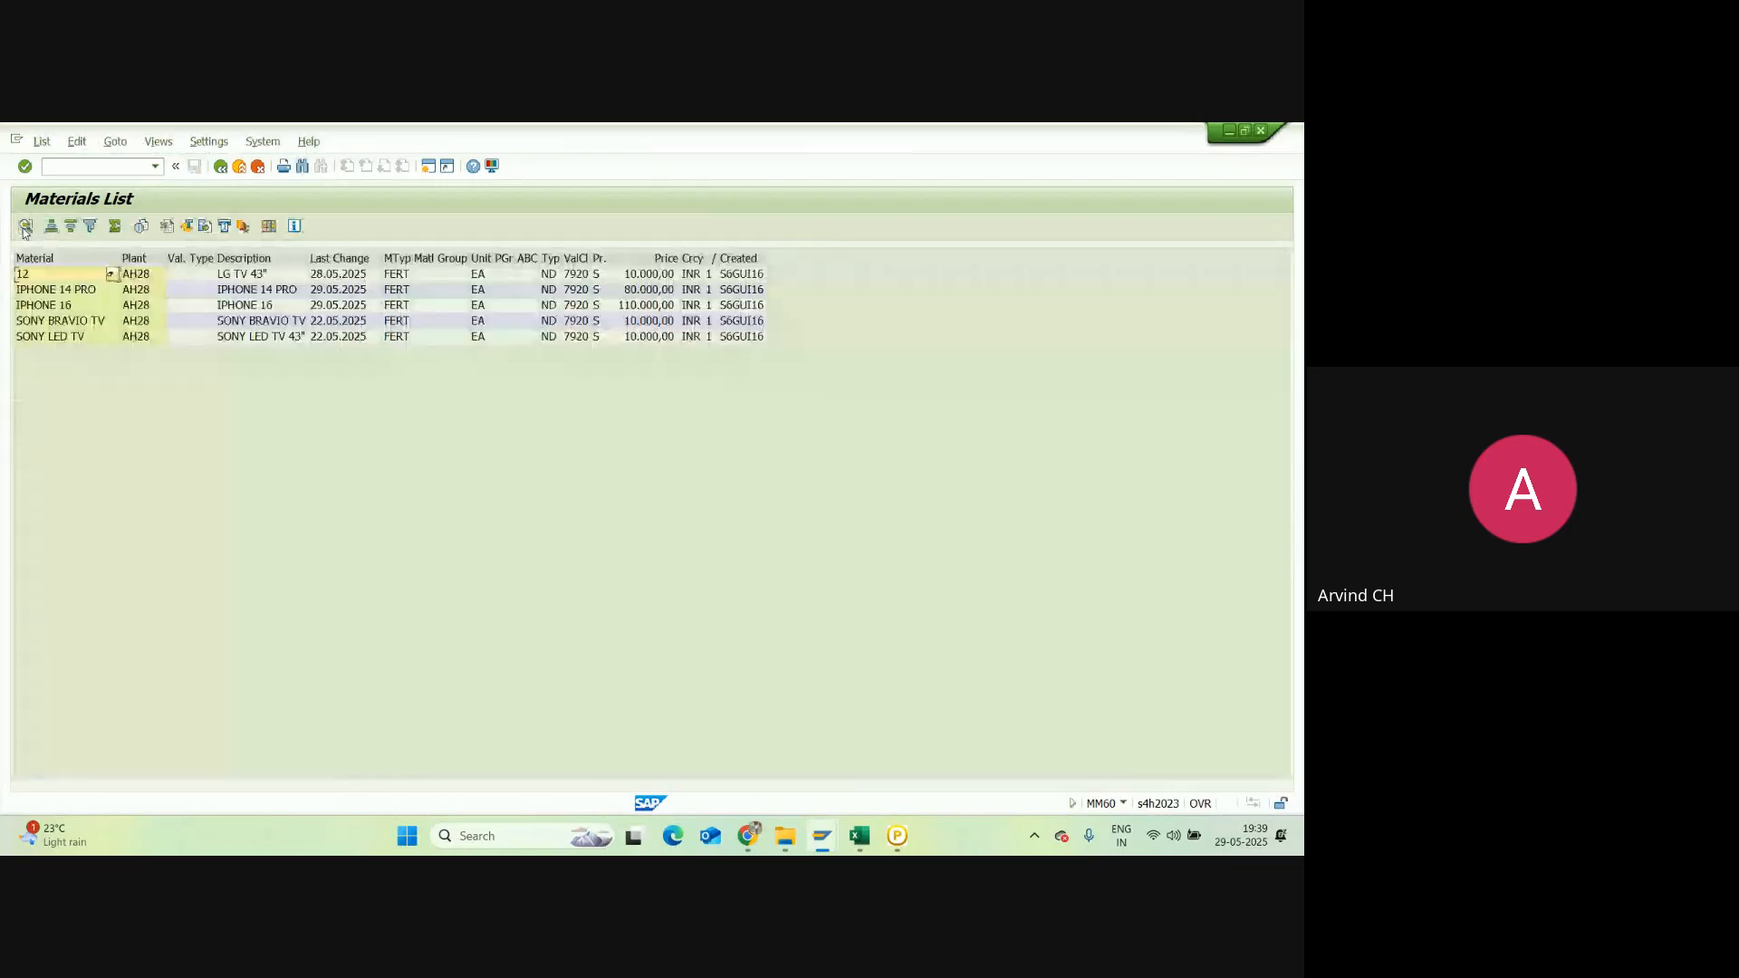
{"action": "left_click", "coordinate": [59, 277]}
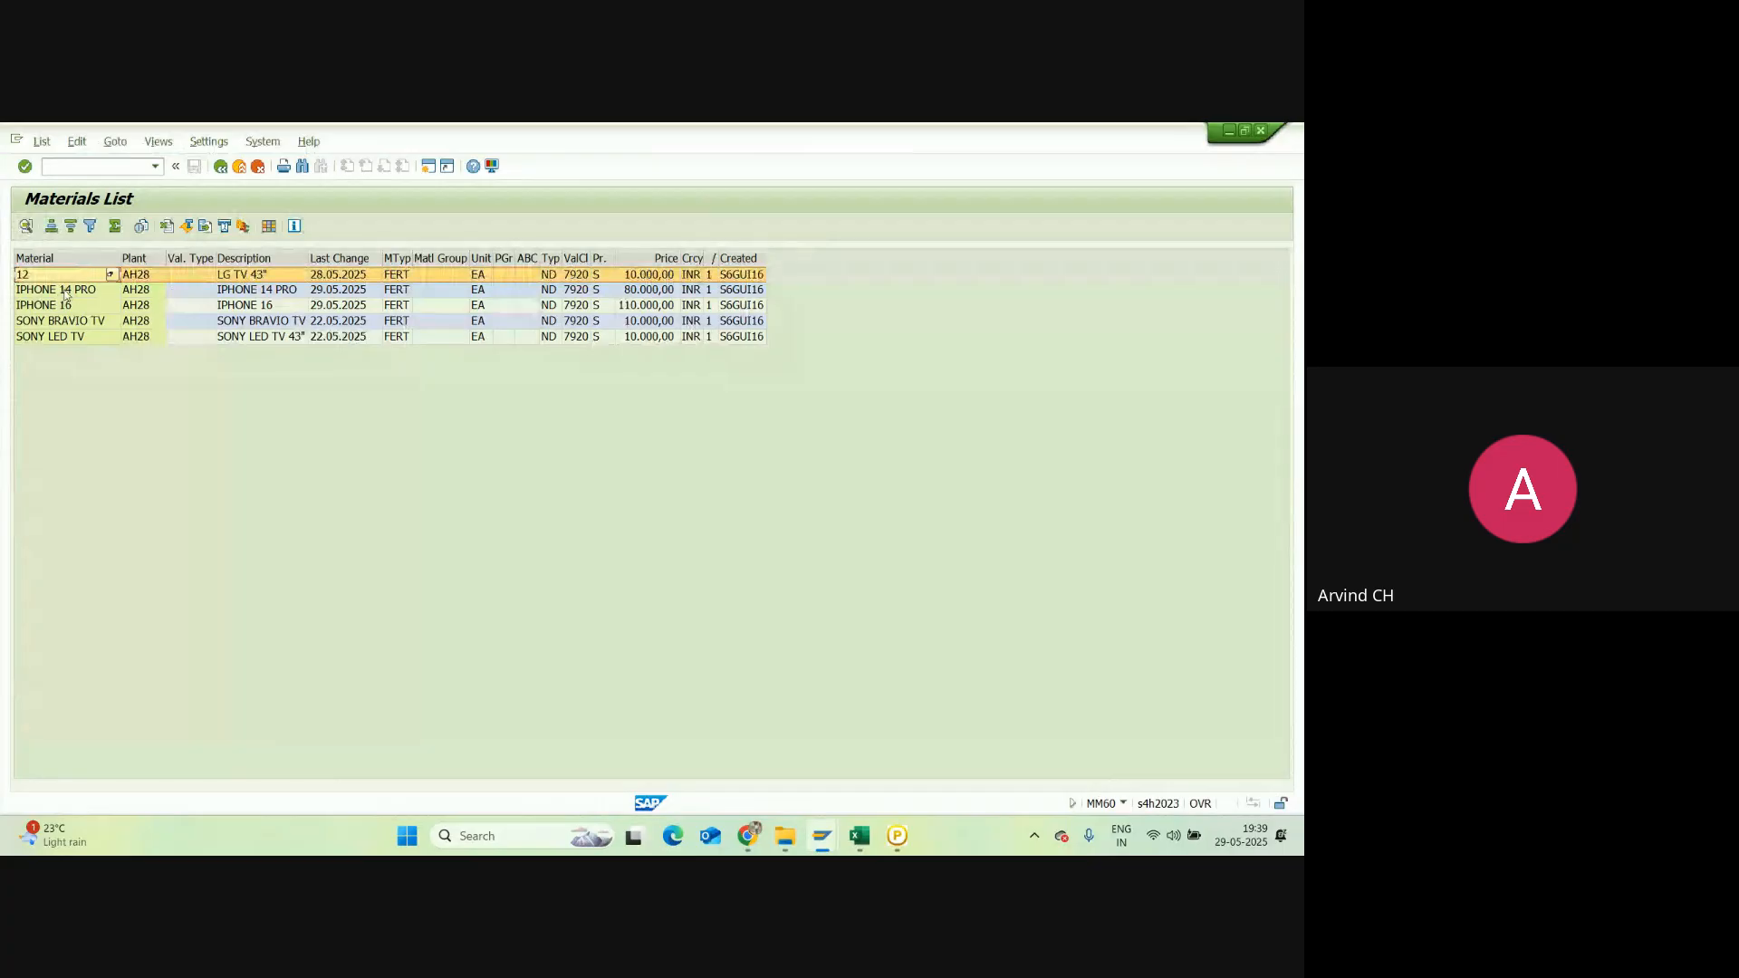
{"action": "left_click", "coordinate": [65, 292]}
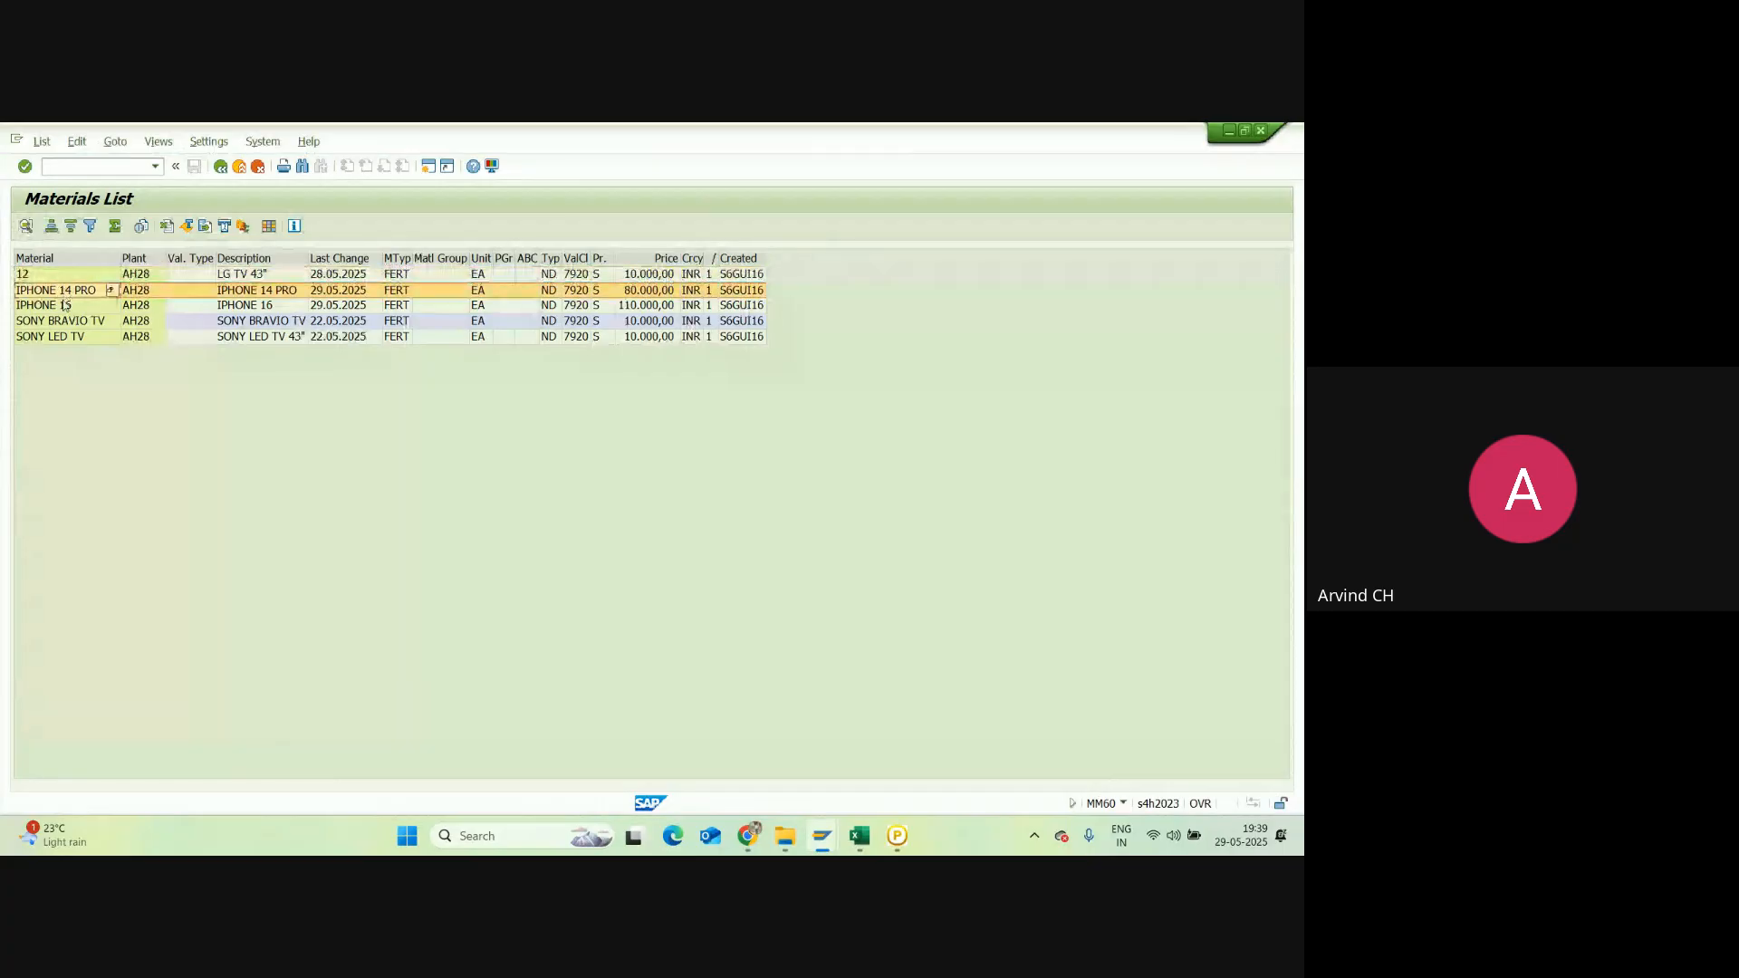
{"action": "left_click", "coordinate": [240, 307]}
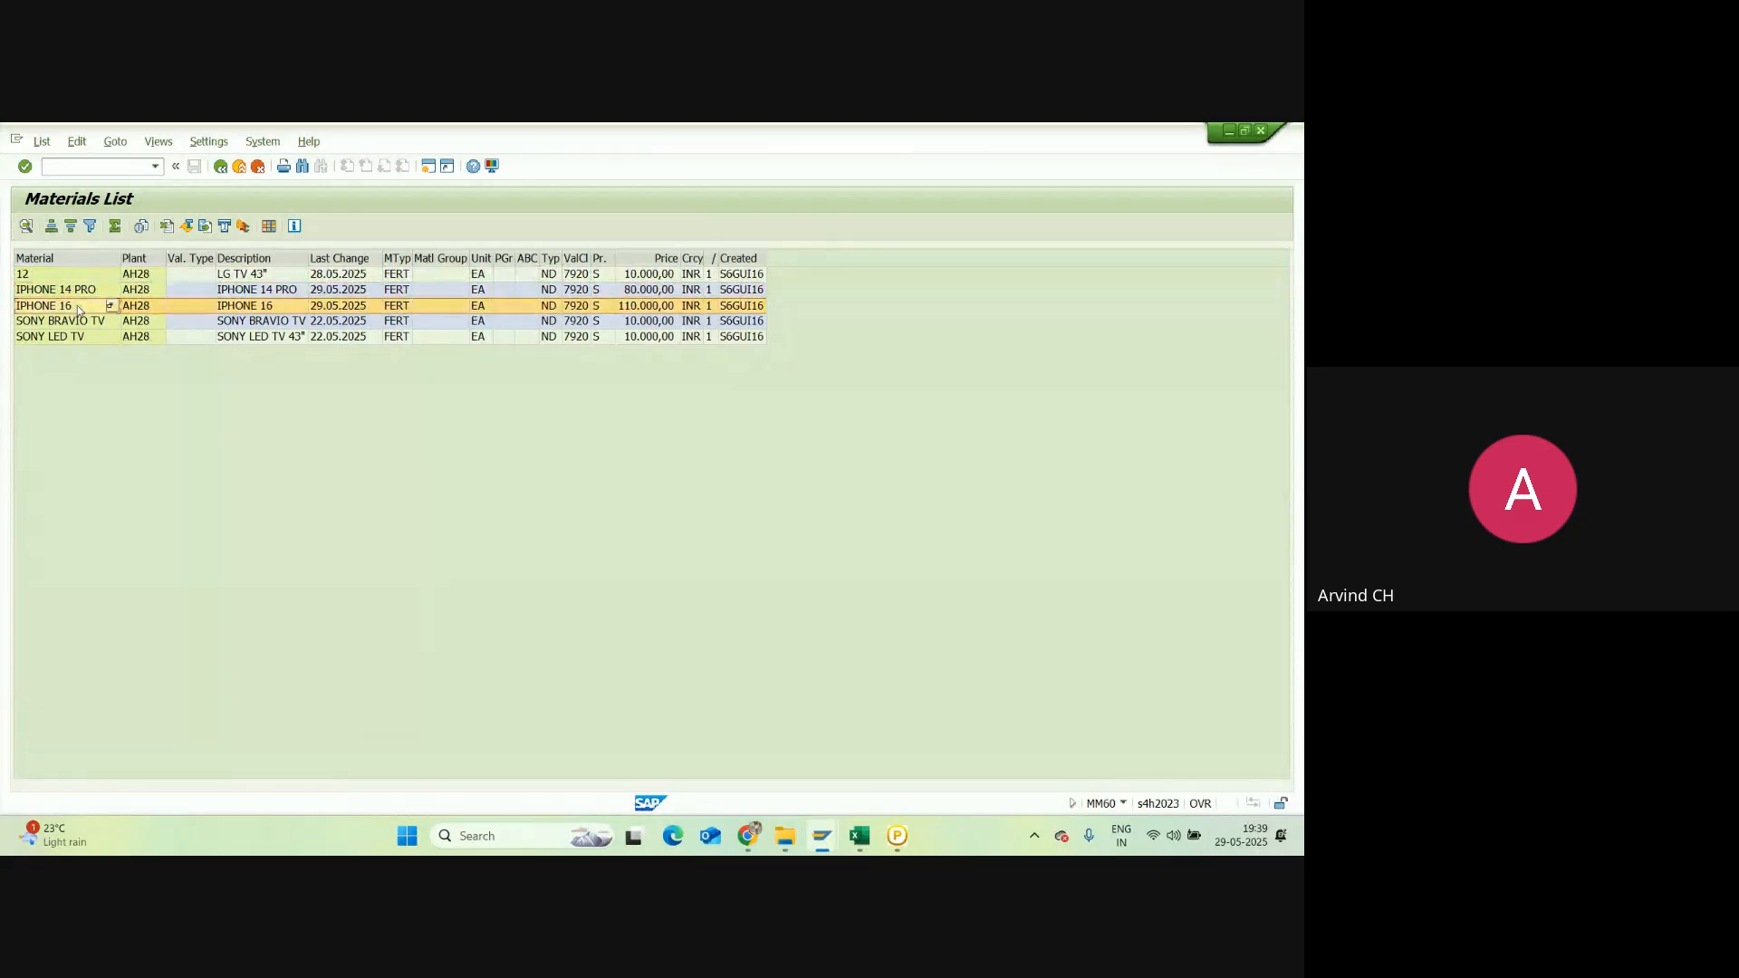
{"action": "left_click", "coordinate": [263, 308]}
{"action": "left_click", "coordinate": [80, 322]}
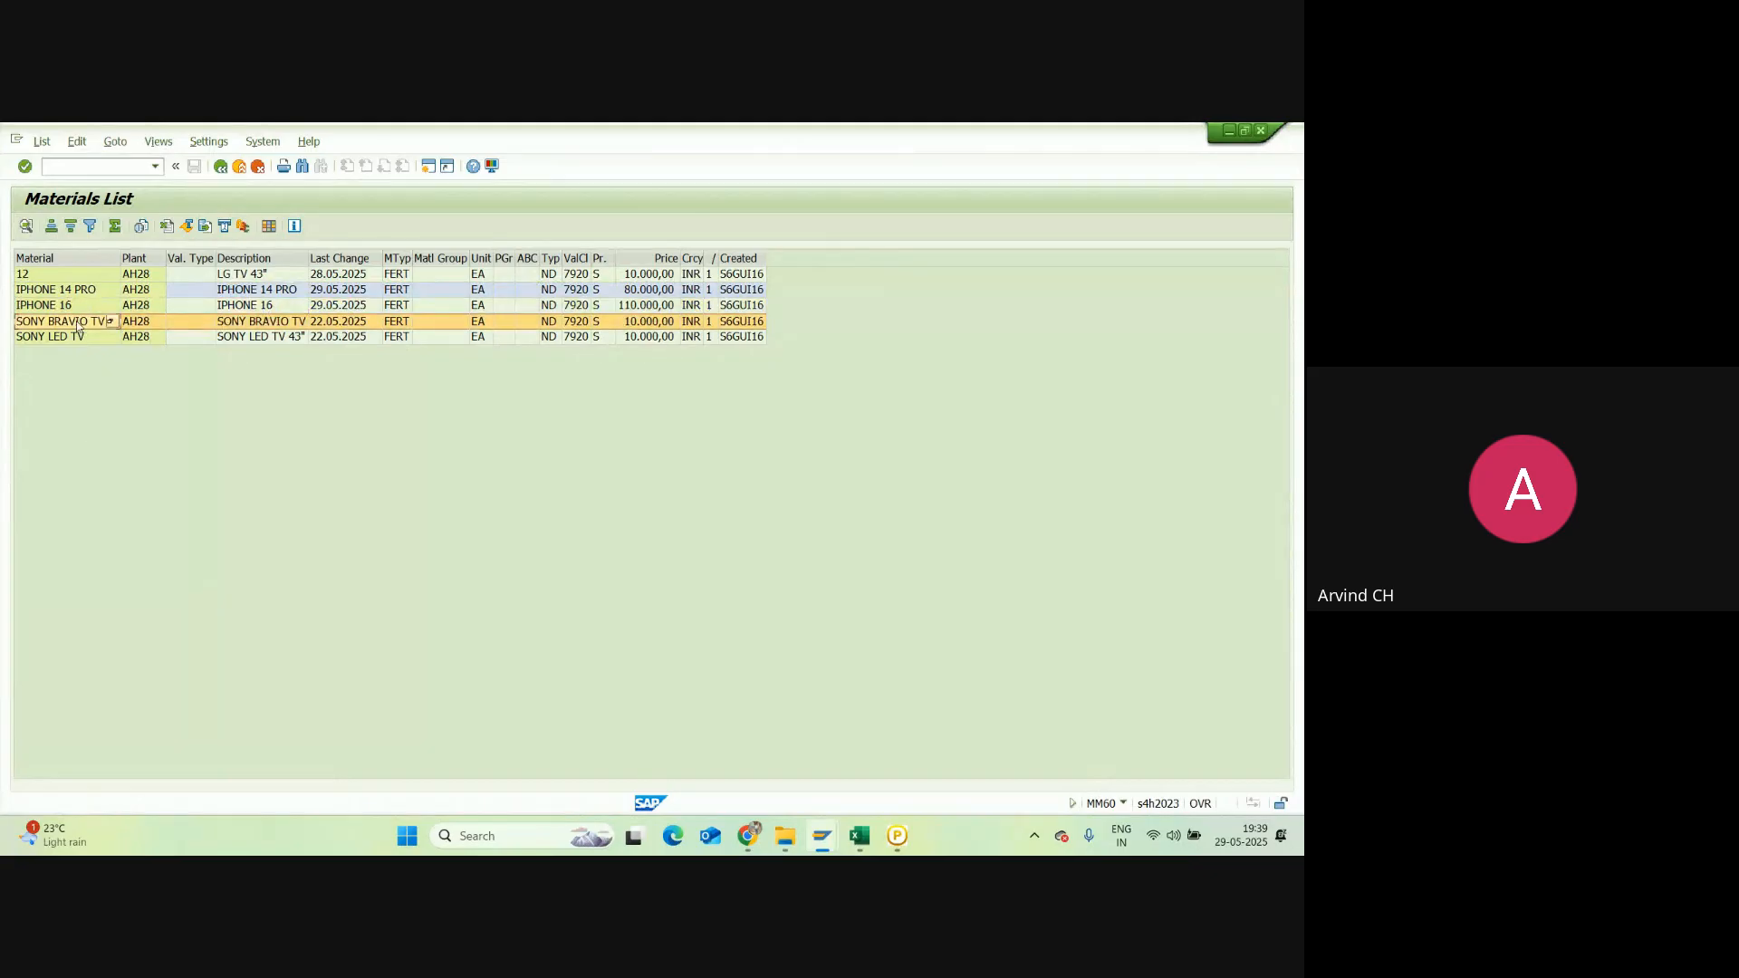
{"action": "left_click", "coordinate": [335, 323]}
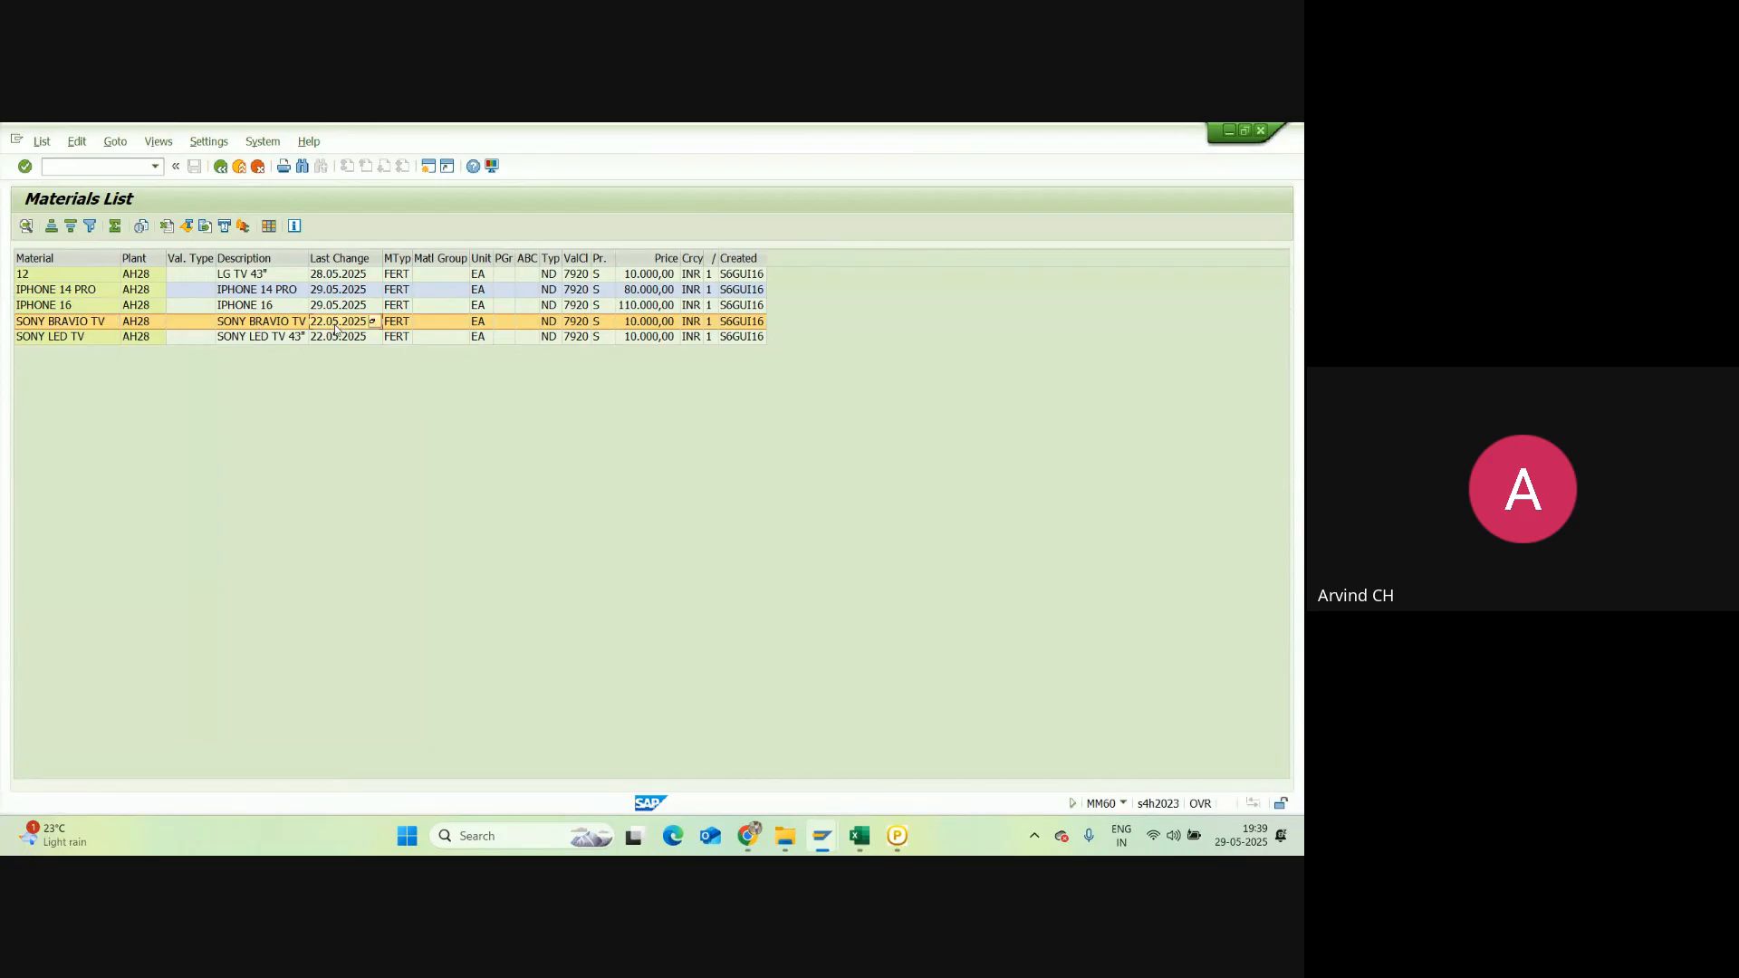
{"action": "left_click", "coordinate": [74, 338]}
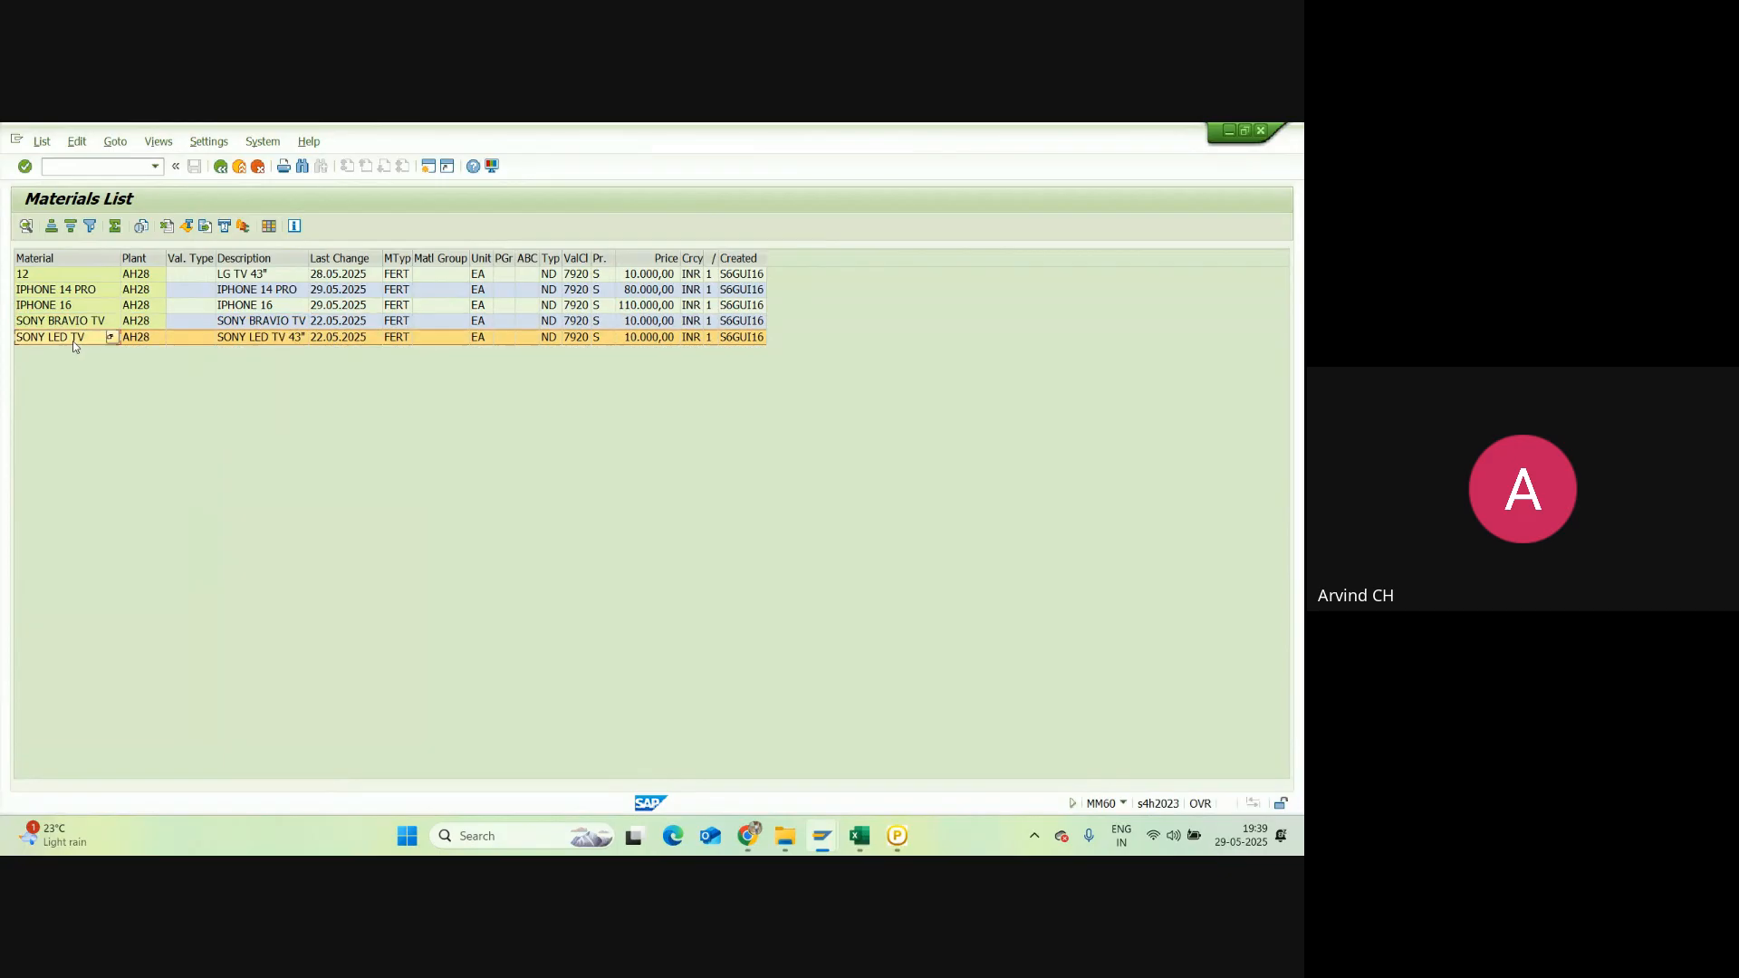
{"action": "left_click", "coordinate": [319, 340]}
Step: In a new session, run MMBE stock overview for material 12 (LG TV 43") at plant AH28
{"action": "left_click", "coordinate": [430, 167]}
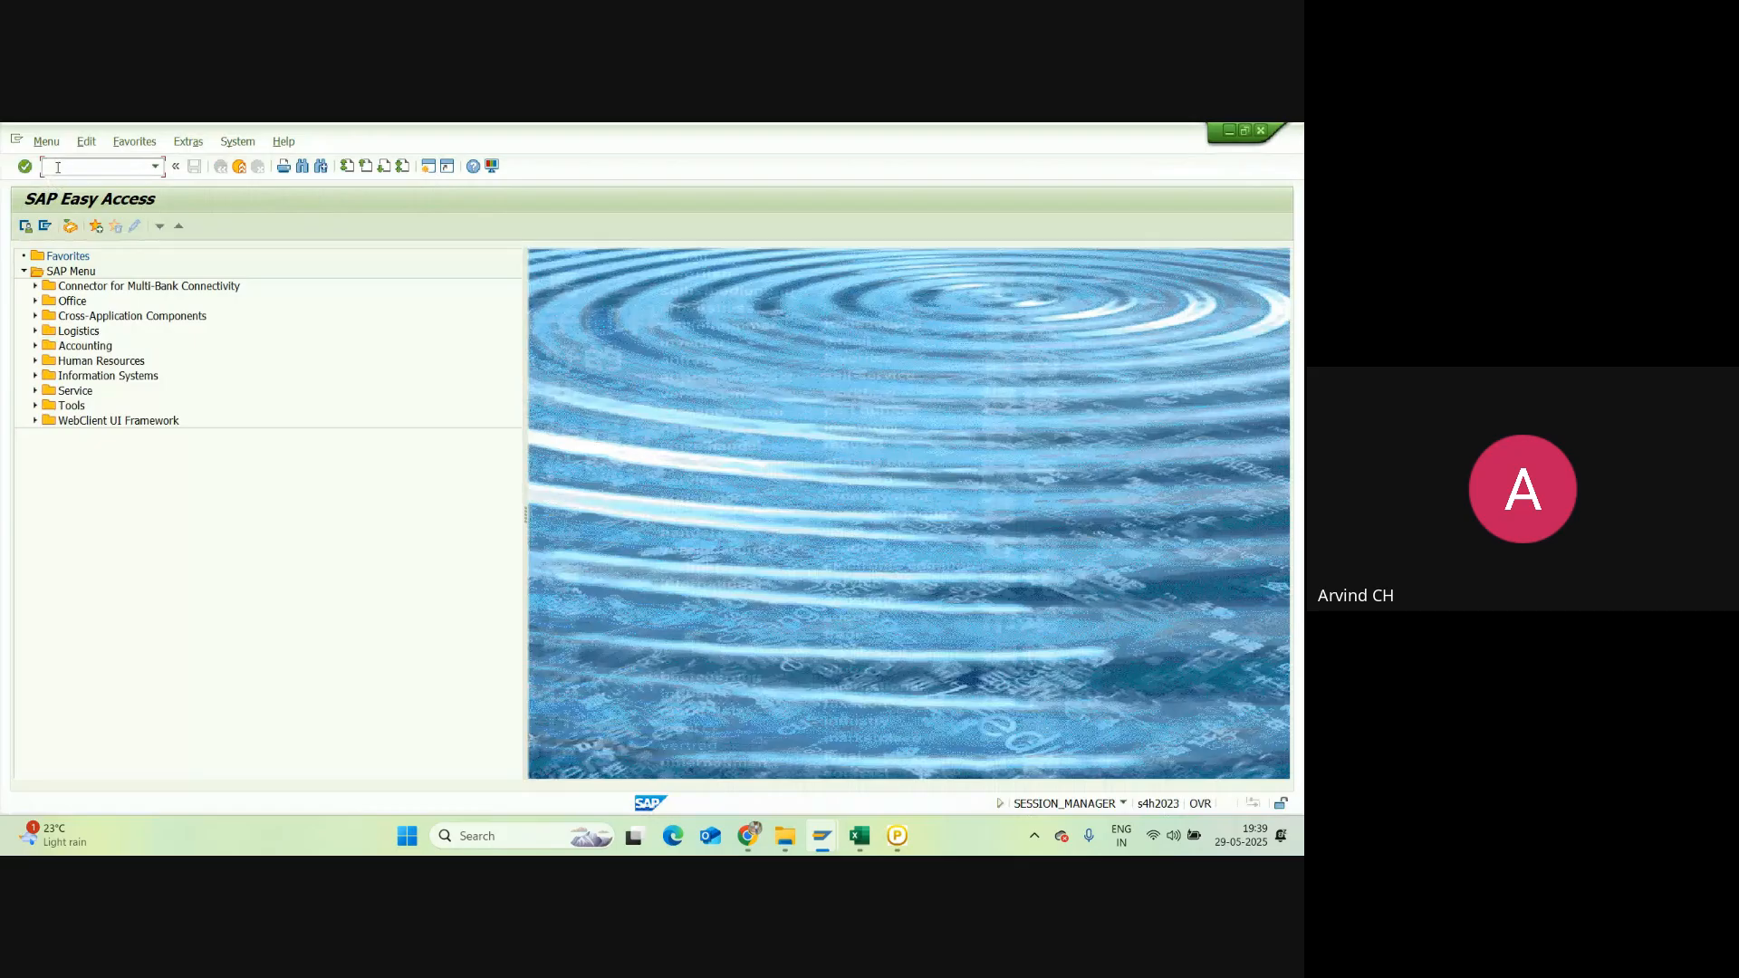
{"action": "type", "text": "mmbe"}
{"action": "key", "text": "Return"}
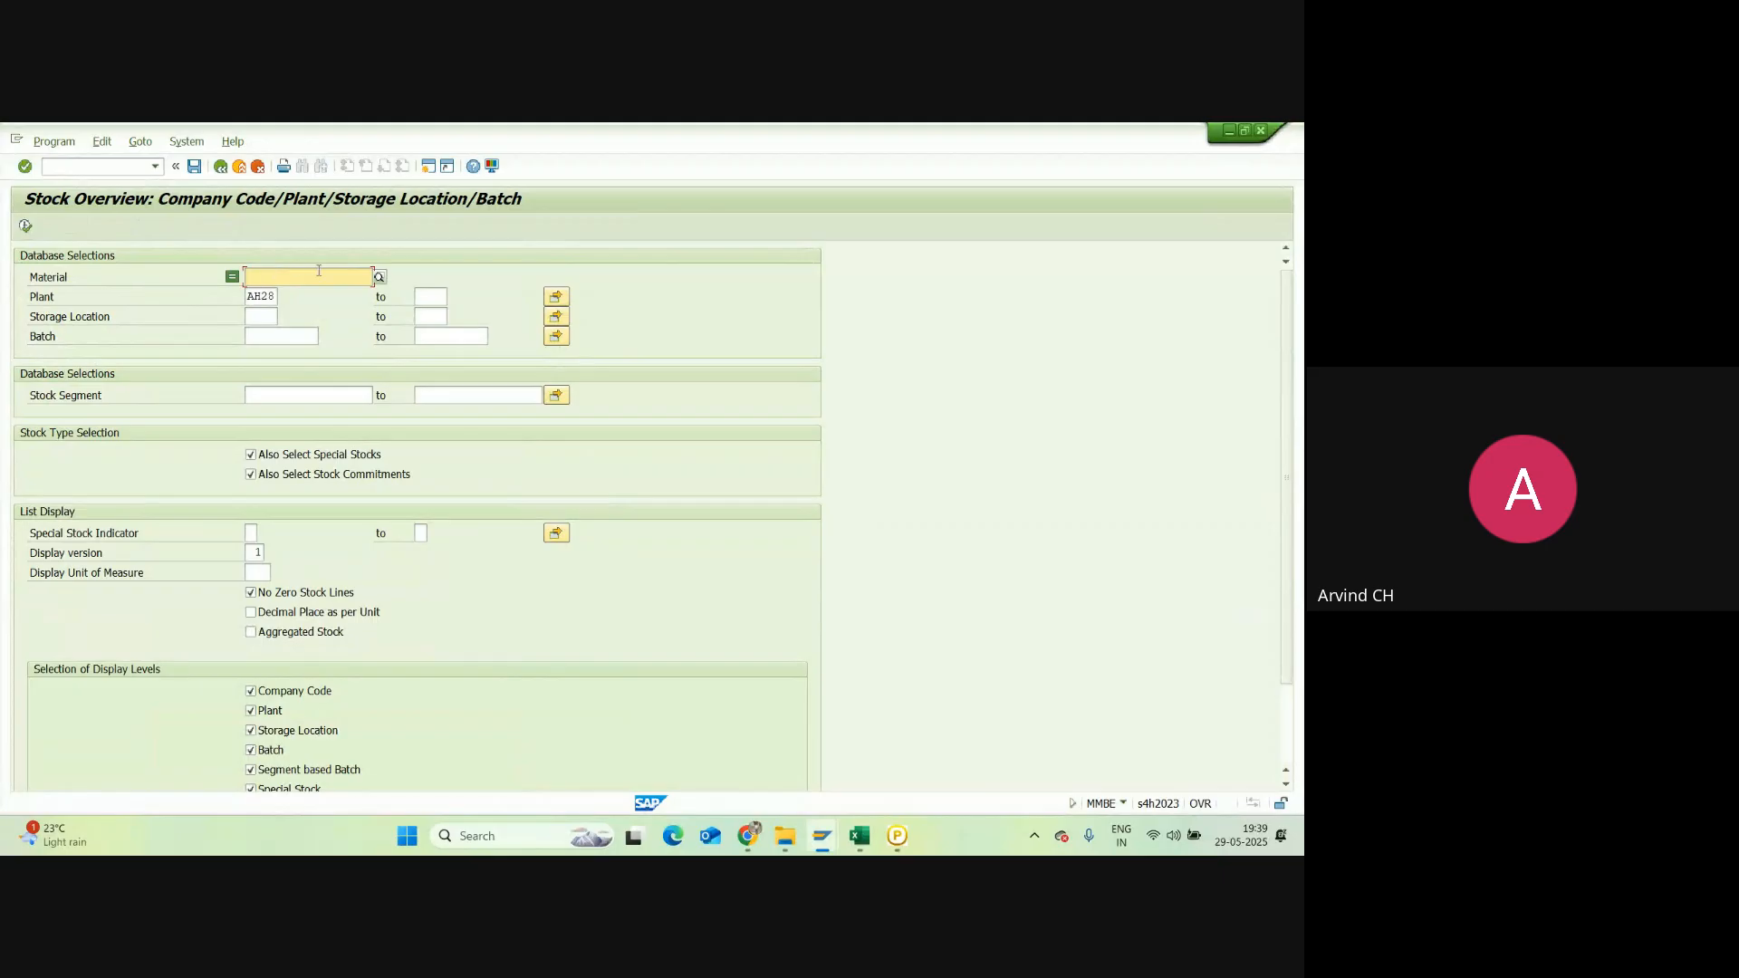
{"action": "left_click", "coordinate": [25, 226]}
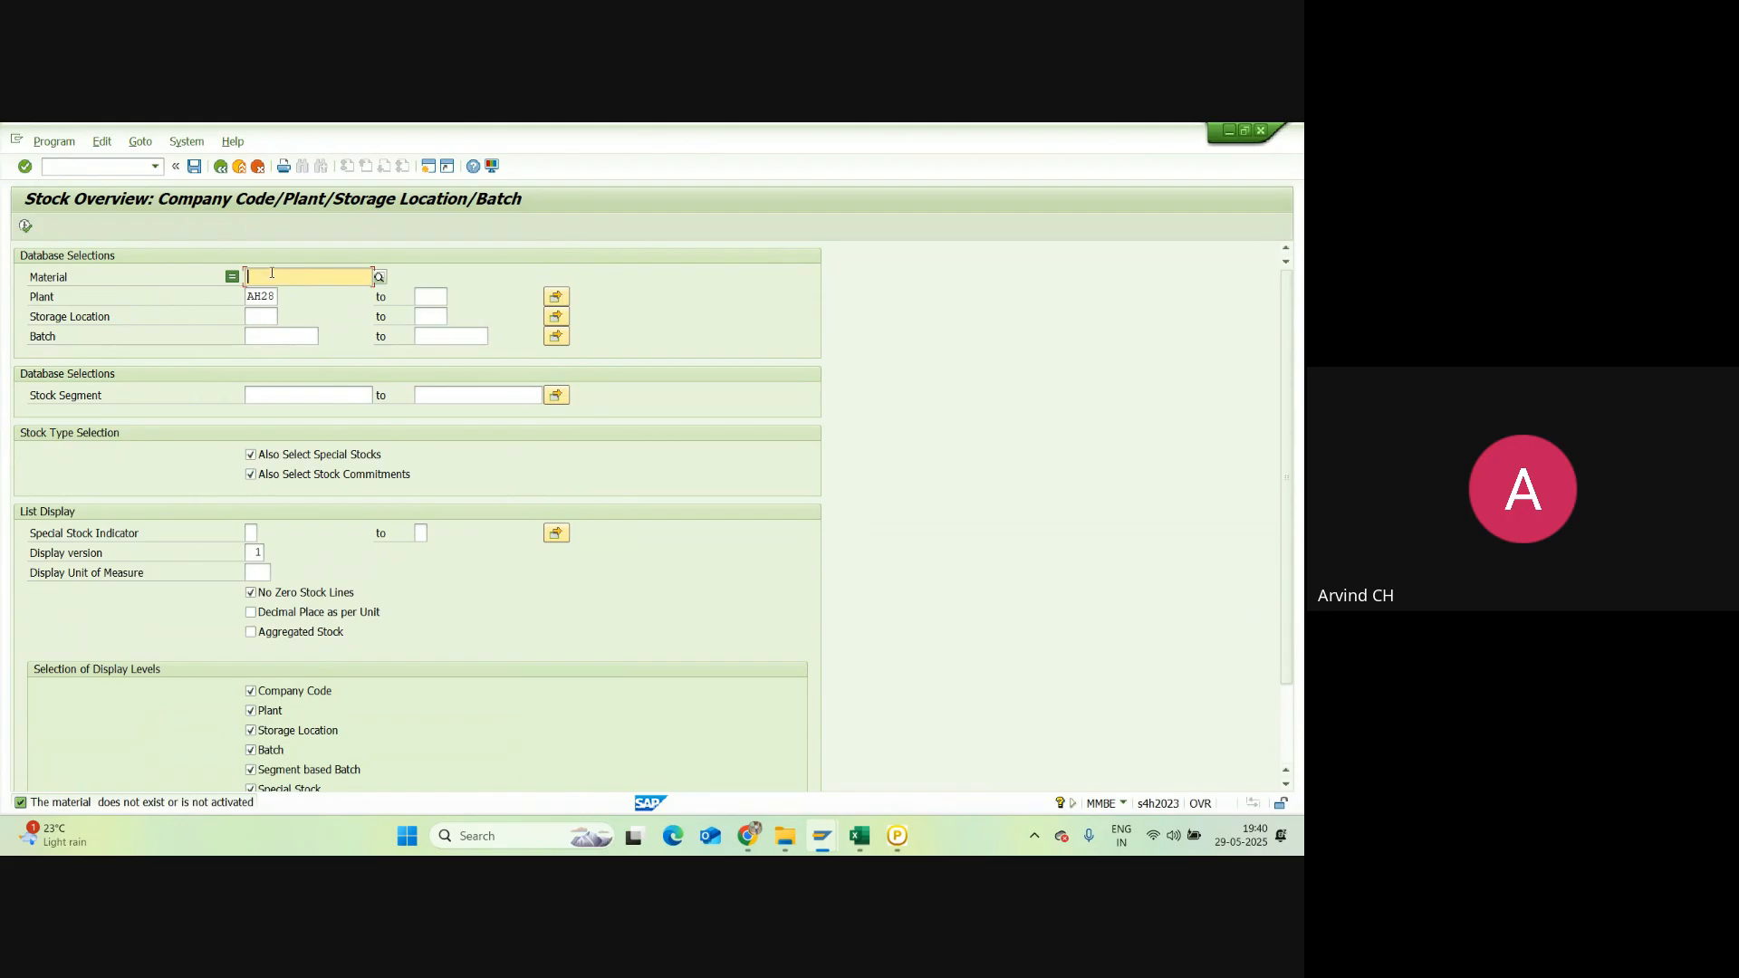
{"action": "type", "text": "12"}
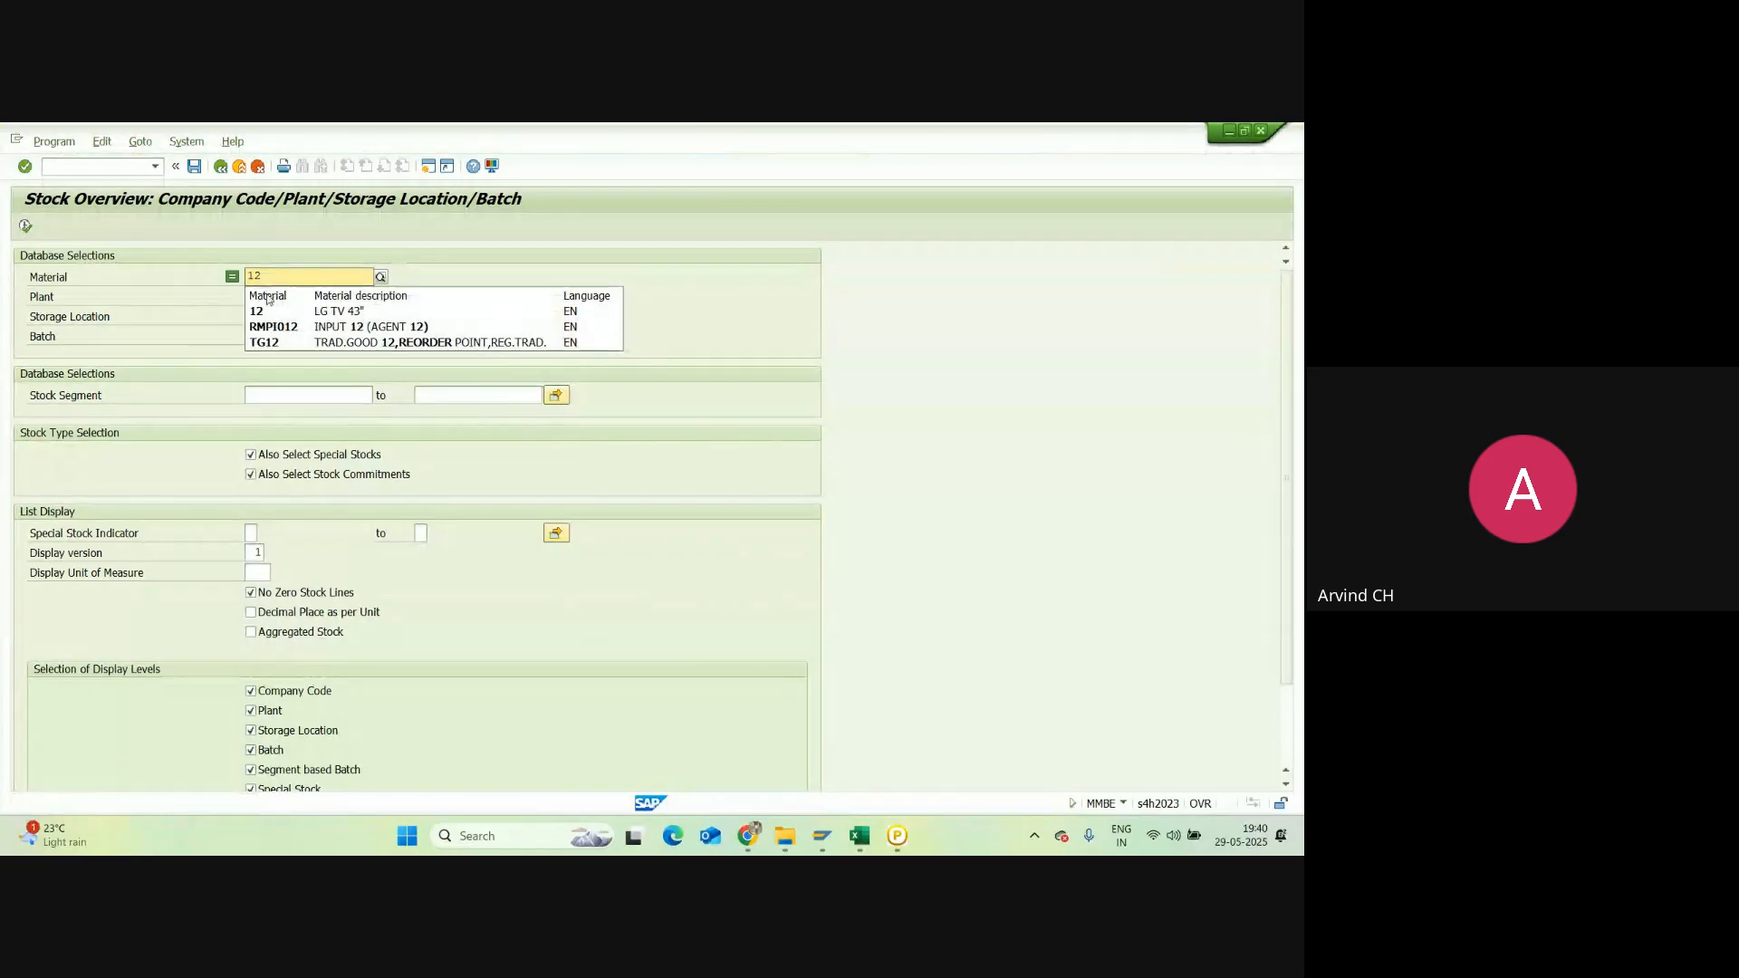
{"action": "left_click", "coordinate": [273, 306]}
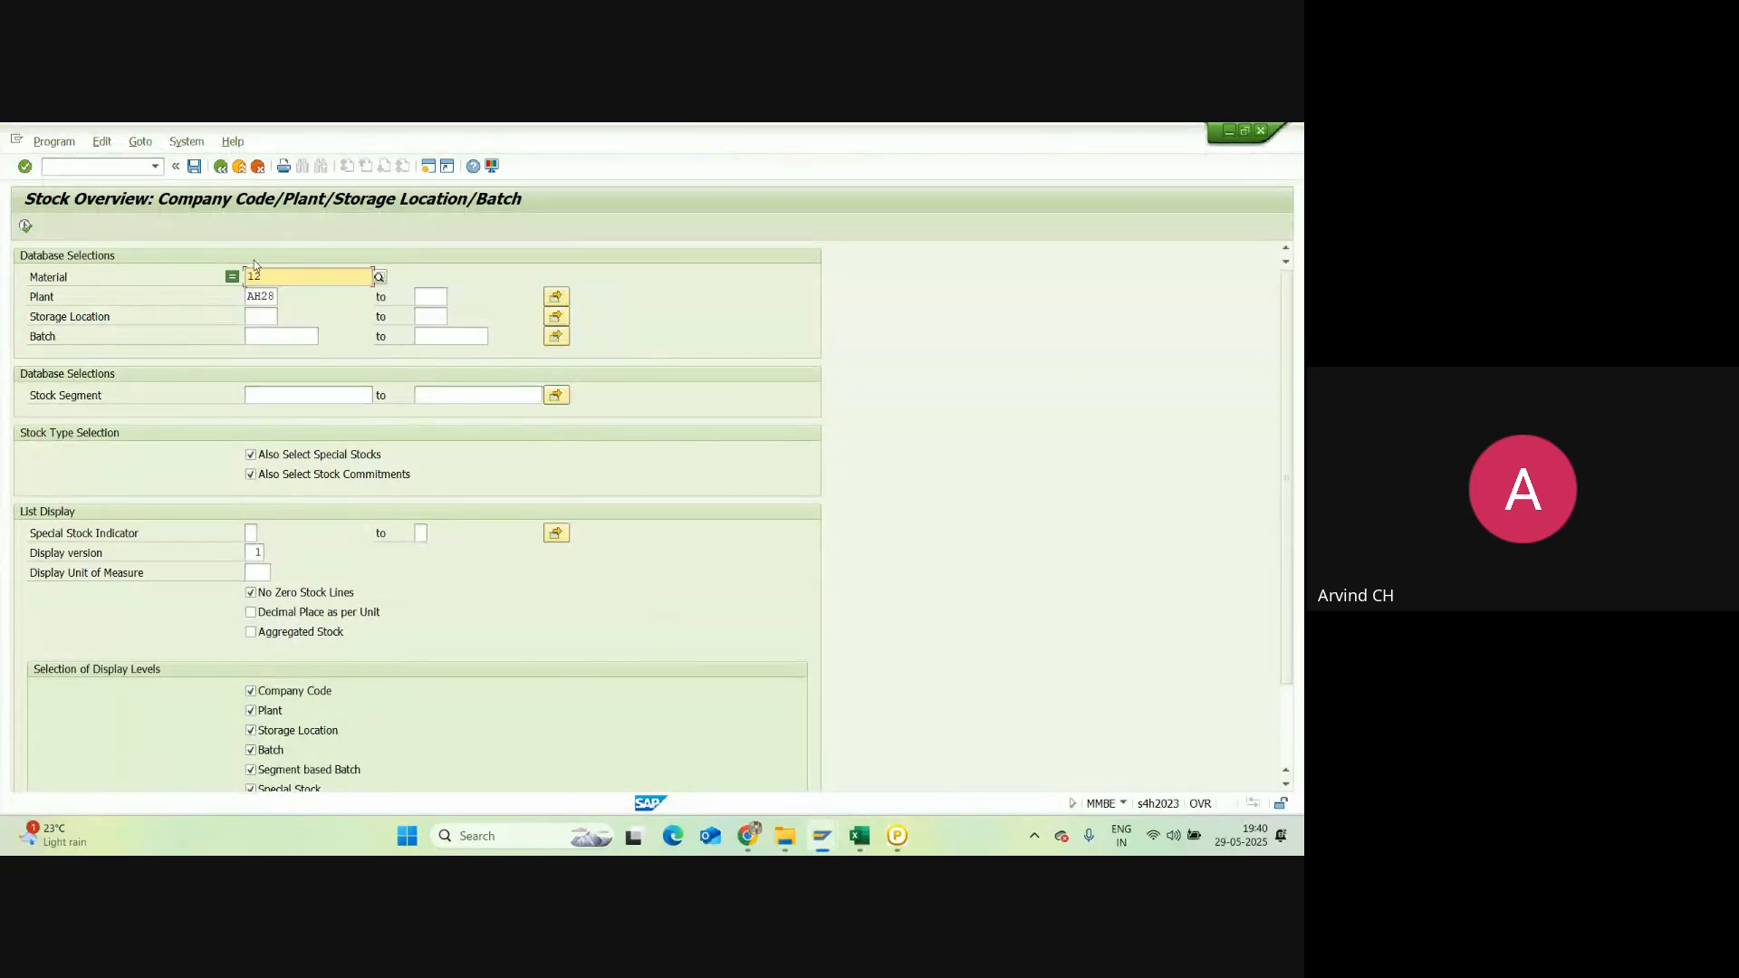
{"action": "left_click", "coordinate": [27, 226]}
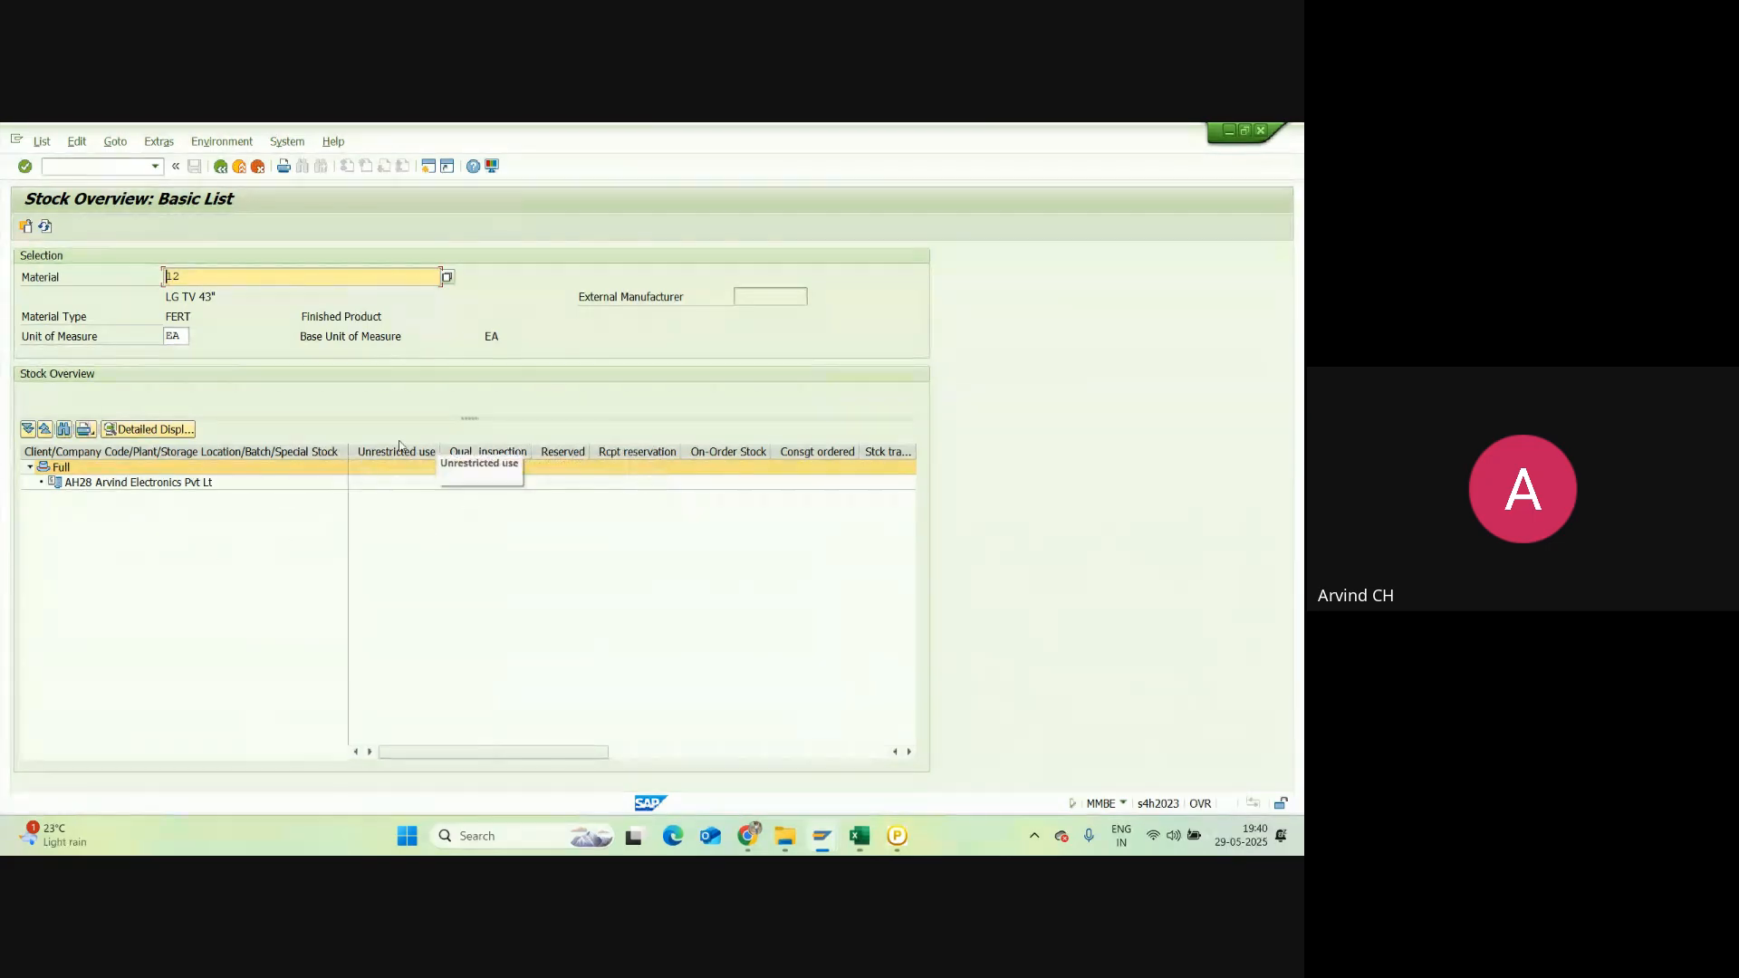
Step: Display the stock overview for IPHONE 14 PRO
{"action": "left_click", "coordinate": [220, 166]}
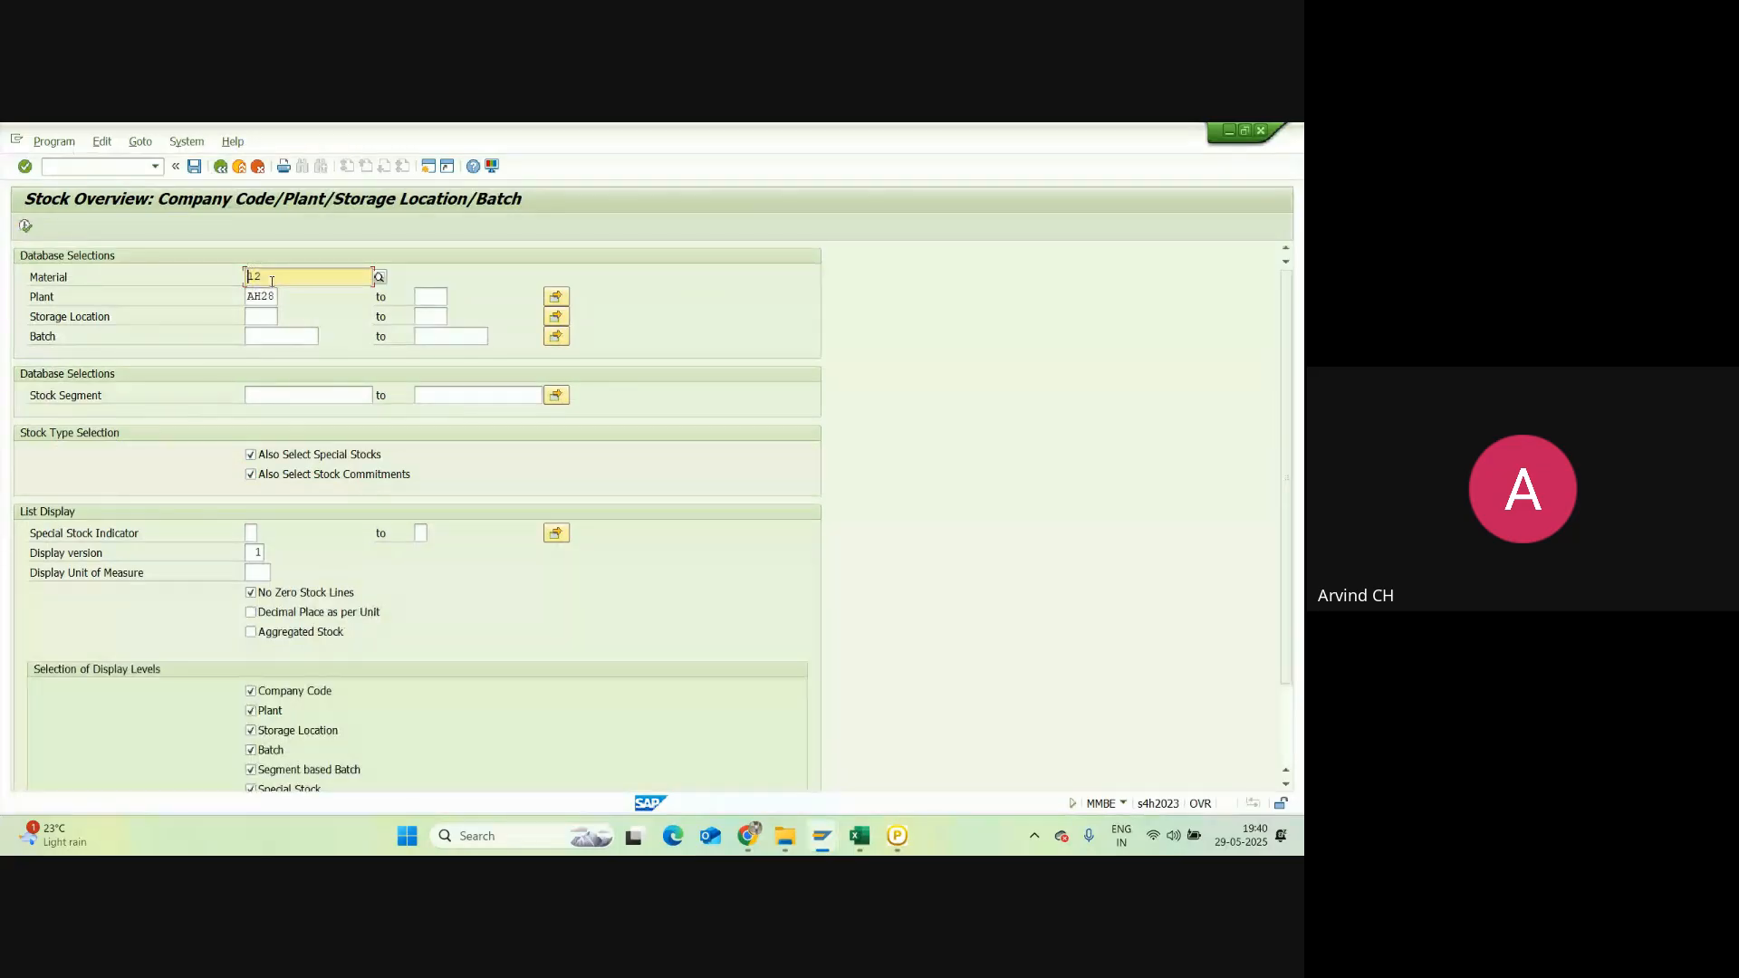
{"action": "key", "text": "Delete"}
{"action": "key", "text": "Delete"}
{"action": "type", "text": "Iph"}
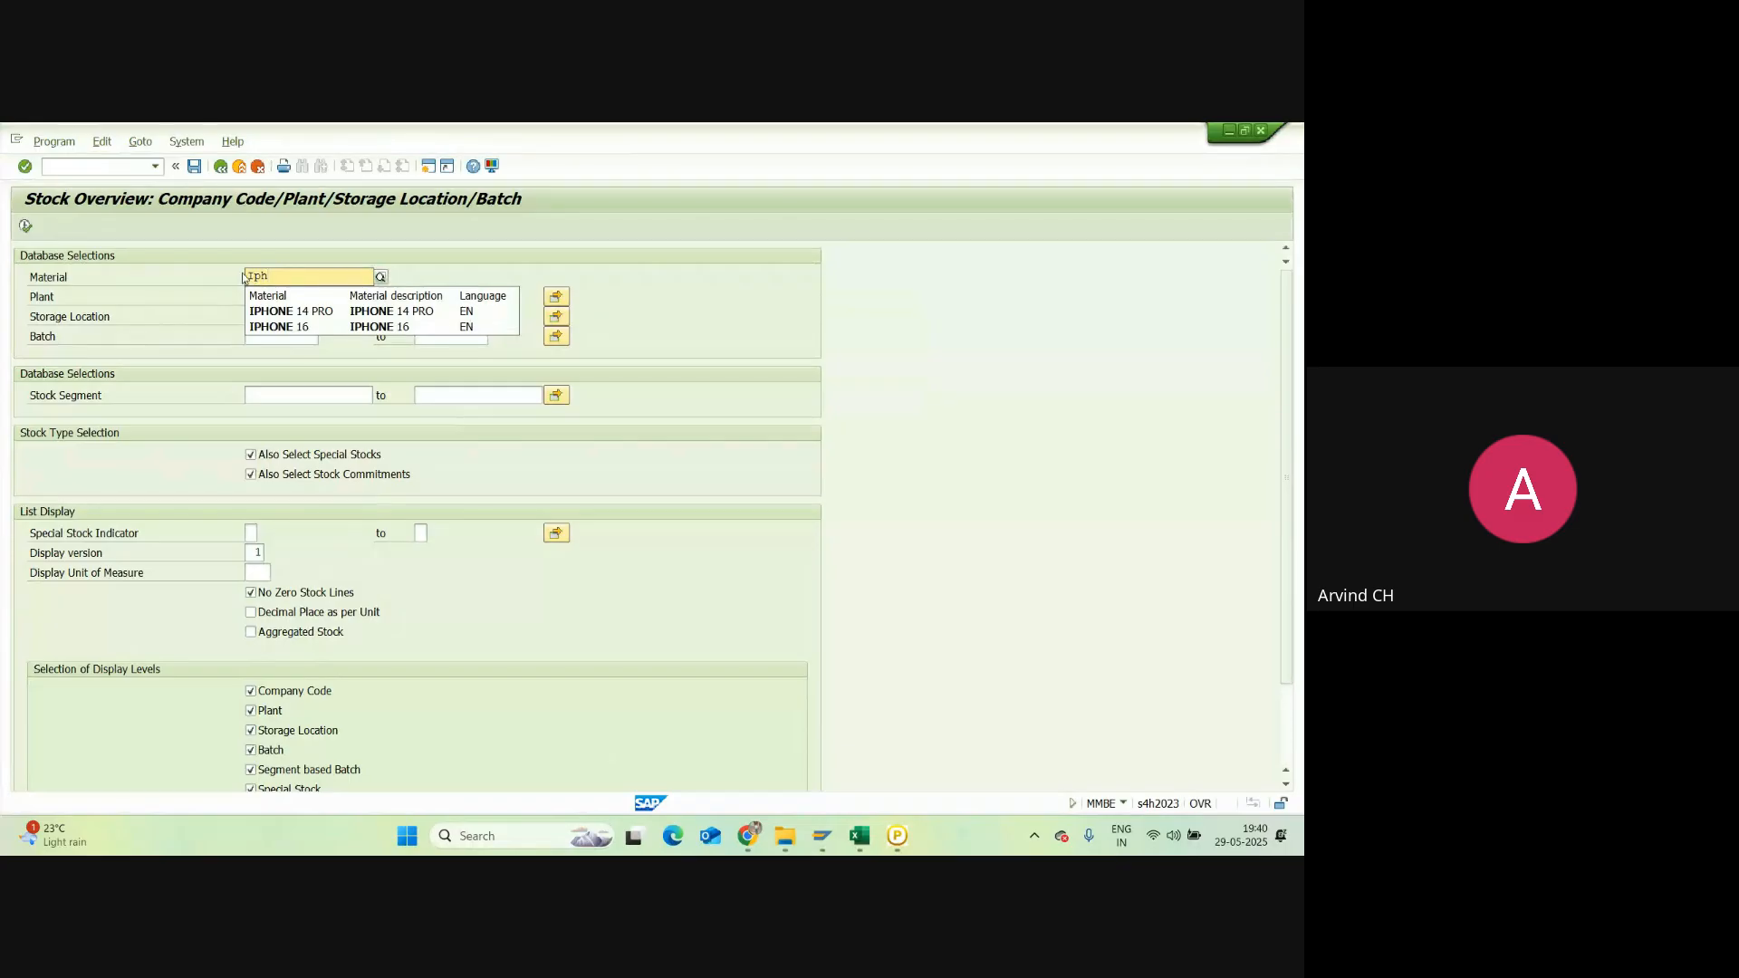
{"action": "left_click", "coordinate": [292, 312]}
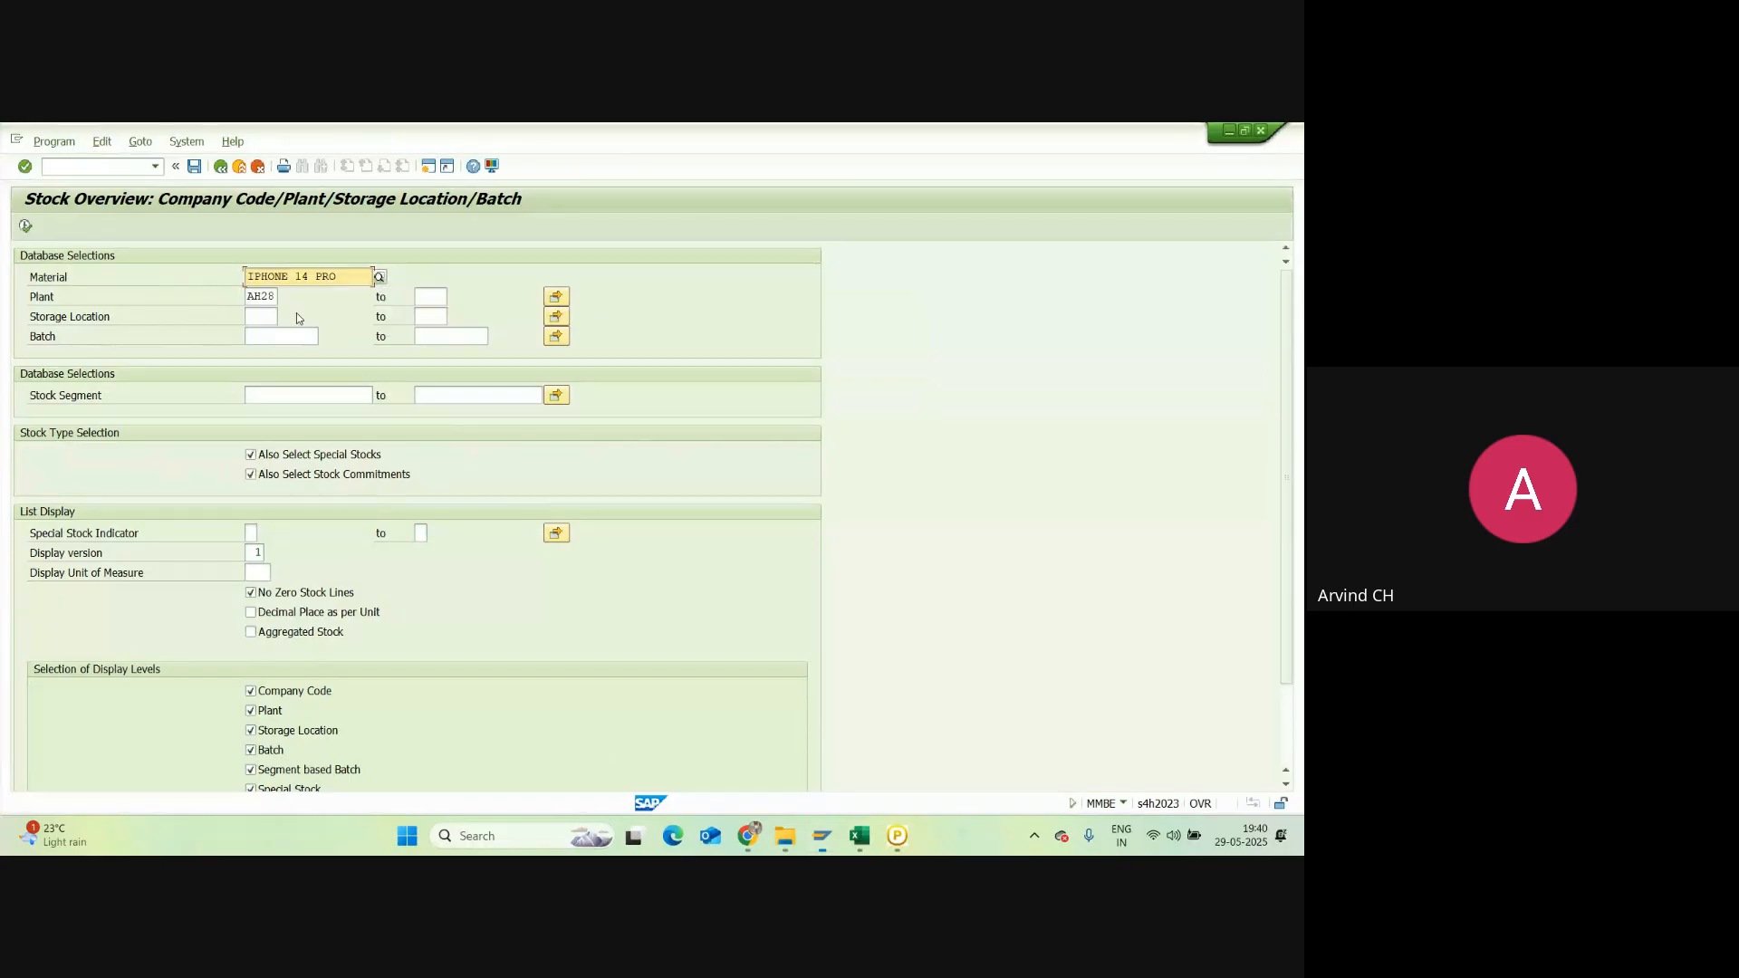
{"action": "left_click", "coordinate": [26, 227]}
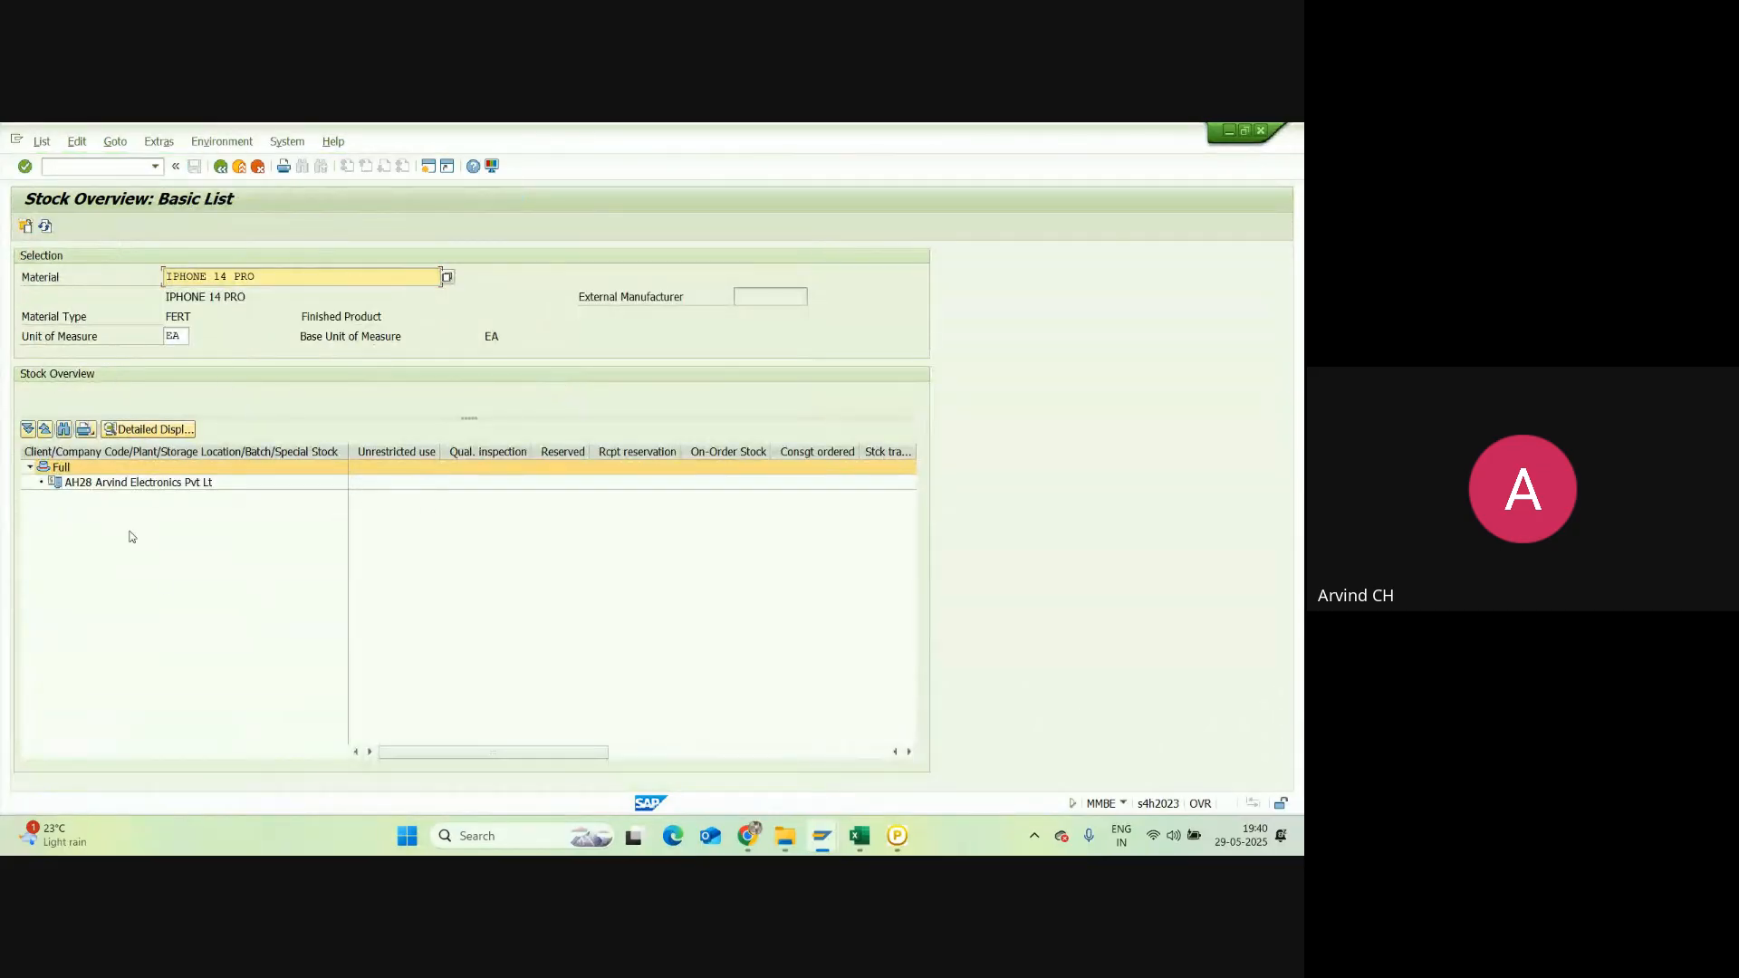
Step: Display the stock overview for IPHONE 16, then back out to SAP Easy Access
{"action": "left_click", "coordinate": [221, 168]}
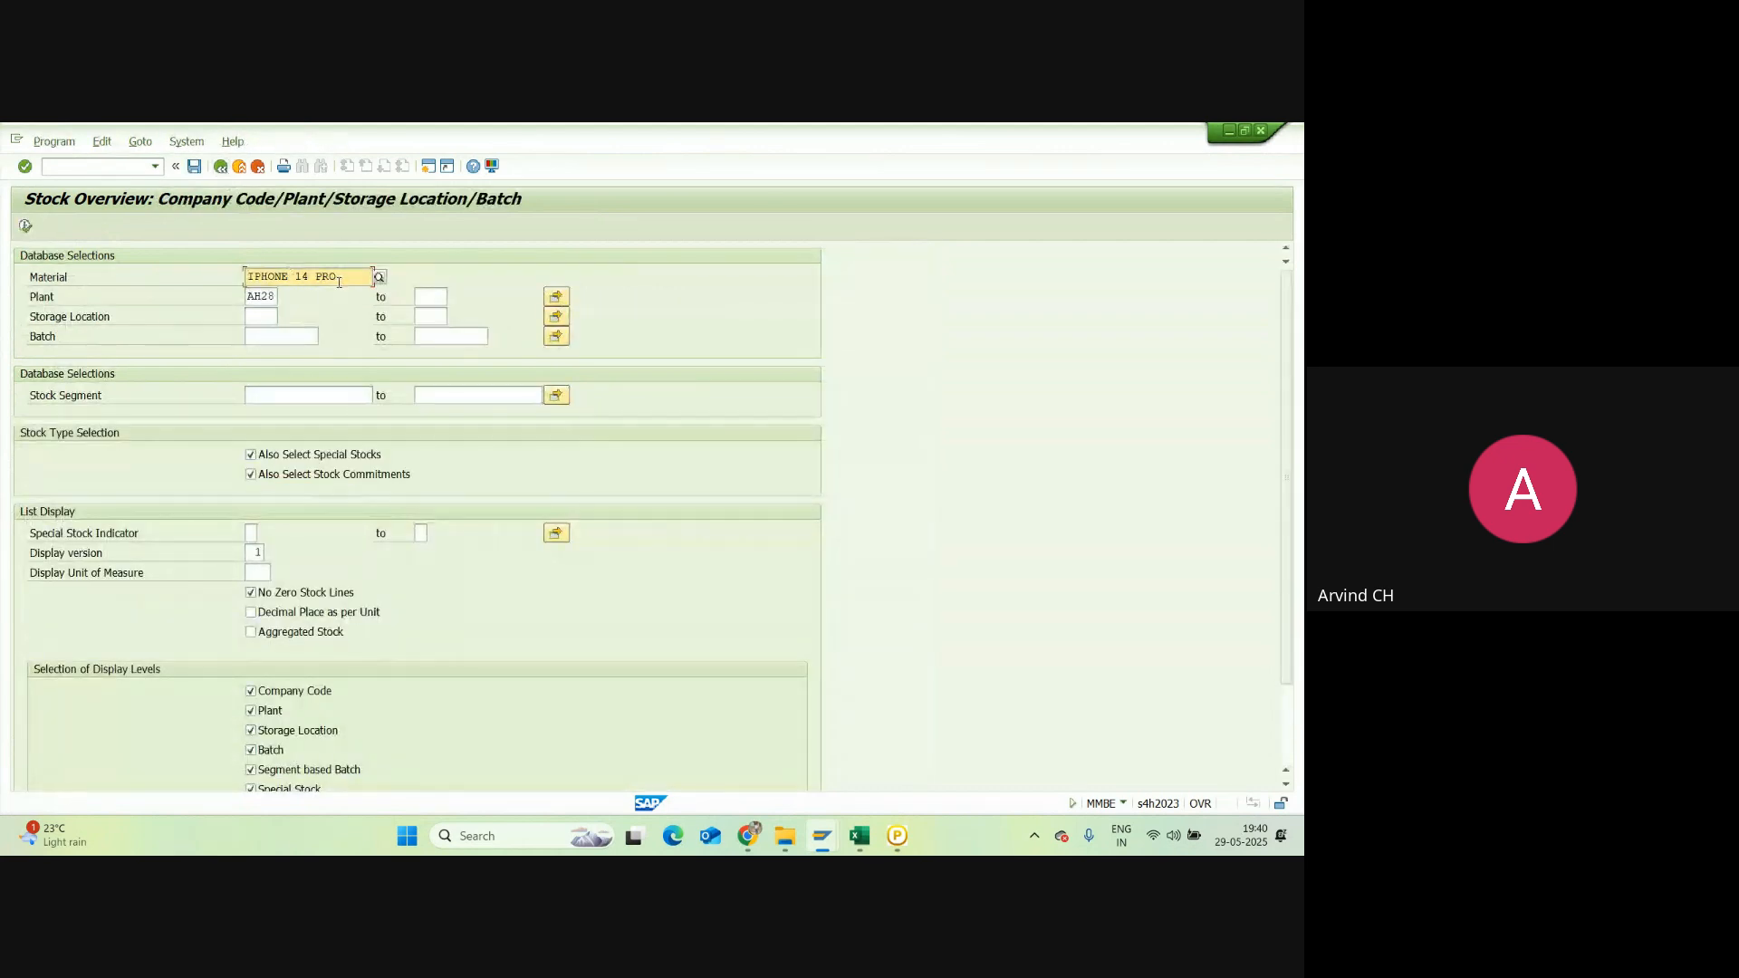
{"action": "key", "text": "BackSpace"}
{"action": "key", "text": "BackSpace"}
{"action": "key", "text": "BackSpace"}
{"action": "key", "text": "BackSpace"}
{"action": "key", "text": "BackSpace"}
{"action": "key", "text": "BackSpace"}
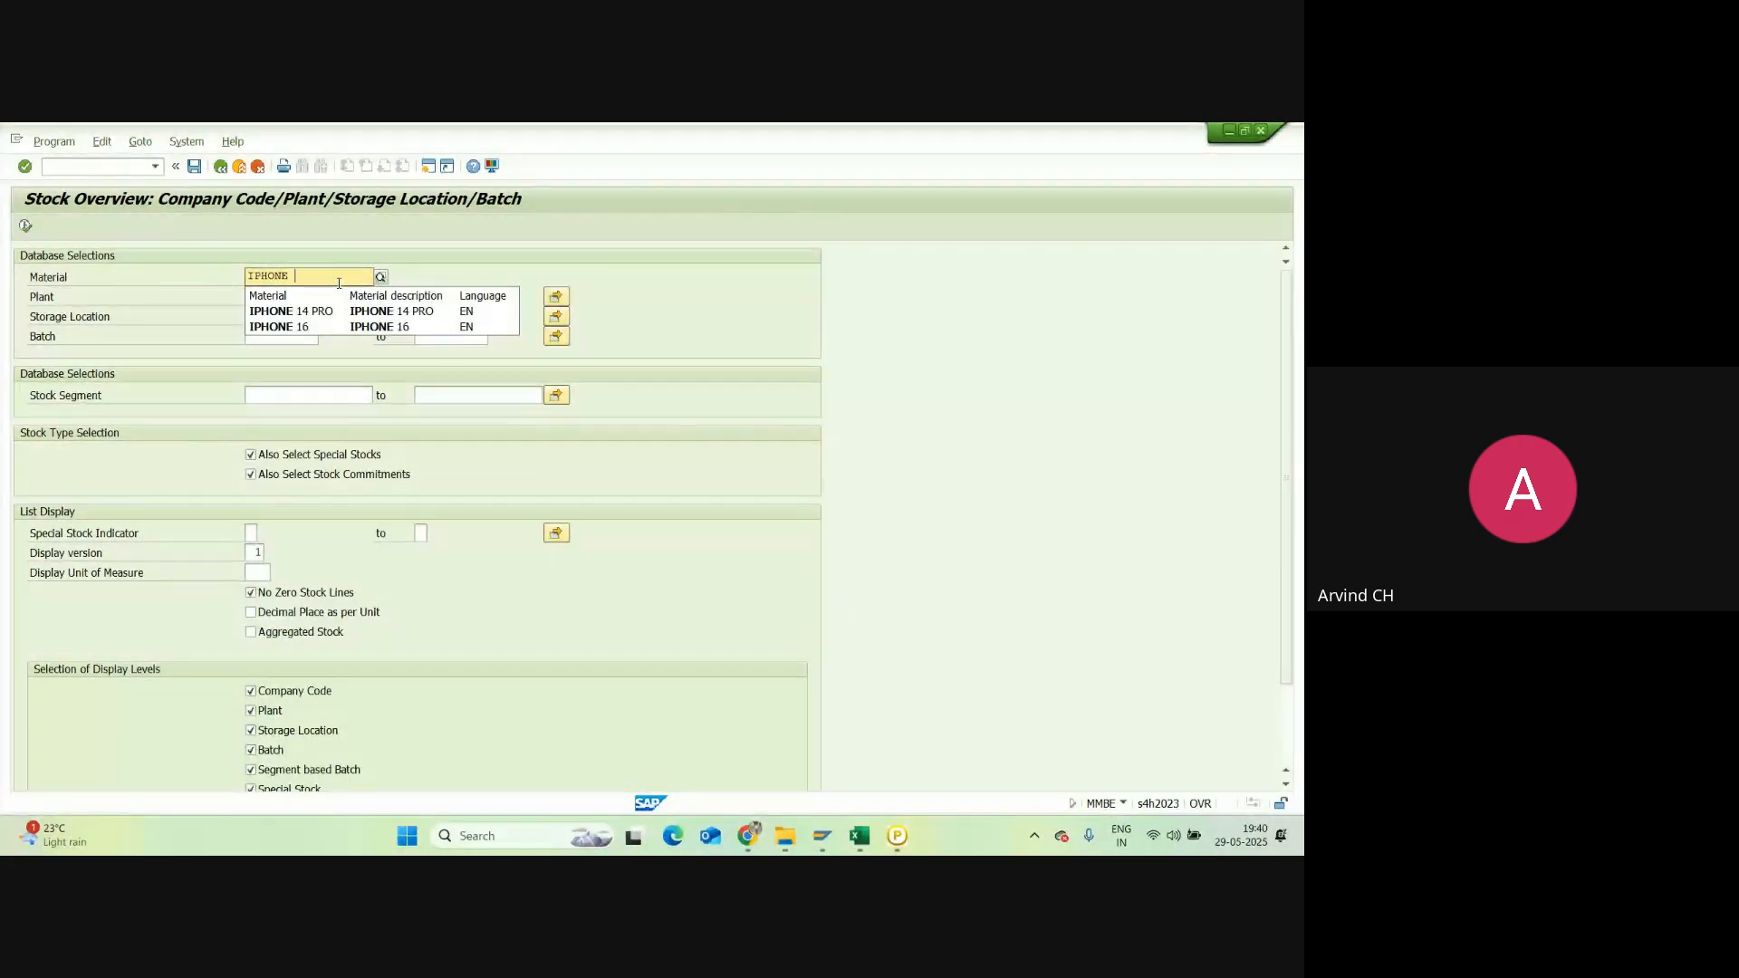
{"action": "left_click", "coordinate": [290, 326]}
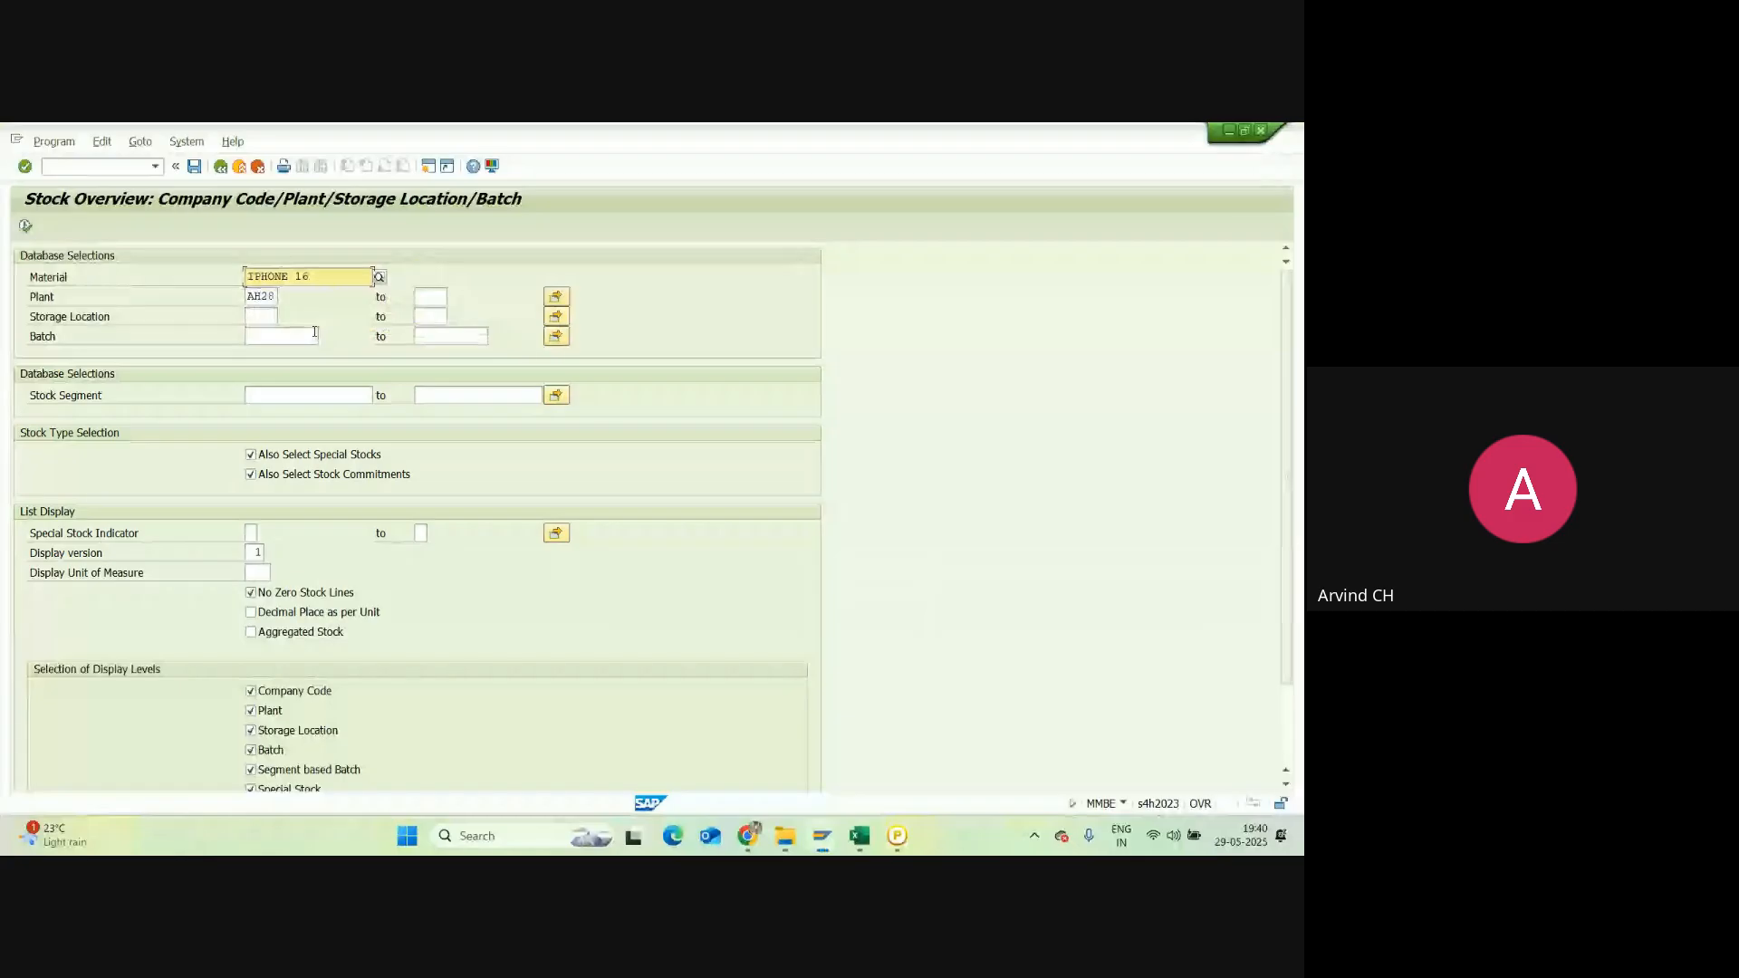
{"action": "left_click", "coordinate": [25, 224]}
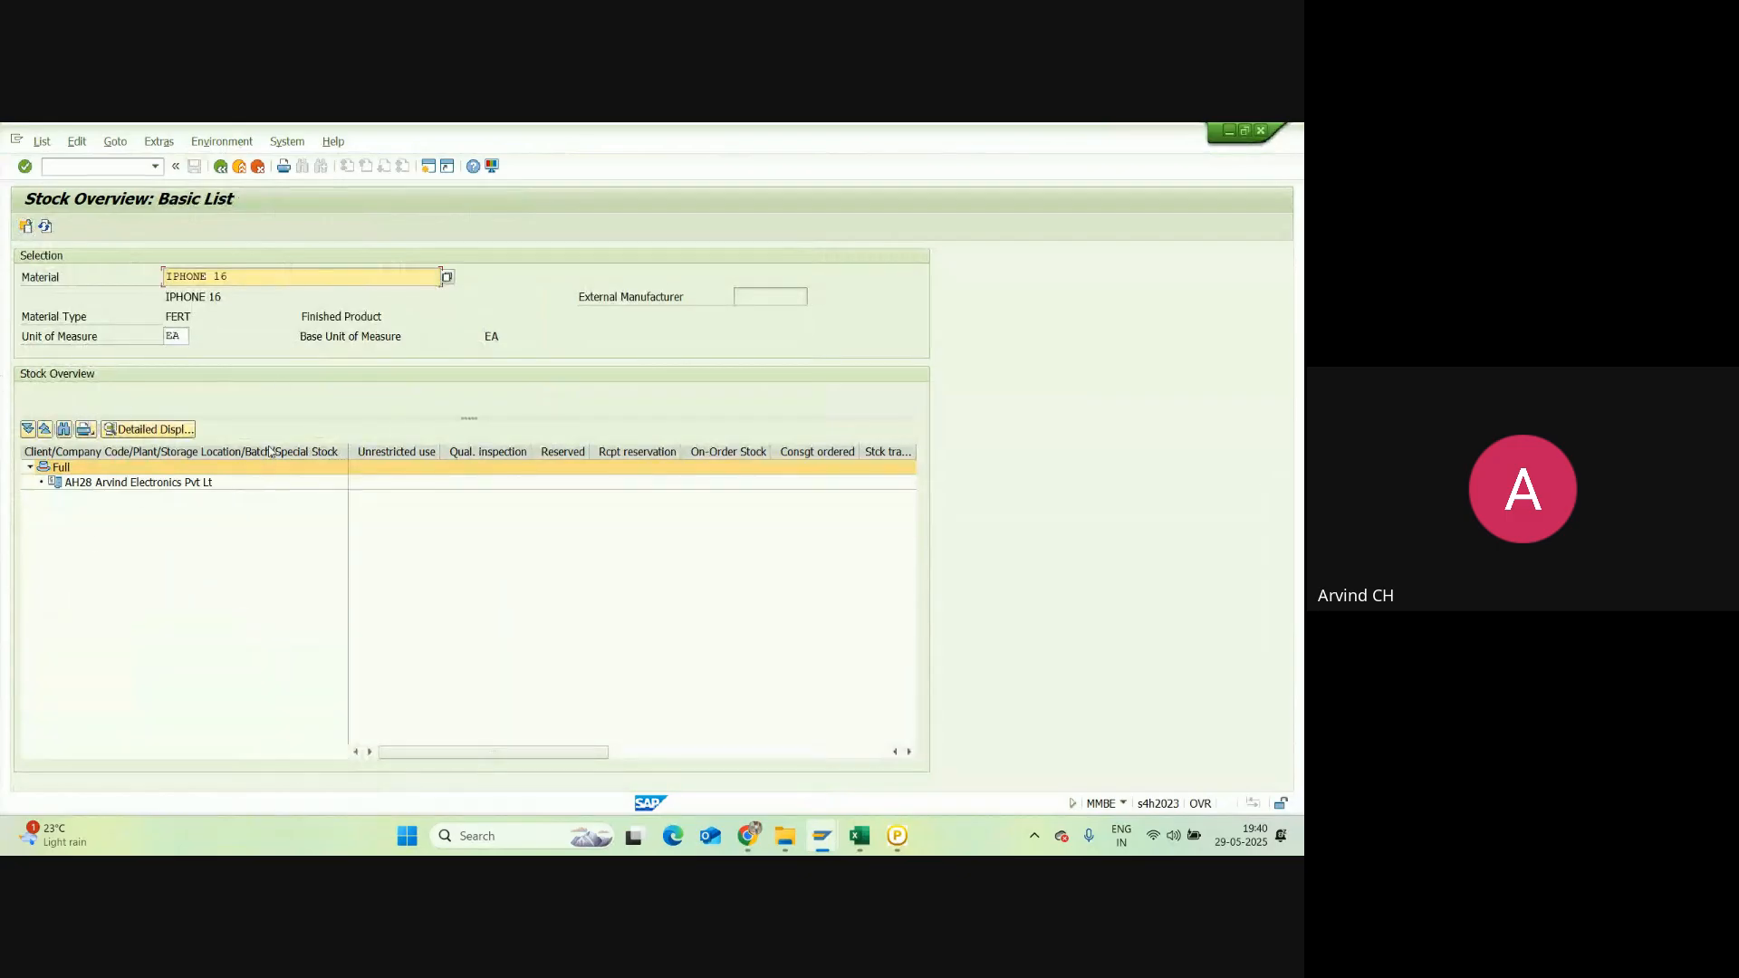
{"action": "left_click", "coordinate": [220, 167]}
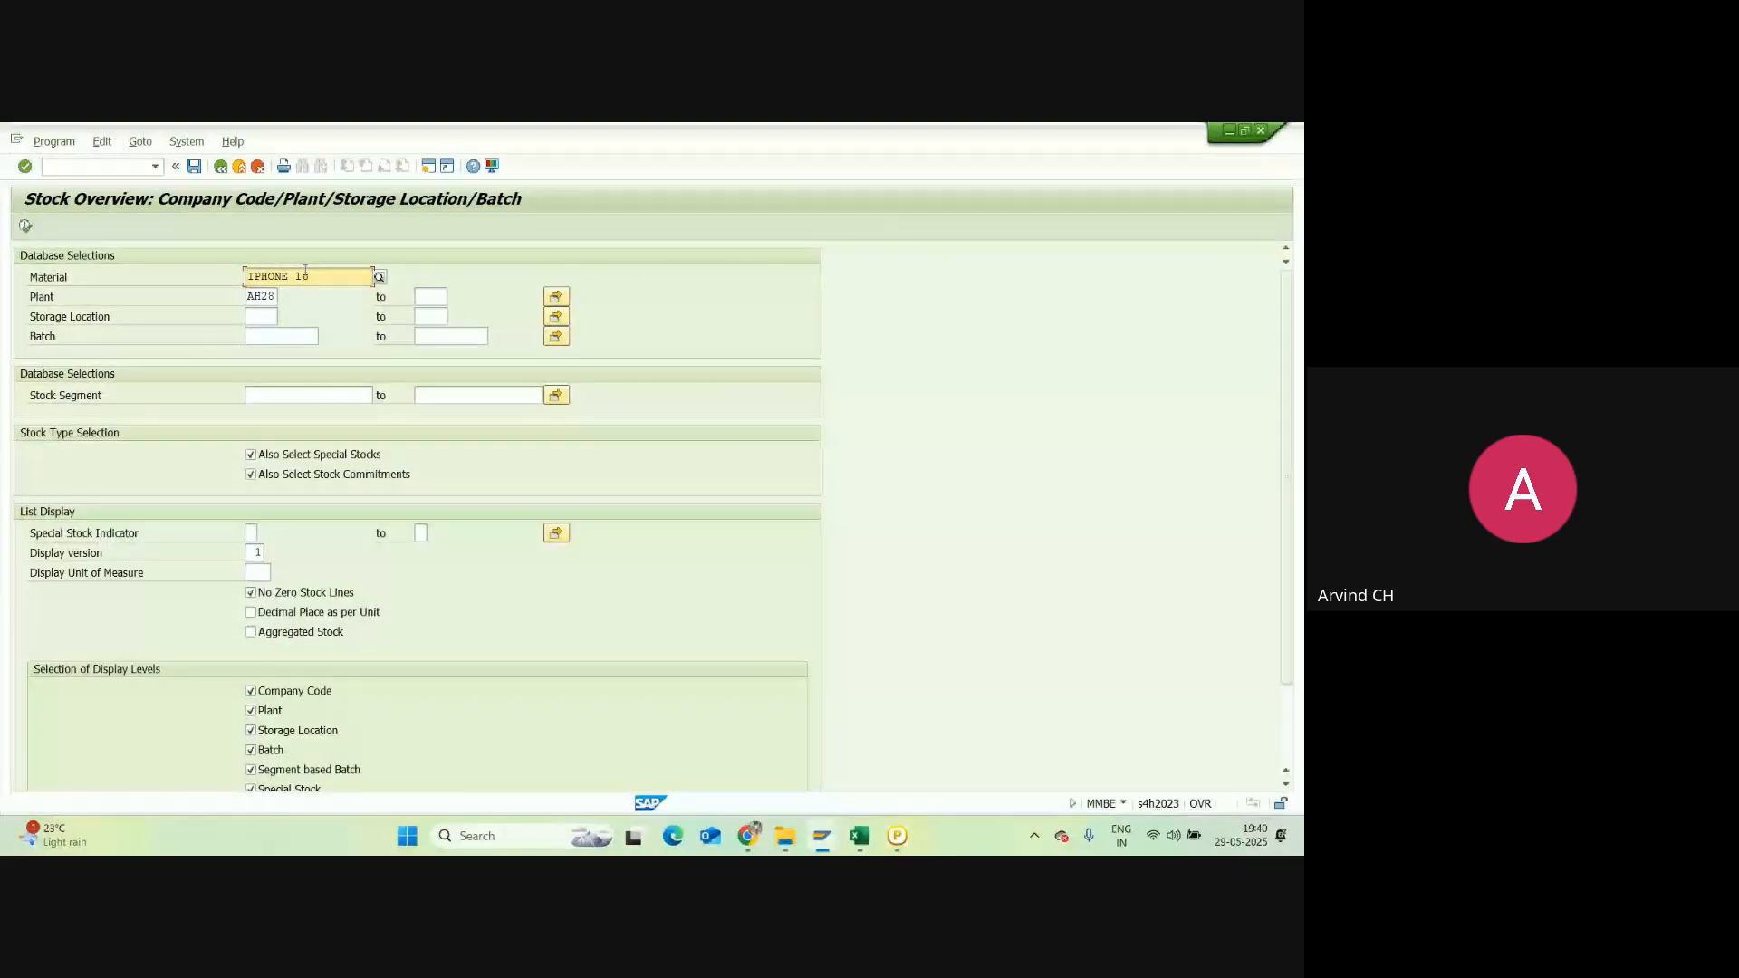
{"action": "left_click", "coordinate": [223, 169]}
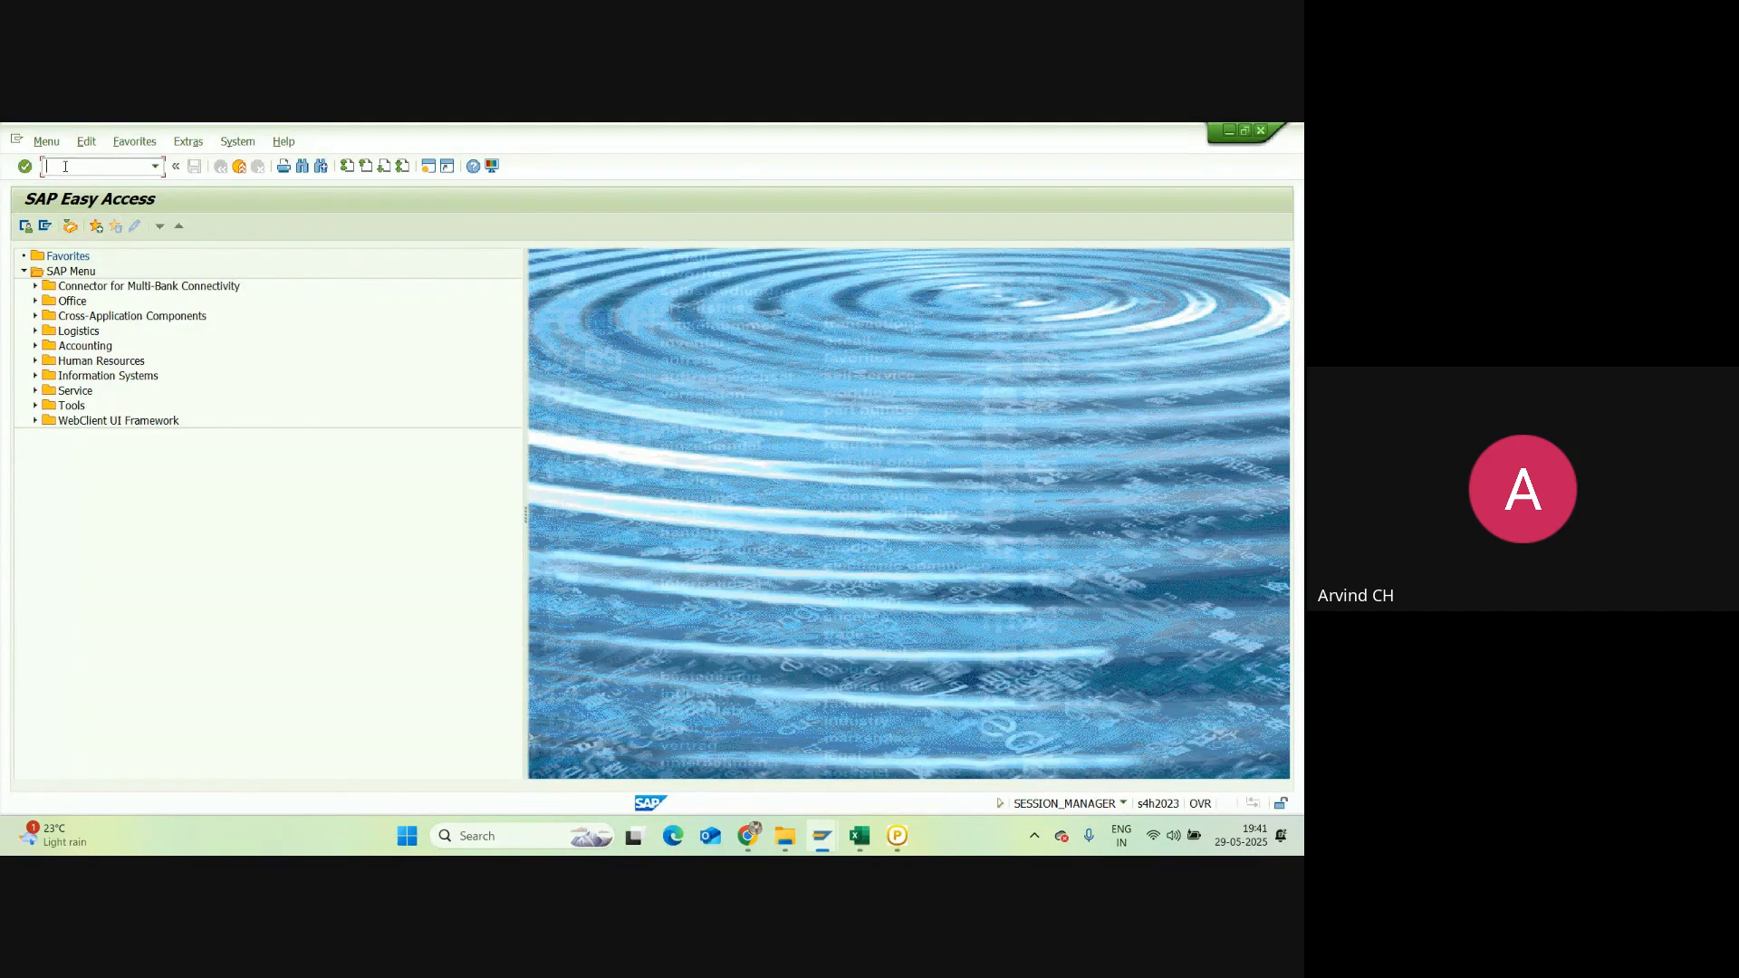
Step: Run MB52 warehouse stocks for plant AH28 with the IPHONE 16 material filter removed
{"action": "type", "text": "mb52"}
{"action": "key", "text": "Return"}
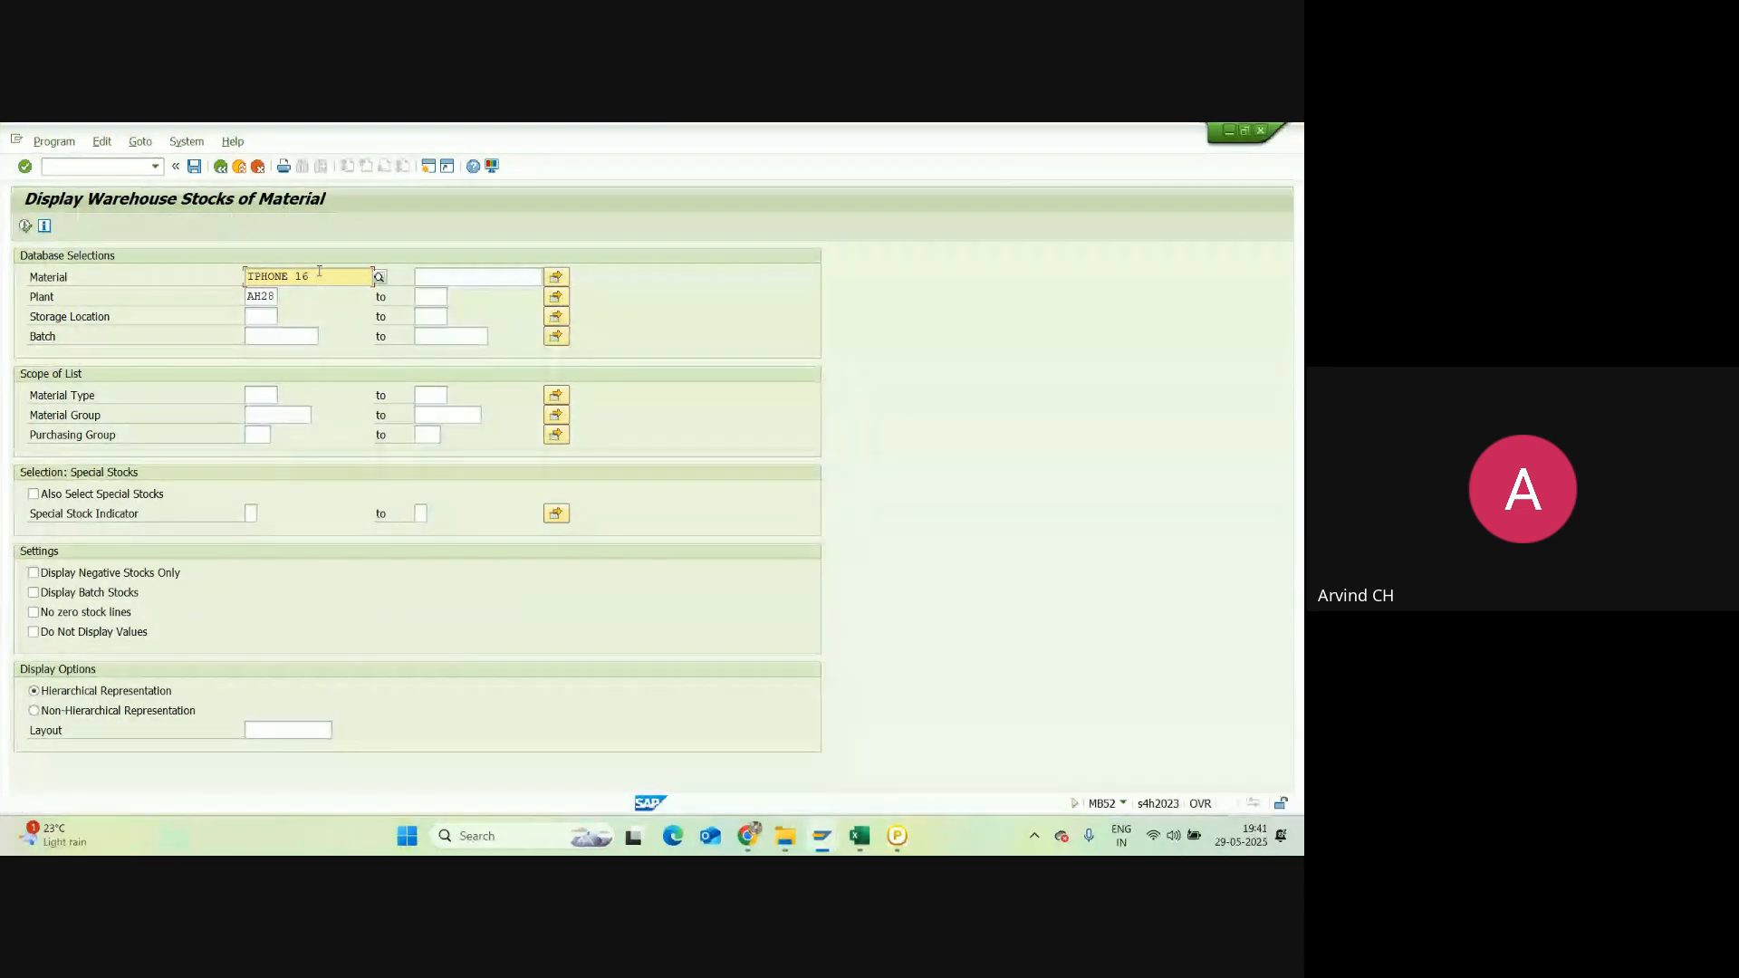
{"action": "left_click_drag", "start_coordinate": [318, 276], "coordinate": [237, 279]}
{"action": "key", "text": "BackSpace"}
{"action": "left_click", "coordinate": [25, 226]}
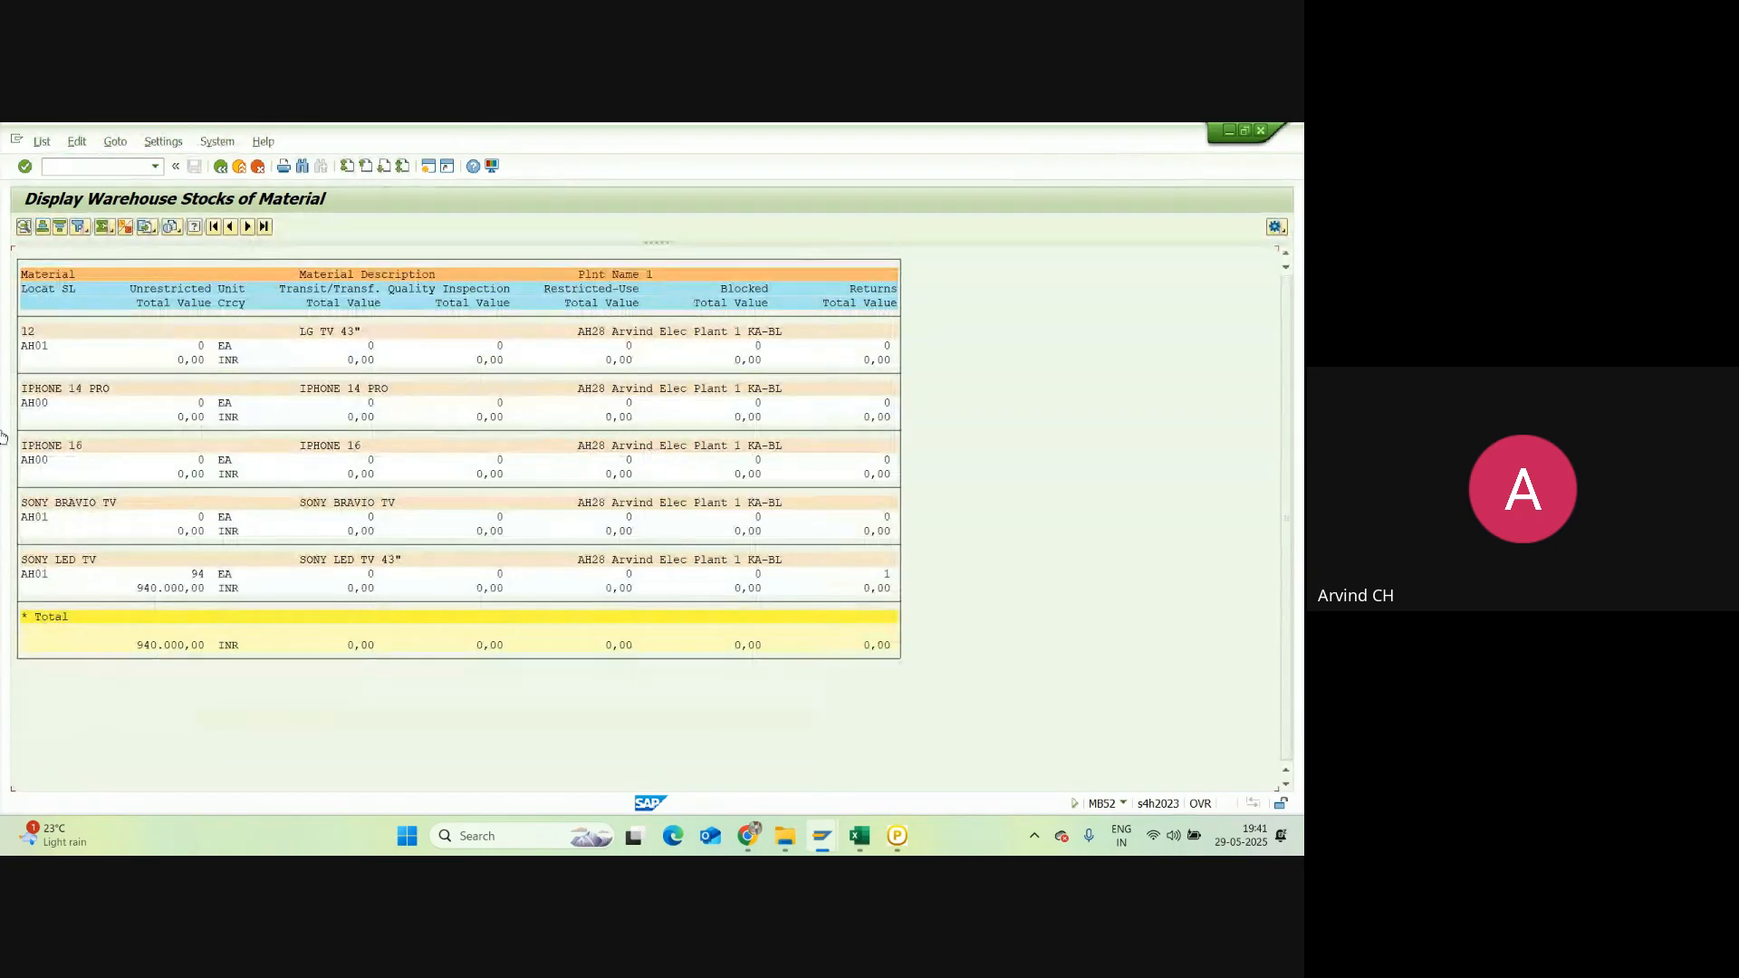
Step: Review the IPHONE 14 PRO, IPHONE 16 and SONY LED TV (94 units) stock lines, then return to Excel
{"action": "left_click", "coordinate": [43, 389]}
{"action": "left_click", "coordinate": [50, 447]}
{"action": "left_click", "coordinate": [58, 562]}
{"action": "left_click", "coordinate": [200, 574]}
{"action": "left_click", "coordinate": [856, 838]}
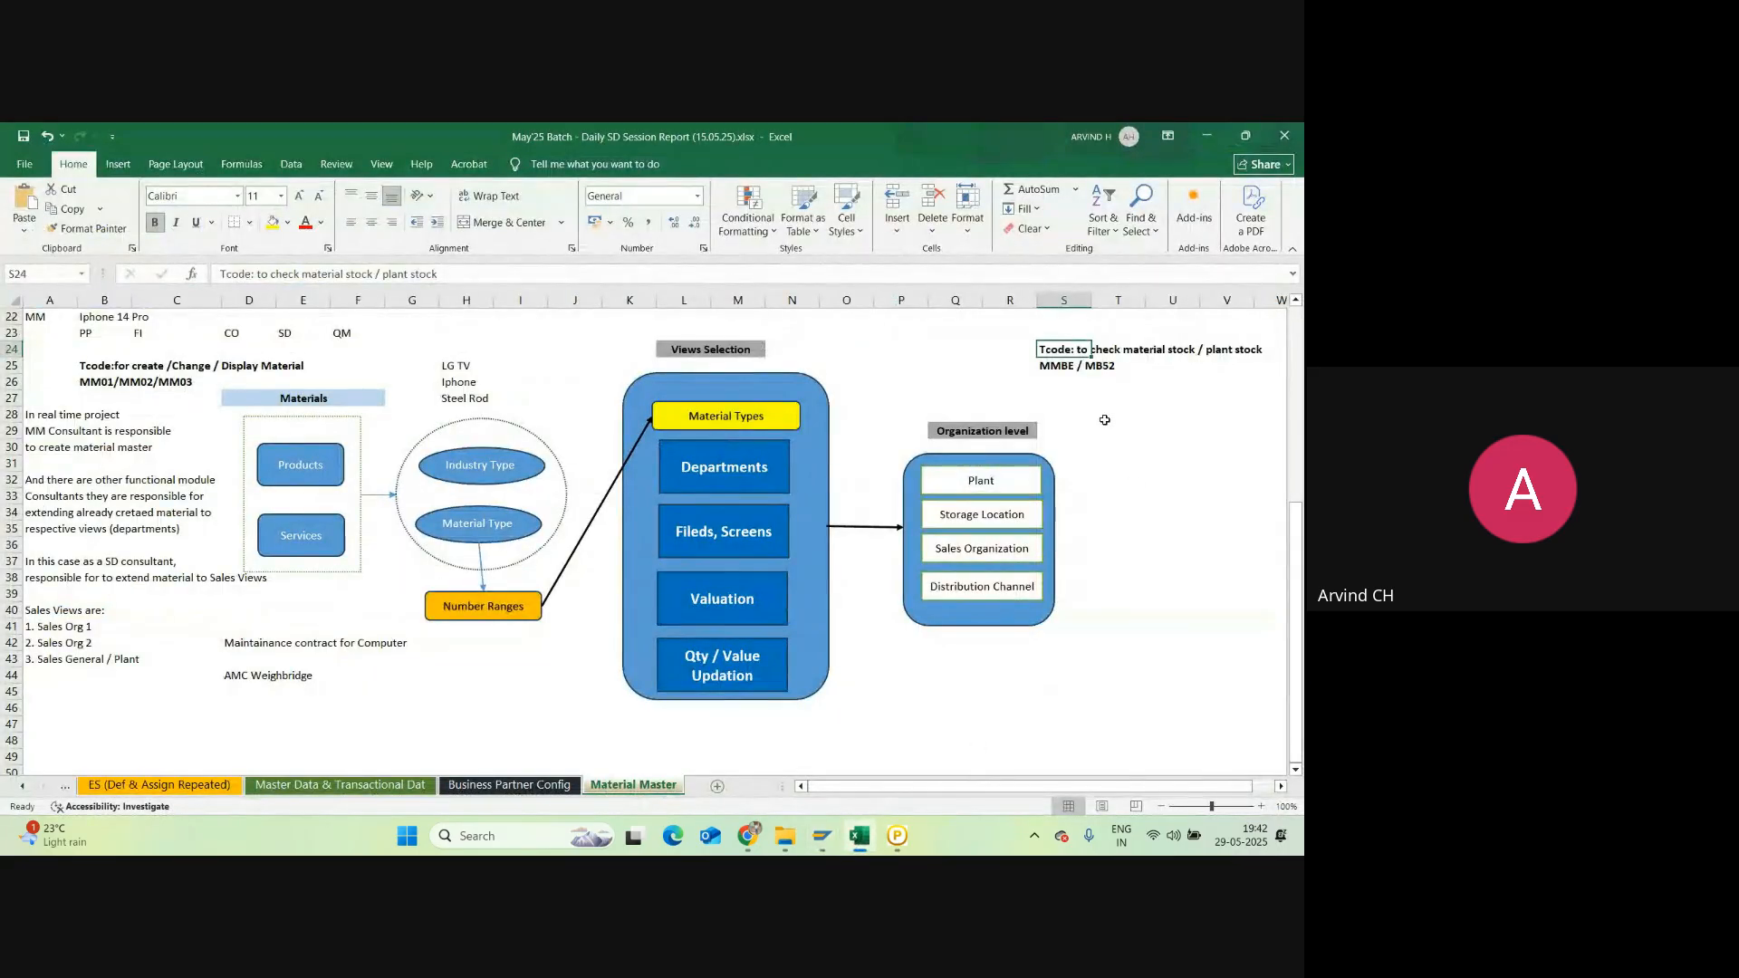
{"action": "scroll", "coordinate": [1105, 418], "scroll_direction": "up", "scroll_amount": 1}
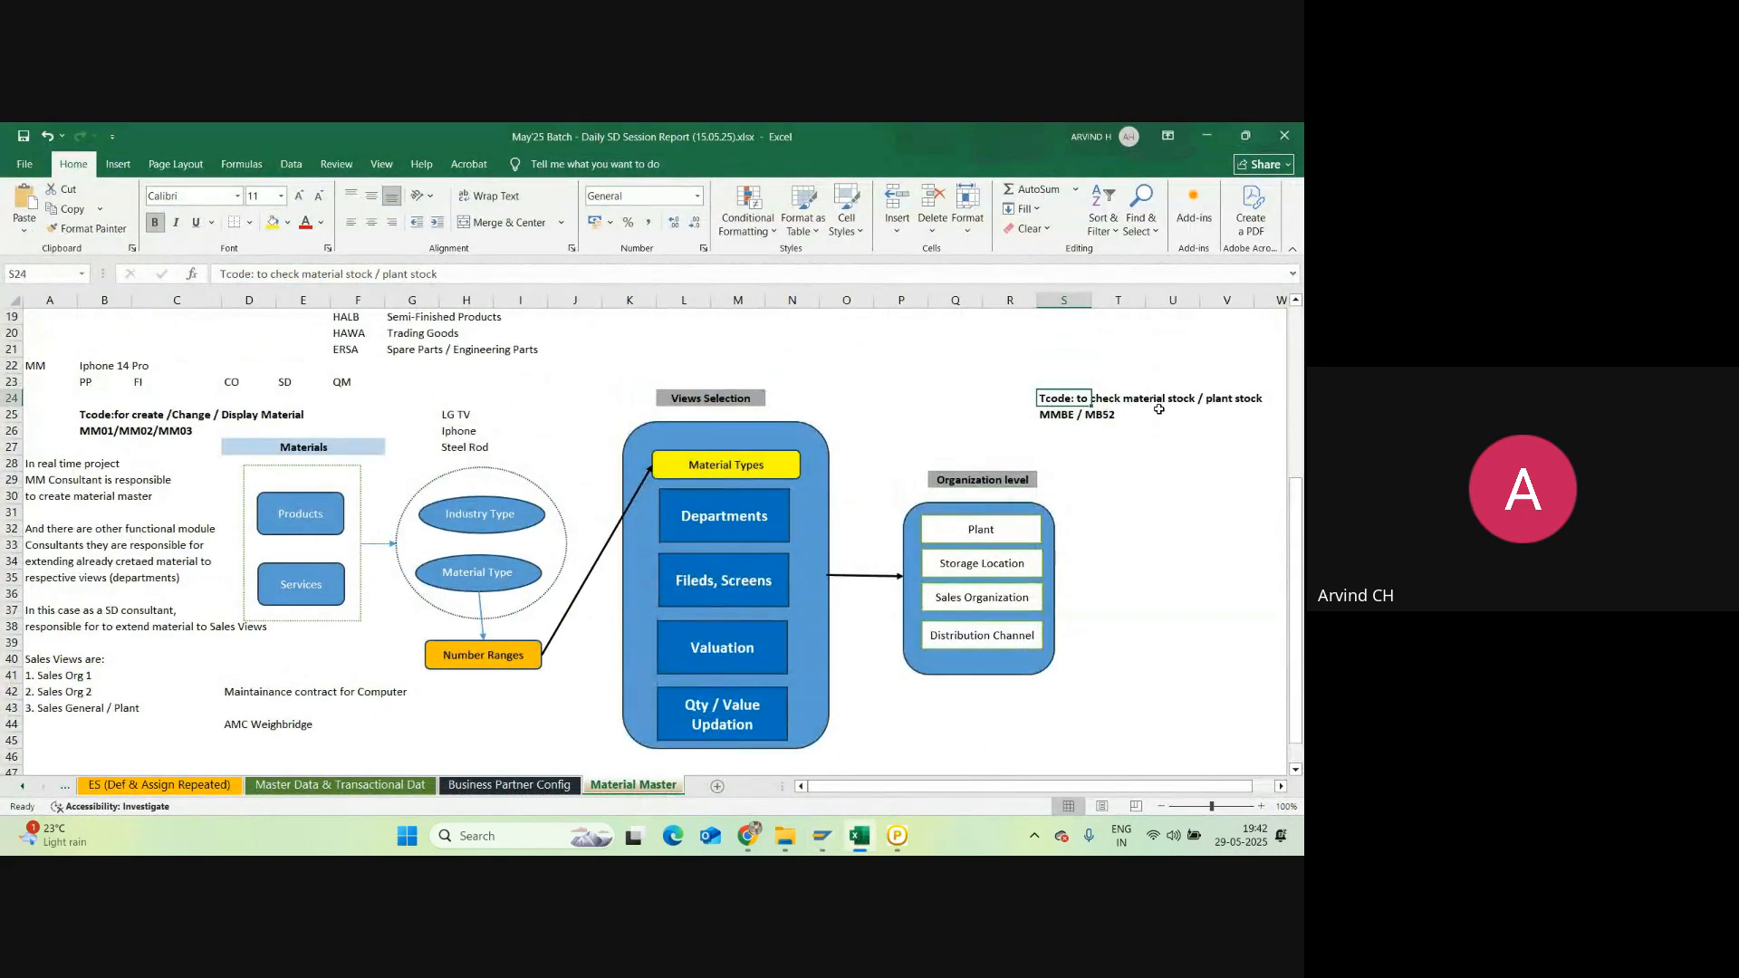
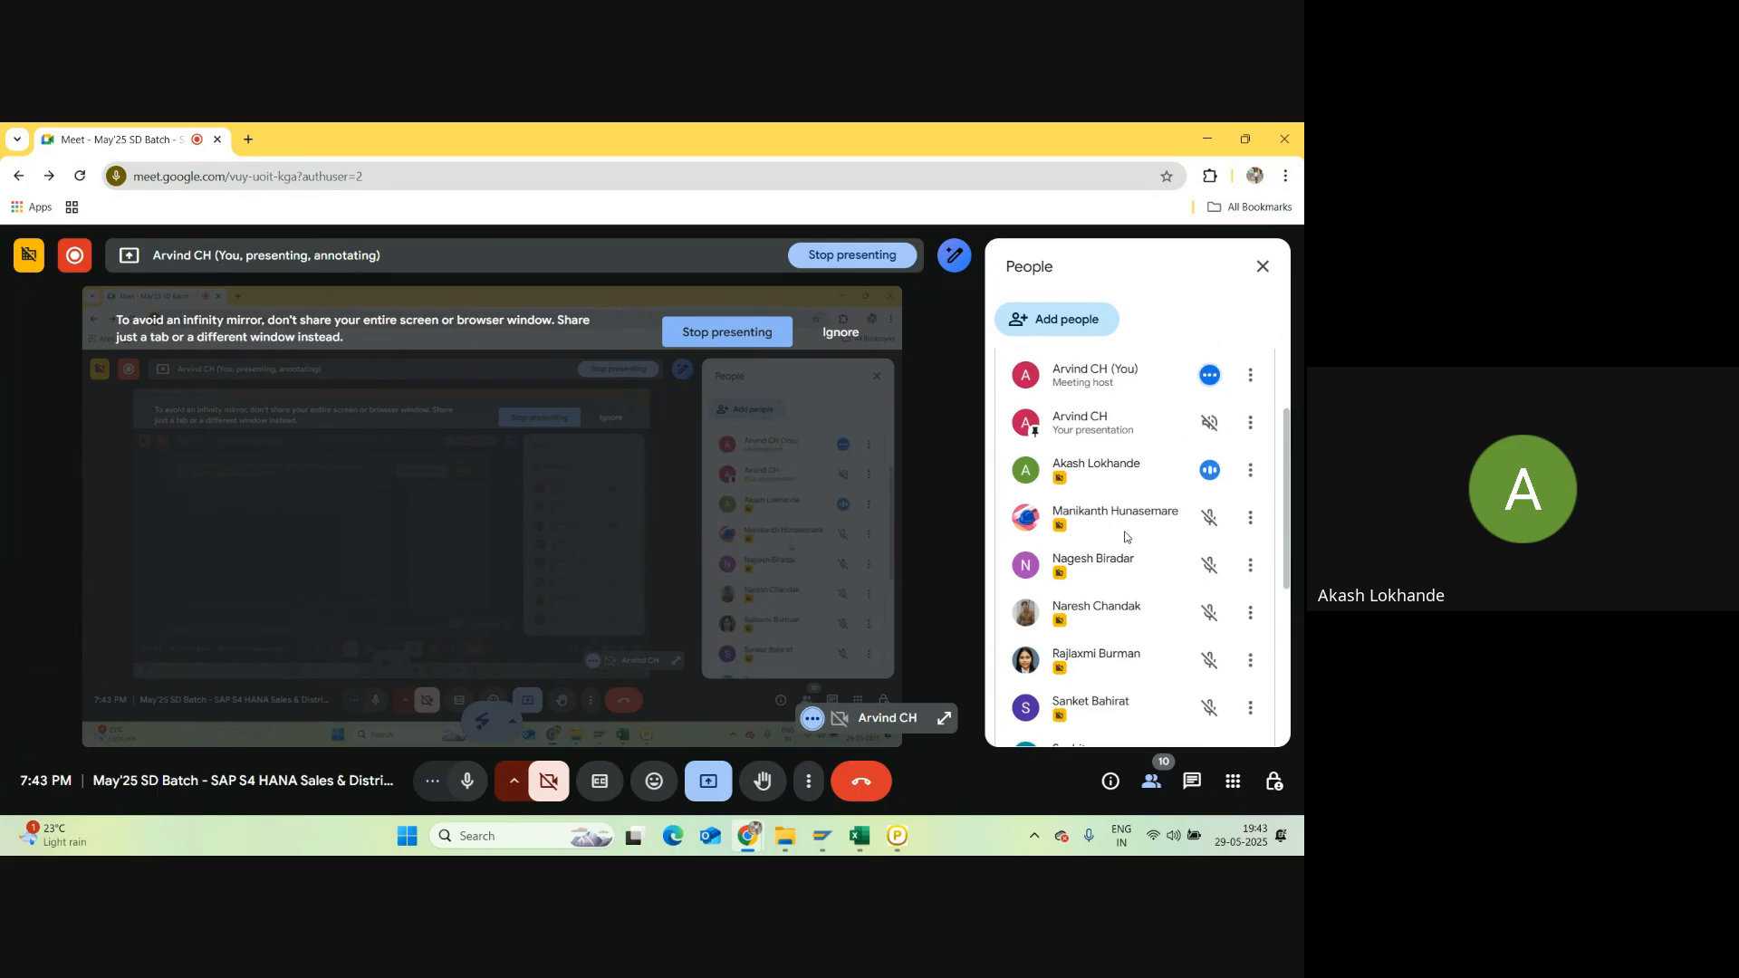
Step: Close the Meet participant list and bring the SAP warehouse stocks report to the front
{"action": "left_click", "coordinate": [1262, 268]}
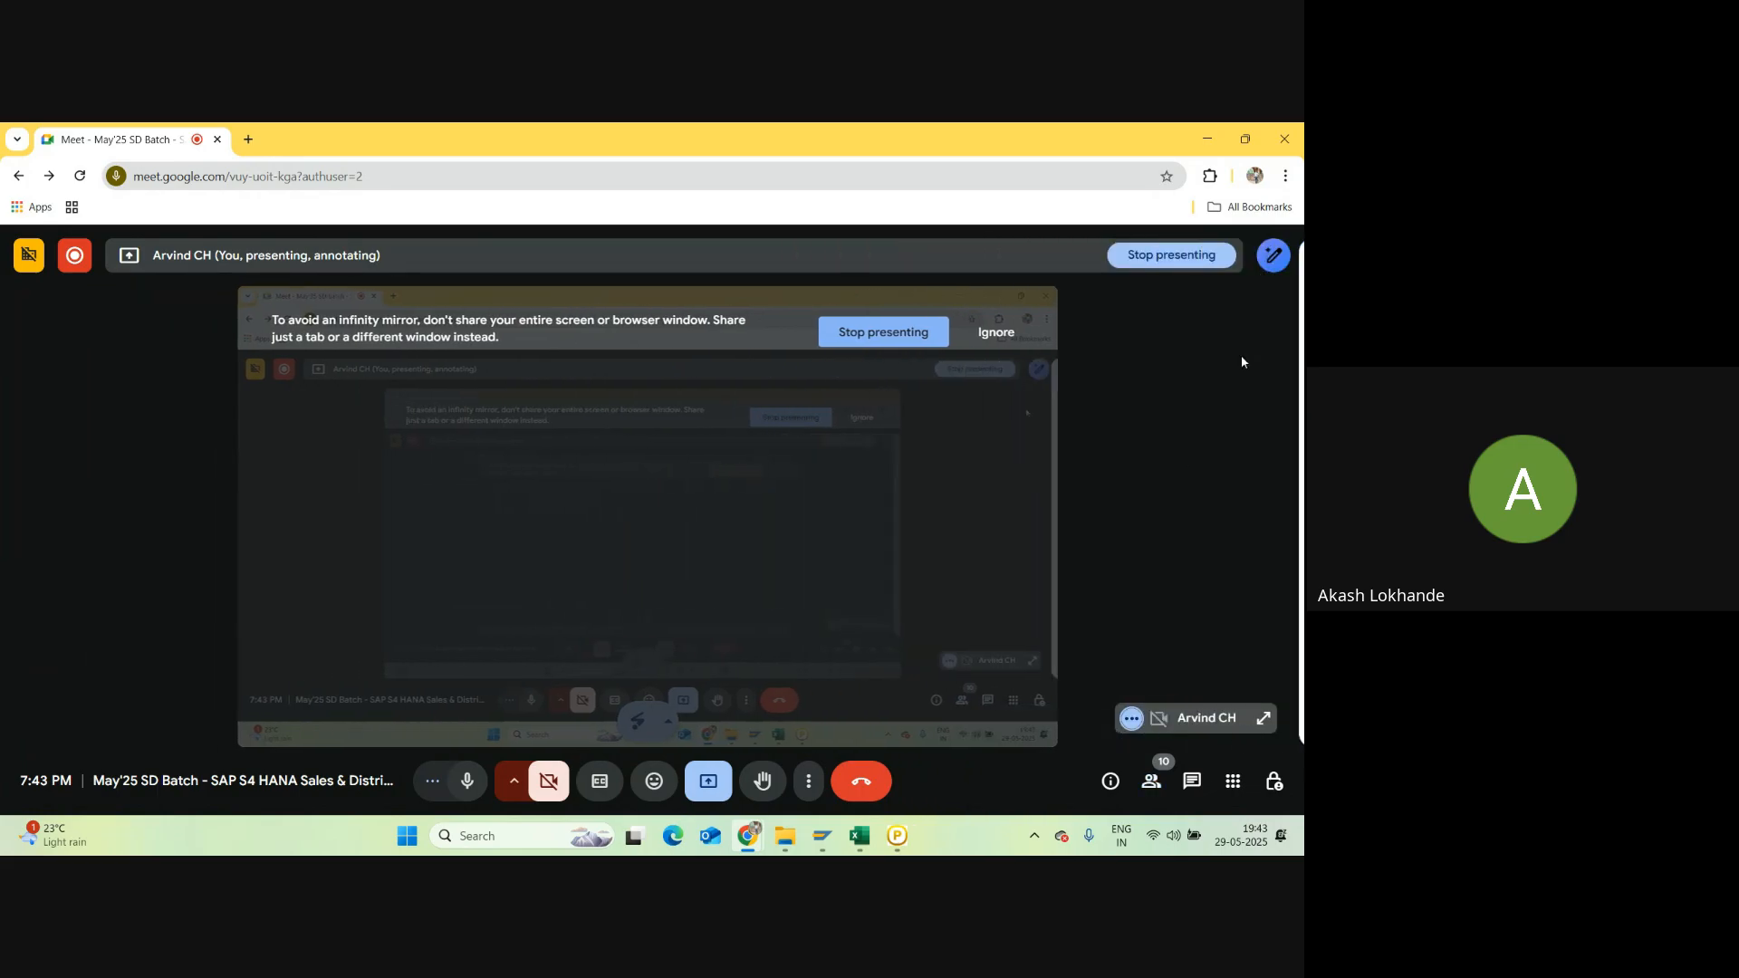
{"action": "left_click", "coordinate": [860, 841]}
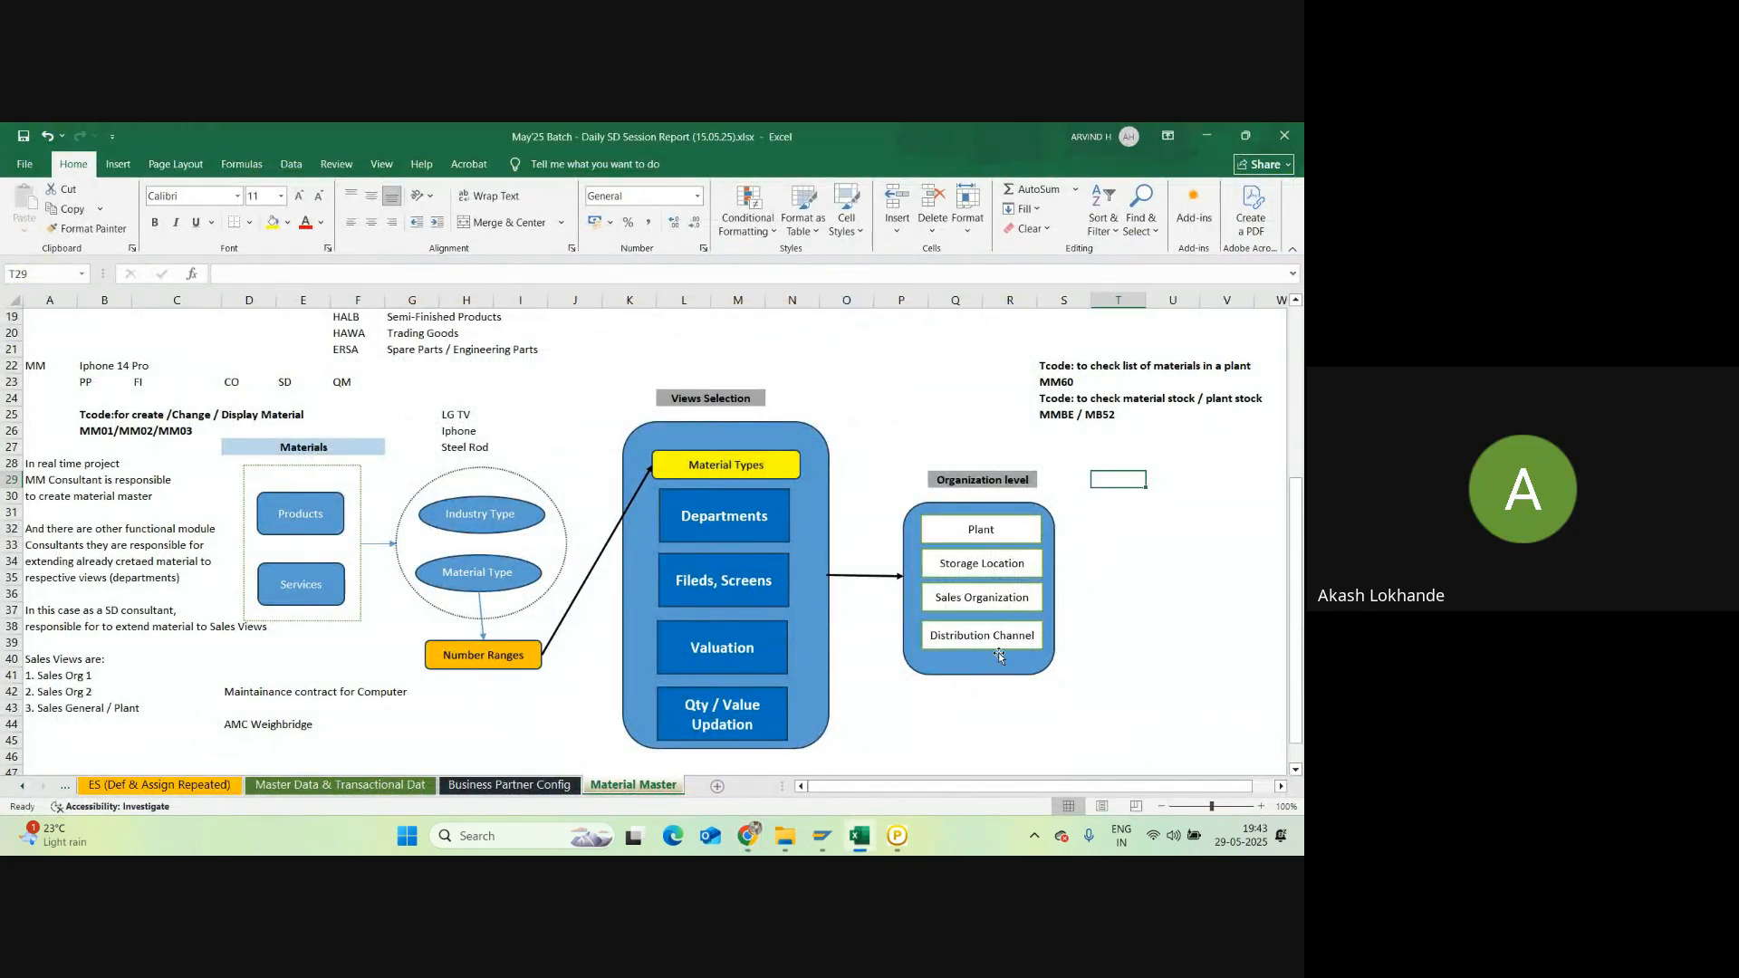
{"action": "mouse_move", "coordinate": [821, 835]}
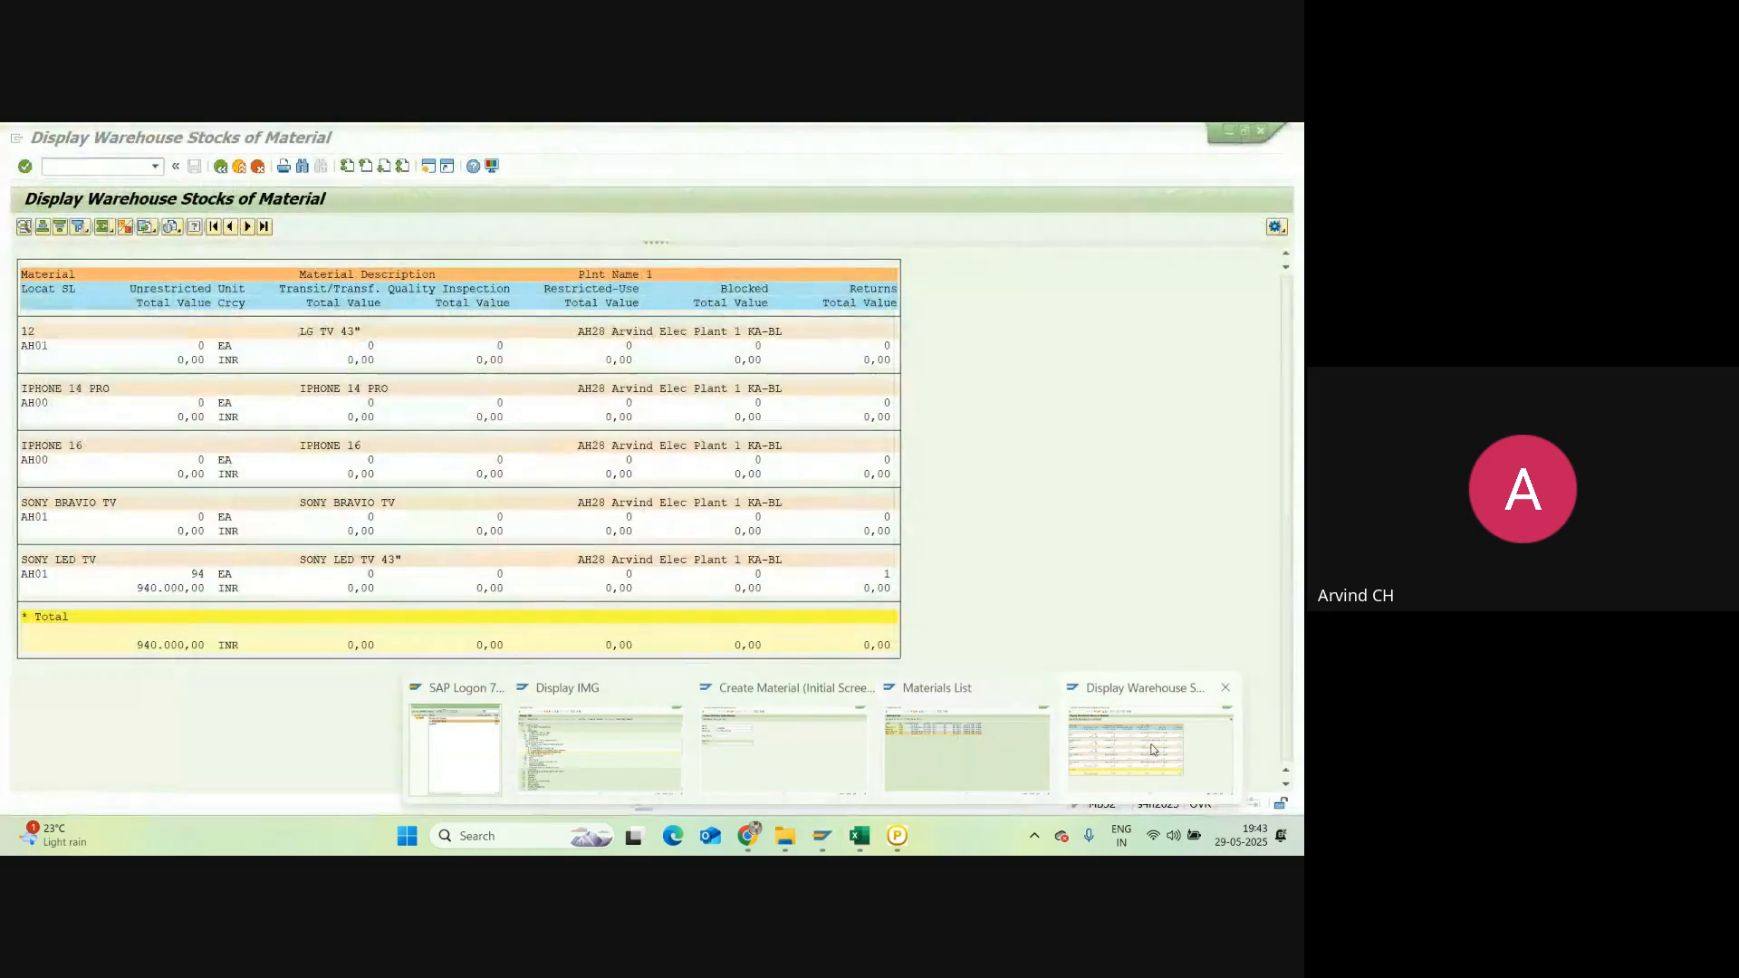
{"action": "left_click", "coordinate": [1153, 750]}
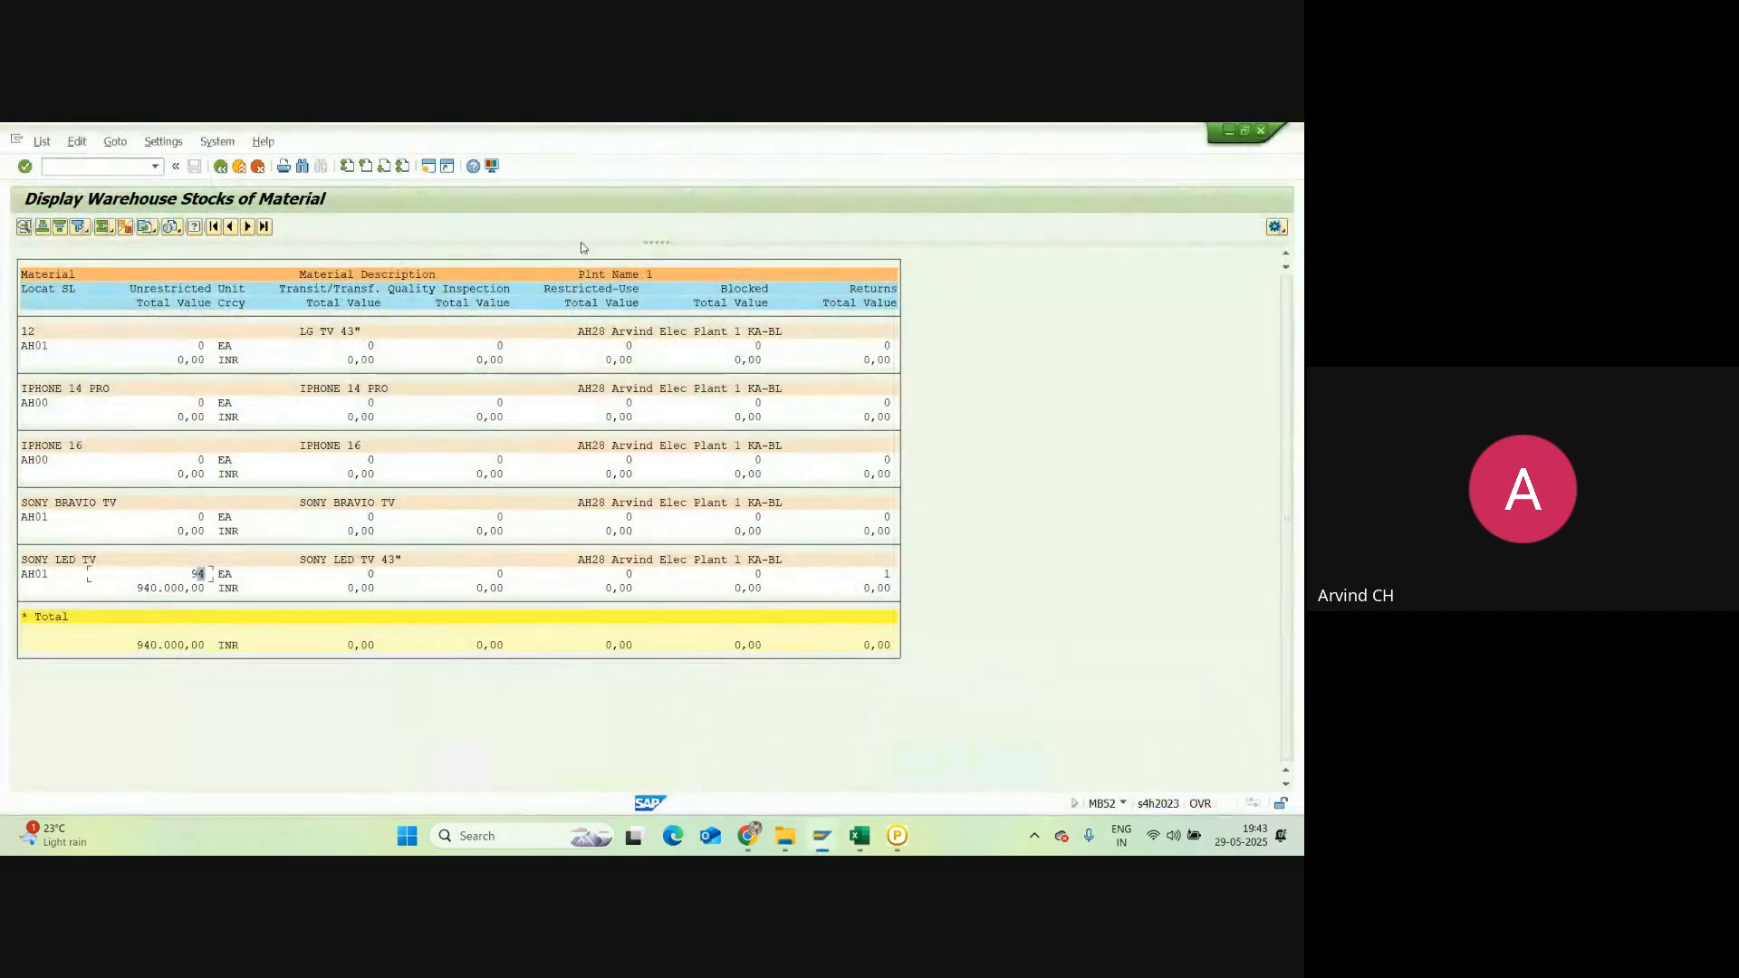
Step: Open a new SAP session, start MD04, then exit back to SAP Easy Access
{"action": "left_click", "coordinate": [428, 166]}
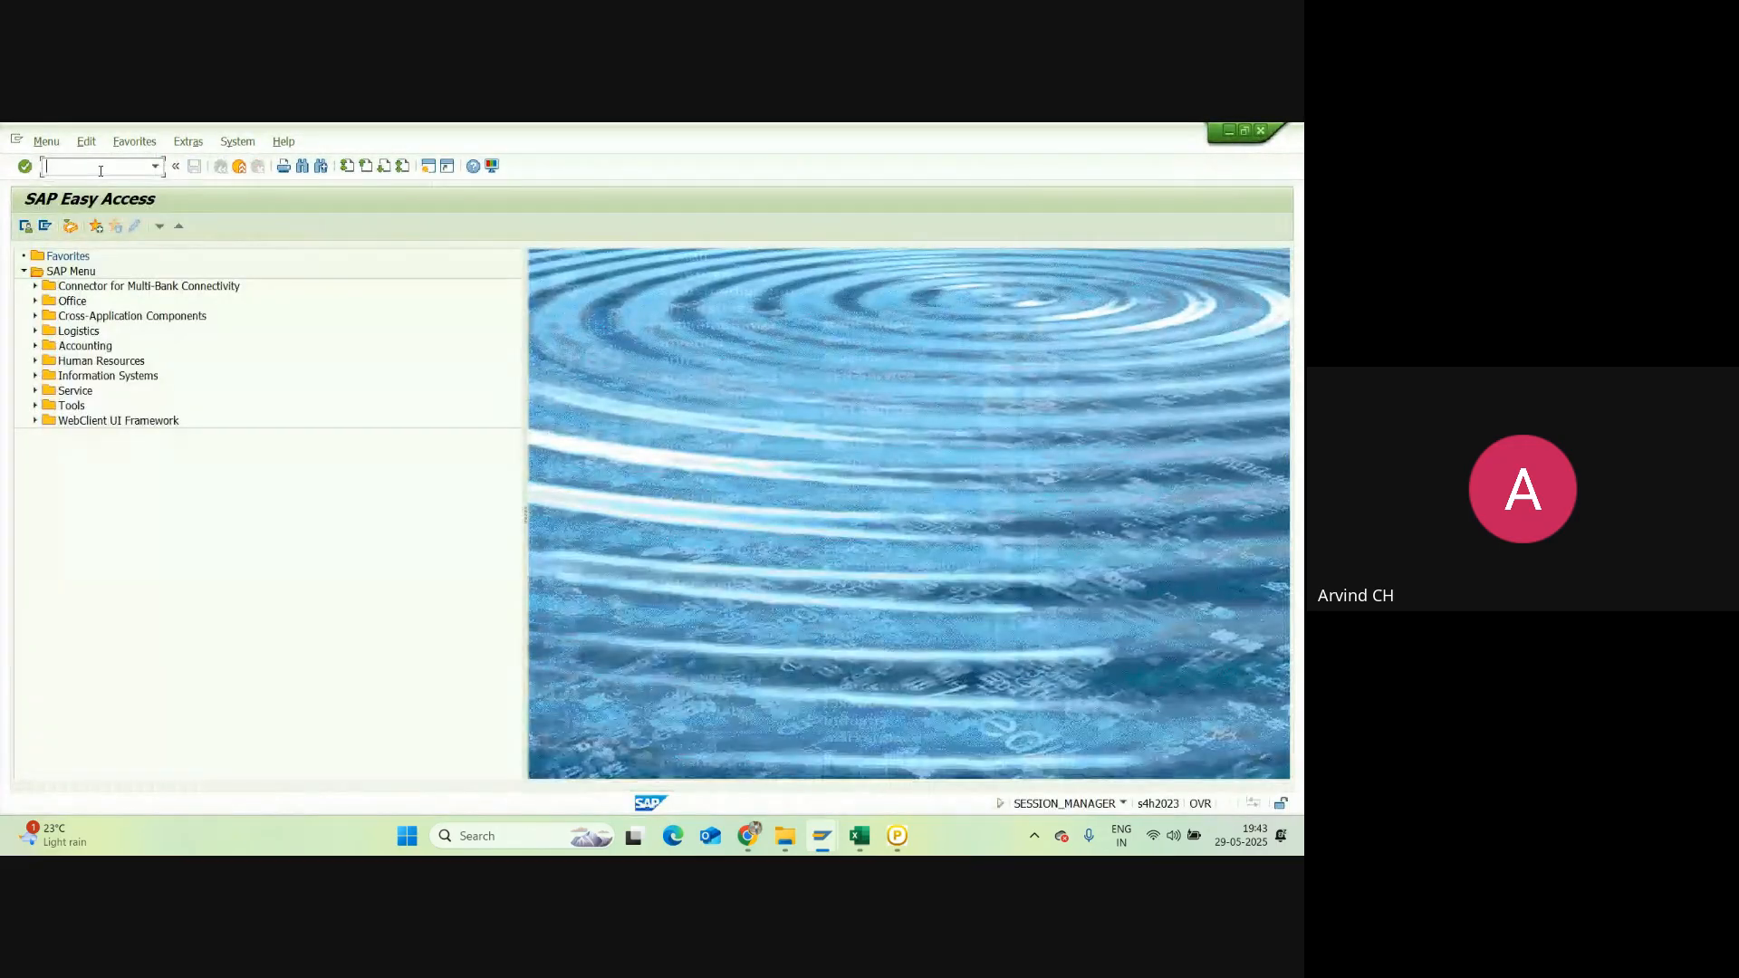
{"action": "type", "text": "md04"}
{"action": "key", "text": "Return"}
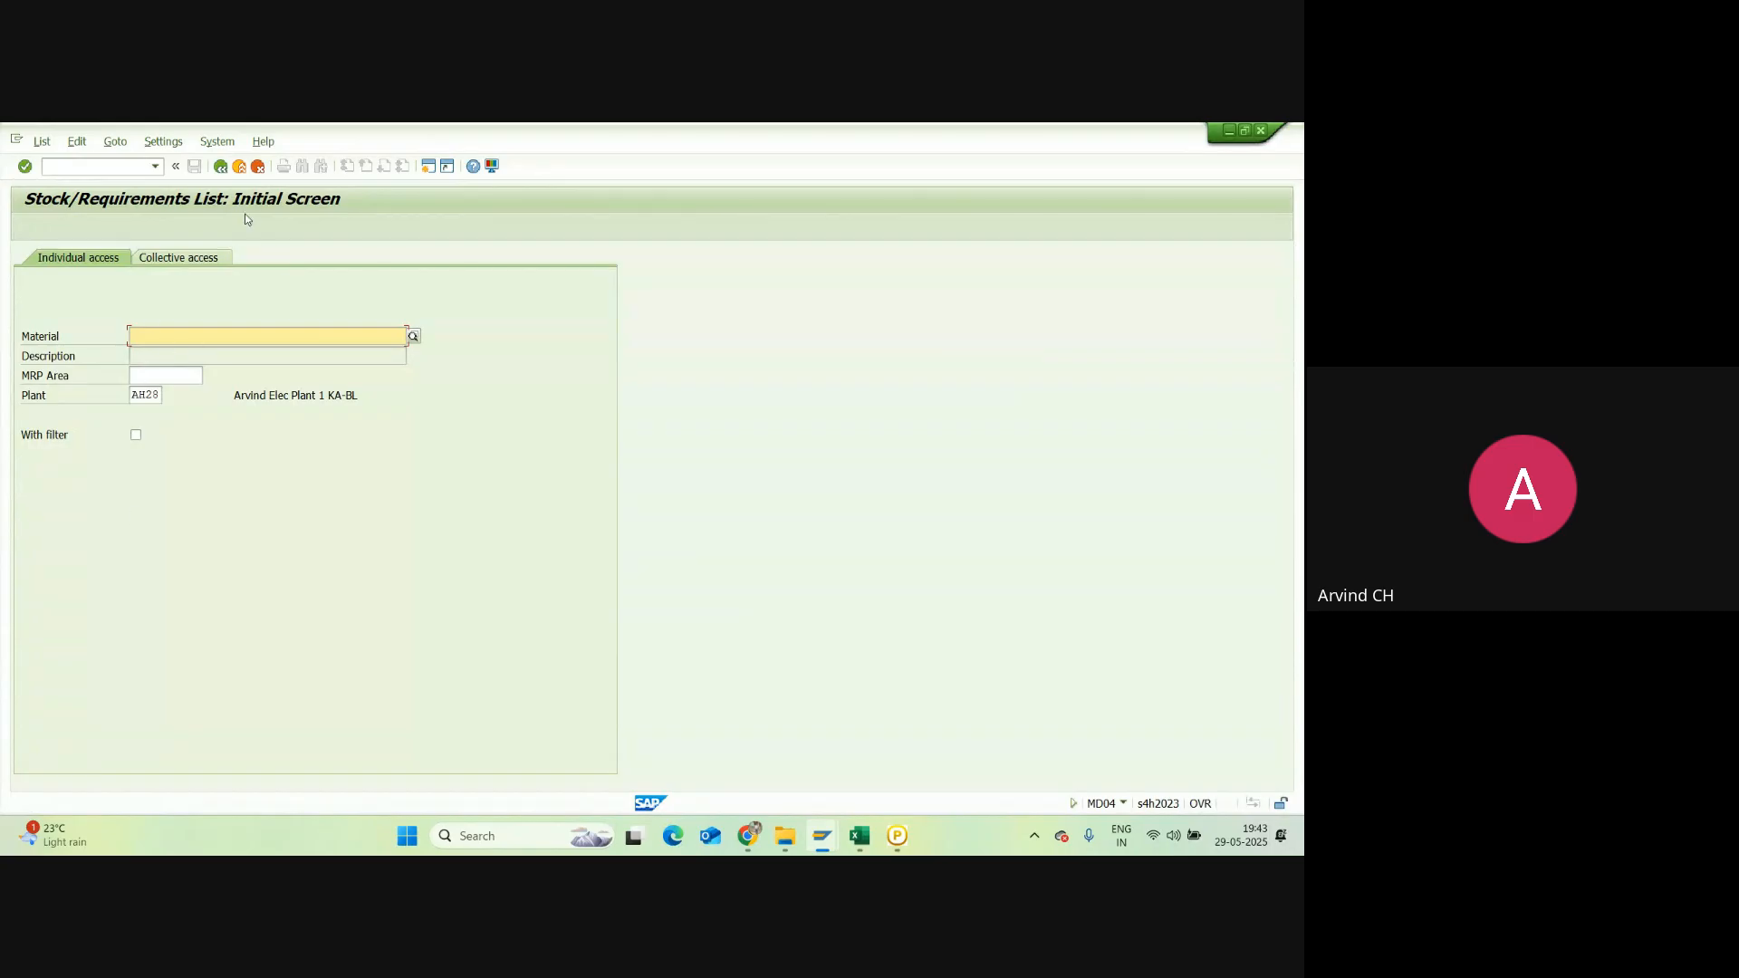
{"action": "left_click", "coordinate": [231, 167]}
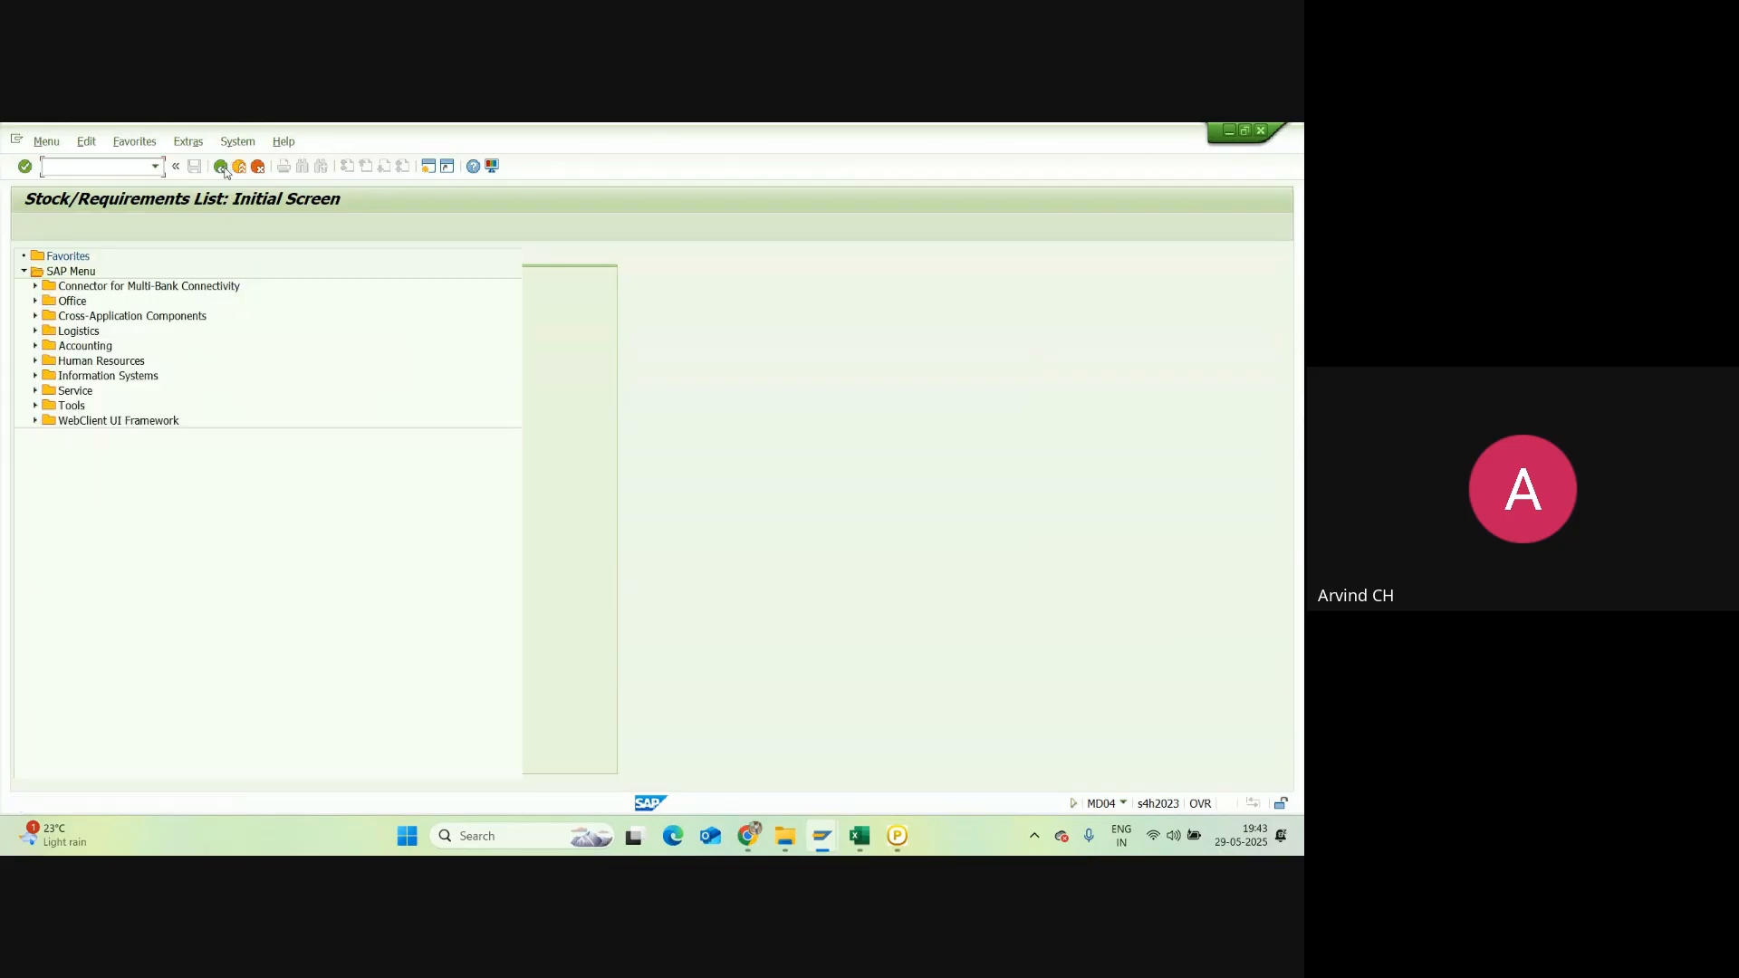
Step: Return to the Excel Material Master sheet and select the MMBE / MB52 note in S25
{"action": "left_click", "coordinate": [861, 842]}
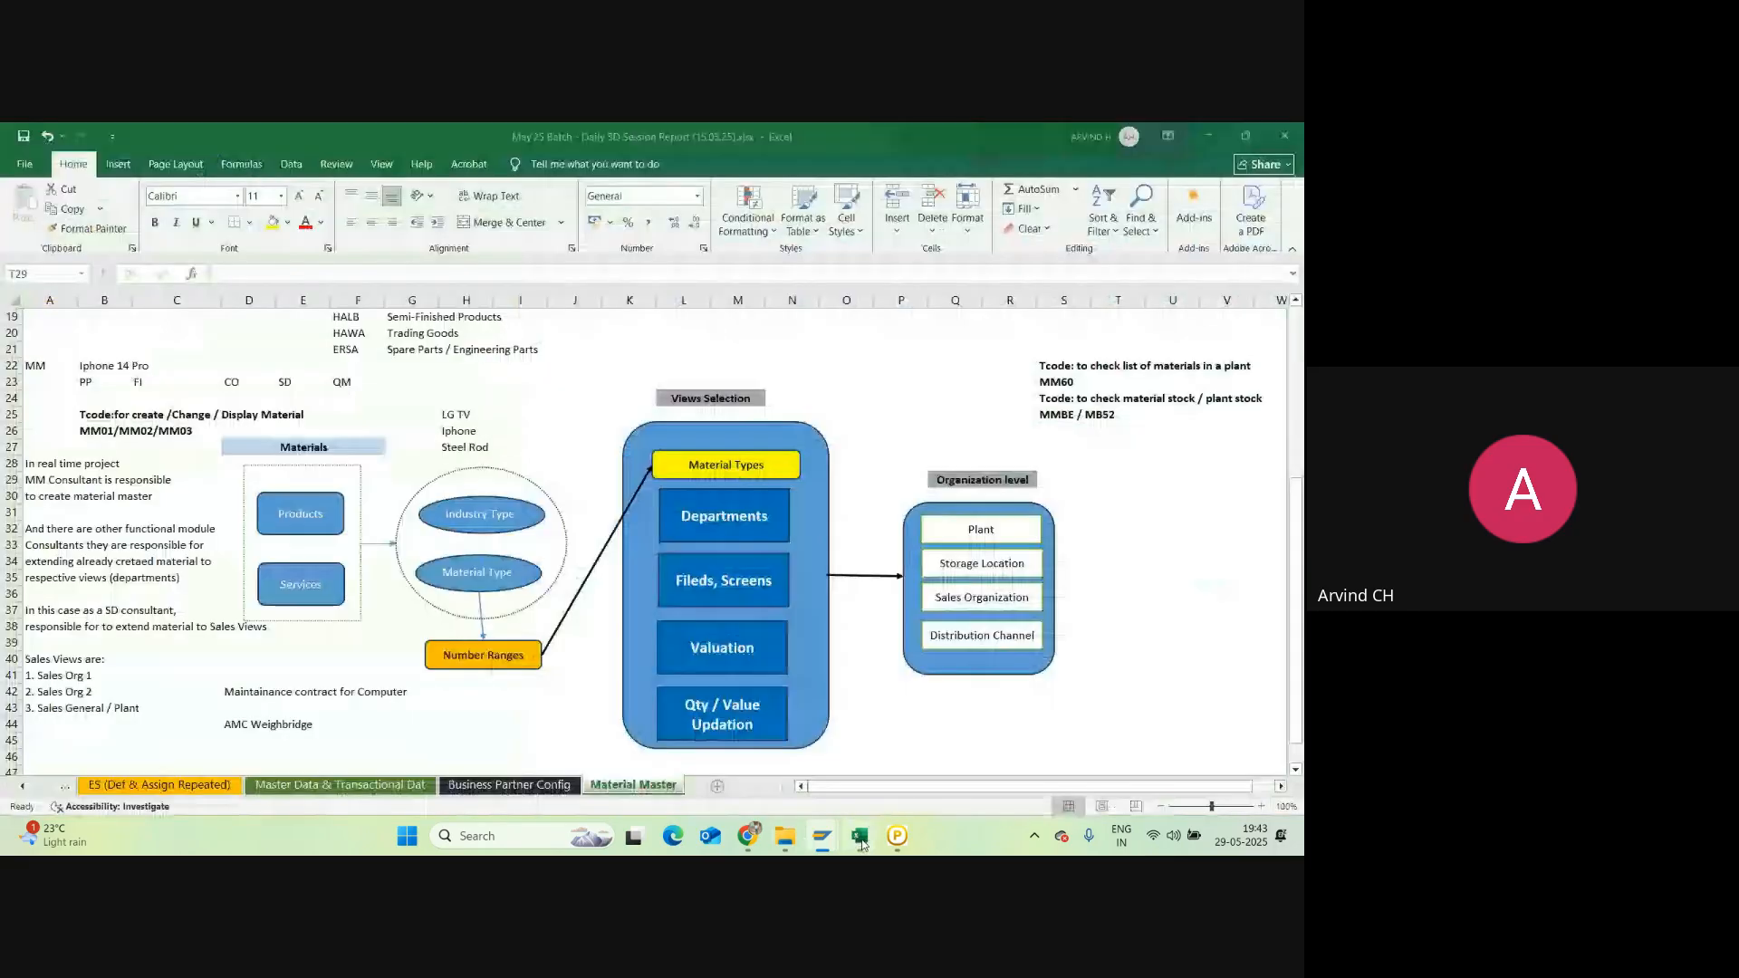
{"action": "left_click", "coordinate": [1064, 462]}
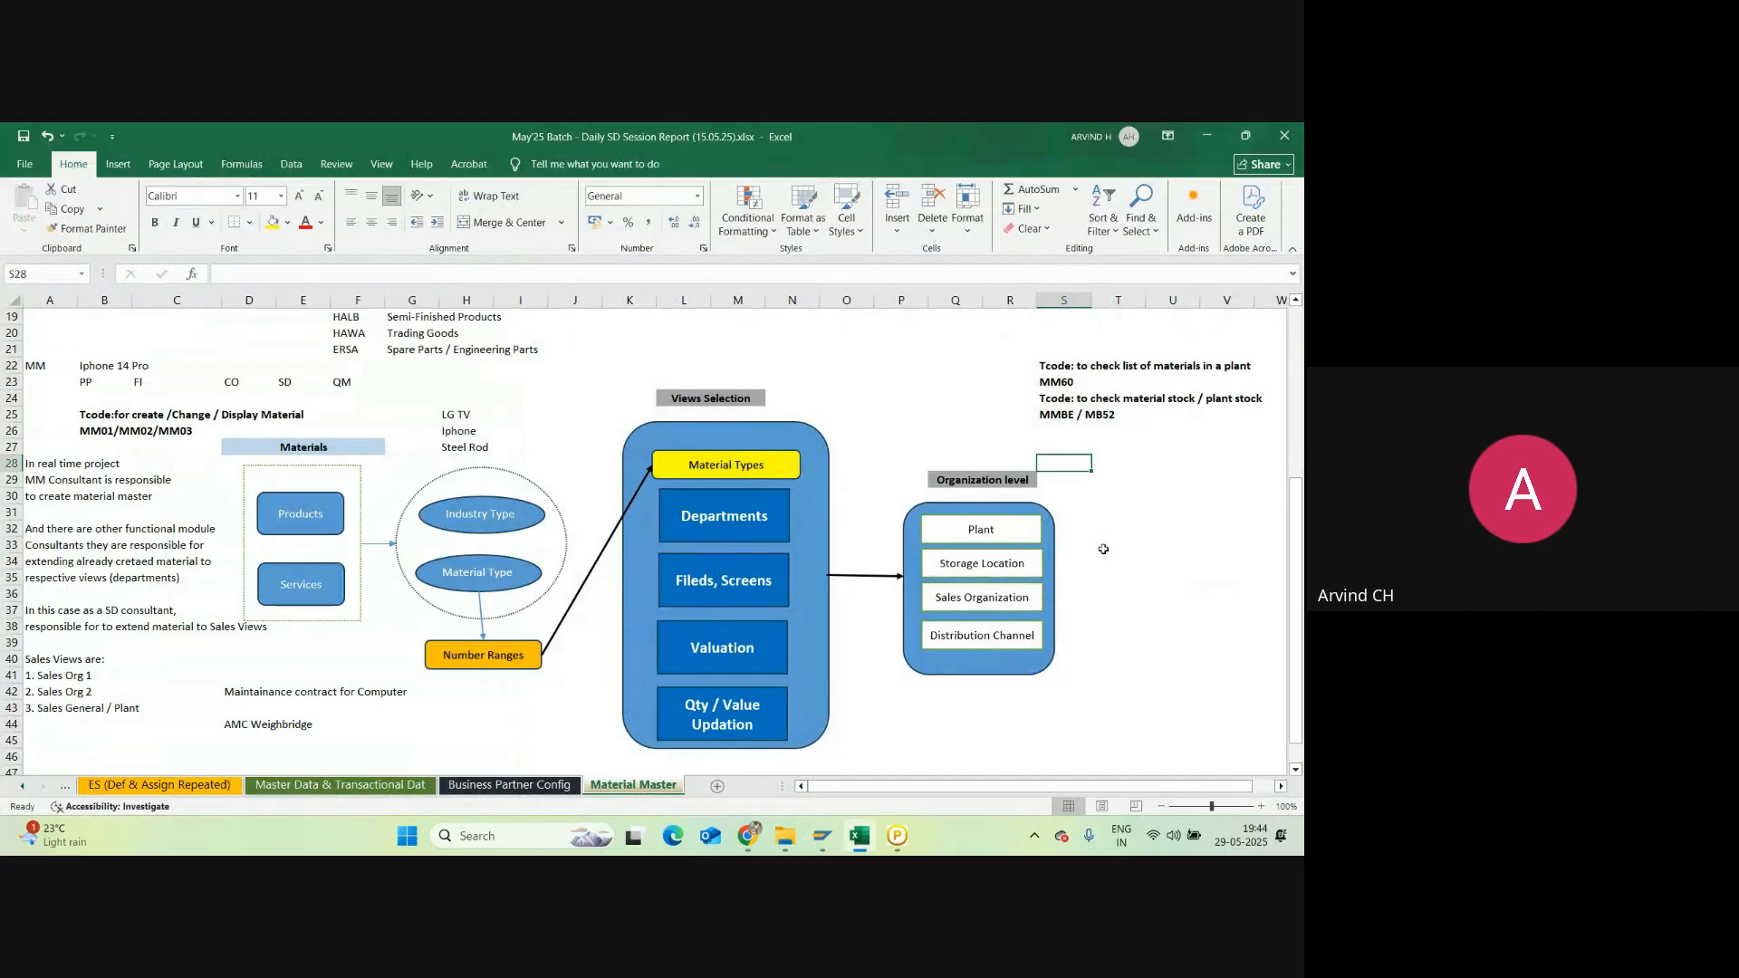
{"action": "key", "text": "Up"}
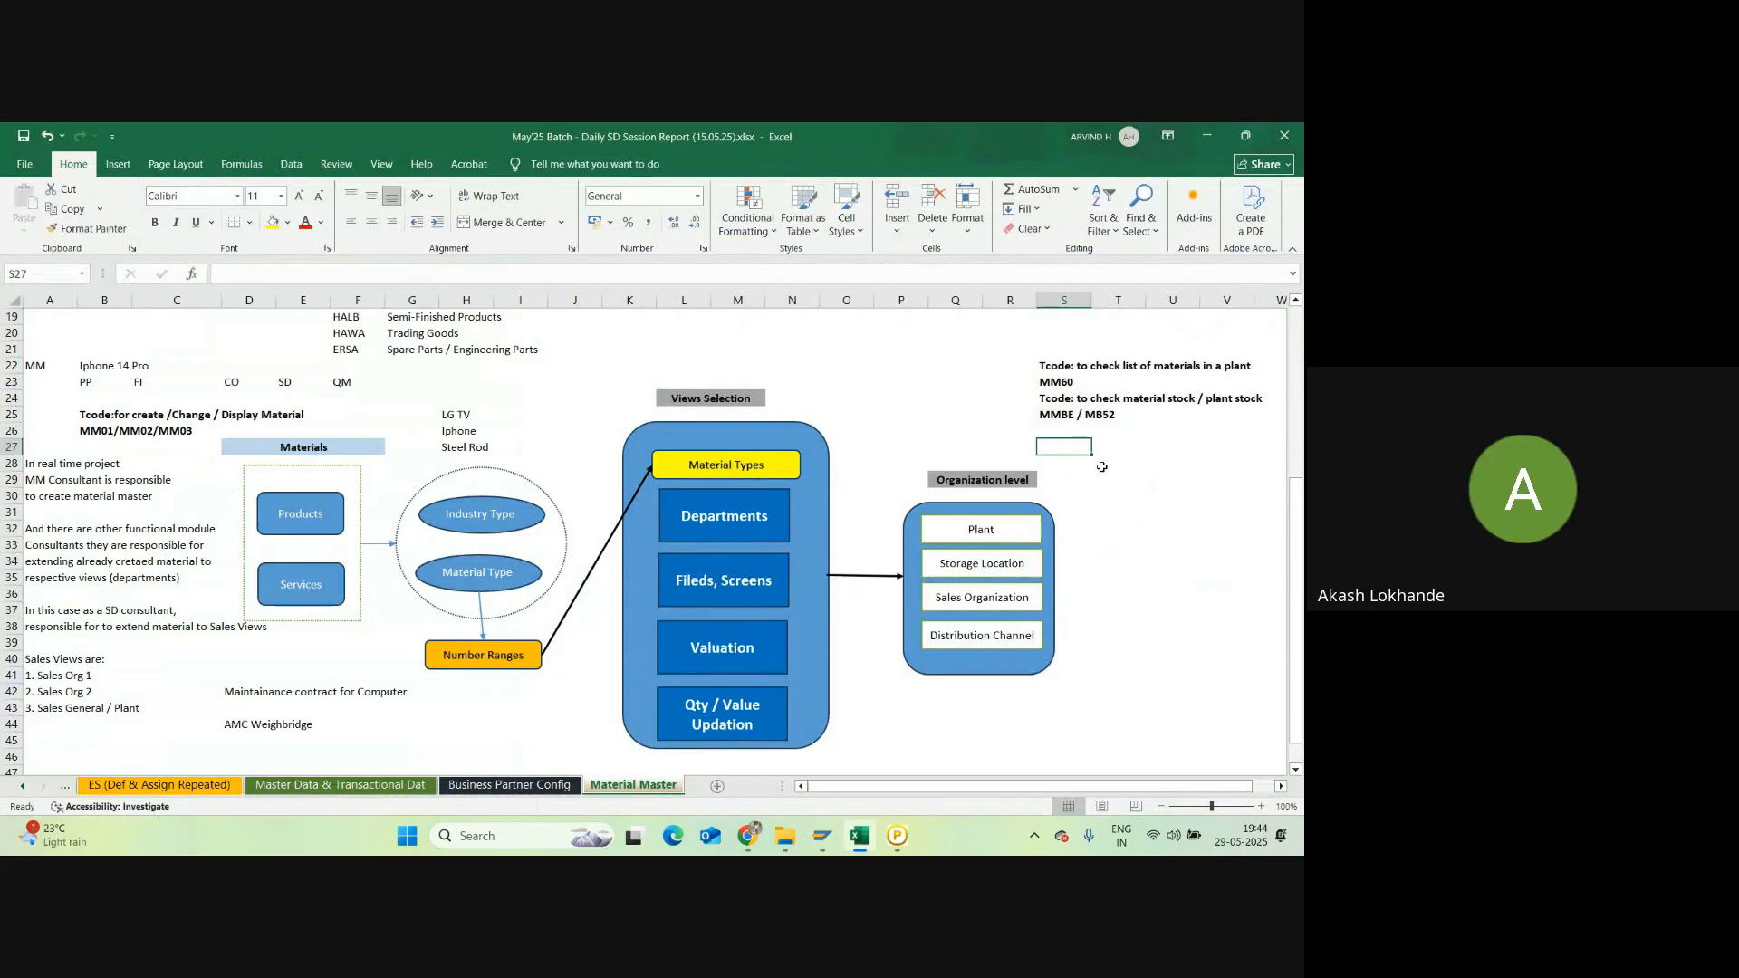
{"action": "left_click", "coordinate": [1067, 413]}
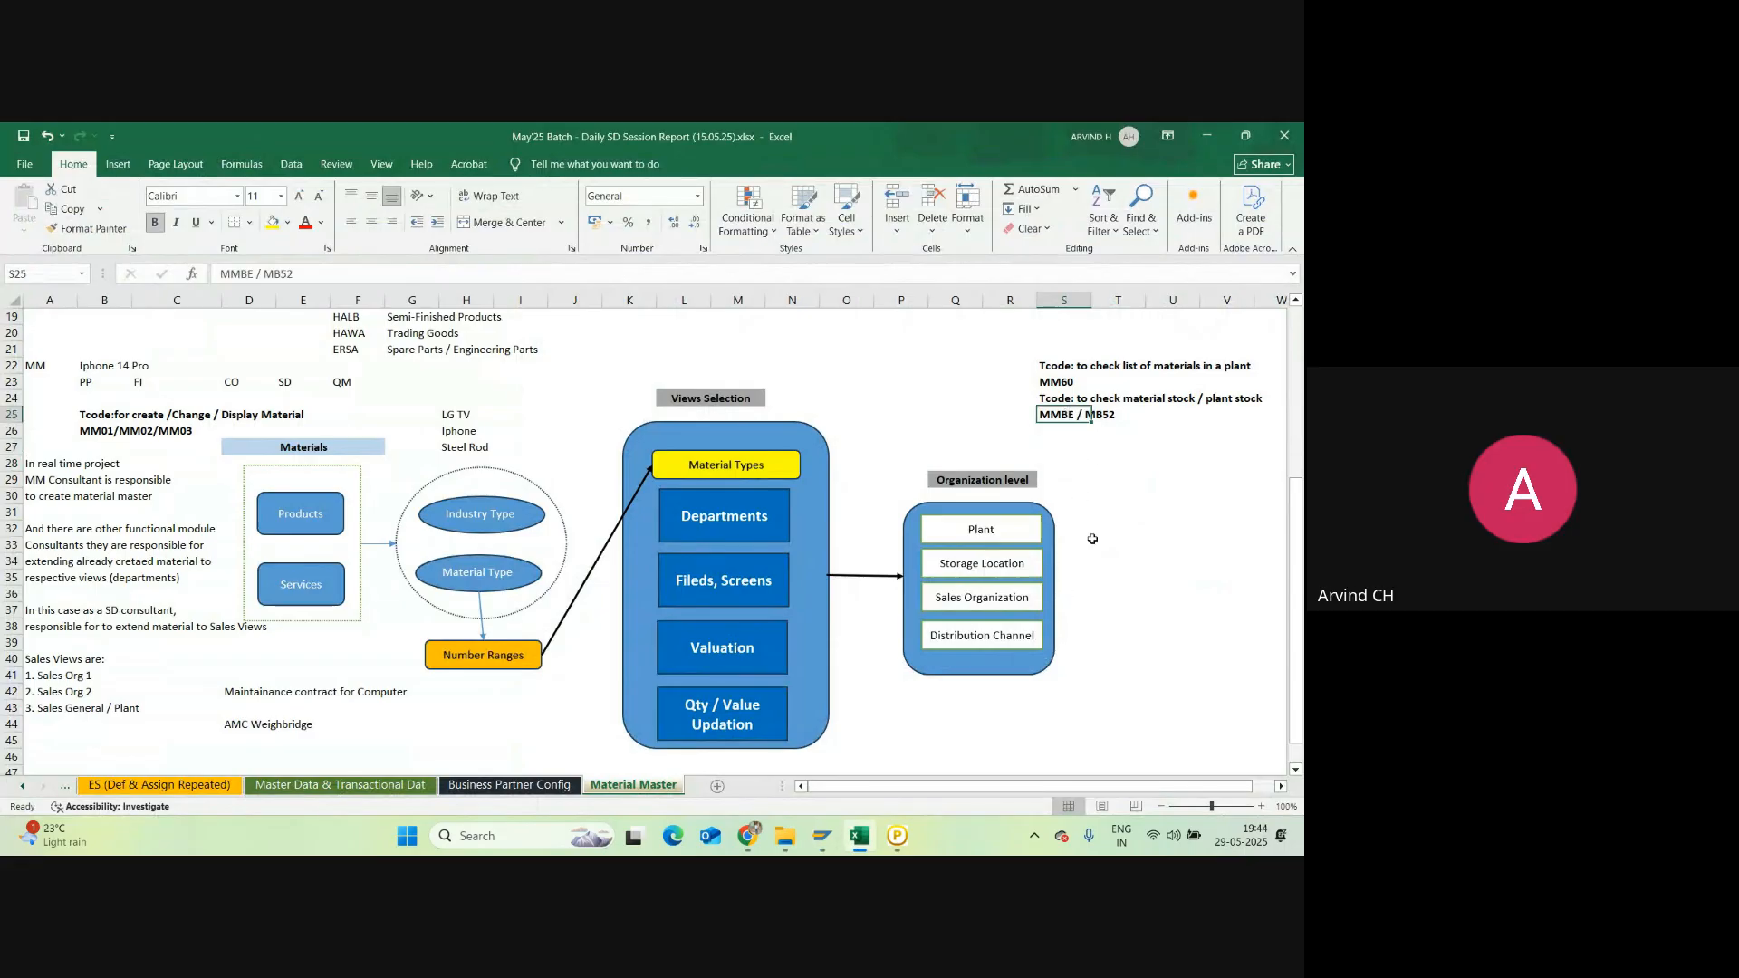
Step: Glance at SAP Easy Access, then come back to Excel and scroll below the diagram
{"action": "left_click", "coordinate": [822, 835]}
{"action": "left_click", "coordinate": [1183, 736]}
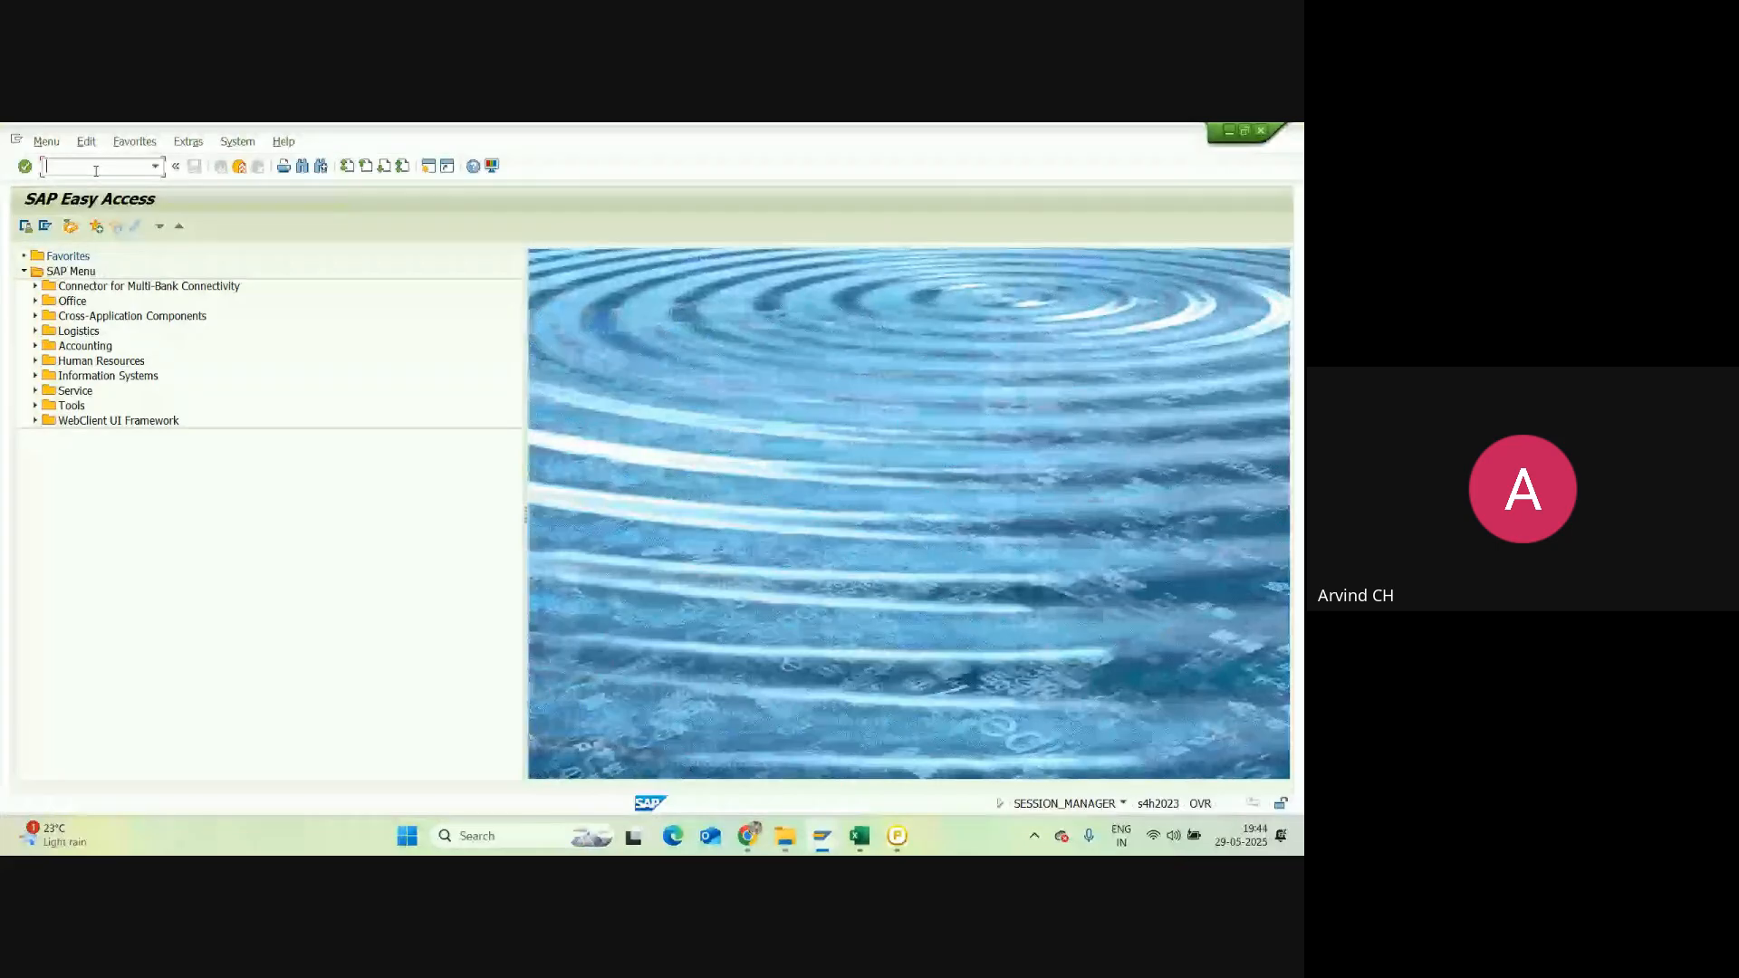
{"action": "left_click", "coordinate": [859, 835]}
{"action": "scroll", "coordinate": [884, 622], "scroll_direction": "down", "scroll_amount": 6}
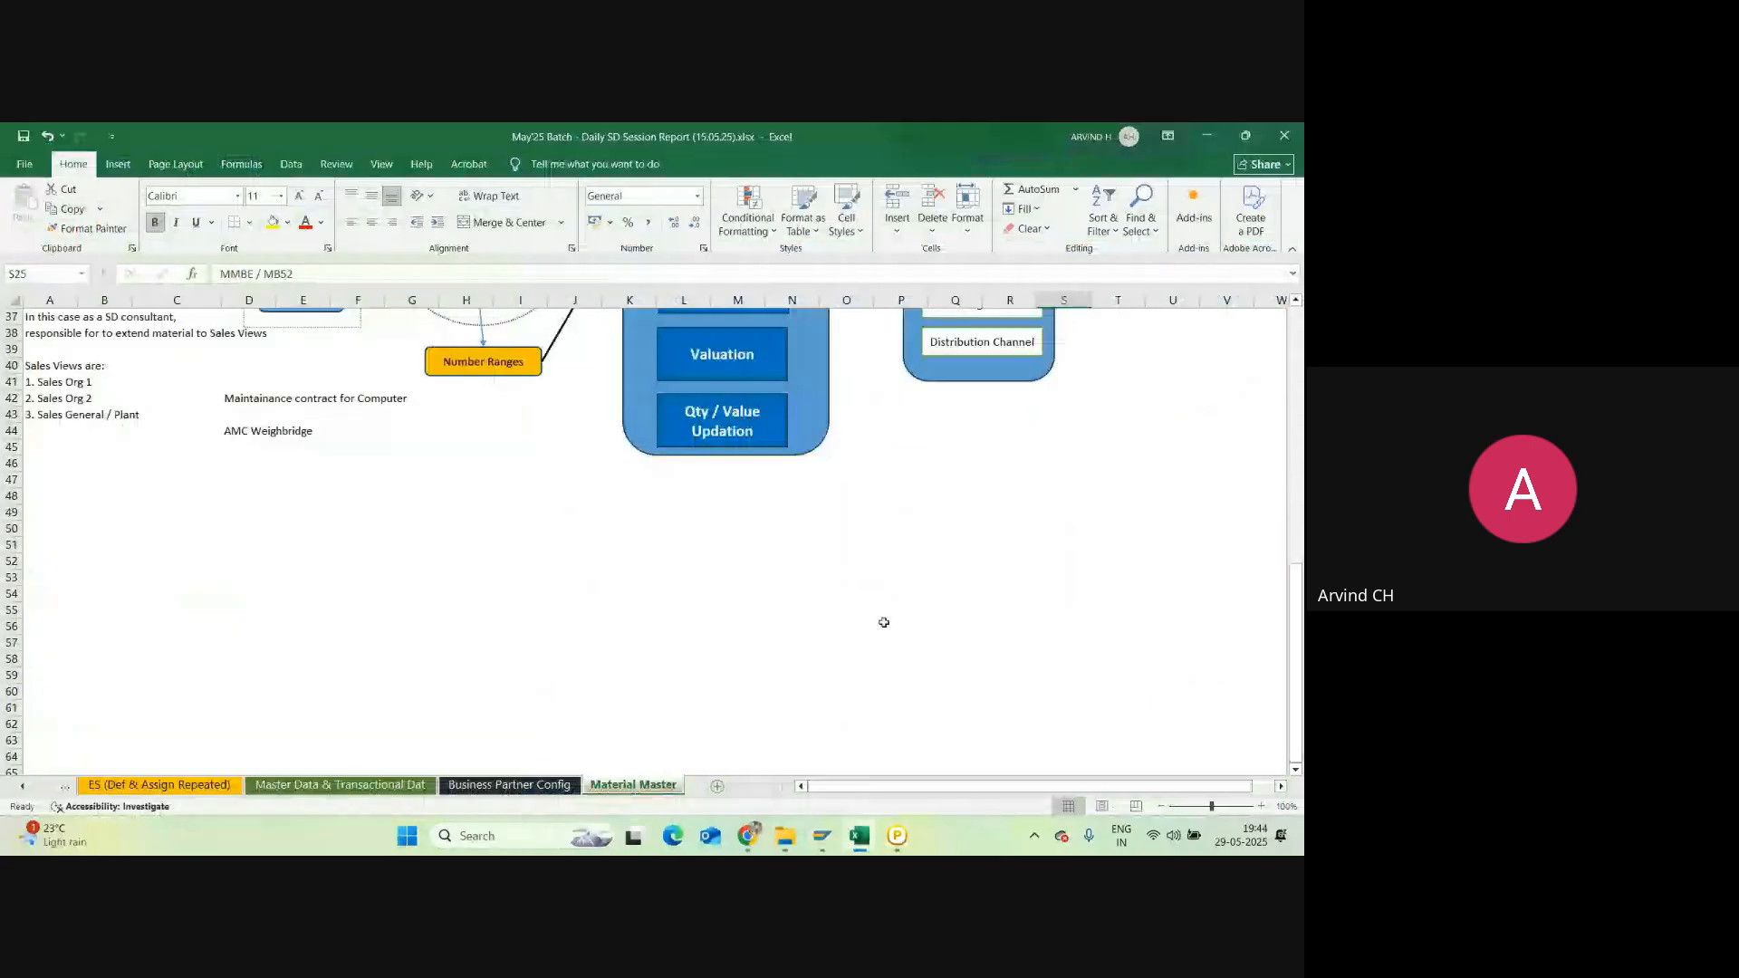
Step: Enter '10 customer' in N56 and 100 in Q56
{"action": "left_click", "coordinate": [792, 625]}
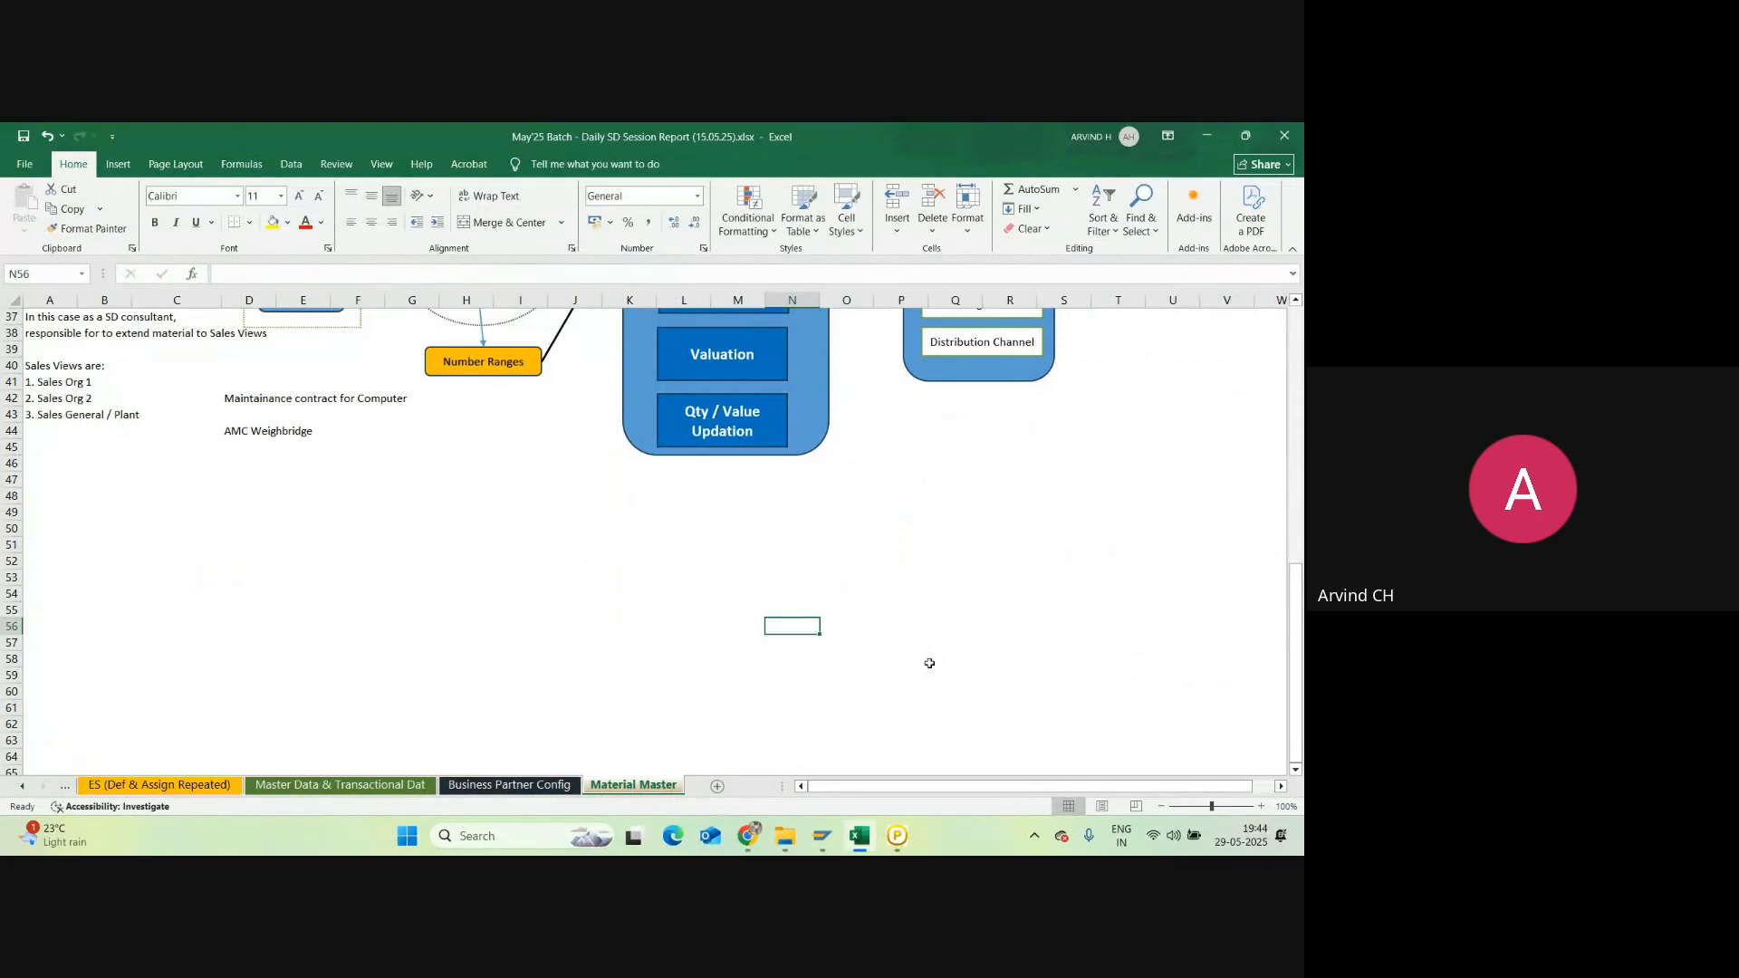
{"action": "type", "text": "10 custo"}
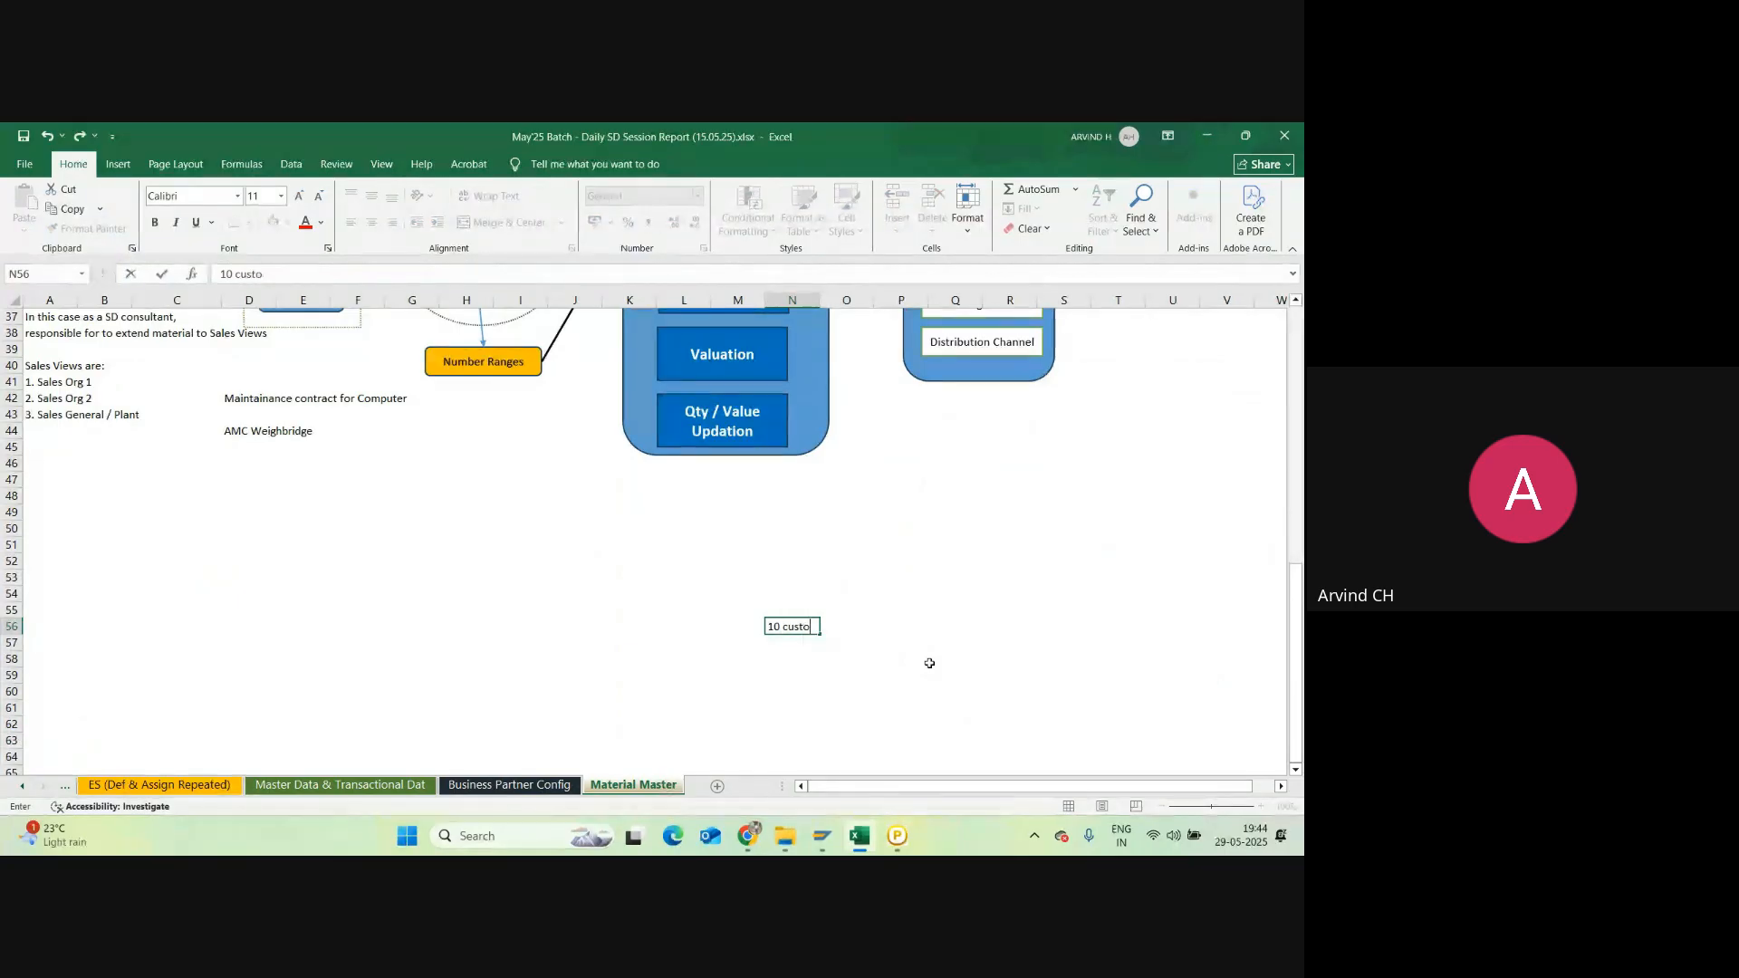
{"action": "type", "text": "mer"}
{"action": "key", "text": "Return"}
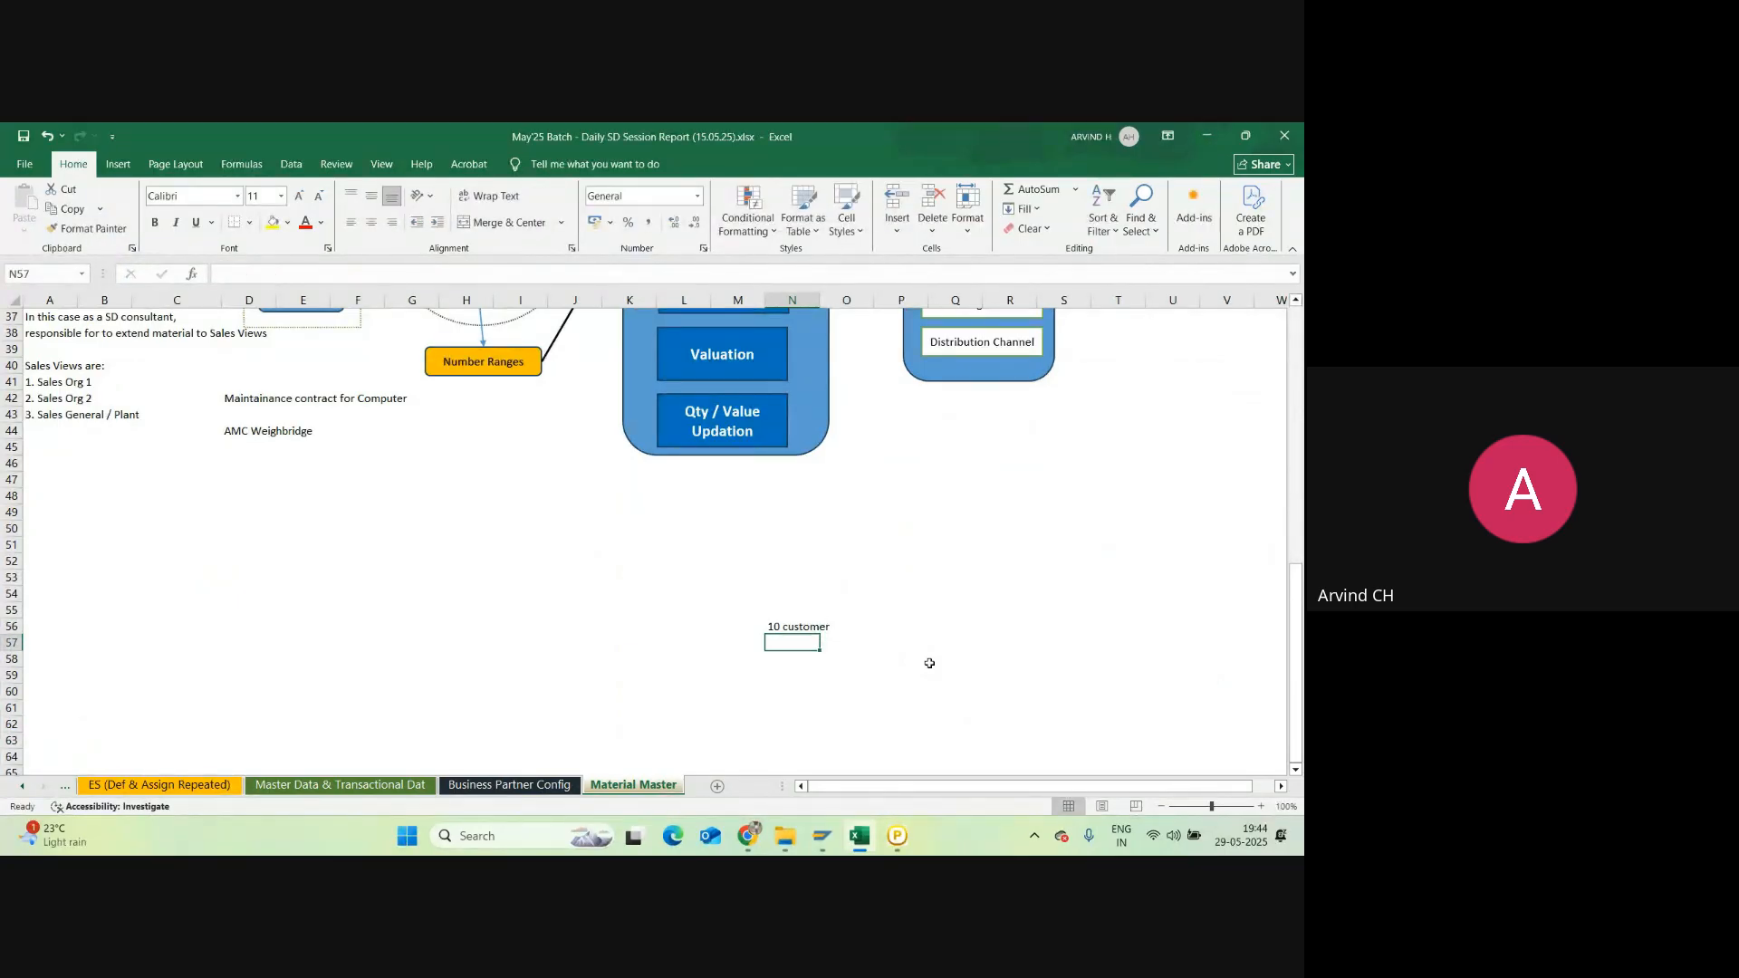
{"action": "key", "text": "Right"}
{"action": "key", "text": "Right"}
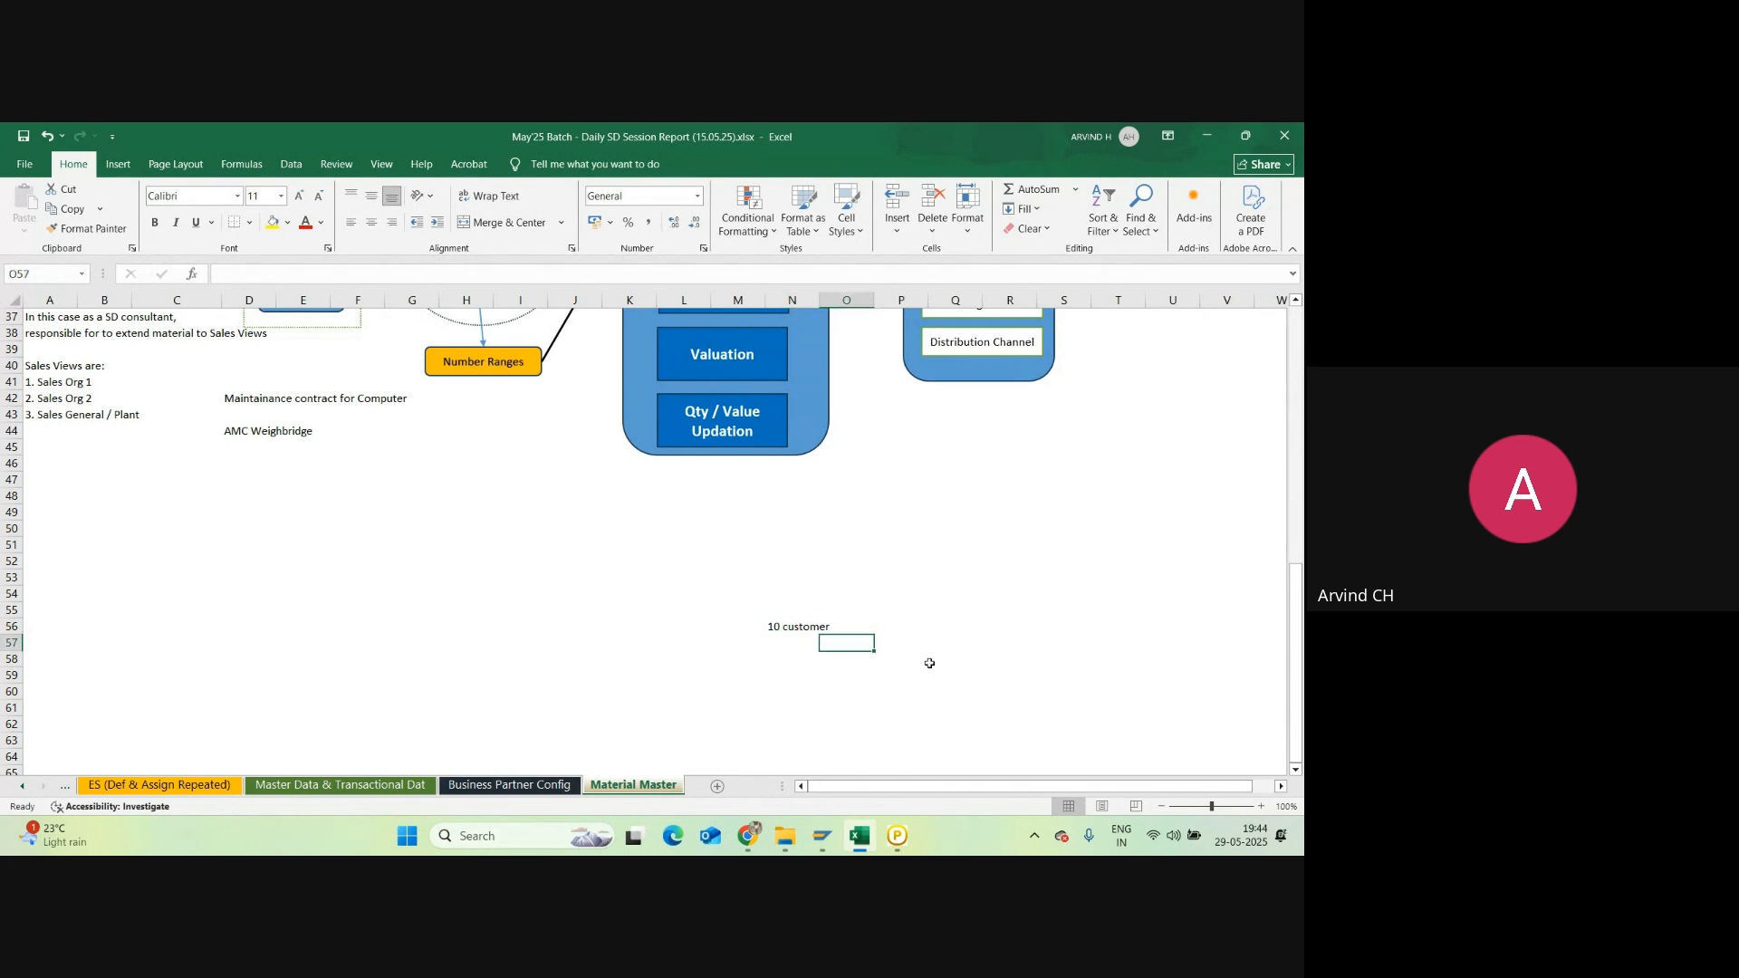
{"action": "key", "text": "Right"}
{"action": "key", "text": "Up"}
{"action": "key", "text": "Up"}
{"action": "key", "text": "Down"}
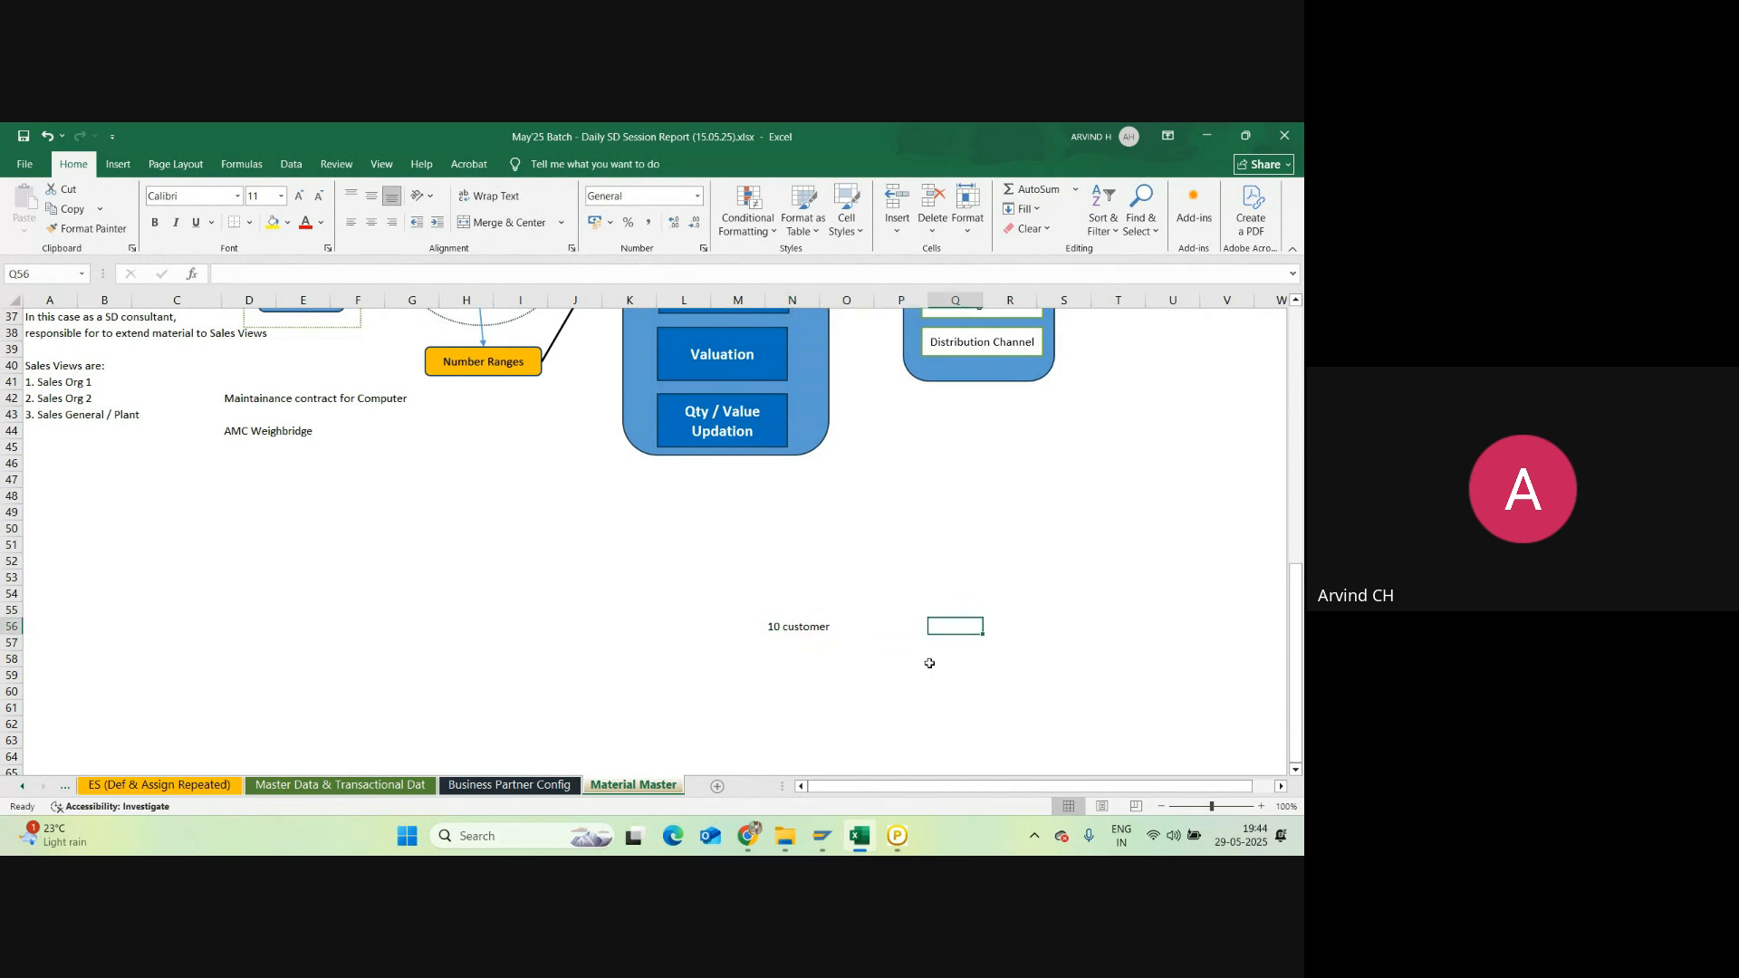
{"action": "type", "text": "100"}
{"action": "key", "text": "Return"}
Step: Enter 20, 30 and 50 in N57:N59, and 200 in N55
{"action": "key", "text": "Left"}
{"action": "key", "text": "Left"}
{"action": "key", "text": "Left"}
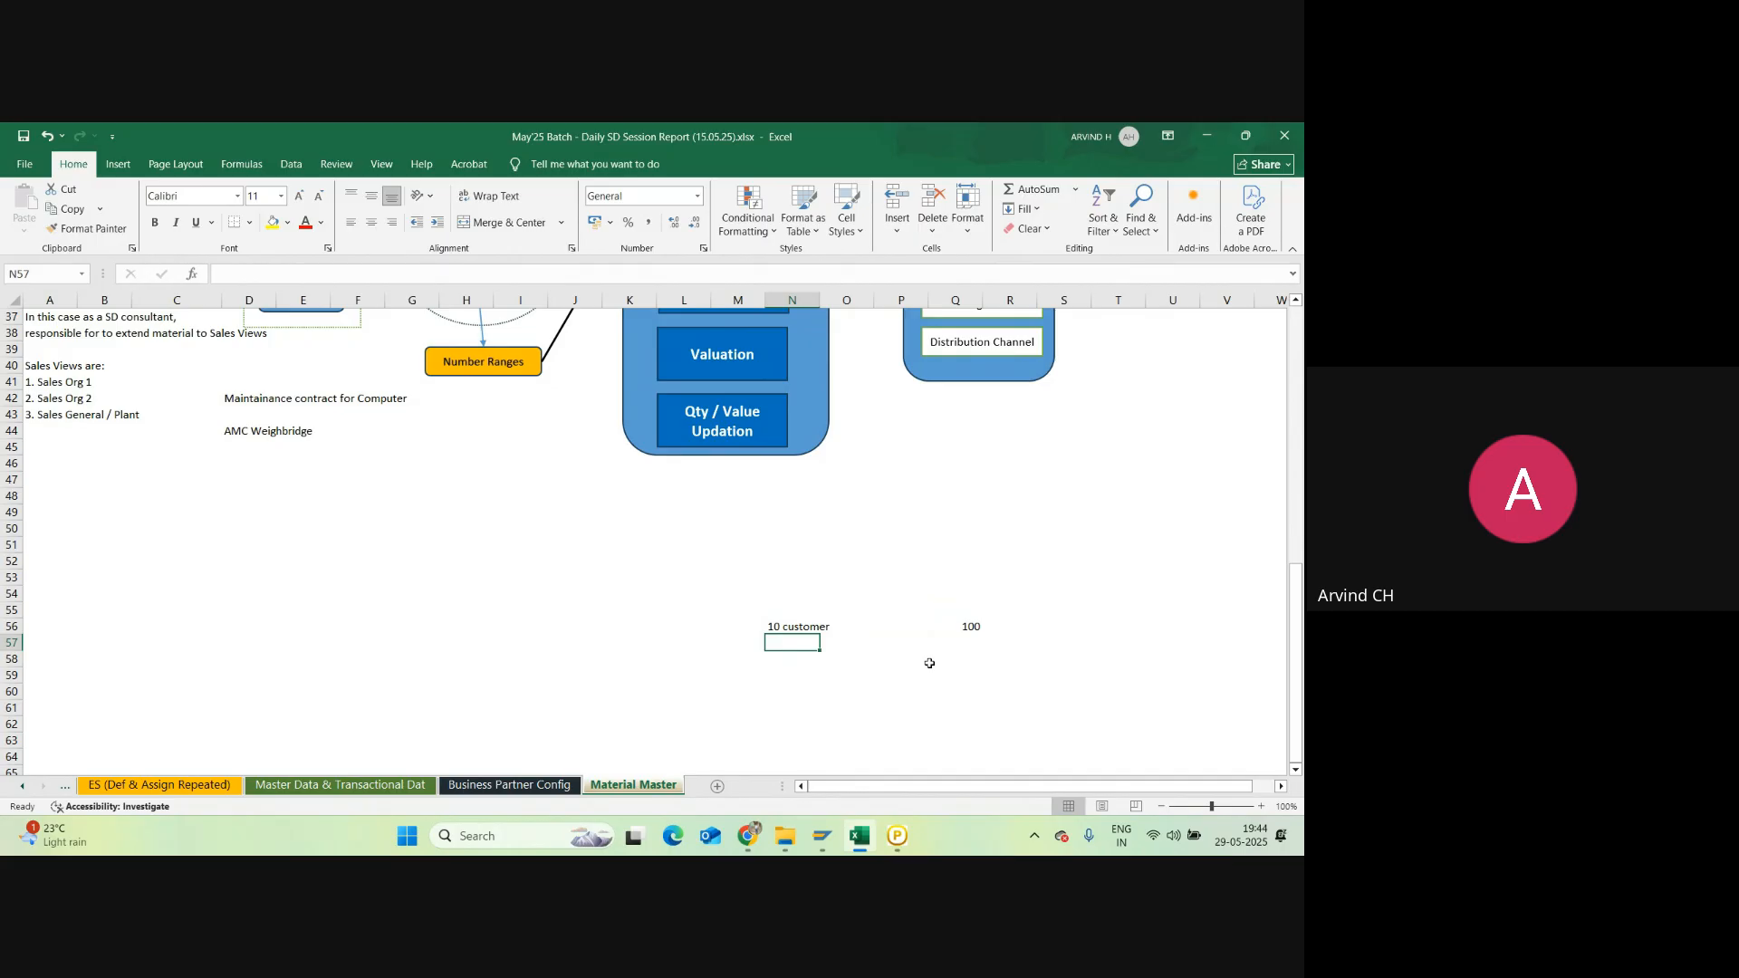
{"action": "type", "text": "20"}
{"action": "key", "text": "Return"}
{"action": "type", "text": "30"}
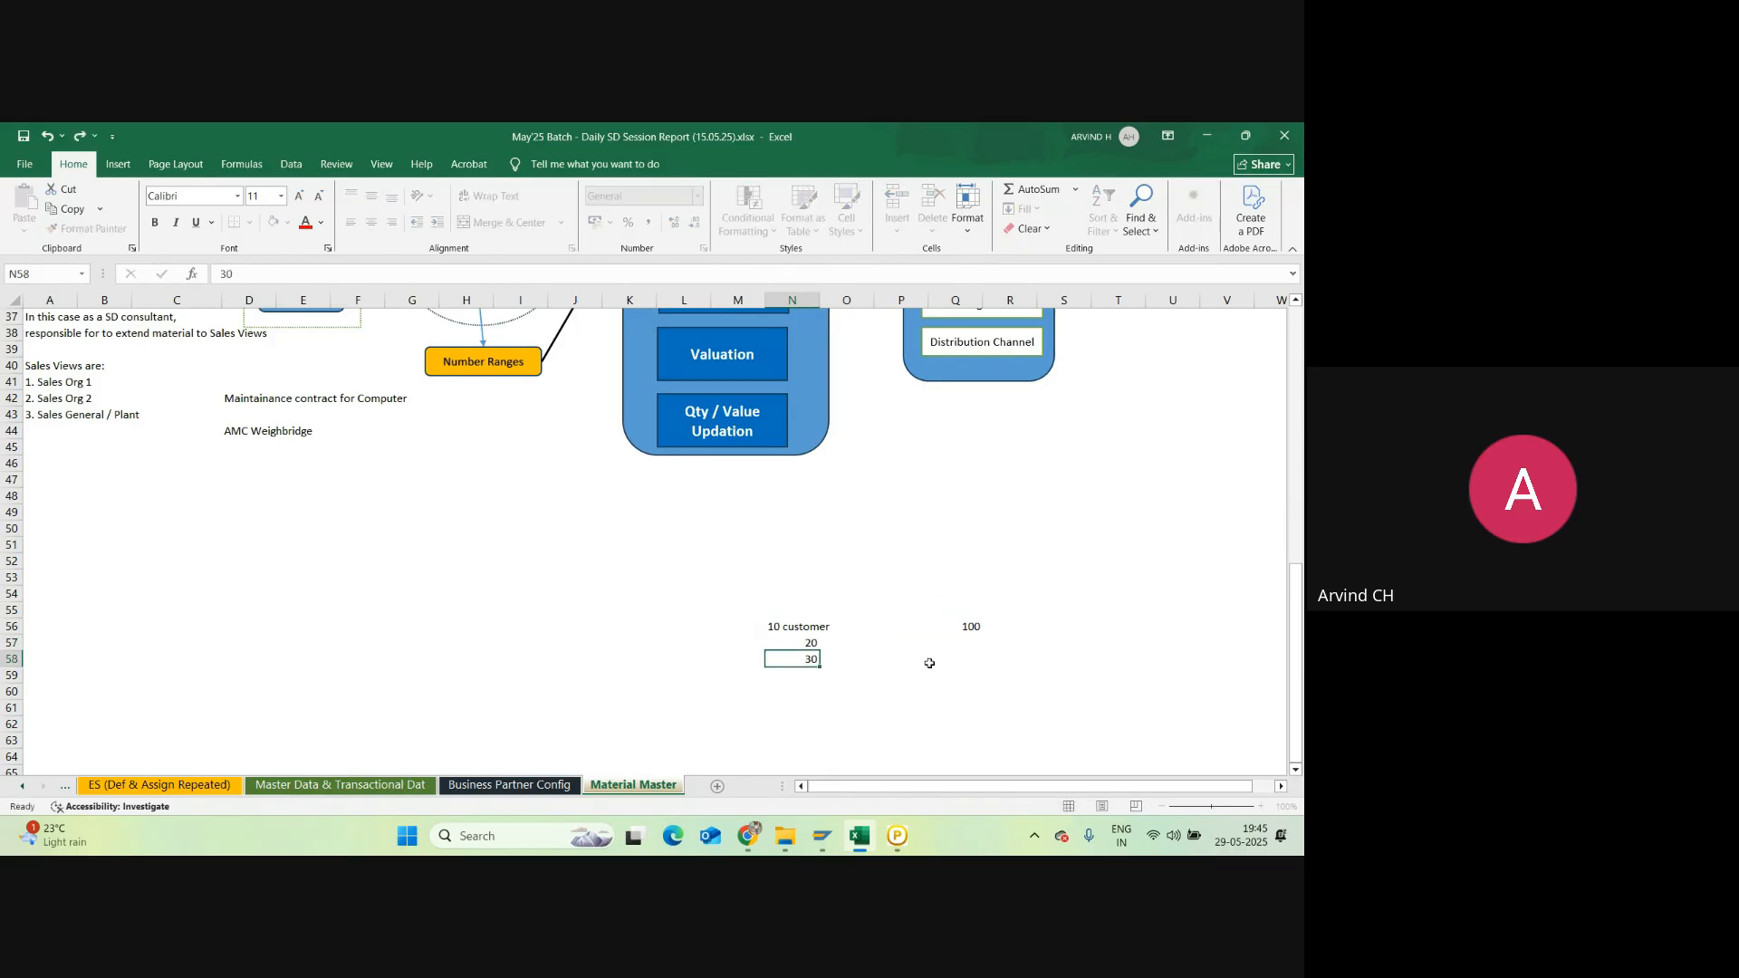
{"action": "key", "text": "Return"}
{"action": "type", "text": "50"}
{"action": "key", "text": "Return"}
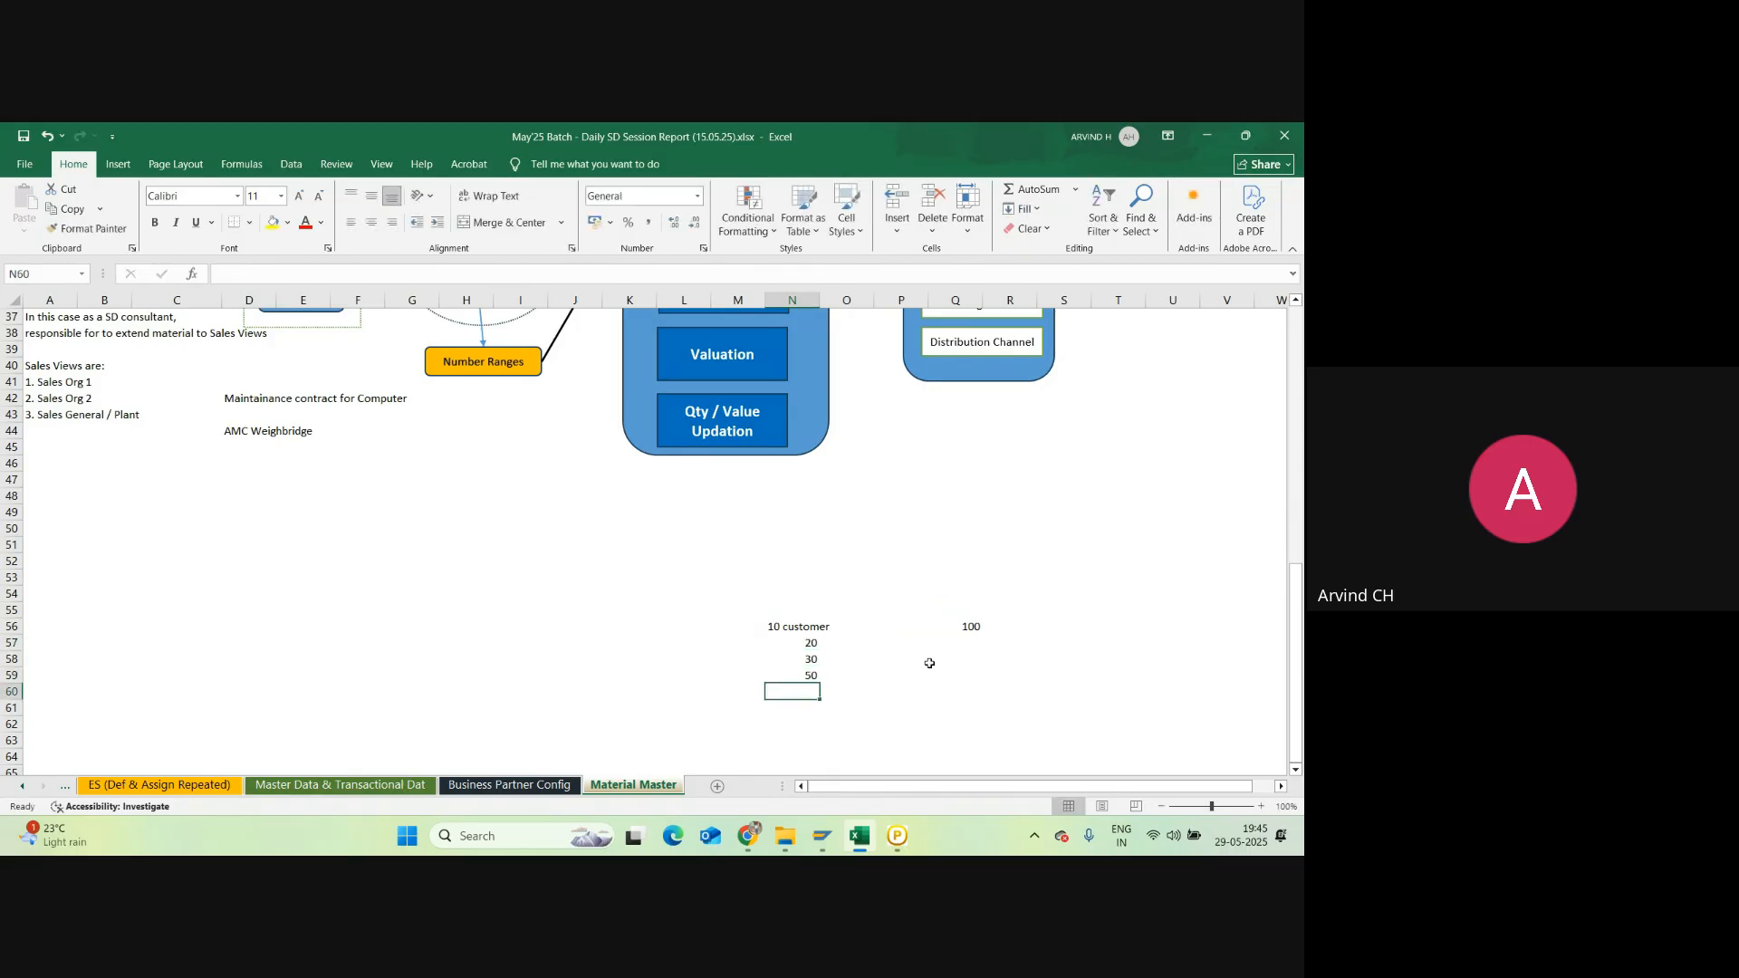
{"action": "key", "text": "Up"}
{"action": "key", "text": "Up"}
{"action": "key", "text": "Up"}
{"action": "key", "text": "Up"}
{"action": "key", "text": "Up"}
{"action": "type", "text": "200"}
{"action": "key", "text": "Return"}
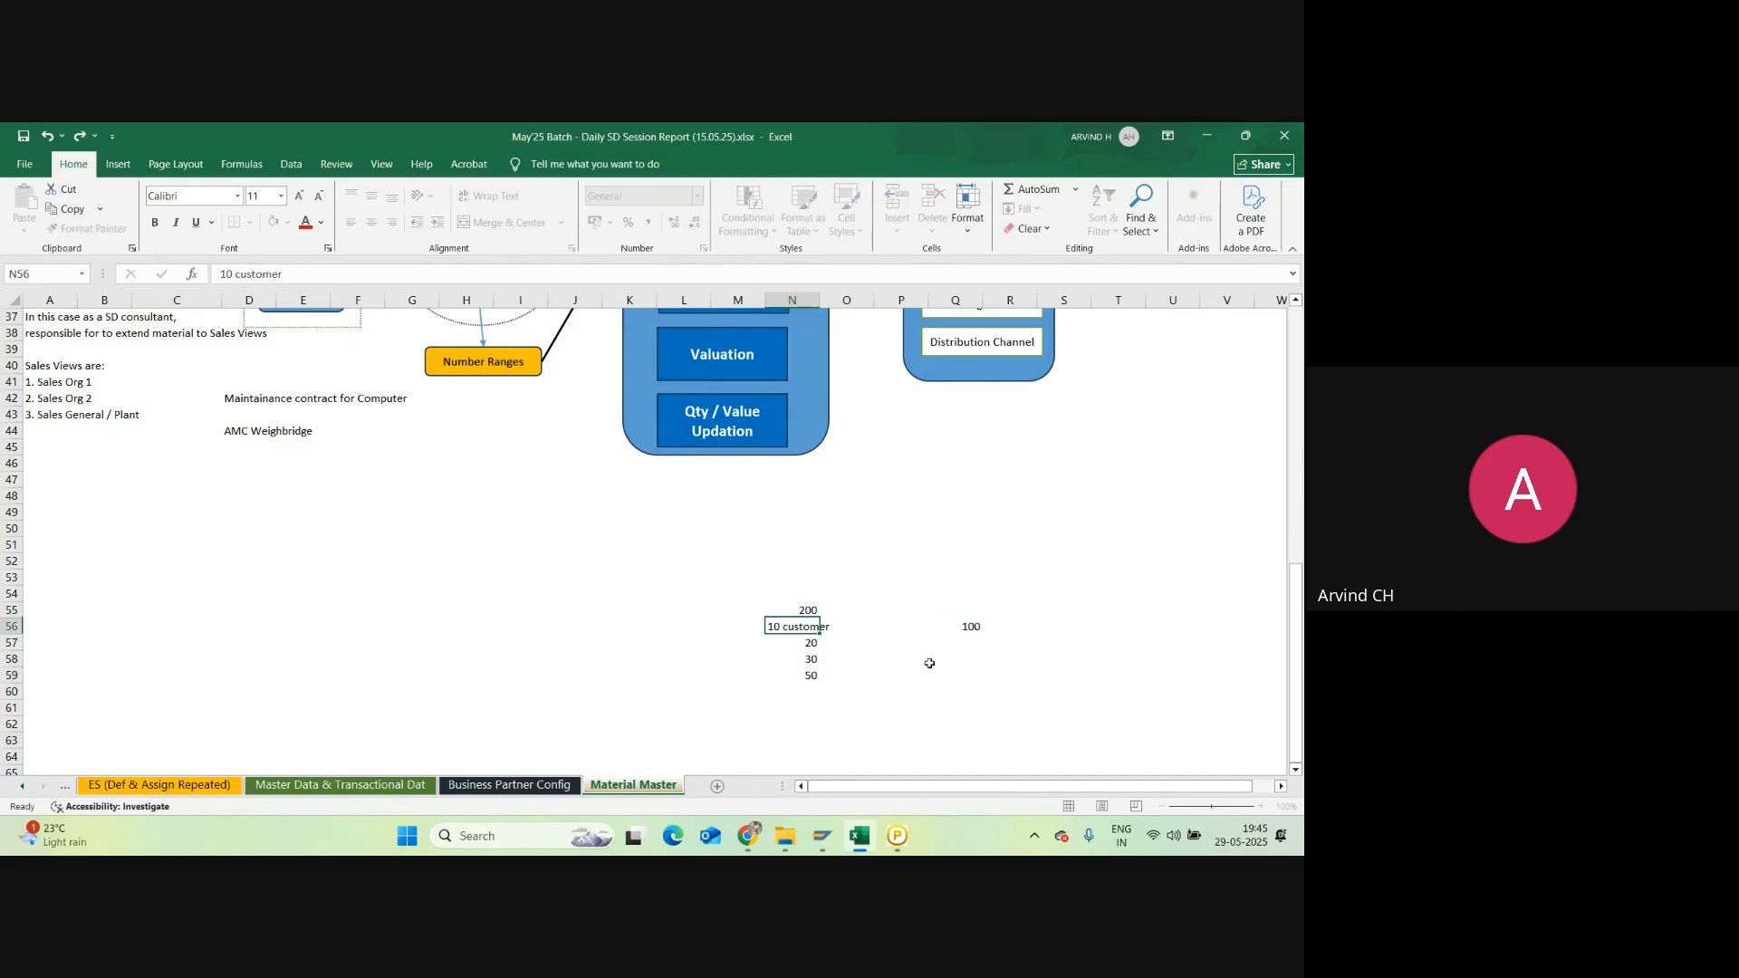
Step: Enter 100 in P54 and select N57:N59 to check the sum of 20, 30, 50
{"action": "key", "text": "Right"}
{"action": "key", "text": "Right"}
{"action": "key", "text": "Right"}
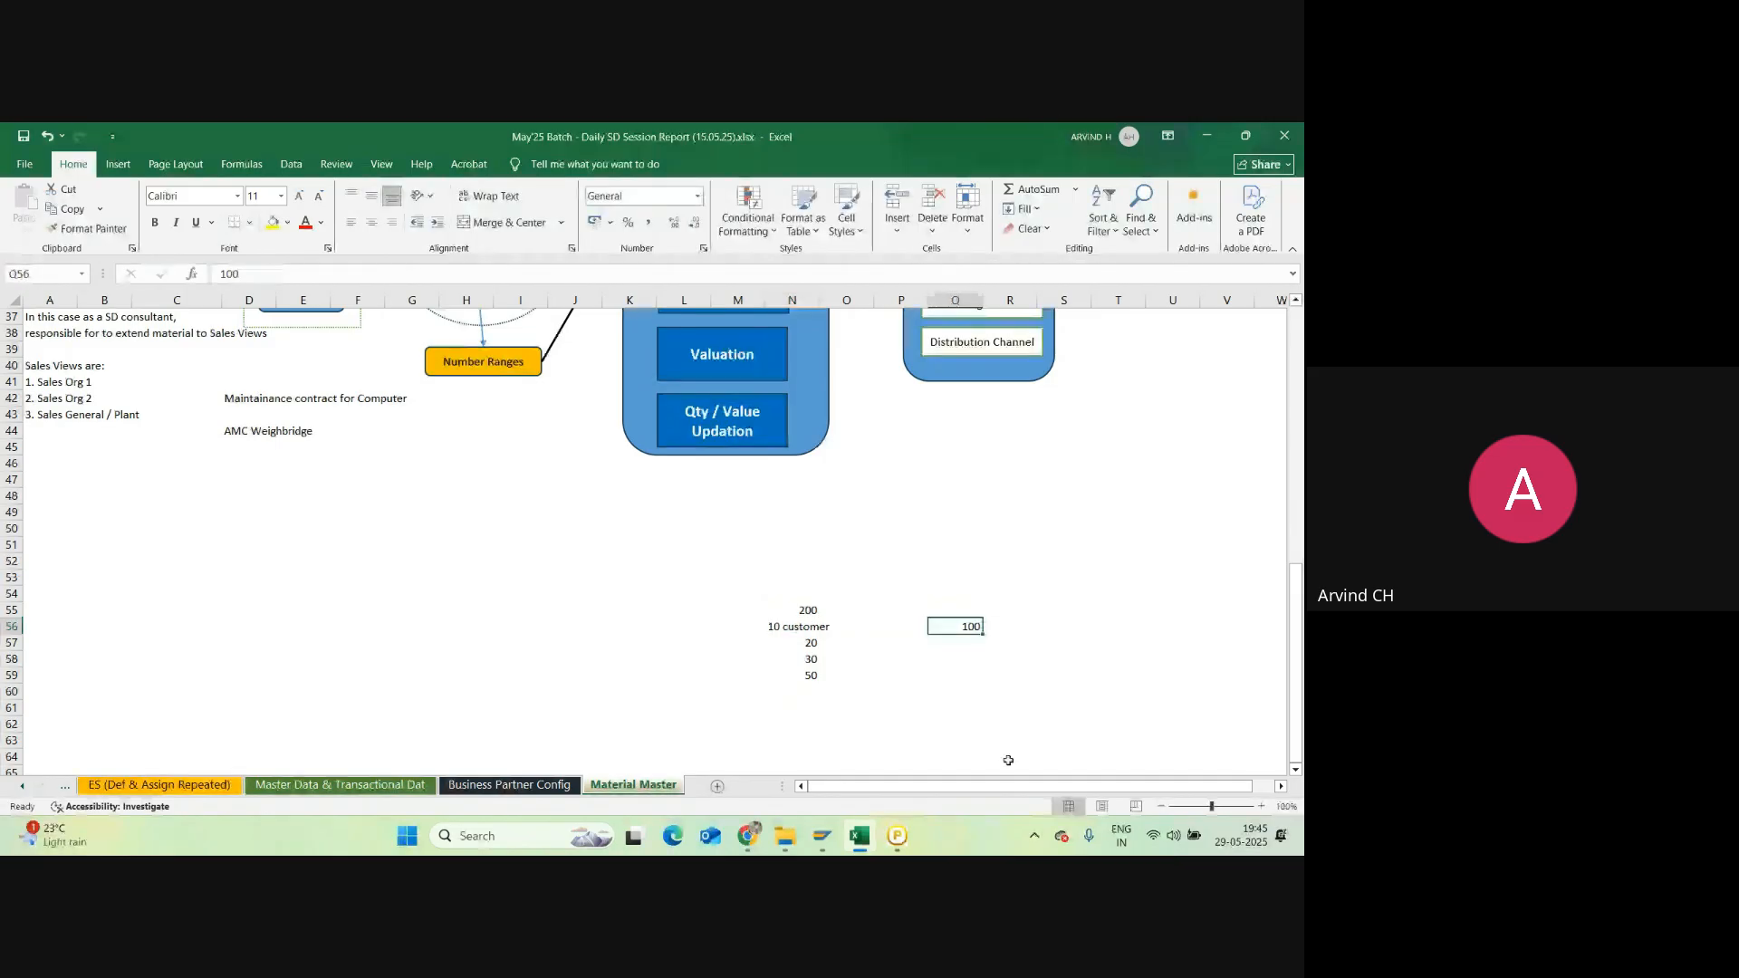
{"action": "left_click", "coordinate": [896, 596]}
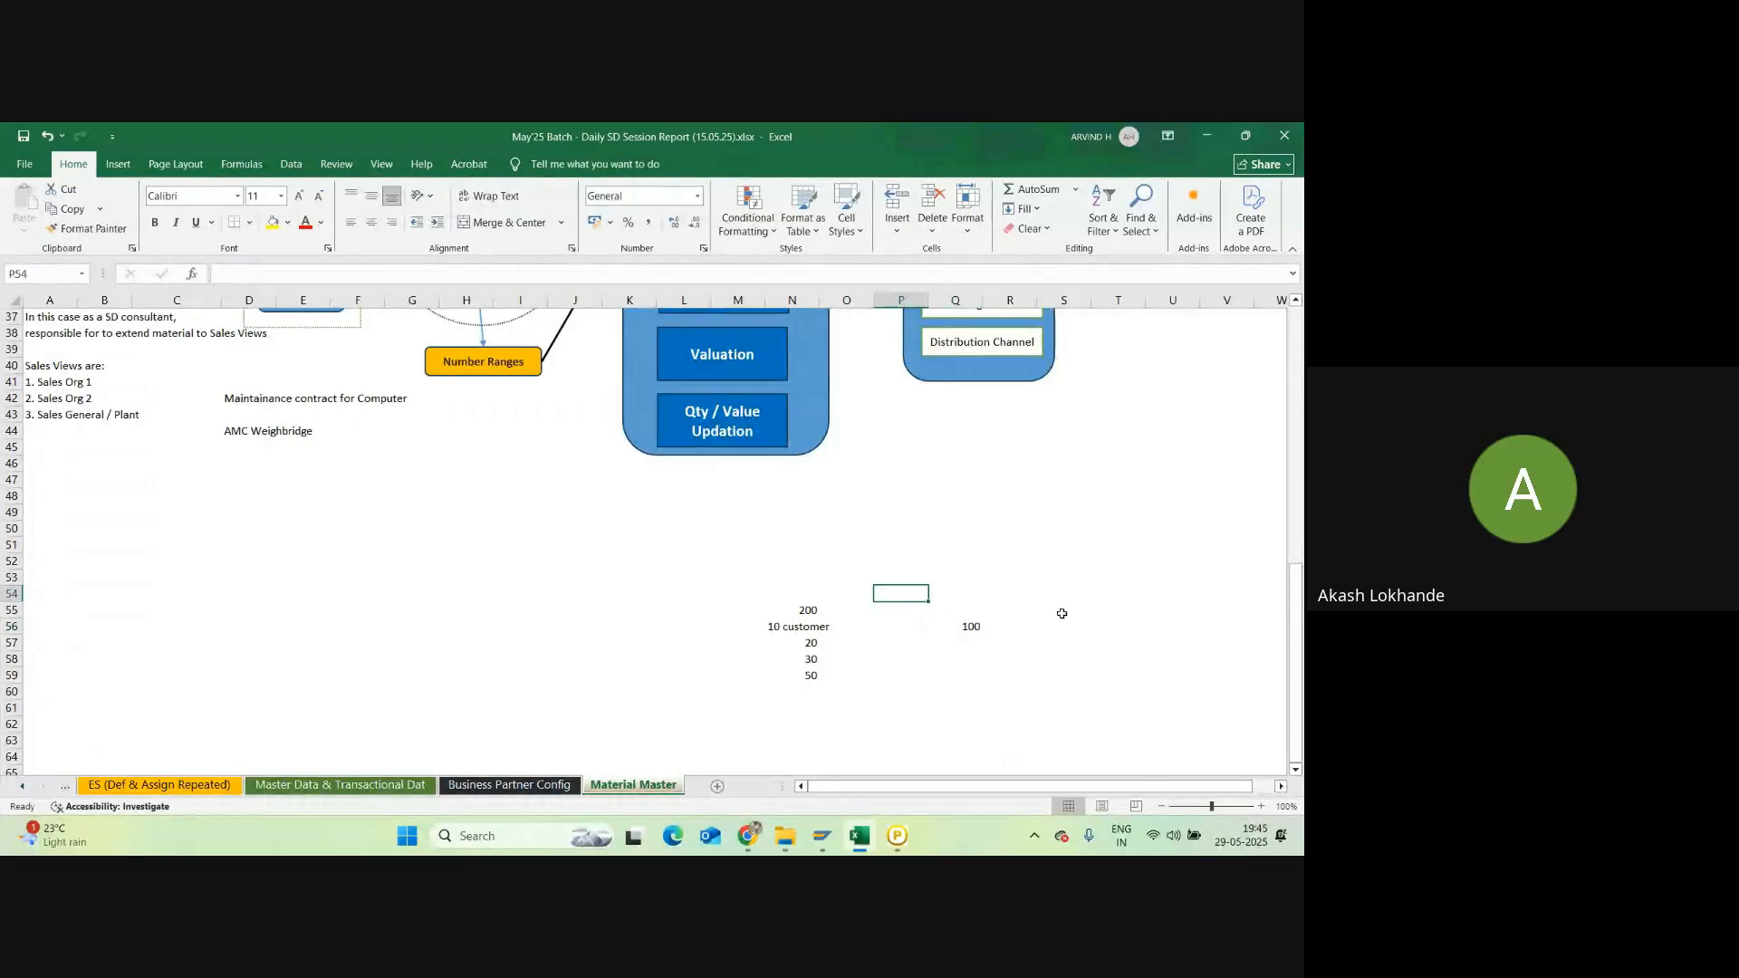
{"action": "type", "text": "100"}
{"action": "key", "text": "Return"}
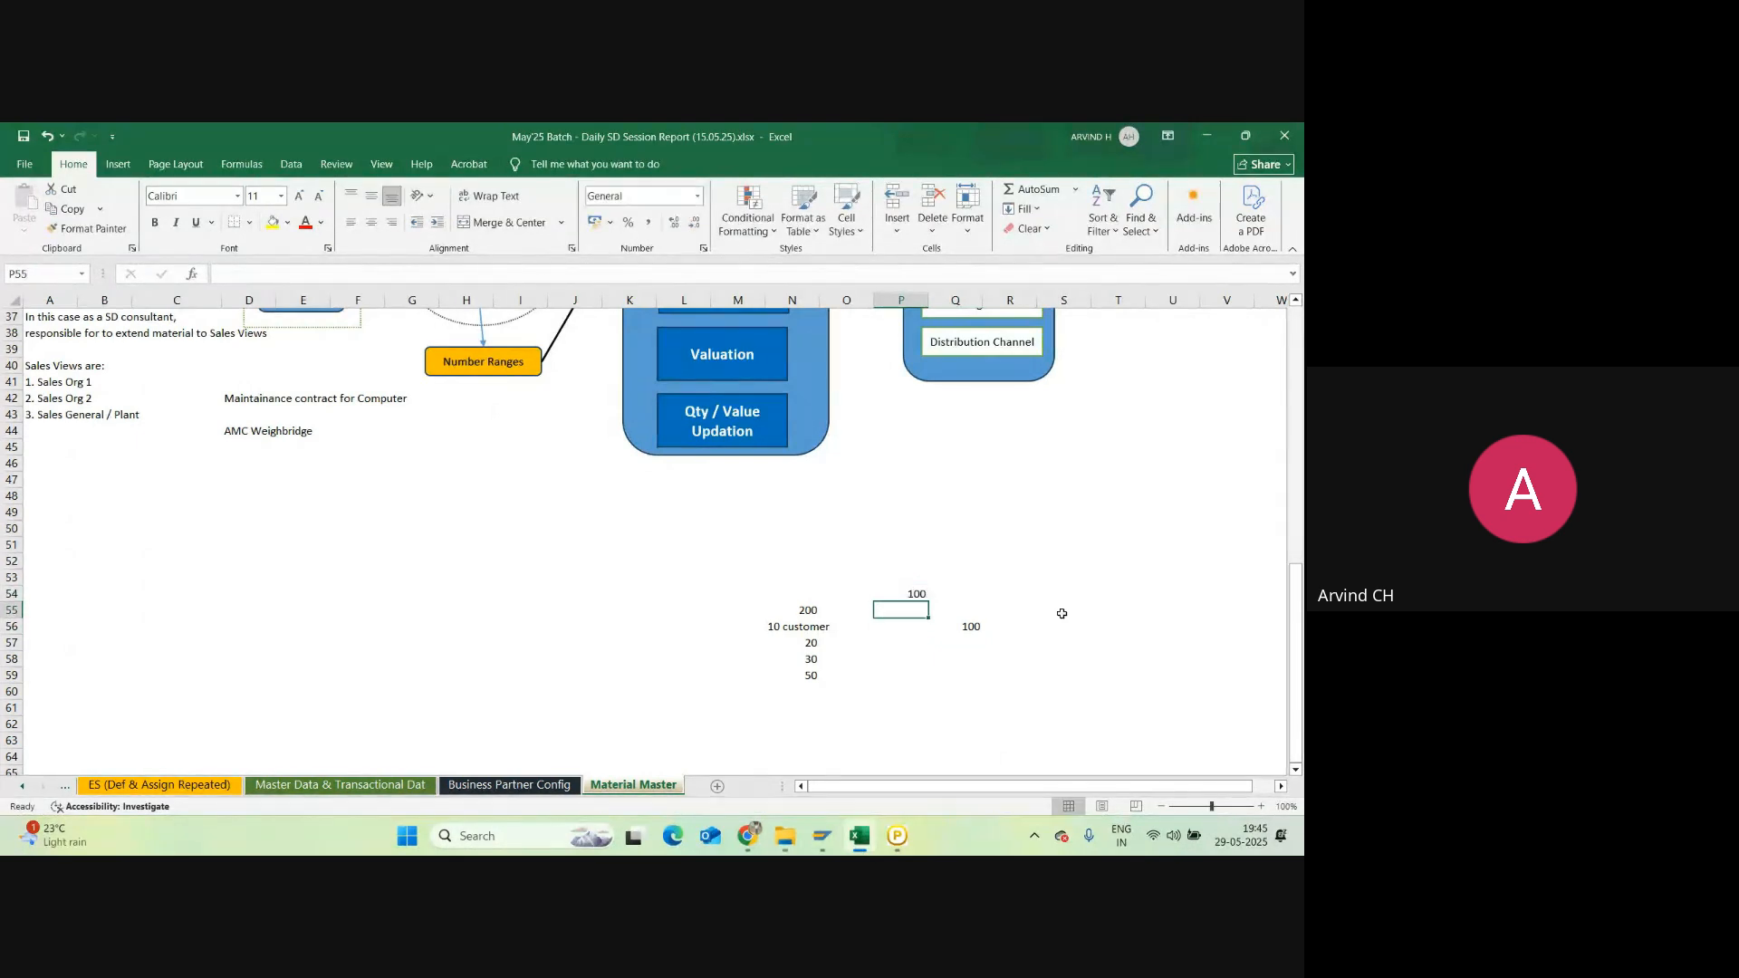
{"action": "left_click", "coordinate": [907, 590]}
{"action": "left_click_drag", "start_coordinate": [810, 643], "coordinate": [815, 686]}
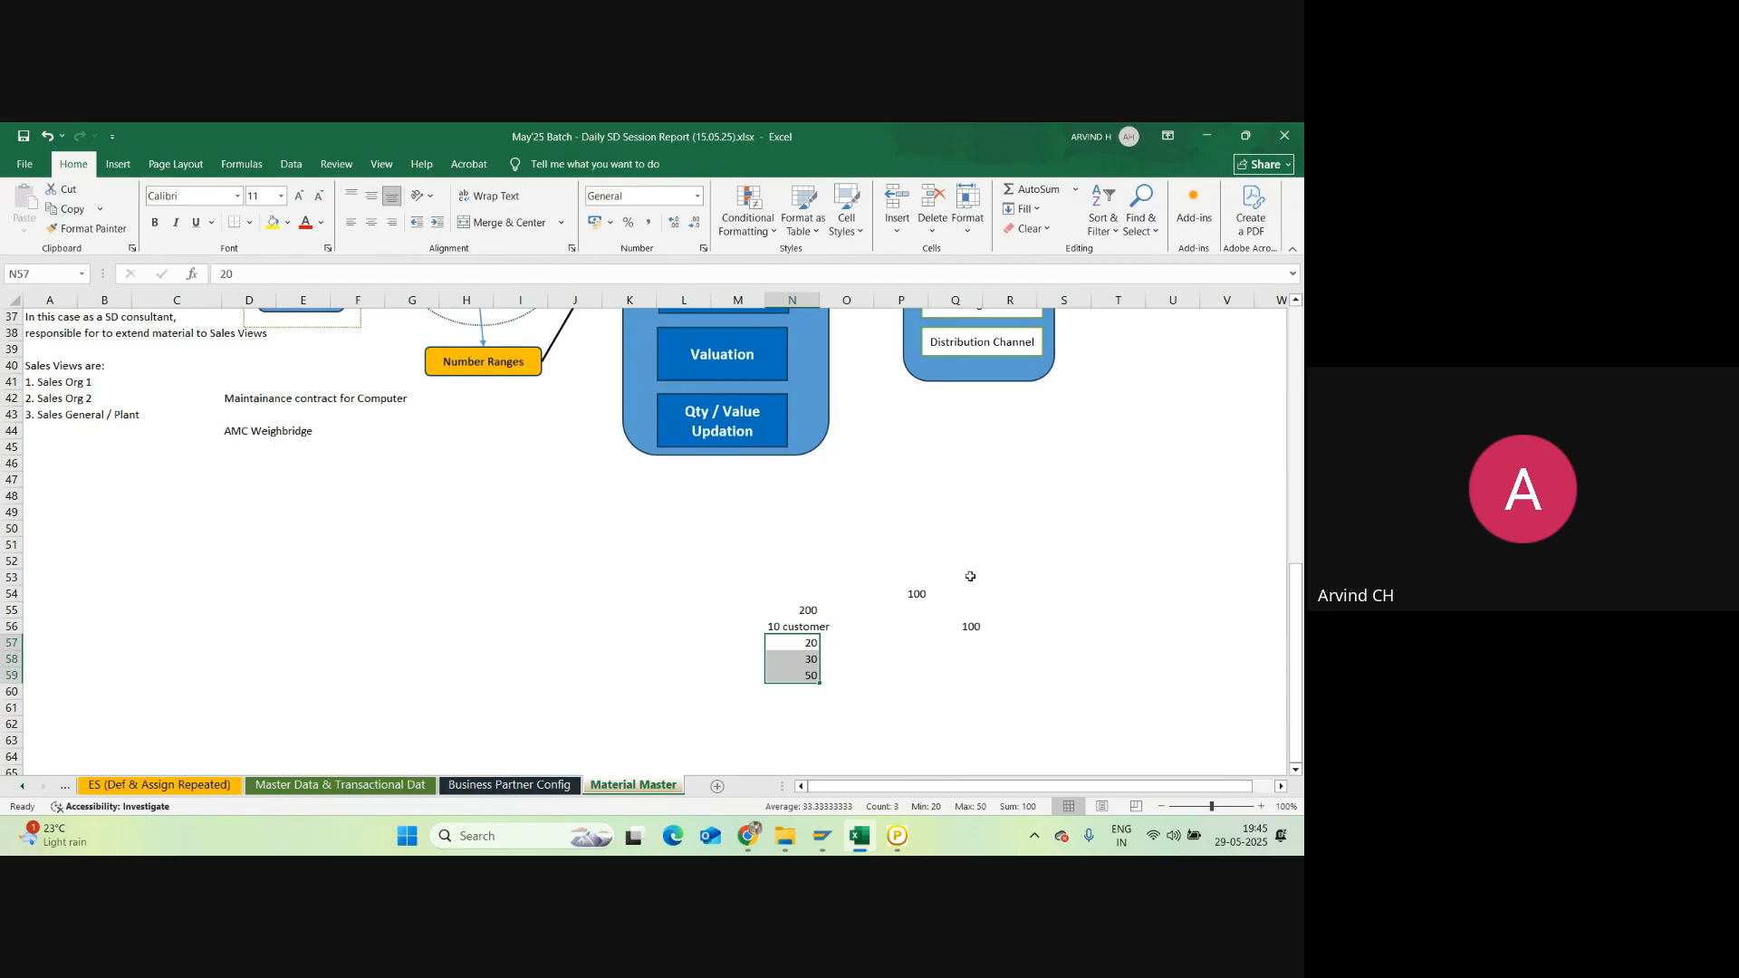
{"action": "left_click", "coordinate": [920, 593]}
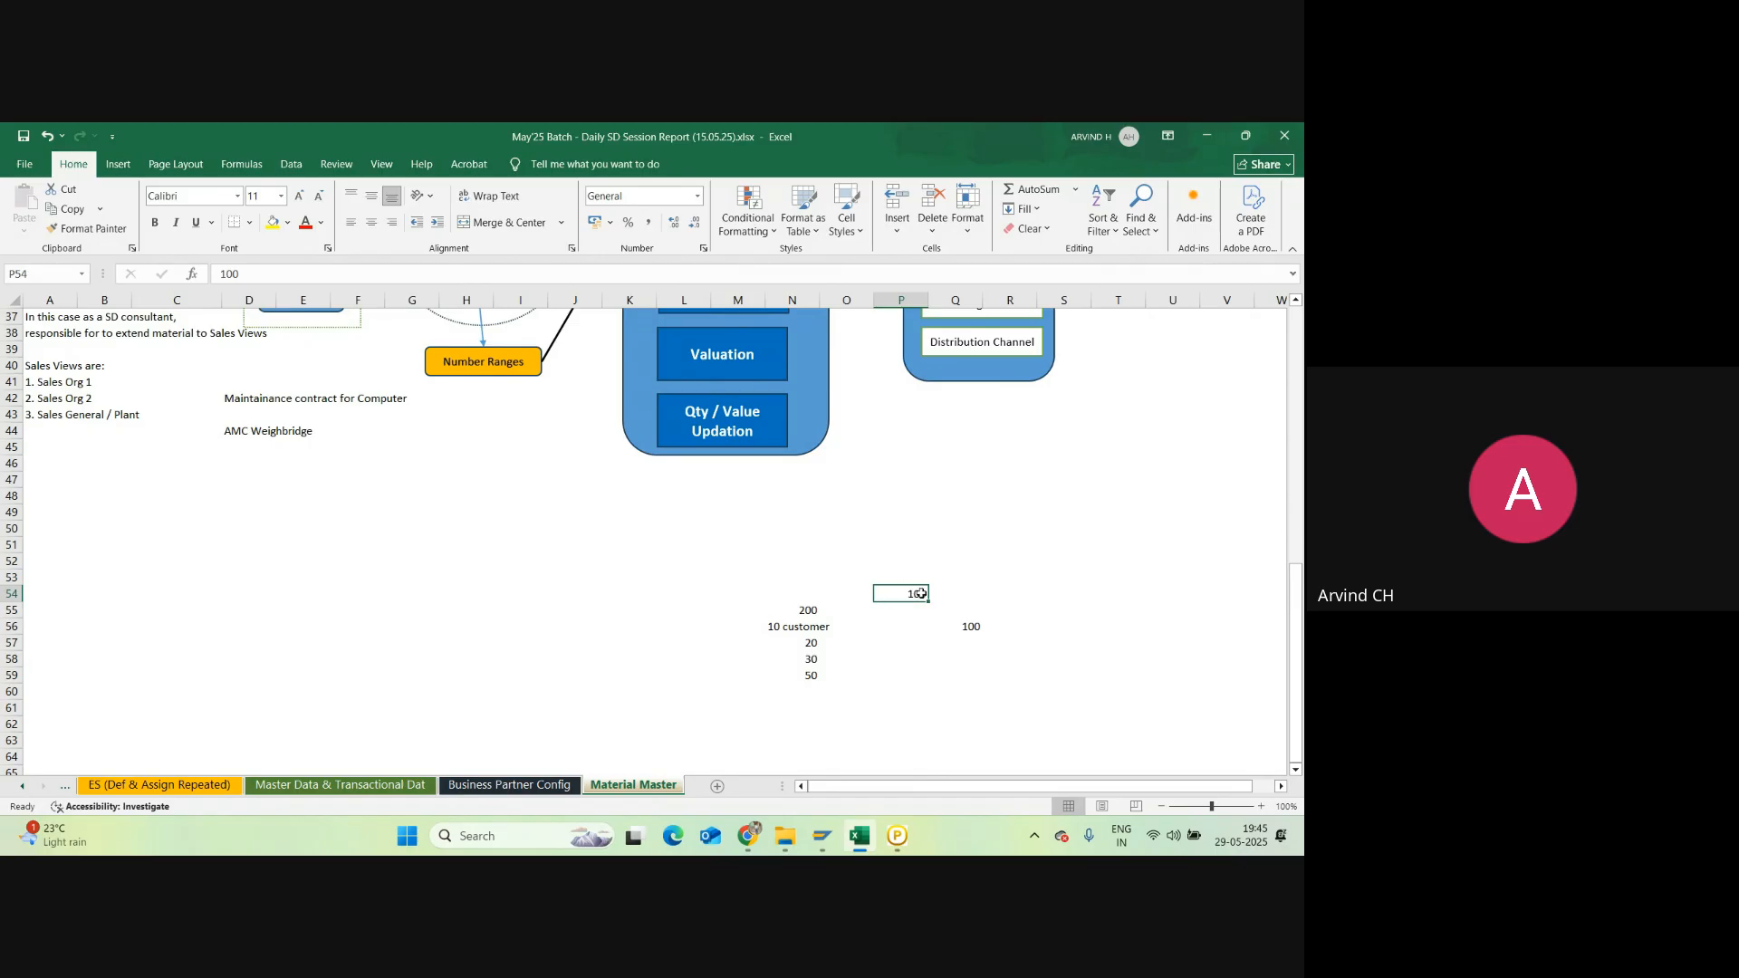
{"action": "left_click", "coordinate": [951, 558]}
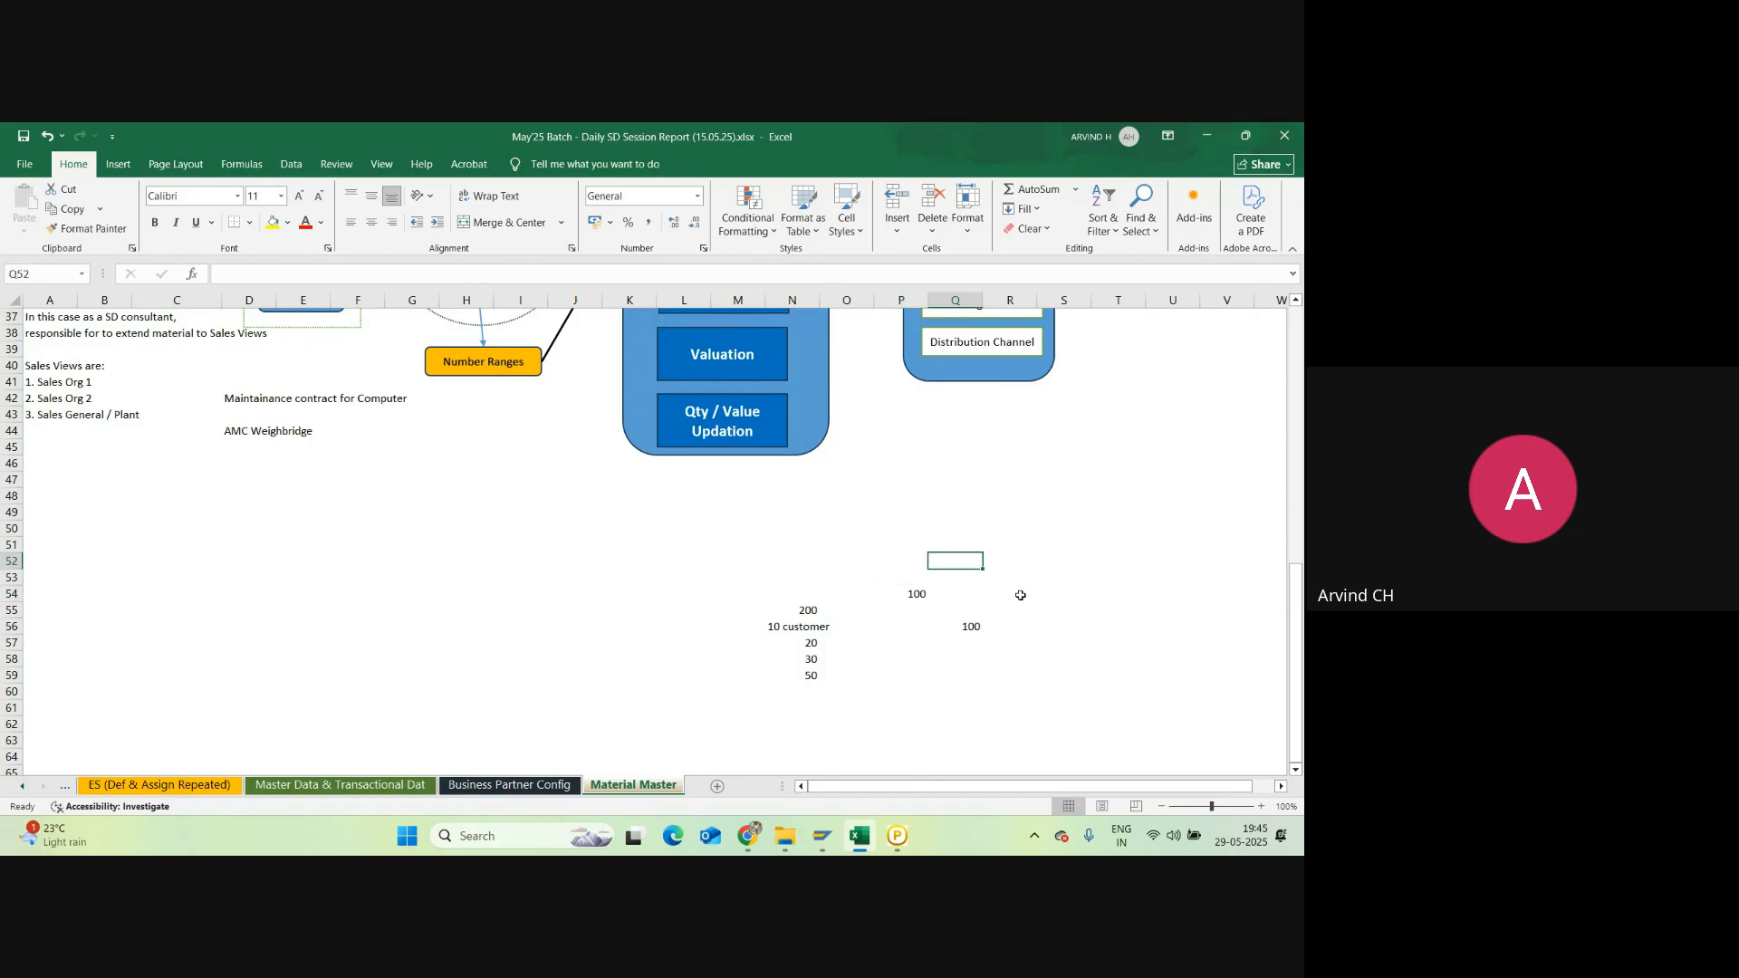
Step: Run MD04 from SAP Easy Access for plant AH28, then close that SAP session window
{"action": "mouse_move", "coordinate": [824, 831]}
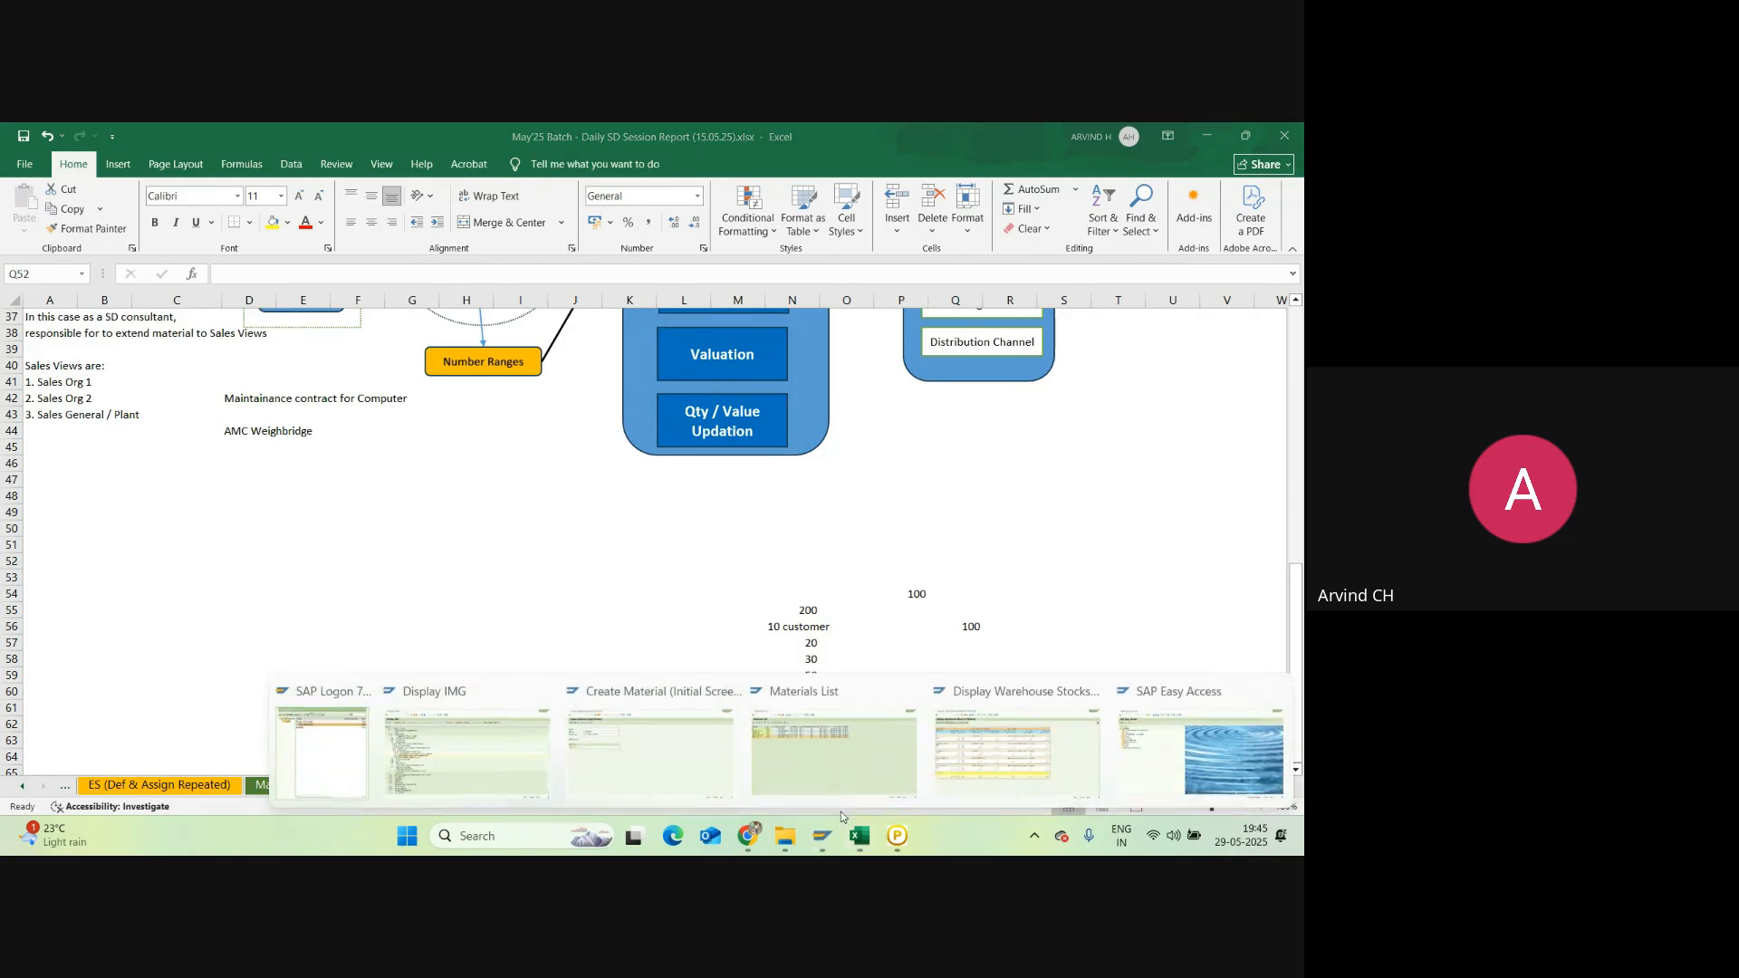
{"action": "left_click", "coordinate": [1145, 764]}
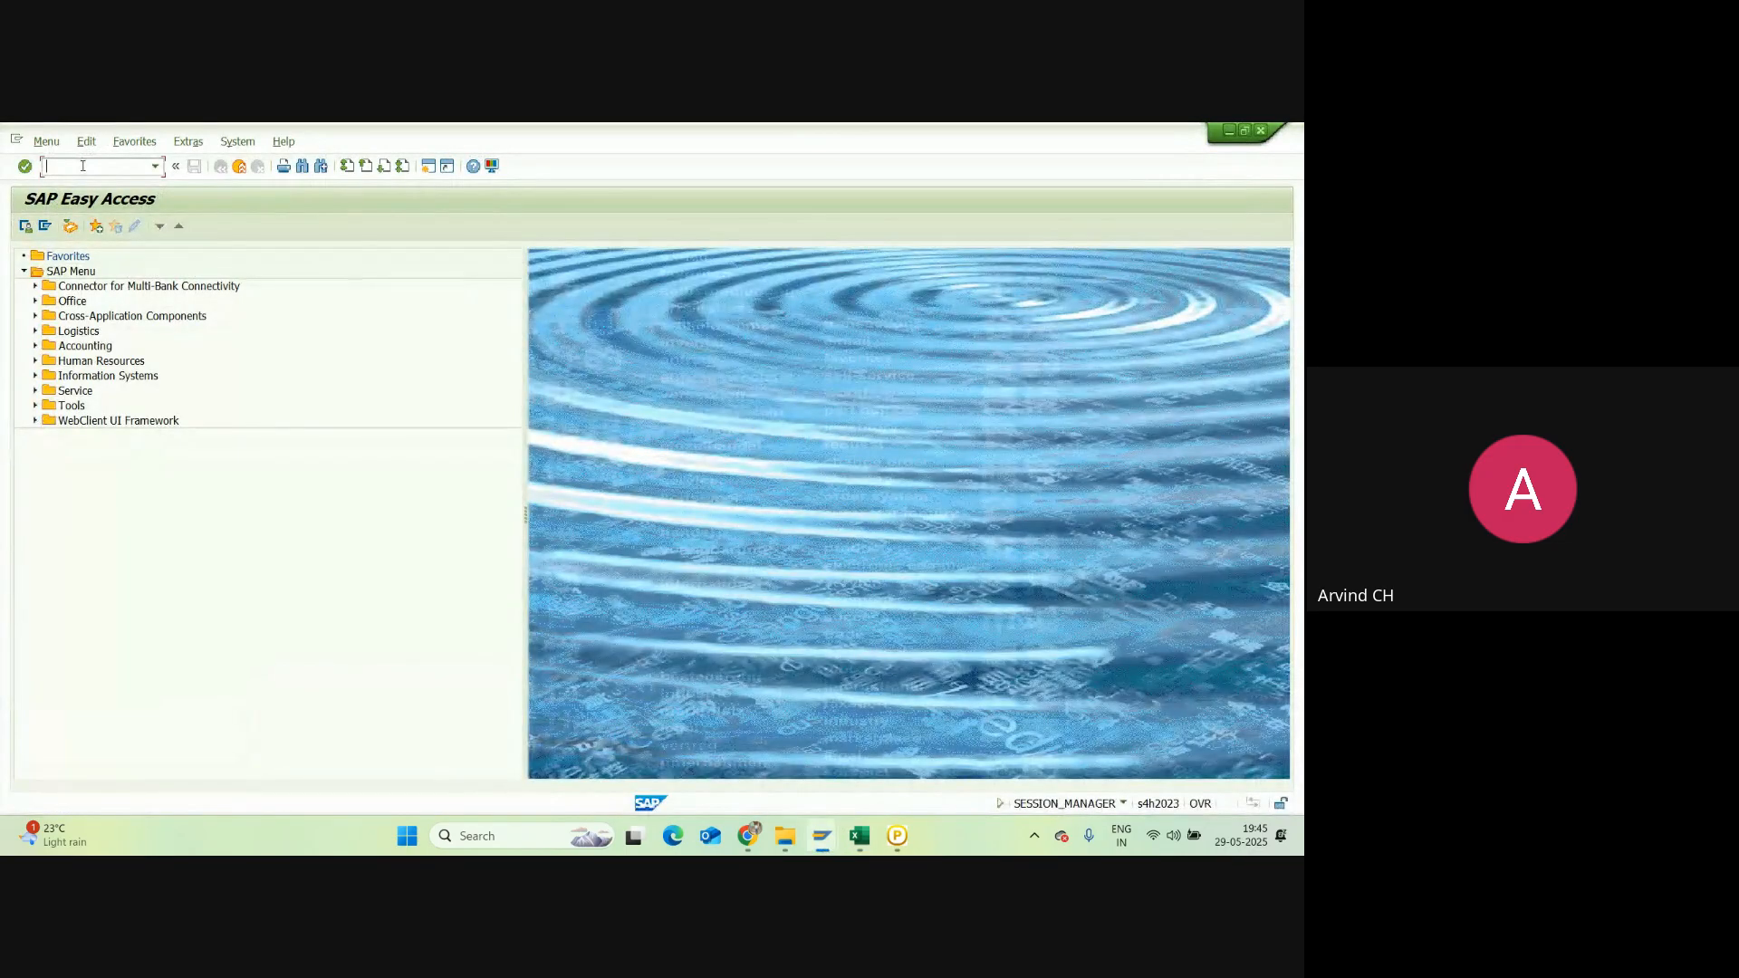
{"action": "type", "text": "md04"}
{"action": "key", "text": "Return"}
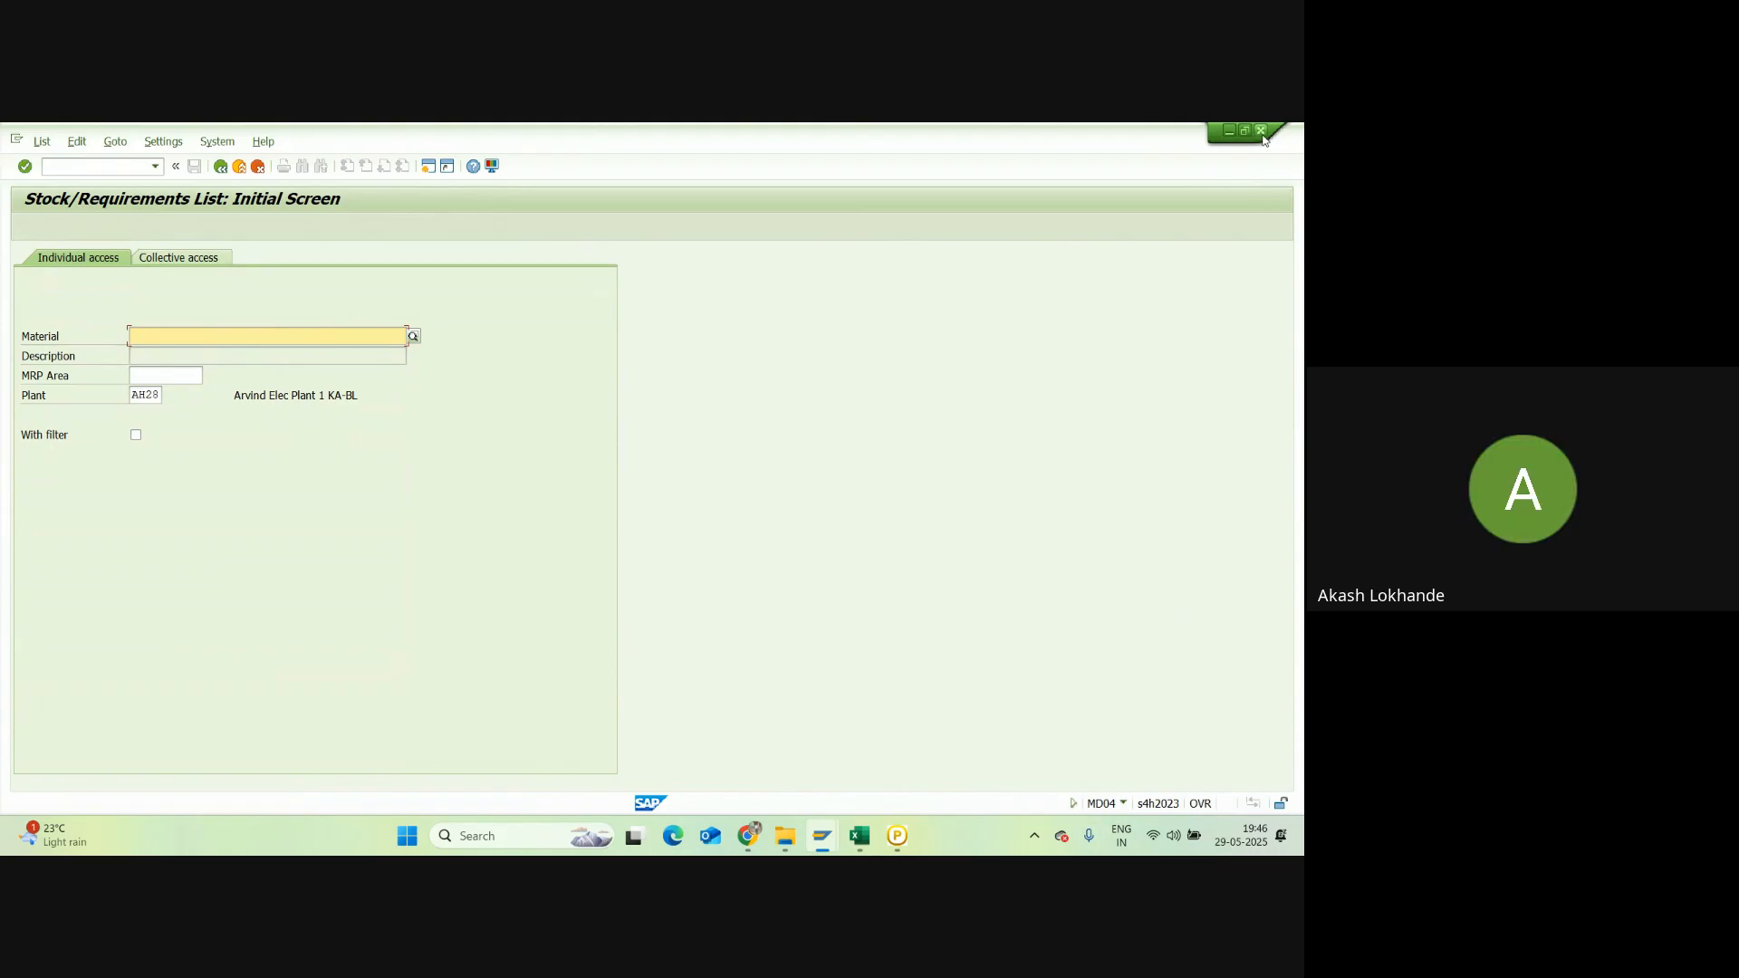
{"action": "left_click", "coordinate": [1261, 133]}
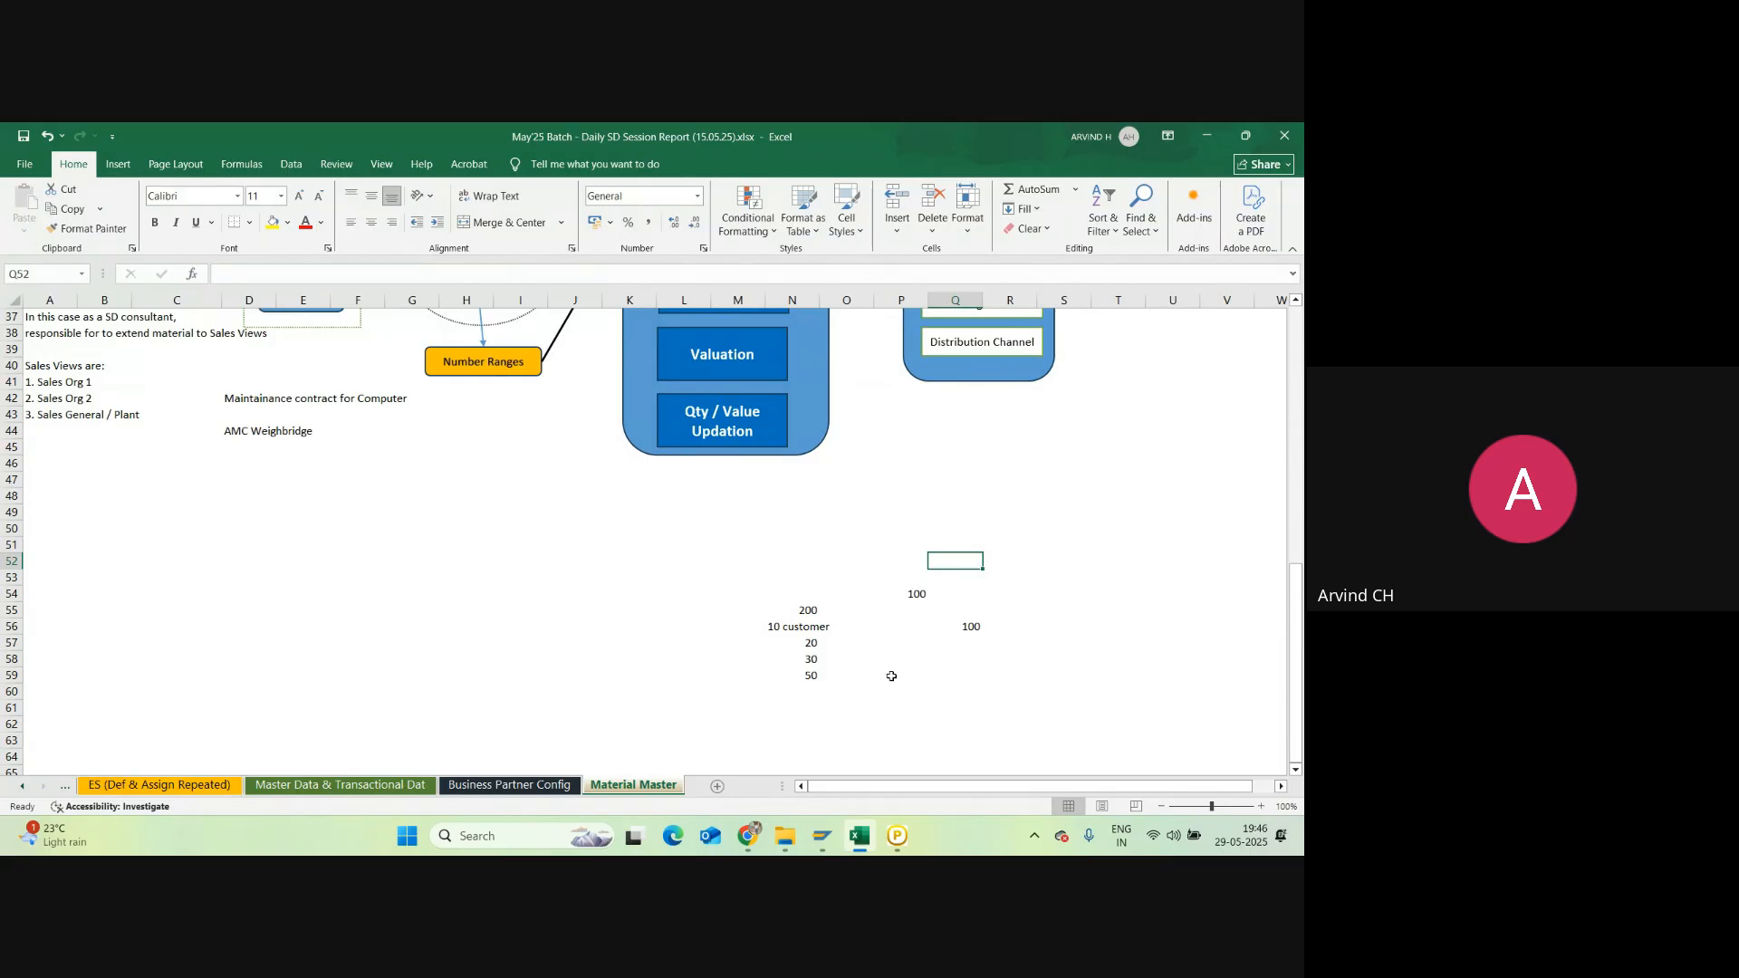
Step: Open the Google Meet participants list and scroll through the attendees
{"action": "scroll", "coordinate": [846, 652], "scroll_direction": "up", "scroll_amount": 2}
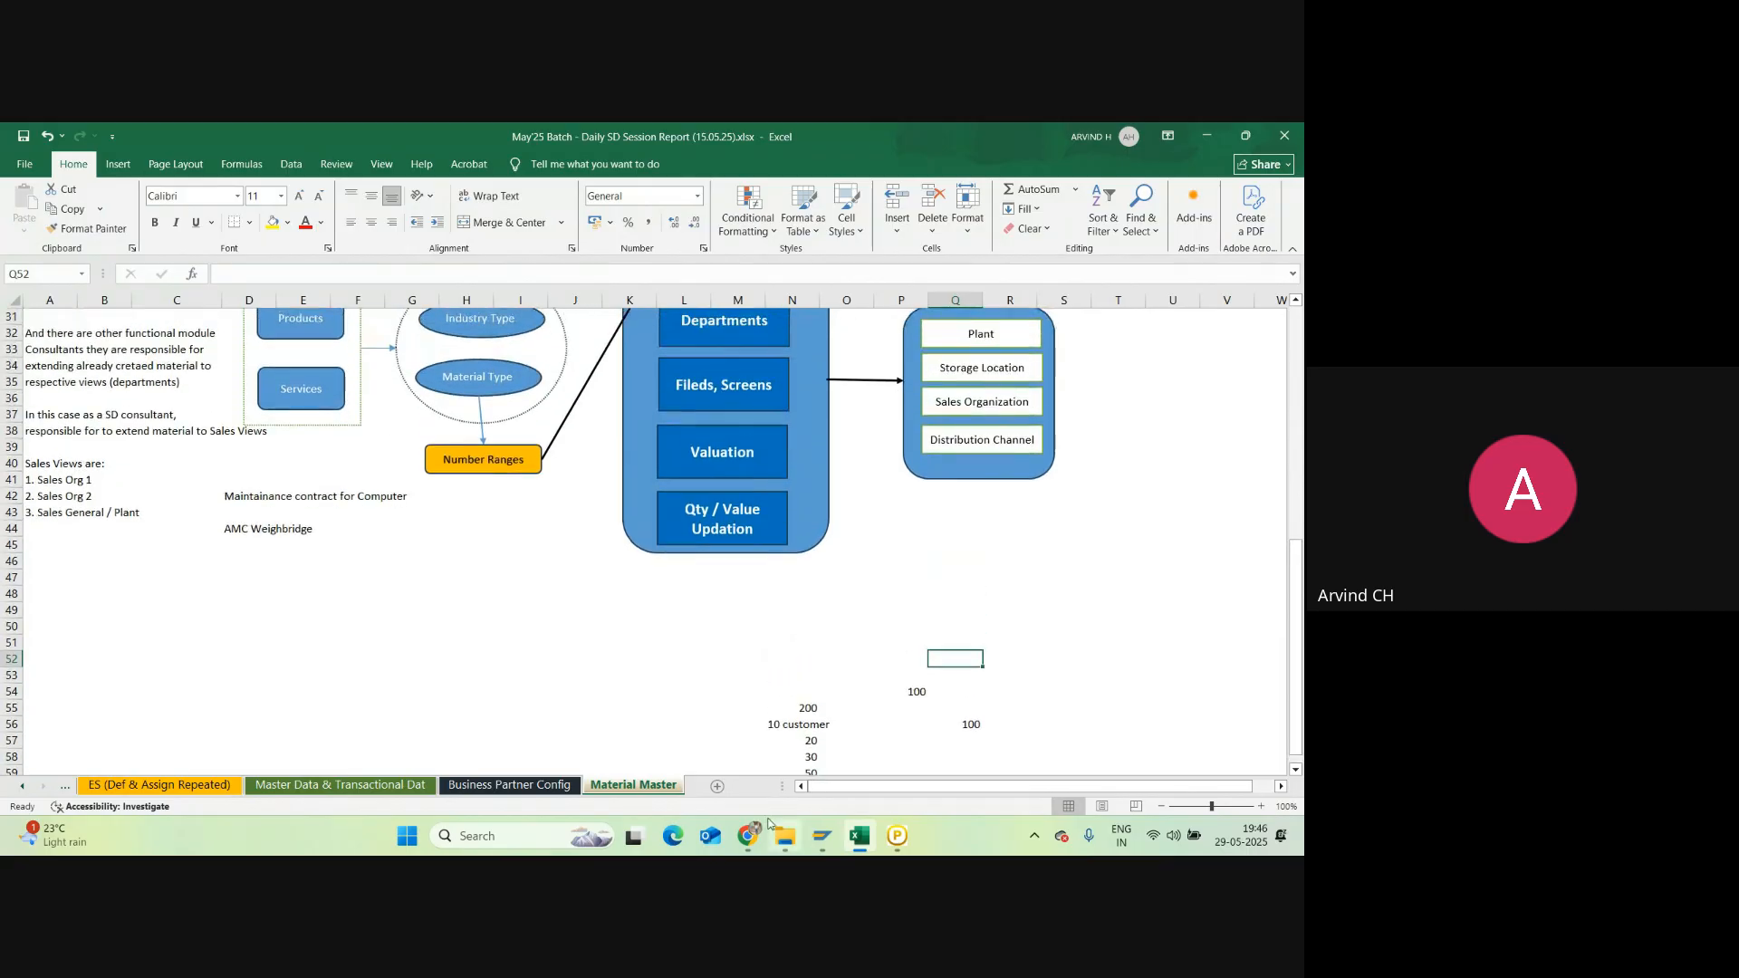
{"action": "left_click", "coordinate": [753, 833]}
{"action": "left_click", "coordinate": [703, 751]}
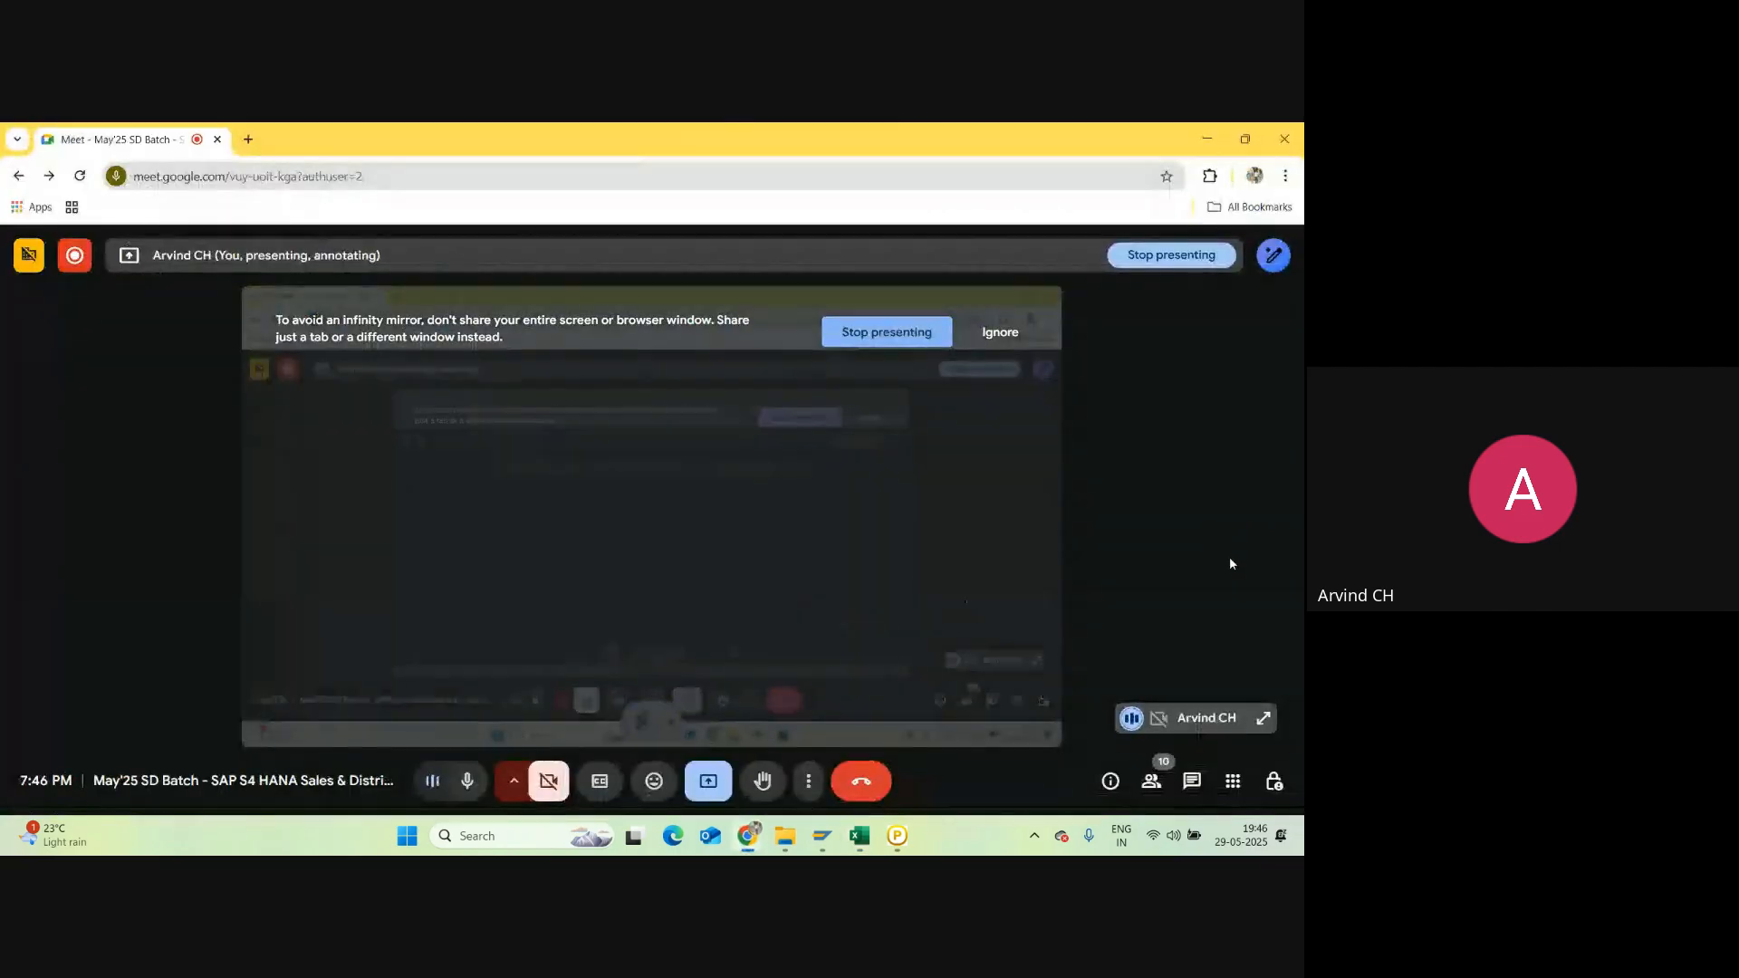
{"action": "left_click", "coordinate": [1159, 776]}
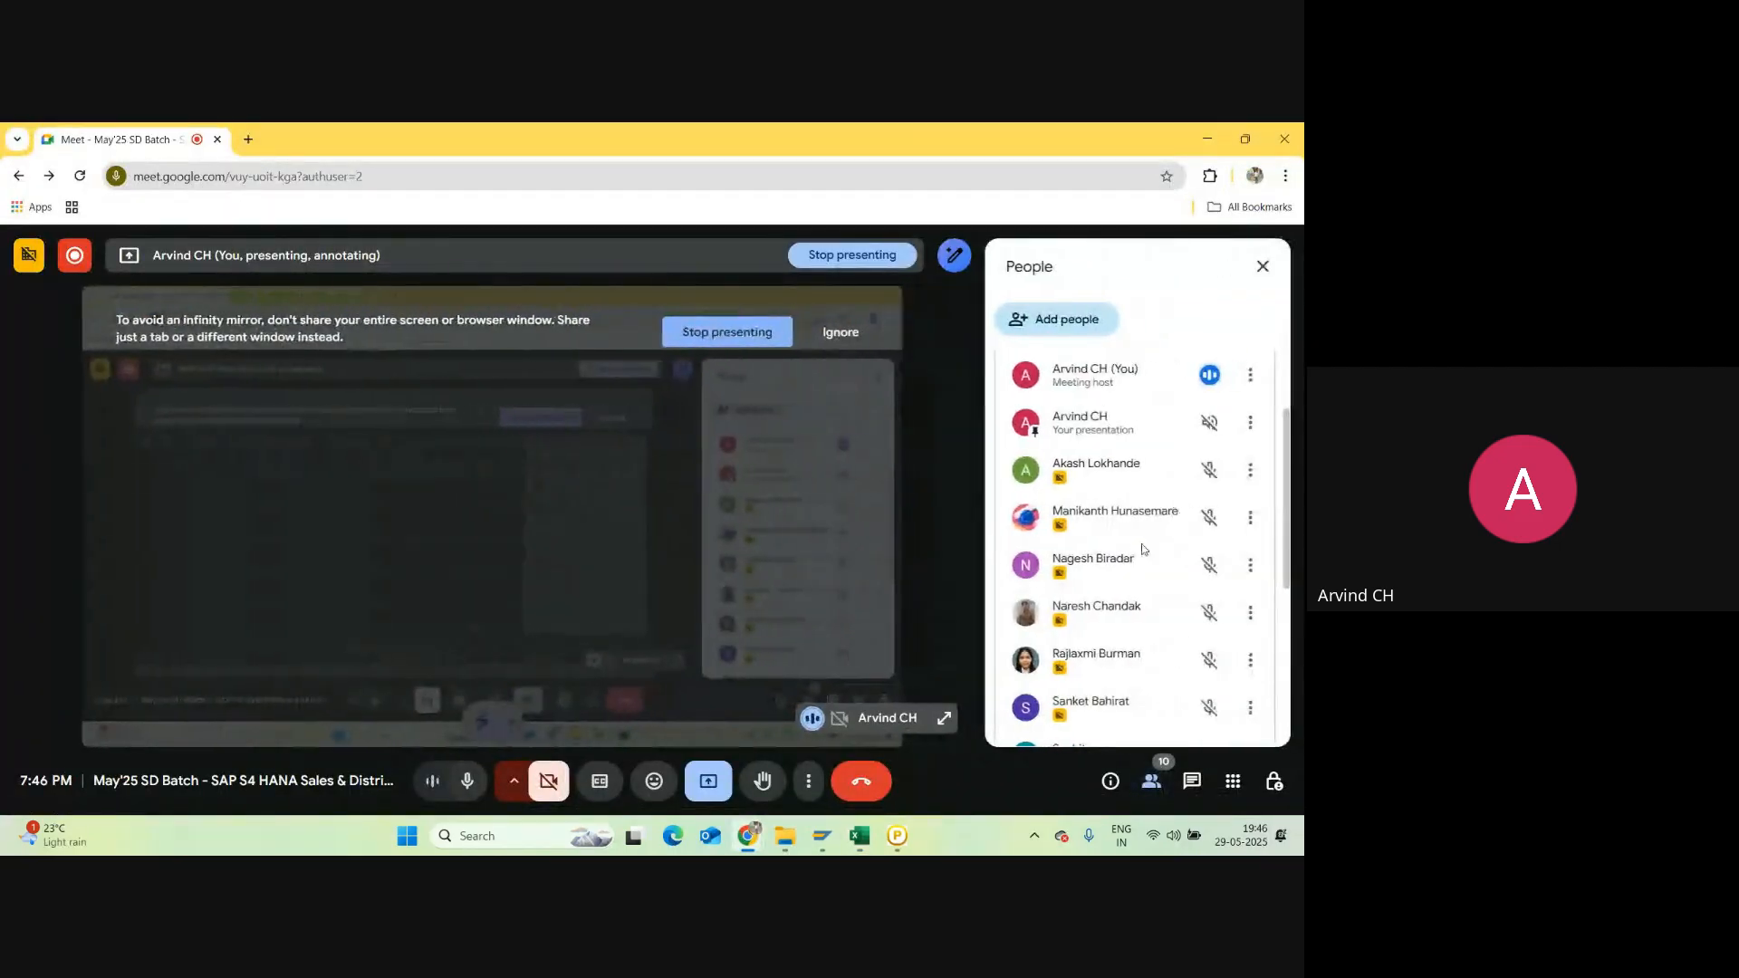
{"action": "scroll", "coordinate": [1118, 527], "scroll_direction": "down", "scroll_amount": 5}
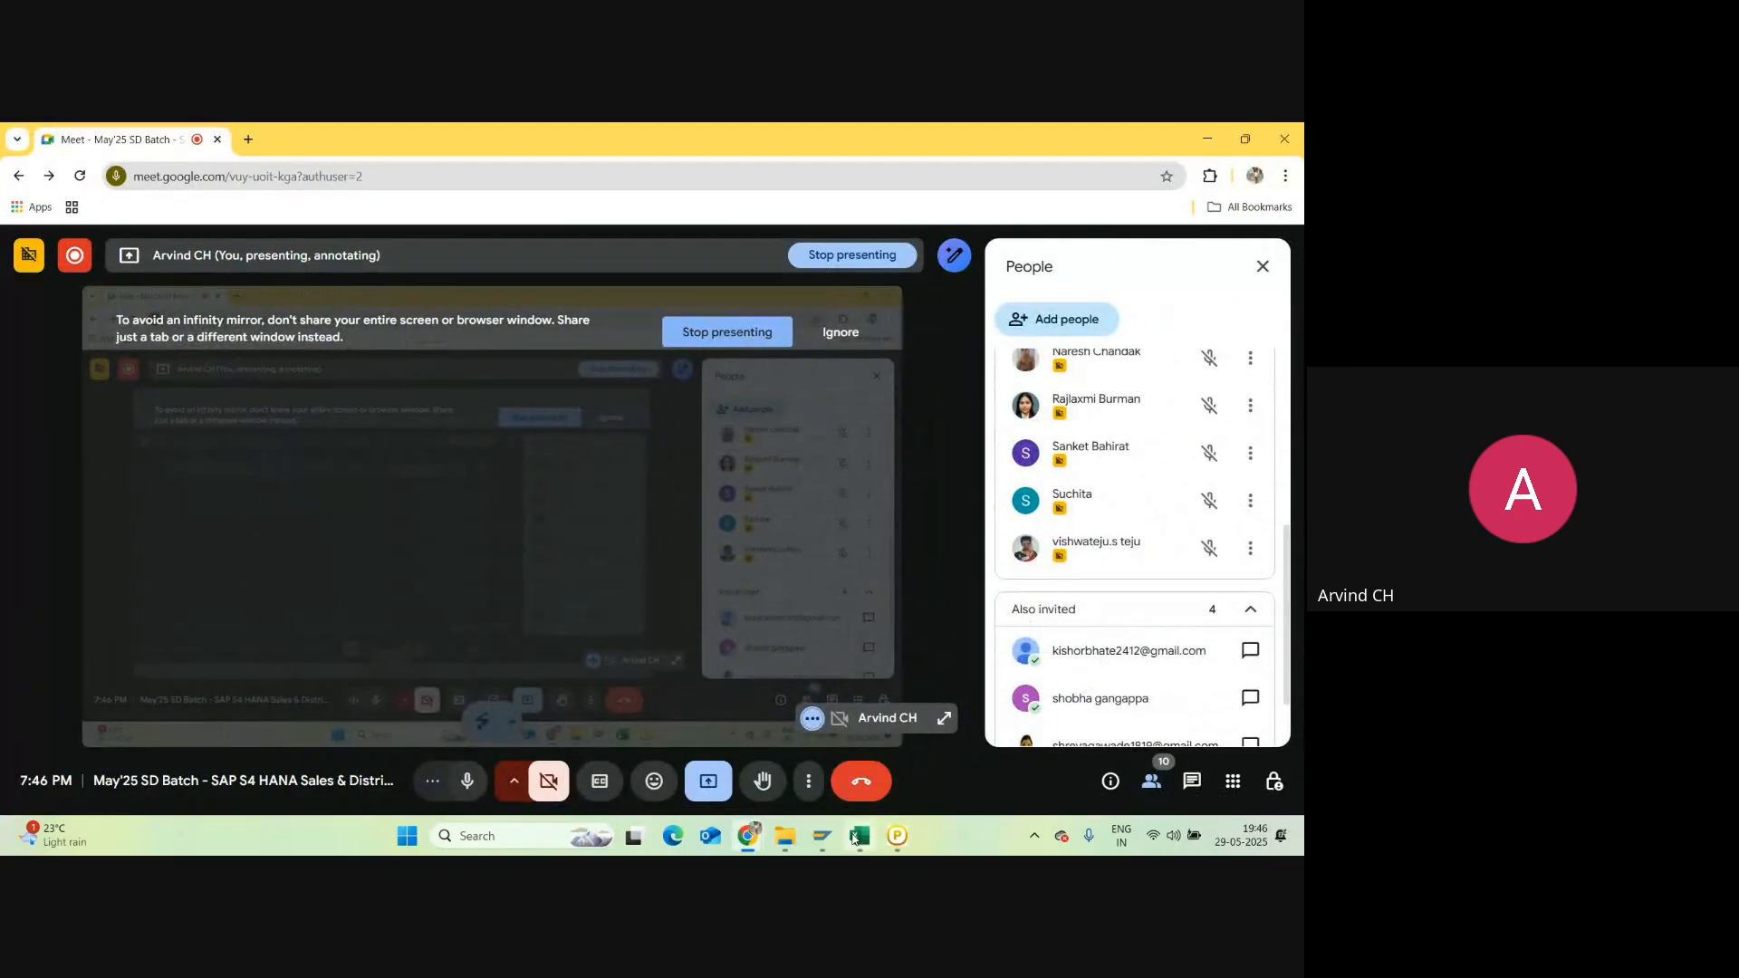
Step: Return to Excel, then bring back the SAP Display Warehouse Stocks report showing 94 Sony LED TVs
{"action": "left_click", "coordinate": [858, 835]}
{"action": "scroll", "coordinate": [570, 465], "scroll_direction": "up", "scroll_amount": 4}
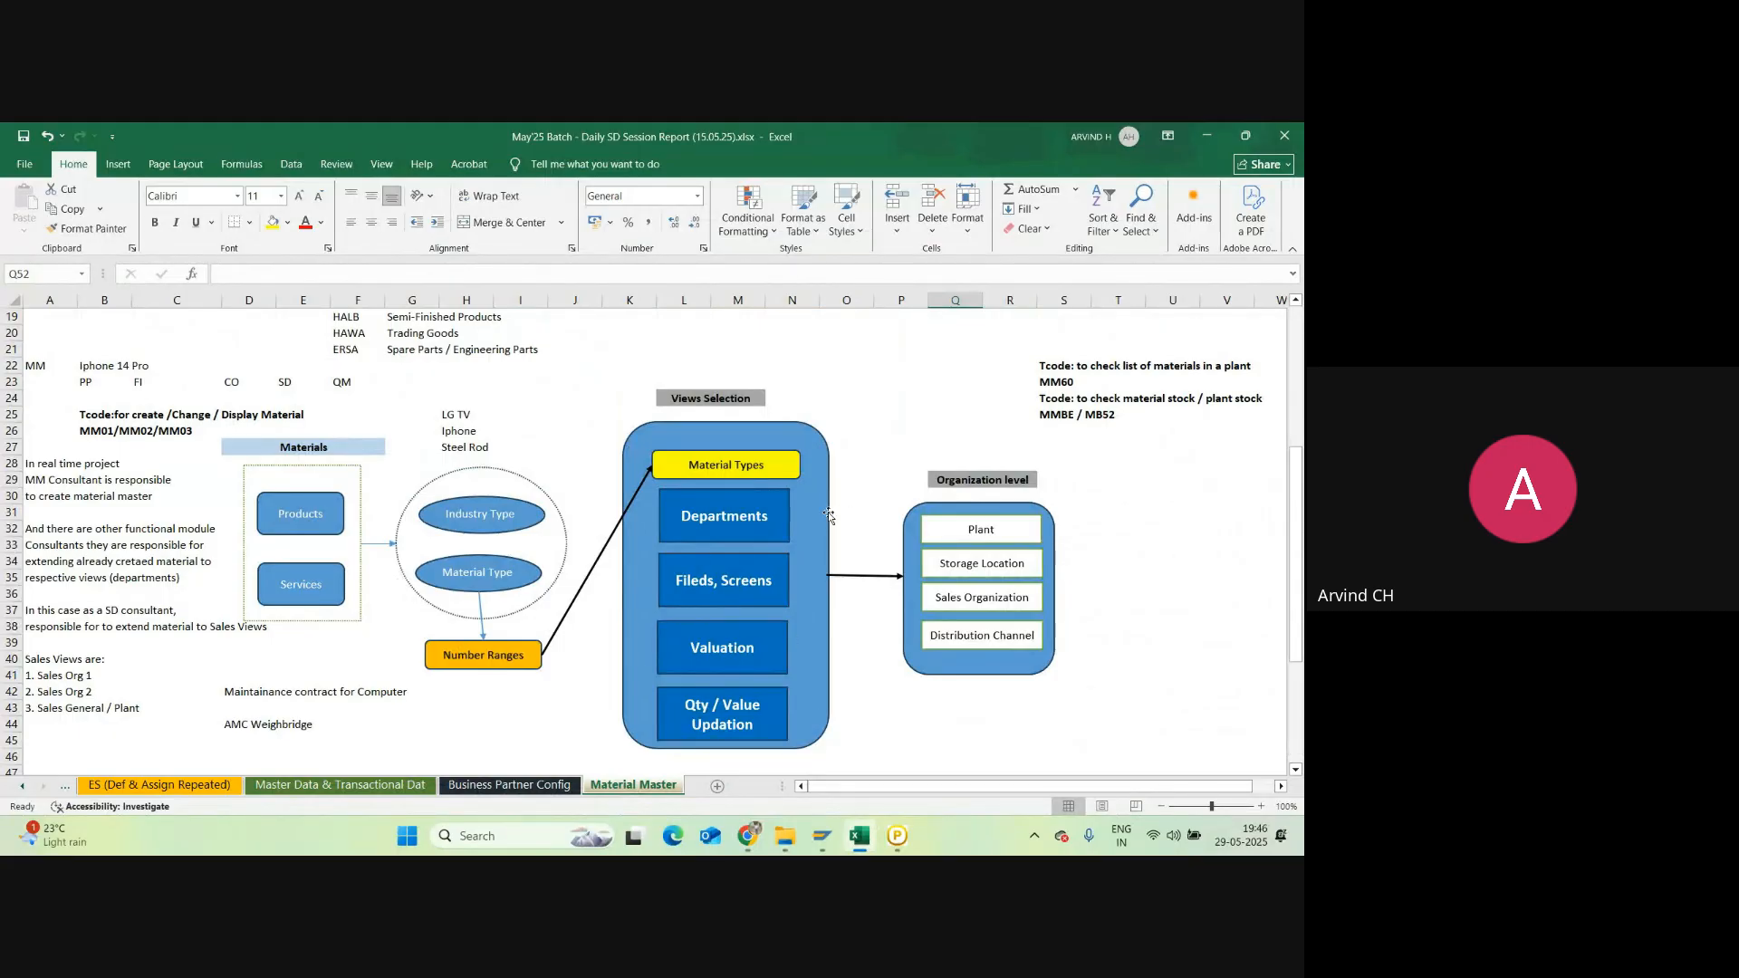
{"action": "mouse_move", "coordinate": [817, 849]}
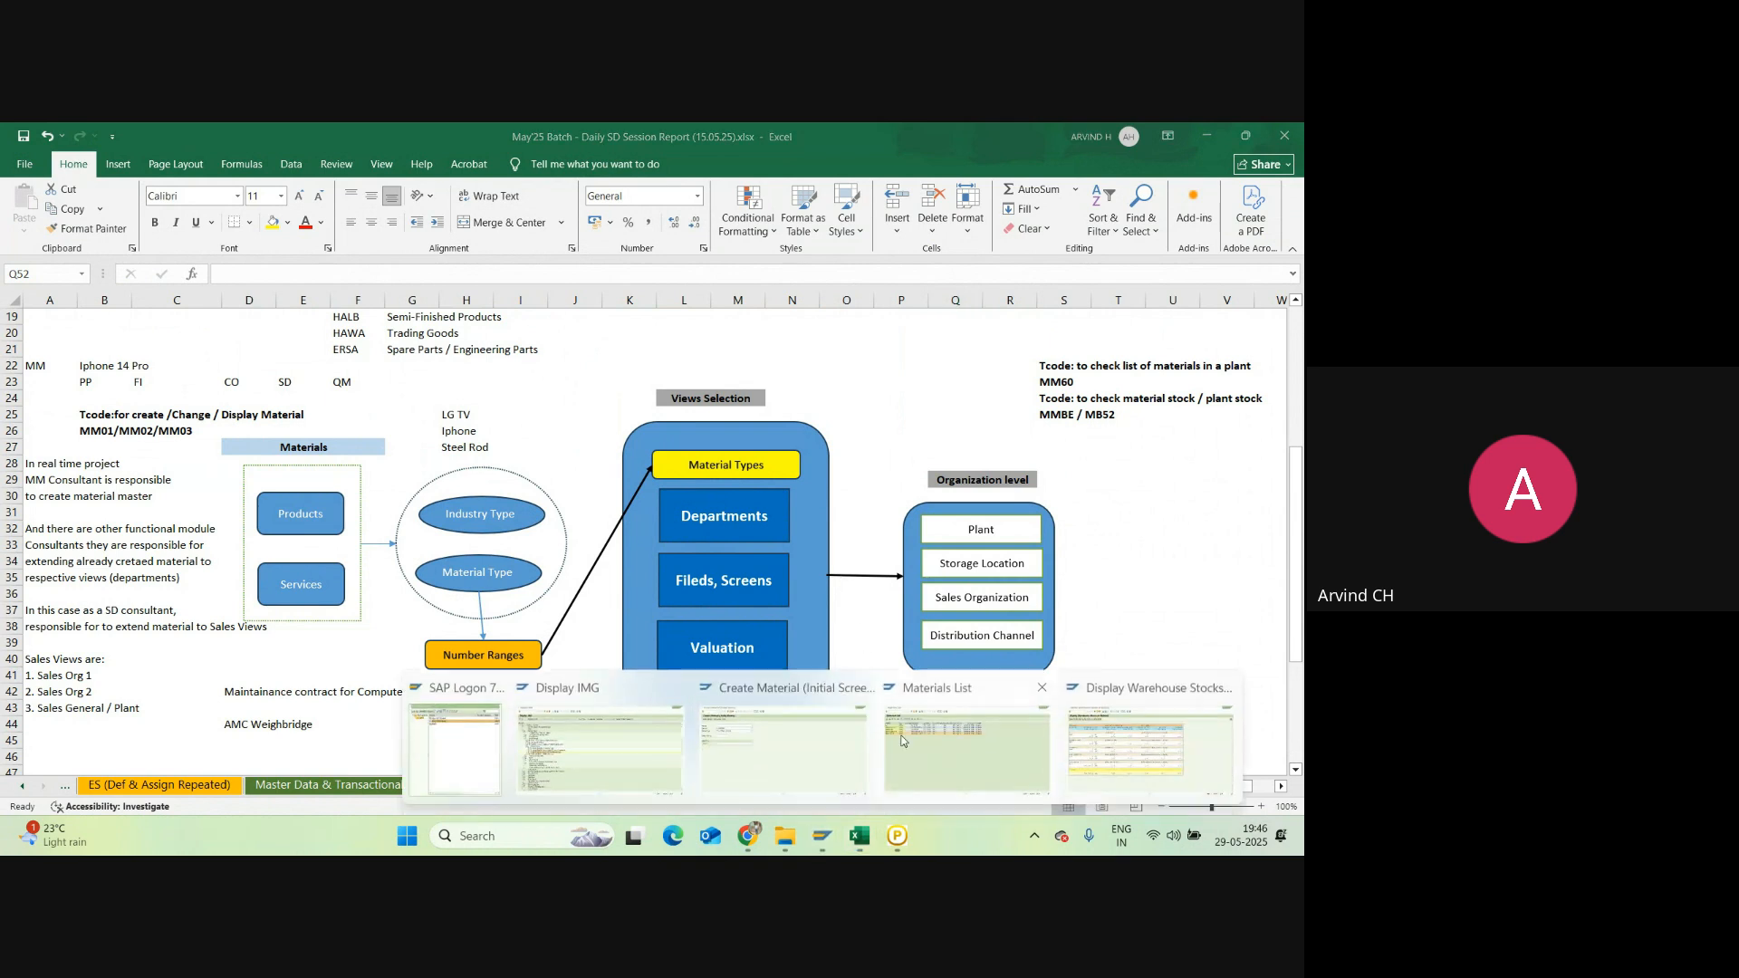
{"action": "left_click", "coordinate": [1127, 728]}
Step: Pass through the Create Material window to the Display IMG tree at Material Types
{"action": "mouse_move", "coordinate": [826, 839]}
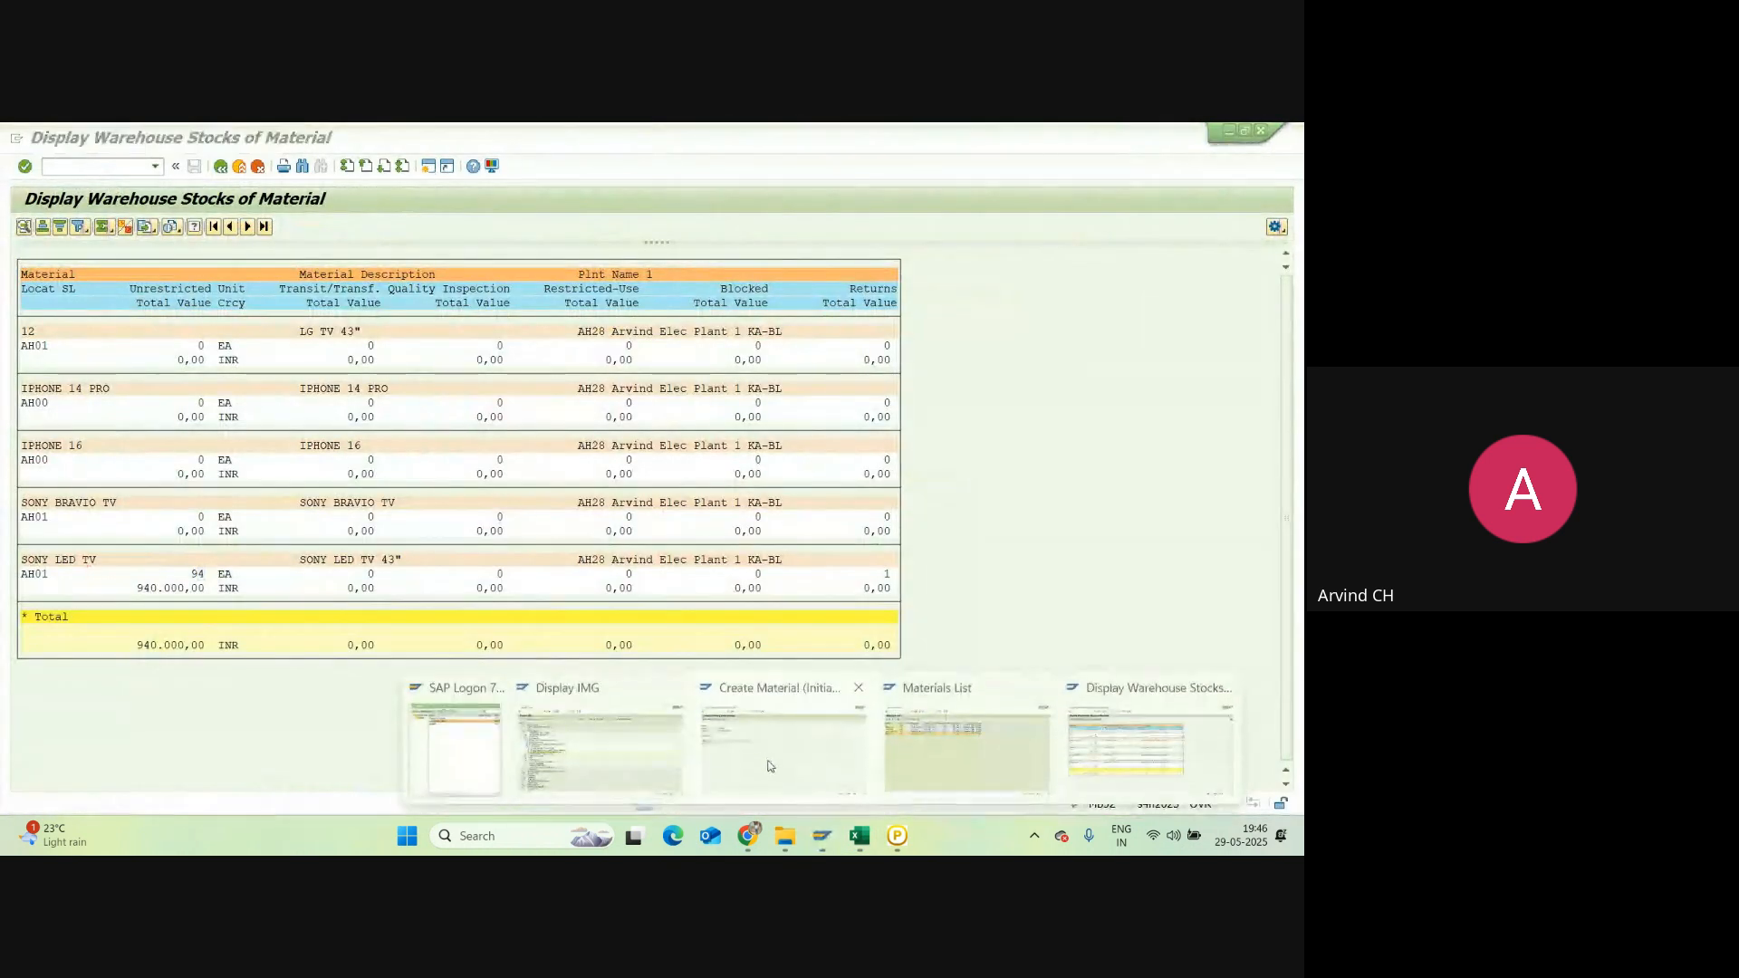
{"action": "left_click", "coordinate": [757, 752]}
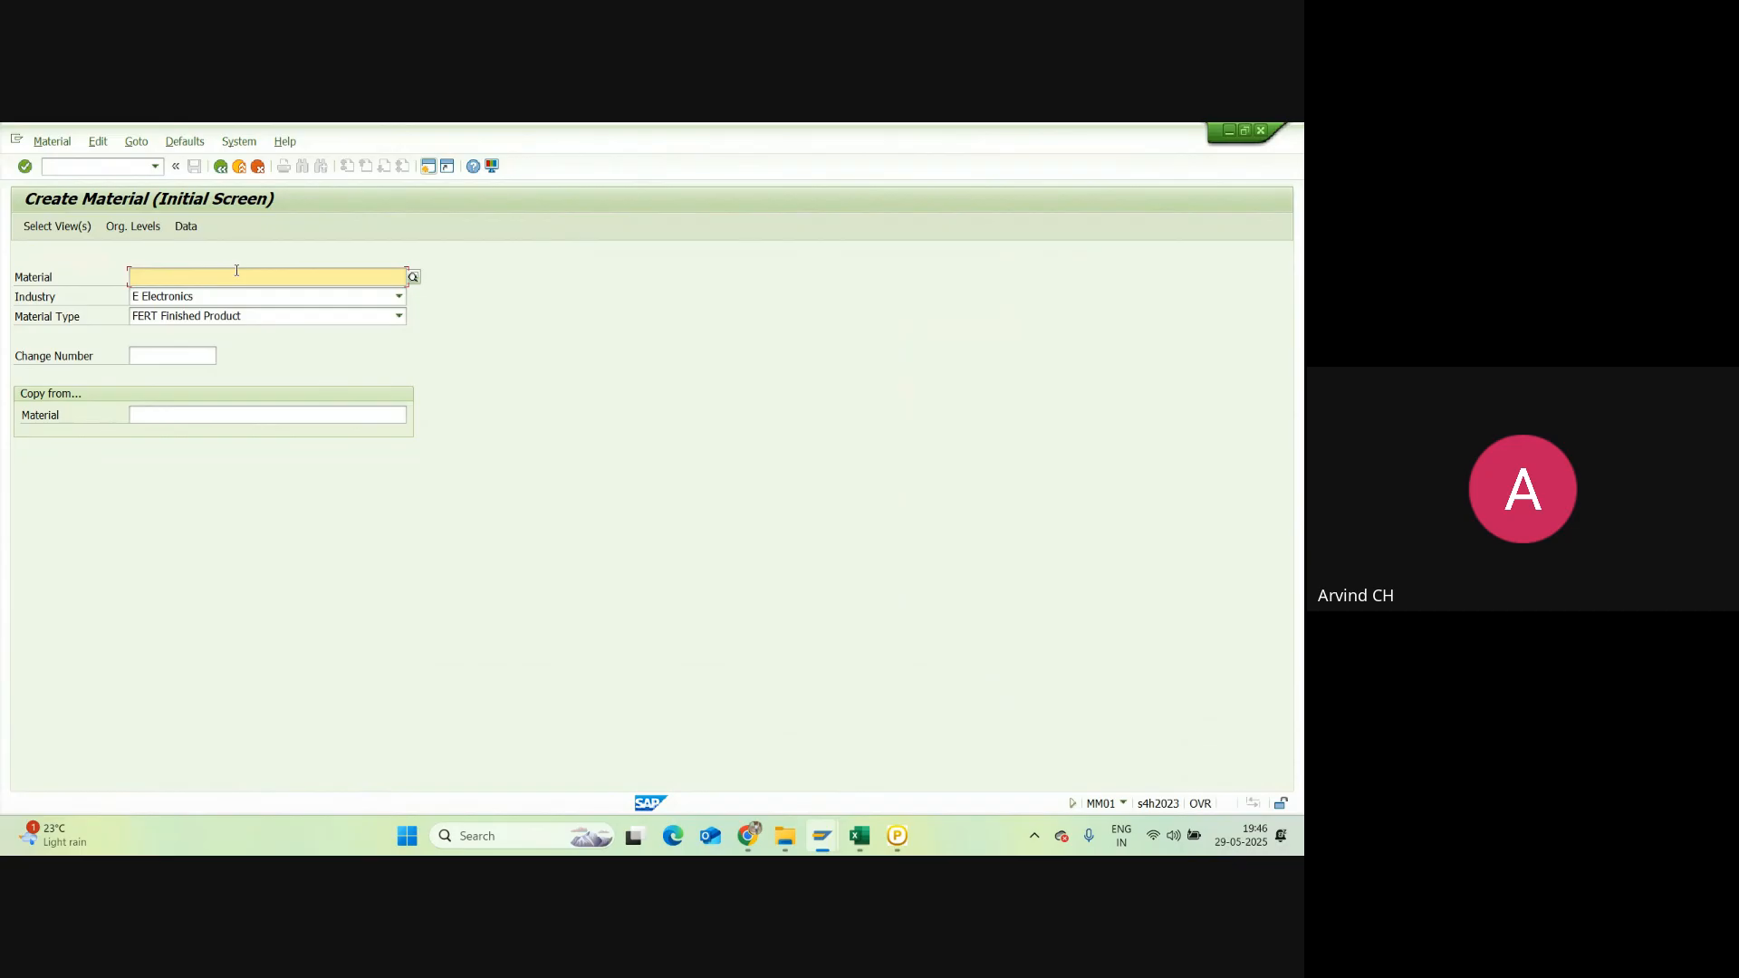
{"action": "left_click", "coordinate": [821, 835]}
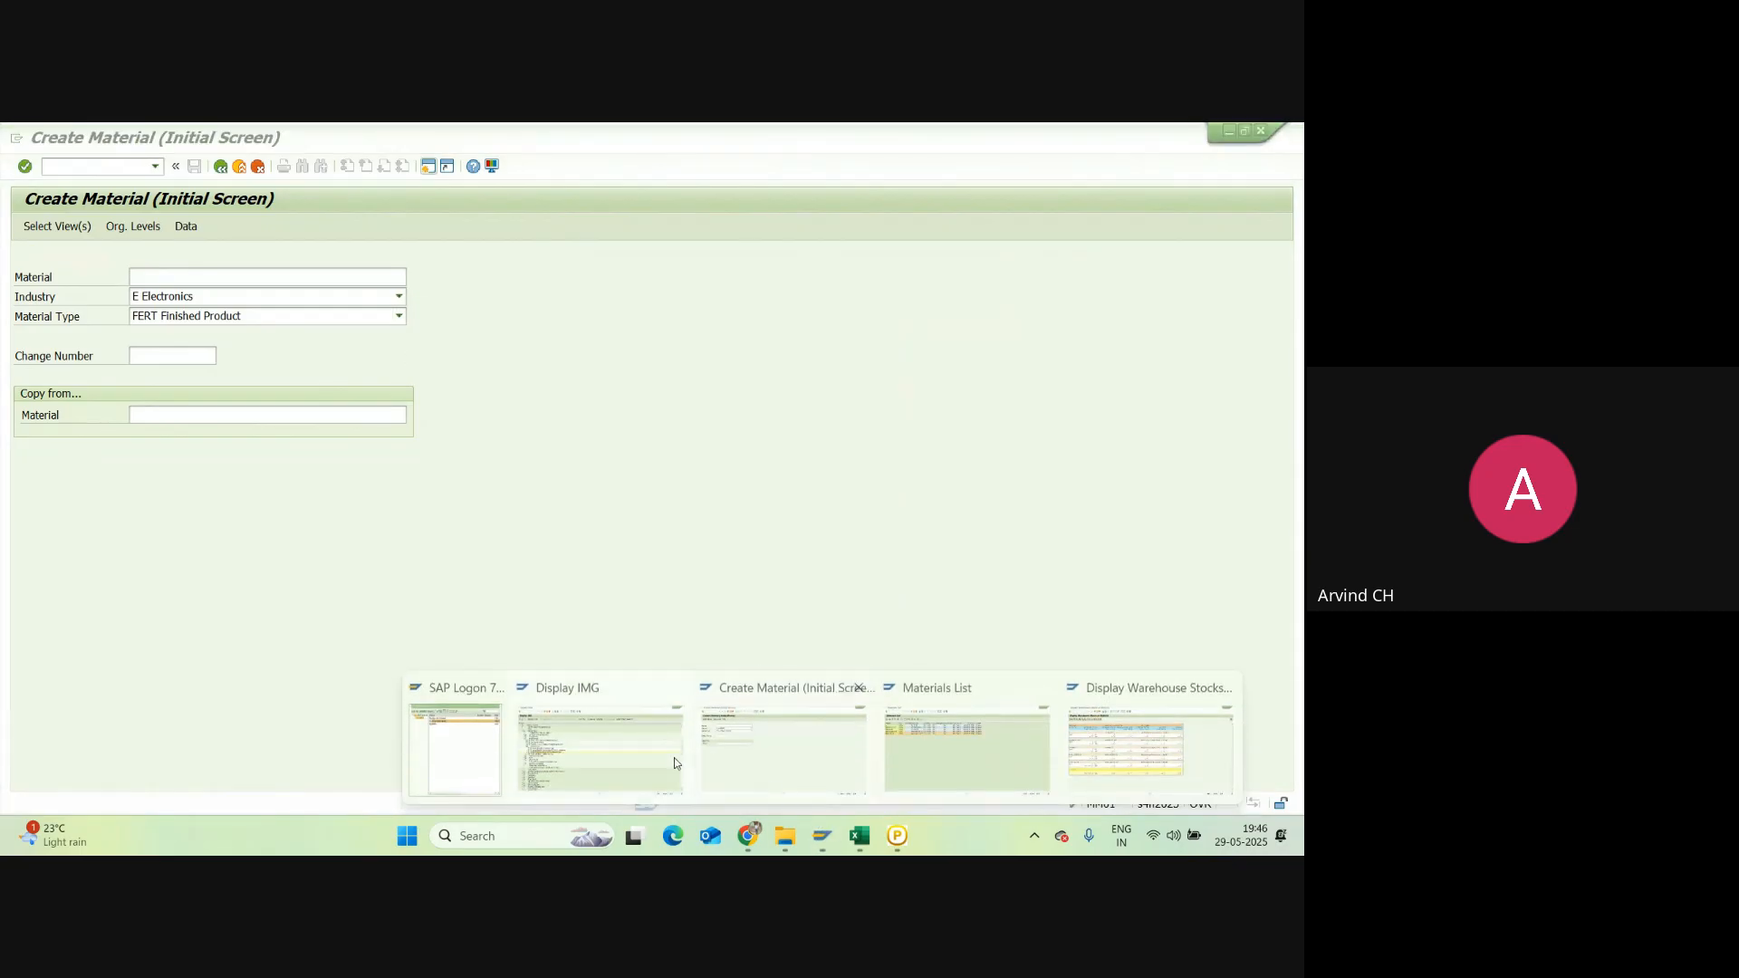
{"action": "left_click", "coordinate": [674, 764]}
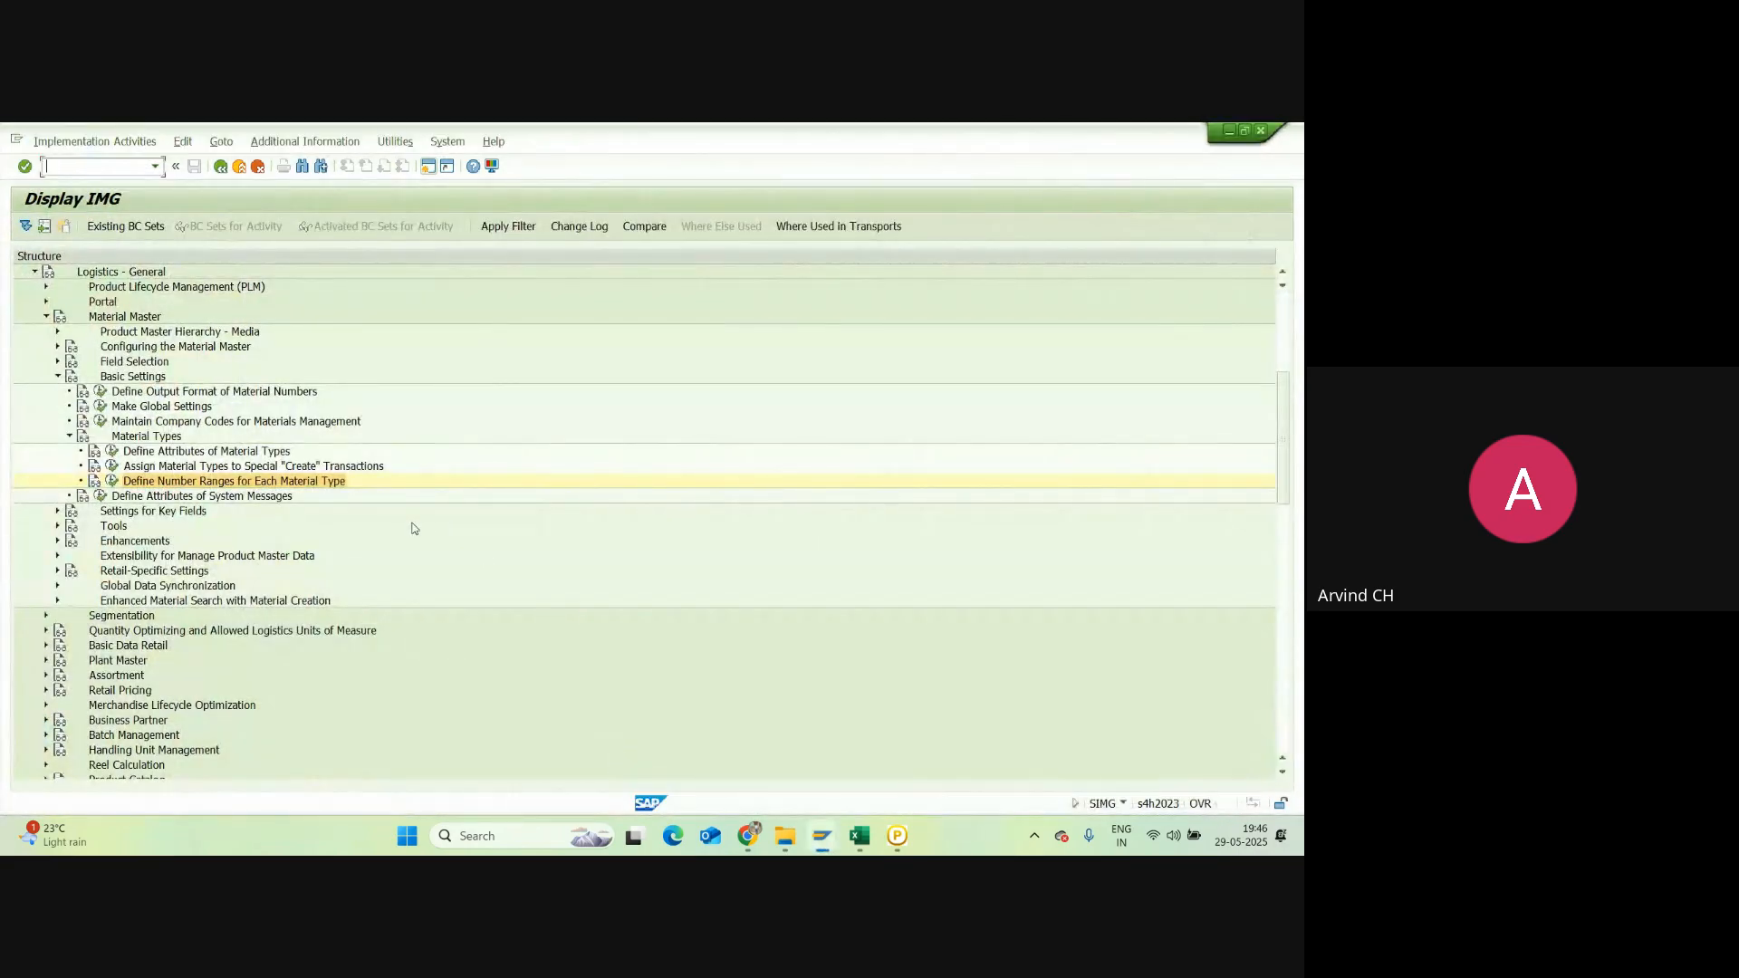
Step: Review the material types table at FERT Finished Product and the special create transaction assignments
{"action": "left_click", "coordinate": [112, 451]}
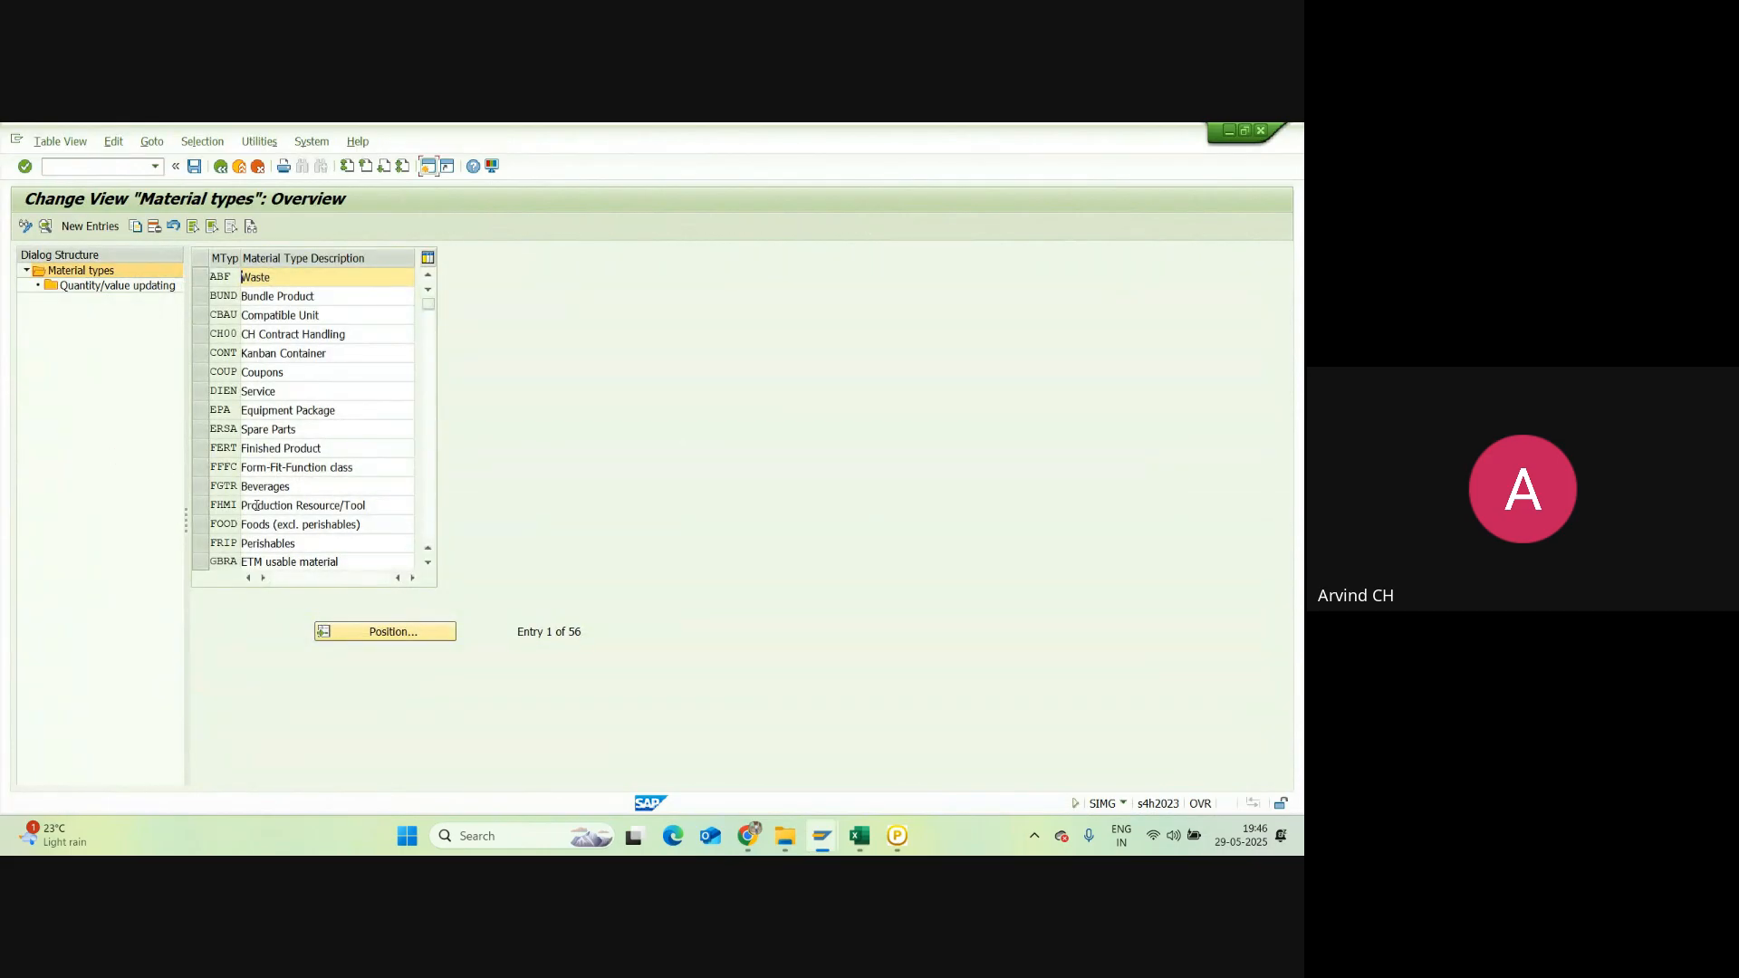
{"action": "left_click", "coordinate": [202, 450]}
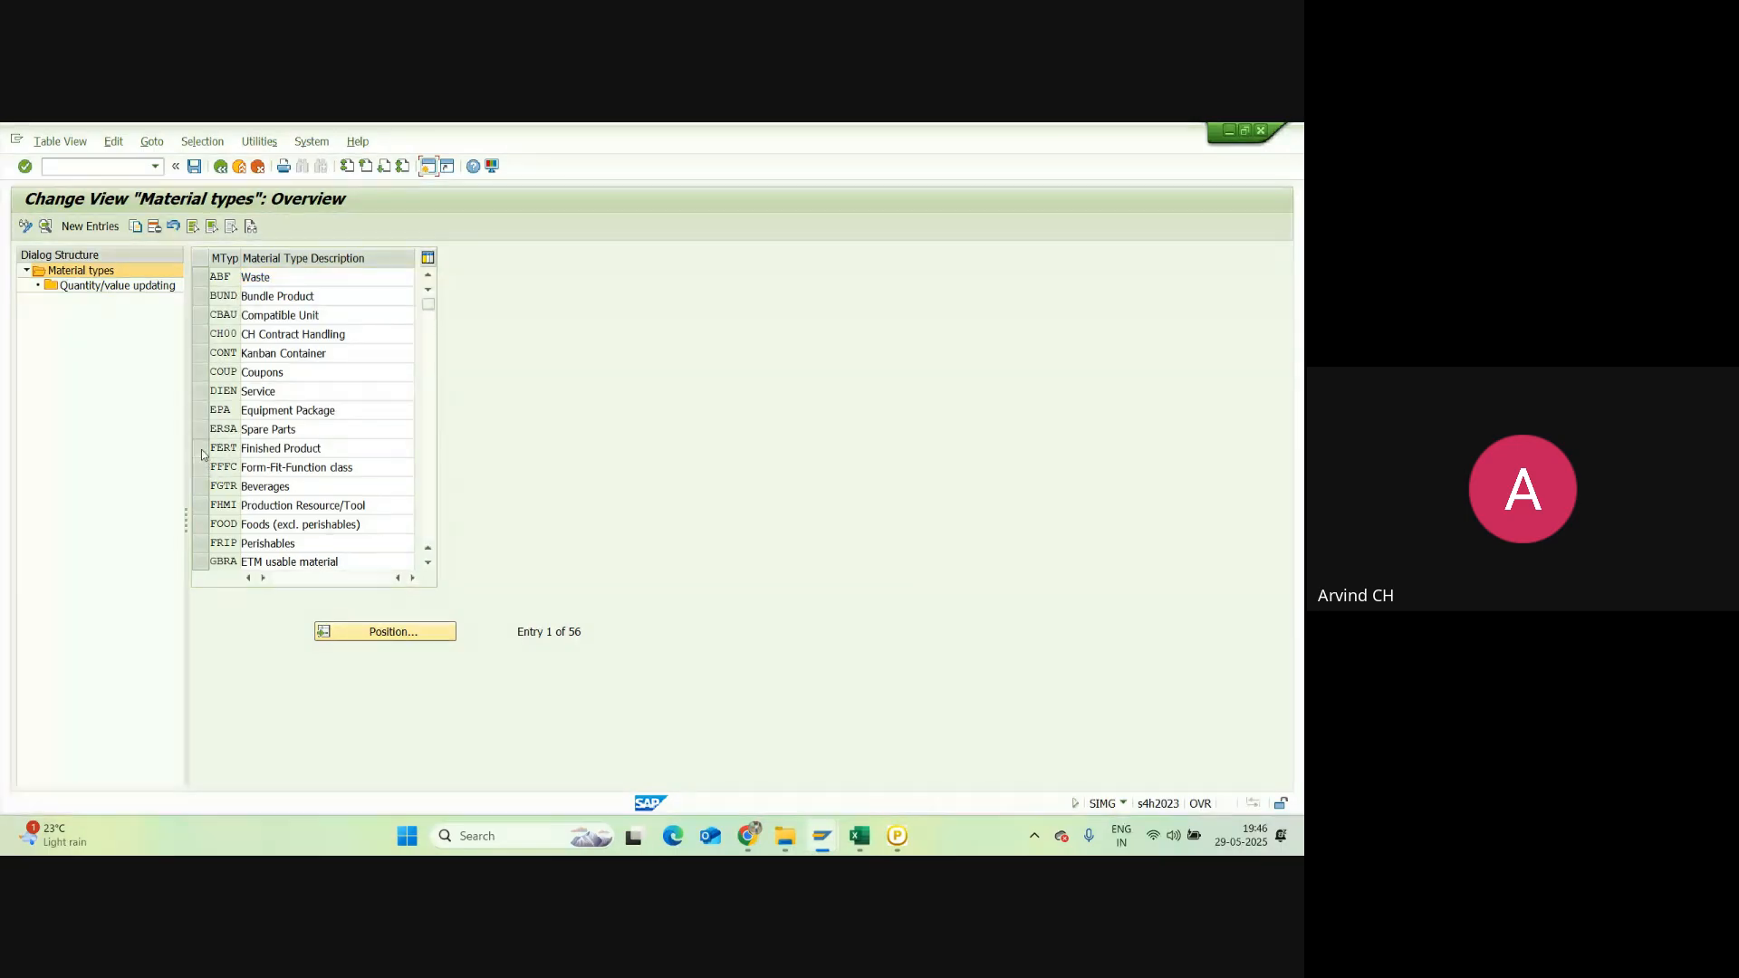
{"action": "left_click", "coordinate": [221, 167]}
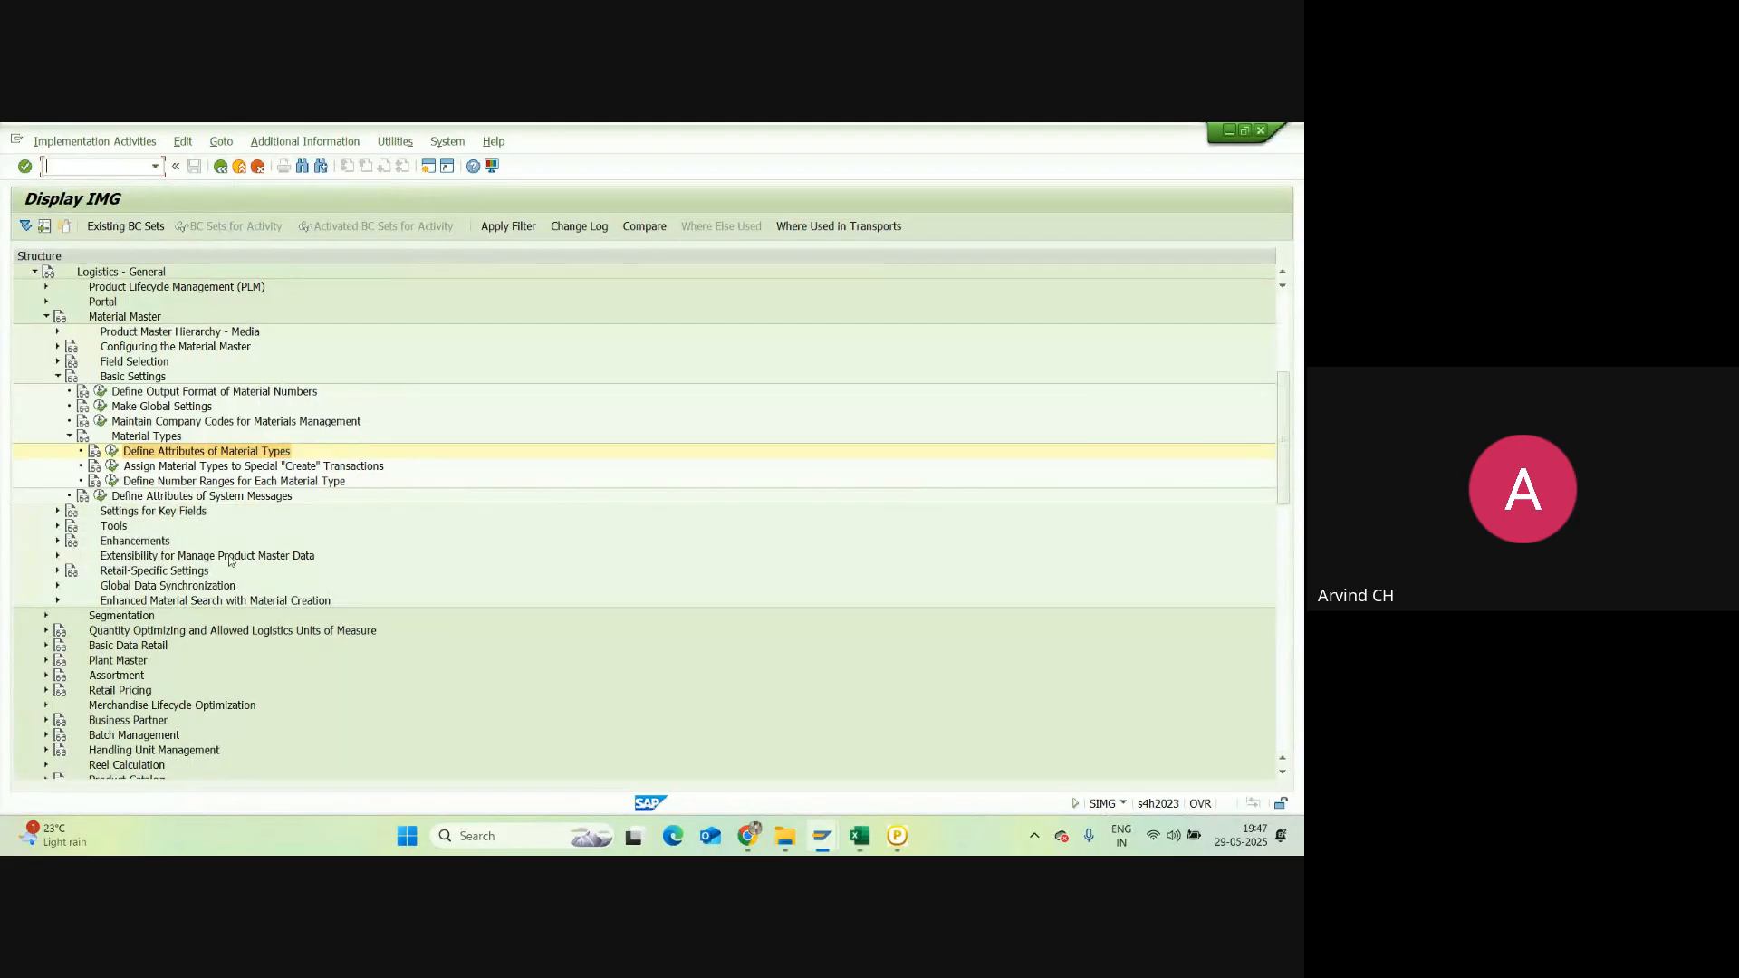
{"action": "left_click", "coordinate": [113, 465]}
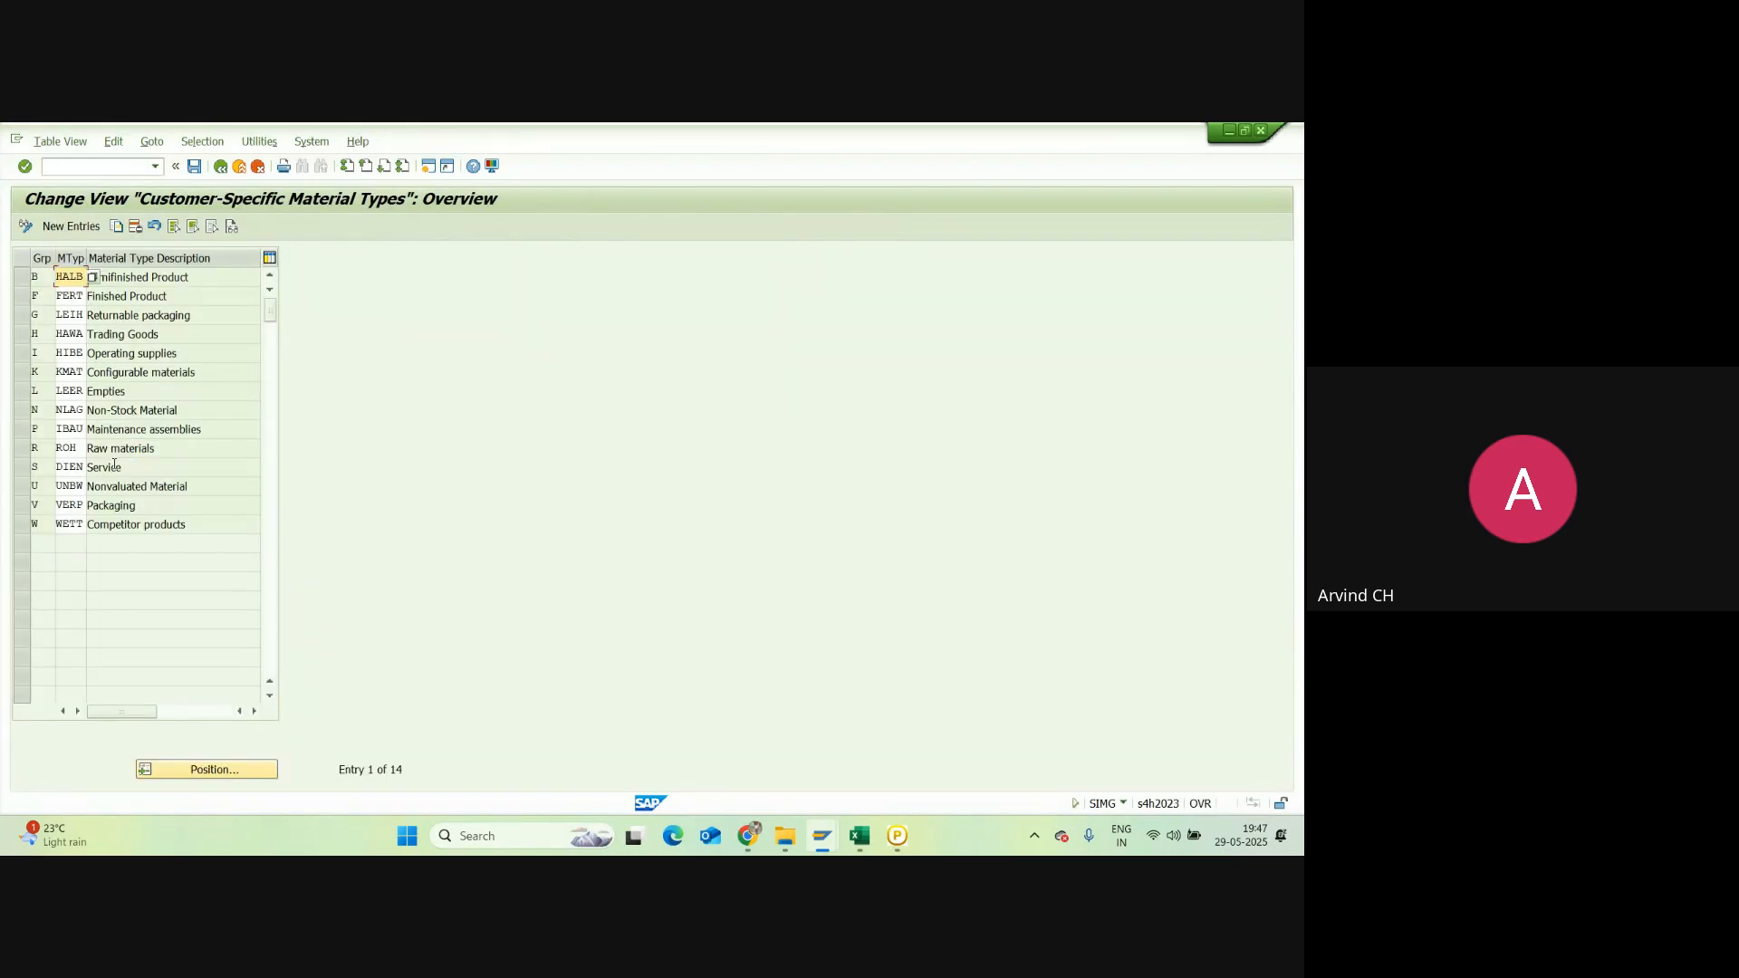
{"action": "left_click", "coordinate": [220, 166]}
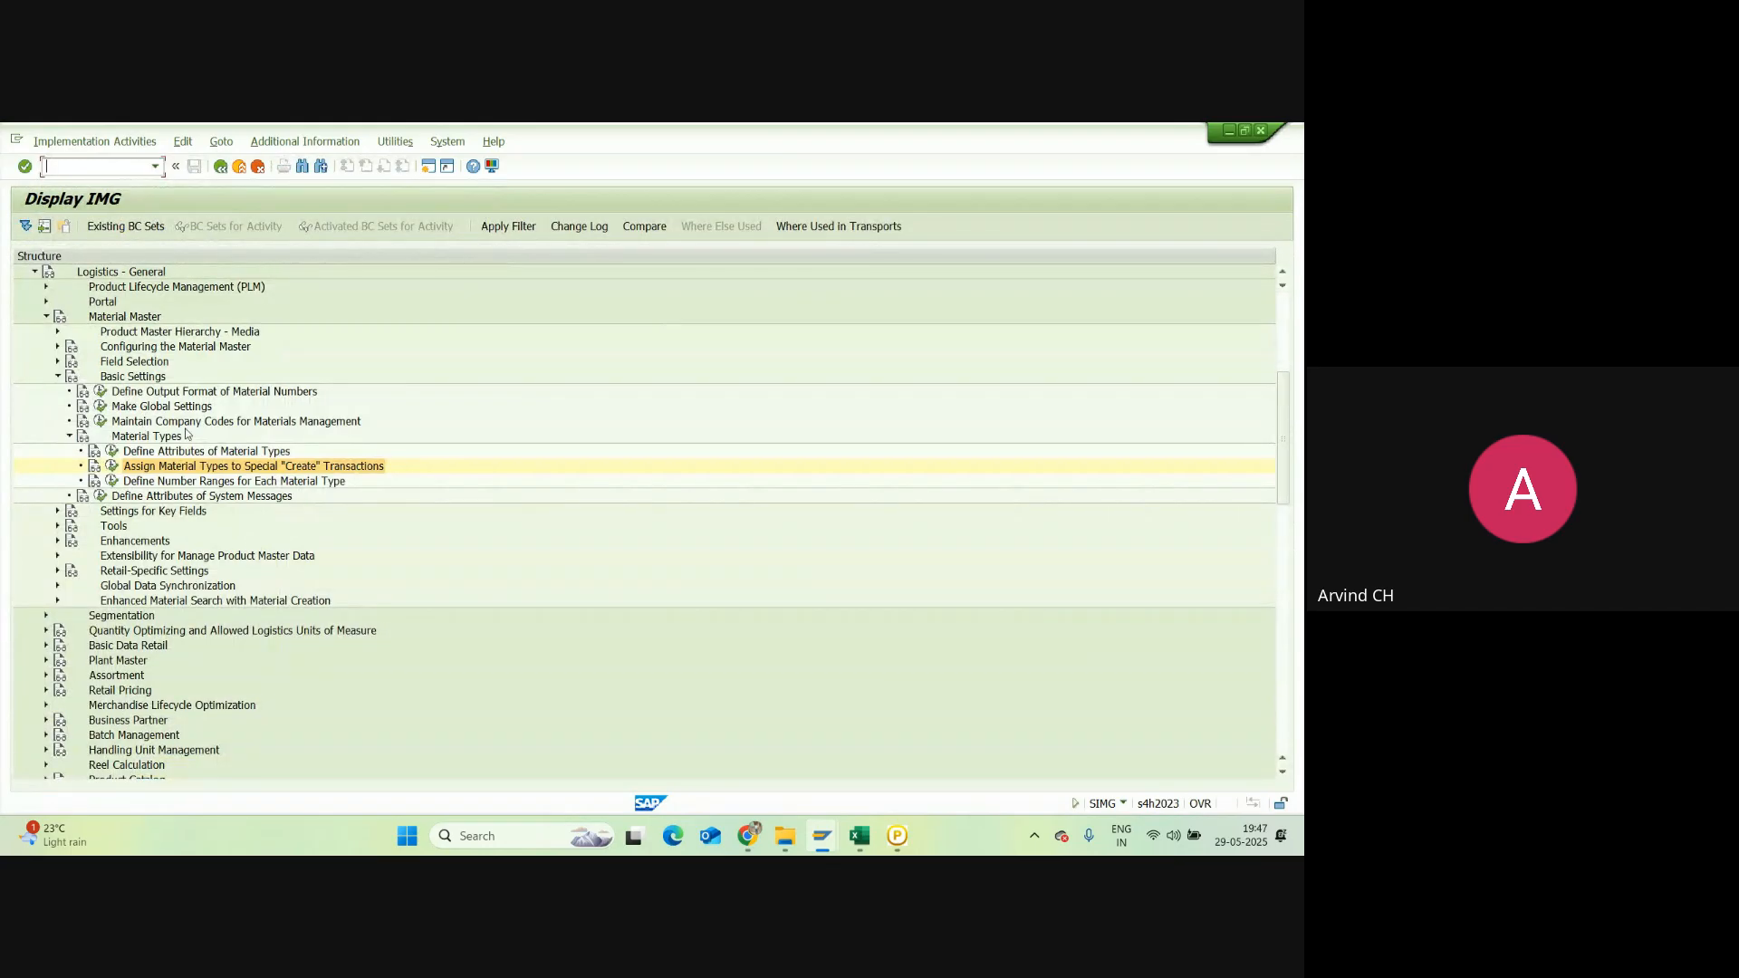
Step: Open Define Number Ranges for Each Material Type to reach the MATERIALNR object
{"action": "left_click", "coordinate": [57, 361]}
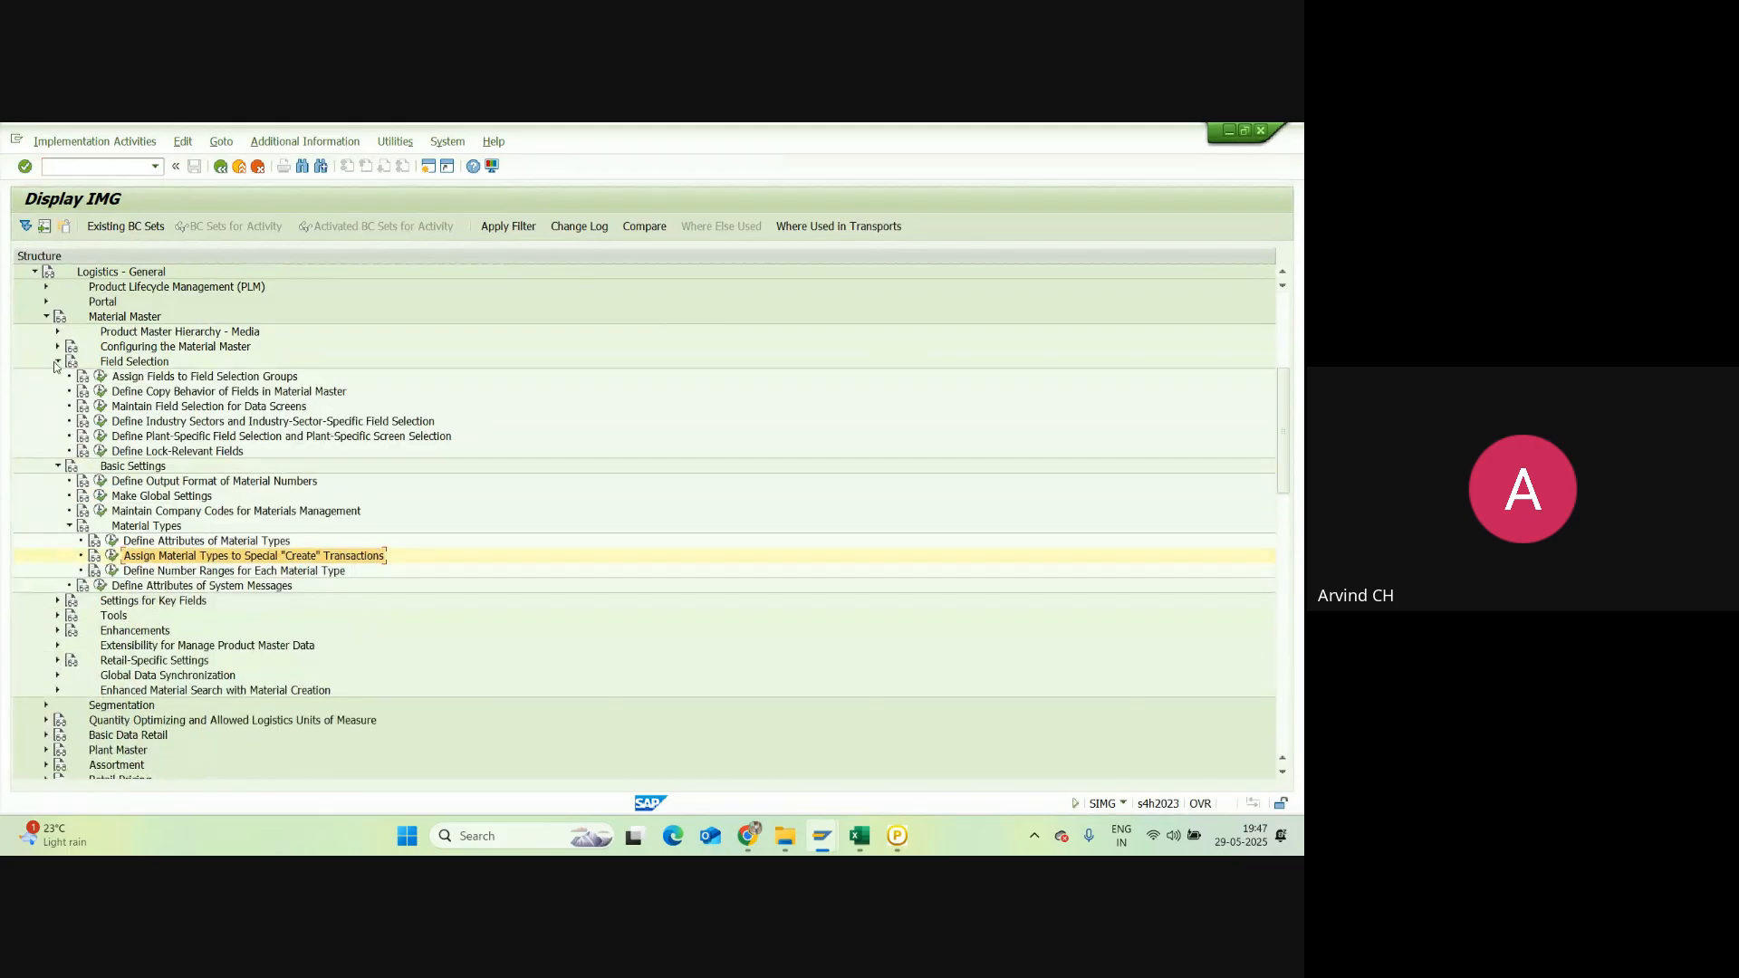
{"action": "left_click", "coordinate": [57, 362]}
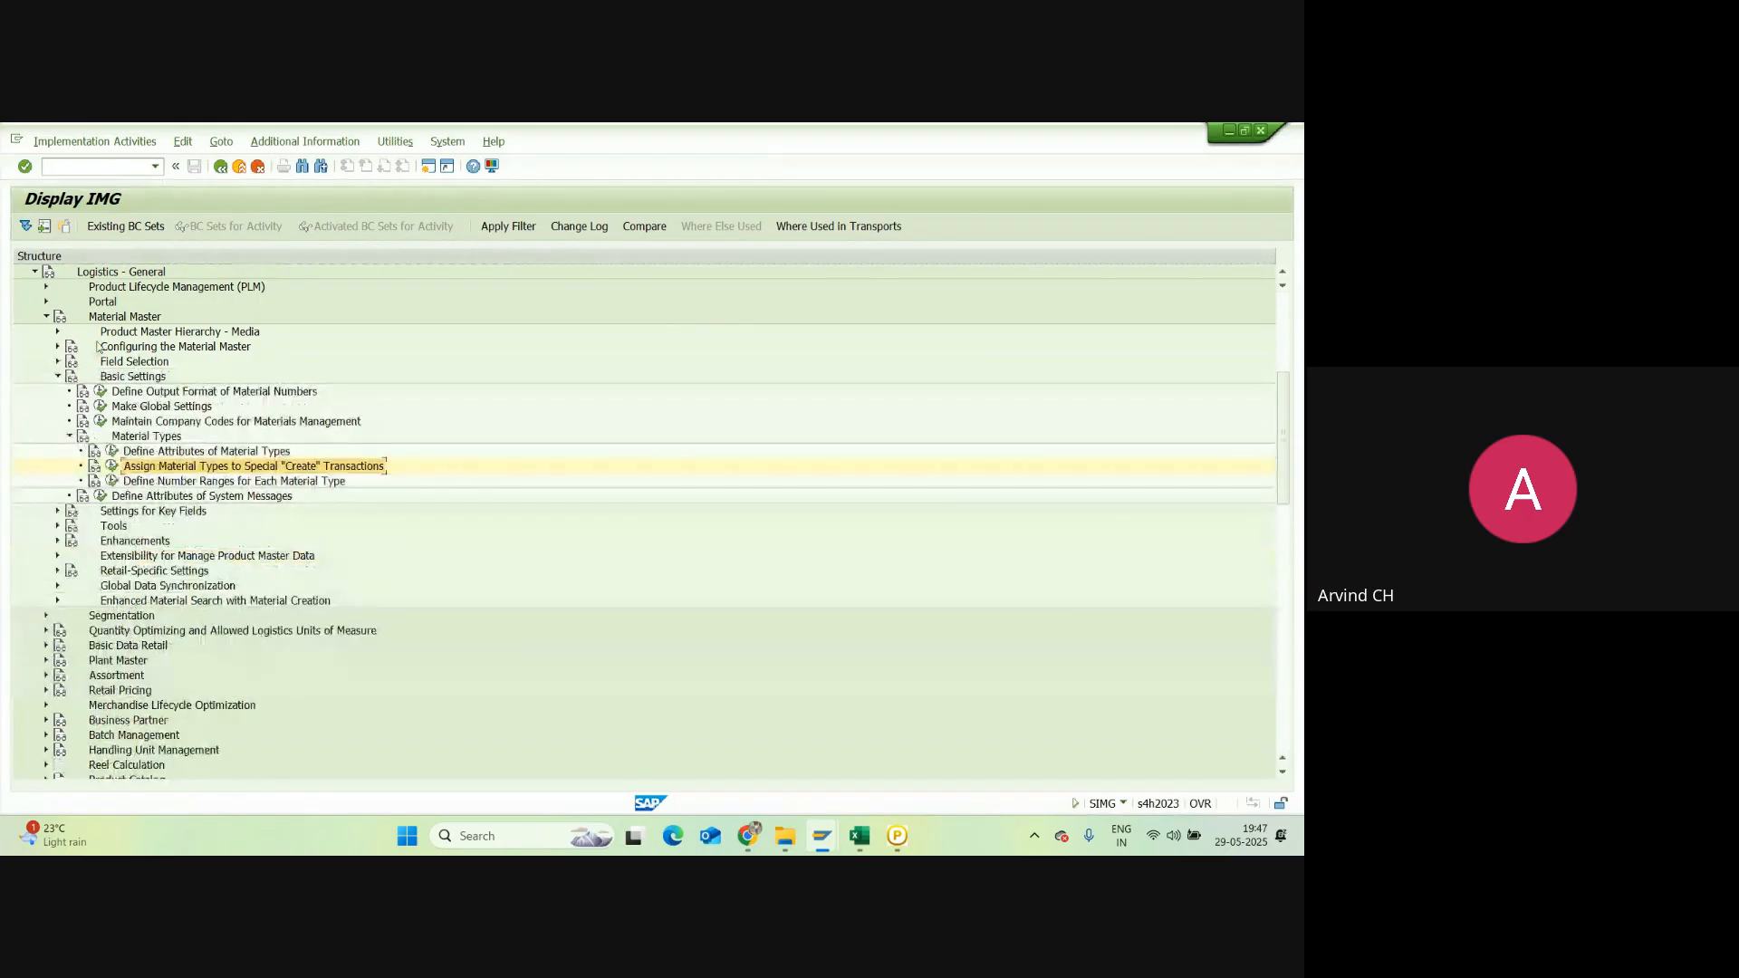
{"action": "left_click", "coordinate": [57, 347]}
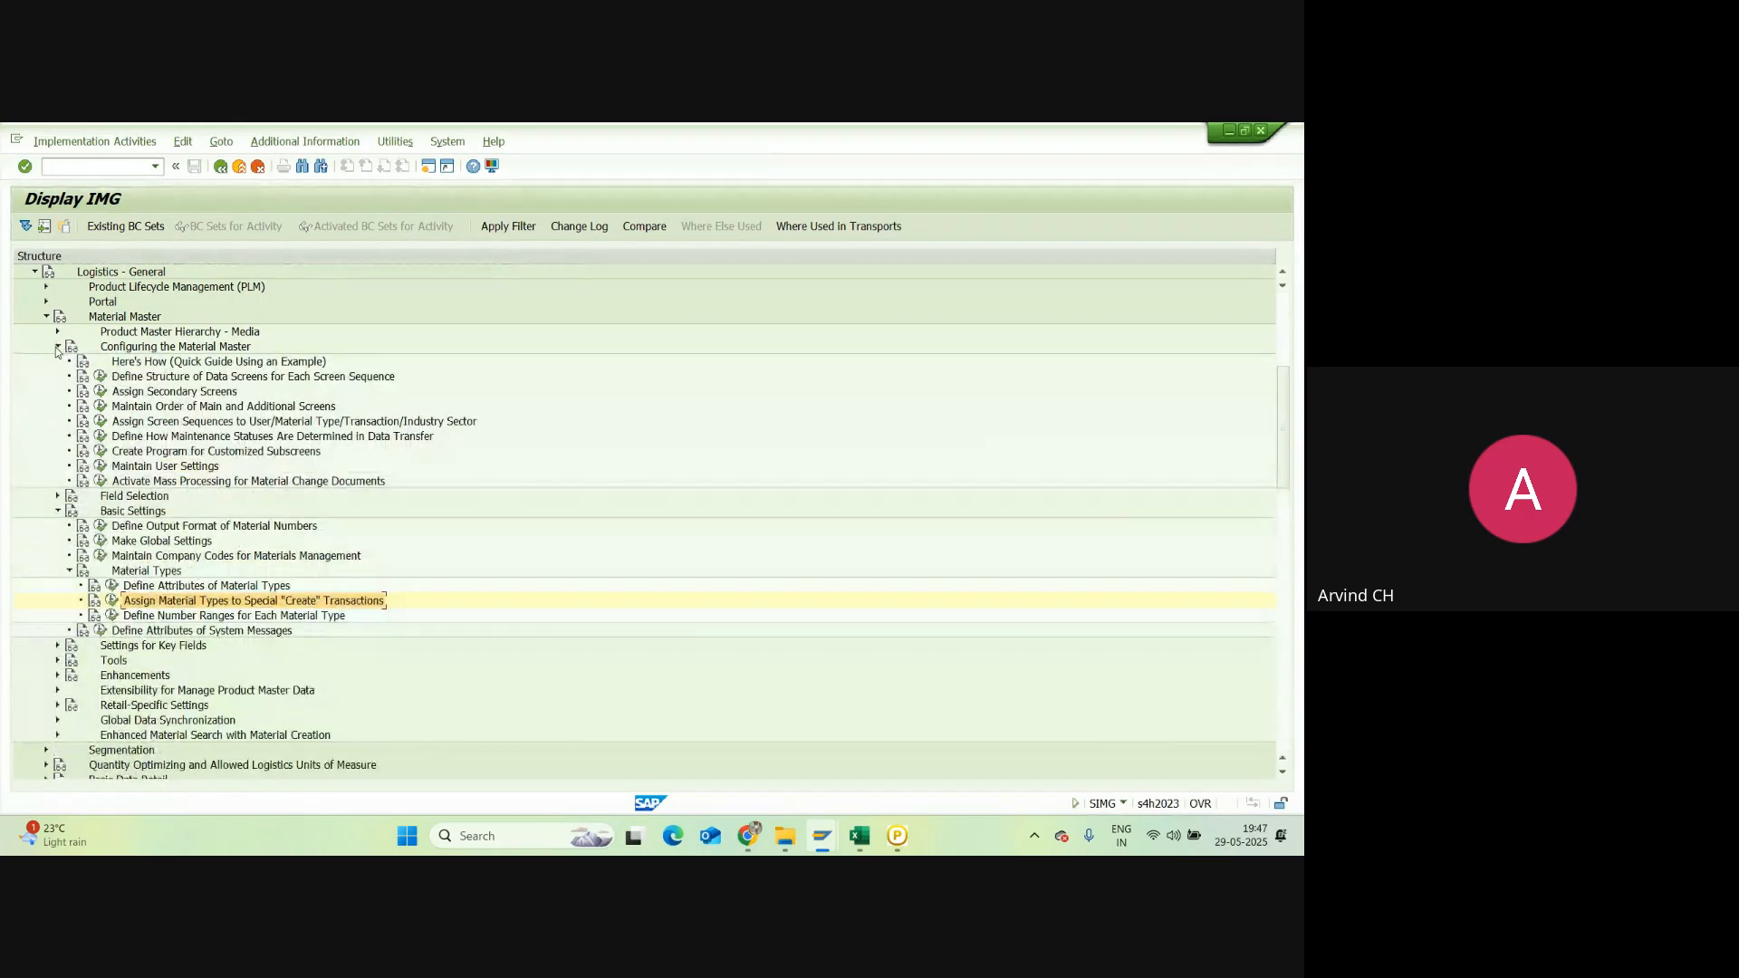
{"action": "left_click", "coordinate": [57, 347]}
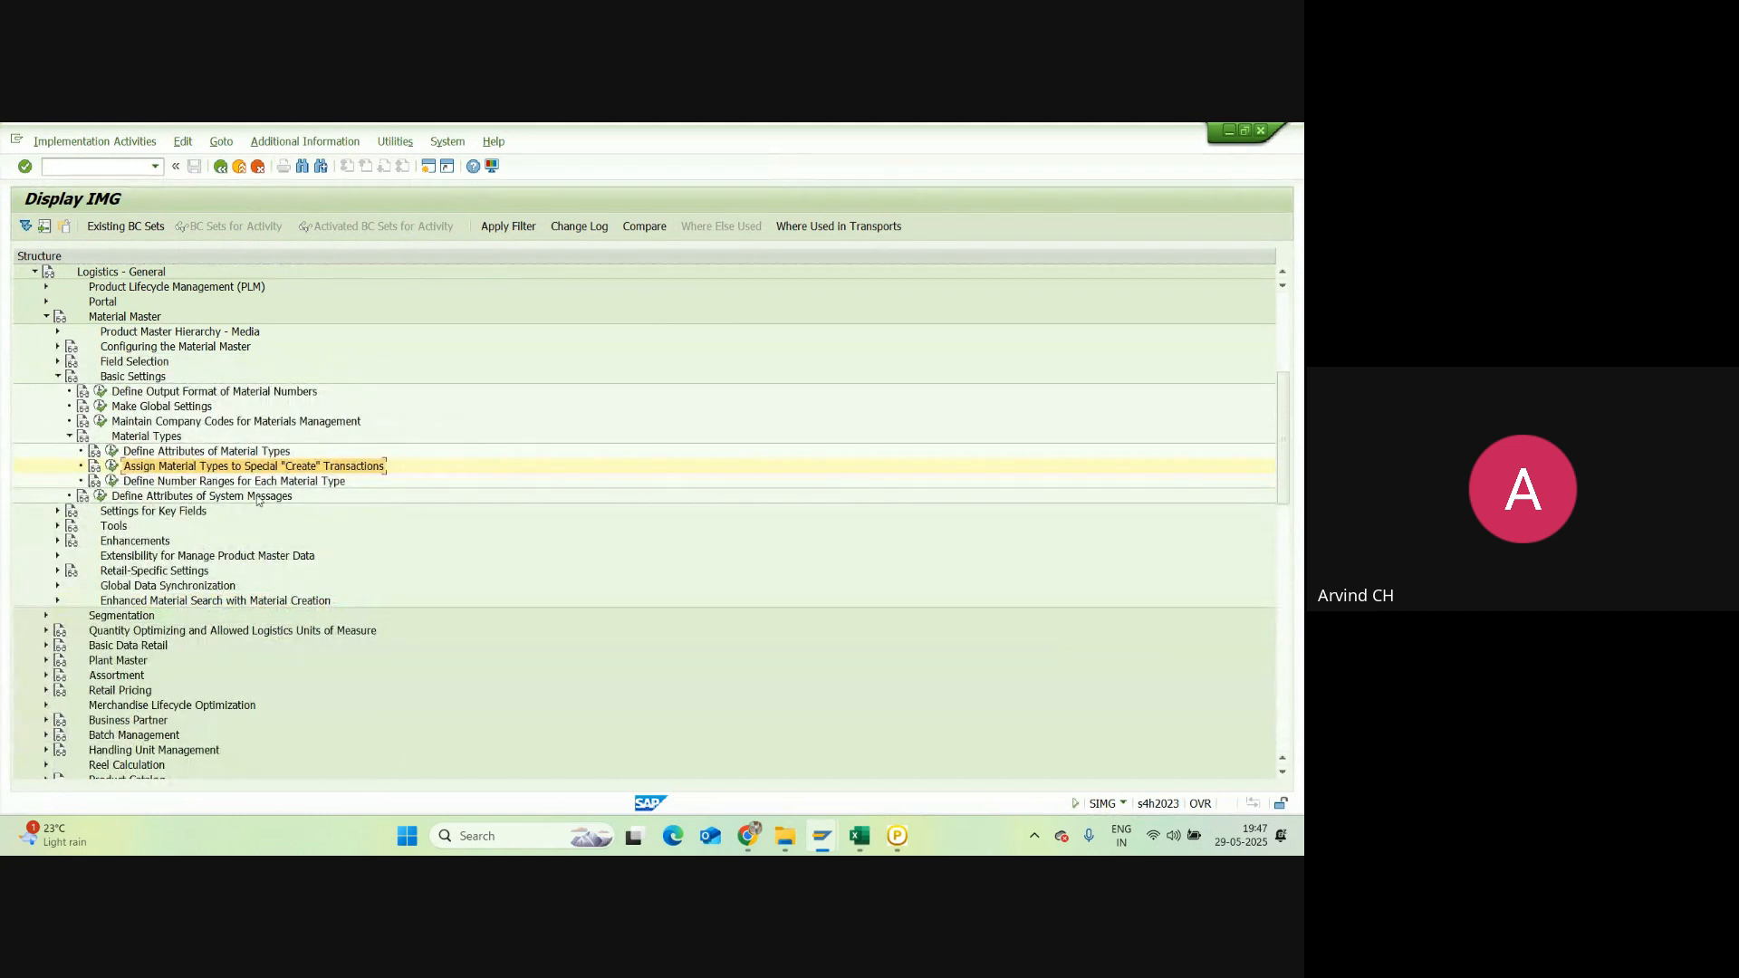
{"action": "left_click", "coordinate": [112, 481]}
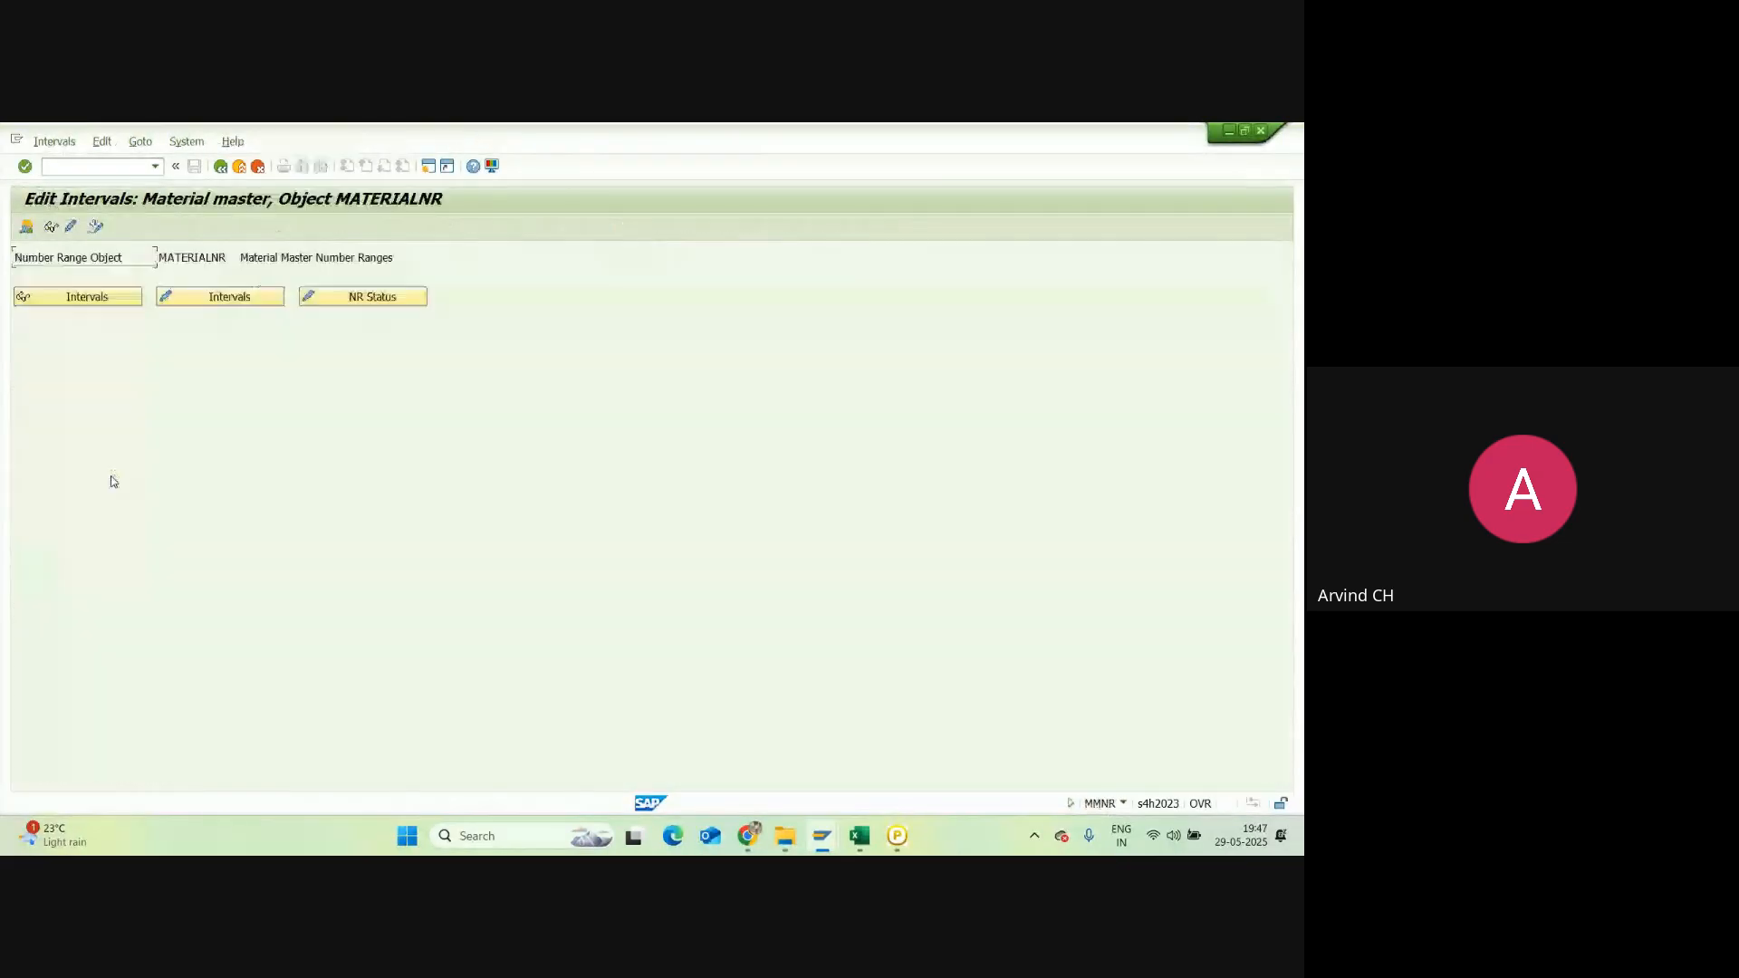
Step: Inspect the MATERIALNR intervals and change documents, then back out to the Display IMG tree
{"action": "left_click", "coordinate": [167, 295]}
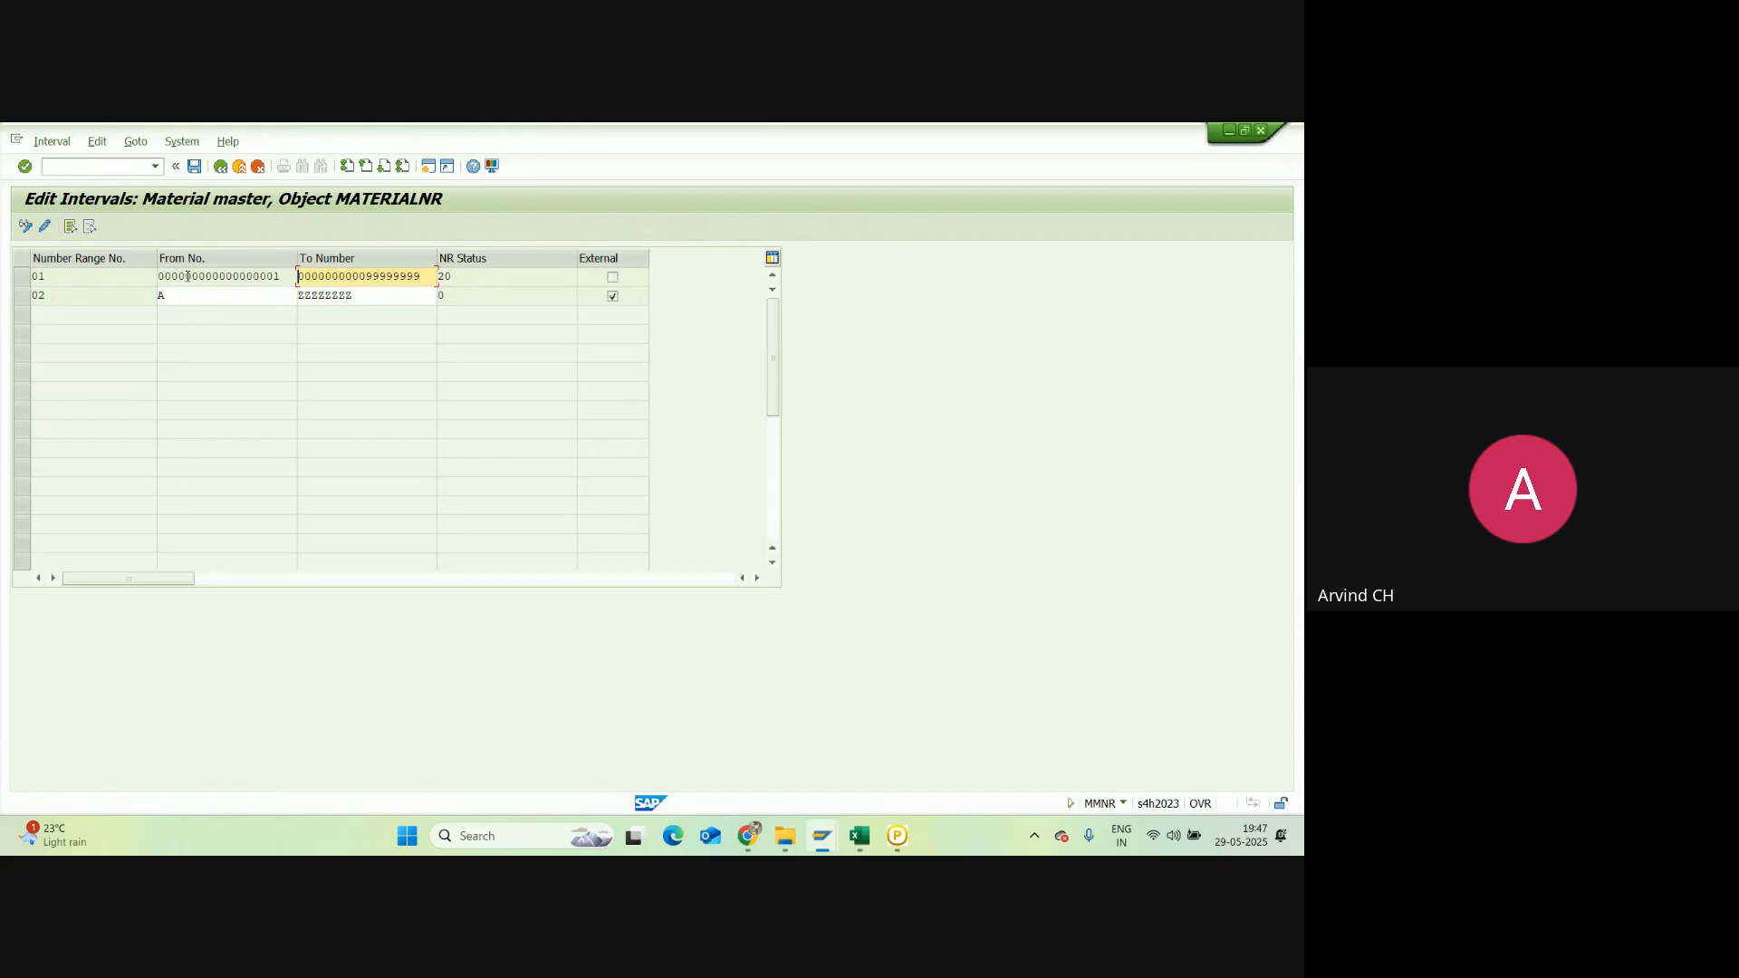
{"action": "left_click", "coordinate": [220, 167]}
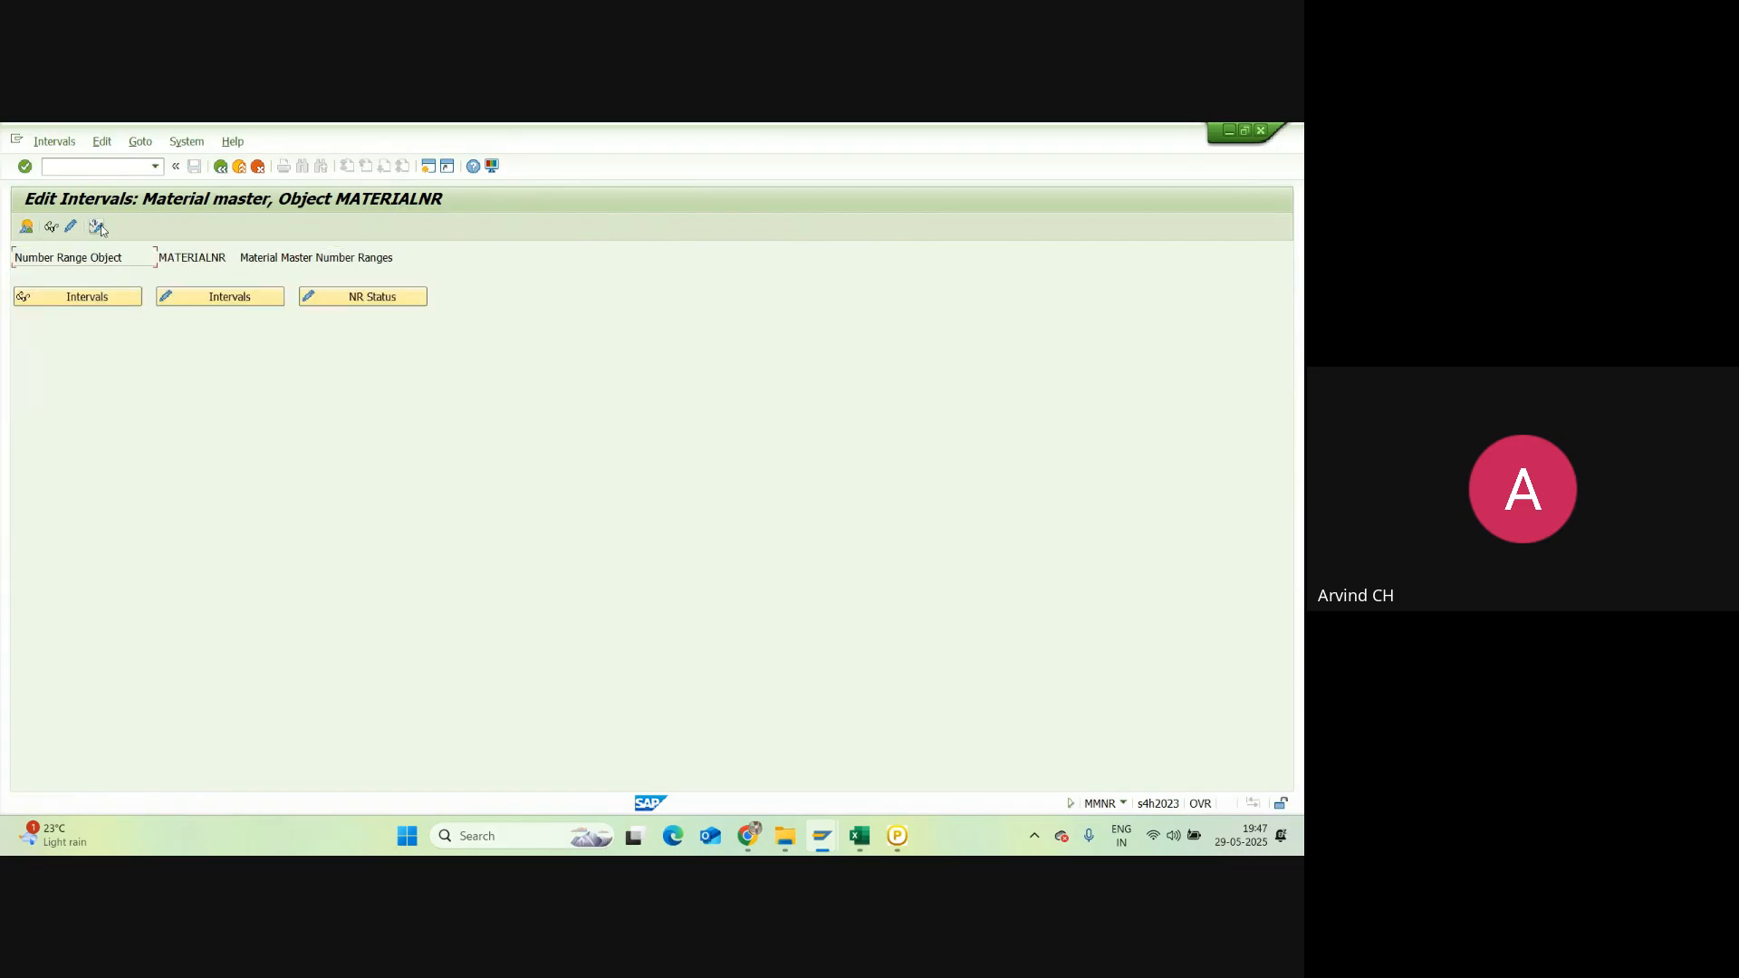
{"action": "left_click", "coordinate": [97, 226]}
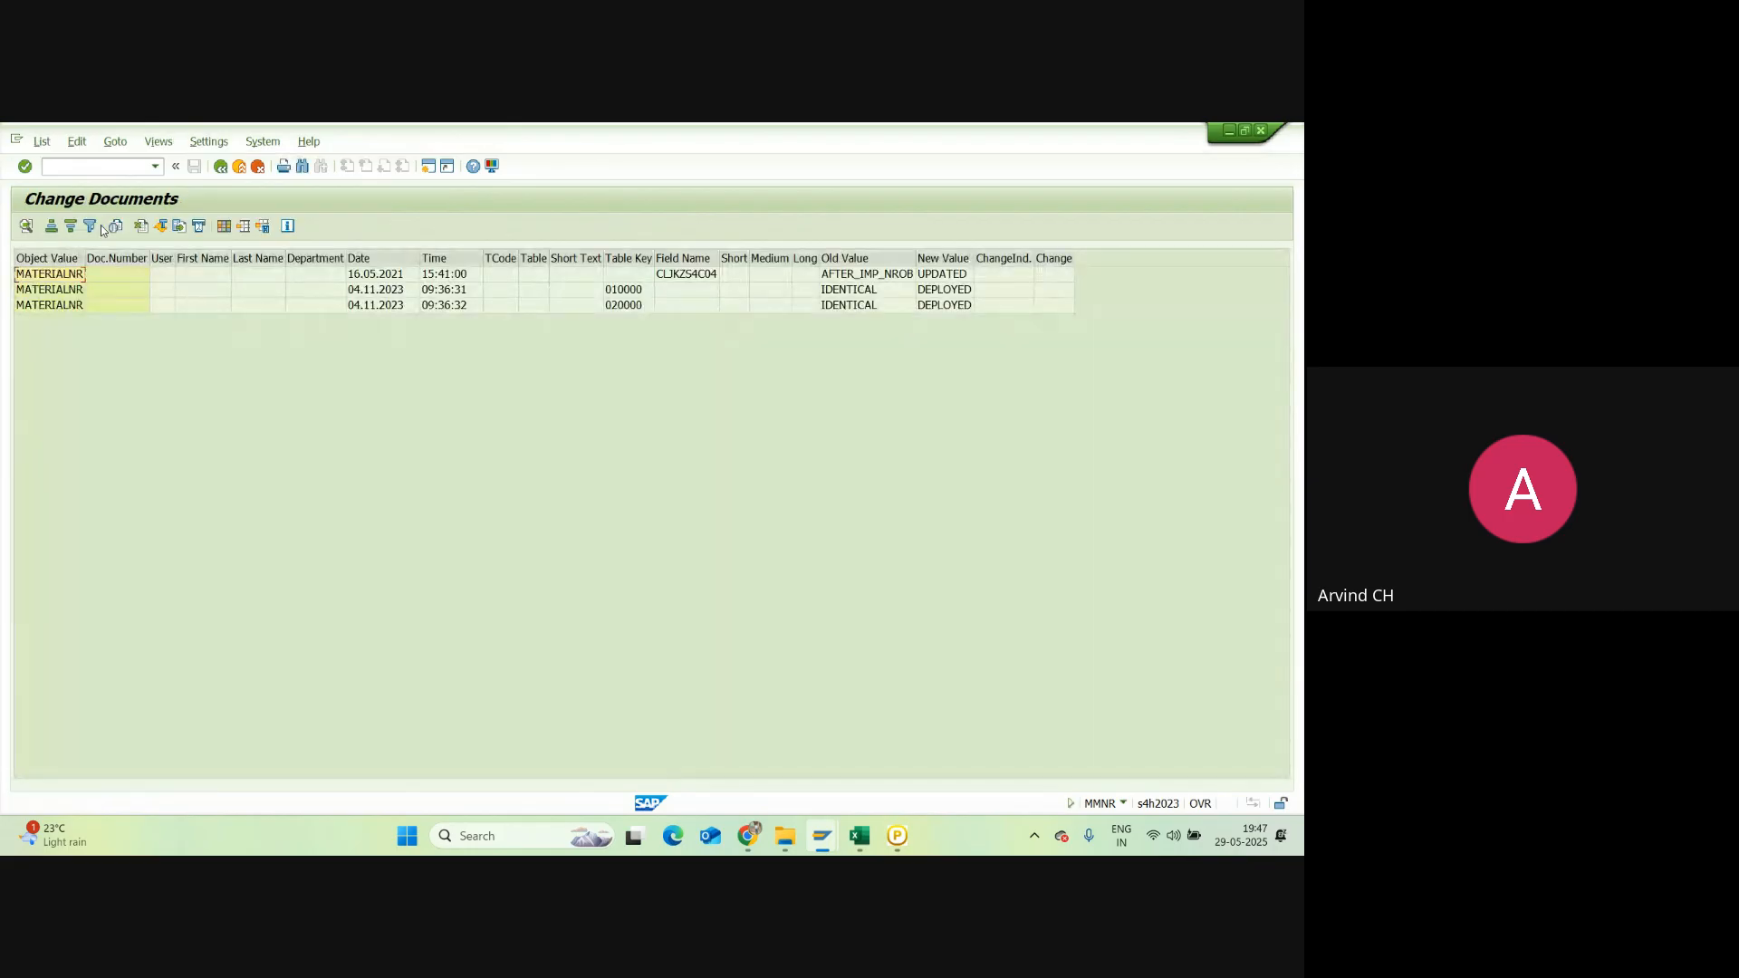
{"action": "left_click", "coordinate": [220, 167]}
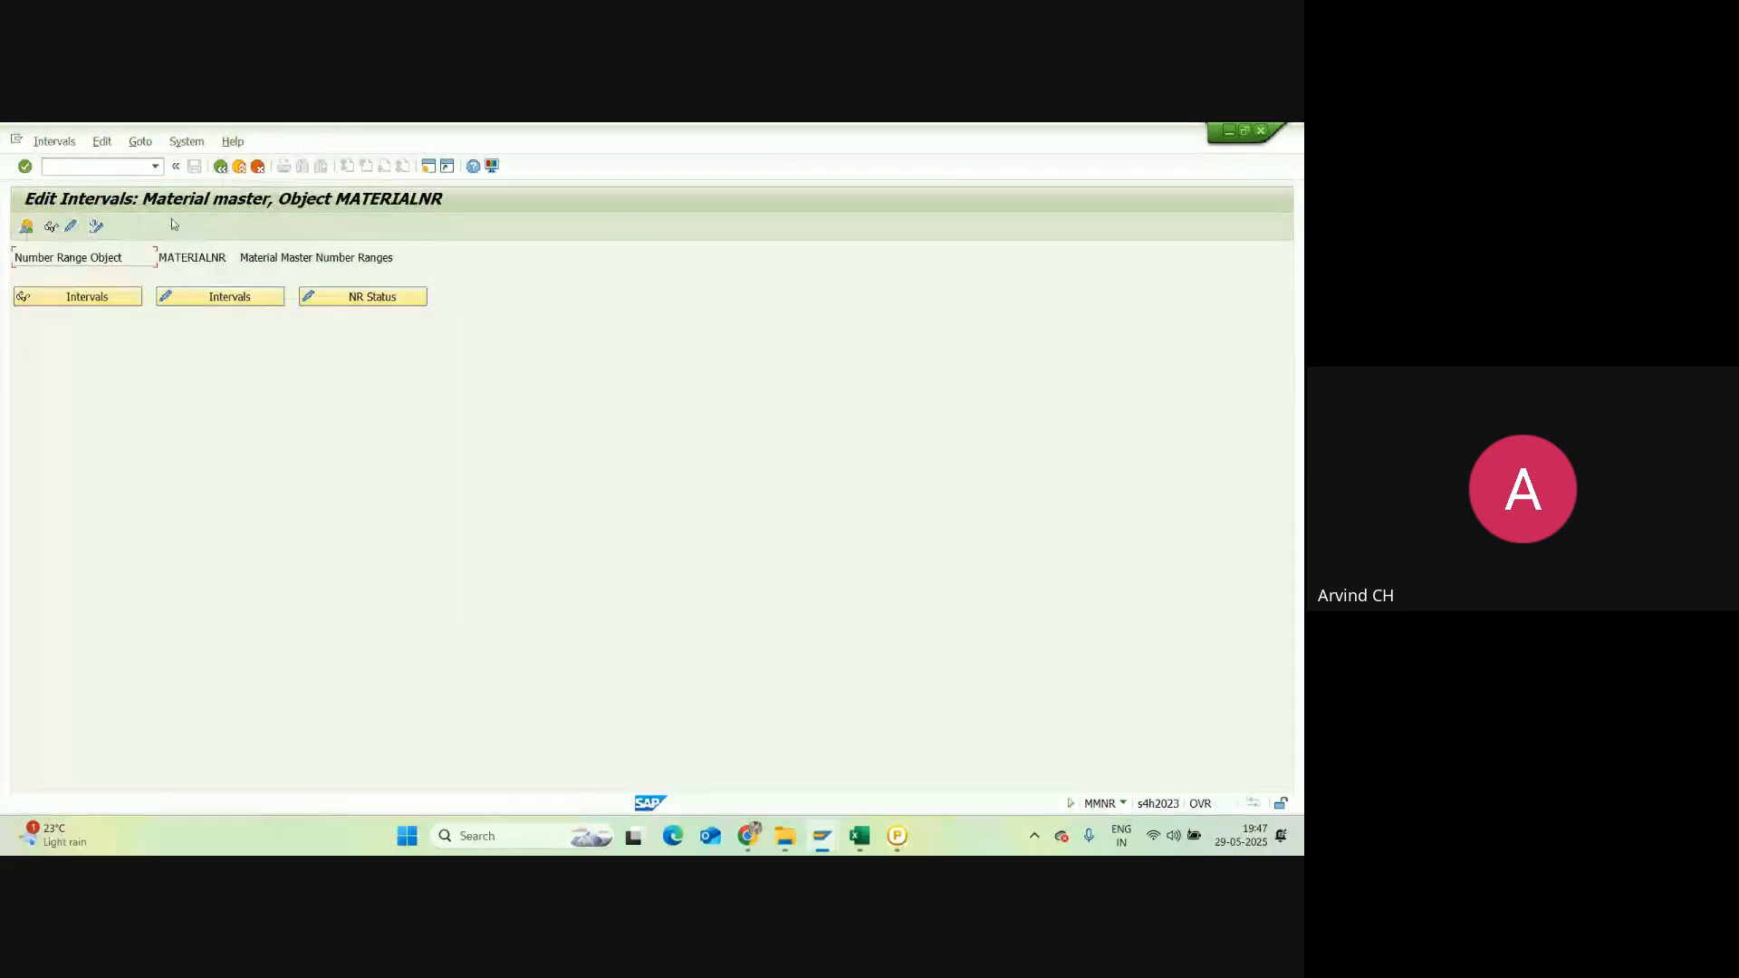
{"action": "left_click", "coordinate": [220, 167]}
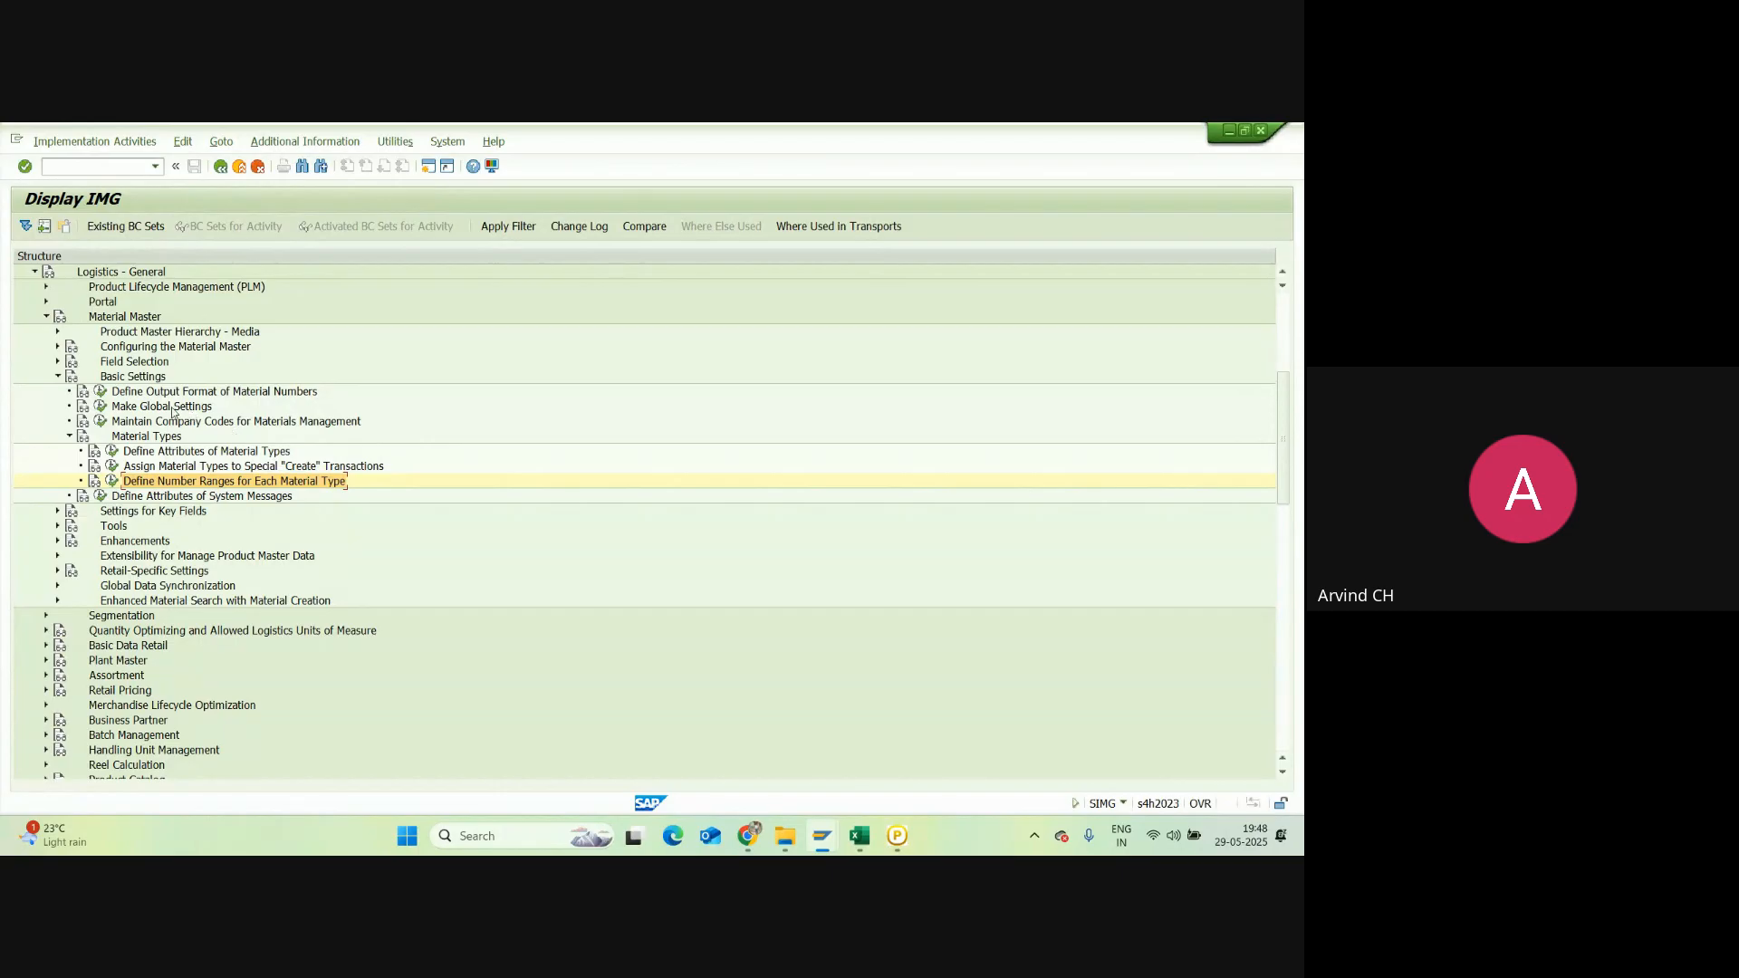
Step: Expand and collapse the Material Master nodes under Logistics - General in the IMG tree
{"action": "left_click", "coordinate": [58, 362]}
{"action": "left_click", "coordinate": [58, 362]}
{"action": "left_click", "coordinate": [56, 347]}
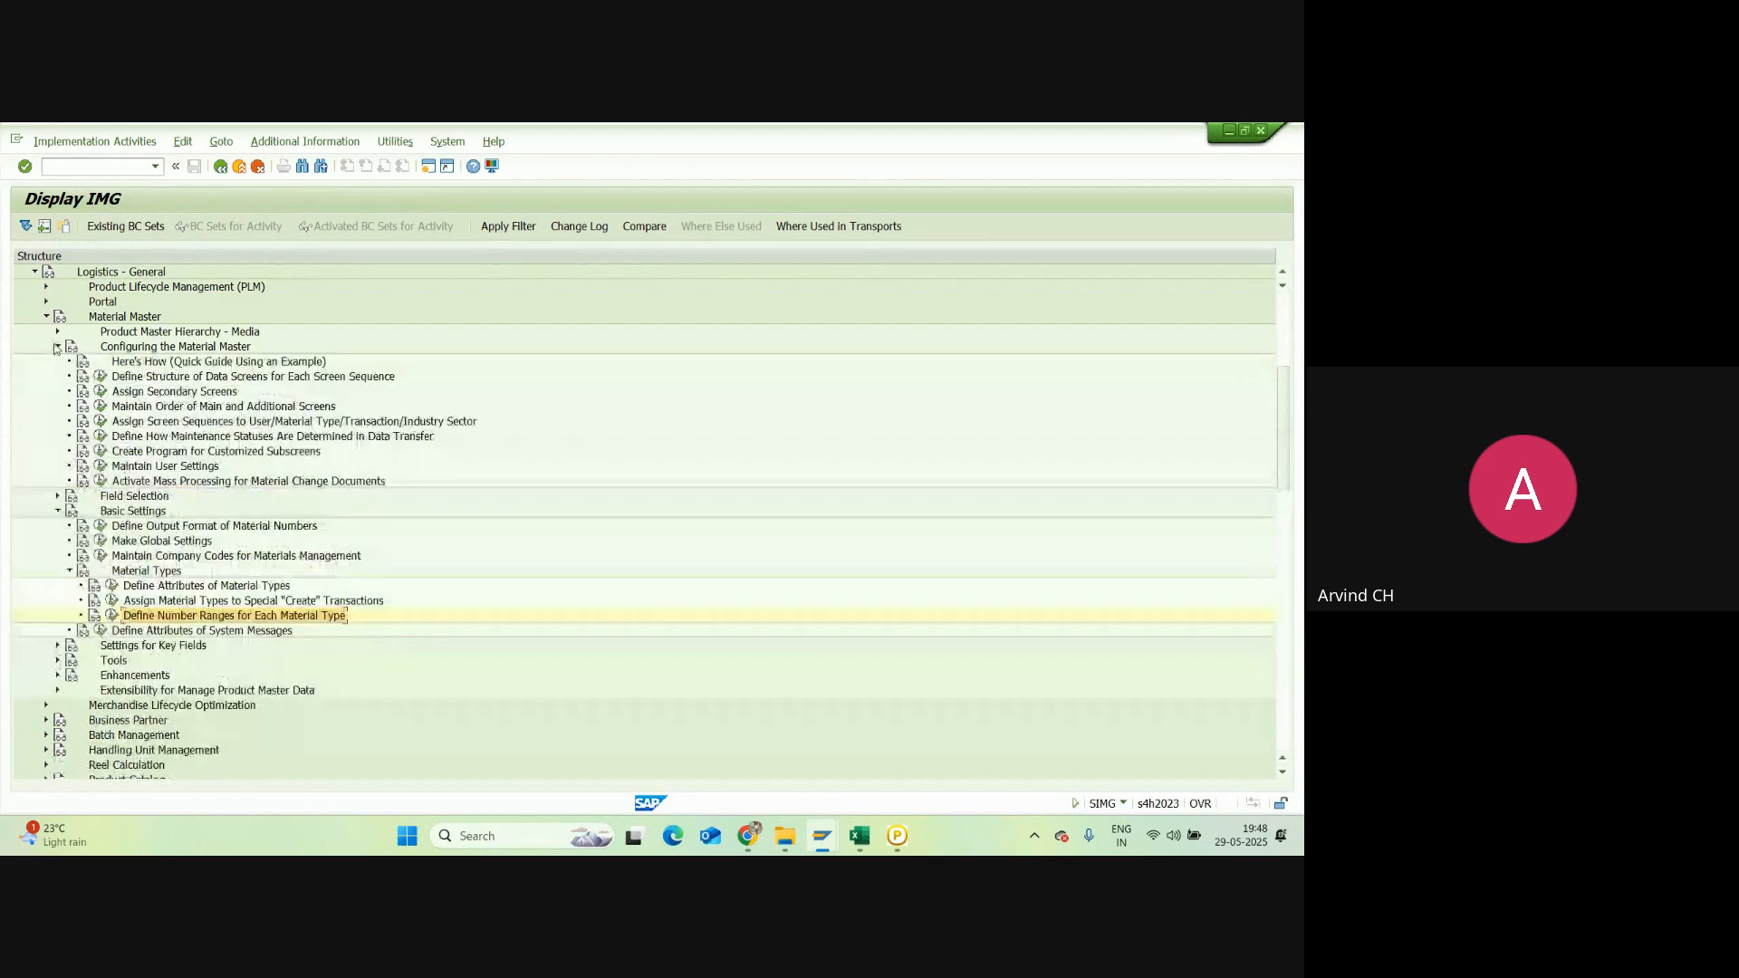
{"action": "left_click", "coordinate": [56, 347]}
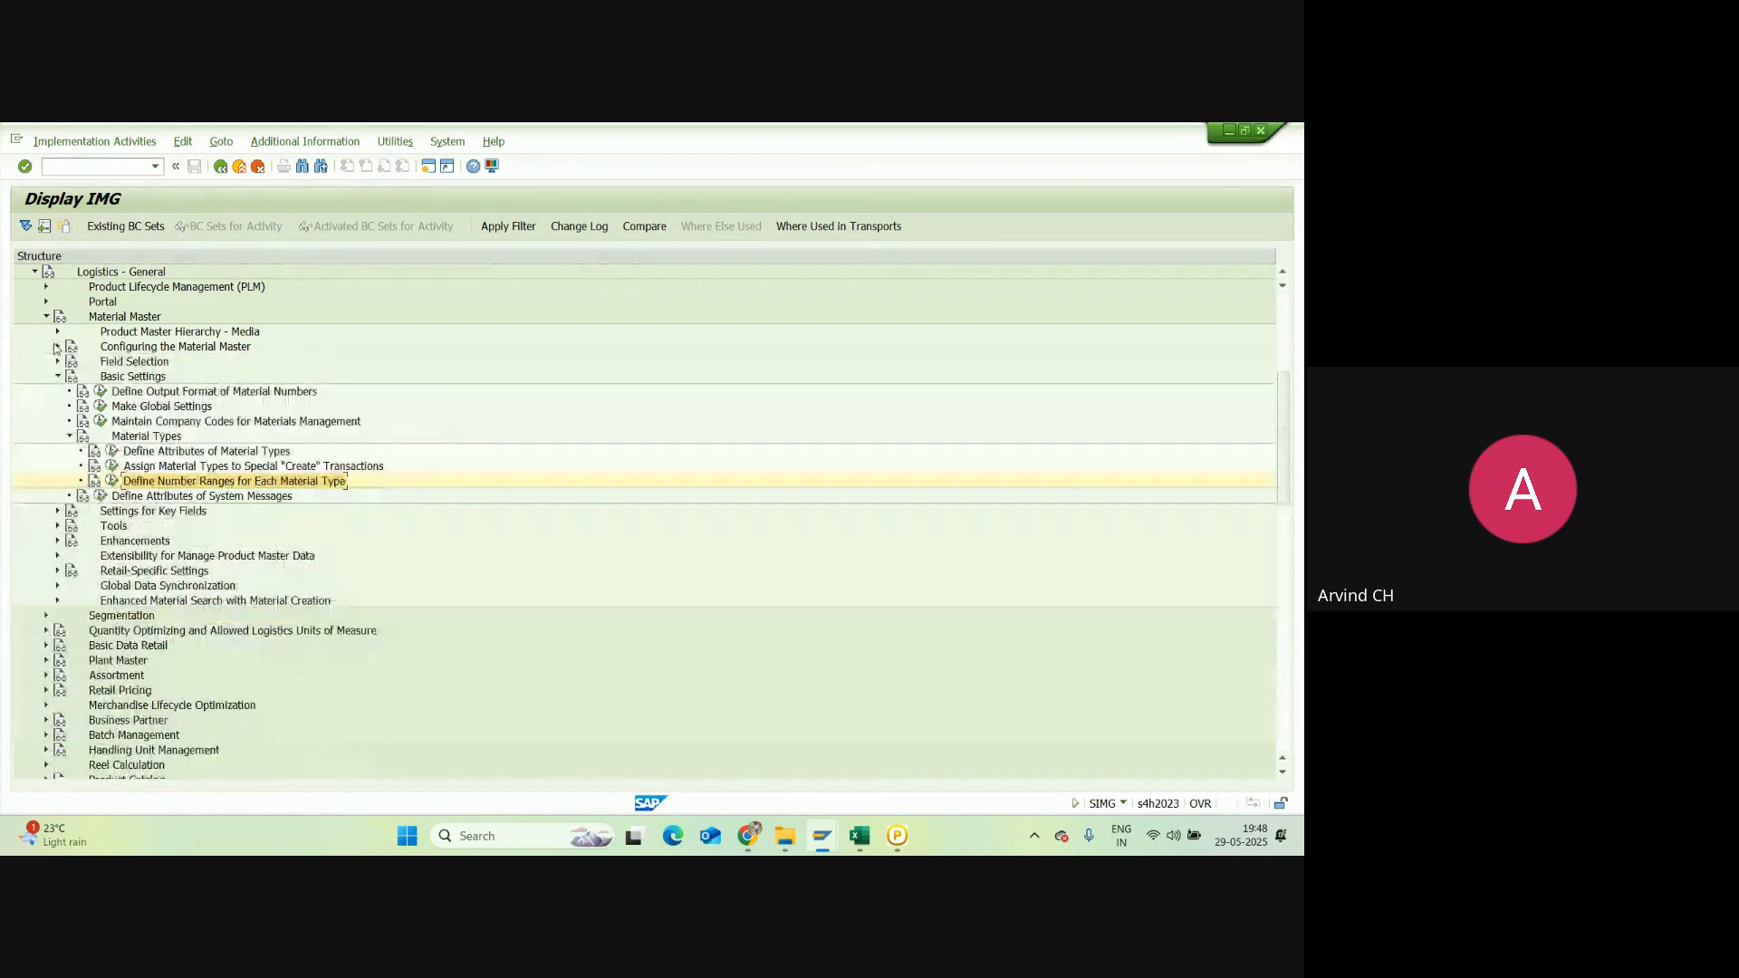
{"action": "left_click", "coordinate": [58, 361]}
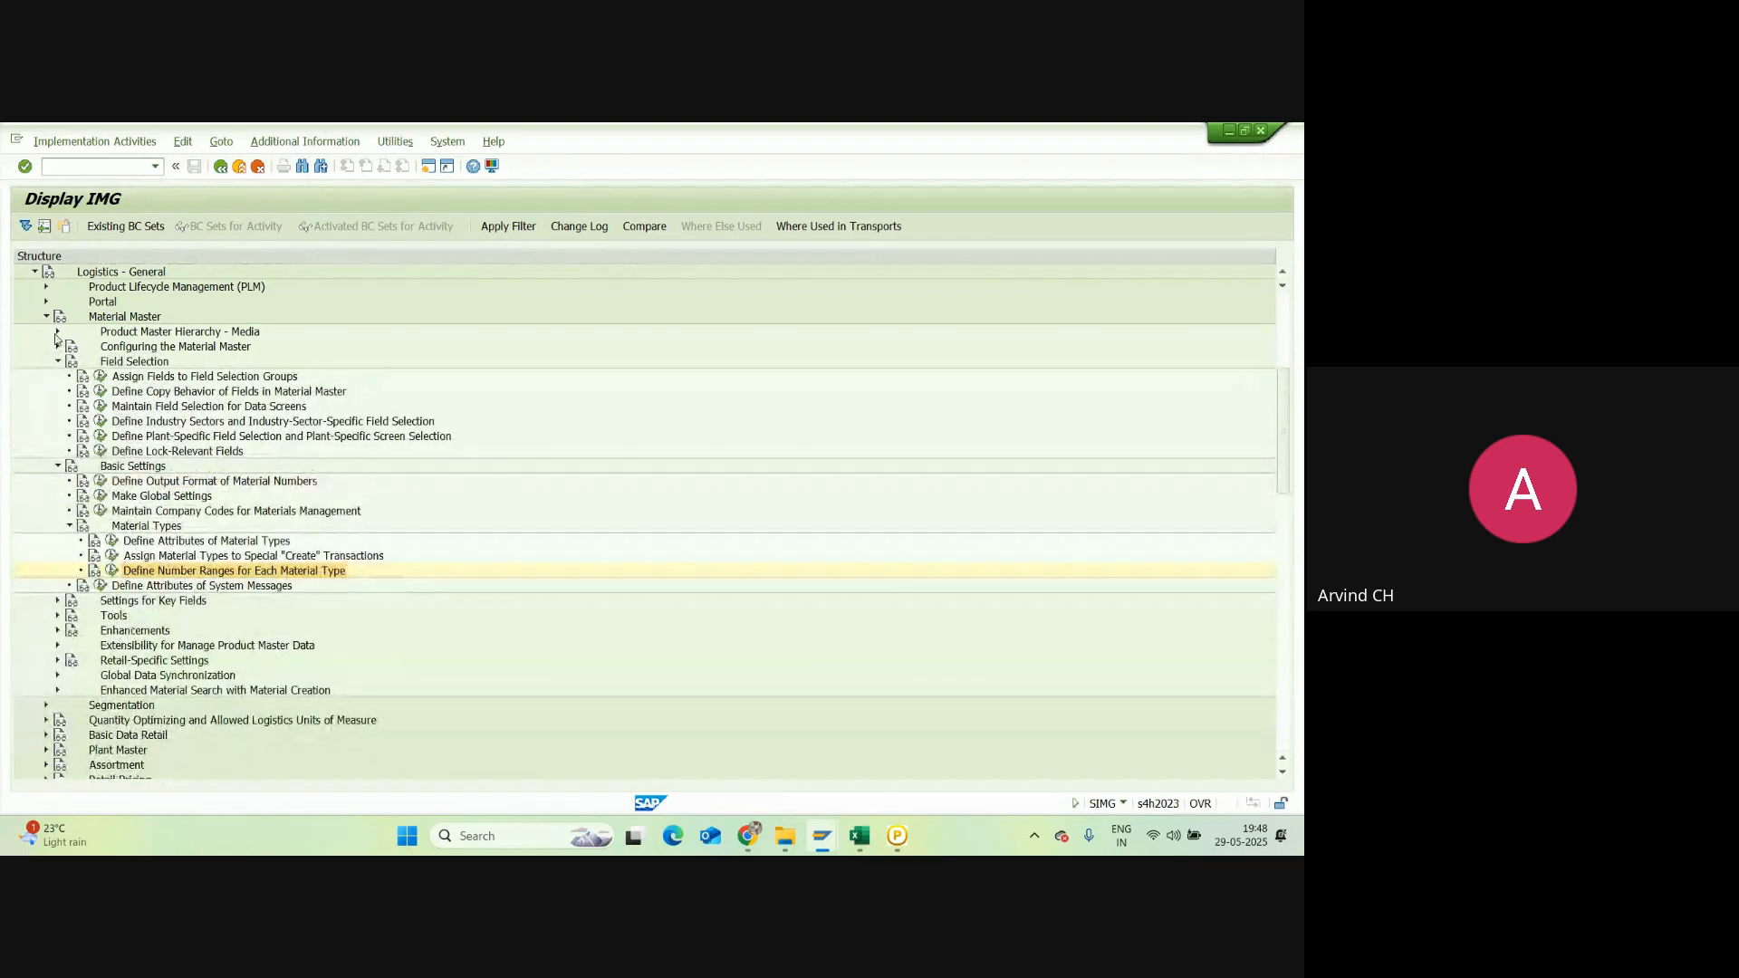
{"action": "scroll", "coordinate": [56, 337], "scroll_direction": "up", "scroll_amount": 1}
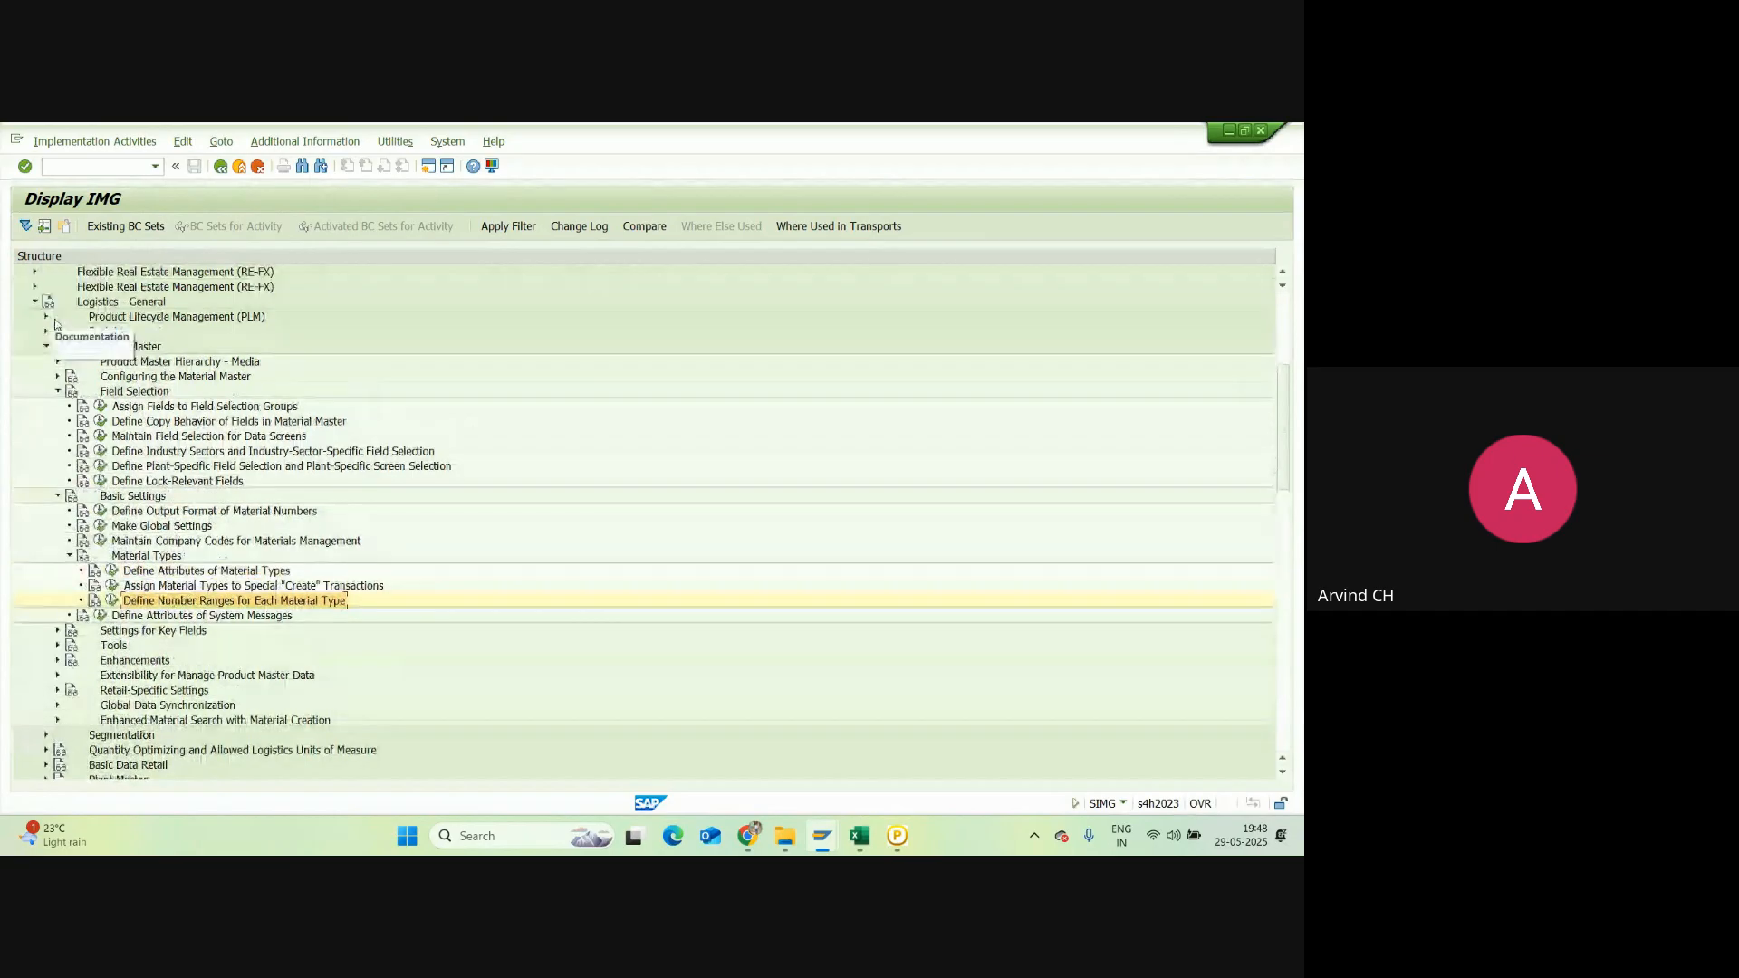
{"action": "left_click", "coordinate": [33, 302]}
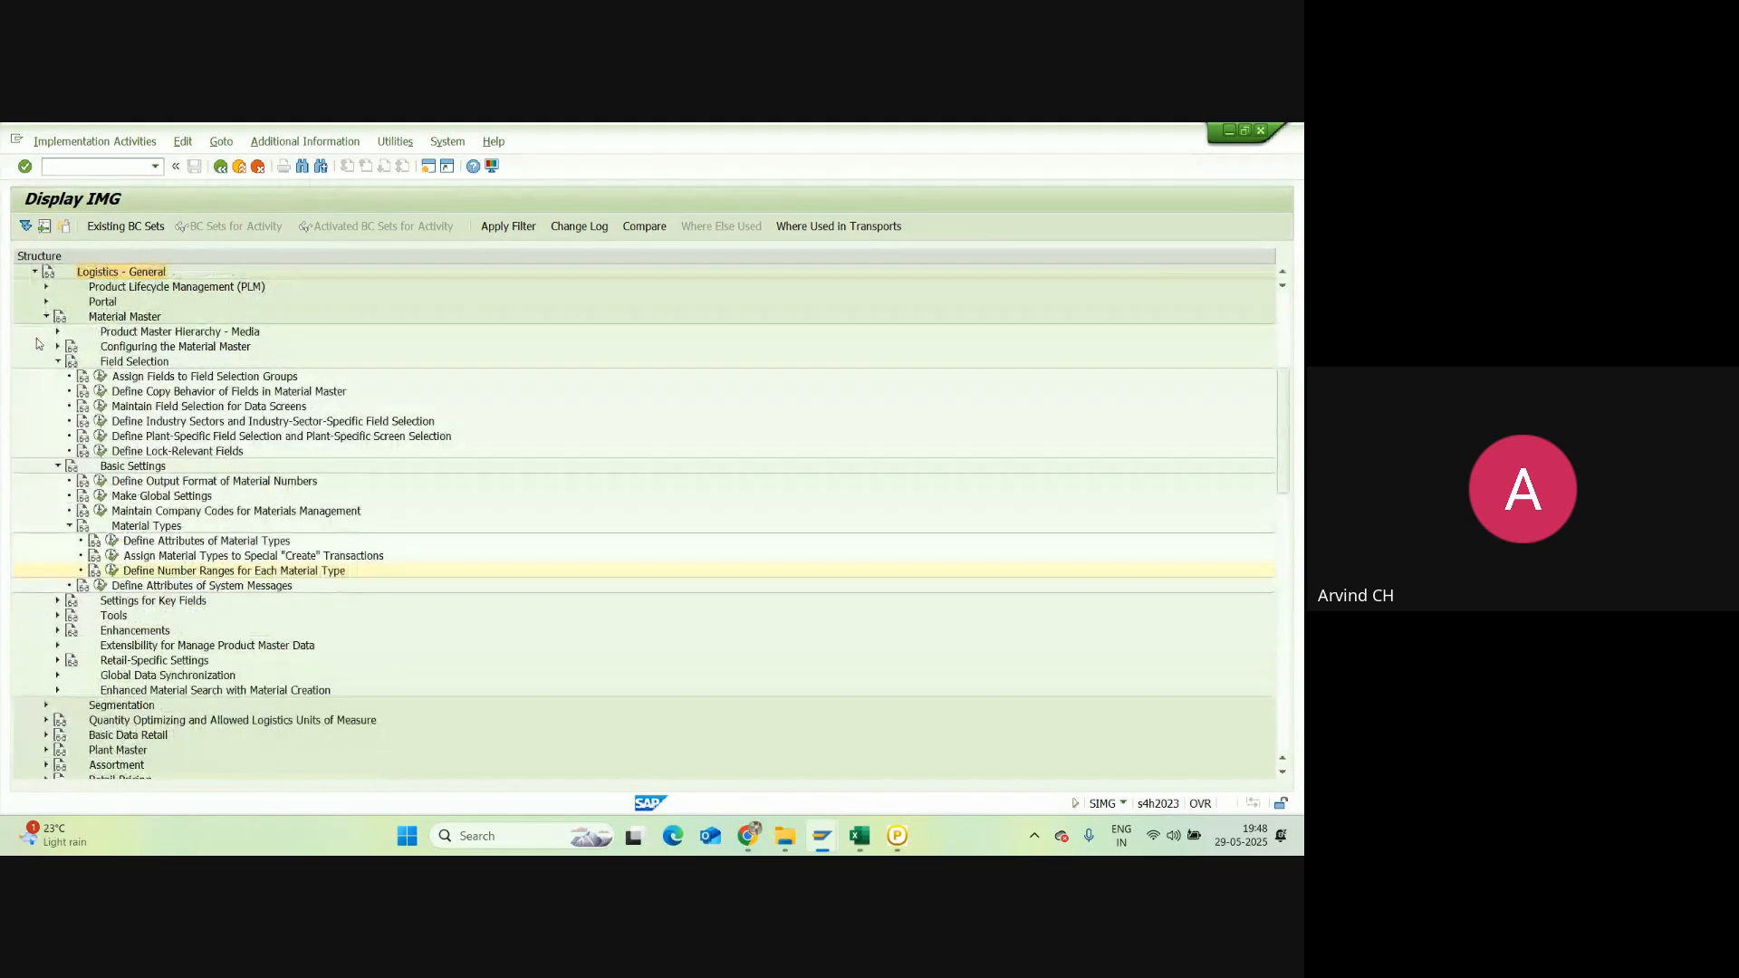
{"action": "left_click", "coordinate": [57, 362]}
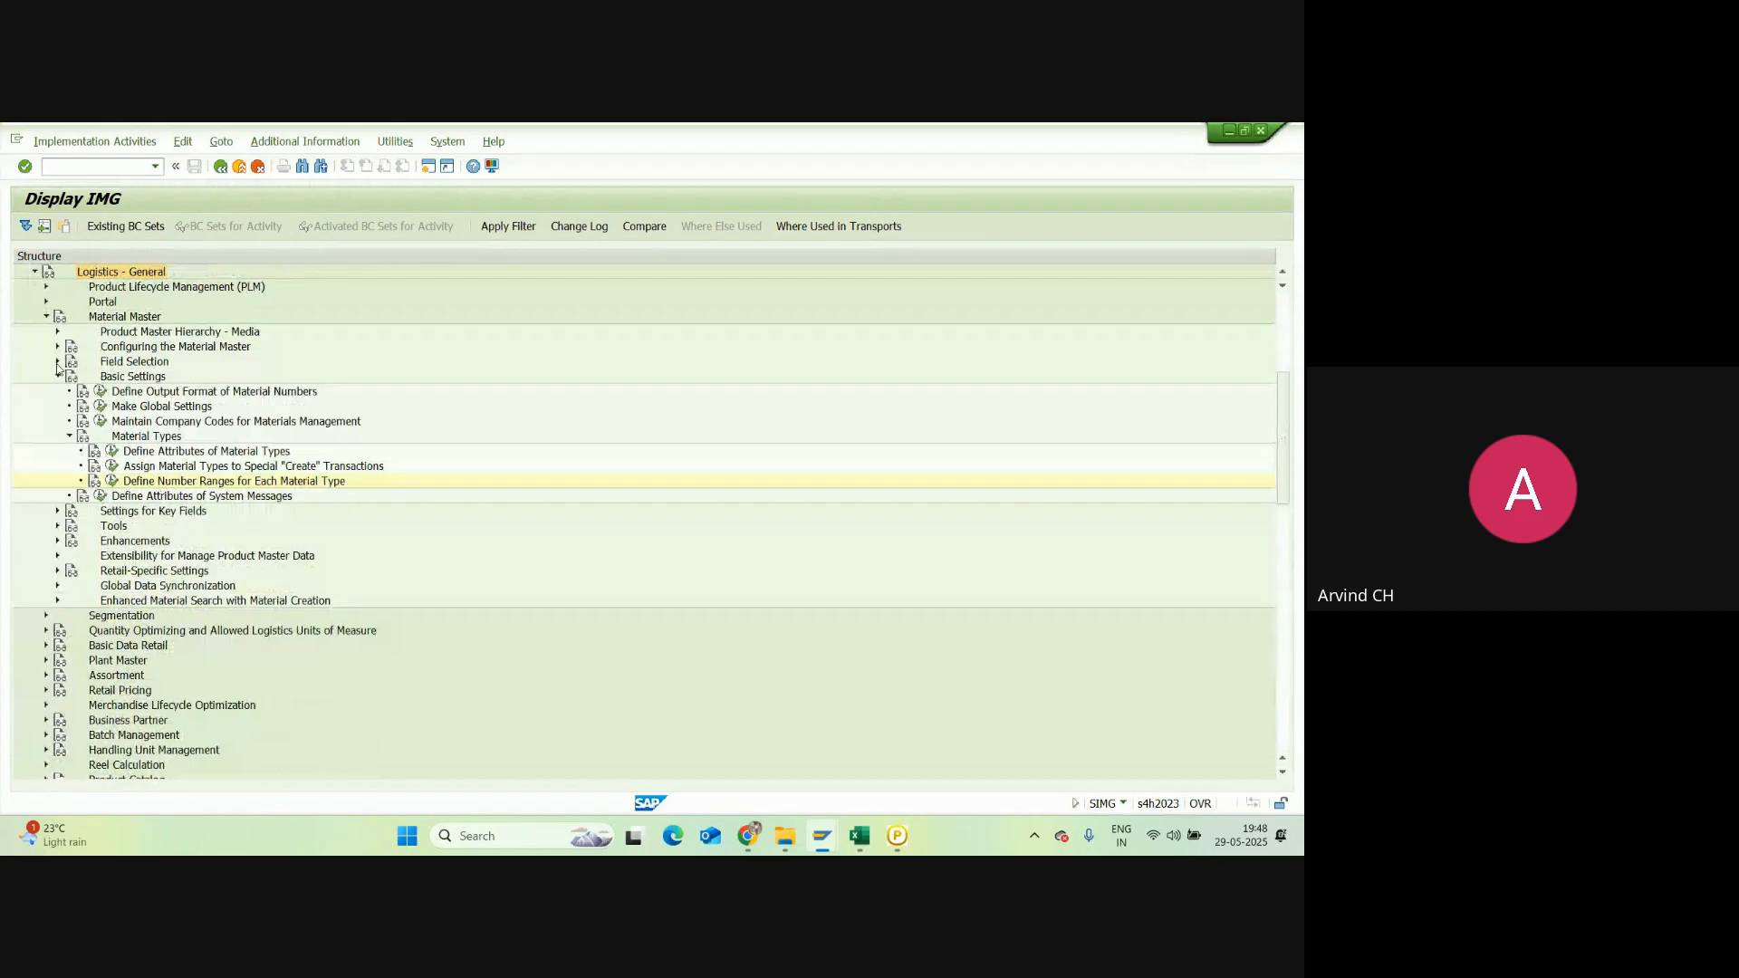
{"action": "left_click", "coordinate": [58, 376]}
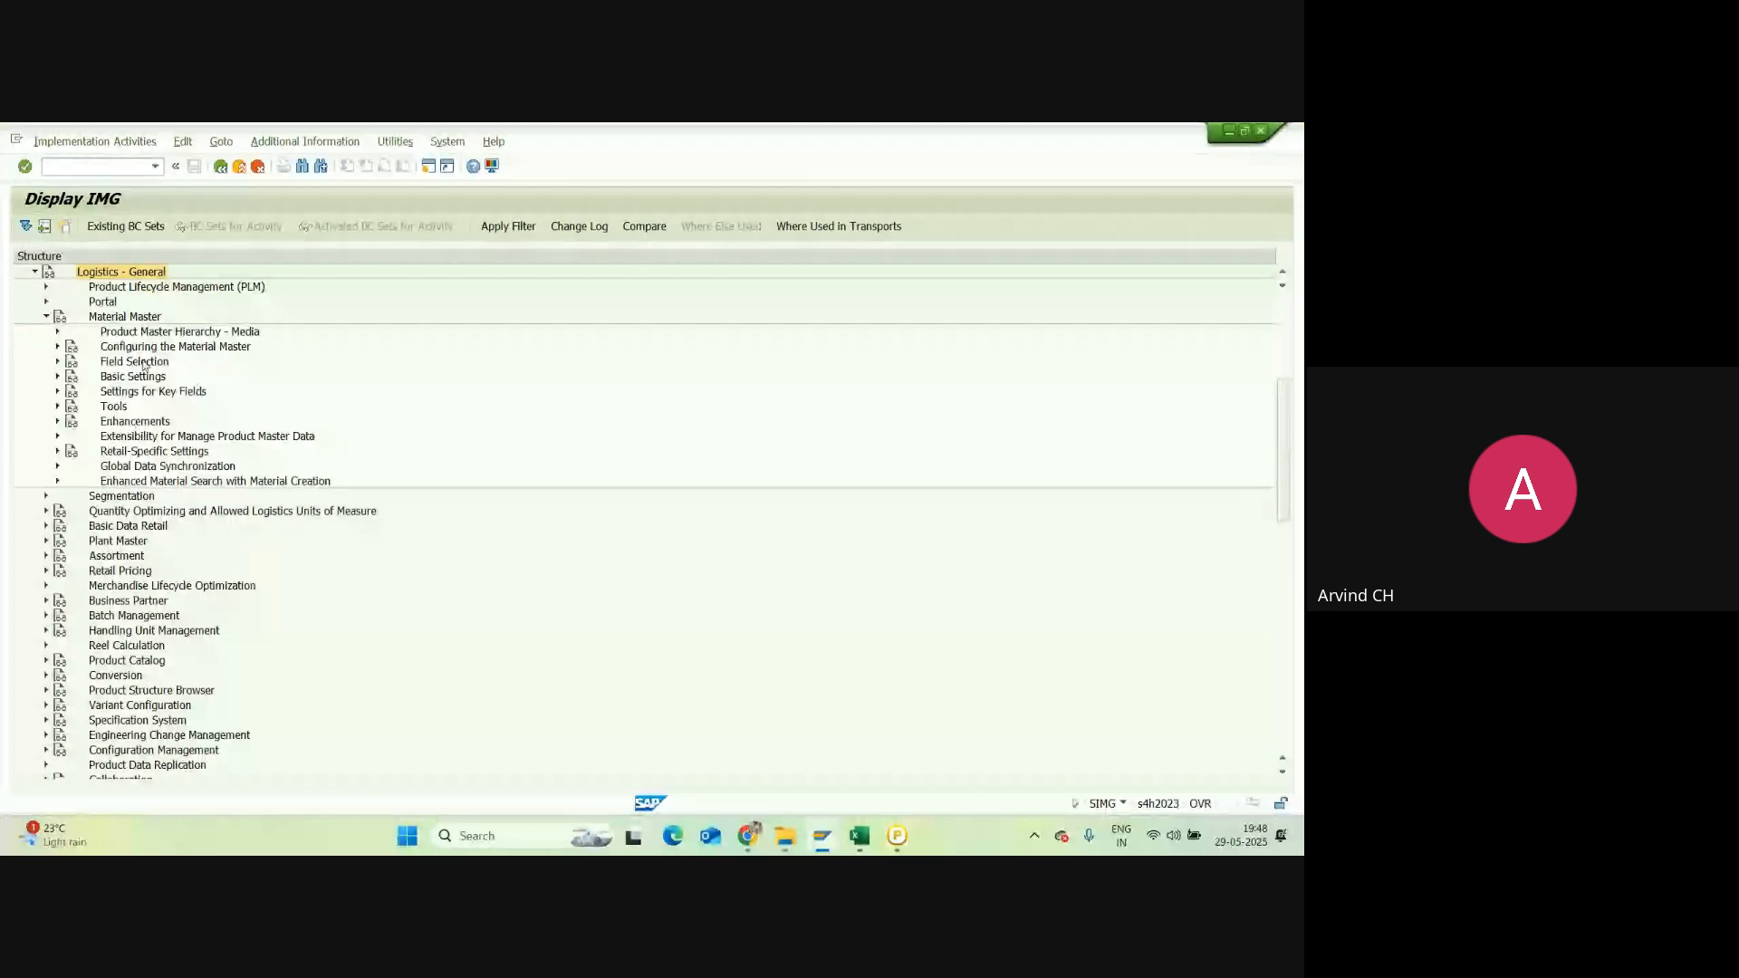
Step: Expand Basic Settings and run Define Attributes of Material Types
{"action": "left_click", "coordinate": [58, 348]}
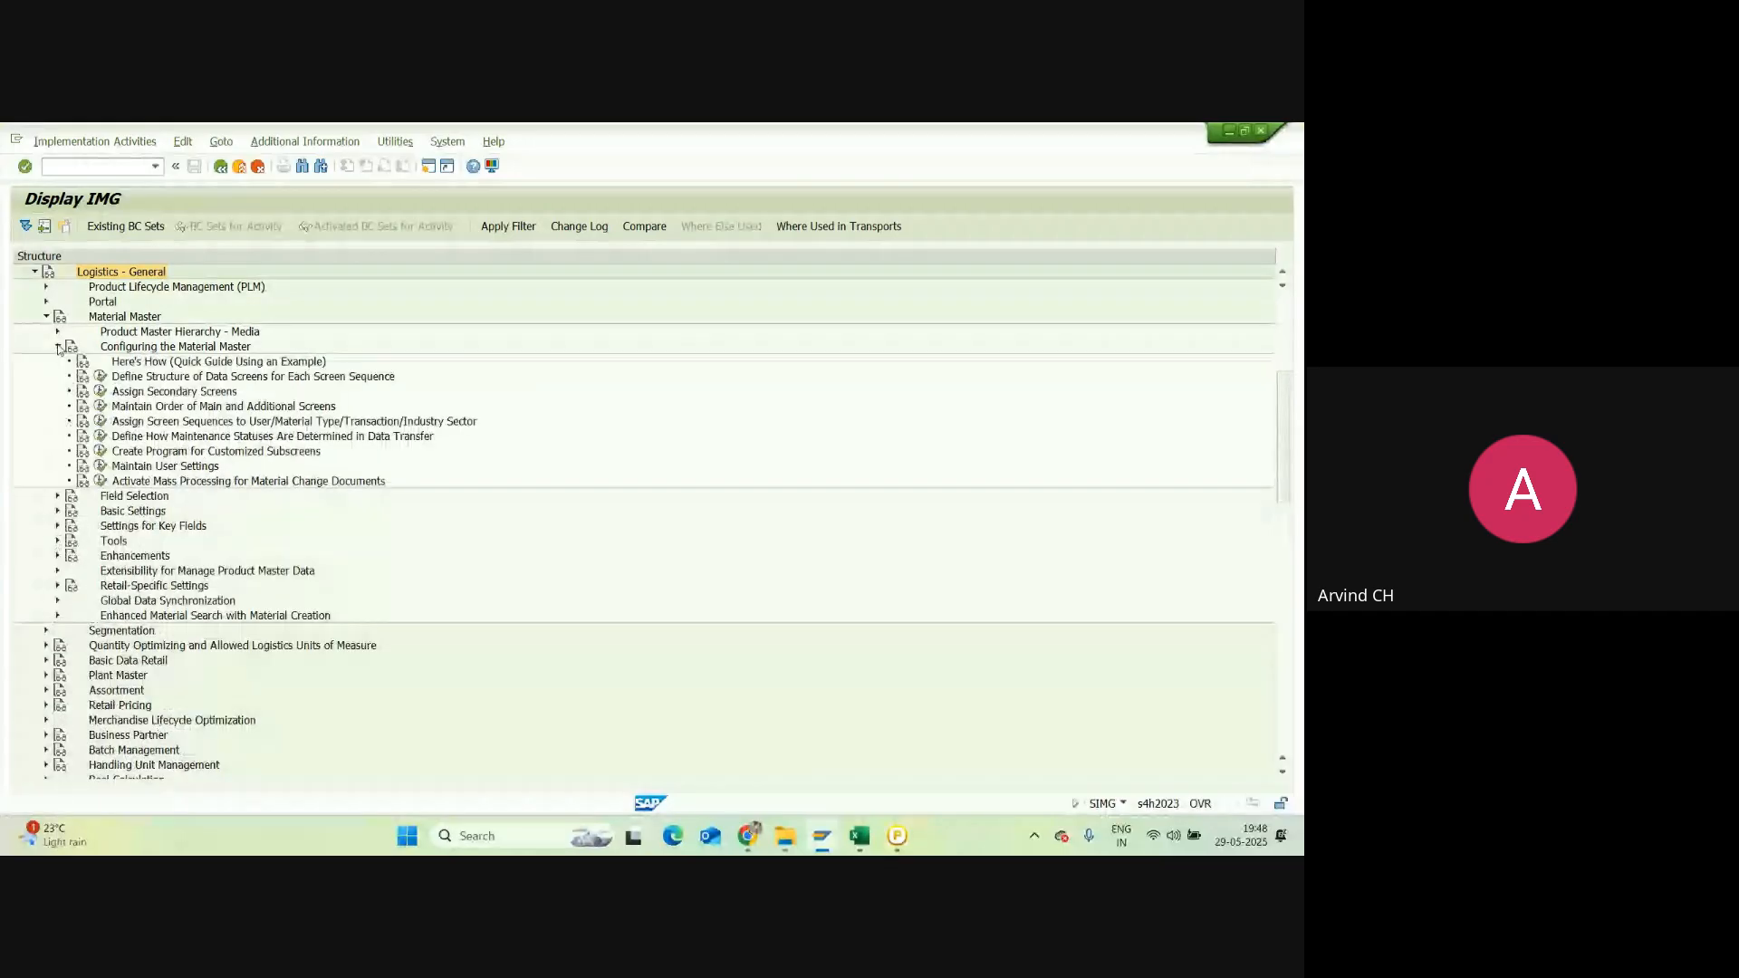
{"action": "left_click", "coordinate": [58, 347]}
{"action": "left_click", "coordinate": [57, 362]}
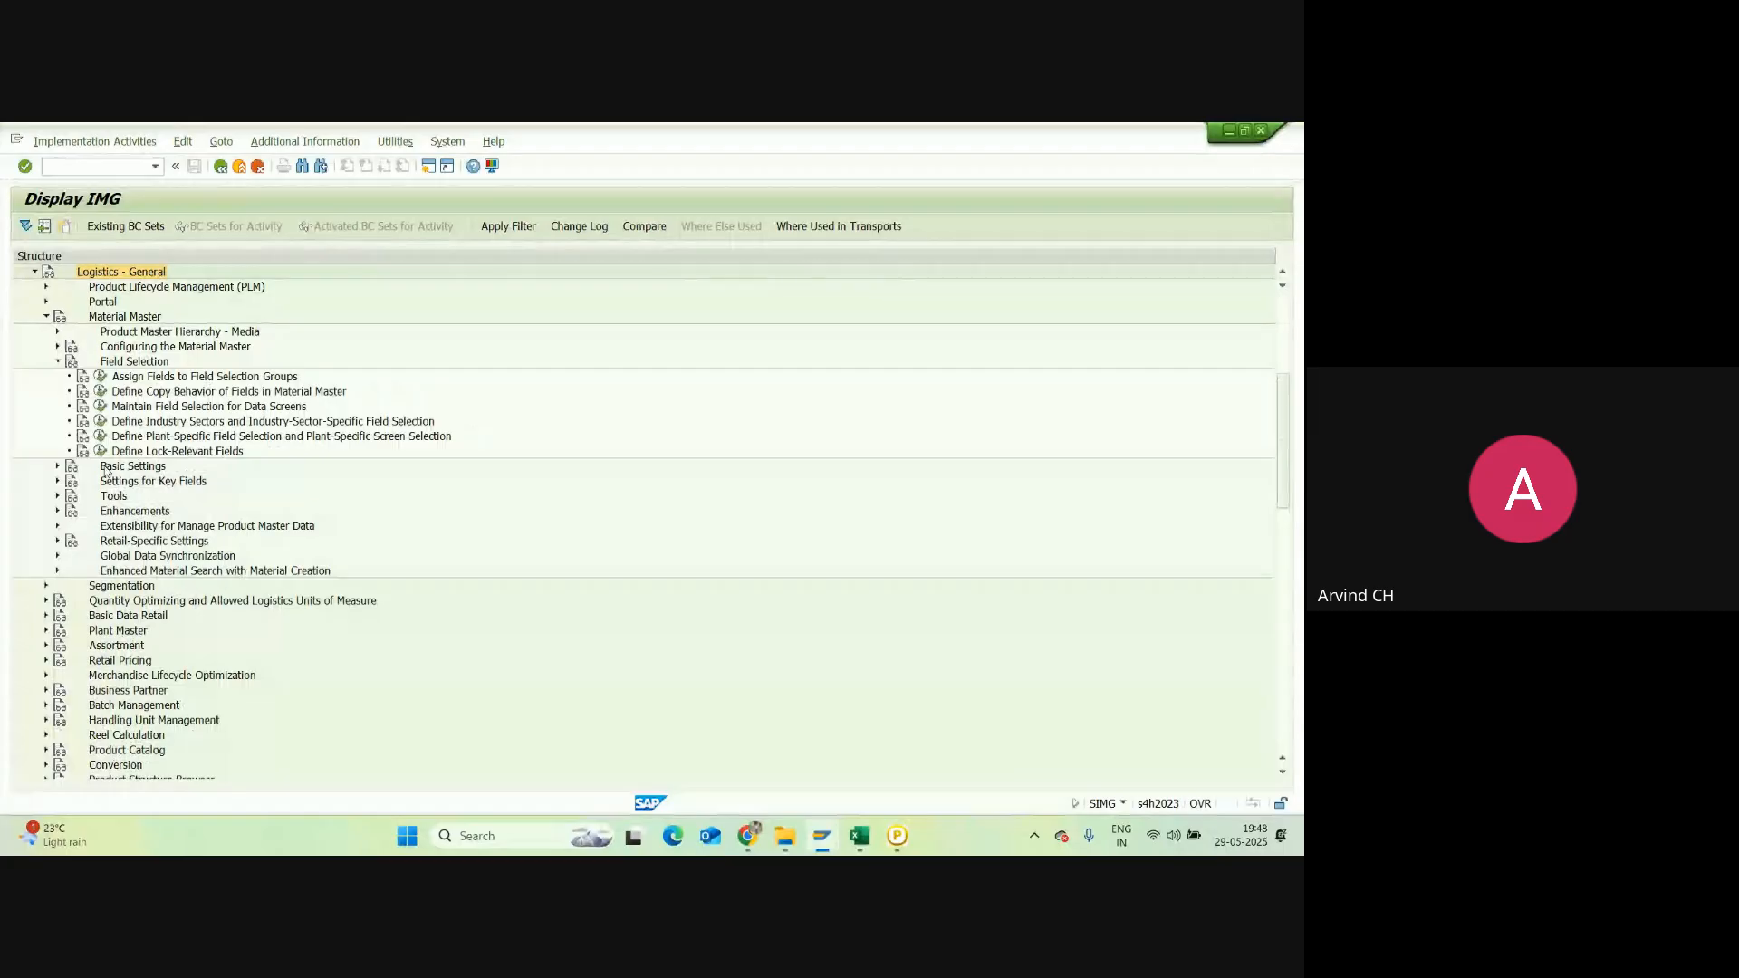
{"action": "left_click", "coordinate": [58, 361]}
{"action": "left_click", "coordinate": [57, 377]}
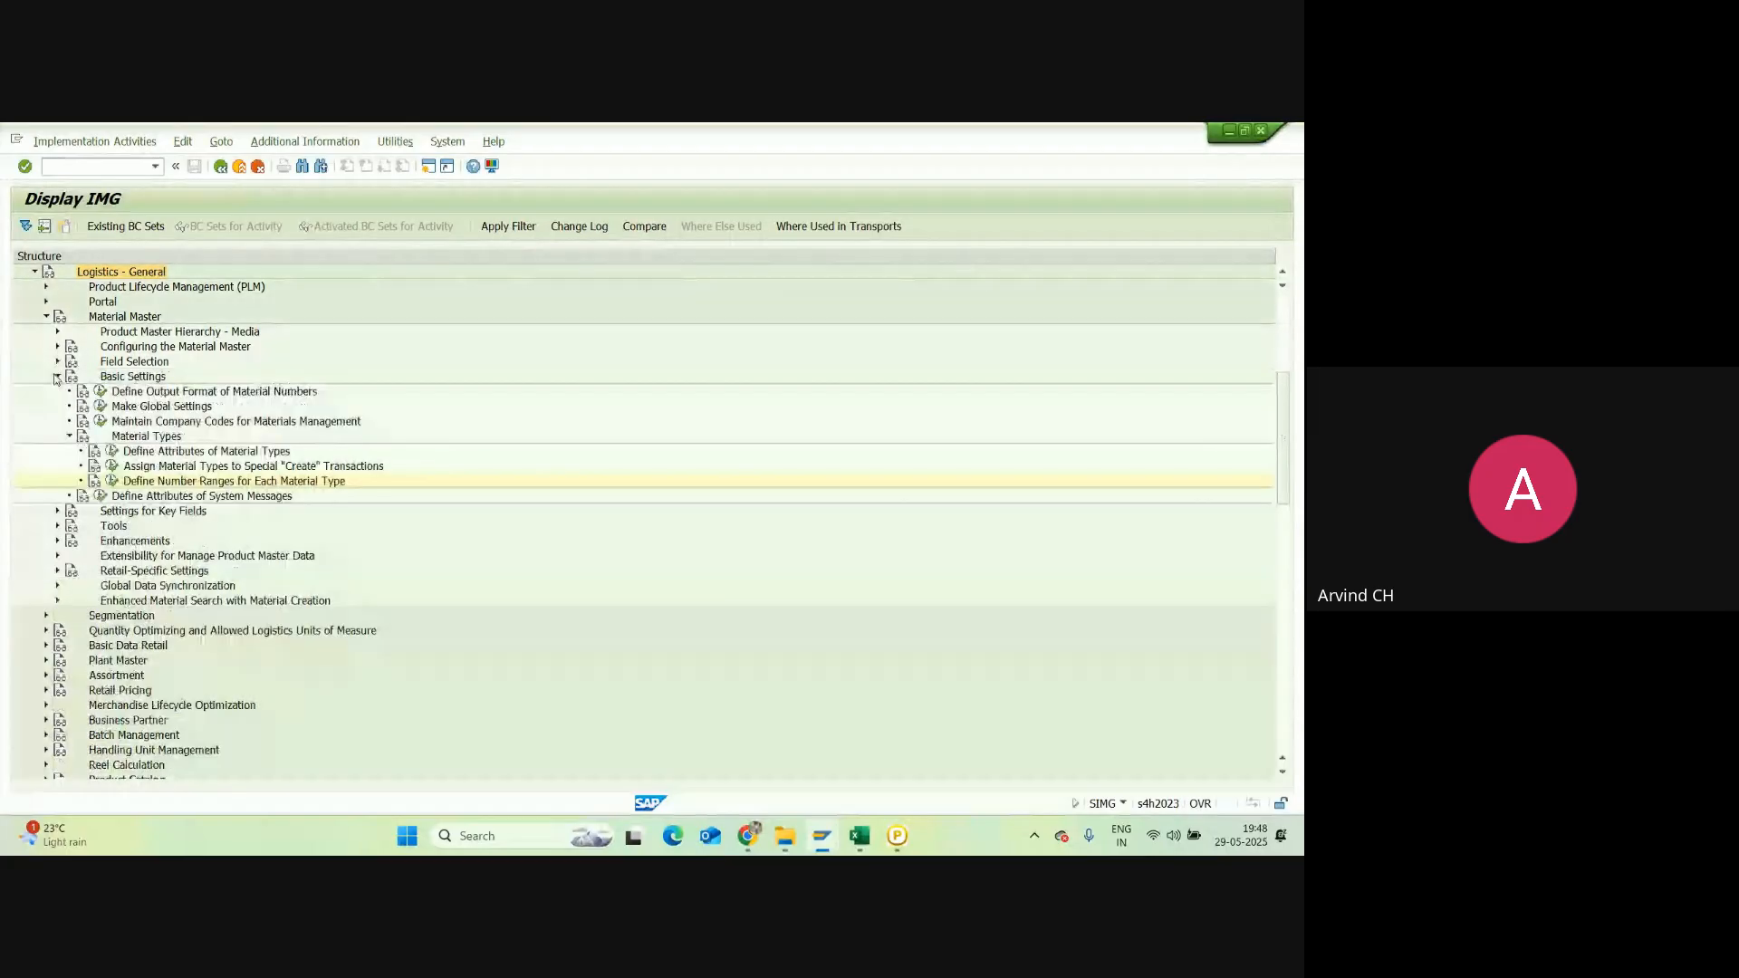
{"action": "left_click", "coordinate": [110, 450]}
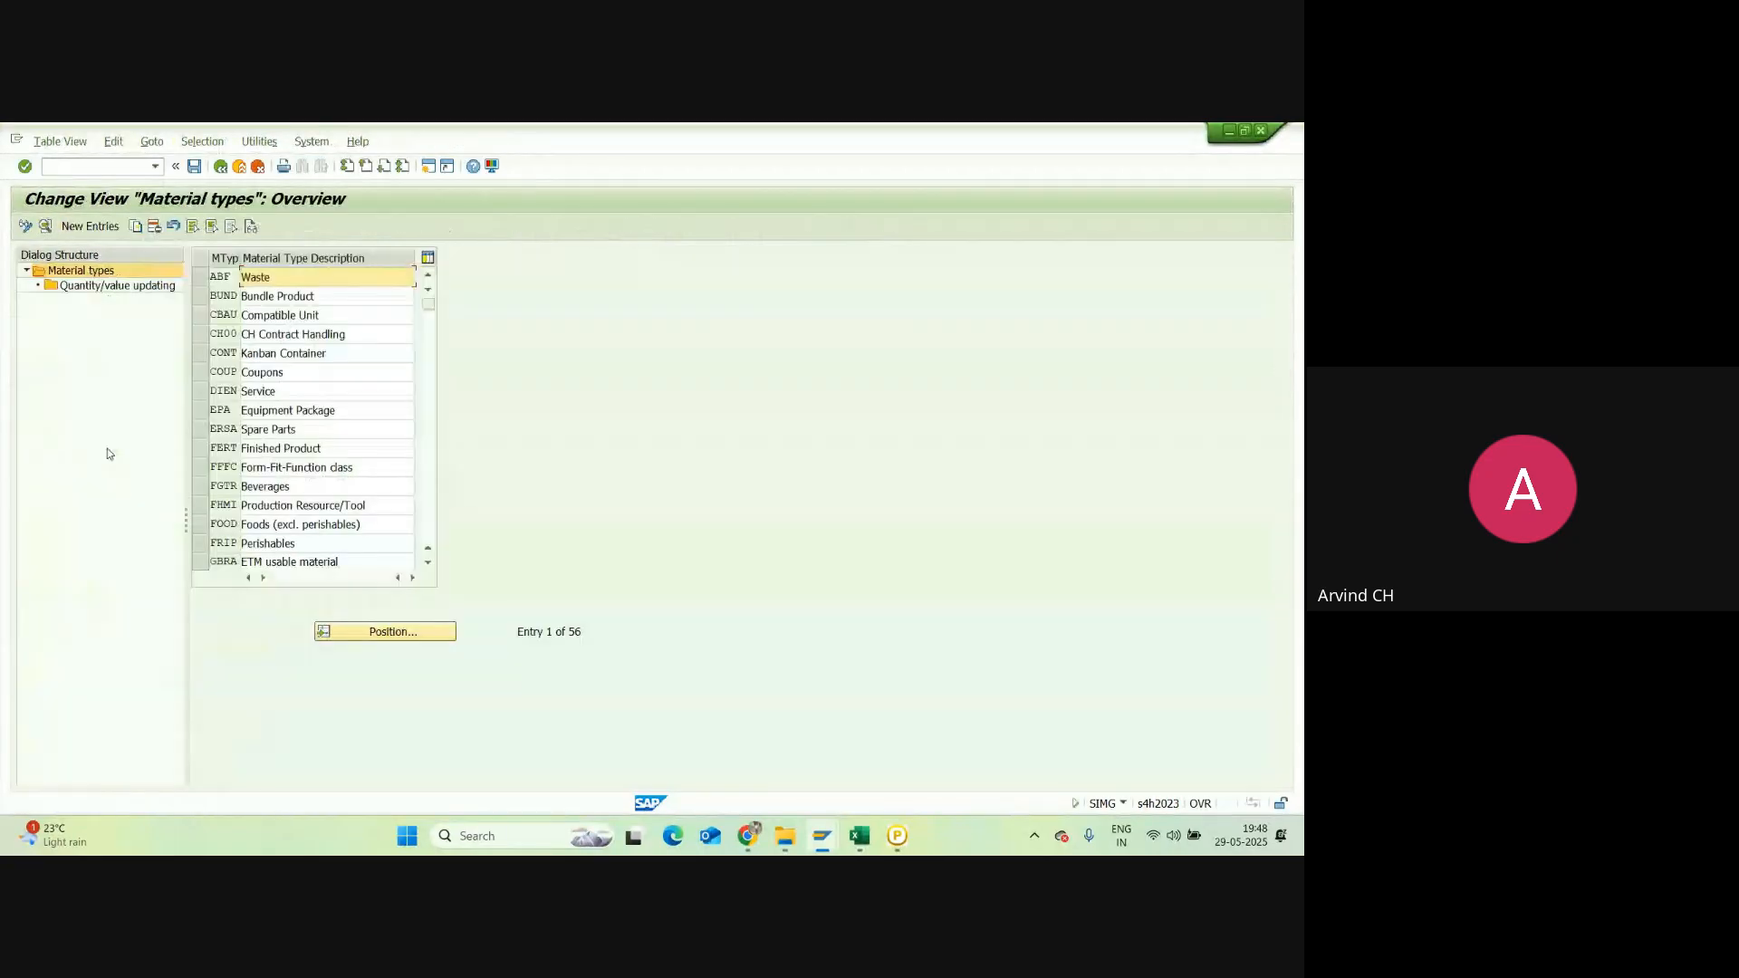
{"action": "left_click", "coordinate": [200, 449]}
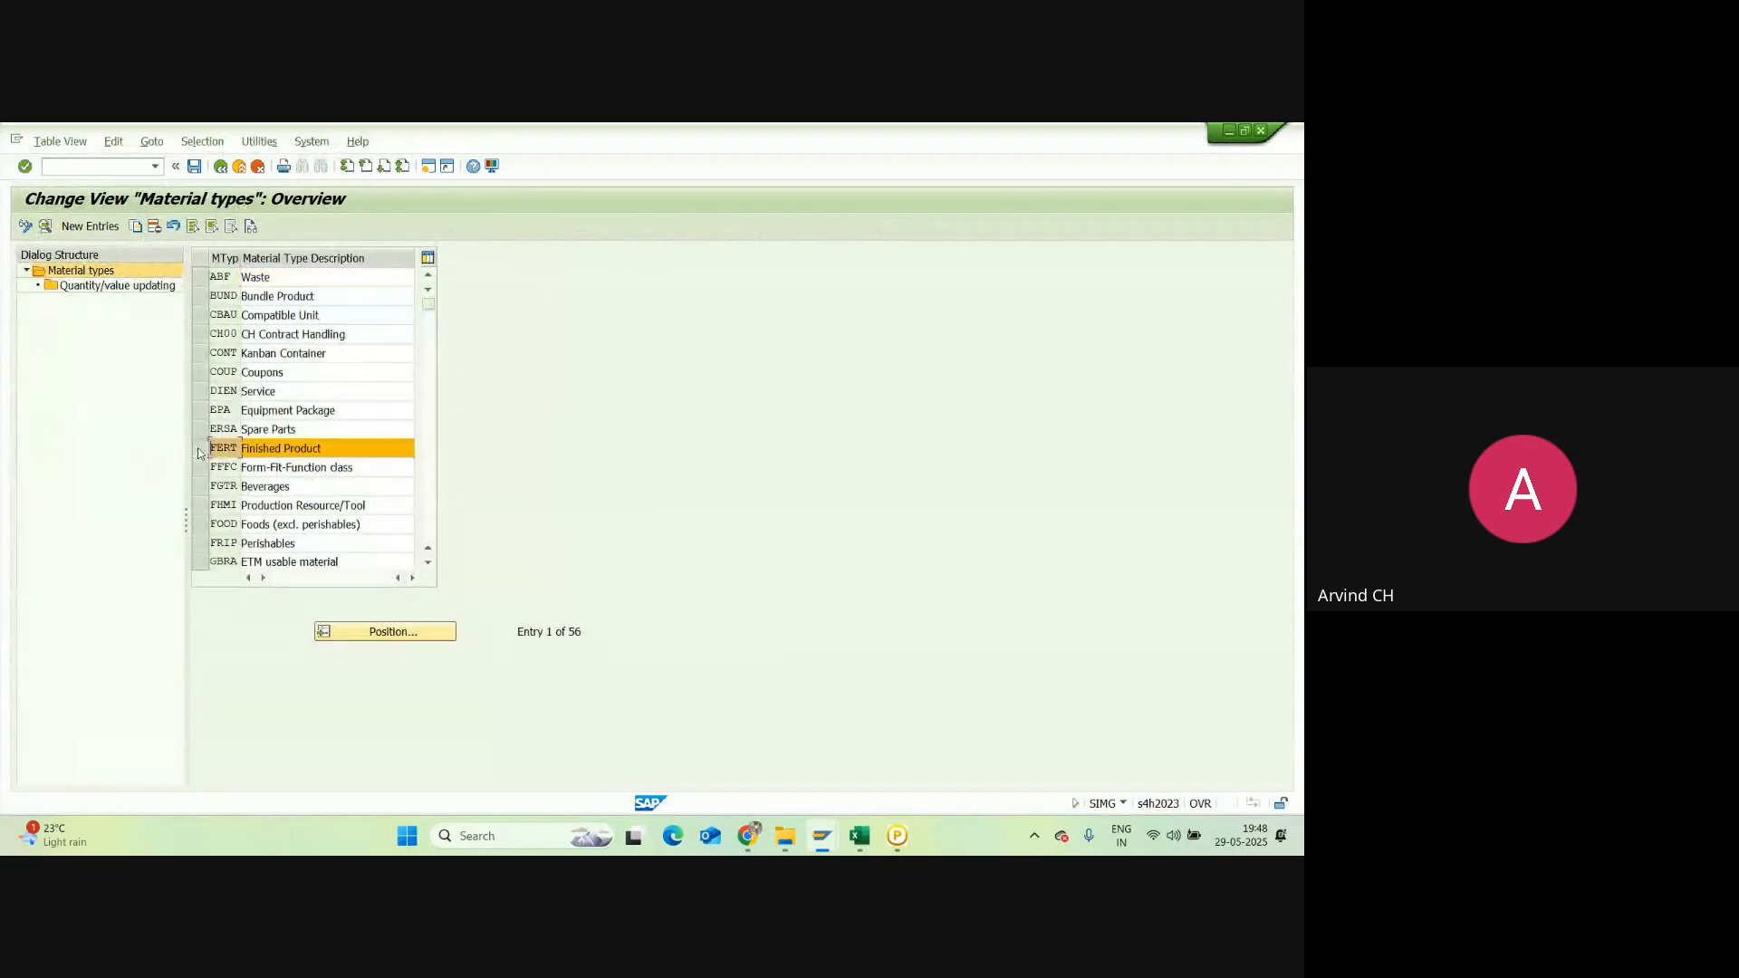
{"action": "double_click", "coordinate": [221, 448]}
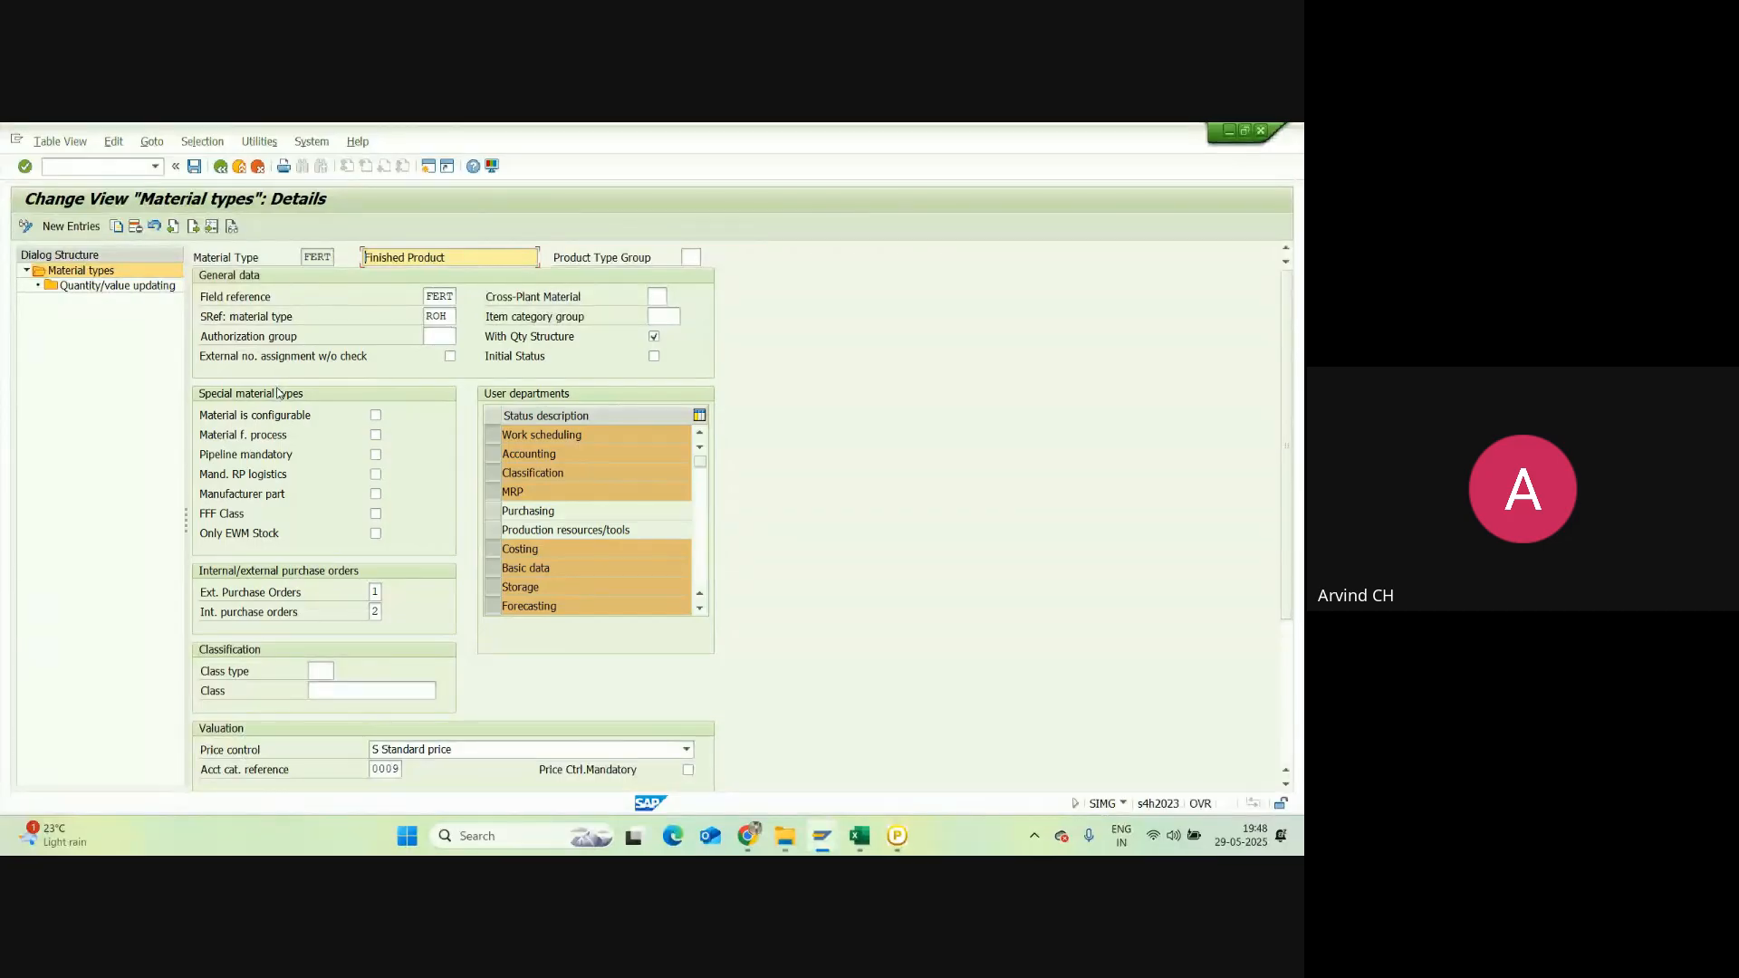
{"action": "left_click", "coordinate": [221, 167]}
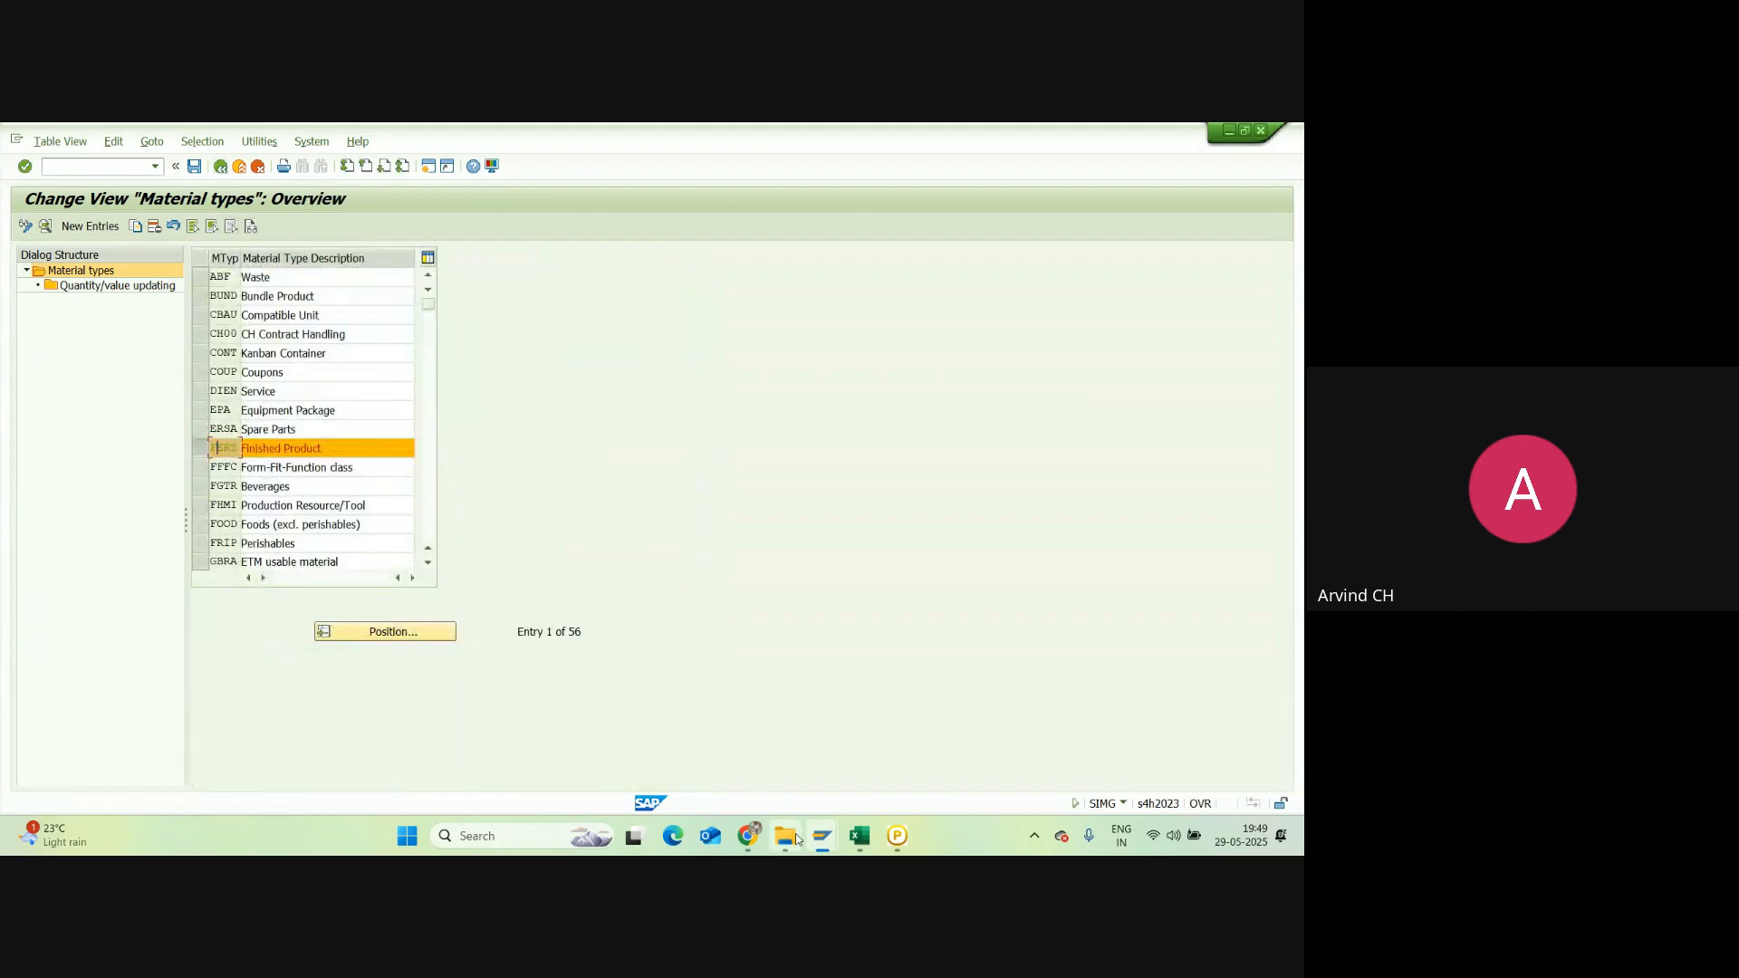
{"action": "mouse_move", "coordinate": [821, 835]}
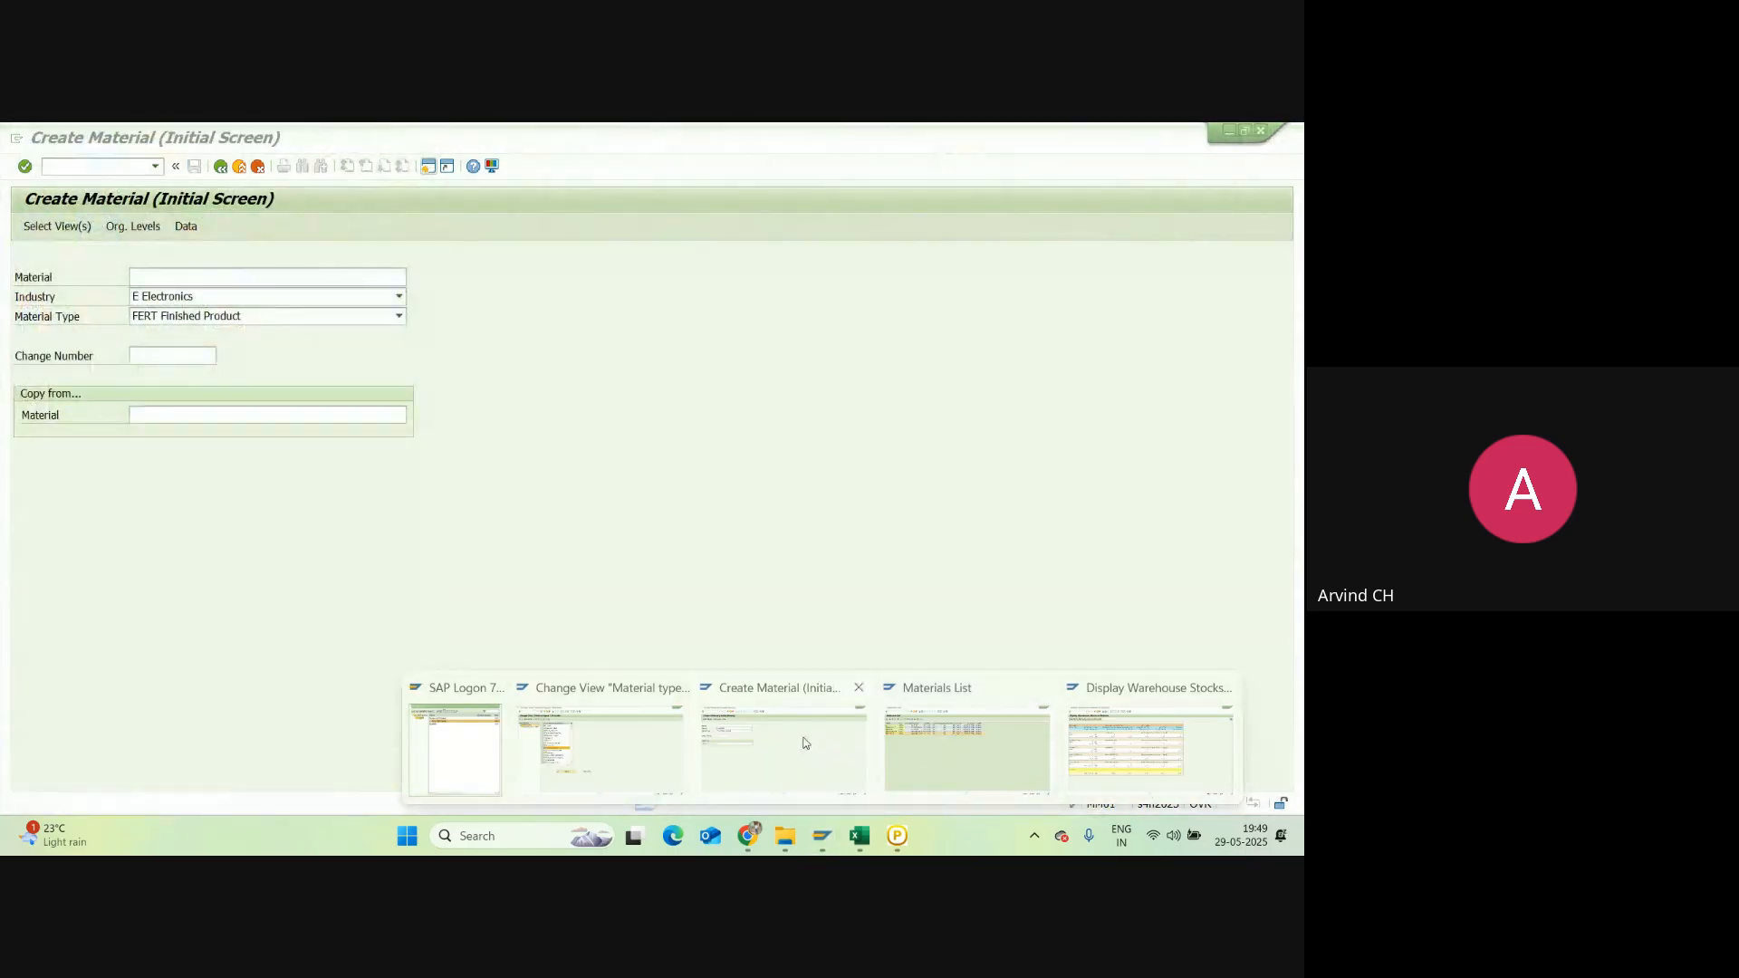
Step: Restart MM01 from Easy Access and choose material type HAWA Trading Goods for Electronics industry
{"action": "left_click", "coordinate": [784, 747]}
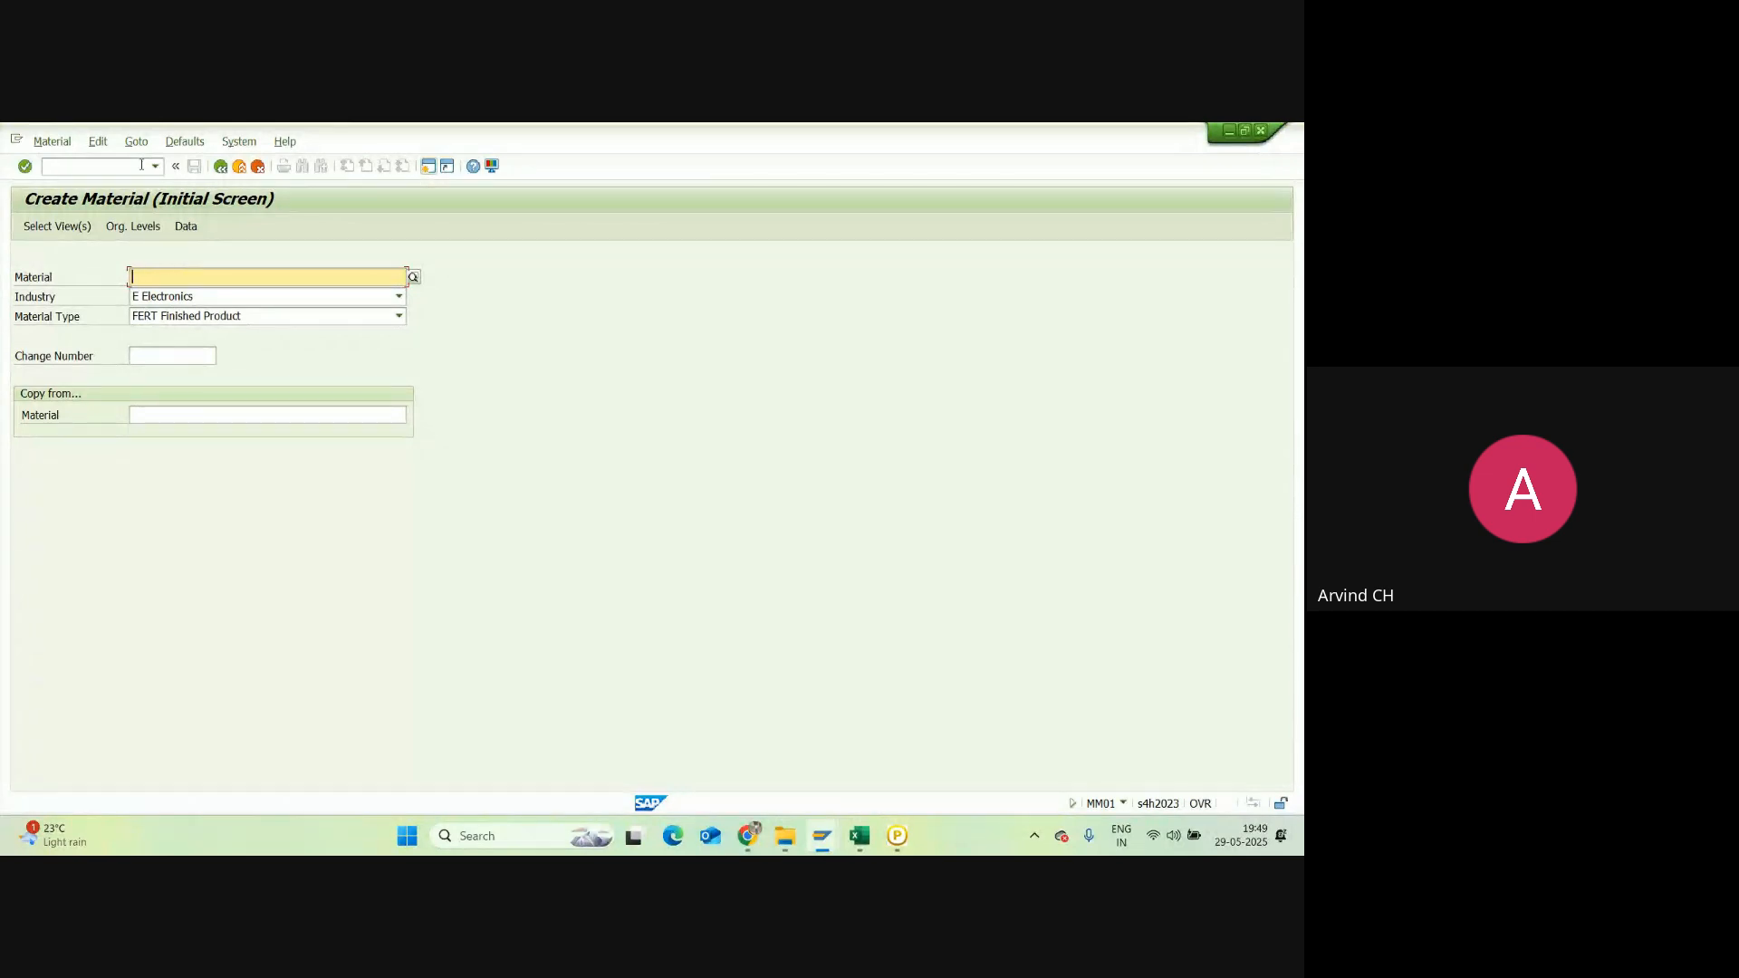
{"action": "left_click", "coordinate": [223, 165]}
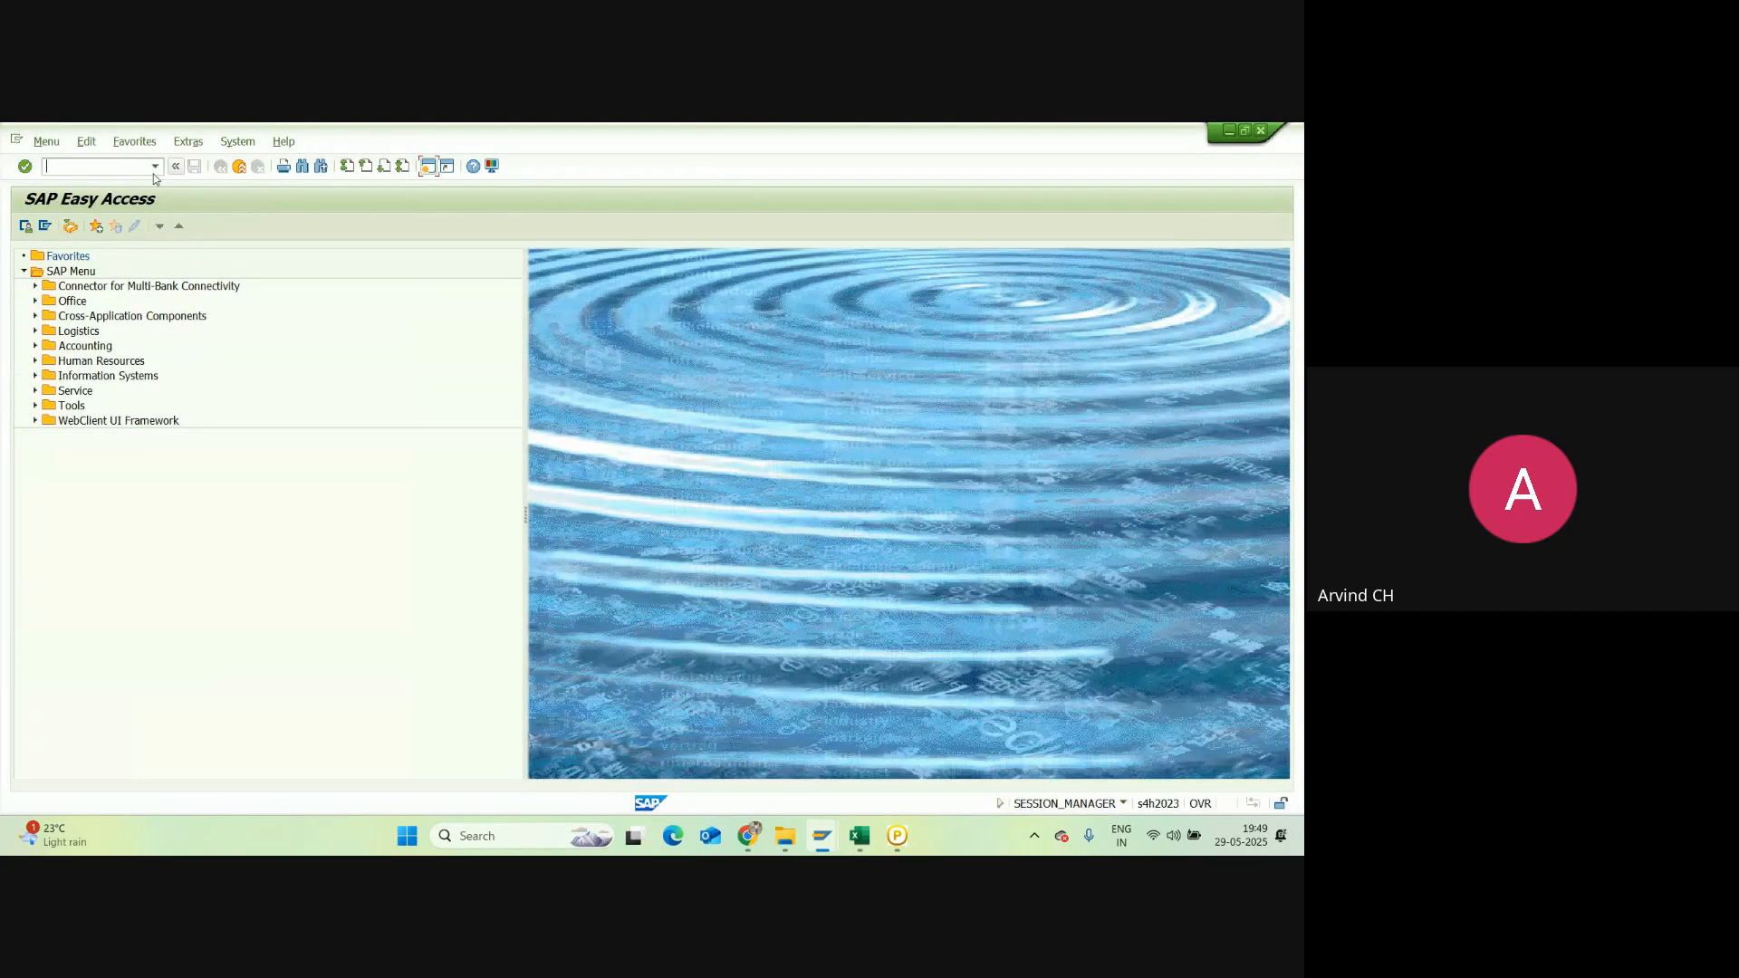
{"action": "type", "text": "mm01"}
{"action": "key", "text": "Return"}
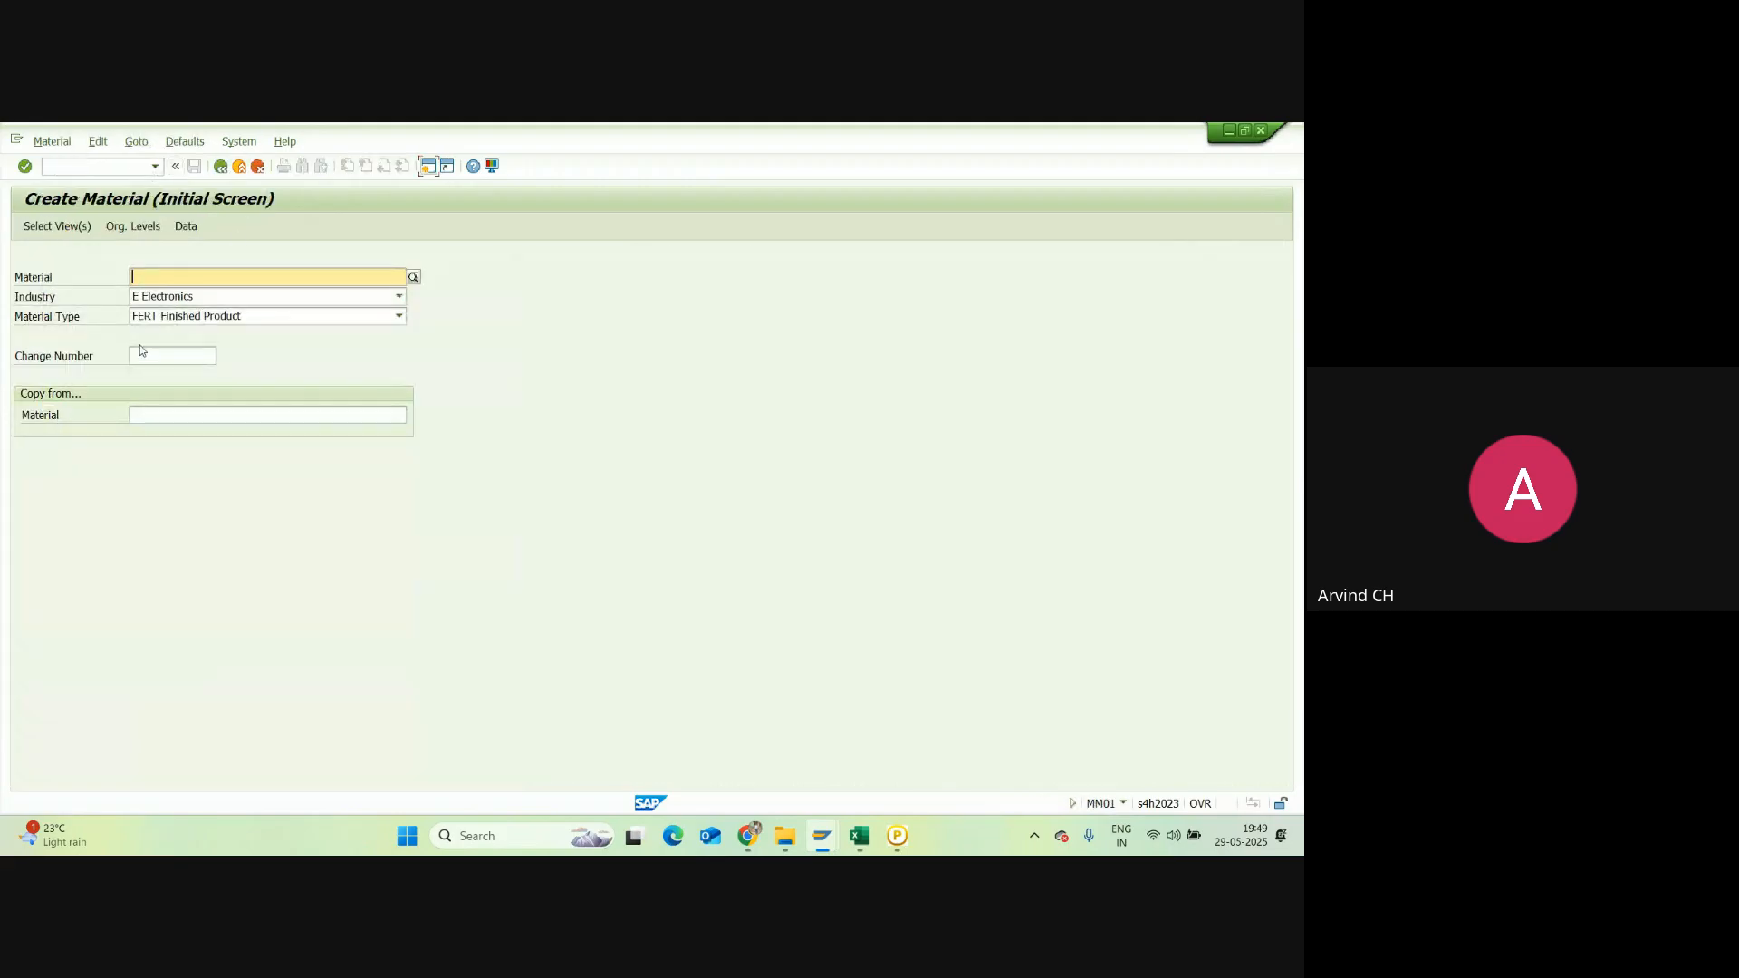
{"action": "left_click", "coordinate": [197, 319]}
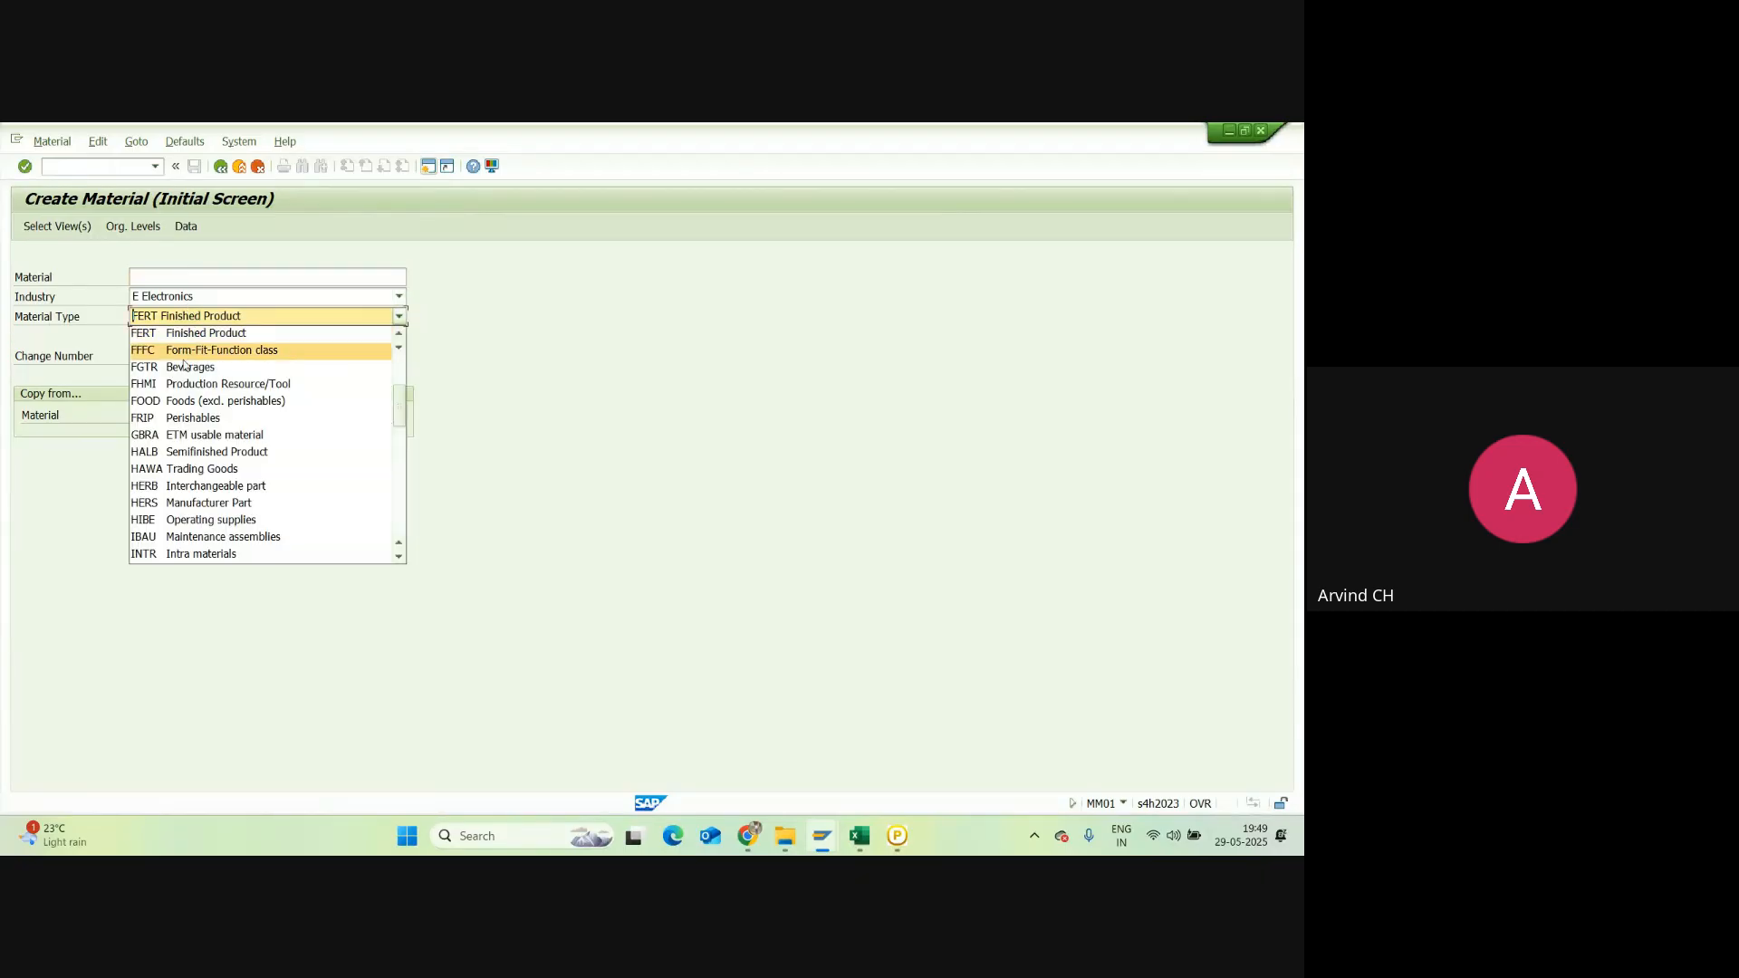
{"action": "left_click", "coordinate": [164, 469]}
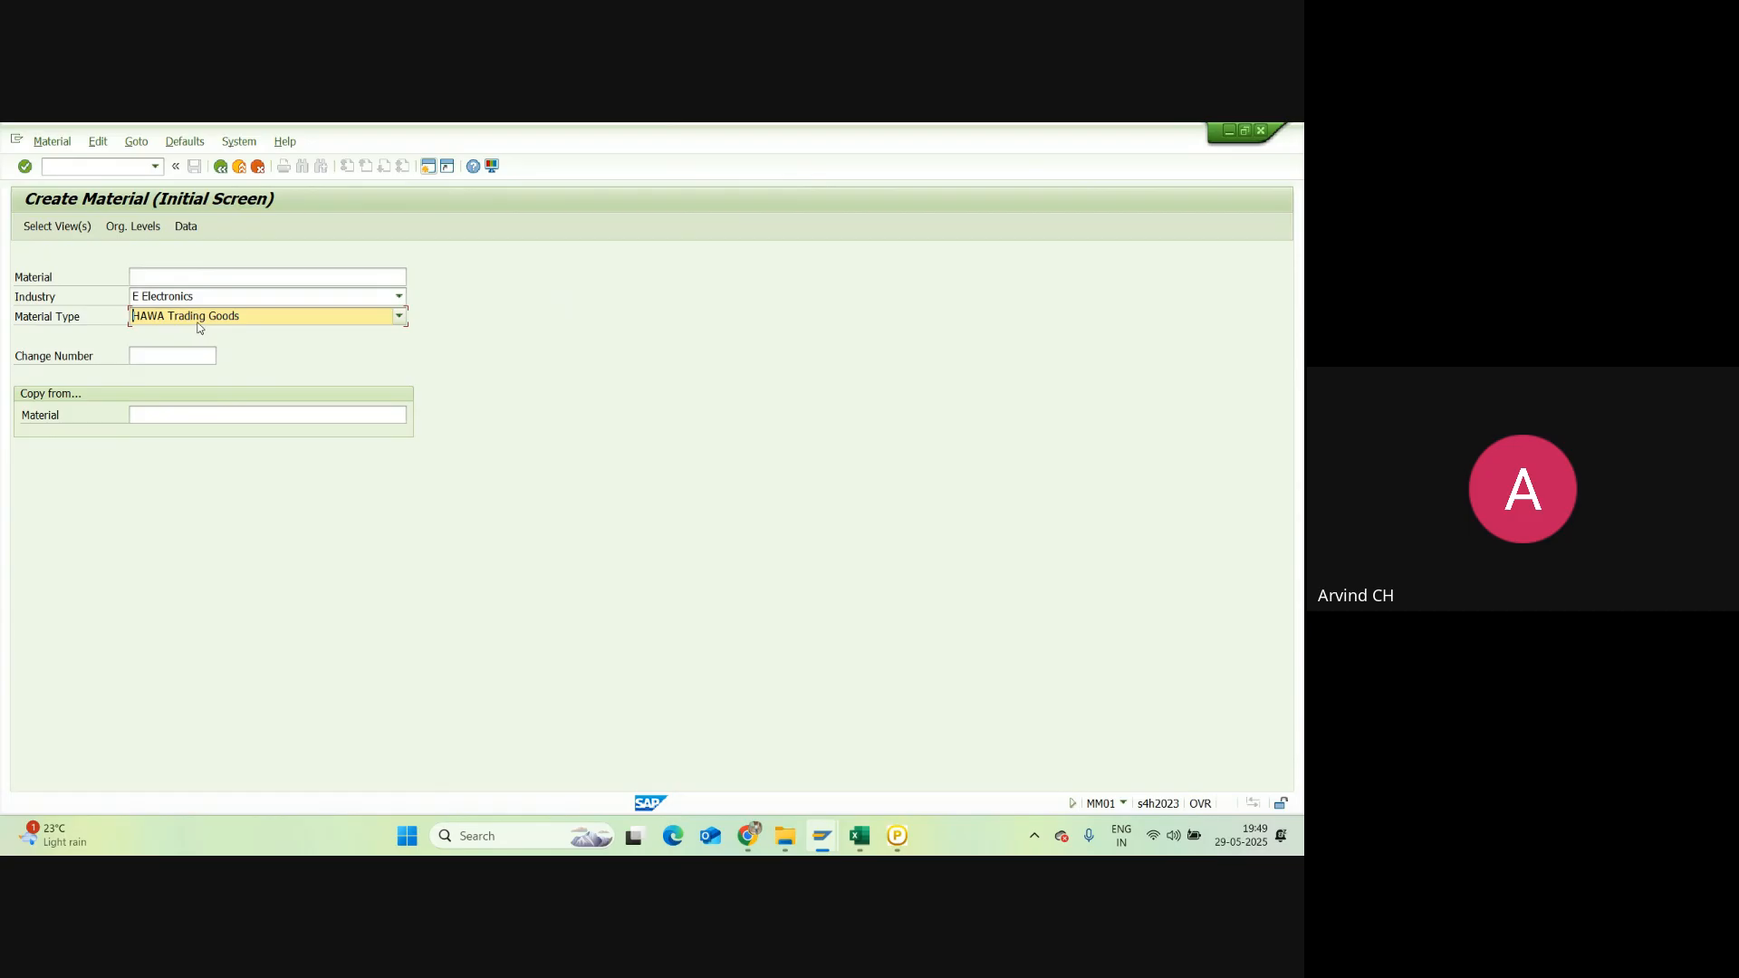
Step: Draw two blue rectangles below the diagram, over B53:C58 and H53:J58
{"action": "key", "text": "alt+Tab"}
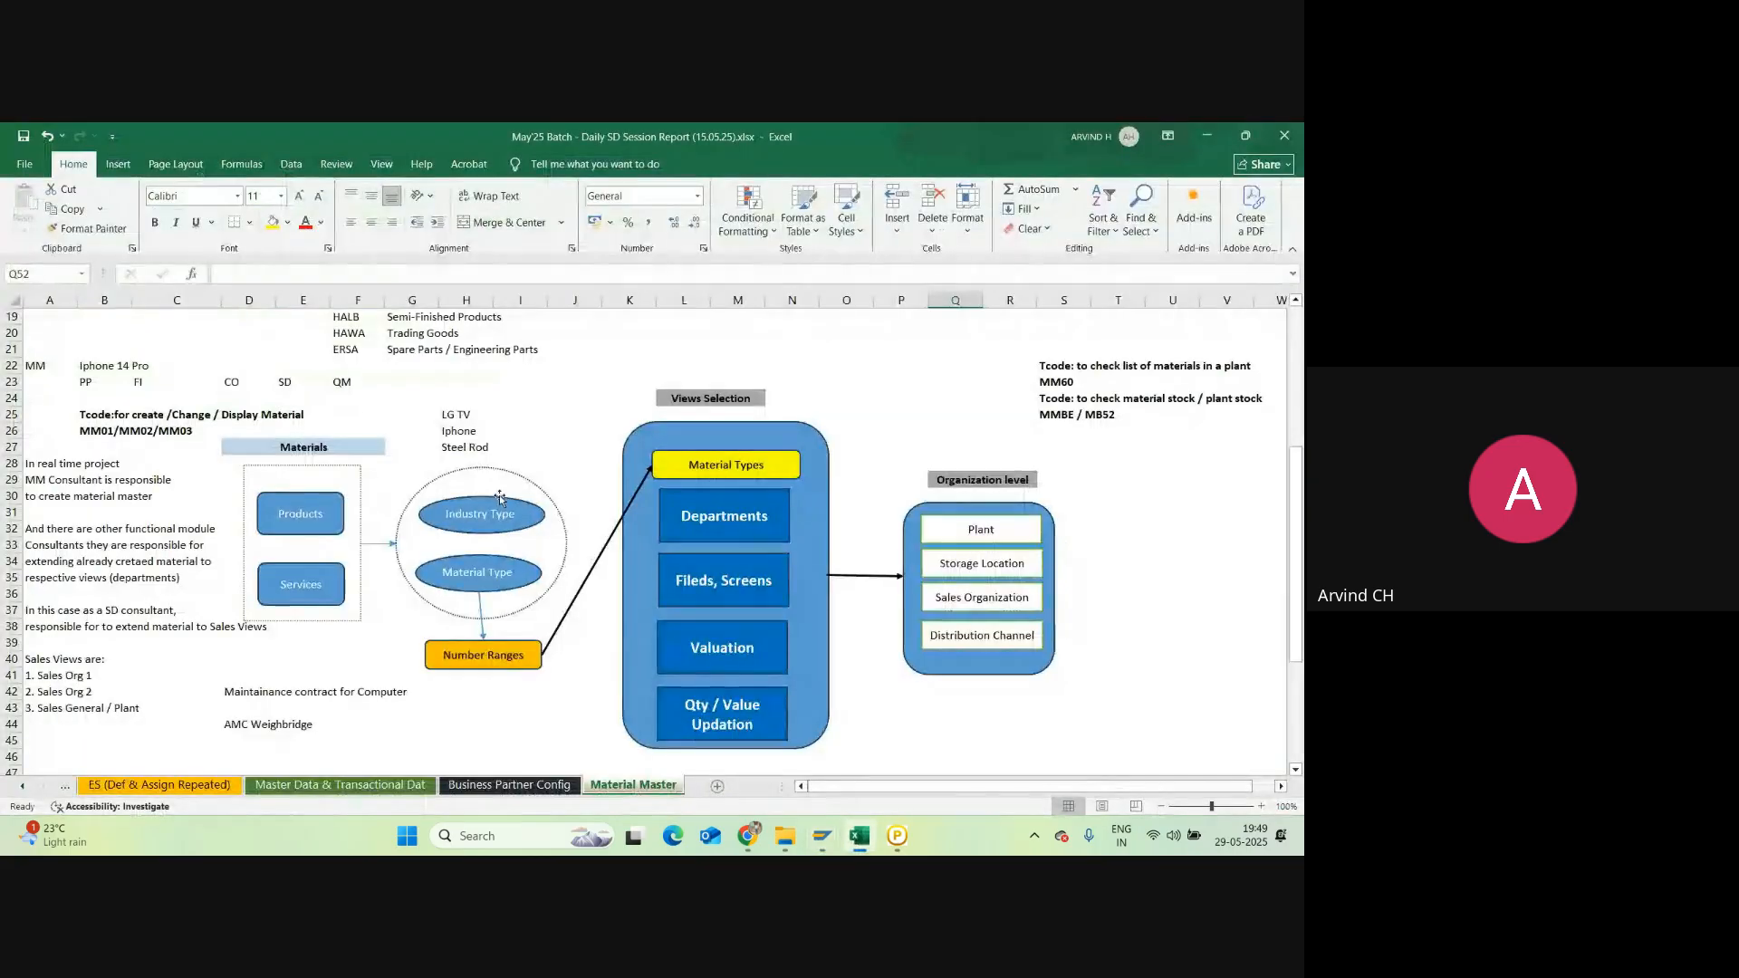
{"action": "scroll", "coordinate": [373, 449], "scroll_direction": "down", "scroll_amount": 8}
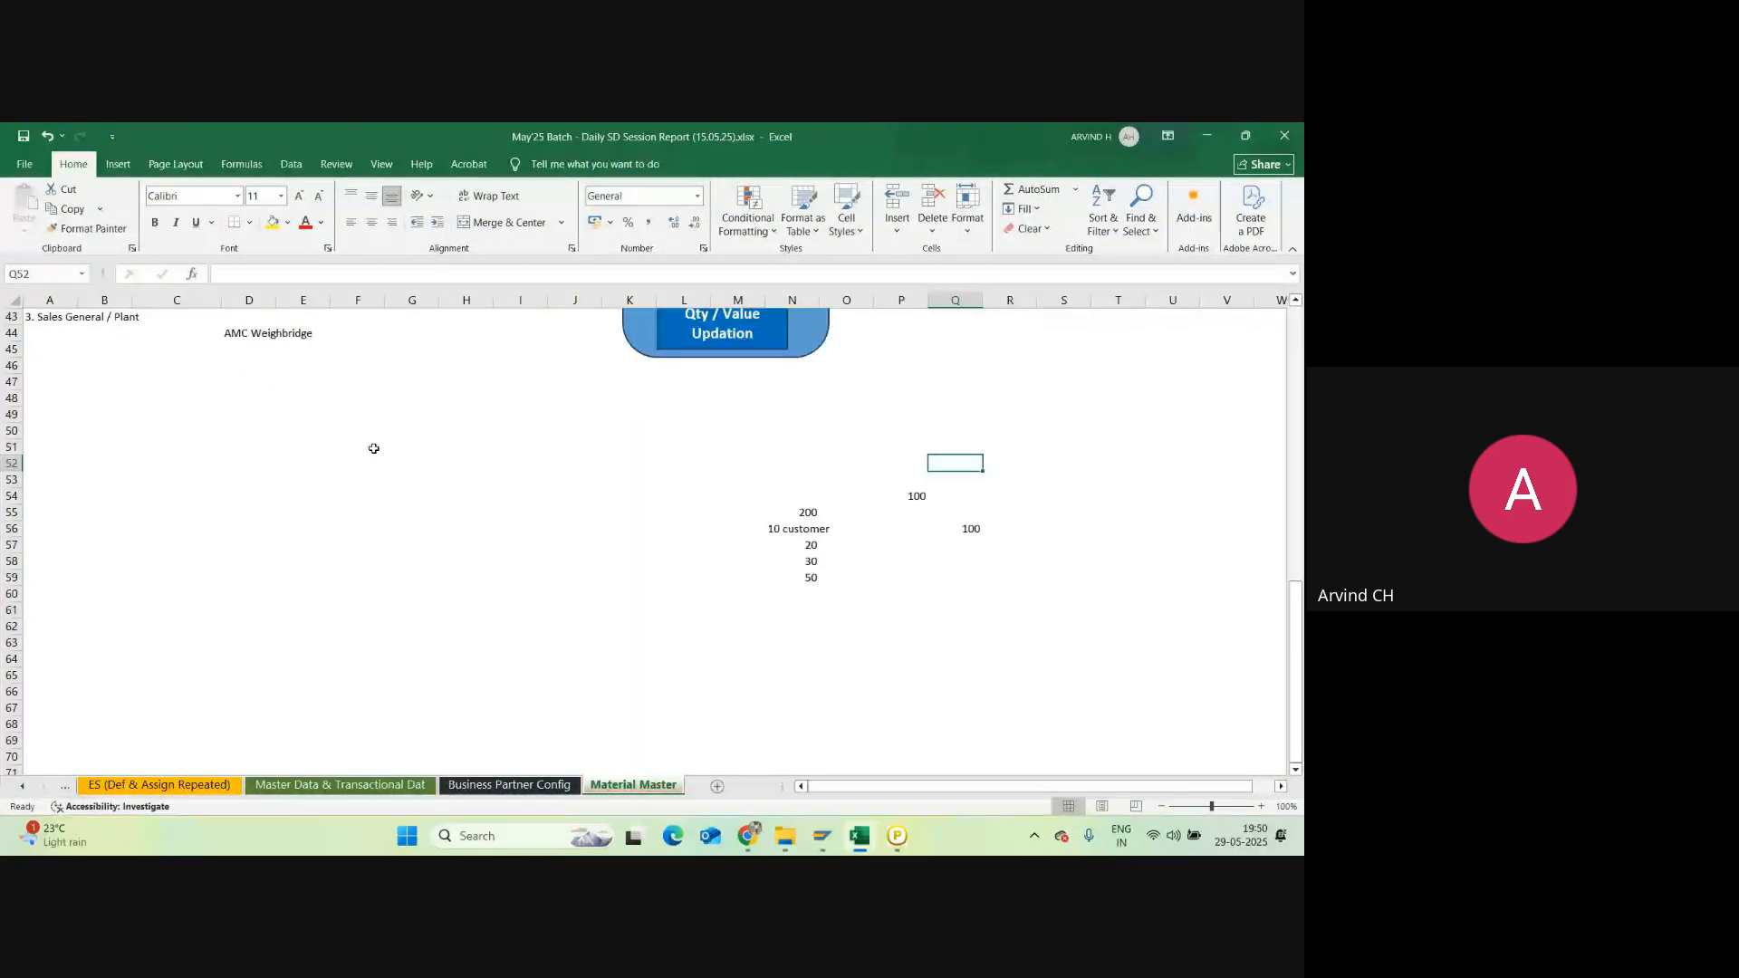
{"action": "left_click", "coordinate": [118, 163]}
{"action": "left_click", "coordinate": [231, 206]}
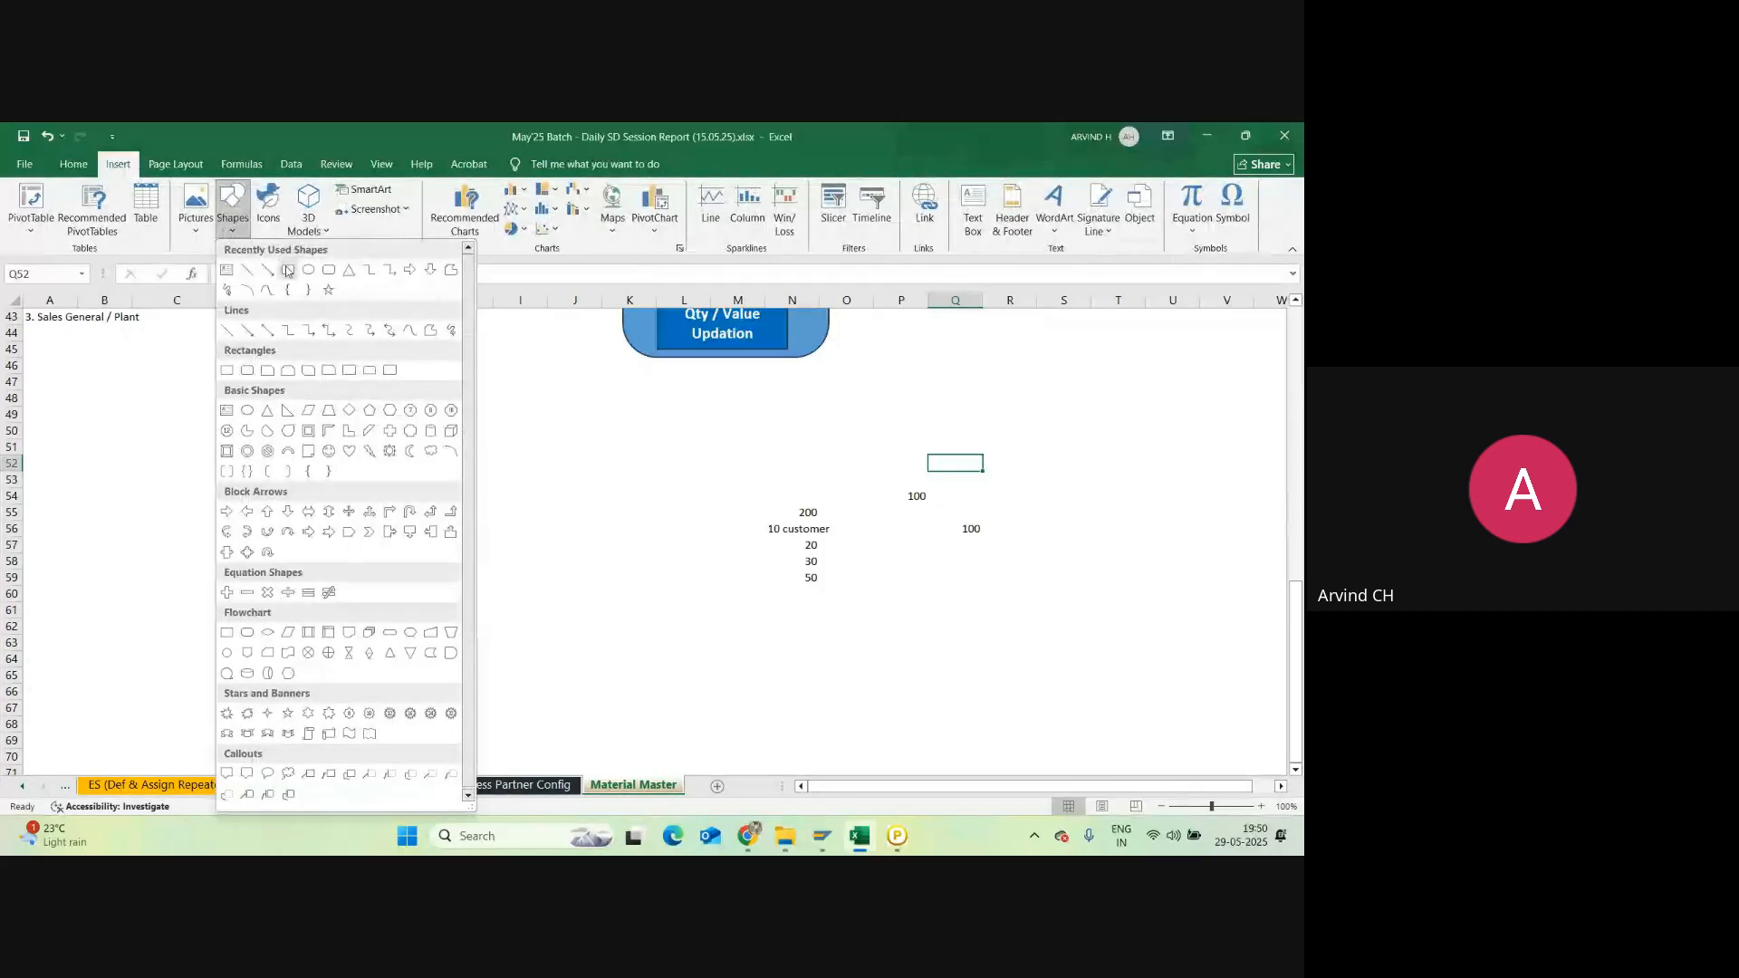
{"action": "left_click", "coordinate": [287, 270]}
{"action": "mouse_move", "coordinate": [90, 485]}
{"action": "left_mouse_down"}
{"action": "mouse_move", "coordinate": [144, 535]}
{"action": "mouse_move", "coordinate": [206, 551]}
{"action": "left_mouse_up"}
{"action": "left_click", "coordinate": [118, 164]}
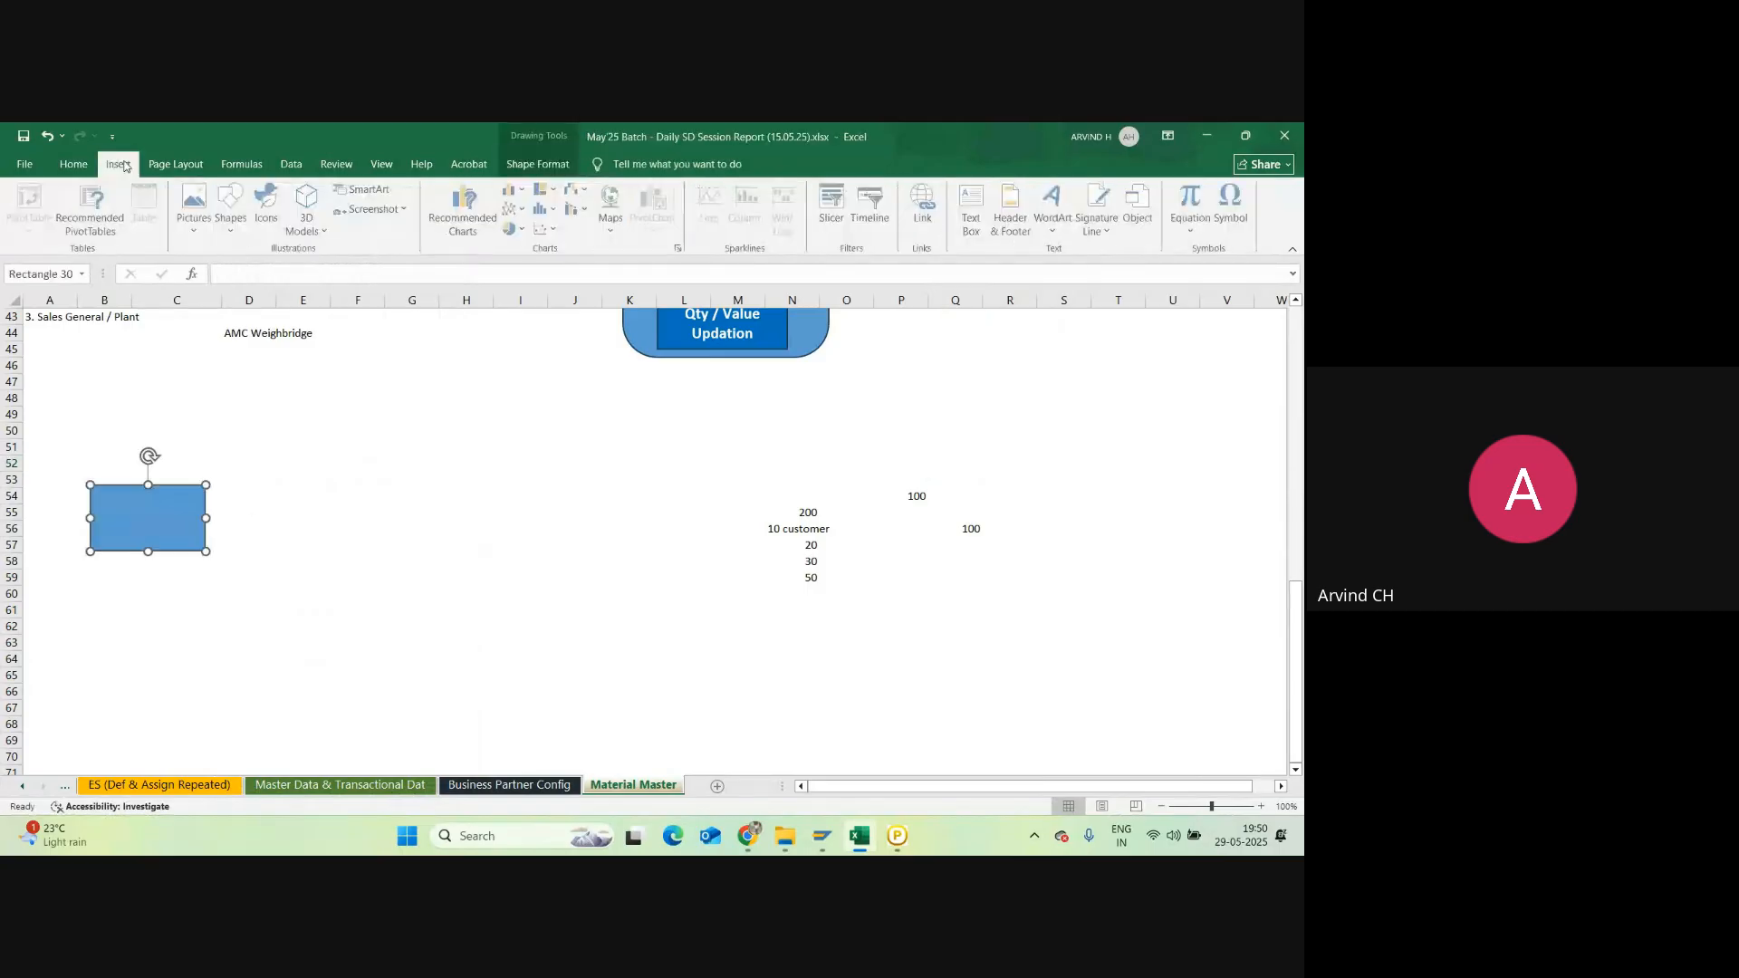
{"action": "left_click", "coordinate": [237, 234]}
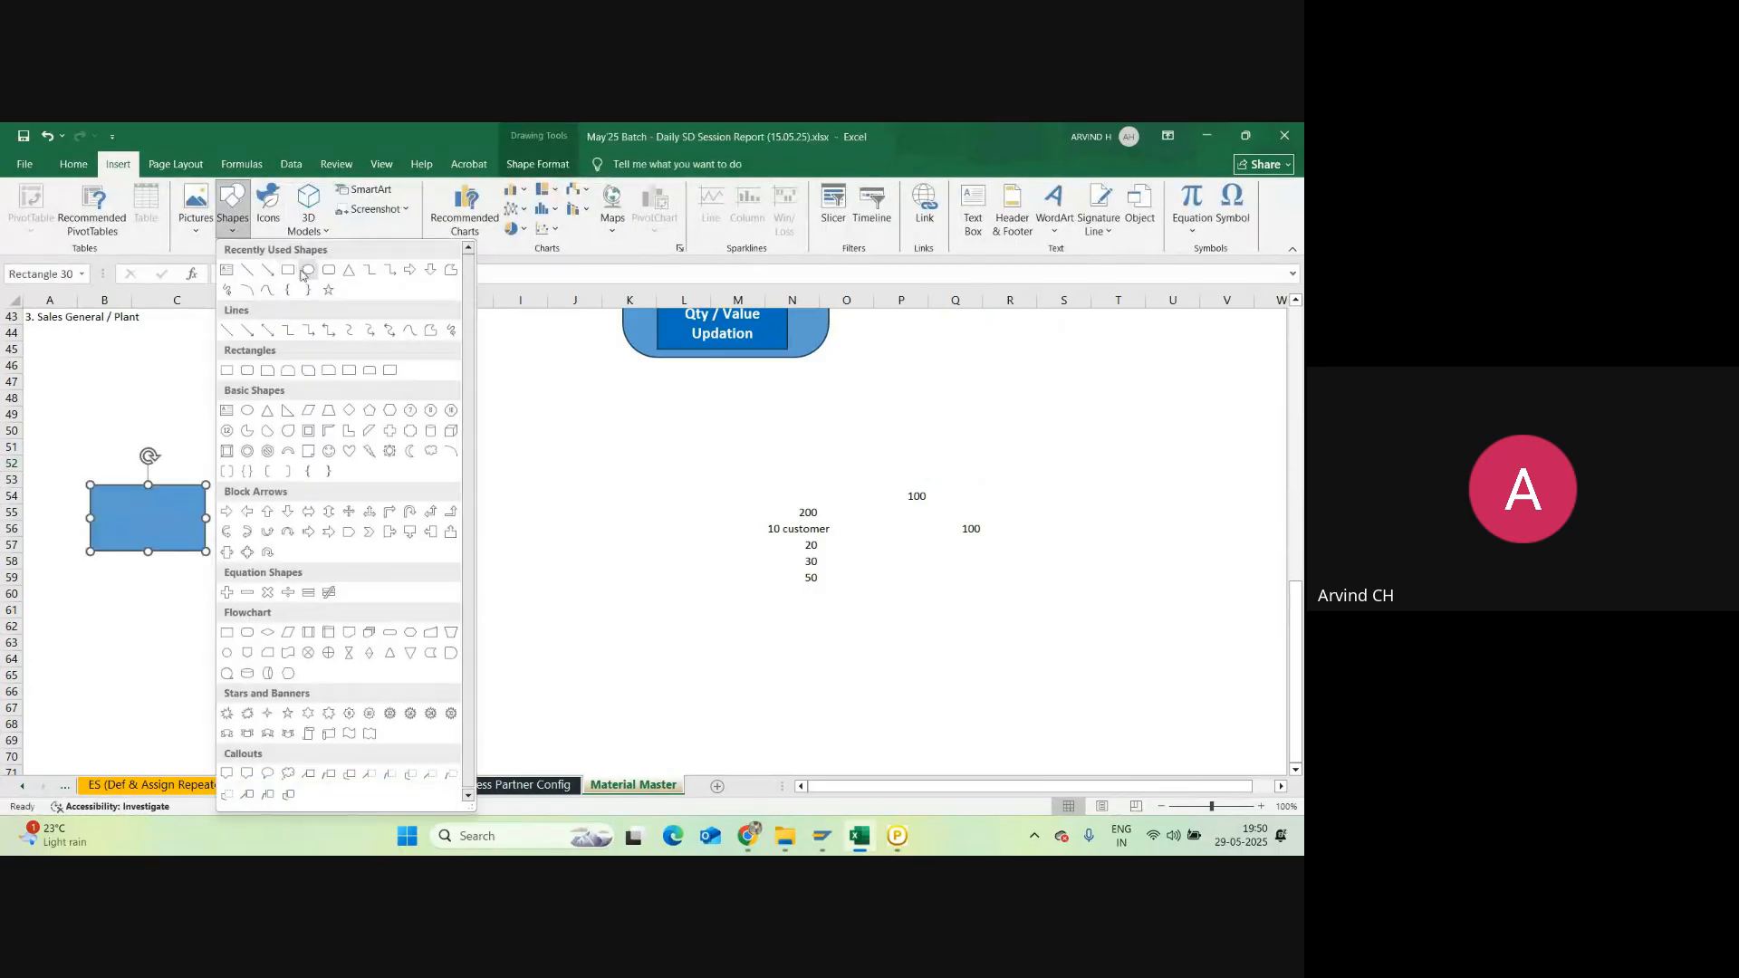
{"action": "left_click", "coordinate": [287, 270]}
{"action": "left_click_drag", "start_coordinate": [466, 484], "coordinate": [590, 551]}
Step: Label the boxes 'Company / Car manufacturing' and 'Customer / Distributor'
{"action": "left_click", "coordinate": [164, 512]}
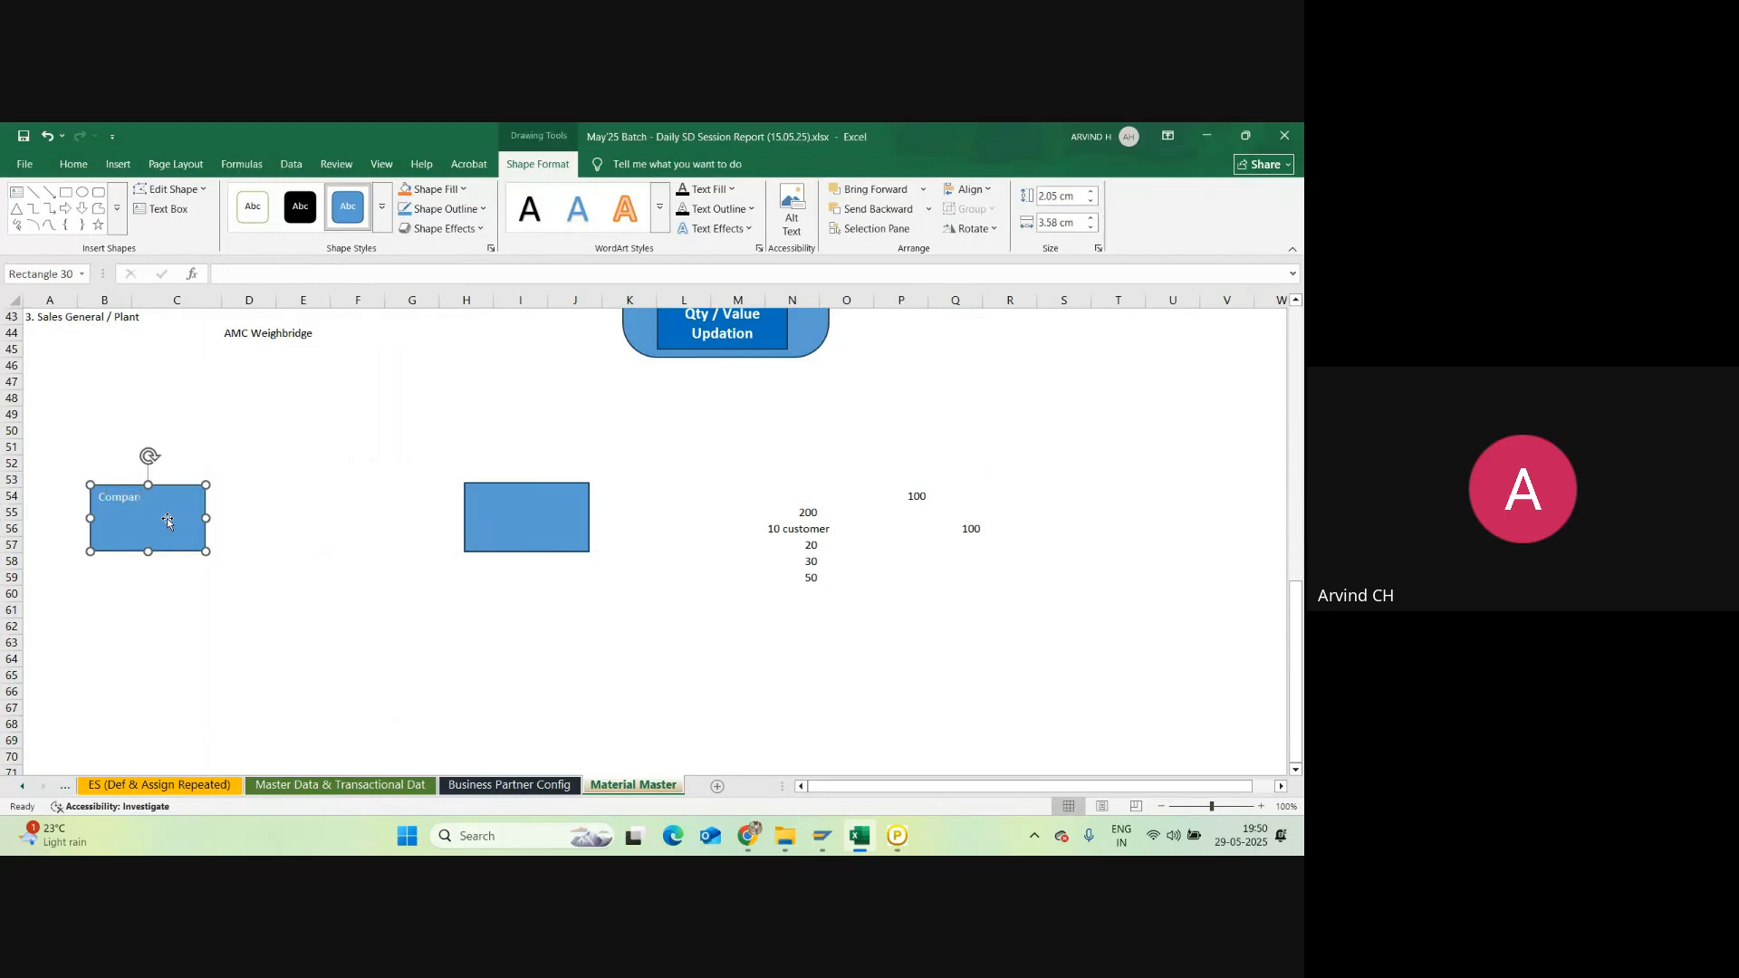
{"action": "left_click", "coordinate": [315, 478]}
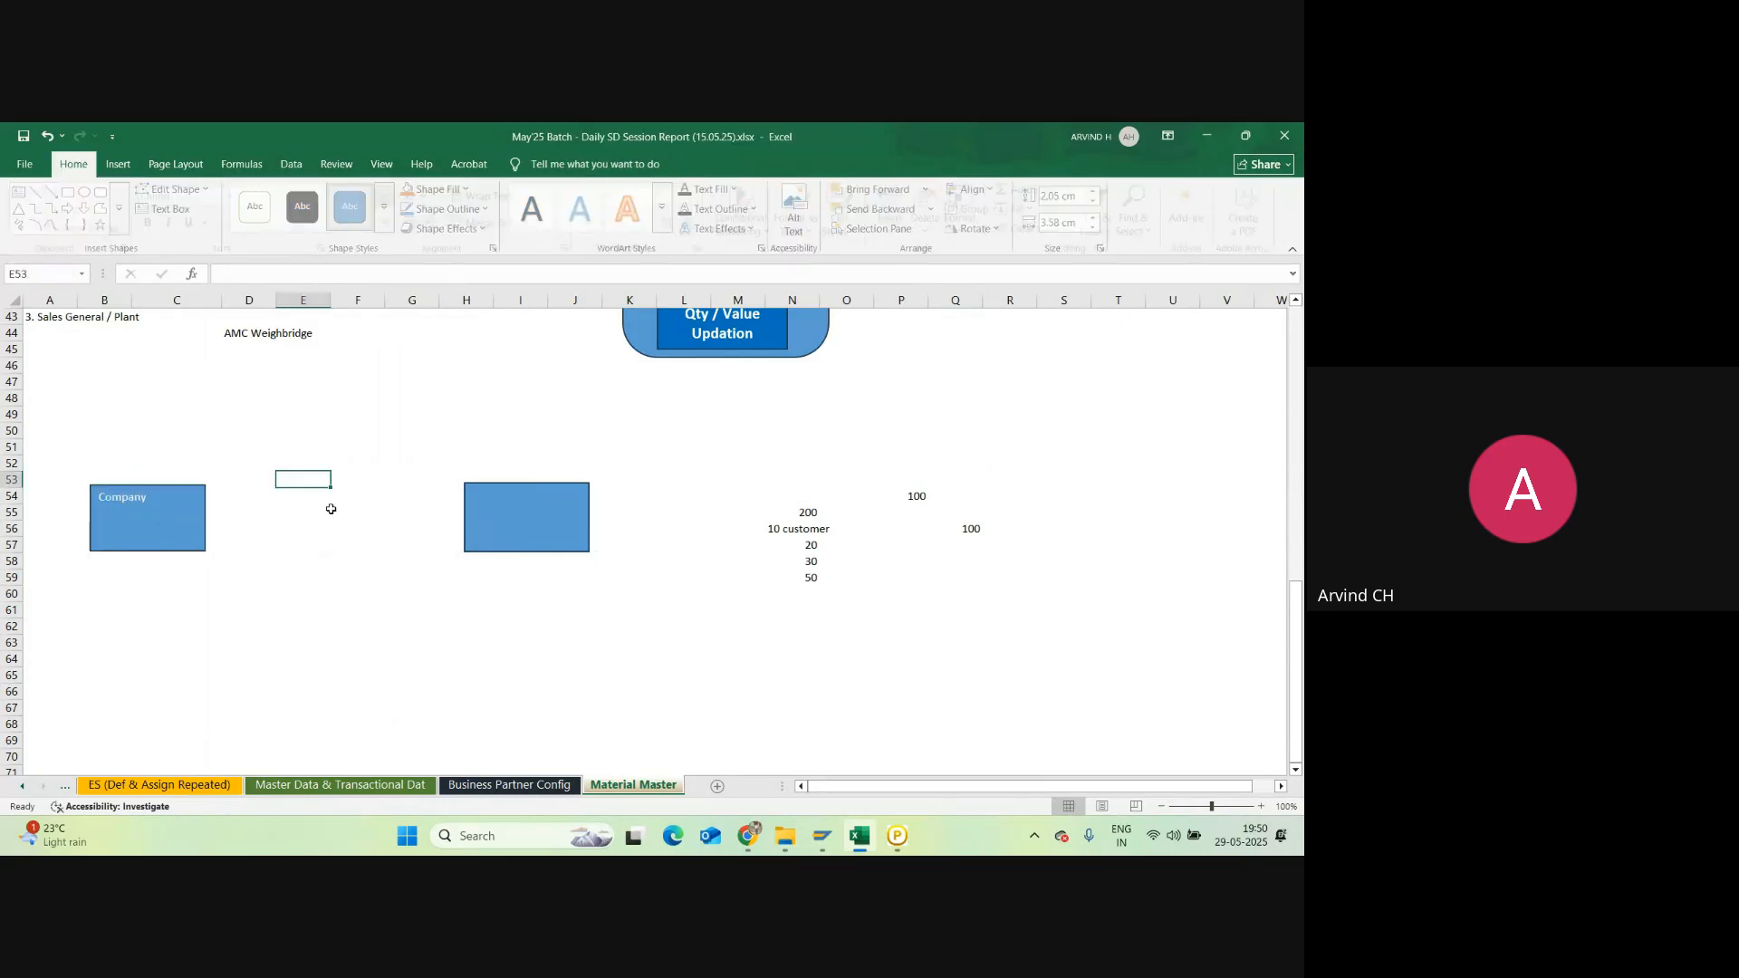
{"action": "left_click", "coordinate": [523, 525]}
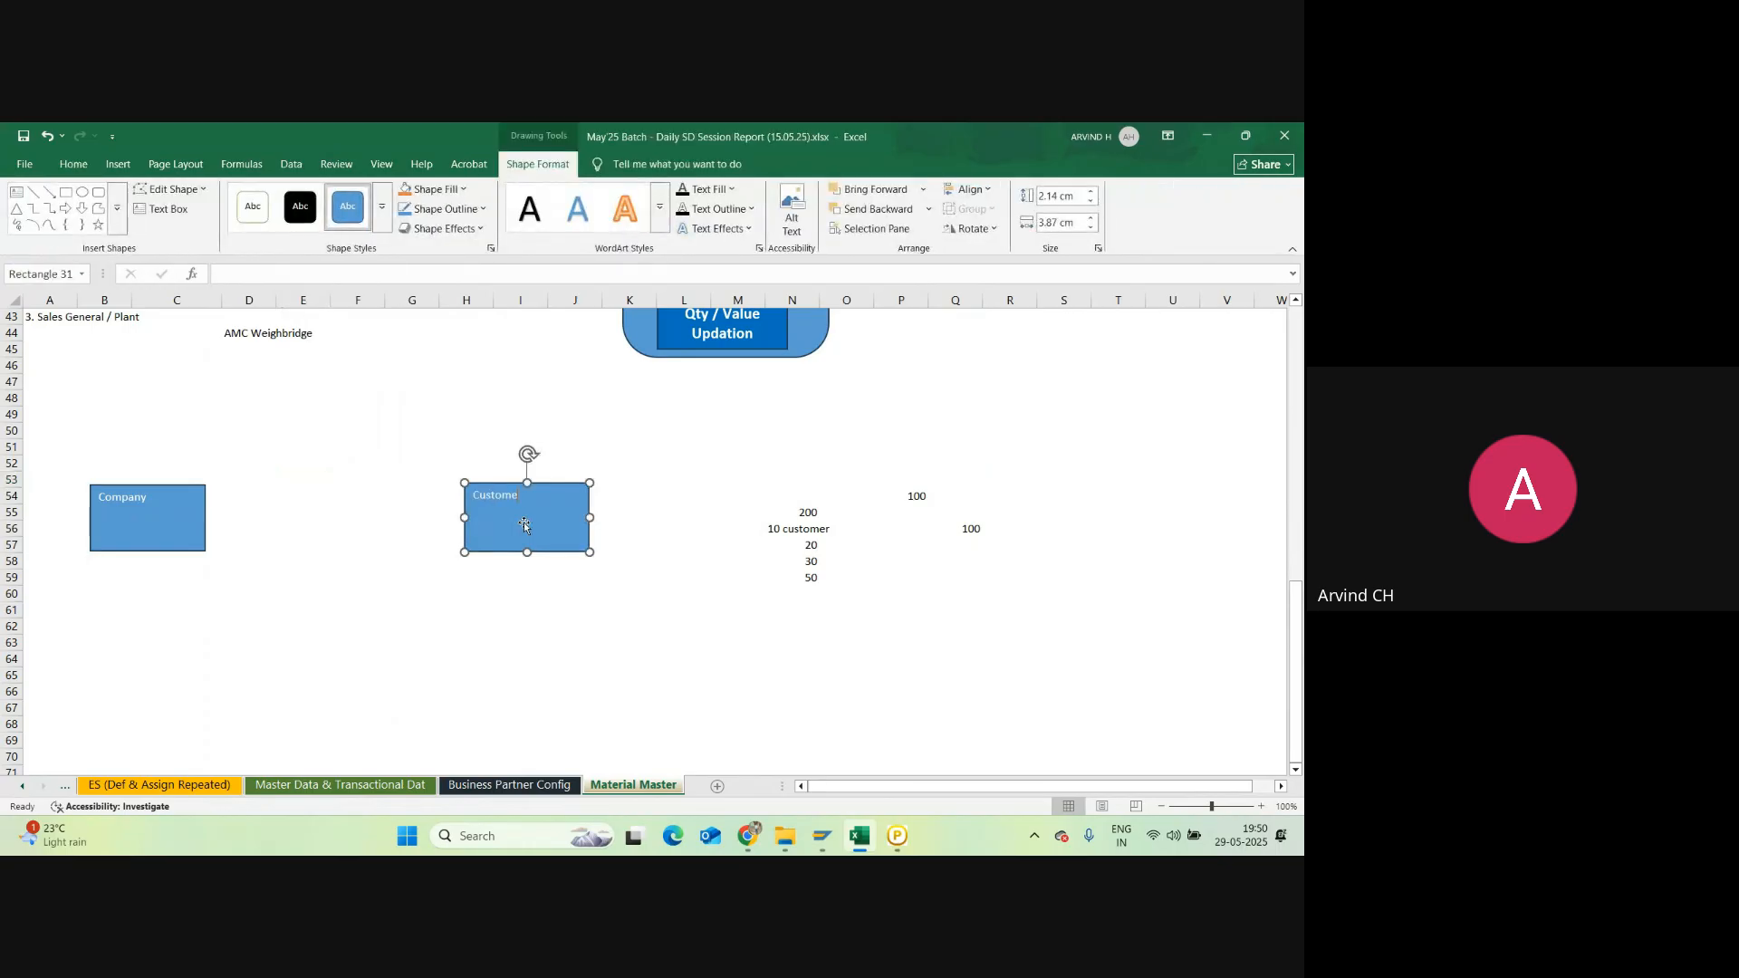
{"action": "left_click", "coordinate": [127, 524]}
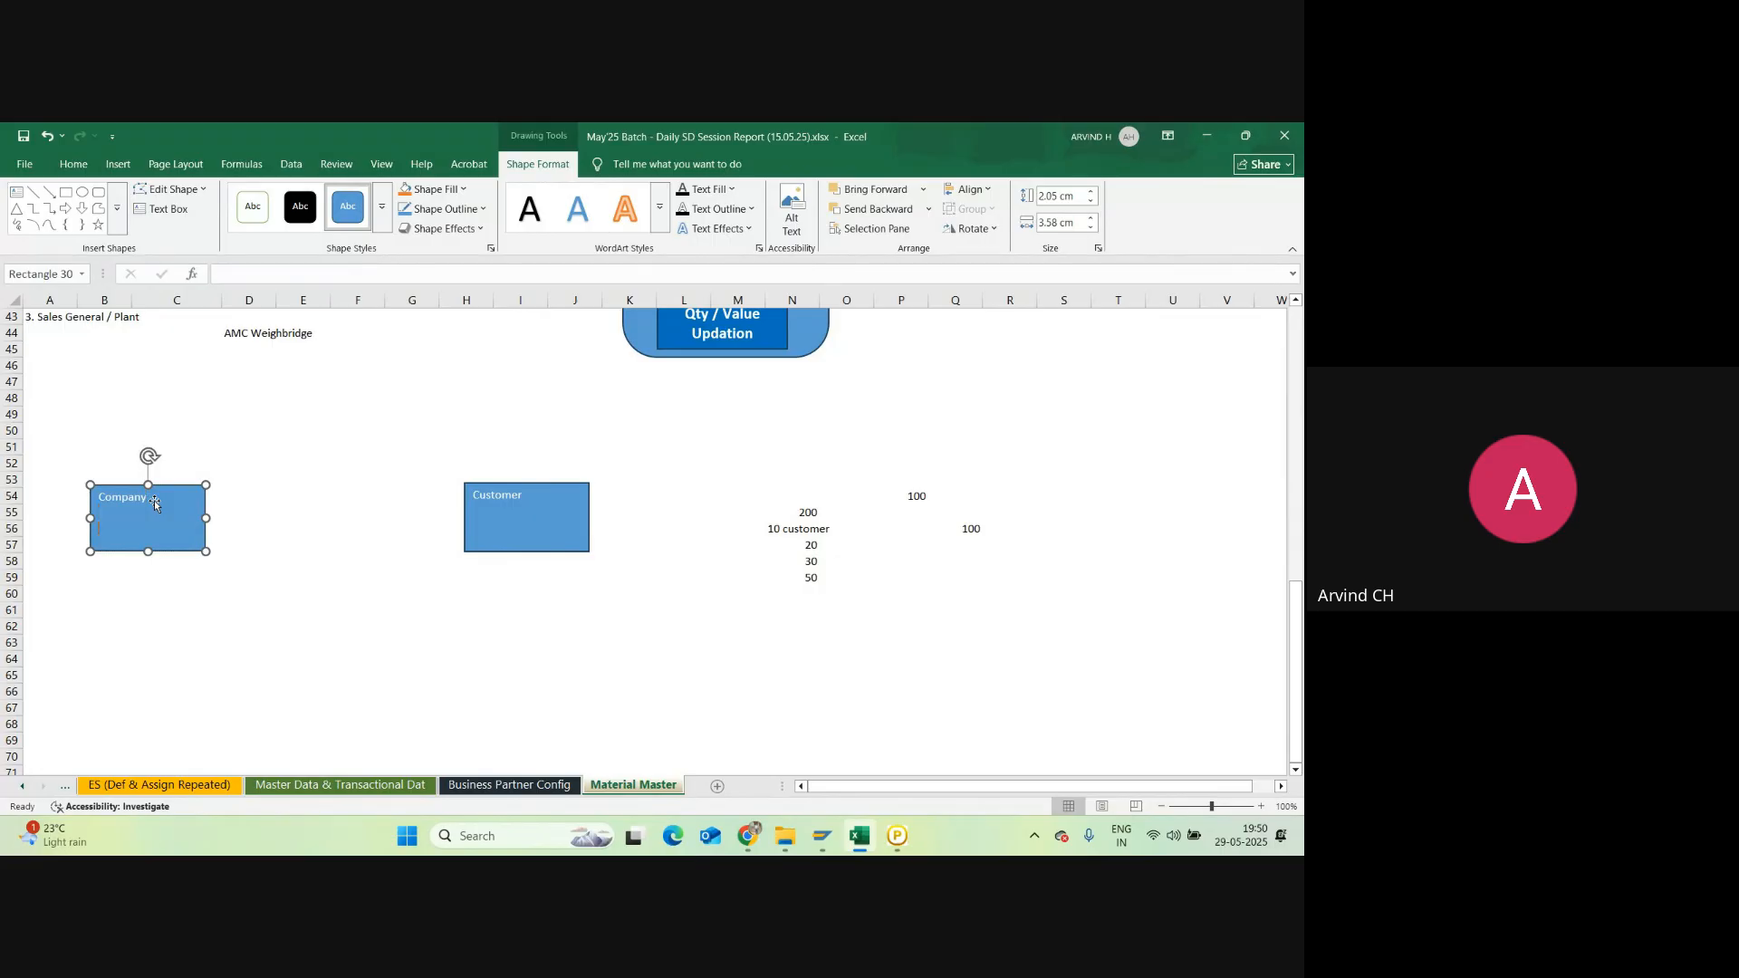
{"action": "type", "text": "Car manufacturing"}
{"action": "left_click", "coordinate": [520, 497]}
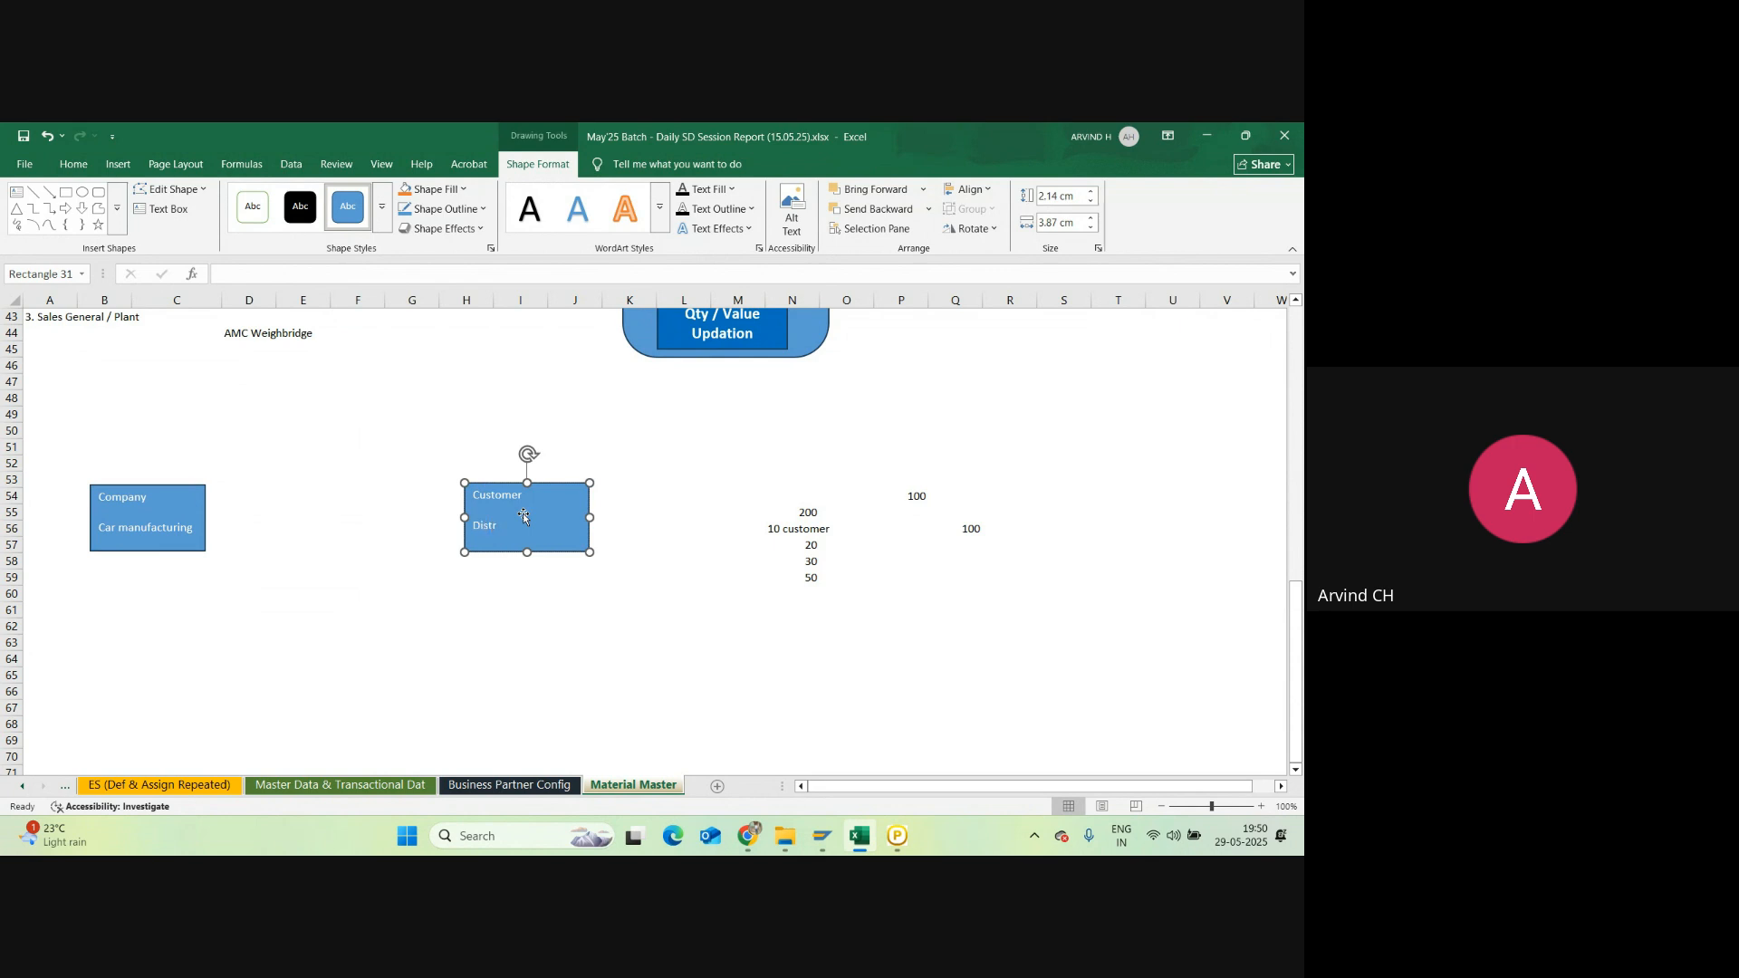
{"action": "type", "text": "n"}
{"action": "type", "text": "or"}
Step: Enter 'Warranty' in I51 and '5 Years' in I52 above the Customer / Distributor box
{"action": "left_click", "coordinate": [409, 544]}
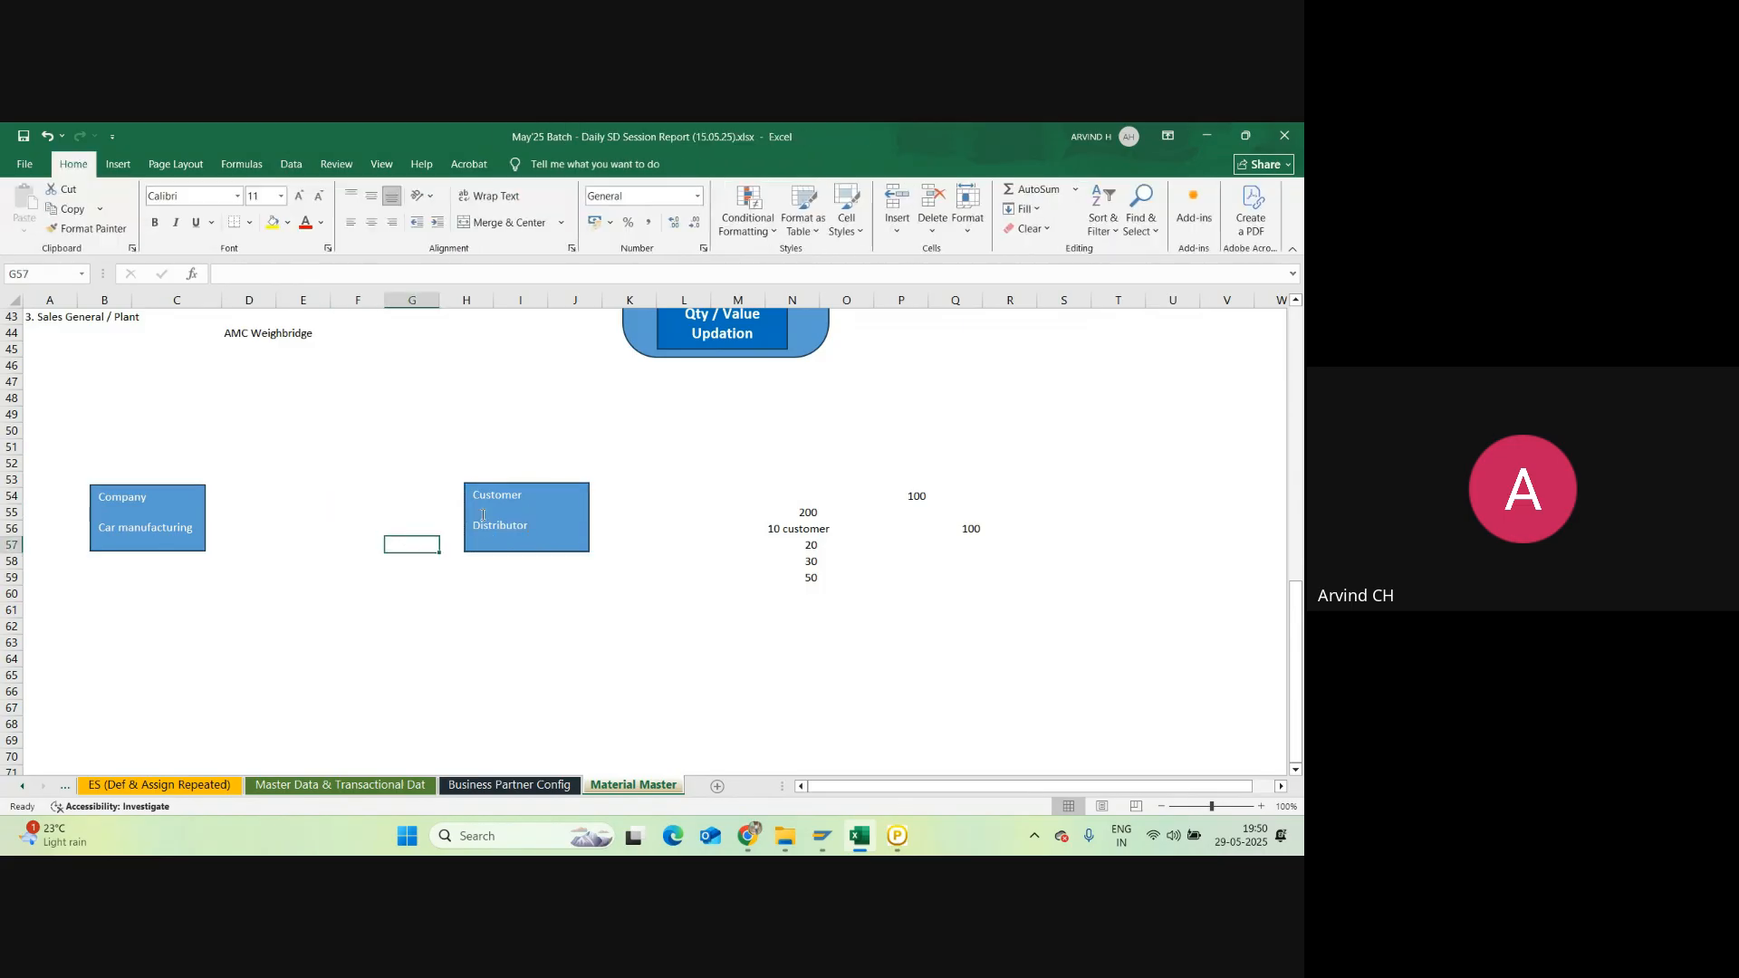
{"action": "left_click", "coordinate": [526, 542]}
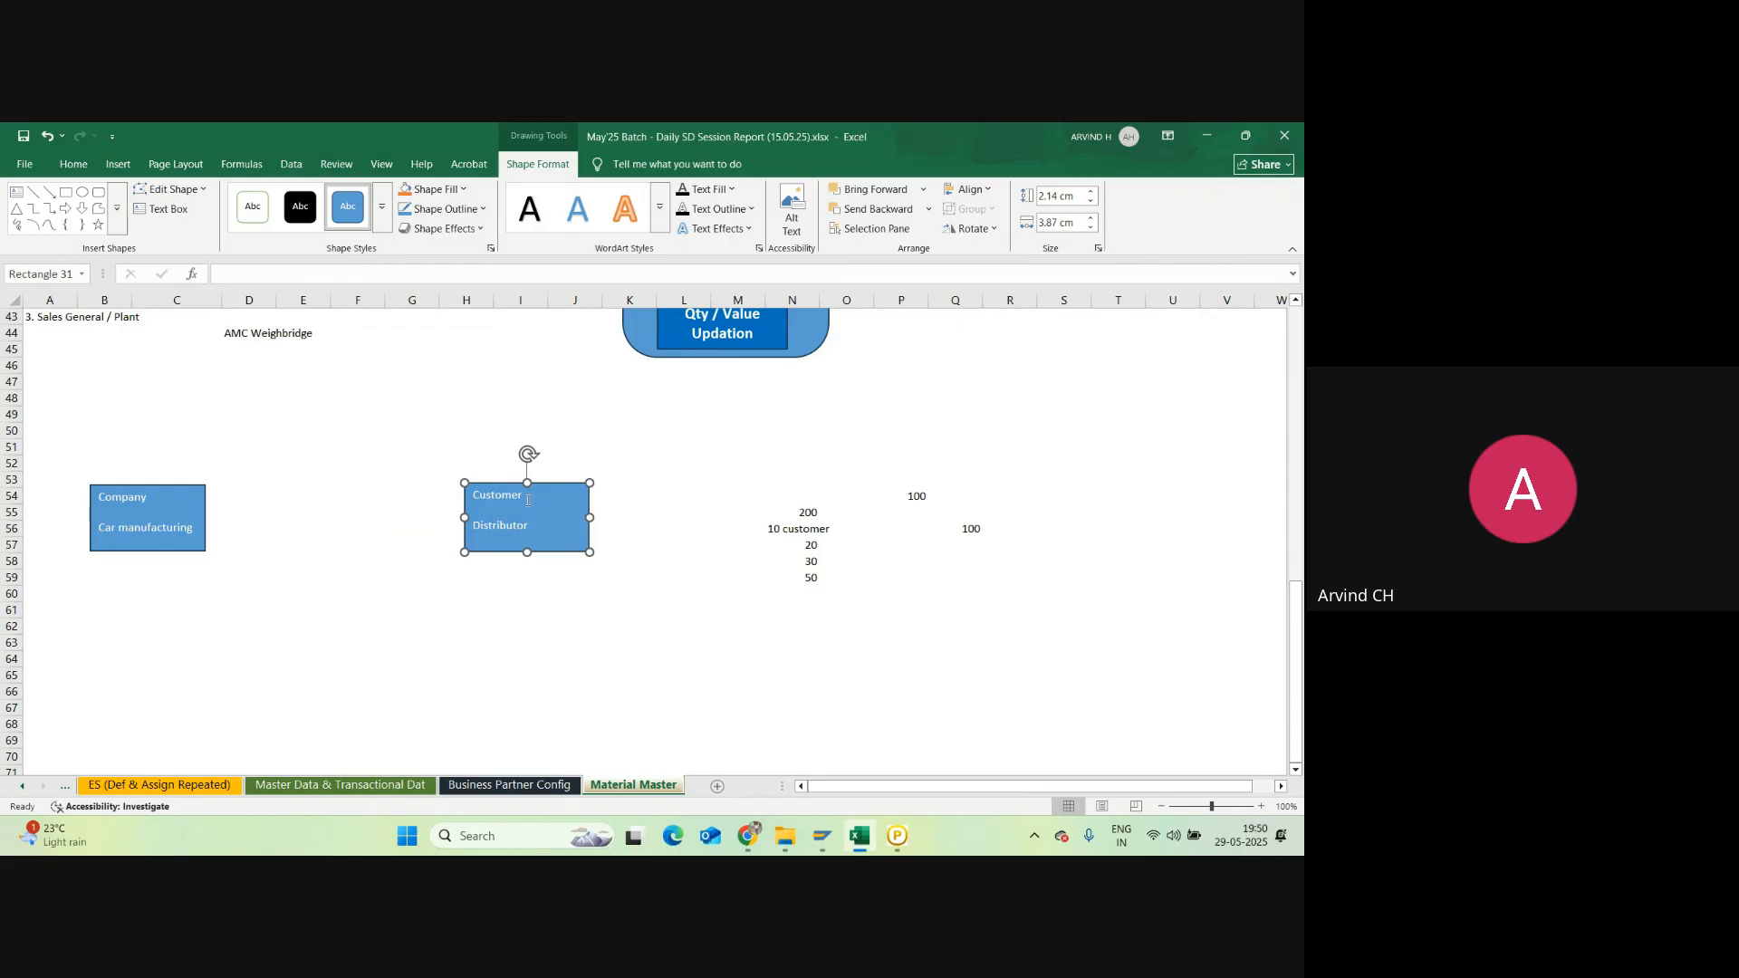
{"action": "left_click", "coordinate": [562, 461]}
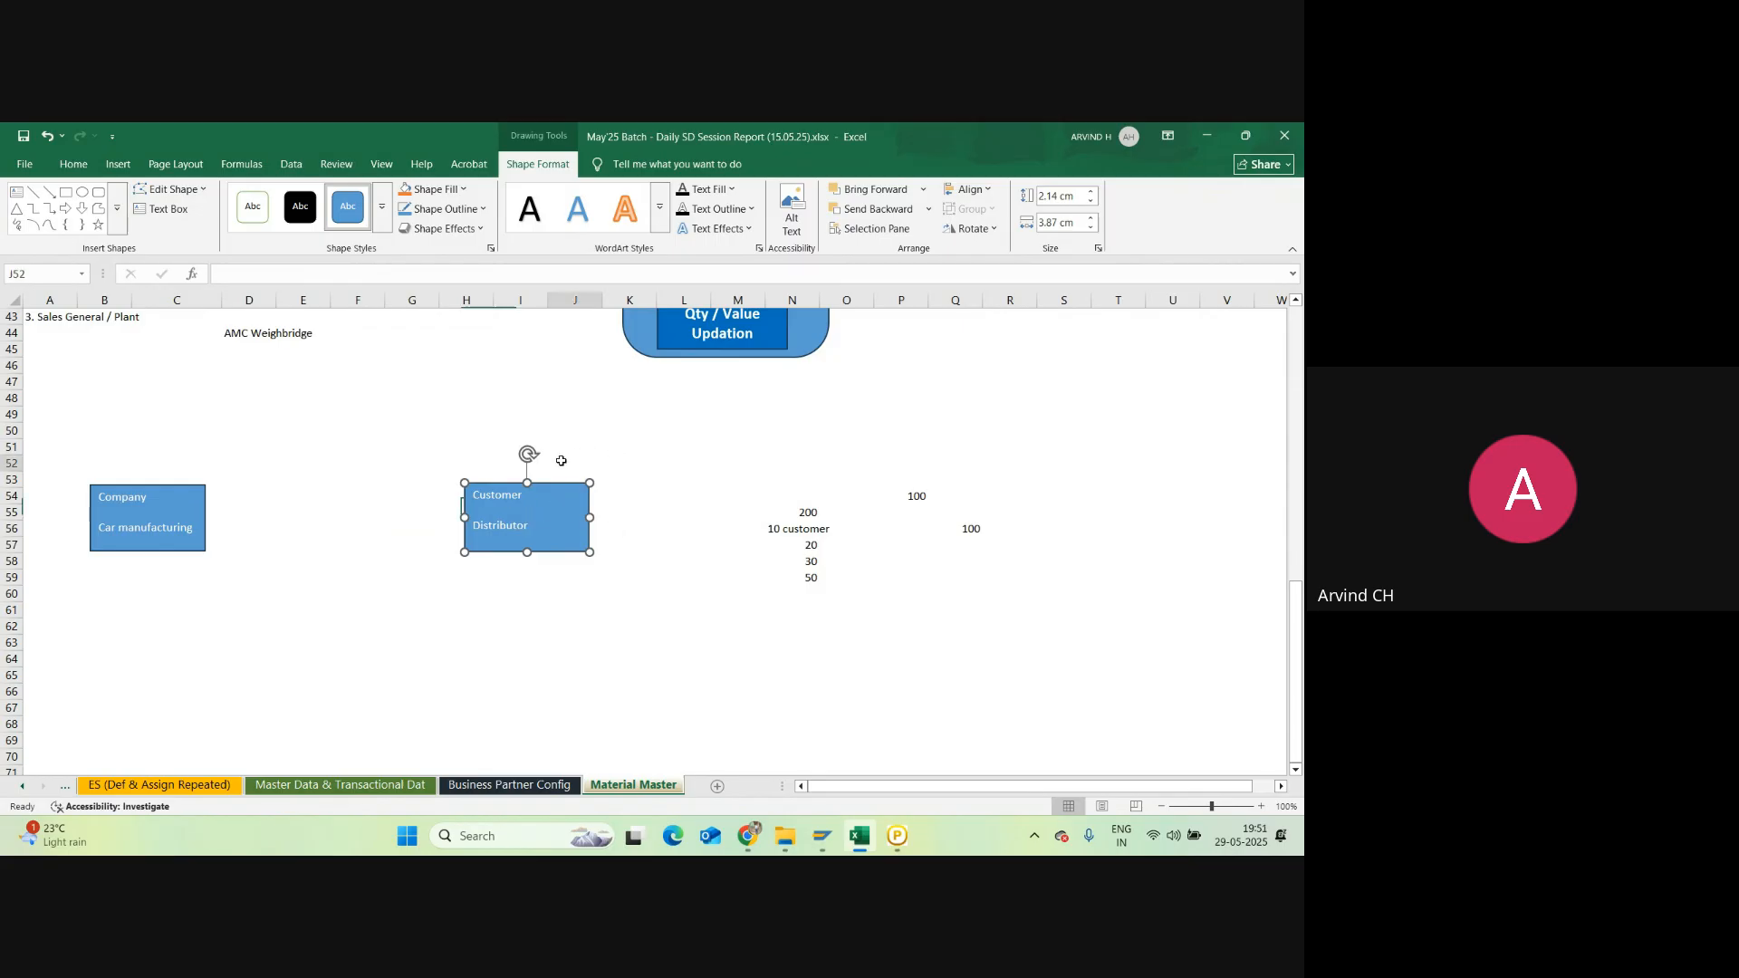
{"action": "left_click", "coordinate": [544, 451]}
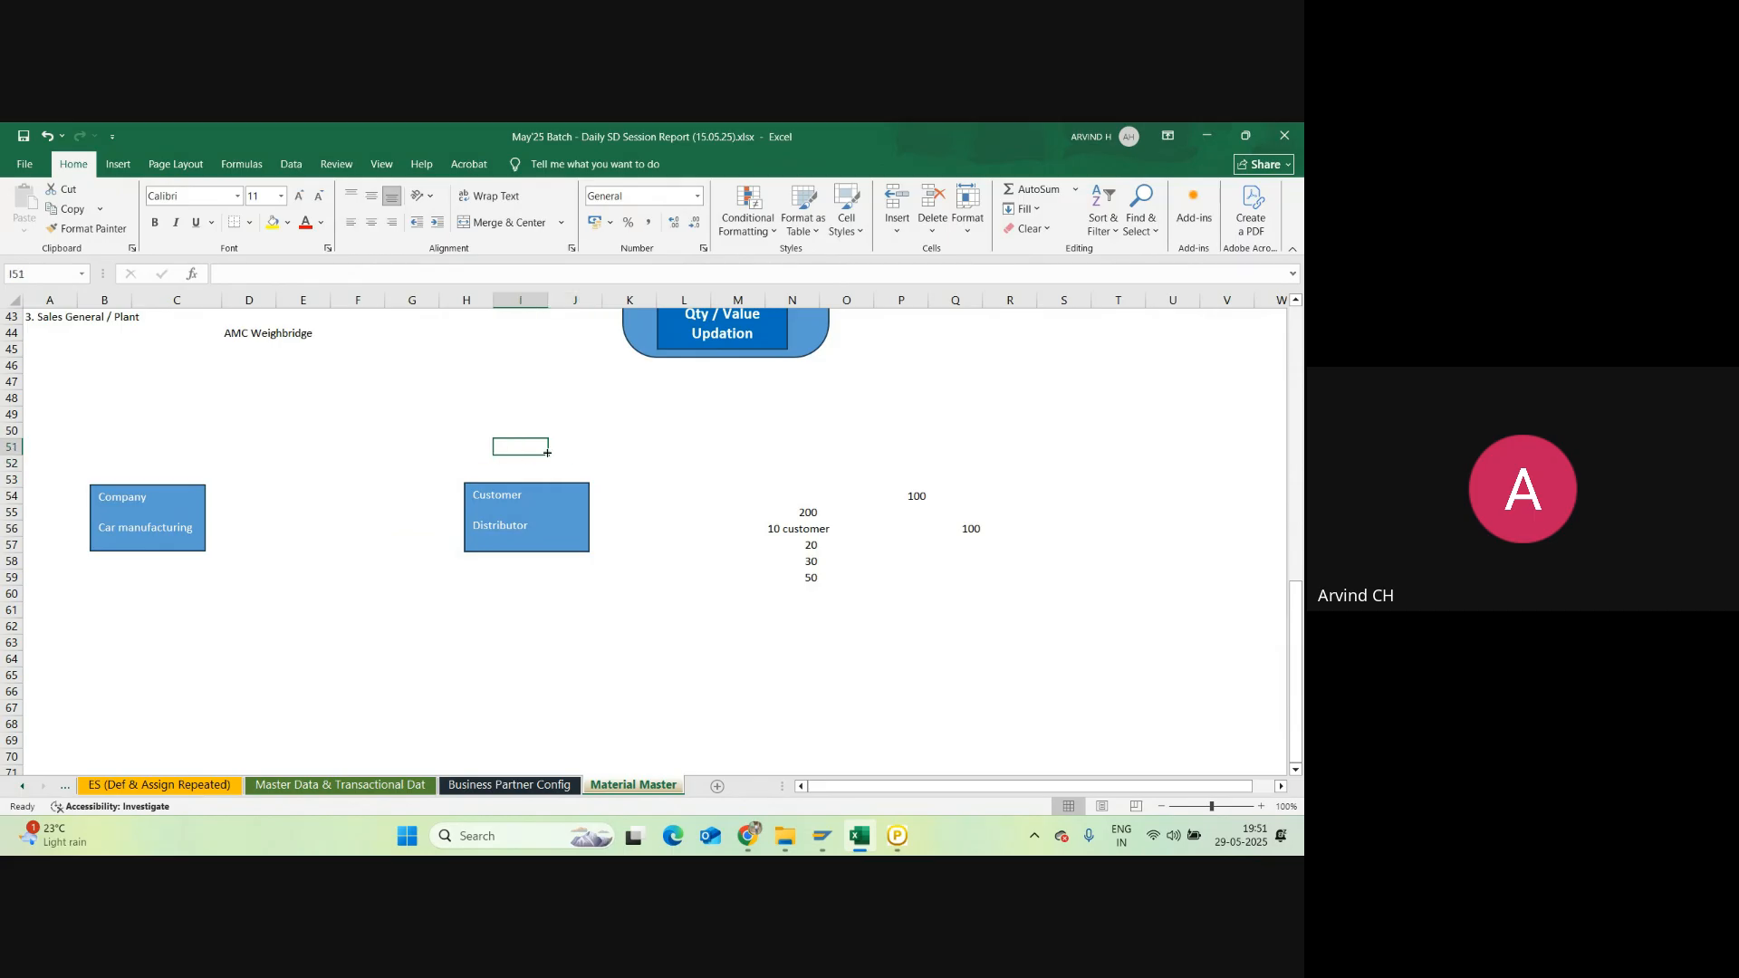
{"action": "type", "text": "W"}
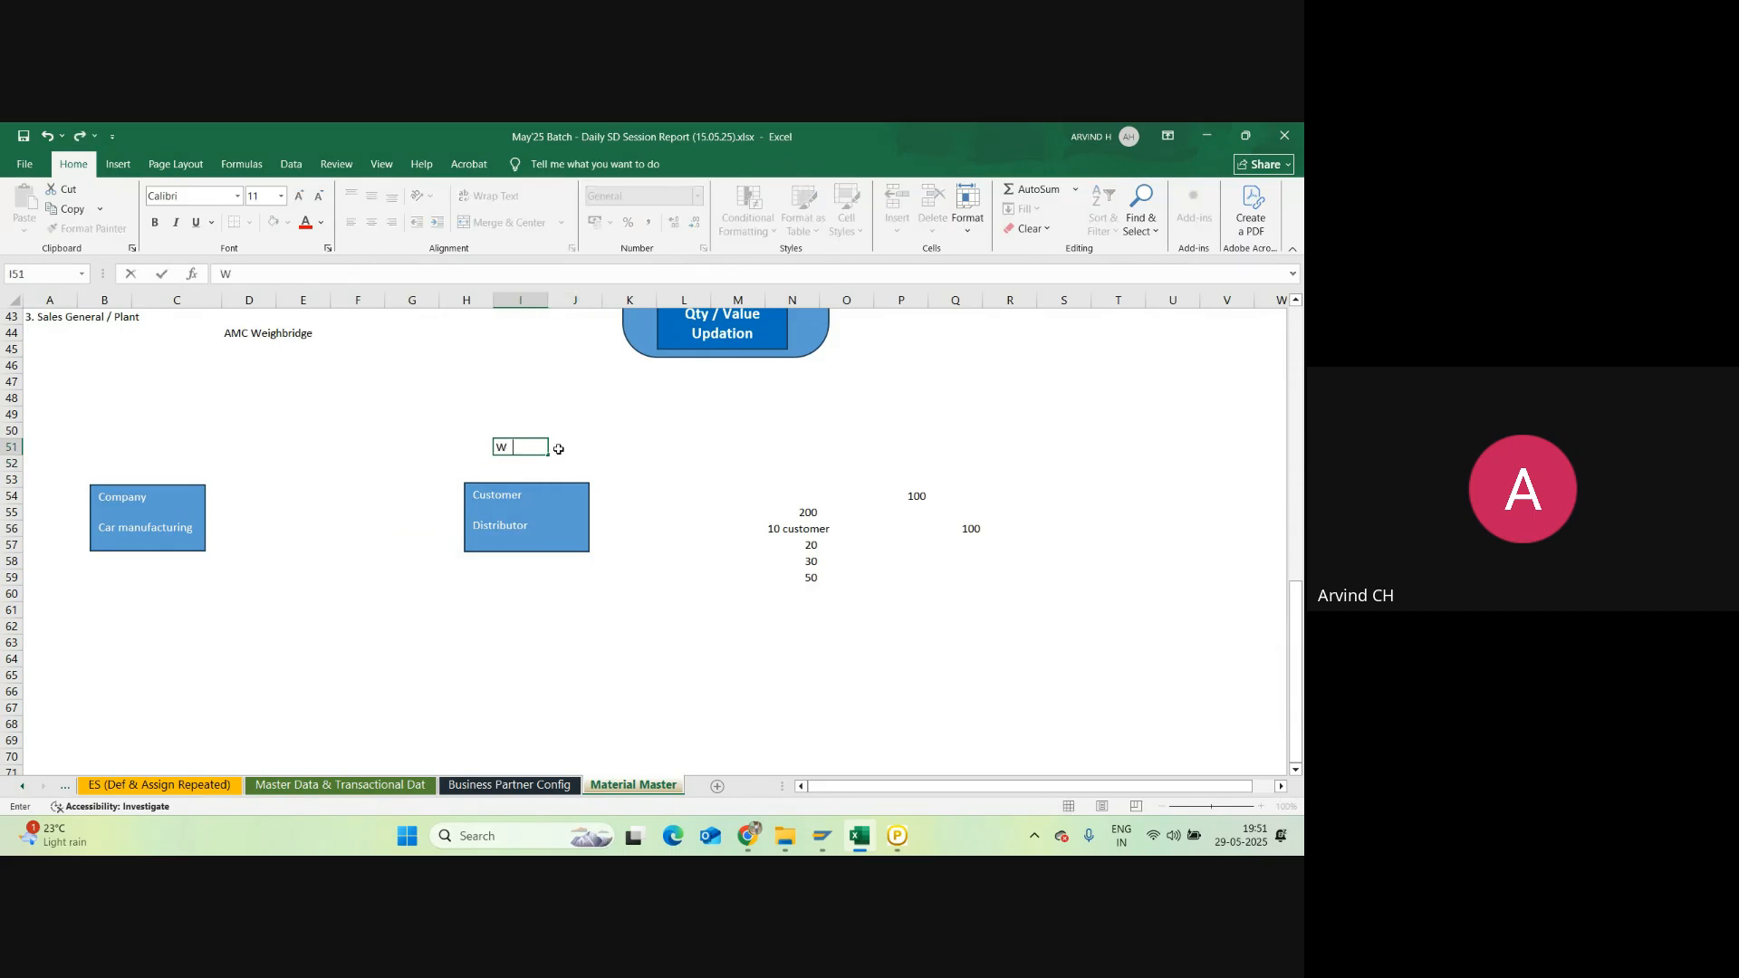
{"action": "type", "text": "arranty"}
{"action": "key", "text": "Return"}
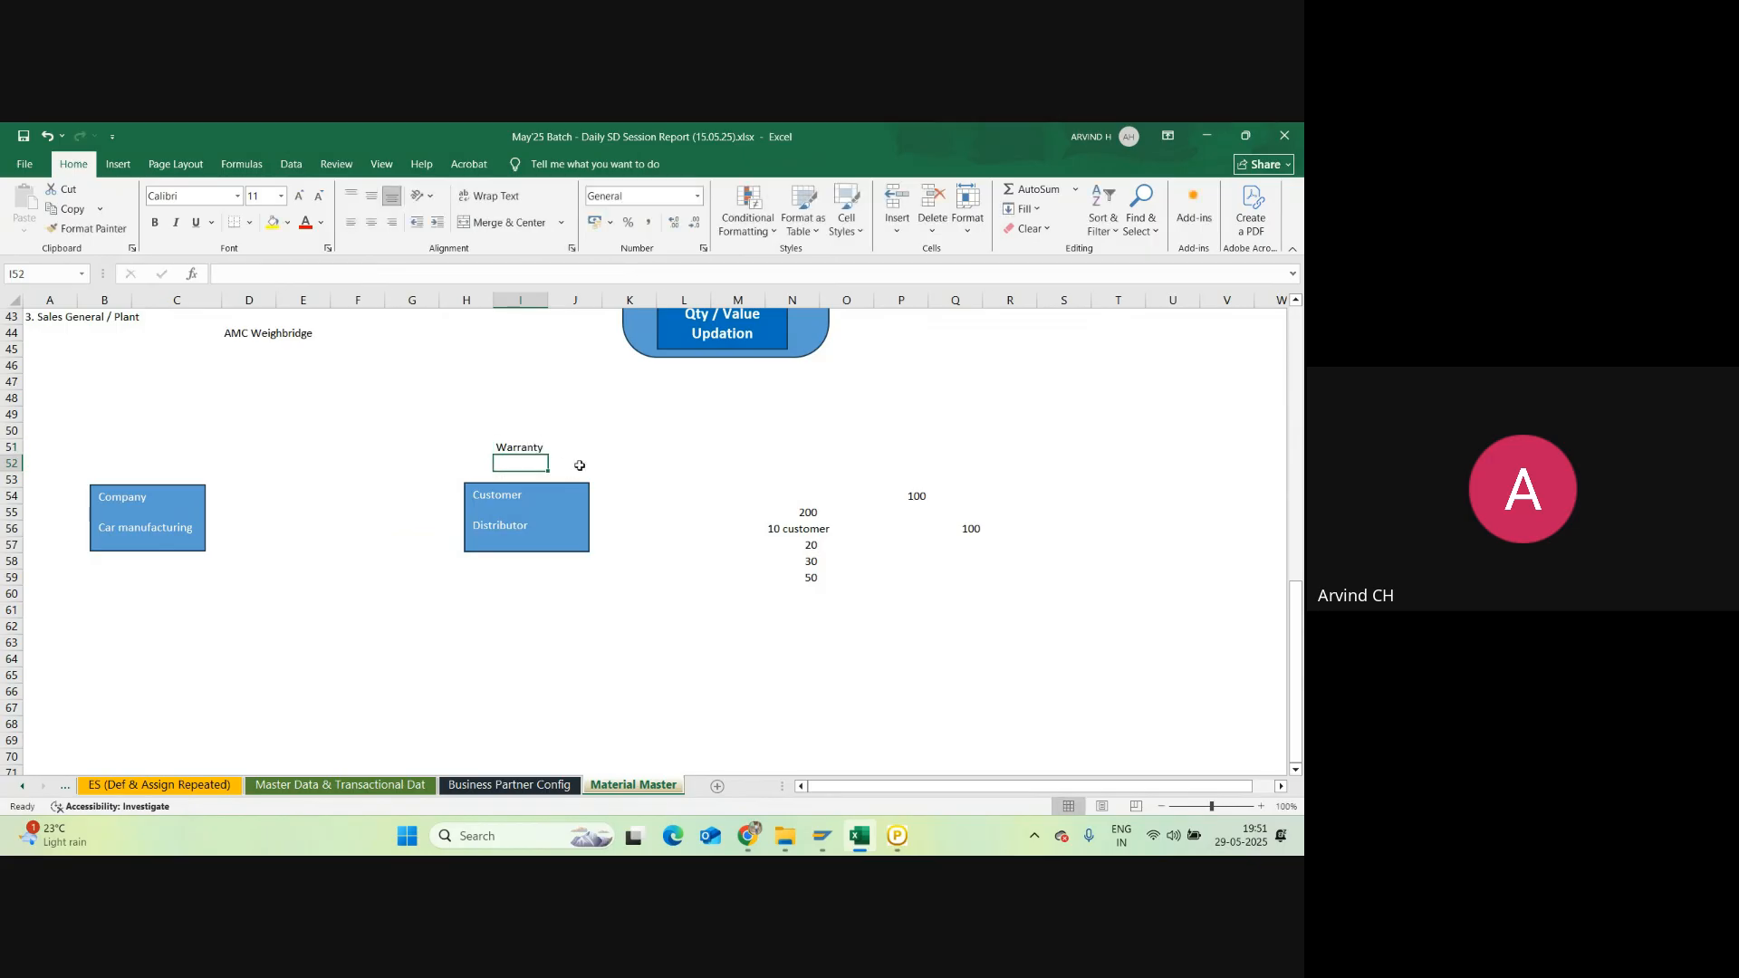
{"action": "type", "text": "5"}
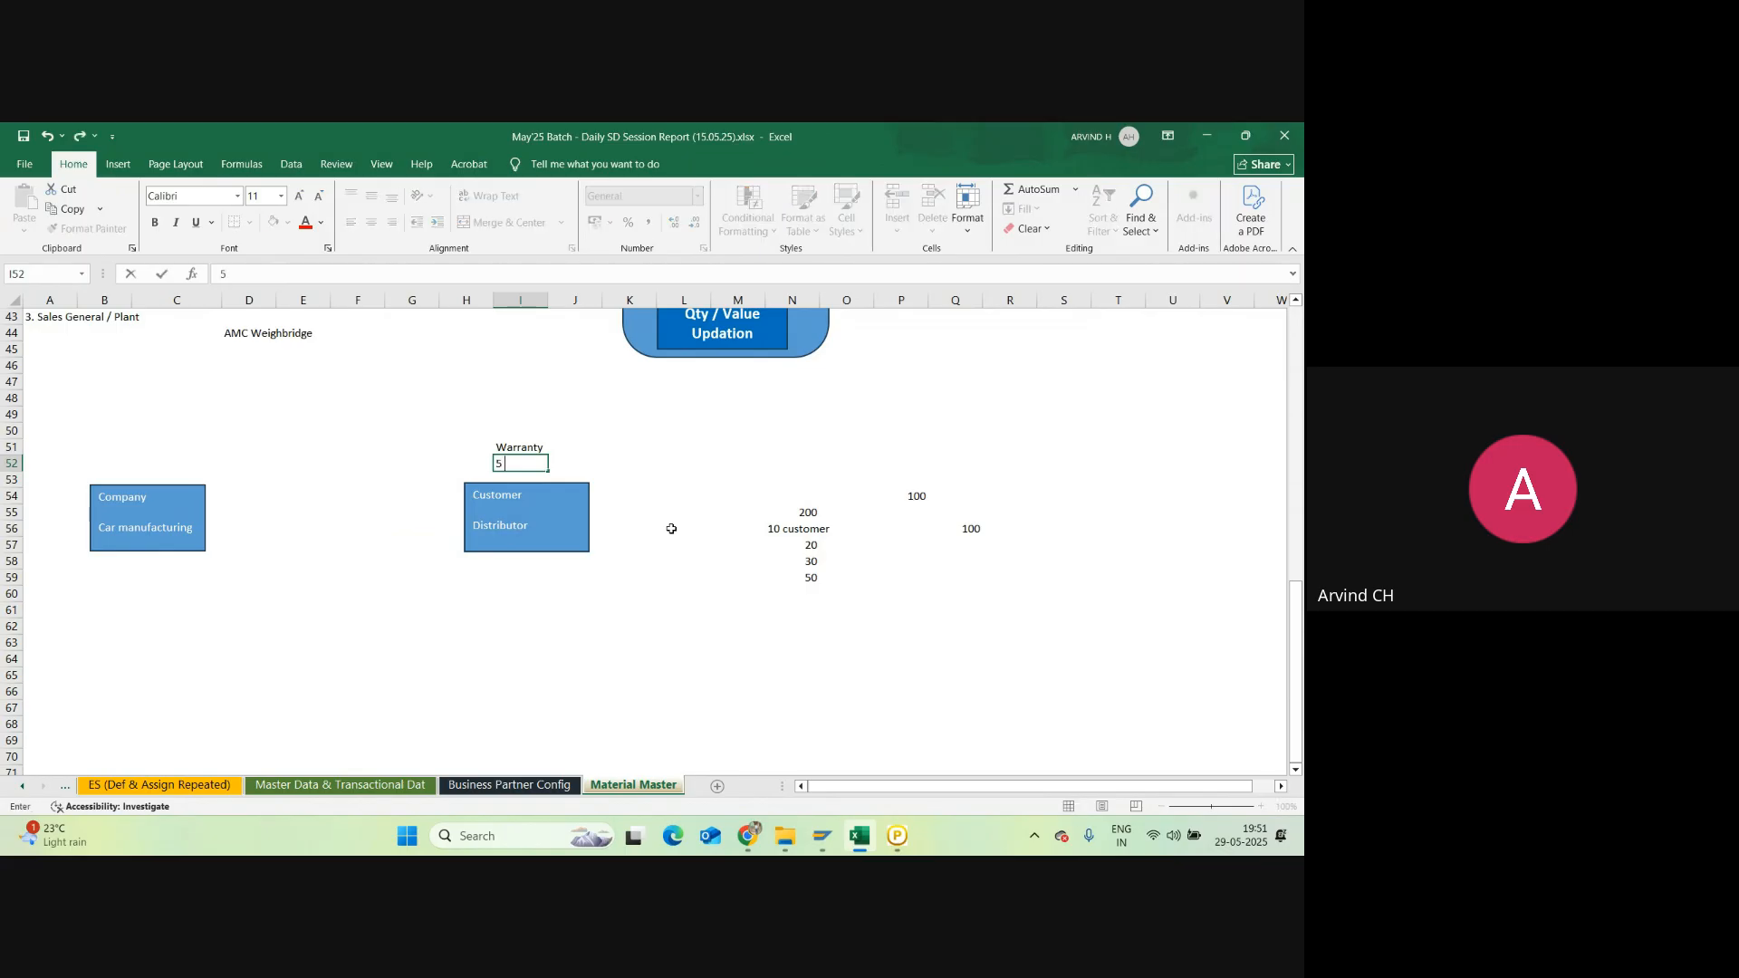
{"action": "type", "text": " Years"}
{"action": "left_click", "coordinate": [627, 472]}
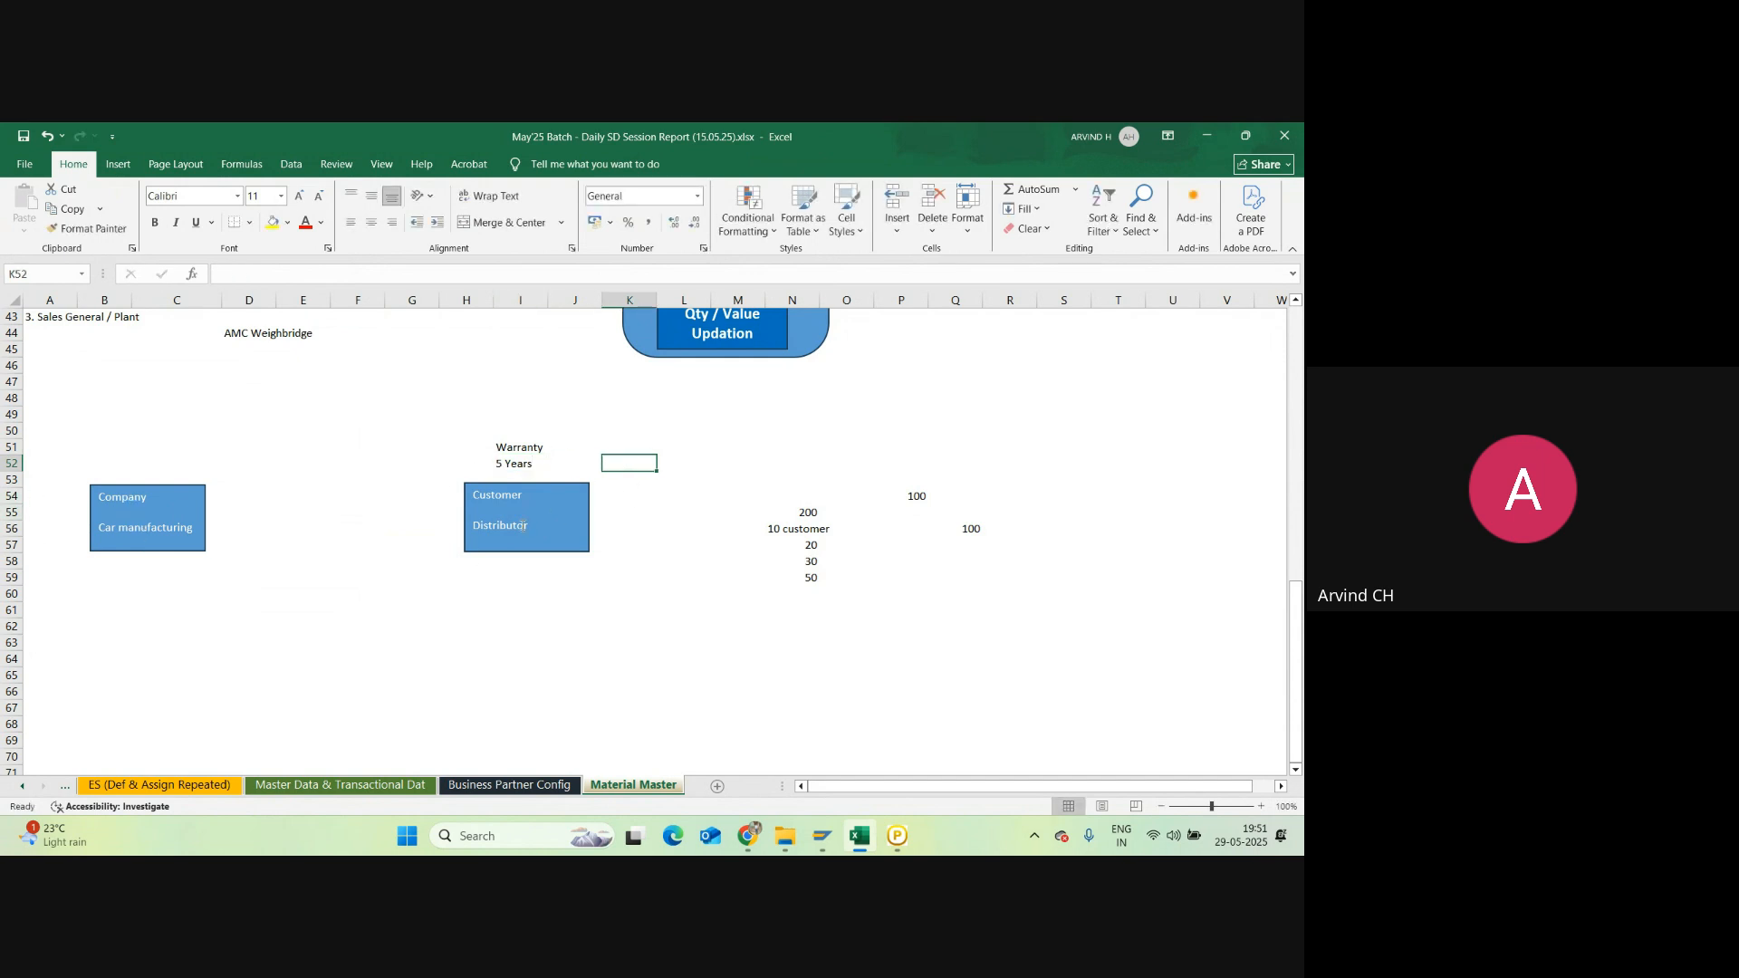
Step: Check the Warranty note and select the cell beside the Distributor box for a parts list
{"action": "left_click", "coordinate": [516, 450]}
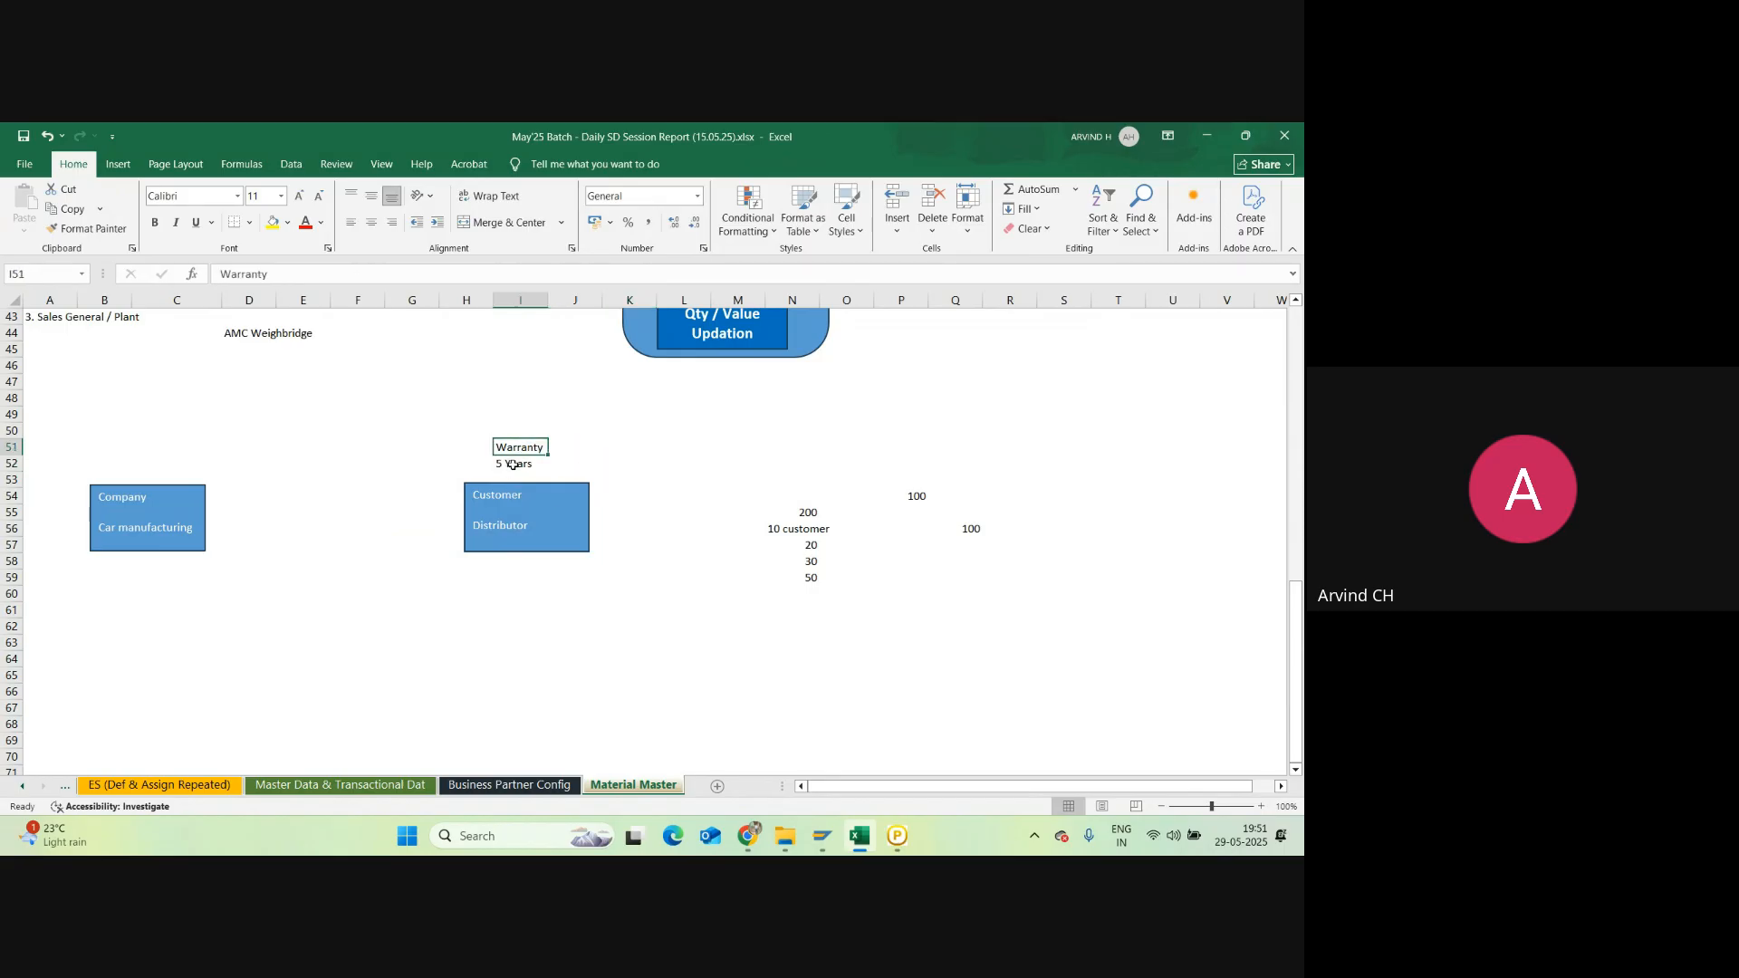
{"action": "left_click", "coordinate": [512, 477]}
{"action": "left_click", "coordinate": [610, 526]}
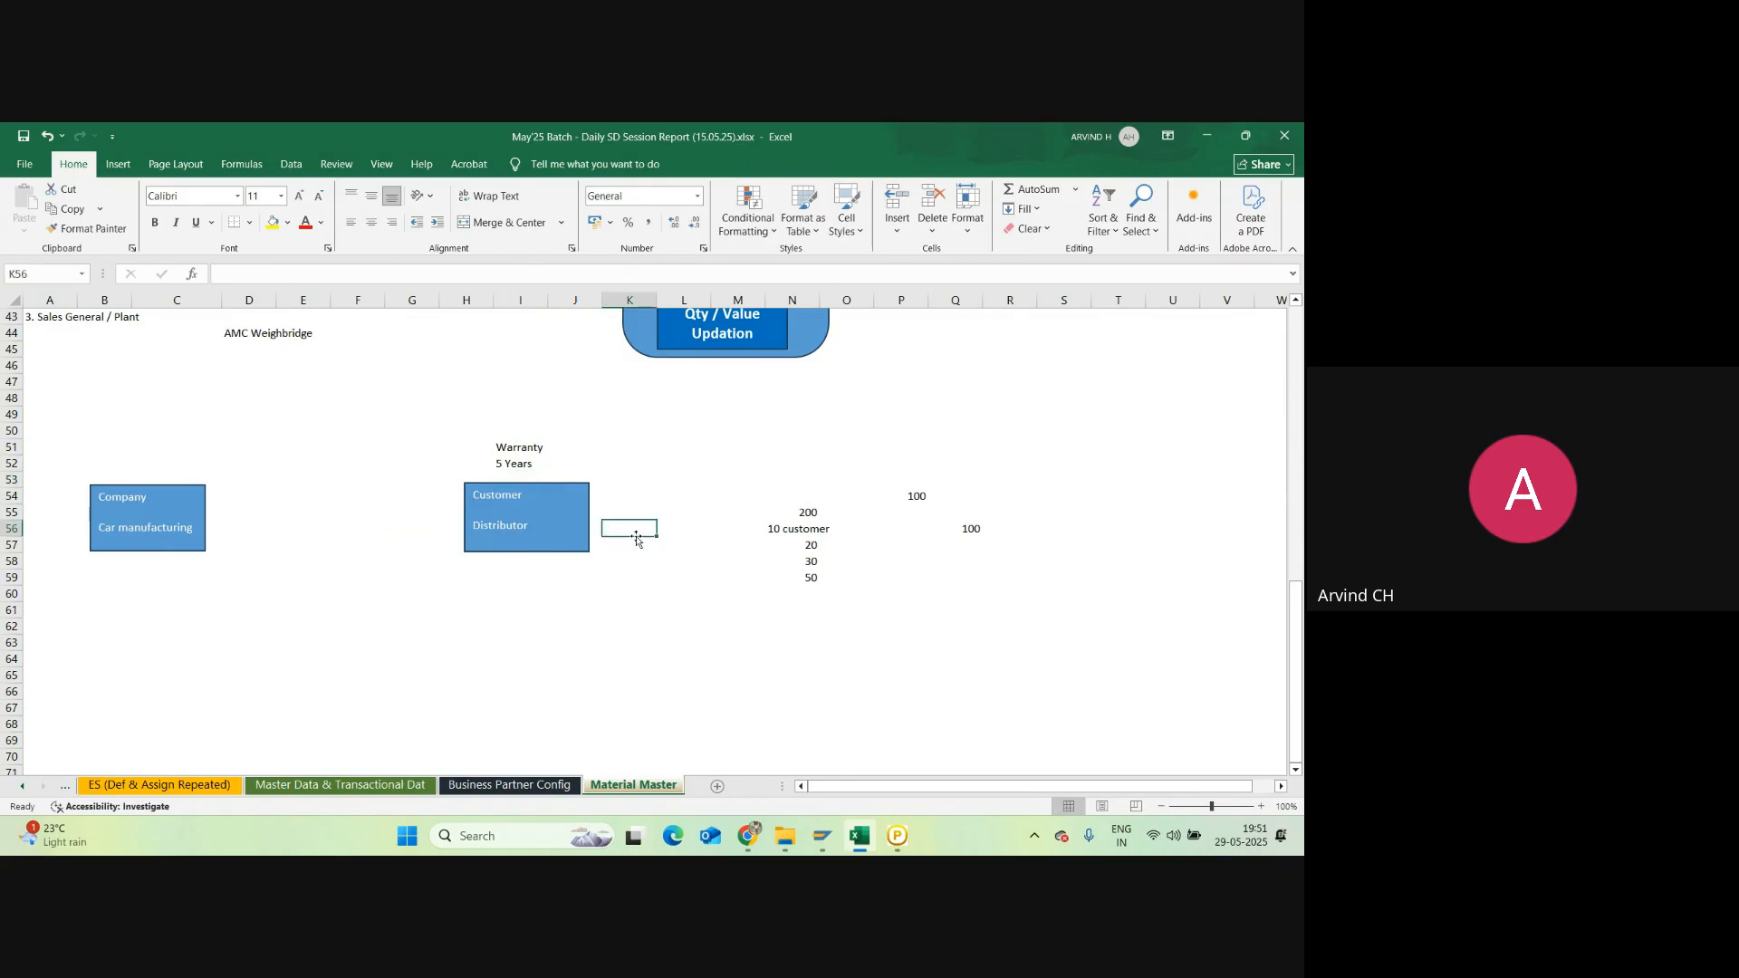
{"action": "left_click", "coordinate": [637, 513]}
{"action": "left_click", "coordinate": [549, 528]}
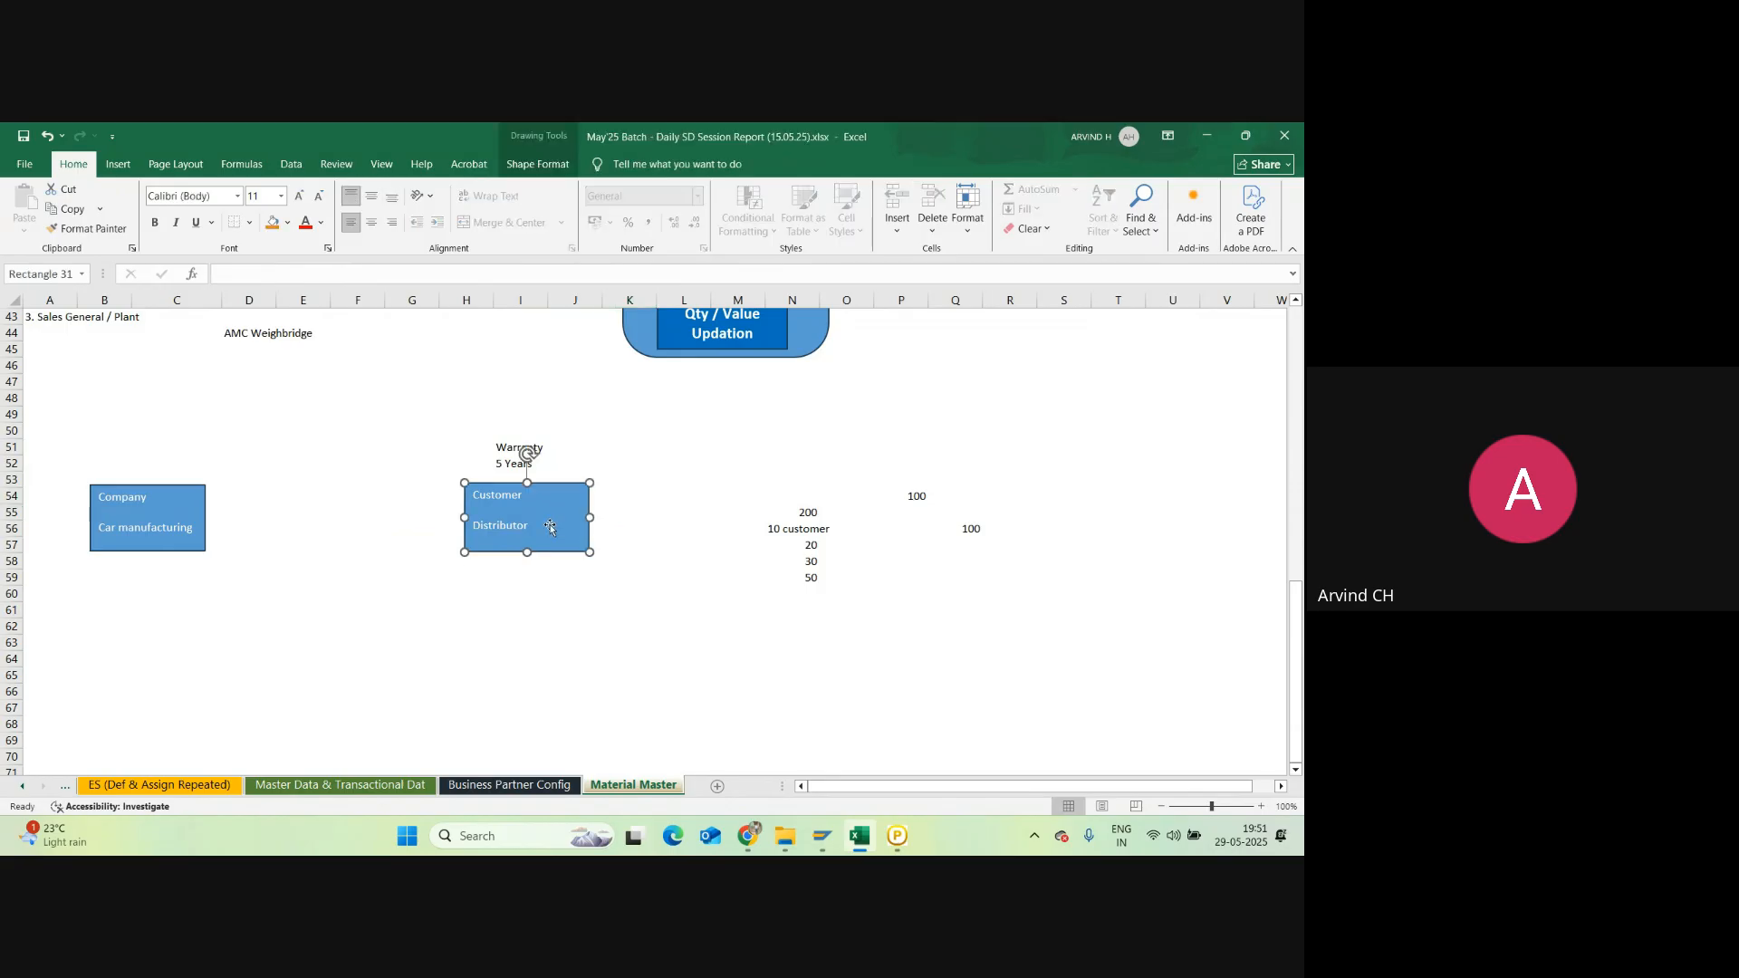
{"action": "left_click", "coordinate": [630, 610]}
{"action": "left_click", "coordinate": [534, 464]}
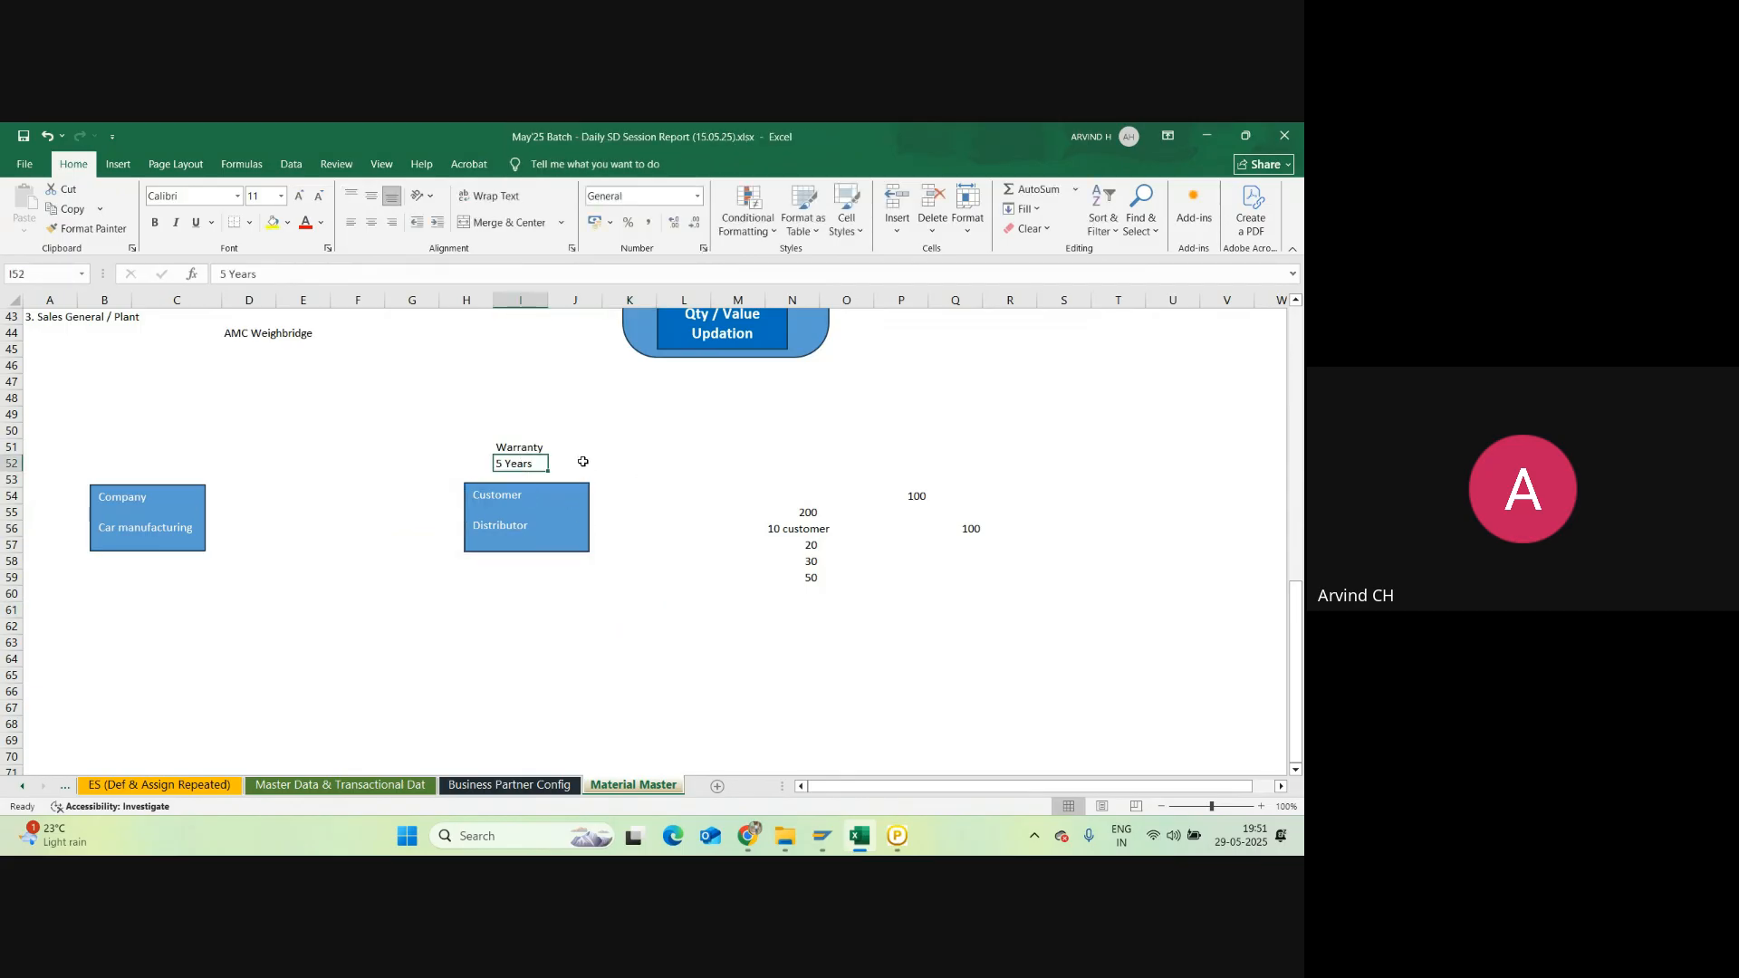
{"action": "left_click", "coordinate": [582, 463]}
{"action": "left_click", "coordinate": [633, 509]}
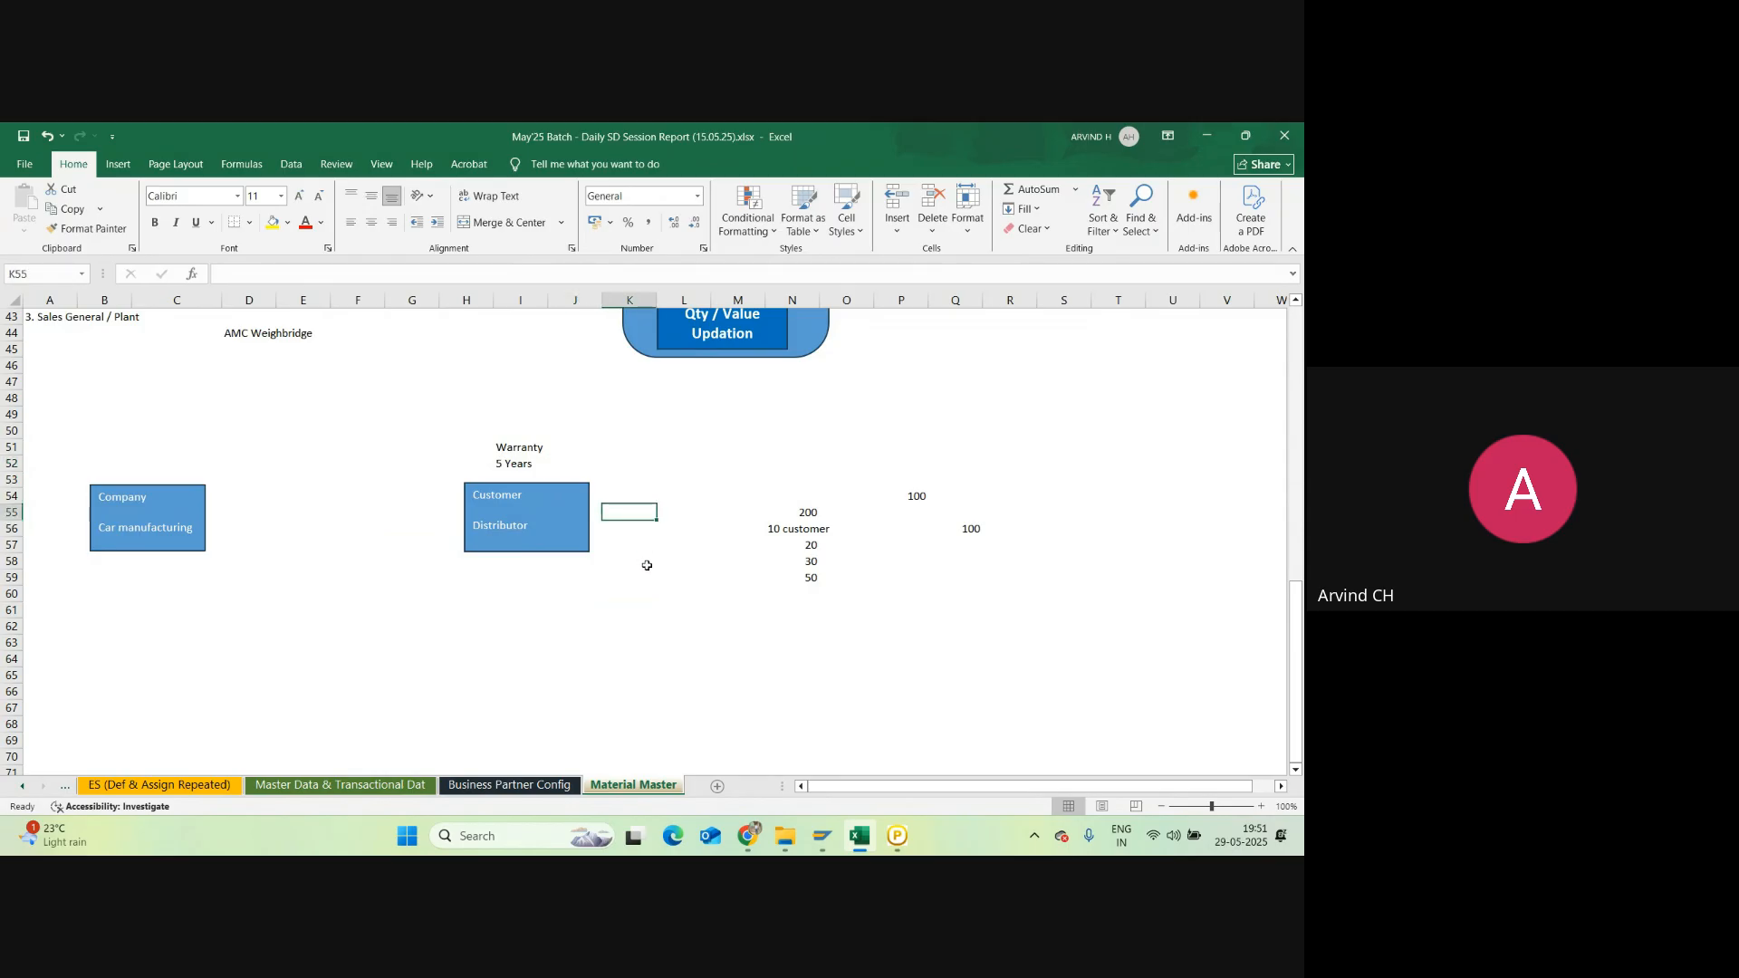
Step: List Tyre, Transmission and Engine in K55:K57 beside the Customer / Distributor box
{"action": "type", "text": "Tyre"}
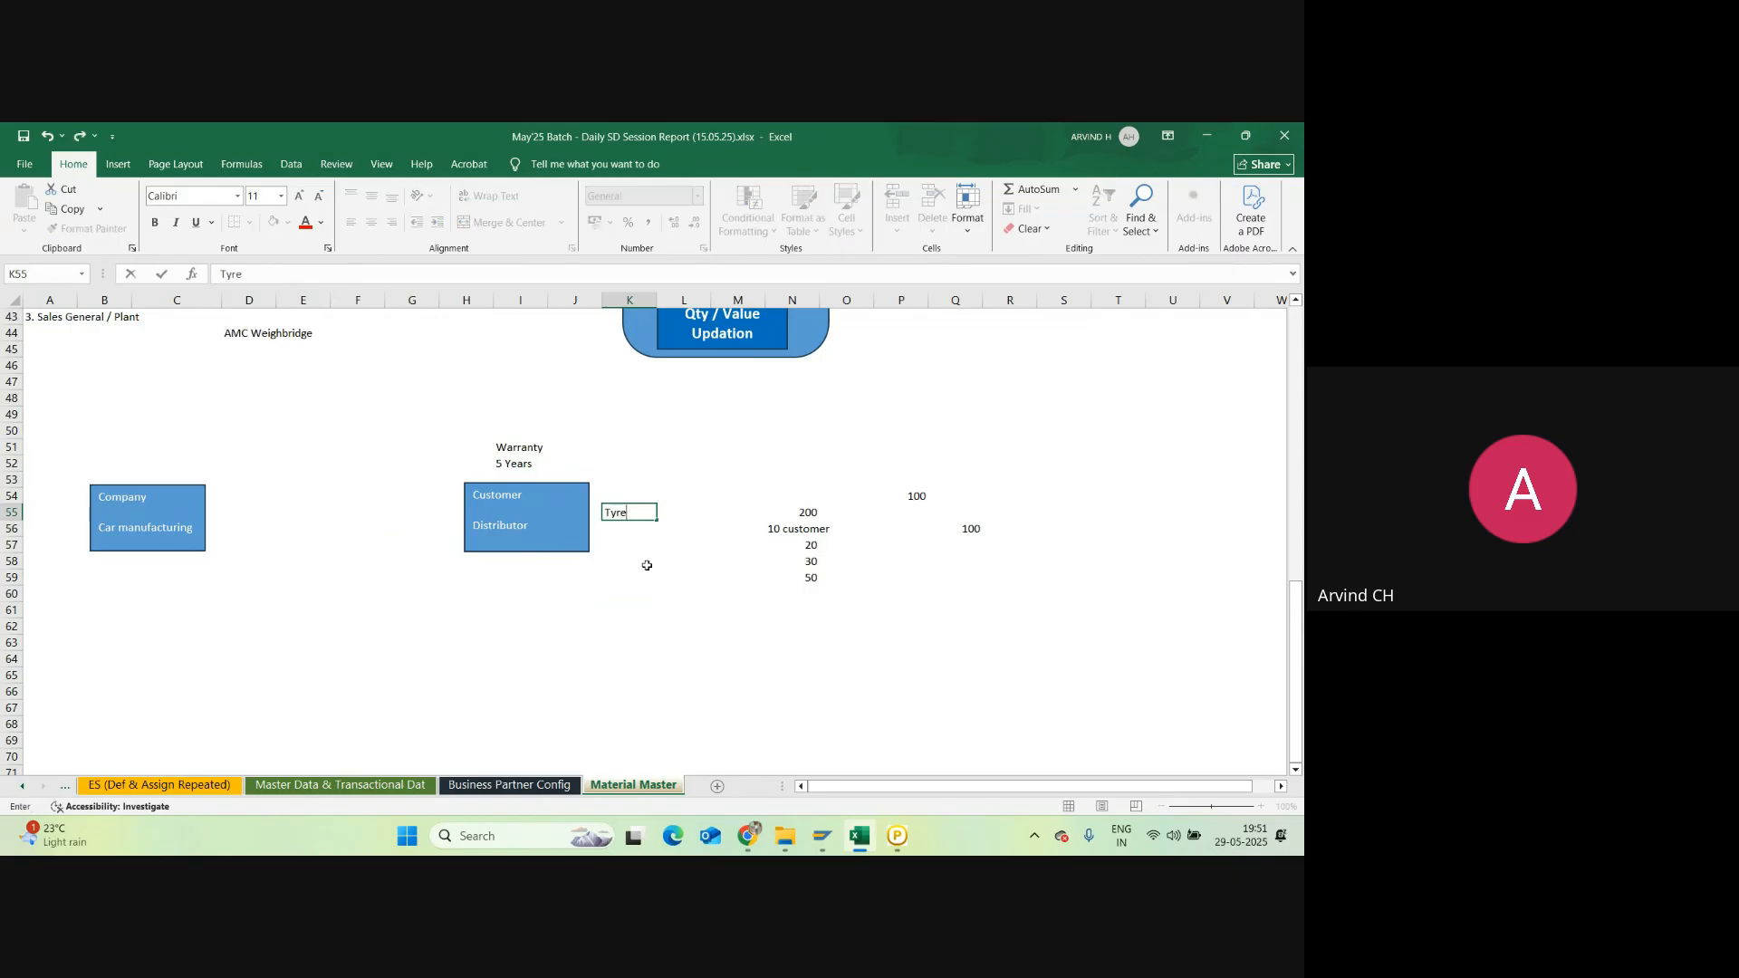
{"action": "key", "text": "Return"}
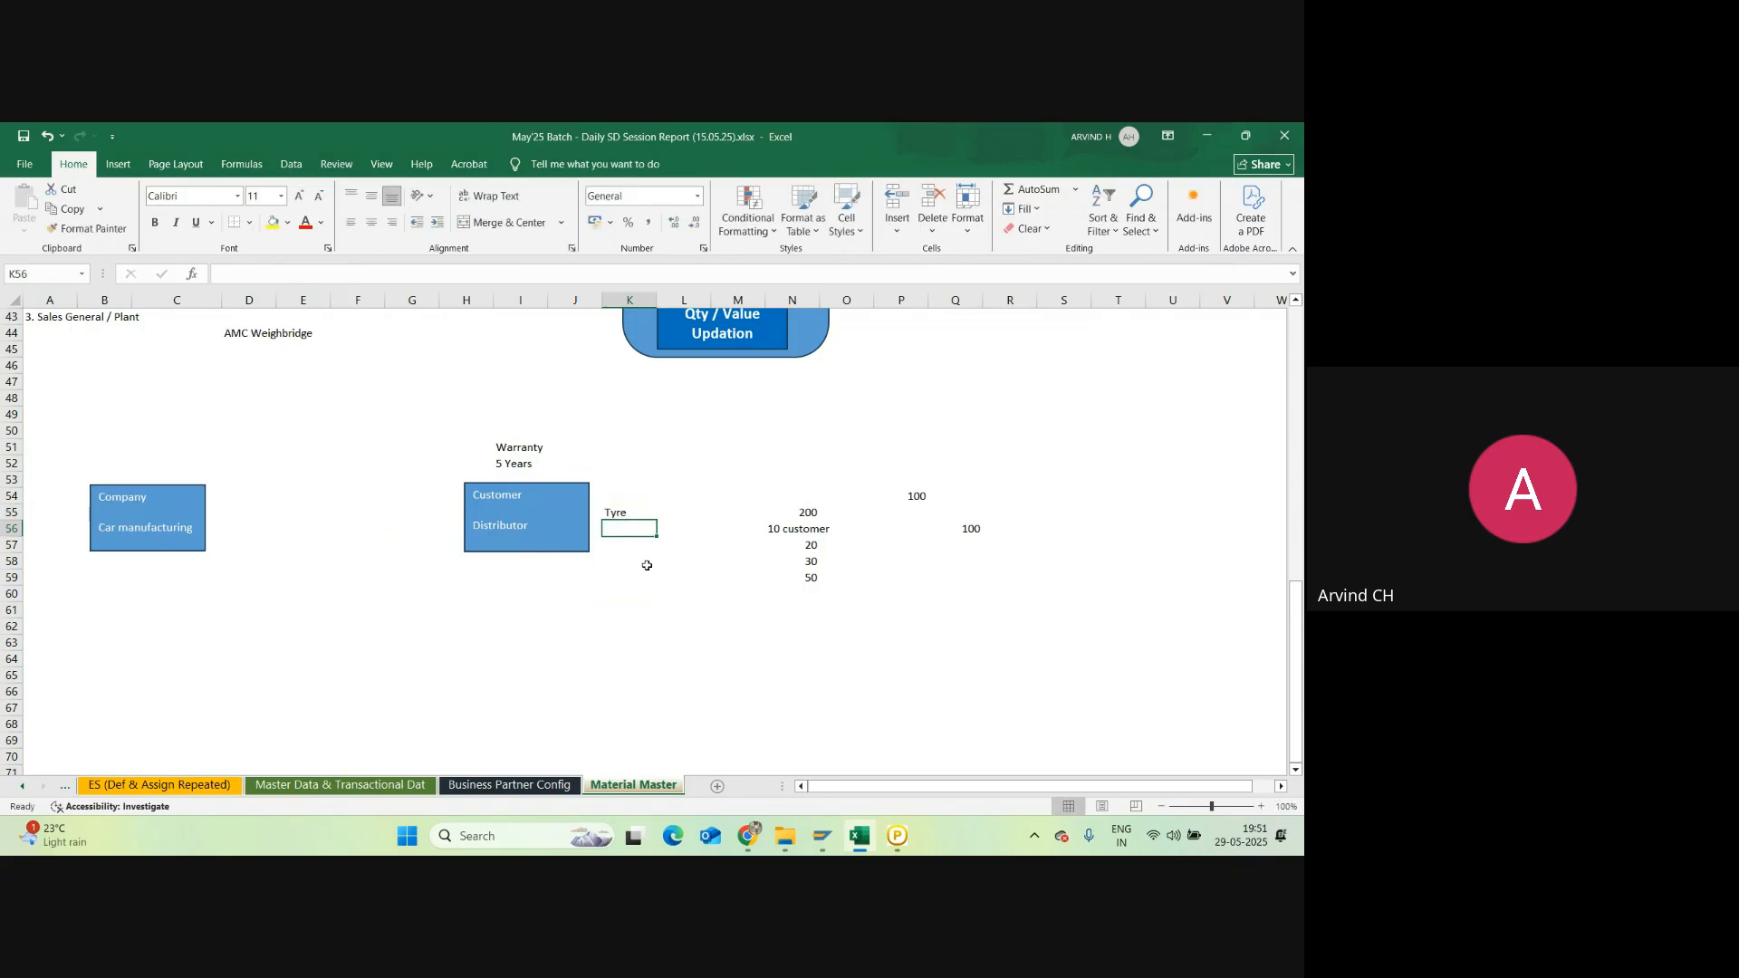
{"action": "type", "text": "Tran"}
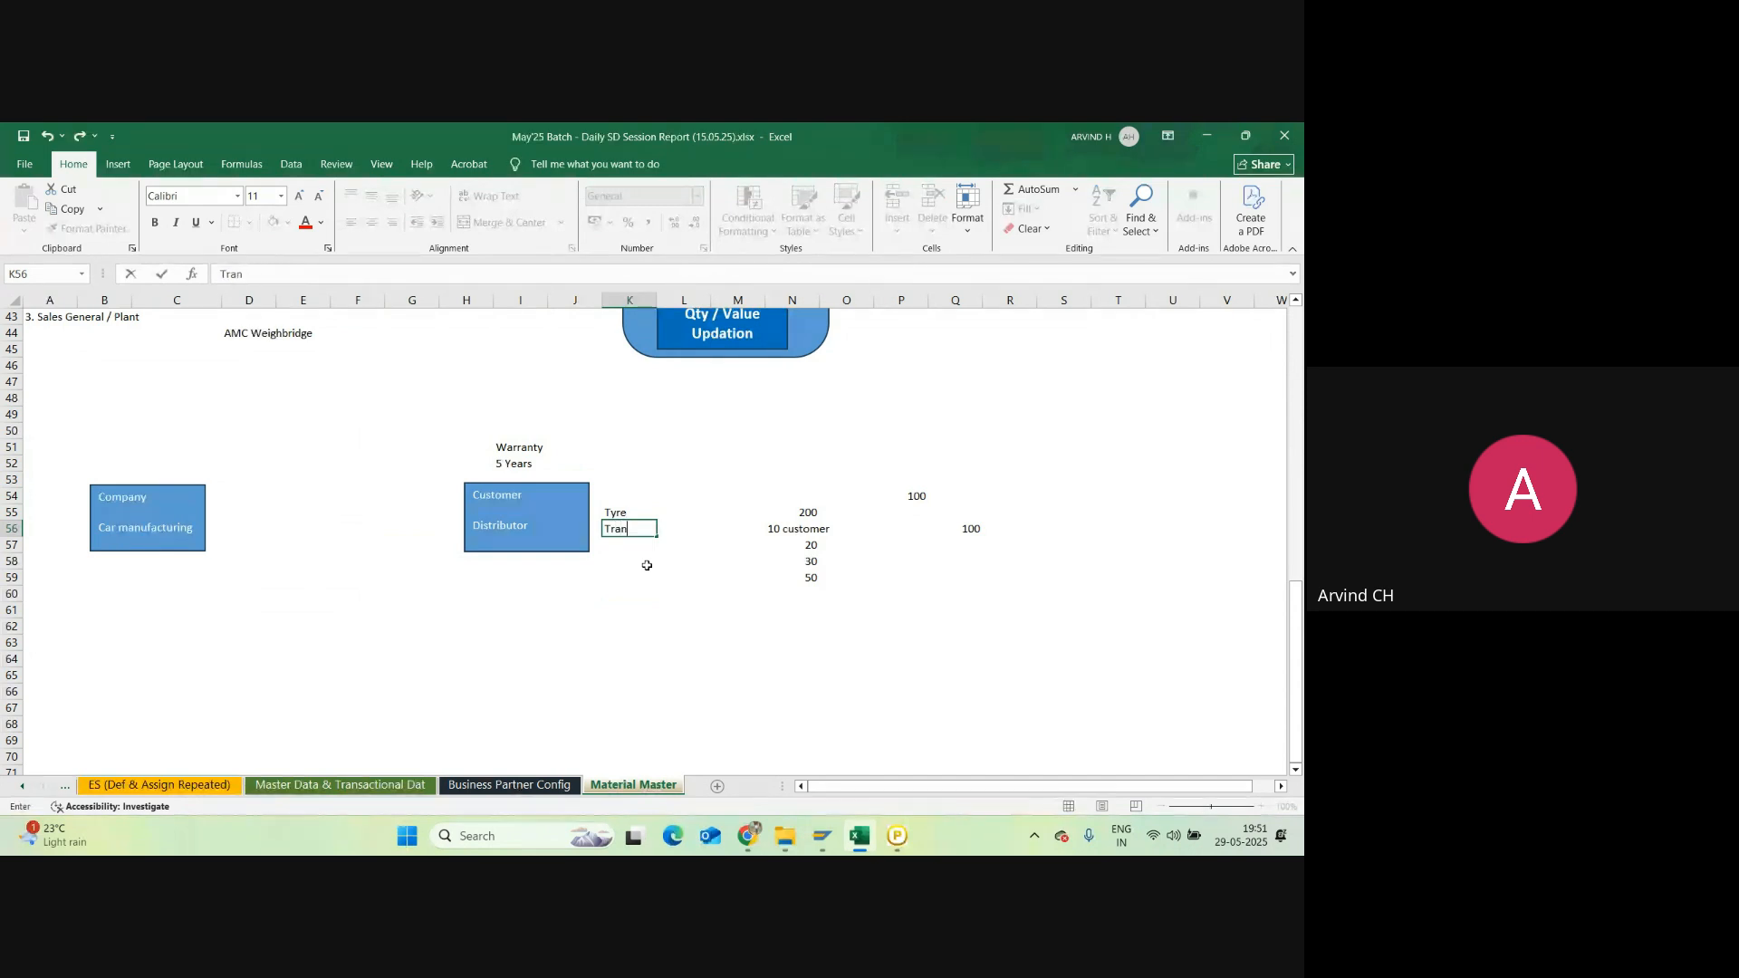
{"action": "type", "text": "smission"}
{"action": "key", "text": "Return"}
{"action": "type", "text": "Engine"}
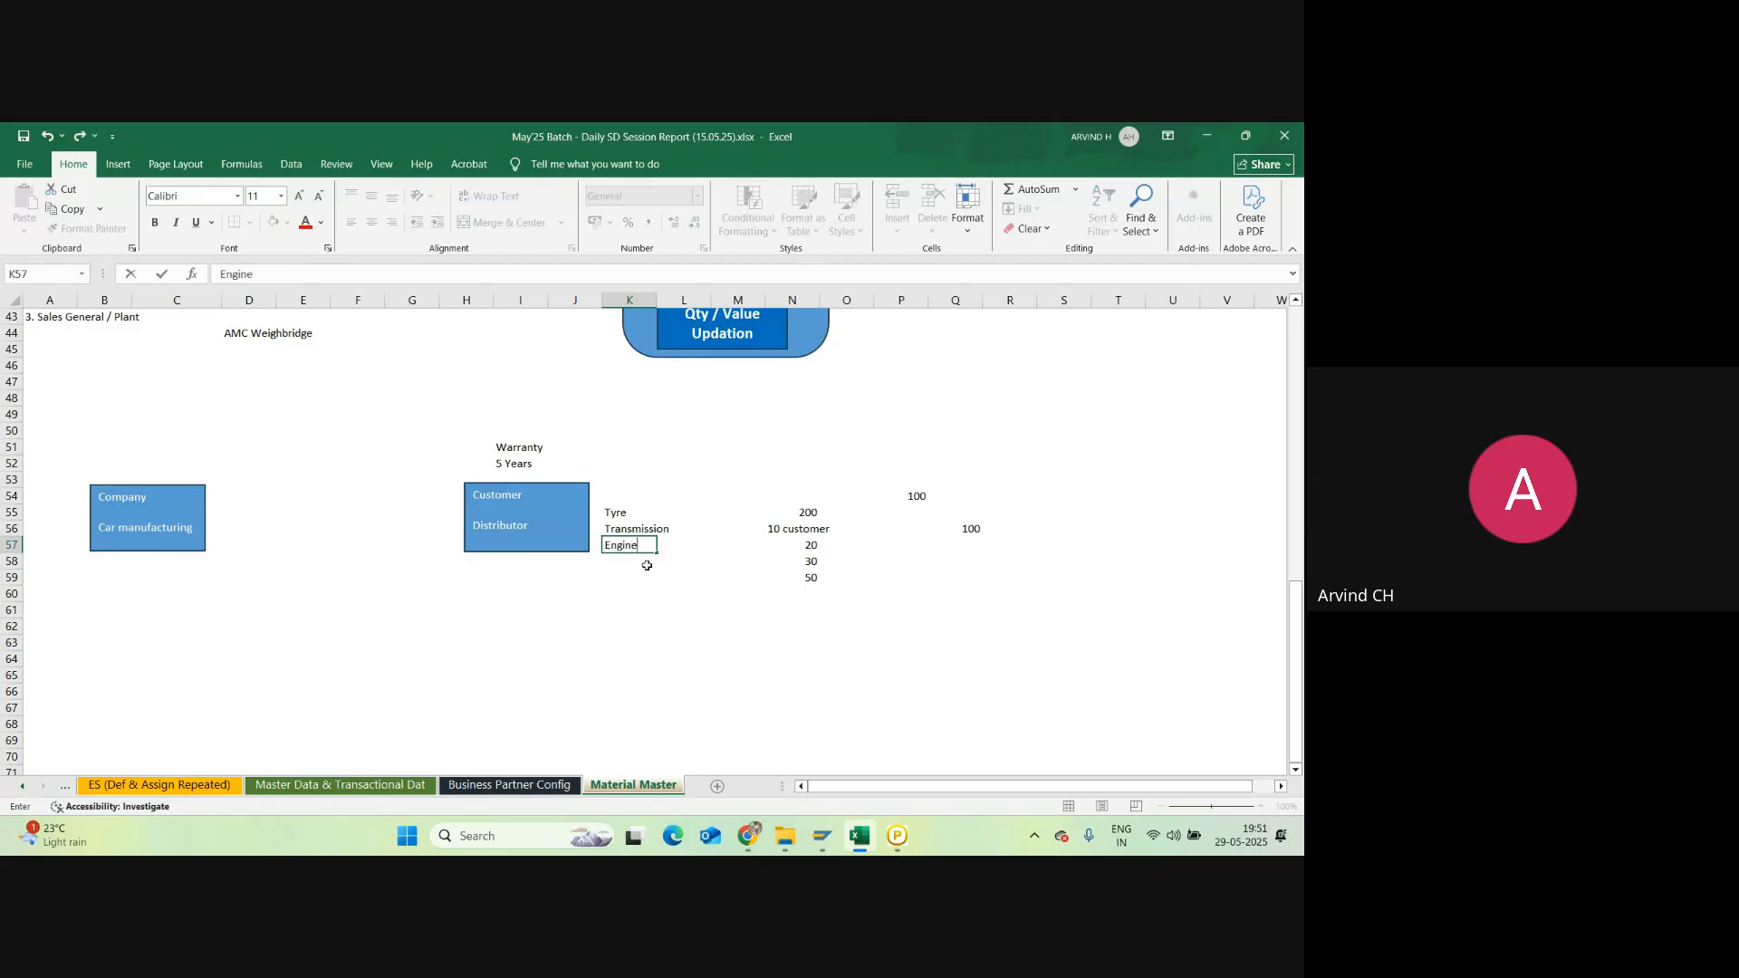
{"action": "key", "text": "Return"}
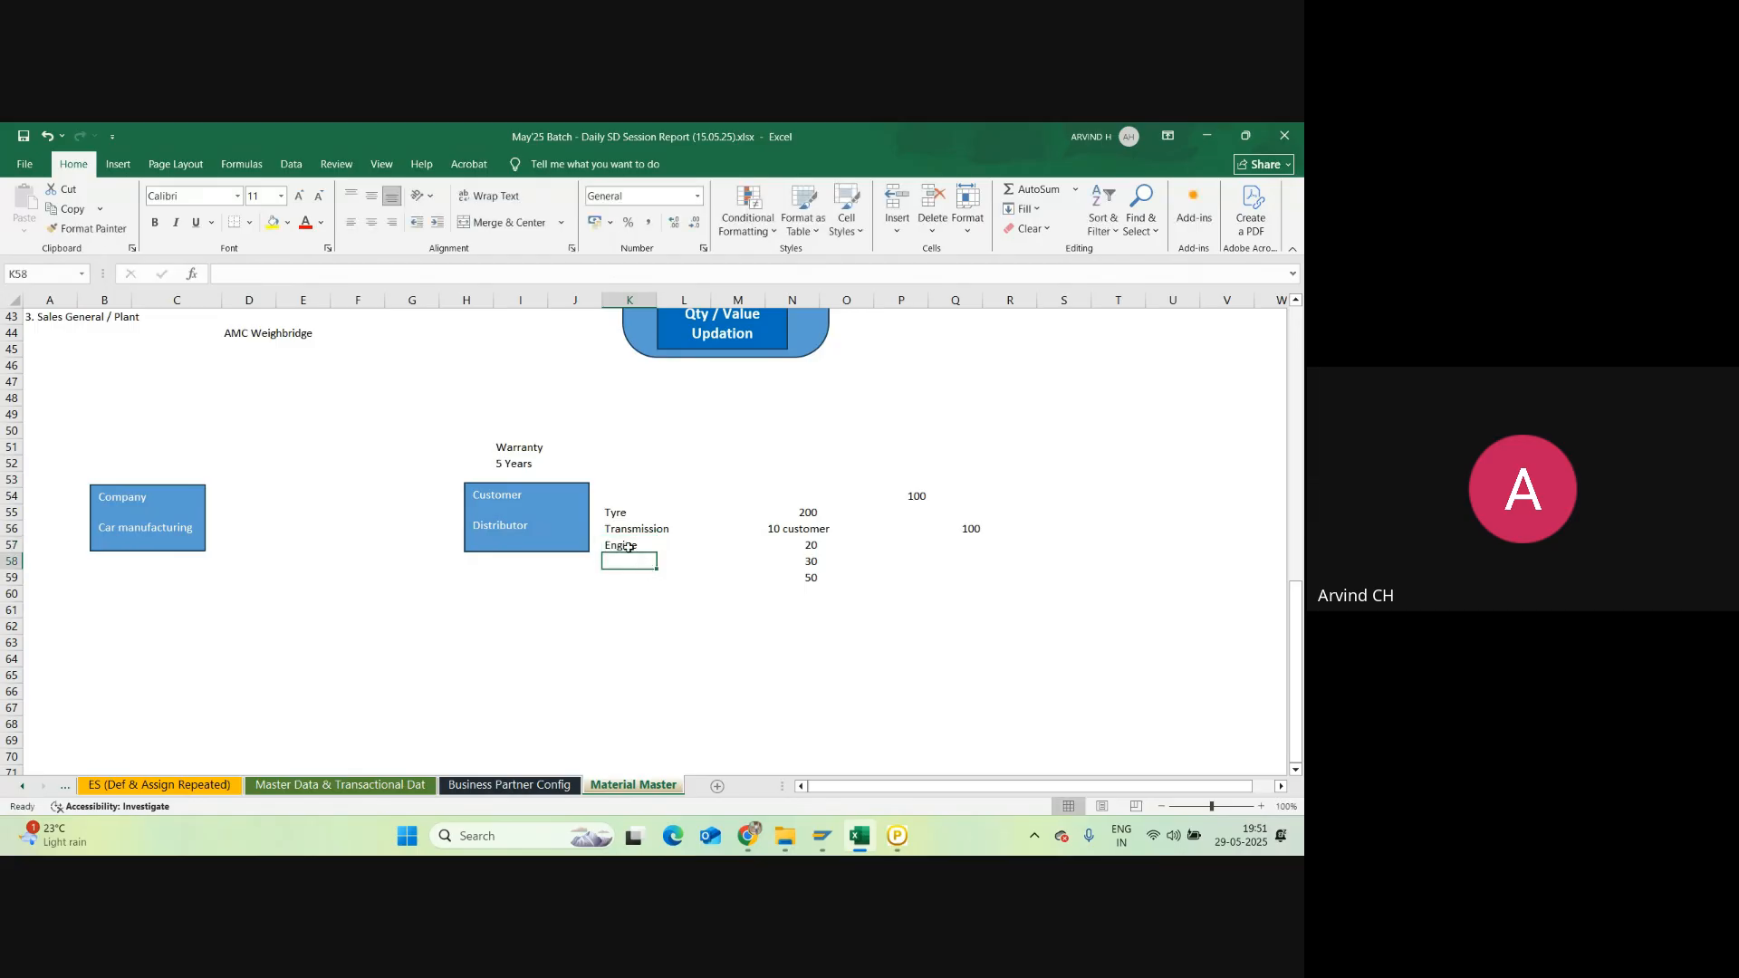
Step: Add an 'Engine' label in B59 below the Company / Car manufacturing box
{"action": "left_click", "coordinate": [629, 547]}
{"action": "left_click", "coordinate": [126, 536]}
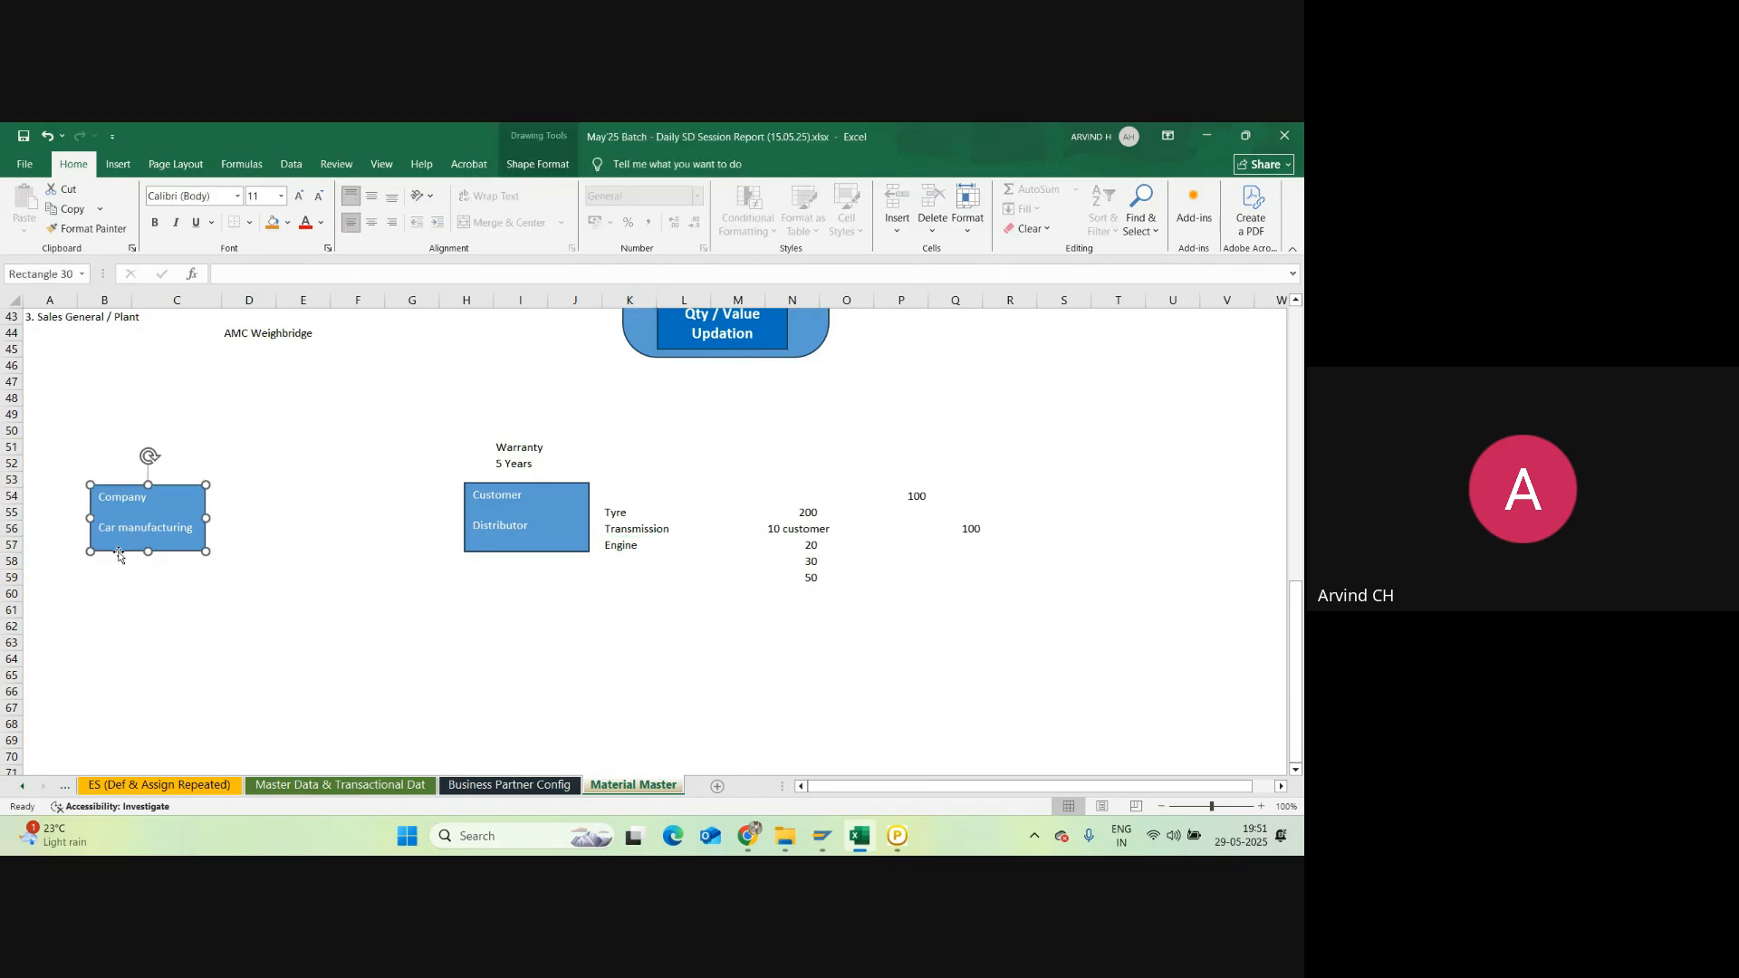
{"action": "left_click", "coordinate": [612, 548]}
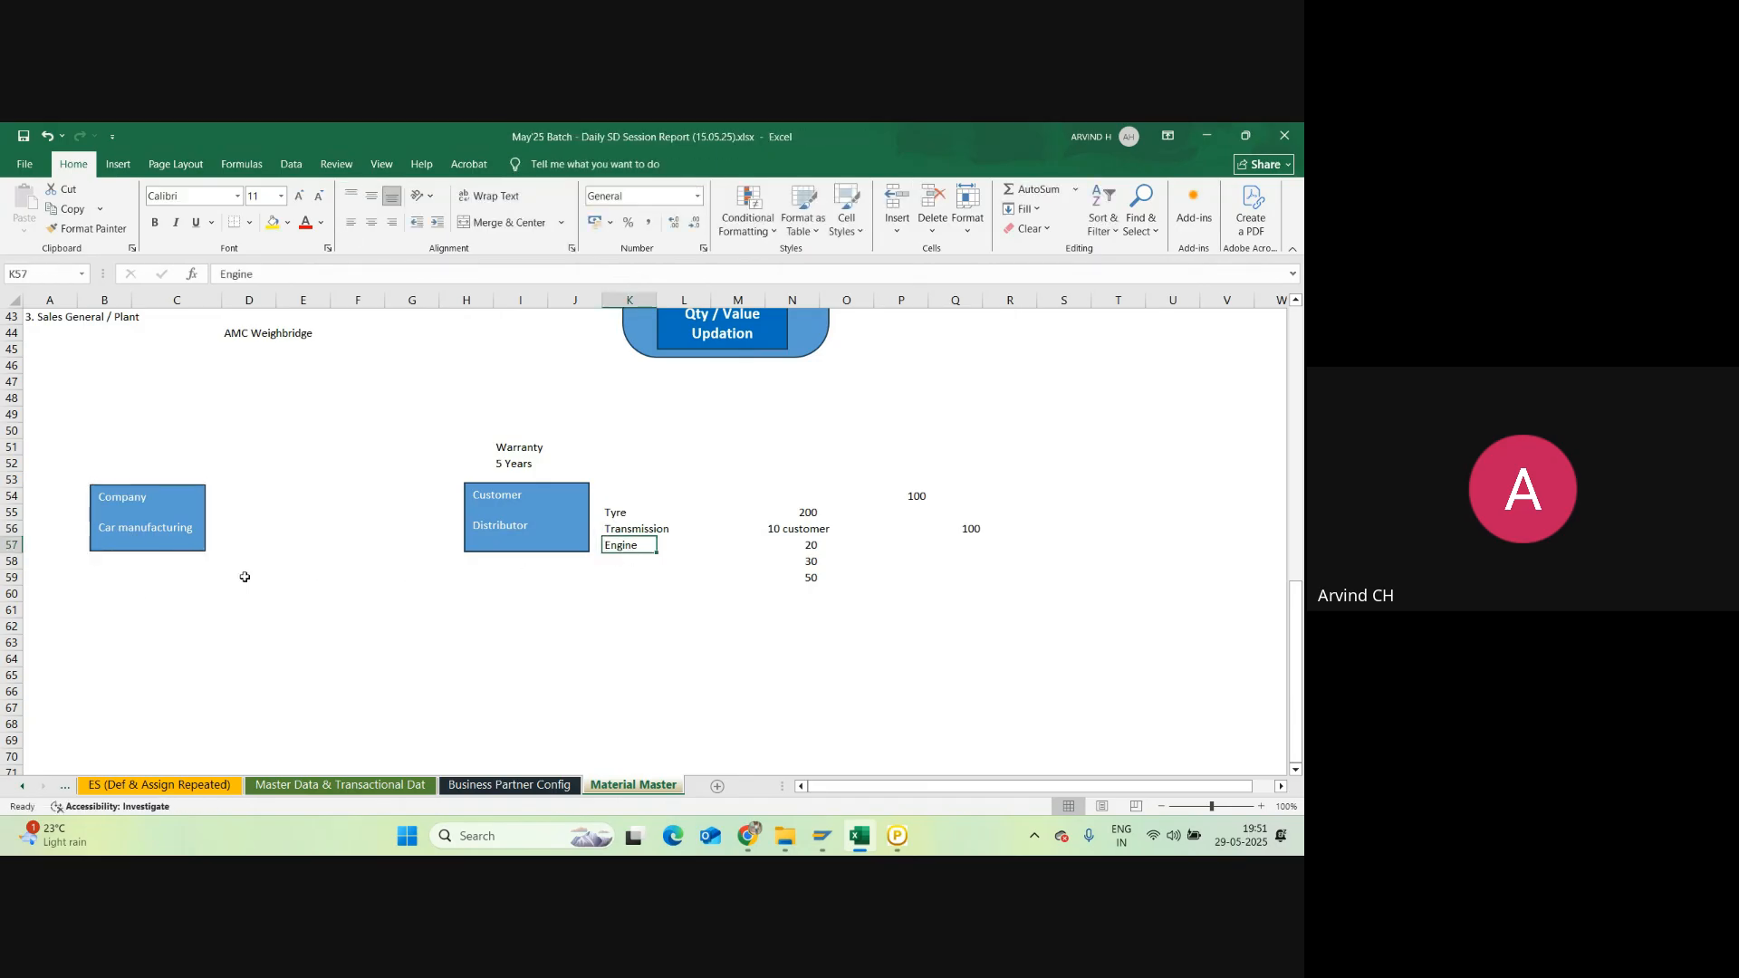
{"action": "left_click", "coordinate": [90, 578]}
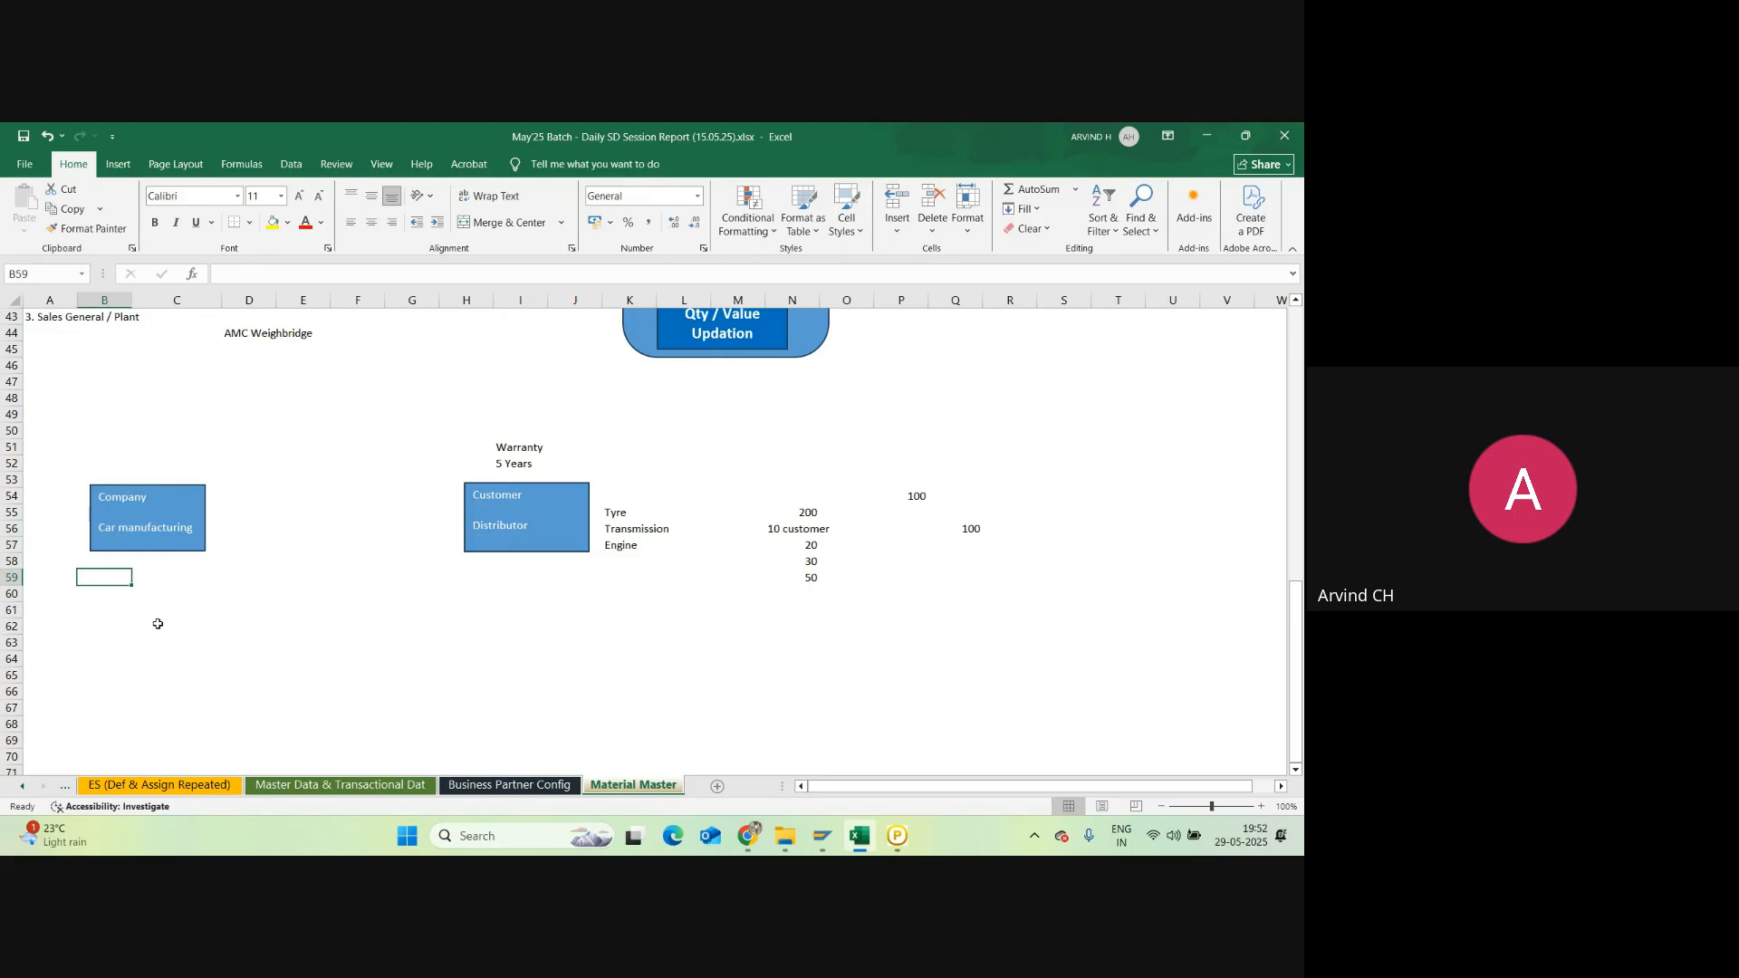
{"action": "type", "text": "Engin"}
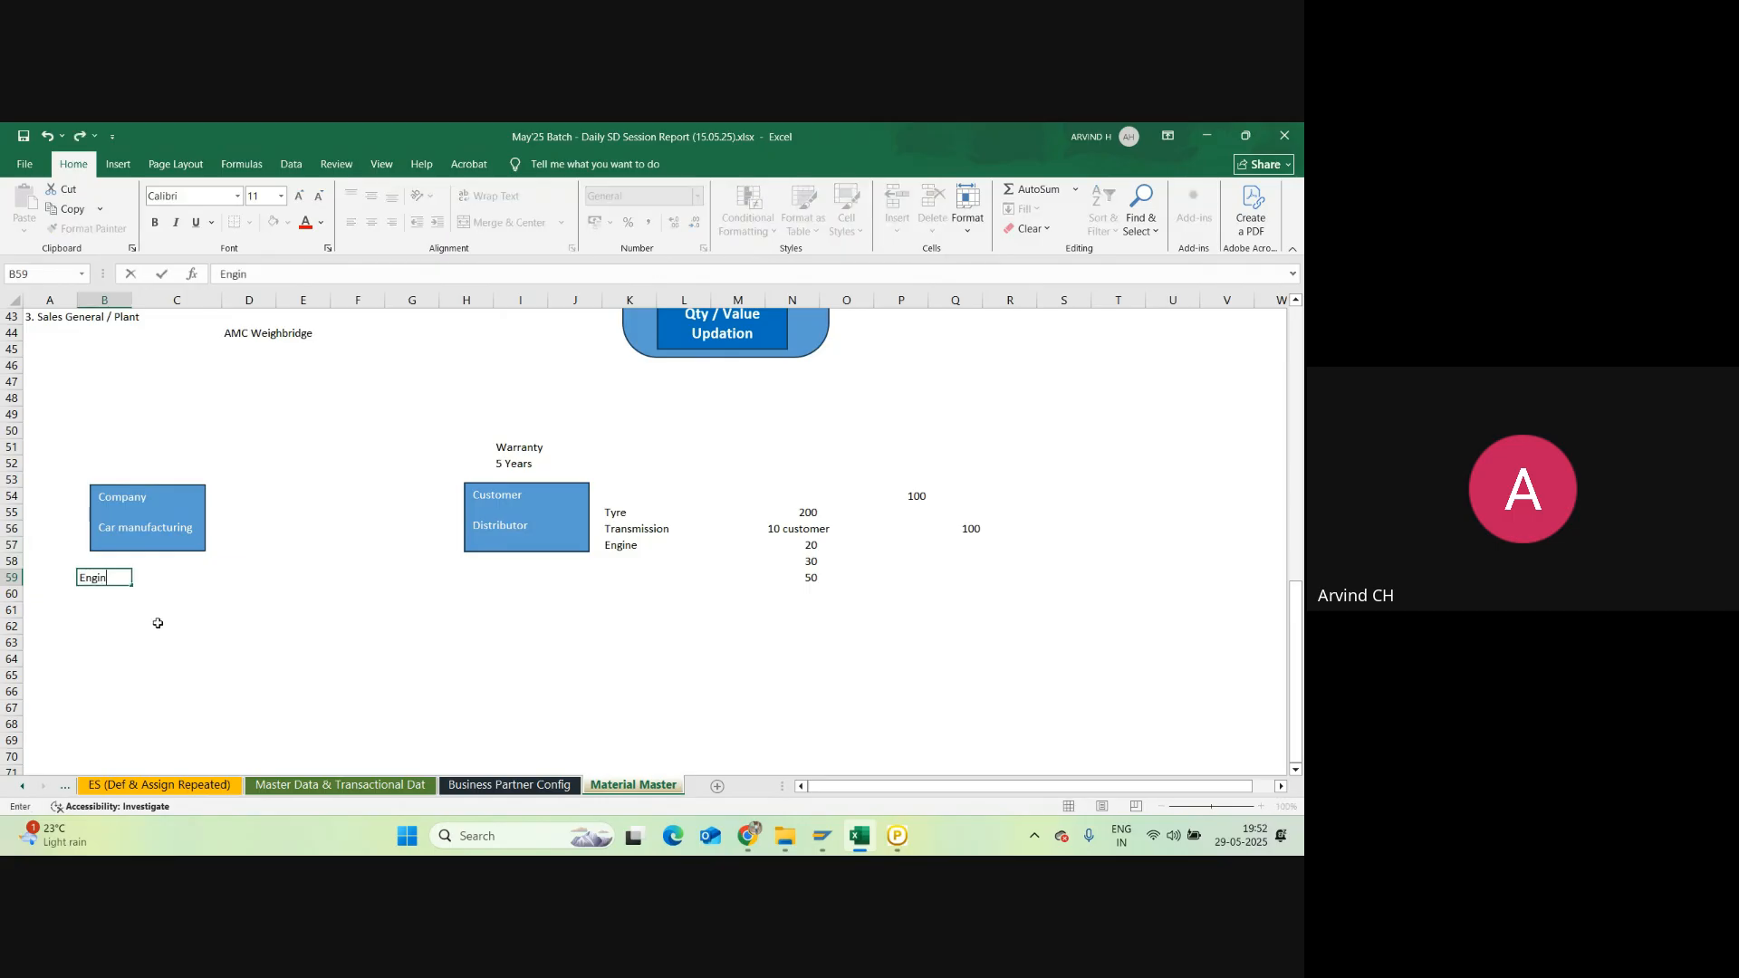
{"action": "type", "text": "e"}
{"action": "left_click", "coordinate": [157, 623]}
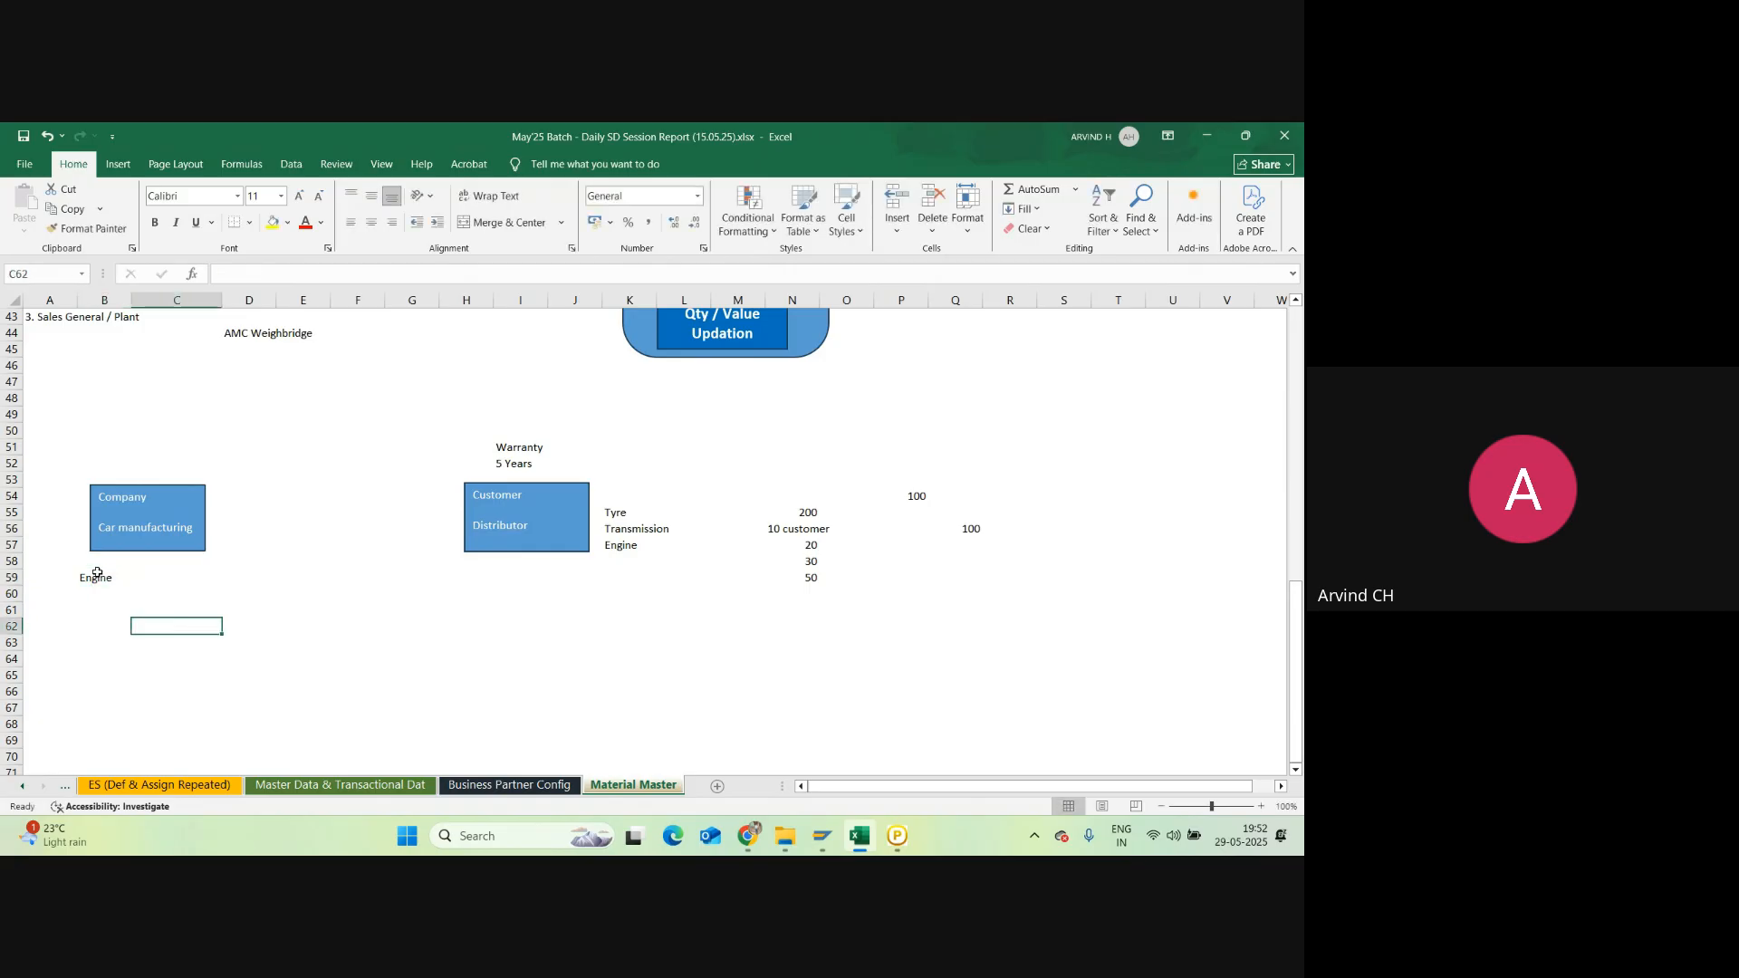
{"action": "left_click", "coordinate": [102, 578]}
{"action": "left_click", "coordinate": [122, 497]}
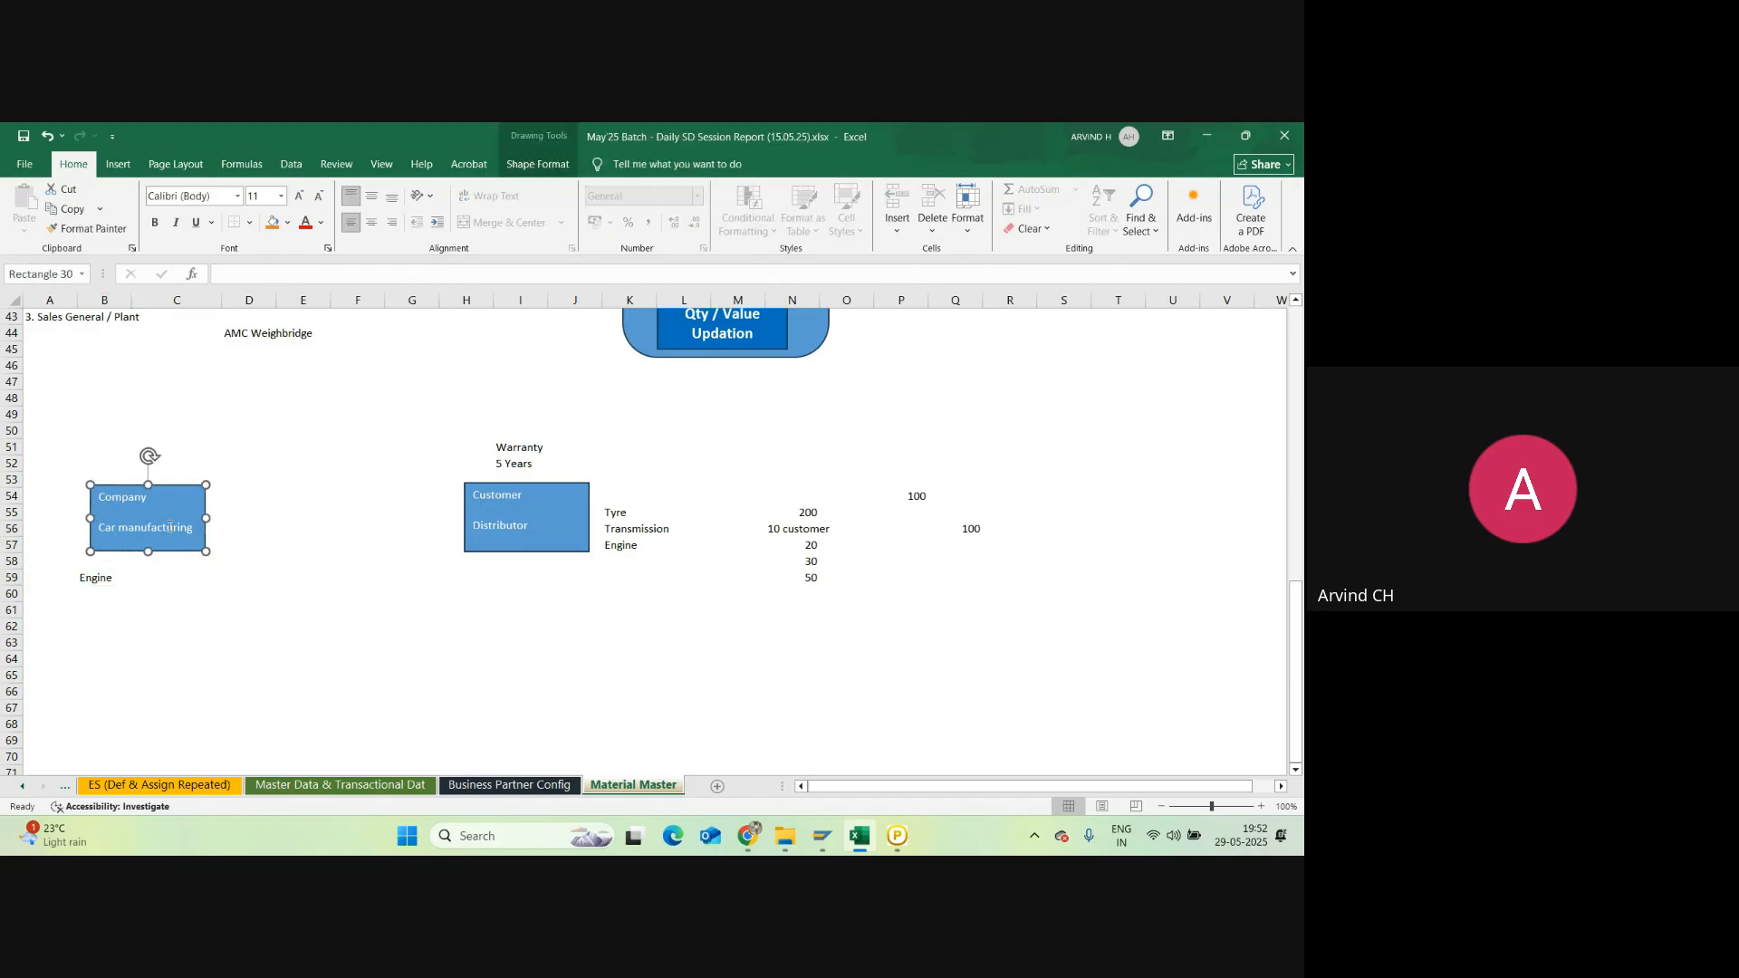
{"action": "left_click", "coordinate": [95, 576]}
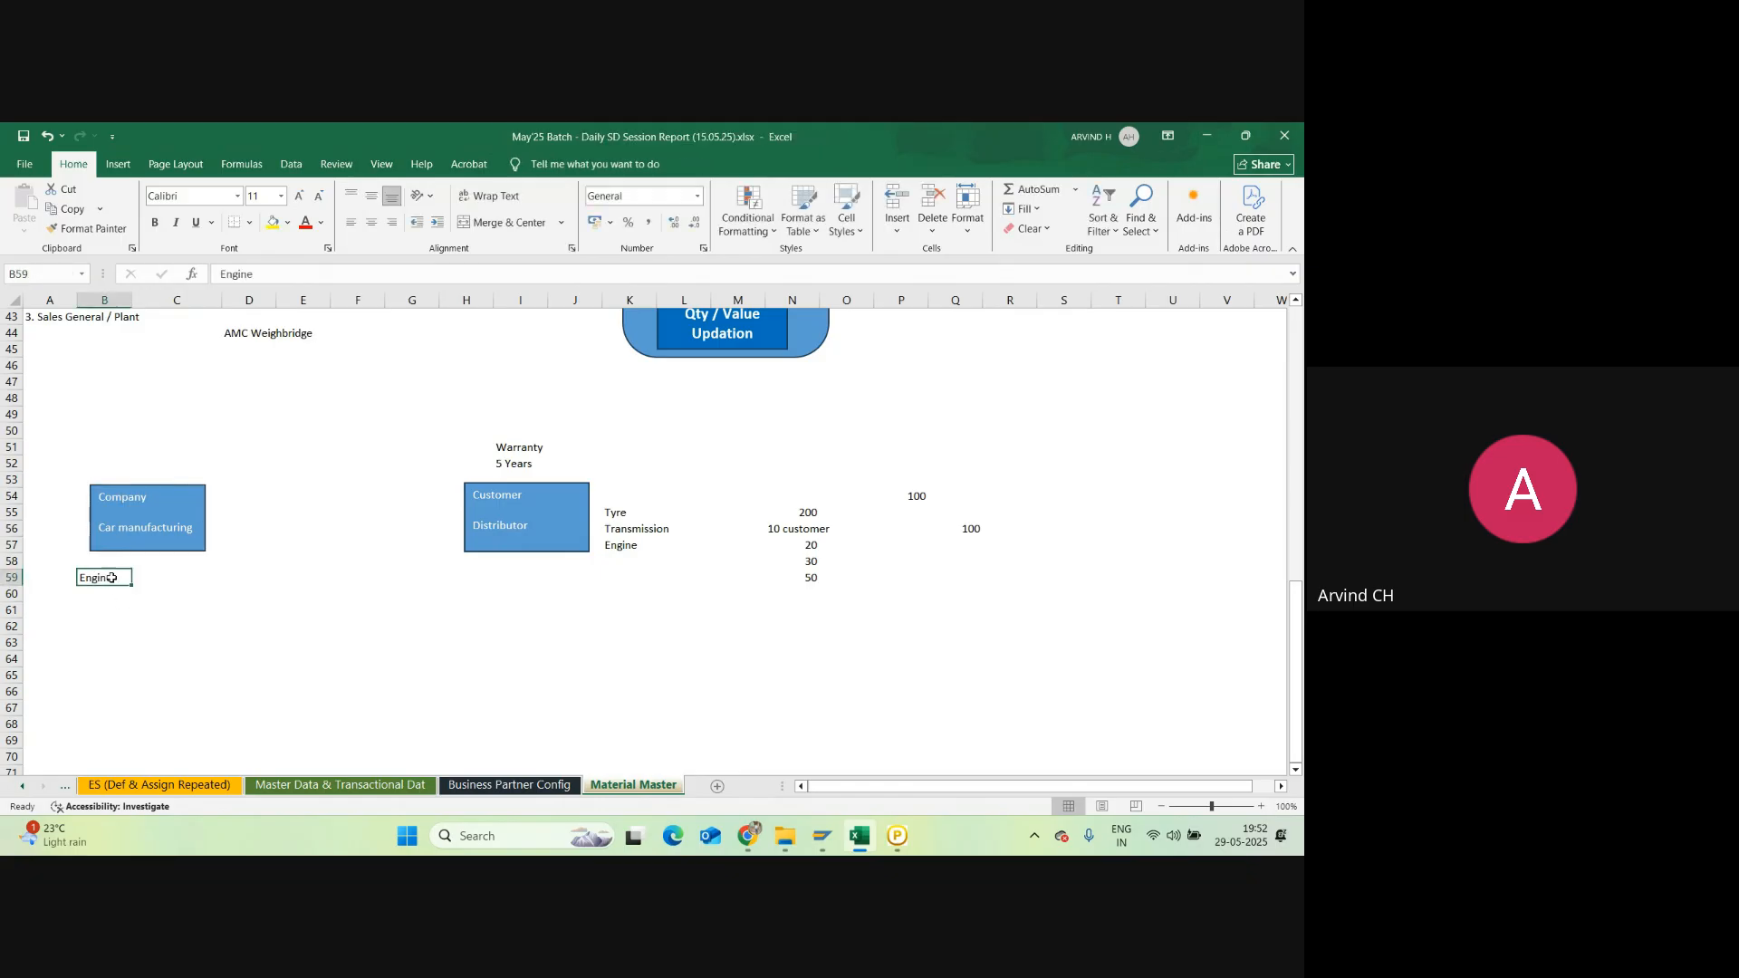
{"action": "left_click", "coordinate": [308, 642]}
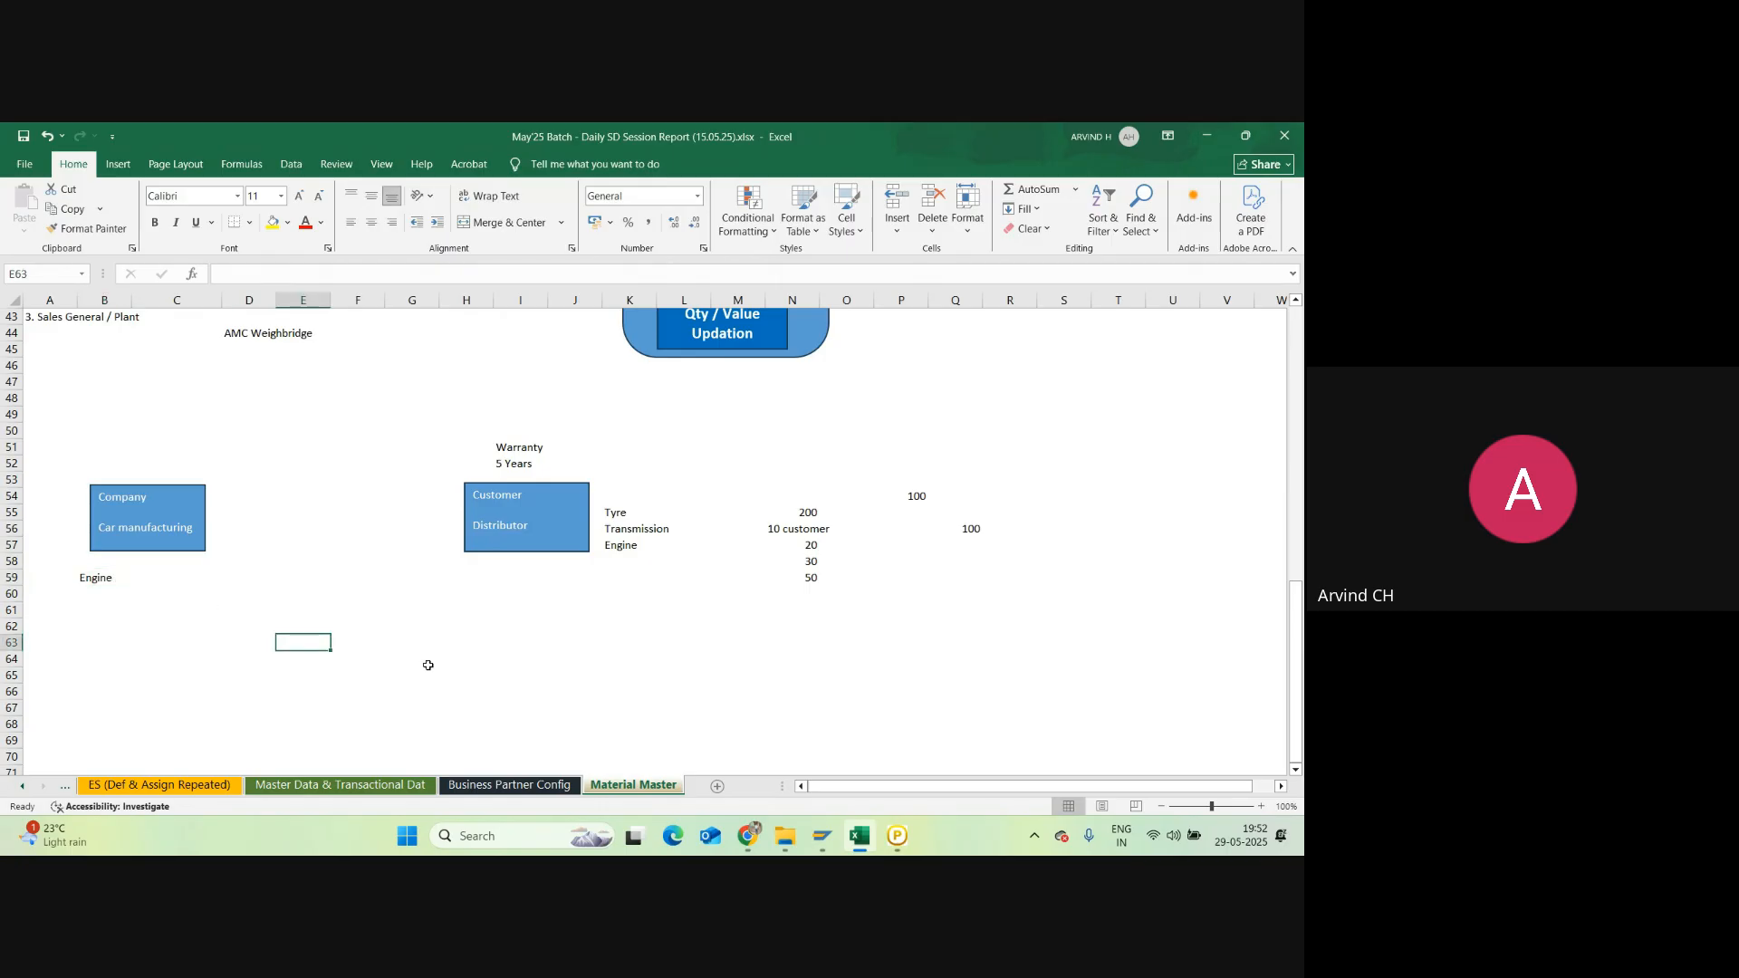
{"action": "left_click", "coordinate": [118, 163]}
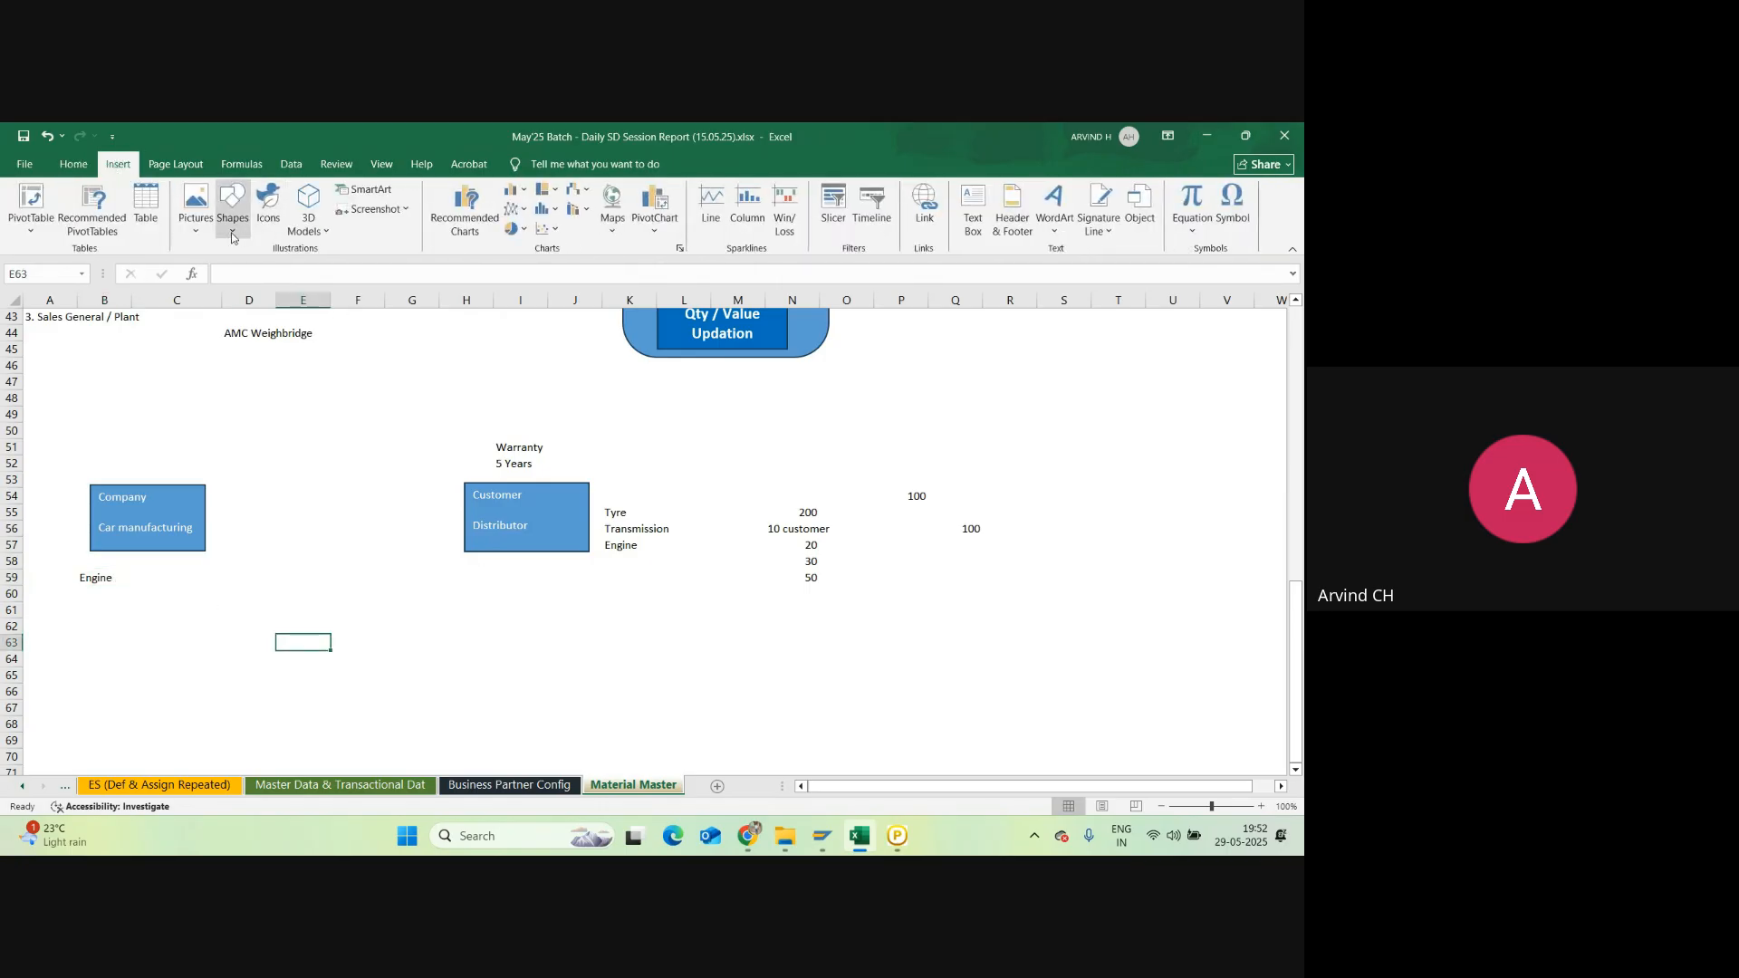
Step: Draw a third rectangle over E62:G67 labelled 'Engine Manufacturing Company'
{"action": "left_click", "coordinate": [232, 206]}
{"action": "left_click", "coordinate": [282, 272]}
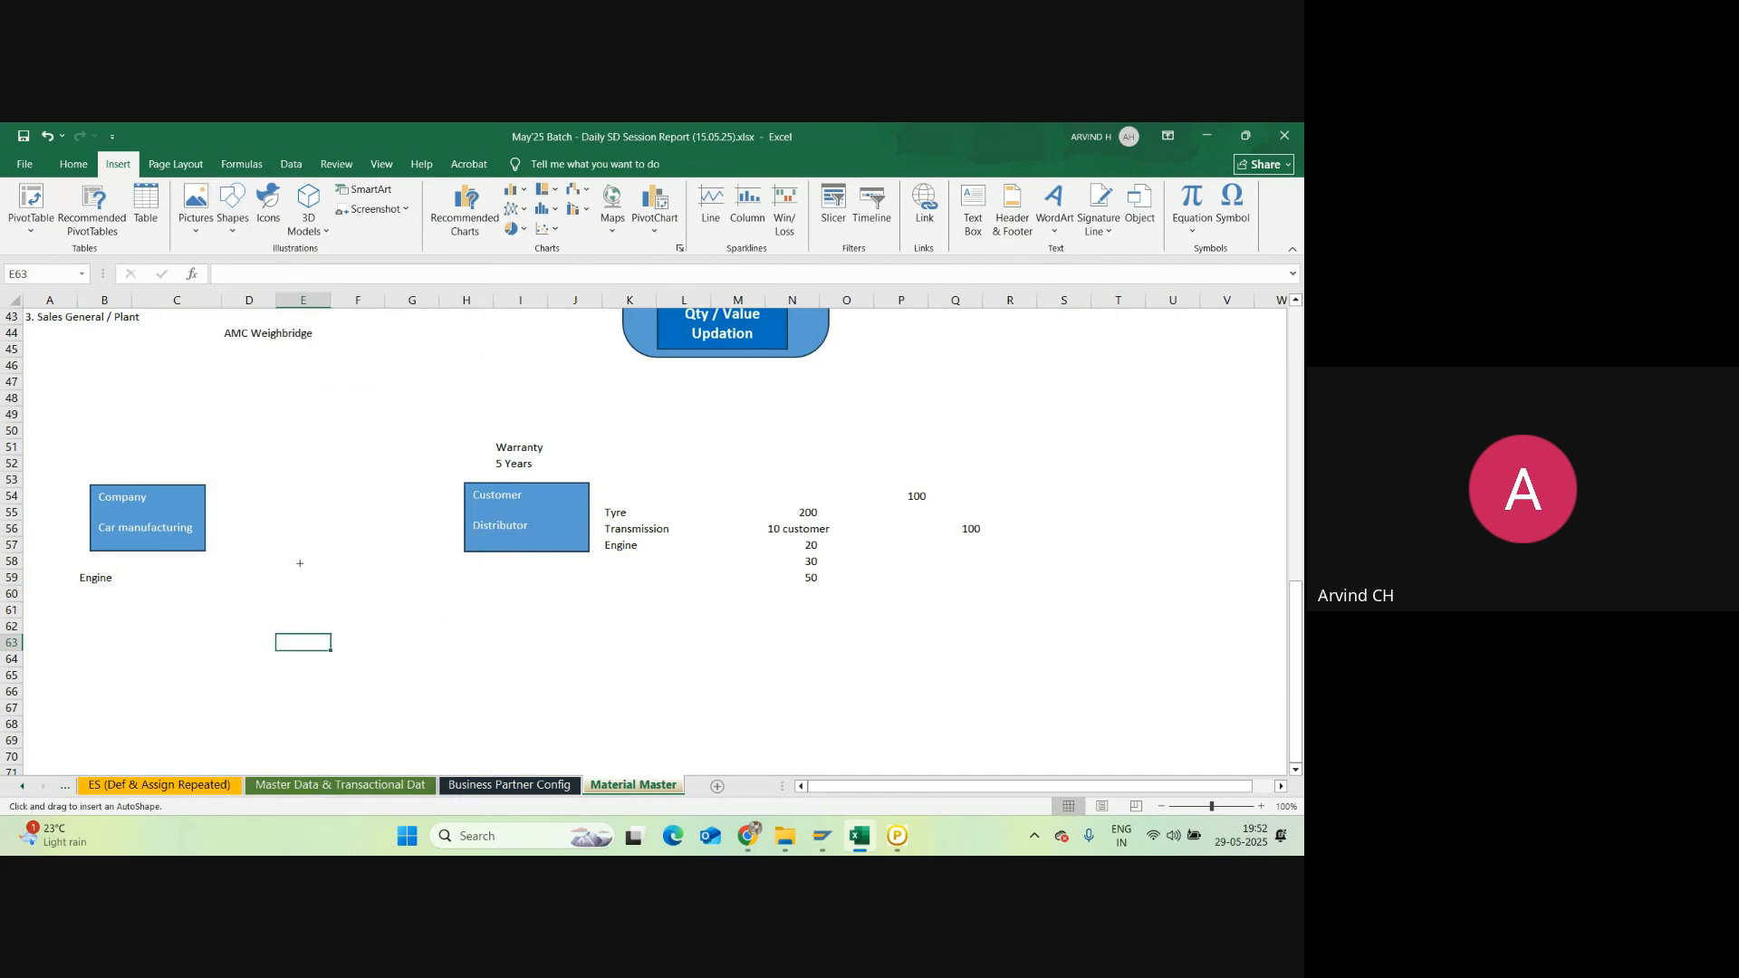
{"action": "left_click_drag", "start_coordinate": [279, 634], "coordinate": [393, 704]}
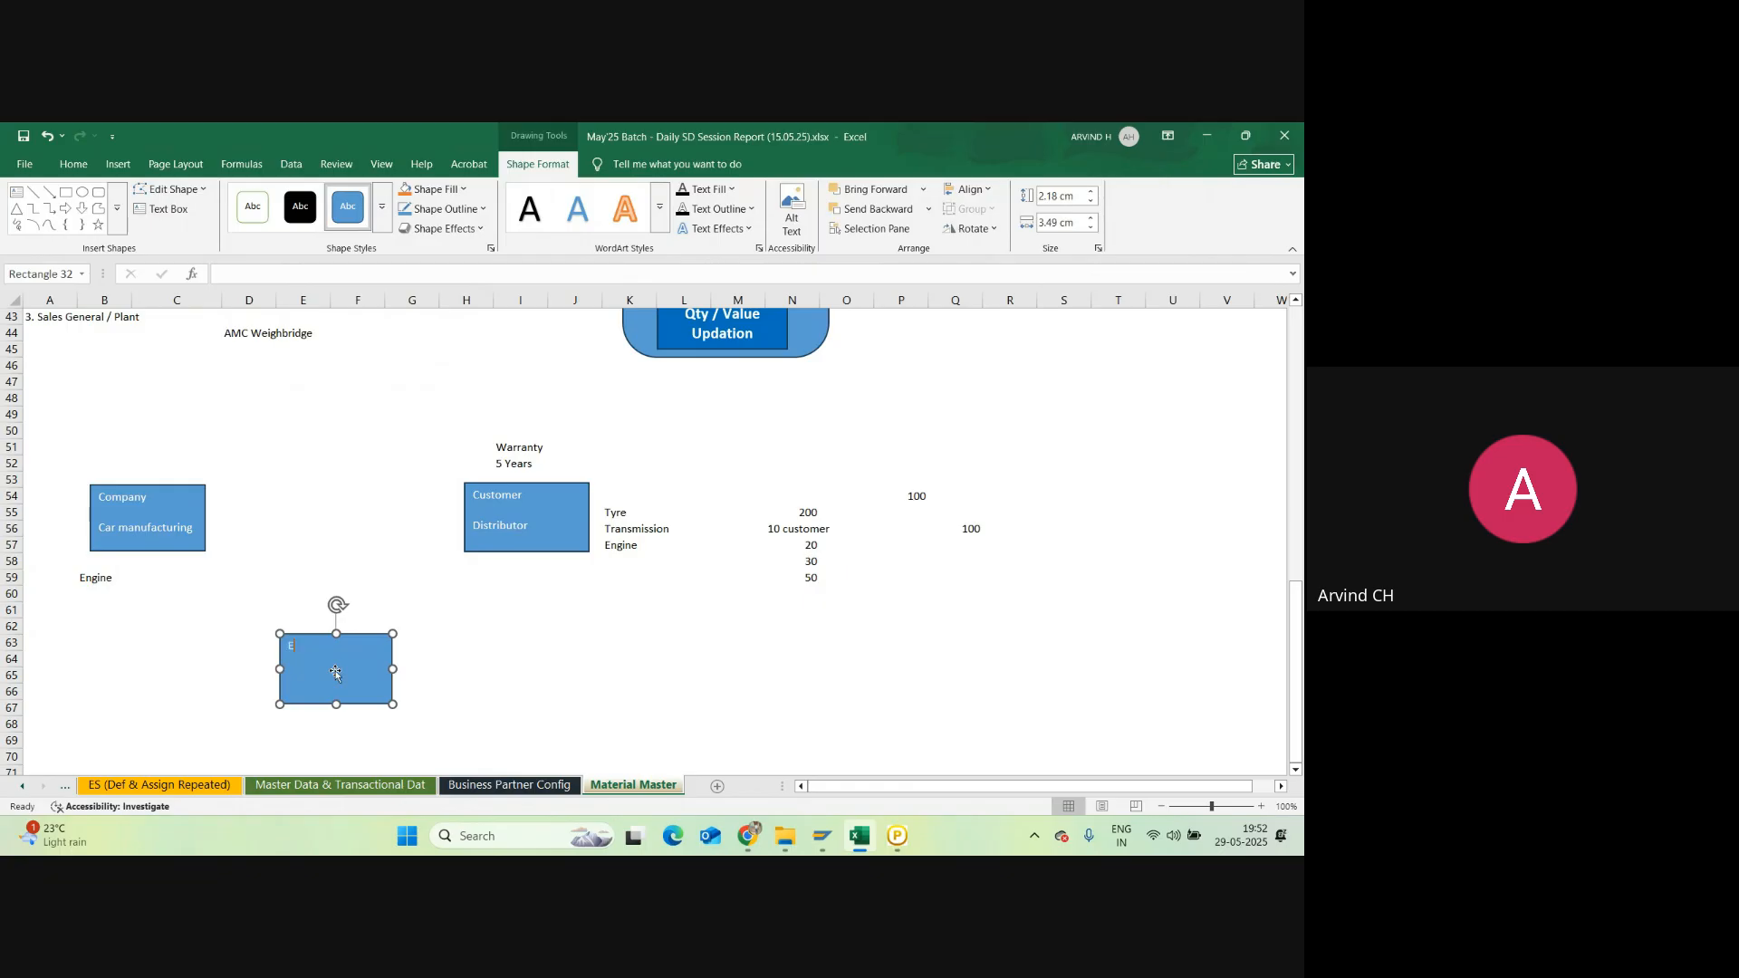
{"action": "type", "text": "Engine Manufacturing Company"}
{"action": "left_click", "coordinate": [450, 662]}
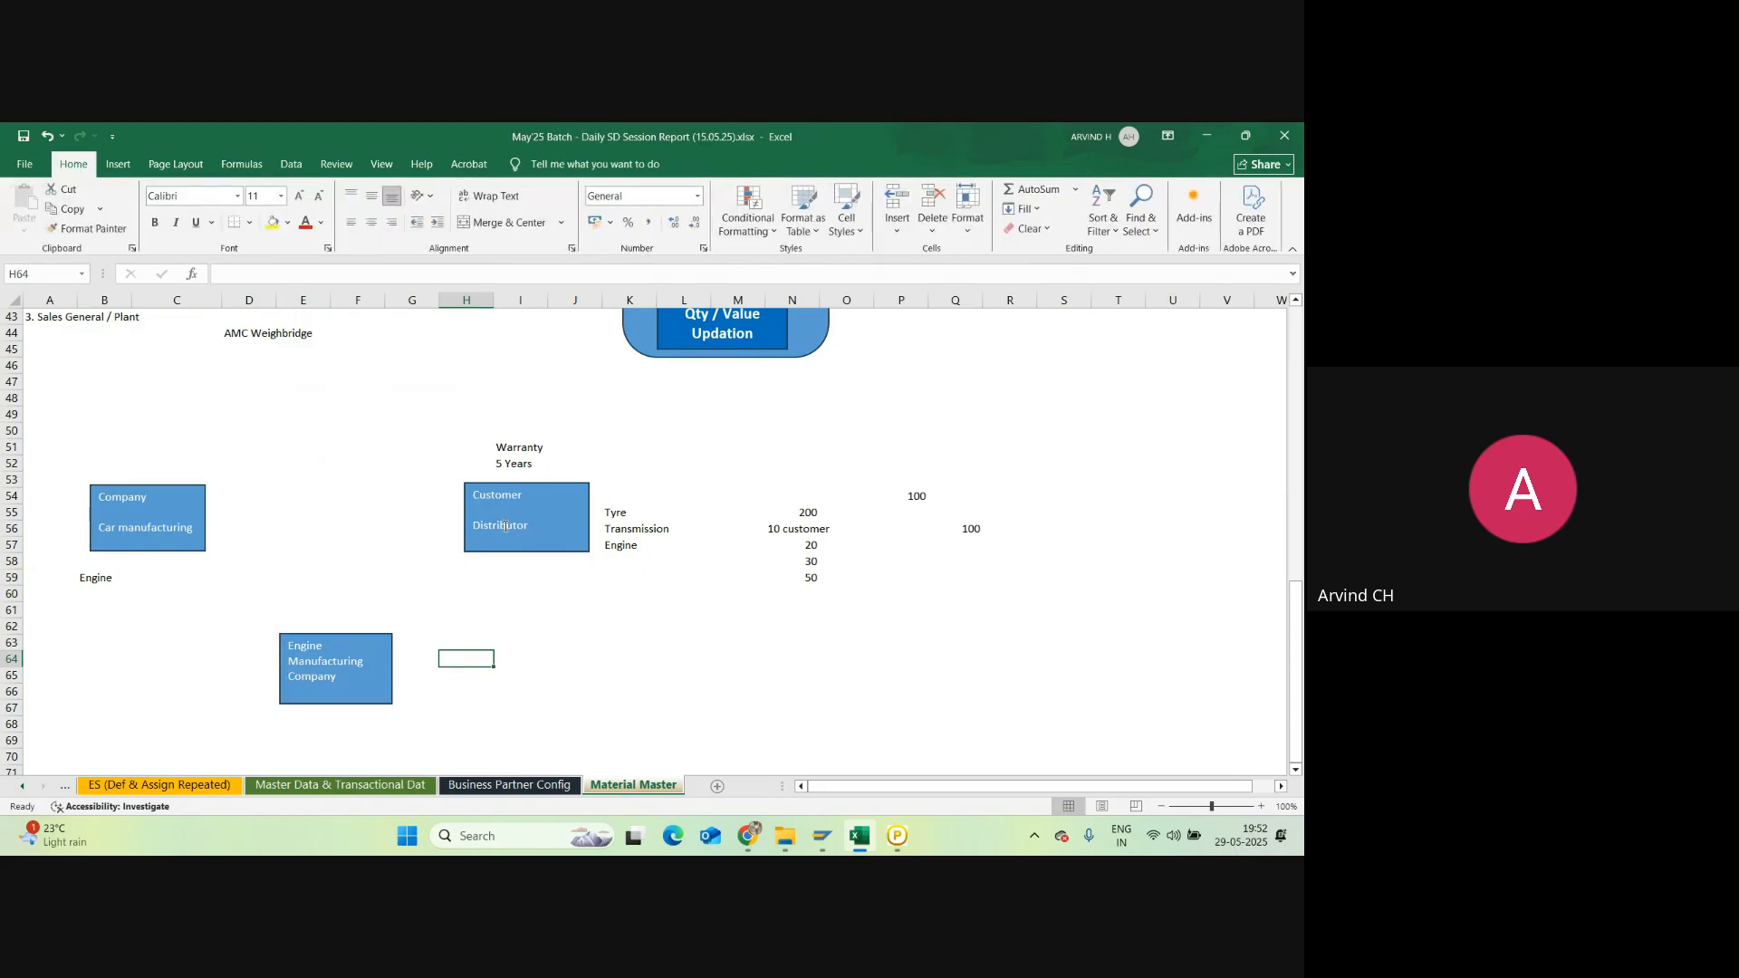
Step: Review the Warranty and parts-list entries, then select the Customer / Distributor box
{"action": "left_click", "coordinate": [569, 464]}
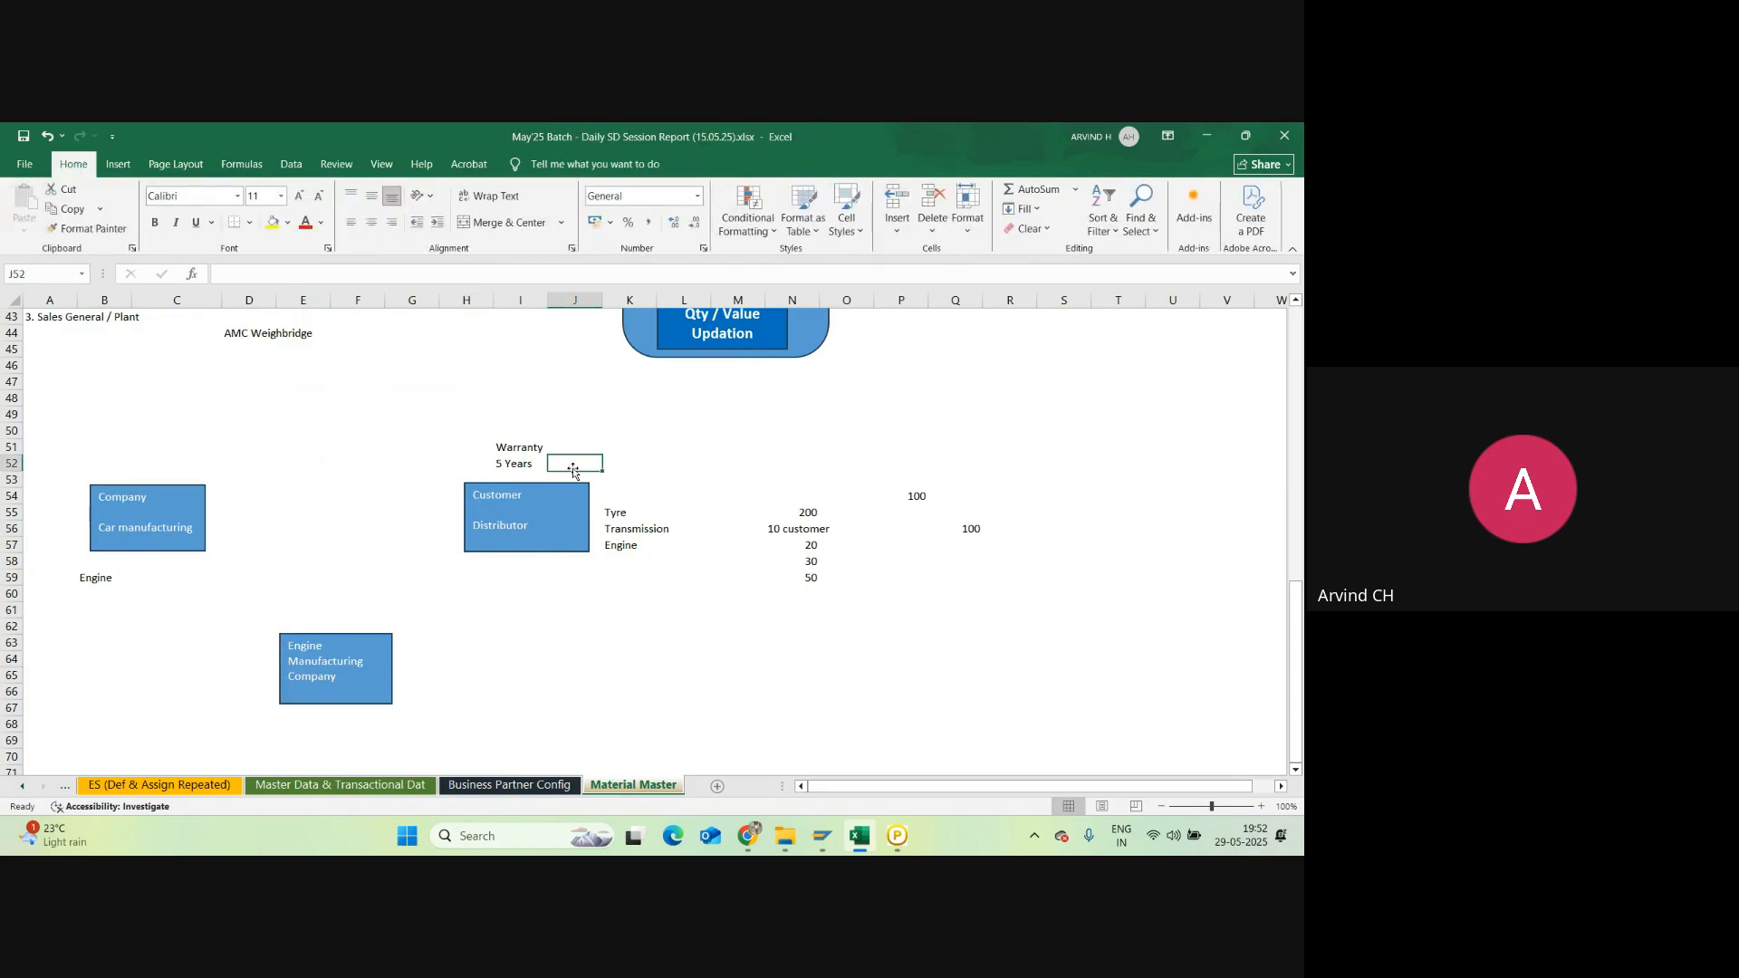
{"action": "left_click", "coordinate": [674, 523]}
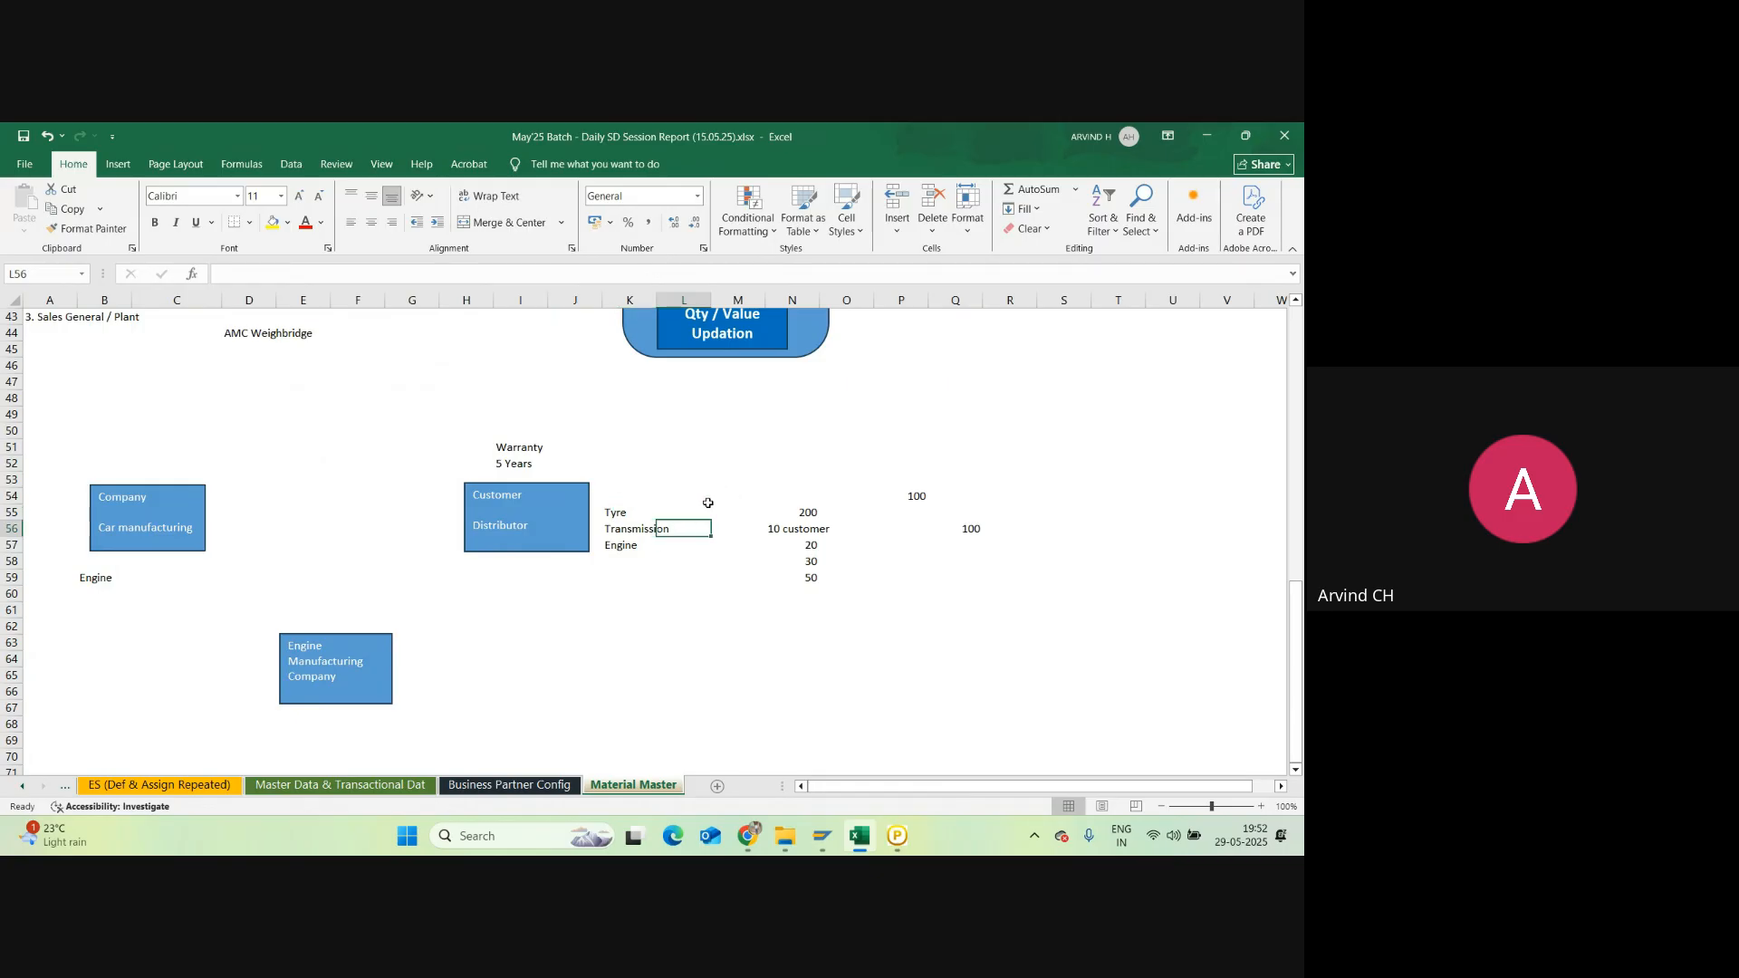
{"action": "left_click", "coordinate": [705, 500]}
{"action": "left_click", "coordinate": [702, 525]}
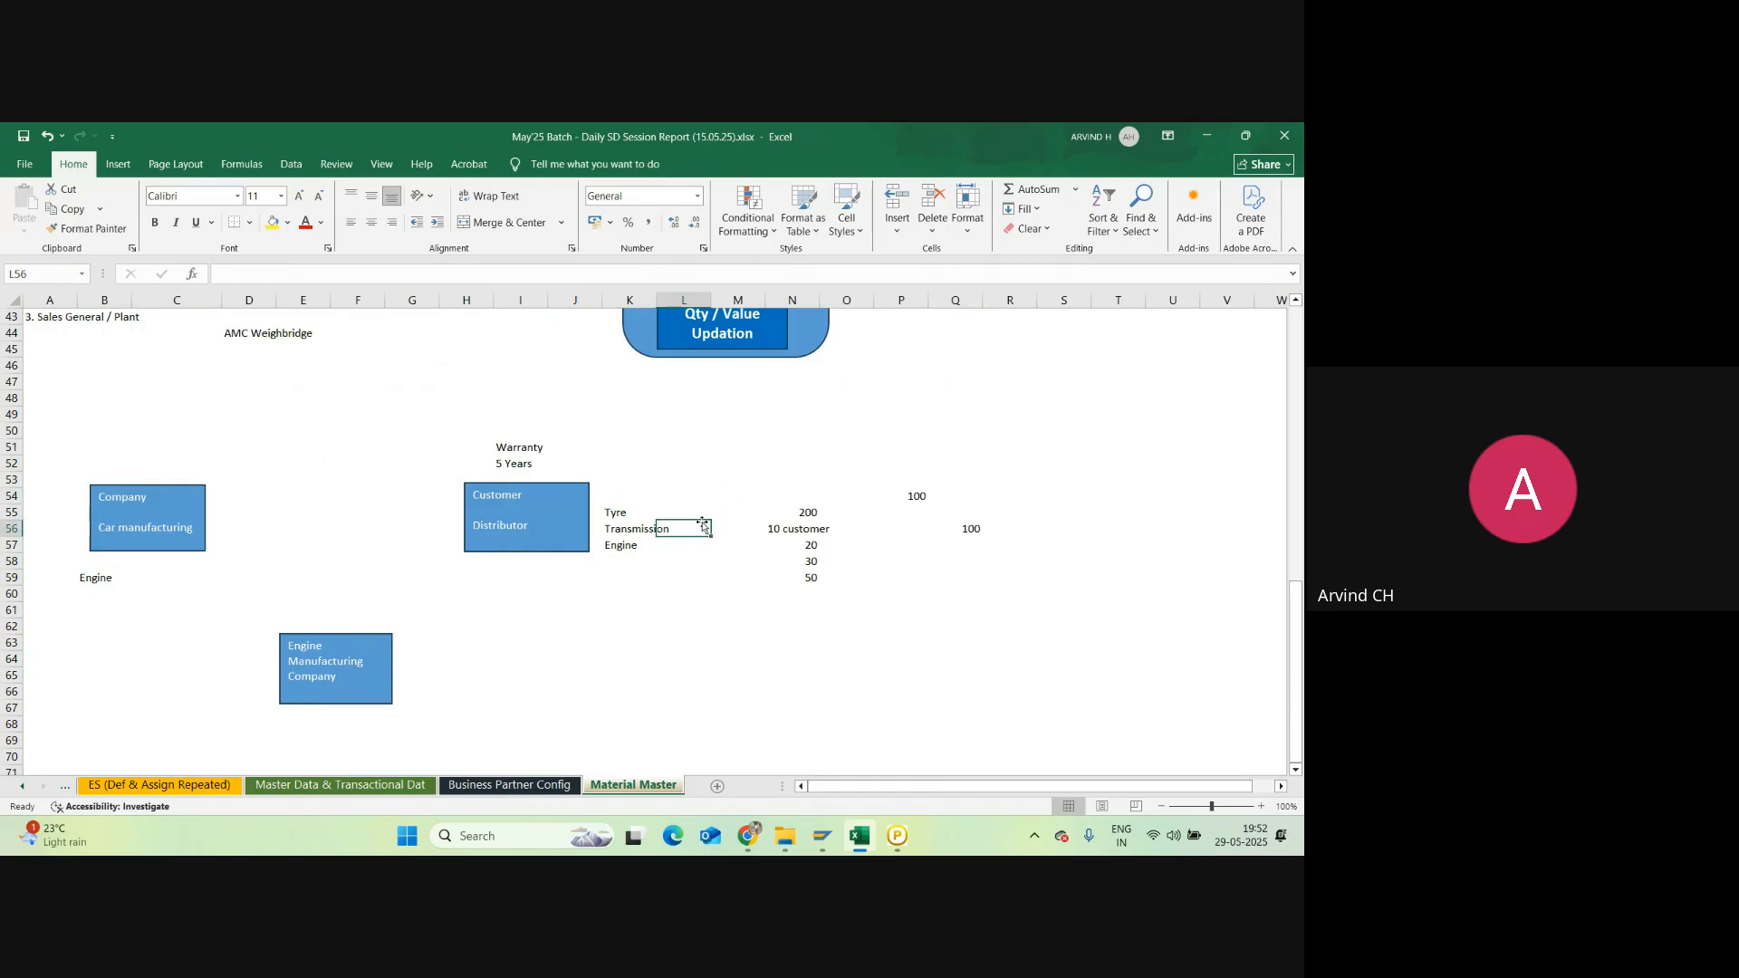
{"action": "left_click", "coordinate": [639, 546]}
{"action": "left_click", "coordinate": [690, 511]}
{"action": "left_click", "coordinate": [540, 449]}
{"action": "left_click", "coordinate": [652, 545]}
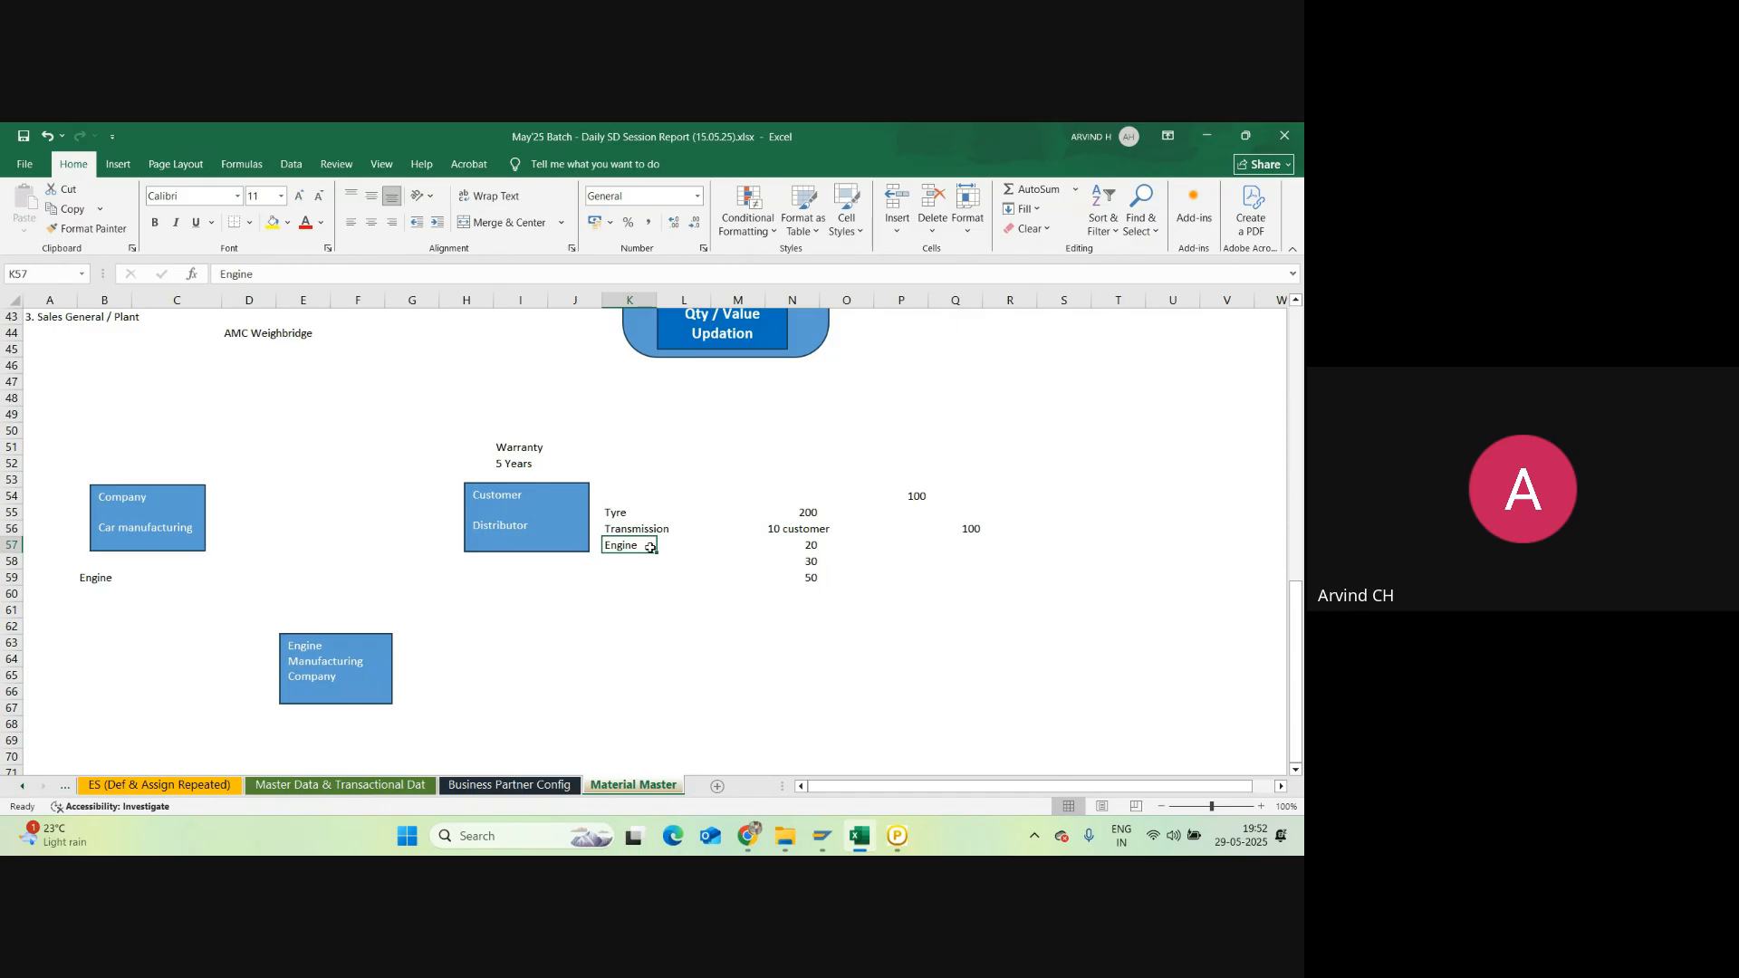
{"action": "left_click", "coordinate": [528, 504]}
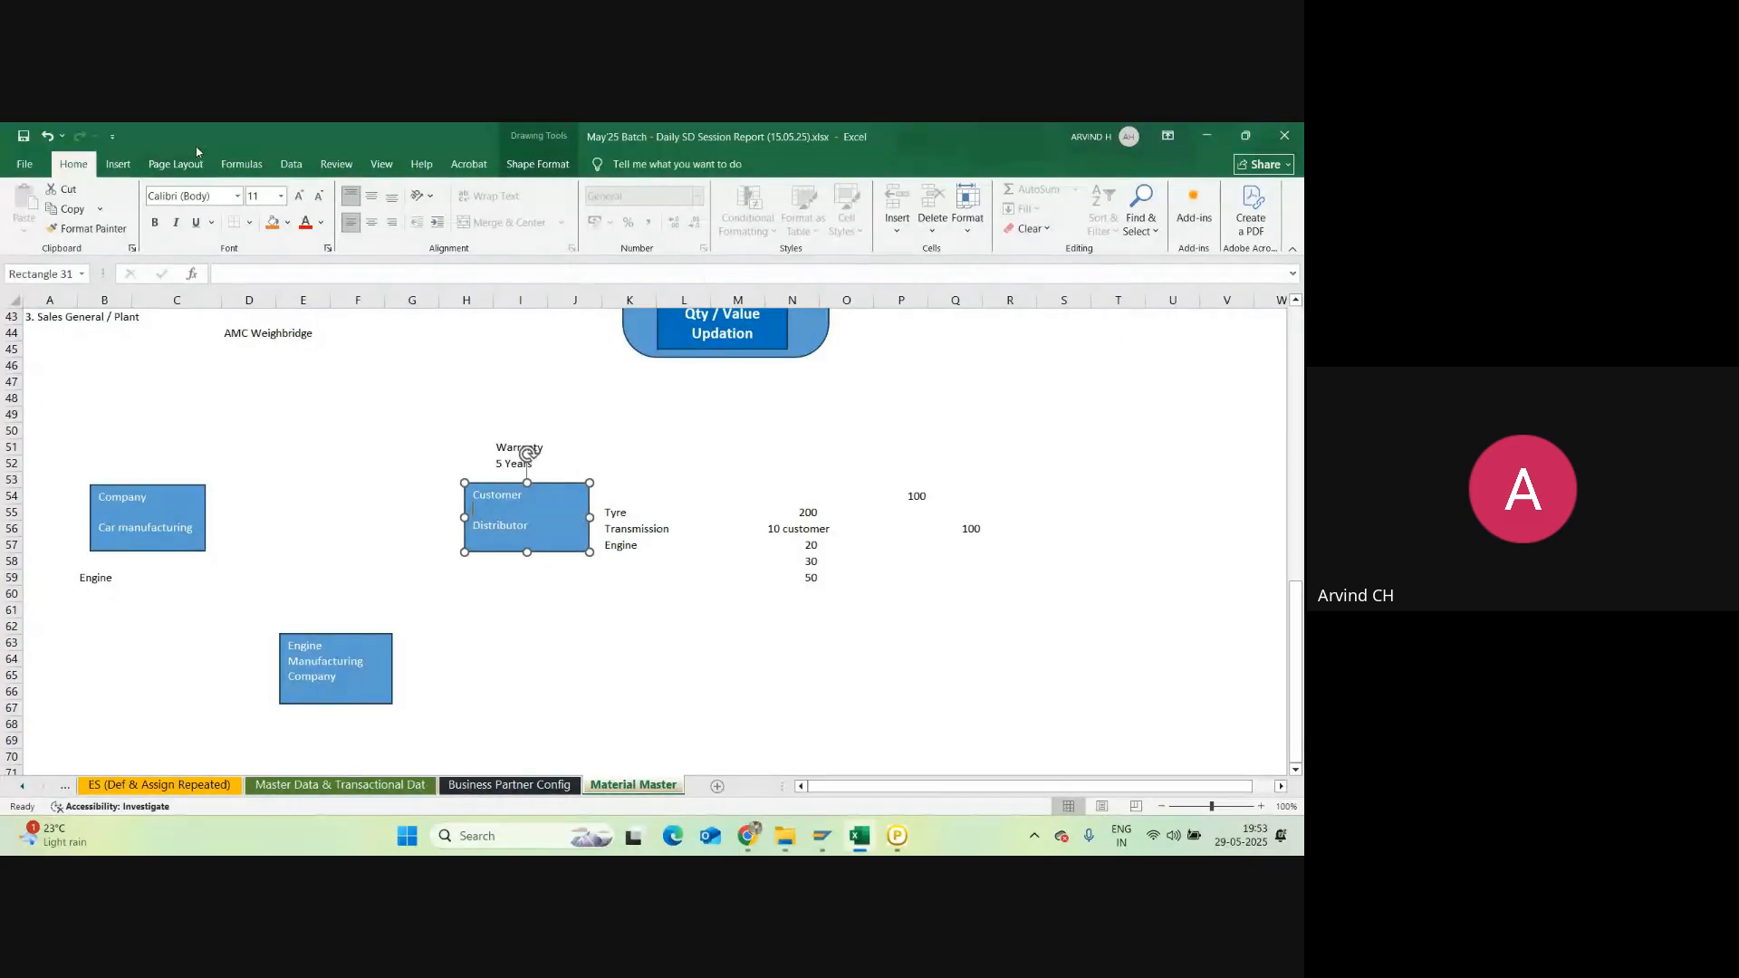
Step: Draw an arrow from the Customer / Distributor box to the Company box
{"action": "left_click", "coordinate": [118, 164]}
{"action": "left_click", "coordinate": [231, 235]}
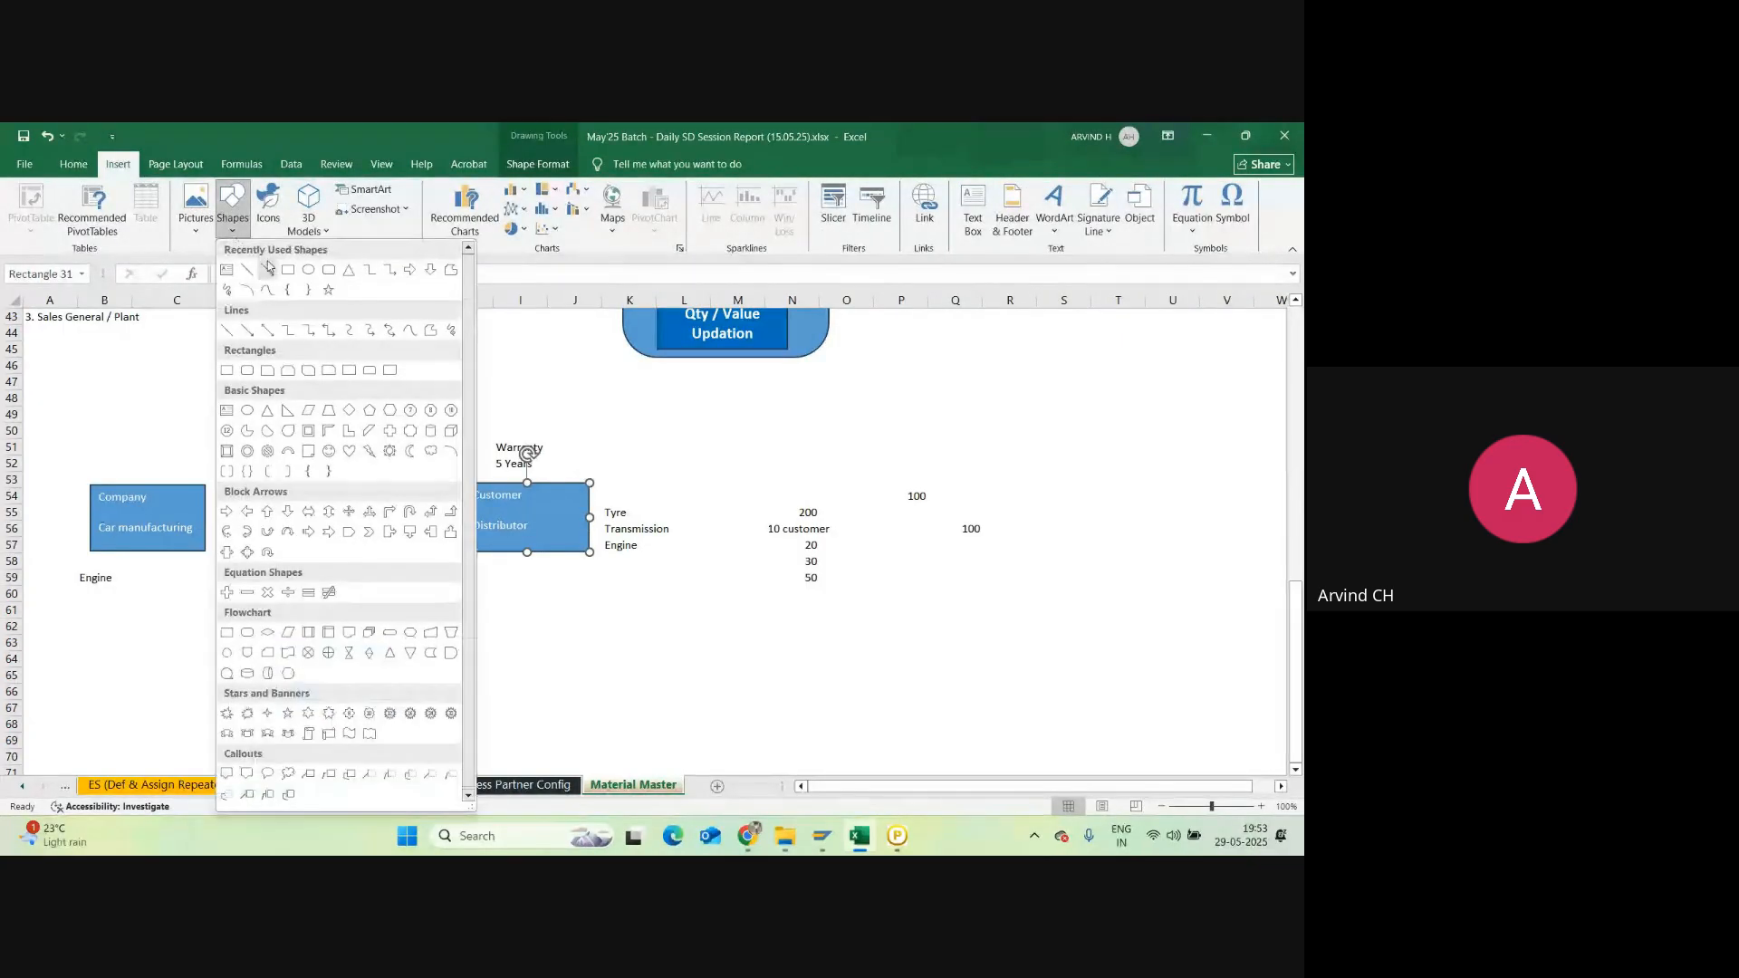
{"action": "left_click", "coordinate": [267, 269]}
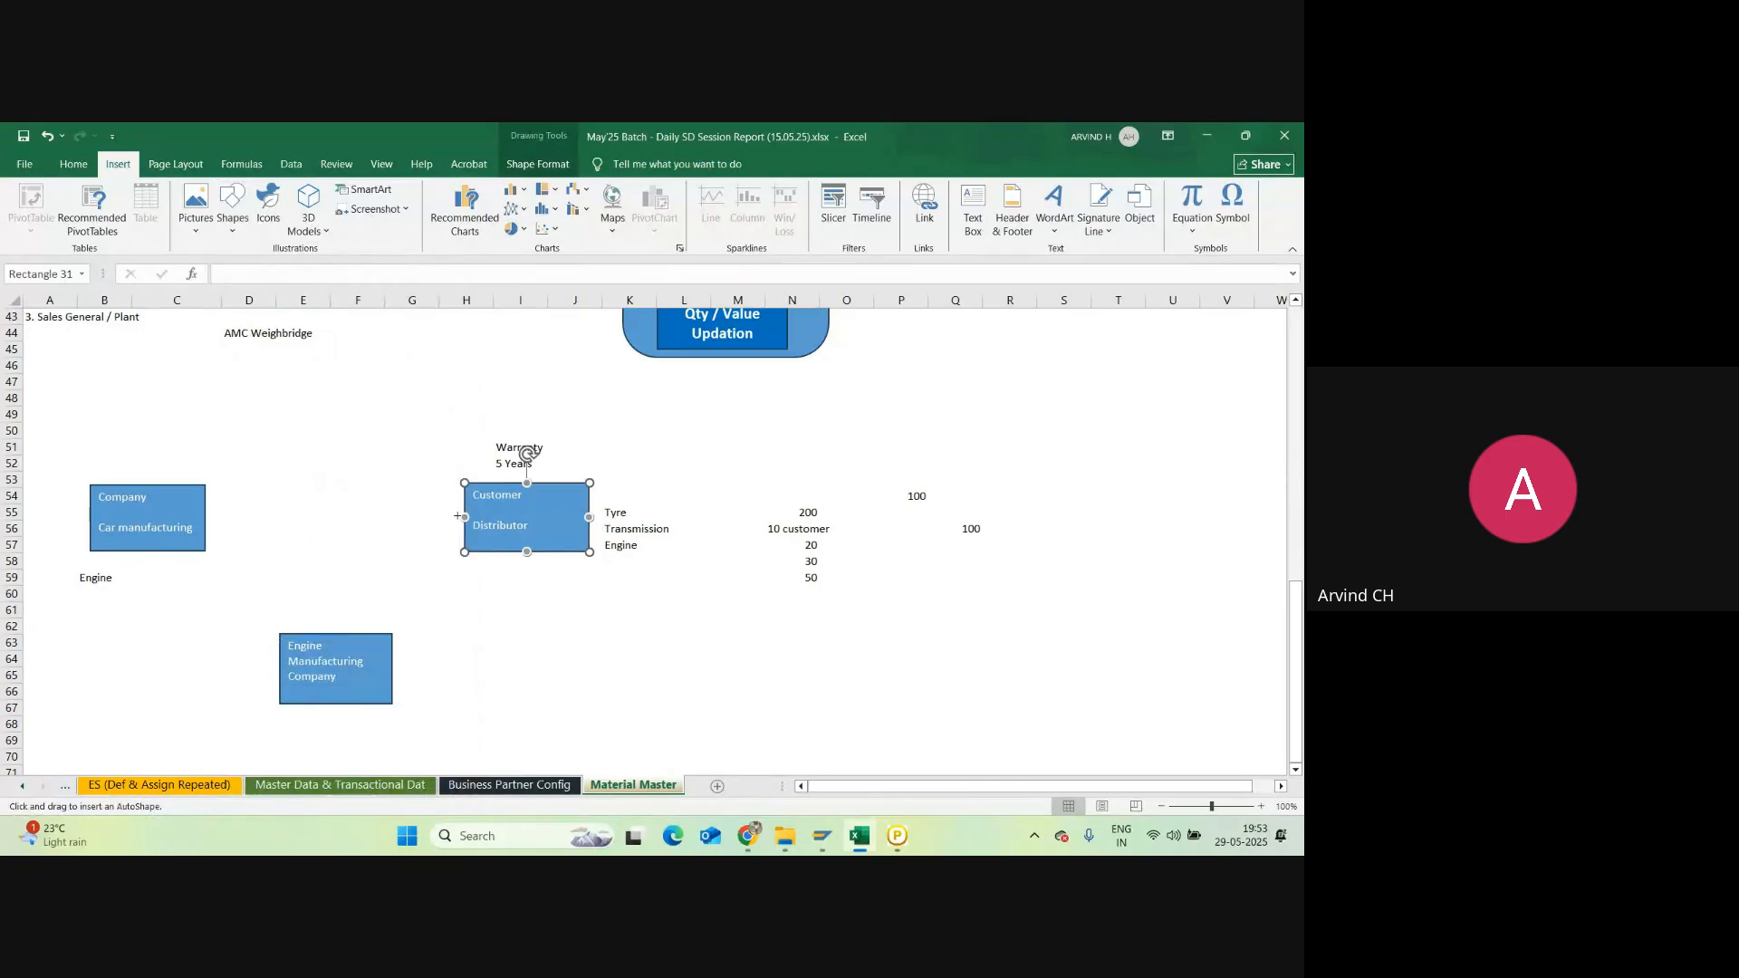
{"action": "left_click_drag", "start_coordinate": [458, 515], "coordinate": [214, 515]}
Step: Label the arrow 'Engine - Petrol 1.4L Kappa' in cell F53
{"action": "left_click", "coordinate": [332, 481]}
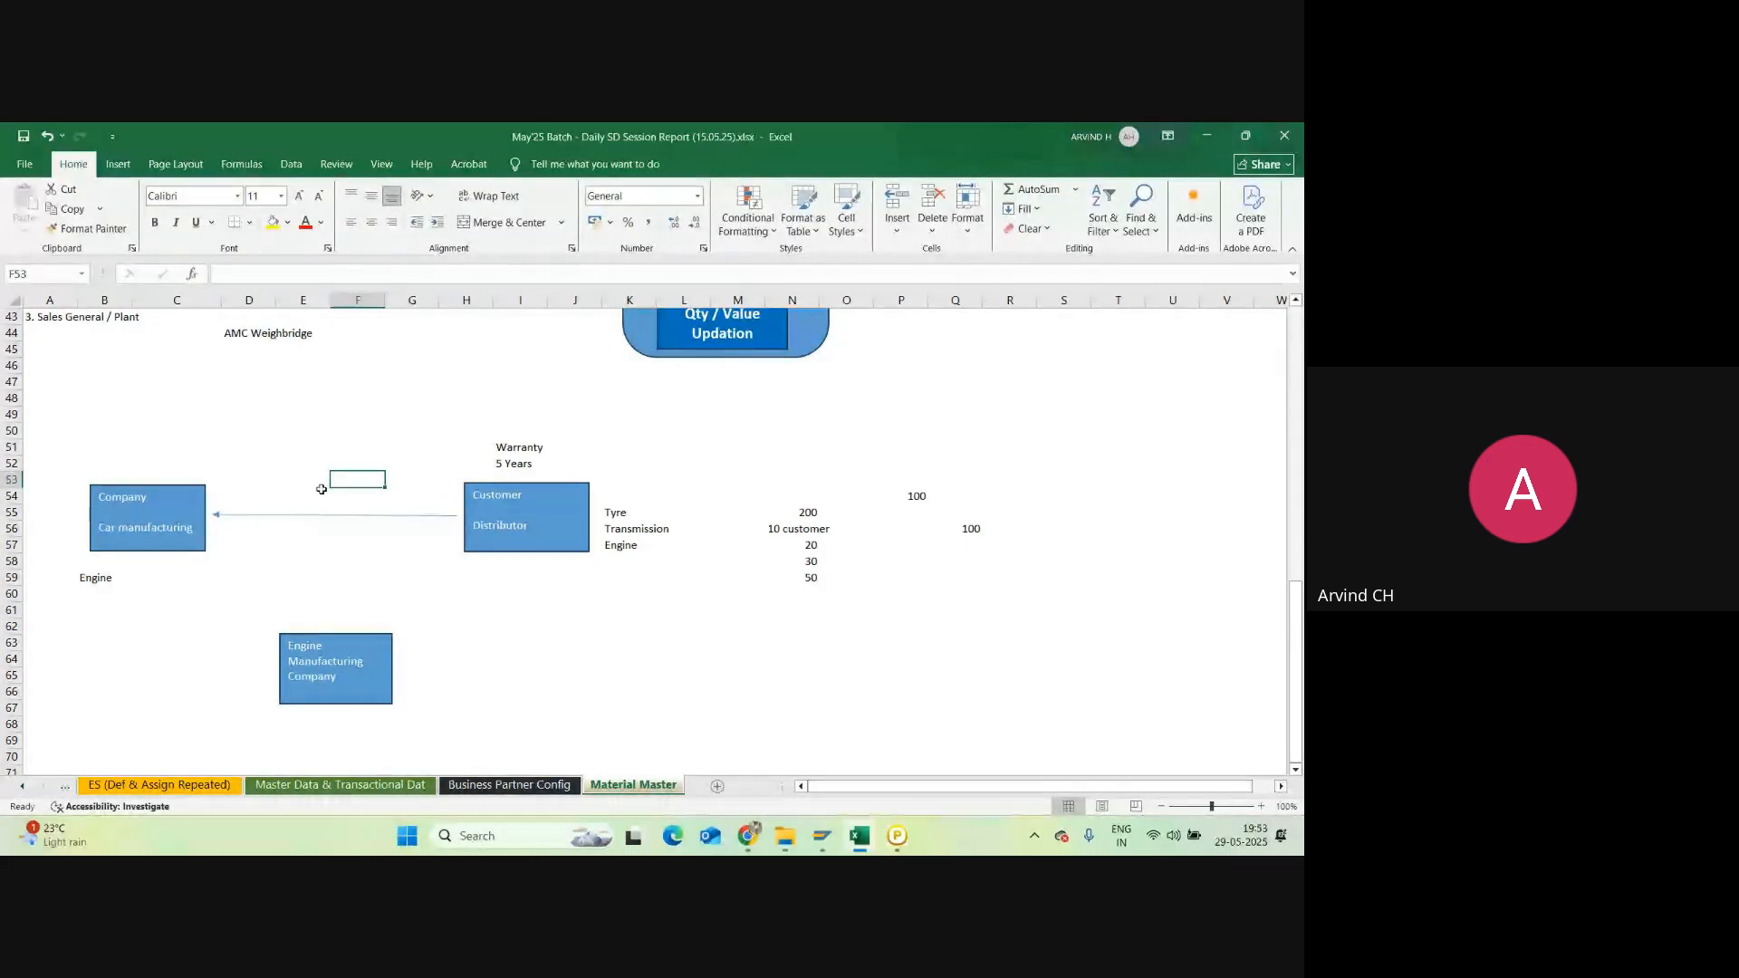
{"action": "type", "text": "Engin"}
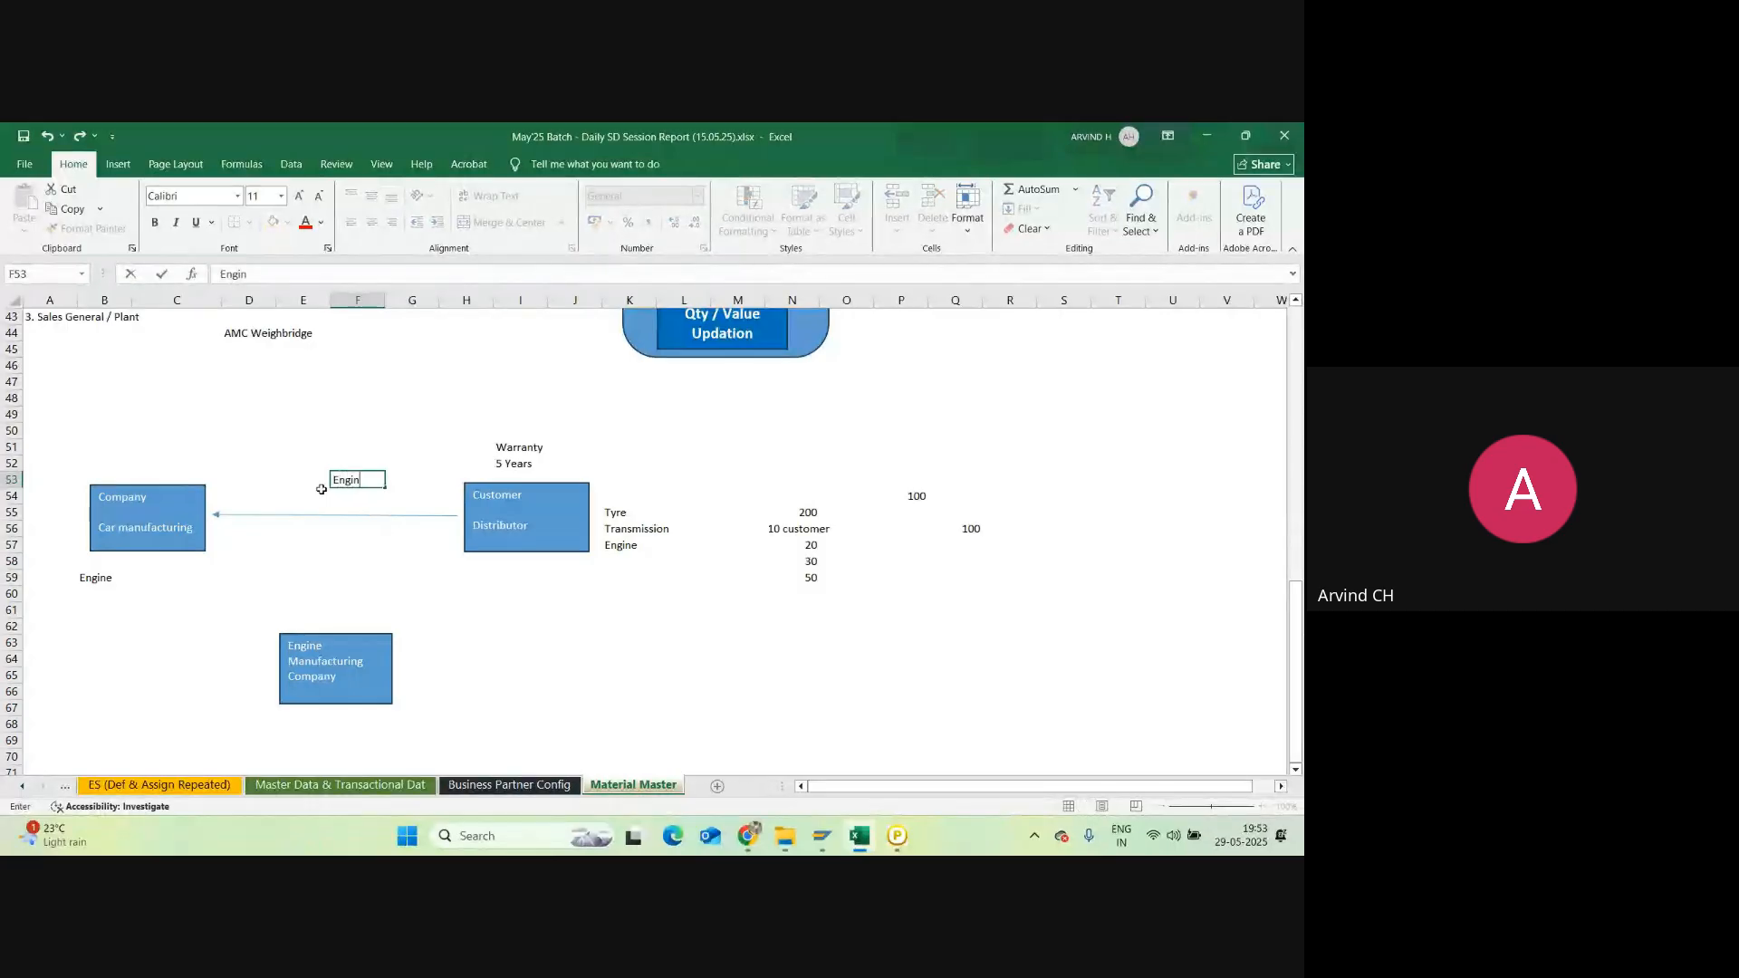
{"action": "type", "text": "e - Petrol 1.4"}
{"action": "type", "text": "L Kappa"}
{"action": "key", "text": "Return"}
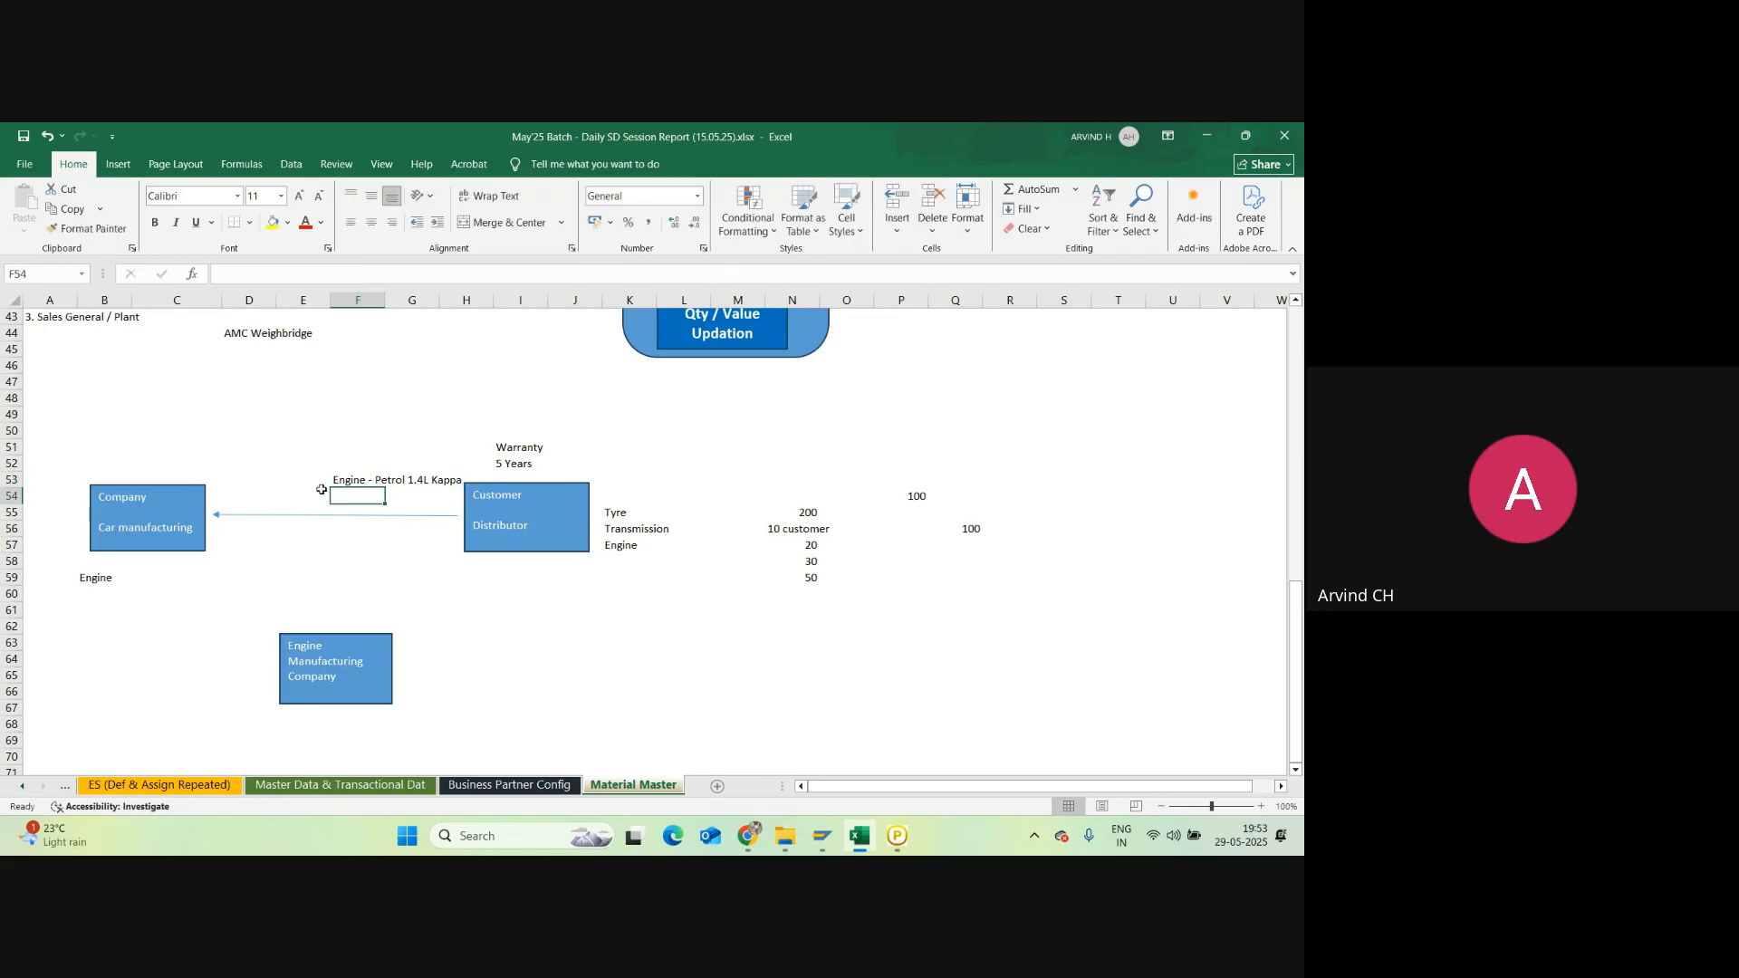
{"action": "left_click", "coordinate": [226, 495]}
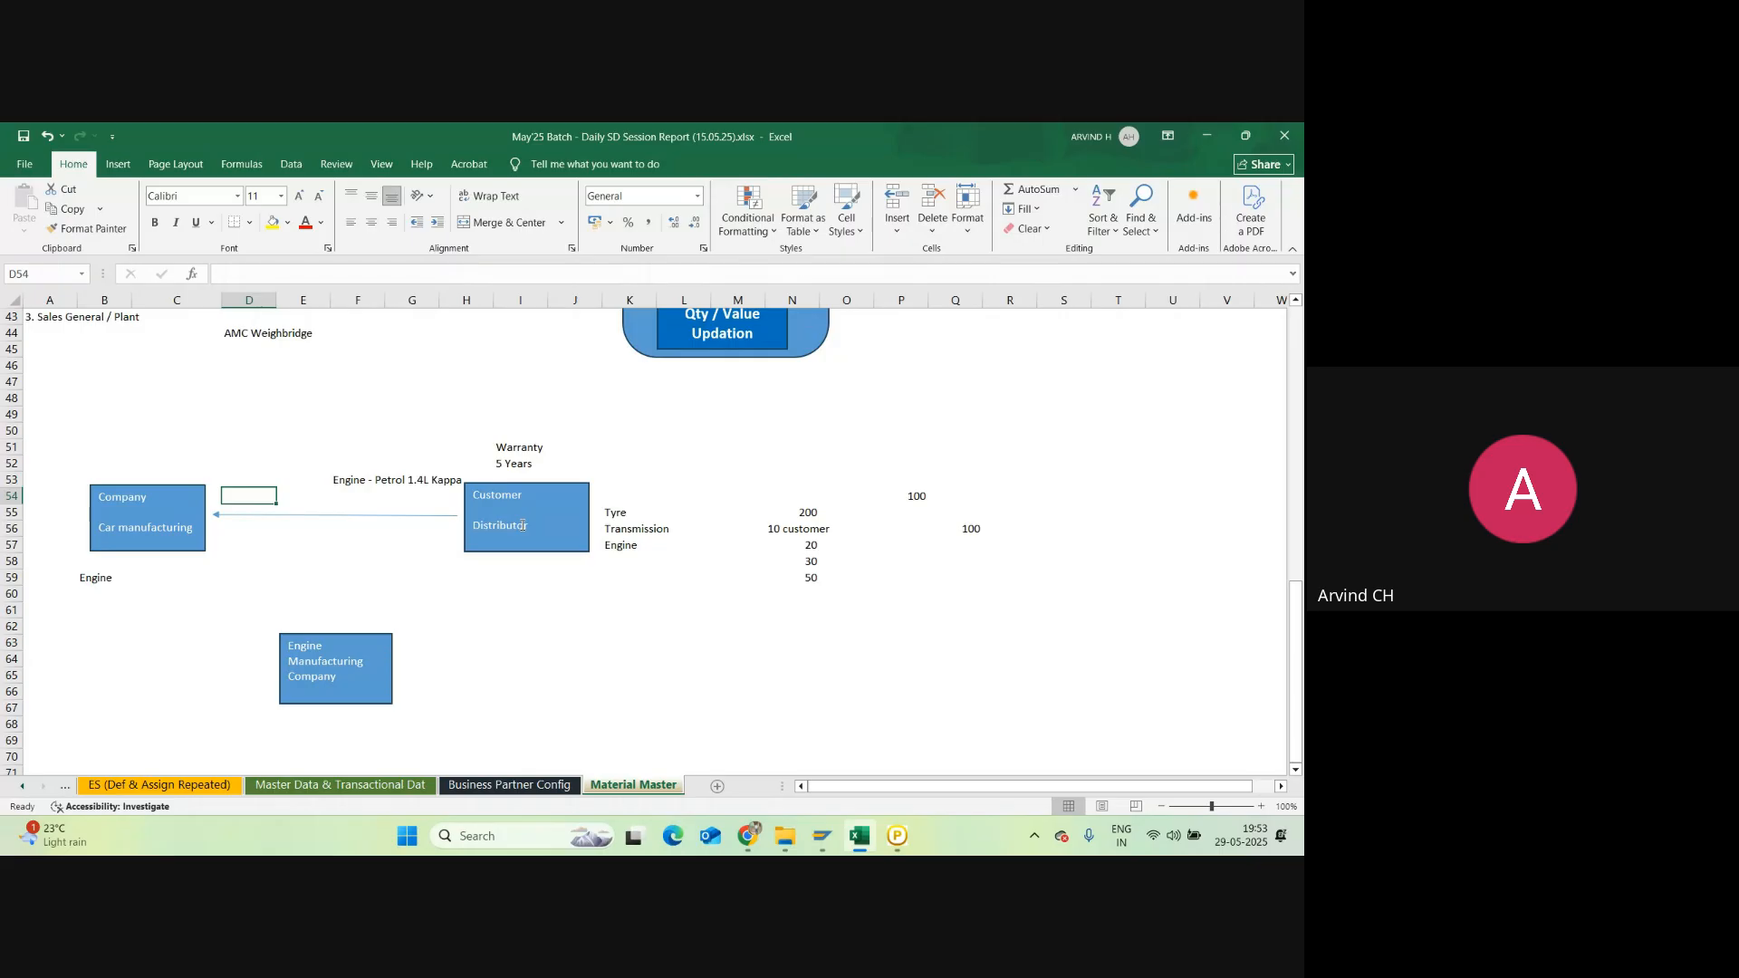
Step: Enter '3 Party Vendor' in E62 above the Engine Manufacturing Company box
{"action": "left_click", "coordinate": [162, 499]}
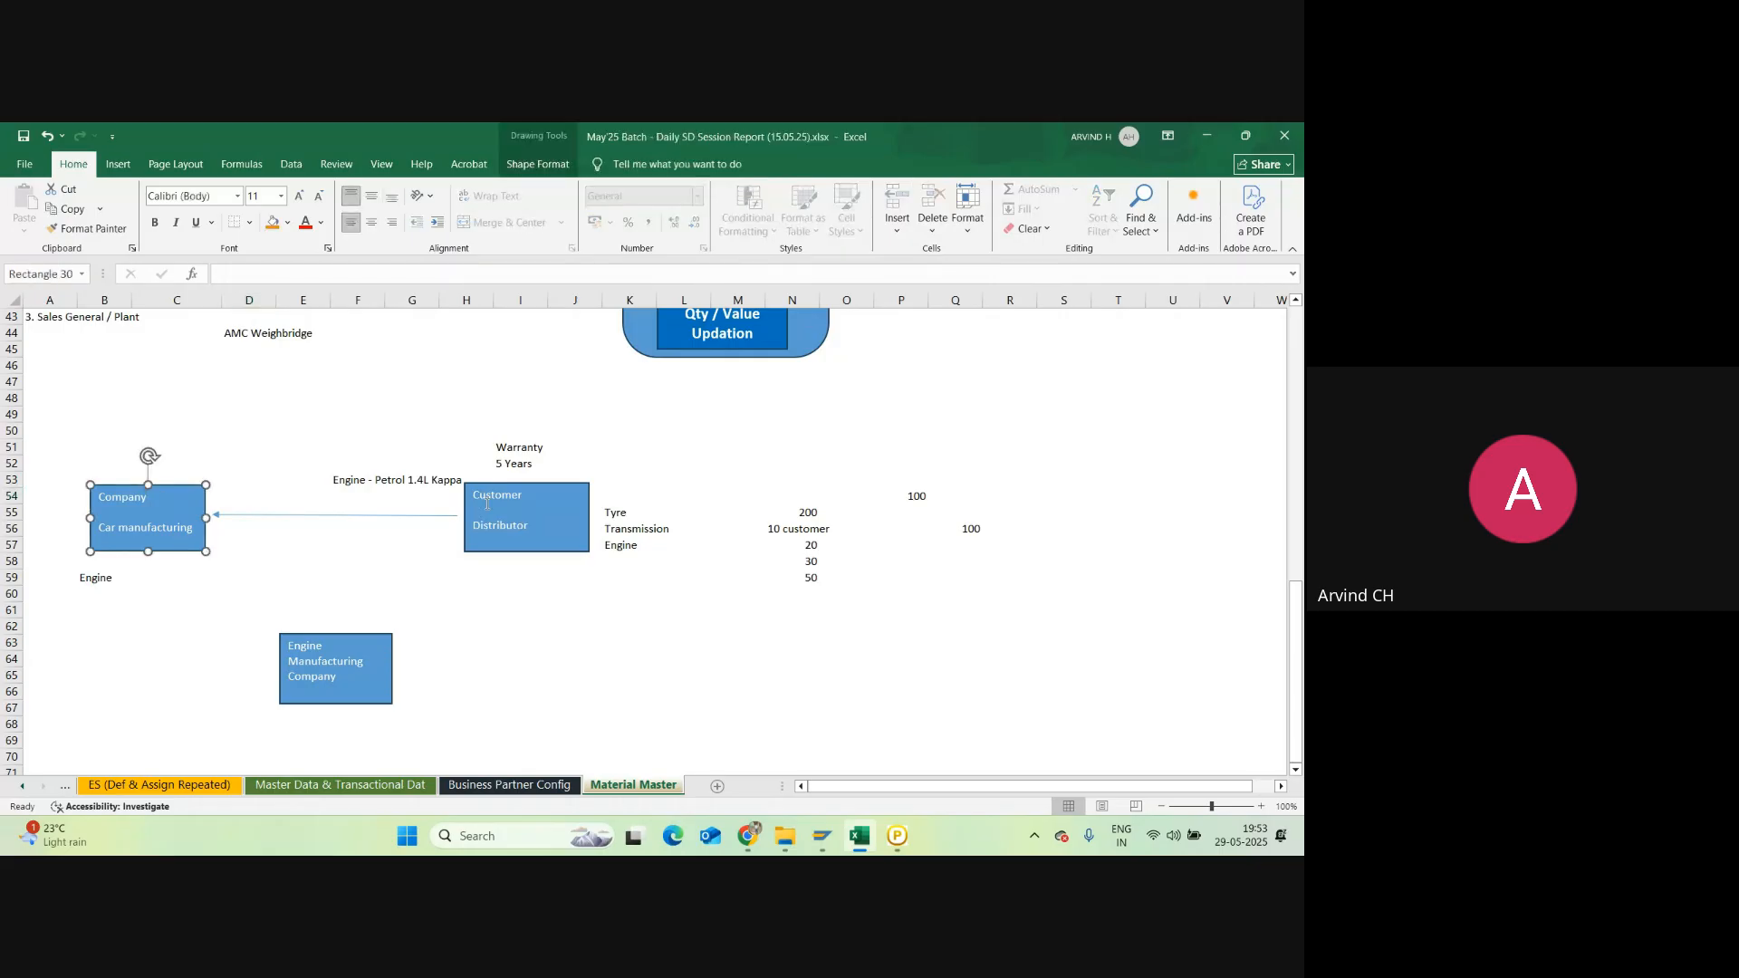
{"action": "left_click", "coordinate": [313, 627]}
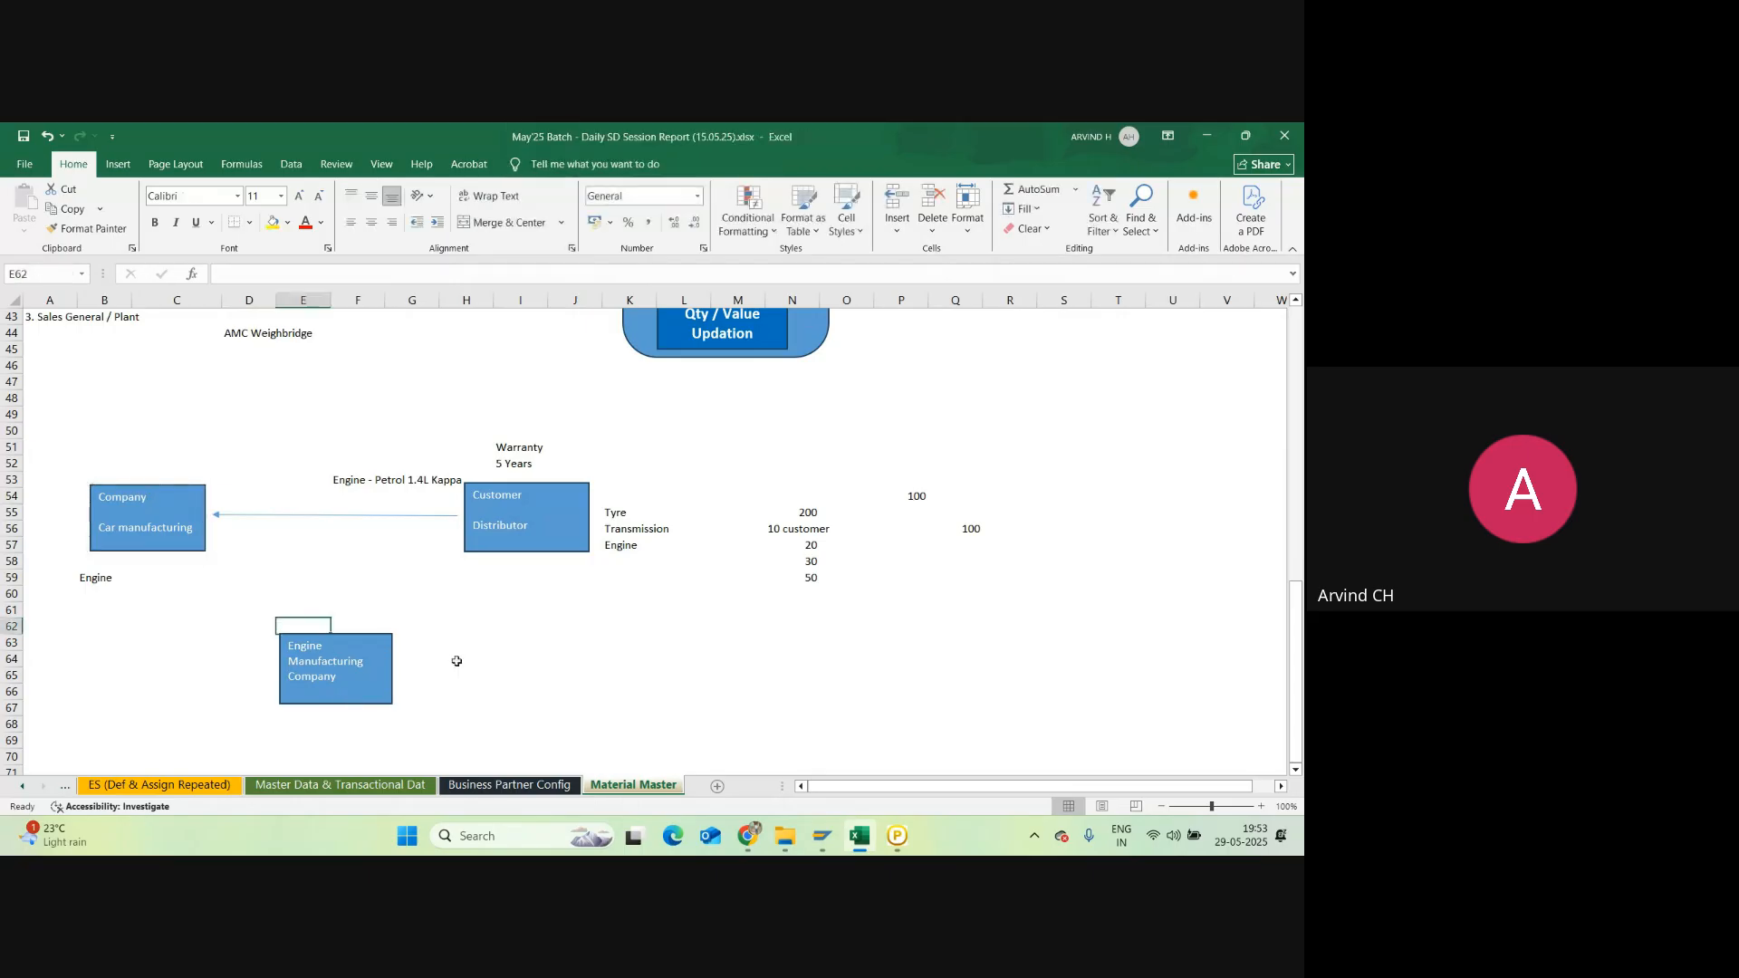
{"action": "type", "text": "3"}
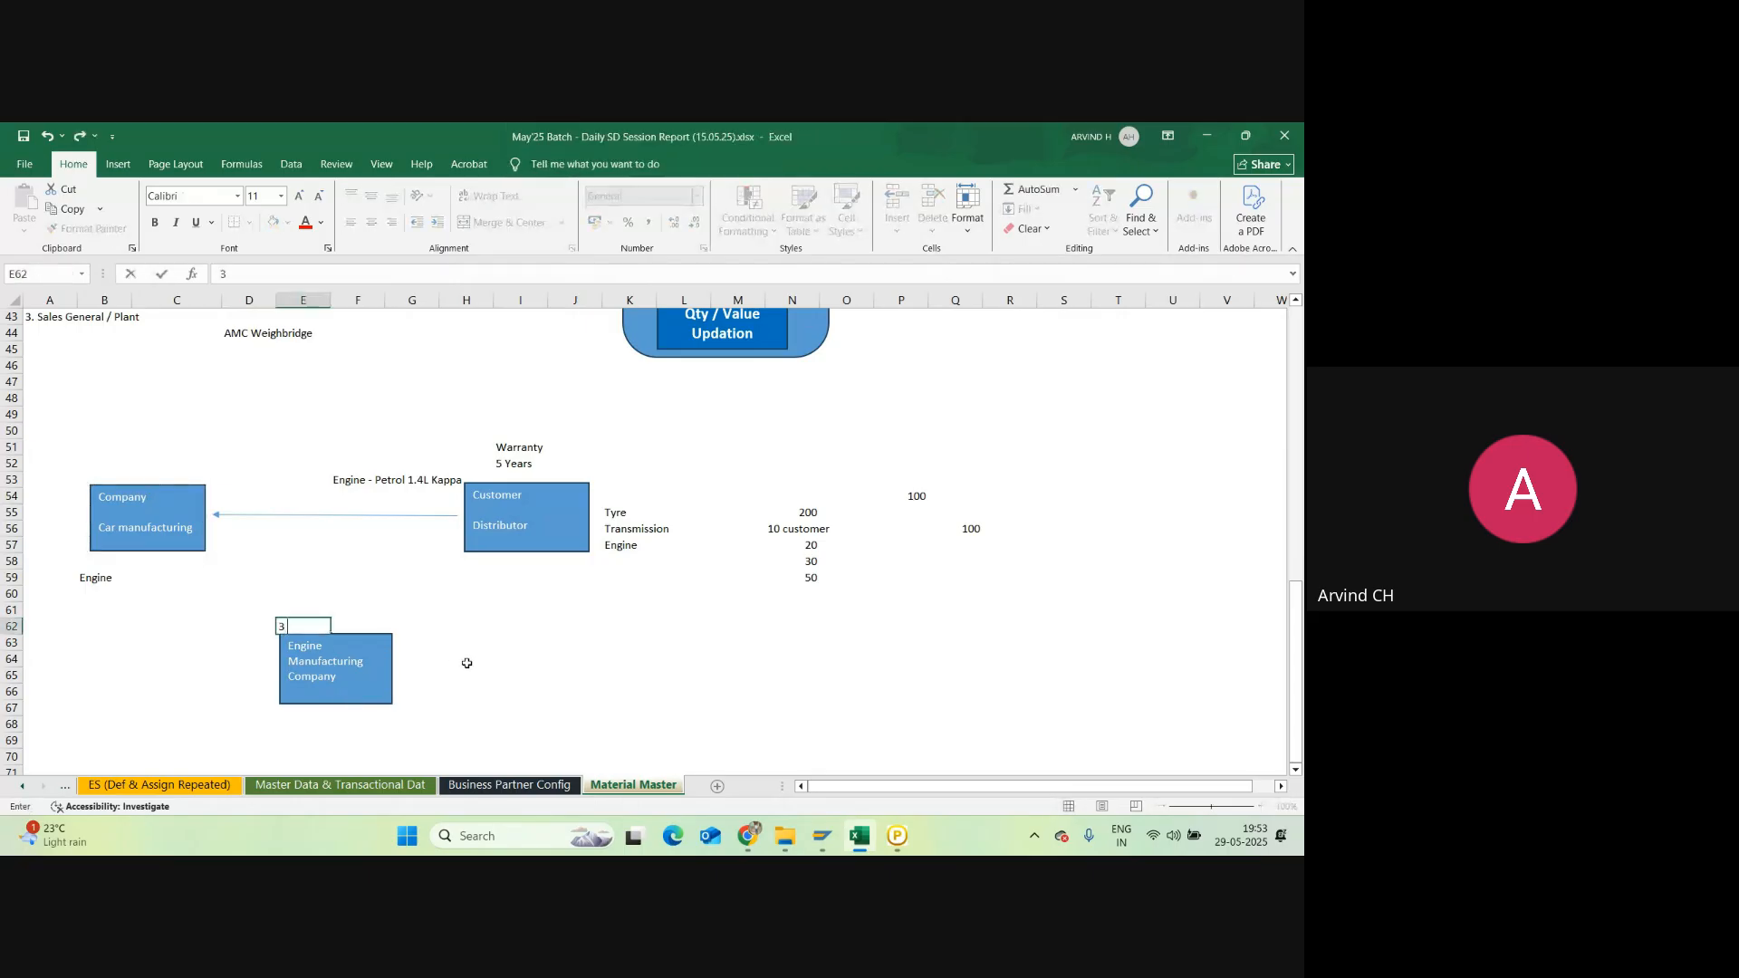
{"action": "type", "text": " Party Vendor"}
{"action": "key", "text": "Return"}
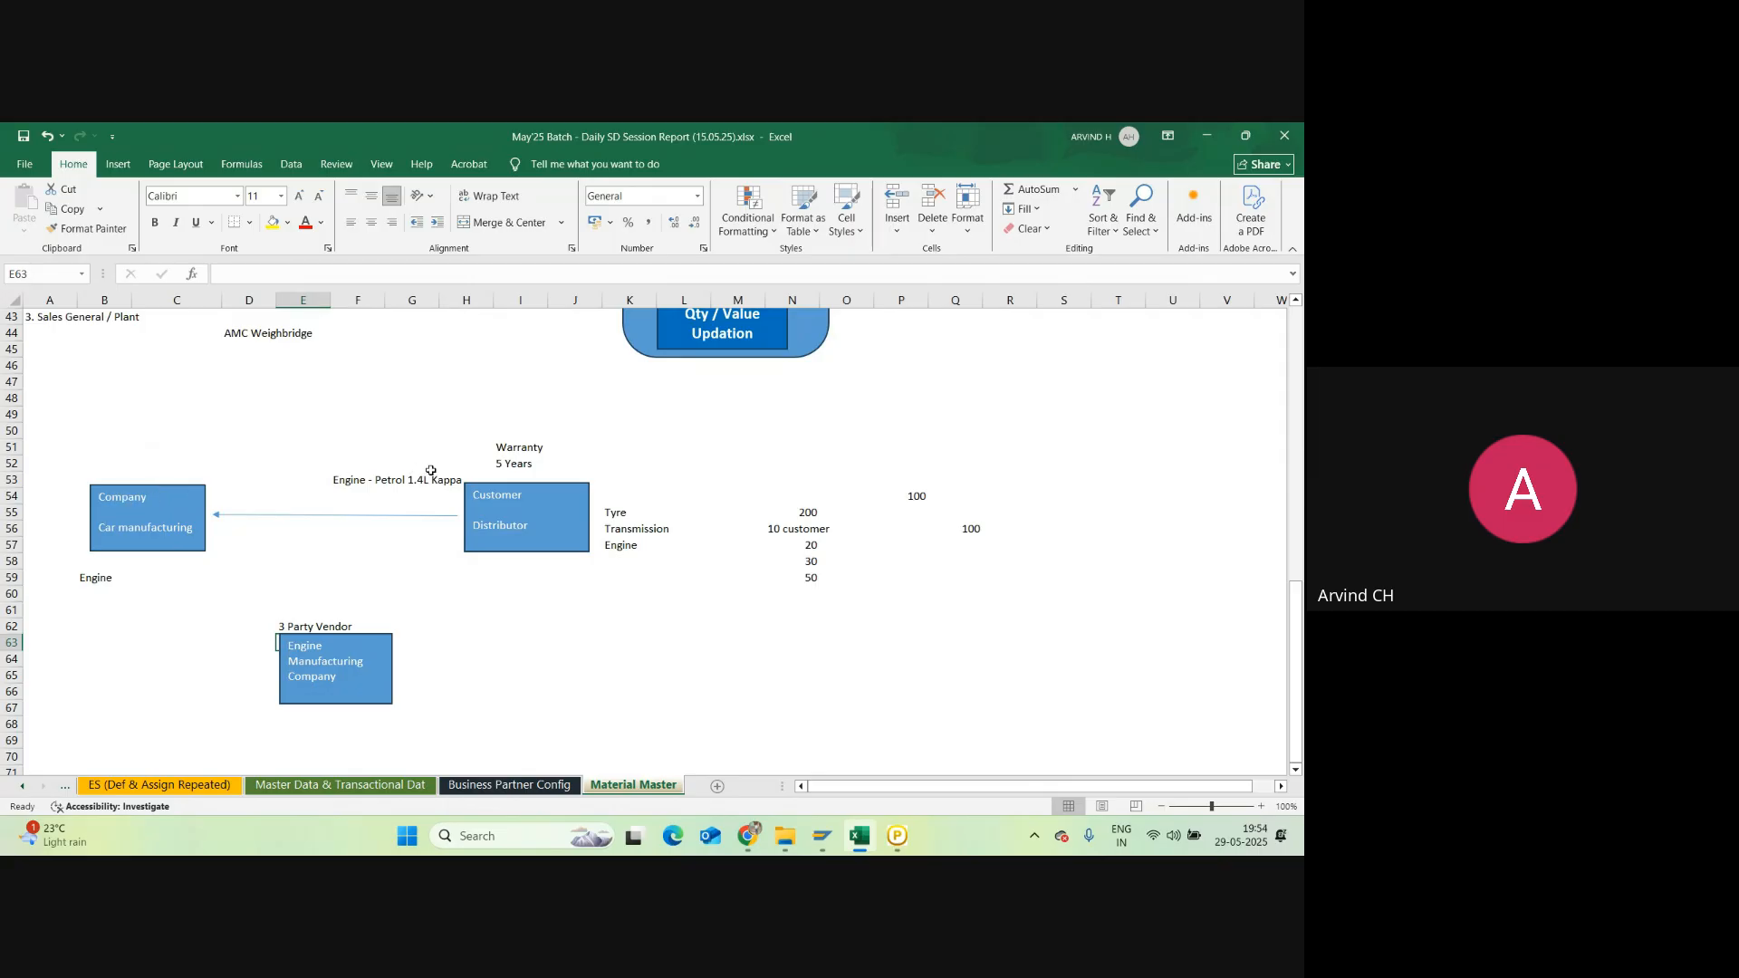
Step: Enter 'PO - Purchase Order' in E54 under the engine arrow label
{"action": "left_click", "coordinate": [375, 481]}
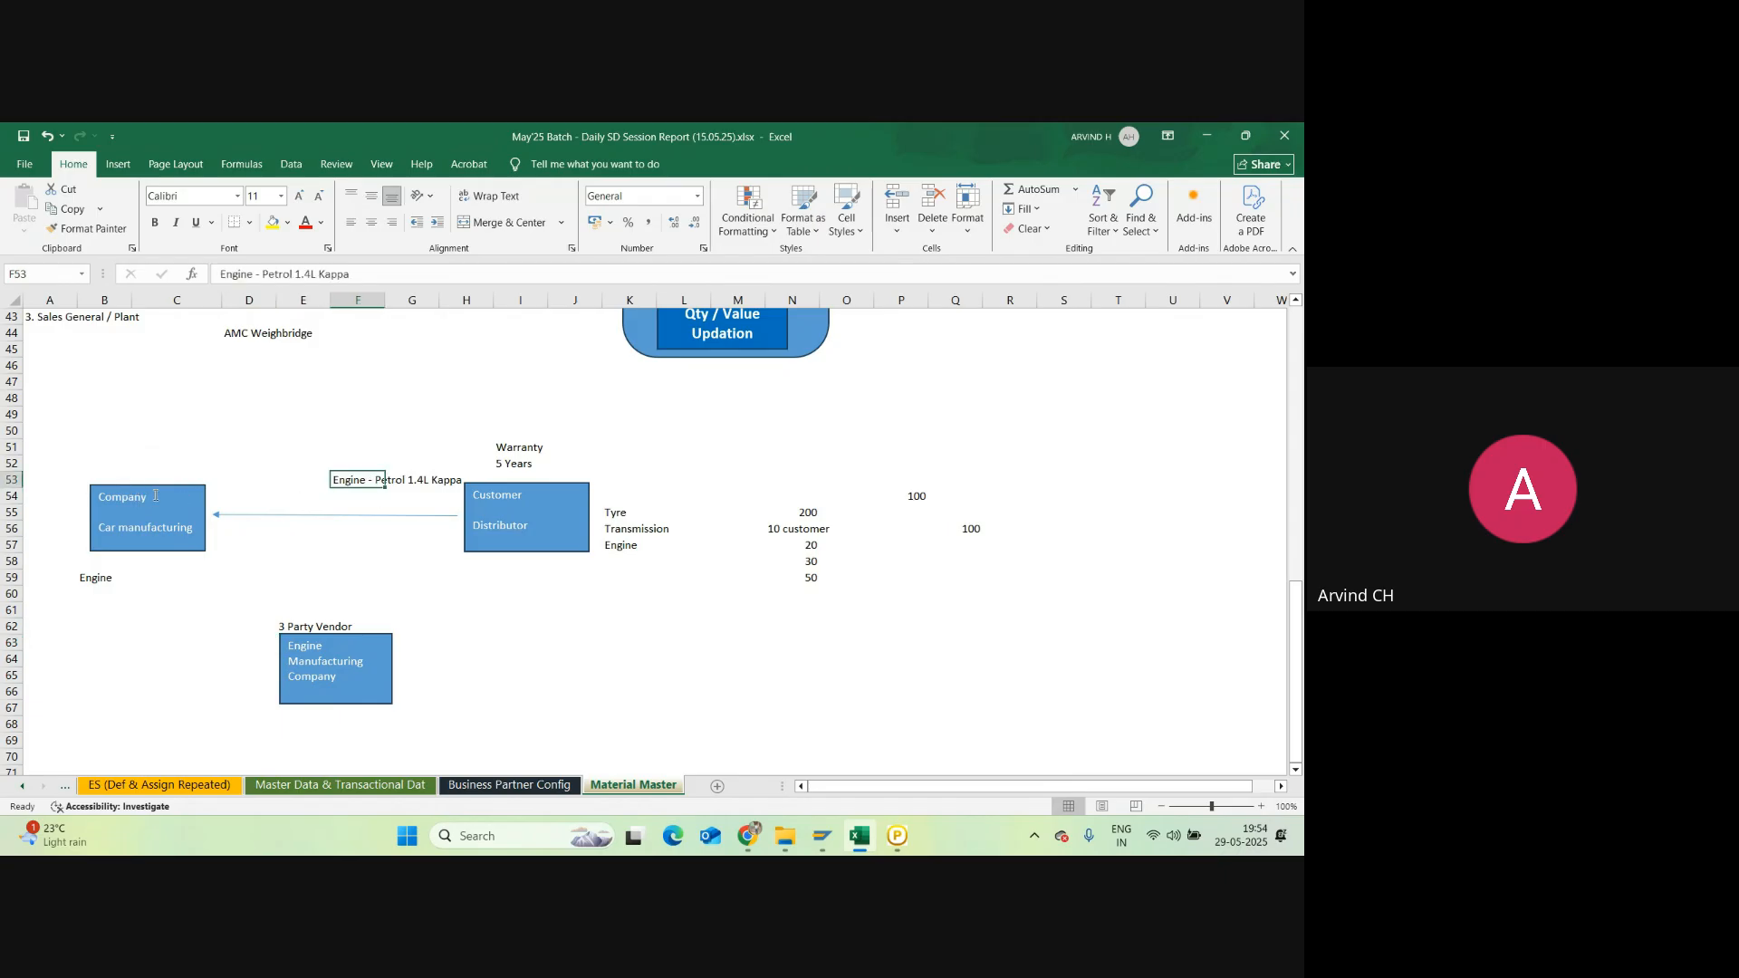
{"action": "left_click", "coordinate": [300, 495]}
{"action": "type", "text": "P"}
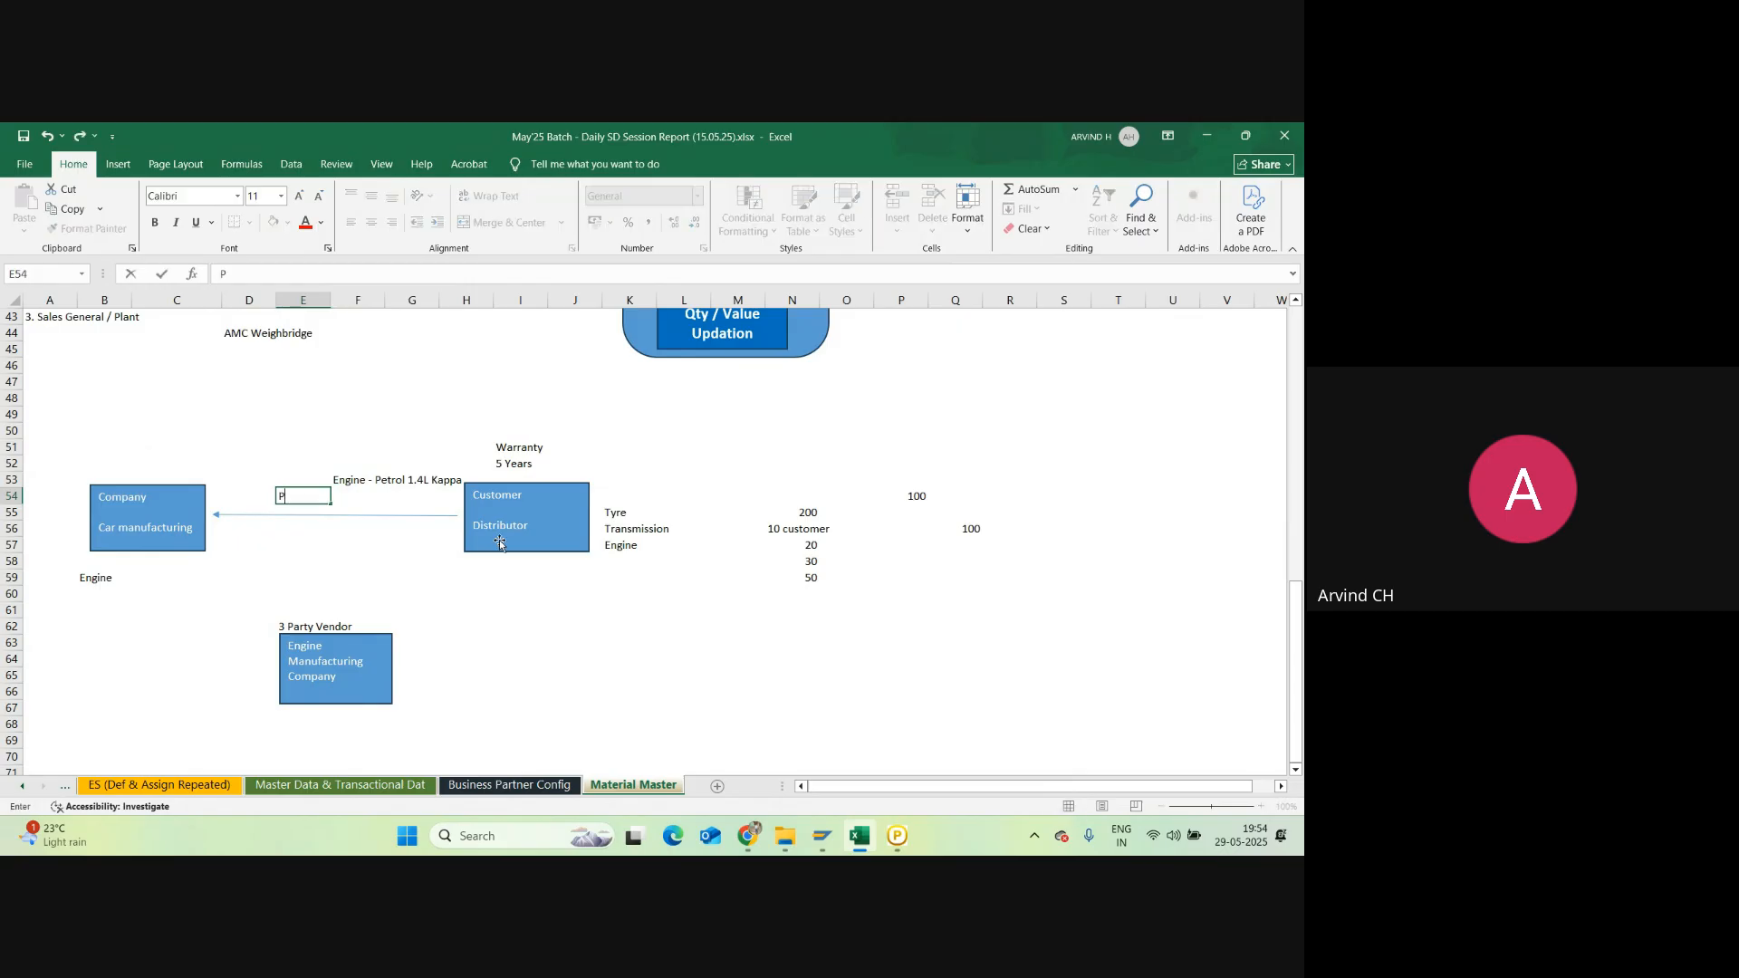
{"action": "type", "text": "O - Purchase Order"}
{"action": "key", "text": "Return"}
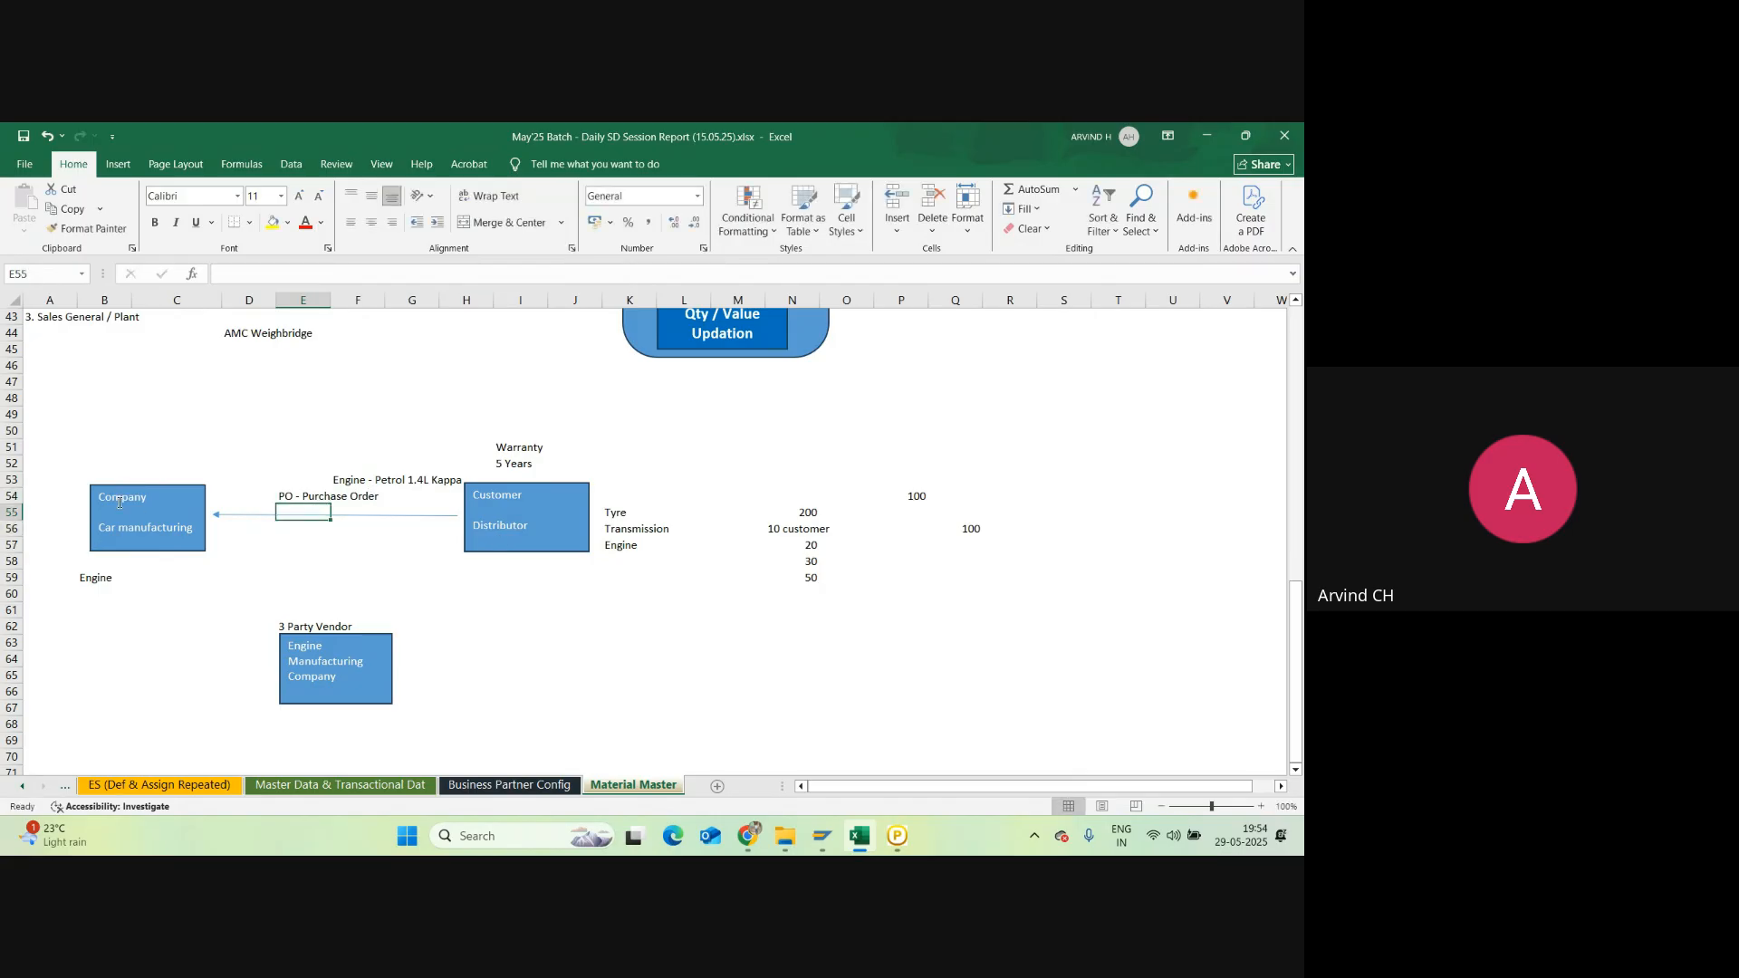
{"action": "left_click", "coordinate": [93, 577]}
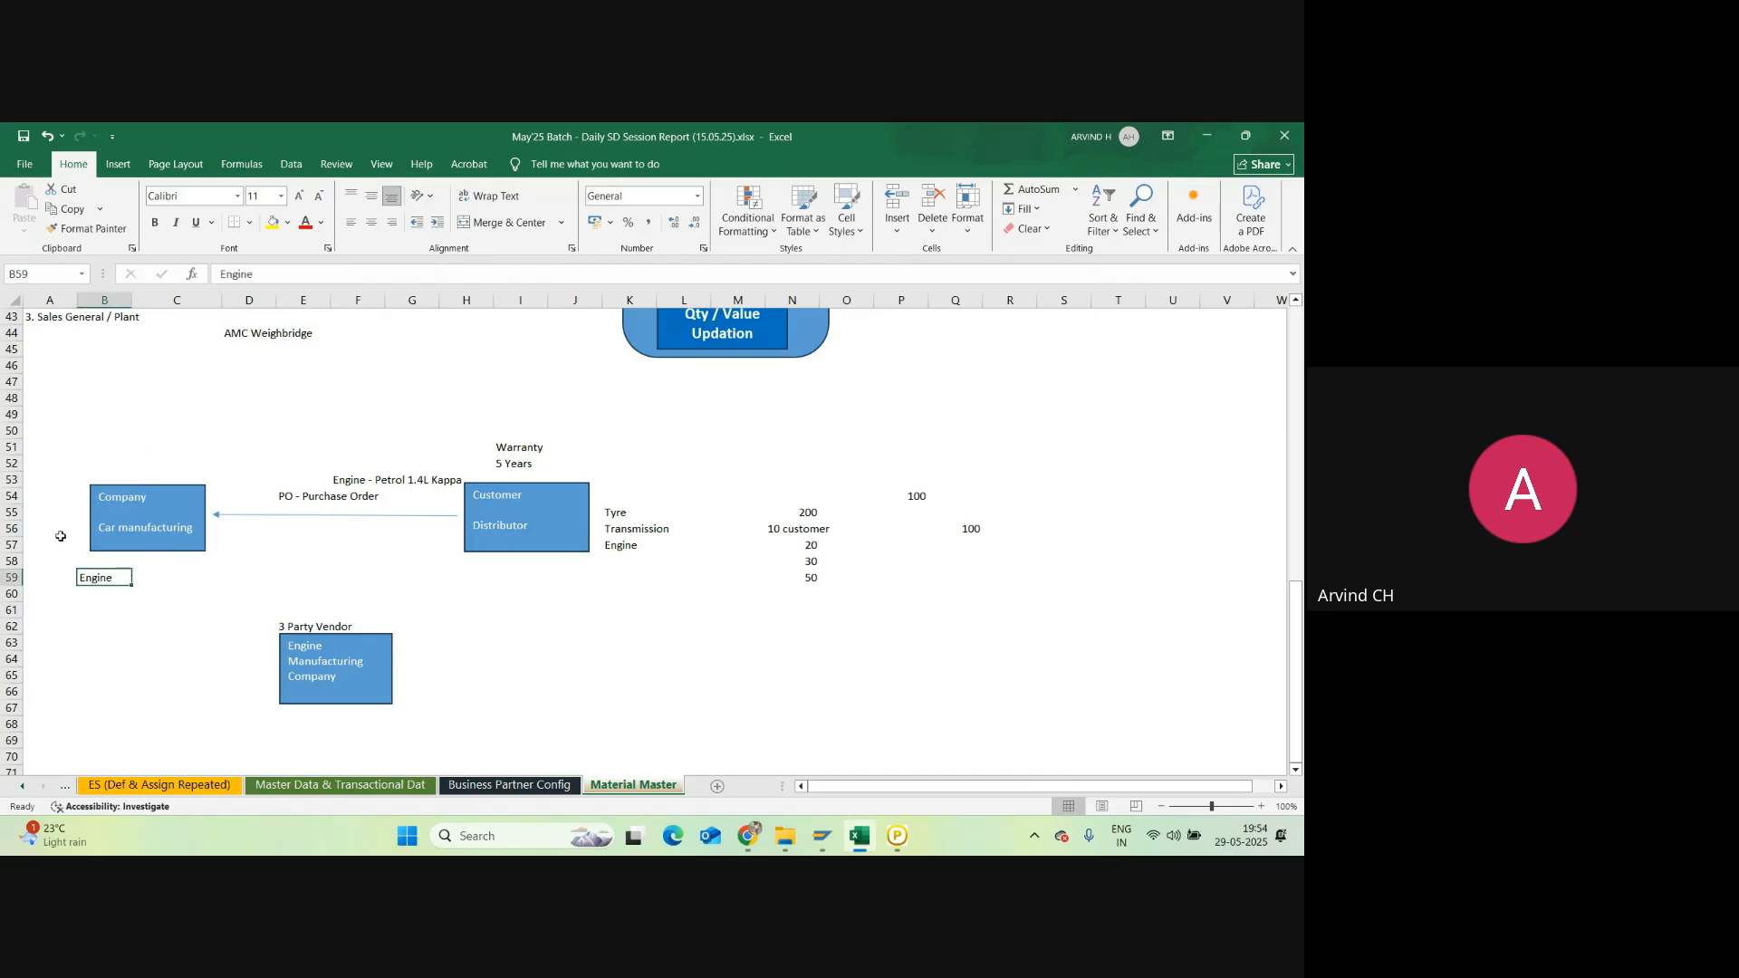
{"action": "left_click", "coordinate": [147, 527]}
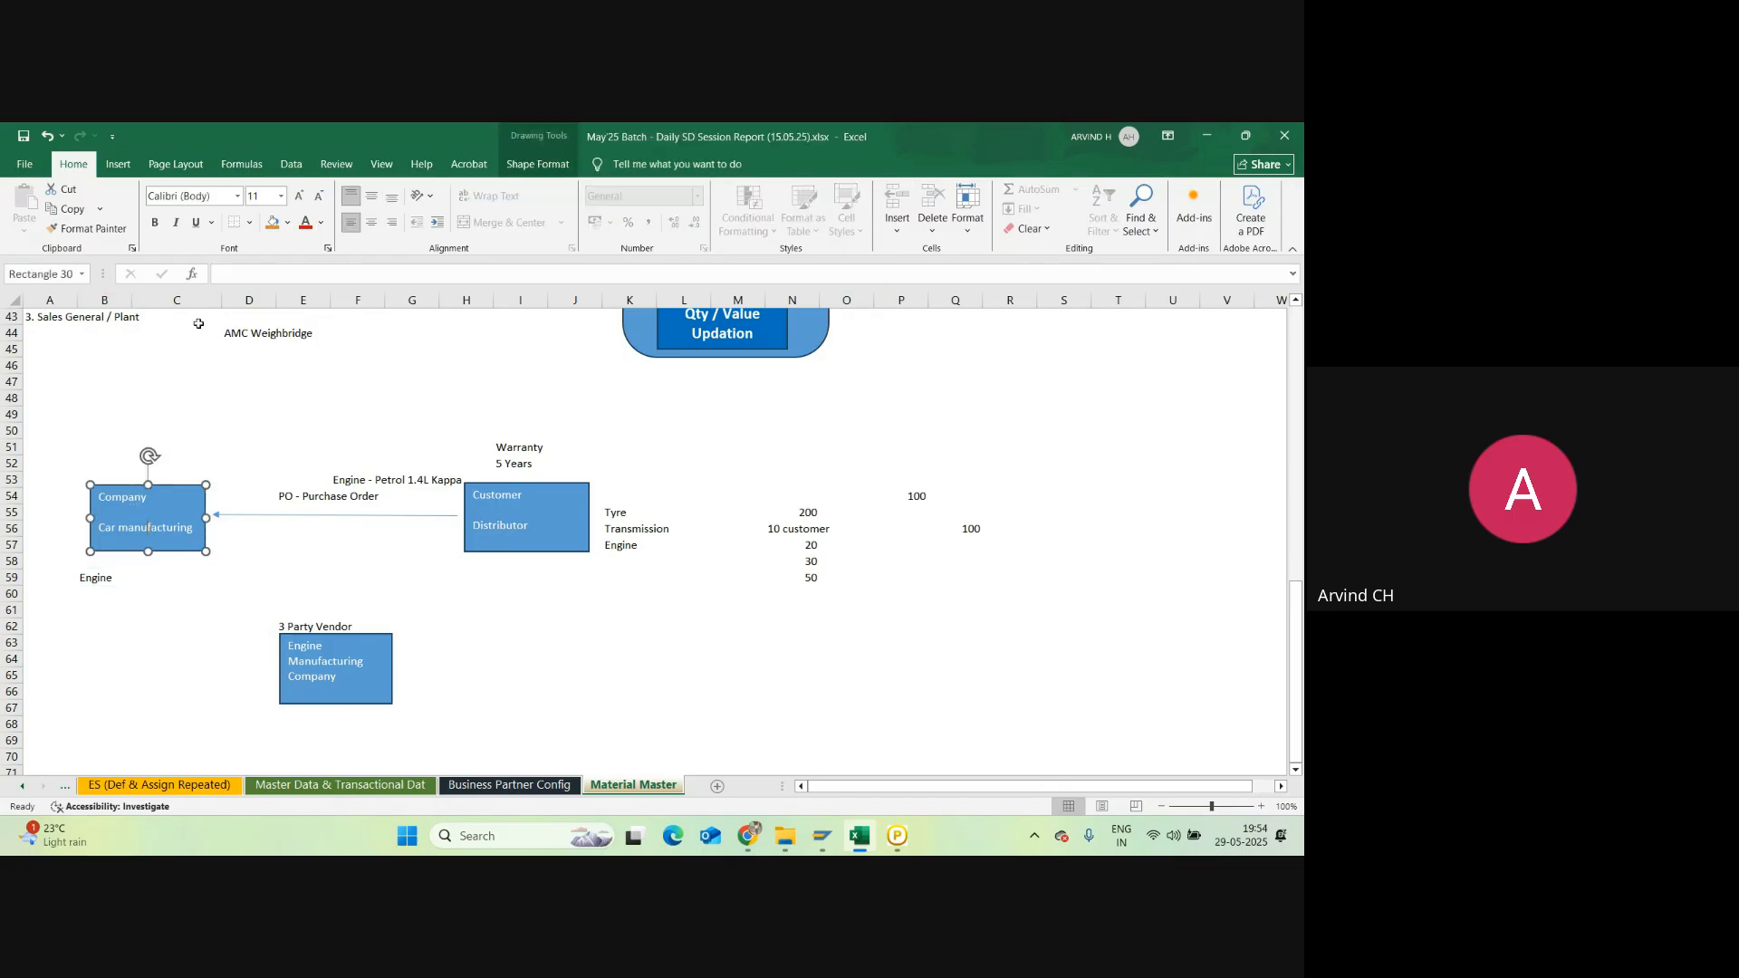
Step: Connect the Company / Car manufacturing box down to the Engine Manufacturing Company box with an arrow
{"action": "left_click", "coordinate": [118, 164]}
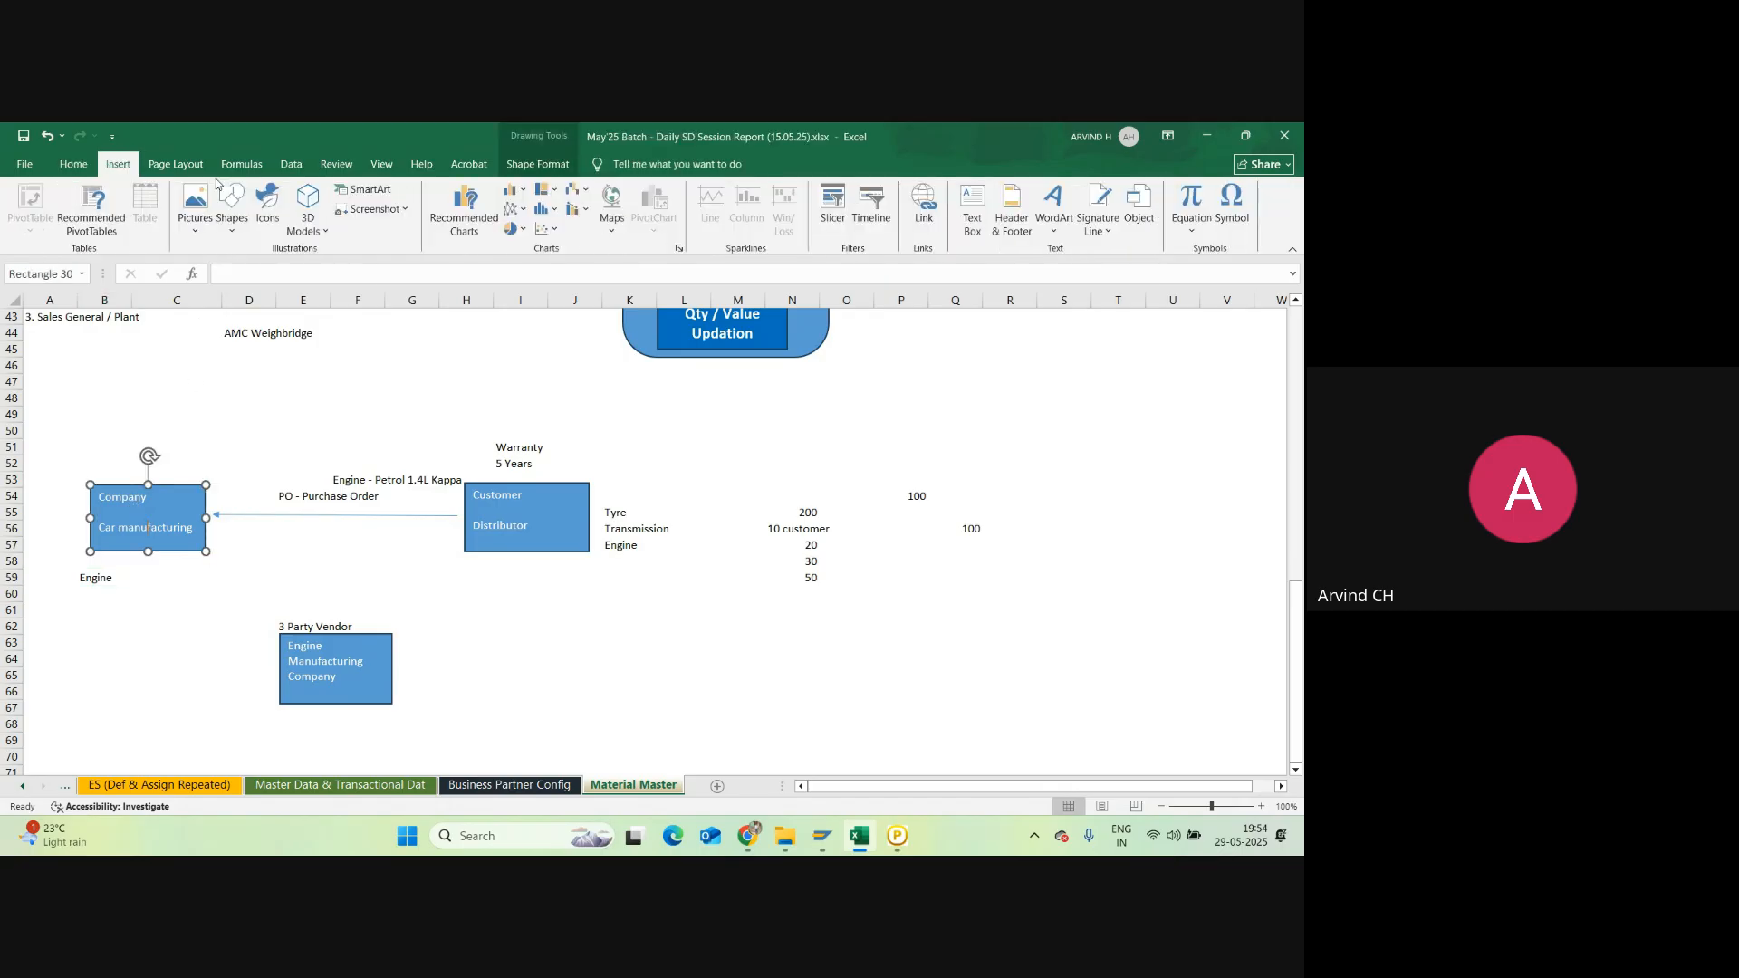
{"action": "left_click", "coordinate": [233, 226]}
{"action": "left_click", "coordinate": [267, 269]}
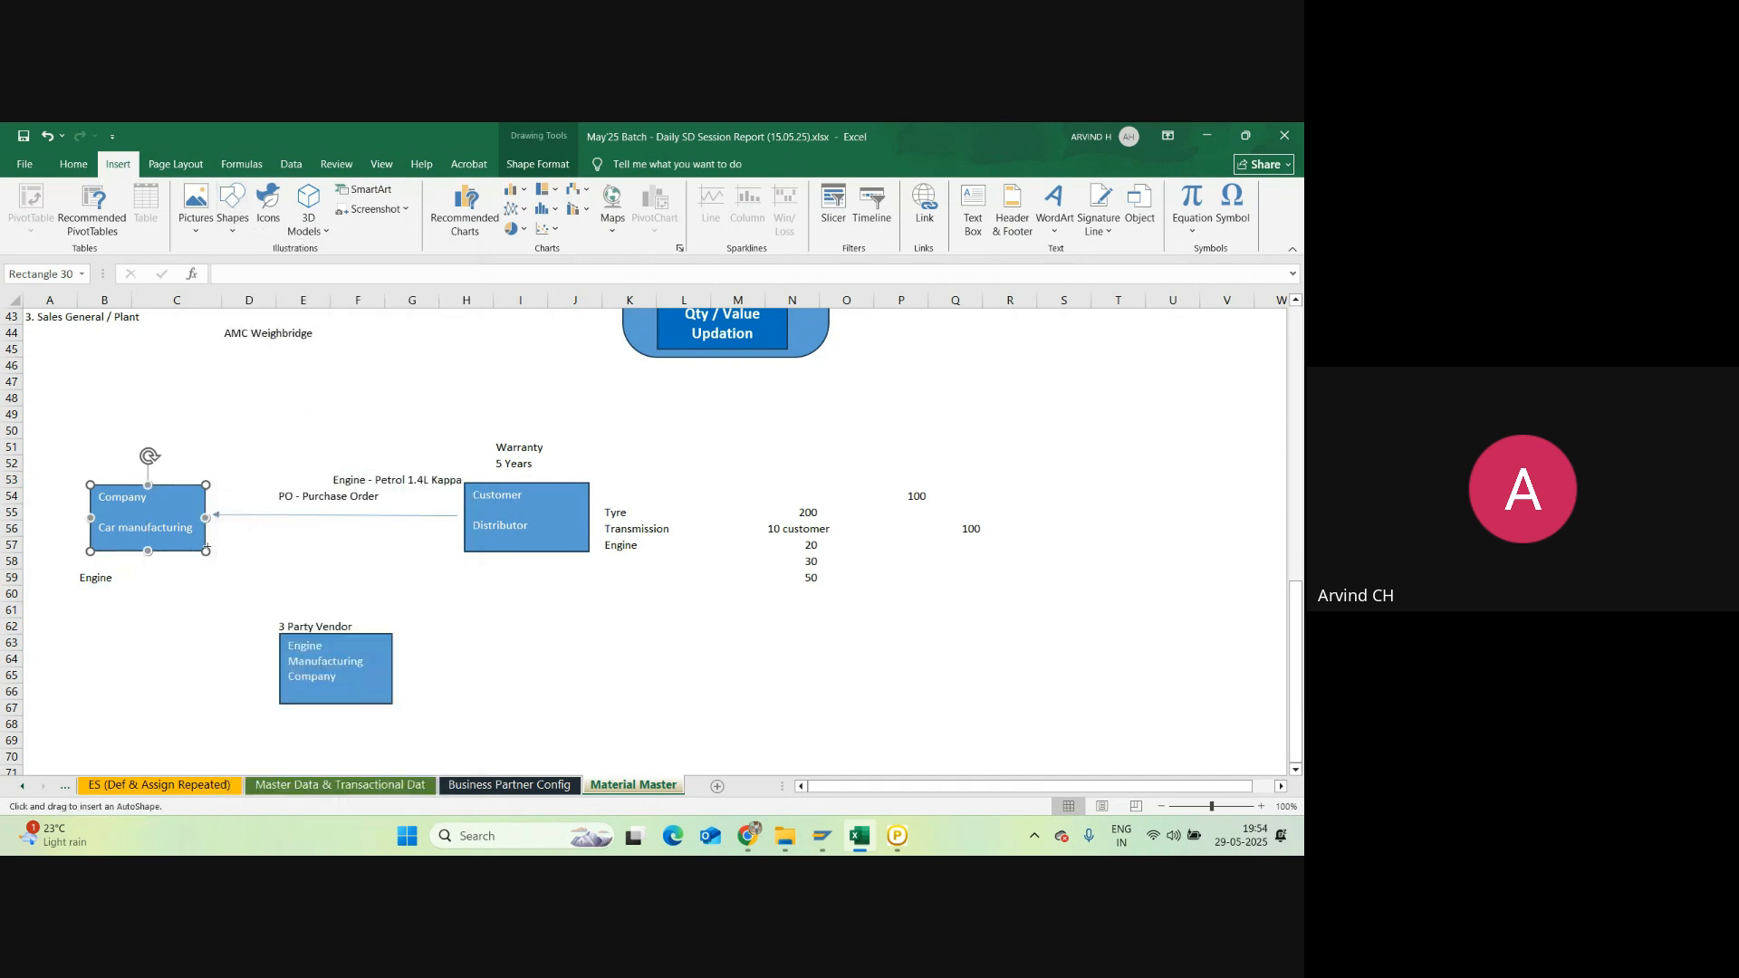
{"action": "left_click_drag", "start_coordinate": [207, 551], "coordinate": [280, 633]}
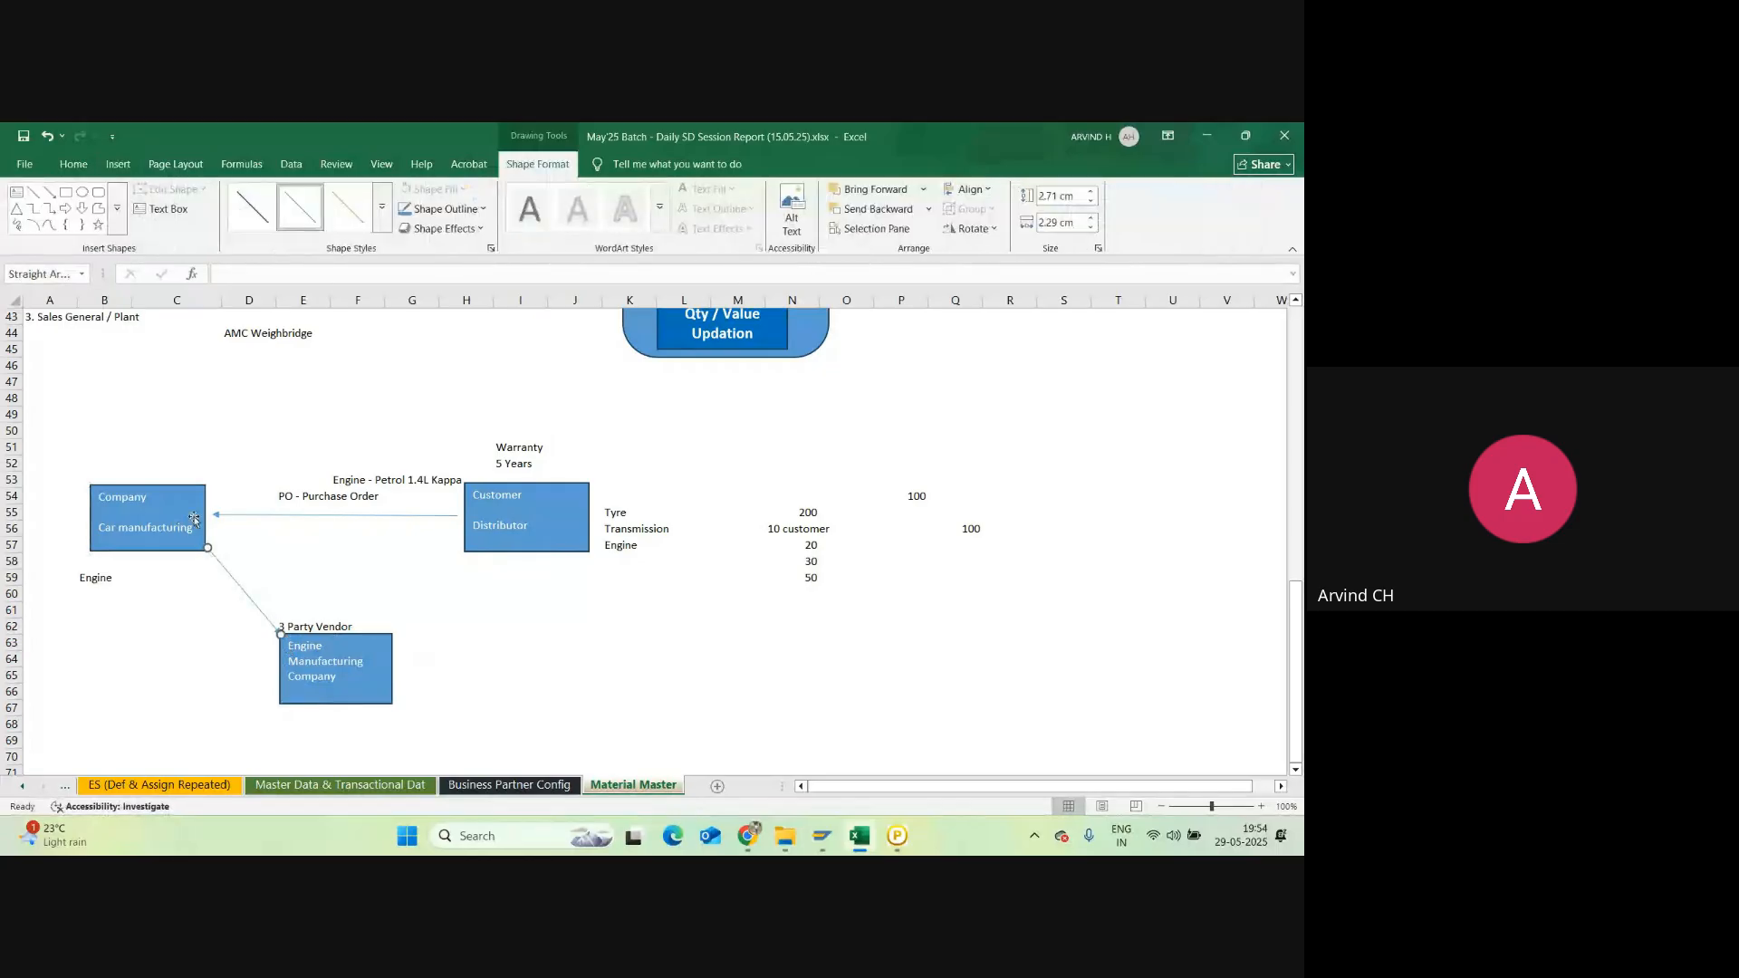
{"action": "left_click", "coordinate": [127, 461]}
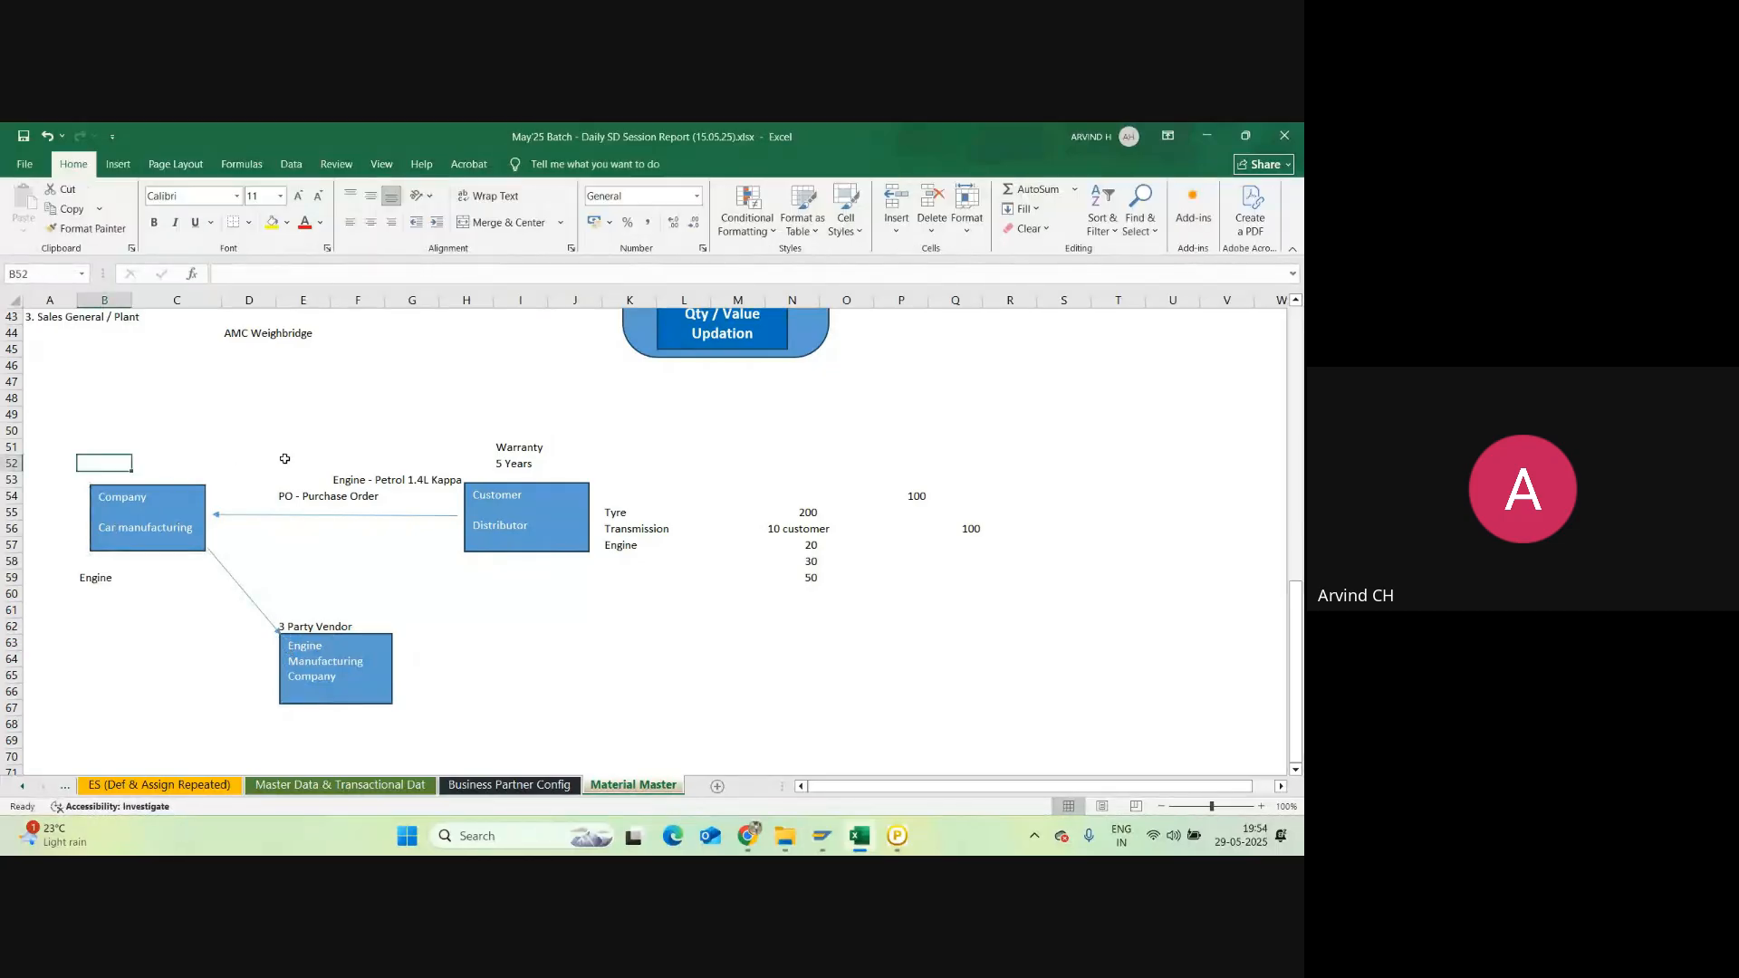
Step: Type 'Sales Order - PR & PO automatically in the back end system will create' in B52
{"action": "type", "text": "Sales "}
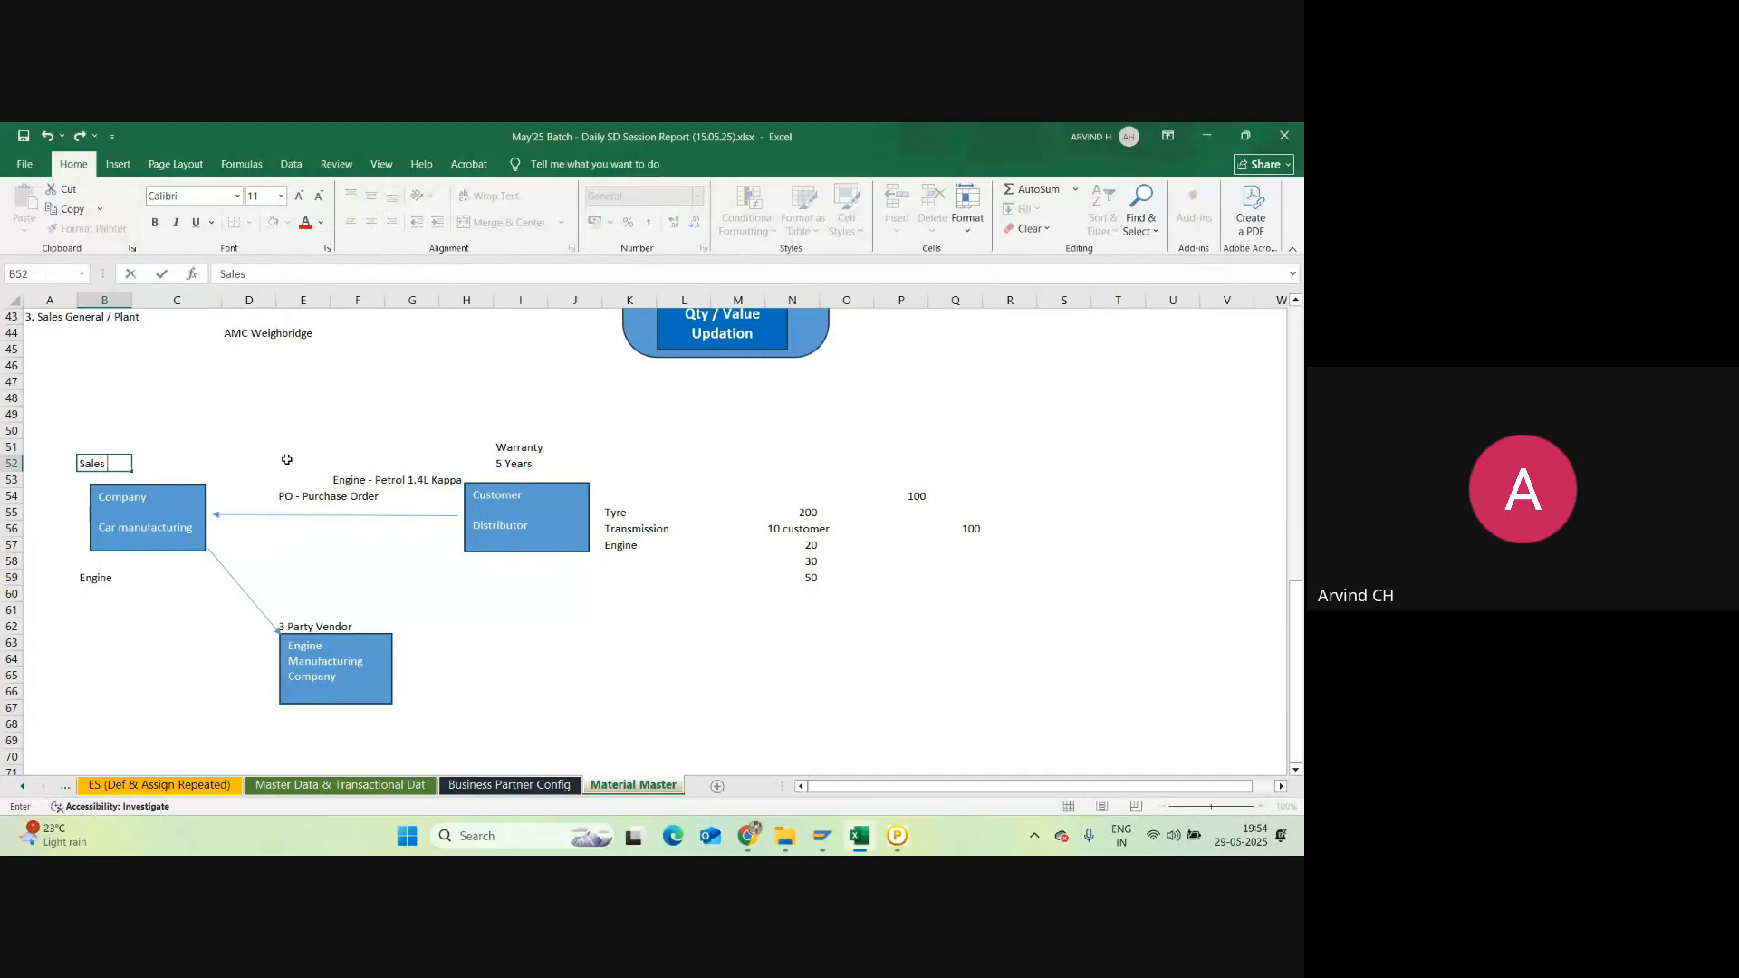
{"action": "type", "text": "Order - PR & PO automat"}
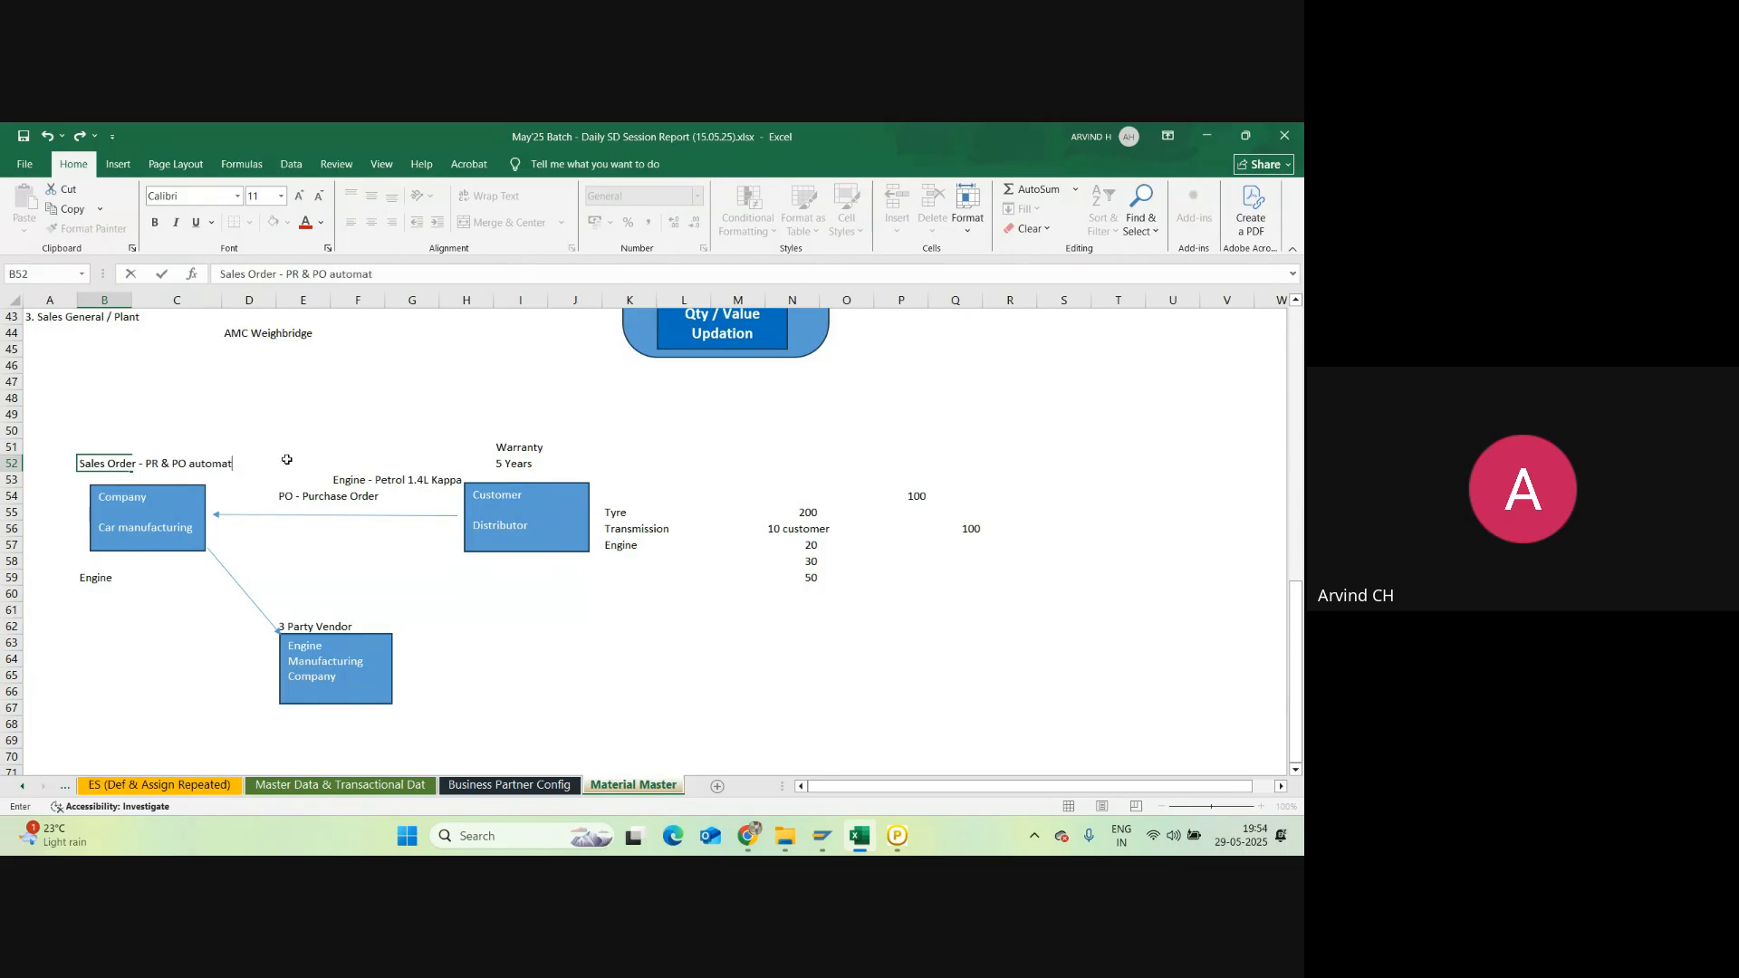
{"action": "type", "text": "ically in the back end sys"}
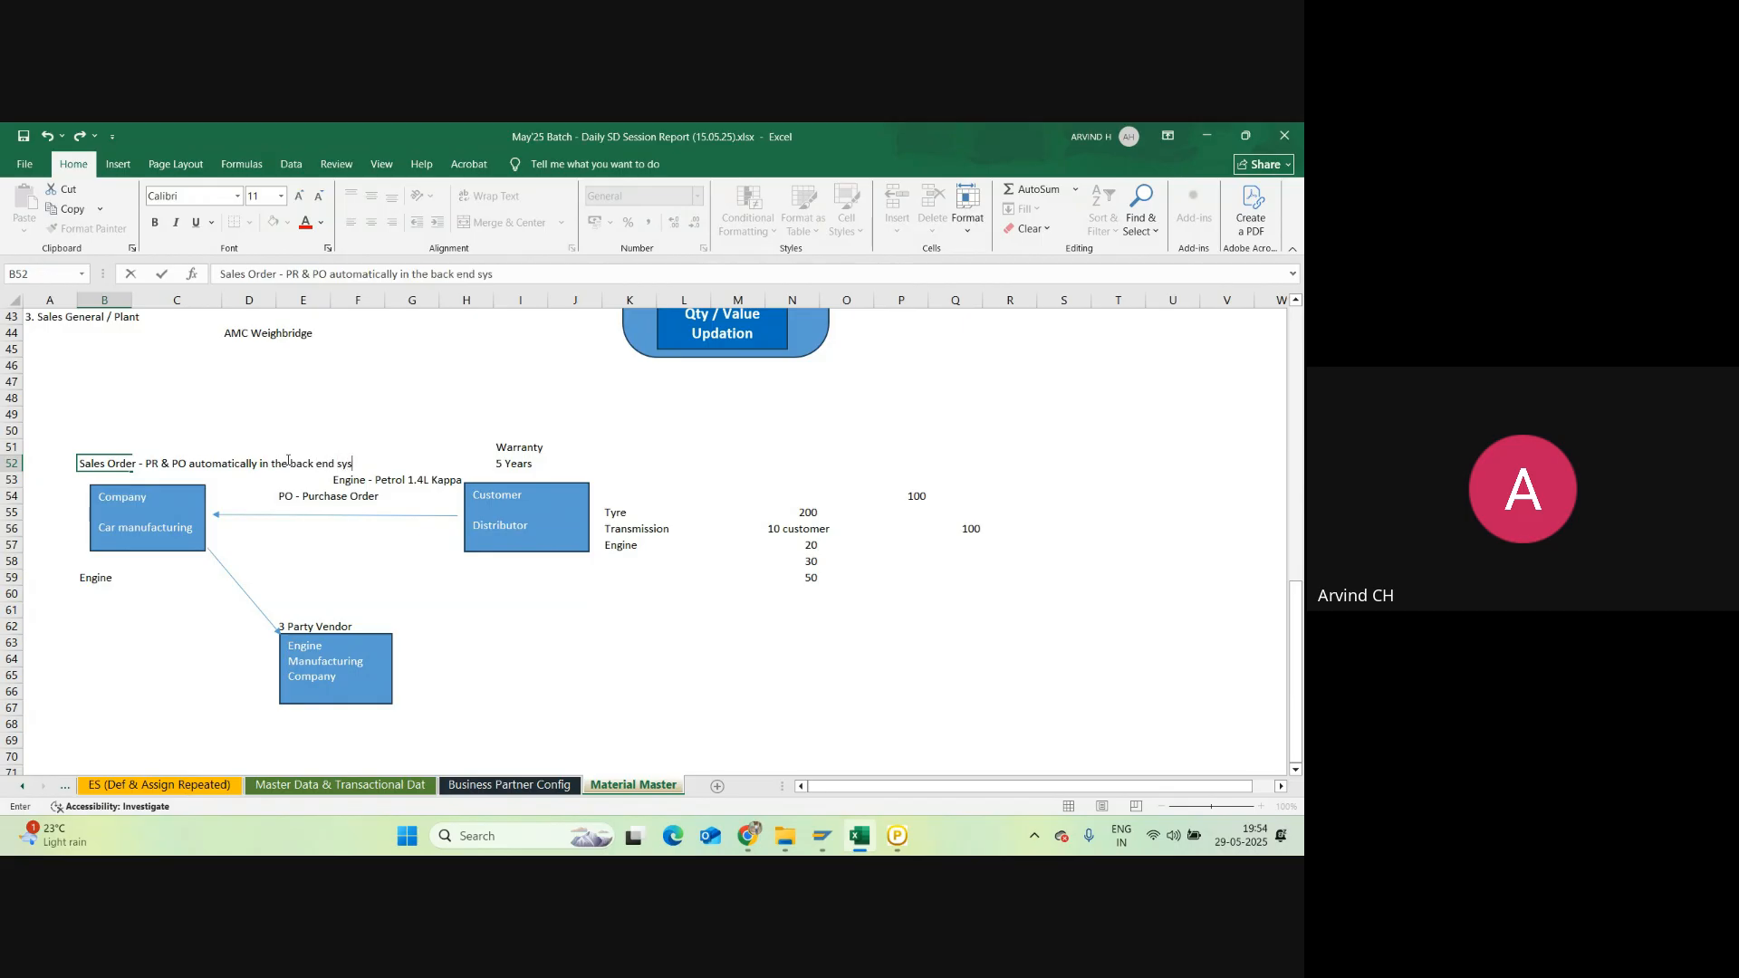
{"action": "type", "text": "tem will create"}
{"action": "key", "text": "Return"}
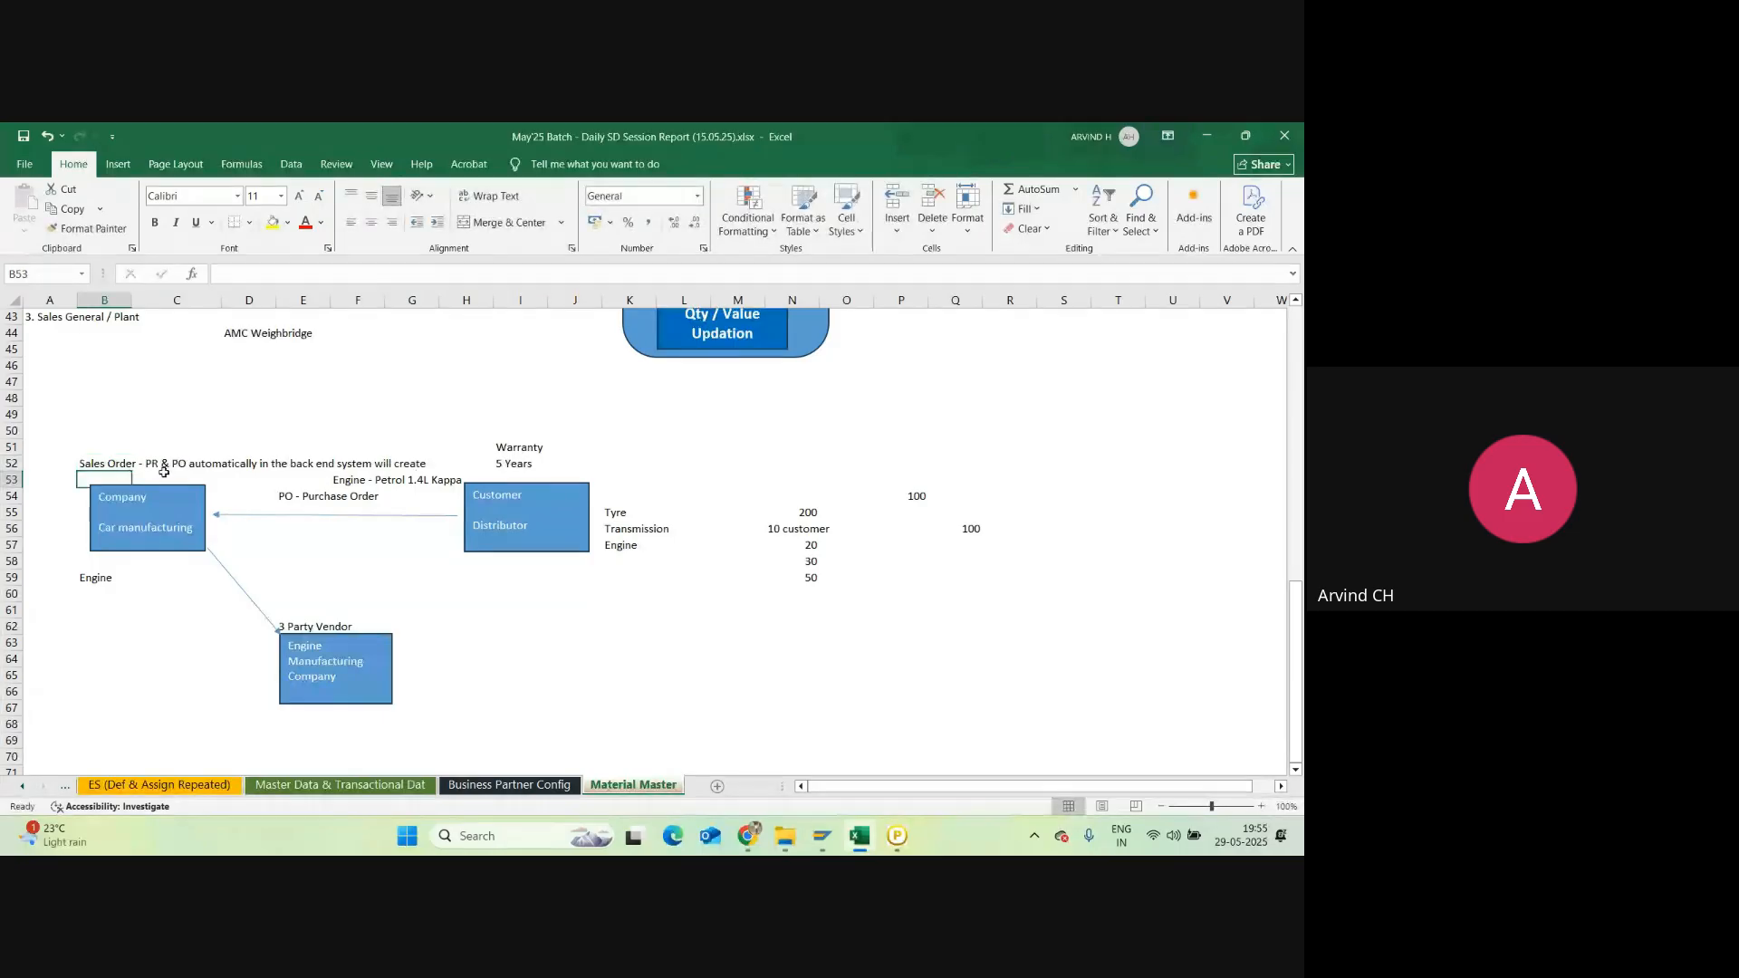
{"action": "left_click", "coordinate": [163, 468]}
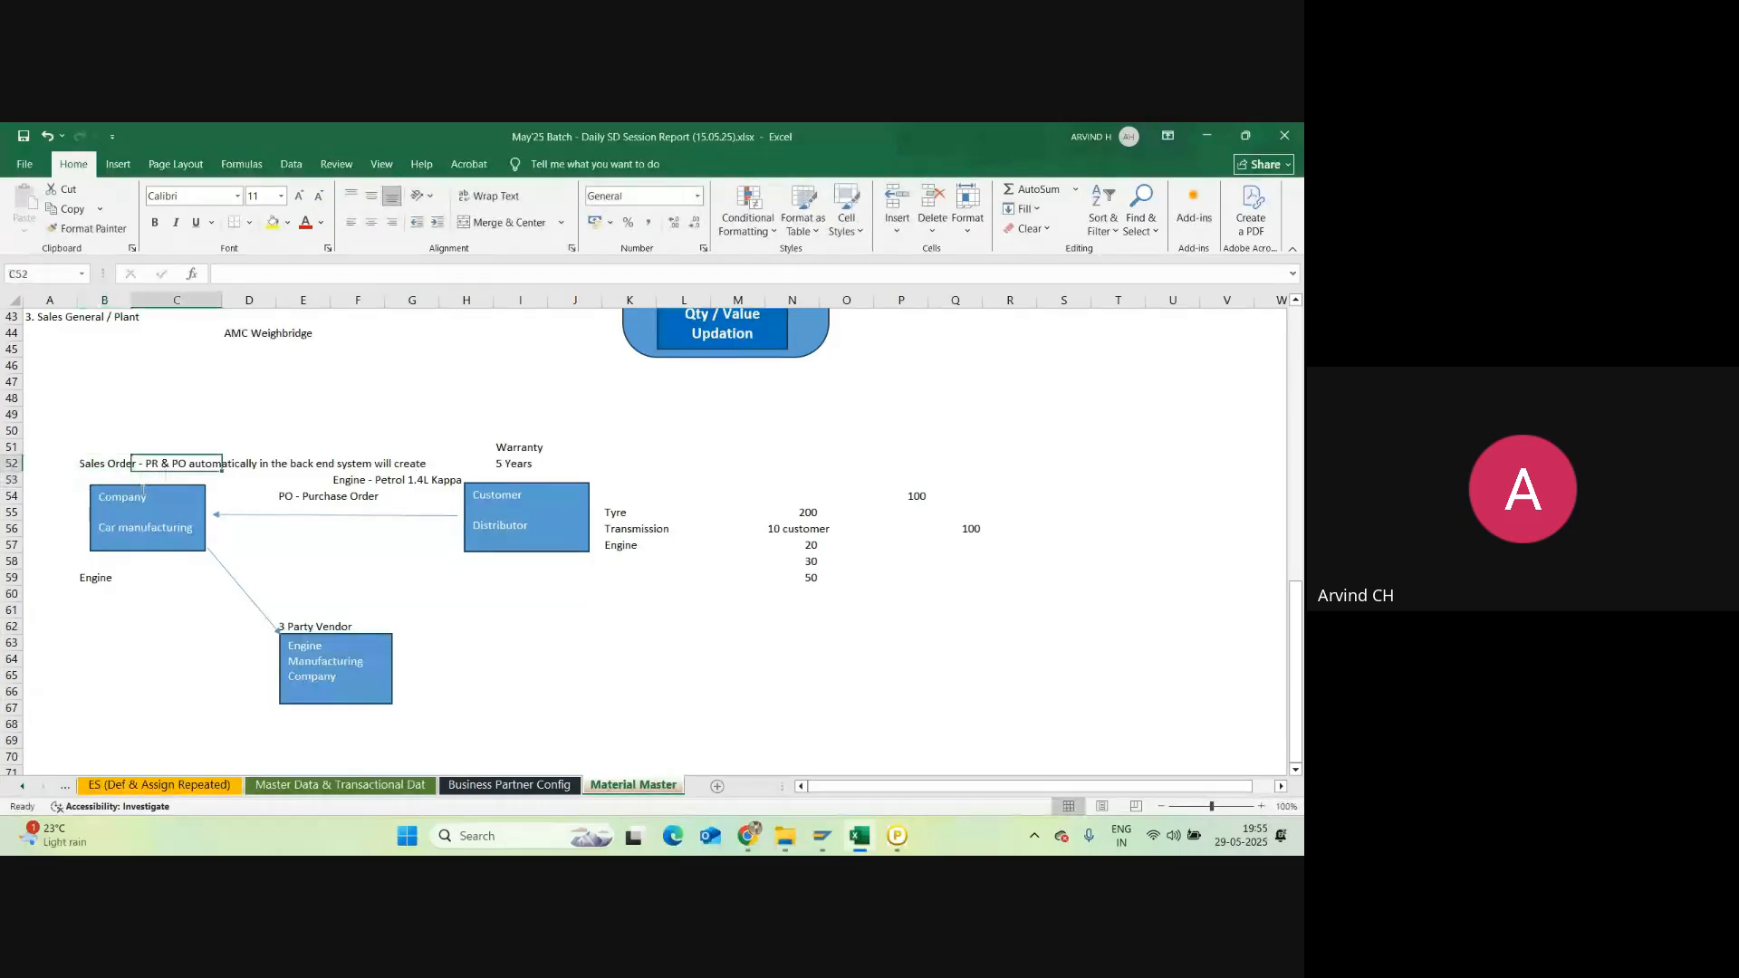
{"action": "left_click", "coordinate": [263, 593]}
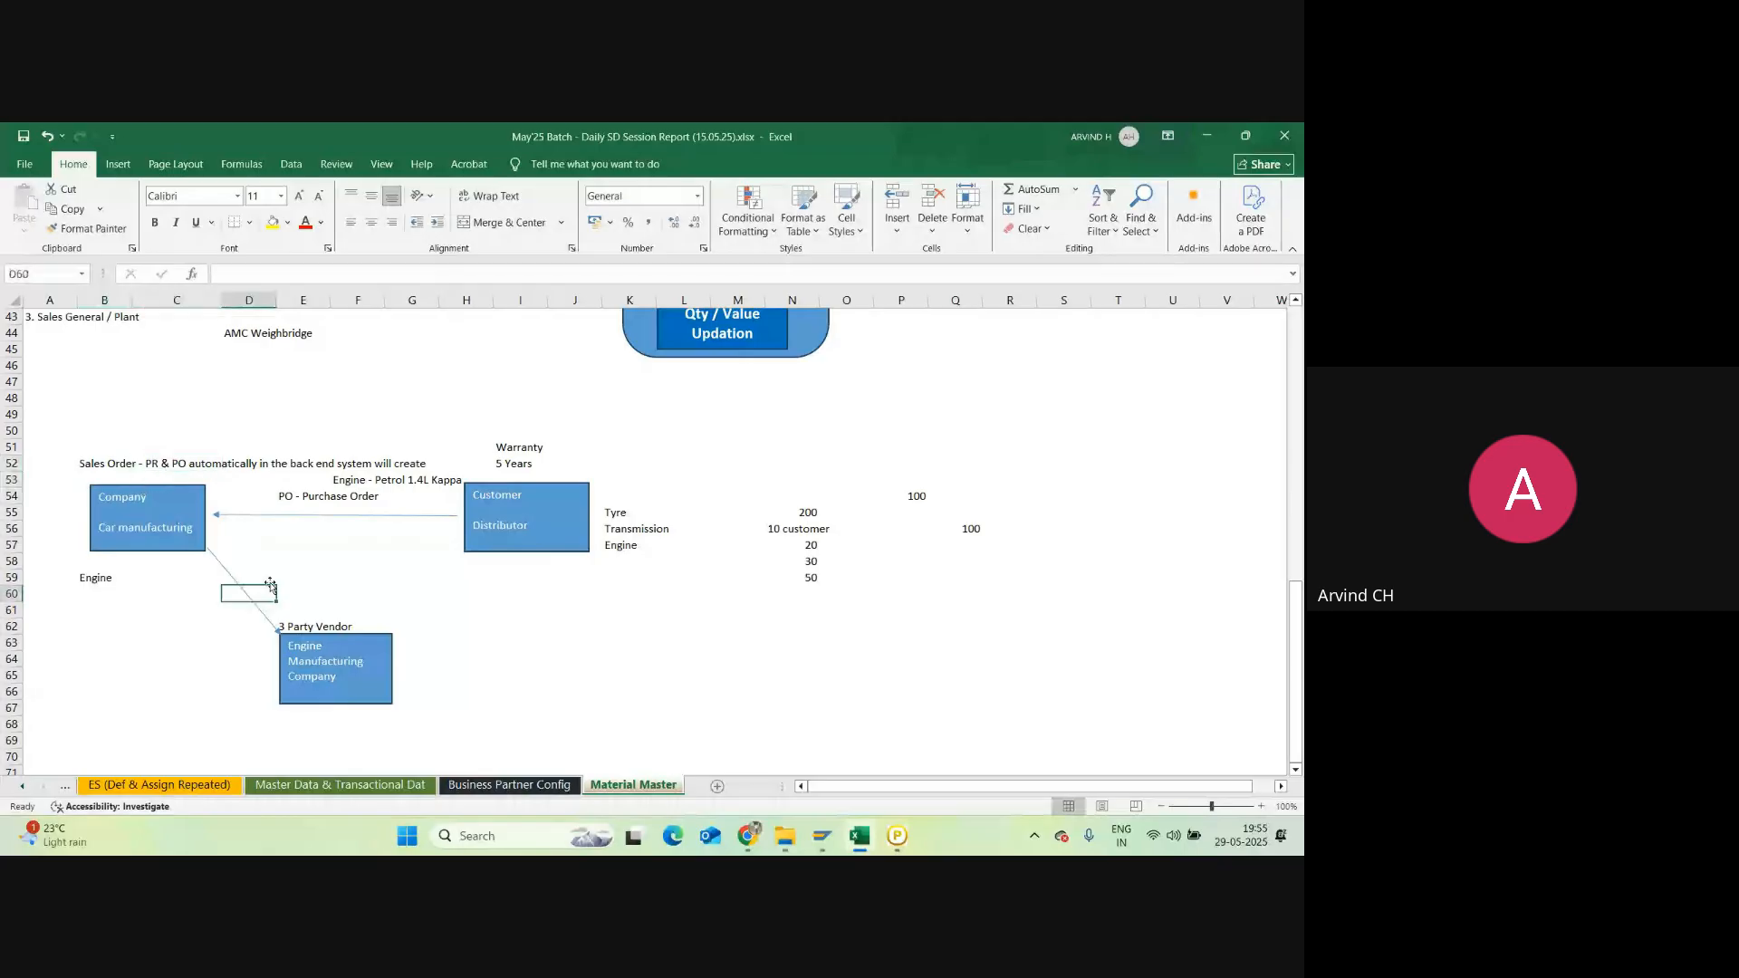
{"action": "type", "text": "PO"}
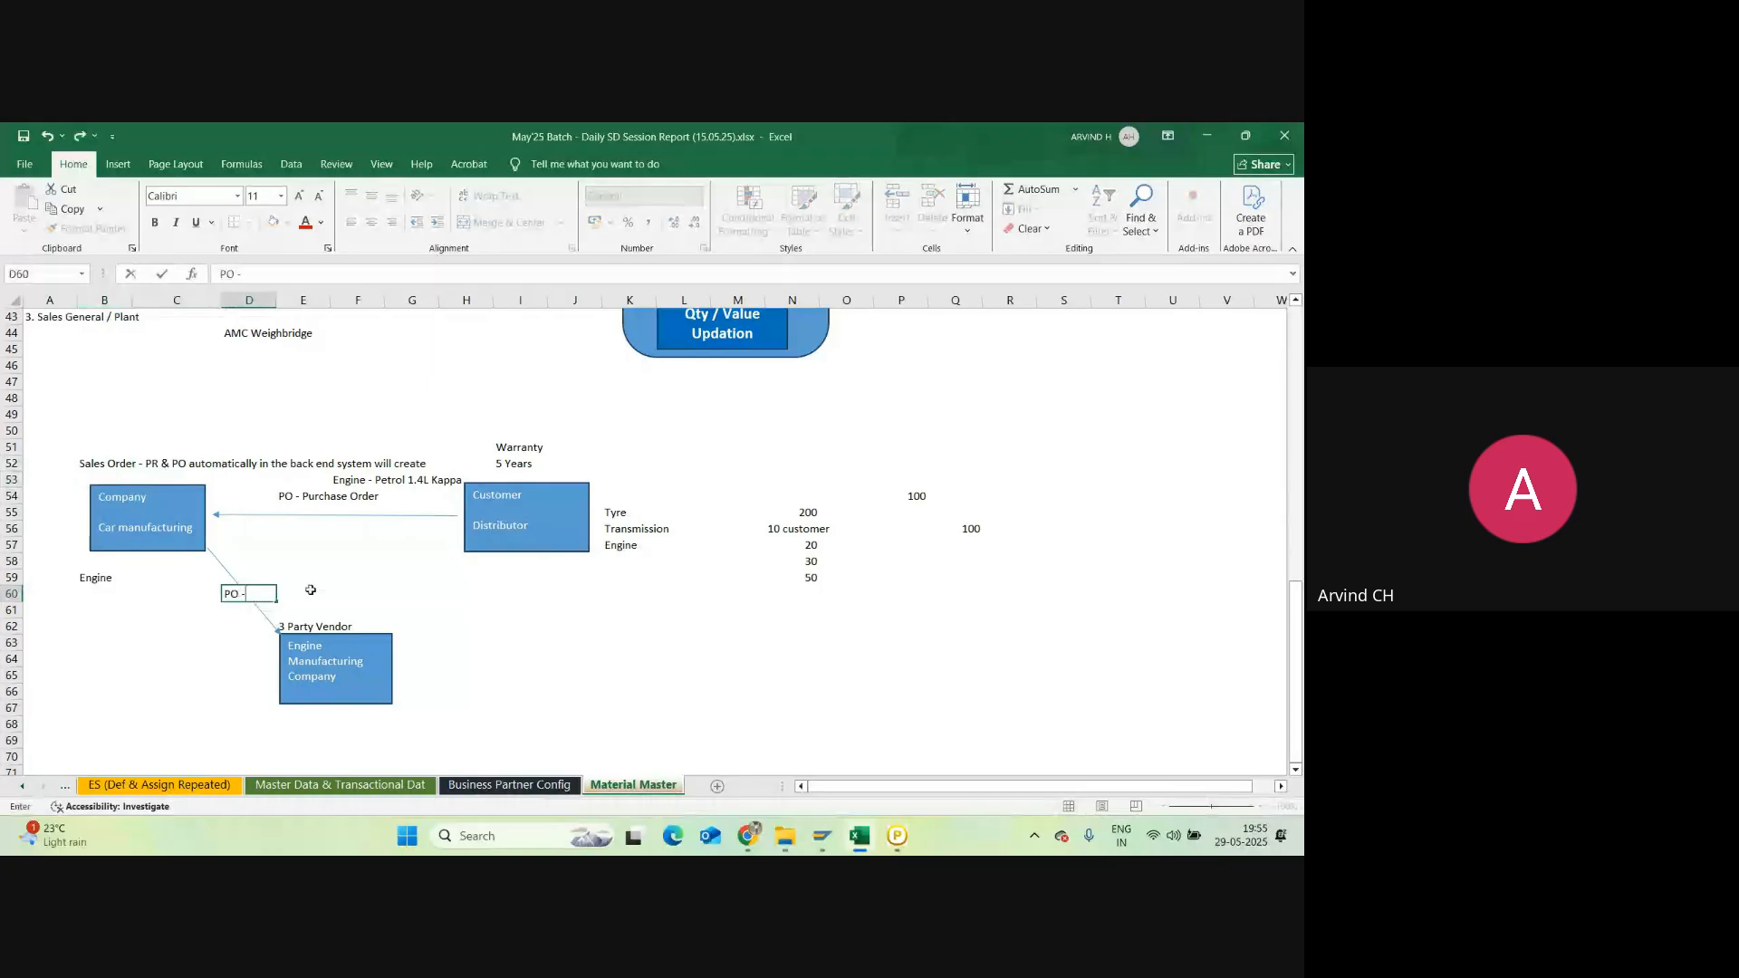
{"action": "type", "text": " - delivery address of distr"}
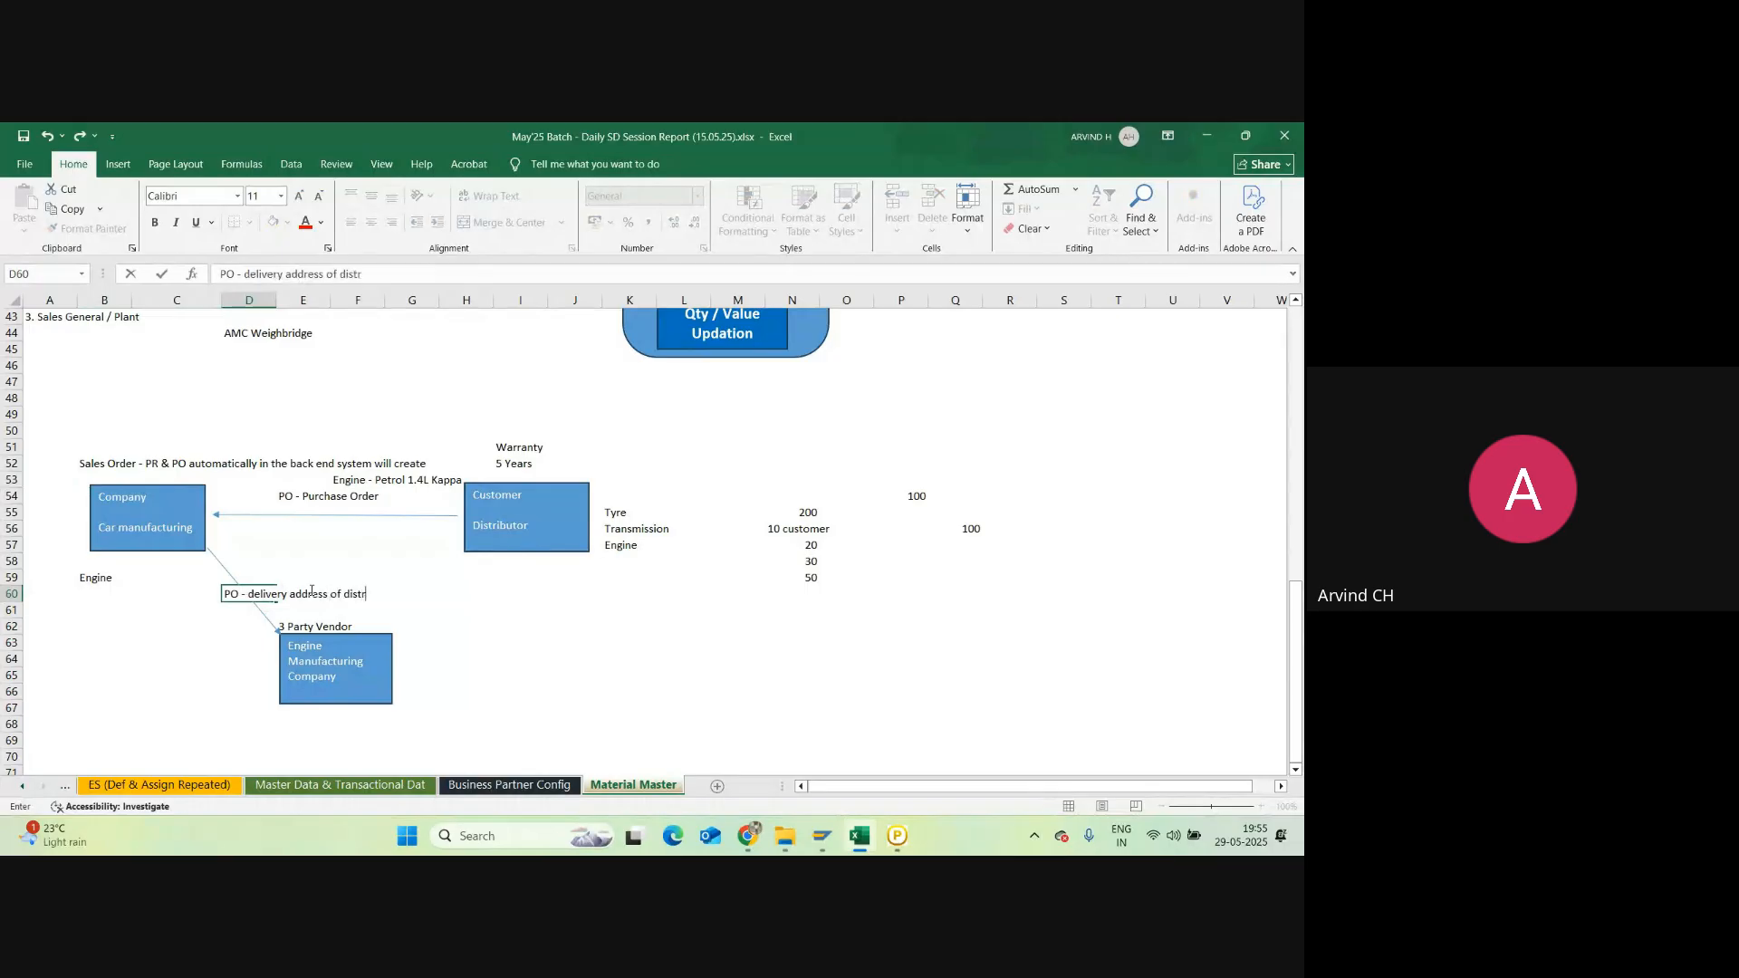
{"action": "type", "text": "ibutor"}
{"action": "key", "text": "Return"}
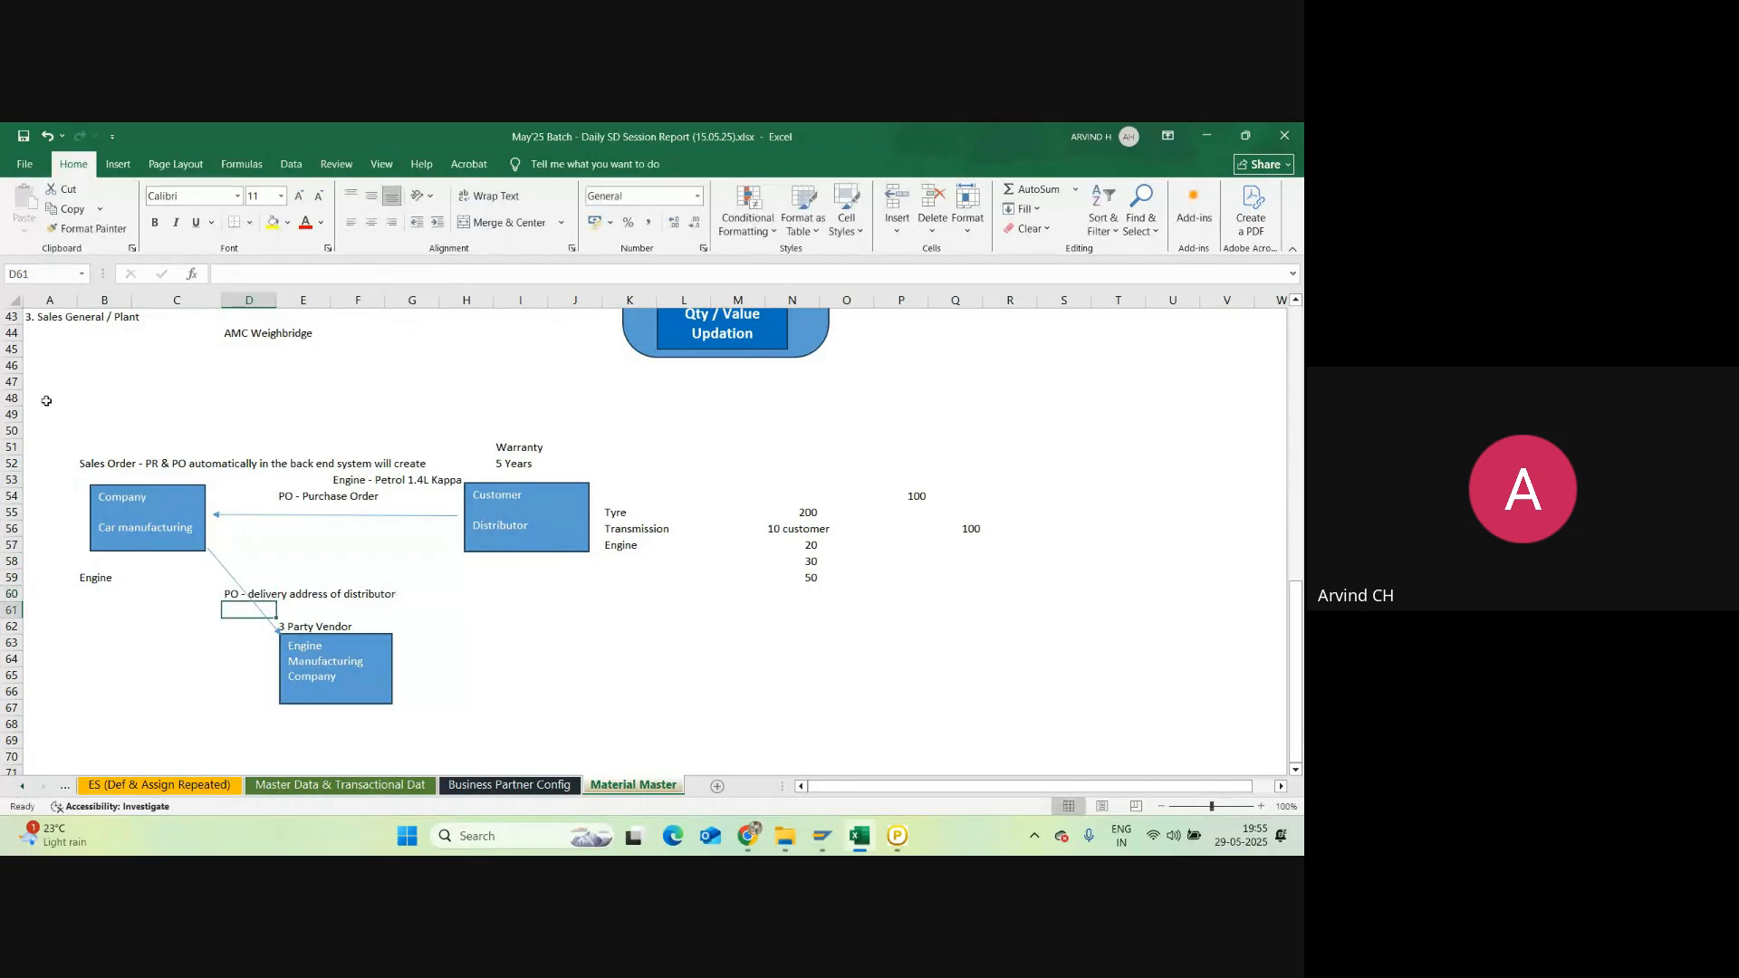
{"action": "left_click", "coordinate": [241, 590]}
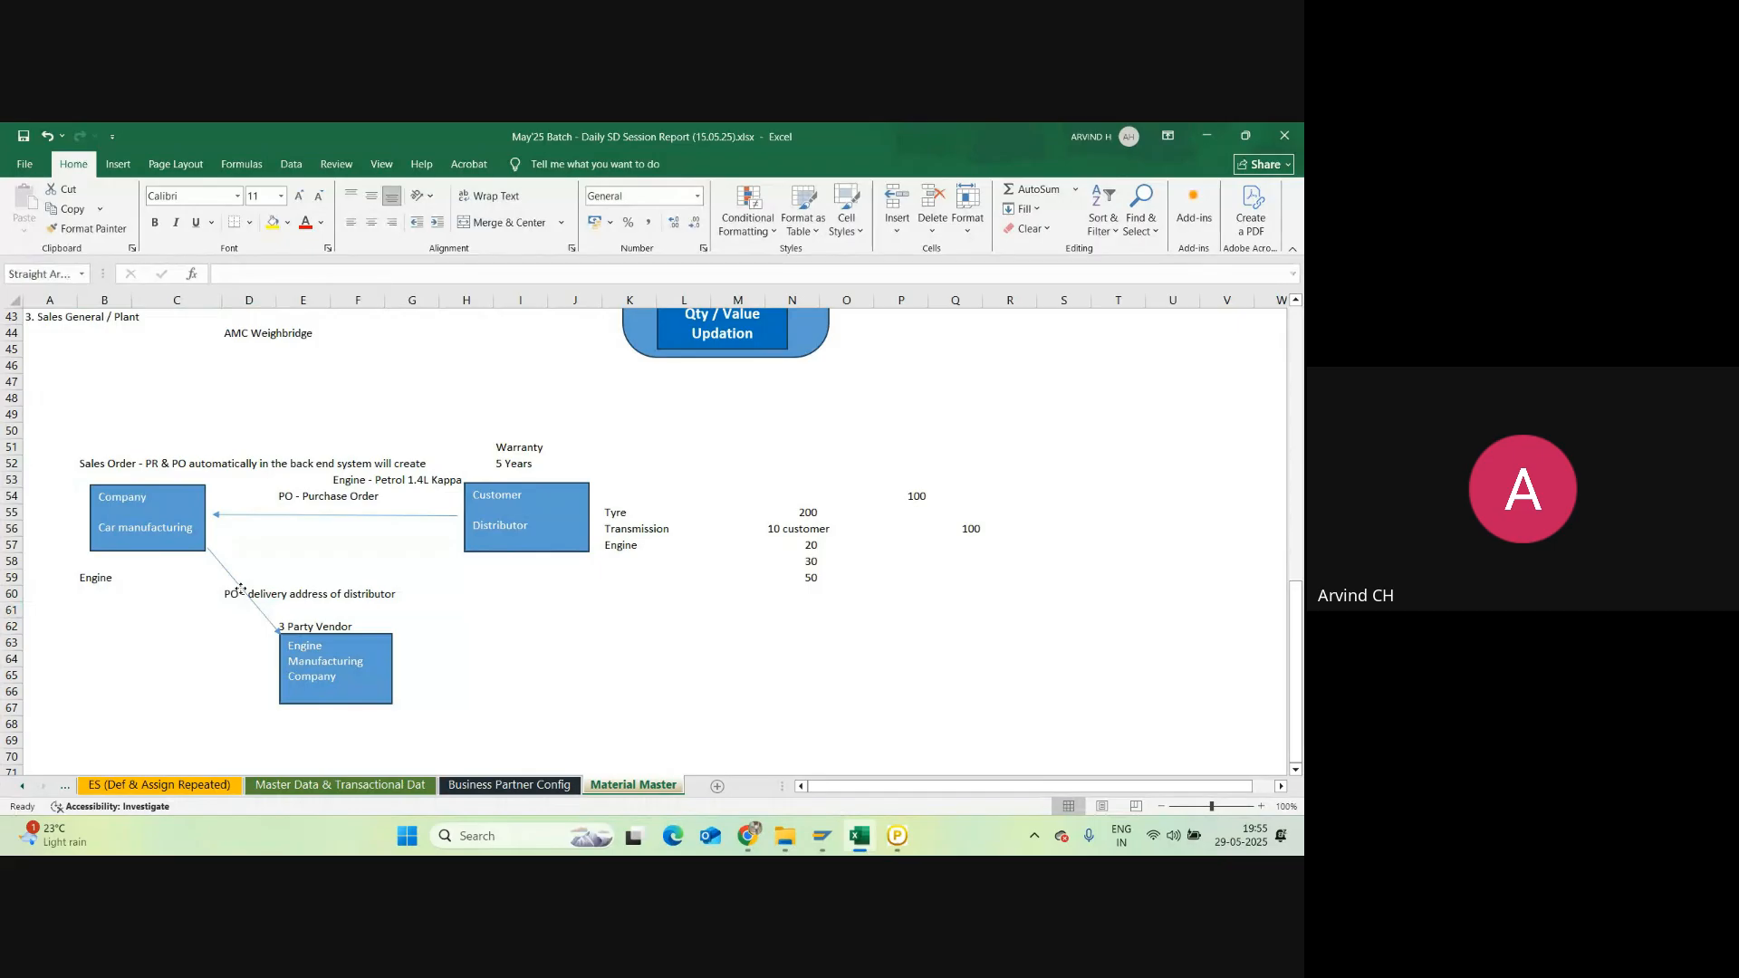
{"action": "left_click", "coordinate": [238, 594]}
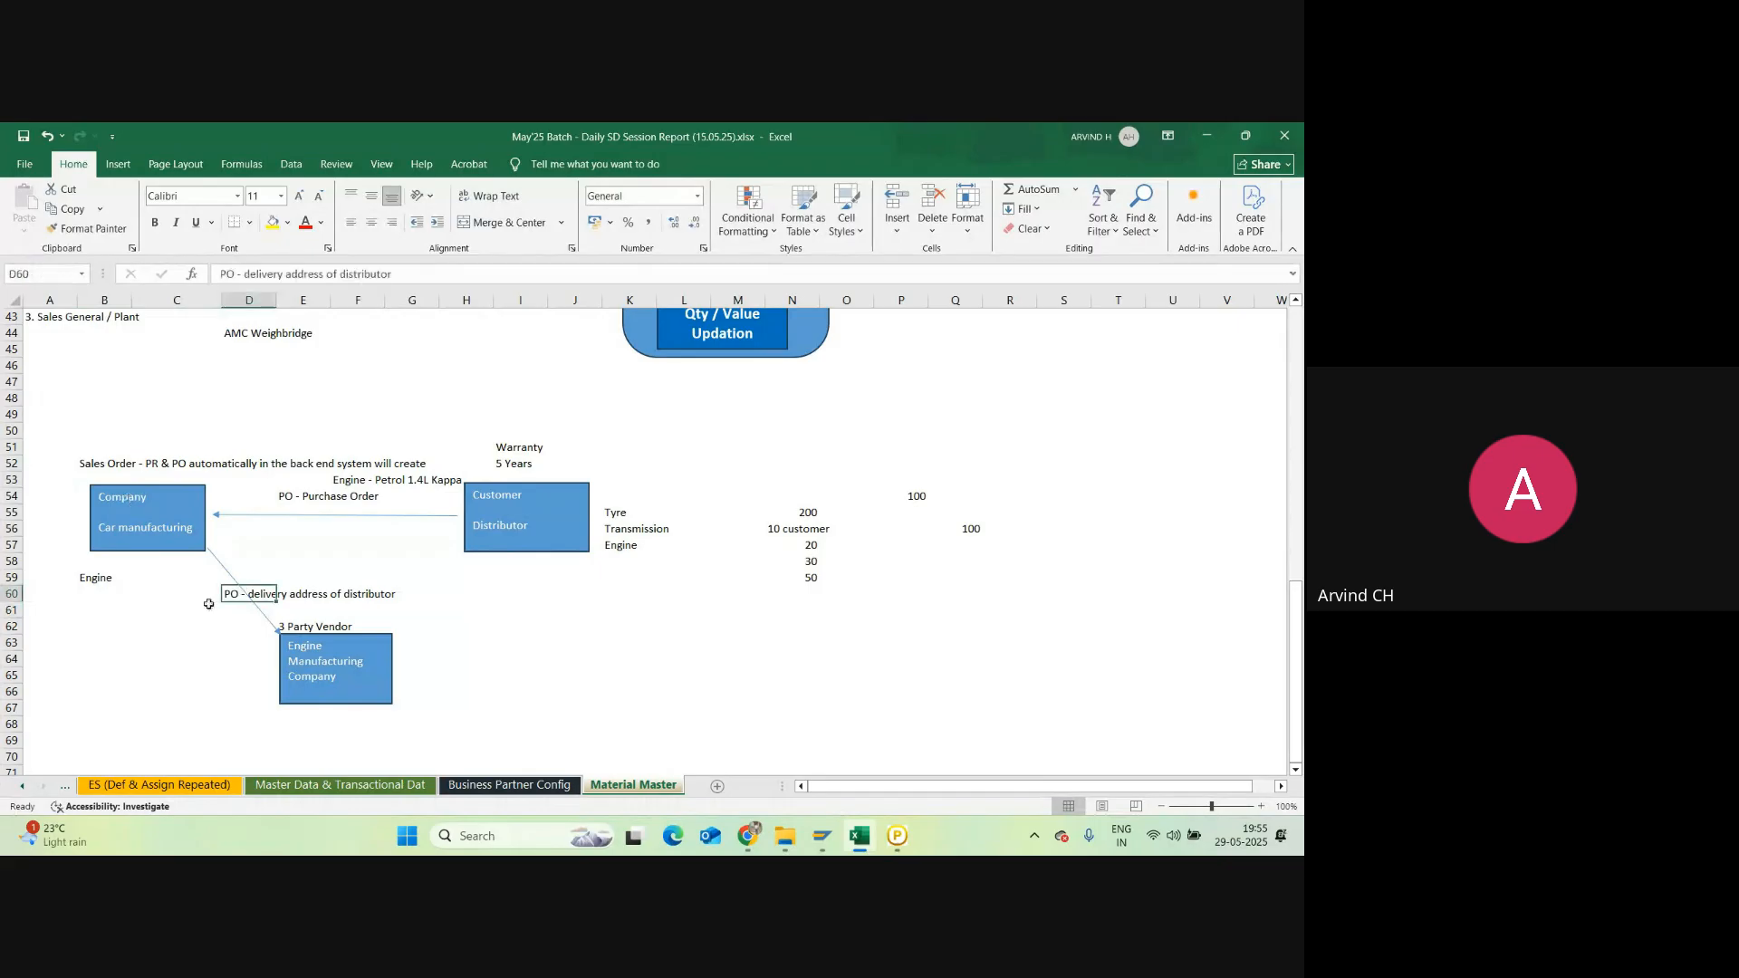
{"action": "left_click", "coordinate": [315, 635]}
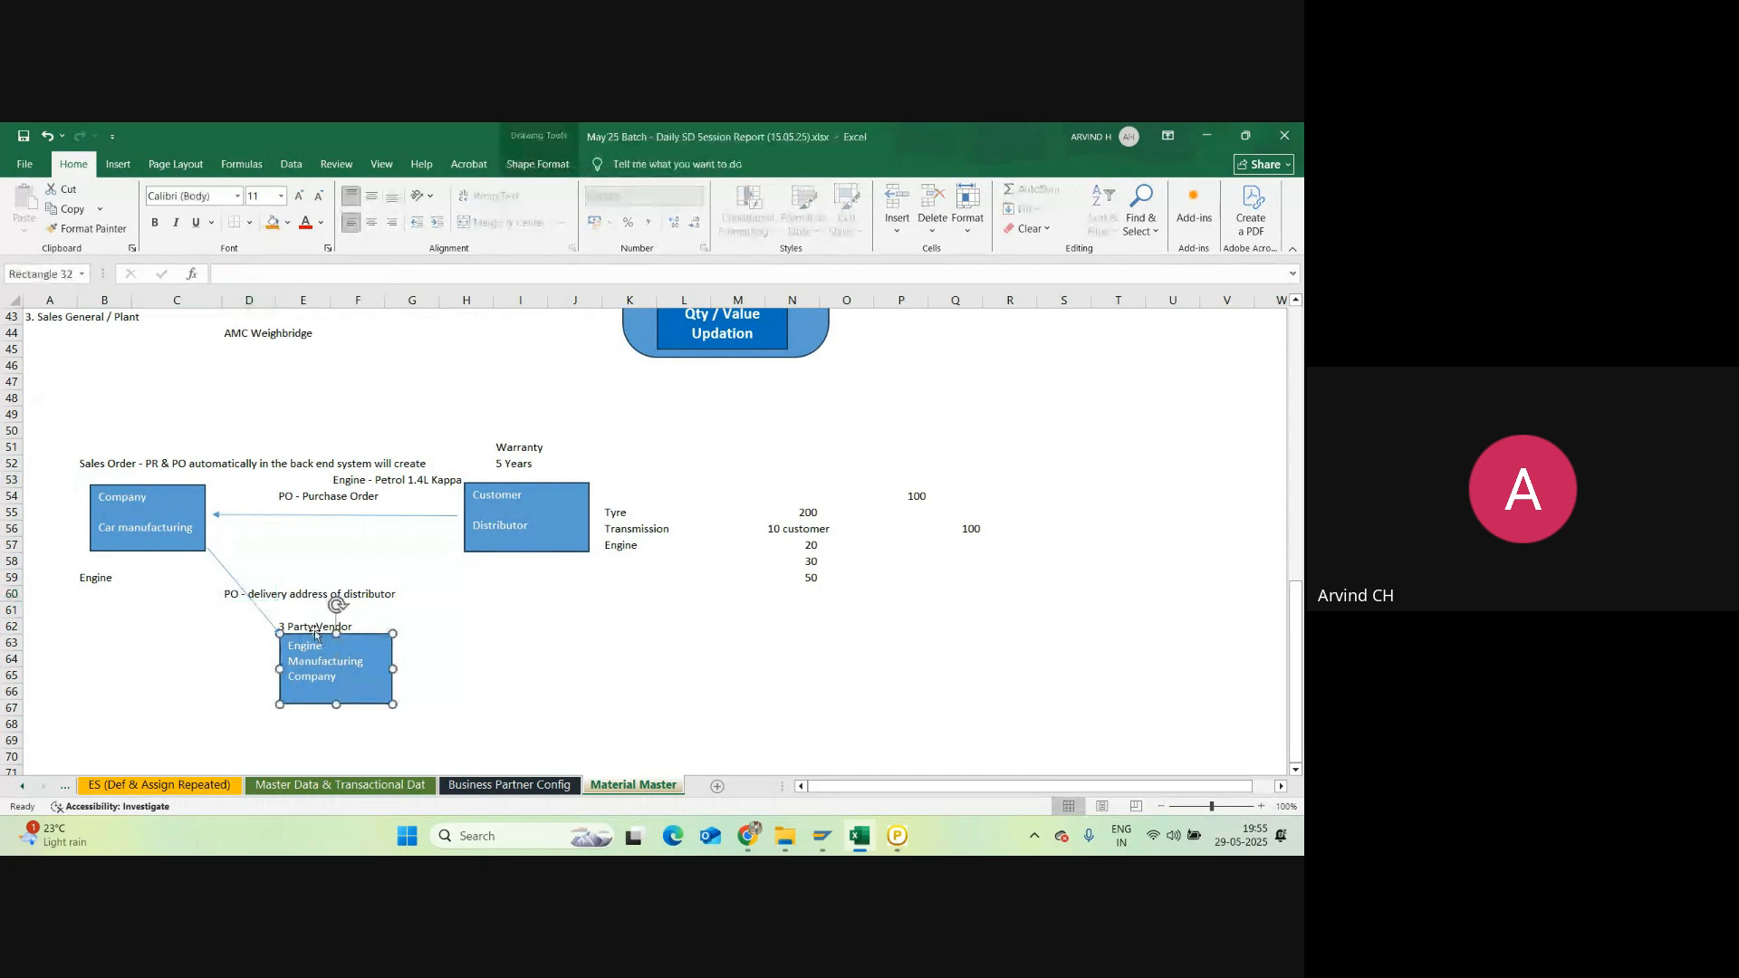
{"action": "left_click", "coordinate": [329, 600]}
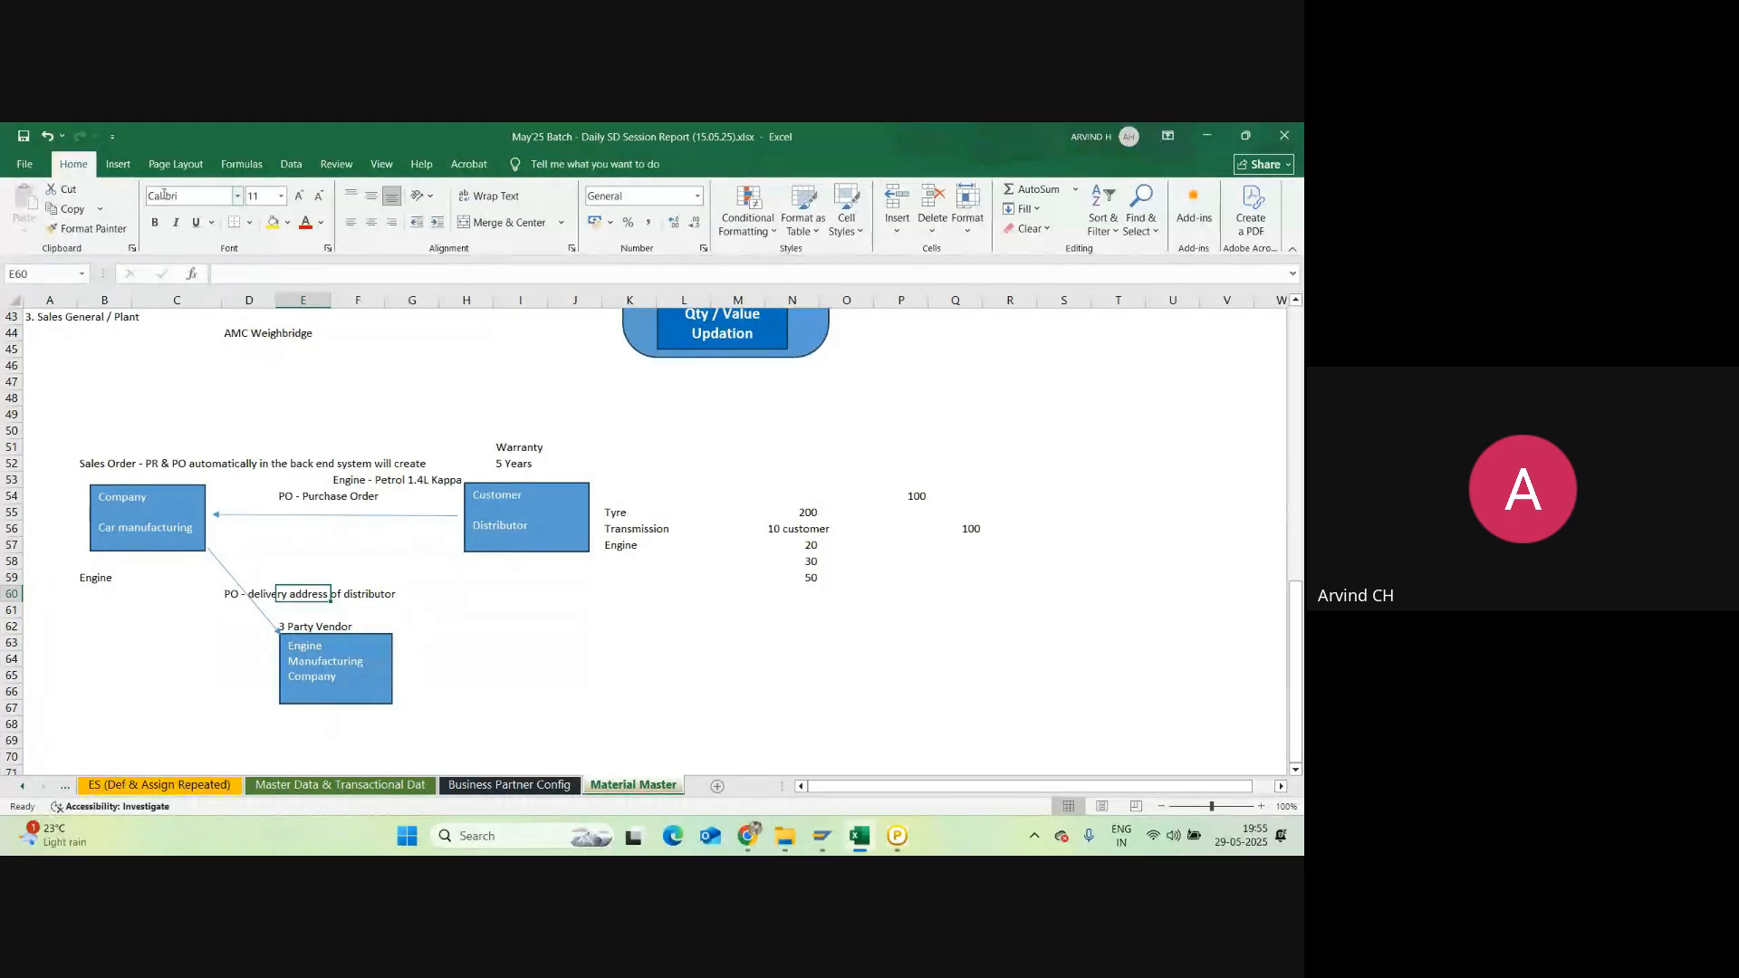
Step: Draw an arrow from the Engine Manufacturing Company box to the Distributor box
{"action": "left_click", "coordinate": [118, 164]}
{"action": "left_click", "coordinate": [233, 218]}
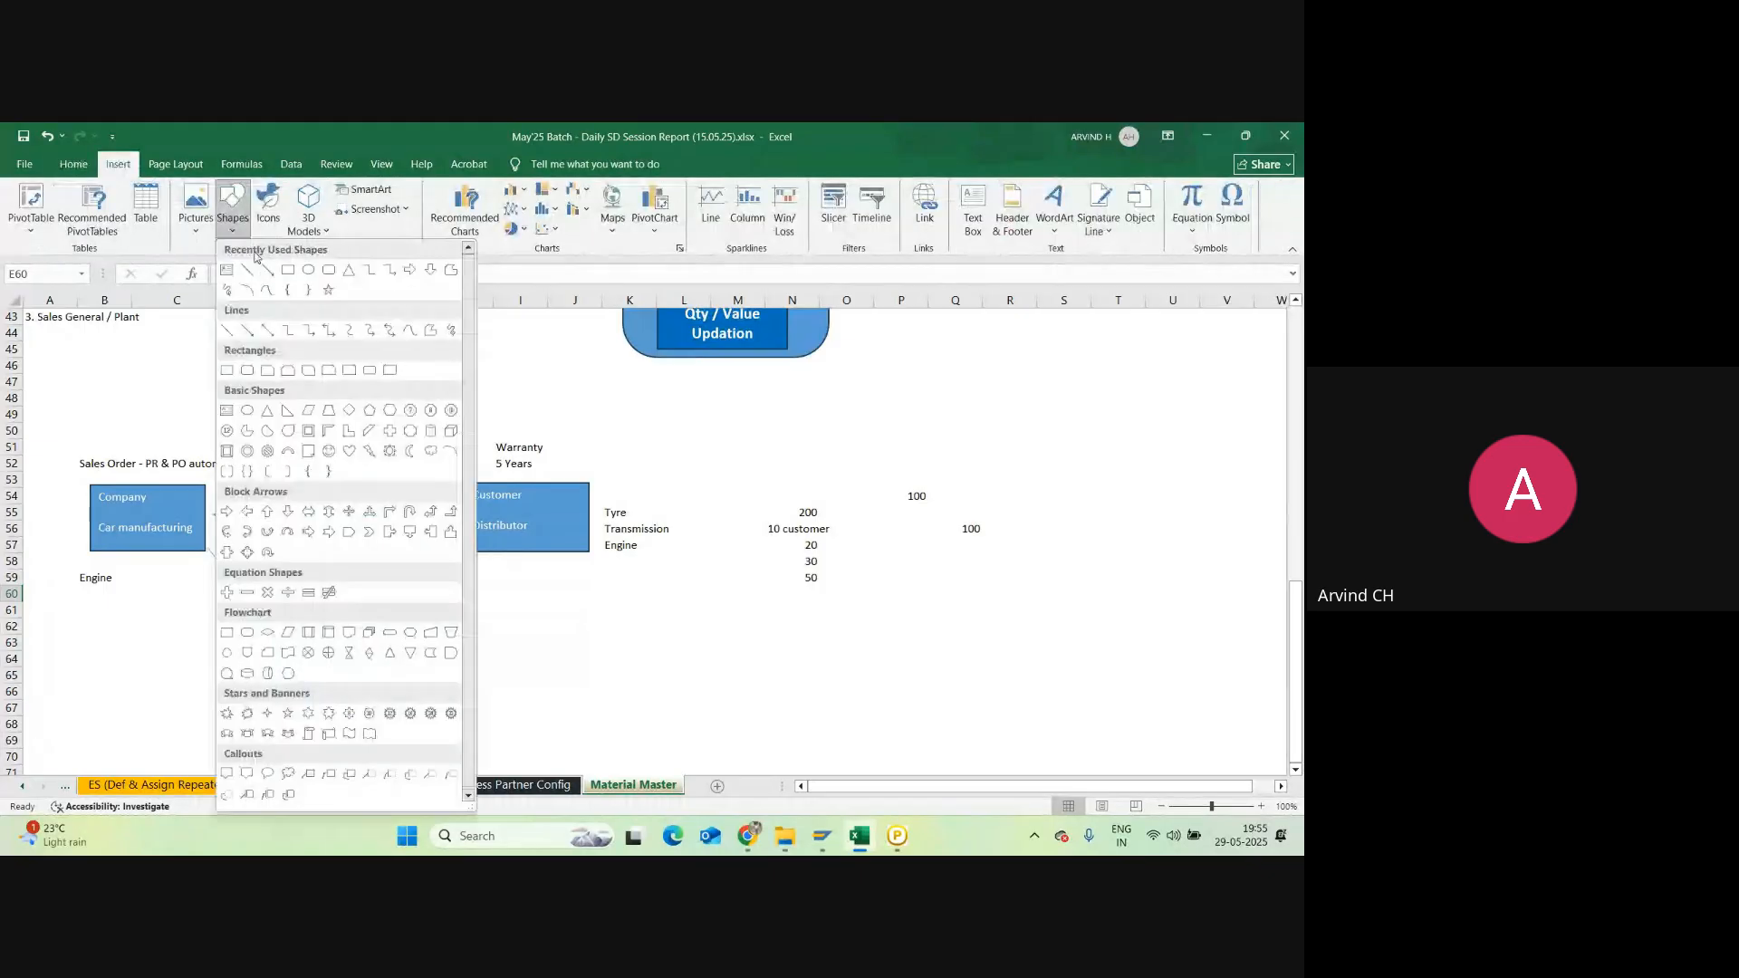
{"action": "left_click", "coordinate": [267, 269]}
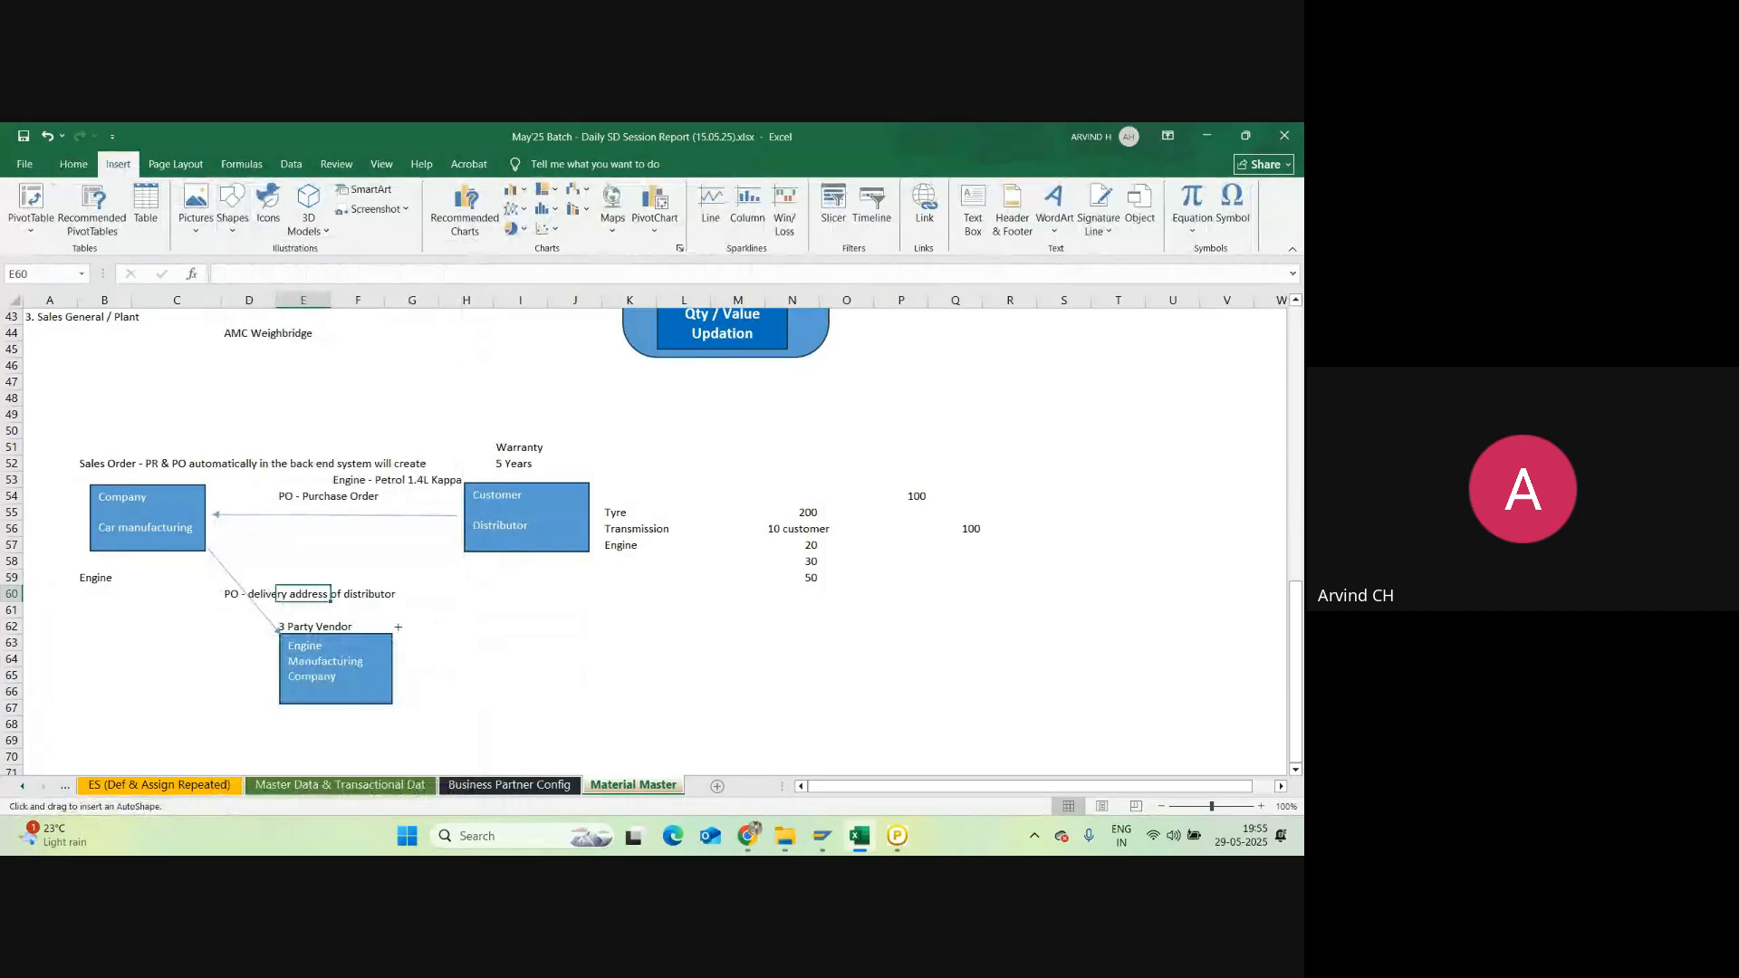
{"action": "left_click_drag", "start_coordinate": [468, 557], "coordinate": [399, 626]}
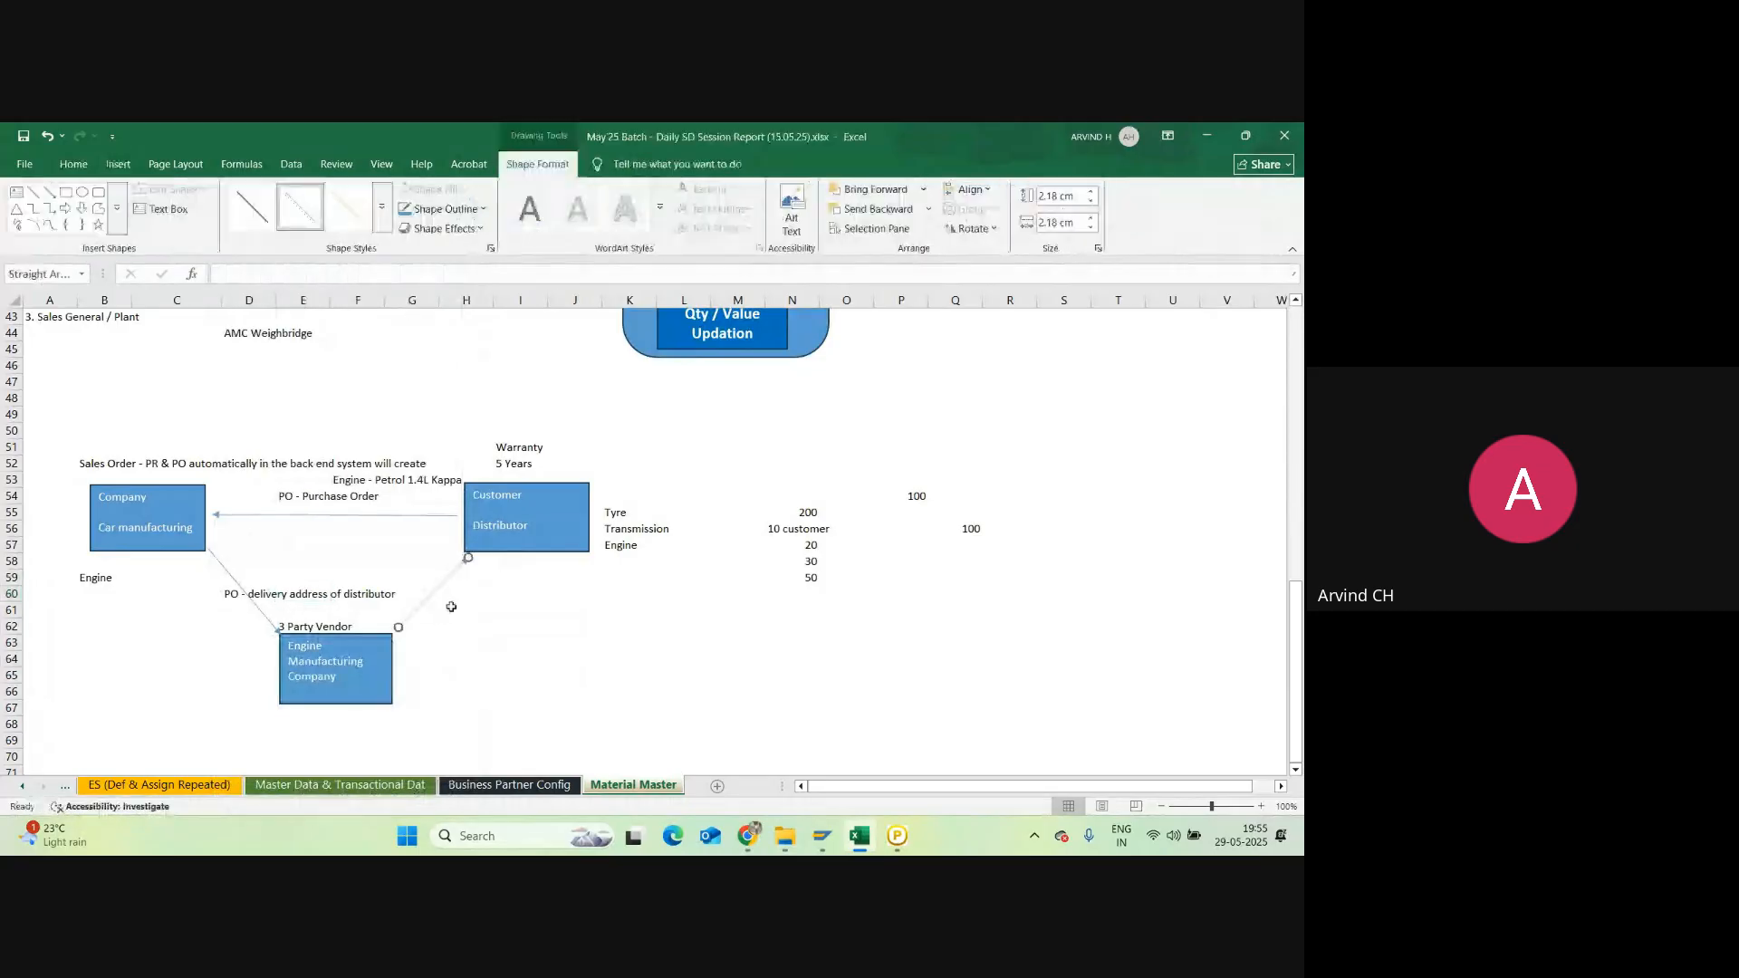
Step: Label the arrow 'delivery of Engine' in cell H61
{"action": "left_click", "coordinate": [451, 607]}
{"action": "type", "text": "ED"}
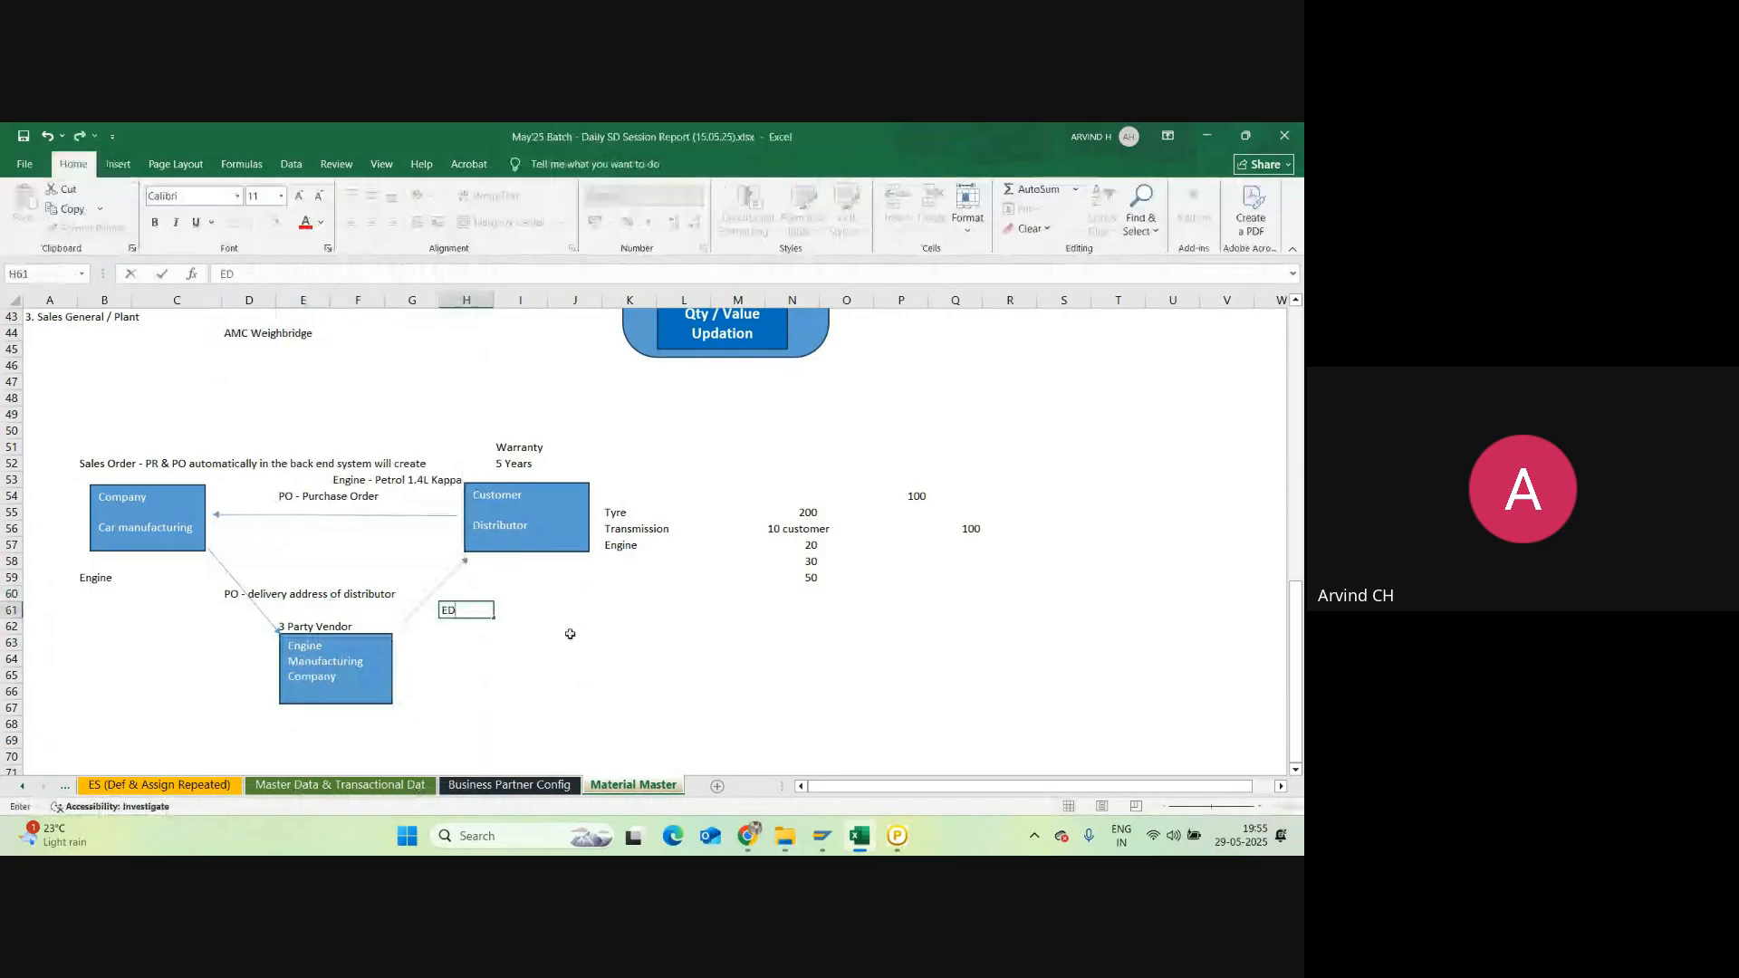
{"action": "type", "text": "=="}
{"action": "key", "text": "BackSpace"}
{"action": "key", "text": "BackSpace"}
{"action": "key", "text": "BackSpace"}
{"action": "key", "text": "BackSpace"}
{"action": "type", "text": "dek"}
{"action": "type", "text": "ivery of"}
{"action": "type", "text": " Engine"}
{"action": "key", "text": "Return"}
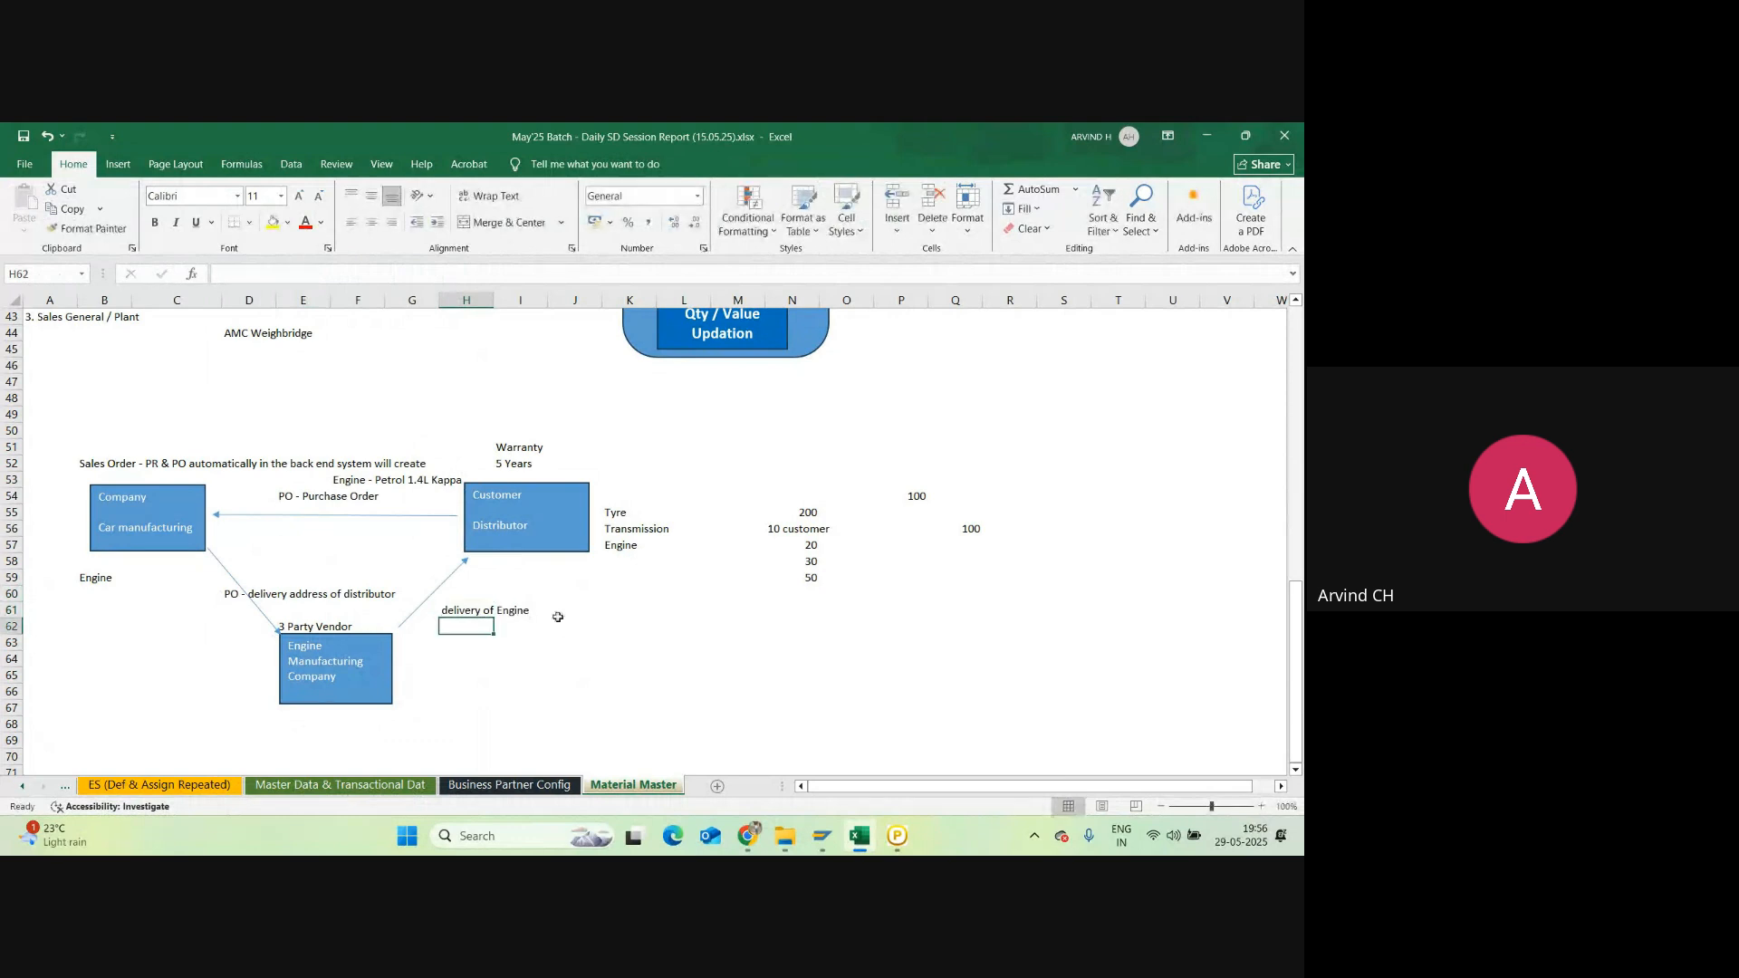
Step: Enter the heading '3 Party Sales' in E49 above the diagram
{"action": "left_click", "coordinate": [287, 409]}
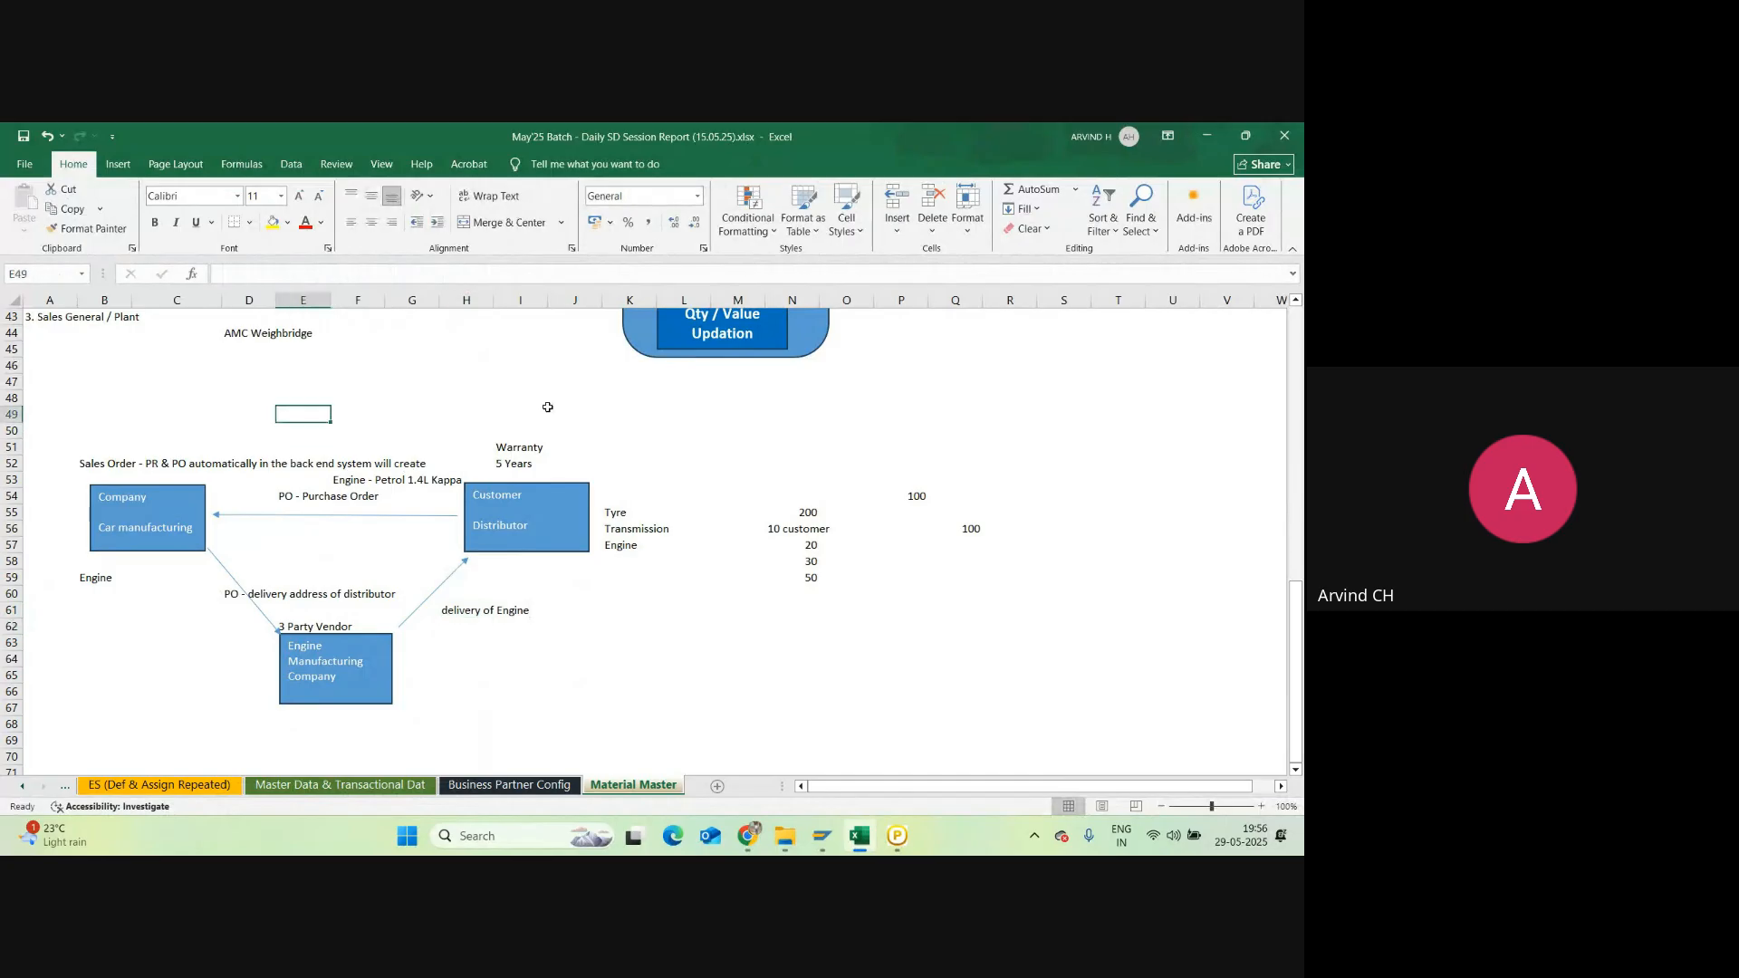
{"action": "type", "text": "3"}
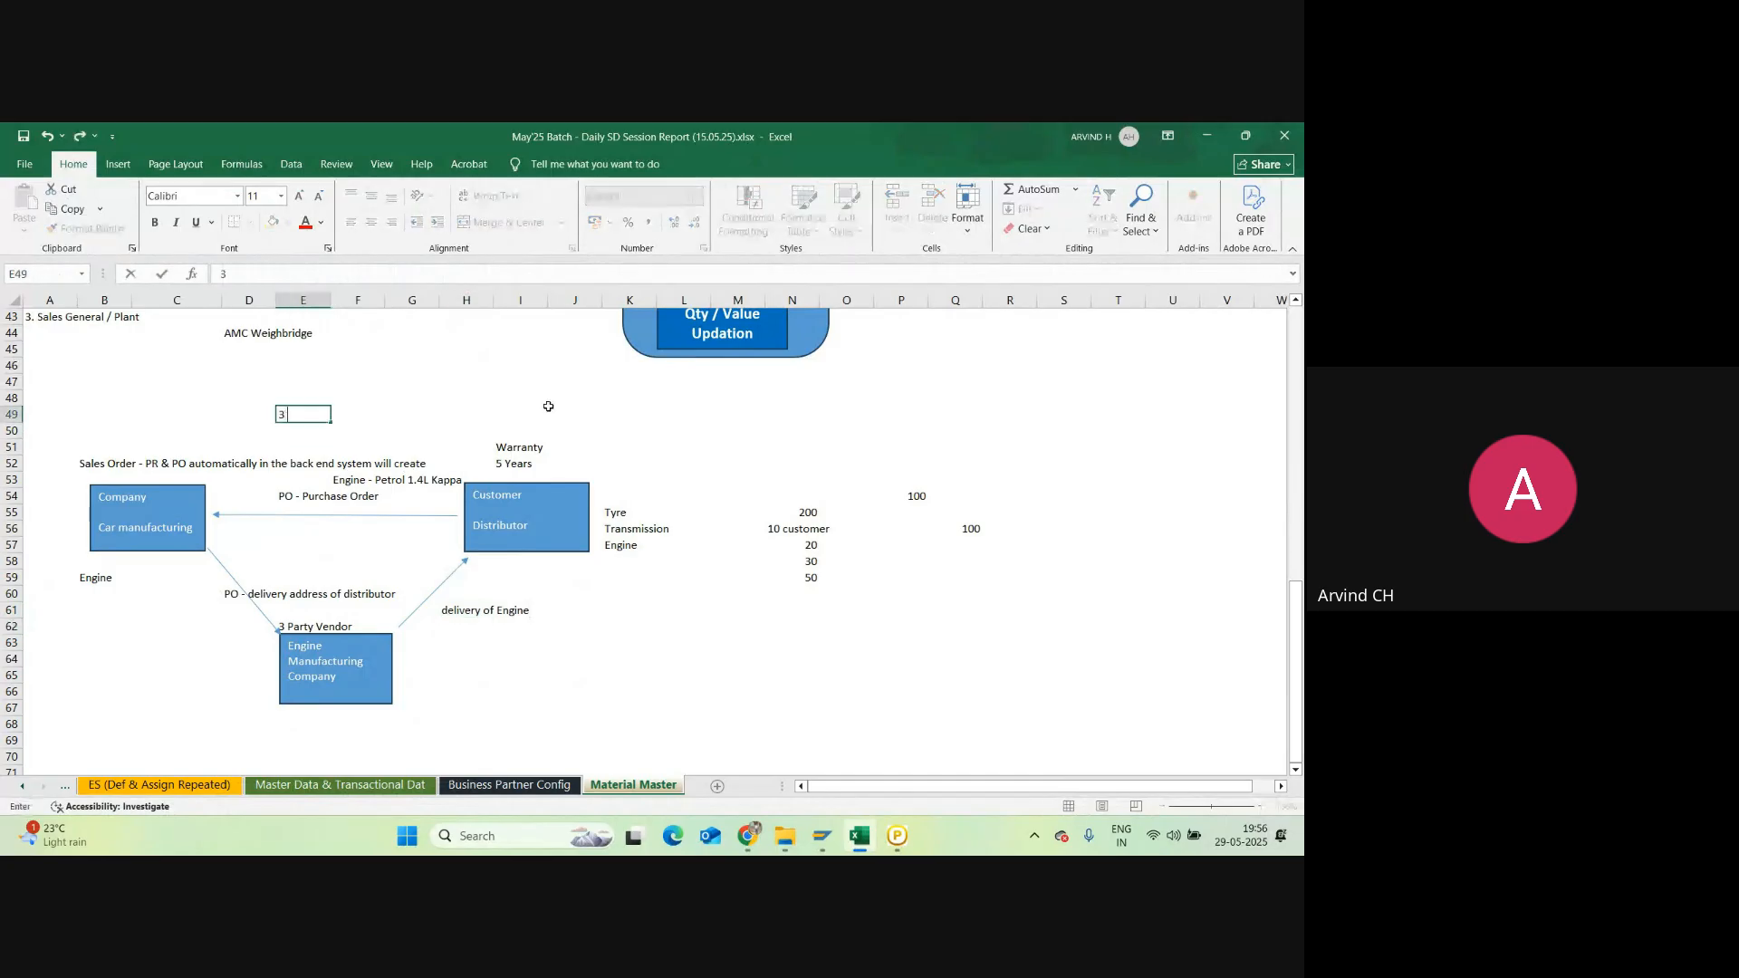
{"action": "type", "text": " Party Sales"}
{"action": "key", "text": "Return"}
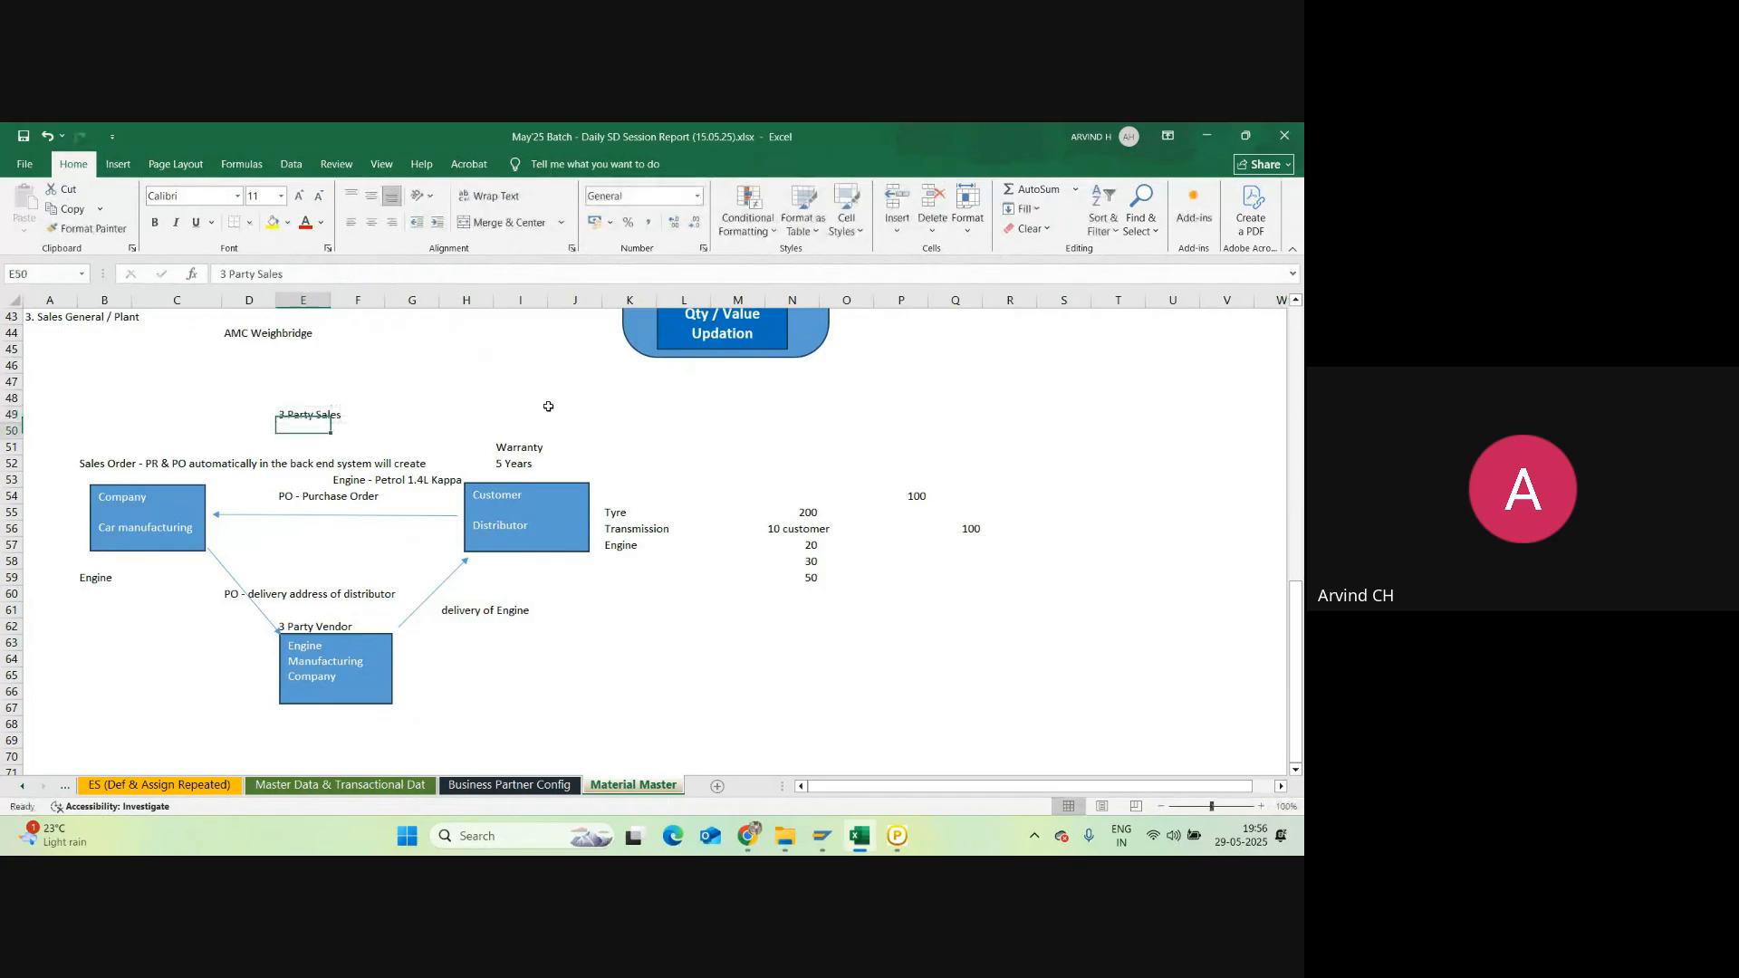
Step: Add the note 'HAWA - Trading Goods' in G49 beside the heading
{"action": "left_click", "coordinate": [102, 576]}
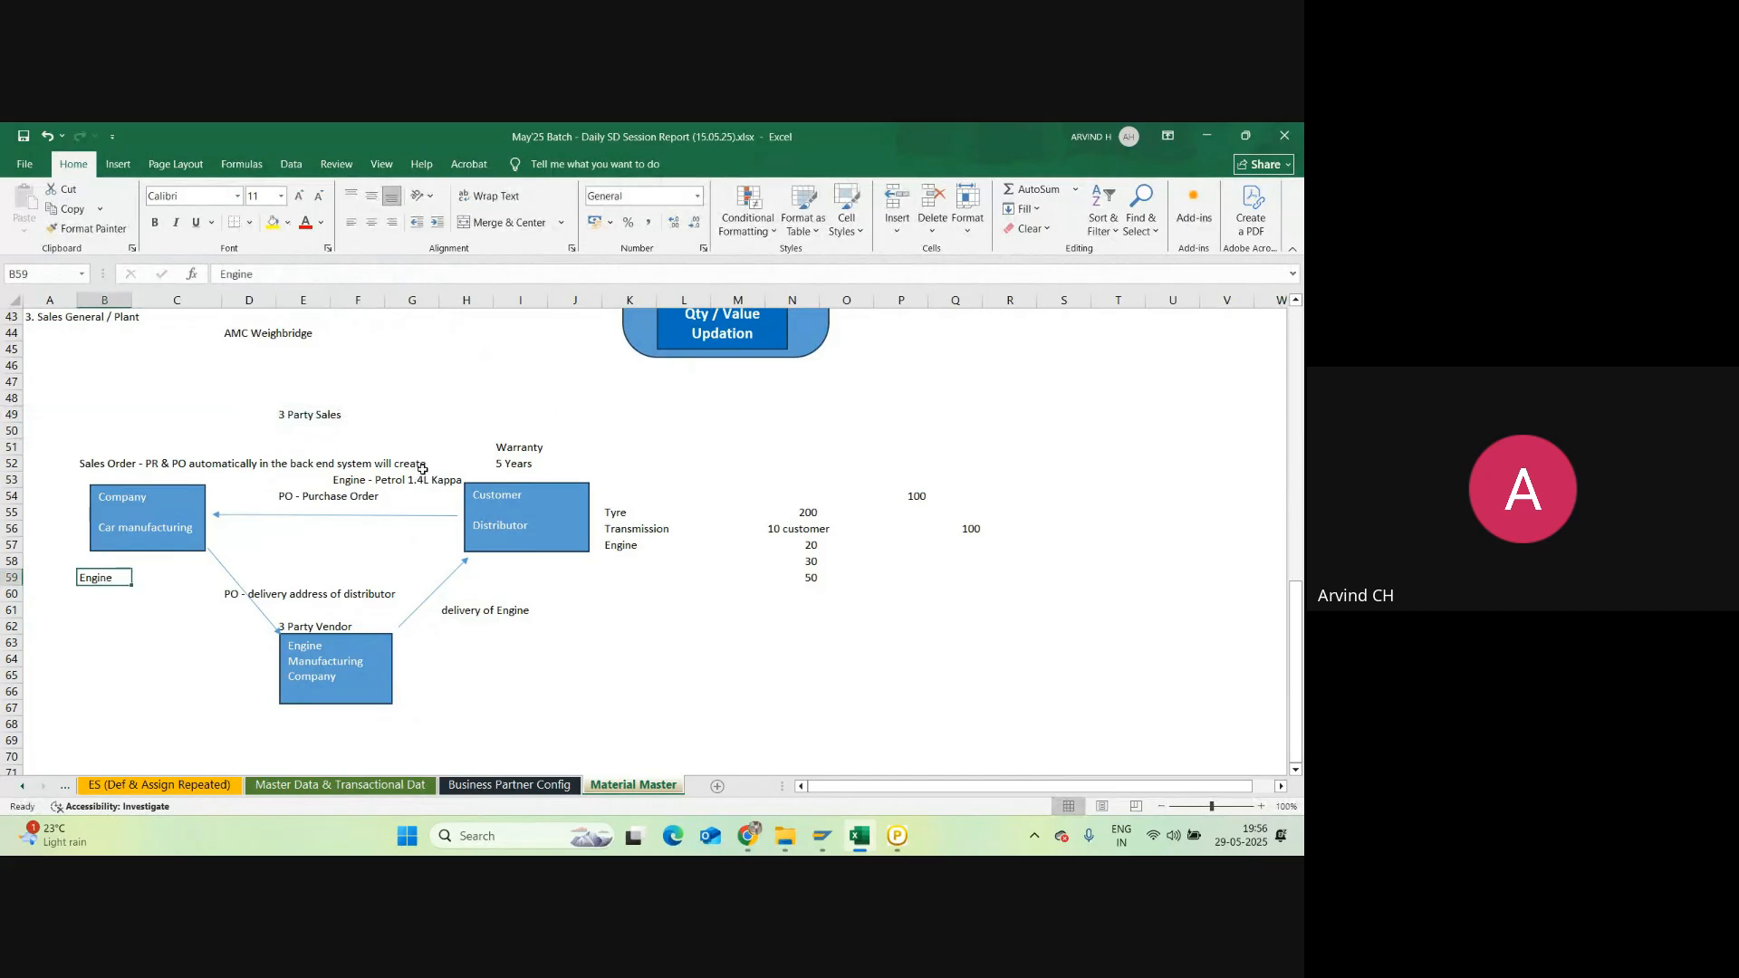
{"action": "left_click", "coordinate": [373, 416]}
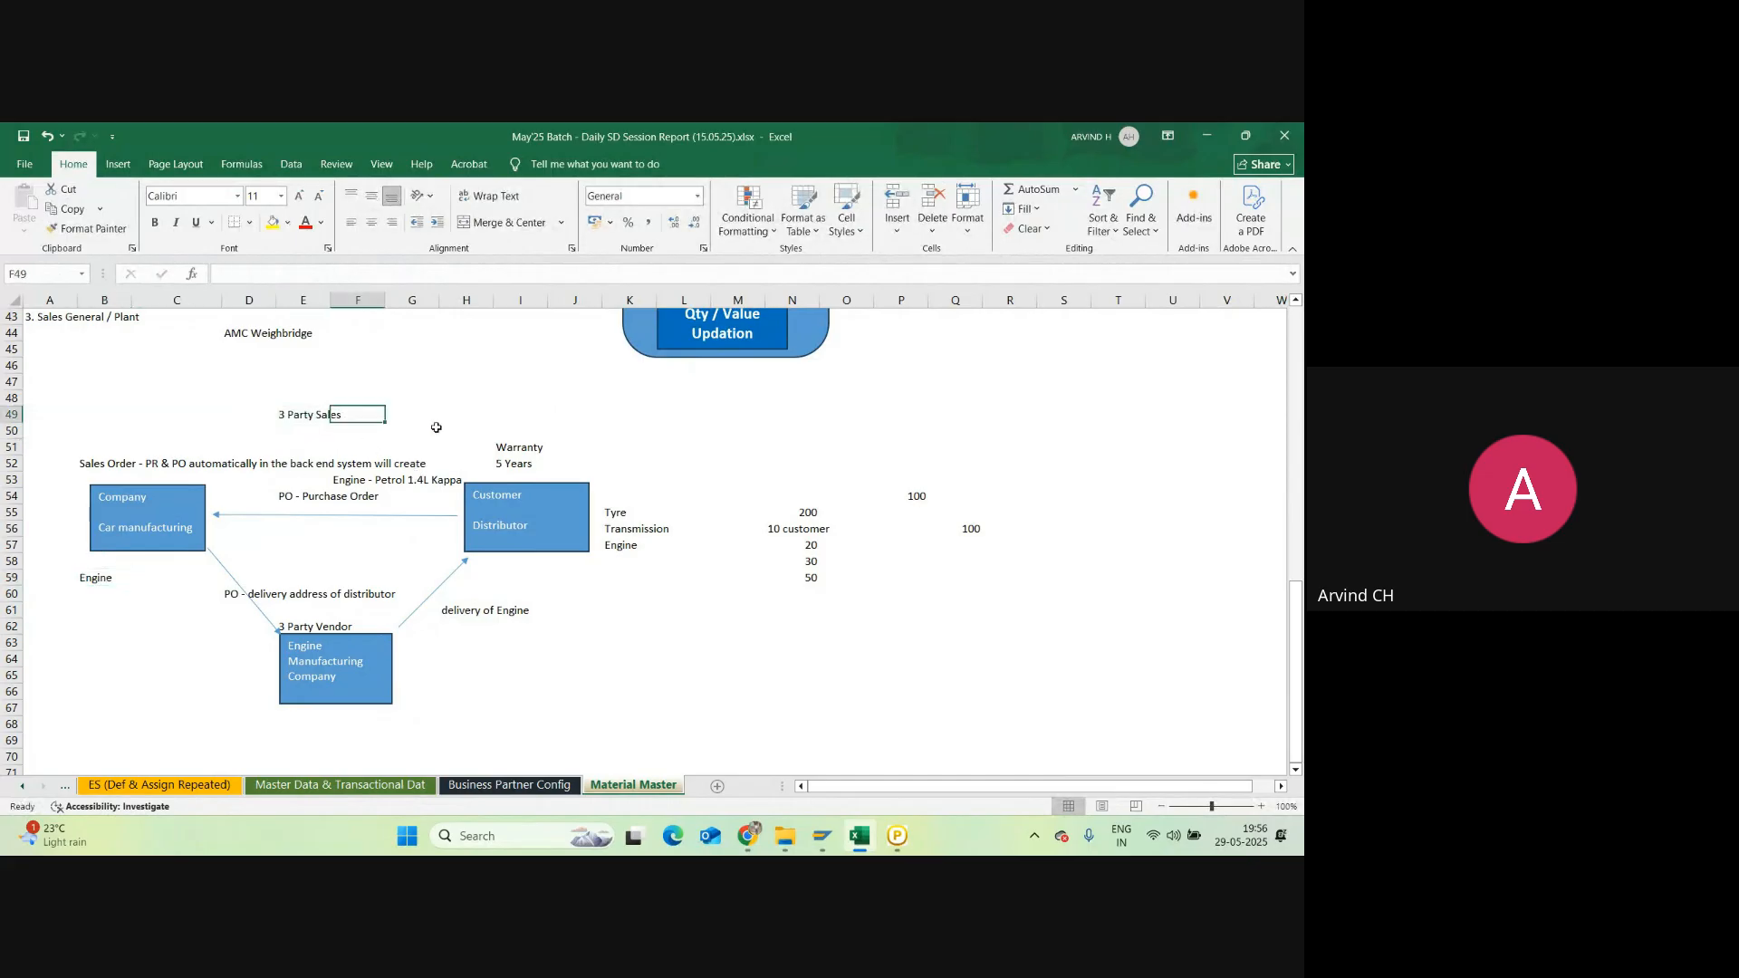
{"action": "left_click", "coordinate": [422, 413]}
{"action": "type", "text": "H "}
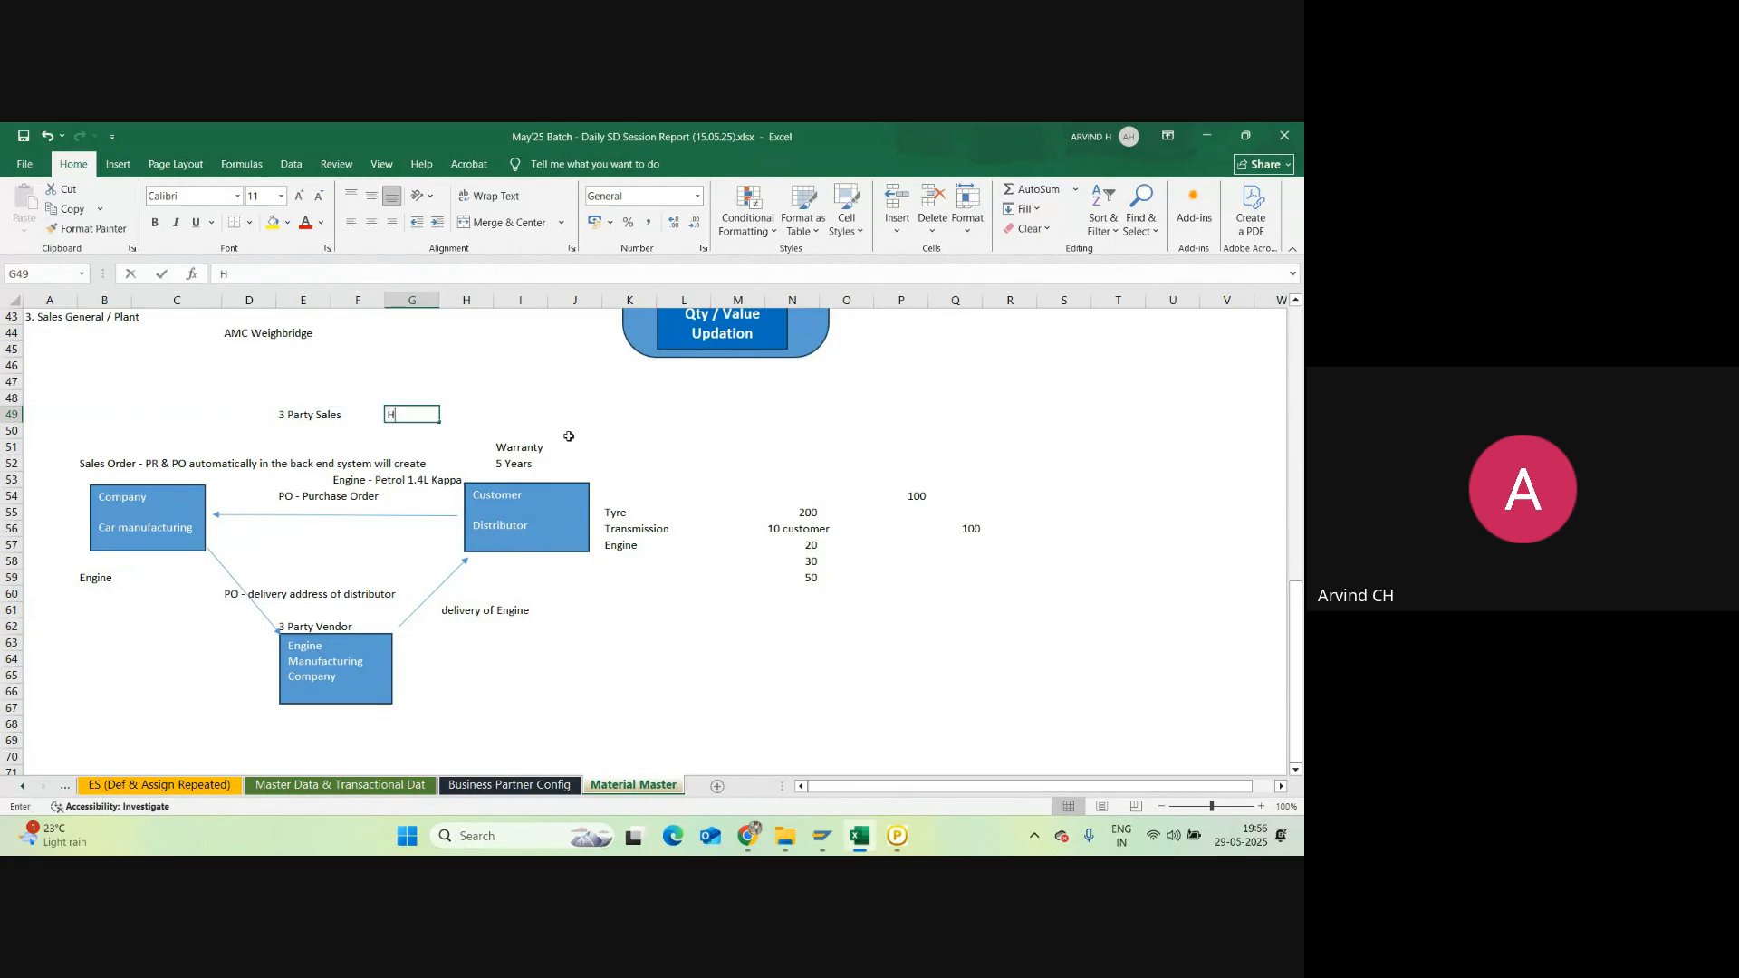
{"action": "type", "text": "AWA"}
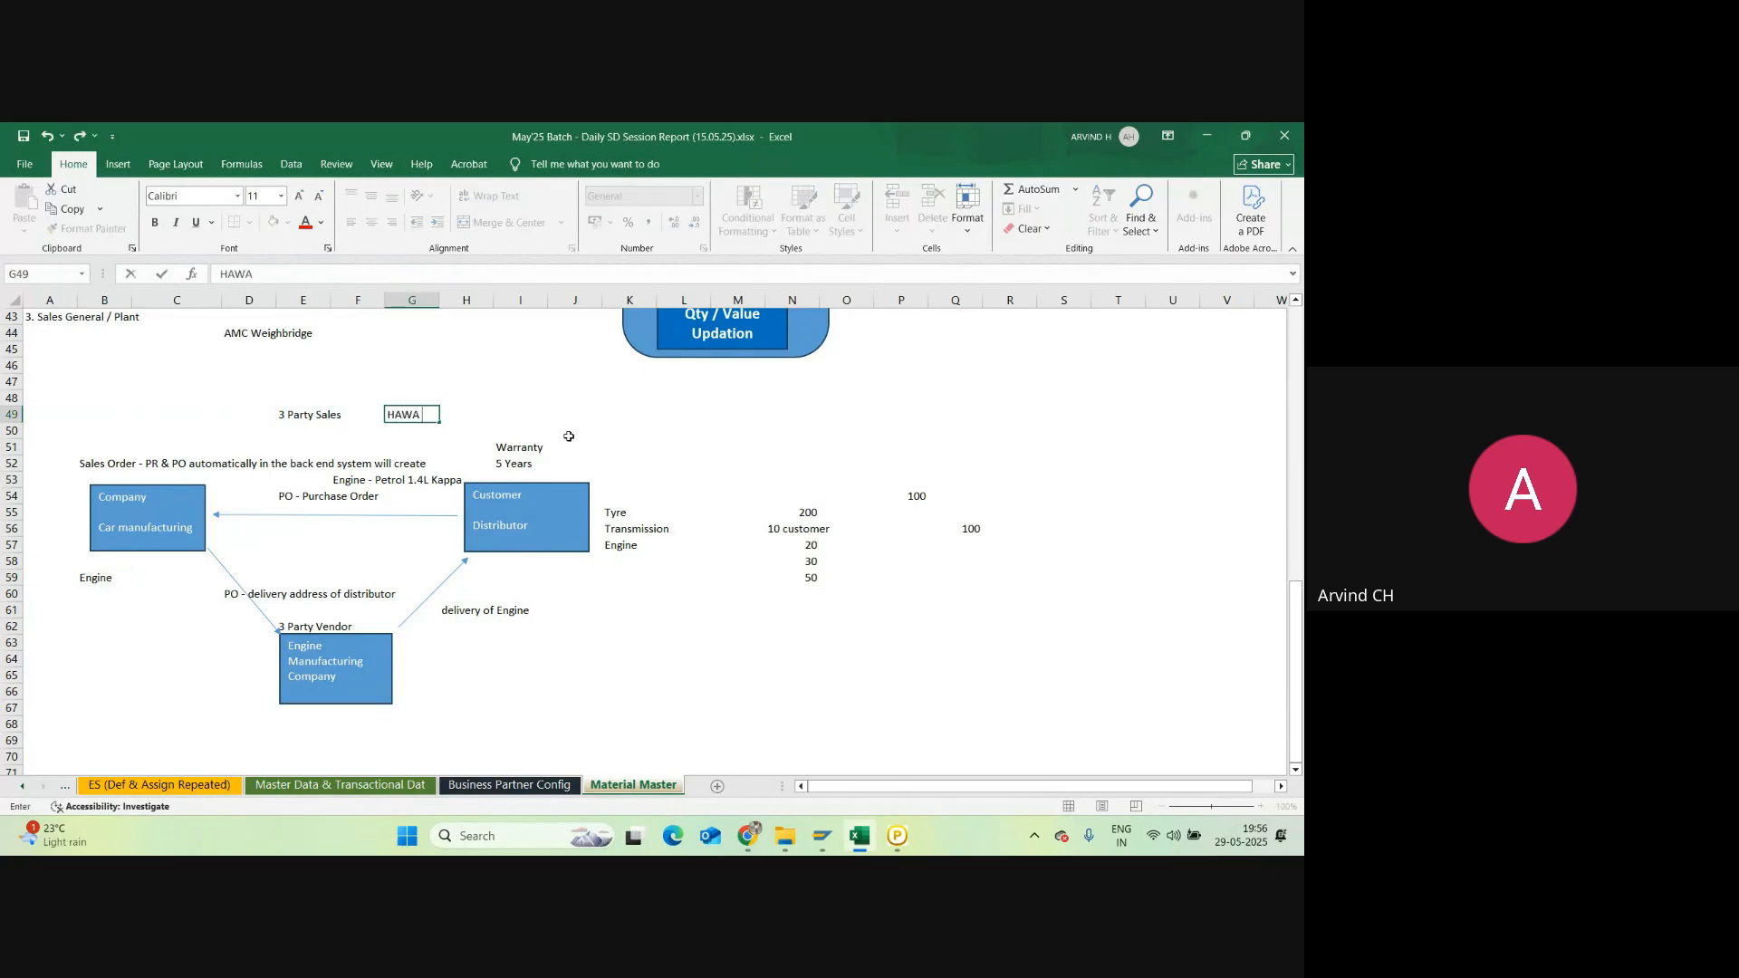
{"action": "type", "text": " - Trading Goods"}
{"action": "key", "text": "Return"}
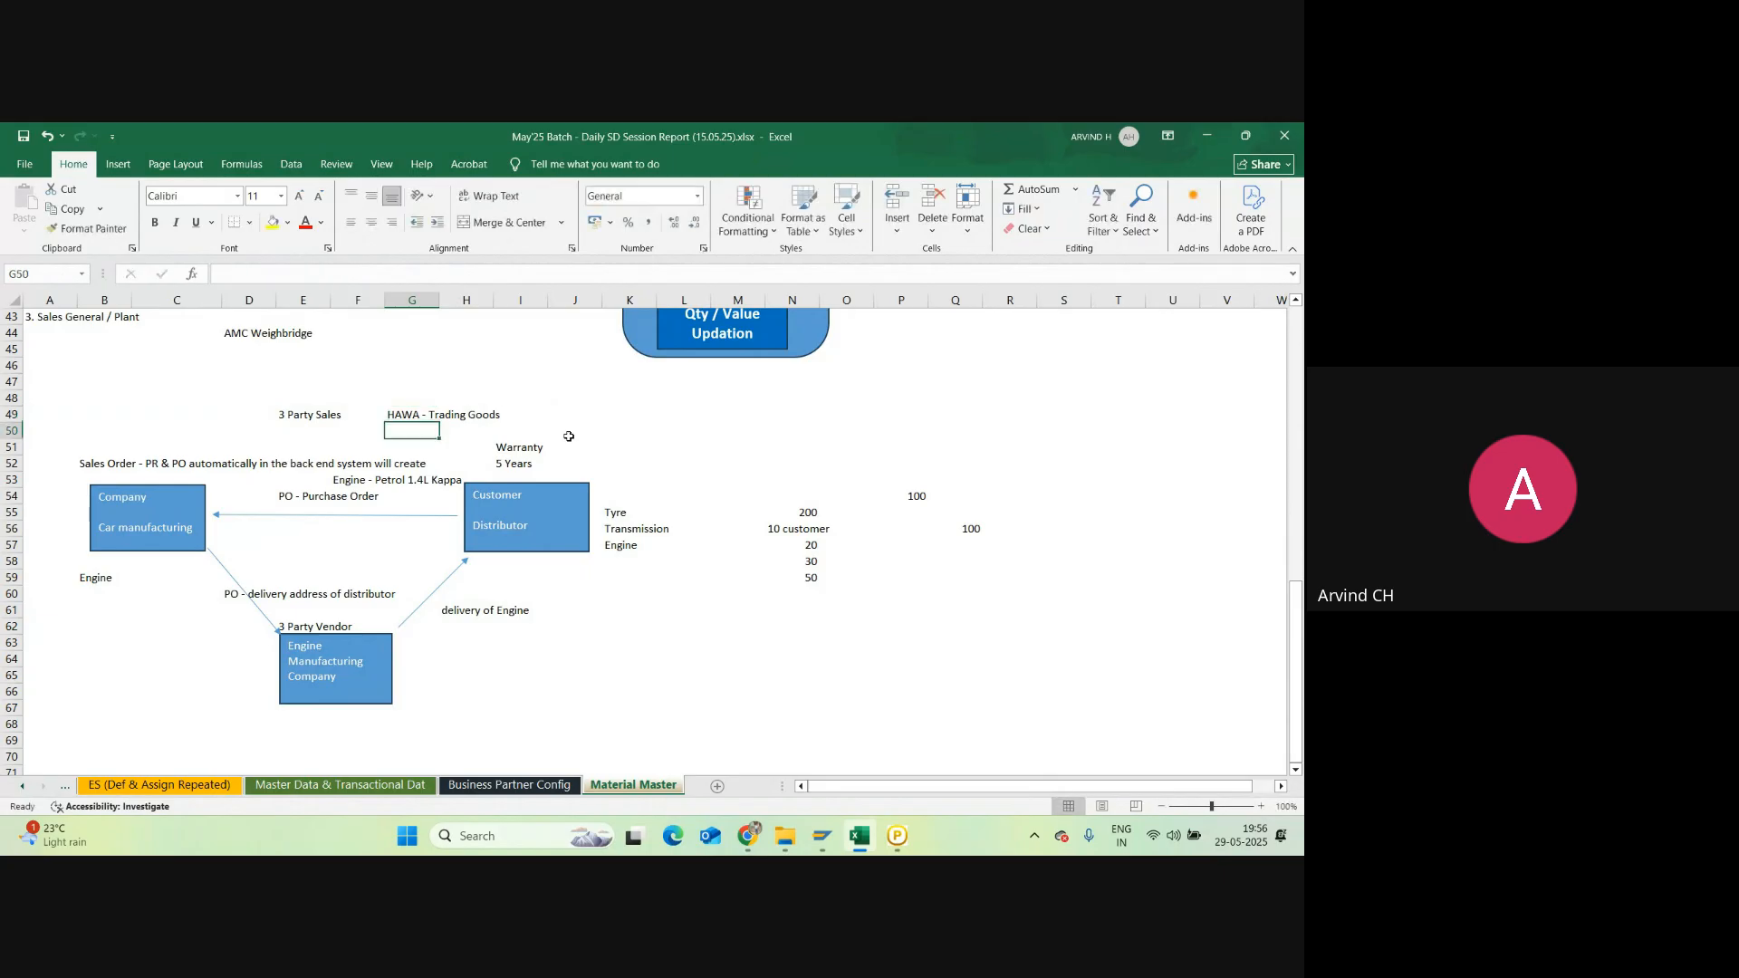
{"action": "key", "text": "Up"}
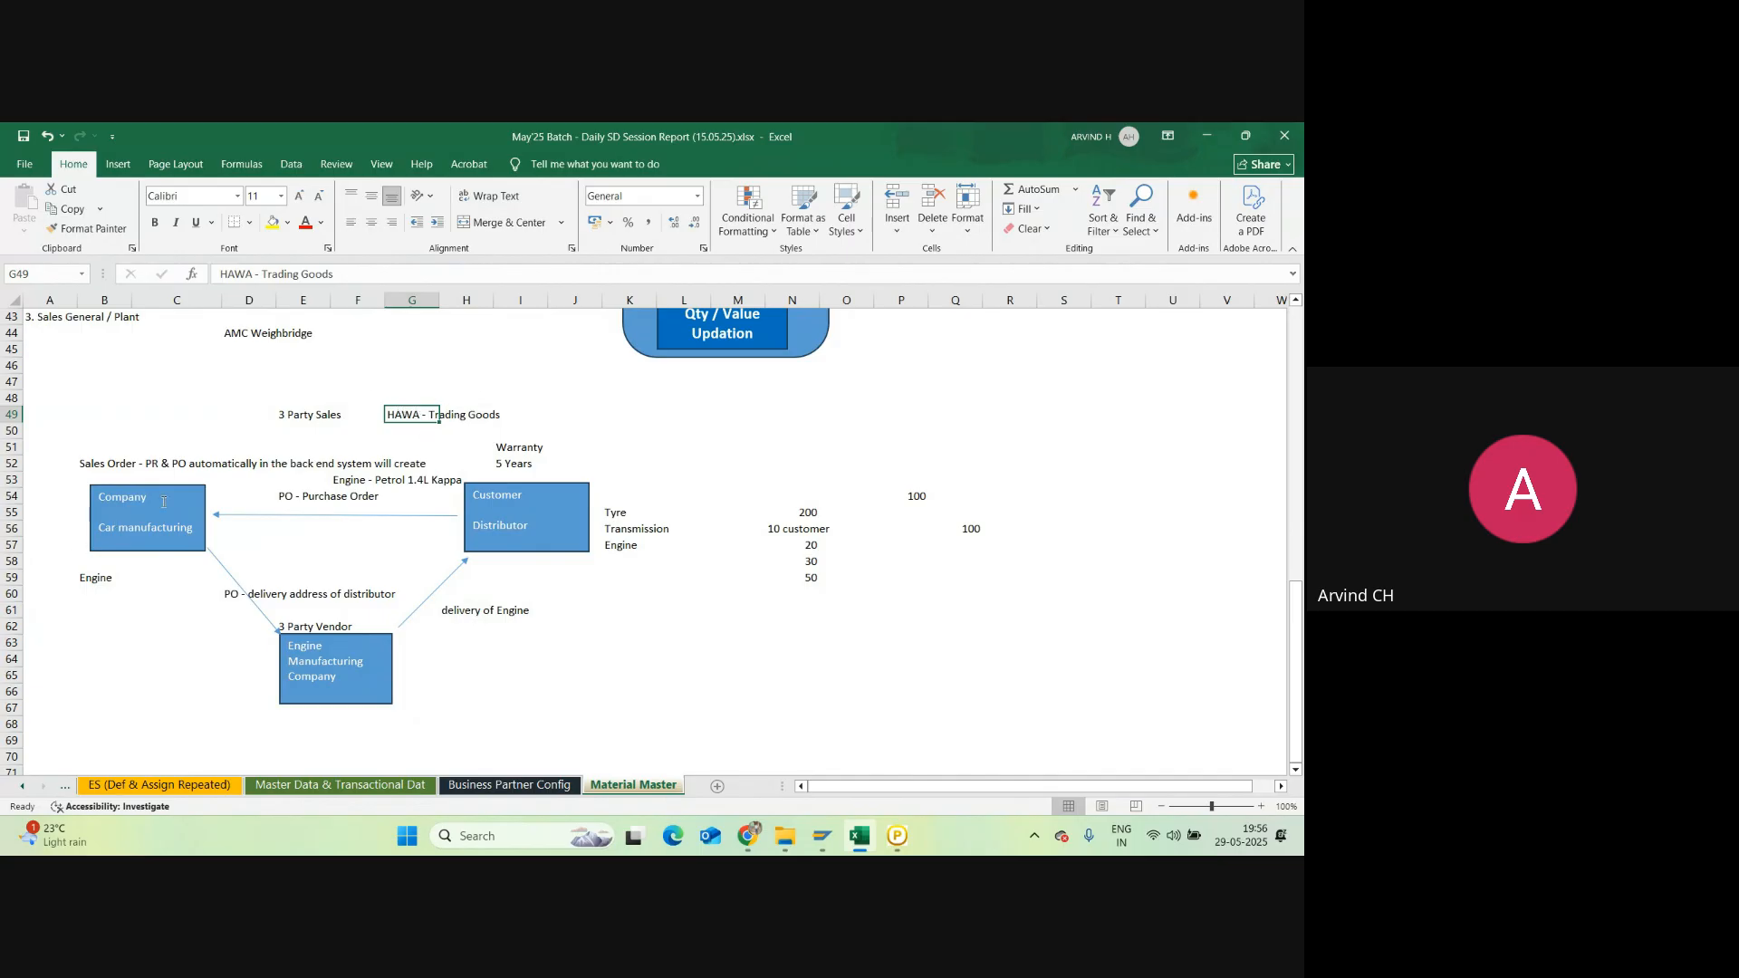
{"action": "left_click", "coordinate": [815, 848]}
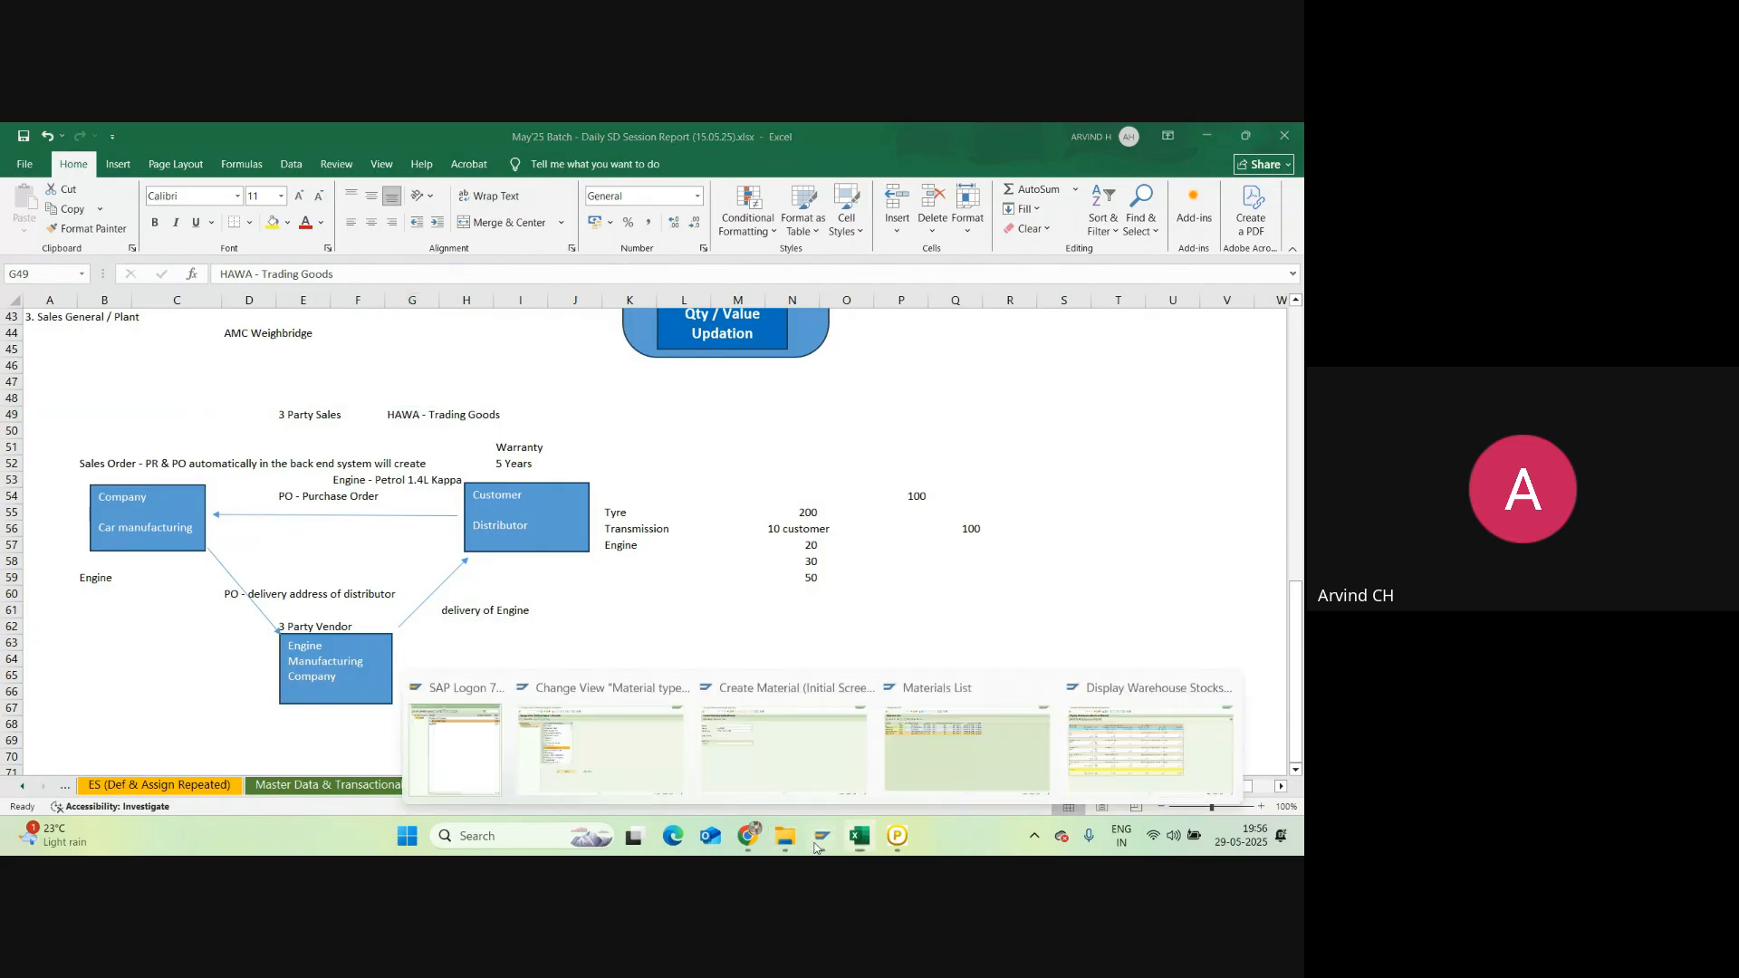
Step: On the Create Material screen, check which views the HAWA material type offers
{"action": "left_click", "coordinate": [785, 747]}
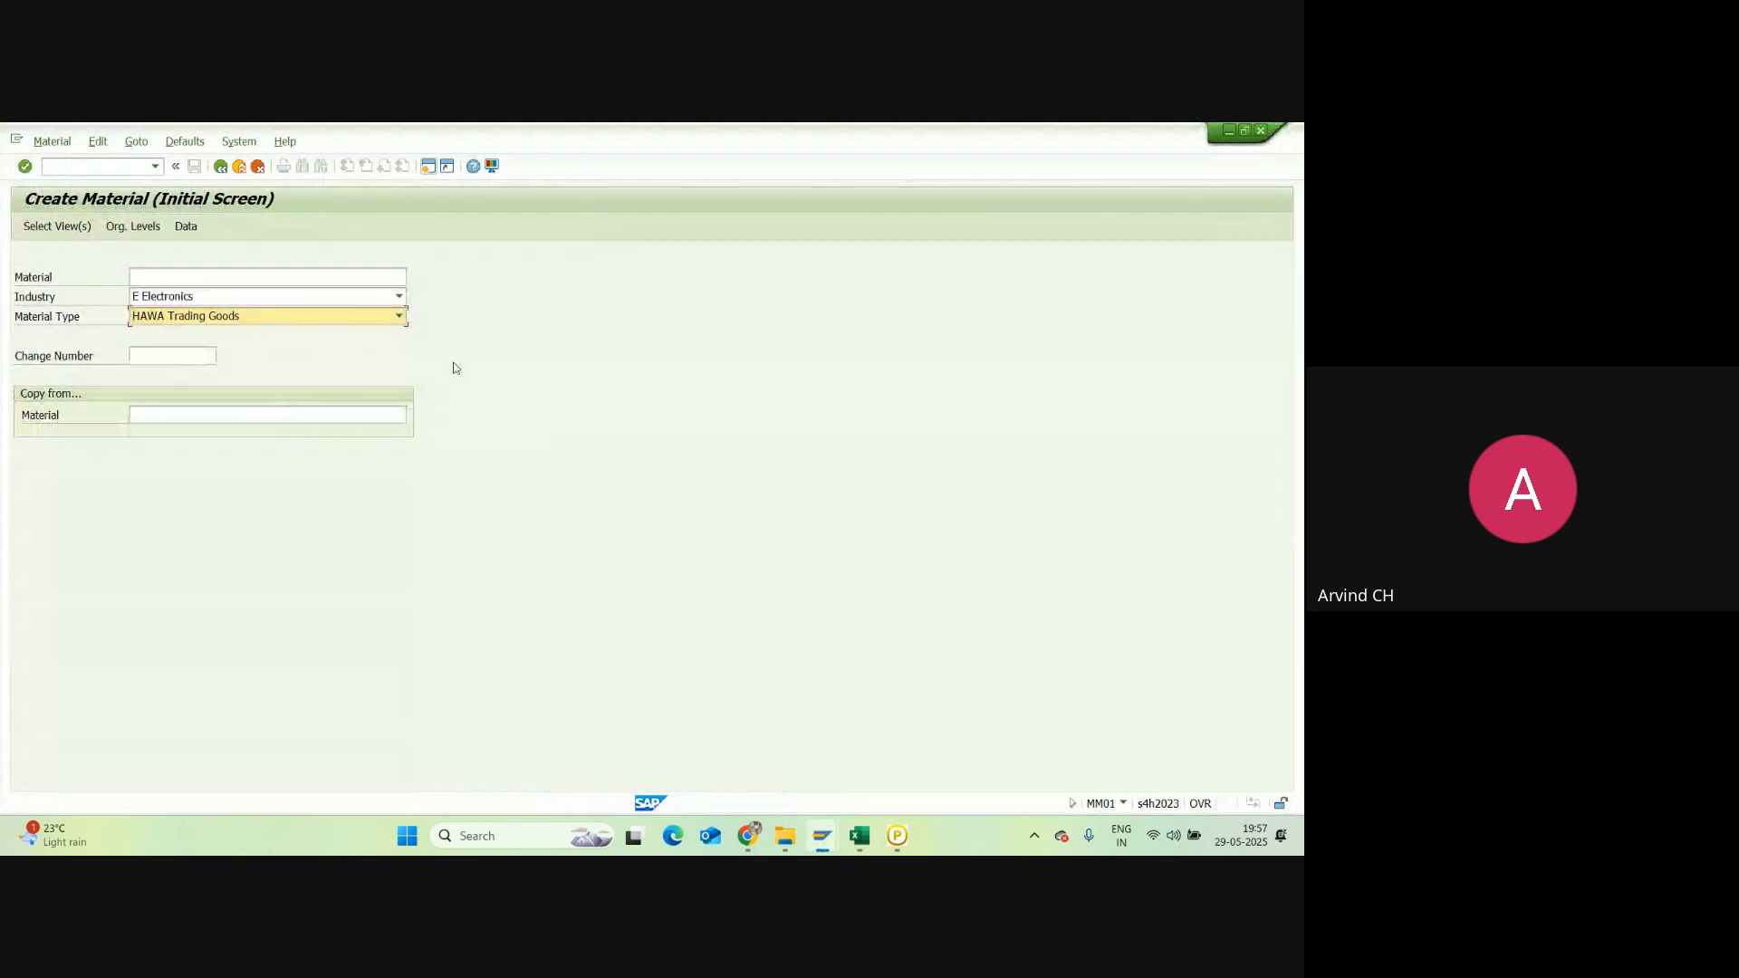
{"action": "key", "text": "Return"}
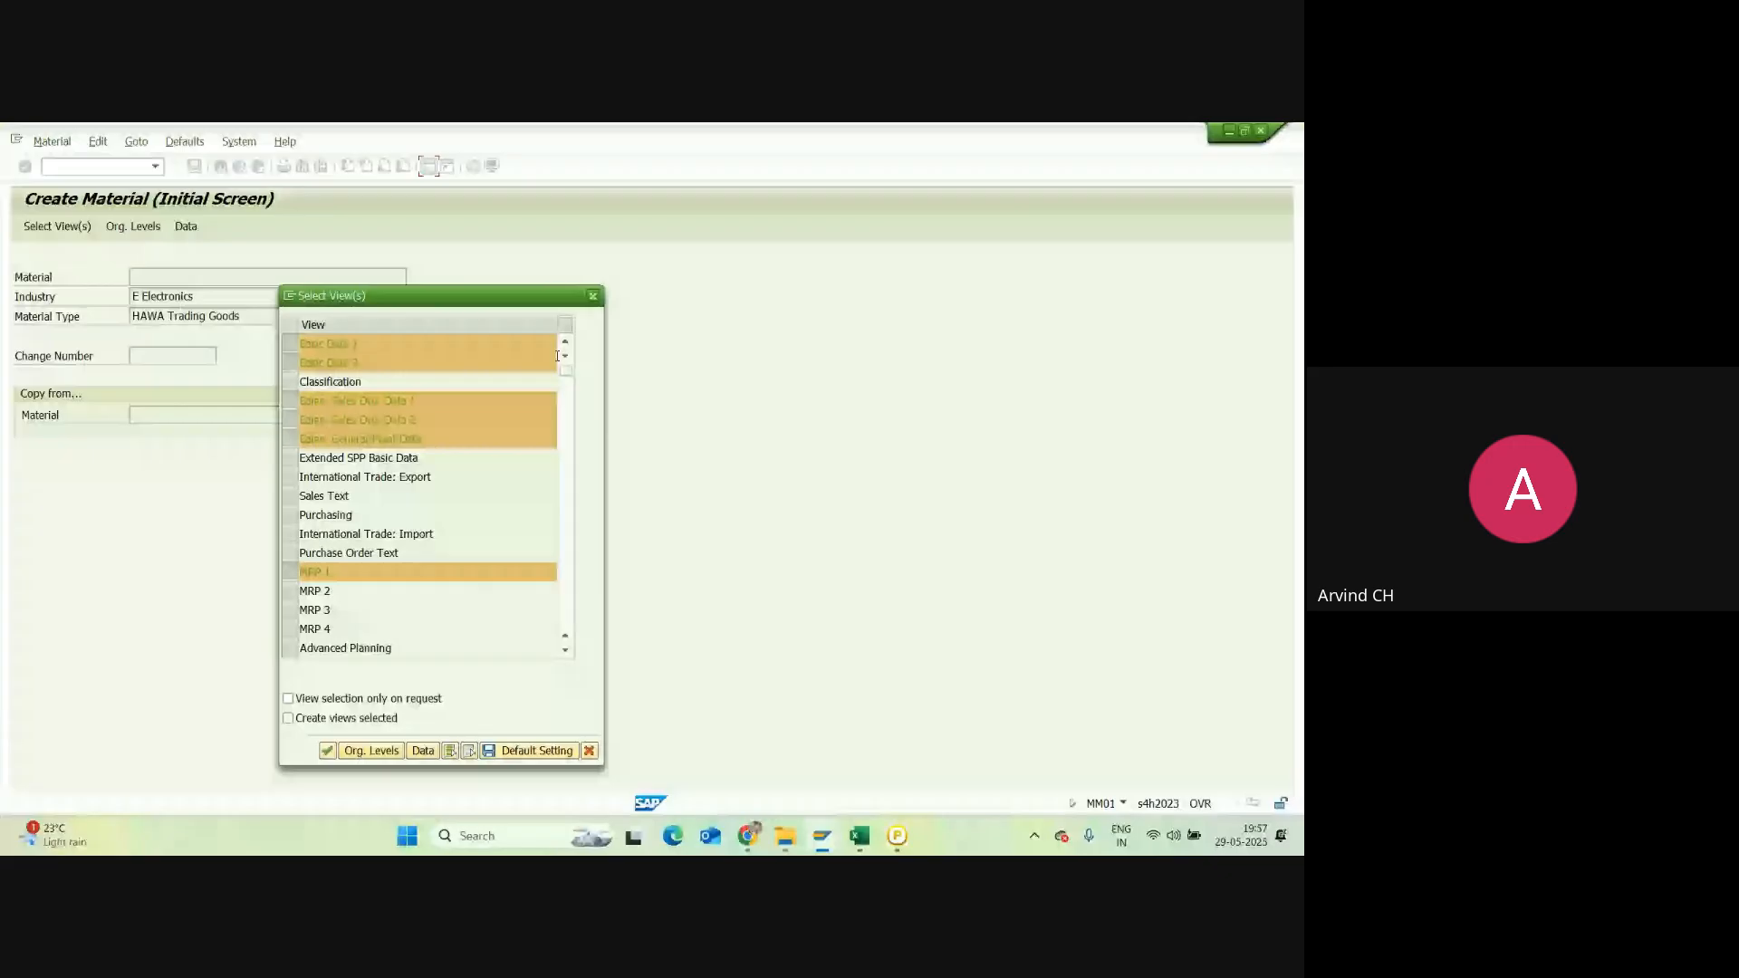
{"action": "key", "text": "Escape"}
Step: Change the material type to FERT Finished Product and review its available views
{"action": "left_click", "coordinate": [400, 317]}
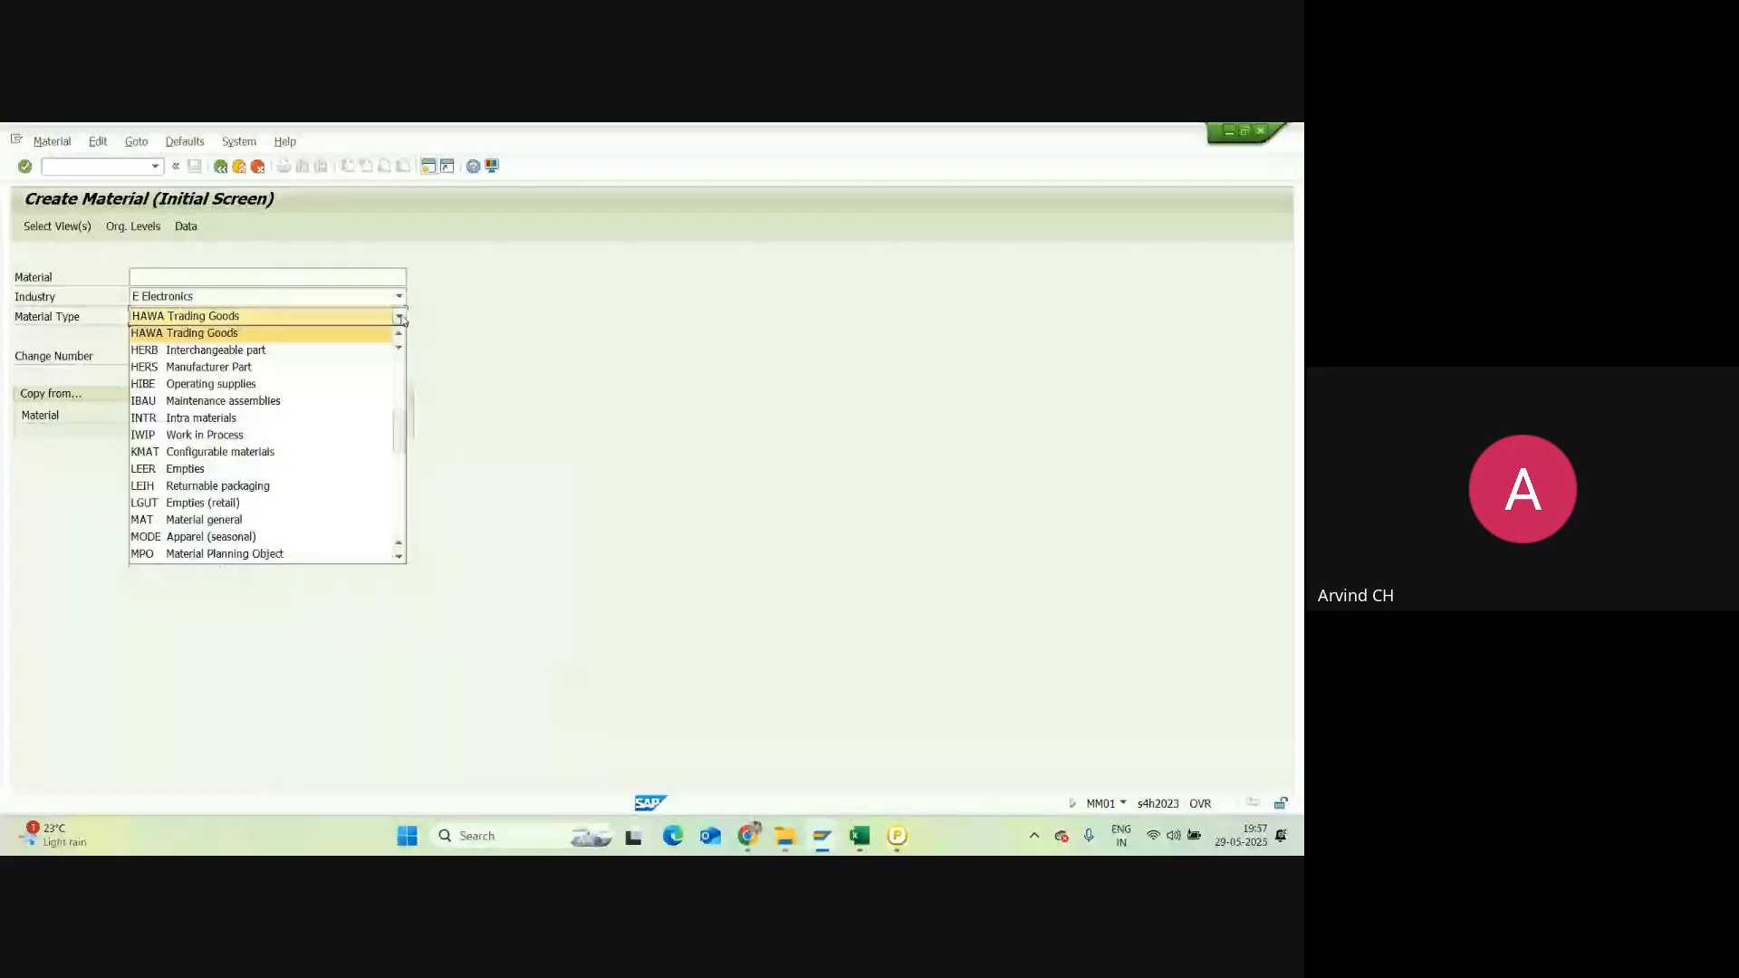
{"action": "scroll", "coordinate": [186, 383], "scroll_direction": "up", "scroll_amount": 1}
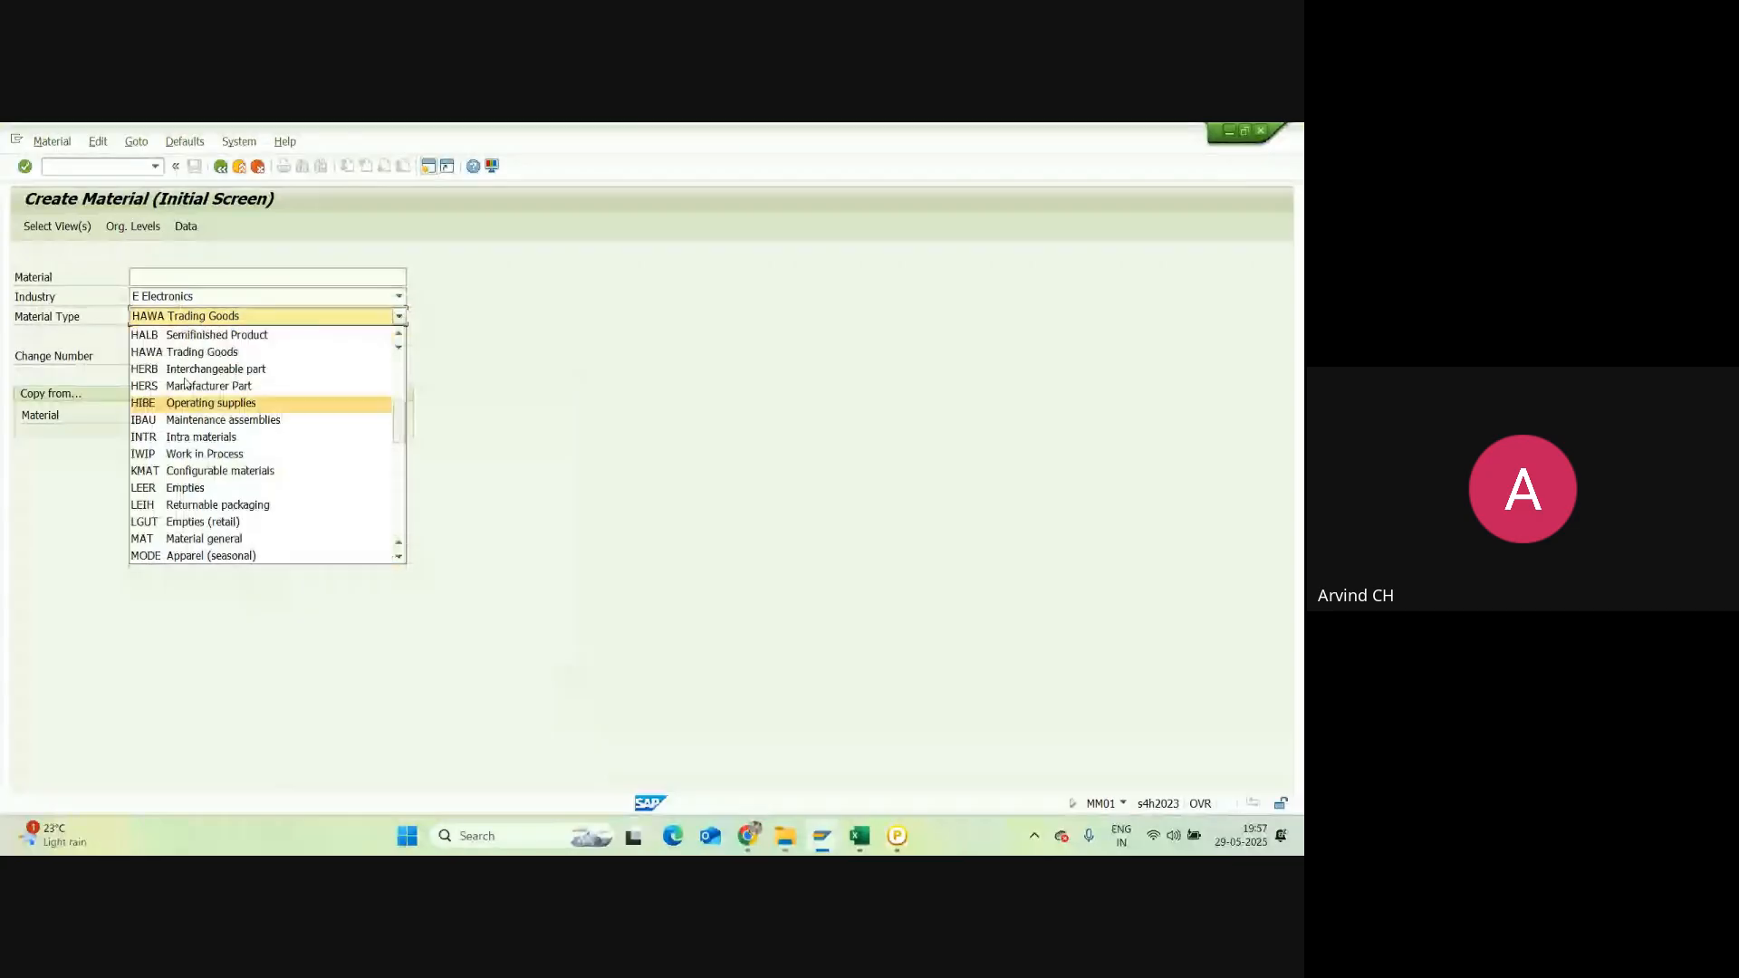
{"action": "scroll", "coordinate": [186, 382], "scroll_direction": "up", "scroll_amount": 3}
{"action": "left_click", "coordinate": [190, 400]}
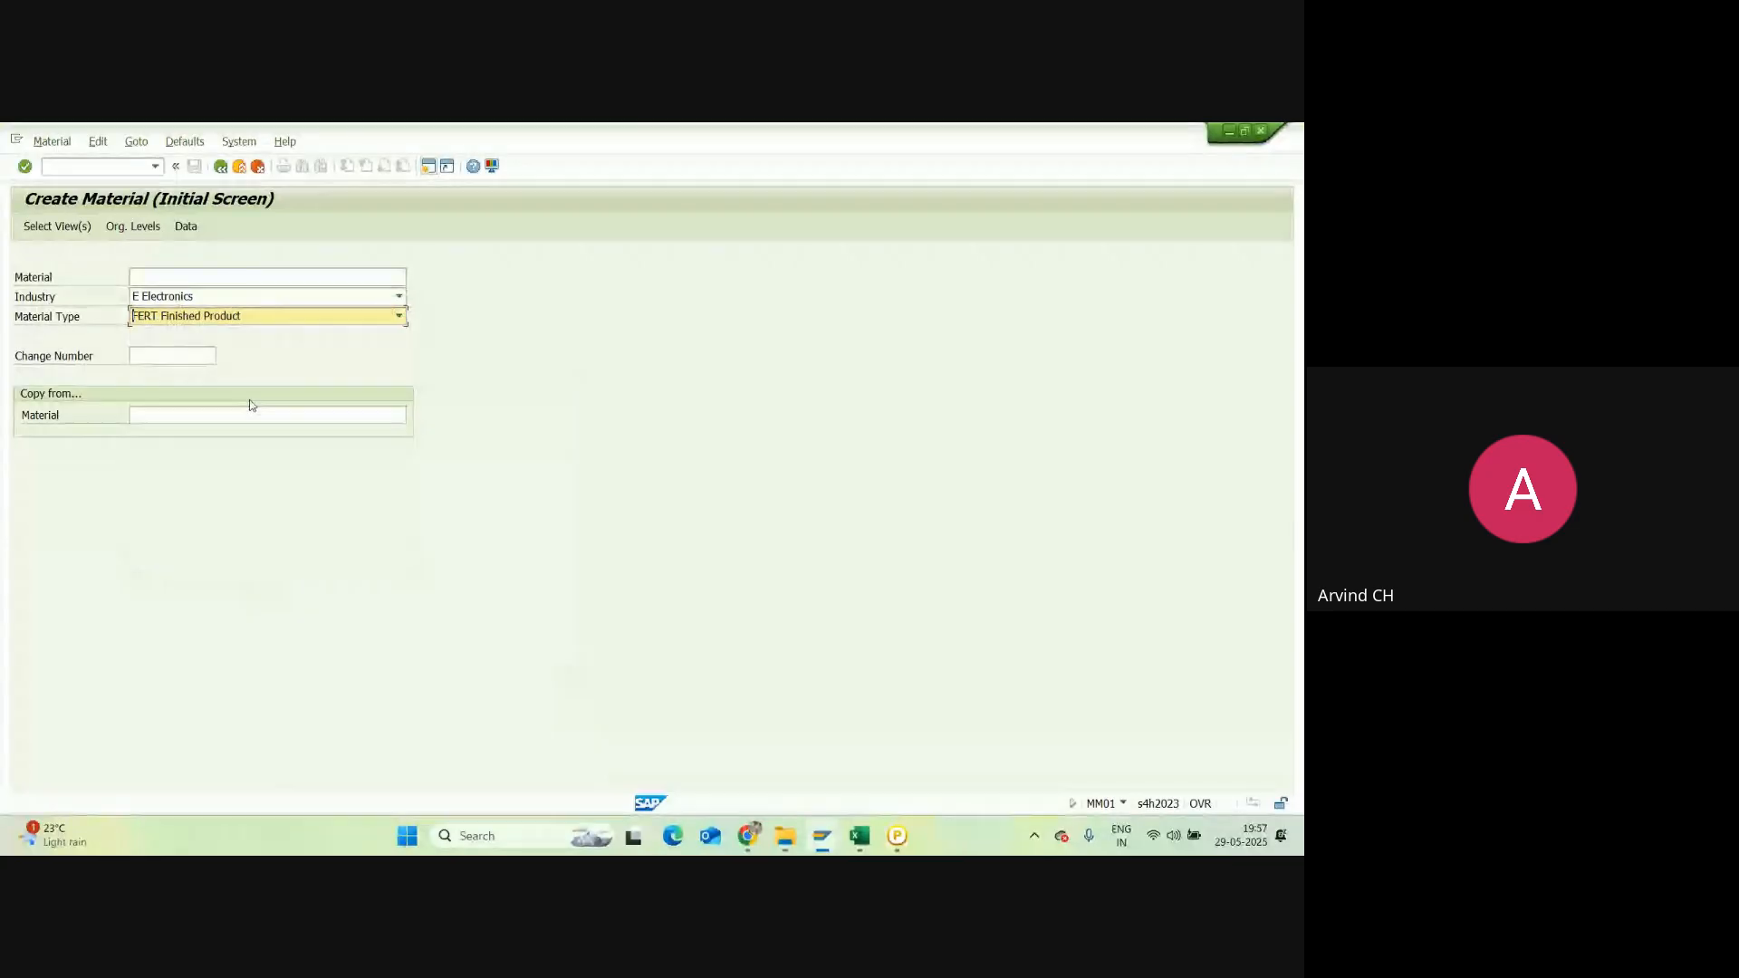
{"action": "key", "text": "Return"}
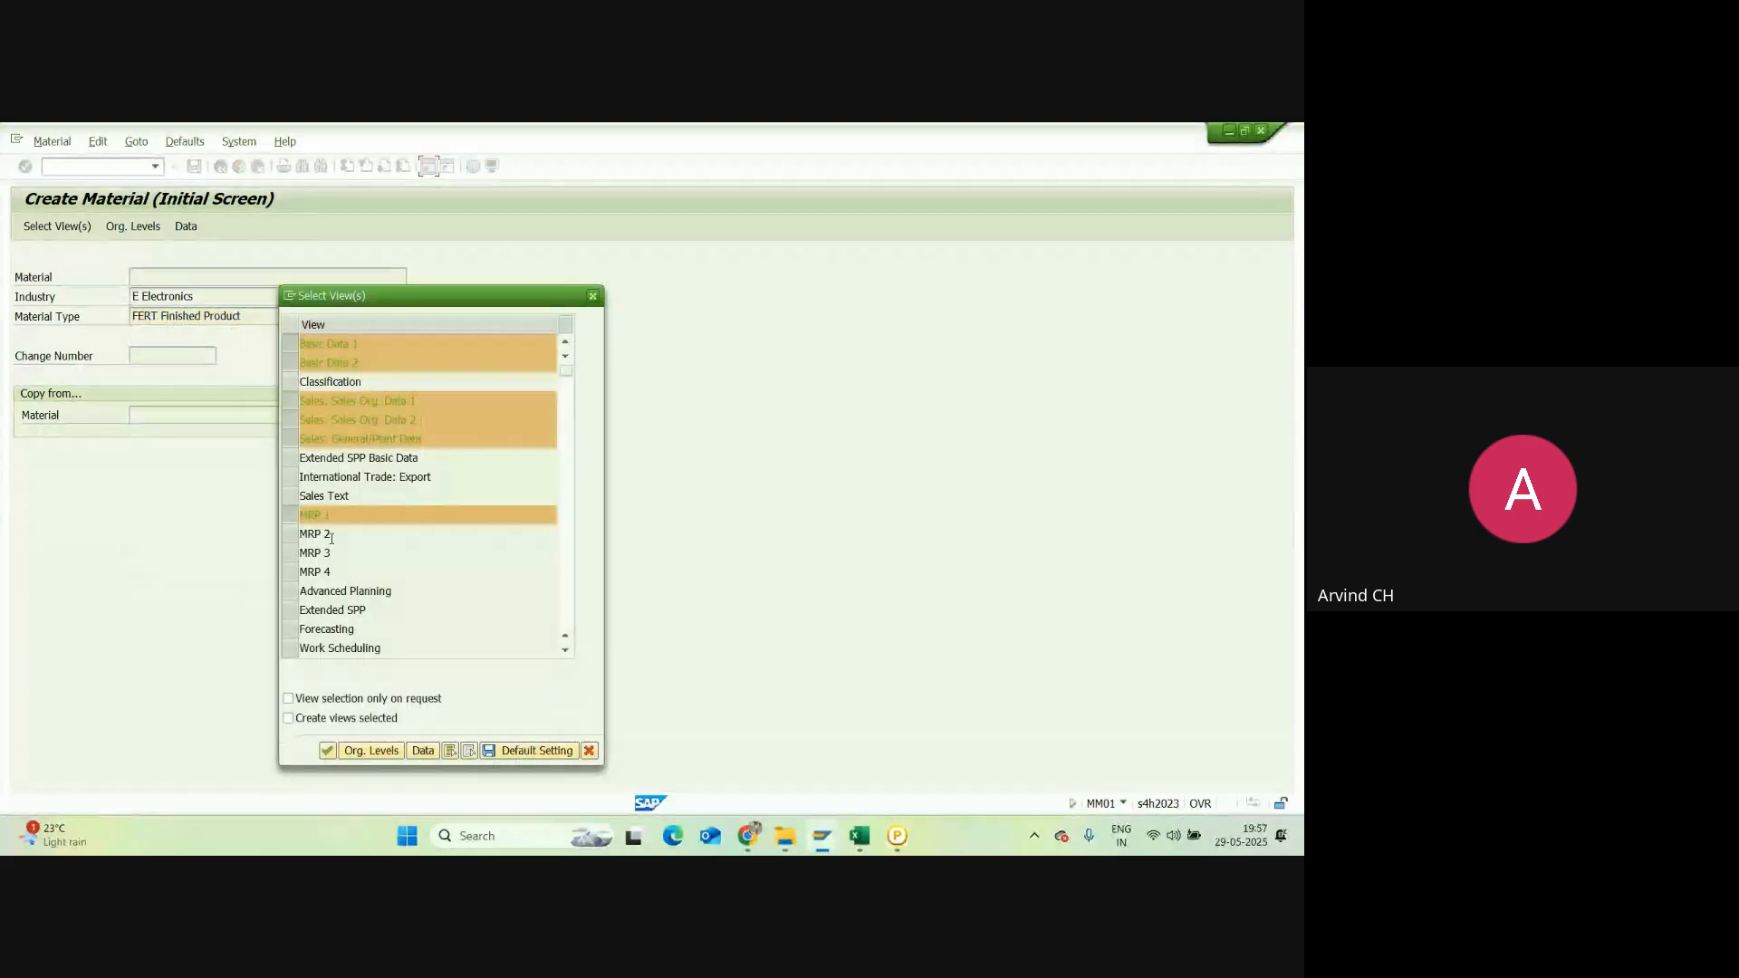
{"action": "scroll", "coordinate": [332, 538], "scroll_direction": "down", "scroll_amount": 4}
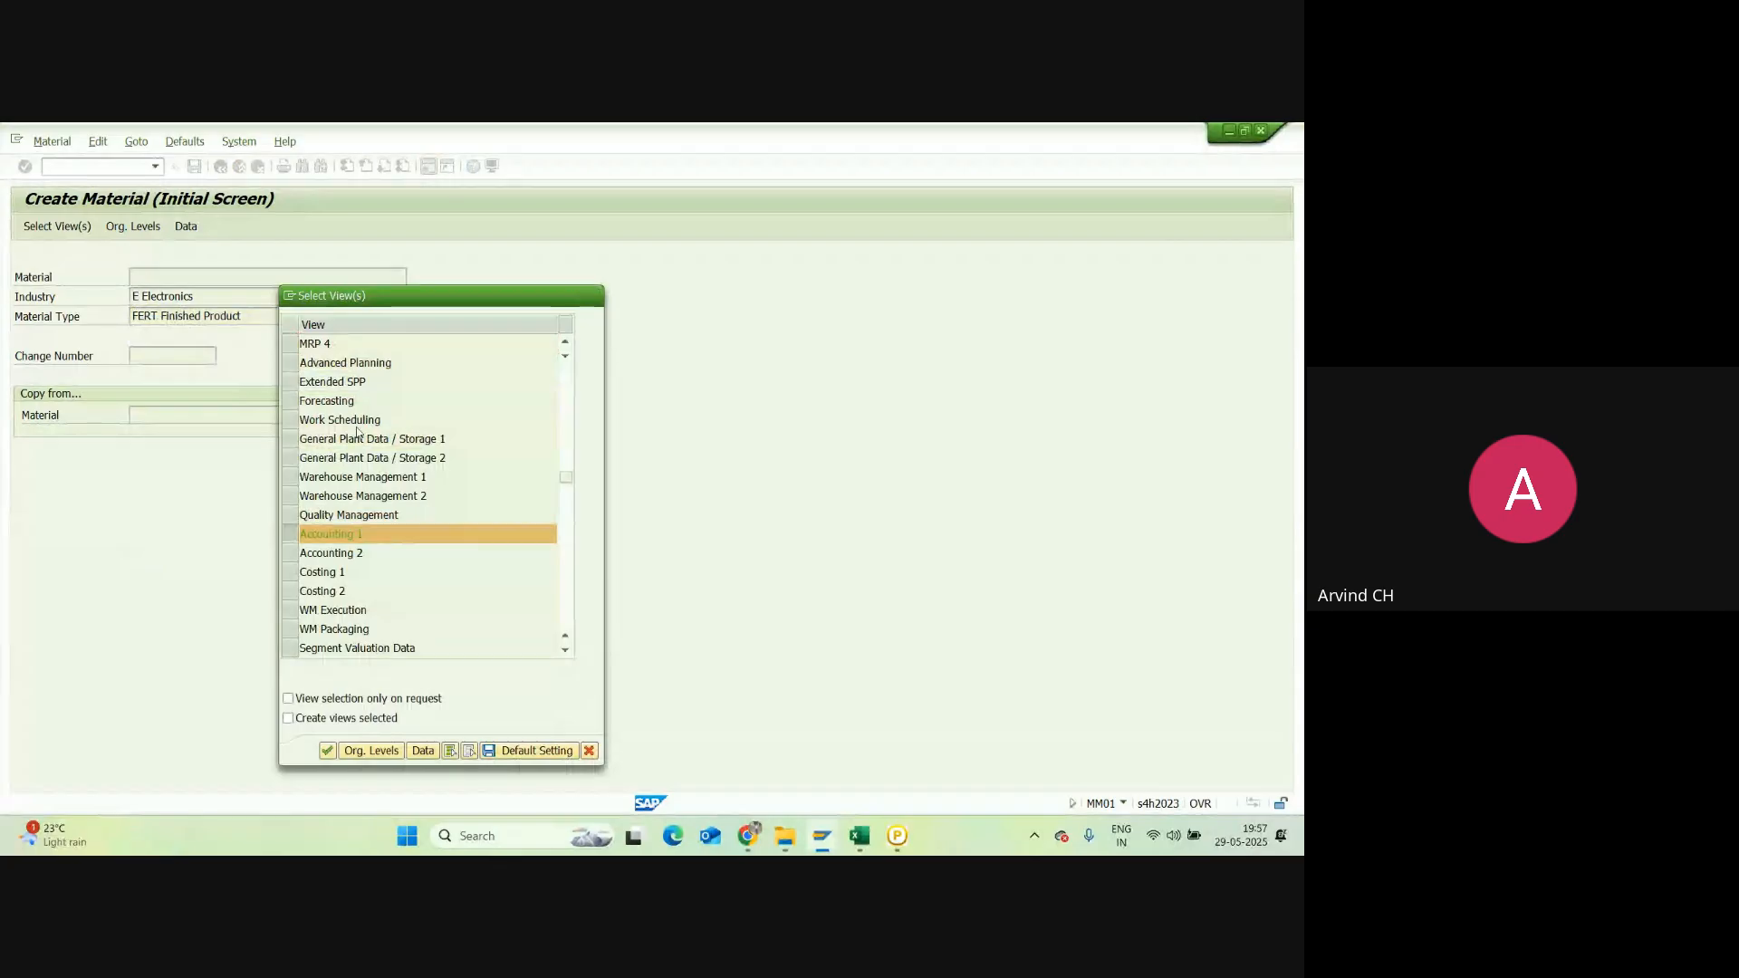
{"action": "key", "text": "Escape"}
Step: Open the details of material type FERT Finished Product in the material types overview
{"action": "mouse_move", "coordinate": [822, 835]}
{"action": "mouse_move", "coordinate": [935, 743]}
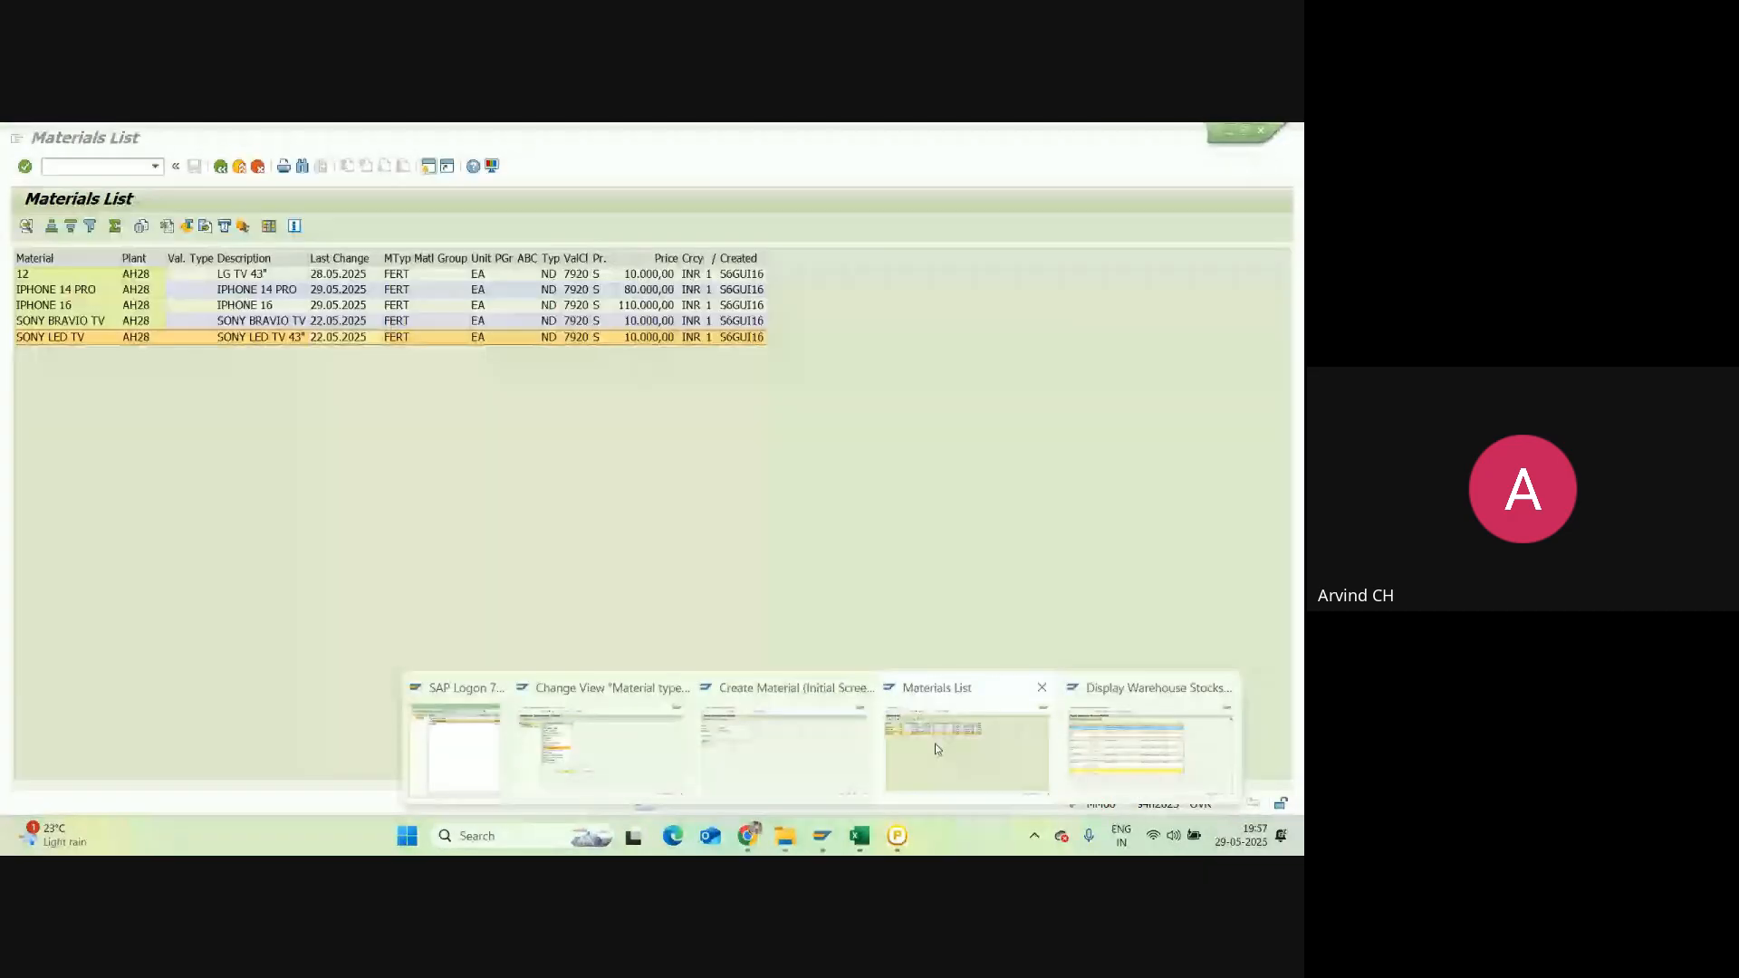
{"action": "left_click", "coordinate": [600, 747]}
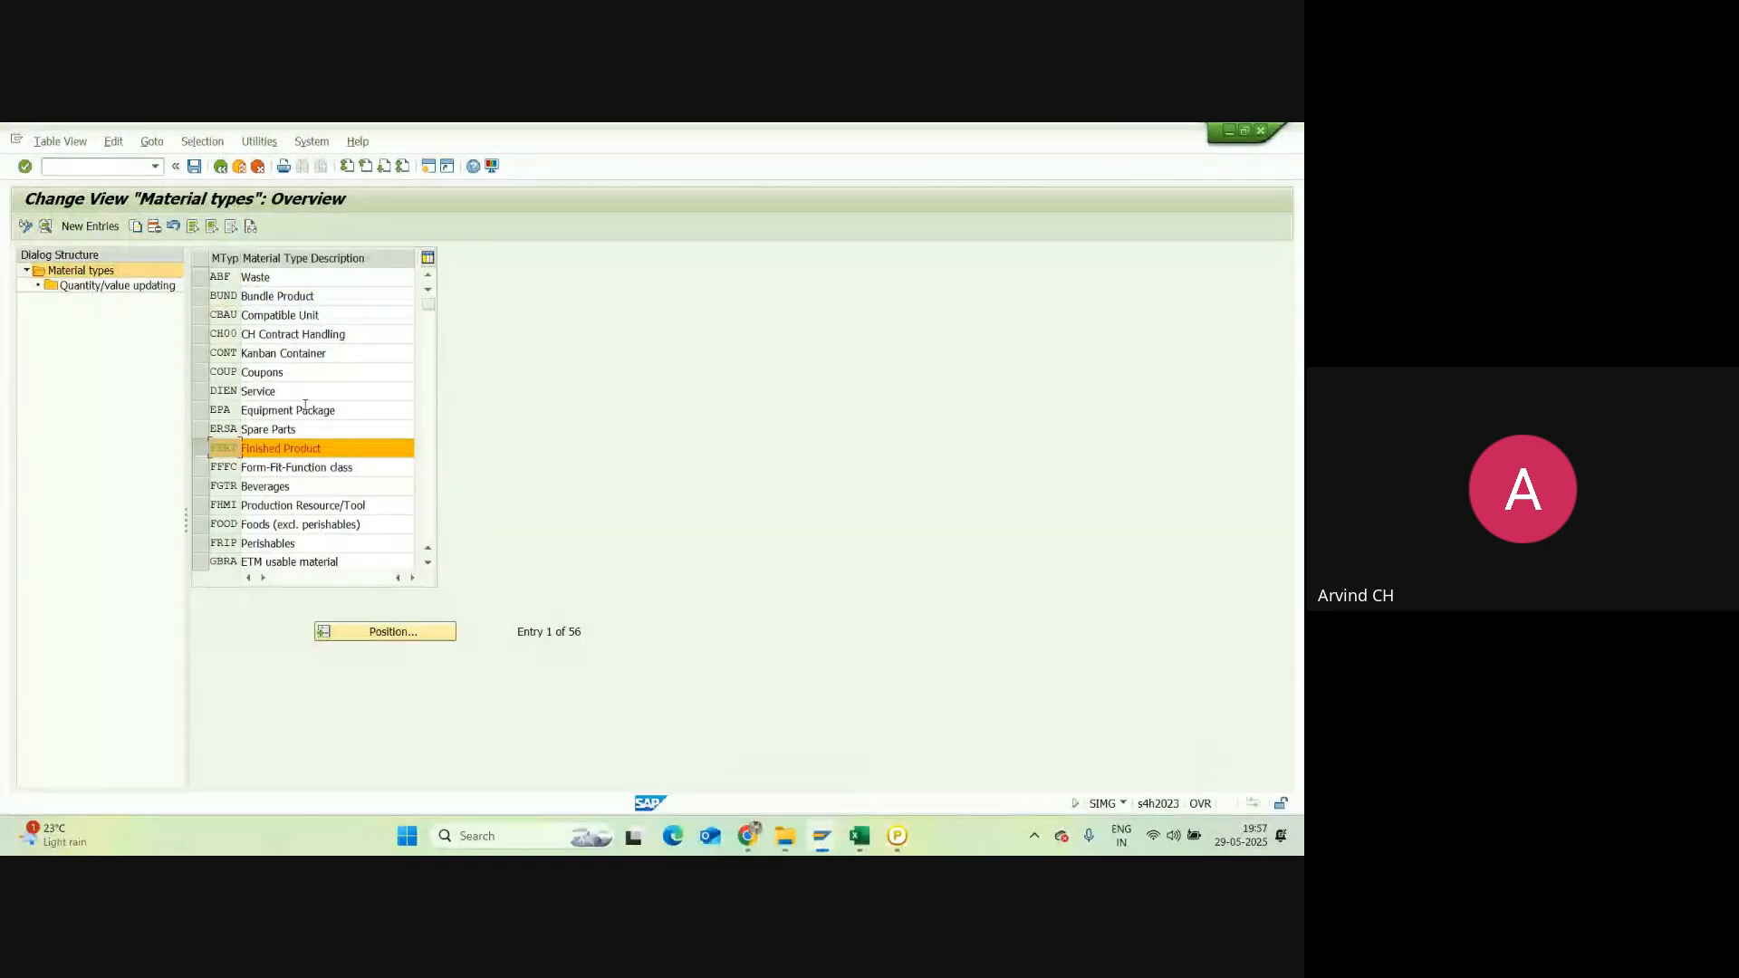
{"action": "left_click", "coordinate": [223, 450]}
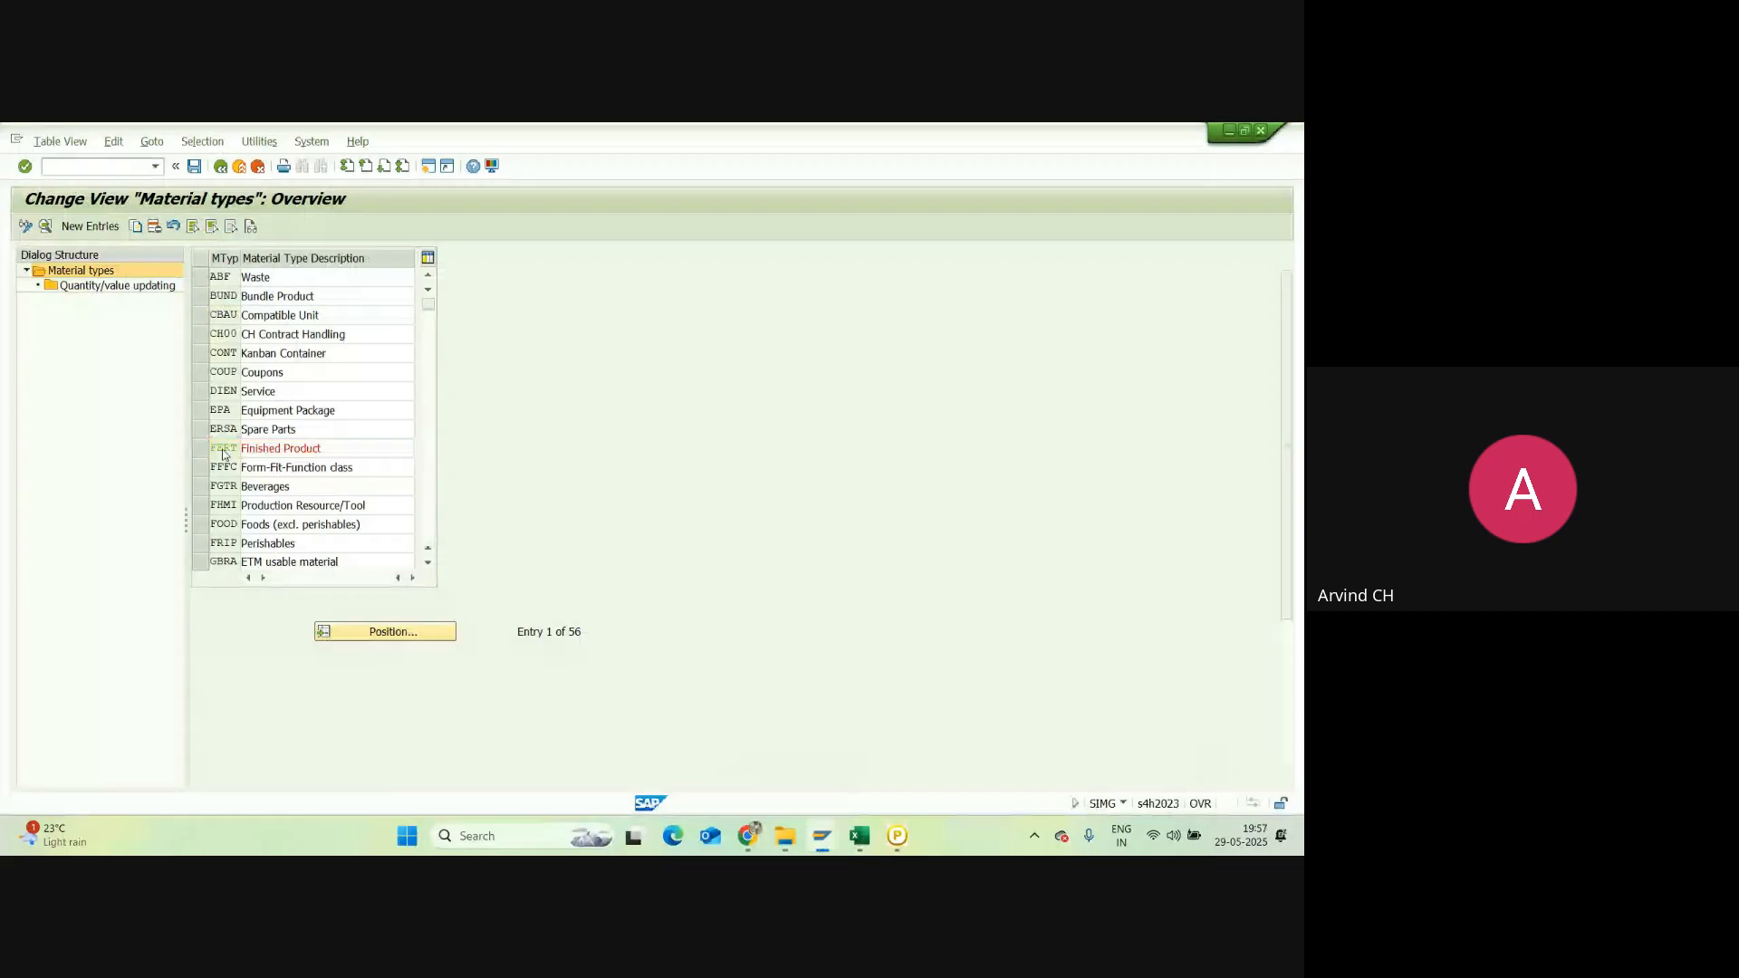
{"action": "double_click", "coordinate": [224, 453]}
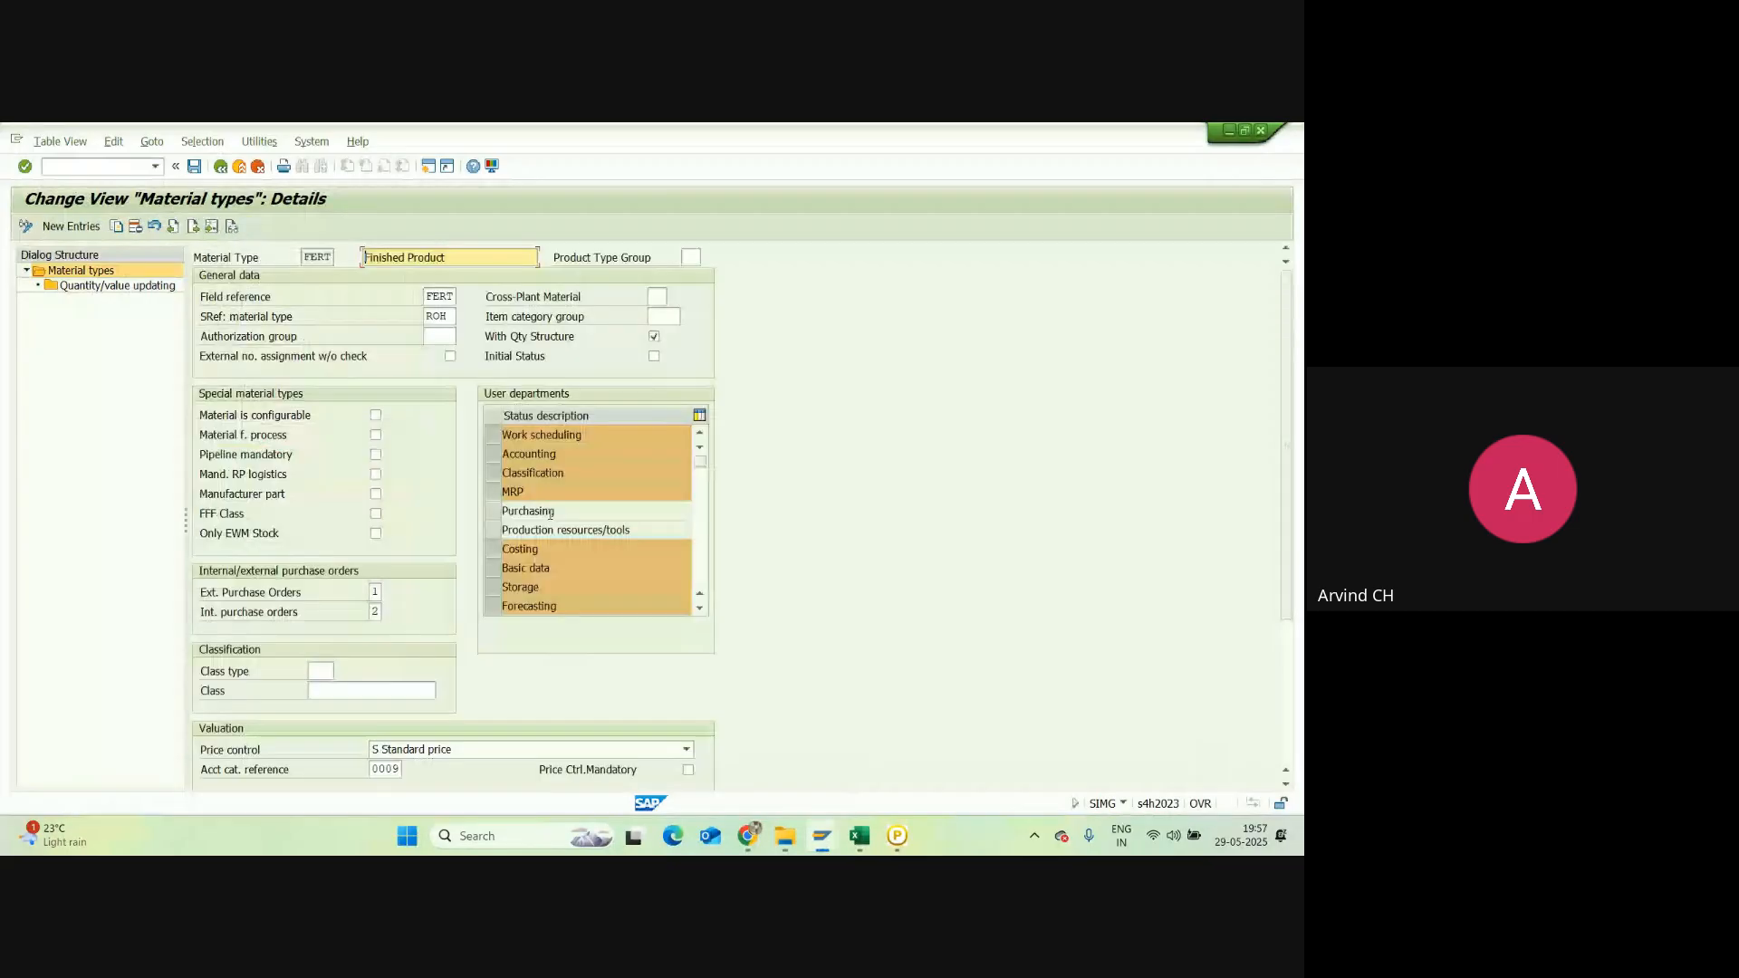
Step: Add Purchasing to FERT's user departments and save under the customizing request
{"action": "left_click", "coordinate": [494, 513]}
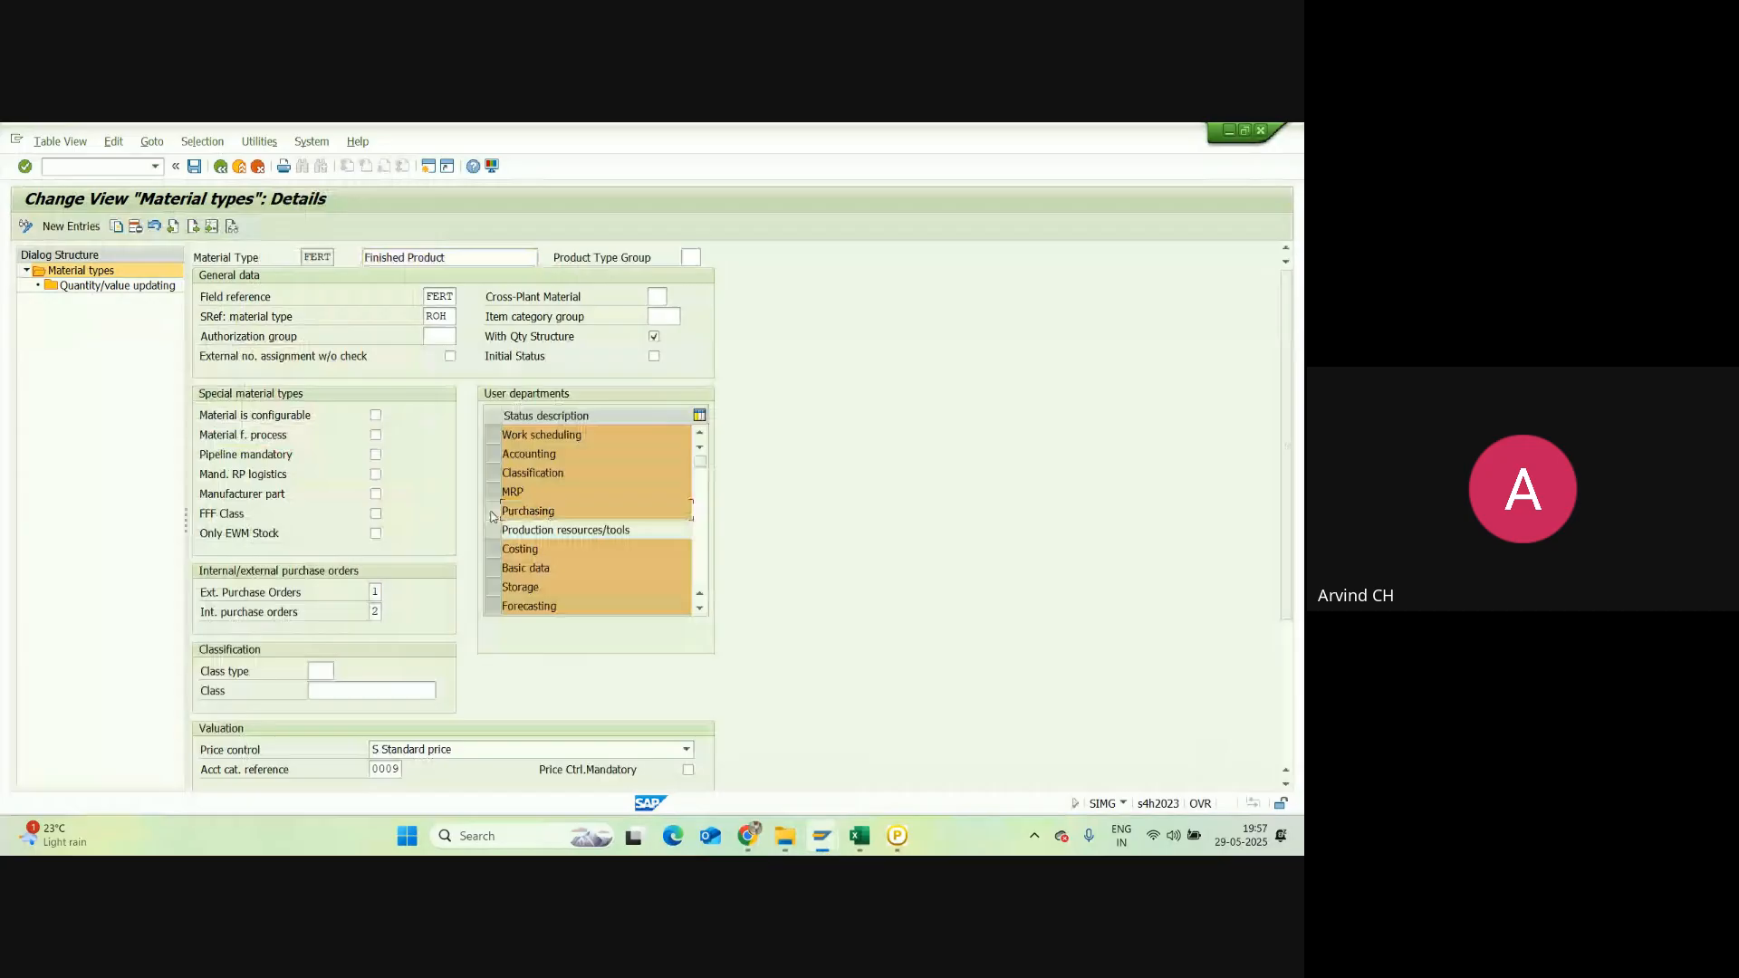
{"action": "left_click", "coordinate": [194, 169]}
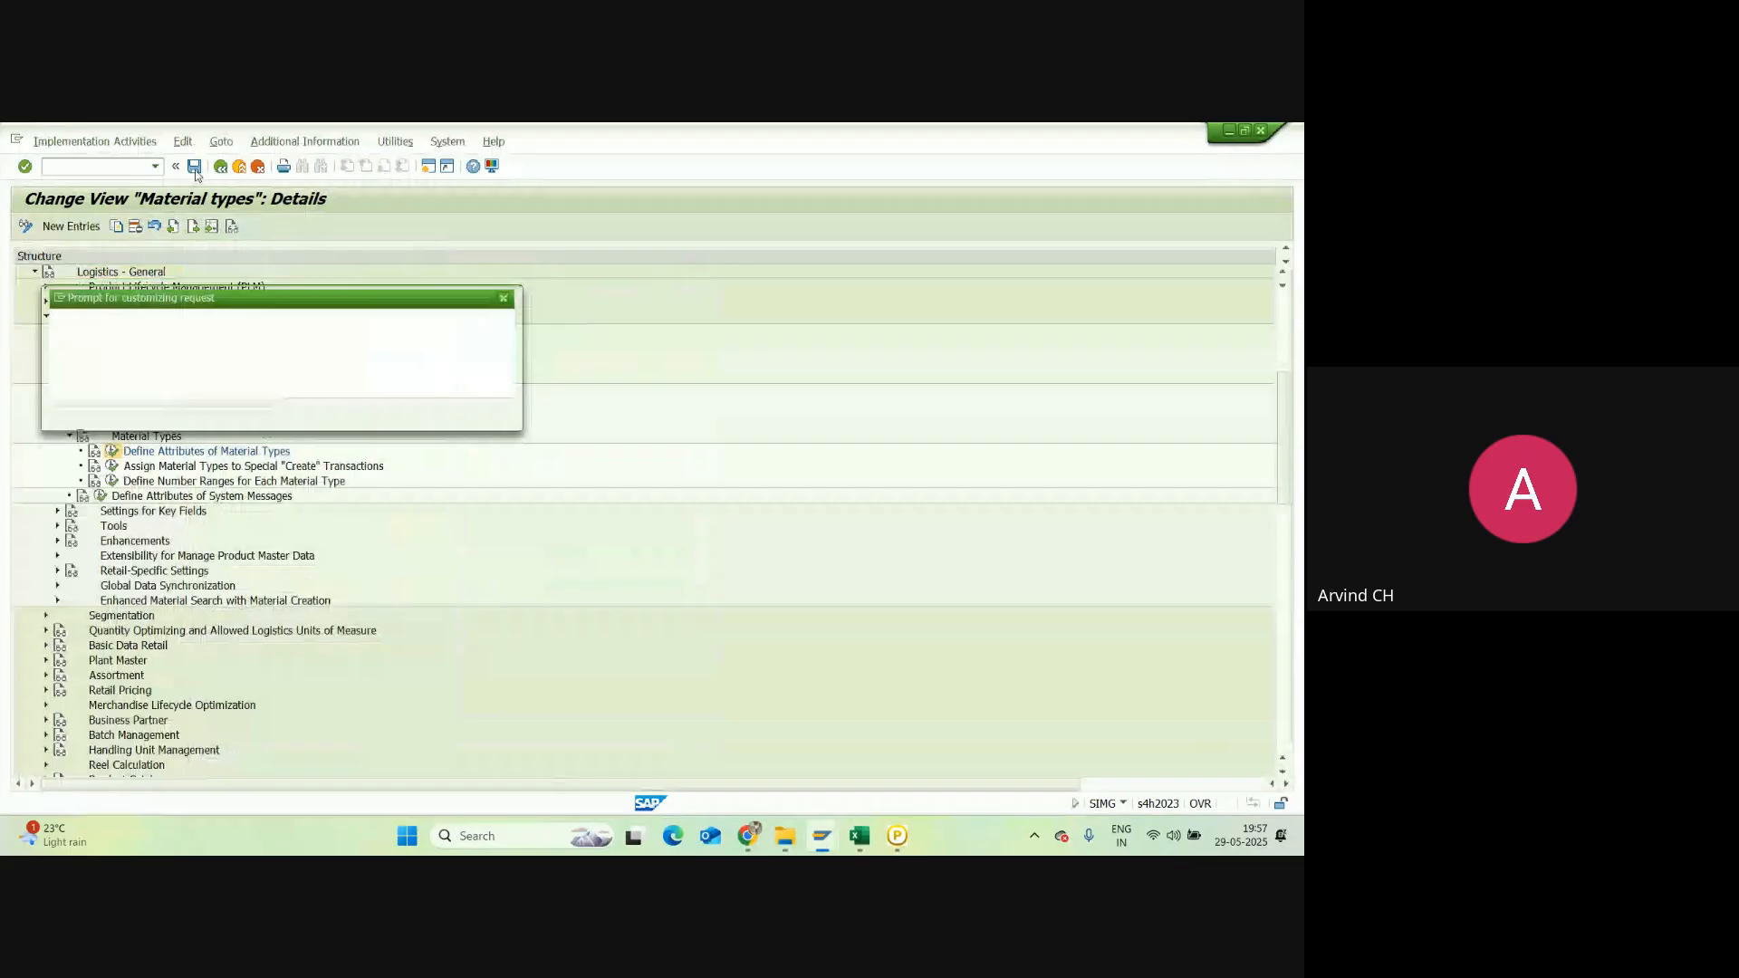
{"action": "left_click", "coordinate": [314, 419]}
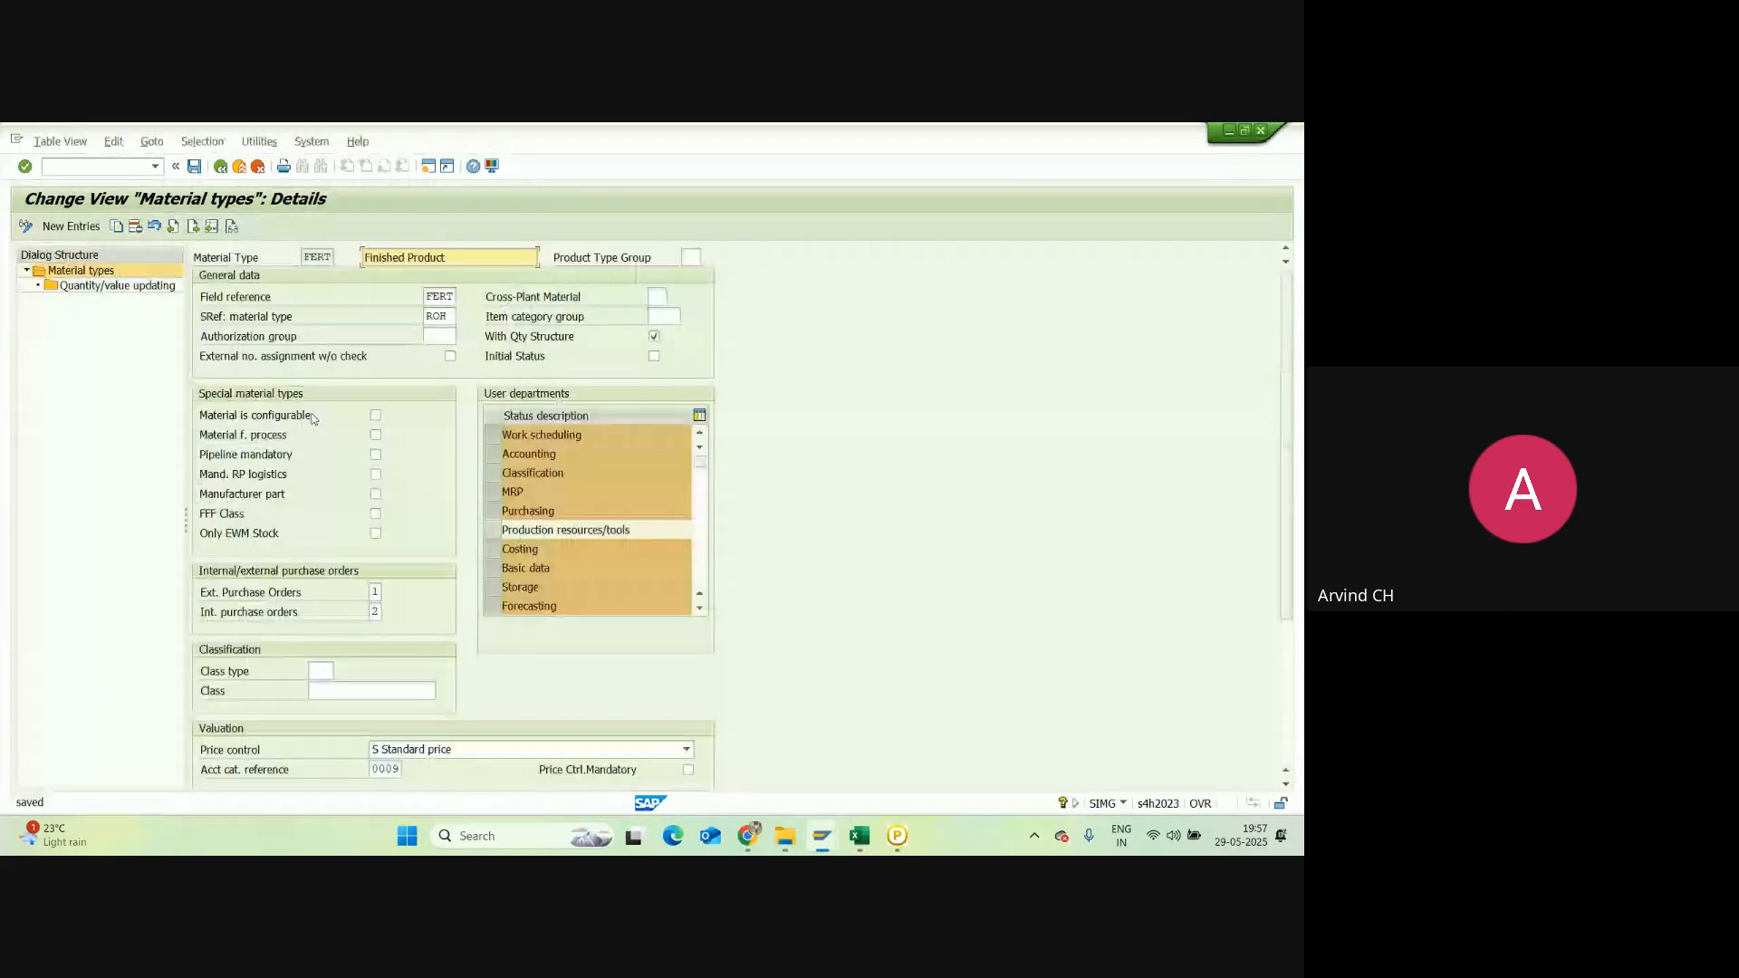
{"action": "left_click", "coordinate": [821, 834]}
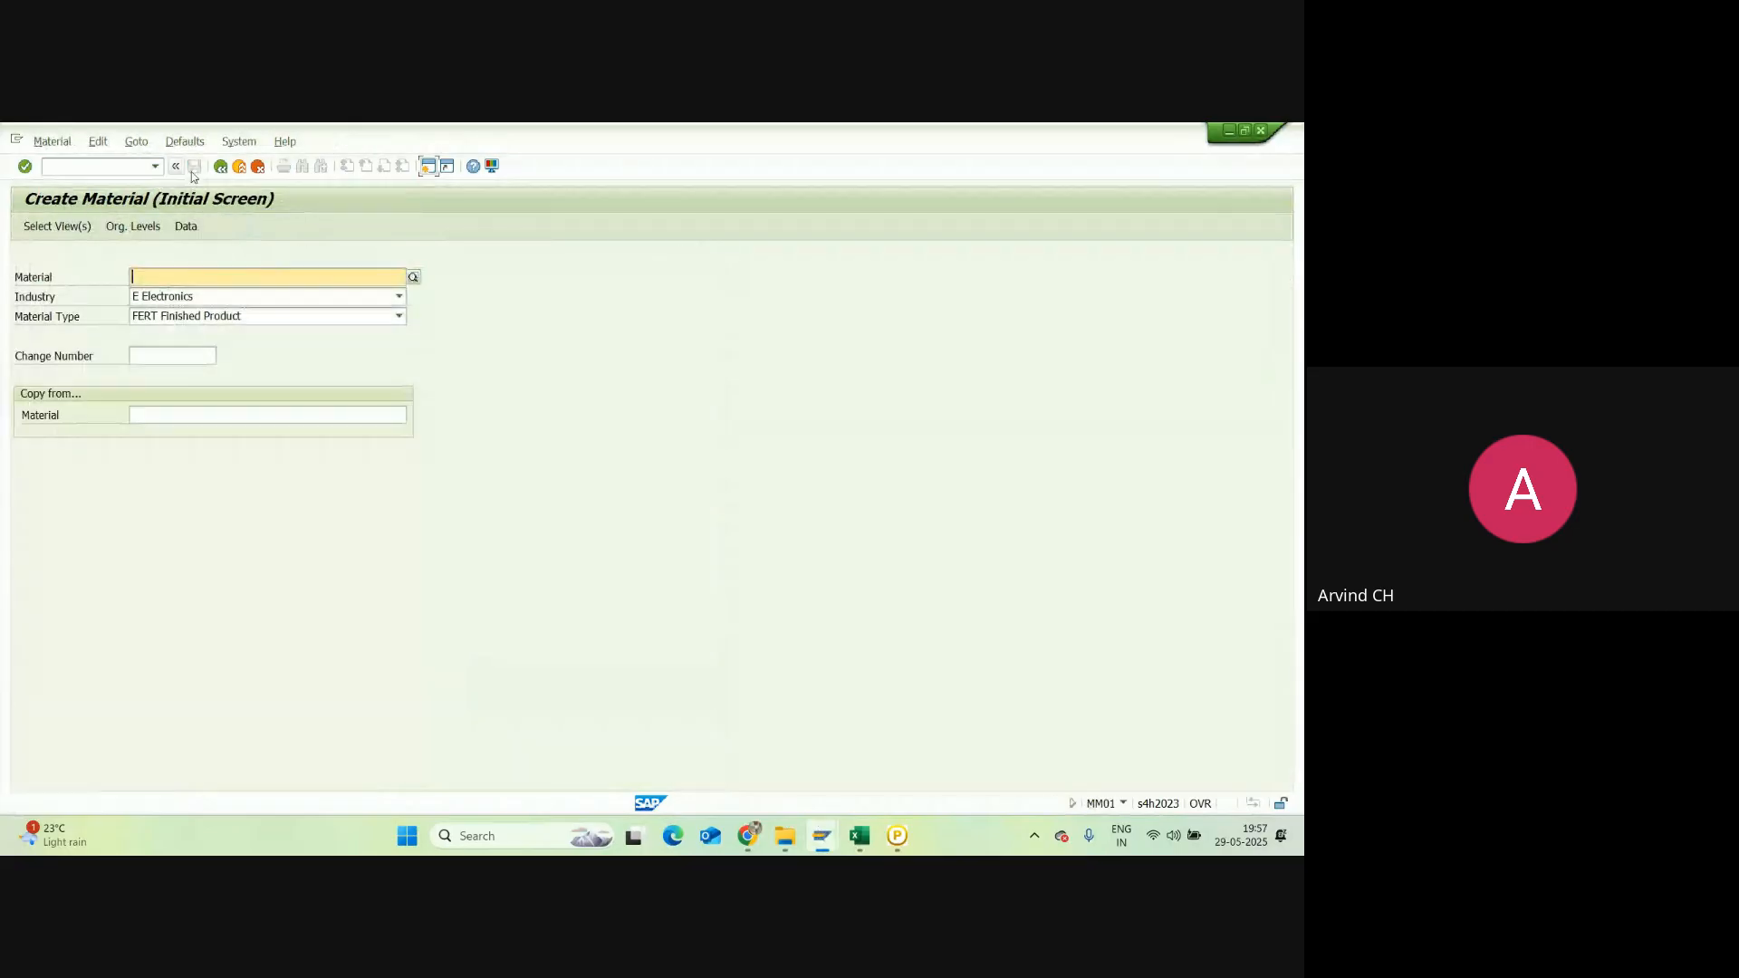
{"action": "left_click", "coordinate": [155, 167]}
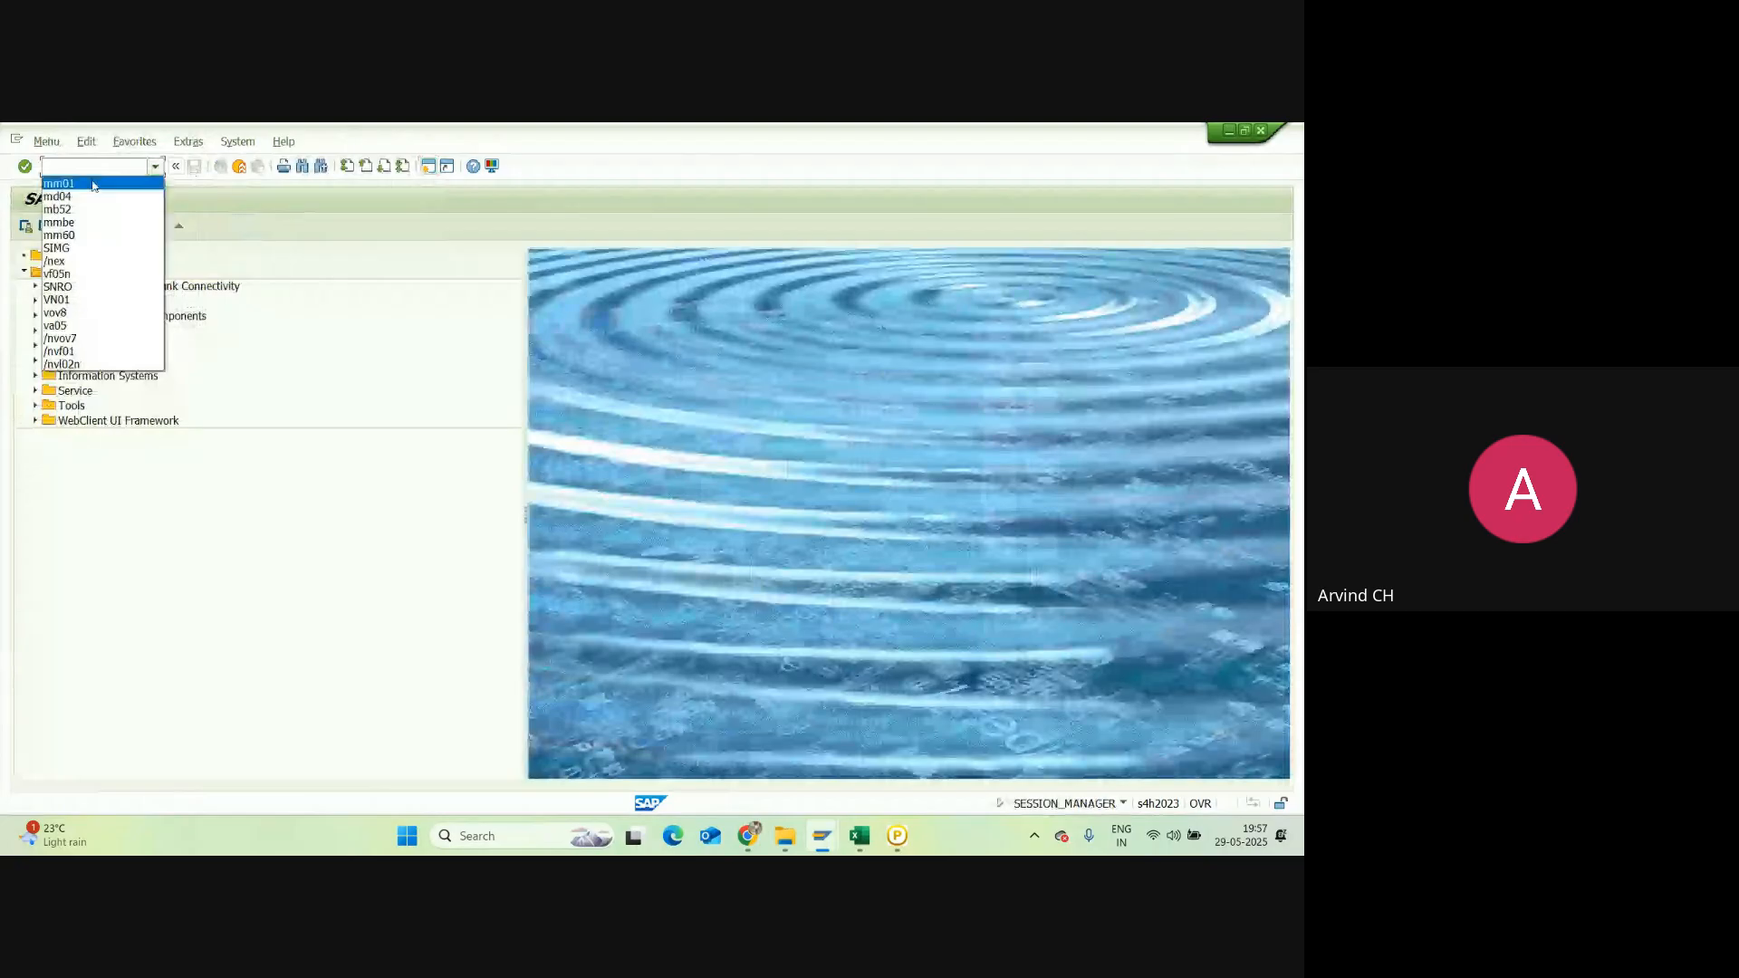
Step: Run MM01 and check the Select View(s) options for a FERT material without creating it
{"action": "left_click", "coordinate": [59, 184]}
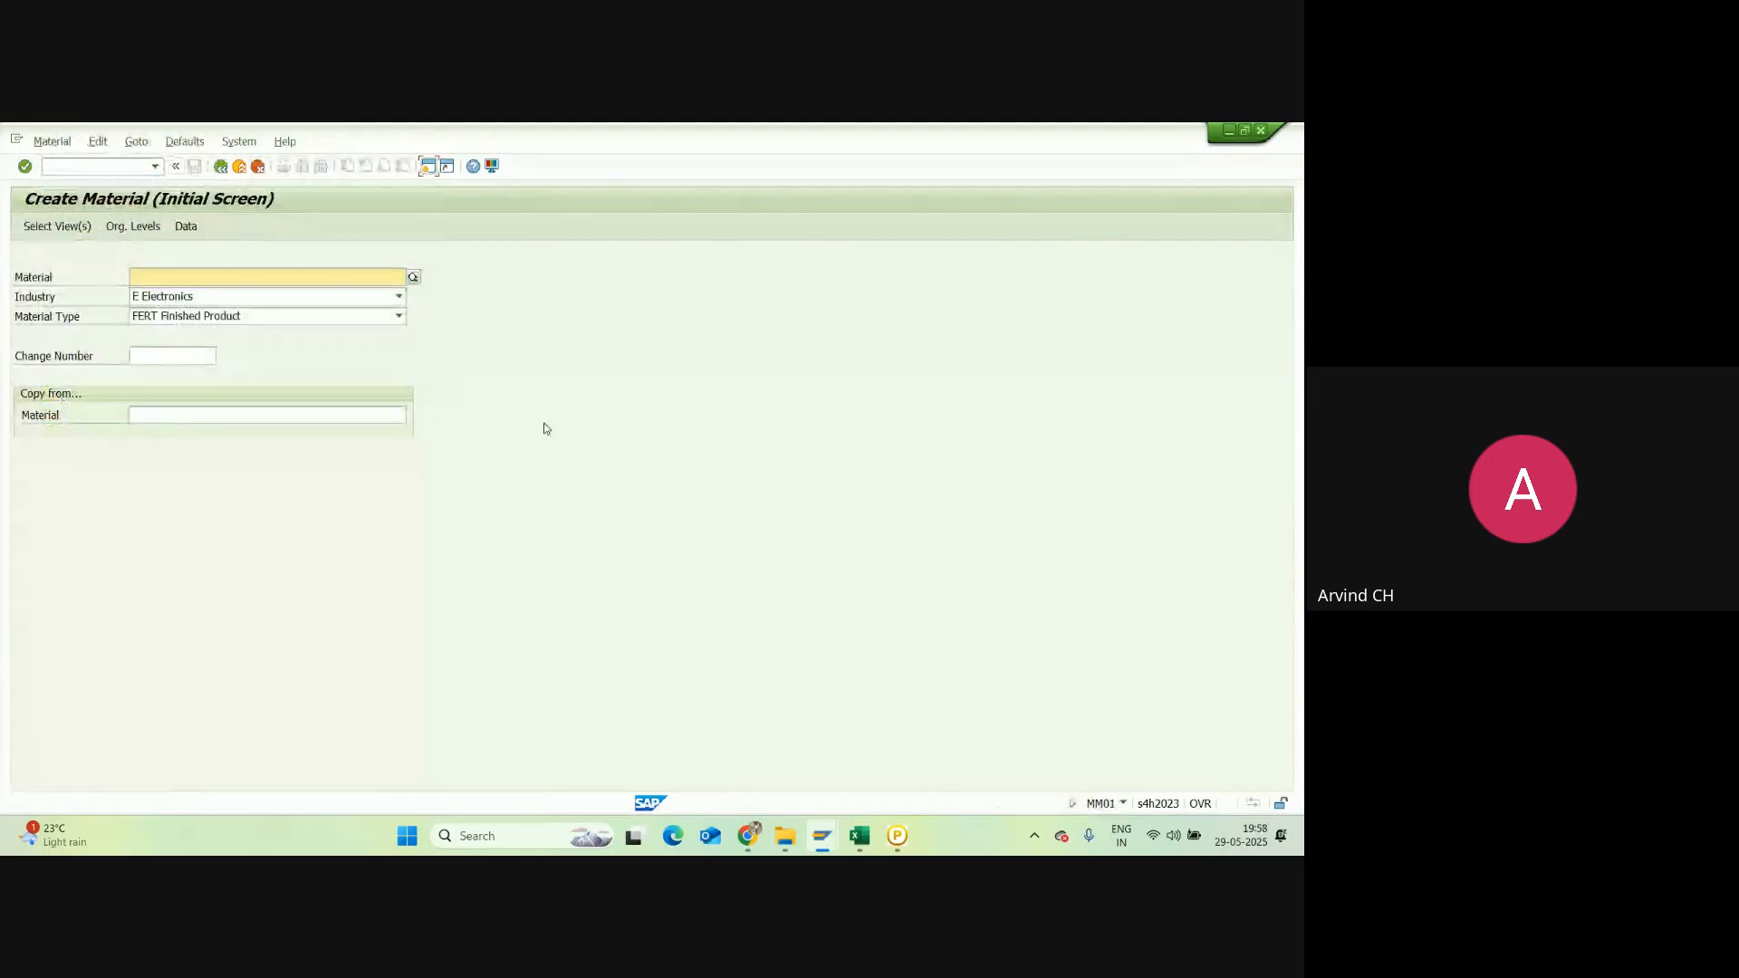
{"action": "key", "text": "Return"}
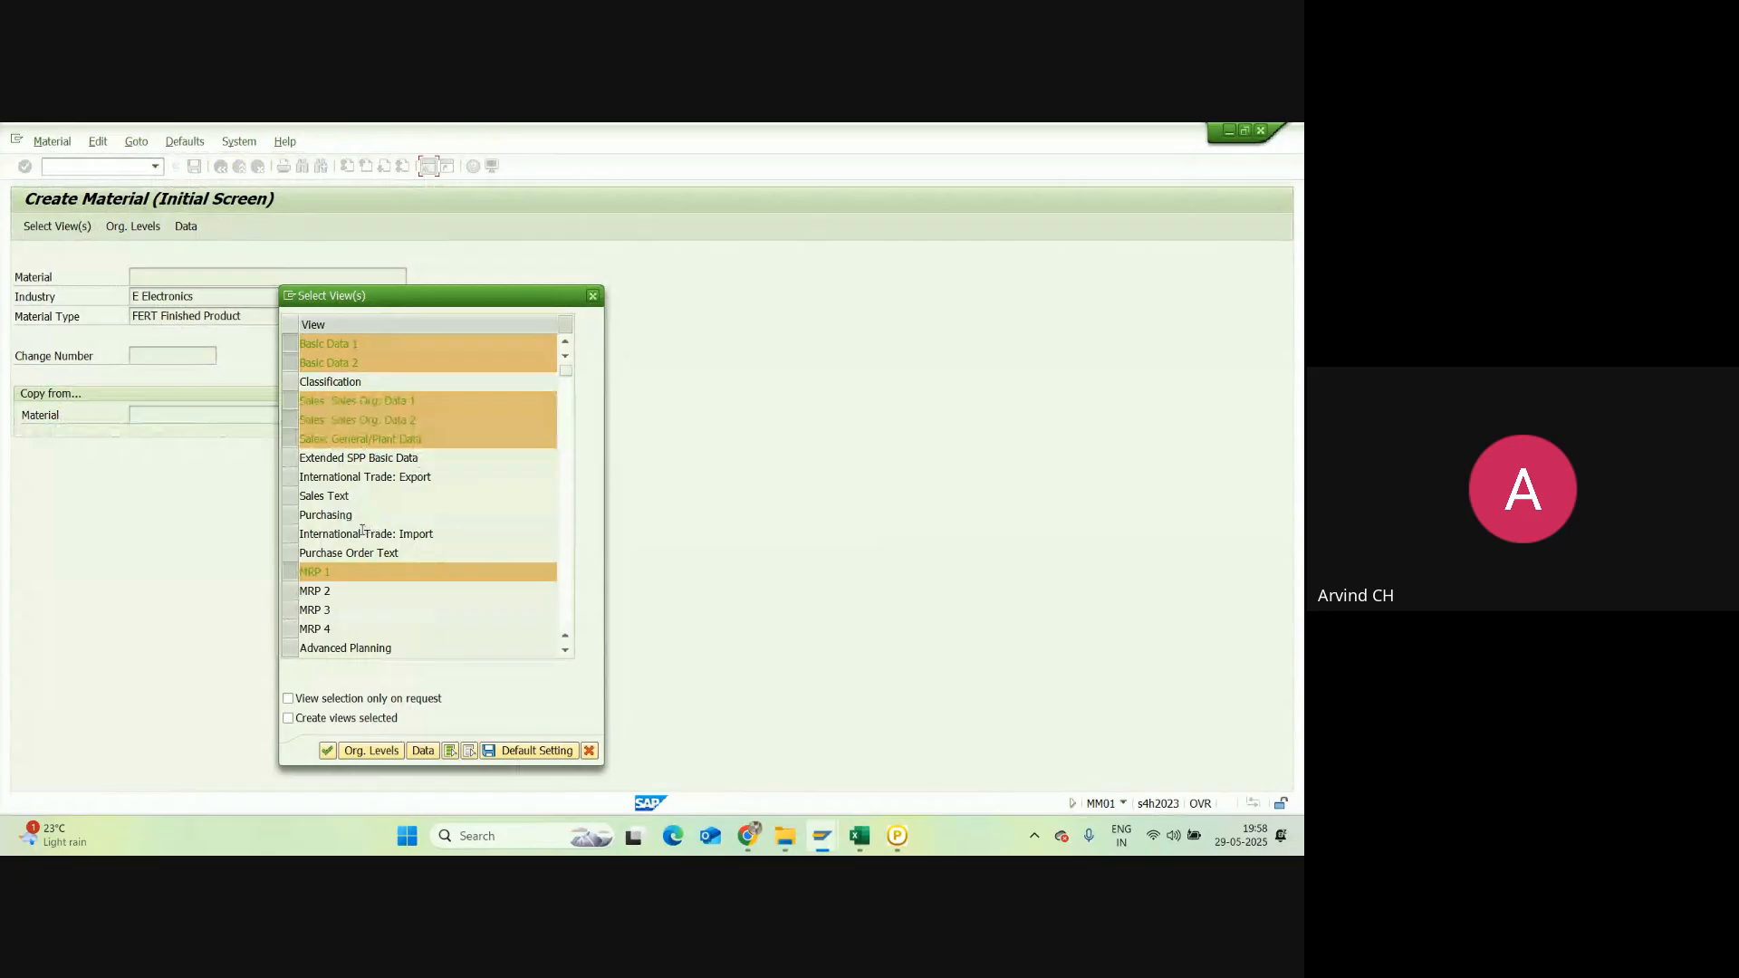
{"action": "left_click", "coordinate": [592, 297]}
Step: From the Material types window, open a new SAP session and enter OMS2
{"action": "left_click", "coordinate": [821, 835]}
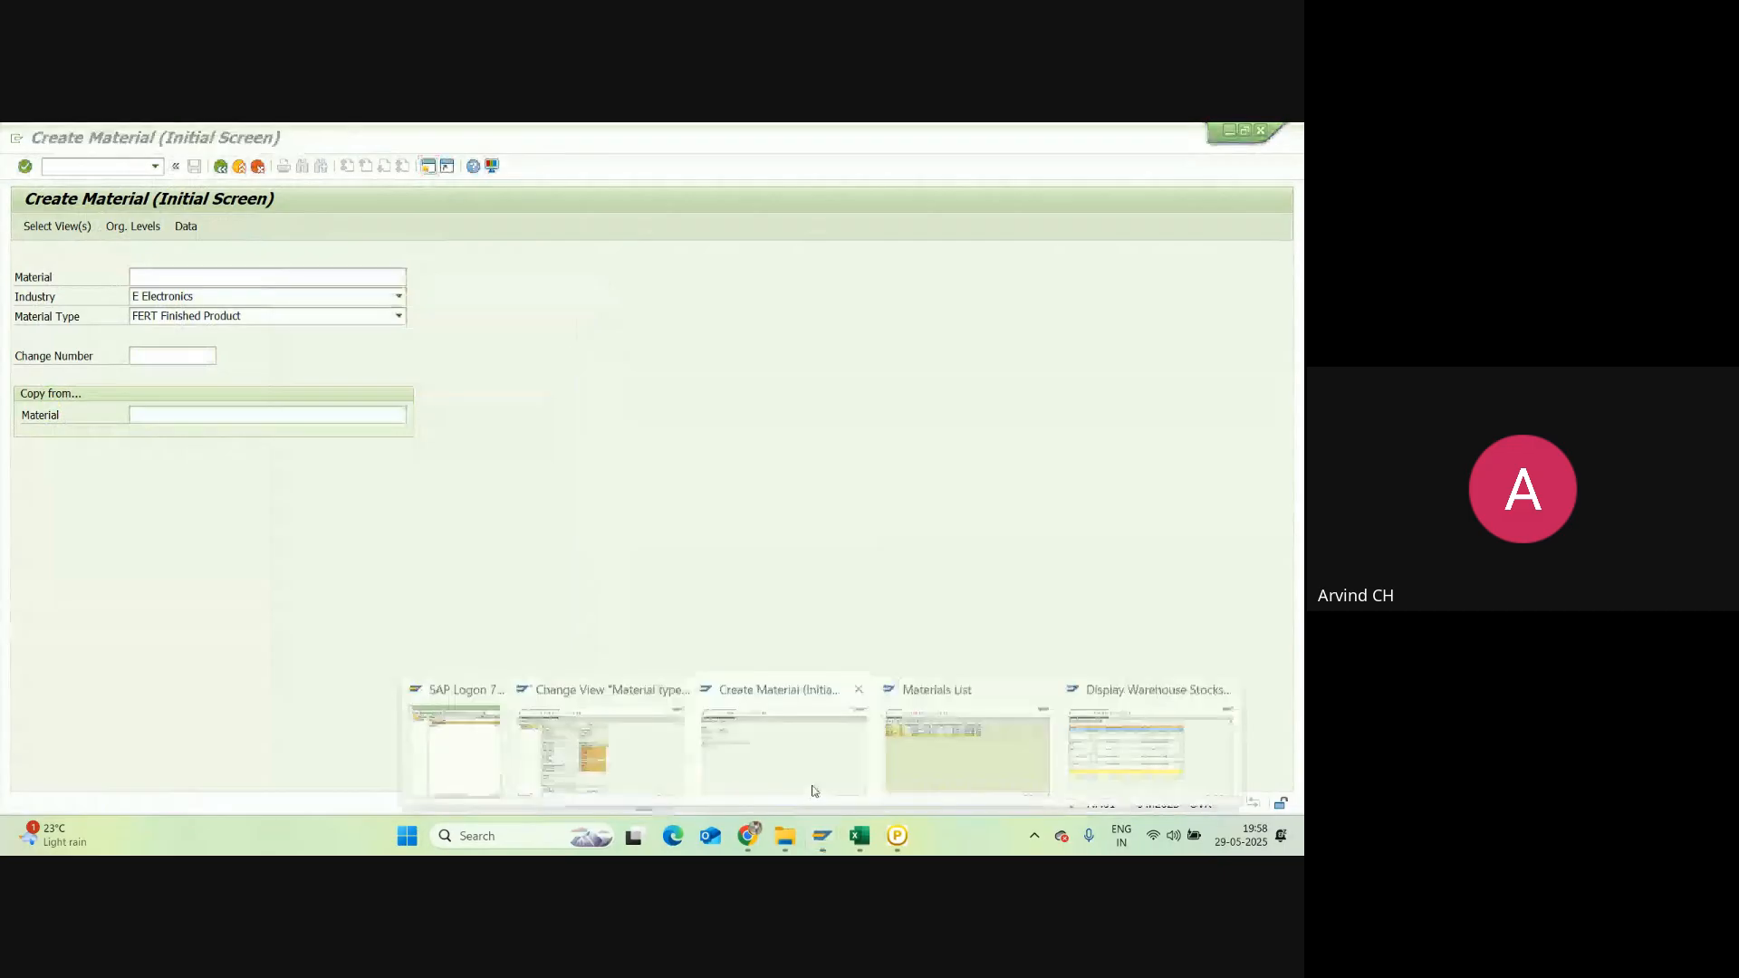
{"action": "left_click", "coordinate": [601, 747]}
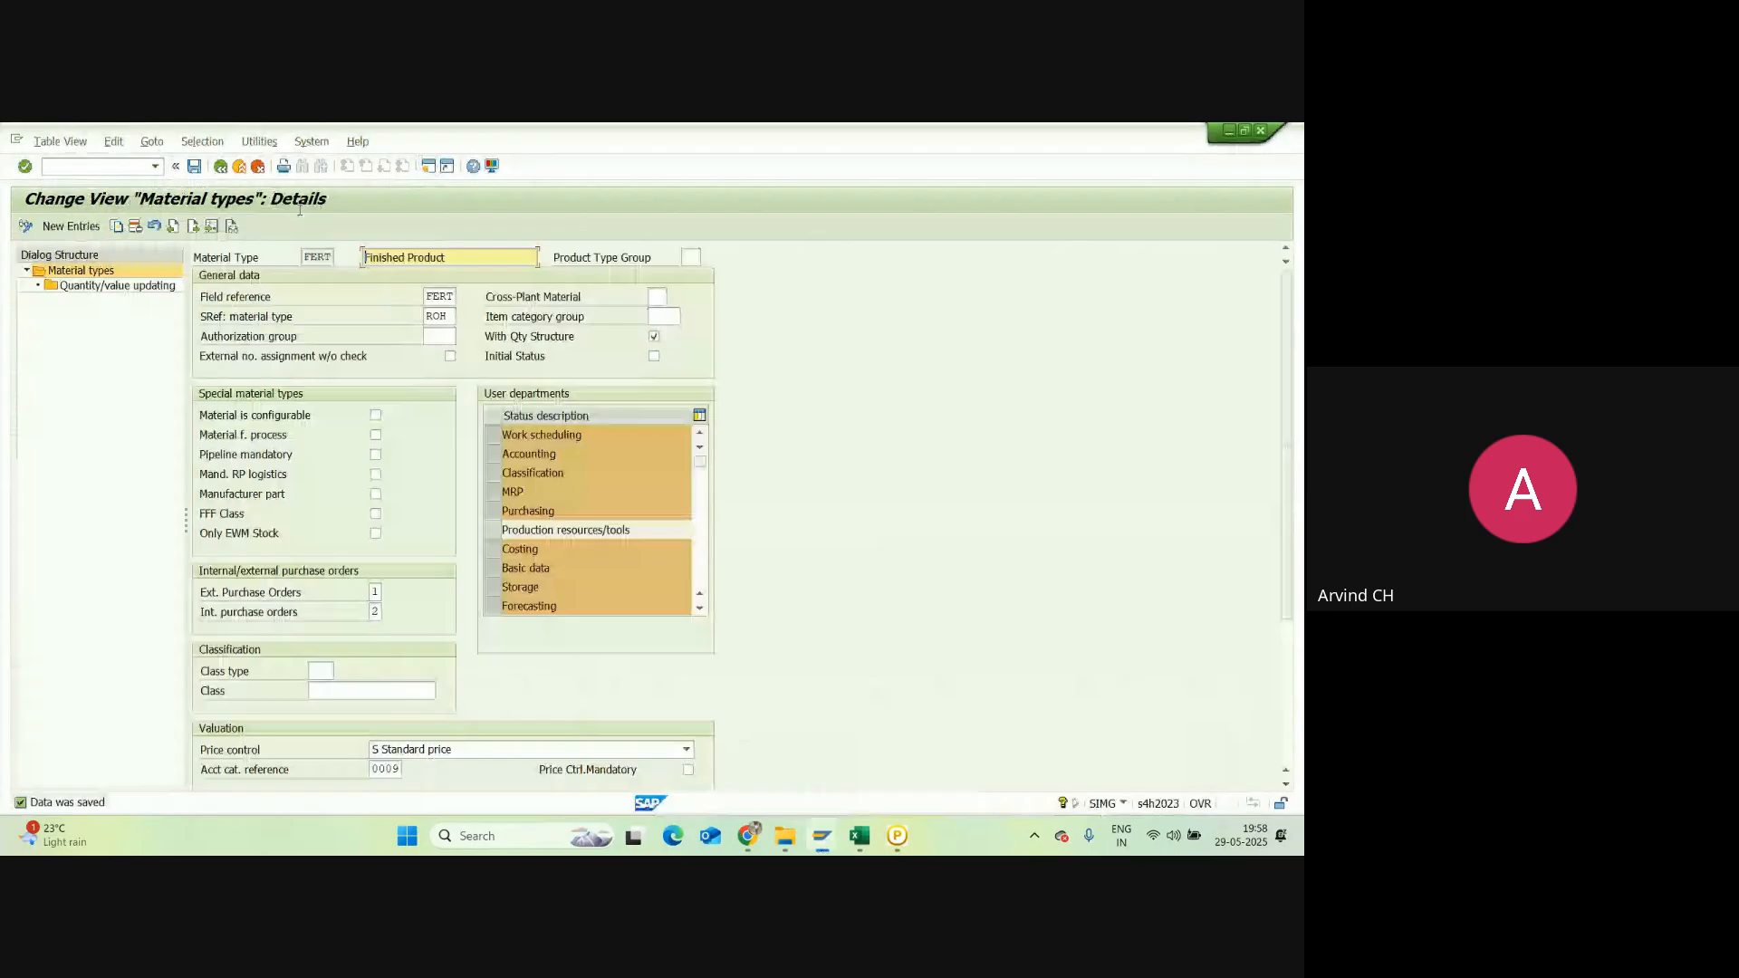
{"action": "left_click", "coordinate": [106, 168]}
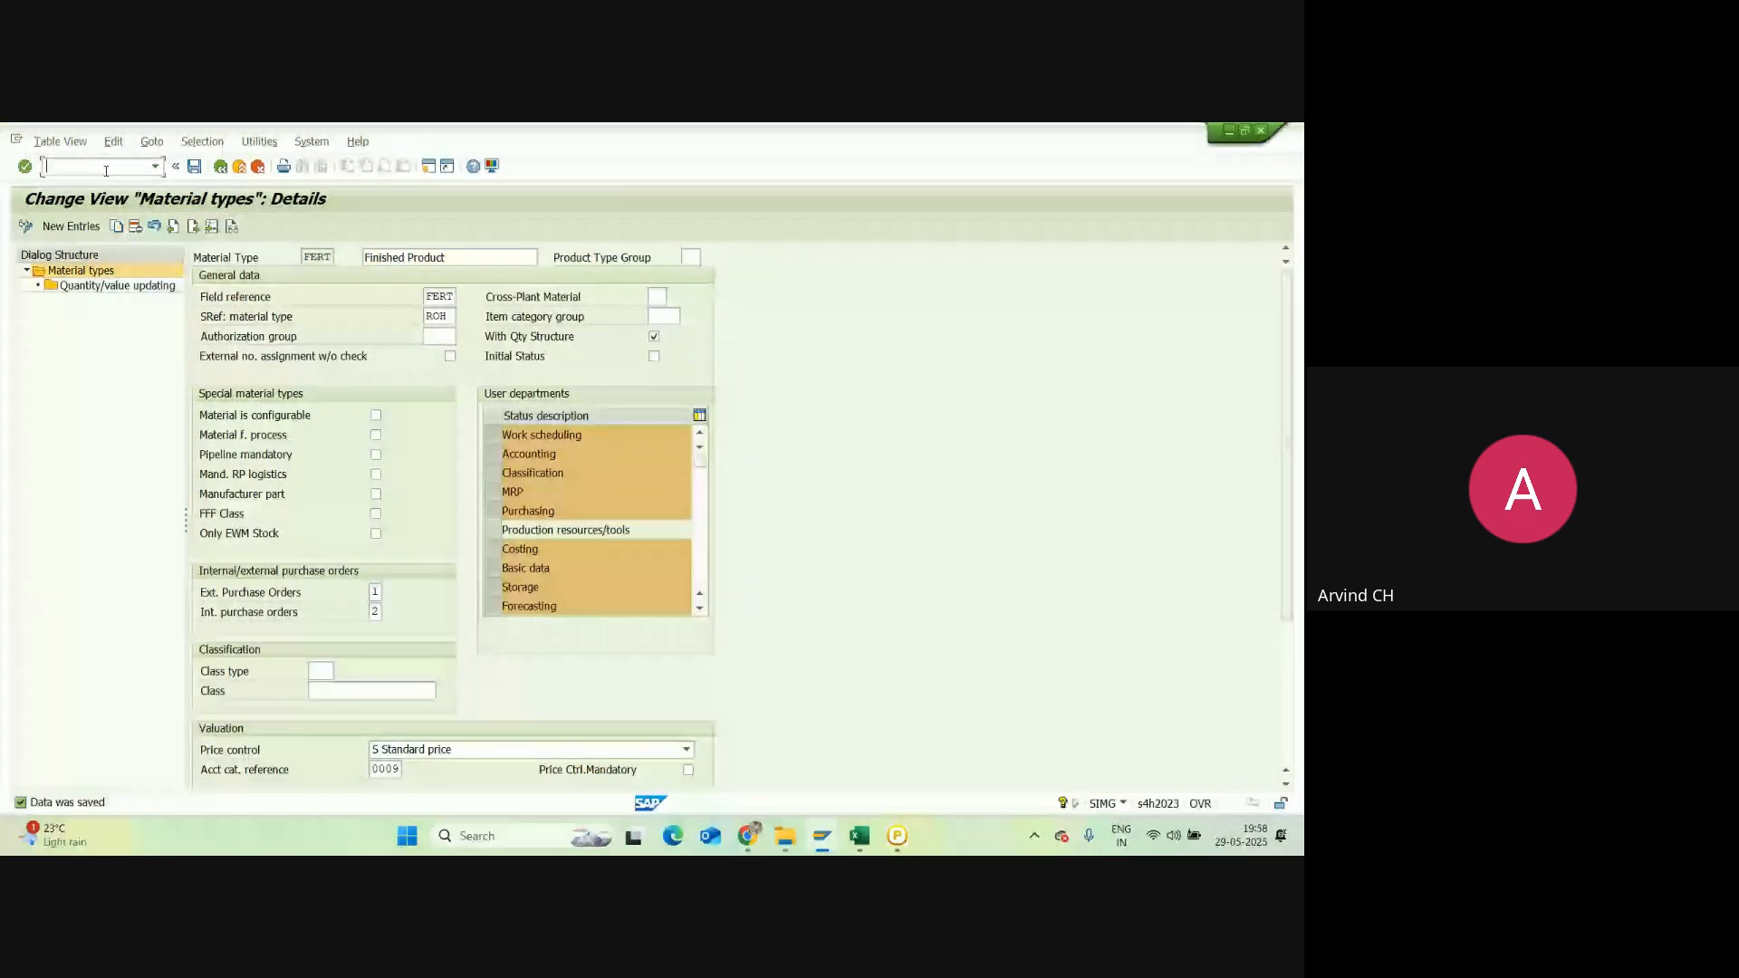
{"action": "type", "text": "/n"}
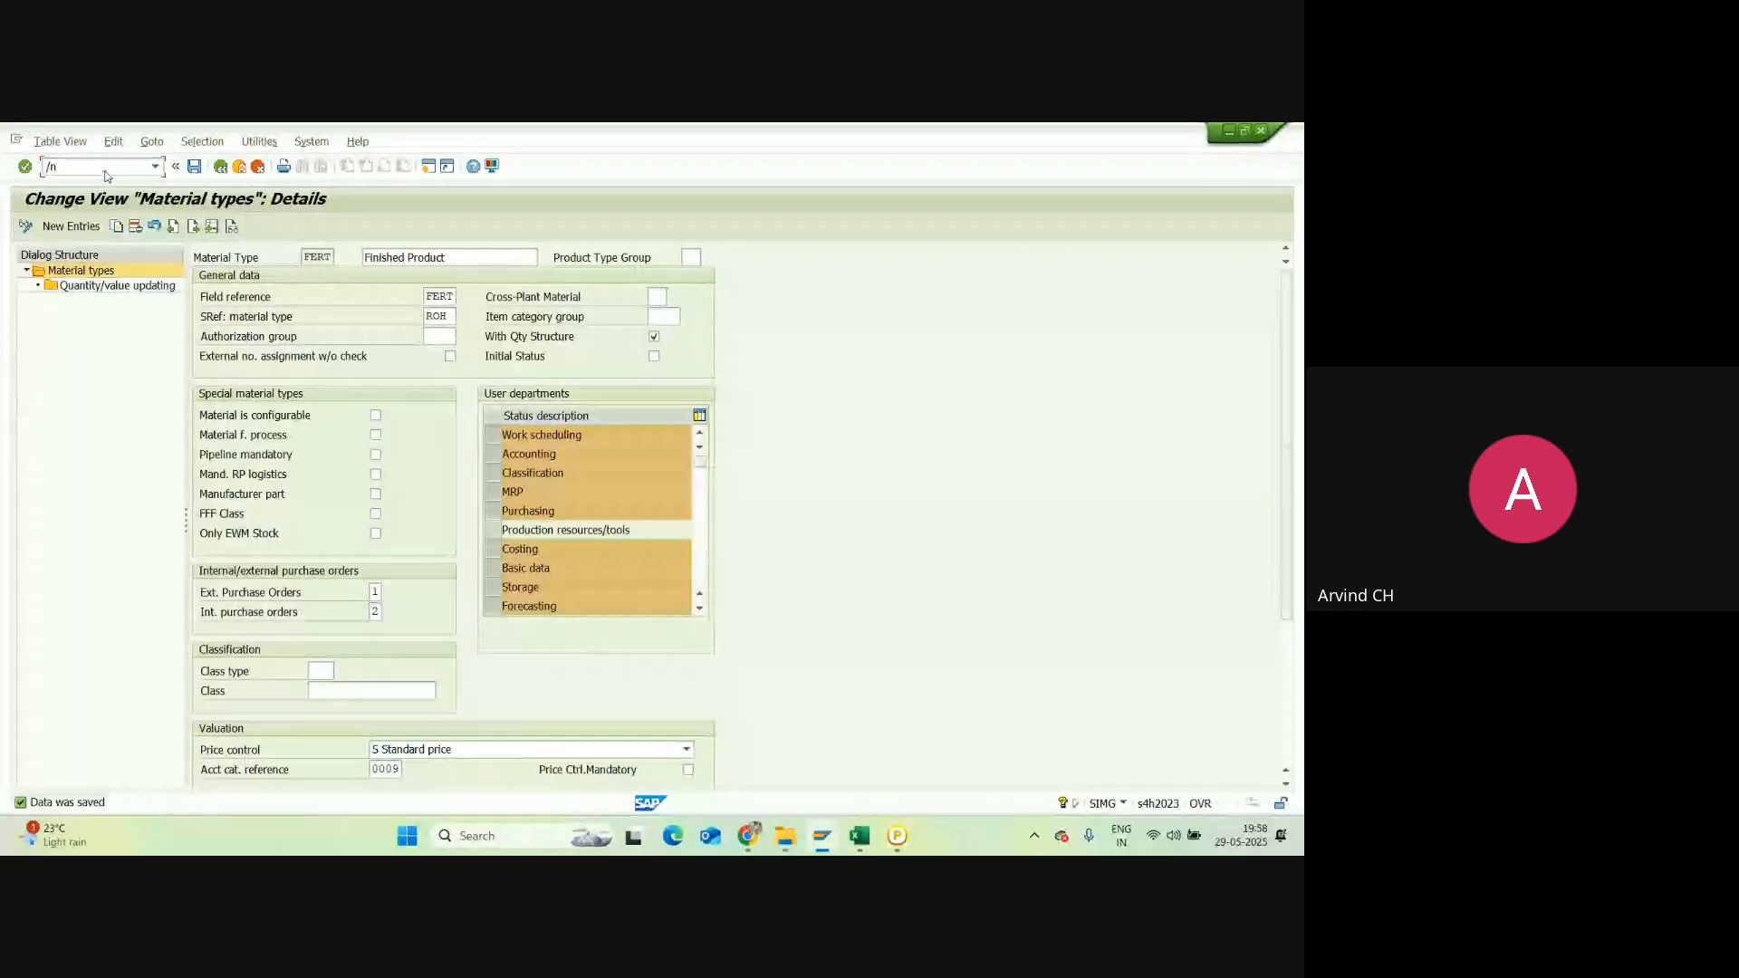
{"action": "key", "text": "BackSpace"}
{"action": "key", "text": "BackSpace"}
{"action": "left_click", "coordinate": [428, 167]}
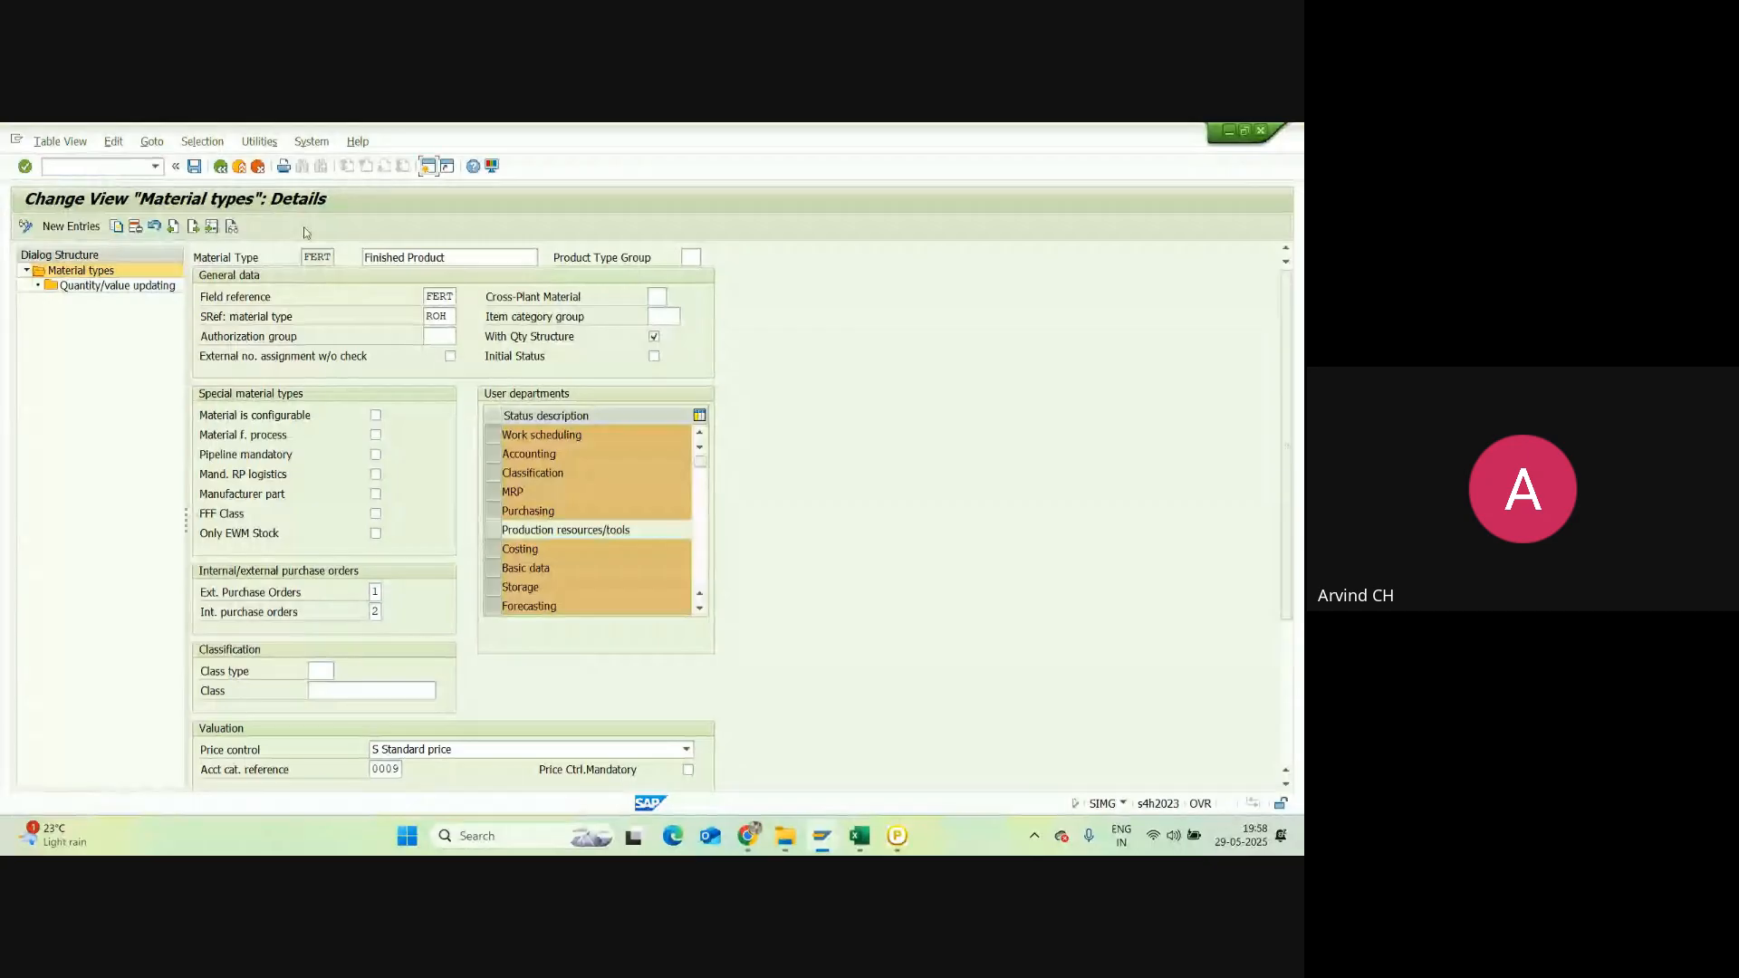
{"action": "type", "text": "OM"}
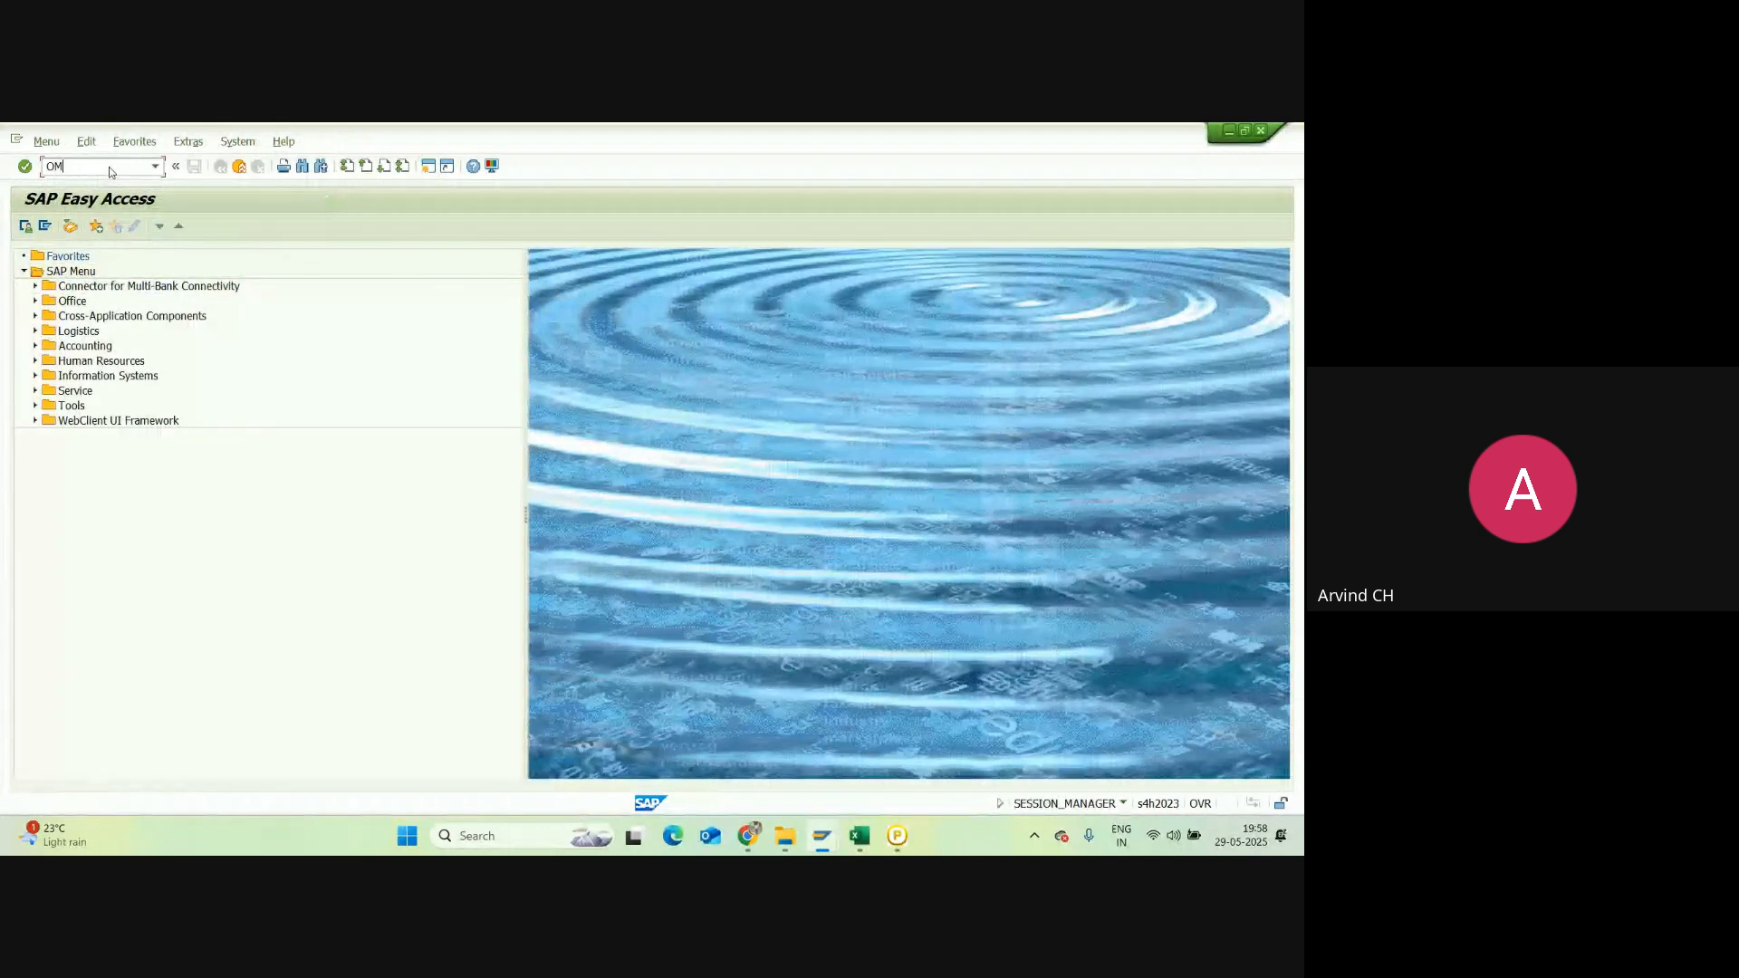
{"action": "type", "text": "S2"}
Step: Run OMS2 and accept read-only display of the locked list of 56 material types
{"action": "key", "text": "Return"}
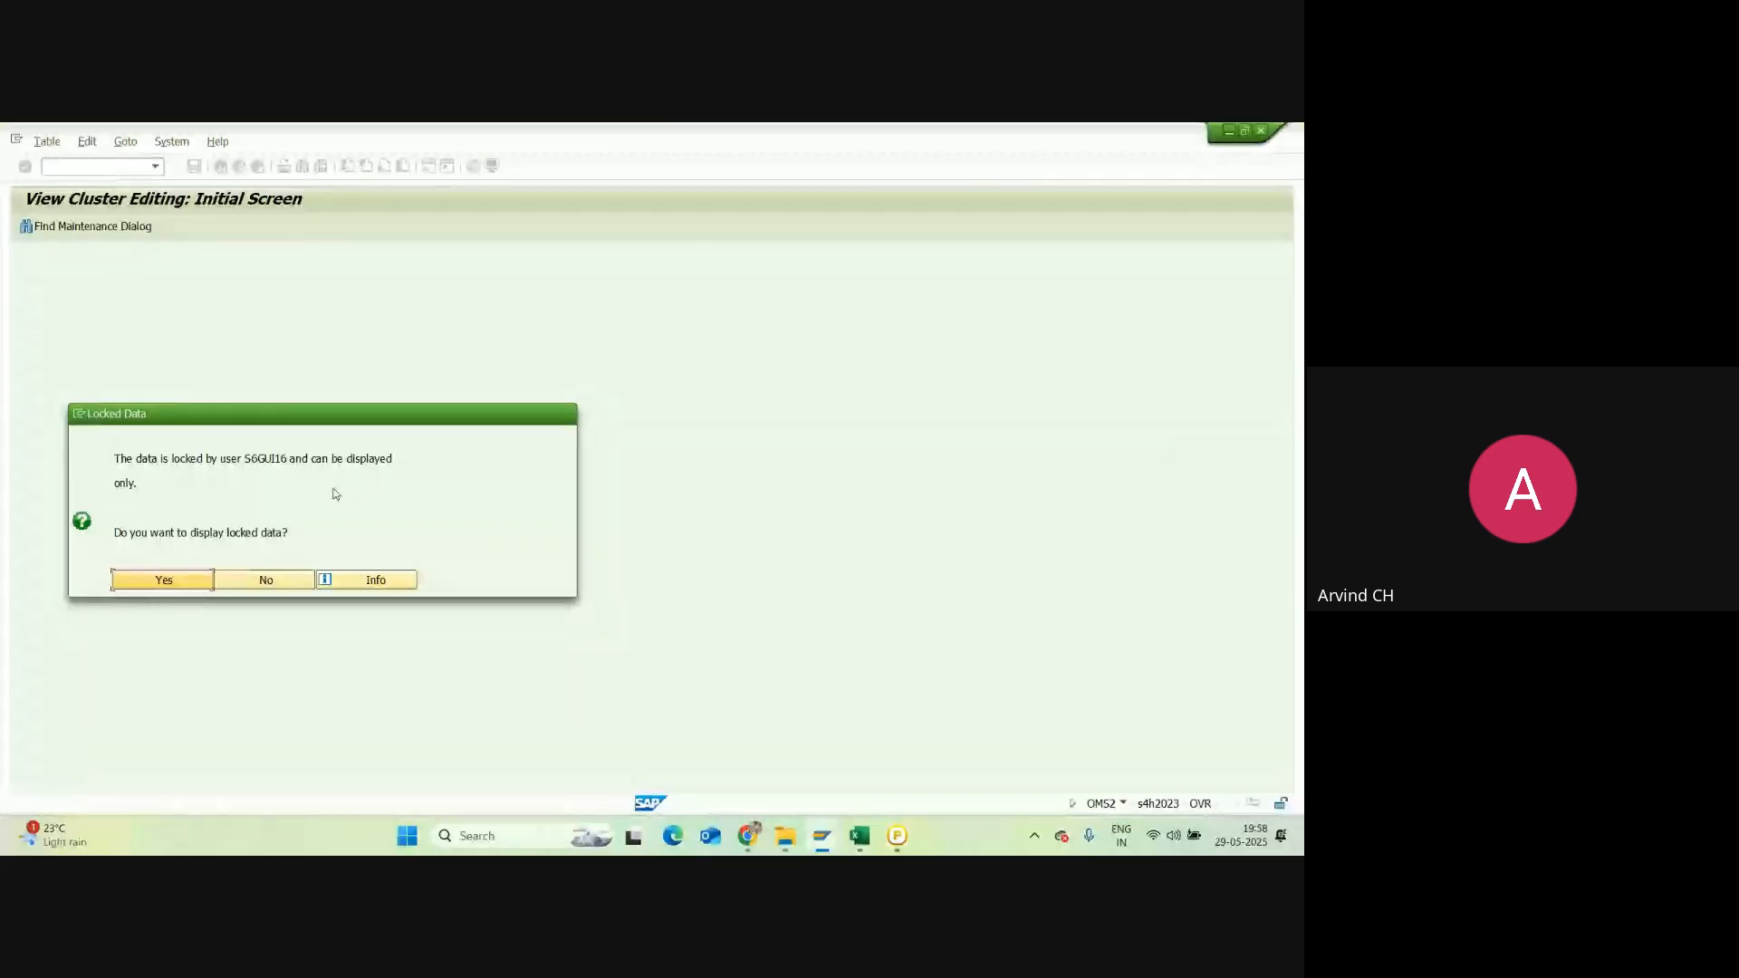
{"action": "left_click", "coordinate": [829, 837]}
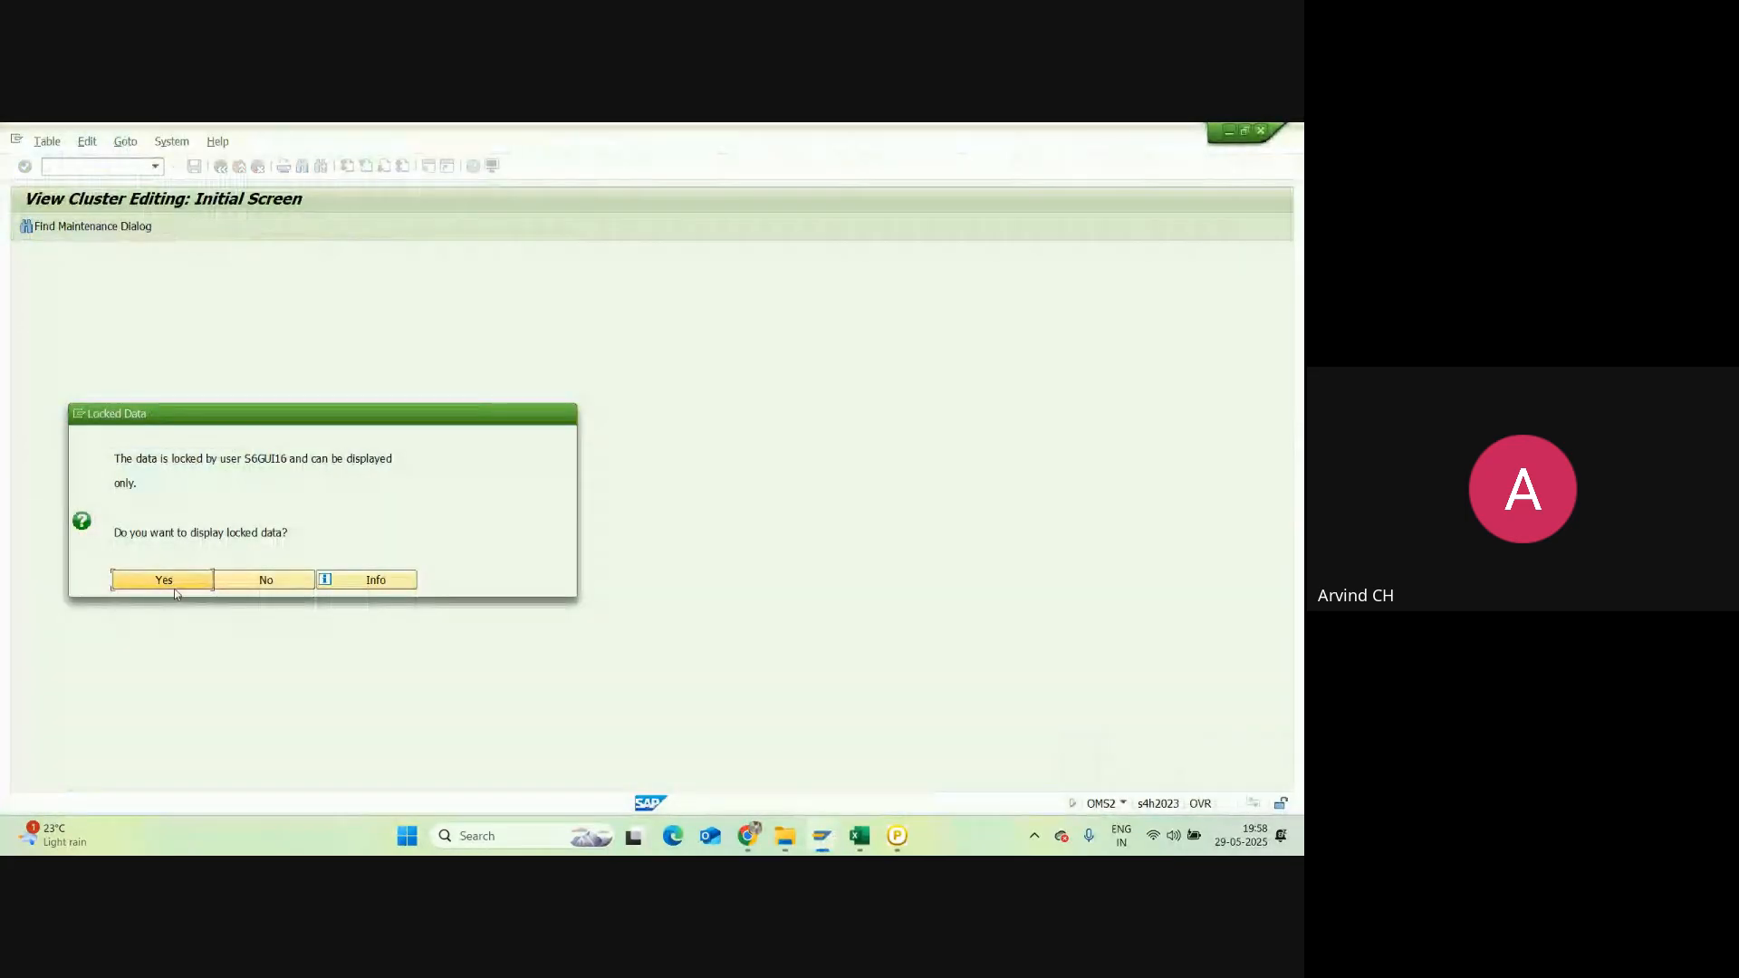
{"action": "left_click", "coordinate": [164, 580]}
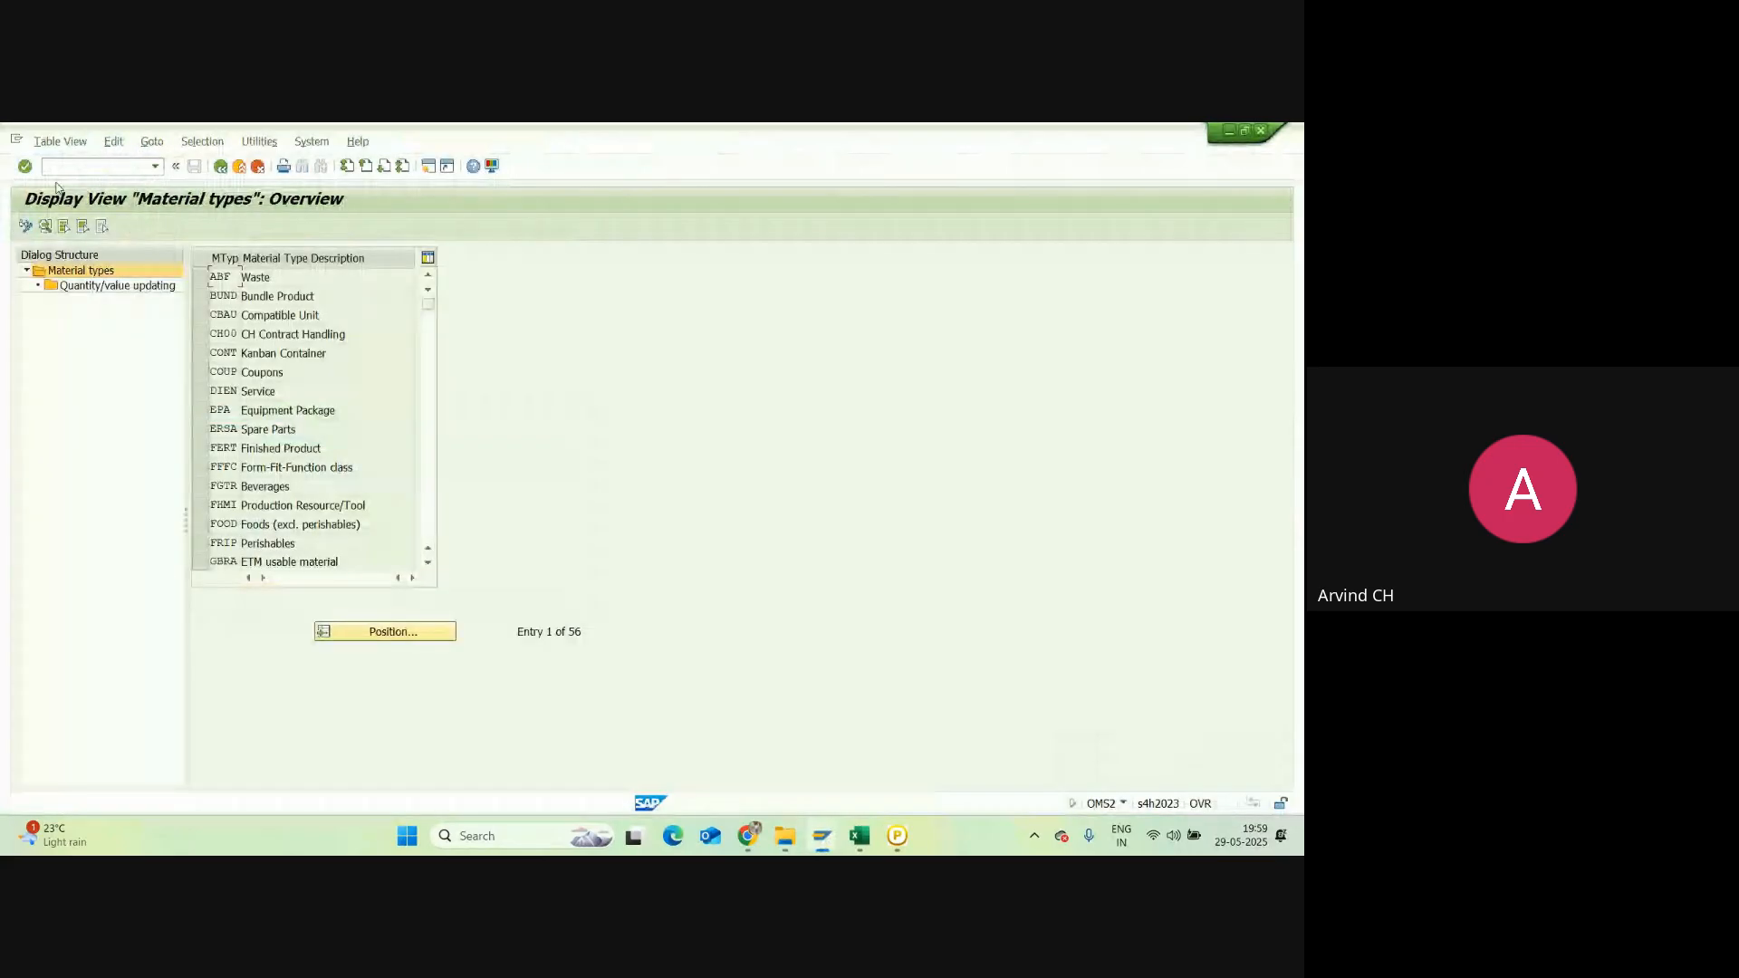
Step: View FERT's details, then locate HAWA via Position and review its Trading Goods settings
{"action": "double_click", "coordinate": [227, 452]}
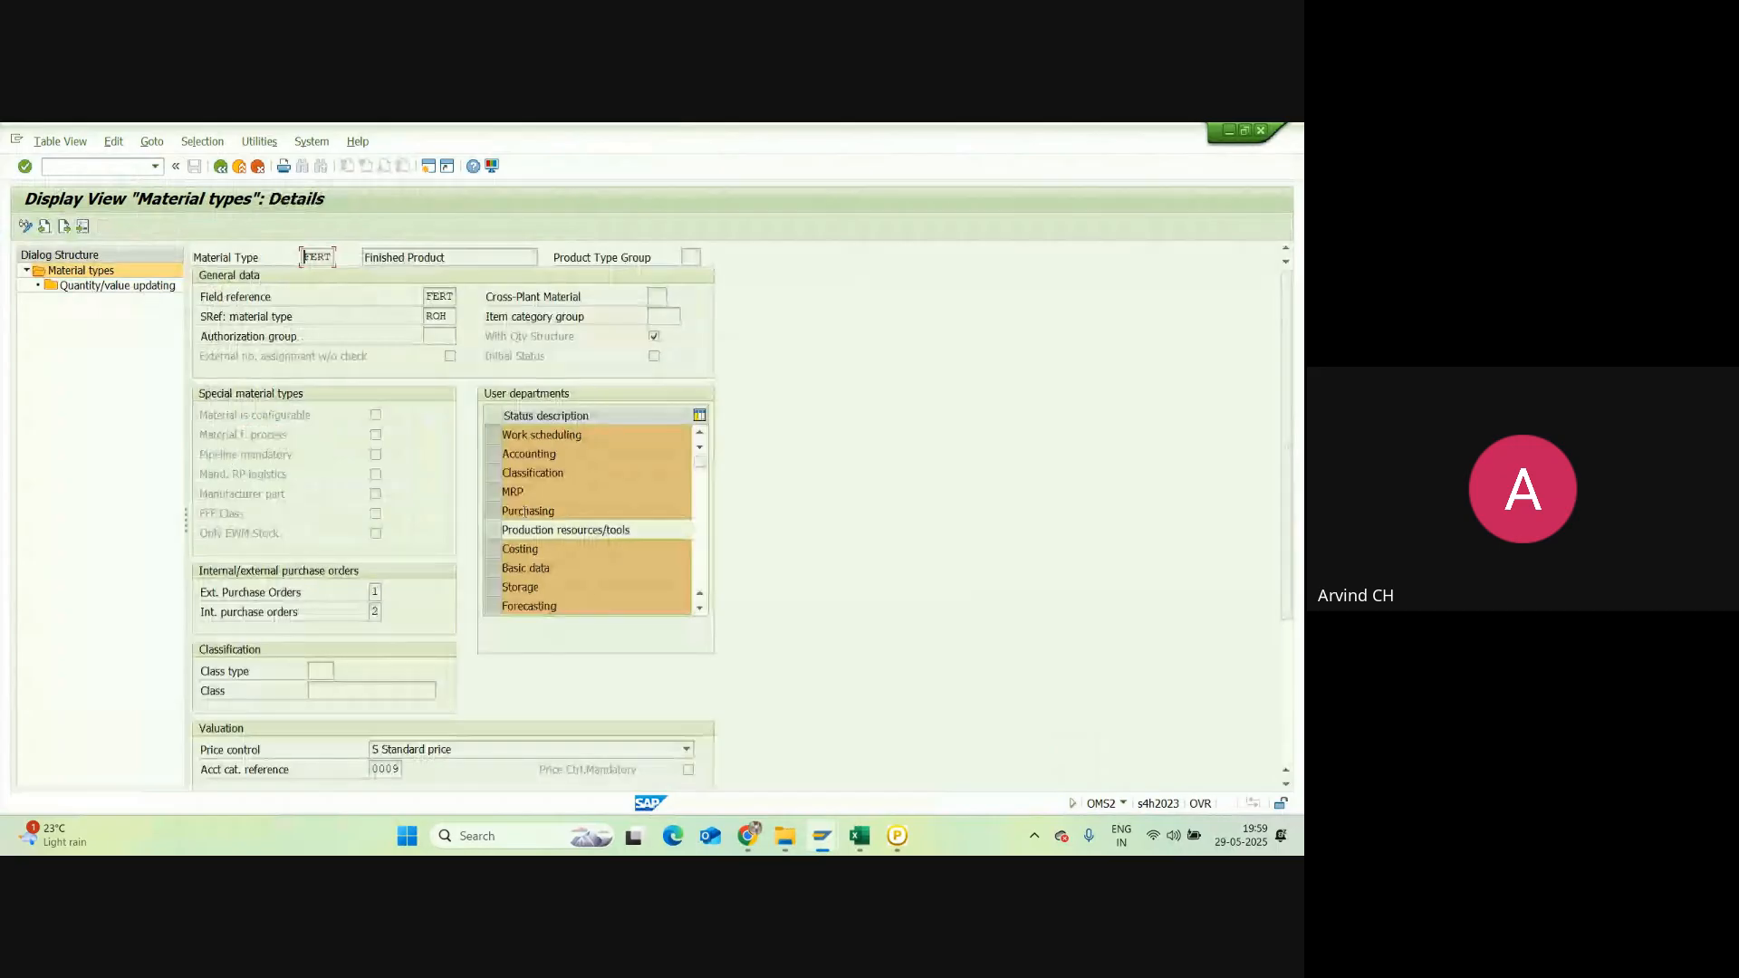
{"action": "left_click", "coordinate": [221, 167]}
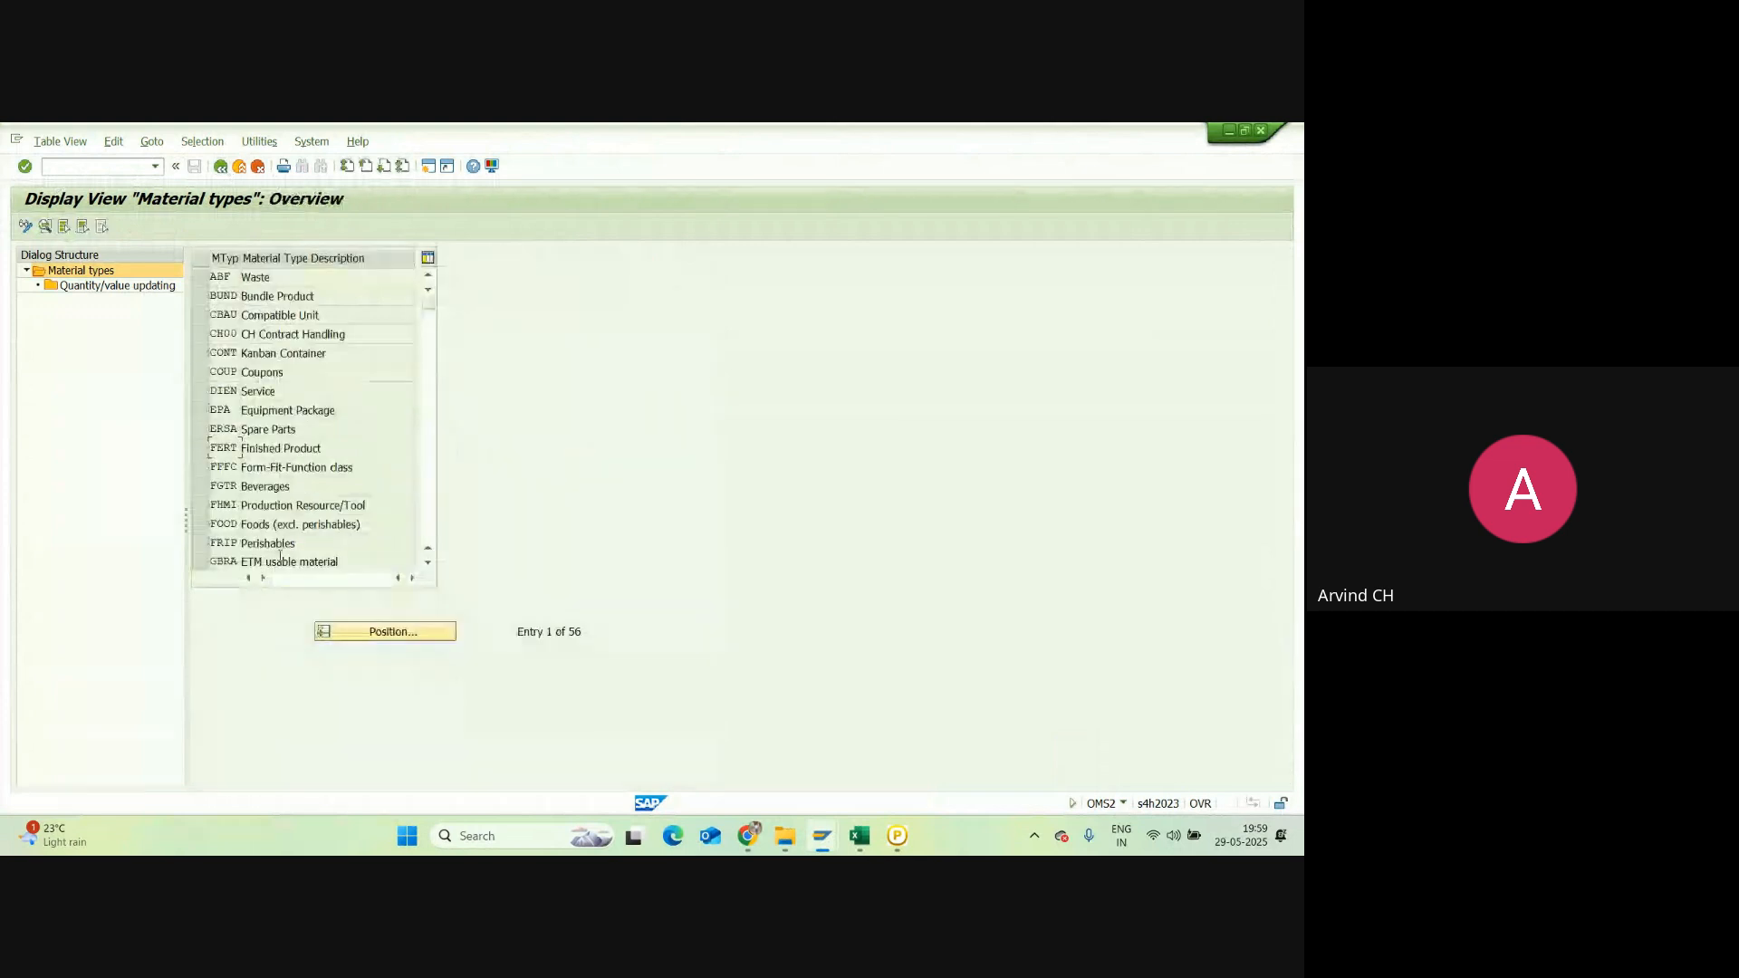
{"action": "left_click", "coordinate": [351, 634]}
{"action": "type", "text": "HAW"}
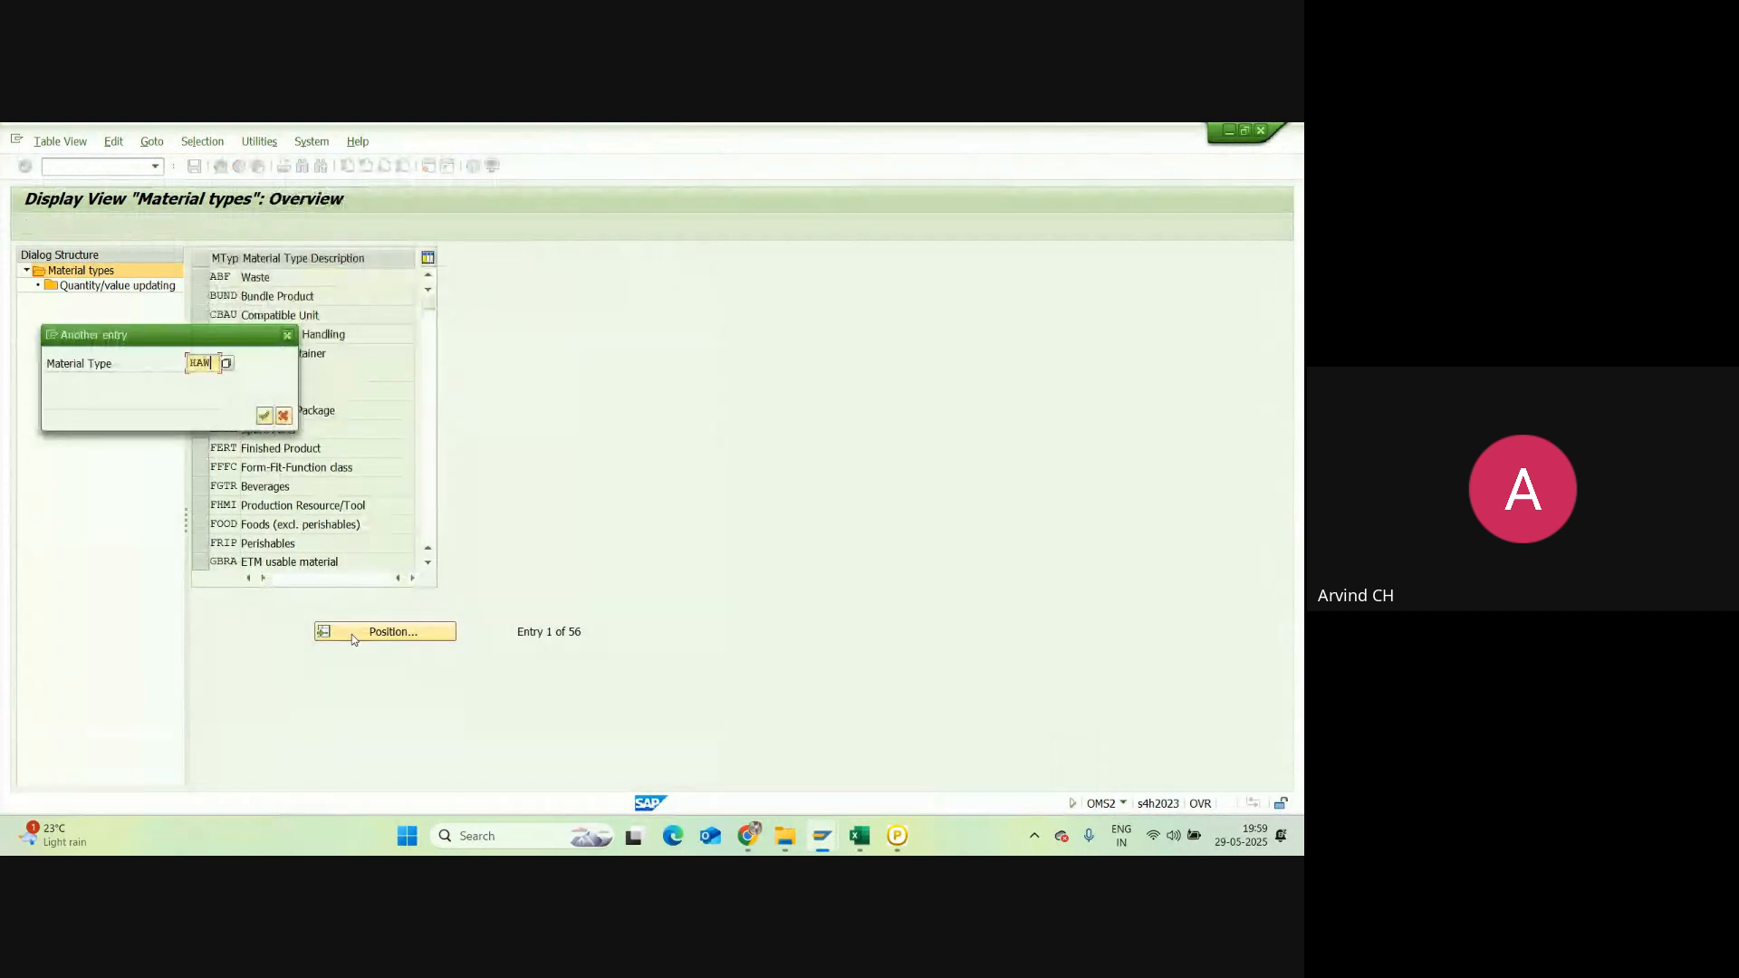
{"action": "type", "text": "A"}
{"action": "key", "text": "Return"}
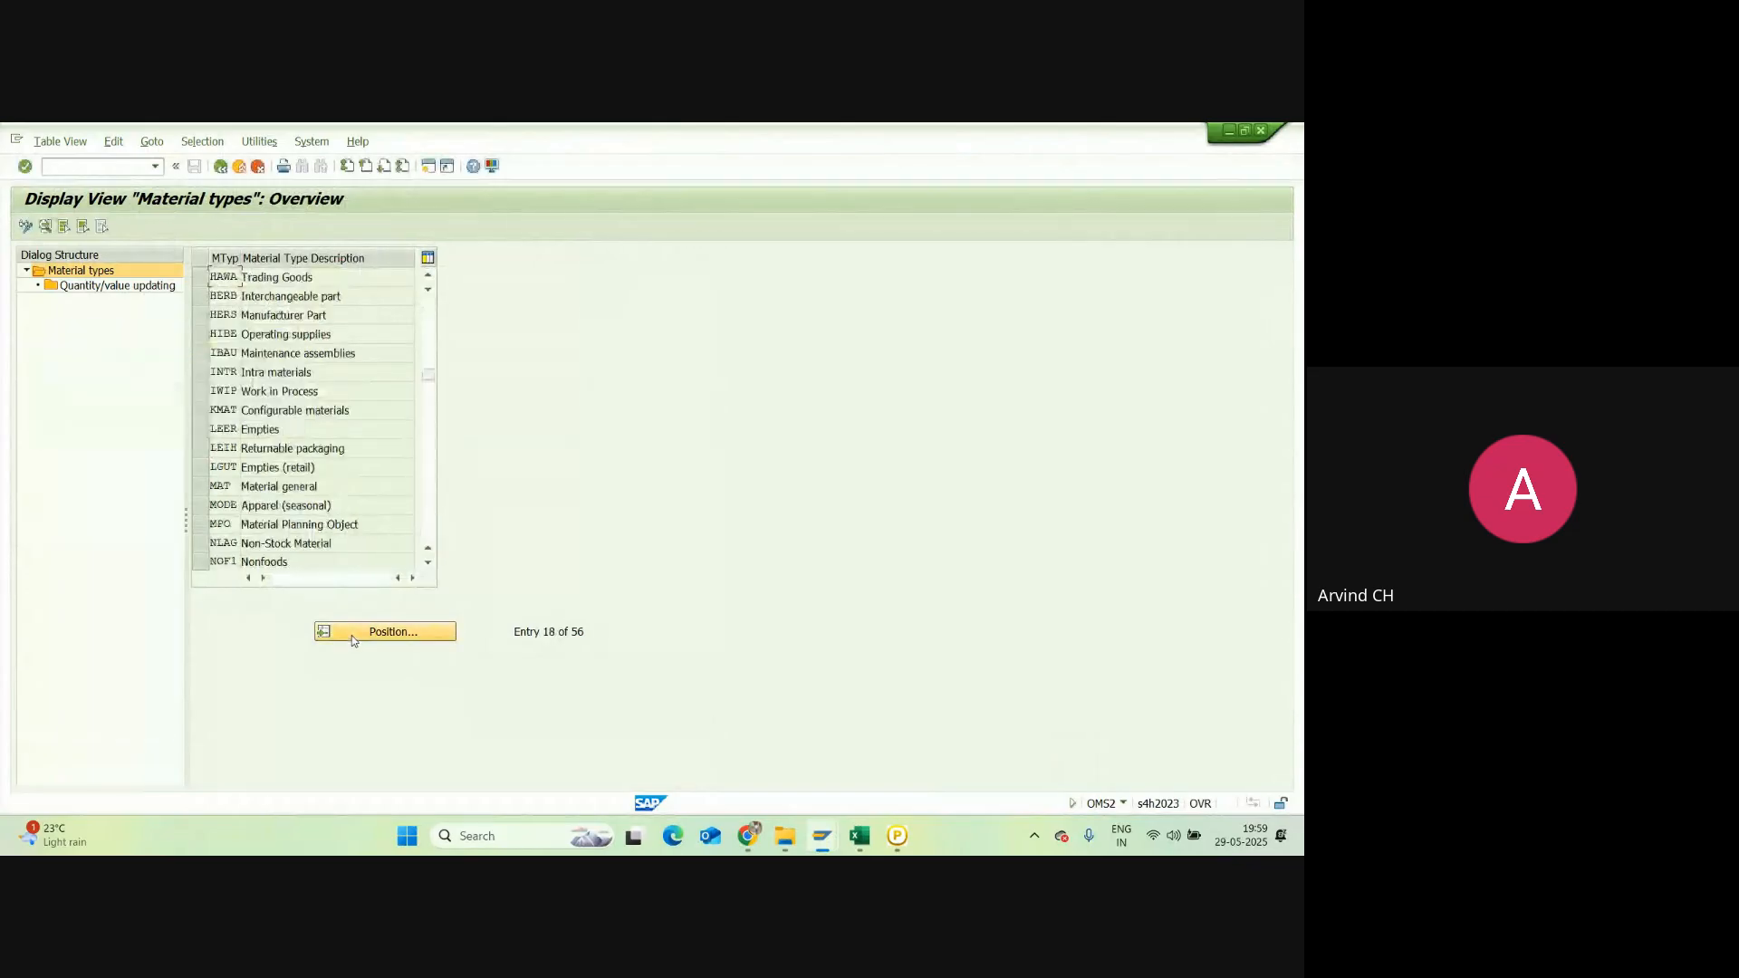
{"action": "double_click", "coordinate": [226, 278]}
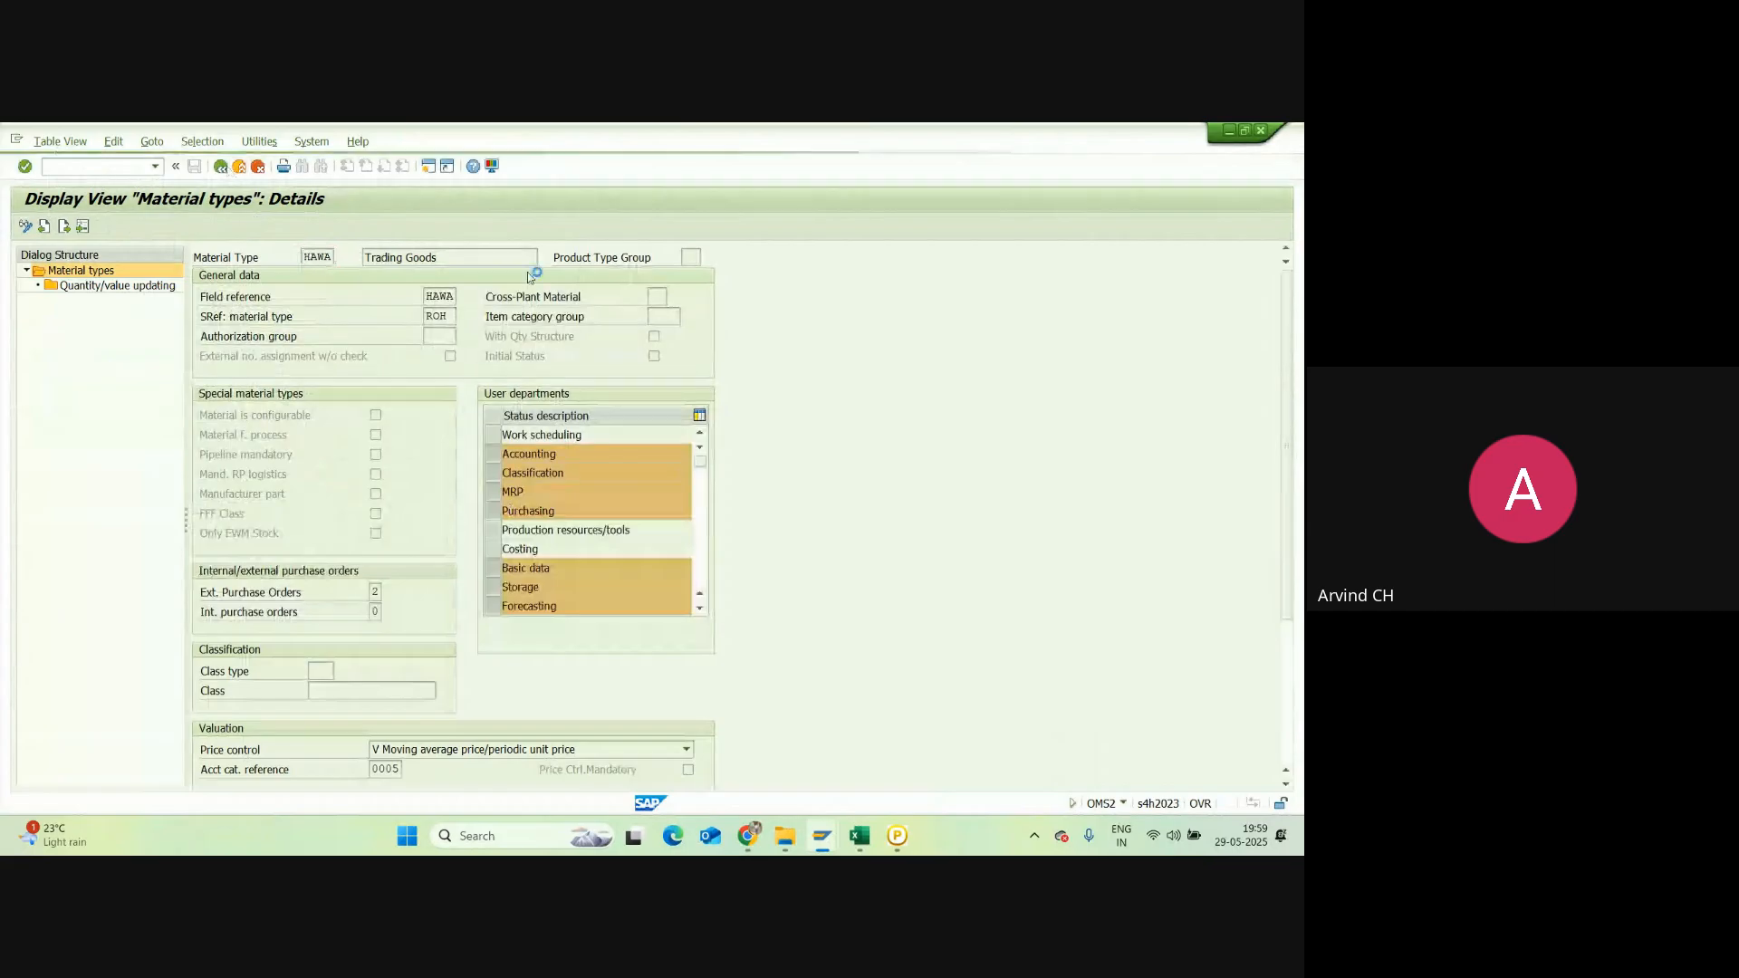
{"action": "key", "text": "F3"}
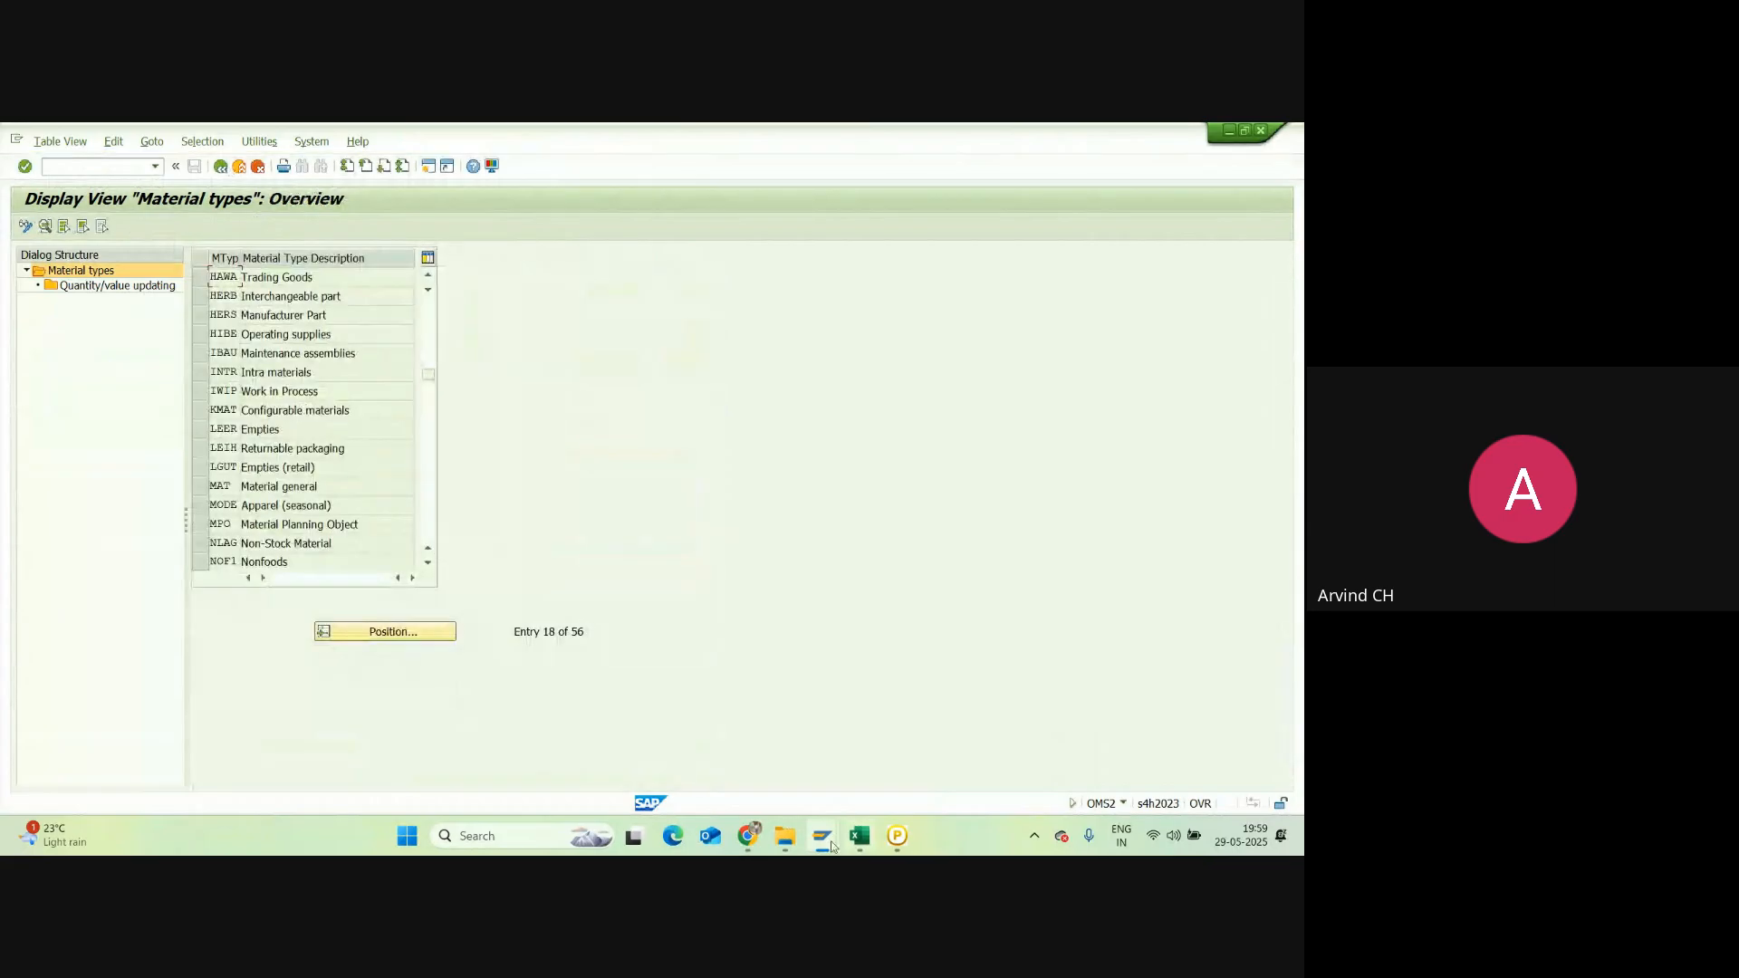
{"action": "mouse_move", "coordinate": [833, 846]}
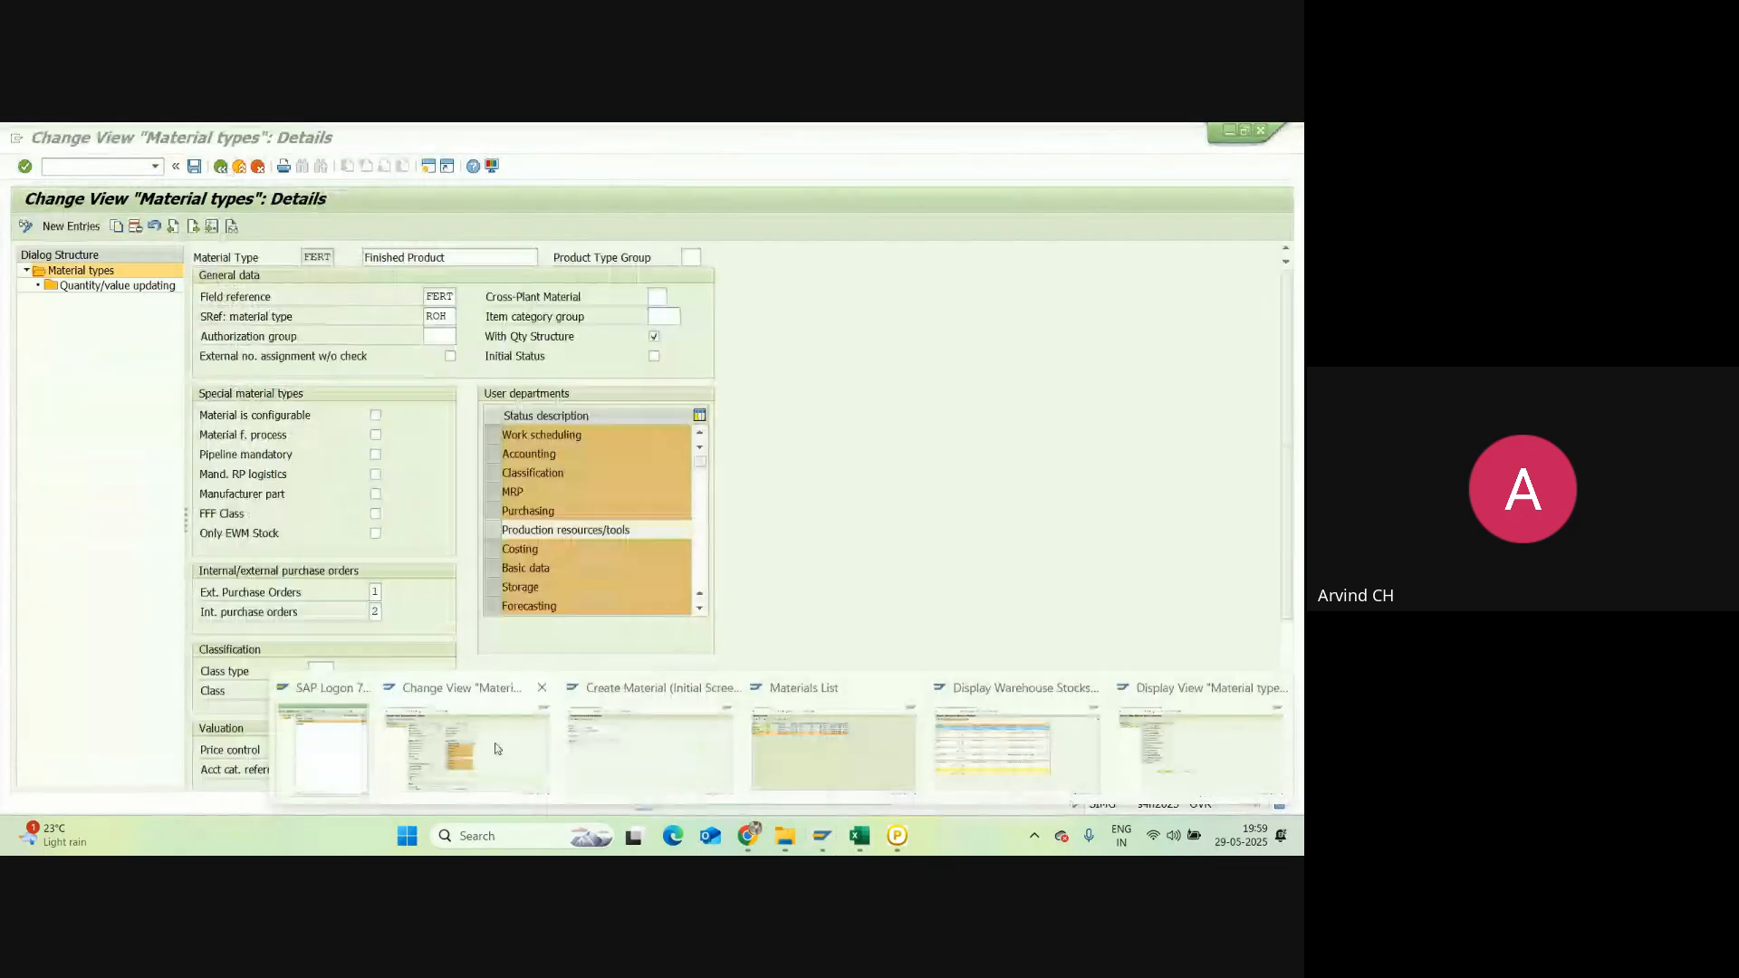
Step: Deselect Purchasing from FERT's user departments, then return to the Excel notes workbook
{"action": "left_click", "coordinate": [639, 747]}
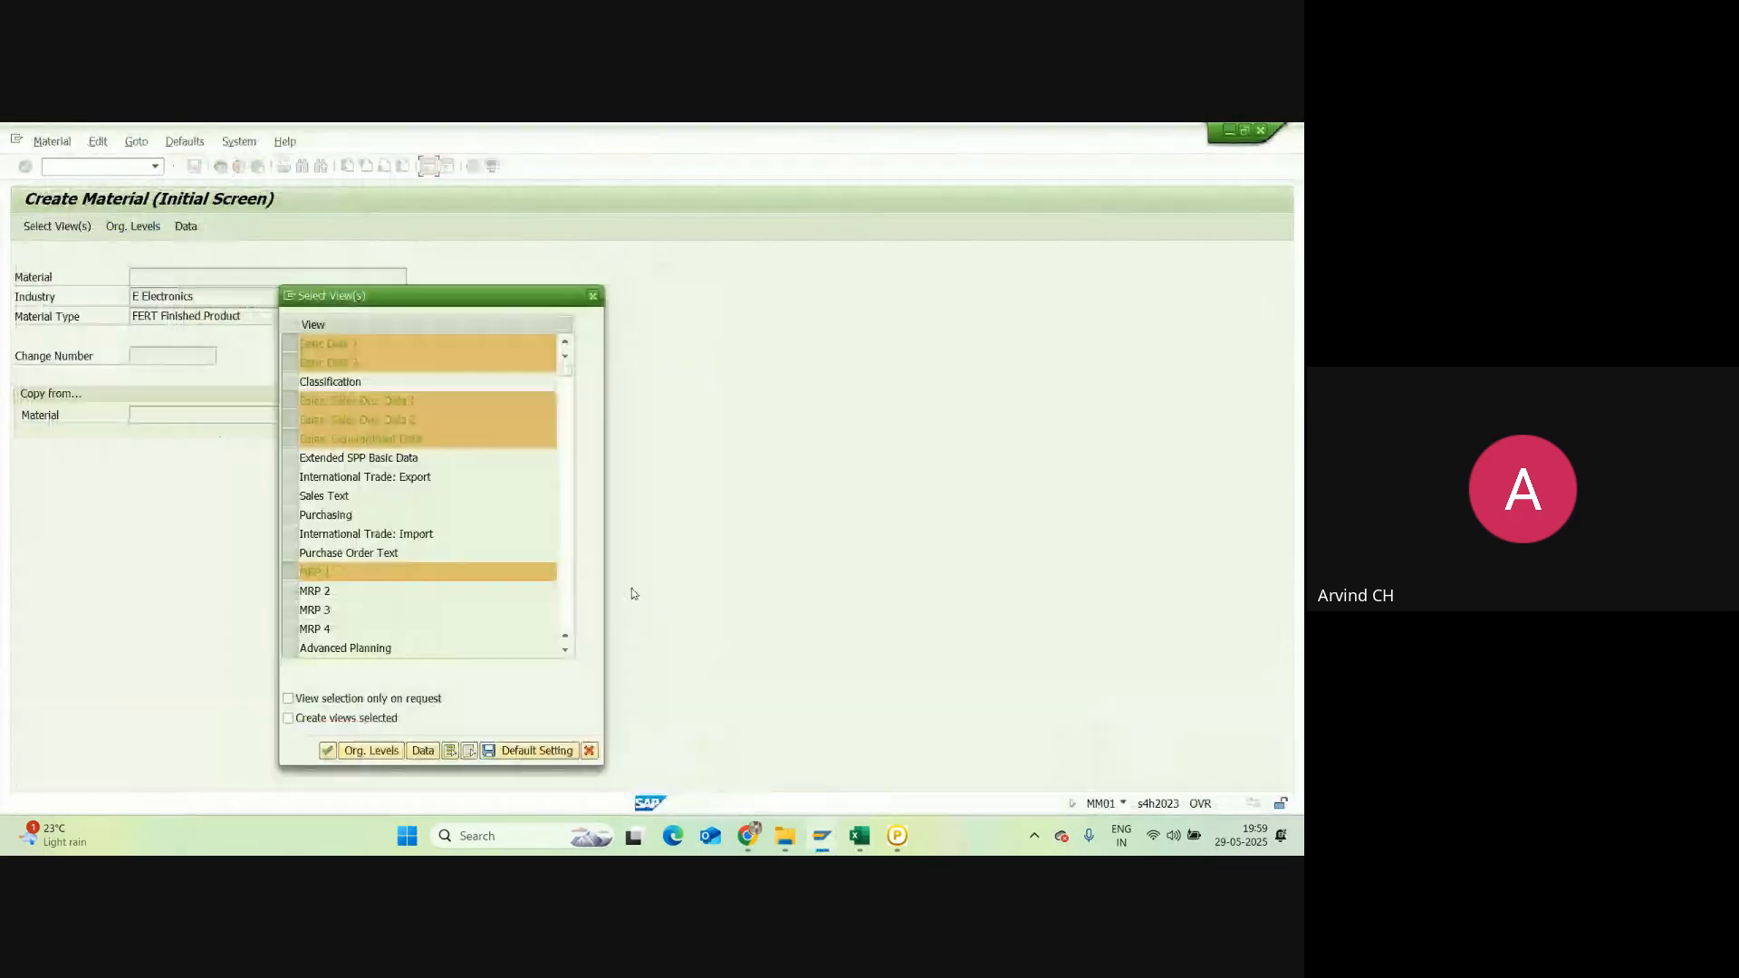
{"action": "scroll", "coordinate": [378, 550], "scroll_direction": "down", "scroll_amount": 1}
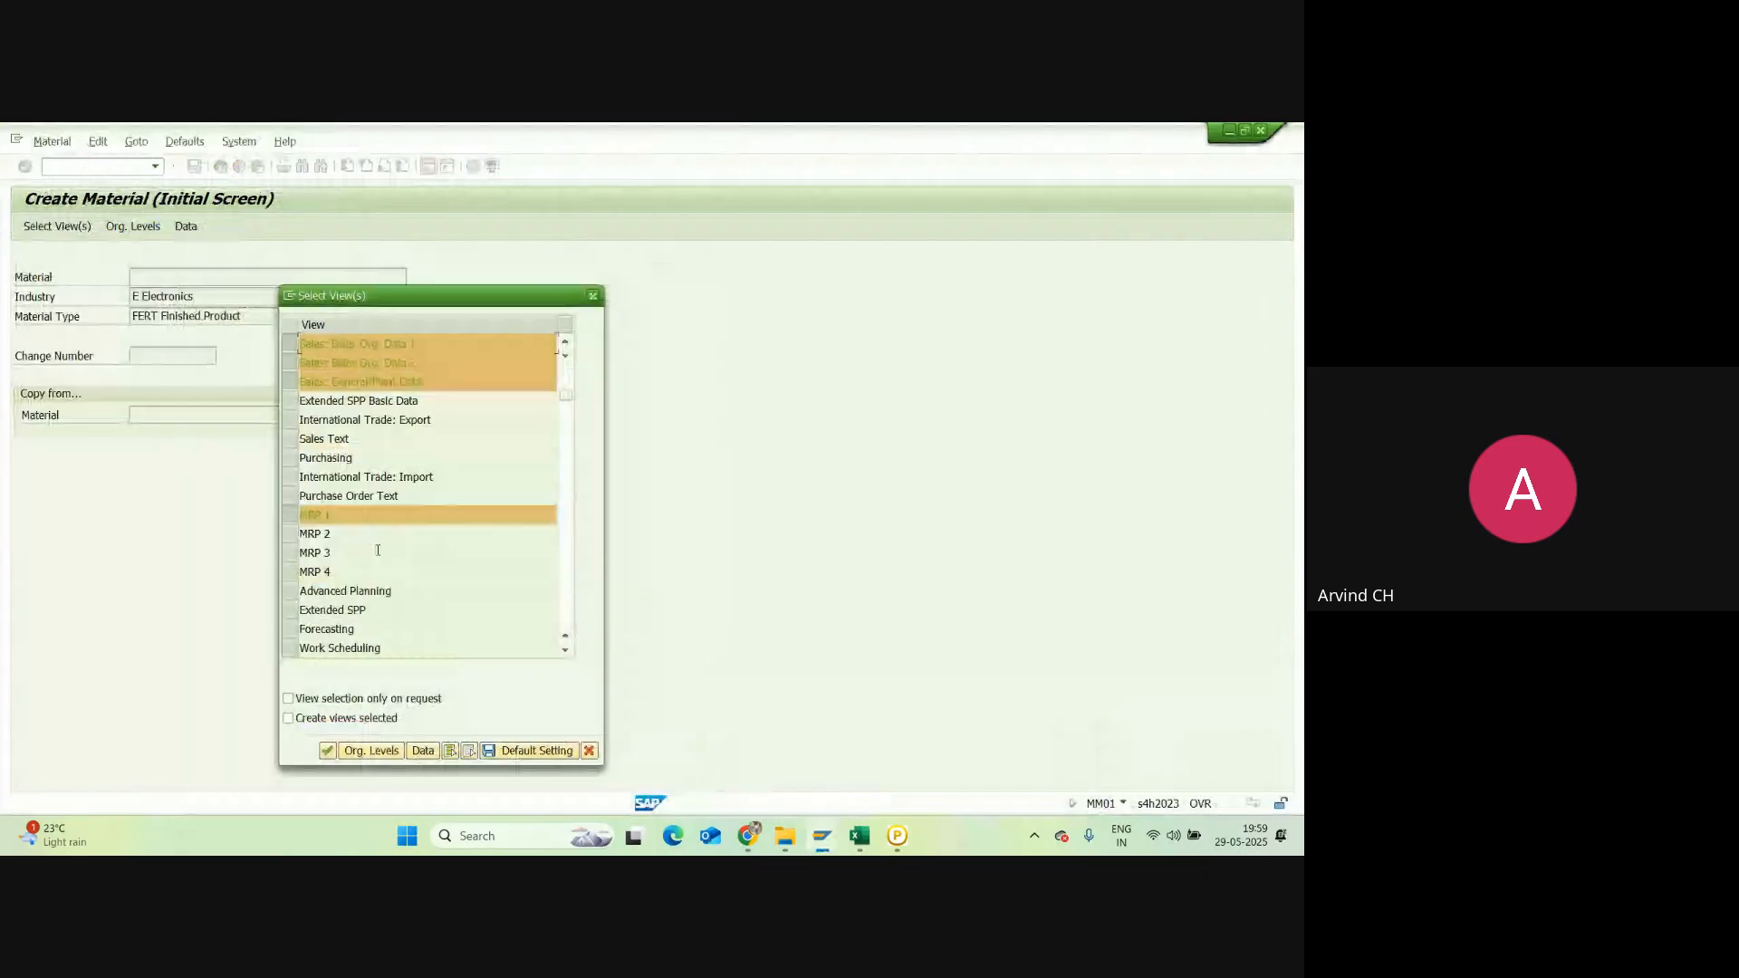
{"action": "scroll", "coordinate": [377, 549], "scroll_direction": "down", "scroll_amount": 1}
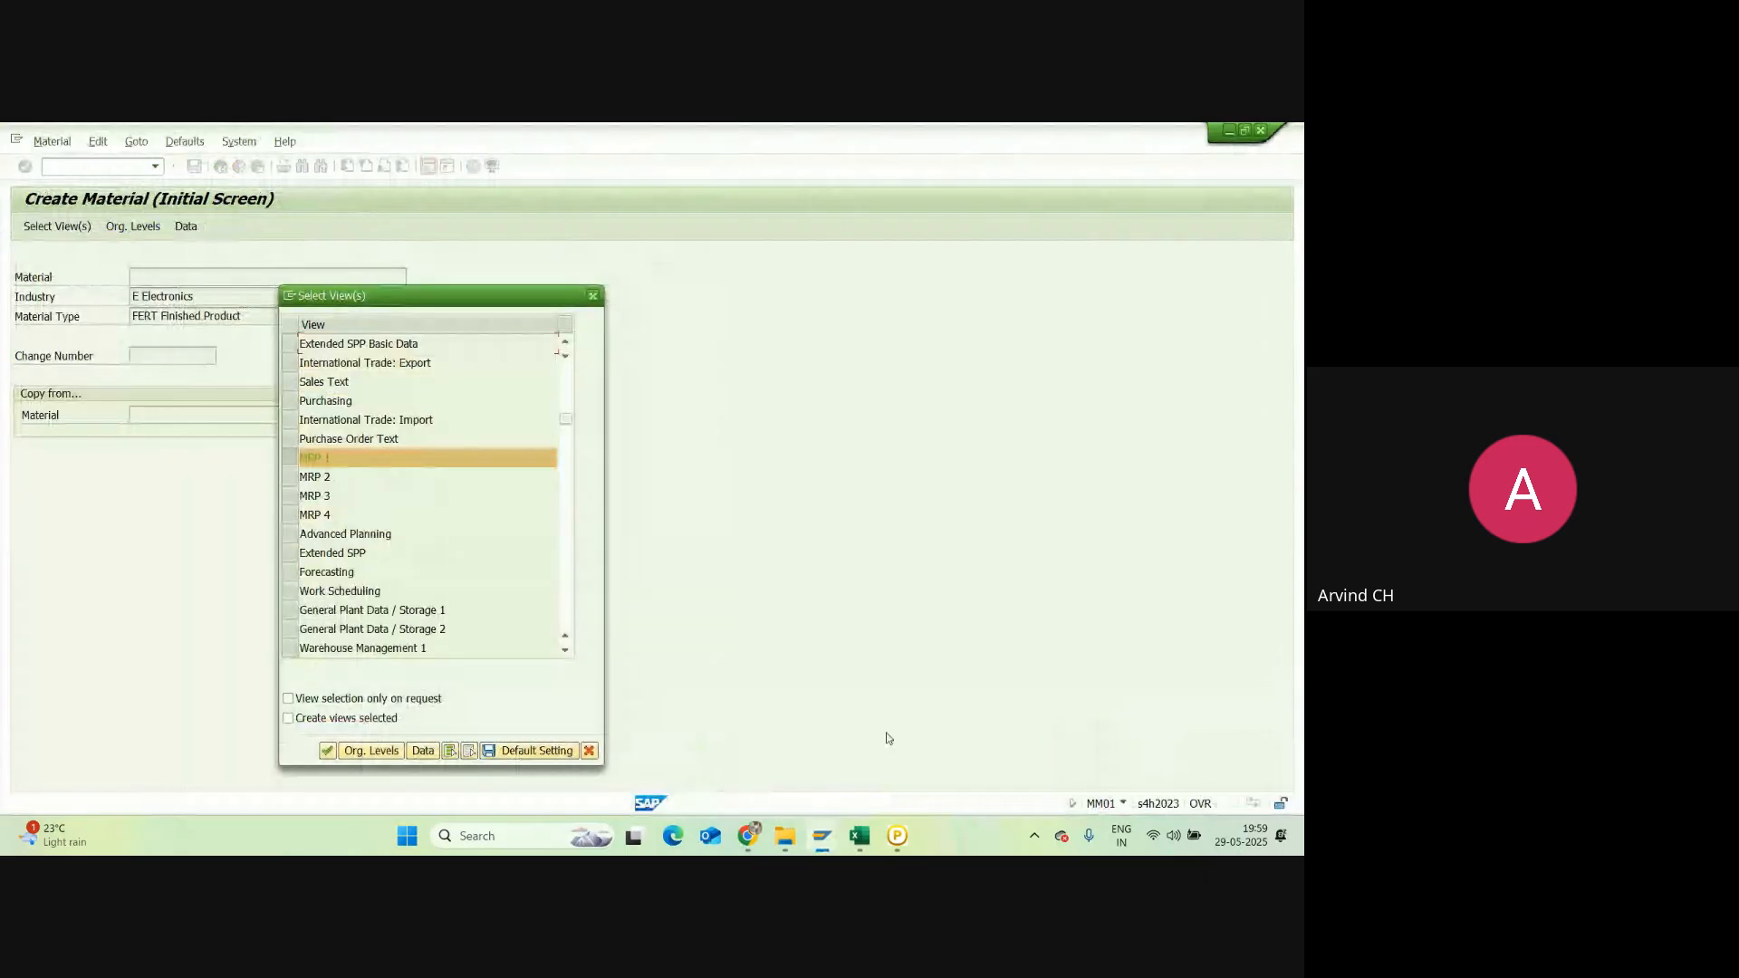
{"action": "left_click", "coordinate": [821, 835]}
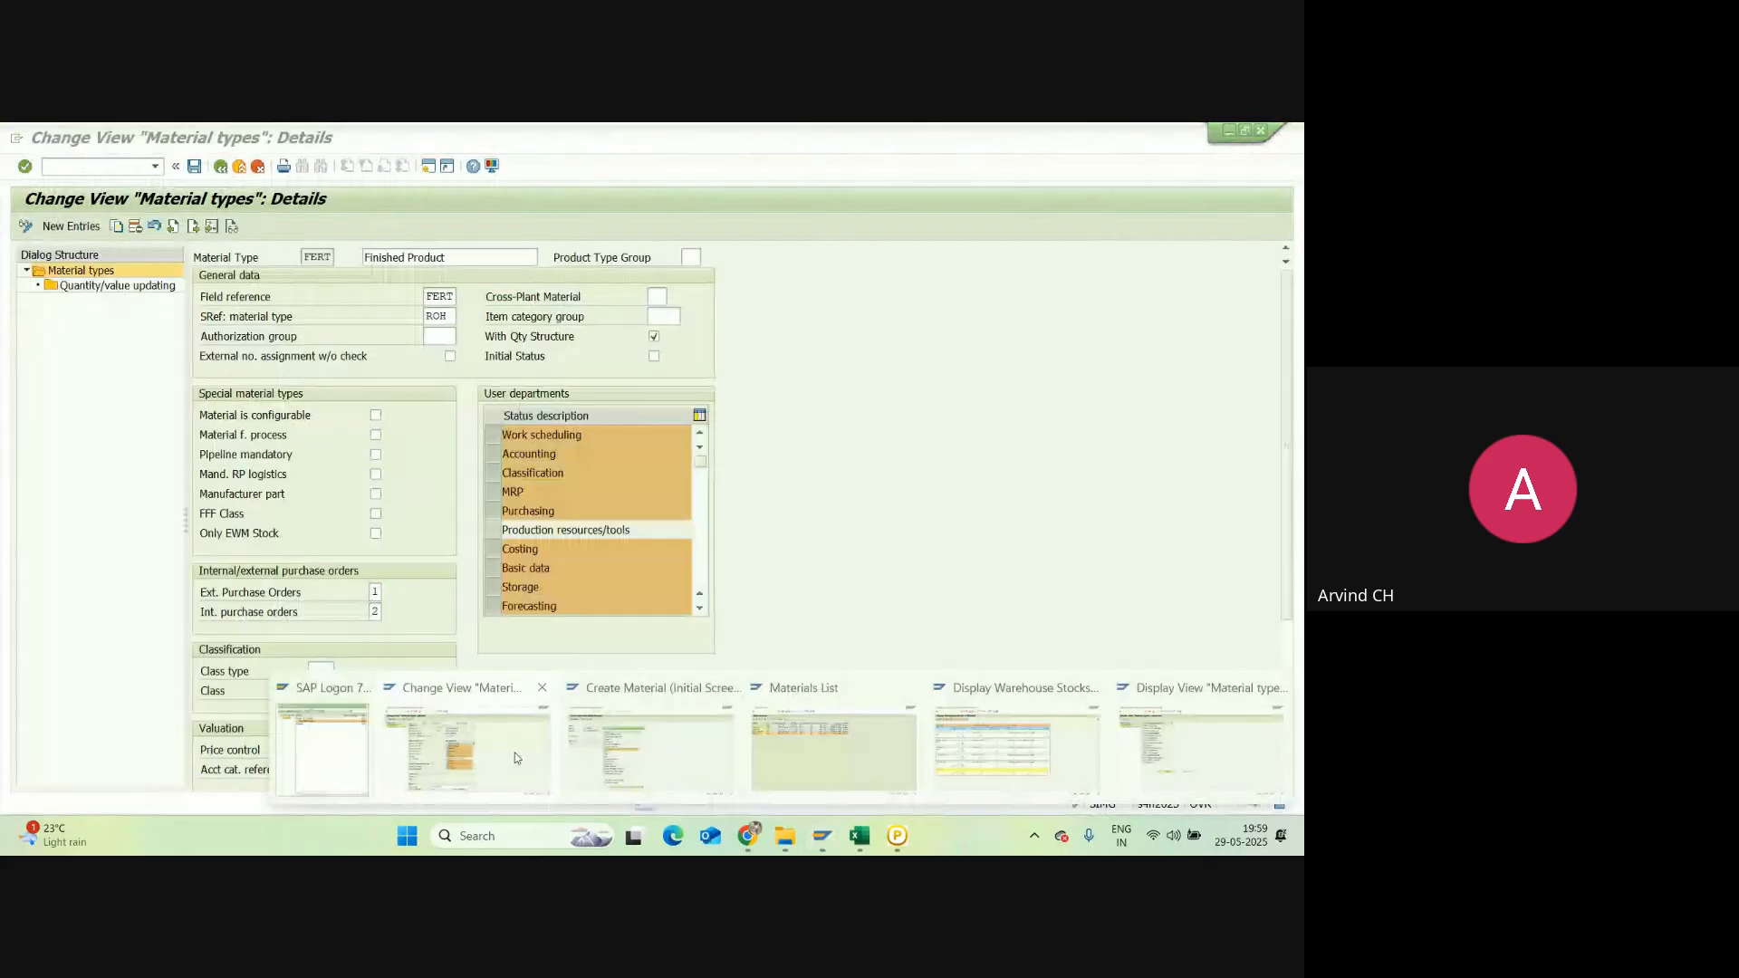
{"action": "left_click", "coordinate": [514, 757]}
{"action": "left_click", "coordinate": [492, 511]}
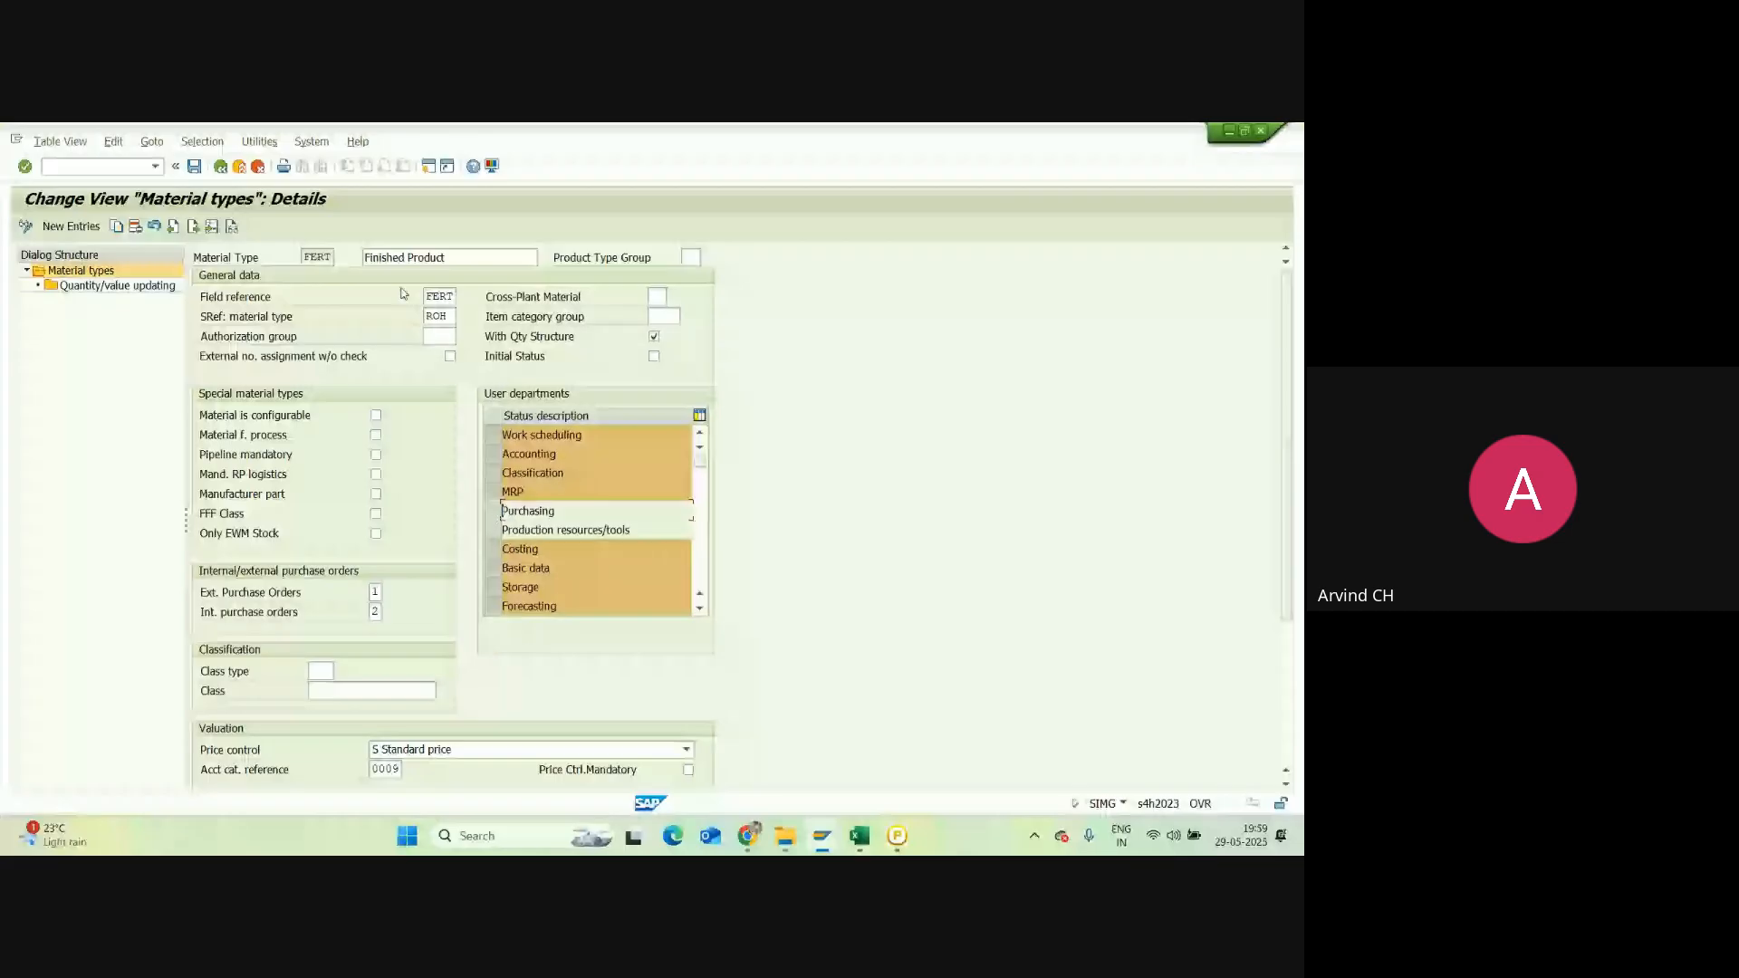
{"action": "left_click", "coordinate": [869, 841]}
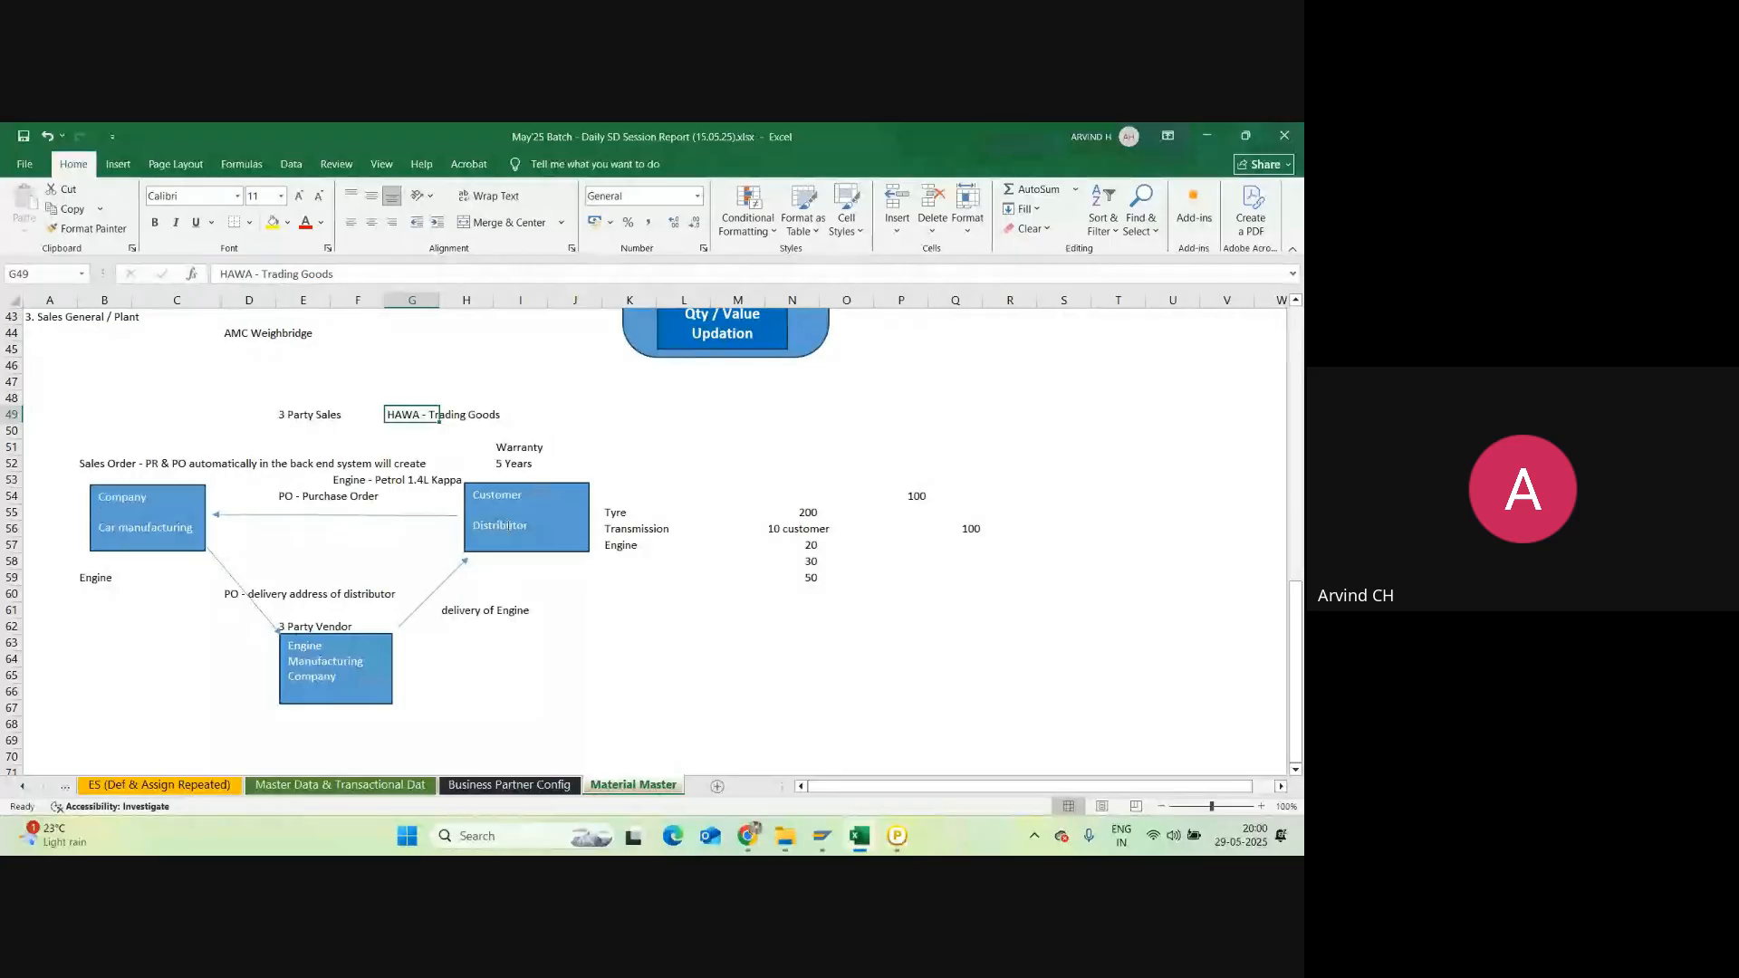
Step: Back in SAP, save the FERT material type changes and pick the Easy Access window
{"action": "key", "text": "alt+Tab"}
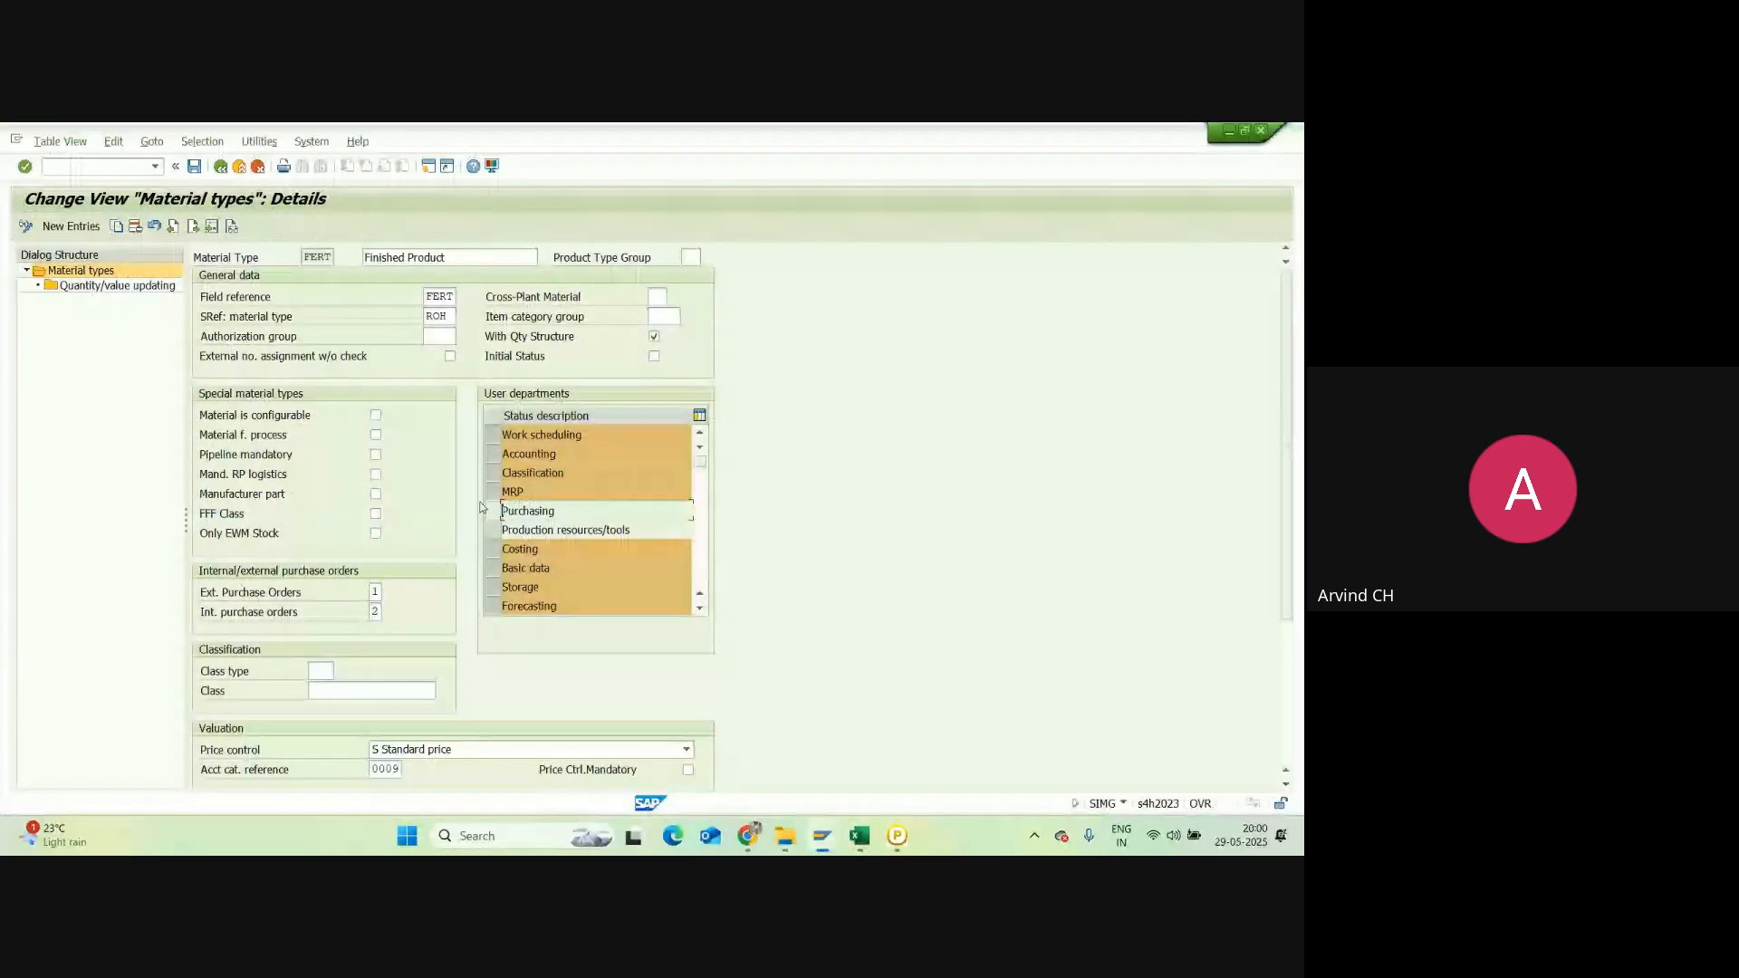
{"action": "left_click", "coordinate": [194, 166]}
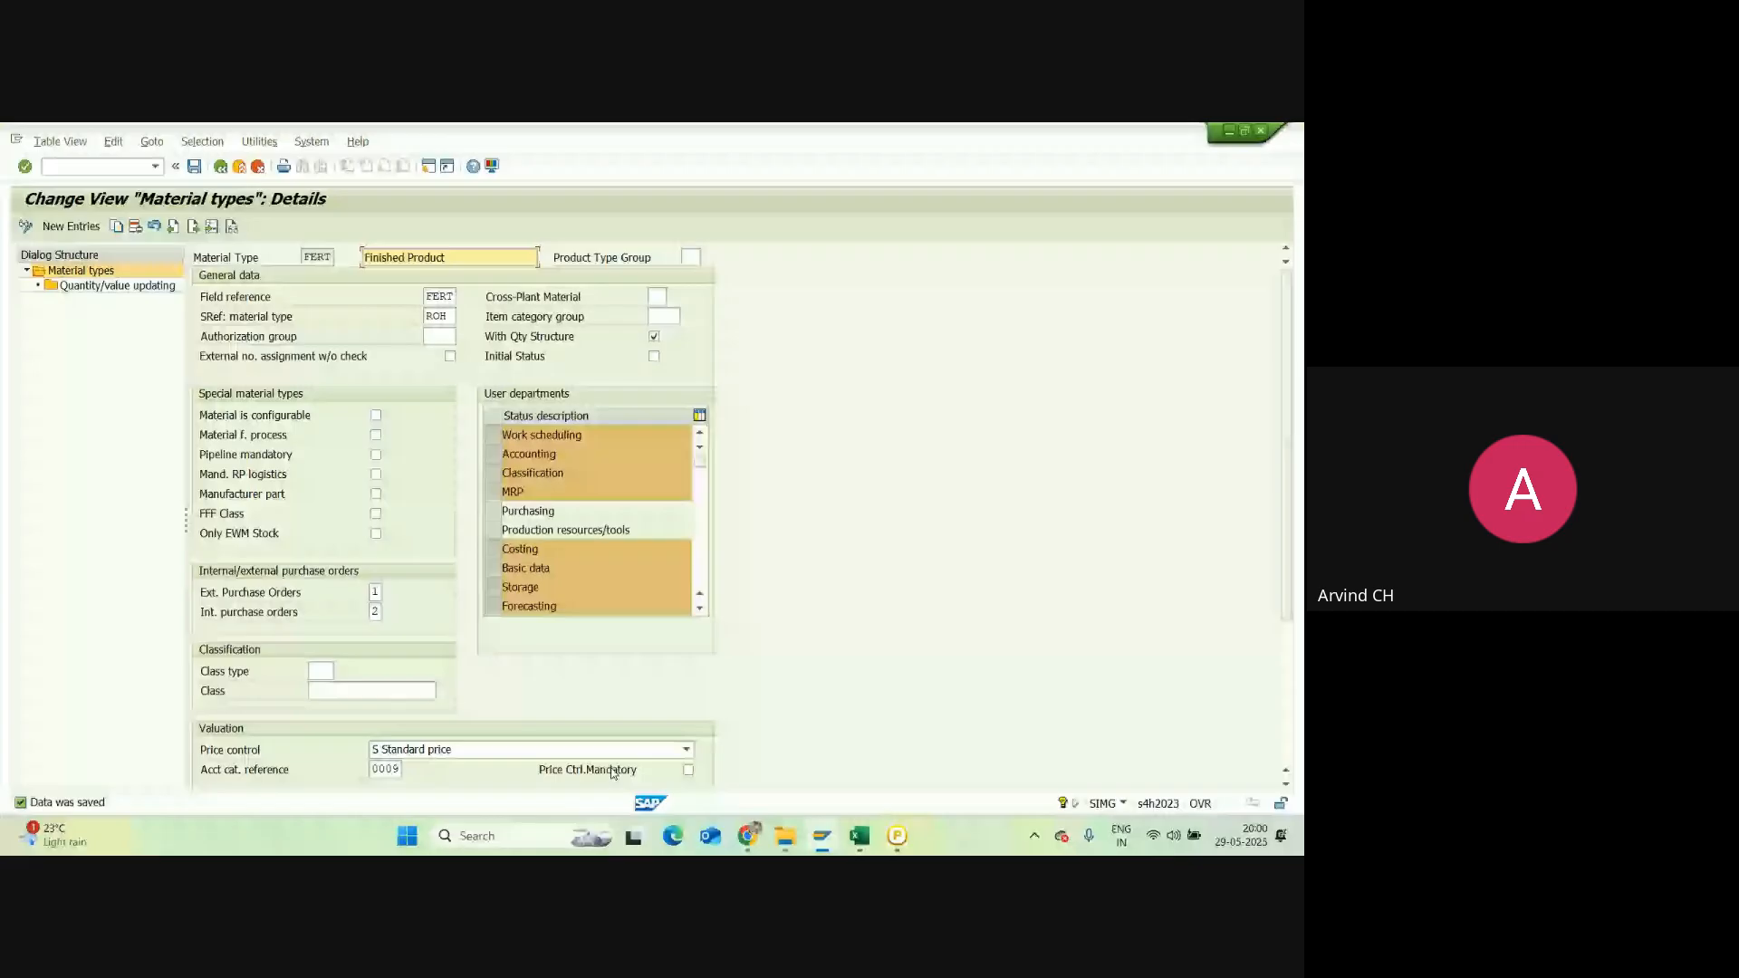
{"action": "left_click", "coordinate": [822, 835]}
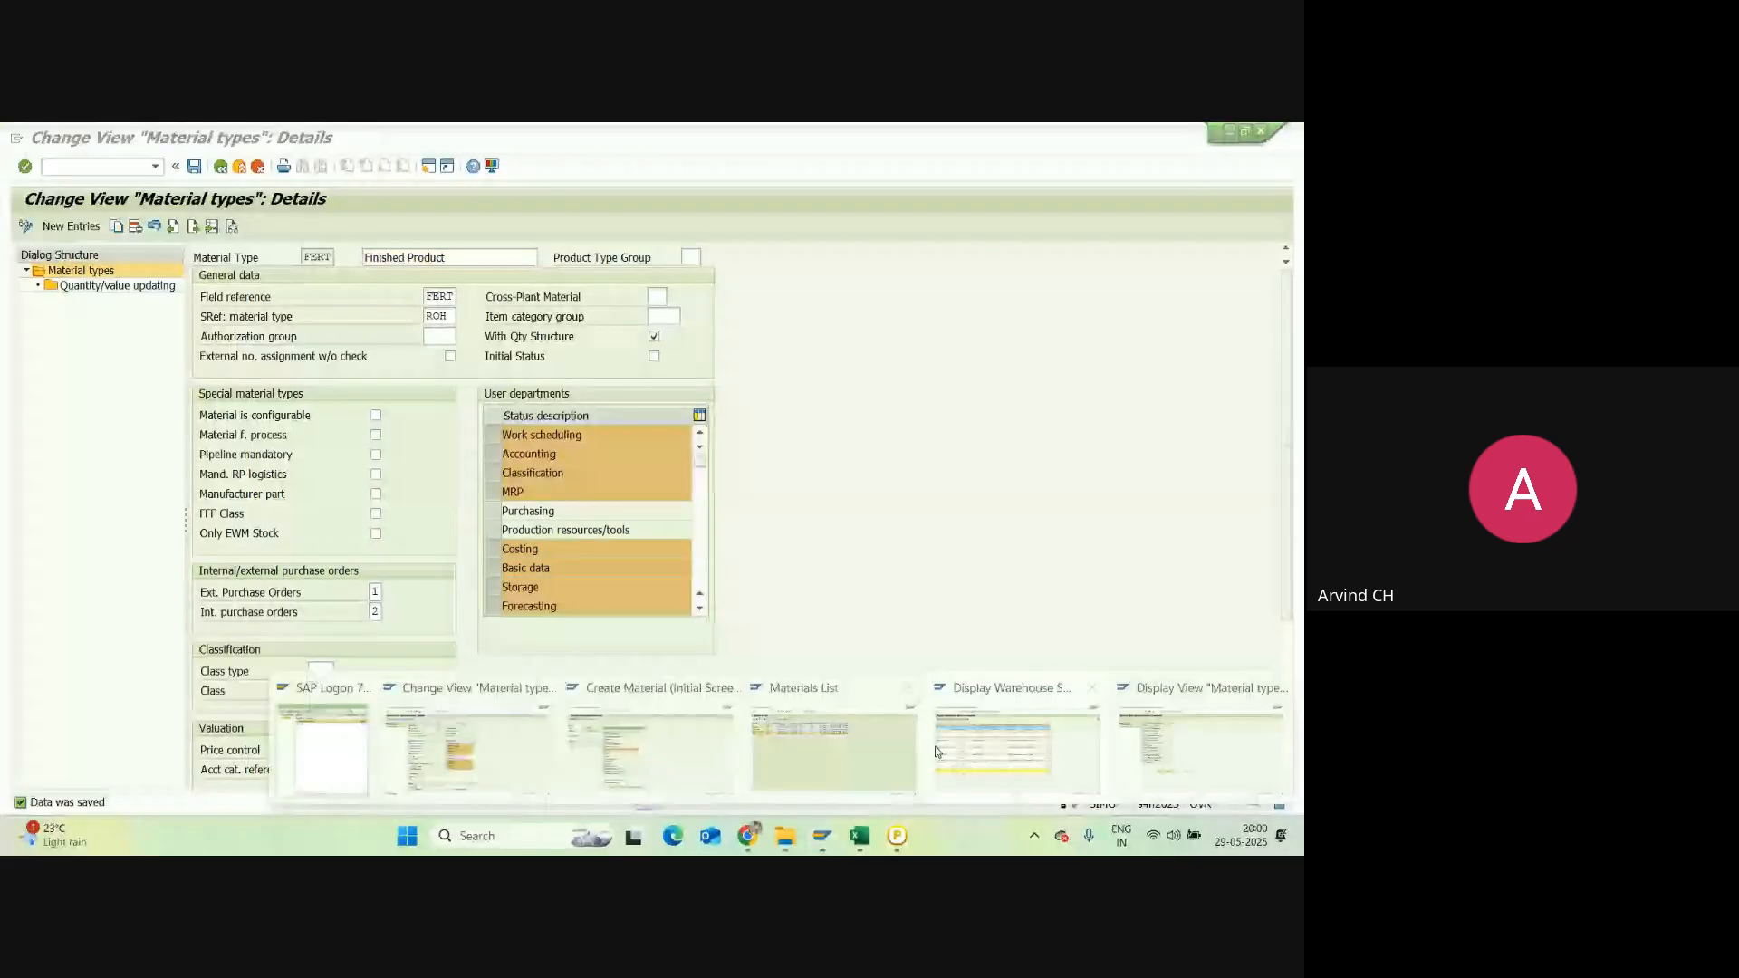
{"action": "mouse_move", "coordinate": [716, 754]}
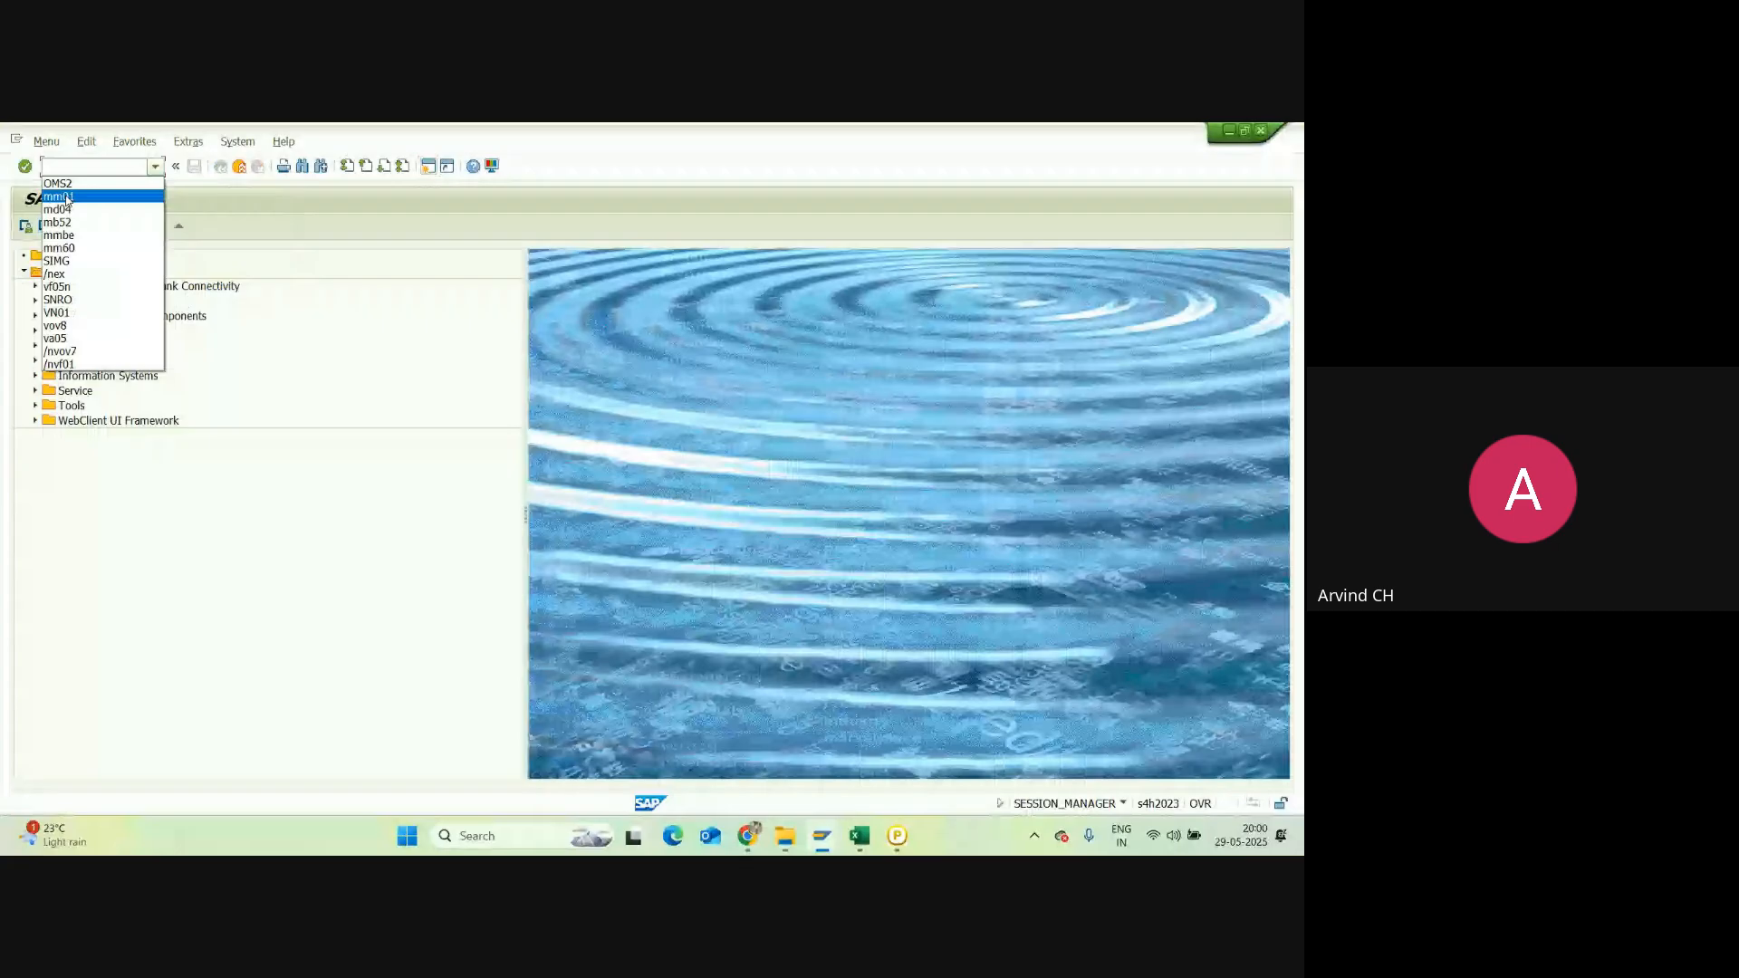
Step: Run MM01 from the history and dismiss the Select View(s) list
{"action": "left_click", "coordinate": [60, 197]}
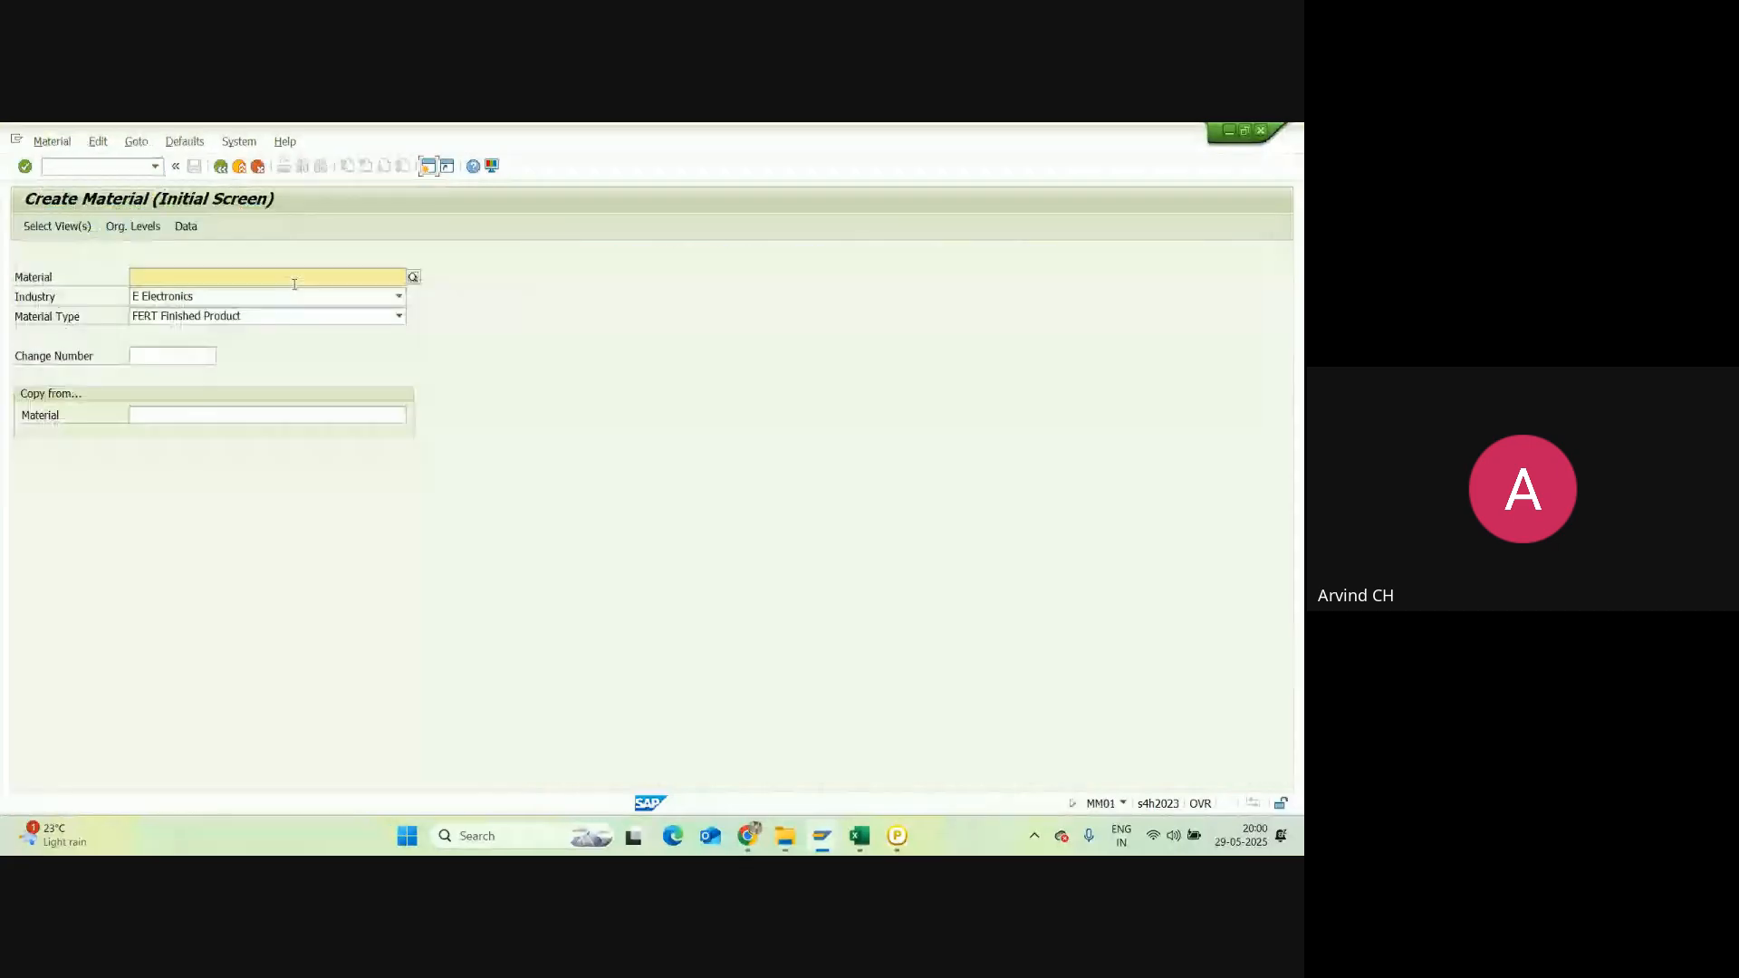
{"action": "key", "text": "Return"}
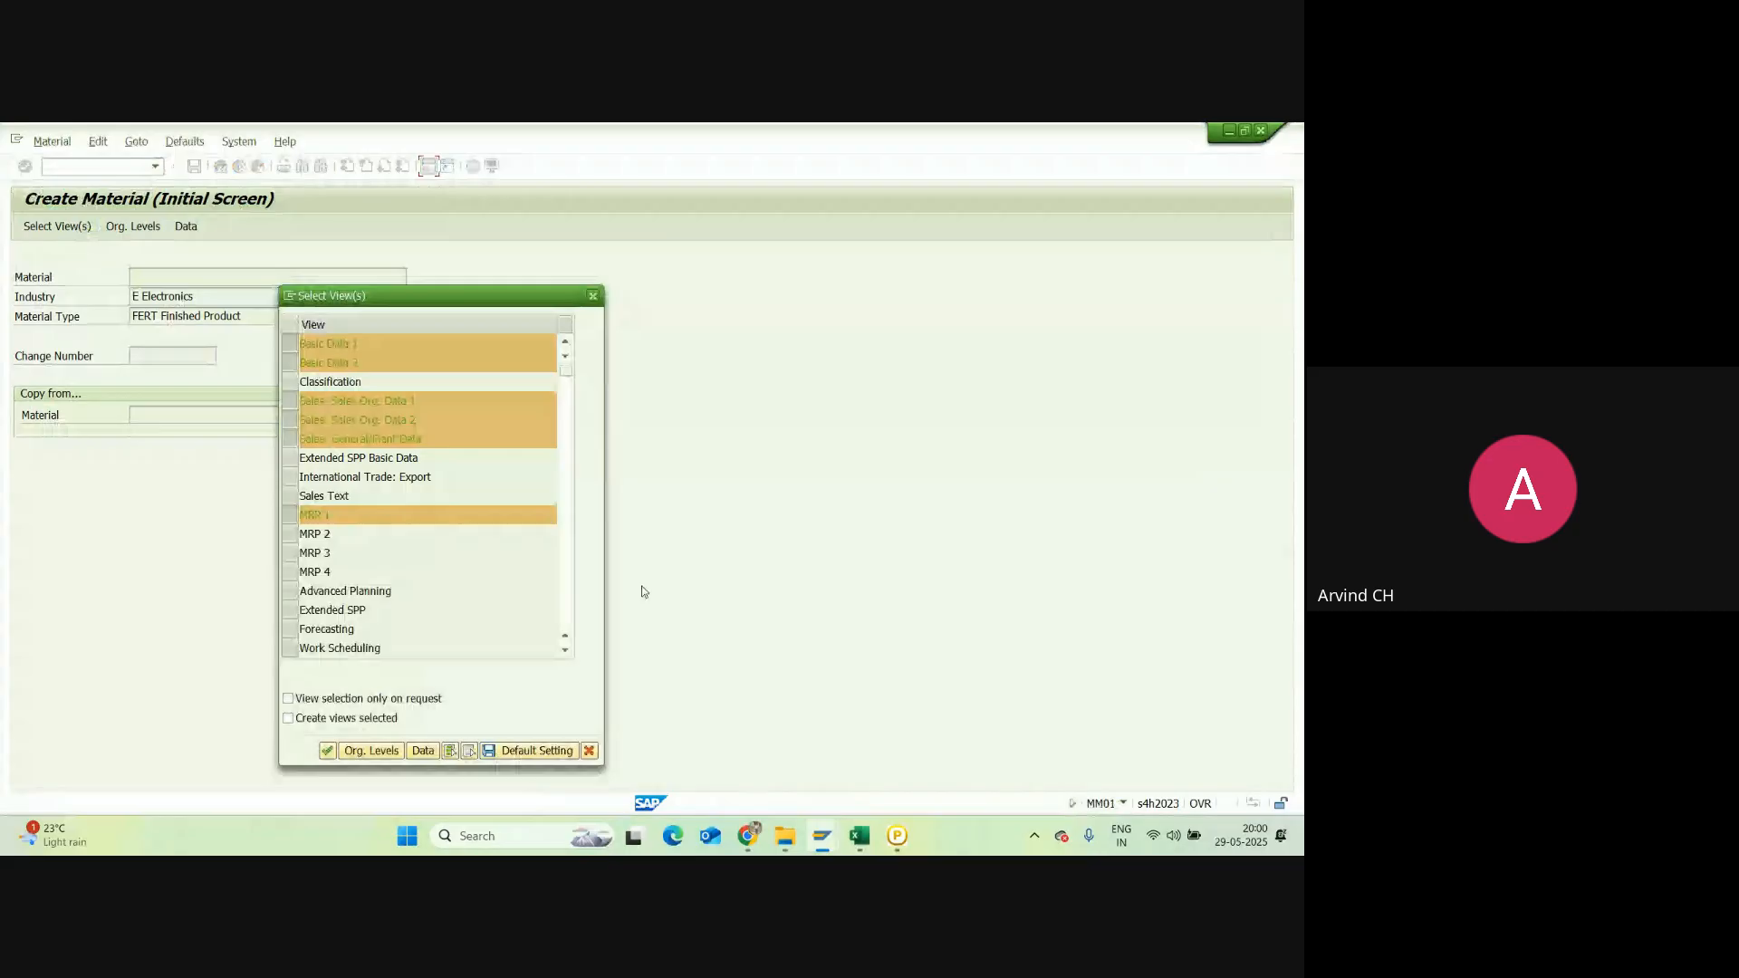
{"action": "key", "text": "Escape"}
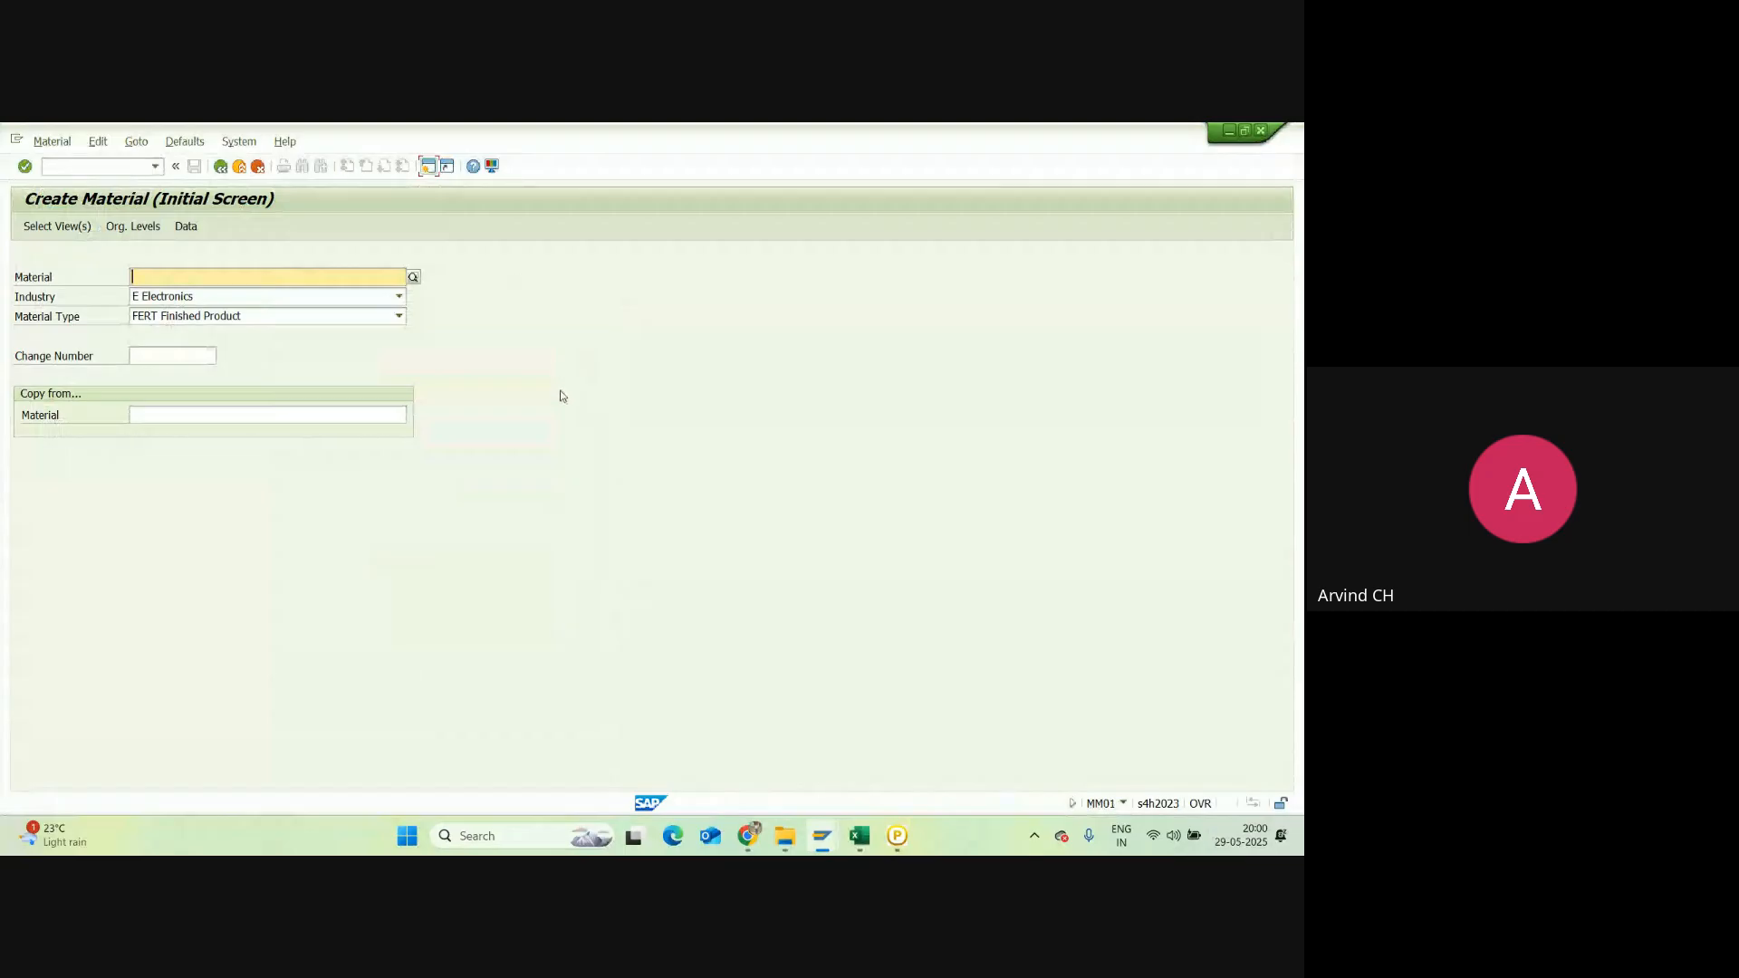
Step: Return FERT's details to the overview, close the read-only material types window, and go to Excel
{"action": "left_click", "coordinate": [821, 835]}
{"action": "left_click", "coordinate": [467, 739]}
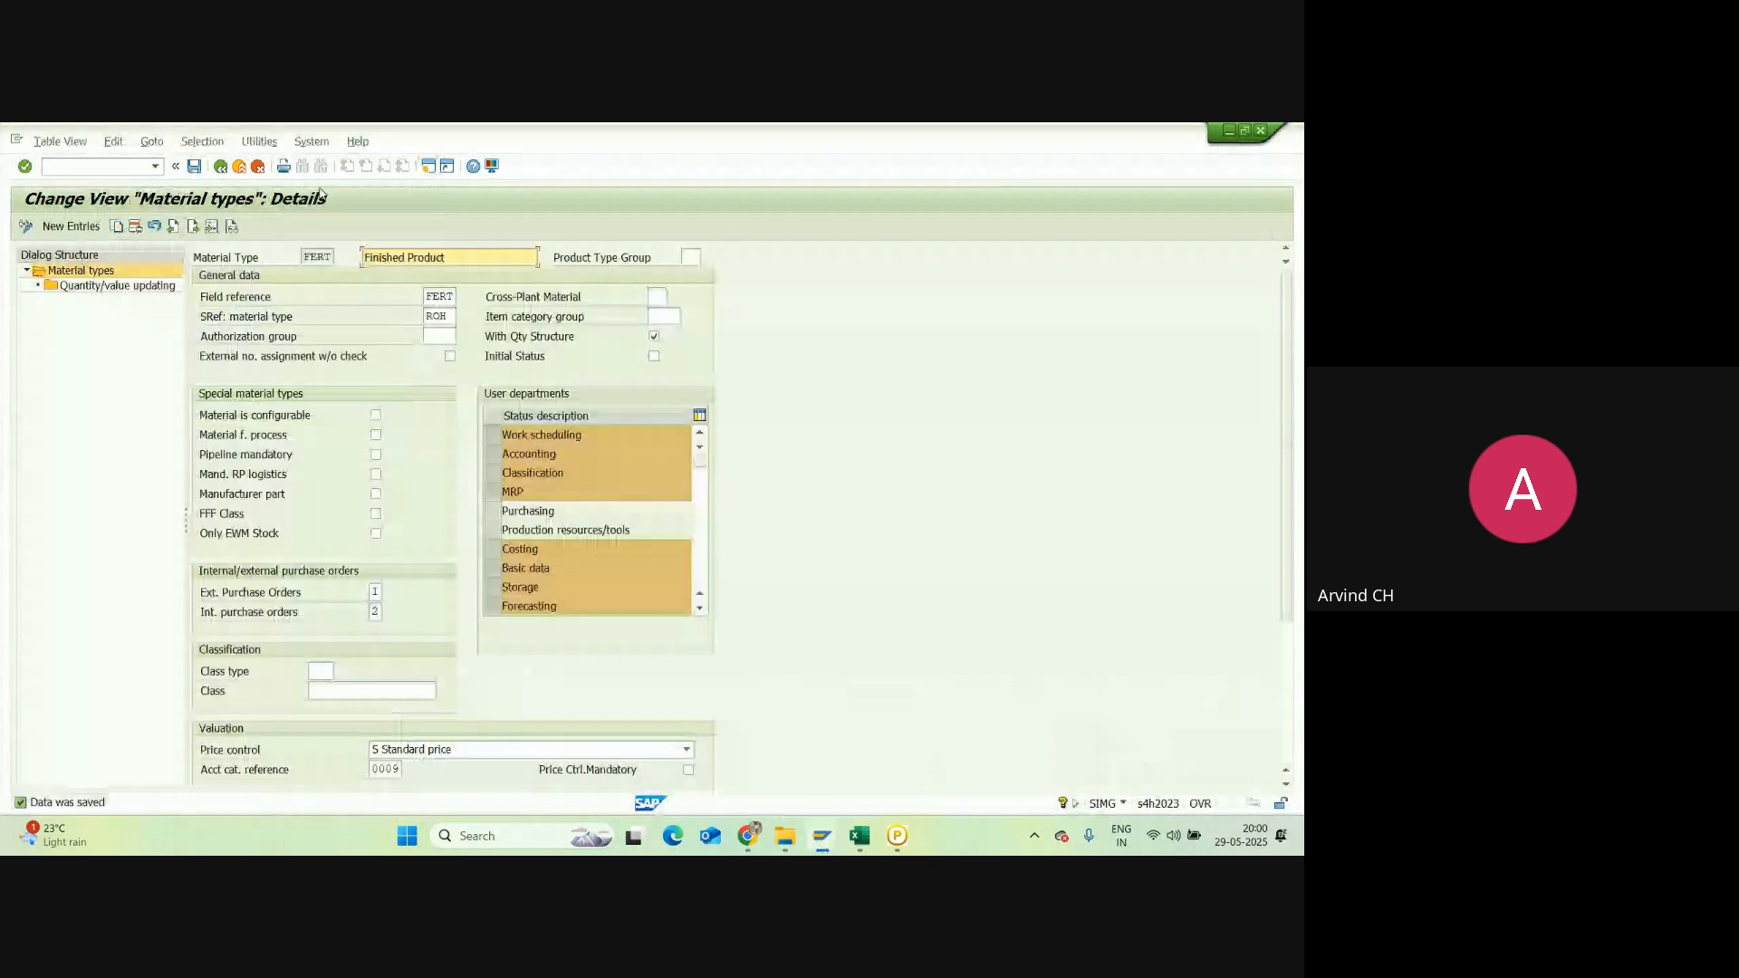
{"action": "key", "text": "F3"}
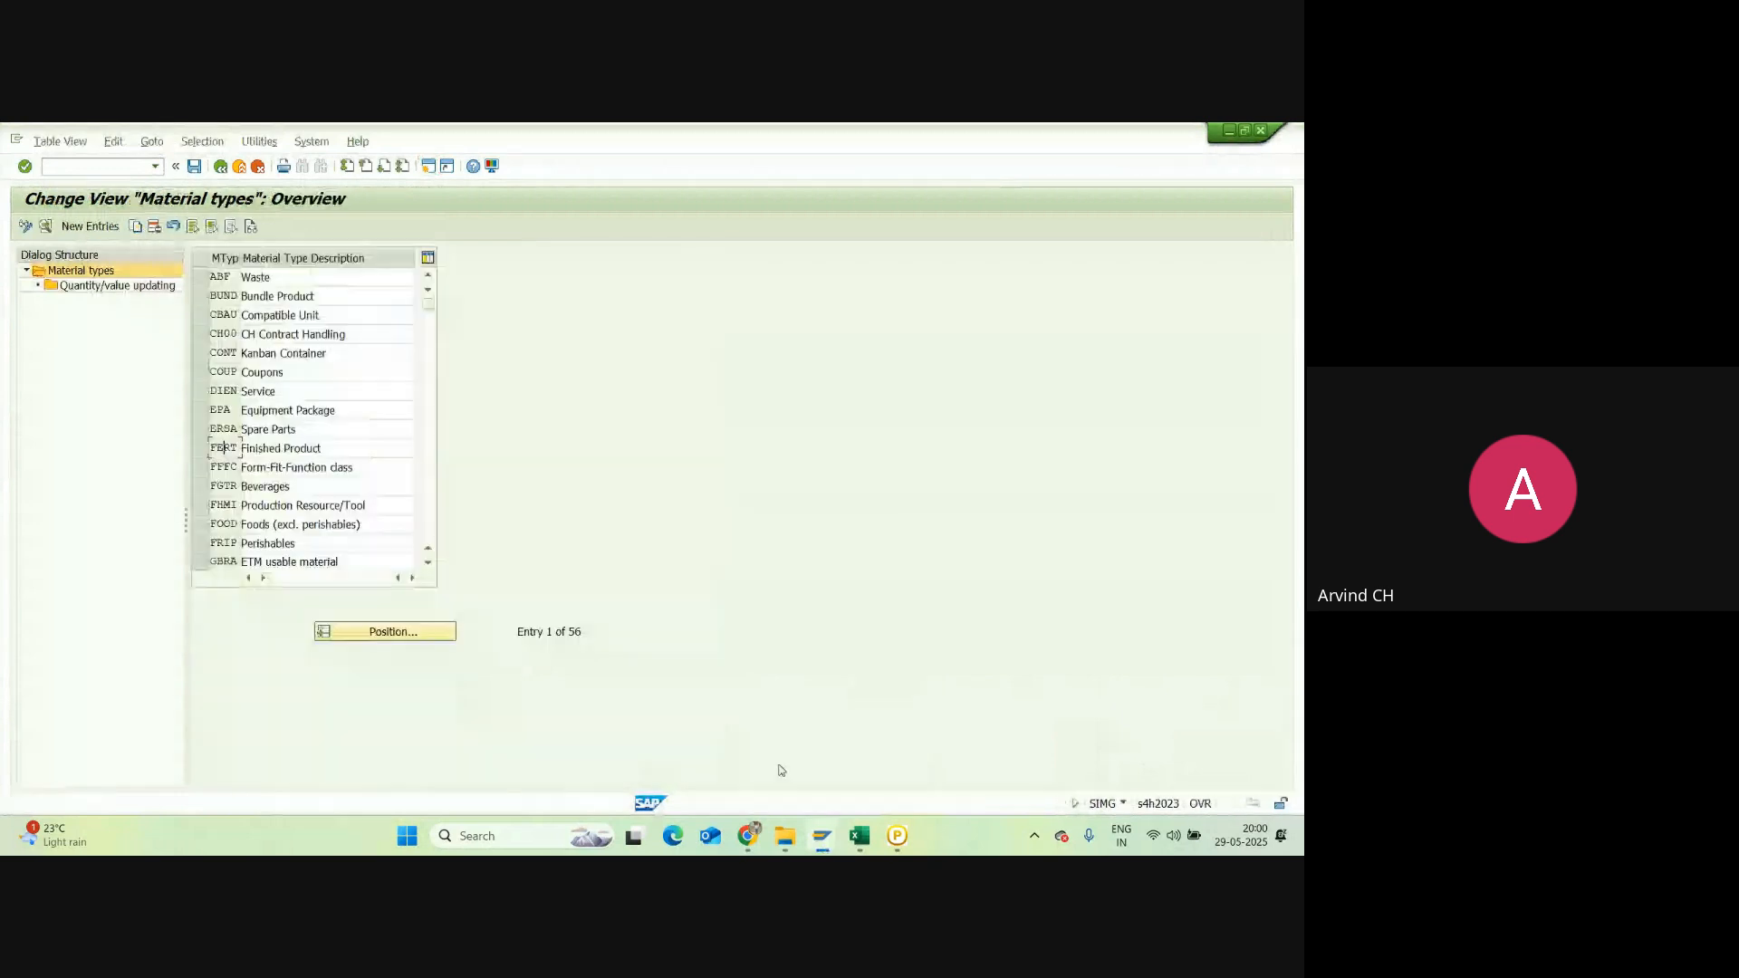
{"action": "left_click", "coordinate": [822, 835]}
{"action": "left_click", "coordinate": [1214, 758]}
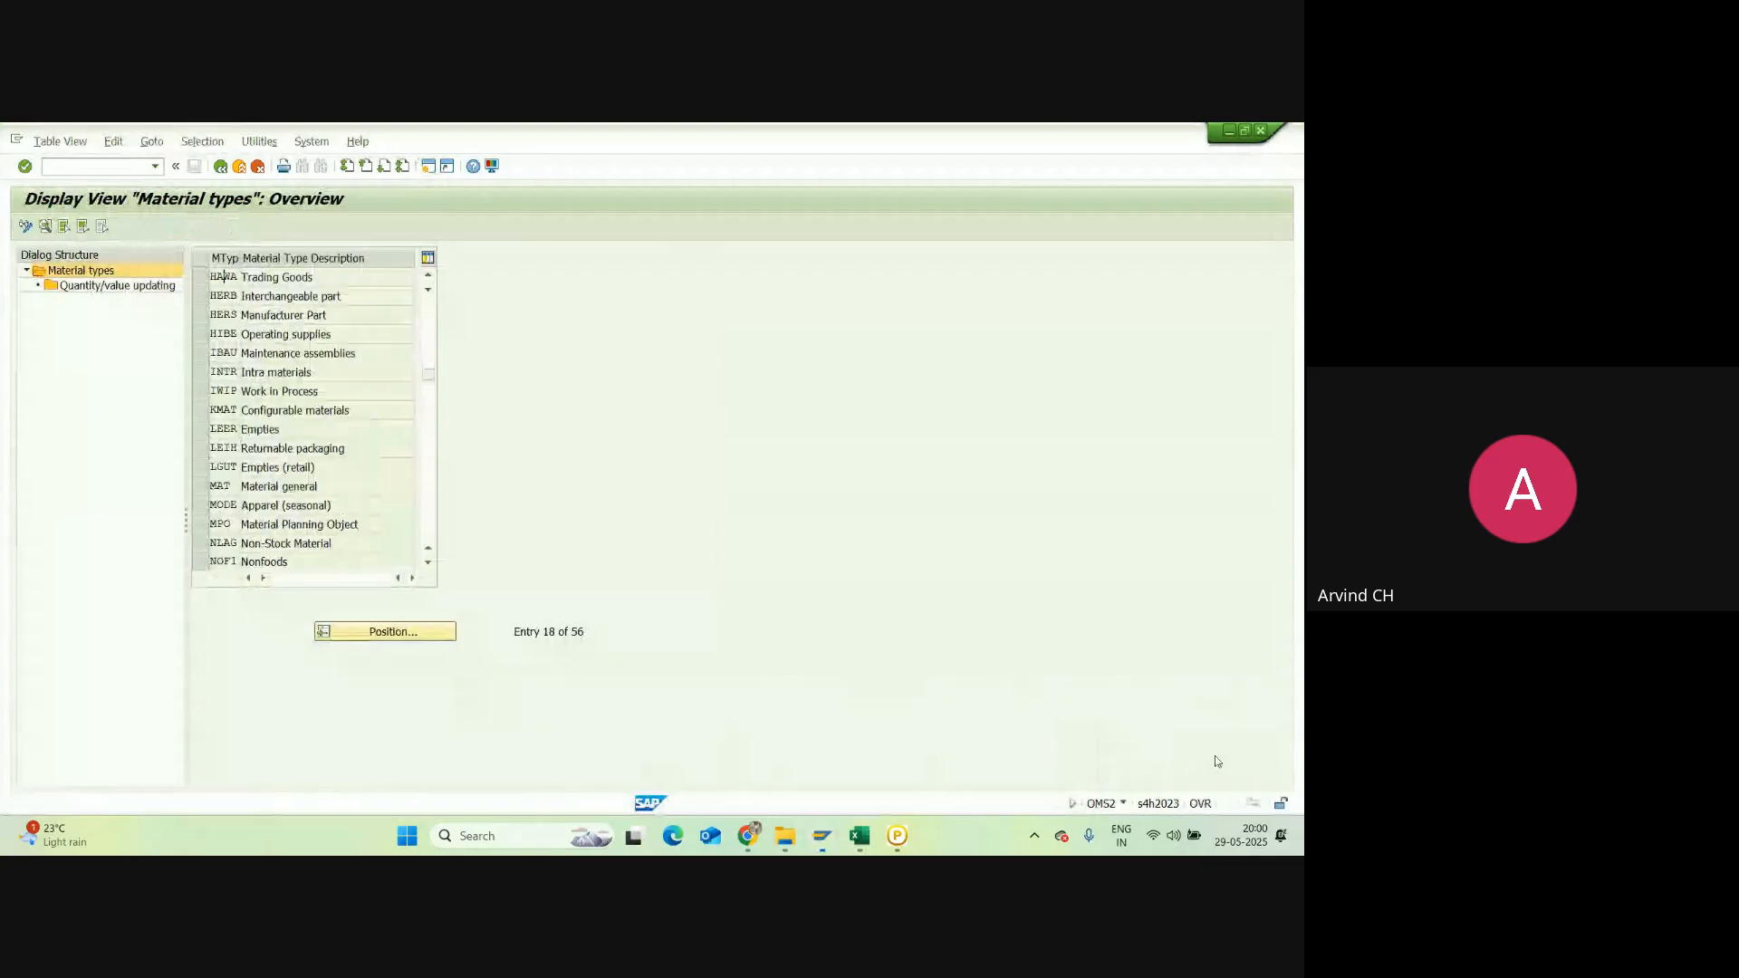
{"action": "left_click", "coordinate": [1229, 131]}
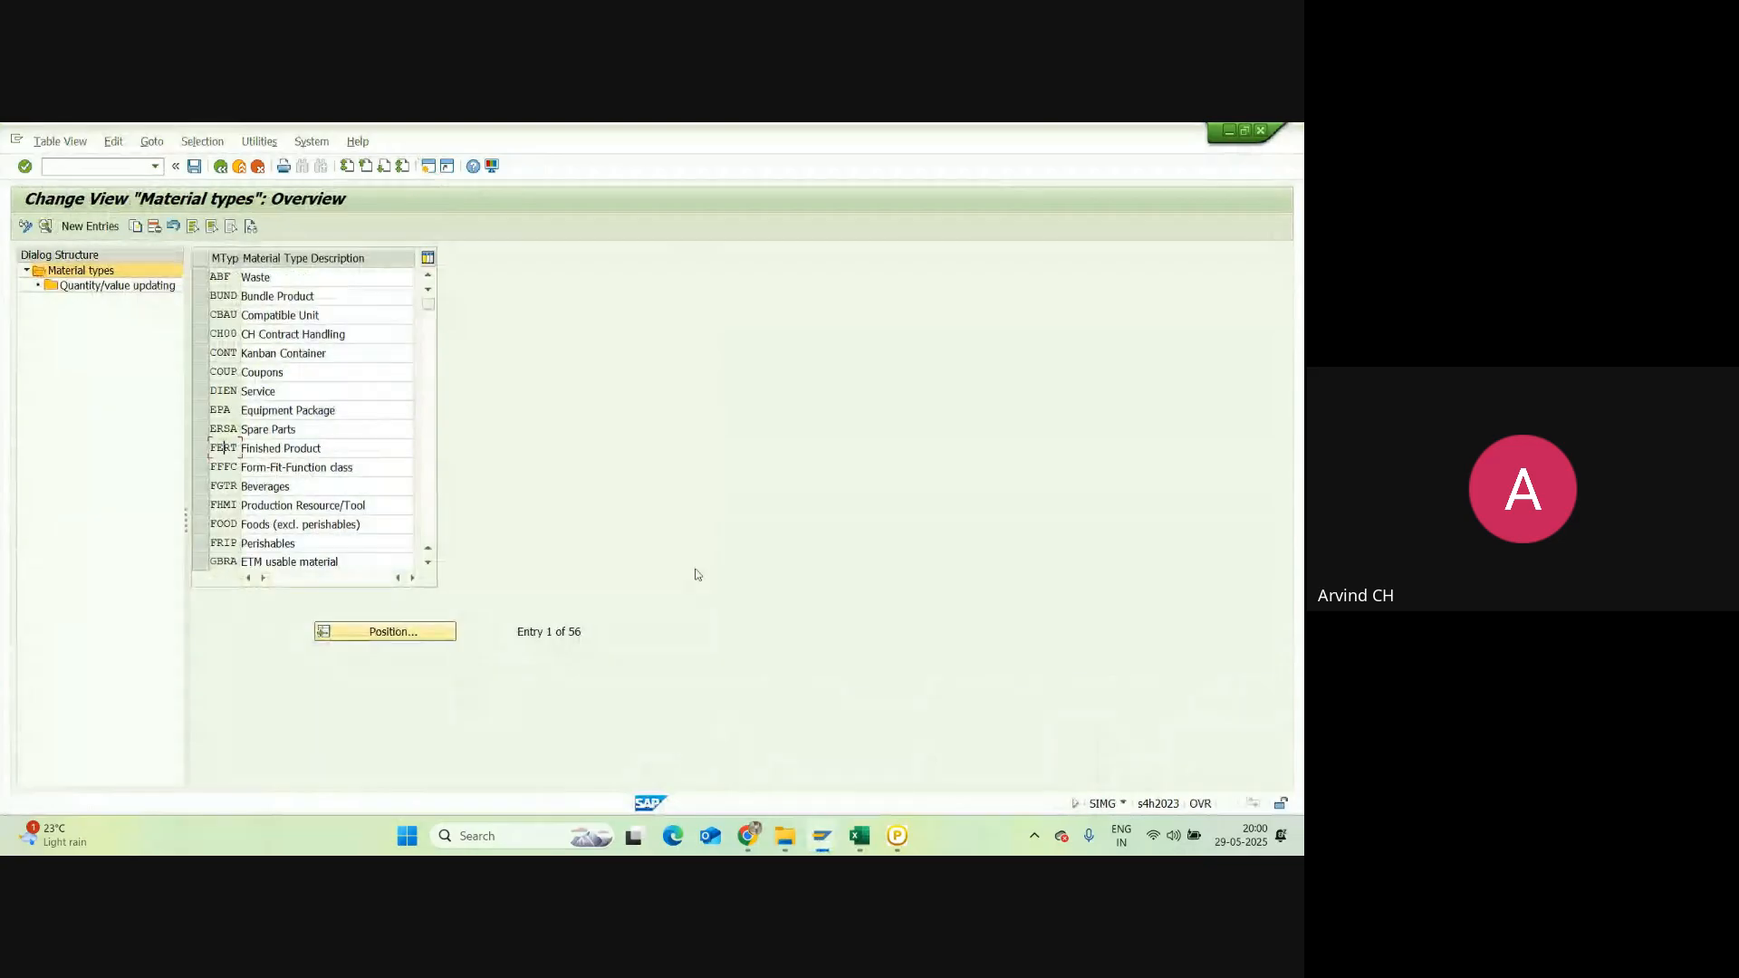
{"action": "key", "text": "alt+Tab"}
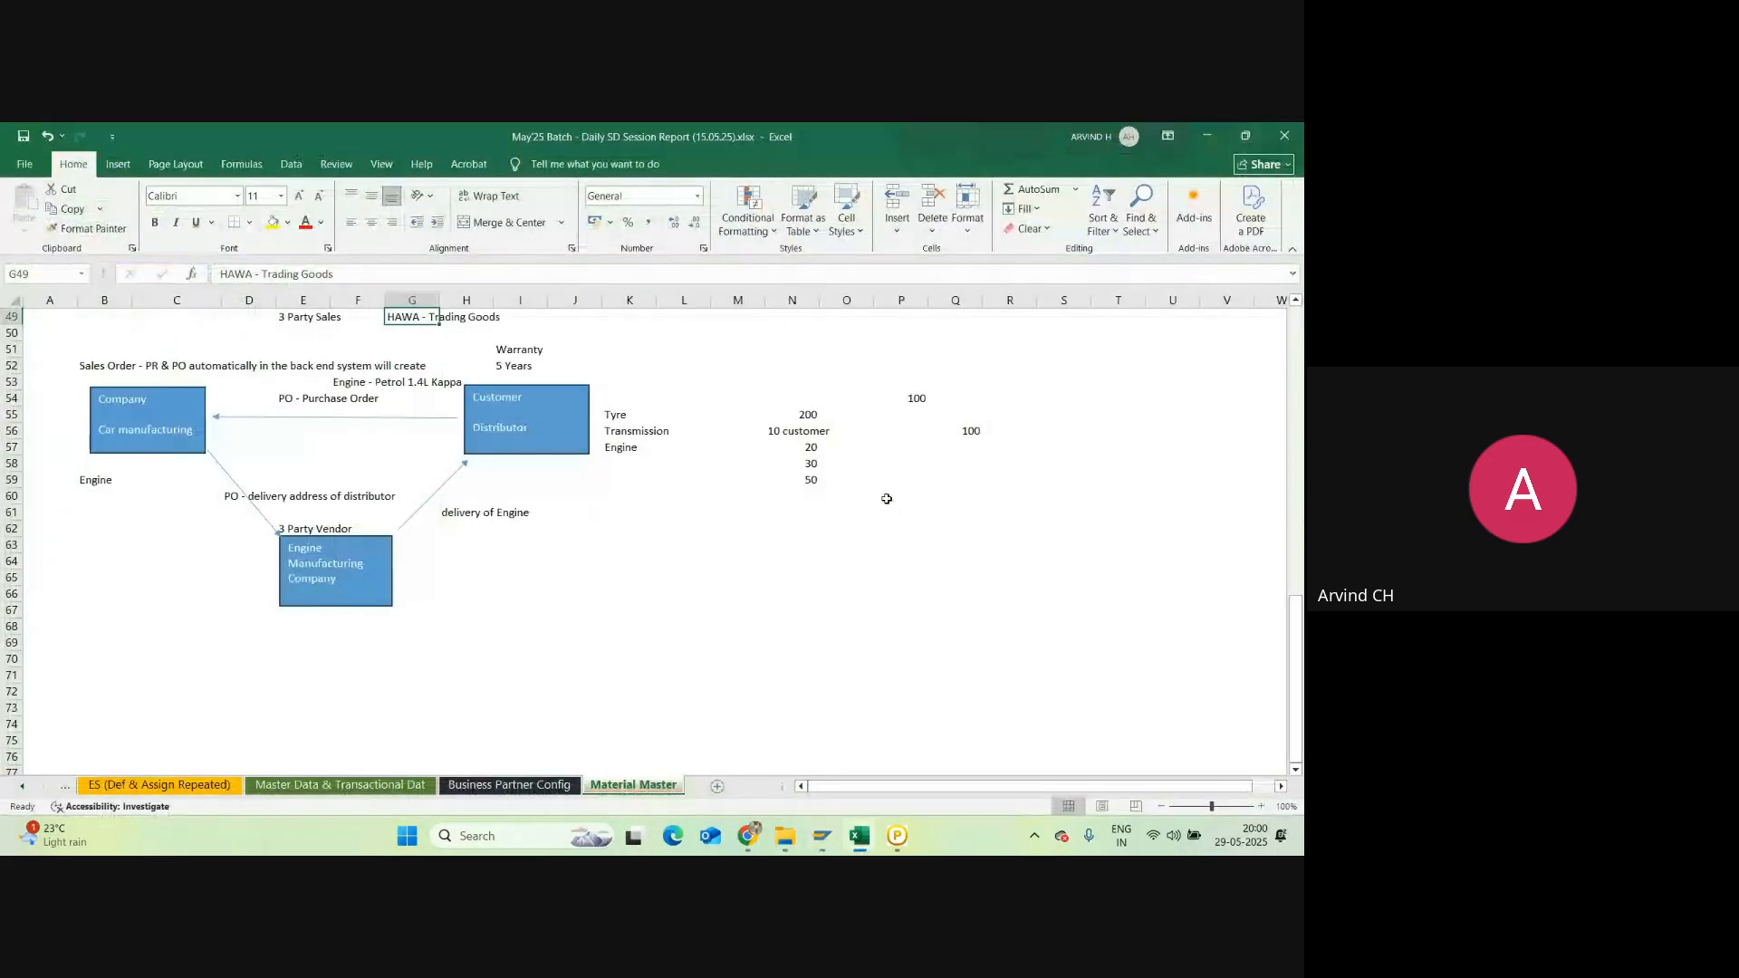
Step: Add a new sheet after Material Master and hide its gridlines
{"action": "scroll", "coordinate": [109, 547], "scroll_direction": "down", "scroll_amount": 3}
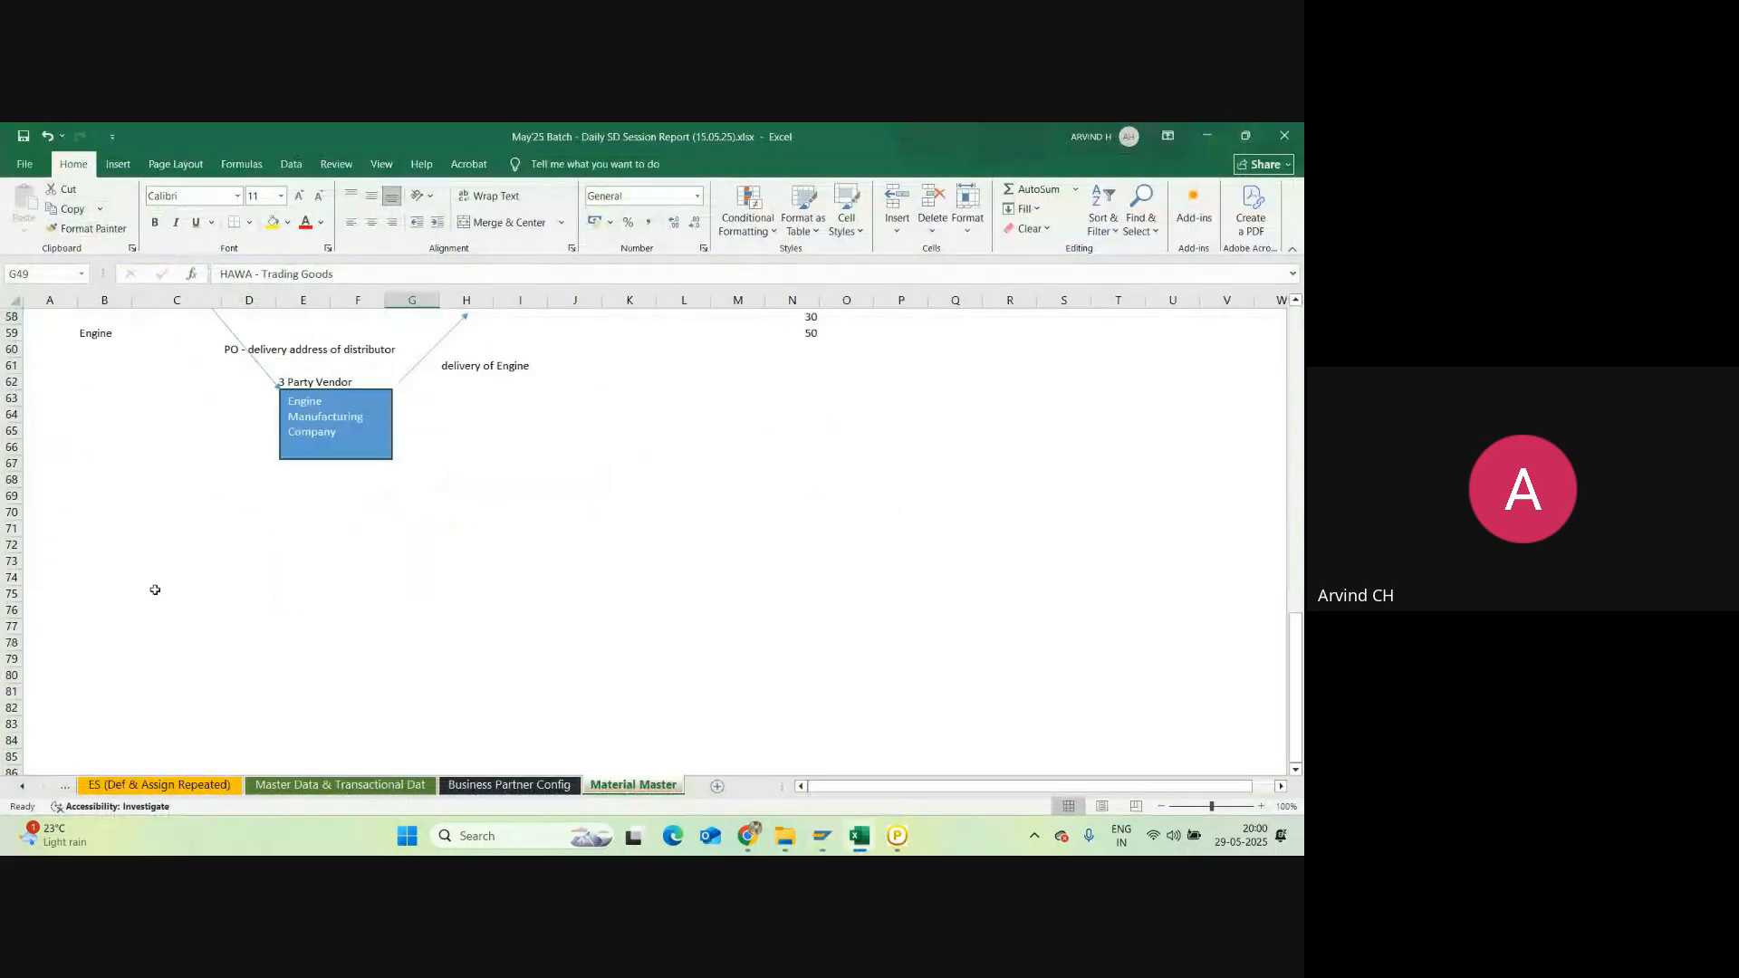
{"action": "left_click", "coordinate": [718, 785]}
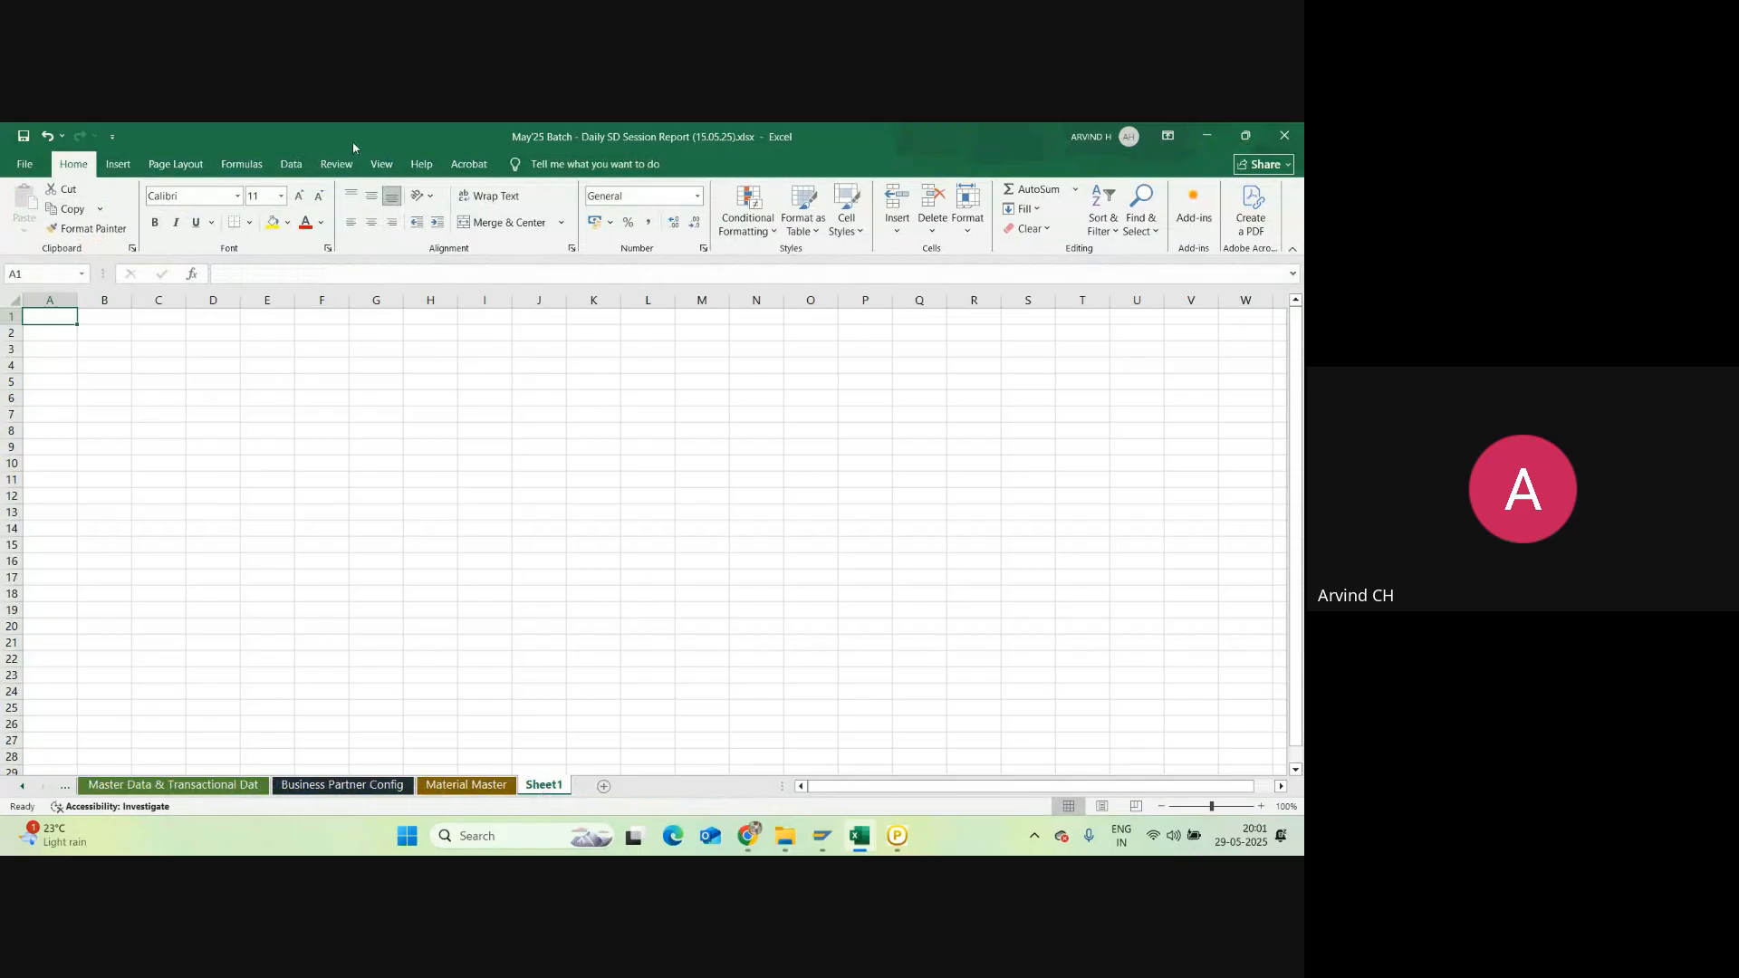
{"action": "left_click", "coordinate": [379, 165]}
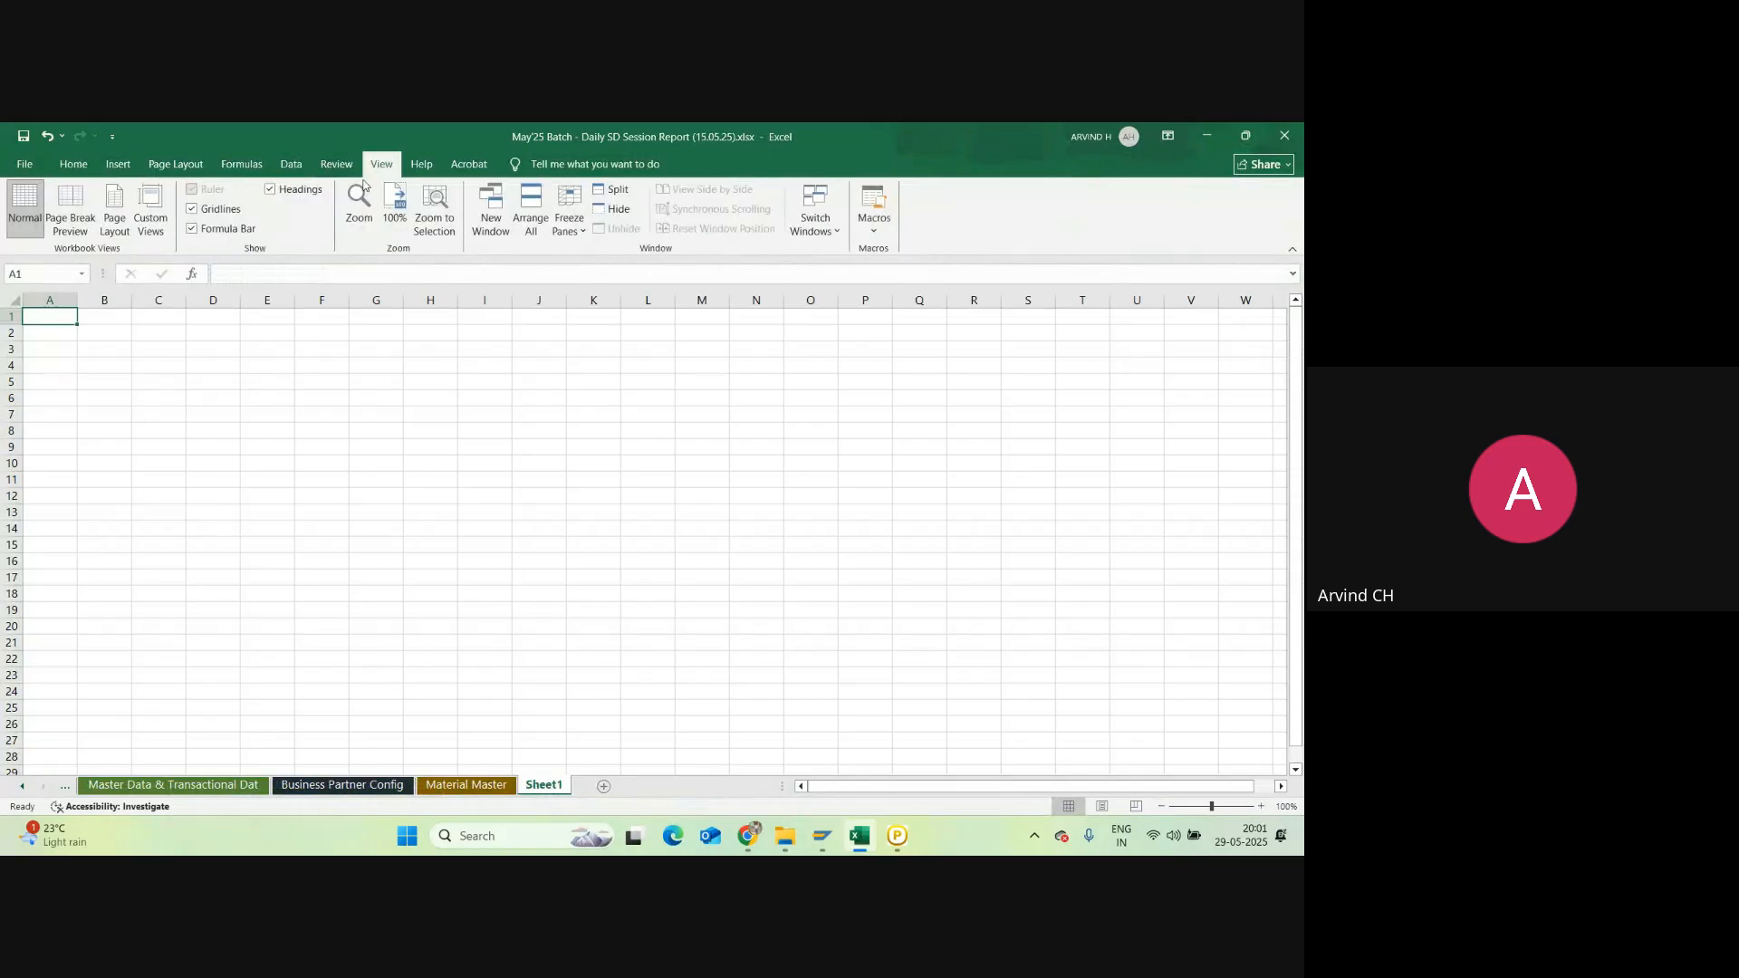
{"action": "left_click", "coordinate": [191, 209]}
Step: Rename the new sheet to 'Uploading of Initial Stock'
{"action": "double_click", "coordinate": [544, 784]}
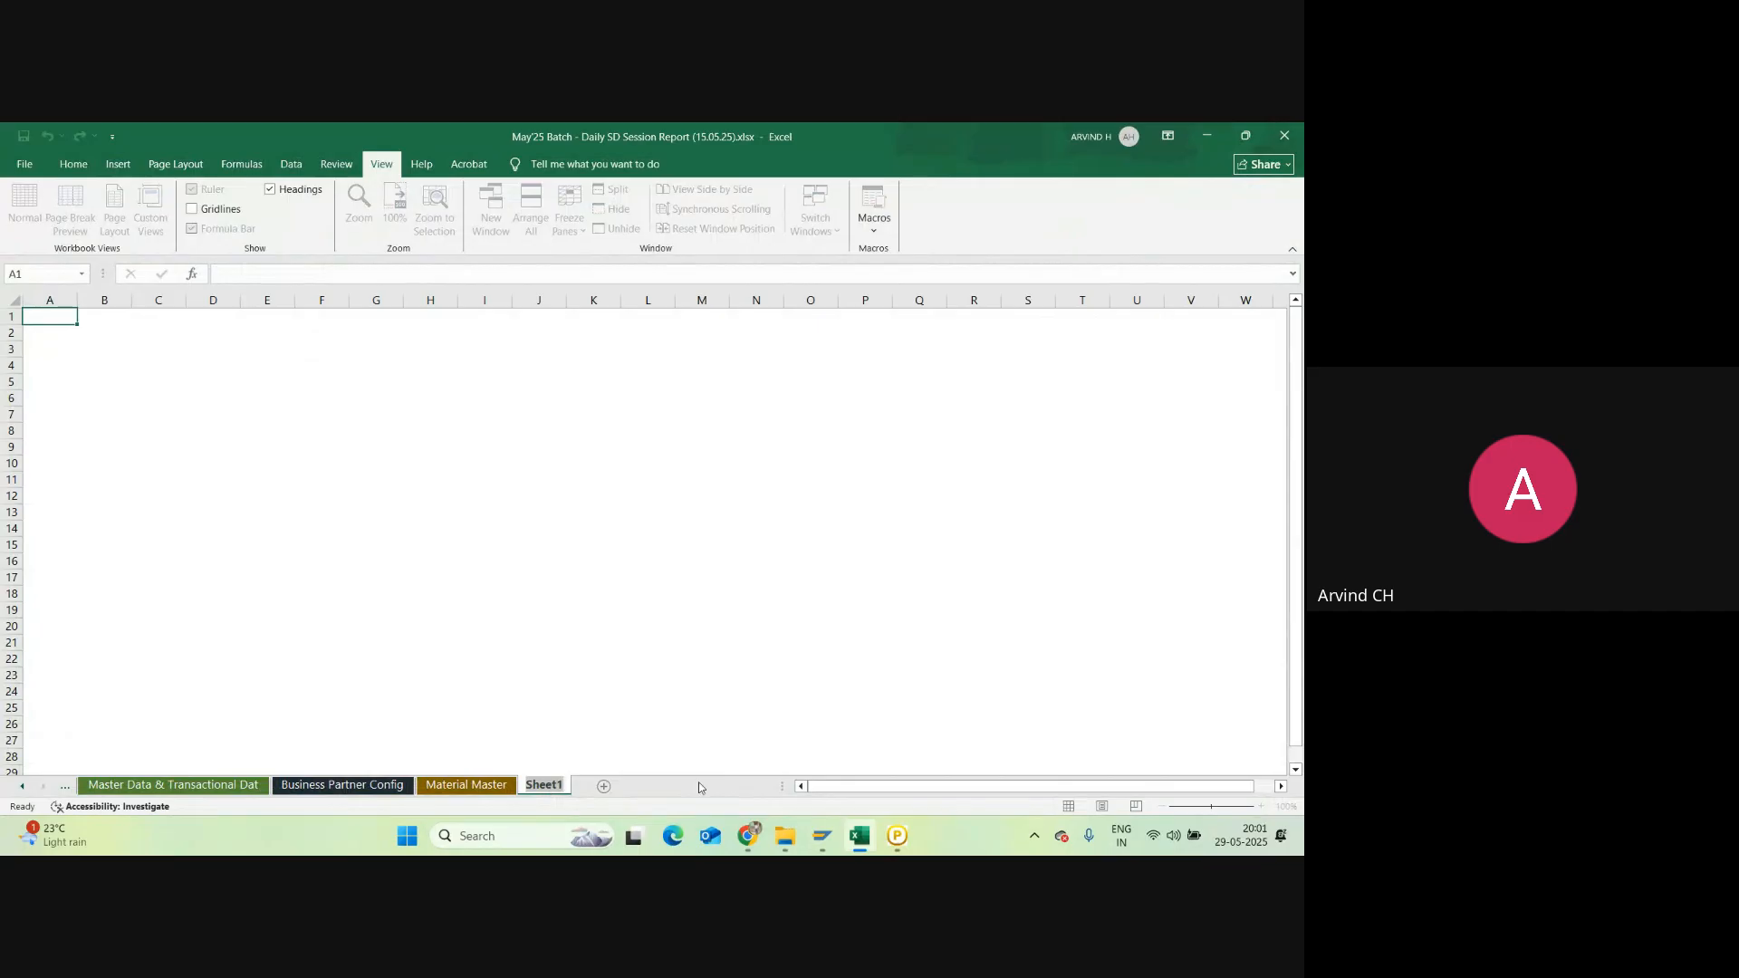
{"action": "type", "text": "Uploading of Init"}
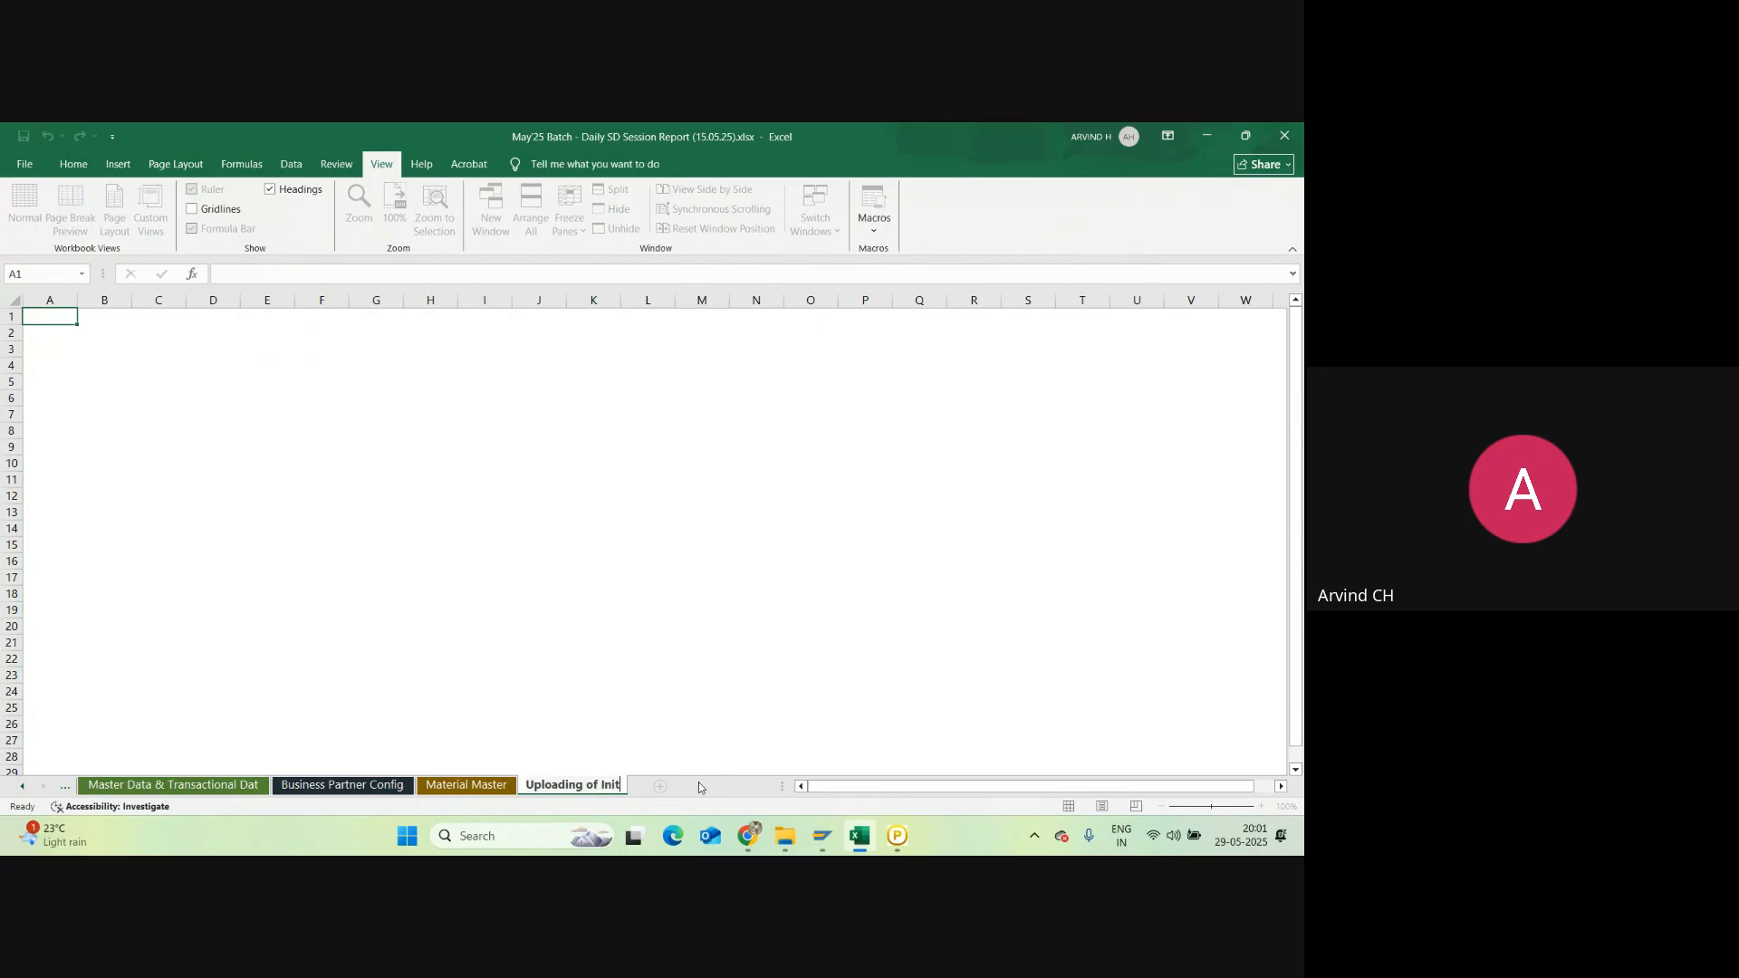
{"action": "type", "text": "ial Stock"}
{"action": "key", "text": "Return"}
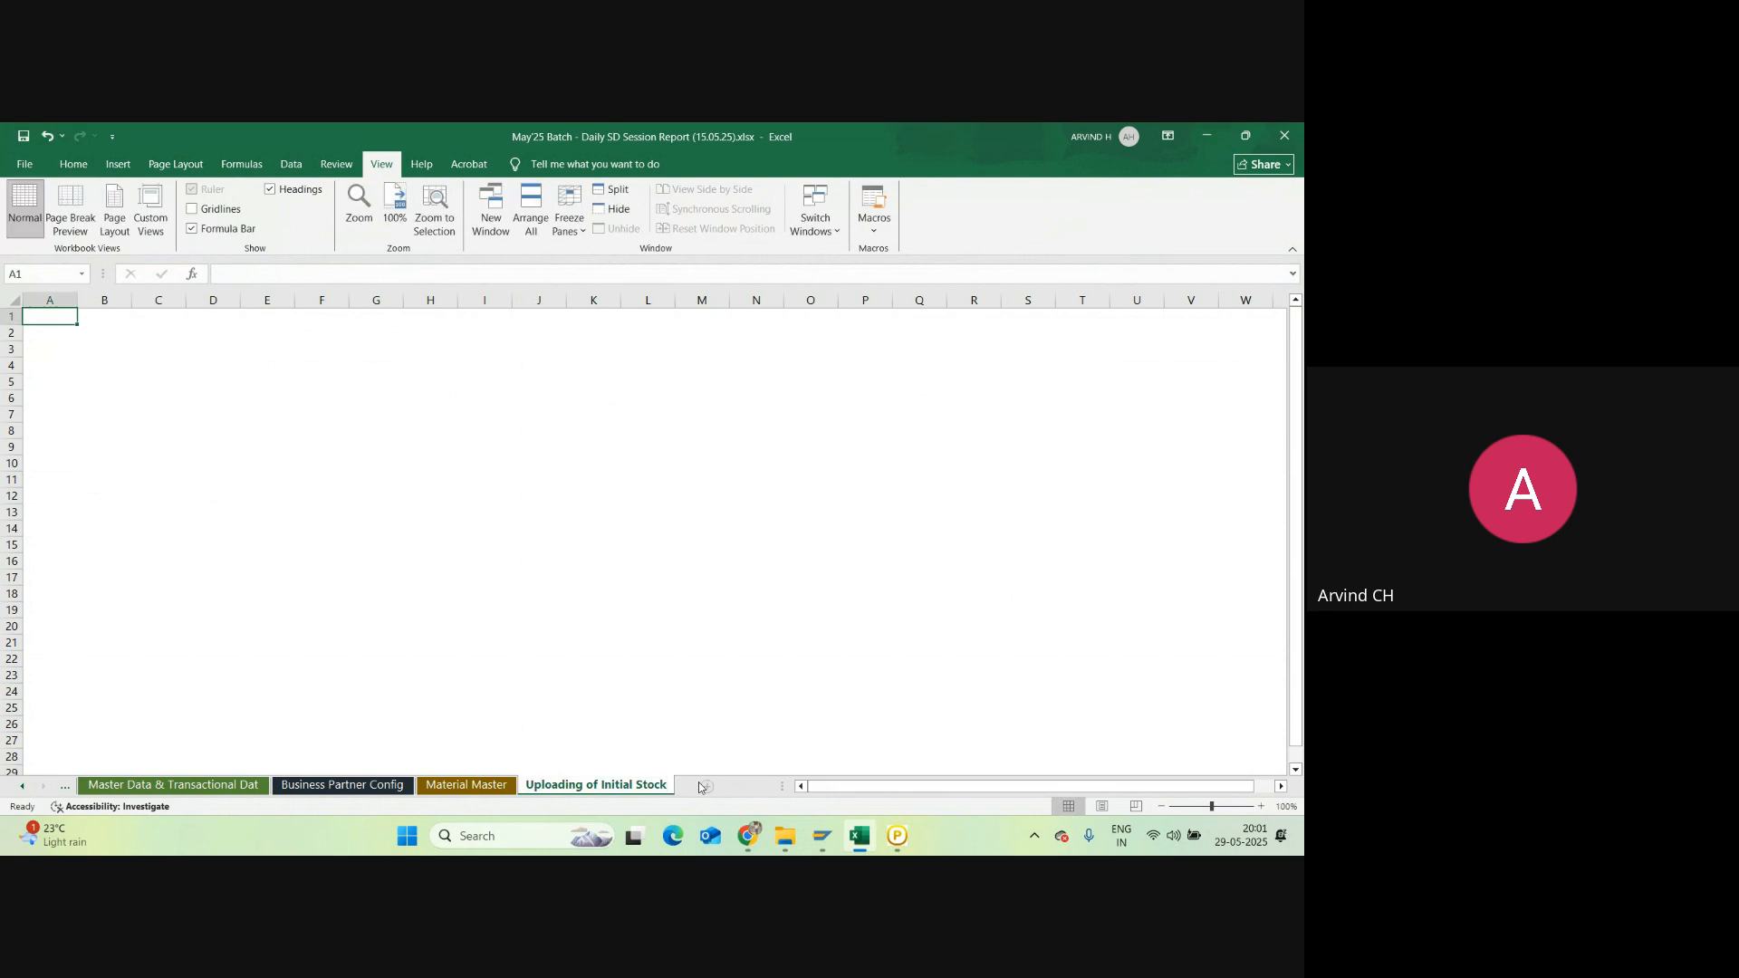
{"action": "left_click", "coordinate": [317, 384]}
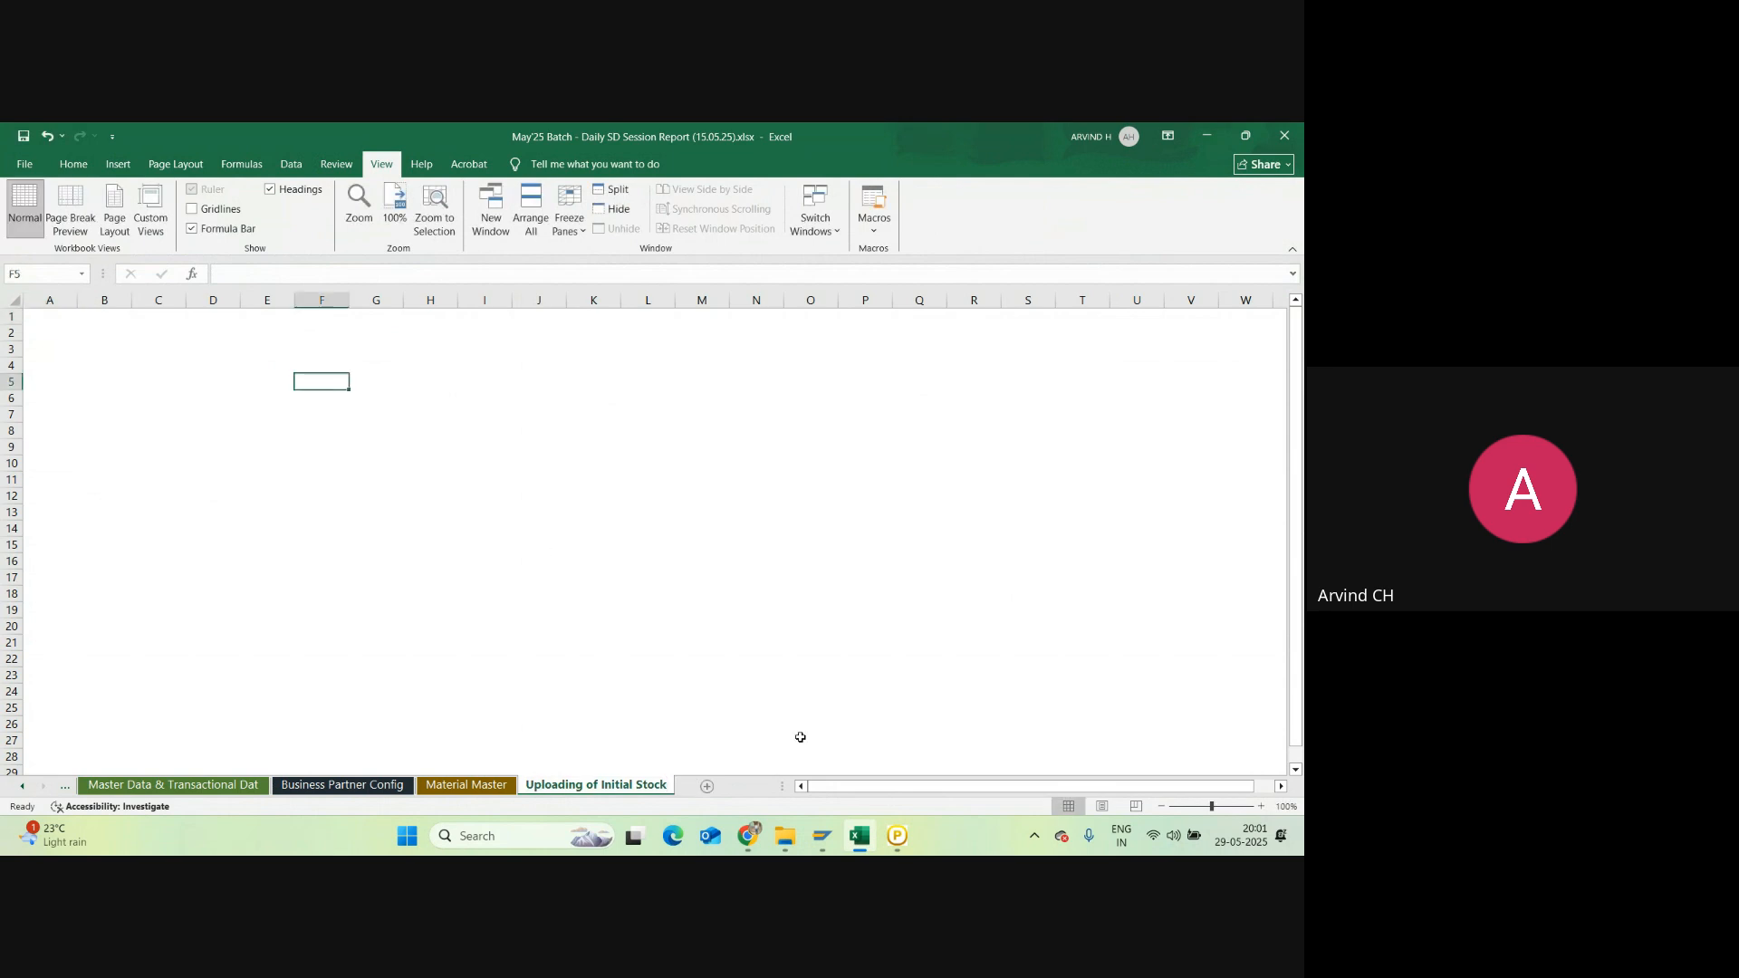
{"action": "left_click", "coordinate": [857, 828]}
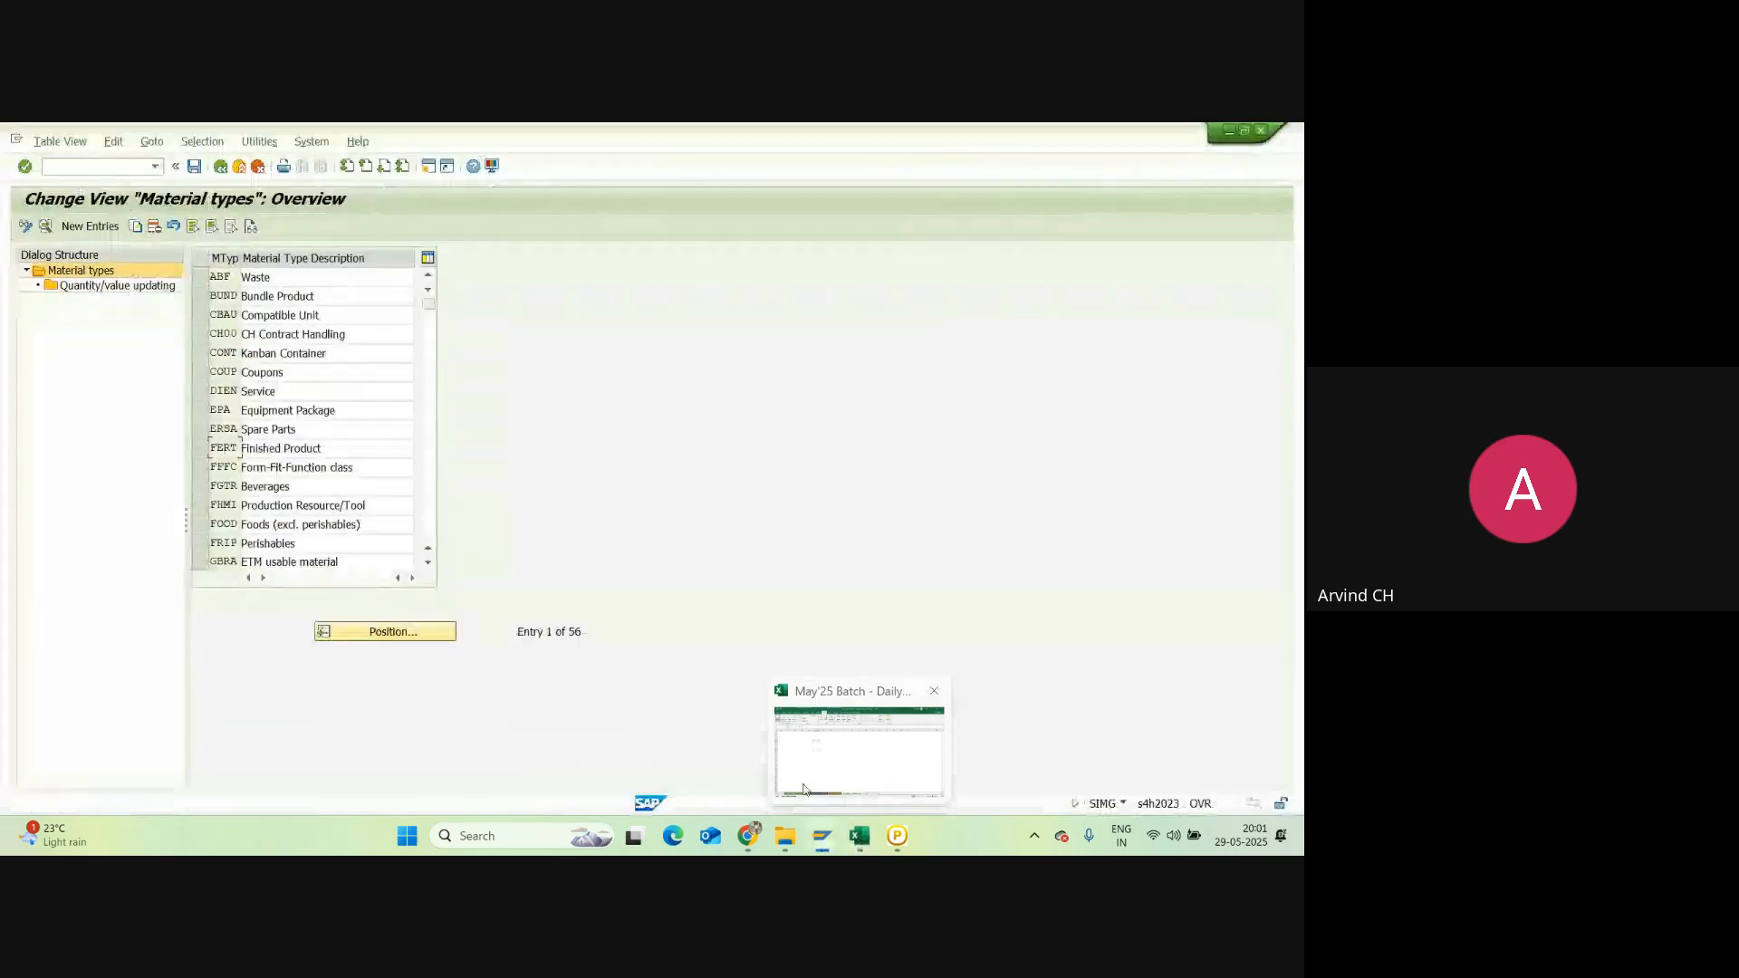
{"action": "left_click", "coordinate": [857, 797]}
{"action": "left_click", "coordinate": [467, 784]}
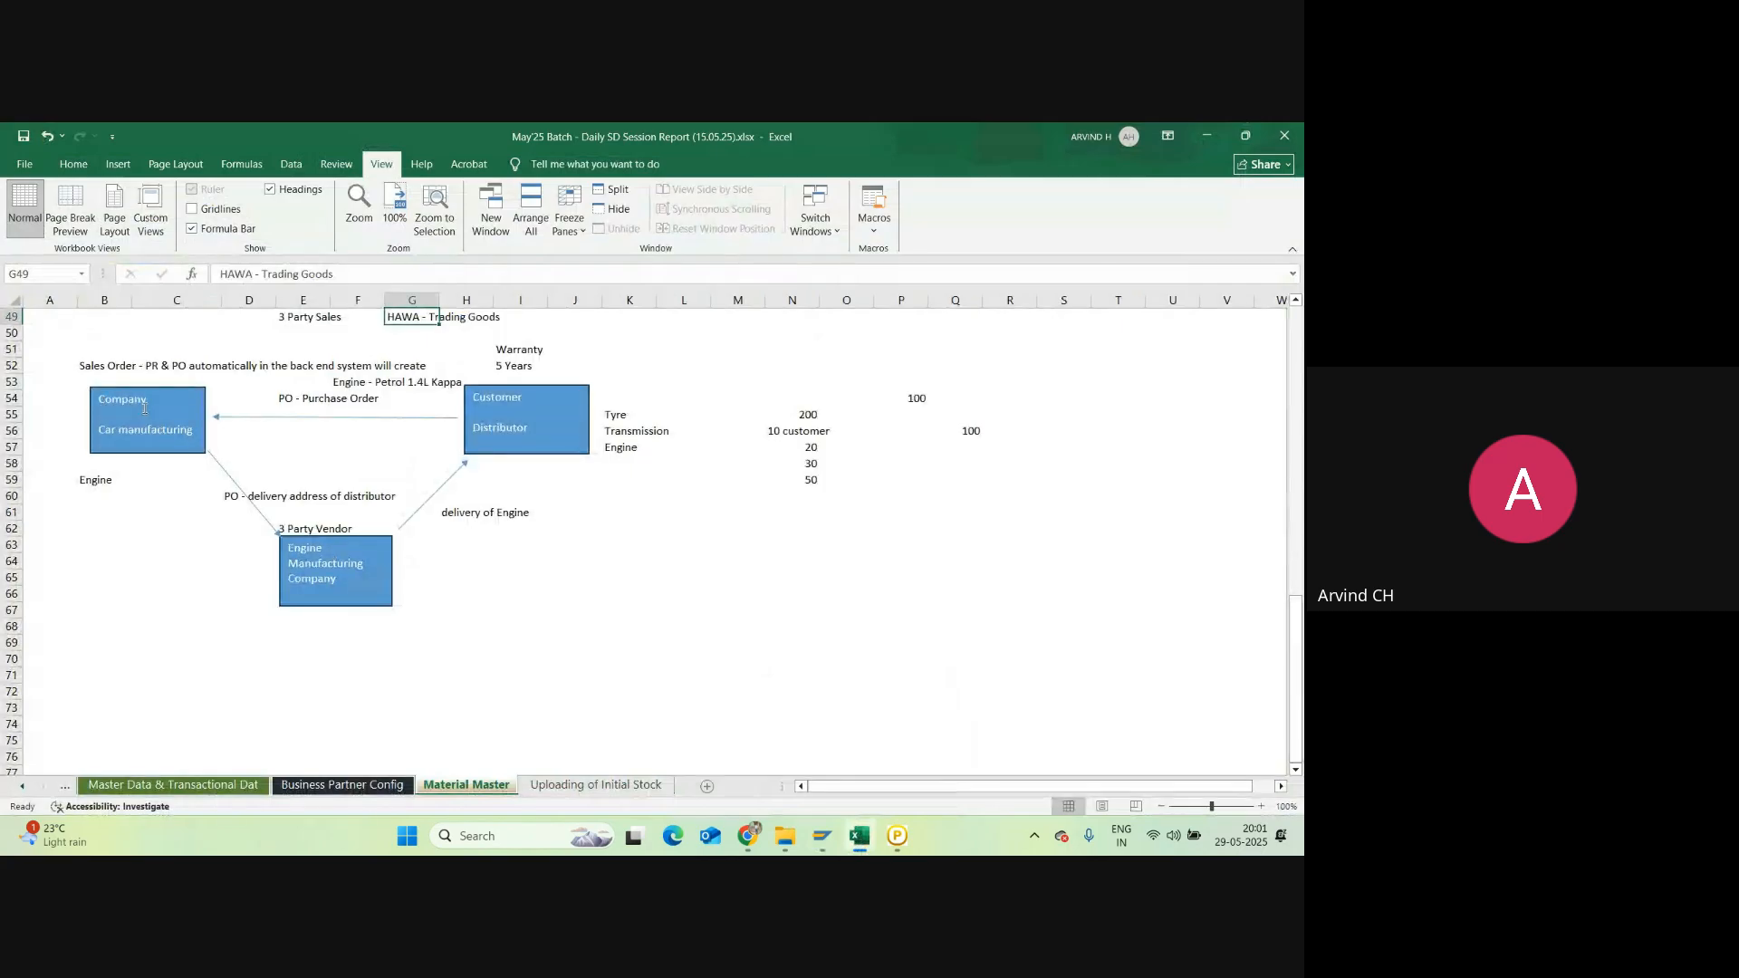
{"action": "left_click", "coordinate": [107, 518]}
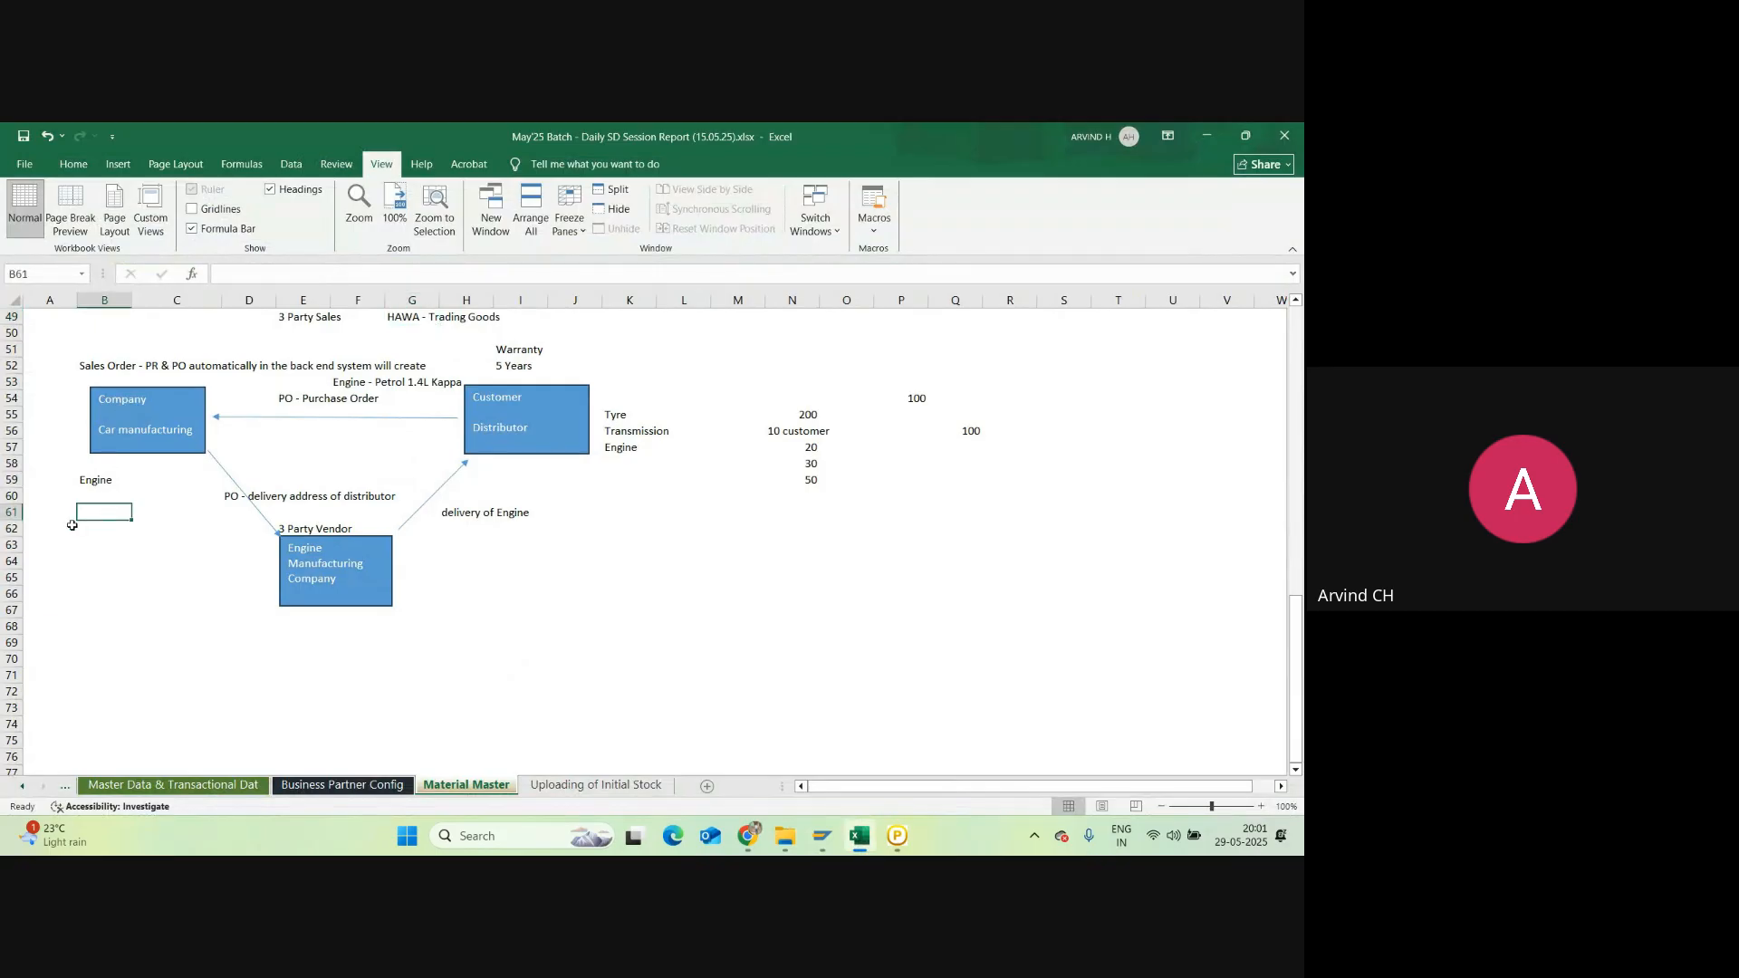
{"action": "left_click", "coordinate": [91, 534]}
{"action": "left_click", "coordinate": [84, 556]}
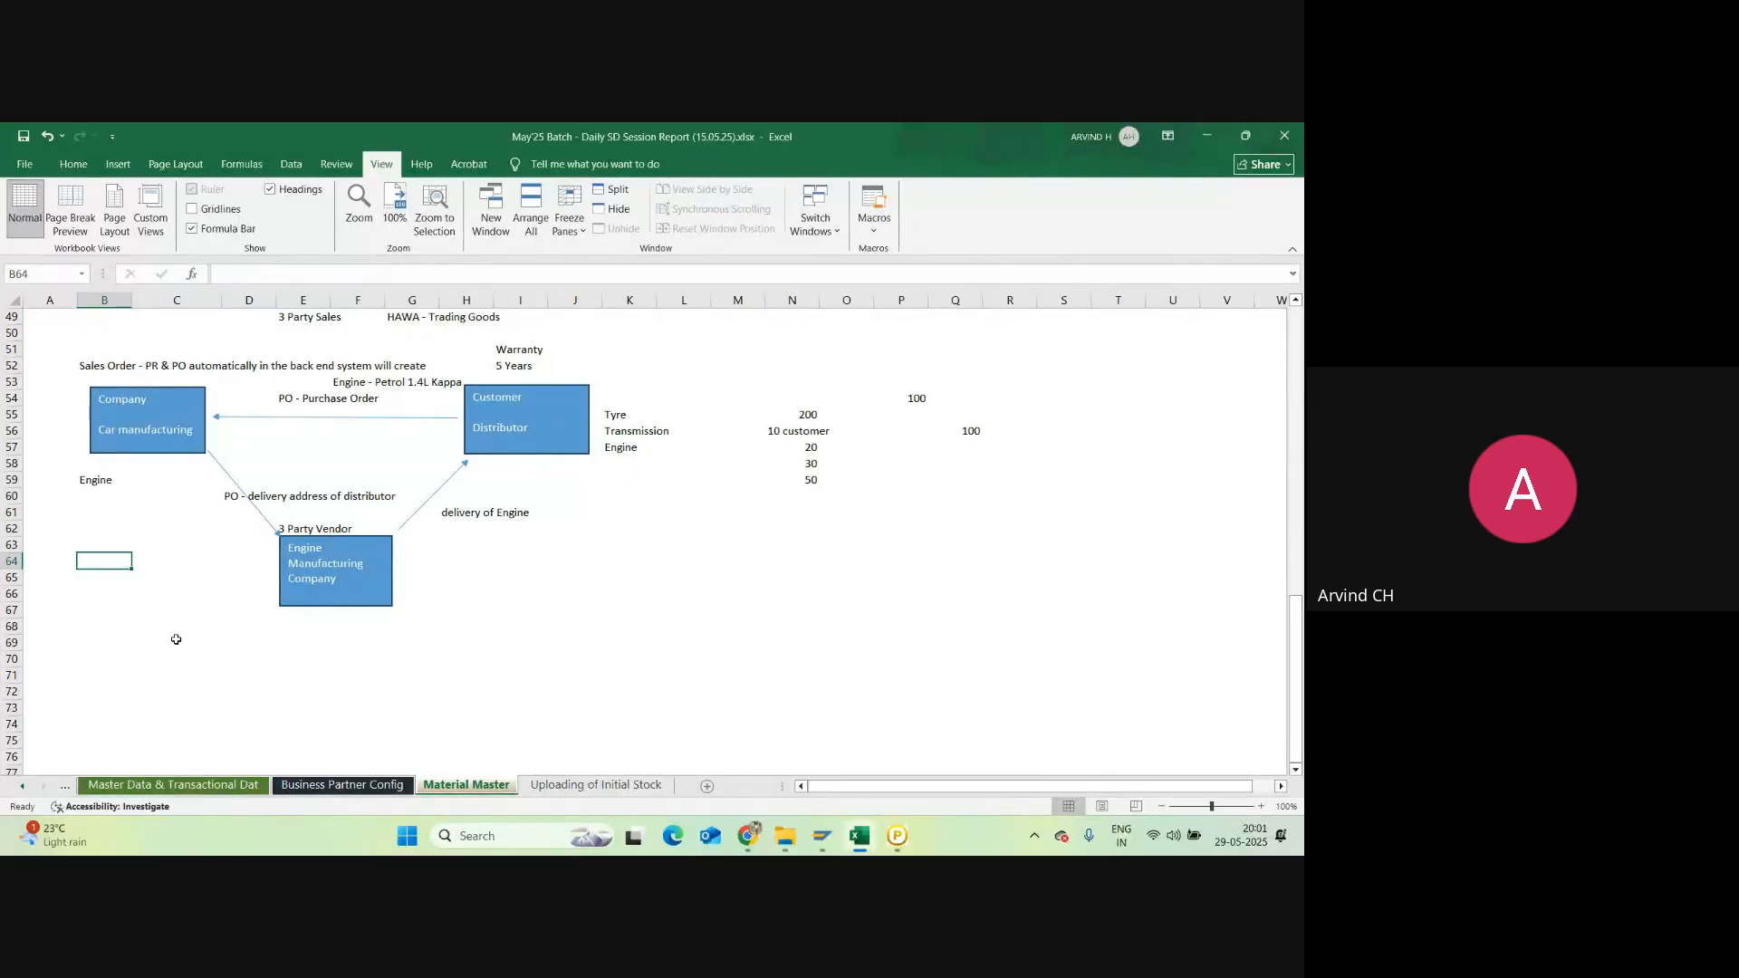
{"action": "mouse_move", "coordinate": [822, 835]}
{"action": "left_click", "coordinate": [761, 741]}
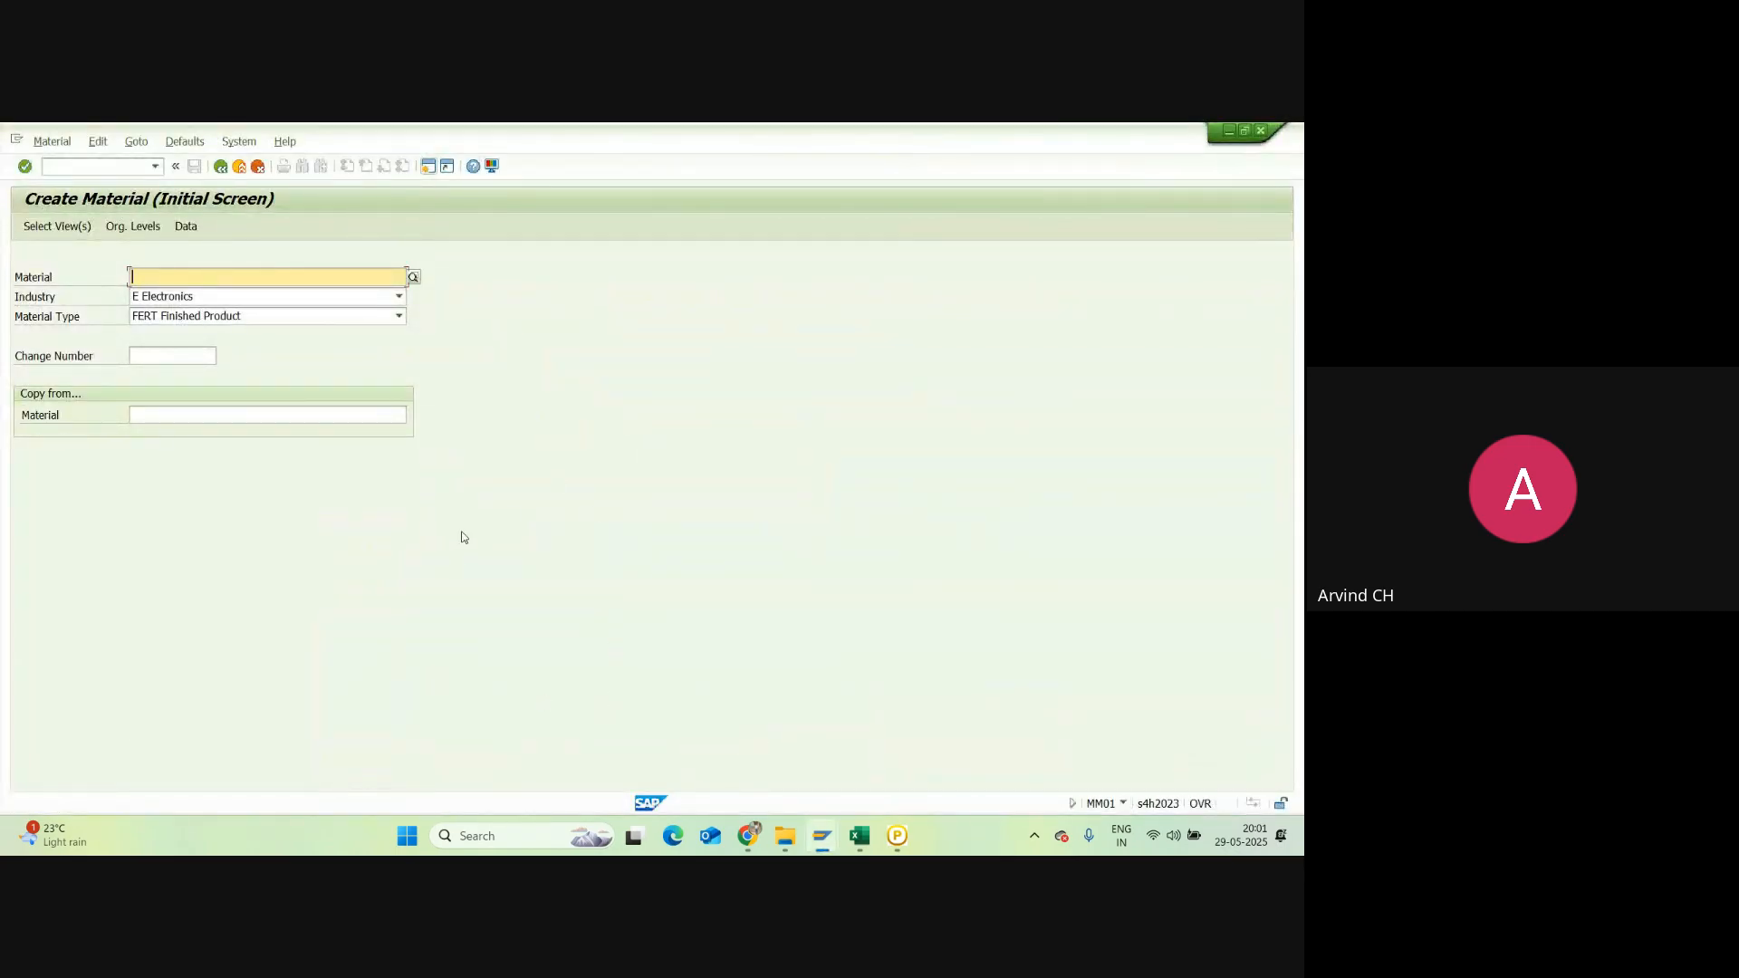
{"action": "left_click", "coordinate": [222, 169]}
{"action": "left_click", "coordinate": [92, 171]}
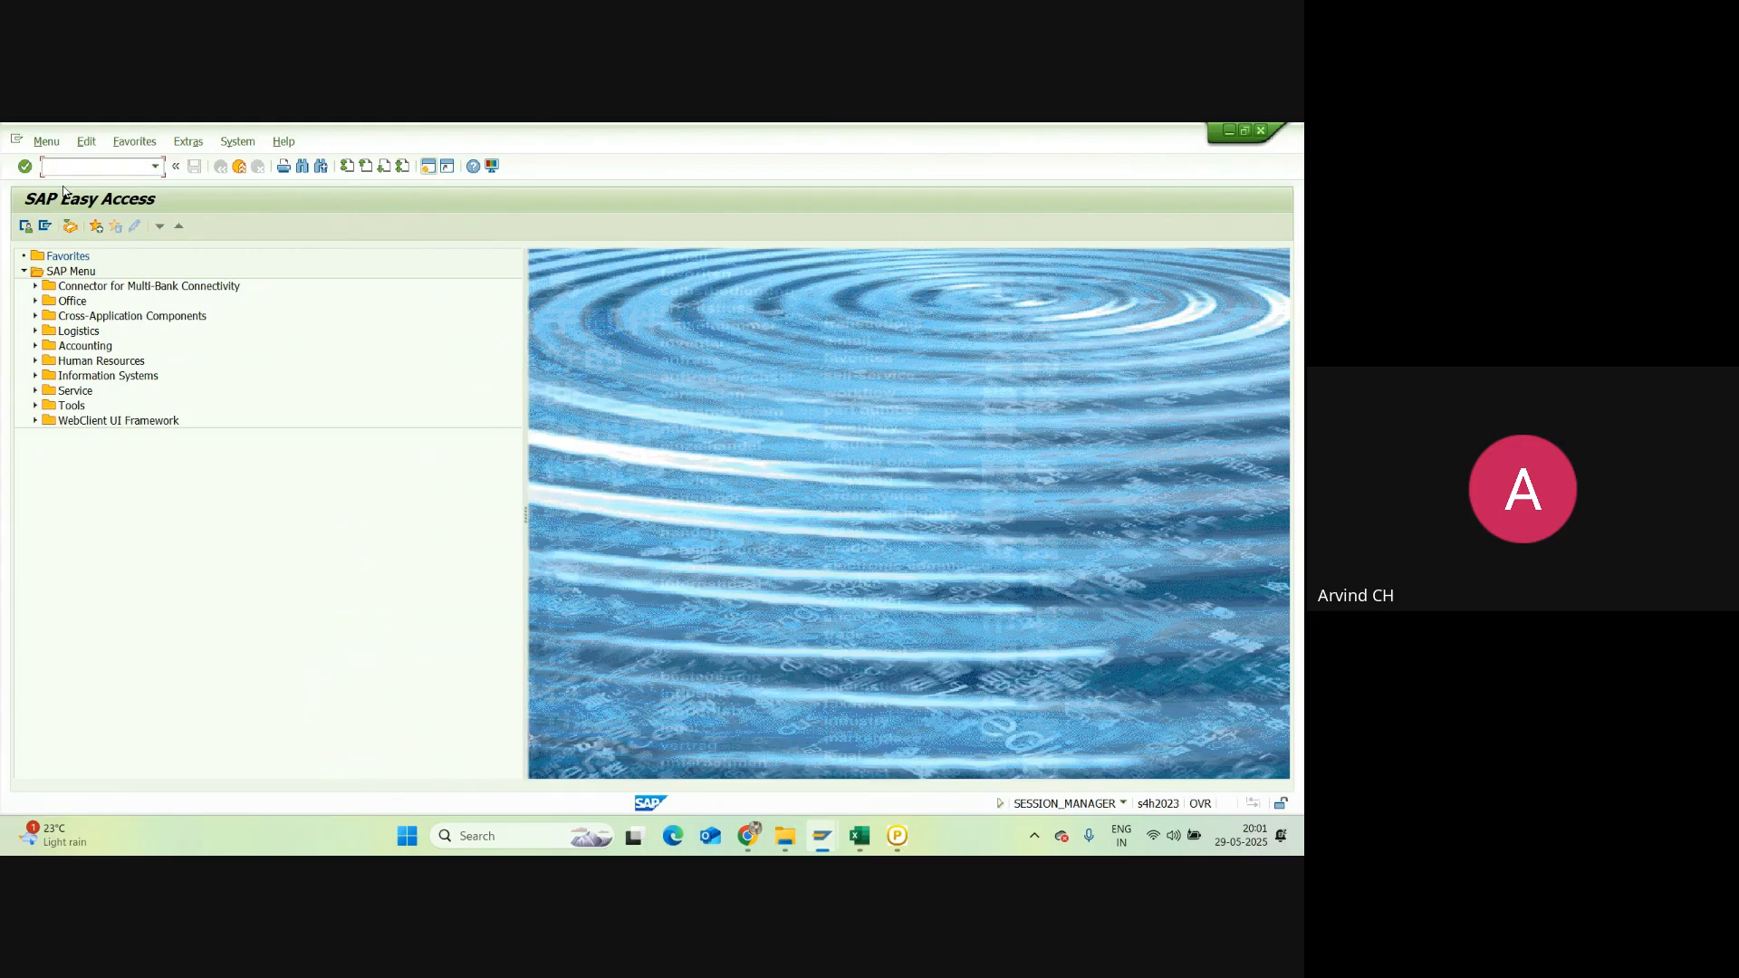
{"action": "left_click", "coordinate": [748, 836]}
{"action": "left_click", "coordinate": [667, 764]}
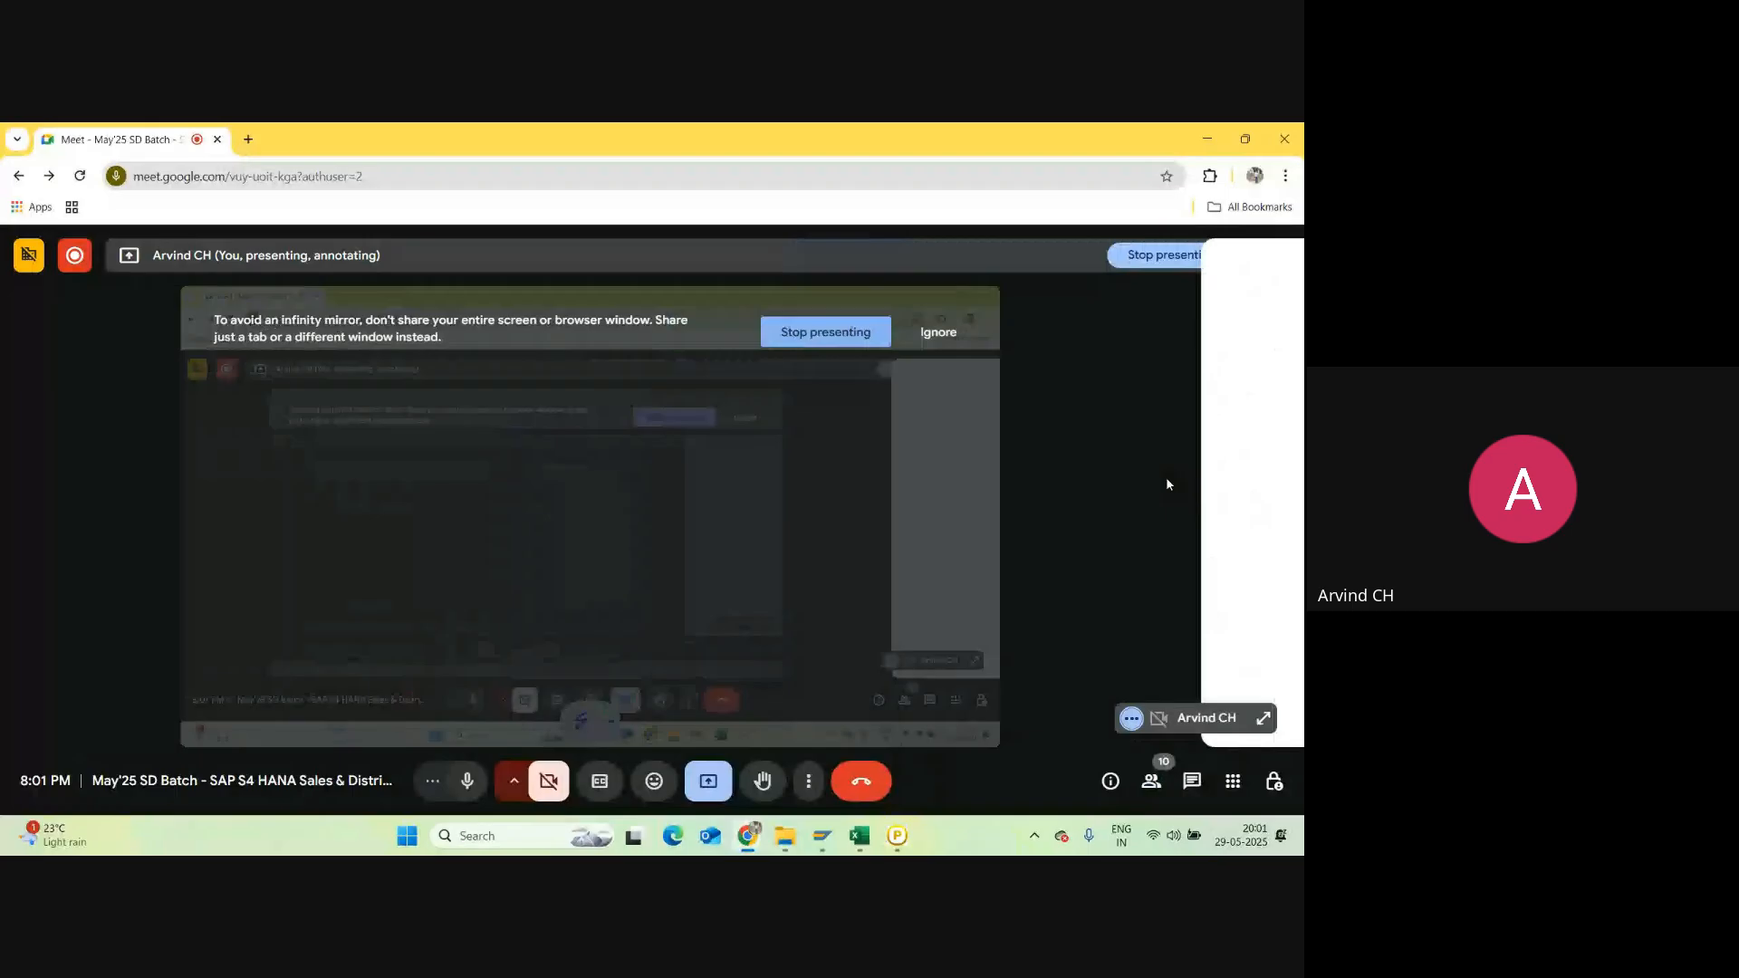
{"action": "key", "text": "alt+Tab"}
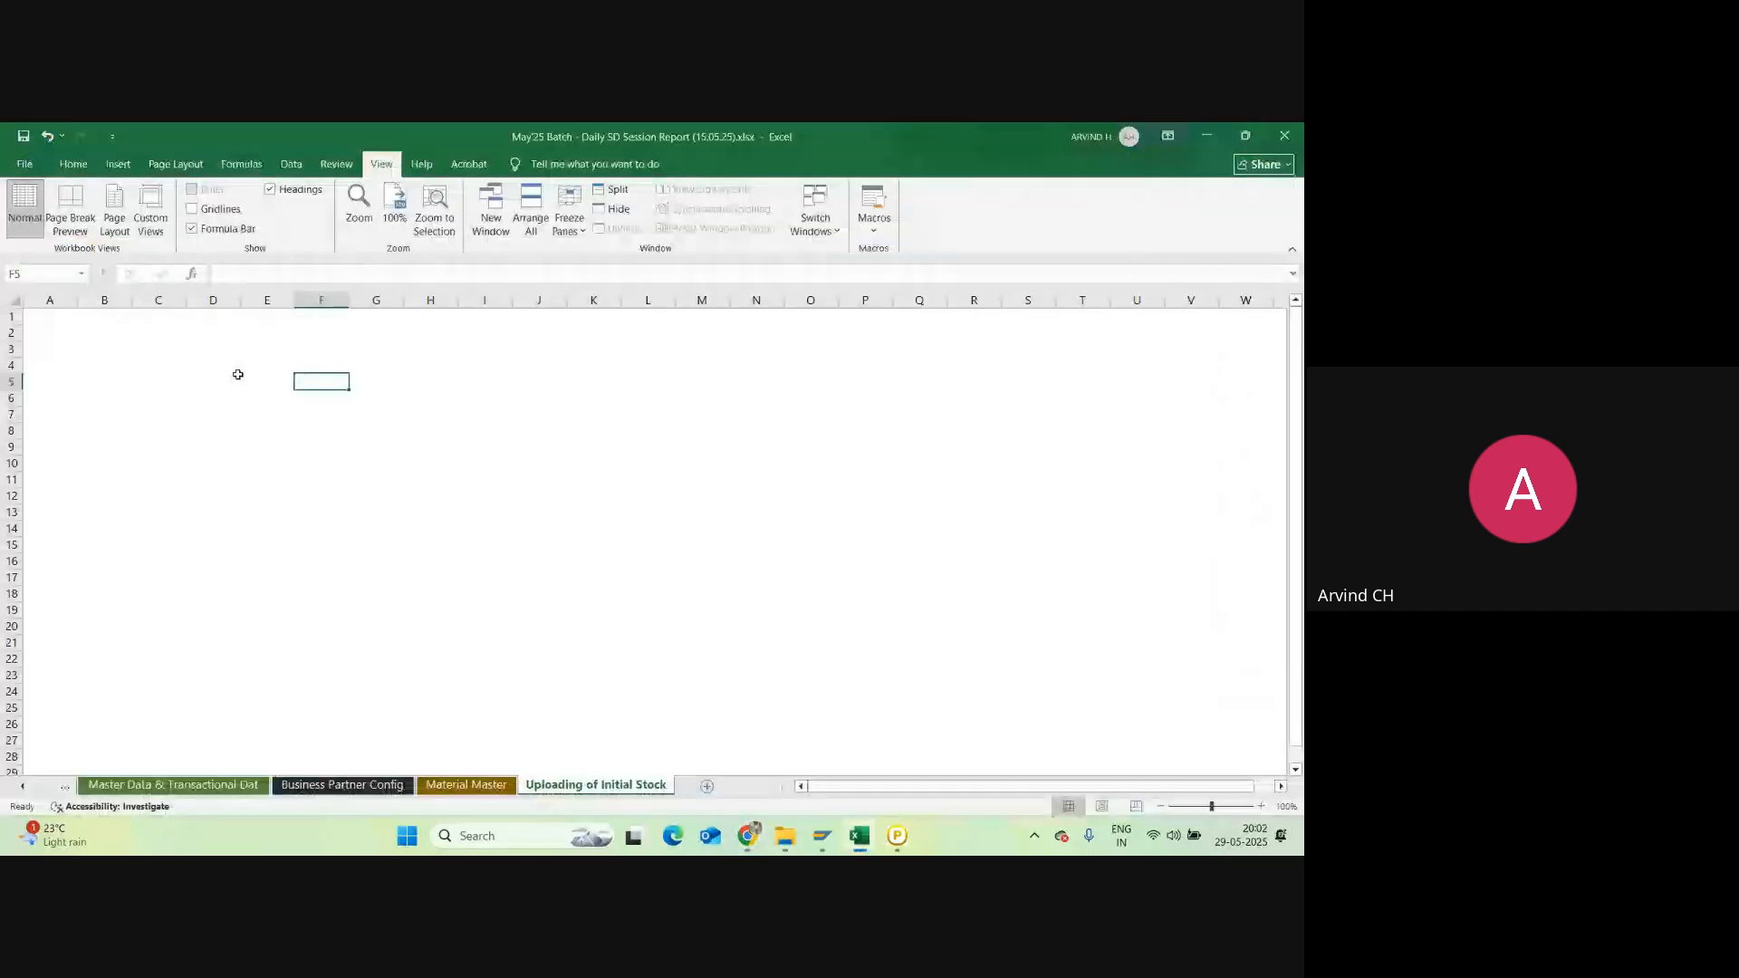
Step: Enter the heading 'T-Code : To upload Initial Stock' in cell A2 of the new sheet
{"action": "left_click", "coordinate": [53, 333]}
{"action": "type", "text": "T"}
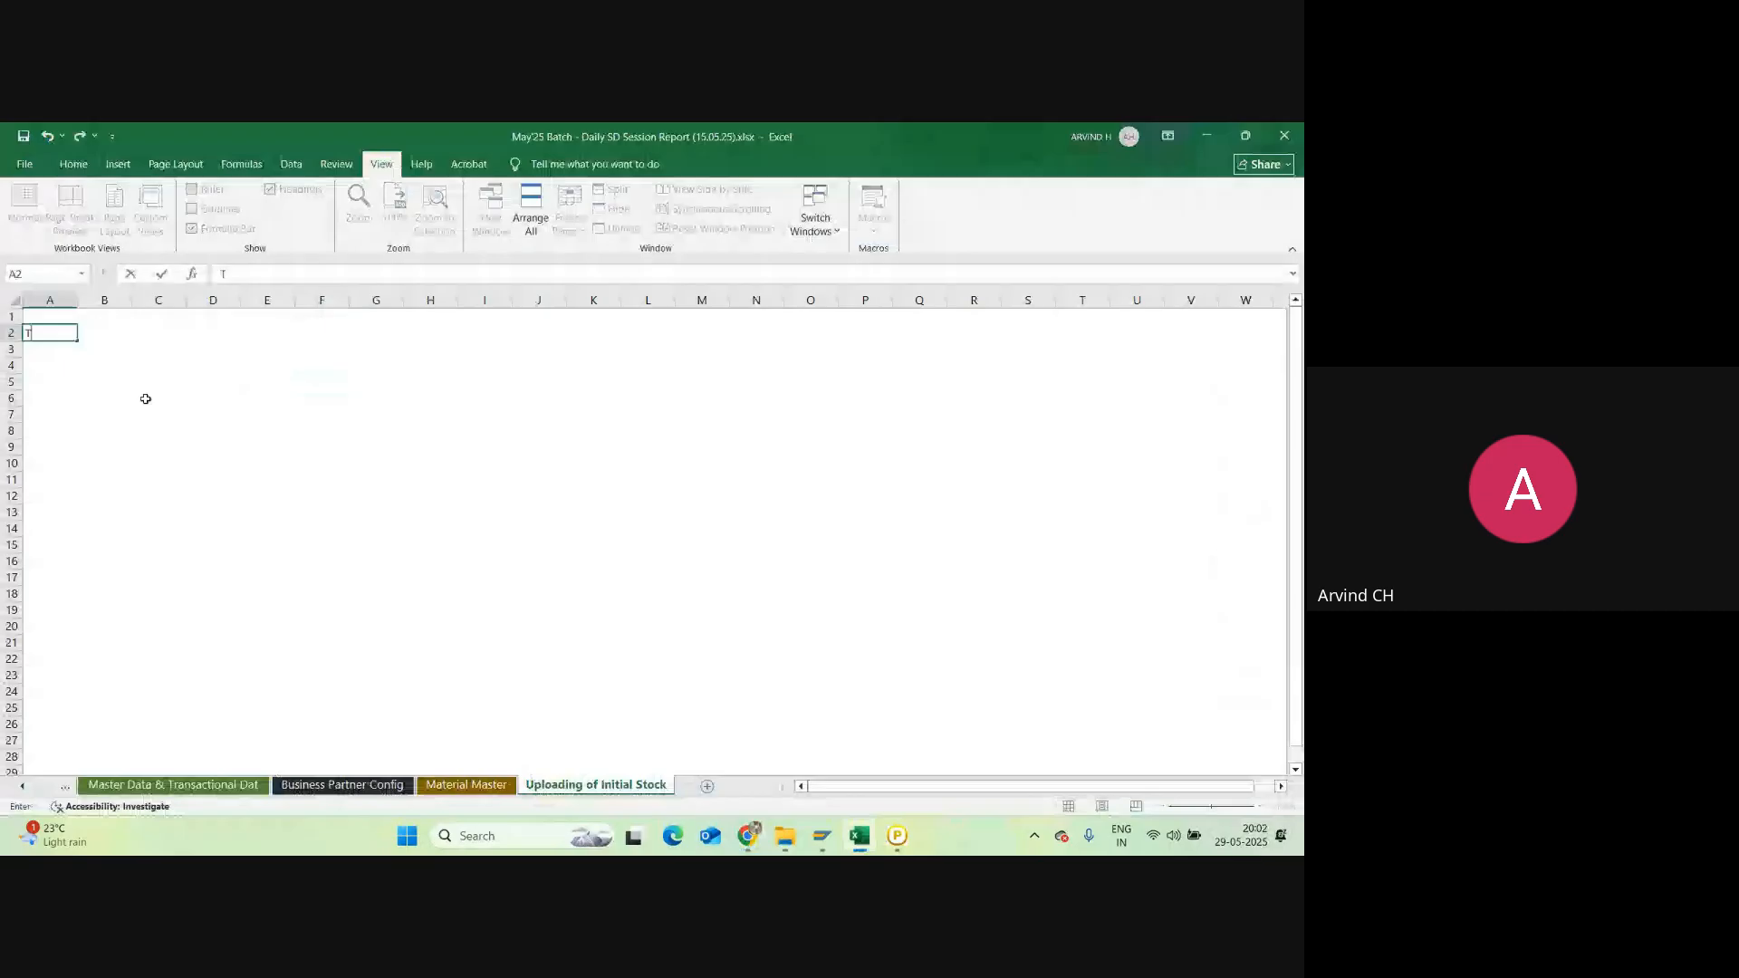
{"action": "type", "text": "-Code : To"}
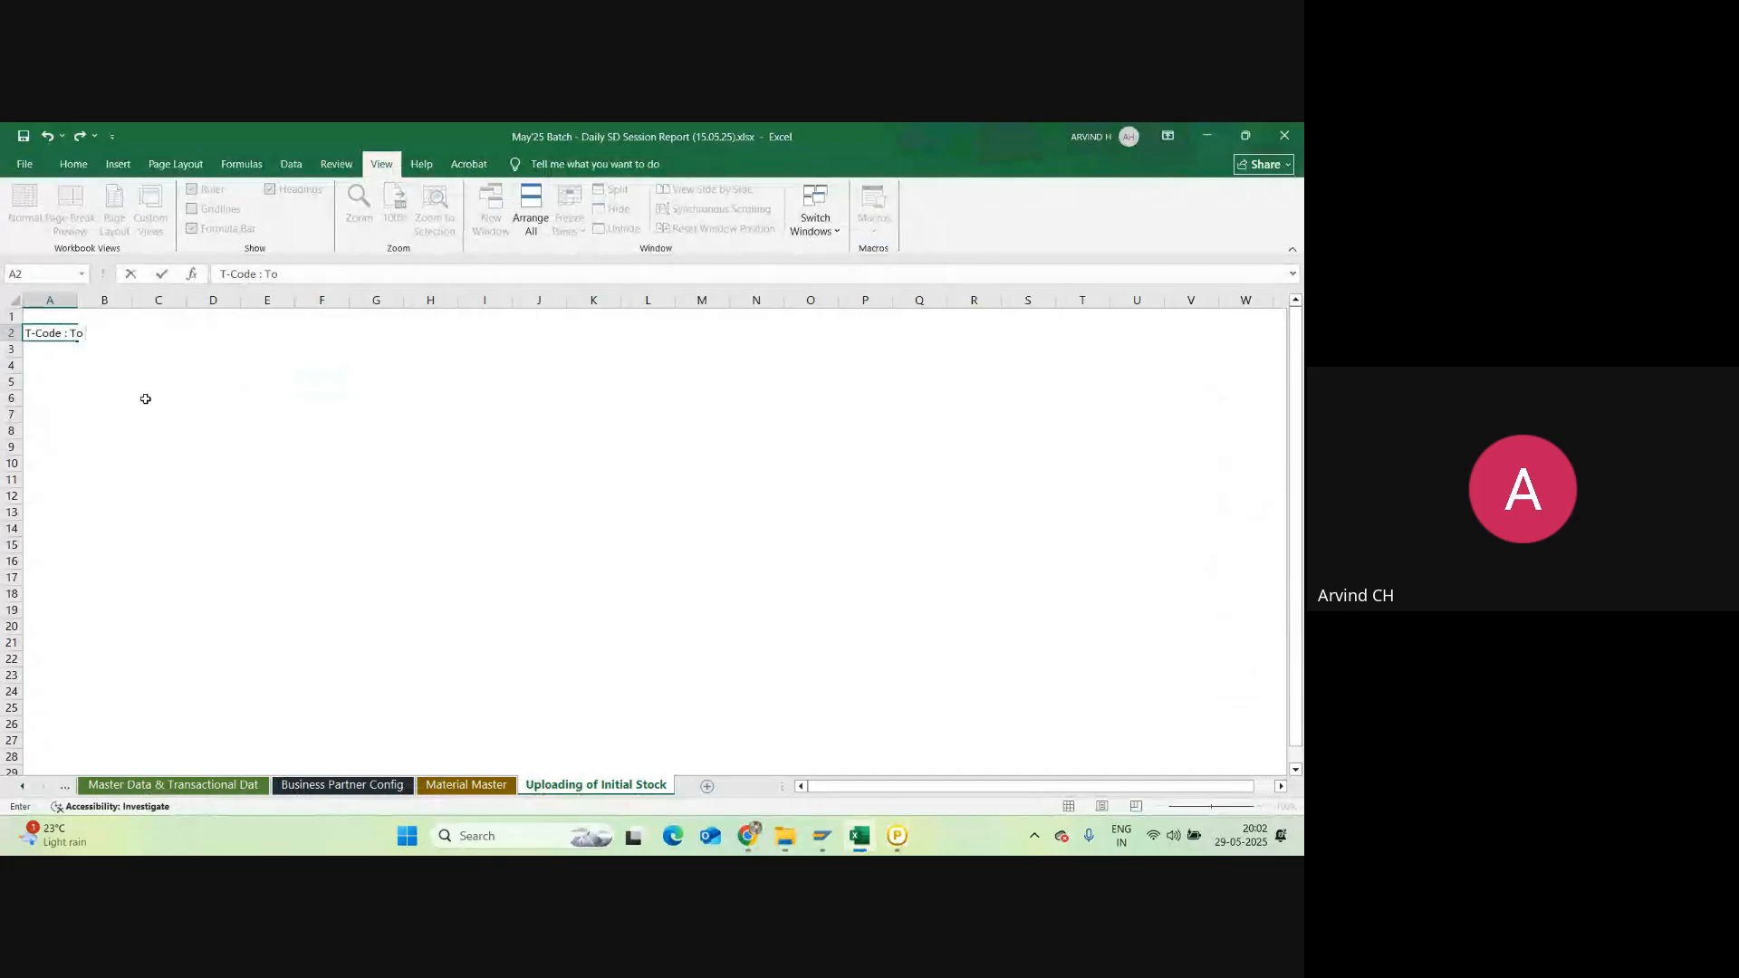
{"action": "type", "text": " upload Initial Stock"}
{"action": "key", "text": "Return"}
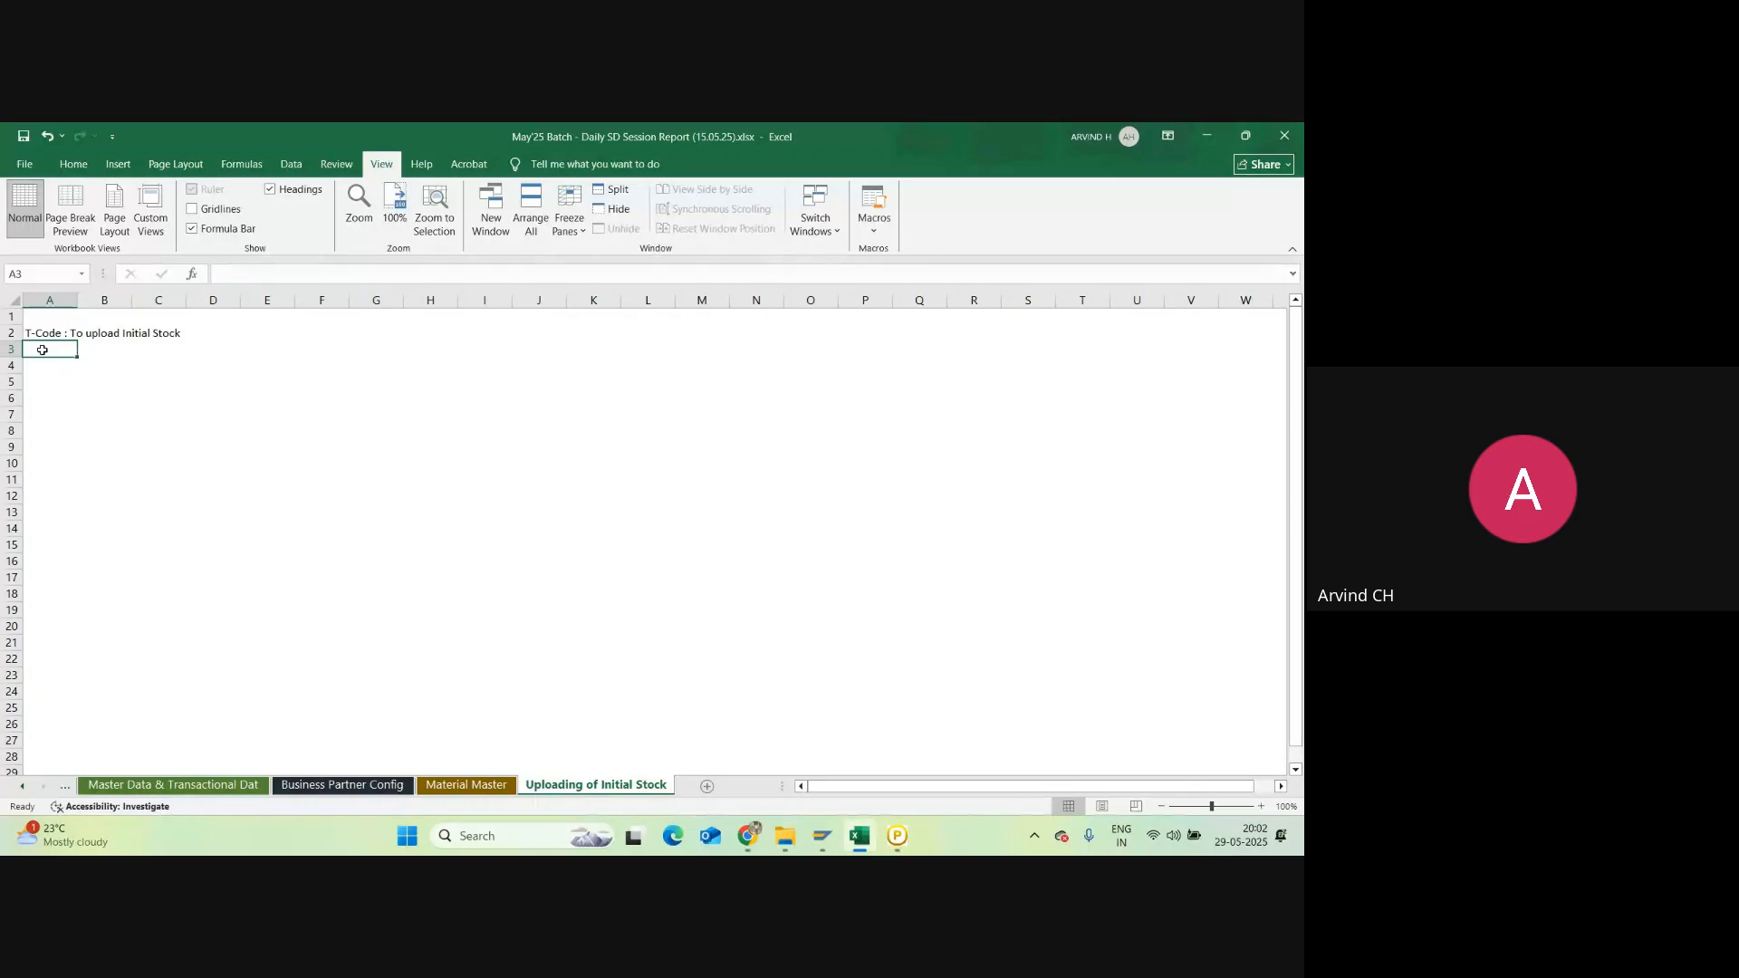
Step: Enter the transaction code MIGO in cell A4
{"action": "left_click", "coordinate": [40, 363]}
{"action": "type", "text": "MIG"}
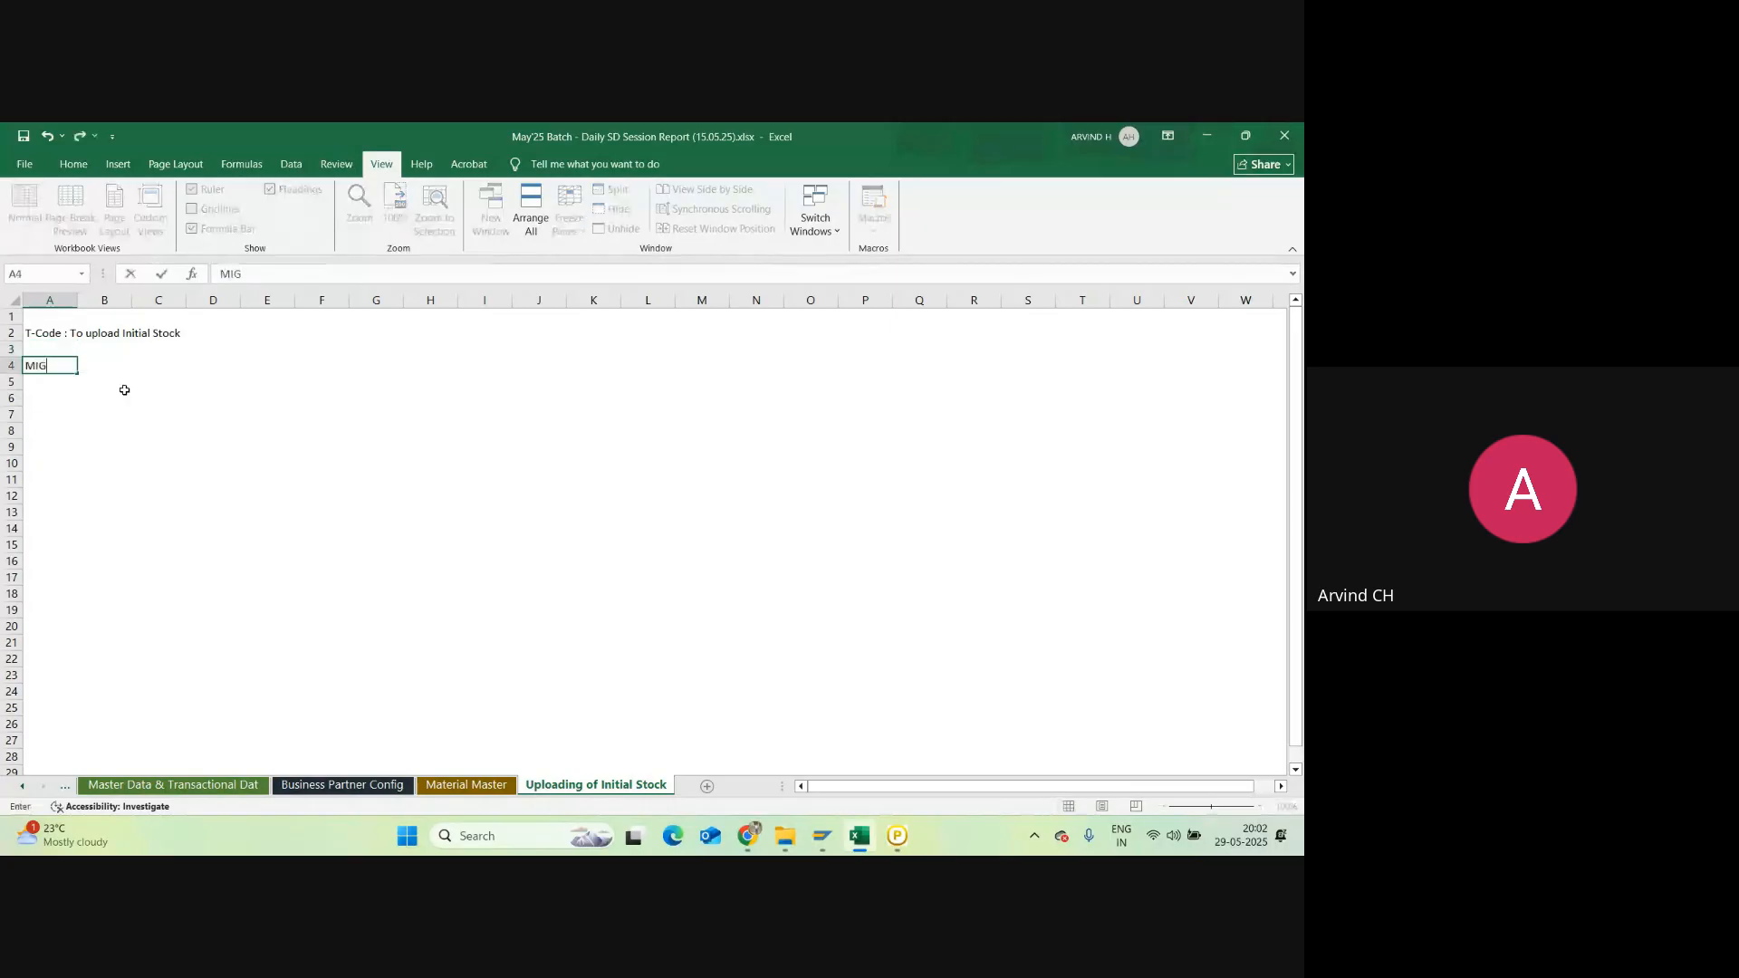
{"action": "type", "text": "O"}
{"action": "key", "text": "Return"}
{"action": "key", "text": "Up"}
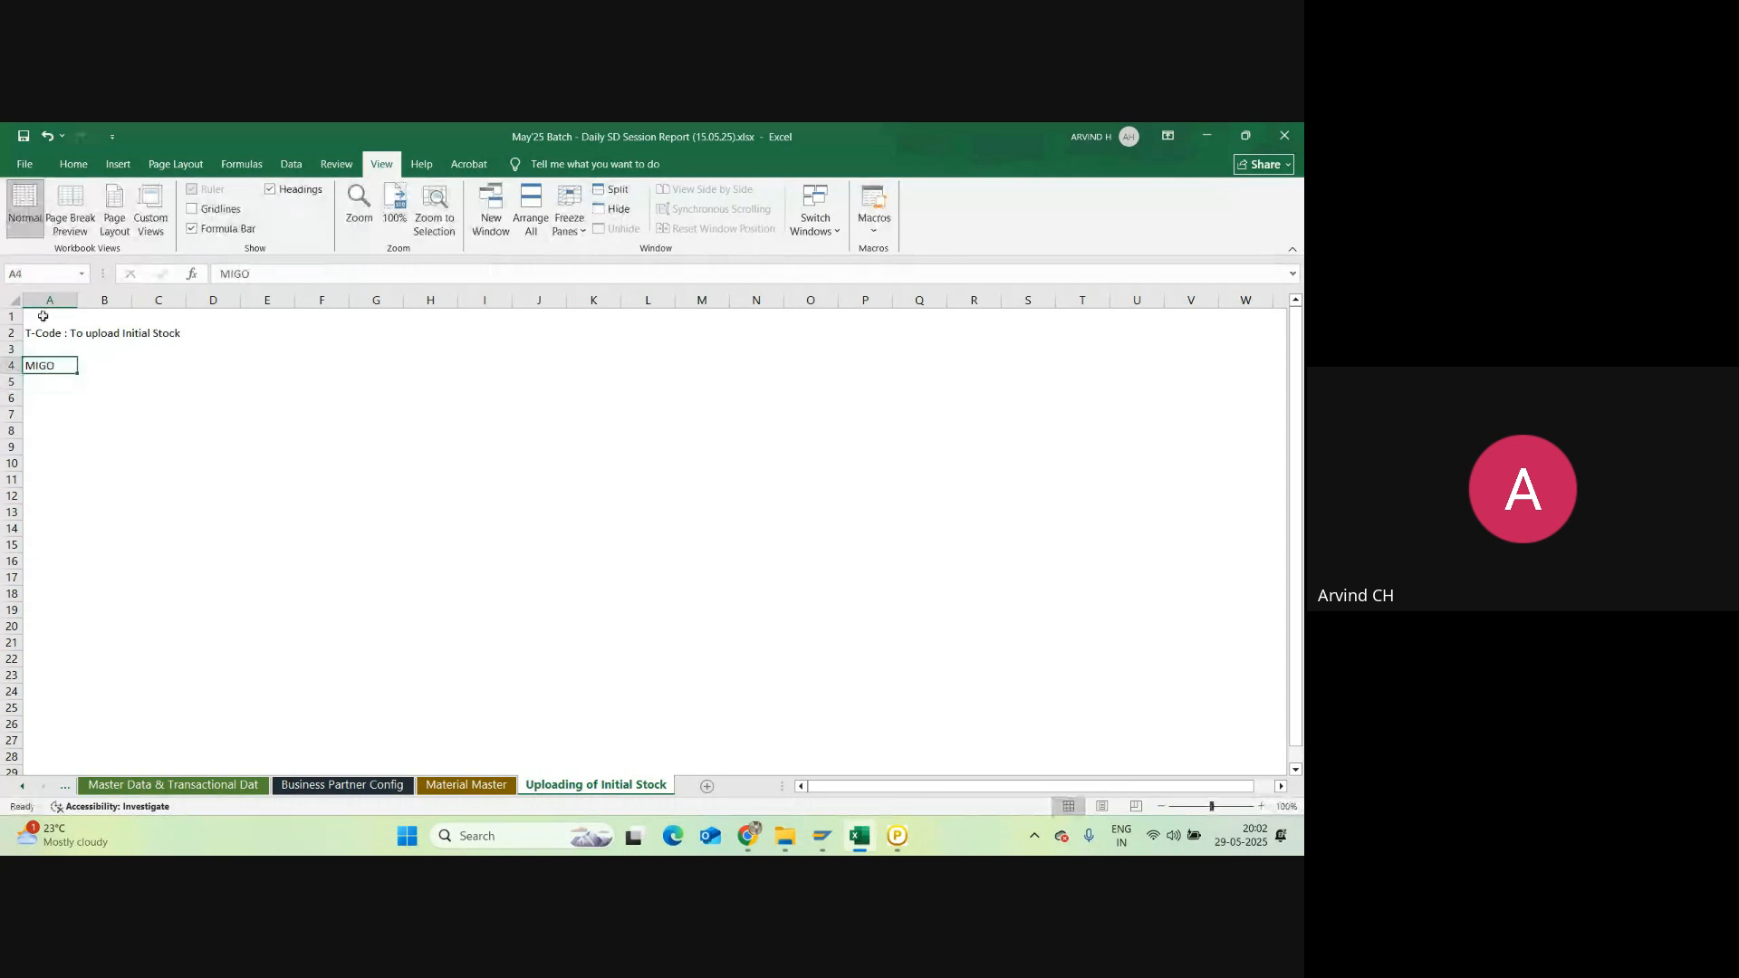
Step: Make the heading in A2 and MIGO in A4 bold
{"action": "left_click", "coordinate": [40, 325]}
{"action": "left_click", "coordinate": [86, 169]}
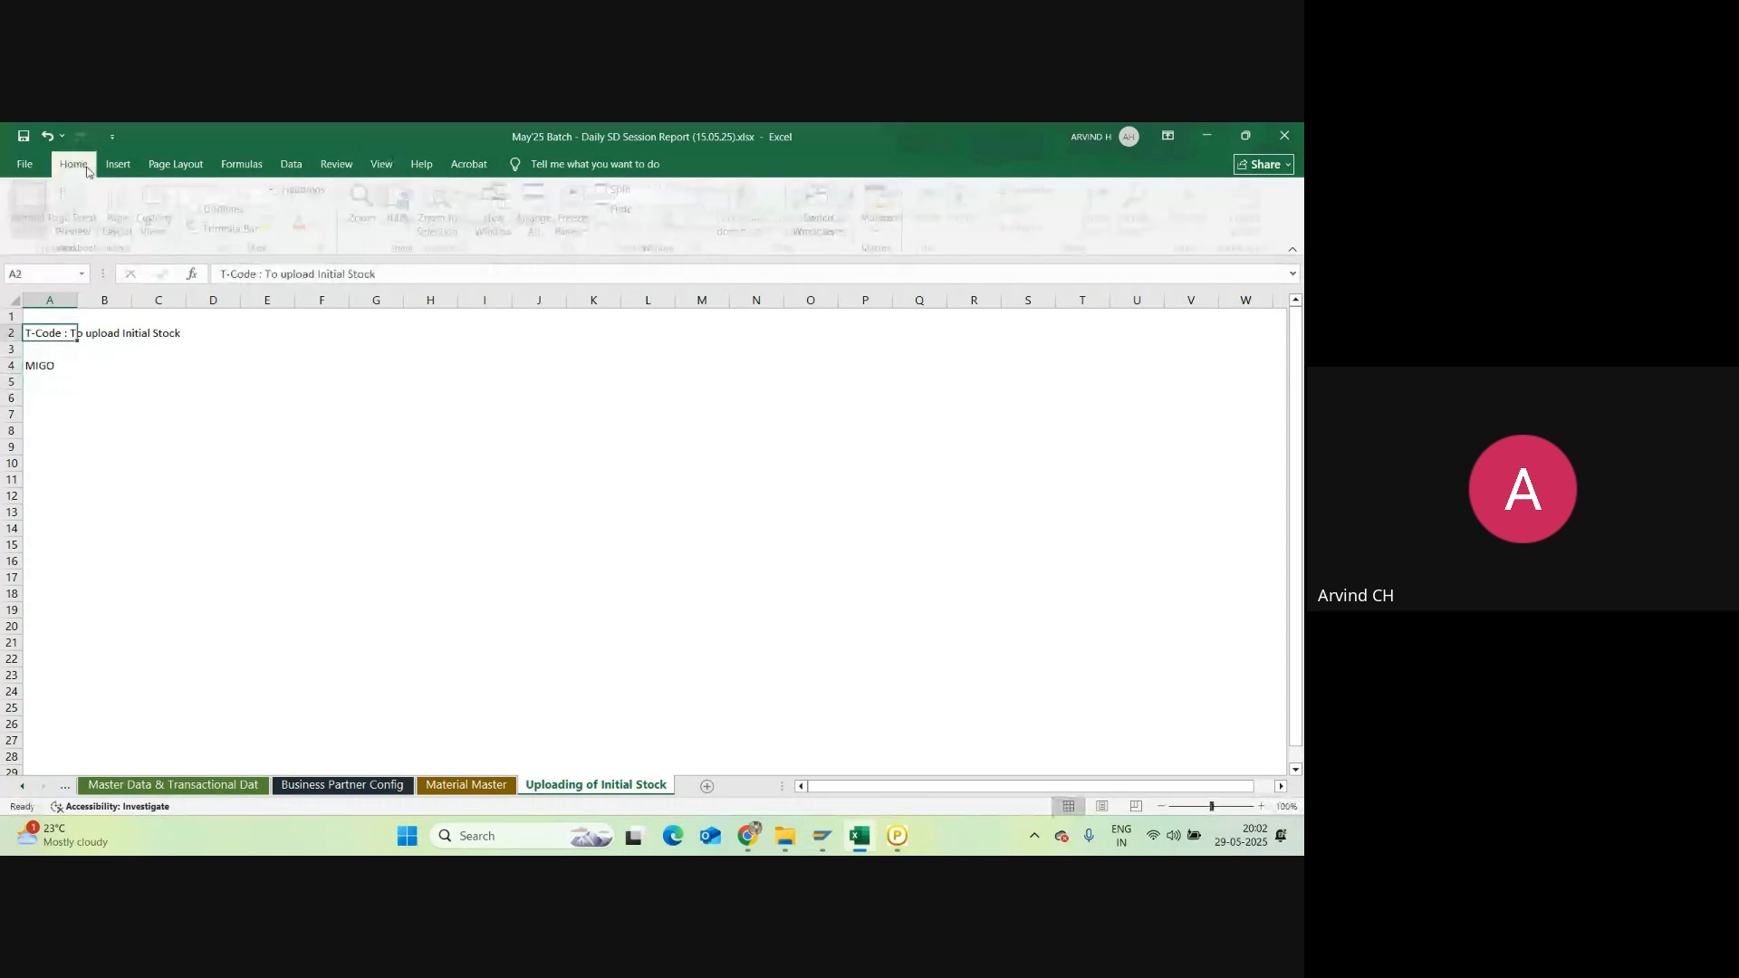
{"action": "key", "text": "ctrl+b"}
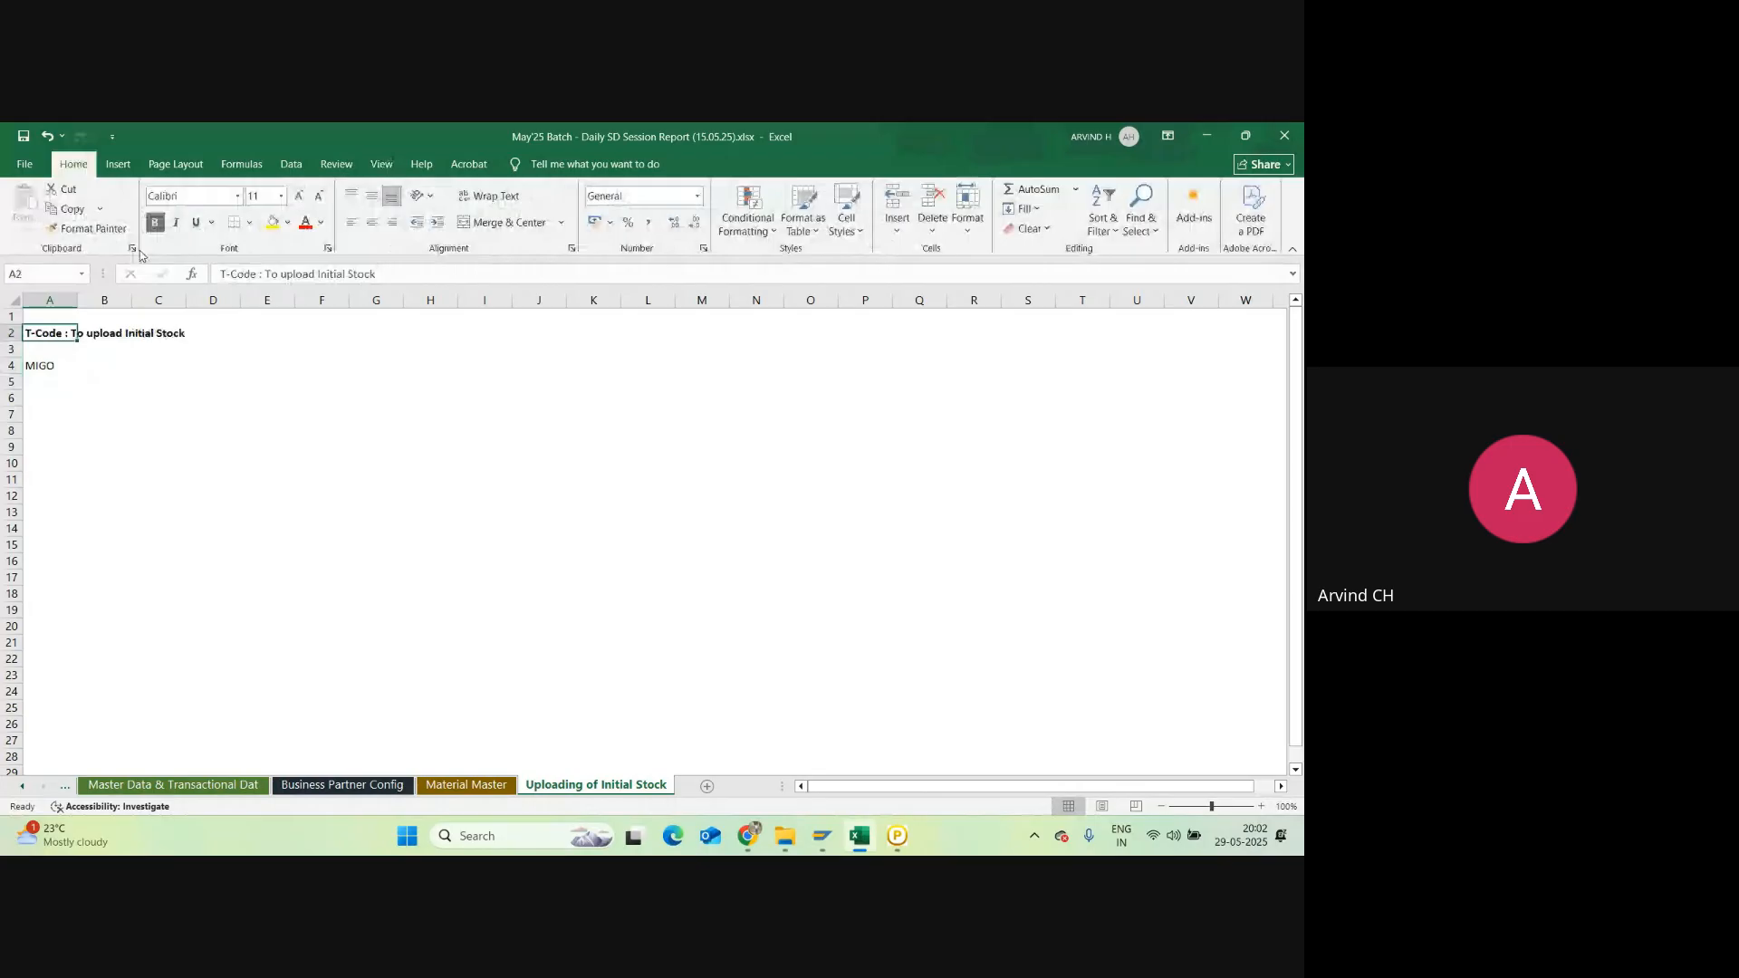
{"action": "left_click", "coordinate": [63, 365]}
{"action": "key", "text": "ctrl+b"}
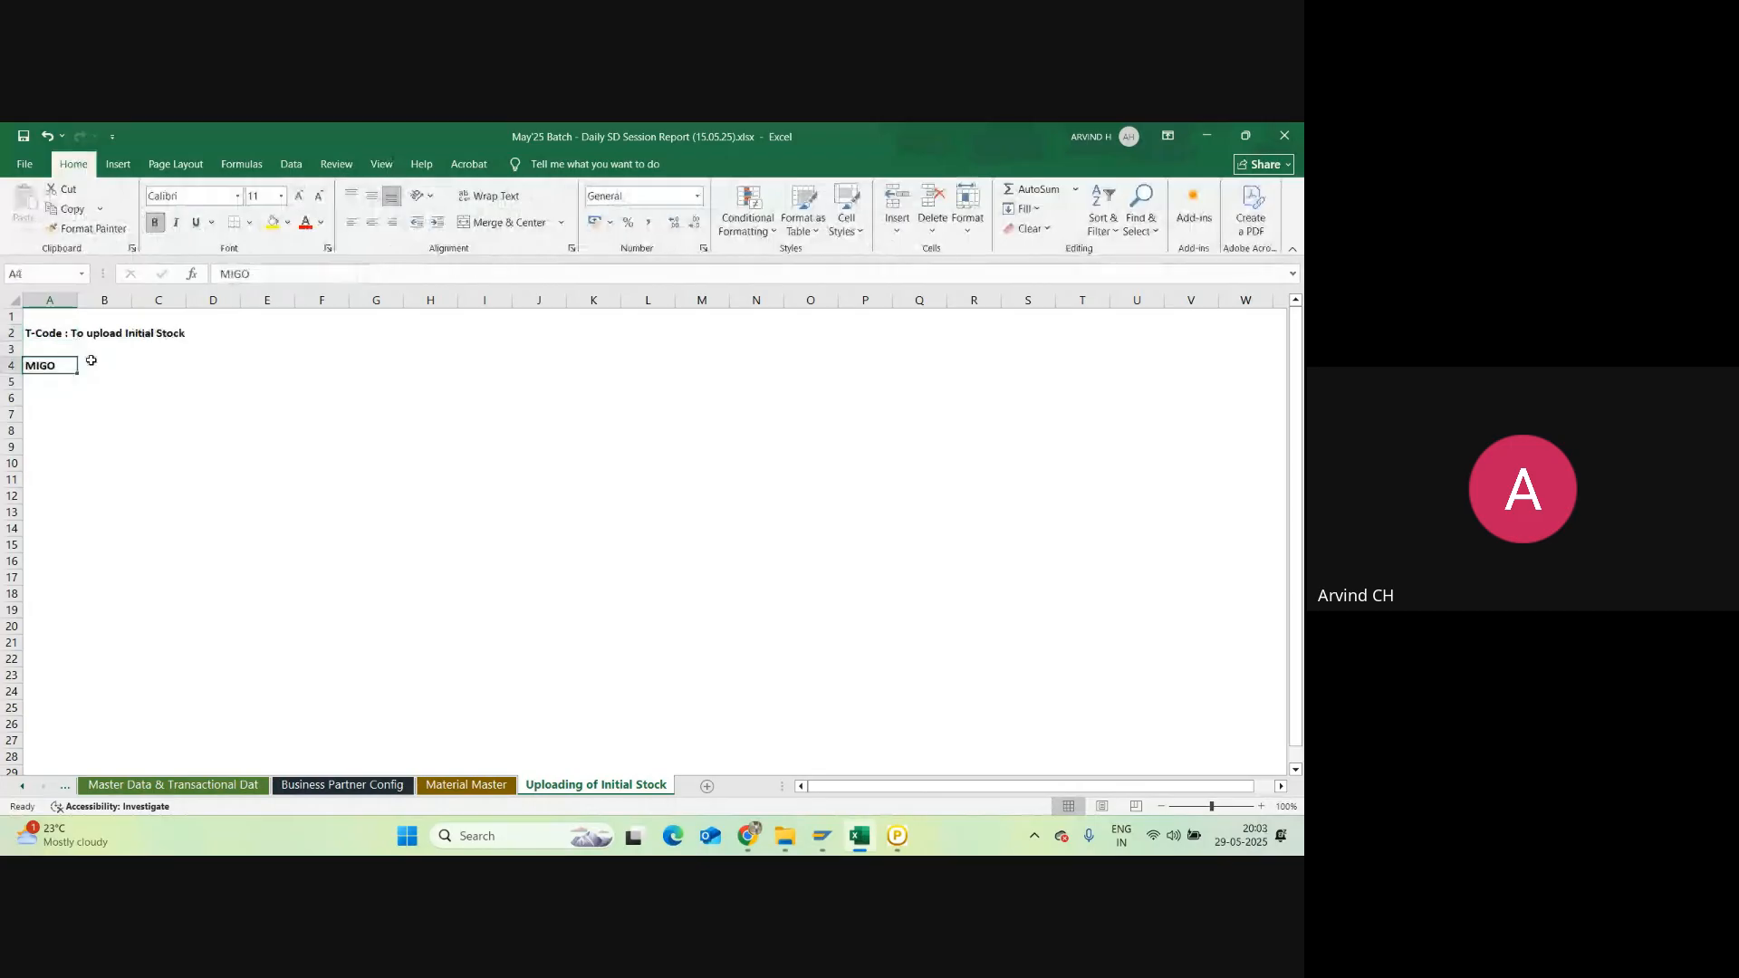
{"action": "left_click", "coordinate": [101, 365]}
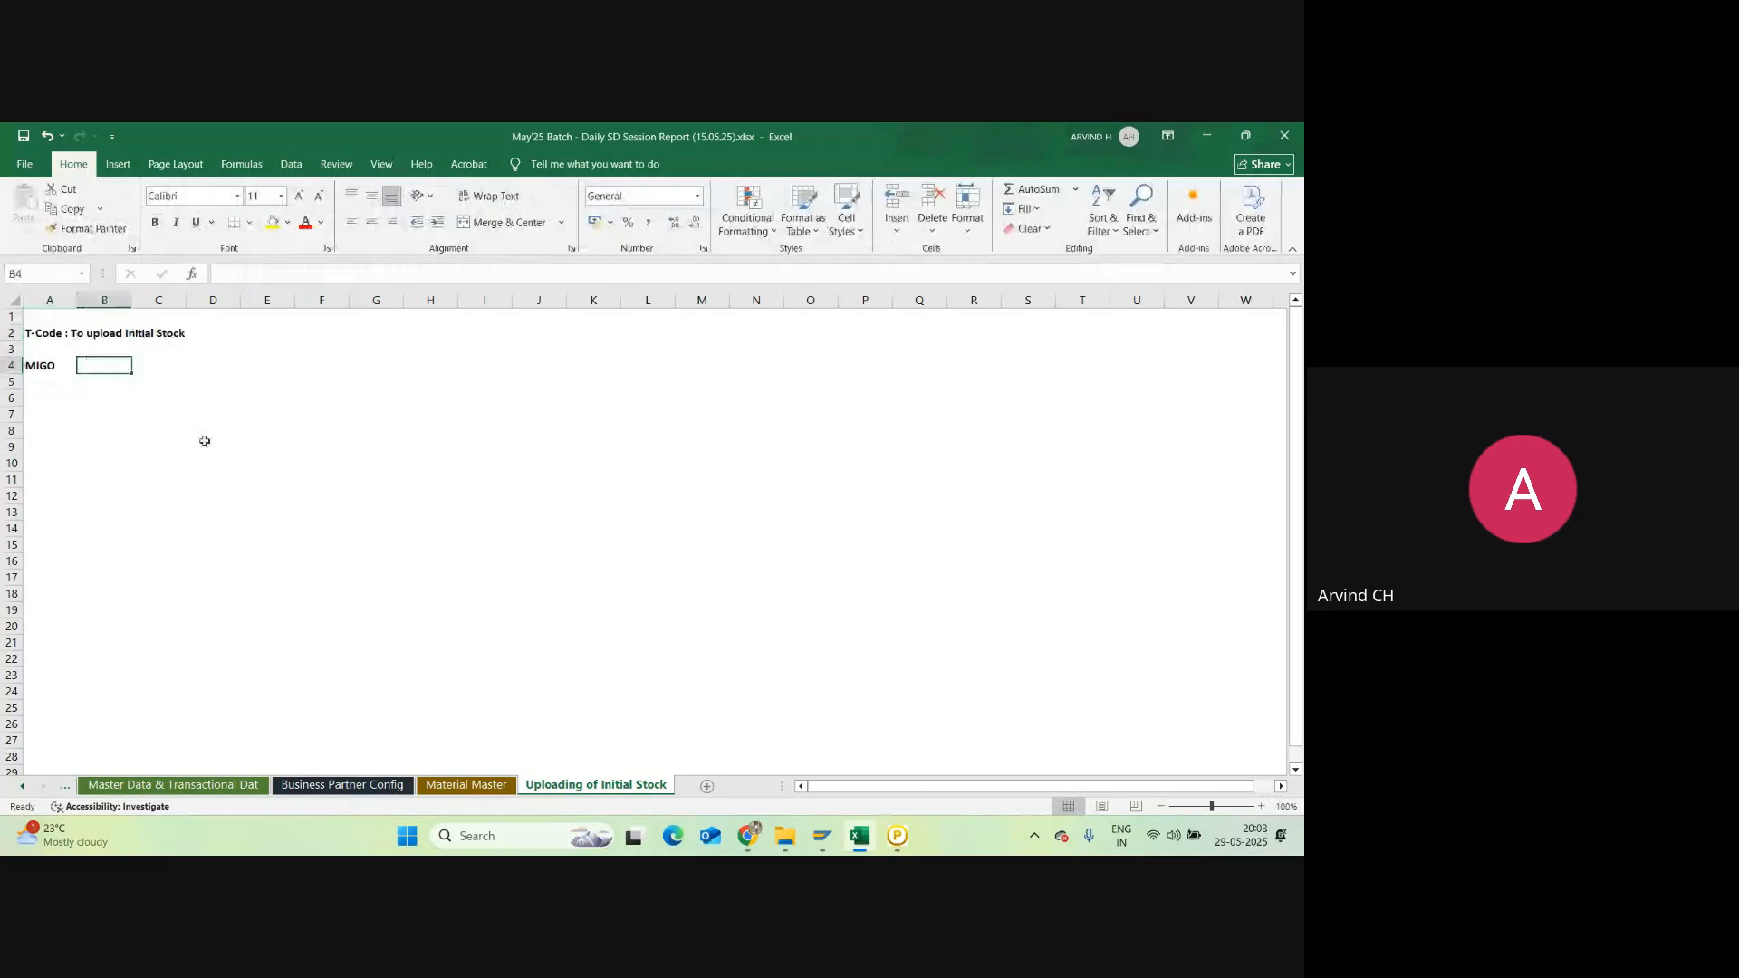
Step: Enter 'Mov Type: 561' in cell B4 beside MIGO
{"action": "type", "text": "Mo"}
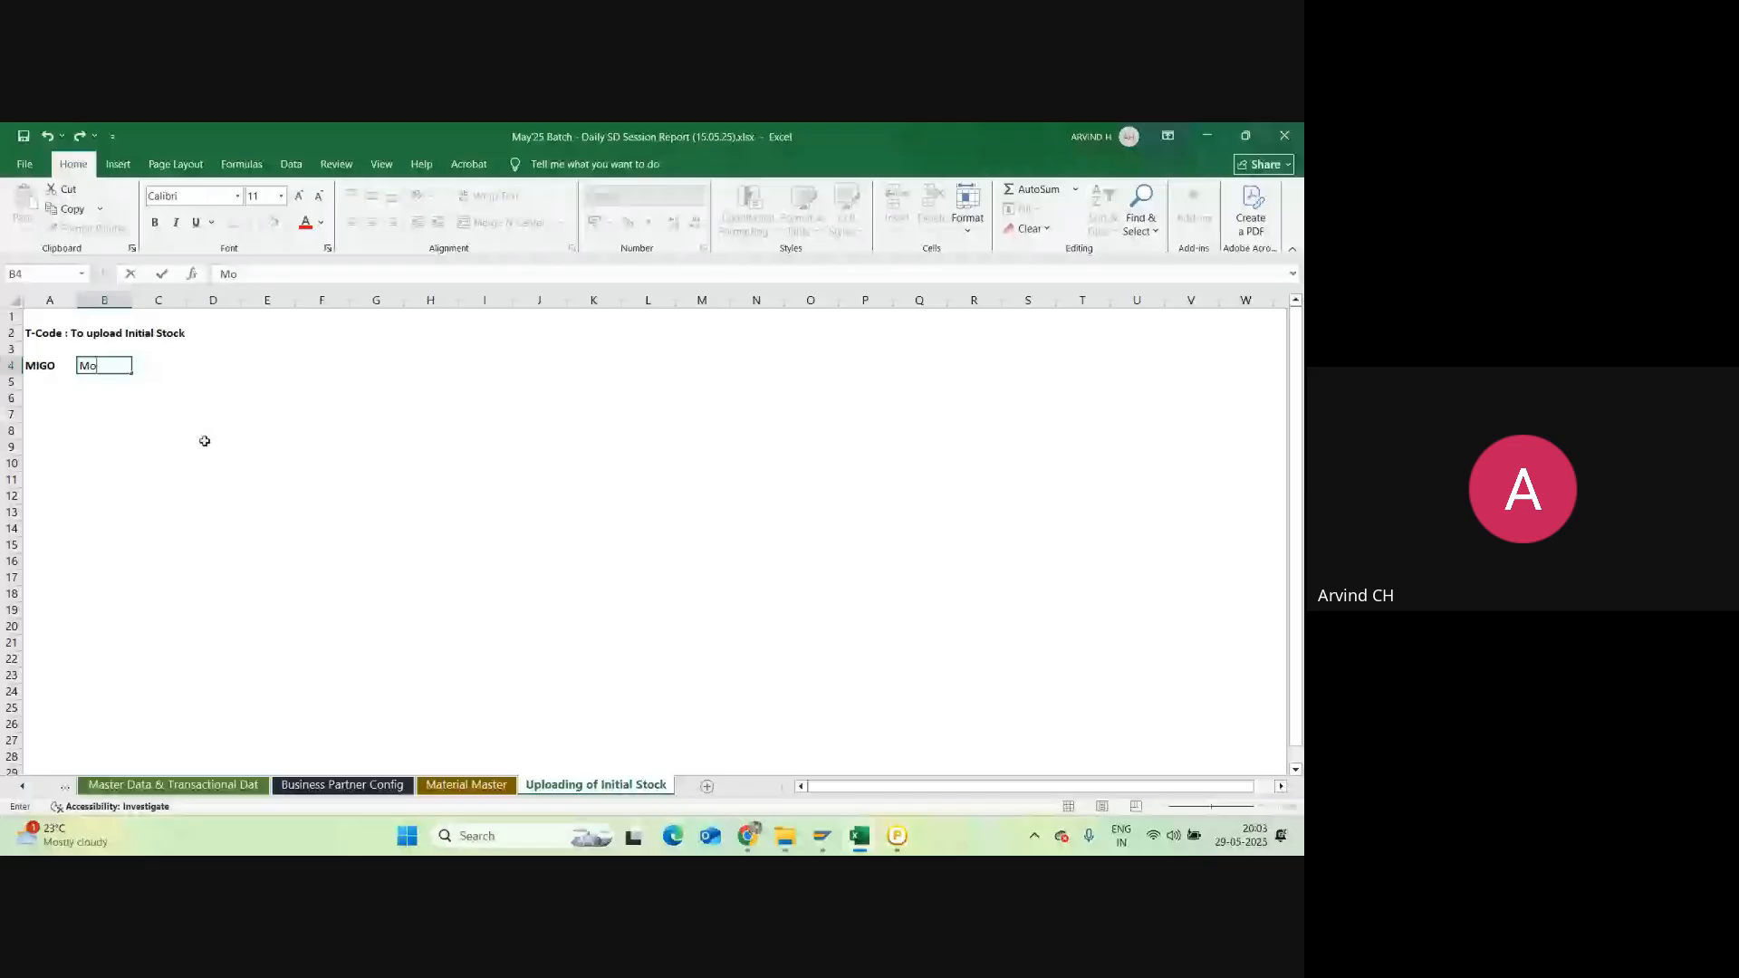
{"action": "type", "text": "v Type:"}
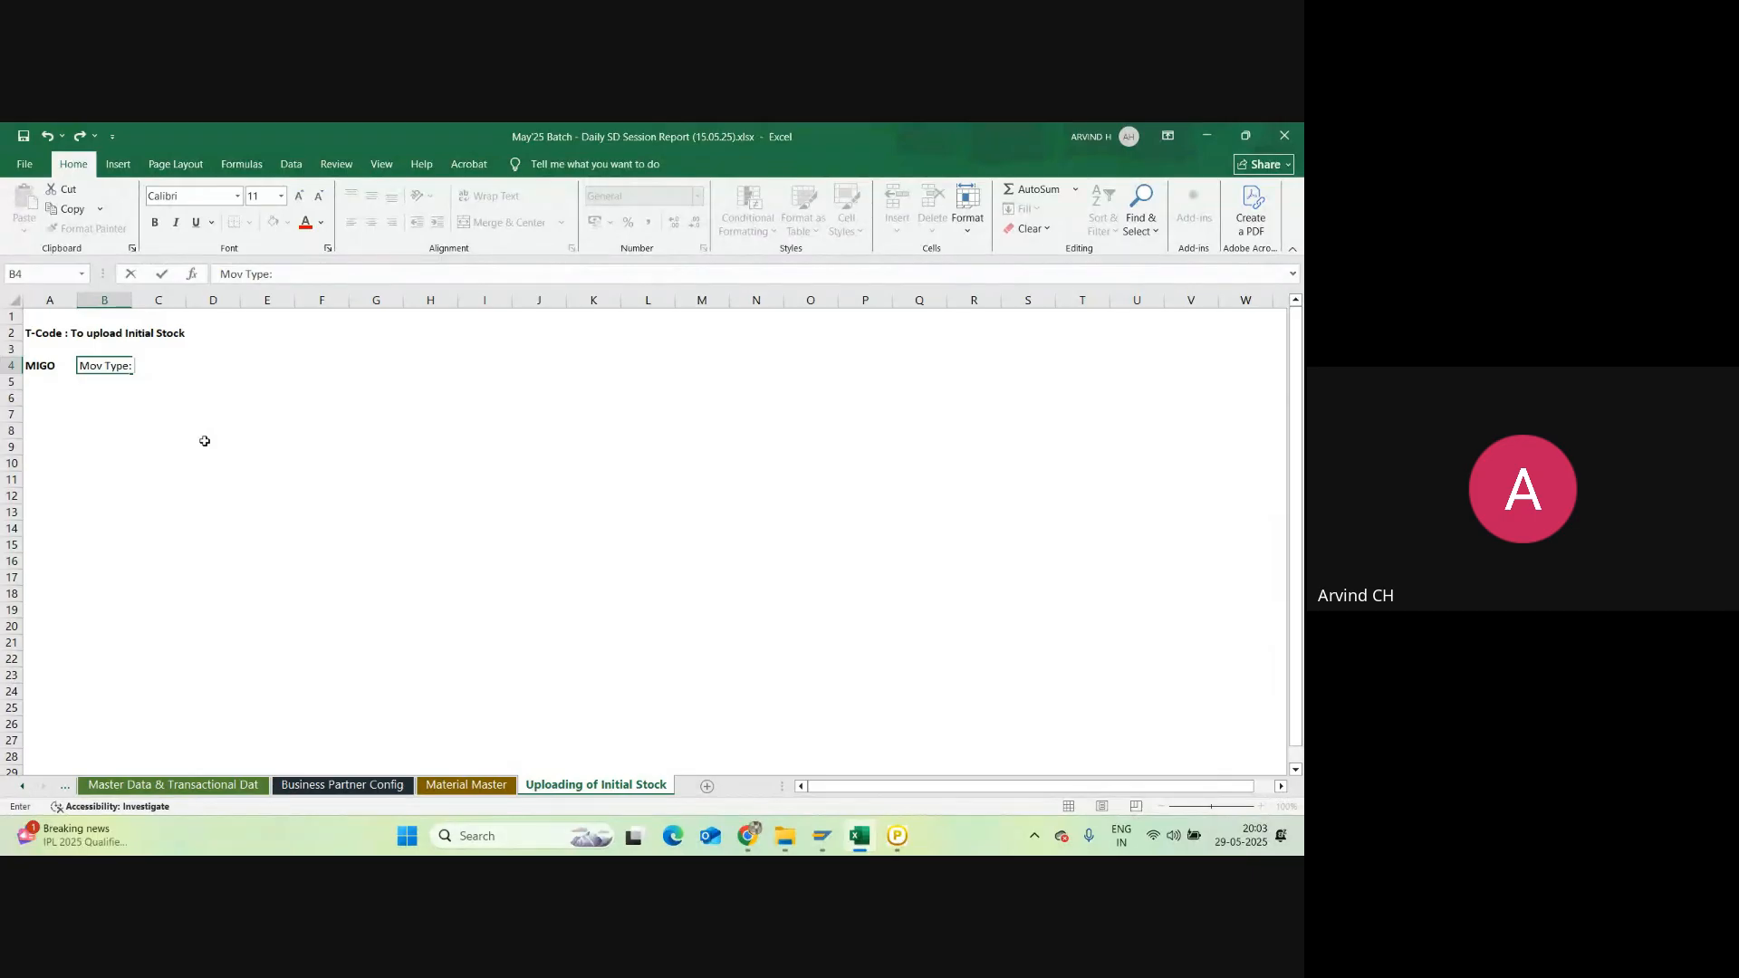
{"action": "type", "text": "561"}
{"action": "key", "text": "Return"}
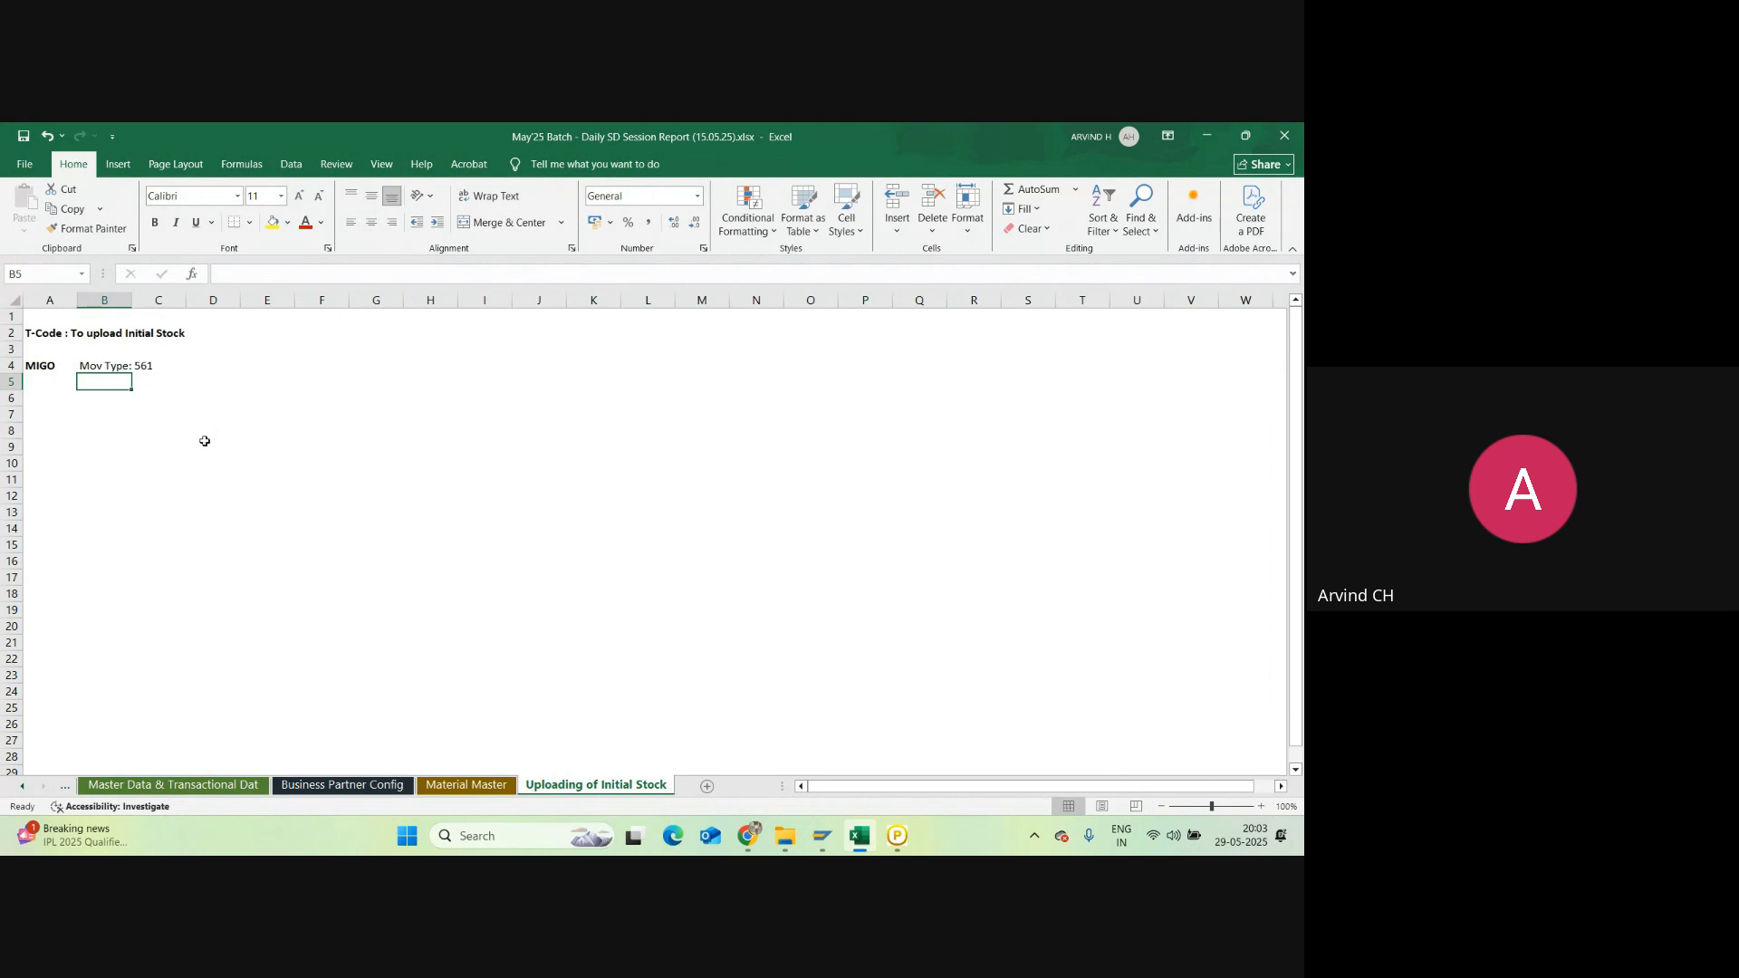
Step: Enter PGI and 601 in B6:C6, then clear both cells
{"action": "key", "text": "Return"}
{"action": "type", "text": "PG"}
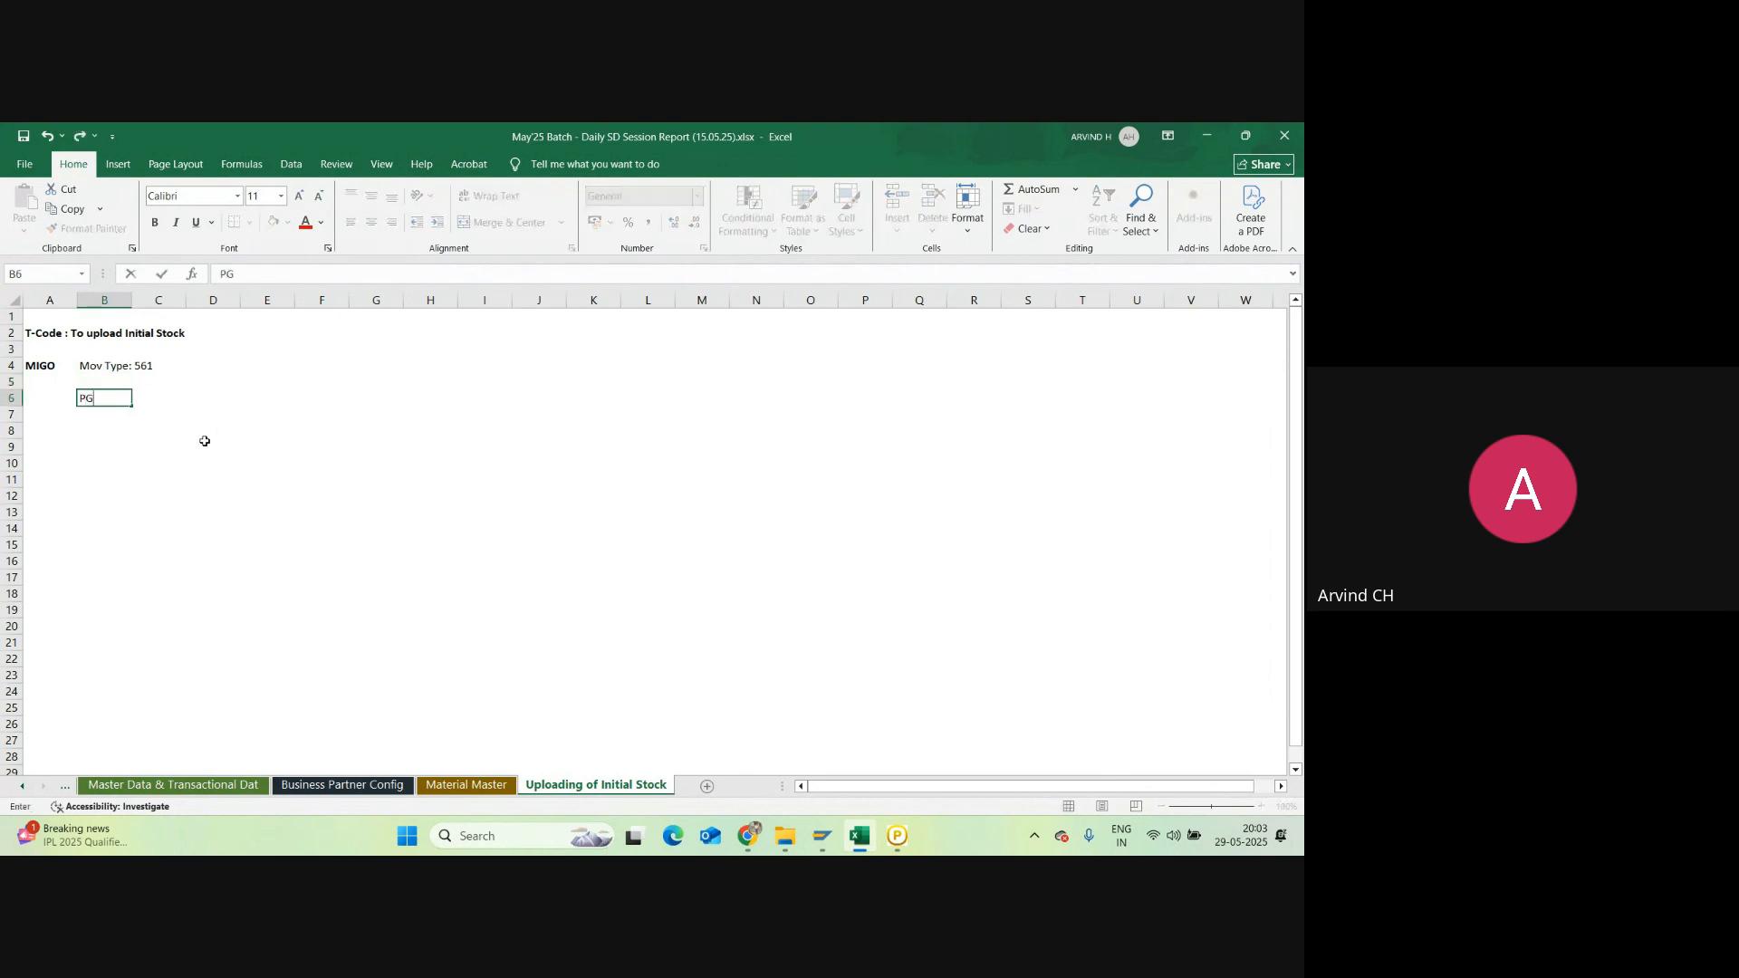
{"action": "type", "text": "I"}
{"action": "key", "text": "Tab"}
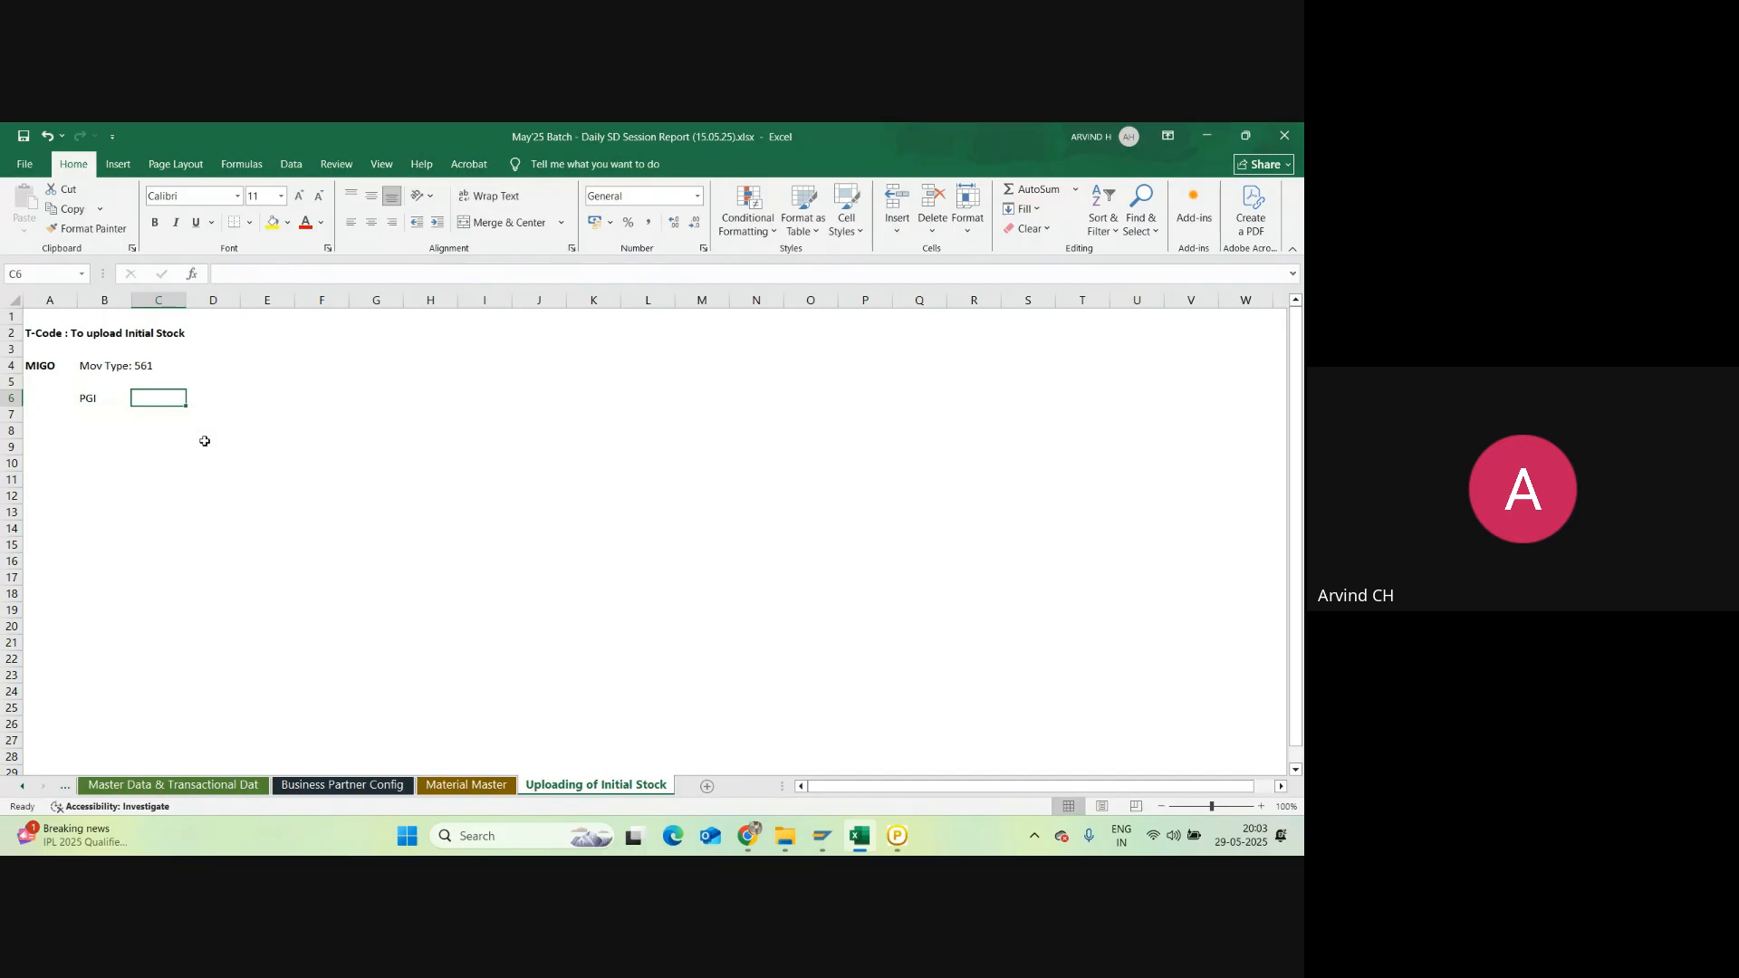
{"action": "type", "text": "601"}
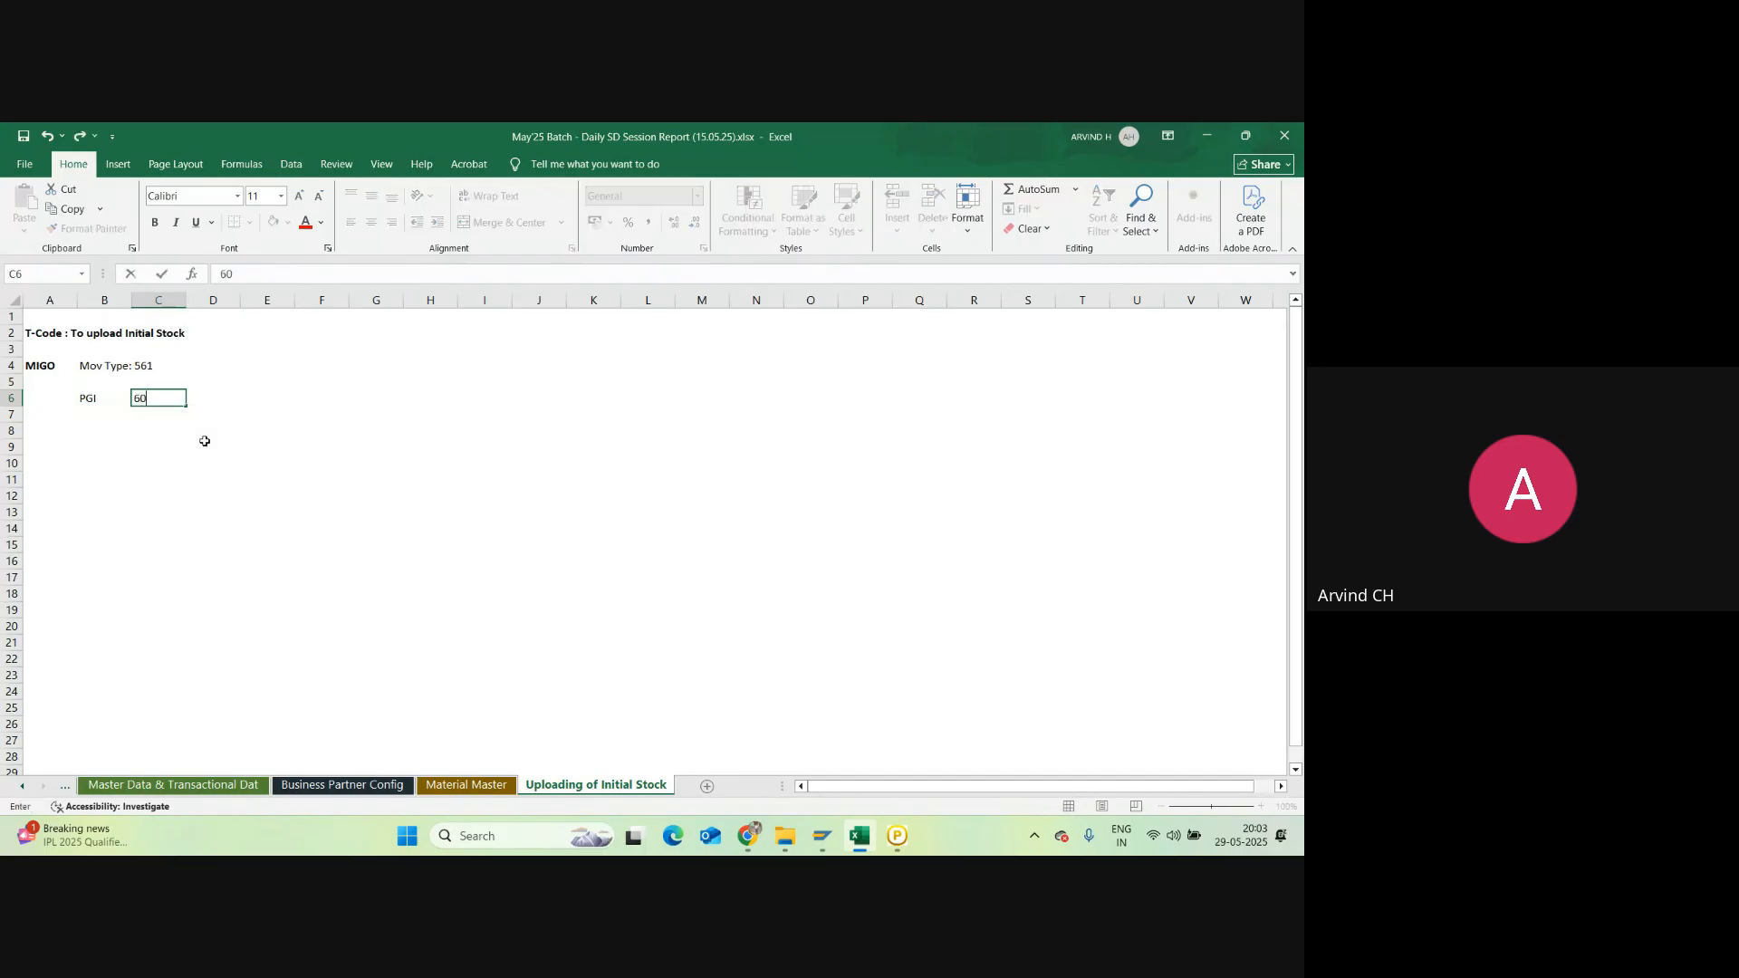
{"action": "key", "text": "Return"}
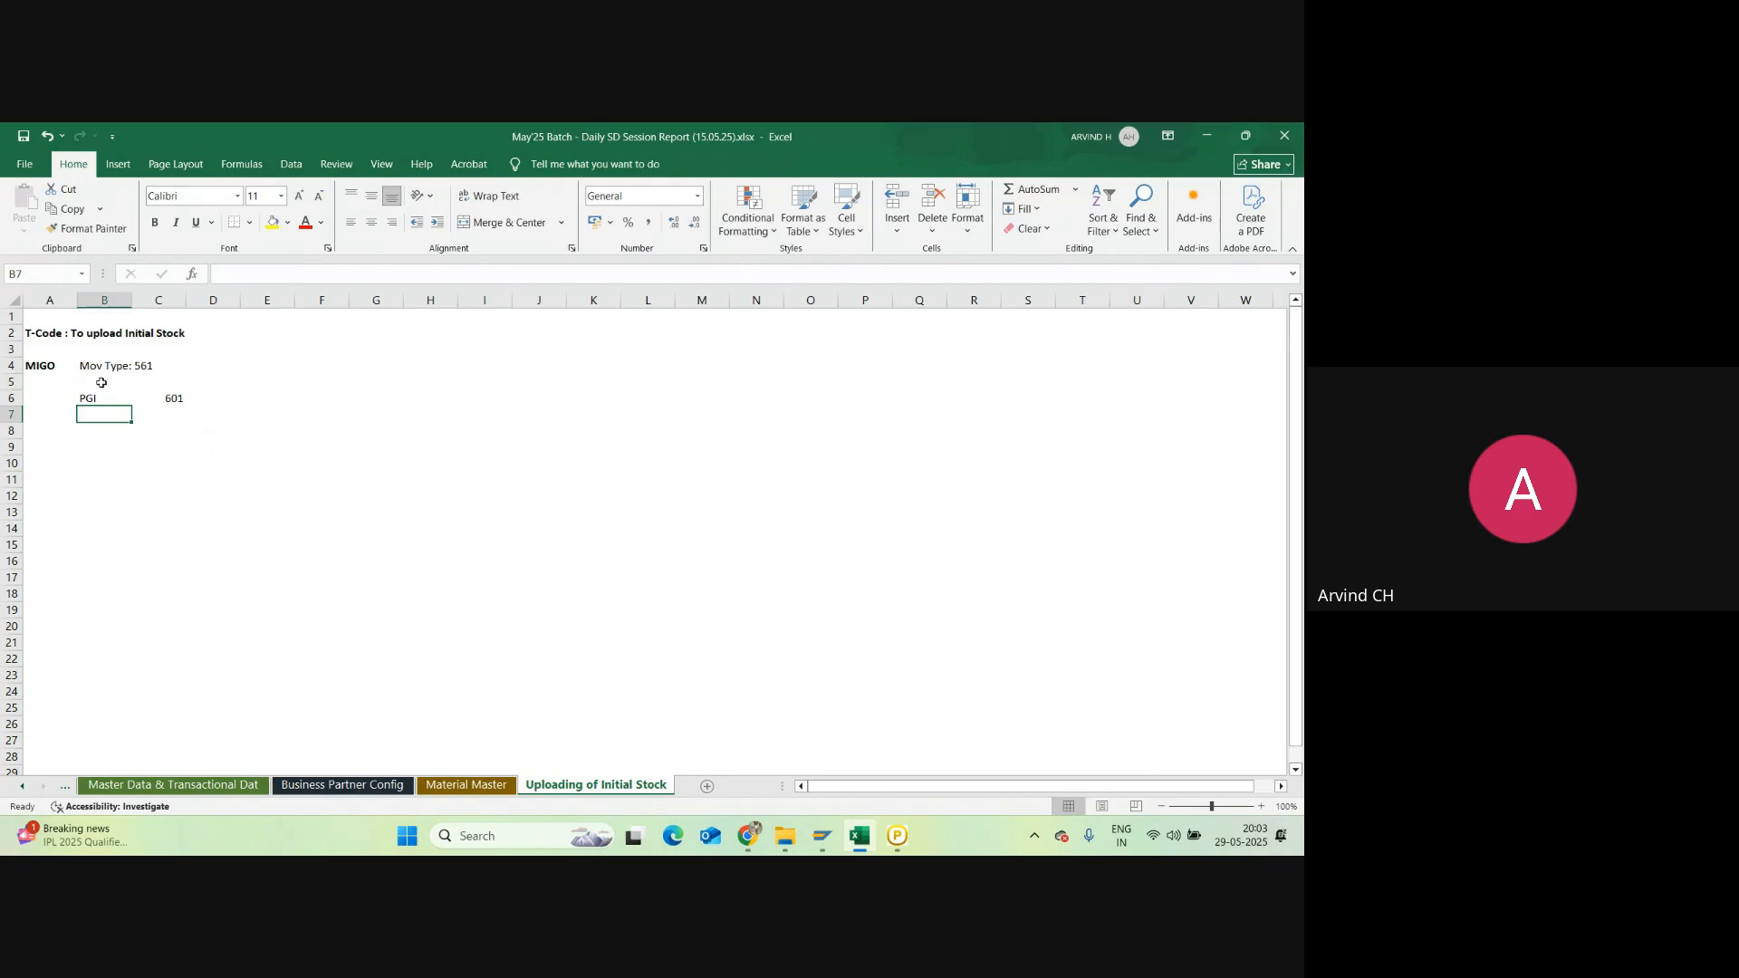
{"action": "left_click_drag", "start_coordinate": [91, 398], "coordinate": [159, 399]}
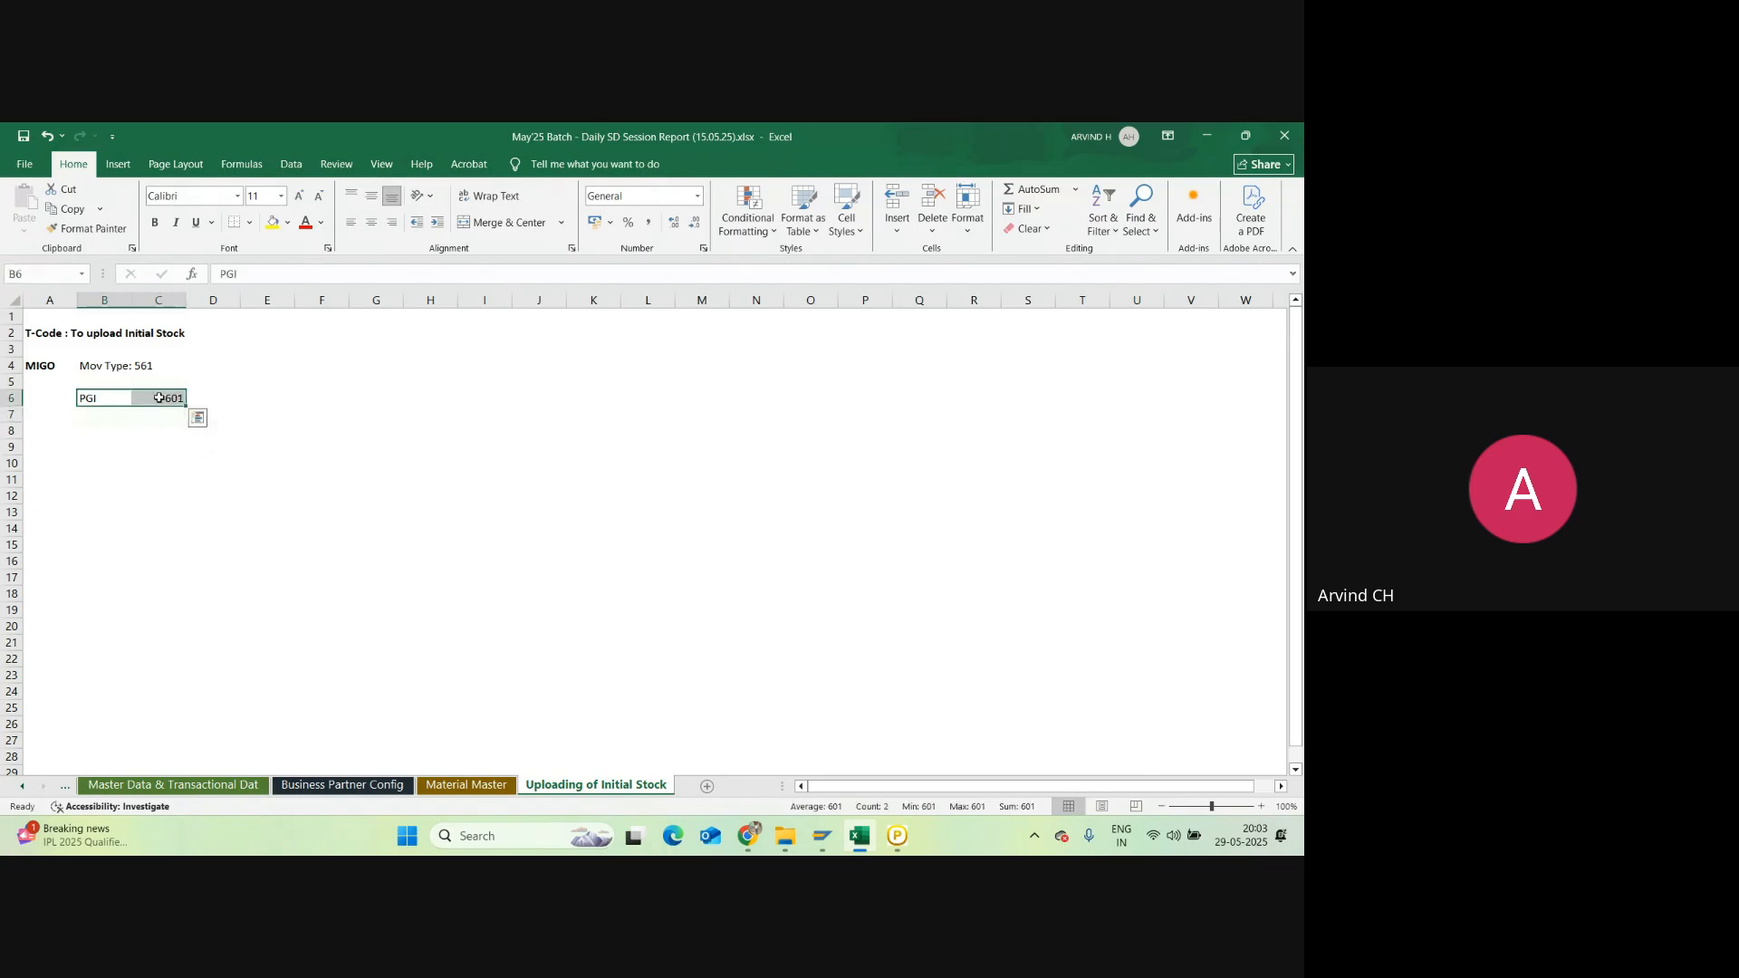
{"action": "key", "text": "Delete"}
Step: Enter 651 in cell E4, then delete it
{"action": "left_click", "coordinate": [346, 366]}
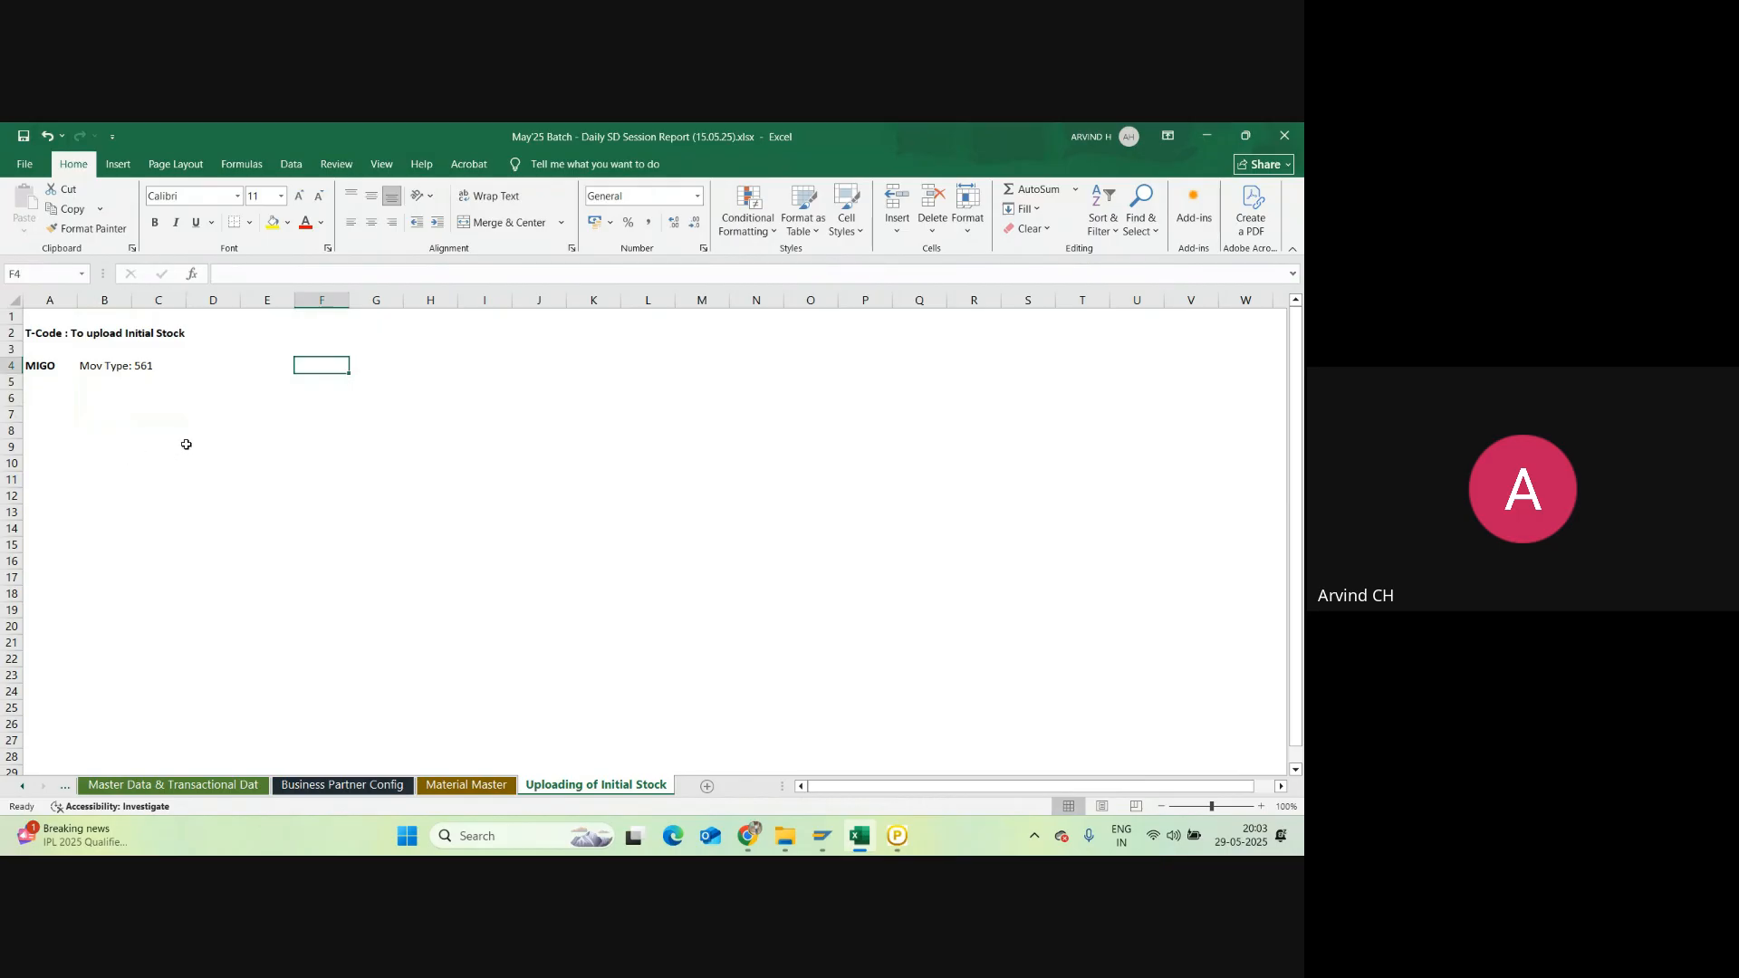
{"action": "left_click", "coordinate": [246, 369]}
{"action": "type", "text": "65"}
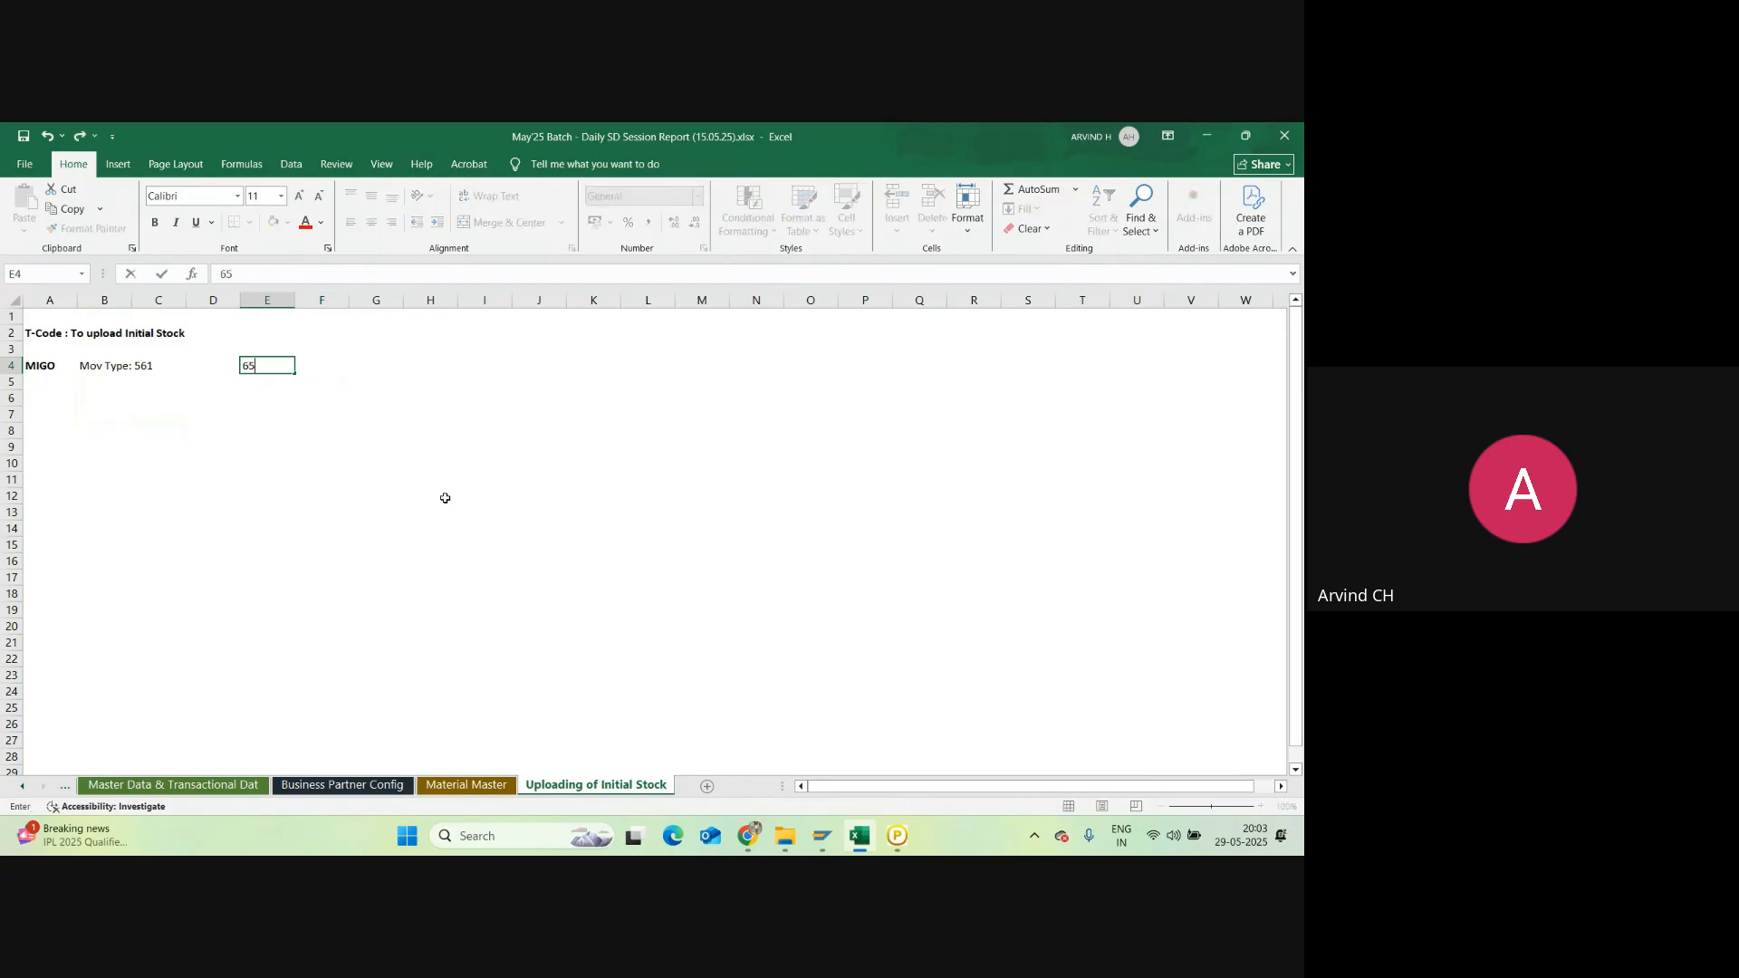
{"action": "type", "text": "1"}
{"action": "key", "text": "Return"}
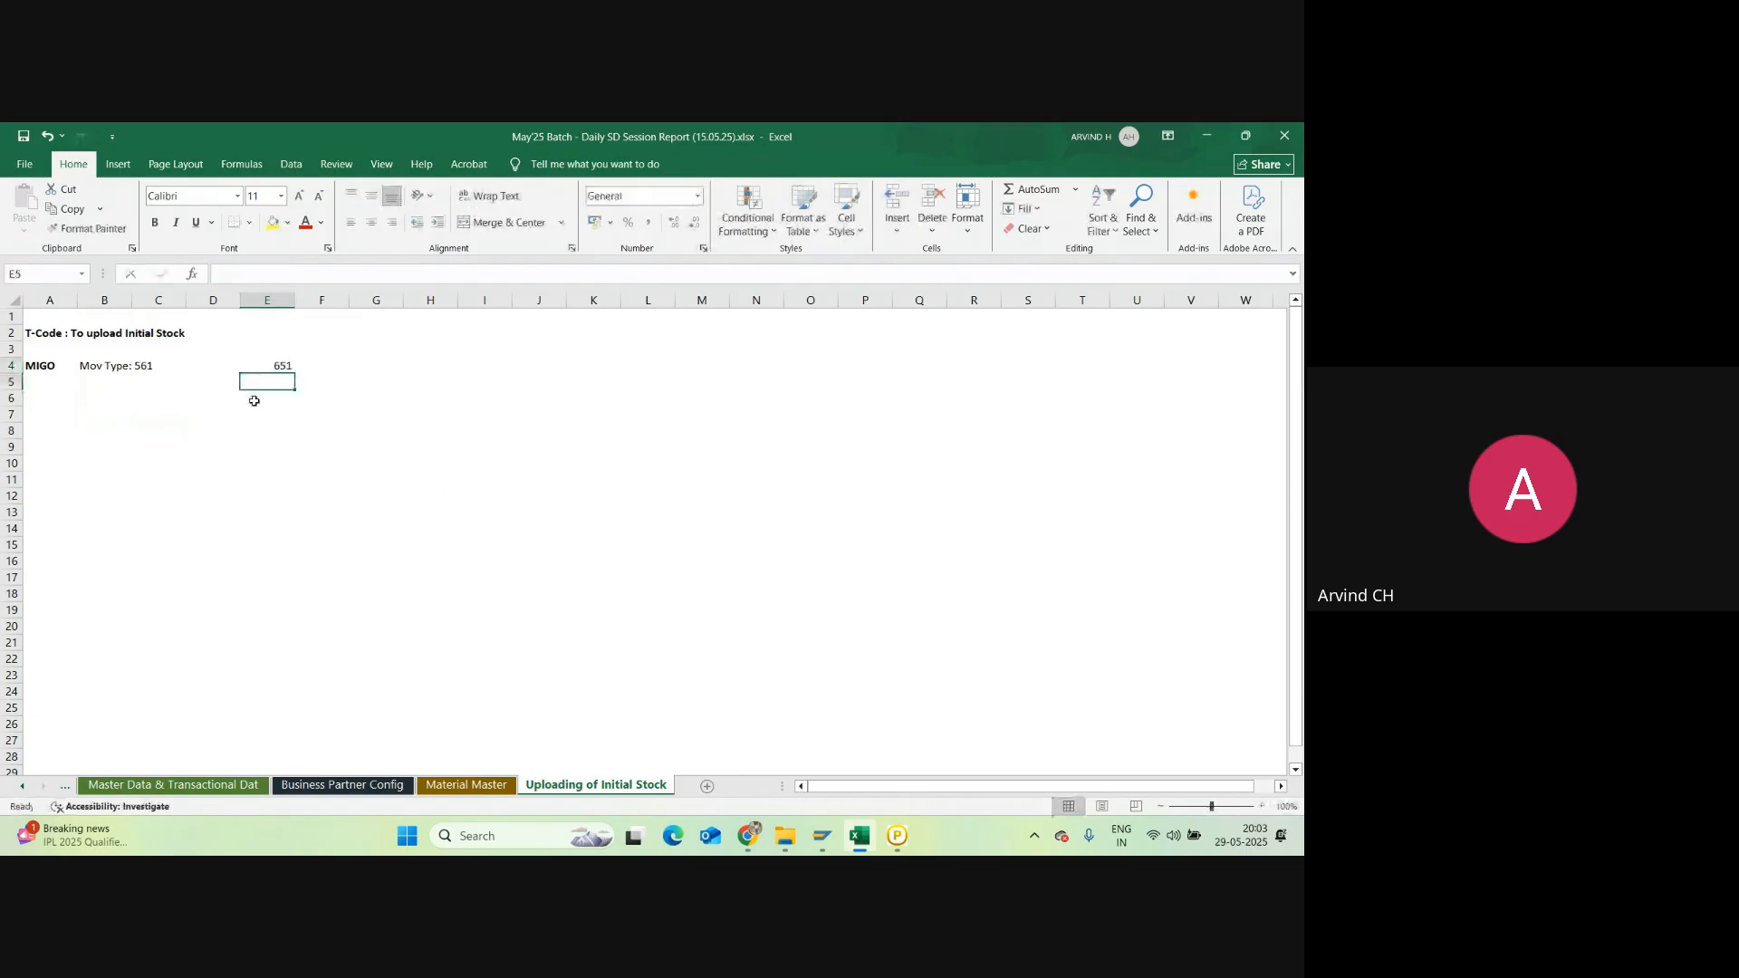
{"action": "key", "text": "Up"}
{"action": "key", "text": "Delete"}
Step: Start MIGO in SAP, opening Goods Receipt Other with movement type 561, then return to Excel
{"action": "mouse_move", "coordinate": [822, 835]}
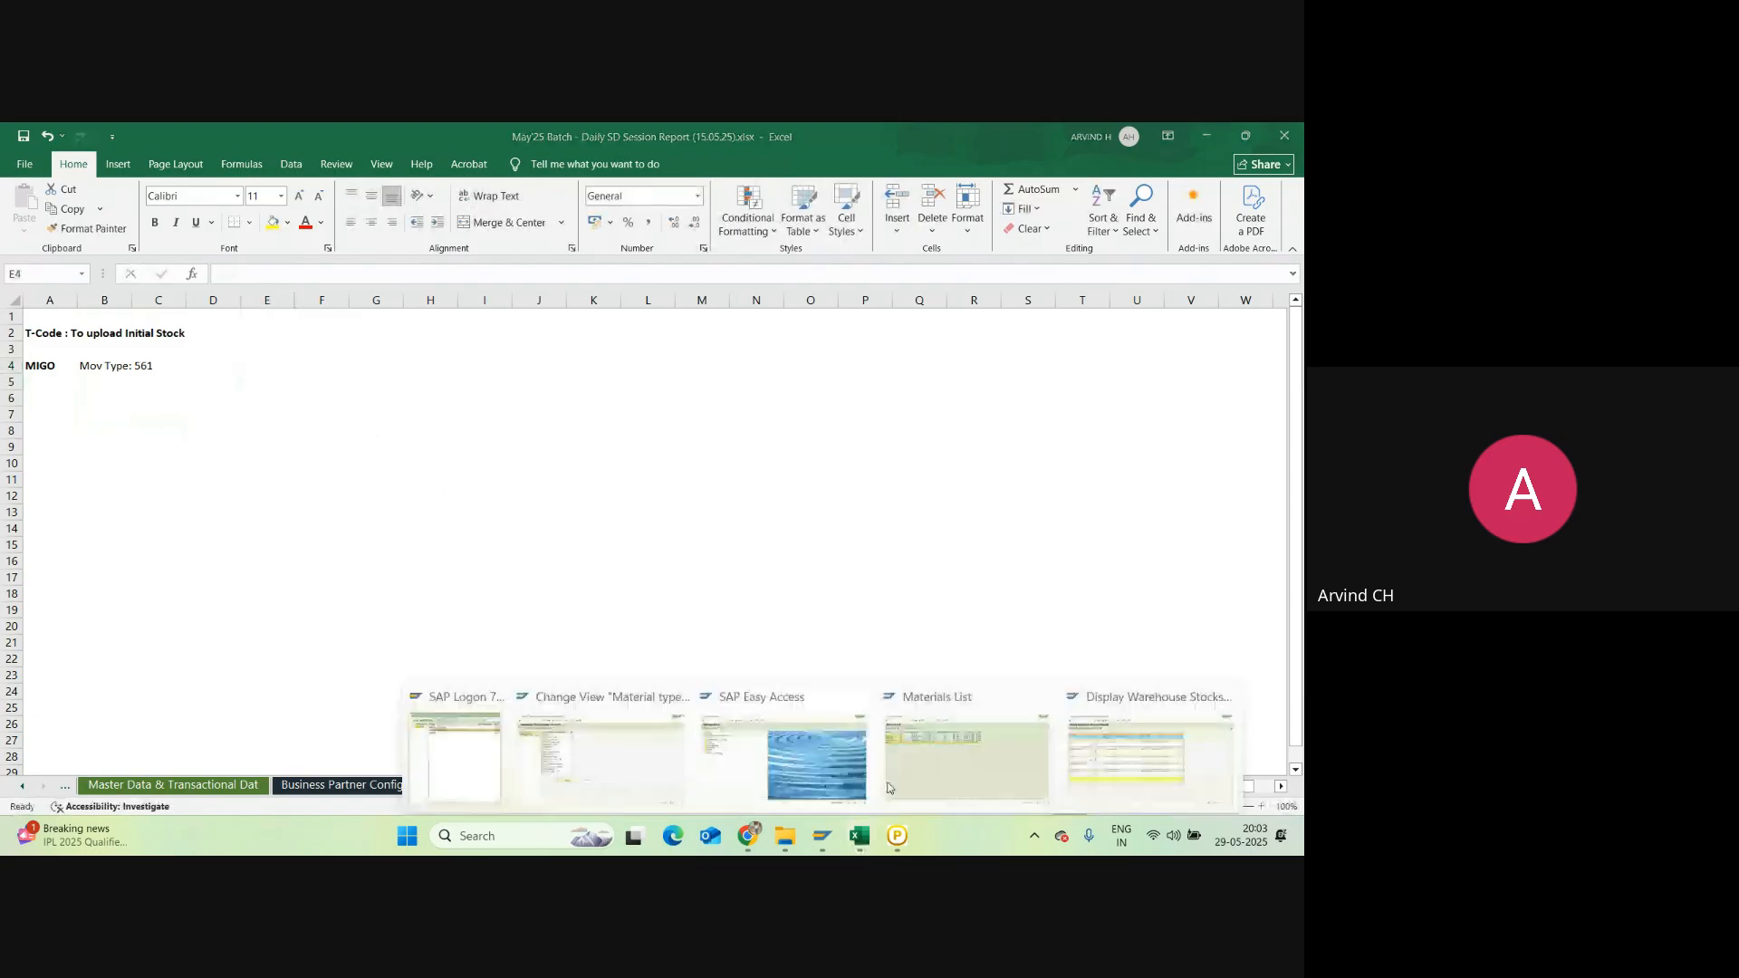
{"action": "left_click", "coordinate": [856, 774]}
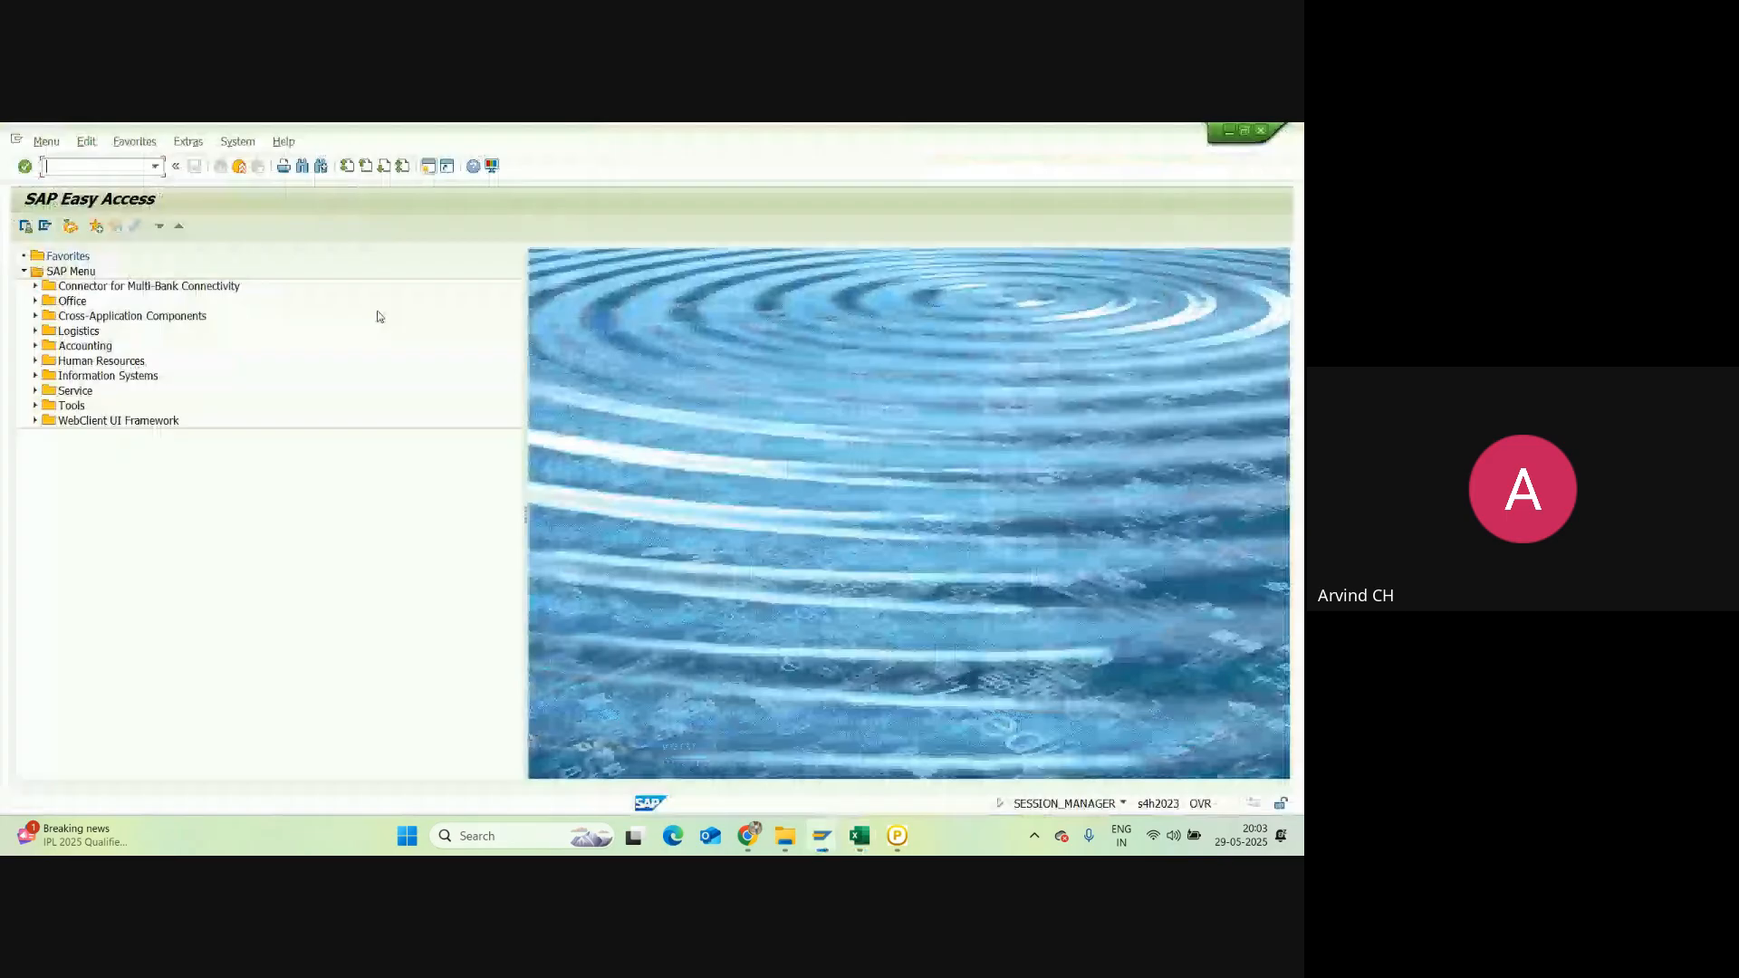
{"action": "type", "text": "migo"}
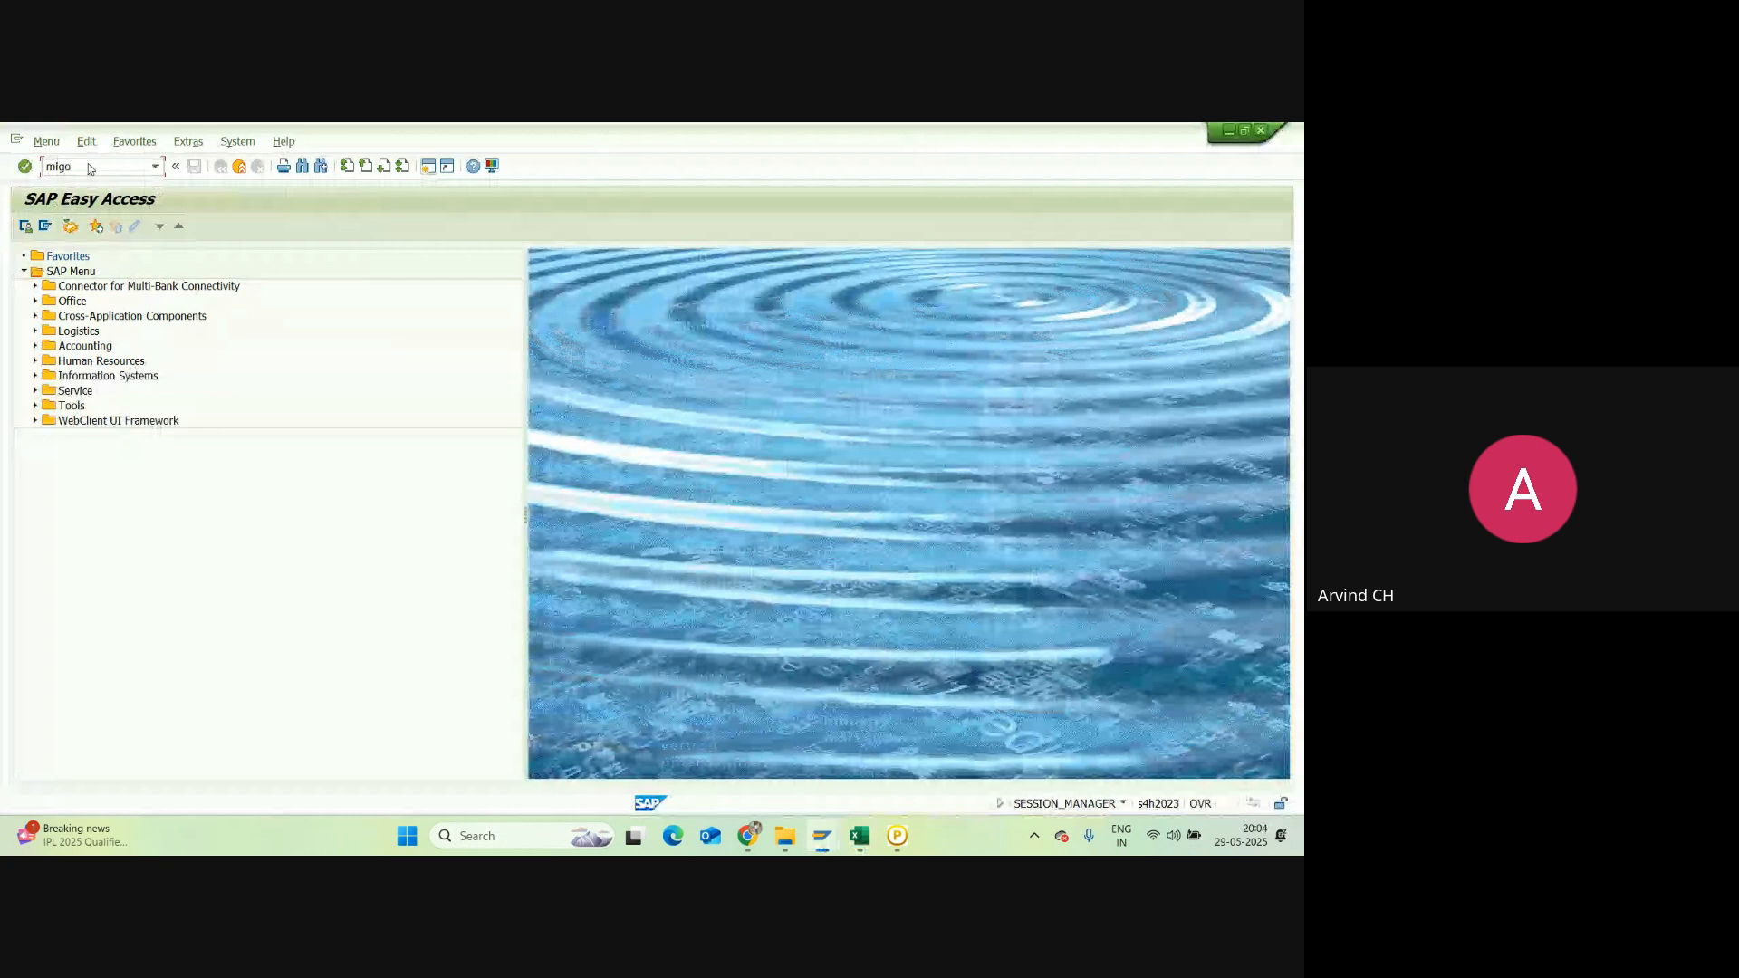
{"action": "key", "text": "Return"}
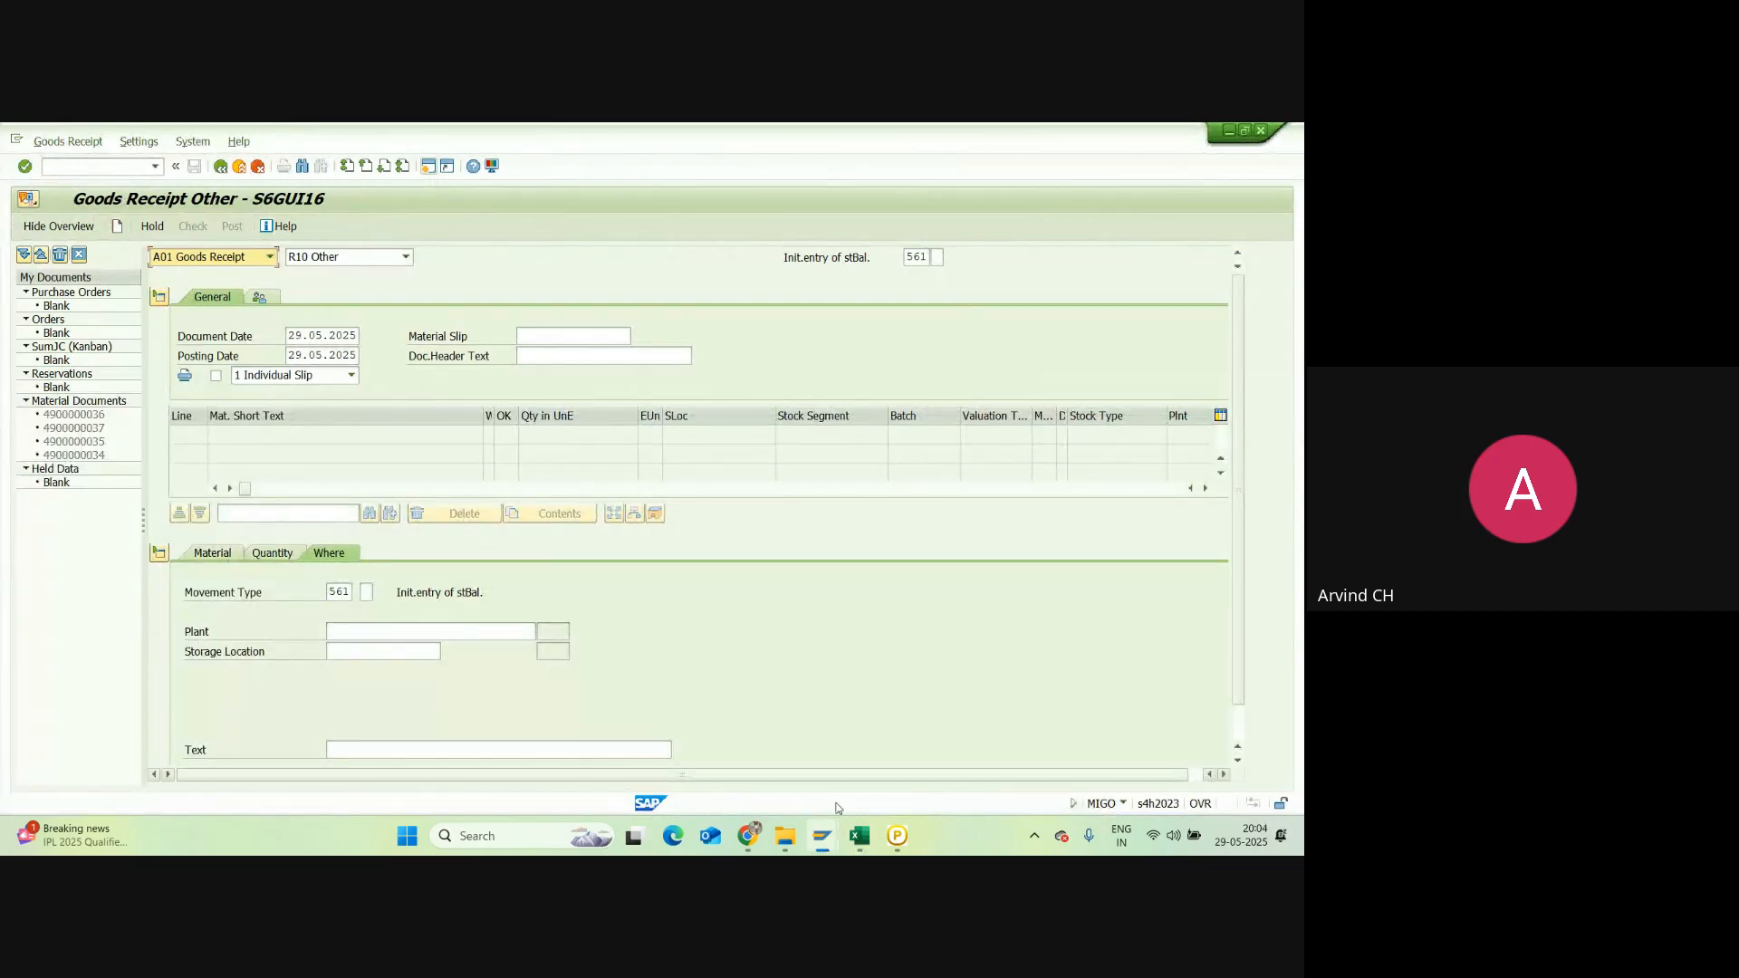
{"action": "left_click", "coordinate": [859, 835]}
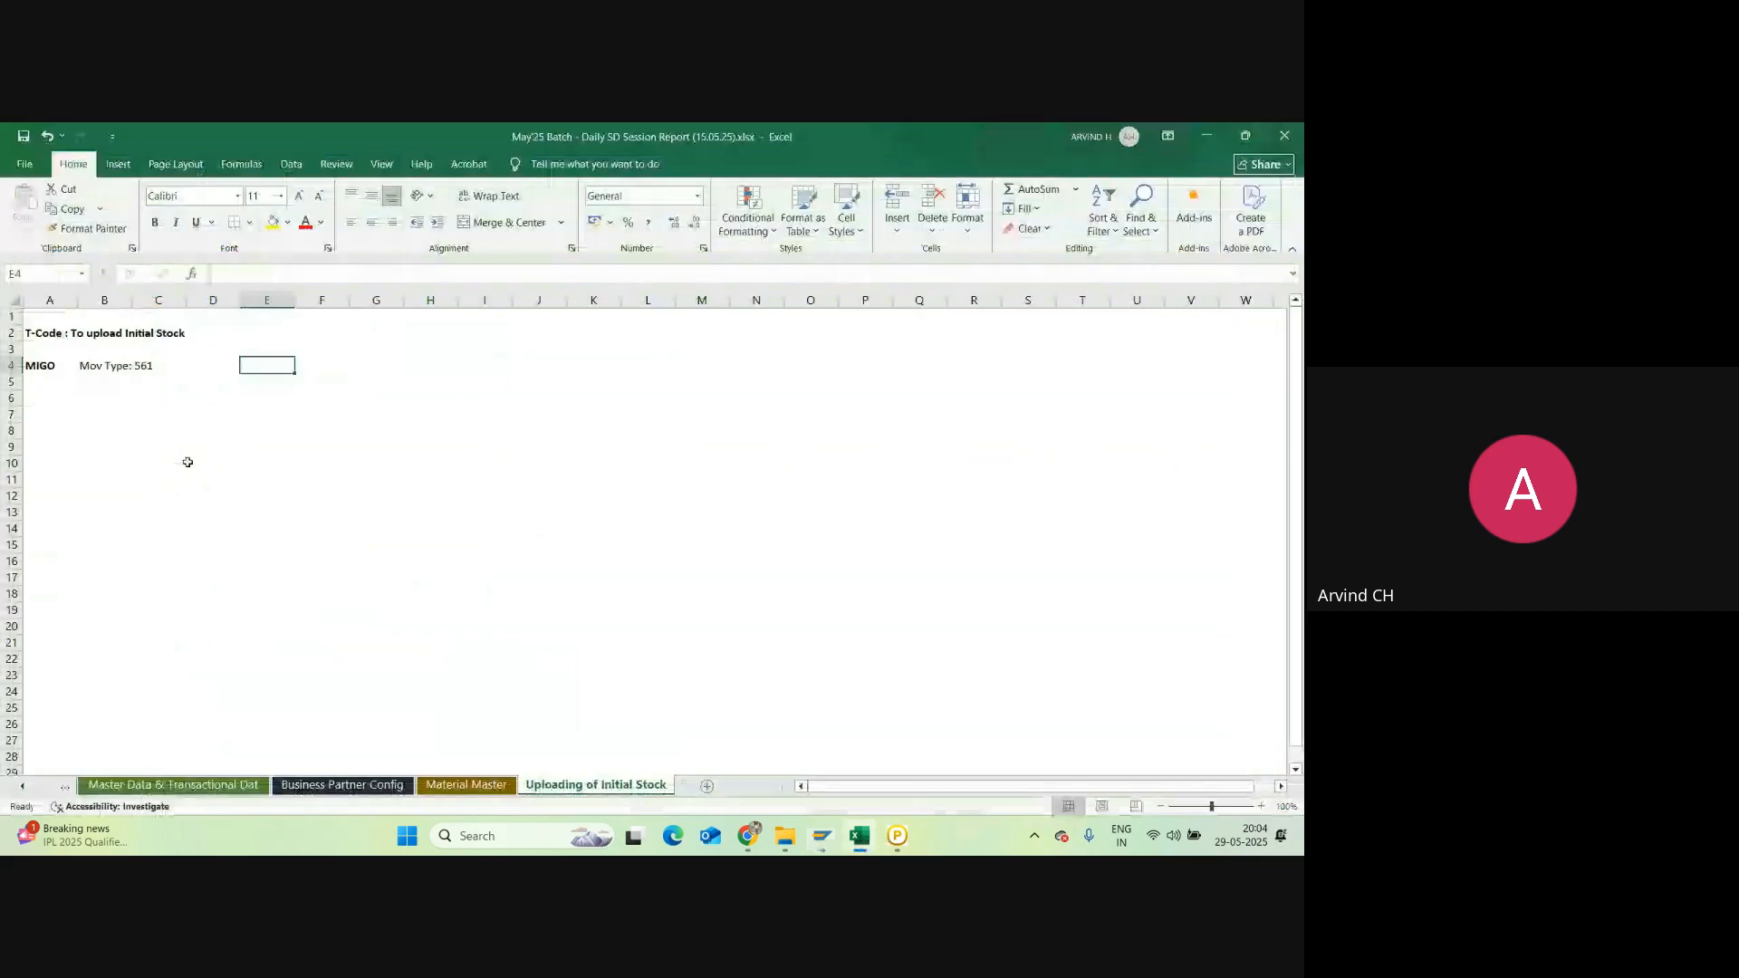
Step: Add 'Plant Code' and 'Storage Location' labels in column A
{"action": "left_click", "coordinate": [58, 412]}
{"action": "type", "text": "Pla"}
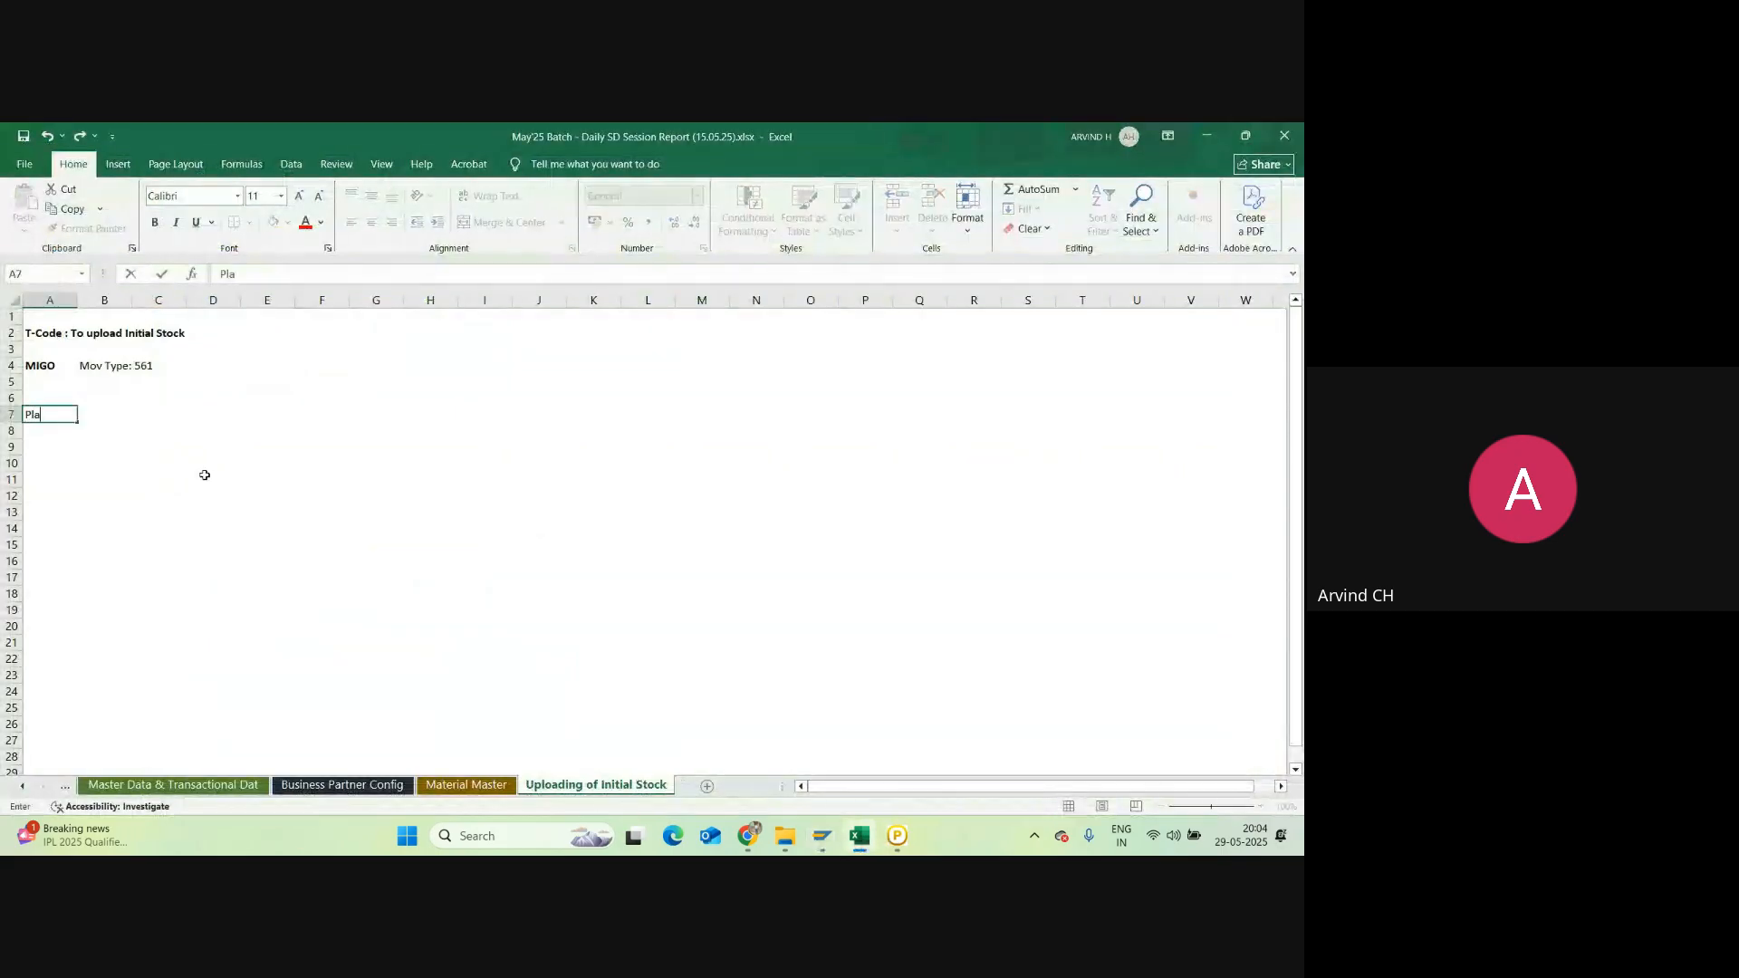
{"action": "type", "text": "nt Code"}
{"action": "key", "text": "Return"}
{"action": "key", "text": "Return"}
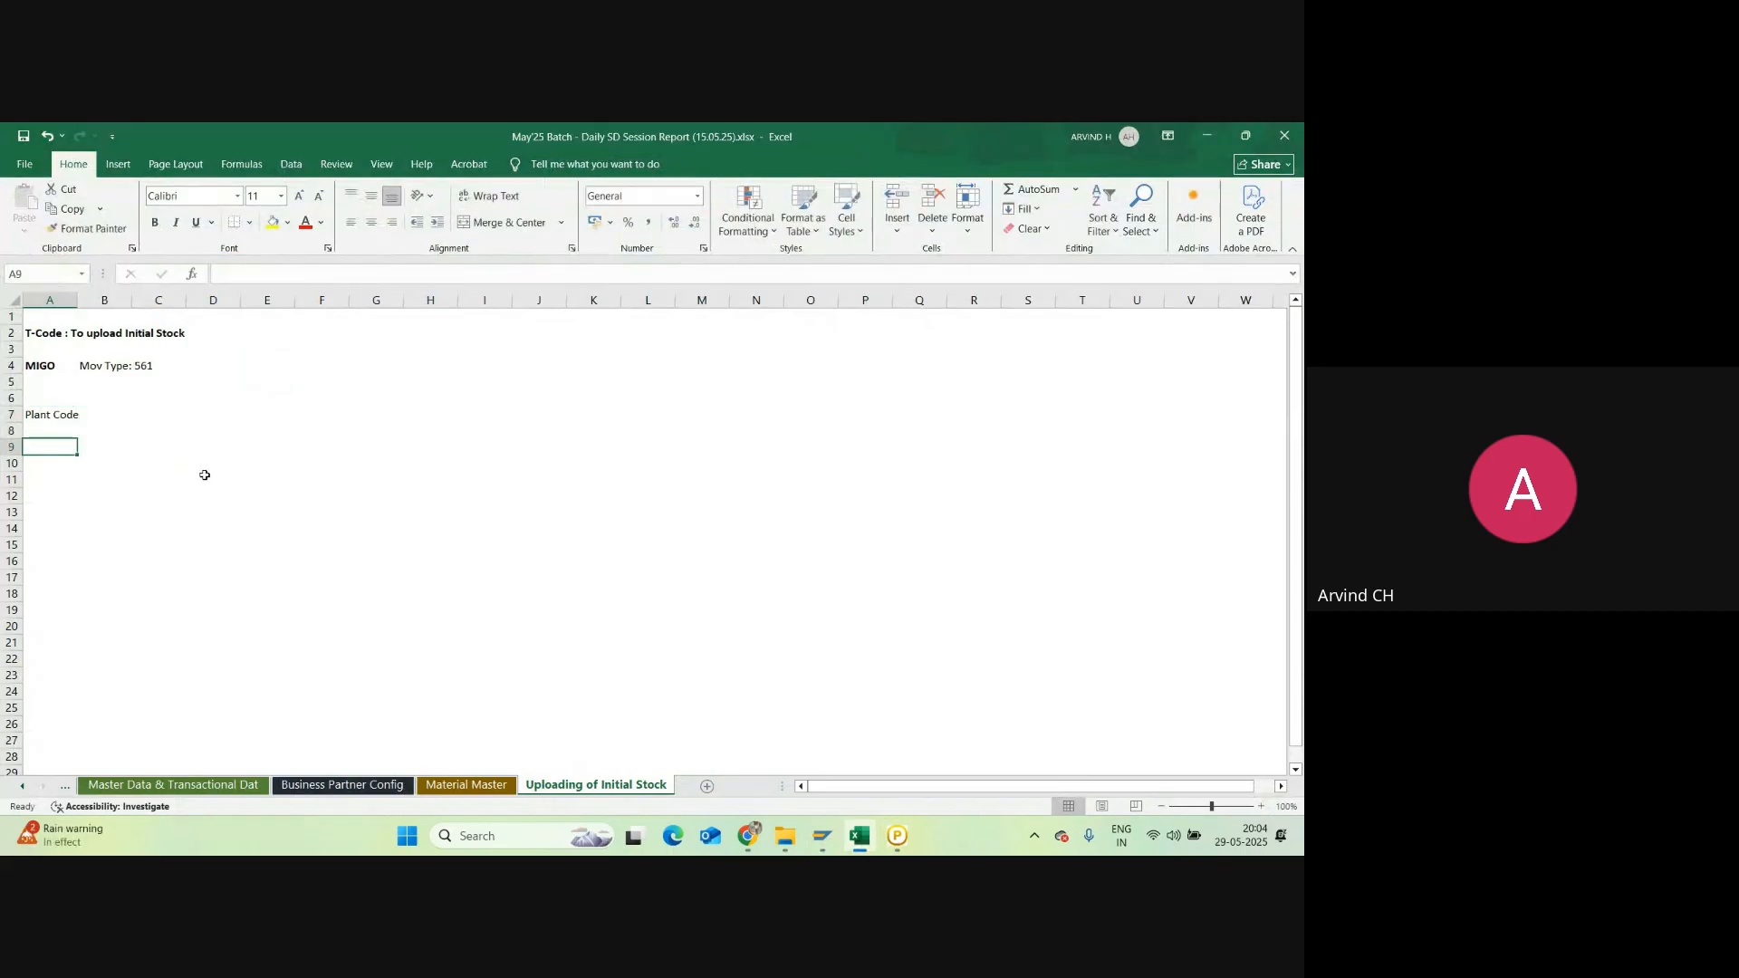
{"action": "type", "text": "Sti"}
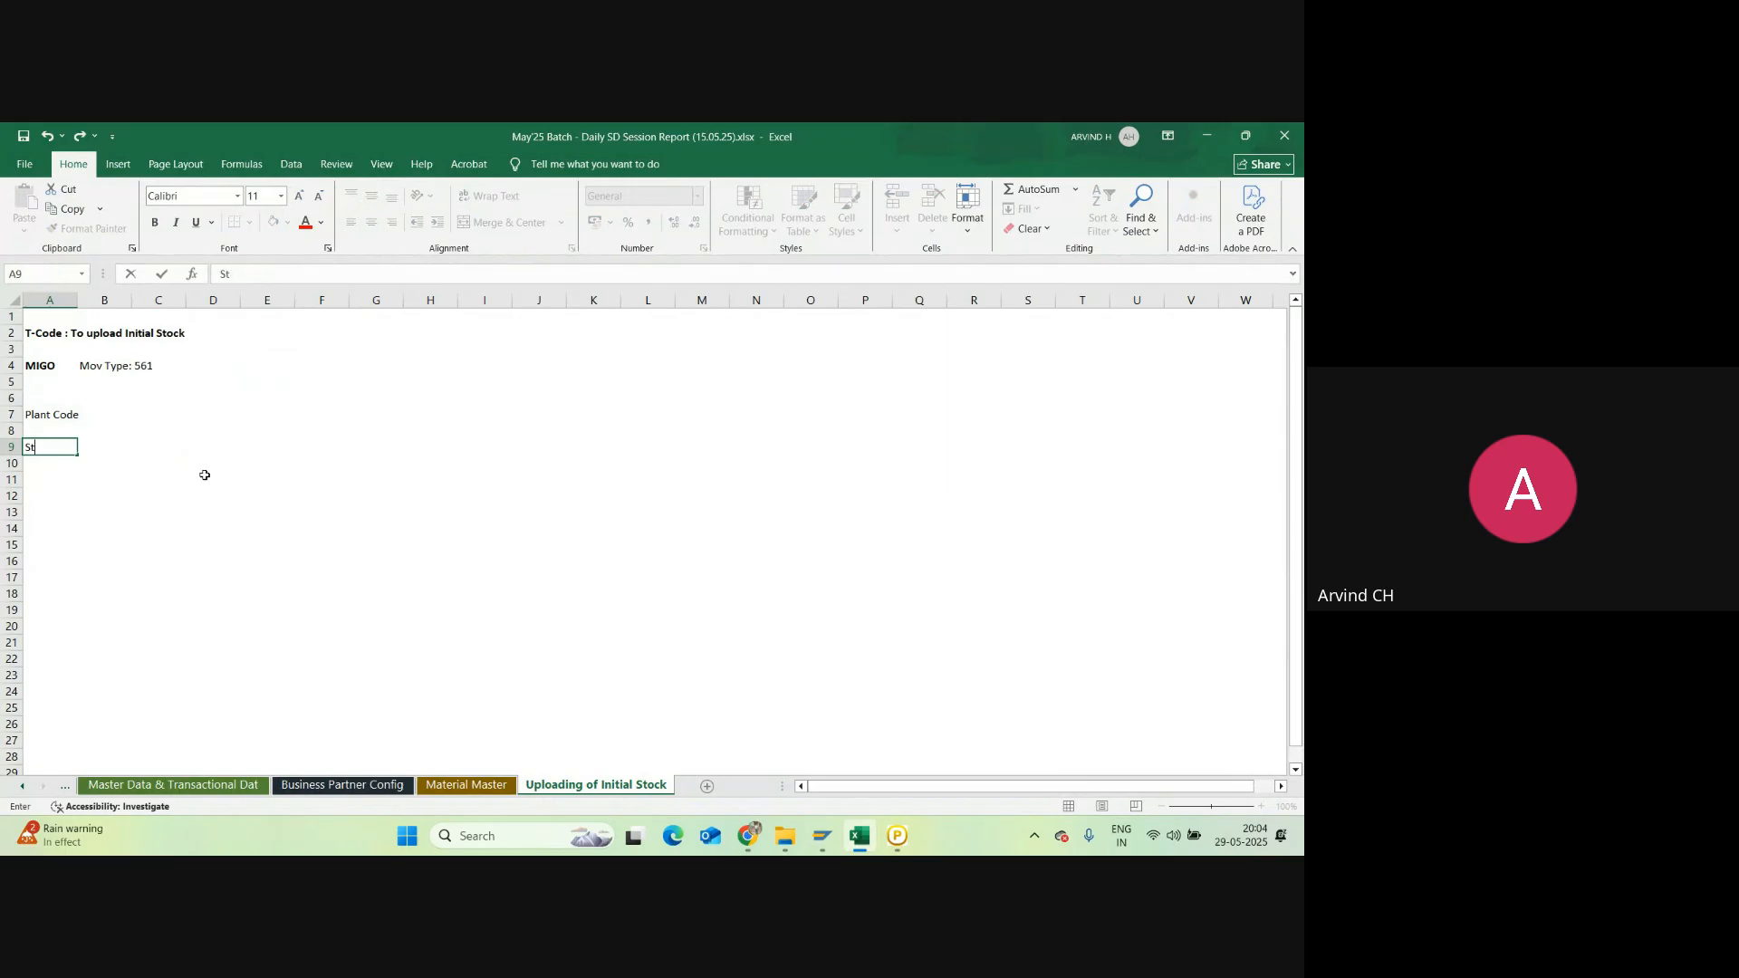
{"action": "type", "text": "orage Location"}
{"action": "key", "text": "Return"}
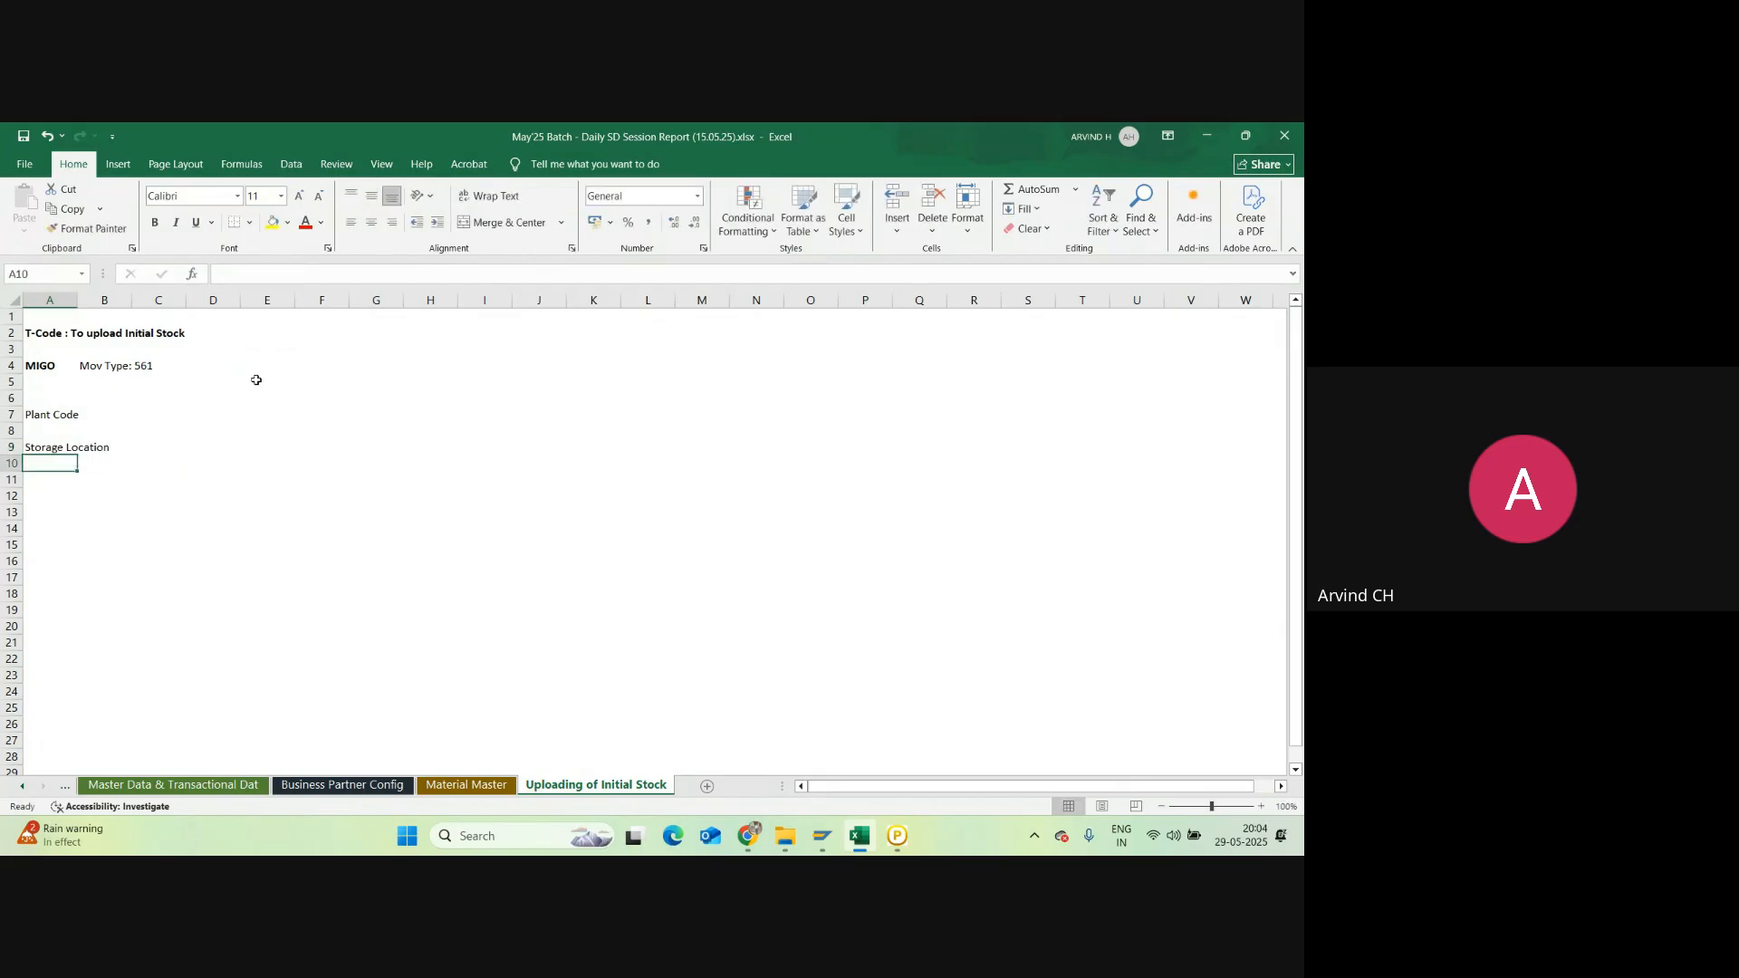
Step: Note 'FG - Finished Goods Stock' in cell E2
{"action": "left_click", "coordinate": [259, 331]}
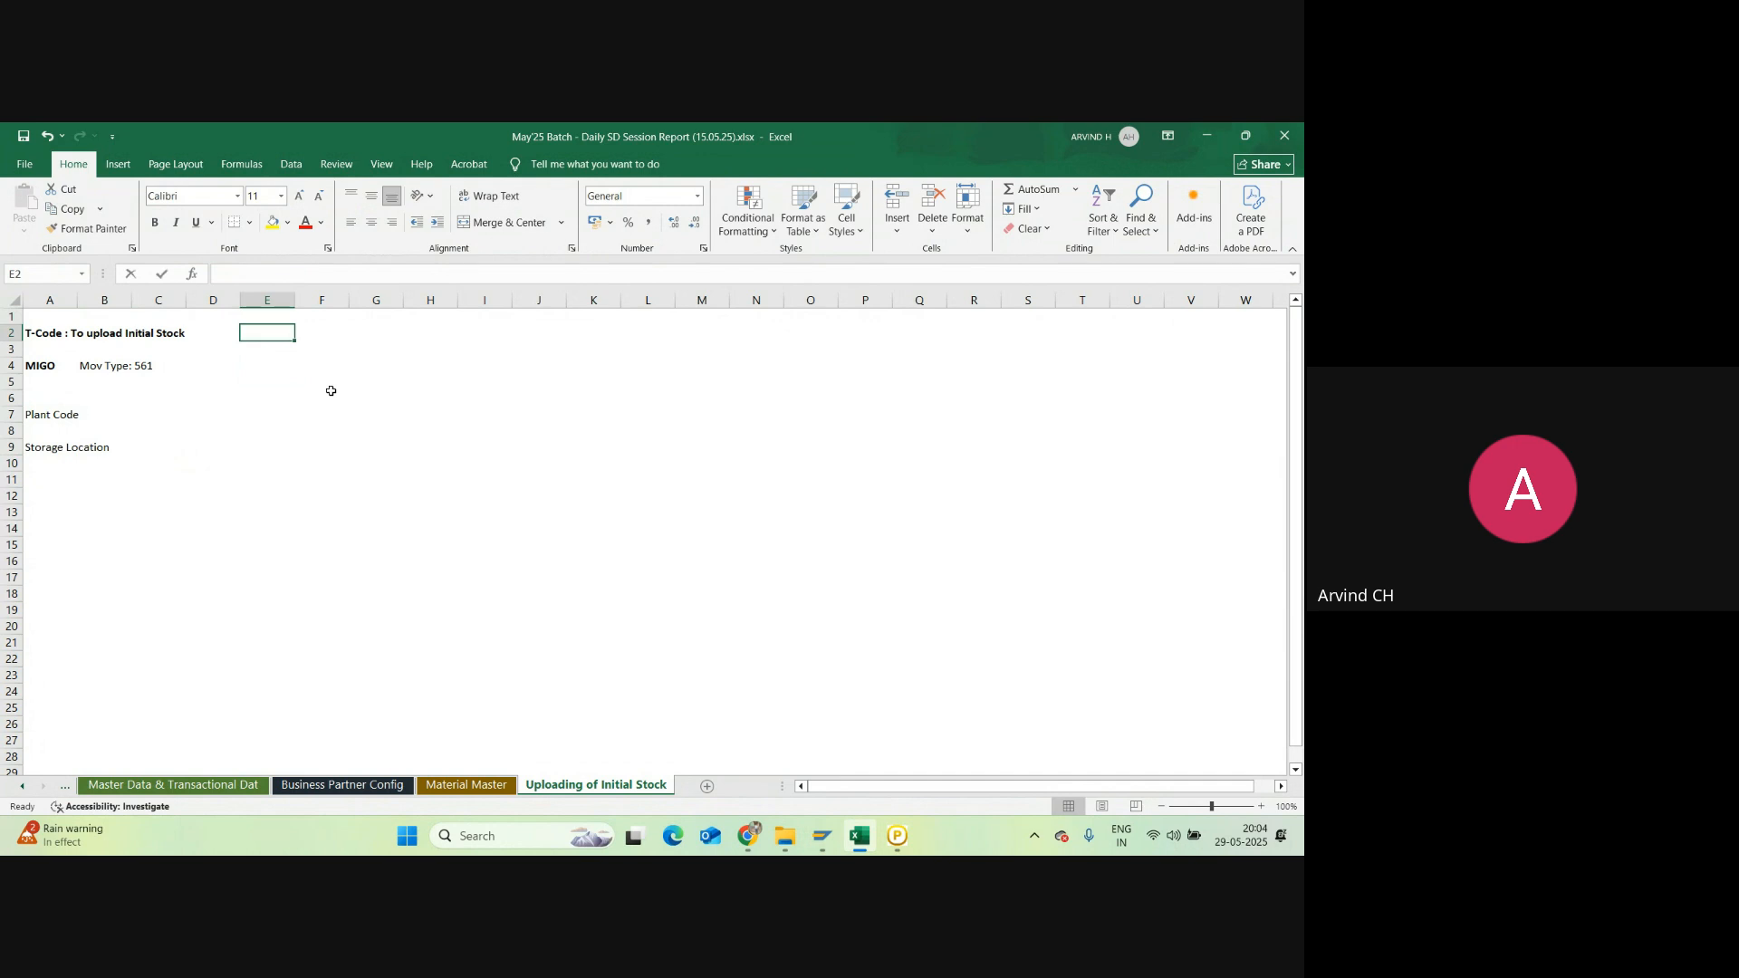
{"action": "type", "text": "FG - "}
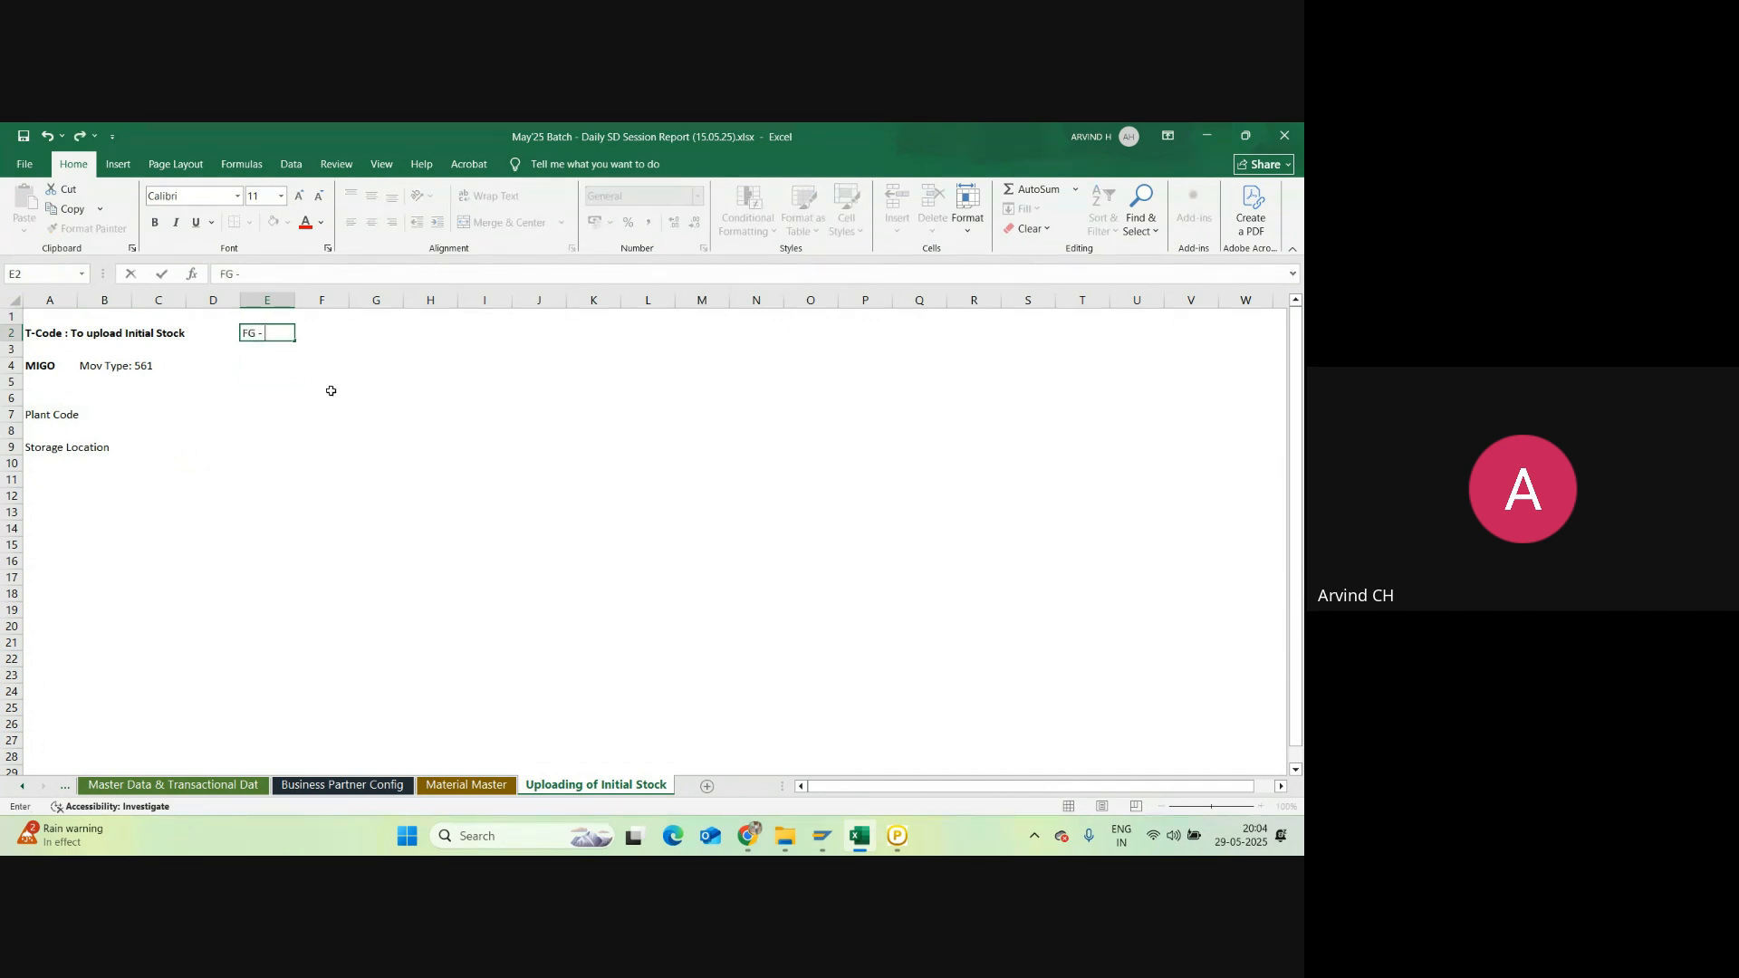
{"action": "type", "text": "Finished Goods Stock"}
{"action": "key", "text": "Return"}
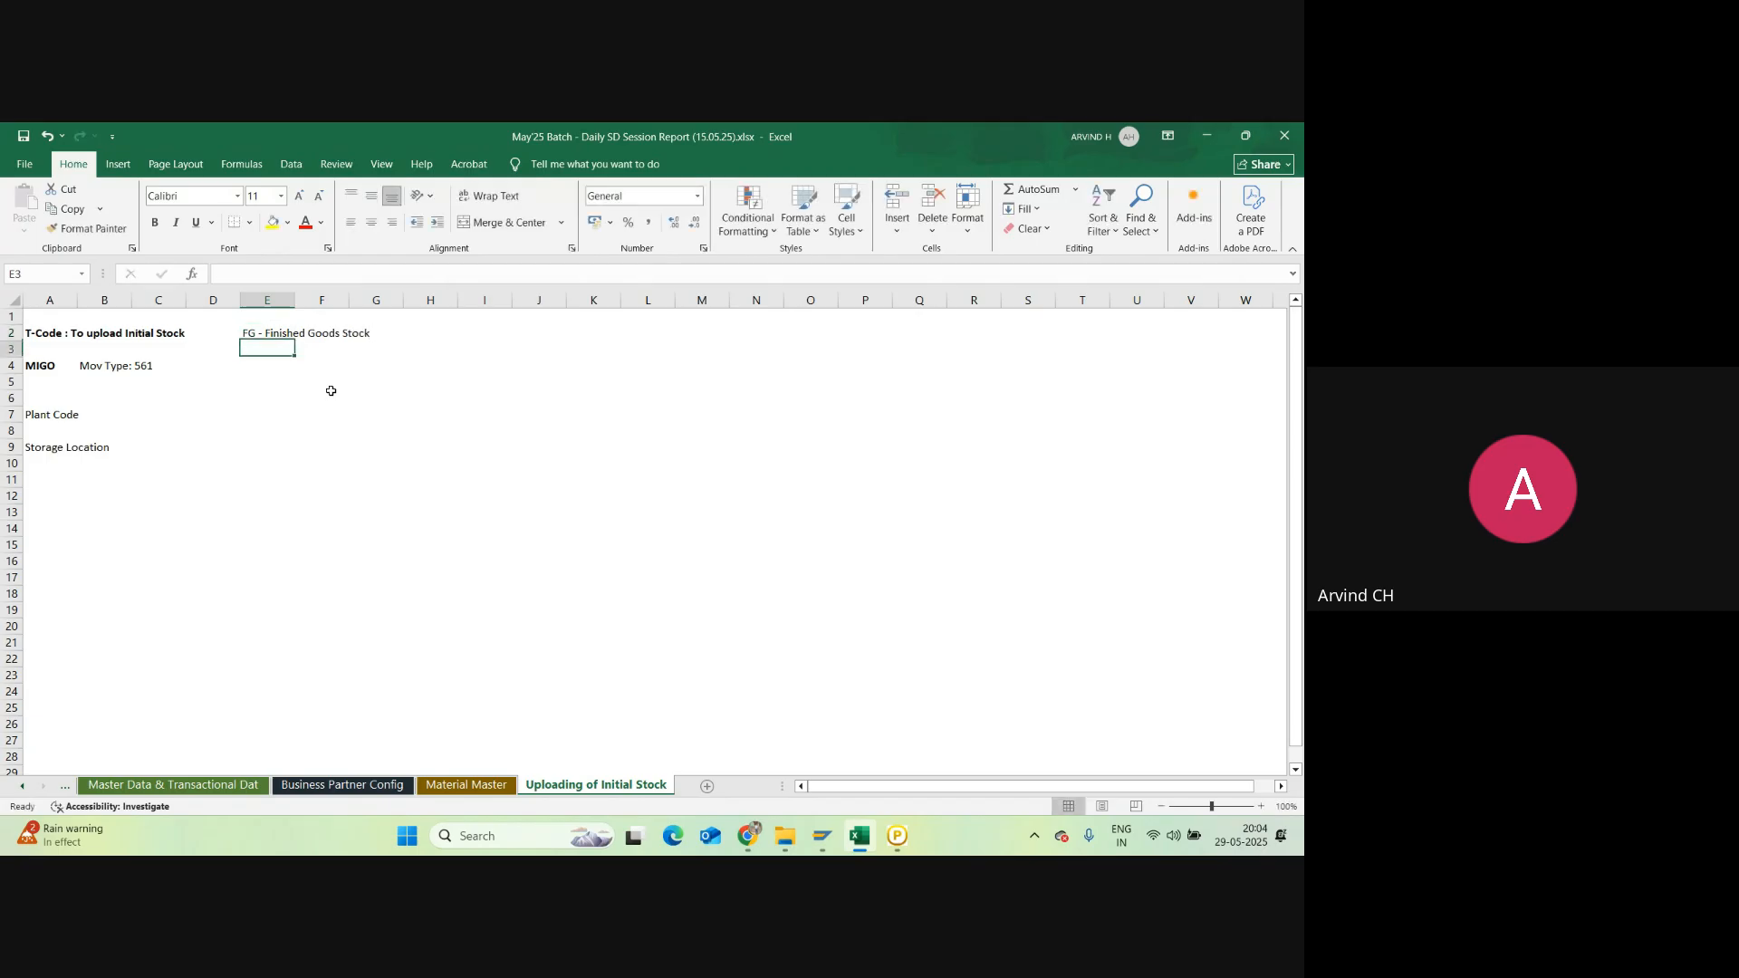
{"action": "left_click", "coordinate": [266, 332]}
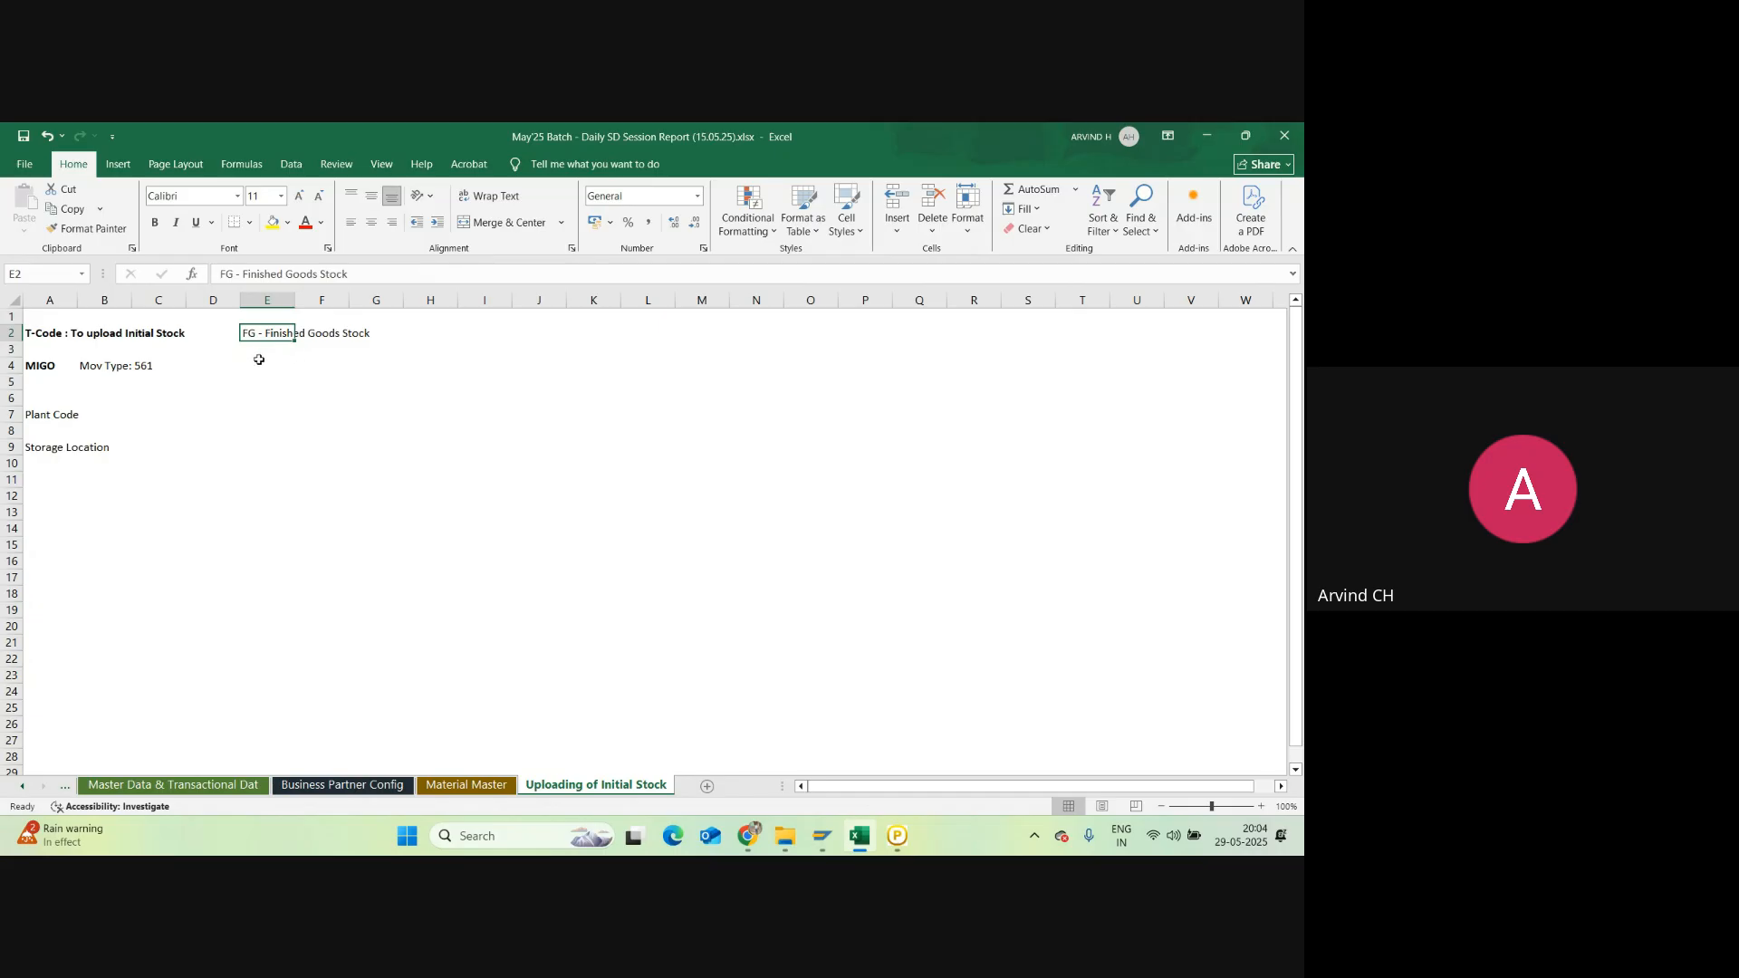
{"action": "left_click", "coordinate": [260, 362]}
Step: Confirm MIGO is set to A01 Goods Receipt, R10 Other and movement type 561
{"action": "mouse_move", "coordinate": [824, 842]}
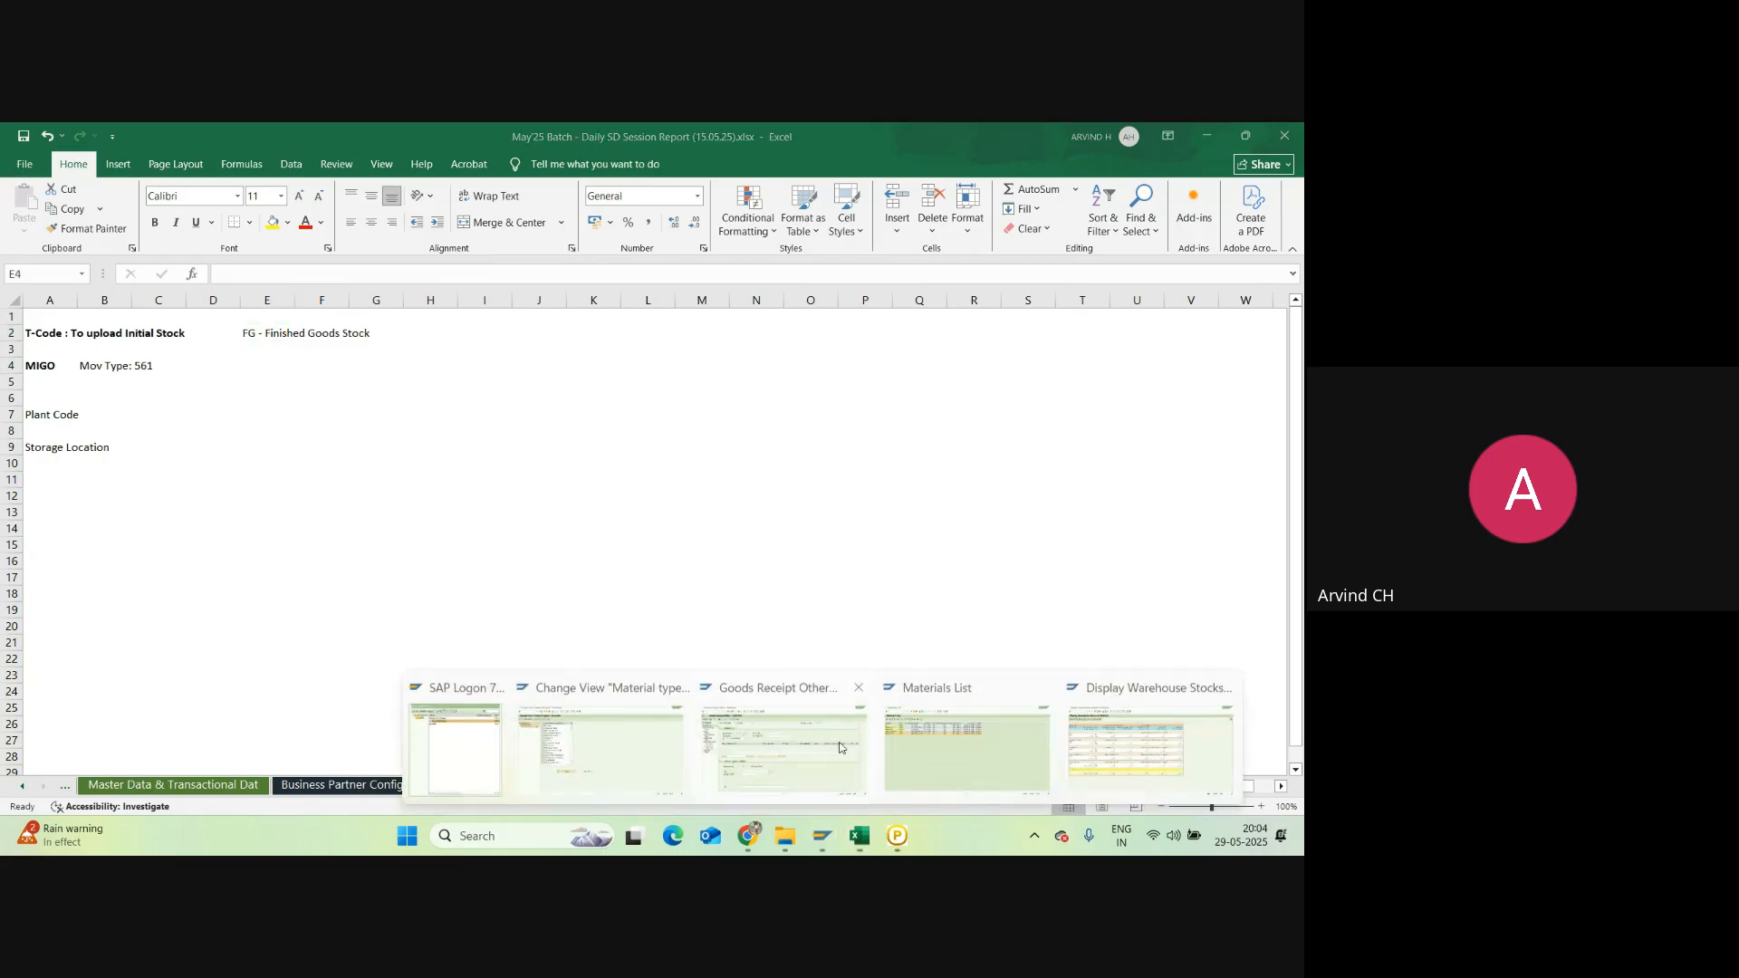
{"action": "left_click", "coordinate": [748, 752]}
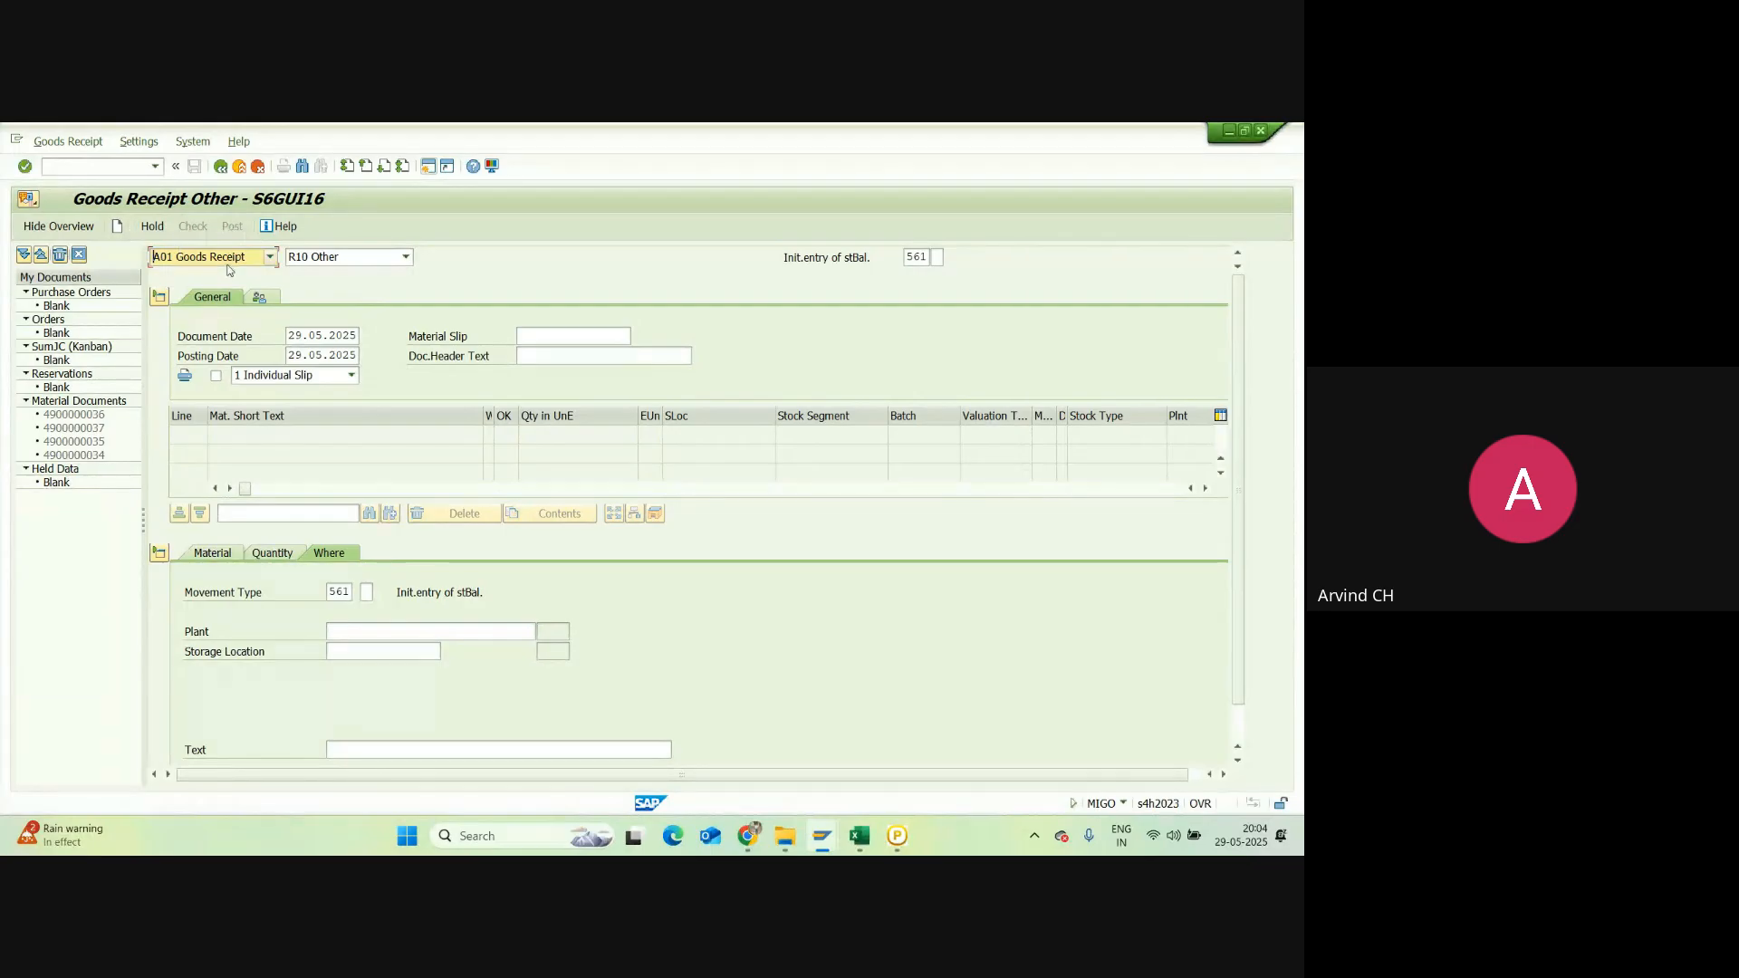
{"action": "left_click", "coordinate": [348, 262]}
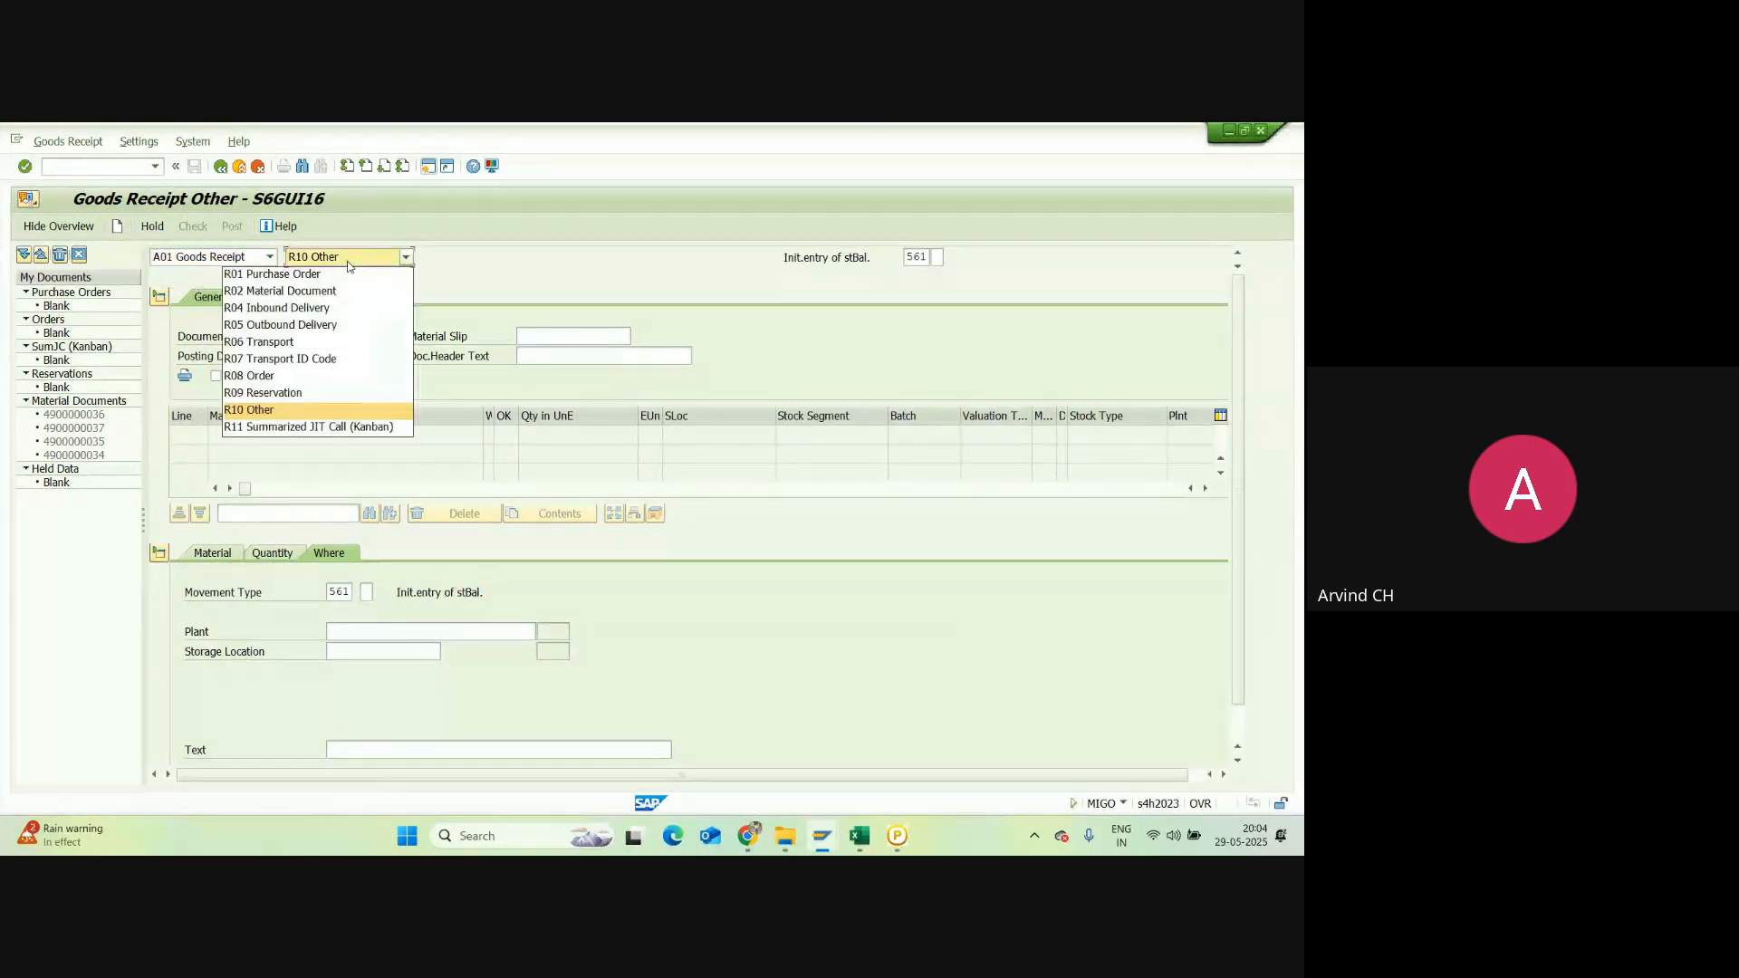
{"action": "left_click", "coordinate": [276, 412]}
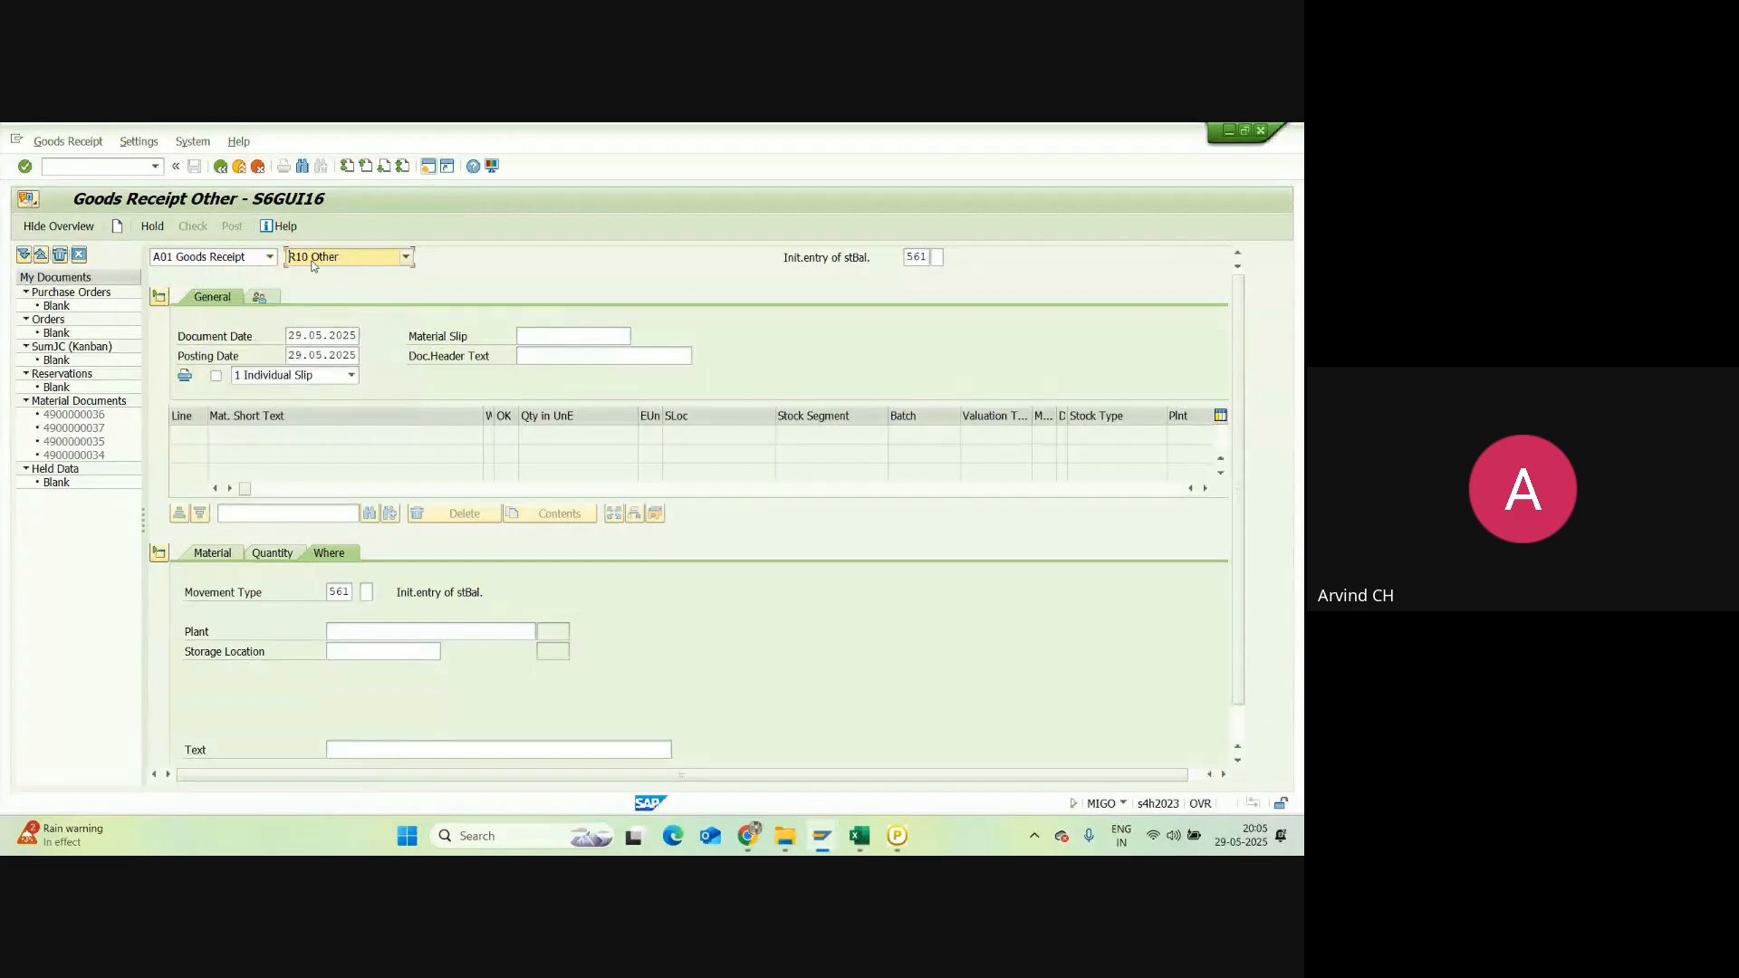
{"action": "left_click", "coordinate": [270, 257]}
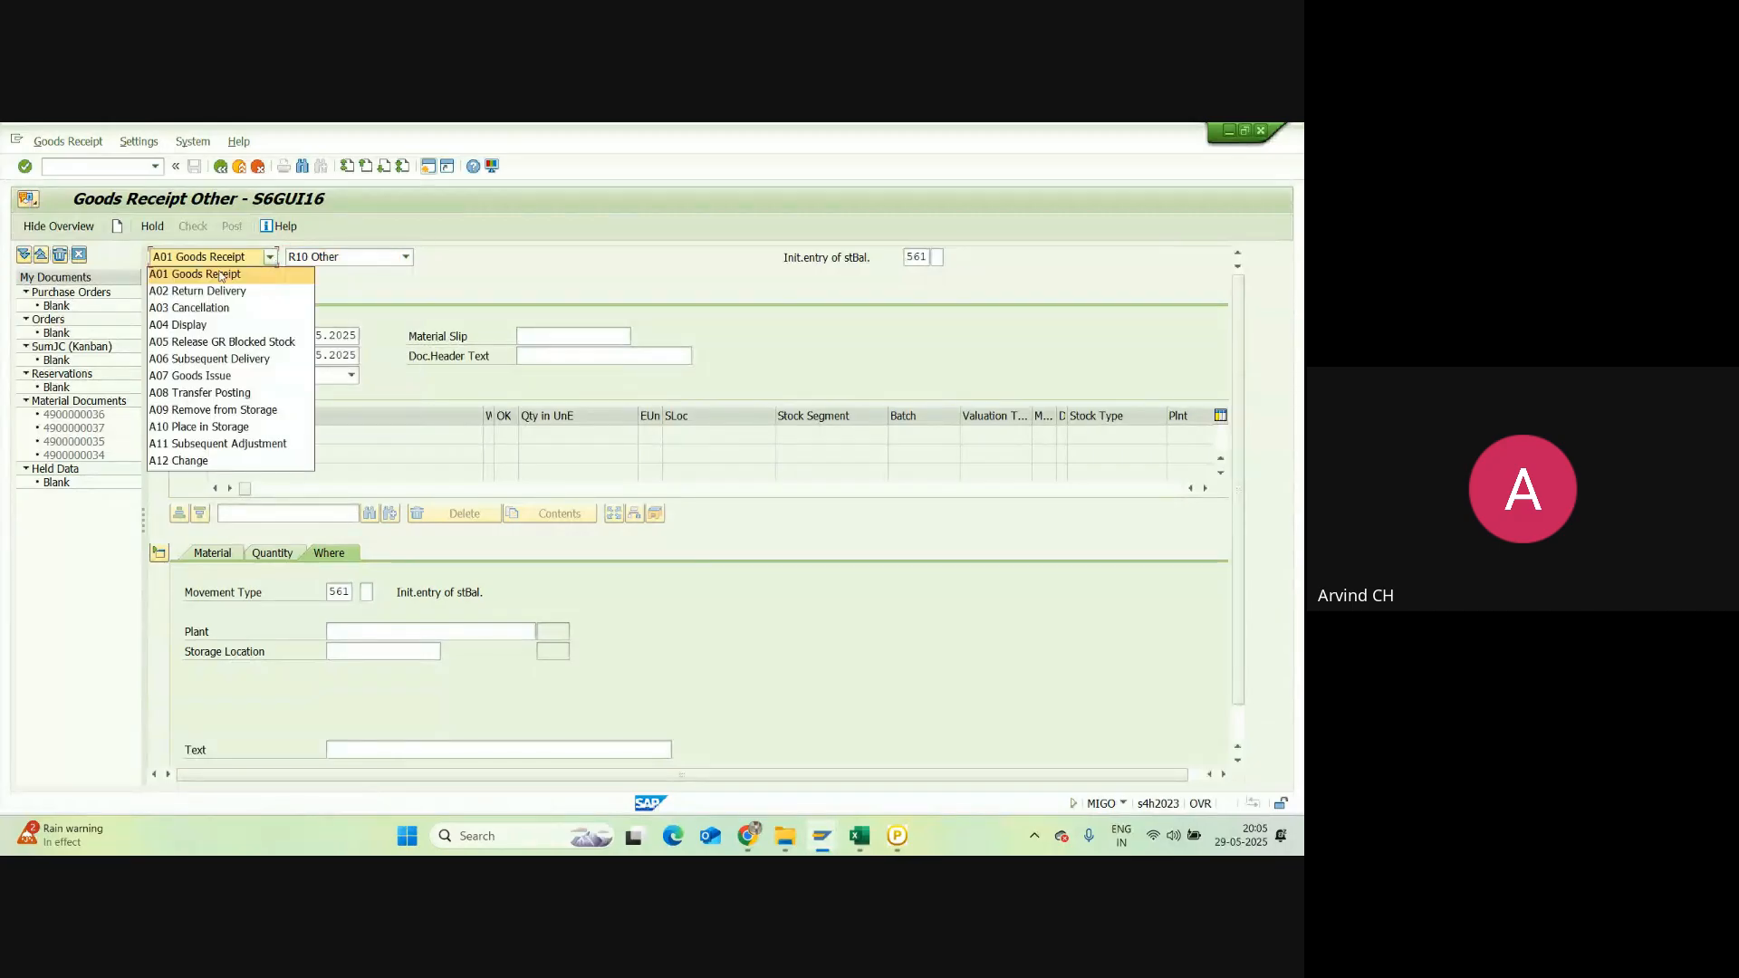
{"action": "left_click", "coordinate": [171, 276]}
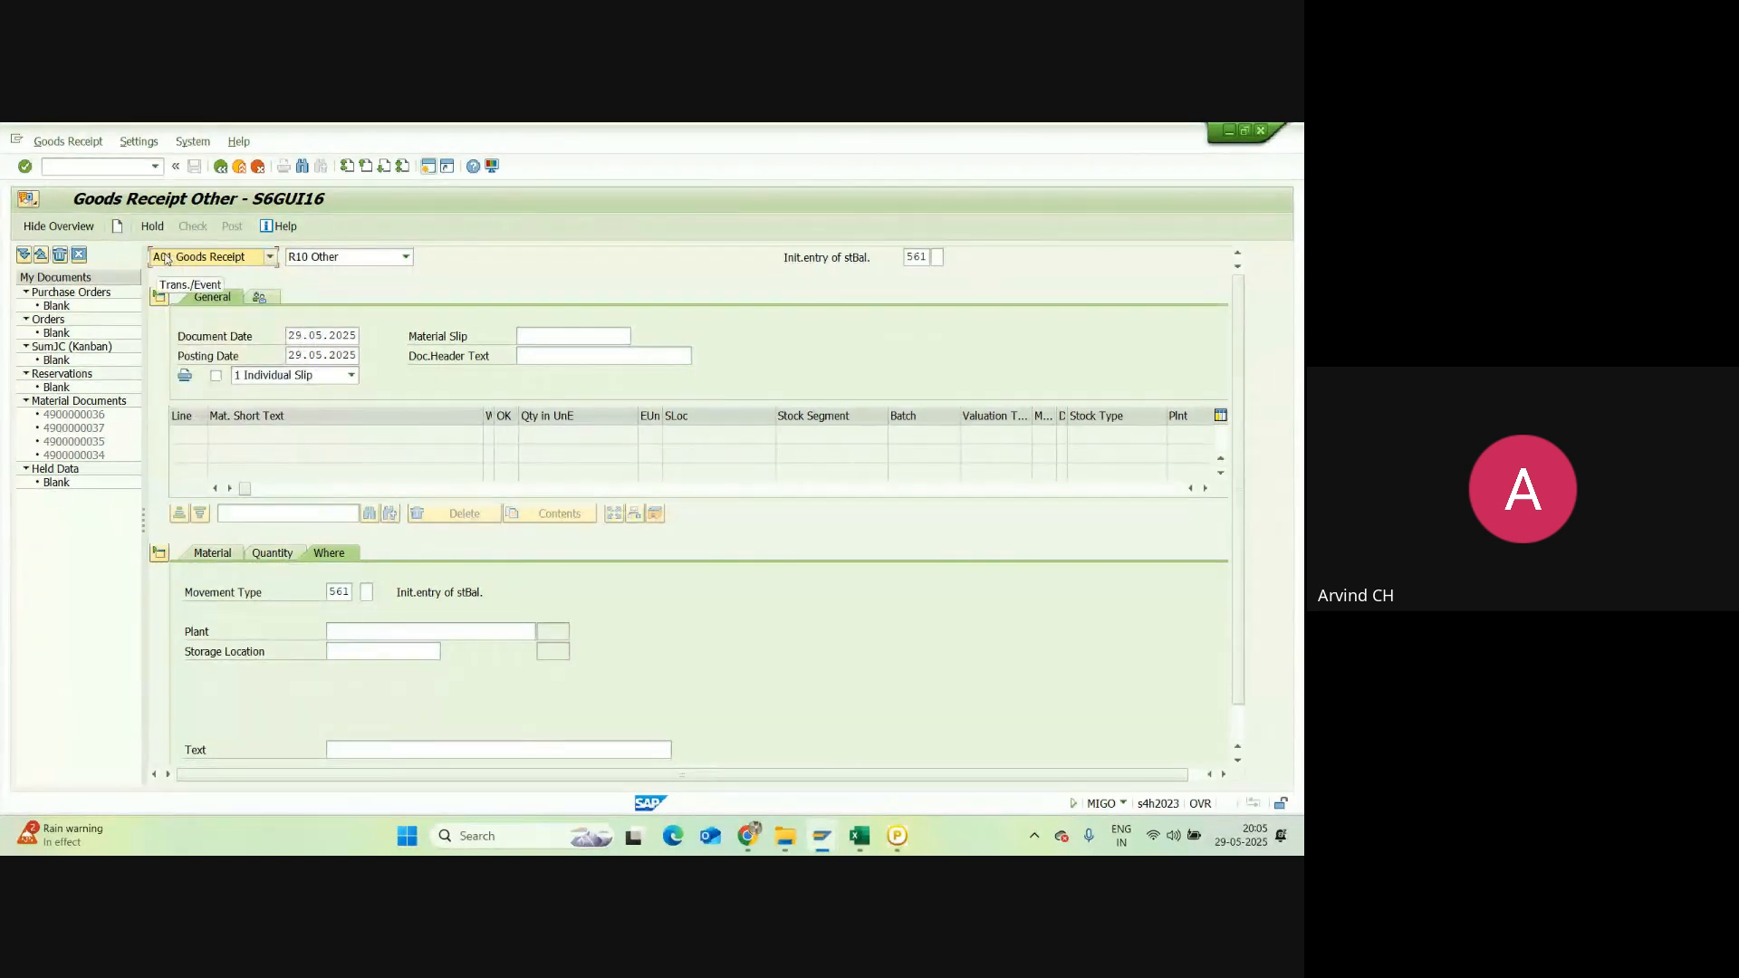
{"action": "left_click", "coordinate": [332, 260]}
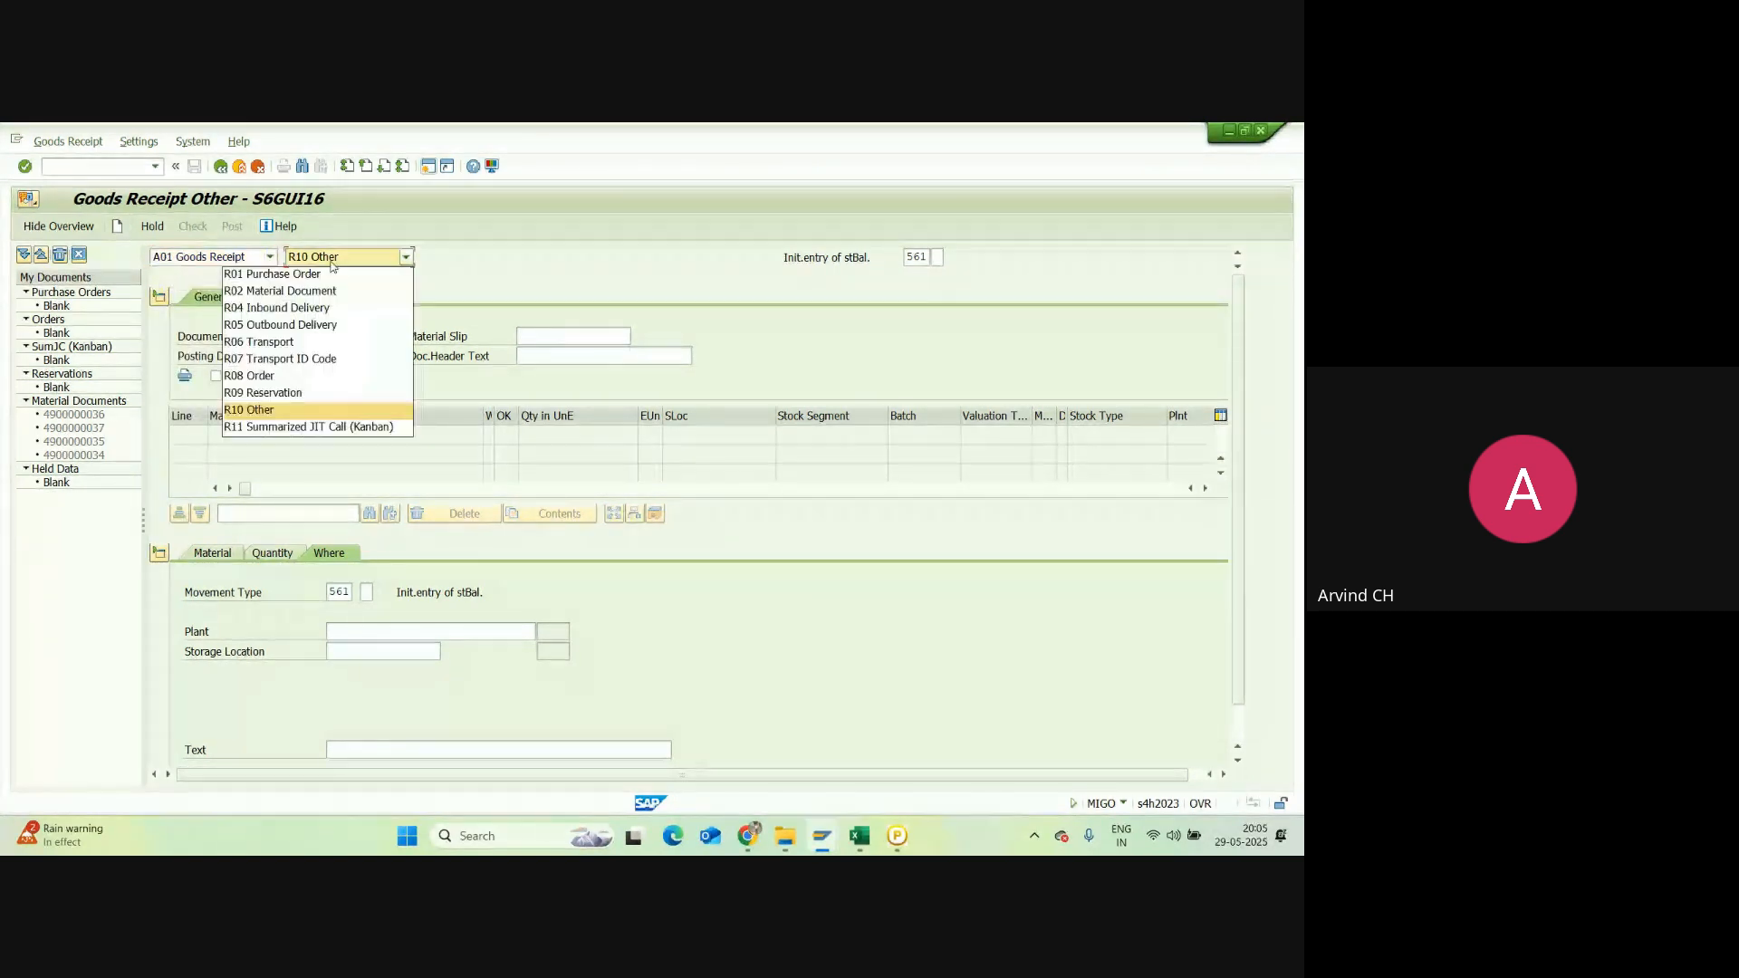
{"action": "left_click", "coordinate": [288, 411]}
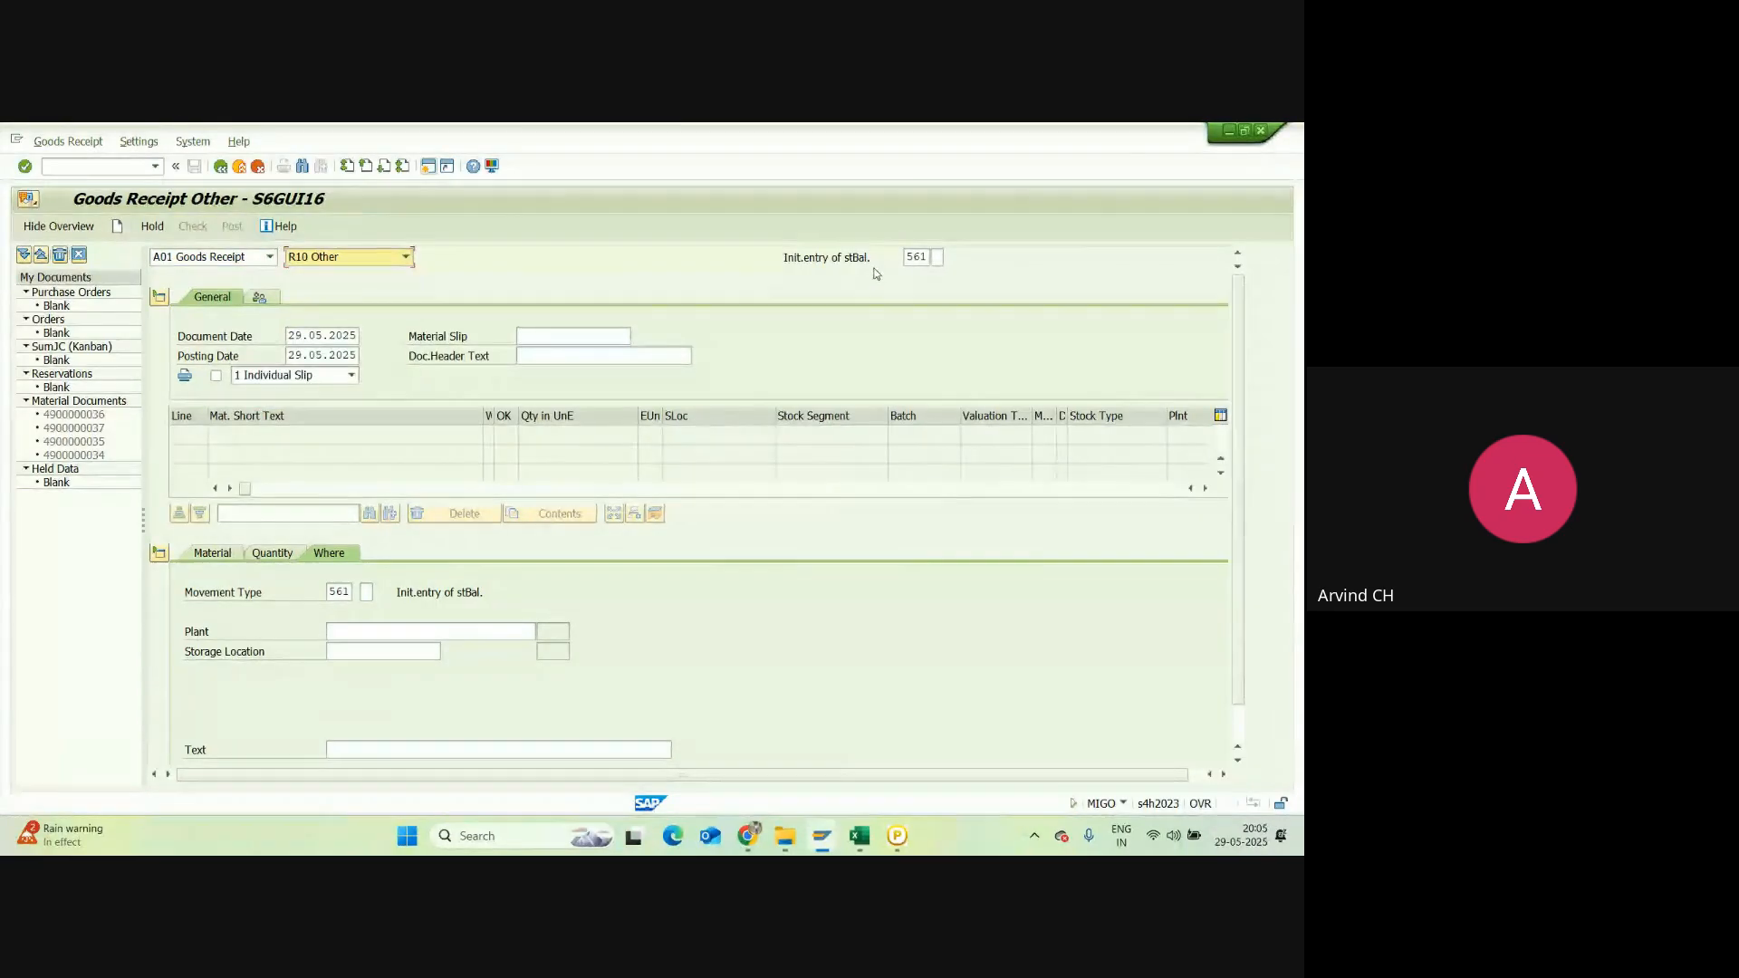
{"action": "left_click_drag", "start_coordinate": [902, 257], "coordinate": [930, 255]}
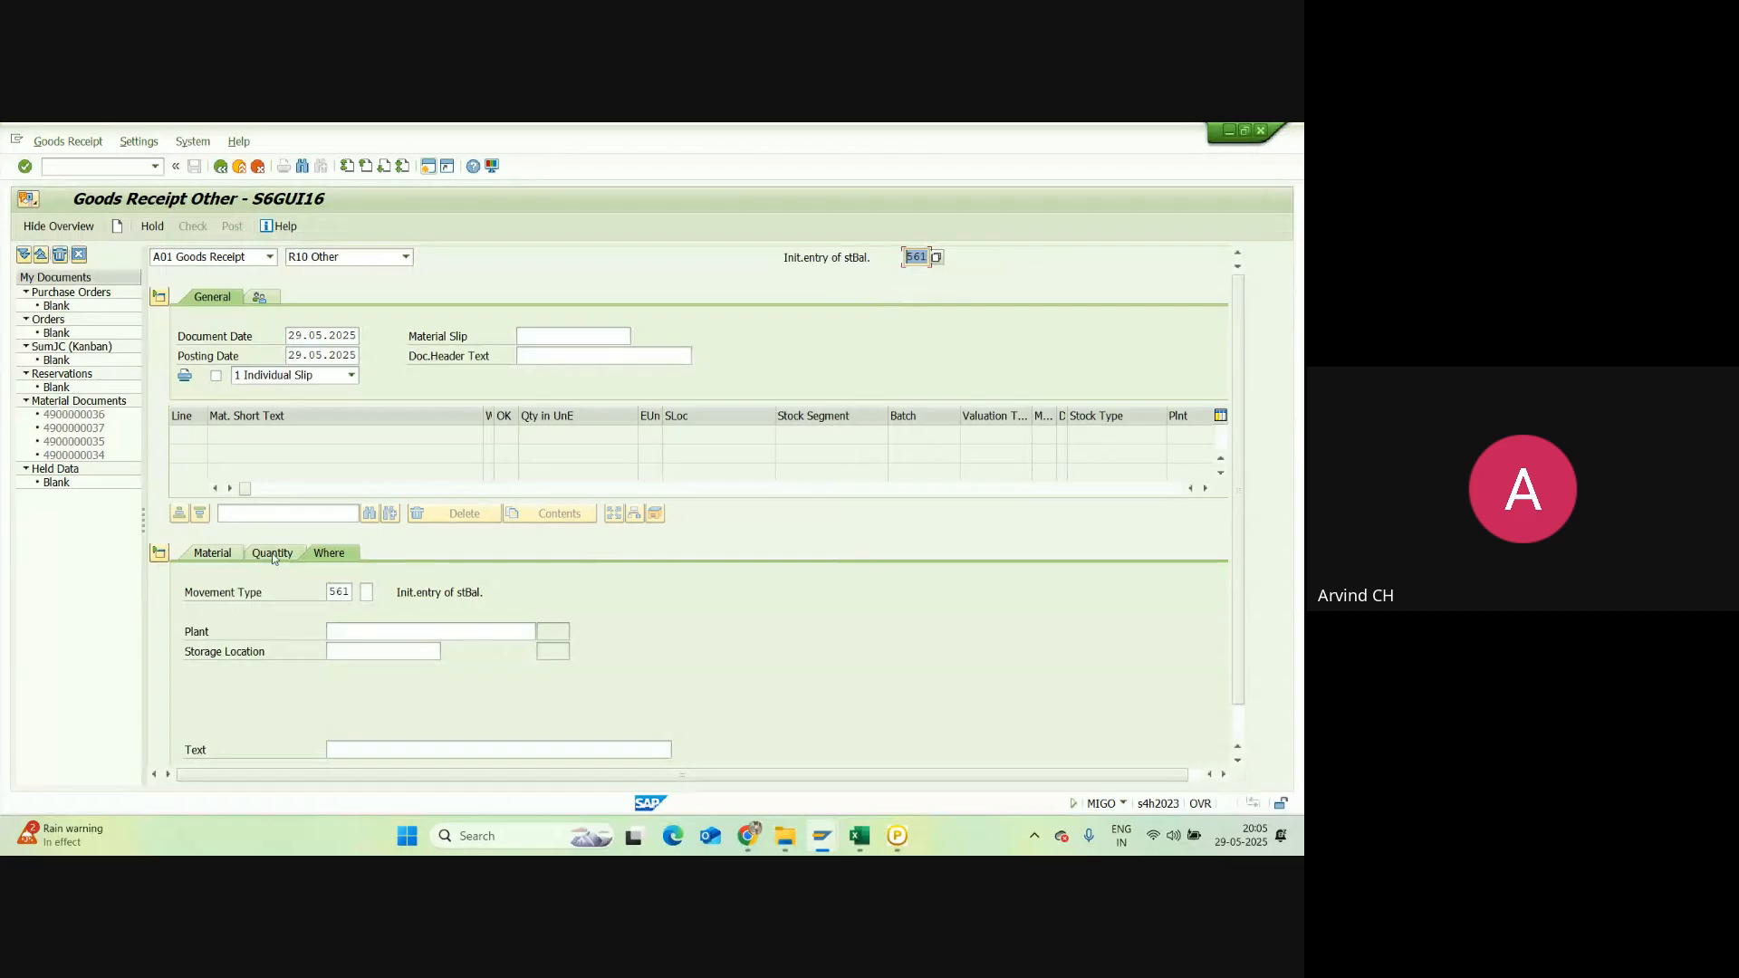
Step: Set the item's material to IPHONE 14 PRO with quantity 100
{"action": "left_click", "coordinate": [220, 552]}
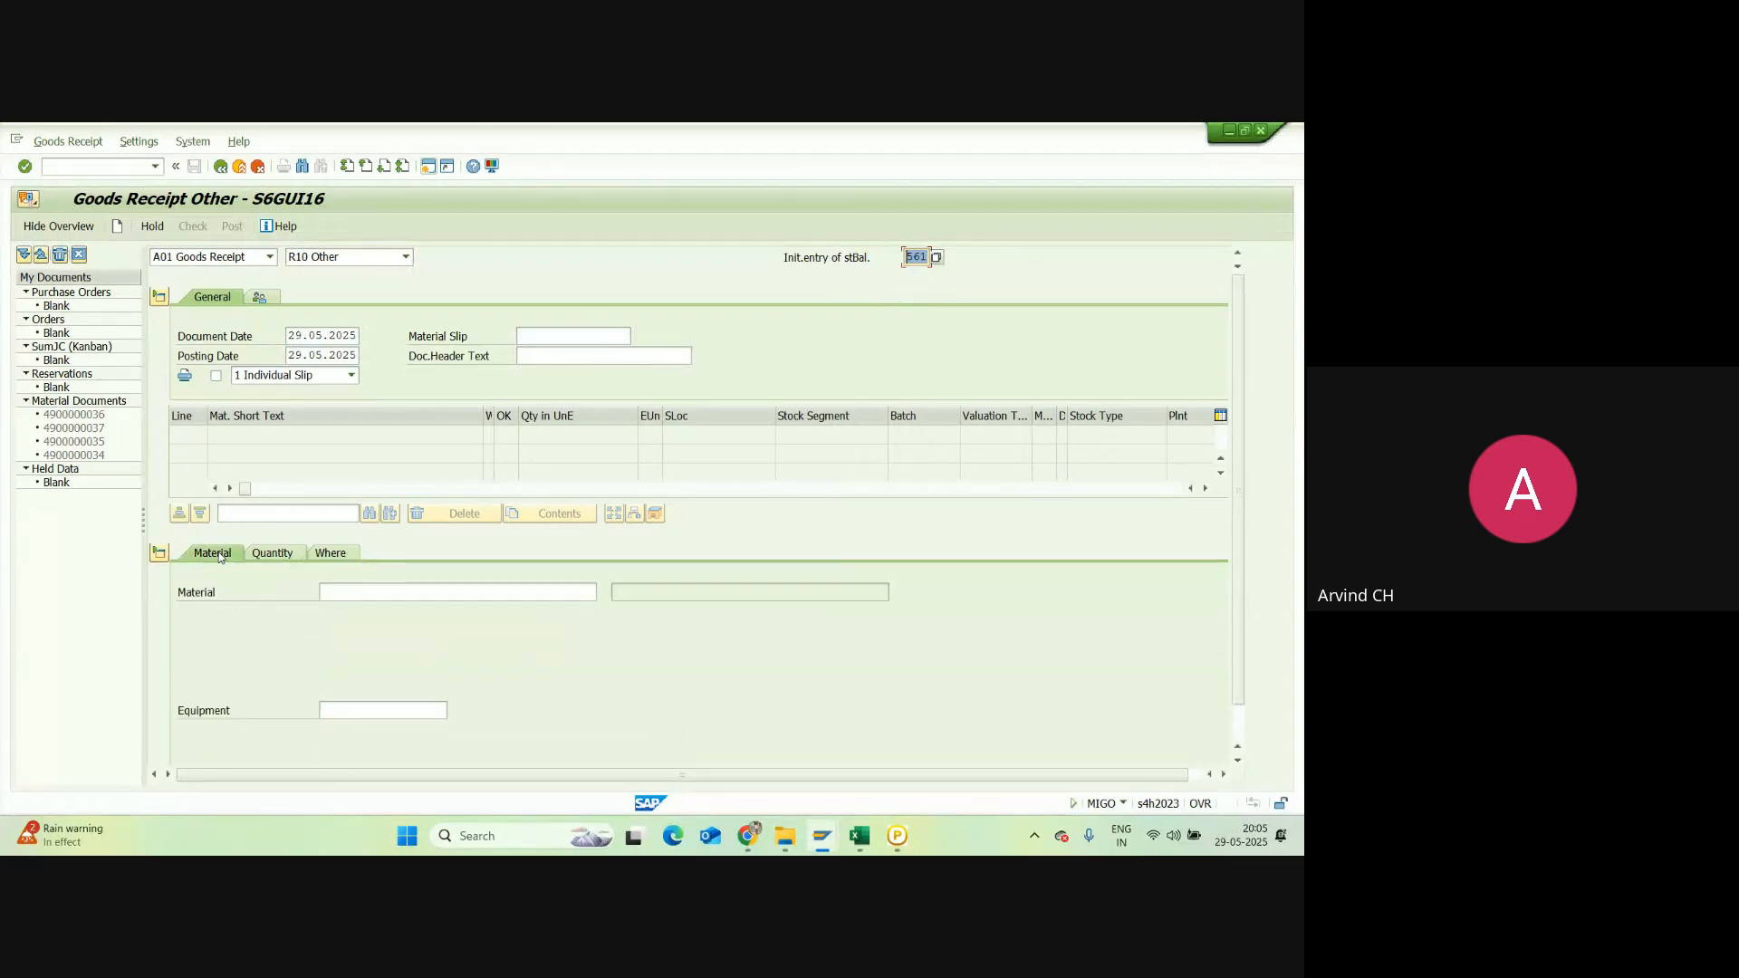
{"action": "left_click", "coordinate": [329, 592]}
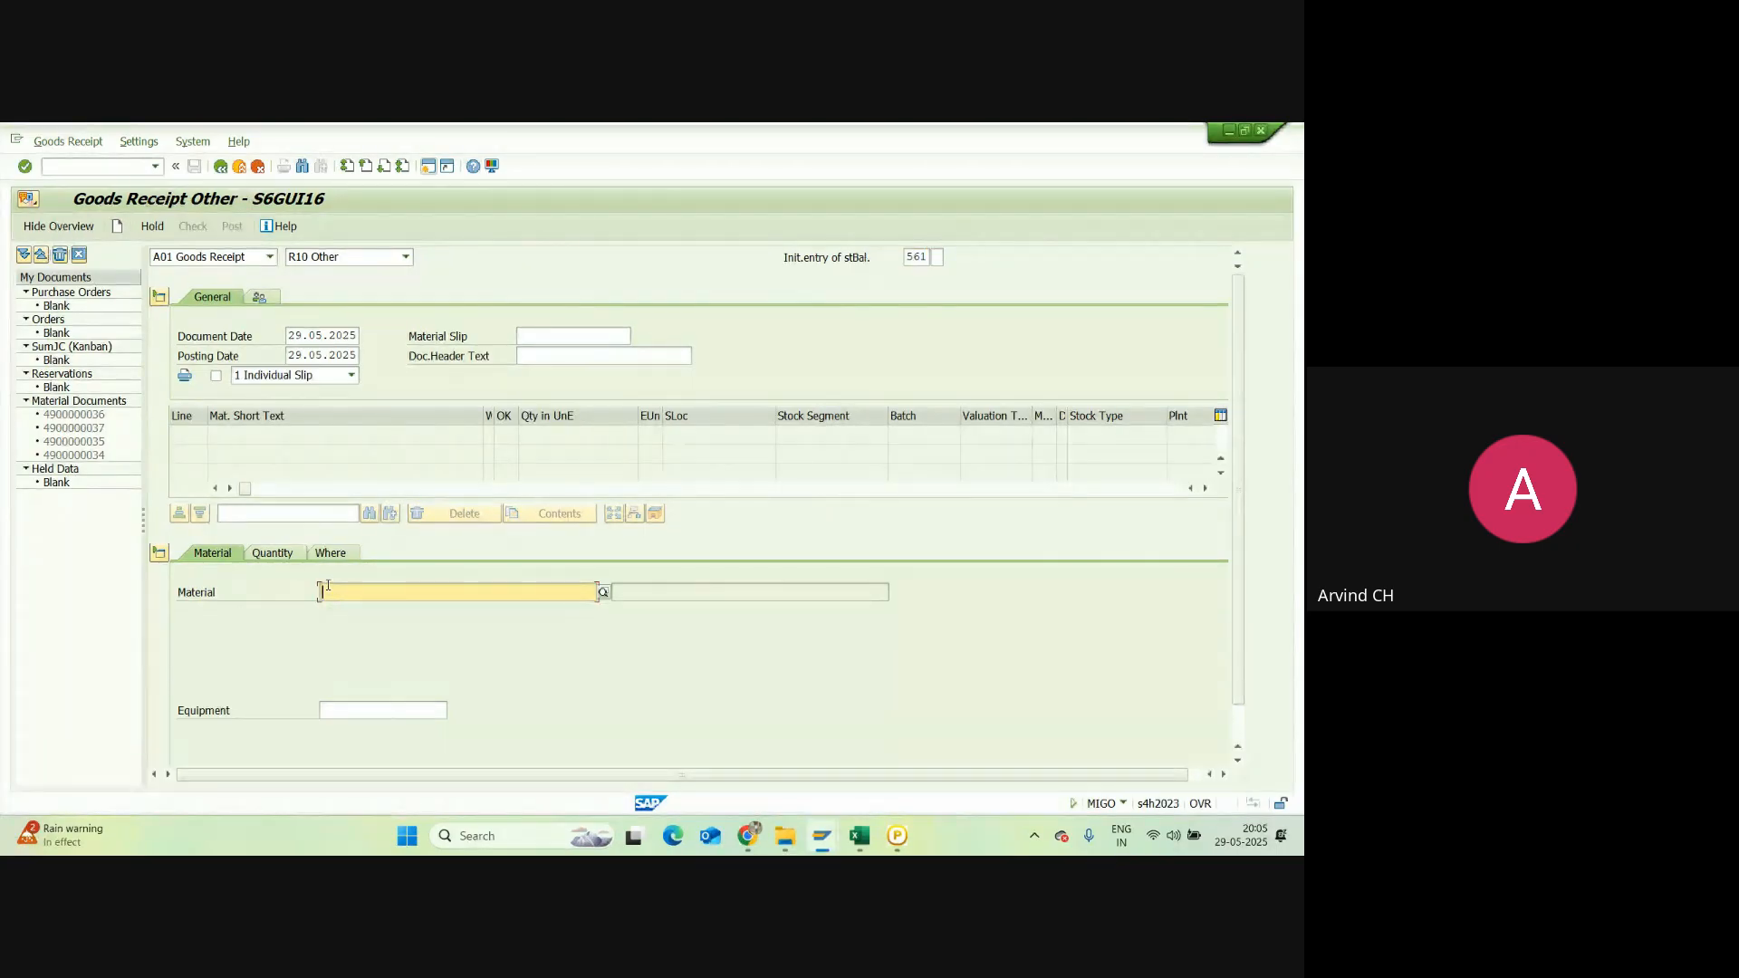
{"action": "key", "text": "alt+Tab"}
{"action": "type", "text": "i "}
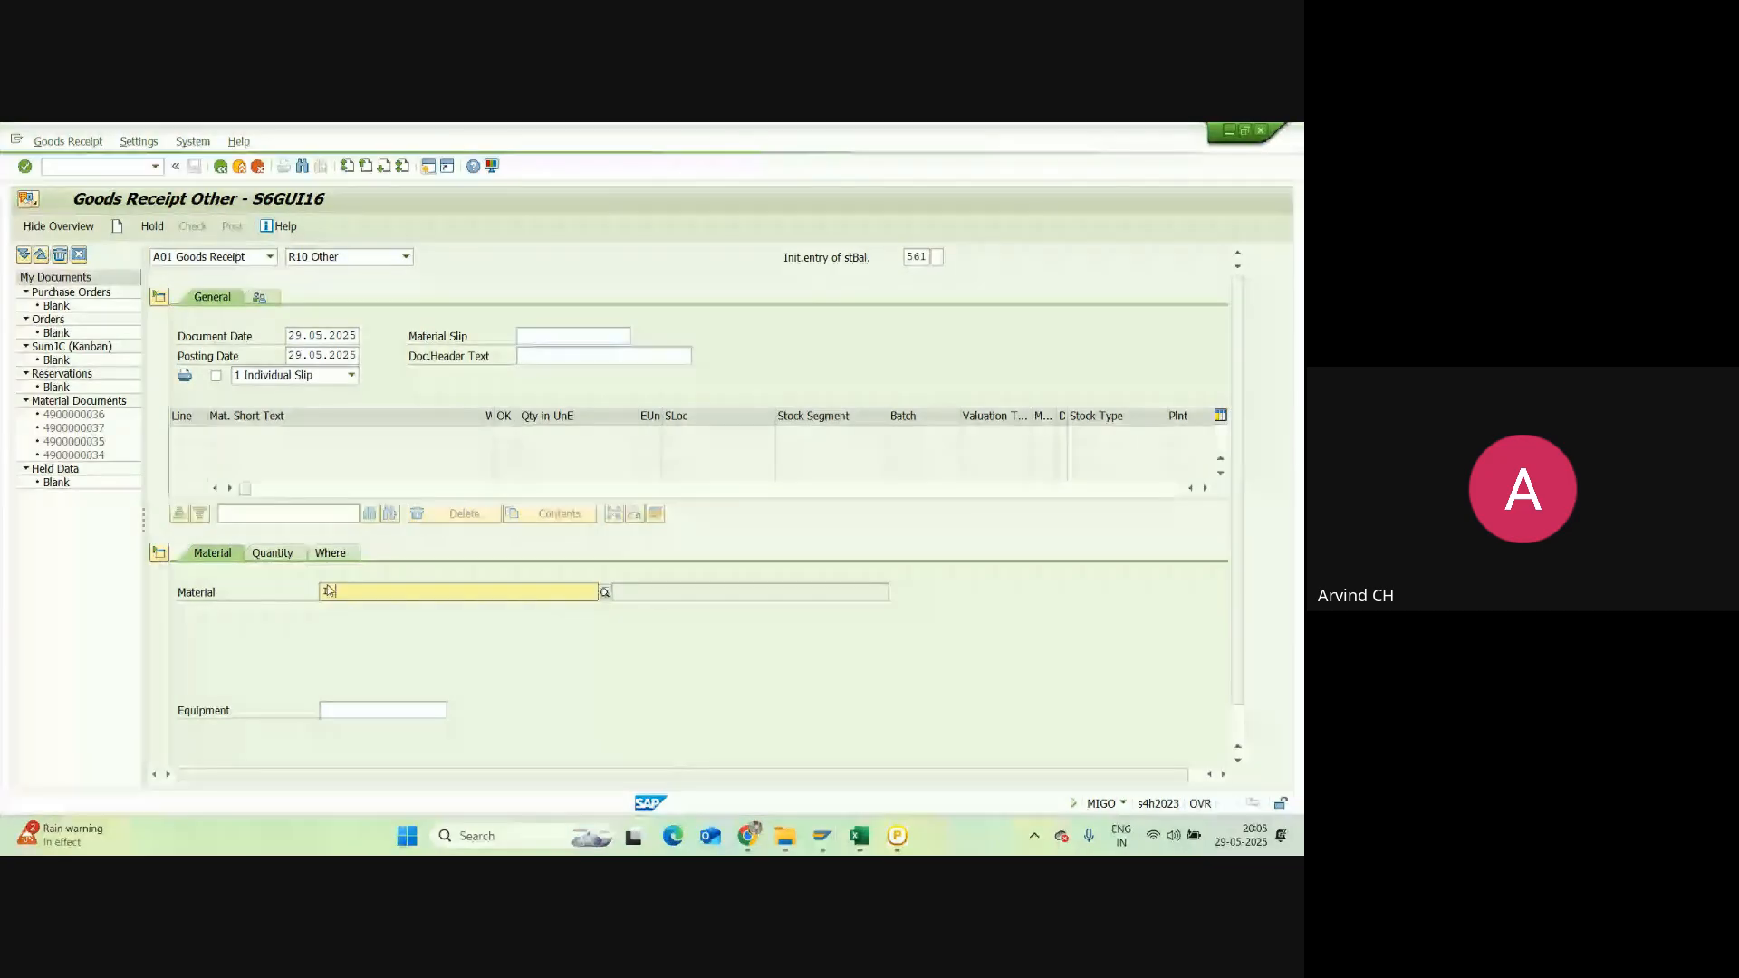
{"action": "type", "text": "phone"}
{"action": "key", "text": "BackSpace"}
{"action": "key", "text": "BackSpace"}
{"action": "key", "text": "BackSpace"}
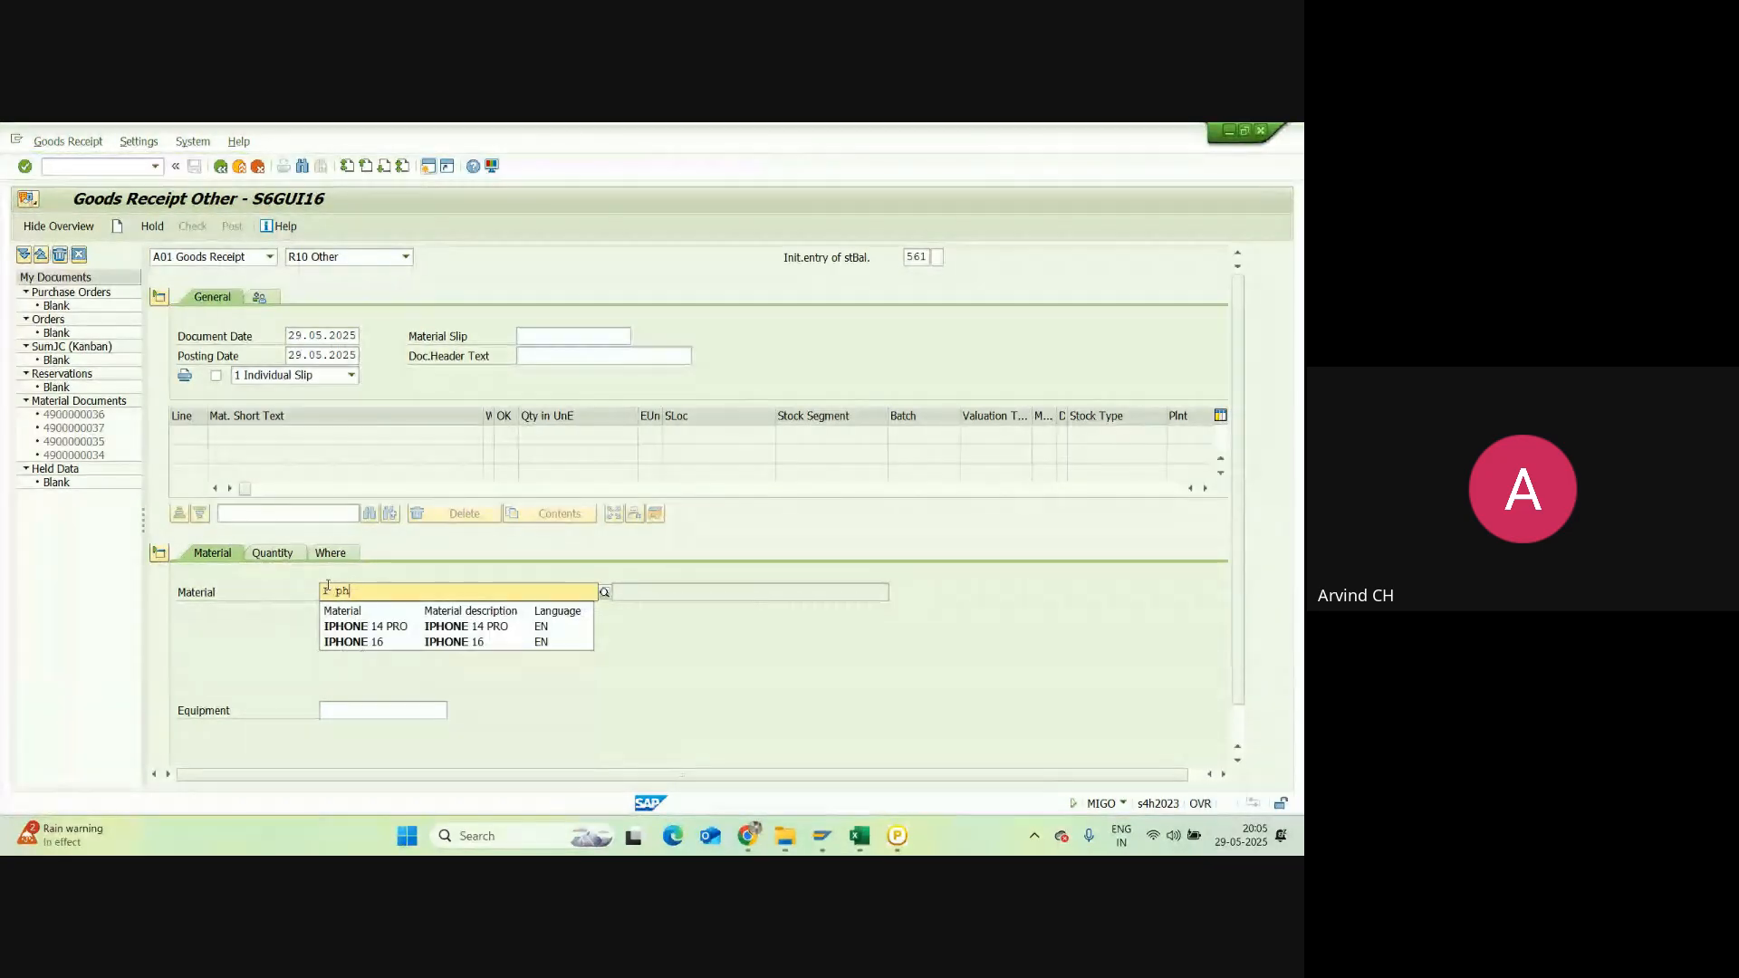
{"action": "left_click", "coordinate": [350, 622]}
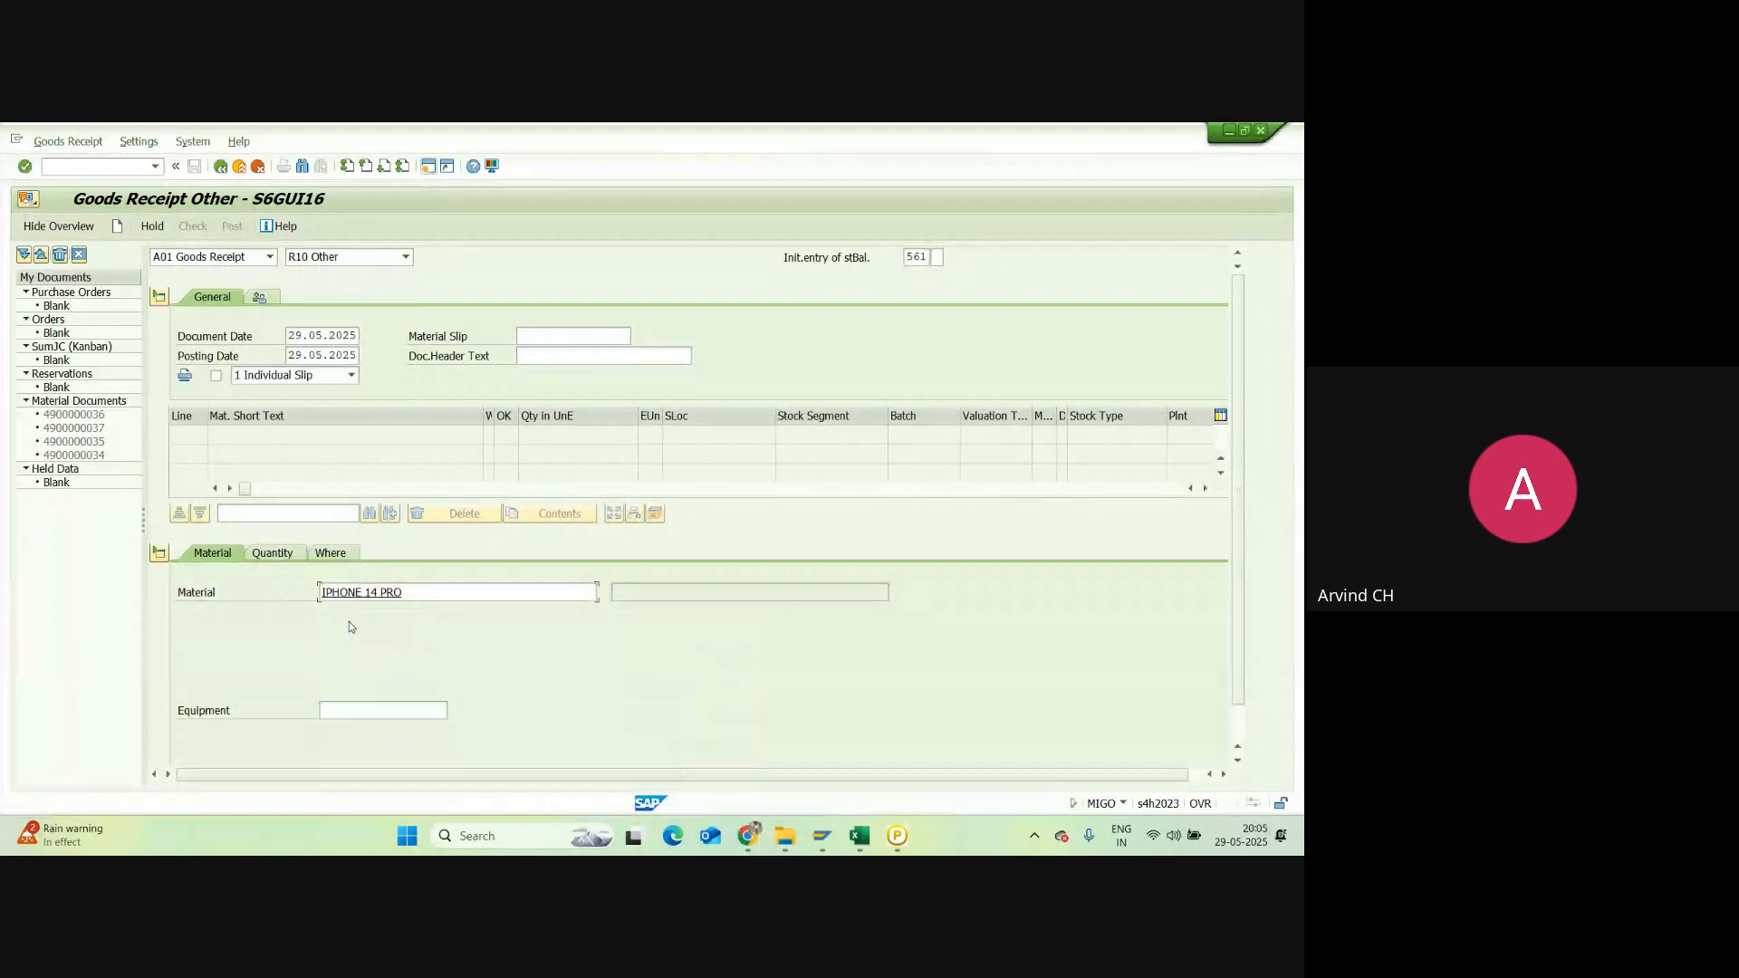
{"action": "left_click", "coordinate": [272, 553]}
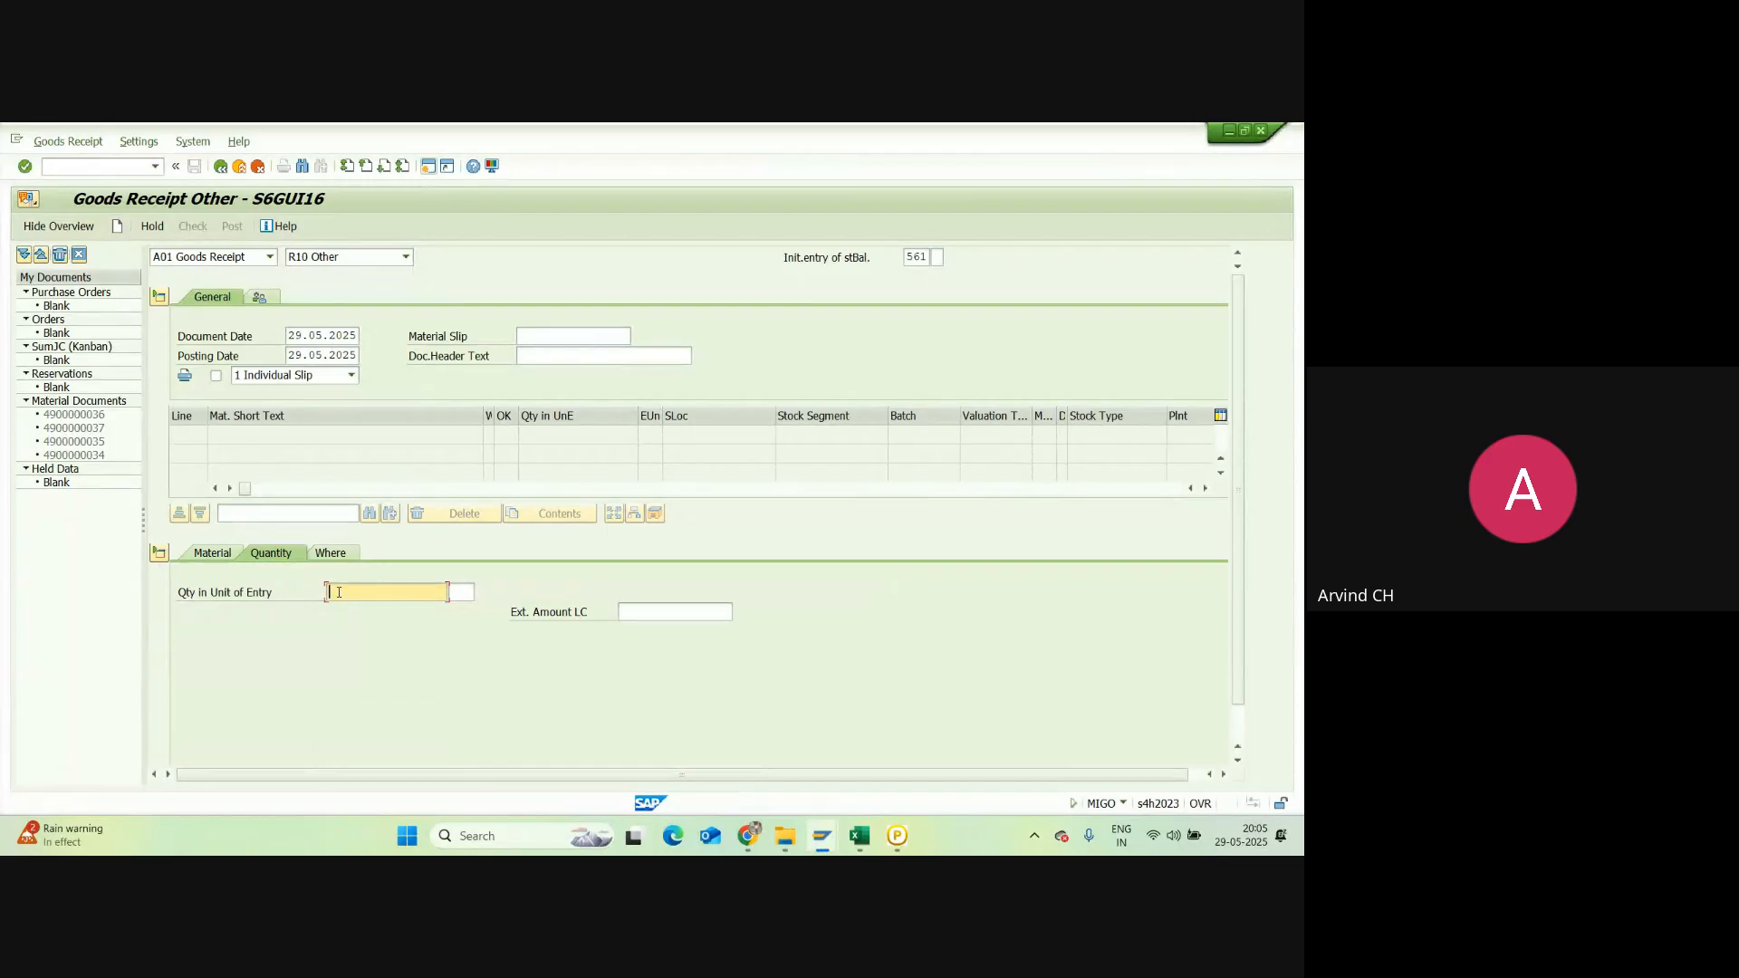
{"action": "type", "text": "100"}
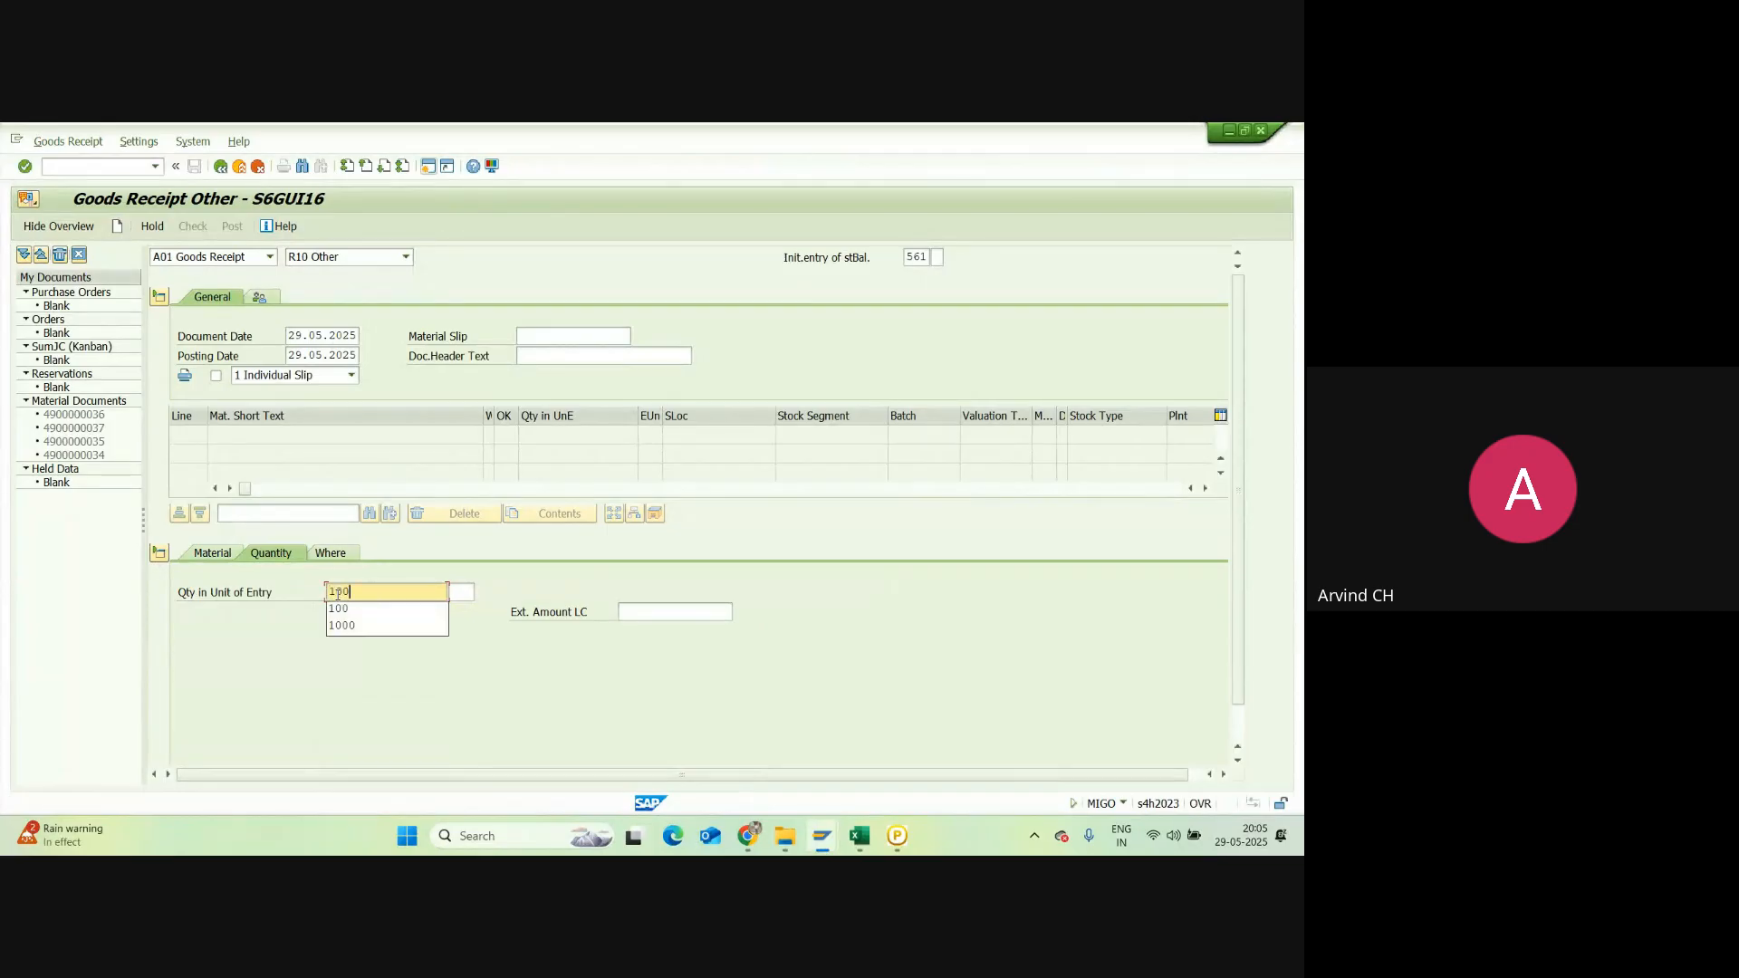
{"action": "left_click", "coordinate": [337, 608]}
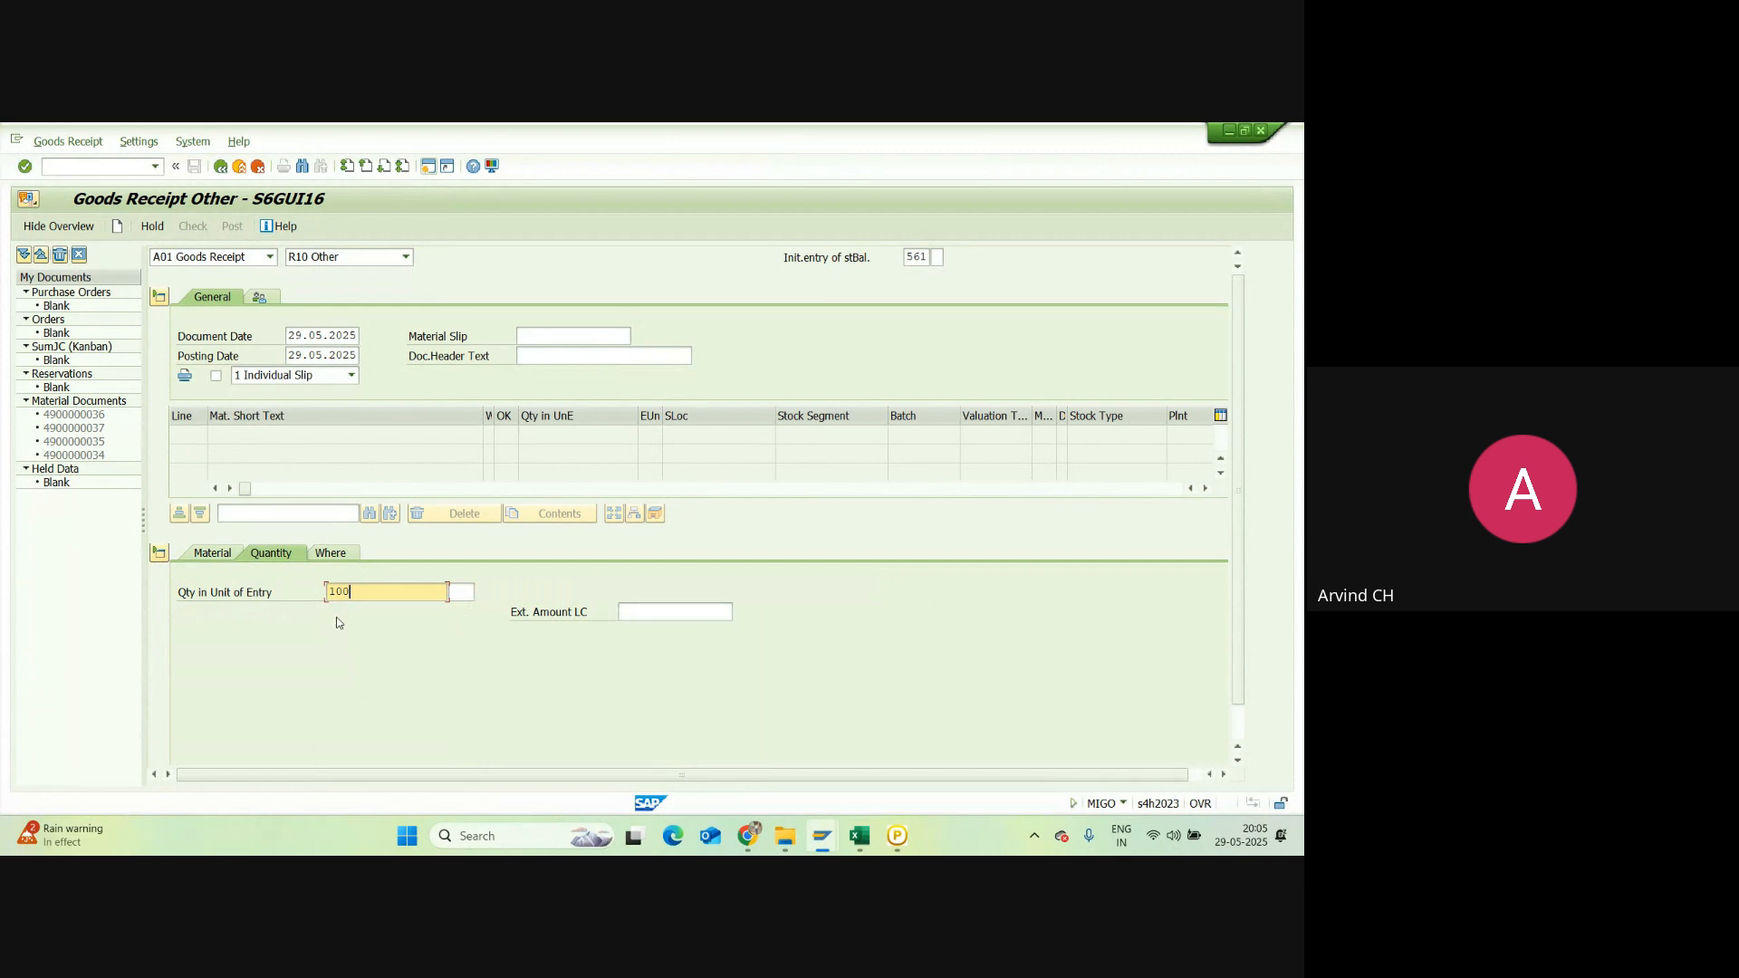
Step: Enter plant AH28 and storage location AH00, confirming the item line
{"action": "left_click", "coordinate": [339, 553]}
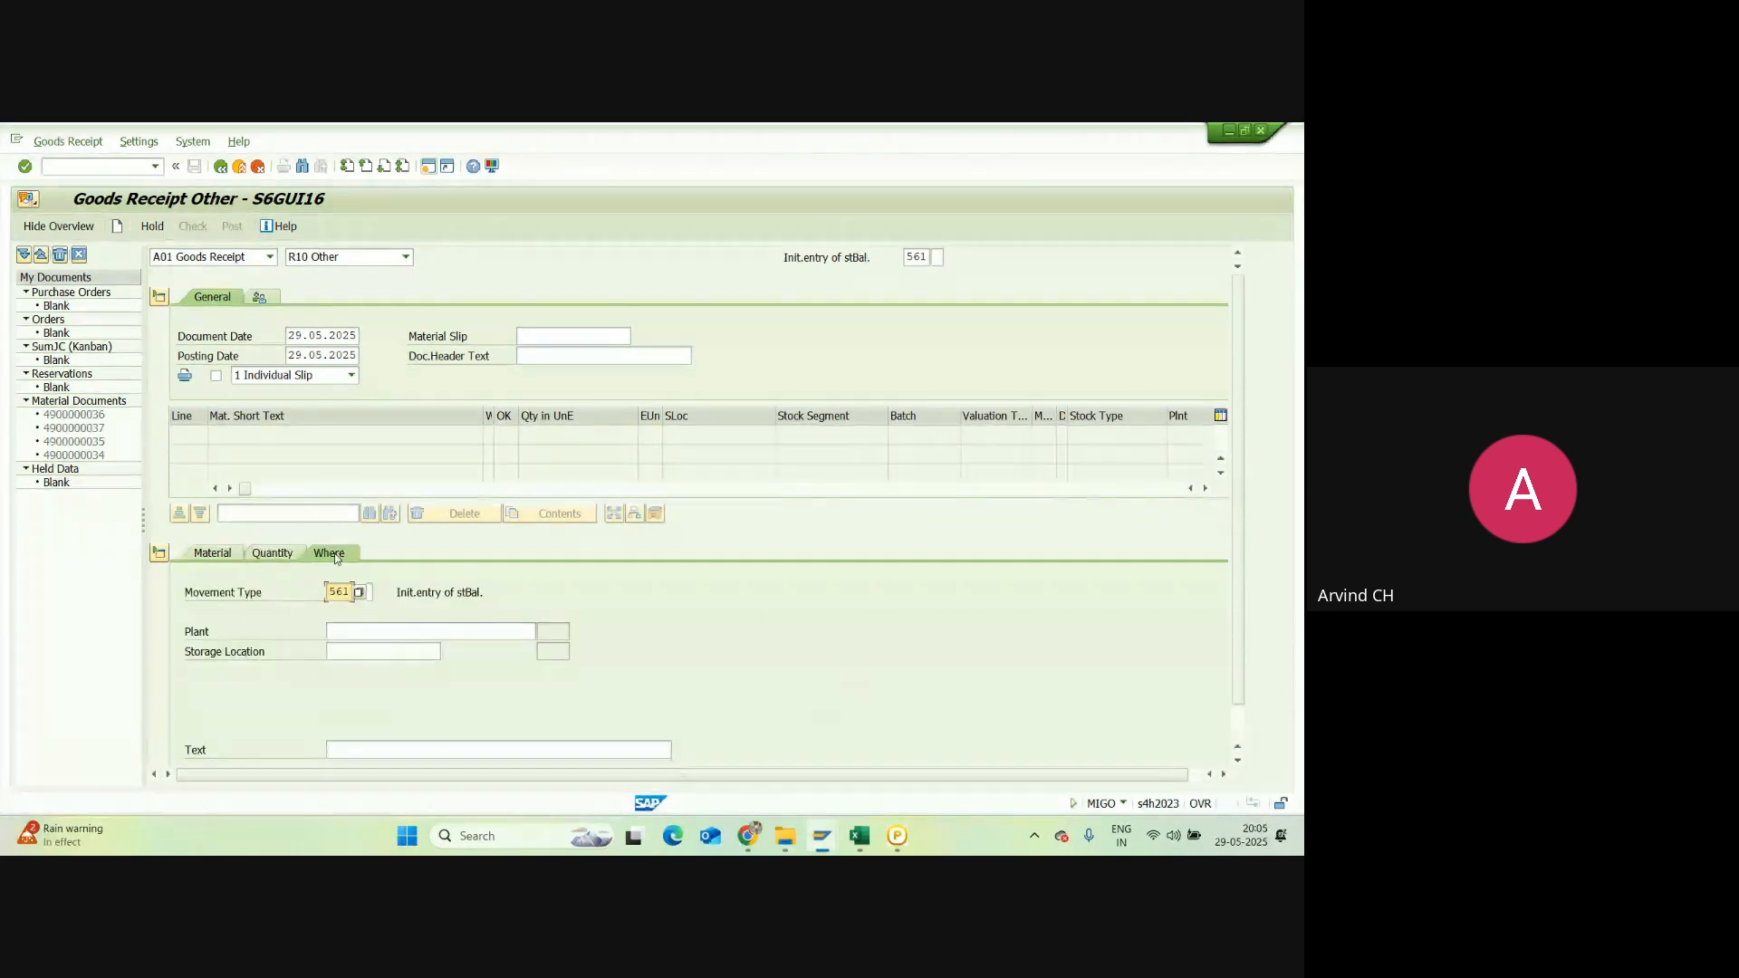
{"action": "left_click", "coordinate": [365, 629]}
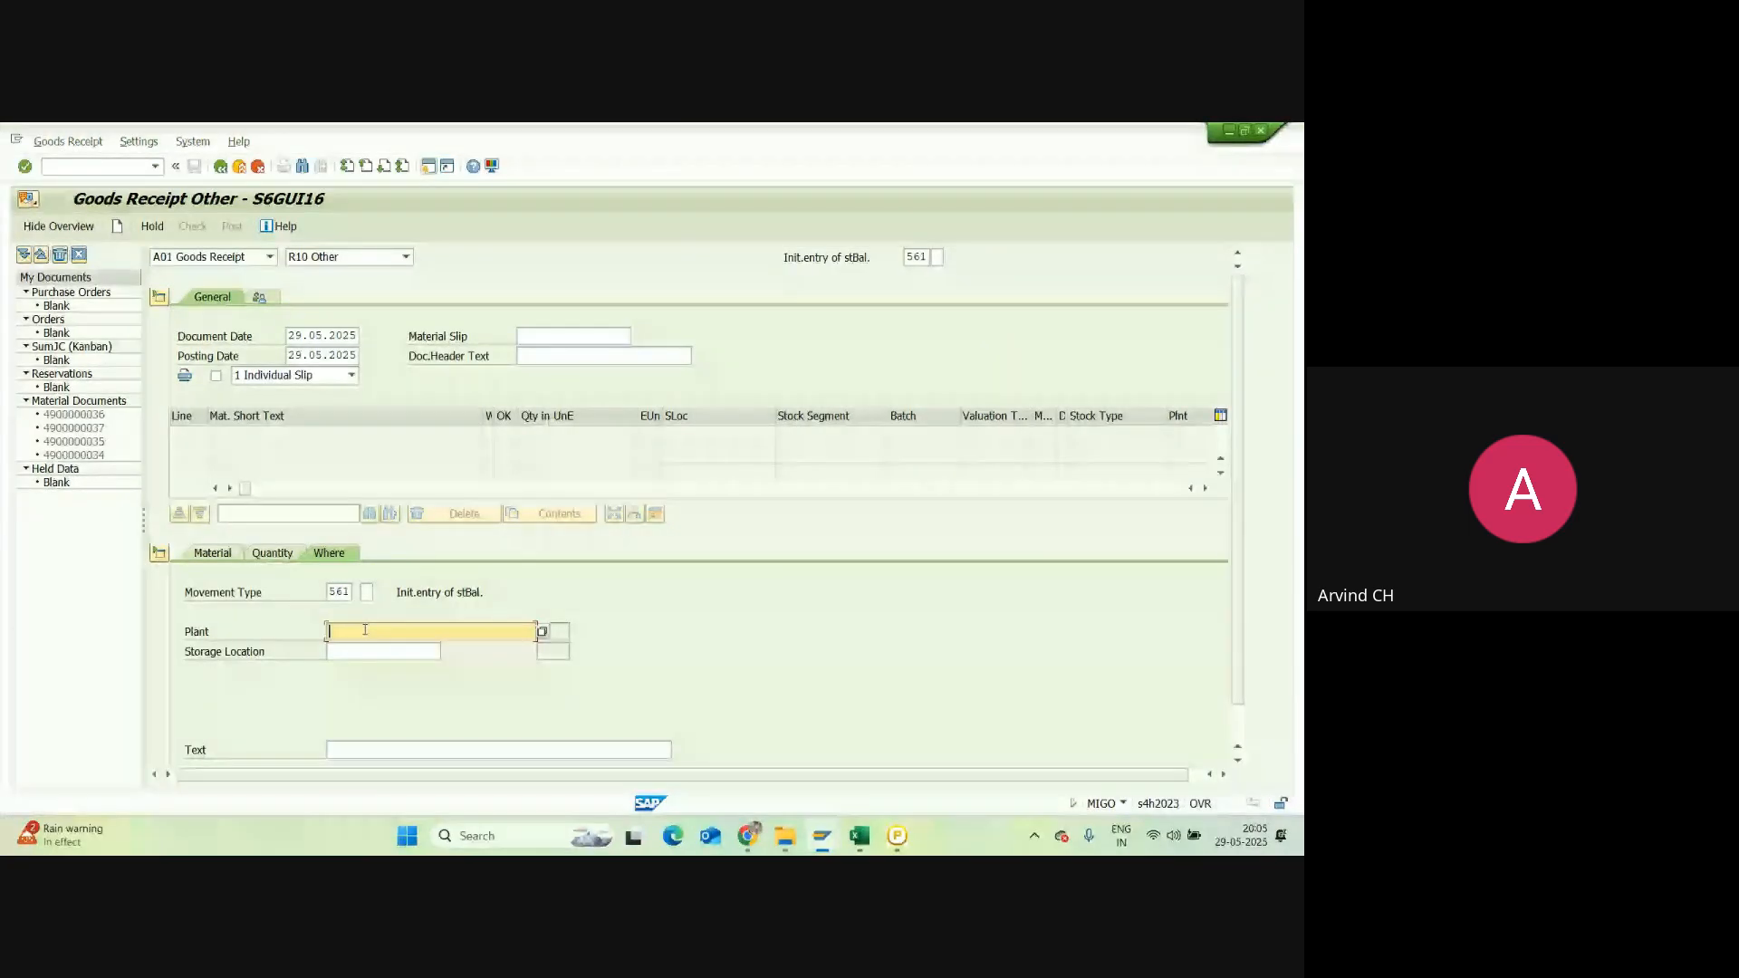
{"action": "type", "text": "AH28"}
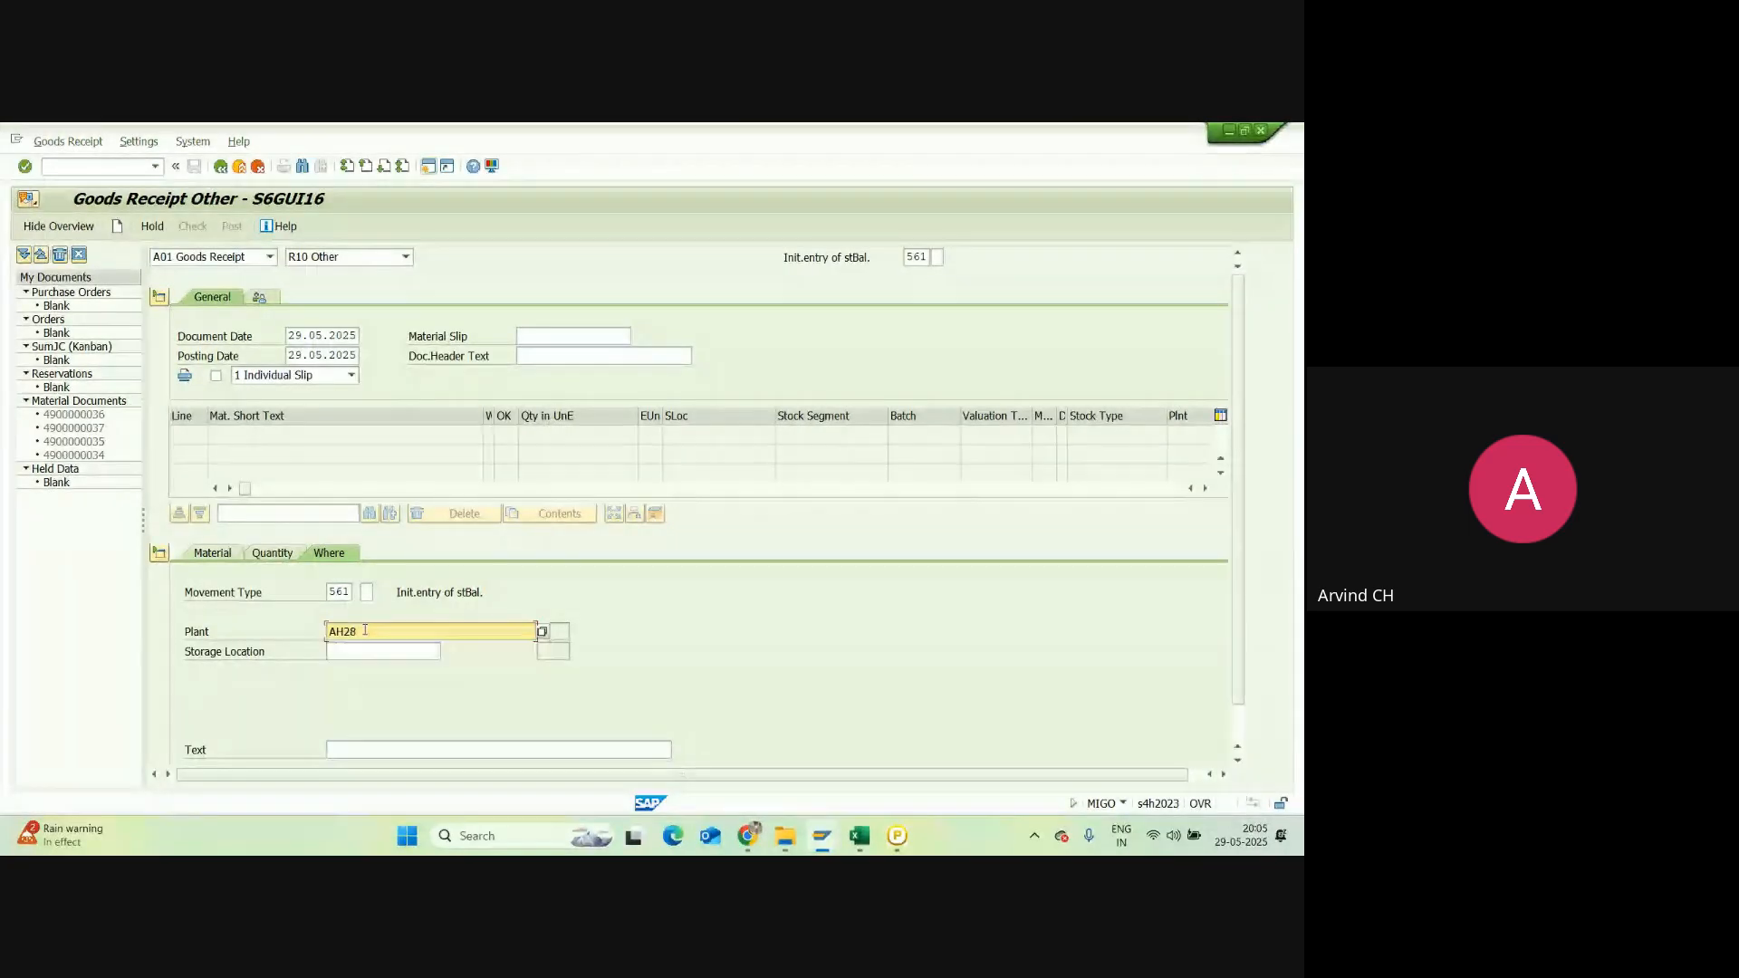
{"action": "left_click", "coordinate": [357, 651]}
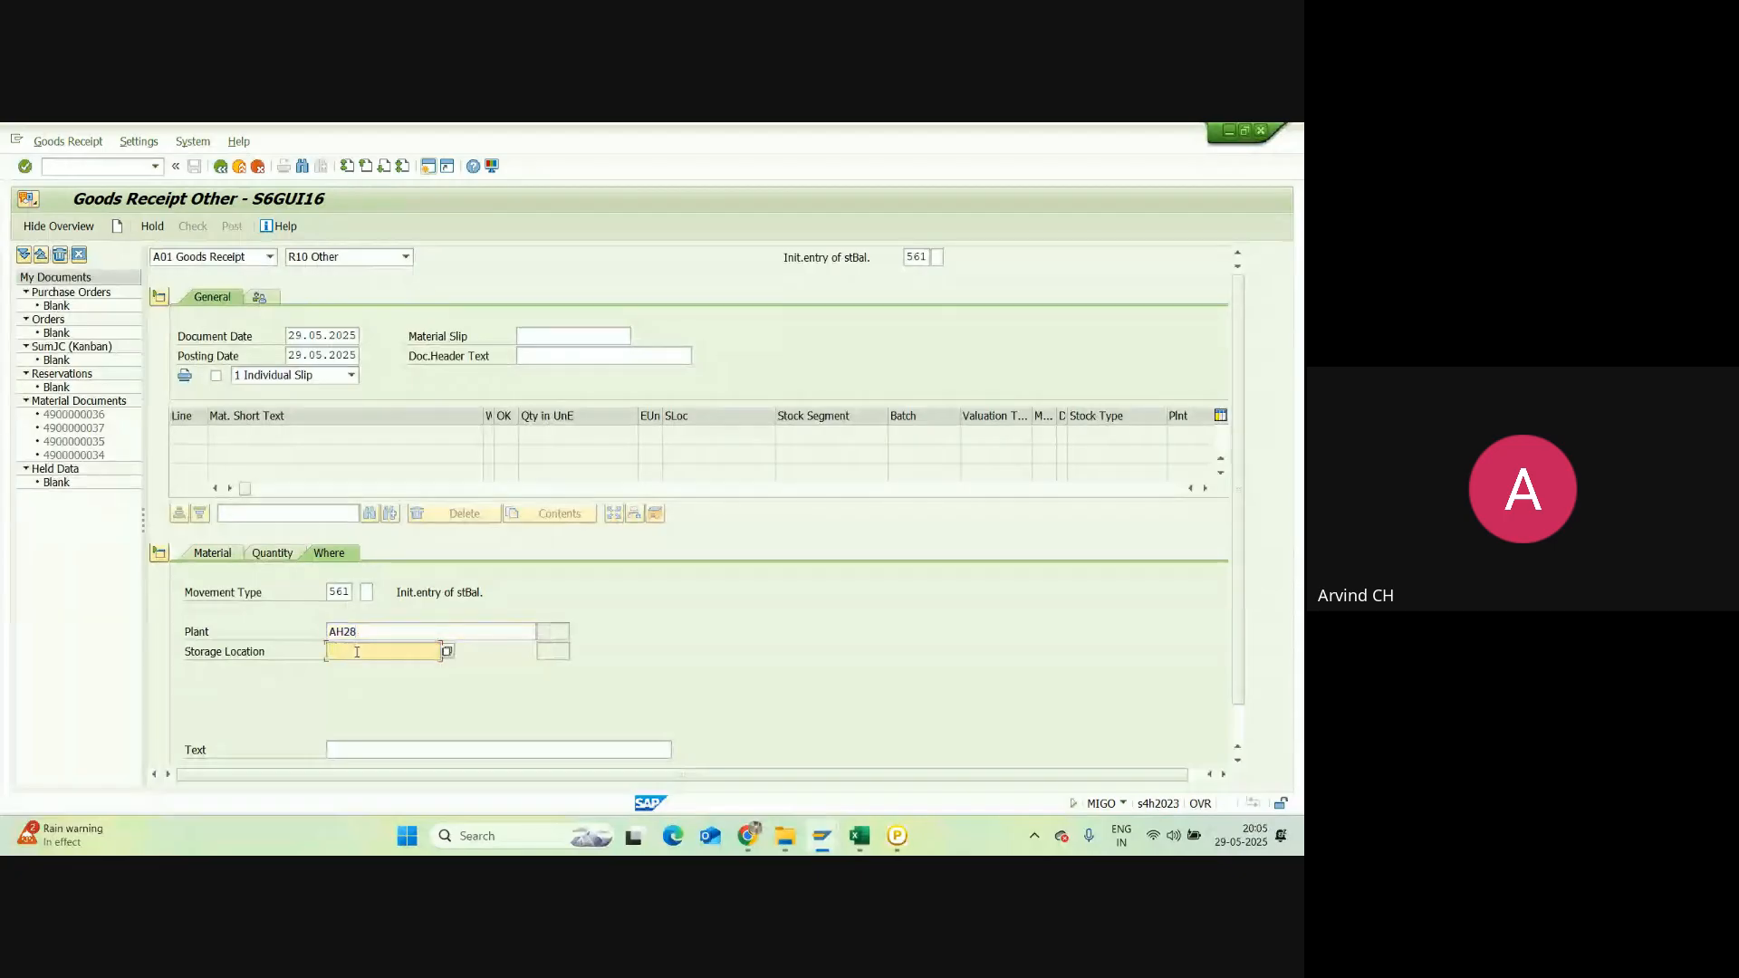
{"action": "type", "text": "AH0"}
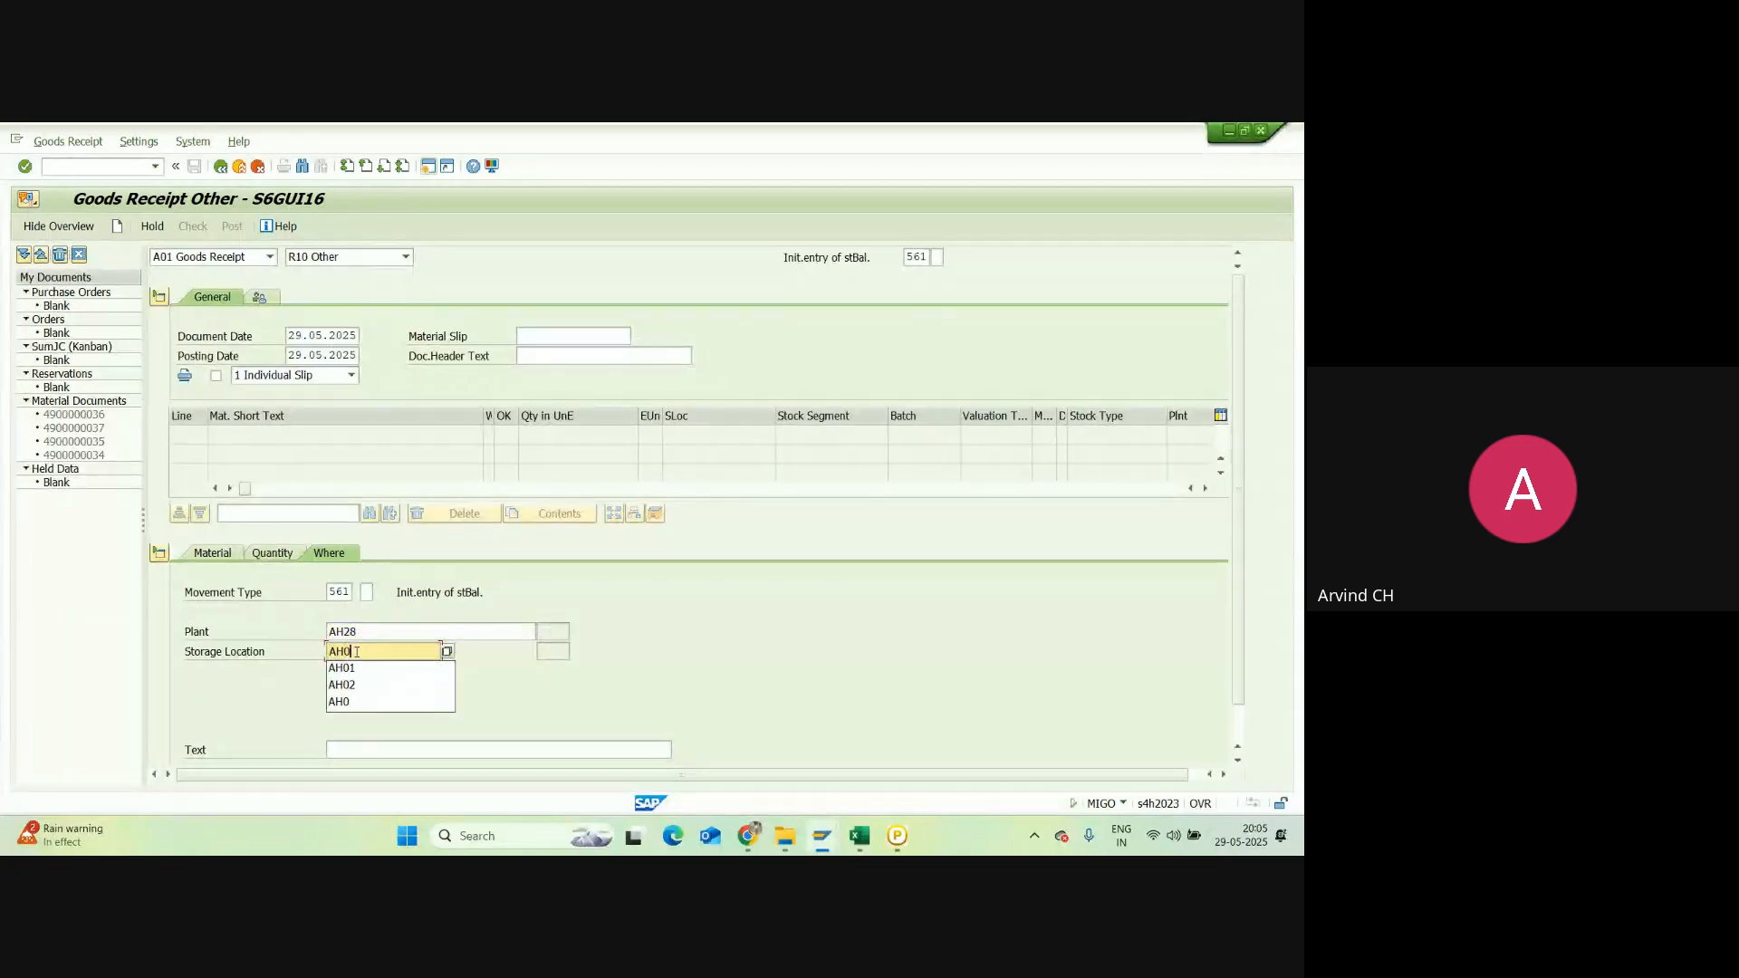
{"action": "type", "text": "0"}
{"action": "key", "text": "Return"}
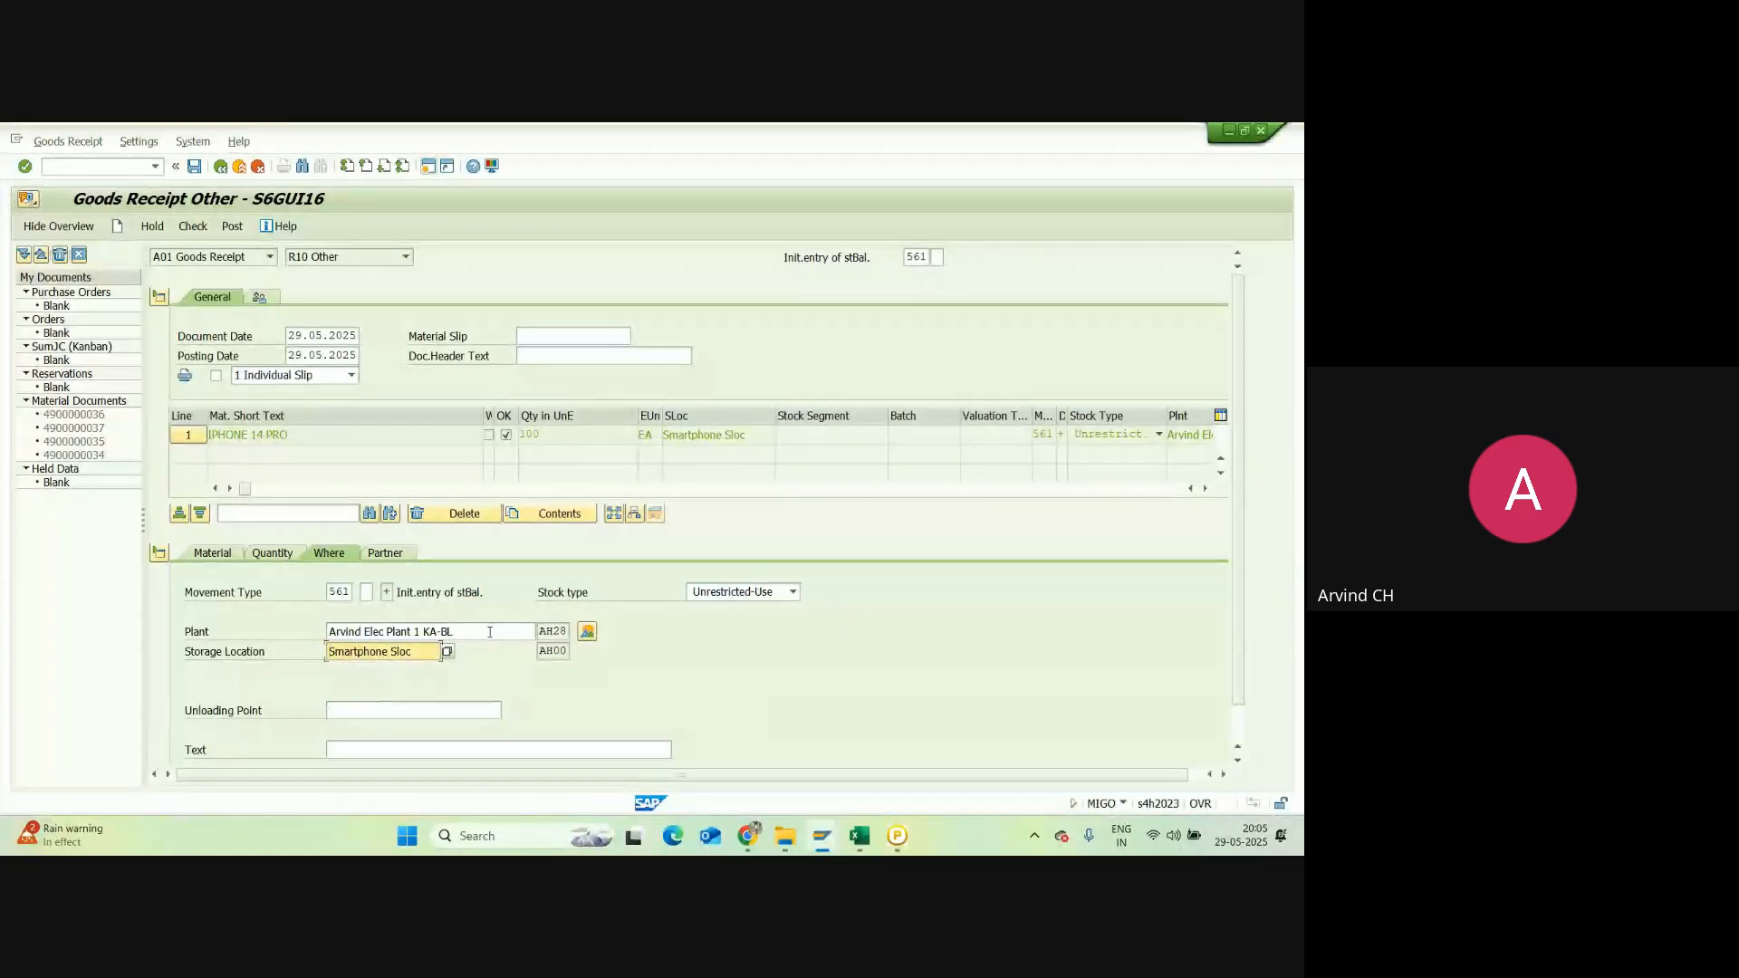
{"action": "left_click_drag", "start_coordinate": [490, 628], "coordinate": [298, 637]}
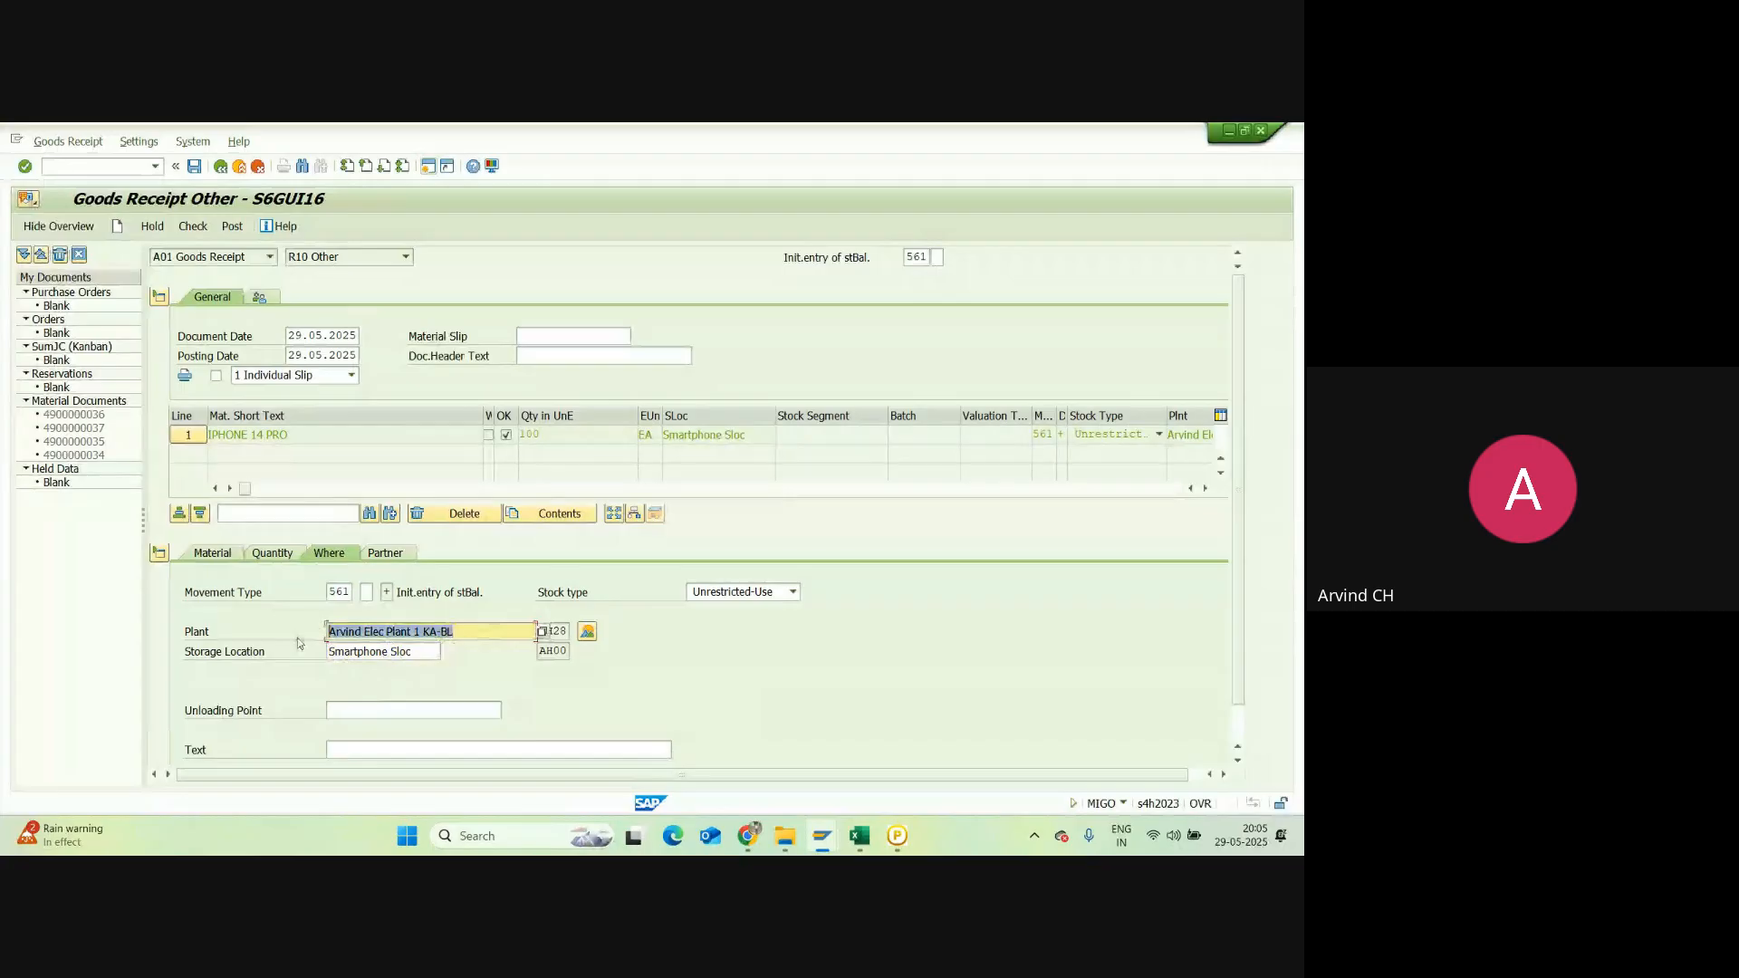
{"action": "double_click", "coordinate": [416, 654]}
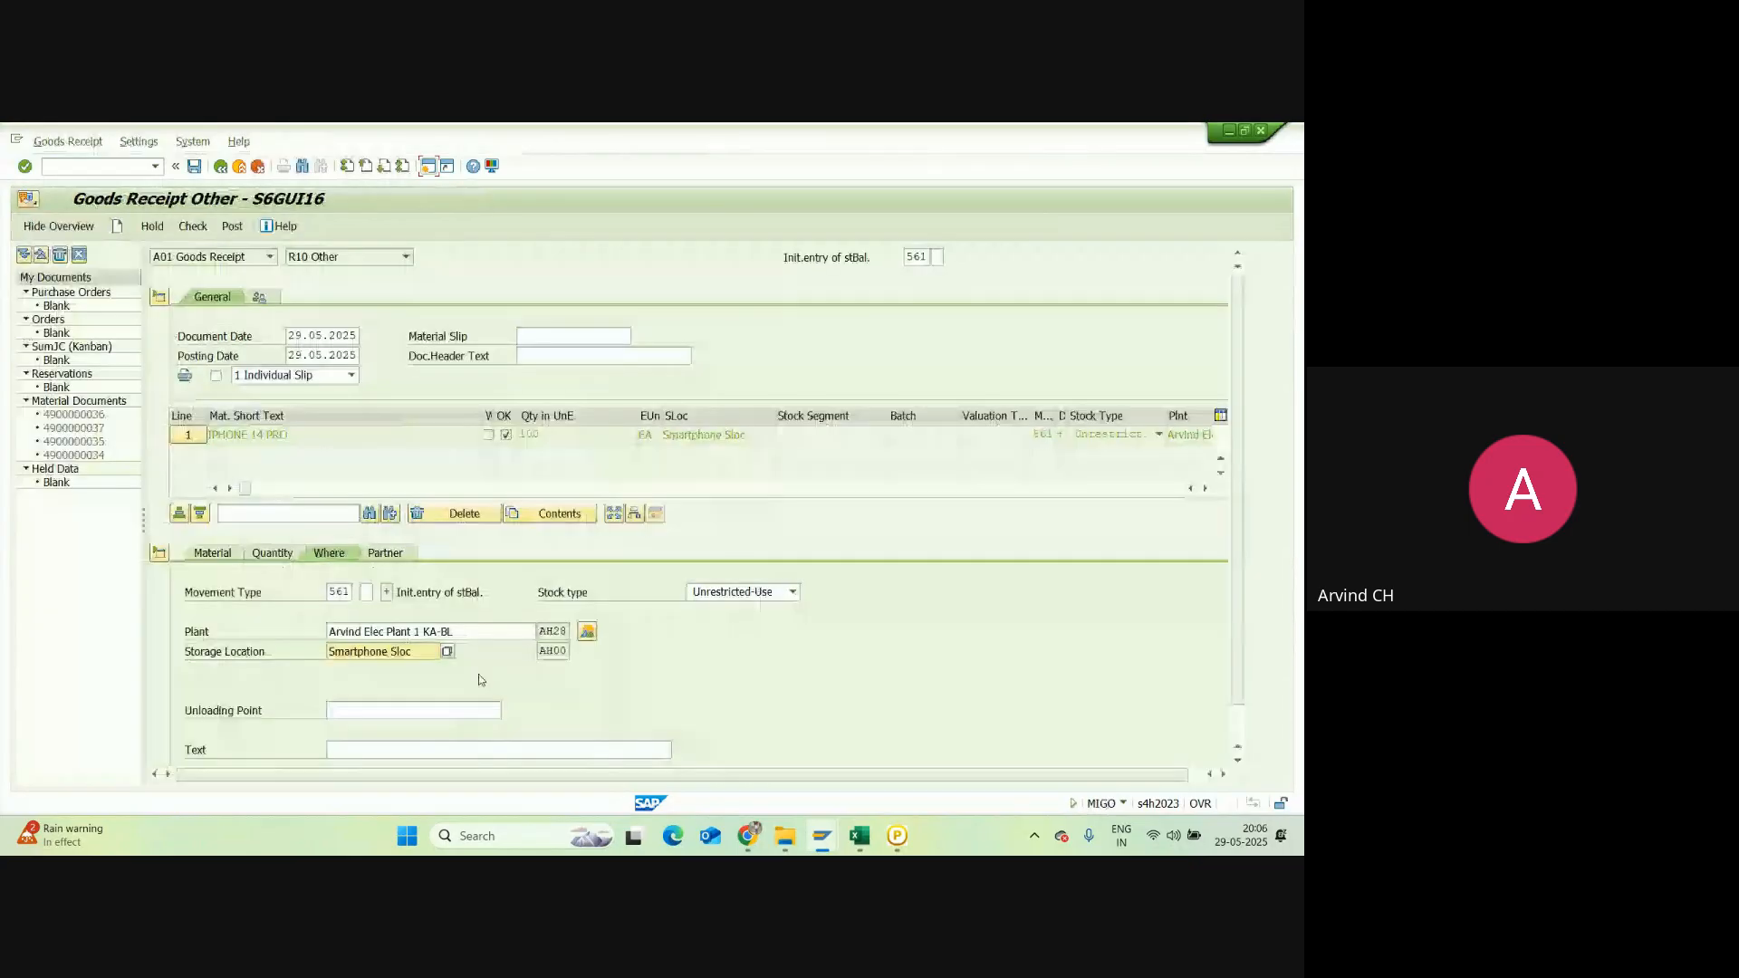
{"action": "key", "text": "F3"}
{"action": "double_click", "coordinate": [351, 591]}
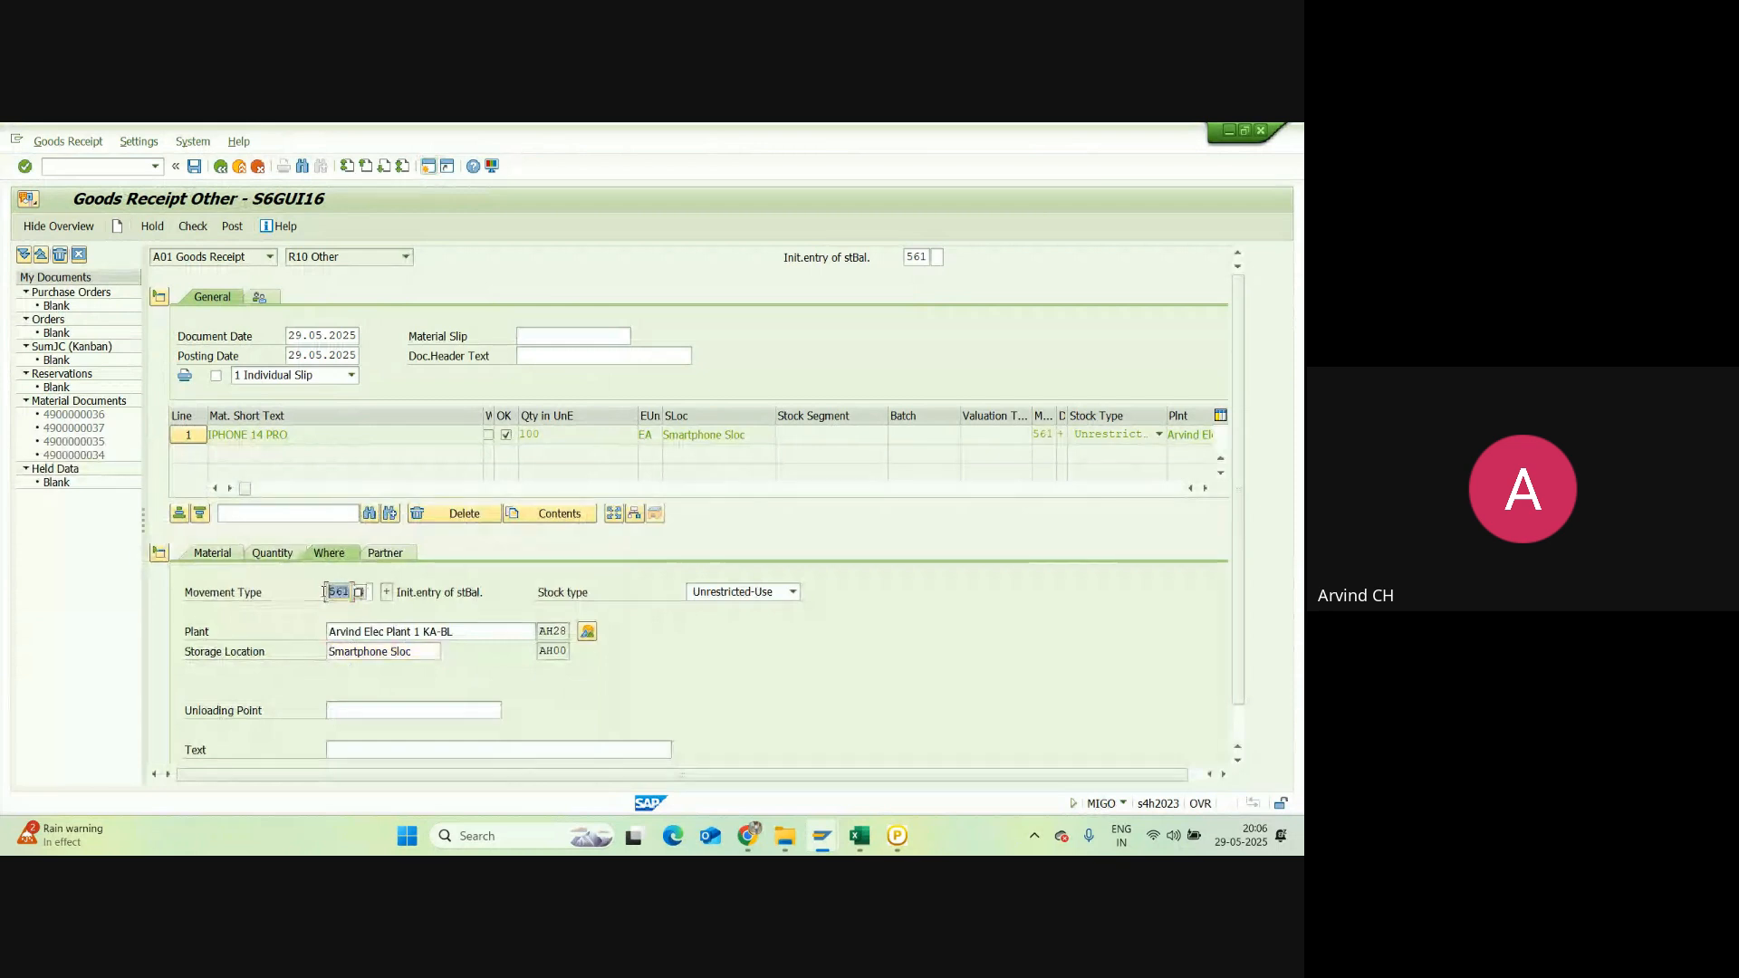
{"action": "double_click", "coordinate": [929, 256]}
Step: Label cell A5 'Material Code'
{"action": "left_click", "coordinate": [857, 835]}
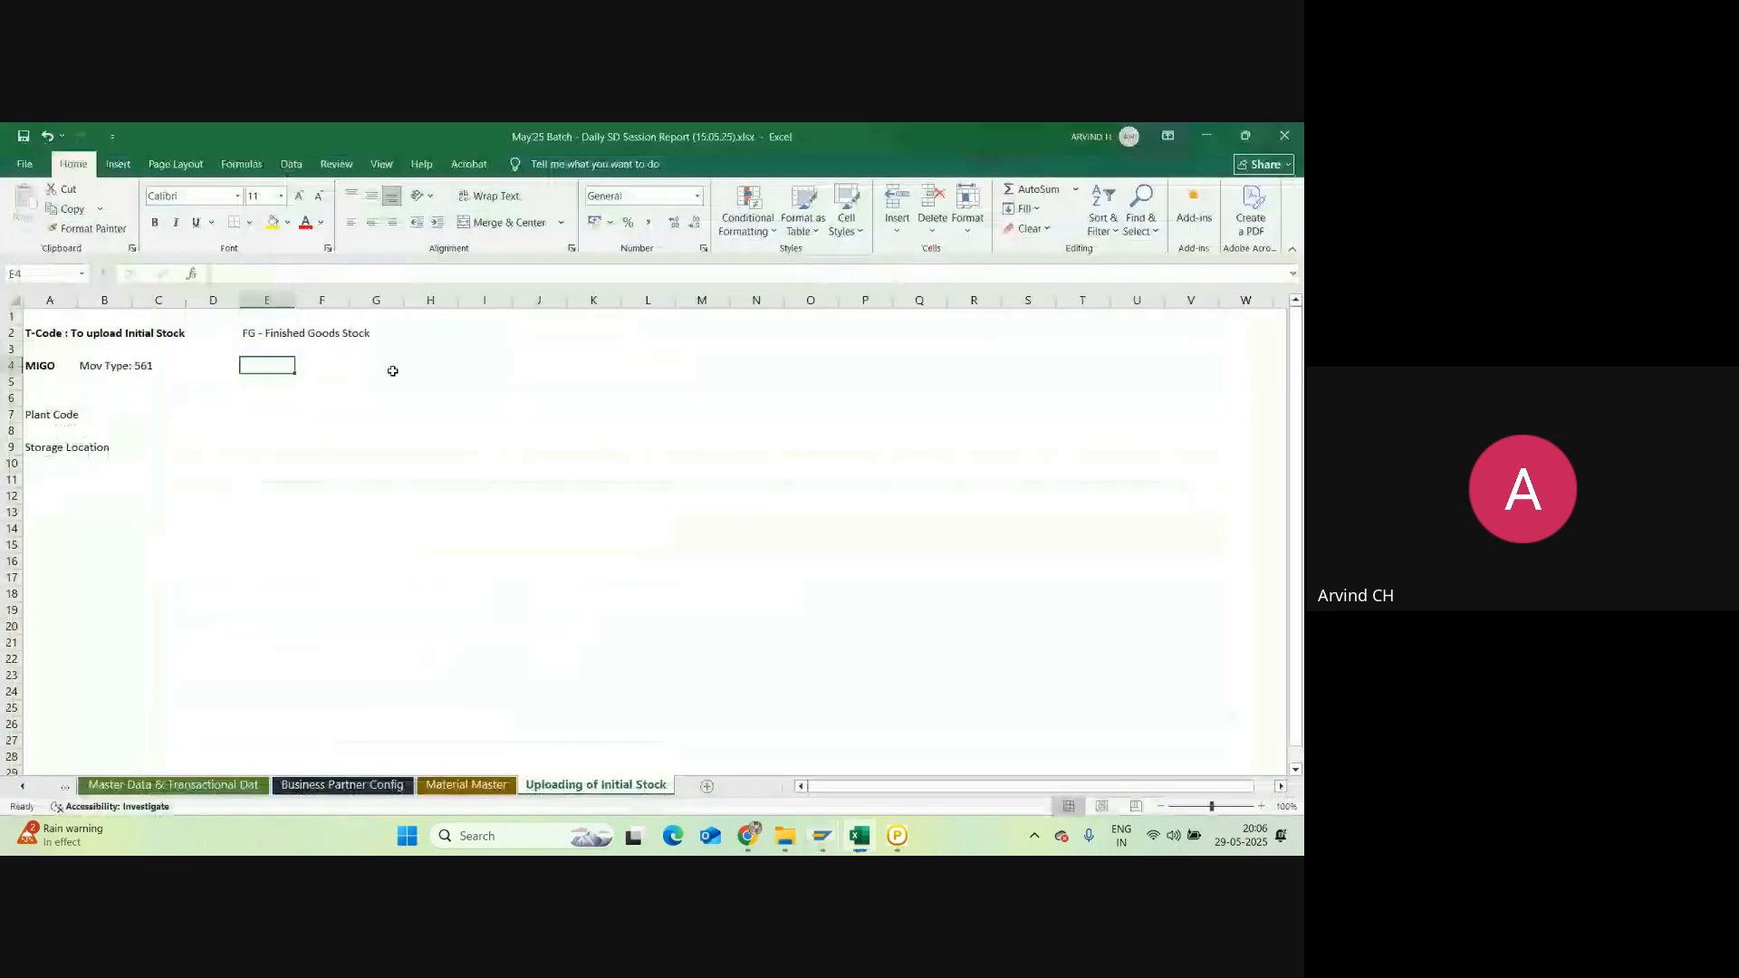
{"action": "left_click", "coordinate": [107, 366]}
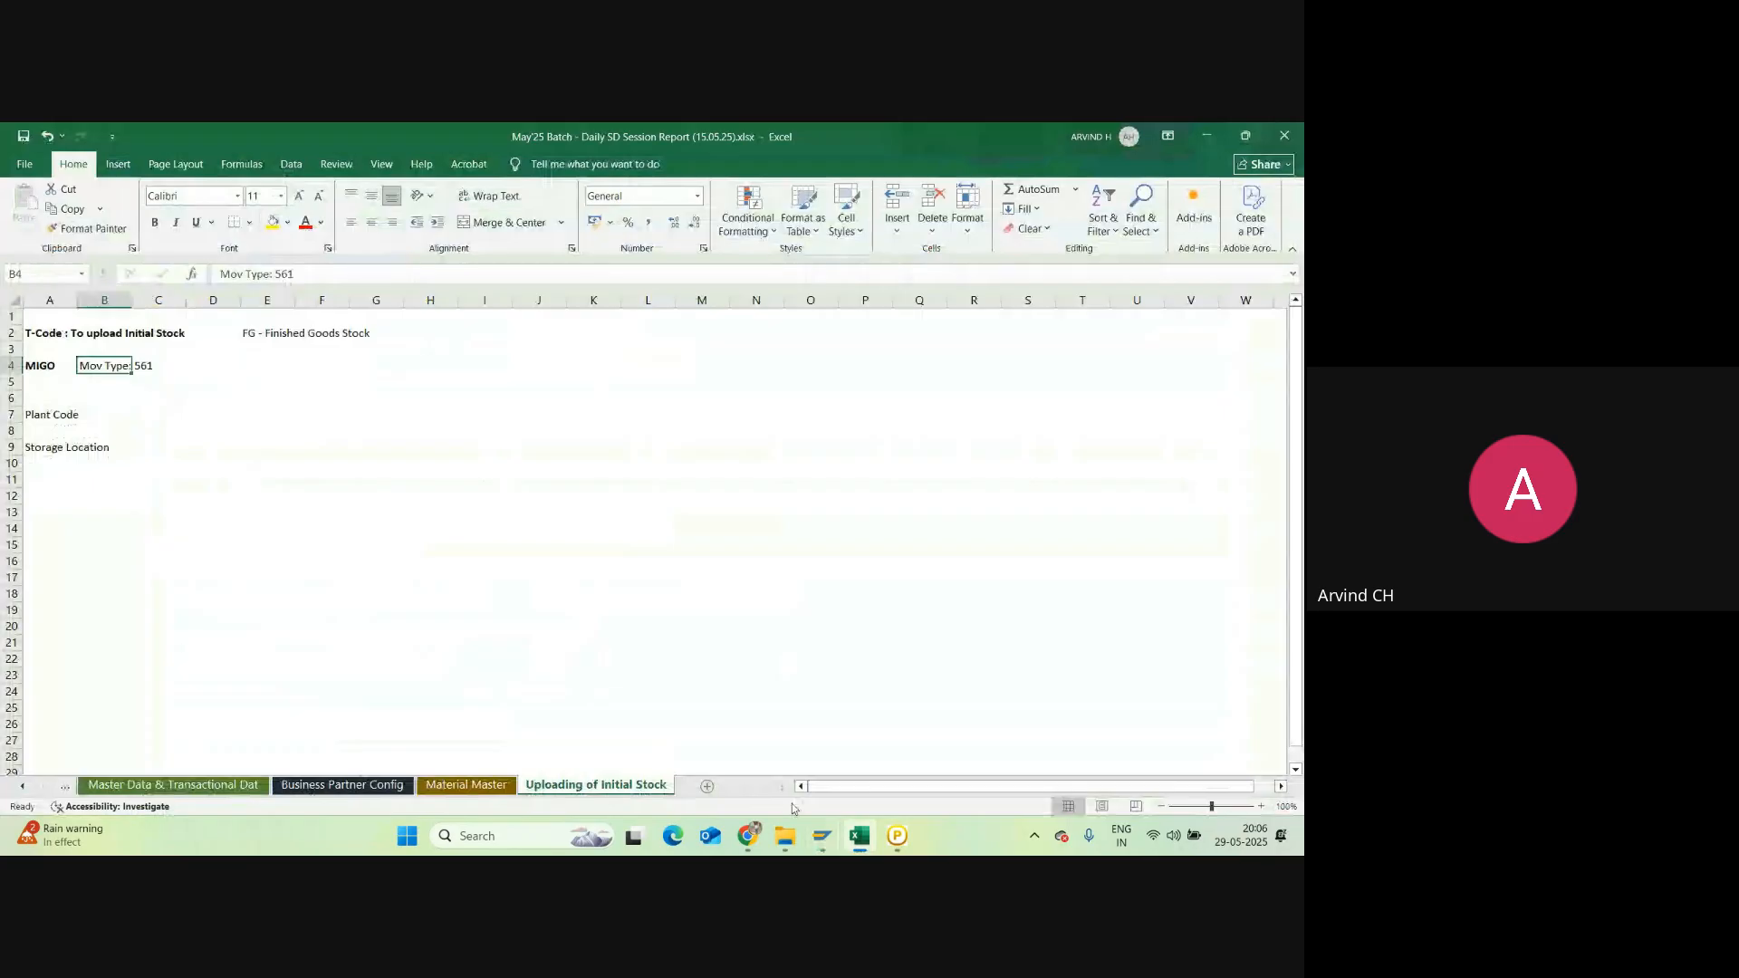
{"action": "mouse_move", "coordinate": [822, 835]}
{"action": "left_click", "coordinate": [39, 384]}
{"action": "type", "text": "Mat"}
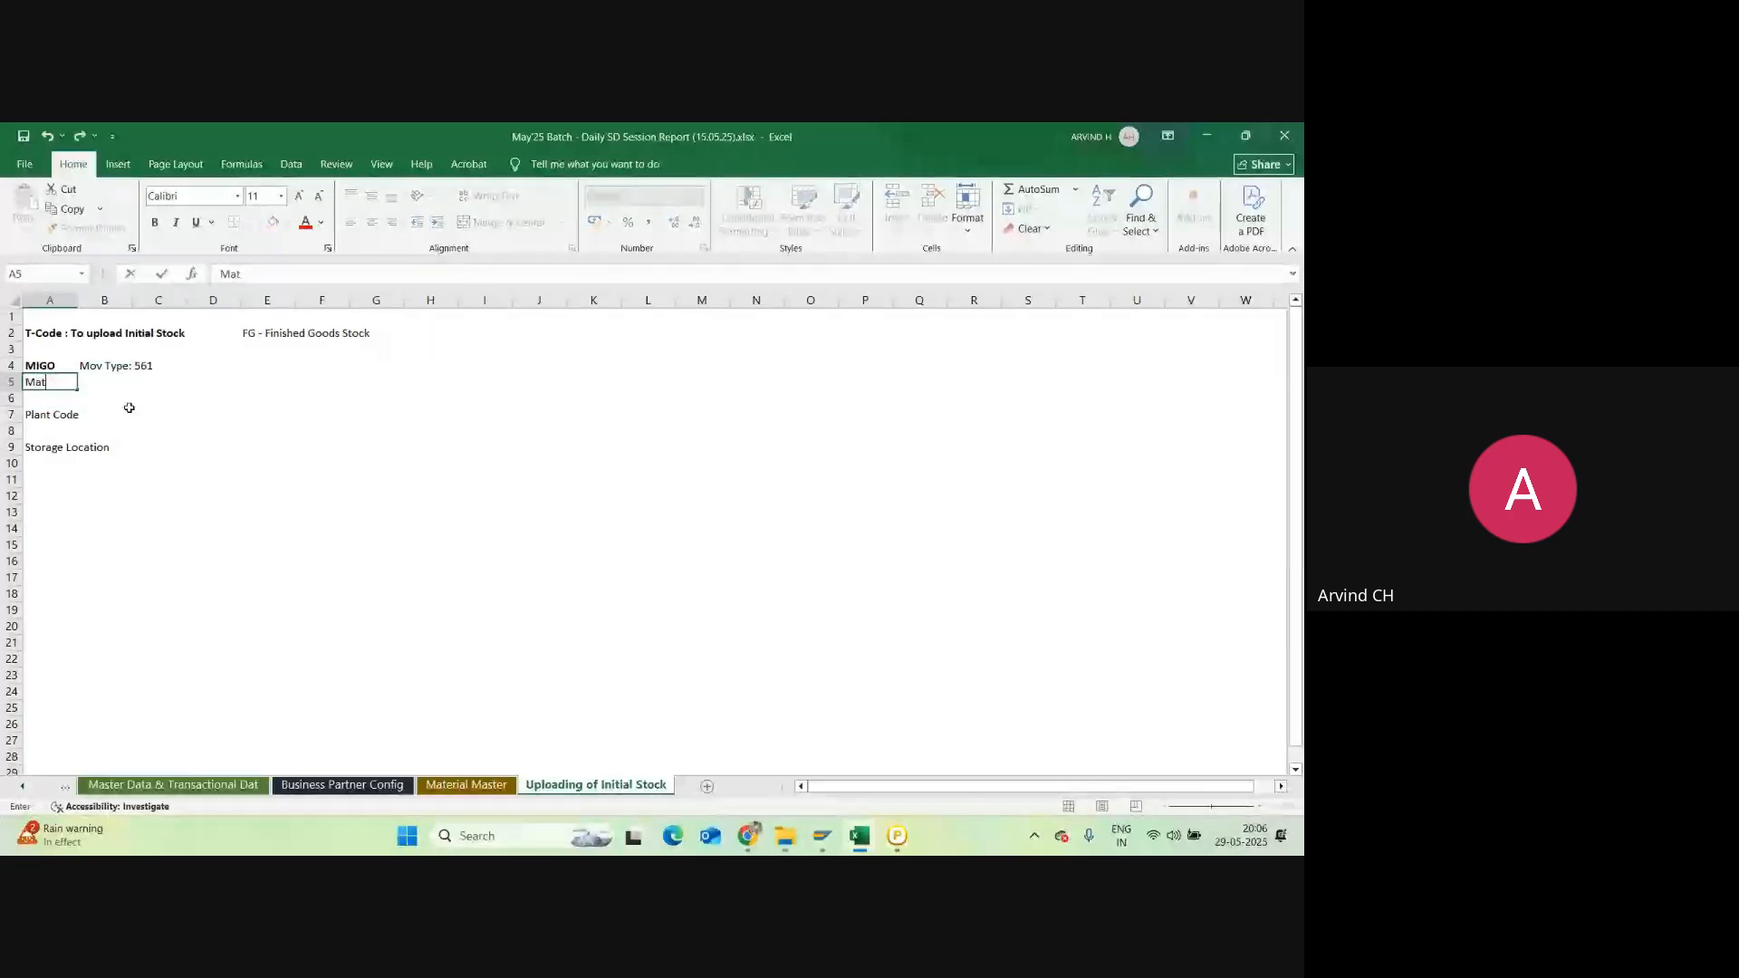
{"action": "type", "text": "erial Code"}
{"action": "key", "text": "Return"}
Step: Note 'A01-Goods Receipt' in H2 and 'R10 - Others' in J2
{"action": "key", "text": "alt+Tab"}
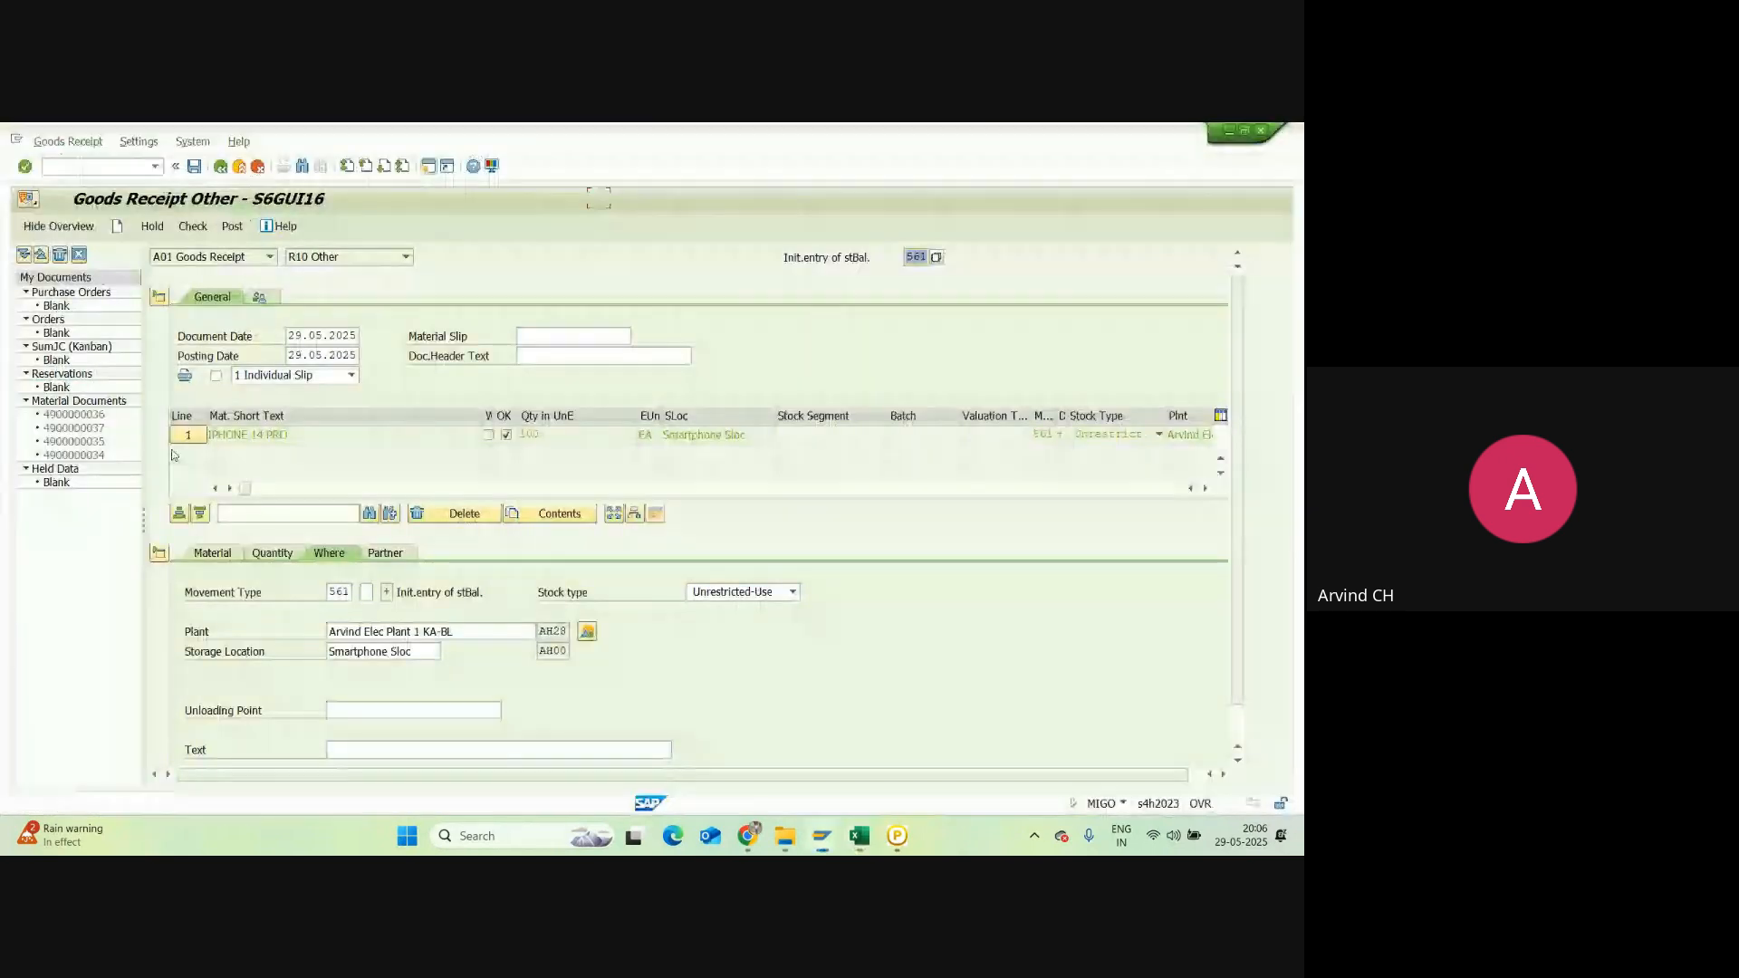
{"action": "key", "text": "alt+Tab"}
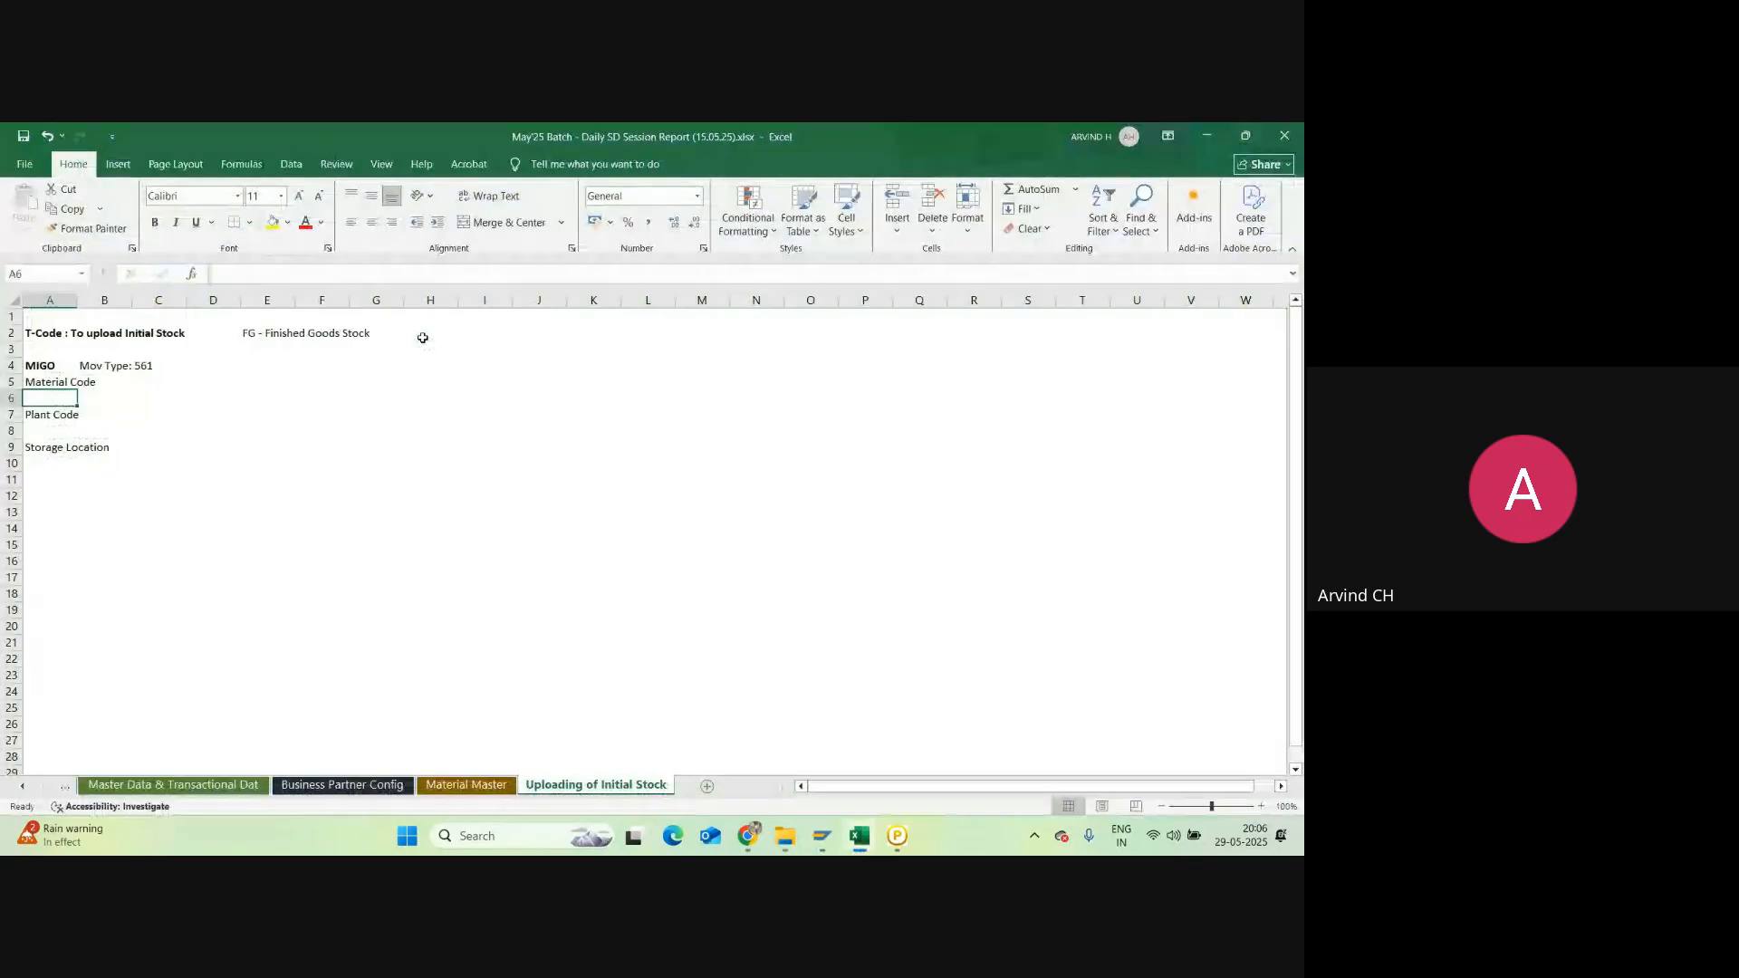
{"action": "left_click", "coordinate": [422, 338]}
{"action": "type", "text": "A0"}
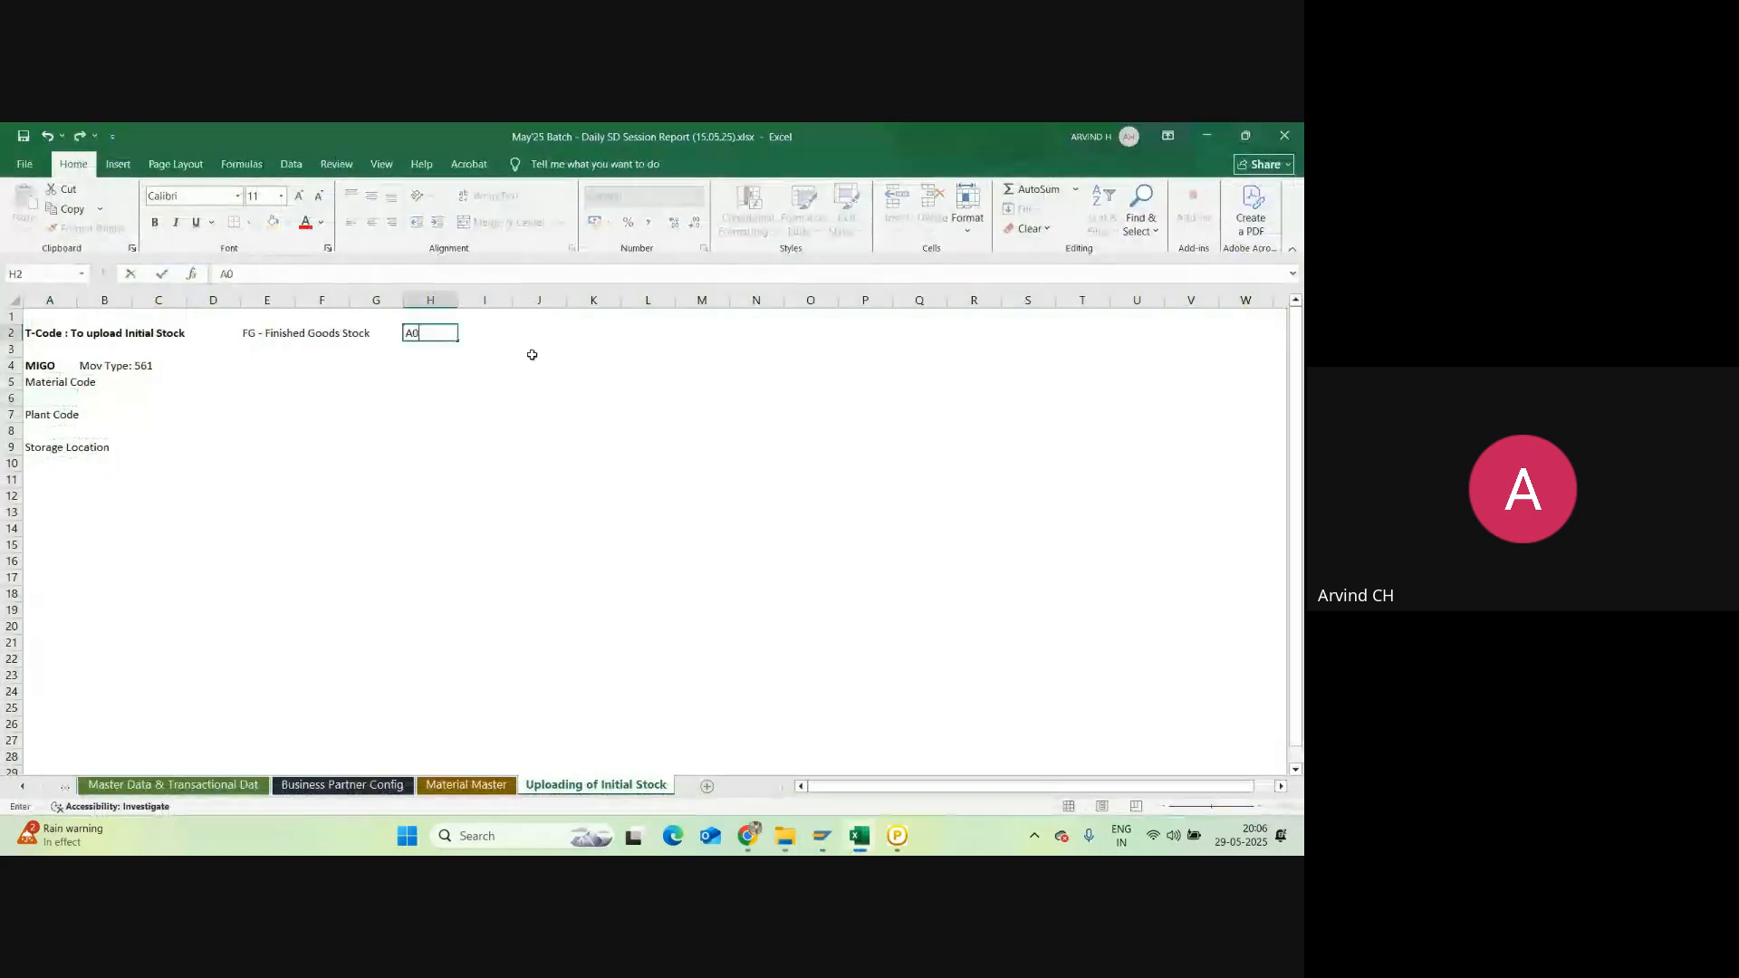
{"action": "type", "text": "1-Goods Receip"}
{"action": "key", "text": "Tab"}
{"action": "key", "text": "Tab"}
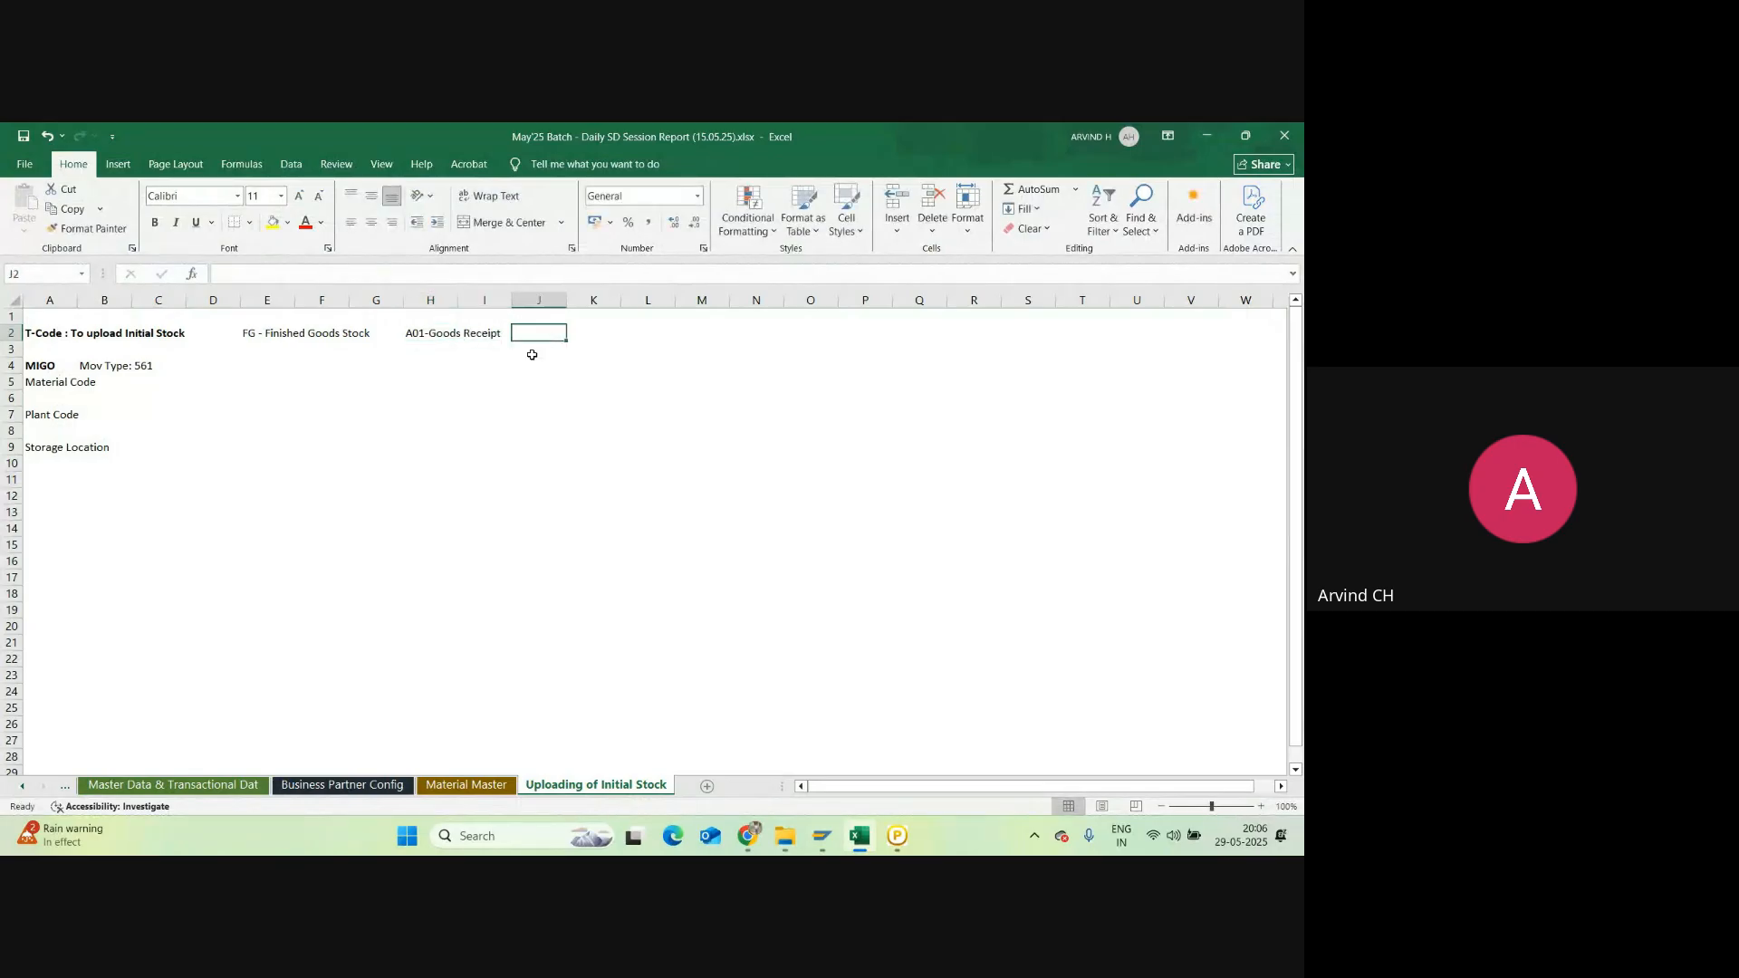
{"action": "type", "text": "A01"}
{"action": "key", "text": "BackSpace"}
{"action": "key", "text": "BackSpace"}
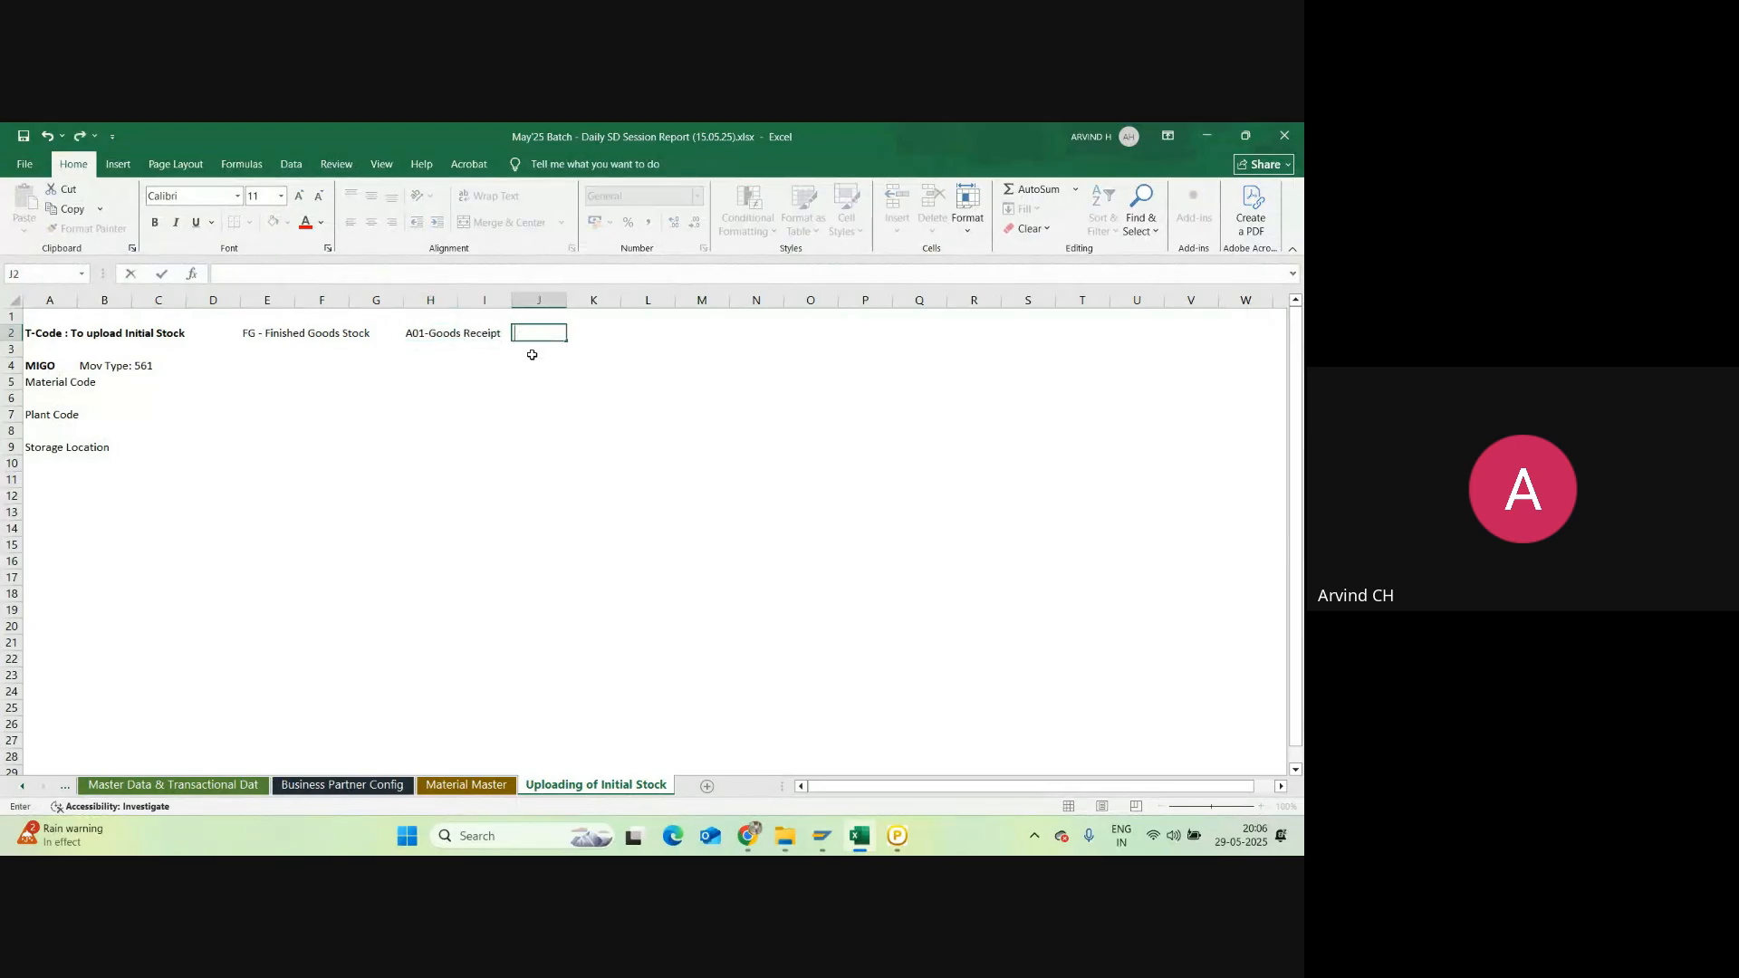
{"action": "type", "text": "R10"}
{"action": "key", "text": "alt+Tab"}
{"action": "key", "text": "alt+Tab"}
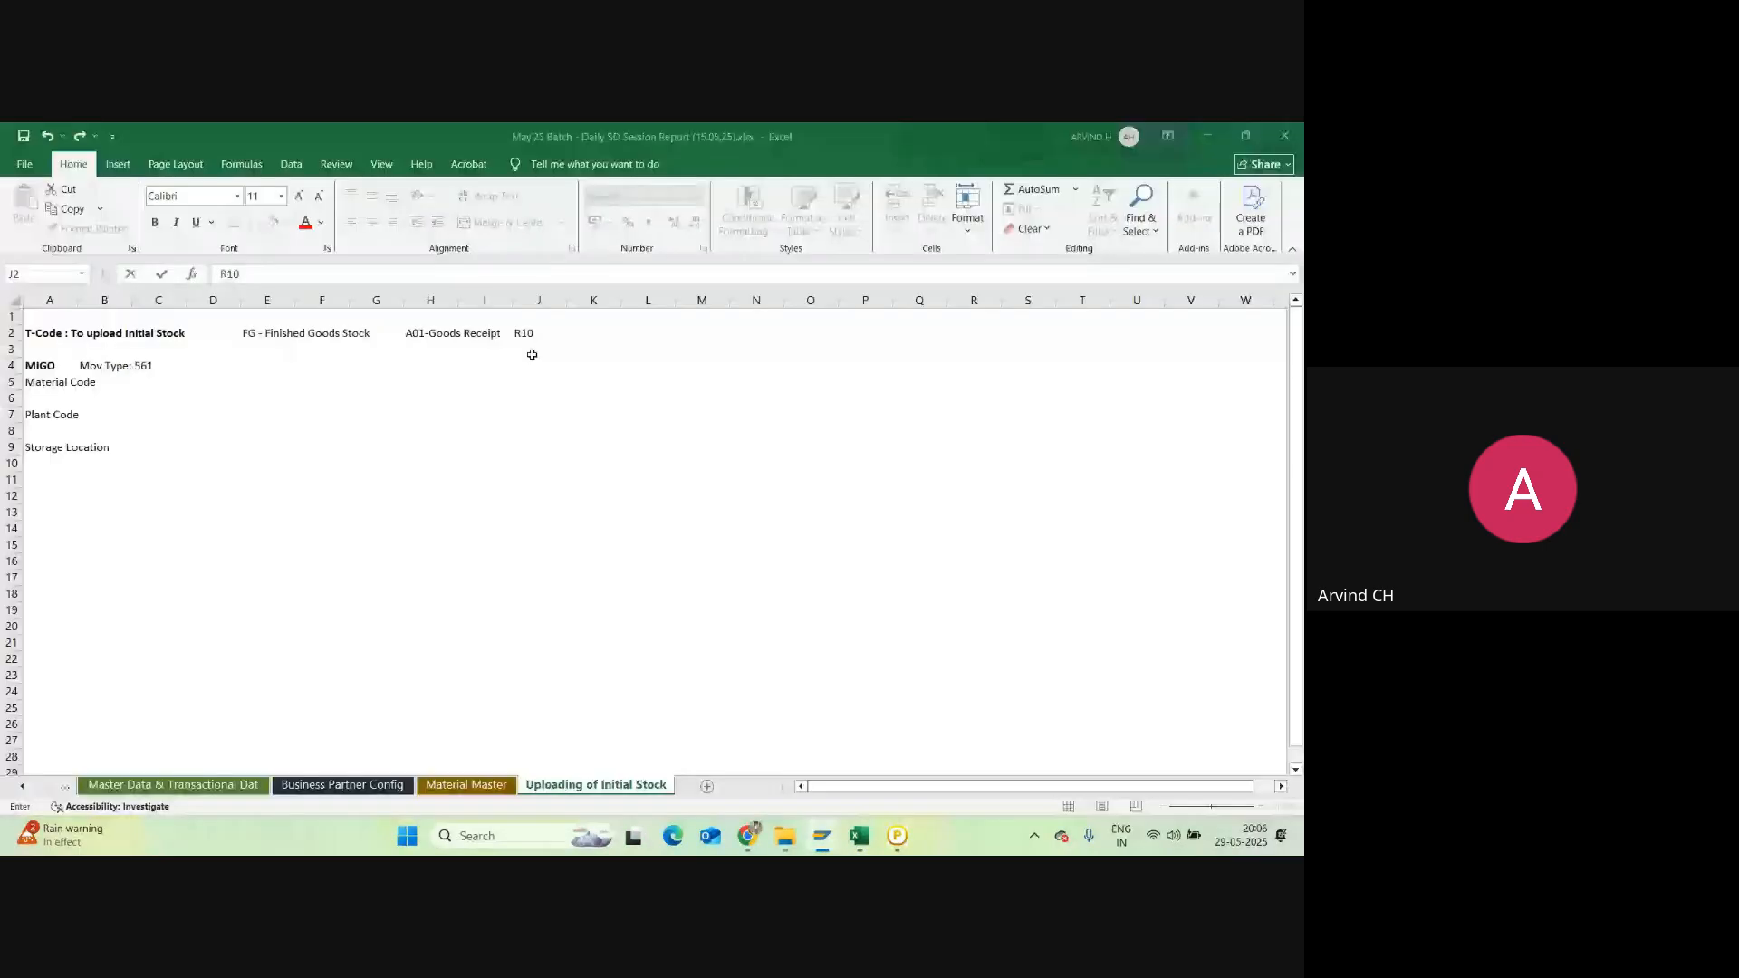
{"action": "type", "text": "- O"}
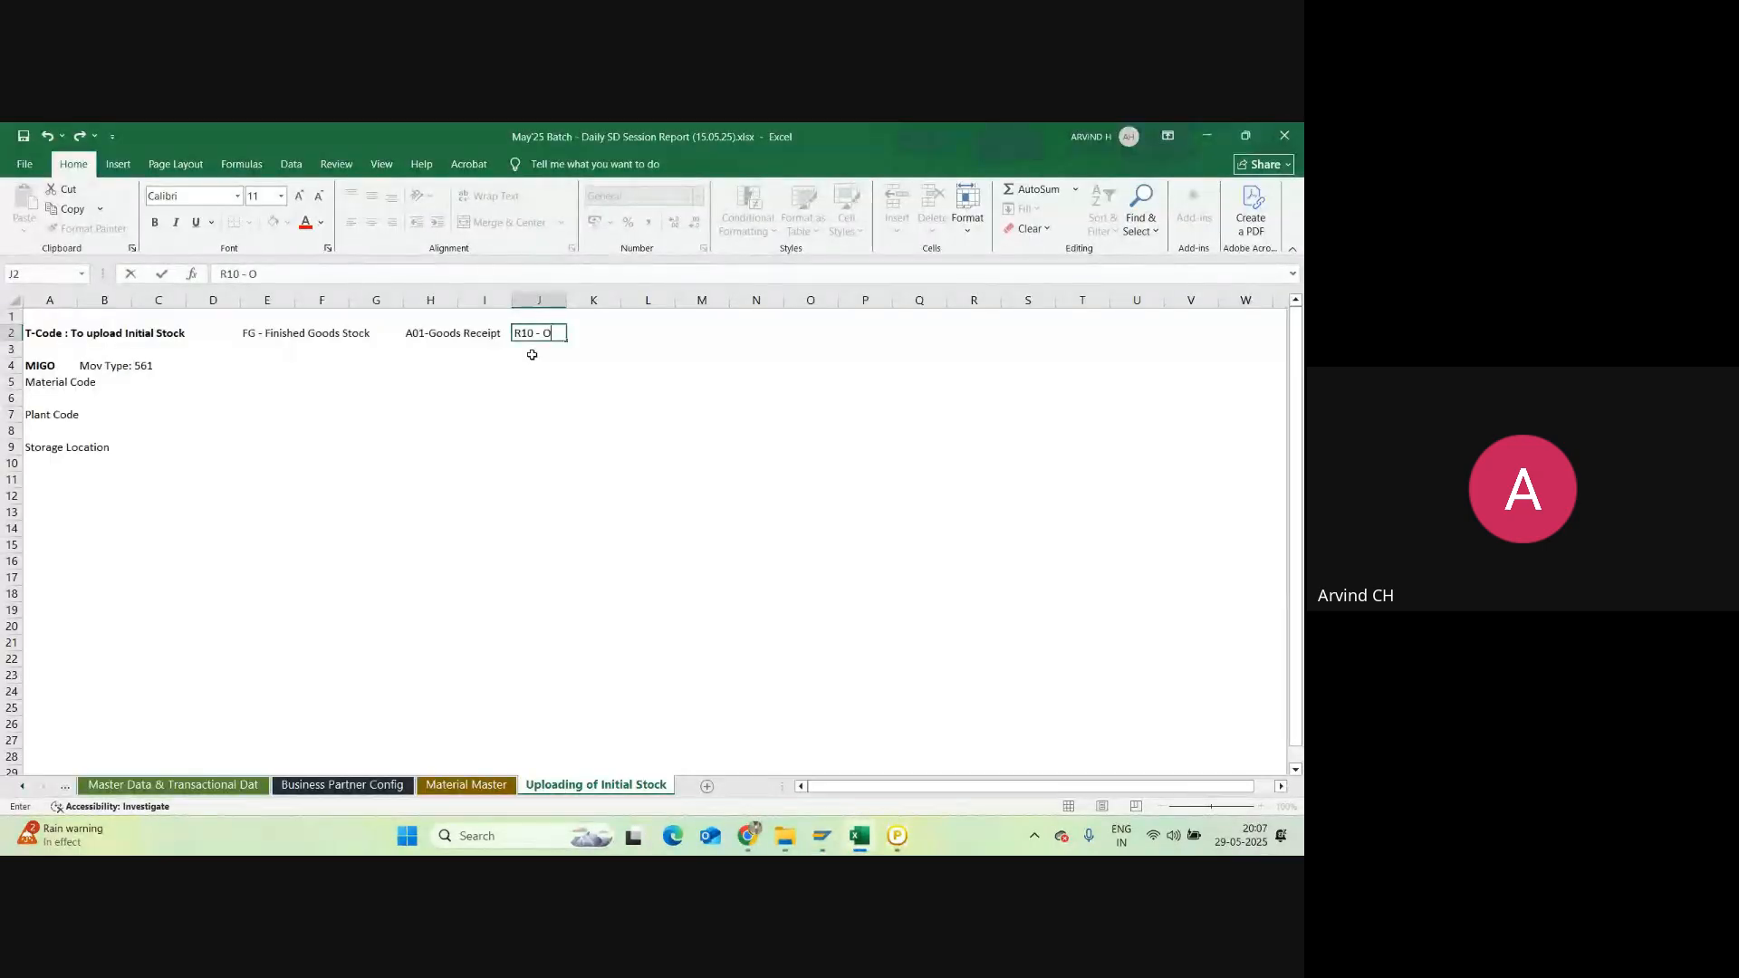
{"action": "type", "text": "thers"}
{"action": "left_click", "coordinate": [571, 414]}
Step: Copy the 'Mov Type: 561' note from B4 into M2
{"action": "left_click", "coordinate": [104, 365]}
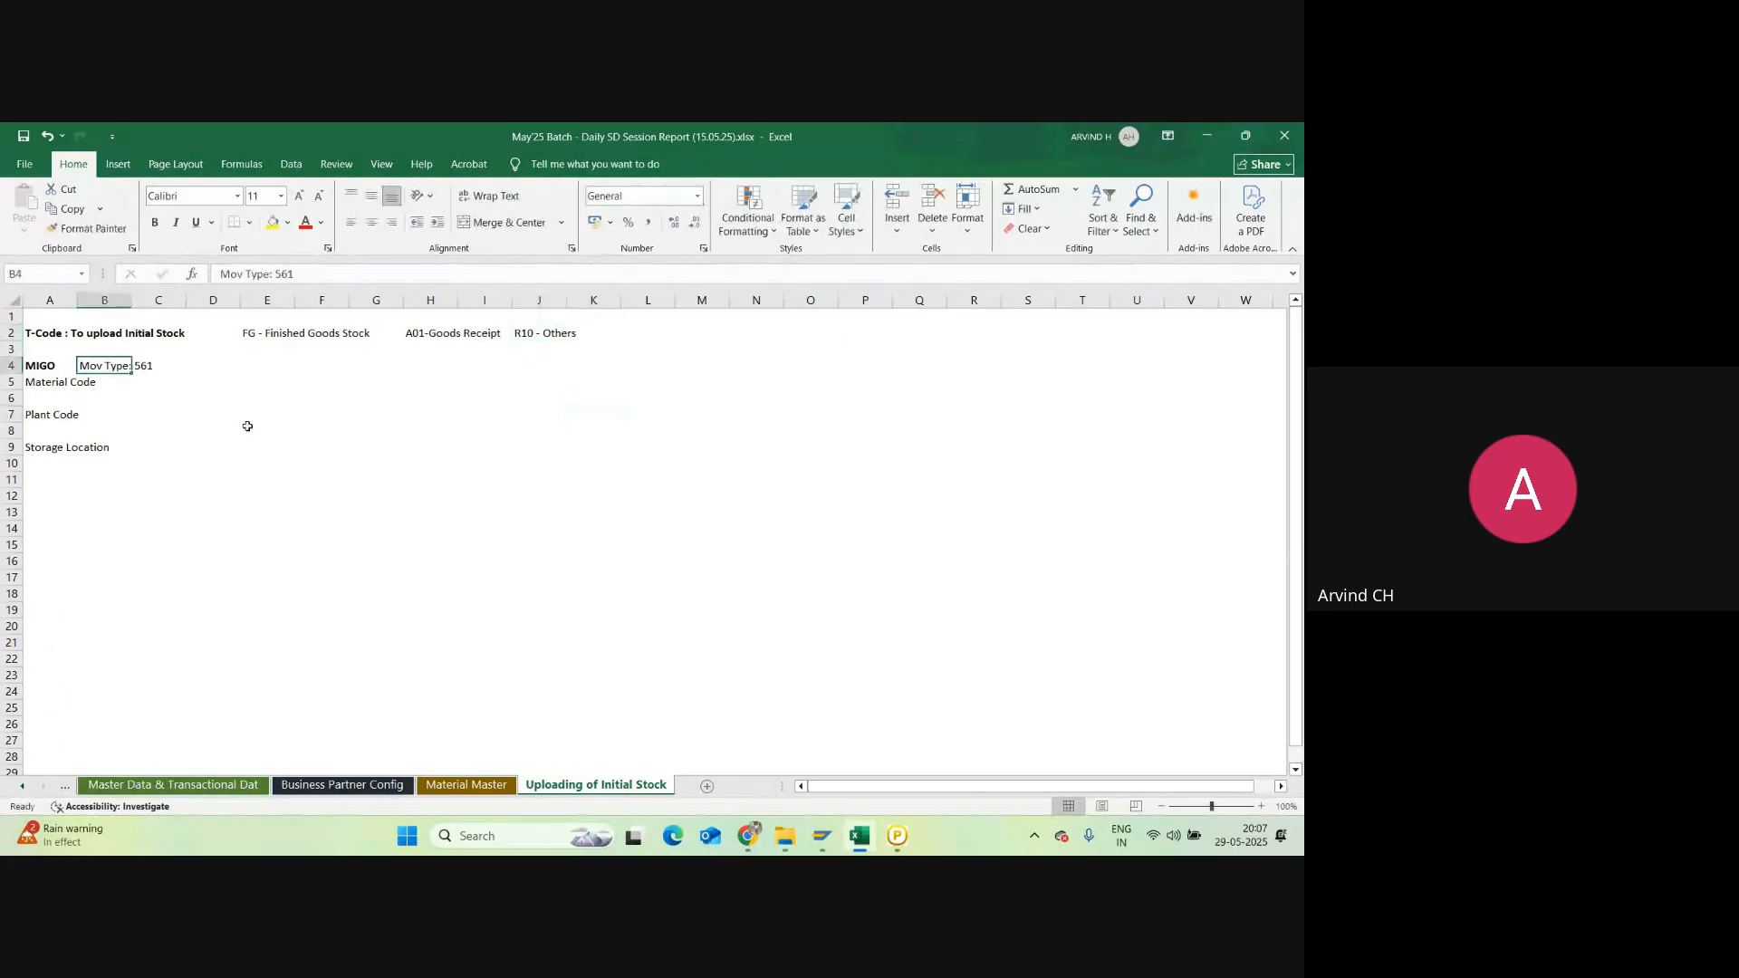
{"action": "key", "text": "ctrl+c"}
{"action": "left_click", "coordinate": [691, 332]}
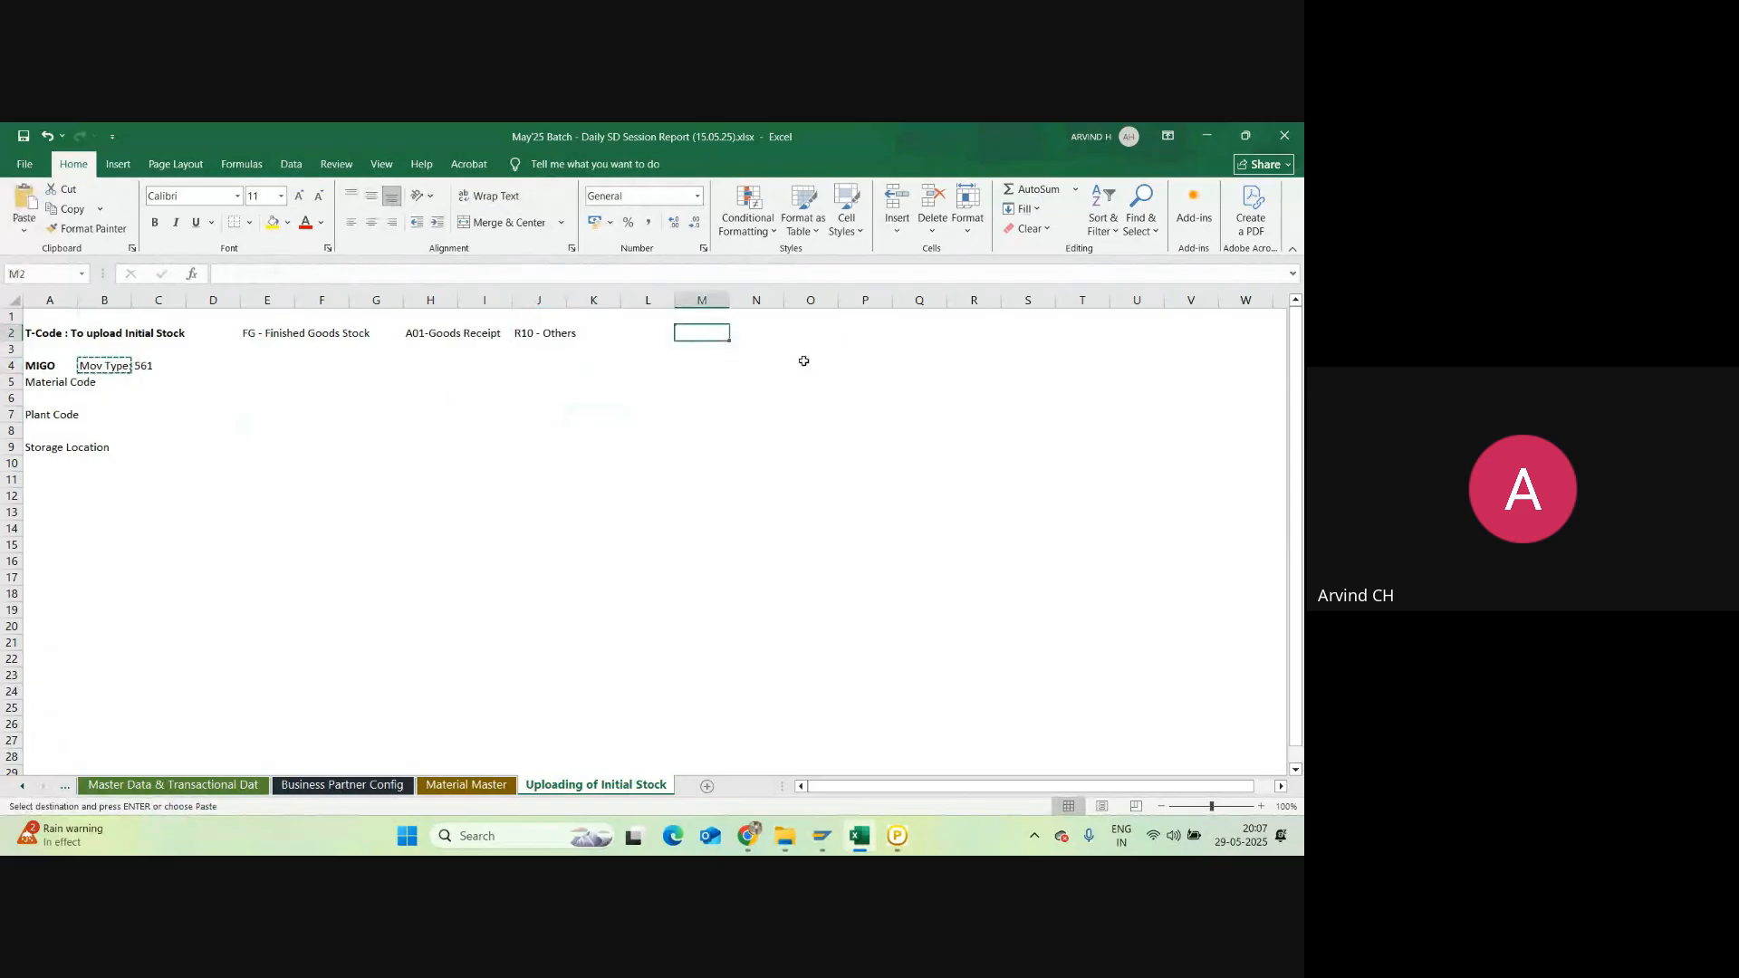
{"action": "key", "text": "ctrl+v"}
{"action": "left_click", "coordinate": [107, 518]}
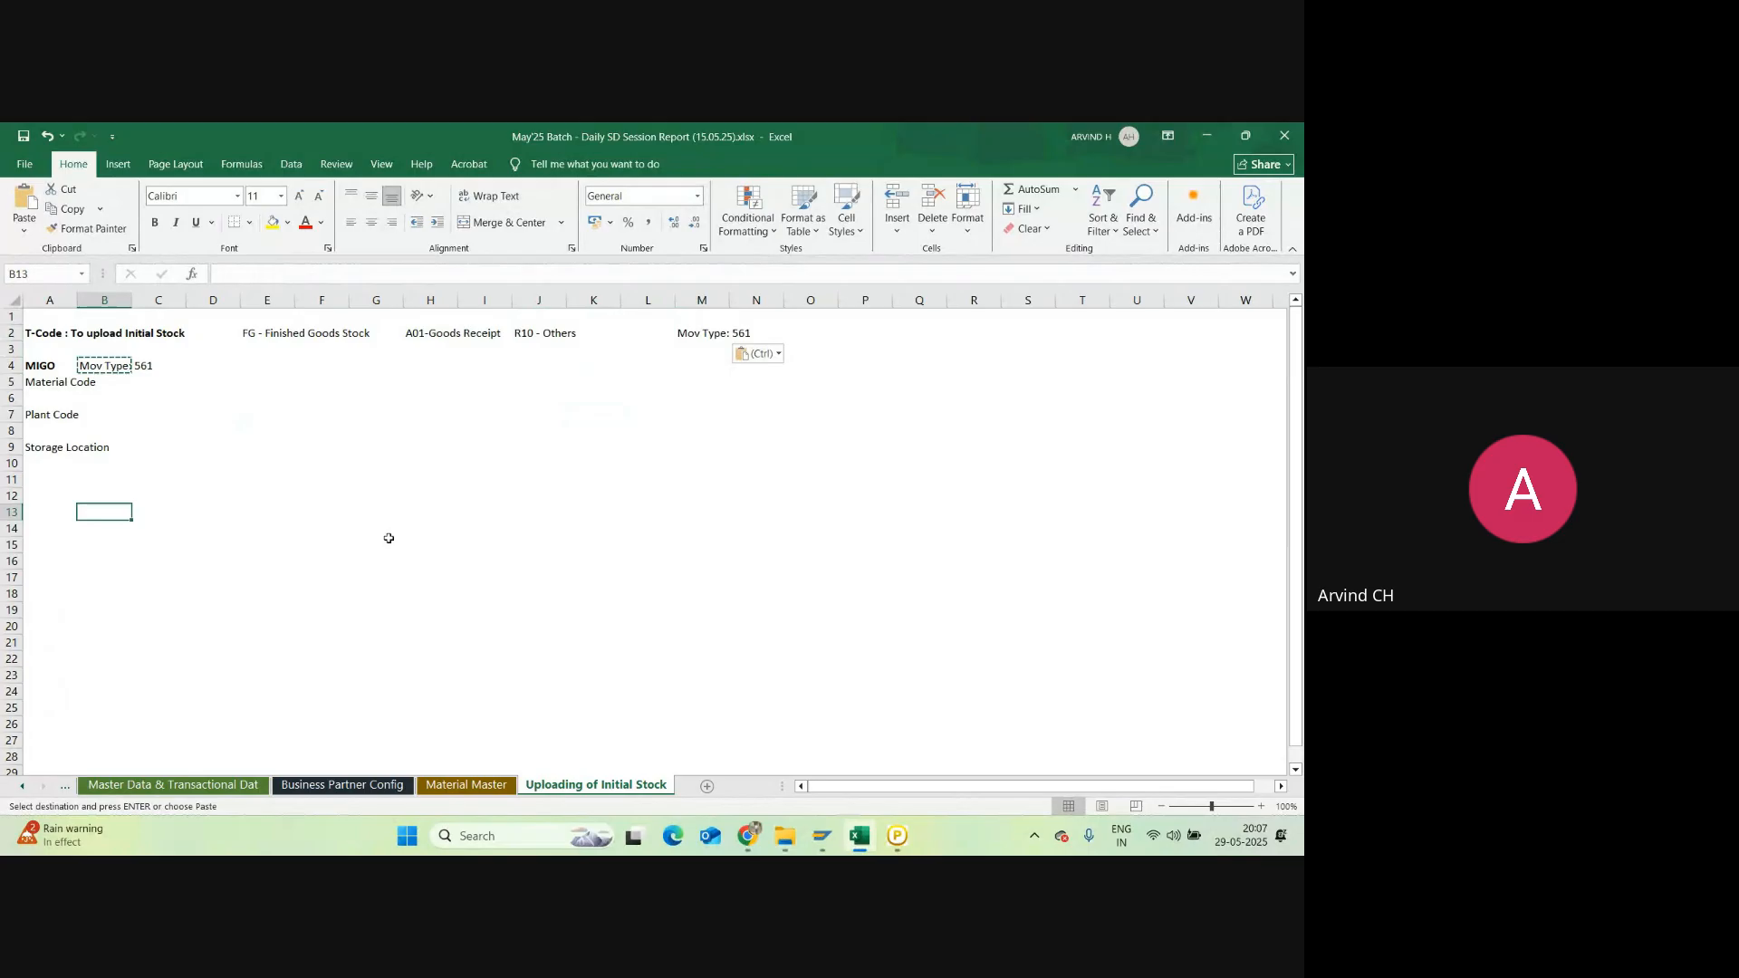
{"action": "key", "text": "alt+Tab"}
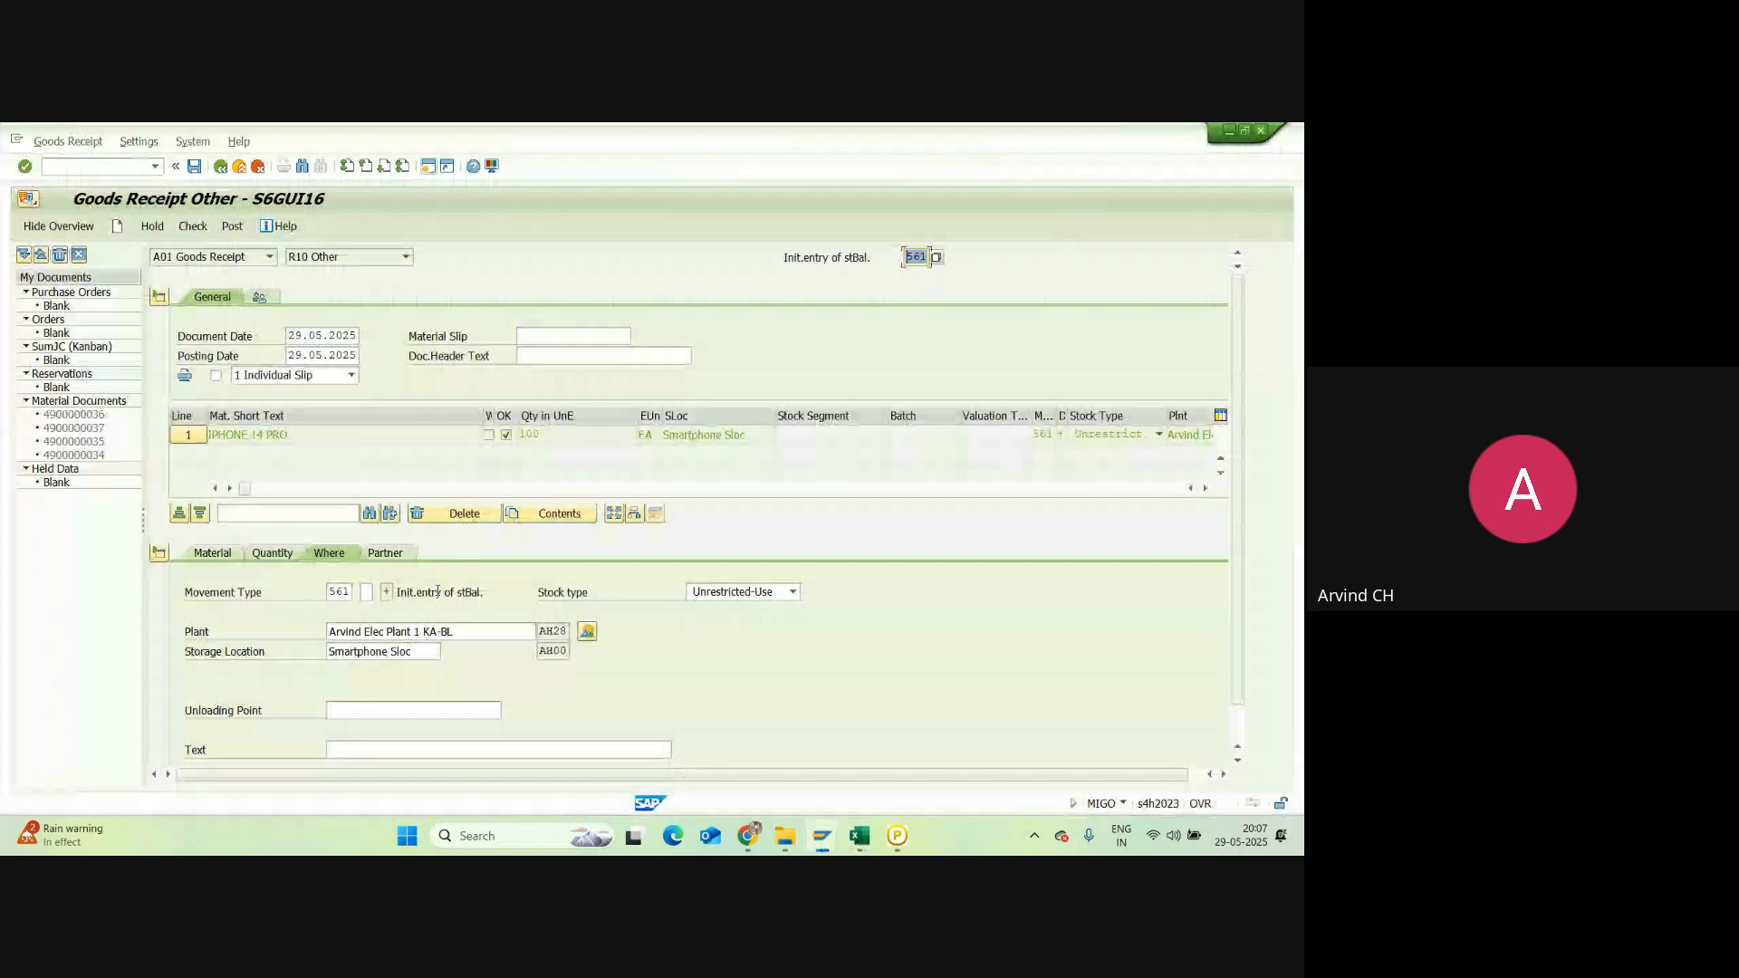
Step: Mark the IPHONE 14 PRO line OK, check the document, and post the receipt
{"action": "scroll", "coordinate": [256, 749], "scroll_direction": "down", "scroll_amount": 1}
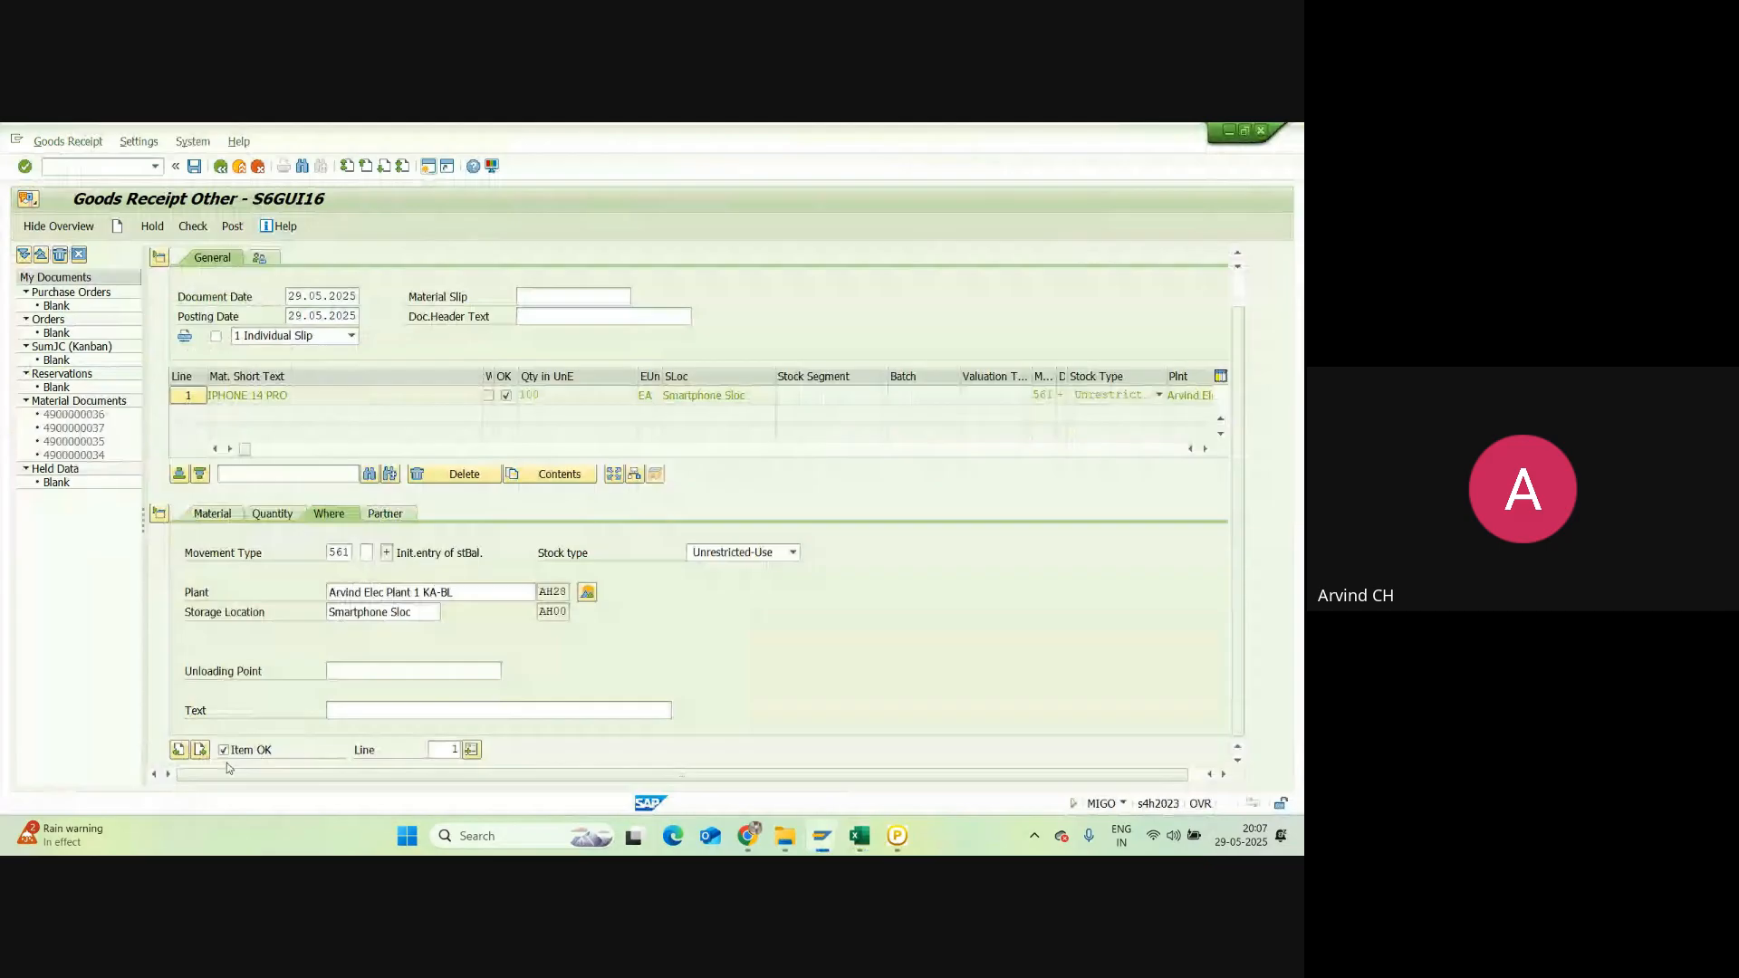
{"action": "left_click", "coordinate": [223, 750]}
{"action": "left_click", "coordinate": [192, 227]}
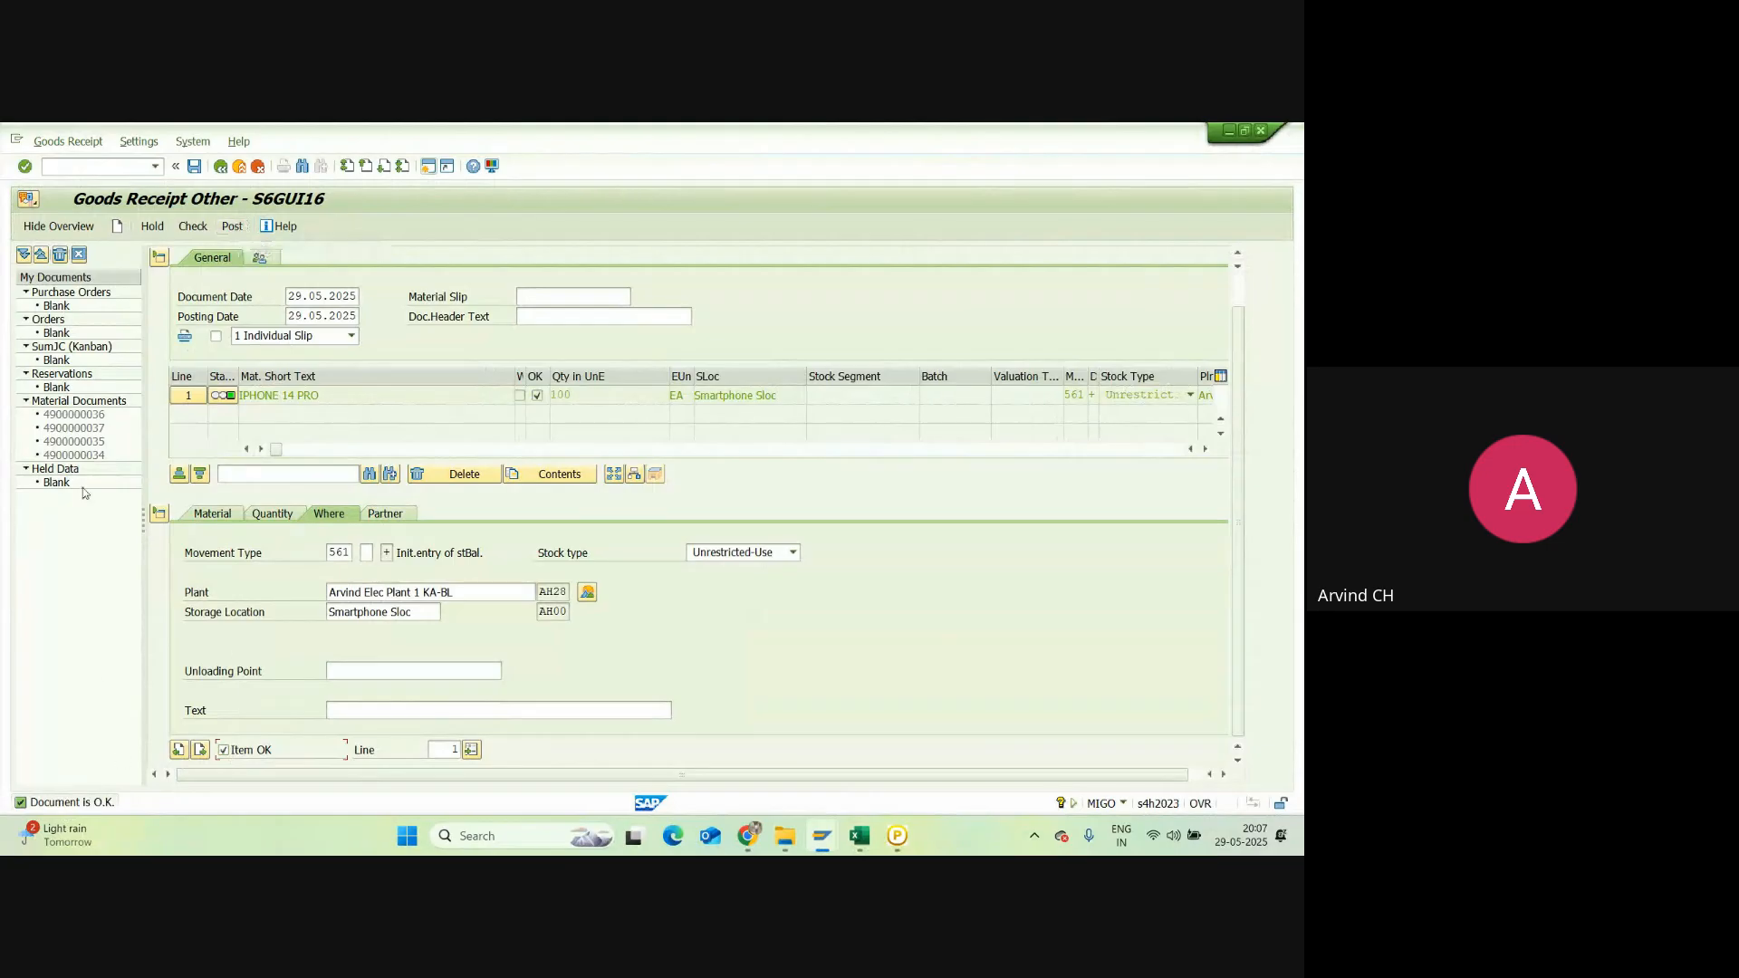
{"action": "left_click", "coordinate": [232, 228]}
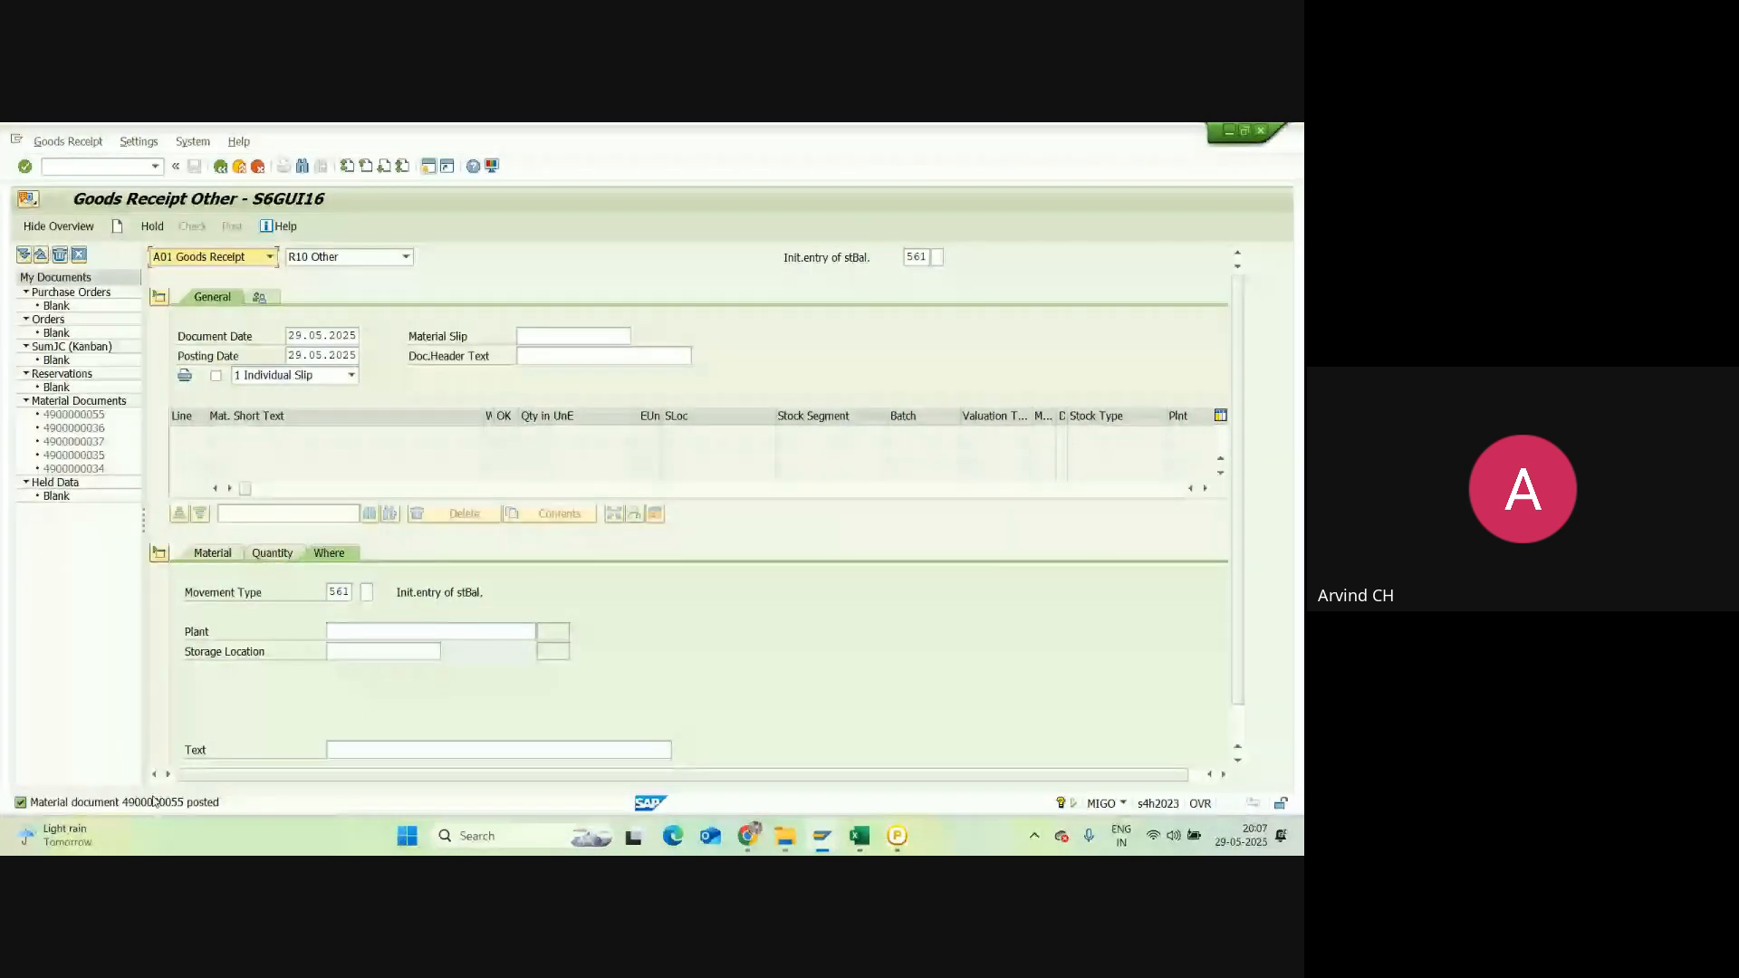
Step: Run MMBE in a new session with material IPHONE 14 PRO
{"action": "left_click", "coordinate": [430, 168]}
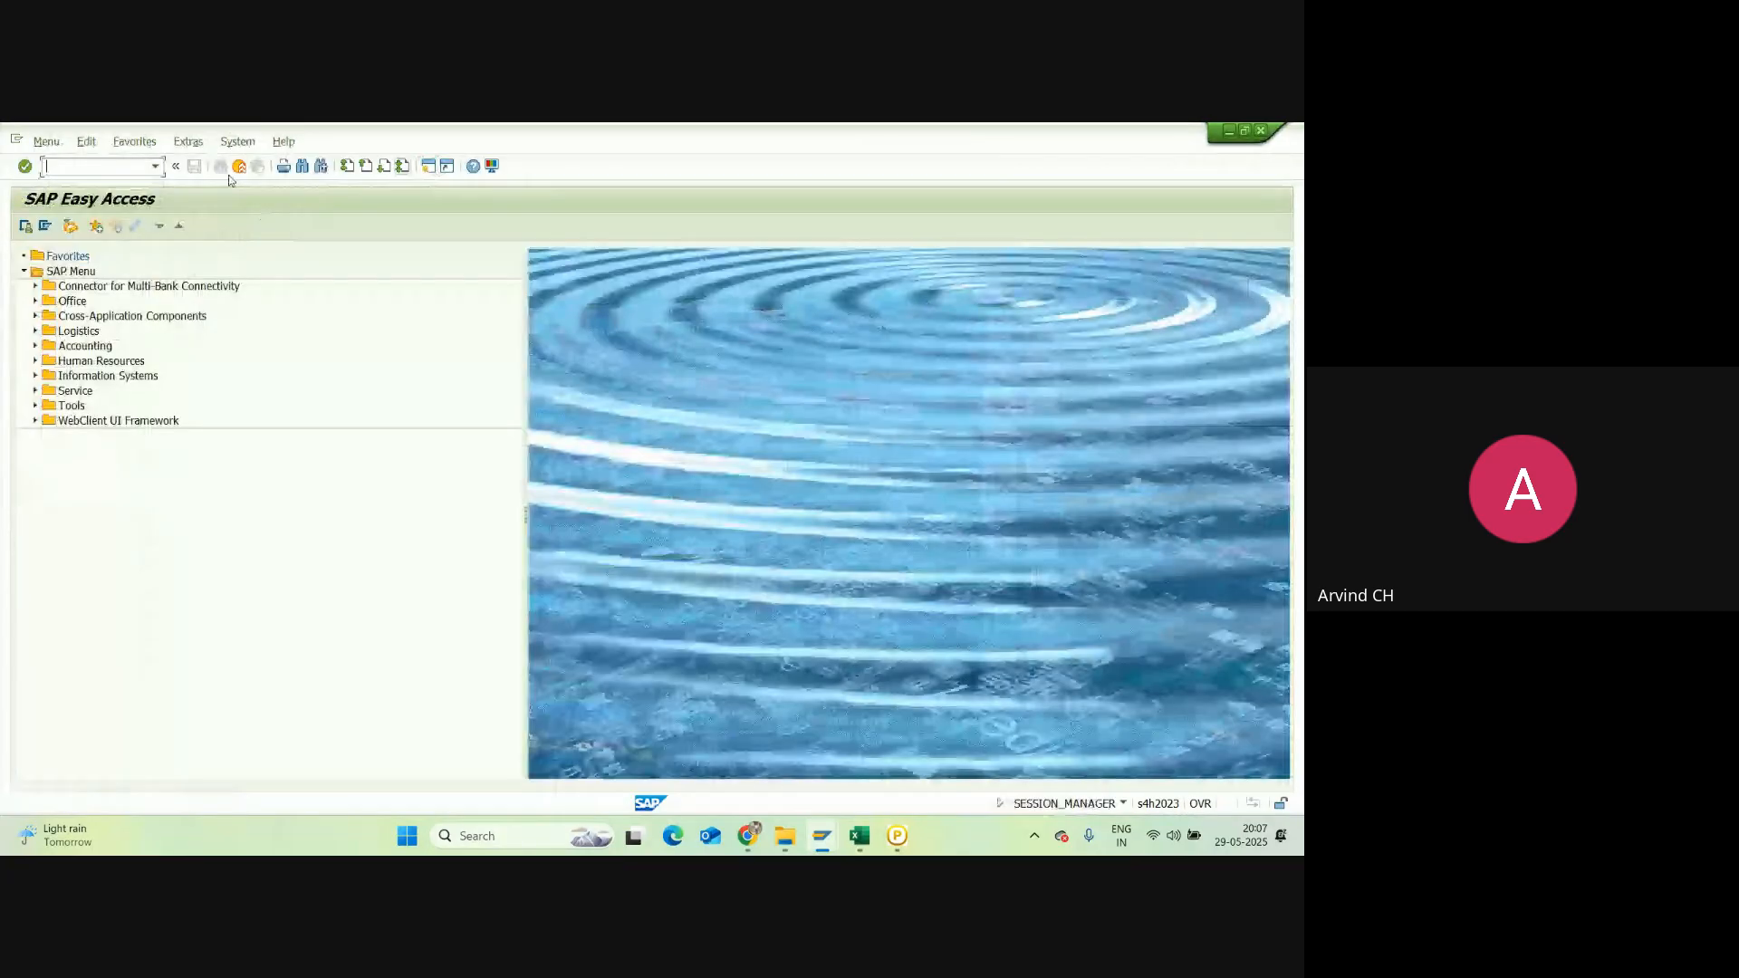
{"action": "type", "text": "mmbe"}
{"action": "key", "text": "Return"}
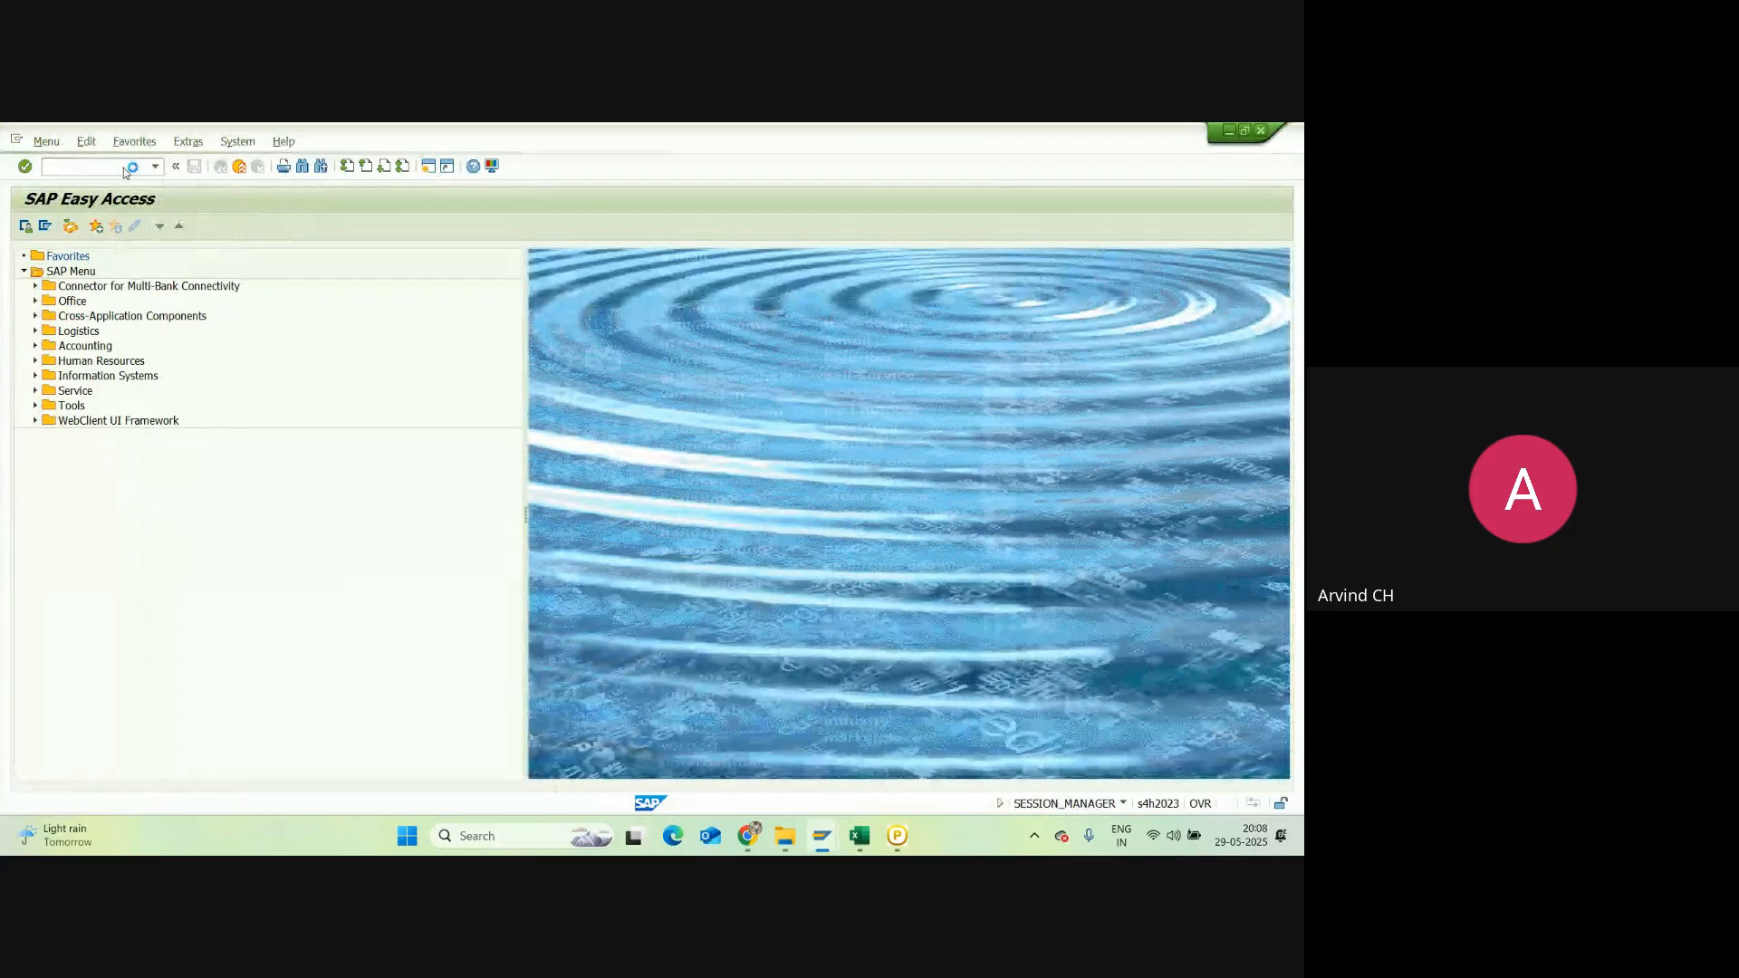
{"action": "left_click_drag", "start_coordinate": [266, 278], "coordinate": [242, 284]}
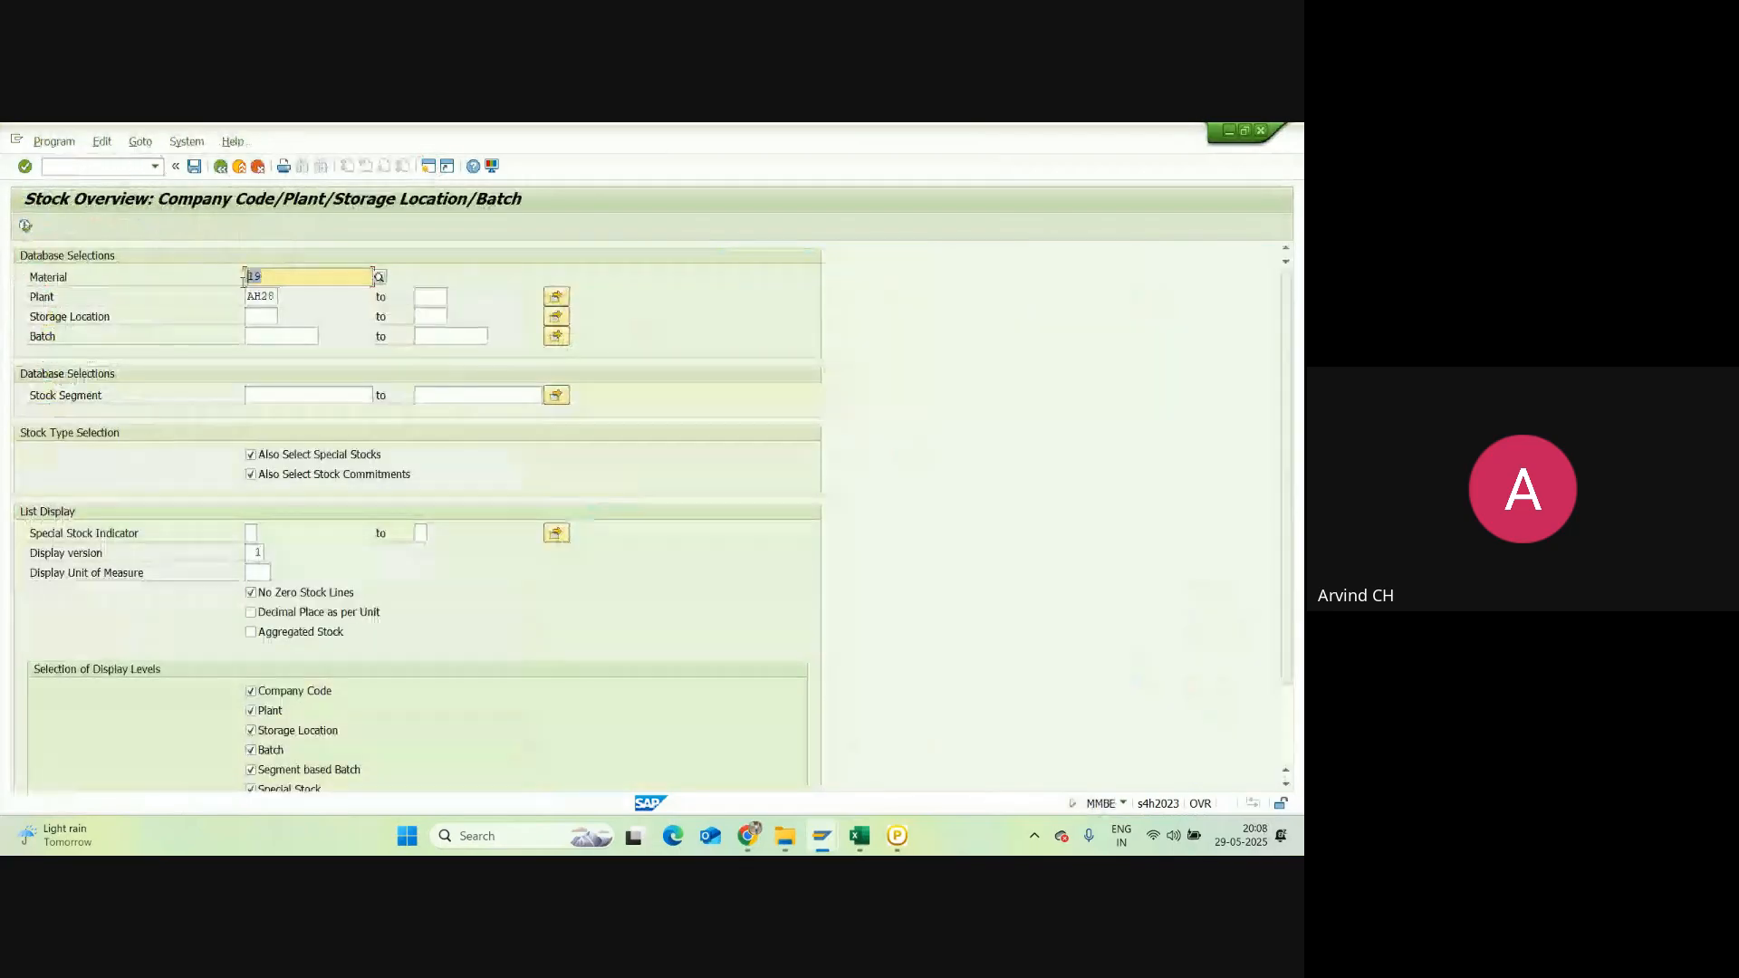
{"action": "key", "text": "BackSpace"}
{"action": "left_click", "coordinate": [262, 290]}
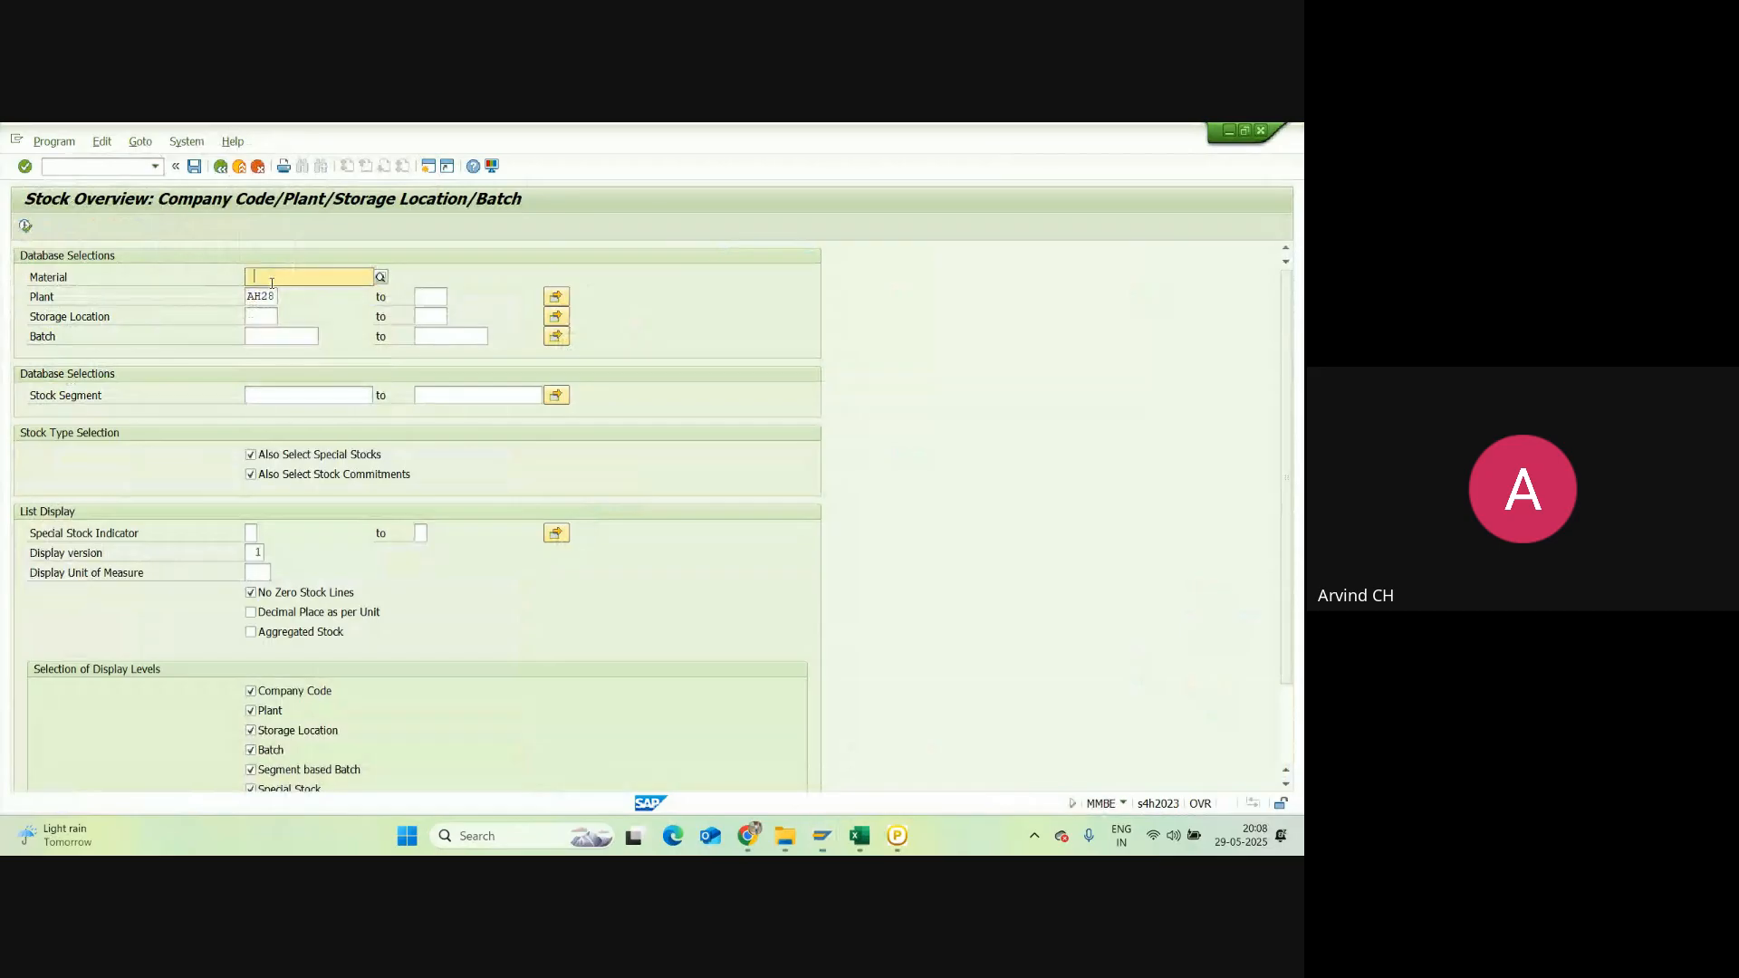
{"action": "key", "text": "F8"}
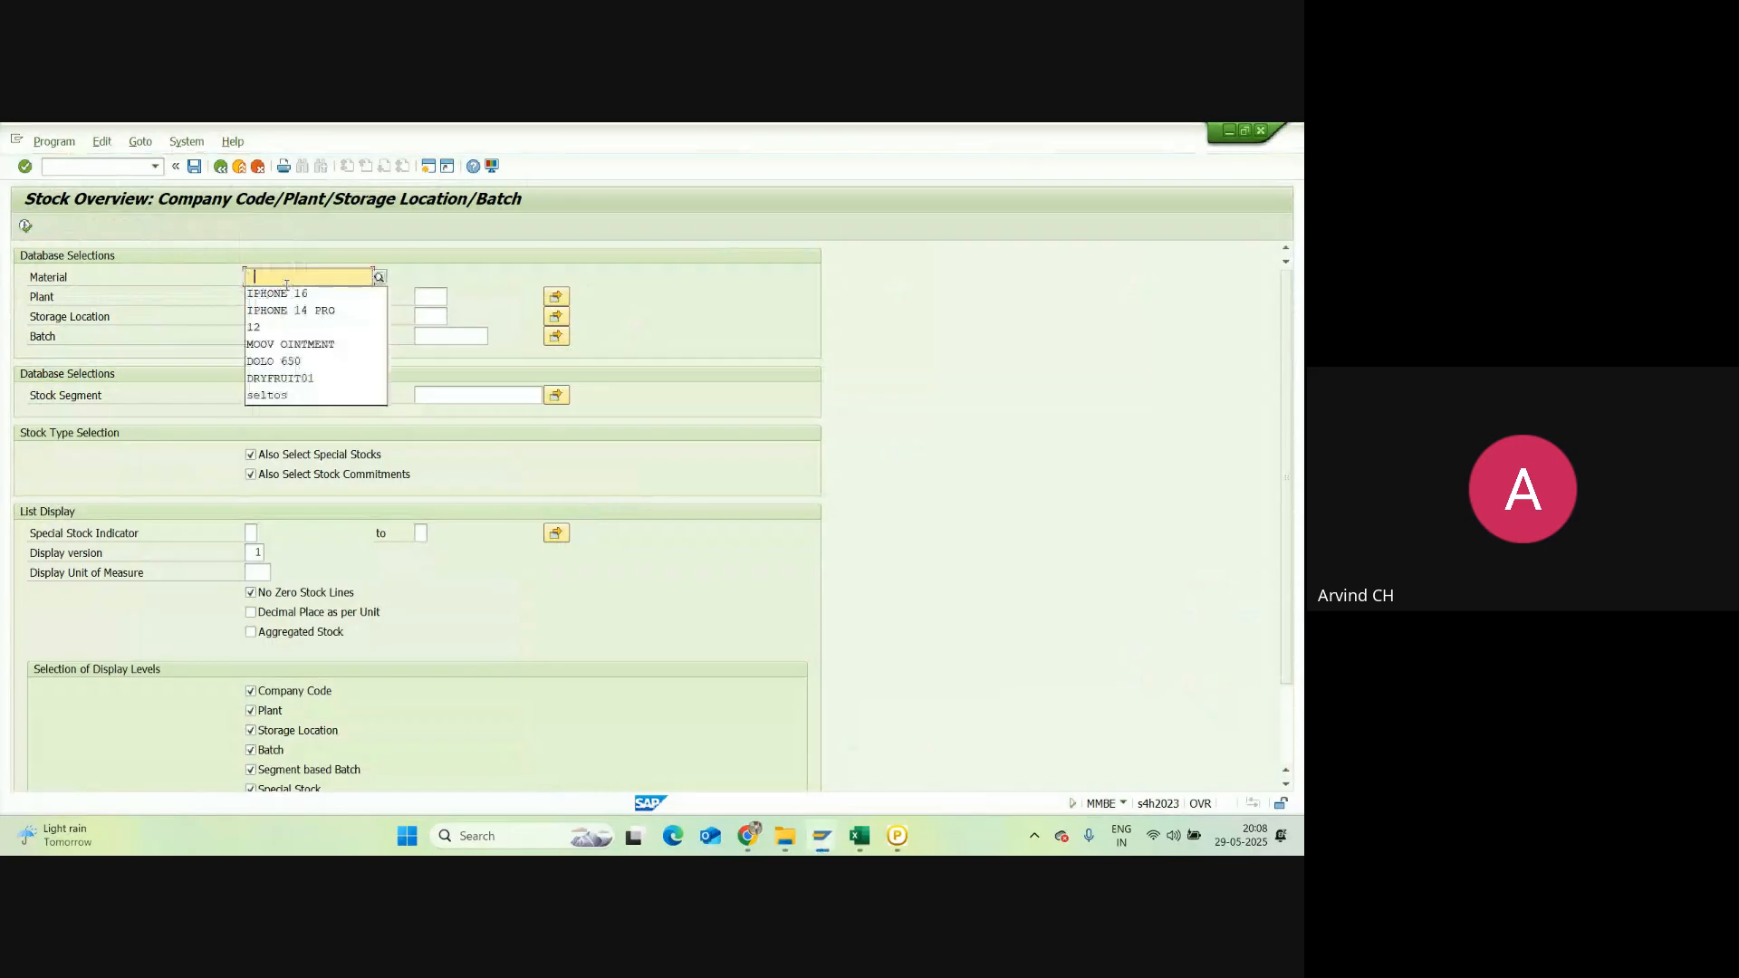
{"action": "left_click", "coordinate": [290, 310]}
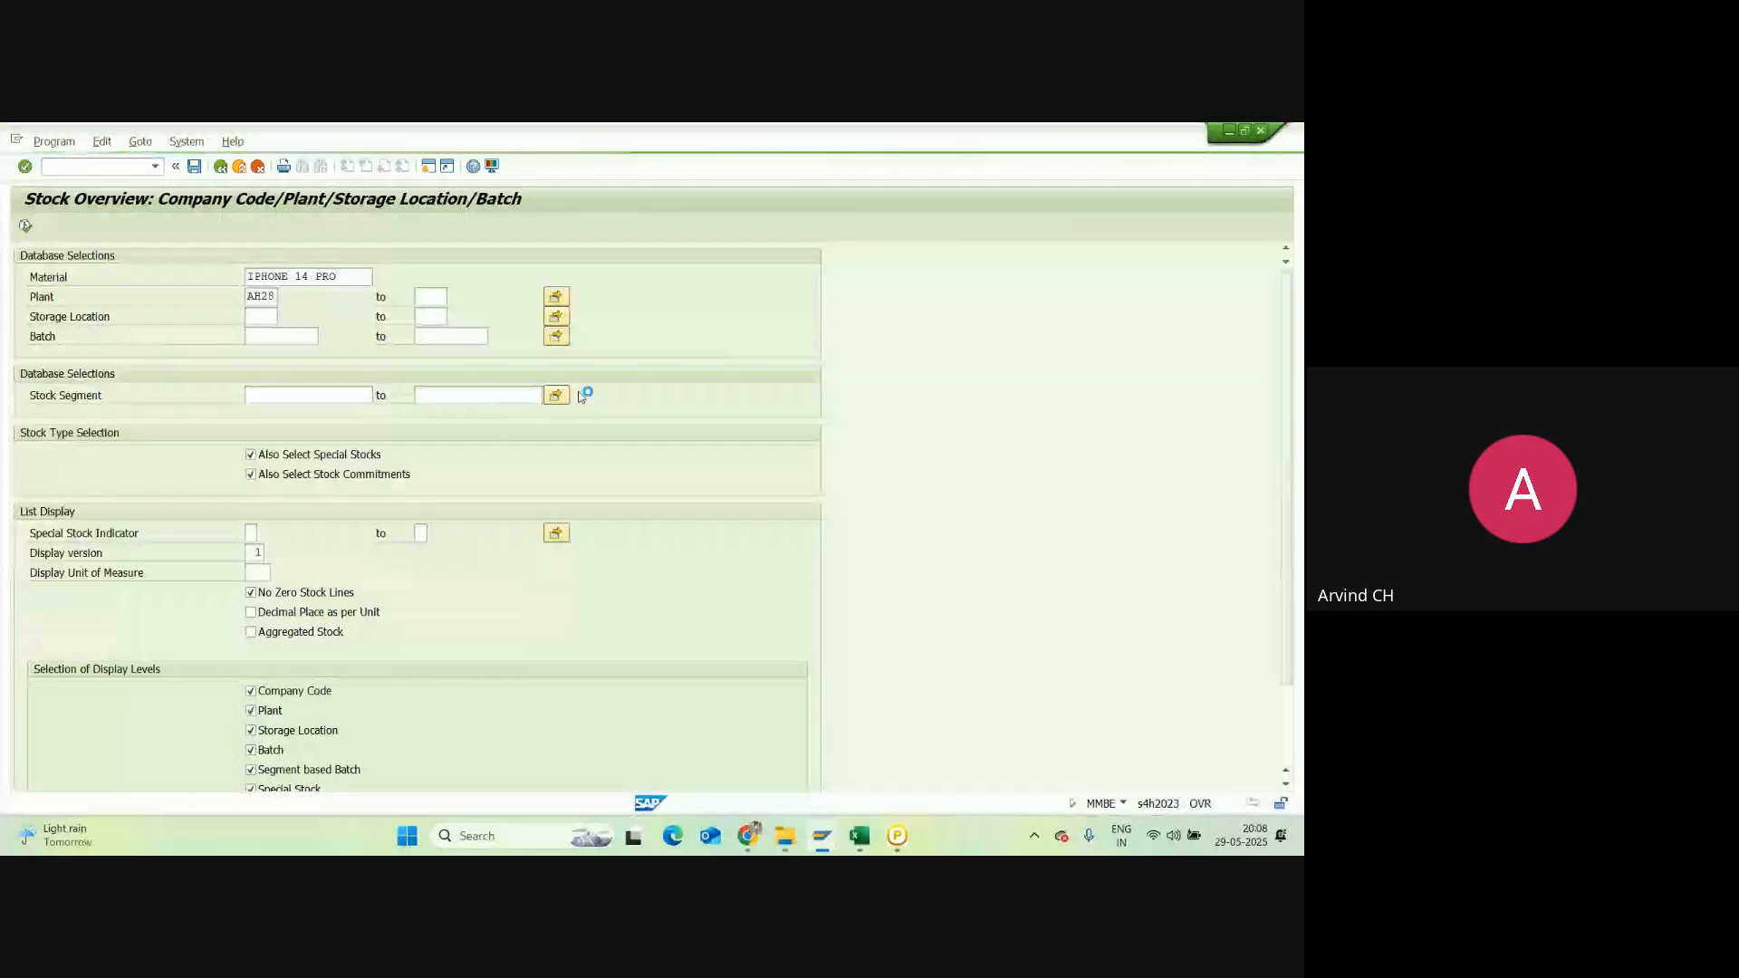
Step: Open the newly posted material document in MIGO, then return to the stock overview
{"action": "mouse_move", "coordinate": [685, 770]}
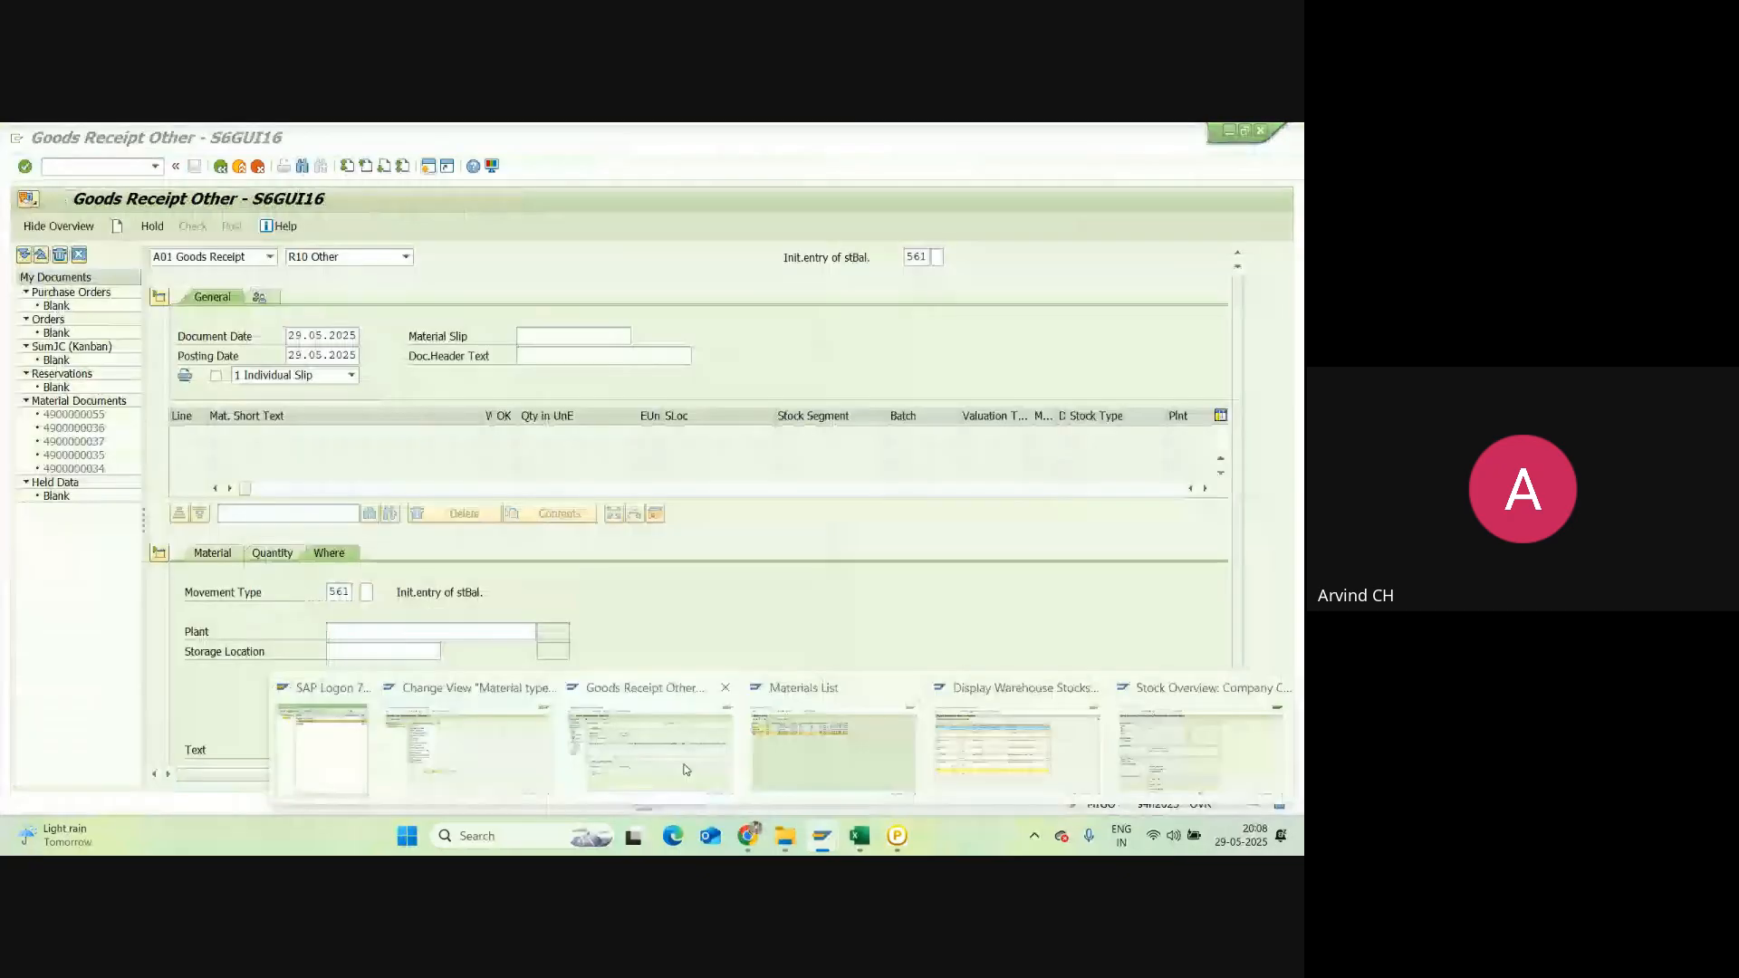
{"action": "left_click", "coordinate": [685, 770]}
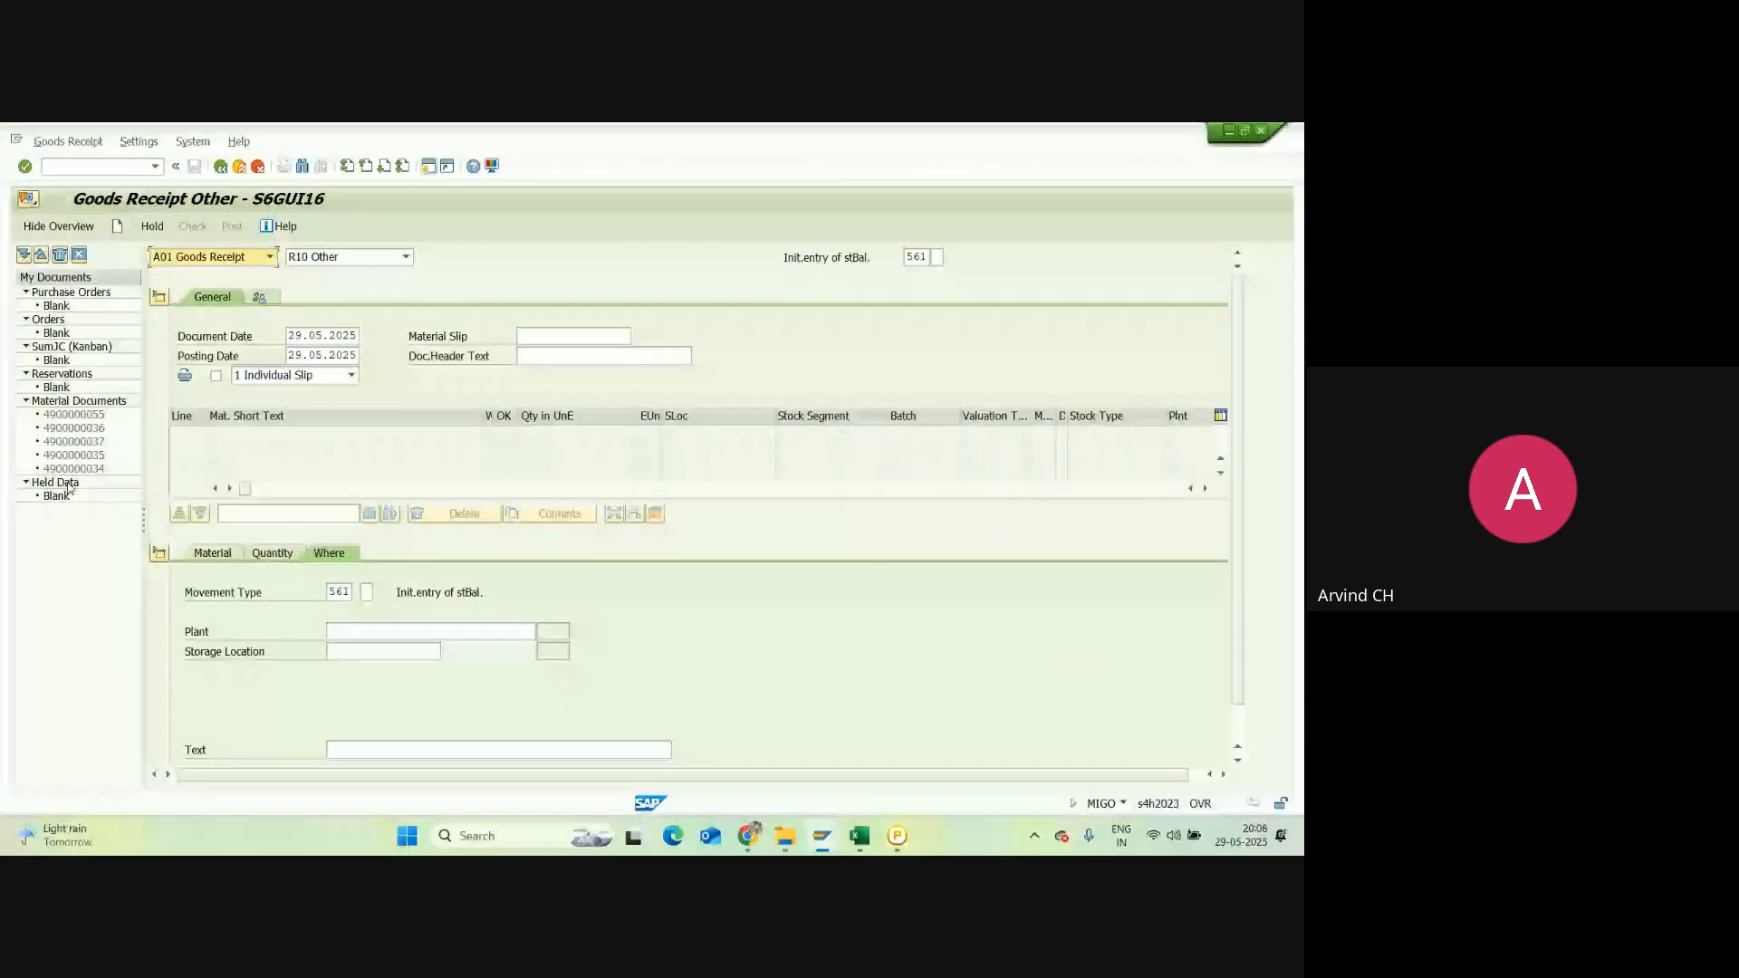
{"action": "double_click", "coordinate": [96, 415]}
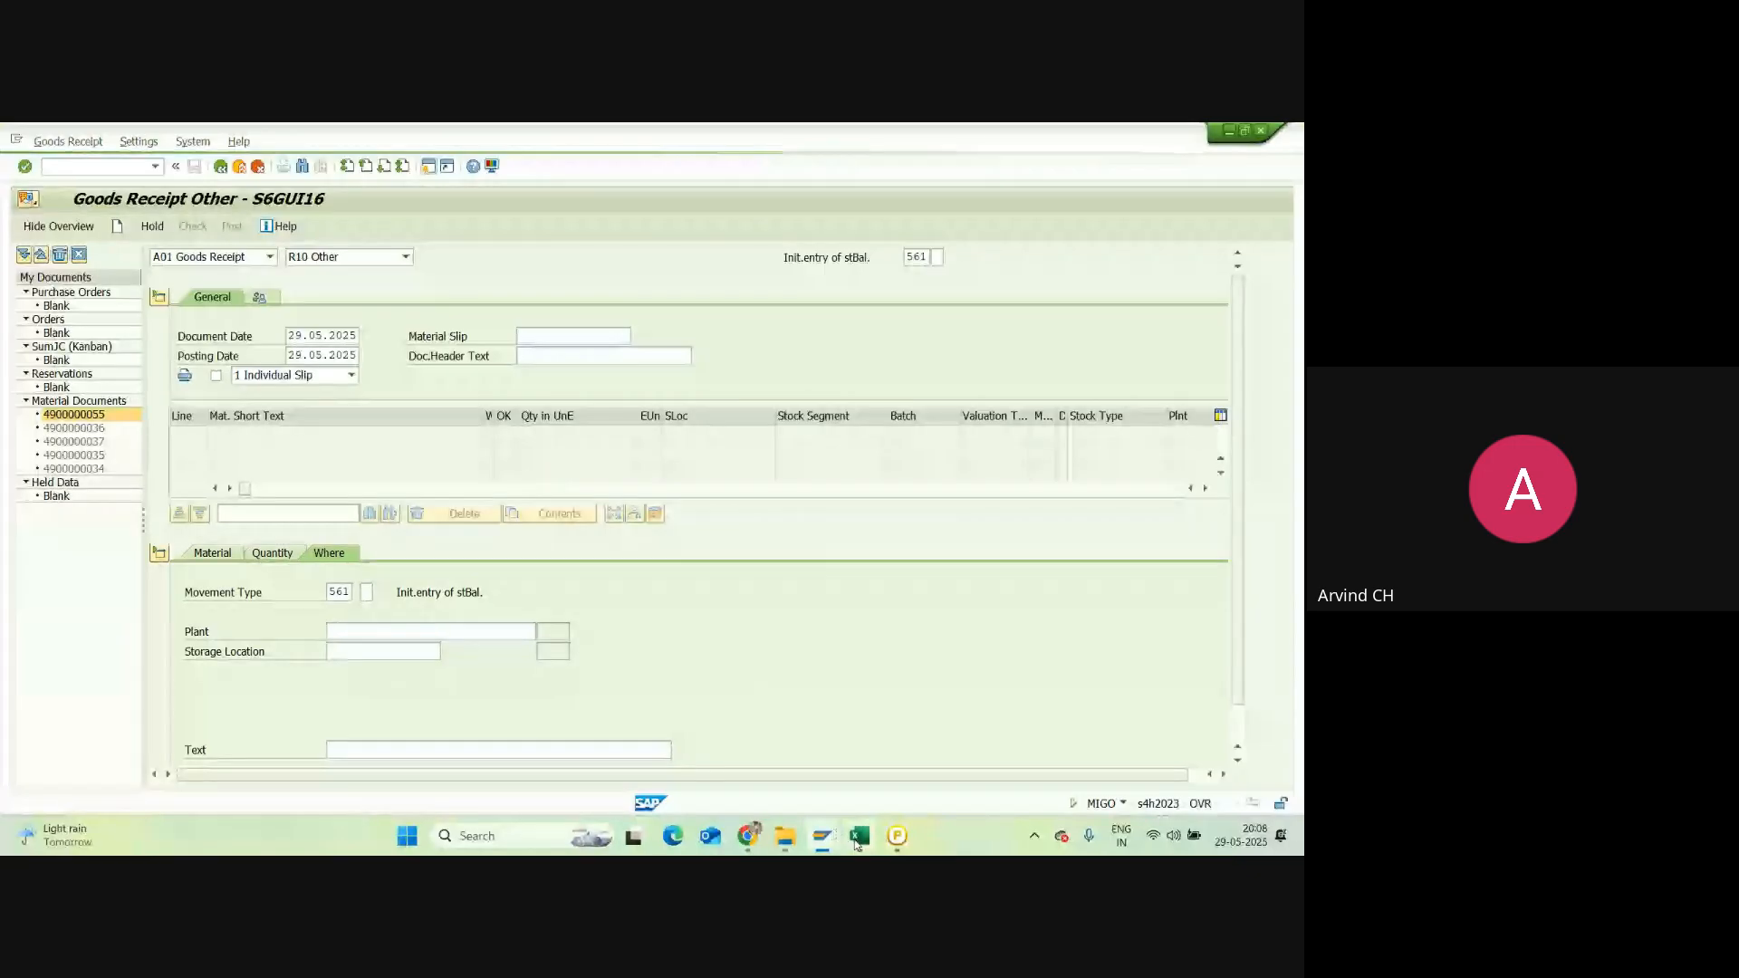
{"action": "left_click", "coordinate": [822, 837]}
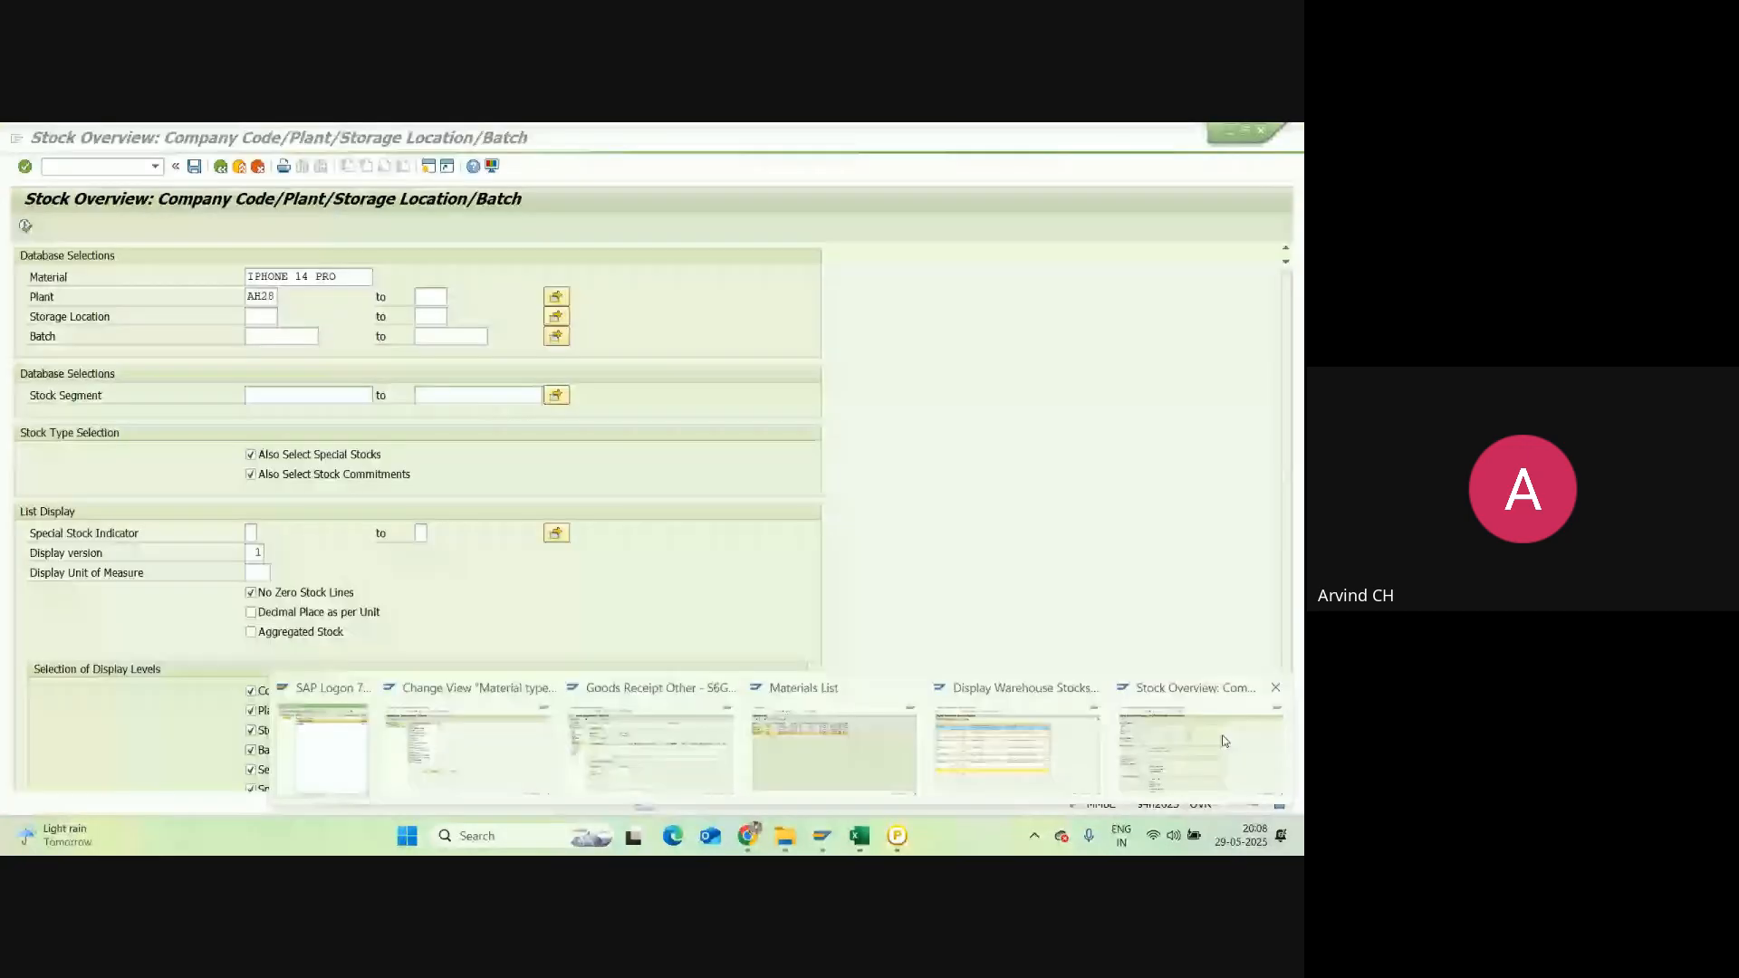
{"action": "left_click", "coordinate": [1222, 740]}
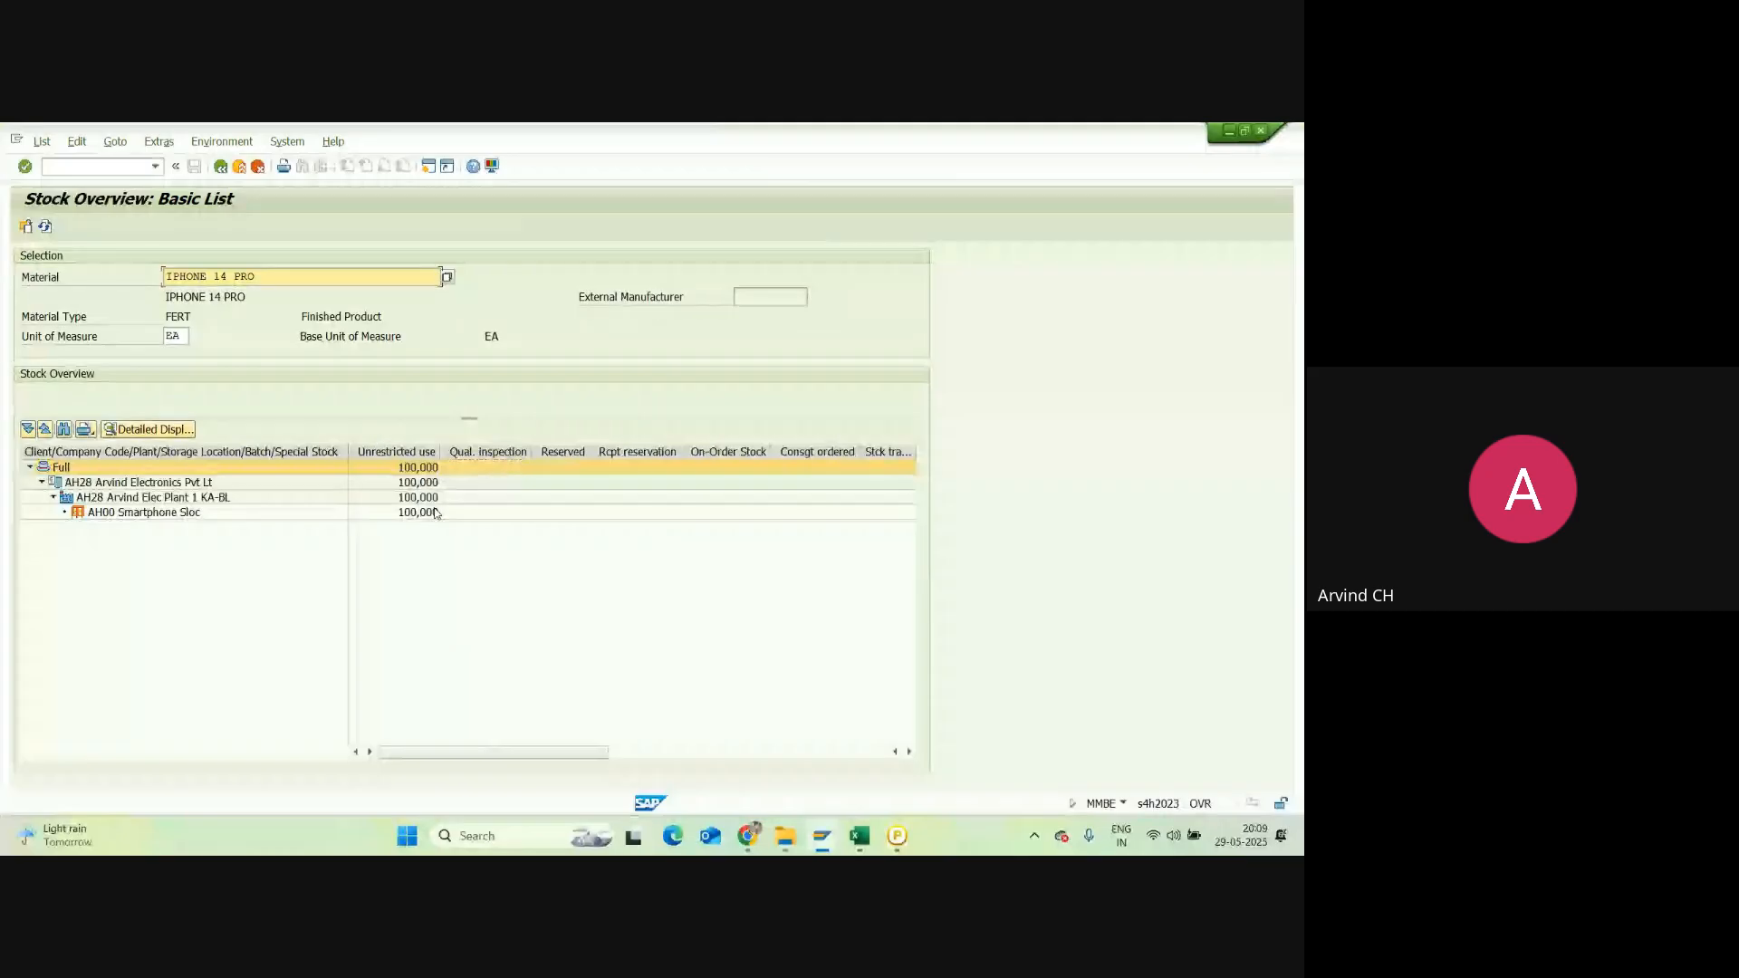
Step: Select the AH28 company, AH28 plant and AH00 storage location rows in the stock tree
{"action": "left_click", "coordinate": [221, 538]}
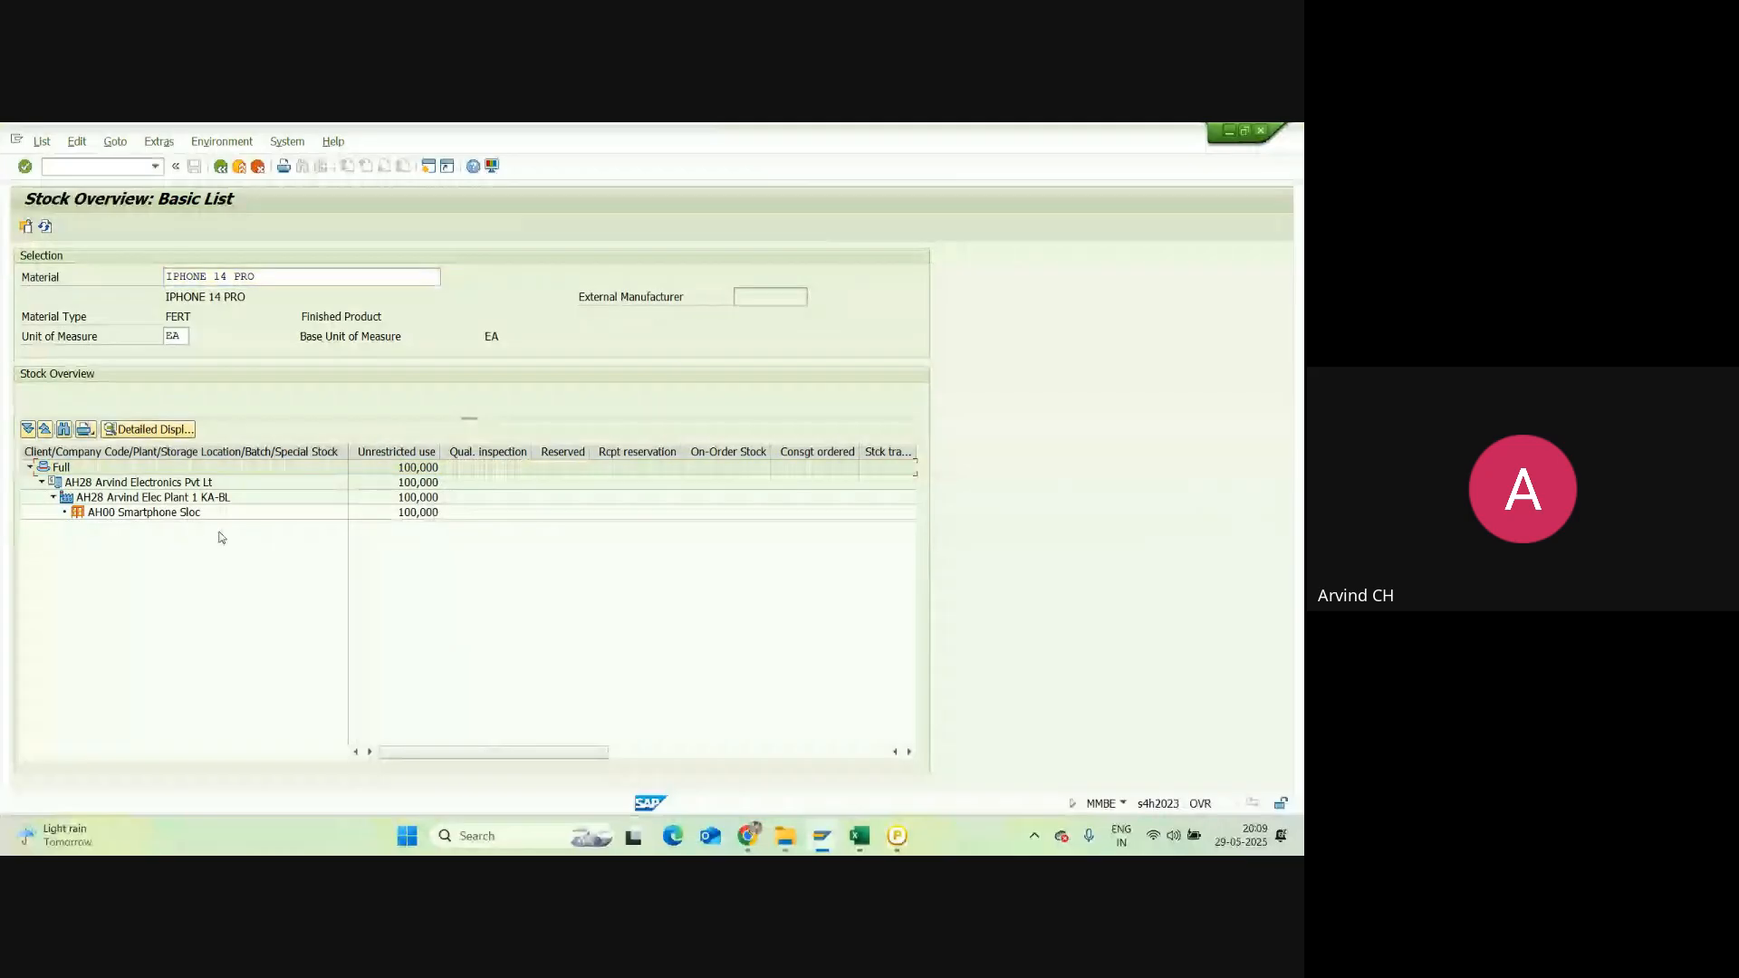
{"action": "left_click", "coordinate": [101, 487]}
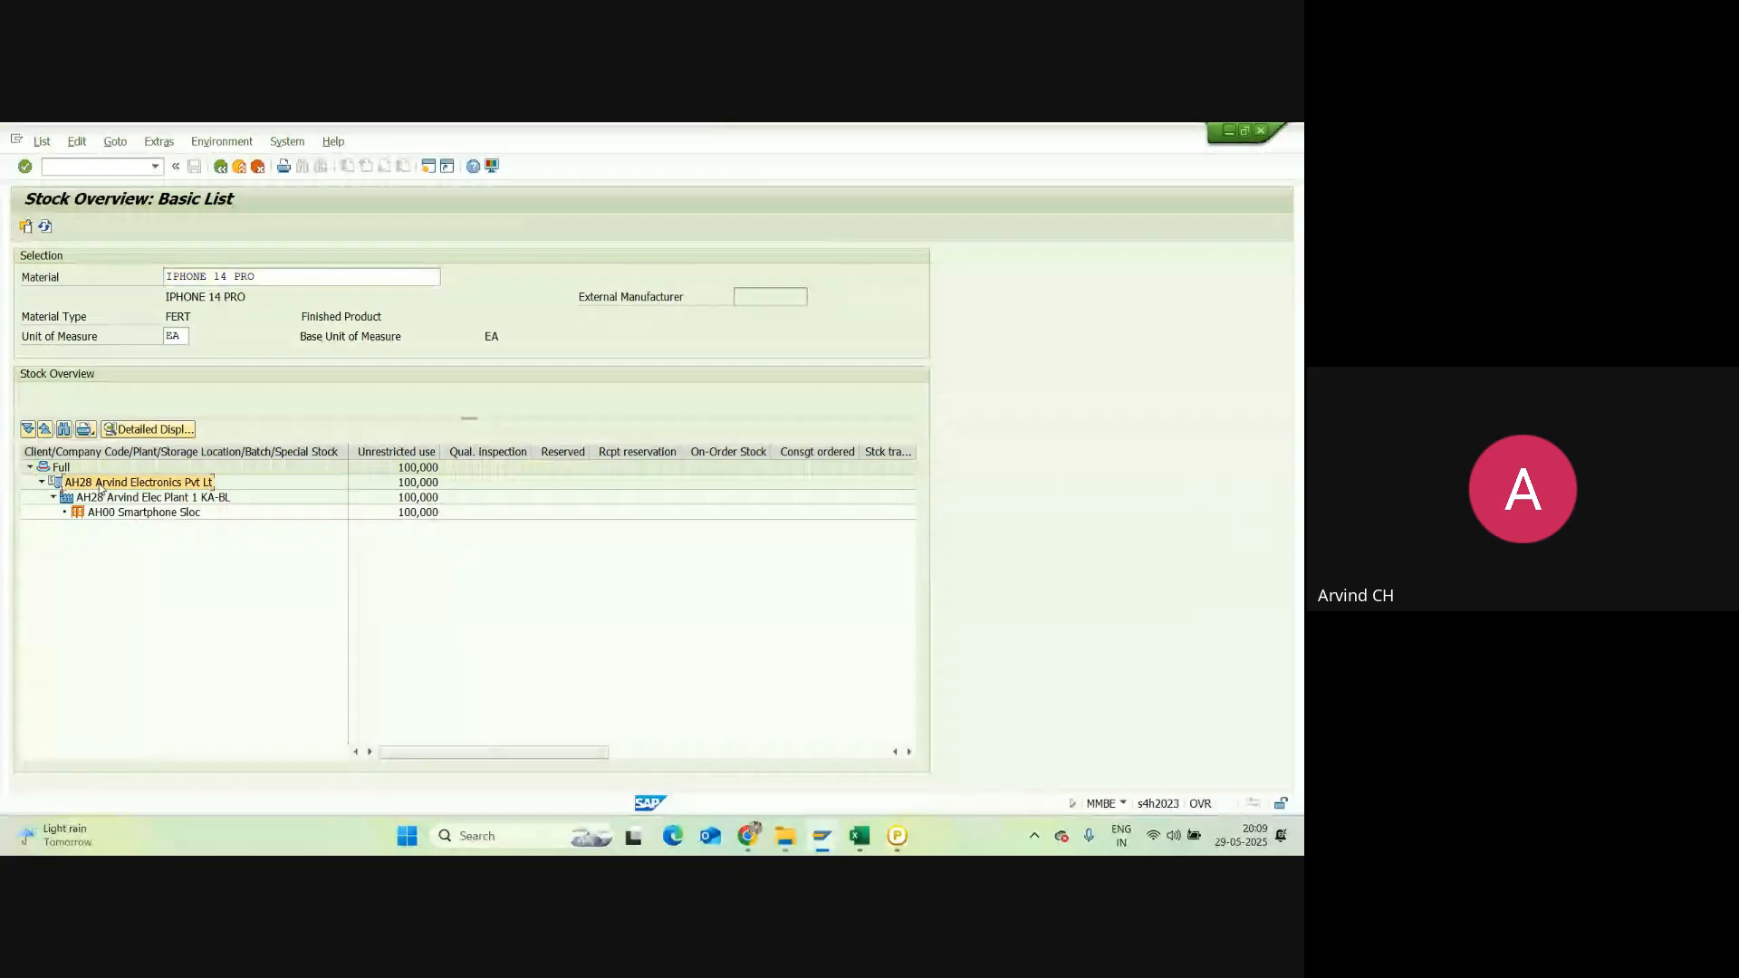
{"action": "left_click", "coordinate": [116, 499]}
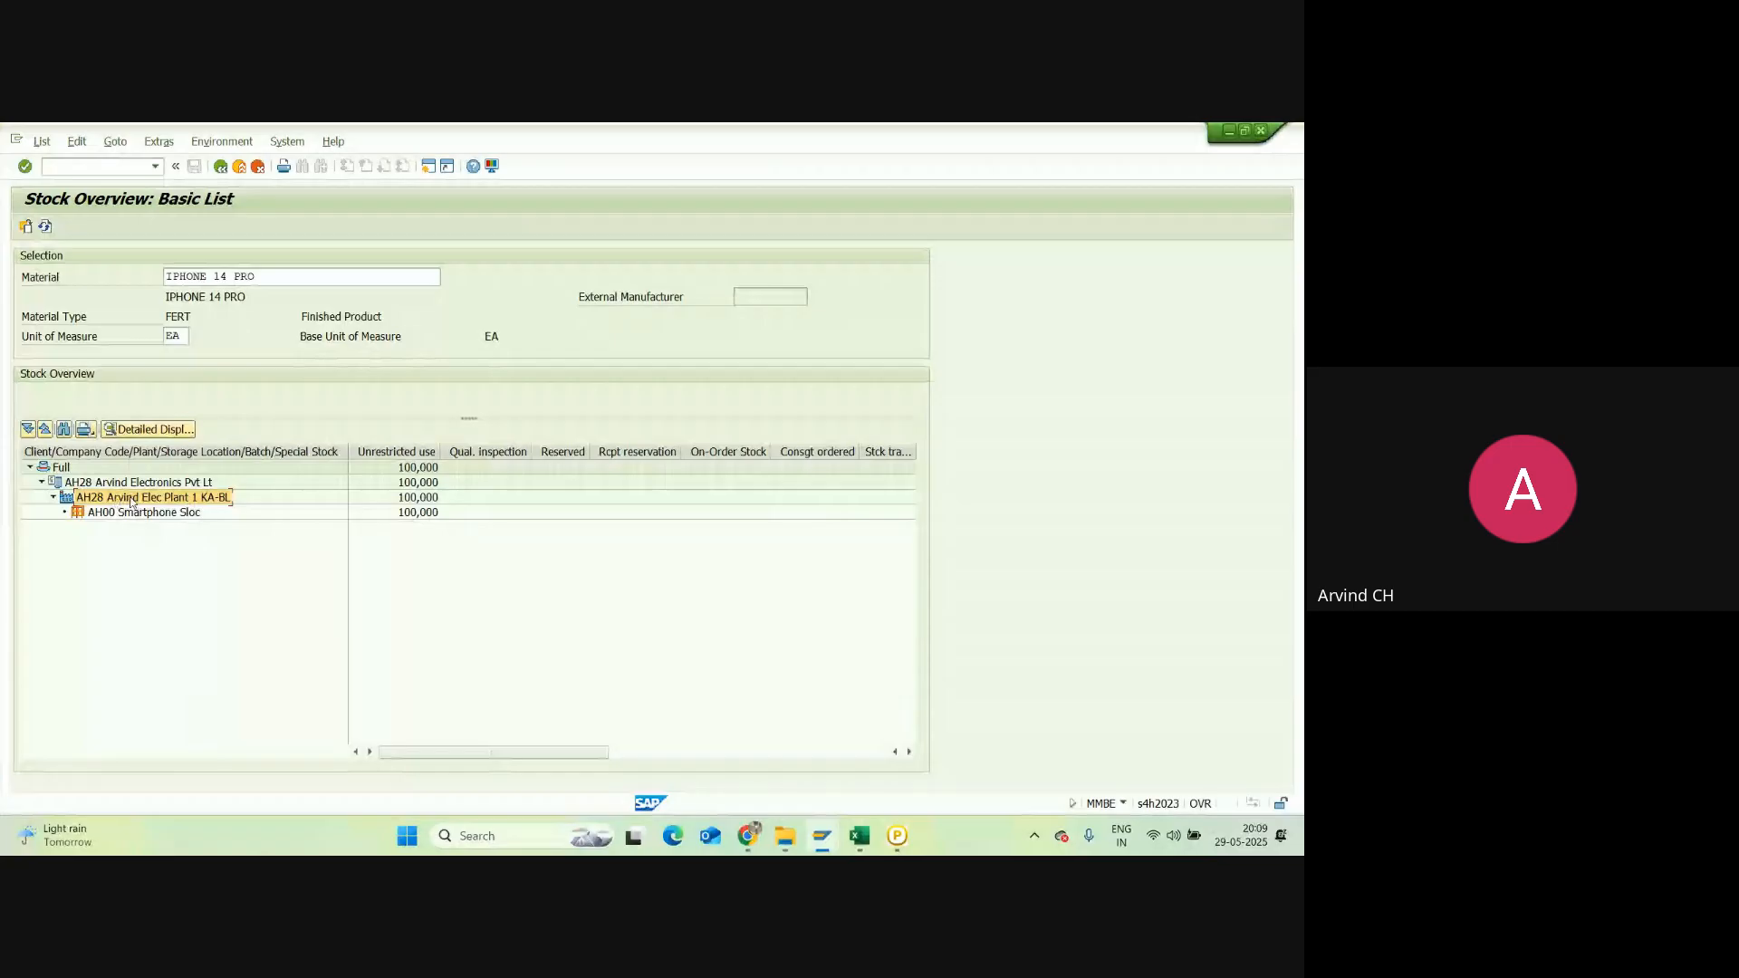
{"action": "left_click", "coordinate": [133, 513]}
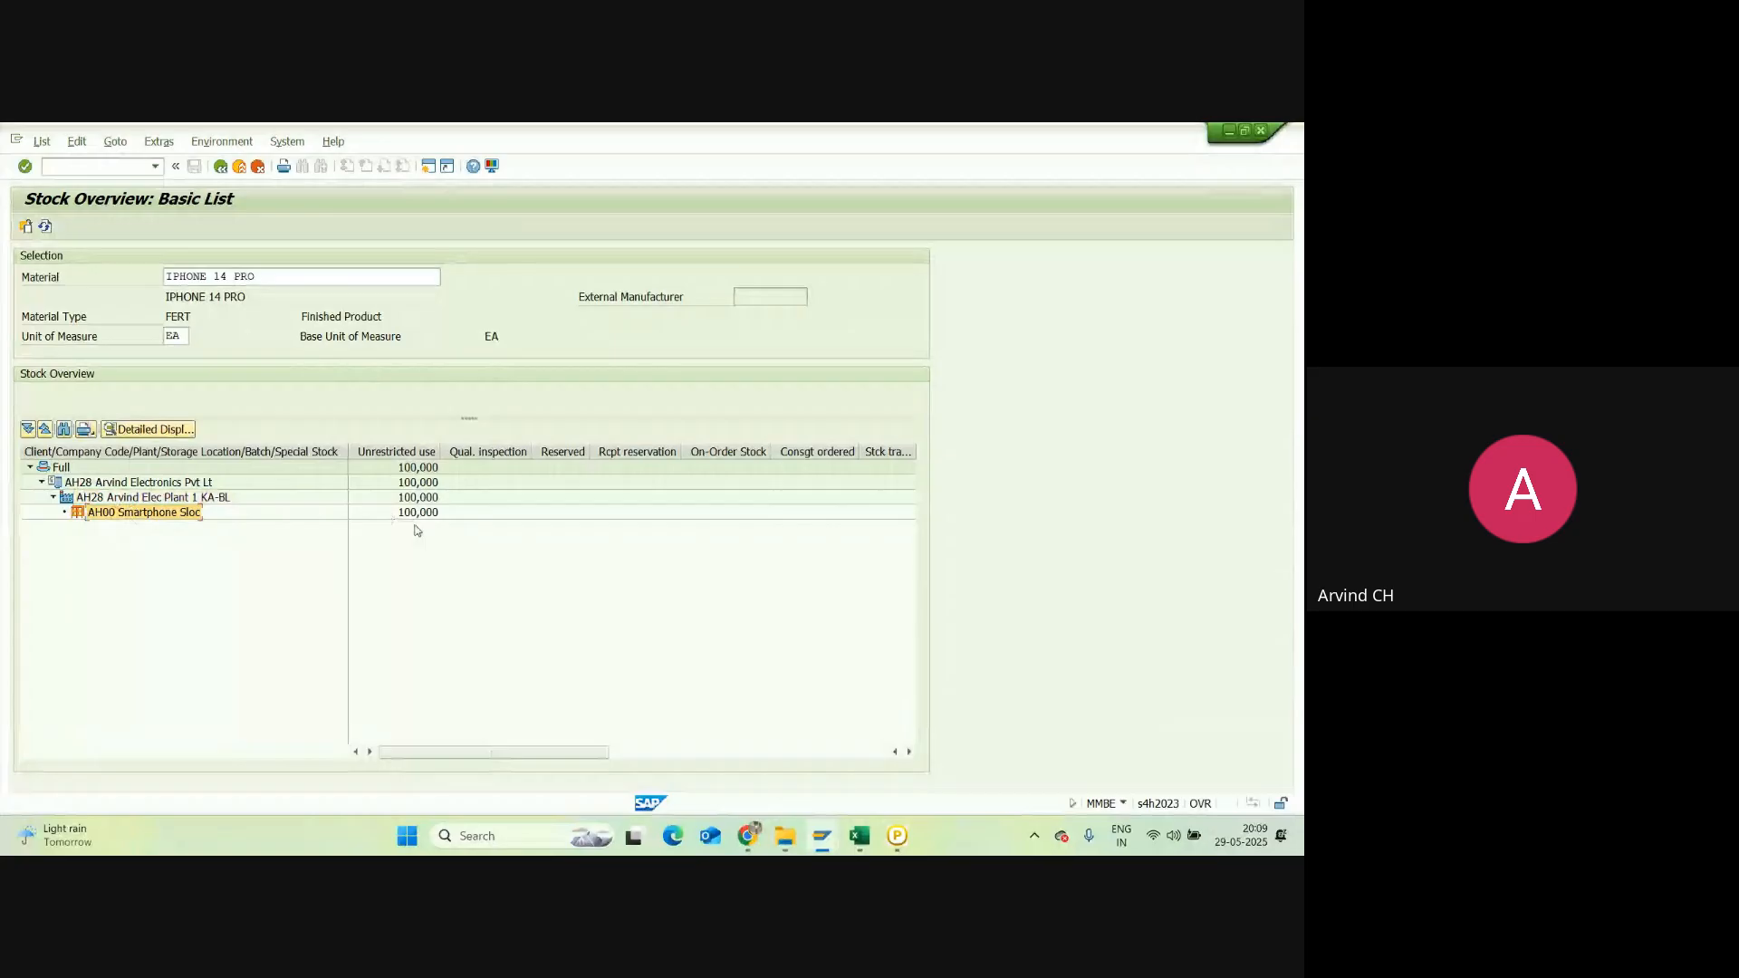
Step: Check the 100,000 unrestricted-use stock at each level, then go back to the selection screen
{"action": "left_click", "coordinate": [408, 487]}
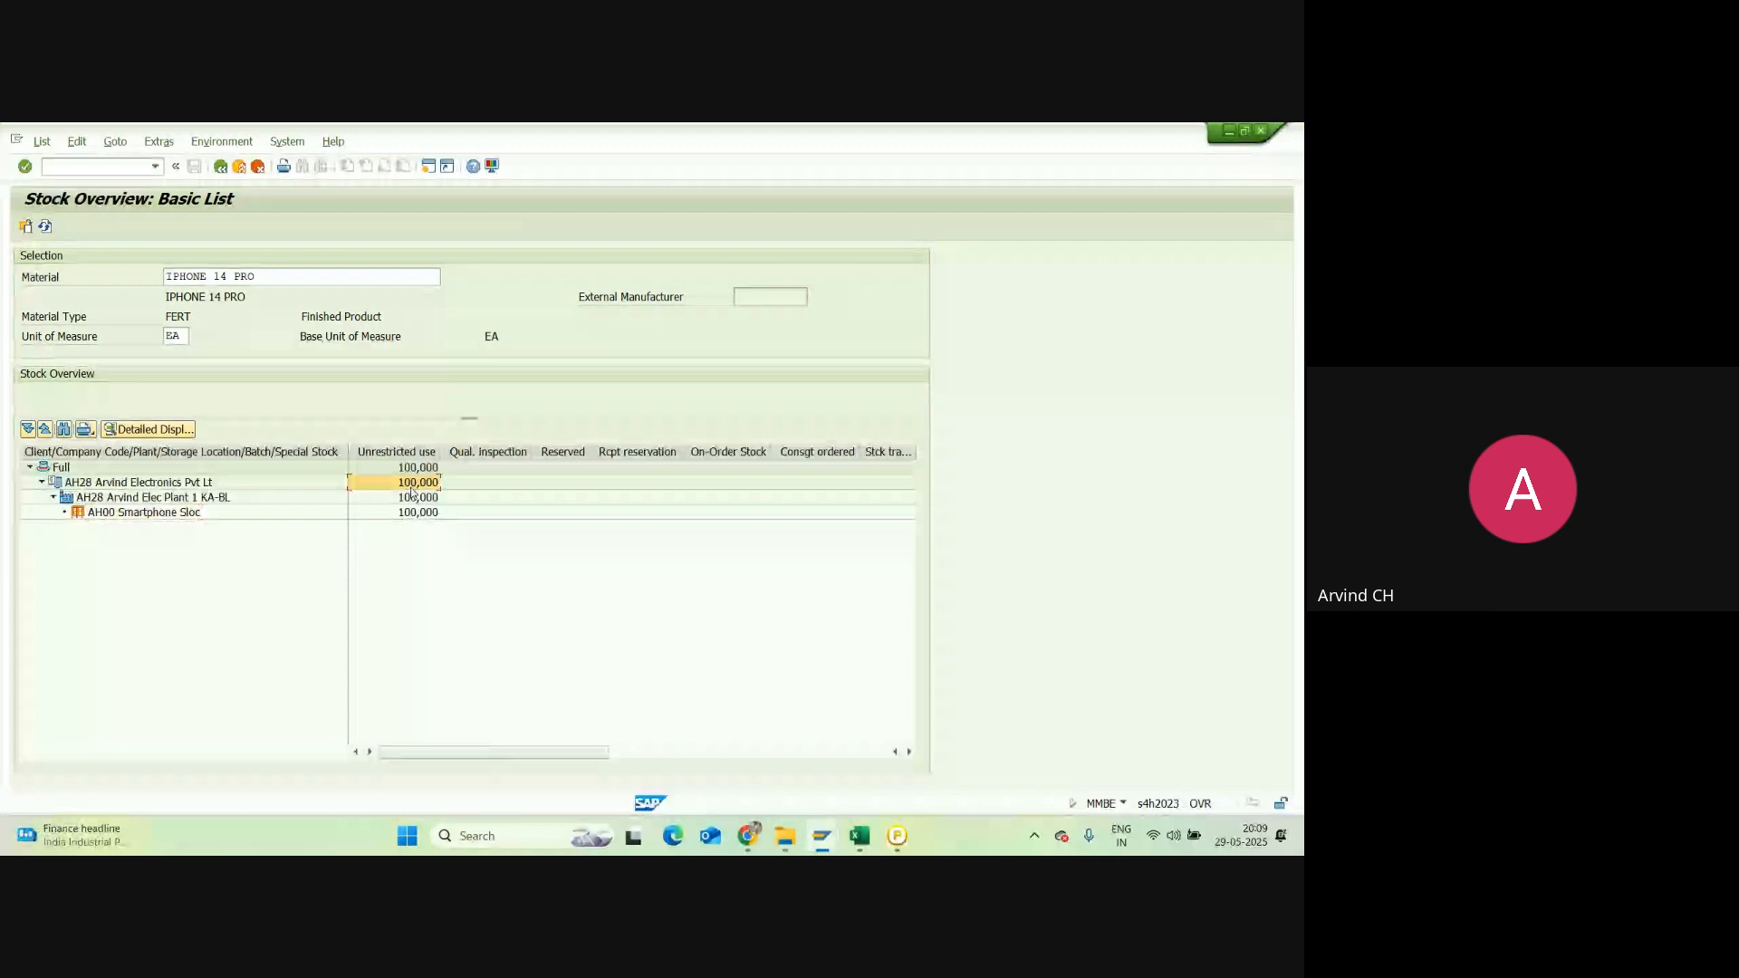
{"action": "left_click", "coordinate": [412, 495]}
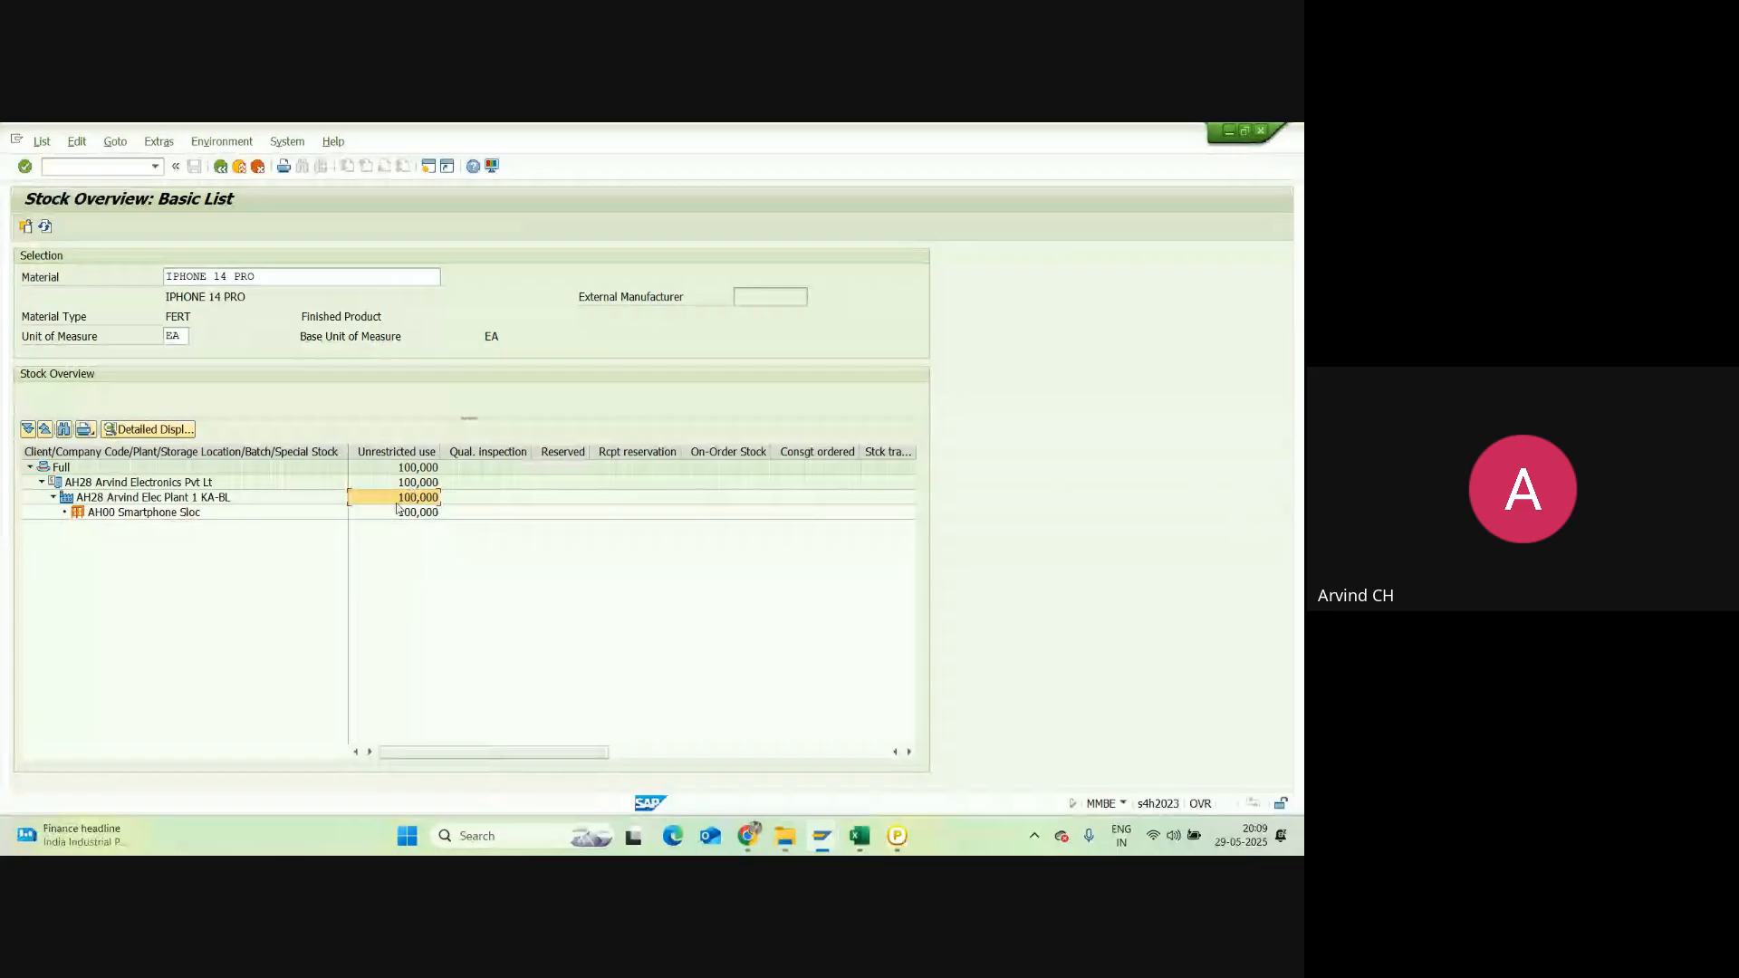
{"action": "left_click", "coordinate": [397, 511]}
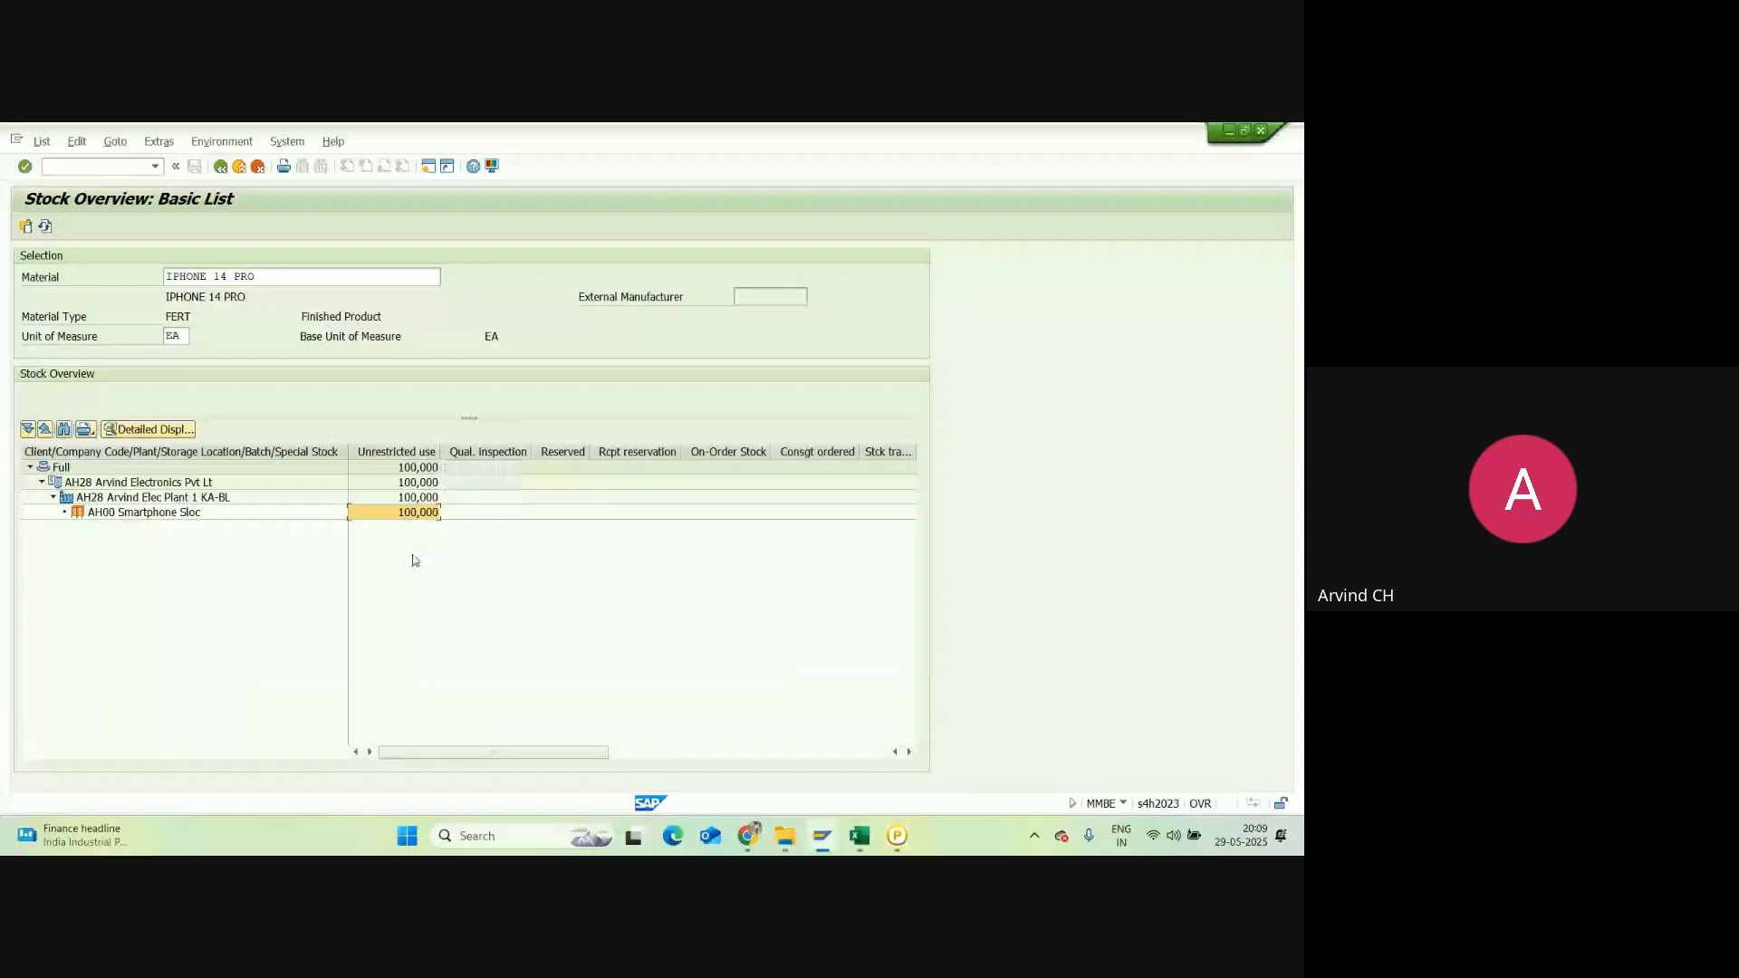
{"action": "left_click", "coordinate": [413, 482]}
{"action": "left_click", "coordinate": [412, 468]}
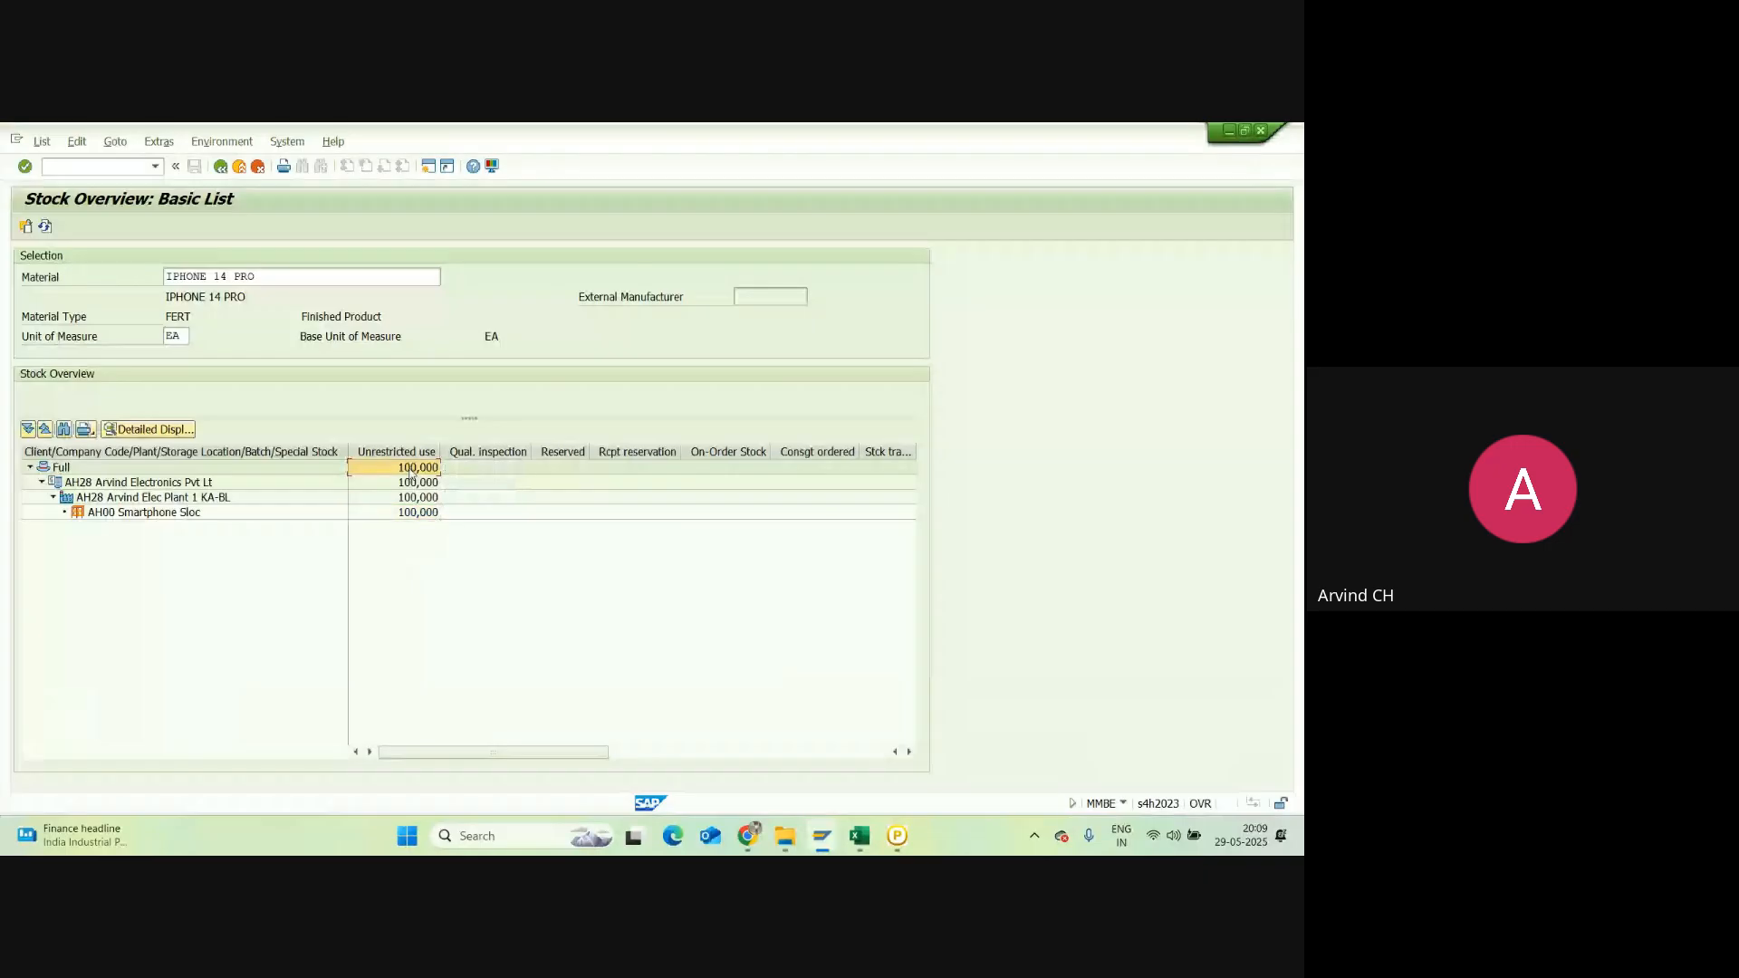
{"action": "left_click", "coordinate": [410, 512]}
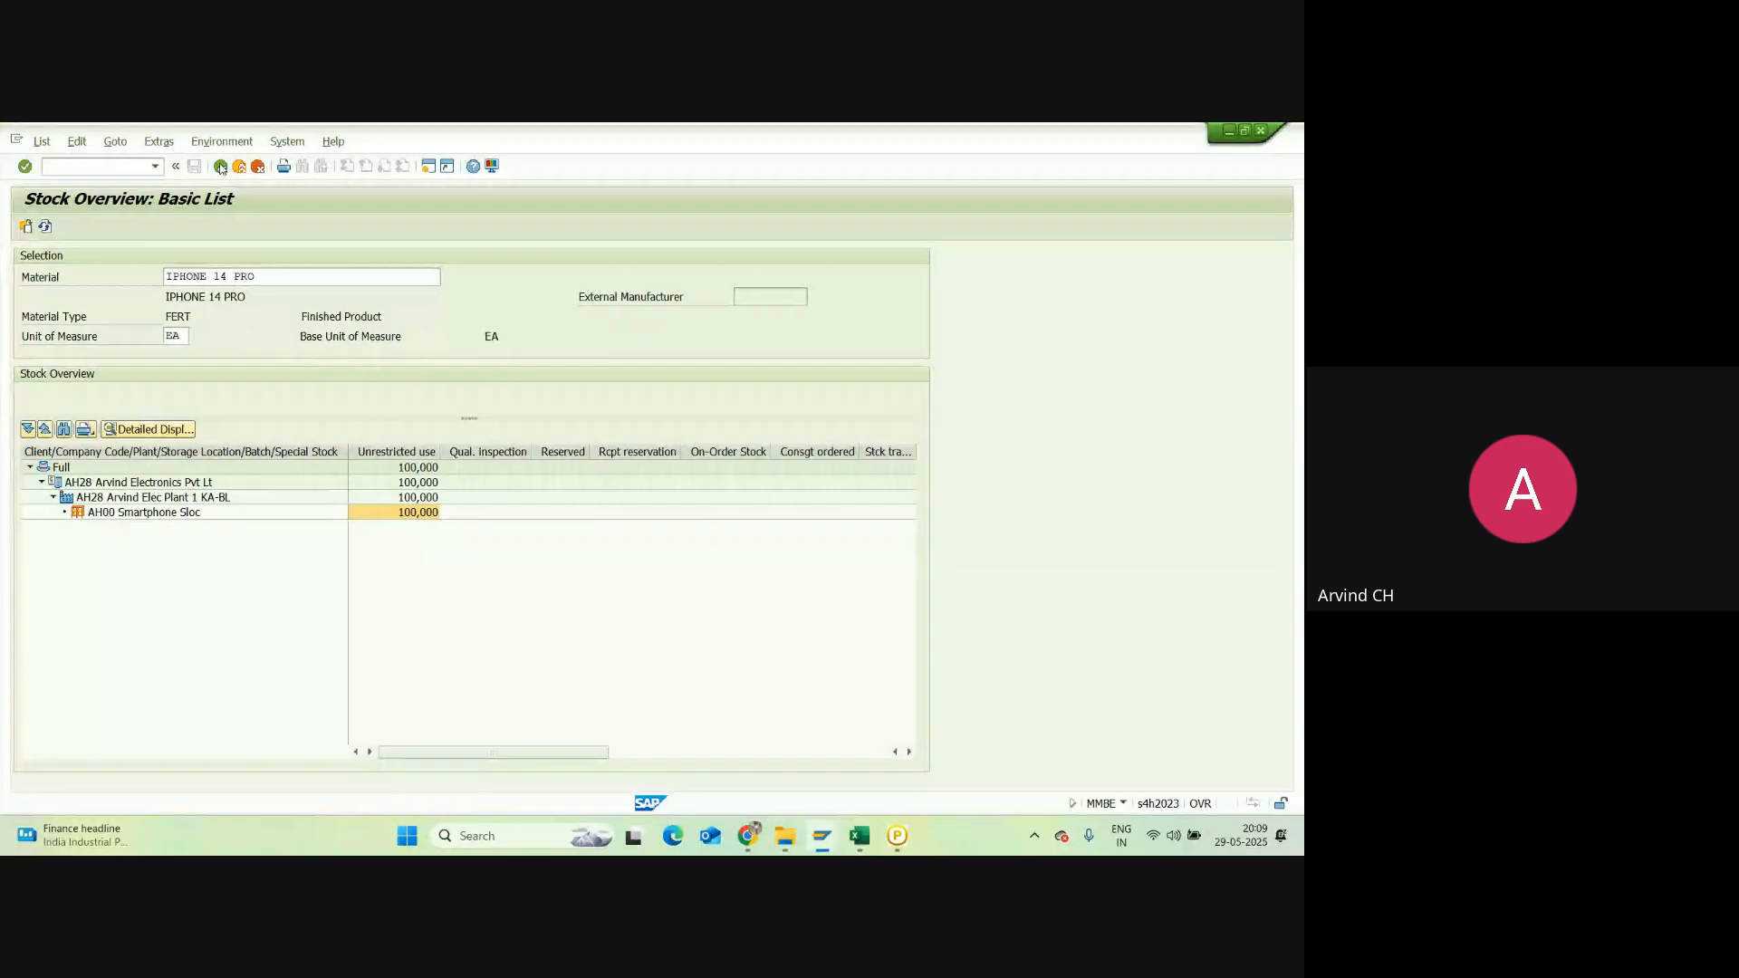
{"action": "left_click", "coordinate": [221, 167]}
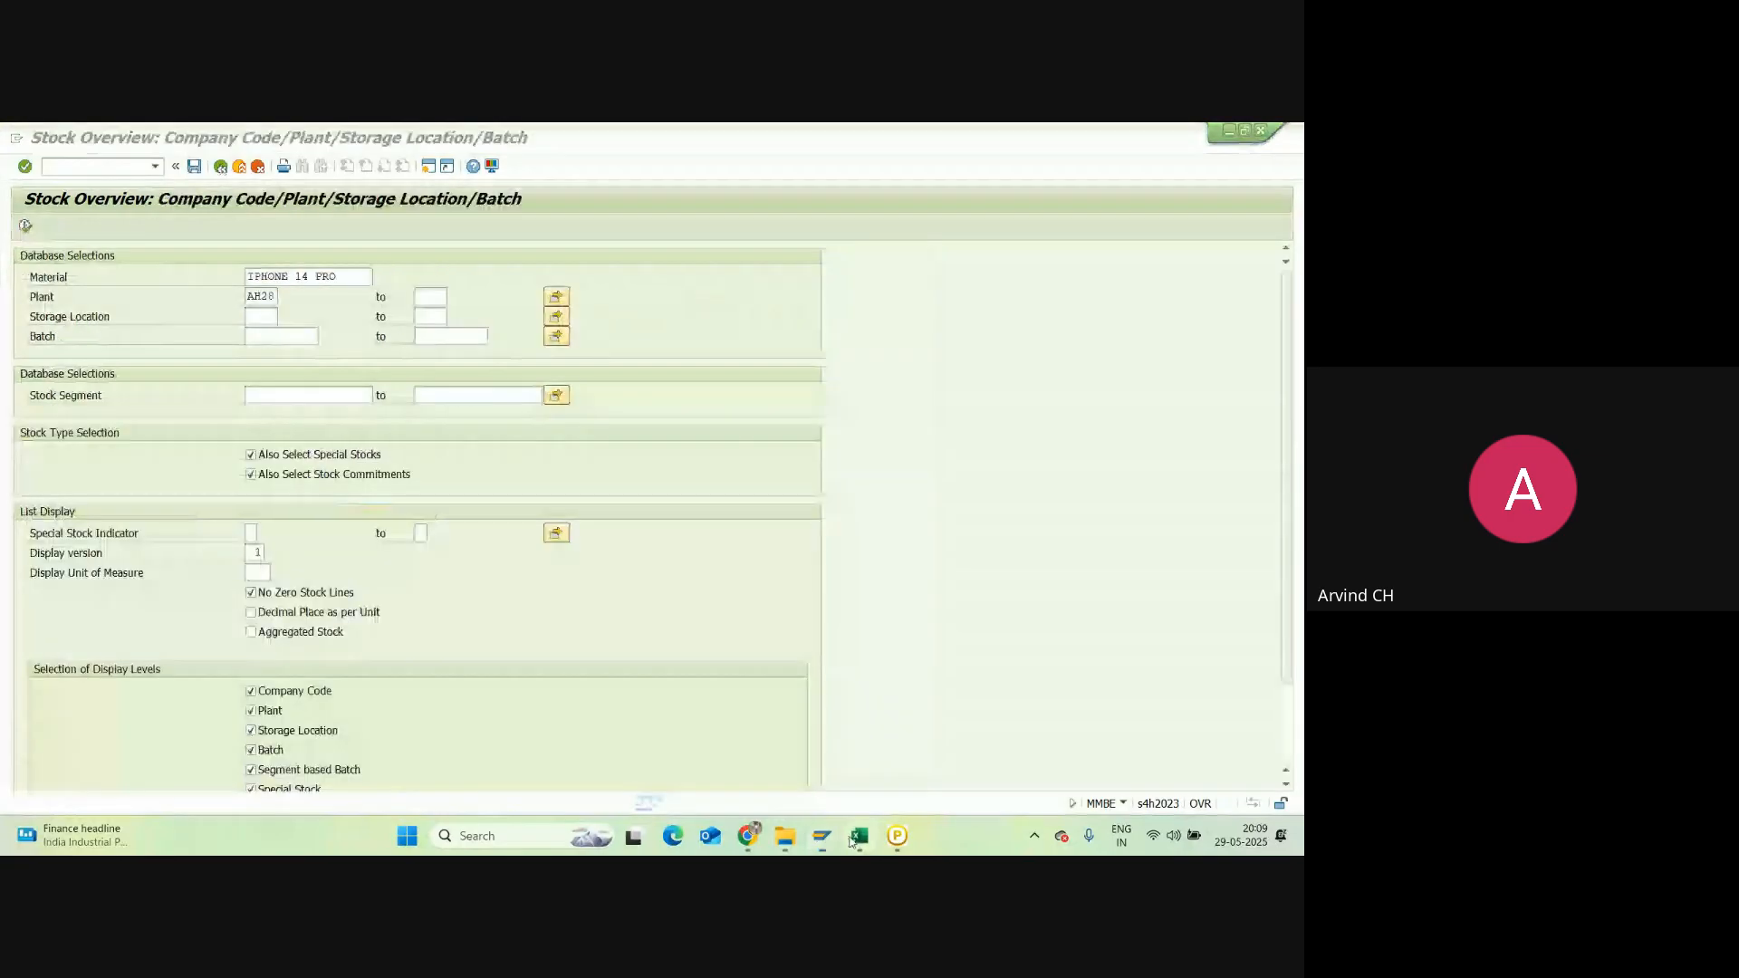
{"action": "left_click", "coordinate": [851, 841]}
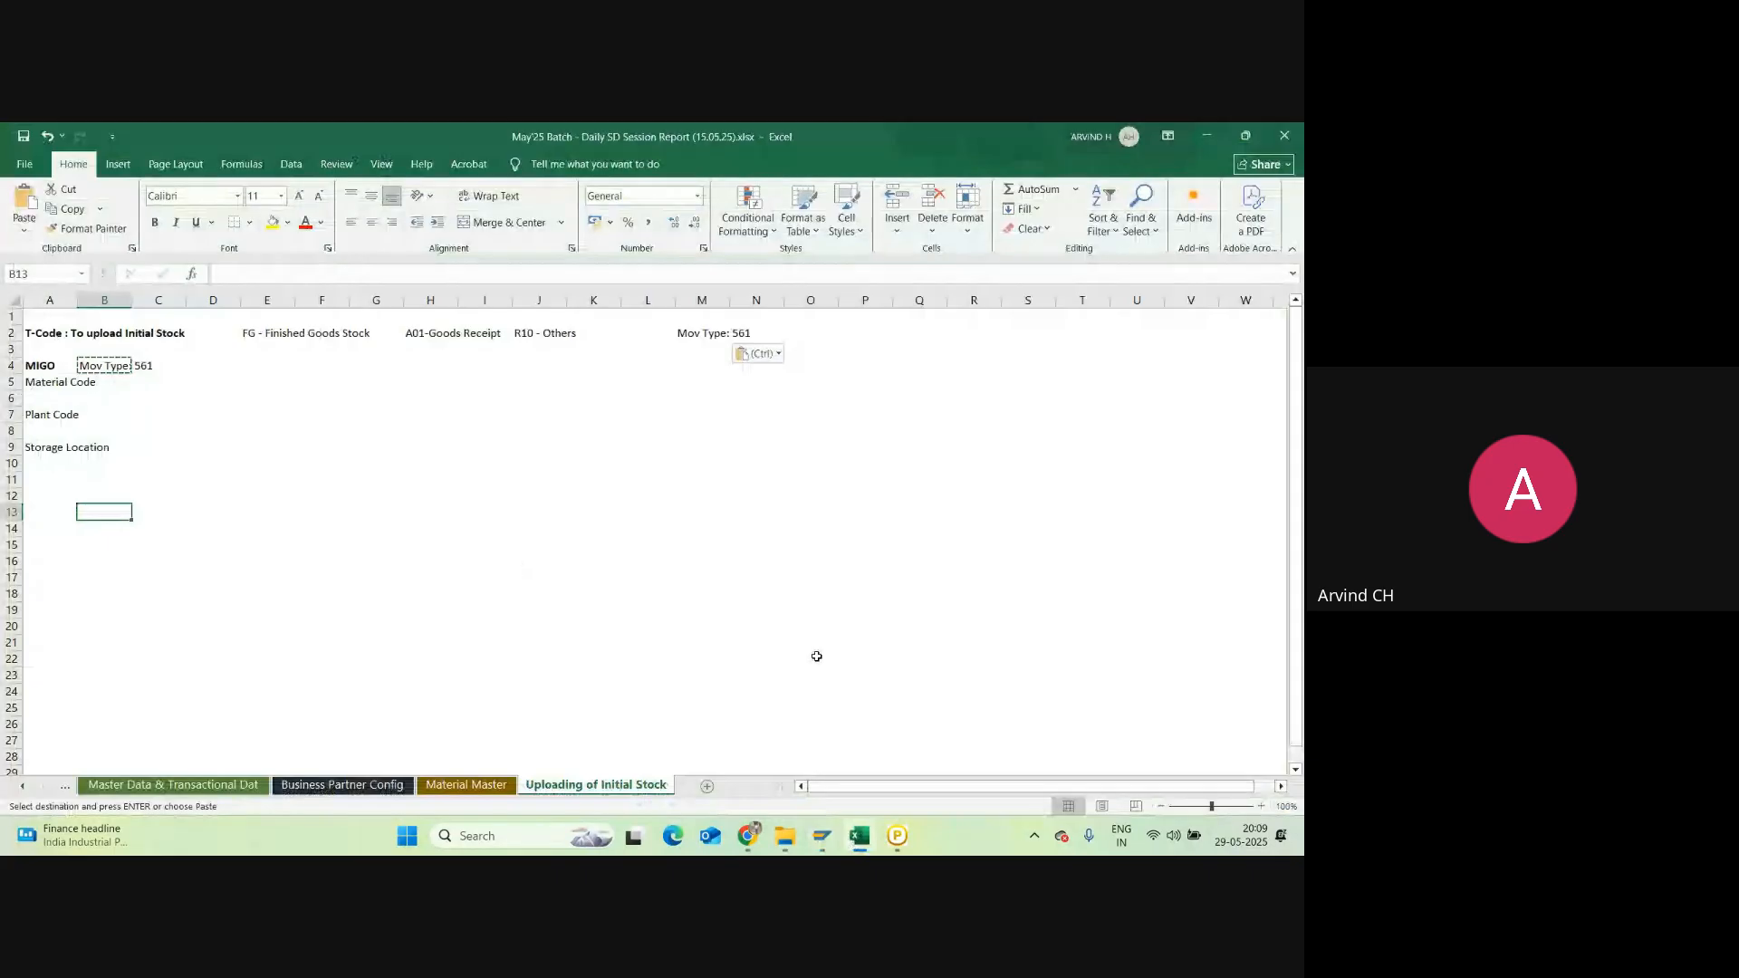
{"action": "left_click", "coordinate": [822, 835]}
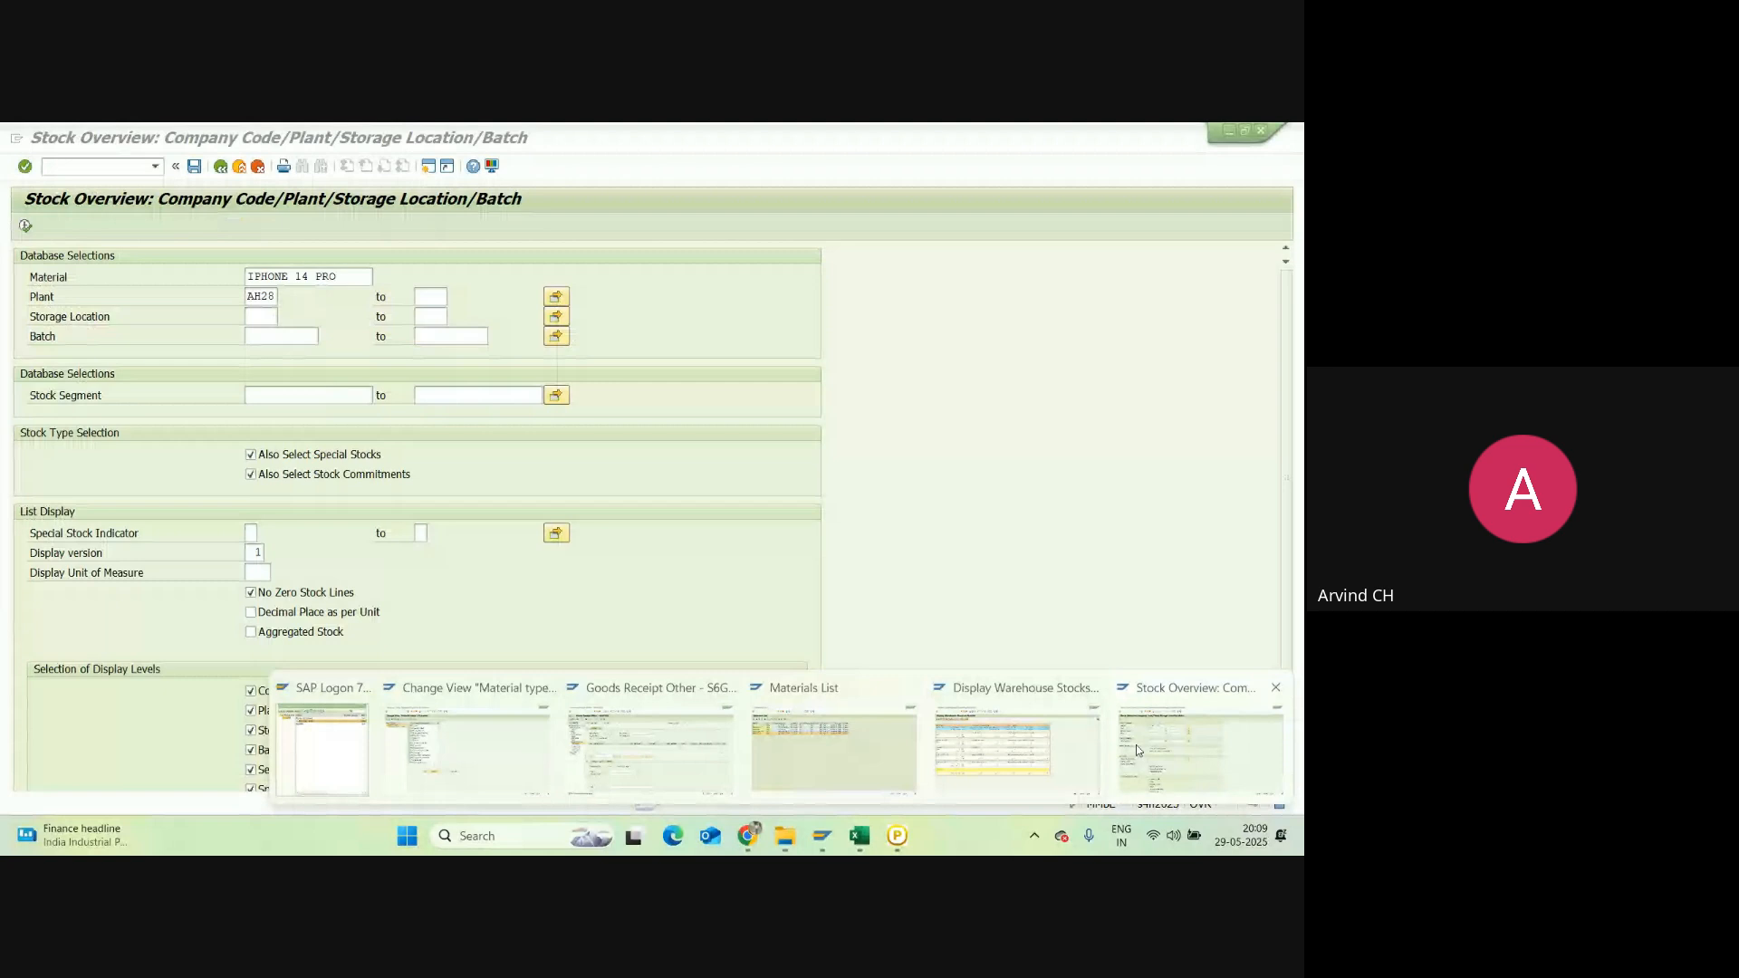
{"action": "left_click", "coordinate": [1136, 744]}
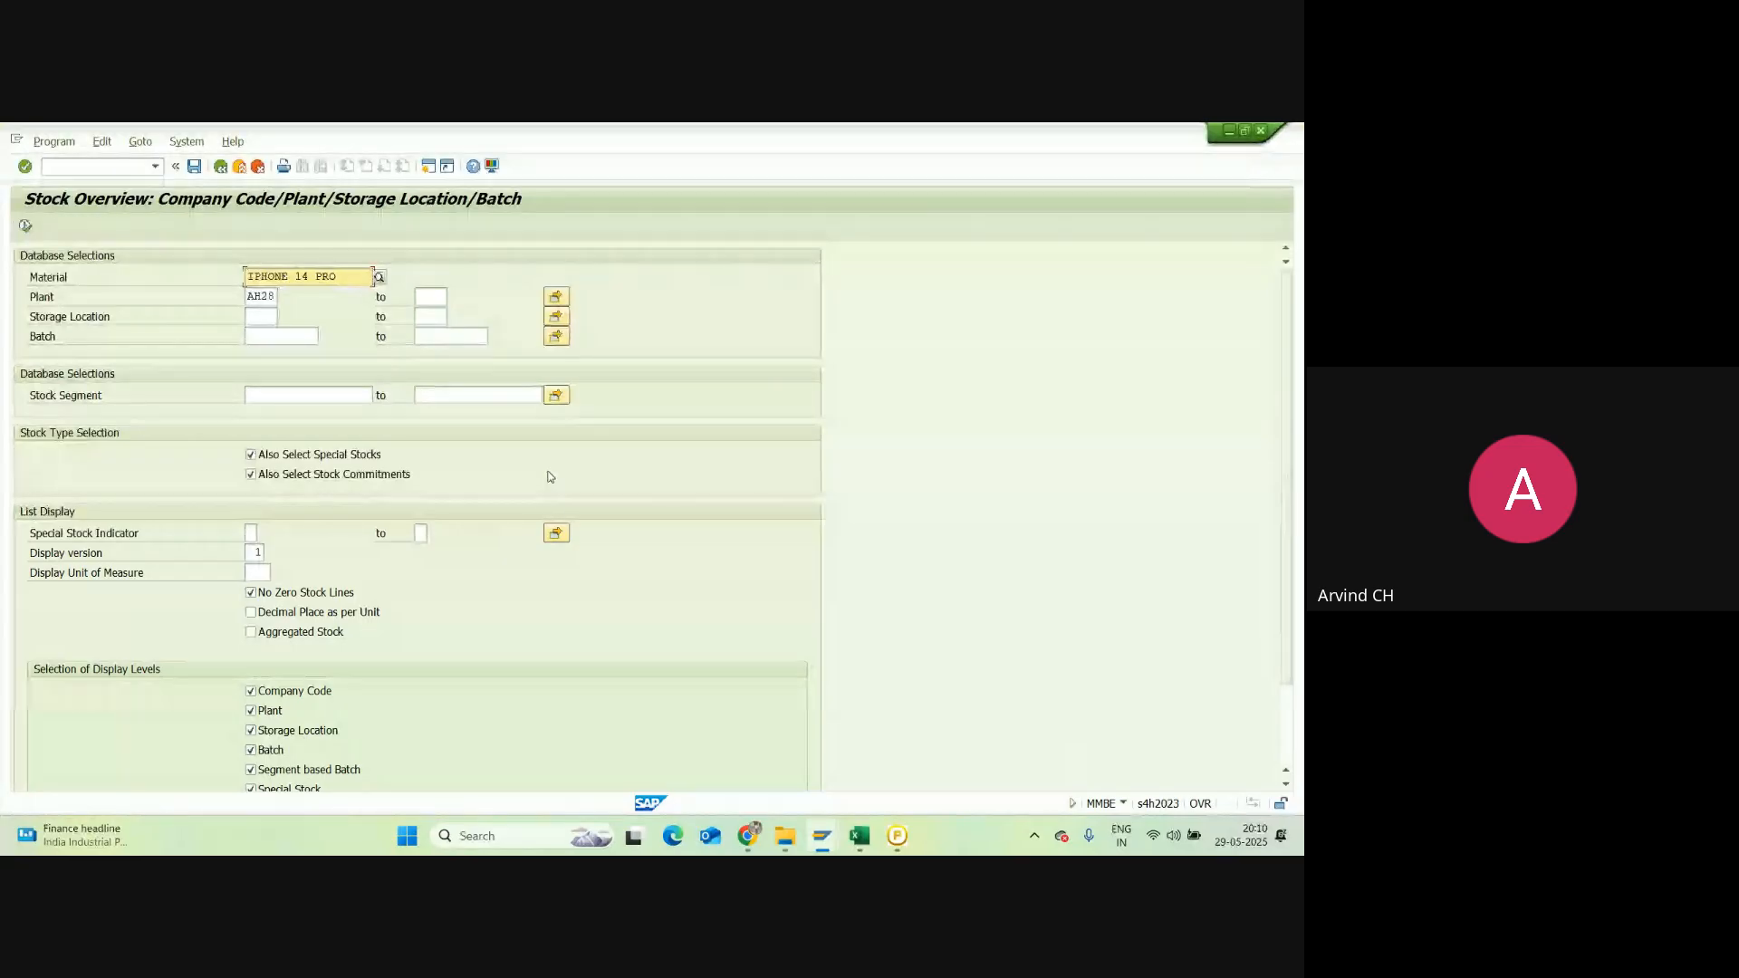
Step: Bring the Google Meet meeting forward and look through its participants list before closing it
{"action": "left_click", "coordinate": [748, 836]}
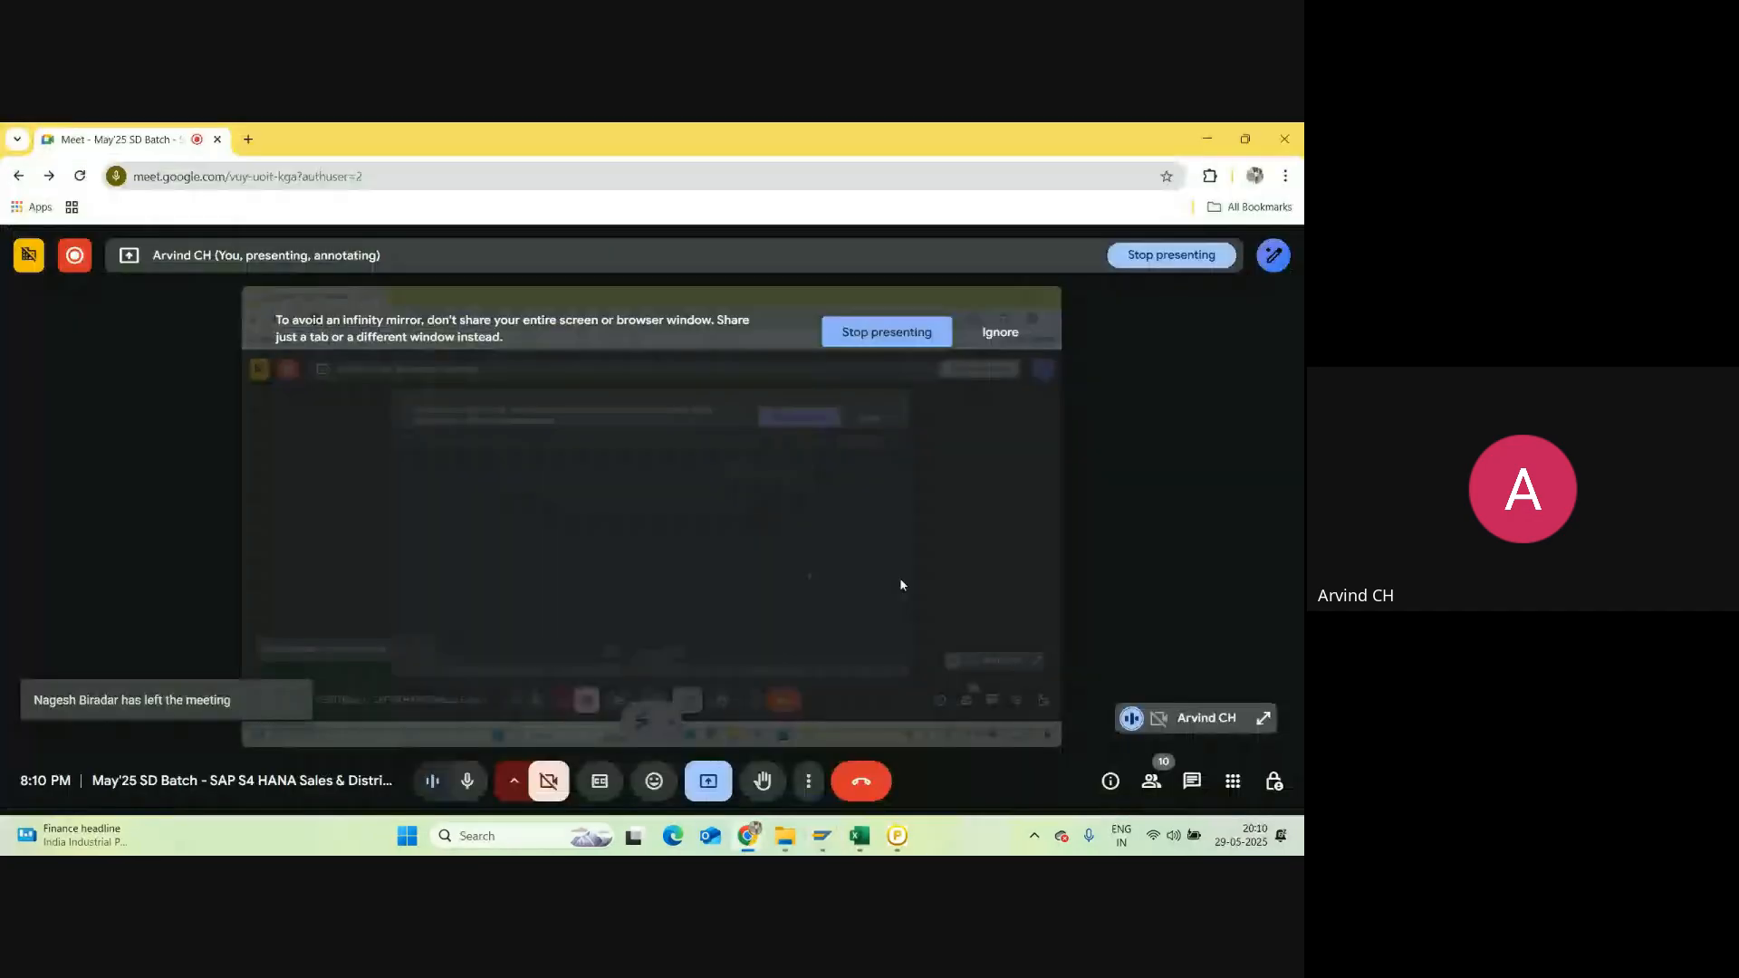
{"action": "left_click", "coordinate": [1151, 780]}
{"action": "scroll", "coordinate": [1126, 492], "scroll_direction": "down", "scroll_amount": 1}
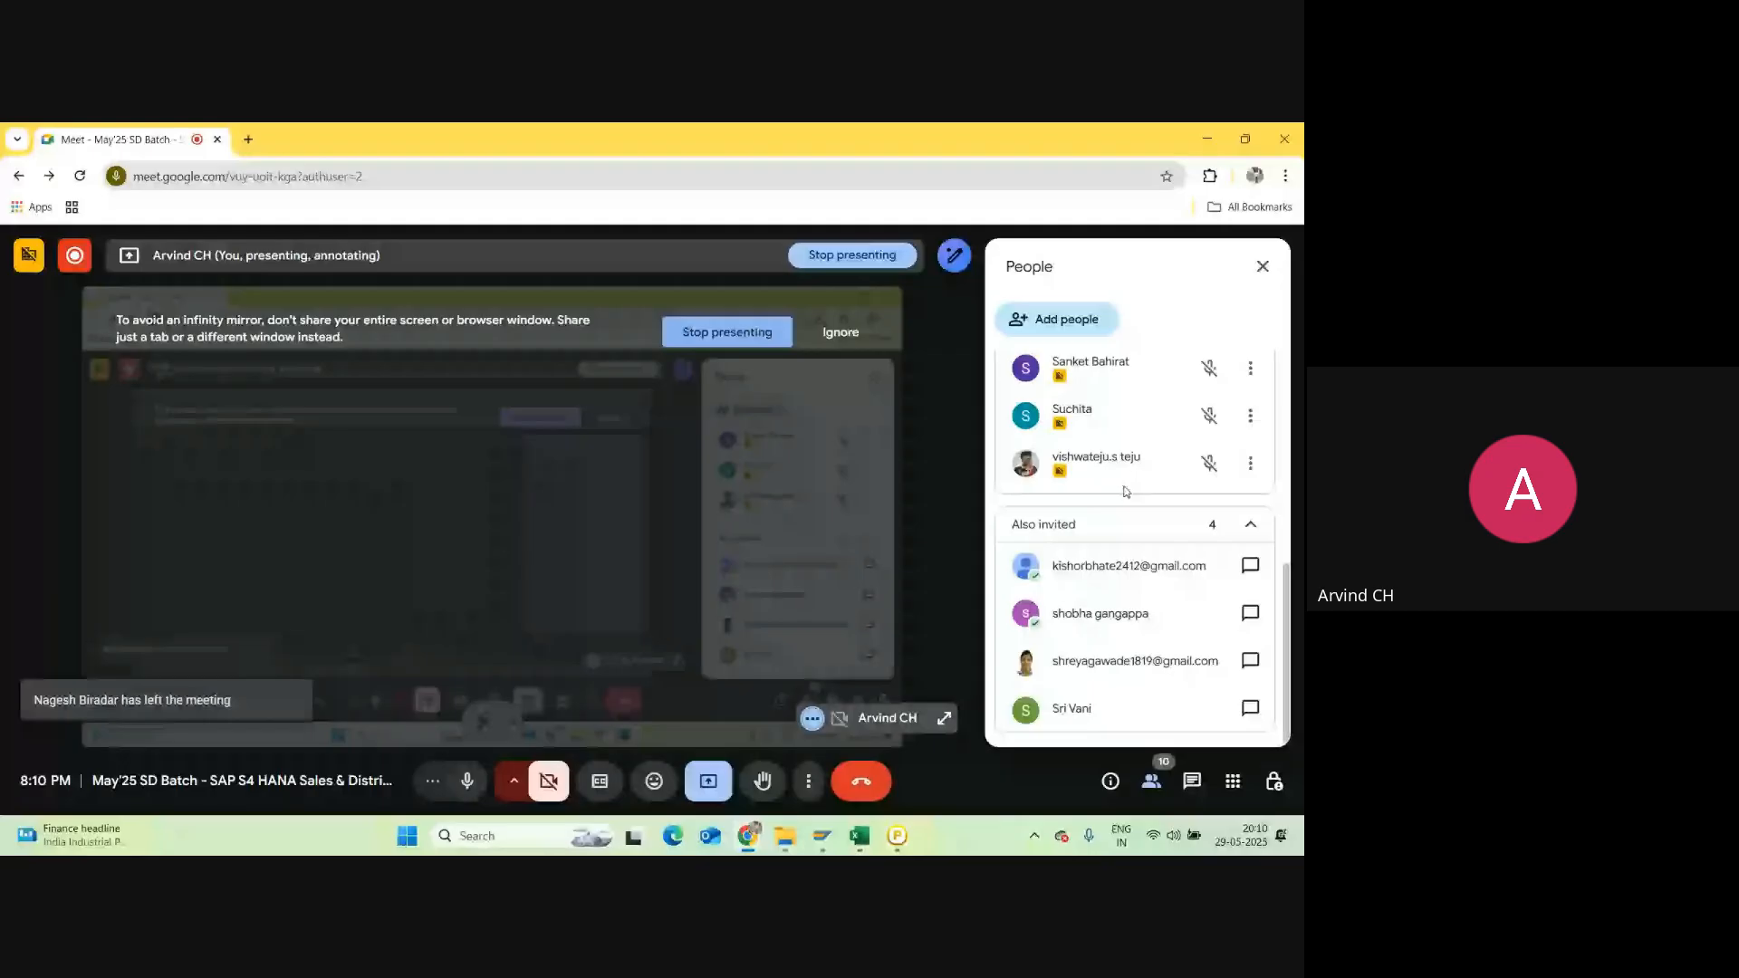
{"action": "scroll", "coordinate": [1132, 507], "scroll_direction": "up", "scroll_amount": 5}
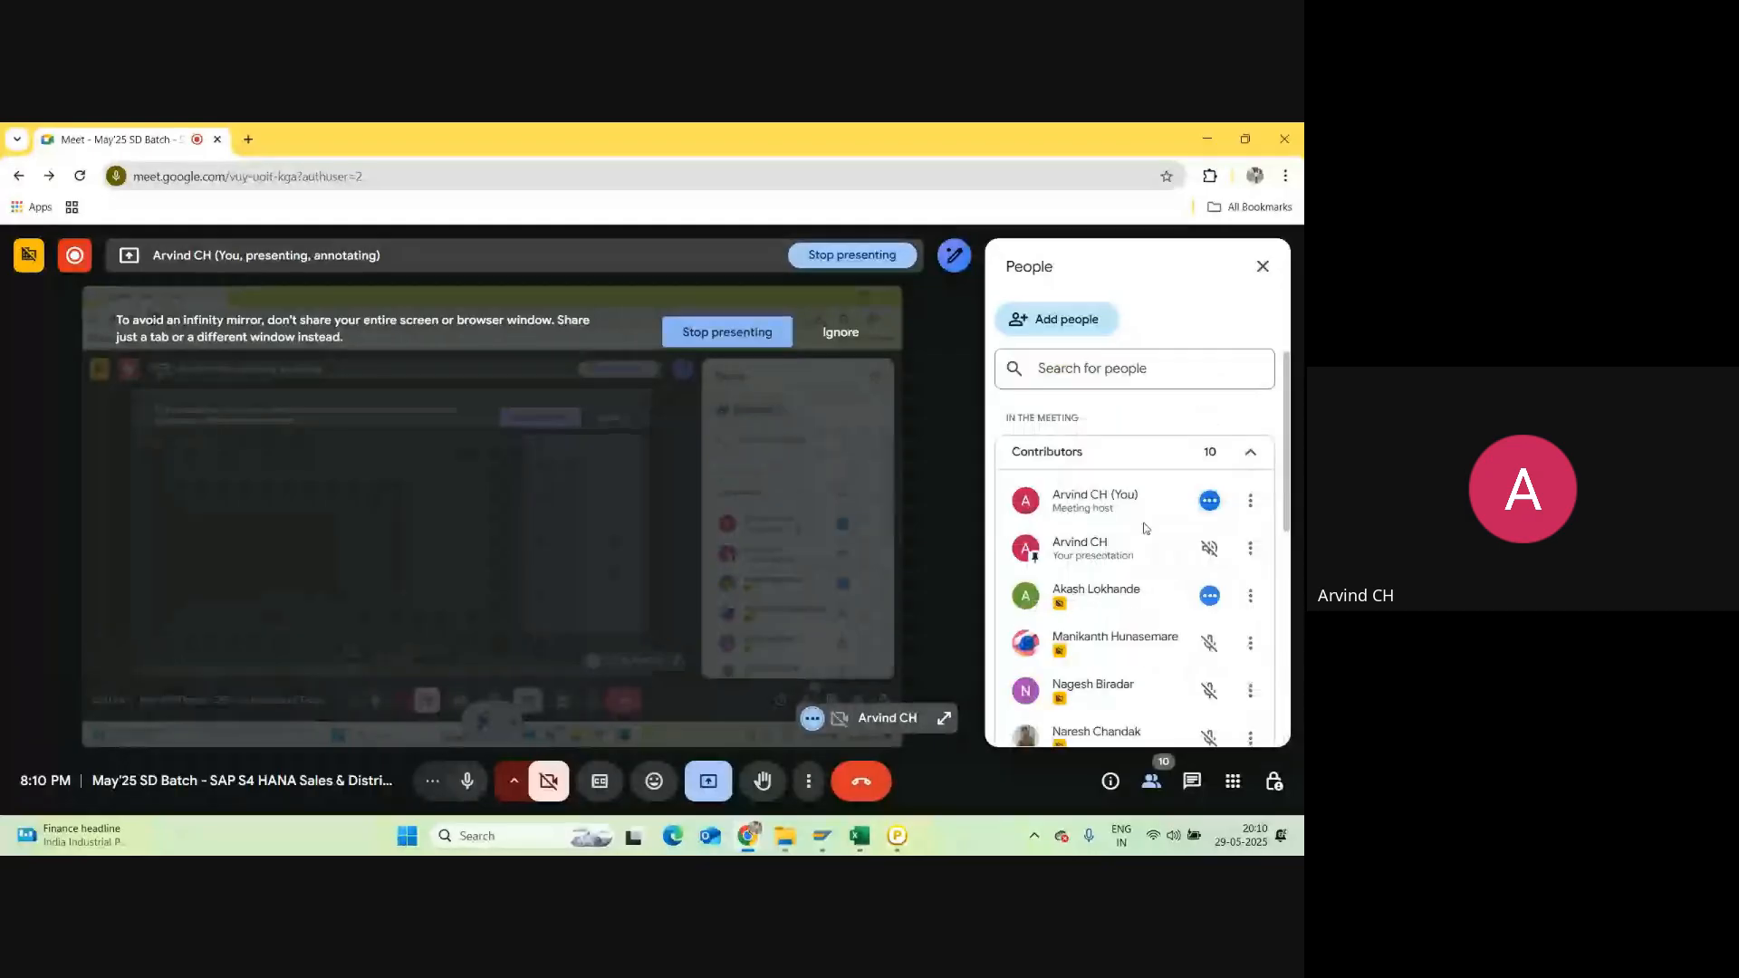
{"action": "scroll", "coordinate": [1143, 528], "scroll_direction": "down", "scroll_amount": 1}
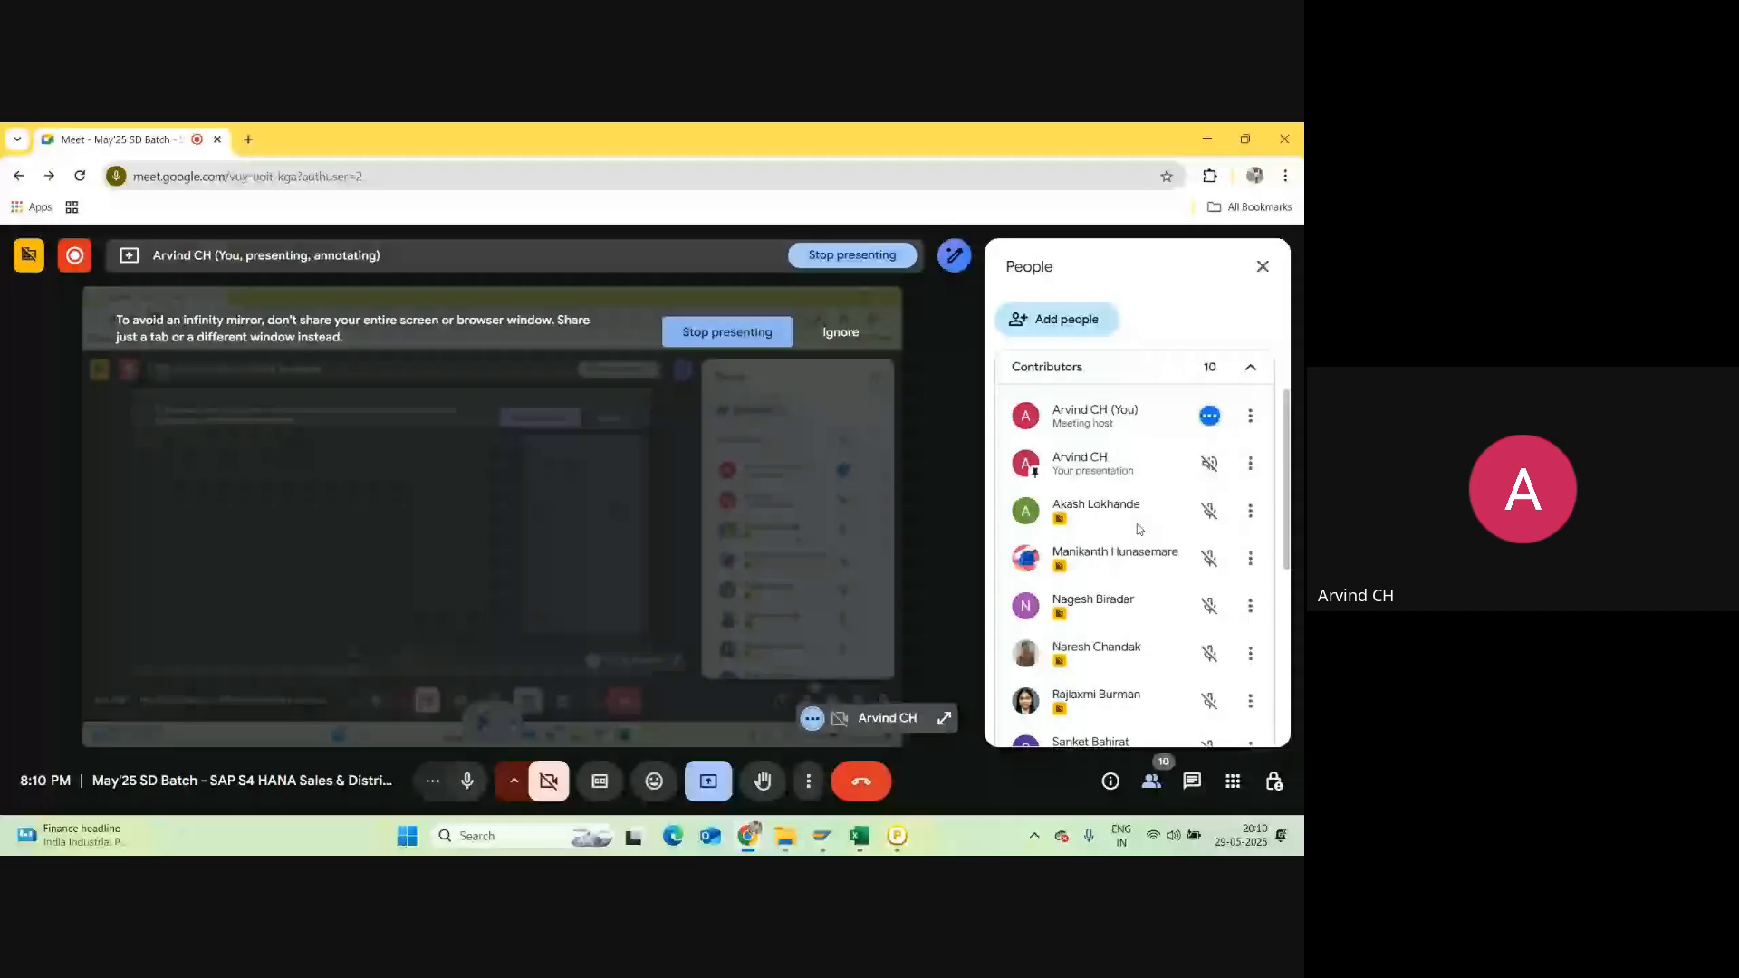
{"action": "scroll", "coordinate": [1138, 523], "scroll_direction": "down", "scroll_amount": 1}
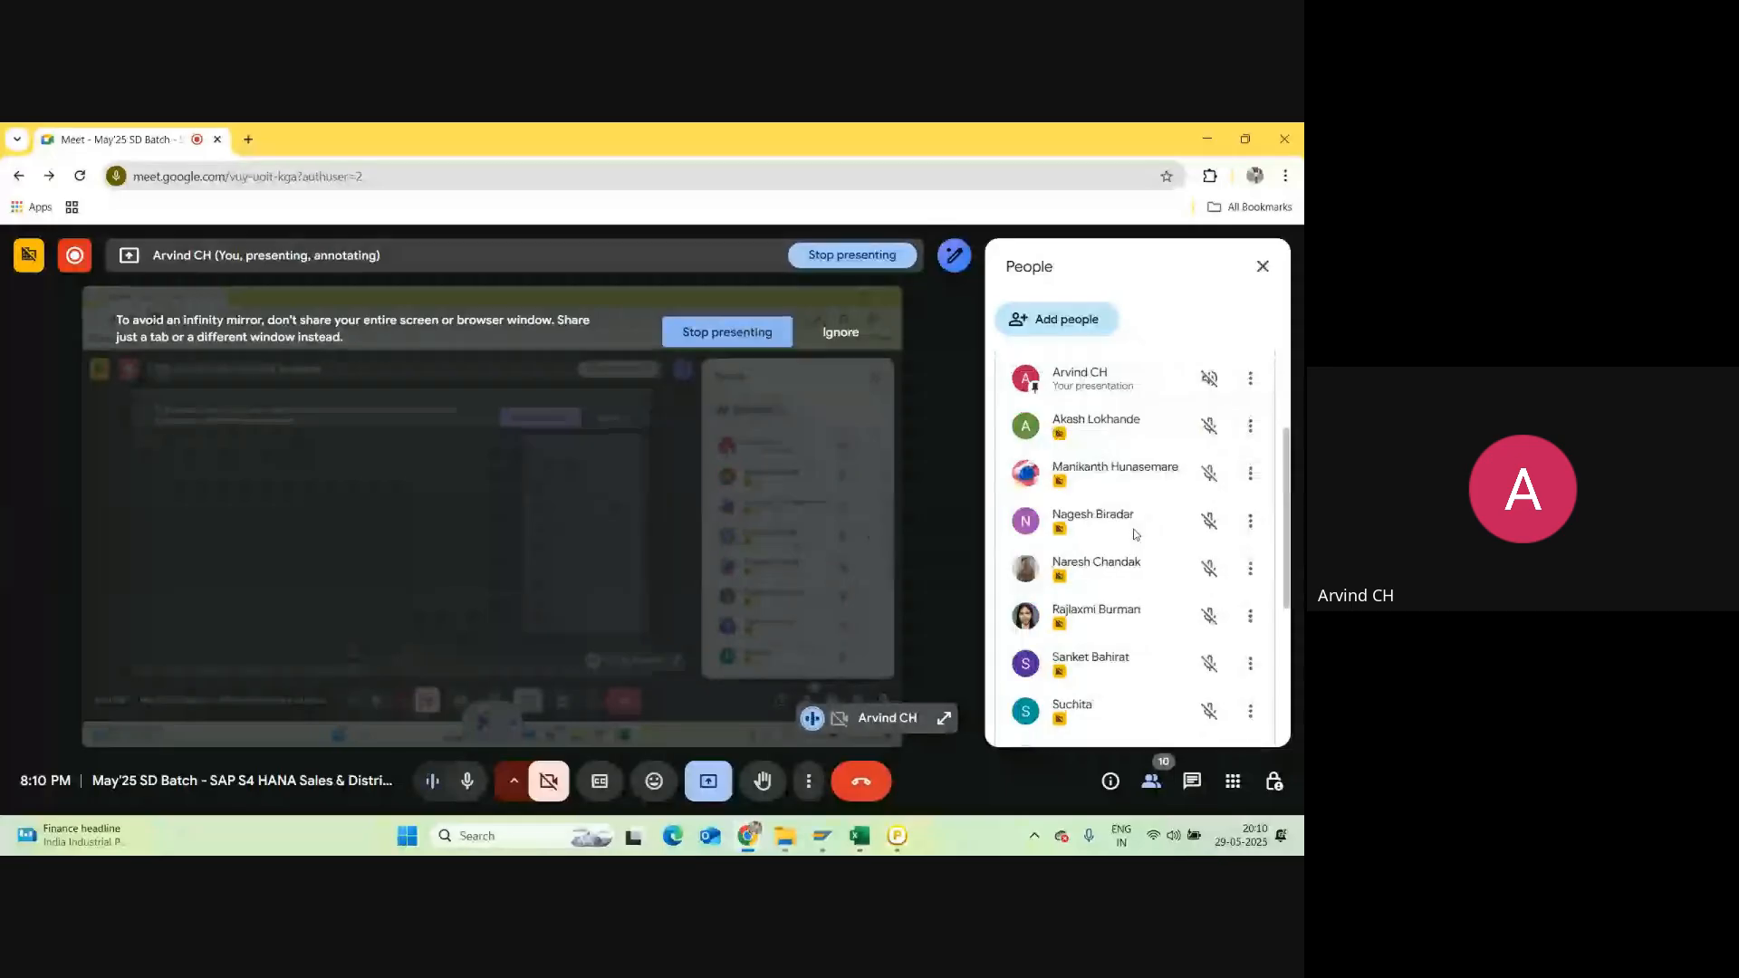
{"action": "scroll", "coordinate": [1135, 534], "scroll_direction": "down", "scroll_amount": 1}
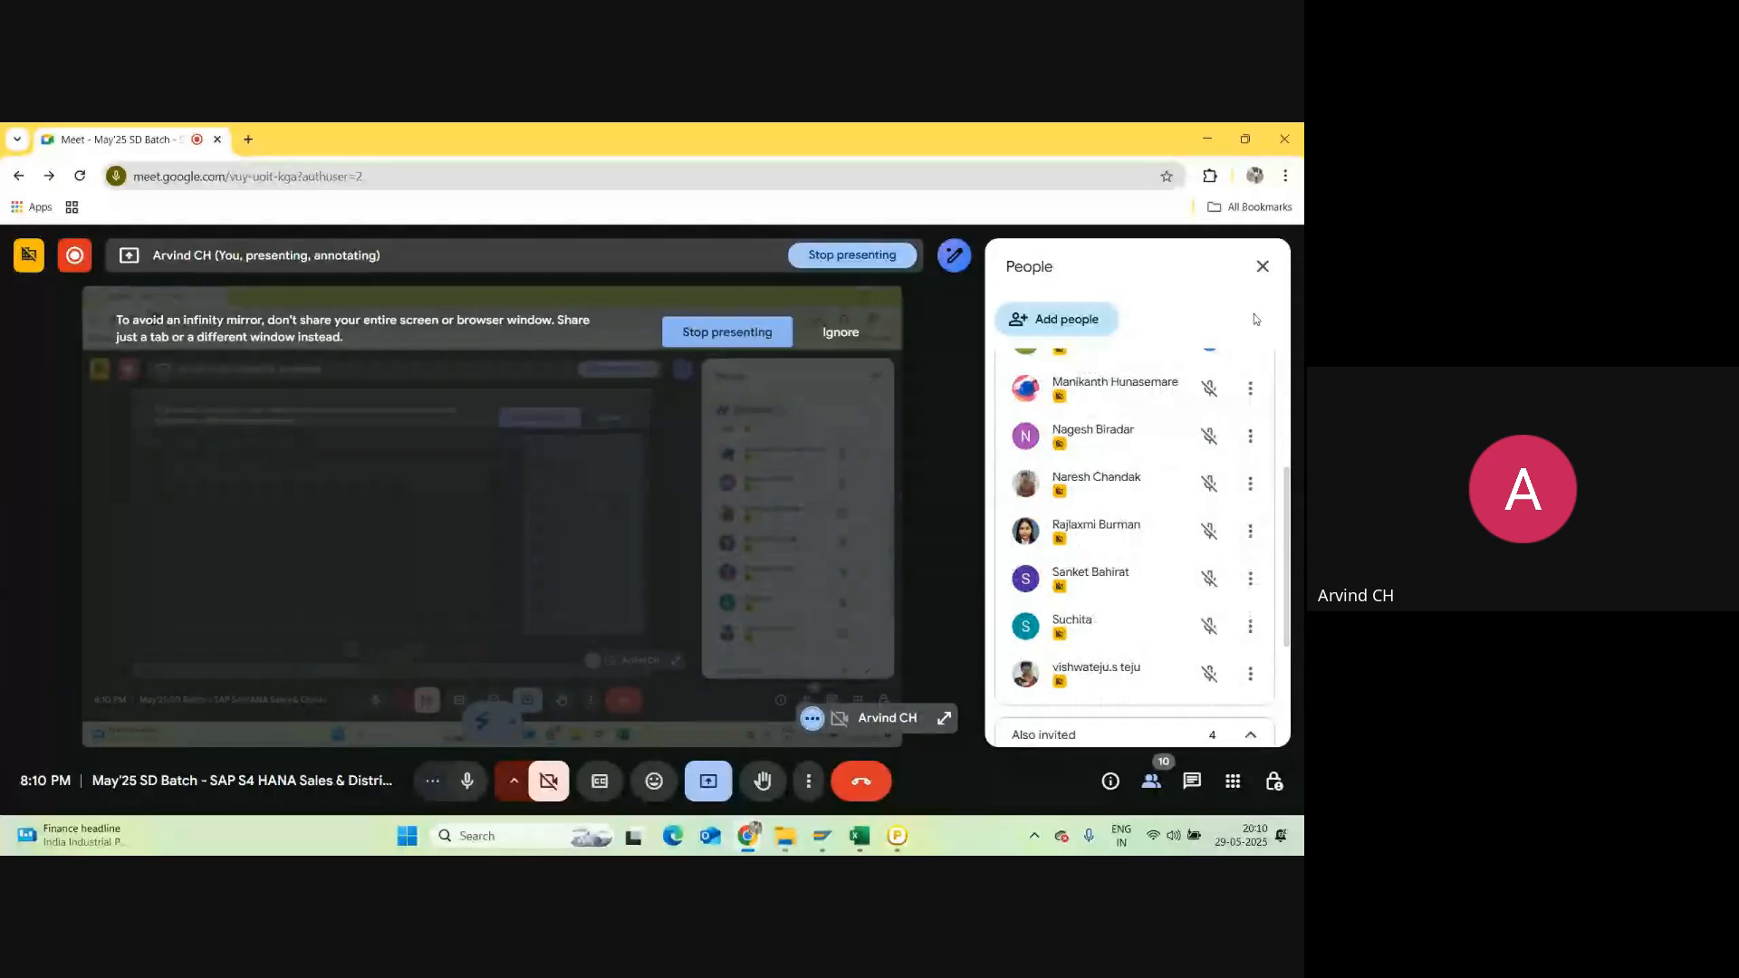
{"action": "left_click", "coordinate": [1262, 266]}
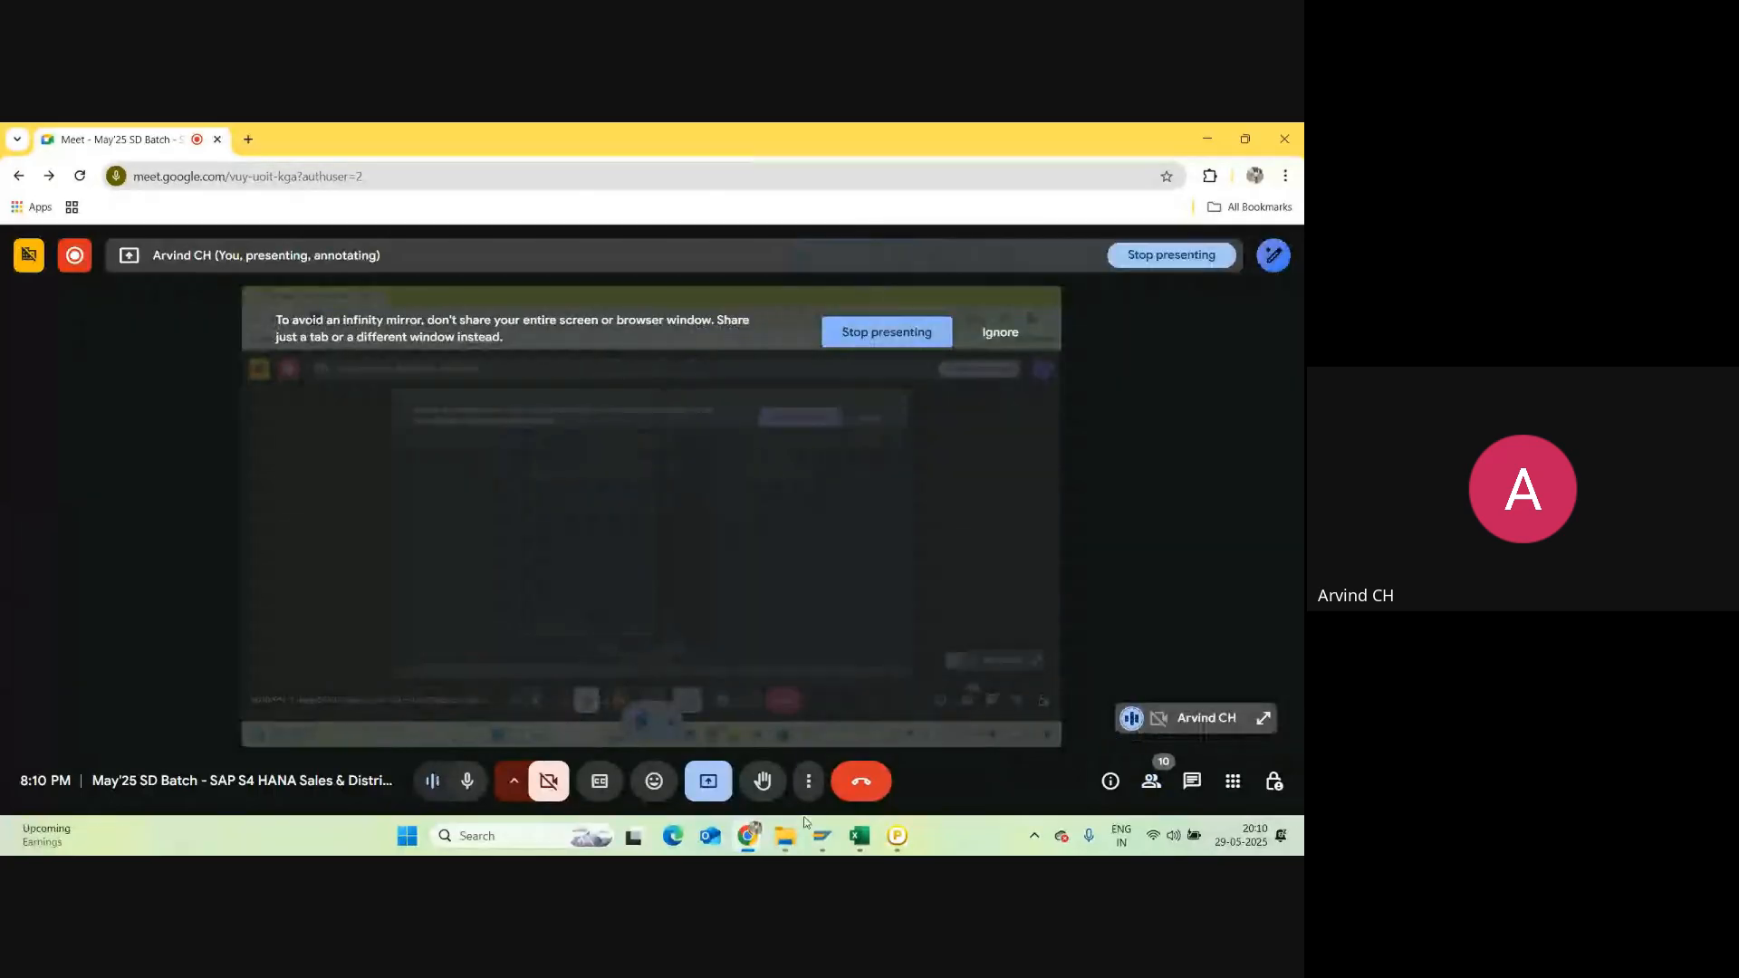
Step: Close the Stock Overview, warehouse stocks and materials list SAP windows
{"action": "mouse_move", "coordinate": [823, 848]}
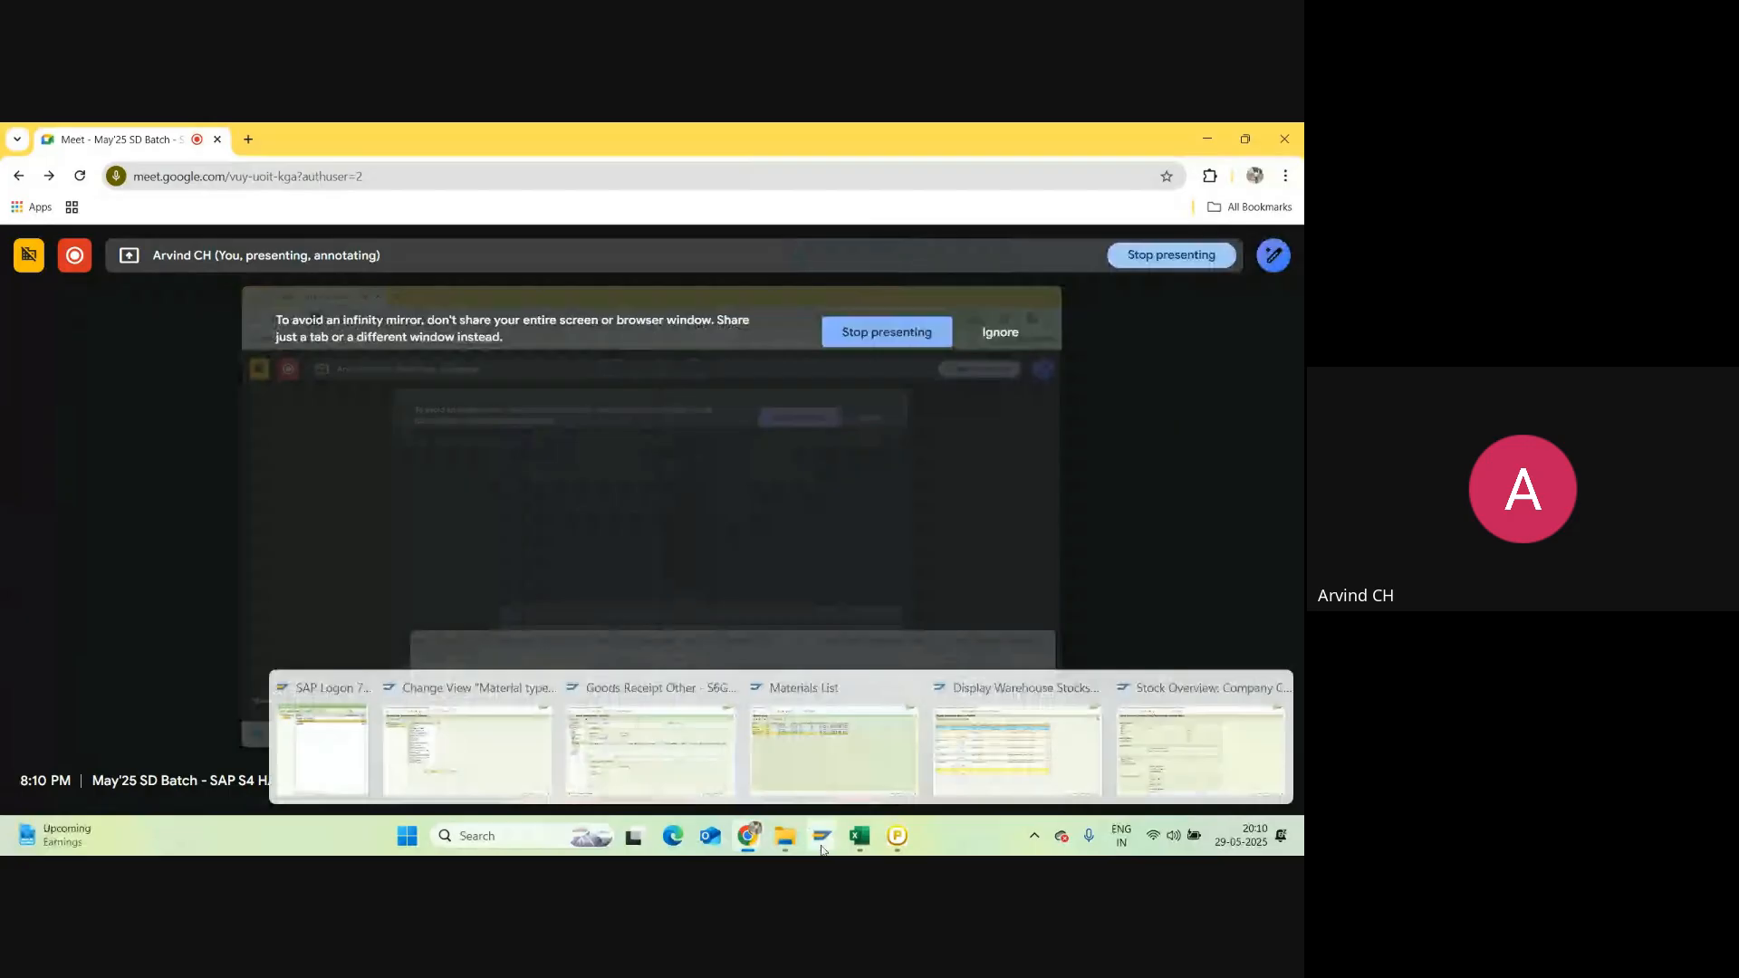
{"action": "mouse_move", "coordinate": [1154, 741]}
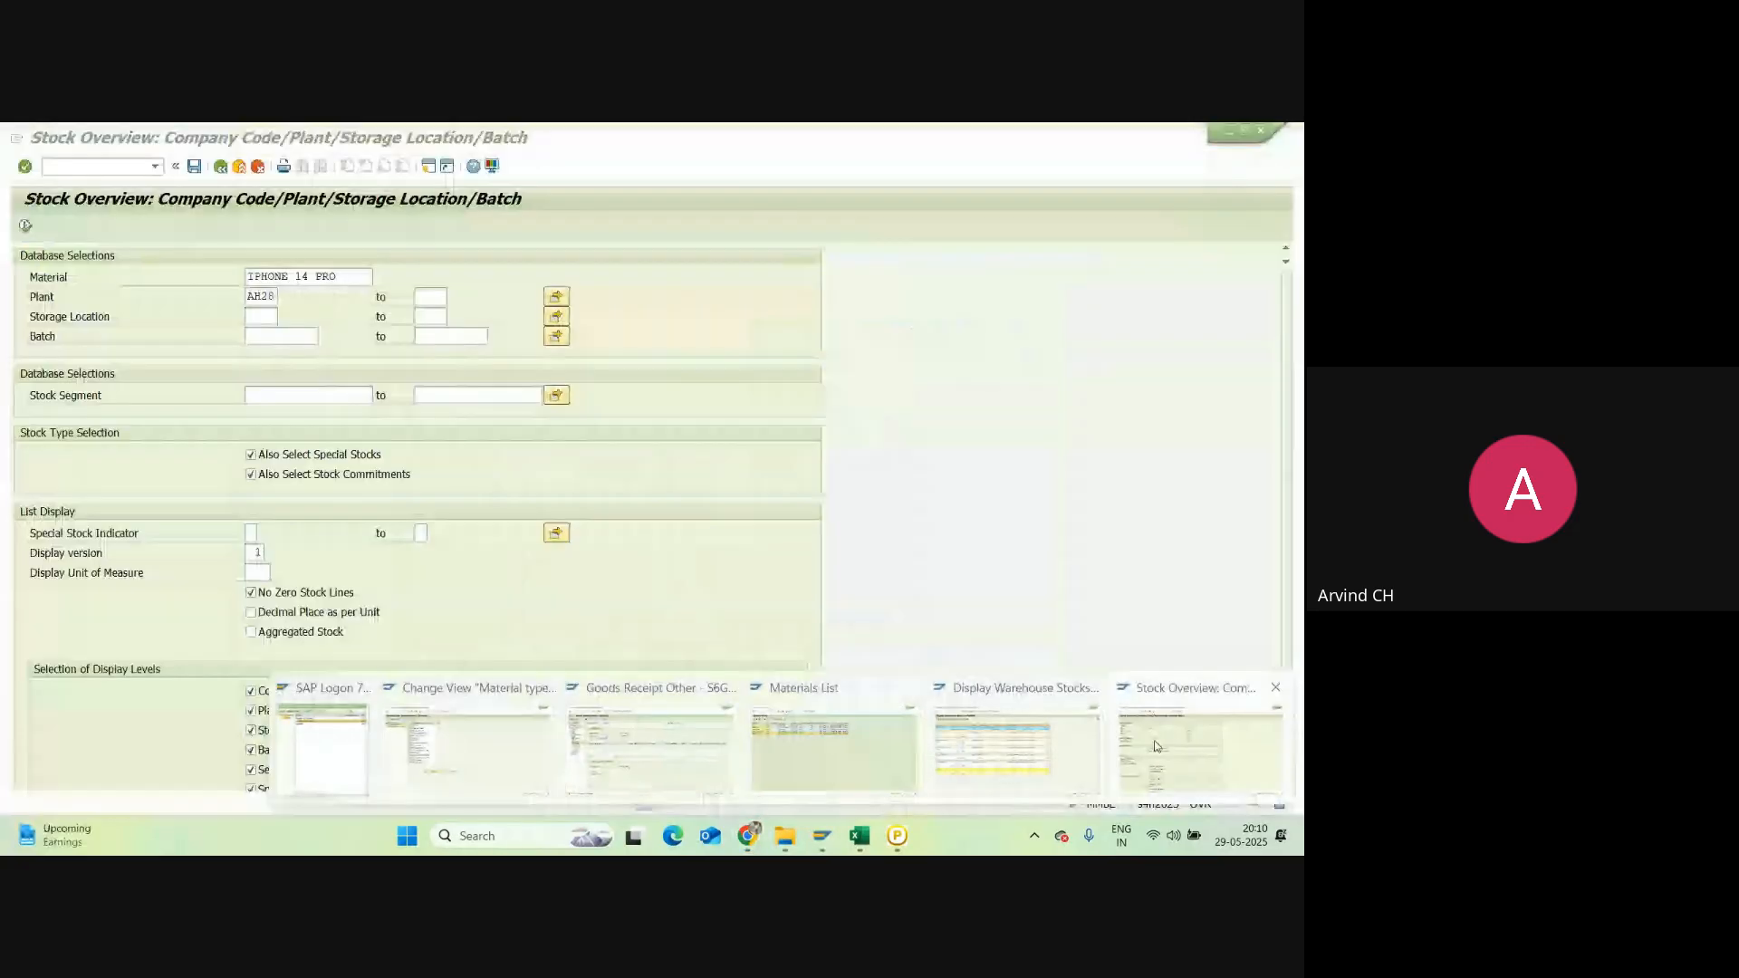
{"action": "middle_click", "coordinate": [1154, 741]}
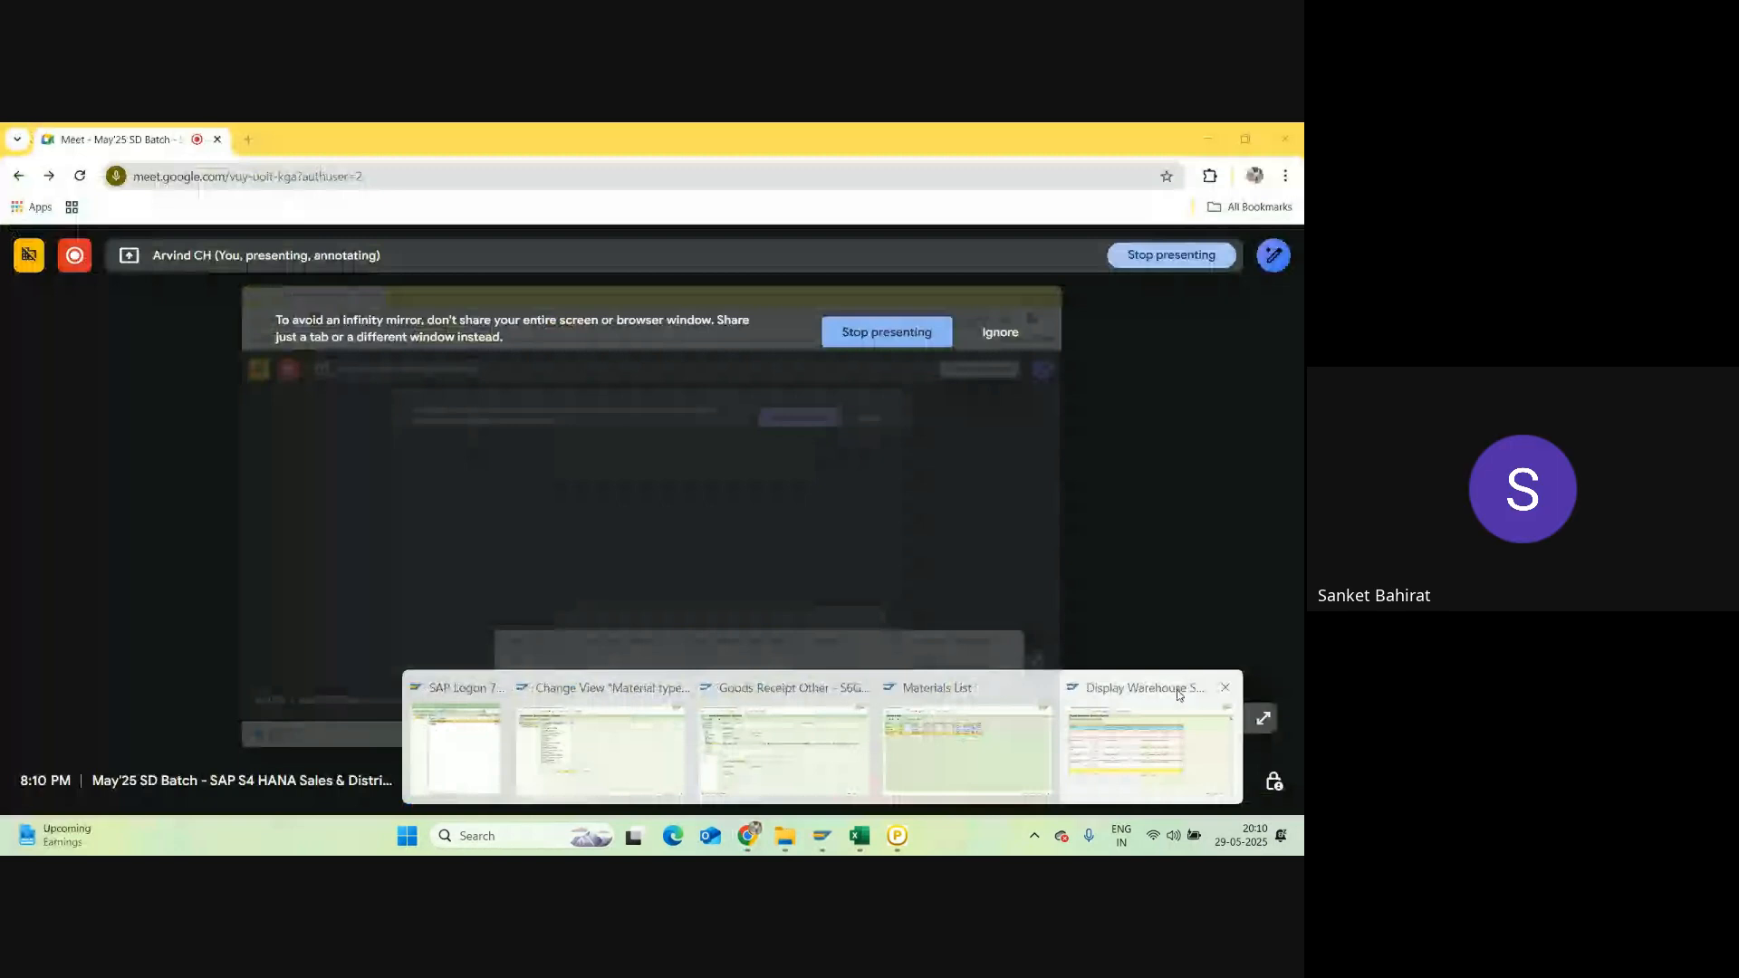
{"action": "middle_click", "coordinate": [1179, 695]}
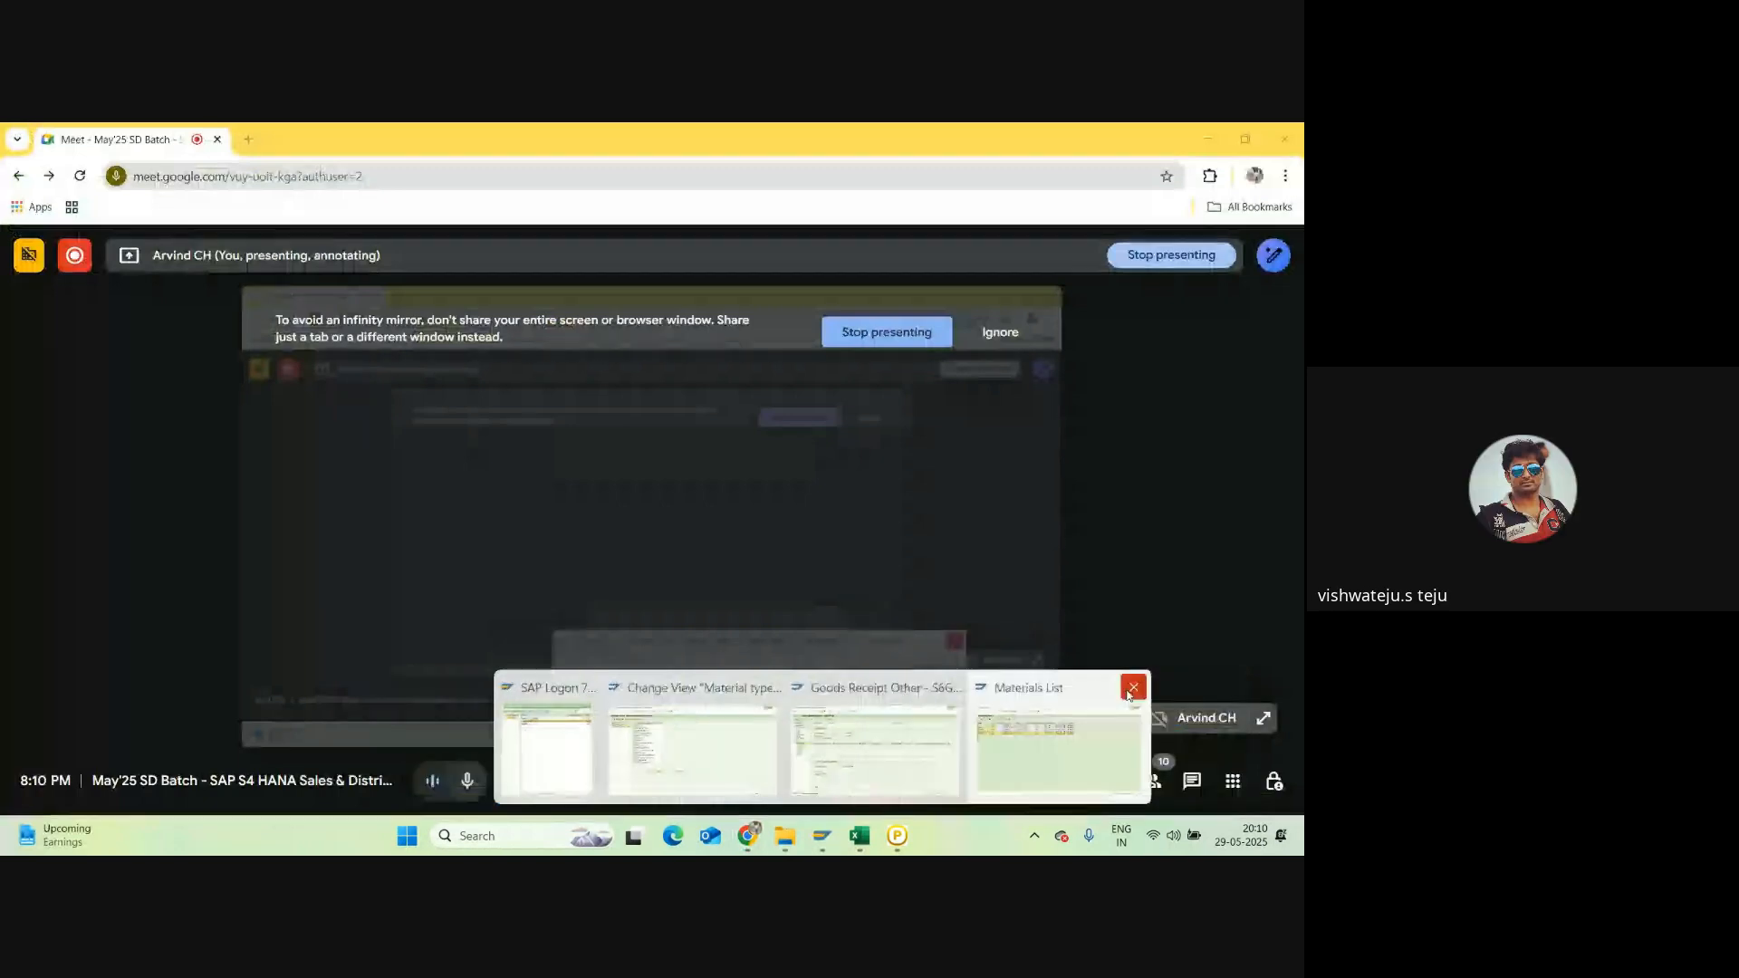
{"action": "left_click", "coordinate": [1133, 687]}
Step: Close the goods receipt window, return to SAP Easy Access and launch MM01 Create Material
{"action": "left_click", "coordinate": [1041, 687]}
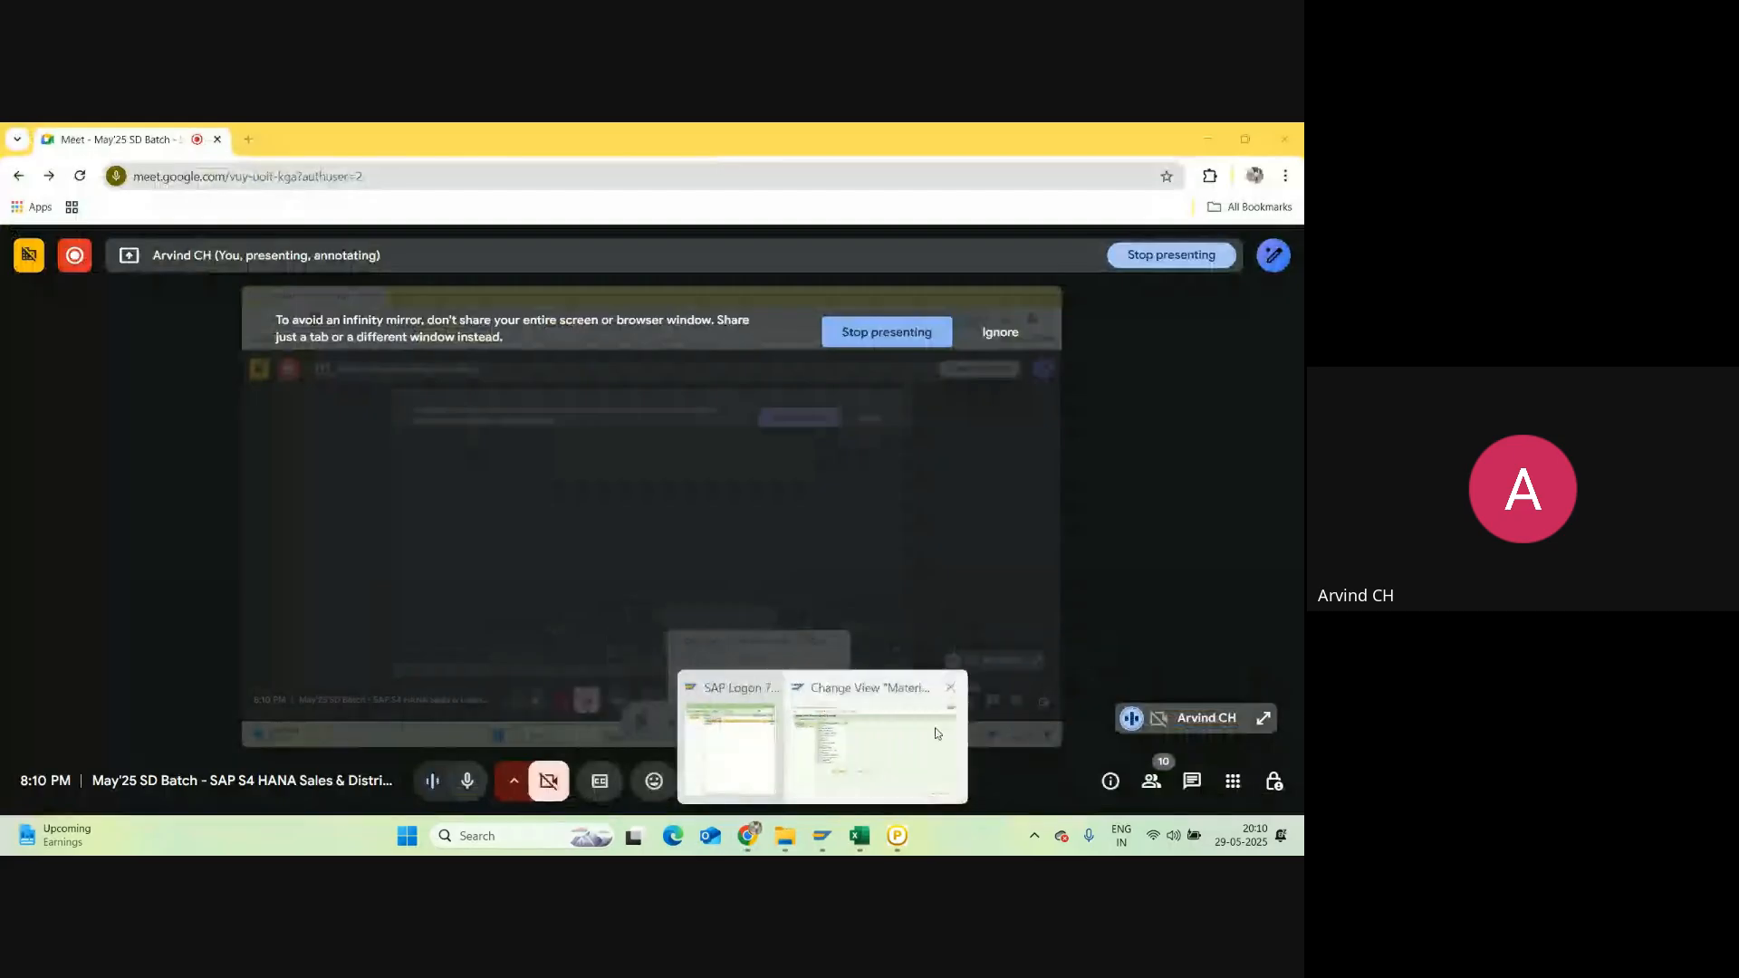
{"action": "left_click", "coordinate": [897, 734]}
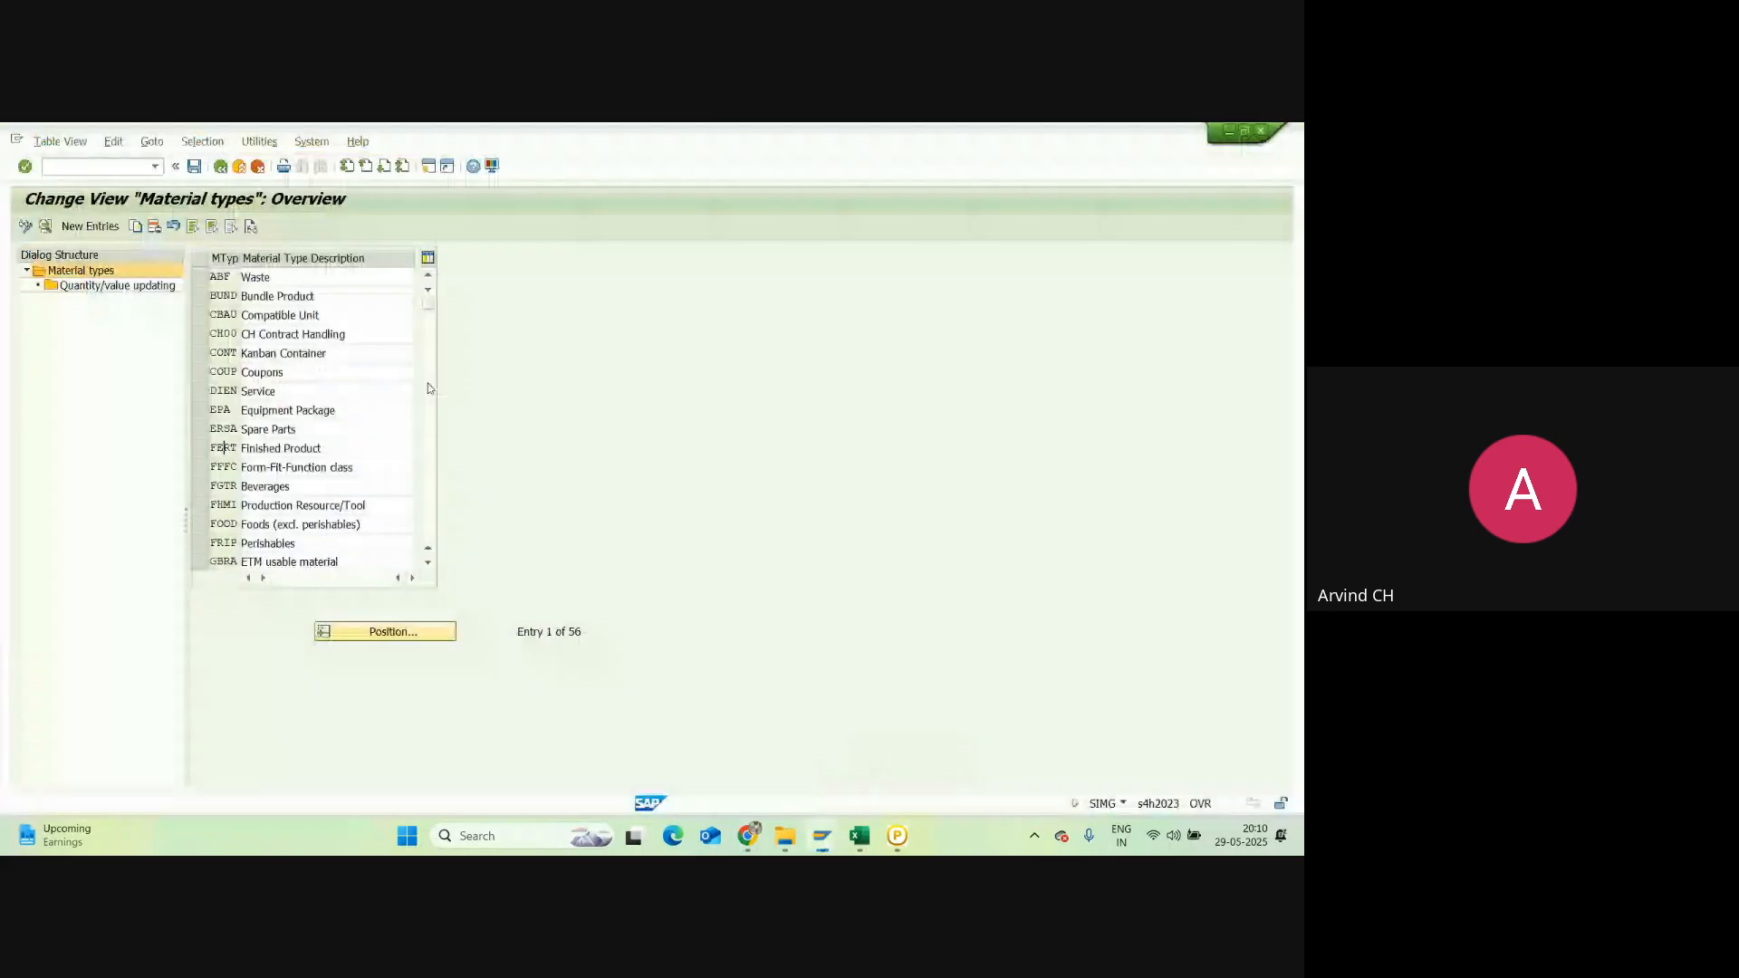
{"action": "left_click", "coordinate": [220, 167]}
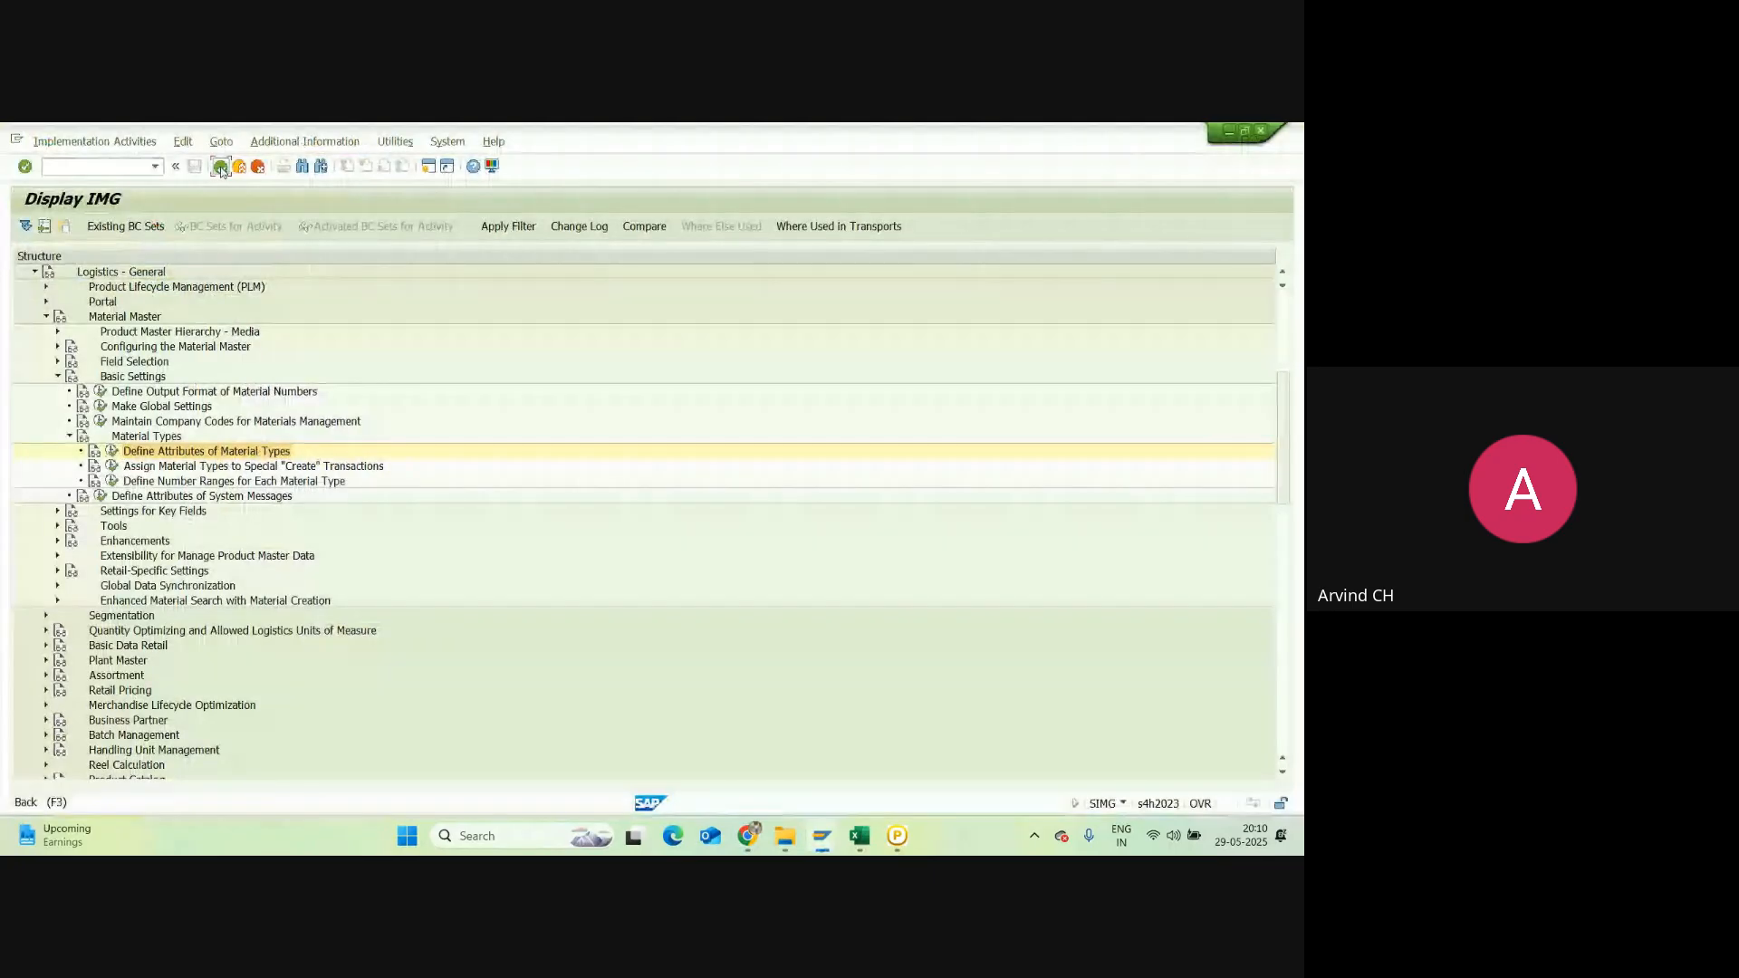
{"action": "left_click", "coordinate": [220, 167]}
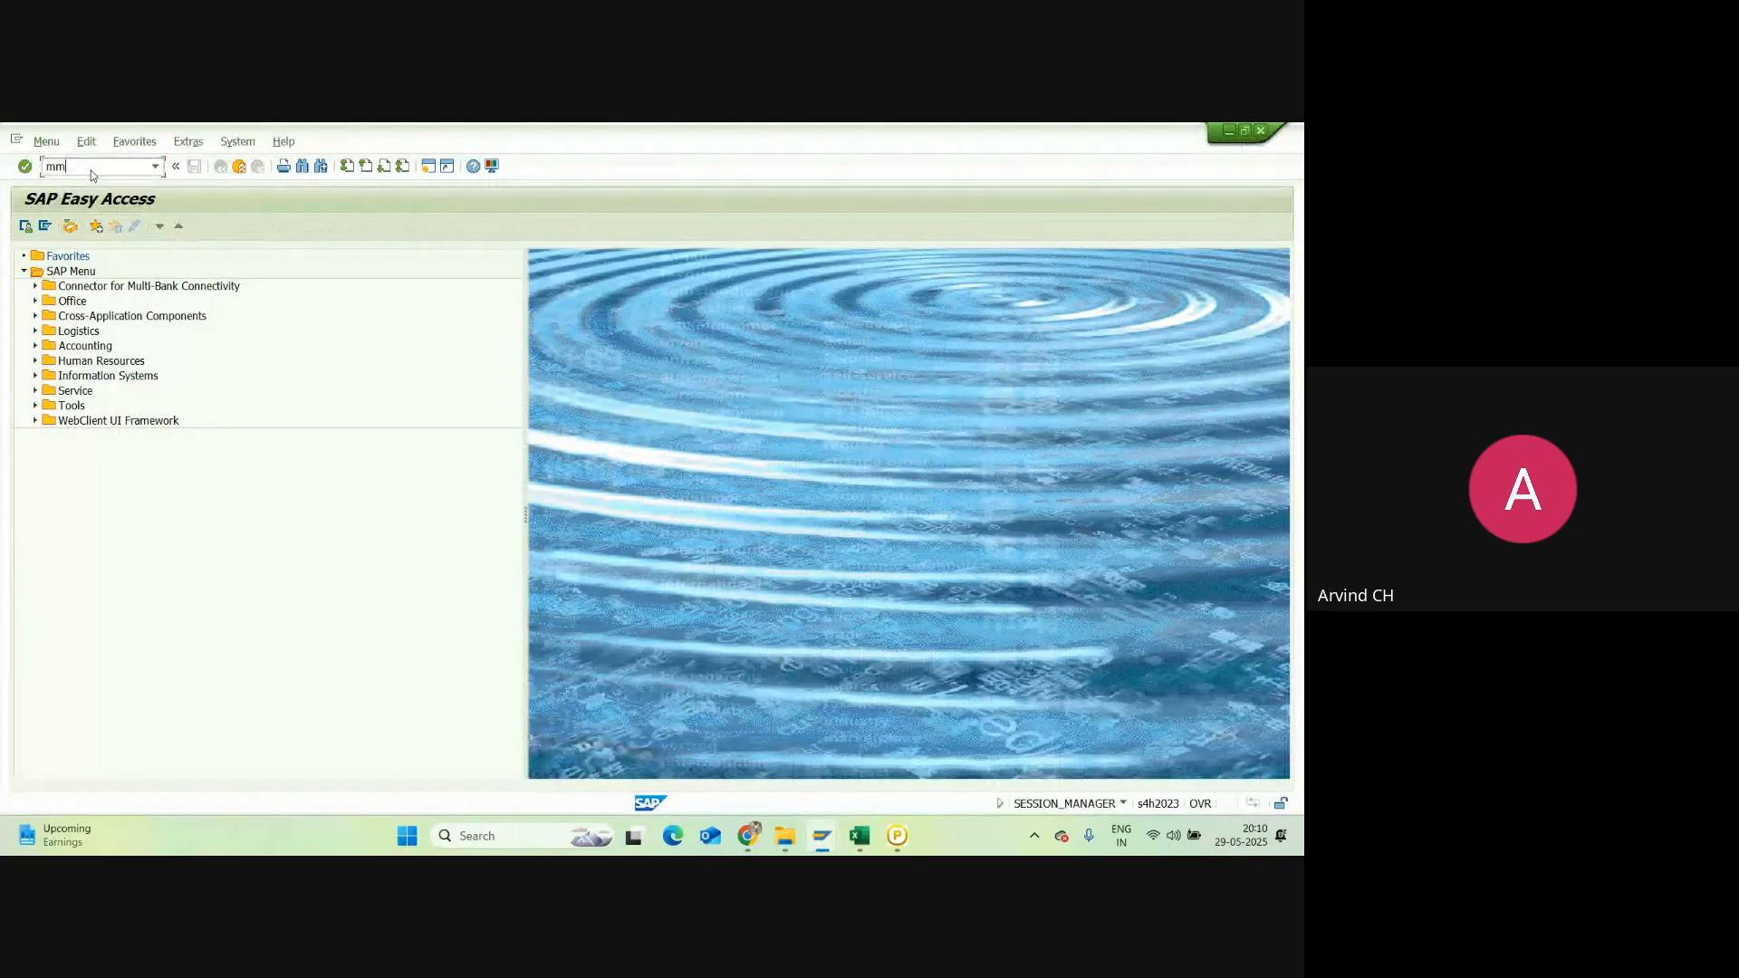
{"action": "key", "text": "Return"}
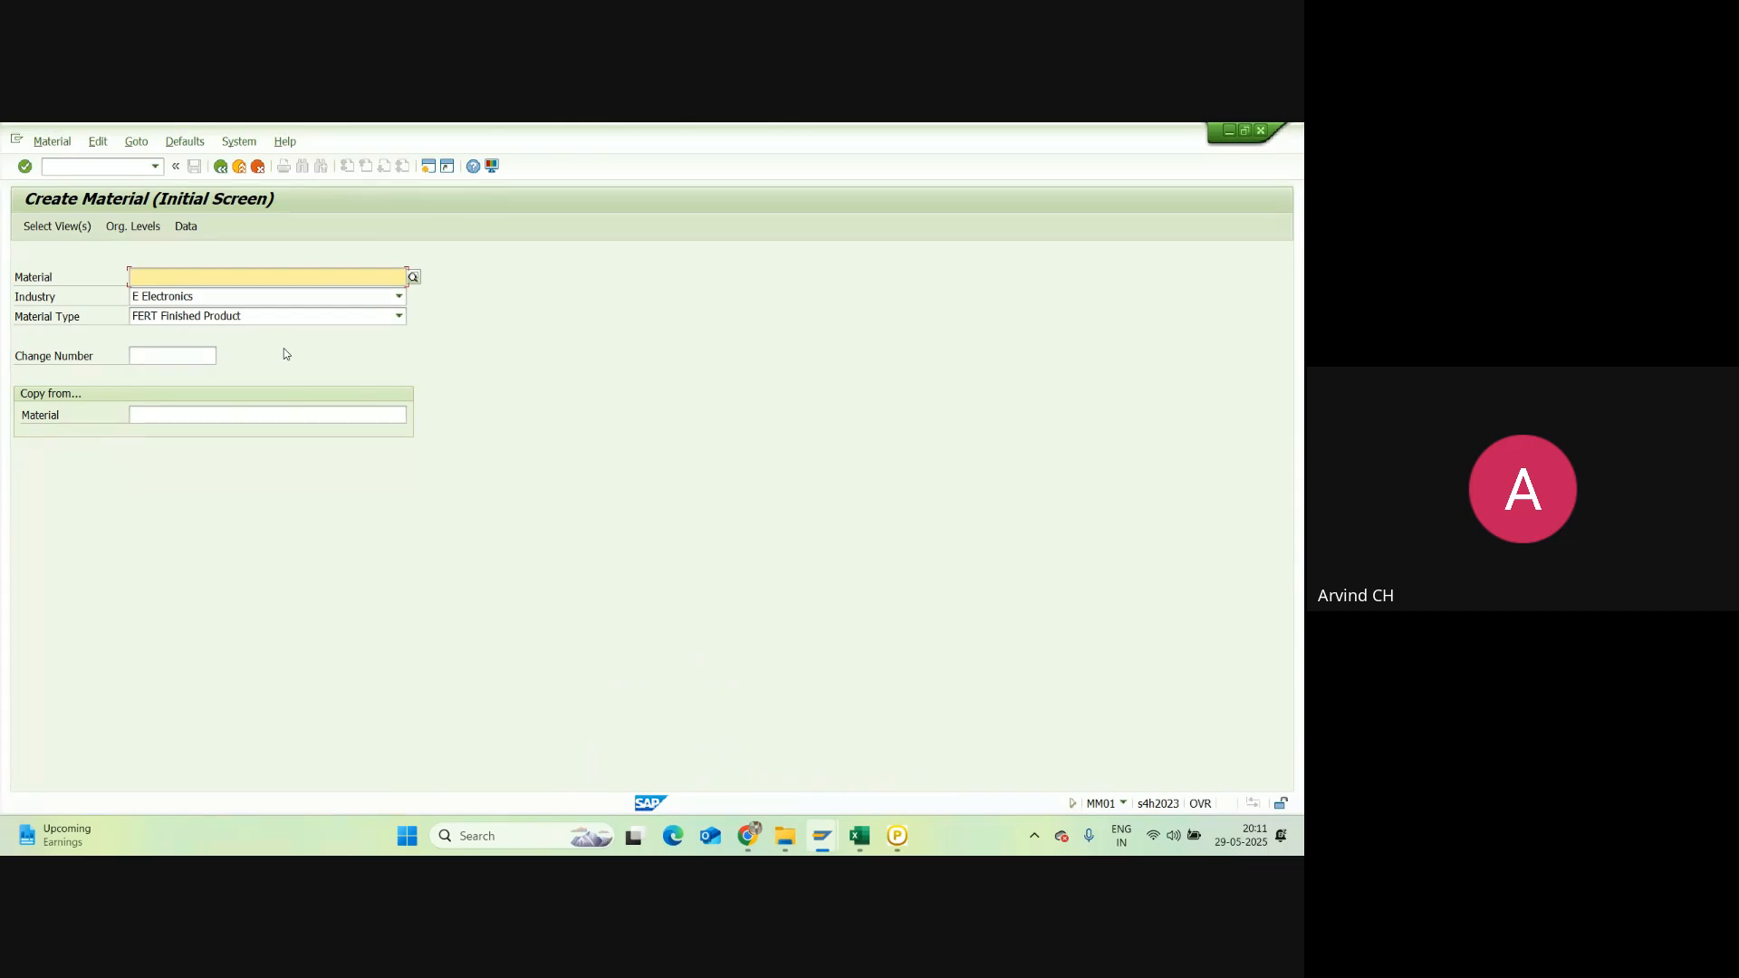
{"action": "mouse_move", "coordinate": [747, 835]}
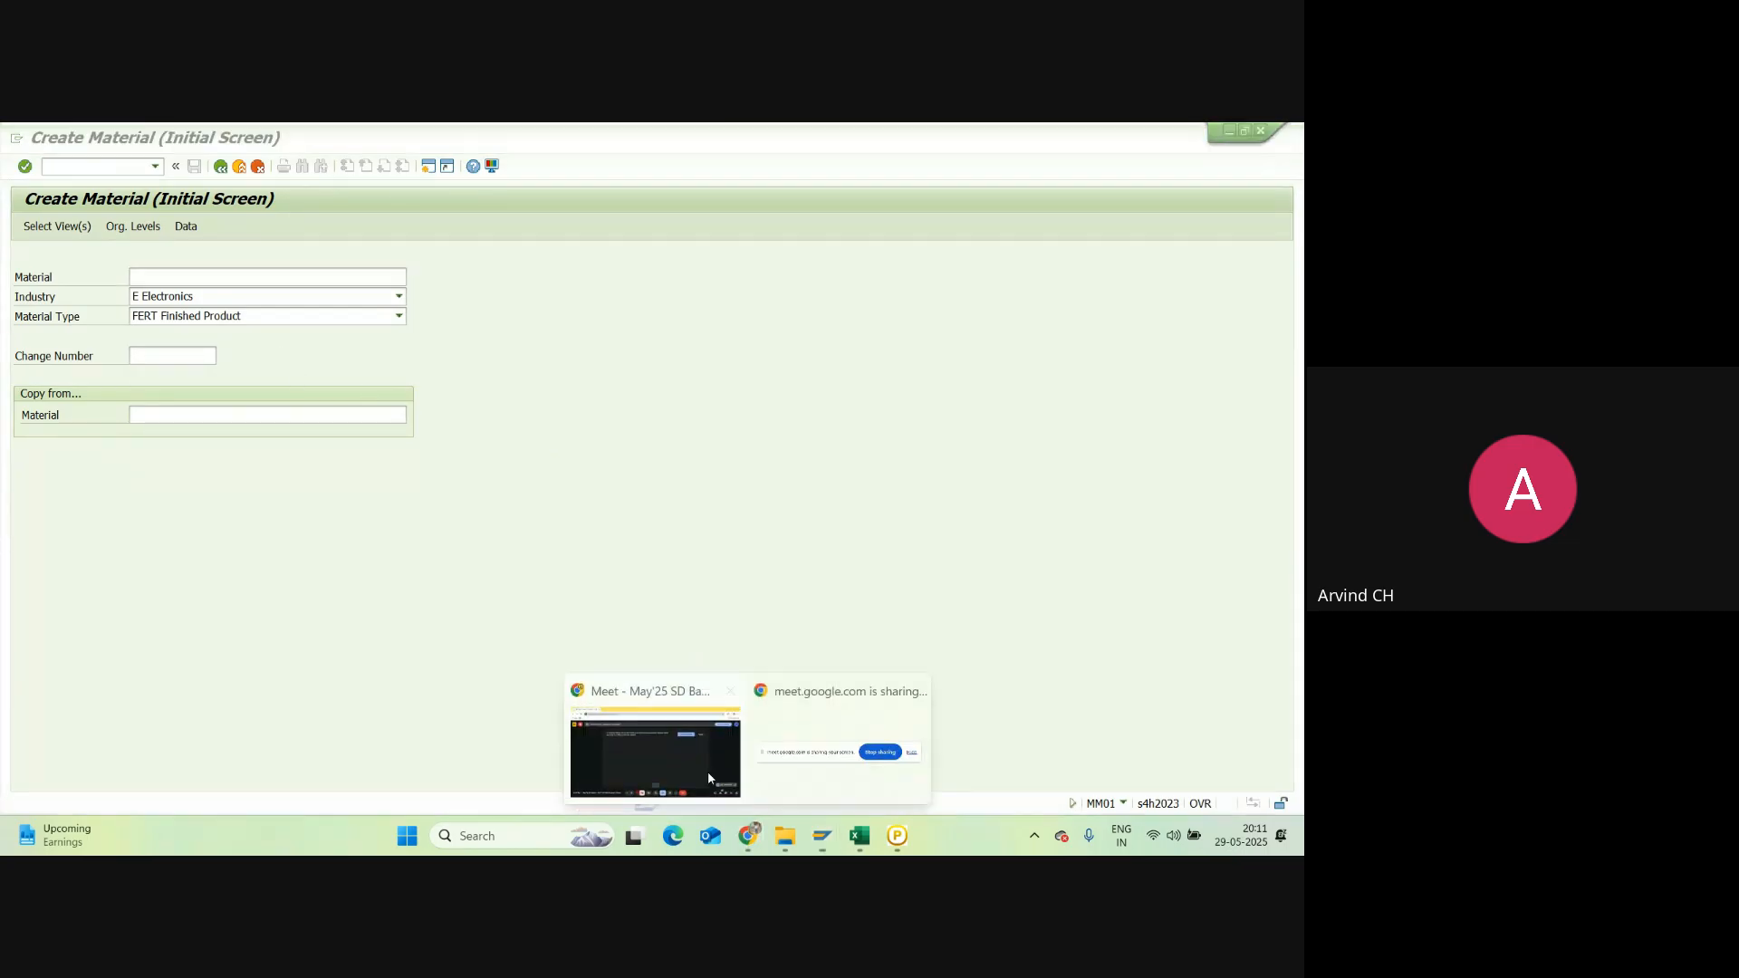
{"action": "left_click", "coordinate": [670, 759]}
{"action": "left_click", "coordinate": [1151, 781]}
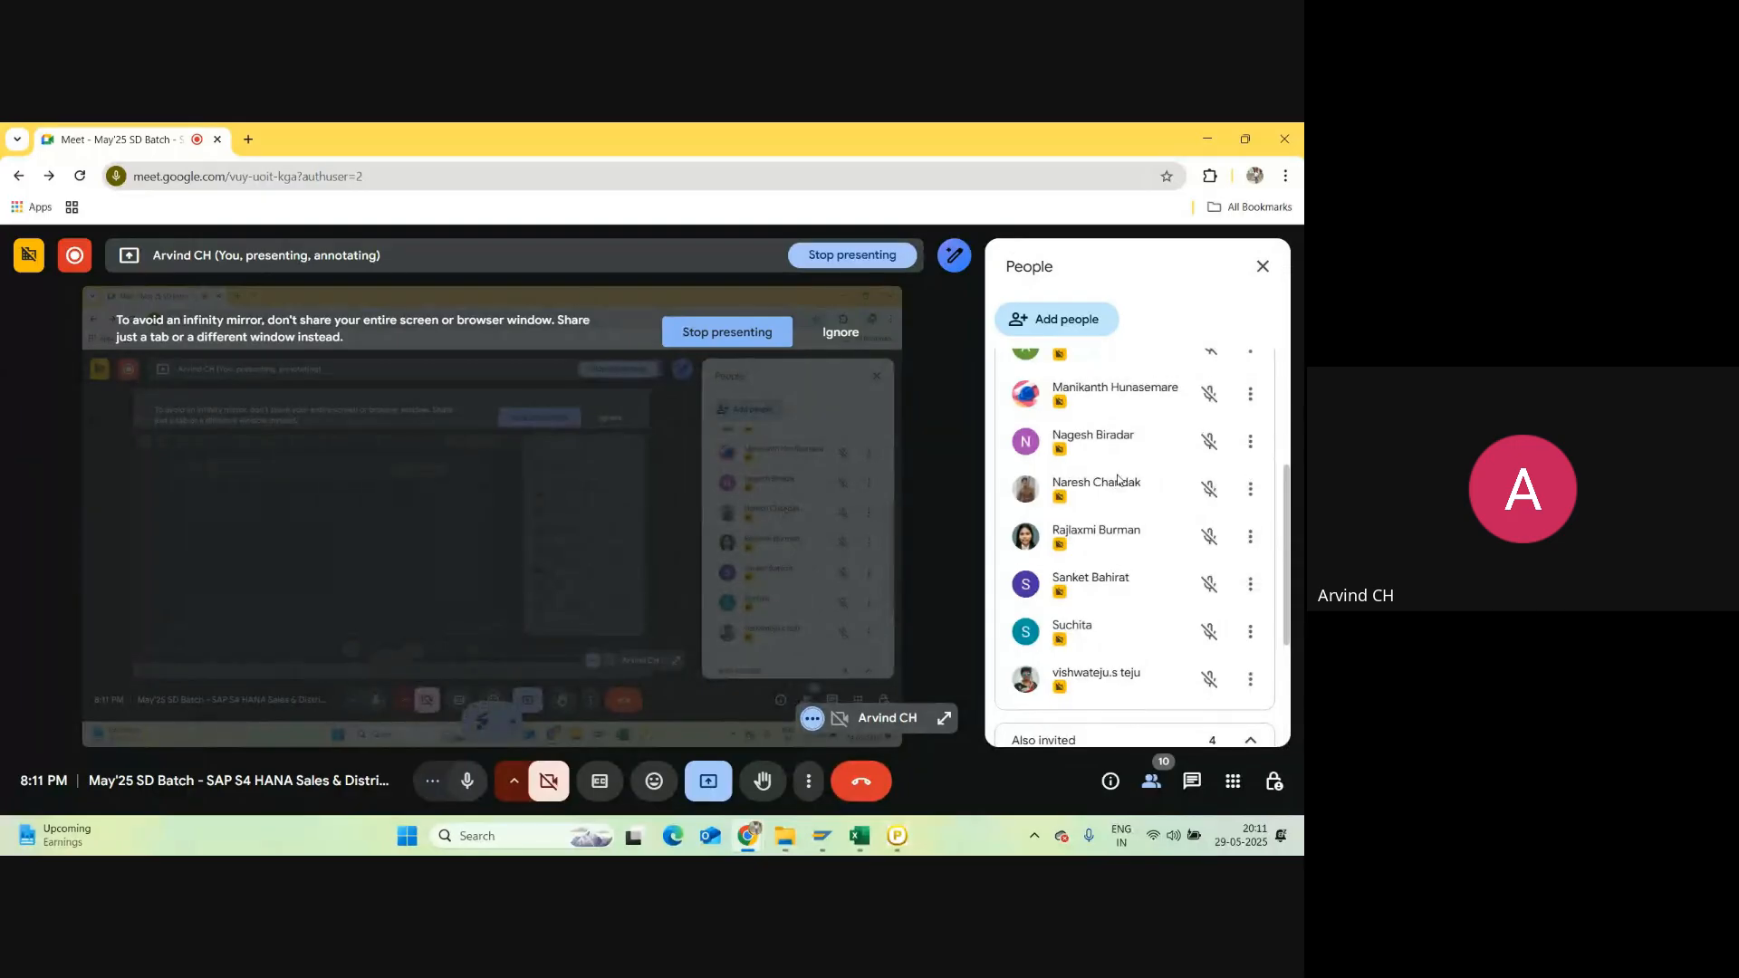
{"action": "scroll", "coordinate": [1114, 486], "scroll_direction": "up", "scroll_amount": 5}
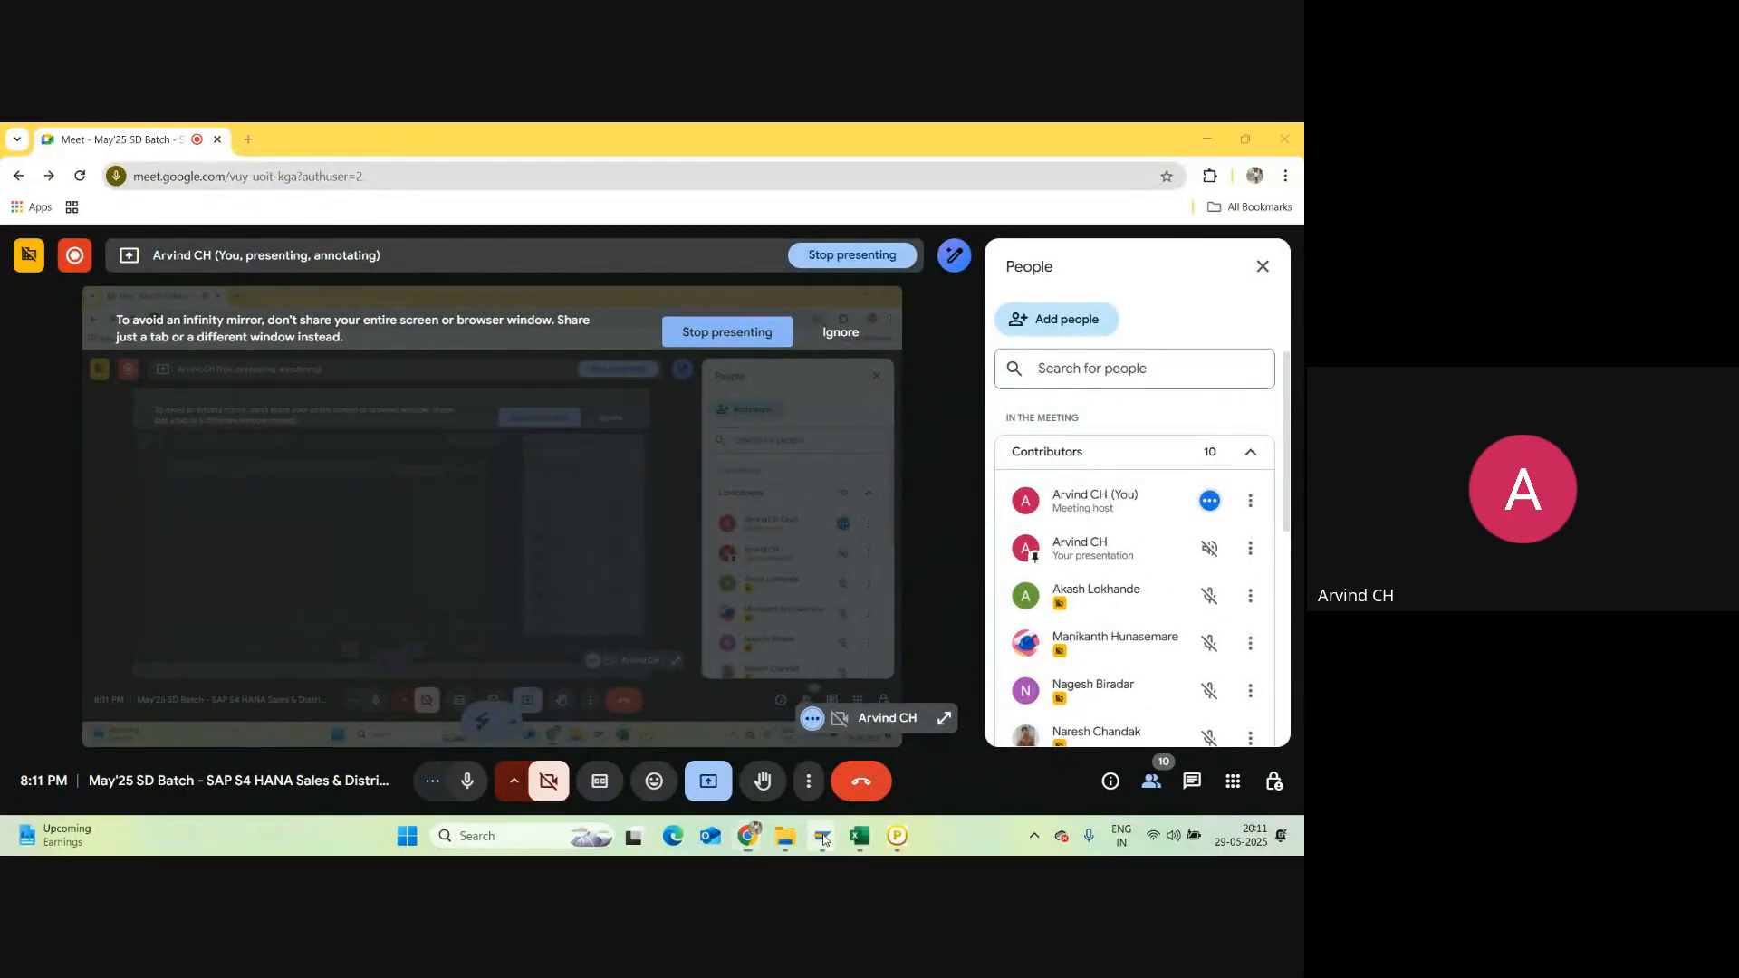
{"action": "mouse_move", "coordinate": [822, 833]}
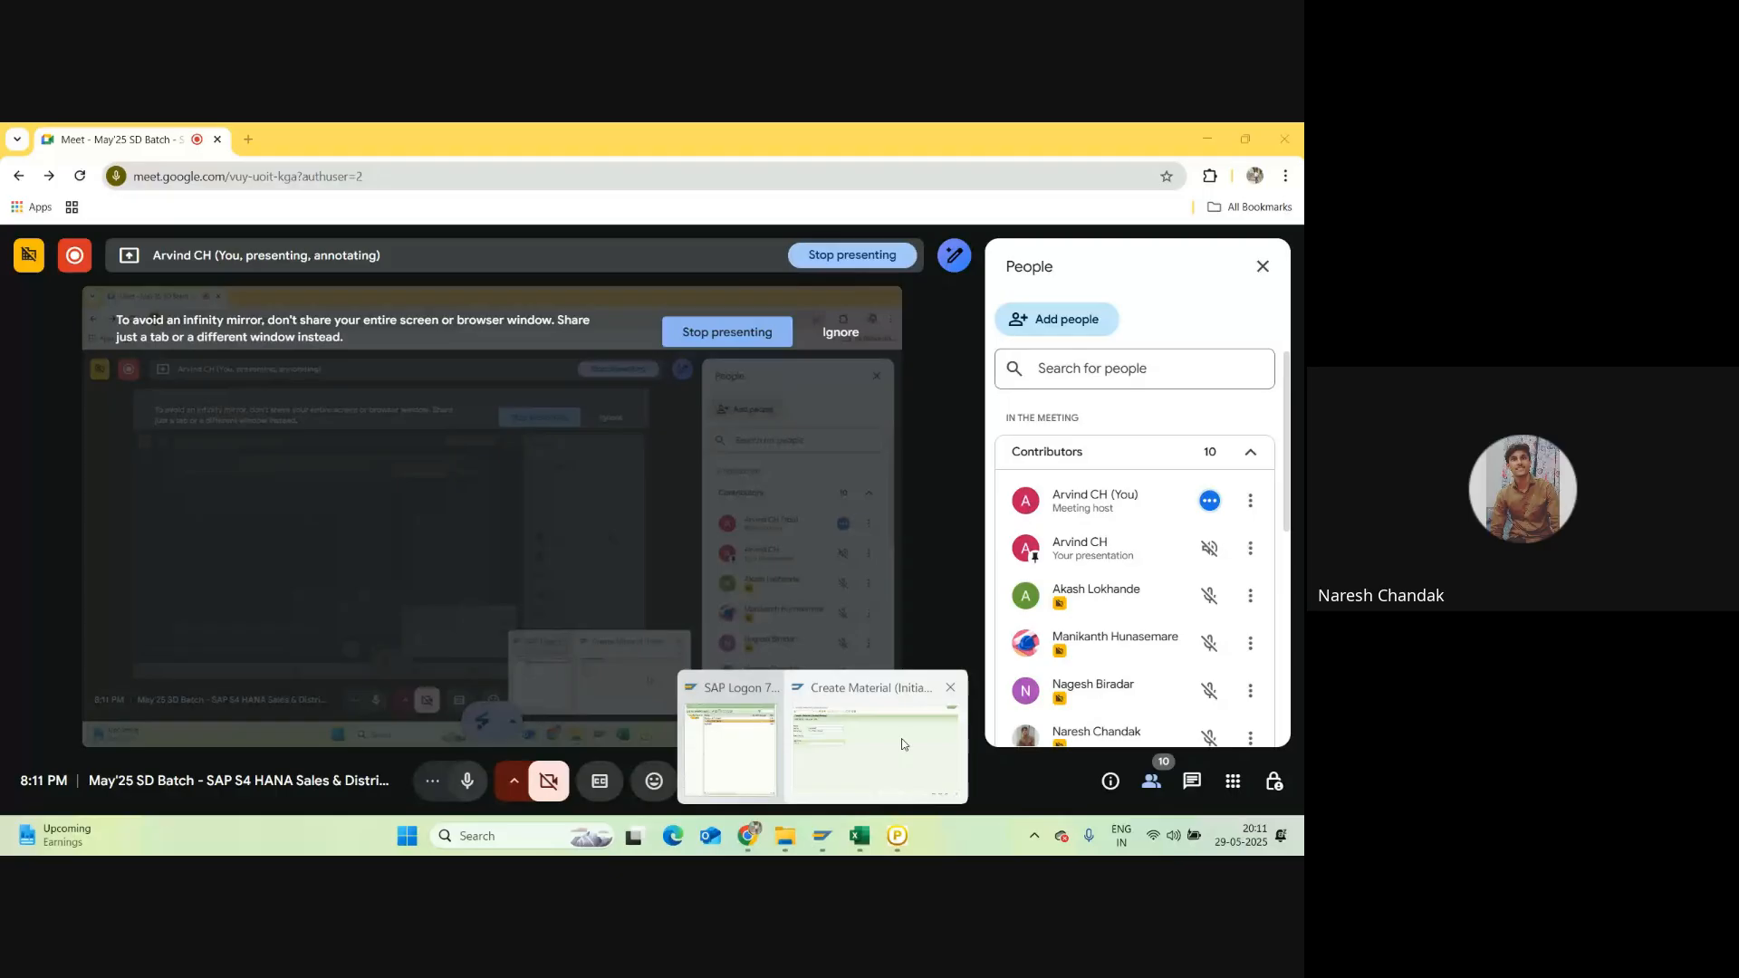
{"action": "left_click", "coordinate": [903, 745]}
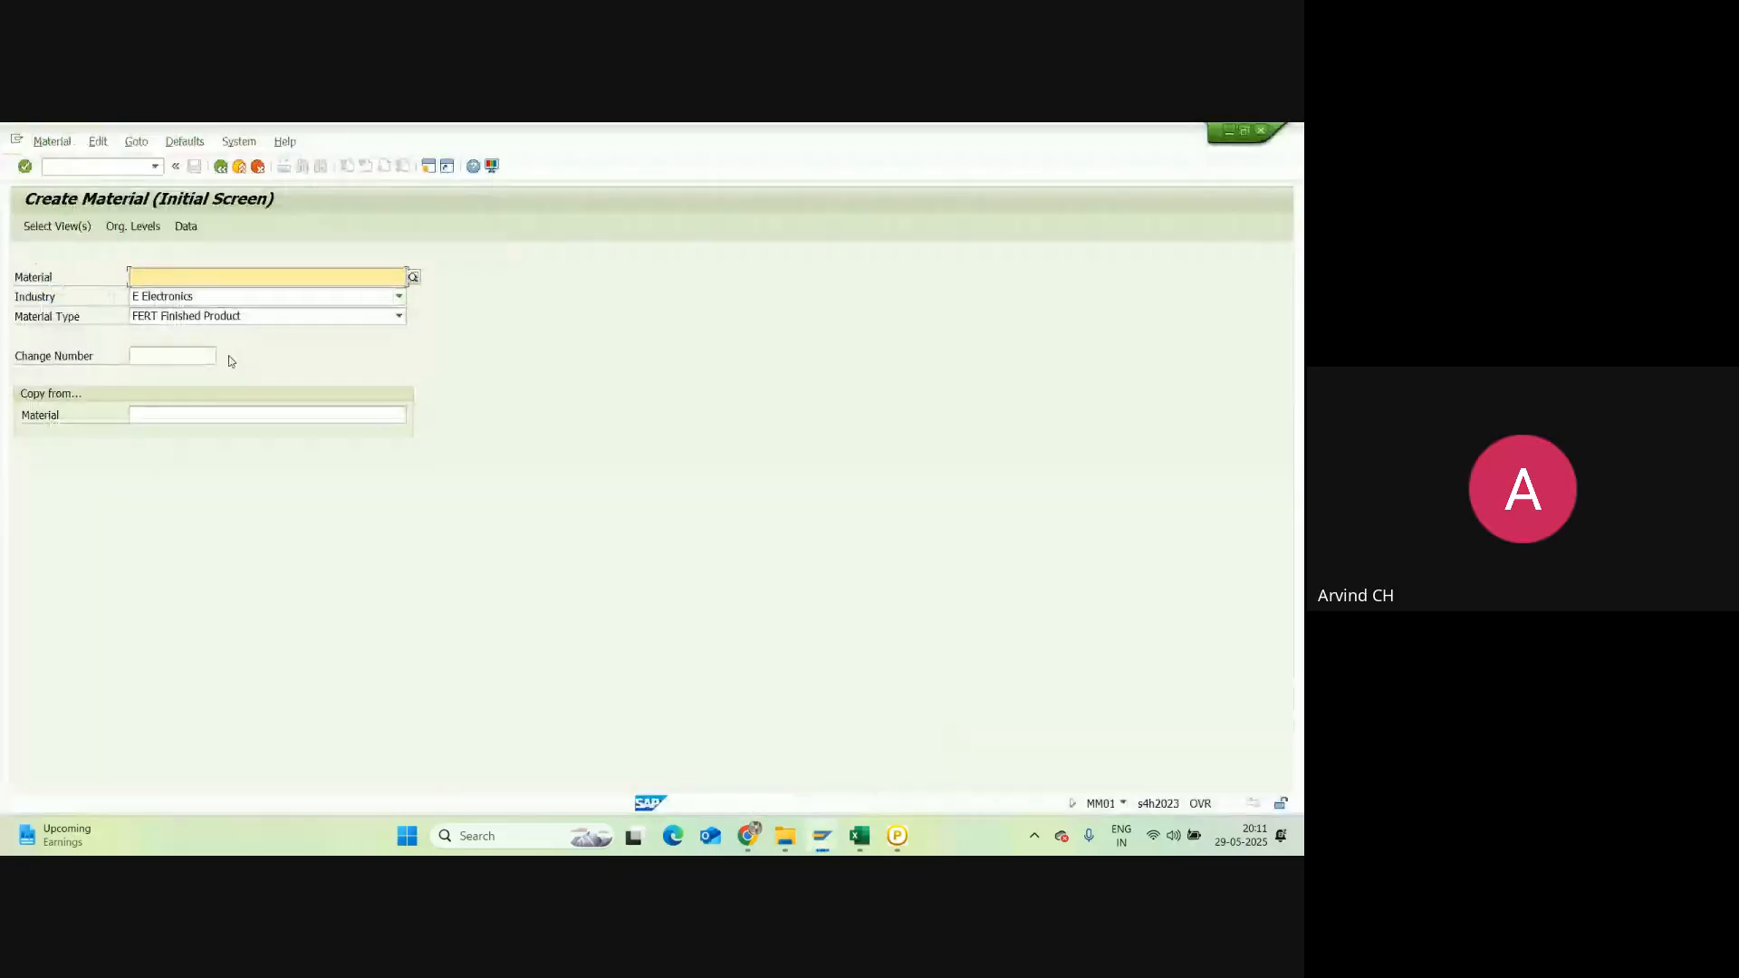
Step: Set the industry sector to 1 Retail on the Create Material screen
{"action": "left_click", "coordinate": [257, 299]}
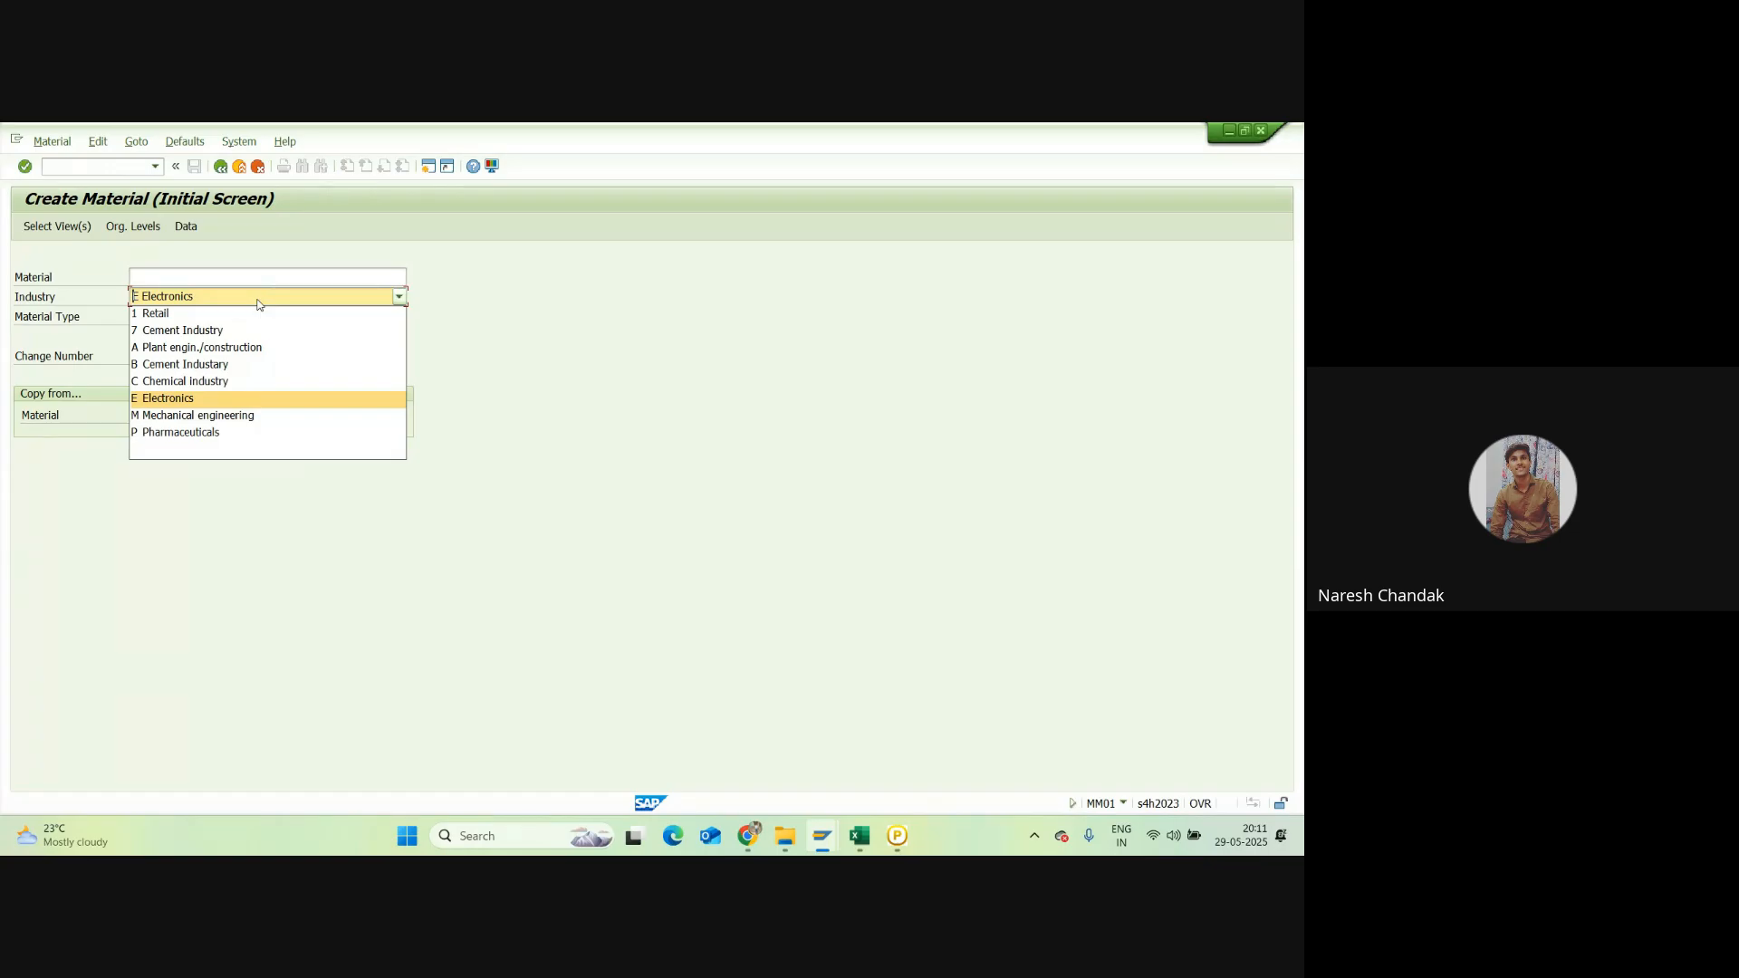
{"action": "left_click", "coordinate": [238, 313]}
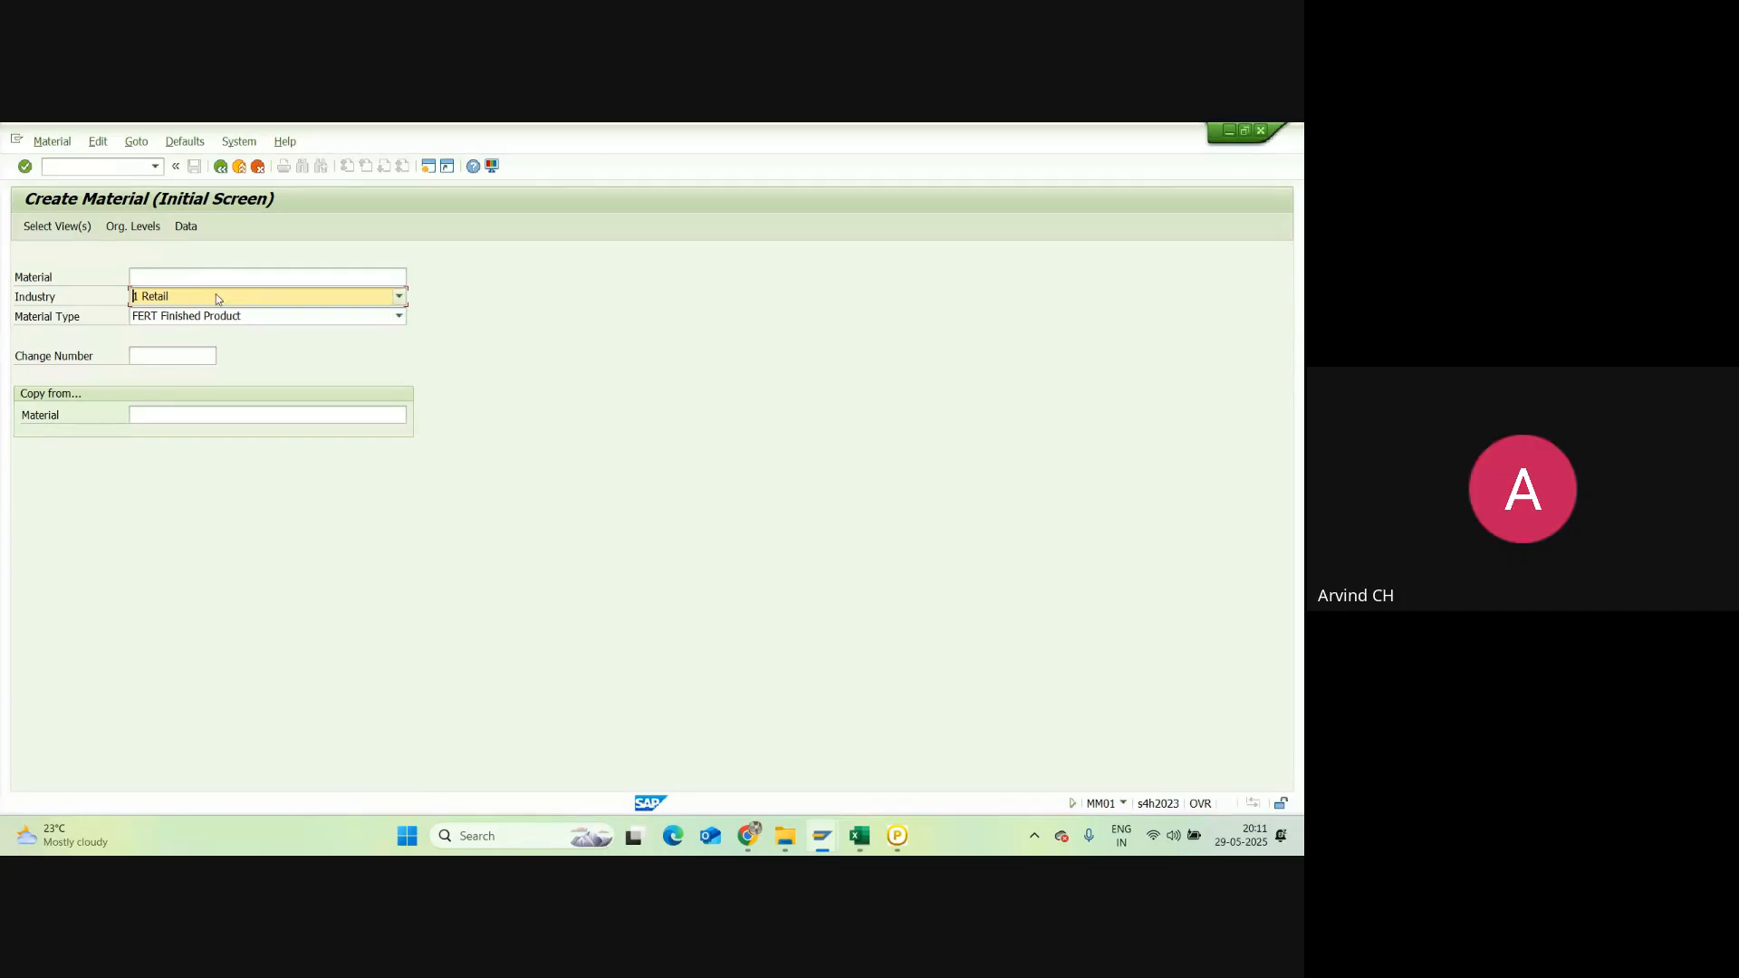
{"action": "left_click", "coordinate": [217, 299]}
{"action": "left_click", "coordinate": [201, 315]}
Step: Enter the material 'Dairy Milk Chocolate', then shorten it to 'Dairy Milk Choco' after the length error
{"action": "left_click", "coordinate": [172, 272]}
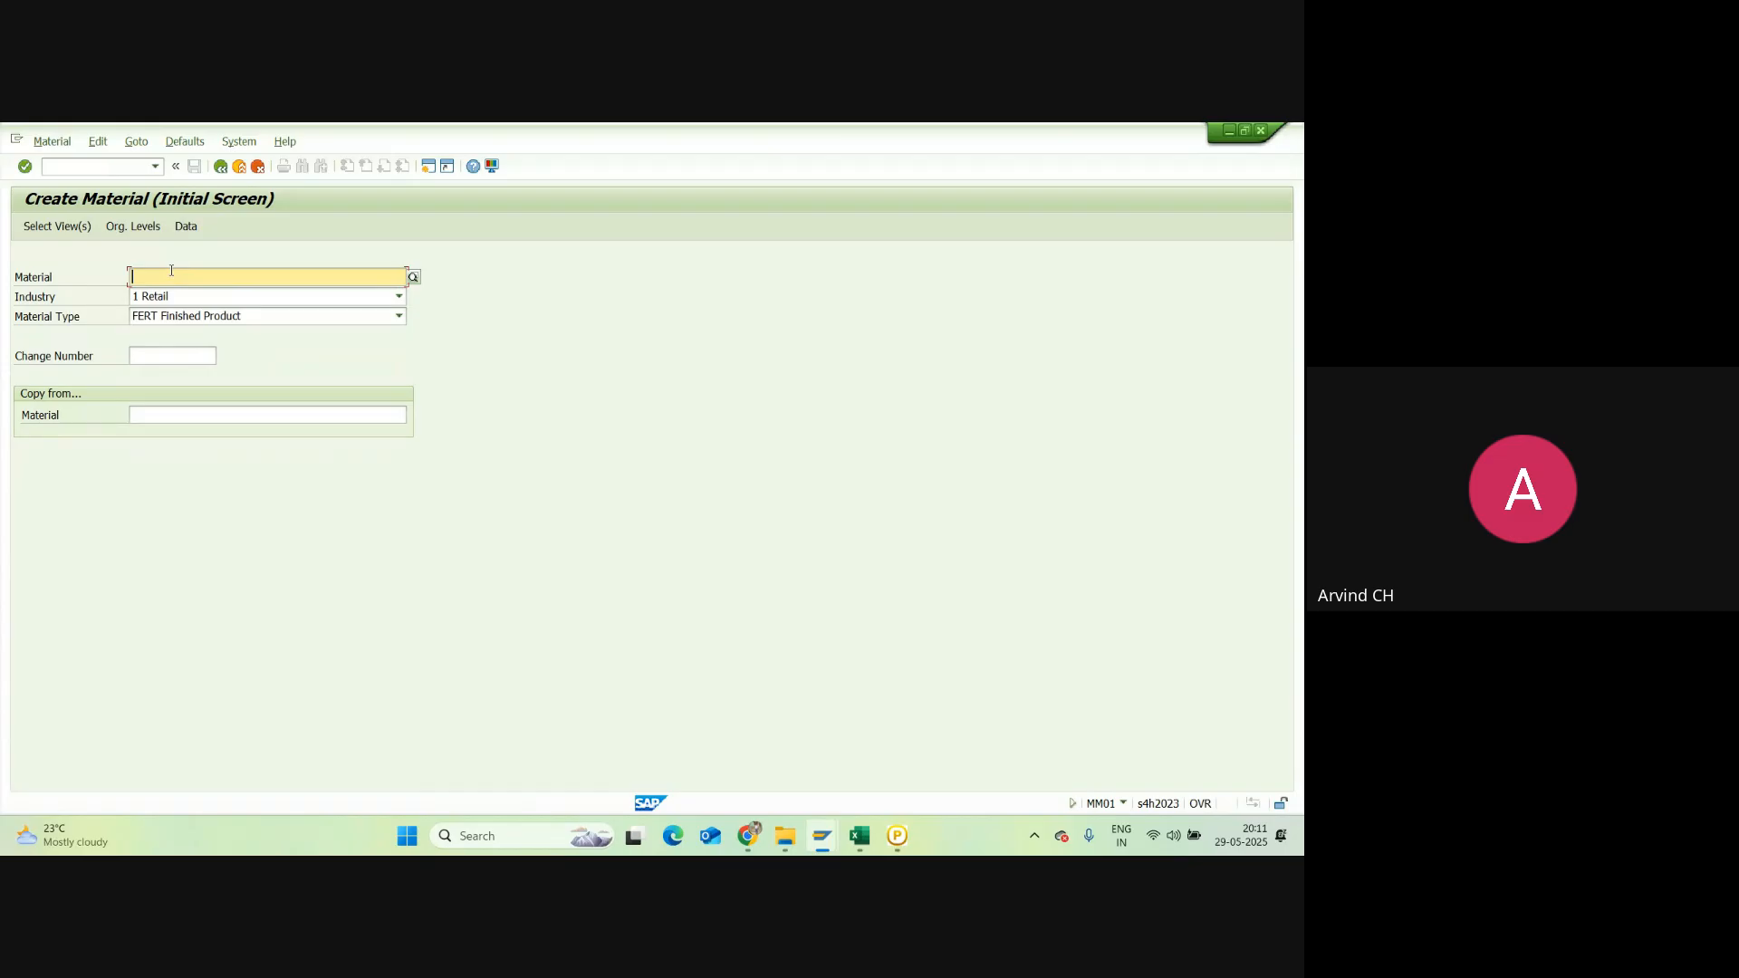
{"action": "type", "text": "Dail"}
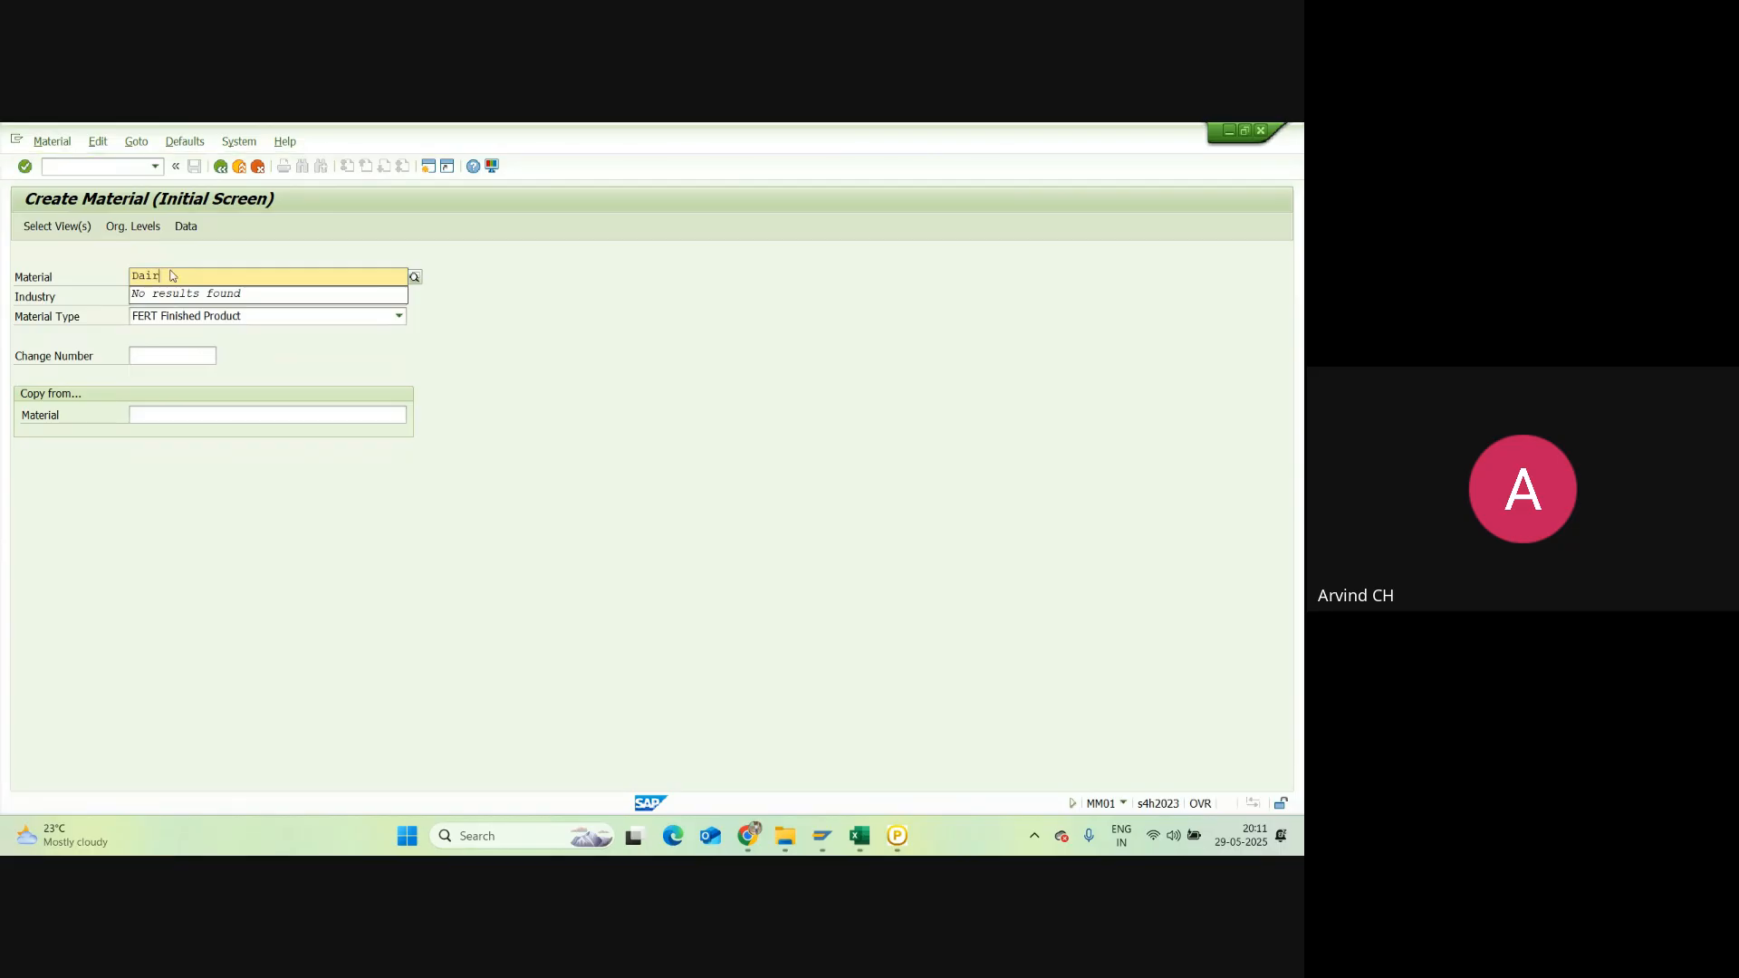
{"action": "type", "text": "ry Milk"}
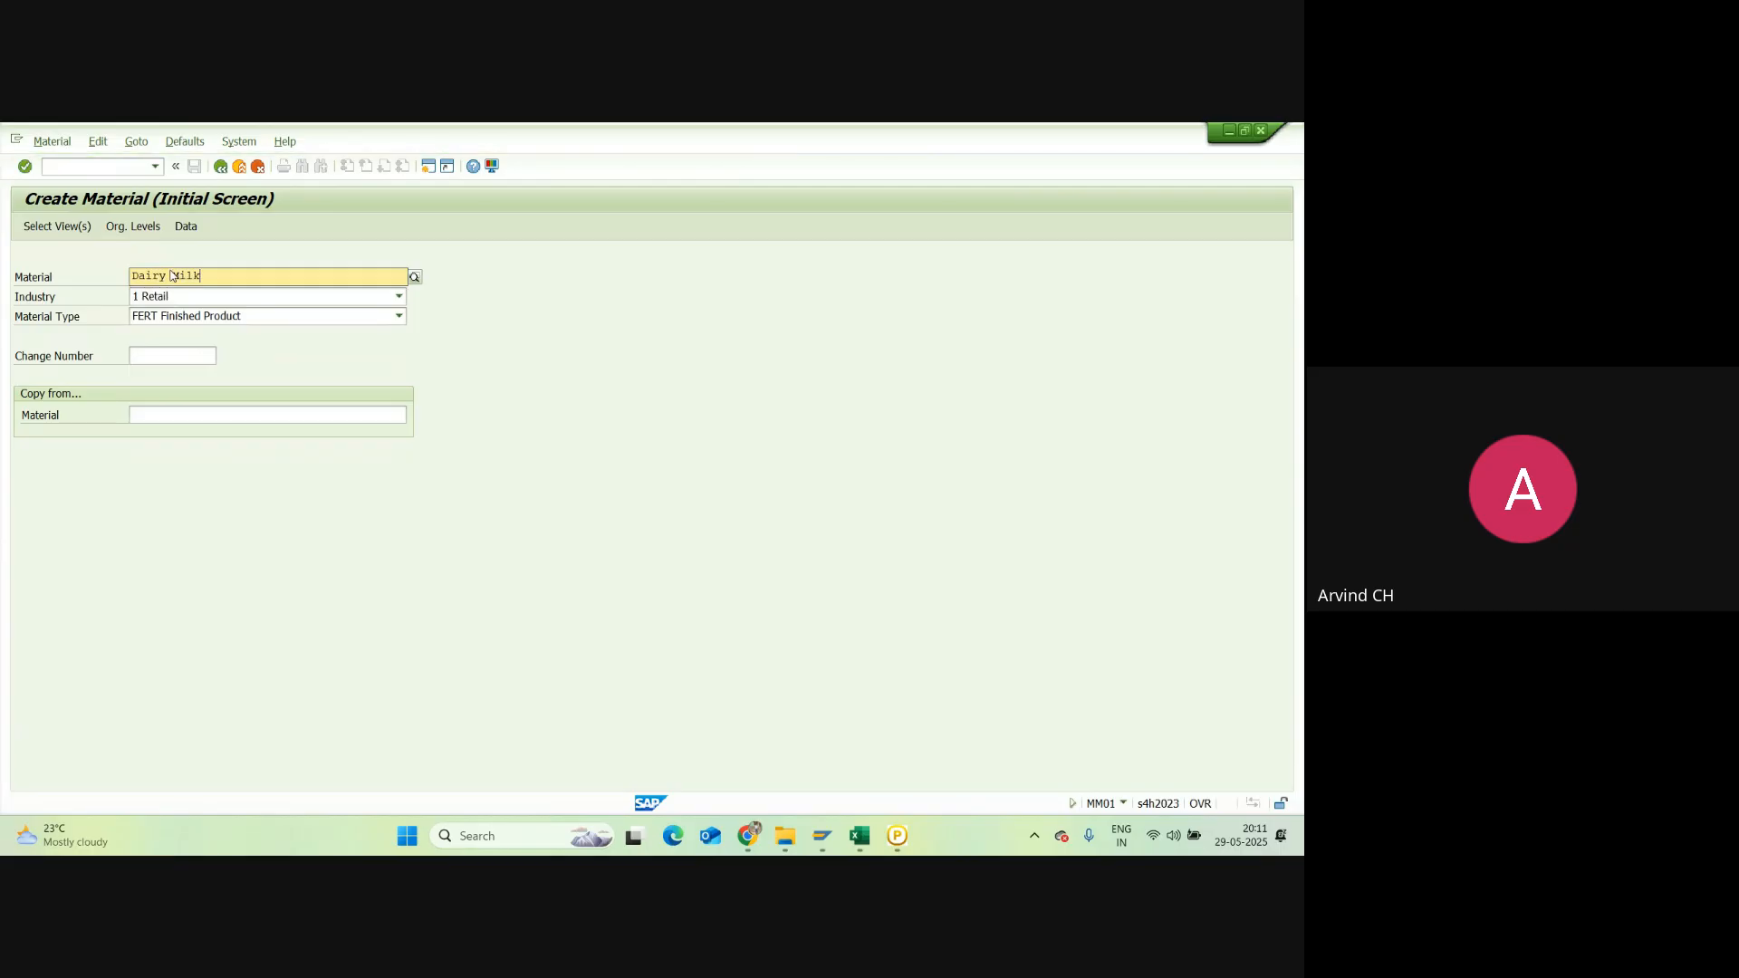
{"action": "type", "text": " Choc"}
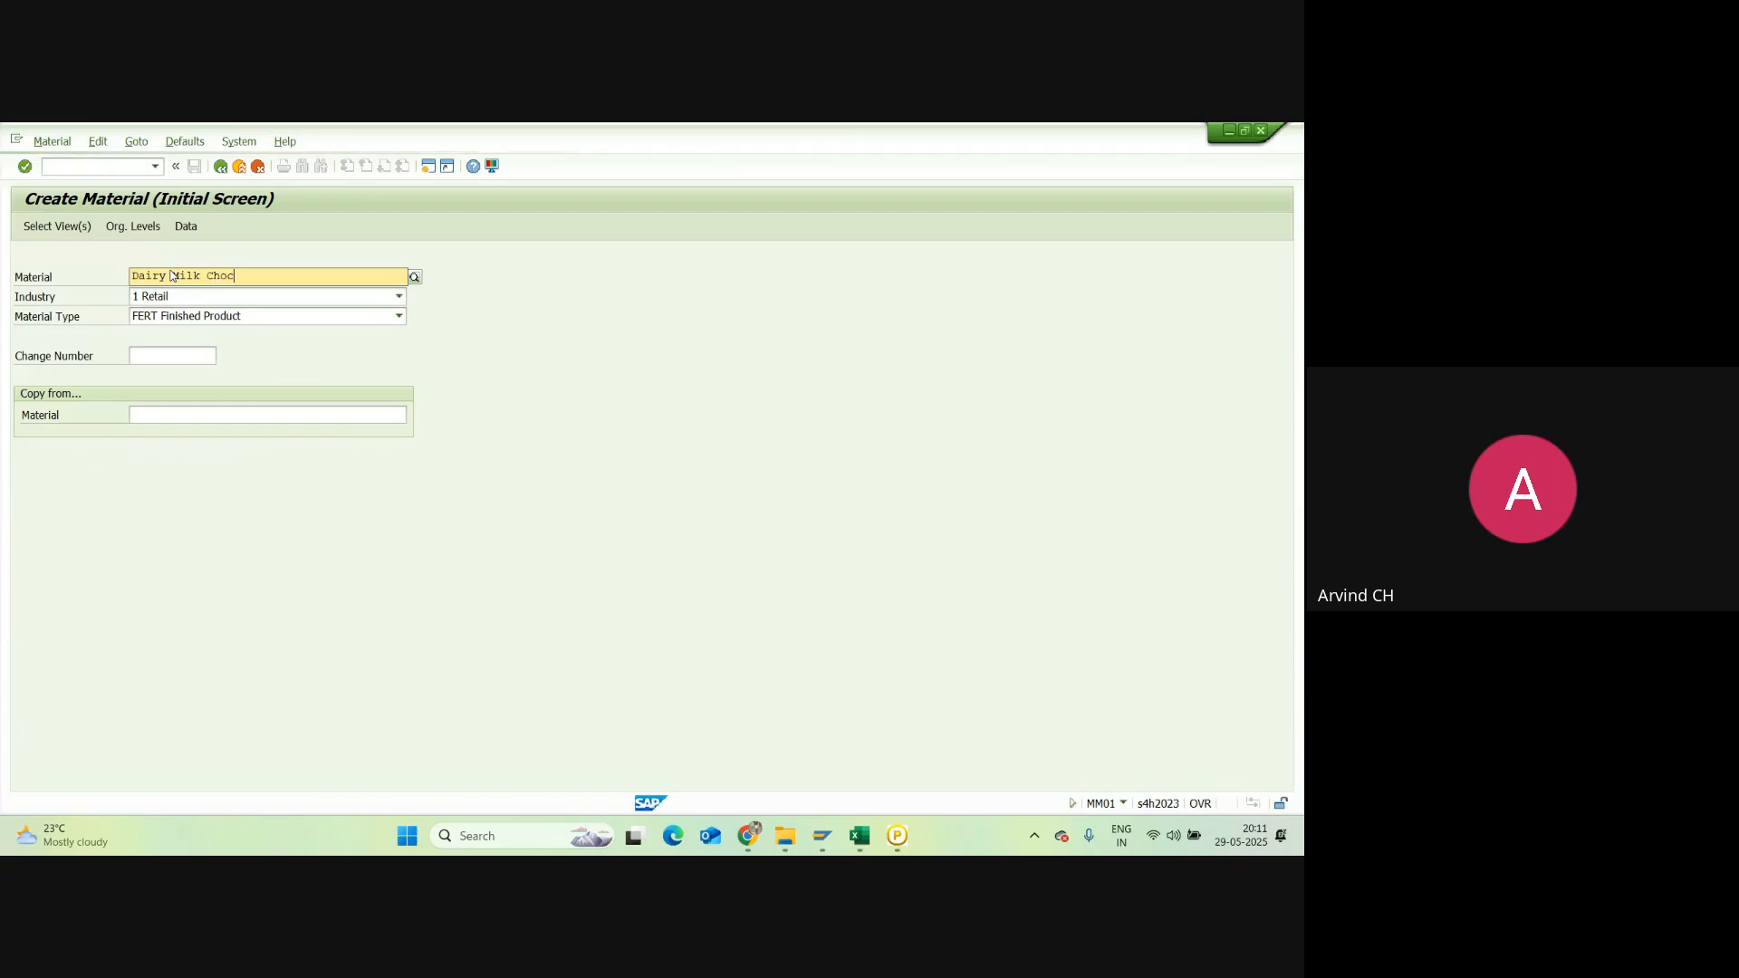
{"action": "type", "text": "olate"}
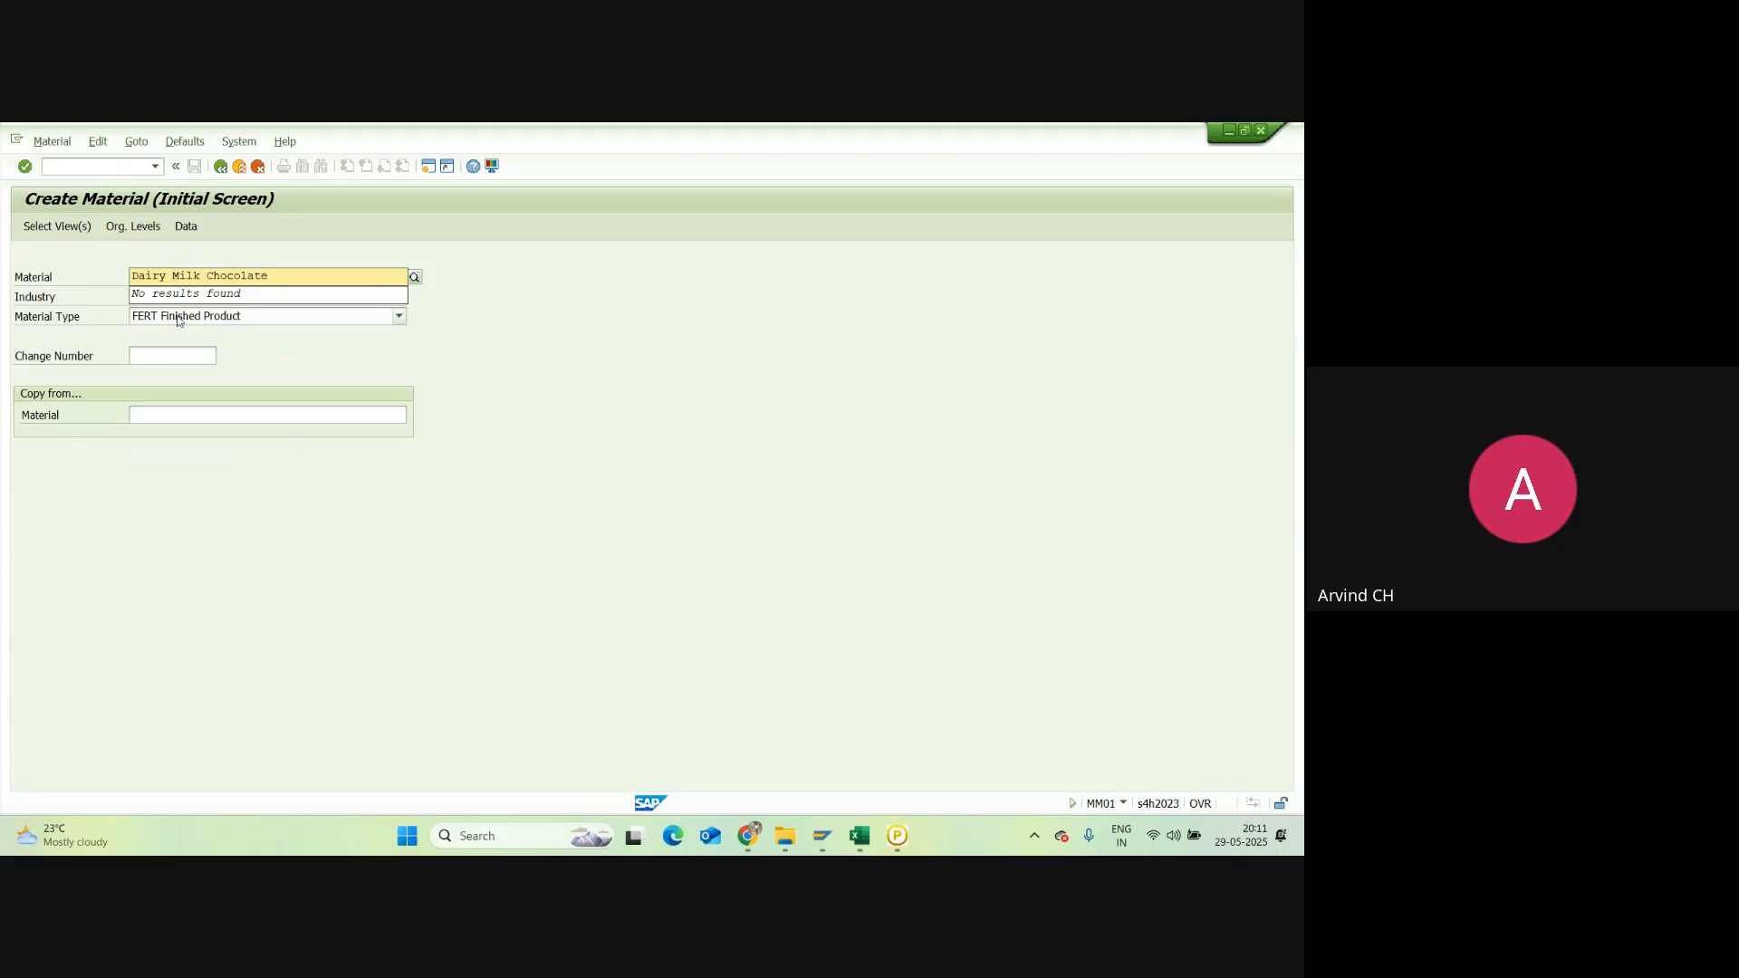
{"action": "left_click", "coordinate": [561, 297]}
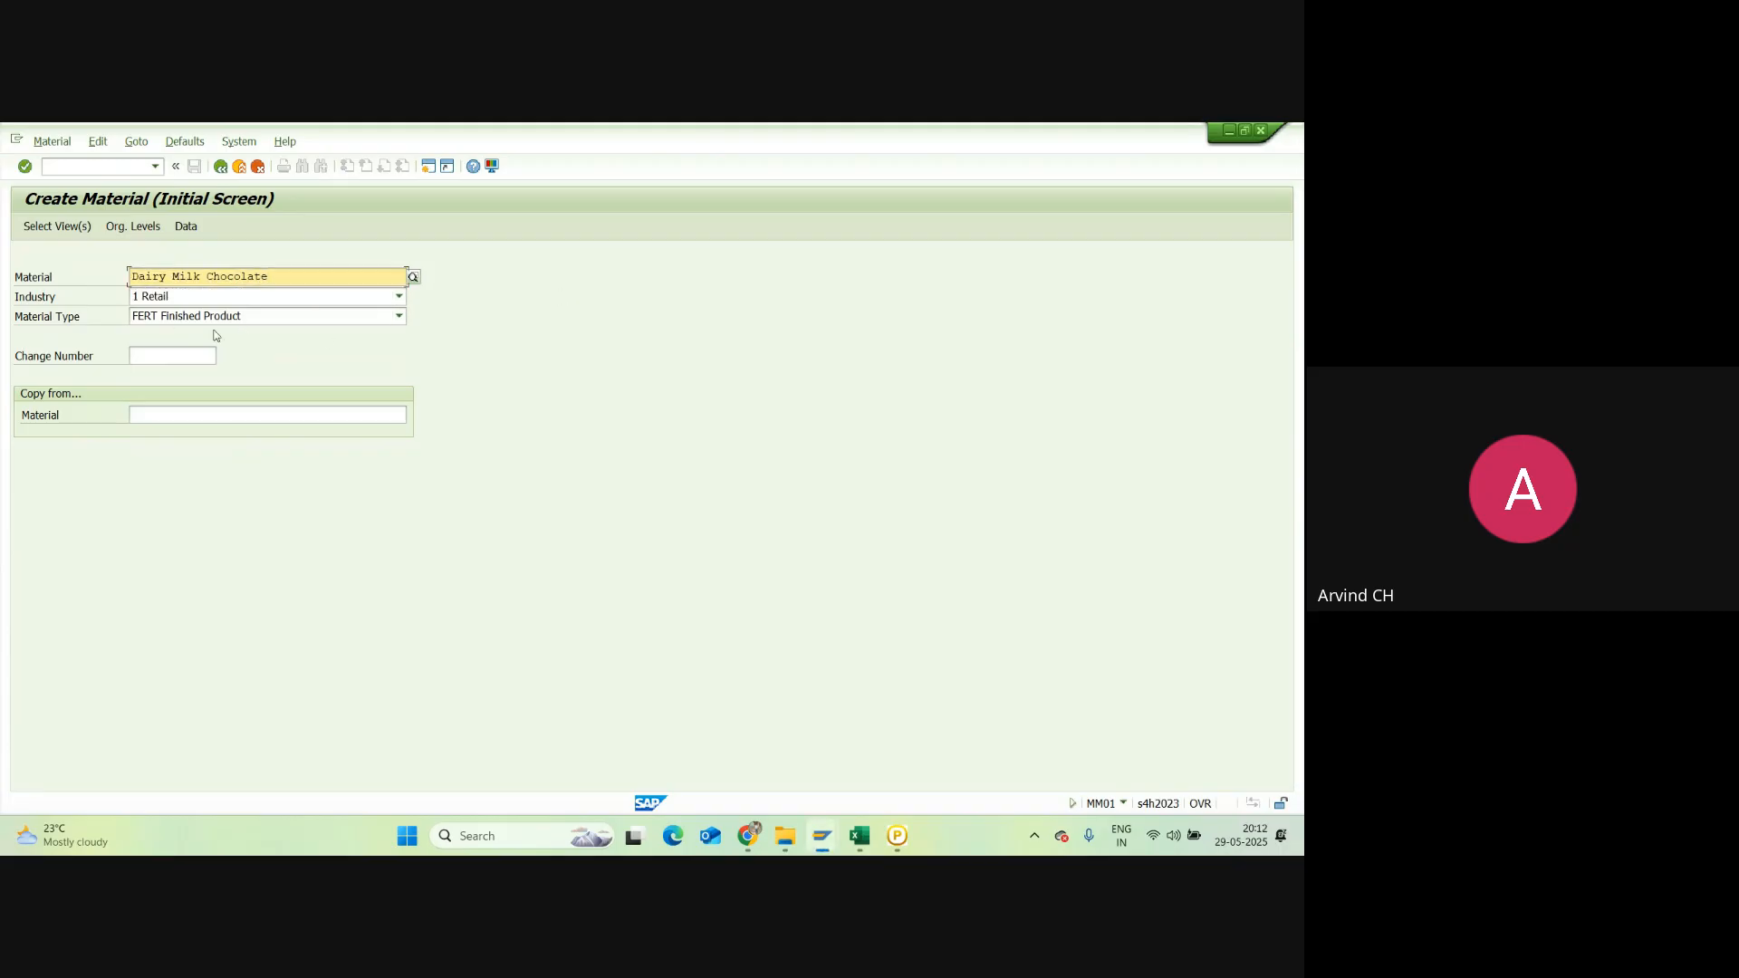
{"action": "key", "text": "Return"}
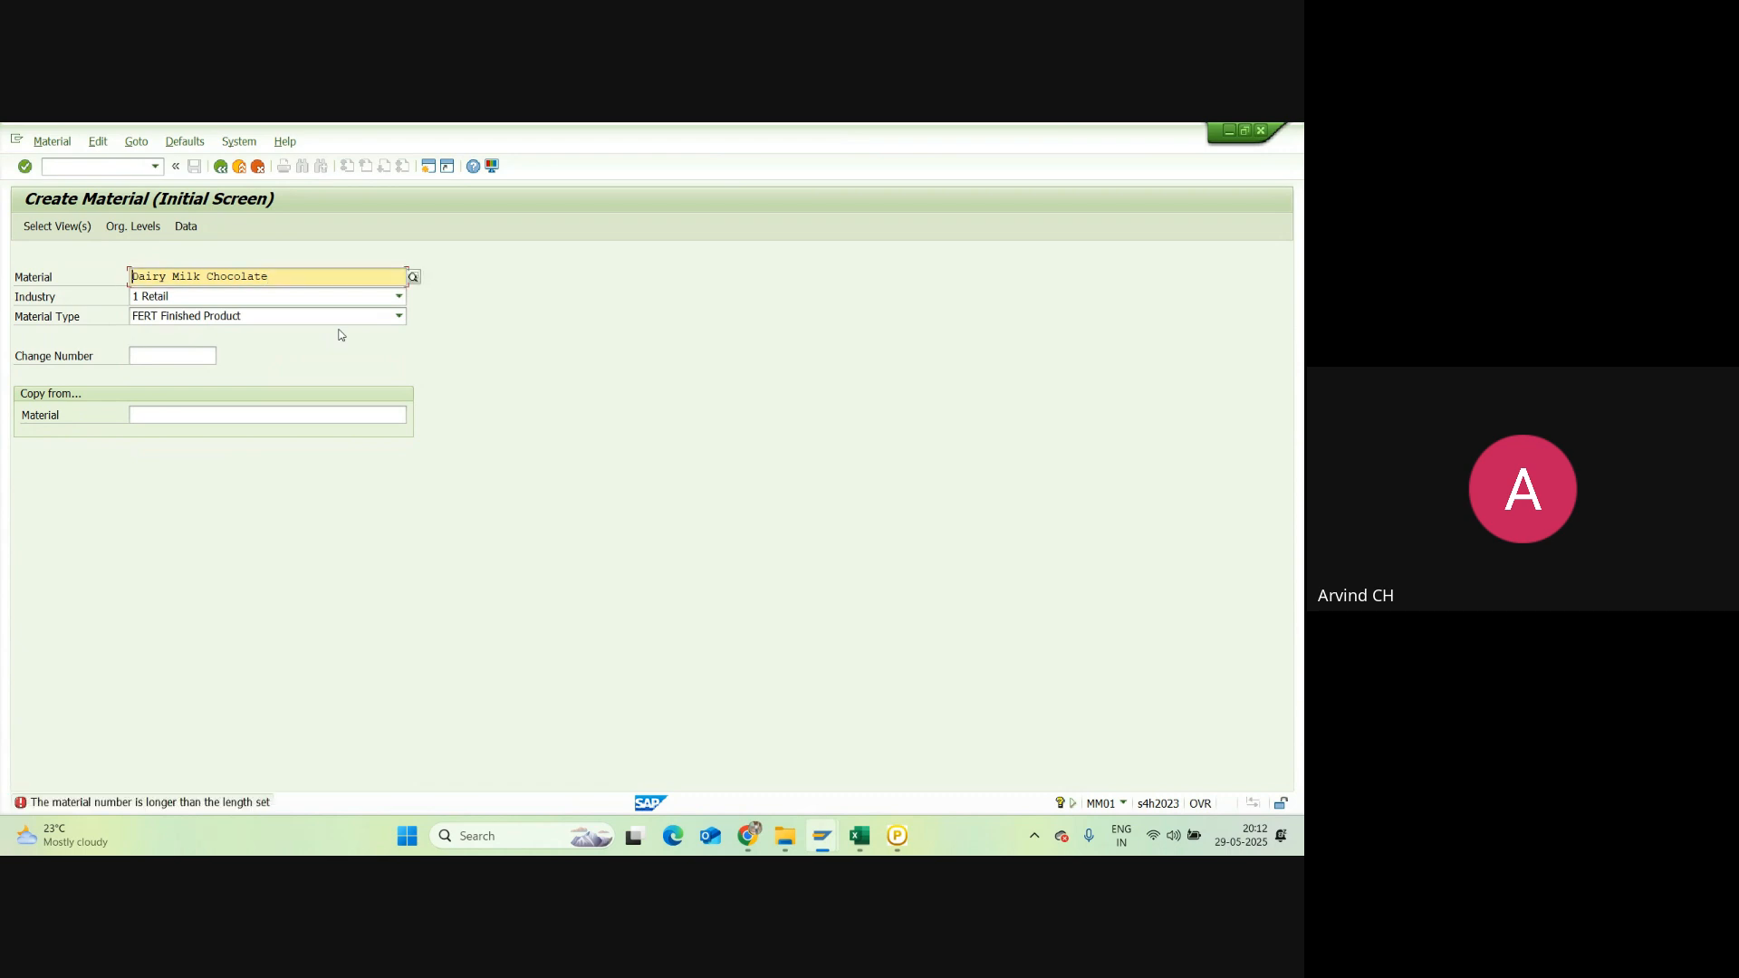
{"action": "left_click", "coordinate": [280, 277]}
{"action": "key", "text": "BackSpace"}
{"action": "key", "text": "BackSpace"}
{"action": "key", "text": "BackSpace"}
{"action": "key", "text": "BackSpace"}
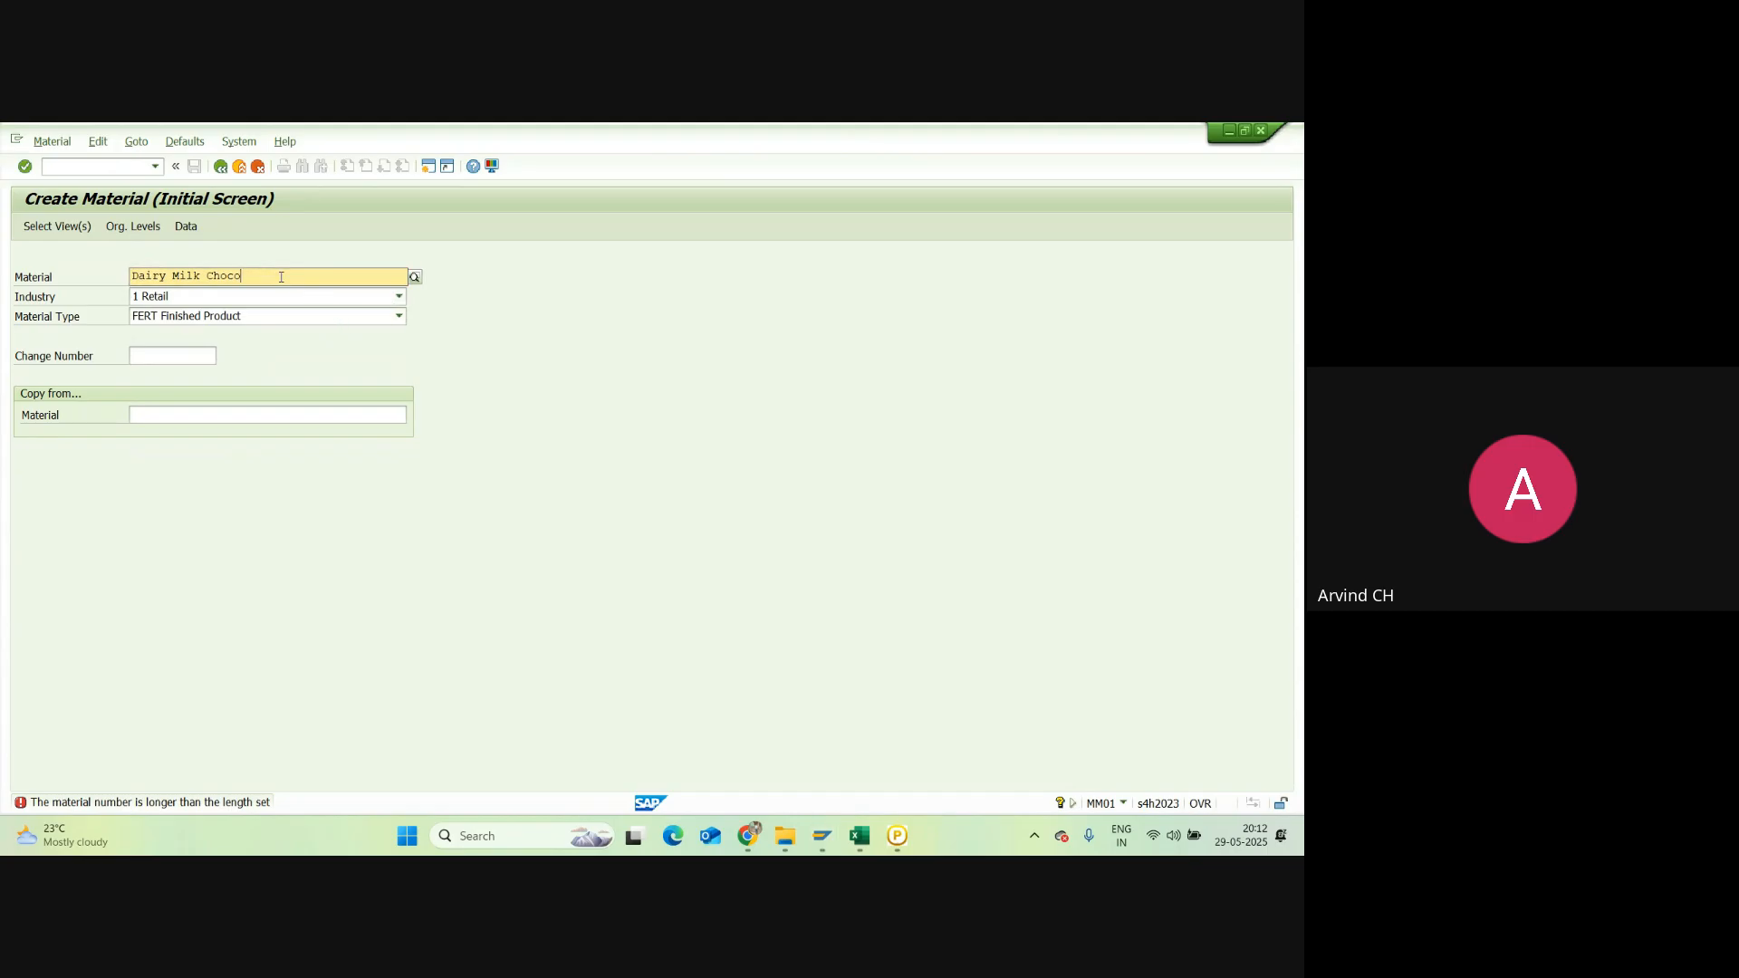
{"action": "key", "text": "Return"}
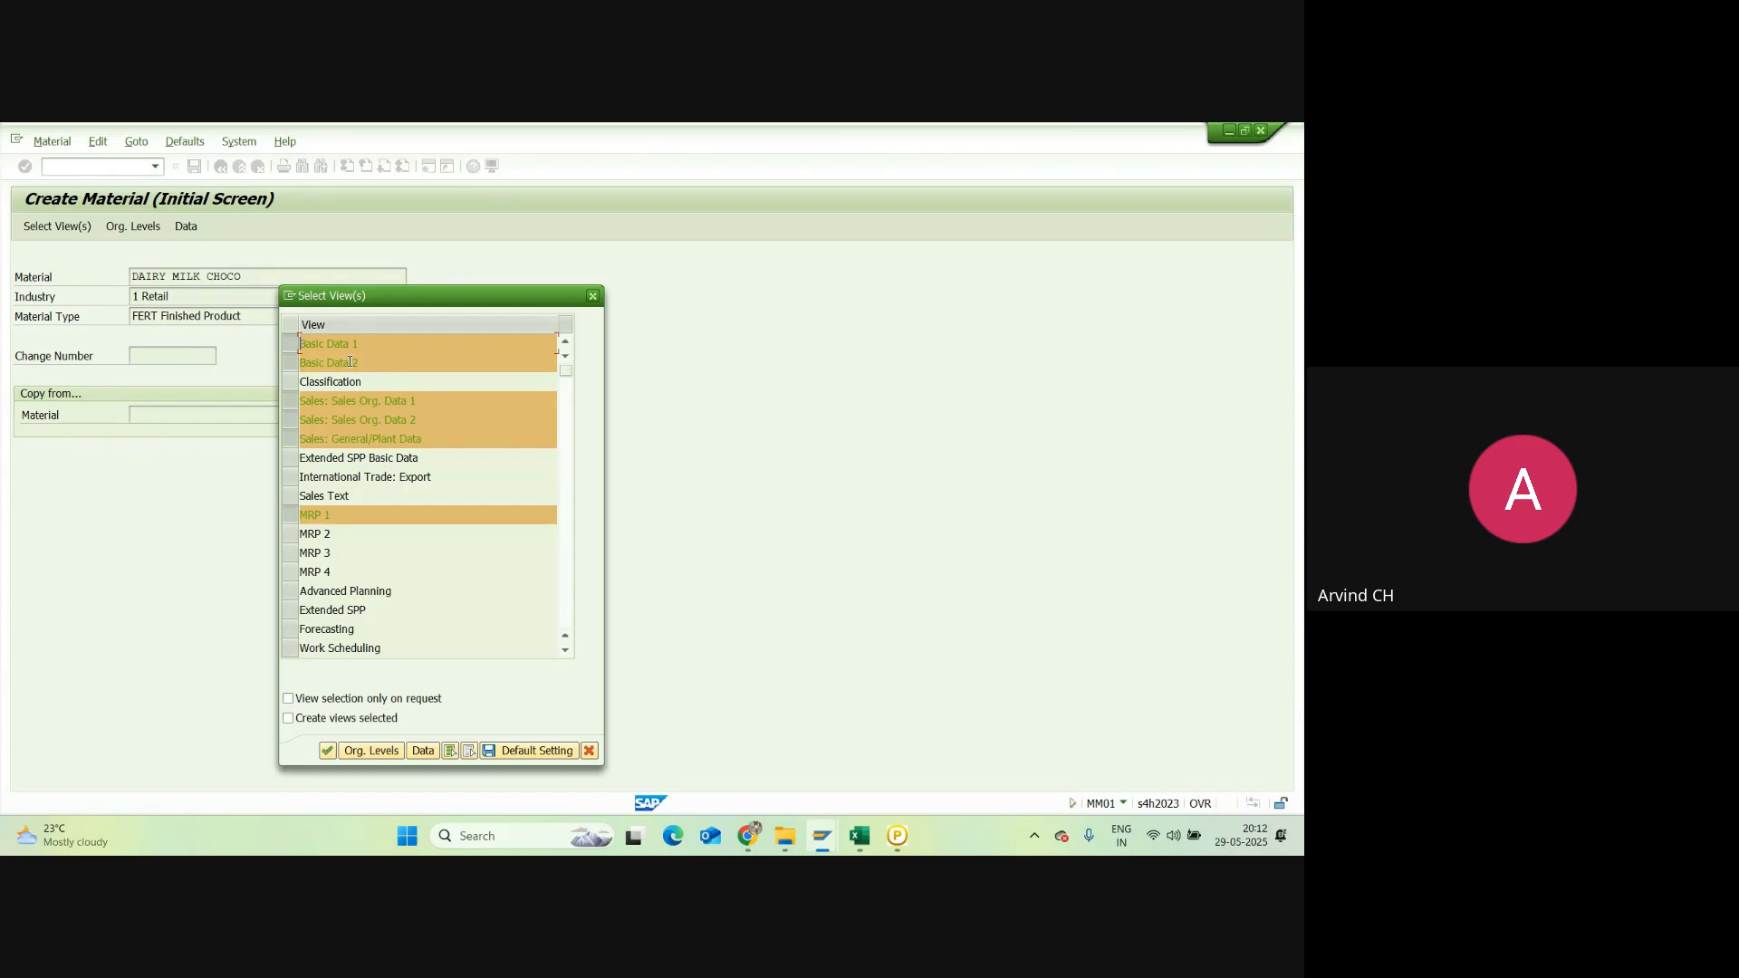
Step: Accept the preselected material views and start replacing plant AH28 by typing NR
{"action": "scroll", "coordinate": [384, 530], "scroll_direction": "down", "scroll_amount": 3}
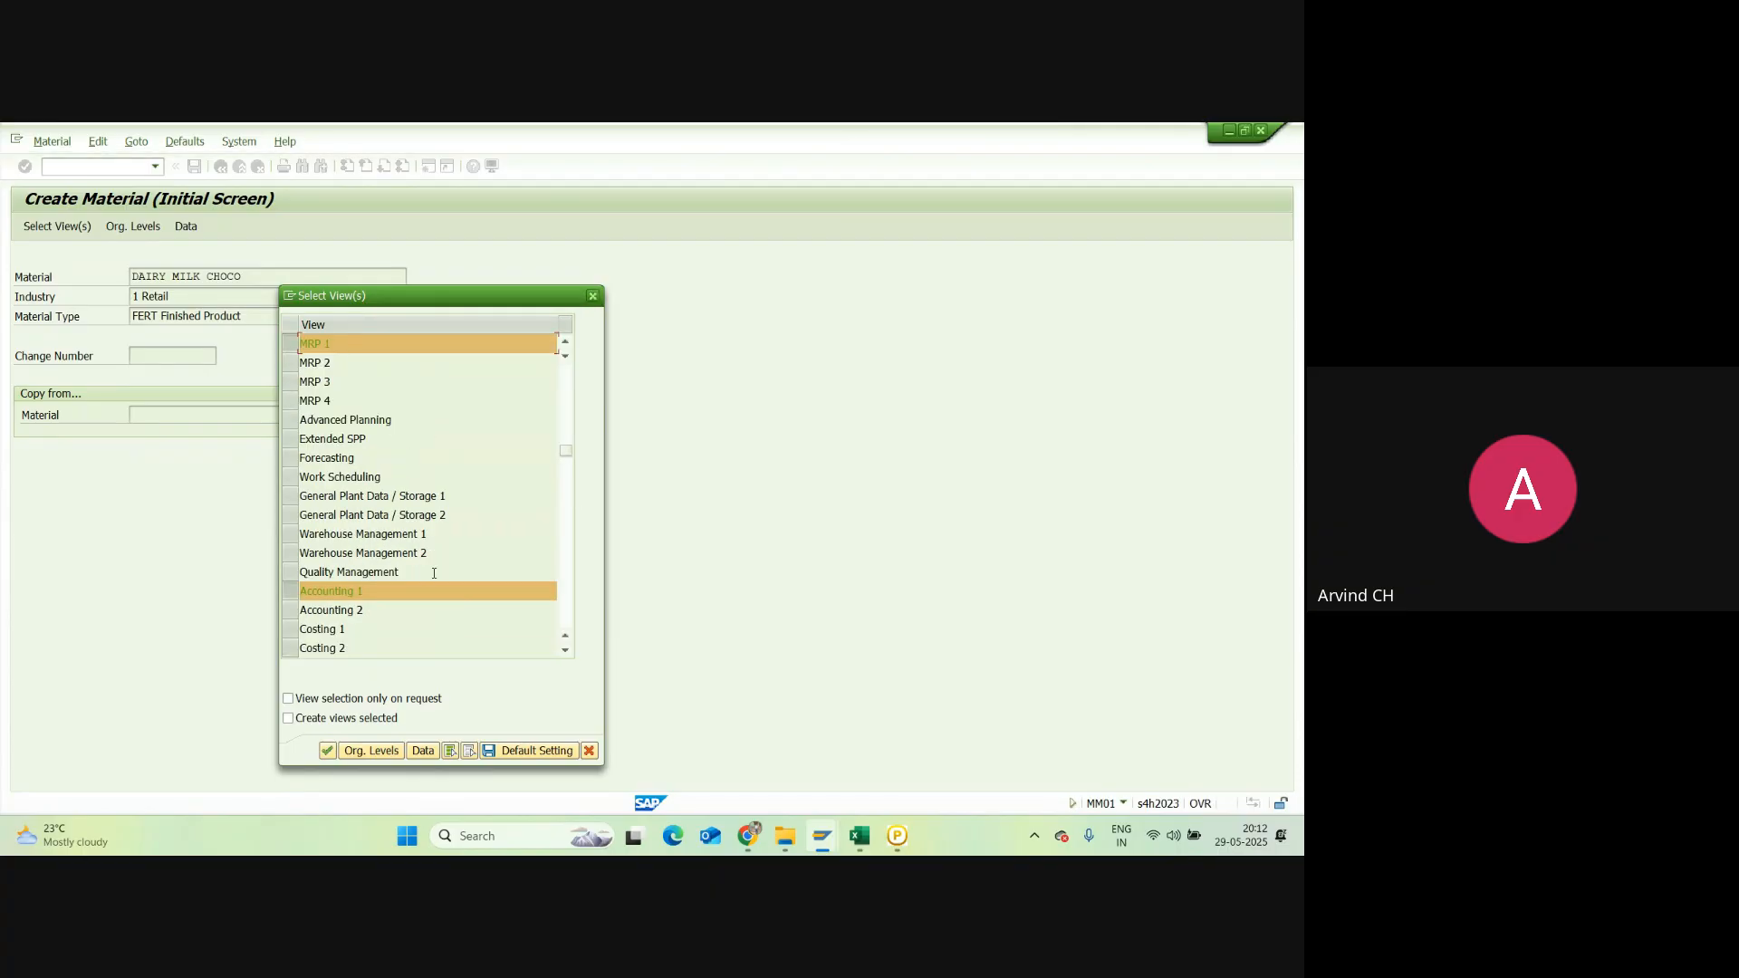
{"action": "left_click", "coordinate": [367, 750]}
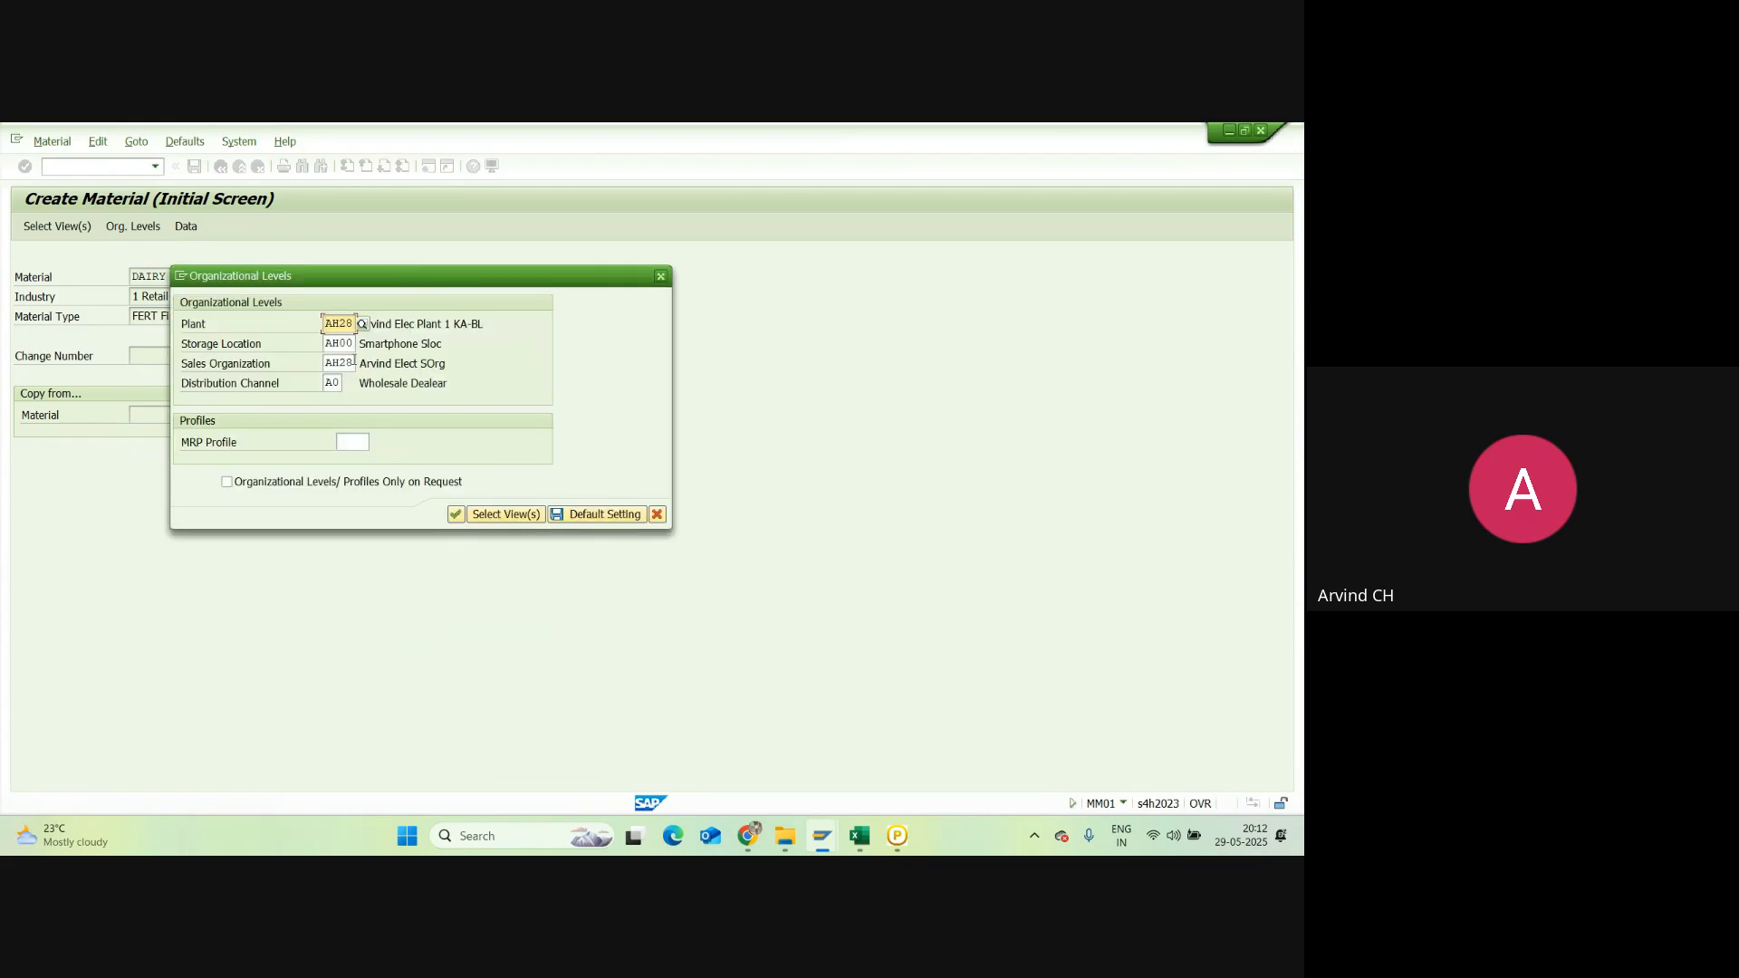
{"action": "left_click_drag", "start_coordinate": [353, 322], "coordinate": [309, 326]}
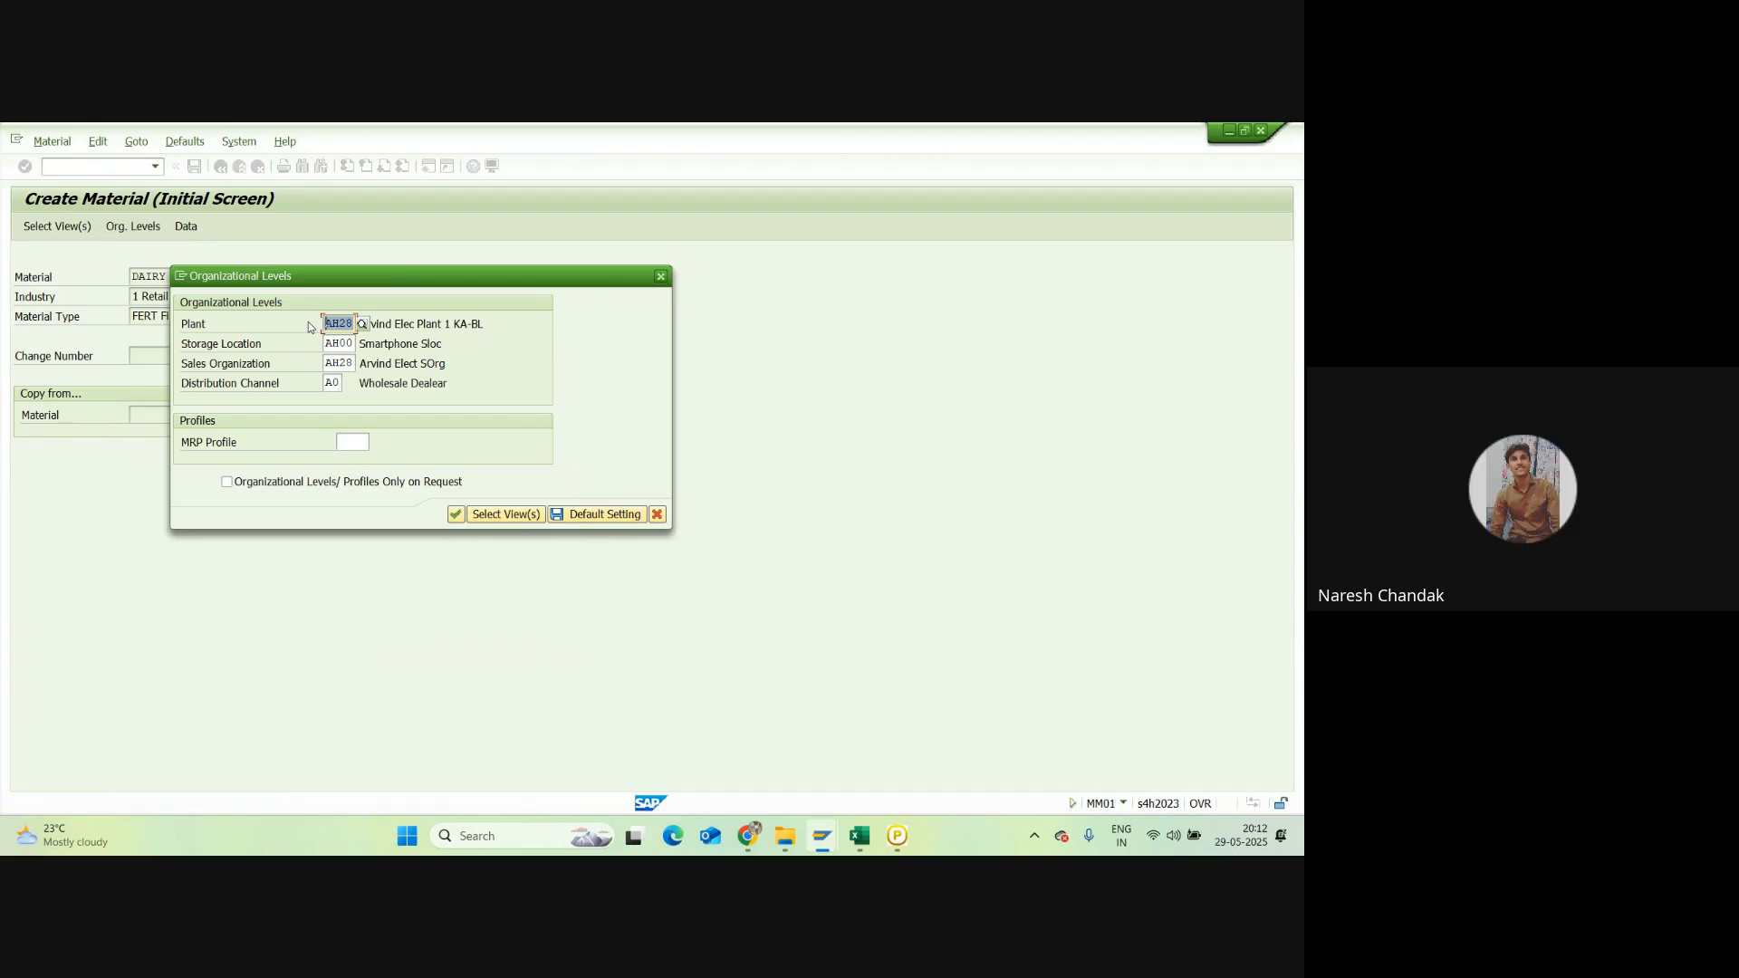
{"action": "type", "text": "NR"}
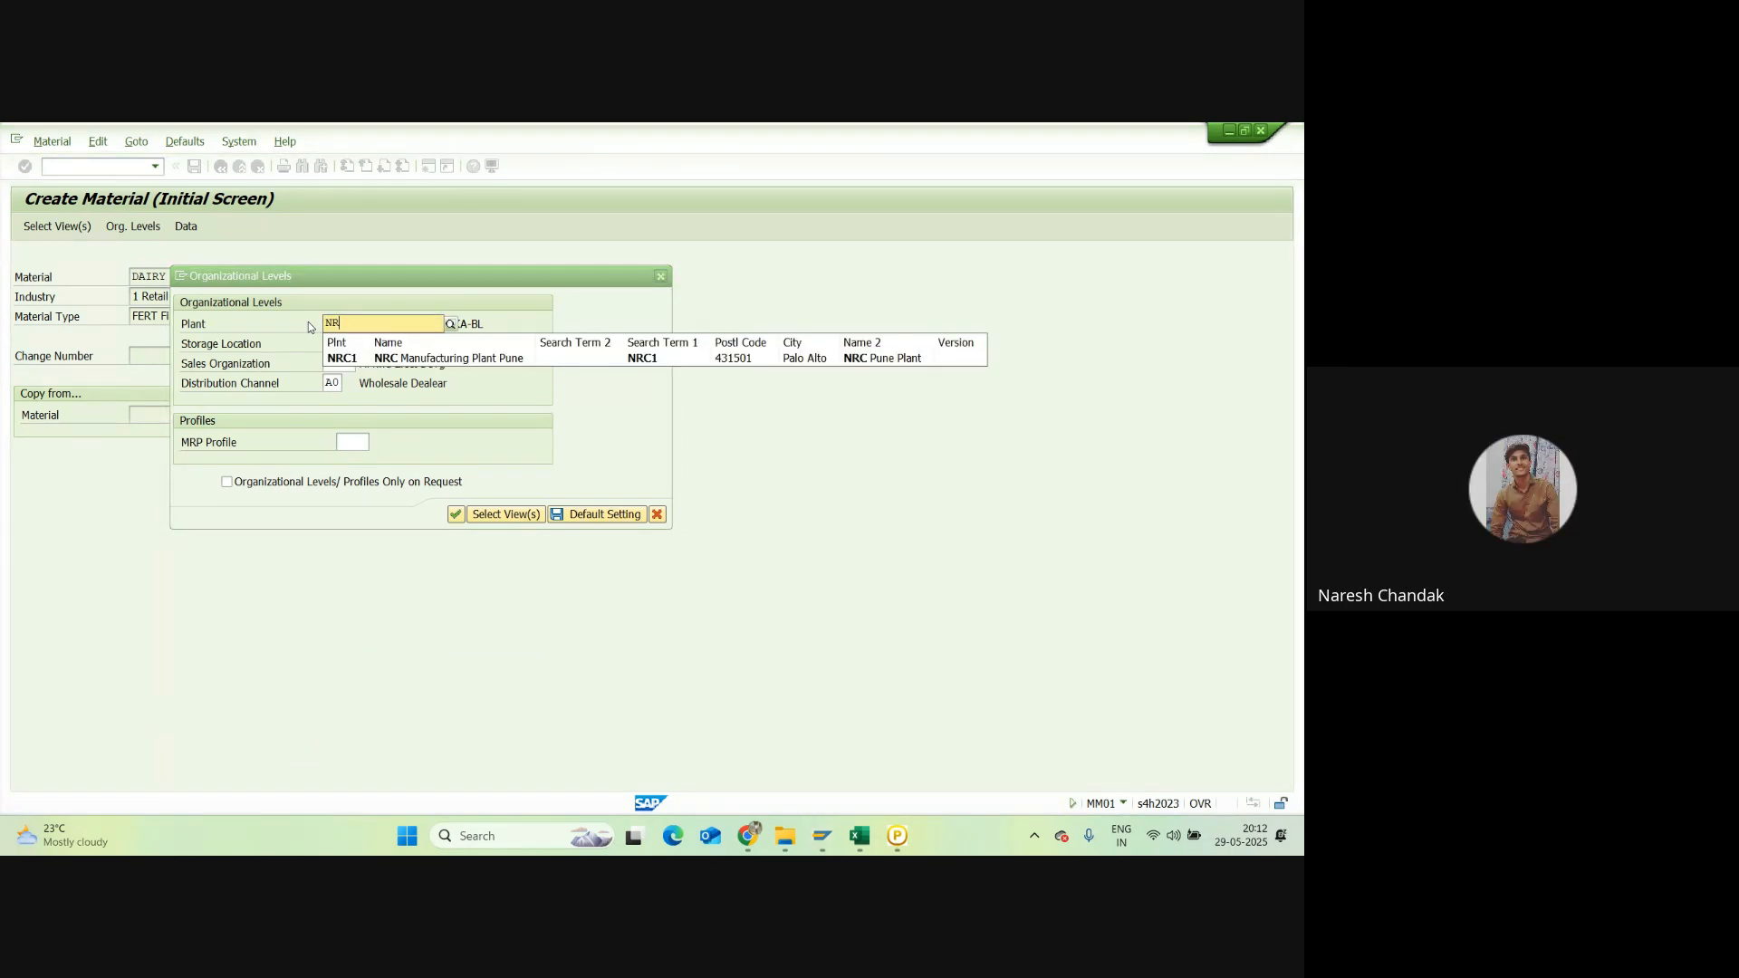
Step: Set plant NRC1 and storage location NRC2 from the suggestion lists
{"action": "left_click", "coordinate": [350, 358]}
{"action": "left_click", "coordinate": [352, 343]}
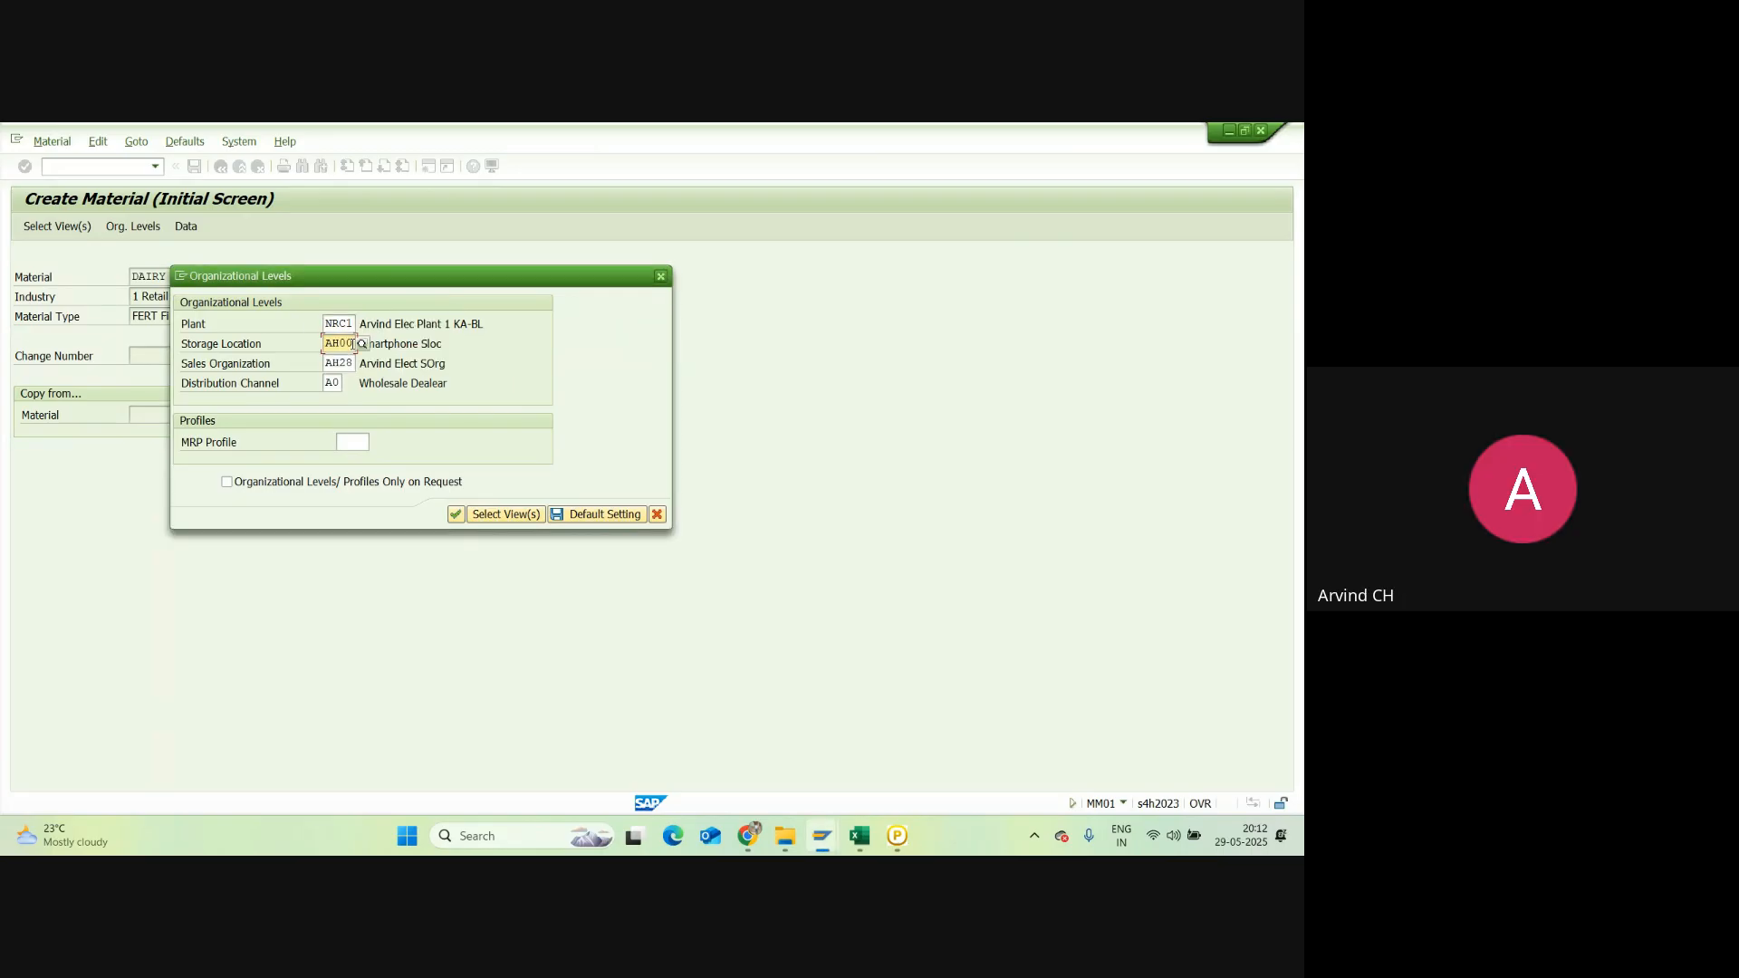
{"action": "key", "text": "BackSpace"}
{"action": "key", "text": "BackSpace"}
{"action": "key", "text": "BackSpace"}
{"action": "key", "text": "BackSpace"}
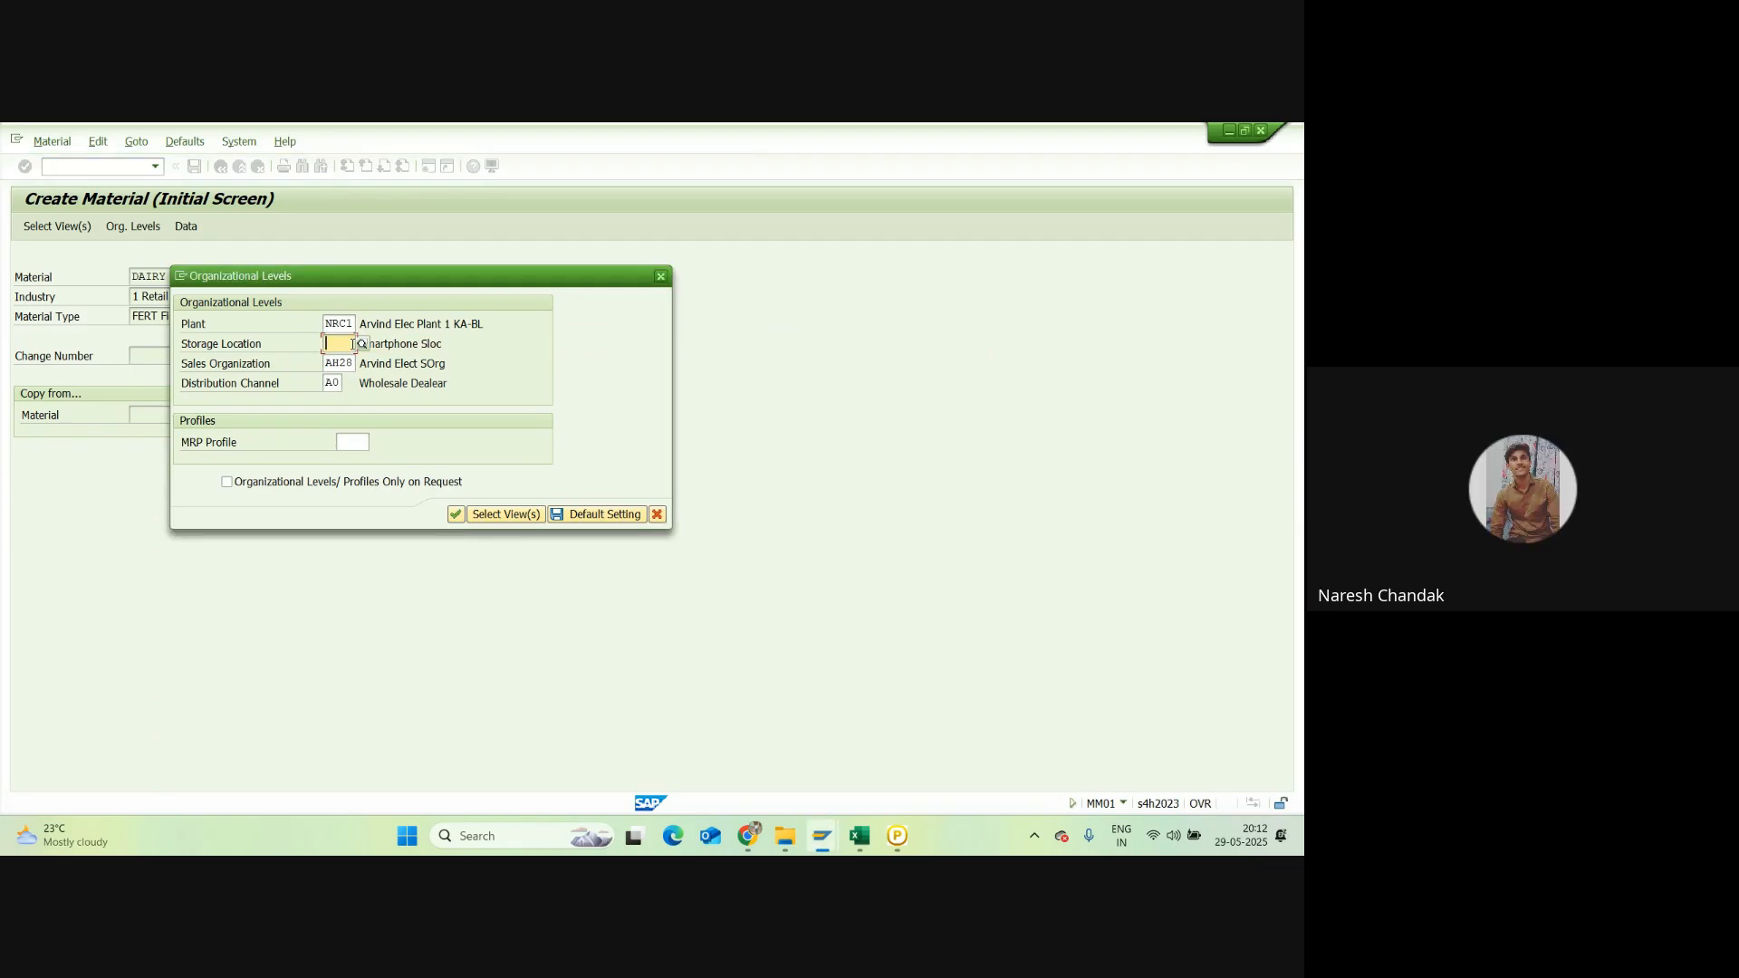
{"action": "type", "text": "N"}
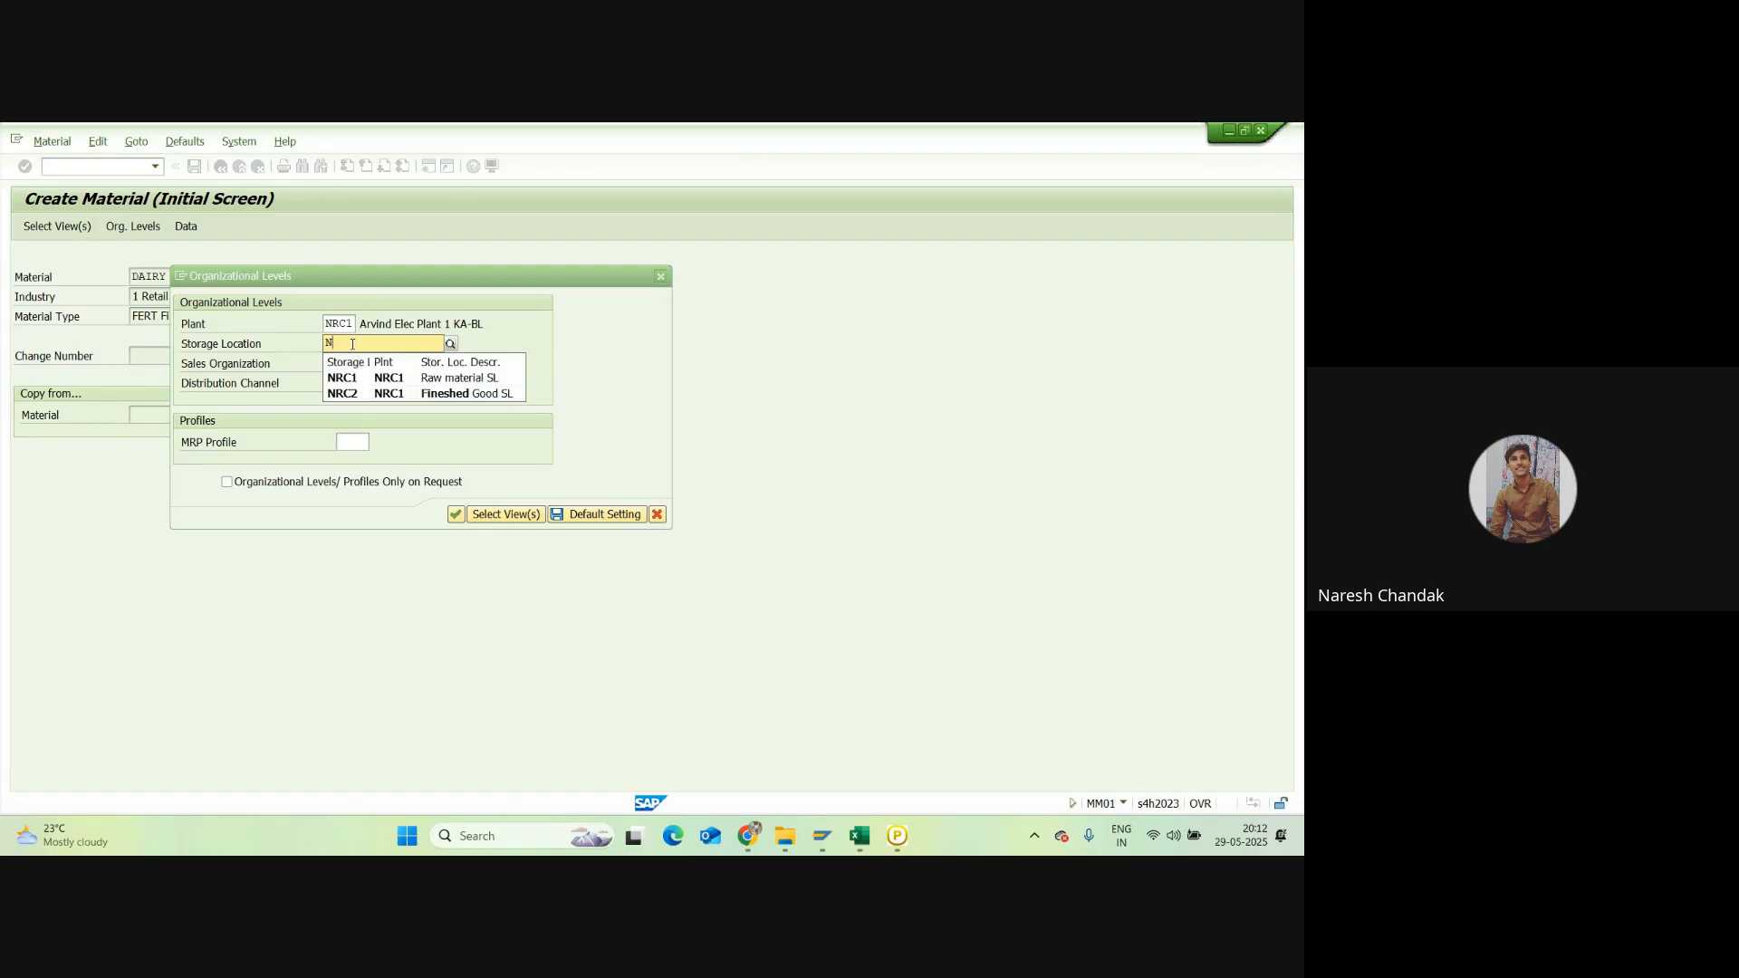
{"action": "left_click", "coordinate": [363, 398]}
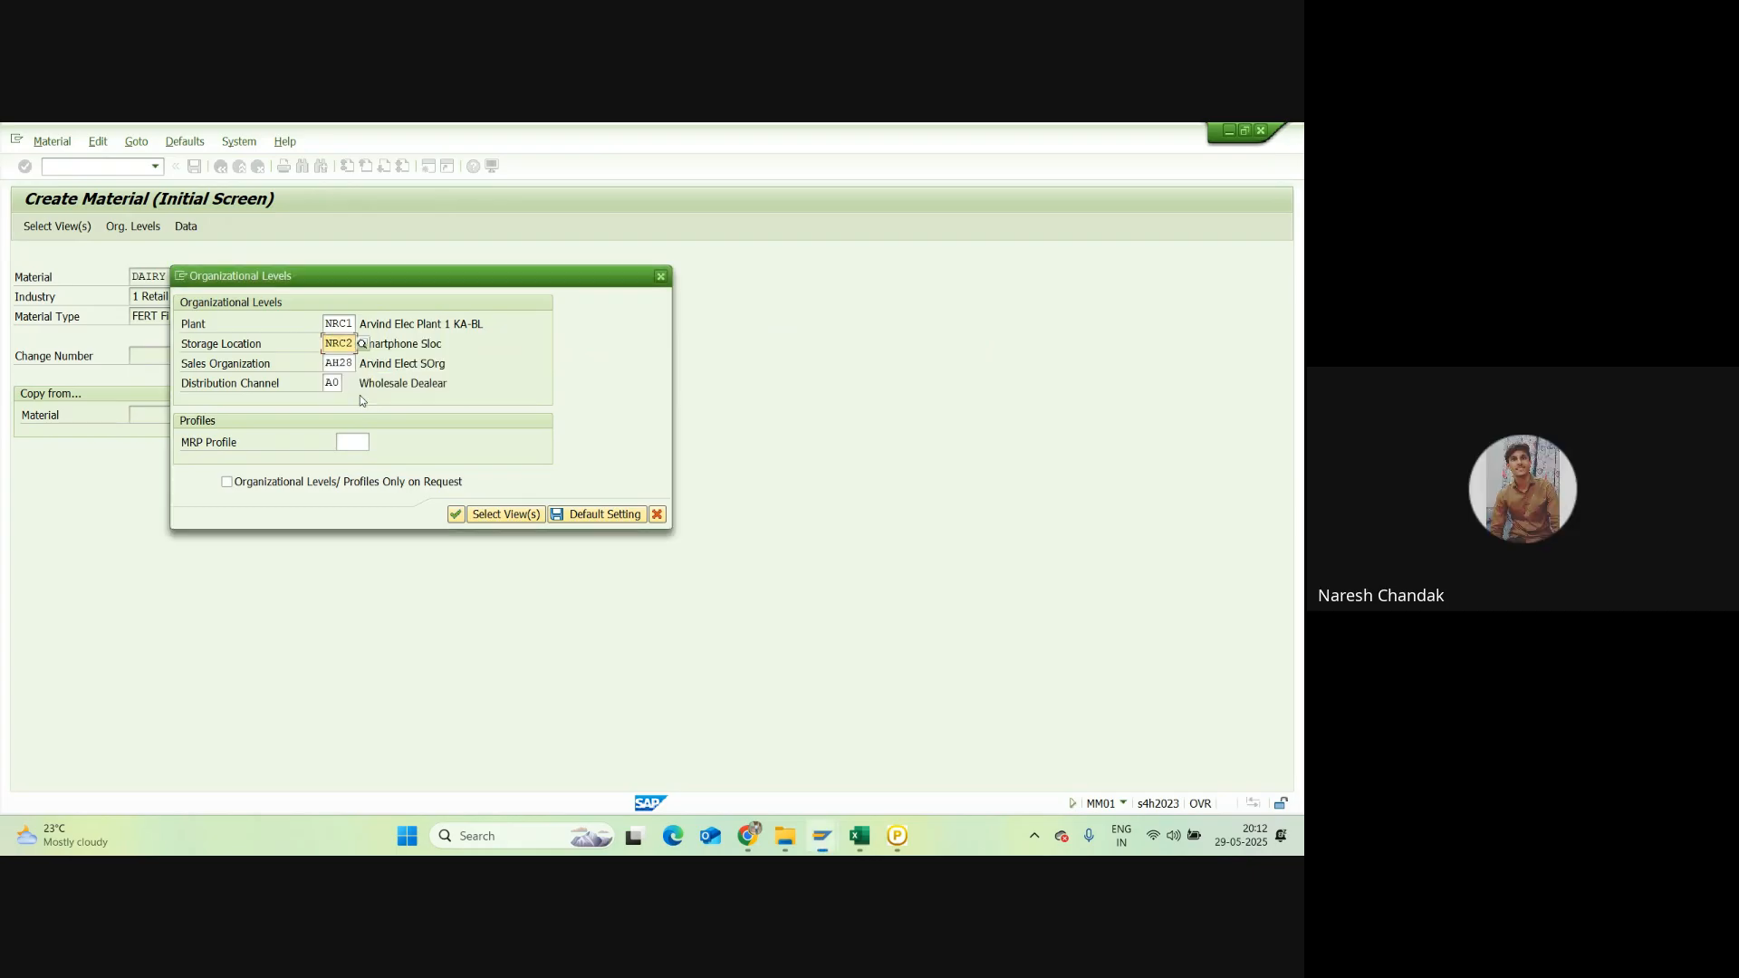
Step: Set sales organization NRC1 and distribution channel NB (Wholesale Dealer)
{"action": "left_click", "coordinate": [355, 363]}
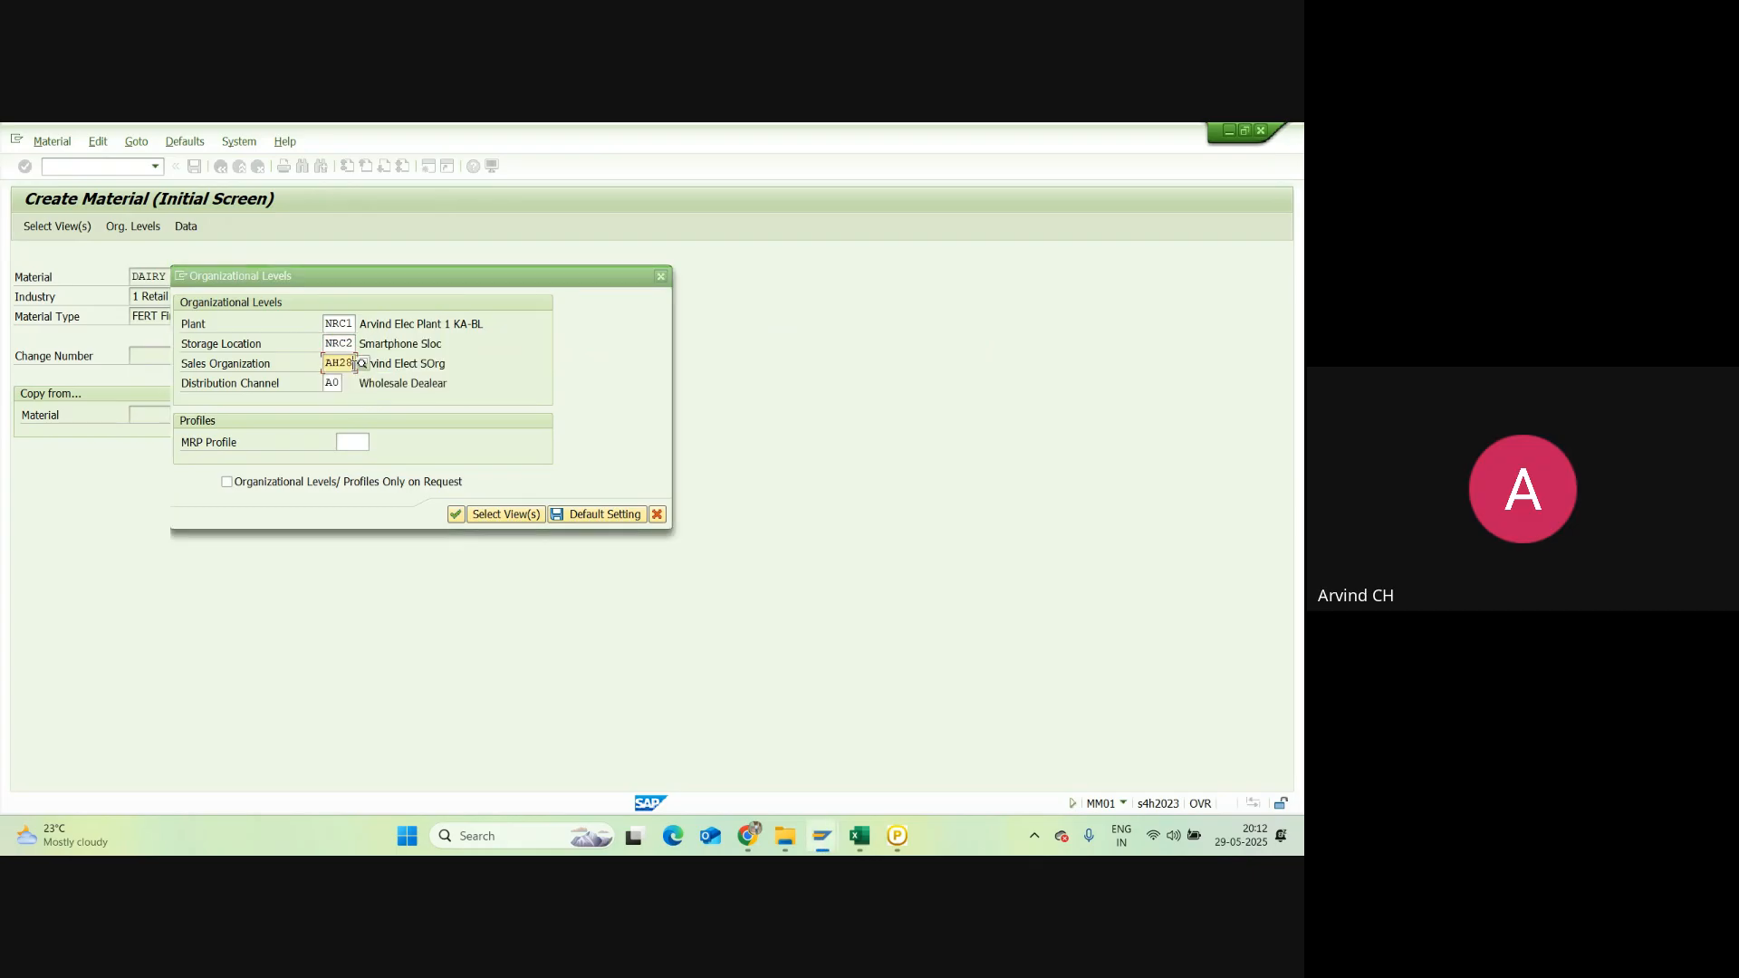
{"action": "key", "text": "BackSpace"}
{"action": "key", "text": "BackSpace"}
{"action": "key", "text": "BackSpace"}
{"action": "key", "text": "BackSpace"}
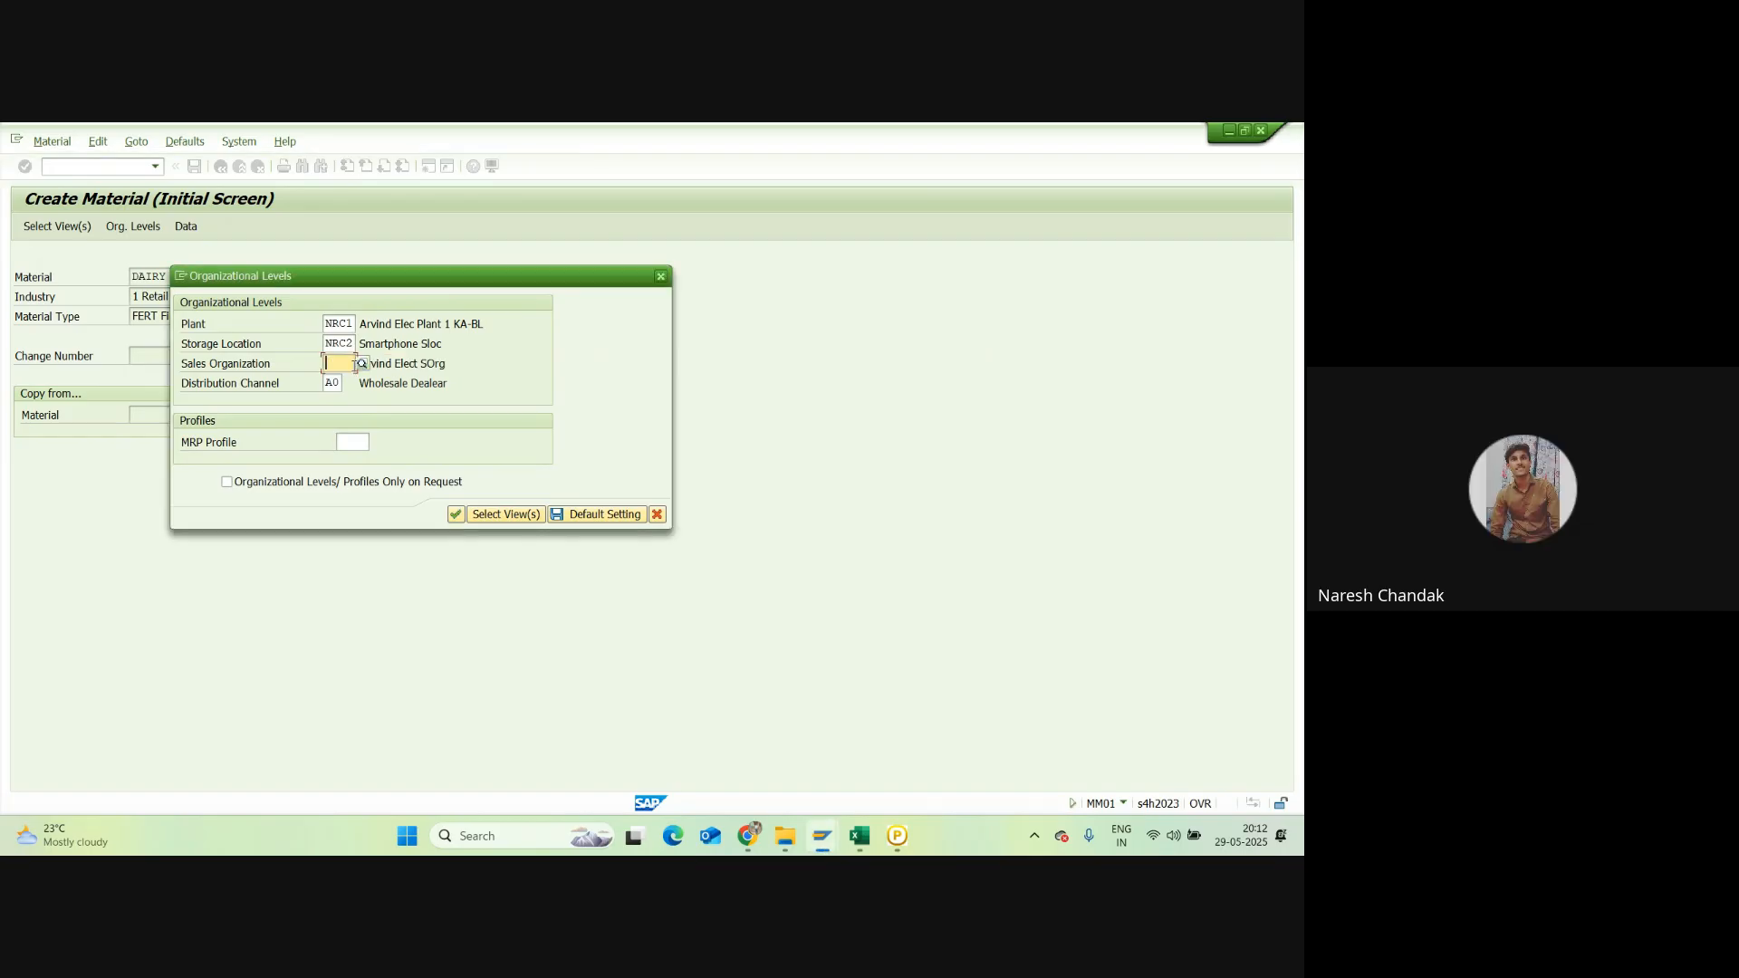
{"action": "type", "text": "NR"}
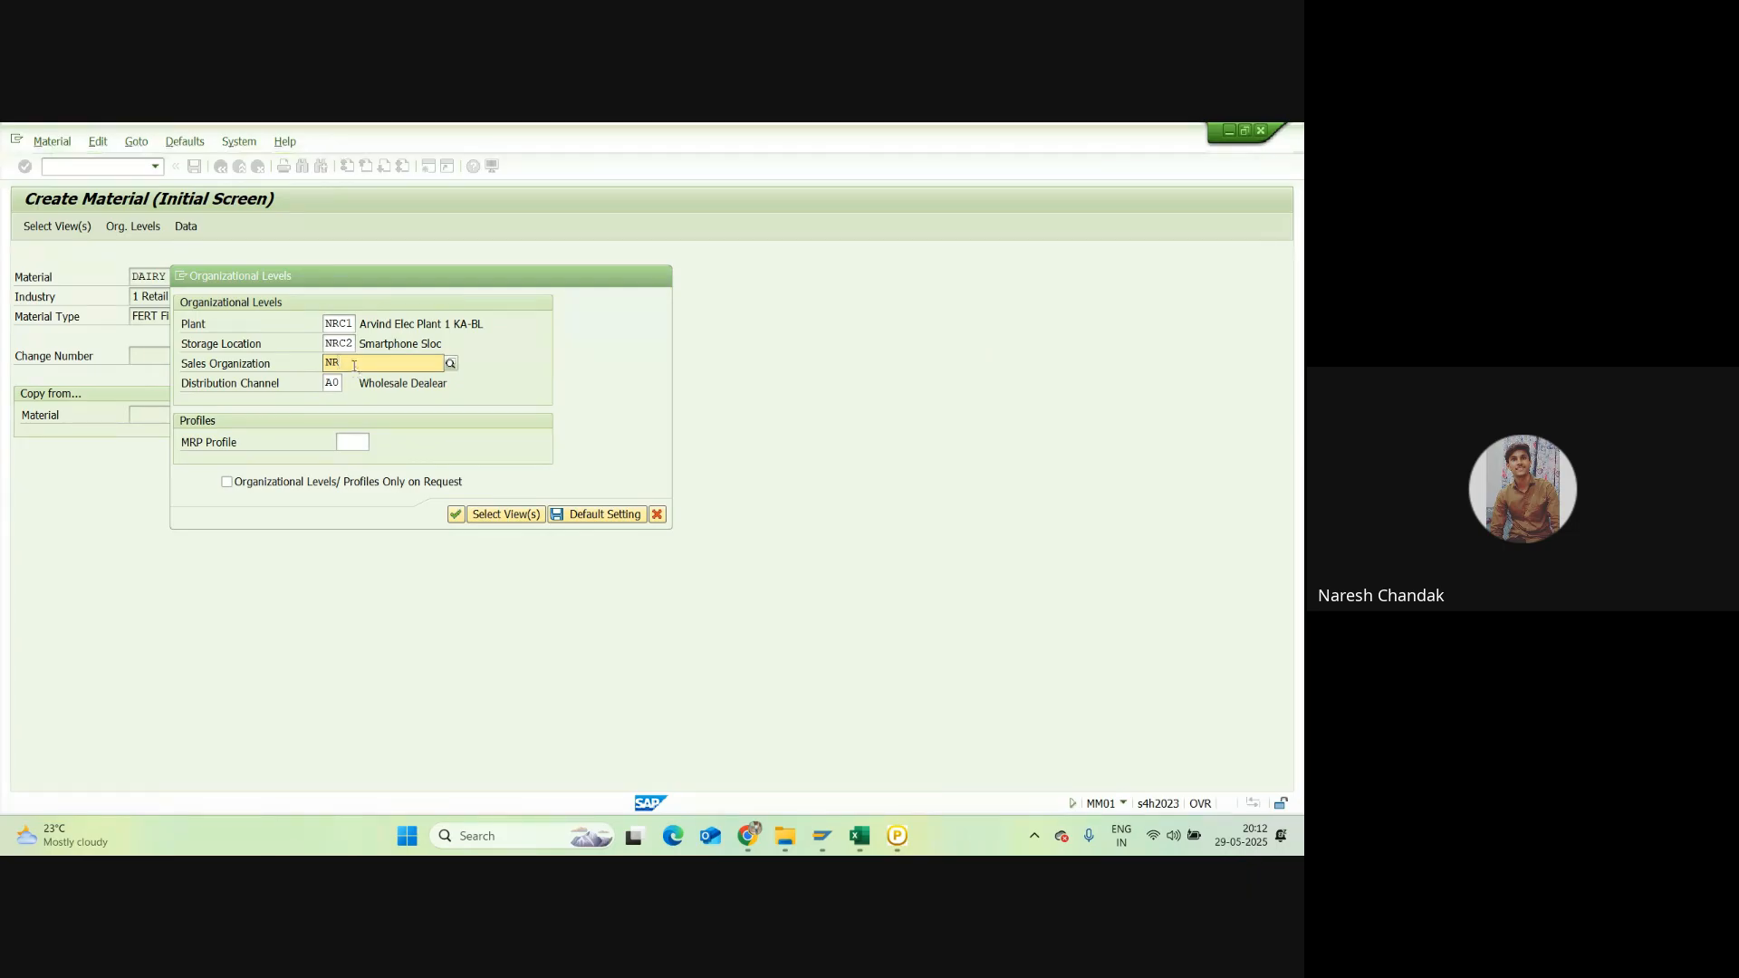
{"action": "key", "text": "BackSpace"}
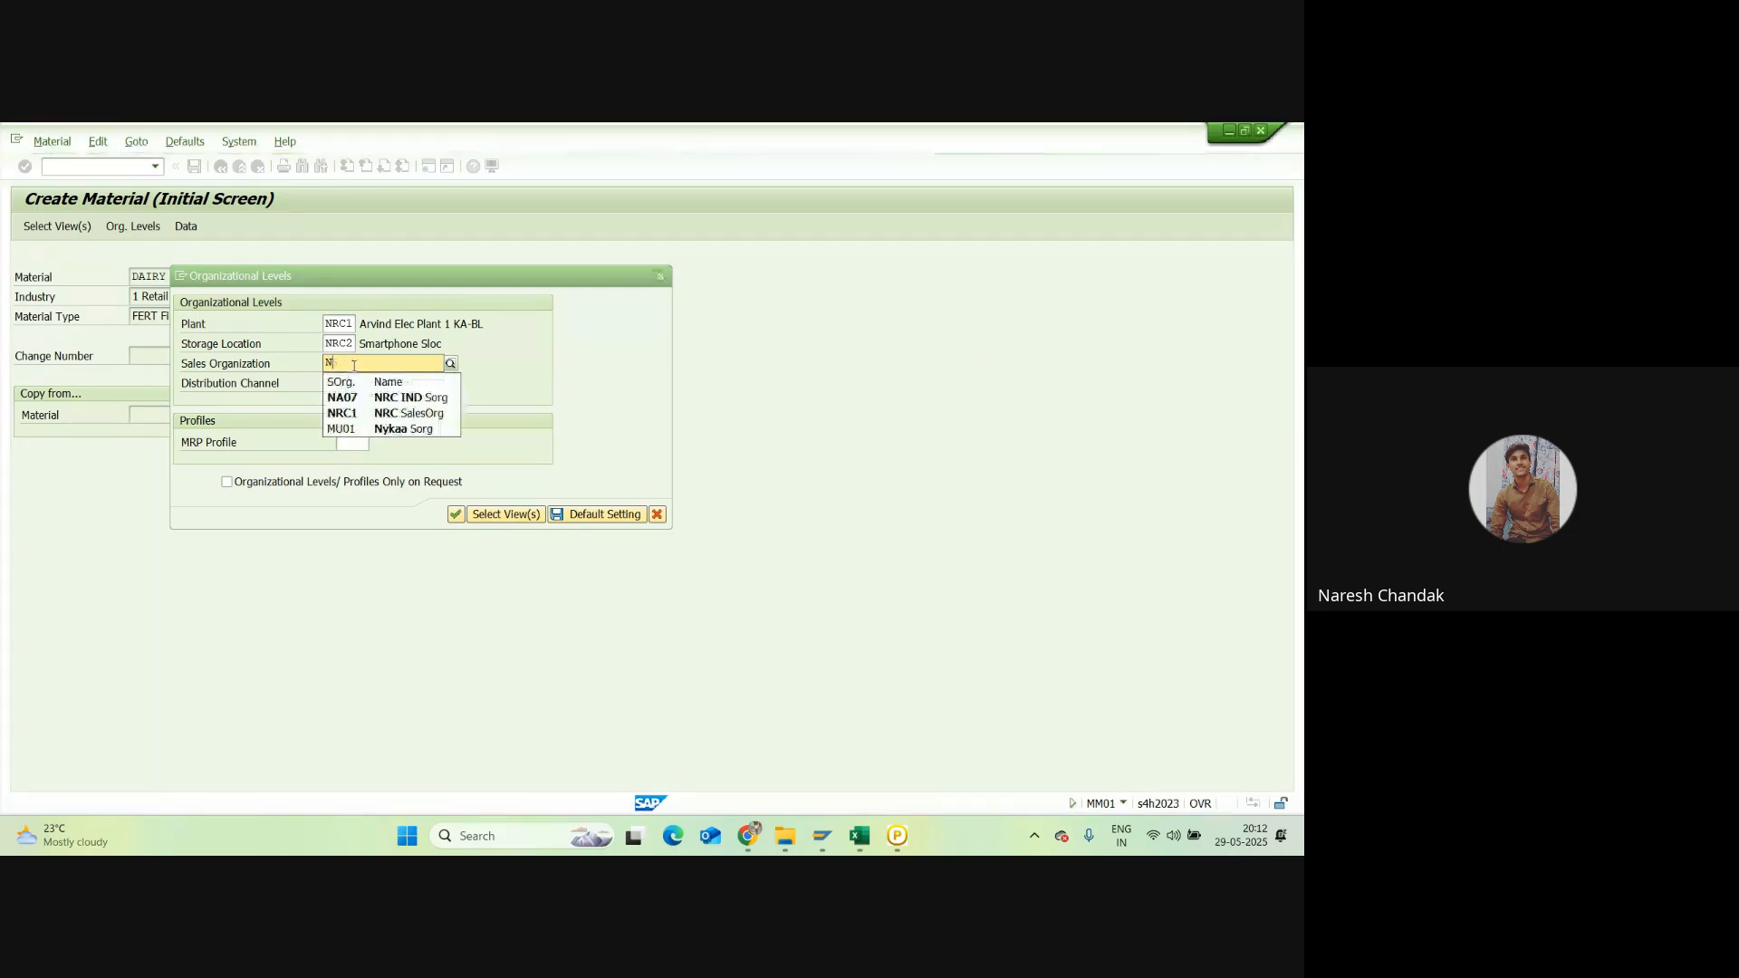
{"action": "left_click", "coordinate": [359, 419]}
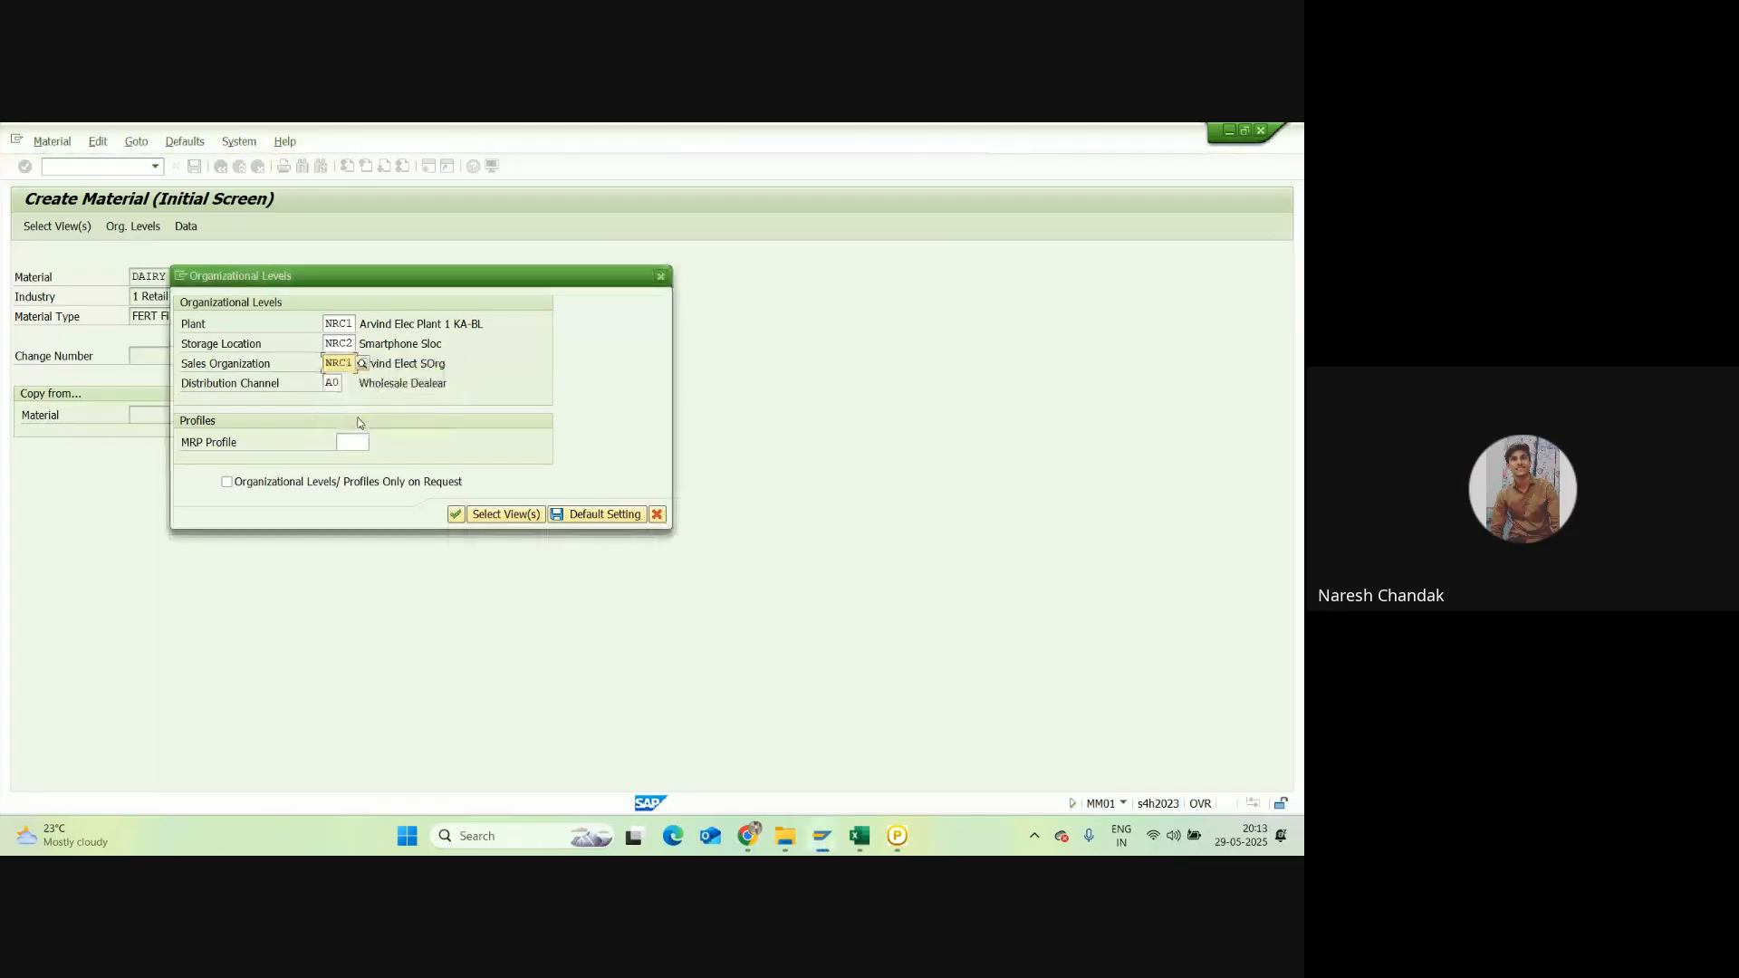
{"action": "left_click", "coordinate": [342, 381]}
{"action": "key", "text": "BackSpace"}
{"action": "key", "text": "BackSpace"}
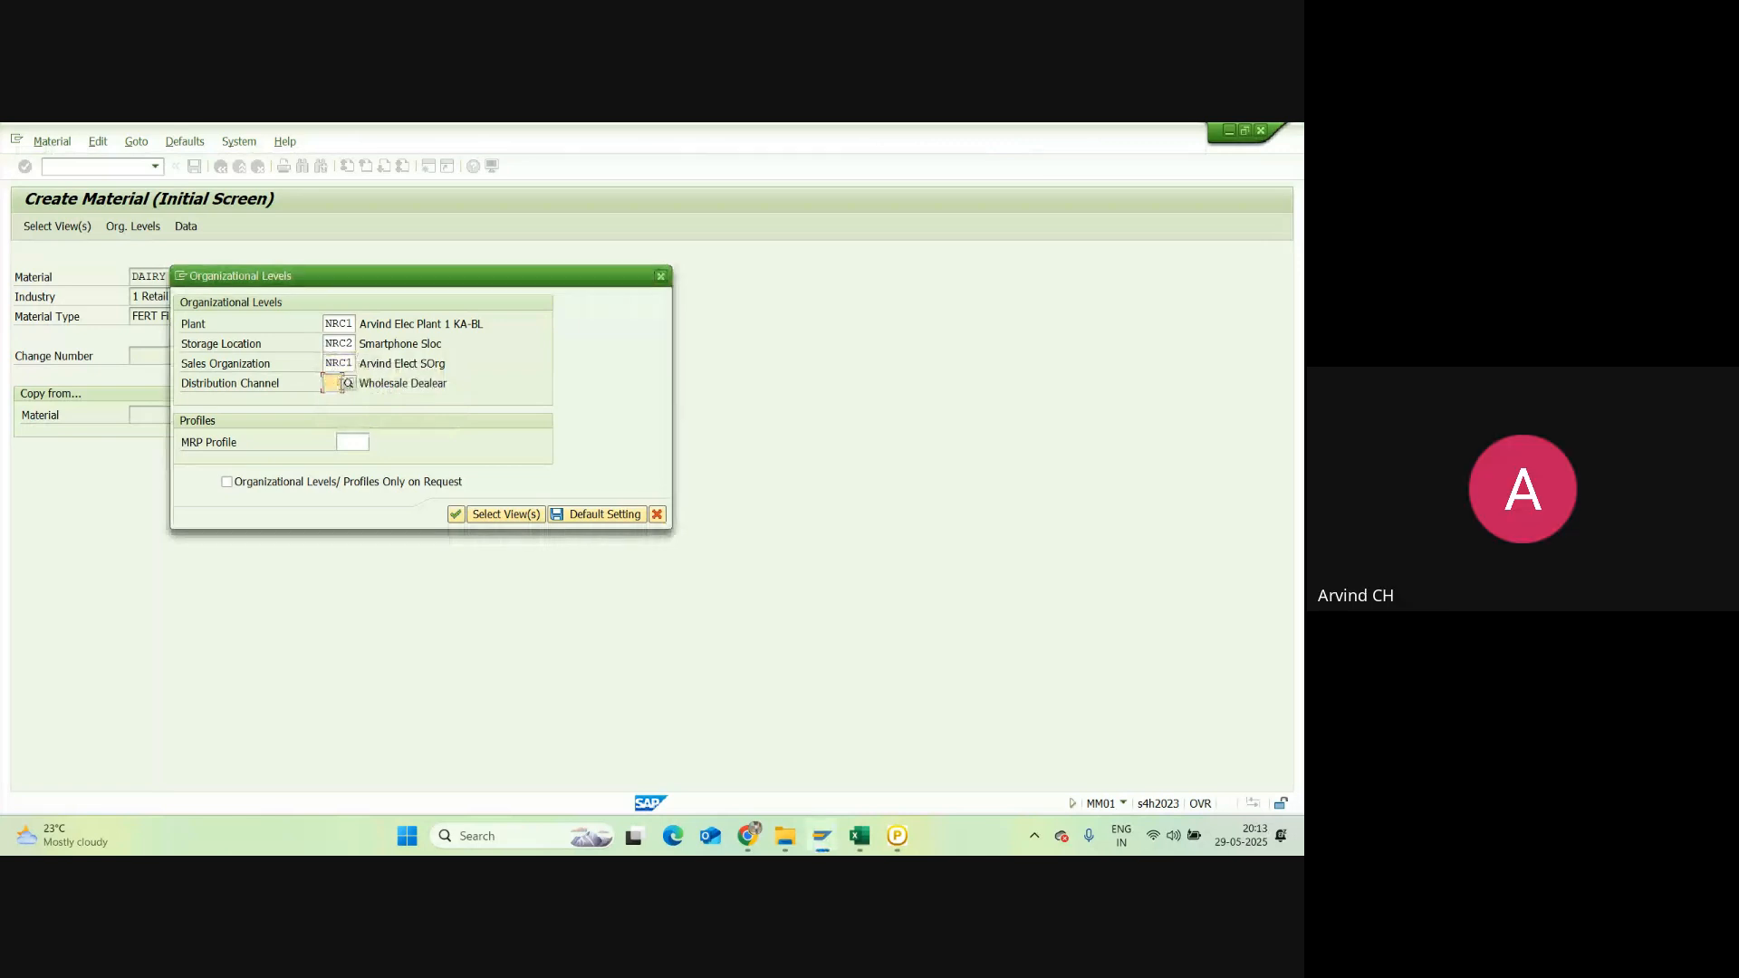
{"action": "left_click", "coordinate": [349, 384]}
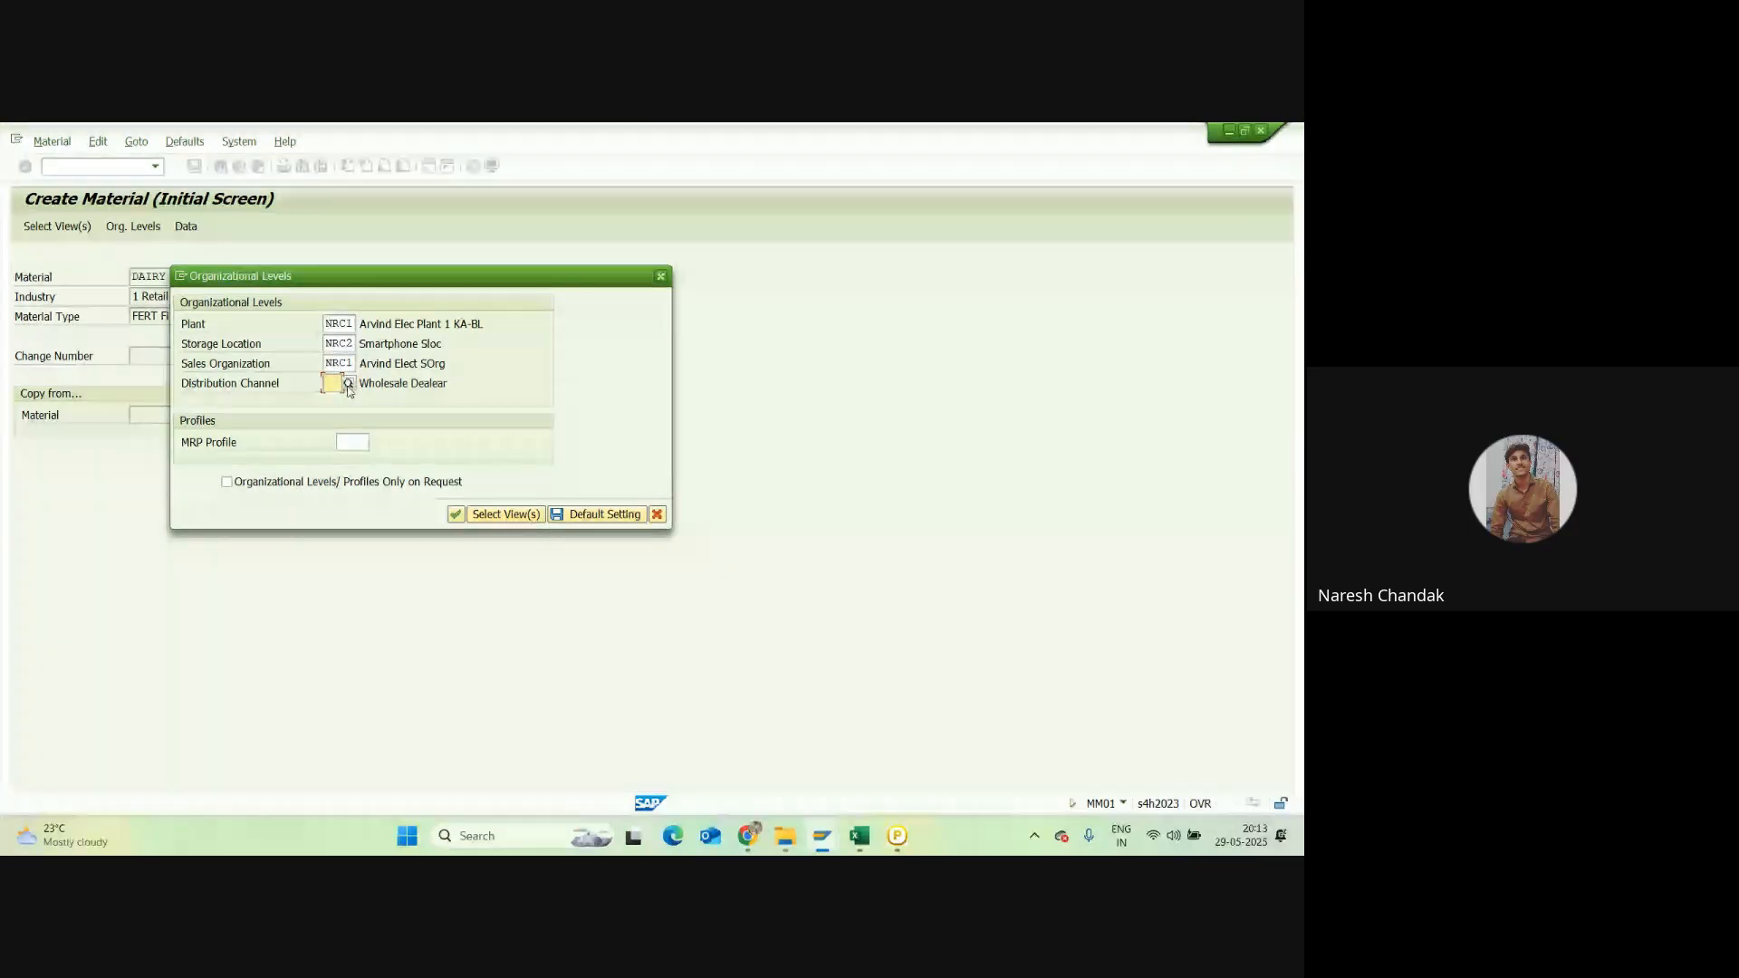
{"action": "type", "text": "NB"}
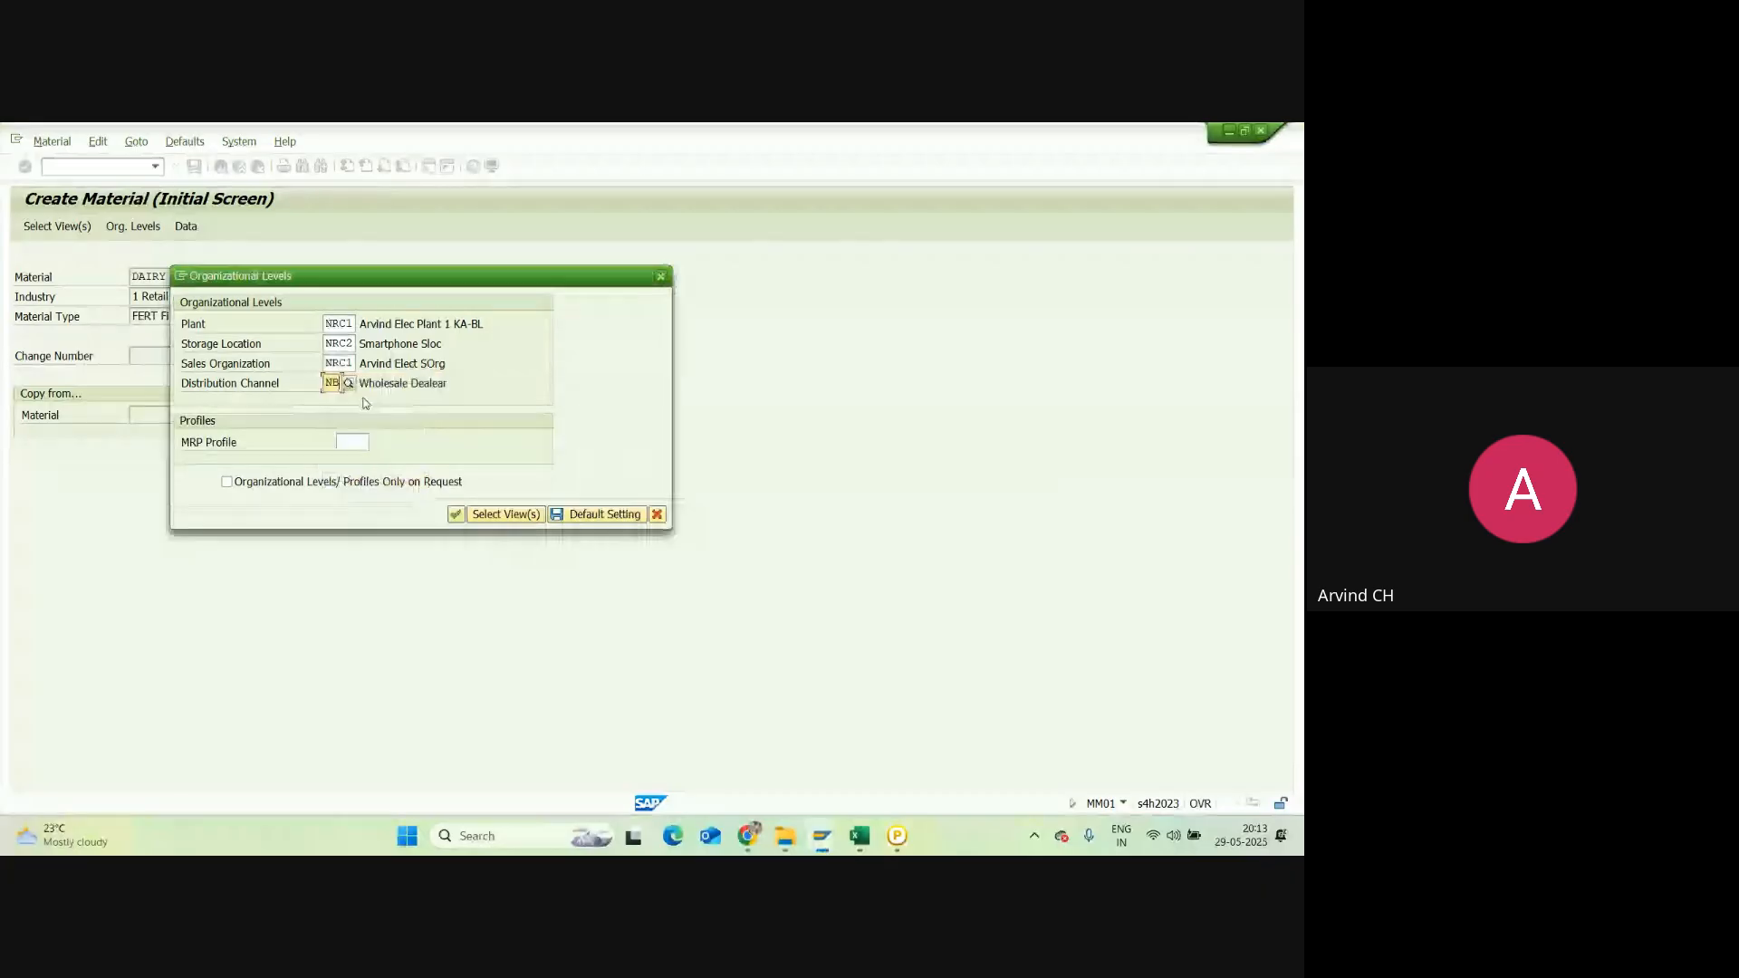
{"action": "left_click", "coordinate": [346, 480]}
Step: Submit the organizational levels, triggering the Material Ledger error for valuation area NRC1
{"action": "key", "text": "Return"}
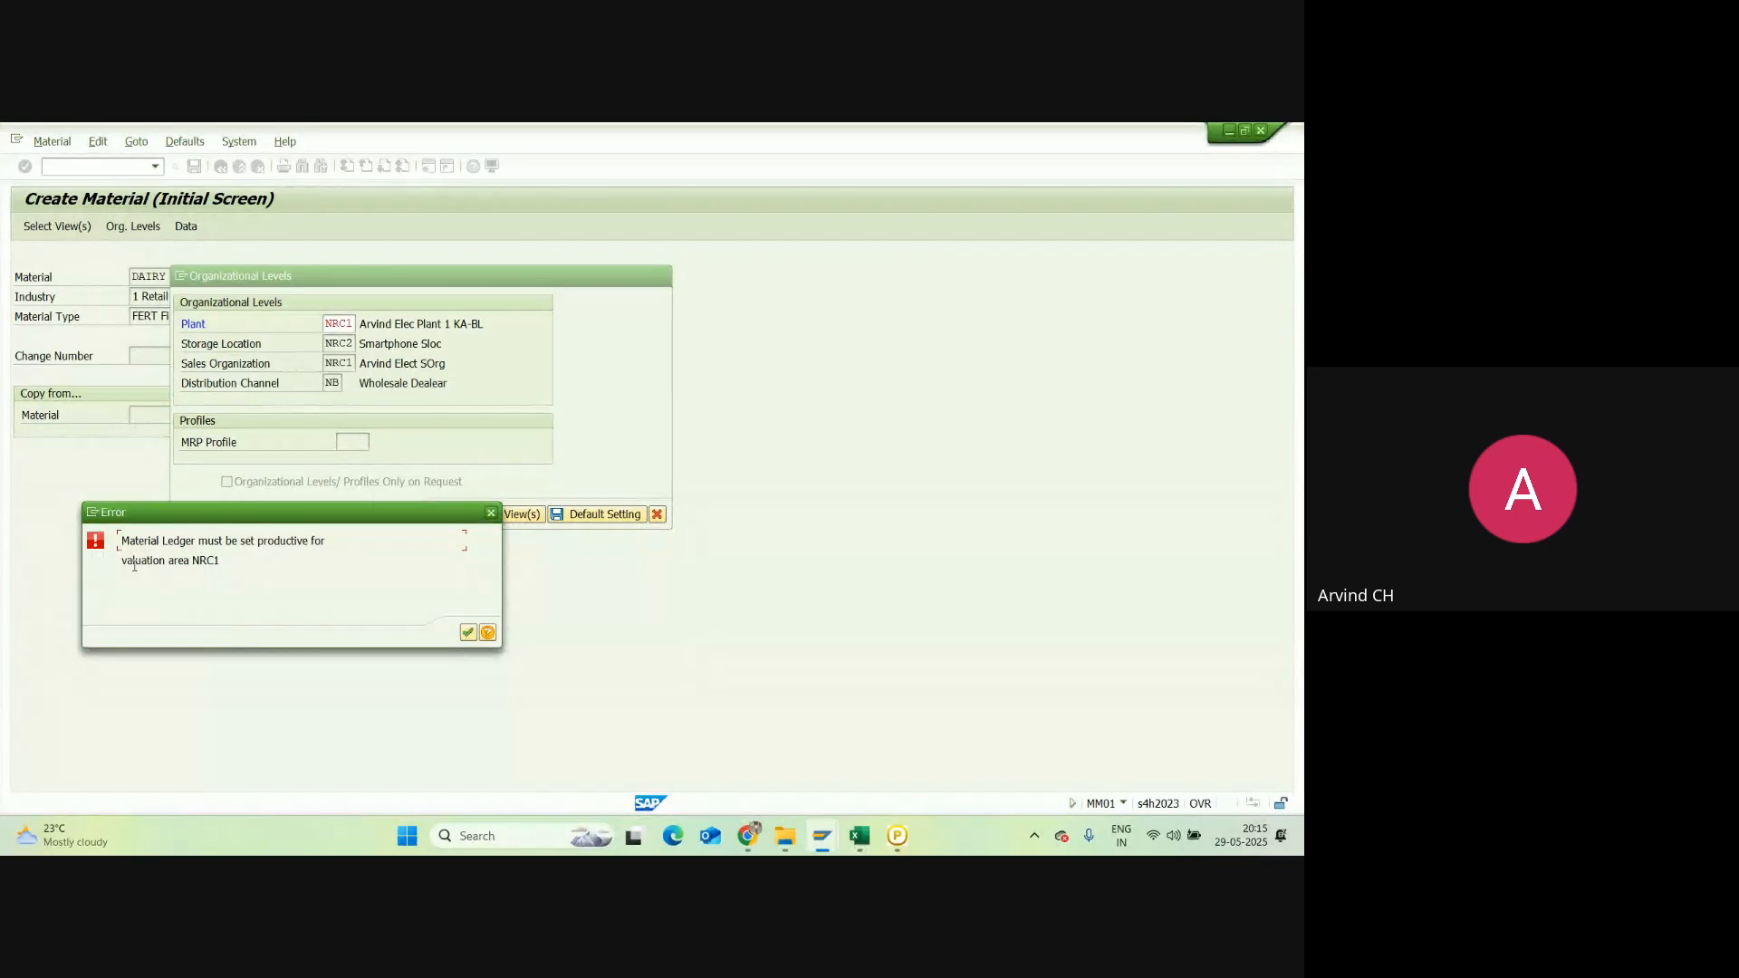
Step: Return to the Create Material window and dismiss the Material Ledger error
{"action": "left_click", "coordinate": [822, 835]}
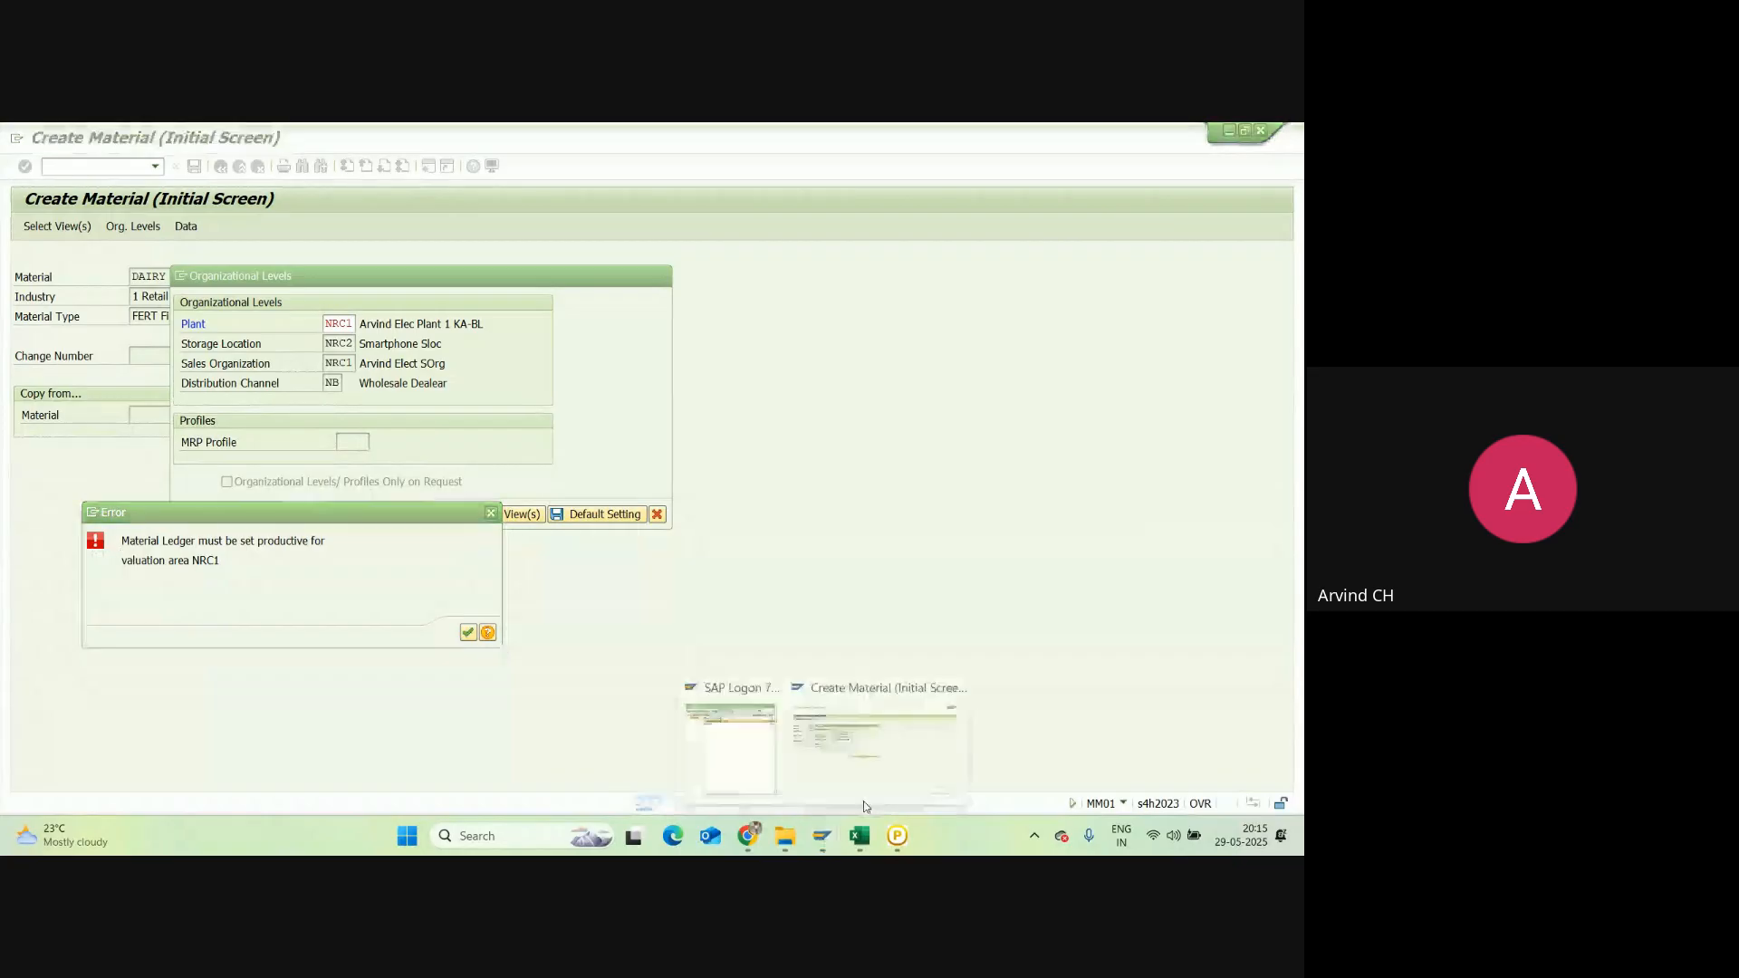
{"action": "left_click", "coordinate": [932, 738]}
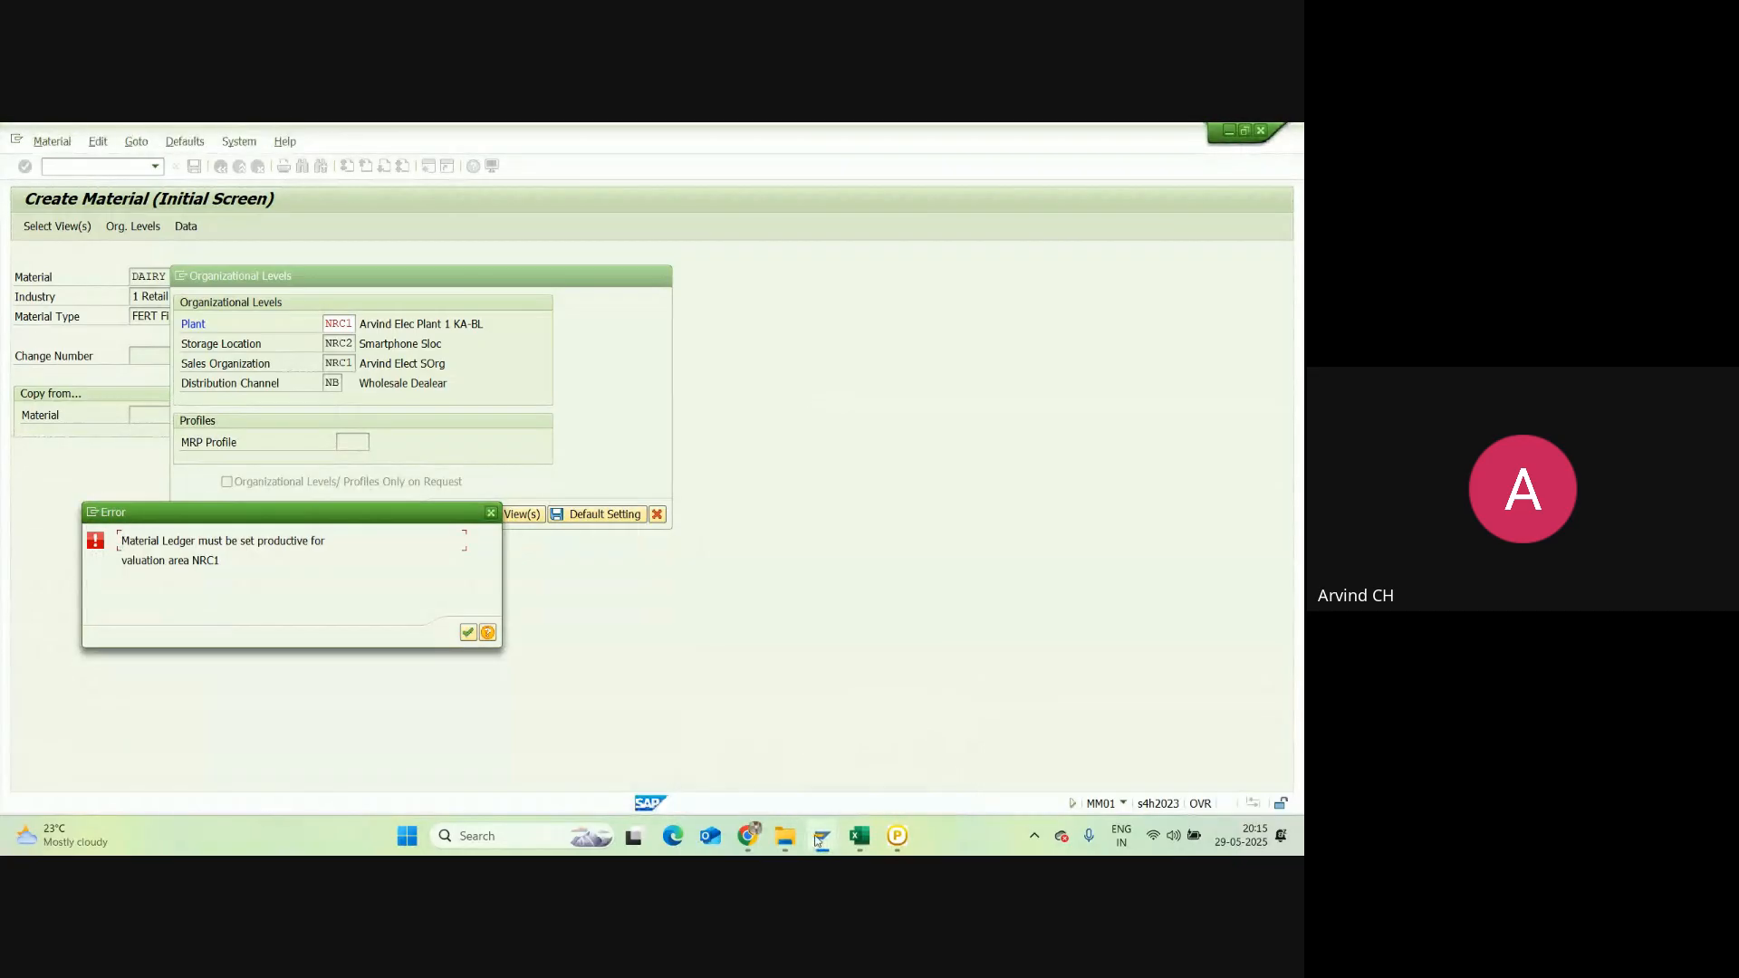
{"action": "left_click", "coordinate": [821, 835]}
{"action": "left_click", "coordinate": [858, 781]}
{"action": "left_click", "coordinate": [493, 511]}
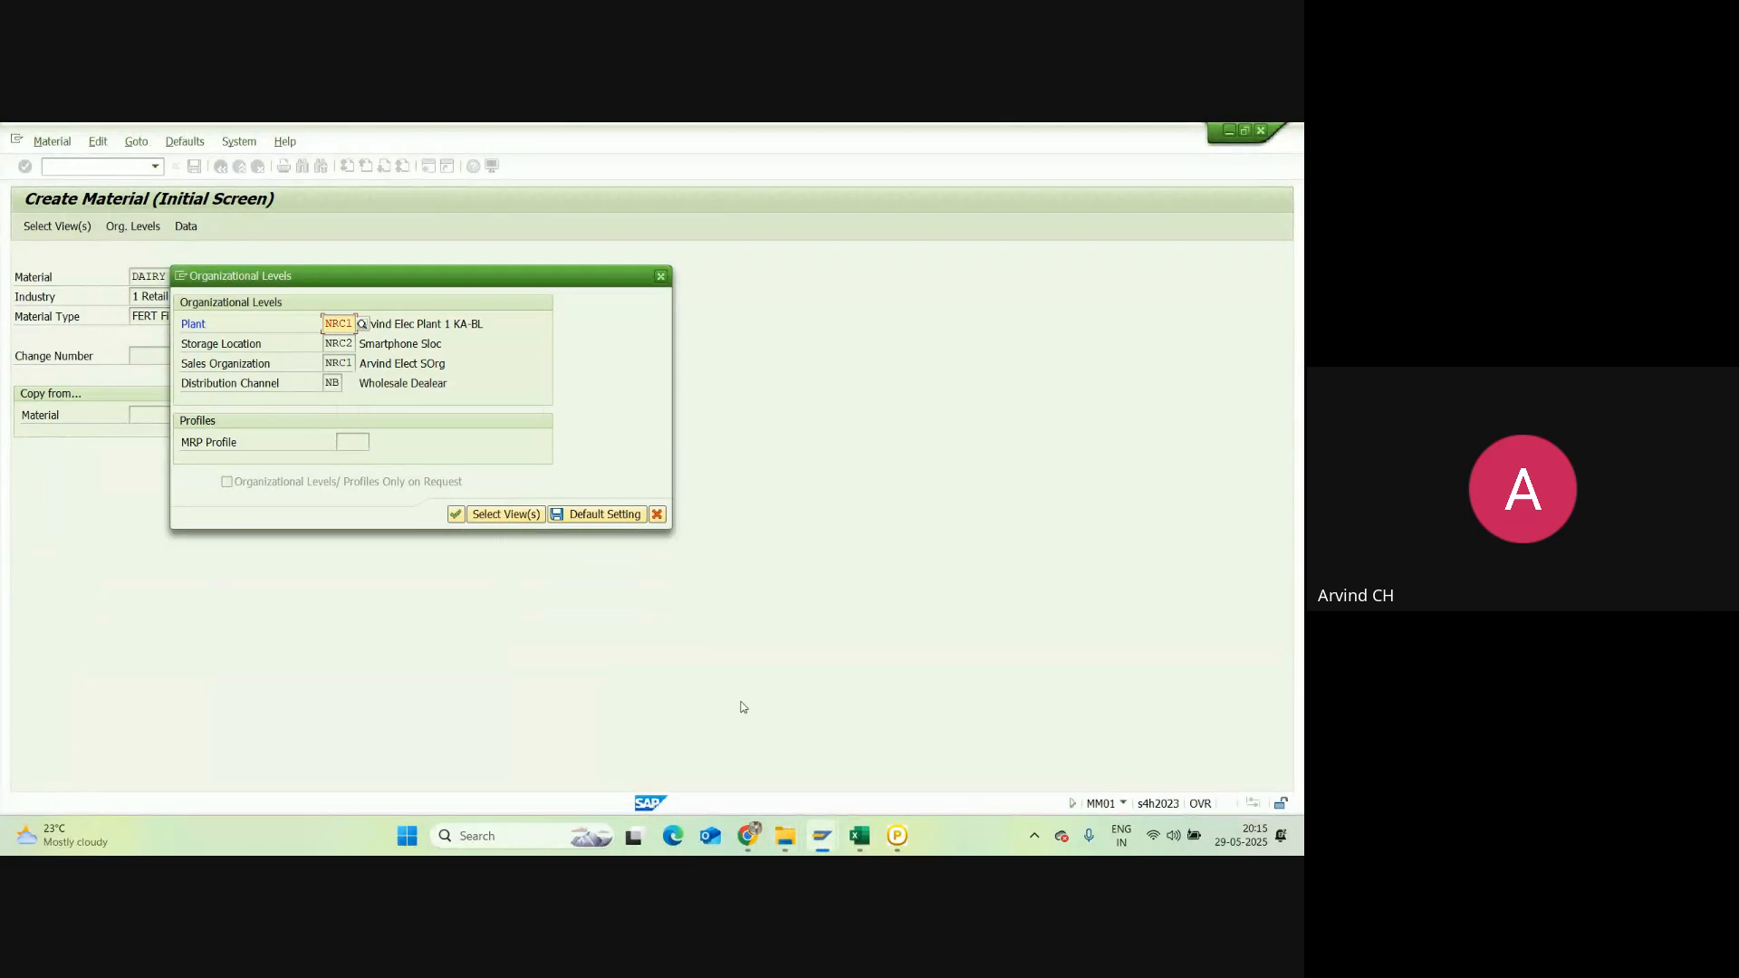
Step: Close the Organizational Levels dialog and open a new SAP GUI session window
{"action": "left_click", "coordinate": [819, 843]}
{"action": "left_click", "coordinate": [859, 788]}
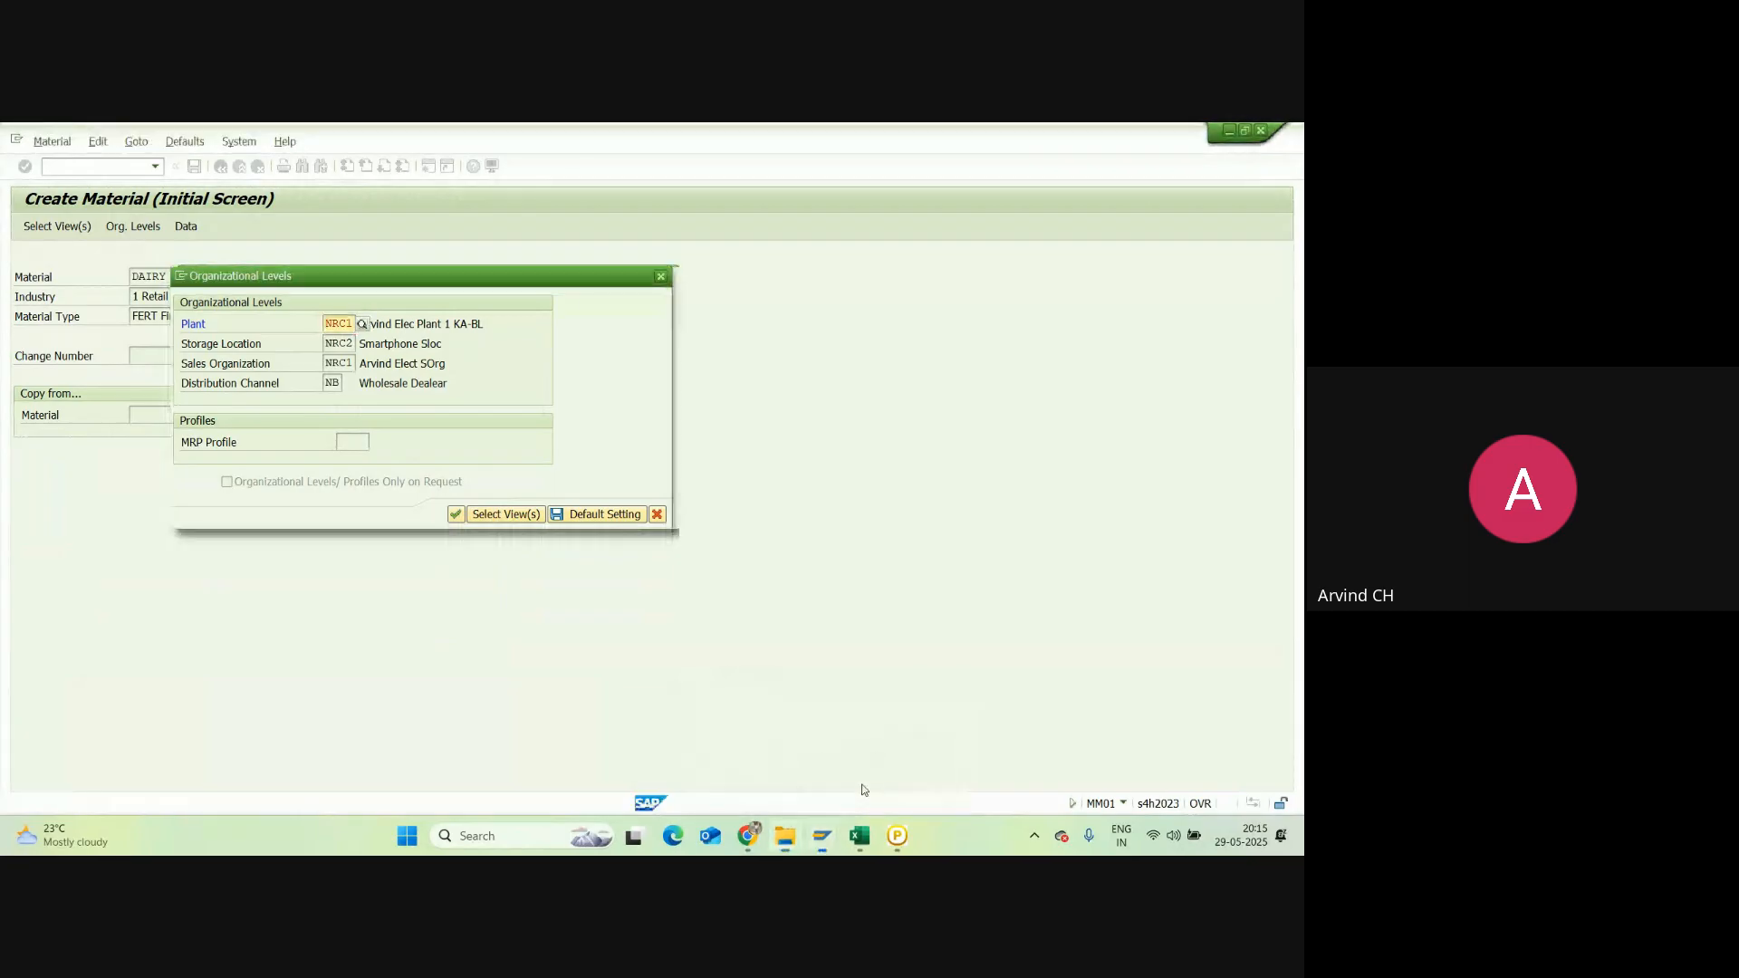
{"action": "left_click", "coordinate": [824, 835]}
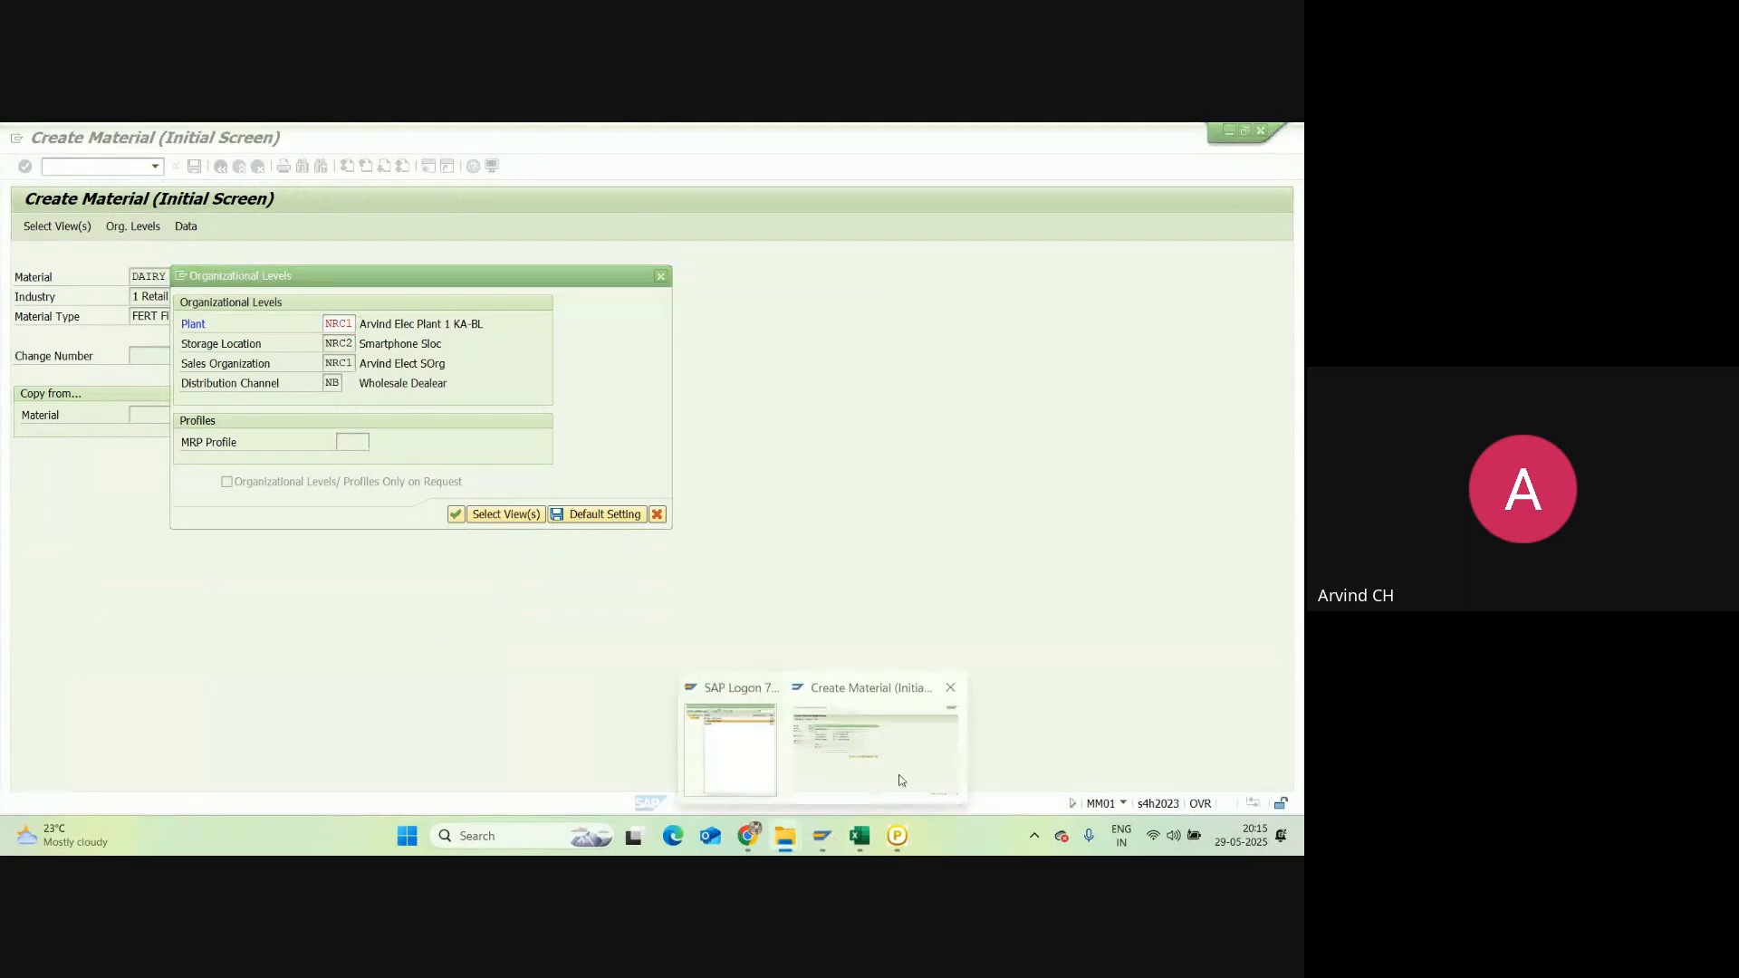
{"action": "left_click", "coordinate": [901, 772]}
{"action": "left_click", "coordinate": [661, 277]}
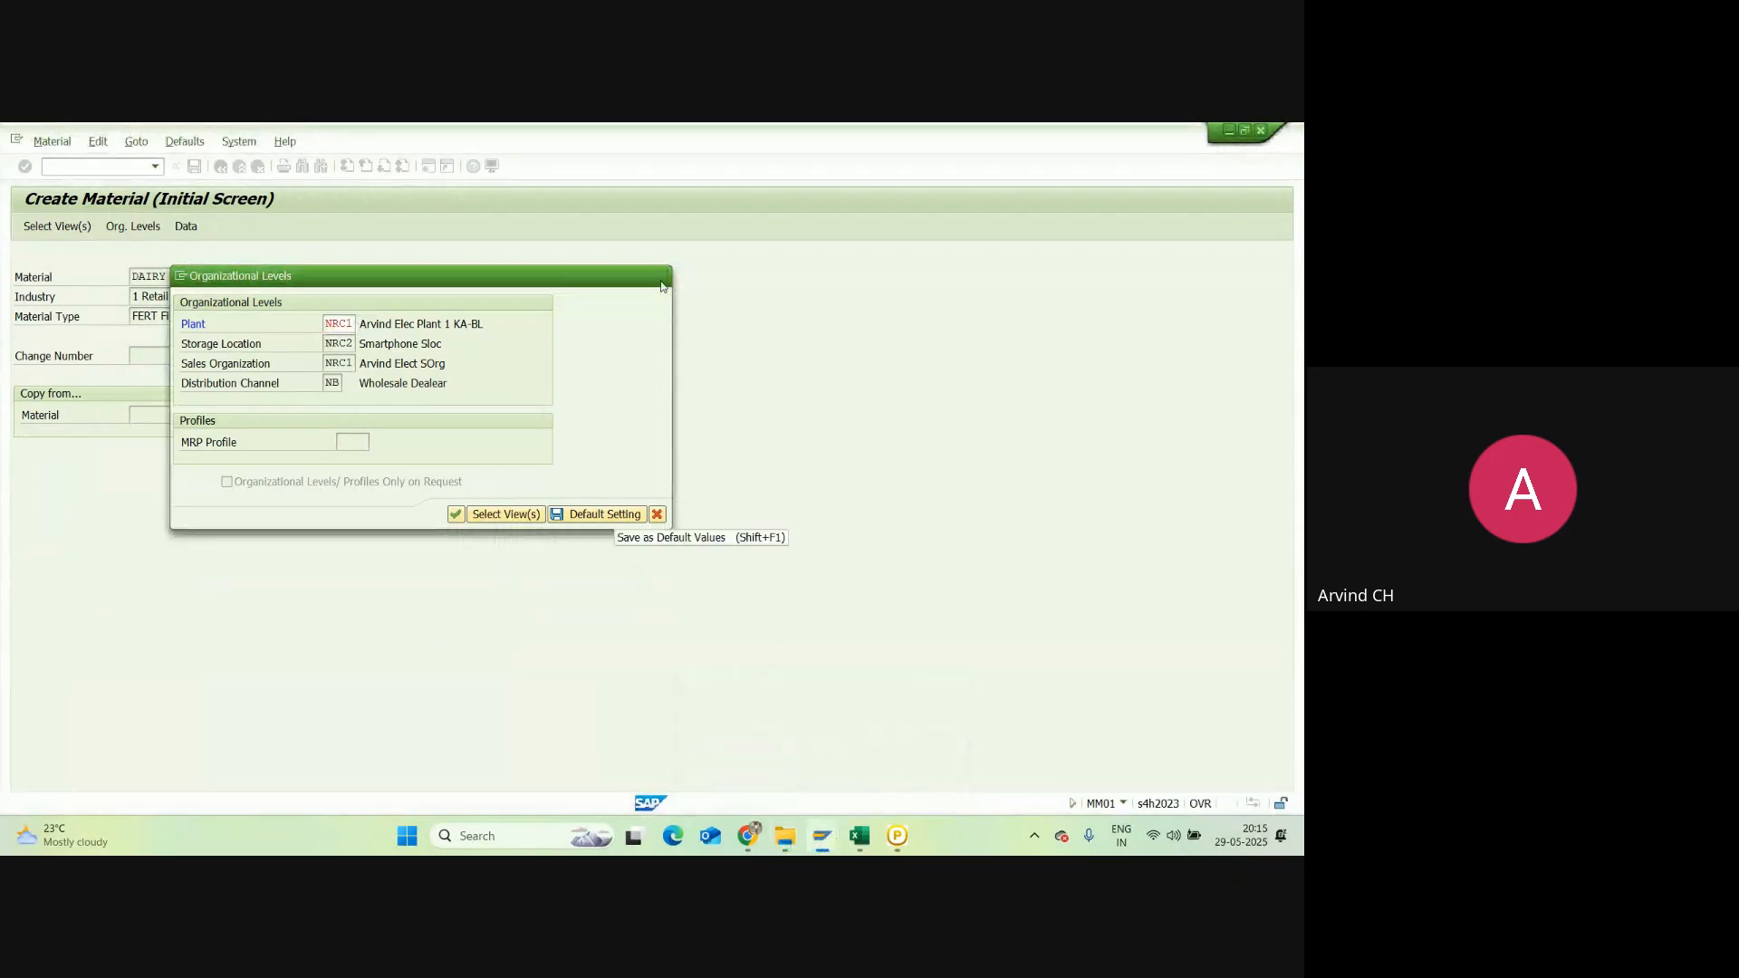
{"action": "left_click", "coordinate": [822, 840]}
{"action": "right_click", "coordinate": [875, 752]}
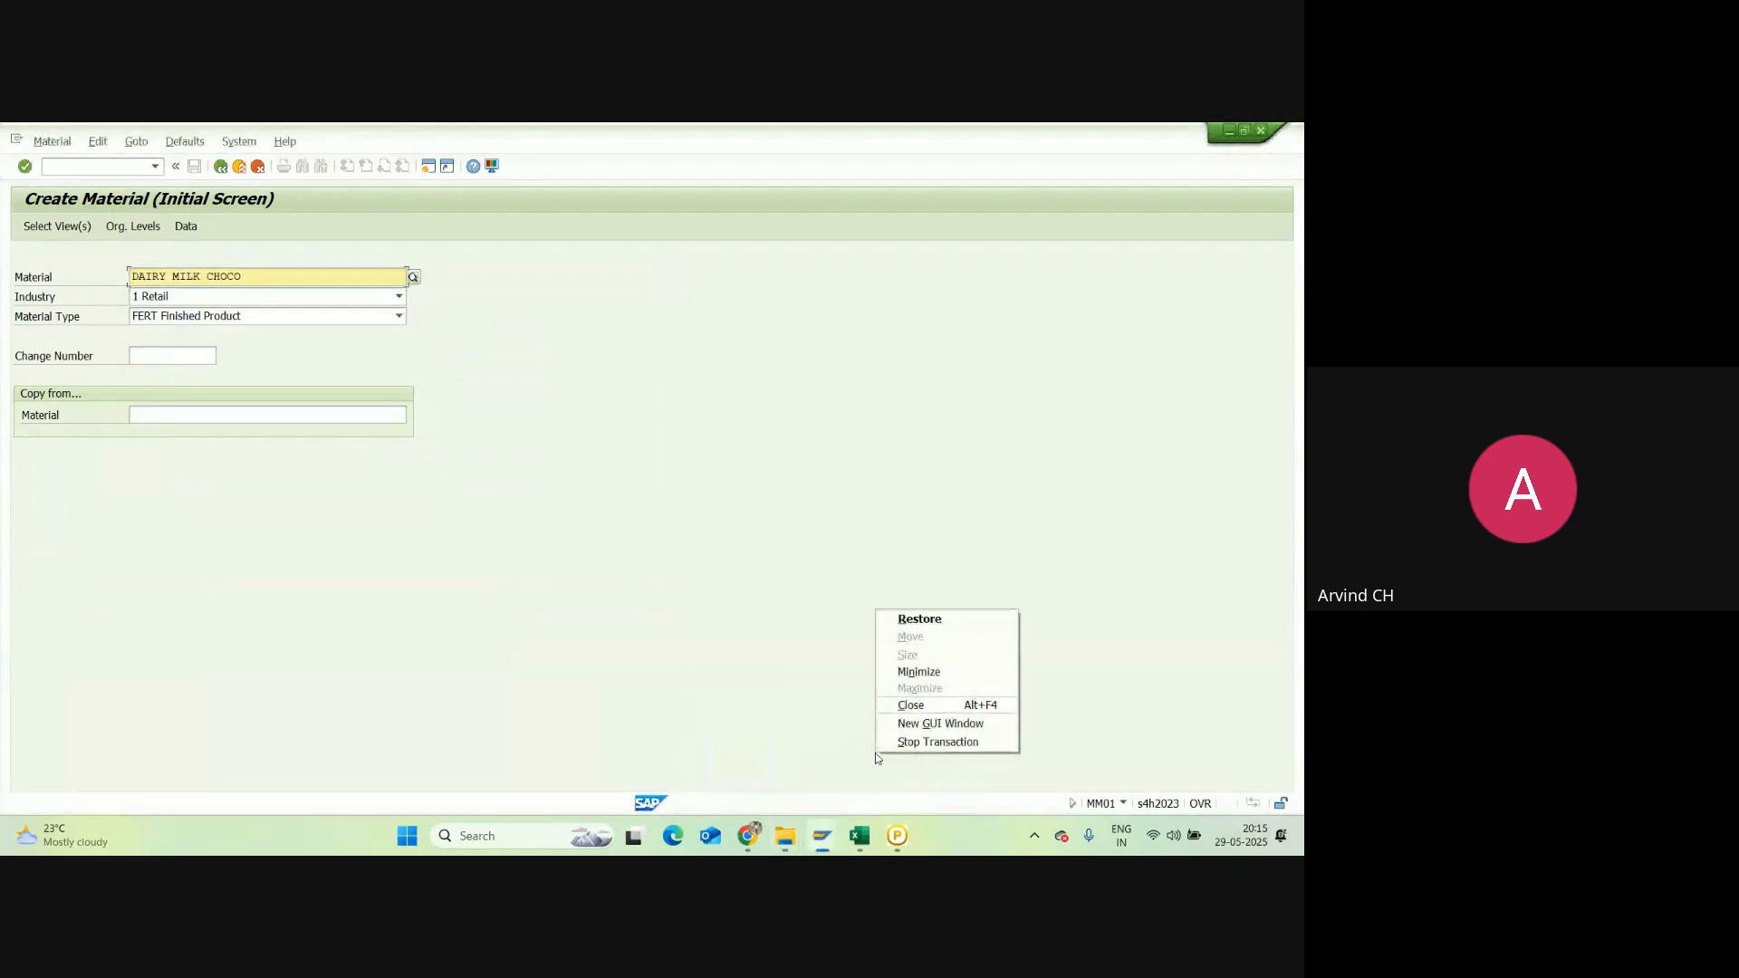
{"action": "left_click", "coordinate": [914, 723]}
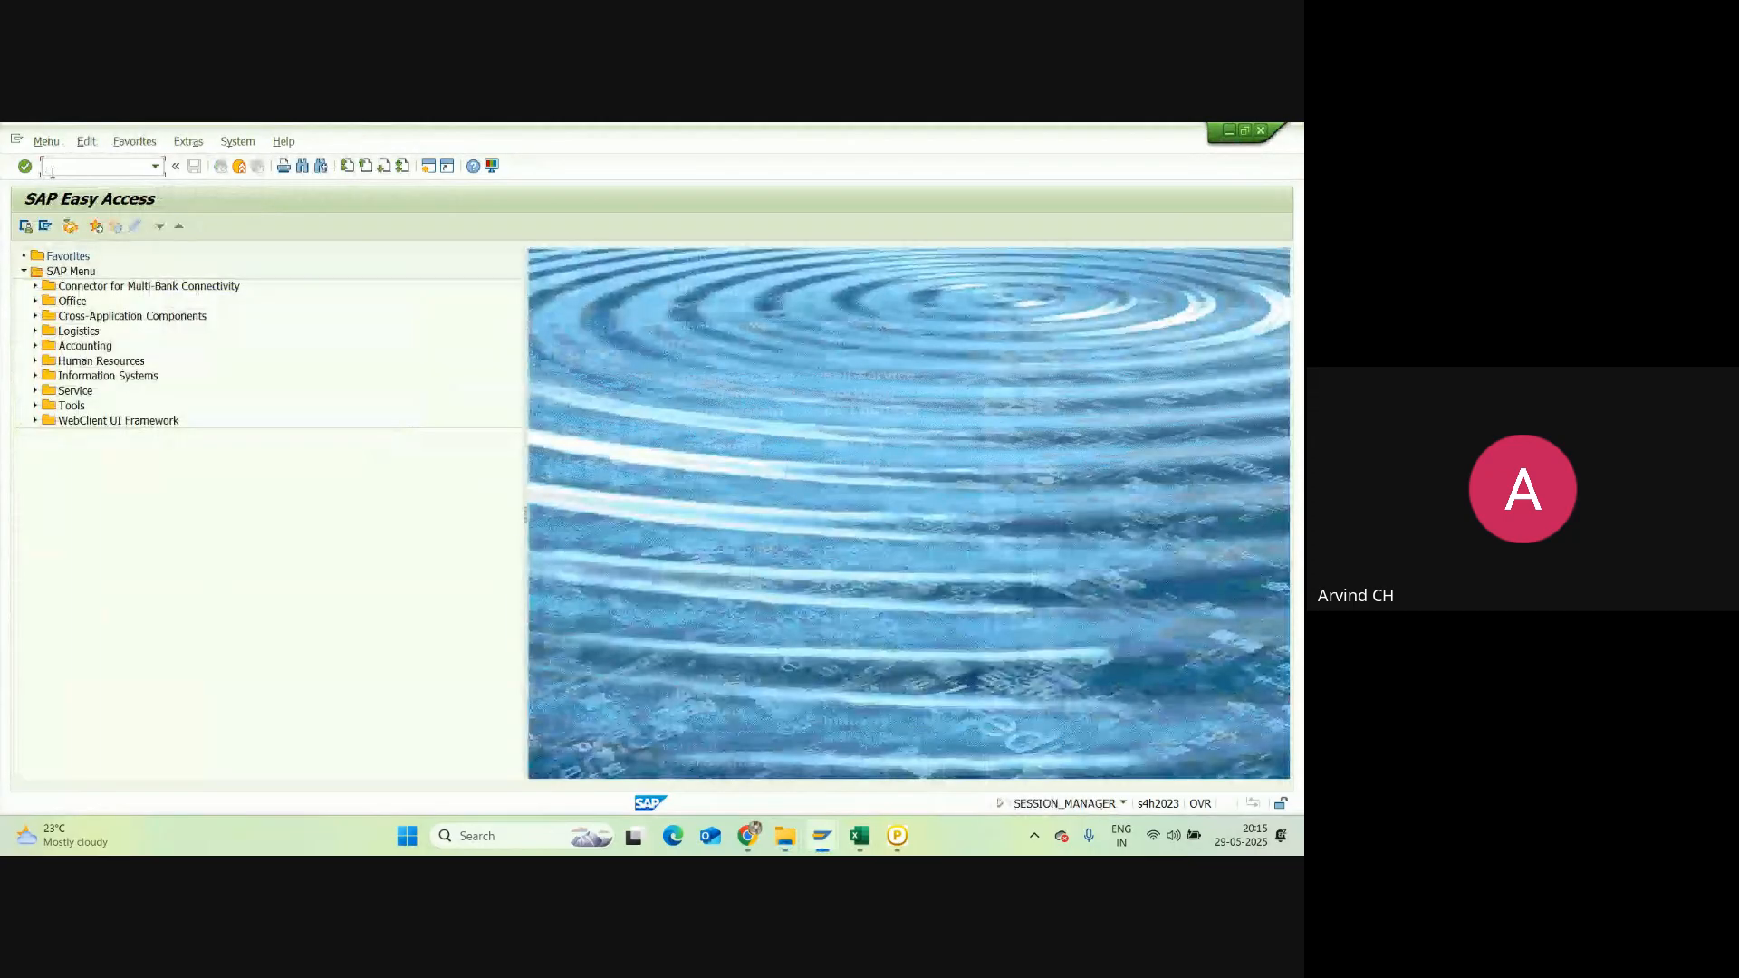
Step: Display material IPHONE 16 in MM03, accepting the preselected views and org levels
{"action": "type", "text": "mm03"}
{"action": "key", "text": "Return"}
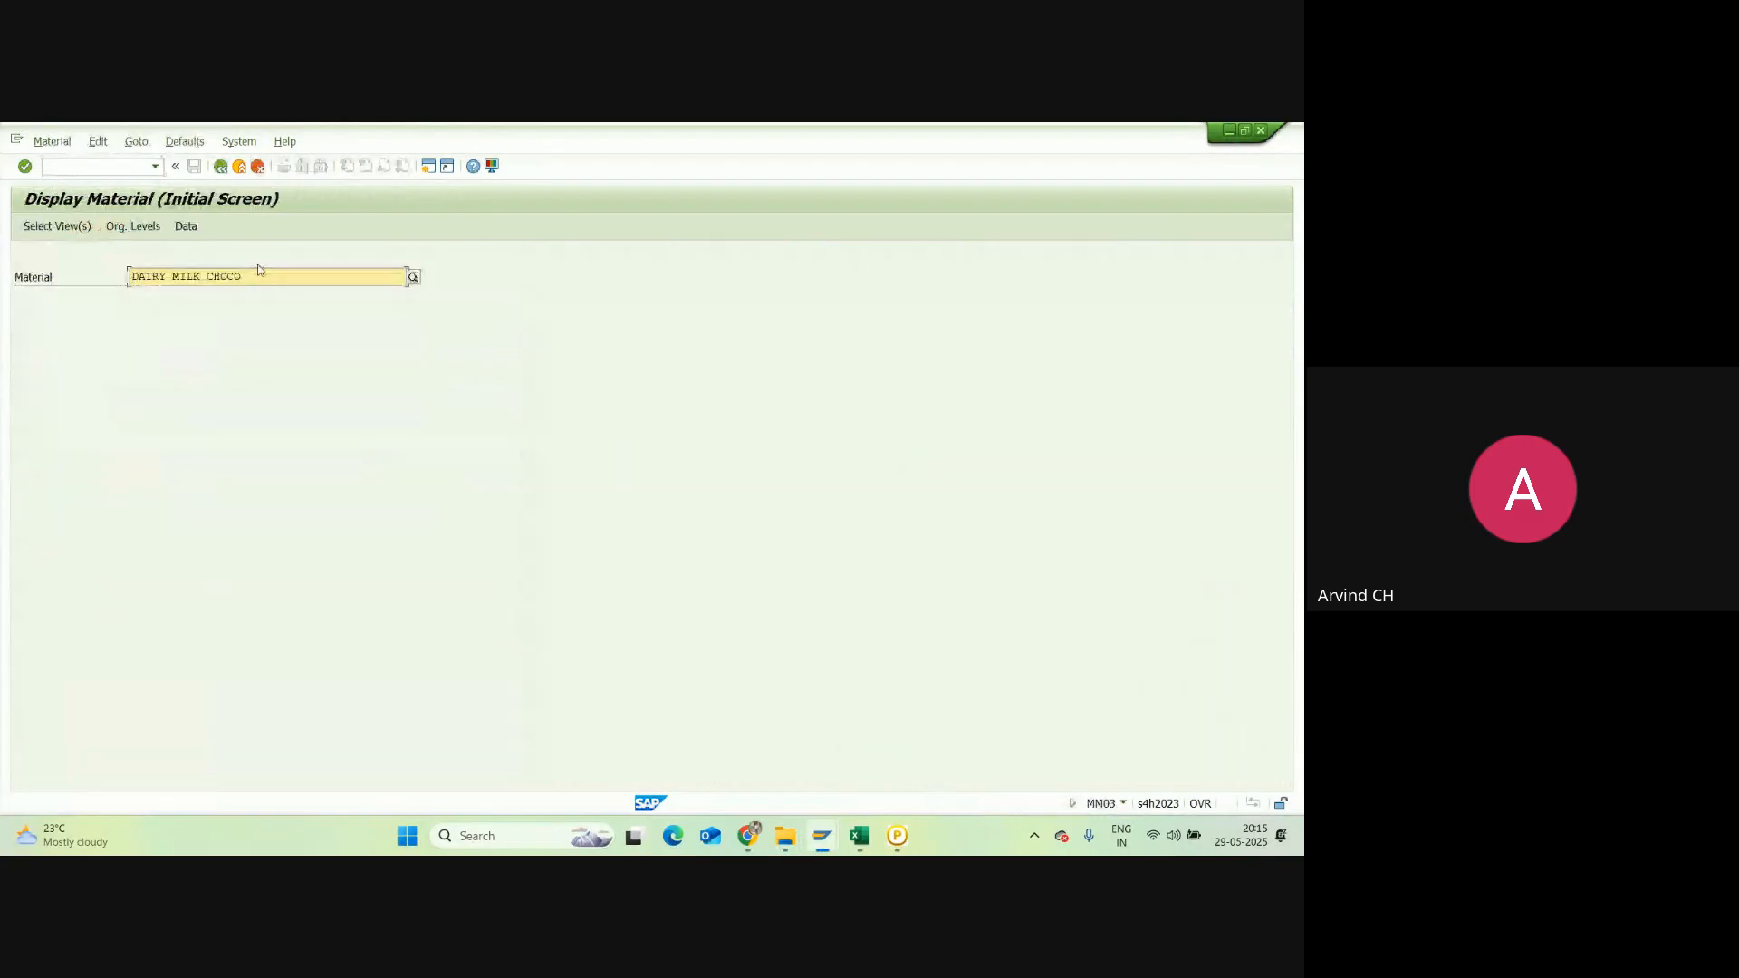
{"action": "left_click_drag", "start_coordinate": [258, 275], "coordinate": [125, 284]}
{"action": "key", "text": "BackSpace"}
{"action": "key", "text": "space"}
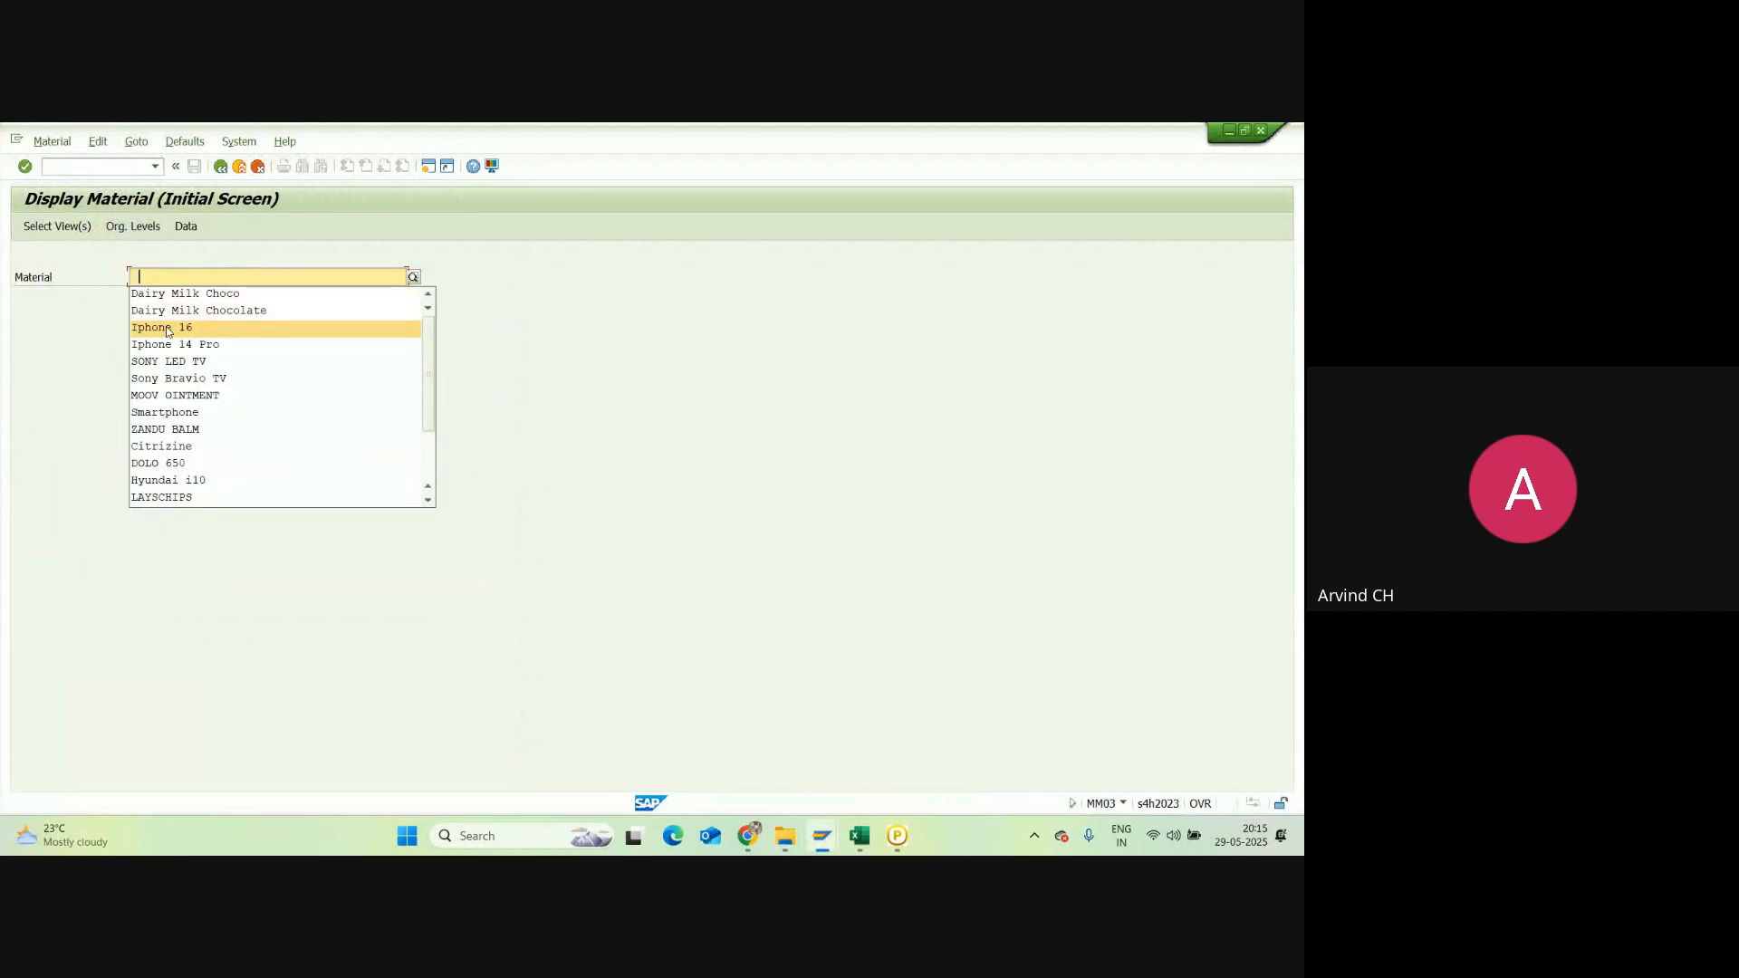
{"action": "left_click", "coordinate": [165, 328]}
{"action": "key", "text": "Return"}
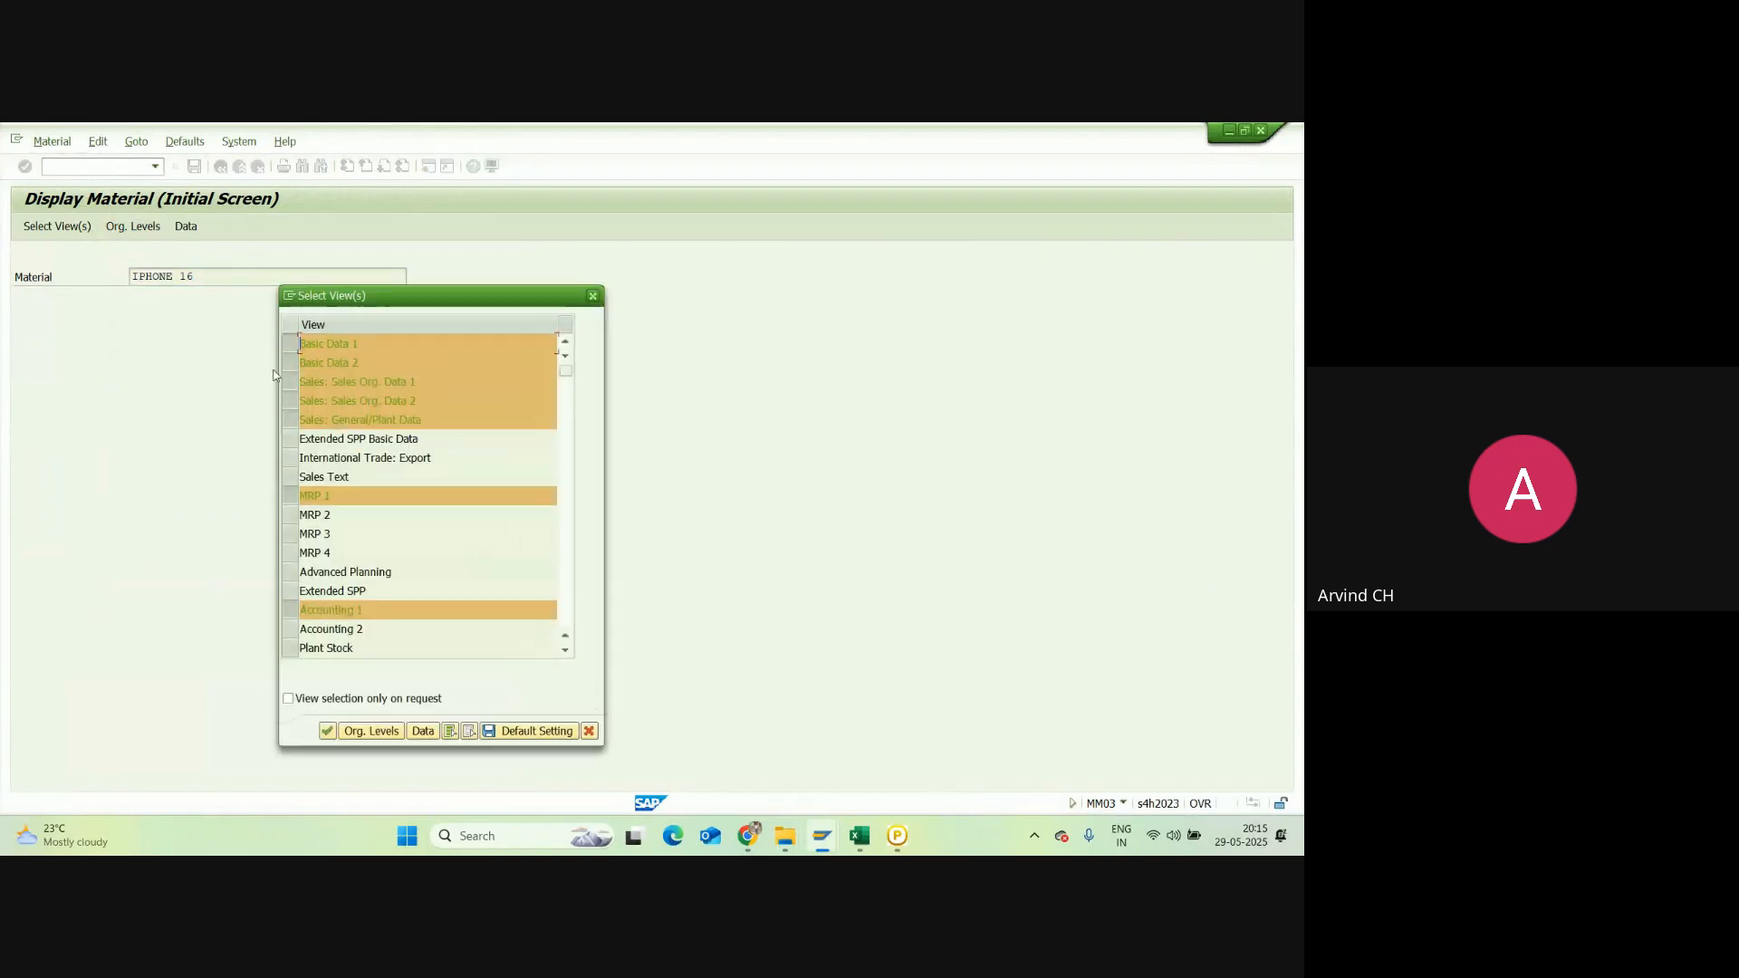
{"action": "key", "text": "Return"}
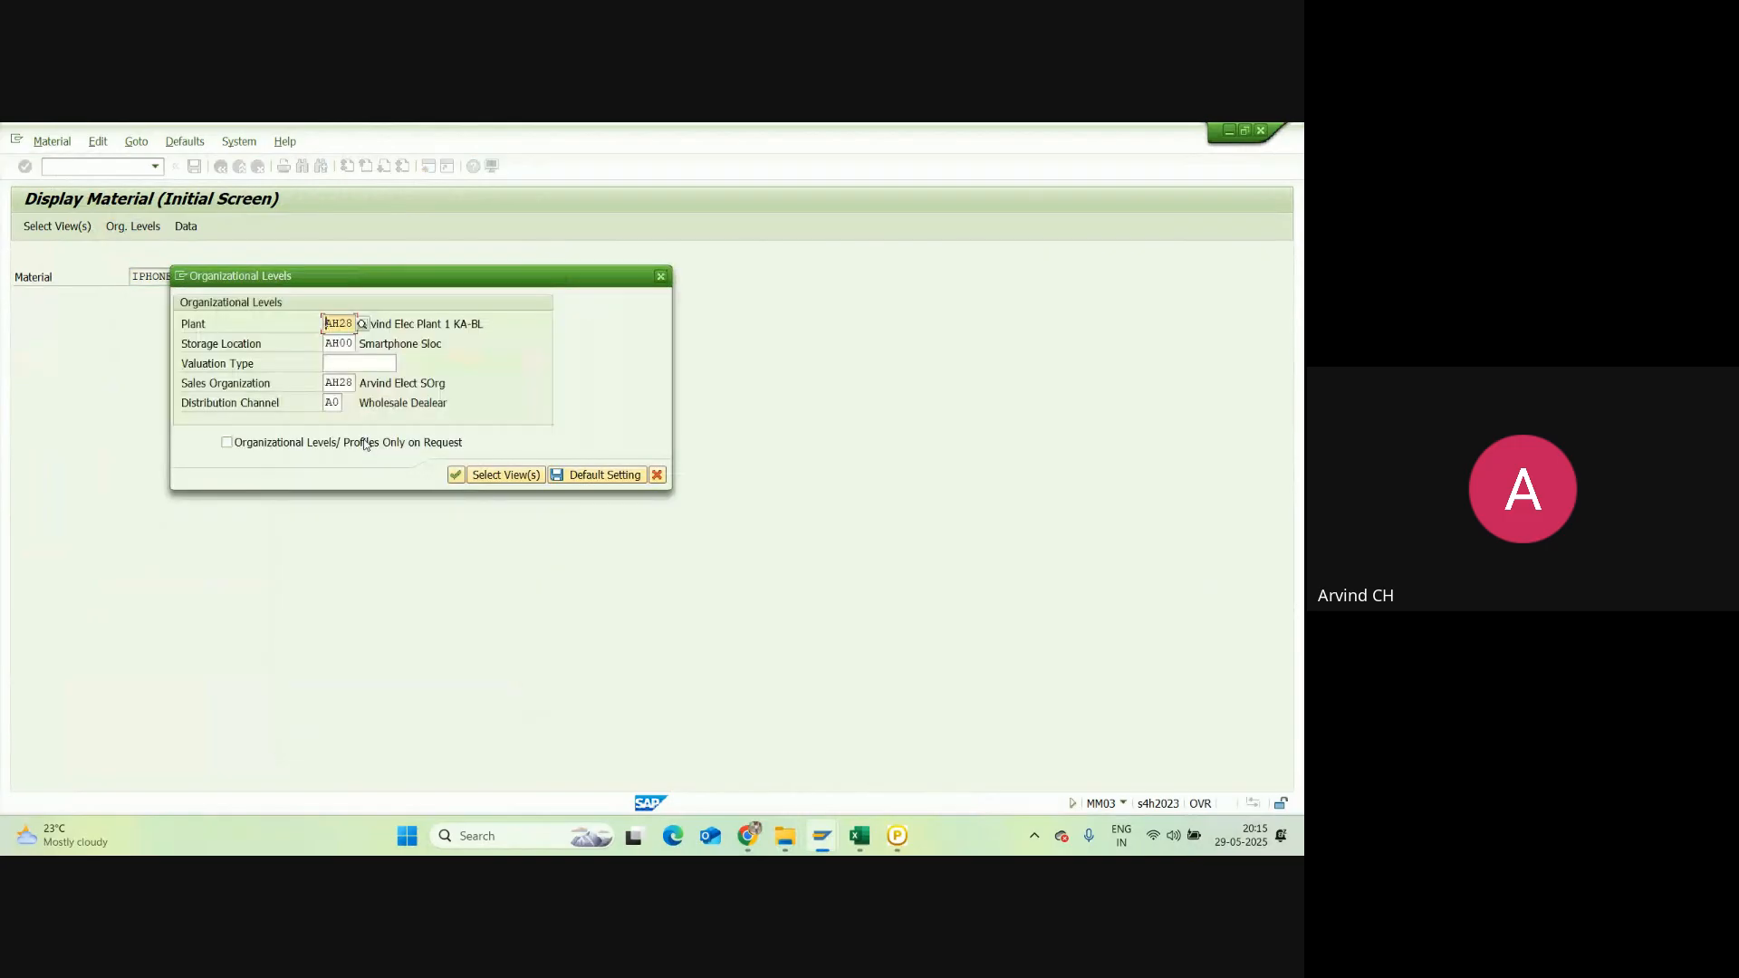
{"action": "key", "text": "Return"}
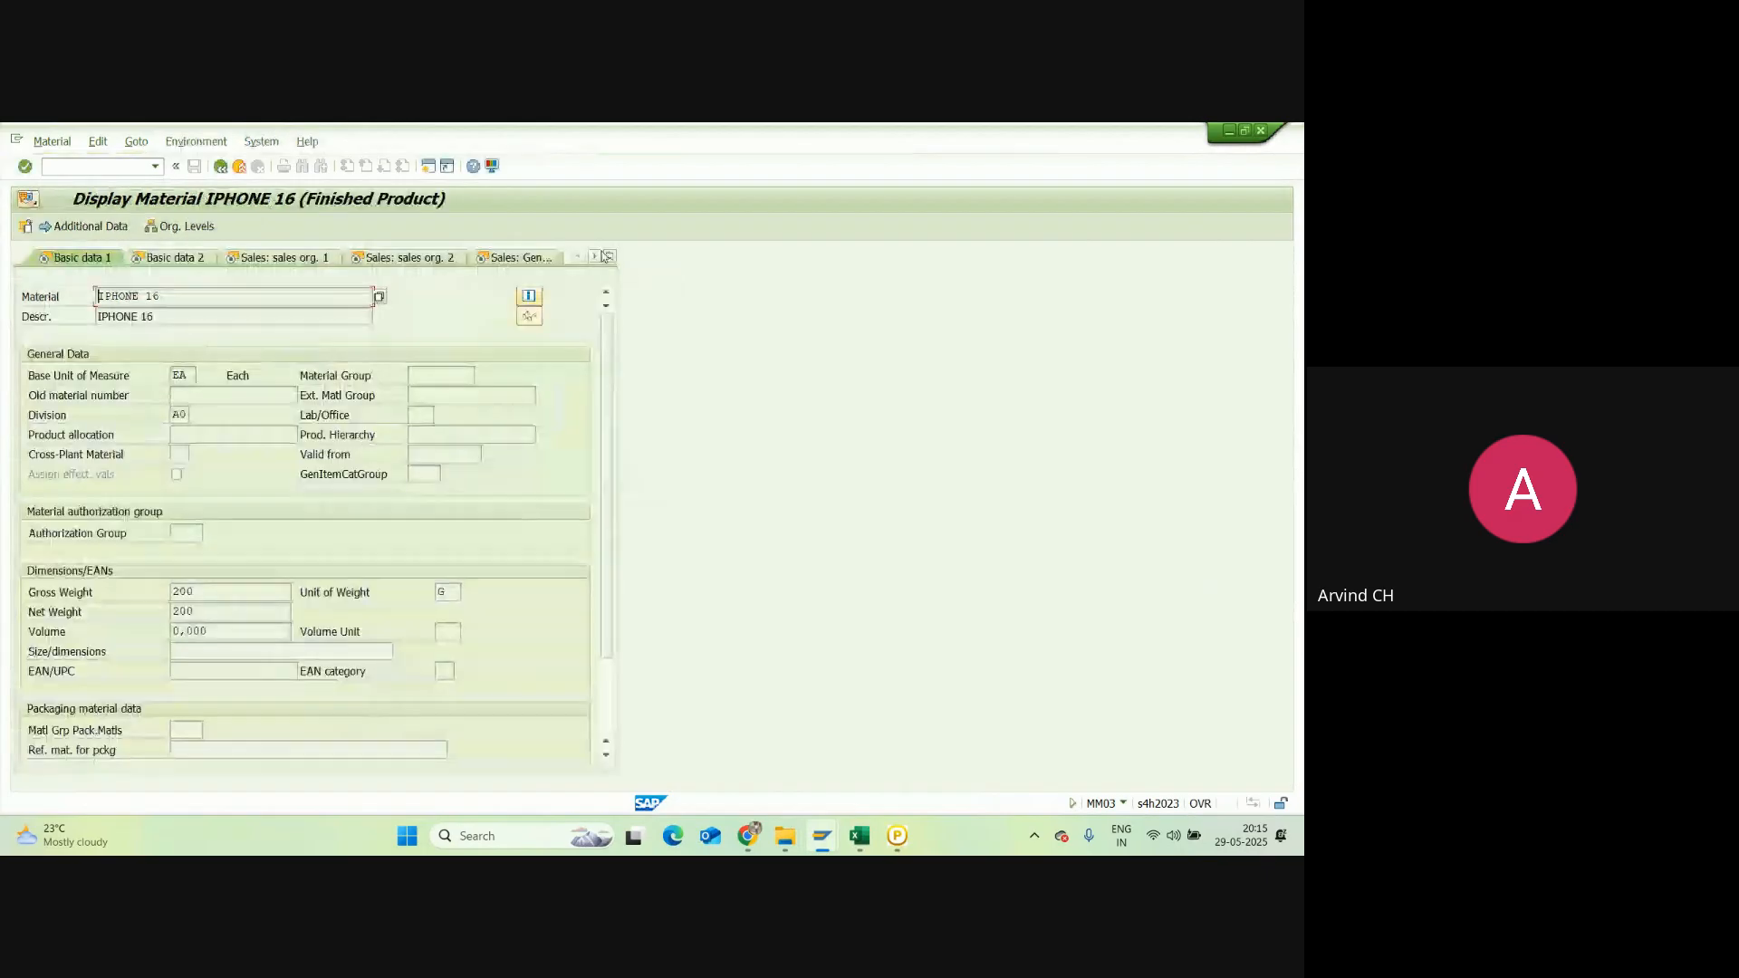
Step: Check IPHONE 16's Accounting 1 data (110,000.00 INR standard price), then return to the MM01 window
{"action": "left_click", "coordinate": [607, 258]}
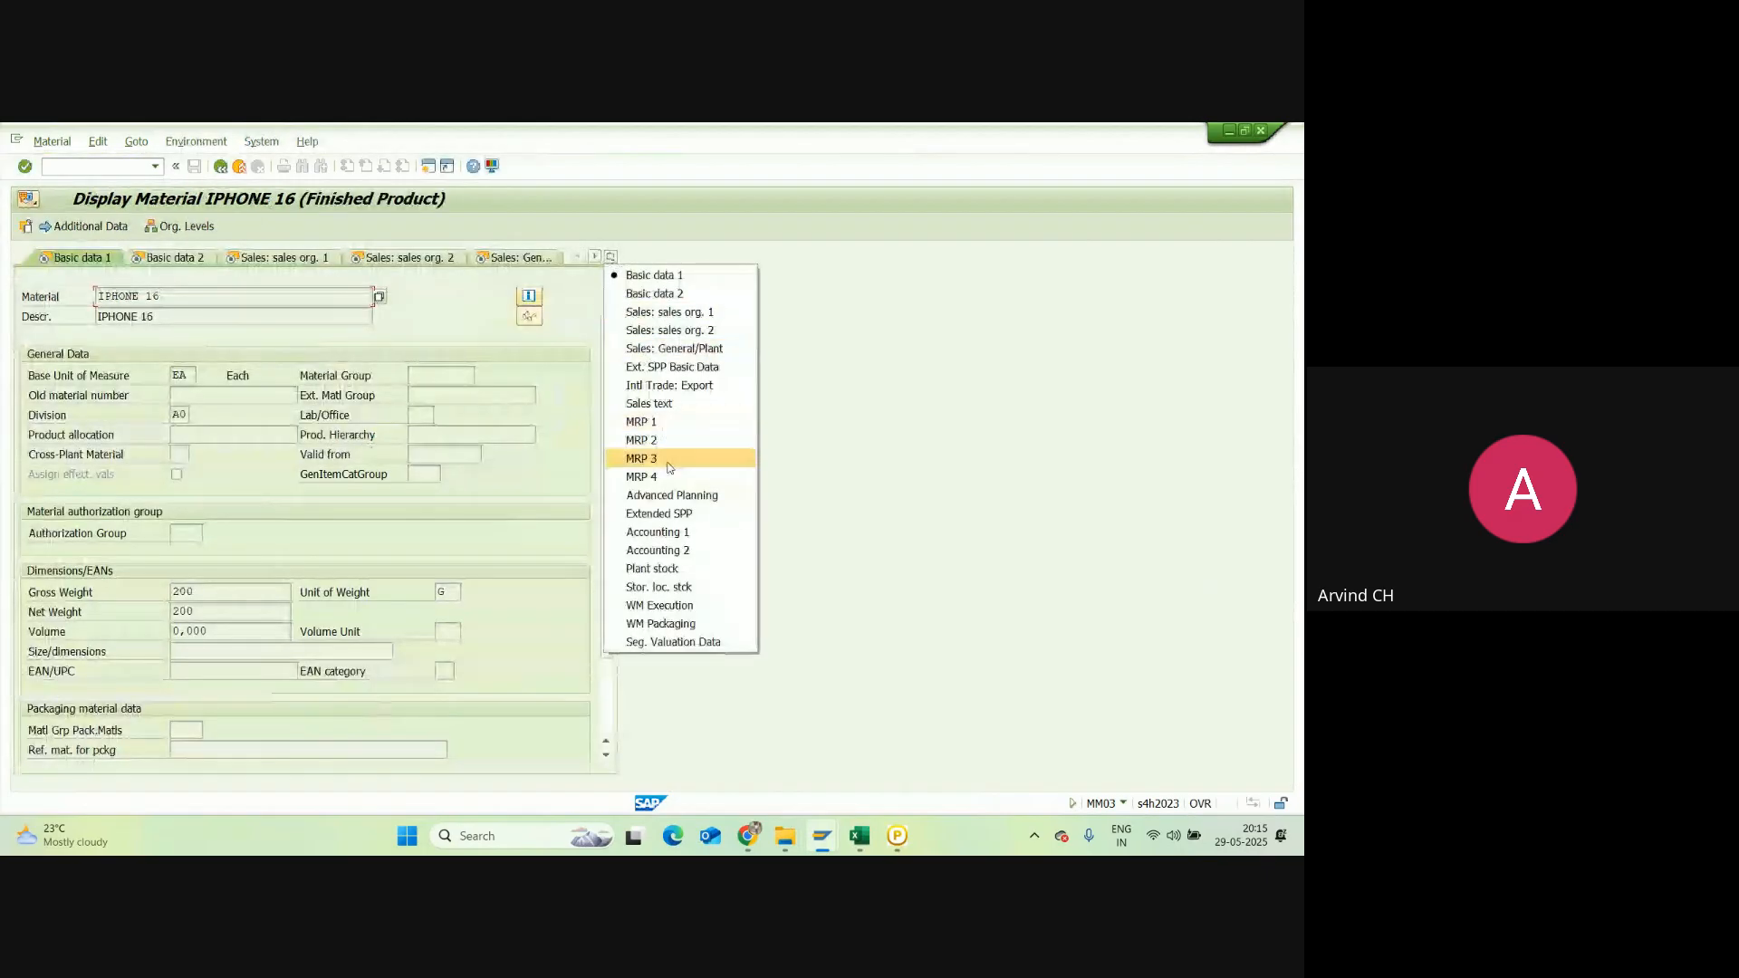
{"action": "left_click", "coordinate": [660, 189]}
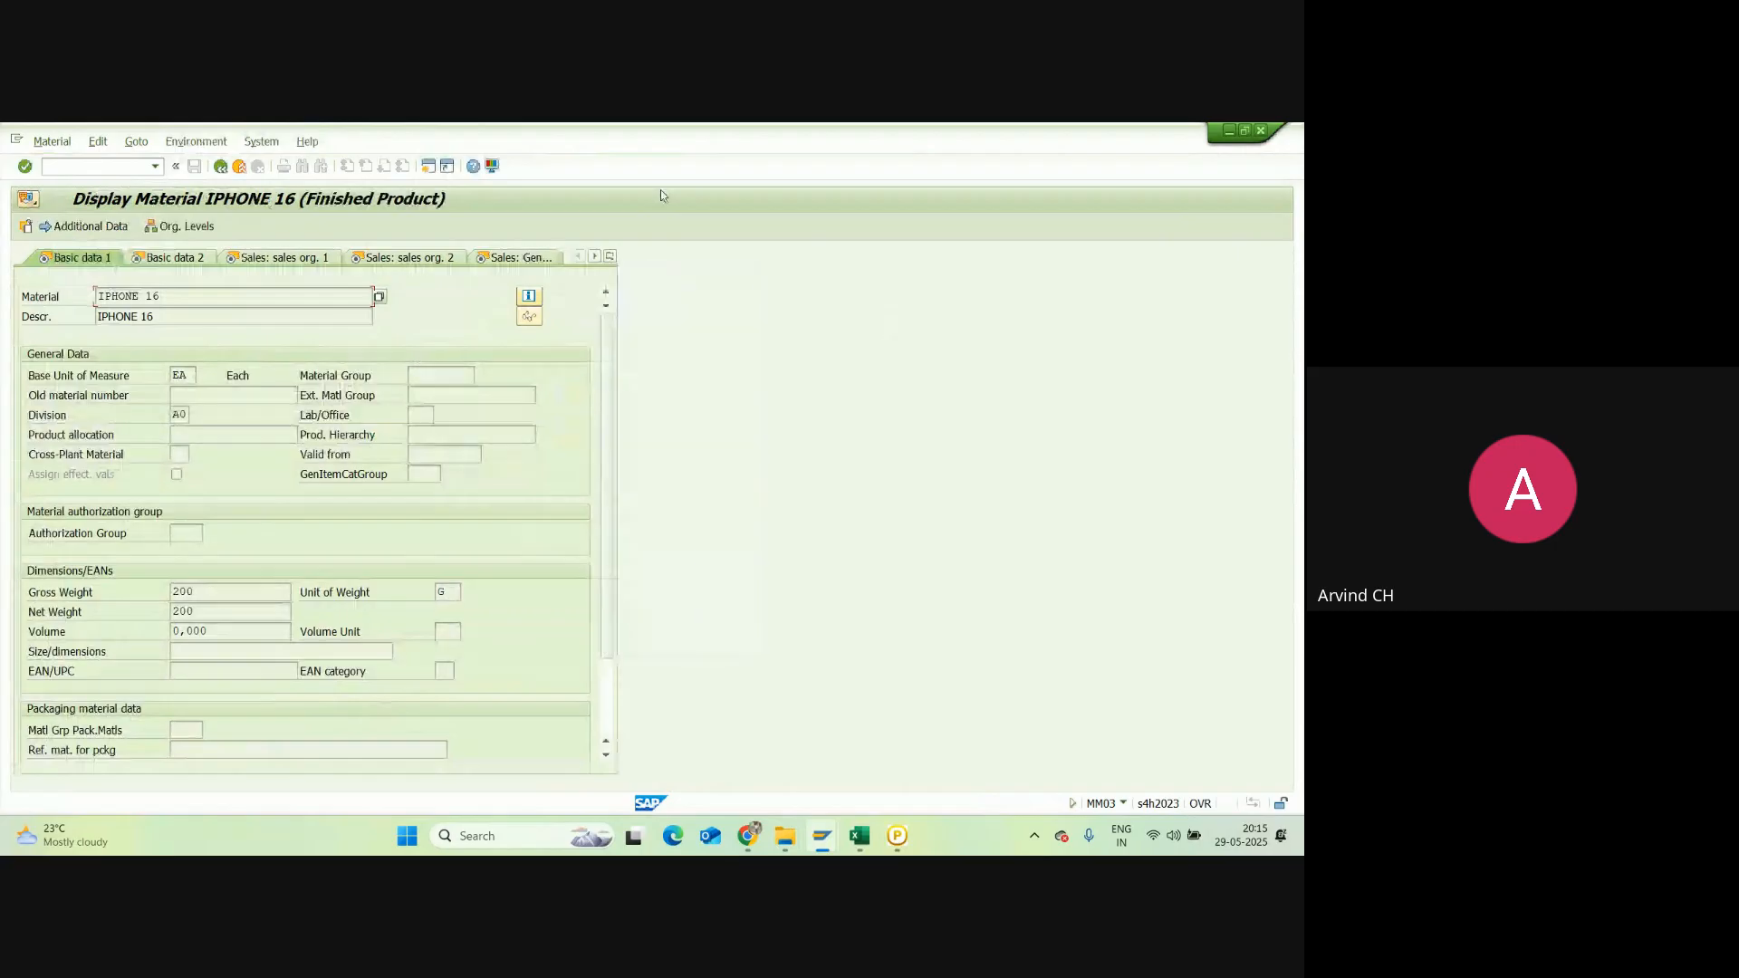
{"action": "left_click", "coordinate": [609, 258]}
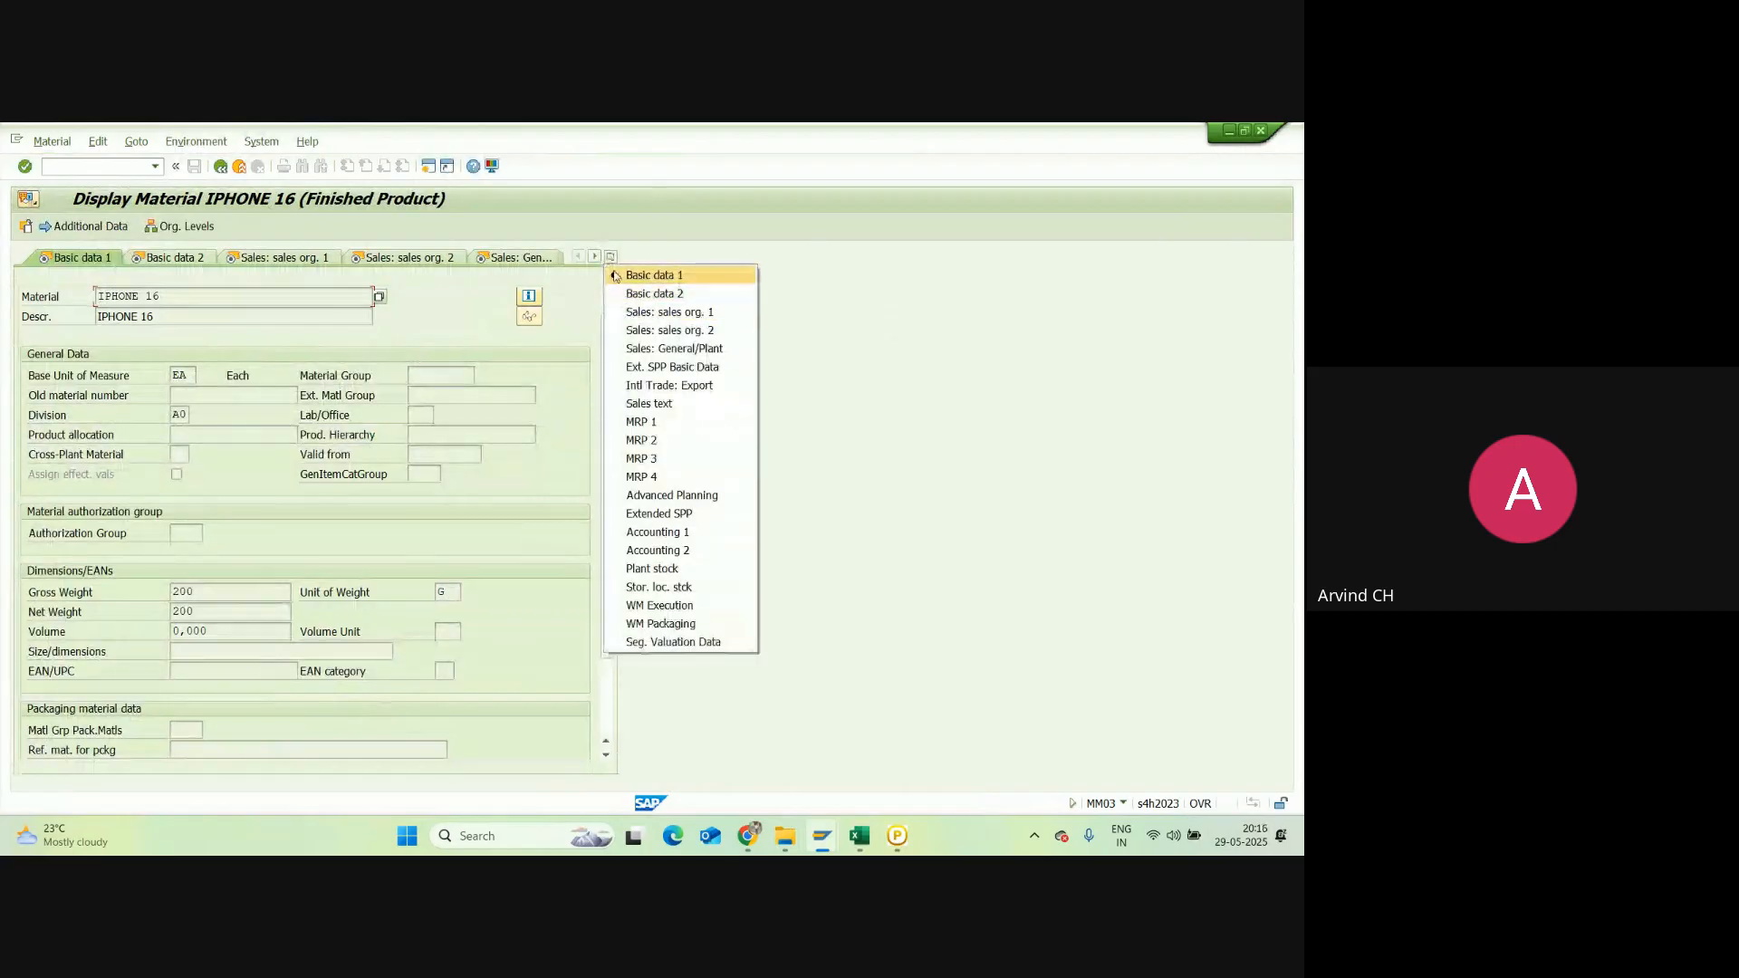
{"action": "left_click", "coordinate": [611, 257]}
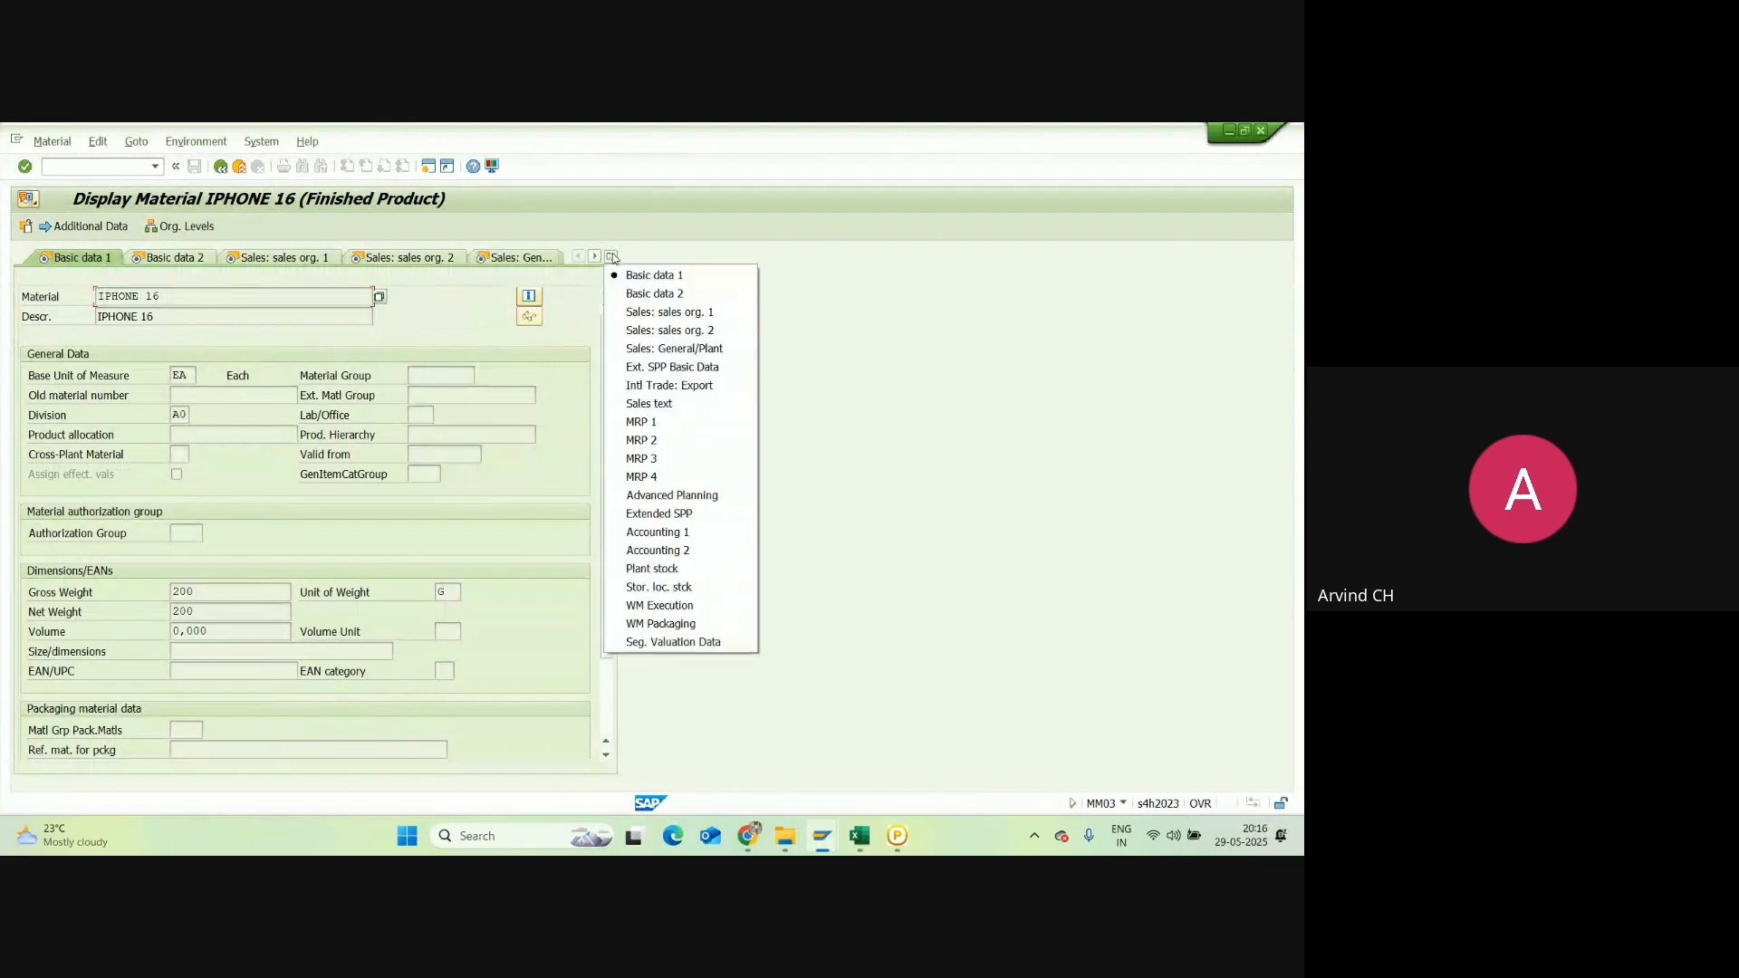
{"action": "left_click", "coordinate": [679, 533]}
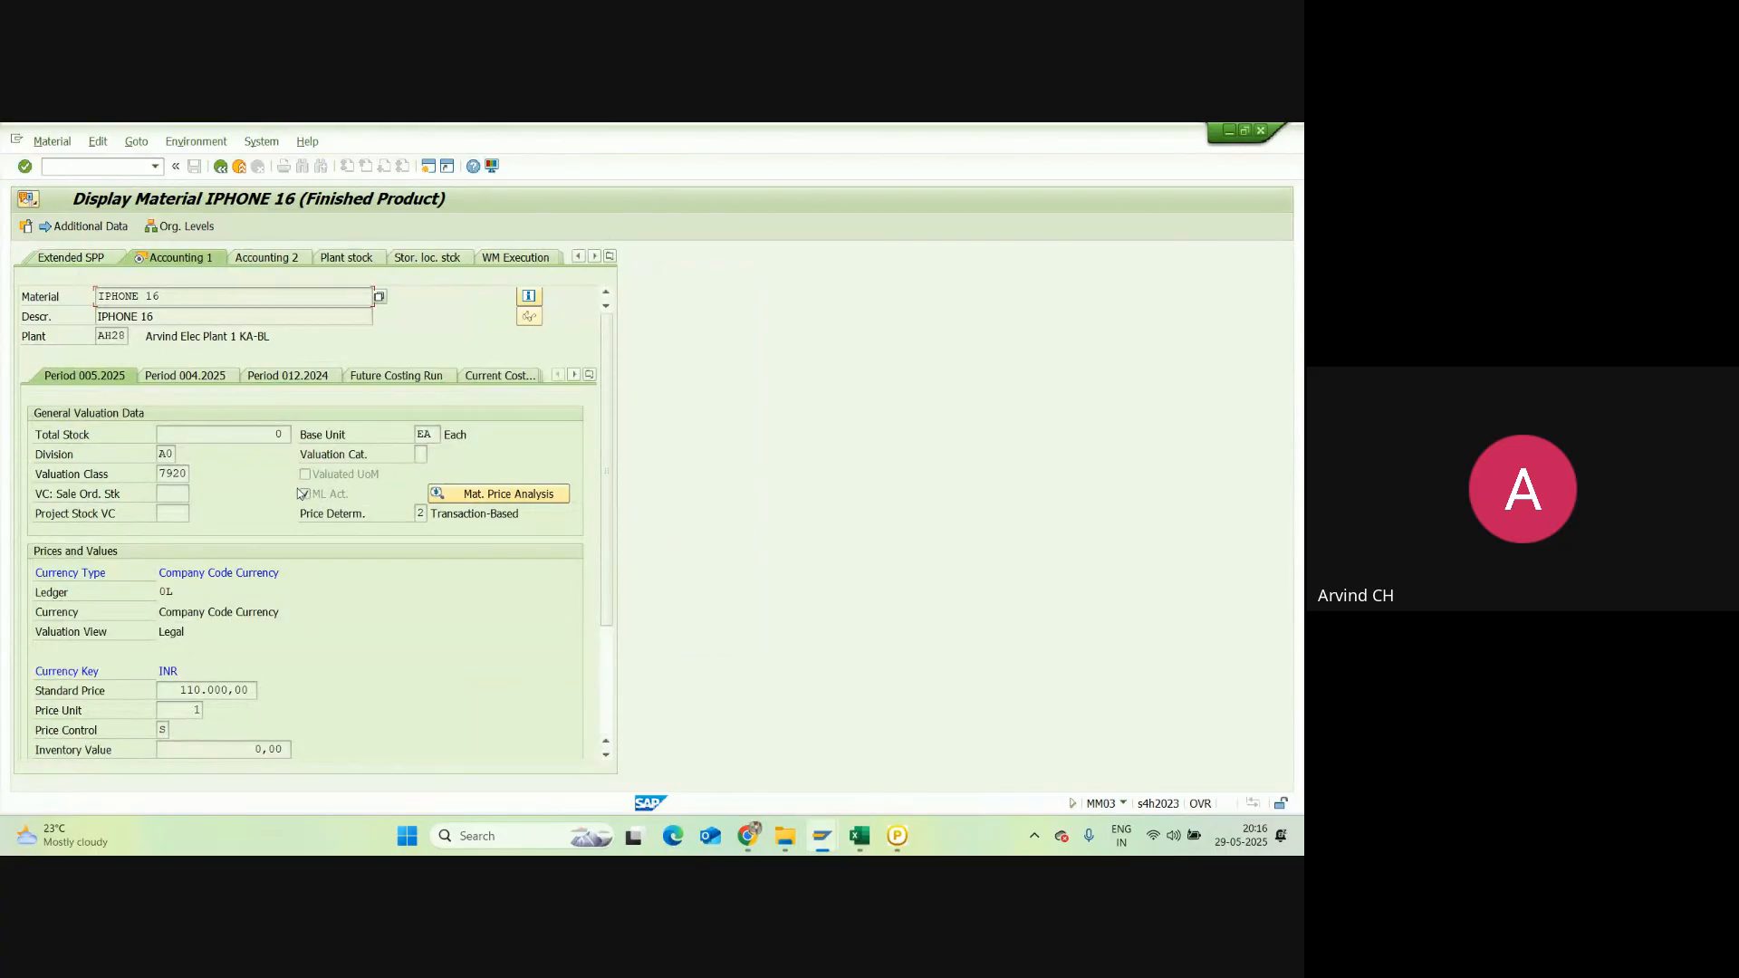
{"action": "mouse_move", "coordinate": [821, 835]}
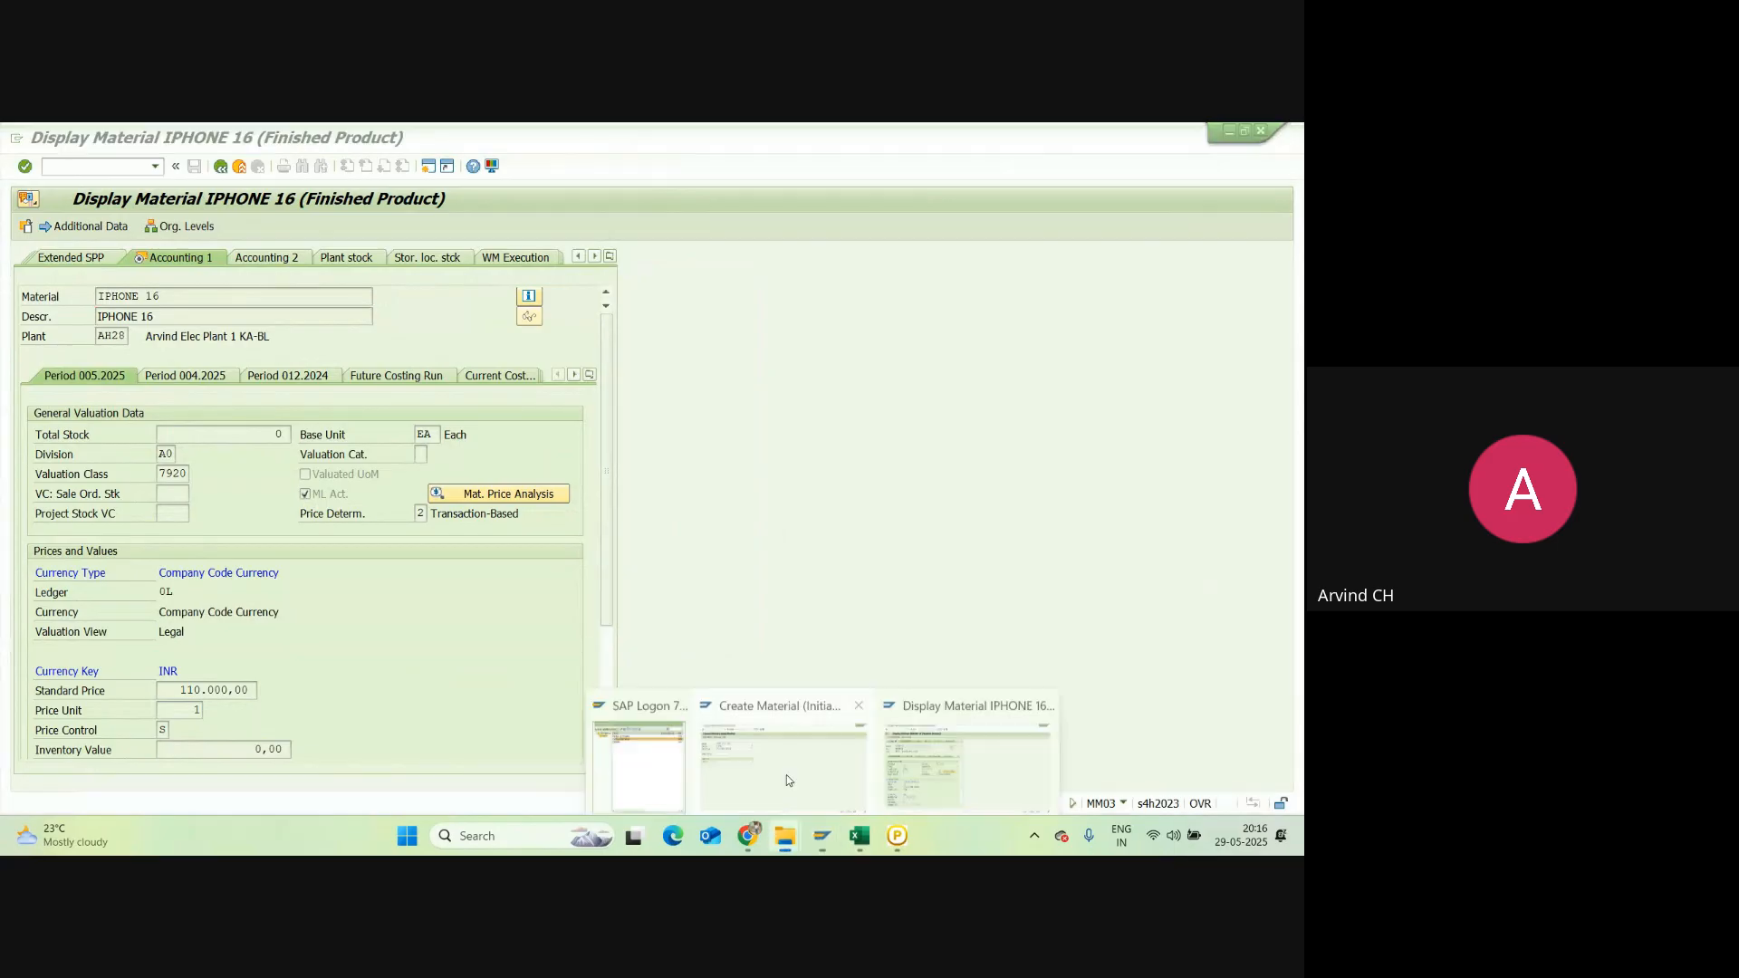
{"action": "left_click", "coordinate": [786, 774]}
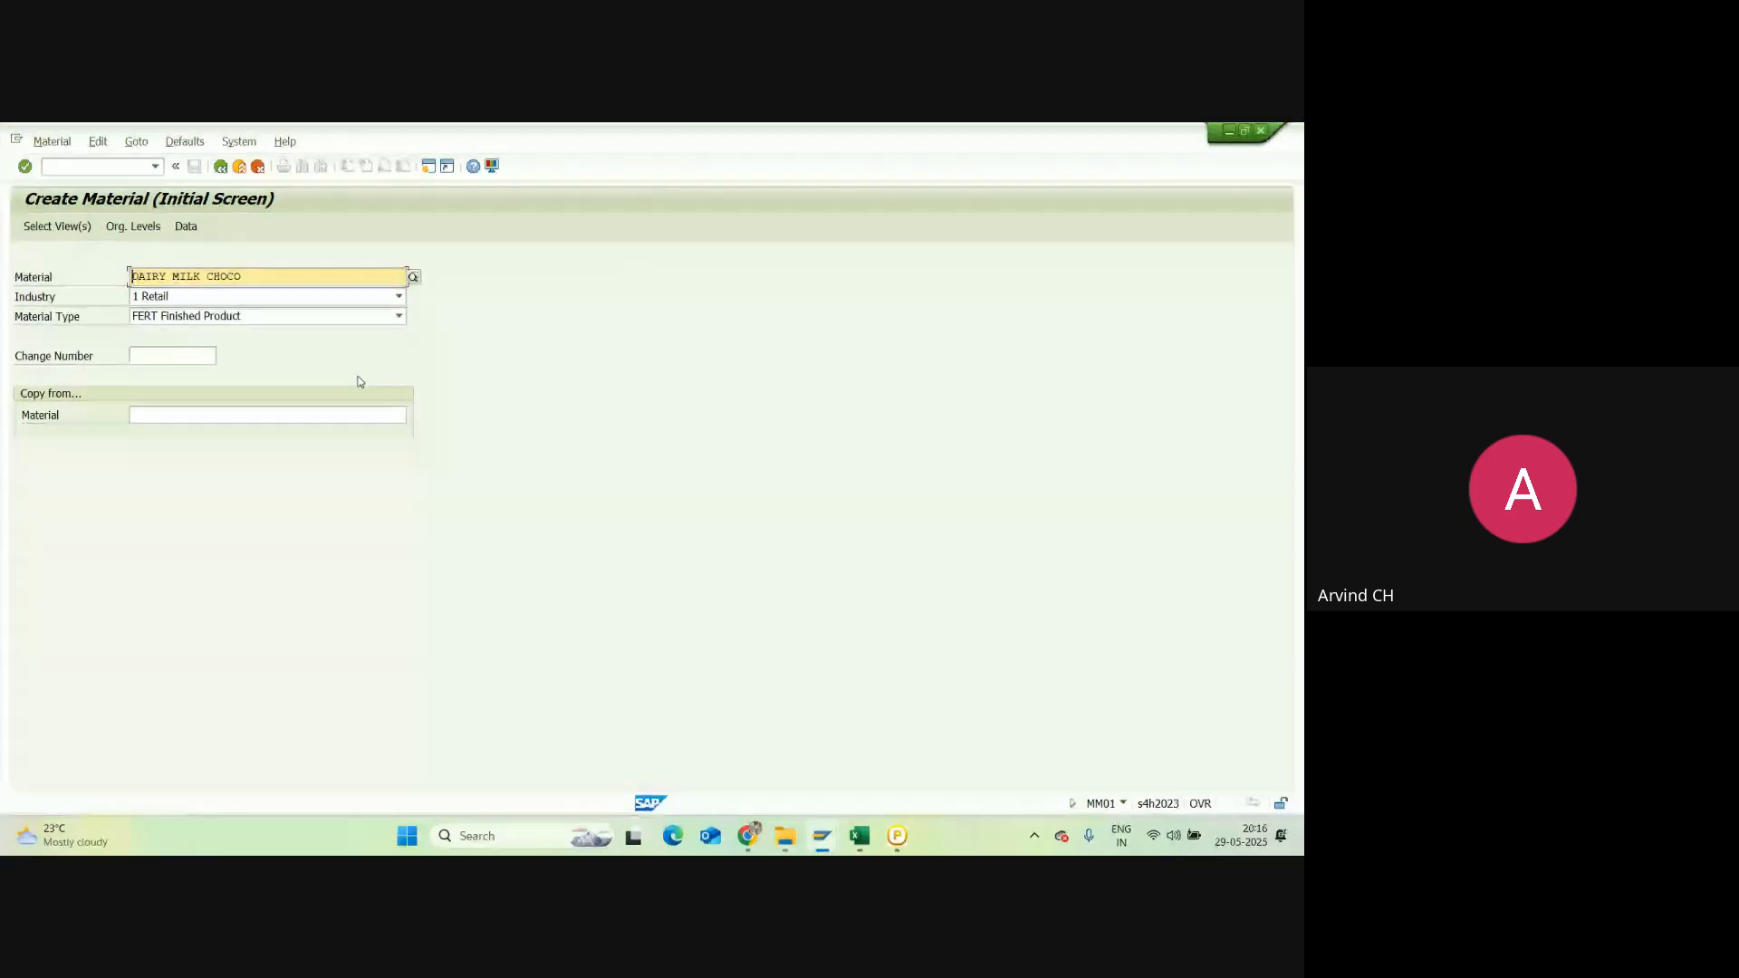
Step: Continue DAIRY MILK CHOCO creation past the organizational levels toward basic data
{"action": "key", "text": "Return"}
{"action": "key", "text": "Return"}
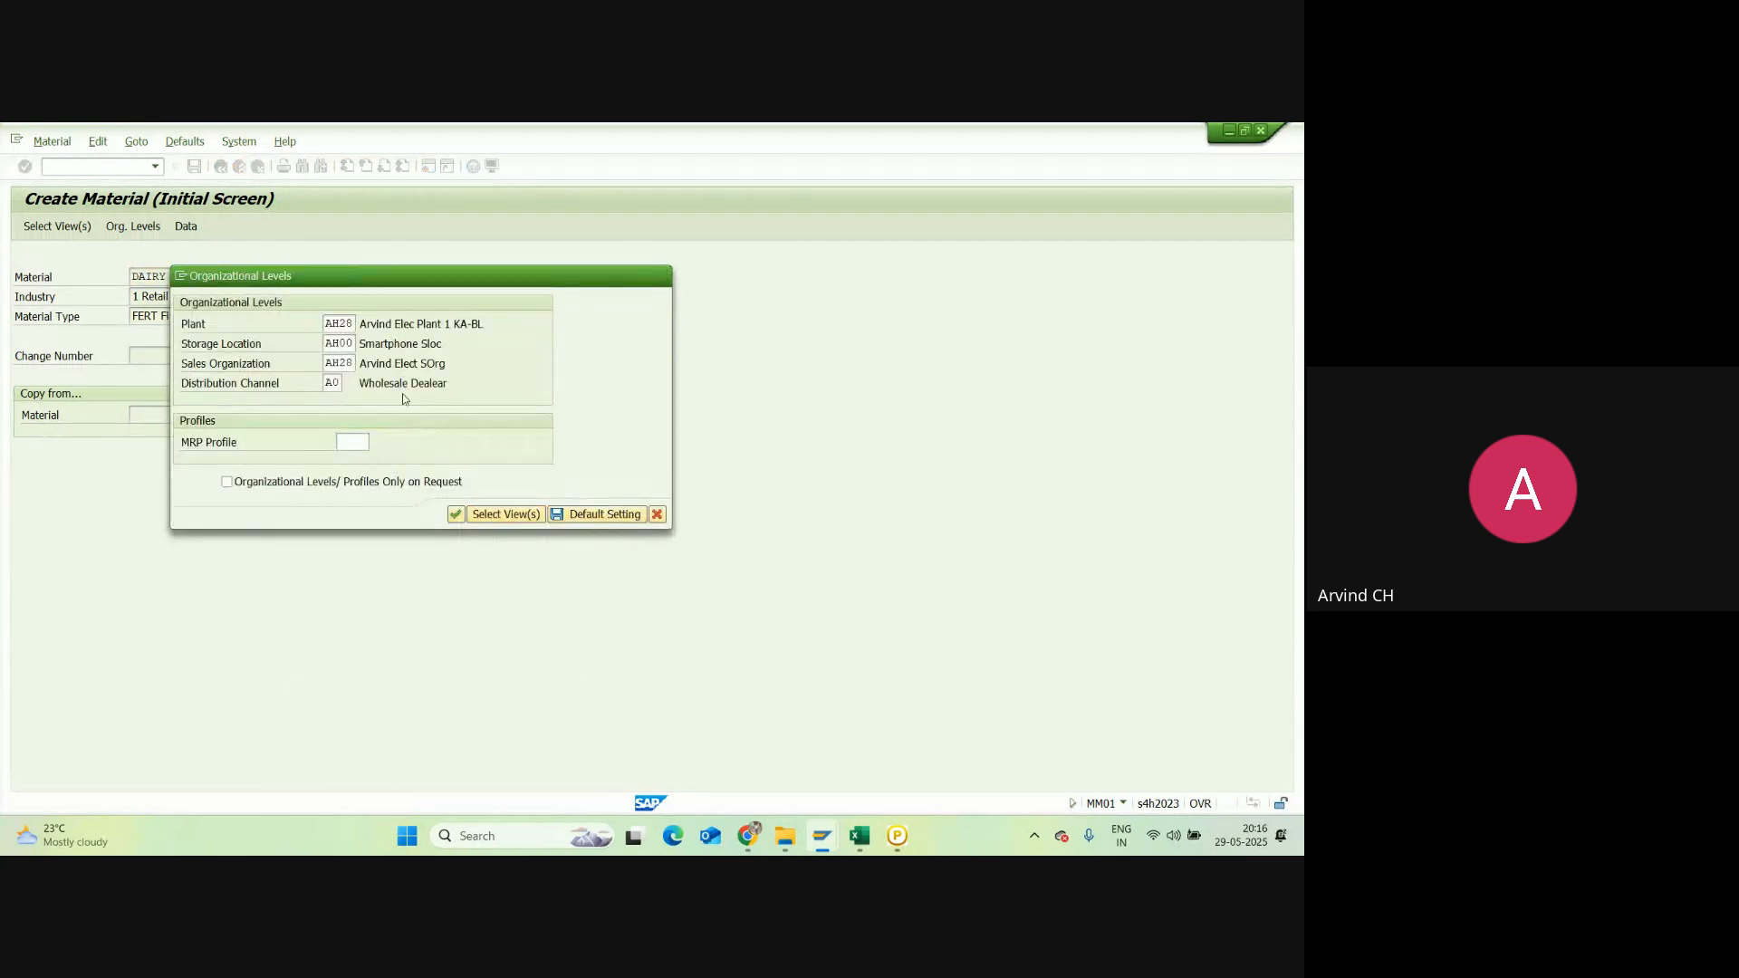
{"action": "key", "text": "Return"}
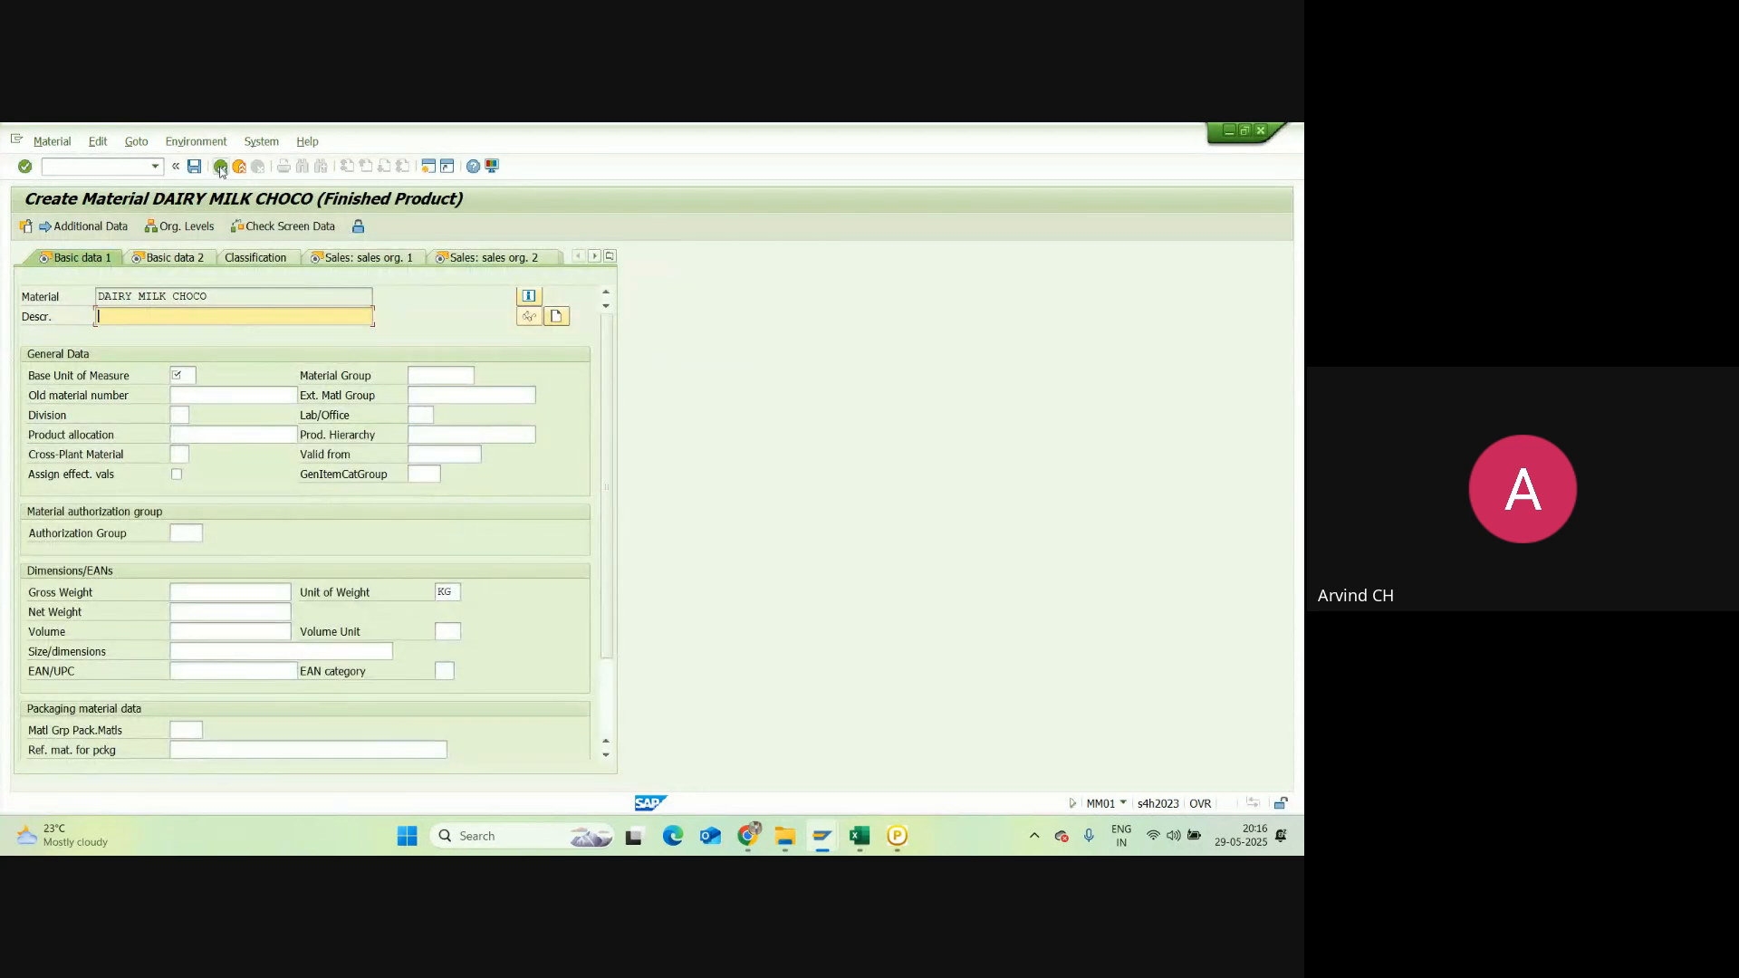
{"action": "key", "text": "Return"}
{"action": "key", "text": "Return"}
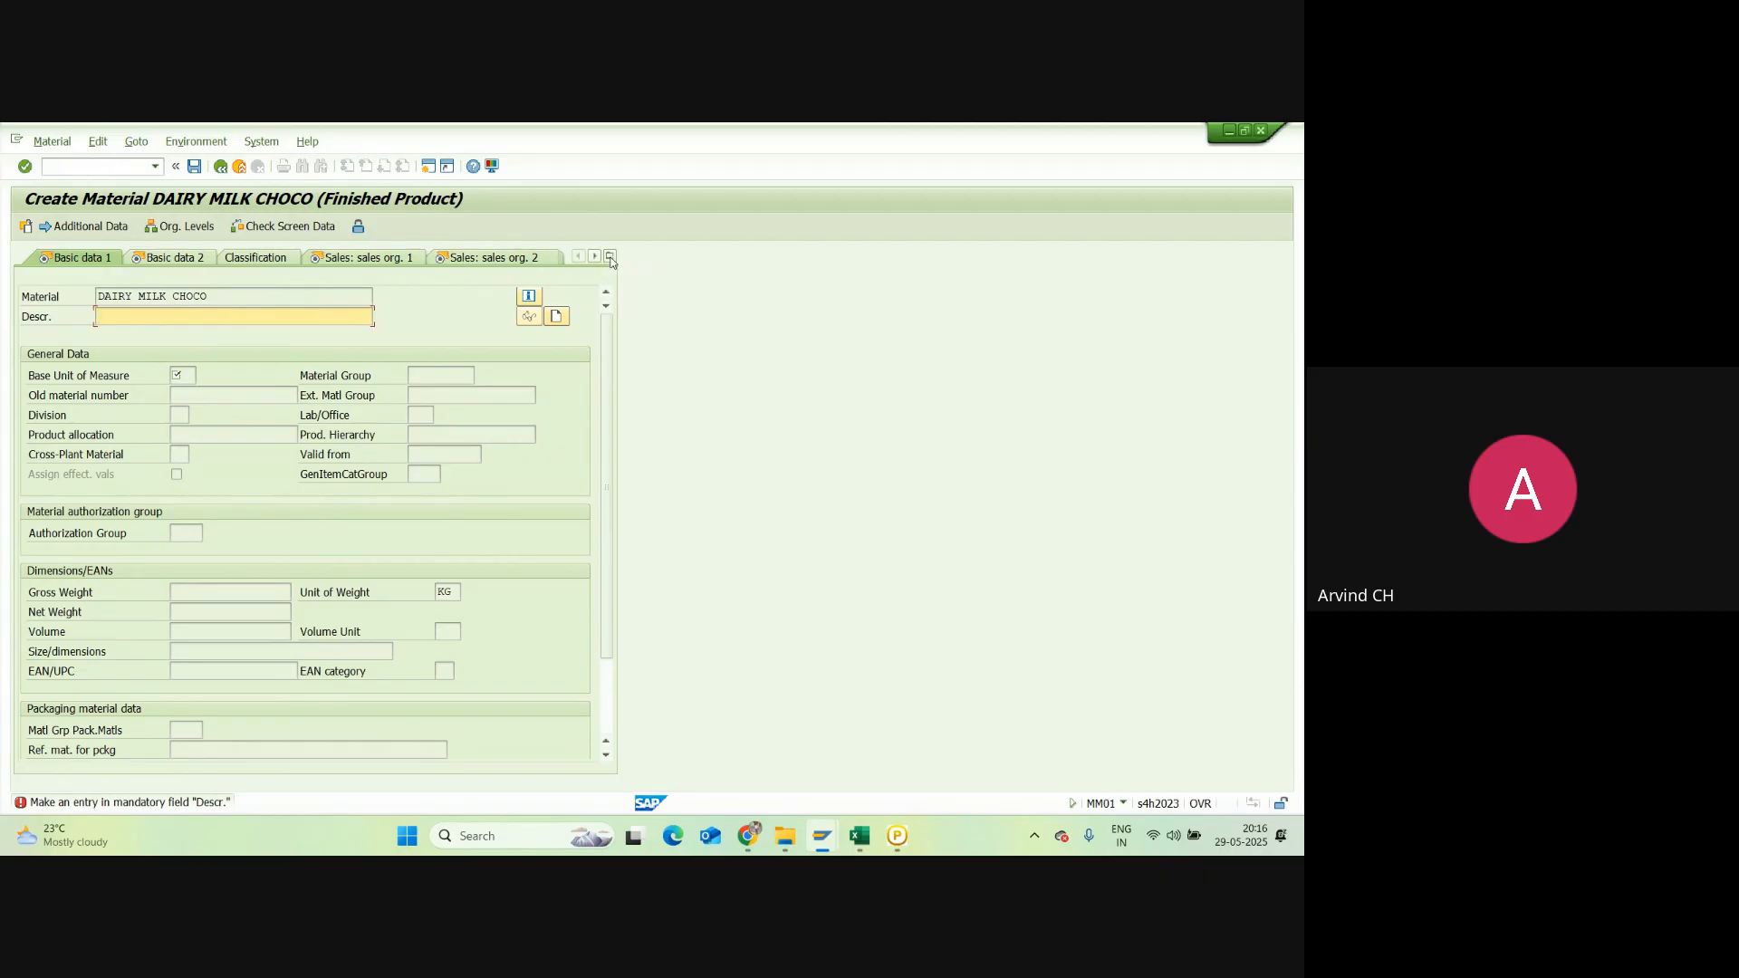
Step: Restart material creation with /nmm01
{"action": "left_click", "coordinate": [103, 166]}
{"action": "type", "text": "/n"}
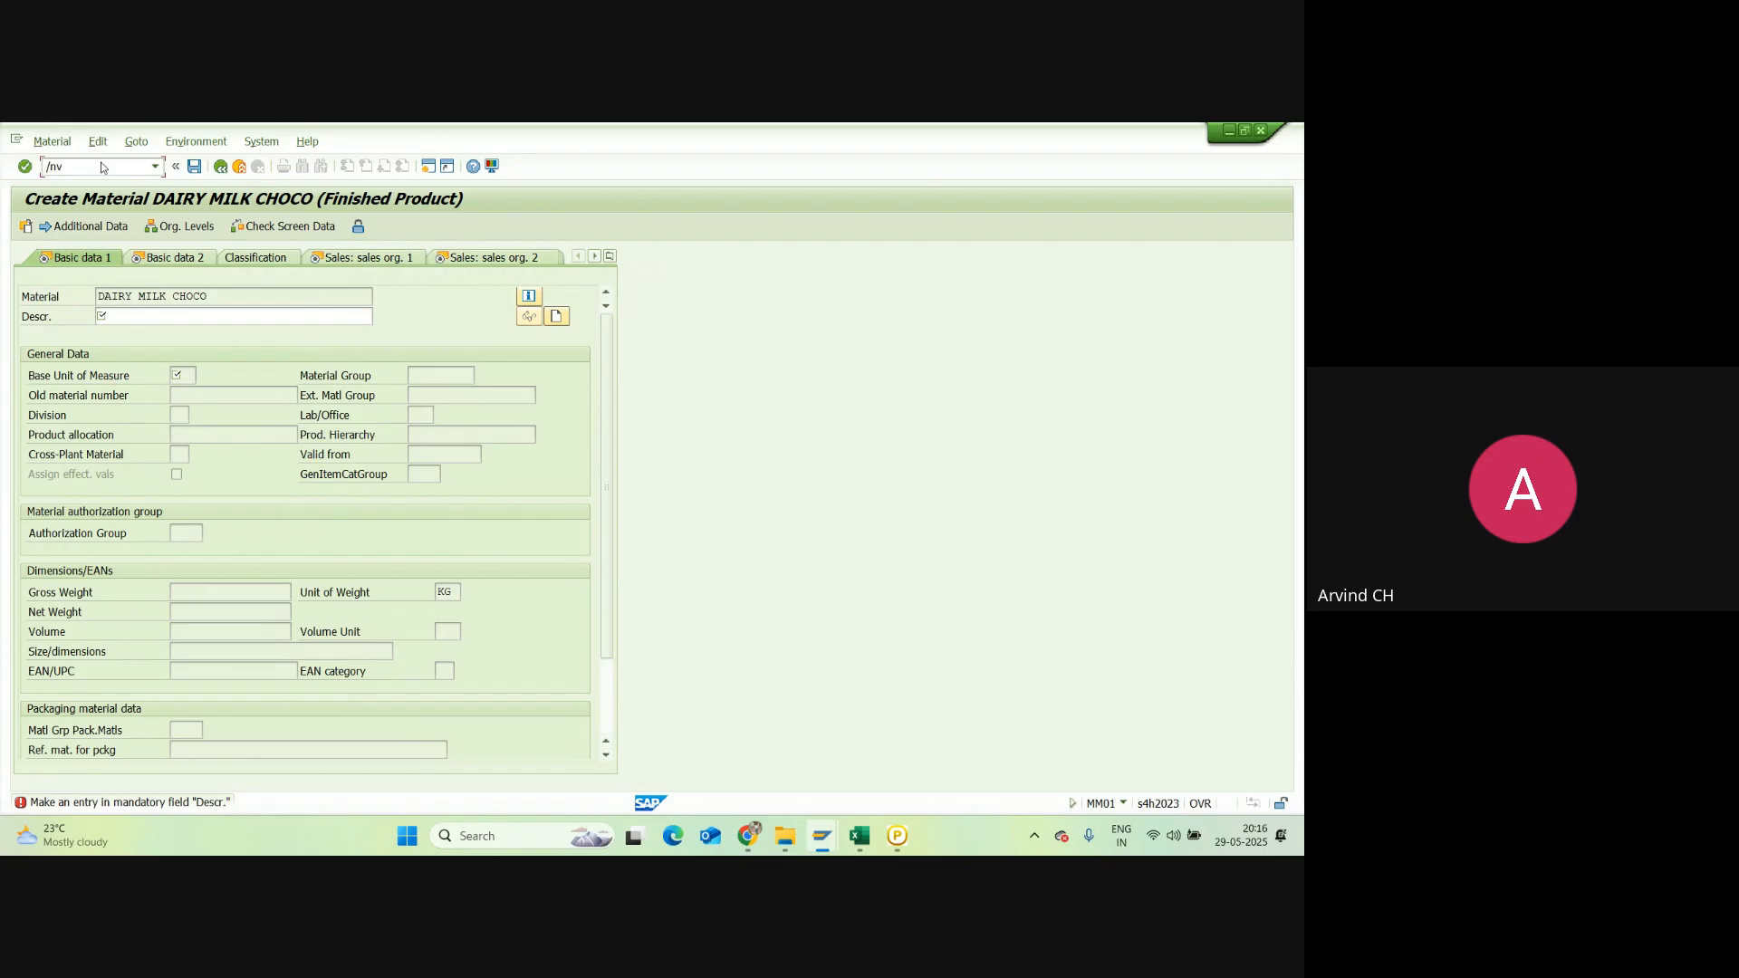
{"action": "type", "text": "mm01"}
{"action": "key", "text": "Return"}
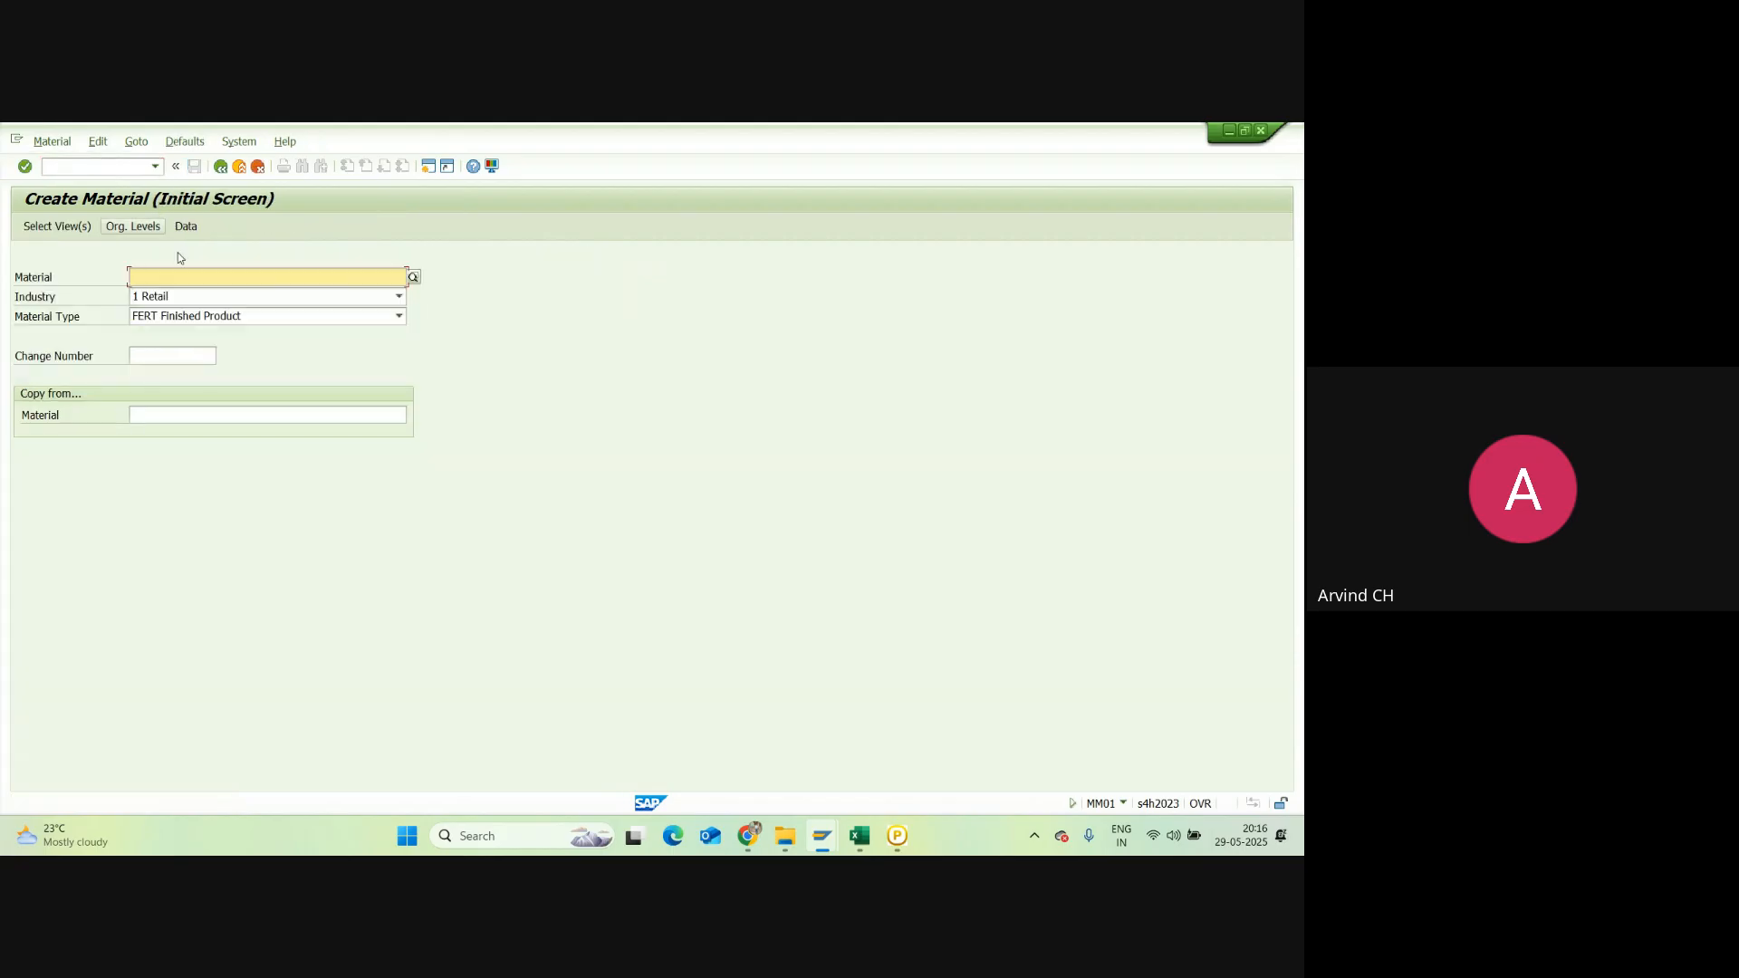
Step: Re-enter DAIRY MILK CHOCO and set plant NRC1 and storage location NRC2
{"action": "left_click", "coordinate": [170, 278]}
{"action": "left_click", "coordinate": [168, 312]}
{"action": "key", "text": "Return"}
{"action": "key", "text": "Return"}
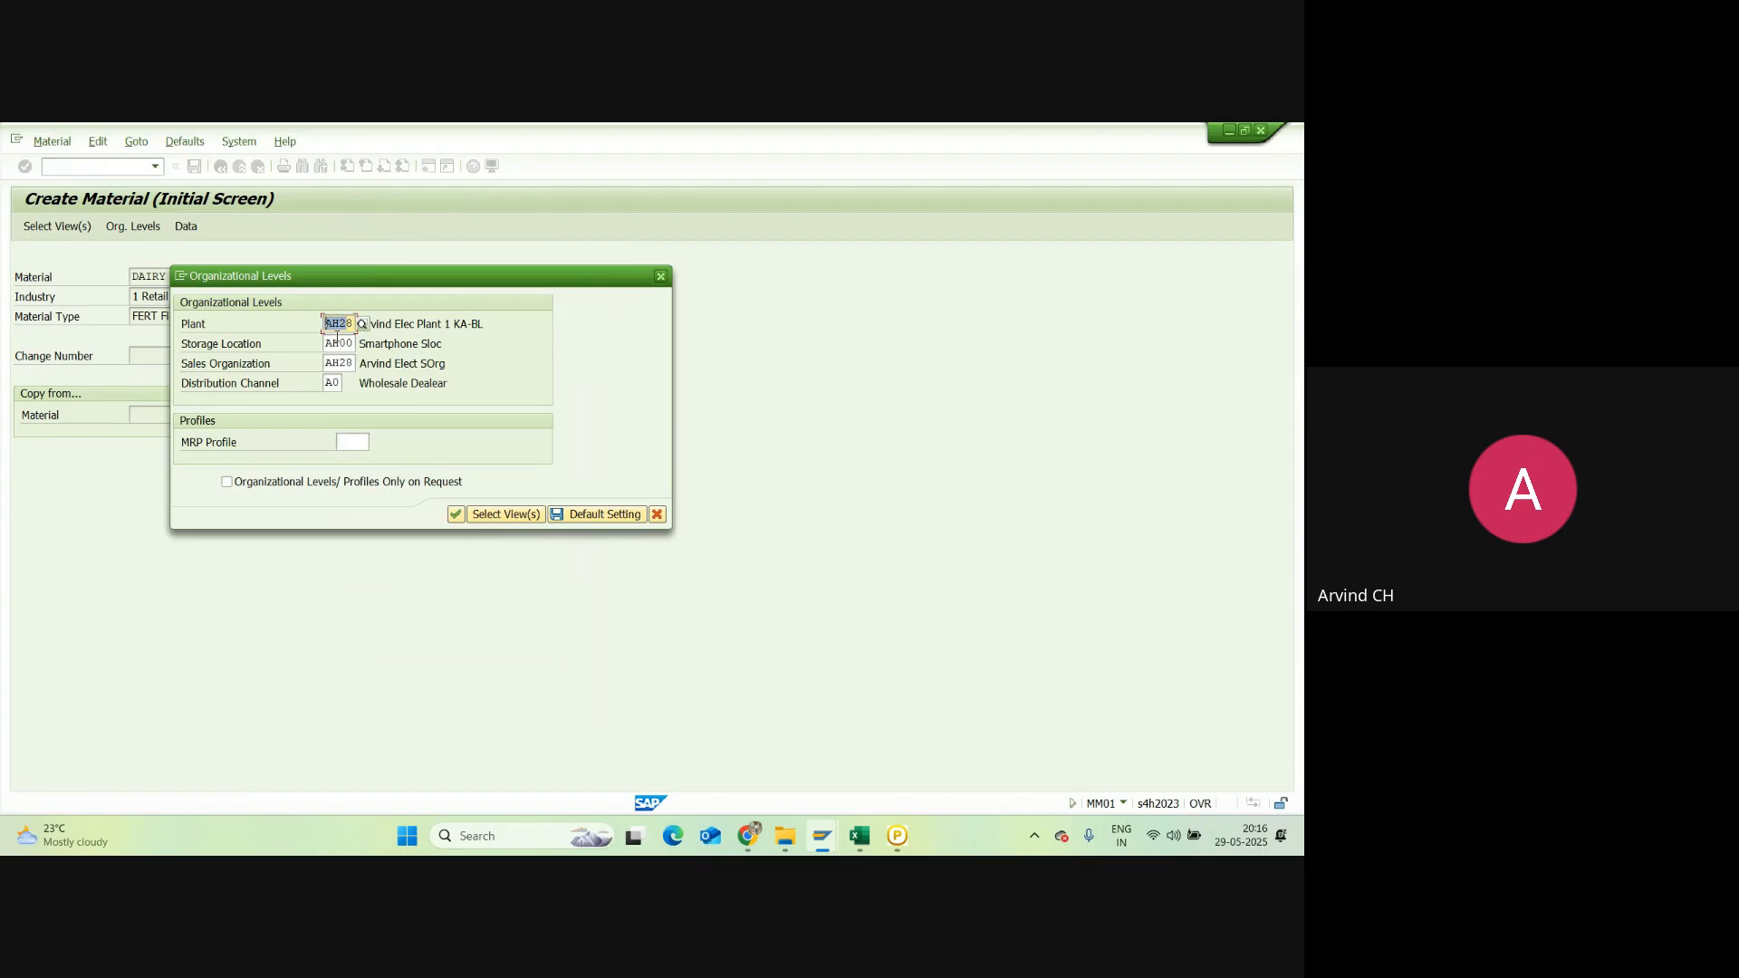
{"action": "double_click", "coordinate": [346, 324]}
{"action": "key", "text": "BackSpace"}
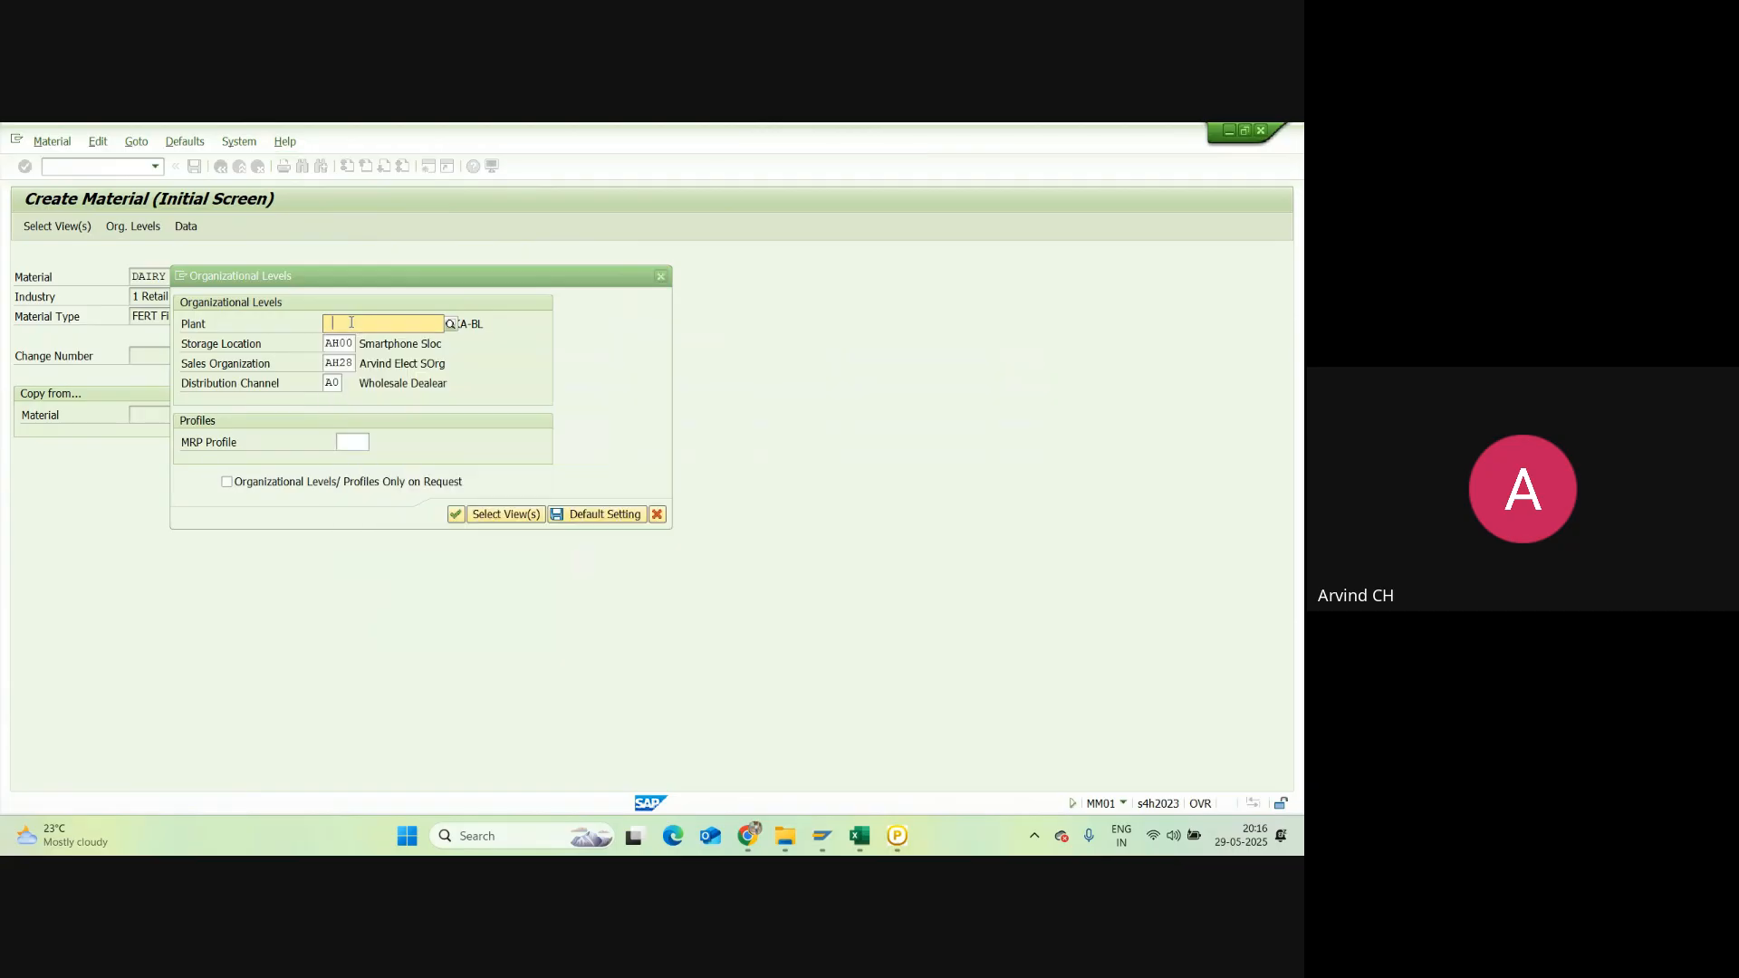
{"action": "type", "text": "NRC1"}
{"action": "double_click", "coordinate": [348, 345]}
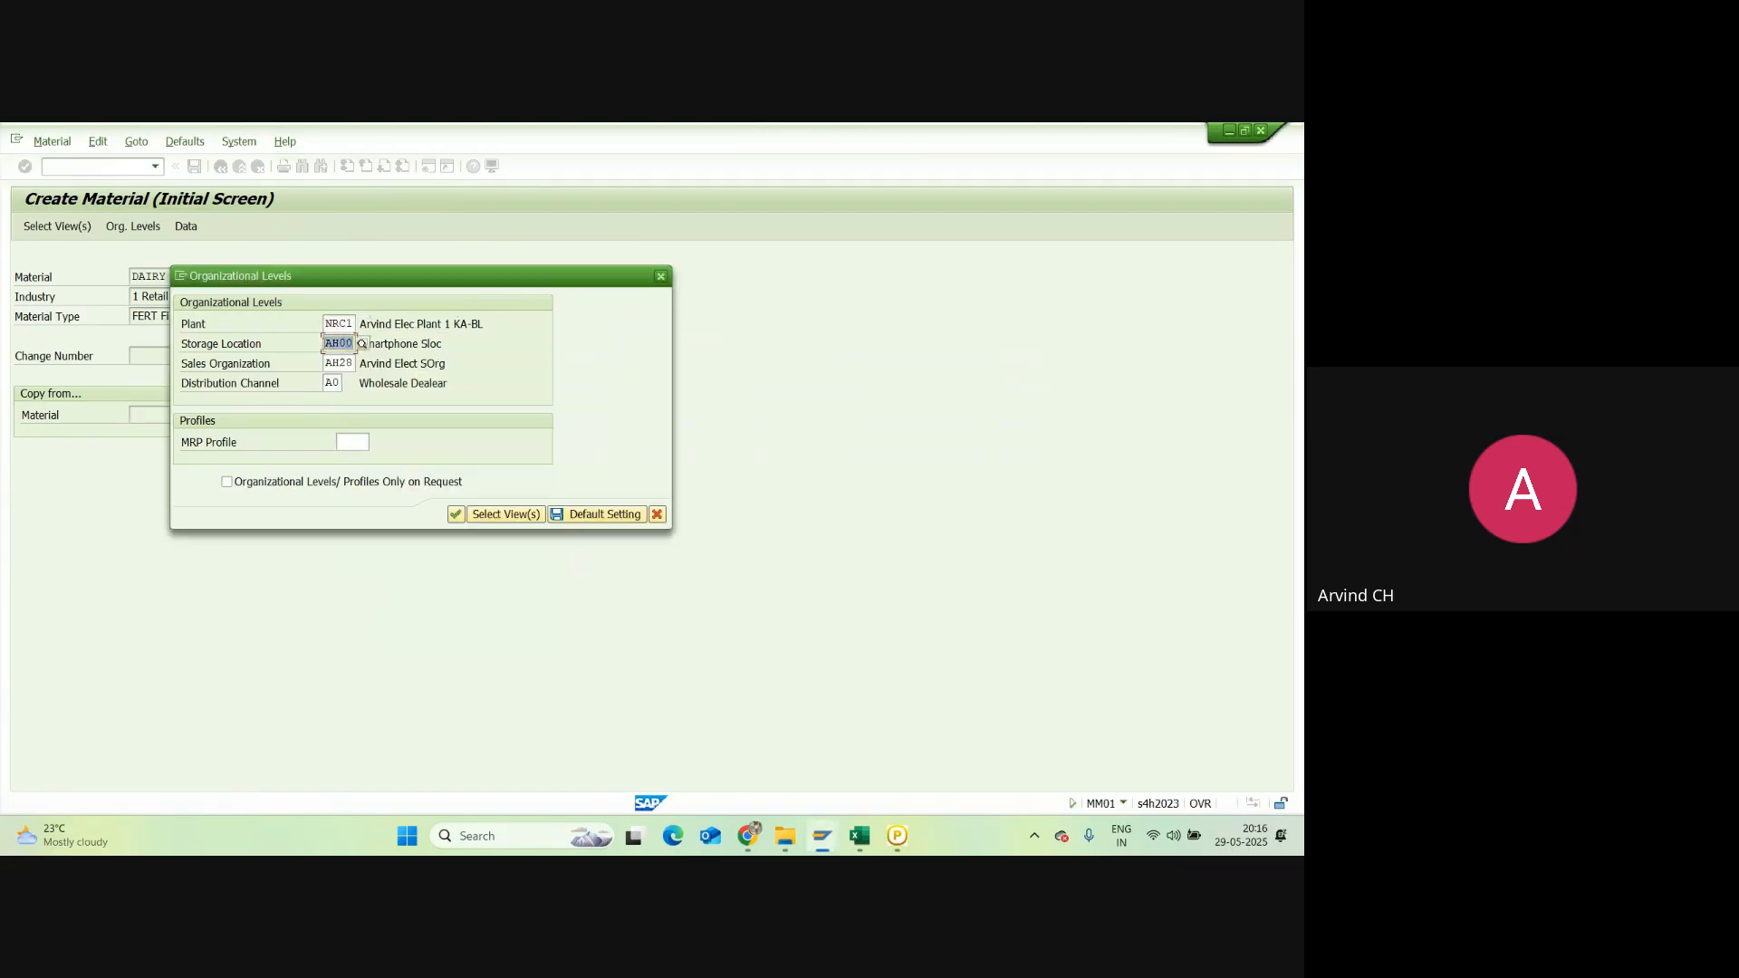
{"action": "key", "text": "BackSpace"}
{"action": "left_click", "coordinate": [344, 363]}
Step: Set sales organization NRC1 and distribution channel NB, then apply the organizational levels
{"action": "double_click", "coordinate": [323, 361]}
{"action": "key", "text": "BackSpace"}
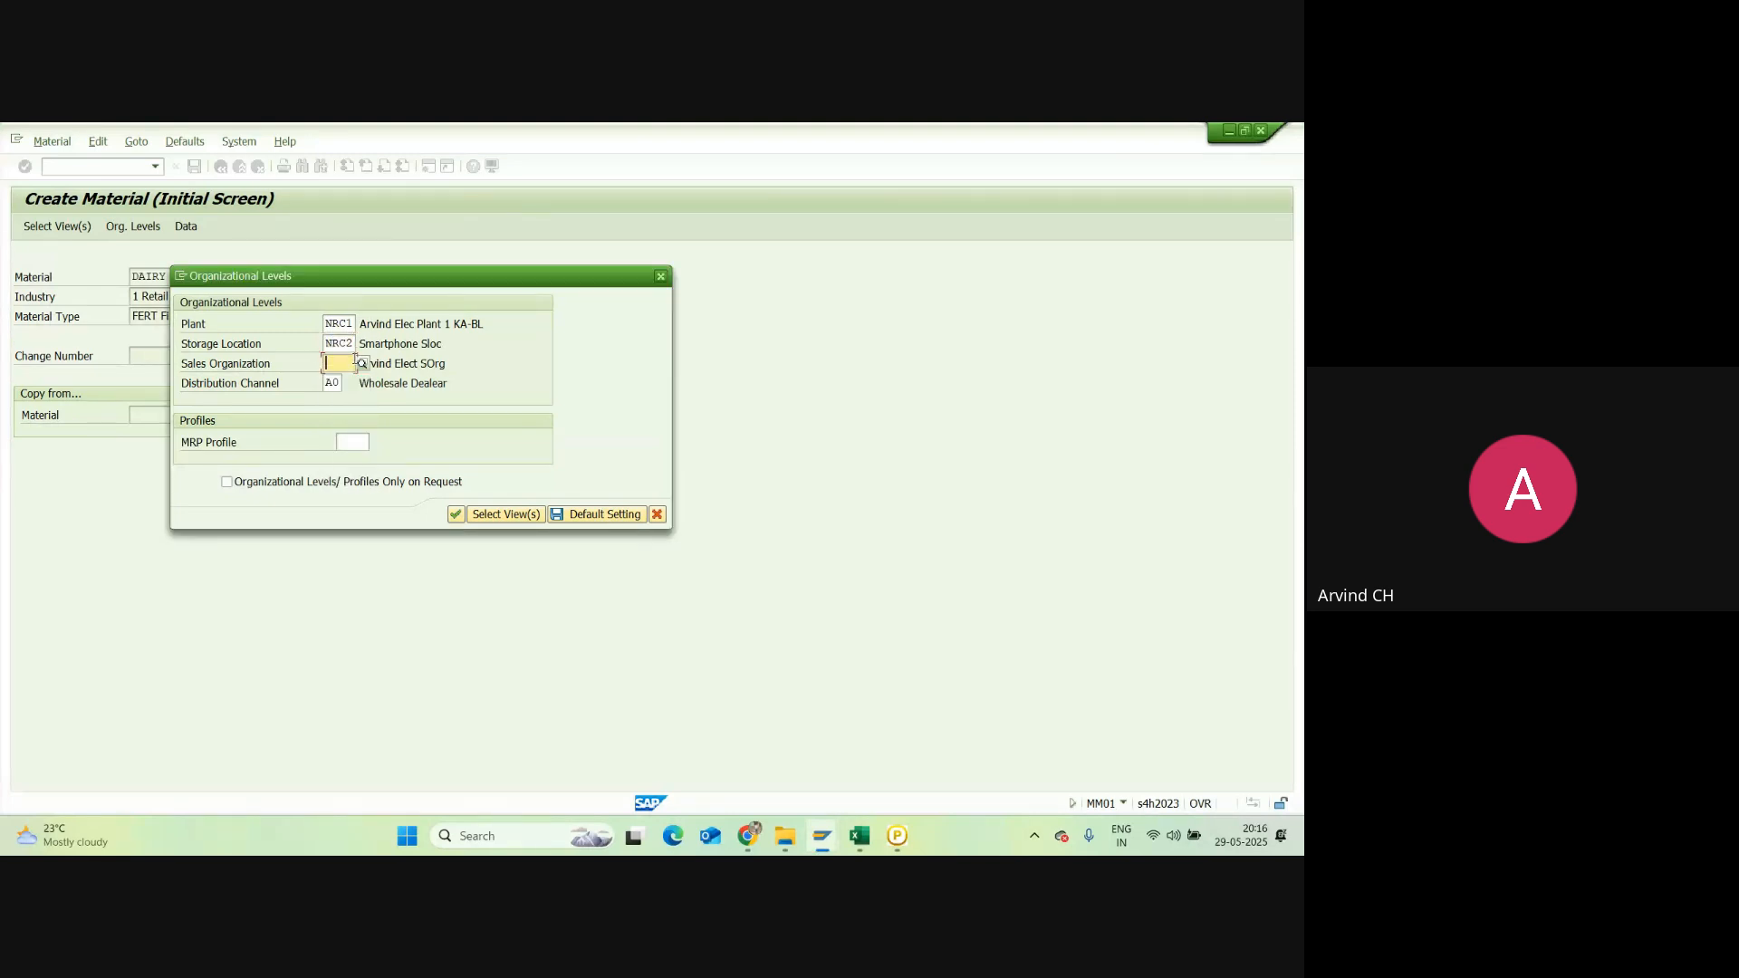
{"action": "left_click", "coordinate": [353, 382]}
{"action": "double_click", "coordinate": [338, 383]}
{"action": "key", "text": "BackSpace"}
{"action": "left_click", "coordinate": [334, 404]}
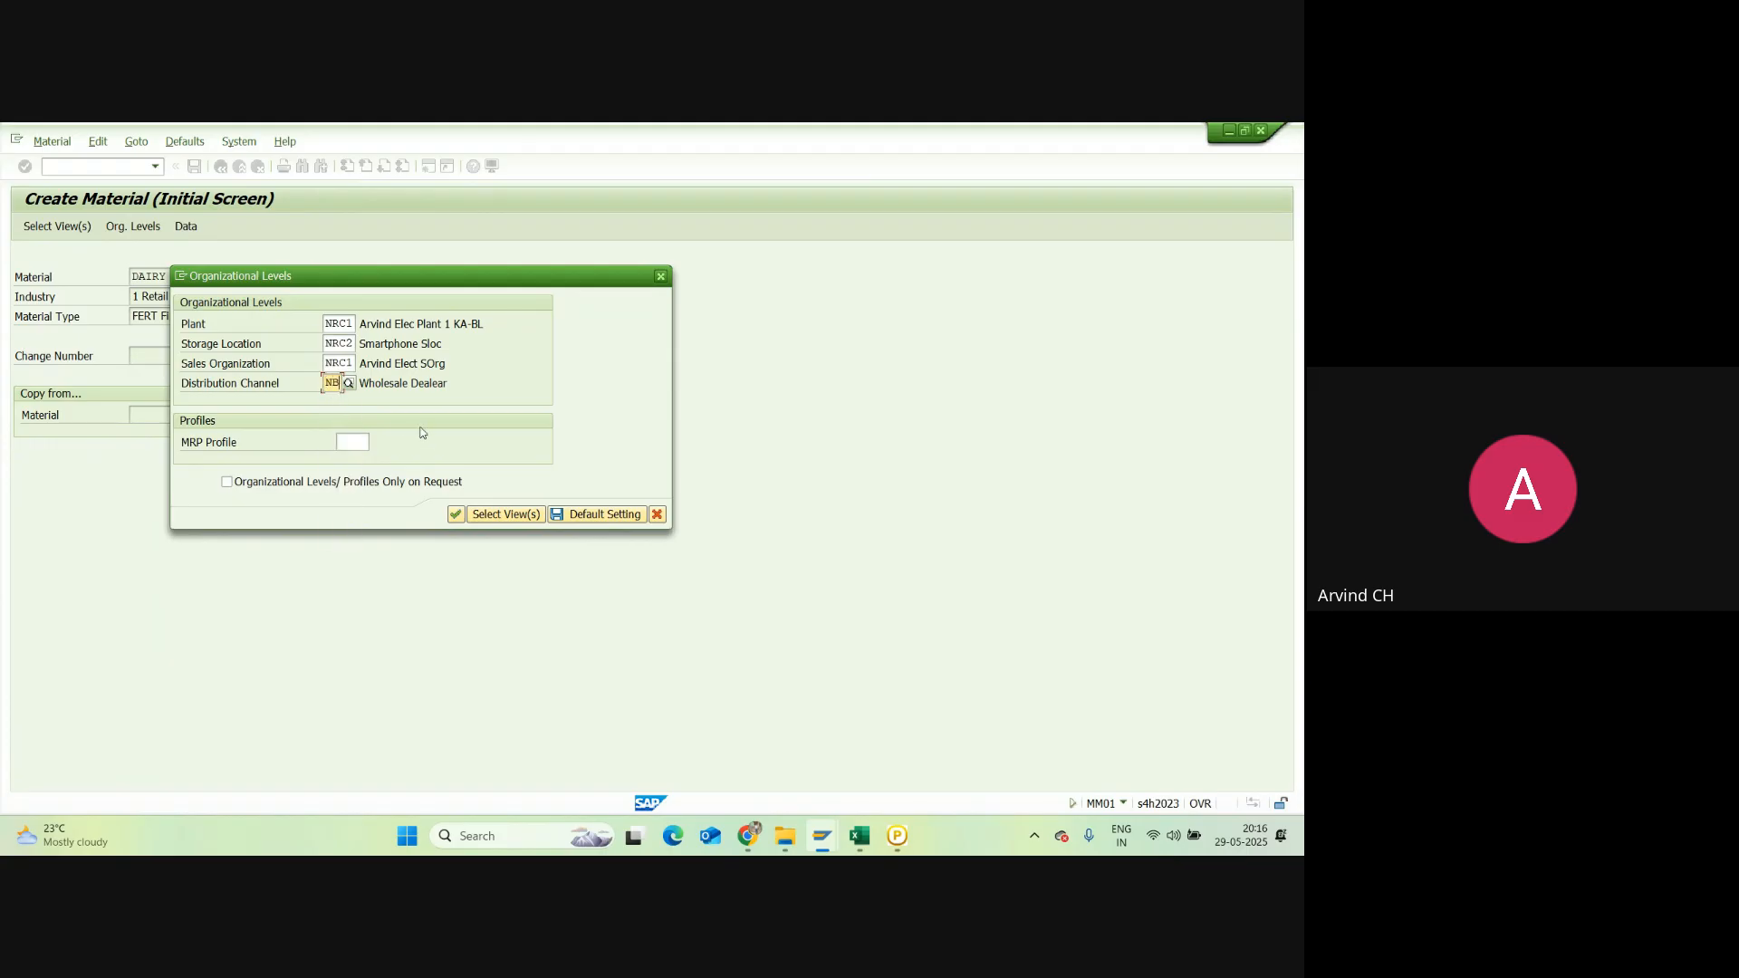
{"action": "left_click", "coordinate": [598, 514]}
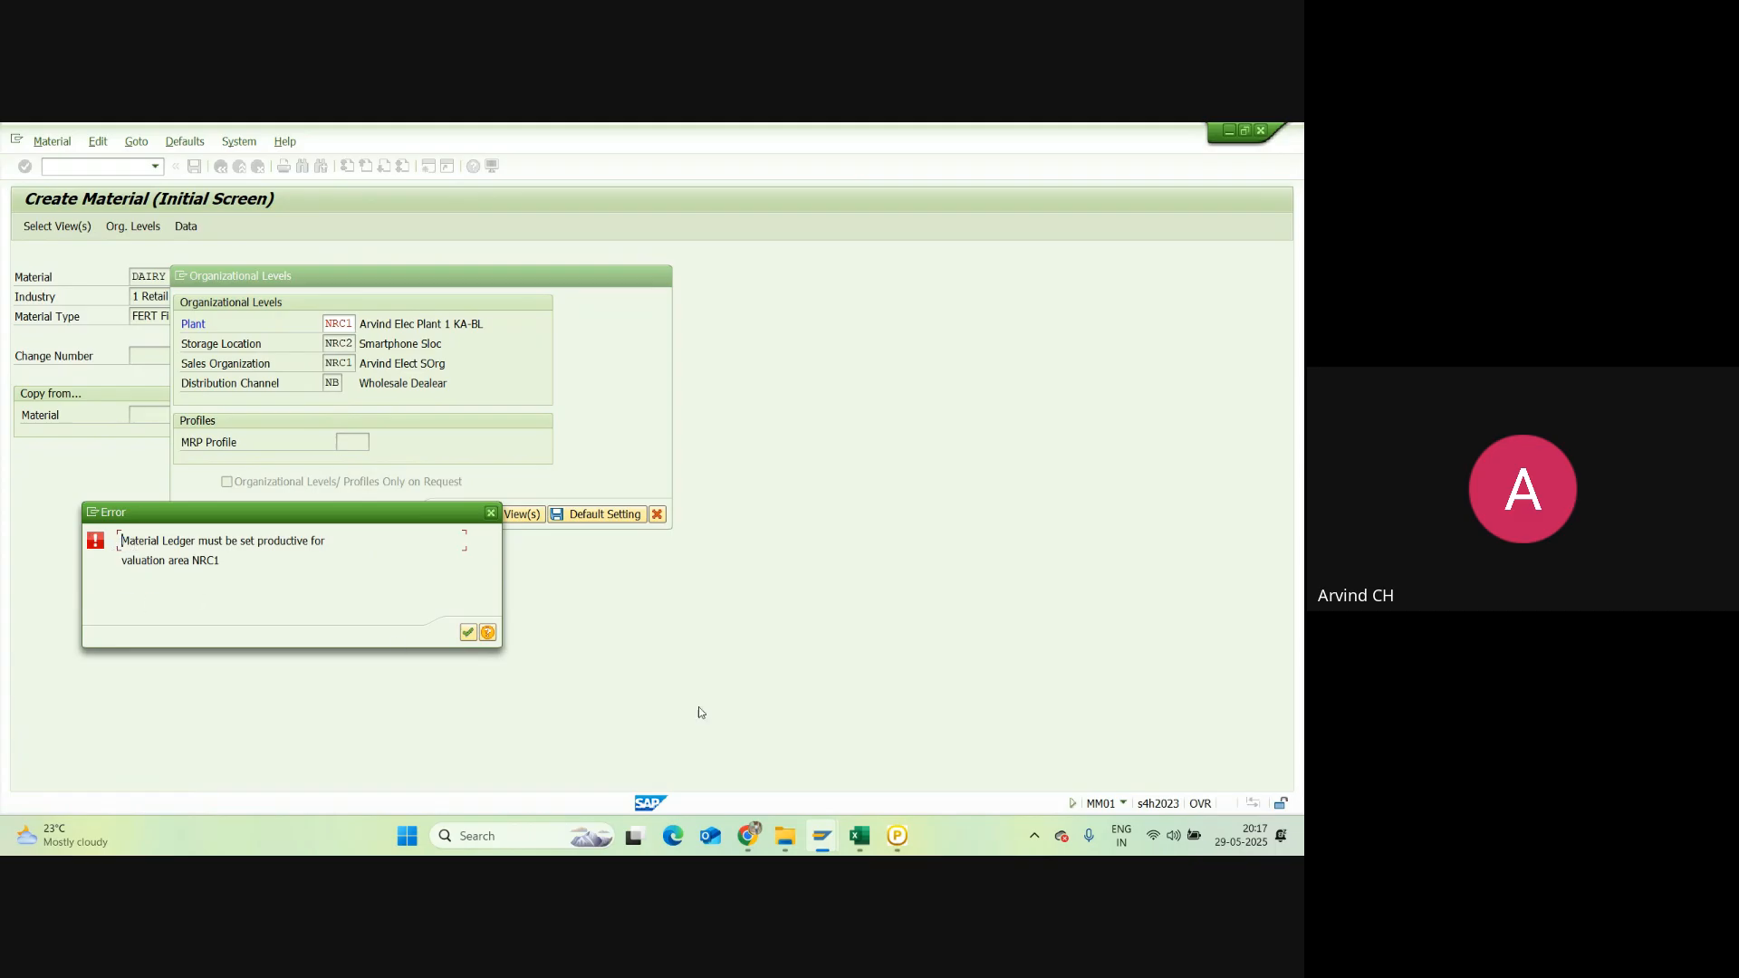
Step: Glance at IPHONE 16, then dismiss the recurring Material Ledger error and close the Org Levels dialog
{"action": "mouse_move", "coordinate": [821, 835]}
{"action": "left_click", "coordinate": [947, 729]}
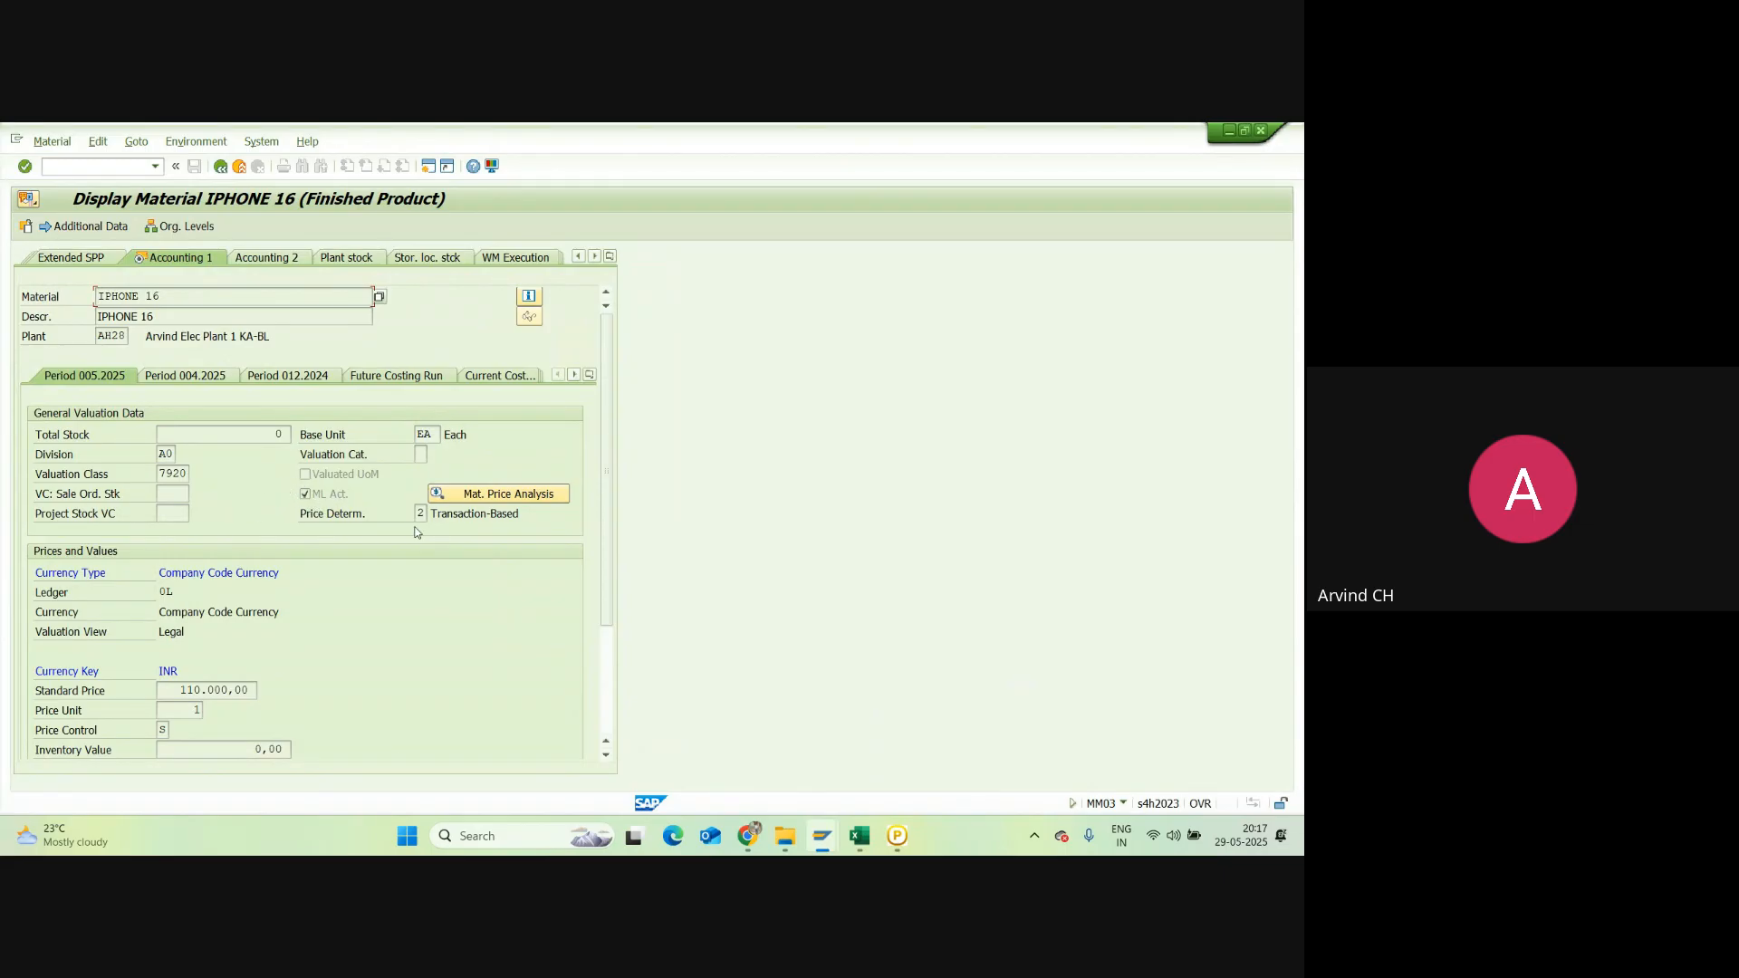
{"action": "key", "text": "alt+Tab"}
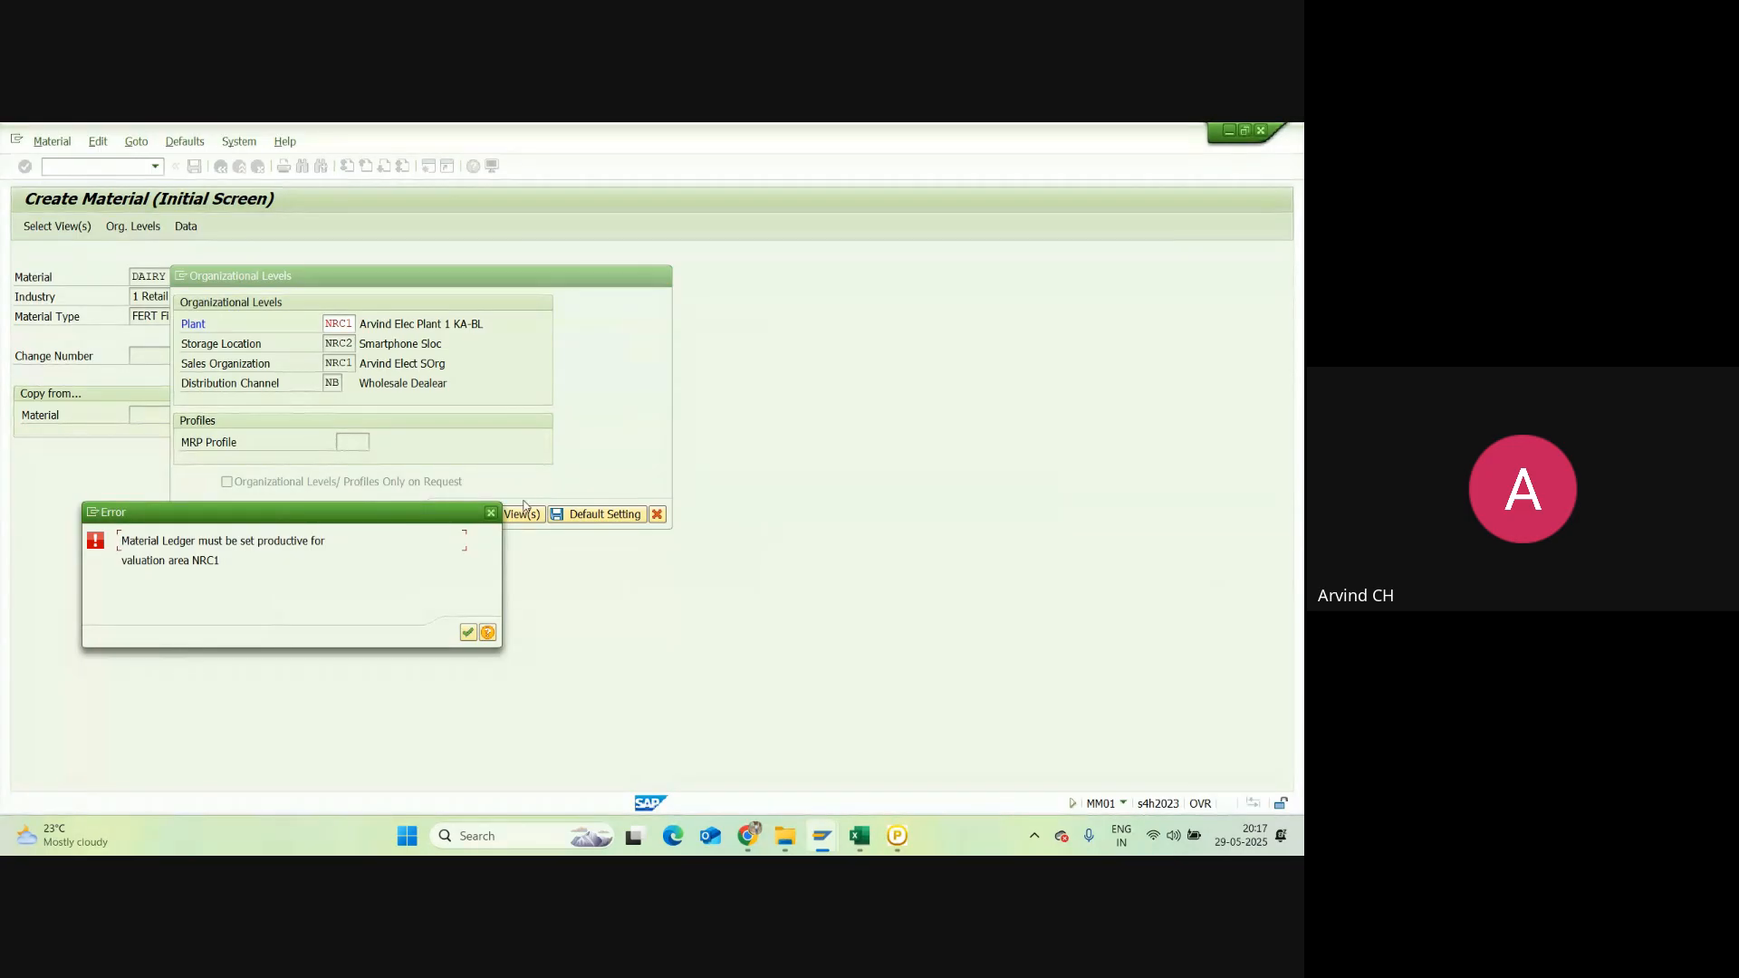
{"action": "left_click", "coordinate": [490, 512]}
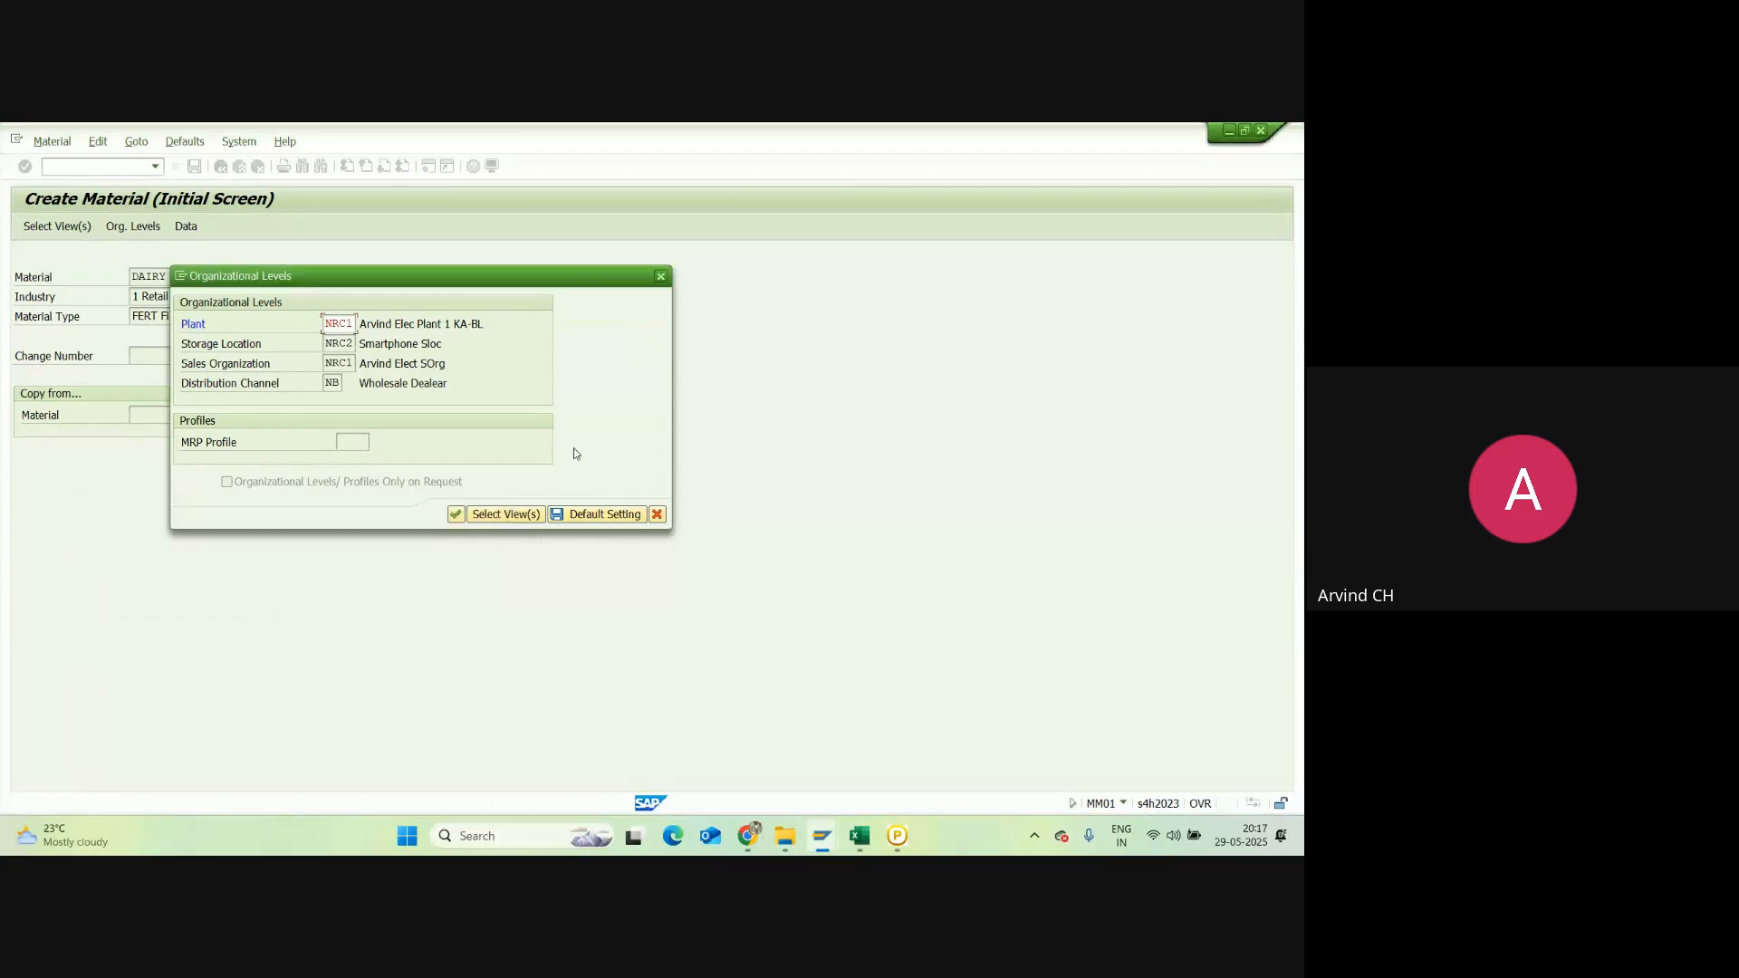
{"action": "left_click", "coordinate": [660, 276]}
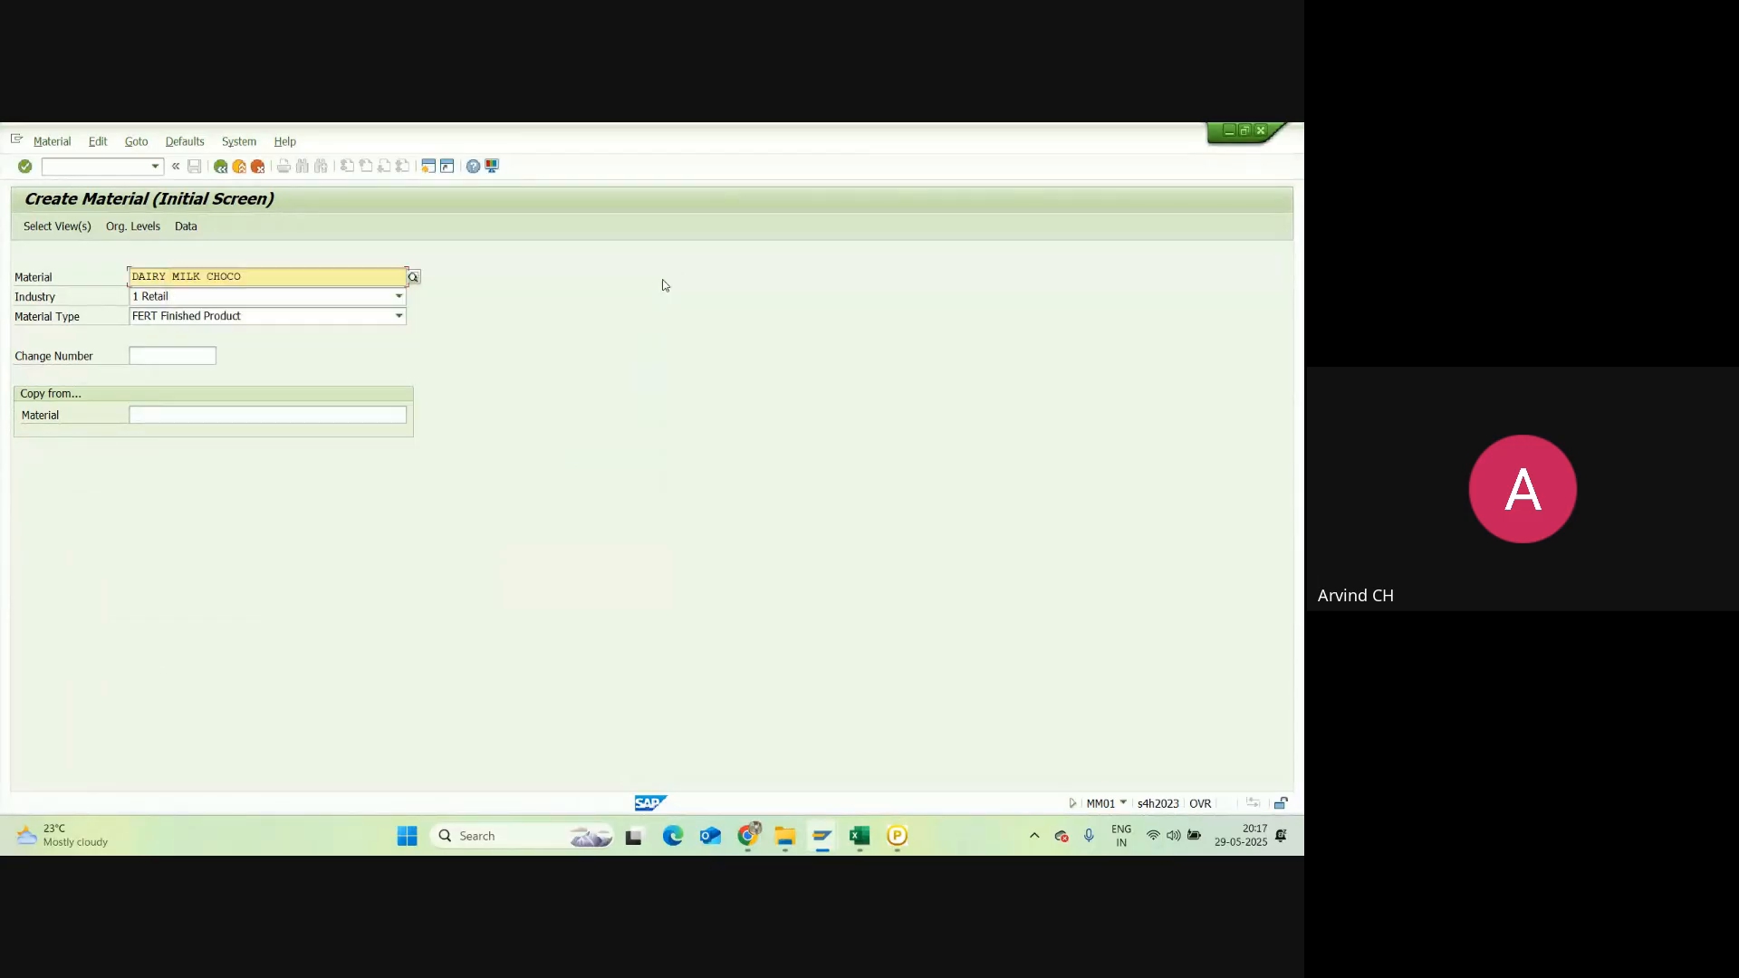
{"action": "left_click", "coordinate": [864, 843]}
Step: Select cell A13, then rename the Uploading of Initial Stock sheet to 'ML Act, QTy & Value Updat & SU'
{"action": "scroll", "coordinate": [311, 574], "scroll_direction": "down", "scroll_amount": 1}
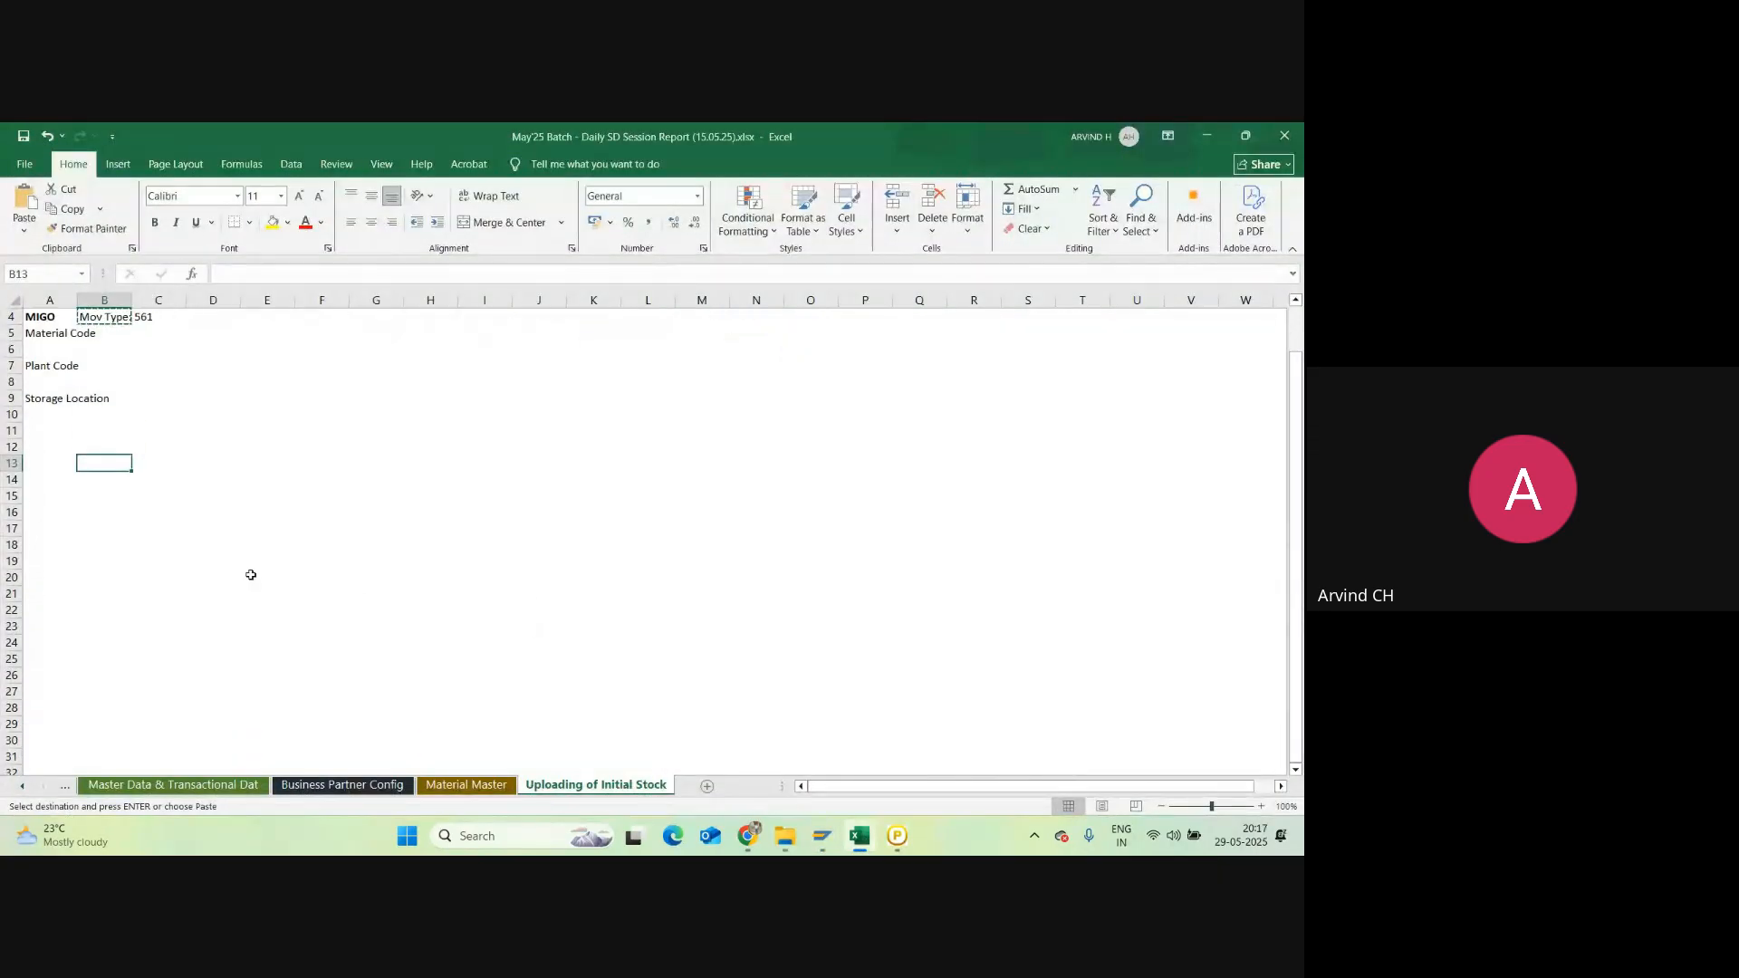
{"action": "left_click", "coordinate": [47, 467]}
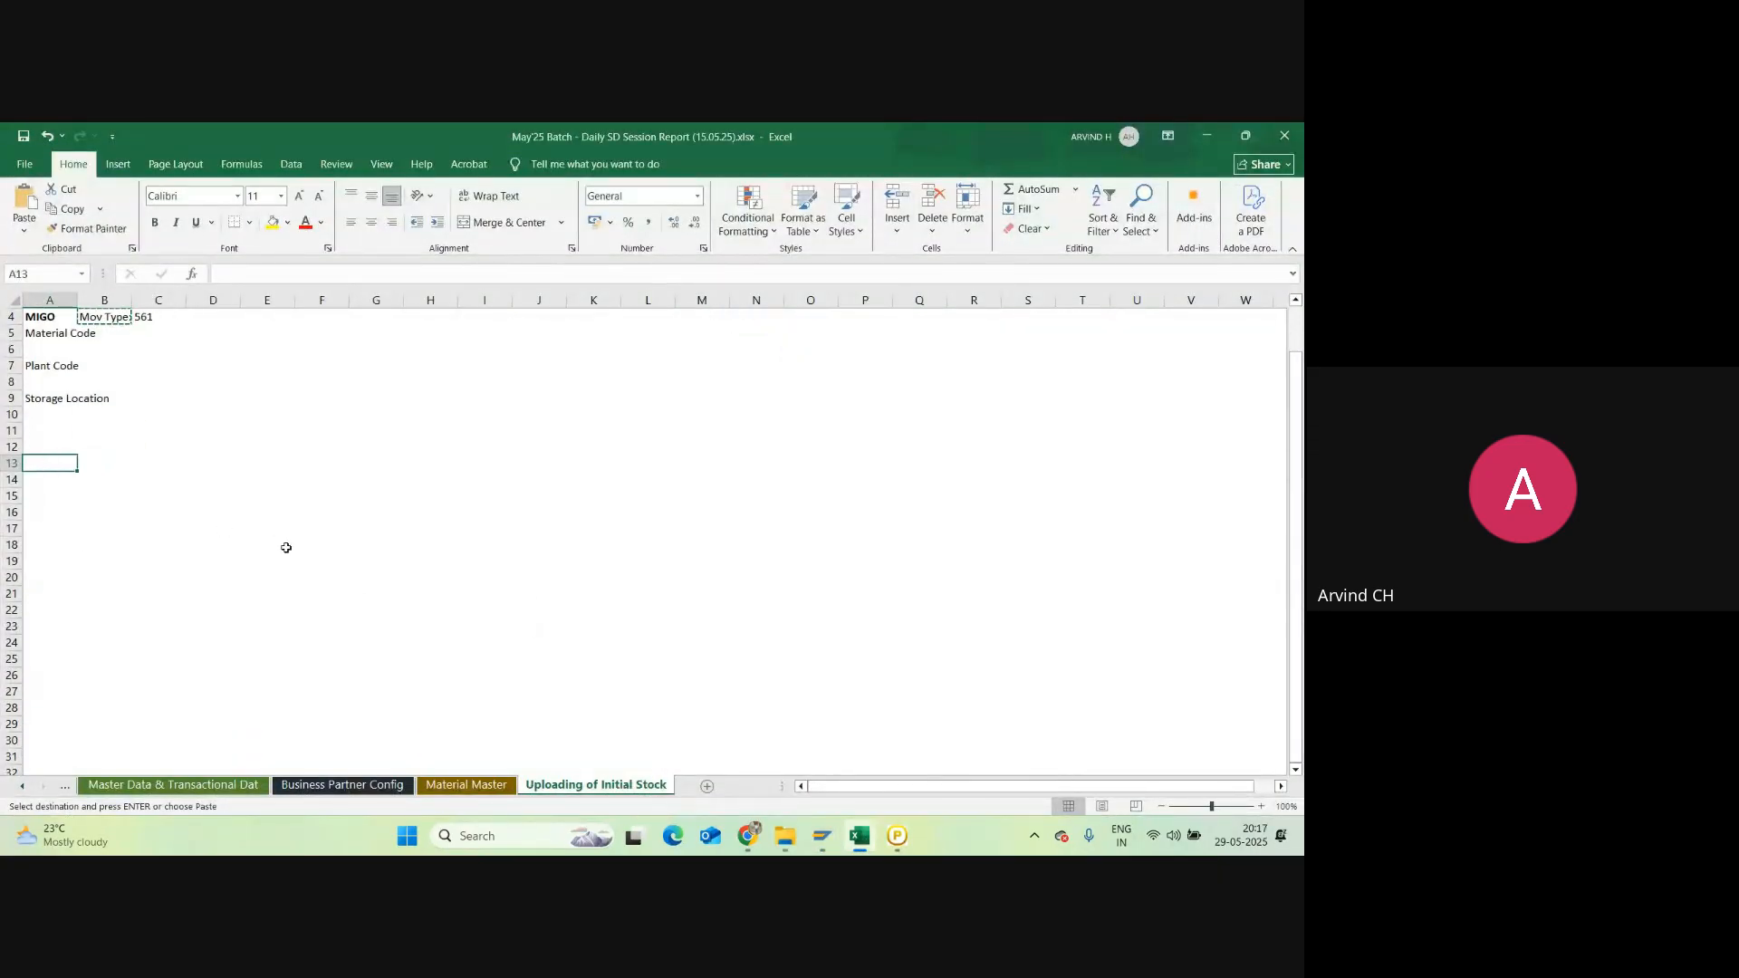
{"action": "double_click", "coordinate": [606, 786]}
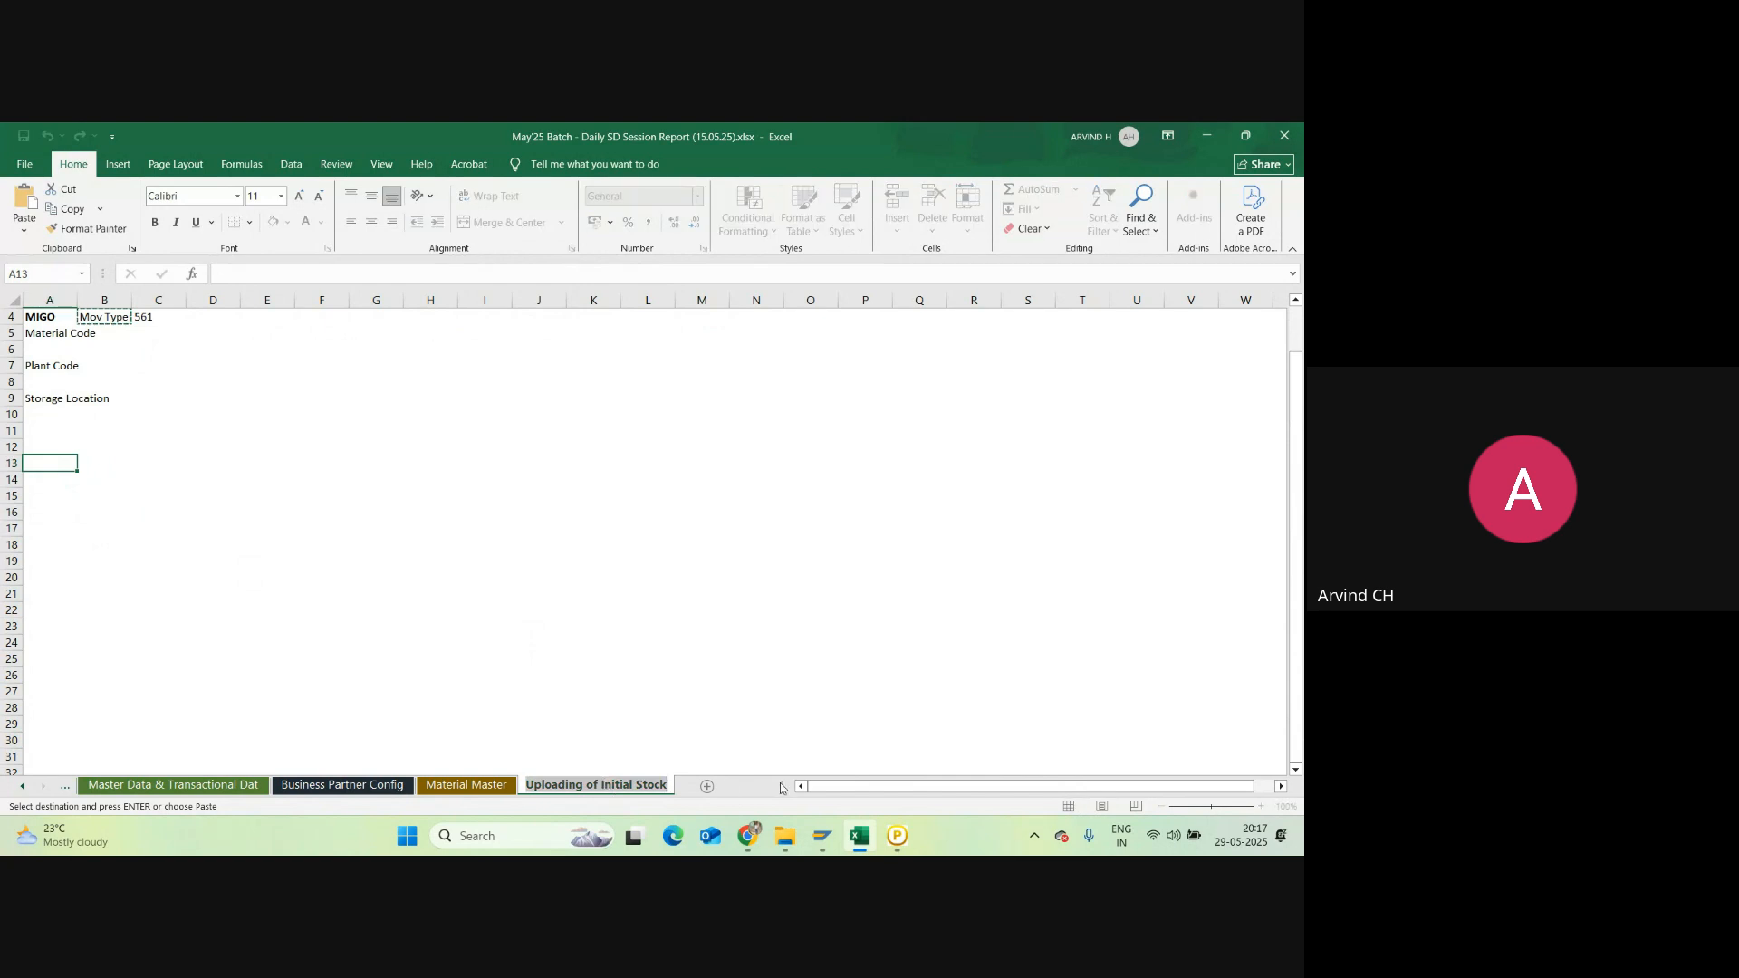
{"action": "type", "text": "ML"}
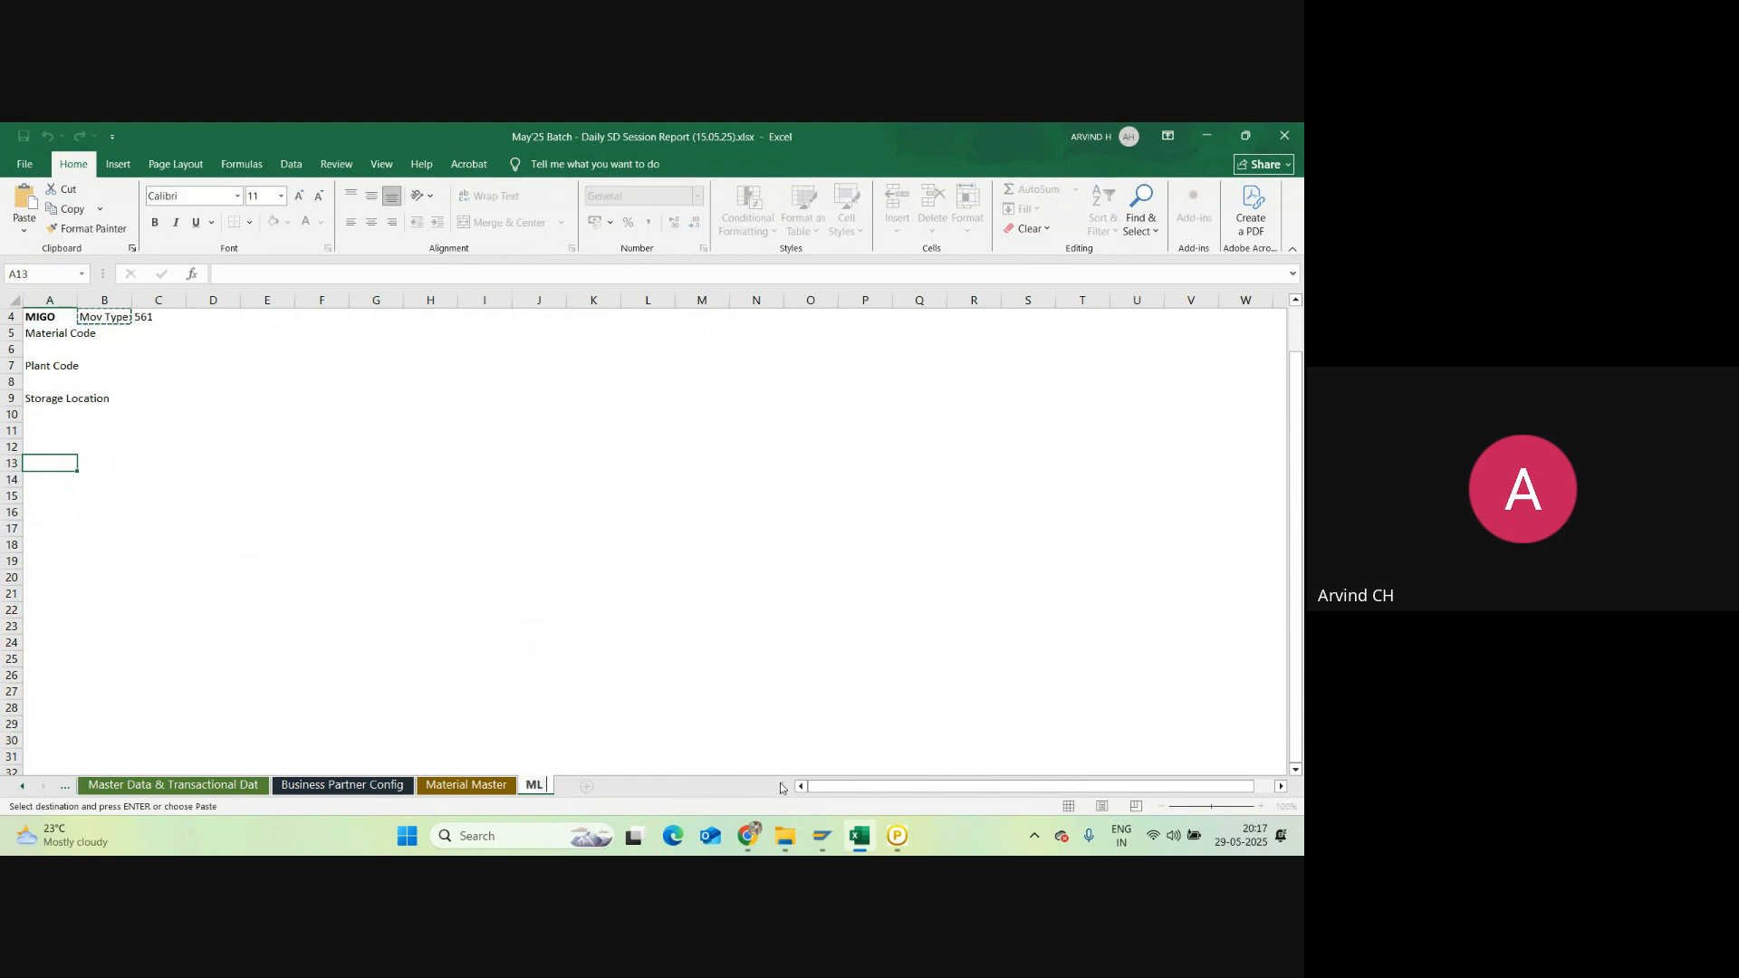
{"action": "type", "text": " Activat"}
{"action": "key", "text": "BackSpace"}
{"action": "key", "text": "BackSpace"}
{"action": "key", "text": "BackSpace"}
{"action": "type", "text": ", QTy & Value"}
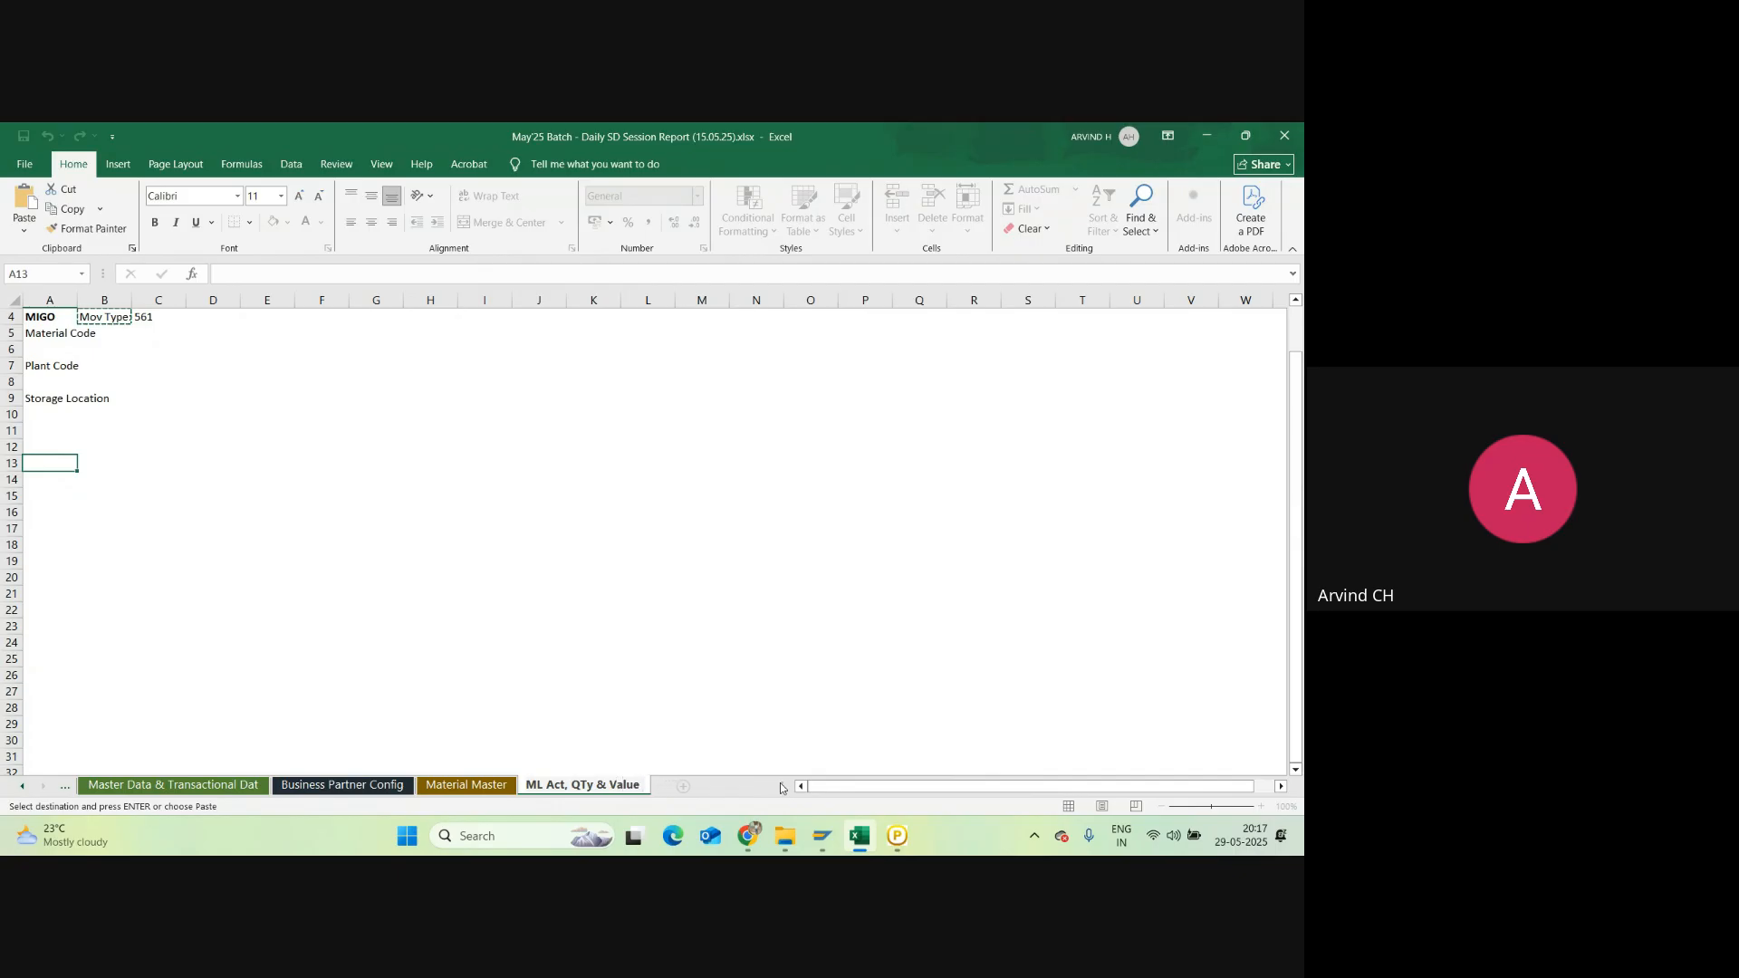
{"action": "type", "text": " Updat & ISU"}
{"action": "key", "text": "Return"}
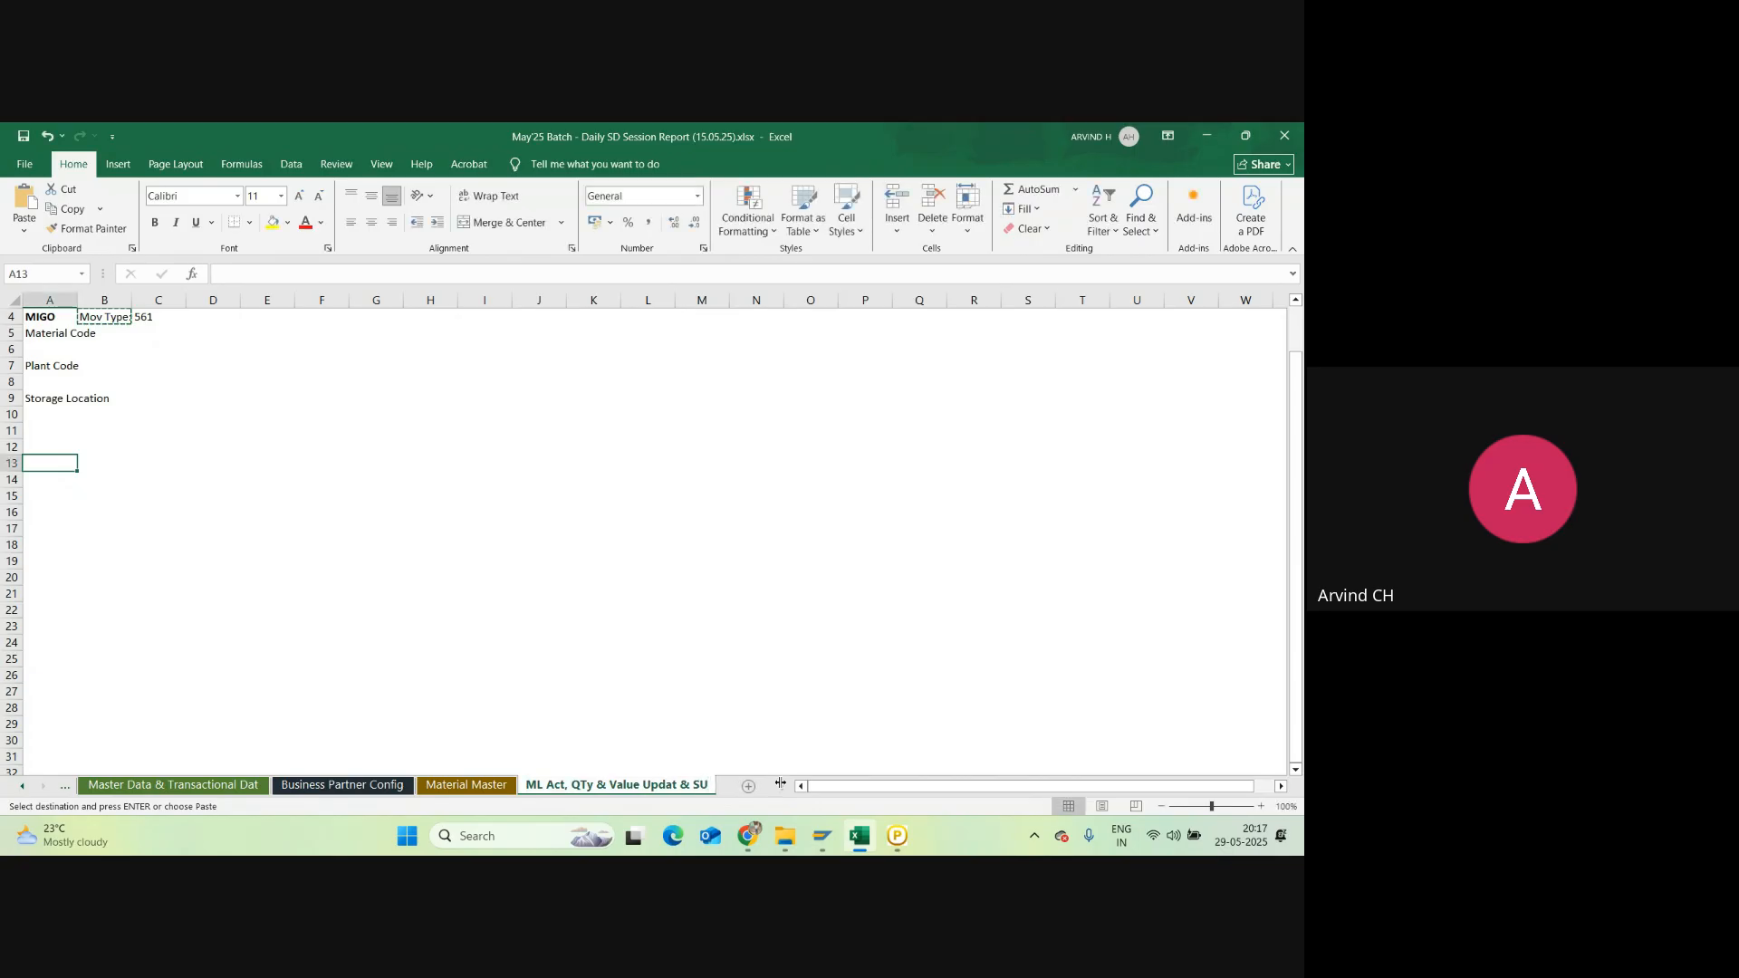
Step: Enter the first note number '1)' in cell A13
{"action": "scroll", "coordinate": [348, 494], "scroll_direction": "up", "scroll_amount": 1}
{"action": "scroll", "coordinate": [308, 543], "scroll_direction": "down", "scroll_amount": 3}
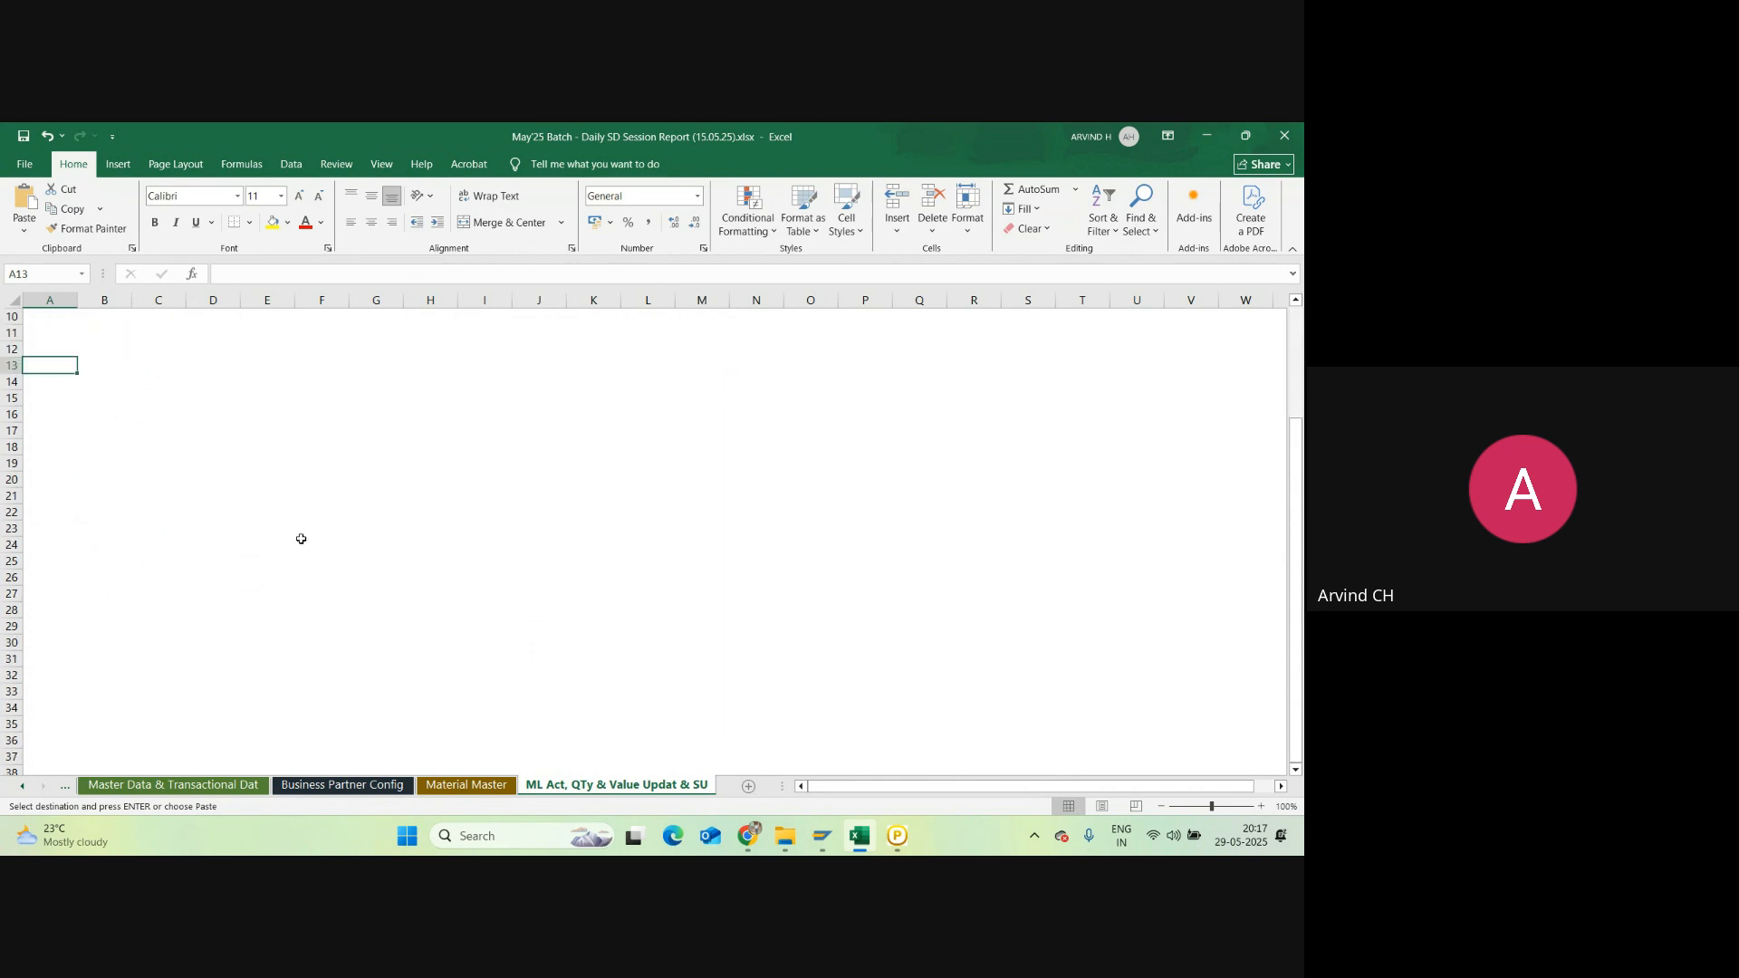
{"action": "scroll", "coordinate": [300, 538], "scroll_direction": "up", "scroll_amount": 3}
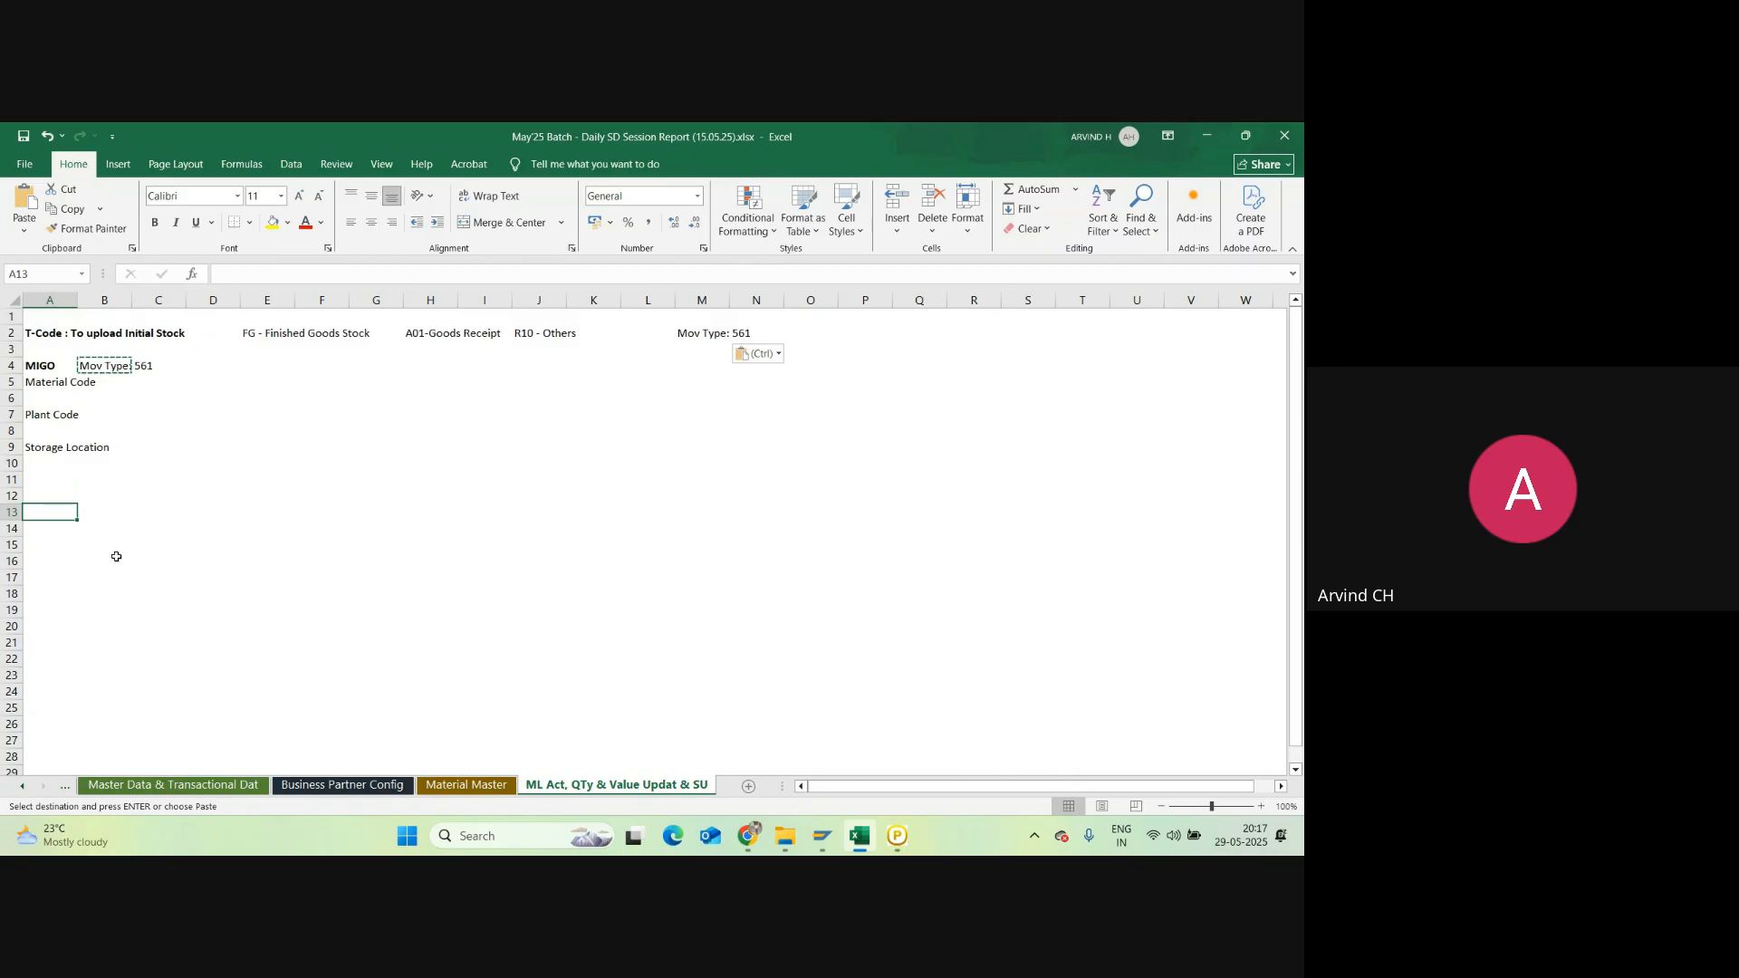
{"action": "type", "text": "1"}
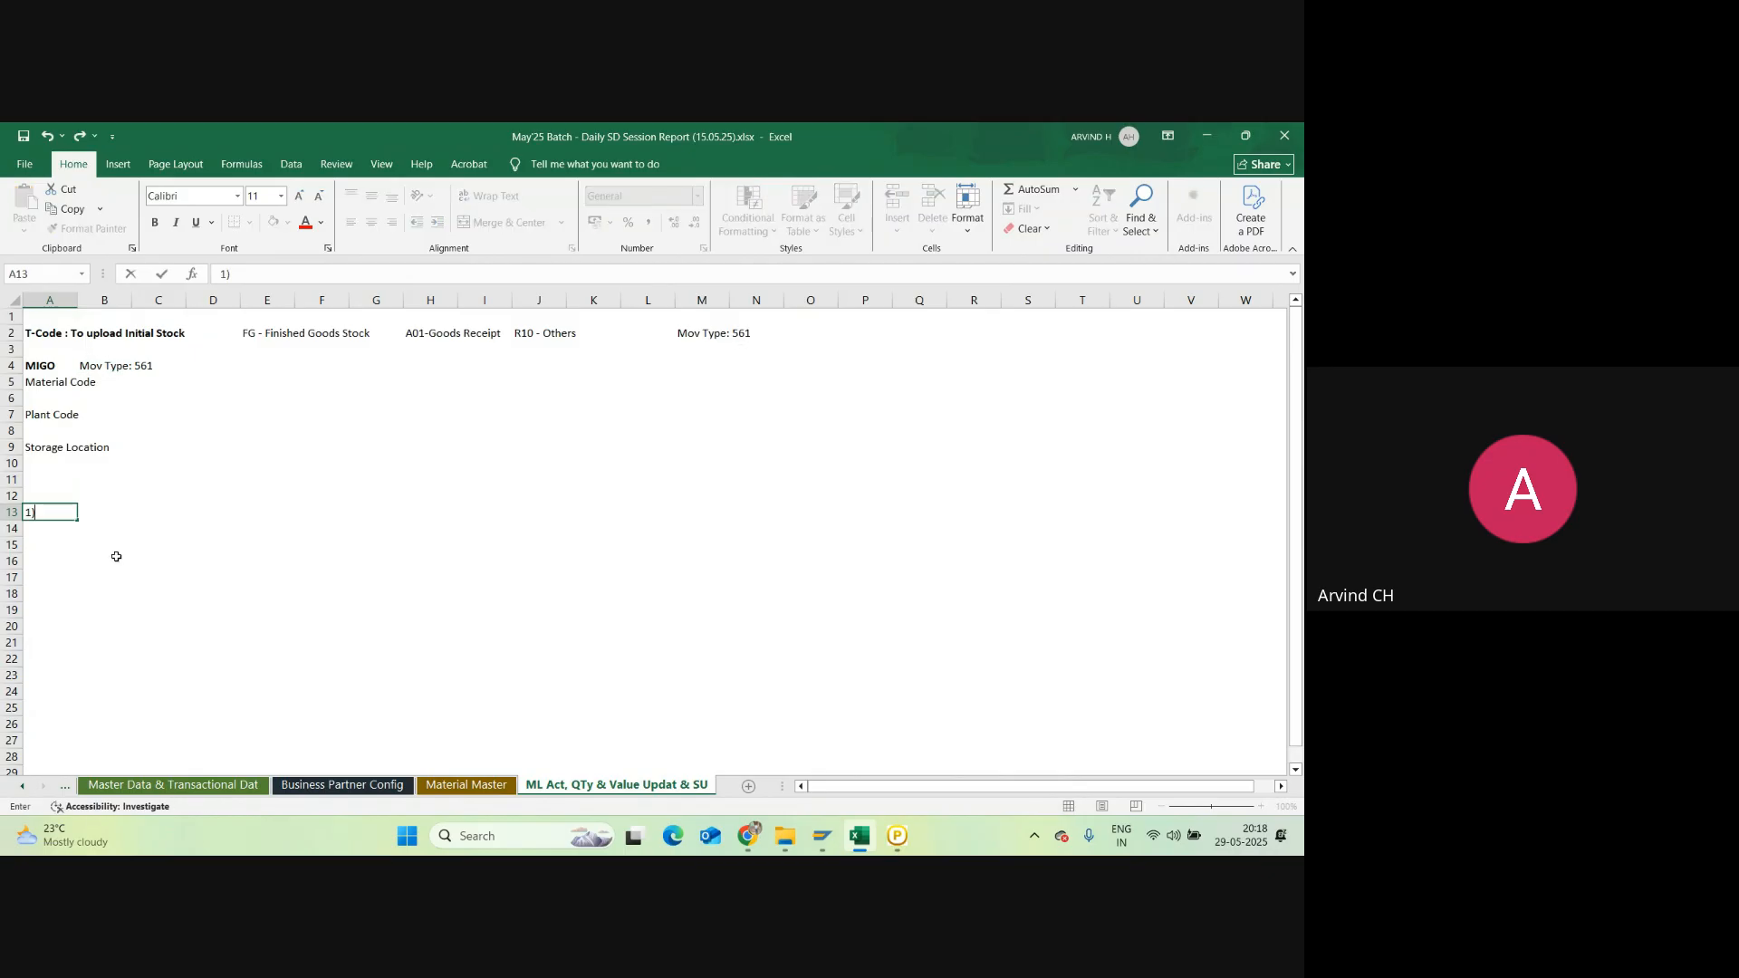
{"action": "key", "text": "Tab"}
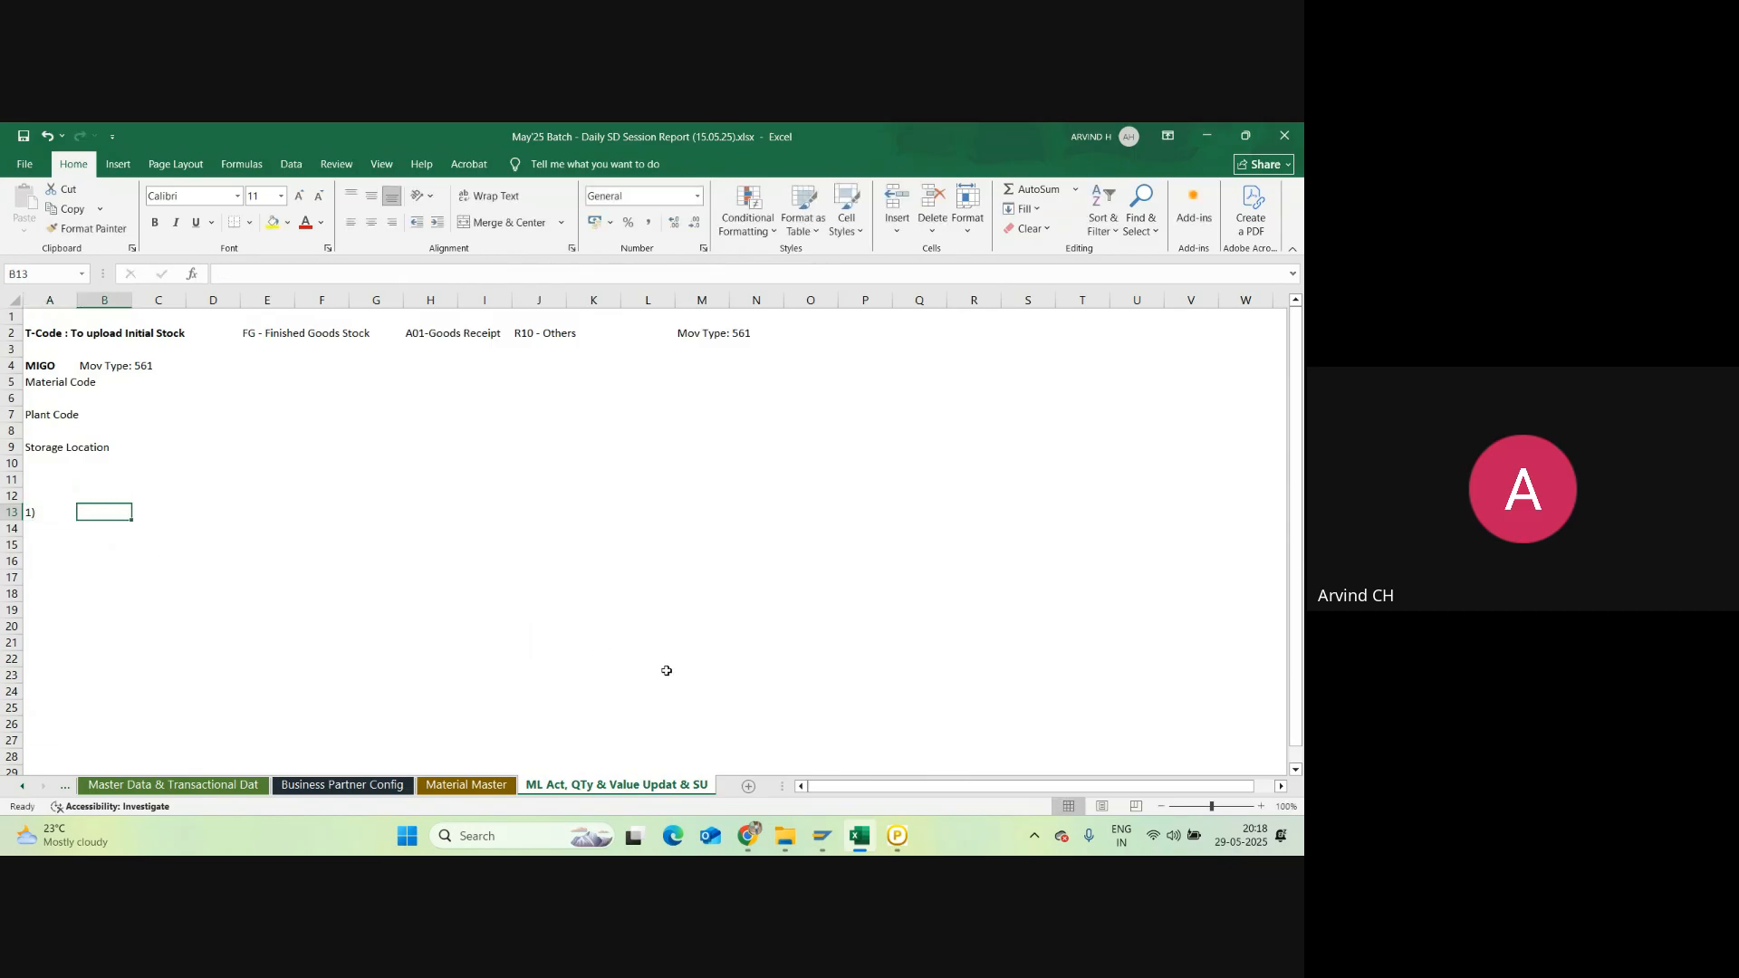
Step: Bring the Google Meet call forward, close its participants list, and return to Excel
{"action": "left_click", "coordinate": [744, 839]}
{"action": "left_click", "coordinate": [650, 762]}
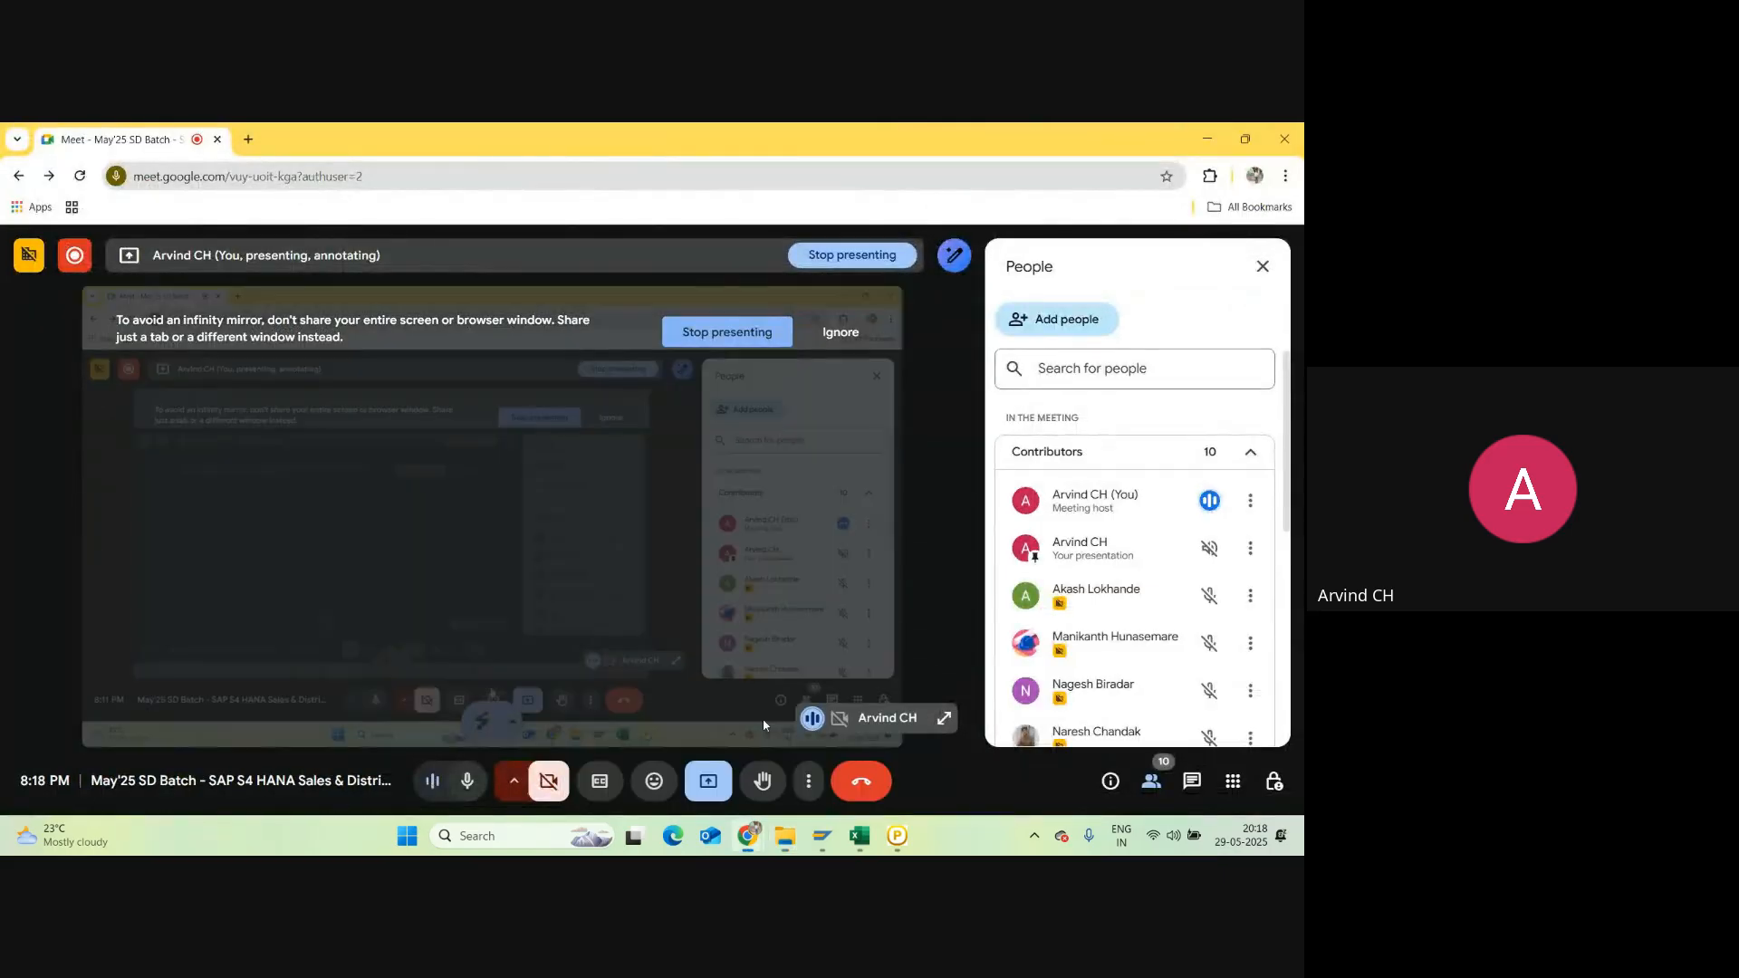
{"action": "left_click", "coordinate": [1263, 266]}
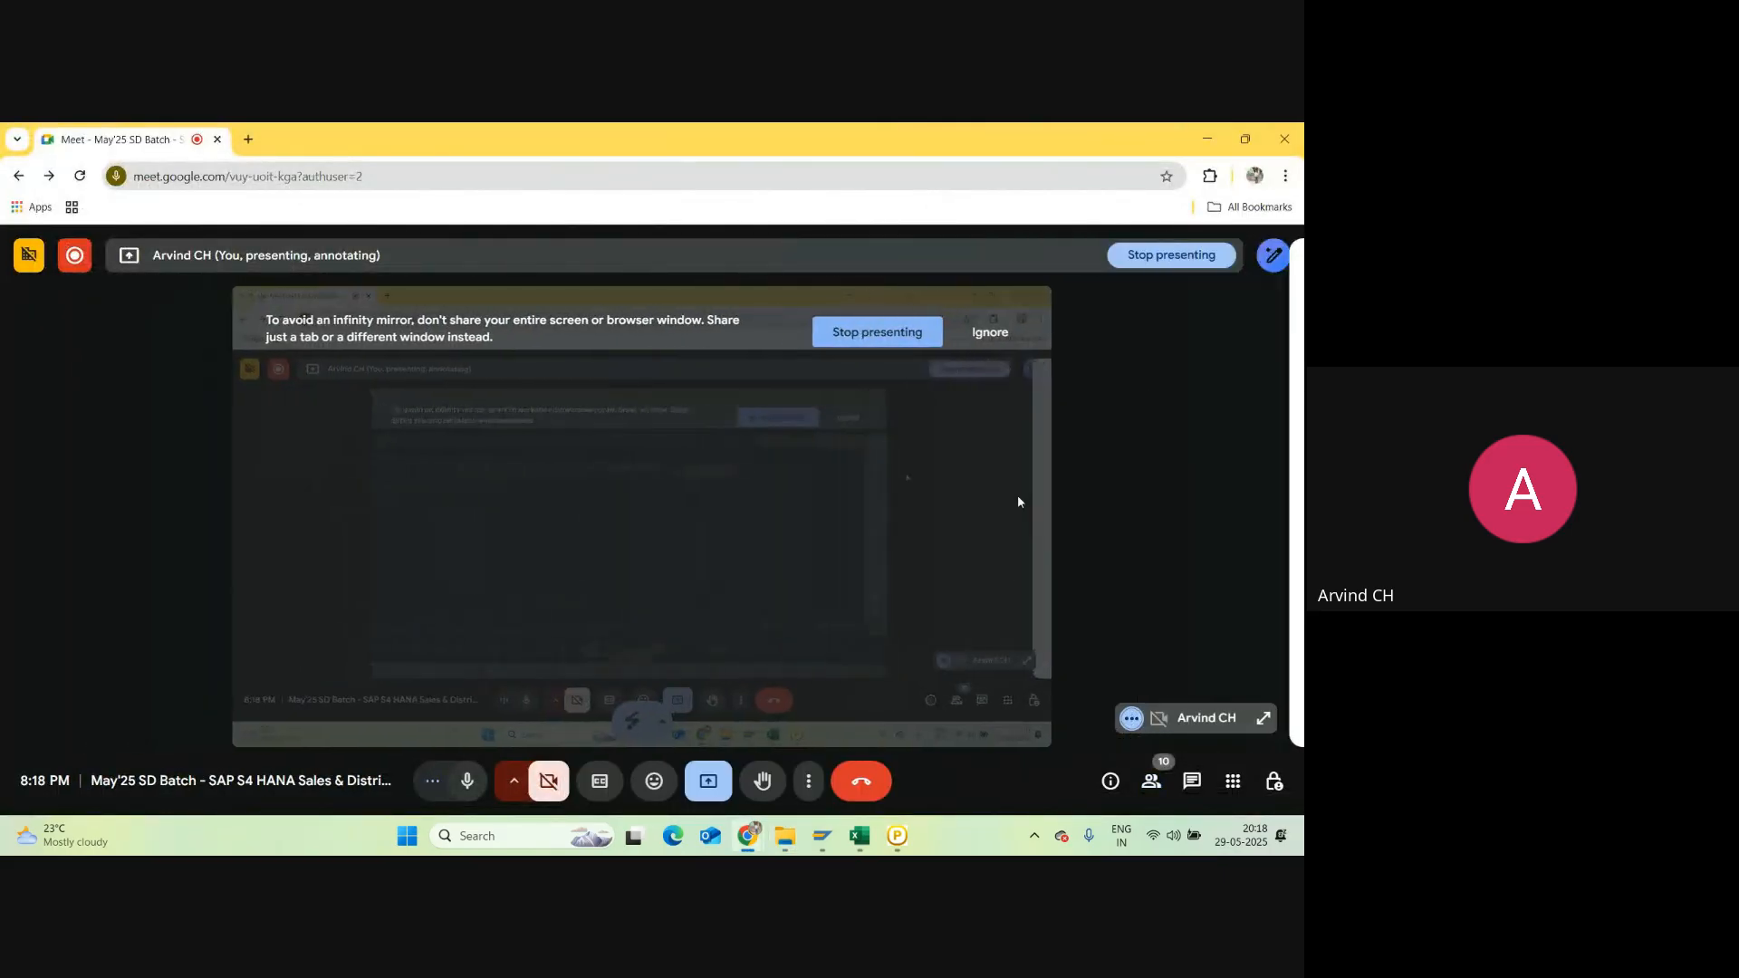
{"action": "left_click", "coordinate": [861, 838]}
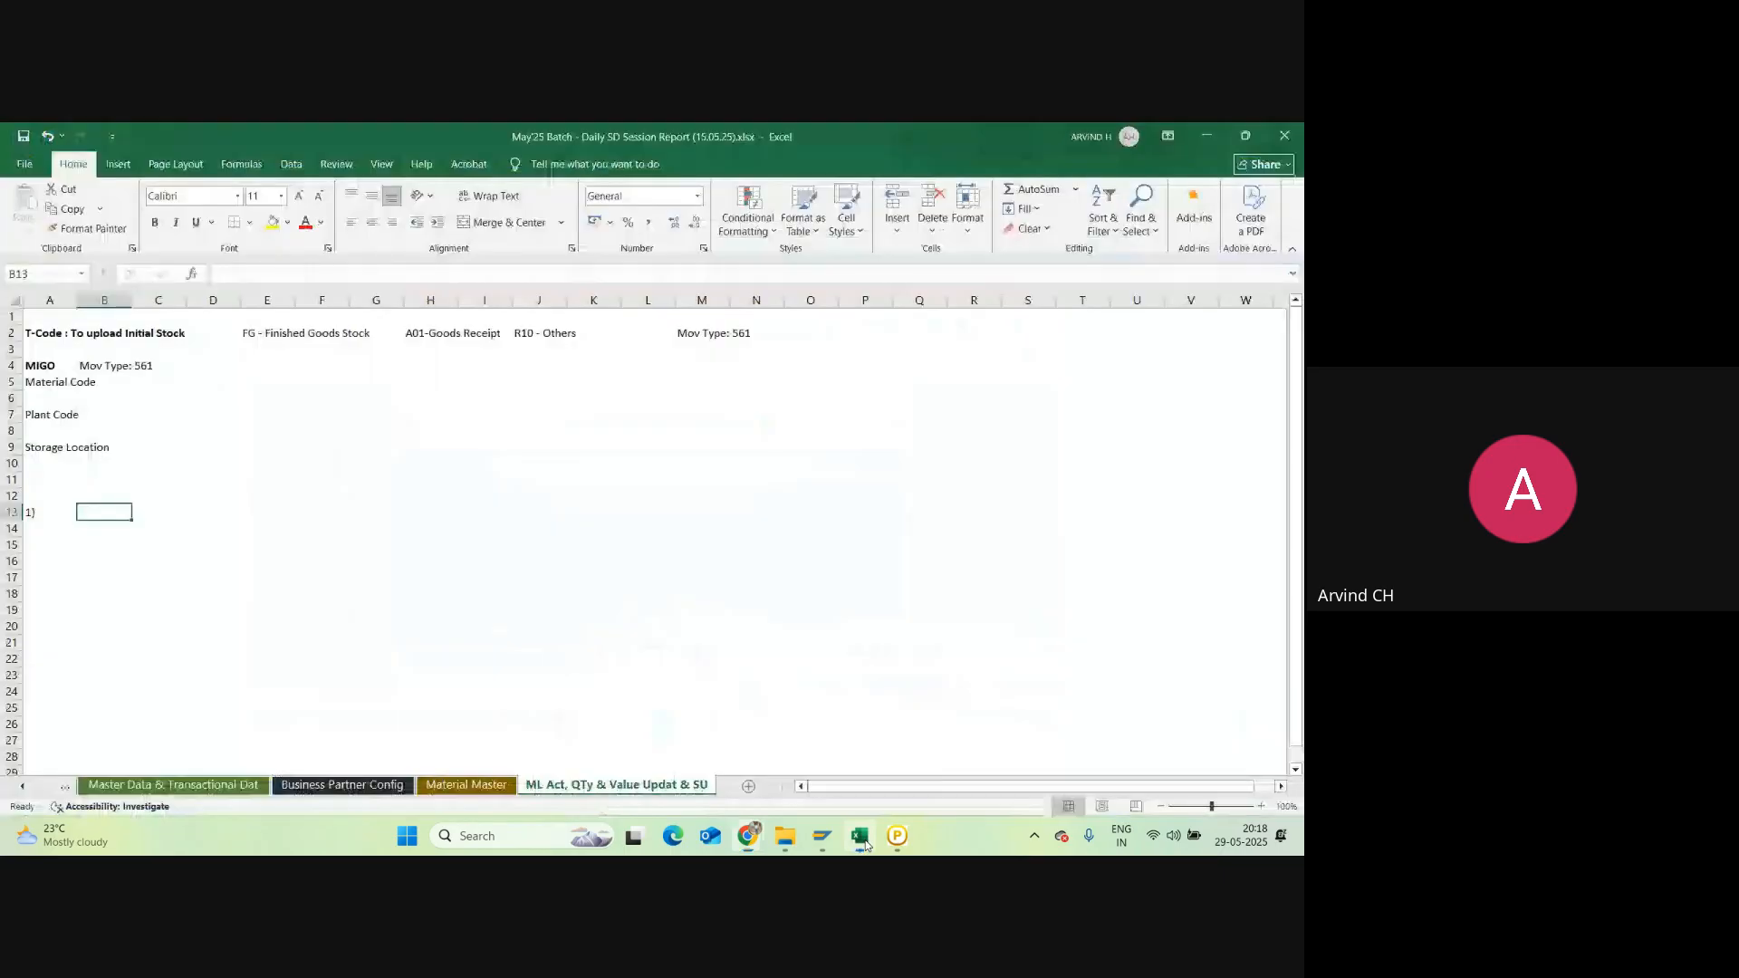
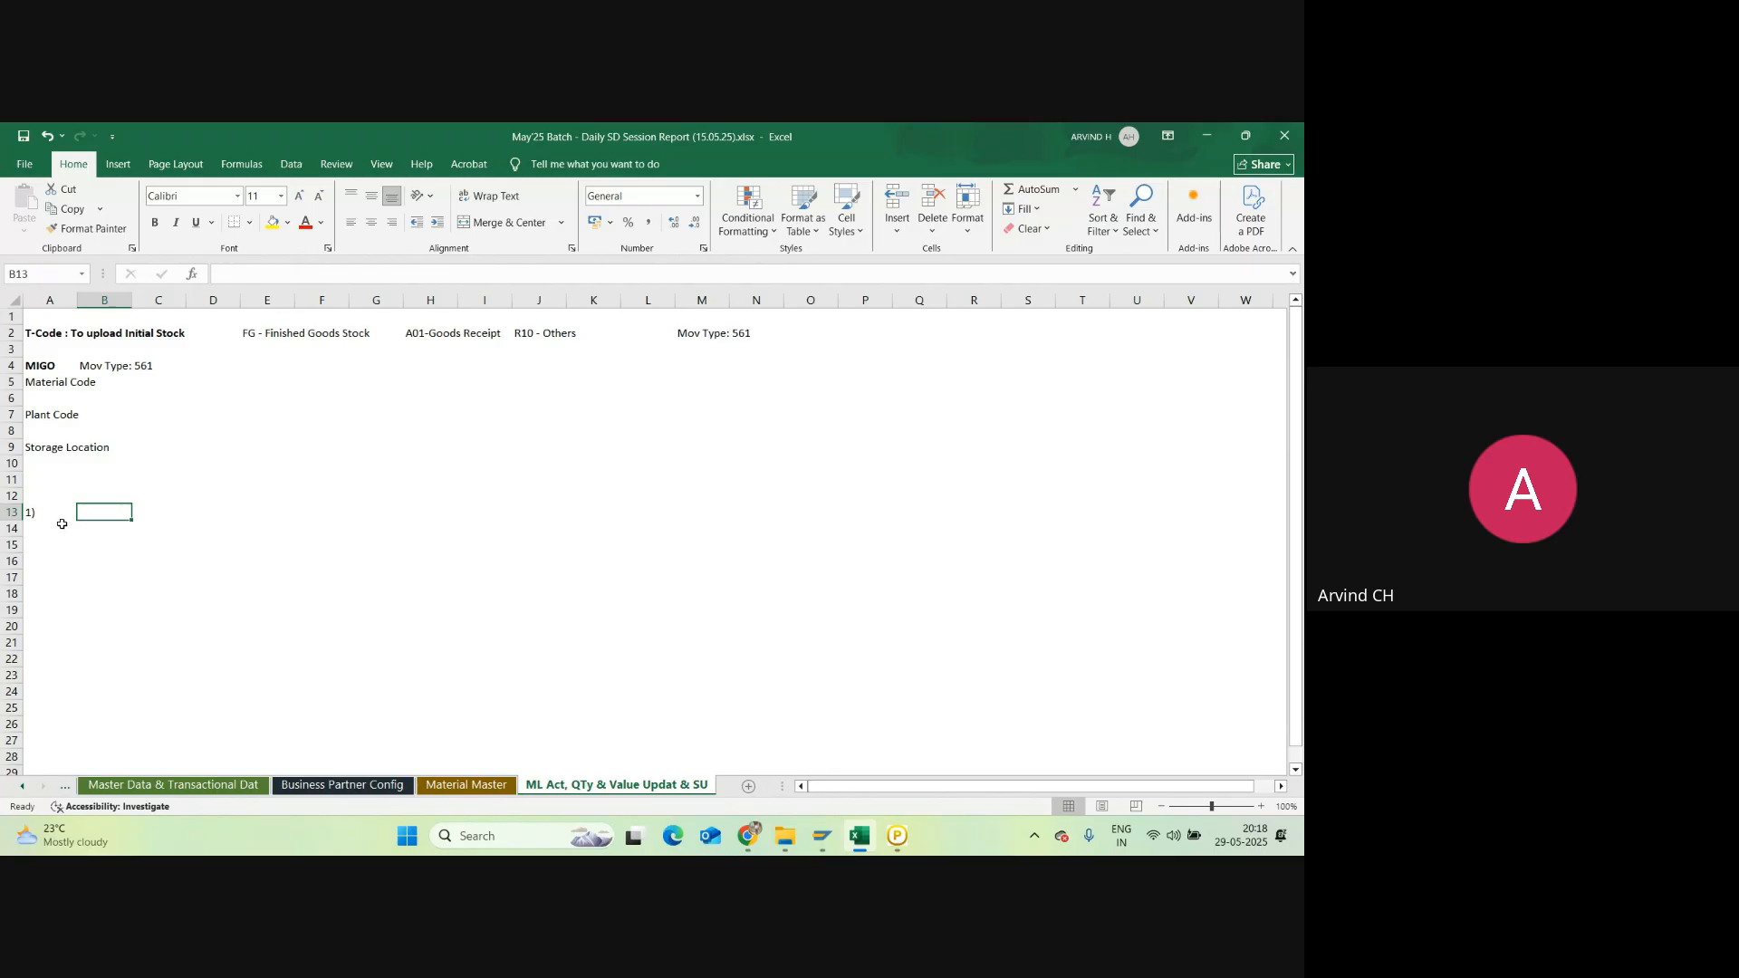
Step: Start a 'Qty &' note in cell A11, then erase it and leave A11 empty
{"action": "left_click", "coordinate": [41, 512]}
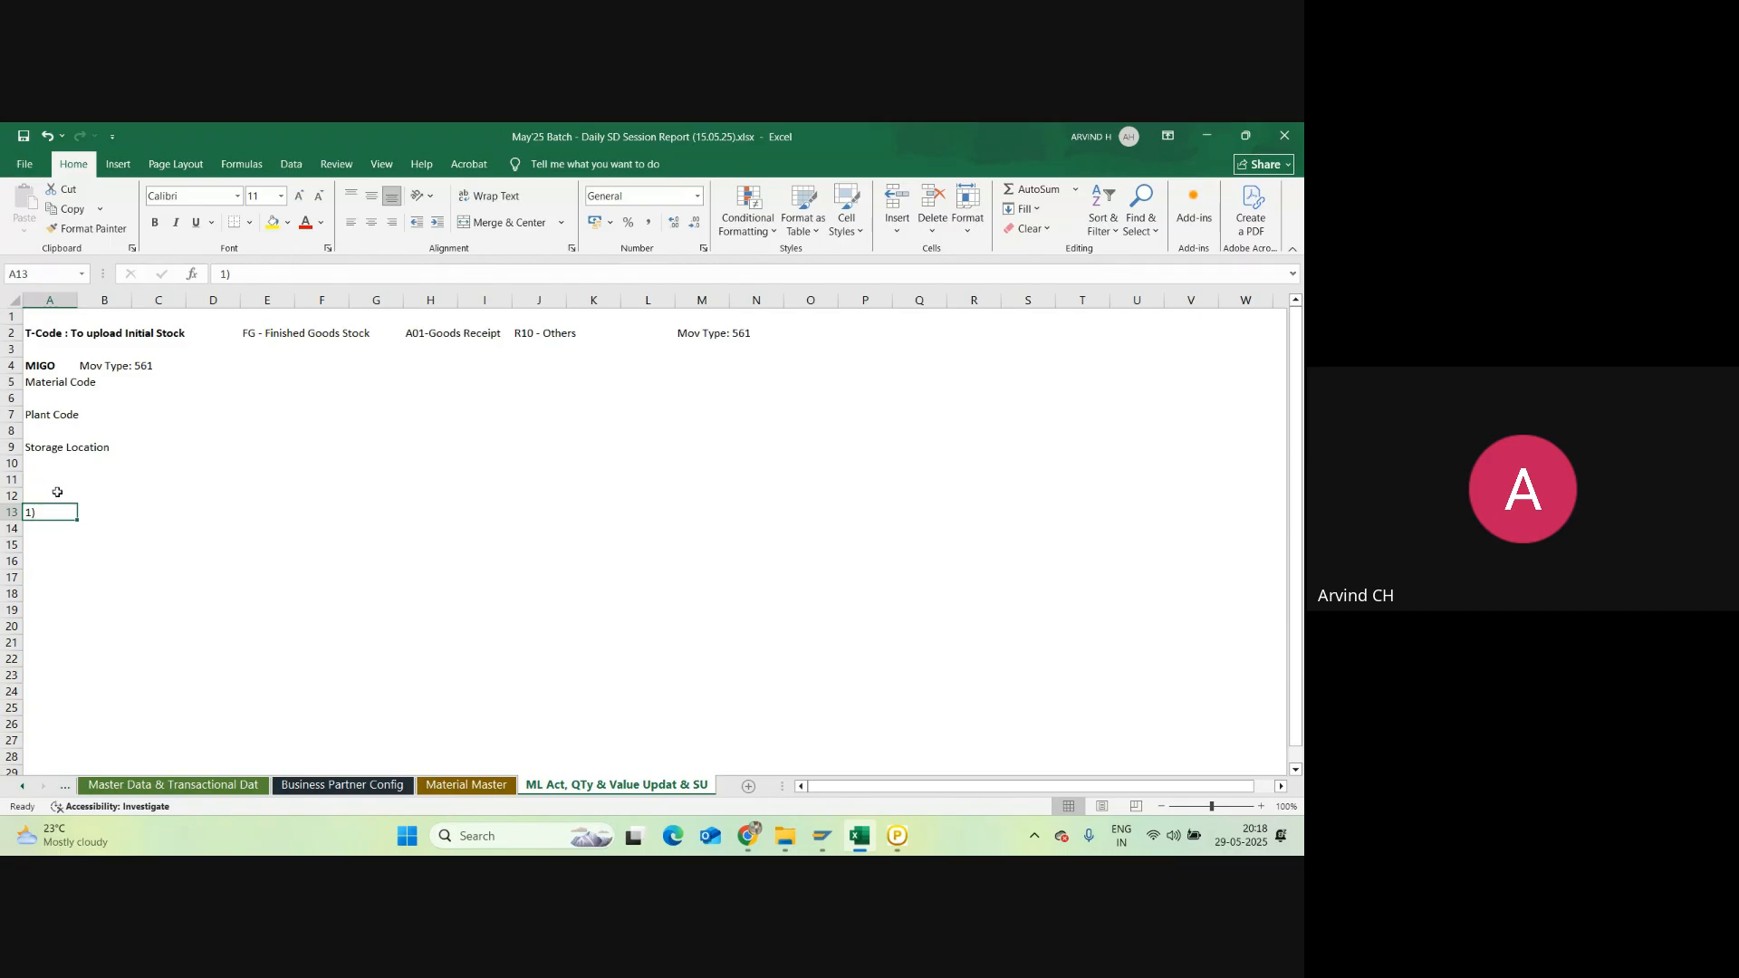
{"action": "left_click", "coordinate": [56, 480]}
{"action": "type", "text": "Qty"}
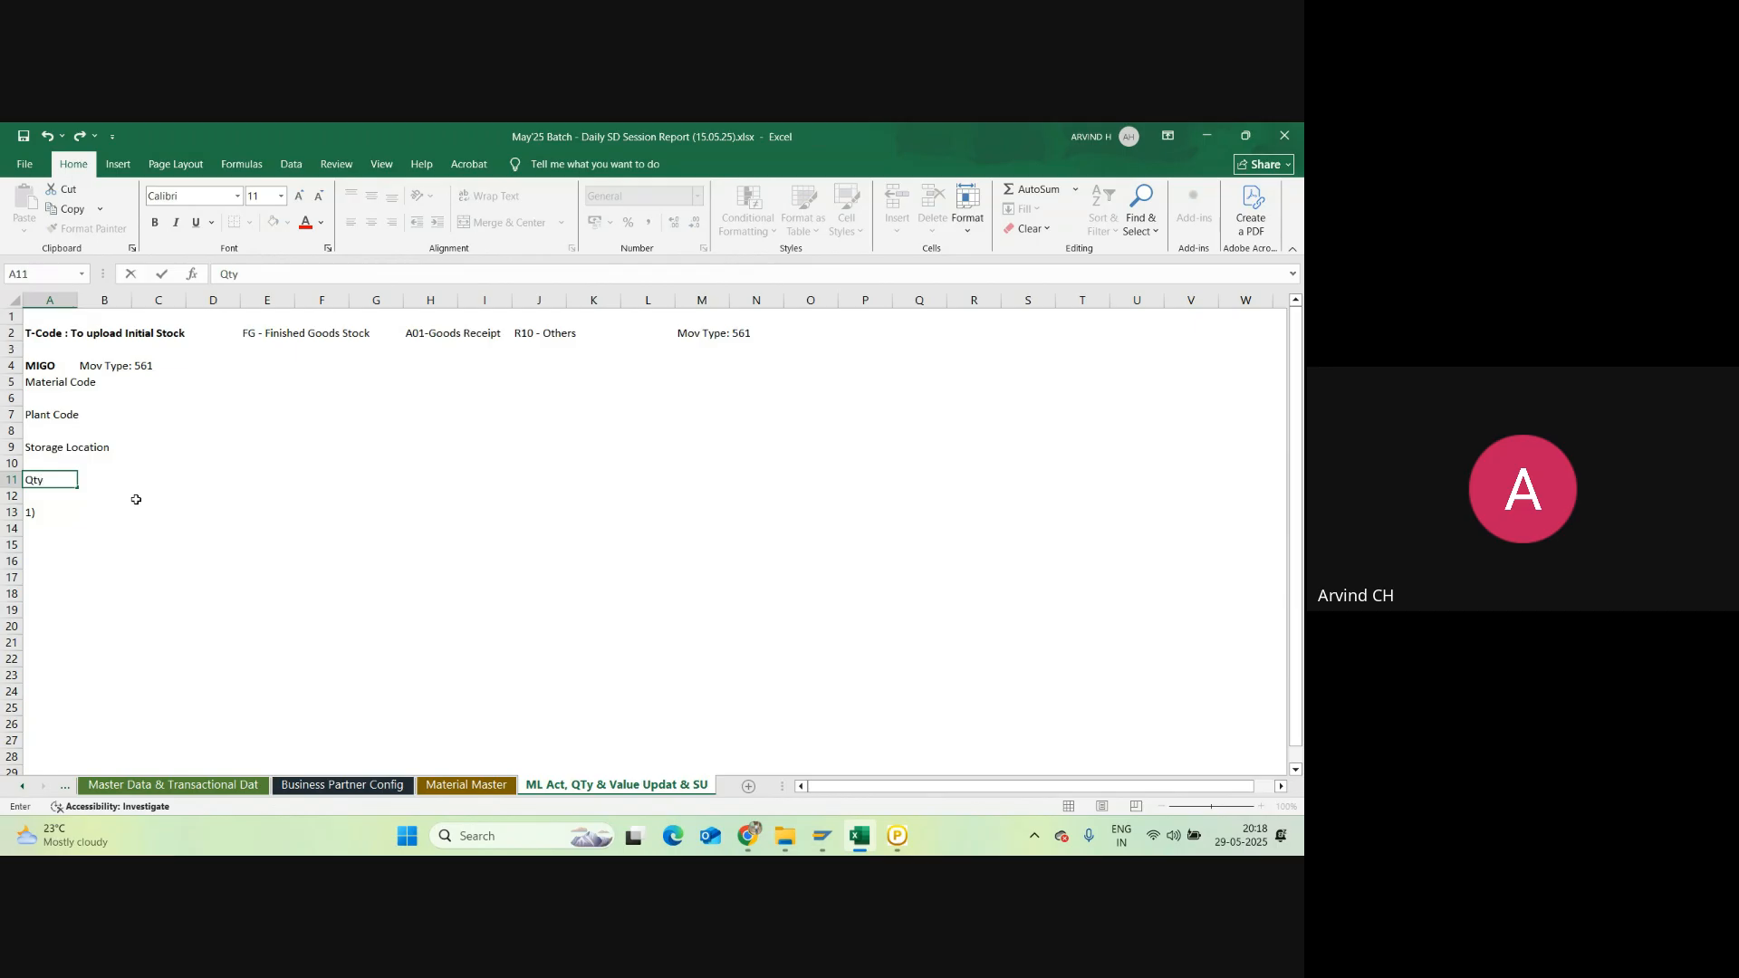
{"action": "type", "text": " &"}
{"action": "key", "text": "BackSpace"}
{"action": "key", "text": "BackSpace"}
{"action": "key", "text": "BackSpace"}
{"action": "key", "text": "BackSpace"}
{"action": "key", "text": "BackSpace"}
{"action": "left_click", "coordinate": [27, 516]}
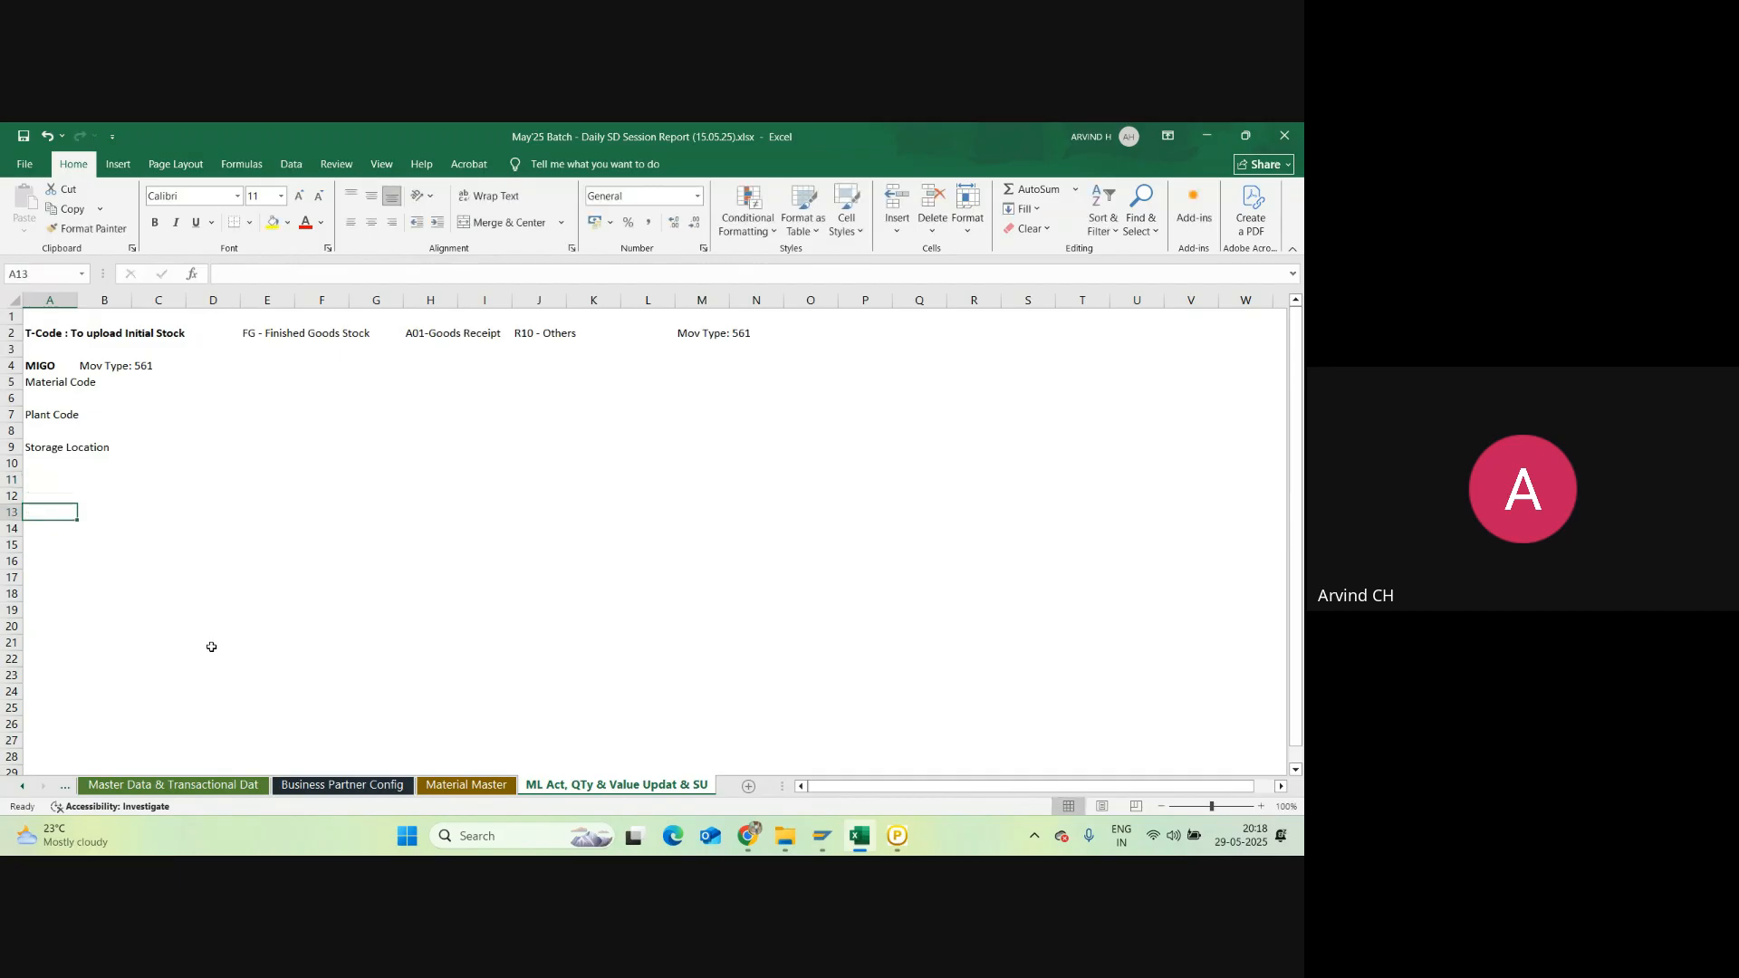
Step: Put an outside border around the notes block A1:N9
{"action": "left_click", "coordinate": [47, 647]}
{"action": "left_click_drag", "start_coordinate": [38, 321], "coordinate": [749, 451]}
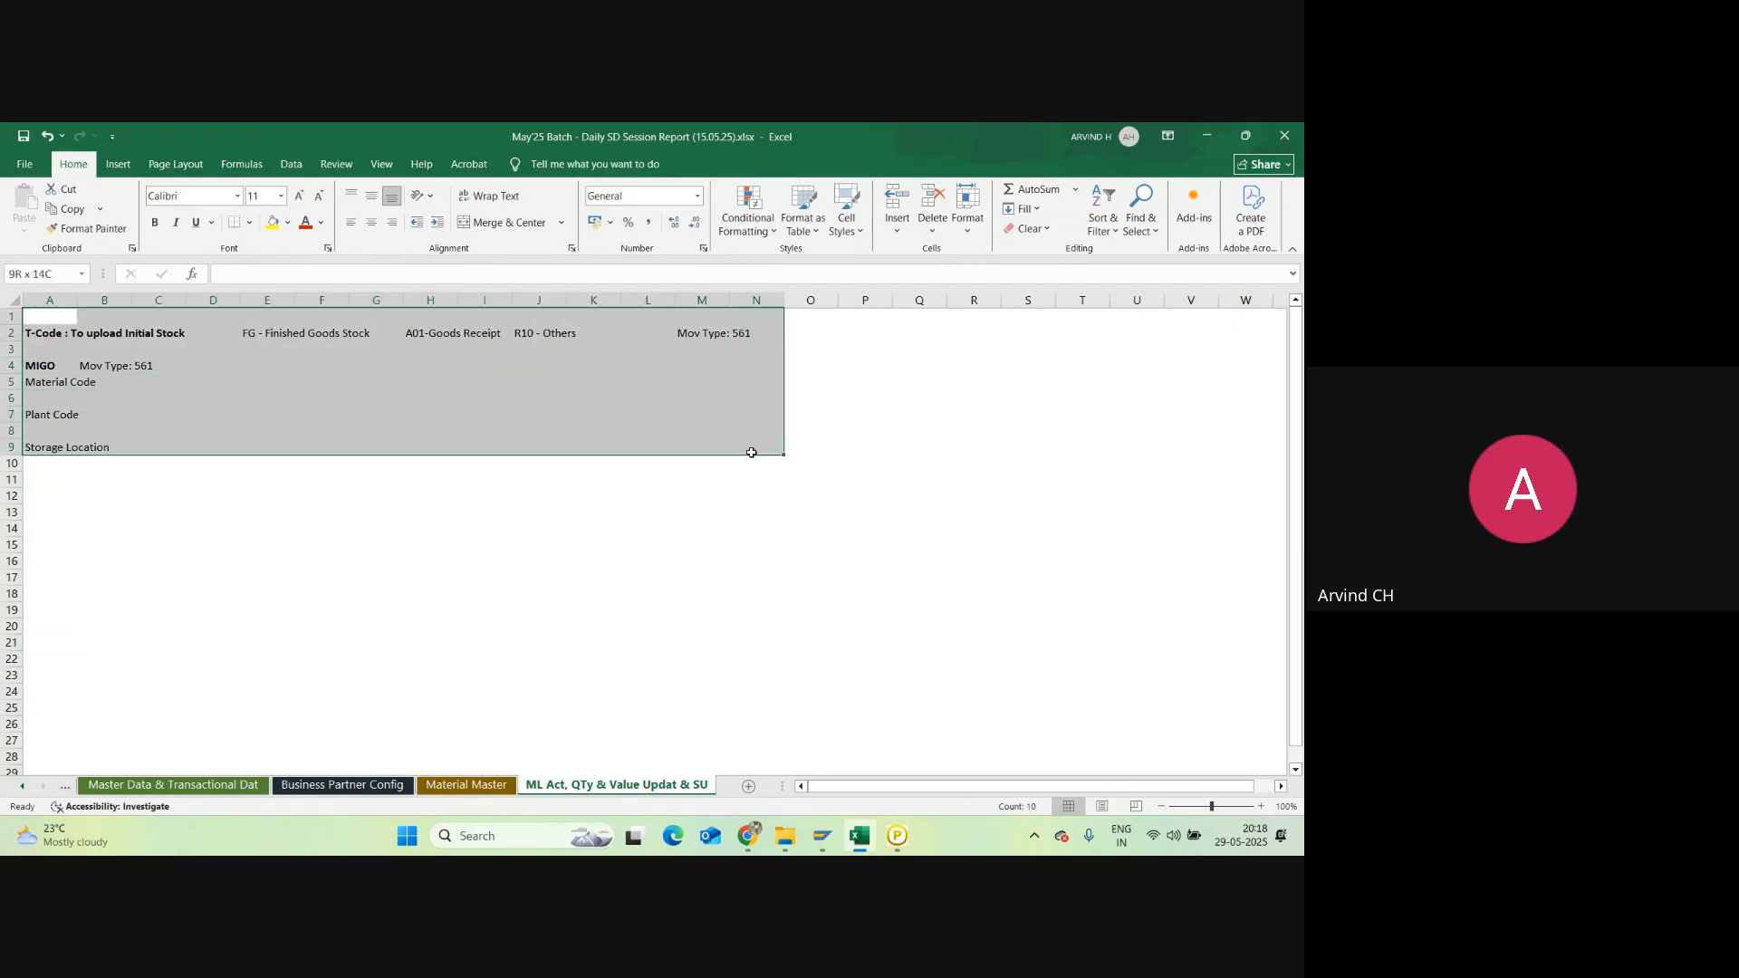
{"action": "left_click", "coordinate": [250, 224]}
{"action": "left_click", "coordinate": [265, 389]}
{"action": "left_click", "coordinate": [133, 610]}
{"action": "left_click", "coordinate": [40, 544]}
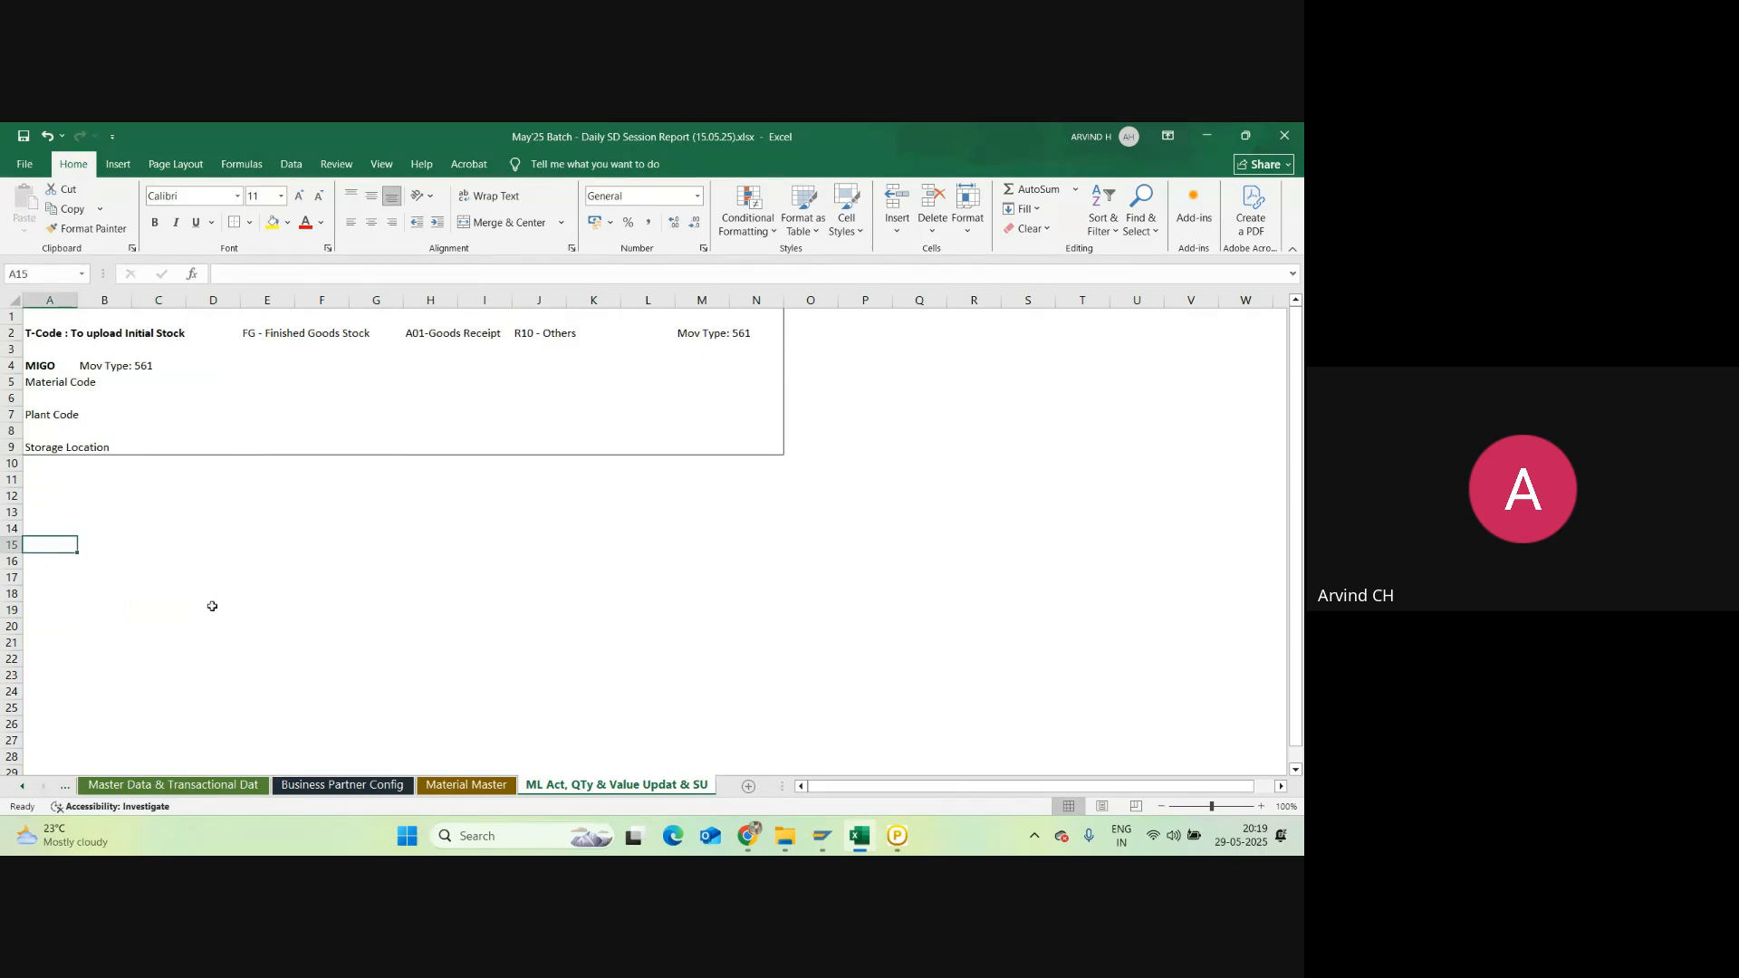
Step: Note 'Plant ML Activation Process & Qty & Value Updation for your plant Code' and 'Plant is also called as Valuation Area in MM module'
{"action": "type", "text": "Plant"}
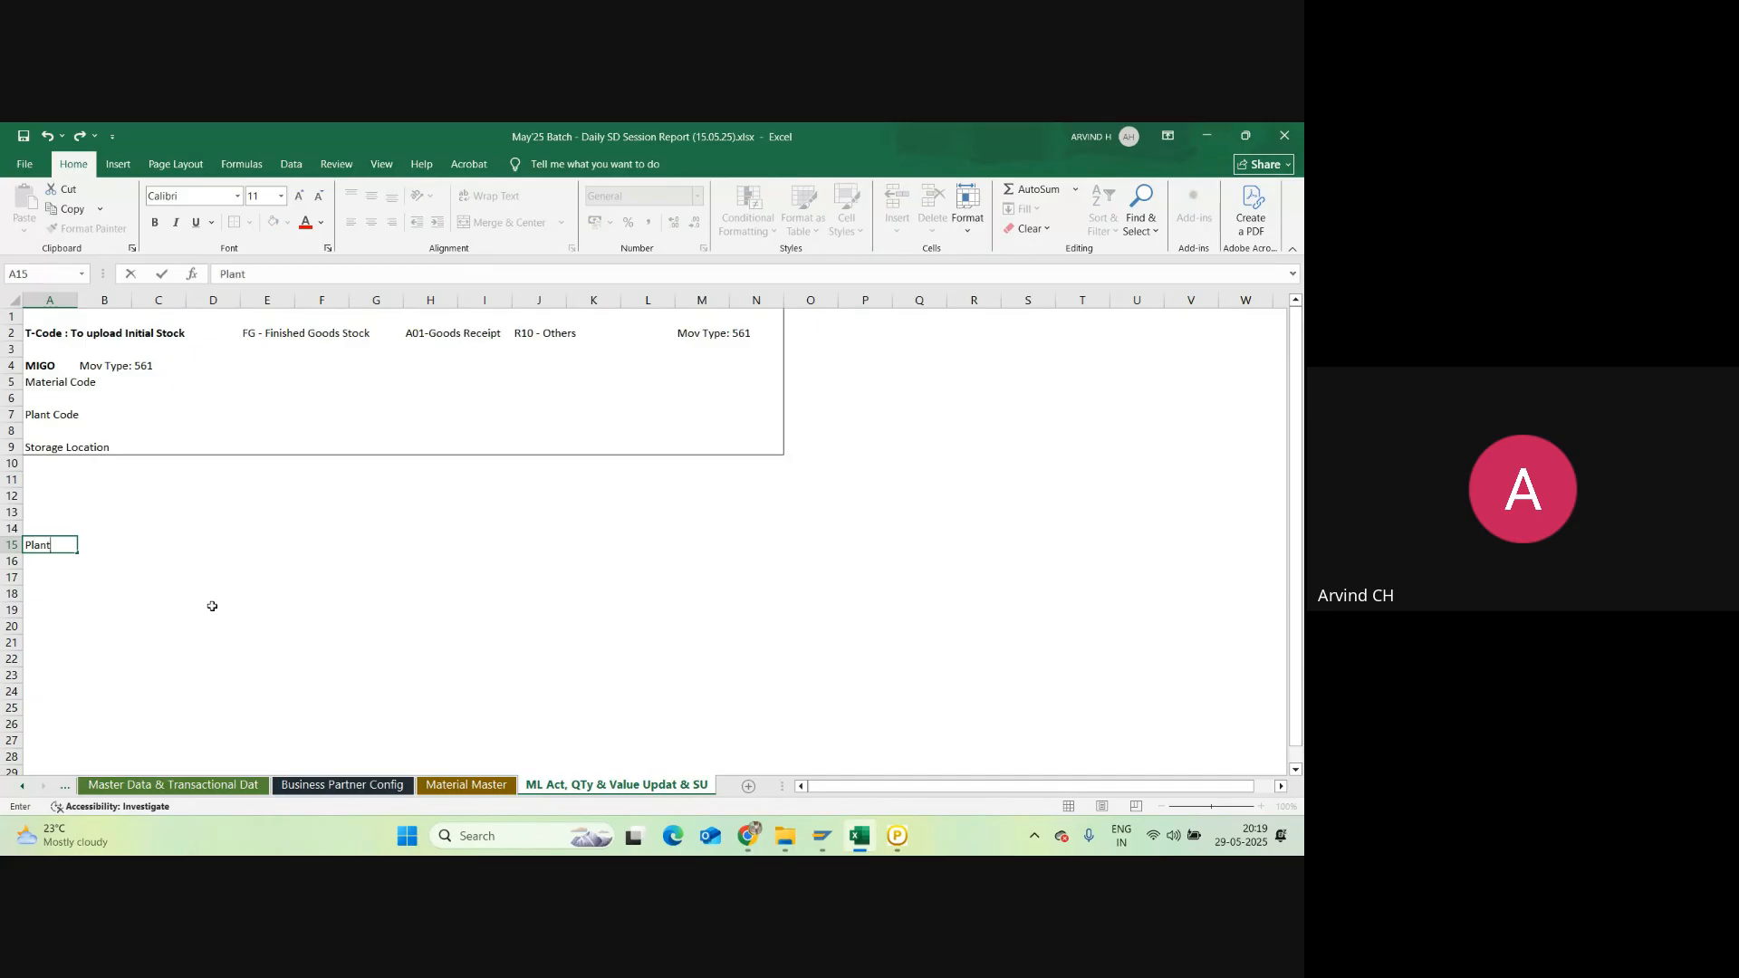
{"action": "type", "text": " ML Activation Process & Qty "}
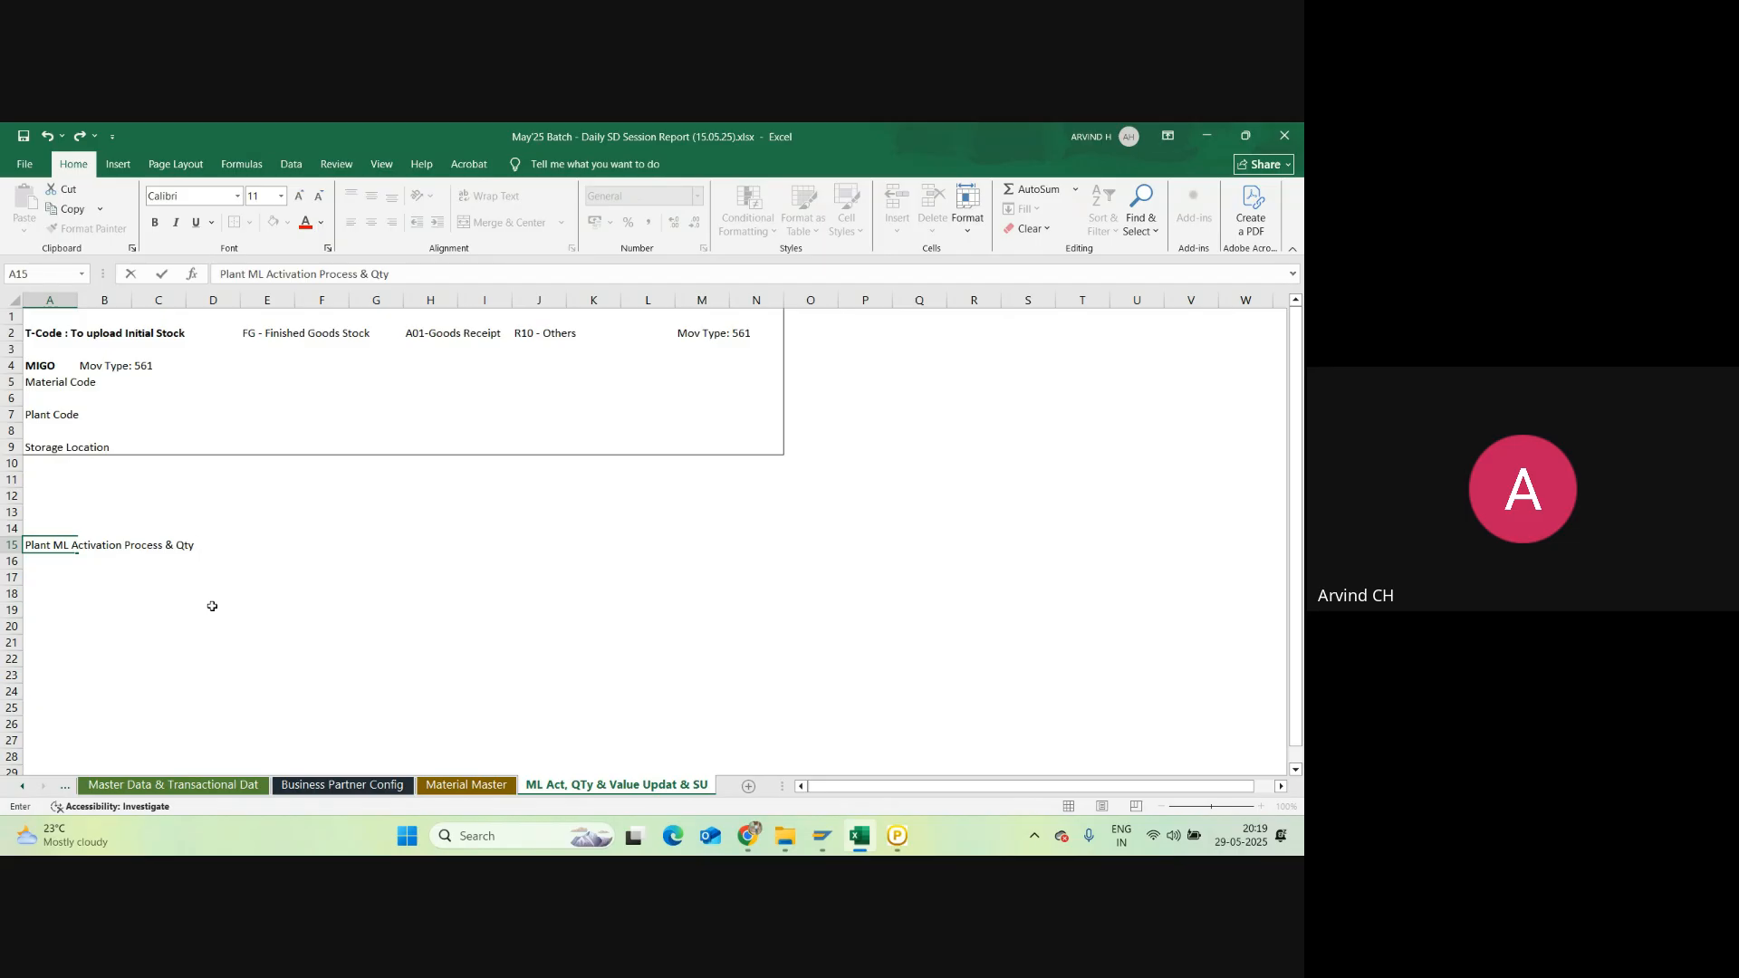
{"action": "type", "text": "& Value Updation for your"}
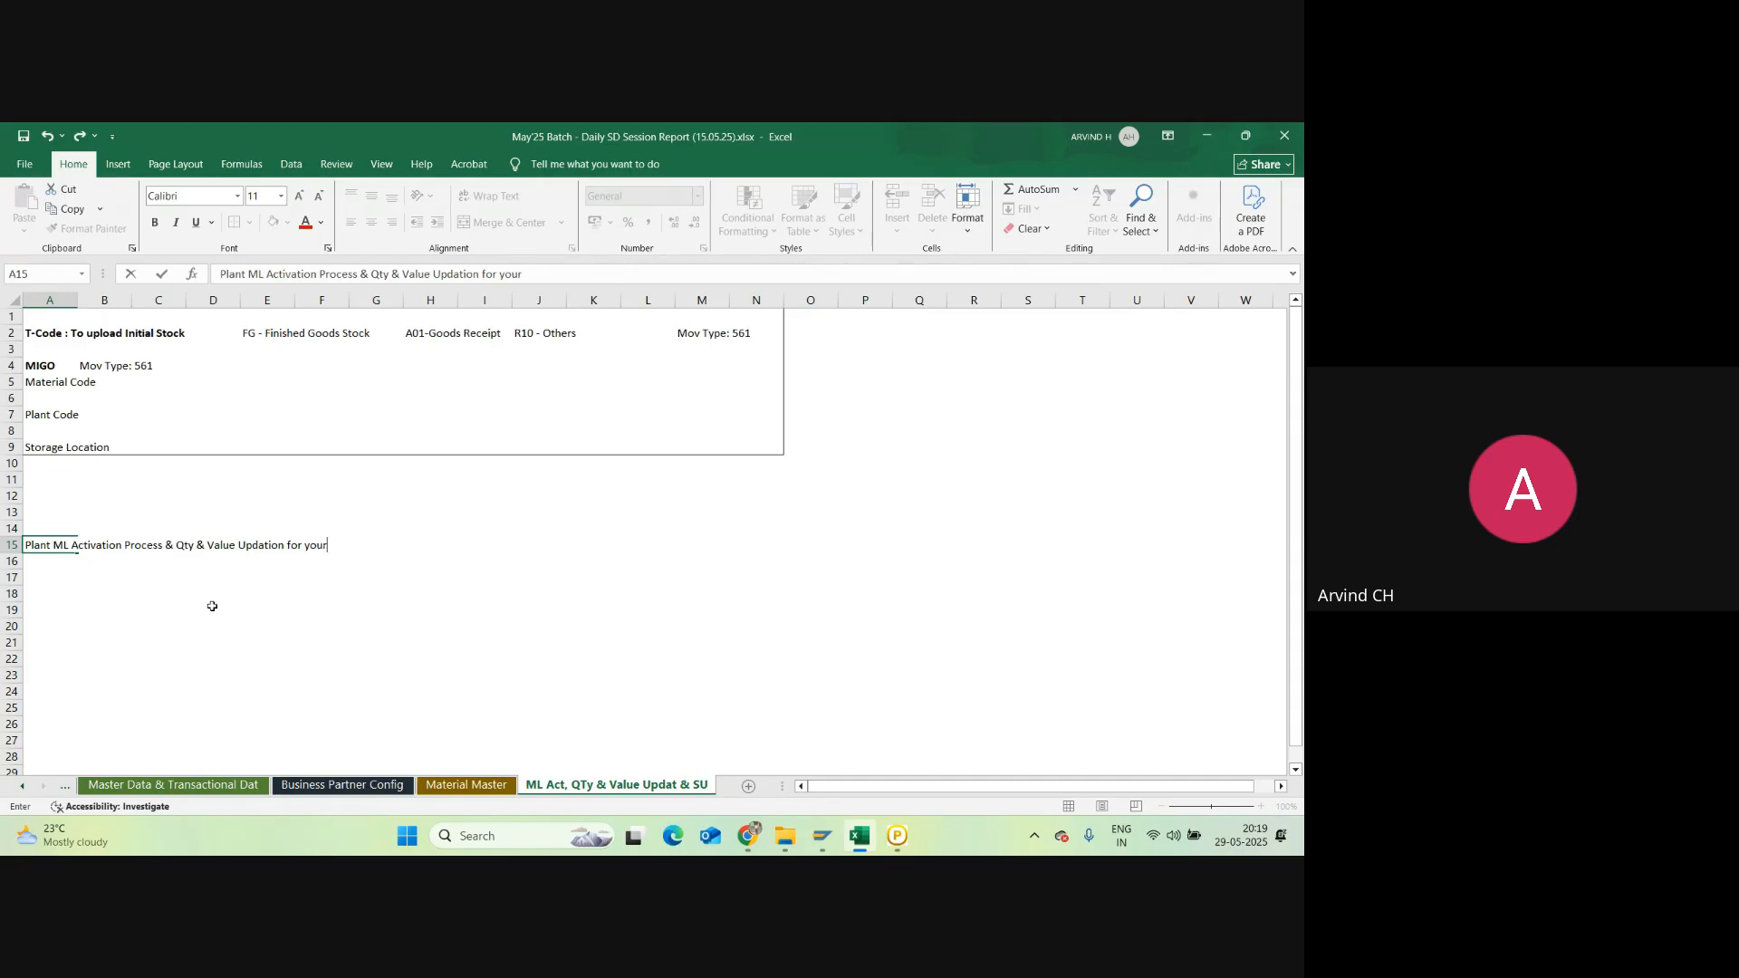
{"action": "type", "text": " plant Code"}
{"action": "left_click", "coordinate": [41, 578]}
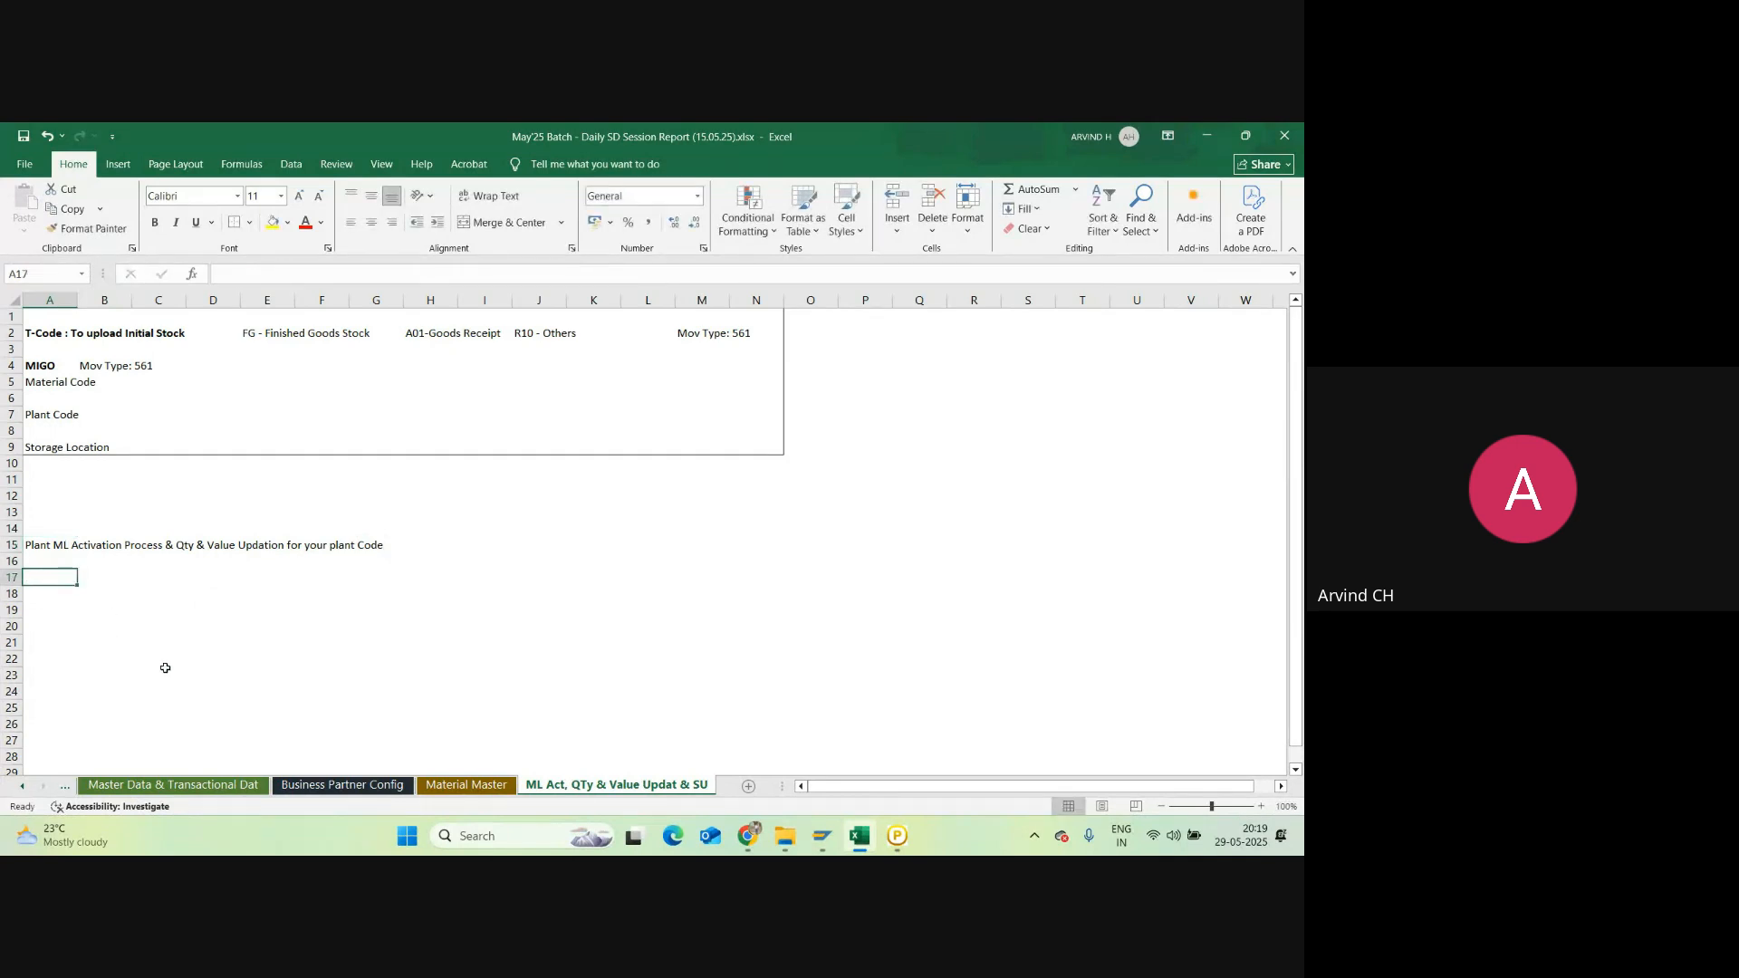
{"action": "type", "text": "Plant"}
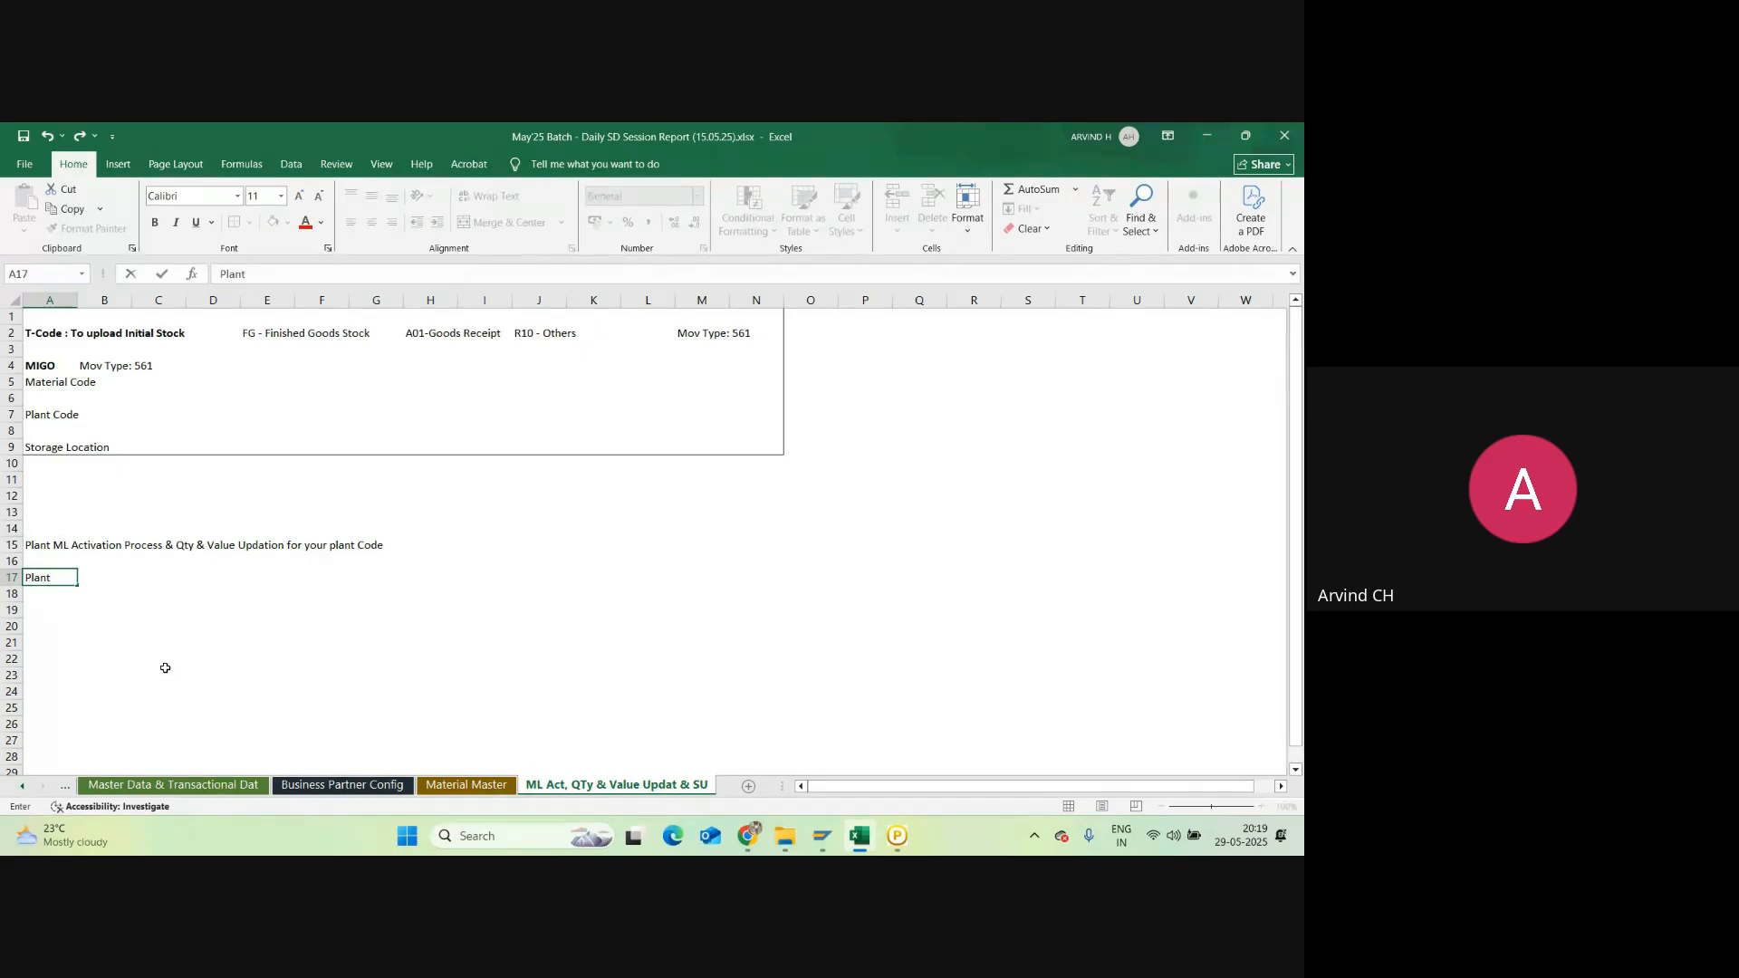
{"action": "type", "text": " is also called as Valuation"}
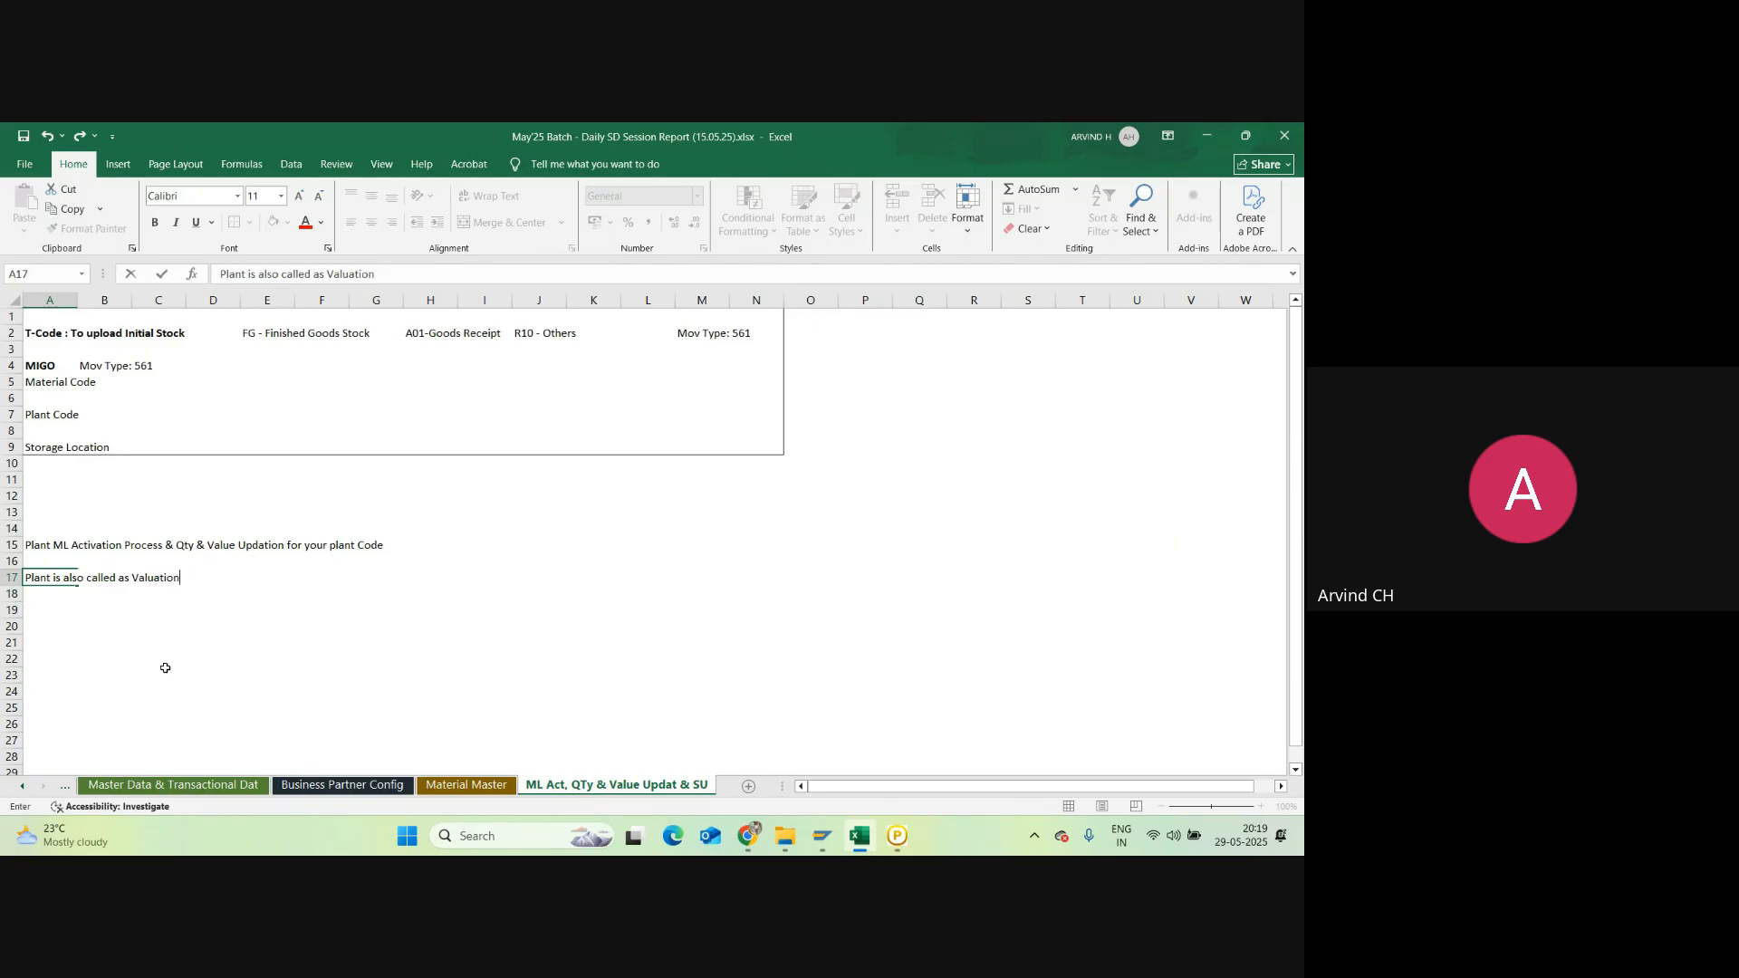
{"action": "type", "text": " Area in MM module"}
{"action": "key", "text": "Return"}
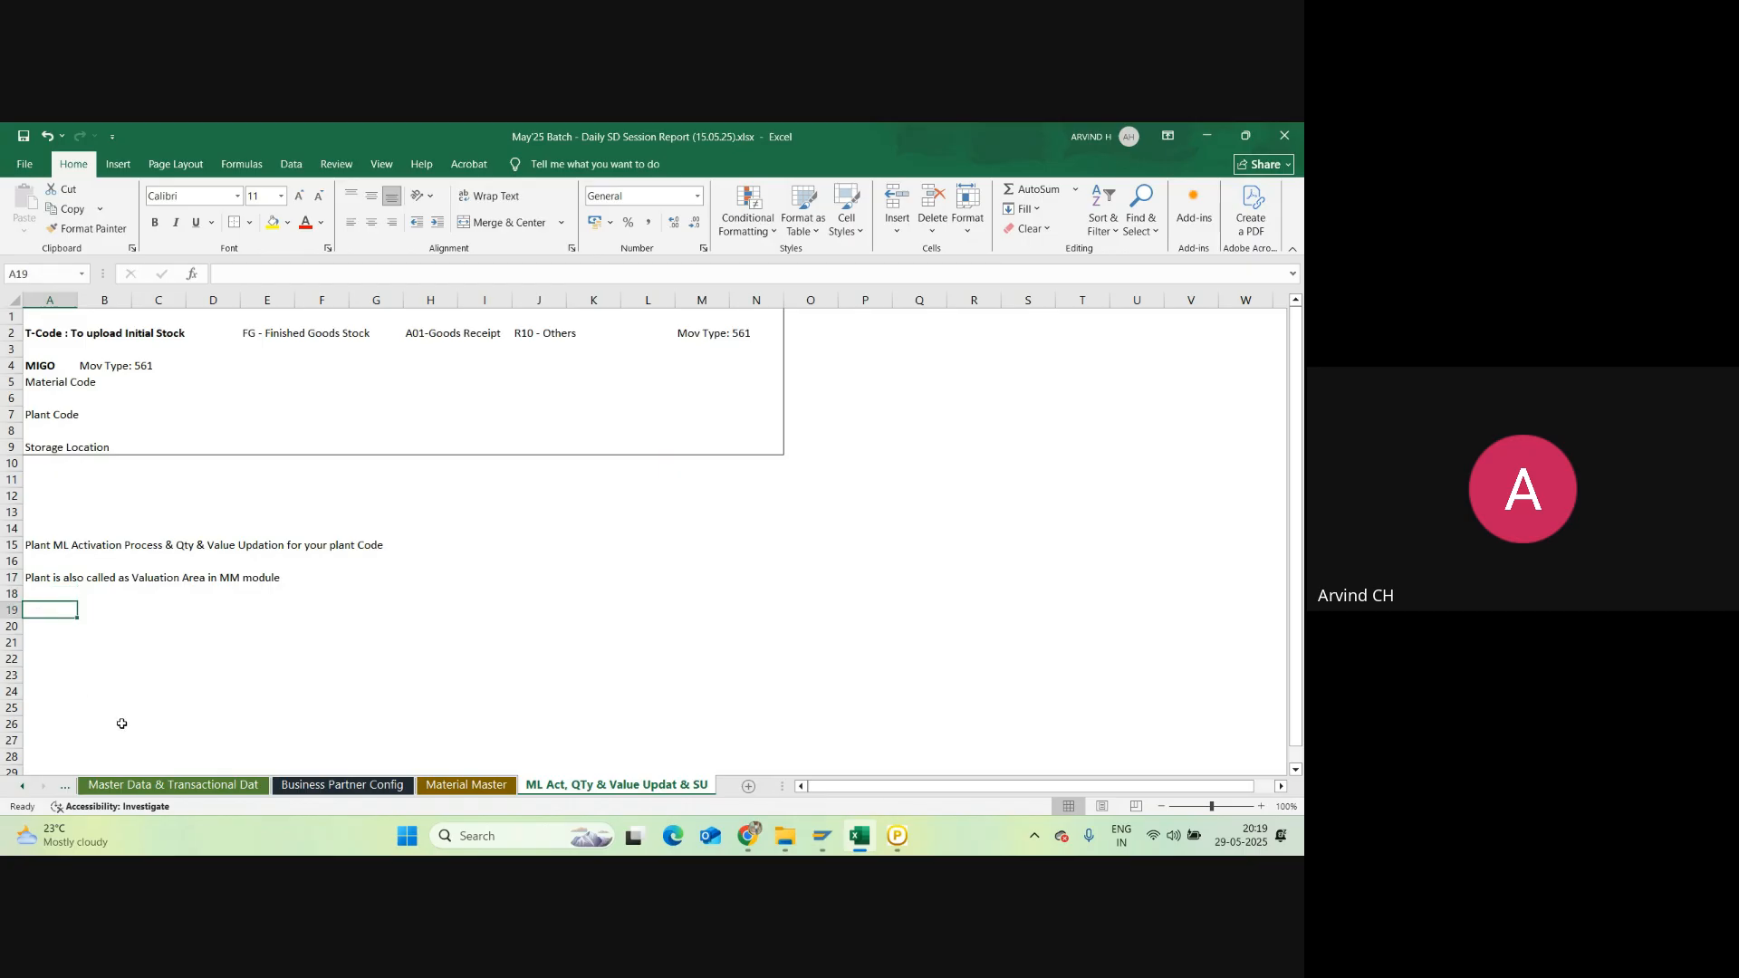
Step: Add 'Tcode: Qty & Value Updation' in A19 with OMS2 beneath it in A20
{"action": "type", "text": "T"}
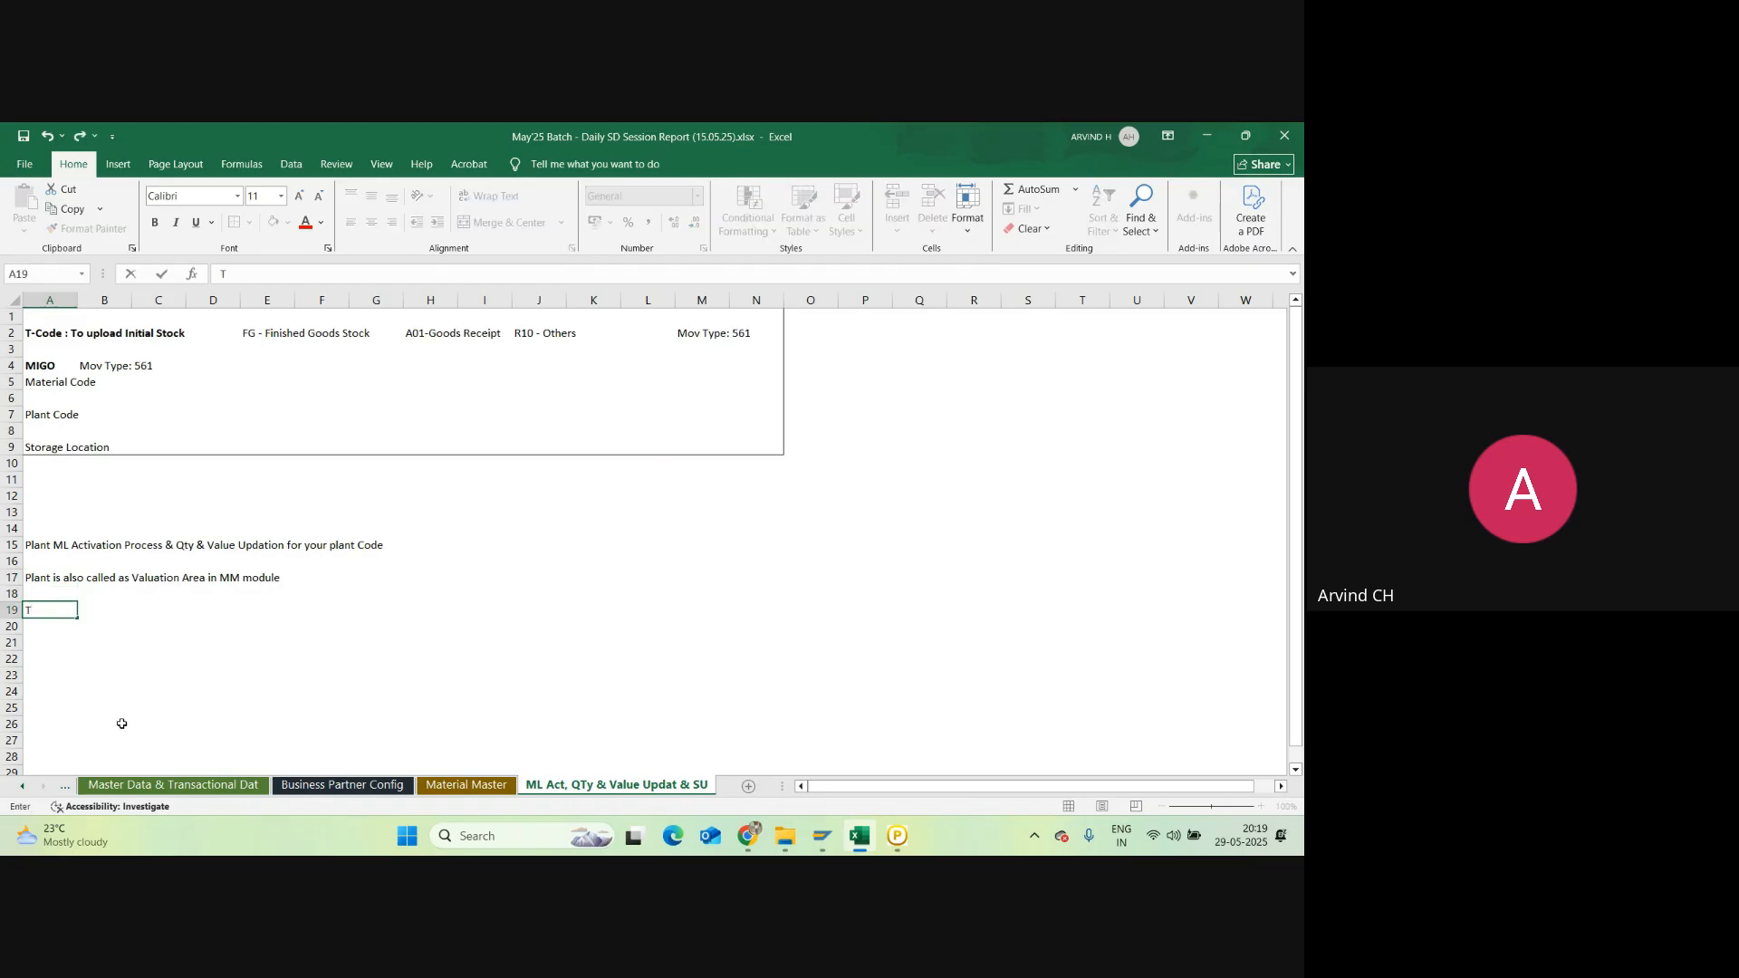
{"action": "type", "text": "code: Qty& Value Updation"}
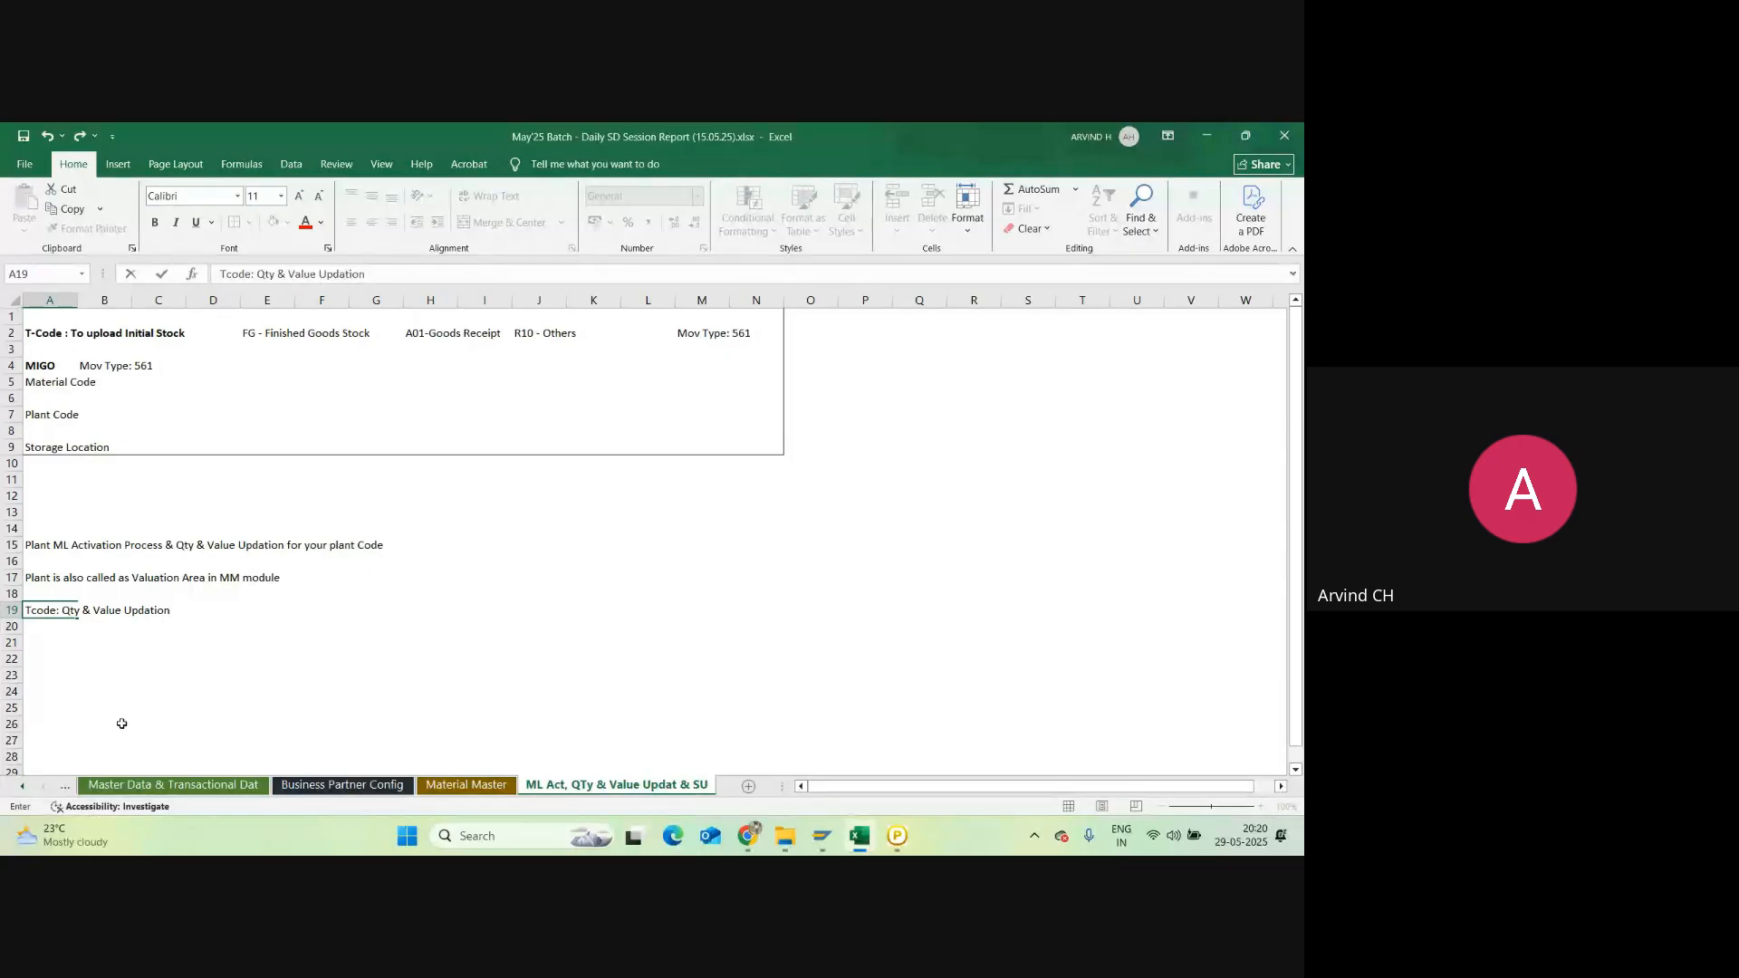
{"action": "key", "text": "Return"}
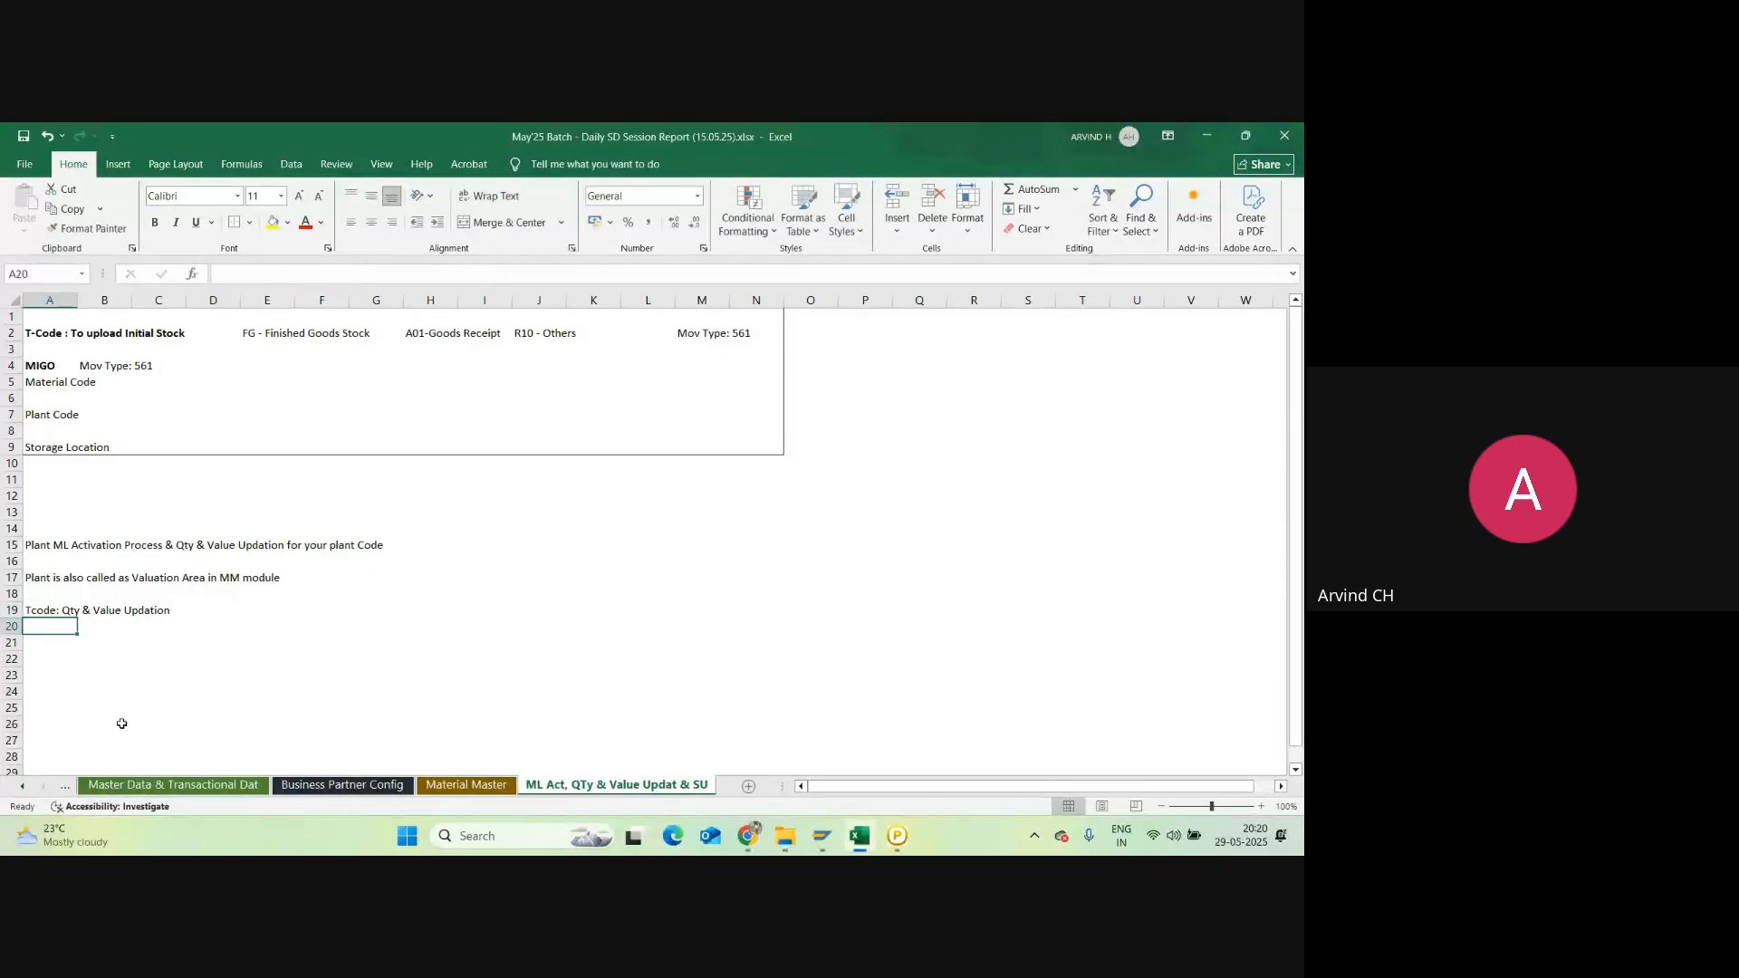
{"action": "type", "text": "OMS"}
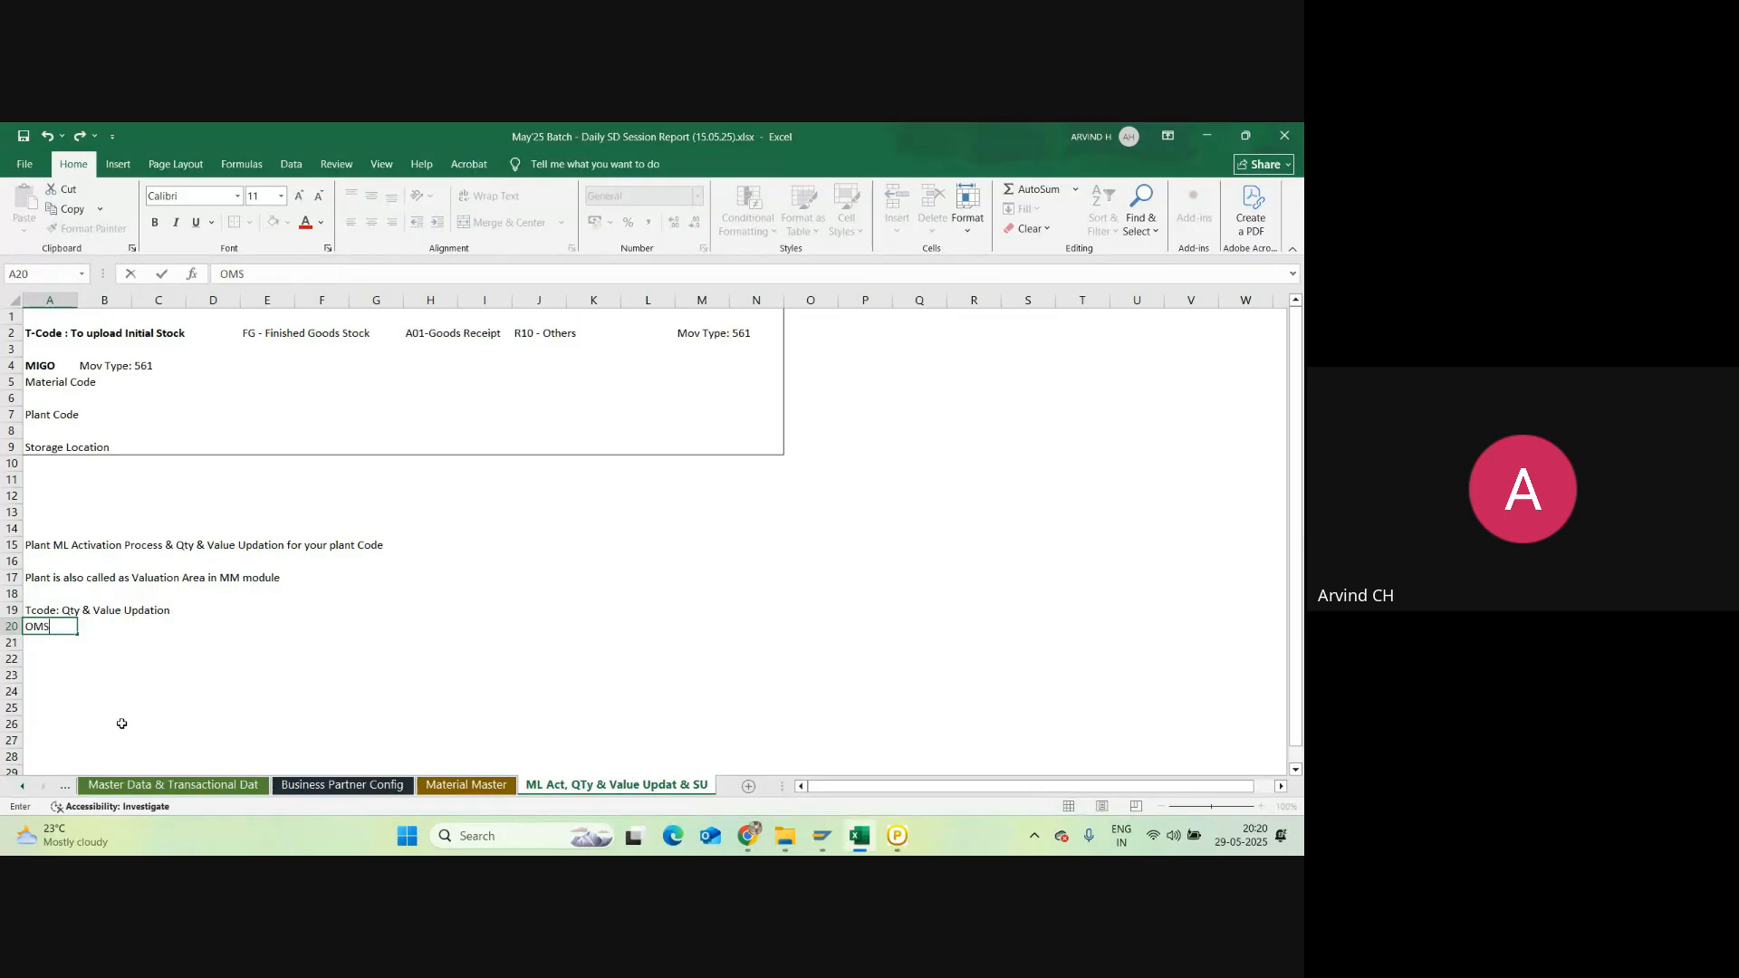
{"action": "type", "text": "2"}
{"action": "key", "text": "Return"}
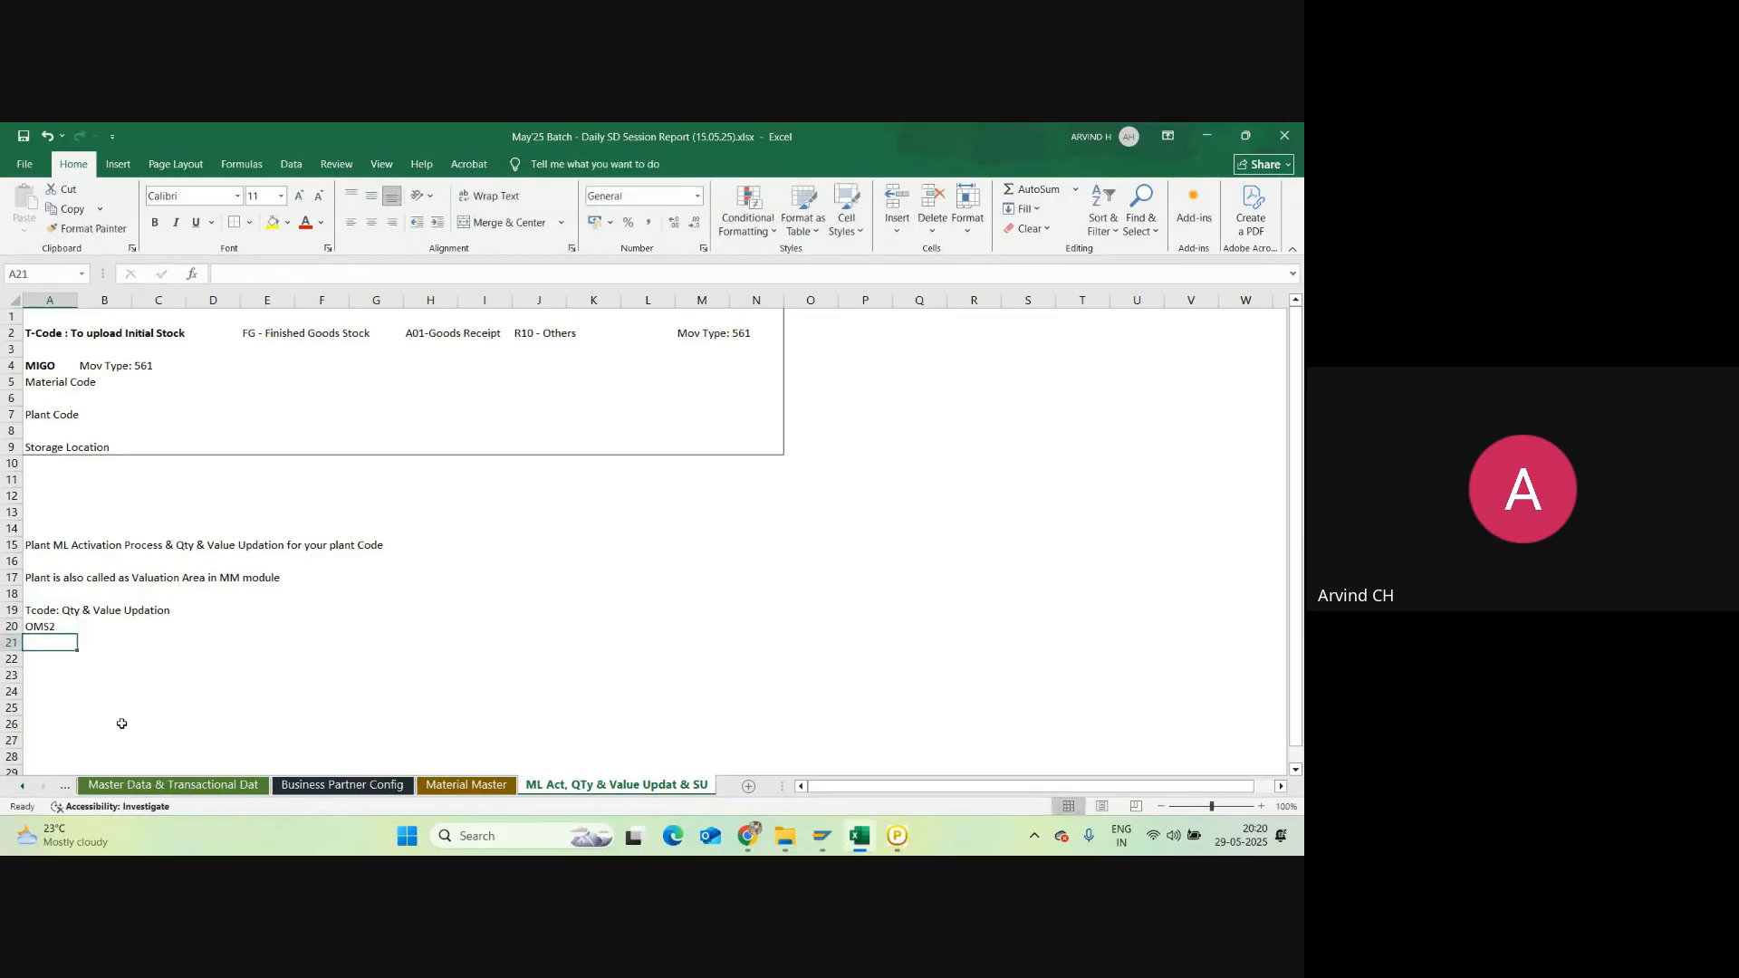
{"action": "key", "text": "Up"}
Step: Run /nOMS2 and open Quantity/value updating for material type FERT
{"action": "mouse_move", "coordinate": [946, 749]}
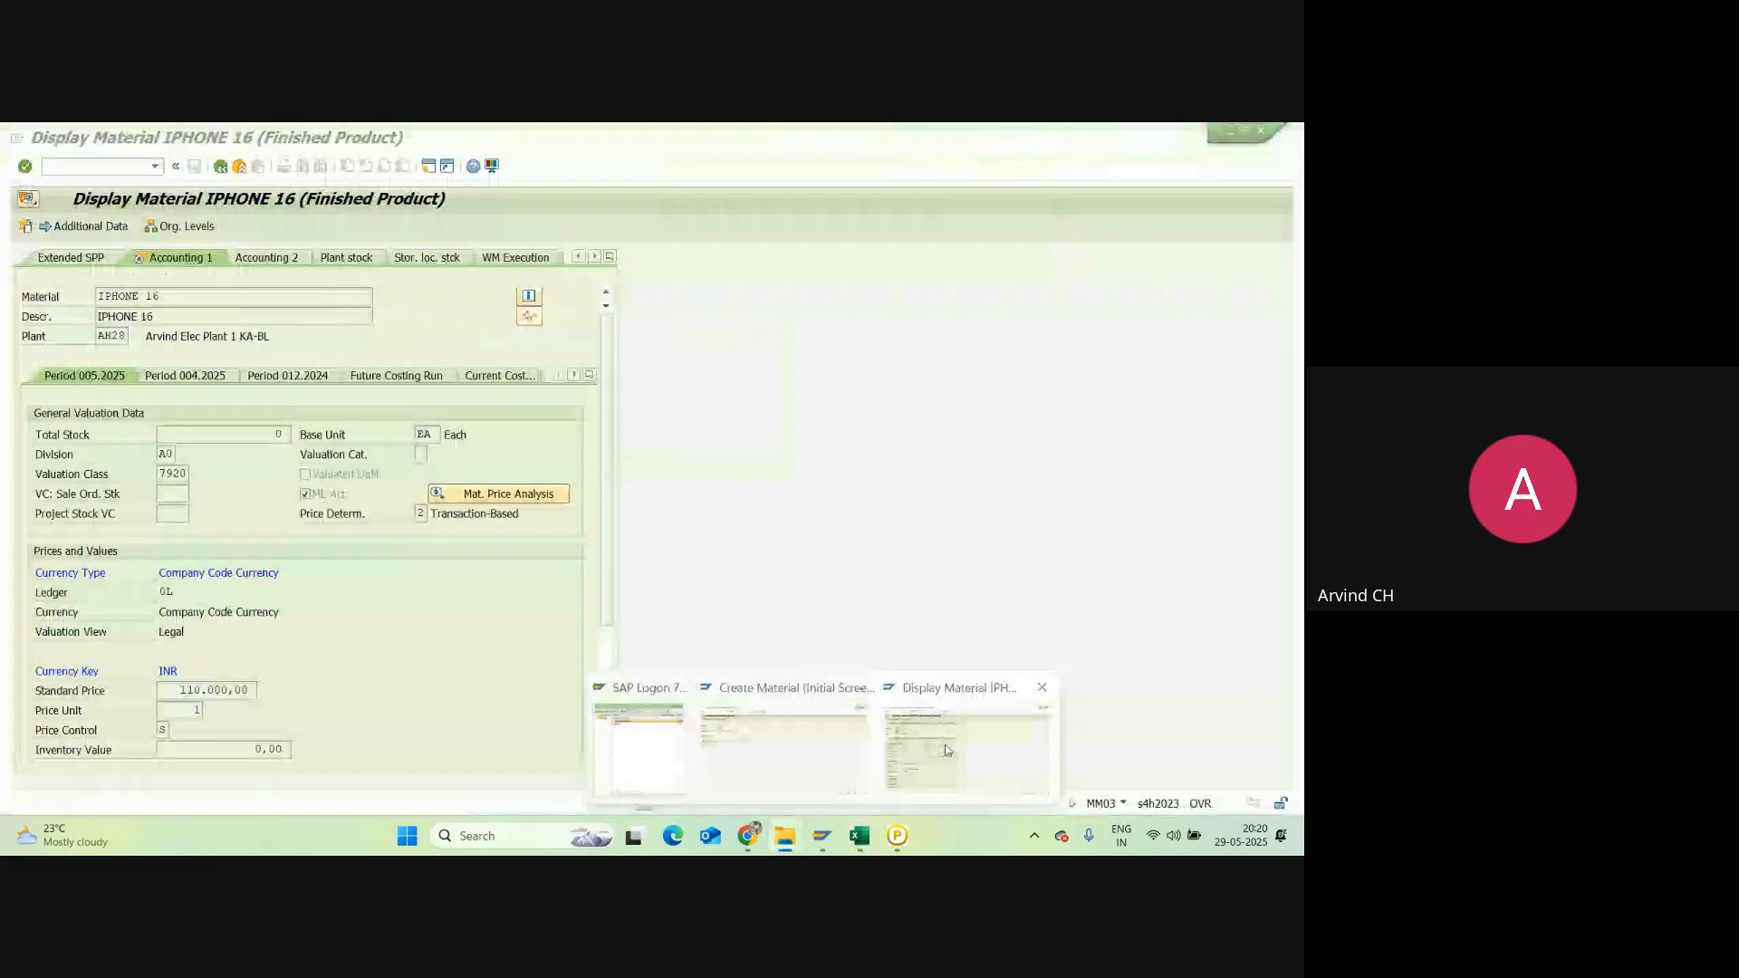
{"action": "left_click", "coordinate": [946, 750]}
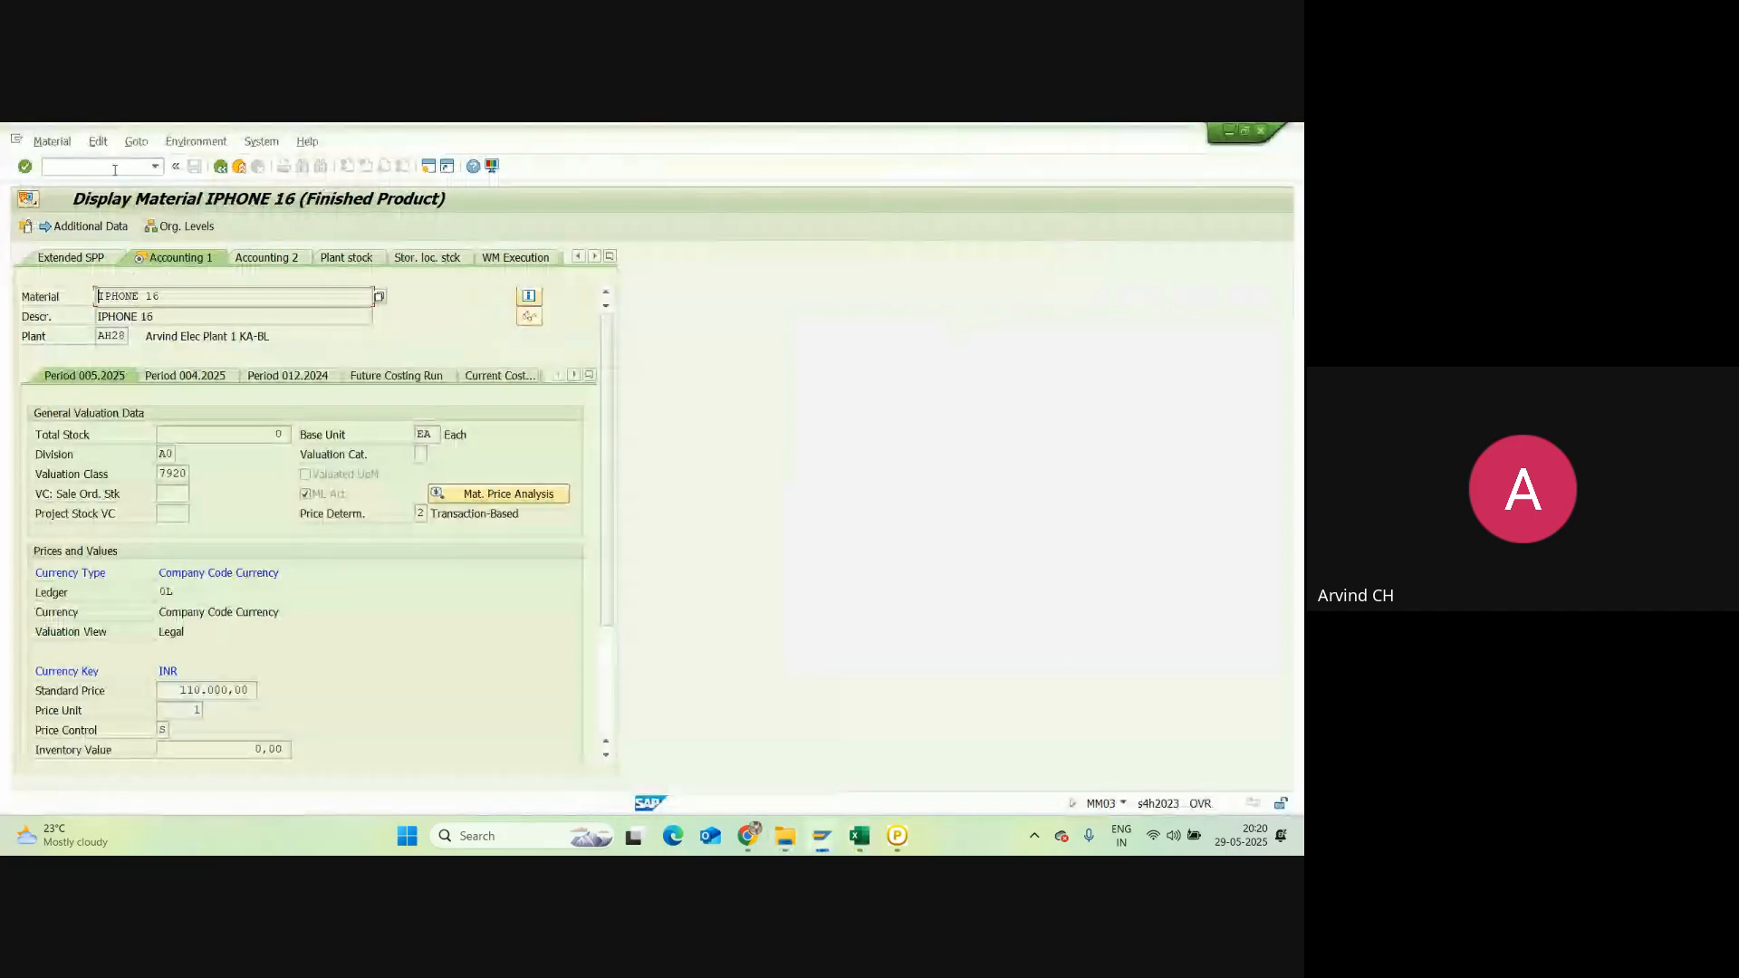
{"action": "left_click", "coordinate": [115, 168]}
{"action": "type", "text": "/noms2"}
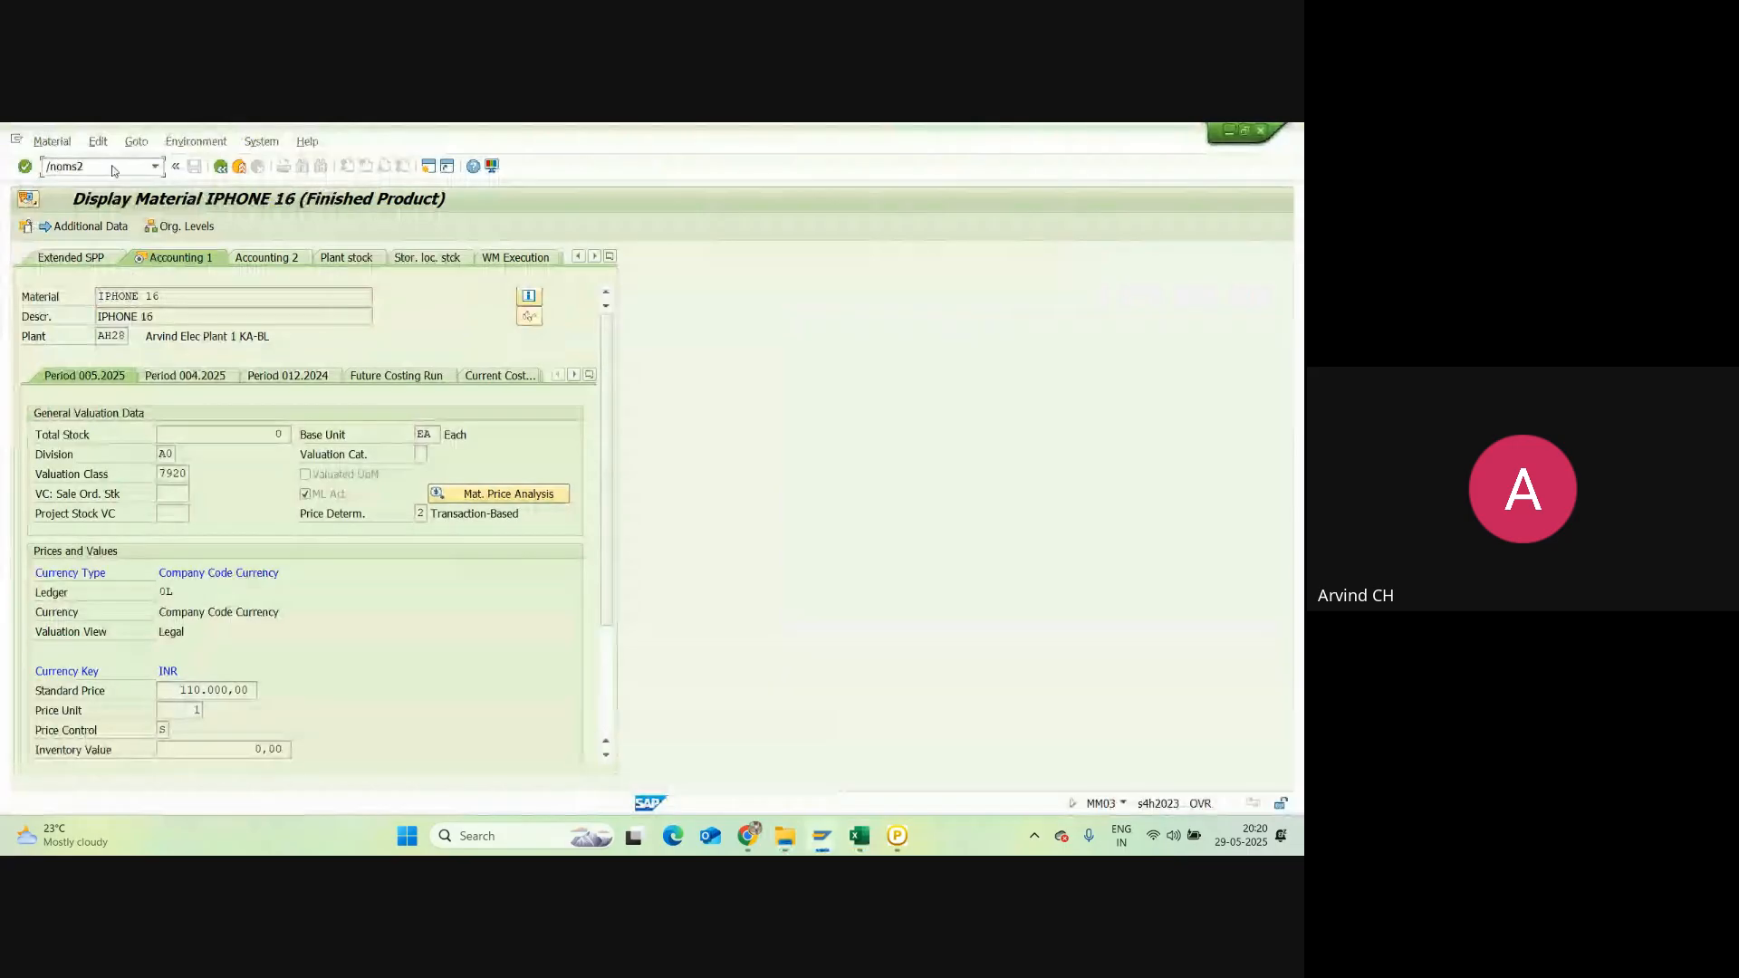
{"action": "key", "text": "Return"}
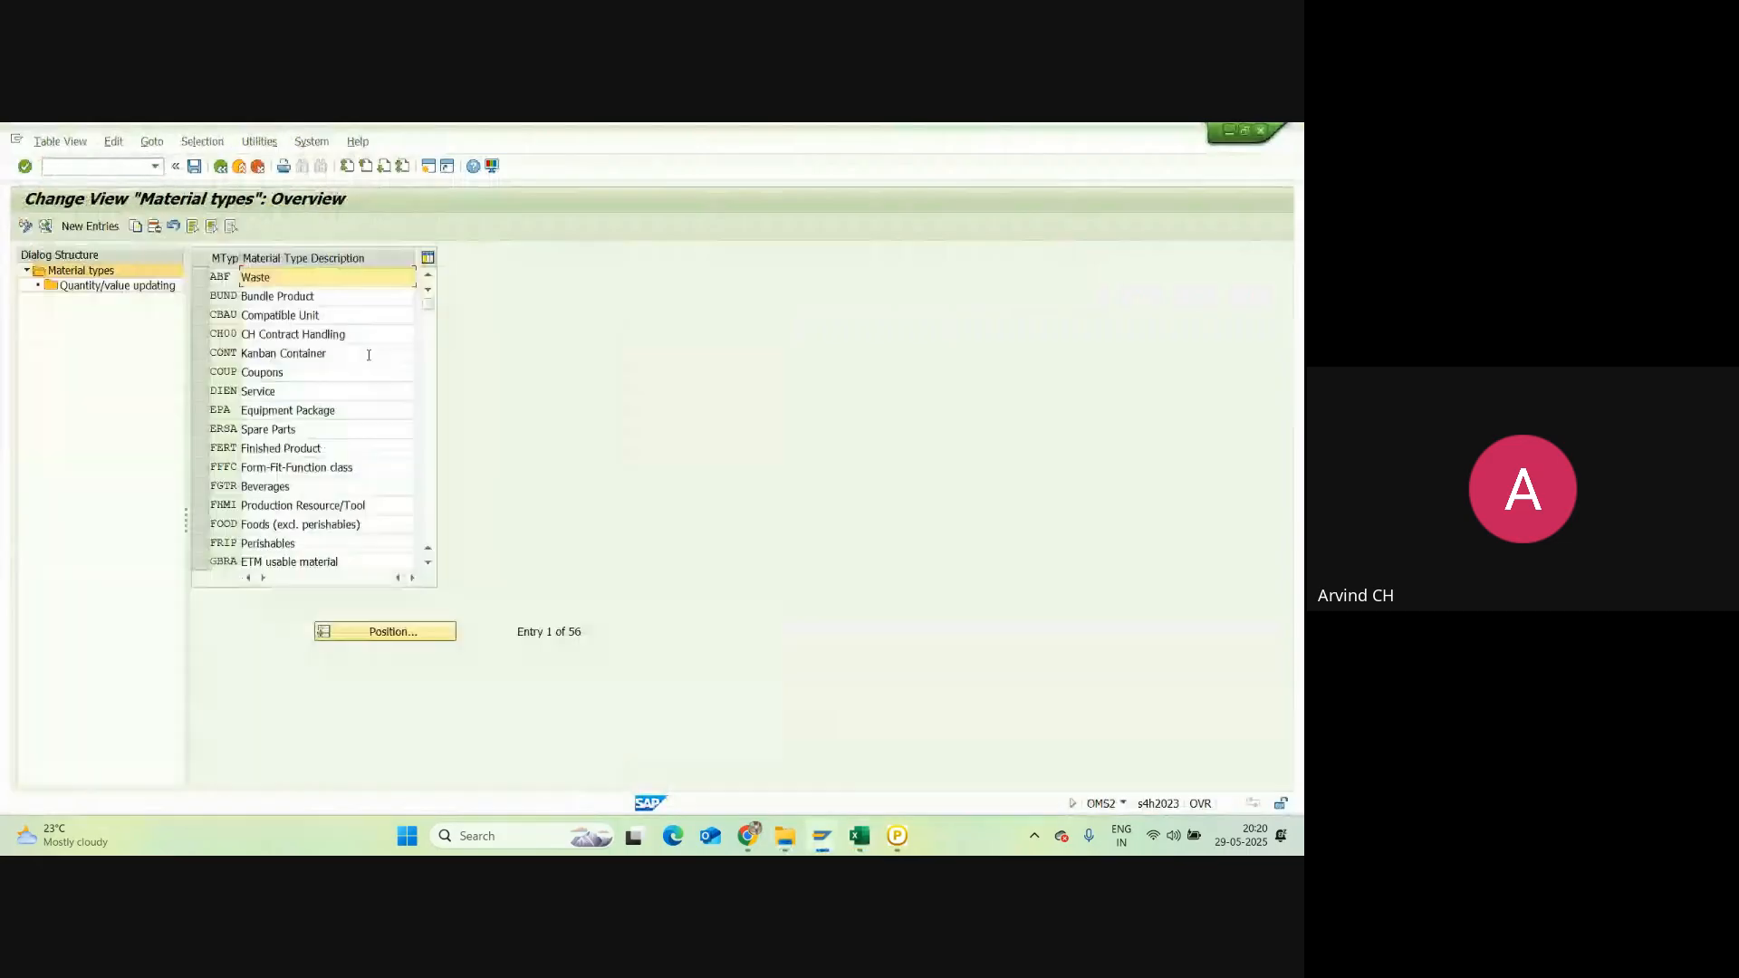
{"action": "left_click", "coordinate": [204, 456]}
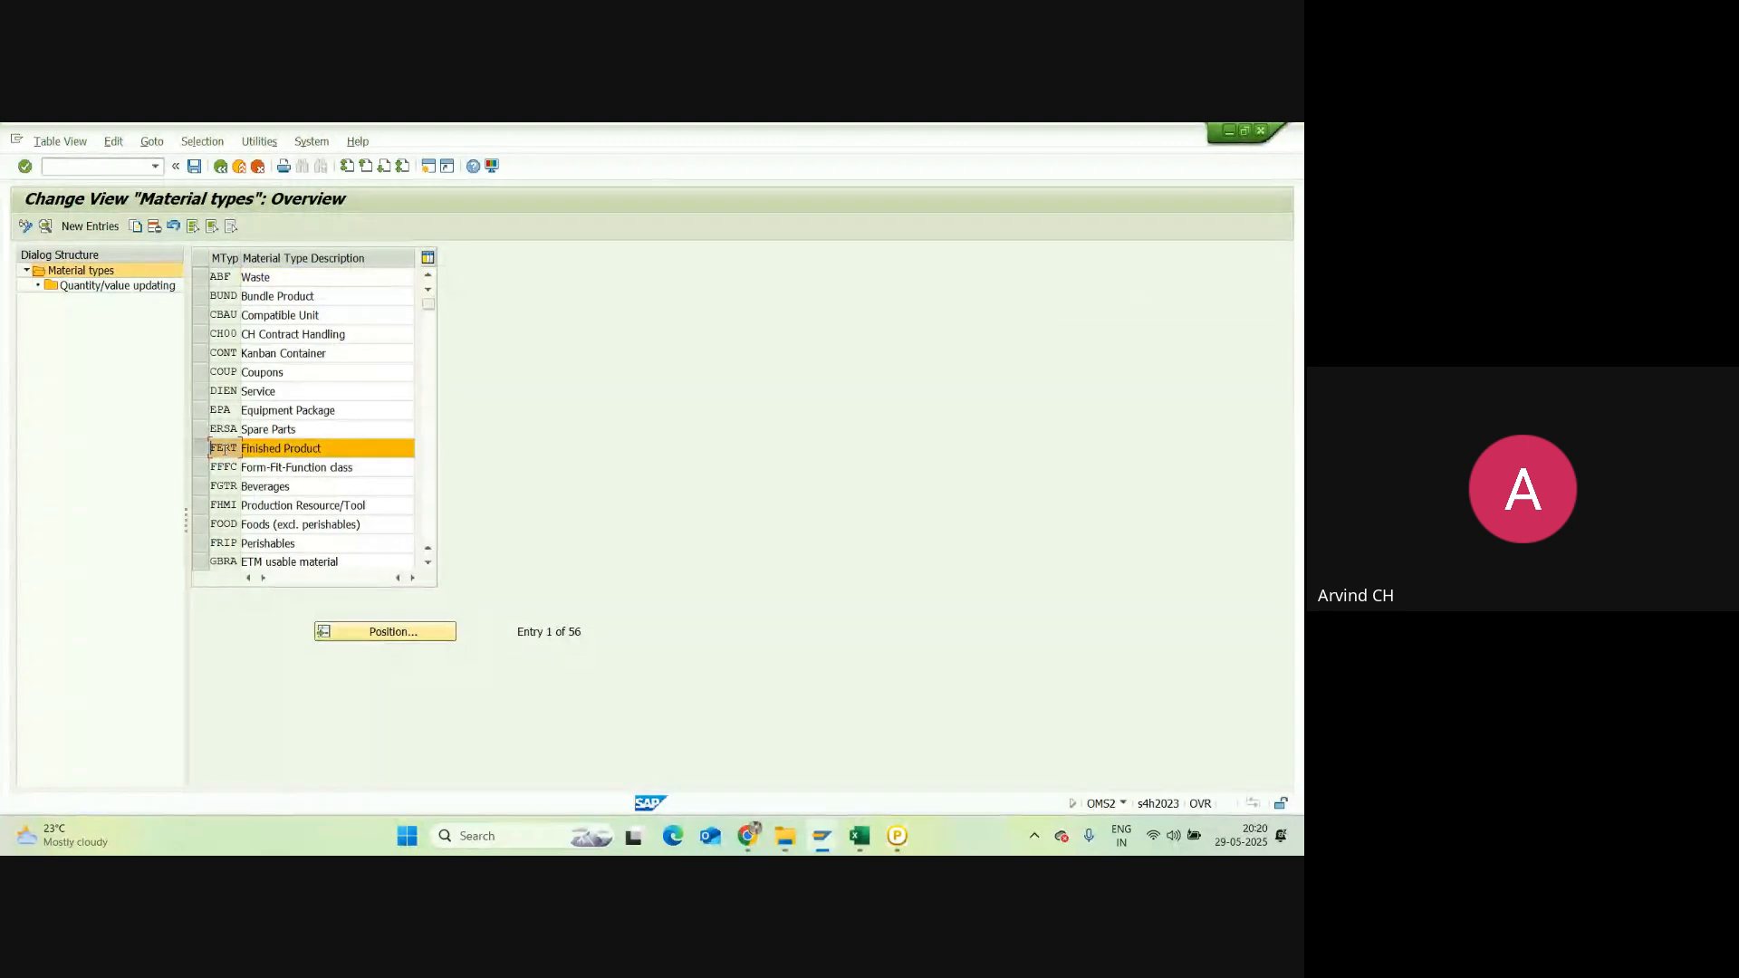
{"action": "double_click", "coordinate": [105, 286]}
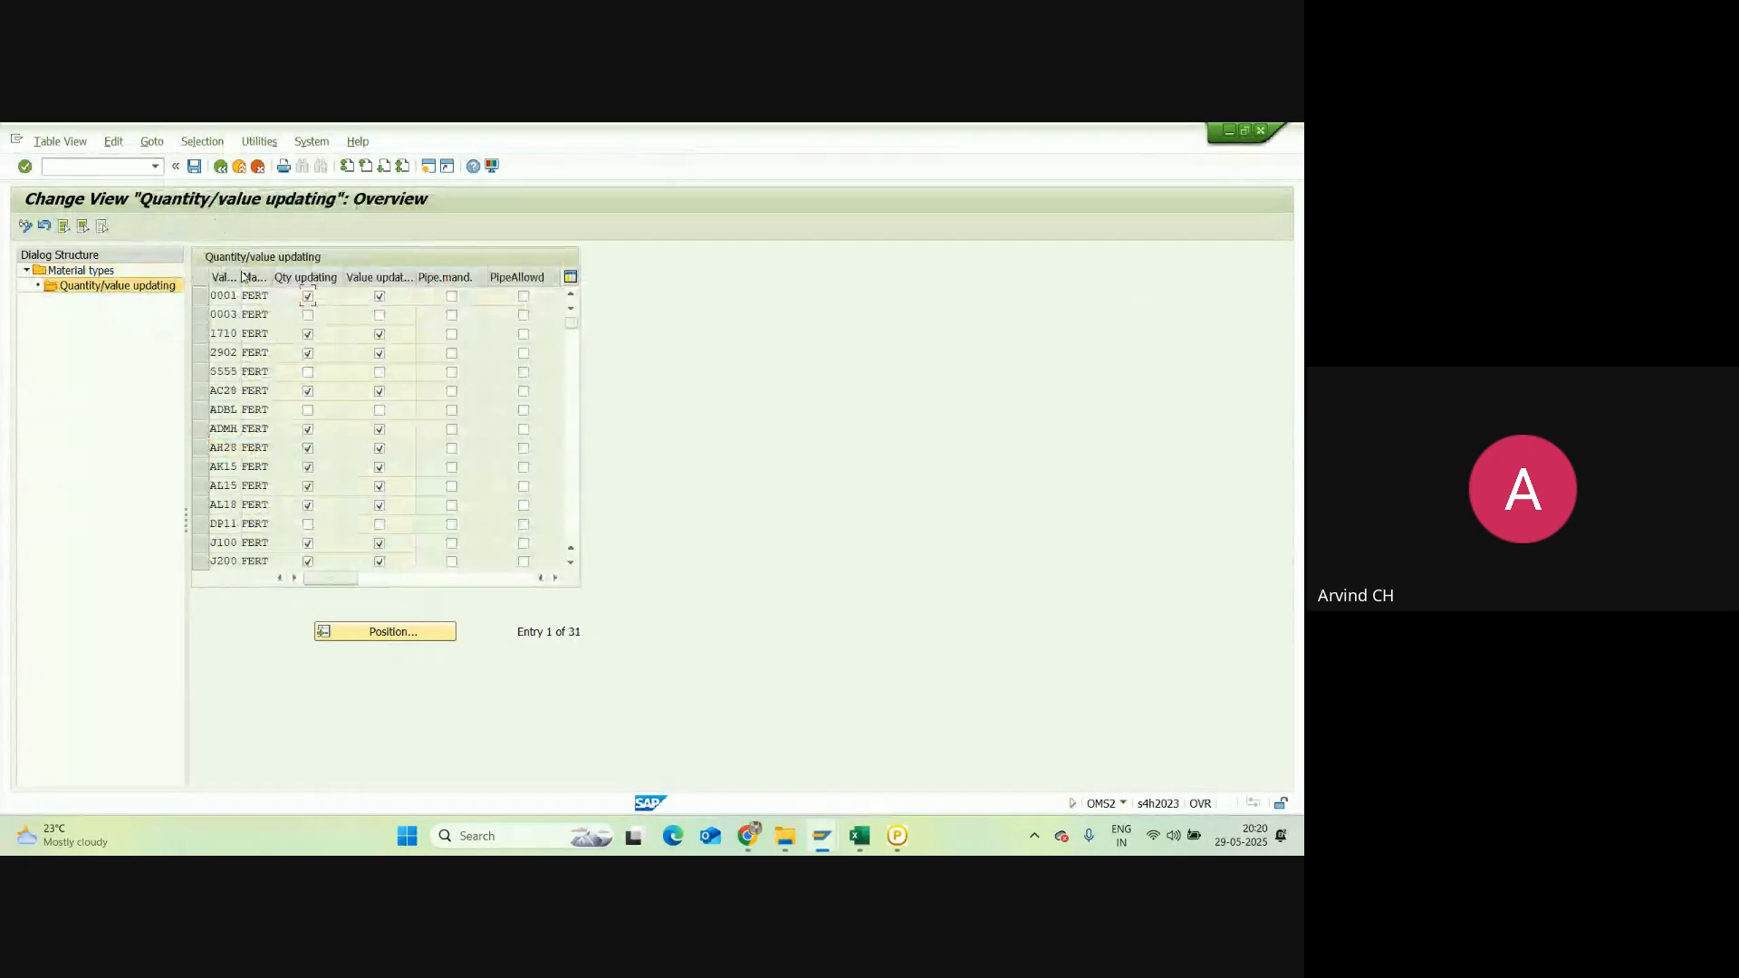
Step: Widen the valuation area column and position the table on valuation area NRC1
{"action": "left_click_drag", "start_coordinate": [286, 275], "coordinate": [285, 276]}
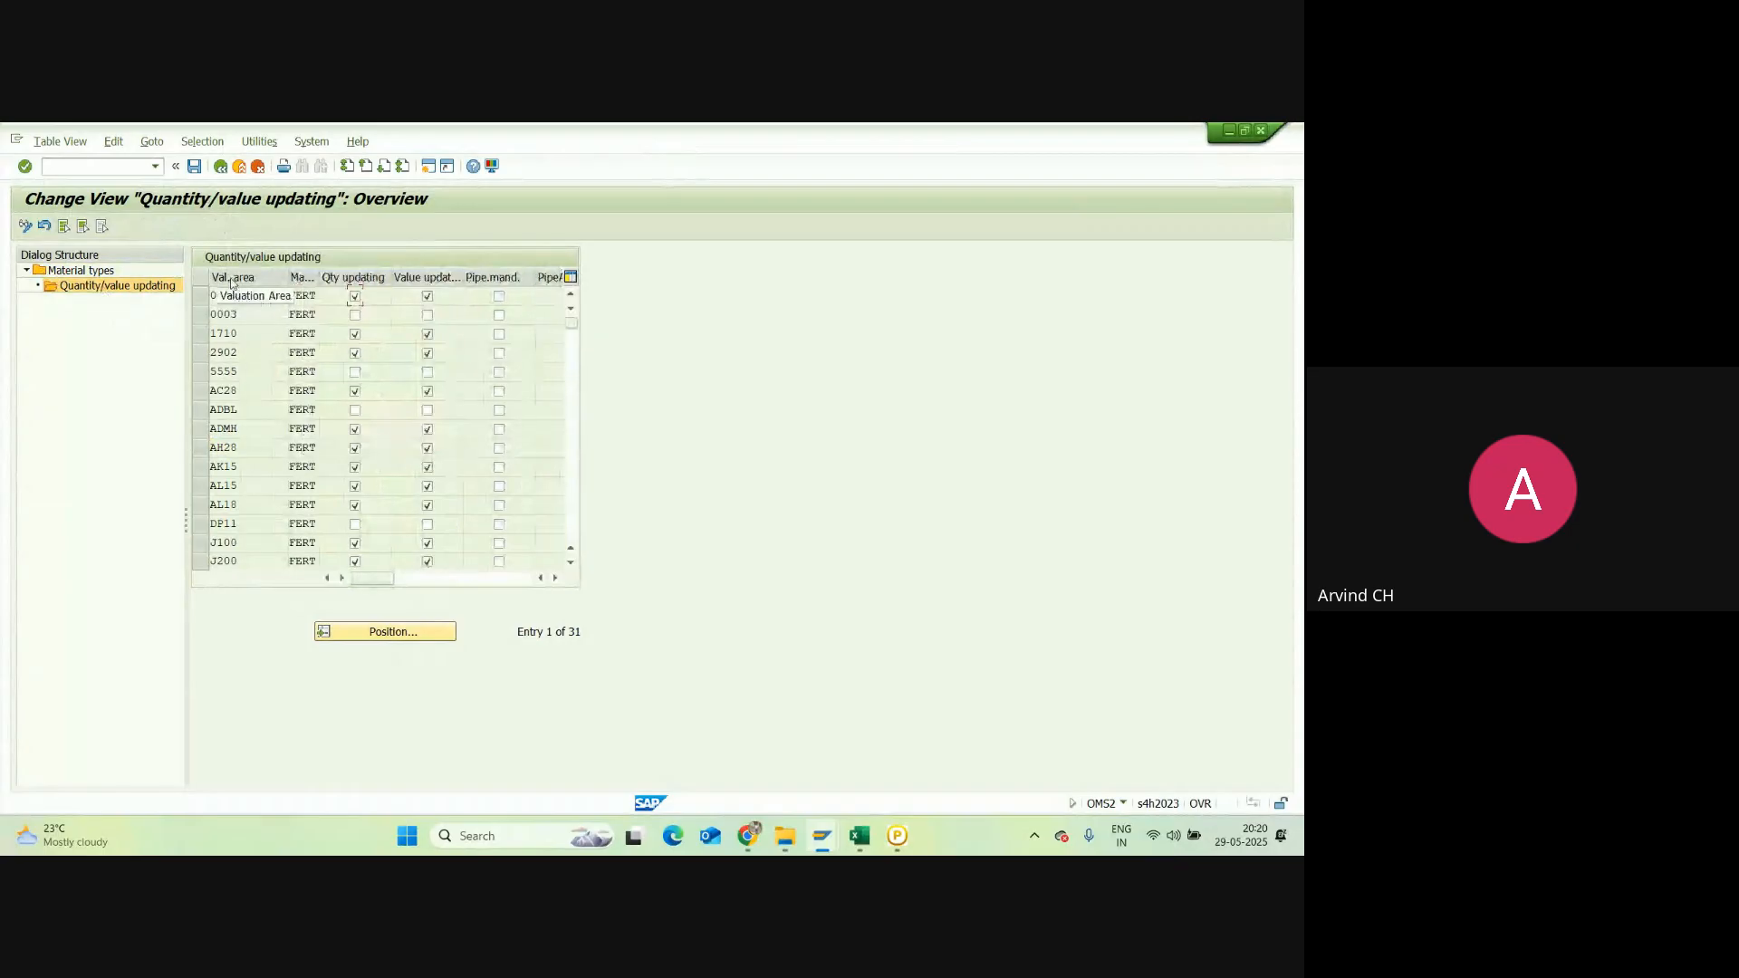
{"action": "left_click", "coordinate": [386, 636]}
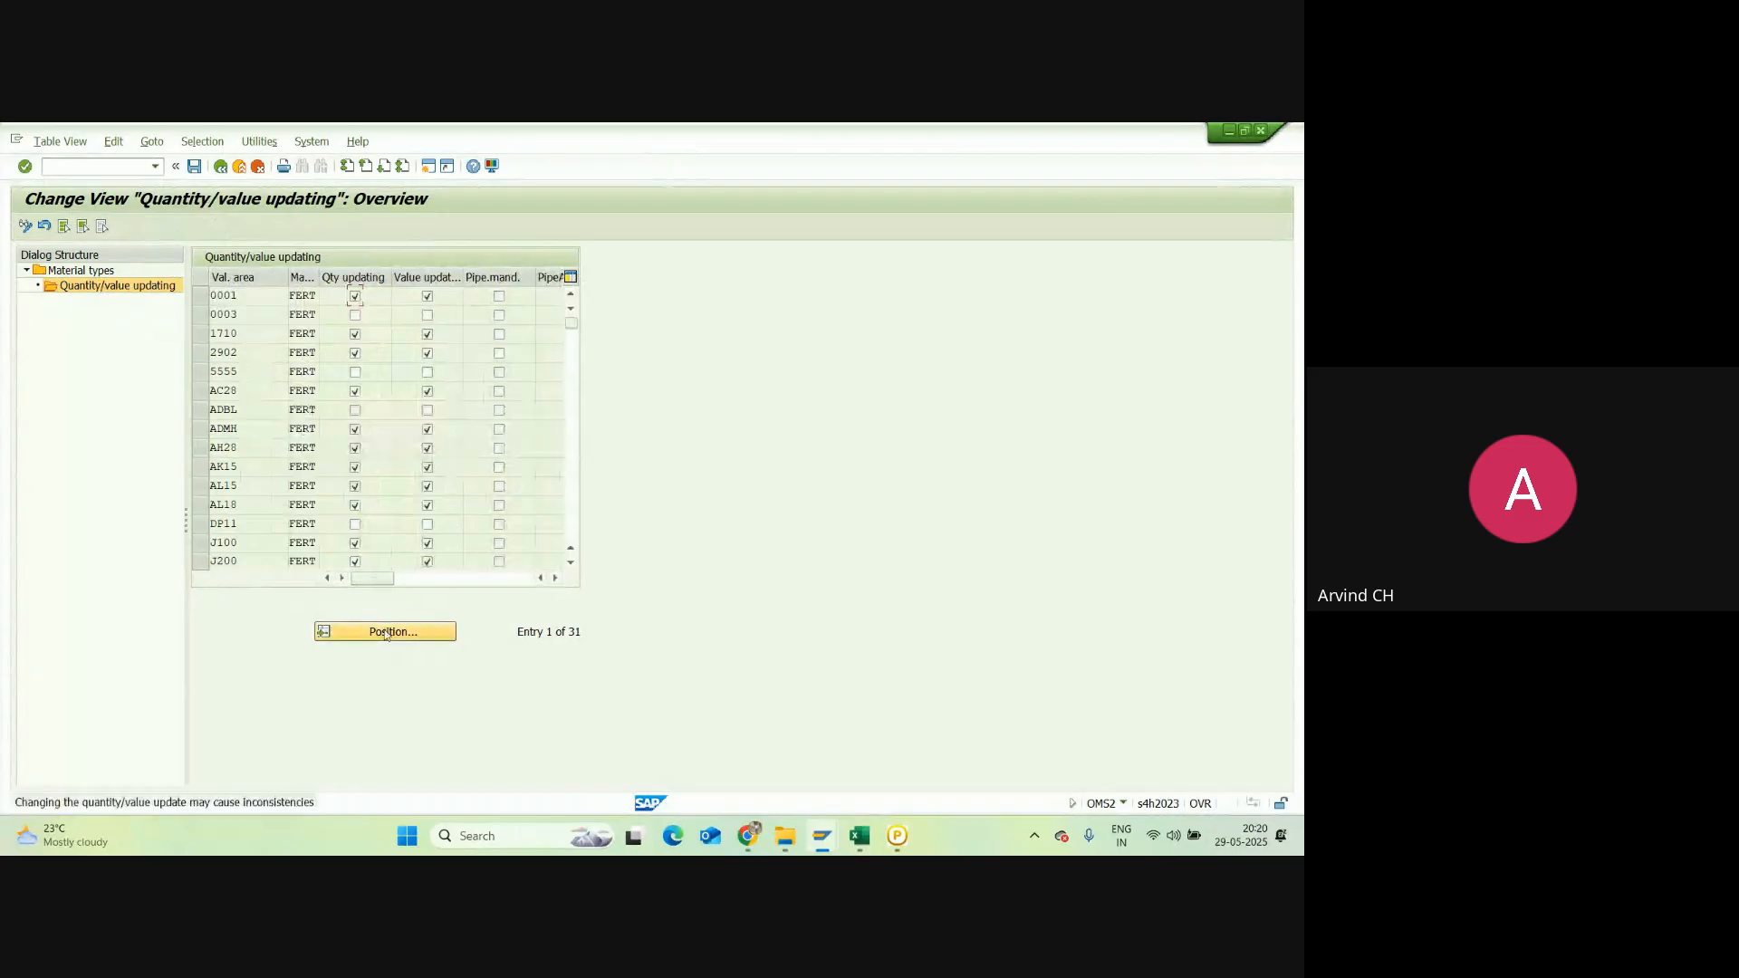
{"action": "left_click", "coordinate": [387, 636]}
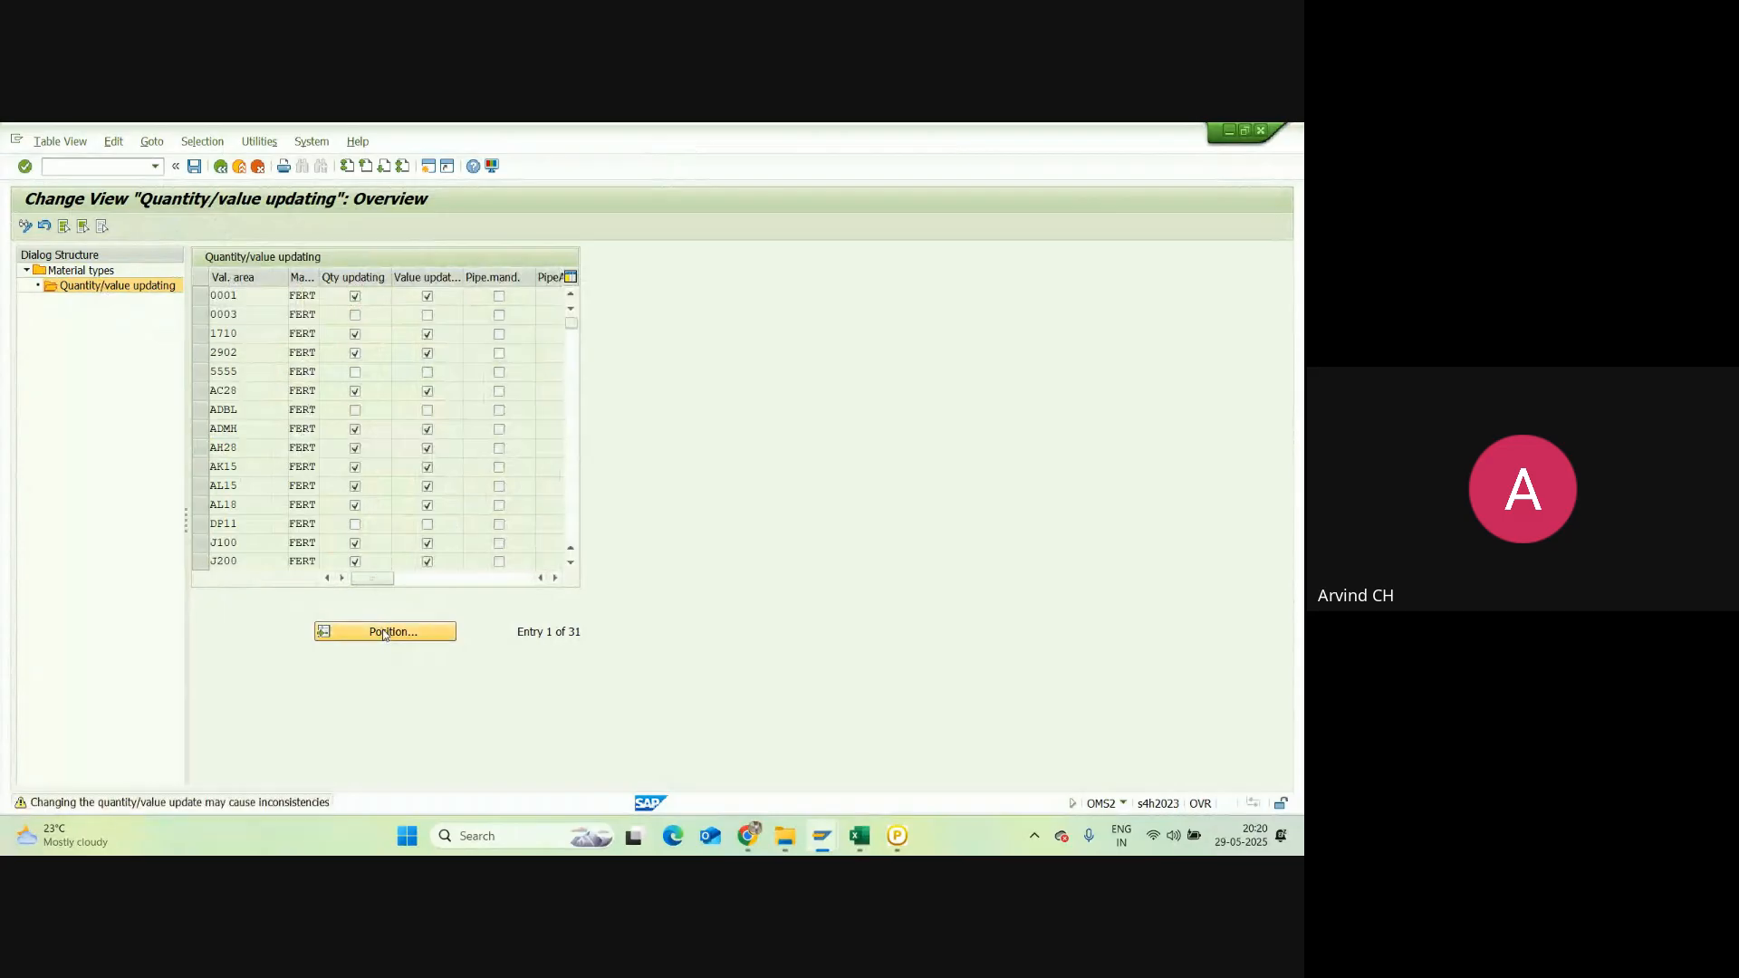
{"action": "left_click", "coordinate": [385, 633]}
{"action": "type", "text": "N"}
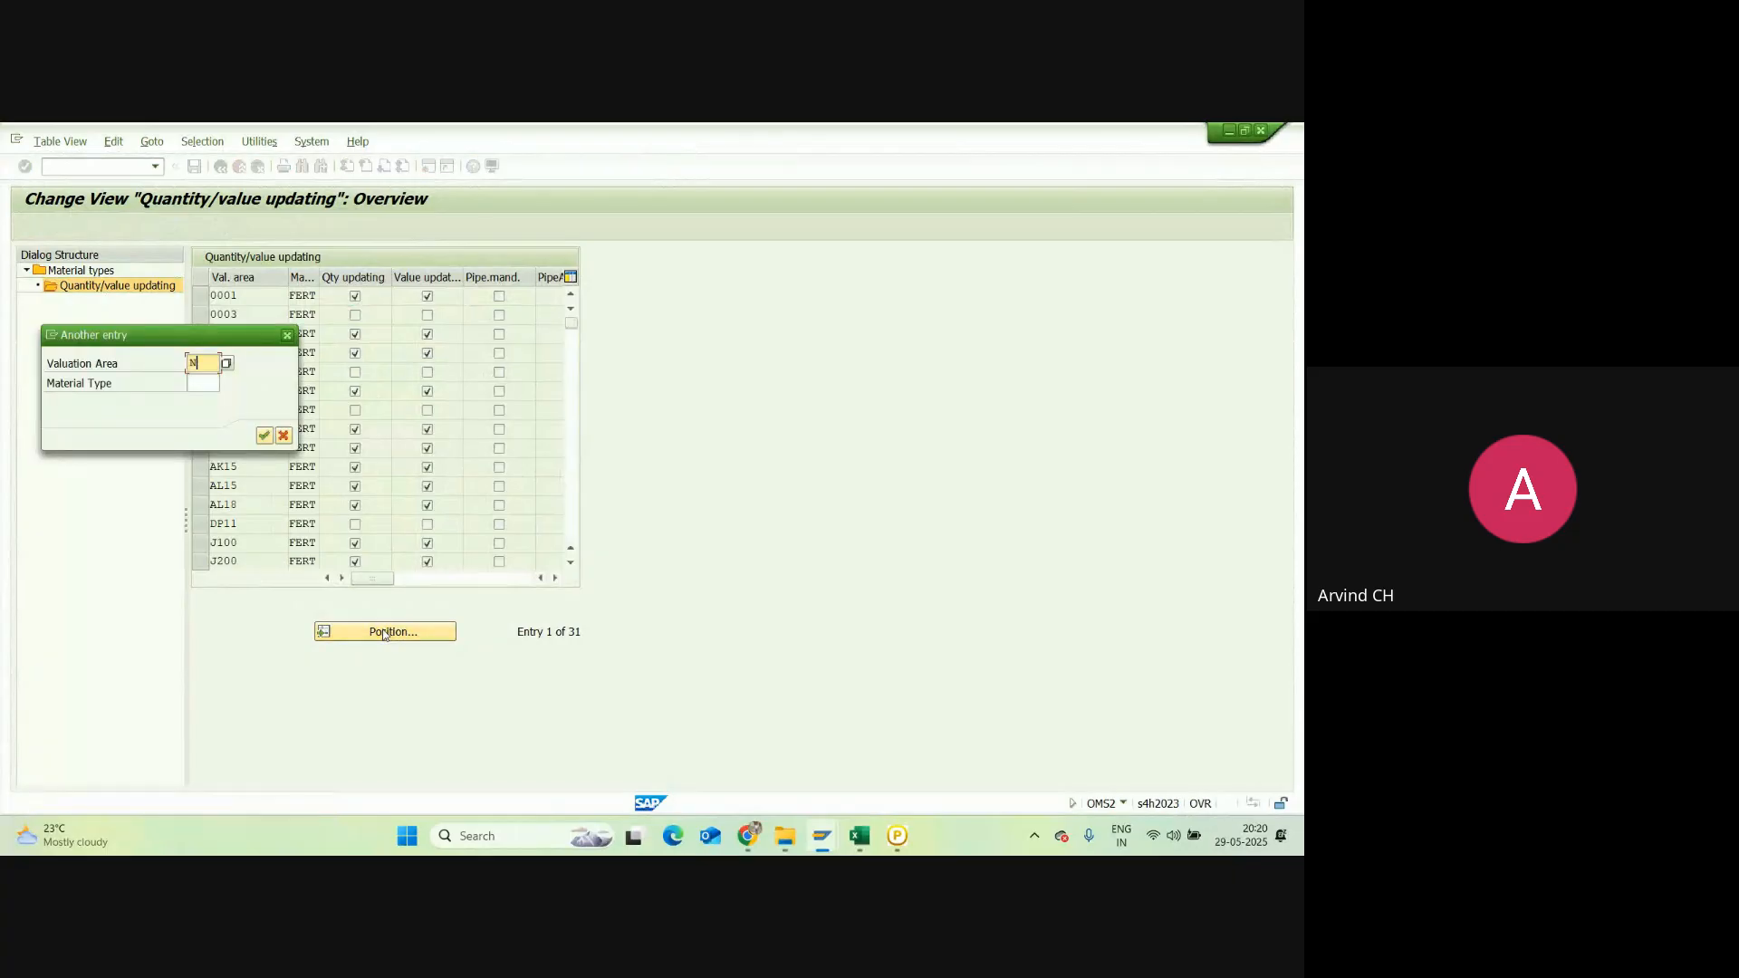
{"action": "type", "text": "RC1"}
{"action": "key", "text": "Return"}
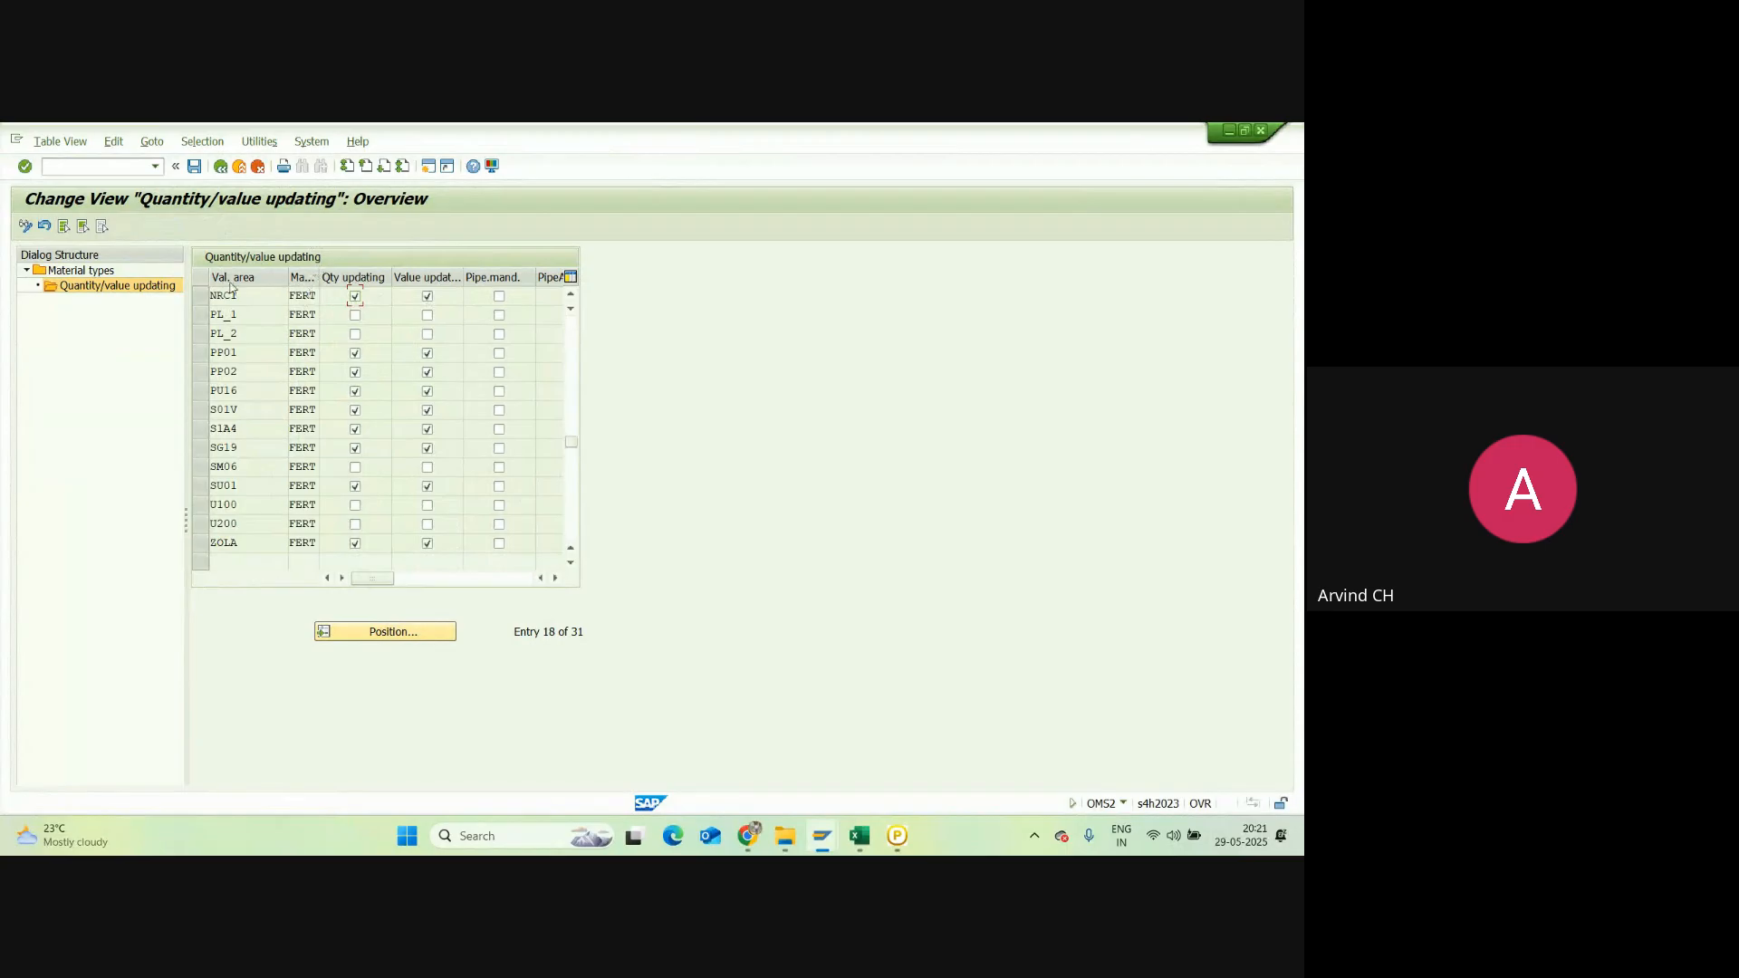
{"action": "left_click", "coordinate": [755, 837]}
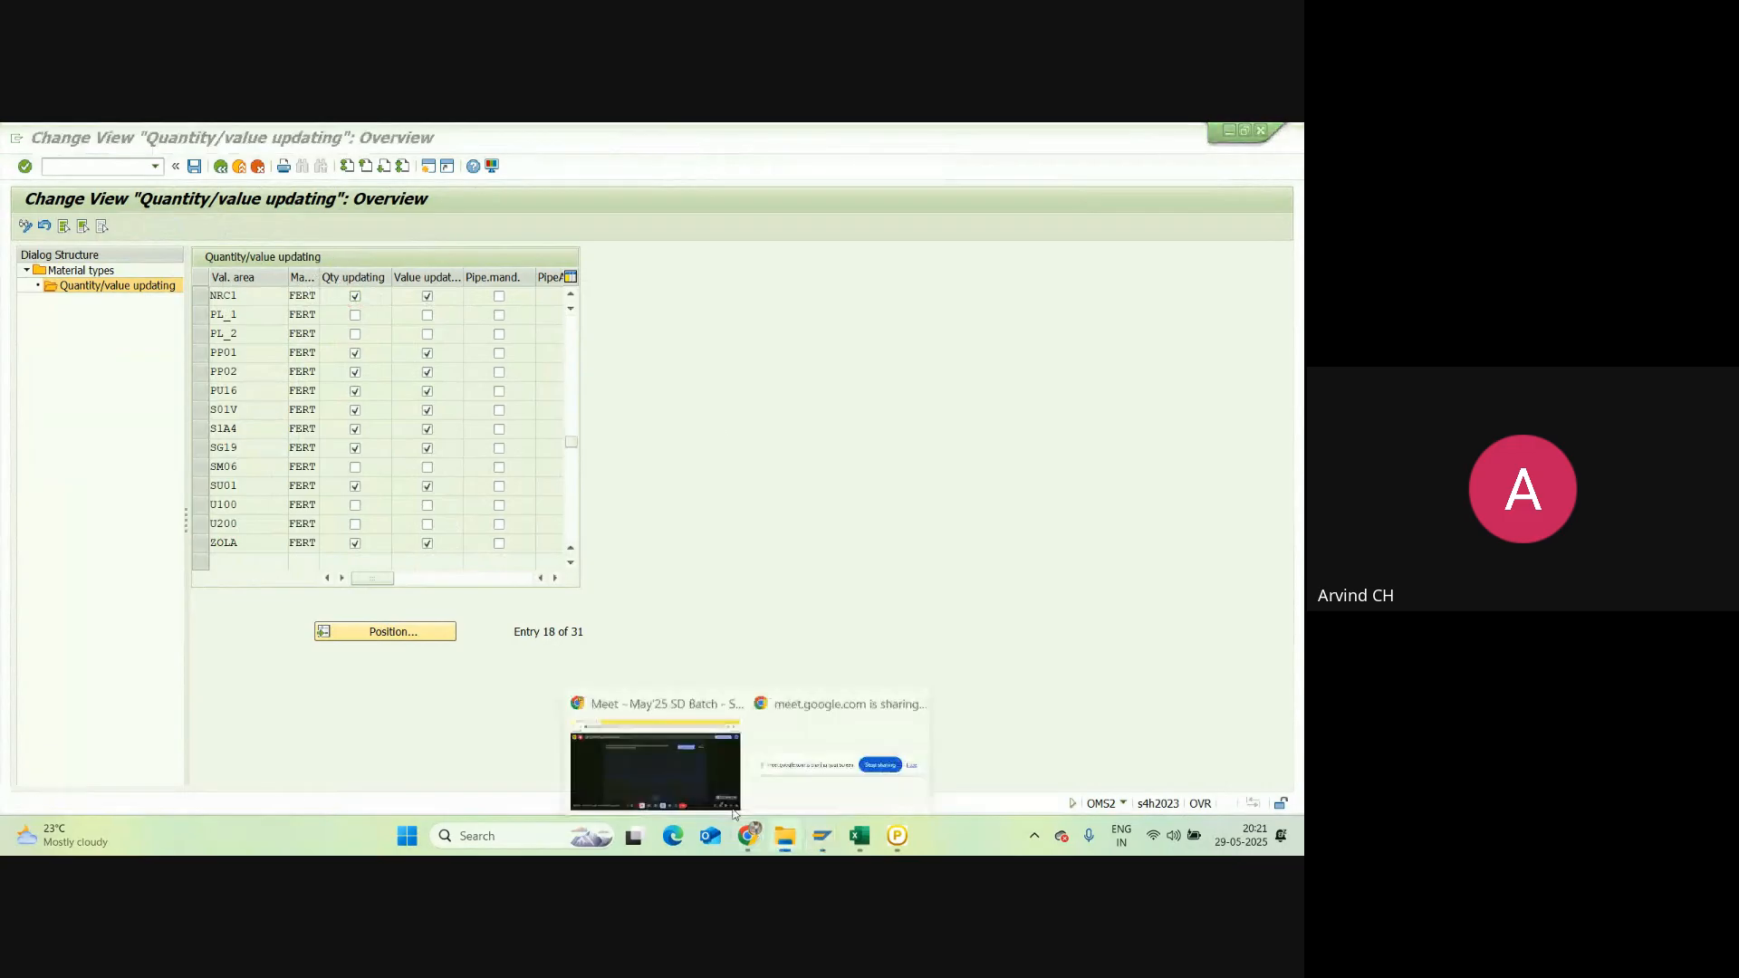
{"action": "left_click", "coordinate": [730, 805]}
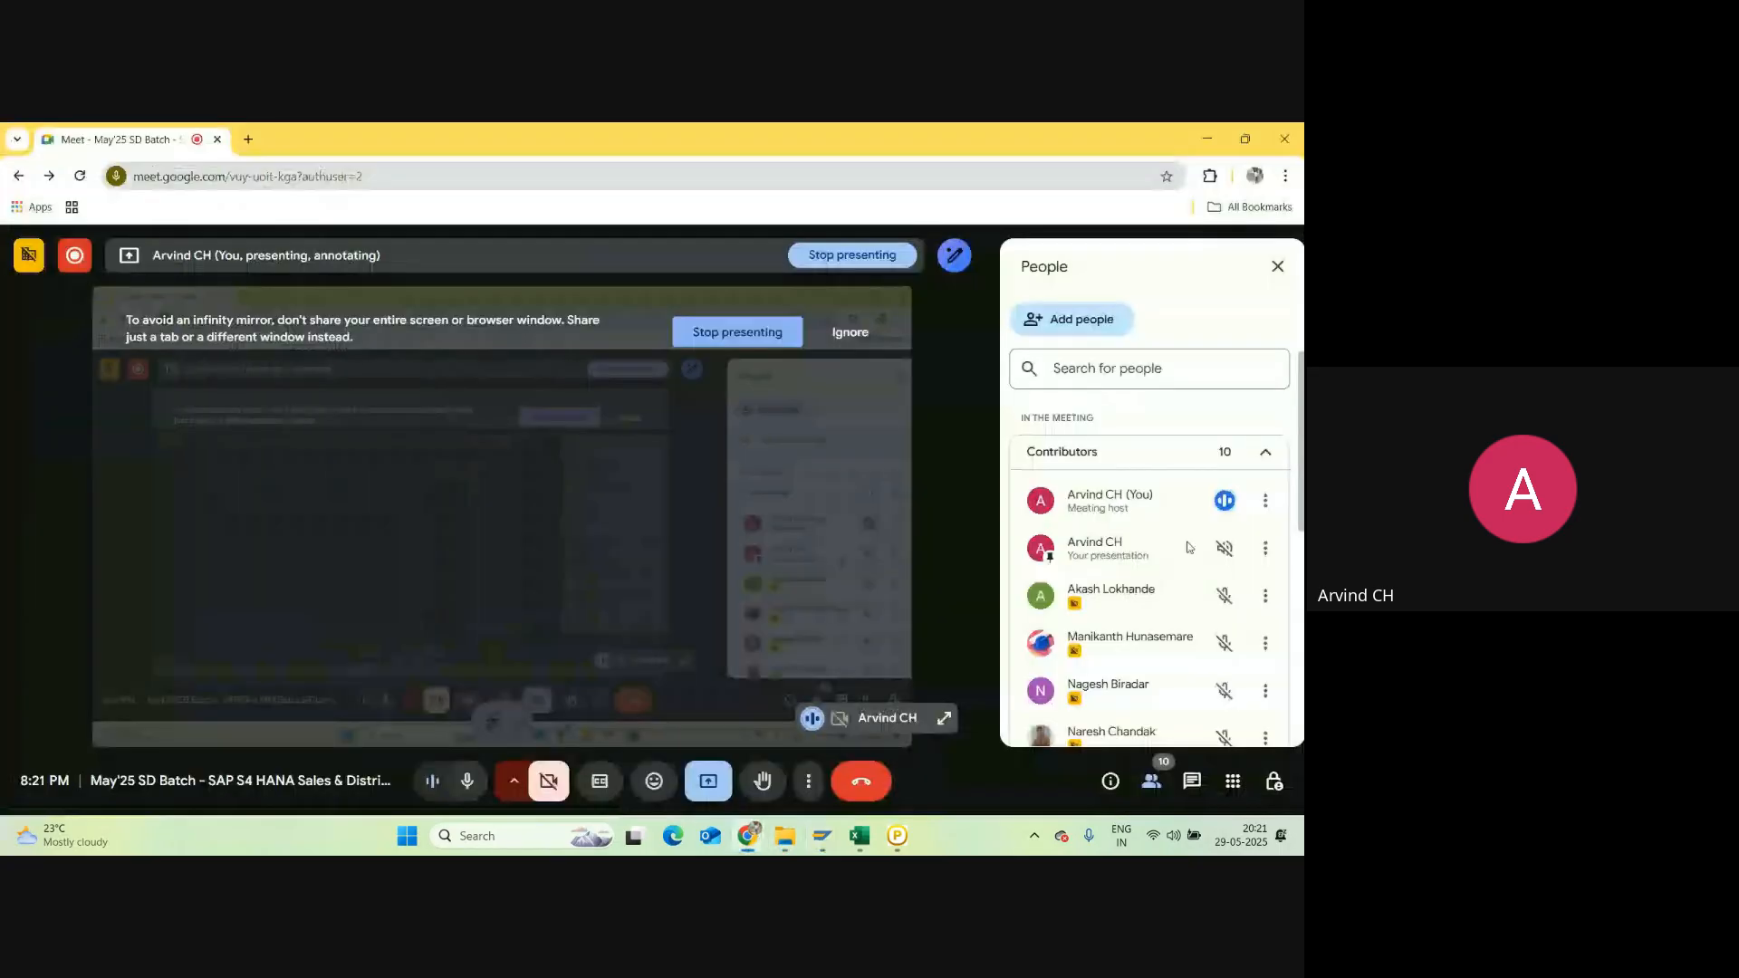
{"action": "scroll", "coordinate": [1189, 546], "scroll_direction": "down", "scroll_amount": 5}
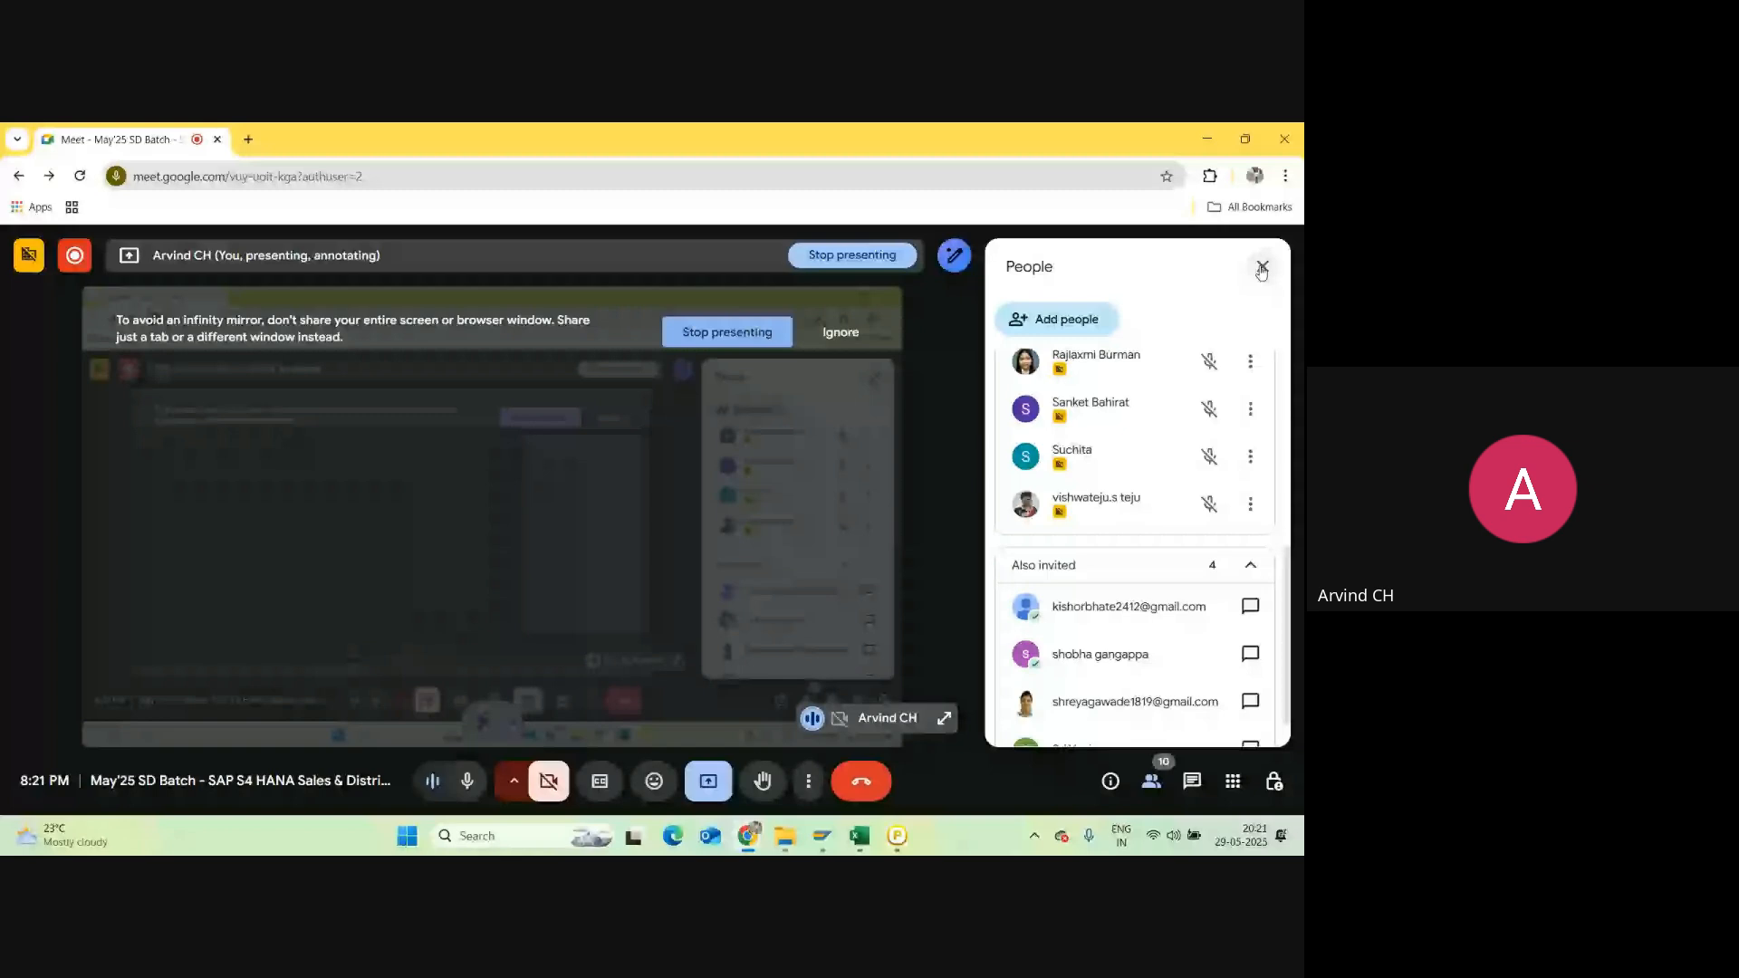
{"action": "key", "text": "alt+Tab"}
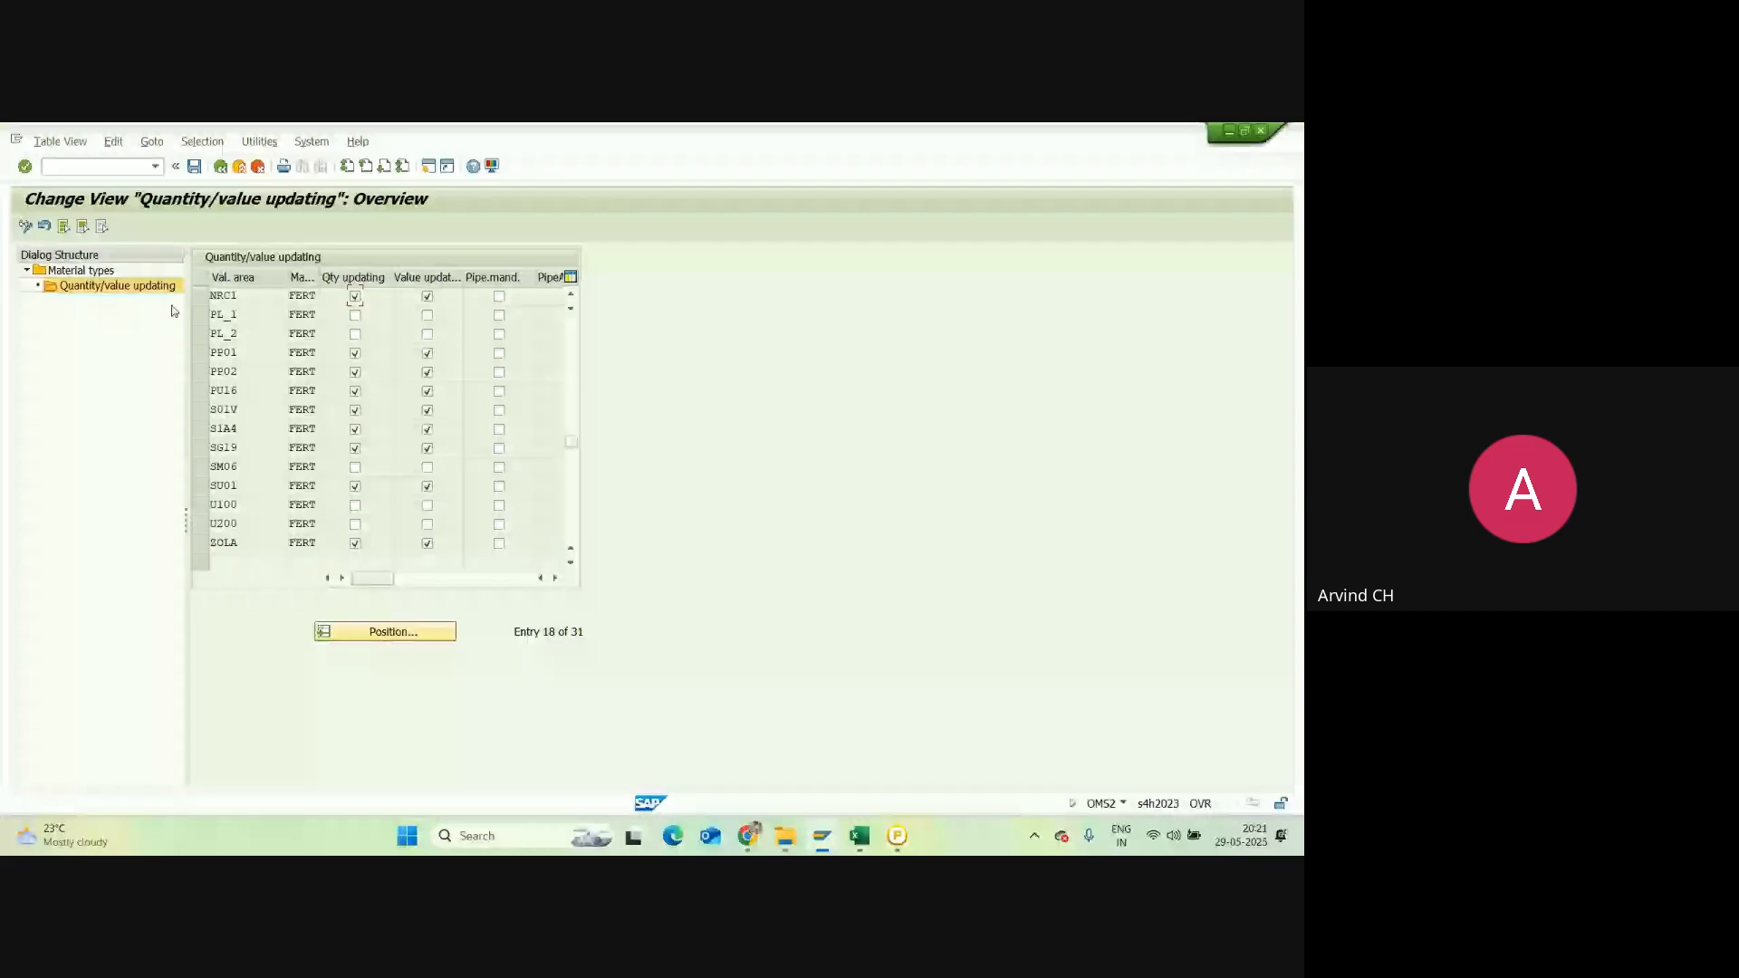
Step: Reload the table and jump to NRC1 to check its quantity and value updating ticks
{"action": "left_click", "coordinate": [220, 167]}
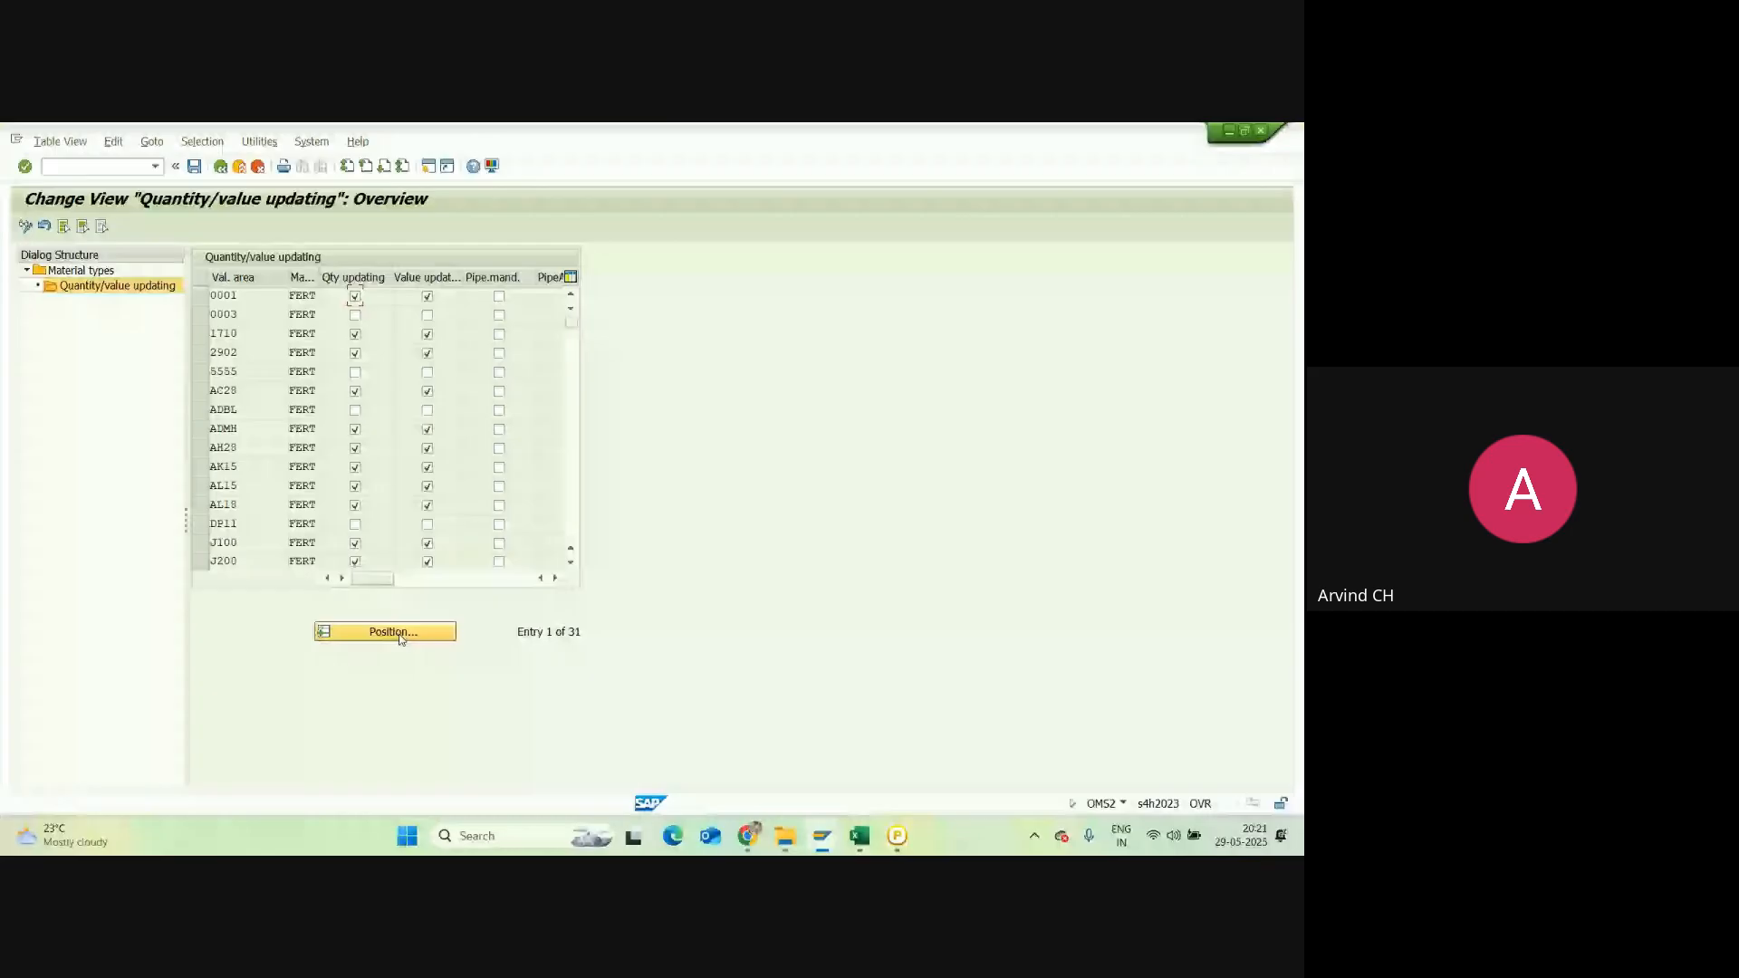
{"action": "left_click", "coordinate": [400, 632]}
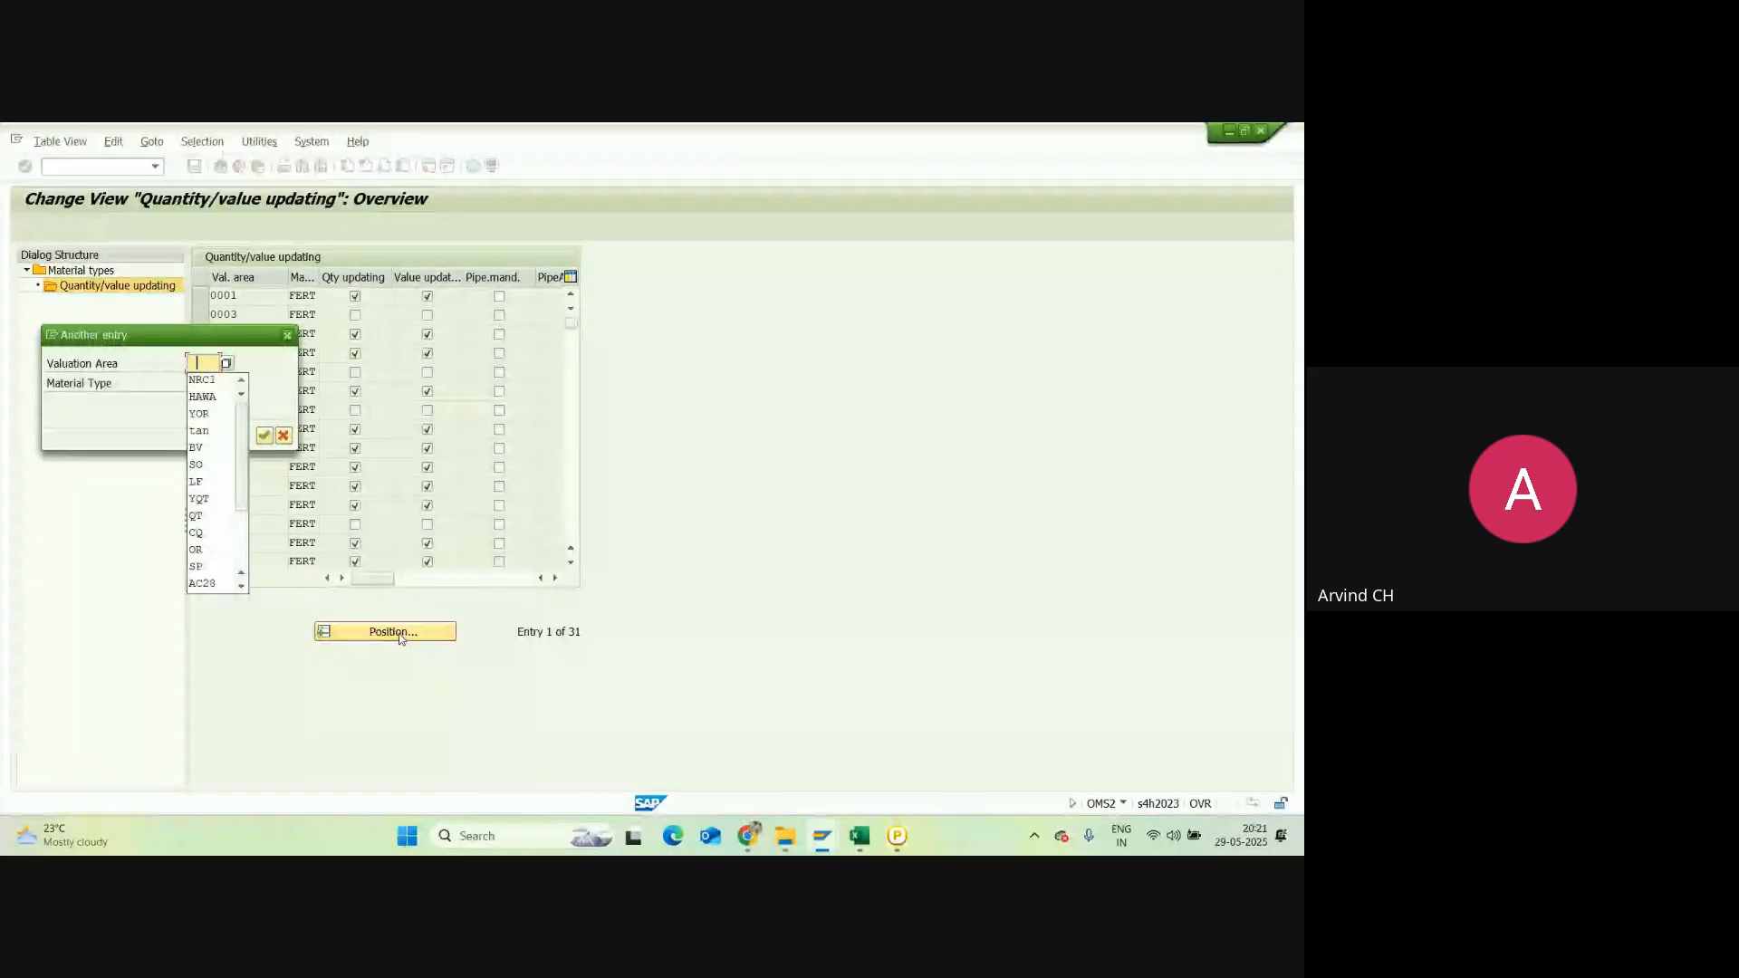
{"action": "left_click", "coordinate": [212, 383]}
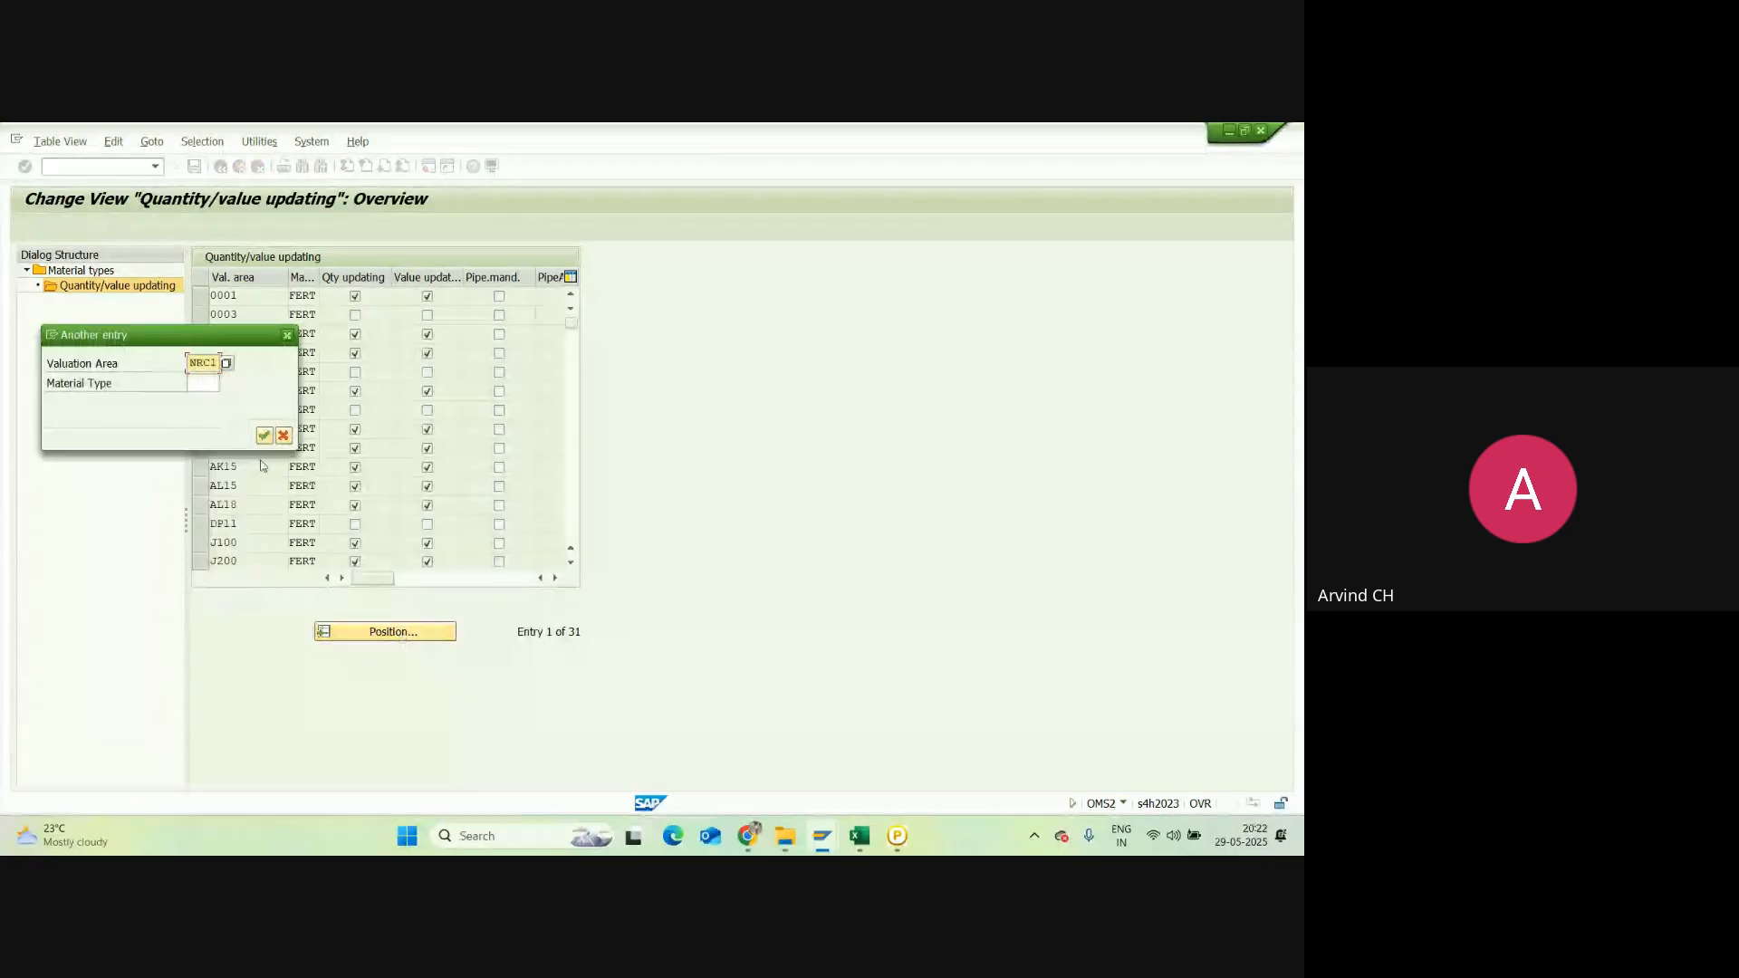
{"action": "key", "text": "Return"}
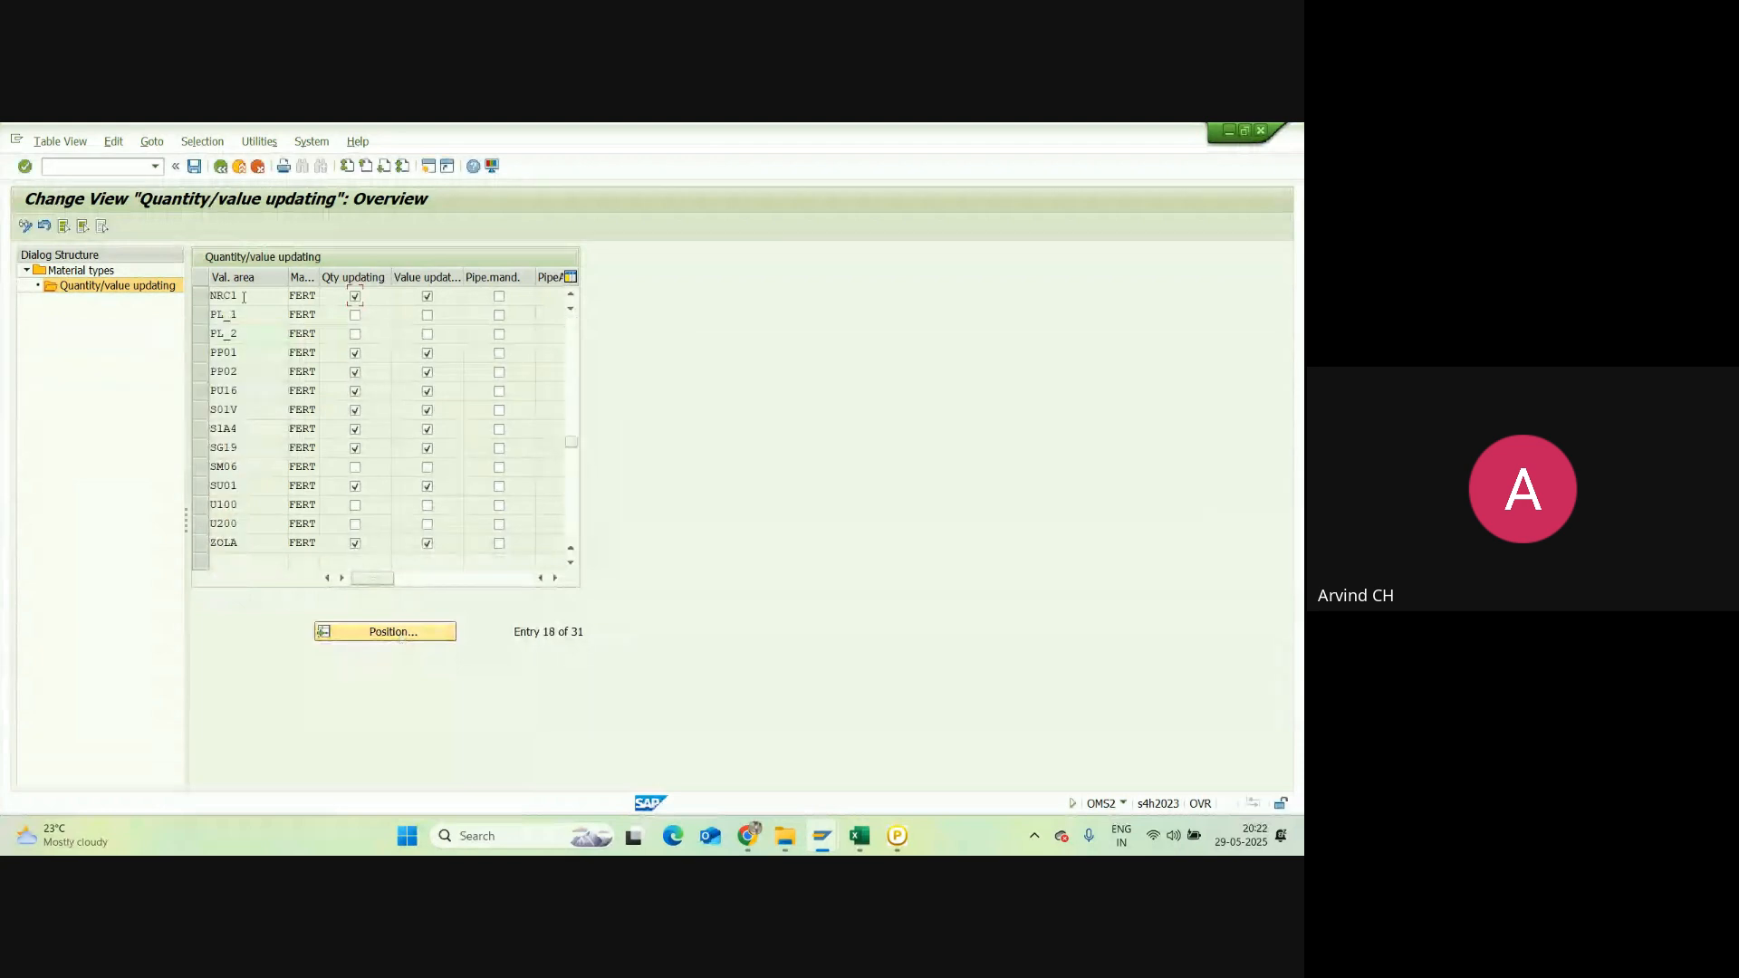
{"action": "double_click", "coordinate": [244, 297]}
Step: Glance at the Excel notes, then go back to the SAP Easy Access menu
{"action": "mouse_move", "coordinate": [832, 839]}
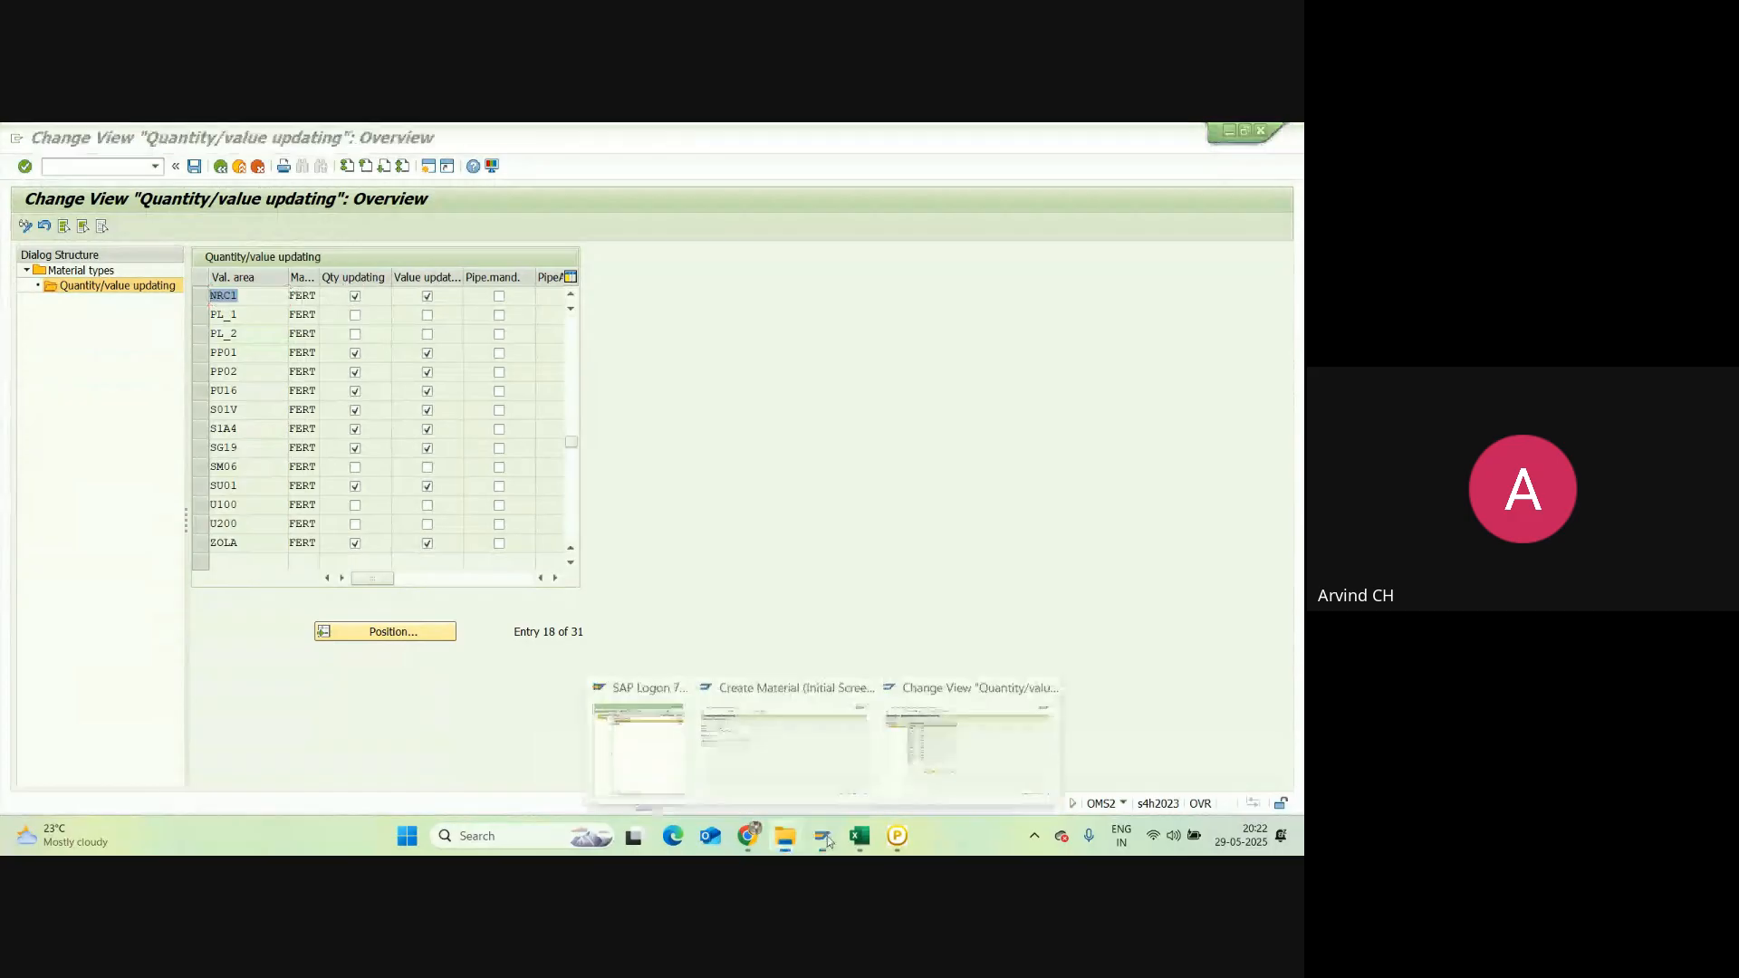
{"action": "left_click", "coordinate": [859, 836]}
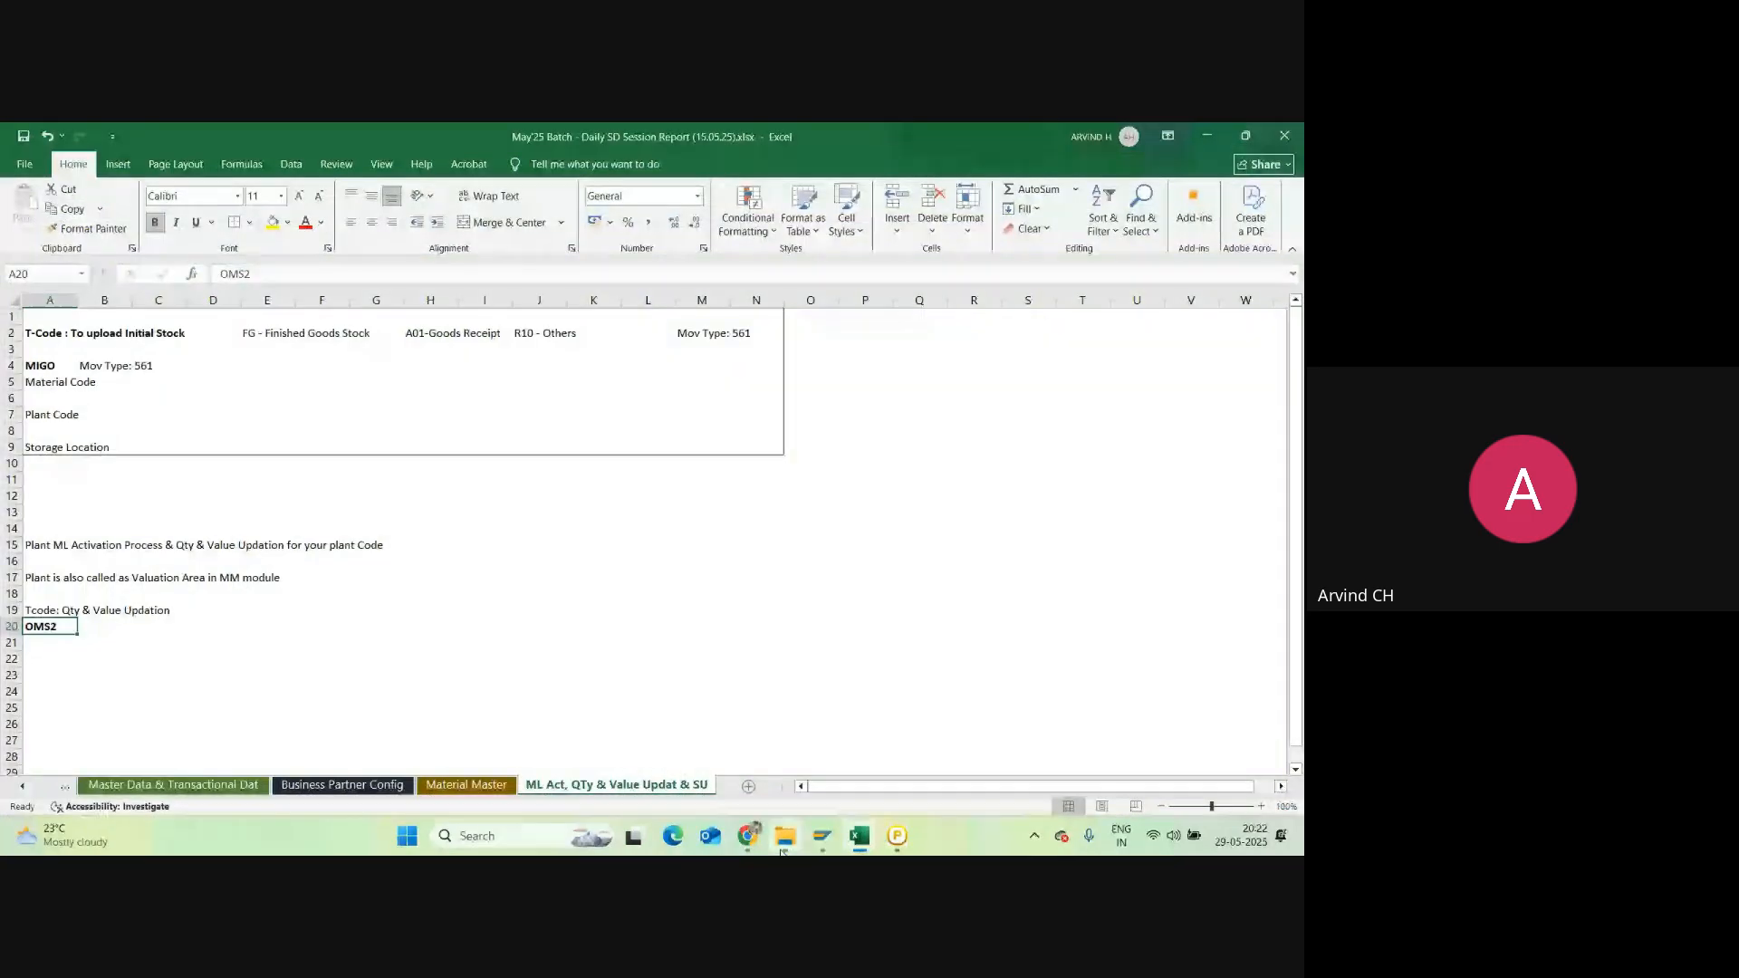
{"action": "left_click", "coordinate": [822, 836]}
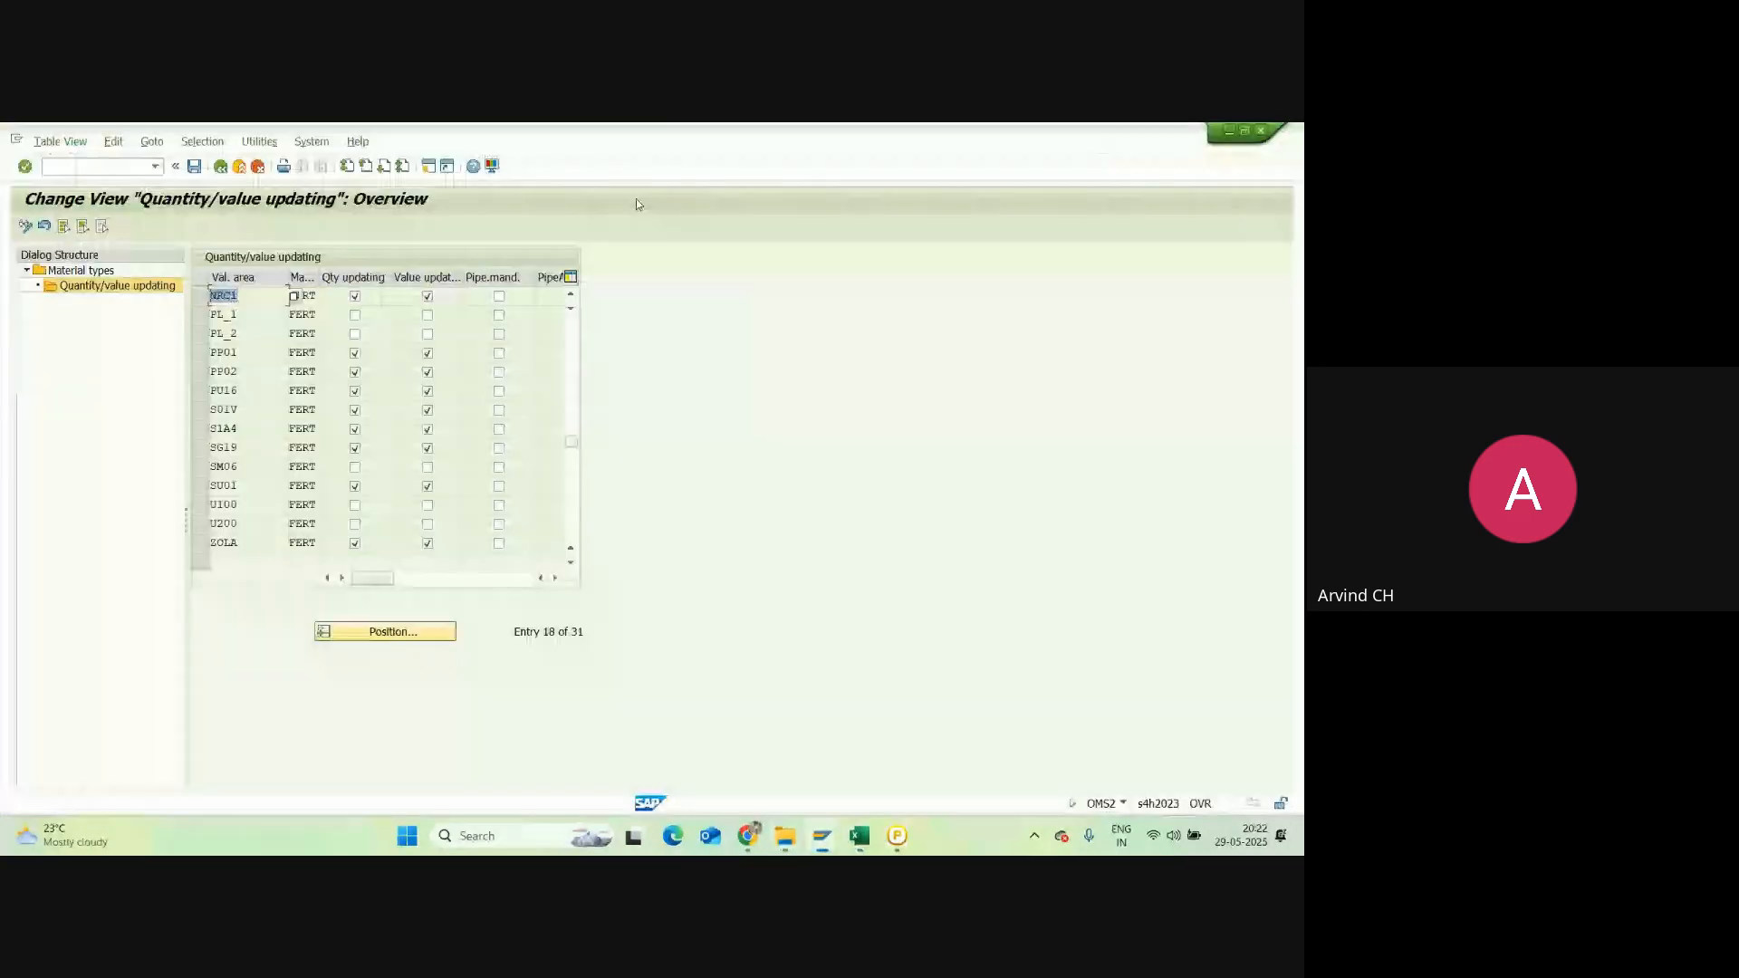
{"action": "left_click", "coordinate": [239, 166]}
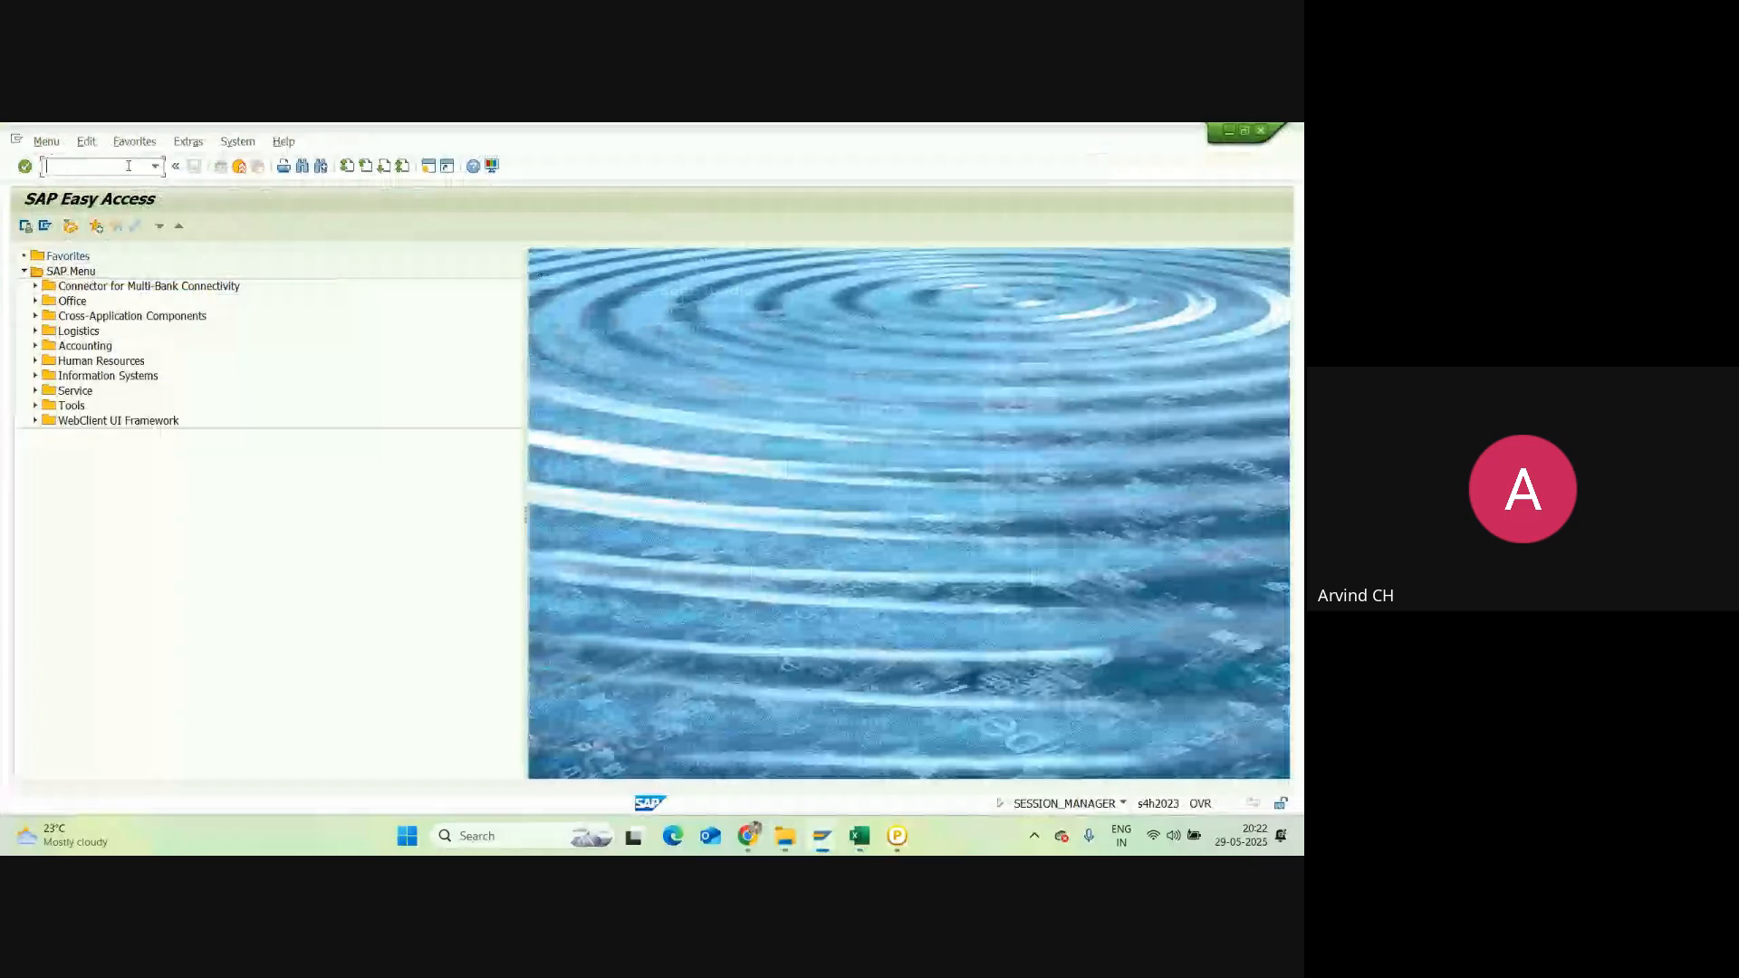
Step: Open MIGO Goods Receipt Other for a 561 initial stock entry and show the item Quantity tab
{"action": "type", "text": "MI"}
{"action": "key", "text": "Return"}
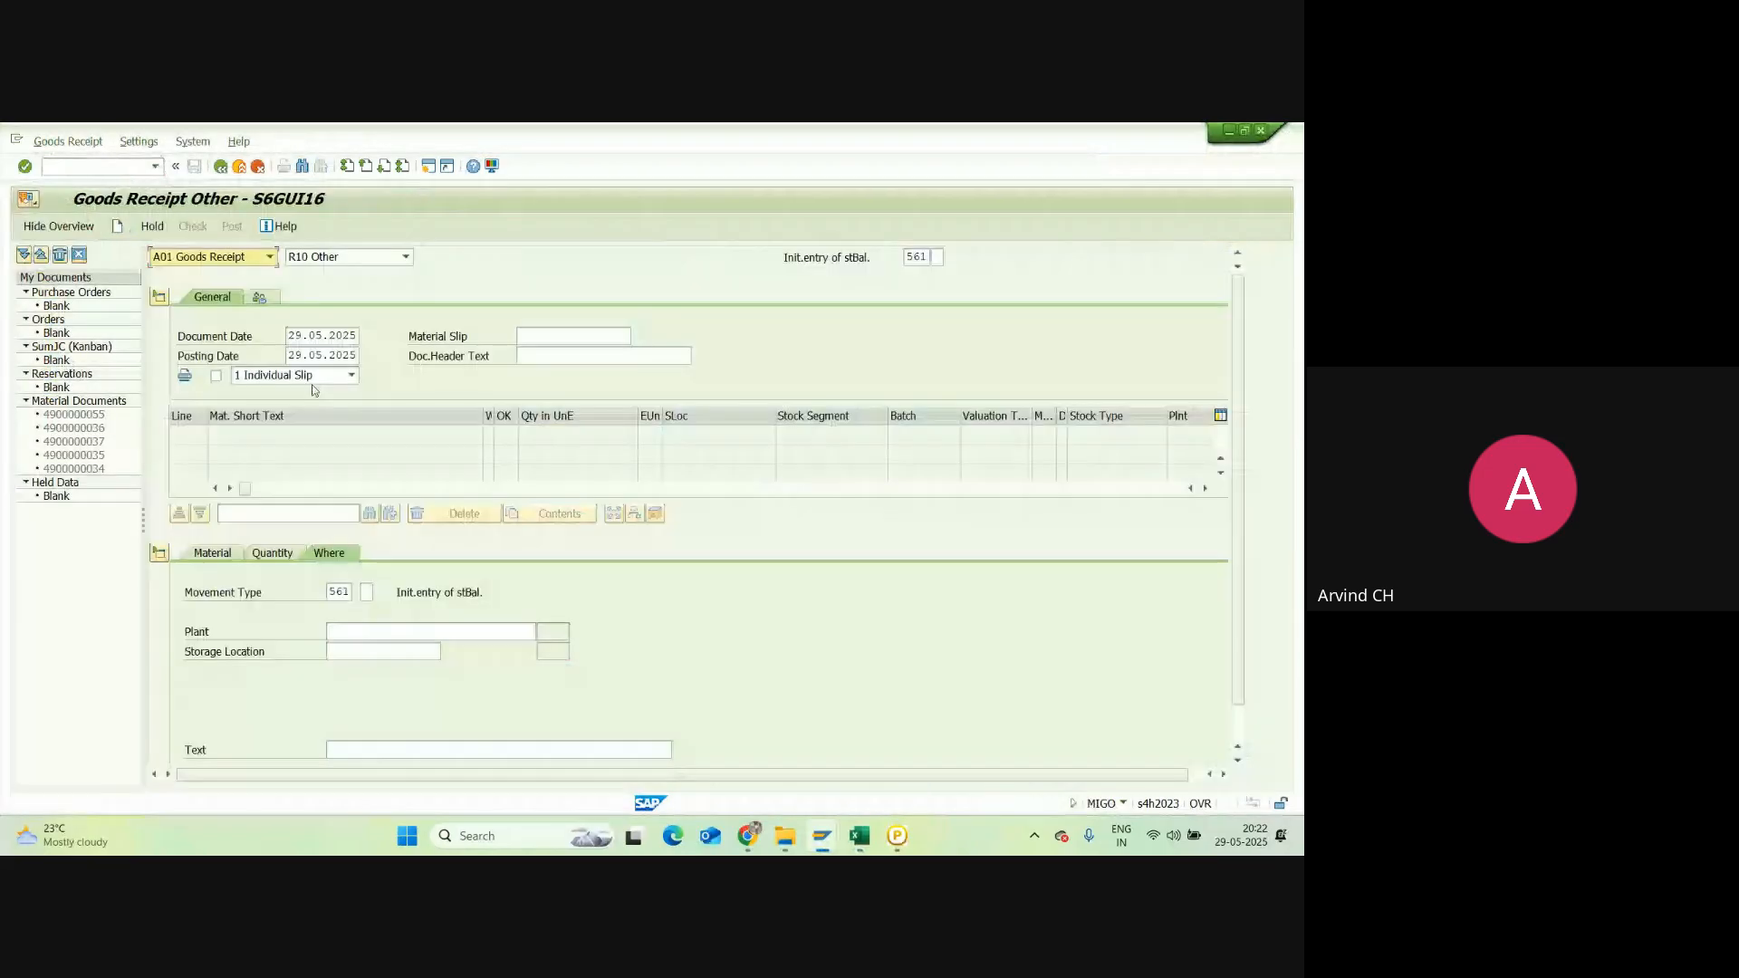
{"action": "left_click", "coordinate": [274, 559]}
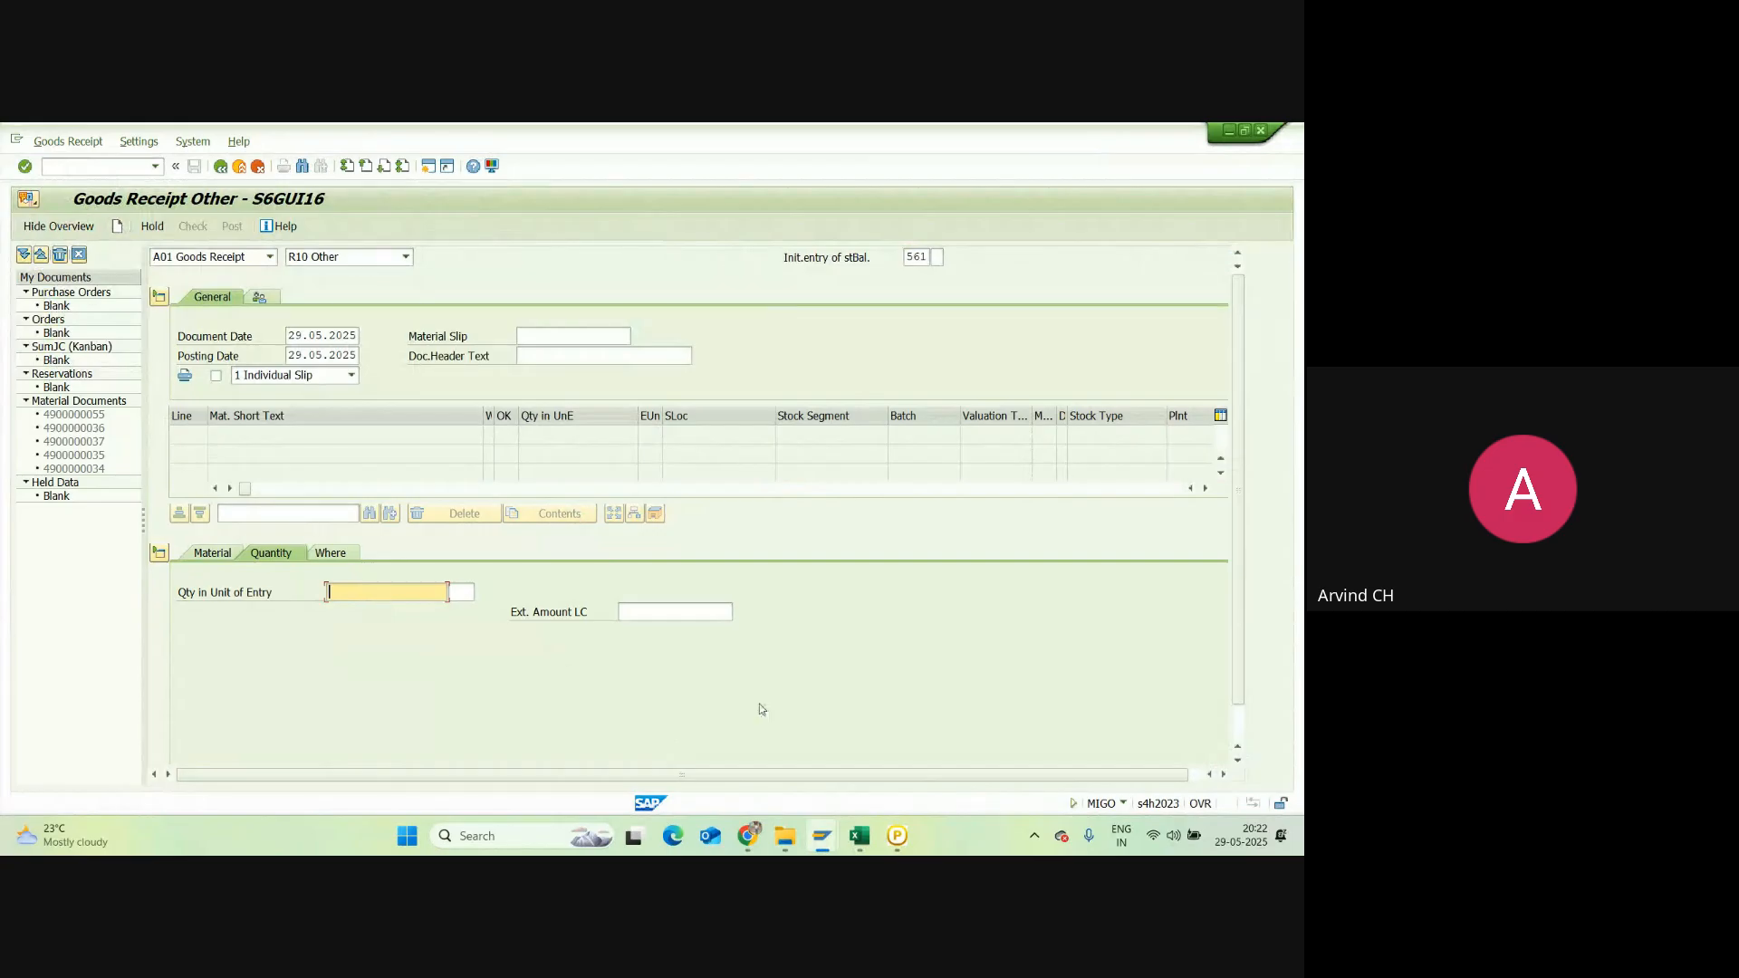
{"action": "left_click", "coordinate": [809, 824]}
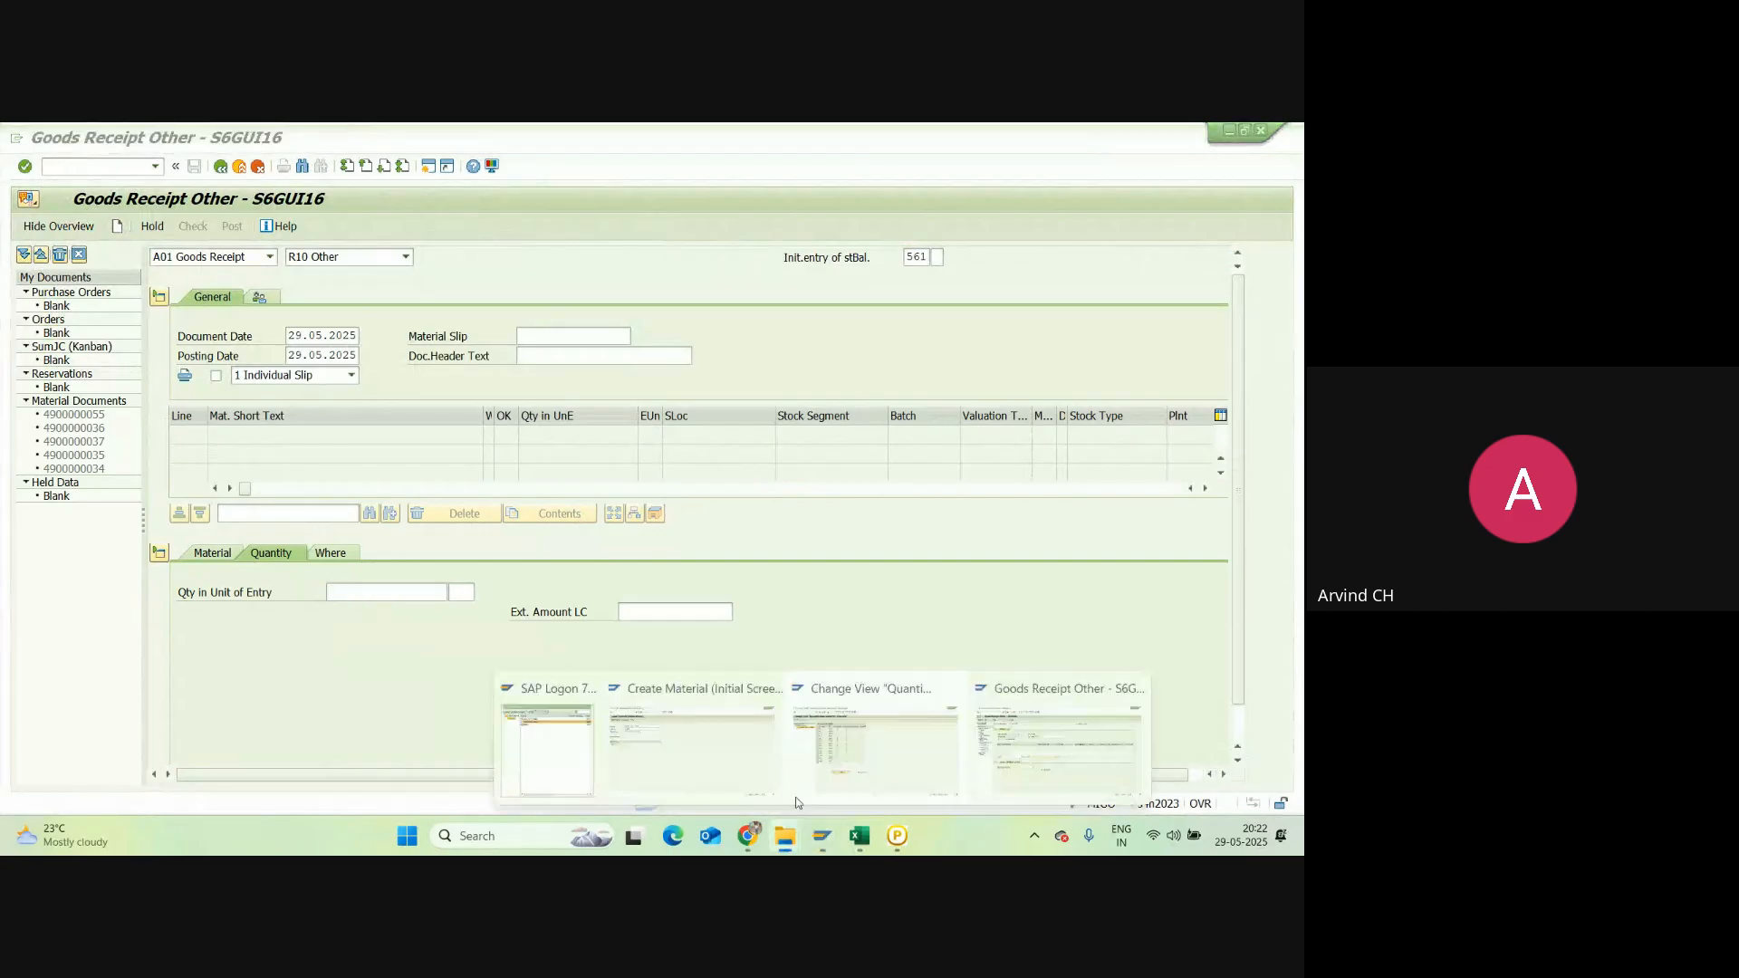
{"action": "mouse_move", "coordinate": [840, 757]}
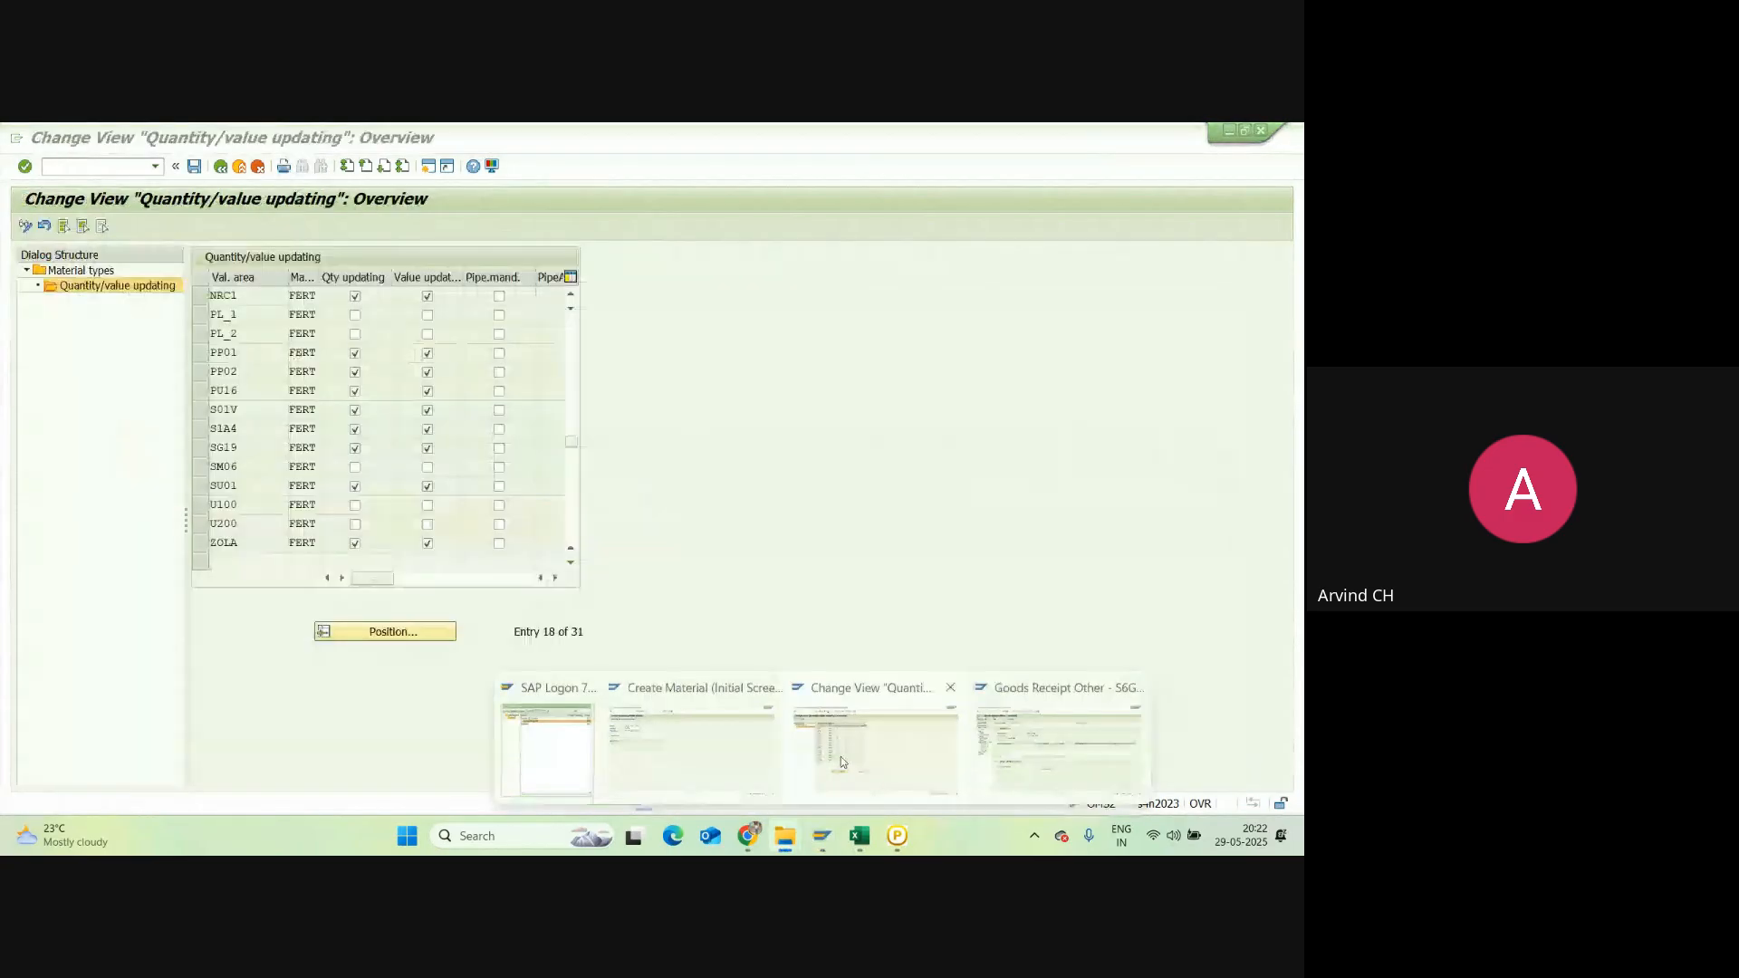
{"action": "mouse_move", "coordinate": [983, 743]}
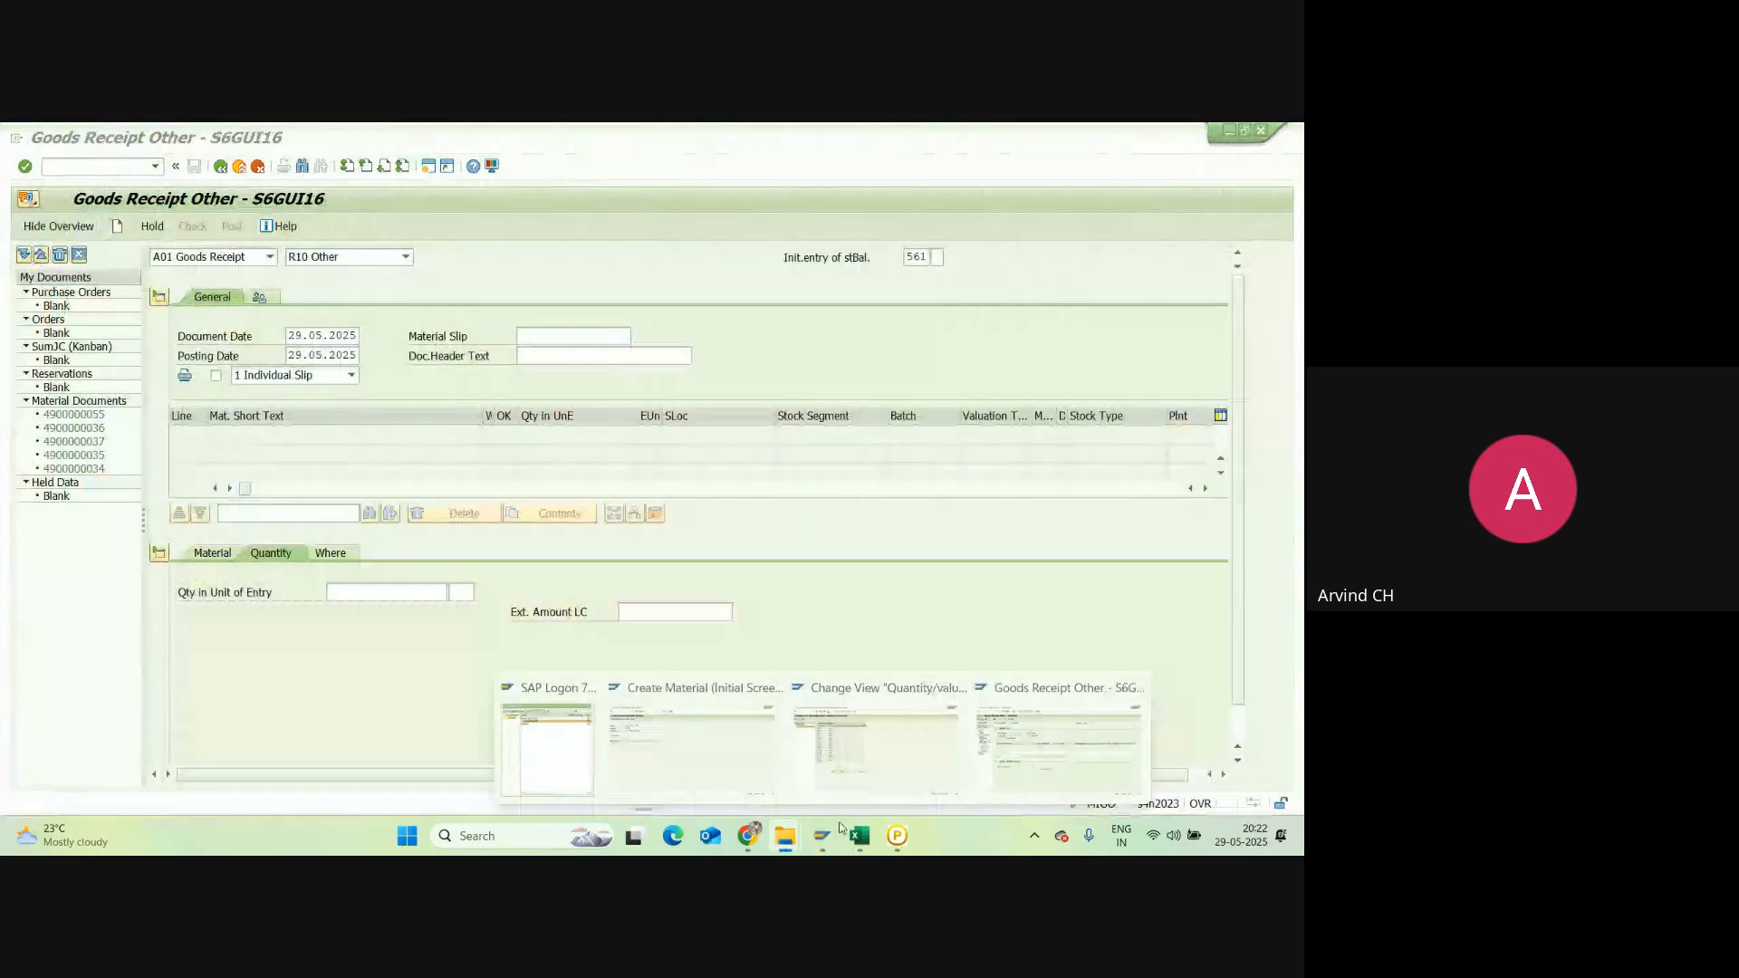
{"action": "mouse_move", "coordinate": [895, 798]}
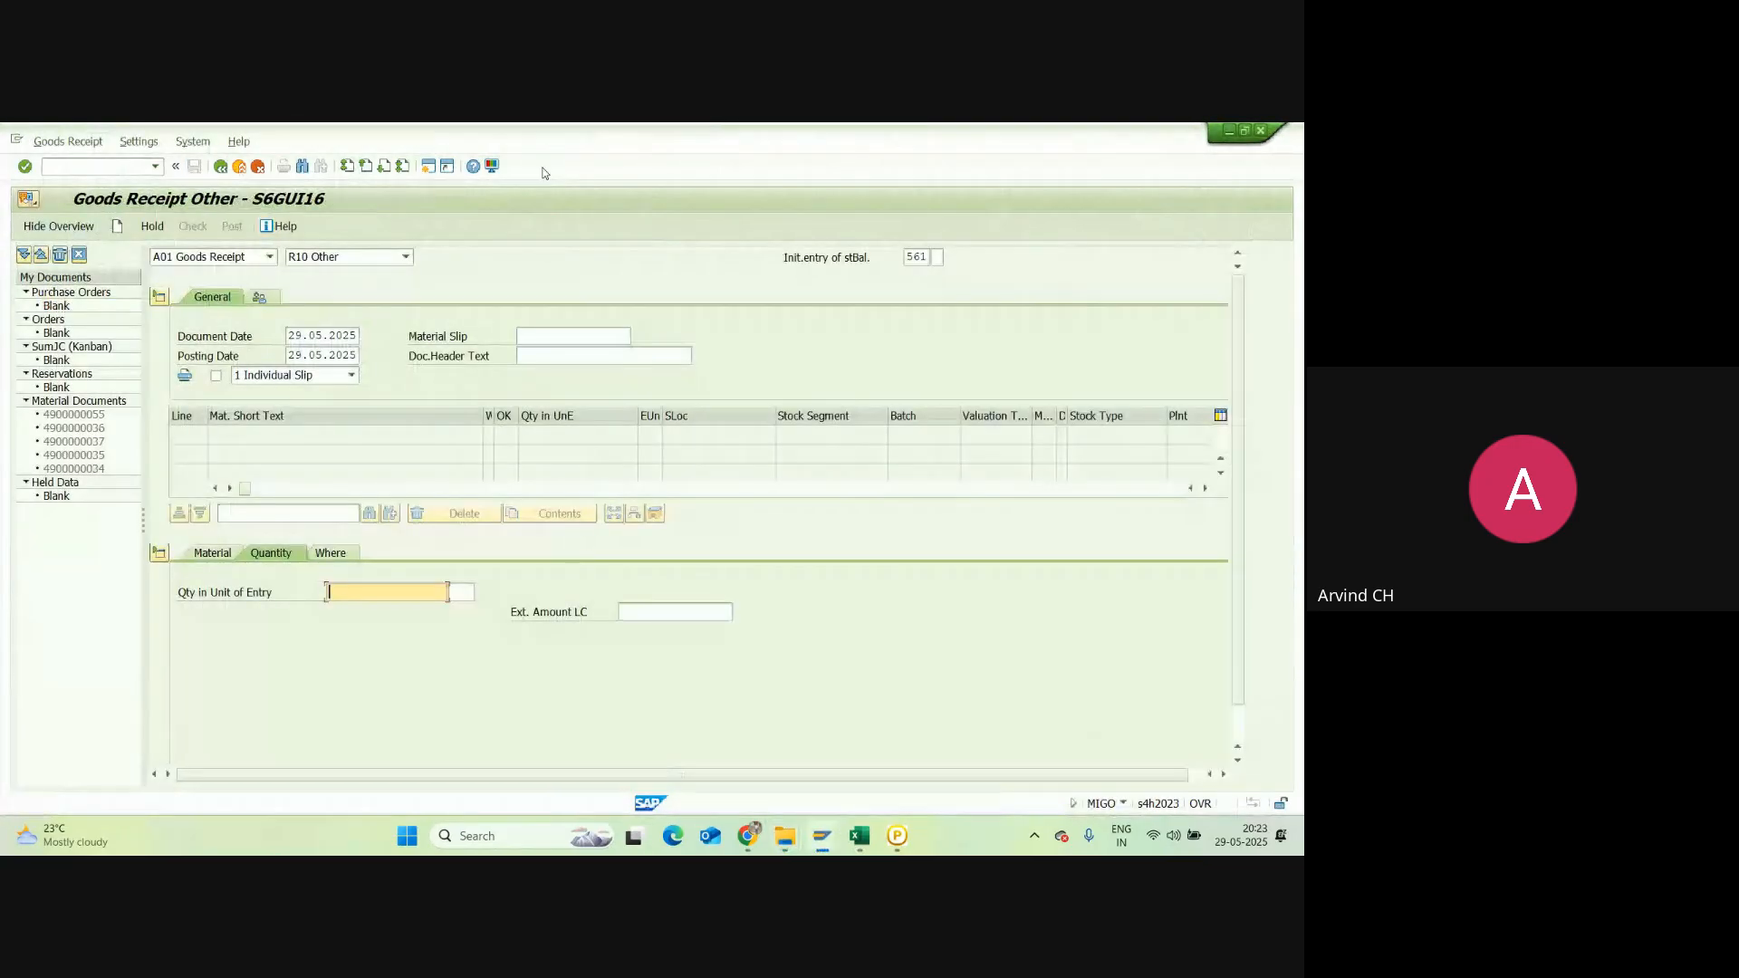
{"action": "left_click", "coordinate": [220, 166]}
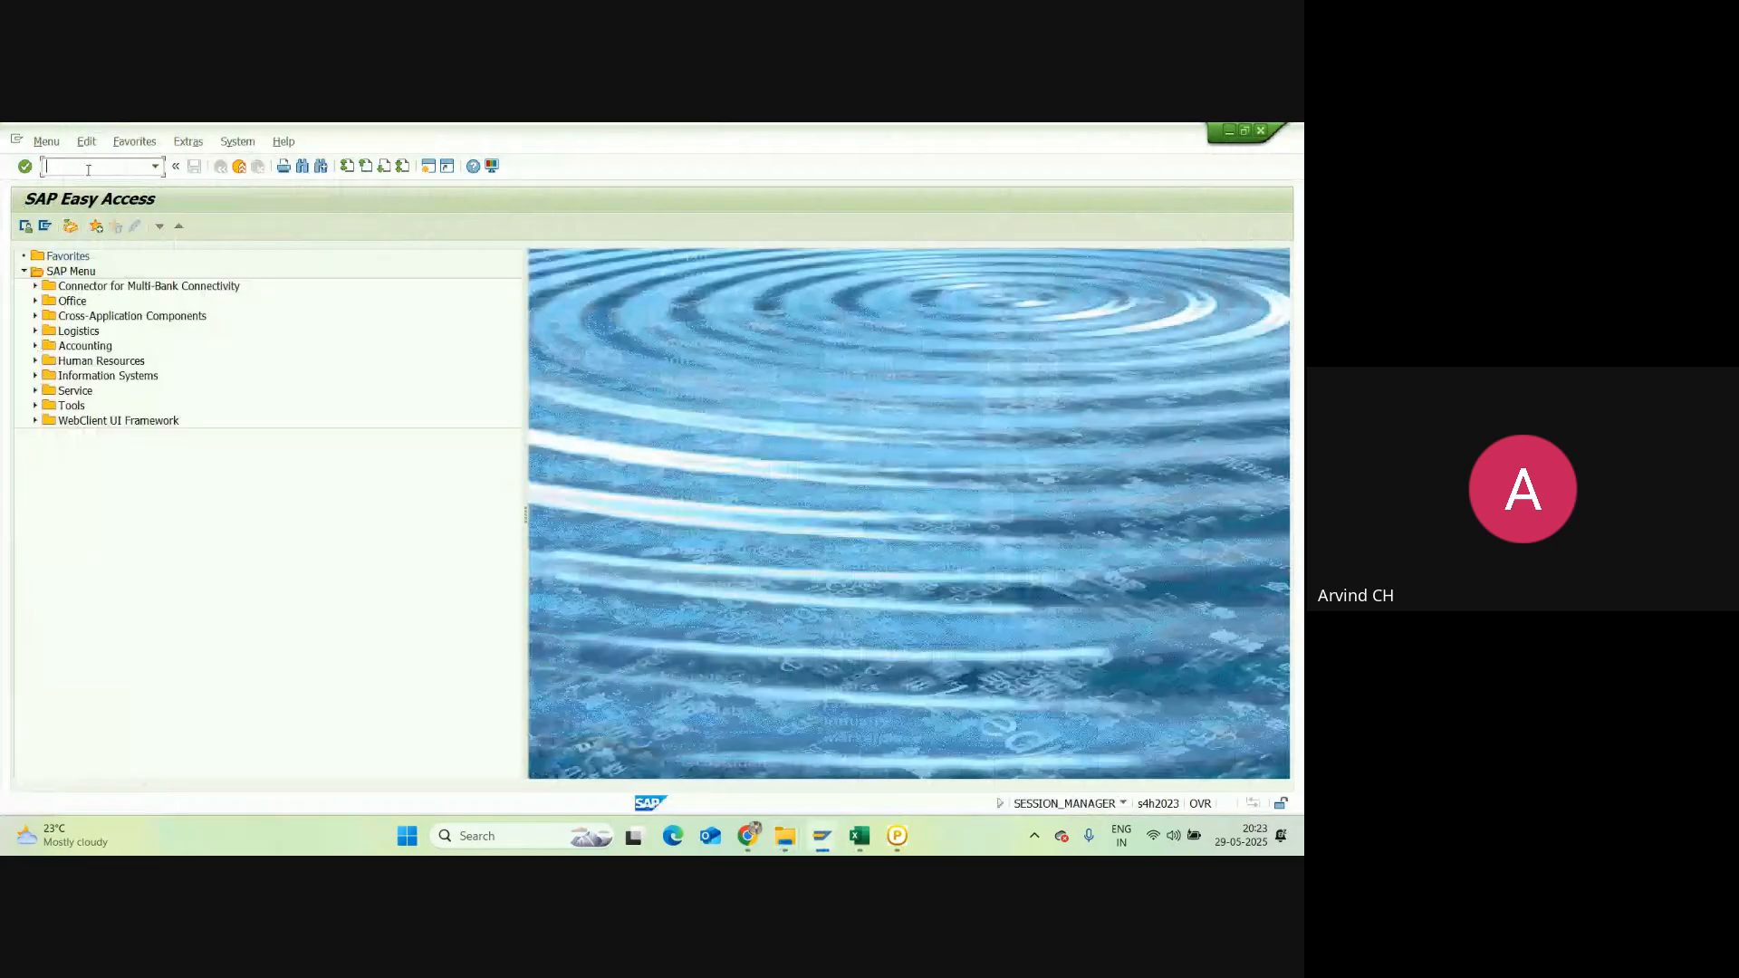
Step: Run MB52 for plant AH28 with no material filter and review IPHONE 14 PRO's stock quantity and value
{"action": "type", "text": "mb52"}
{"action": "key", "text": "Return"}
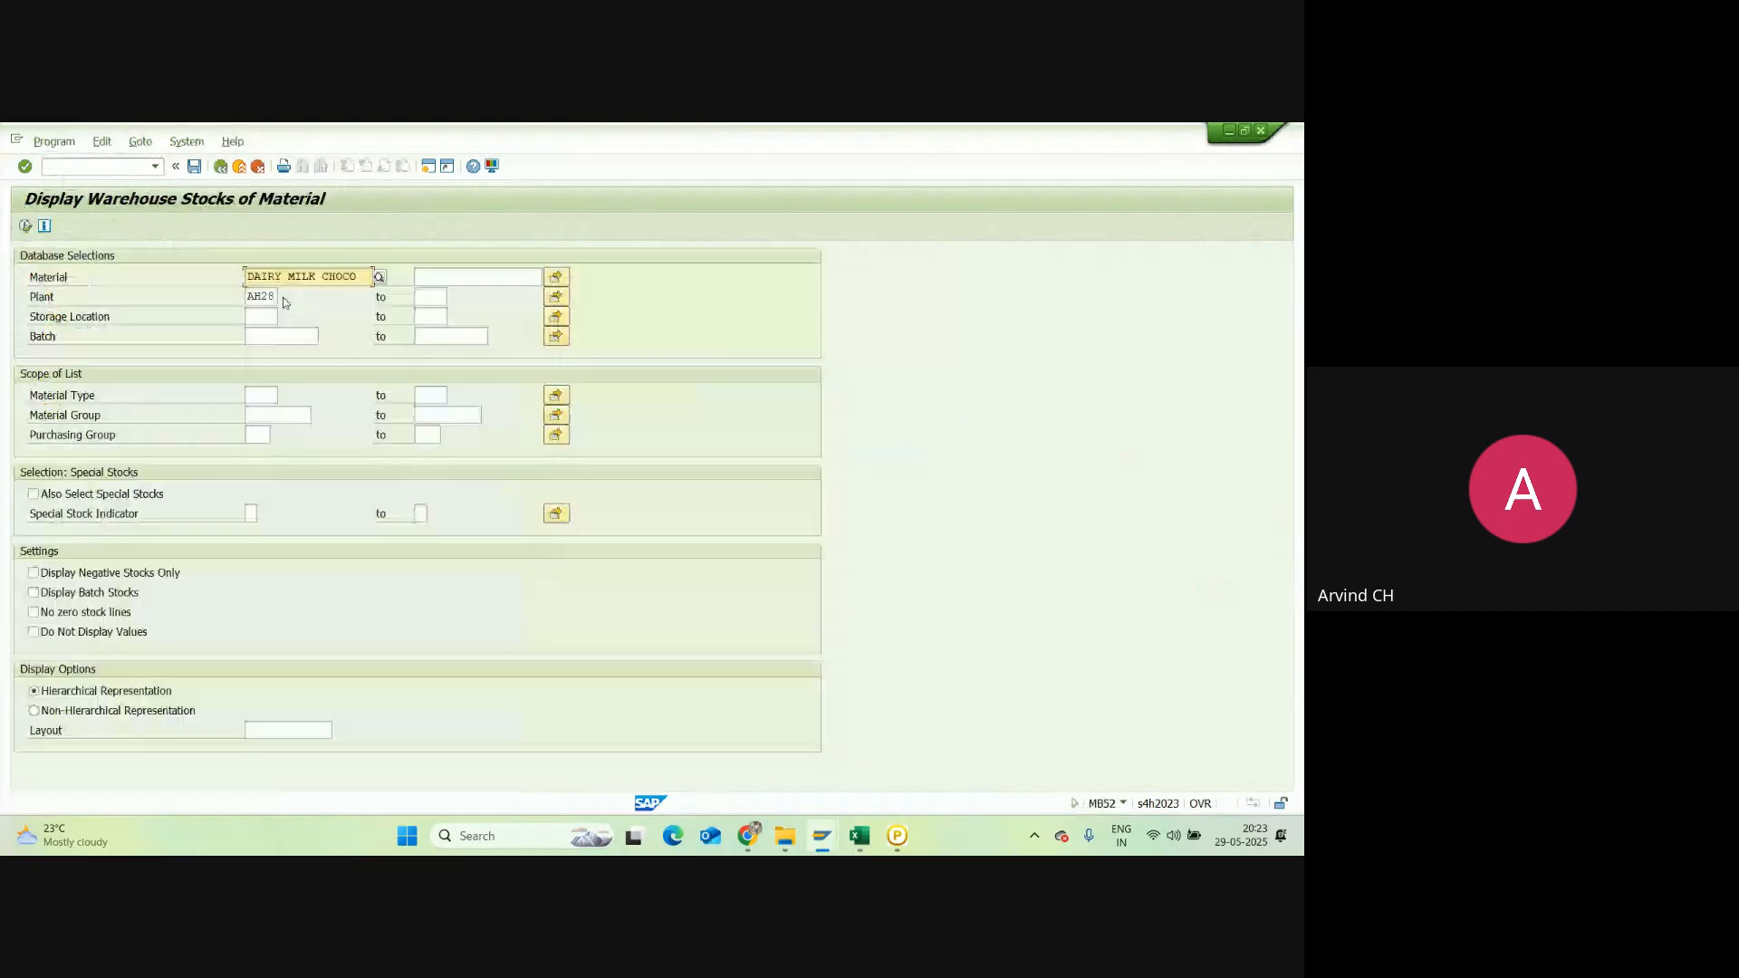
{"action": "left_click_drag", "start_coordinate": [360, 278], "coordinate": [221, 291]}
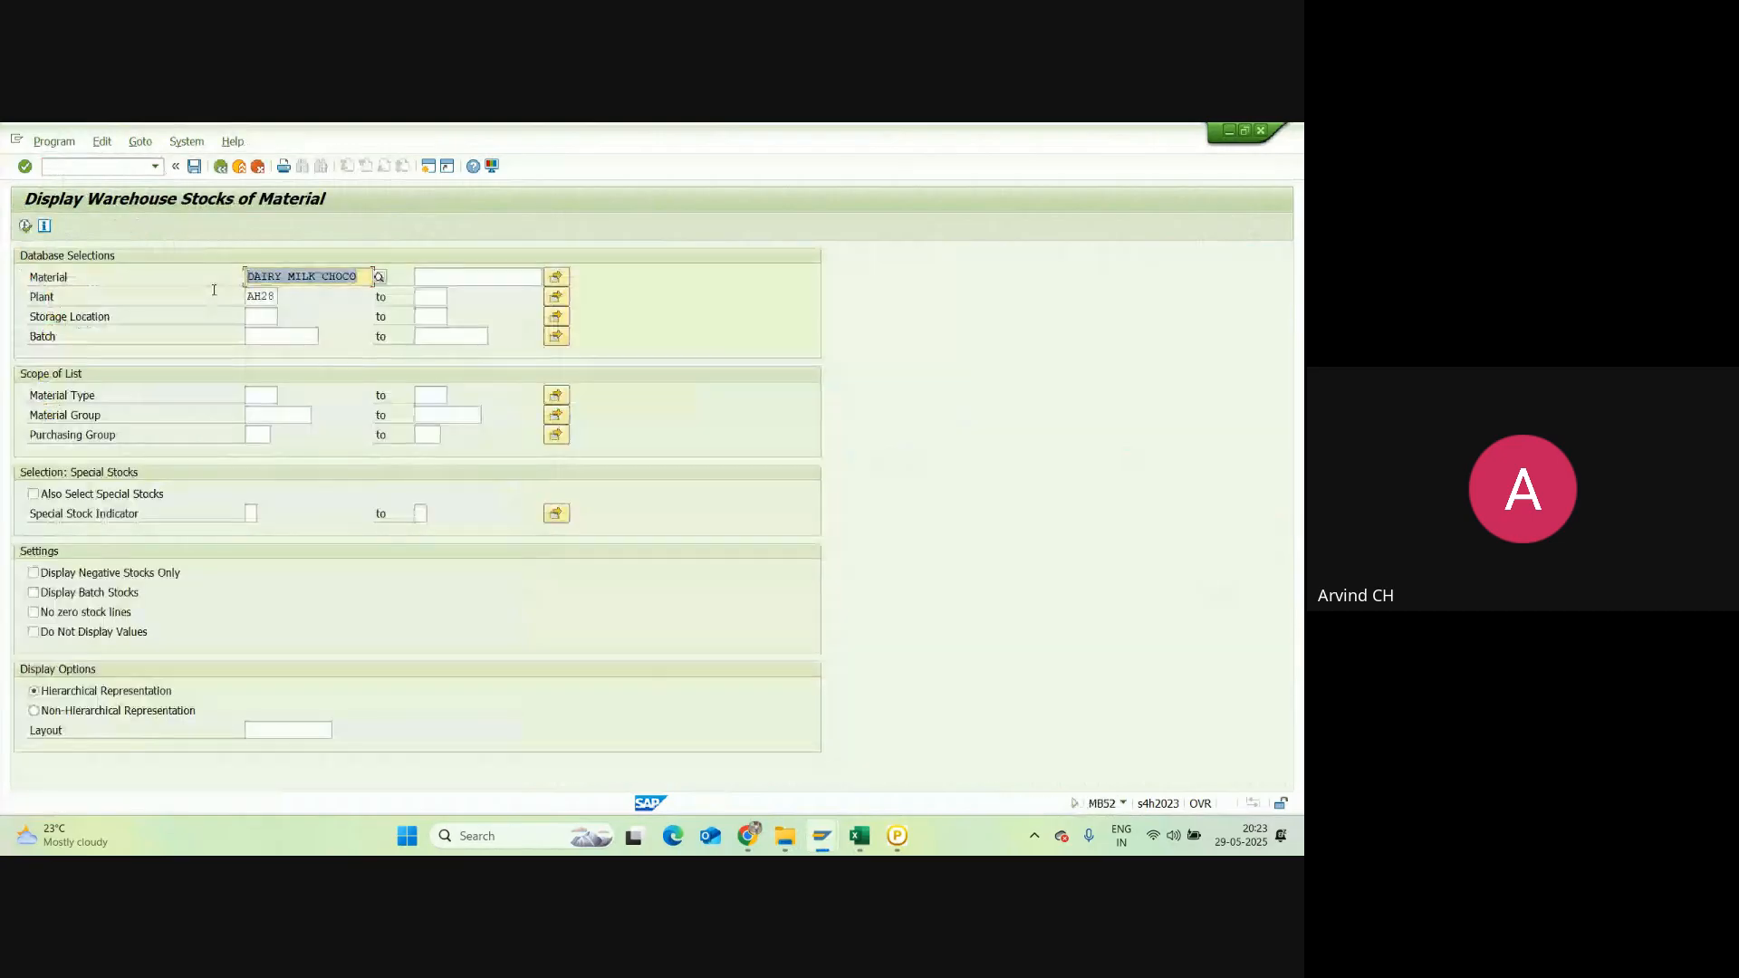
{"action": "key", "text": "Delete"}
{"action": "left_click", "coordinate": [136, 317]}
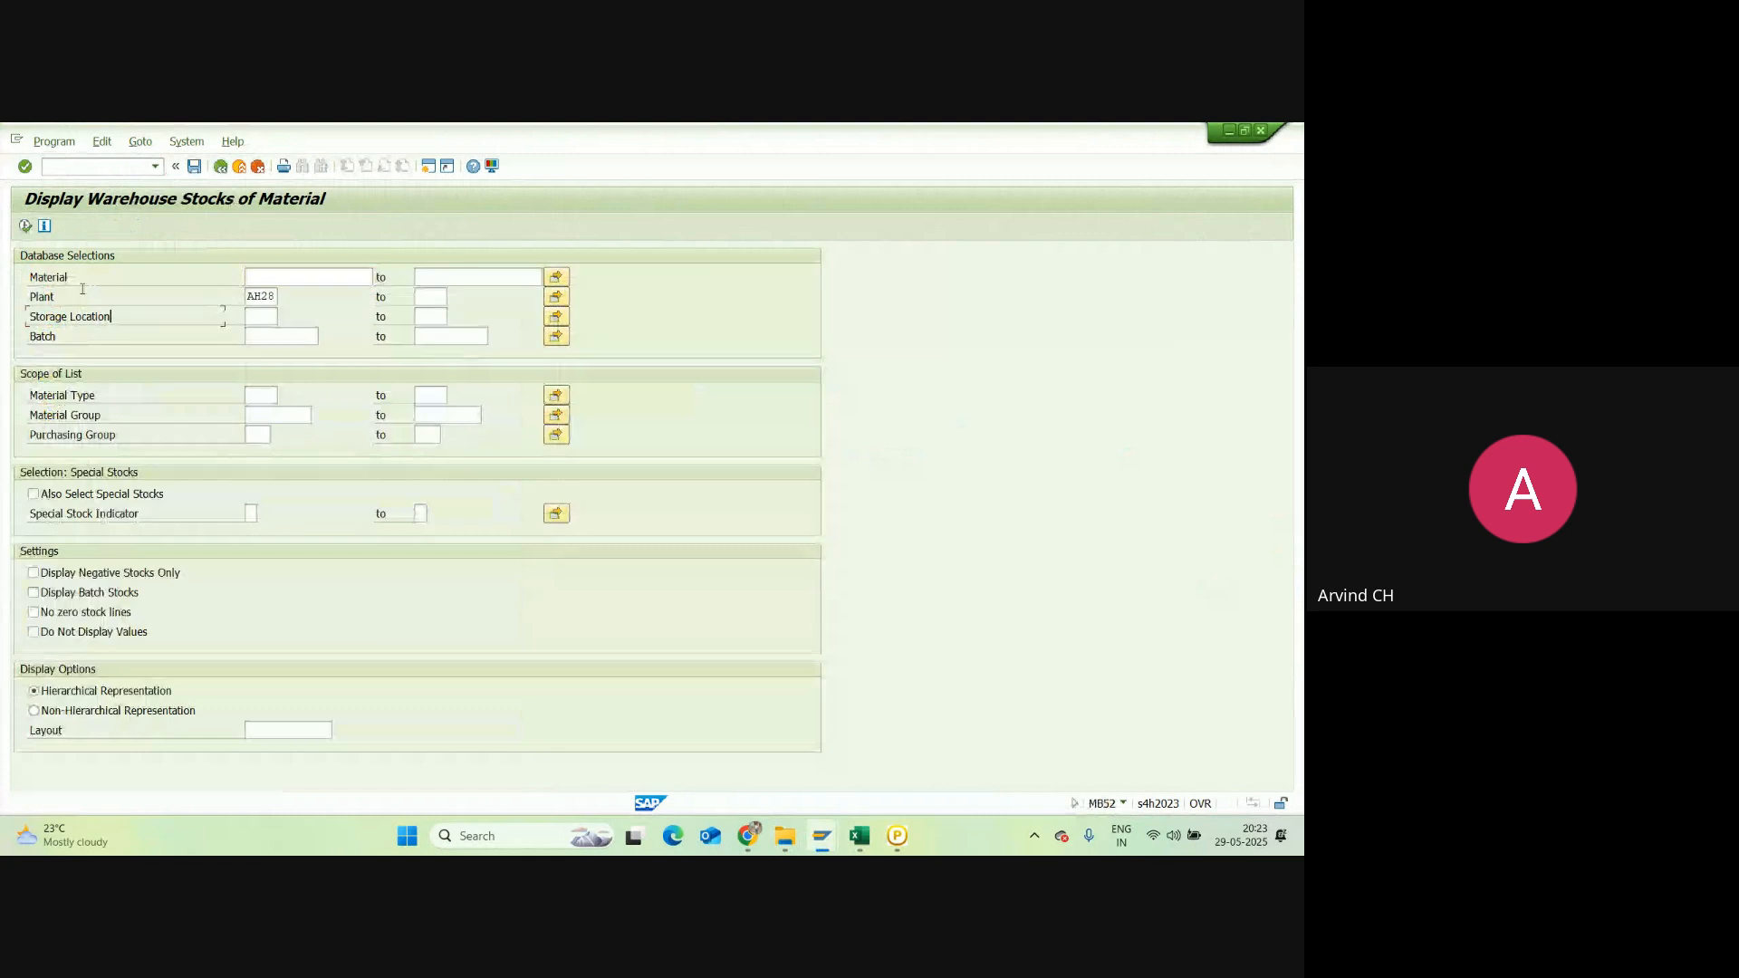
{"action": "left_click", "coordinate": [25, 226]}
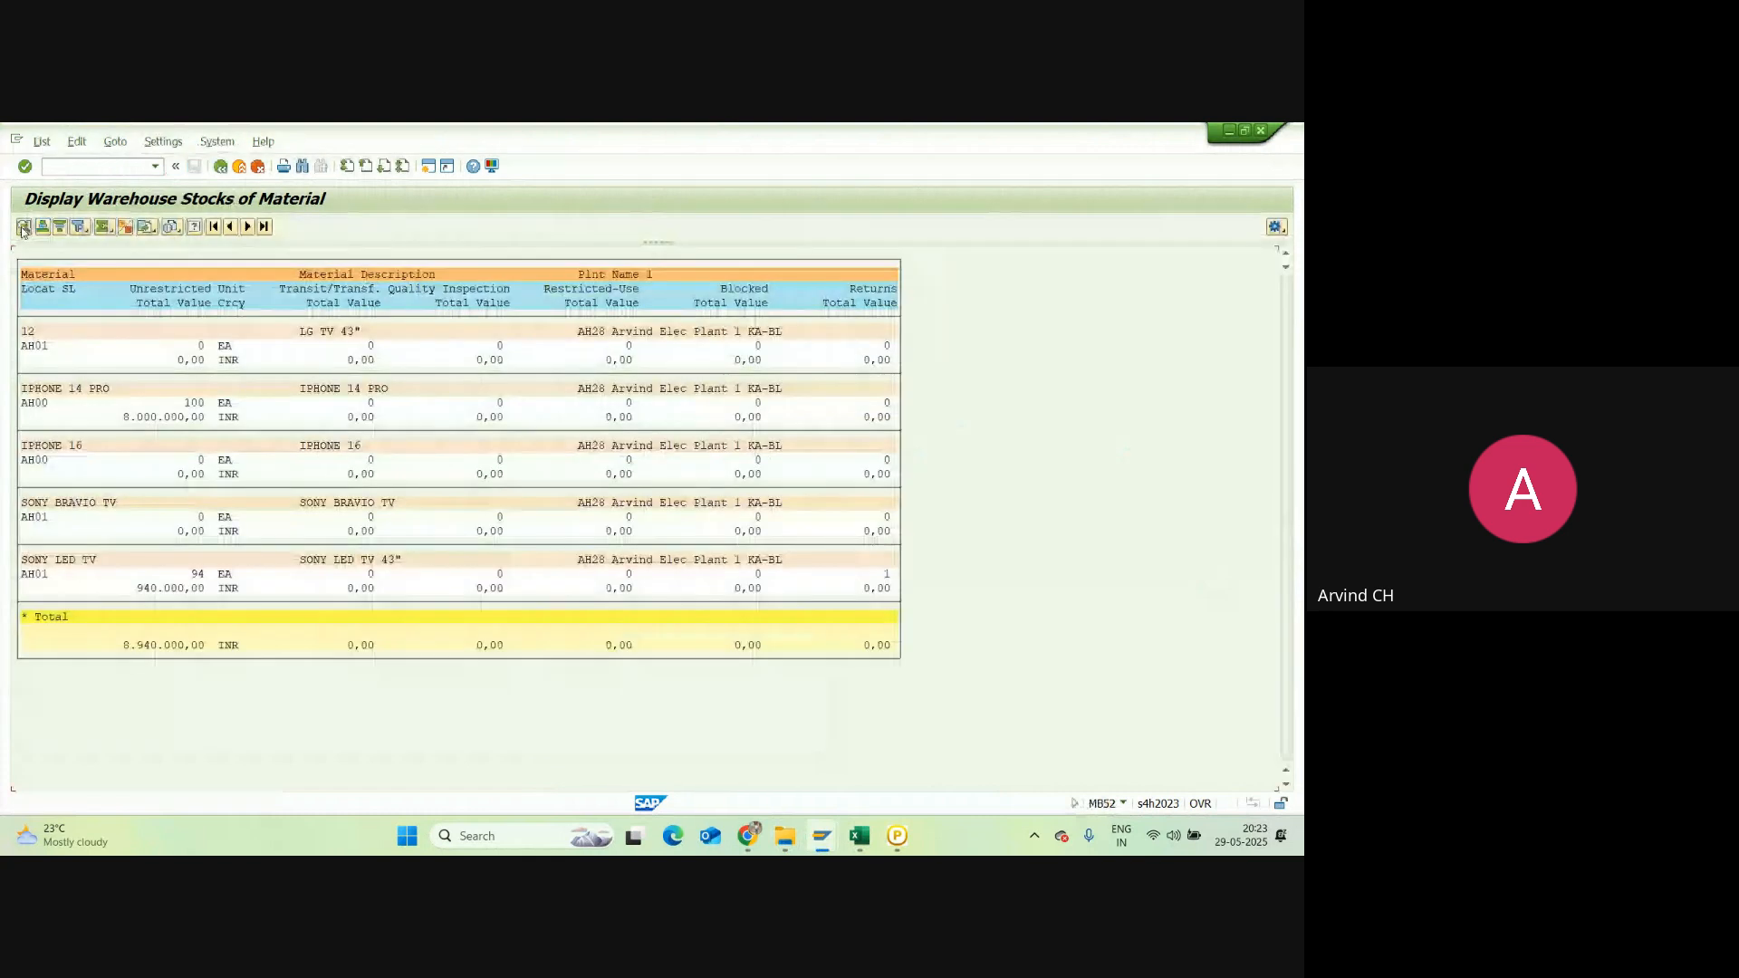
{"action": "left_click", "coordinate": [194, 403]}
{"action": "left_click", "coordinate": [141, 419]}
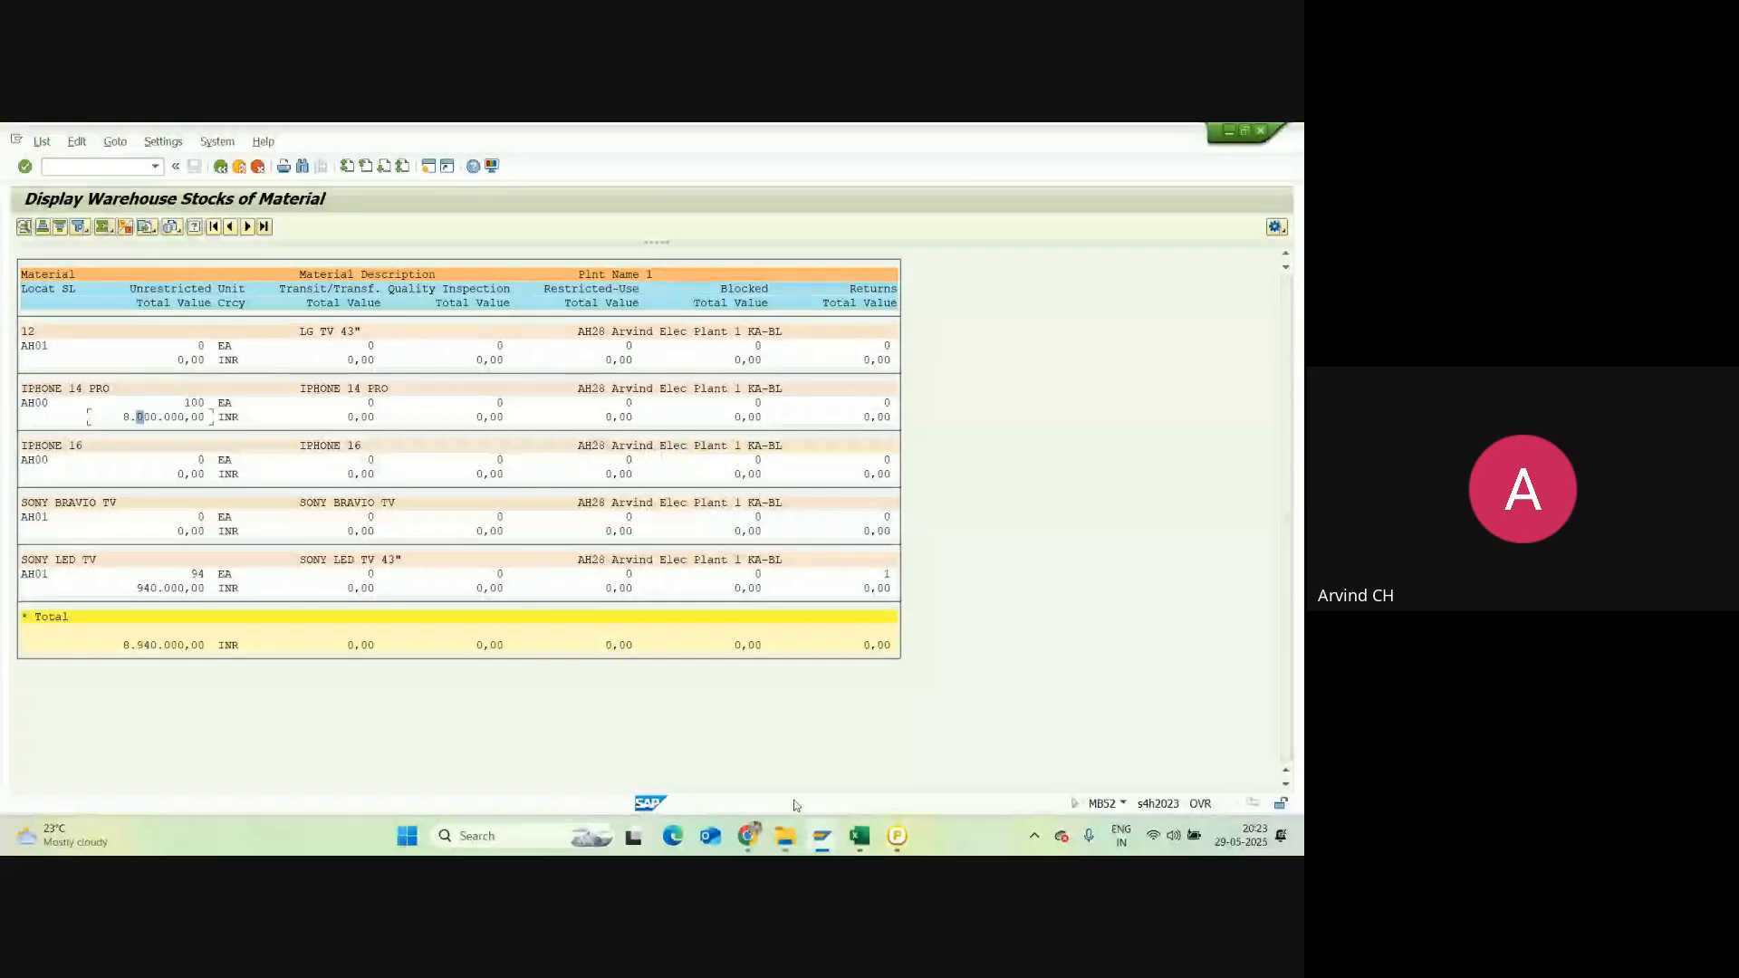
{"action": "mouse_move", "coordinate": [822, 835]}
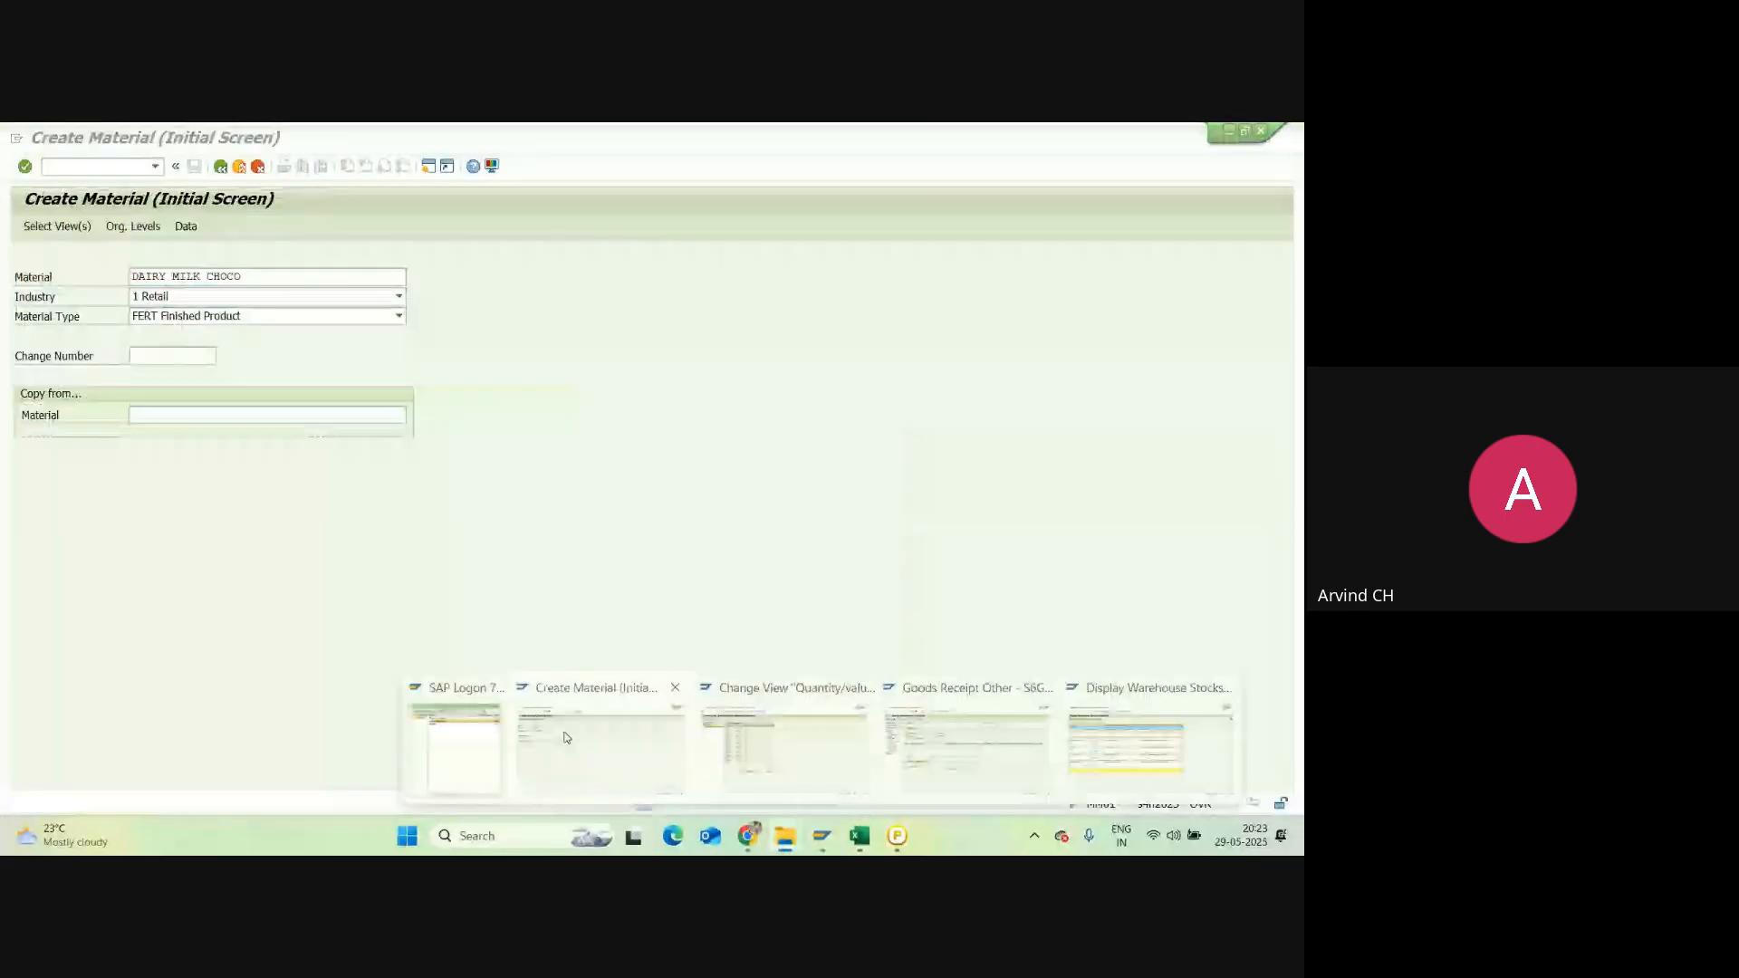
{"action": "left_click", "coordinate": [770, 743]}
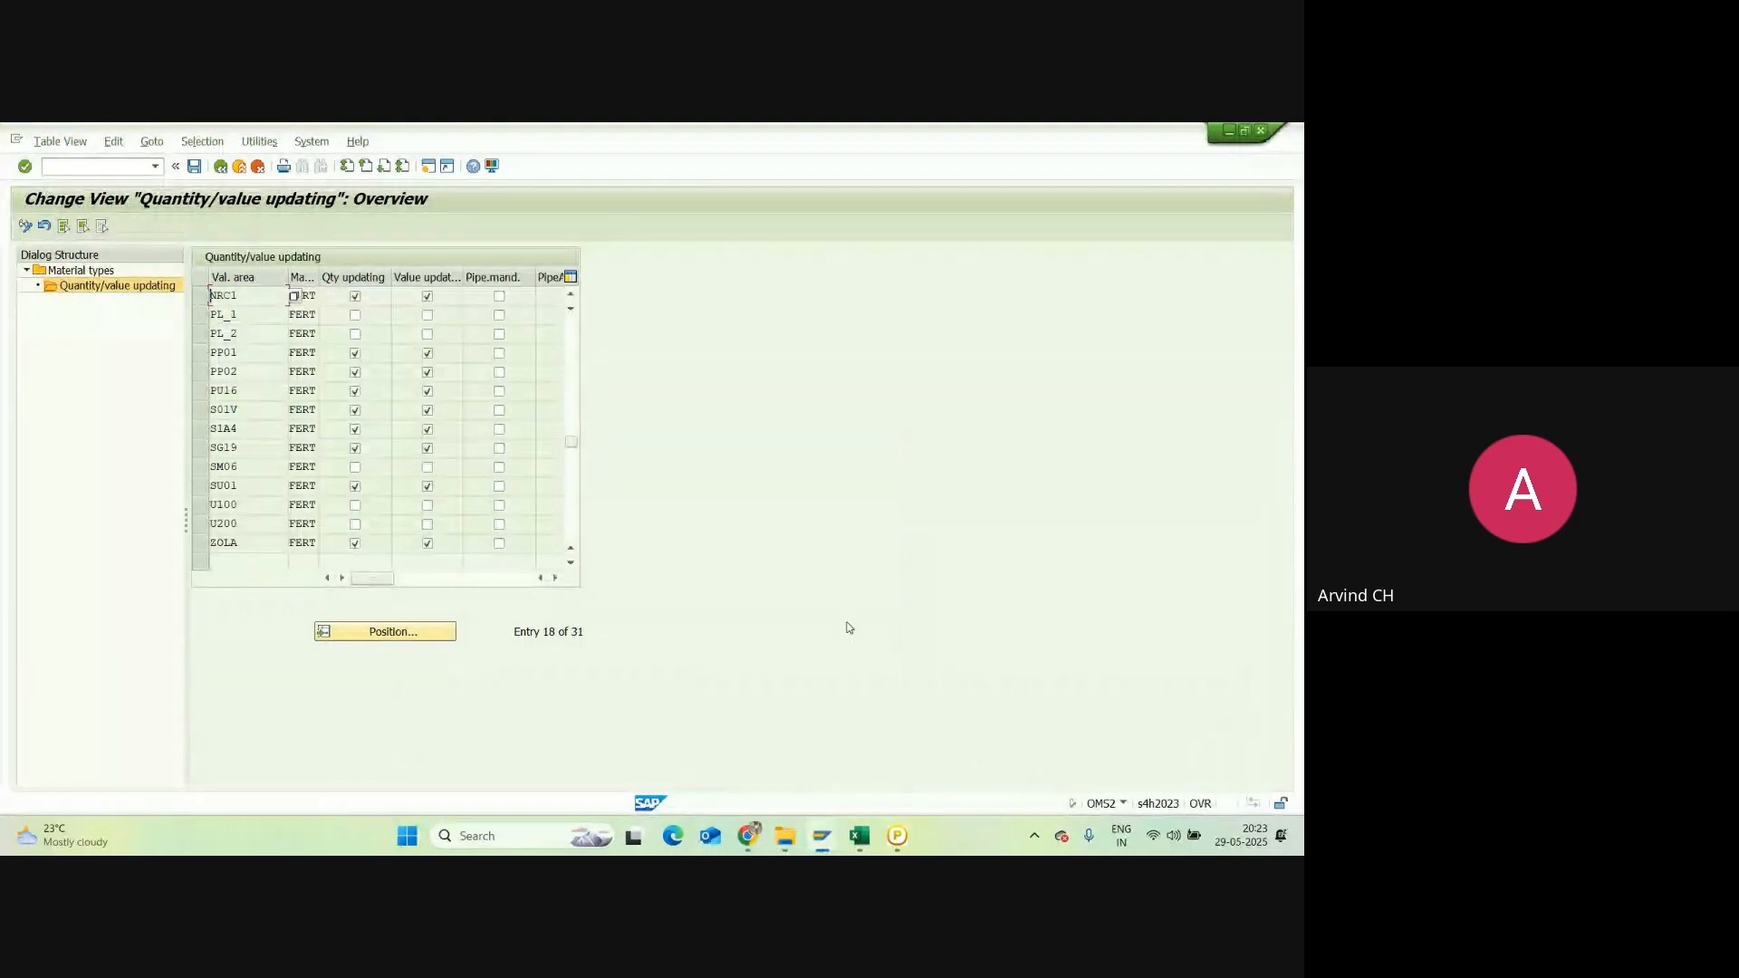
{"action": "mouse_move", "coordinate": [821, 835]}
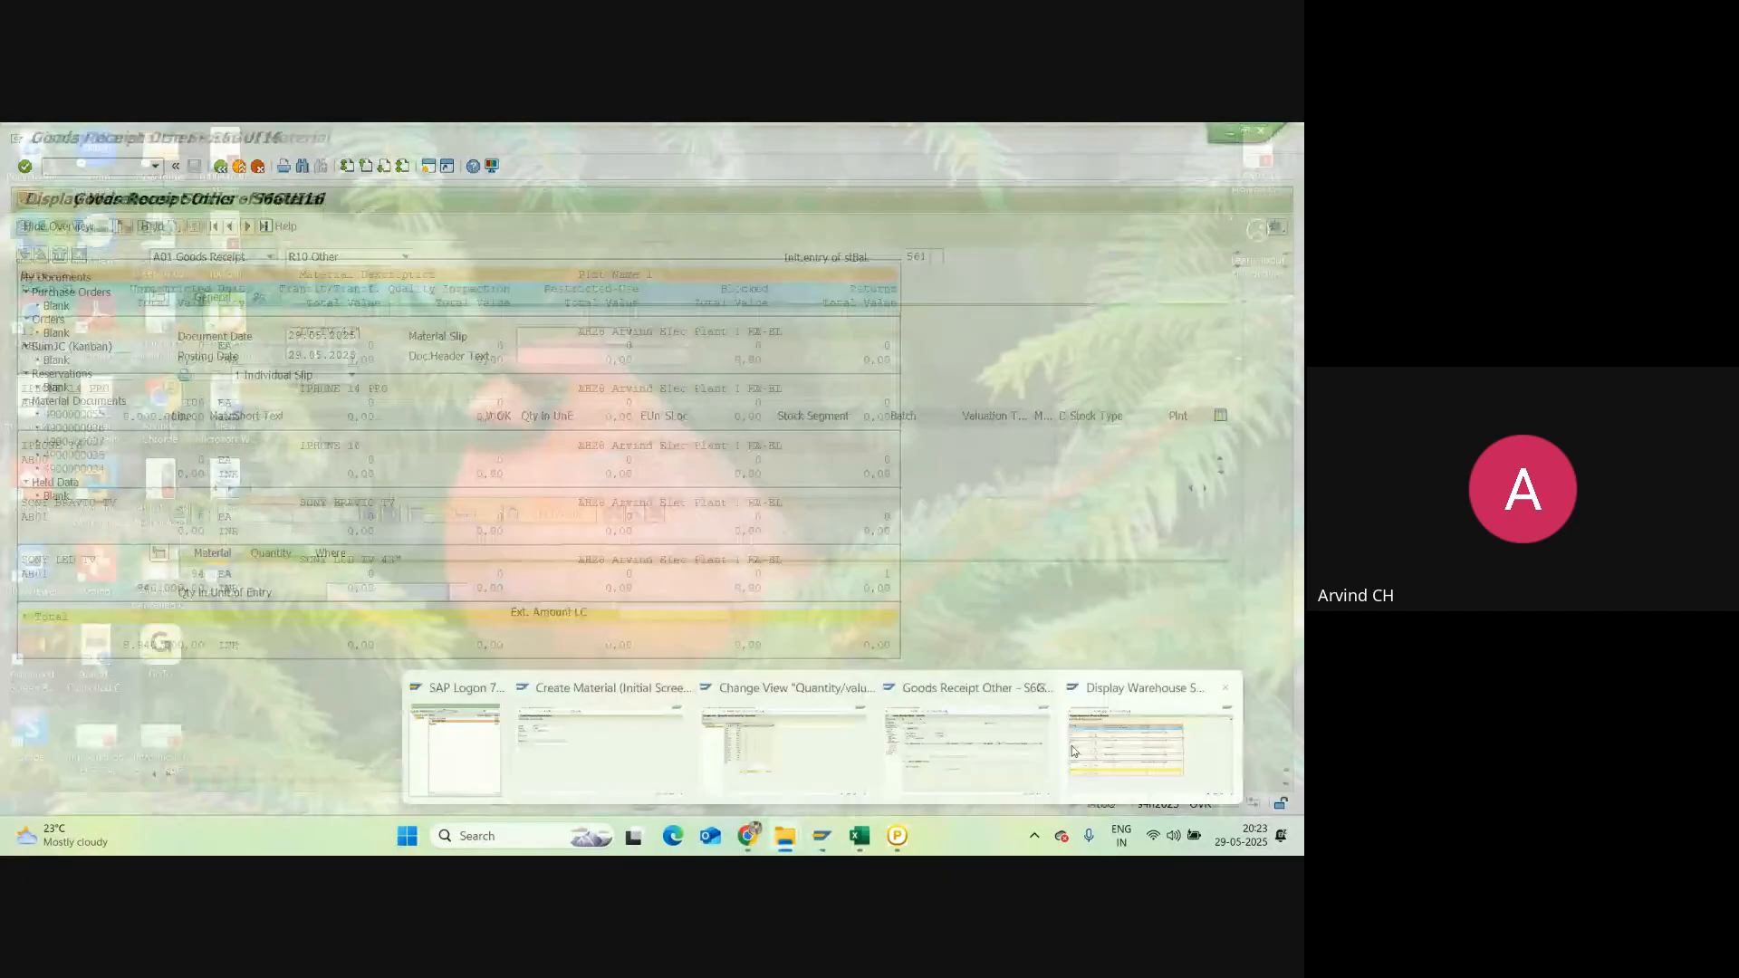
{"action": "left_click", "coordinate": [967, 738]}
{"action": "left_click", "coordinate": [77, 415]}
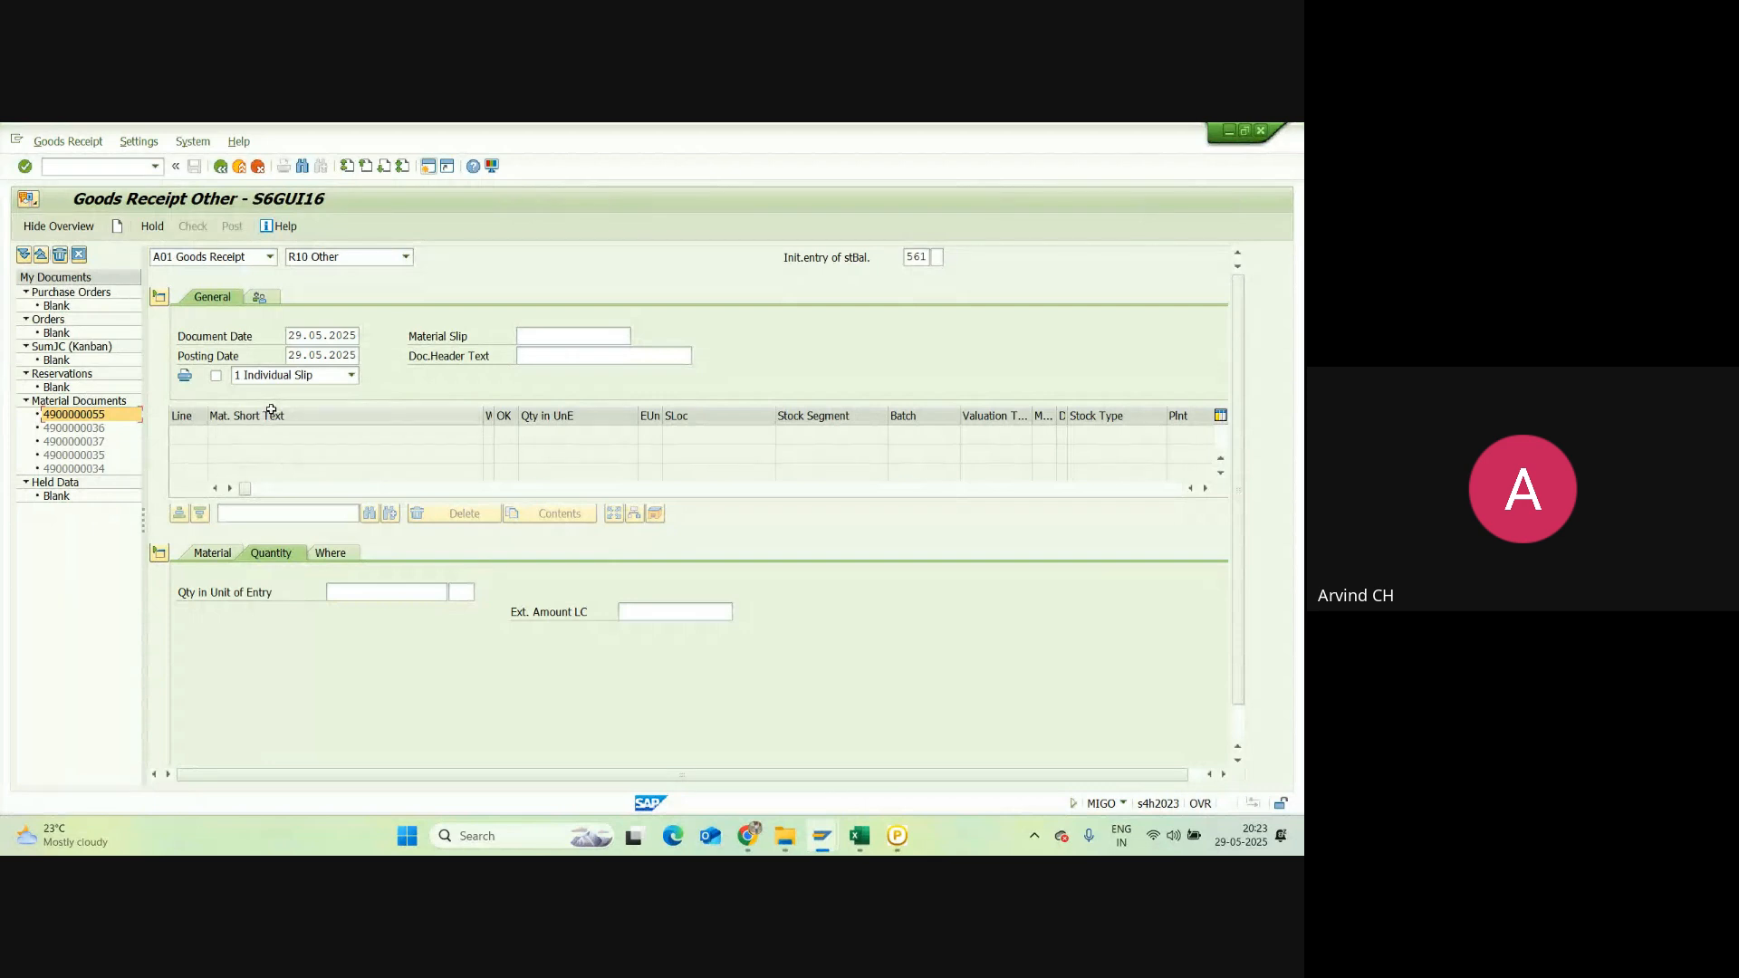
{"action": "left_click", "coordinate": [858, 843]}
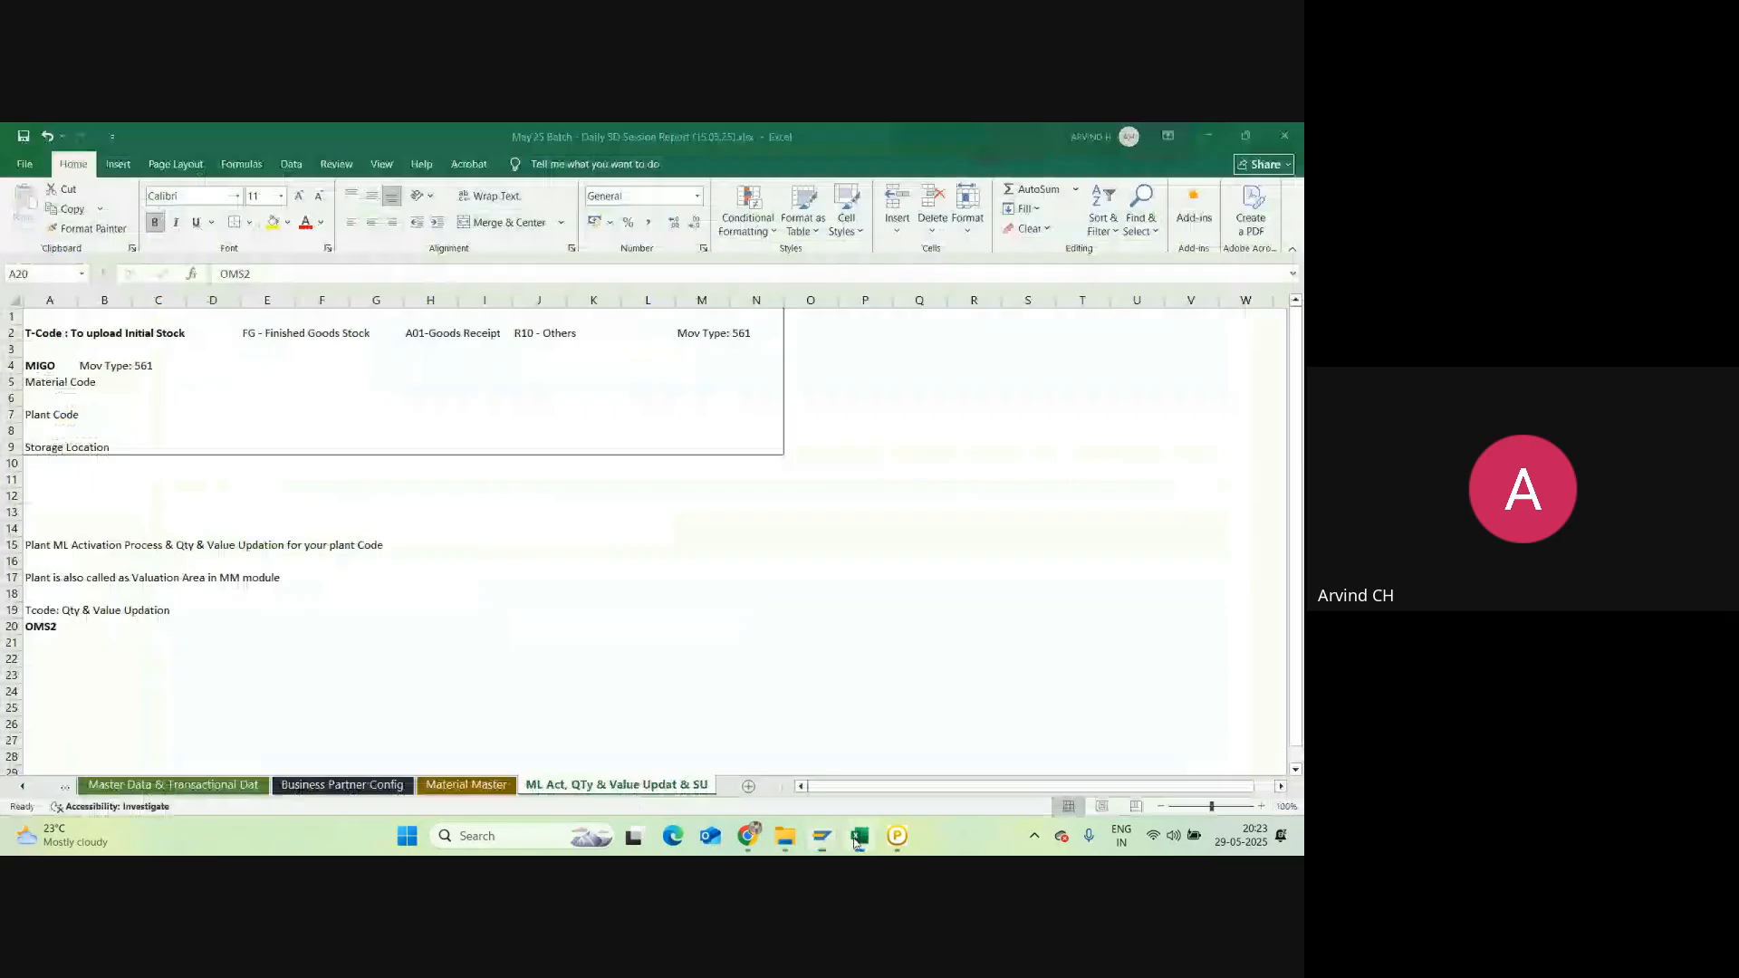
Step: Enter the heading 'Tcode: For ML activation' in cell A24
{"action": "left_click", "coordinate": [55, 577]}
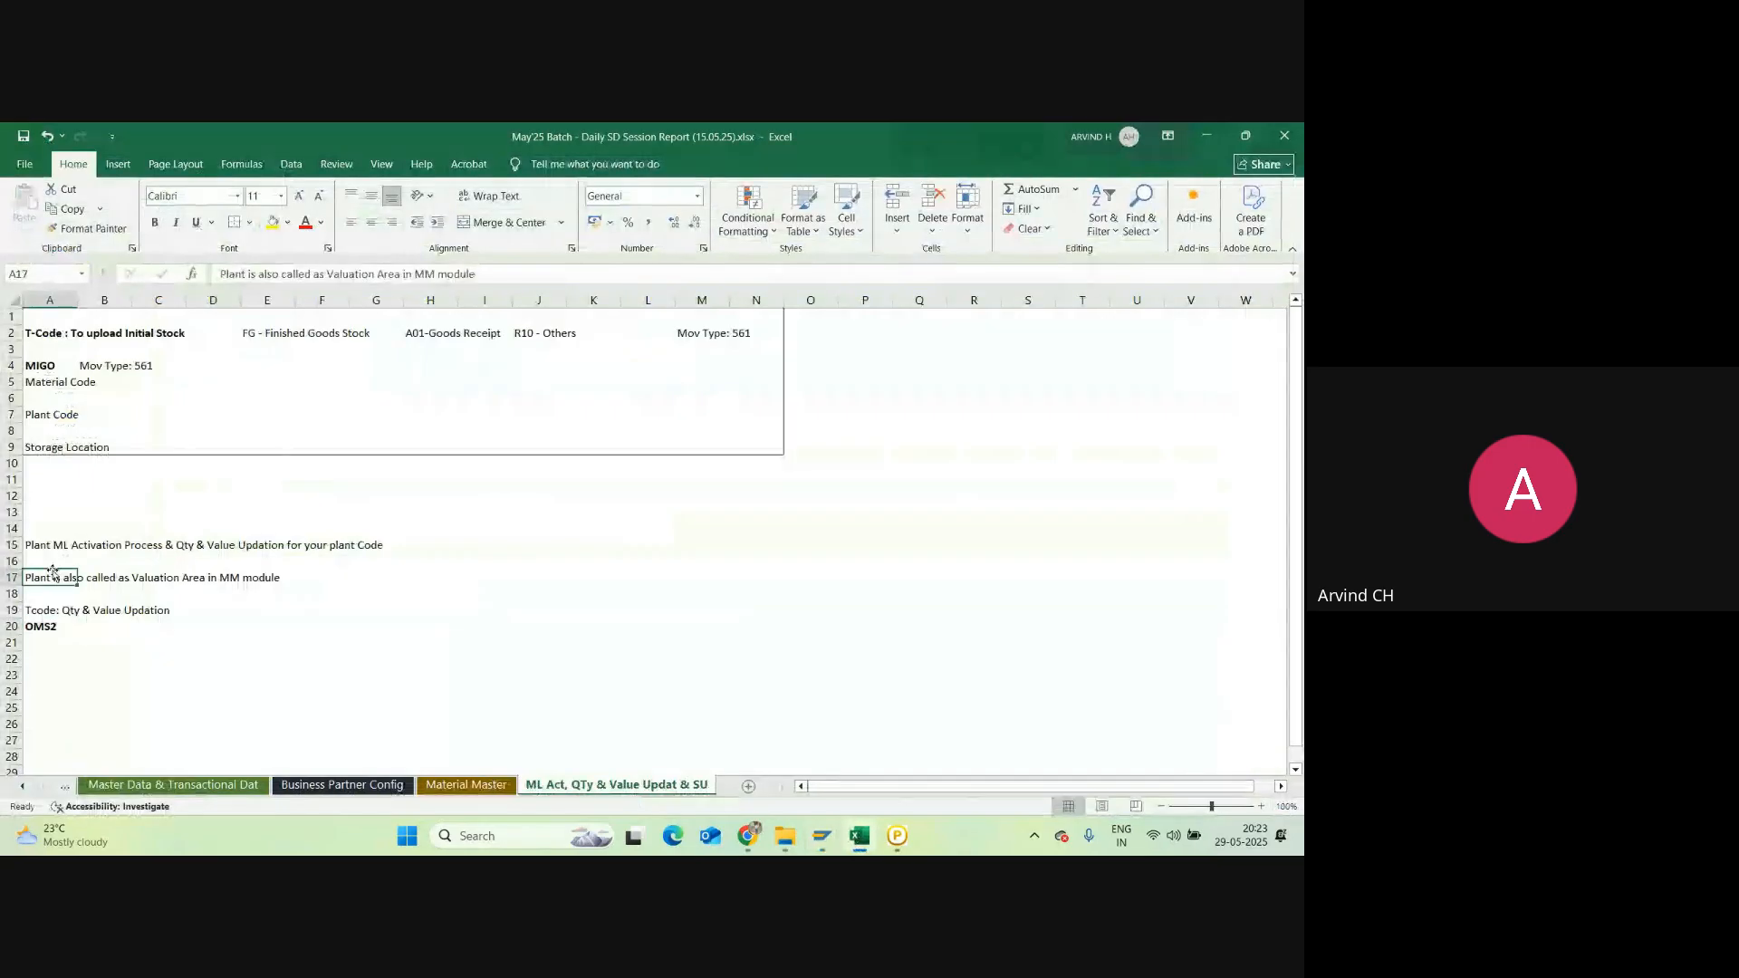
{"action": "left_click", "coordinate": [91, 674]}
{"action": "left_click", "coordinate": [69, 687]}
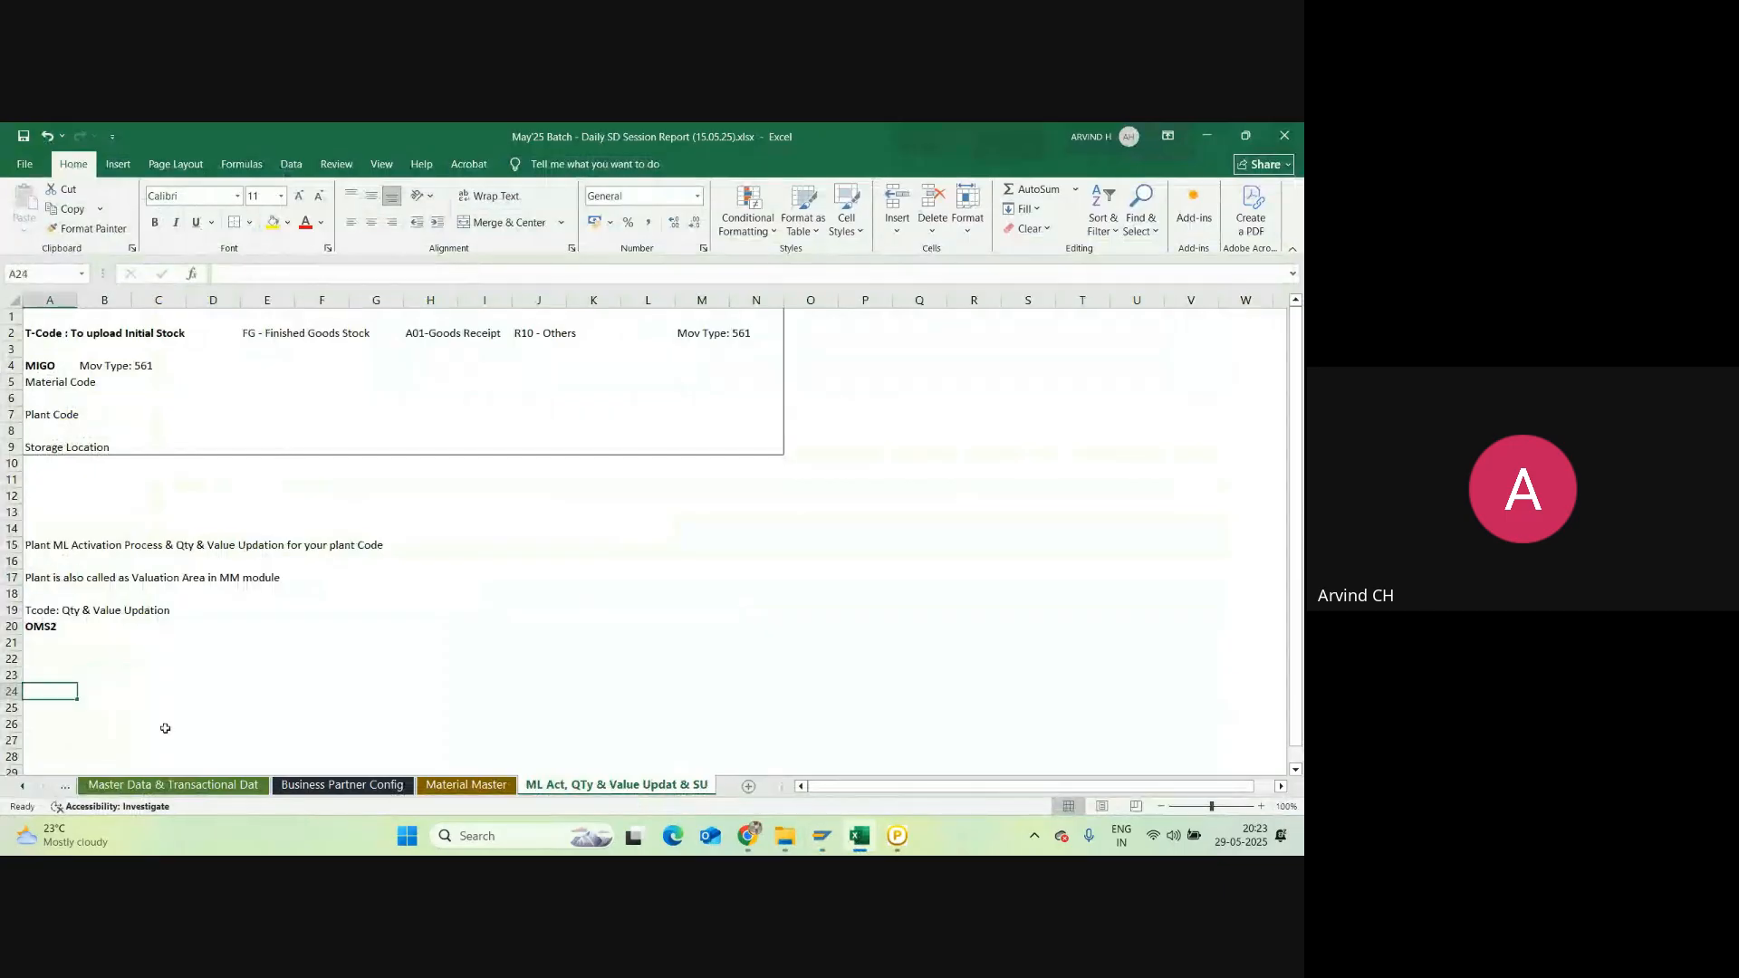
{"action": "type", "text": "TCo"}
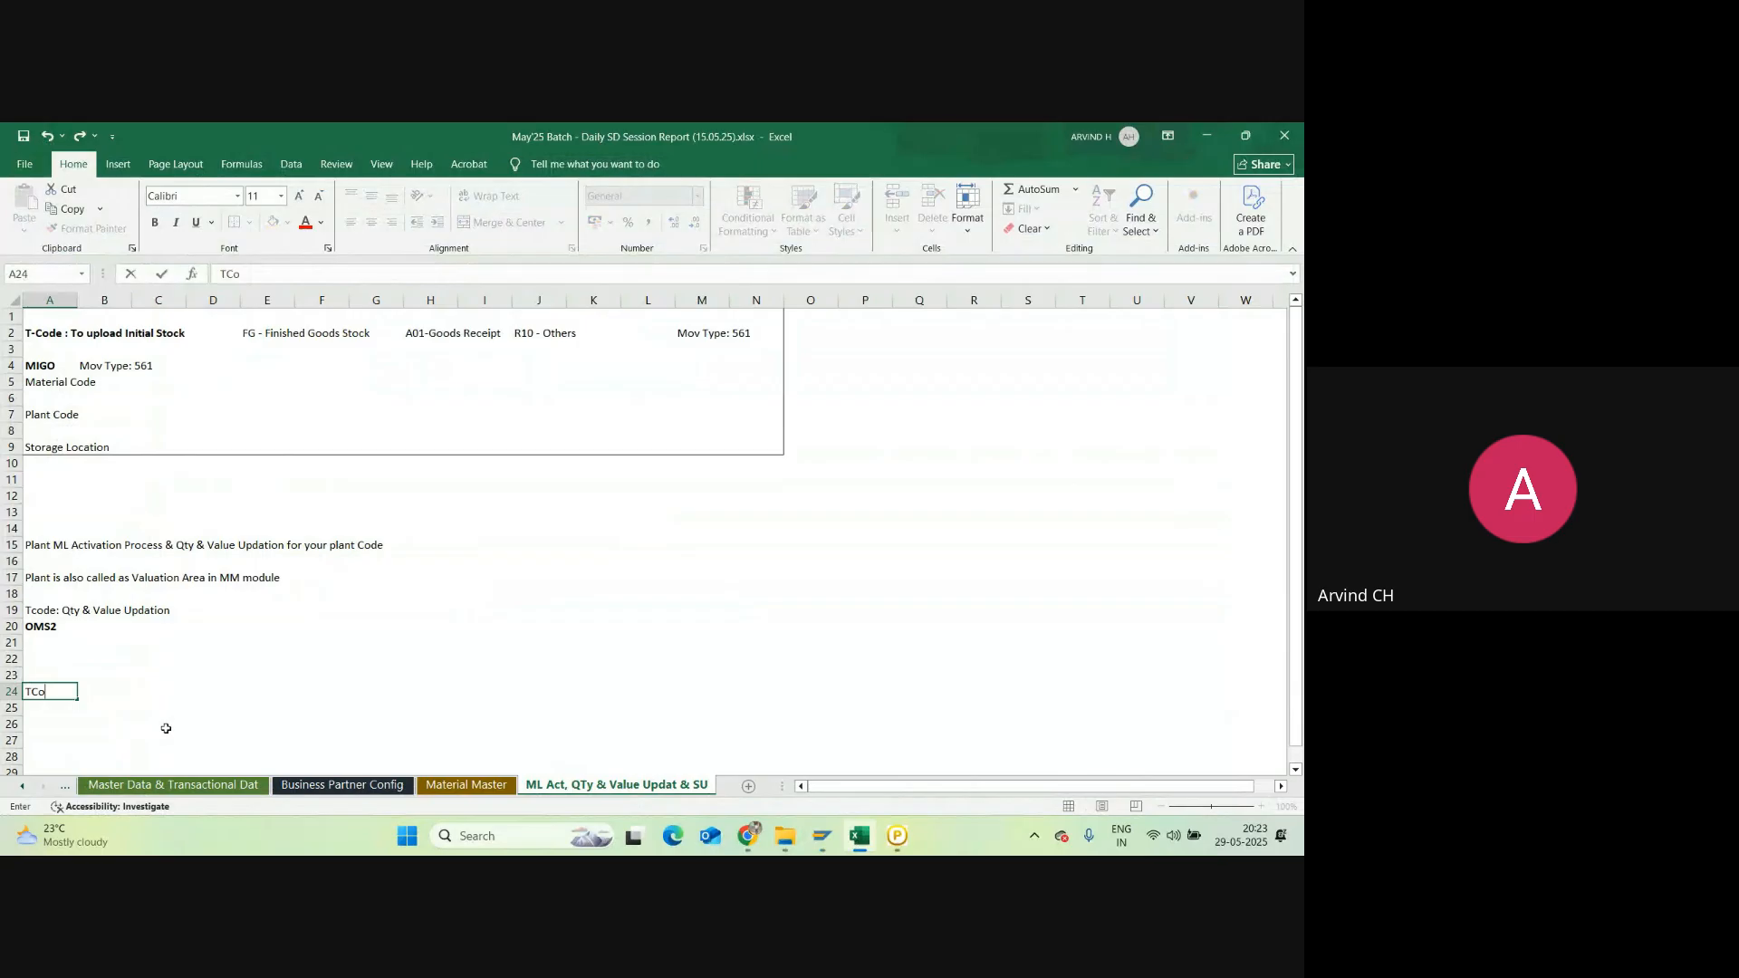
{"action": "key", "text": "BackSpace"}
{"action": "key", "text": "BackSpace"}
{"action": "type", "text": "code: For ML activation"}
{"action": "key", "text": "Return"}
{"action": "key", "text": "Return"}
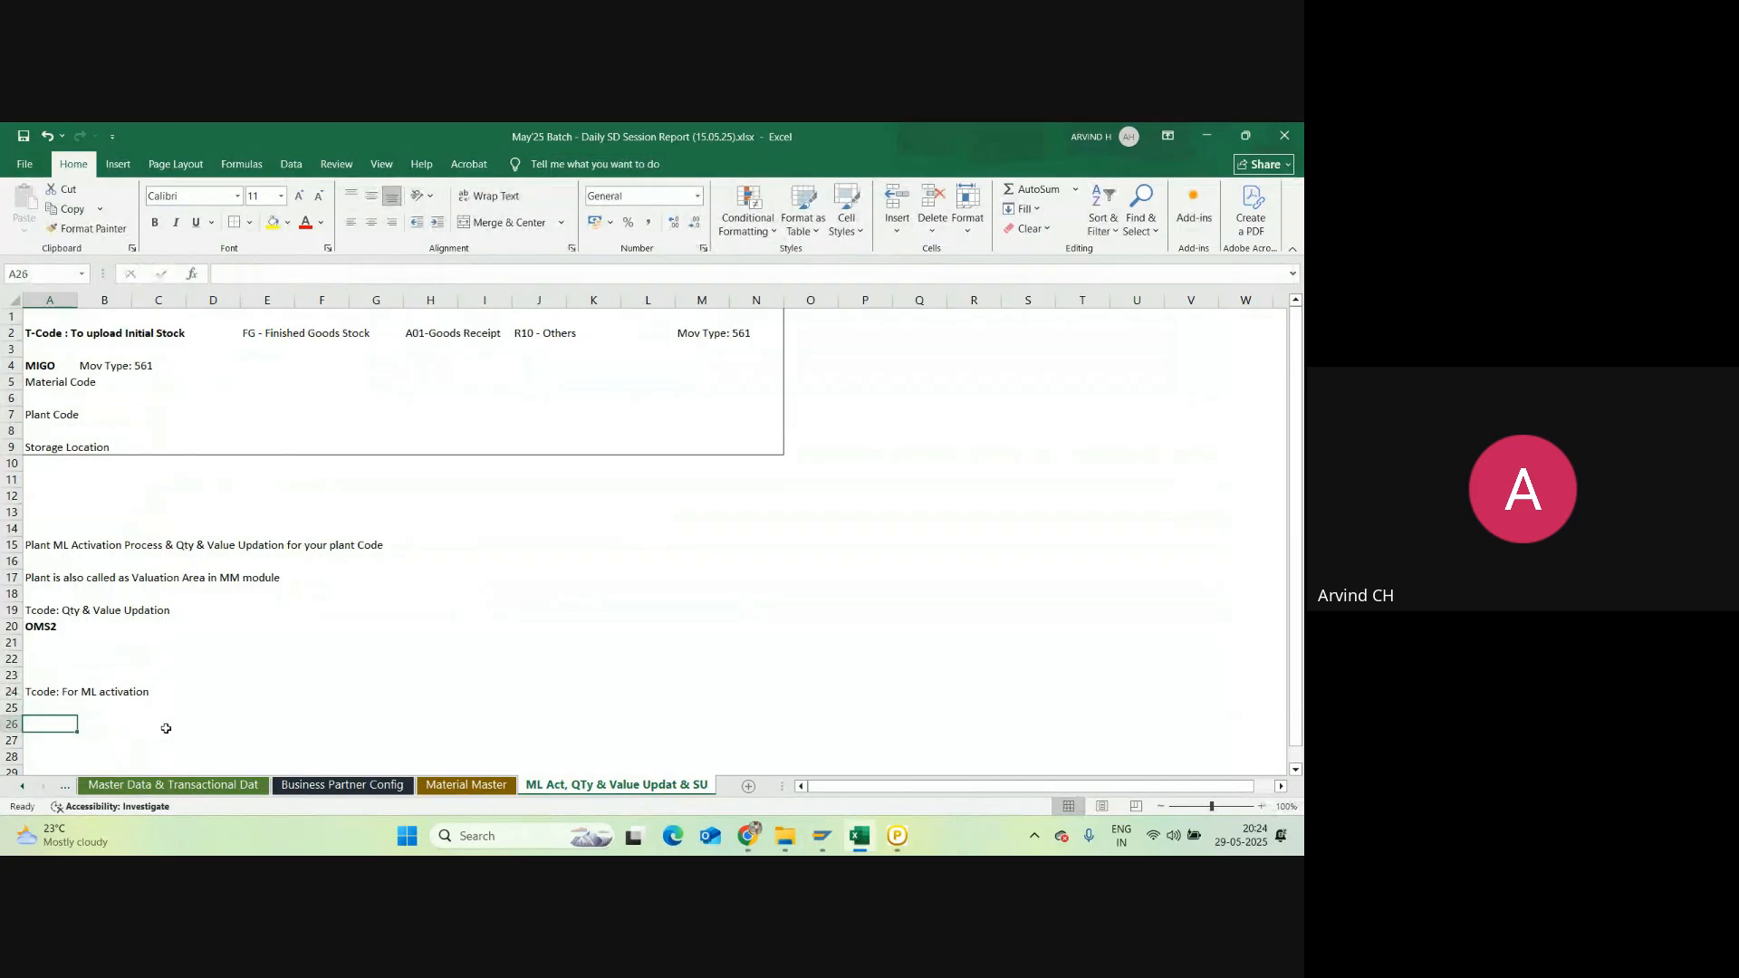
Step: List OMX2, OMX3, OMX1 and CKMSTART beneath the heading in A26:A29
{"action": "type", "text": "OMX2"}
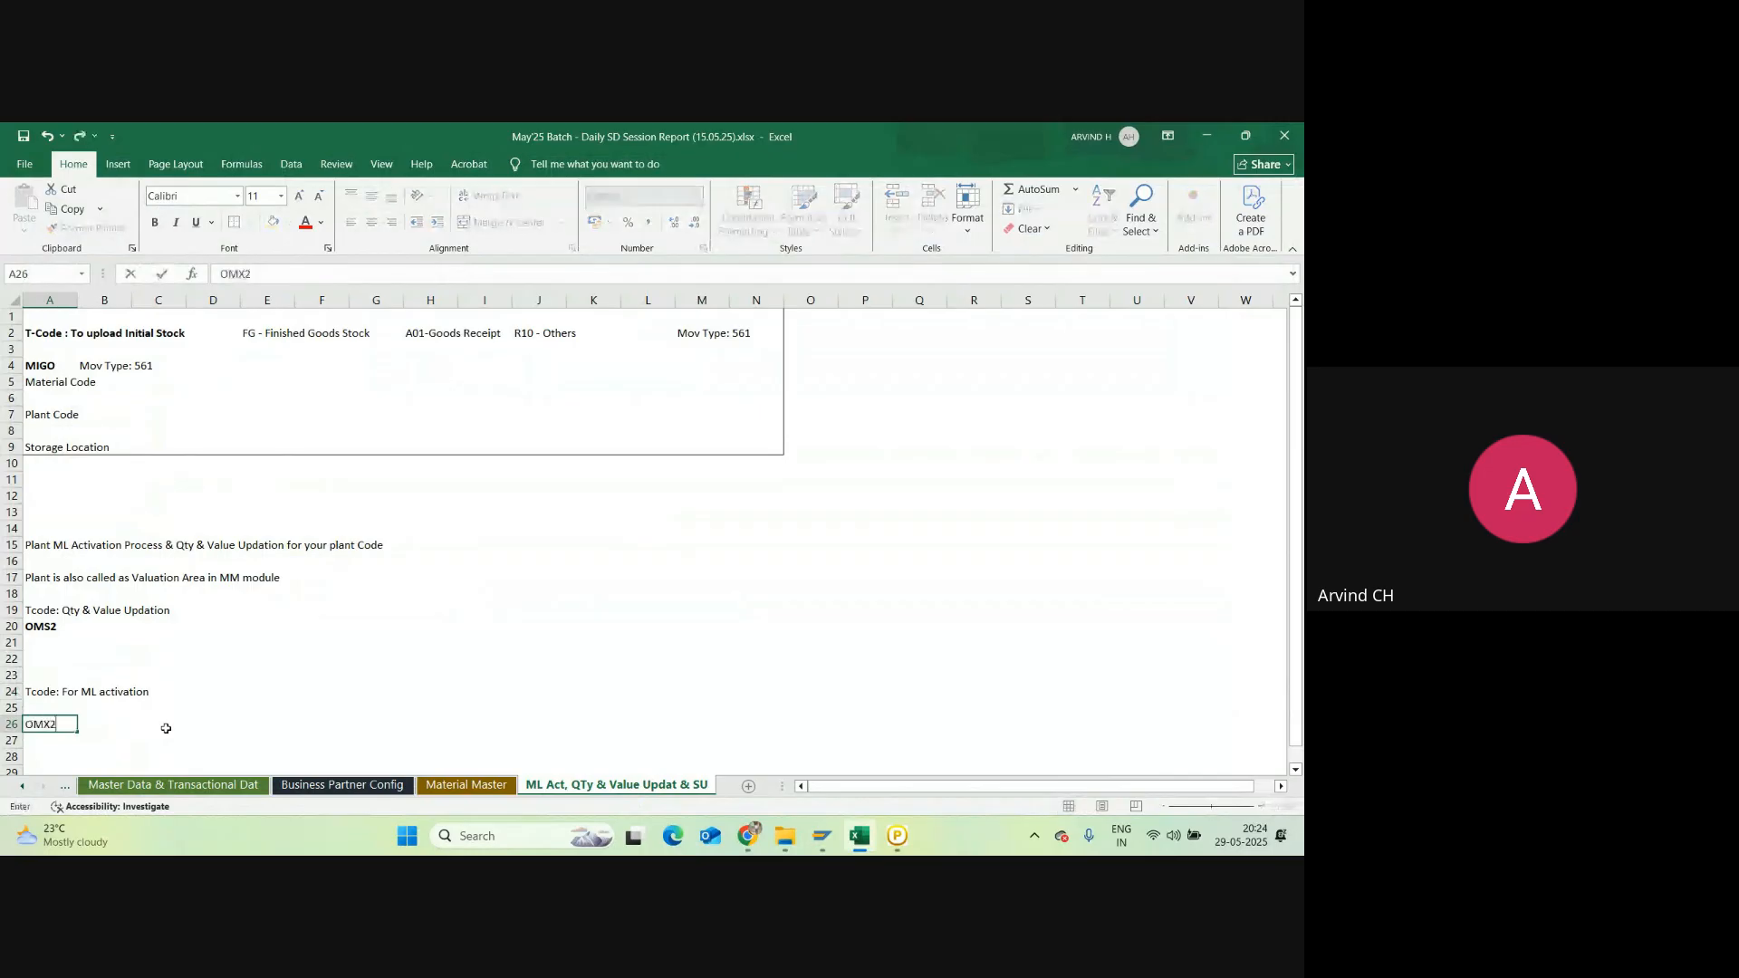
{"action": "key", "text": "Return"}
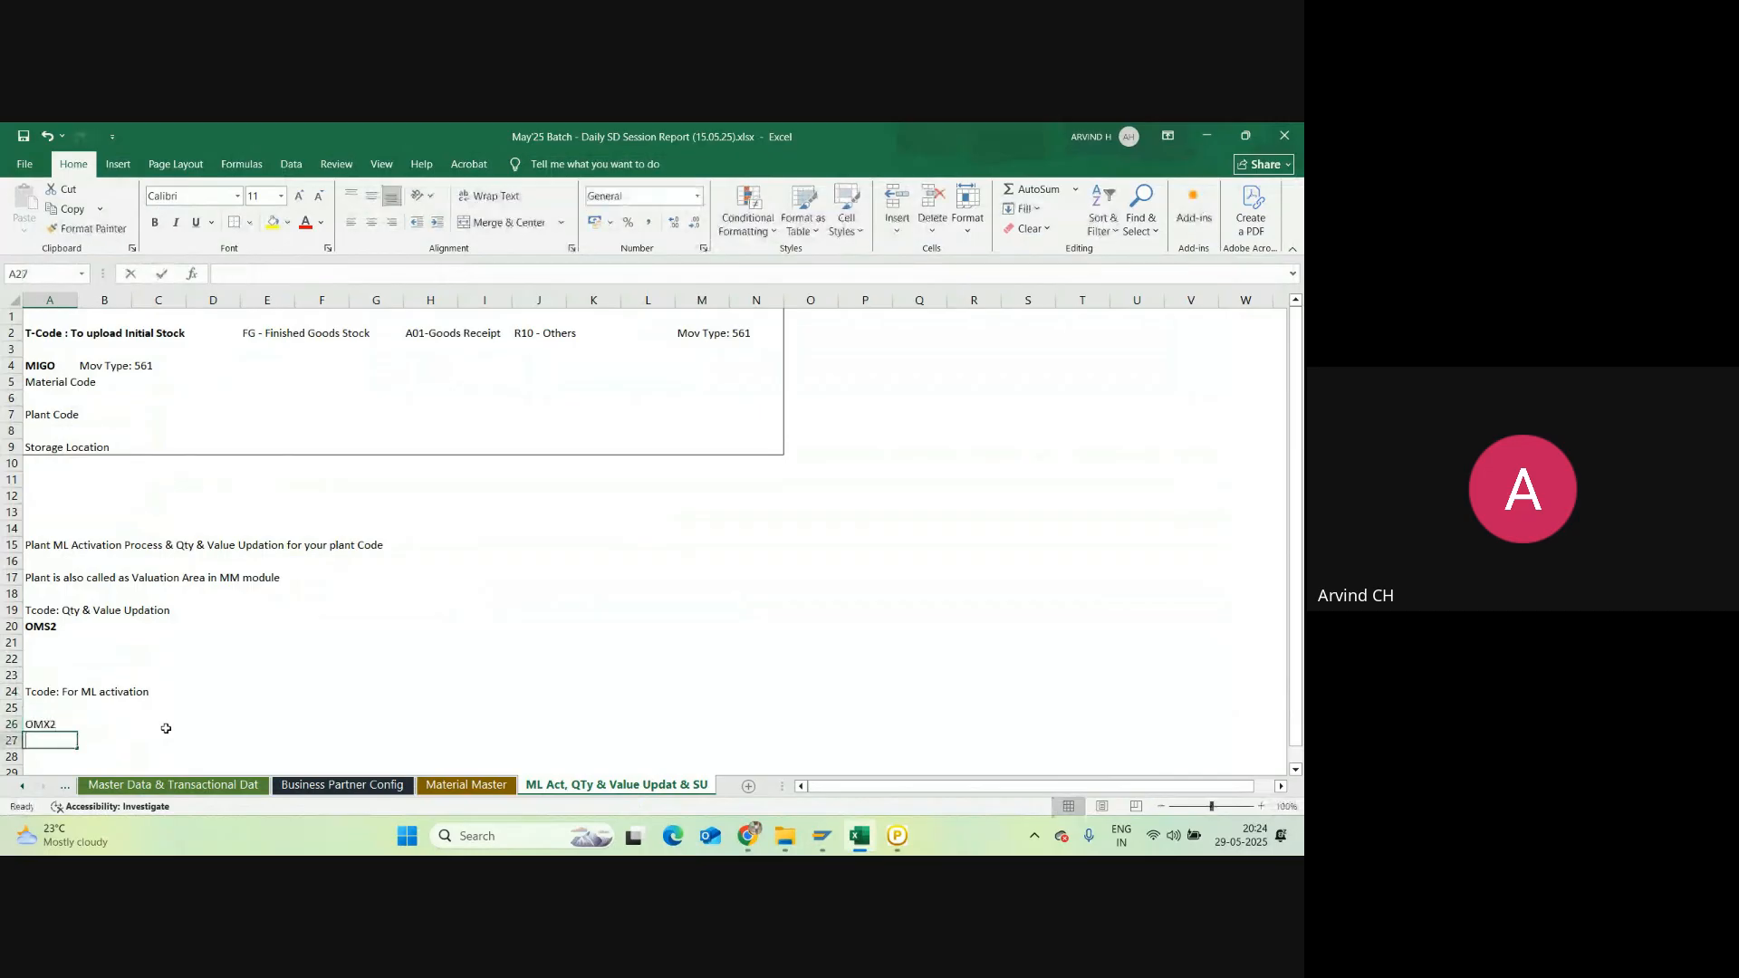
{"action": "type", "text": "OMX3"}
{"action": "key", "text": "Return"}
{"action": "type", "text": "OMX"}
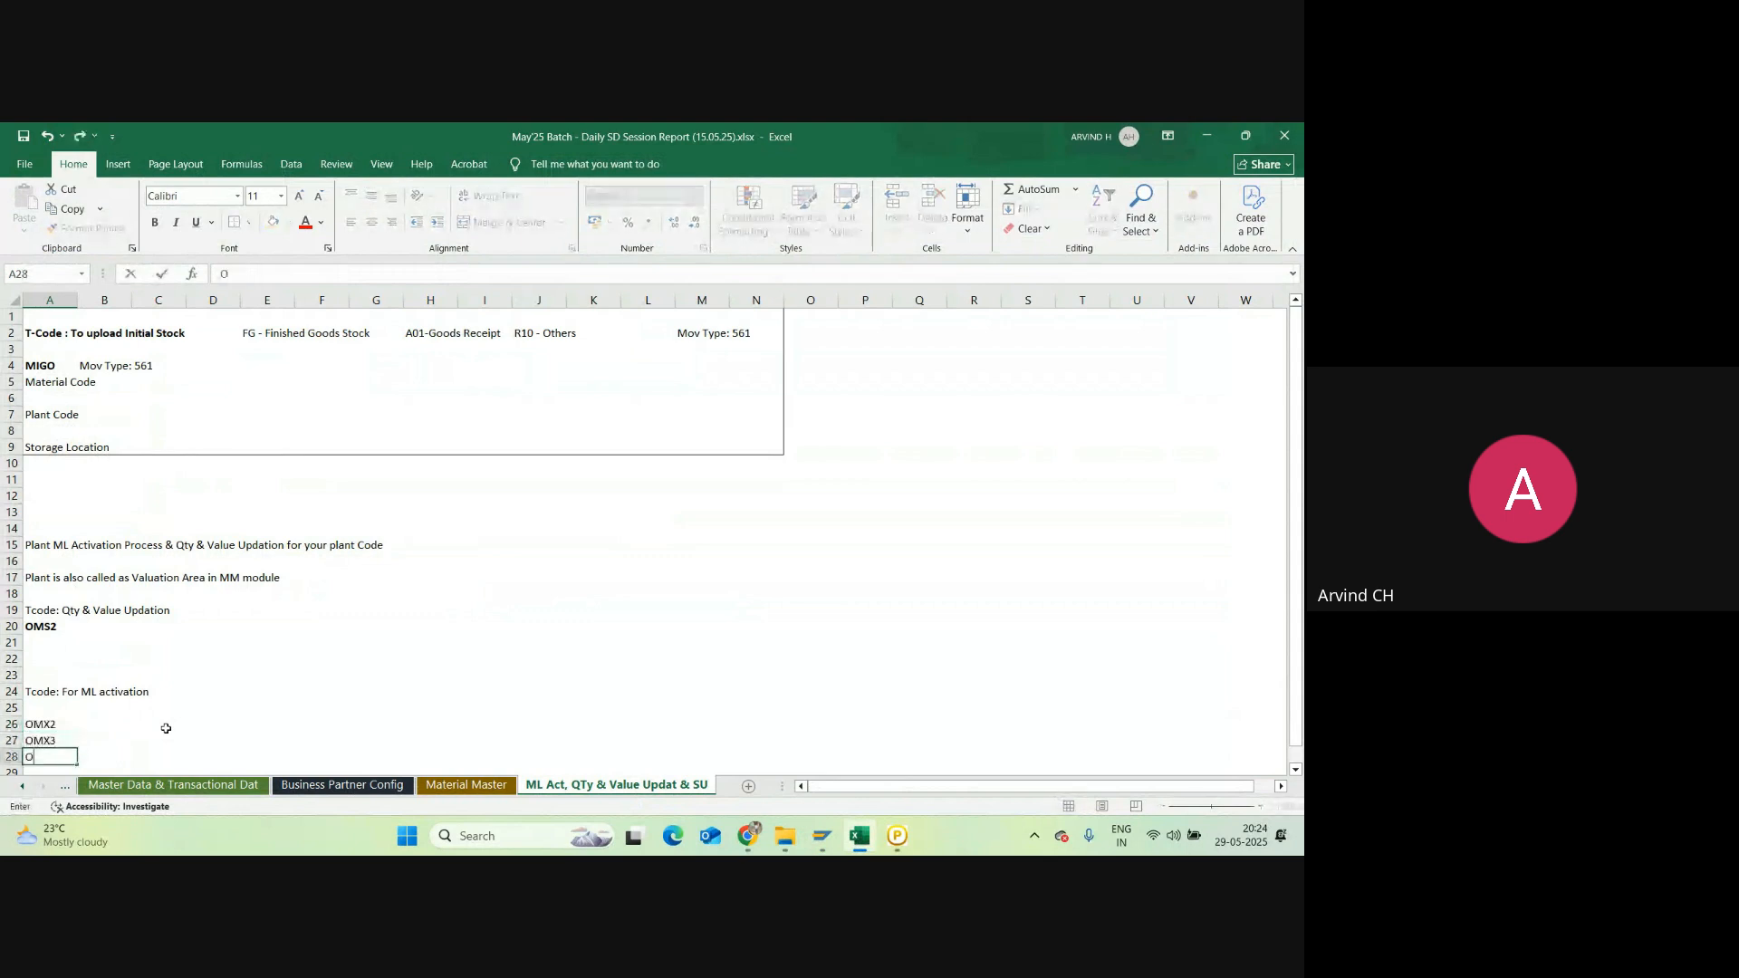
{"action": "type", "text": "1"}
{"action": "key", "text": "Return"}
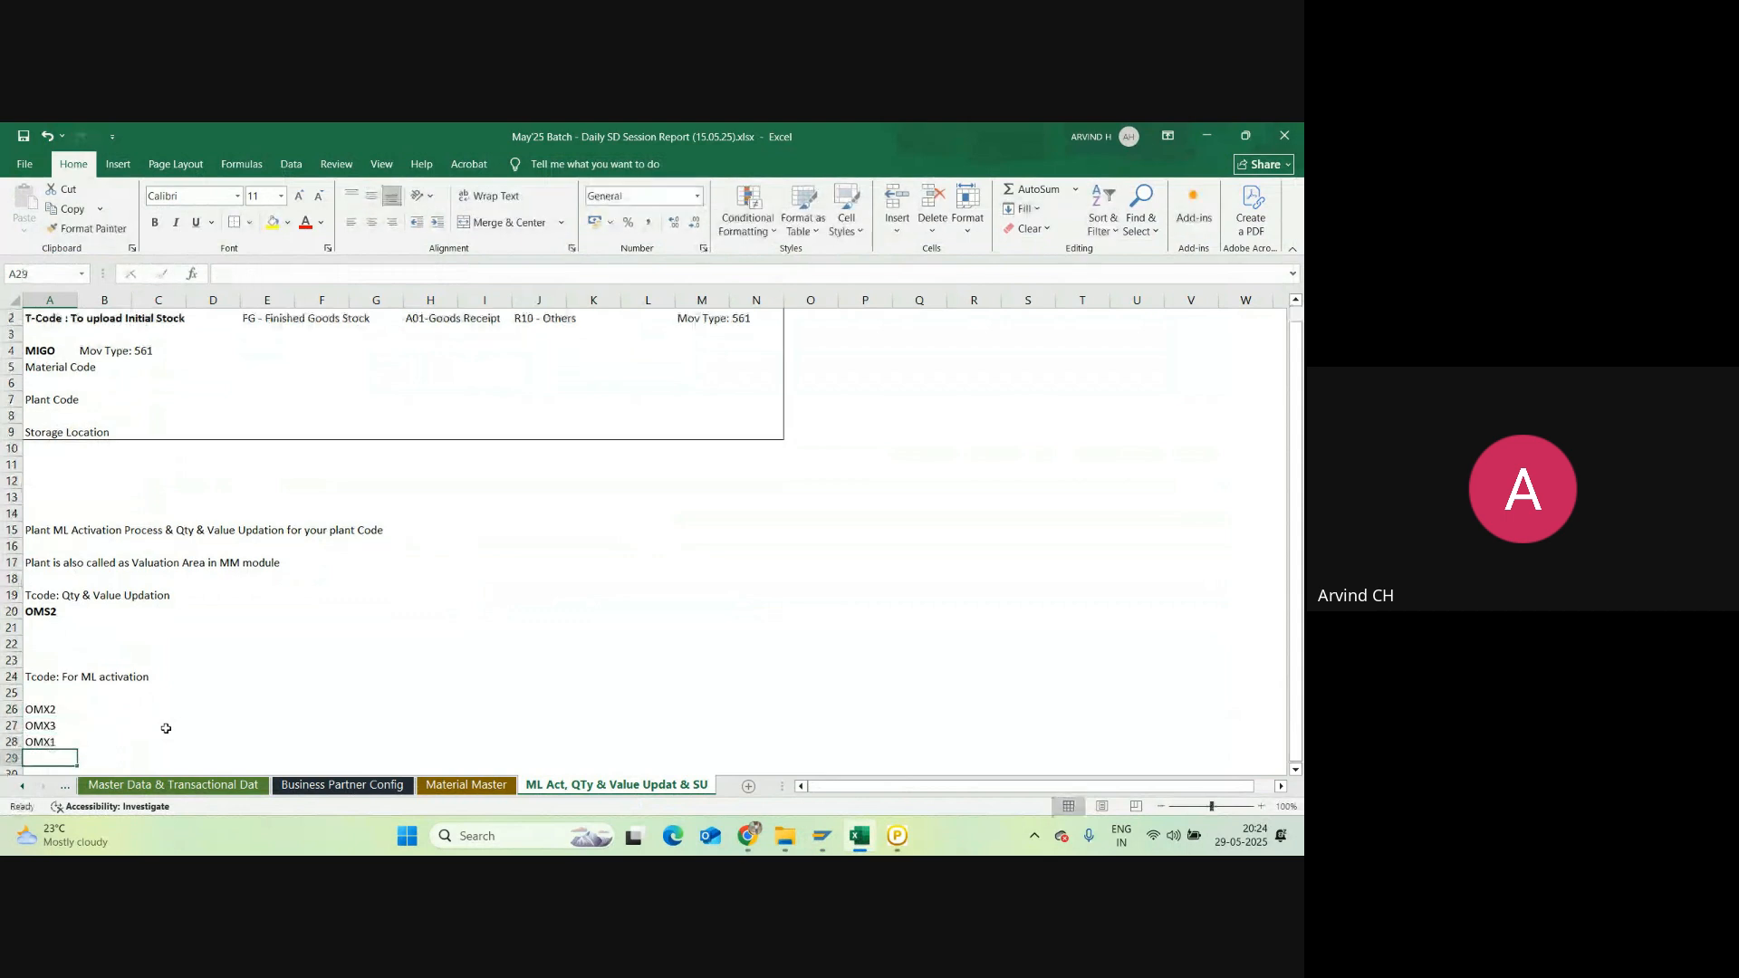
{"action": "type", "text": "CKM"}
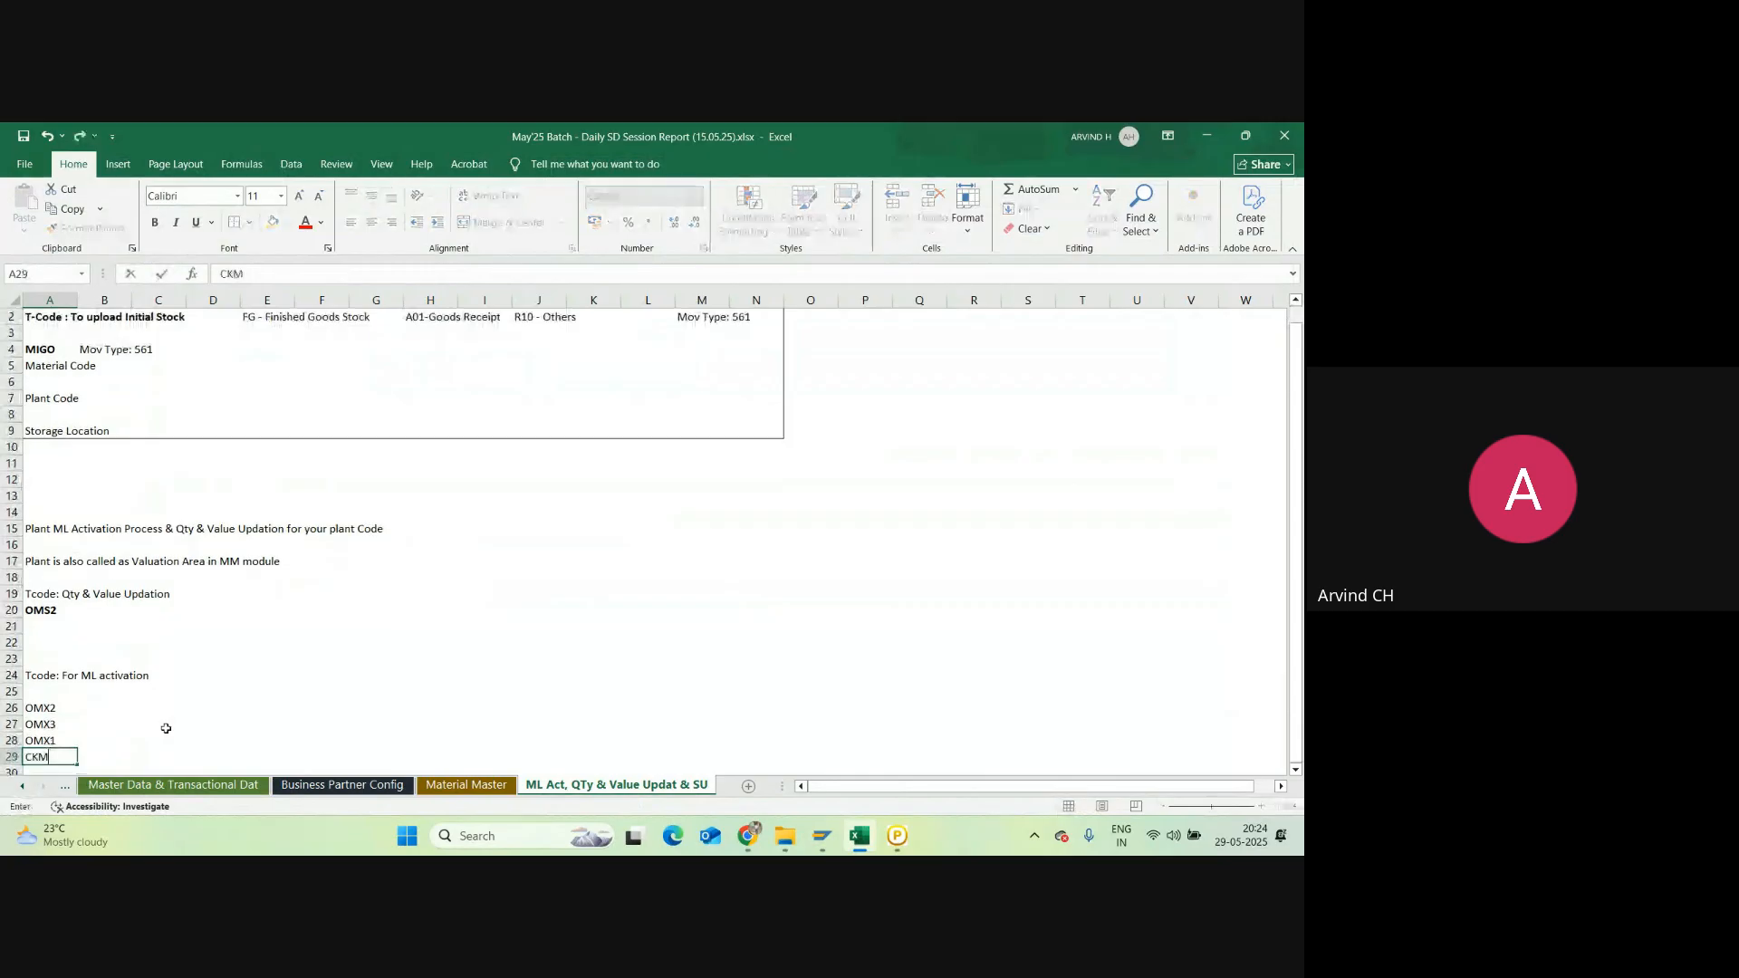
{"action": "type", "text": "START"}
{"action": "key", "text": "Return"}
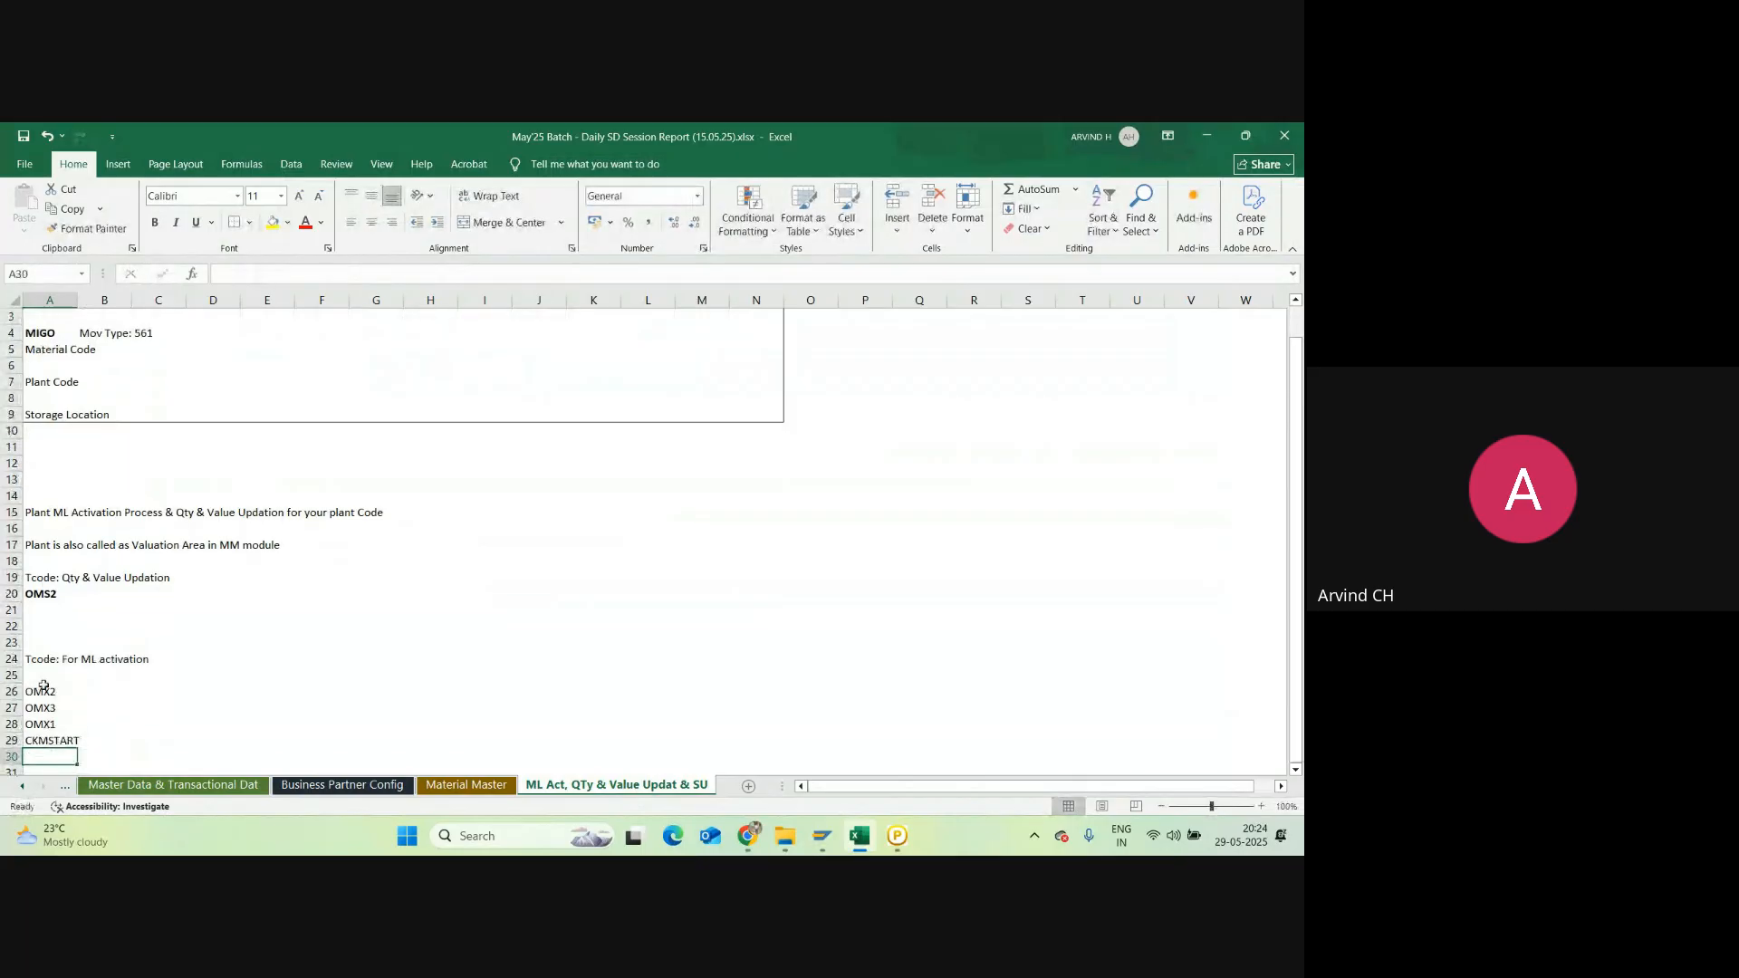
{"action": "left_click_drag", "start_coordinate": [44, 687], "coordinate": [54, 740]}
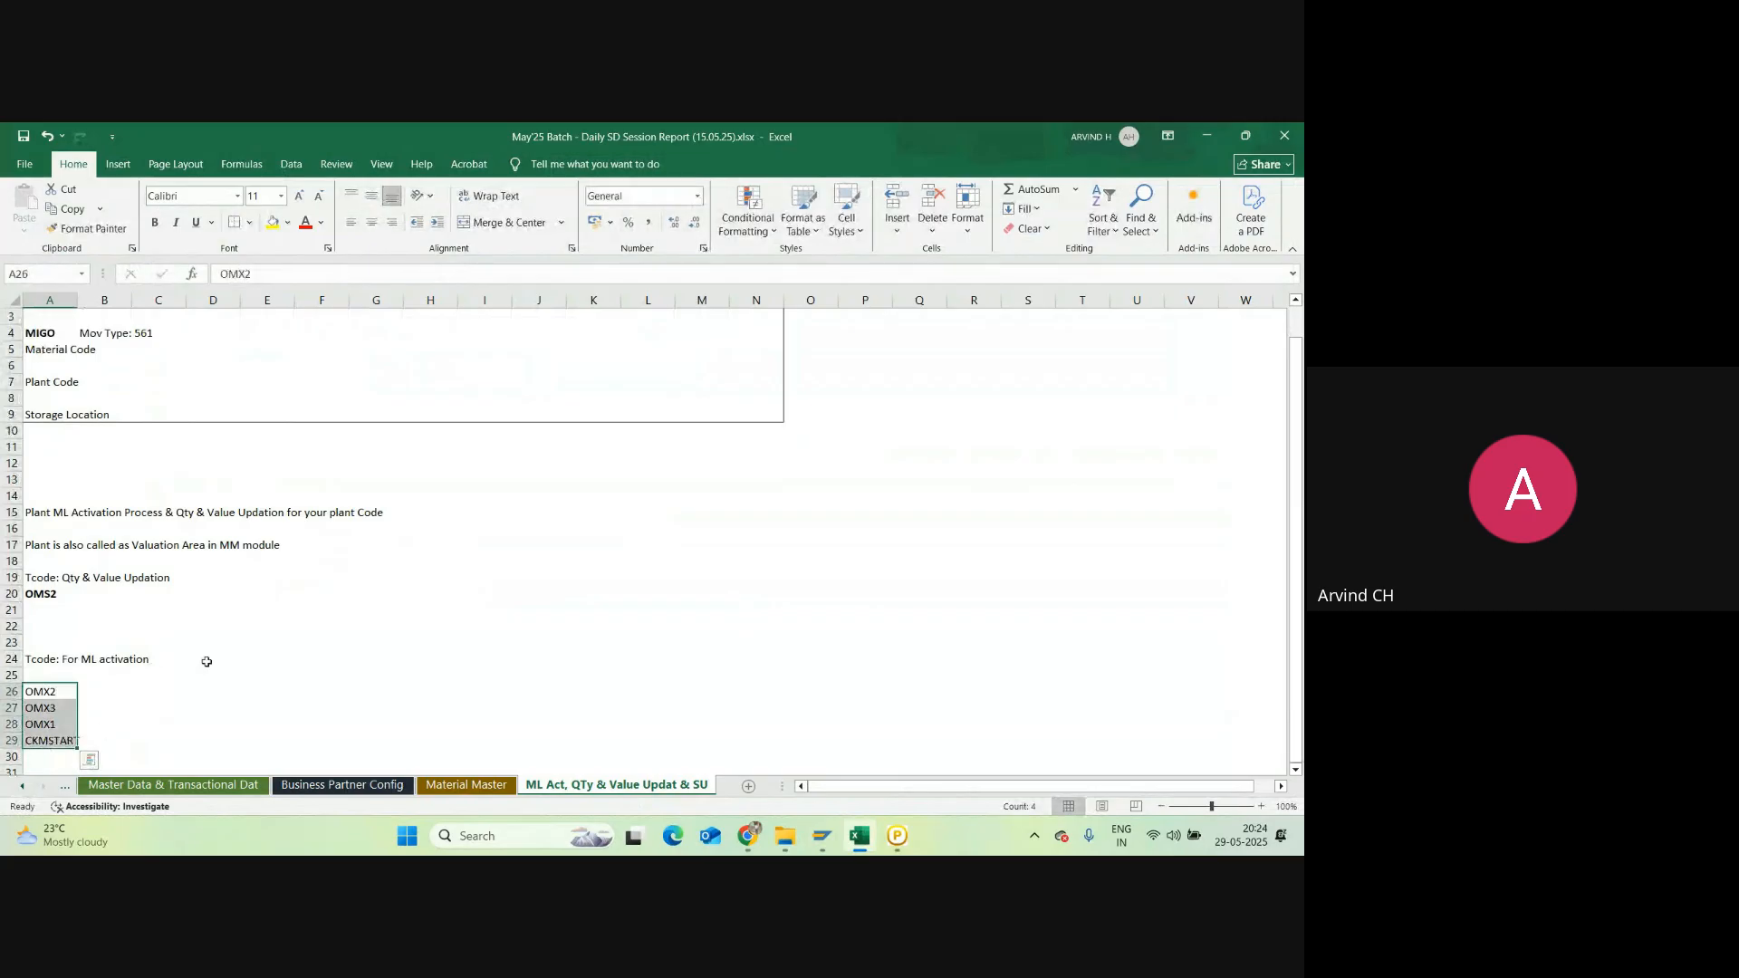
{"action": "left_click", "coordinate": [179, 658]}
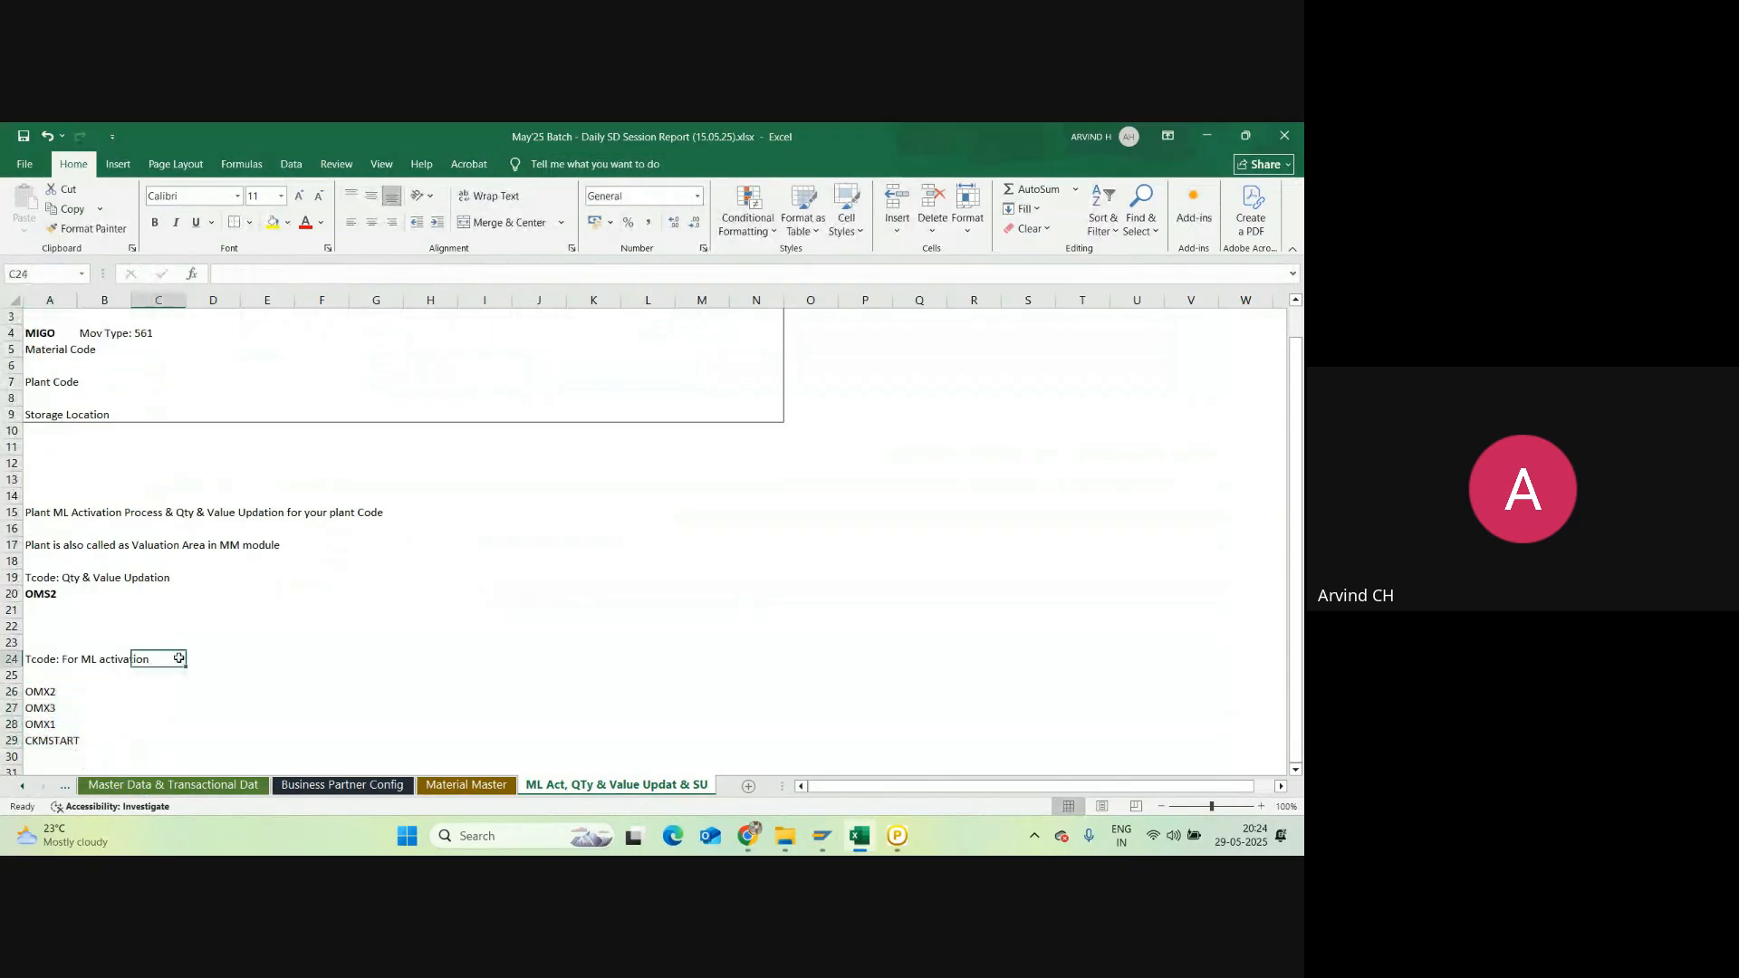
{"action": "left_click", "coordinate": [60, 676]}
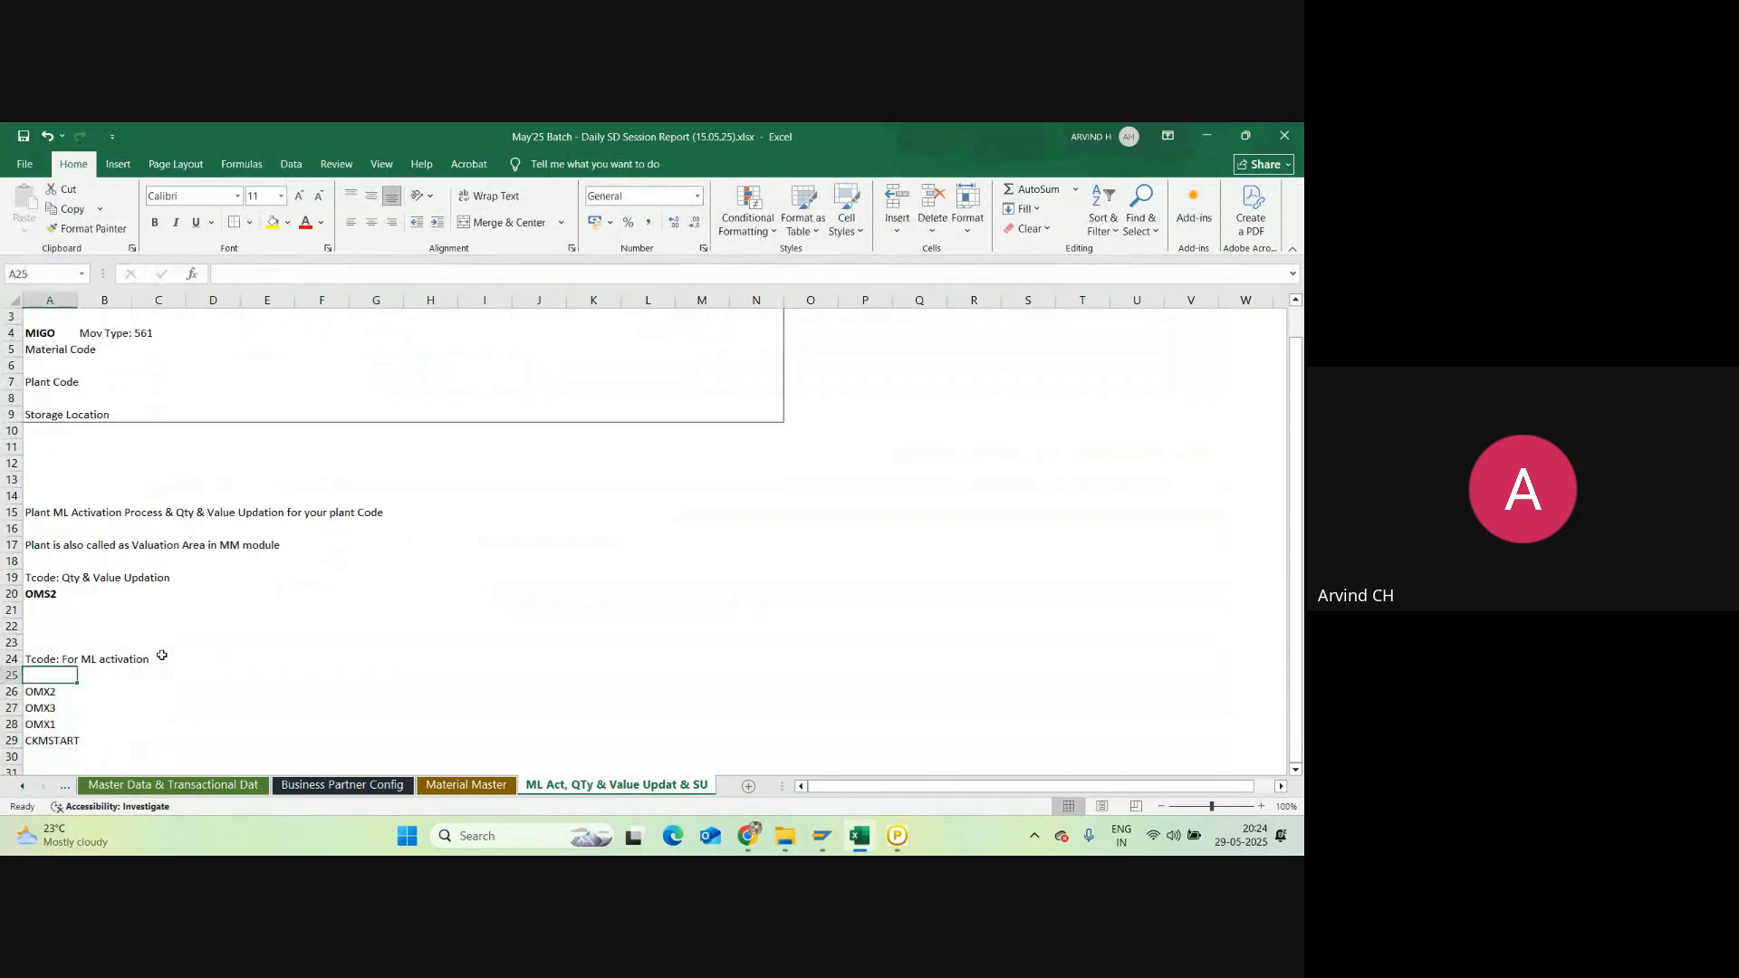
{"action": "left_click", "coordinate": [94, 661]}
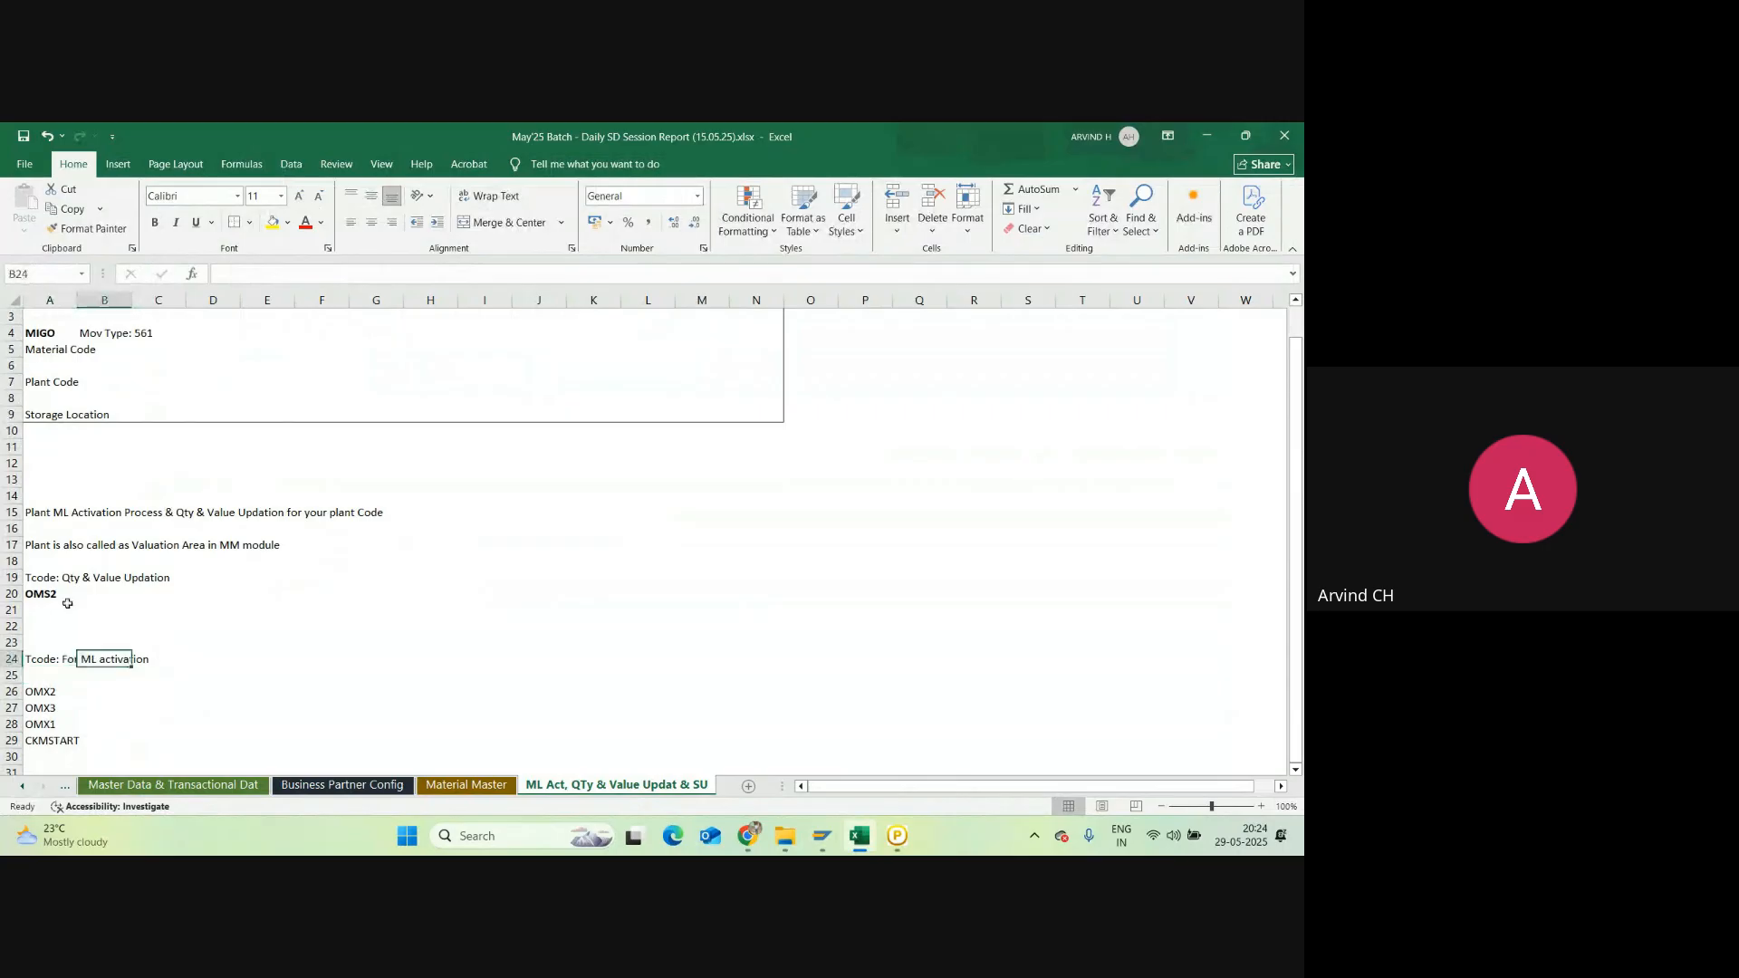
{"action": "left_click", "coordinate": [45, 658]}
Step: Change ML to 'Material Ledger (ML)' in the A24 heading and append 'for your Plant'
{"action": "left_click", "coordinate": [297, 277]}
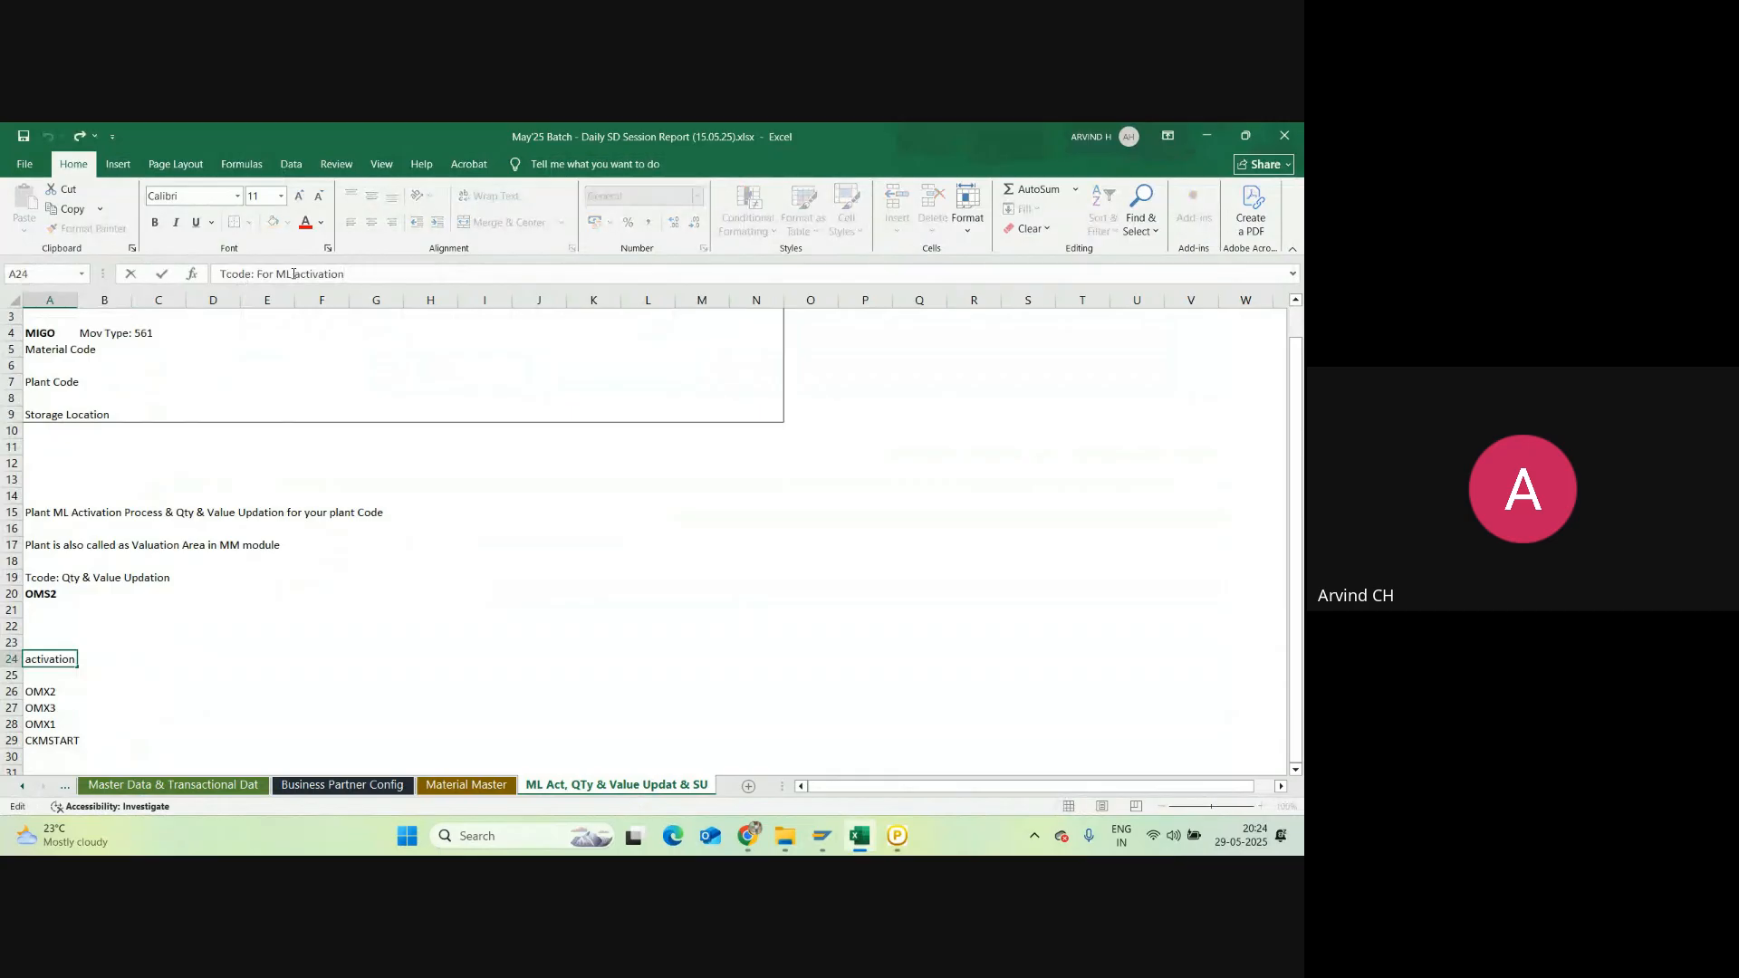
{"action": "key", "text": "BackSpace"}
{"action": "type", "text": "aterial Ledger (ML"}
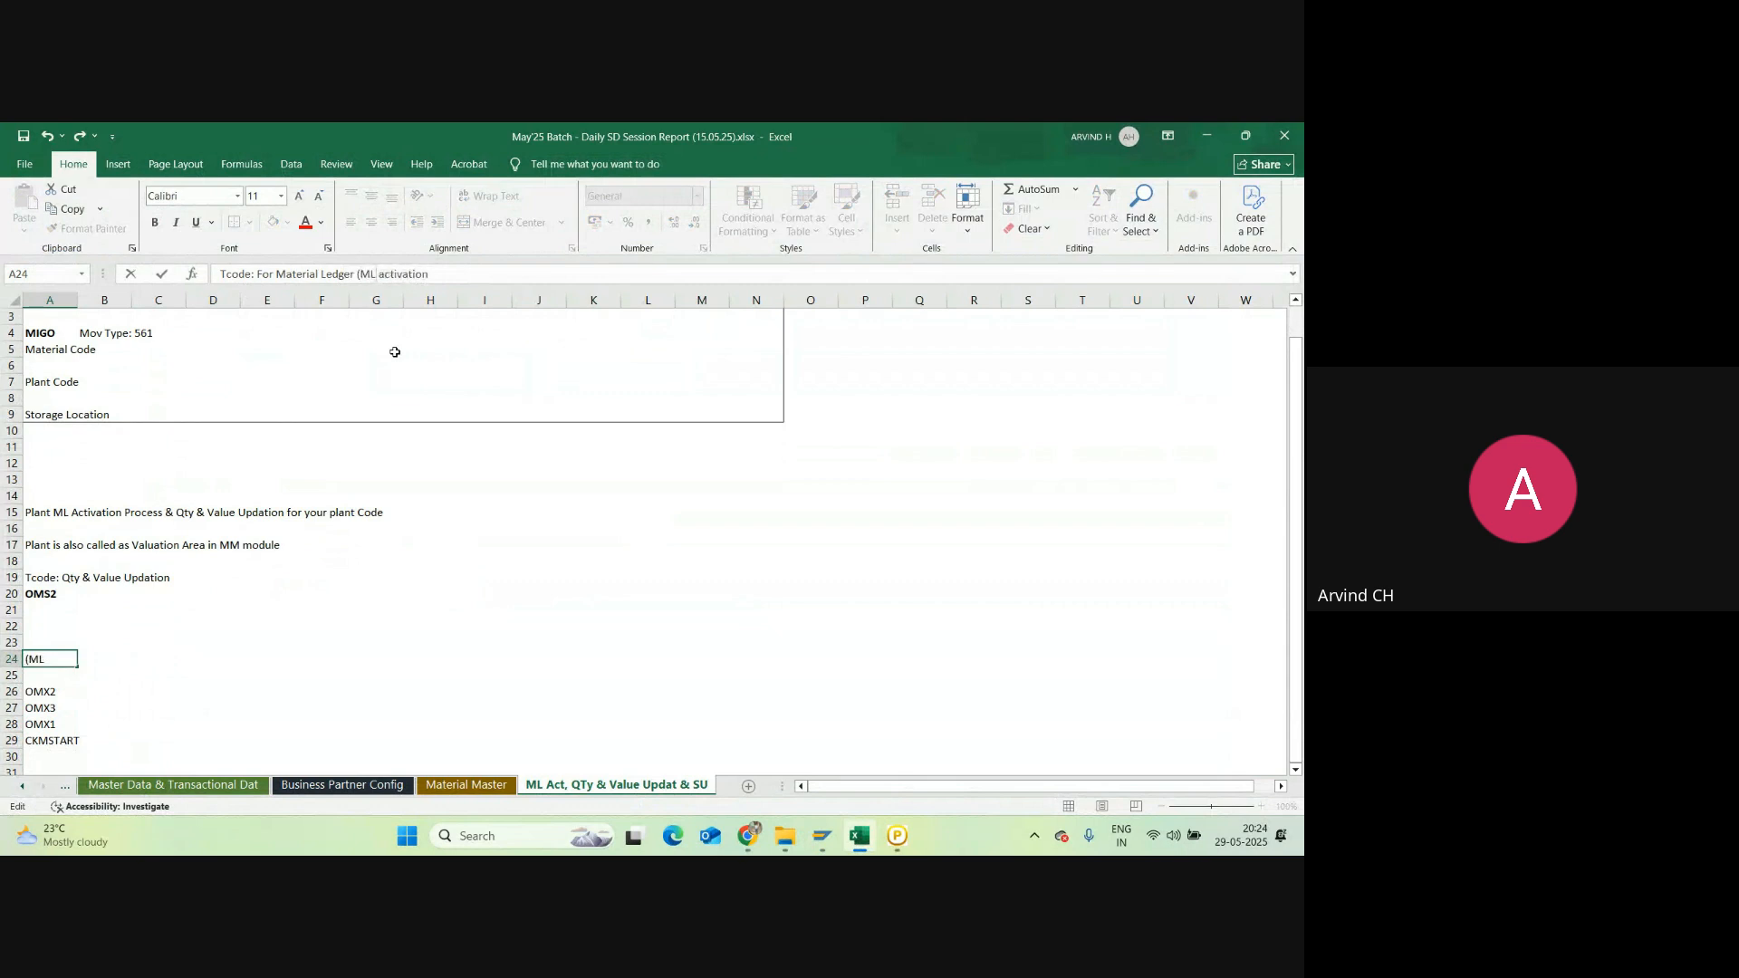
{"action": "type", "text": ")"}
{"action": "left_click", "coordinate": [452, 273]}
{"action": "type", "text": "for your Plant"}
{"action": "key", "text": "Return"}
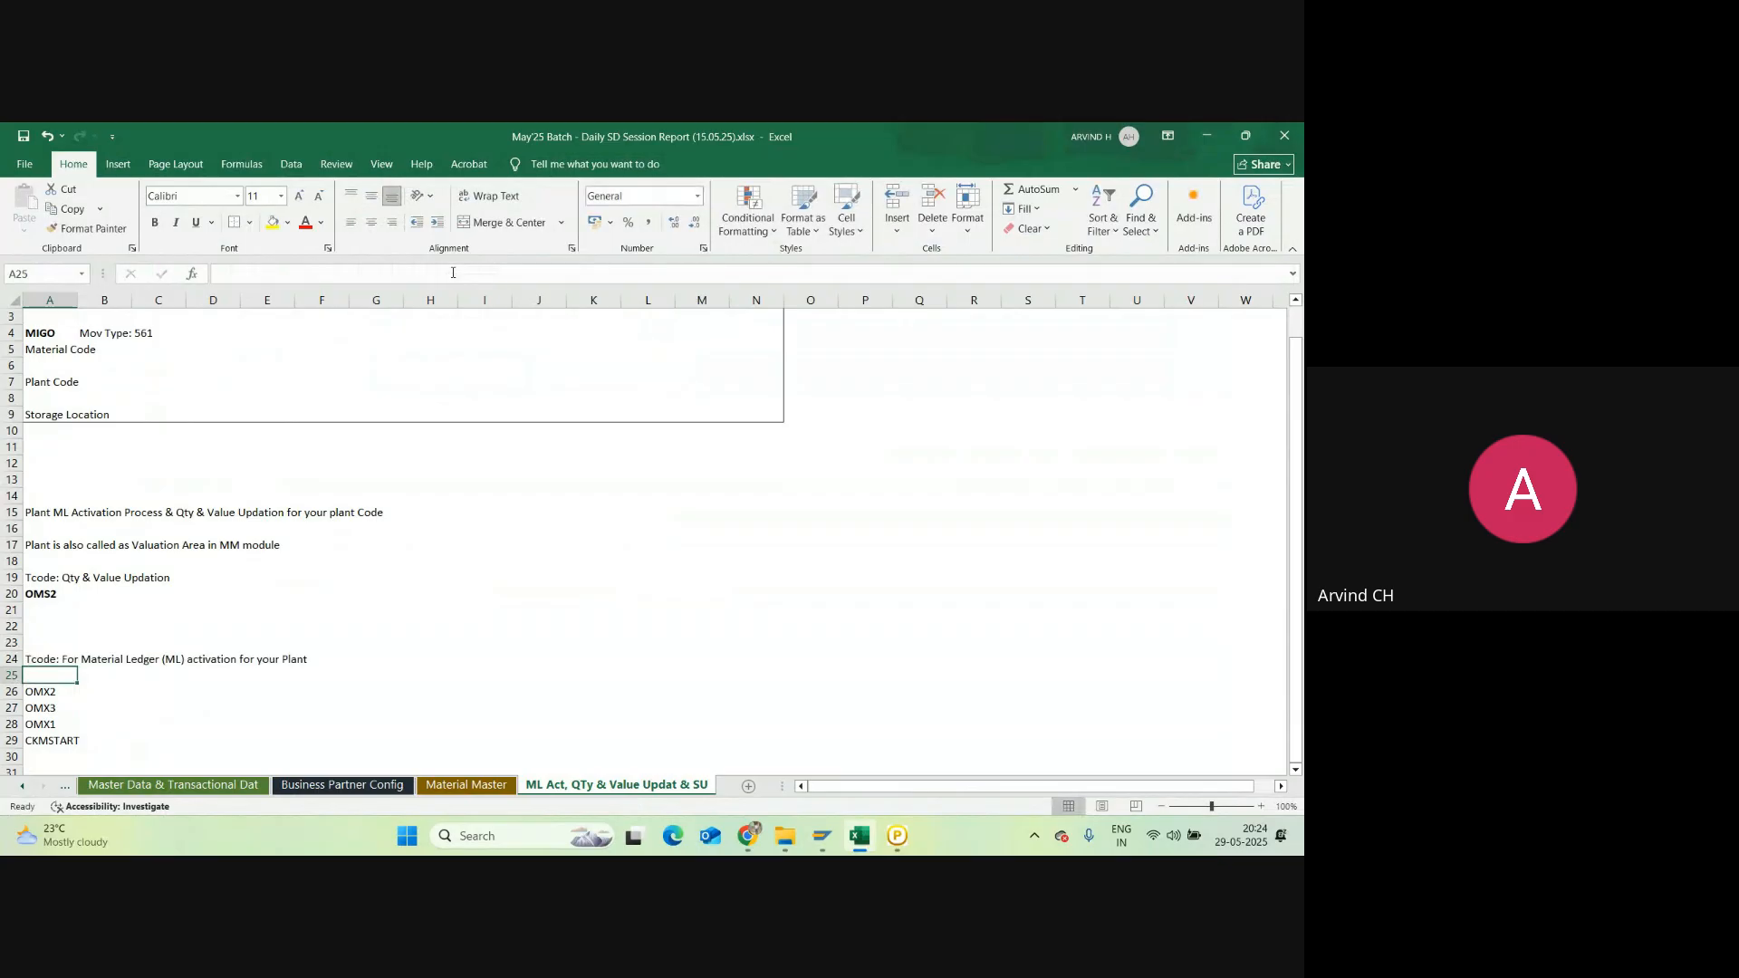
Step: Add '(Valuation Area)' to the end of the A24 heading
{"action": "left_click", "coordinate": [62, 658]}
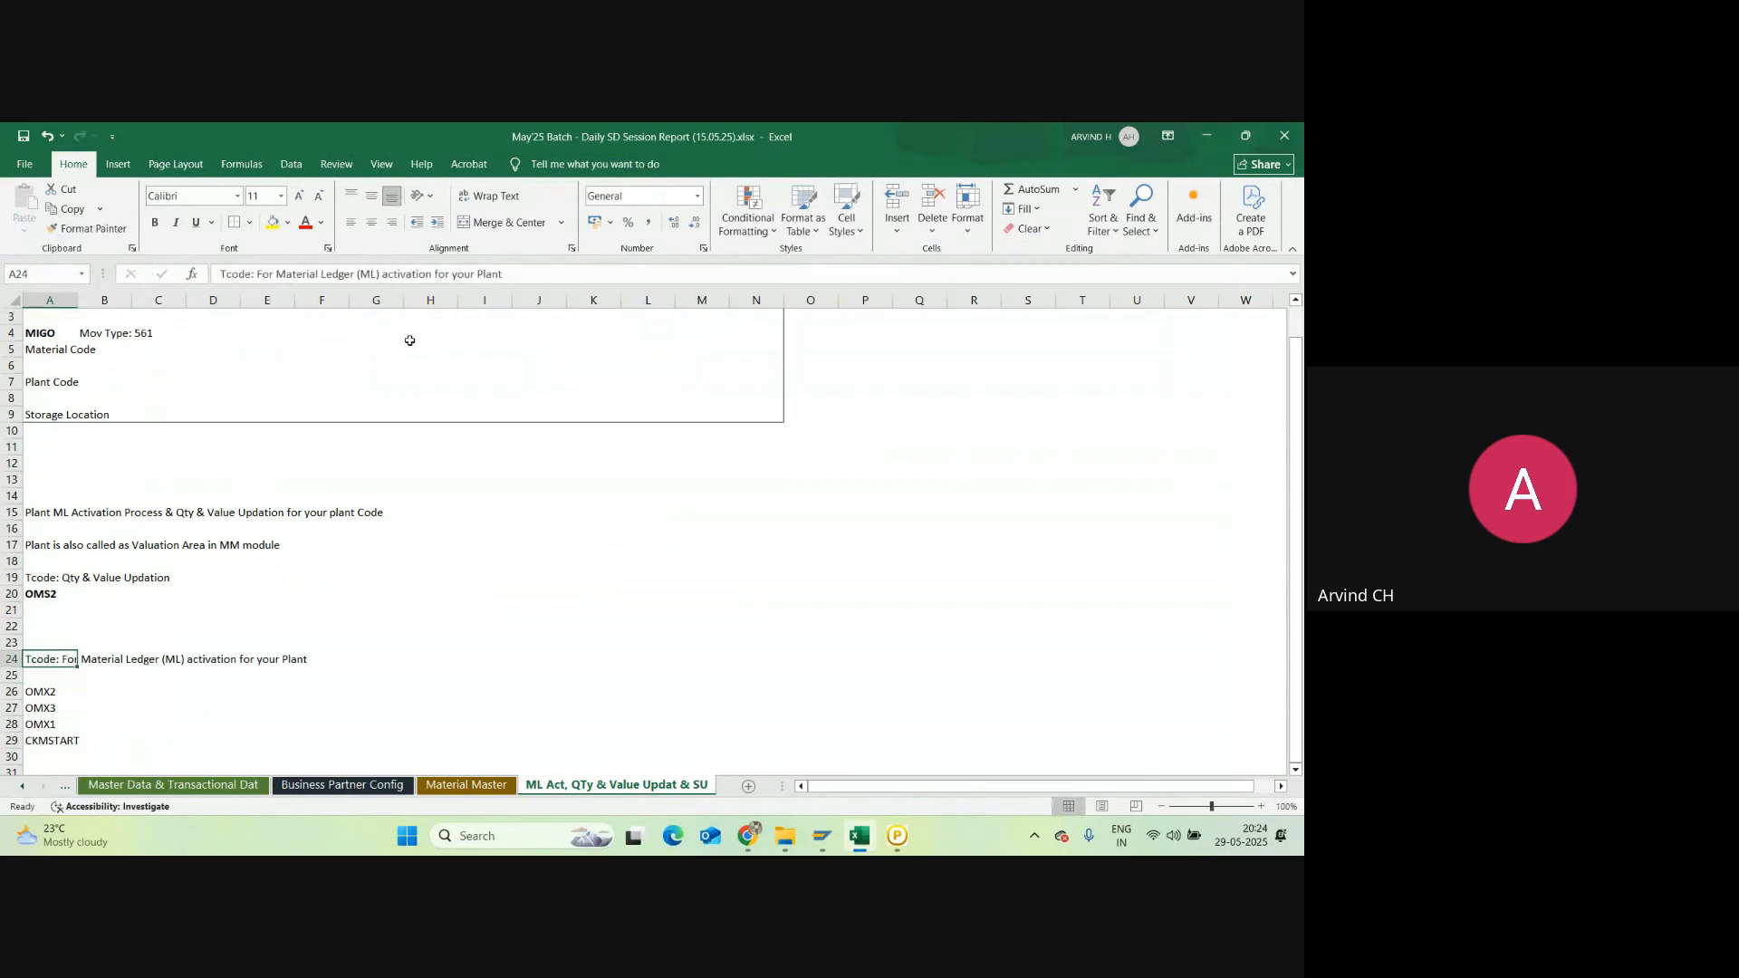
{"action": "left_click", "coordinate": [508, 271]}
{"action": "type", "text": "("}
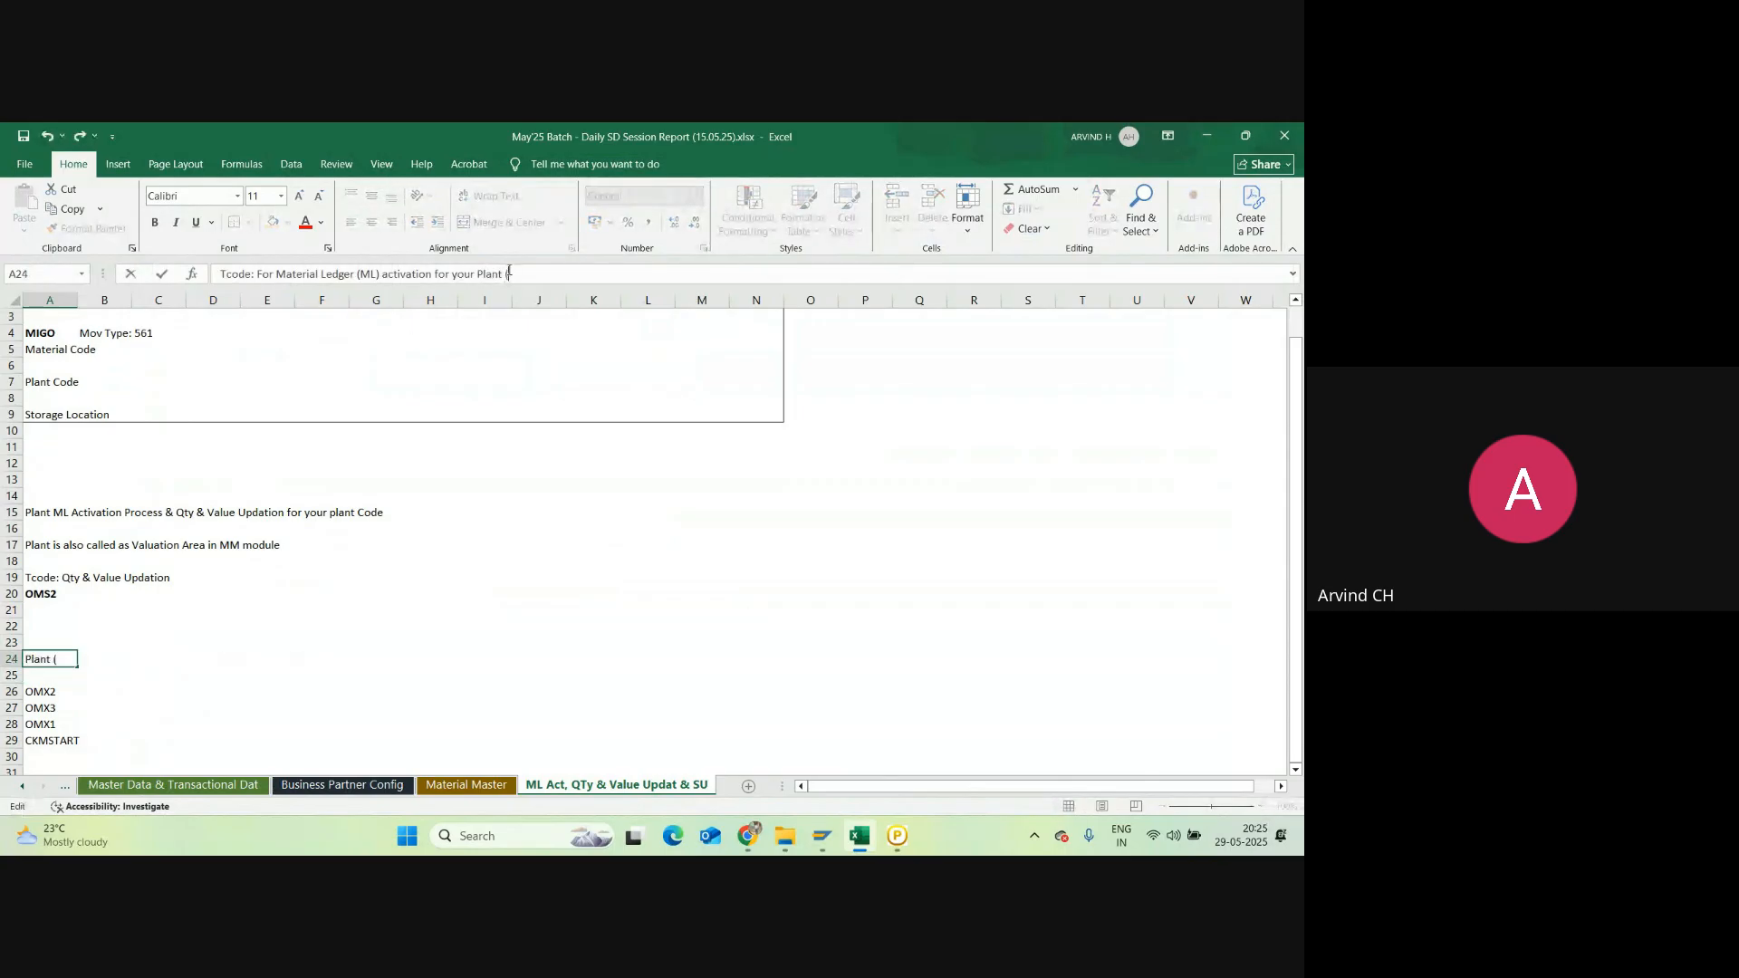
{"action": "type", "text": "Valuation Area"}
{"action": "key", "text": "Return"}
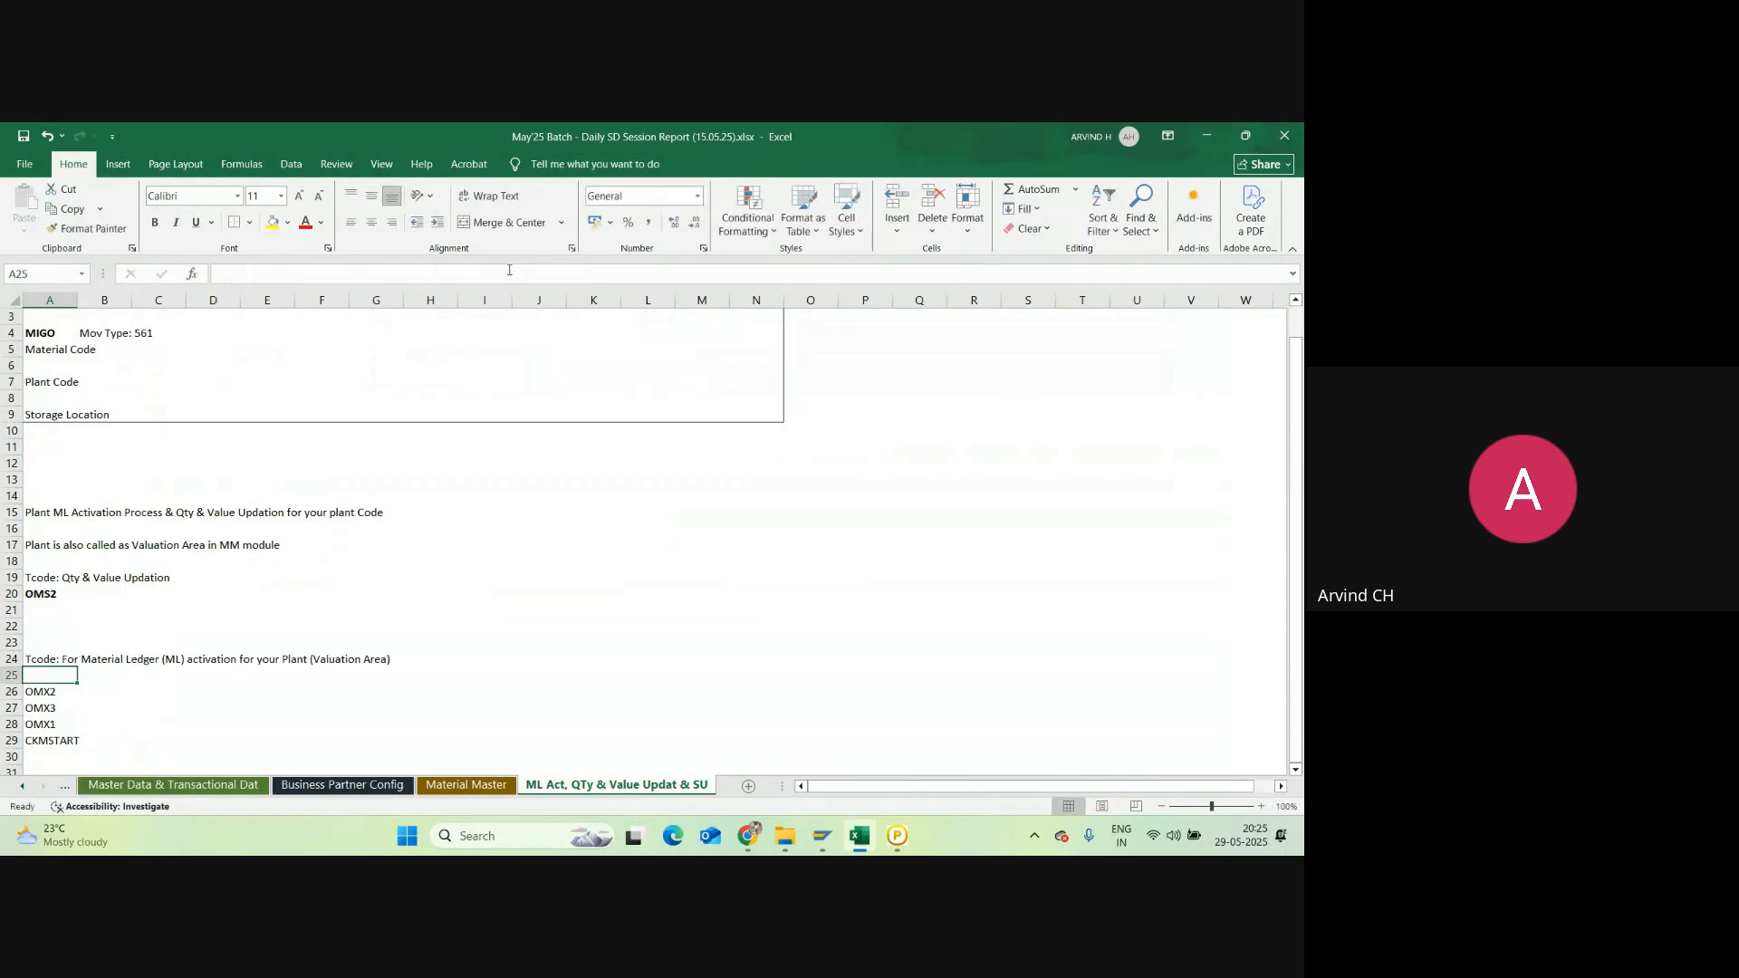
Step: Select the ML activation notes block and compare it with the SAP window
{"action": "left_click", "coordinate": [821, 835]}
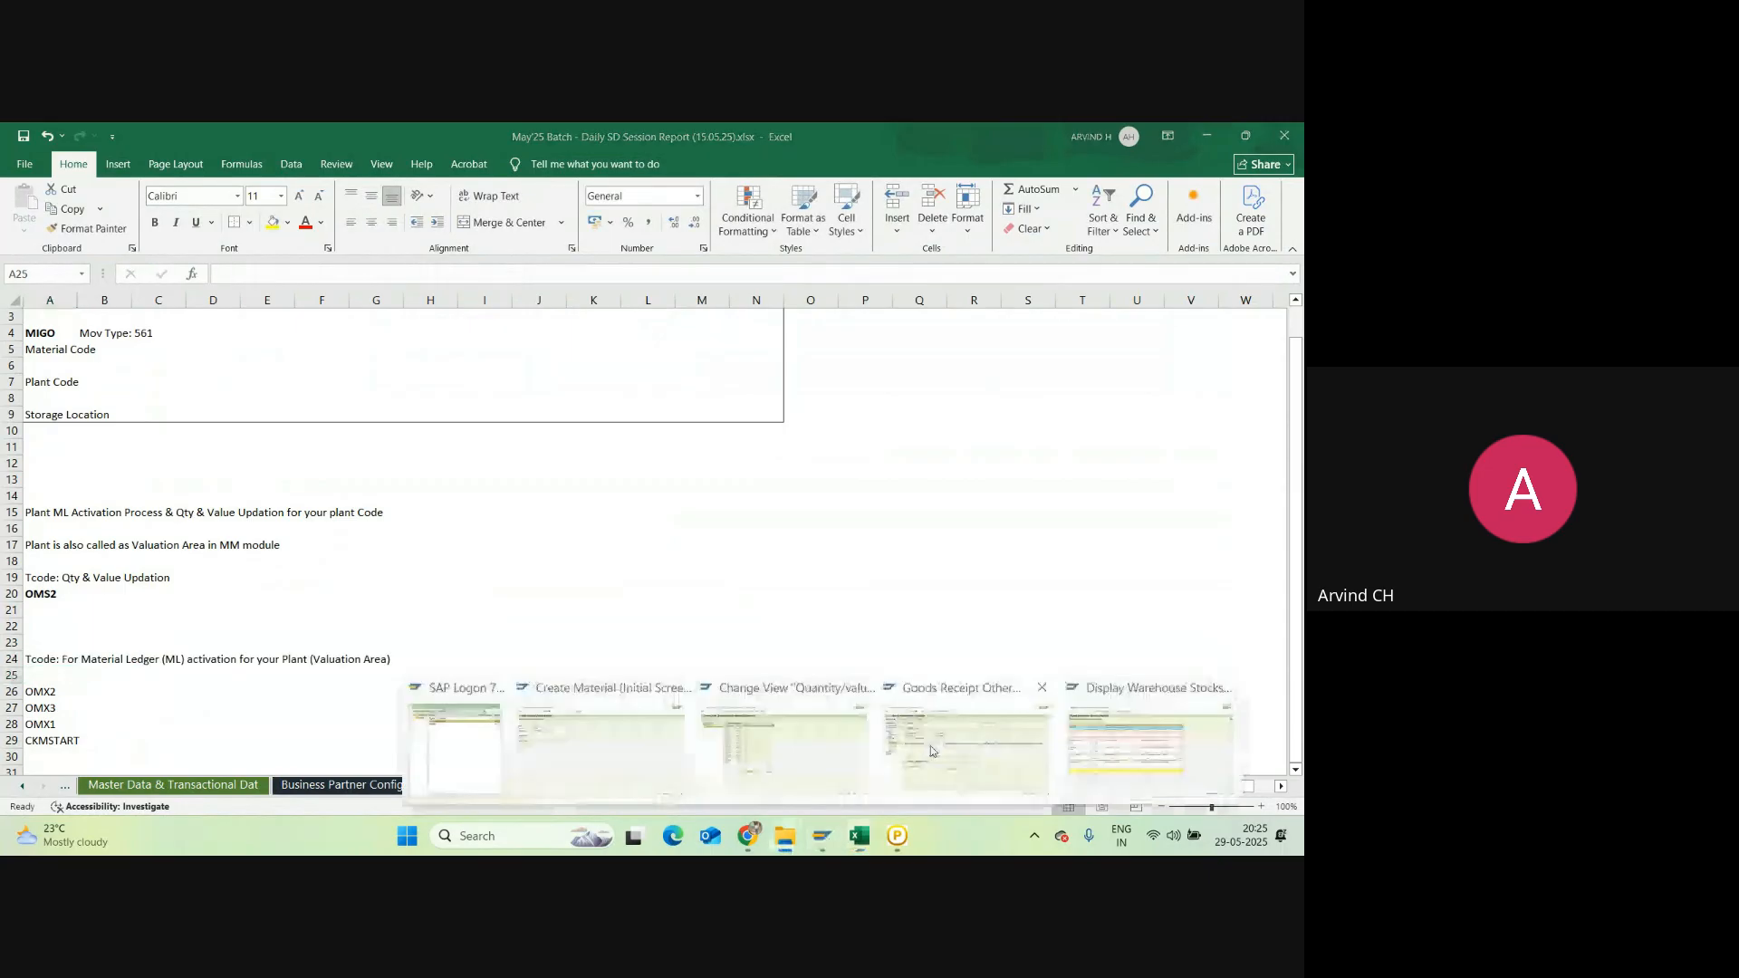
{"action": "left_click_drag", "start_coordinate": [46, 512], "coordinate": [54, 739]}
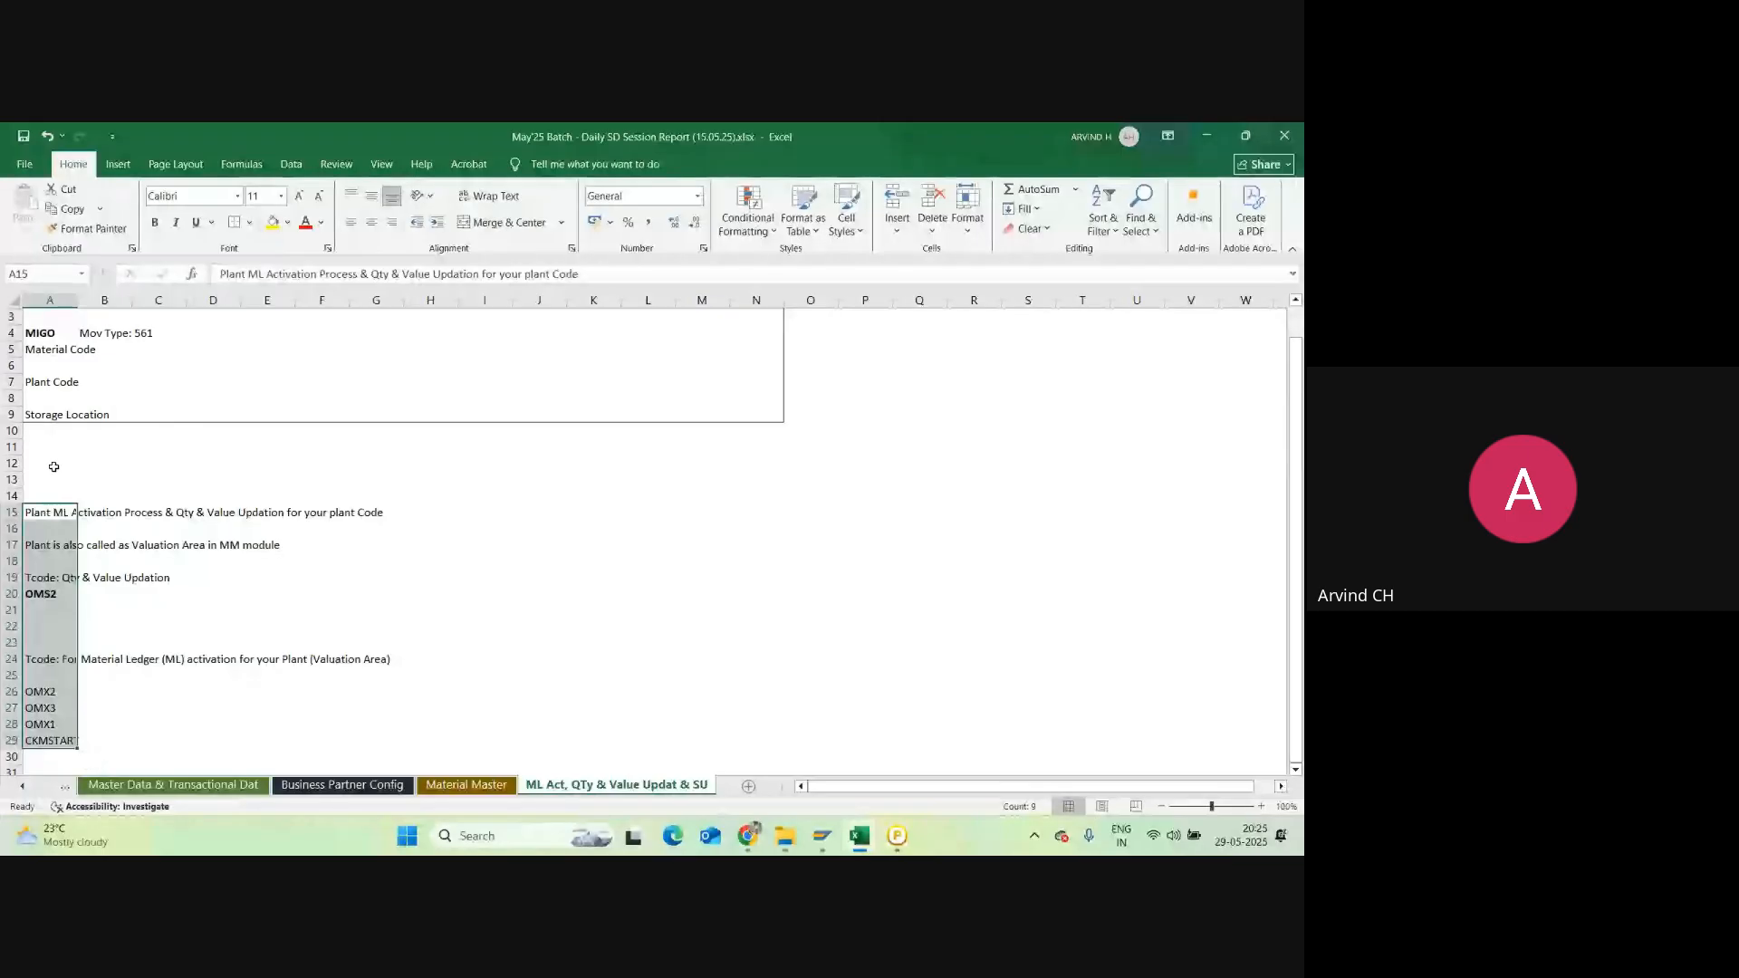
{"action": "key", "text": "Up"}
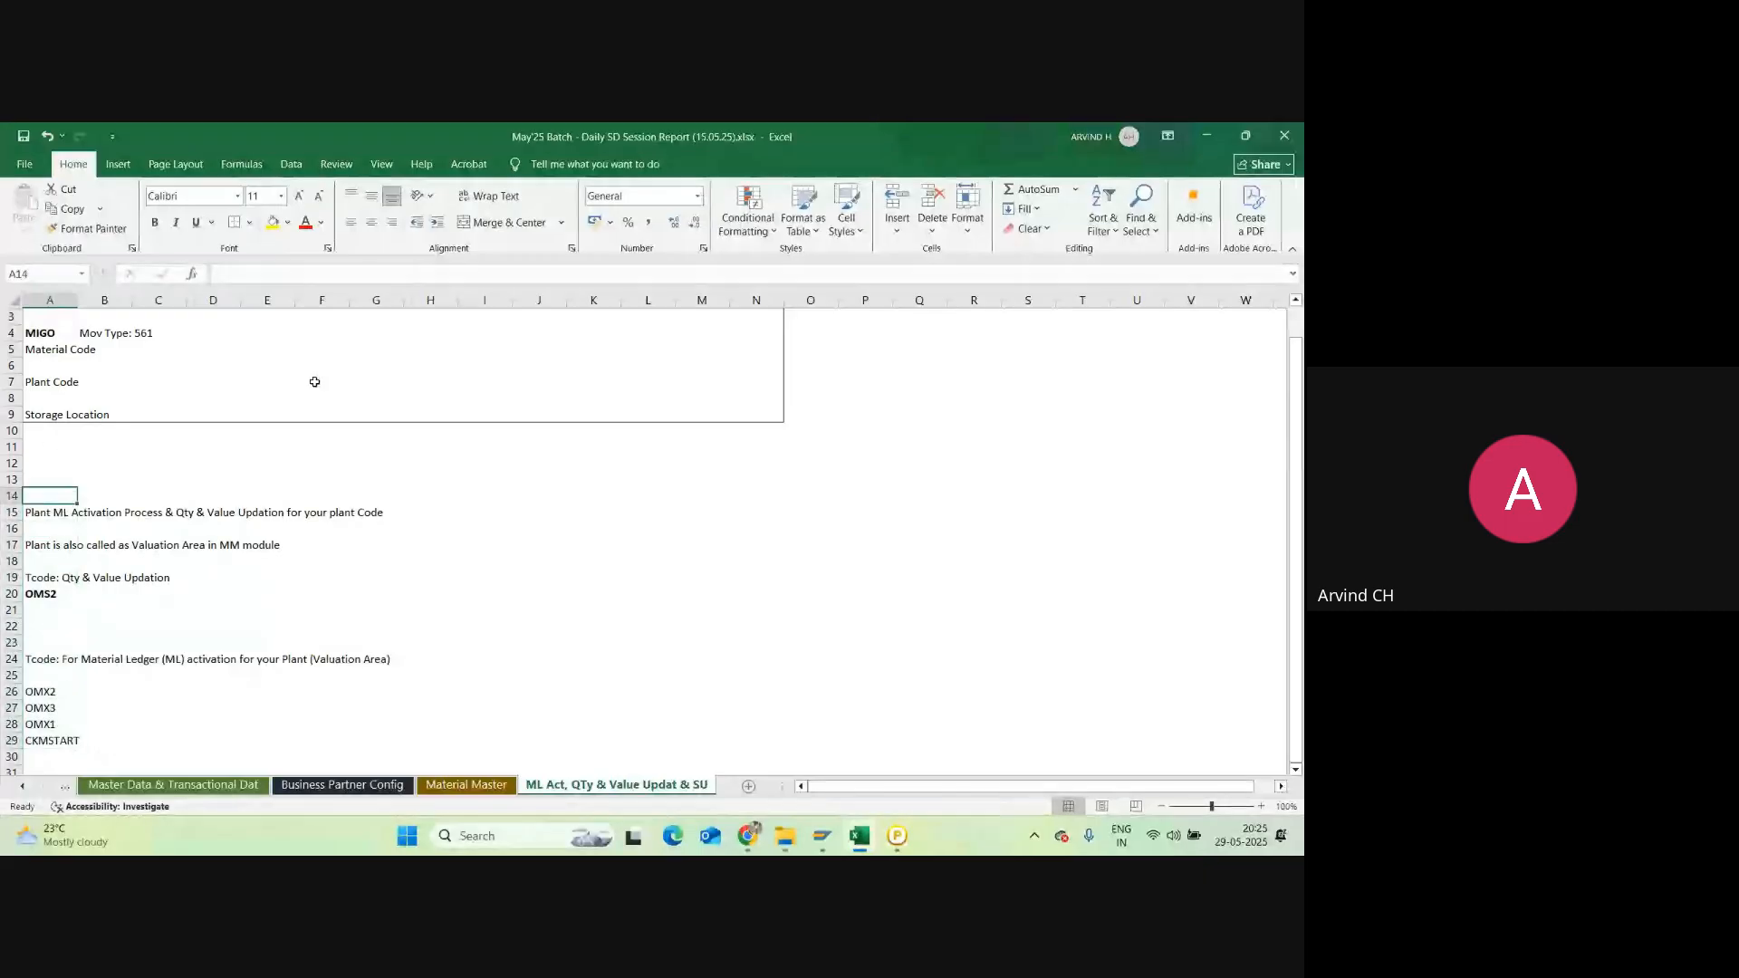
{"action": "key", "text": "alt+Tab"}
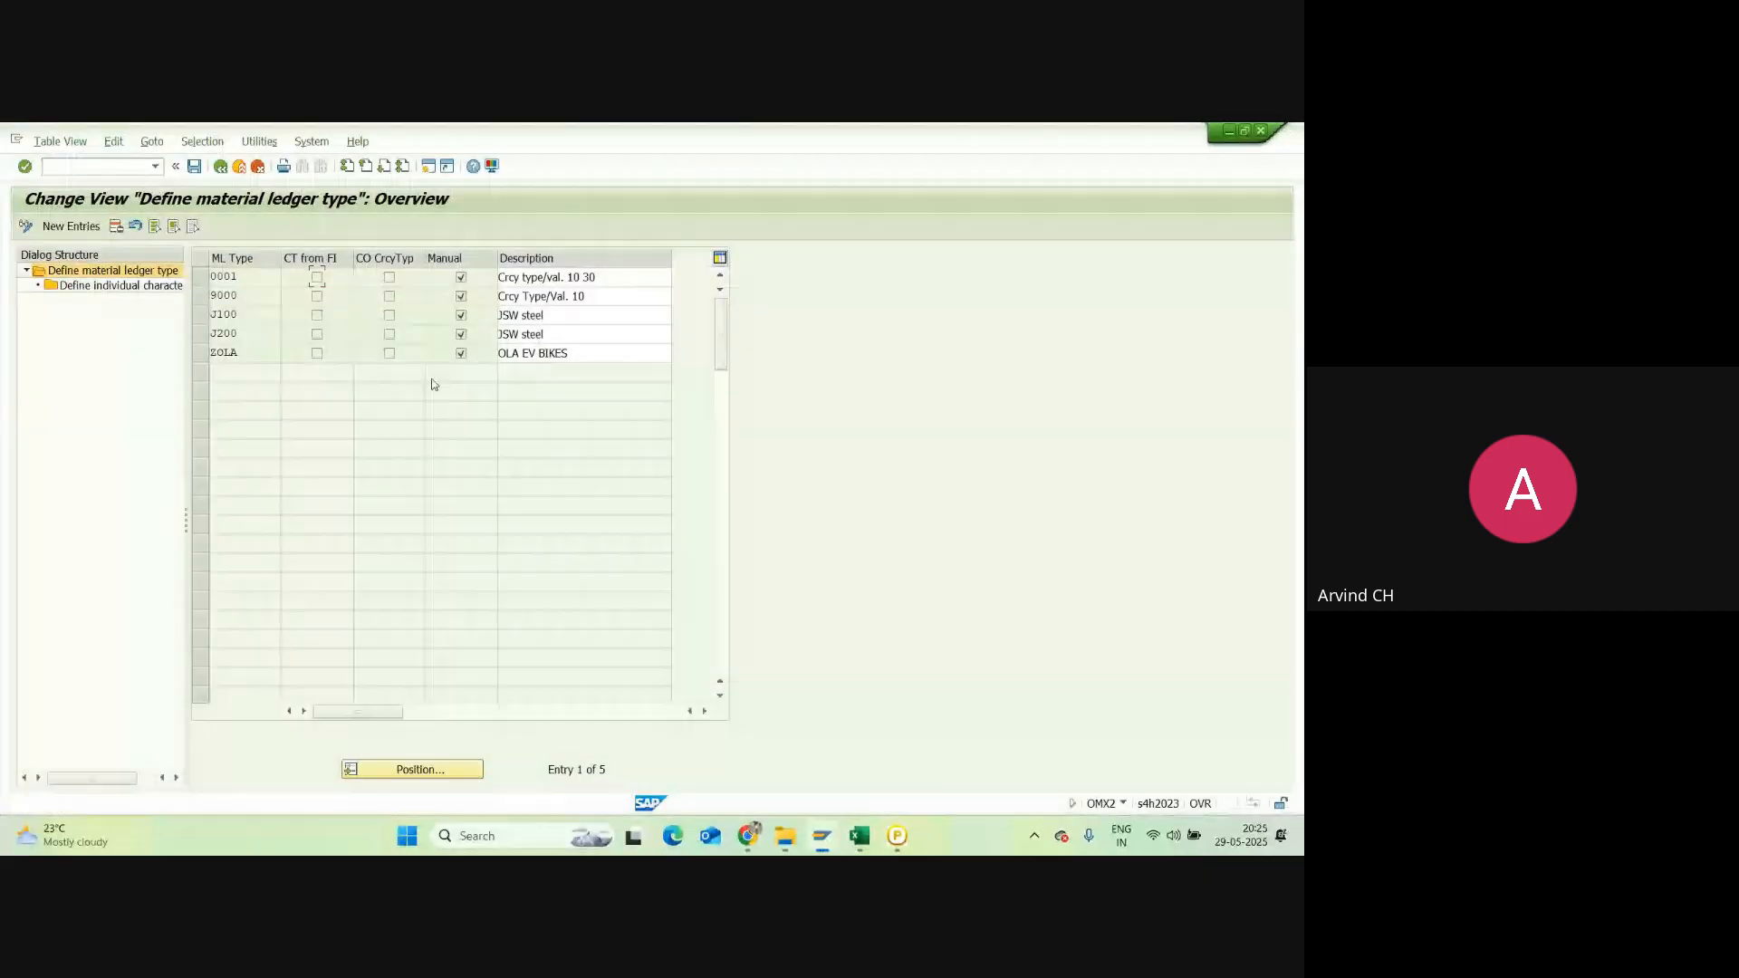
{"action": "key", "text": "alt+Tab"}
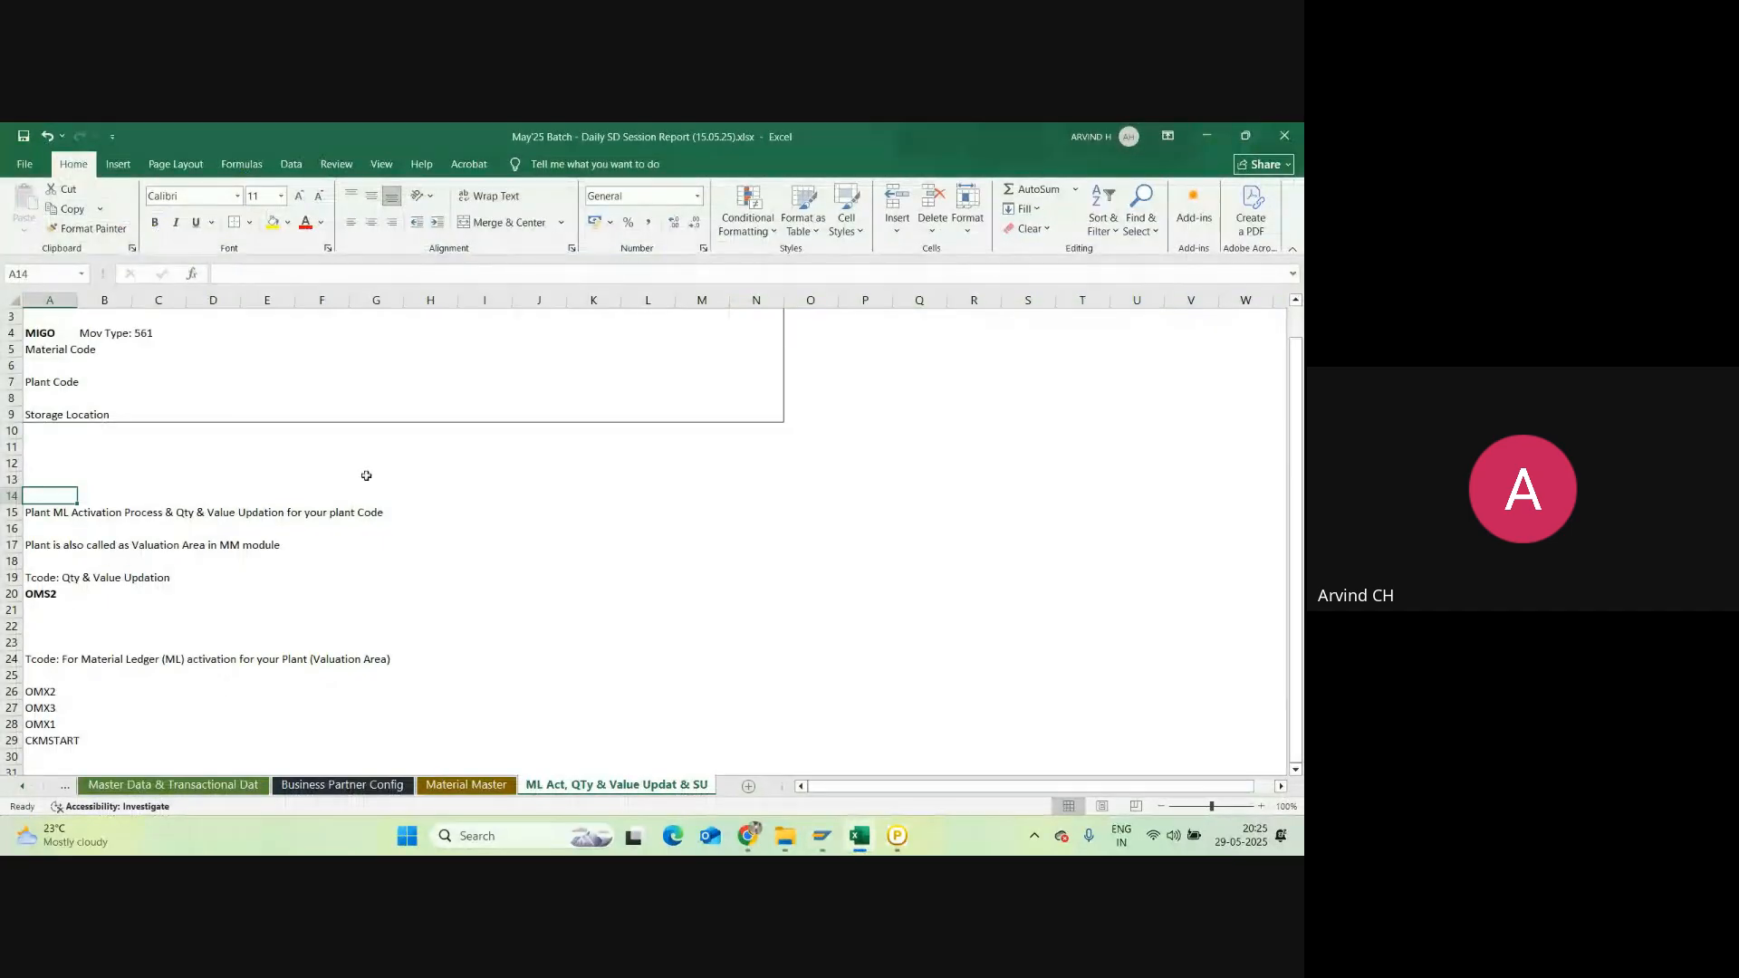
Step: Run OMX2 from the SAP main menu and select material ledger type 9000
{"action": "key", "text": "alt+Tab"}
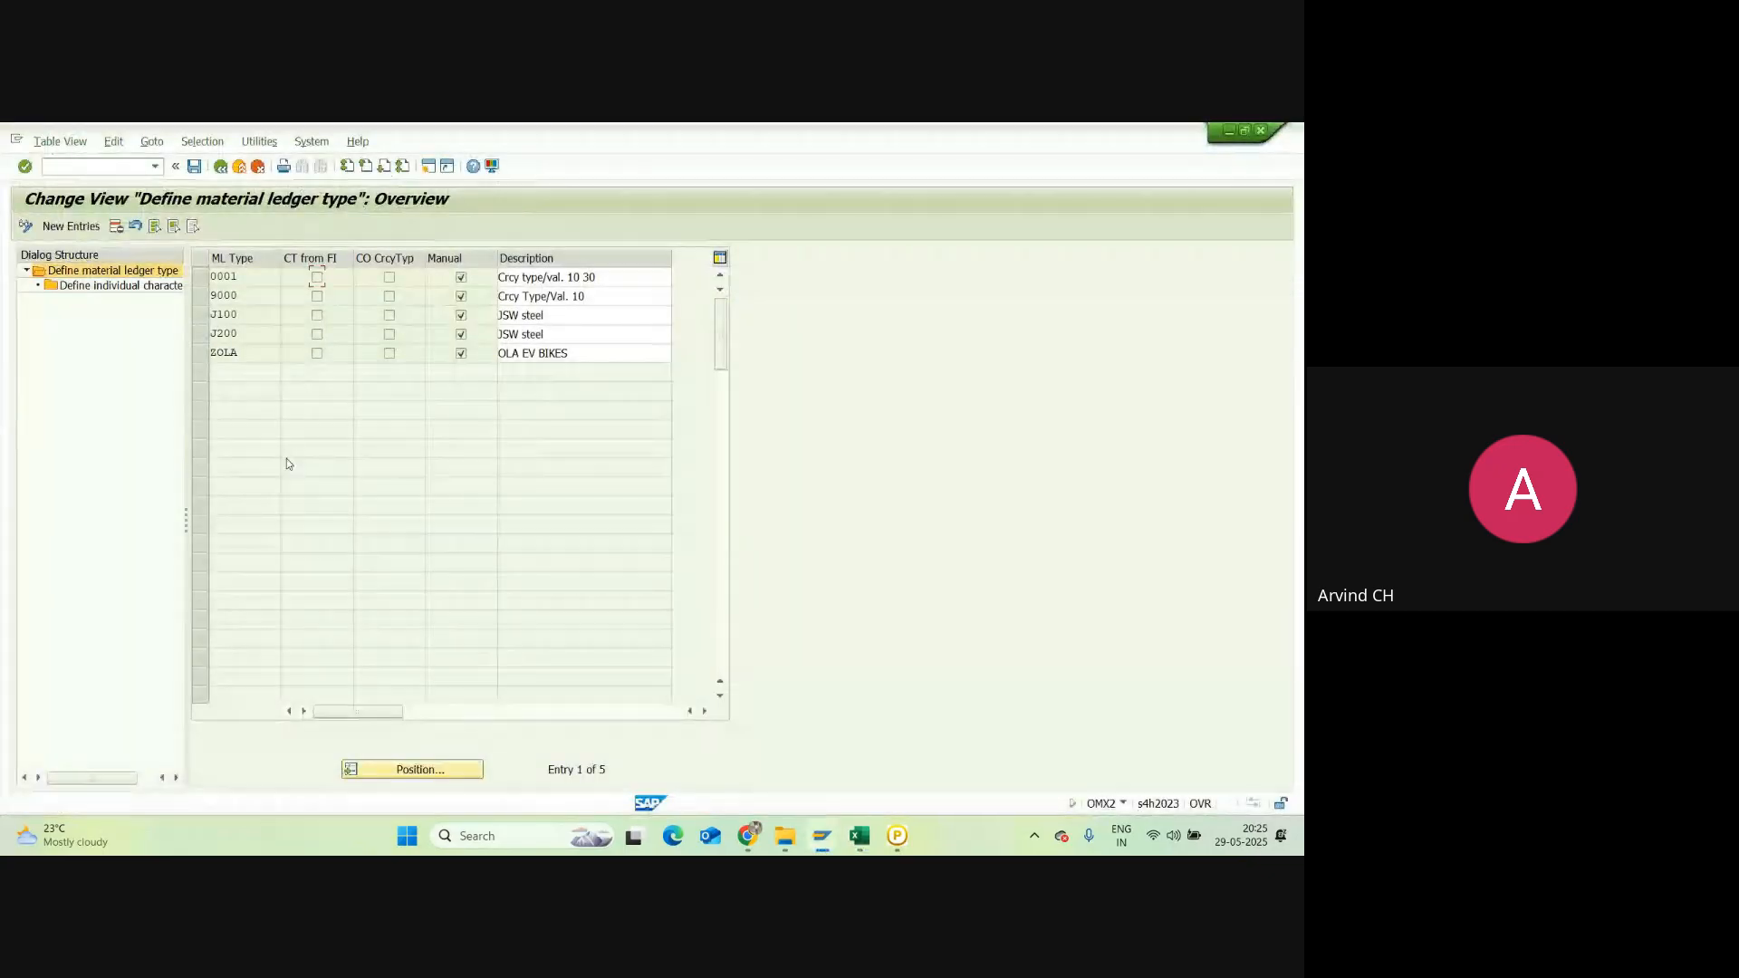
{"action": "key", "text": "alt+Tab"}
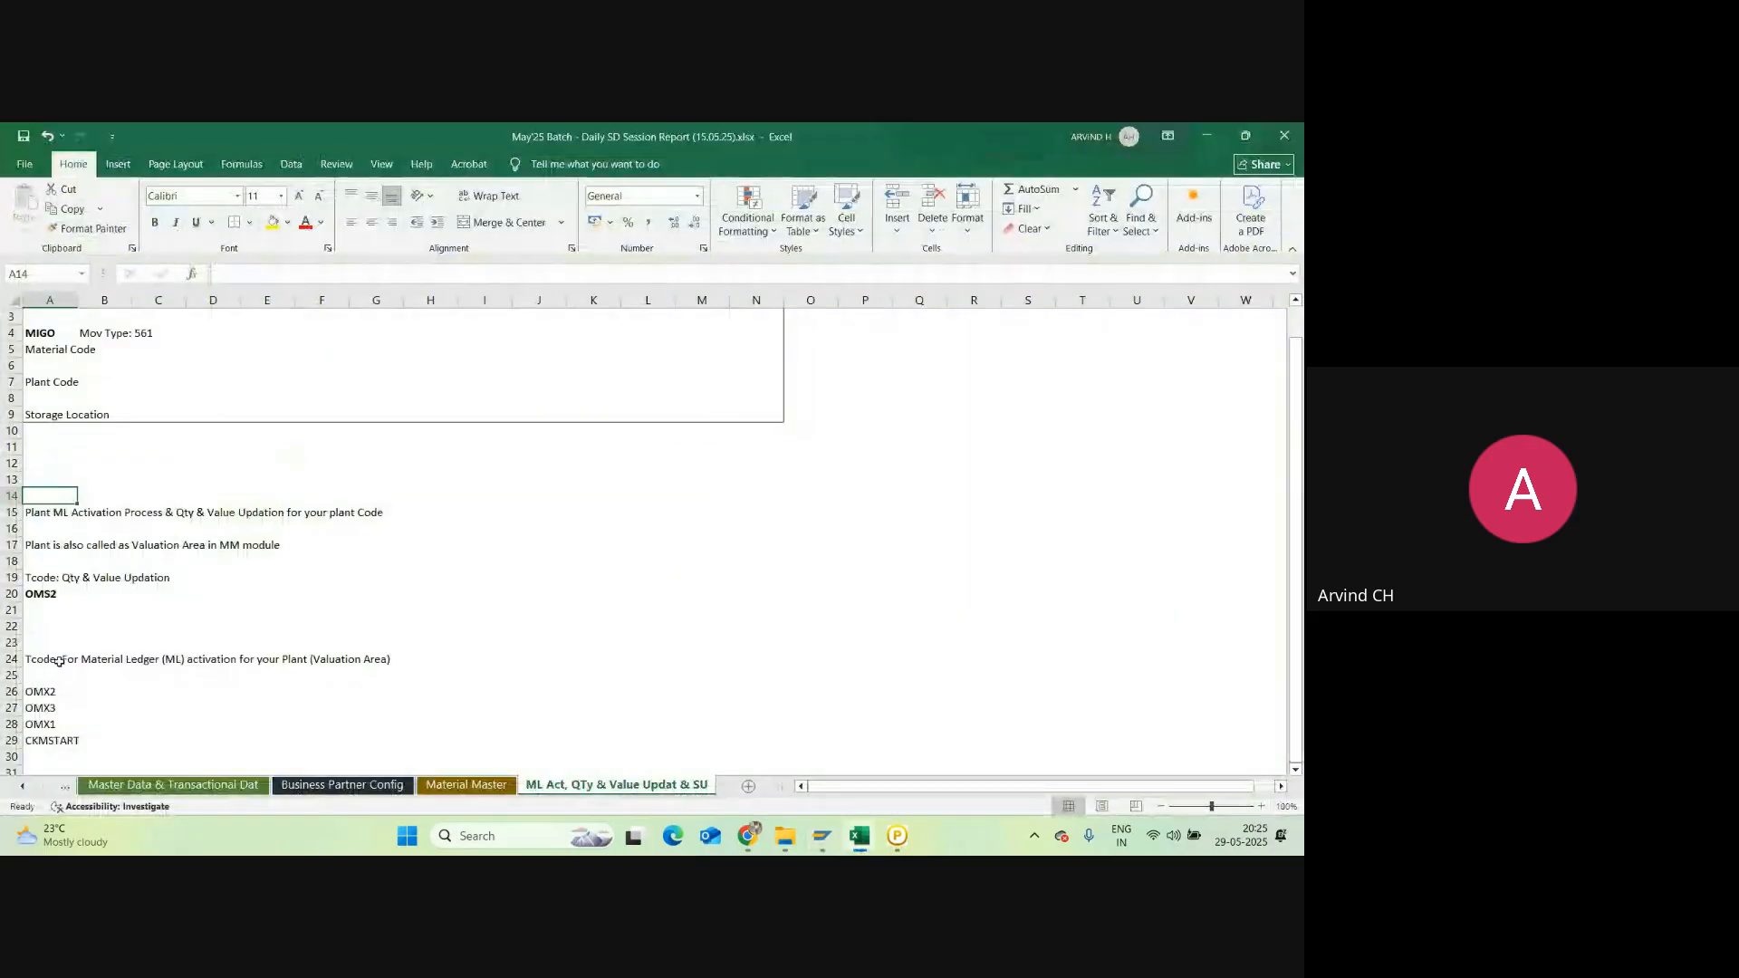
{"action": "key", "text": "alt+Tab"}
{"action": "key", "text": "alt+Tab"}
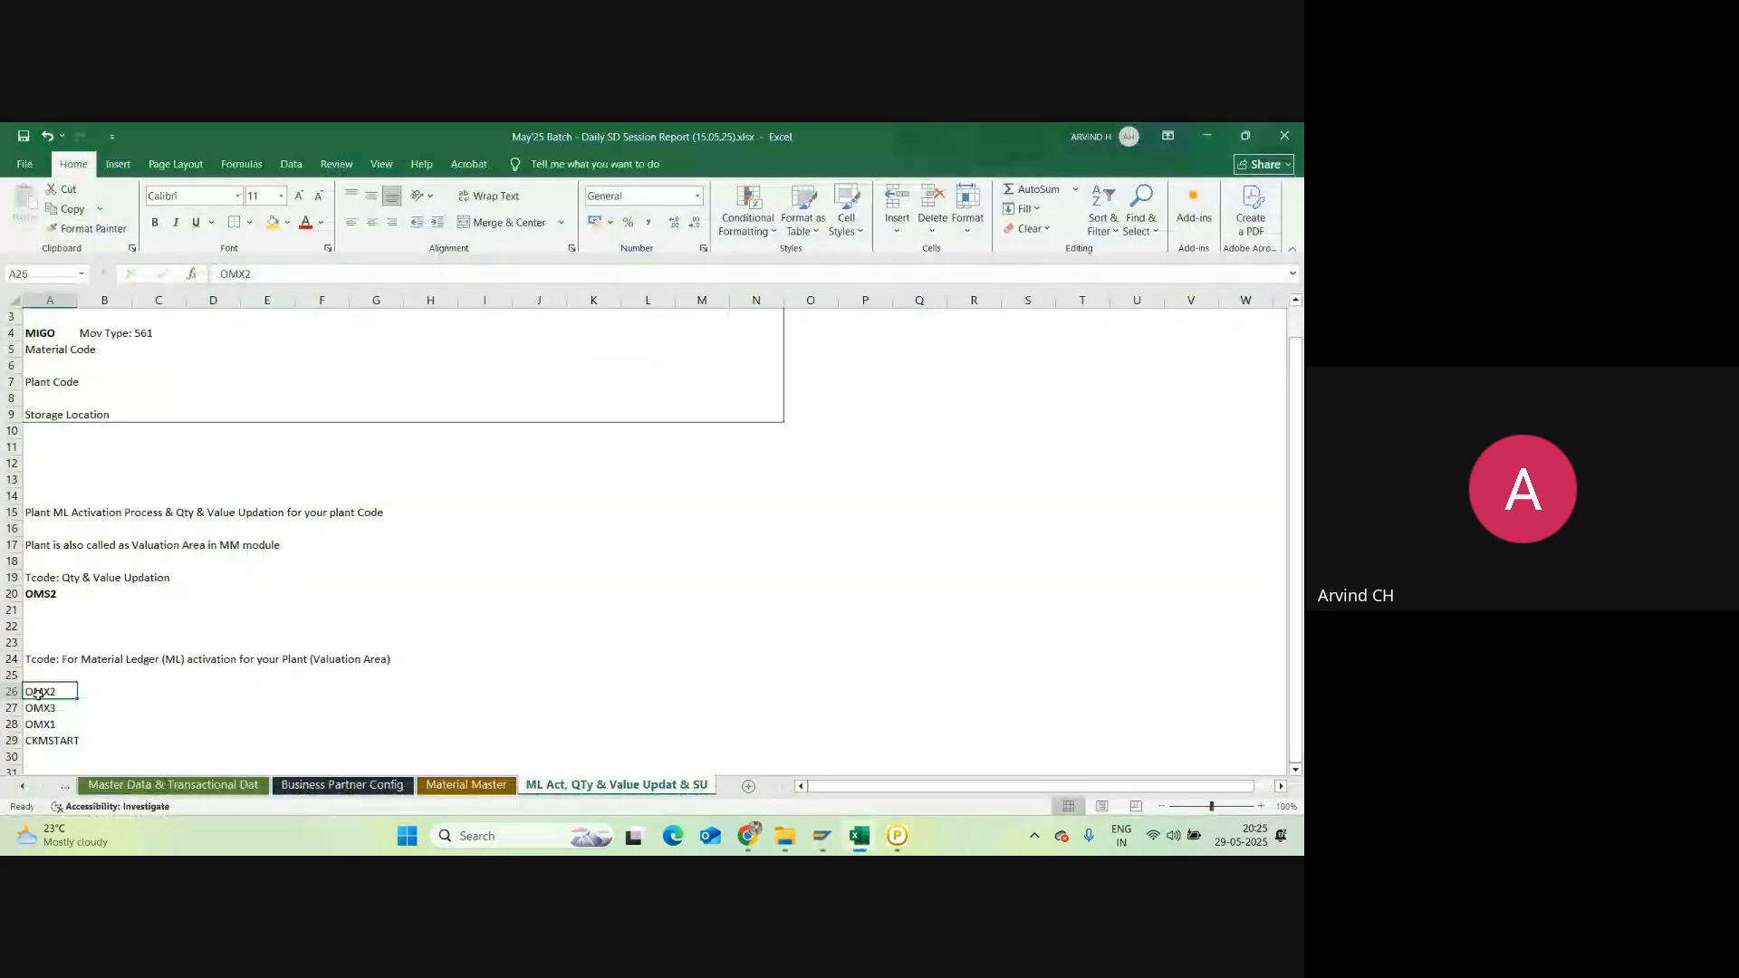
{"action": "key", "text": "alt+Tab"}
{"action": "left_click", "coordinate": [220, 166]}
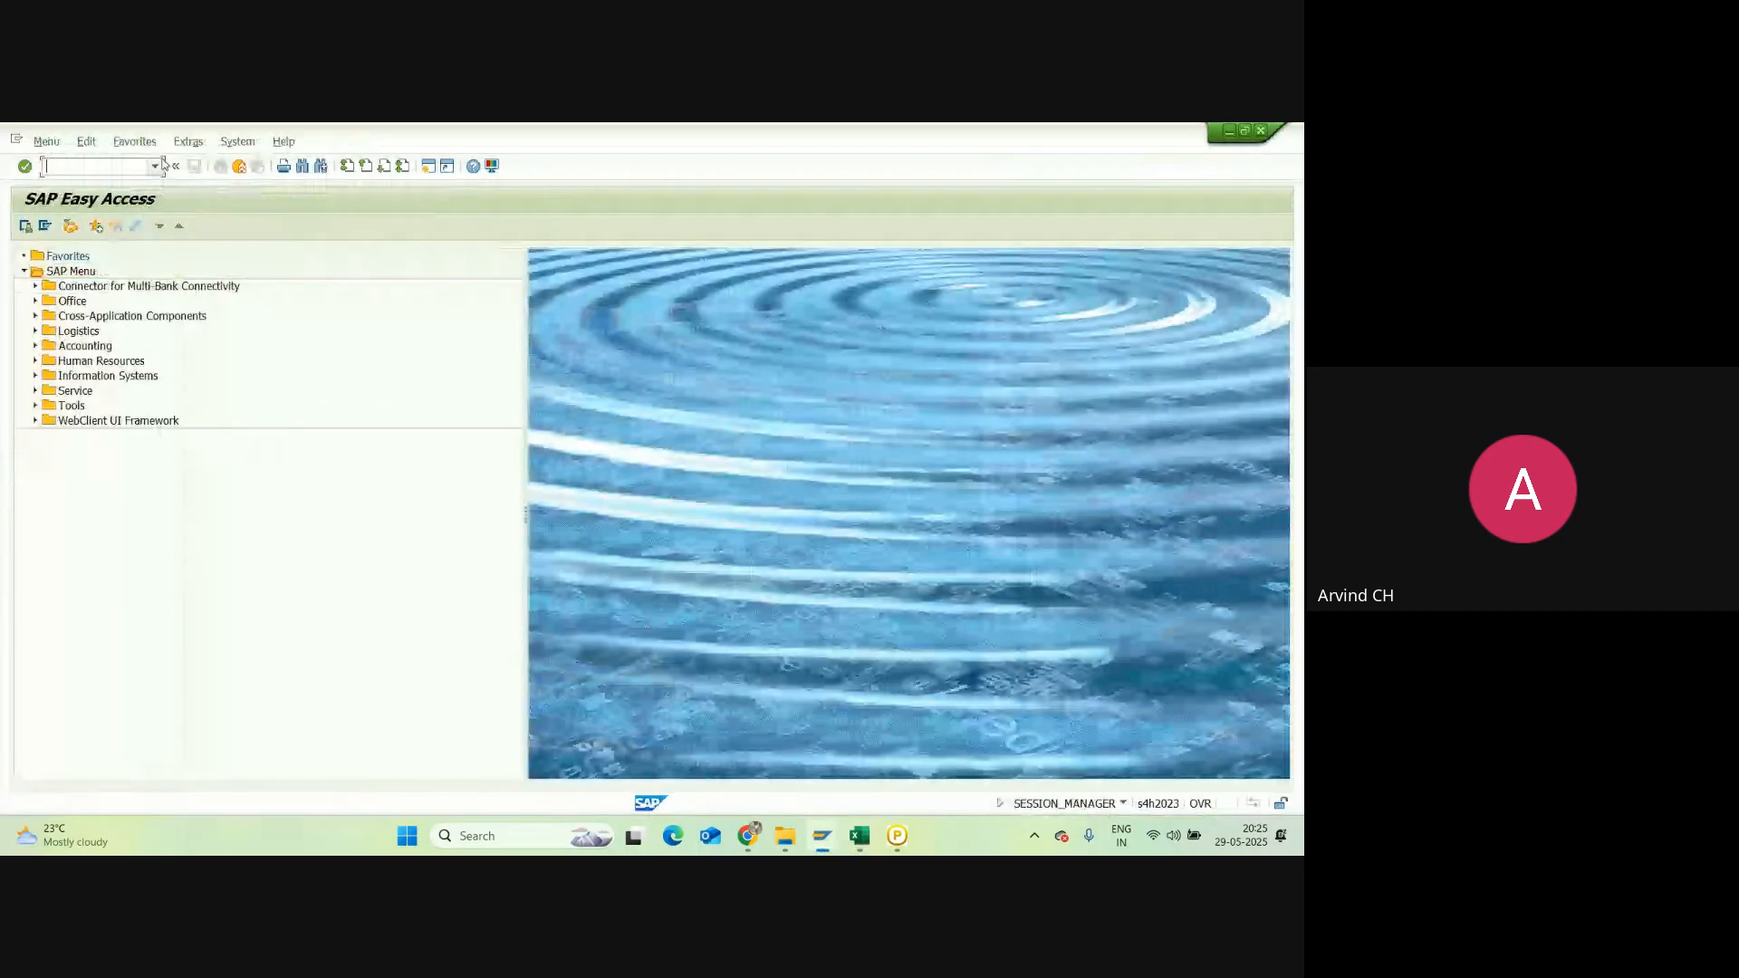
{"action": "type", "text": "OMX2"}
{"action": "key", "text": "Return"}
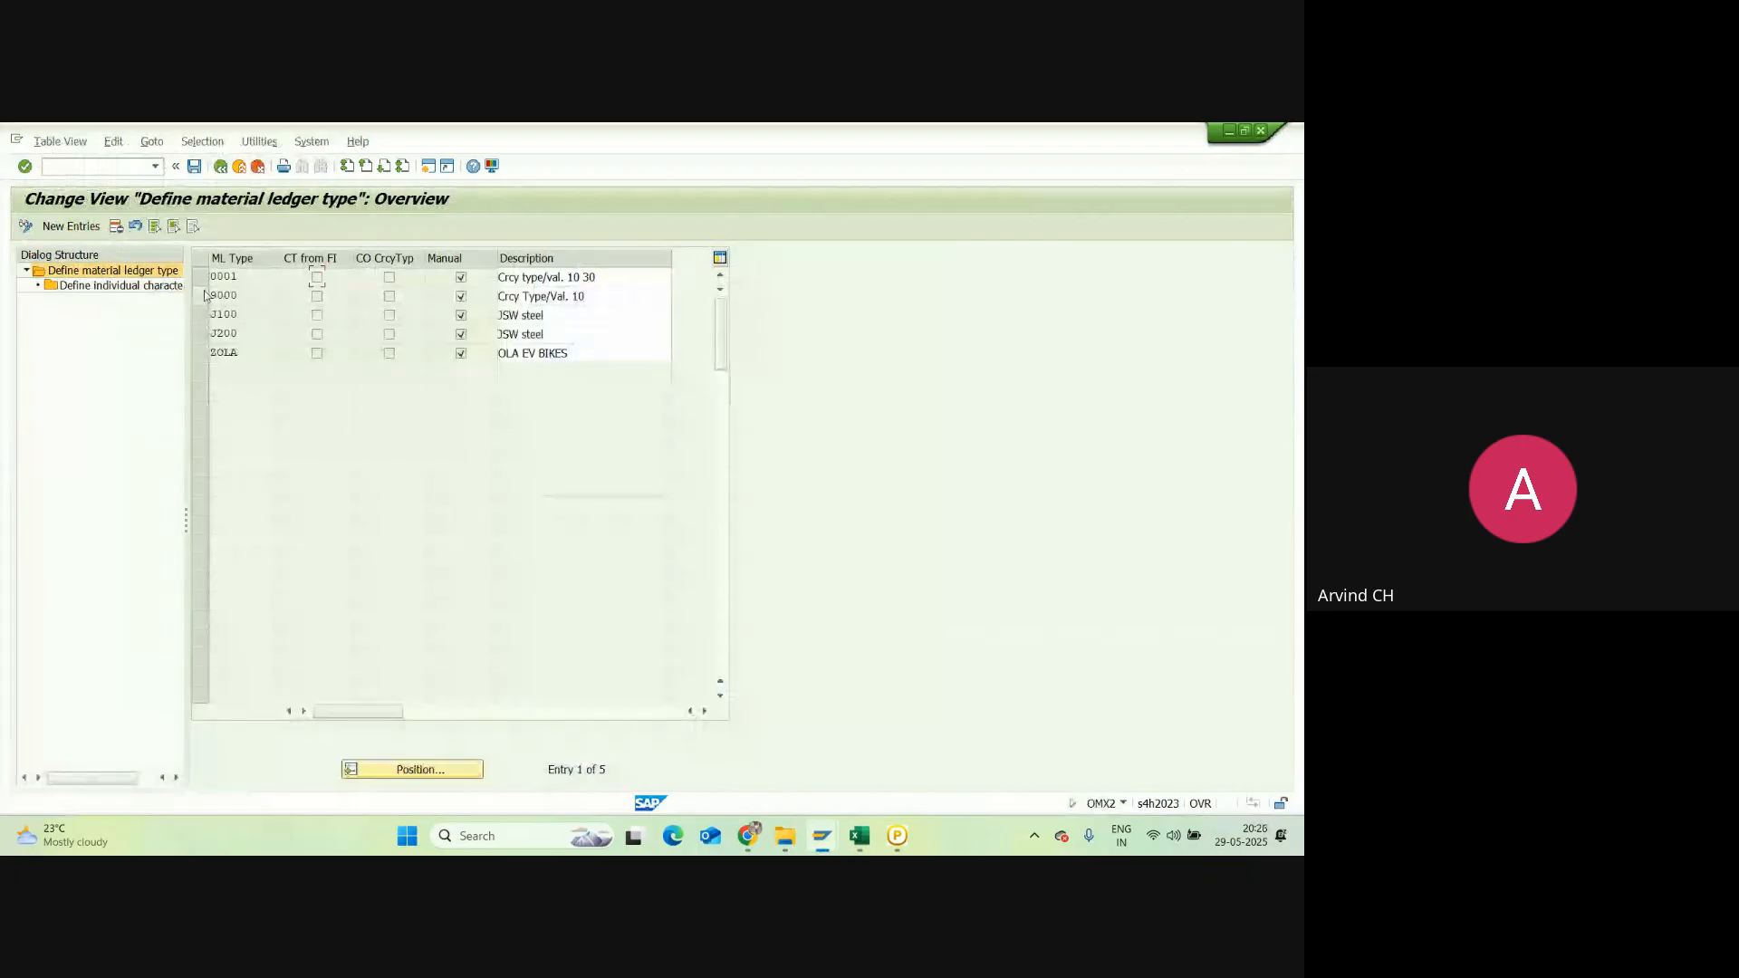
{"action": "left_click", "coordinate": [203, 295]}
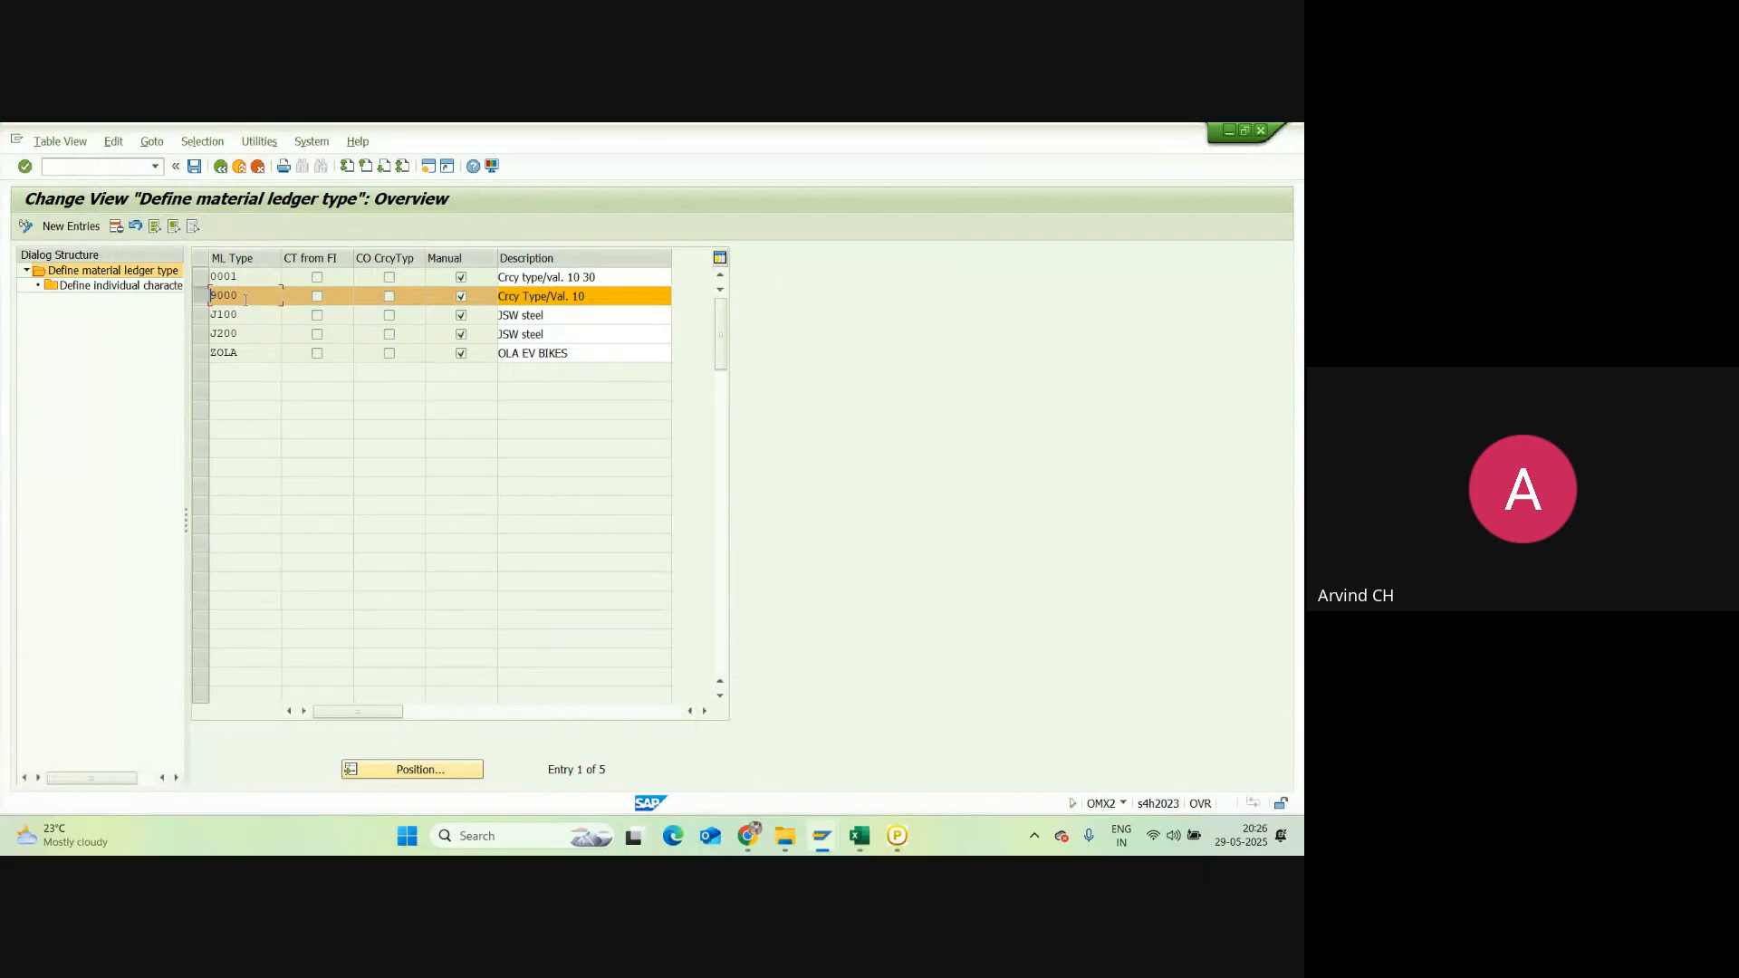
Step: Enter 'Standard ML - 9000' in cell B26 beside OMX2
{"action": "left_click", "coordinate": [859, 835]}
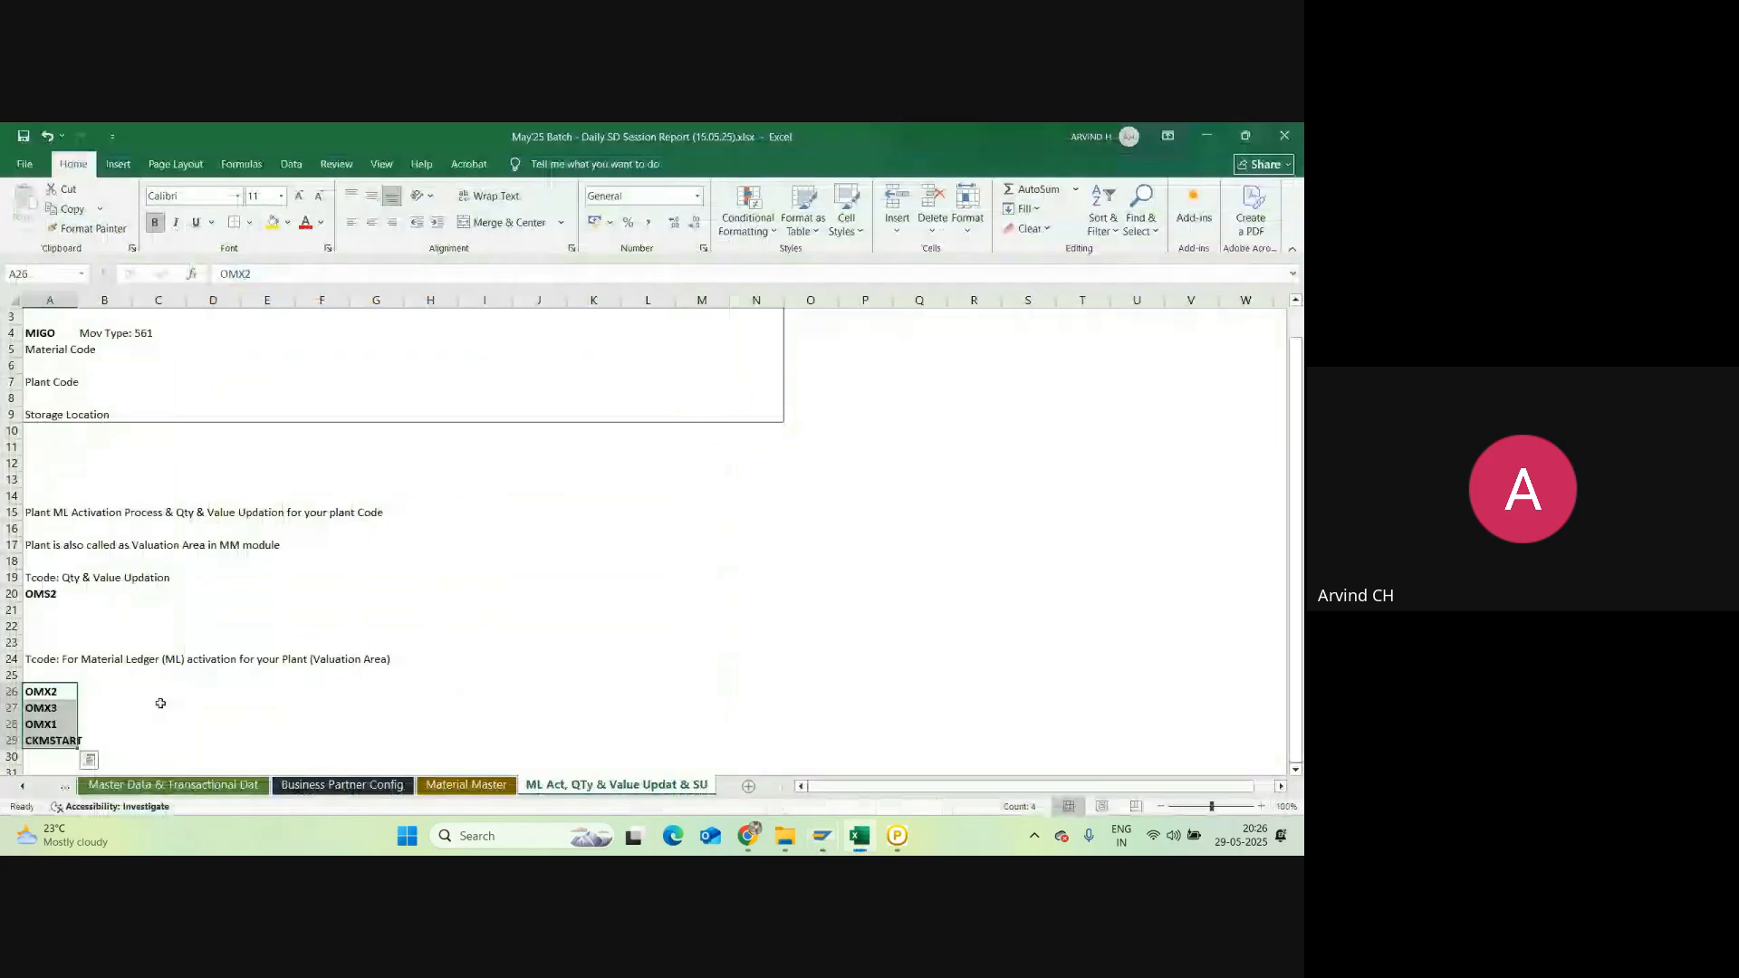
{"action": "left_click", "coordinate": [110, 690]}
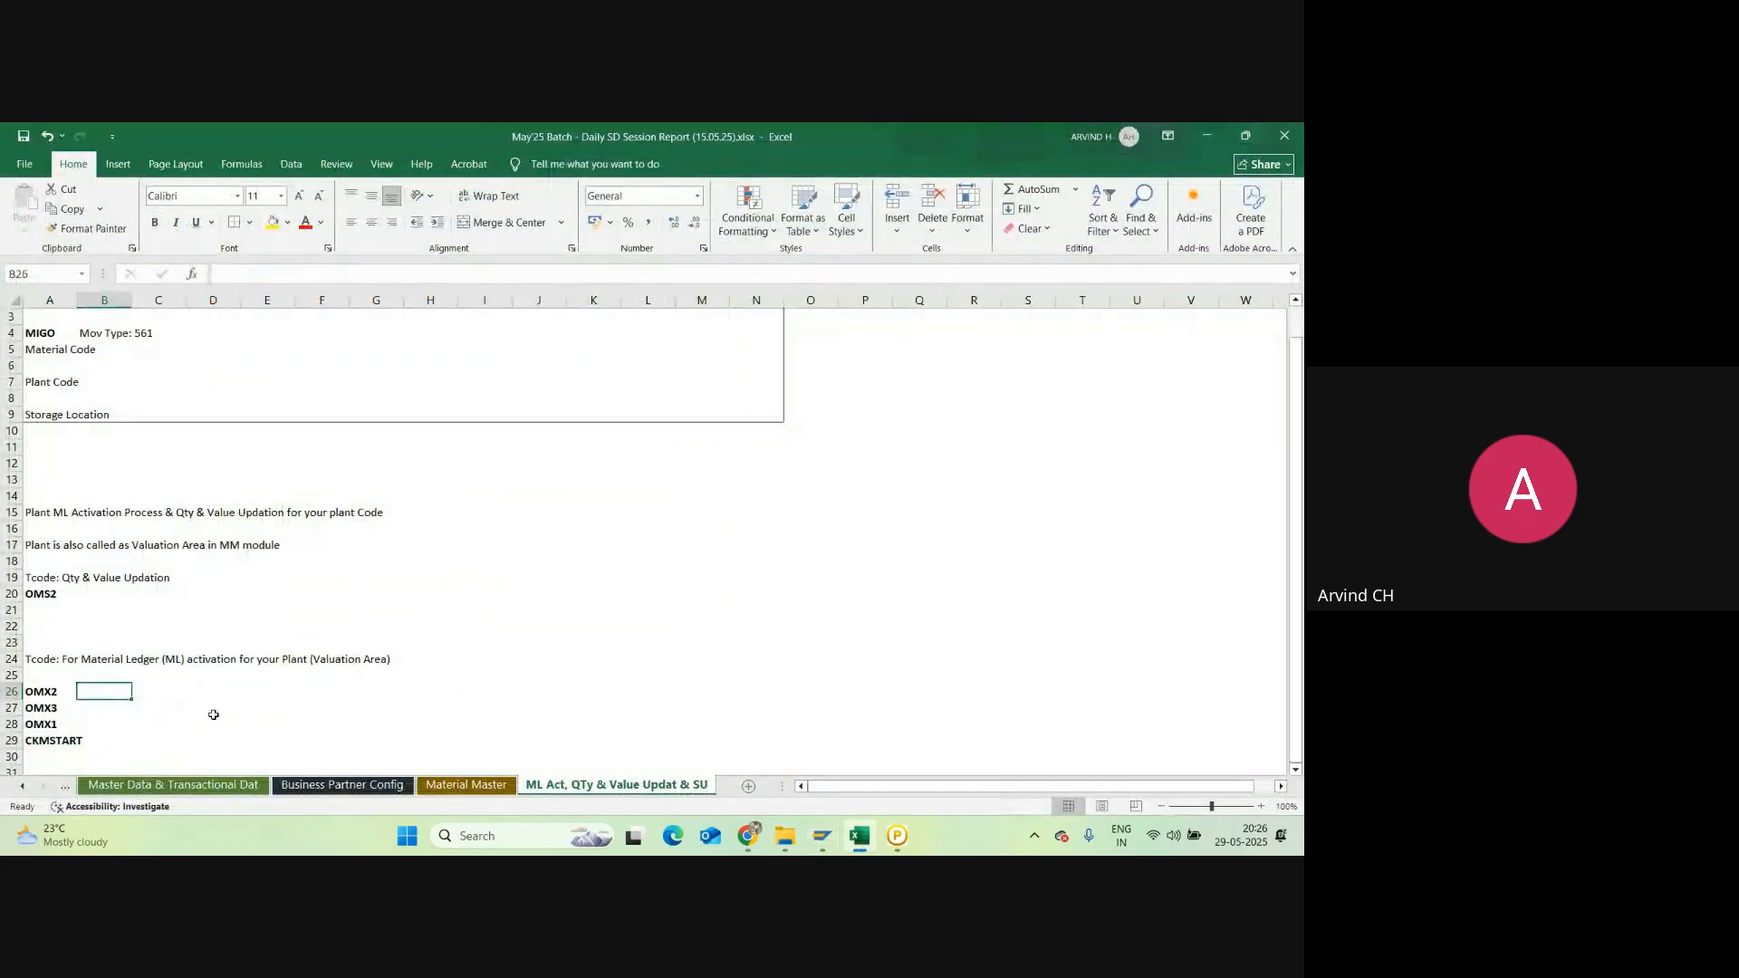
{"action": "type", "text": "Standard"}
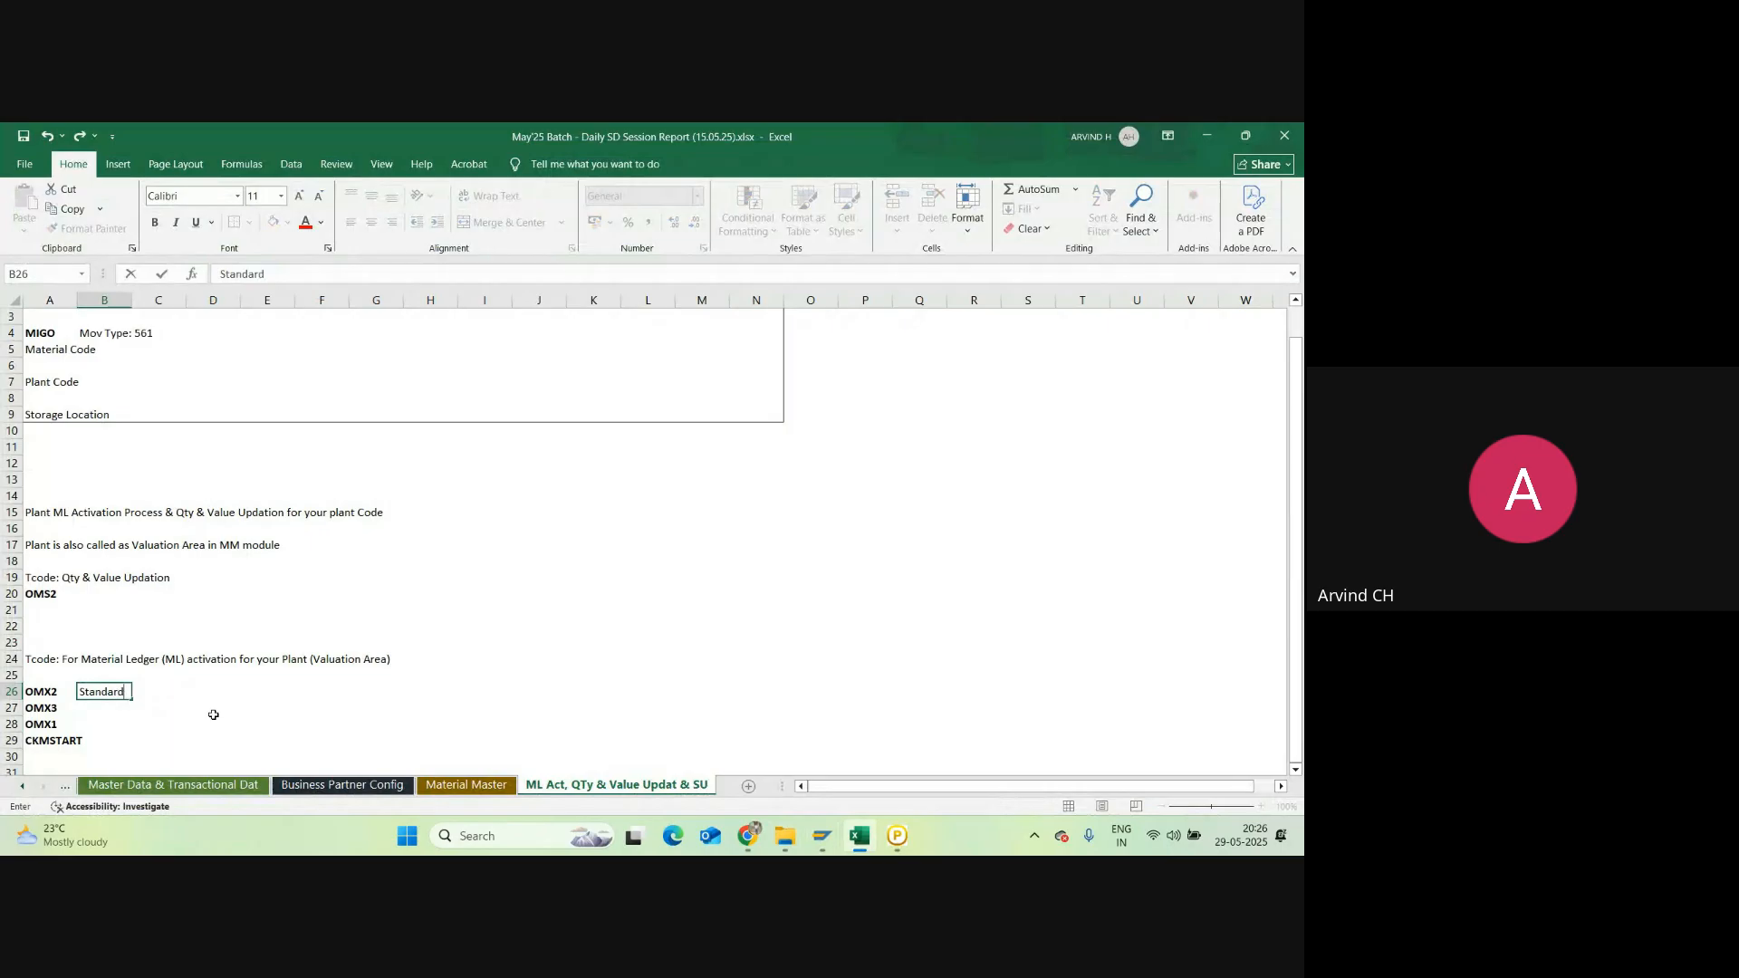
{"action": "type", "text": " ML - 9000"}
{"action": "key", "text": "Return"}
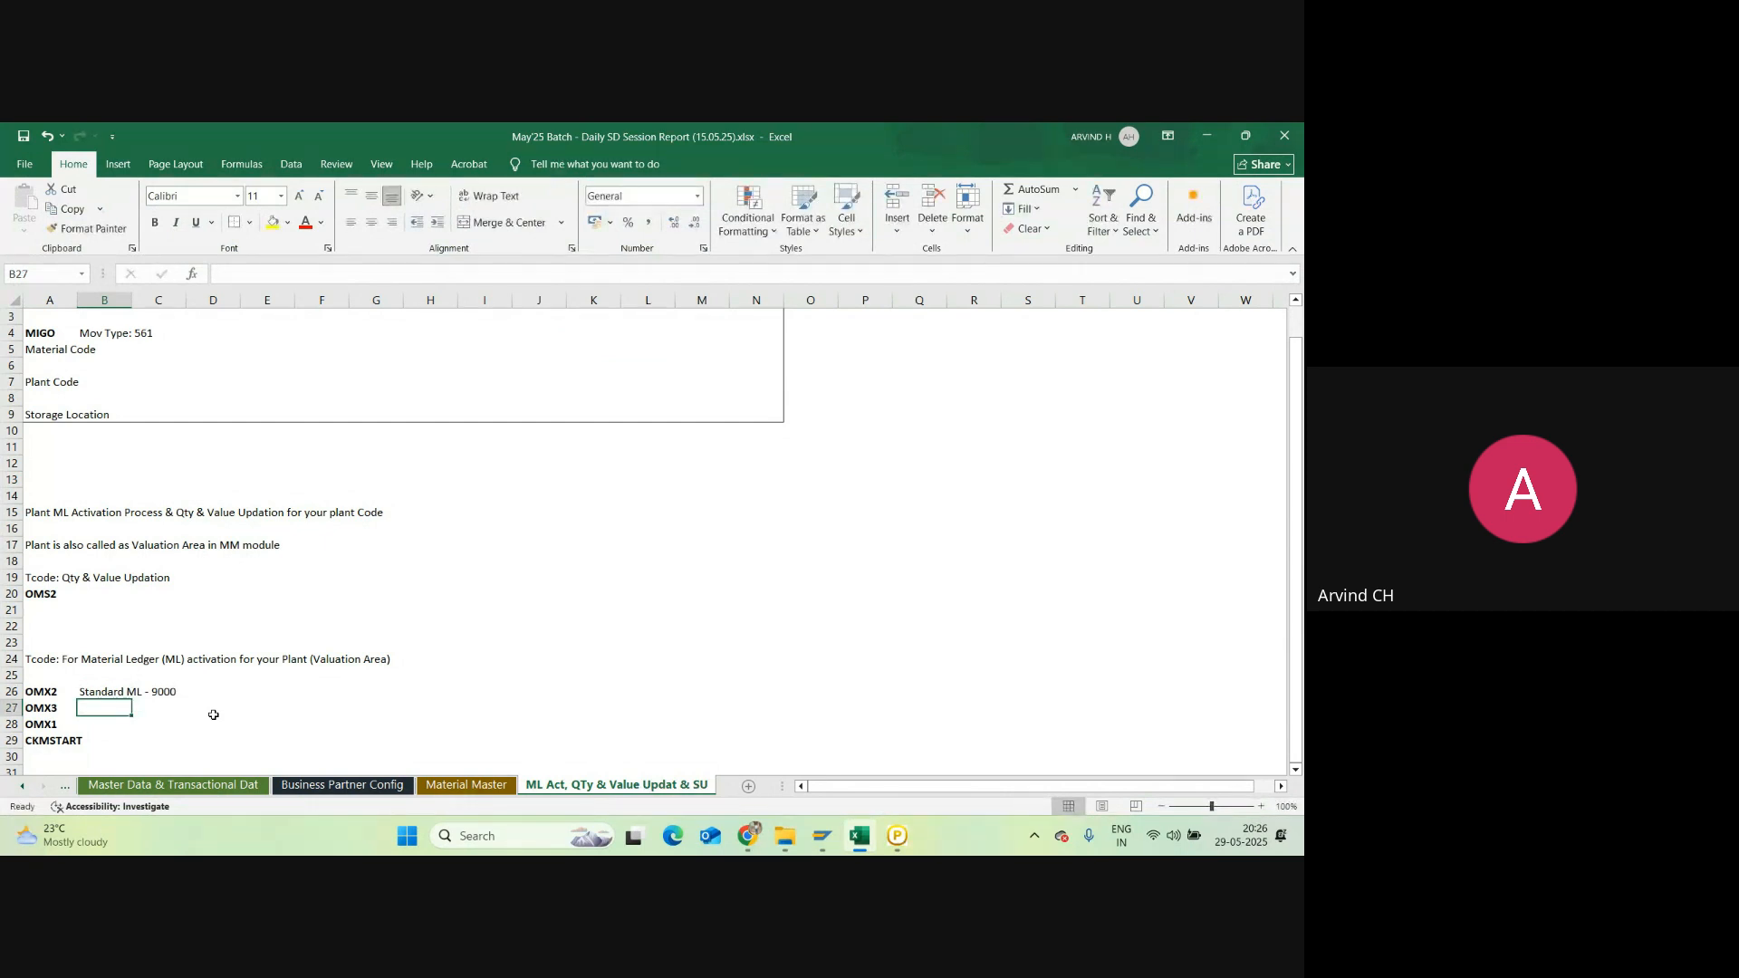
{"action": "key", "text": "alt+Tab"}
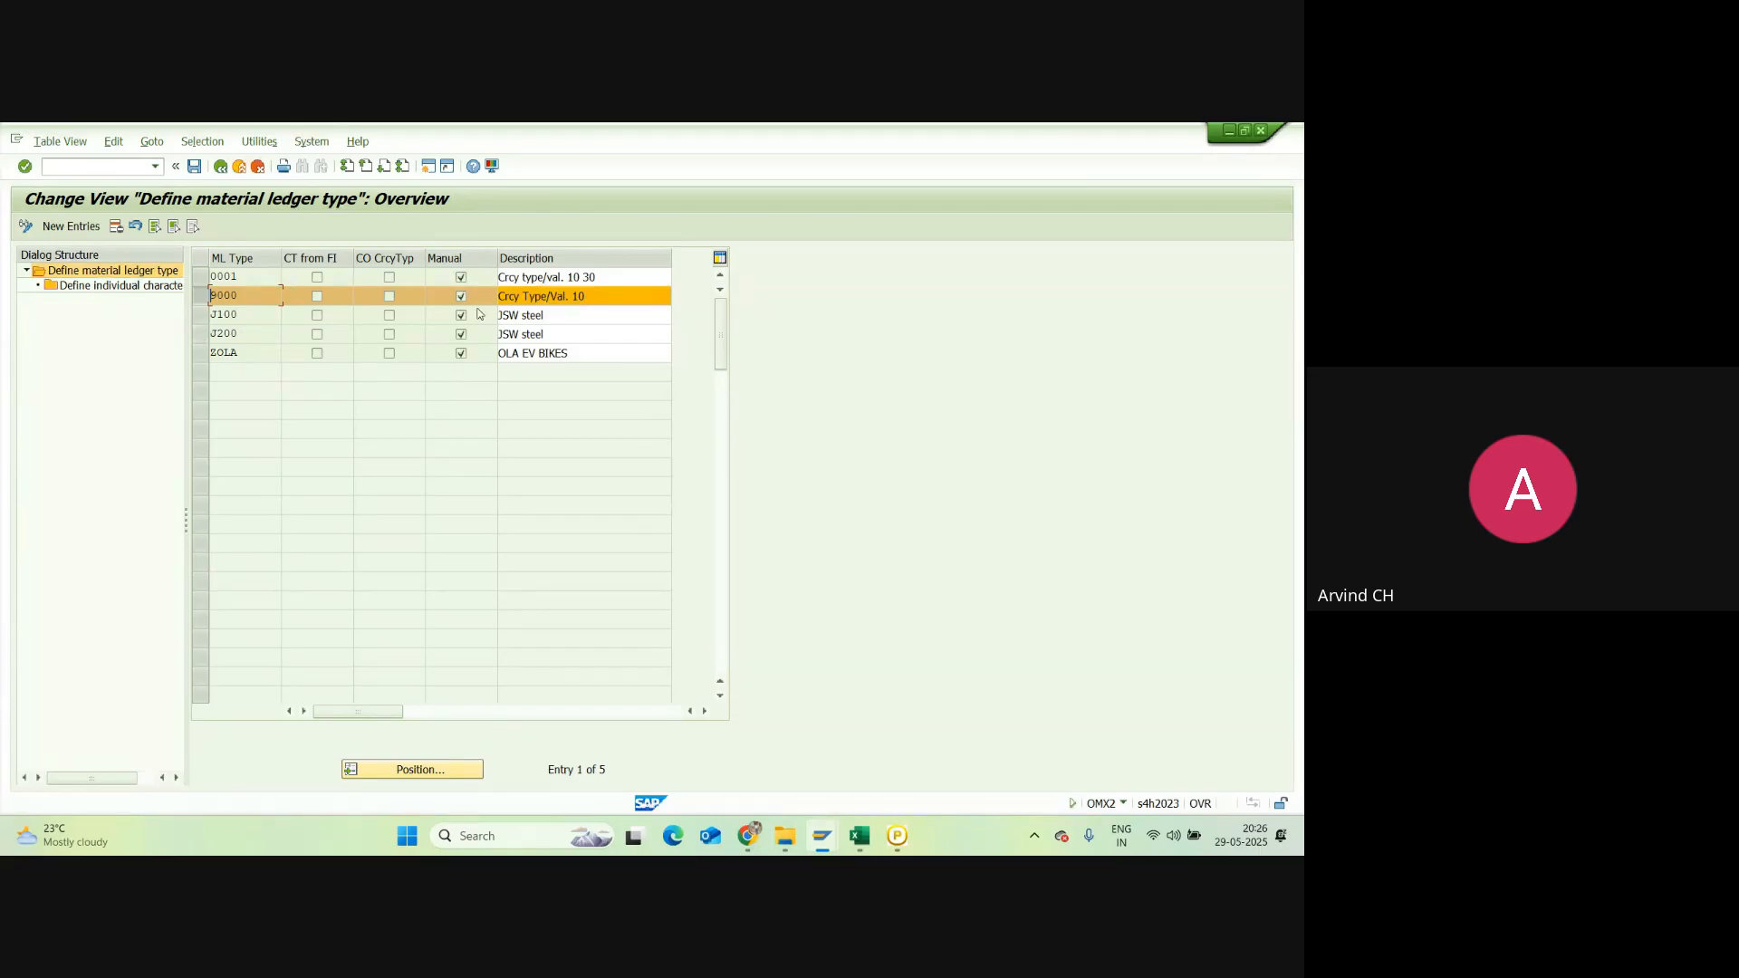
Step: Go back to SAP Easy Access and run OMX3 to show ledger type assignments
{"action": "left_click", "coordinate": [221, 167]}
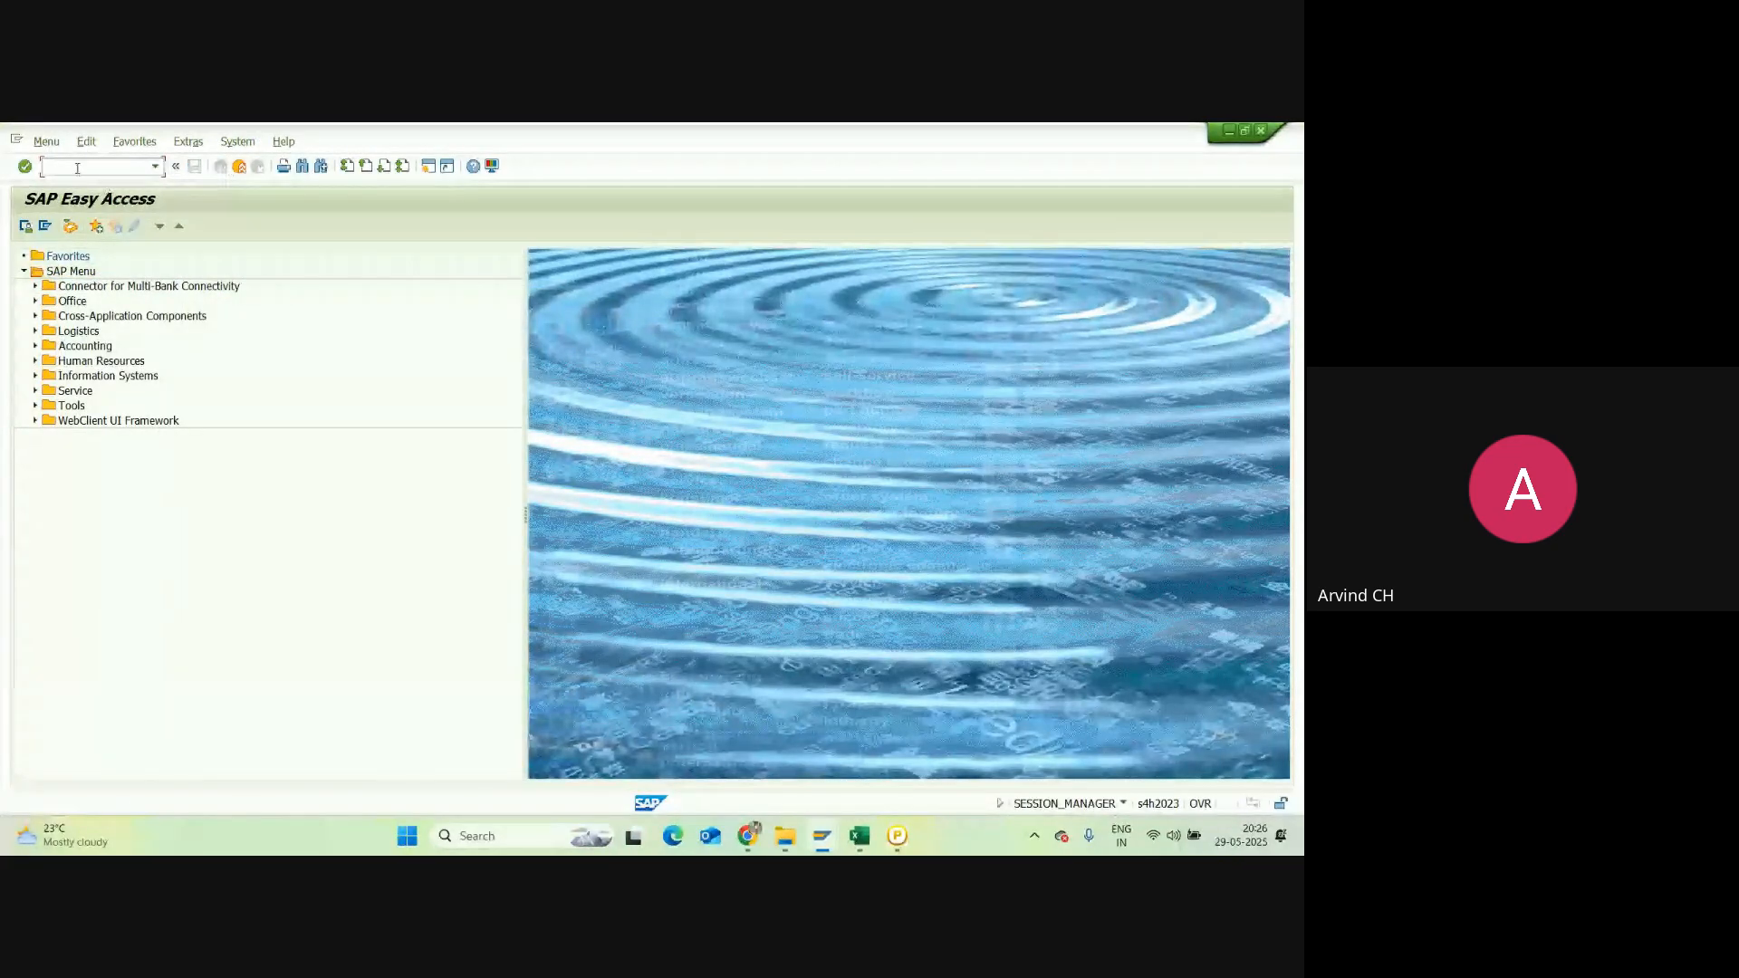
{"action": "type", "text": "OM"}
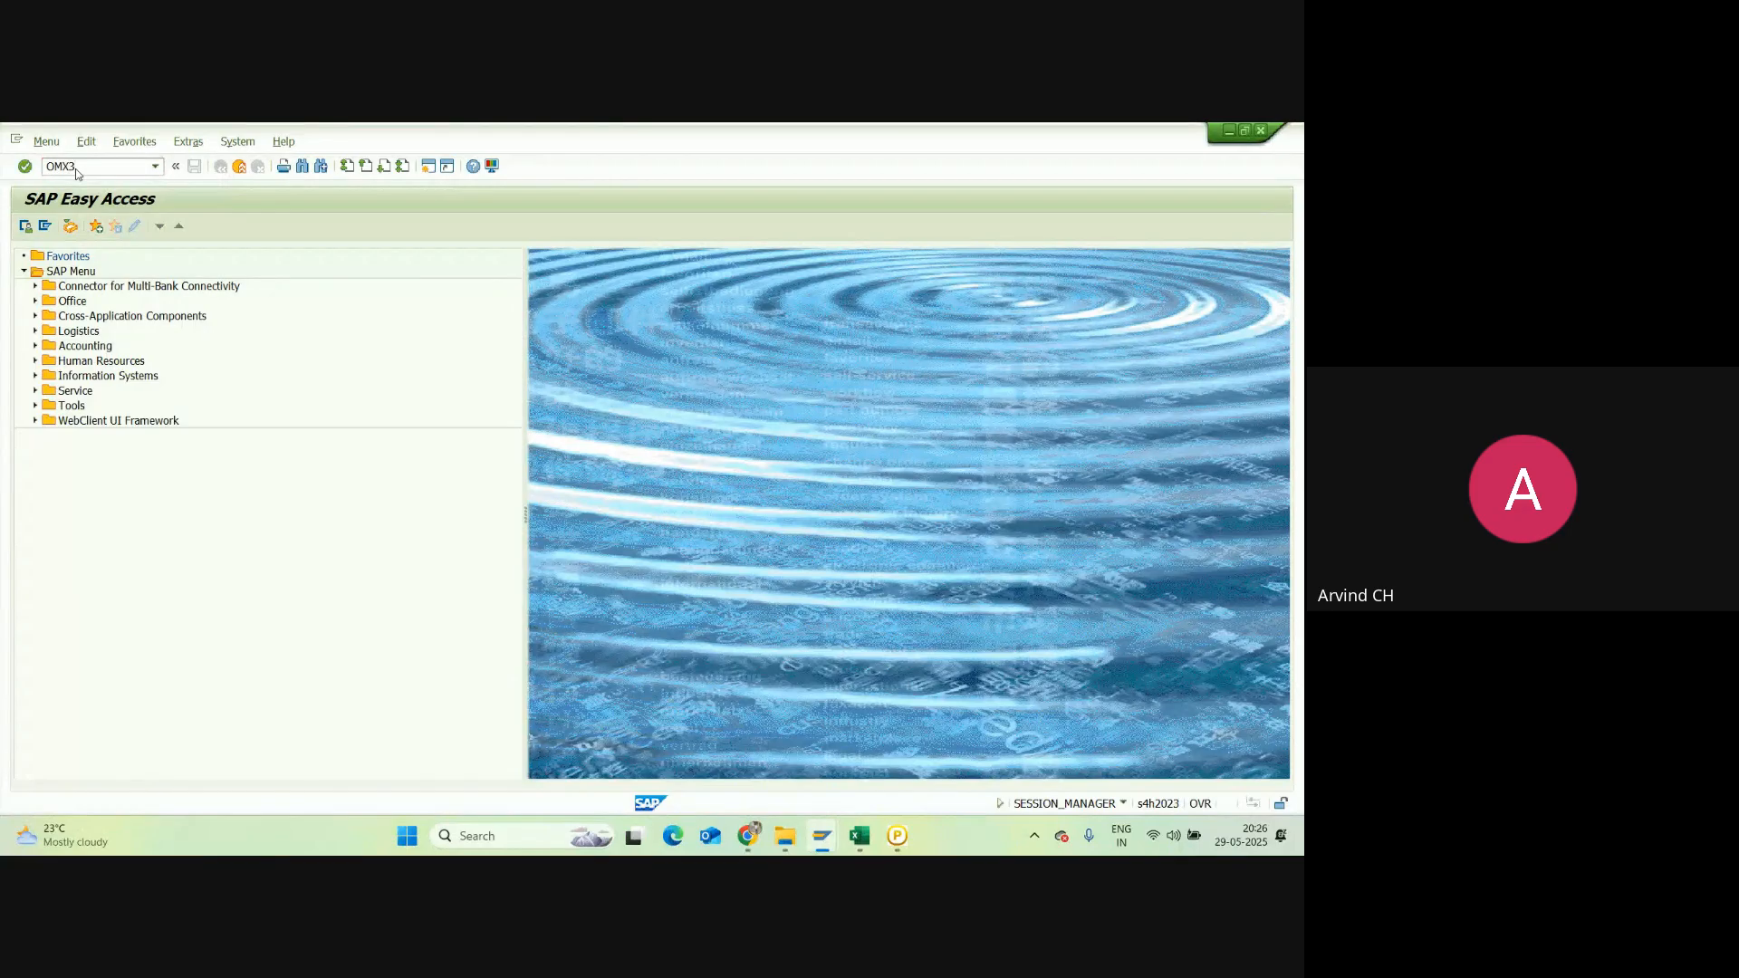
{"action": "type", "text": "X3"}
{"action": "key", "text": "Return"}
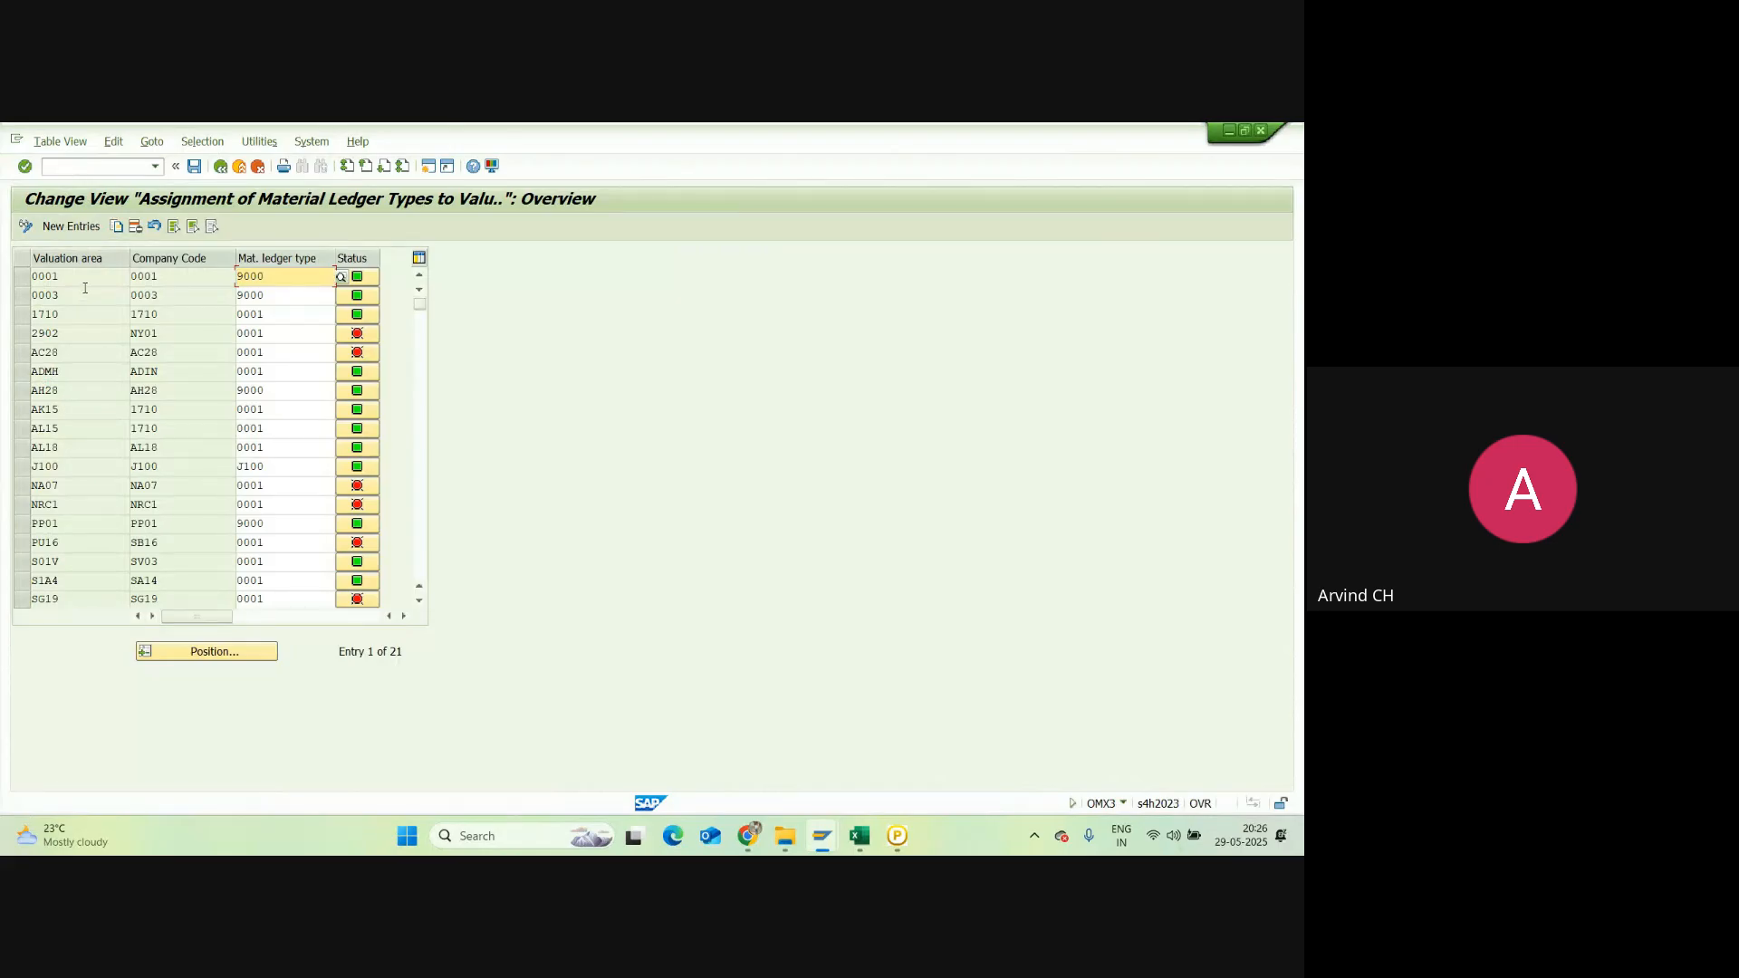
Step: Check the Excel notes at cell D26, then open Position... in the OMX3 table
{"action": "left_click", "coordinate": [861, 837]}
{"action": "left_click", "coordinate": [159, 691]}
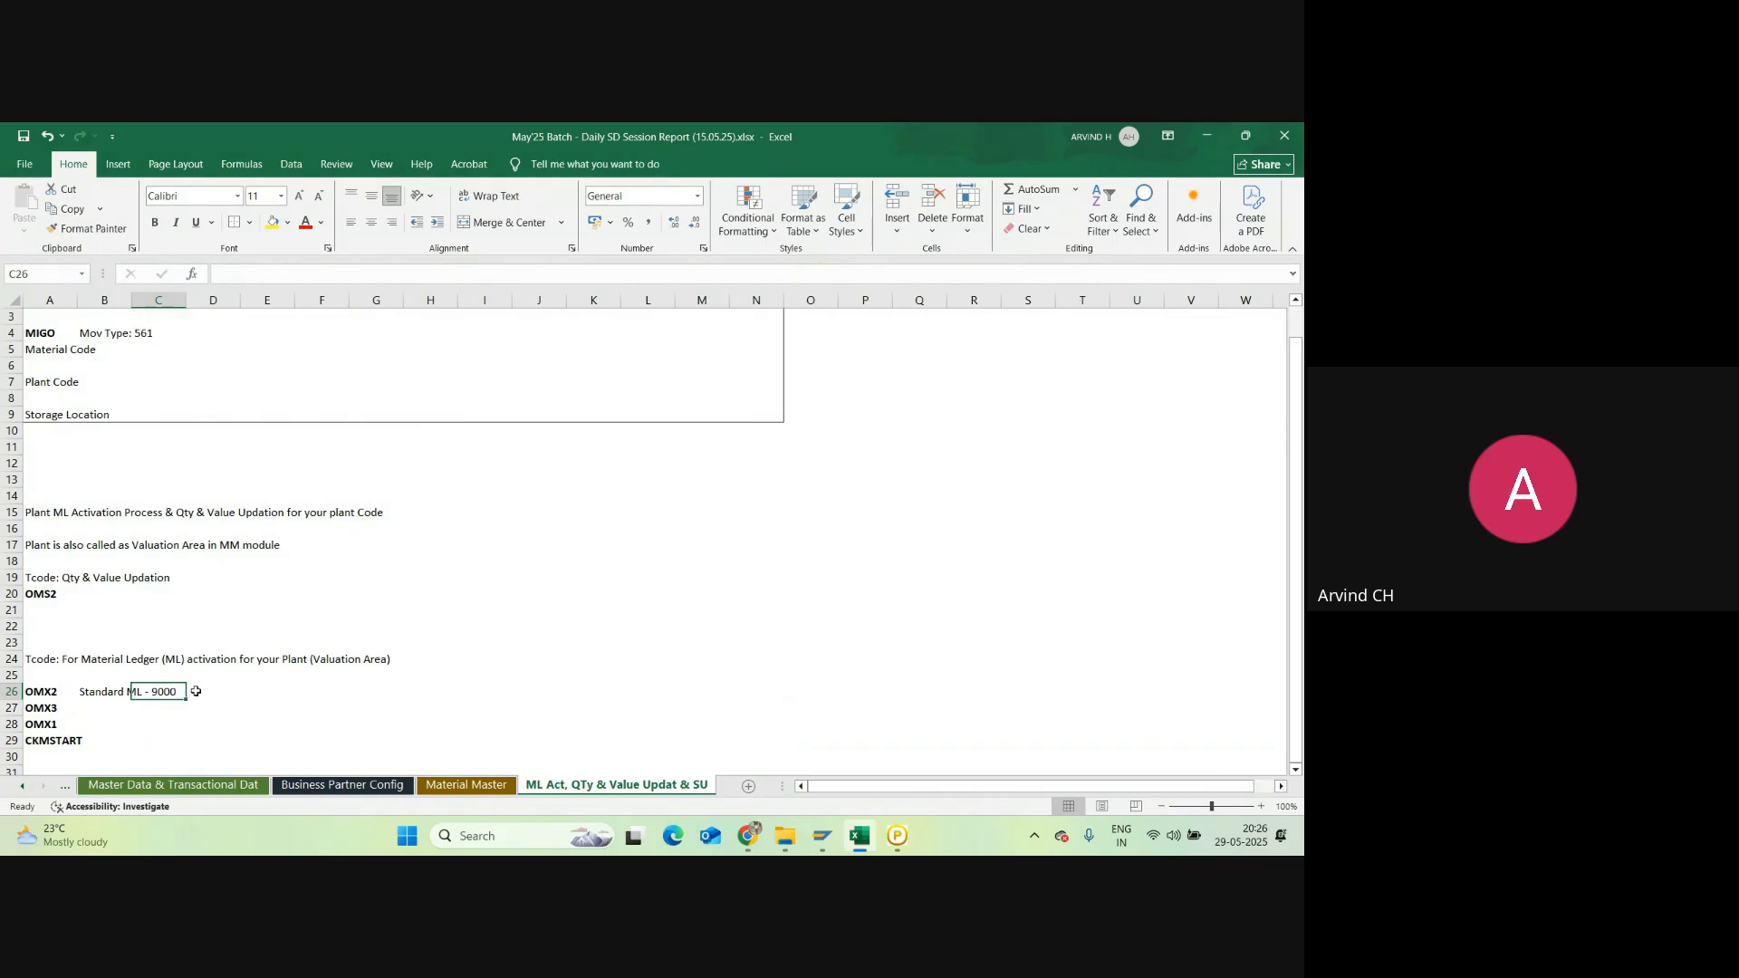
{"action": "left_click", "coordinate": [200, 692]}
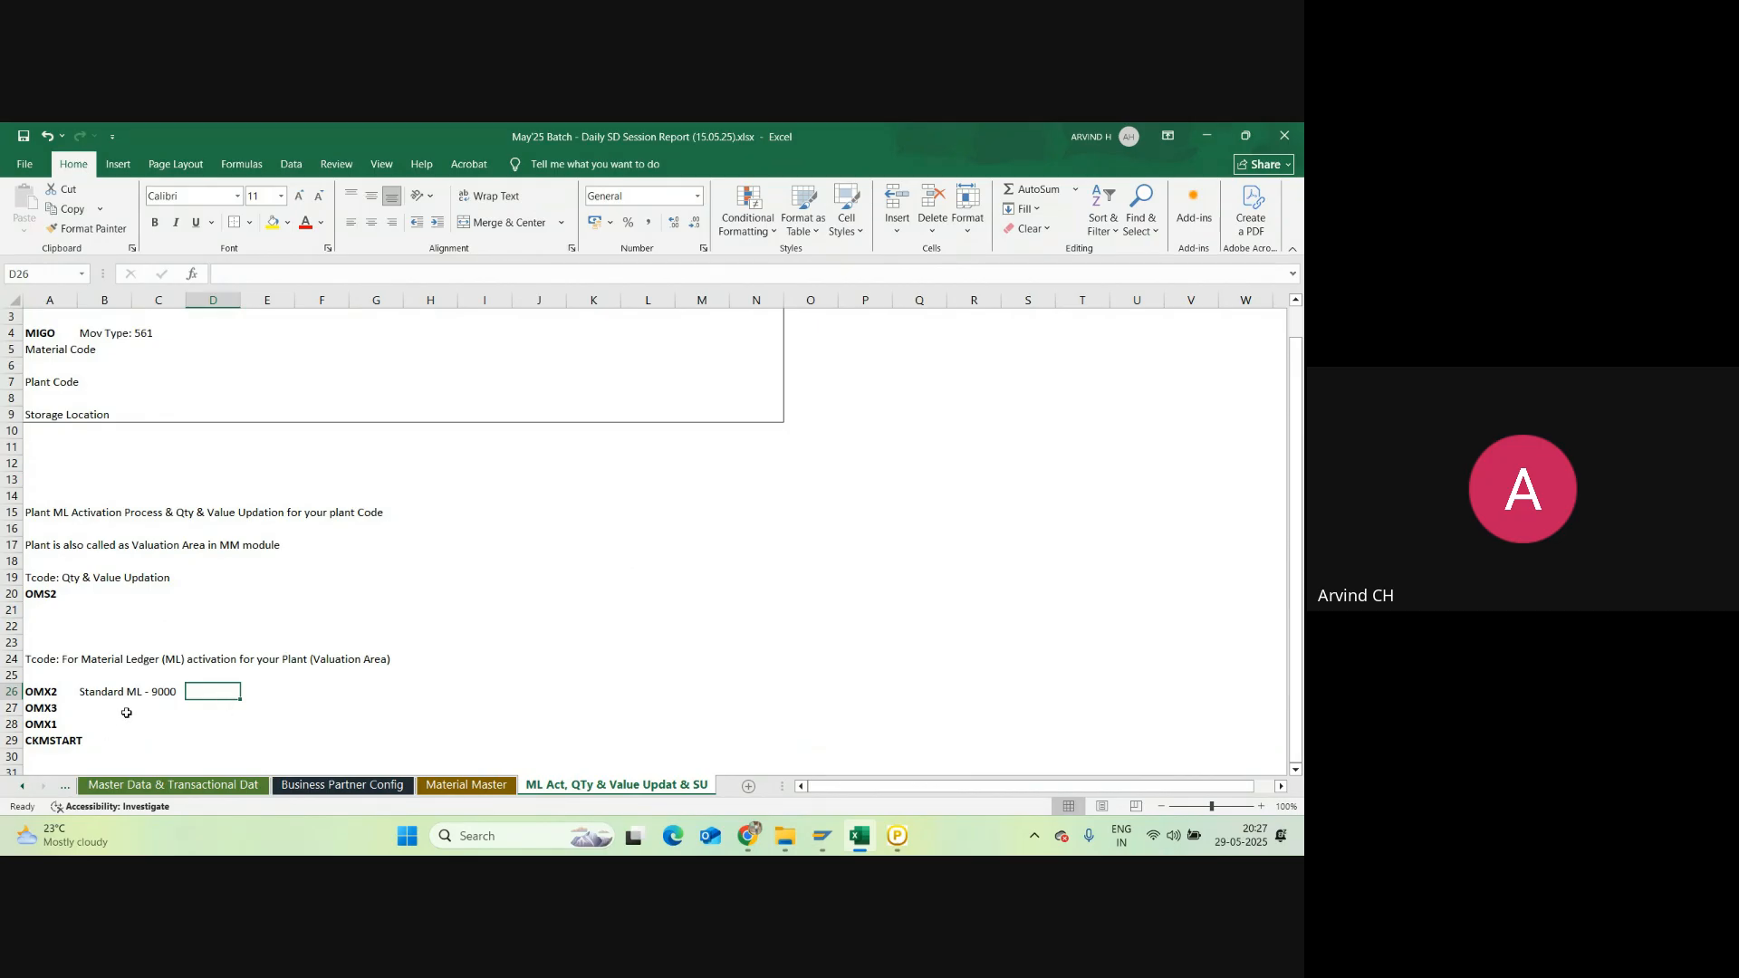
{"action": "key", "text": "alt+Tab"}
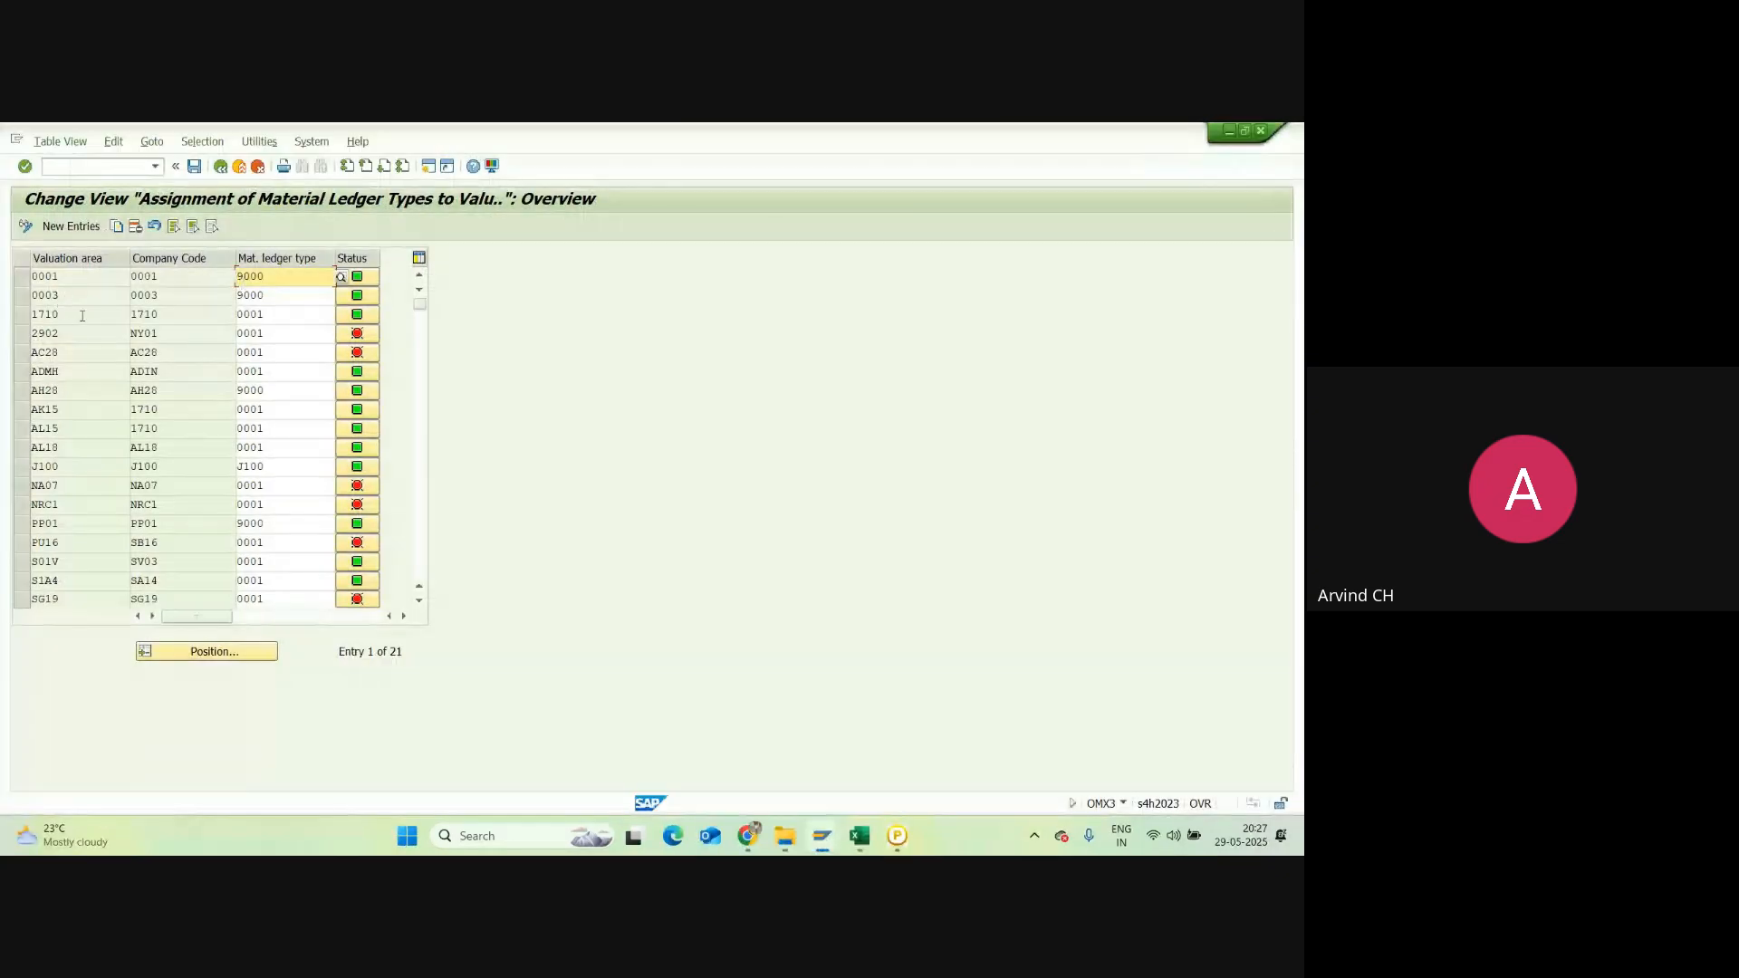
{"action": "left_click", "coordinate": [196, 649]}
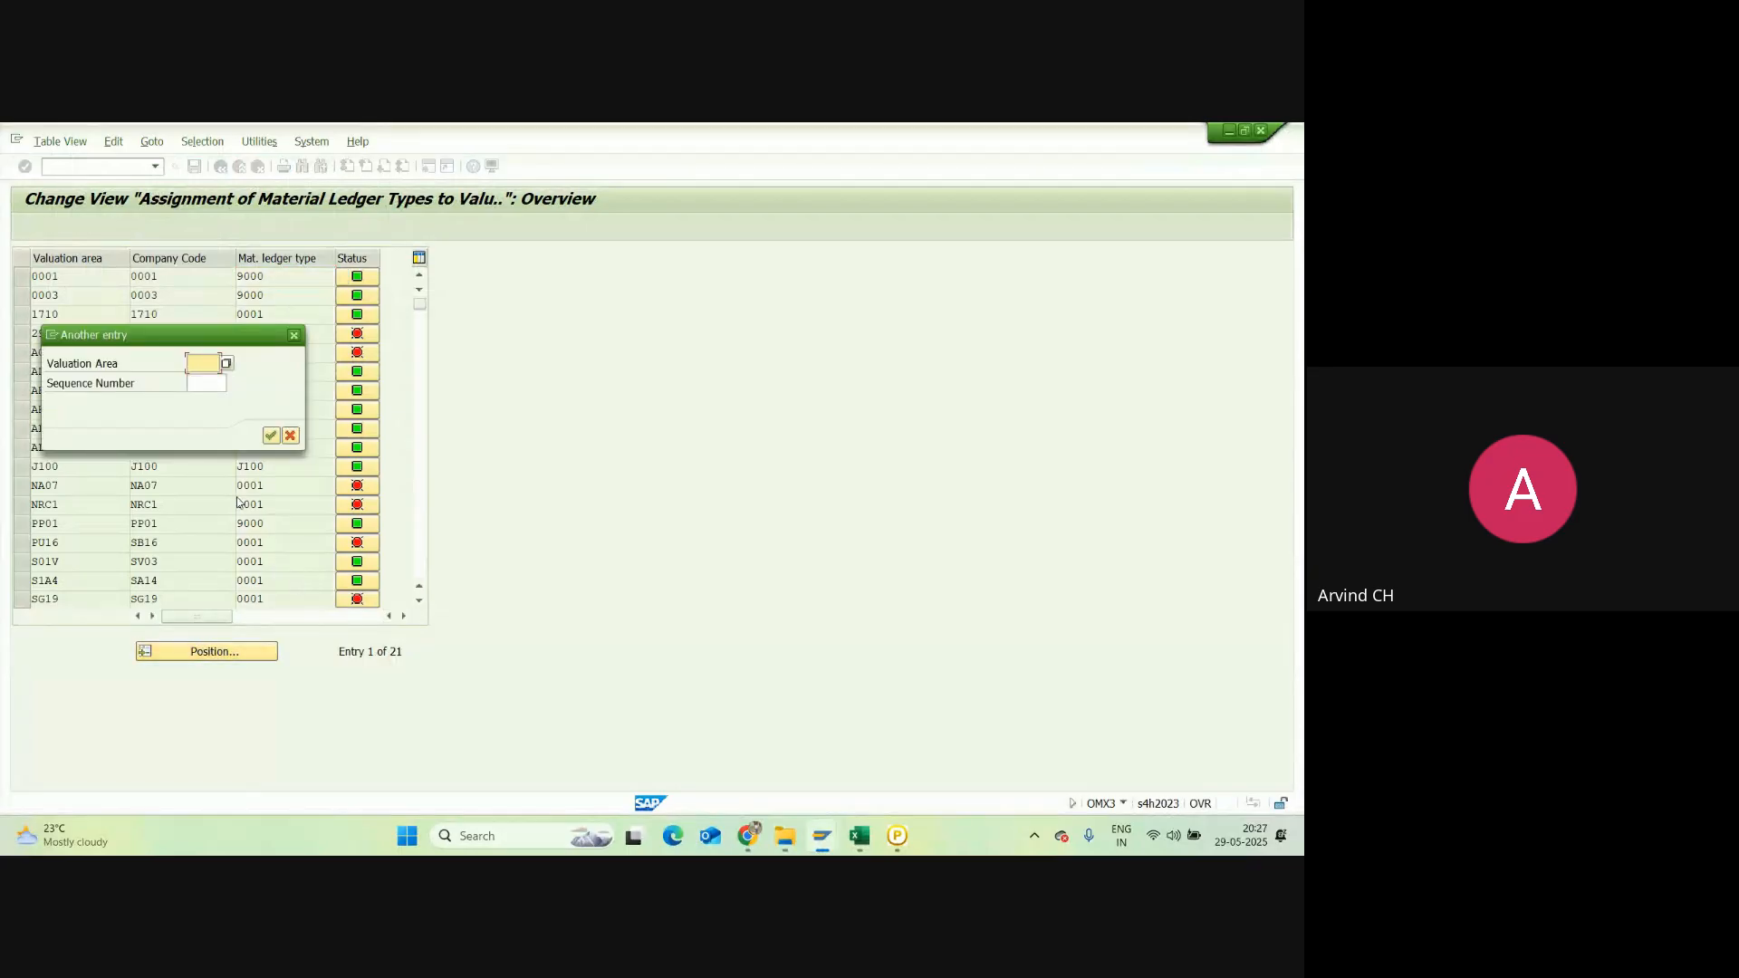
Step: Jump the OMX3 table to valuation area NRC1 and inspect its entries
{"action": "type", "text": "NRC1"}
{"action": "key", "text": "Return"}
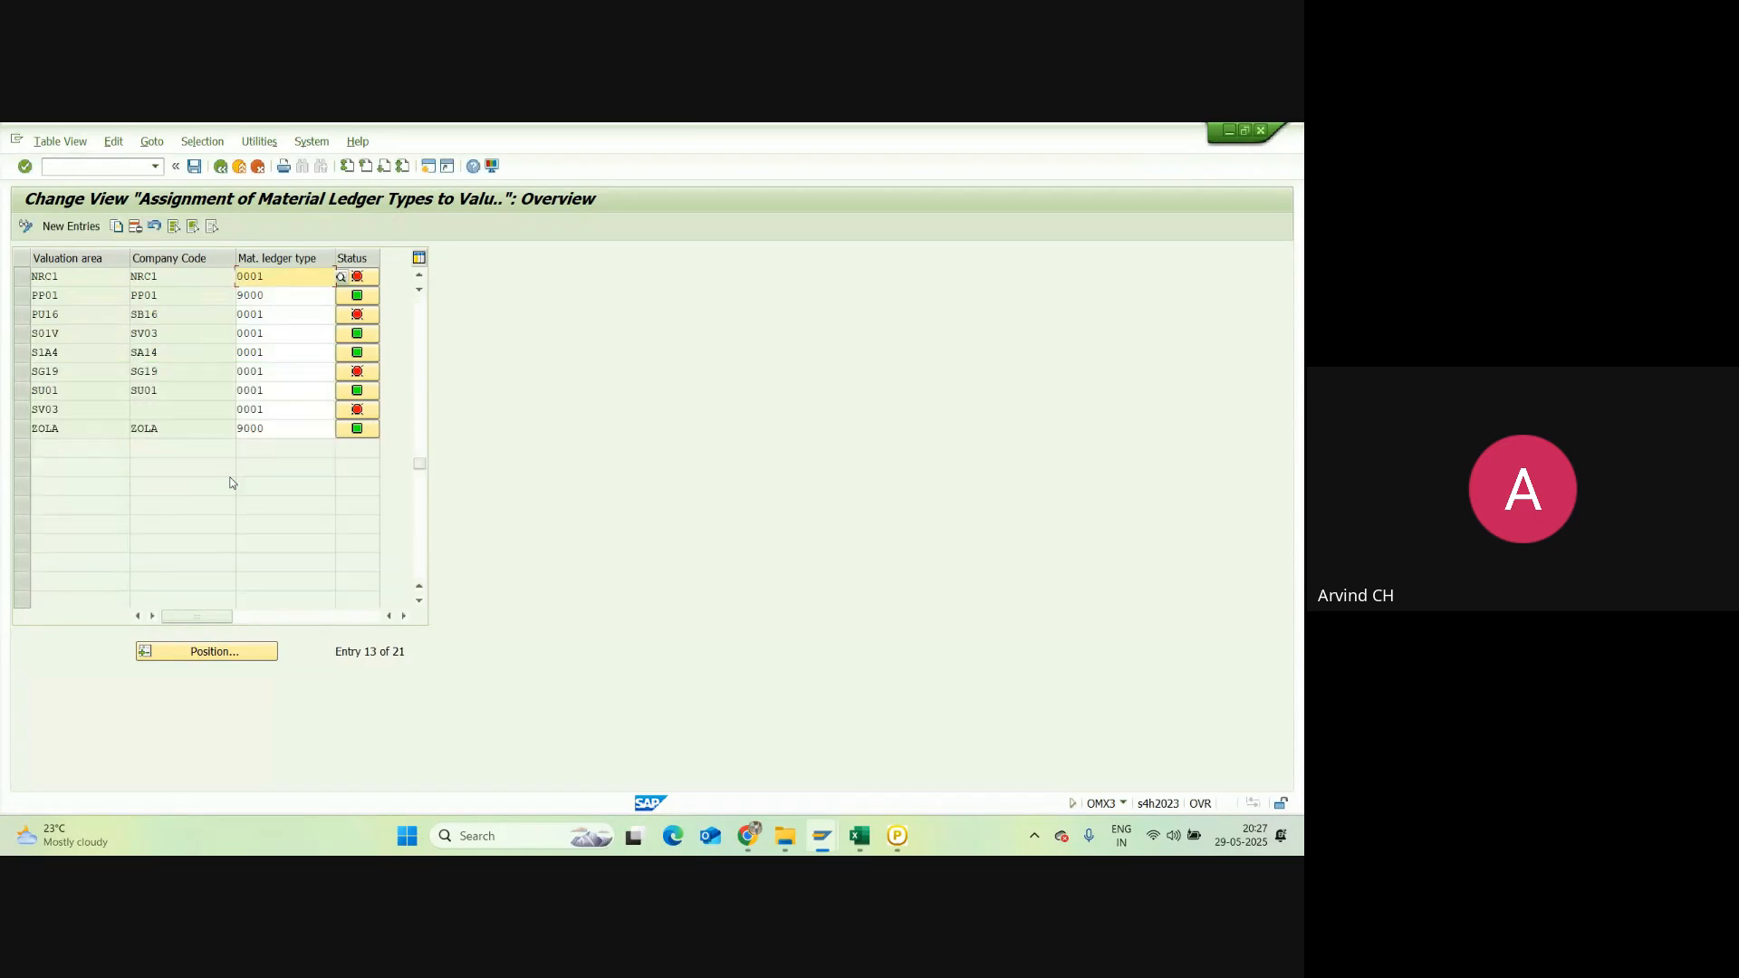
{"action": "double_click", "coordinate": [55, 276]}
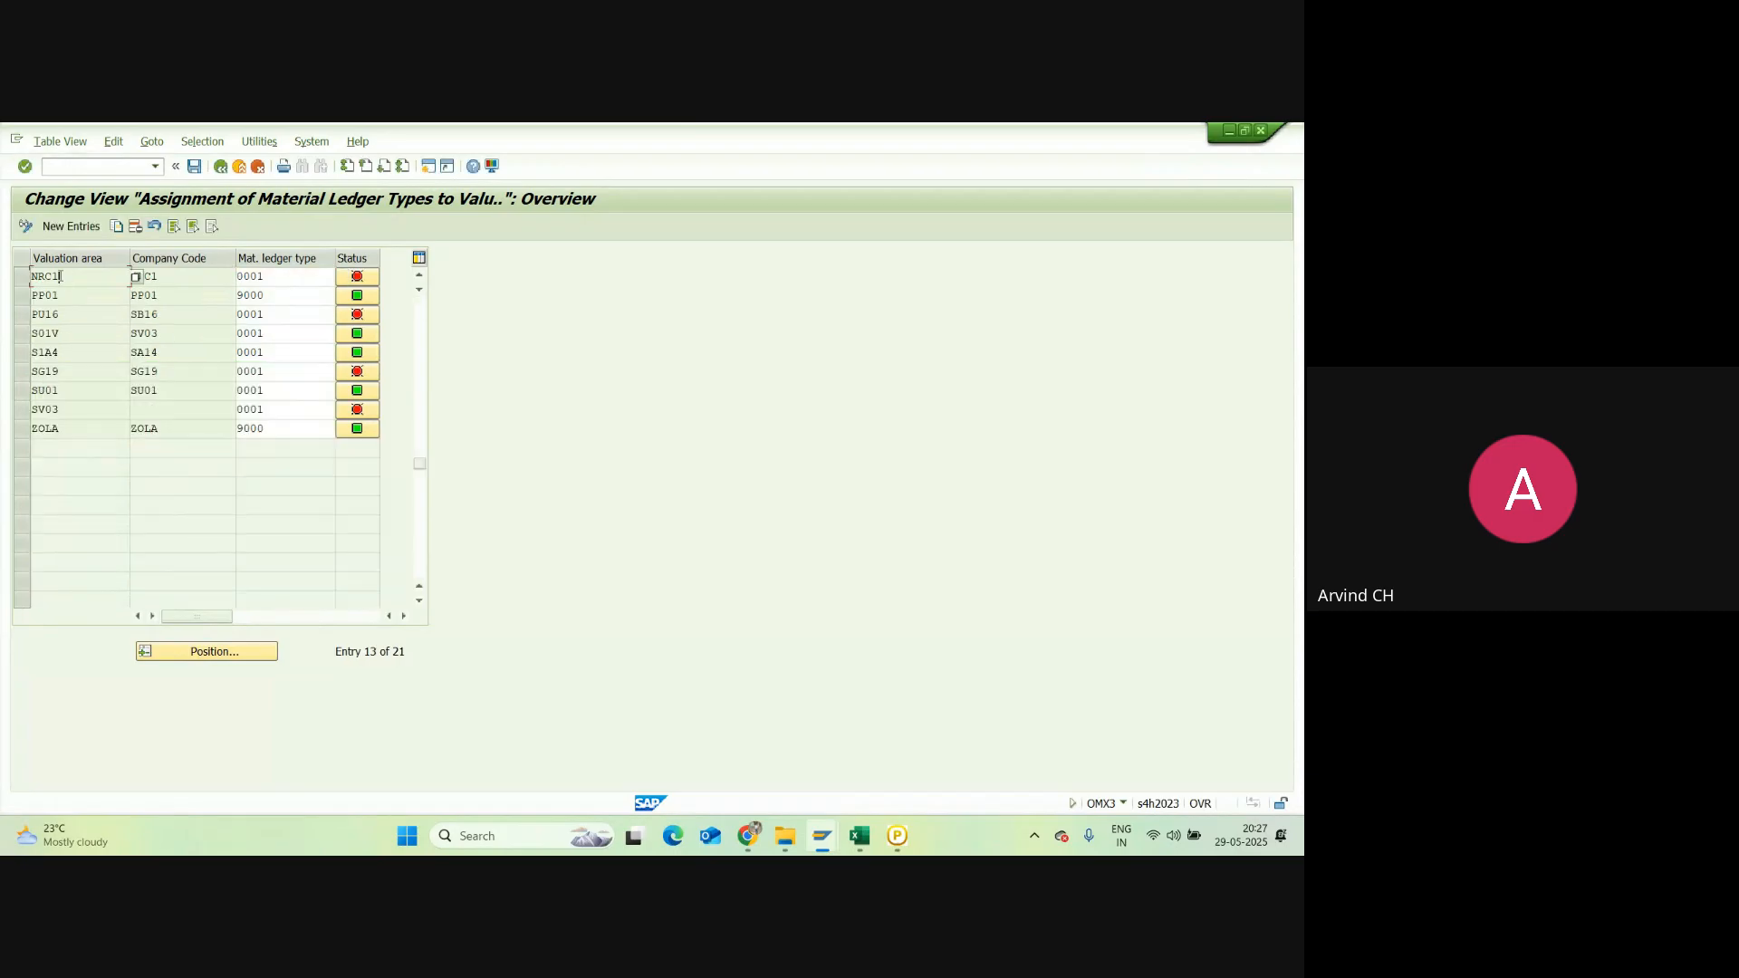
{"action": "double_click", "coordinate": [142, 276]}
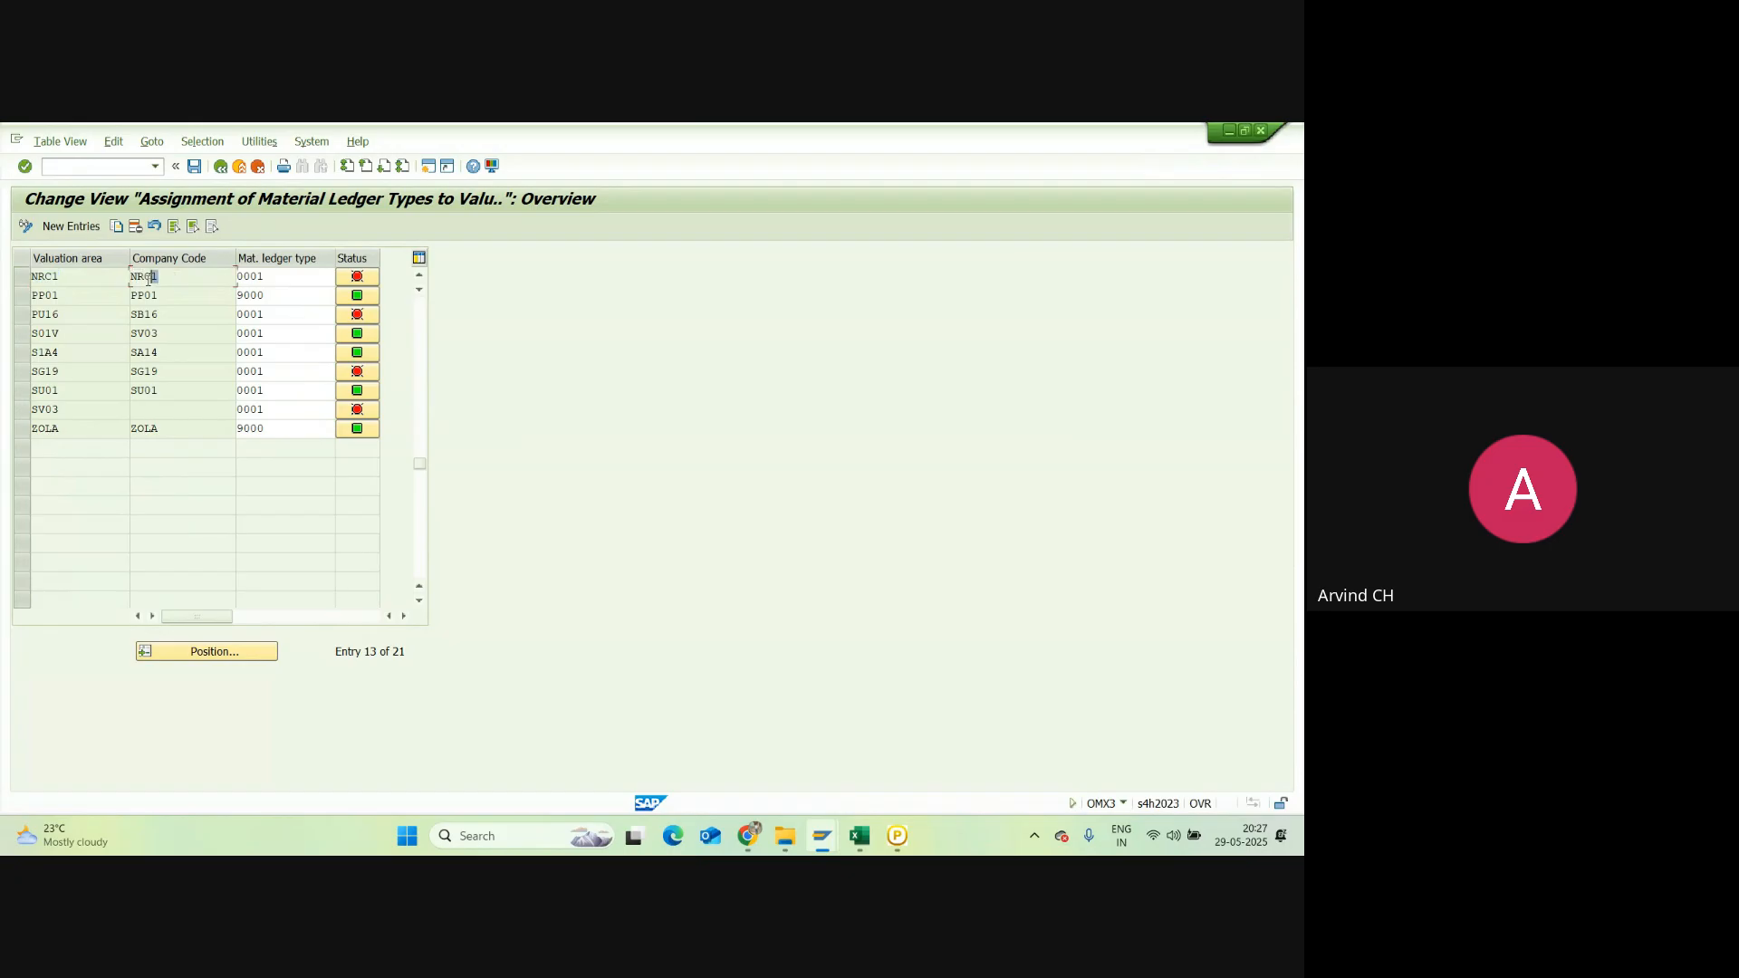
Step: Replace NRC1's material ledger type 0001 with 9000, then glance at the Excel notes
{"action": "left_click", "coordinate": [265, 275]}
{"action": "left_click_drag", "start_coordinate": [285, 277], "coordinate": [243, 276]}
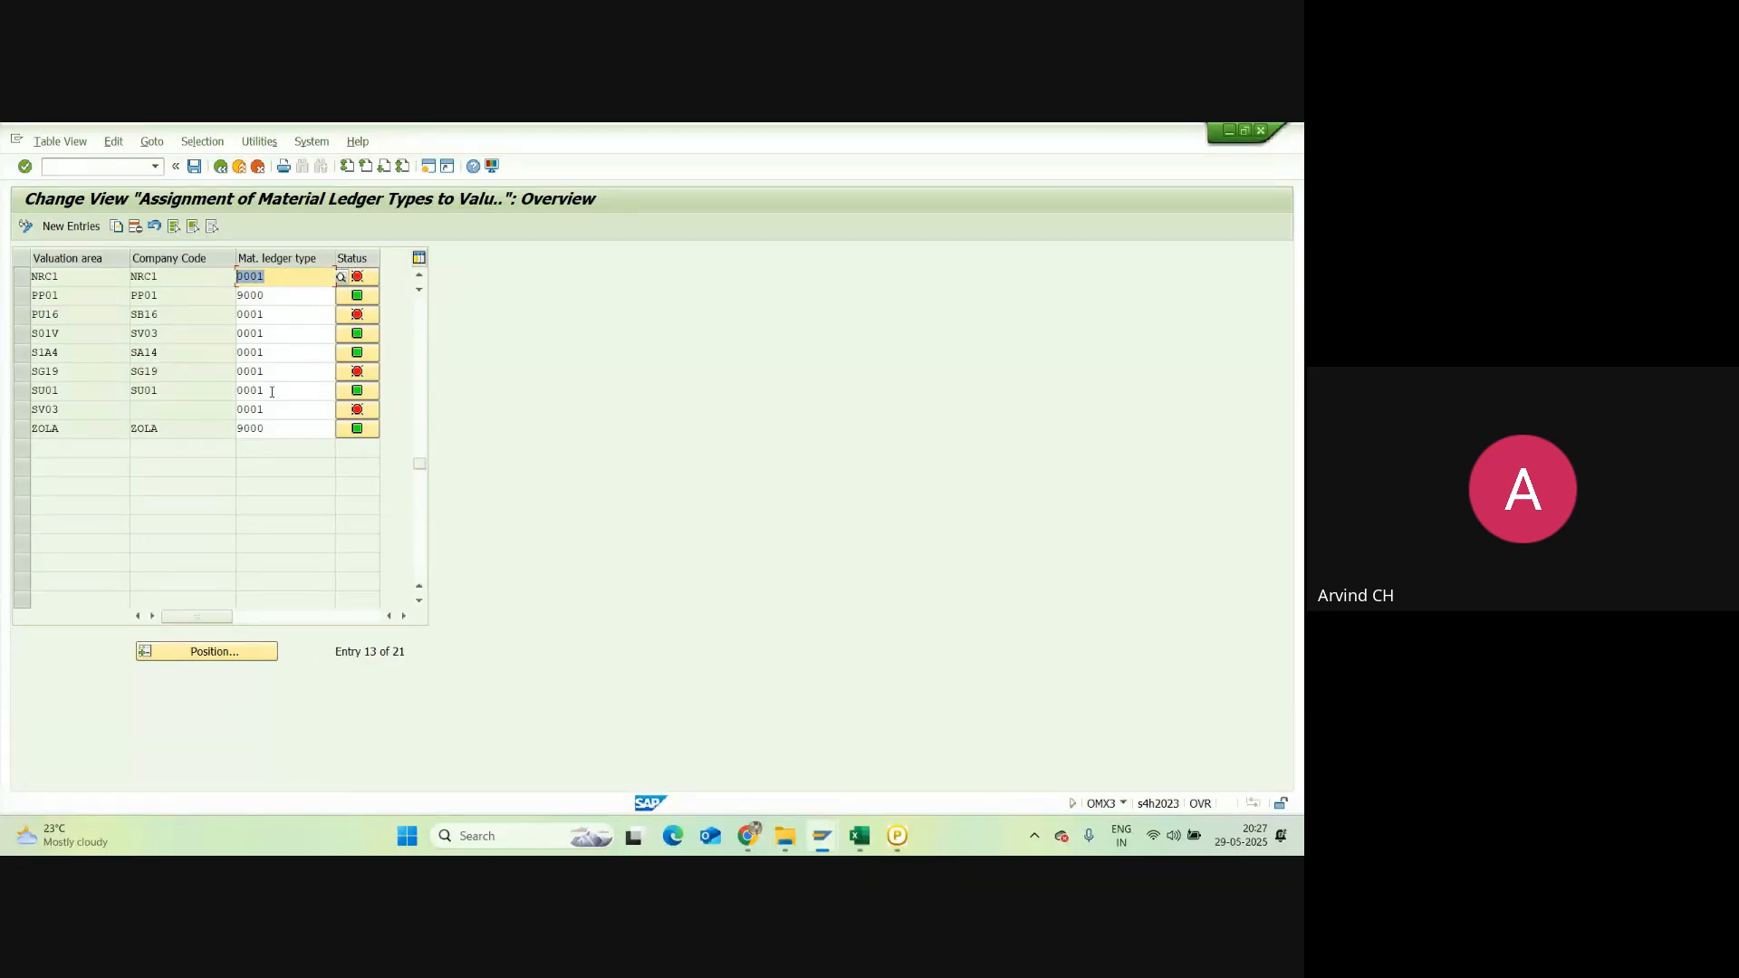
{"action": "type", "text": "9000"}
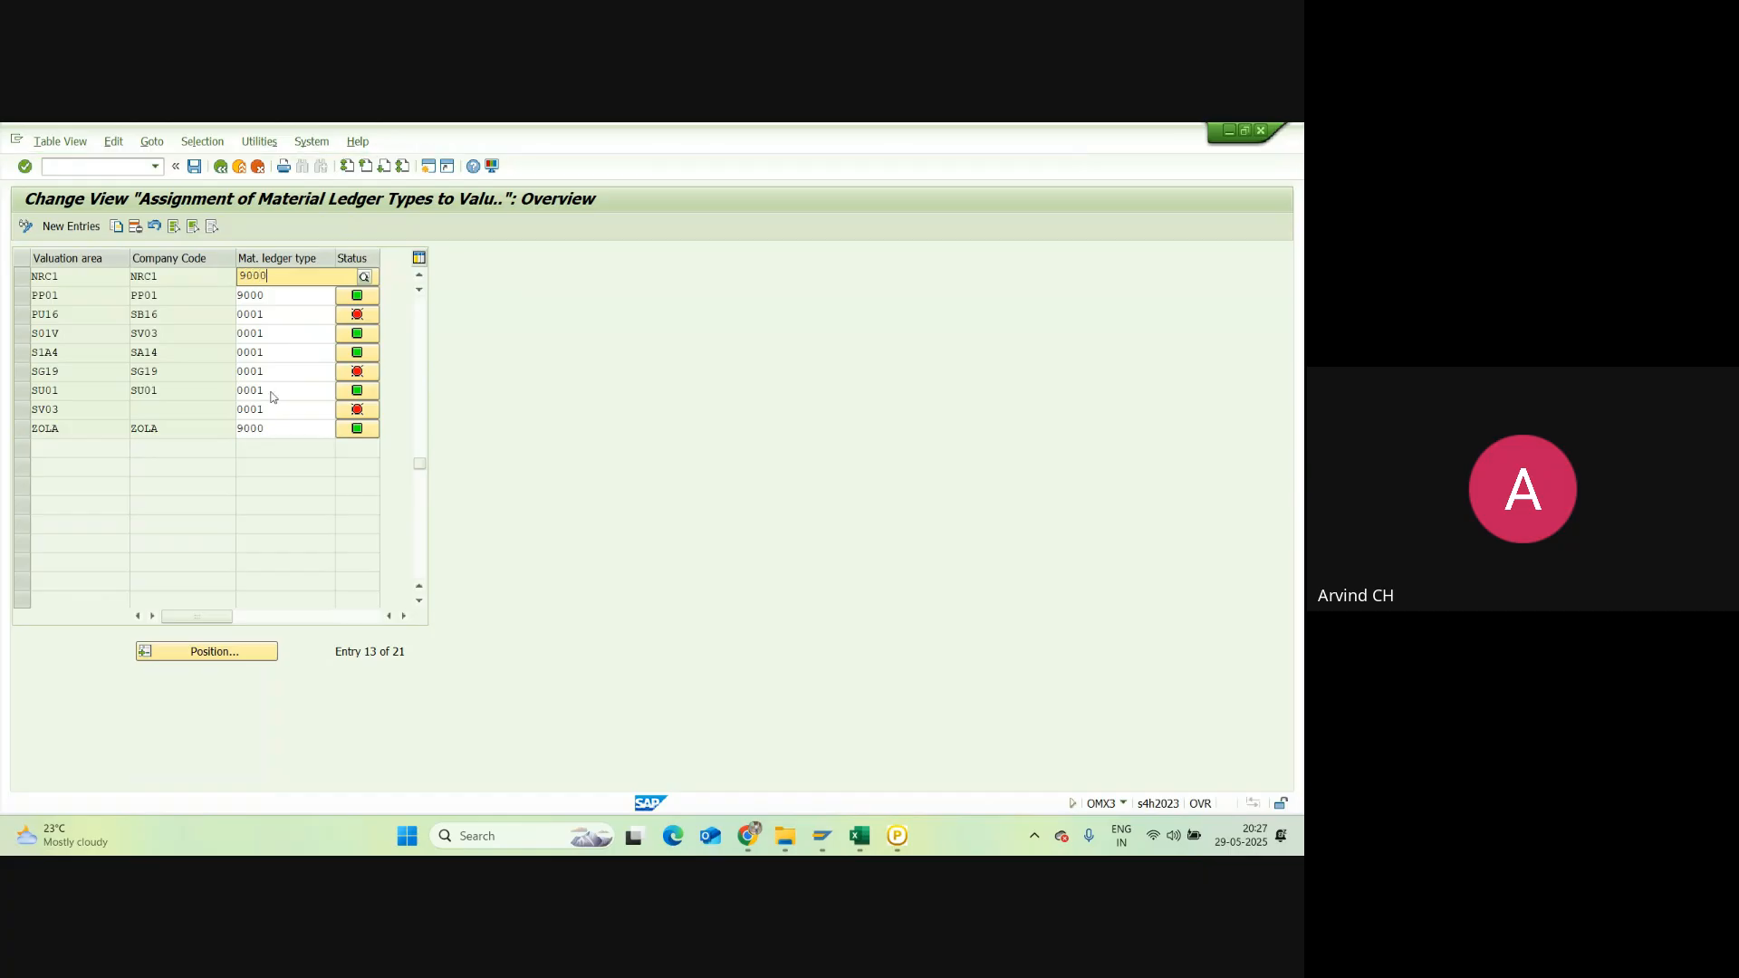
{"action": "key", "text": "Return"}
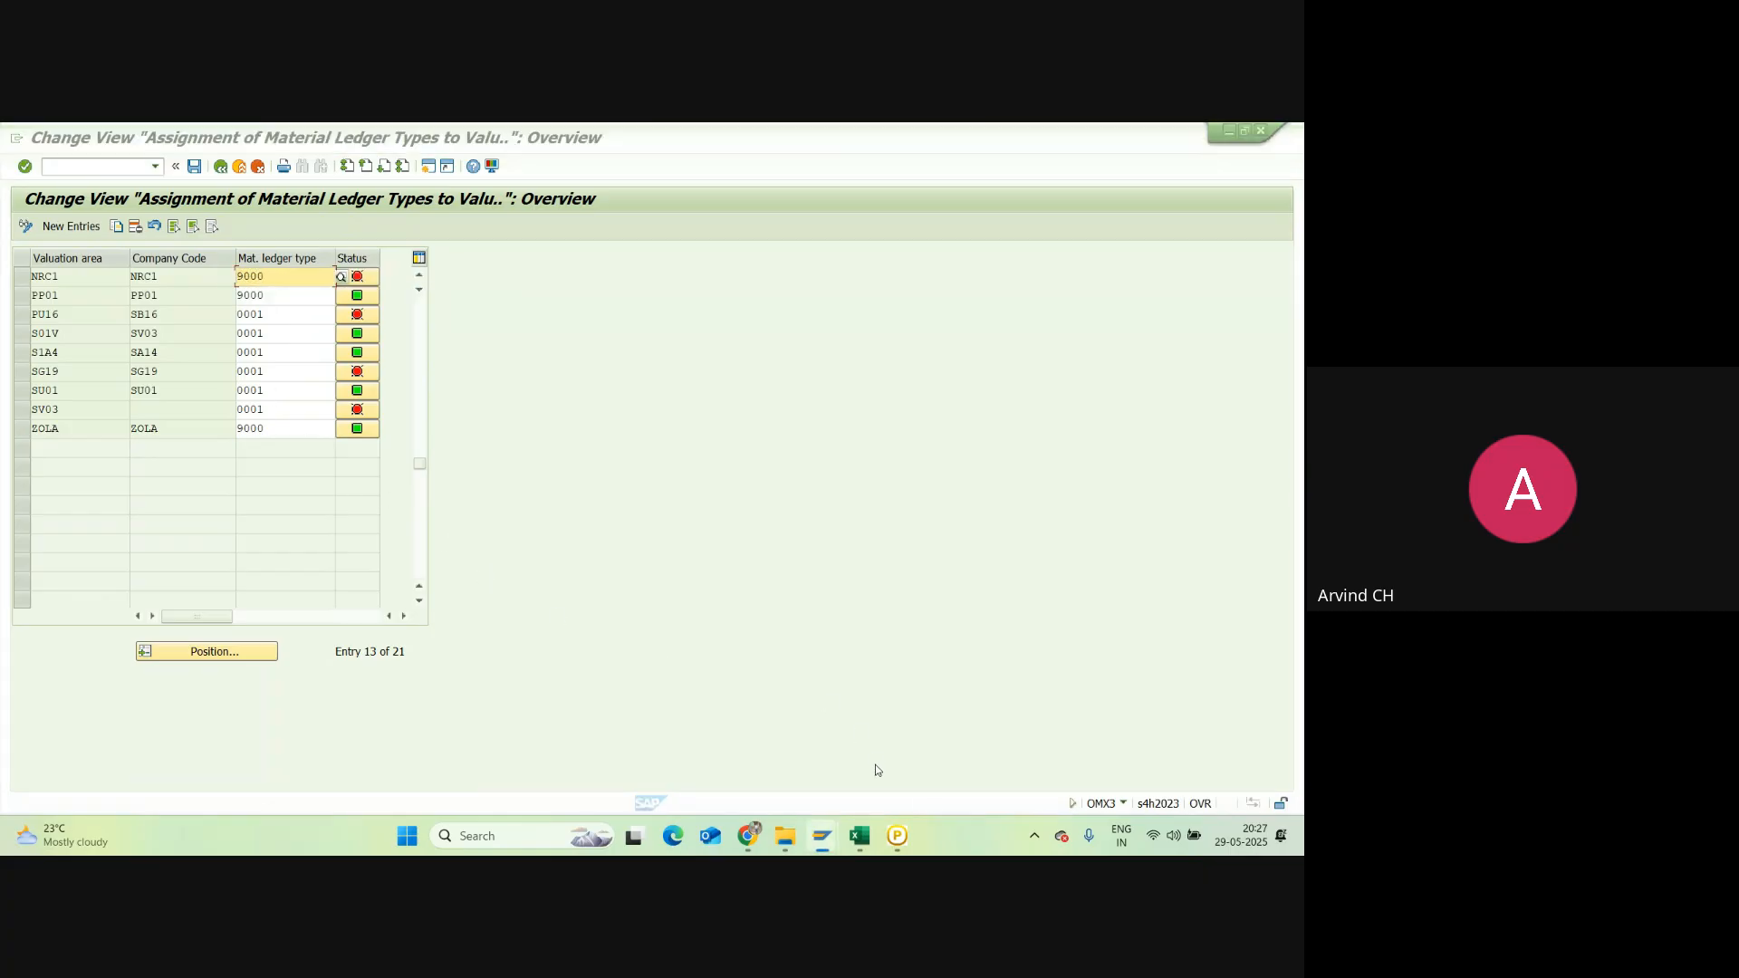
{"action": "left_click", "coordinate": [860, 836]}
{"action": "left_click", "coordinate": [159, 692]}
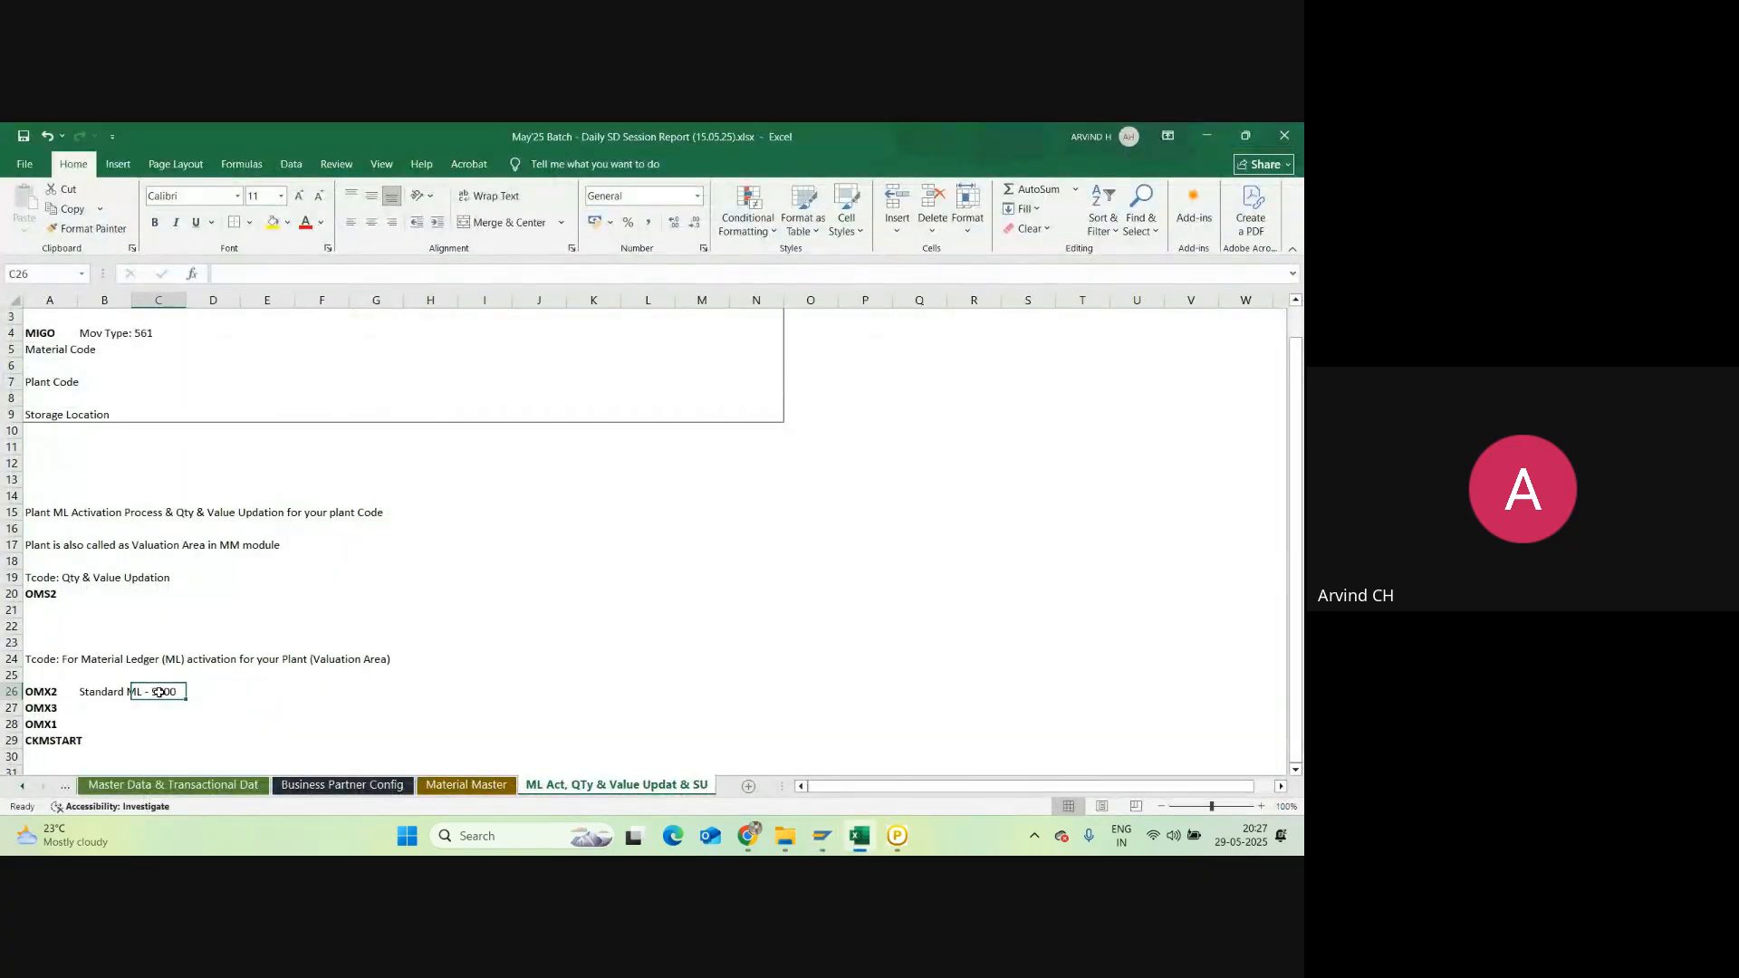
{"action": "key", "text": "alt+Tab"}
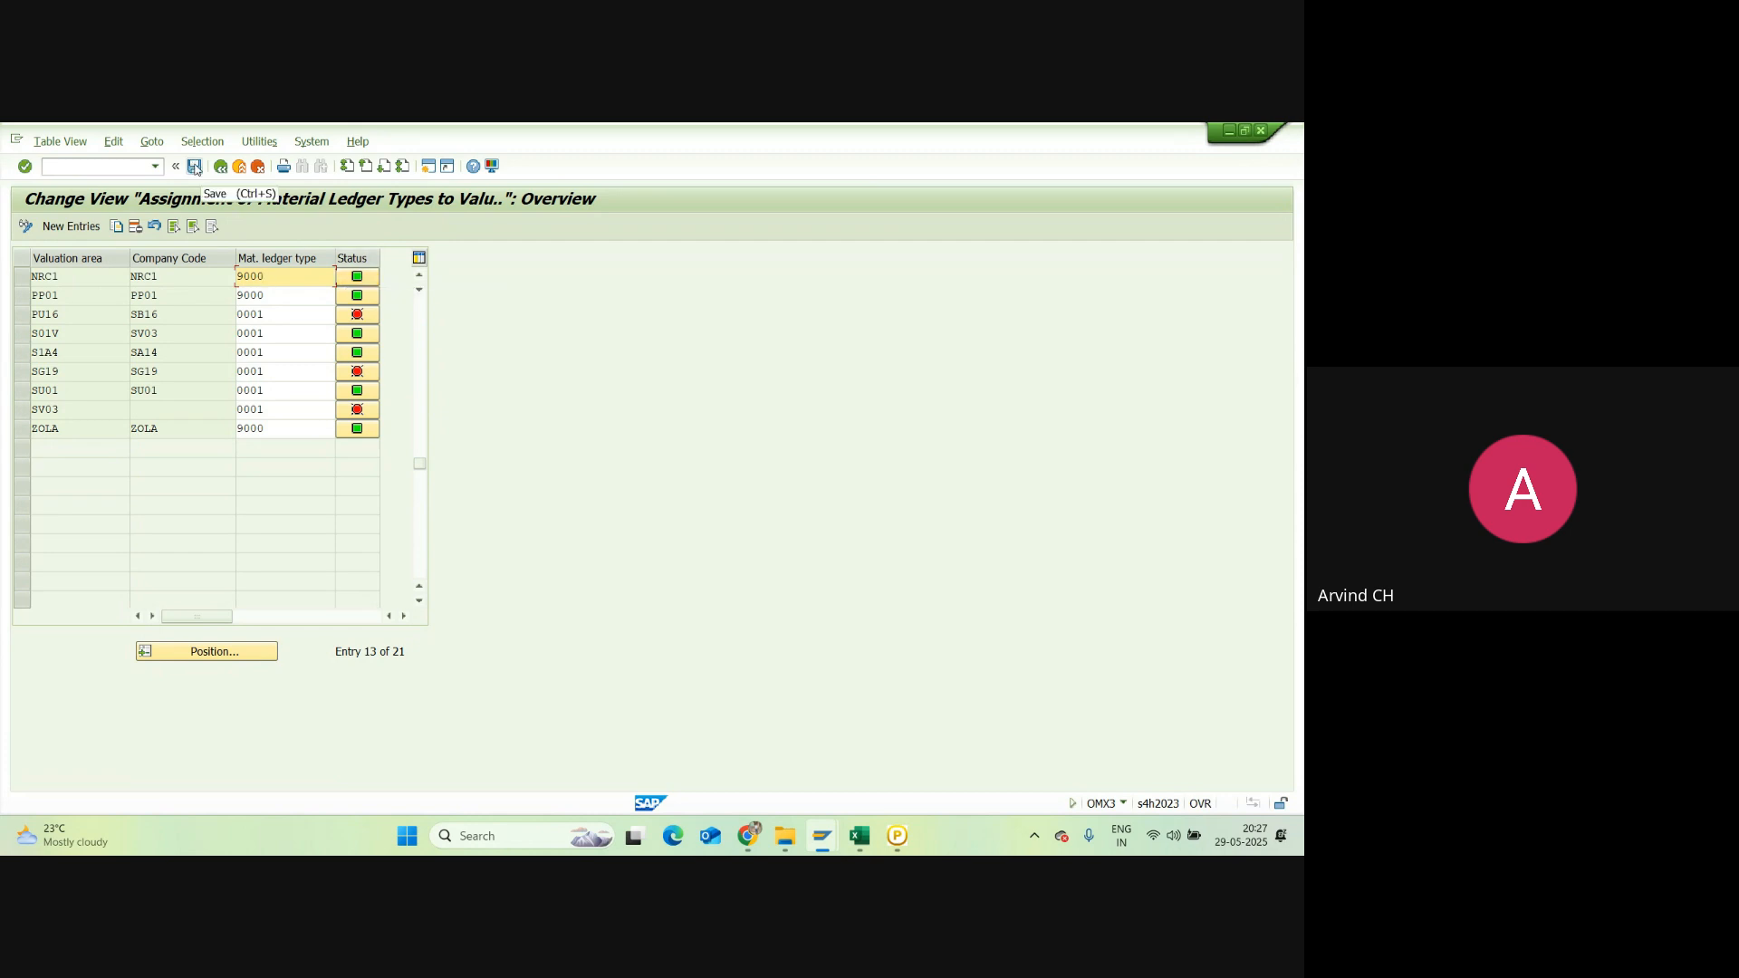
Step: Save the OMX3 change under request A4HK900089 (AC28 Grp Co TR) and bring up Excel
{"action": "left_click", "coordinate": [195, 169]}
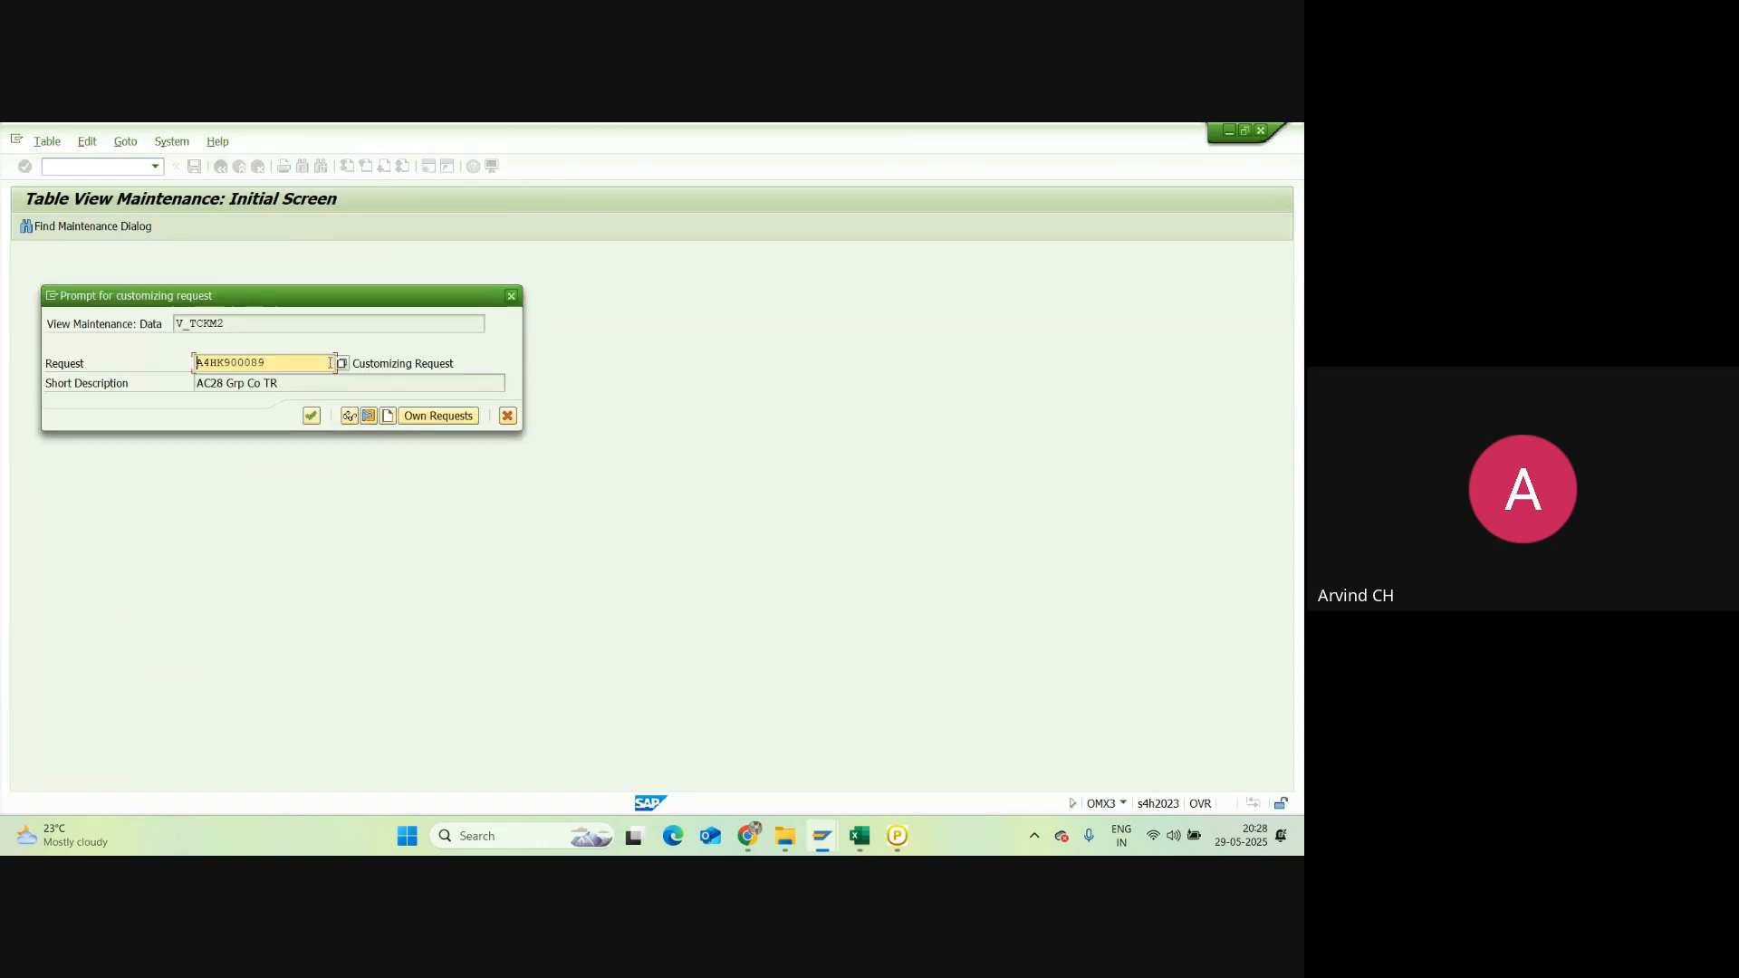
{"action": "left_click", "coordinate": [344, 363]}
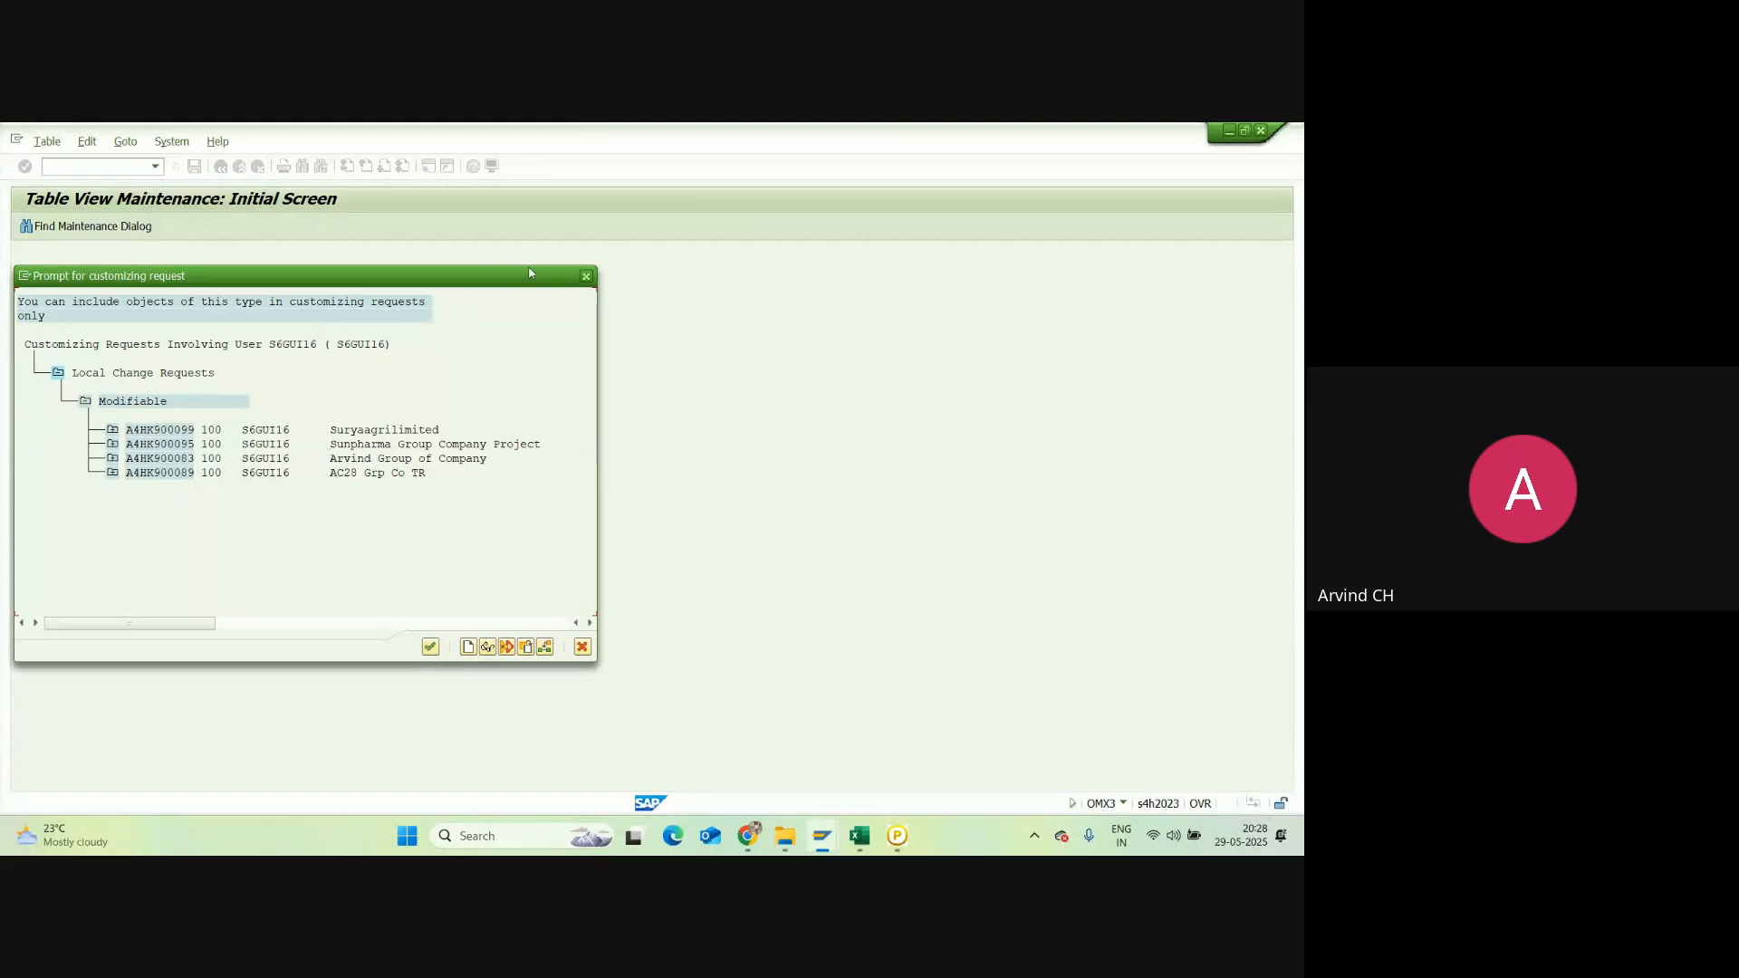
{"action": "left_click", "coordinate": [586, 275]}
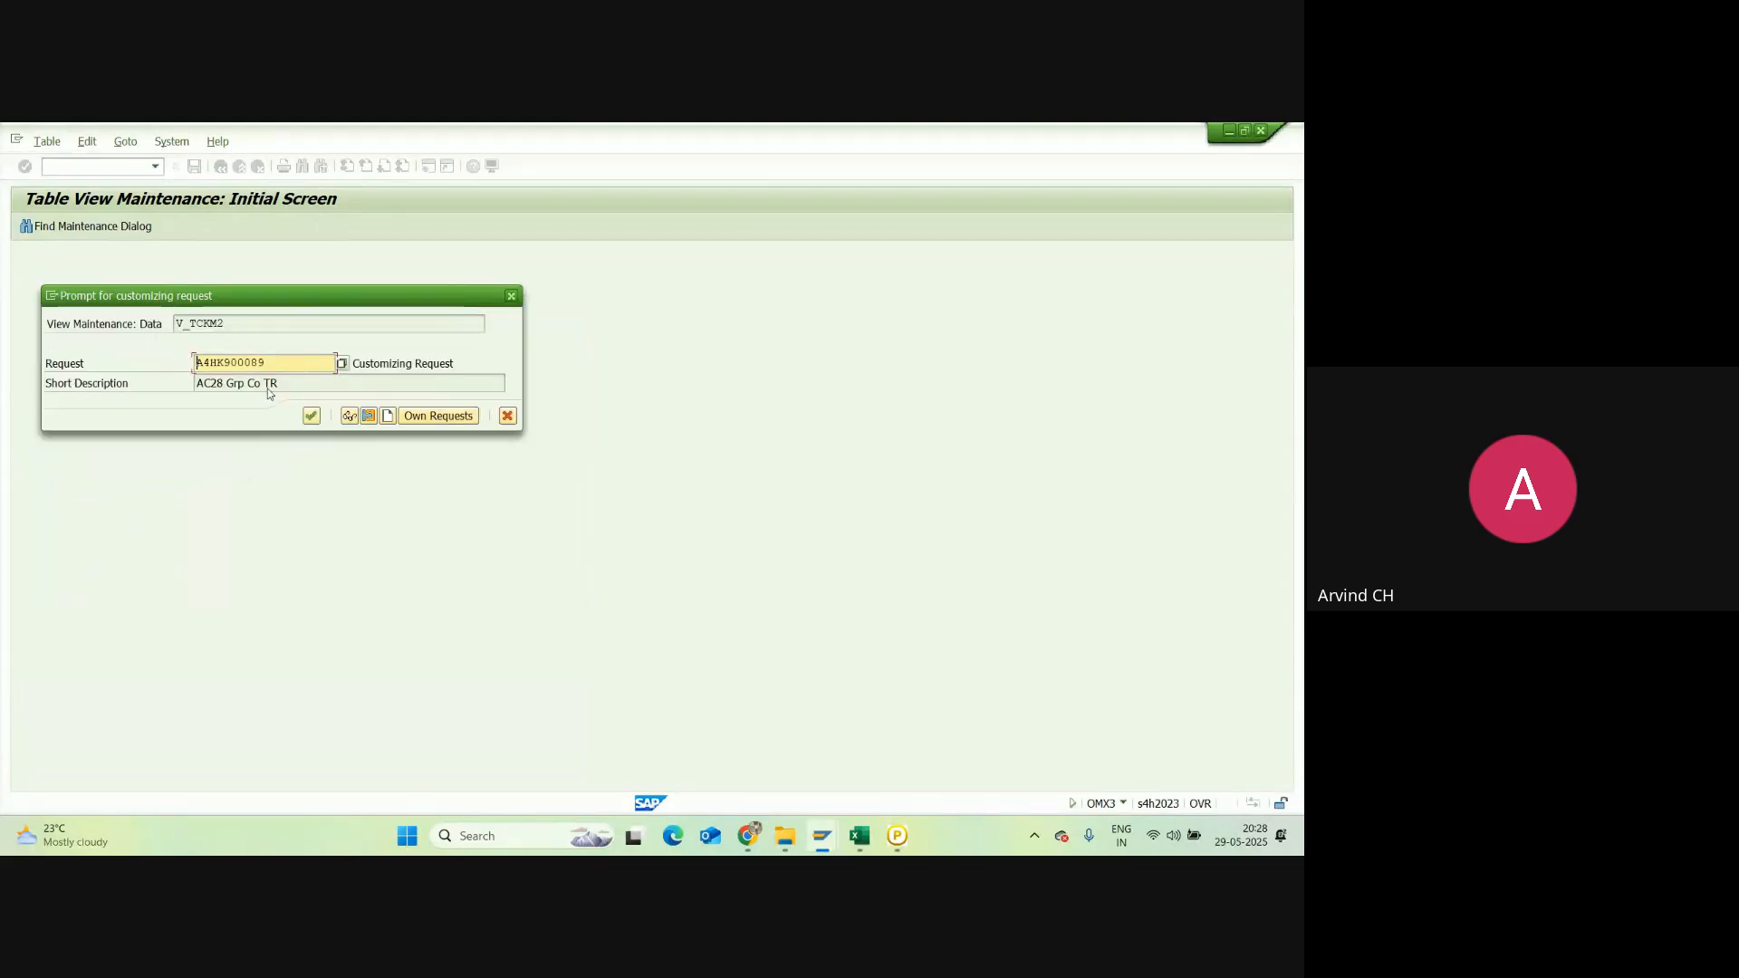
{"action": "left_click", "coordinate": [311, 417]}
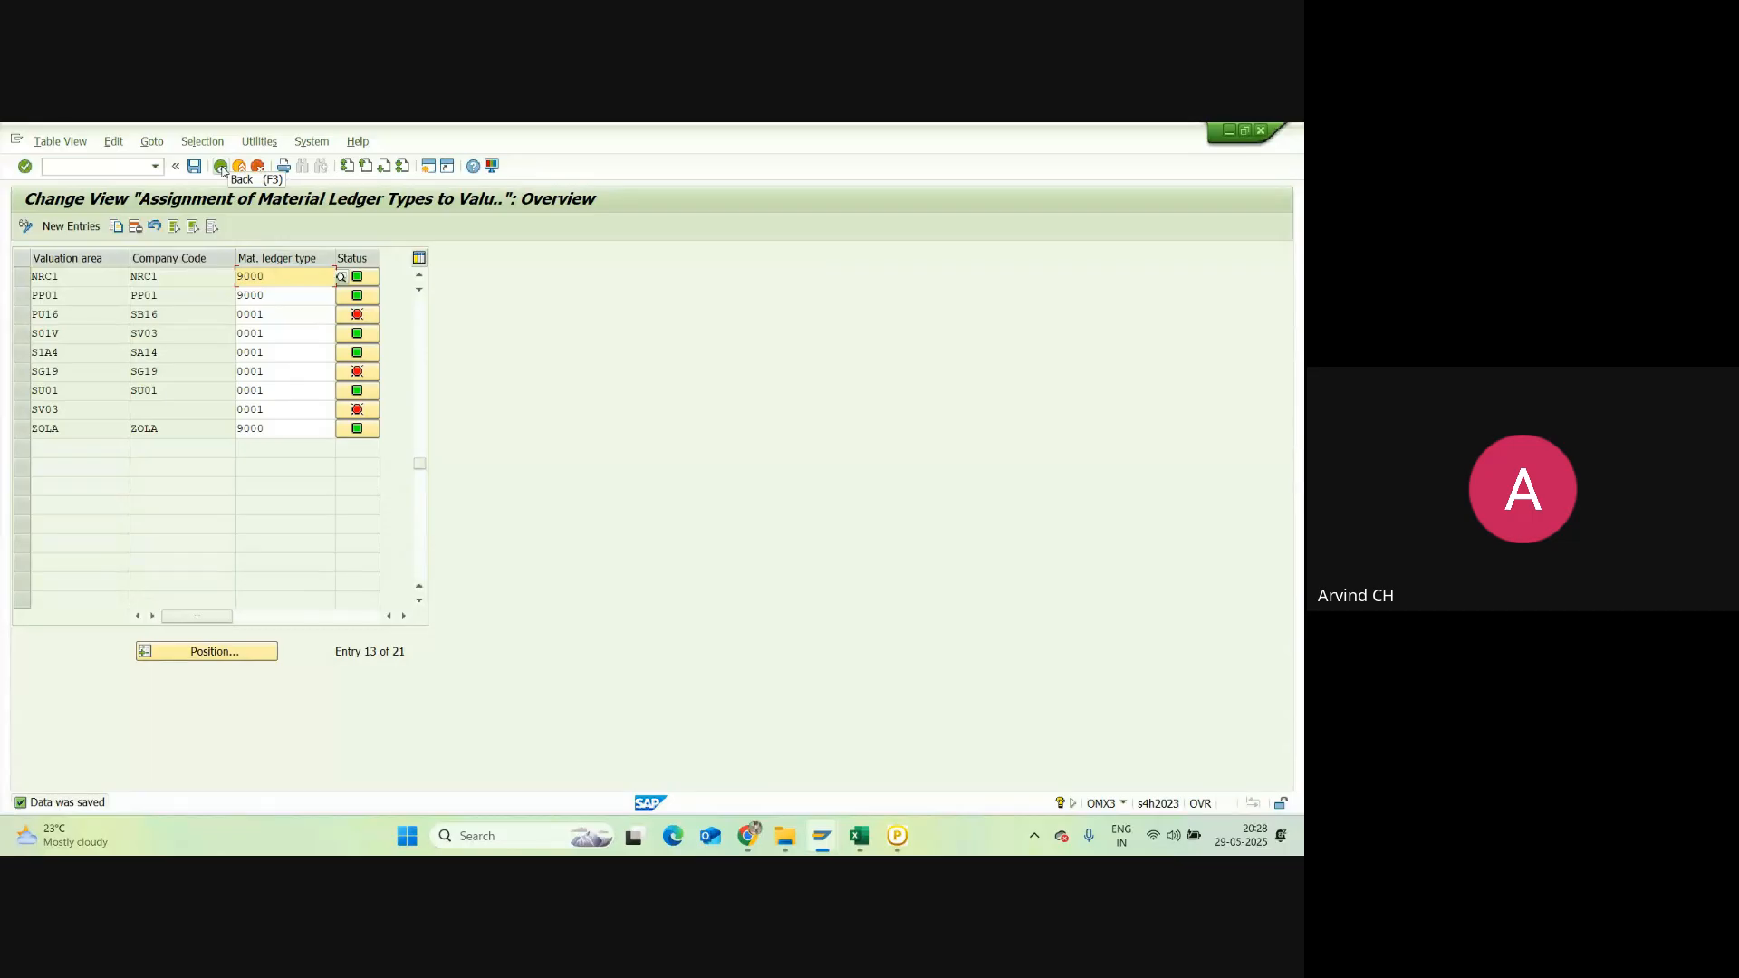
{"action": "left_click", "coordinate": [860, 838]}
{"action": "left_click", "coordinate": [85, 709]}
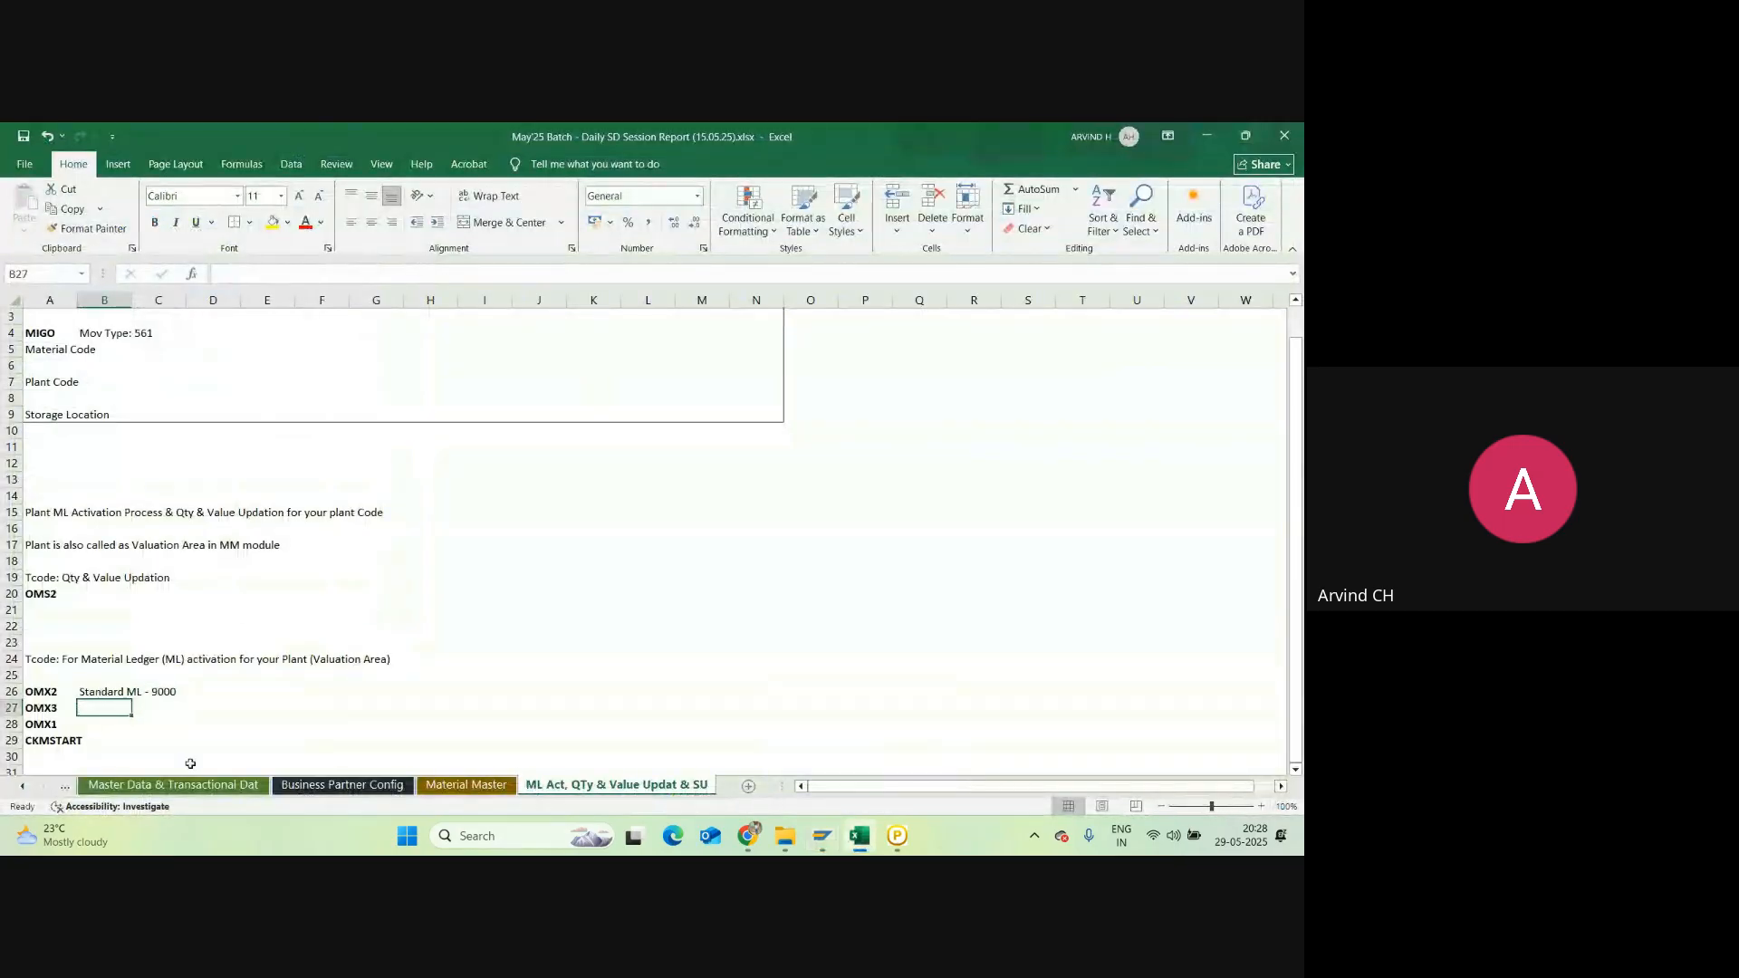
Step: Reword the B26 'Standard ML - 9000' note, prefixing 'Check for' and appending 'should be ex'
{"action": "left_click", "coordinate": [109, 686]}
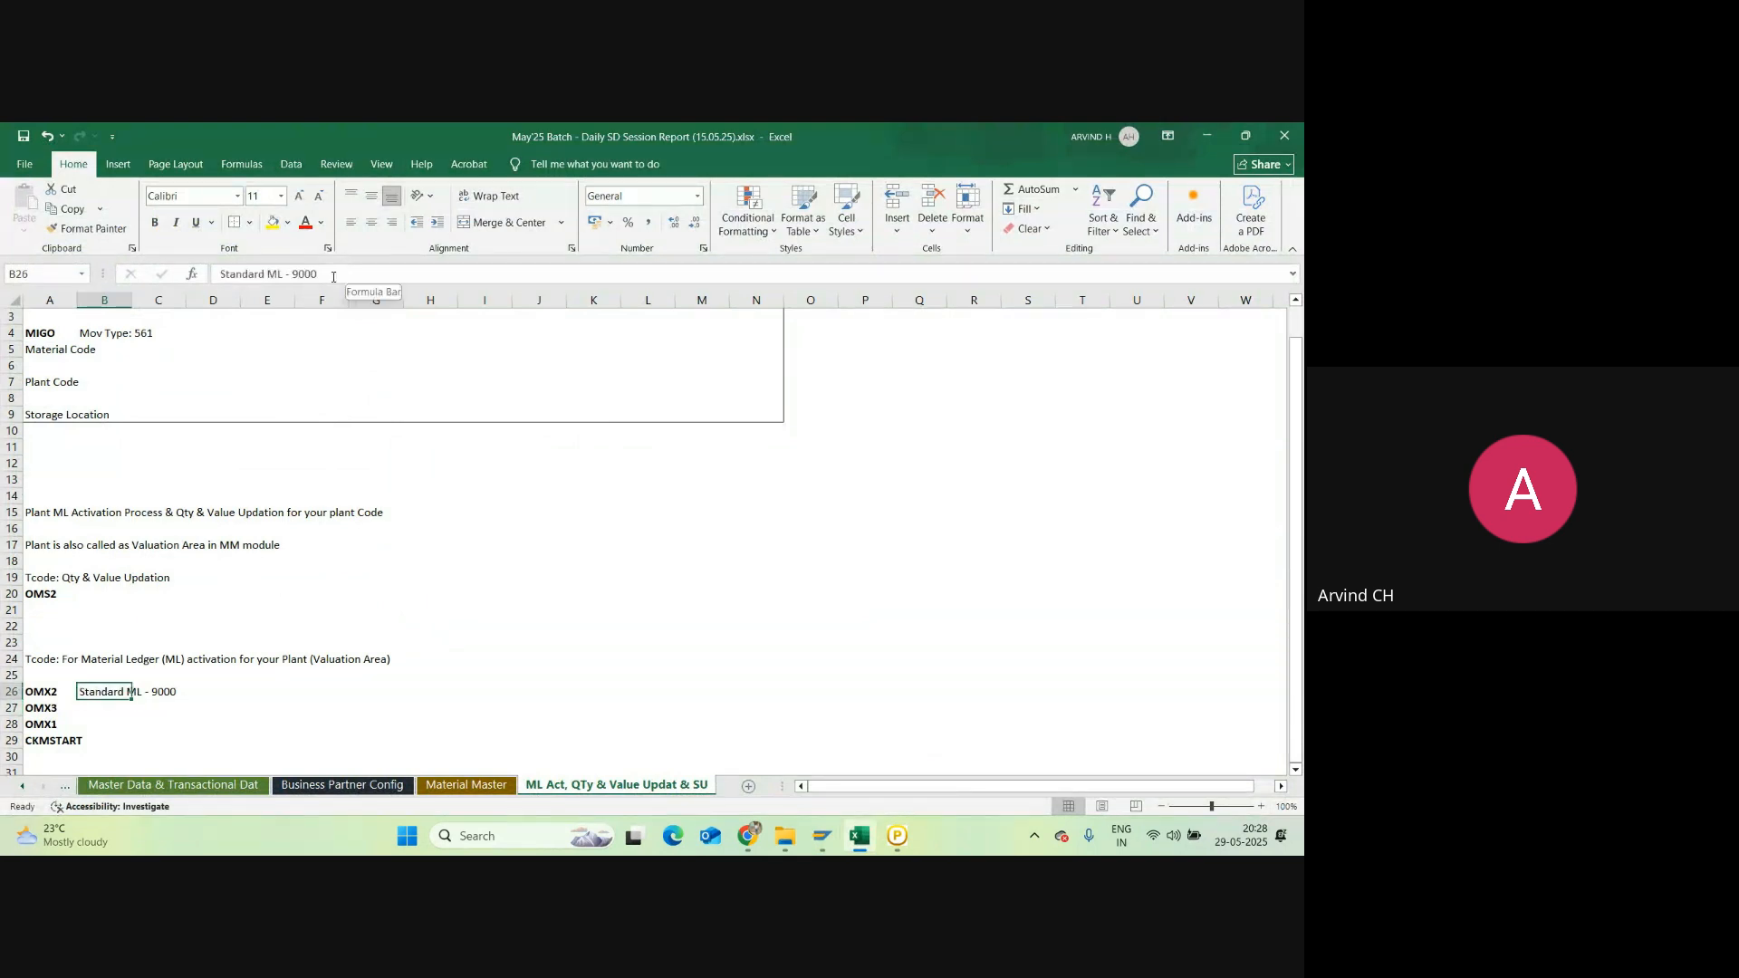
{"action": "left_click", "coordinate": [334, 274]}
{"action": "type", "text": "sho"}
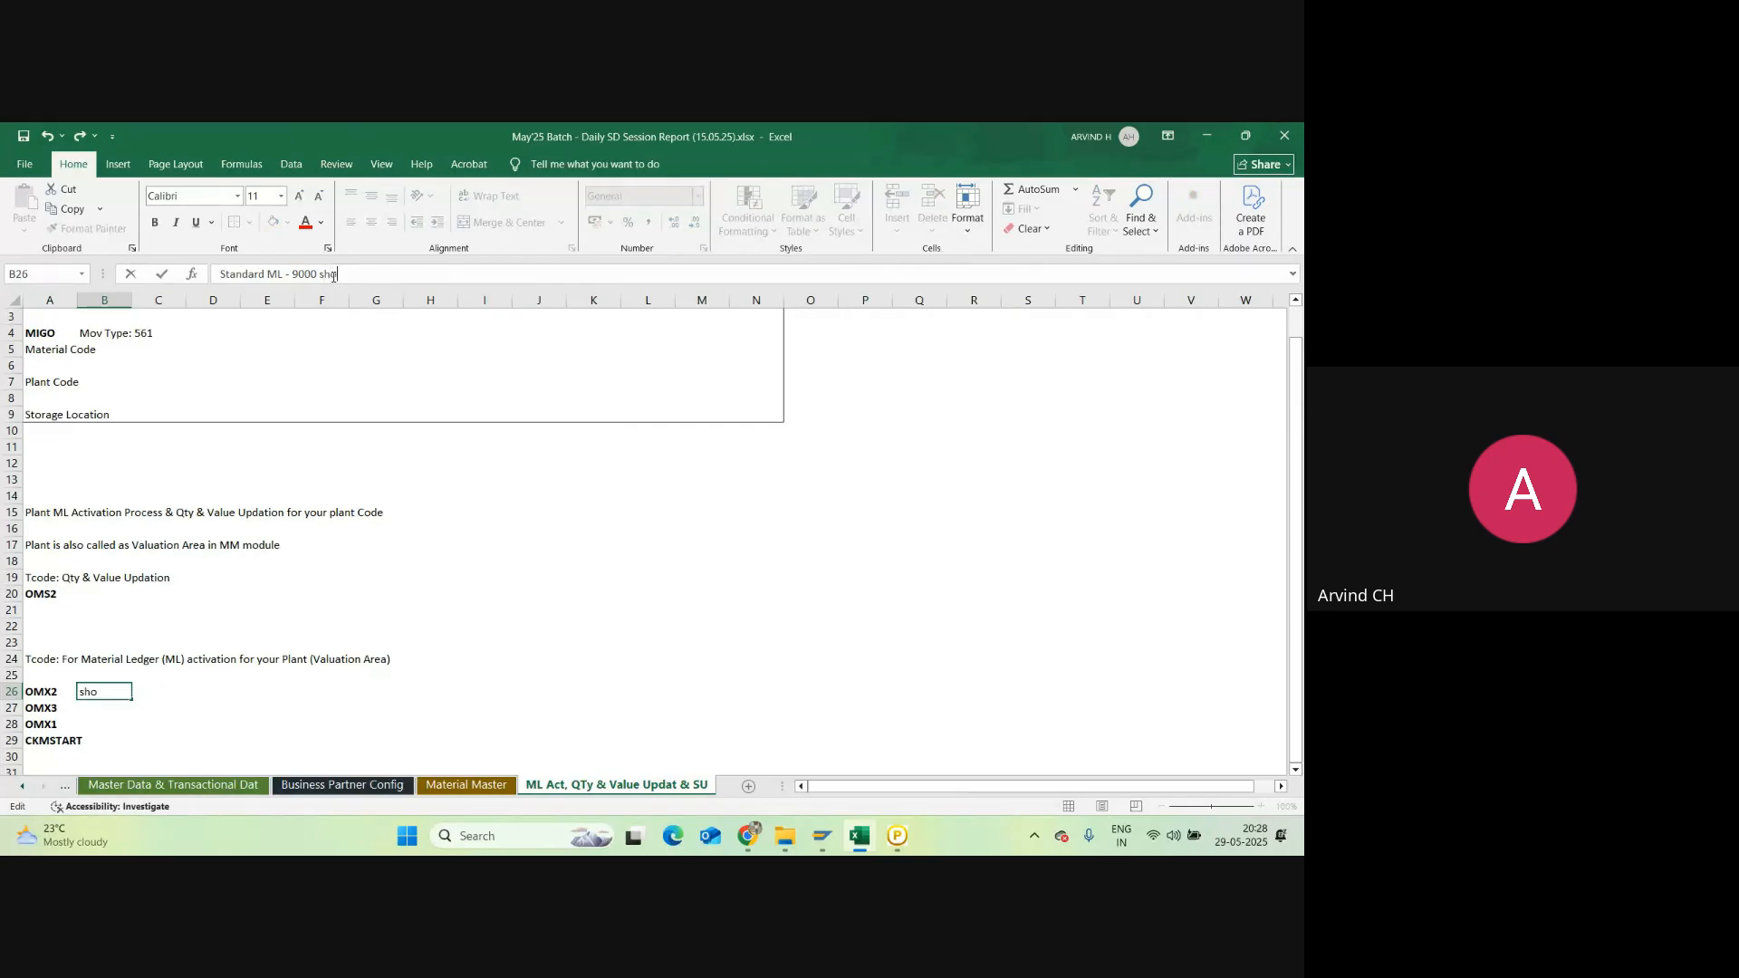
{"action": "type", "text": "uld be exist"}
{"action": "left_click", "coordinate": [220, 273]}
{"action": "type", "text": "Check"}
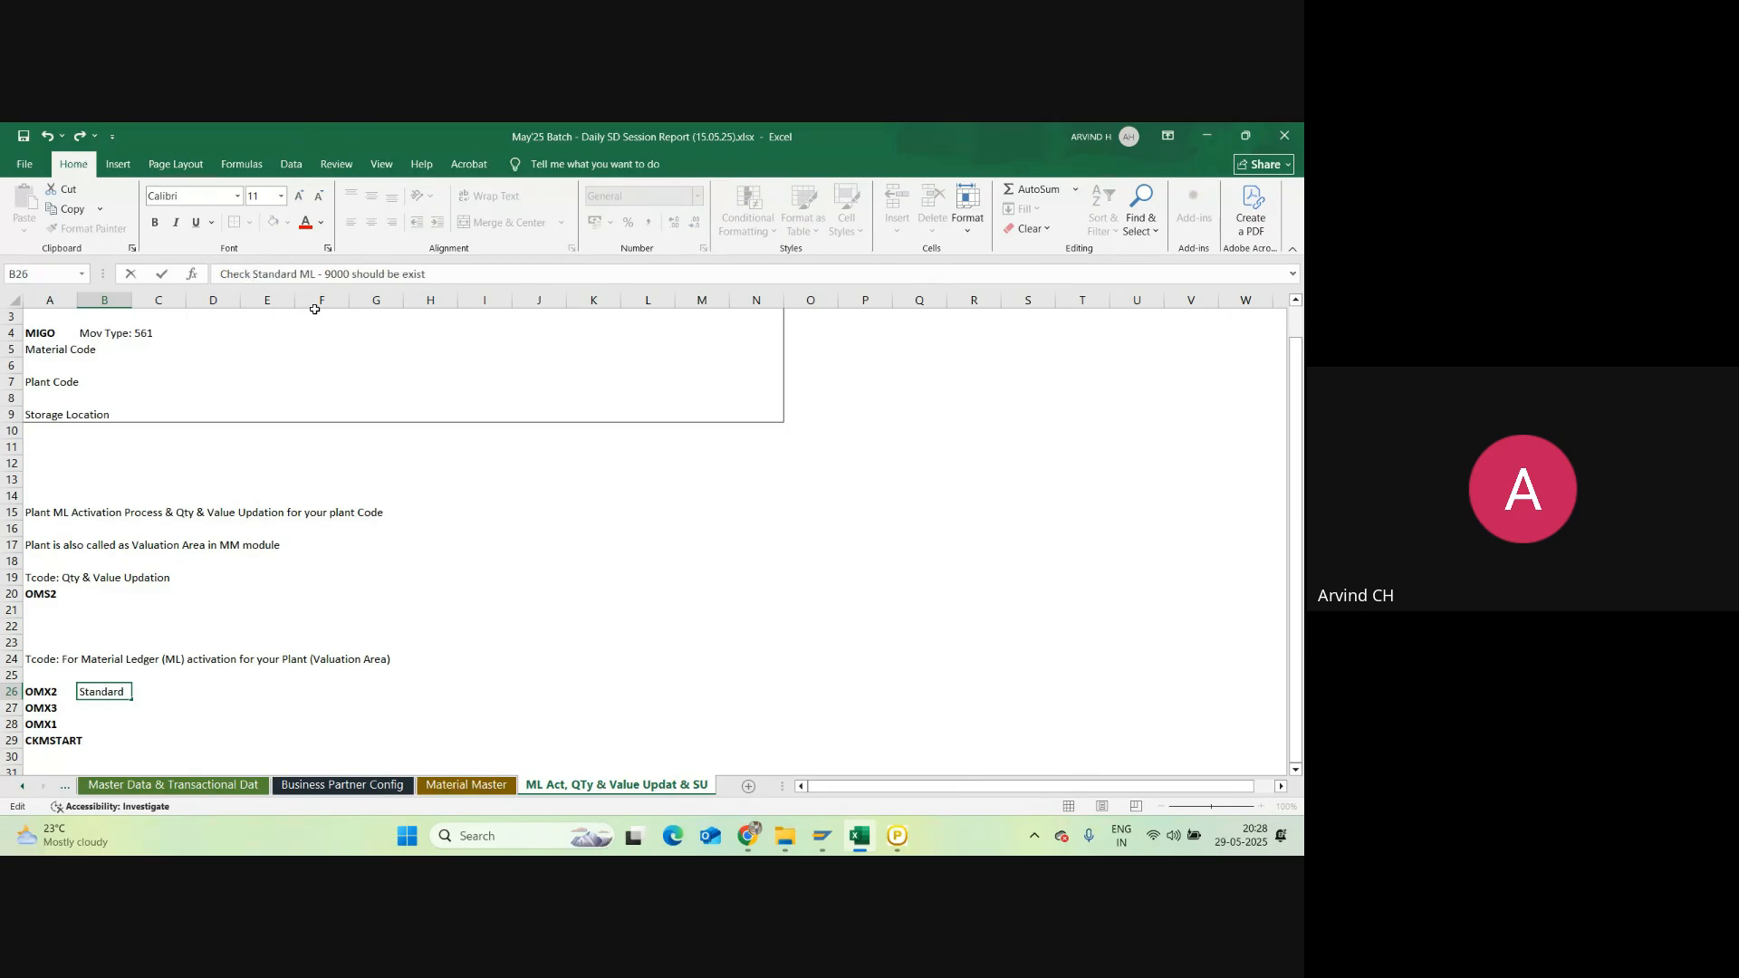
{"action": "type", "text": " for"}
{"action": "left_click", "coordinate": [548, 509]}
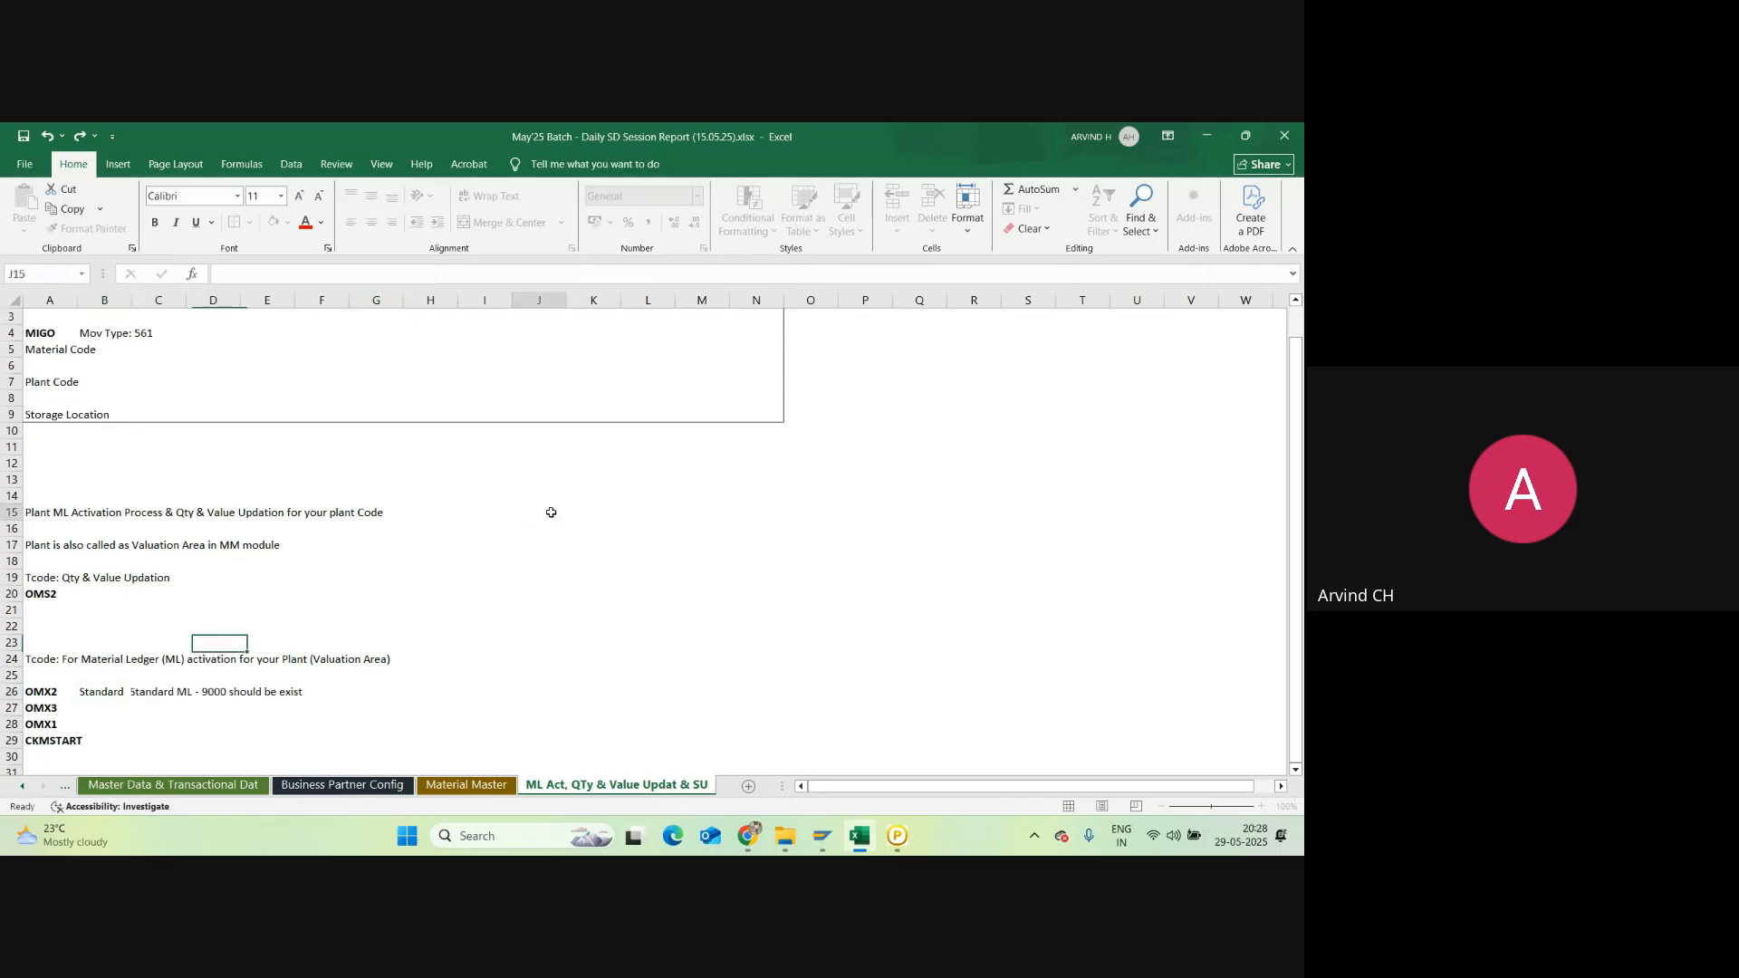
Step: Note 'Assign ML - 9000 to your valuation Area (Plant)' for OMX3 in B27
{"action": "left_click", "coordinate": [102, 712]}
{"action": "type", "text": "Assign"}
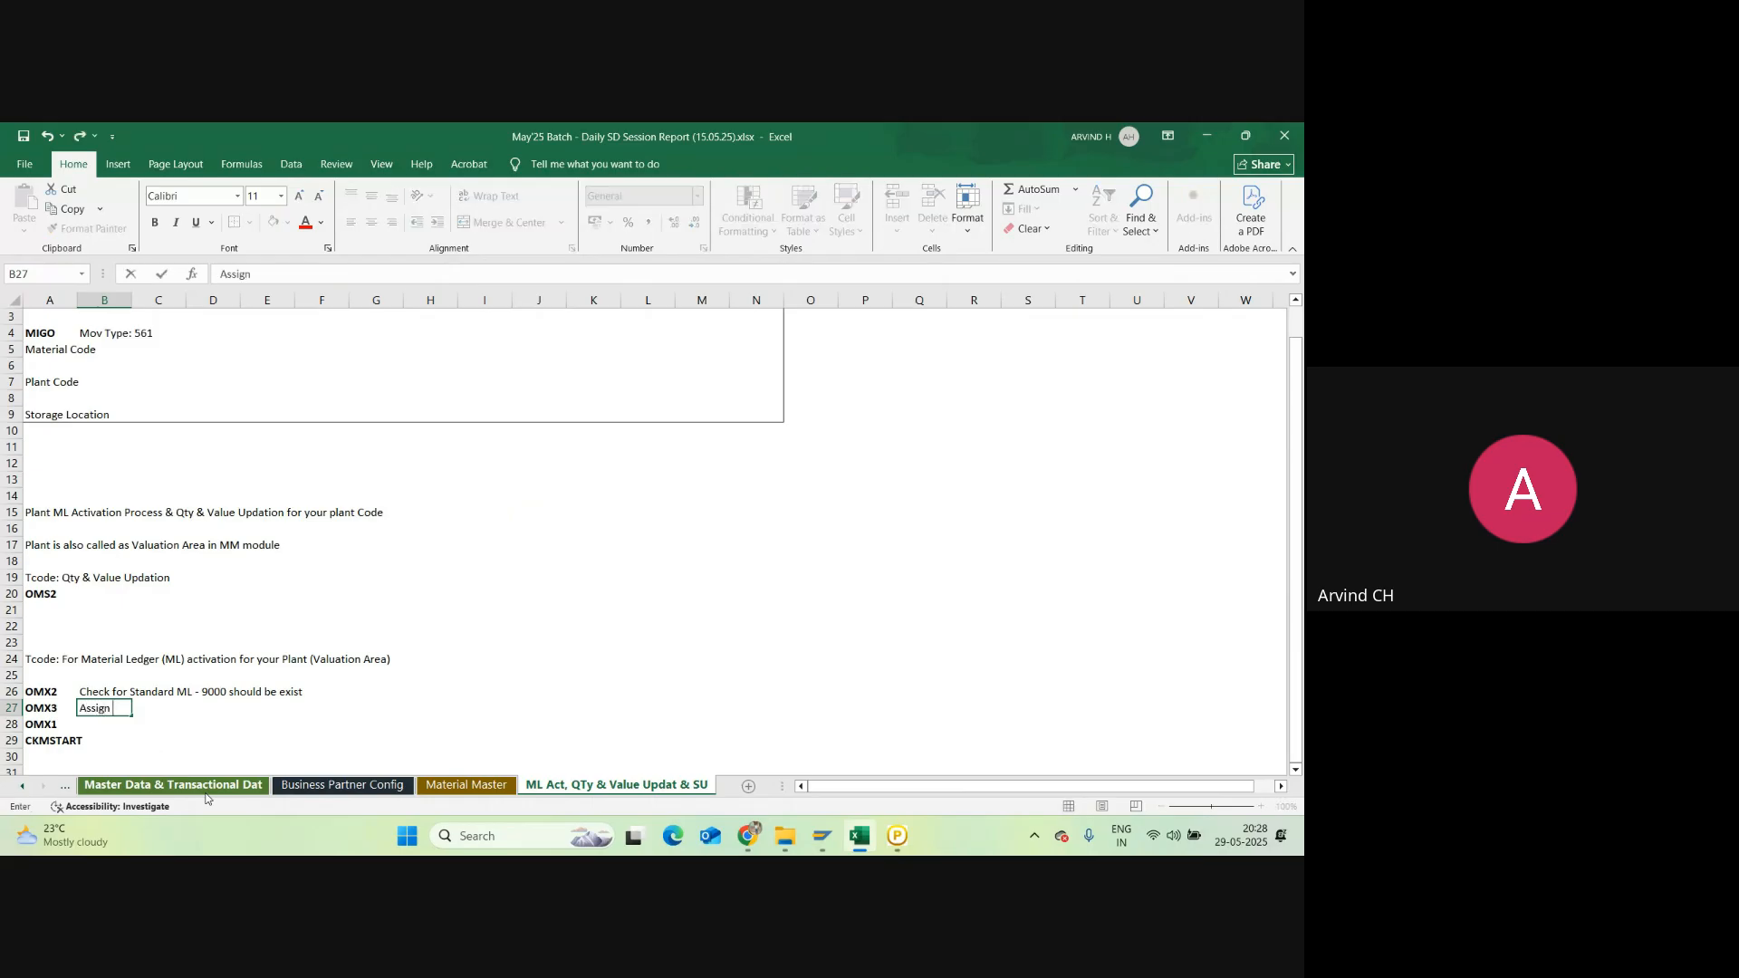
{"action": "type", "text": " ML - 9000 to your valuat"}
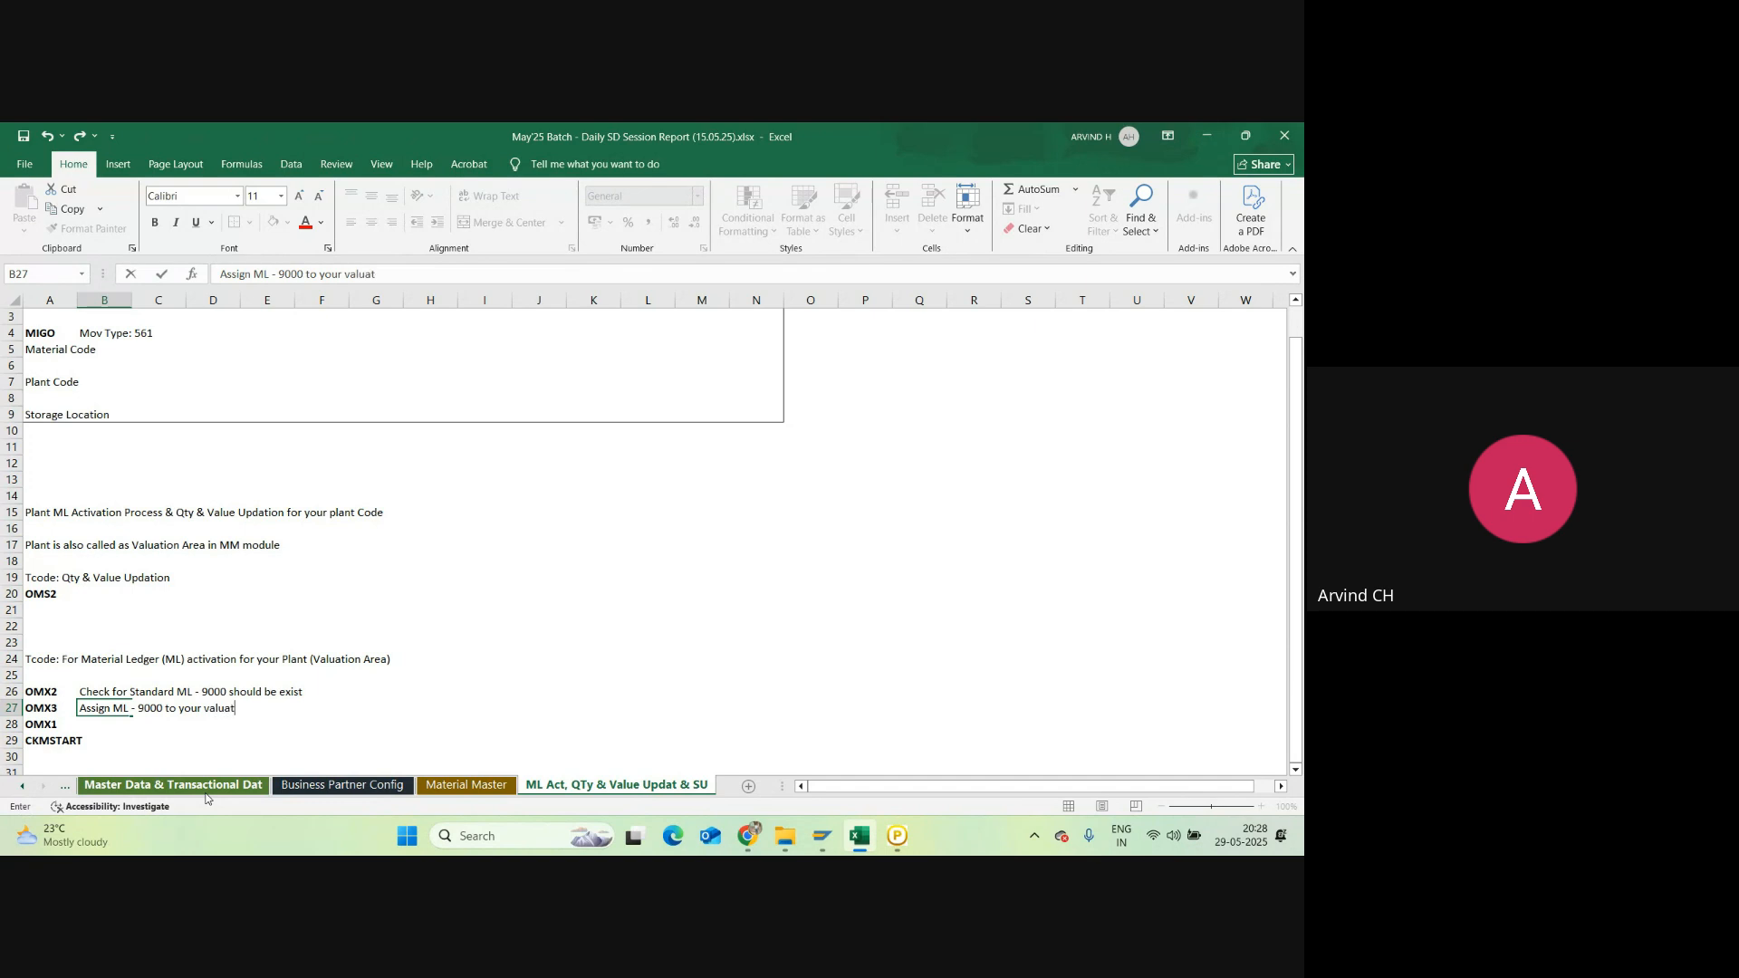
{"action": "type", "text": "ion Area (Plant"}
{"action": "left_click", "coordinate": [376, 707]}
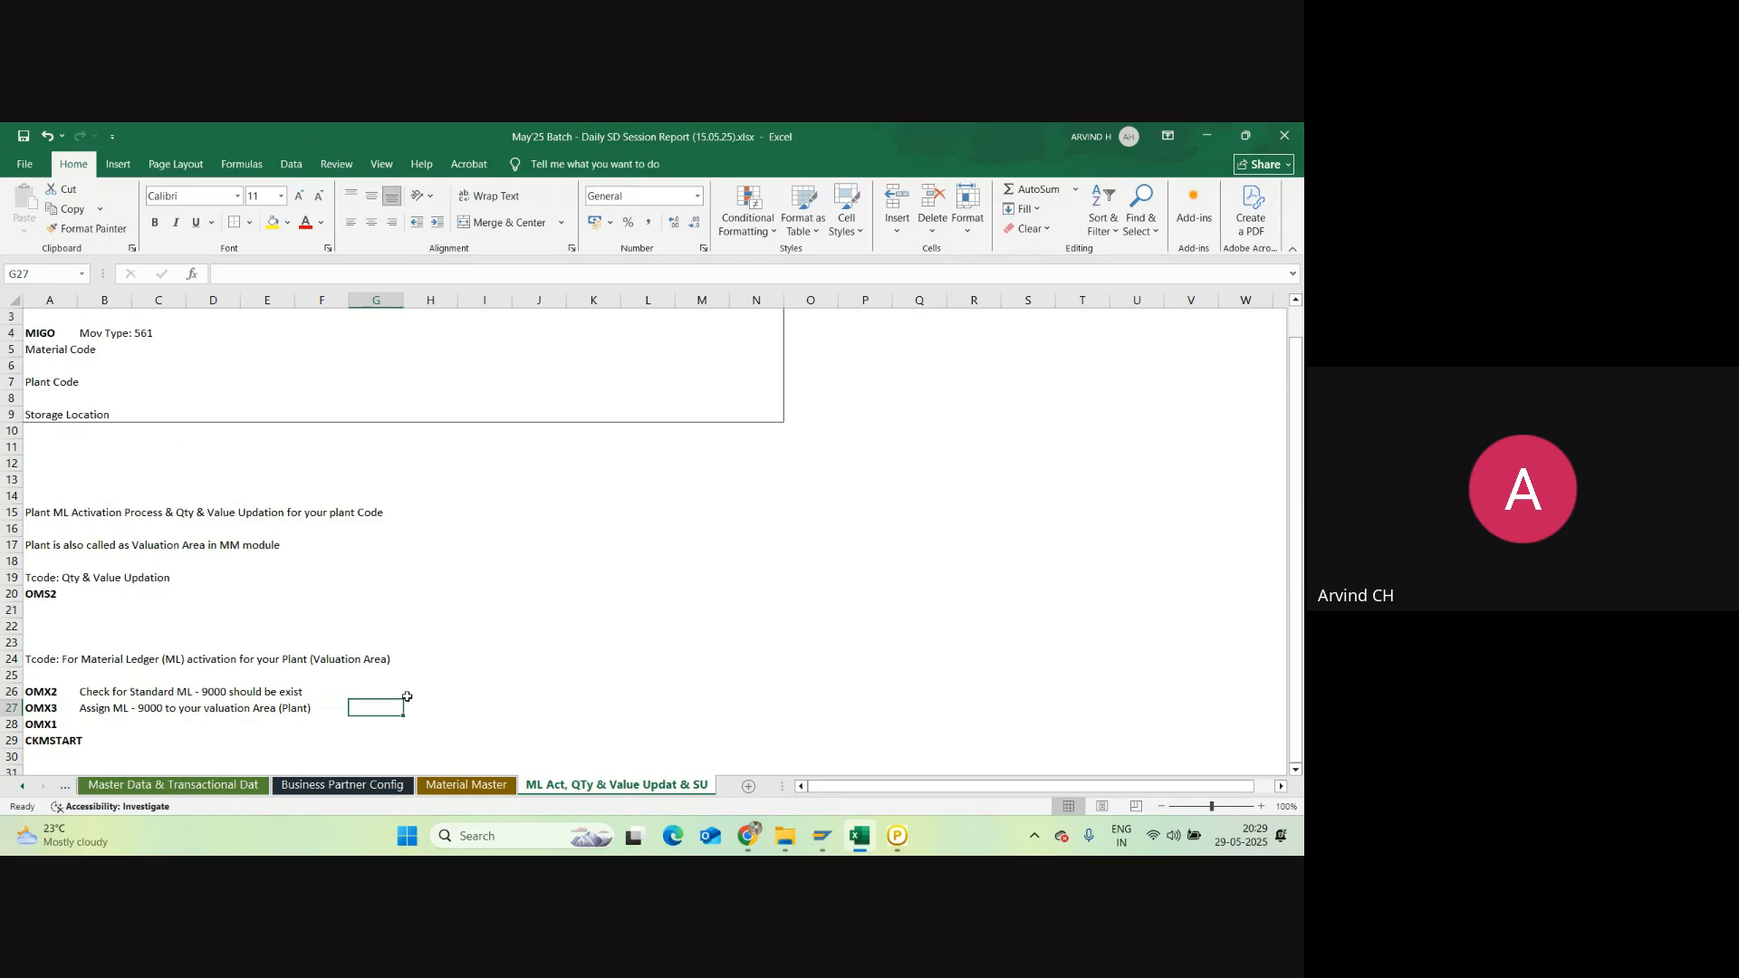
Step: Add headers Valuation Area, Company Code, ML and Status in G27:L27
{"action": "type", "text": "Valua"}
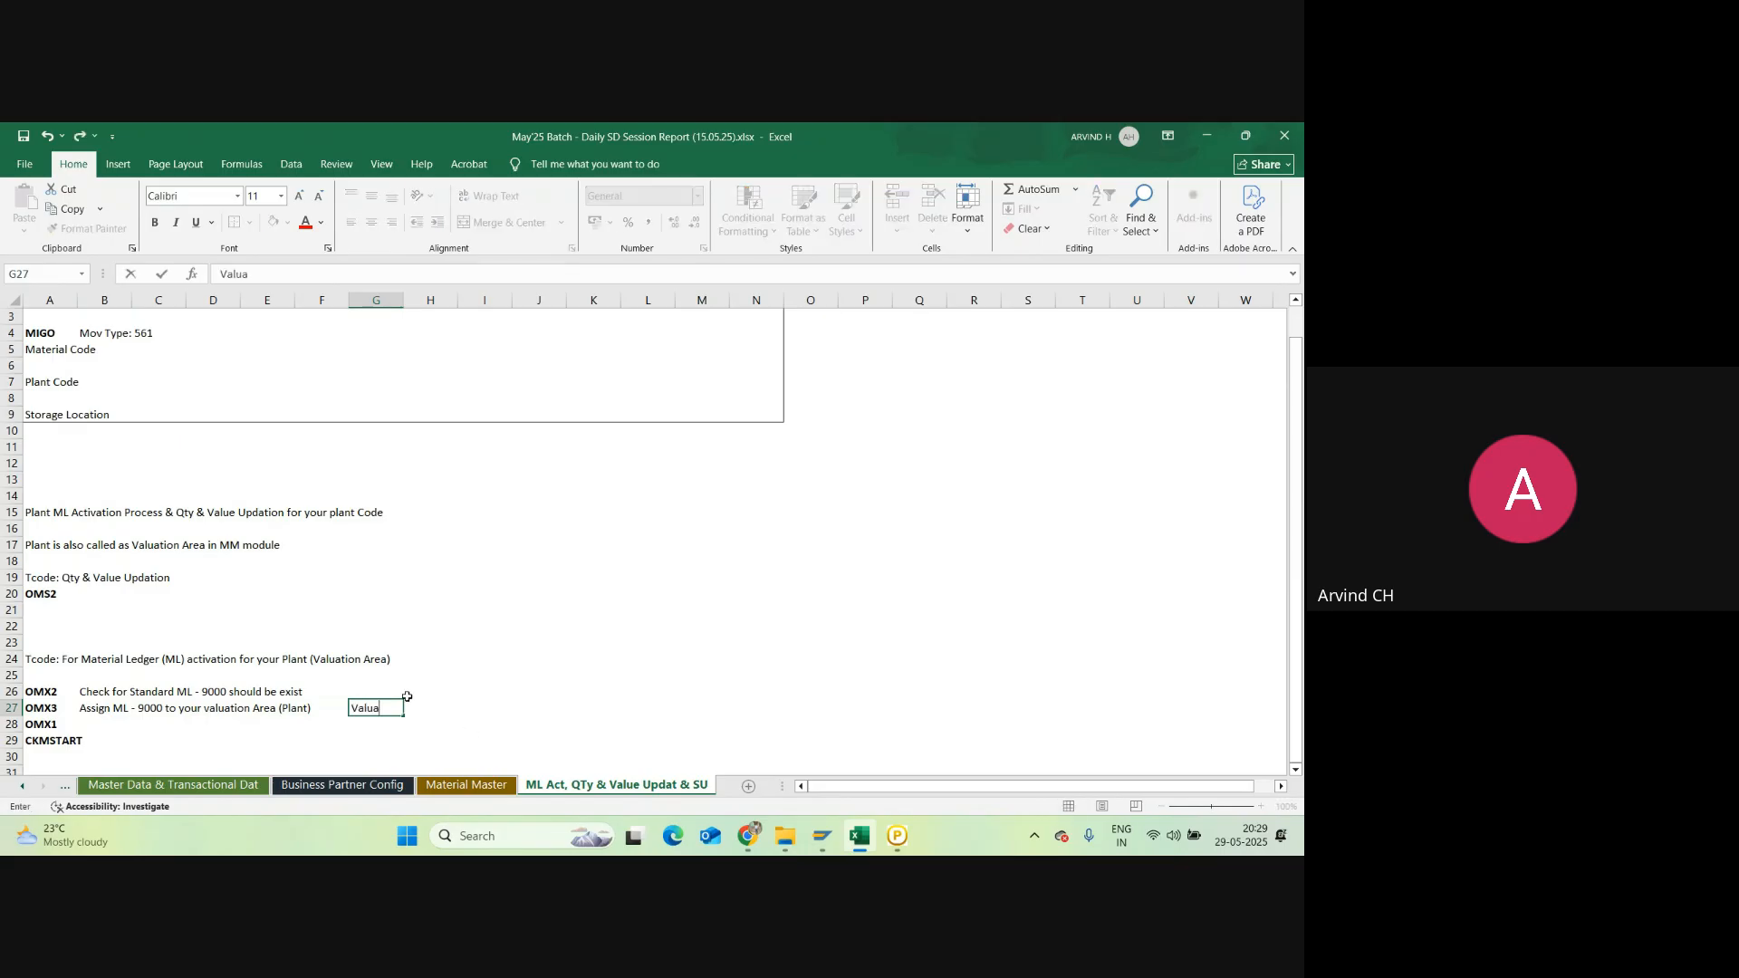
{"action": "type", "text": "tion Area"}
{"action": "key", "text": "ctrl+Return"}
{"action": "key", "text": "Tab"}
{"action": "key", "text": "Tab"}
{"action": "type", "text": "Co"}
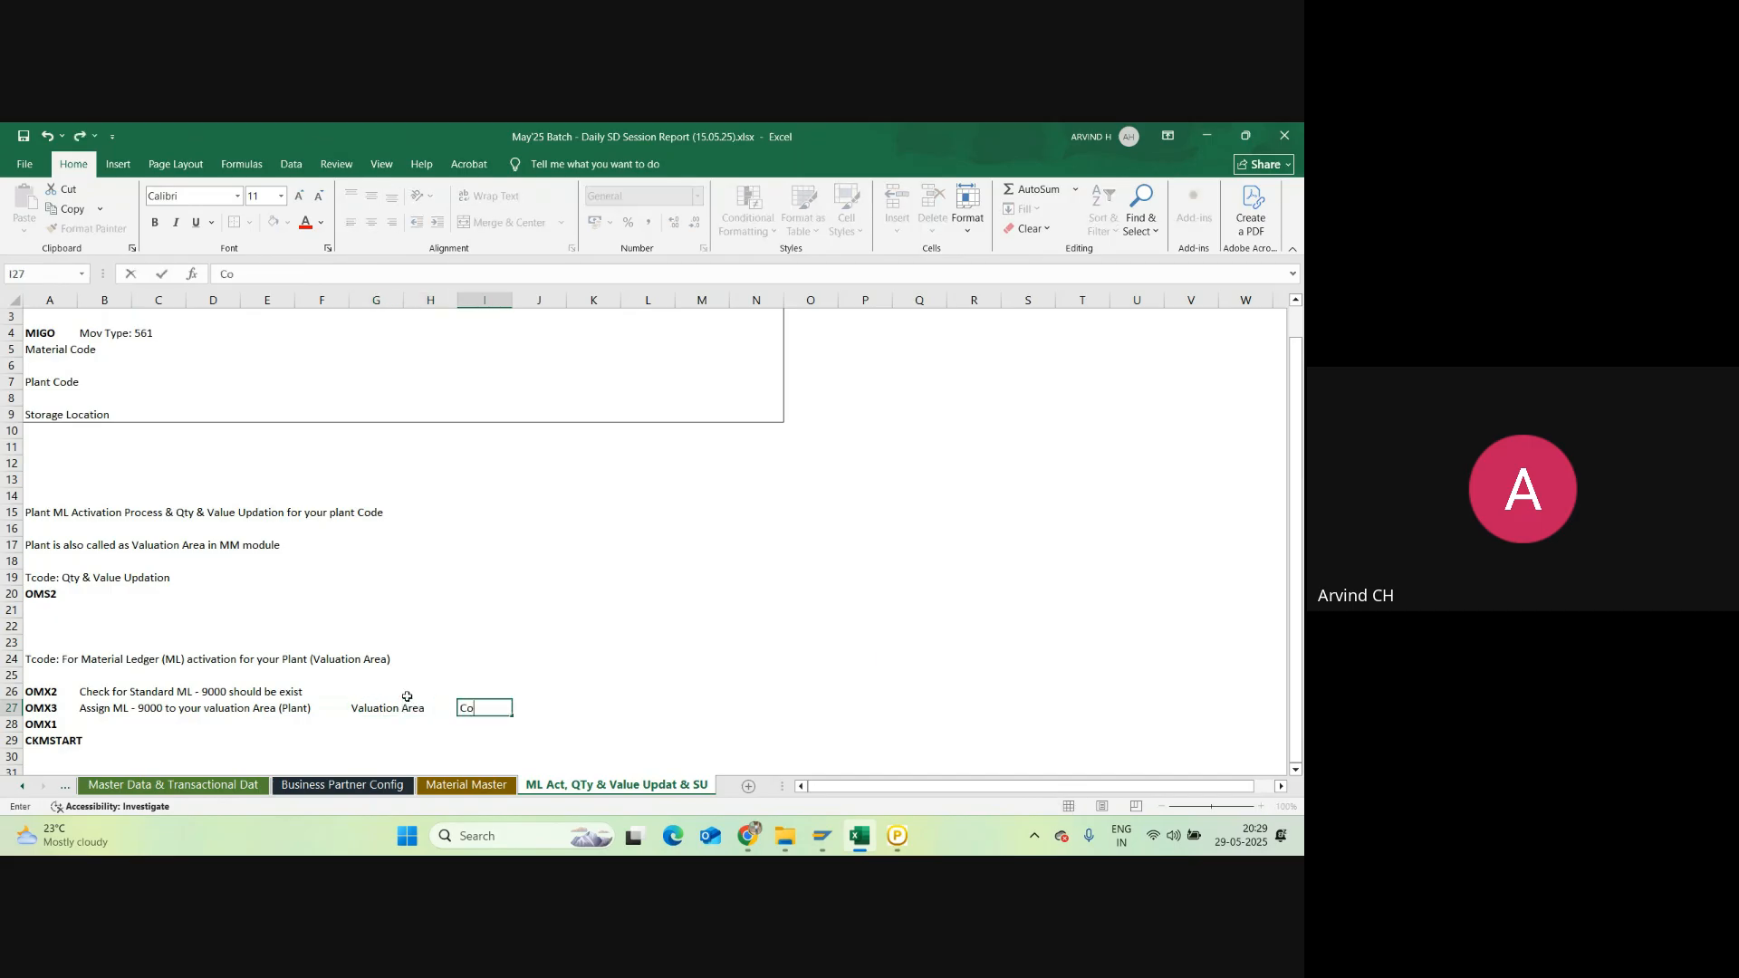
{"action": "type", "text": "mpany Cod"}
{"action": "key", "text": "Tab"}
{"action": "key", "text": "Tab"}
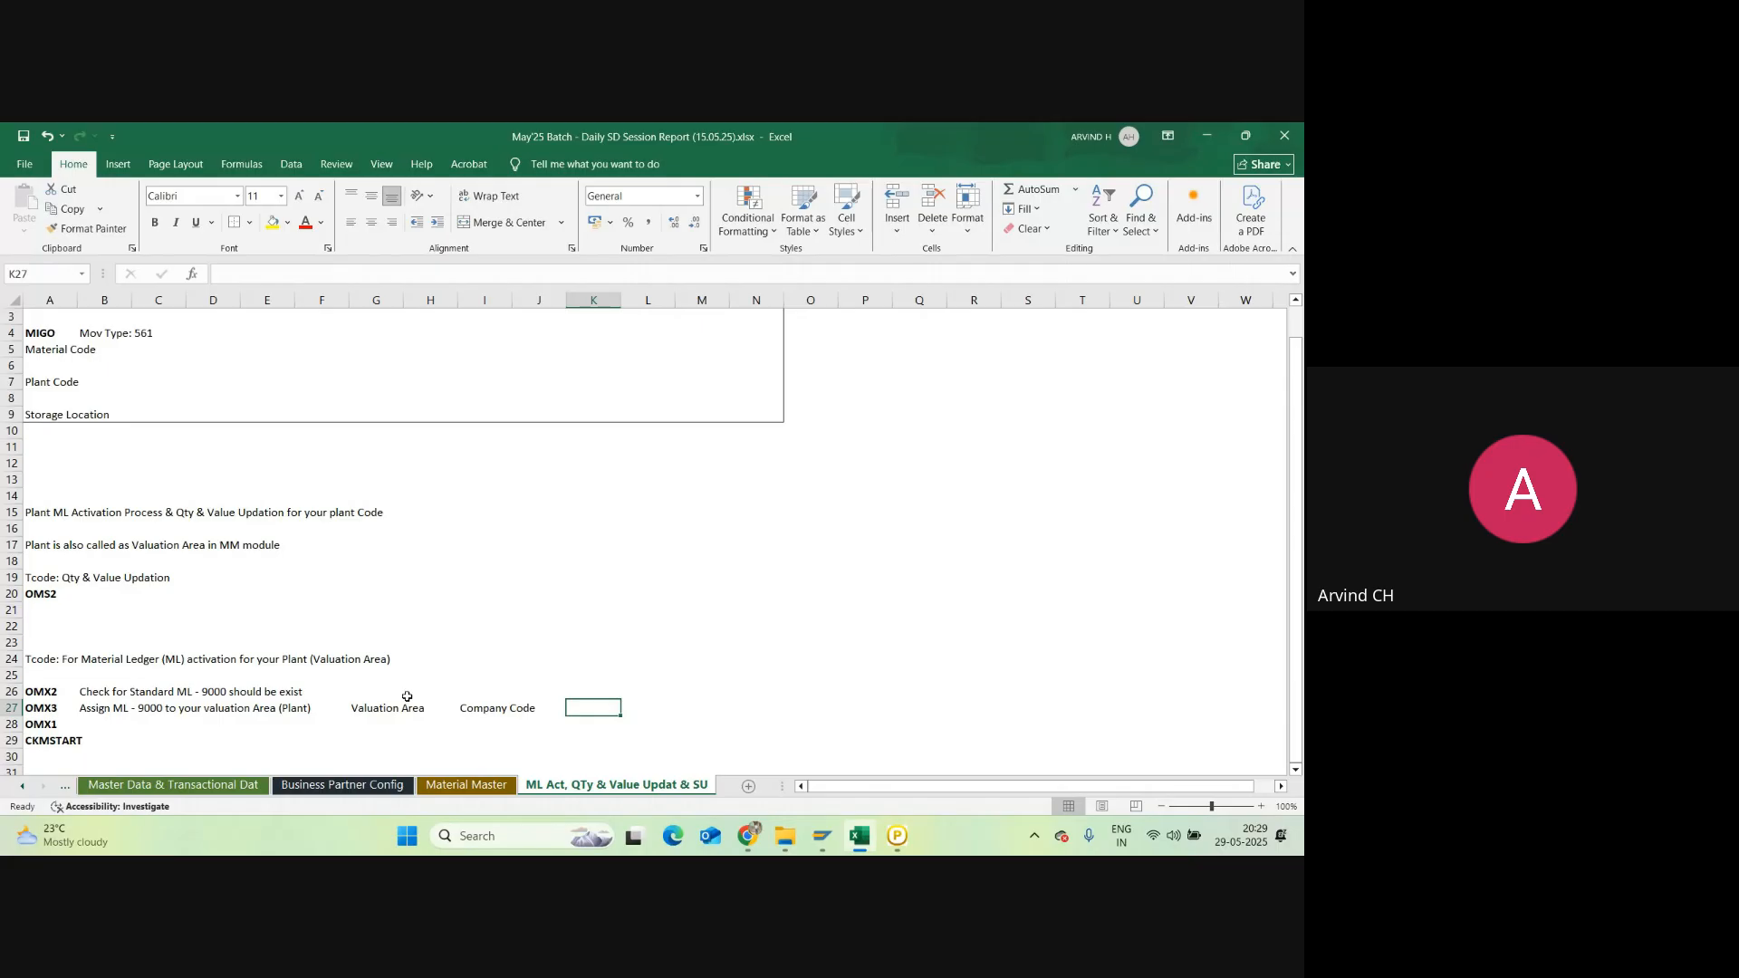
{"action": "type", "text": "ML"}
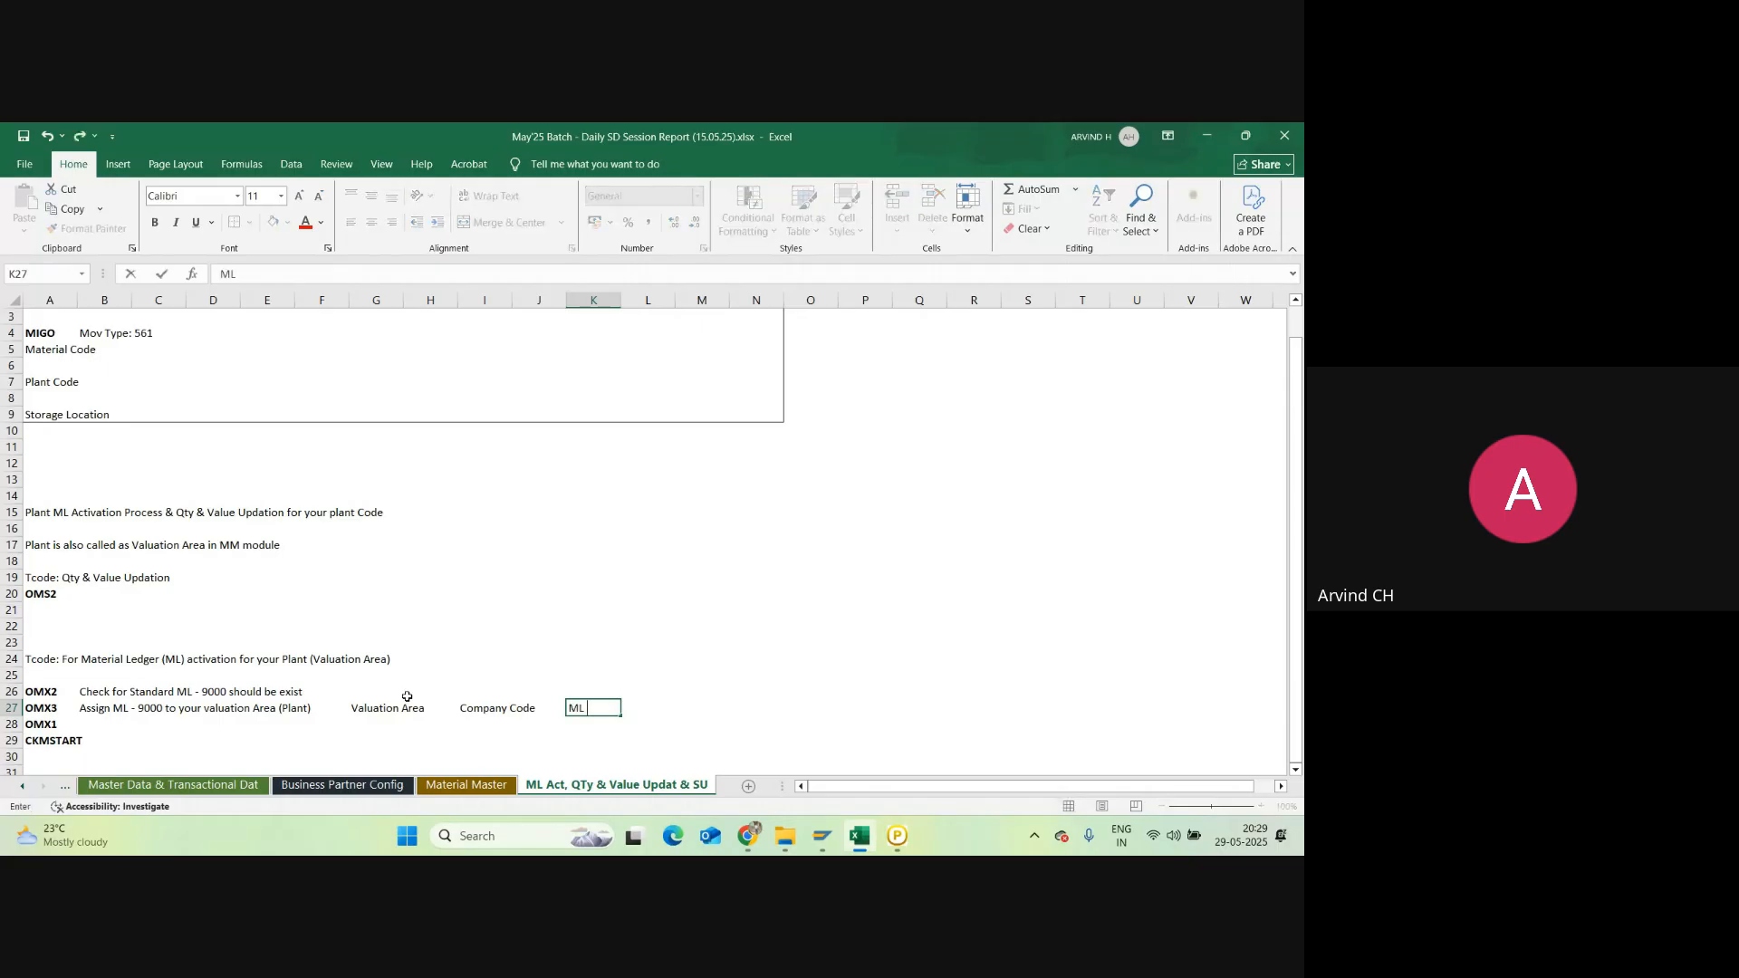
{"action": "left_click", "coordinate": [652, 705]}
{"action": "type", "text": "Sta"}
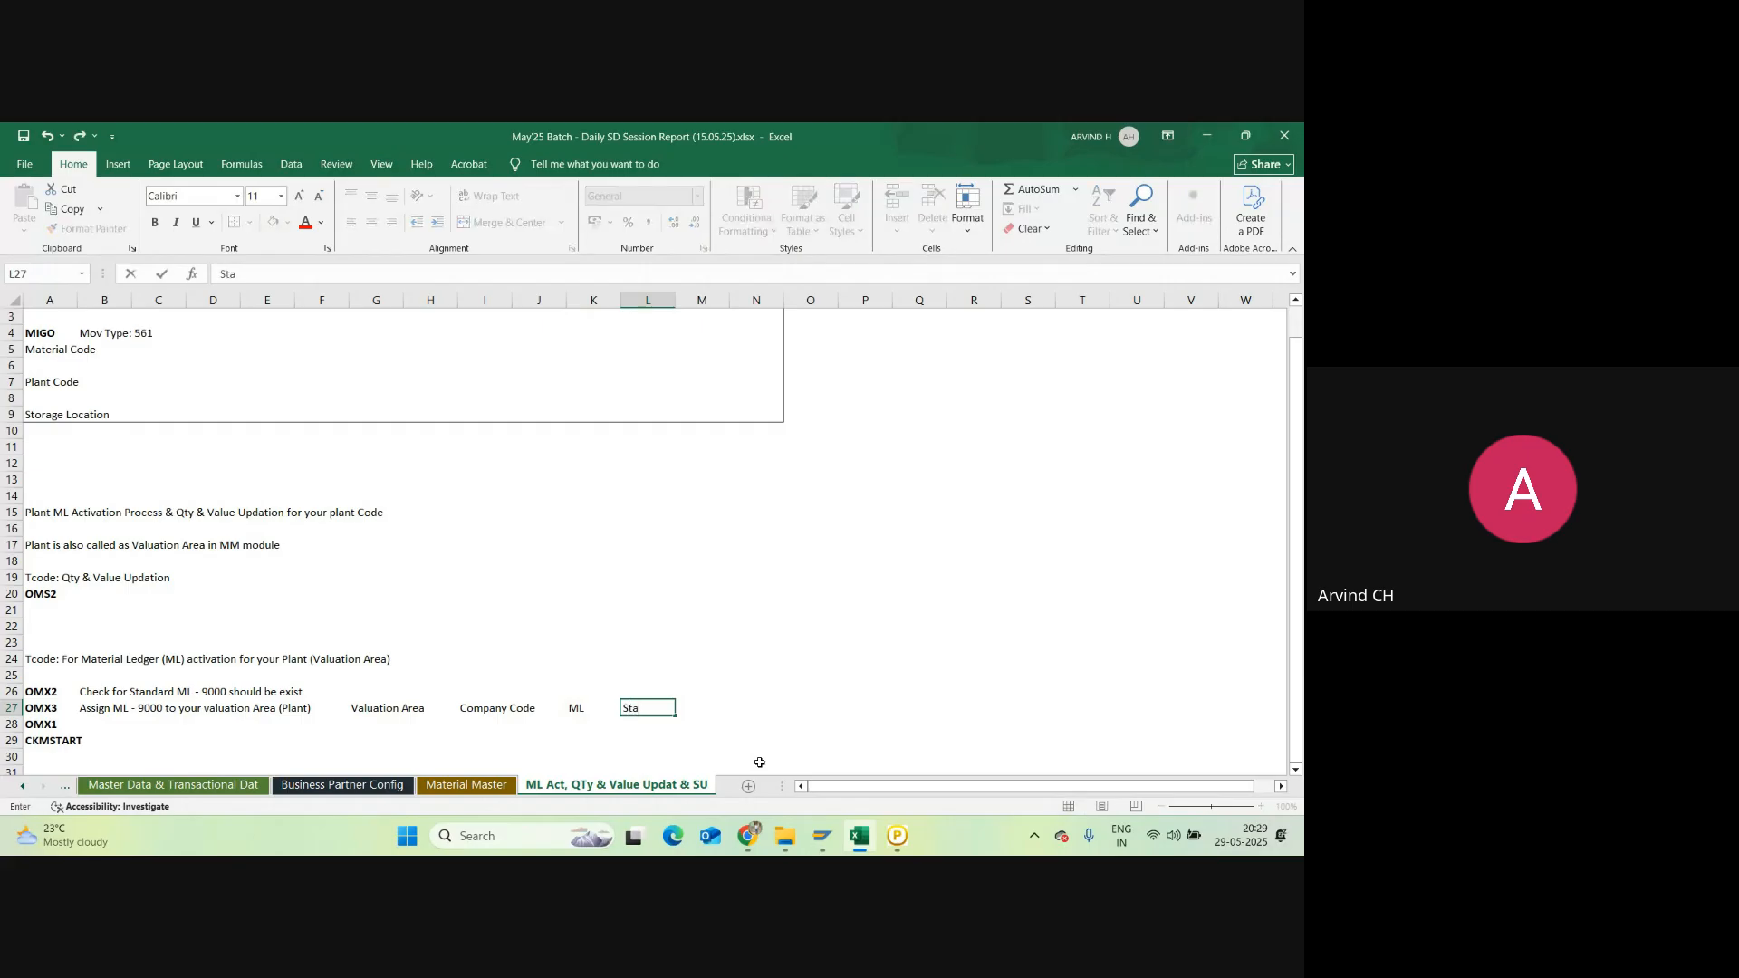
{"action": "type", "text": "tus"}
{"action": "key", "text": "Return"}
Step: Fill row 28 with NRC1, NRC1, 9000 and Green
{"action": "left_click", "coordinate": [380, 724]}
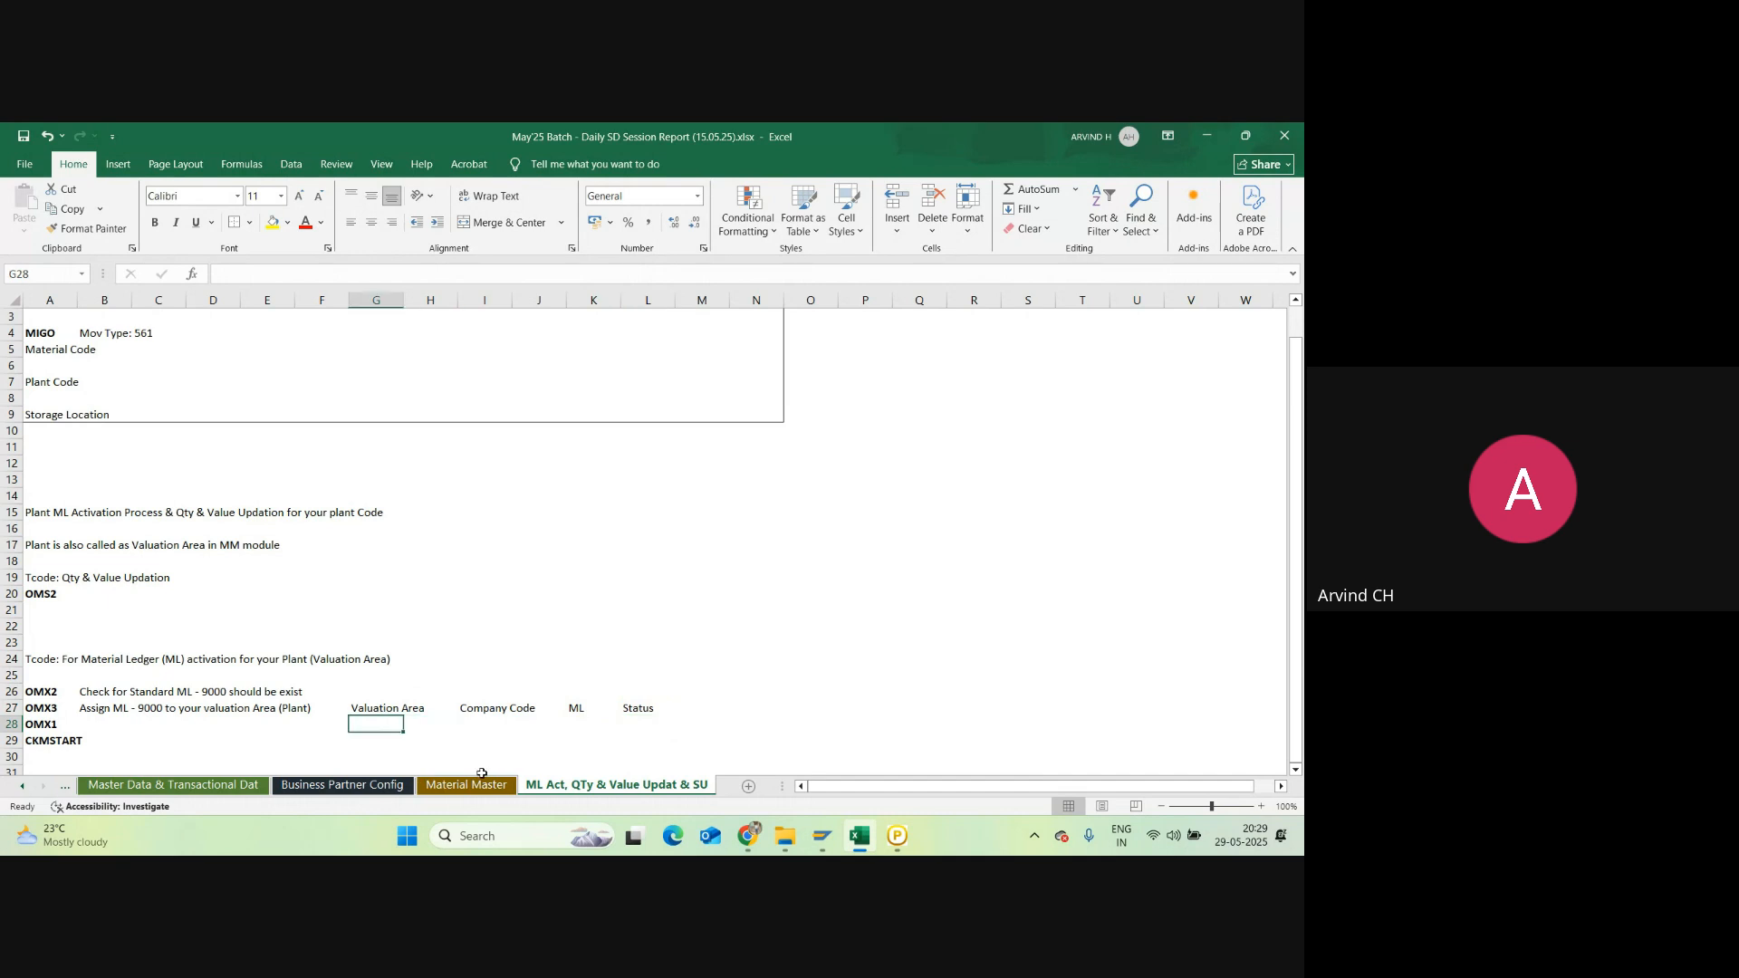
{"action": "type", "text": "NRC1"}
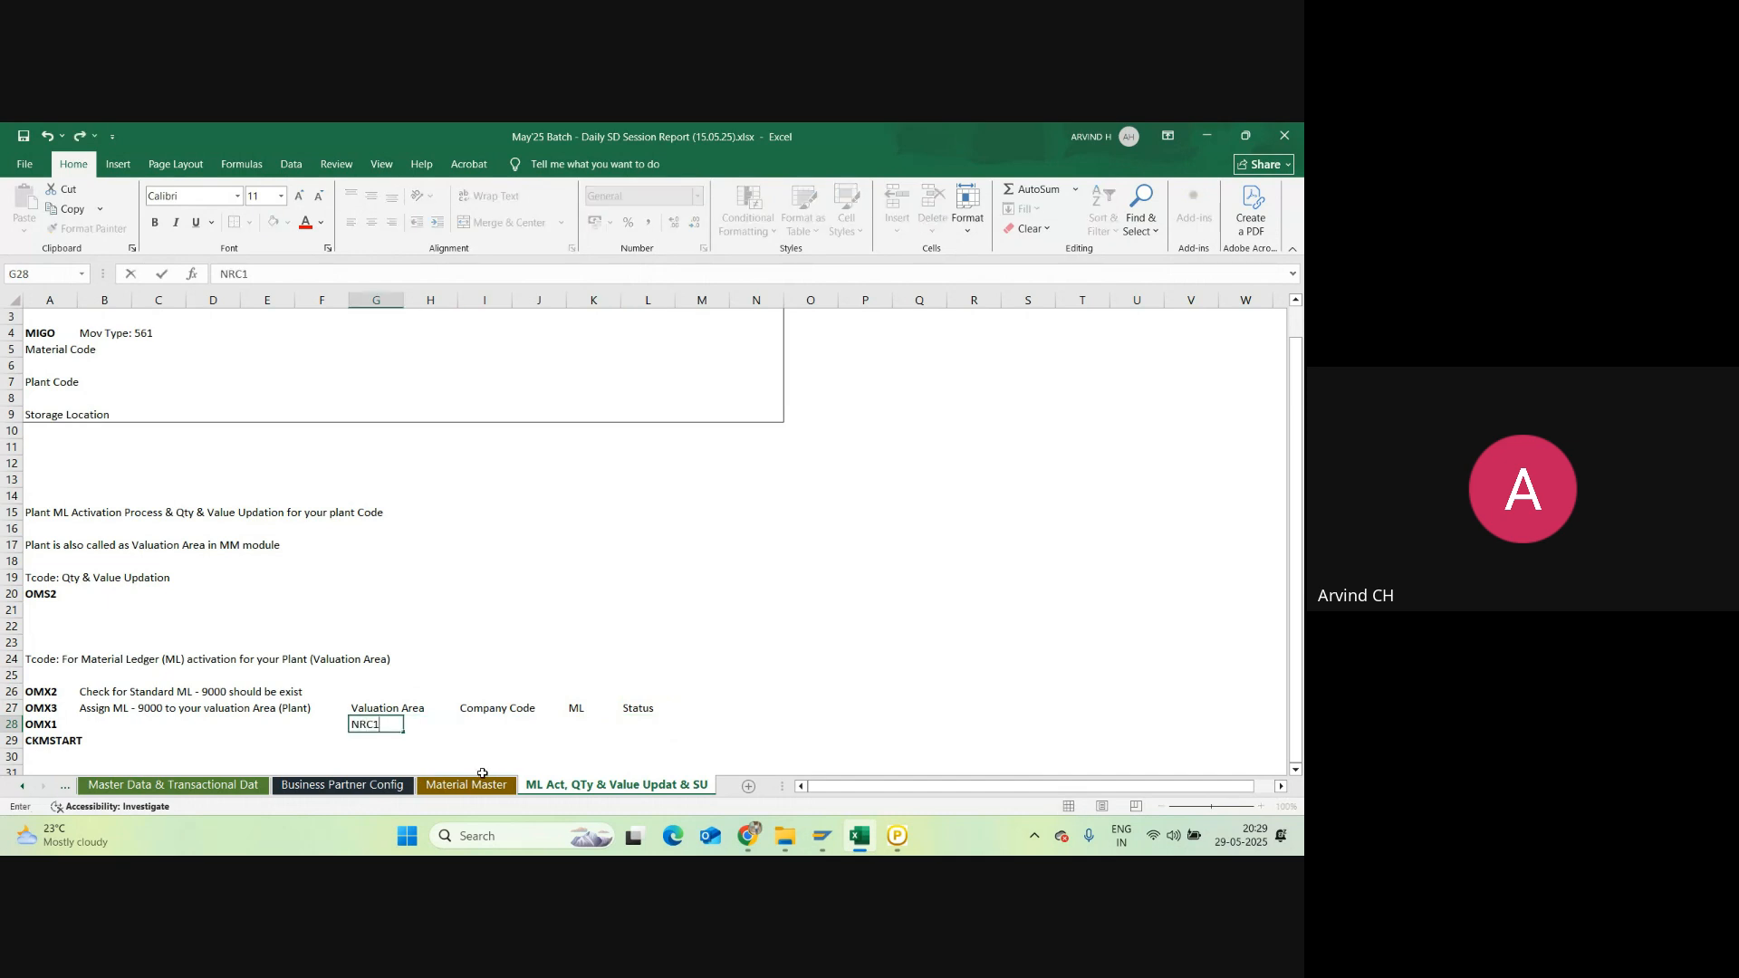
{"action": "key", "text": "Tab"}
{"action": "key", "text": "Tab"}
{"action": "type", "text": "NRC"}
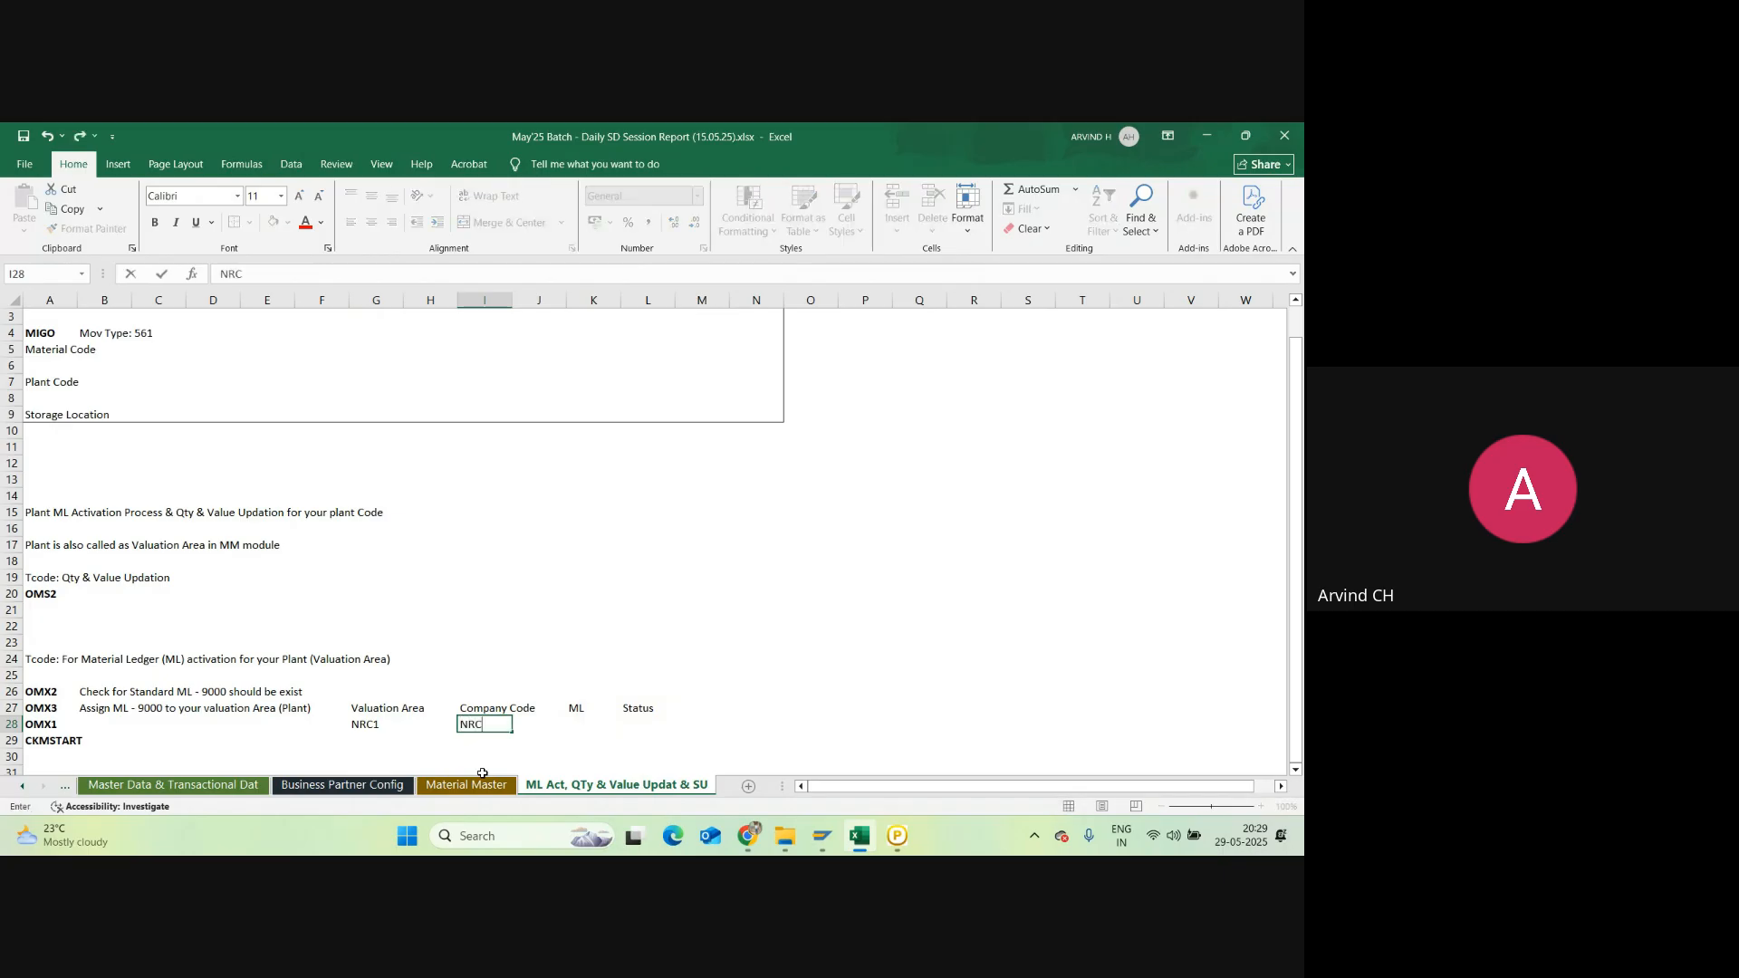
{"action": "key", "text": "Tab"}
{"action": "key", "text": "Tab"}
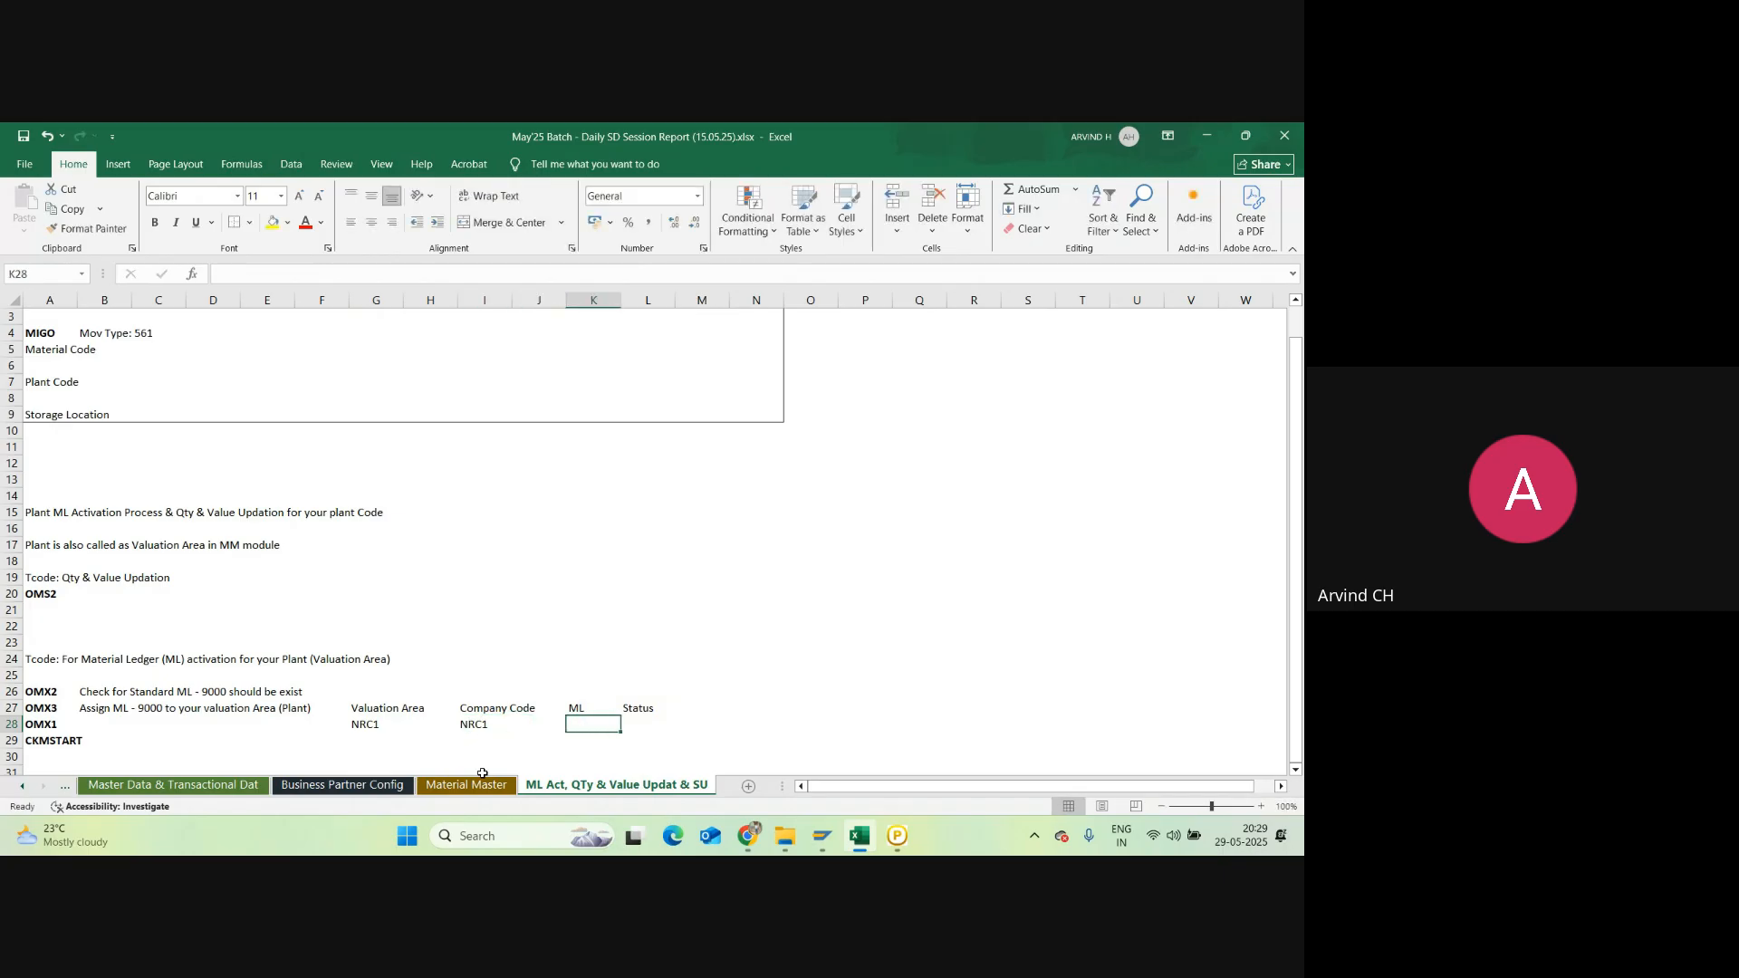
{"action": "type", "text": "9000"}
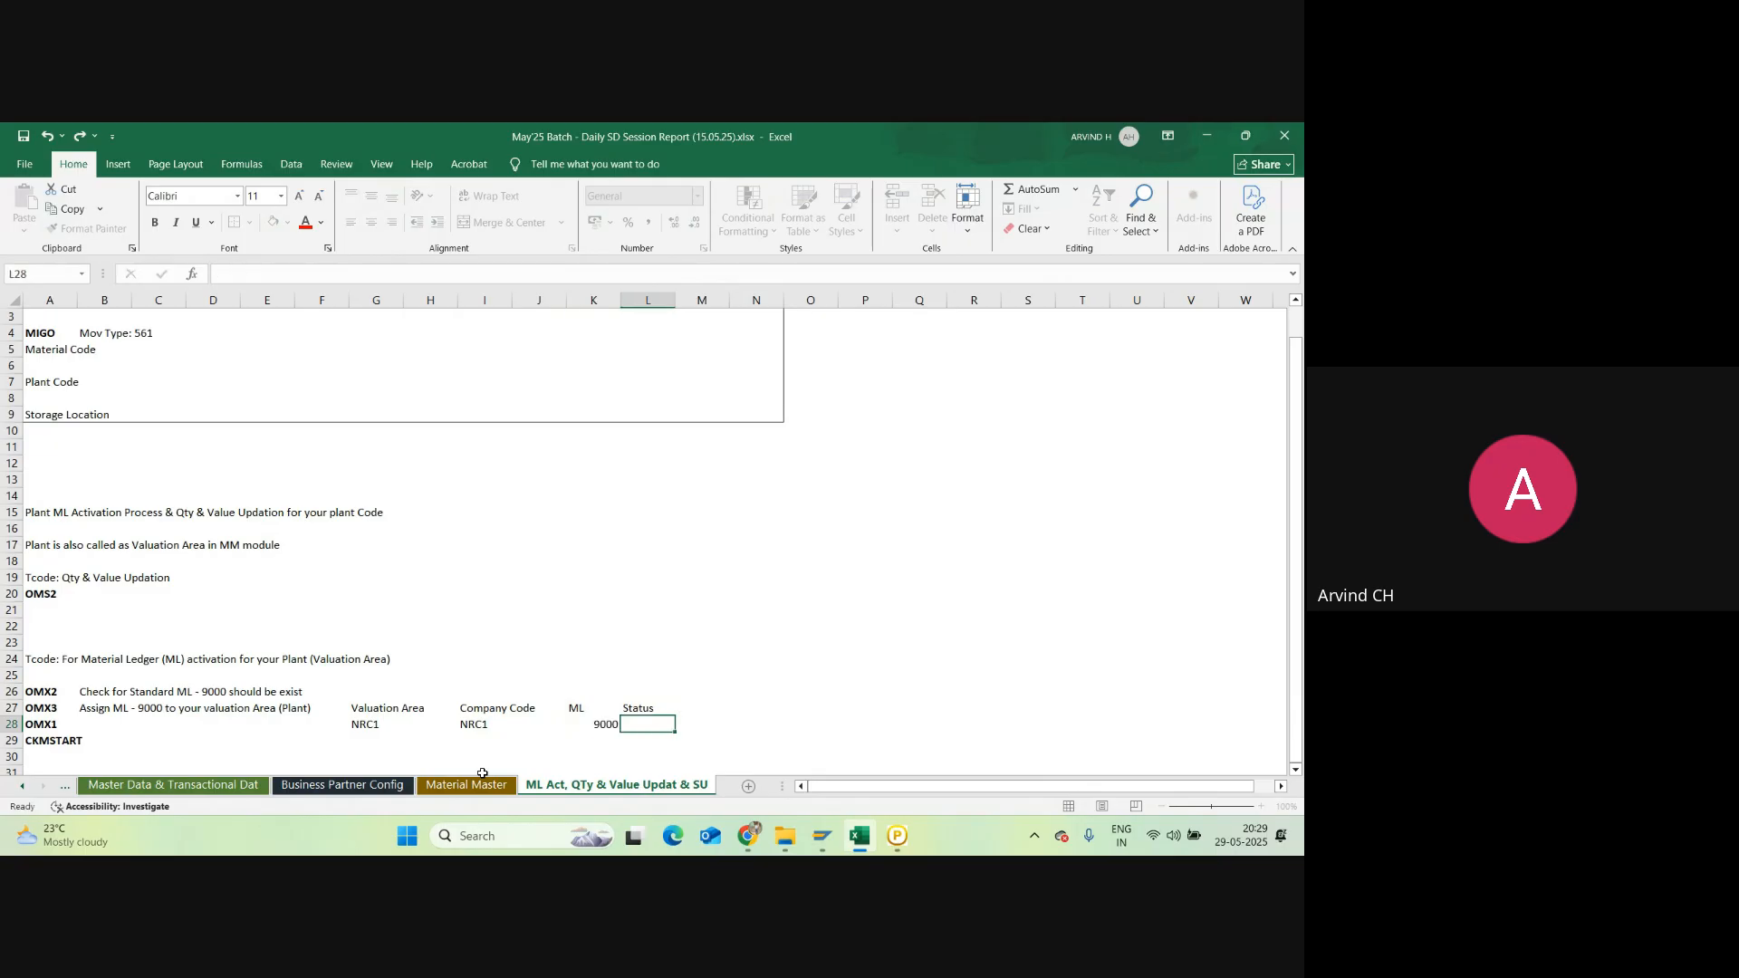
{"action": "key", "text": "Tab"}
{"action": "type", "text": "Green"}
{"action": "left_click", "coordinate": [698, 678]}
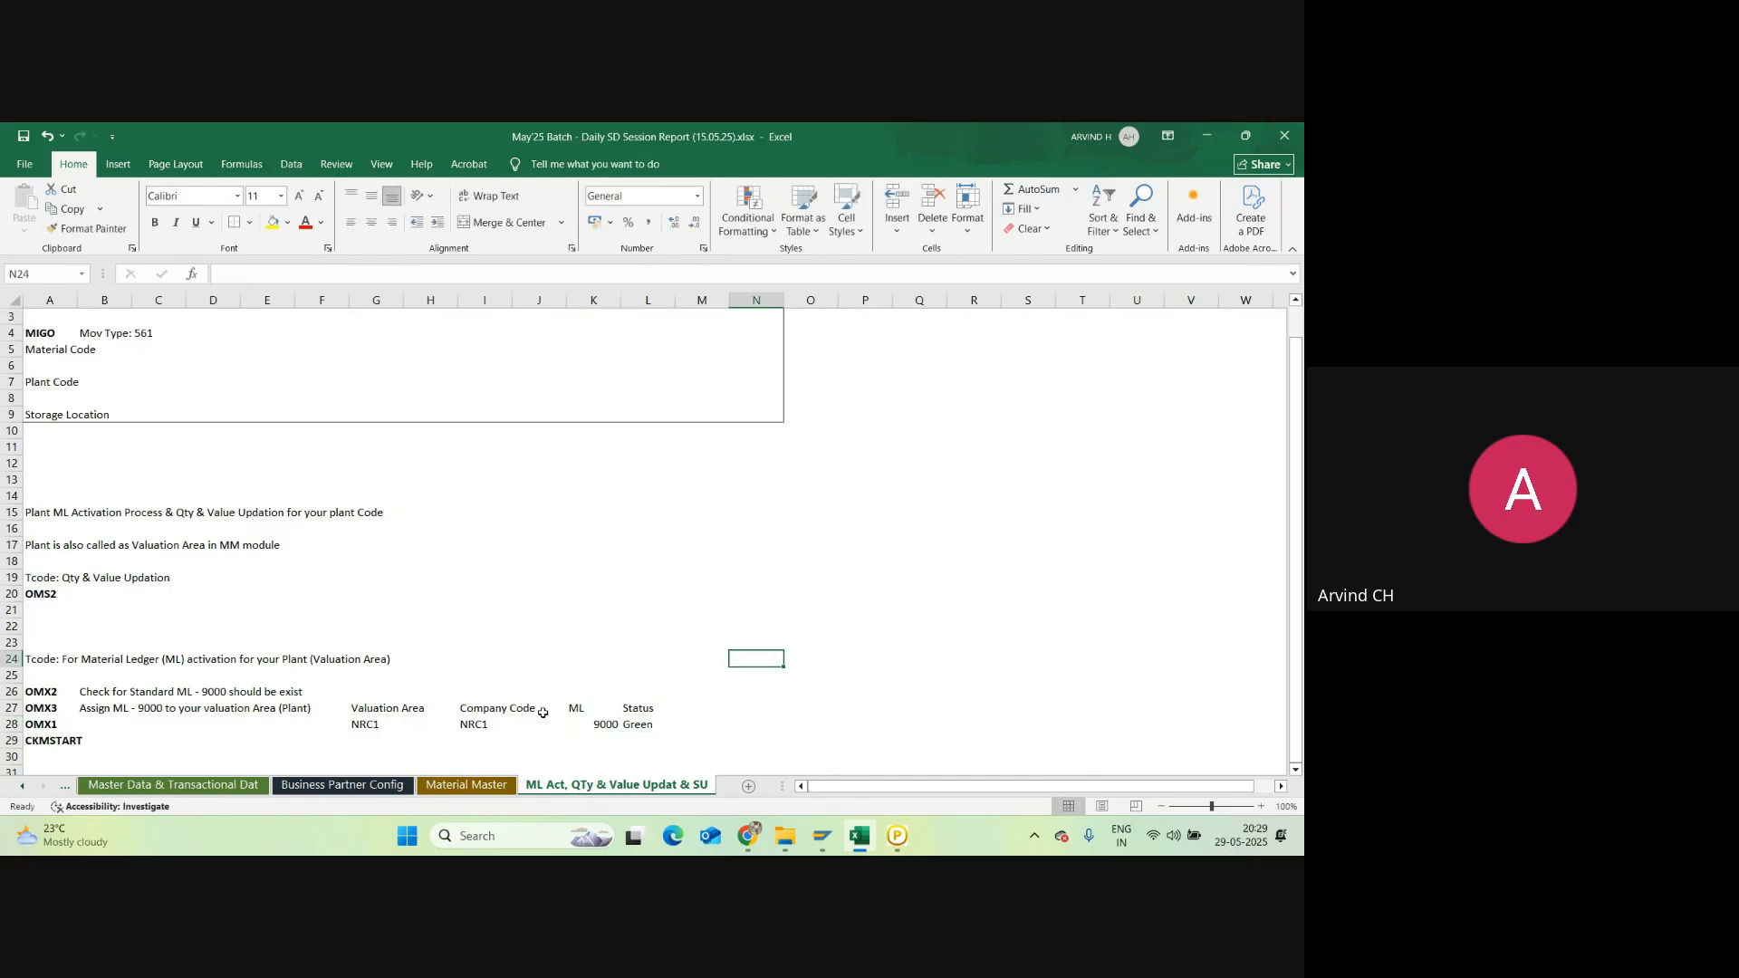
{"action": "left_click", "coordinate": [41, 724]}
{"action": "left_click_drag", "start_coordinate": [39, 730], "coordinate": [39, 743]}
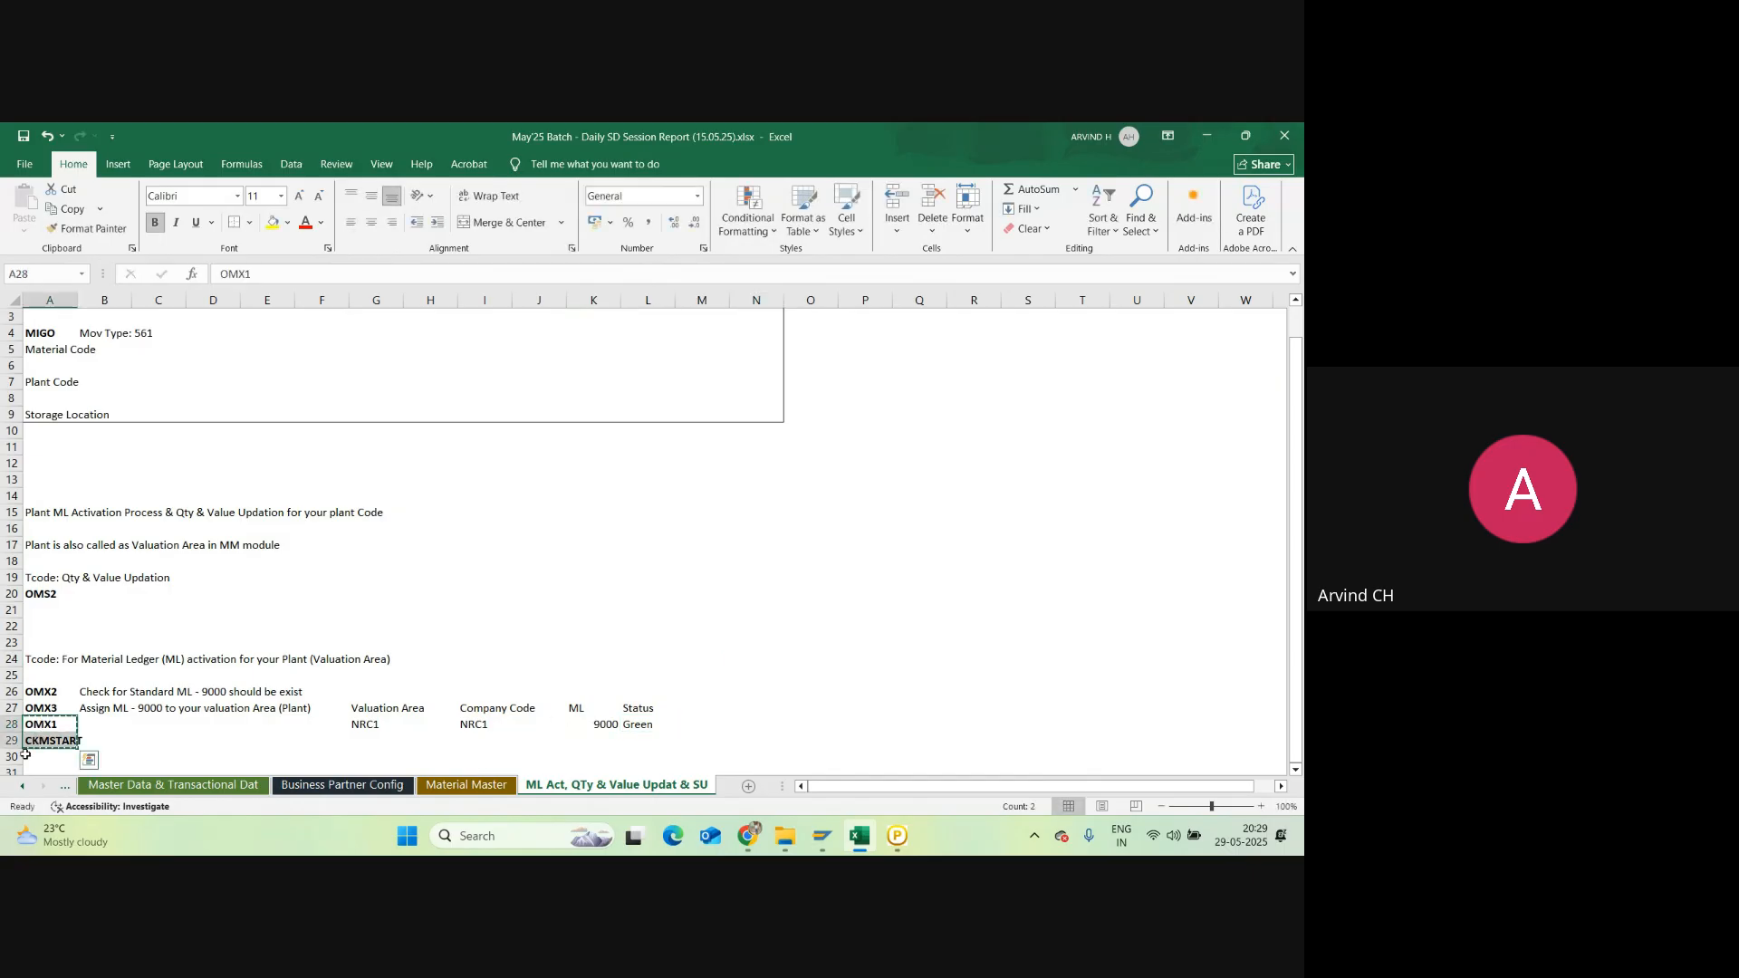
Step: Move the OMX1 and CKMSTART entries down to A30:A31
{"action": "key", "text": "ctrl+c"}
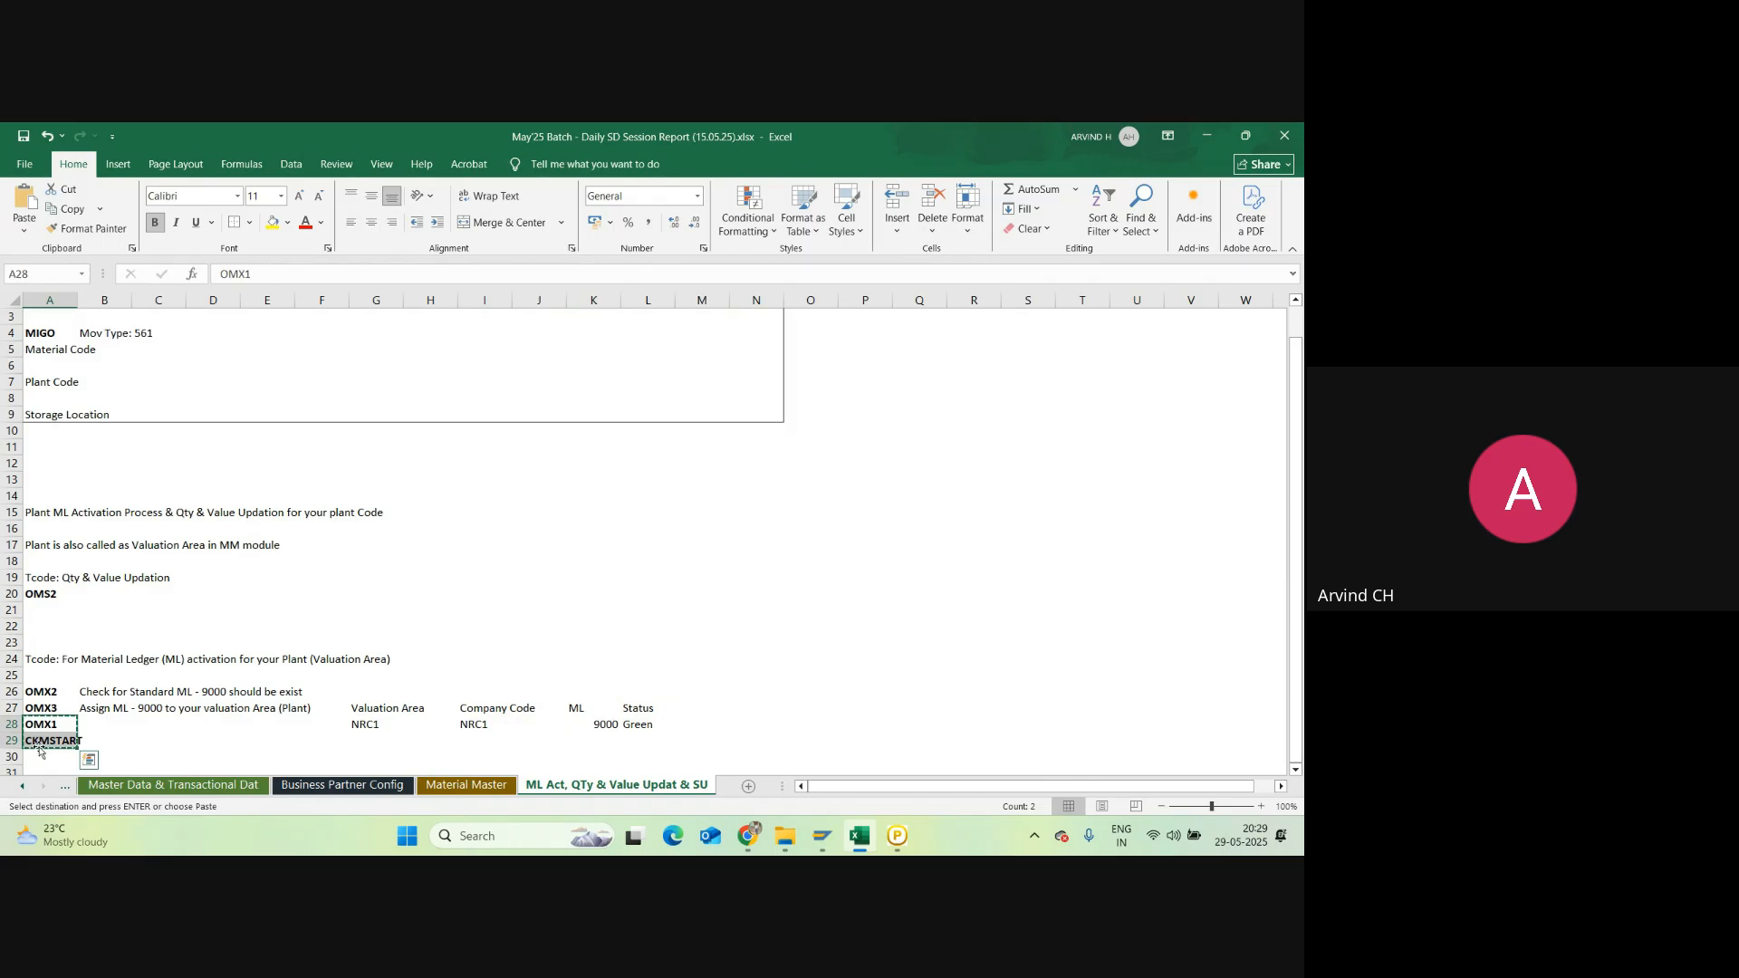
{"action": "left_click", "coordinate": [35, 757]}
{"action": "key", "text": "ctrl+v"}
Step: Insert a blank row above the OMX3 entry and its table
{"action": "scroll", "coordinate": [281, 666], "scroll_direction": "down", "scroll_amount": 2}
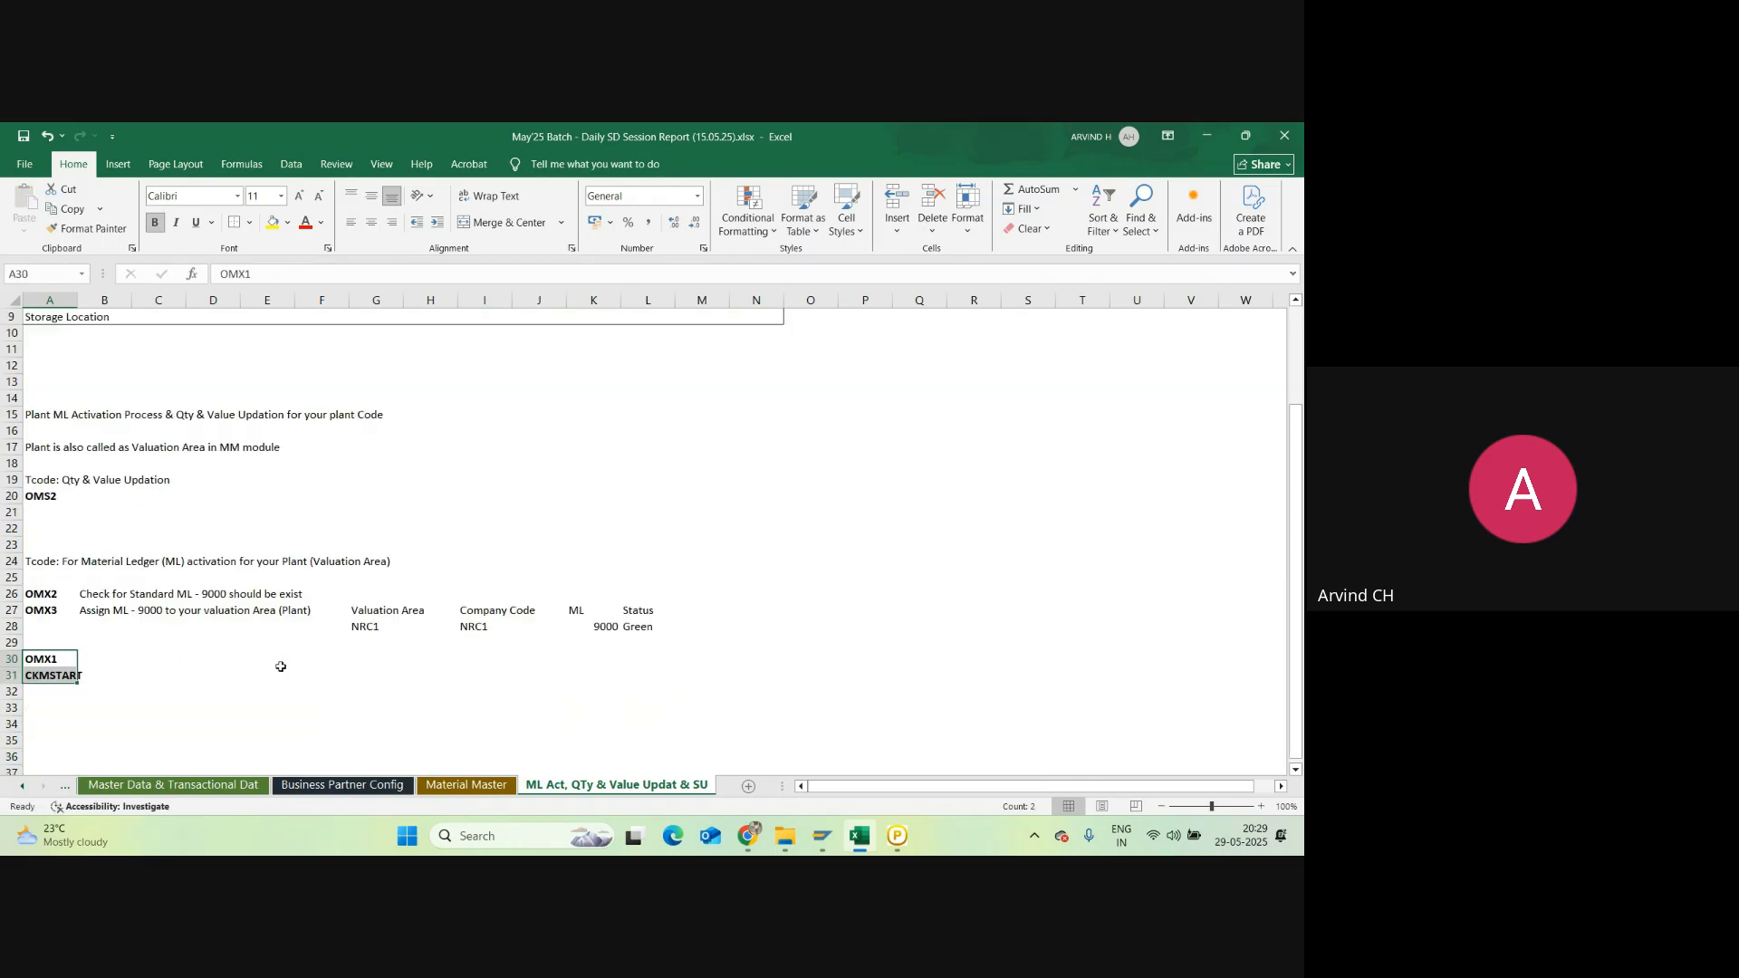
{"action": "left_click_drag", "start_coordinate": [49, 613], "coordinate": [670, 627]}
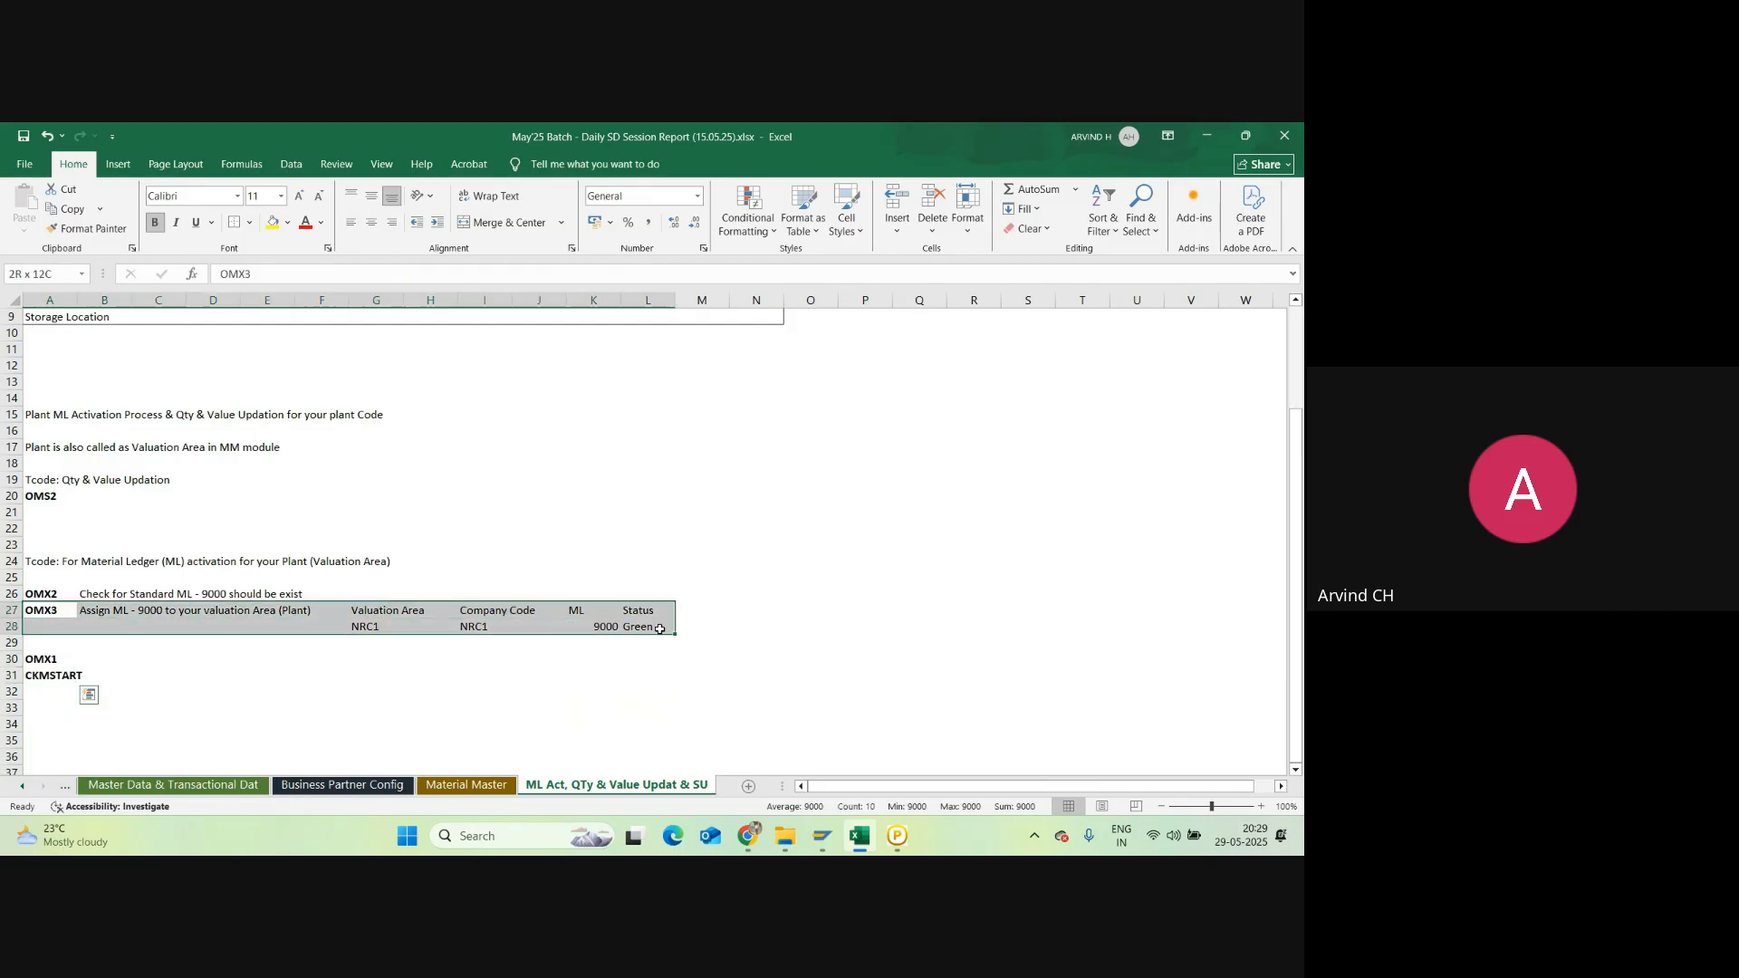
{"action": "left_click", "coordinate": [11, 613]}
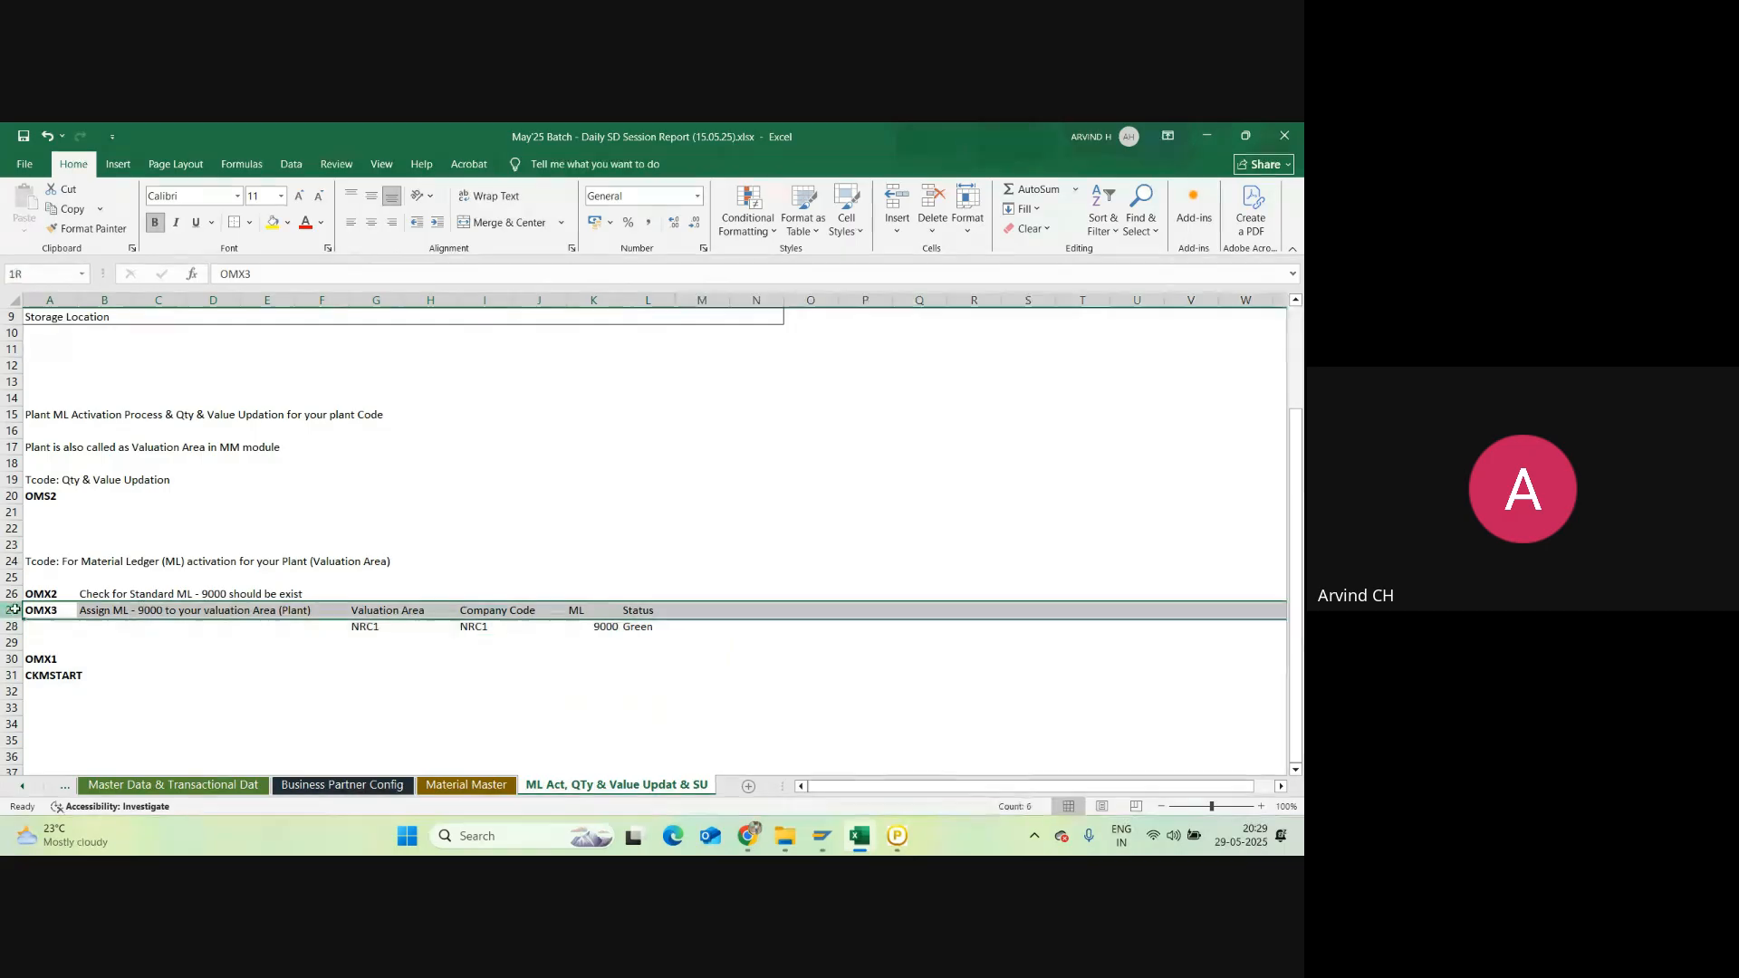
{"action": "key", "text": "ctrl+shift+plus"}
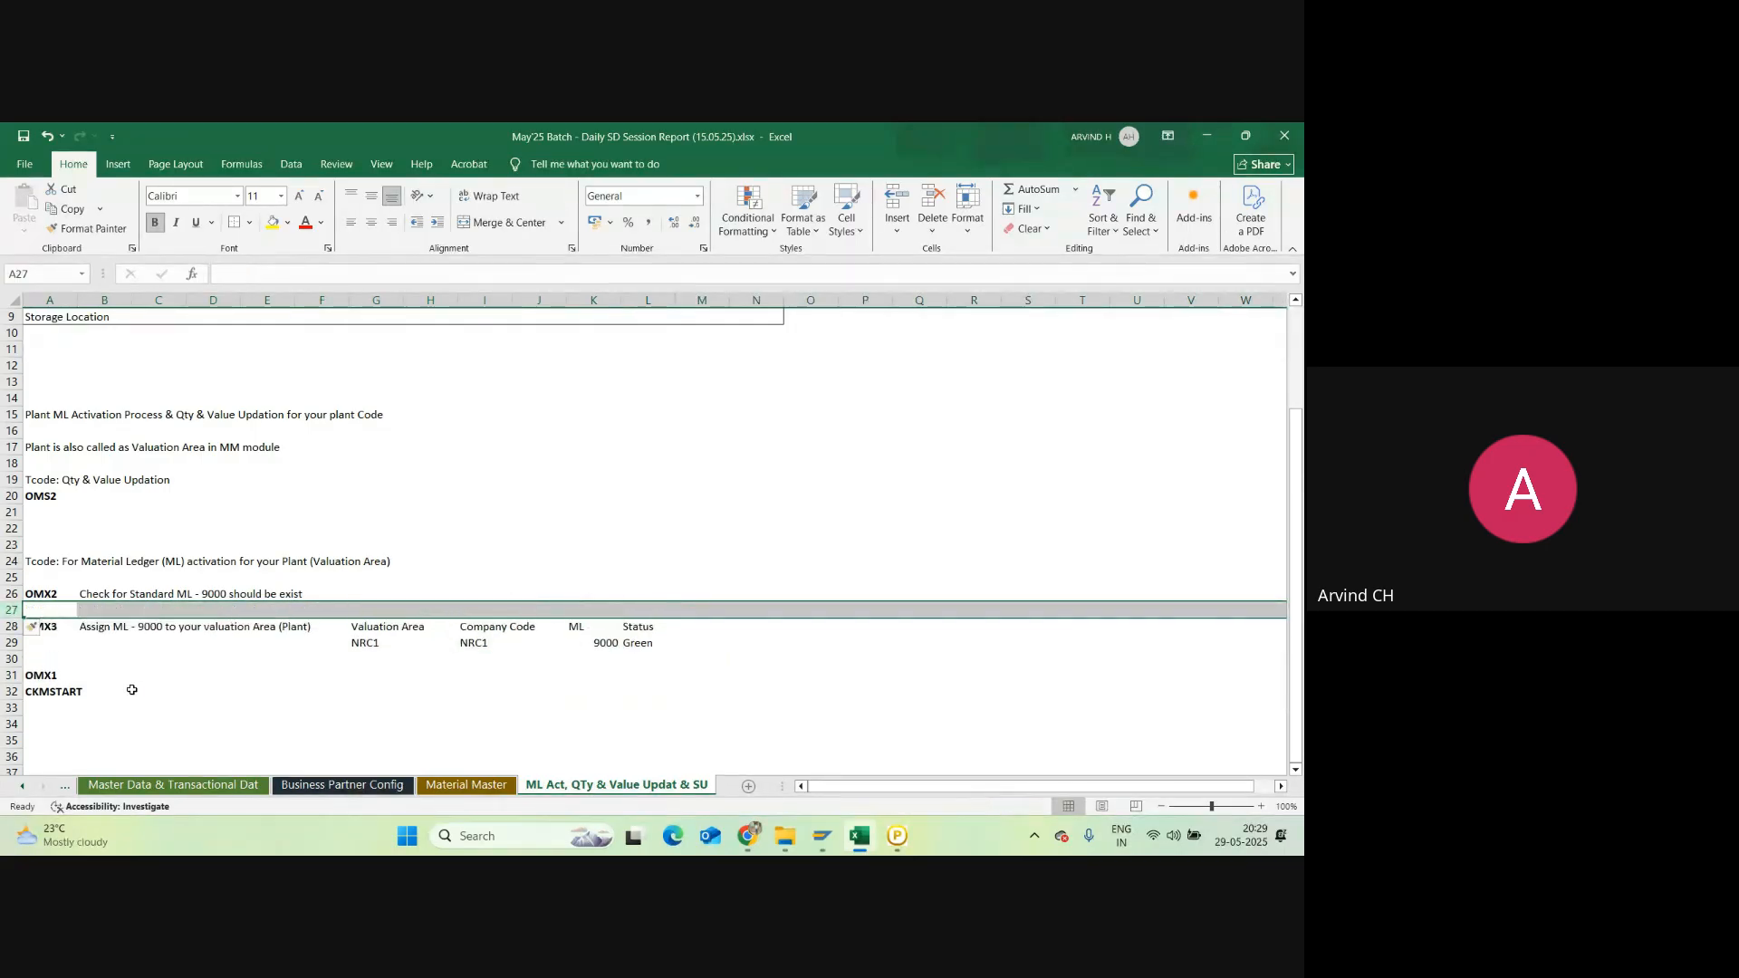
{"action": "left_click", "coordinate": [333, 540]}
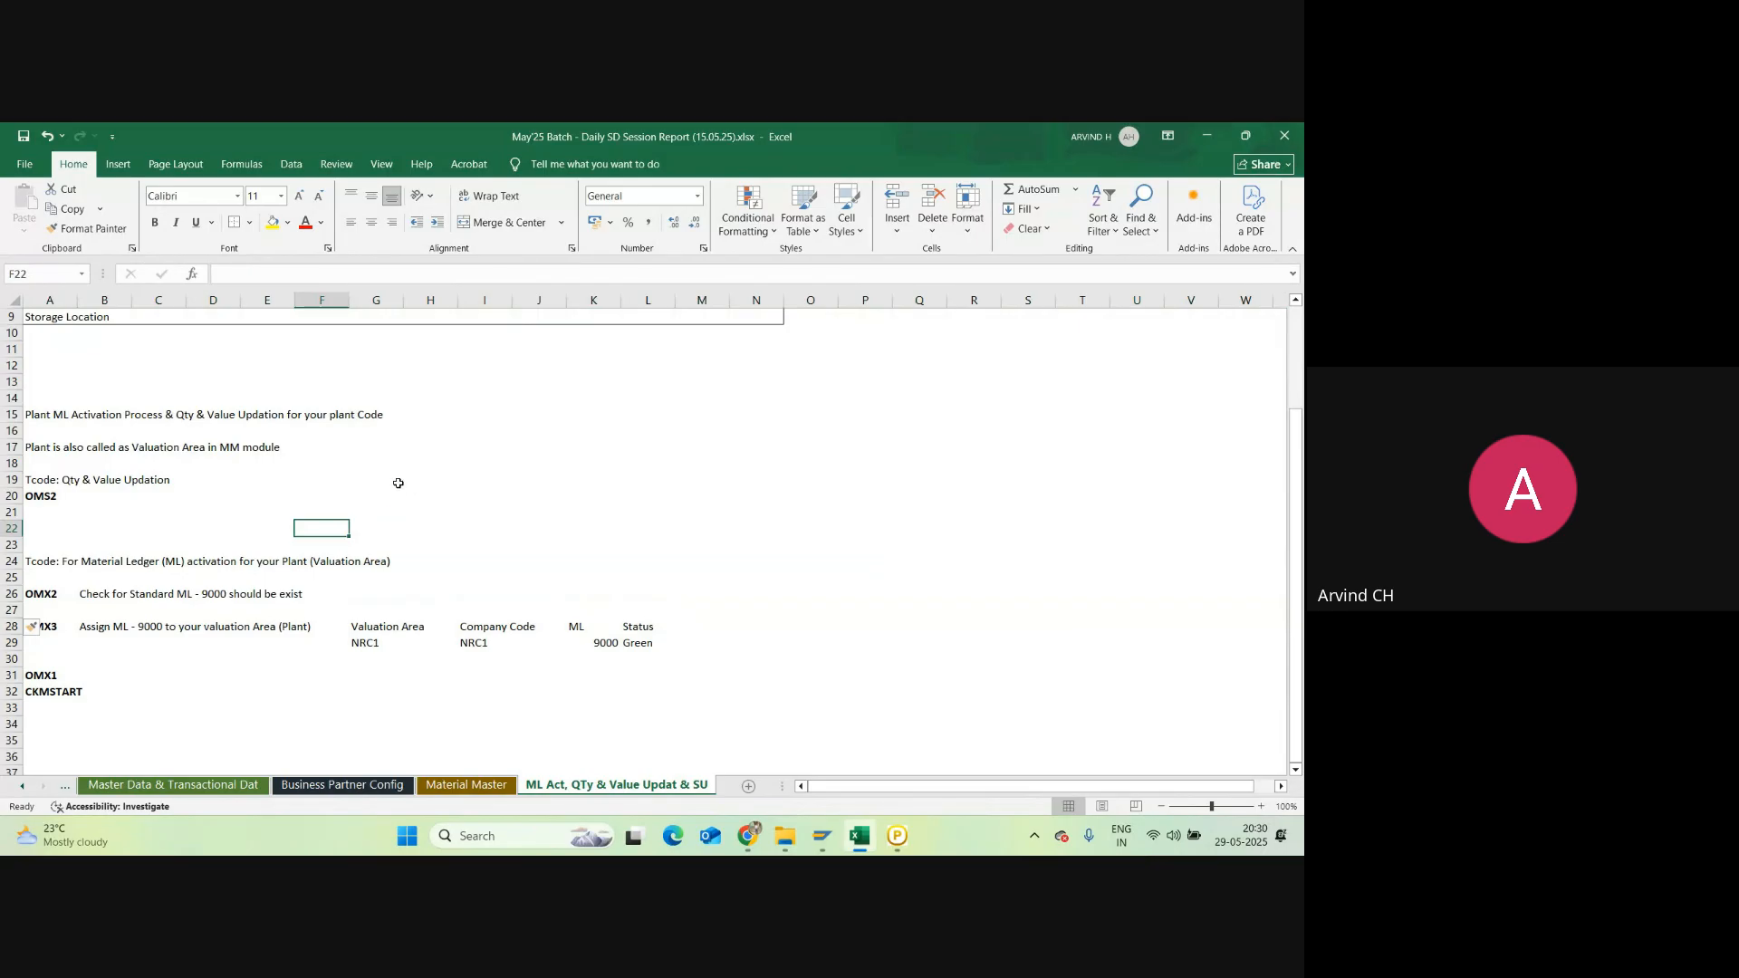
{"action": "left_click", "coordinate": [193, 511]}
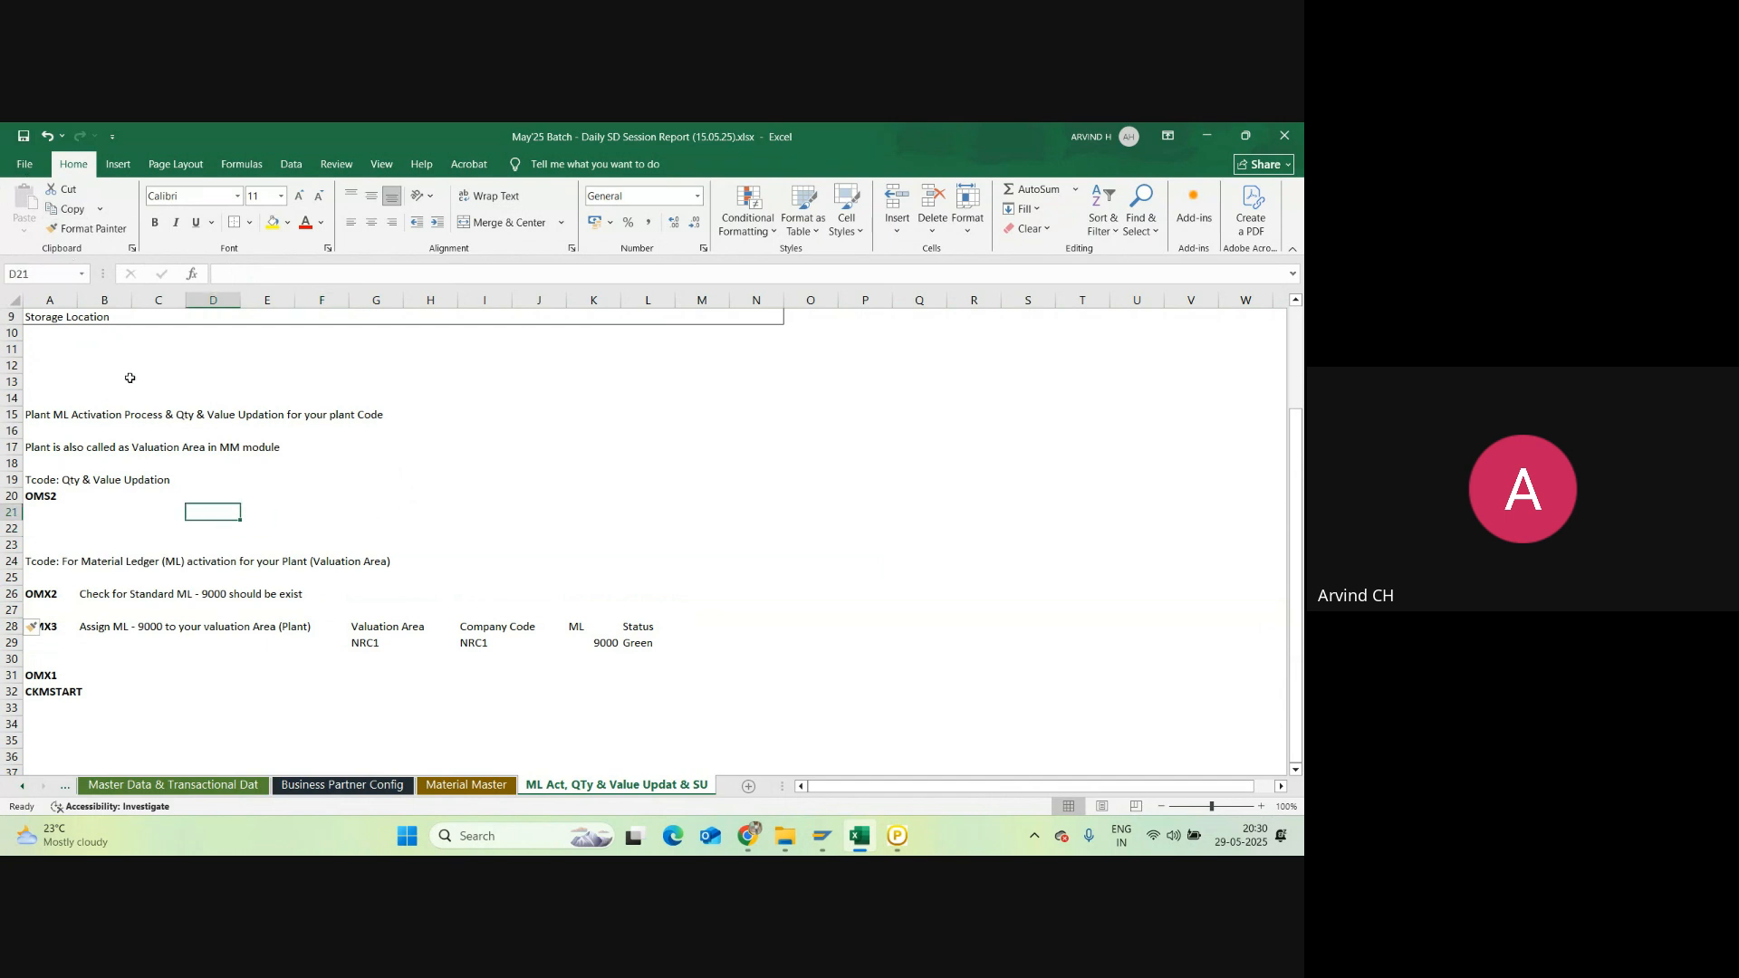
{"action": "left_click", "coordinate": [194, 460]}
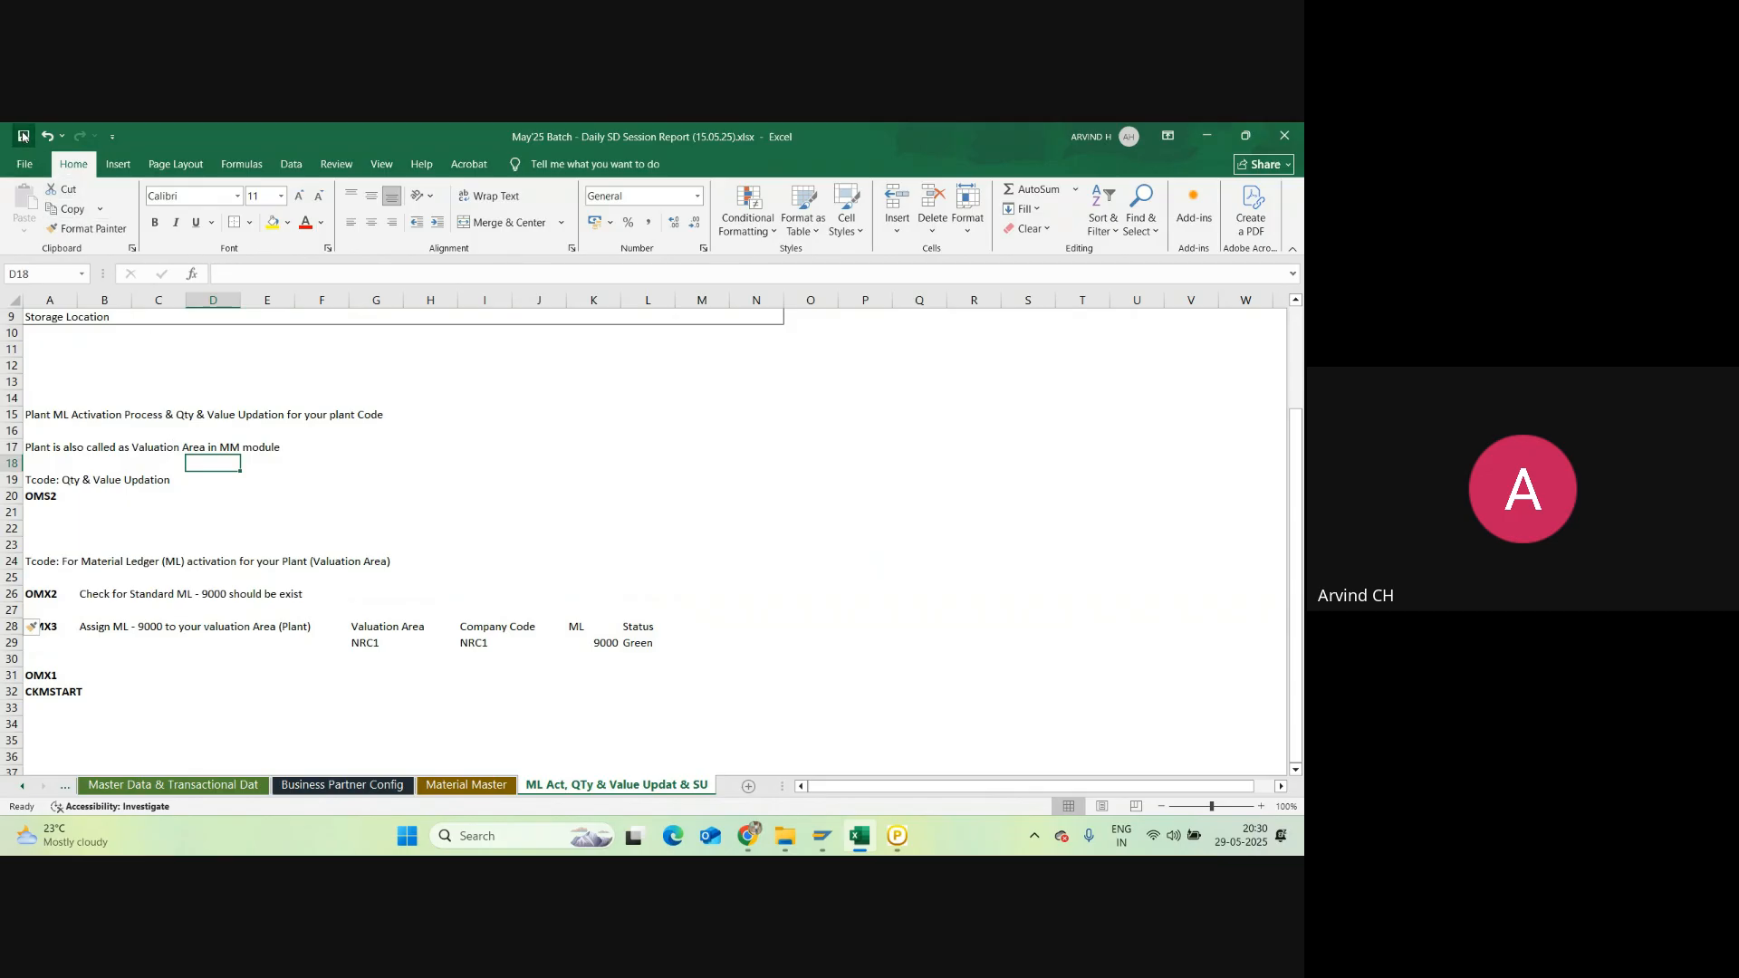
{"action": "left_click", "coordinate": [50, 673]}
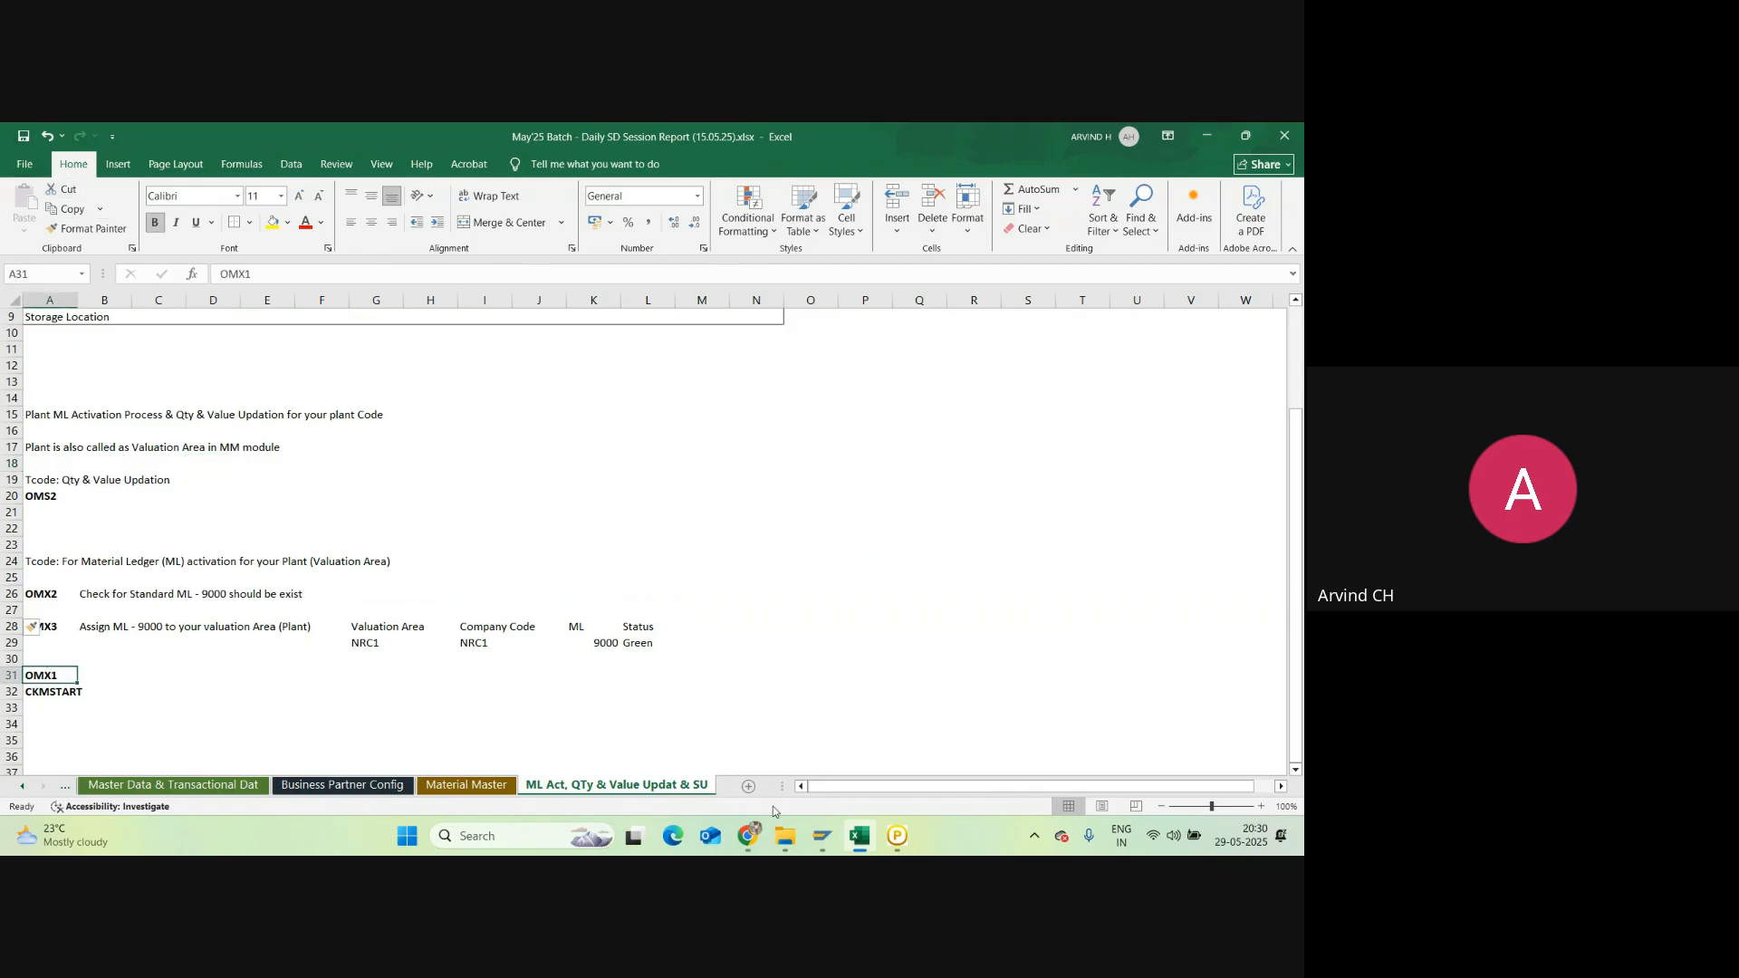
Step: Return to SAP and run OMX1 to show the Material Ledger activation overview
{"action": "mouse_move", "coordinate": [822, 835]}
{"action": "left_click", "coordinate": [797, 754]}
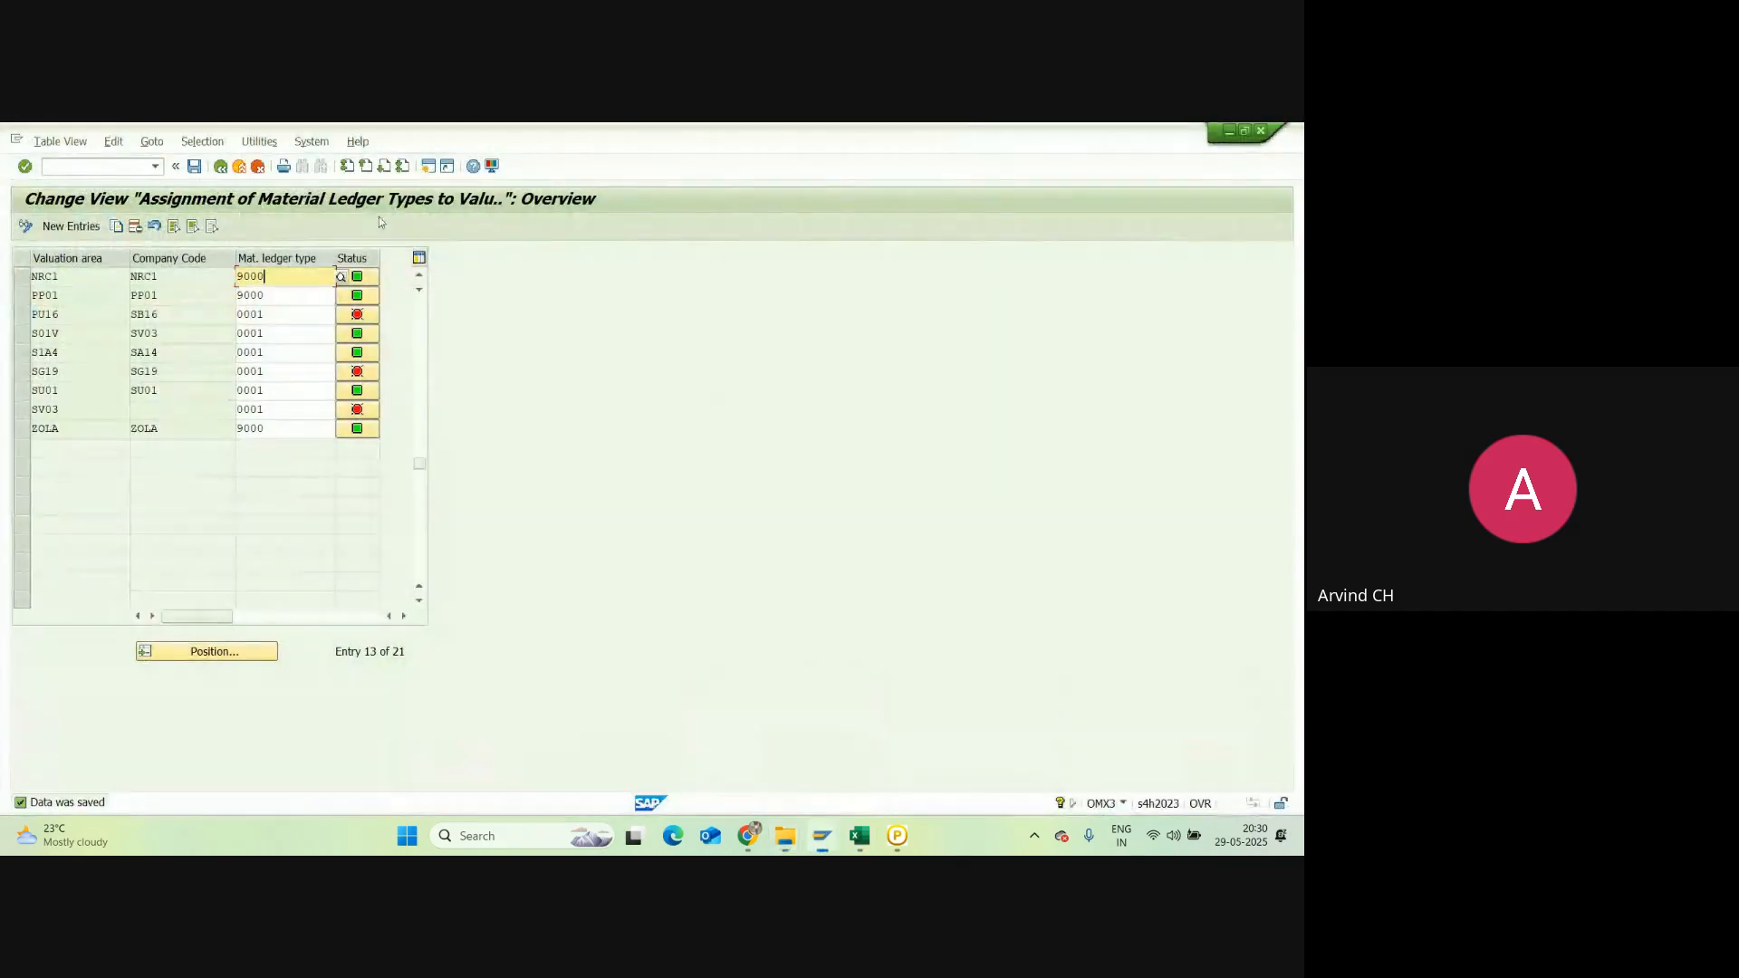
{"action": "left_click", "coordinate": [220, 166]}
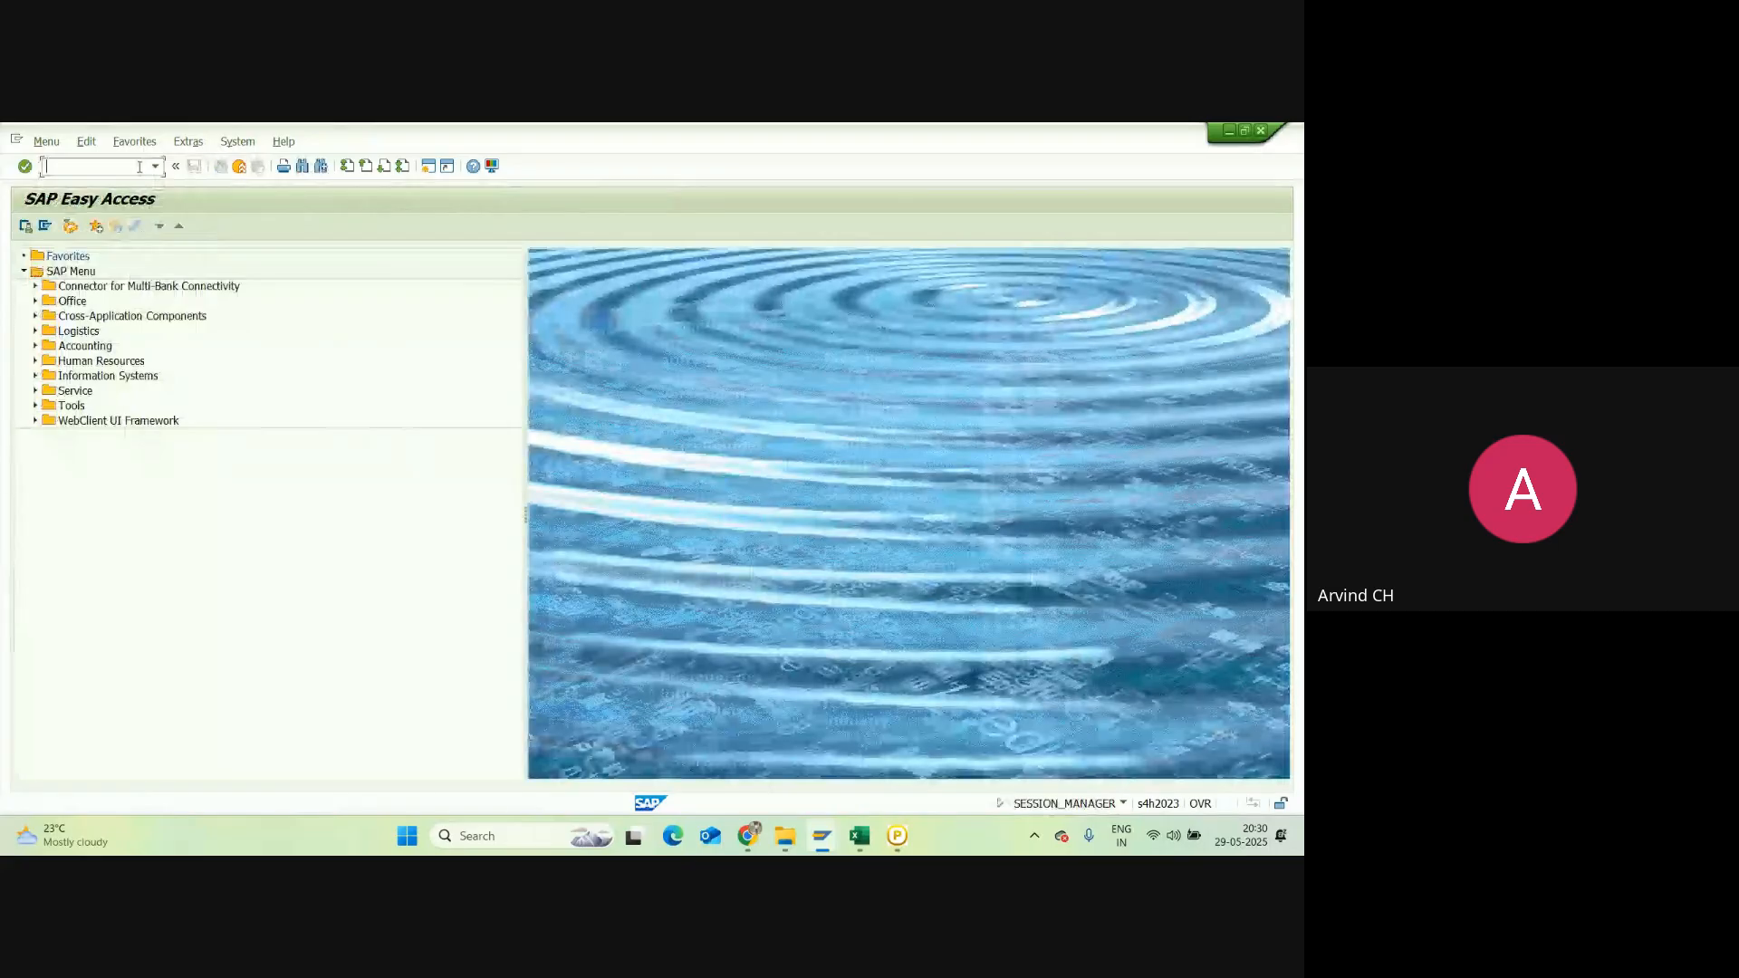
{"action": "type", "text": "OMX1"}
{"action": "key", "text": "Return"}
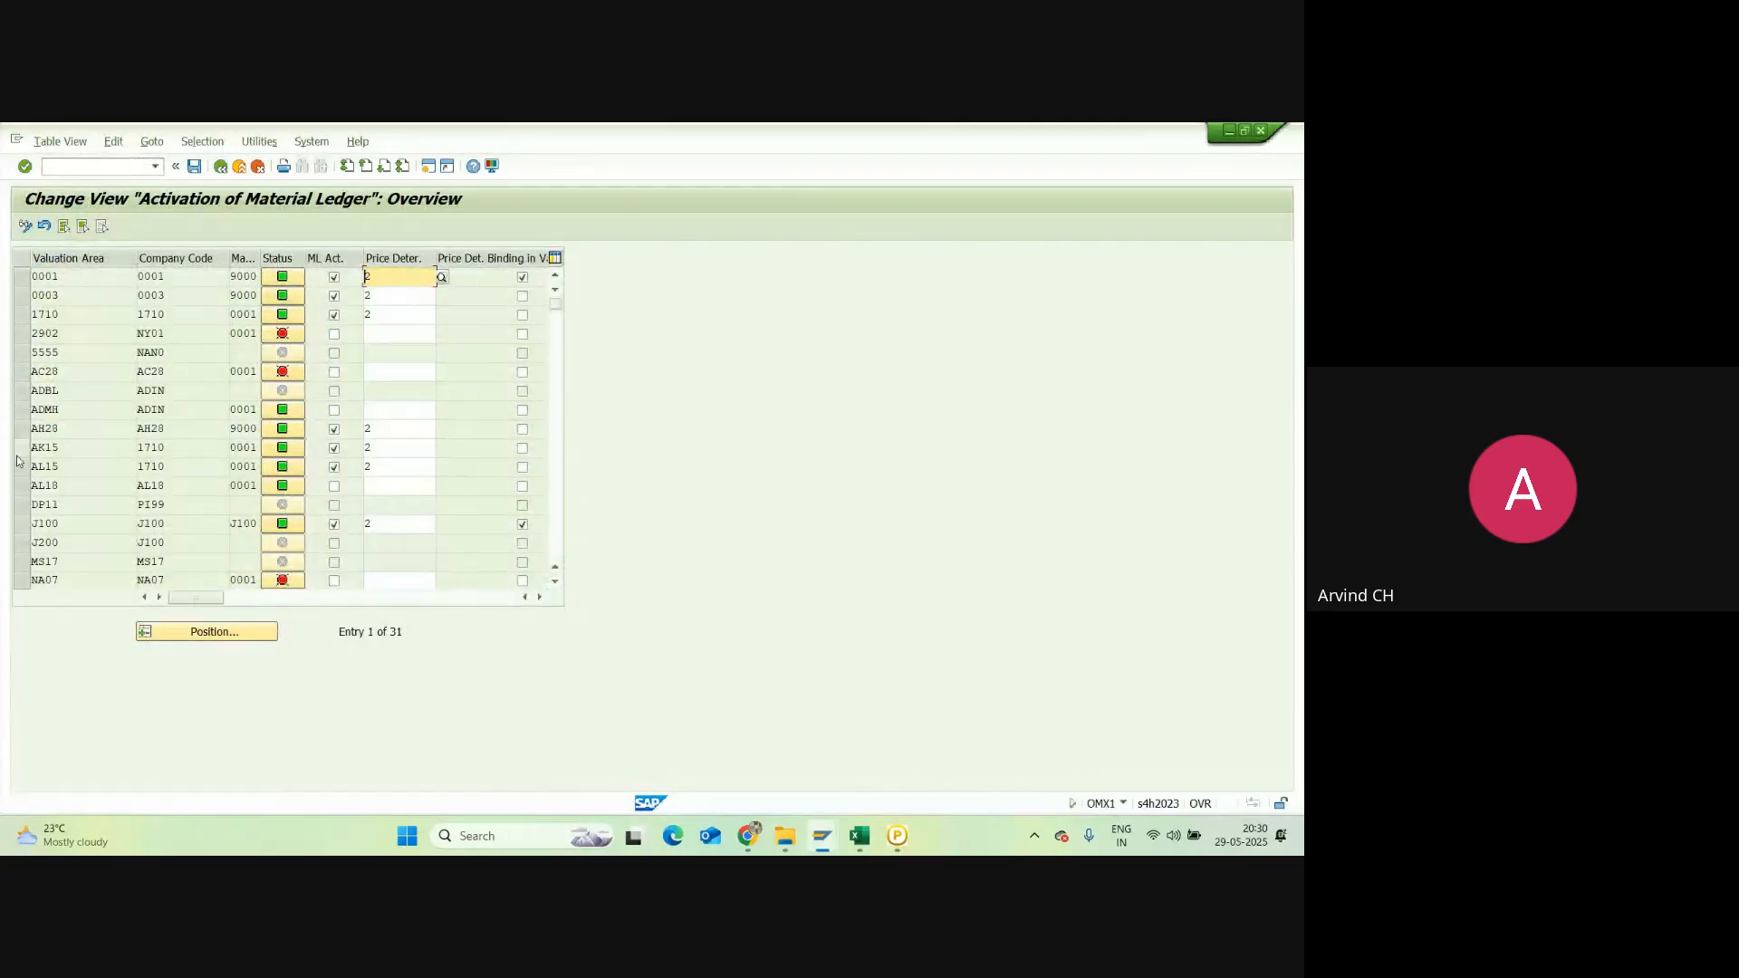
{"action": "mouse_move", "coordinate": [821, 838]}
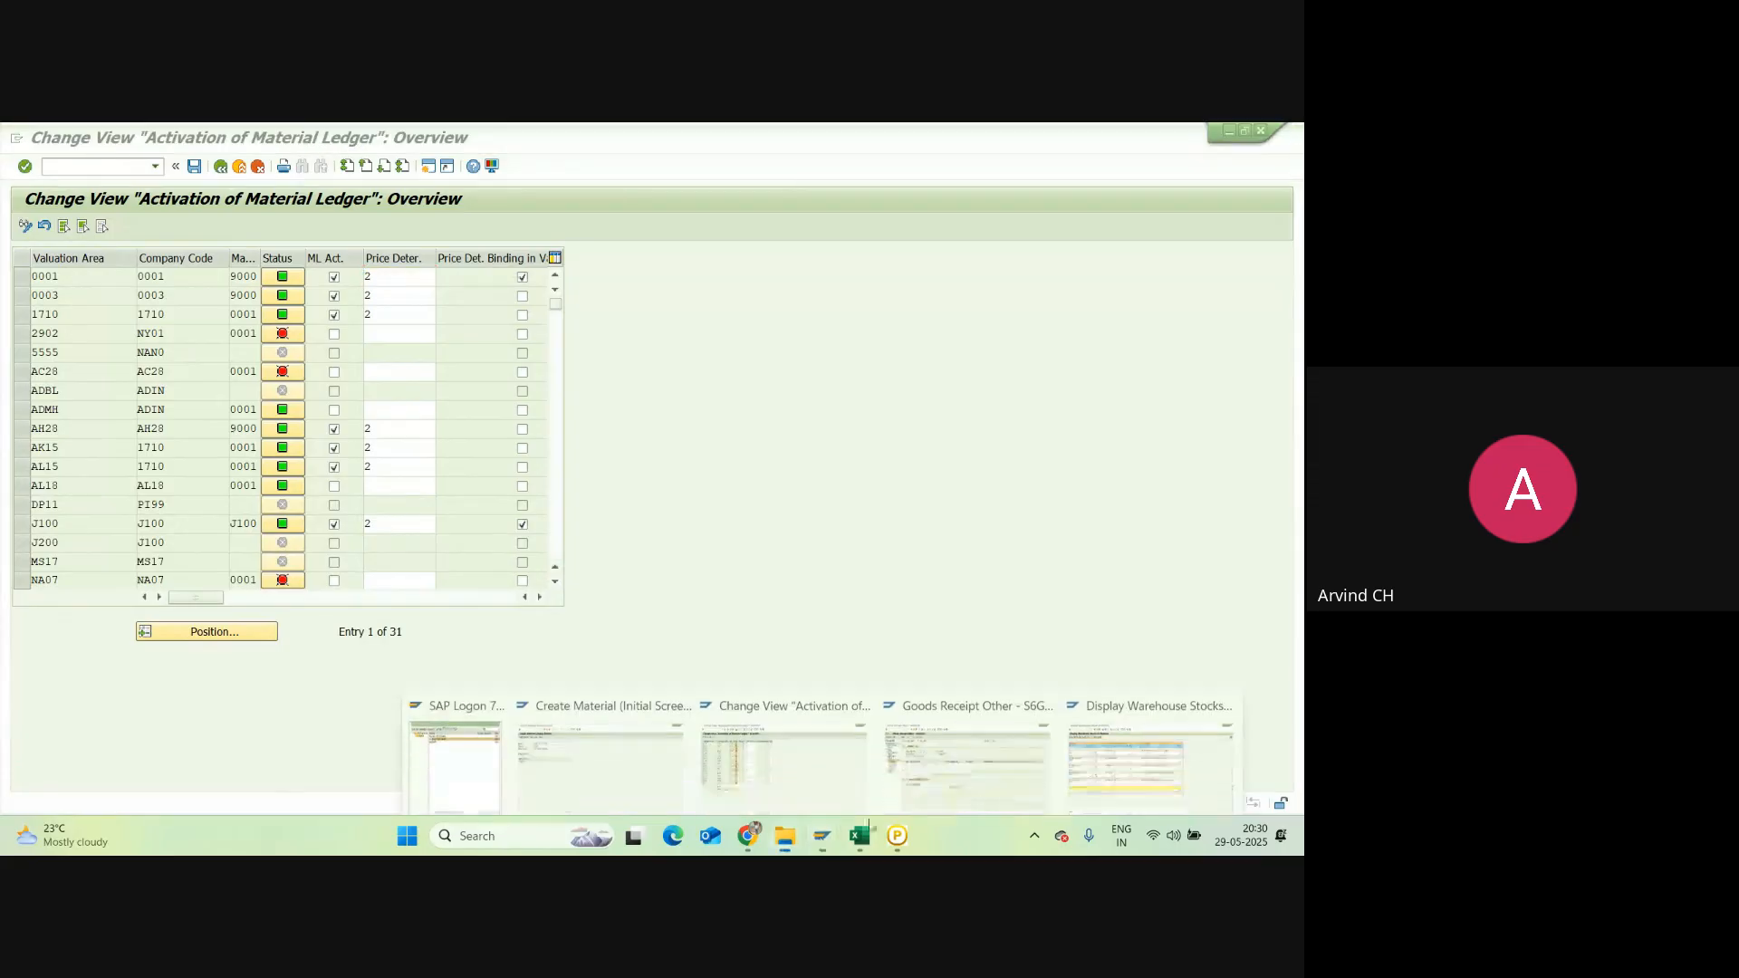
{"action": "mouse_move", "coordinate": [1038, 752]}
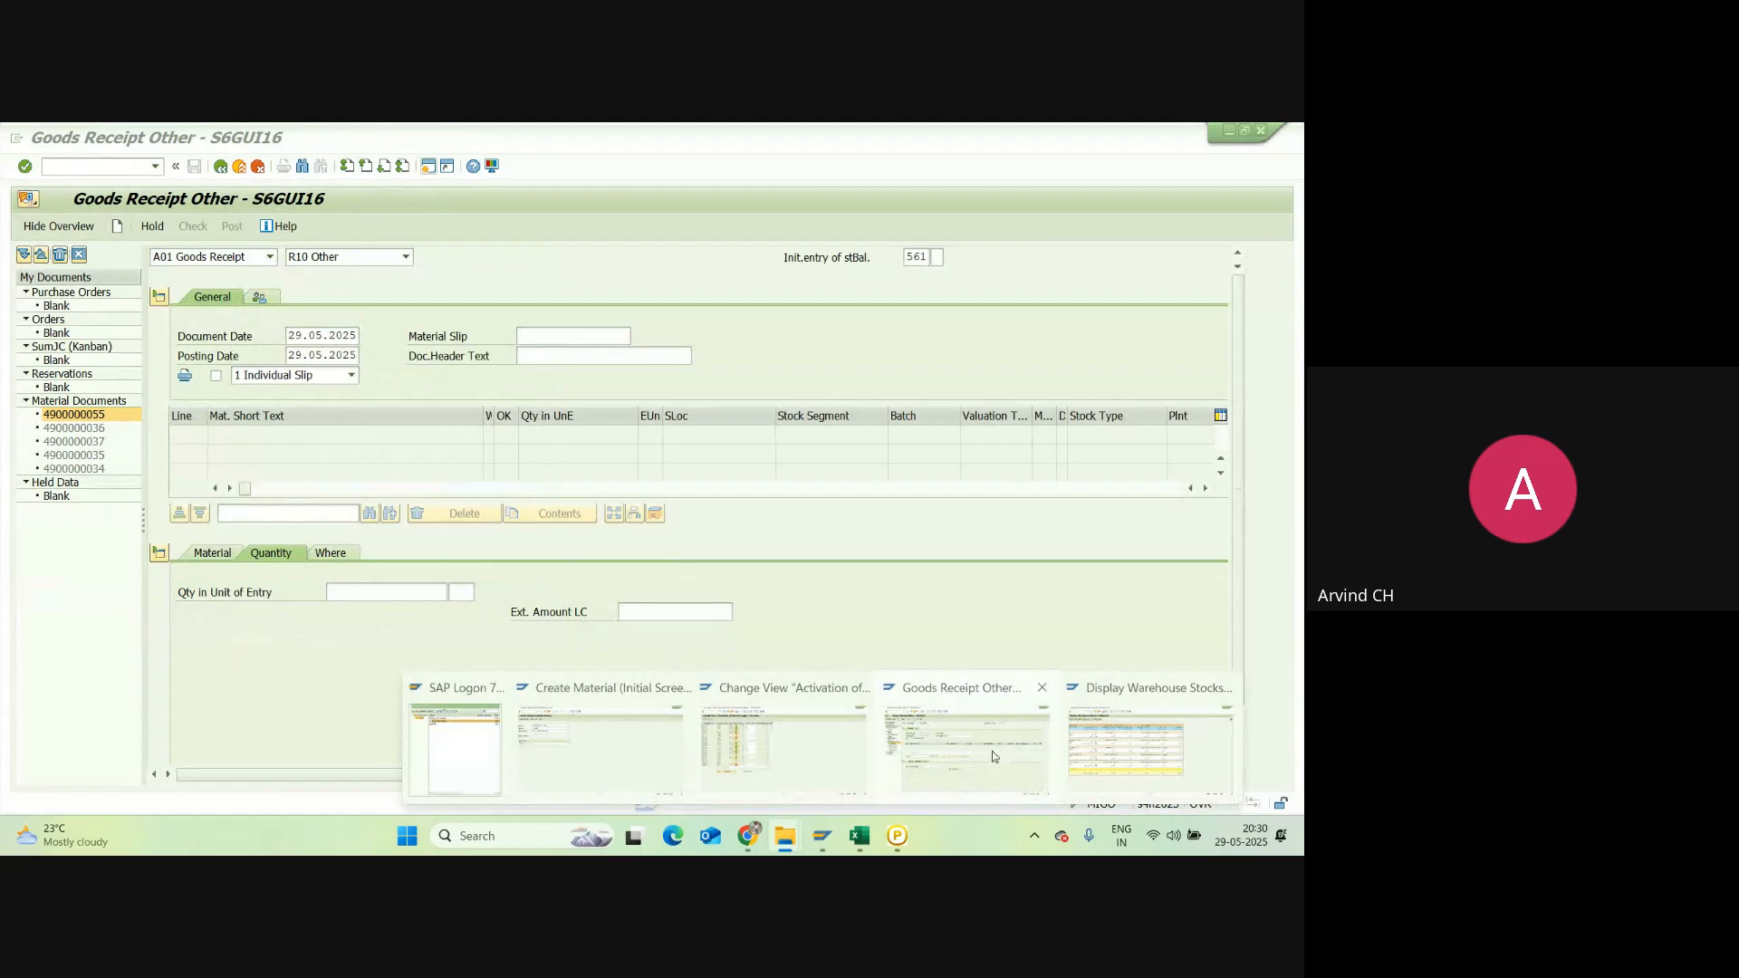
Step: Display material IPHONE 16 in MM03 for plant AH28
{"action": "left_click", "coordinate": [994, 756]}
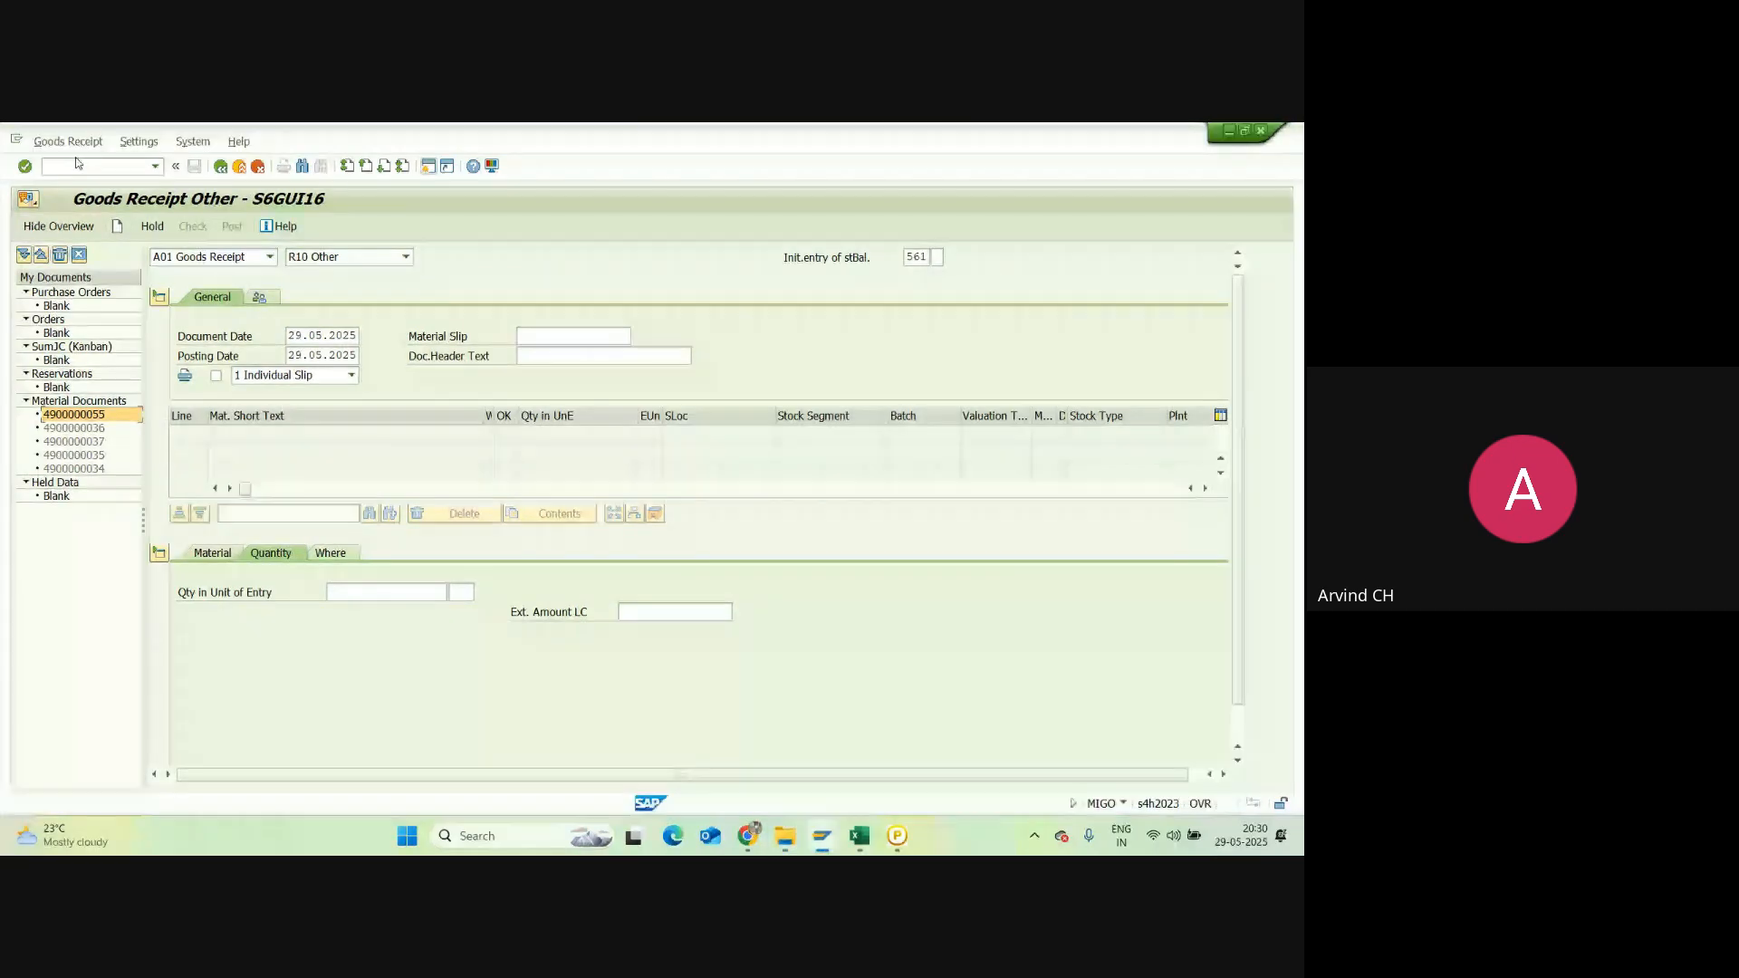
{"action": "left_click", "coordinate": [78, 165]}
{"action": "type", "text": "/m"}
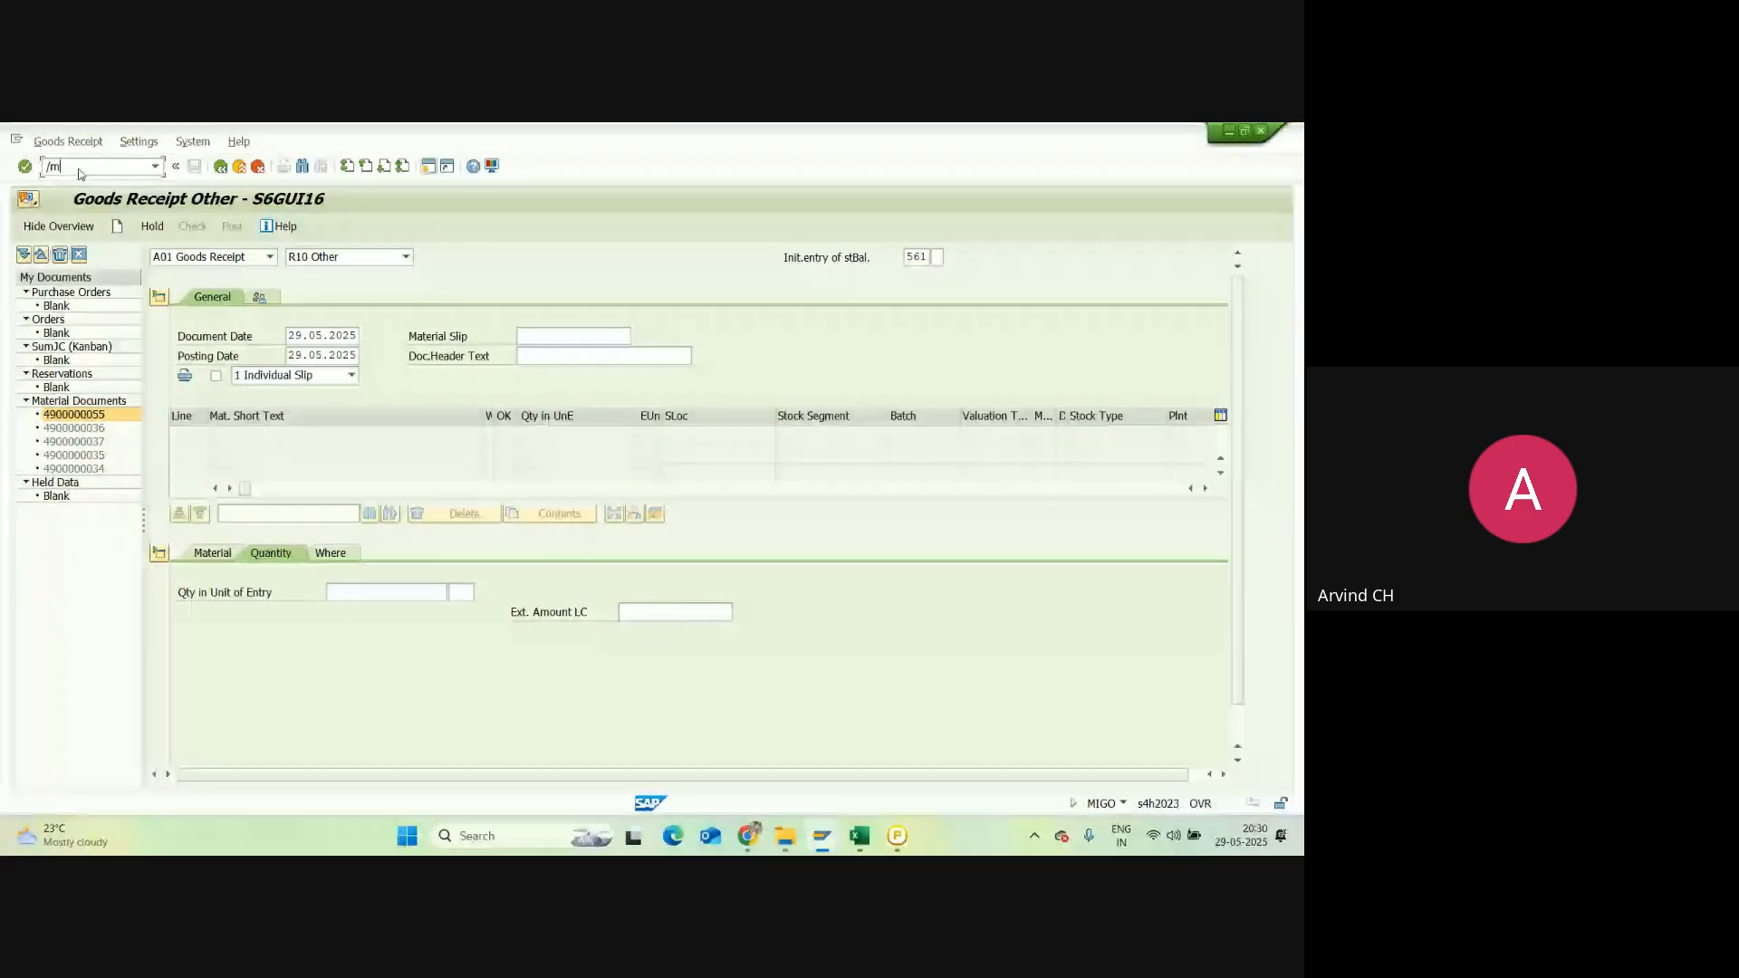
{"action": "type", "text": "mm0"}
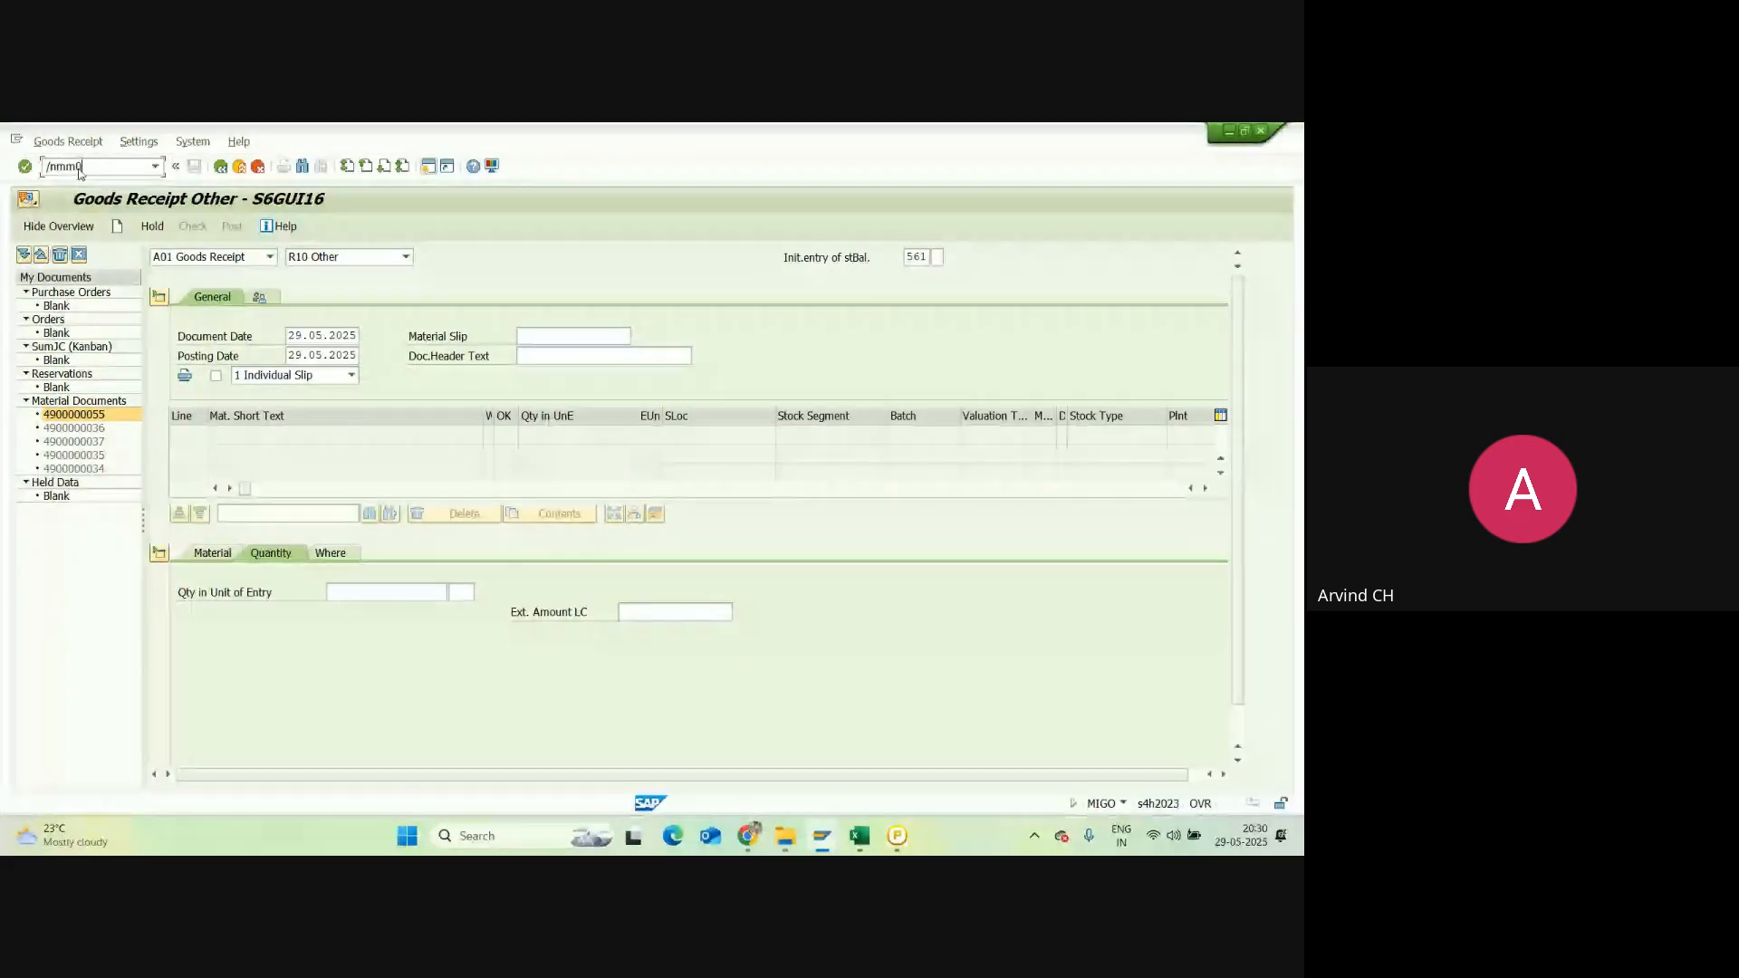
{"action": "key", "text": "Return"}
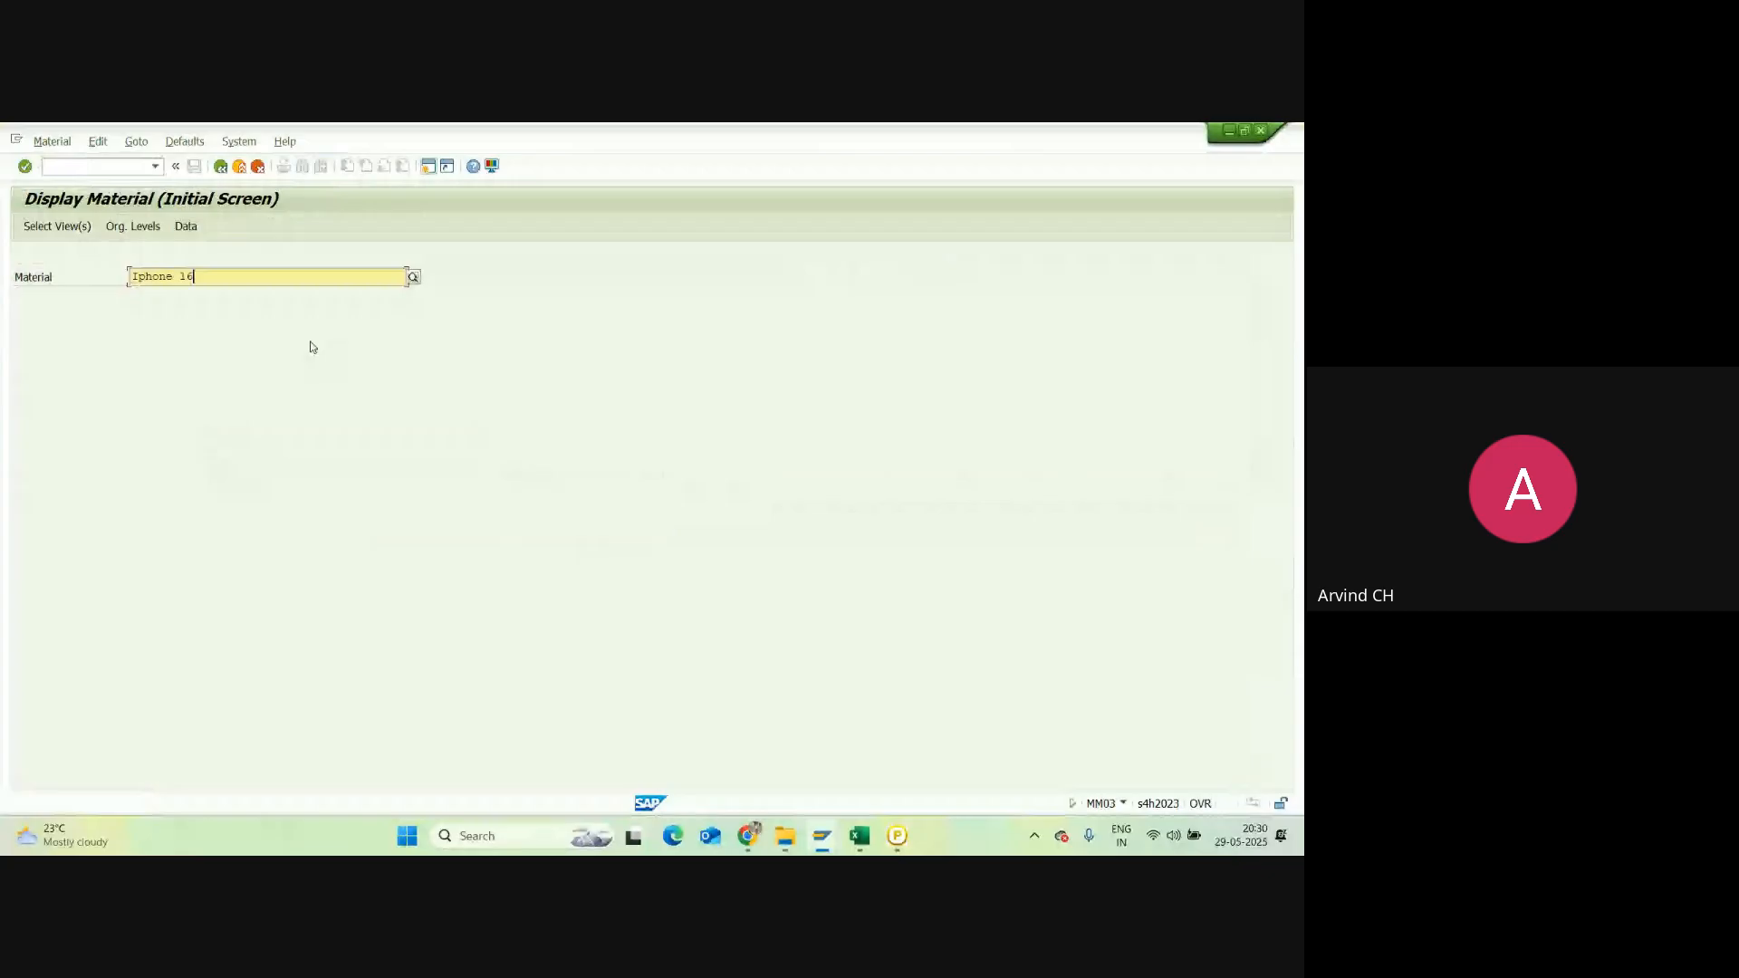
{"action": "key", "text": "Return"}
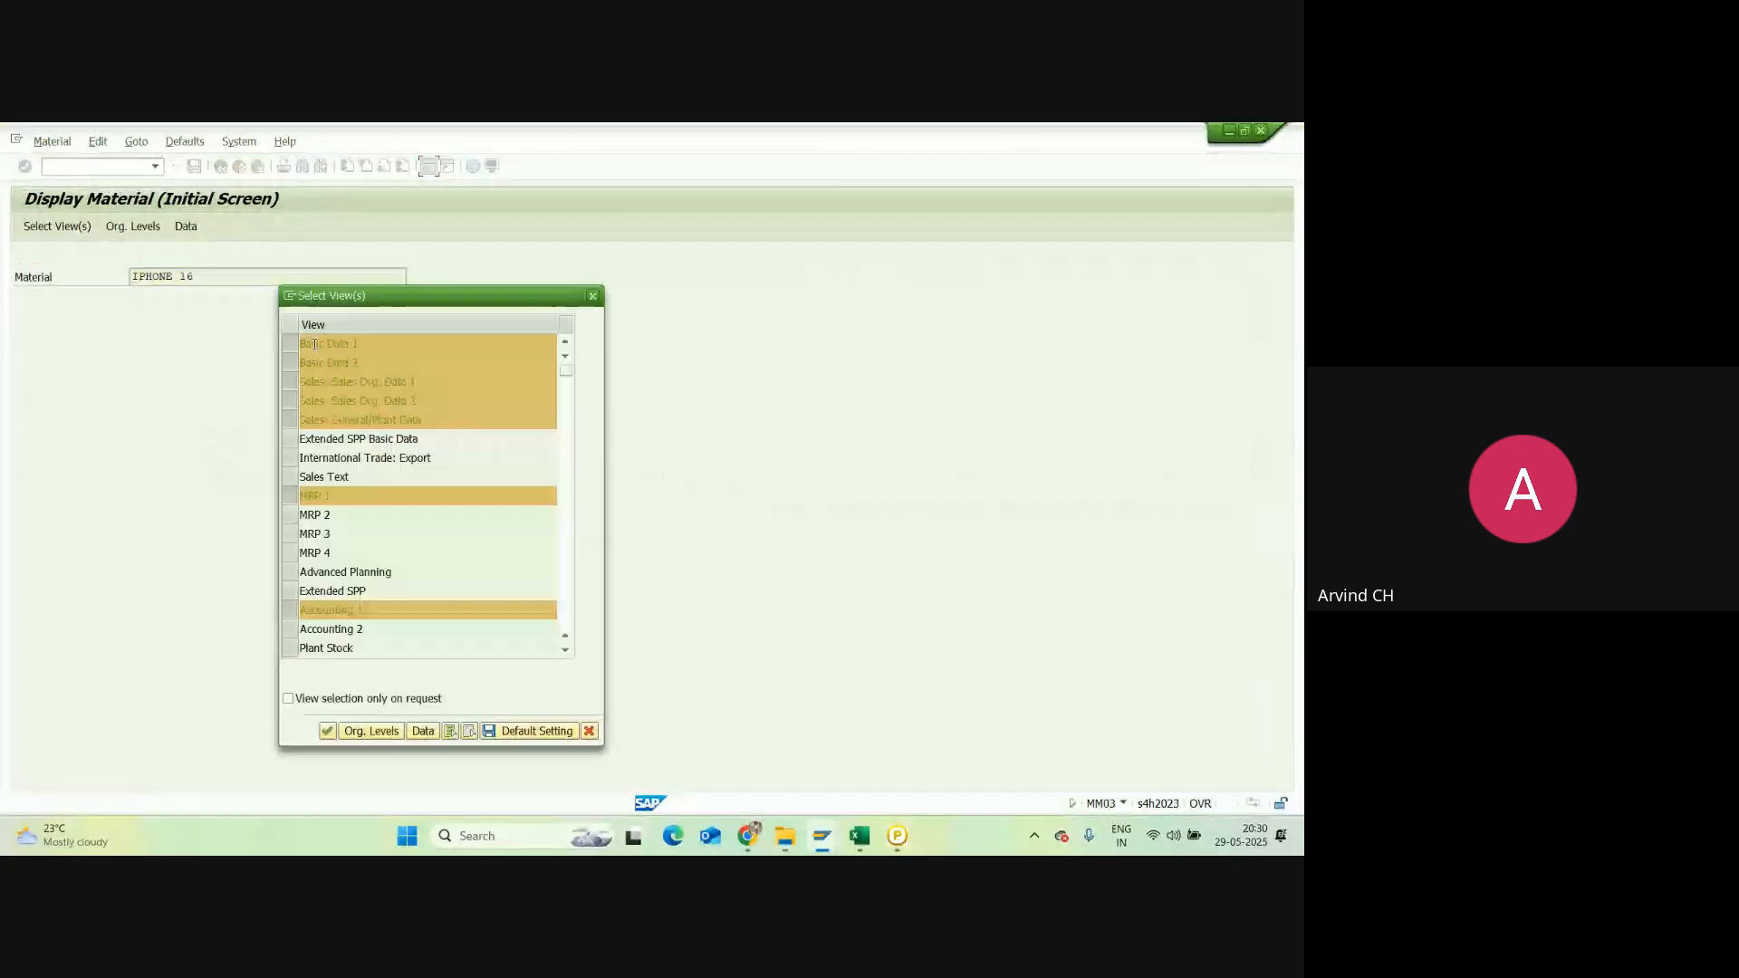
{"action": "left_click", "coordinate": [327, 732]}
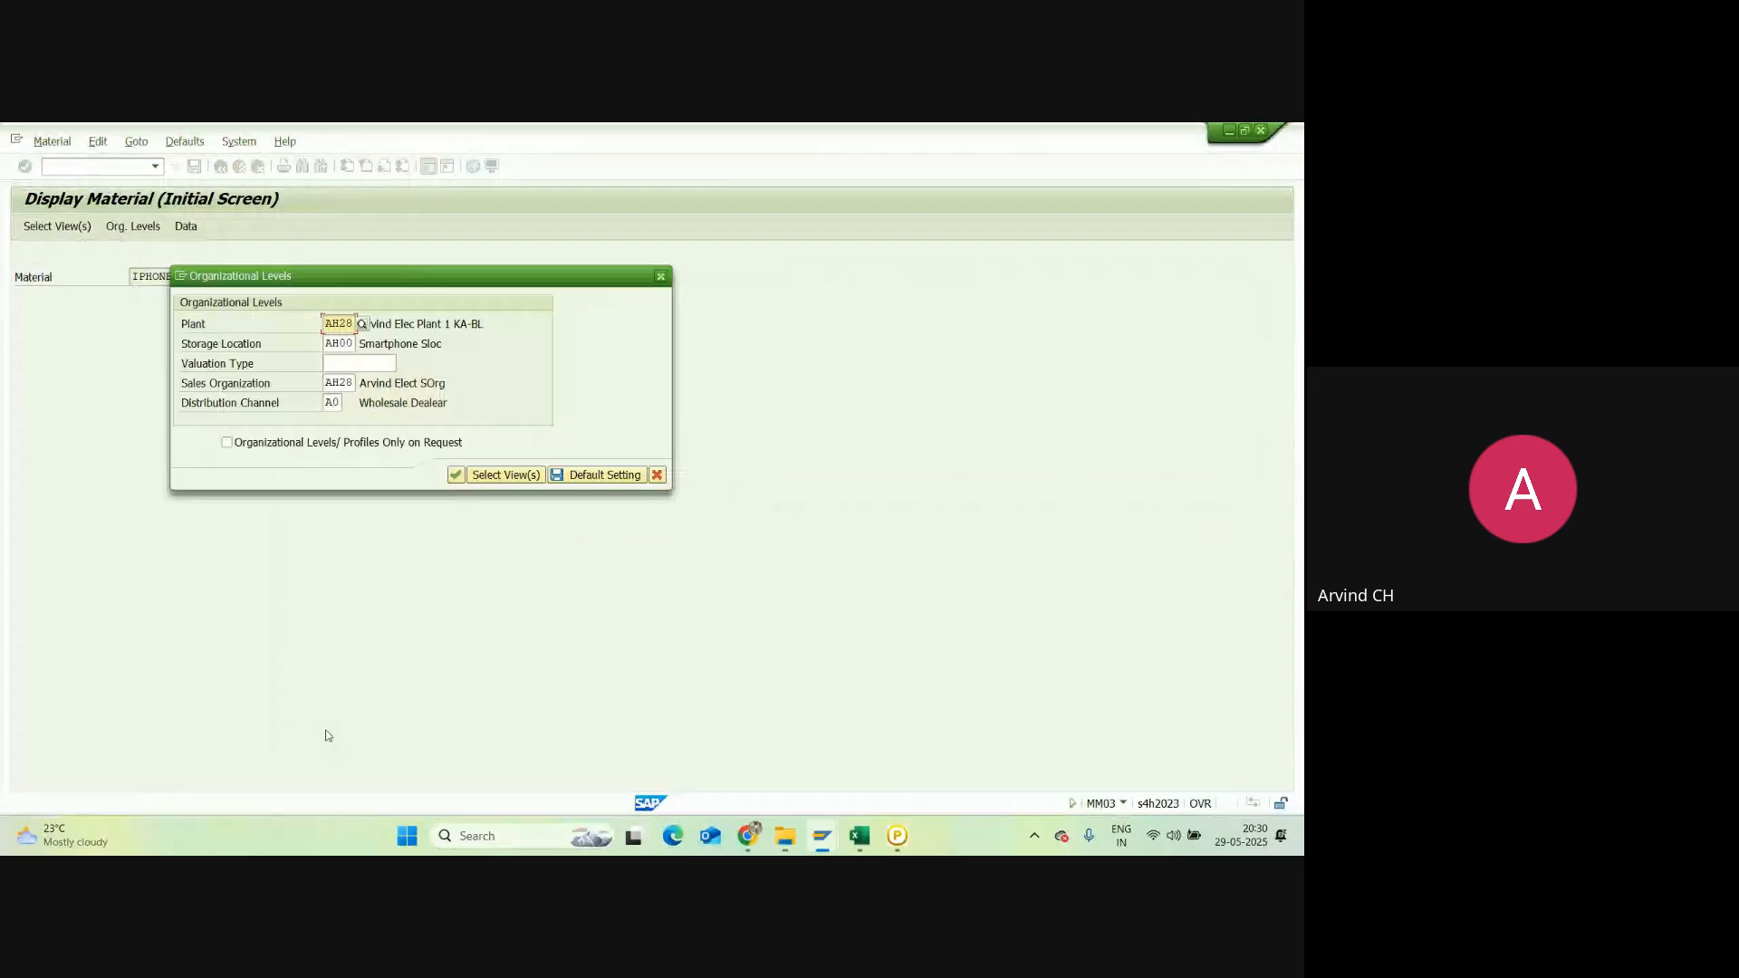
{"action": "left_click", "coordinate": [456, 475]}
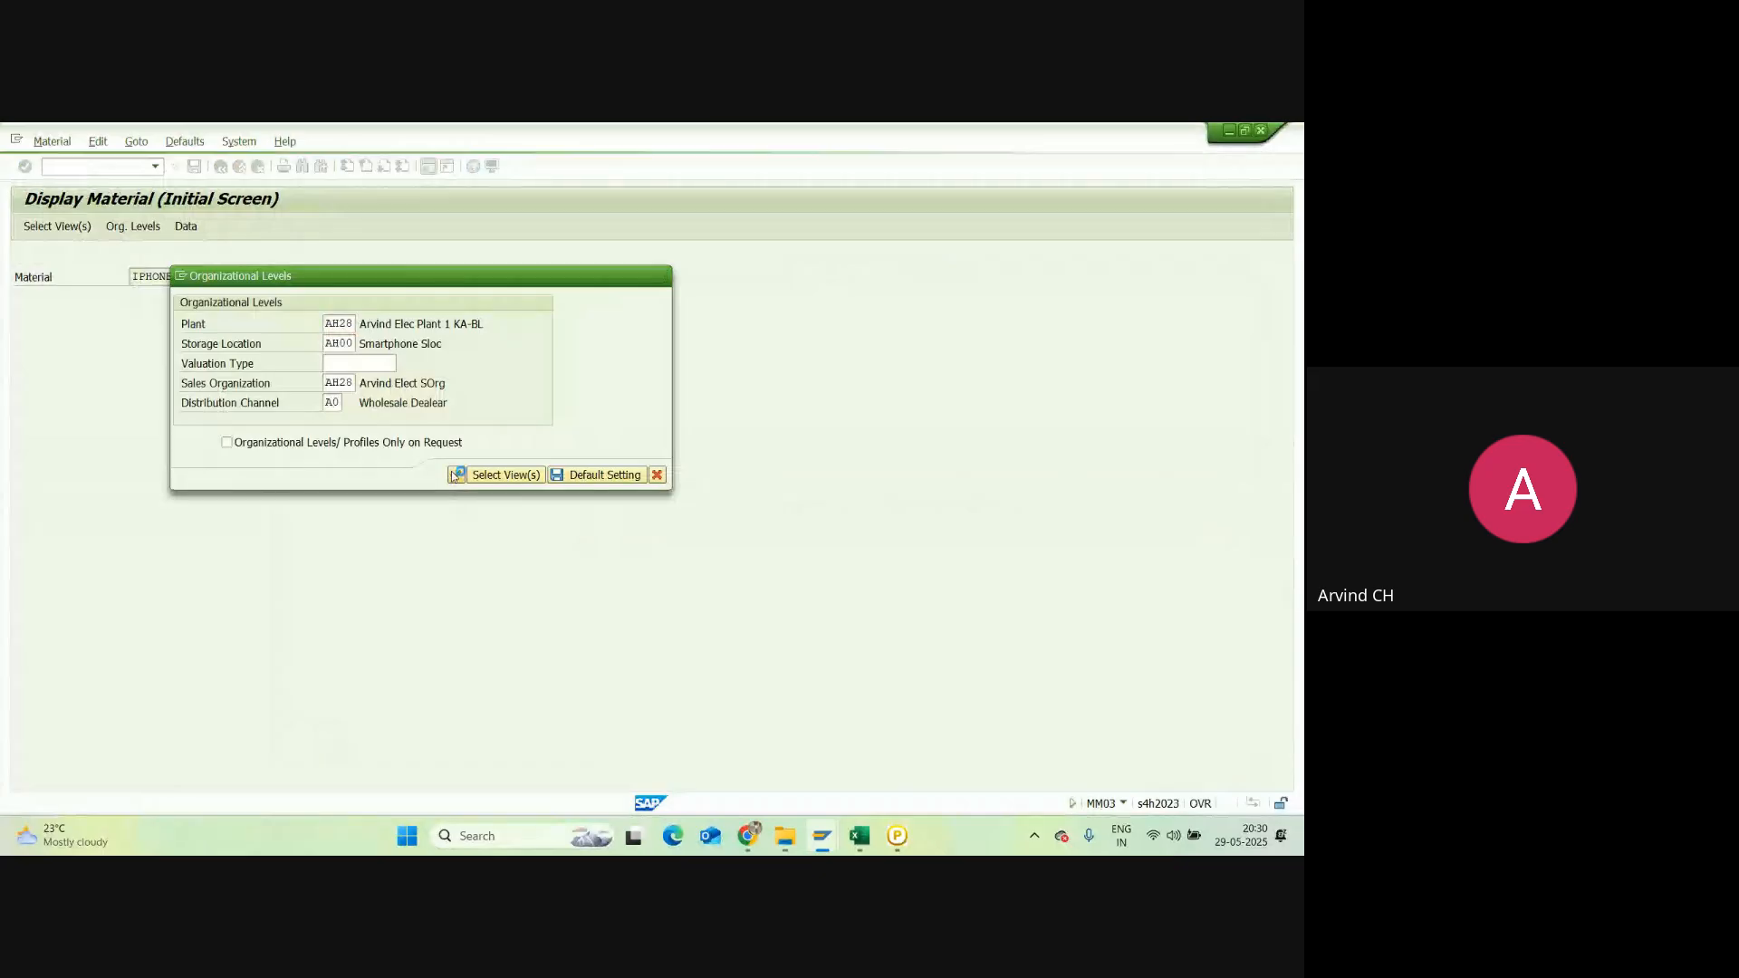
Step: Check the Accounting 1 view's price determination setting, 2 Transaction-Based
{"action": "left_click", "coordinate": [610, 257]}
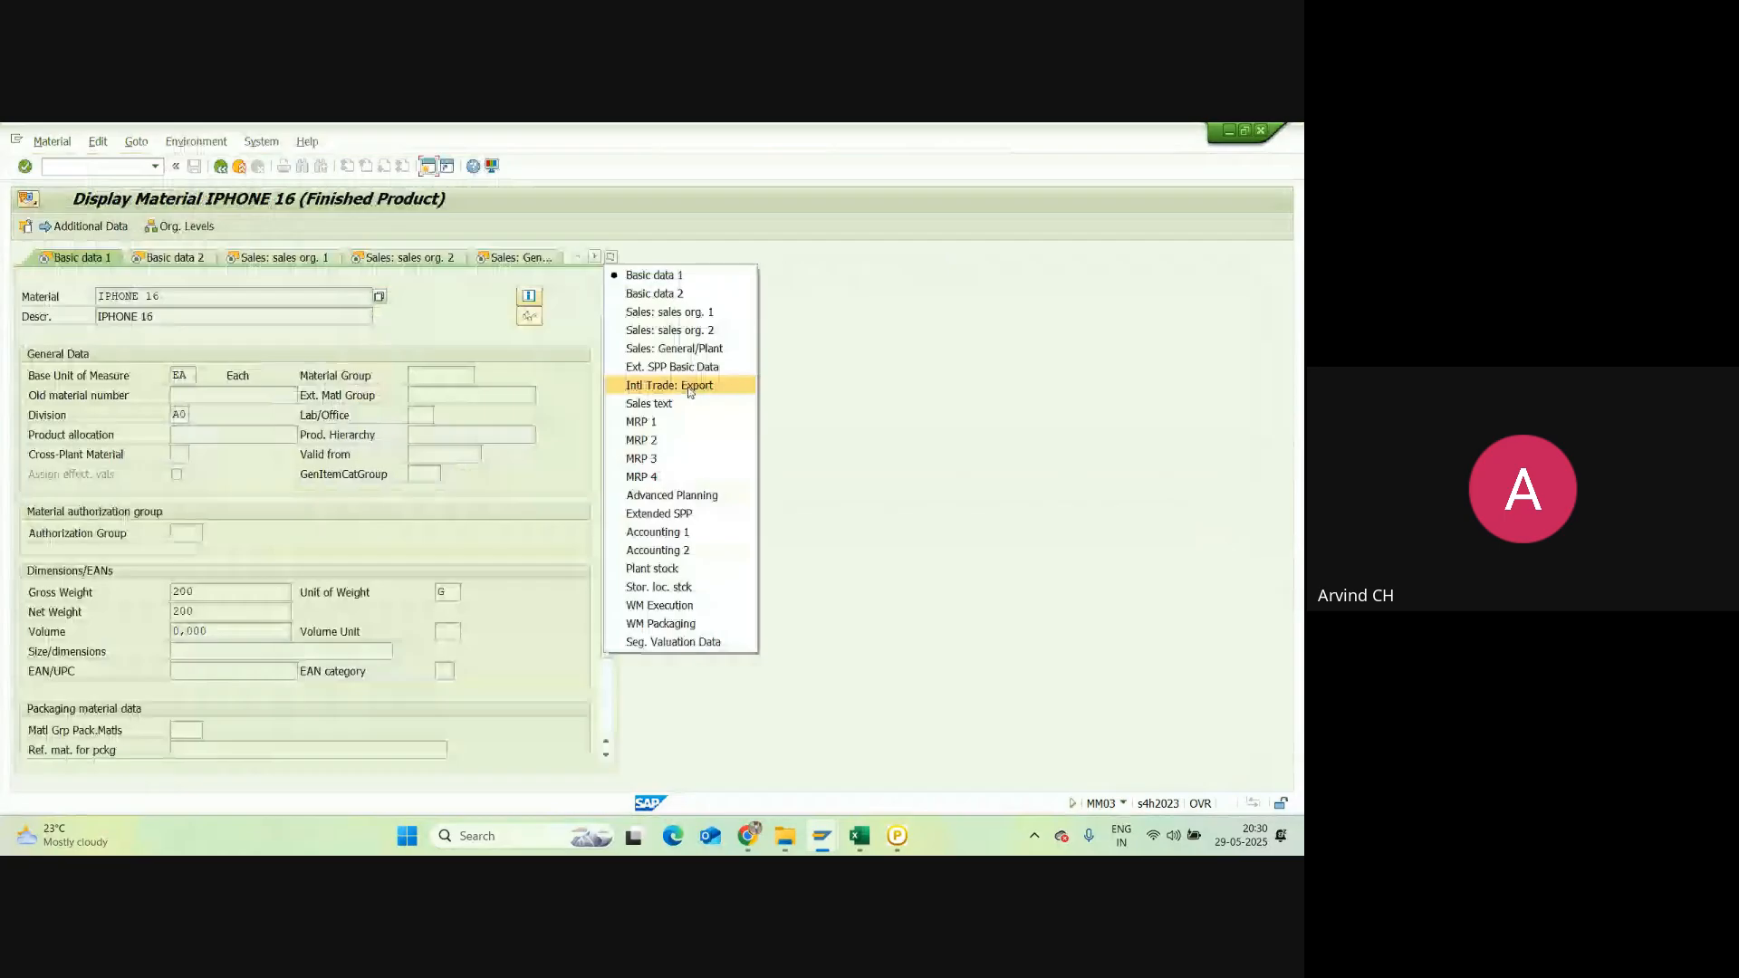
{"action": "left_click", "coordinate": [657, 532]}
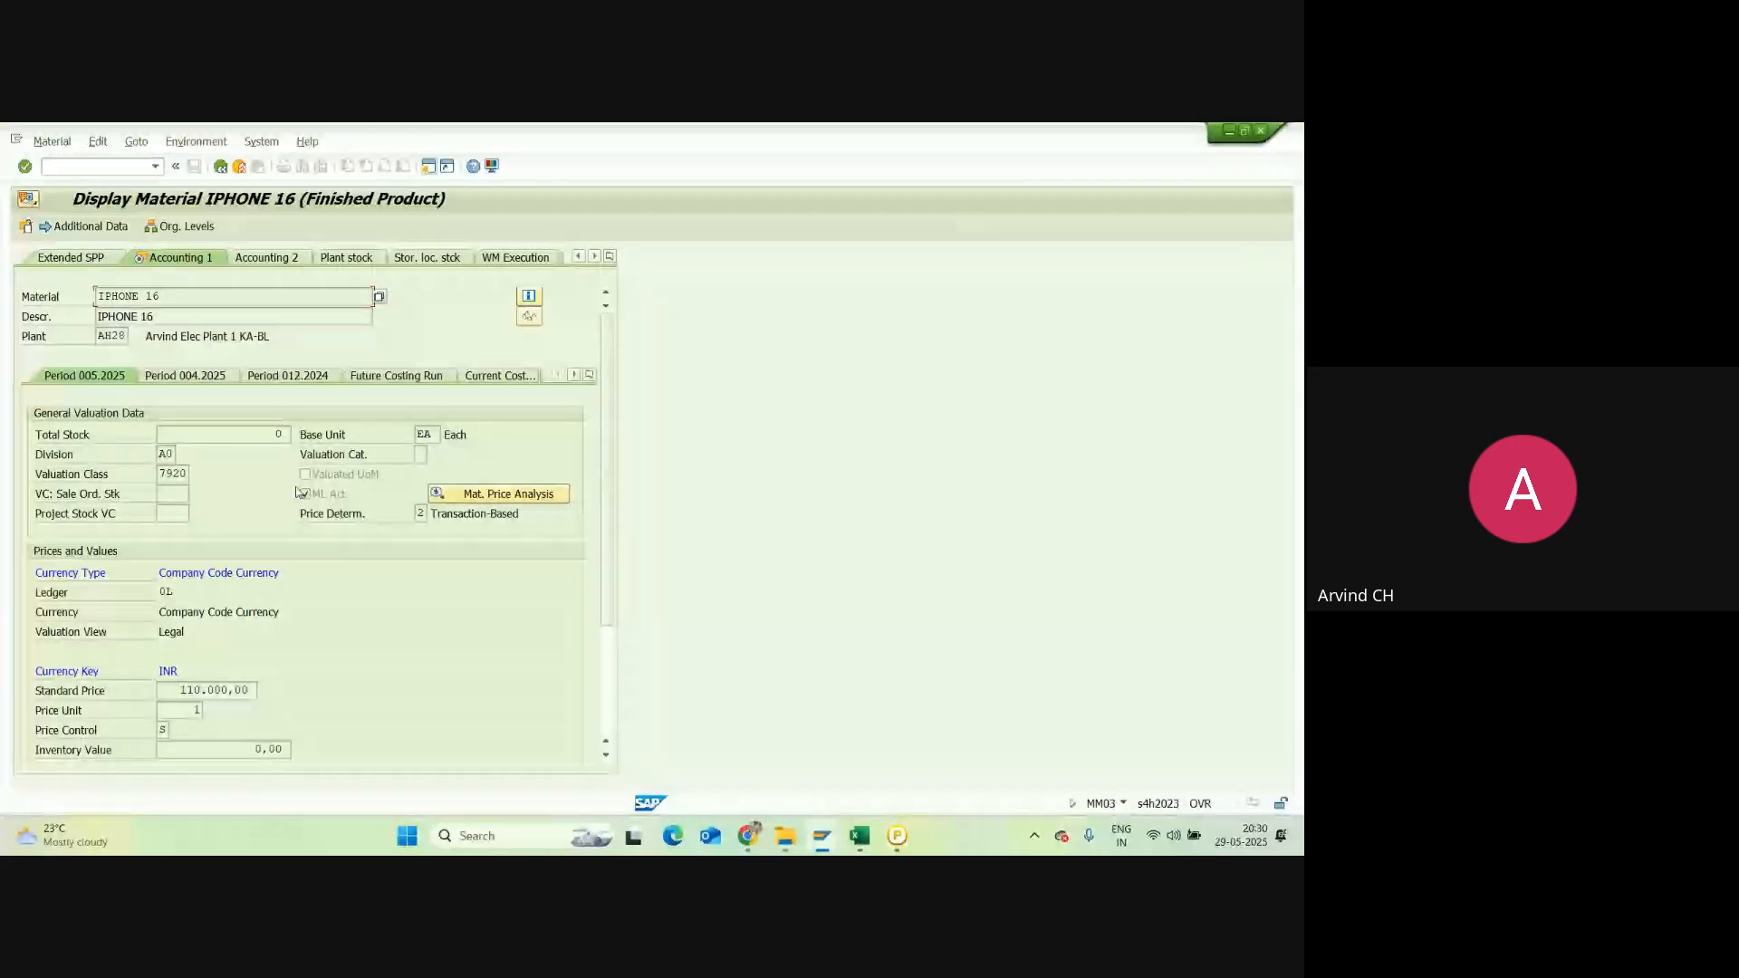
{"action": "left_click", "coordinate": [420, 514]}
{"action": "left_click", "coordinate": [835, 844]}
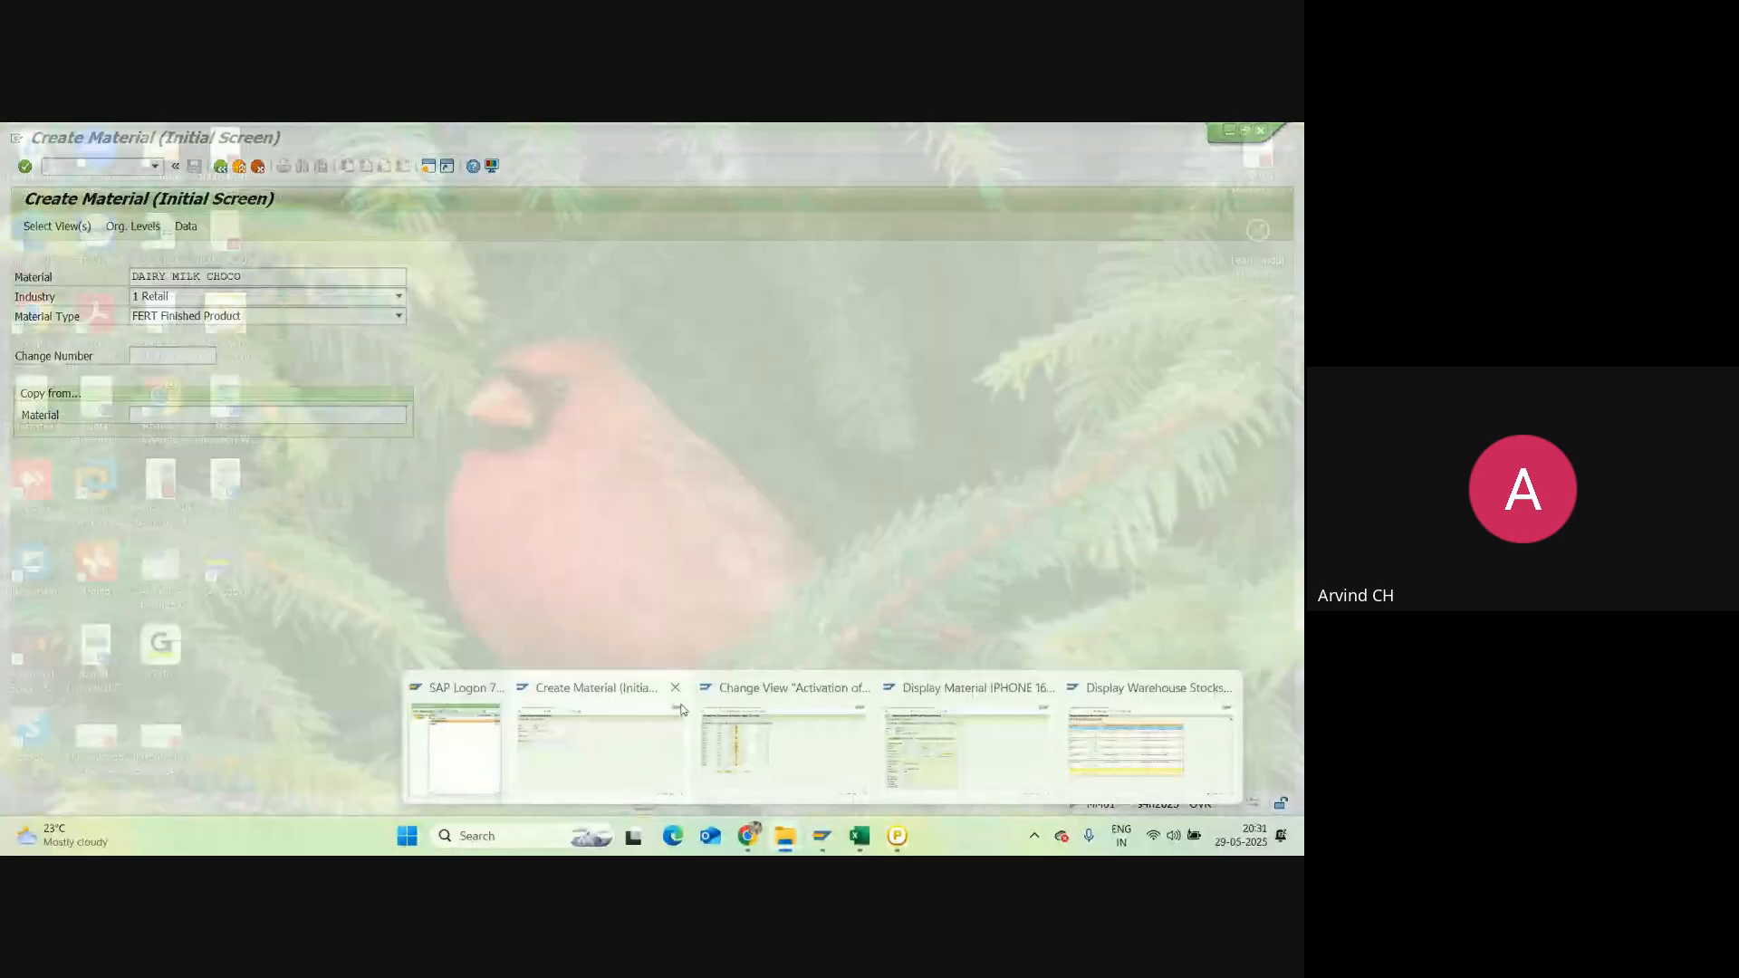
Step: Close the Create Material, Display Material and Display Warehouse Stocks windows
{"action": "left_click", "coordinate": [675, 688]}
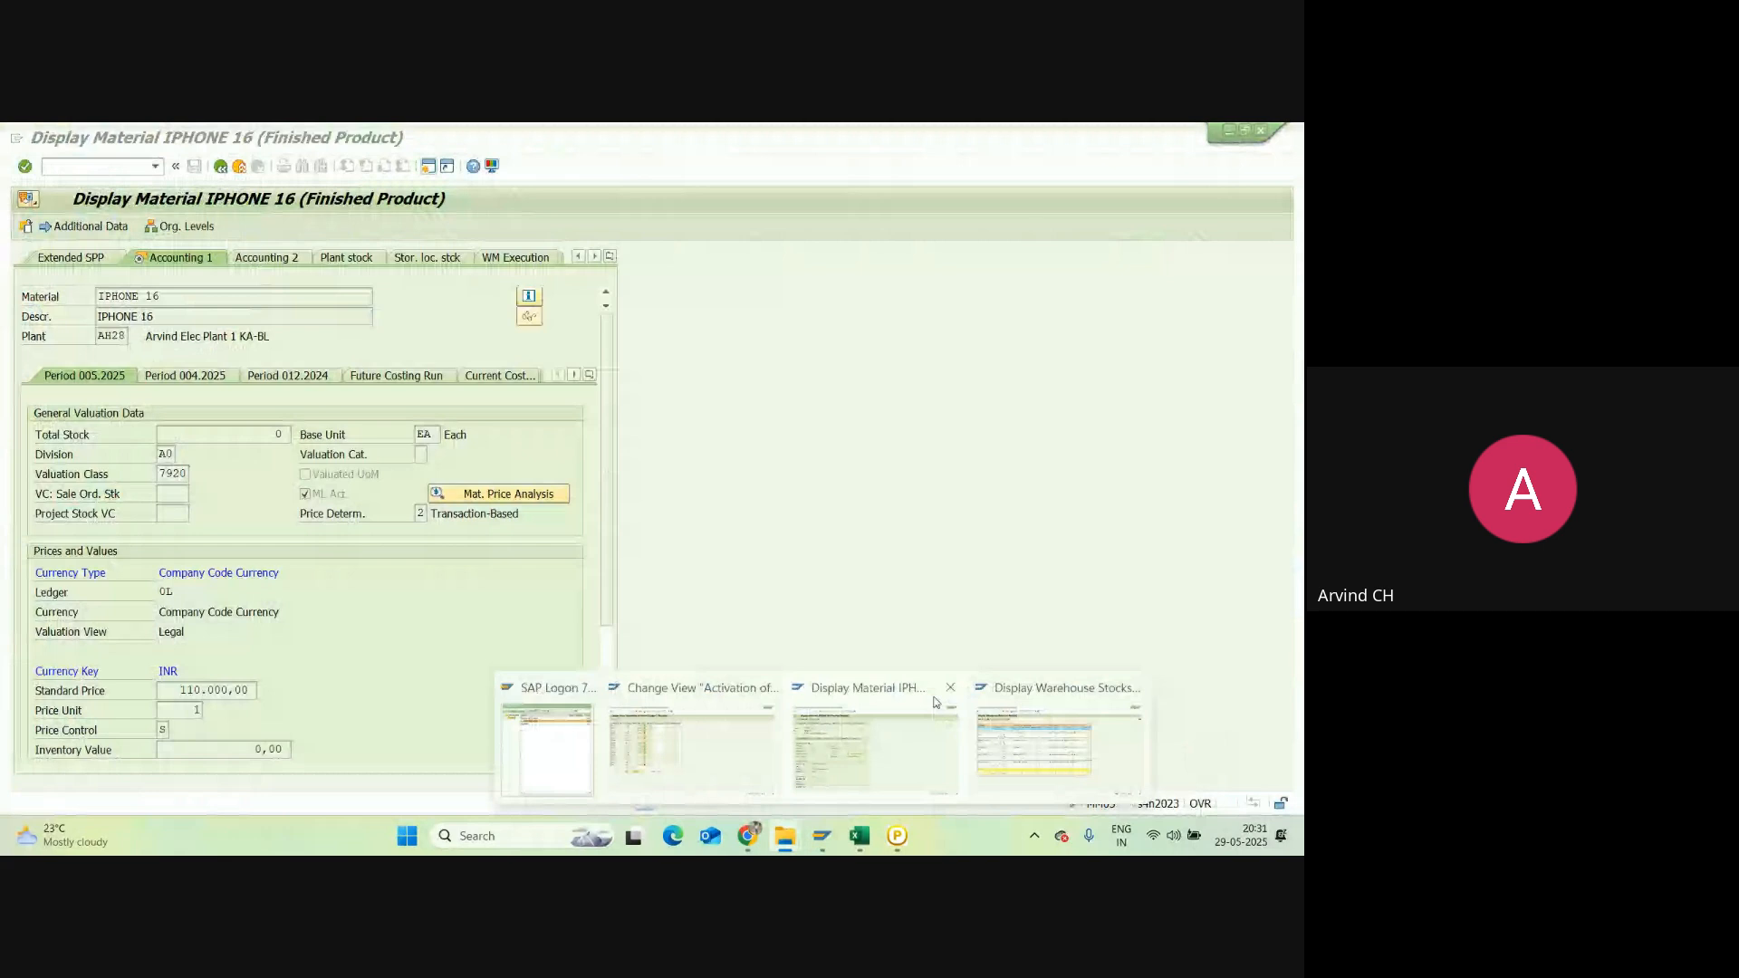
{"action": "left_click", "coordinate": [950, 687]}
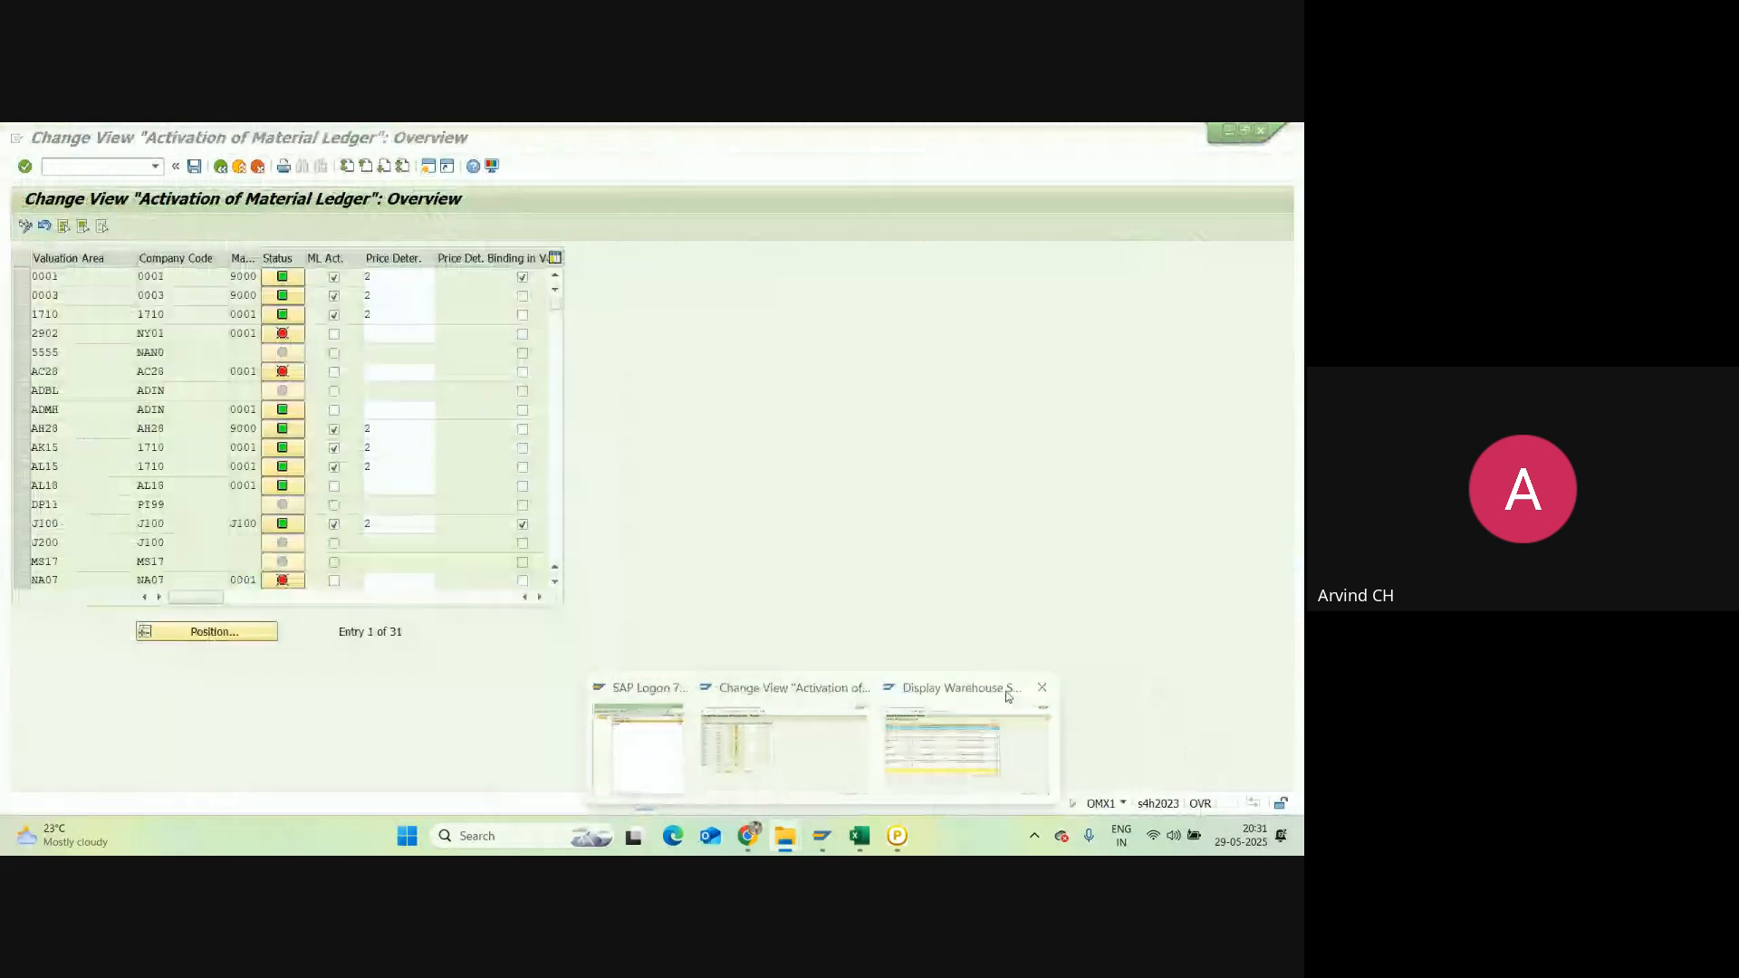
{"action": "left_click", "coordinate": [1039, 687]}
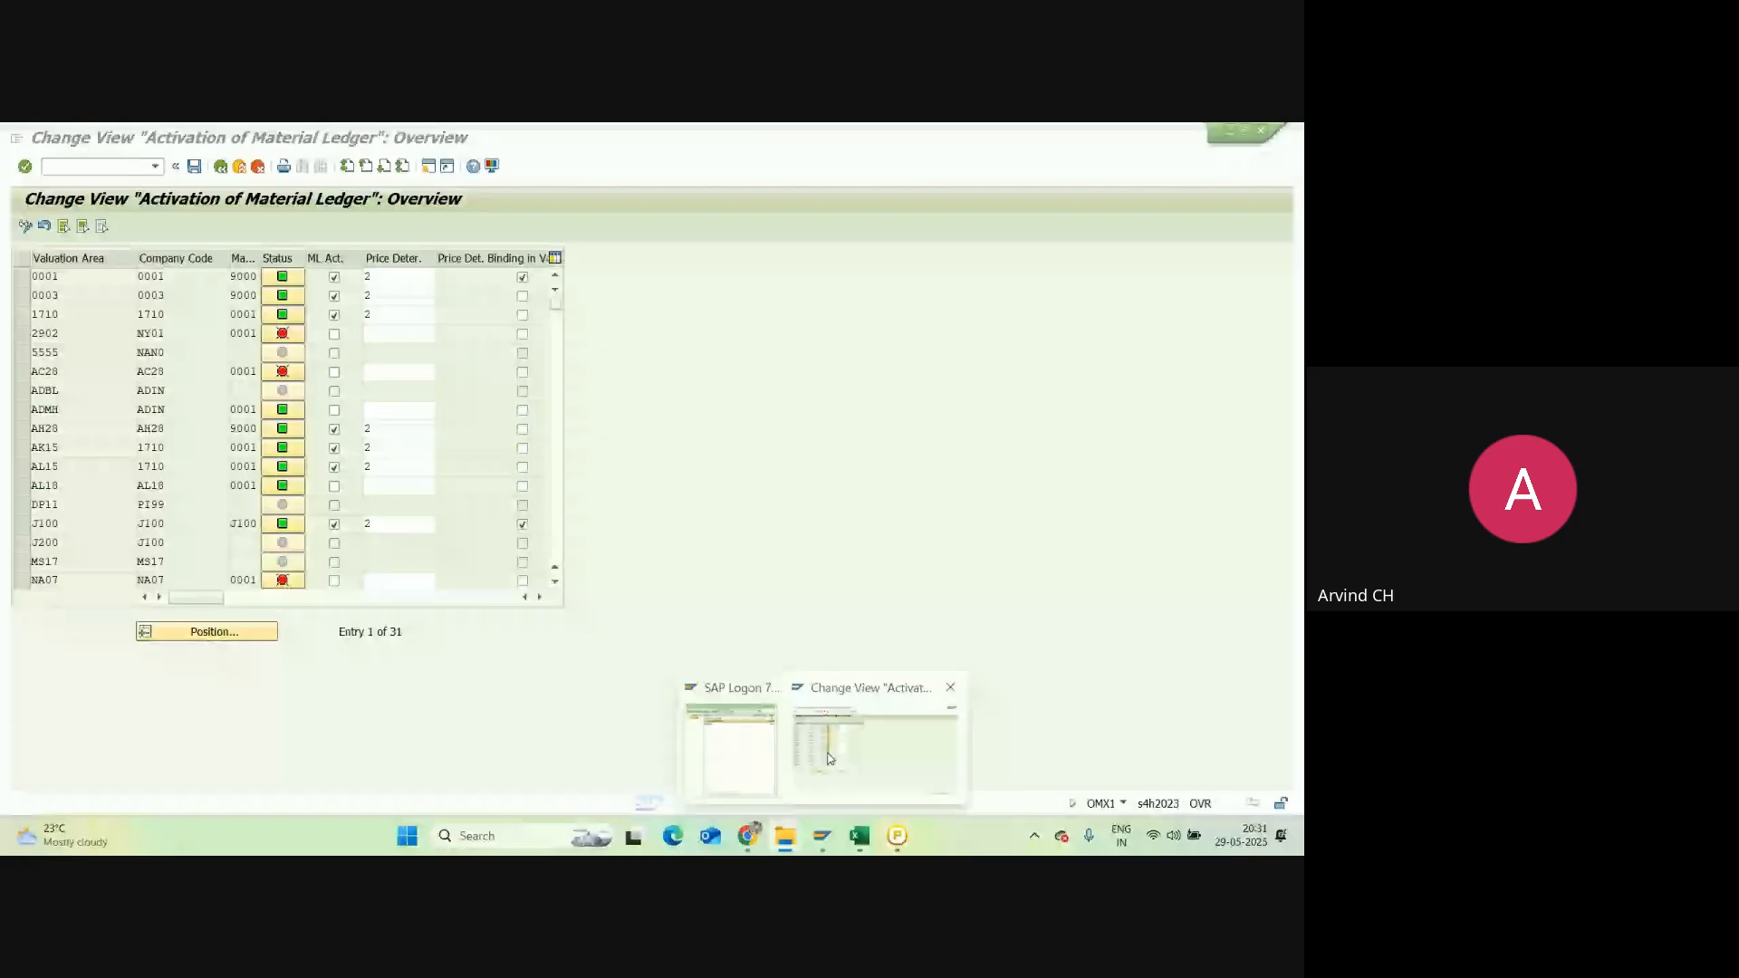
Step: Return to the SAP main menu and rerun OMX1 for Material Ledger activation
{"action": "left_click", "coordinate": [828, 759]}
{"action": "left_click", "coordinate": [217, 170]}
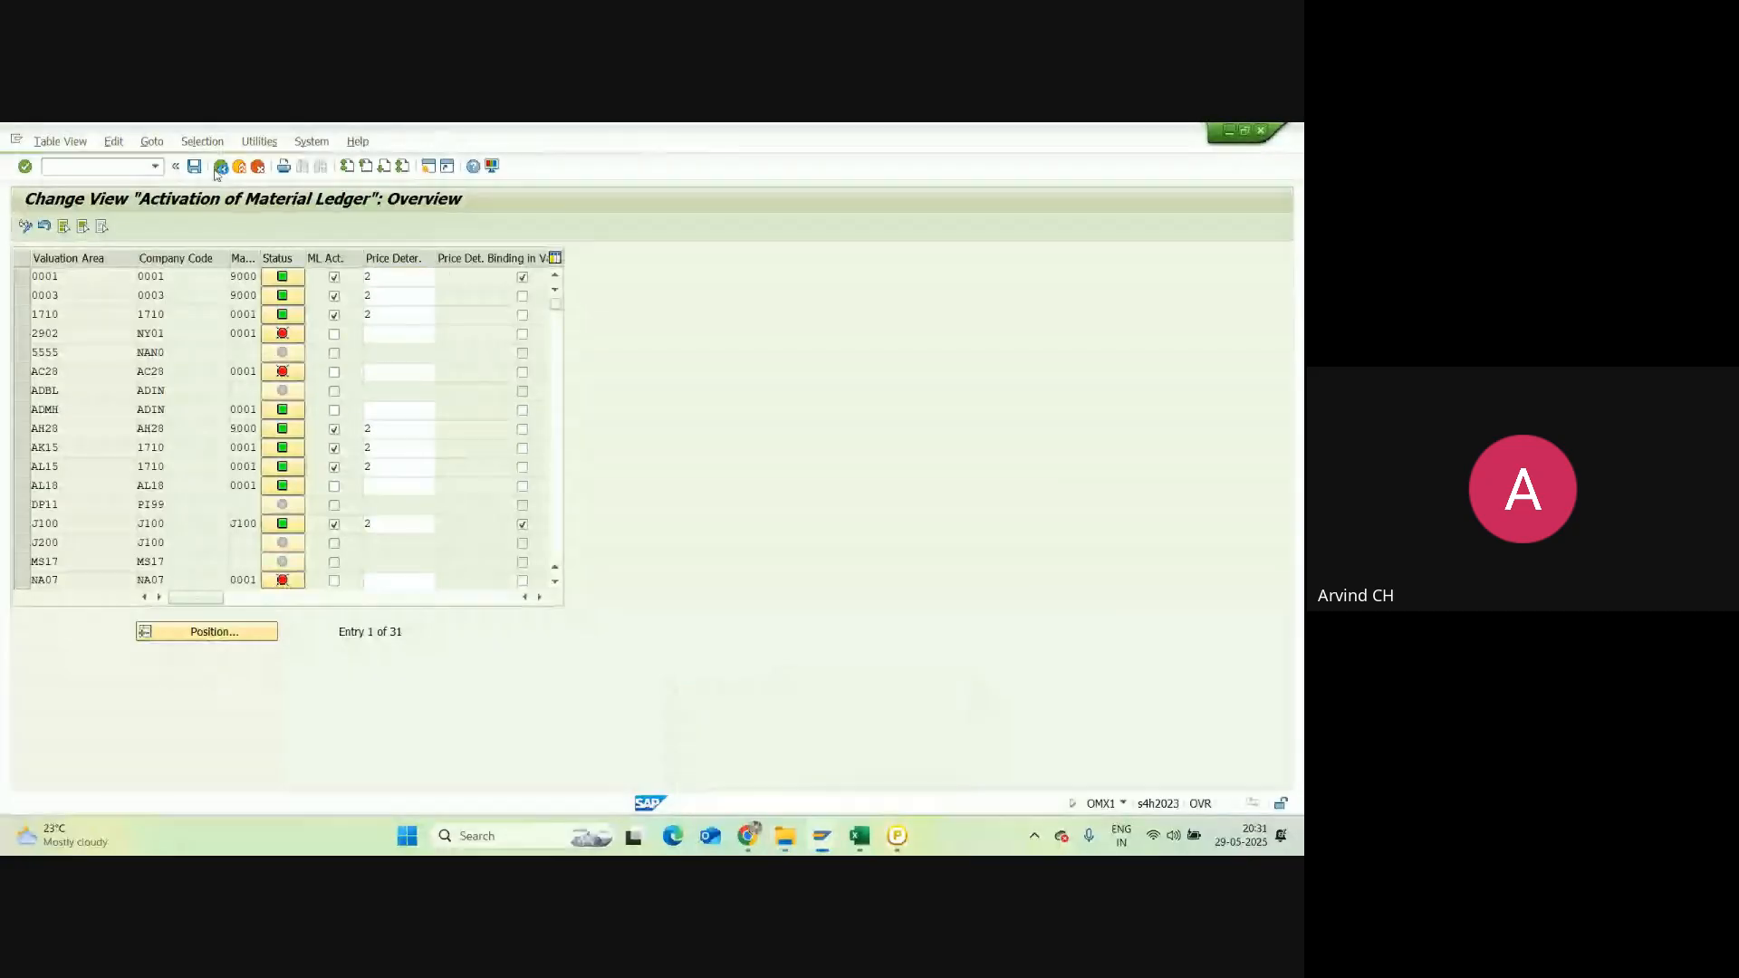
{"action": "left_click", "coordinate": [860, 836]}
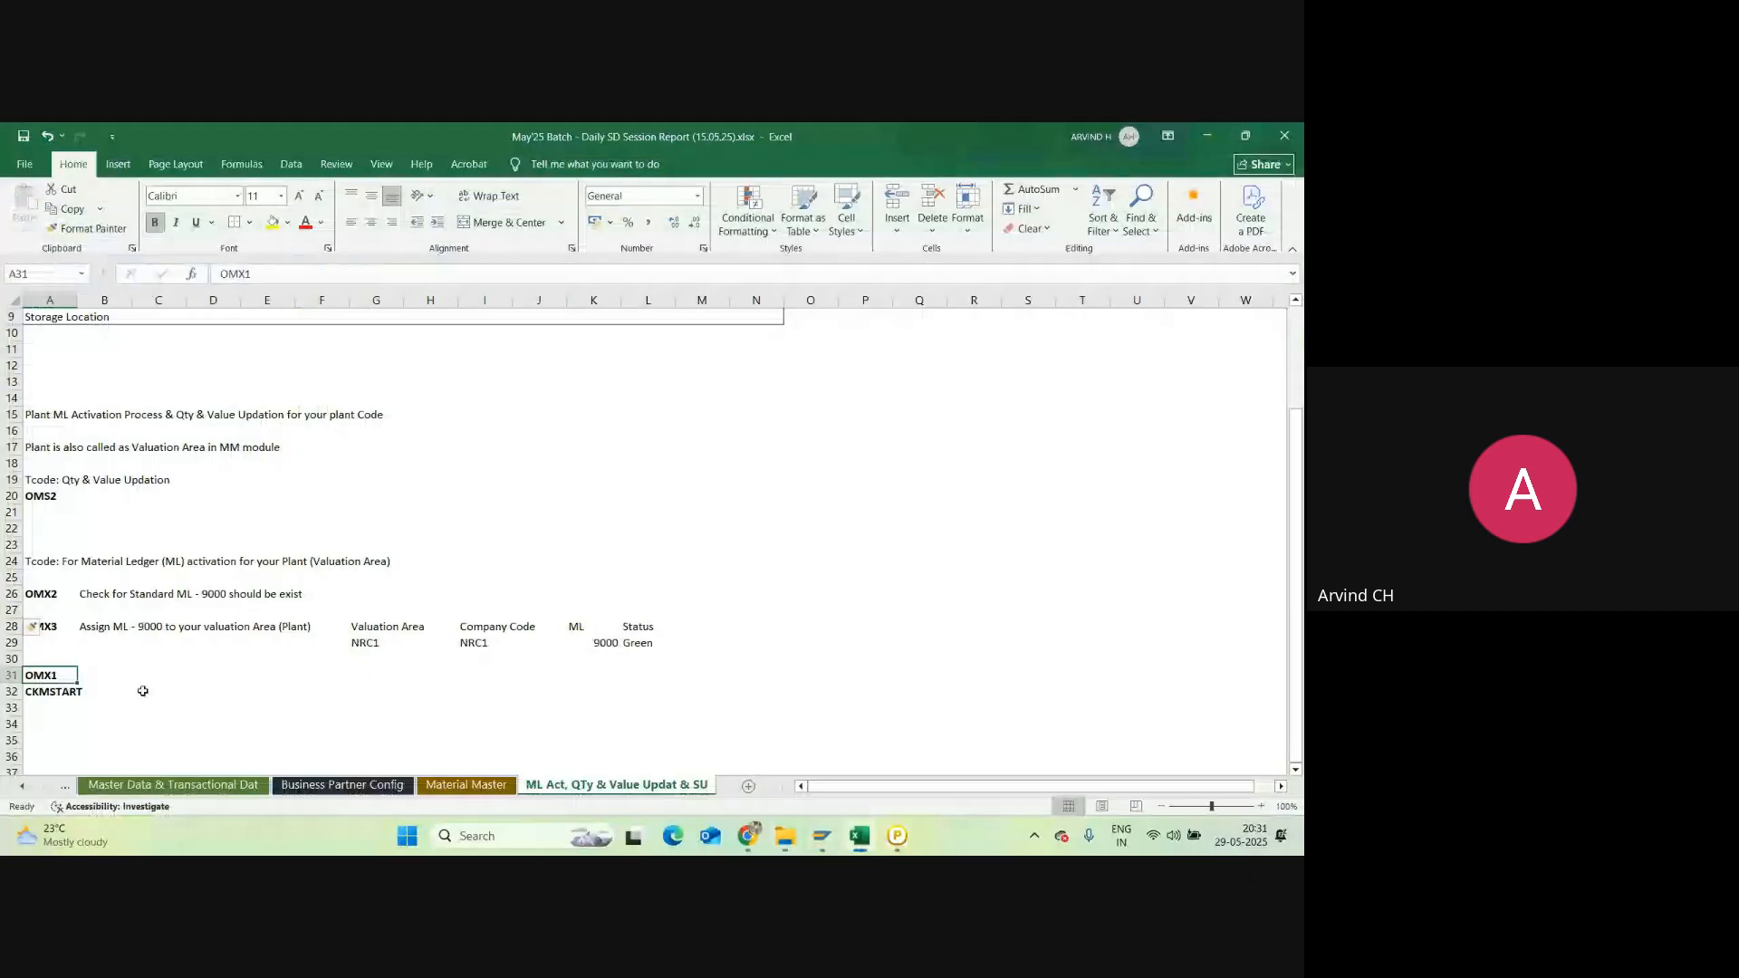
{"action": "key", "text": "alt+Tab"}
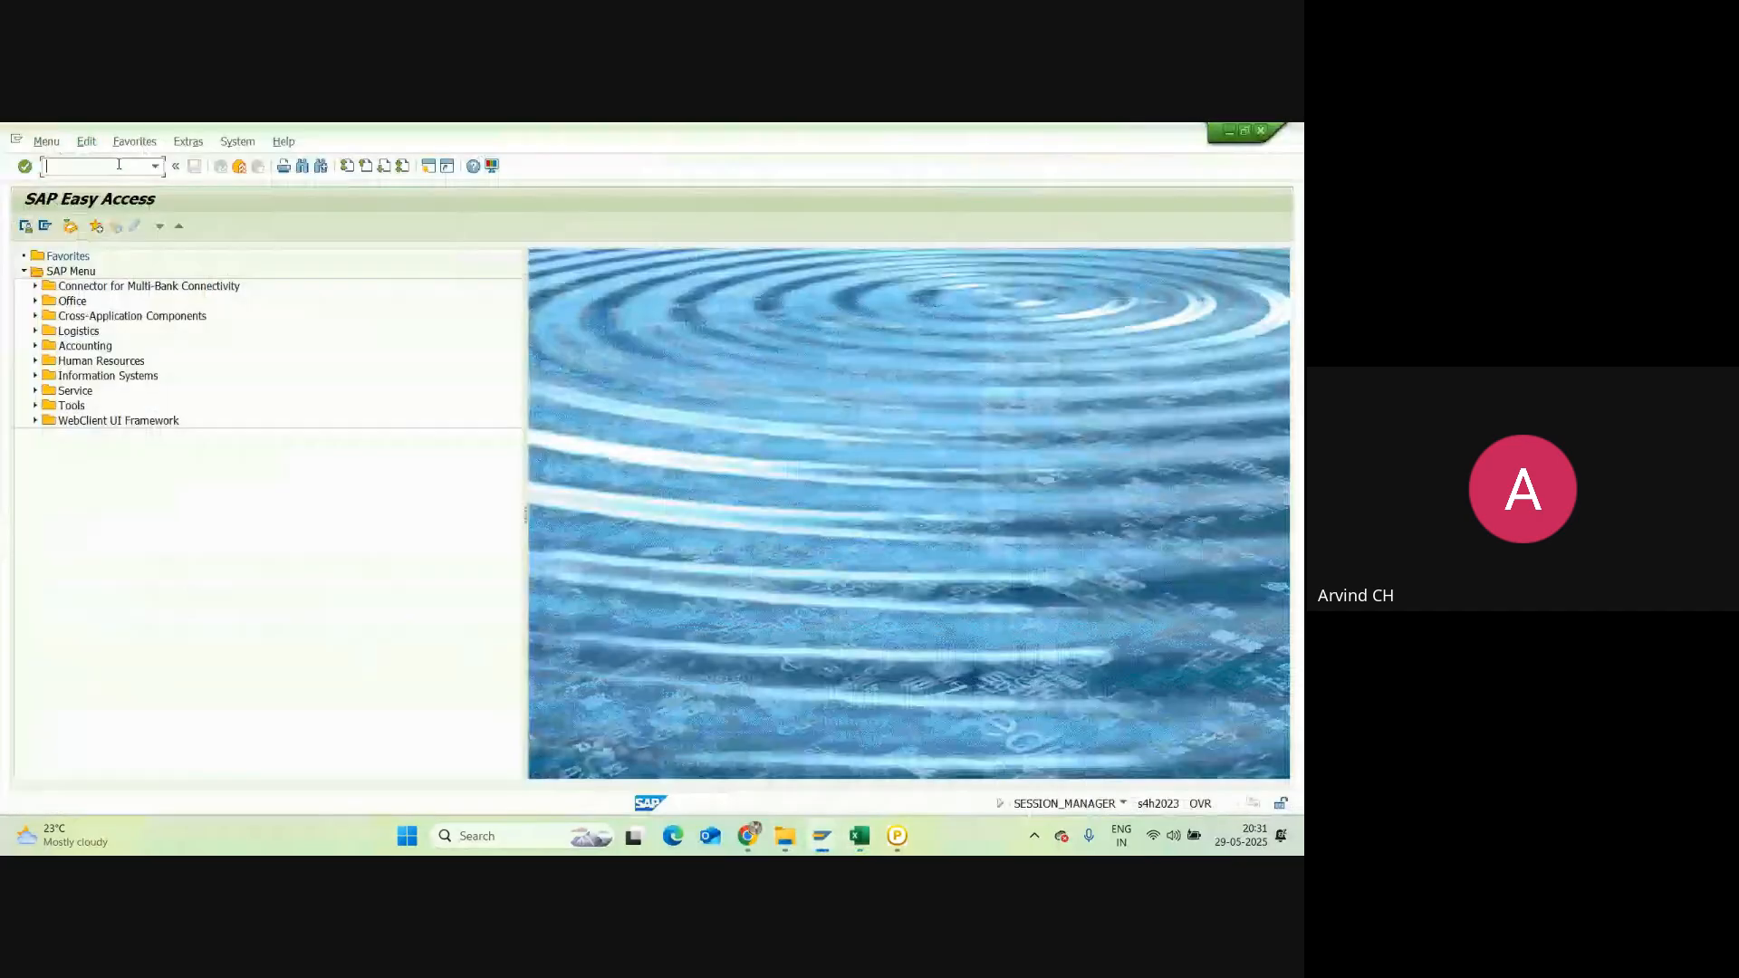
{"action": "type", "text": "OMX1"}
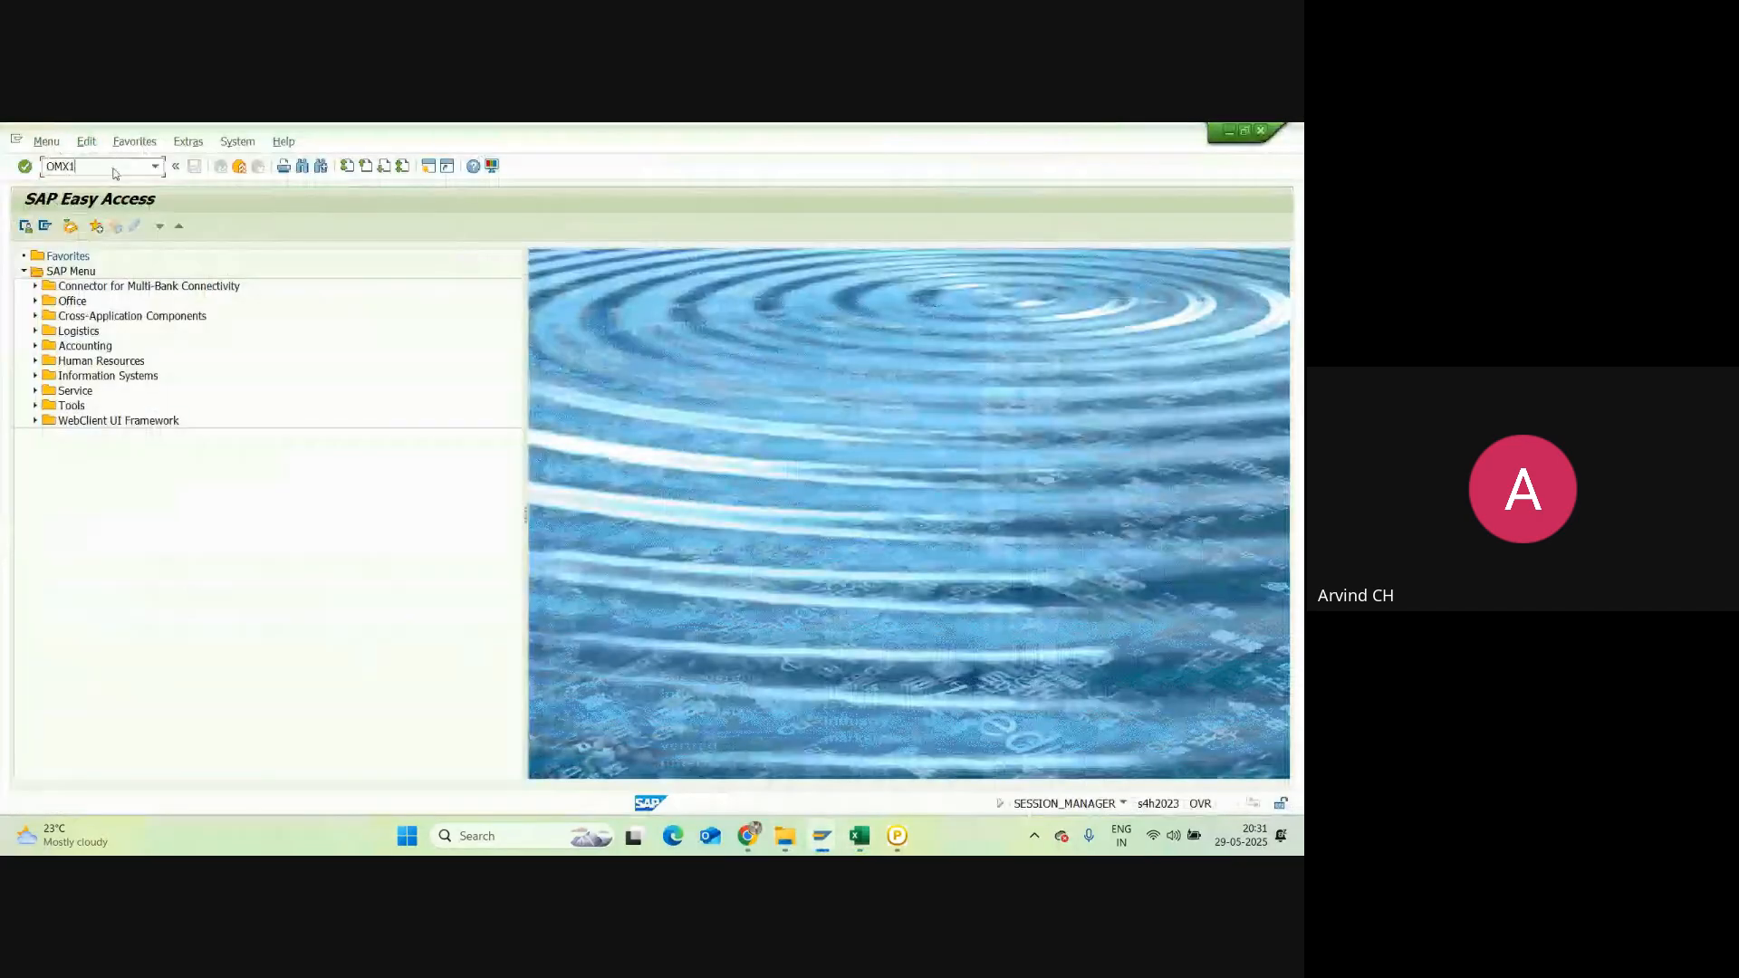
{"action": "key", "text": "Return"}
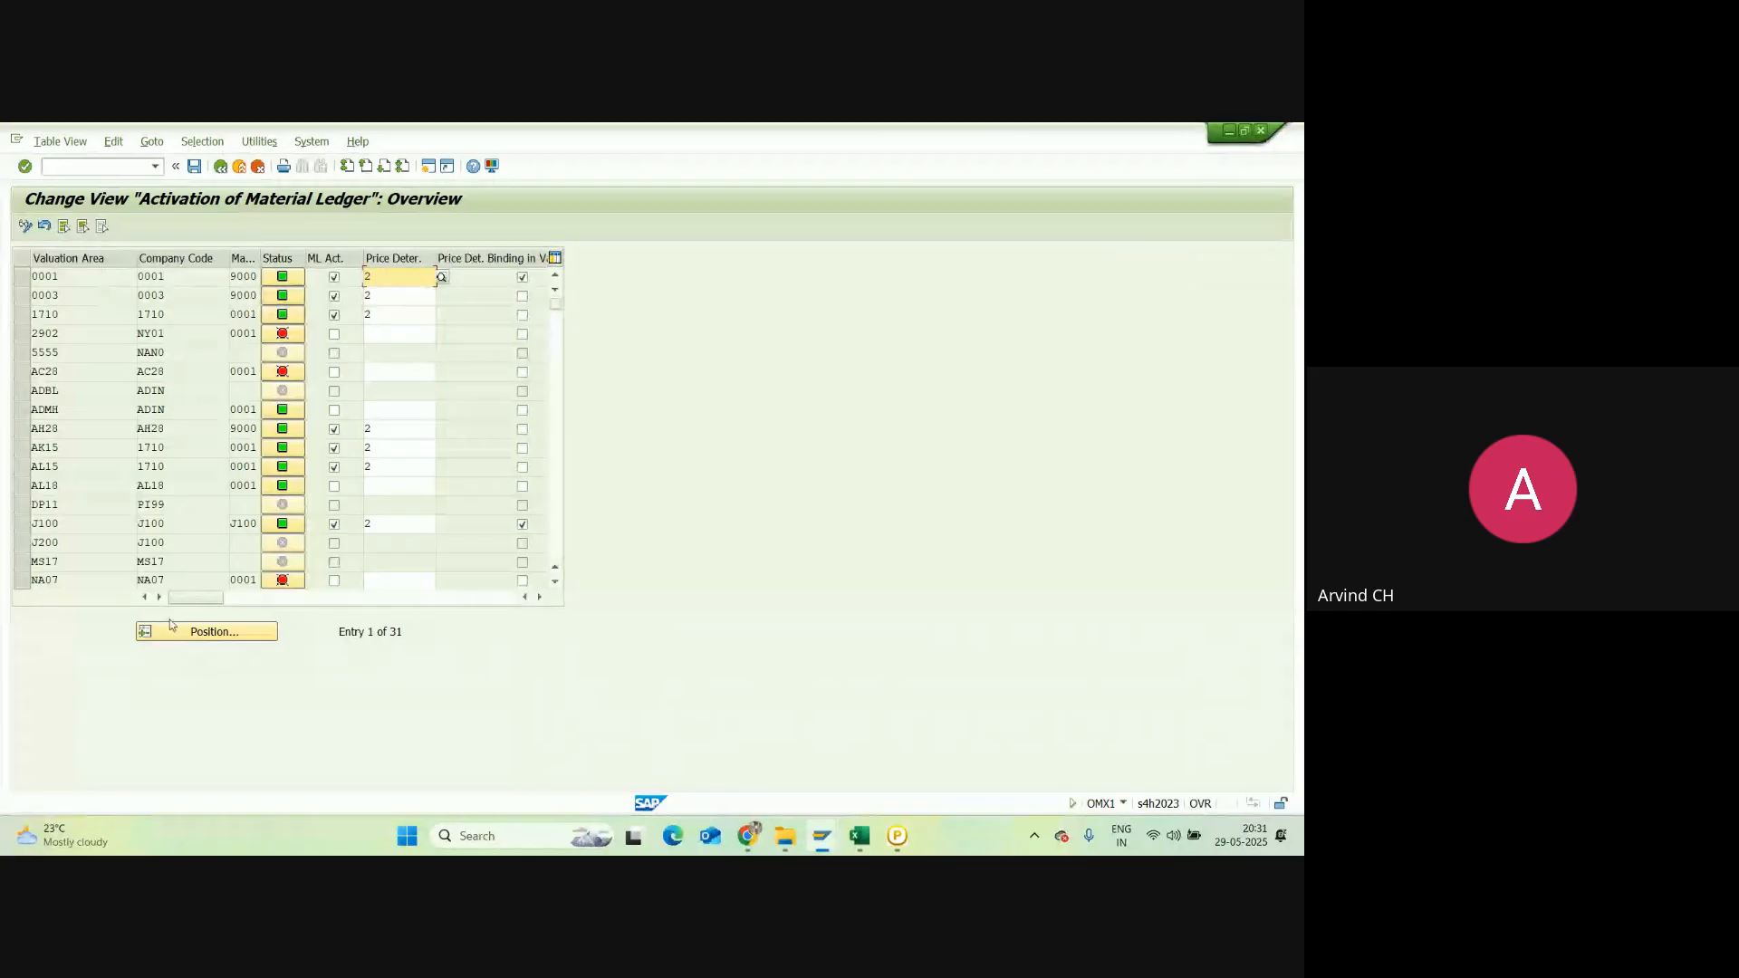
Step: Position the activation table on valuation area NRC1
{"action": "left_click", "coordinate": [251, 631]}
{"action": "type", "text": "N"}
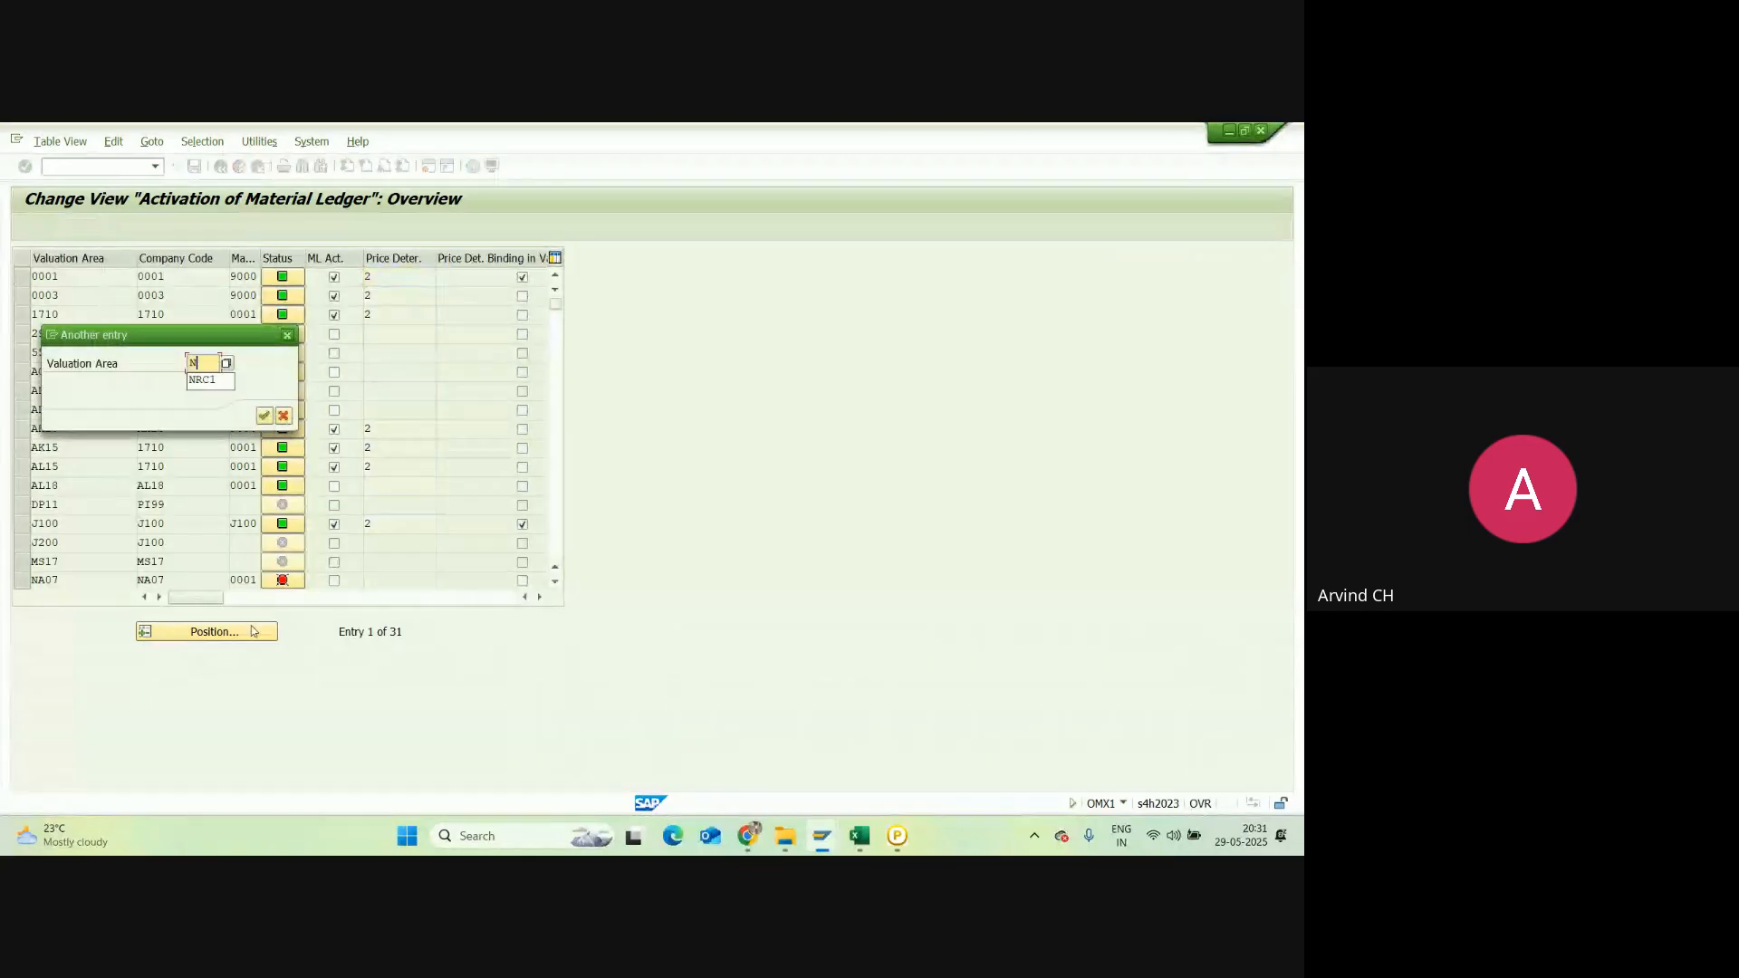
{"action": "key", "text": "Down"}
{"action": "key", "text": "Return"}
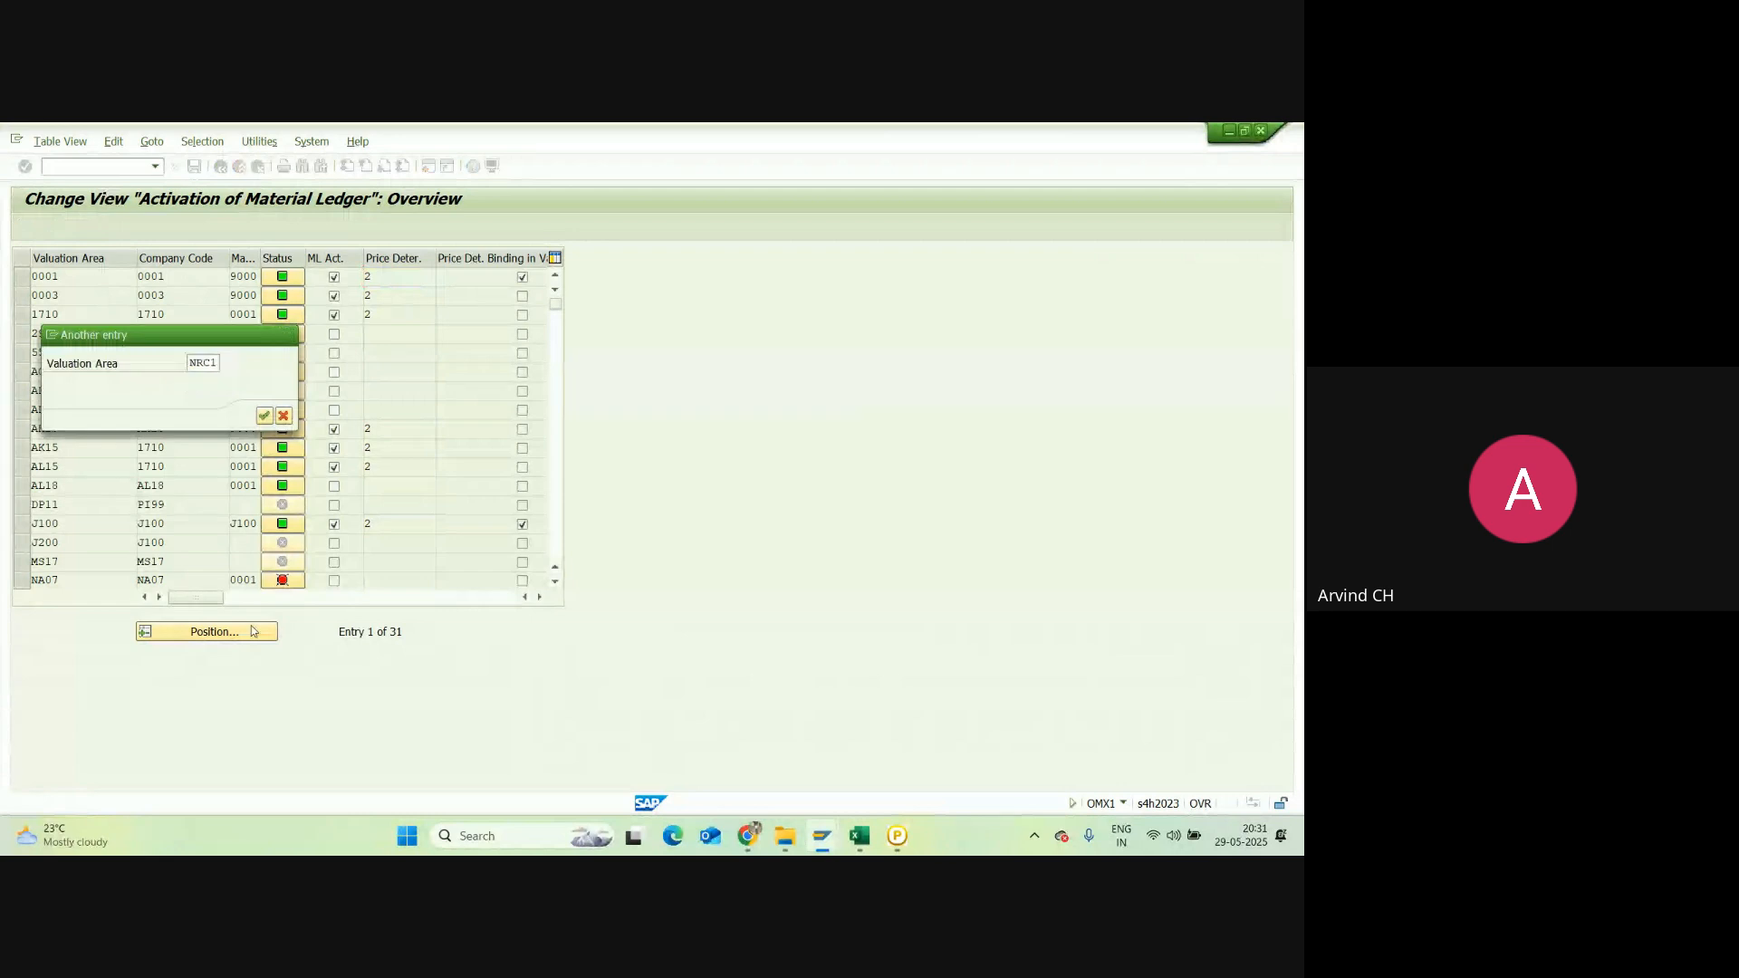
{"action": "key", "text": "Return"}
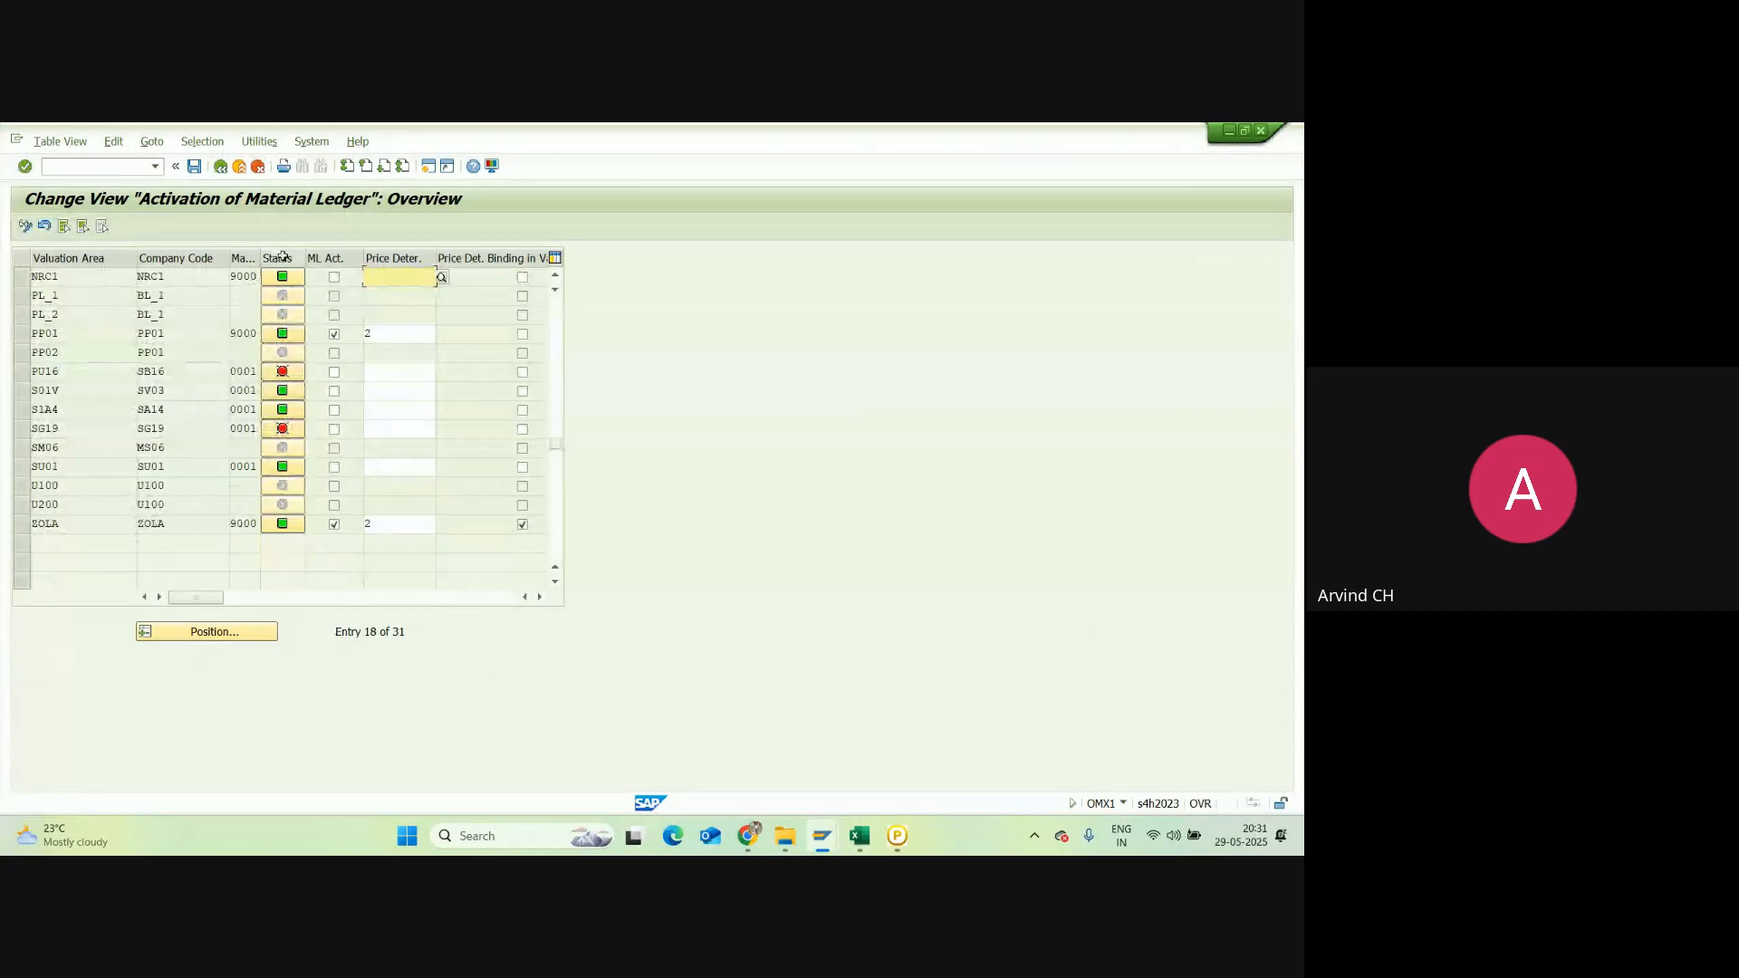
Step: Tick ML Act. for NRC1 and set price determination 2 Transaction-Based
{"action": "left_click", "coordinate": [335, 277]}
{"action": "left_click", "coordinate": [407, 278]}
{"action": "left_click", "coordinate": [442, 278]}
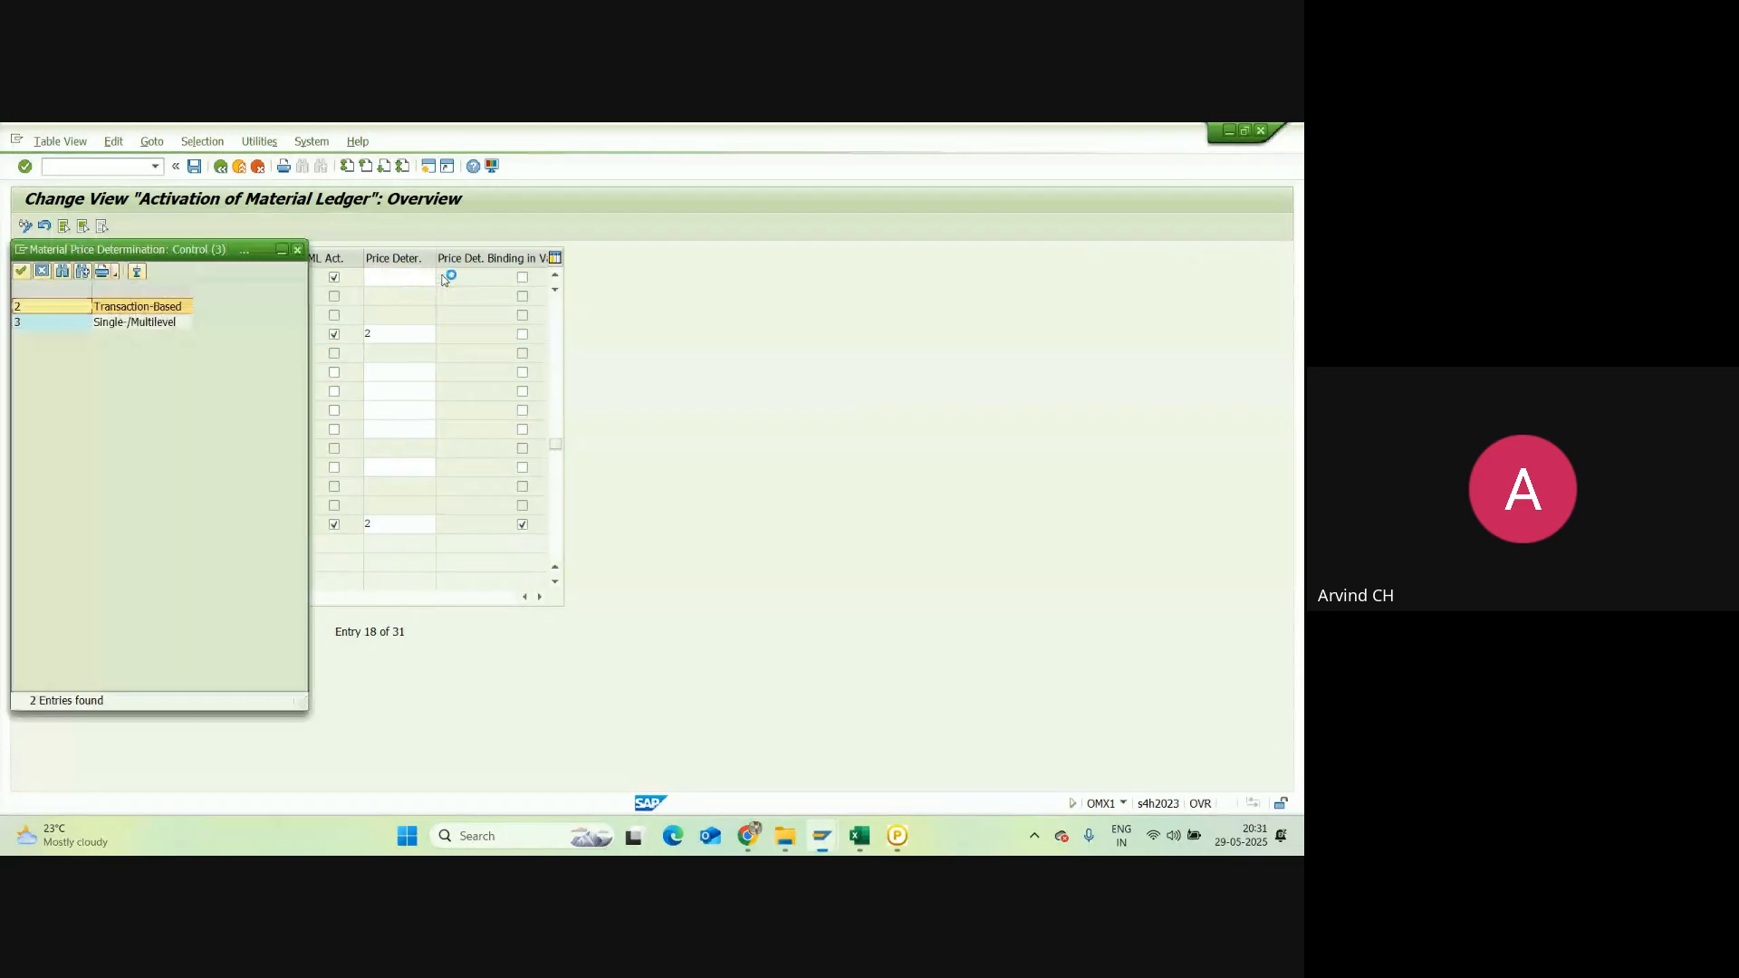
{"action": "double_click", "coordinate": [45, 311]}
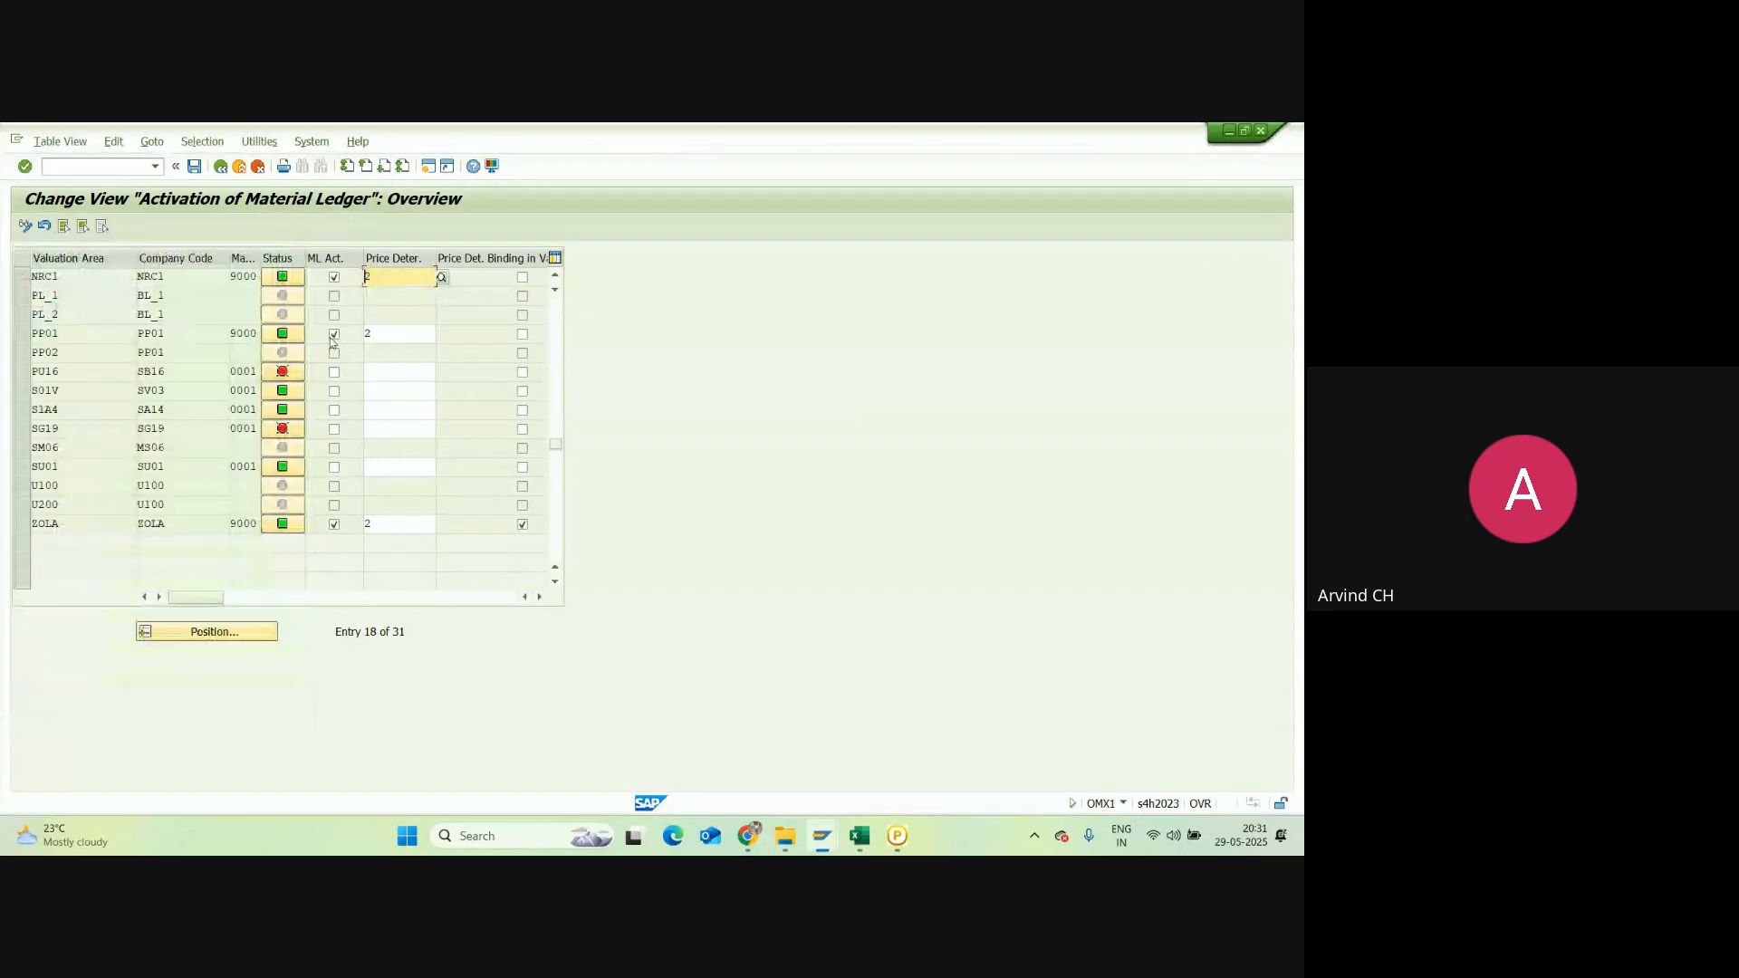
{"action": "left_click", "coordinate": [335, 277]}
Step: Save the activation, accept the conversion notice and customizing request, then switch to Excel
{"action": "left_click", "coordinate": [194, 167]}
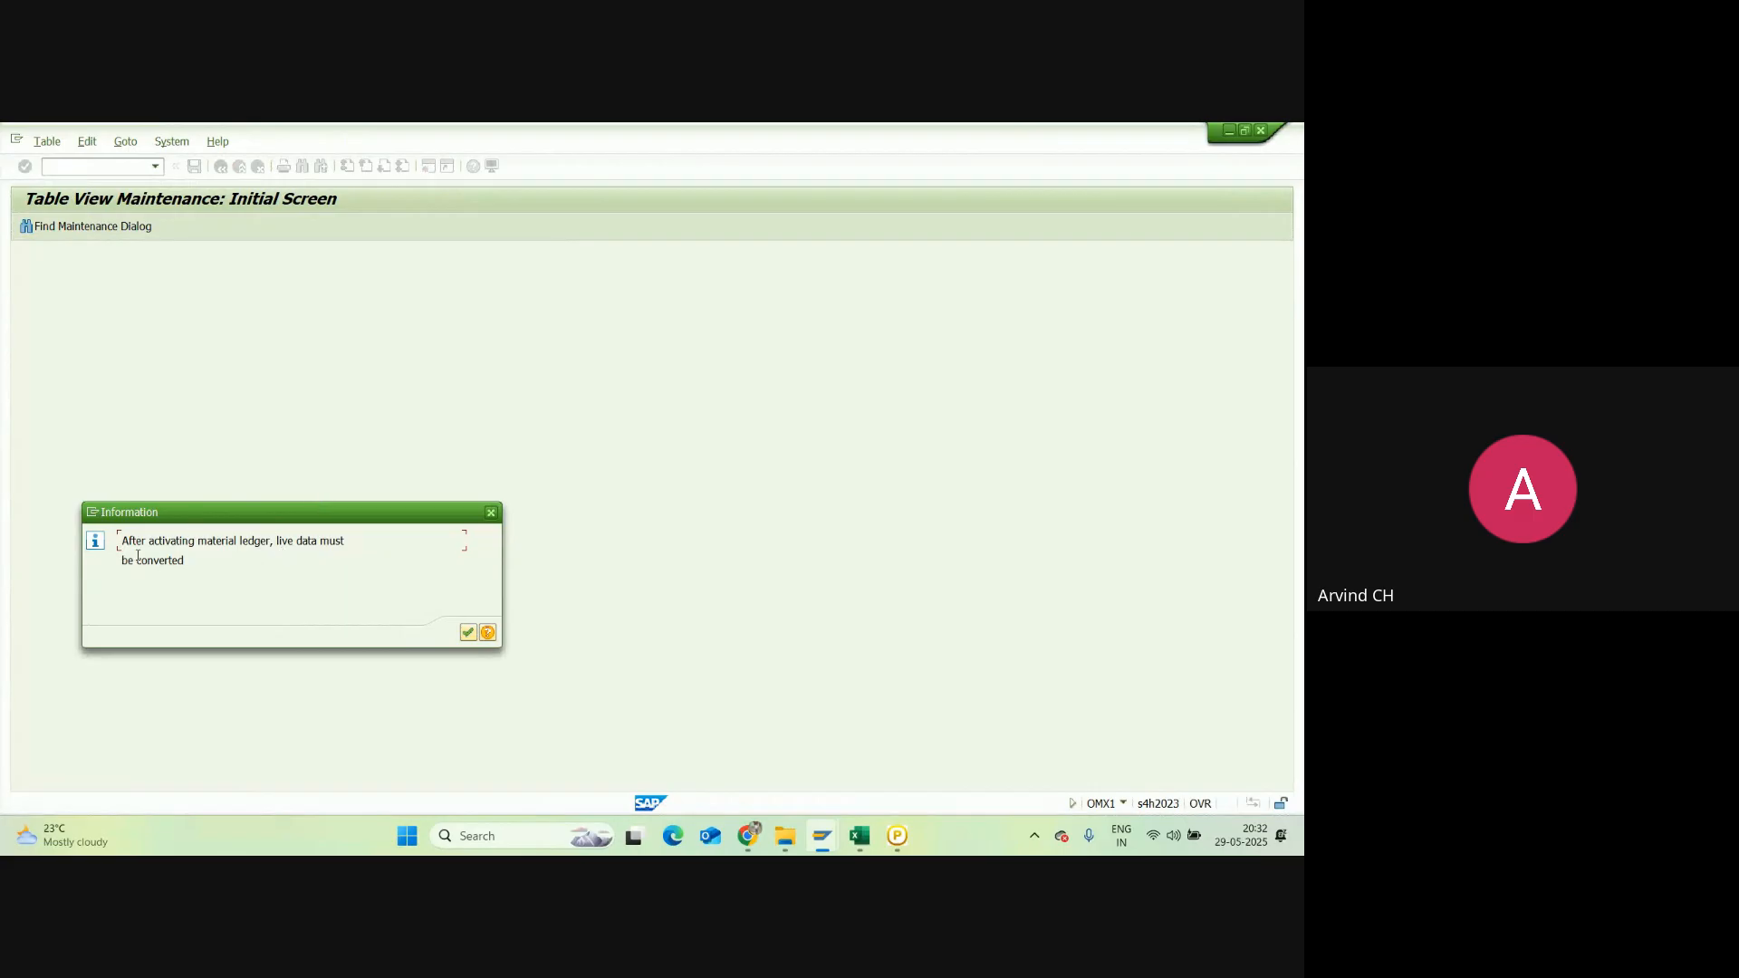
{"action": "left_click", "coordinate": [468, 635]}
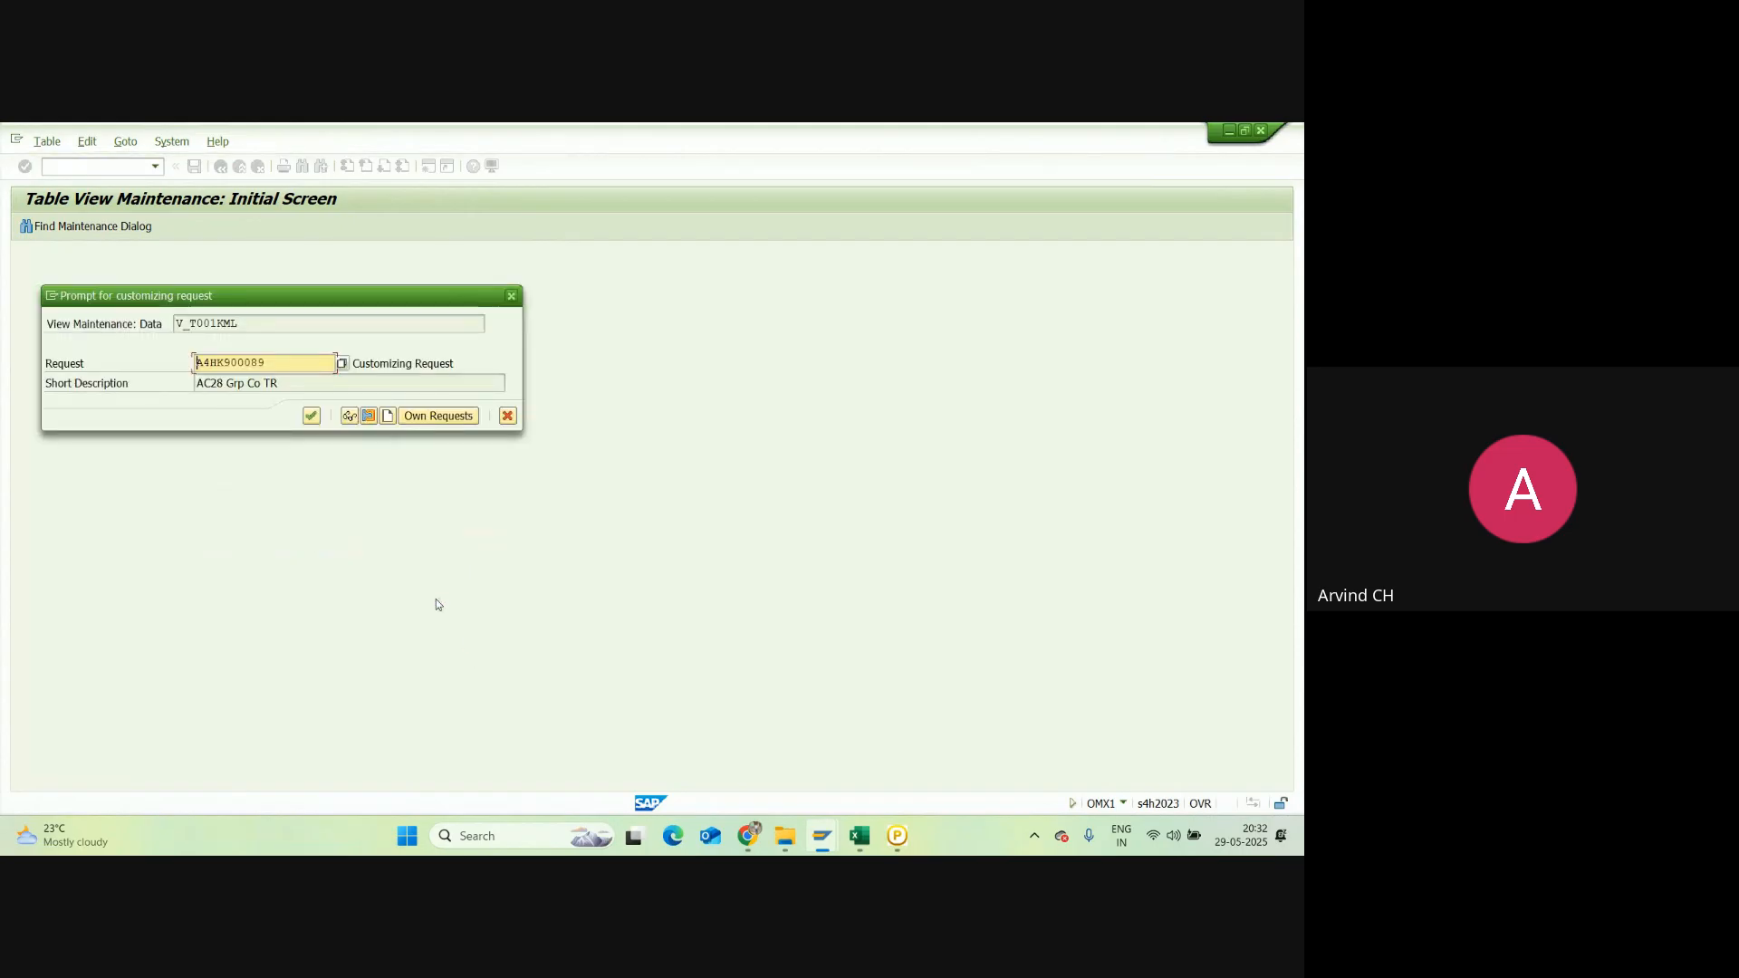
{"action": "left_click", "coordinate": [311, 416]}
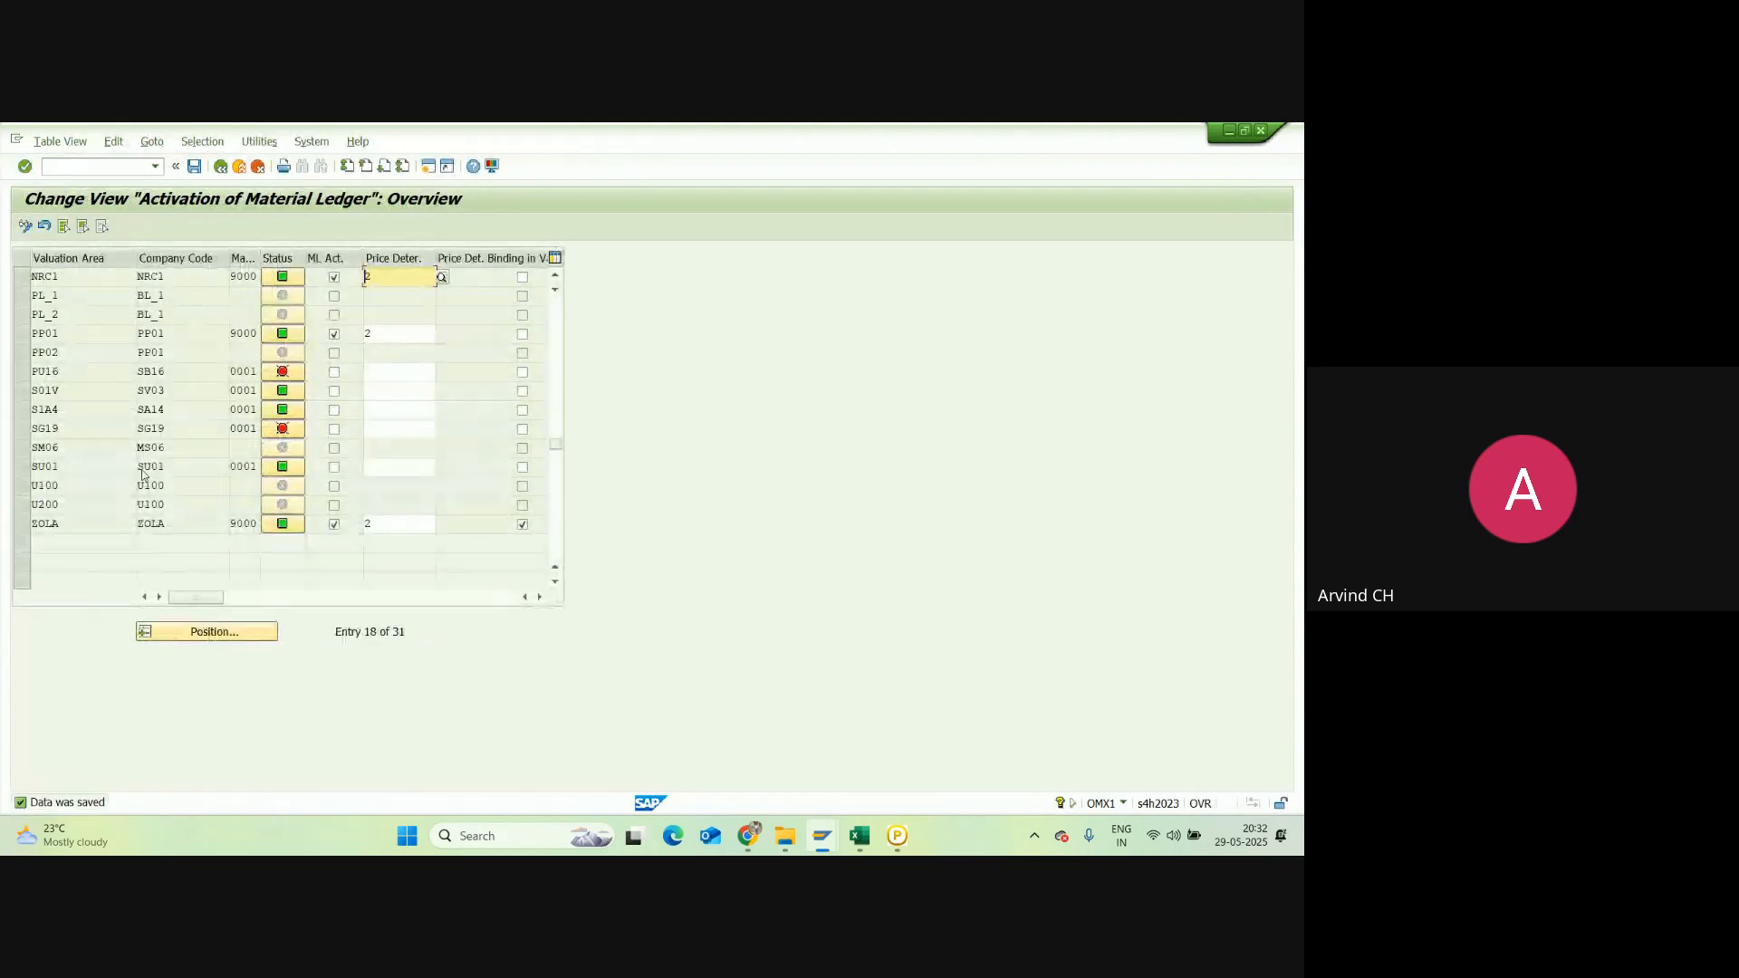
{"action": "left_click", "coordinate": [862, 838]}
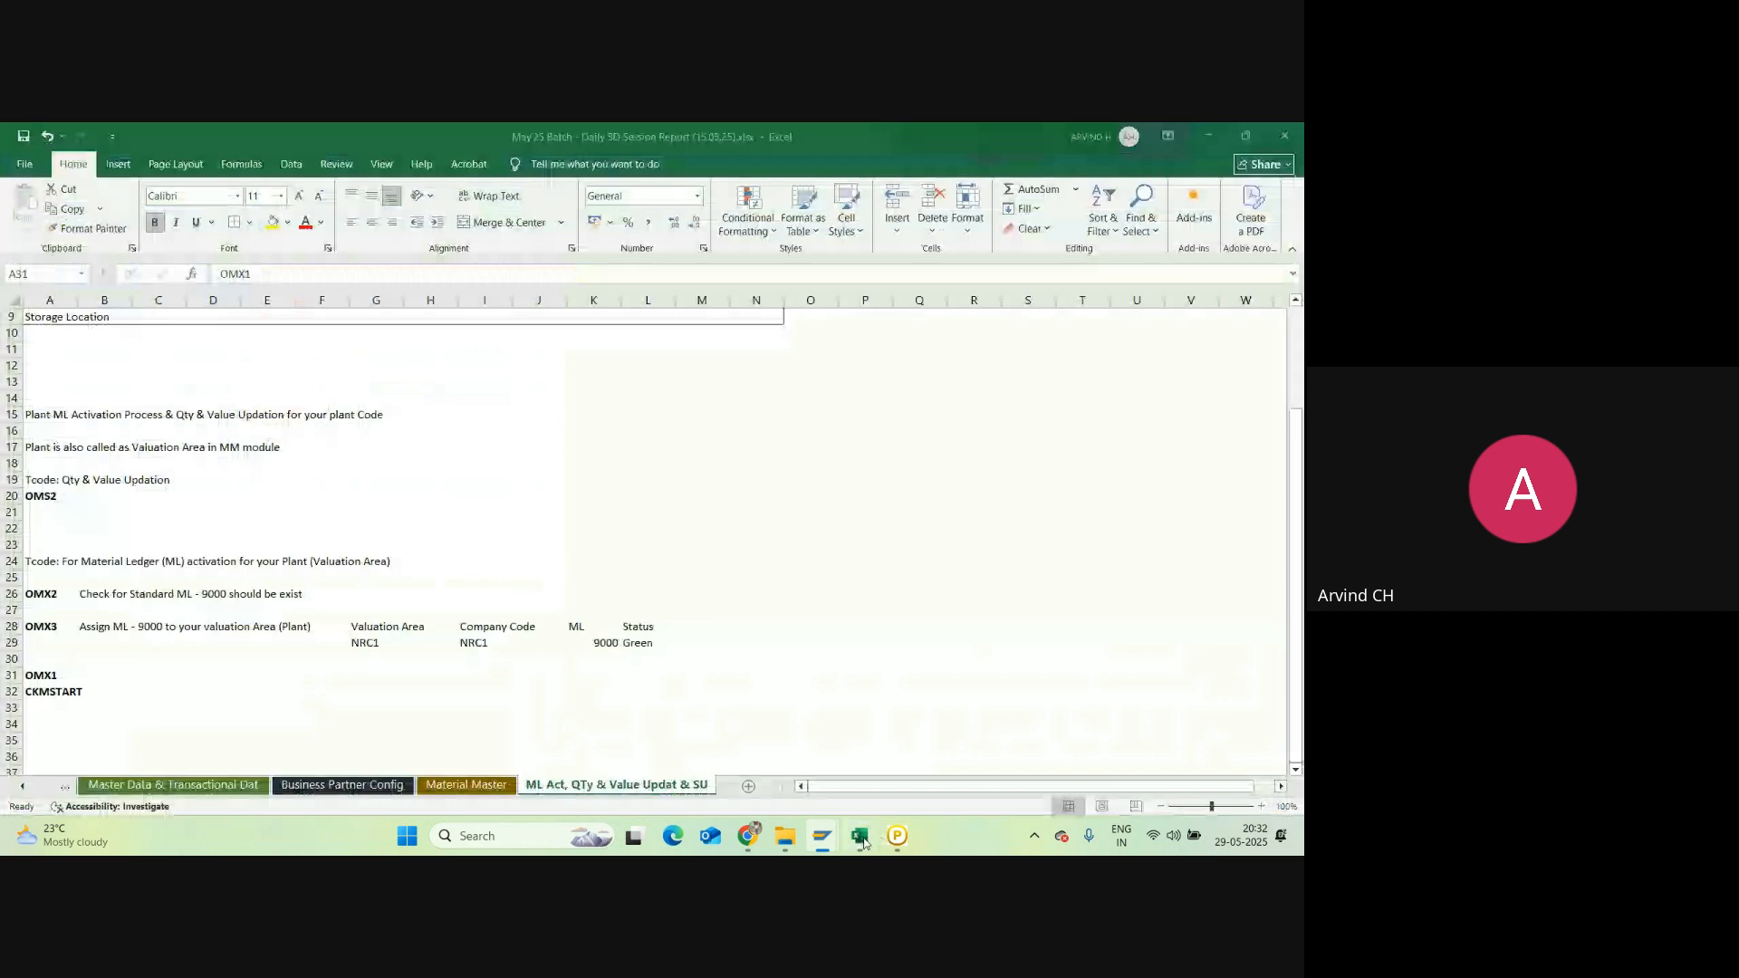
Step: Shift the CKMSTART note down one row
{"action": "left_click", "coordinate": [50, 693]}
{"action": "key", "text": "ctrl+c"}
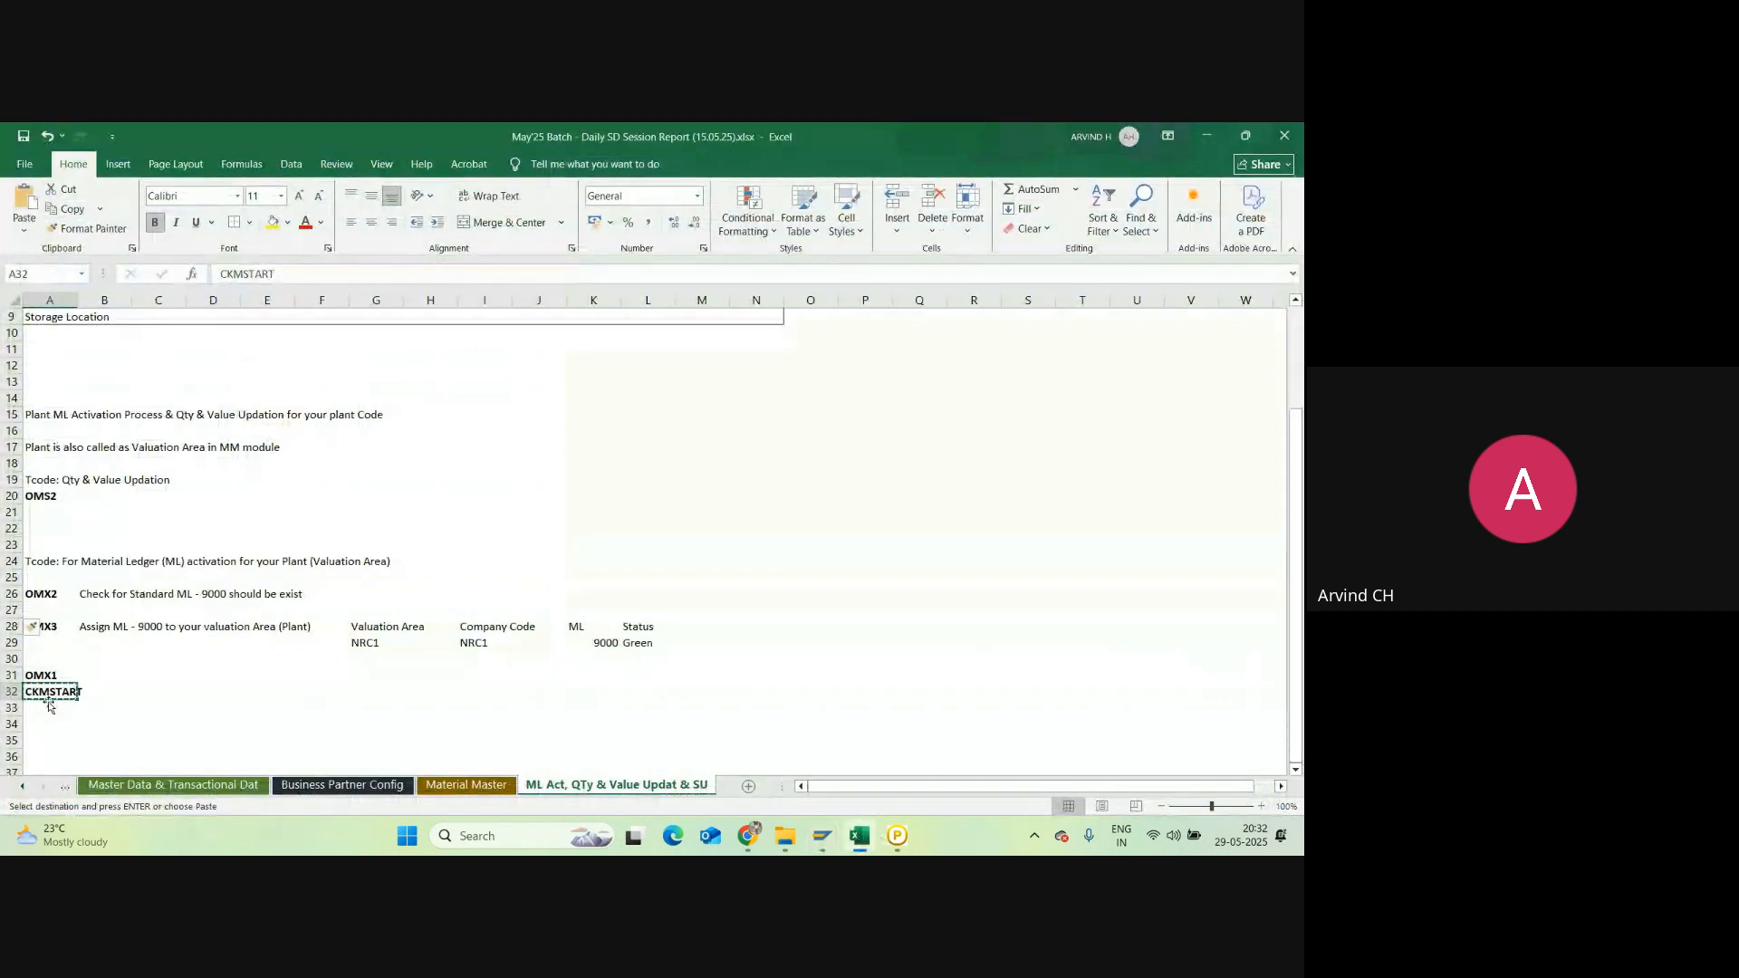
{"action": "left_click", "coordinate": [50, 707]}
{"action": "key", "text": "Return"}
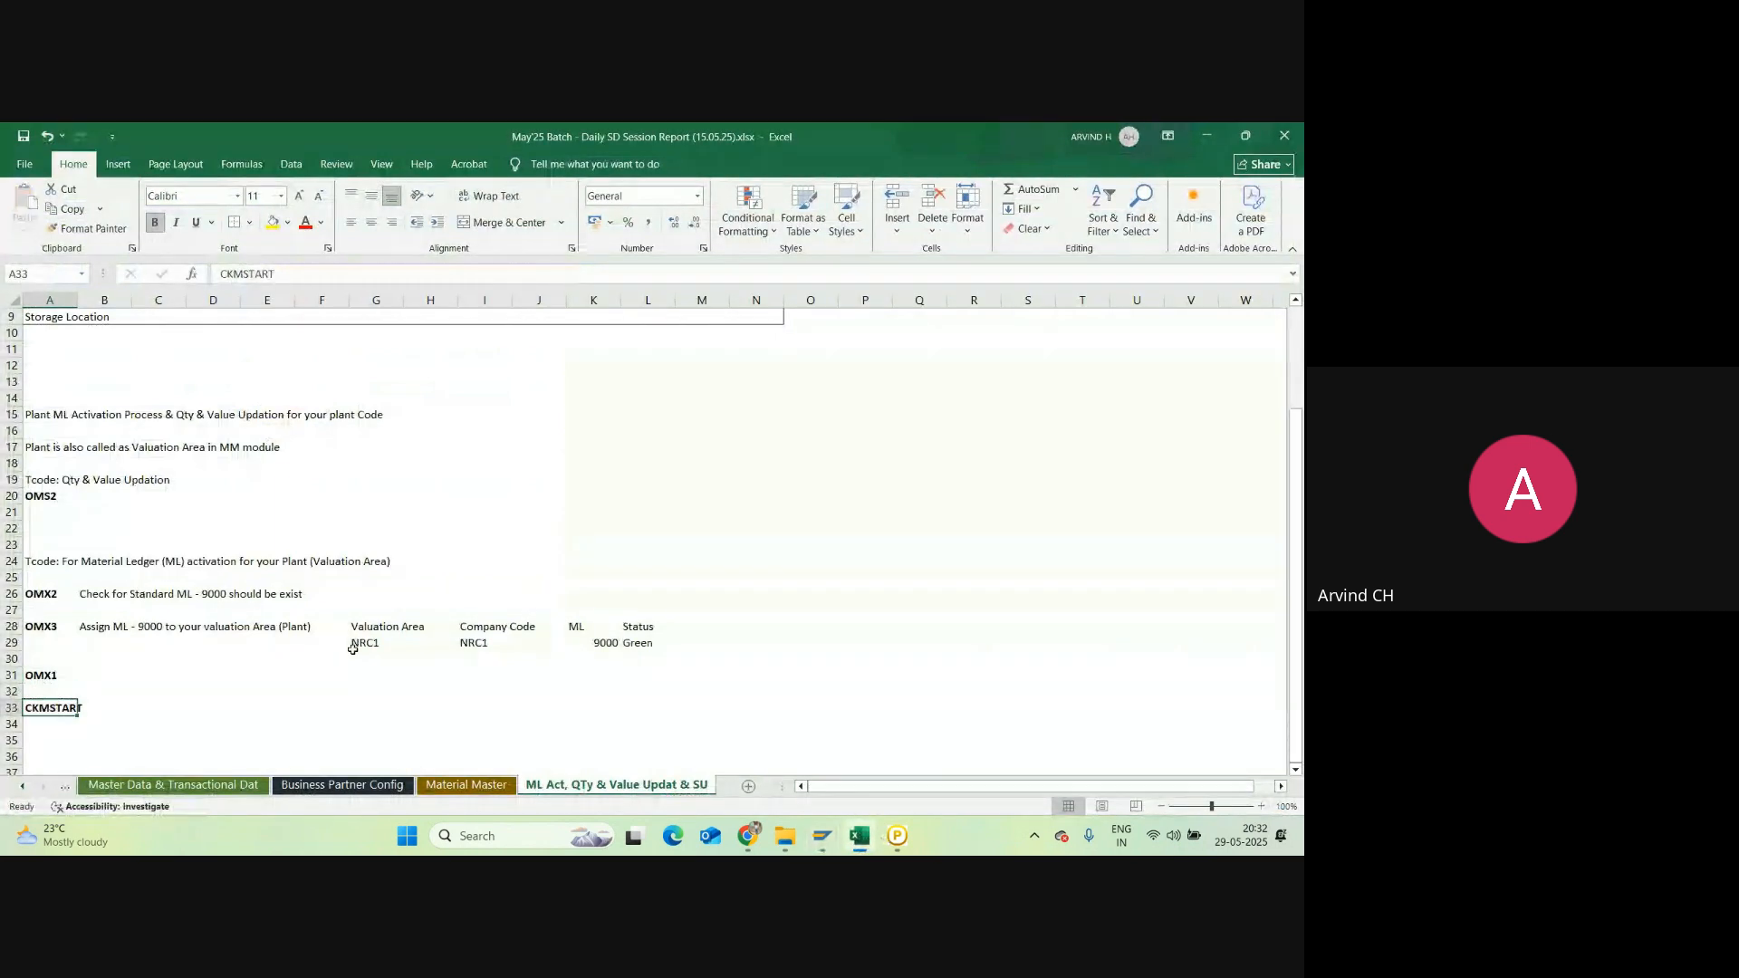
{"action": "key", "text": "alt+Tab"}
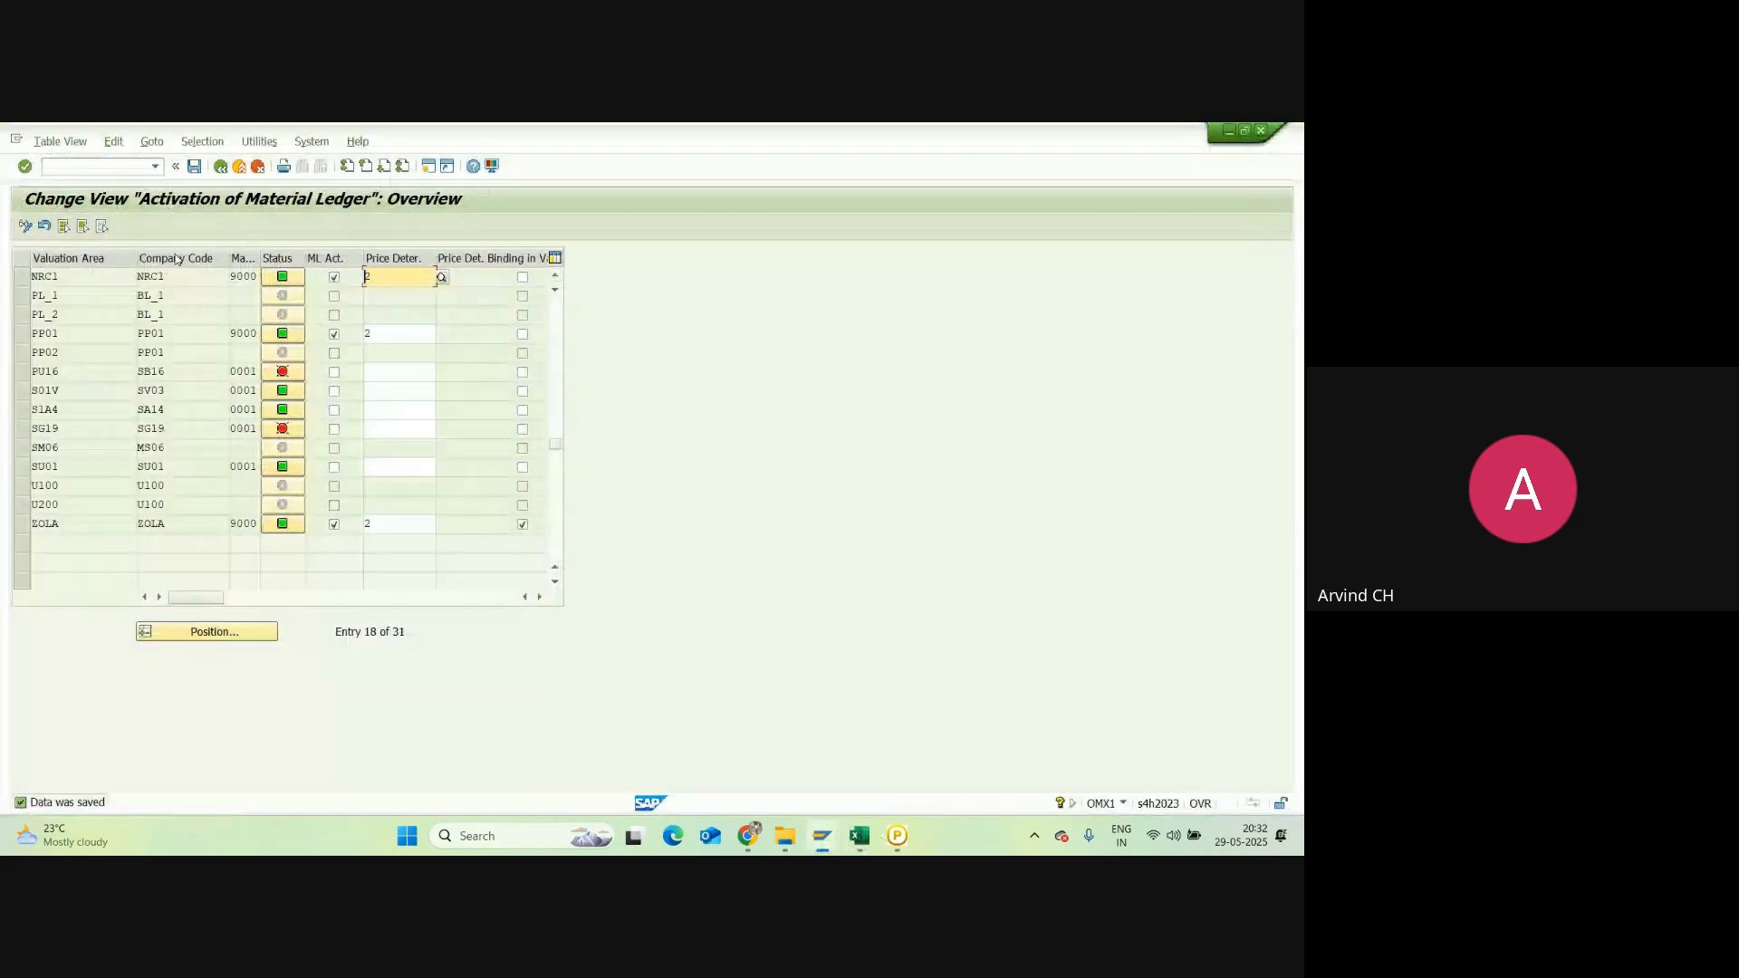
{"action": "key", "text": "alt+Tab"}
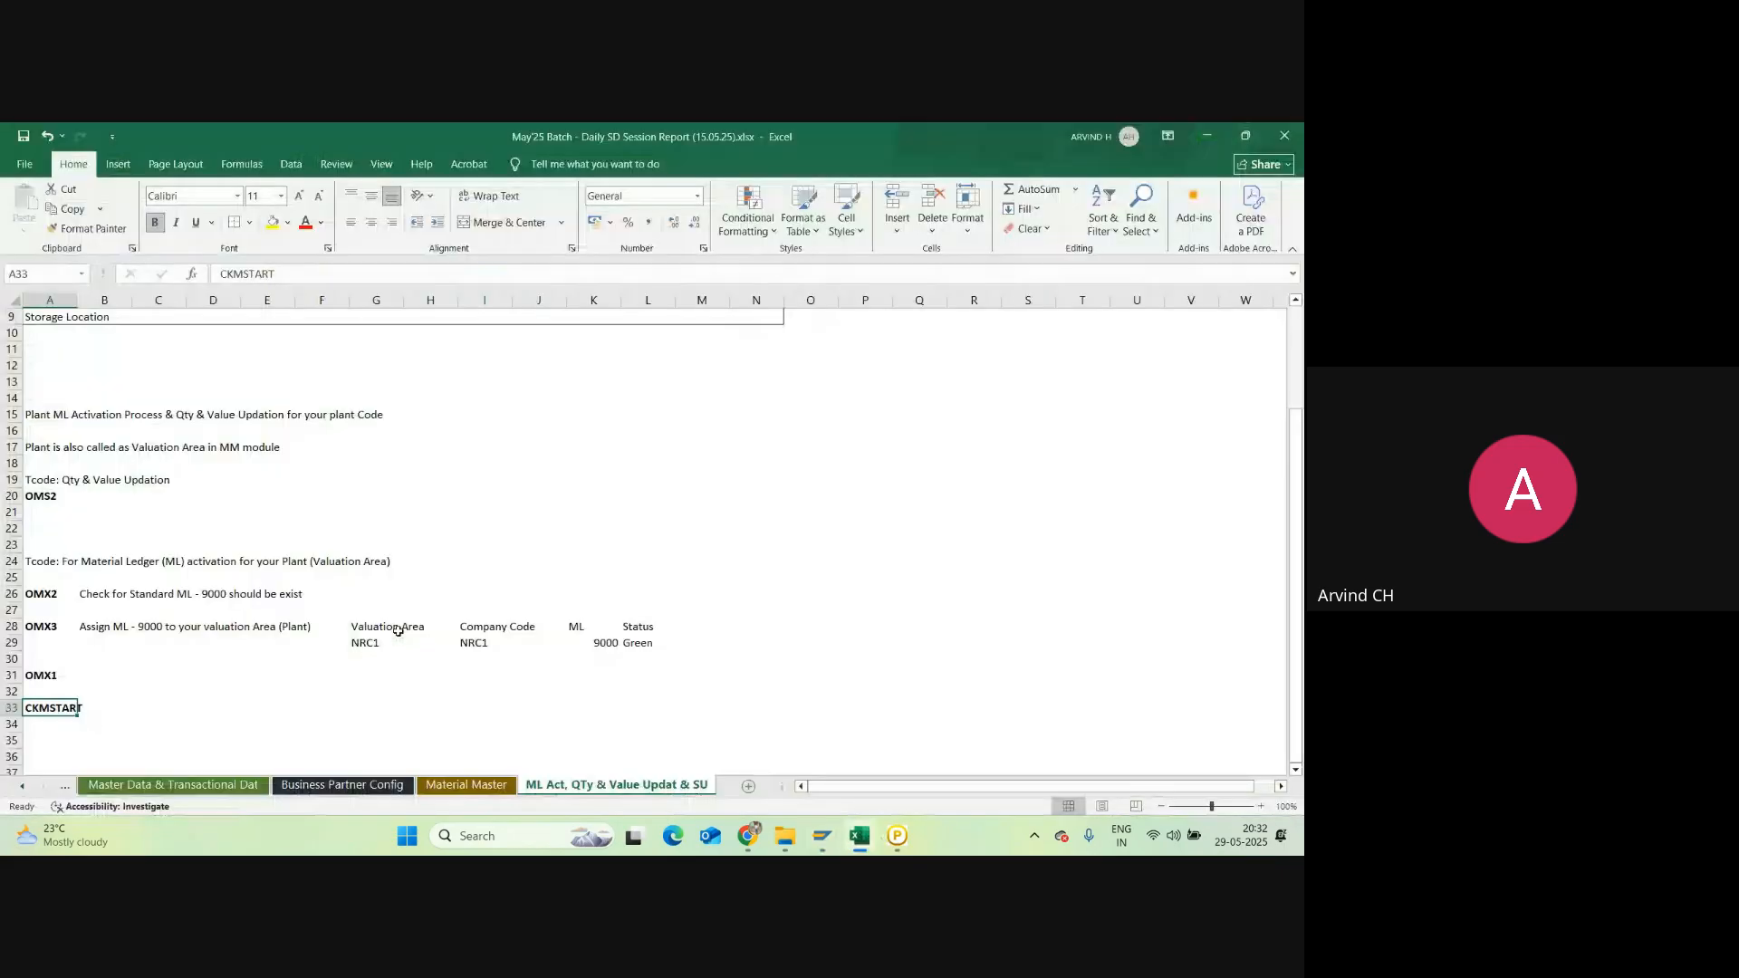
Step: Copy the NRC1 valuation area table to row 31 beside OMX1
{"action": "left_click_drag", "start_coordinate": [397, 630], "coordinate": [648, 643]}
{"action": "key", "text": "ctrl+c"}
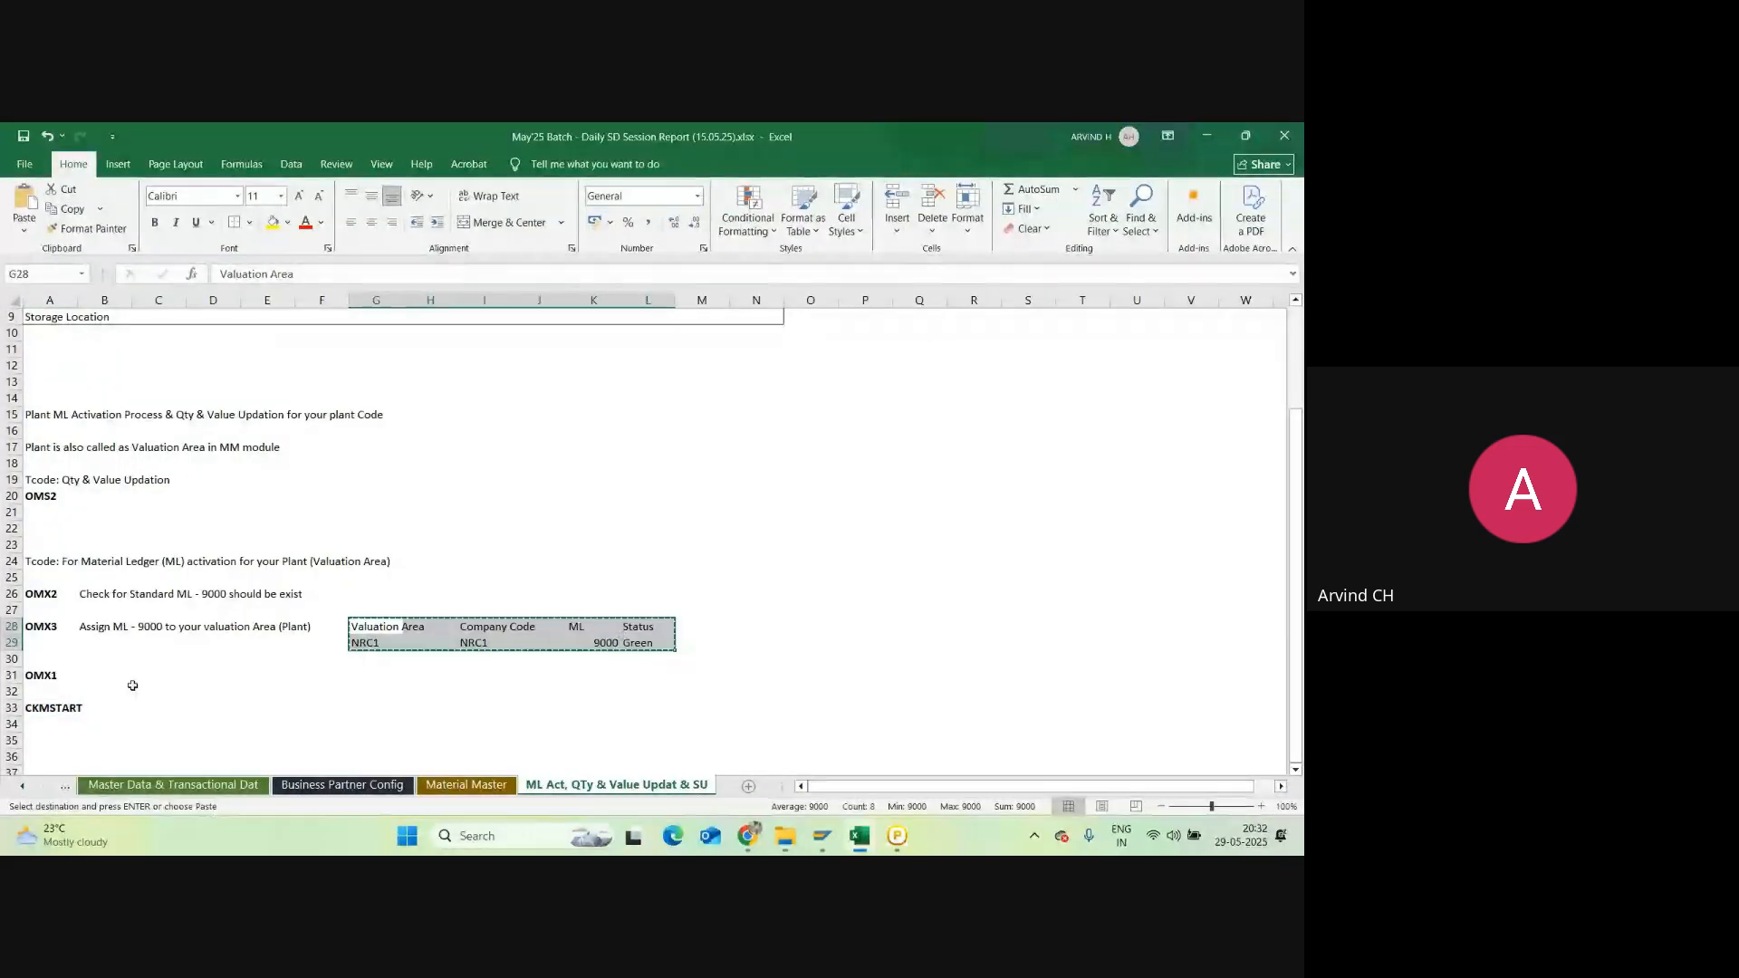
{"action": "left_click", "coordinate": [380, 678]}
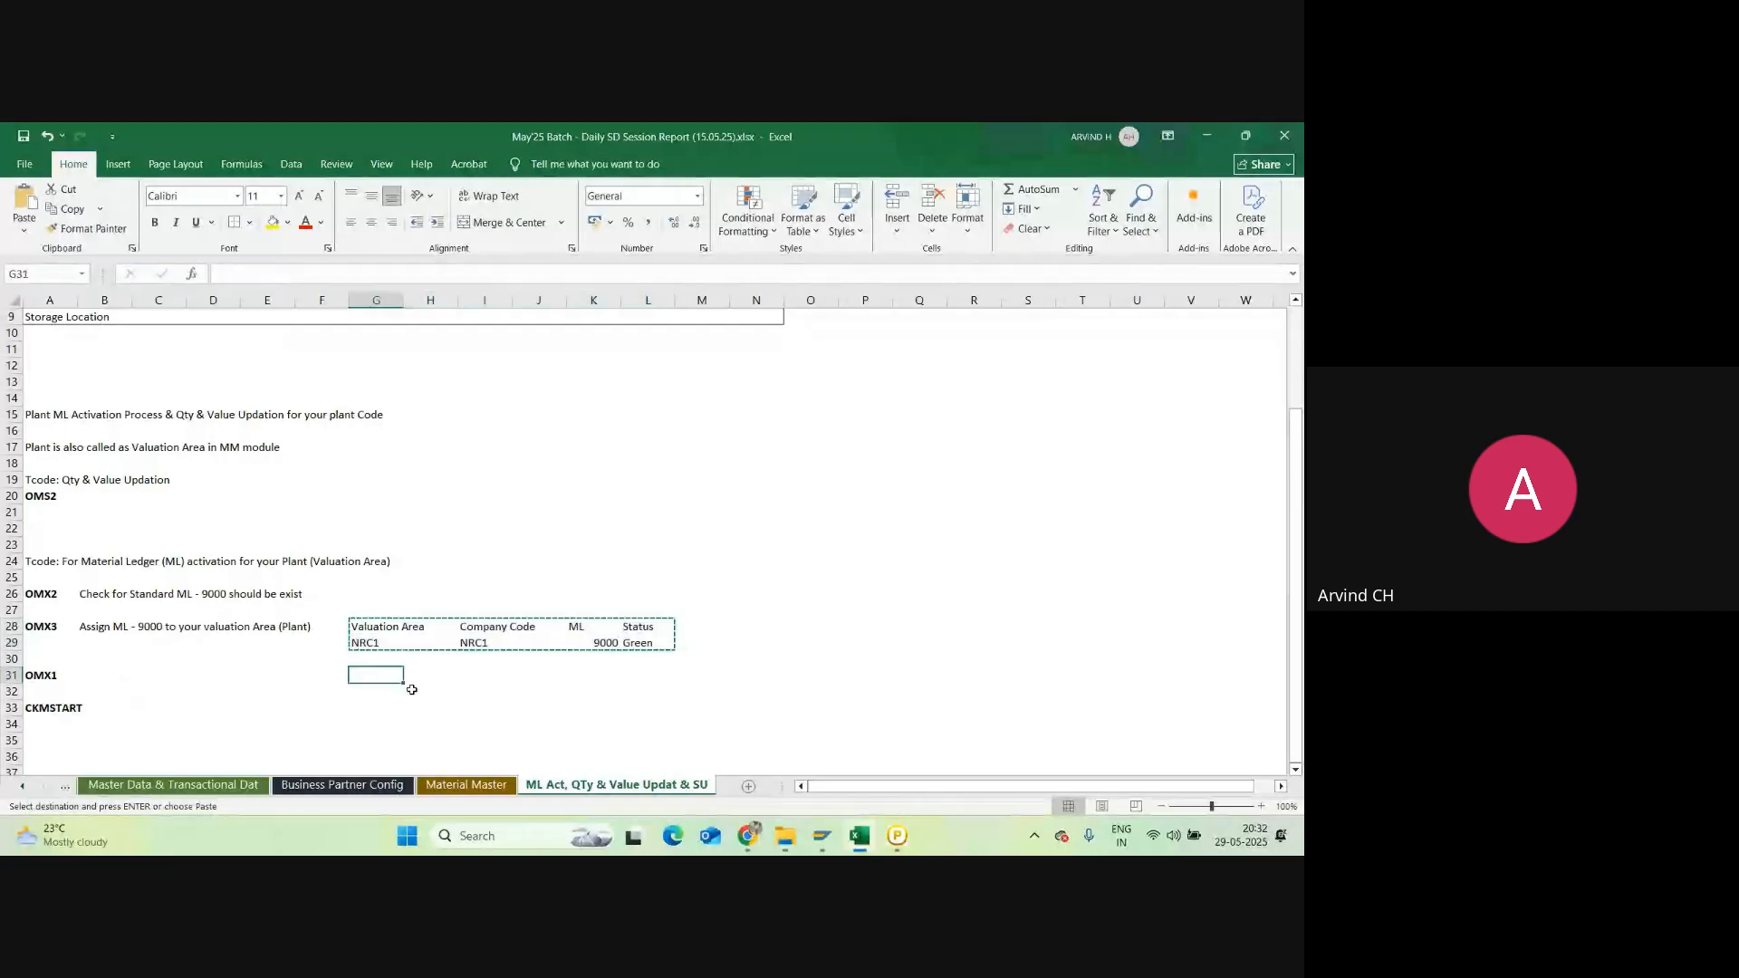
{"action": "key", "text": "ctrl+v"}
{"action": "key", "text": "ctrl"}
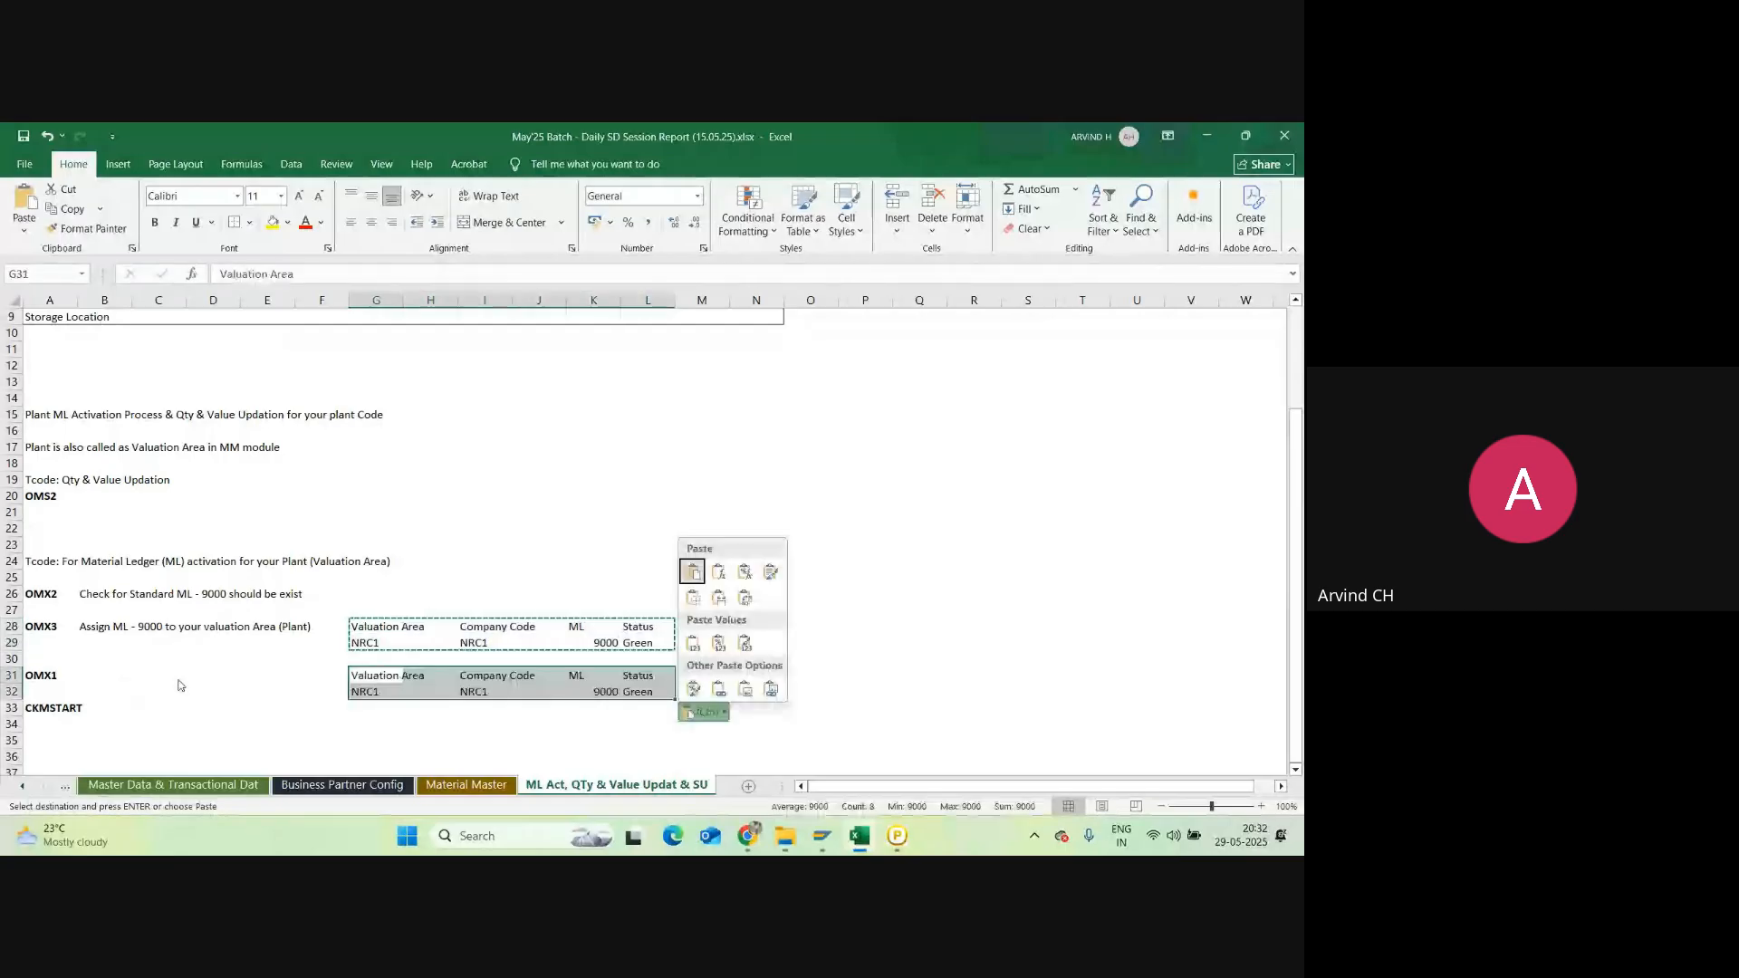
{"action": "key", "text": "Escape"}
Step: Note 'ML act & 2 - Price determination' for OMX1 in B31
{"action": "left_click", "coordinate": [92, 672]}
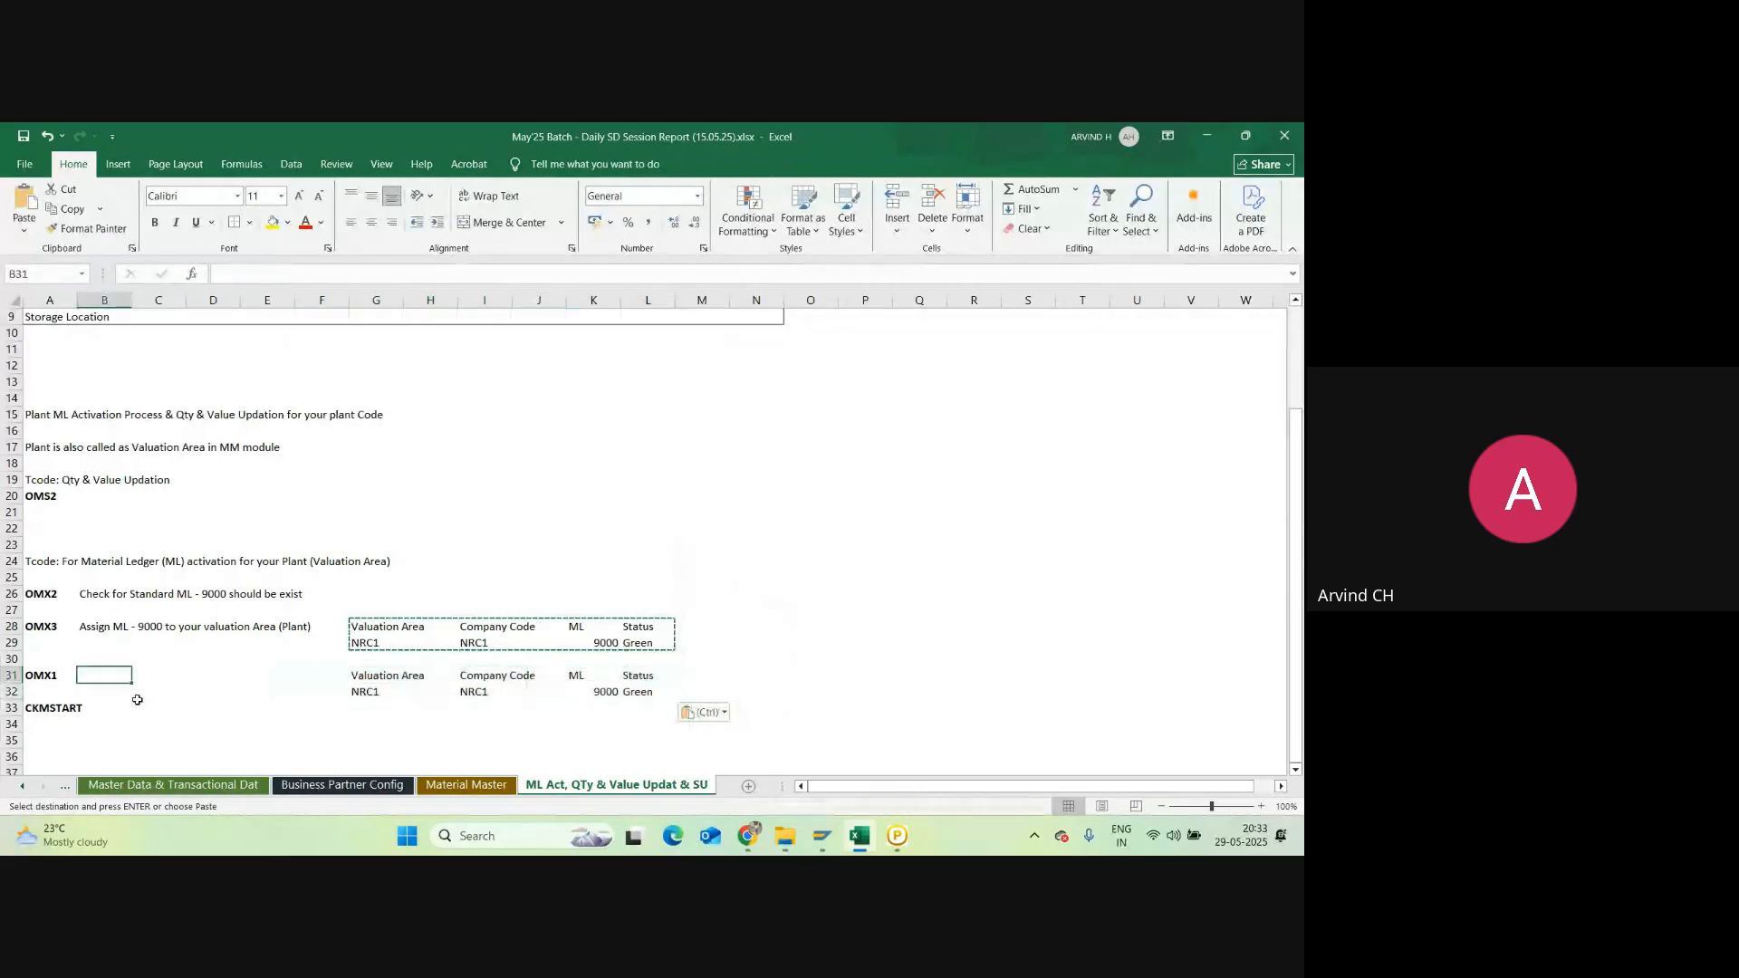
{"action": "type", "text": "ML act"}
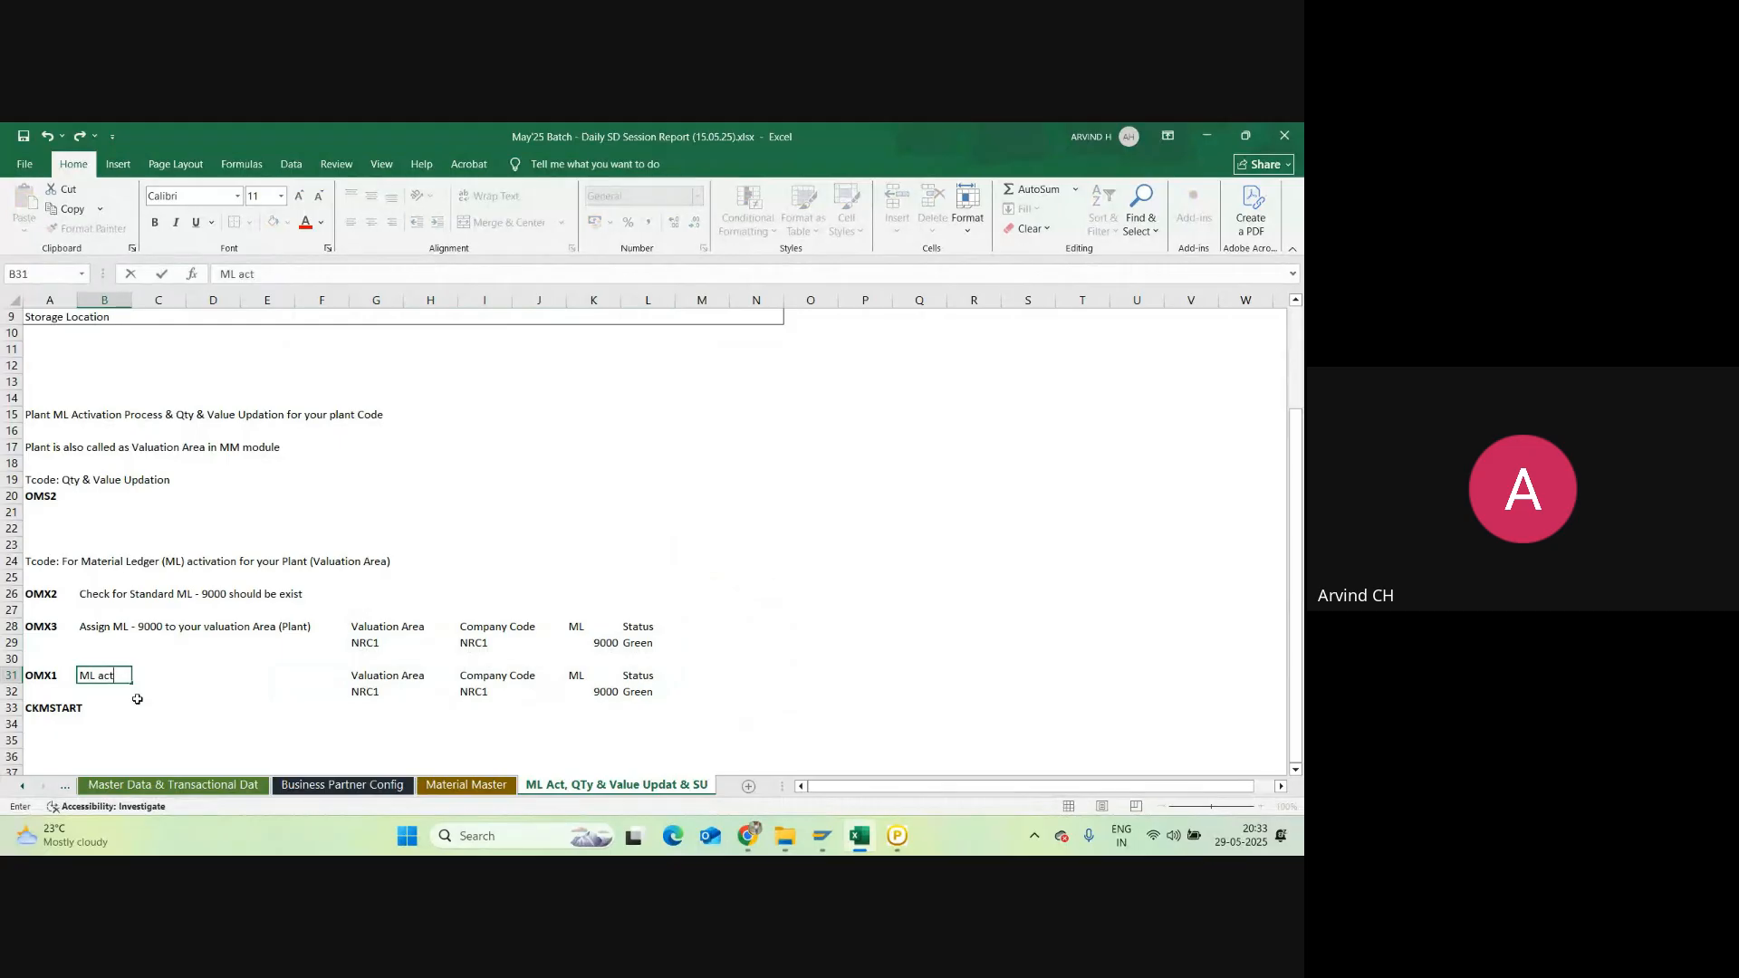
{"action": "type", "text": " & 2 -"}
{"action": "key", "text": "alt+Tab"}
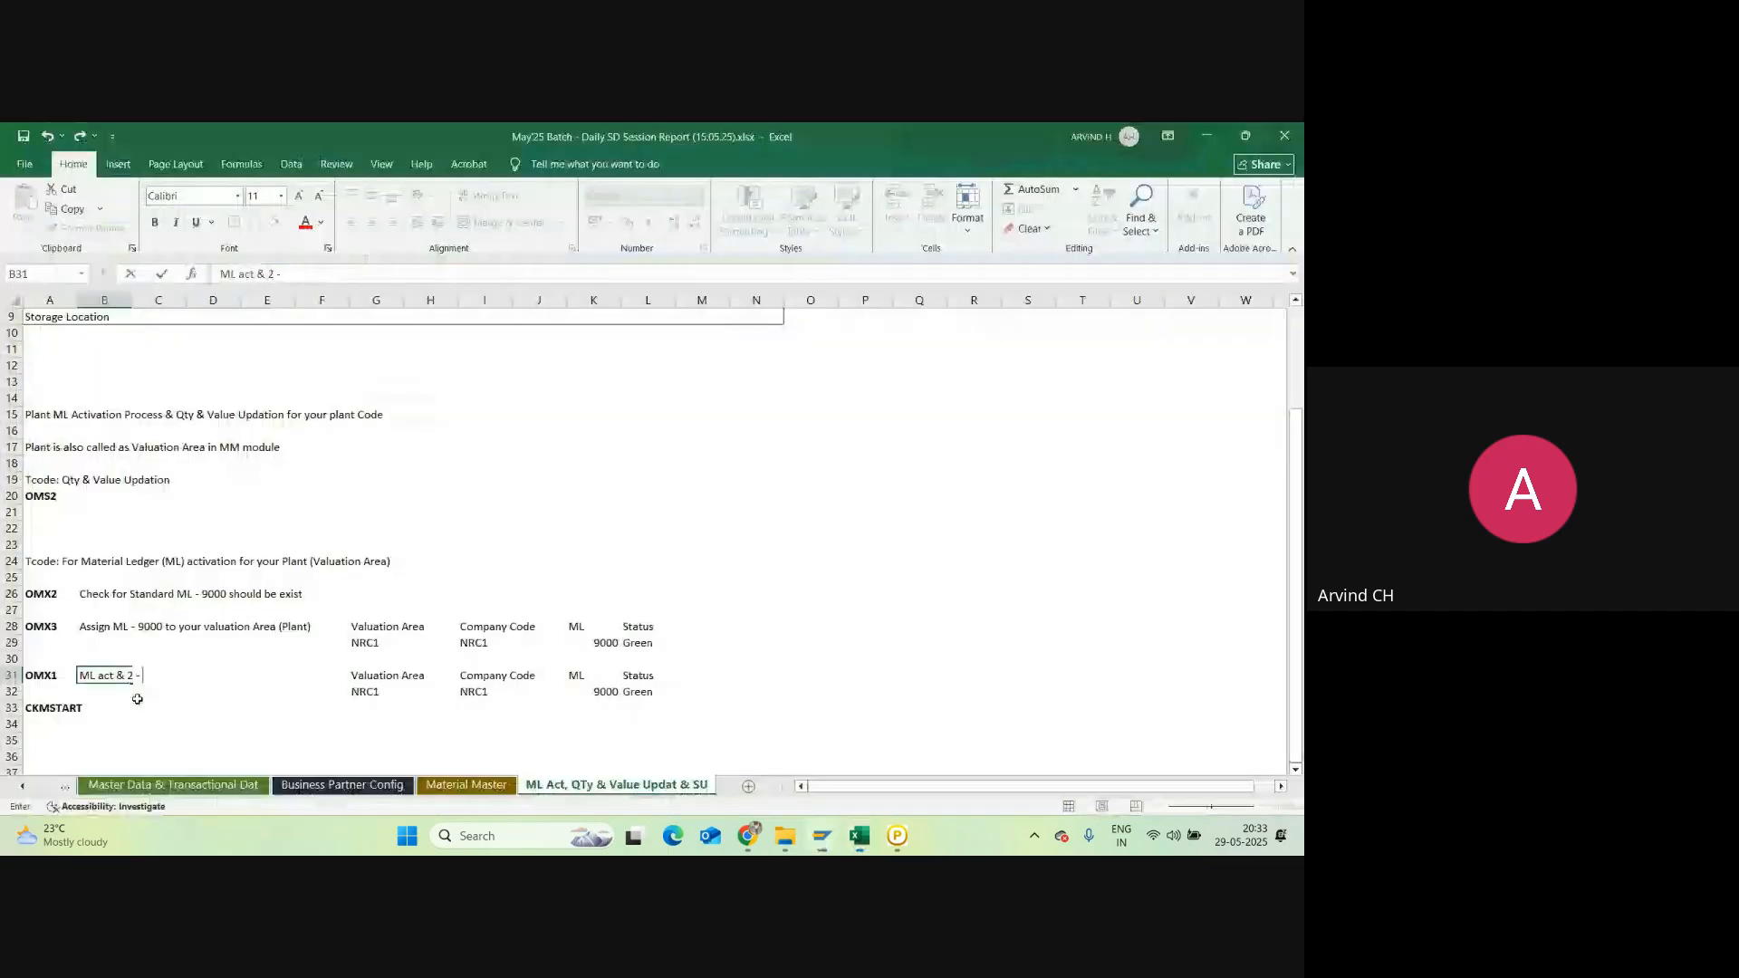
{"action": "type", "text": "Price deter"}
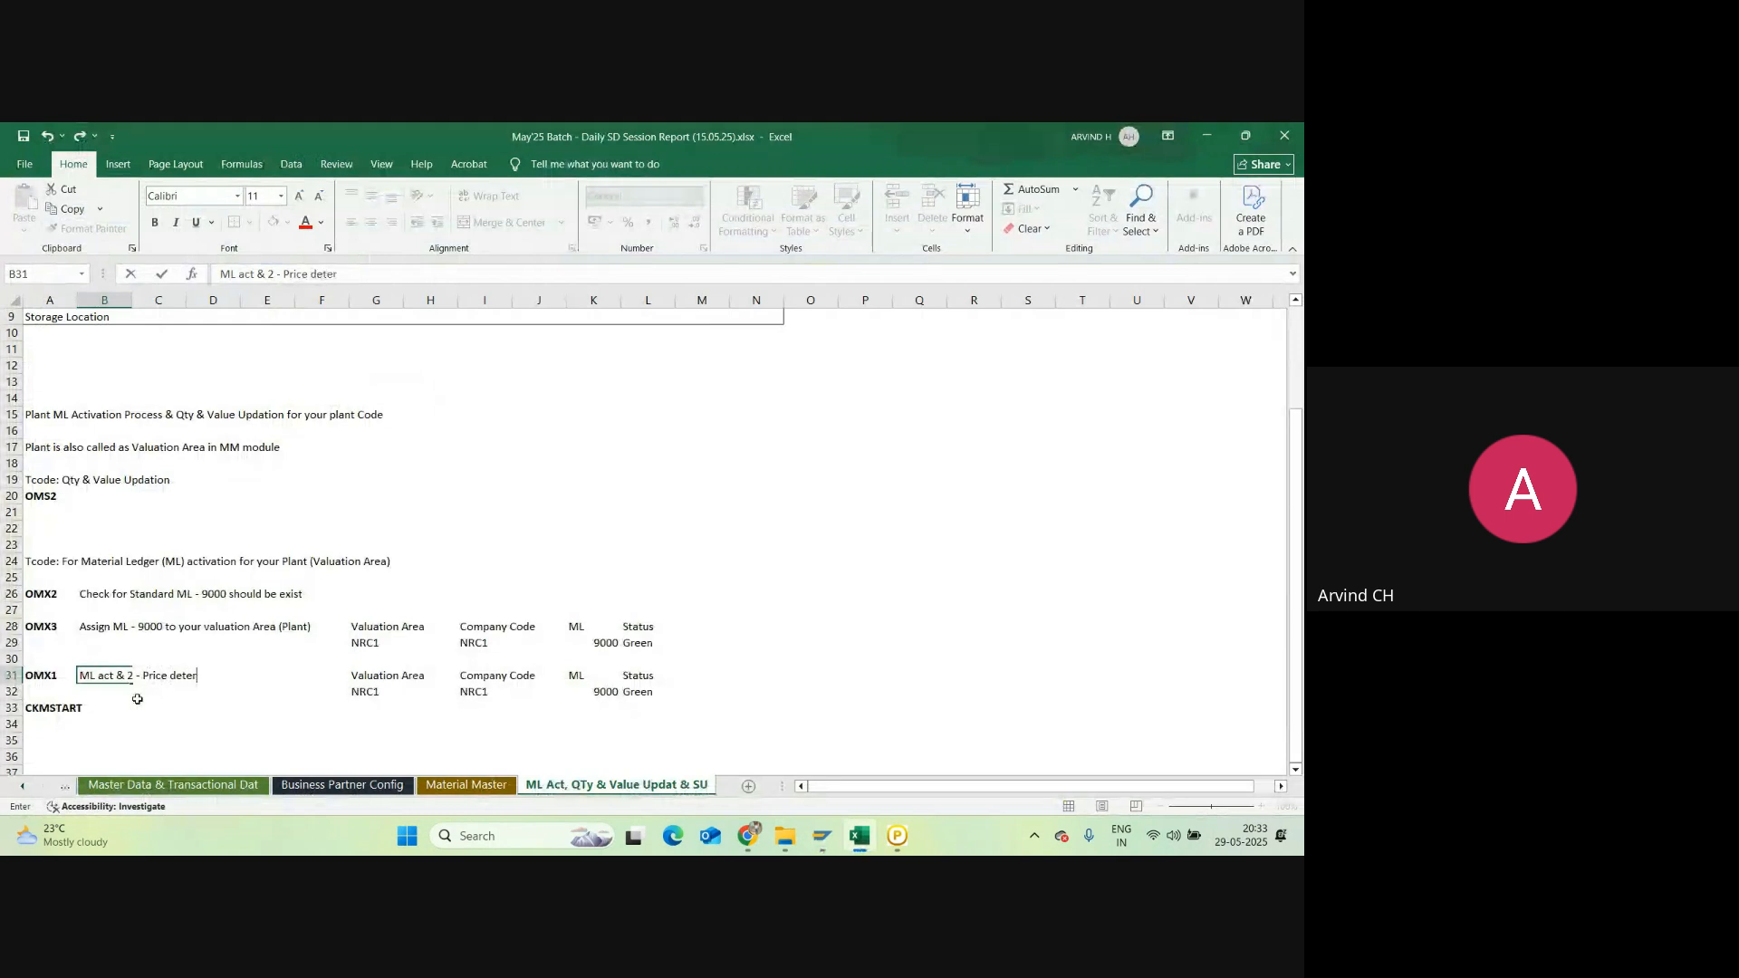
{"action": "type", "text": "mination"}
{"action": "key", "text": "Return"}
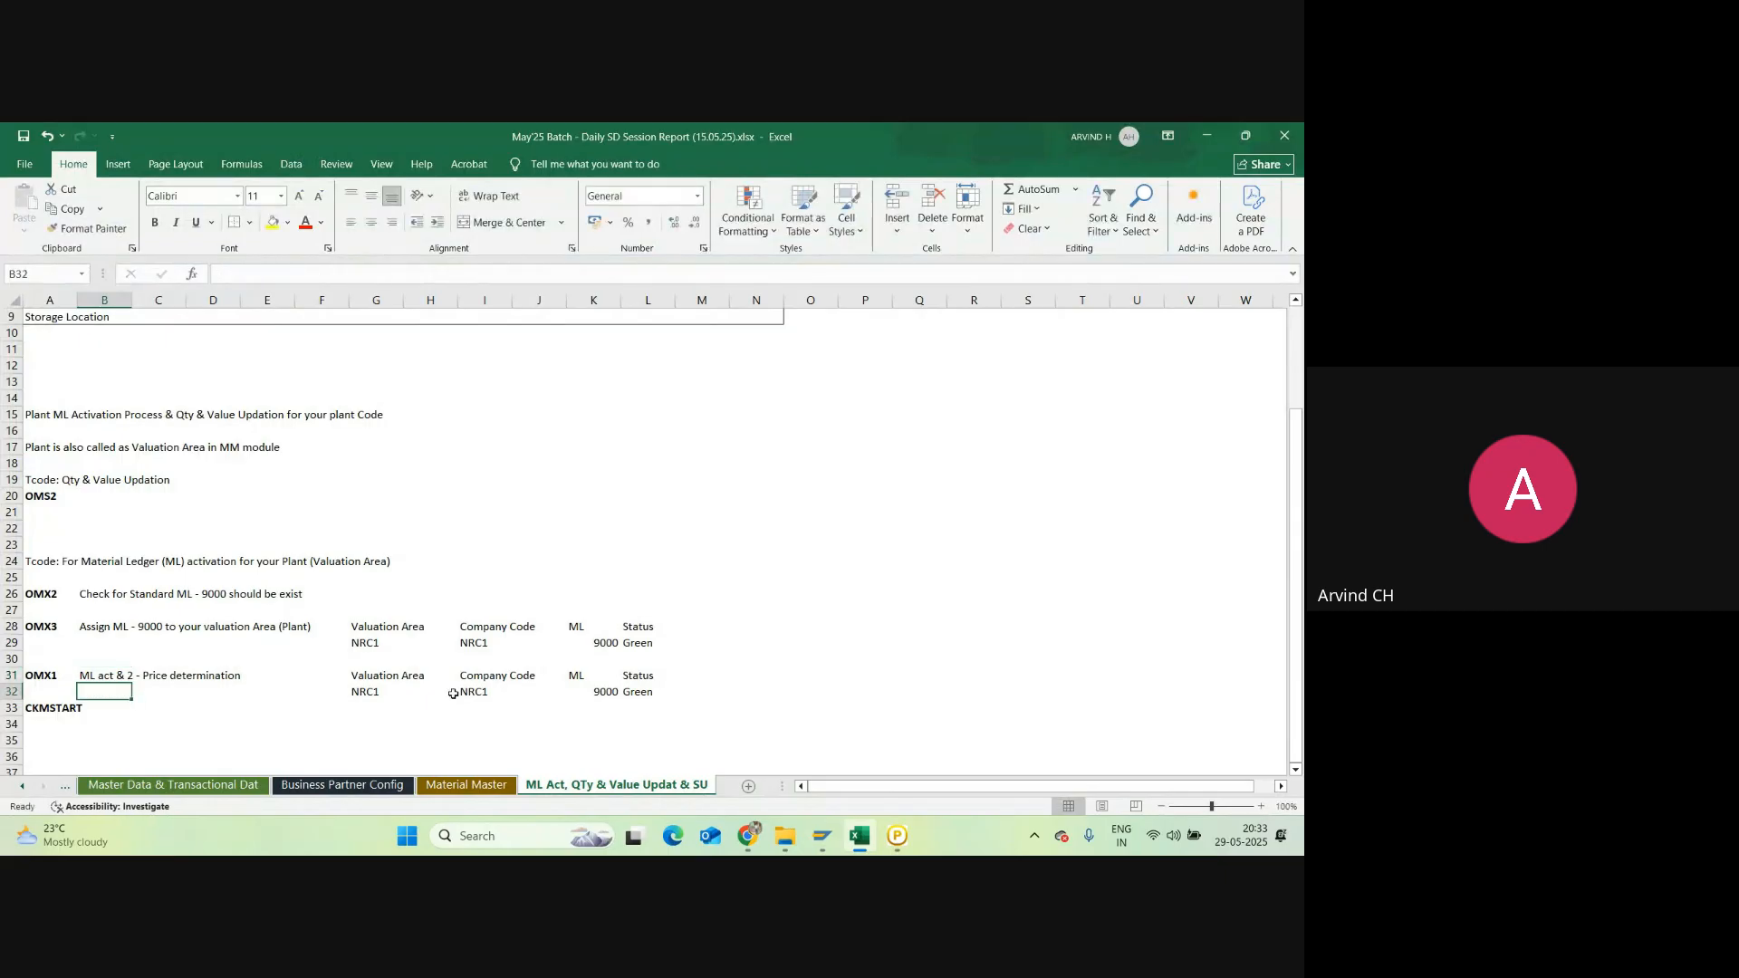
Step: Add 'ML Act' and 'Price Det' headers in M31 and N31
{"action": "left_click", "coordinate": [699, 672]}
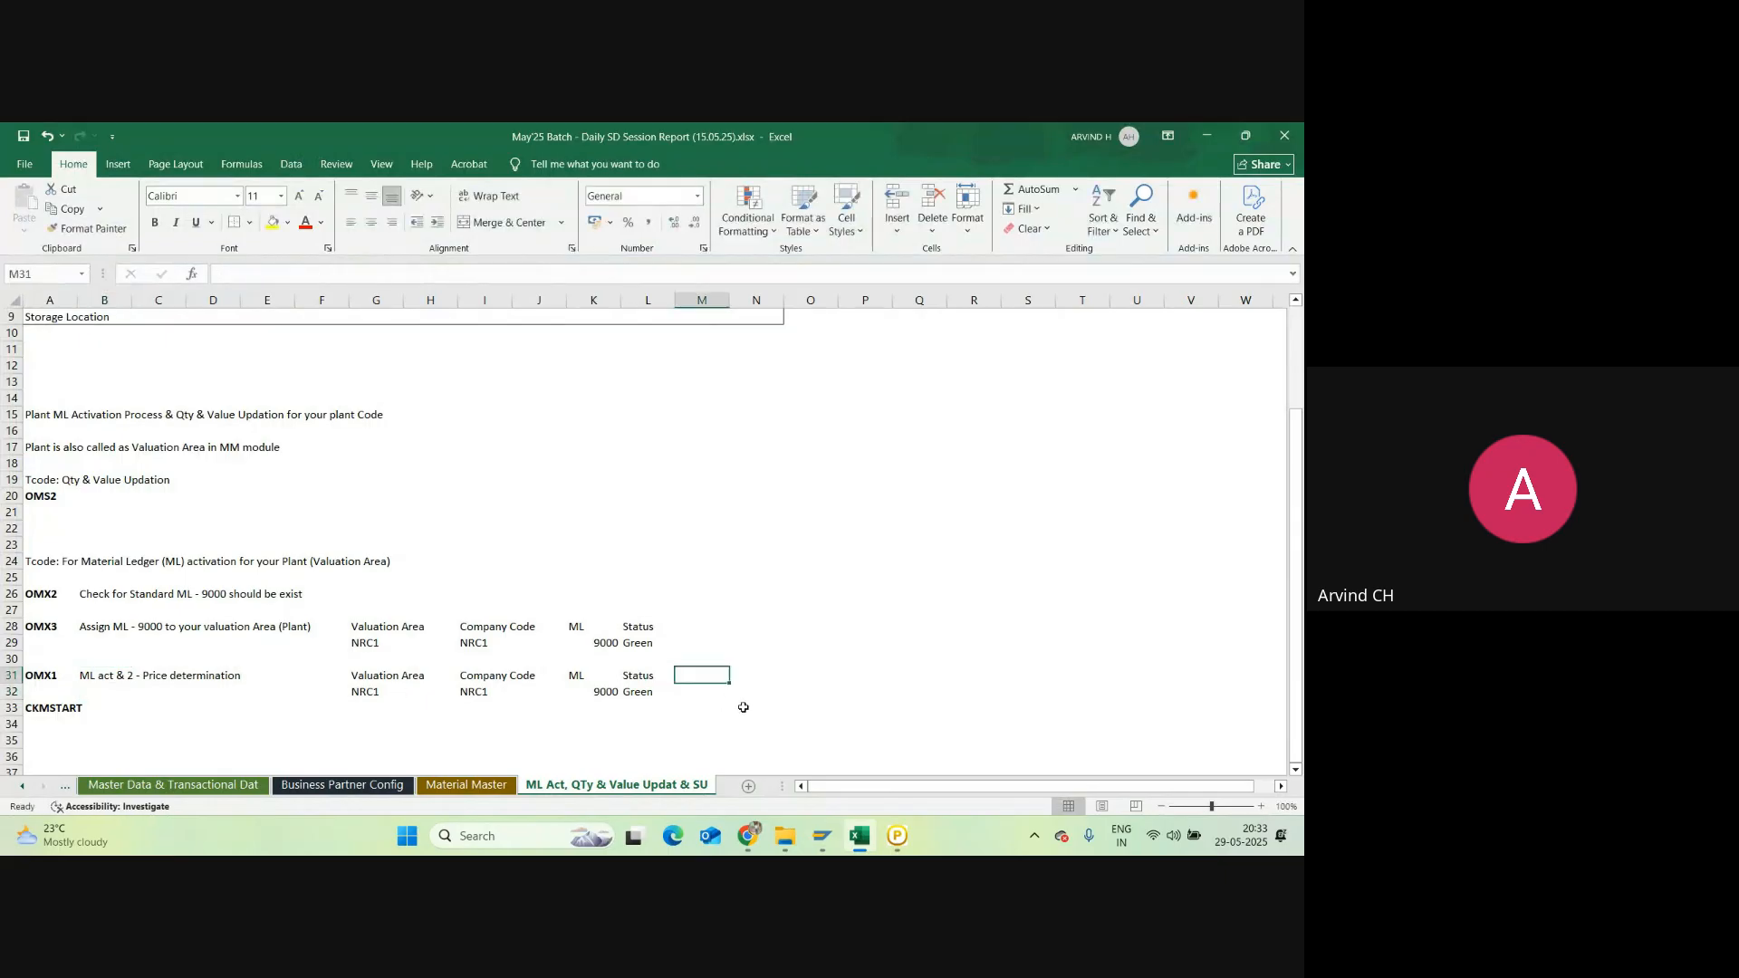
{"action": "type", "text": "ML Act"}
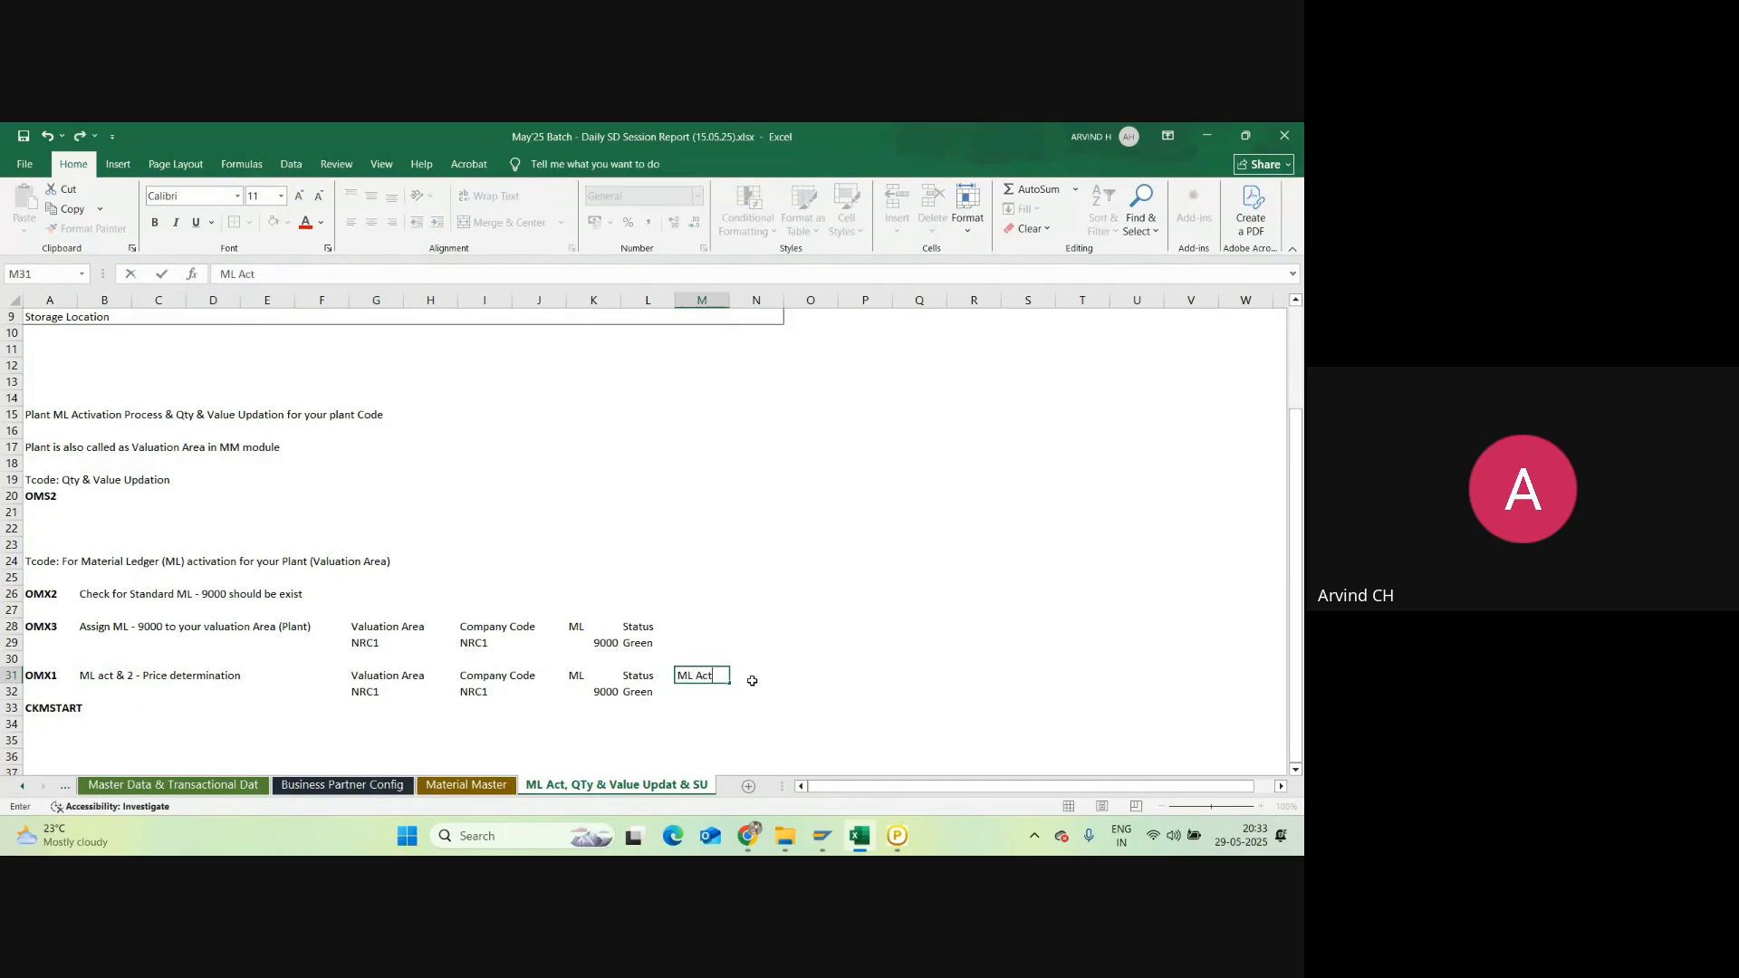
{"action": "left_click", "coordinate": [755, 677]}
{"action": "type", "text": "Pr"}
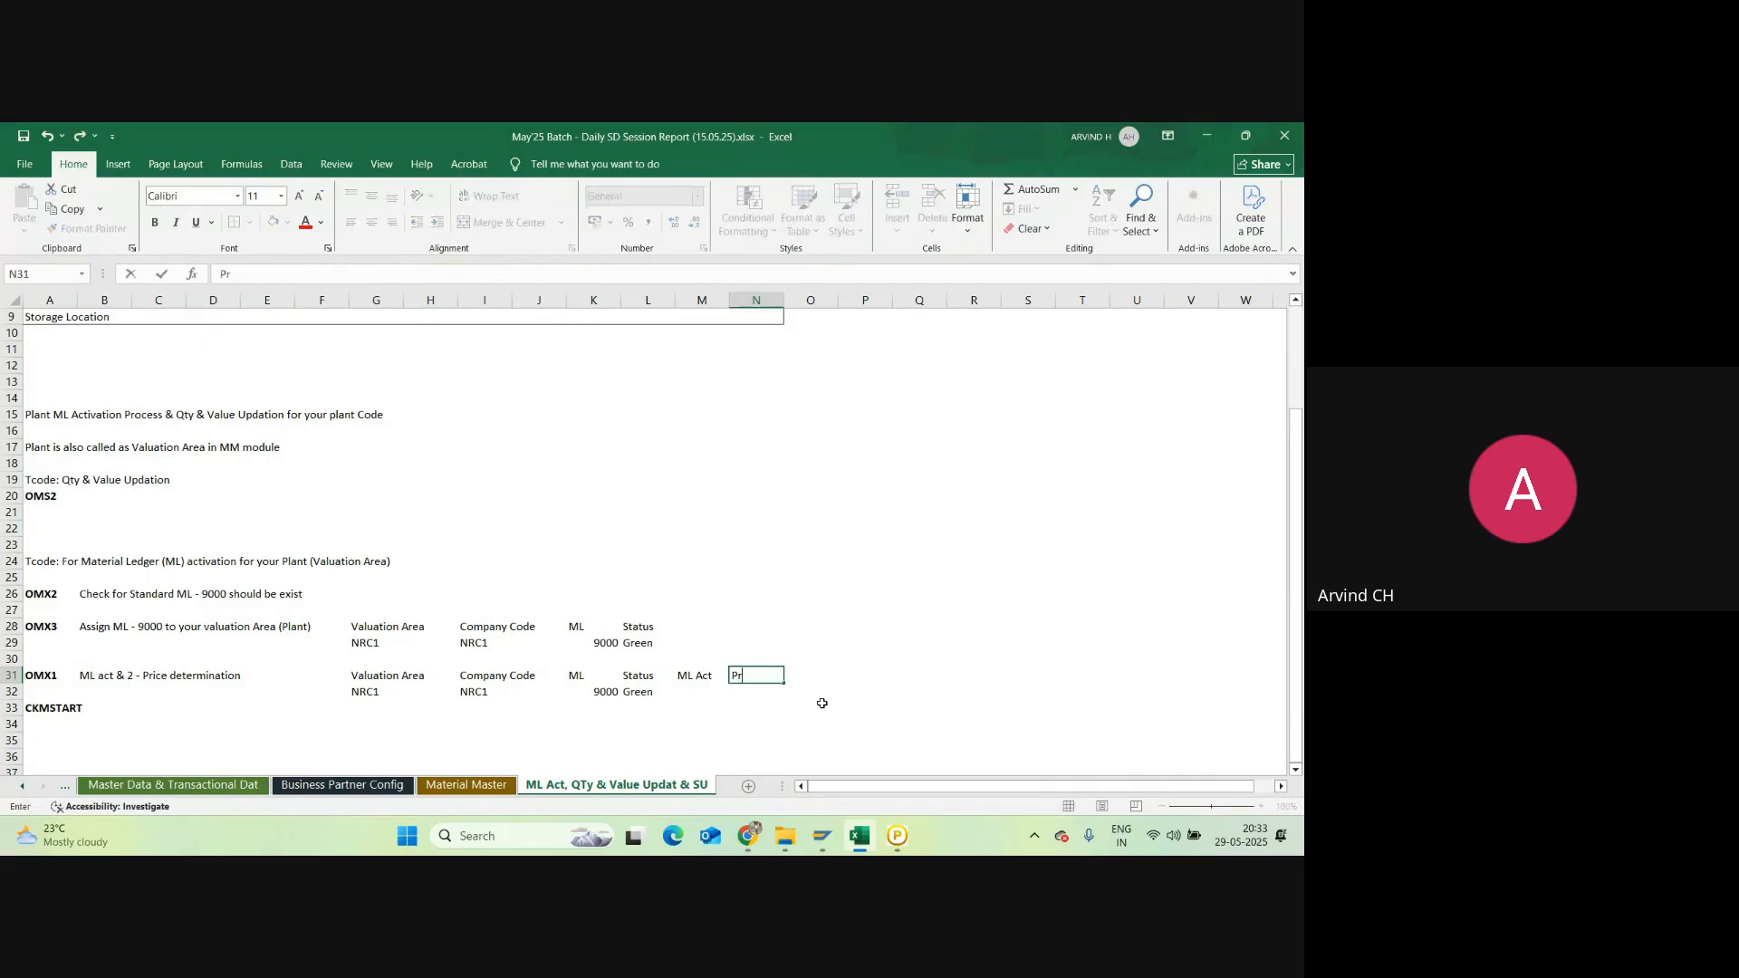
{"action": "type", "text": "ice Det"}
{"action": "key", "text": "Return"}
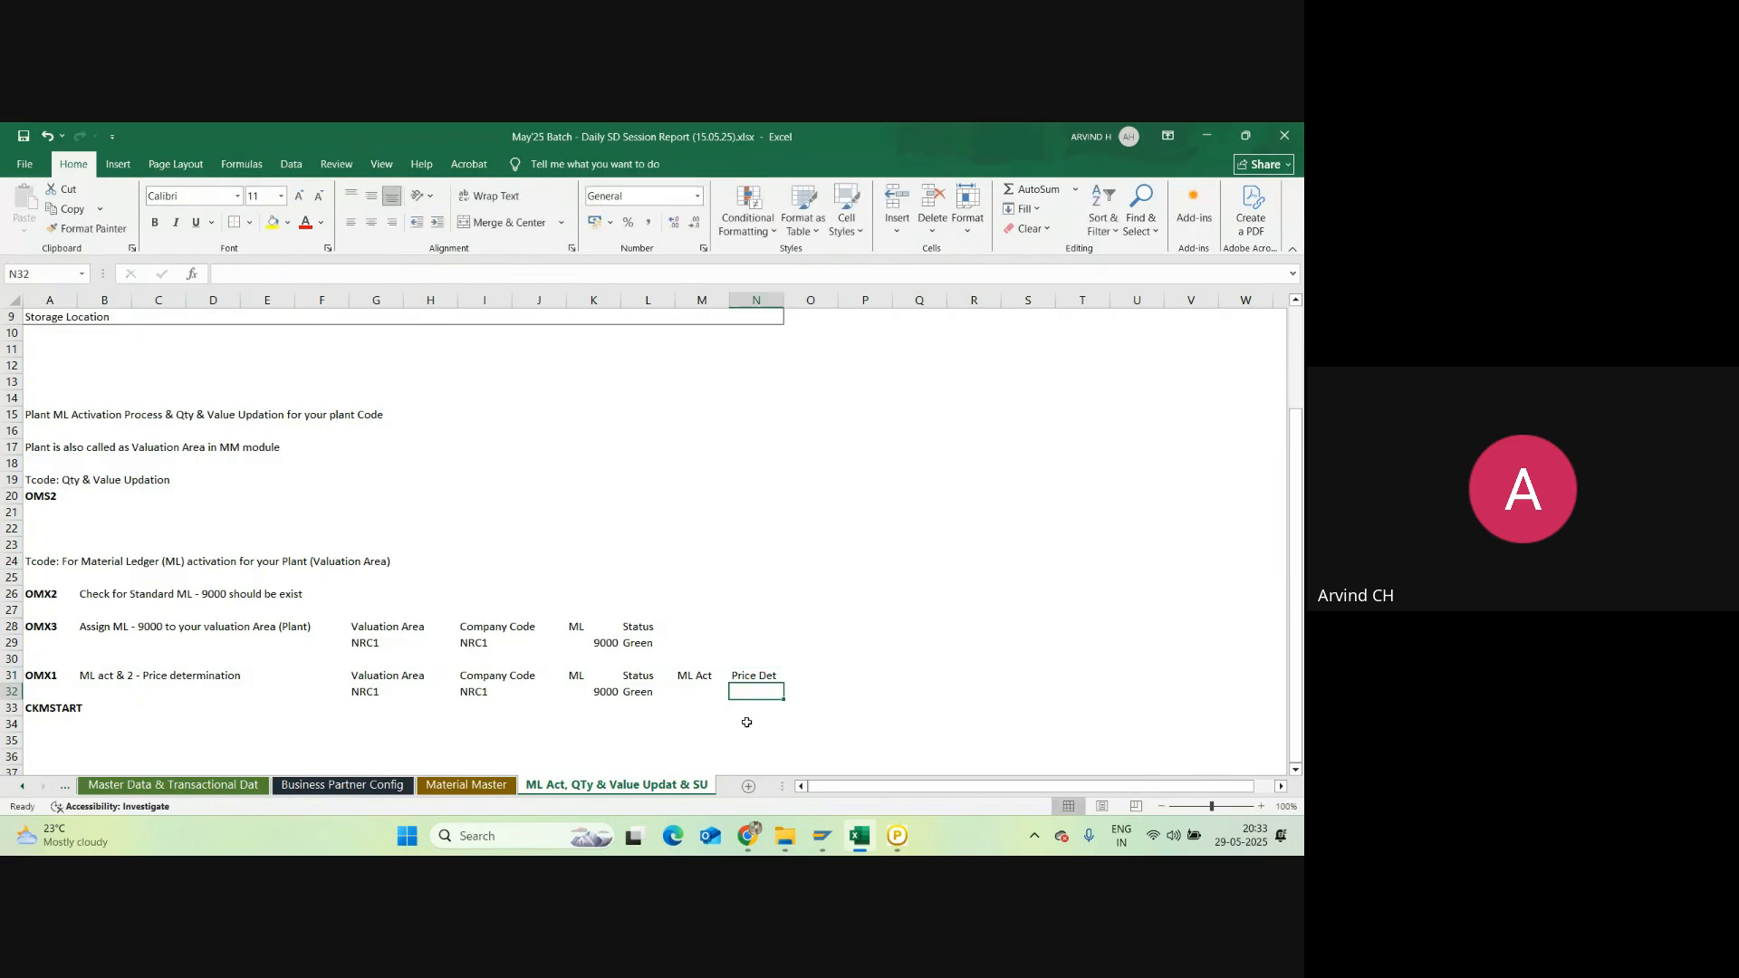
{"action": "left_click", "coordinate": [703, 696]}
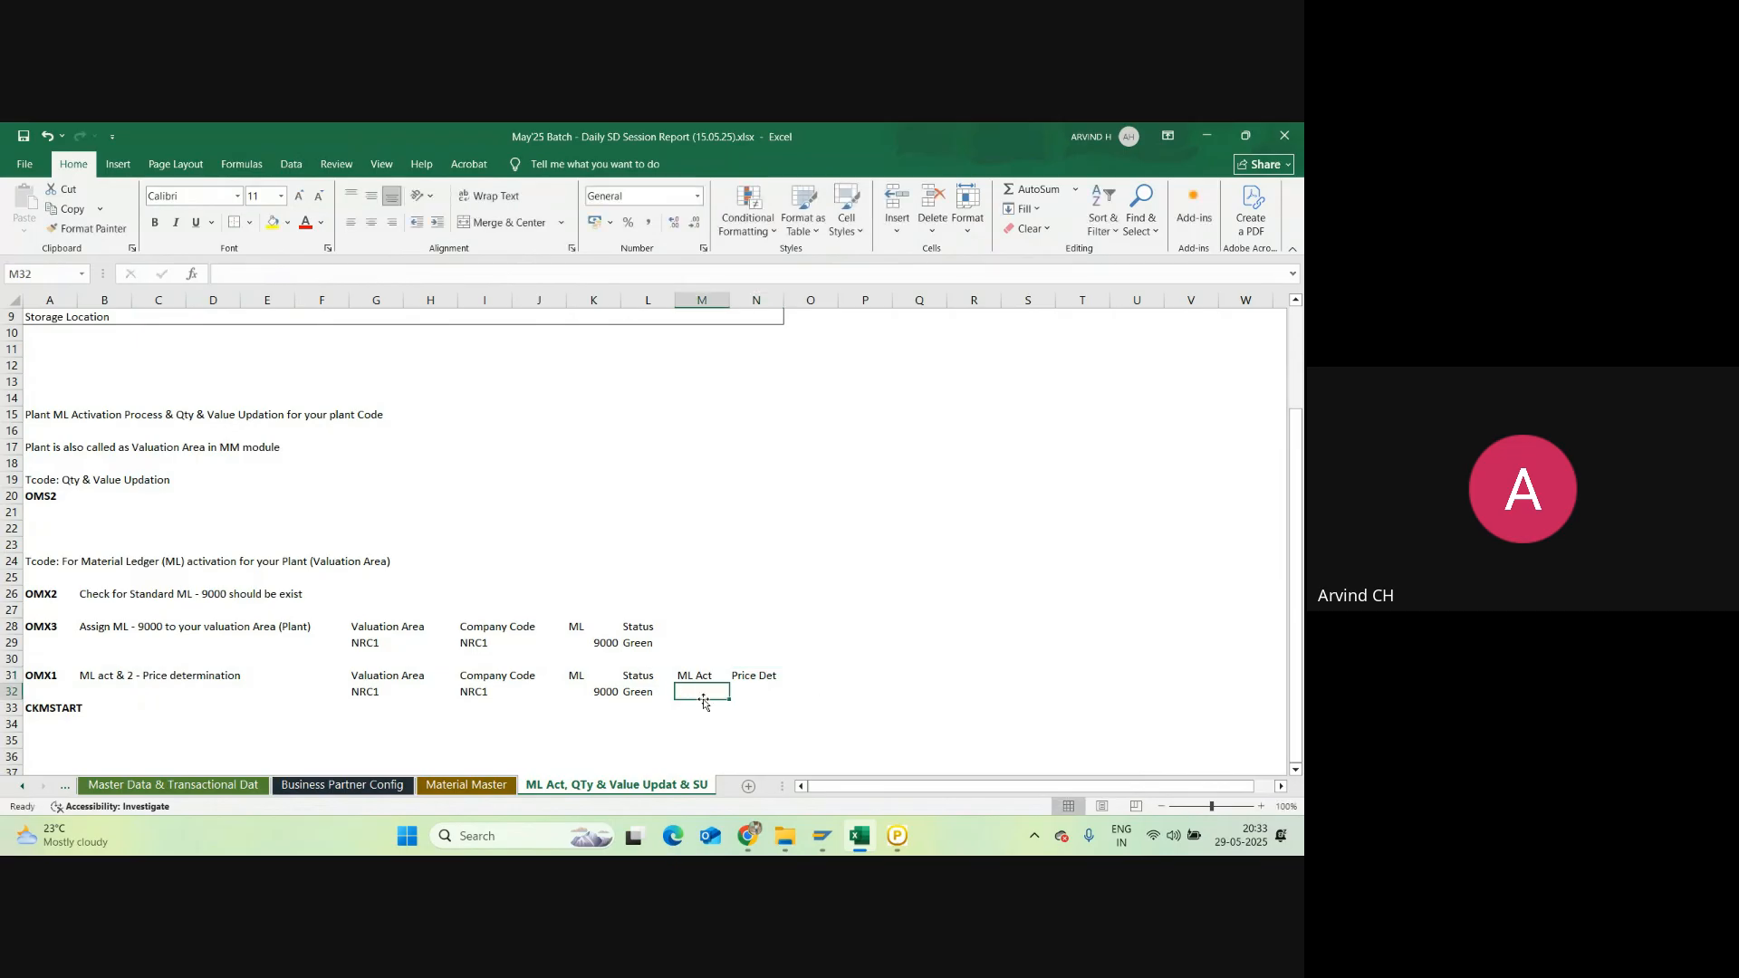
Step: Put a check mark in M32 for NRC1's ML Act and enter '2 - Transaction Based' in N32
{"action": "left_click", "coordinate": [117, 164]}
{"action": "left_click", "coordinate": [1246, 210]}
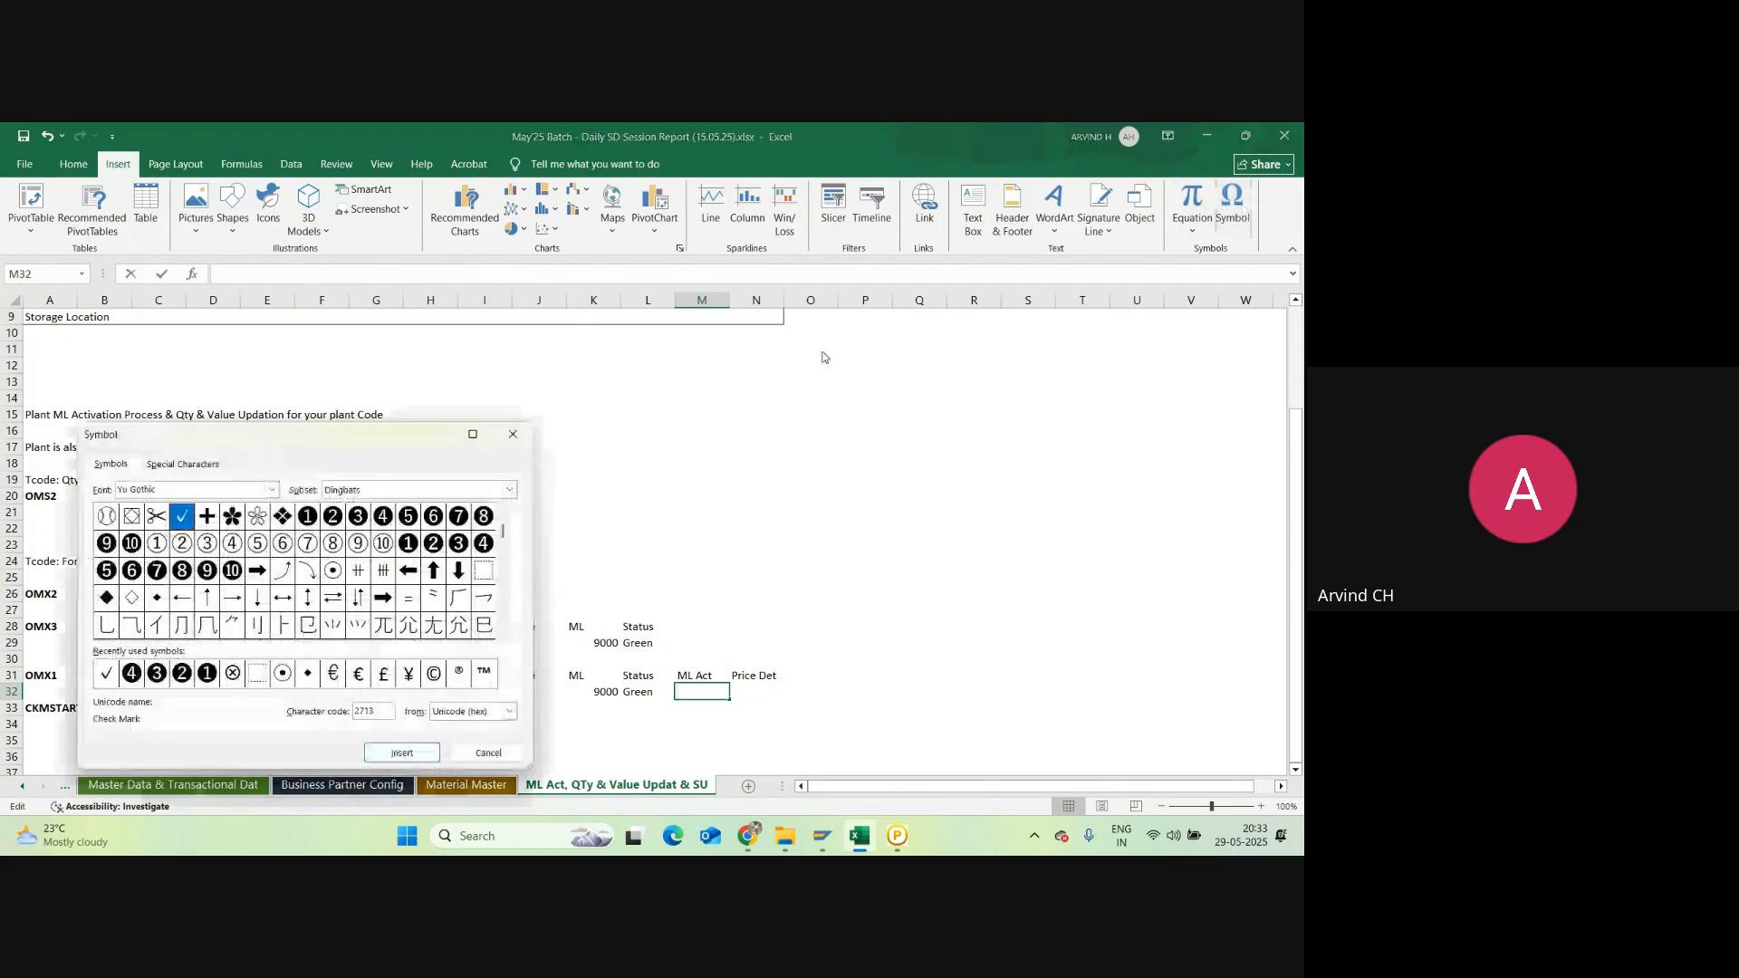
{"action": "left_click", "coordinate": [398, 753]}
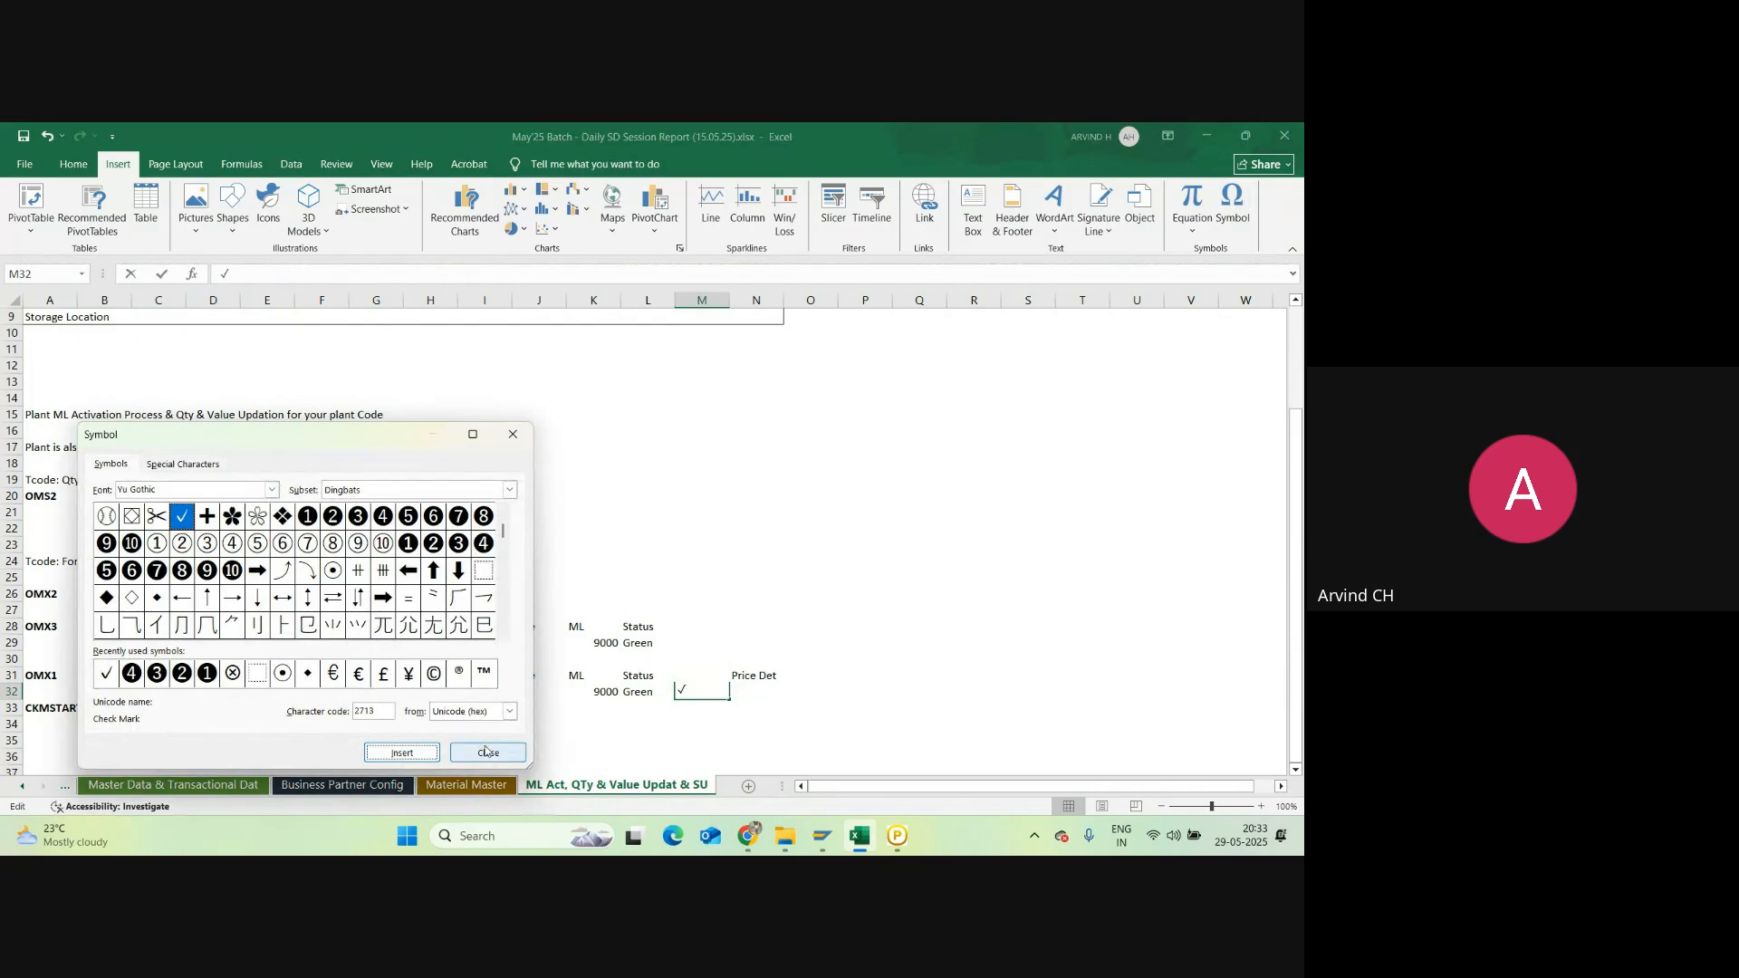
{"action": "key", "text": "Escape"}
{"action": "left_click", "coordinate": [764, 688]}
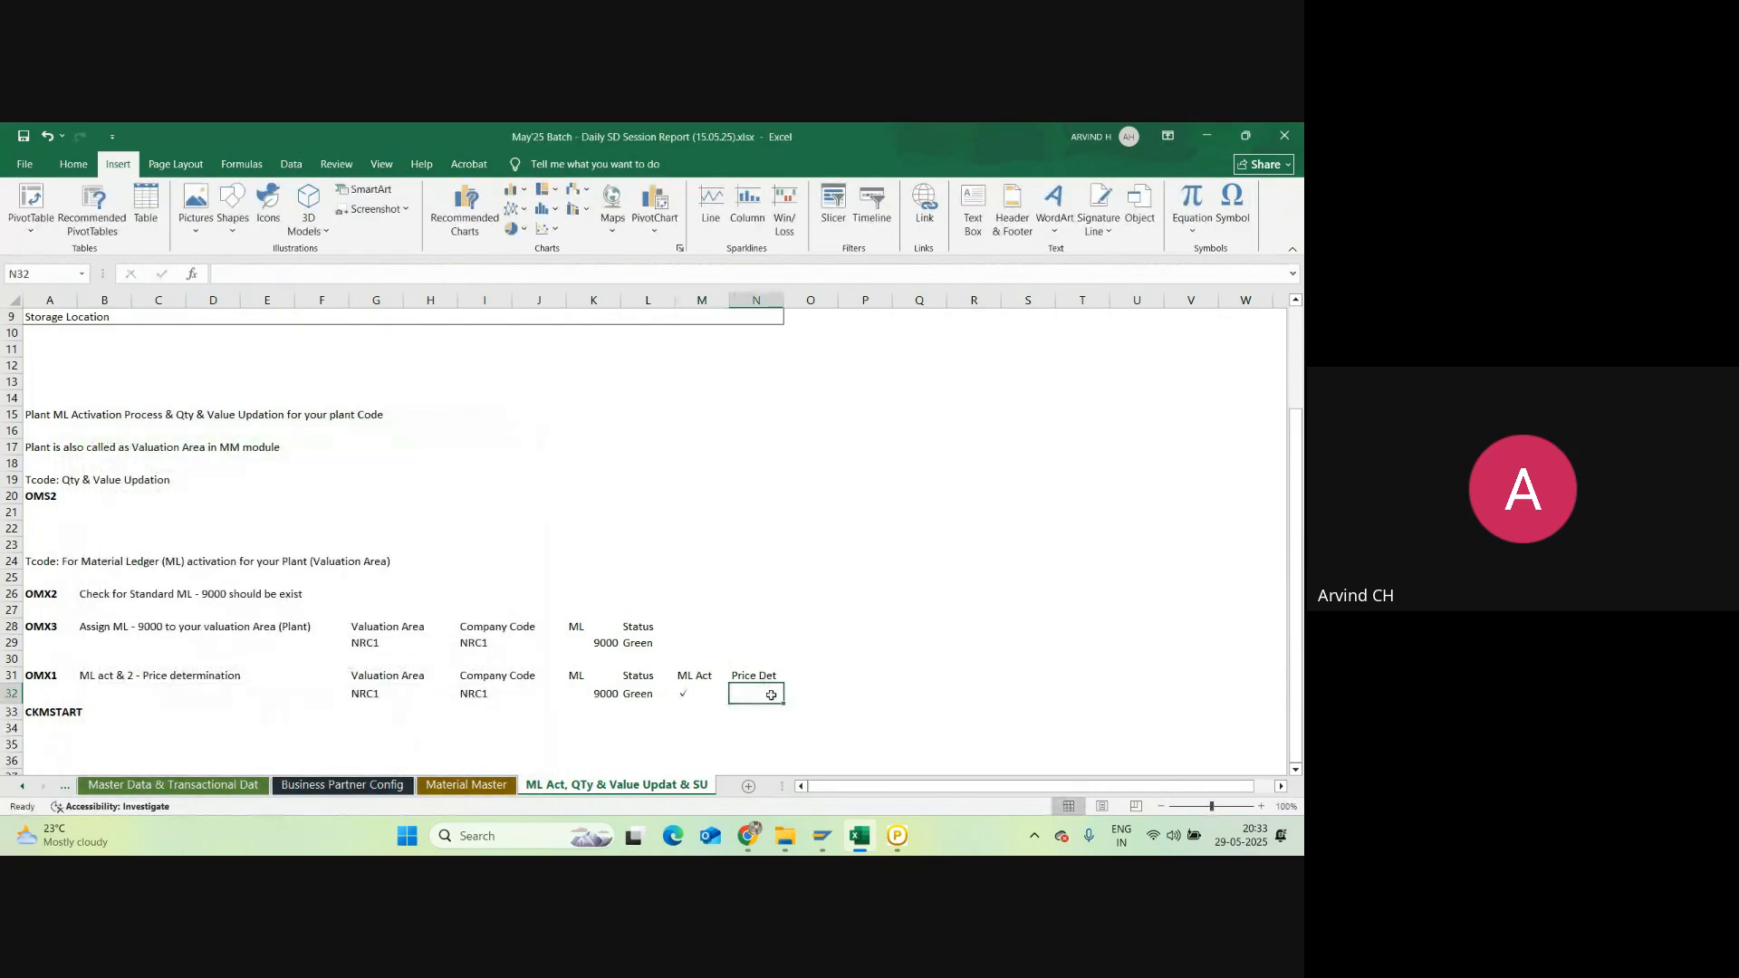
{"action": "type", "text": "2"}
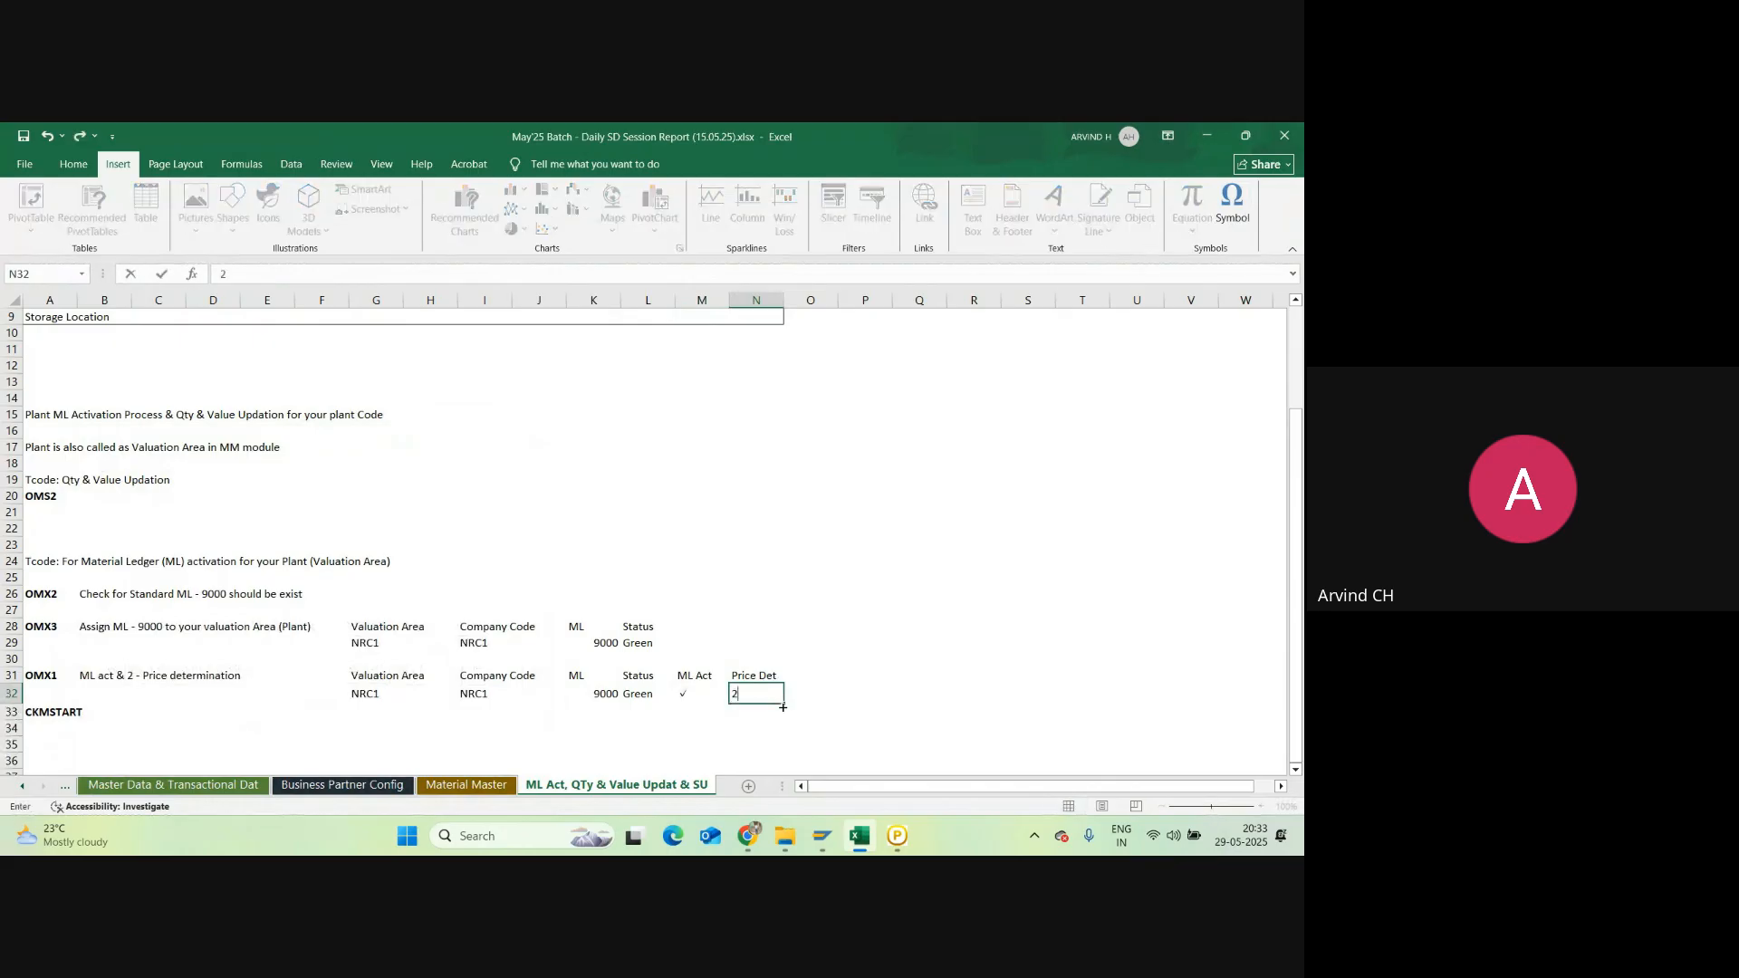
{"action": "type", "text": " - Transaction Based"}
{"action": "key", "text": "Return"}
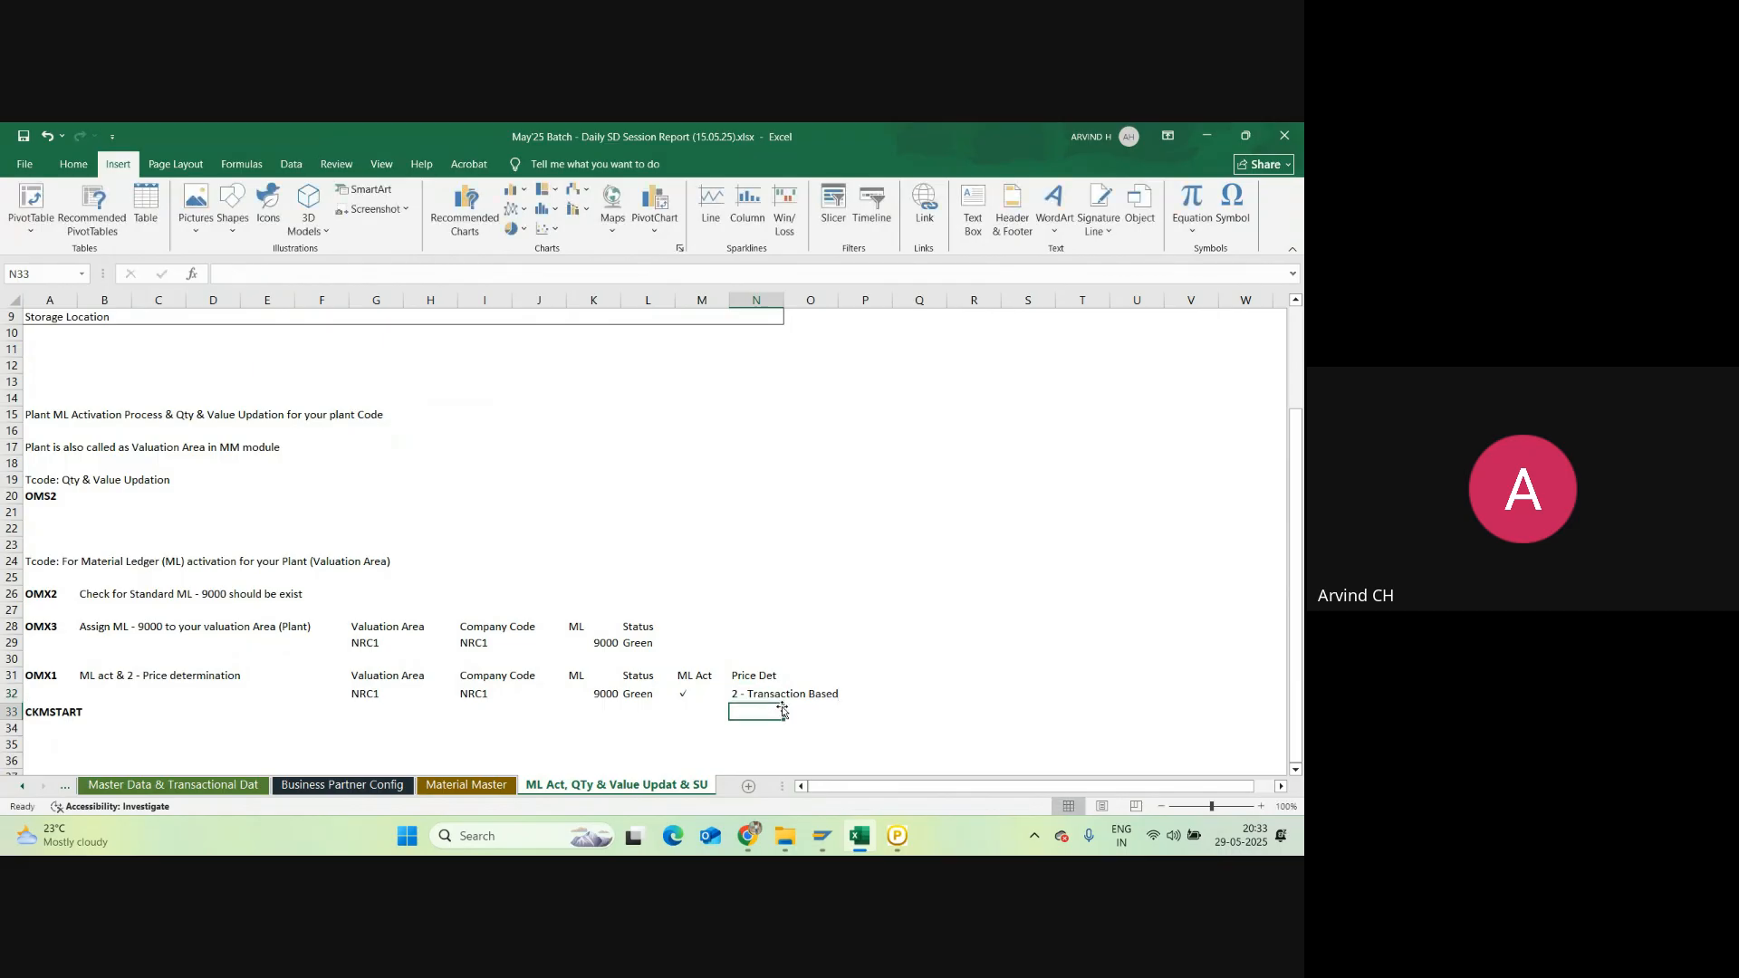
Step: Move the CKMSTART note from A33 down to A35 and clear A33
{"action": "left_click", "coordinate": [54, 710]}
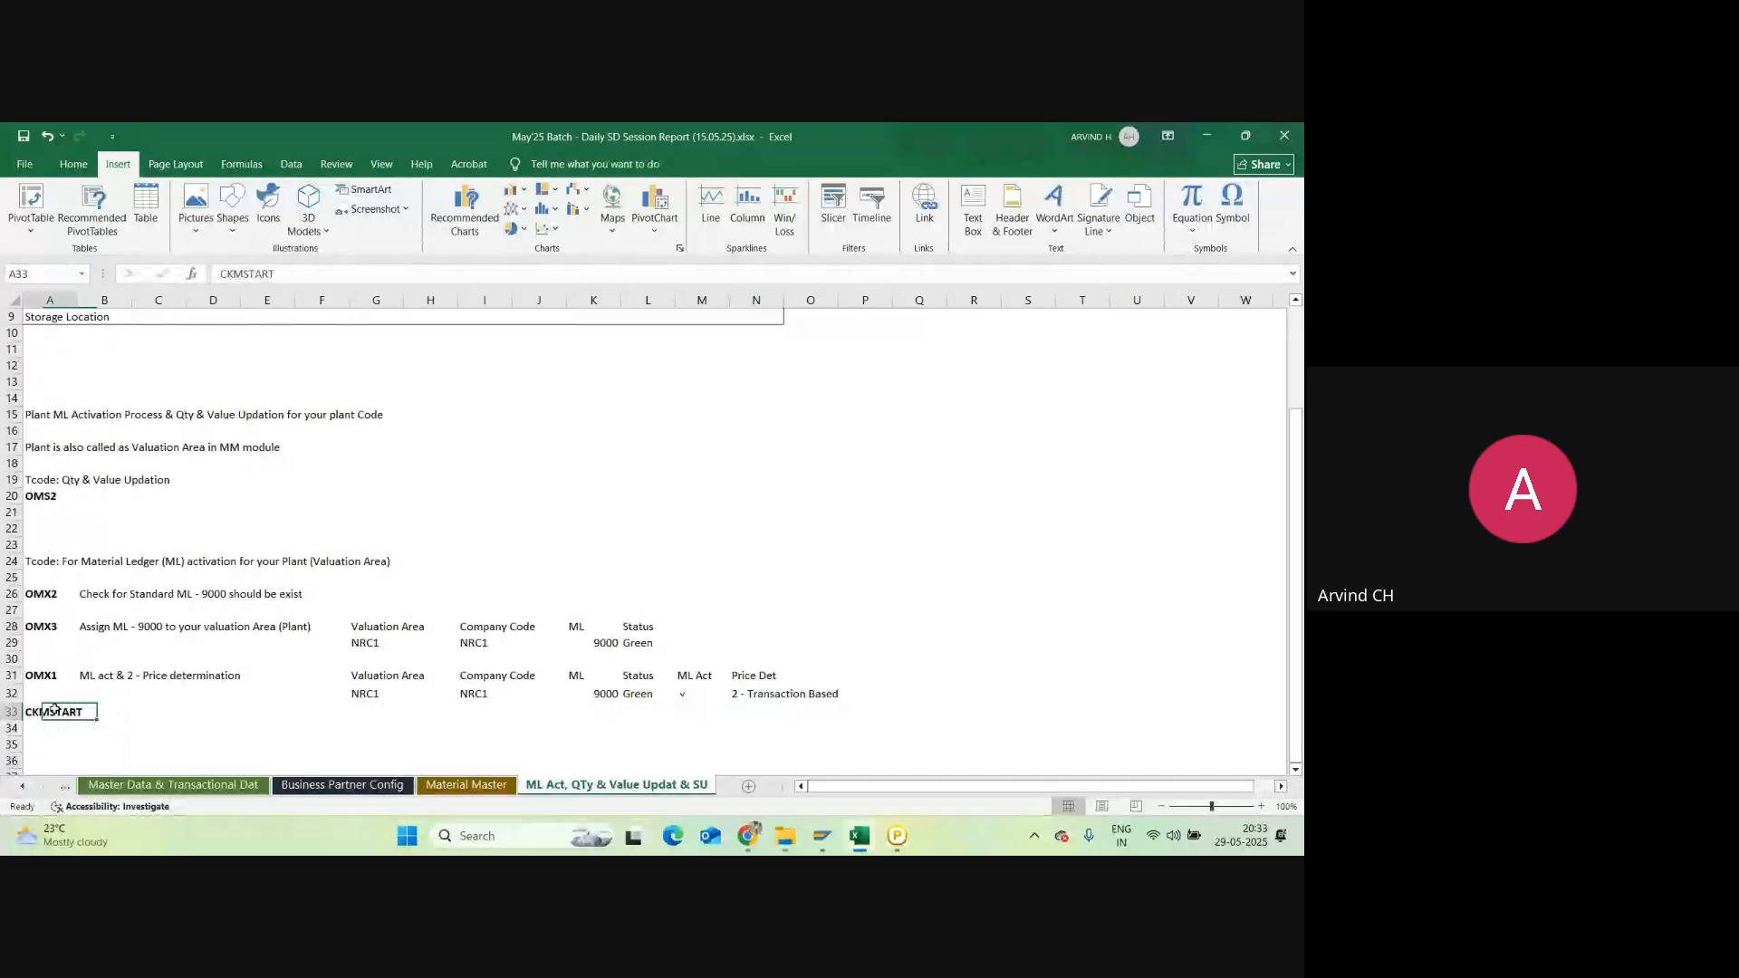
{"action": "key", "text": "ctrl+c"}
{"action": "key", "text": "Down"}
{"action": "key", "text": "Down"}
{"action": "key", "text": "ctrl+v"}
{"action": "key", "text": "Up"}
{"action": "key", "text": "Up"}
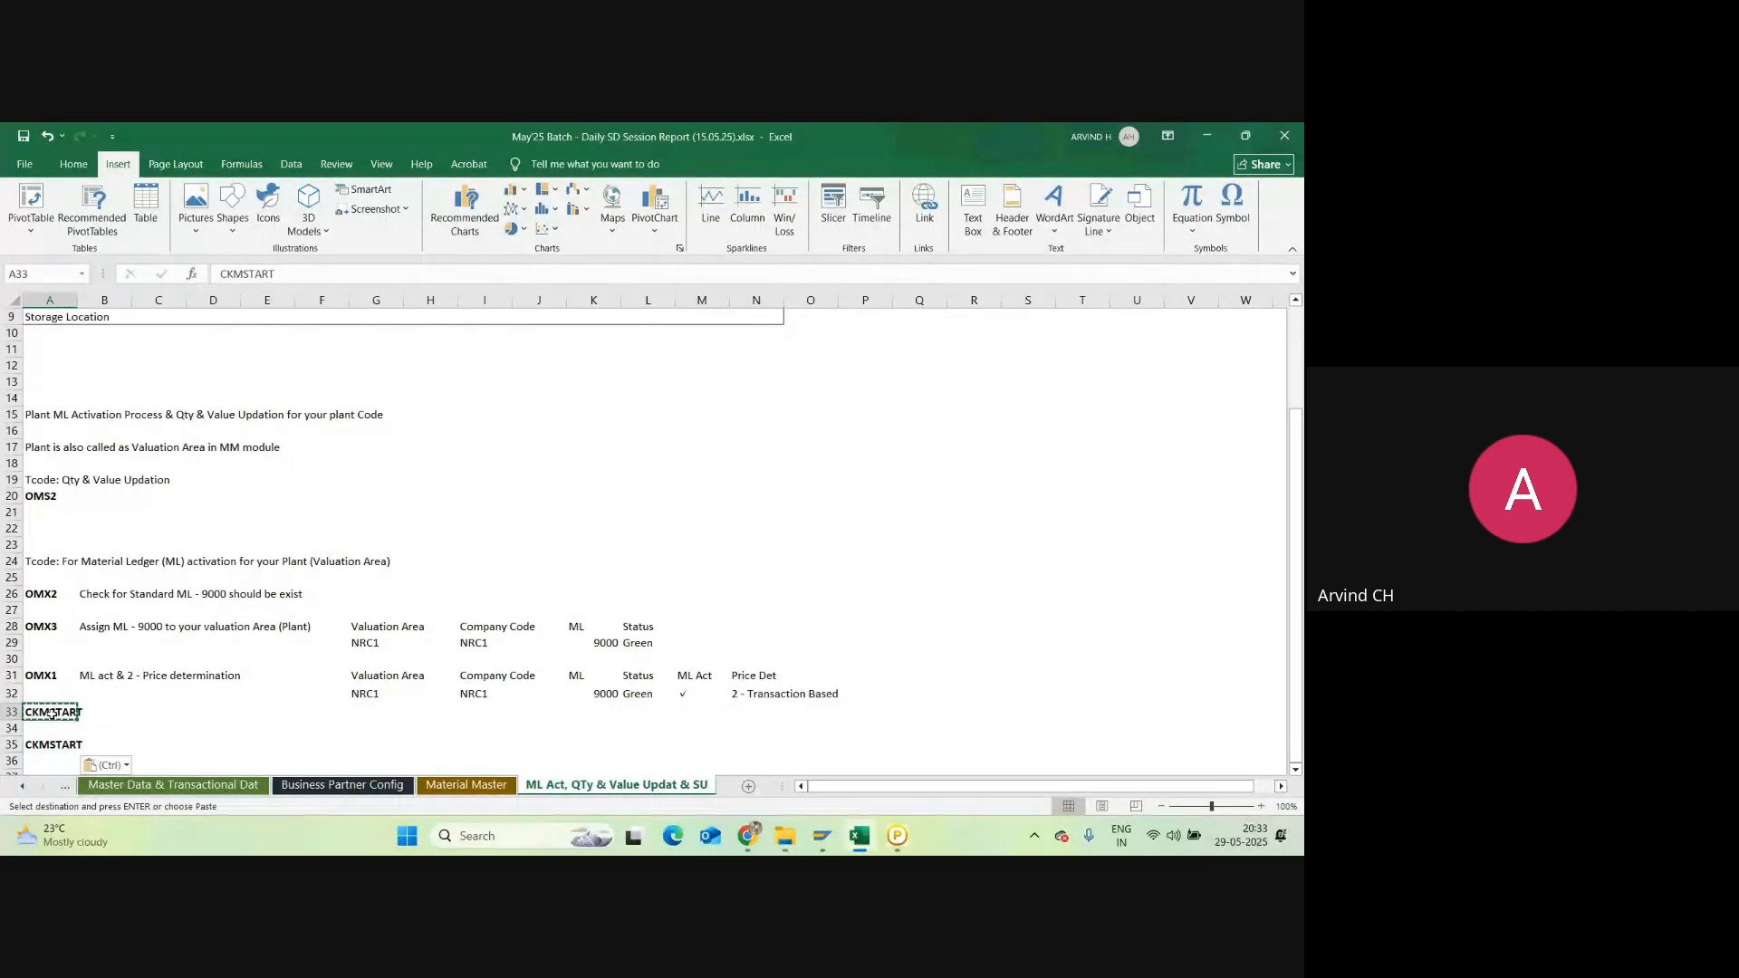
{"action": "key", "text": "Delete"}
{"action": "left_click", "coordinate": [89, 733]}
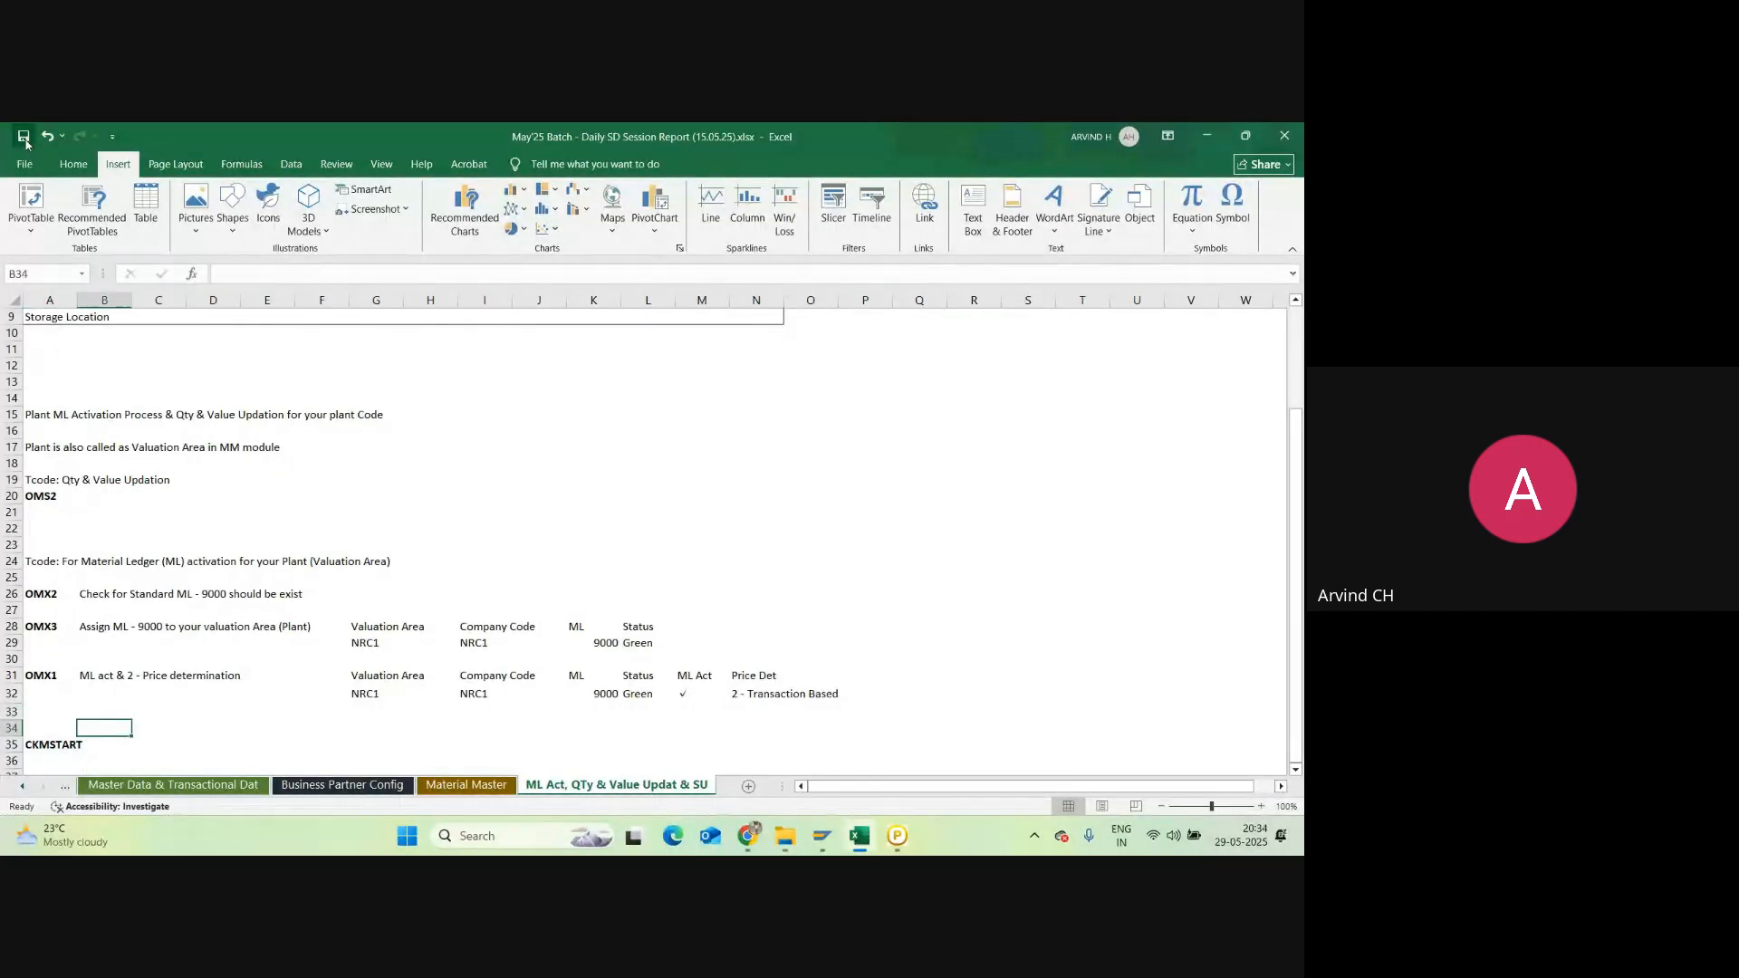
{"action": "key", "text": "alt+Tab"}
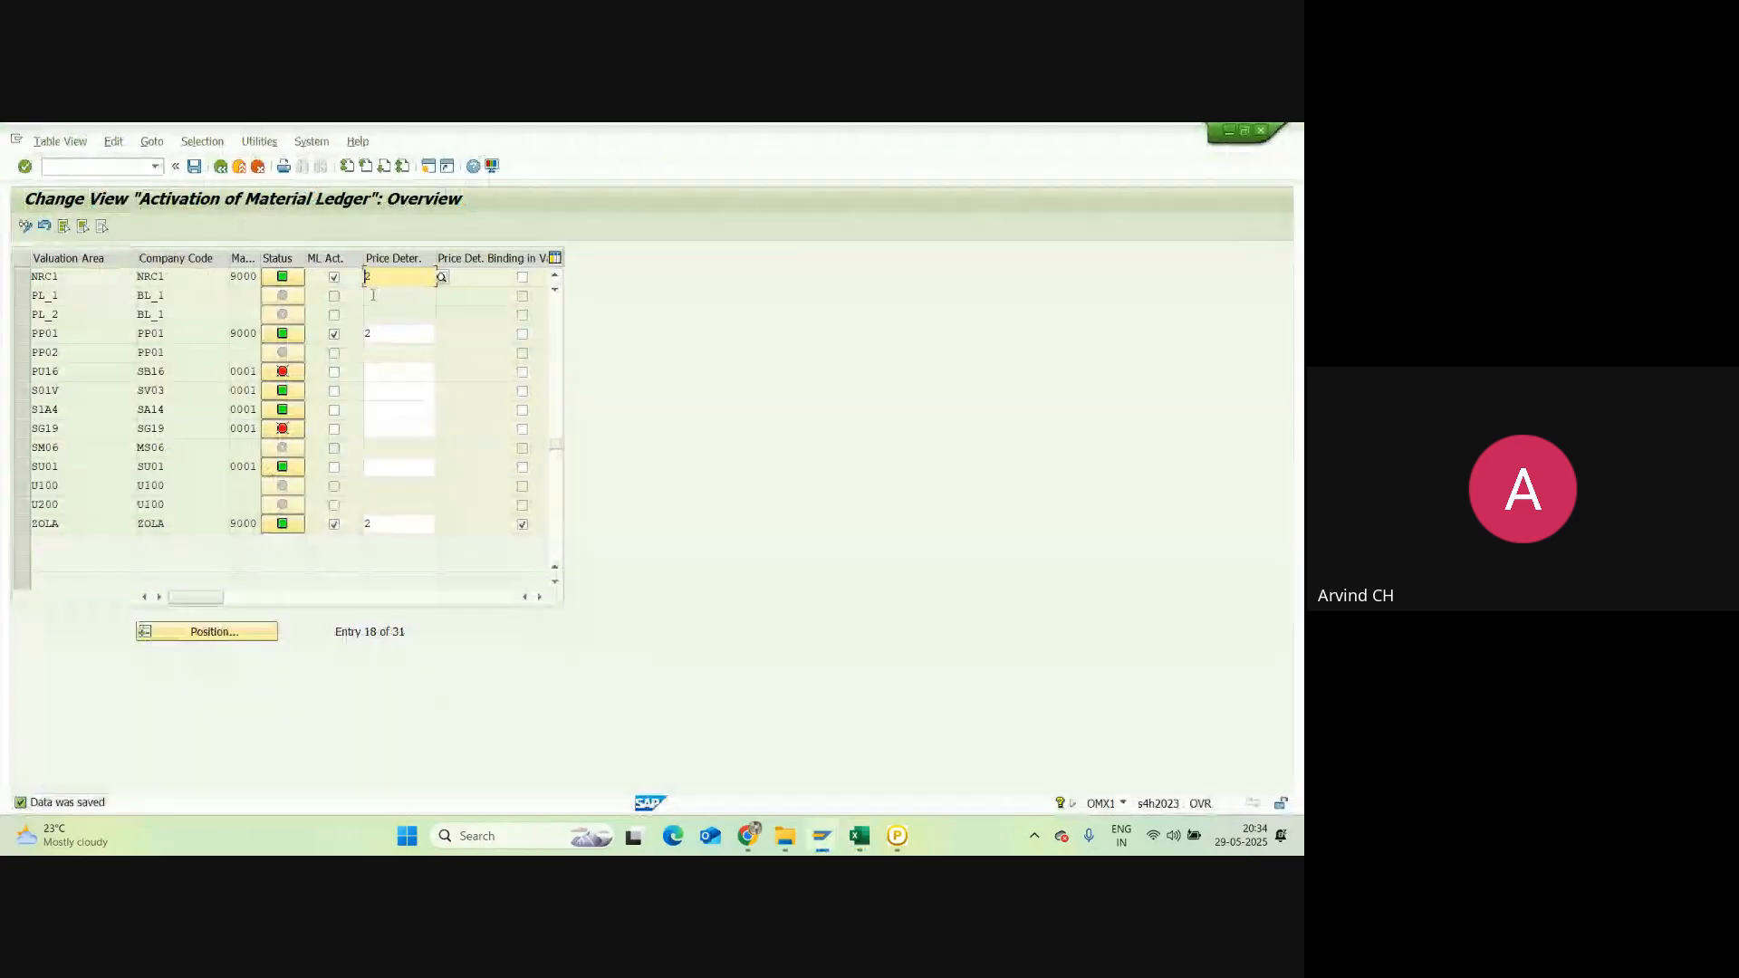
Step: Save the OMX1 activation settings, start CKMSTART, and clear the preset AH28 plant value
{"action": "left_click", "coordinate": [193, 166]}
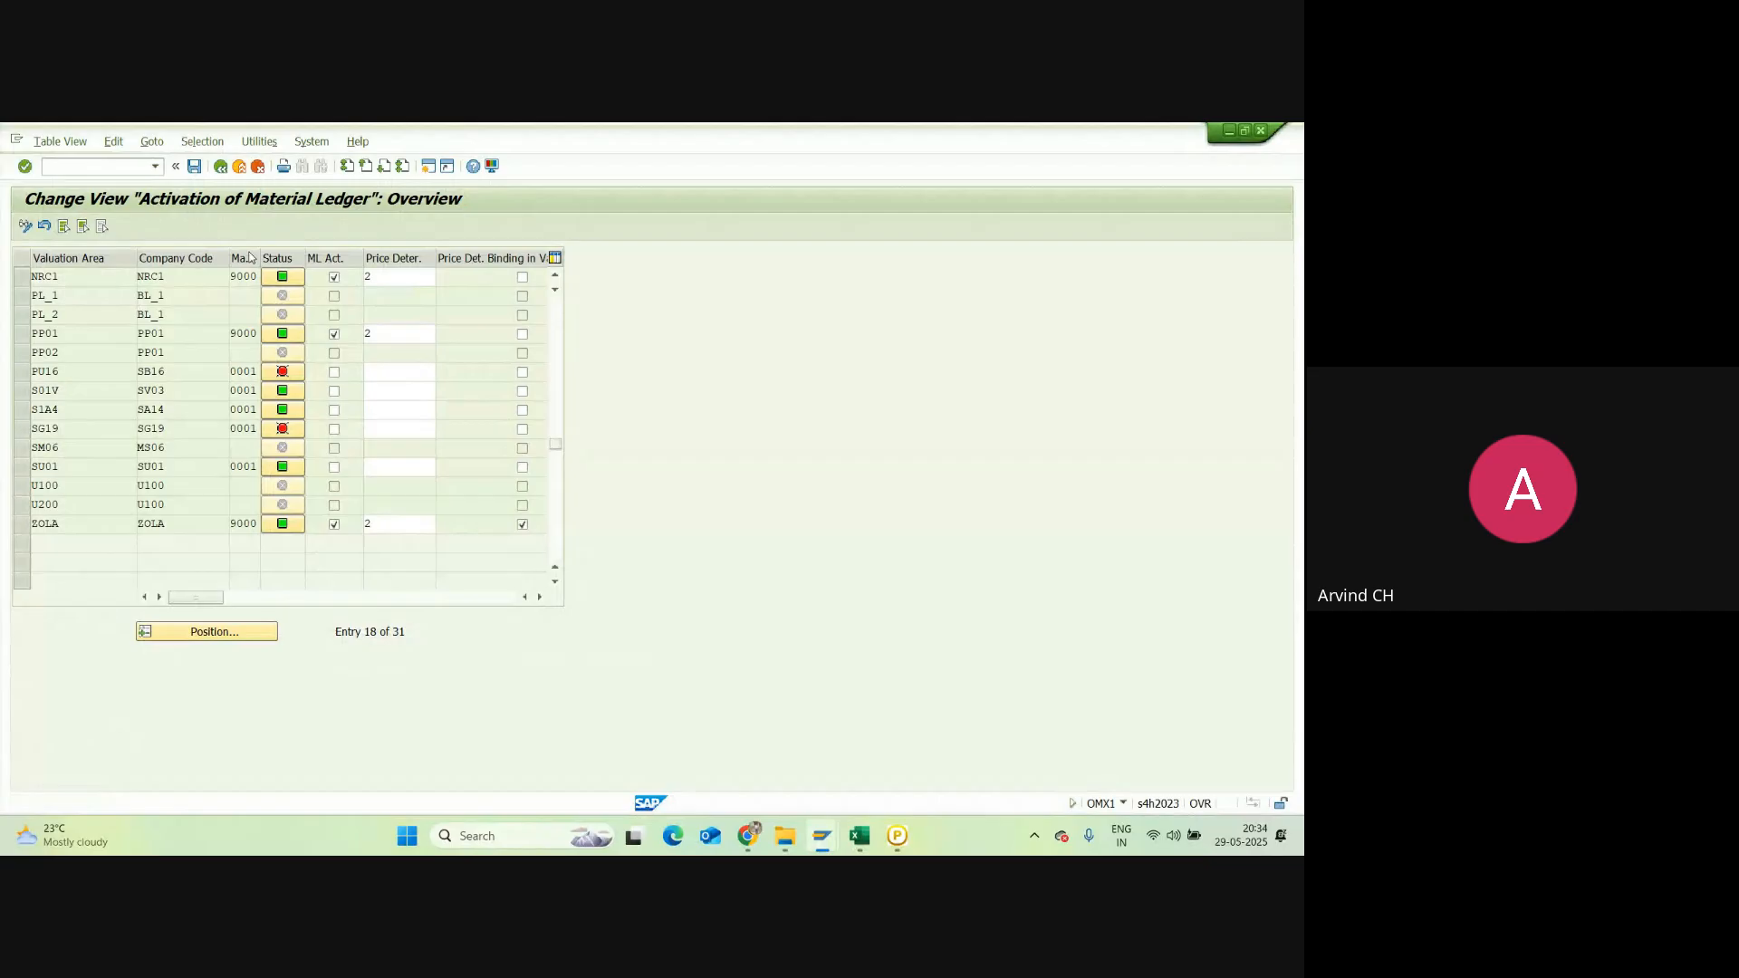
{"action": "left_click", "coordinate": [221, 167]}
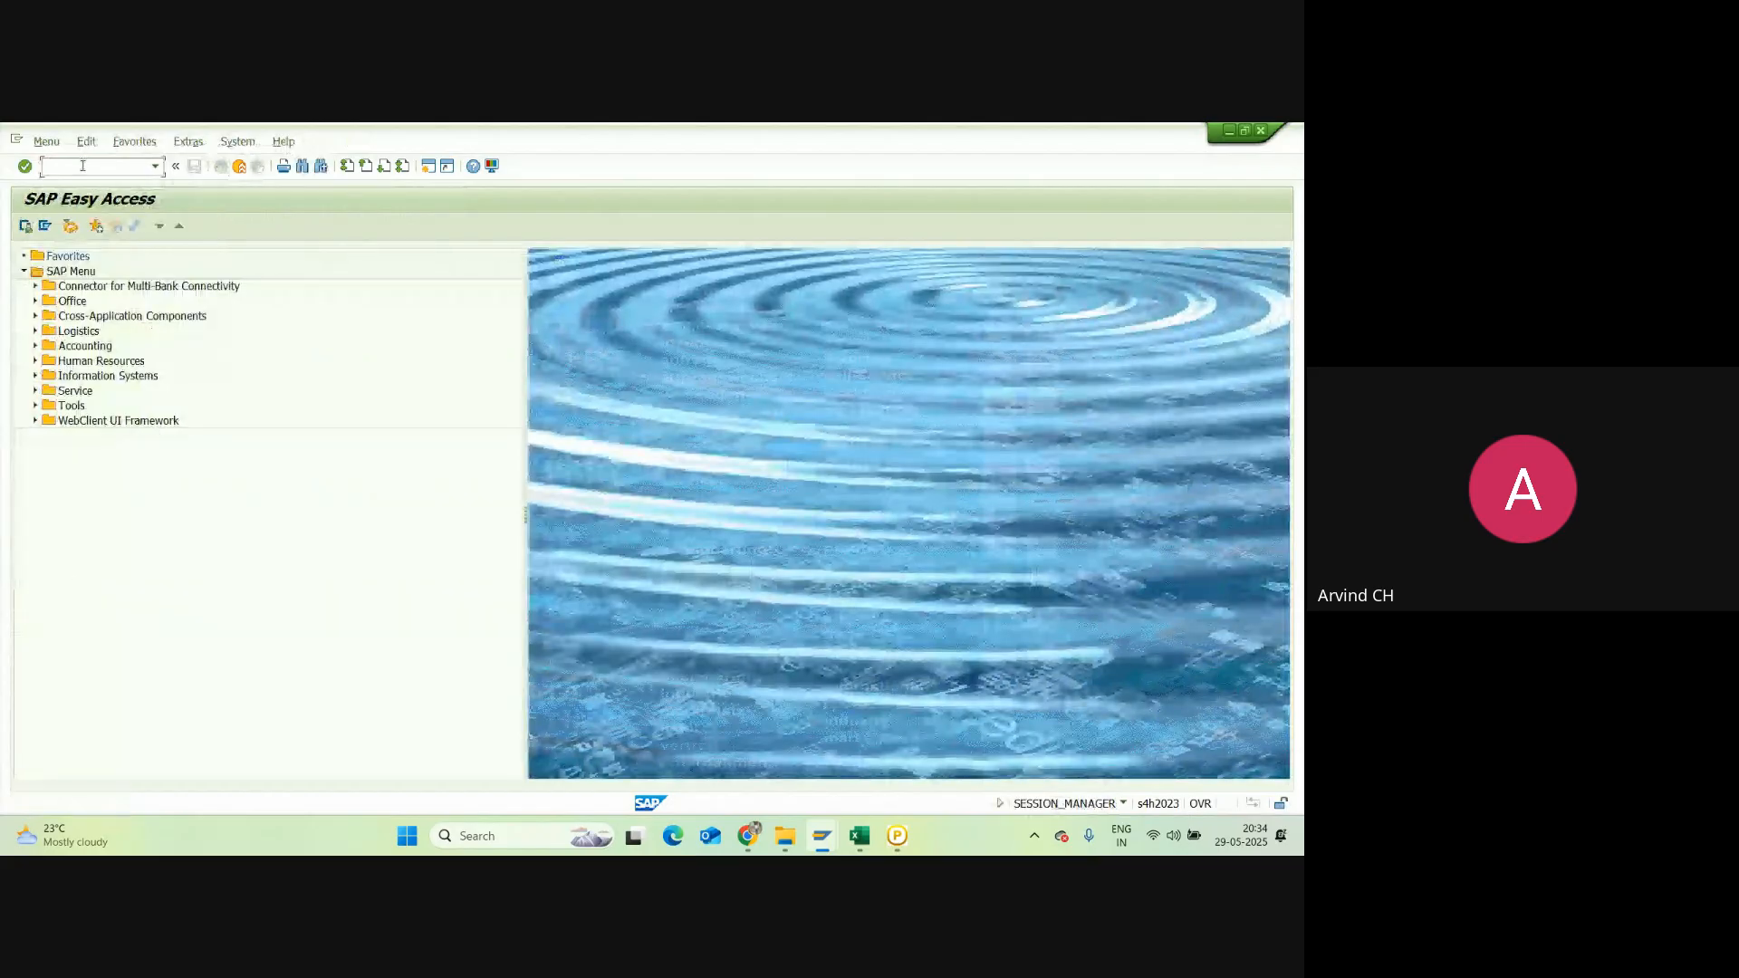
{"action": "type", "text": "CKMSTART"}
{"action": "key", "text": "Return"}
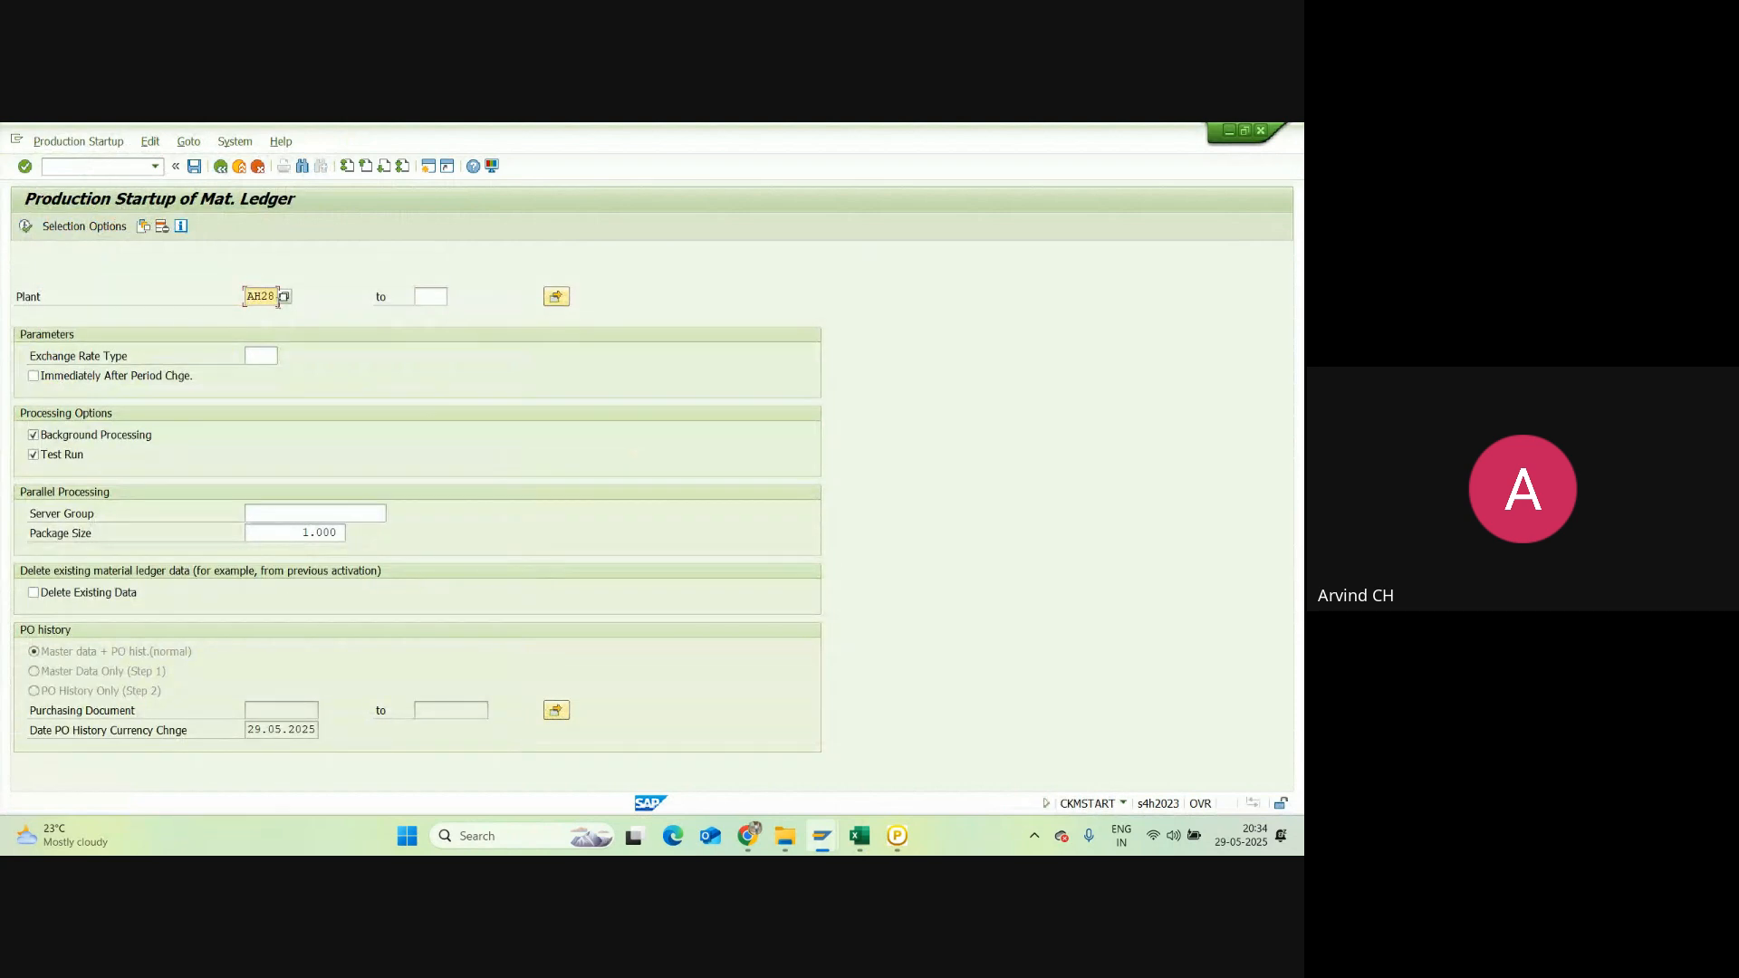
{"action": "double_click", "coordinate": [278, 296]}
{"action": "key", "text": "BackSpace"}
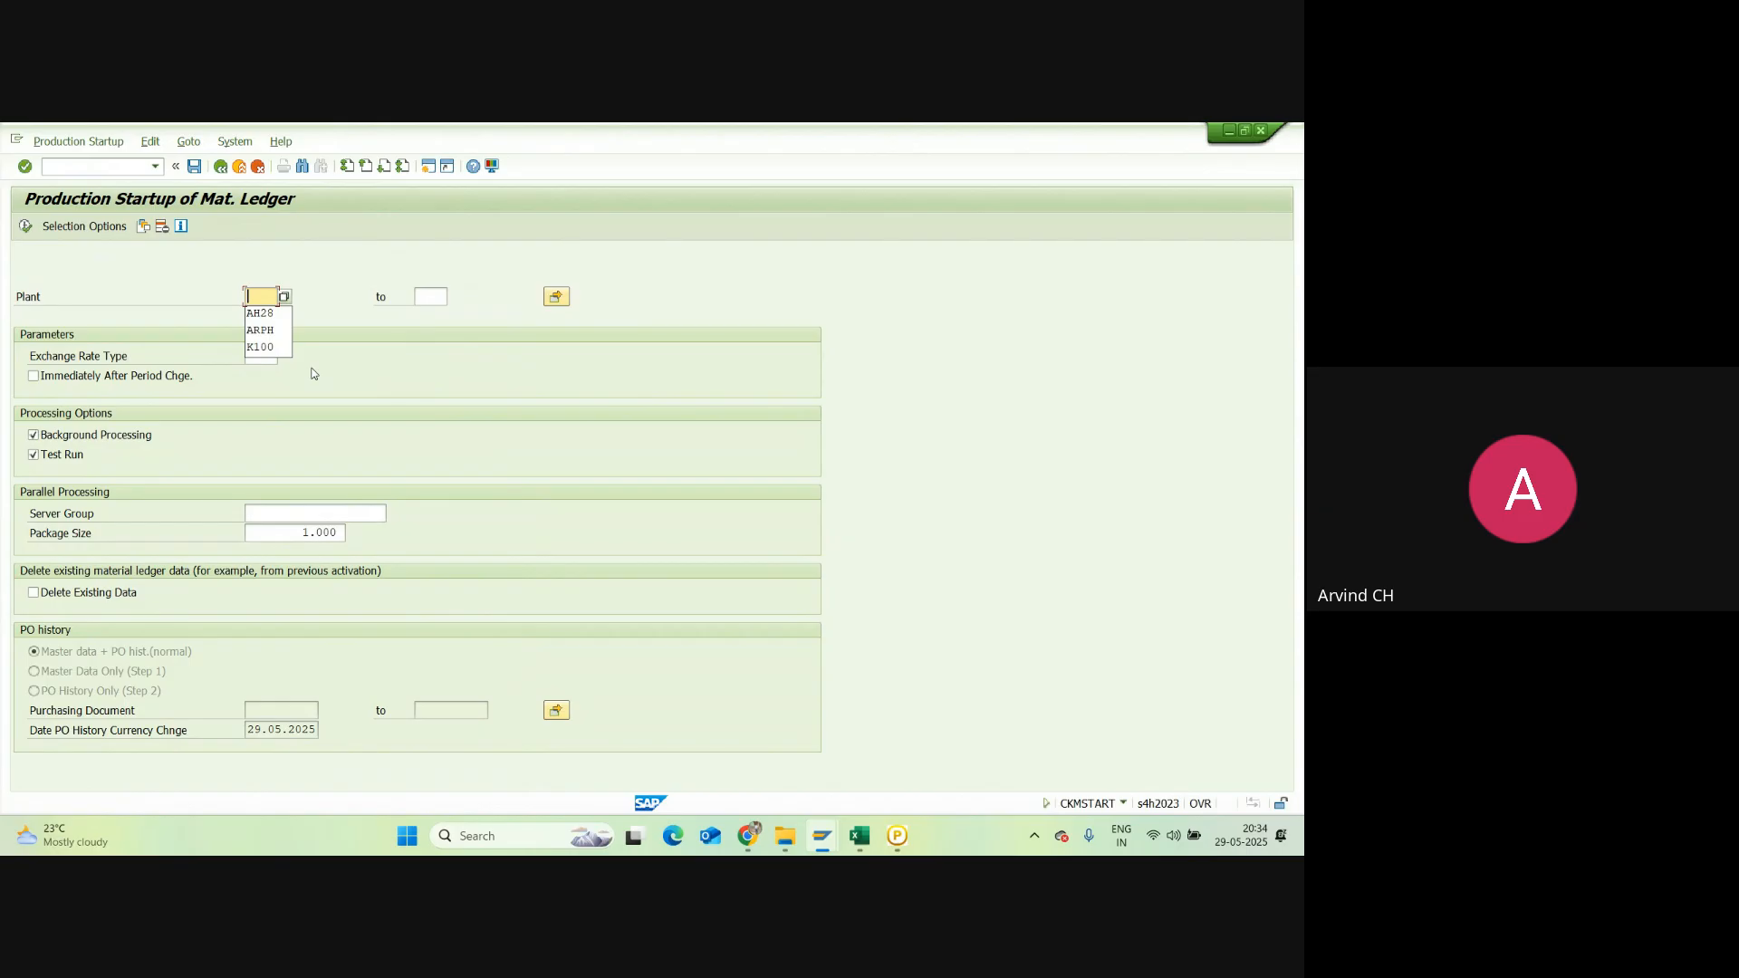
Step: Enter plant NRC1 and exchange rate type M (standard translation at average rate) for the ledger startup
{"action": "type", "text": "NRC1"}
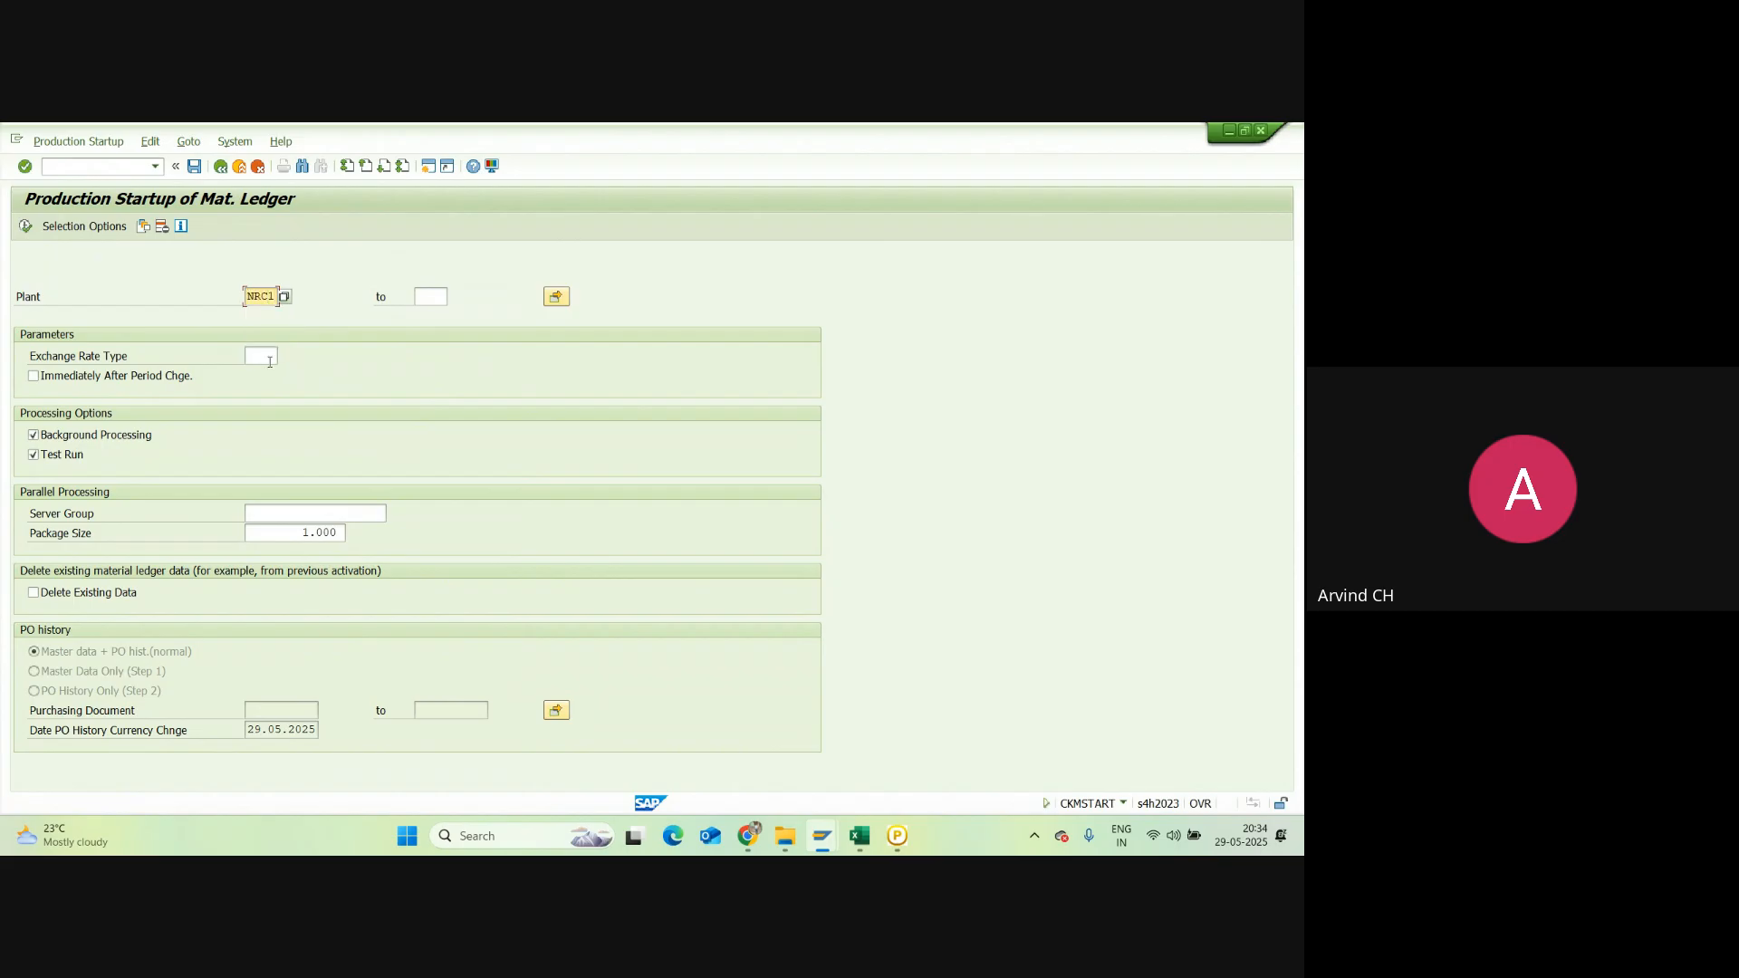
{"action": "left_click", "coordinate": [270, 362]}
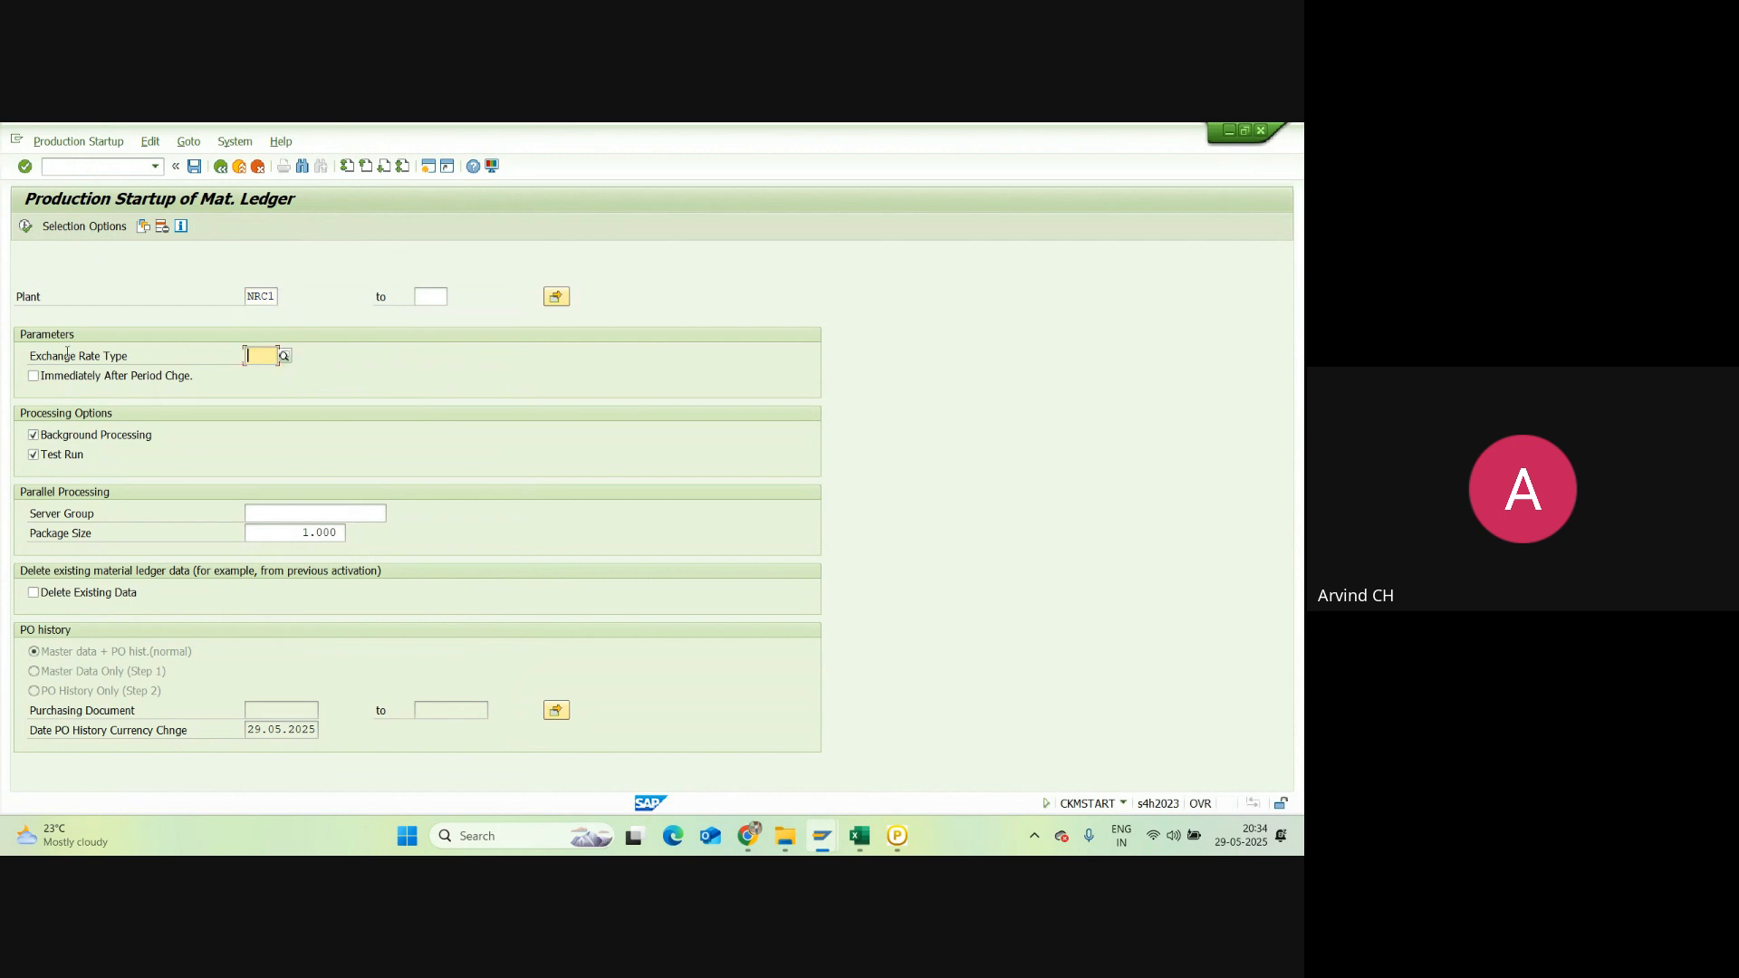
{"action": "left_click", "coordinate": [284, 356]}
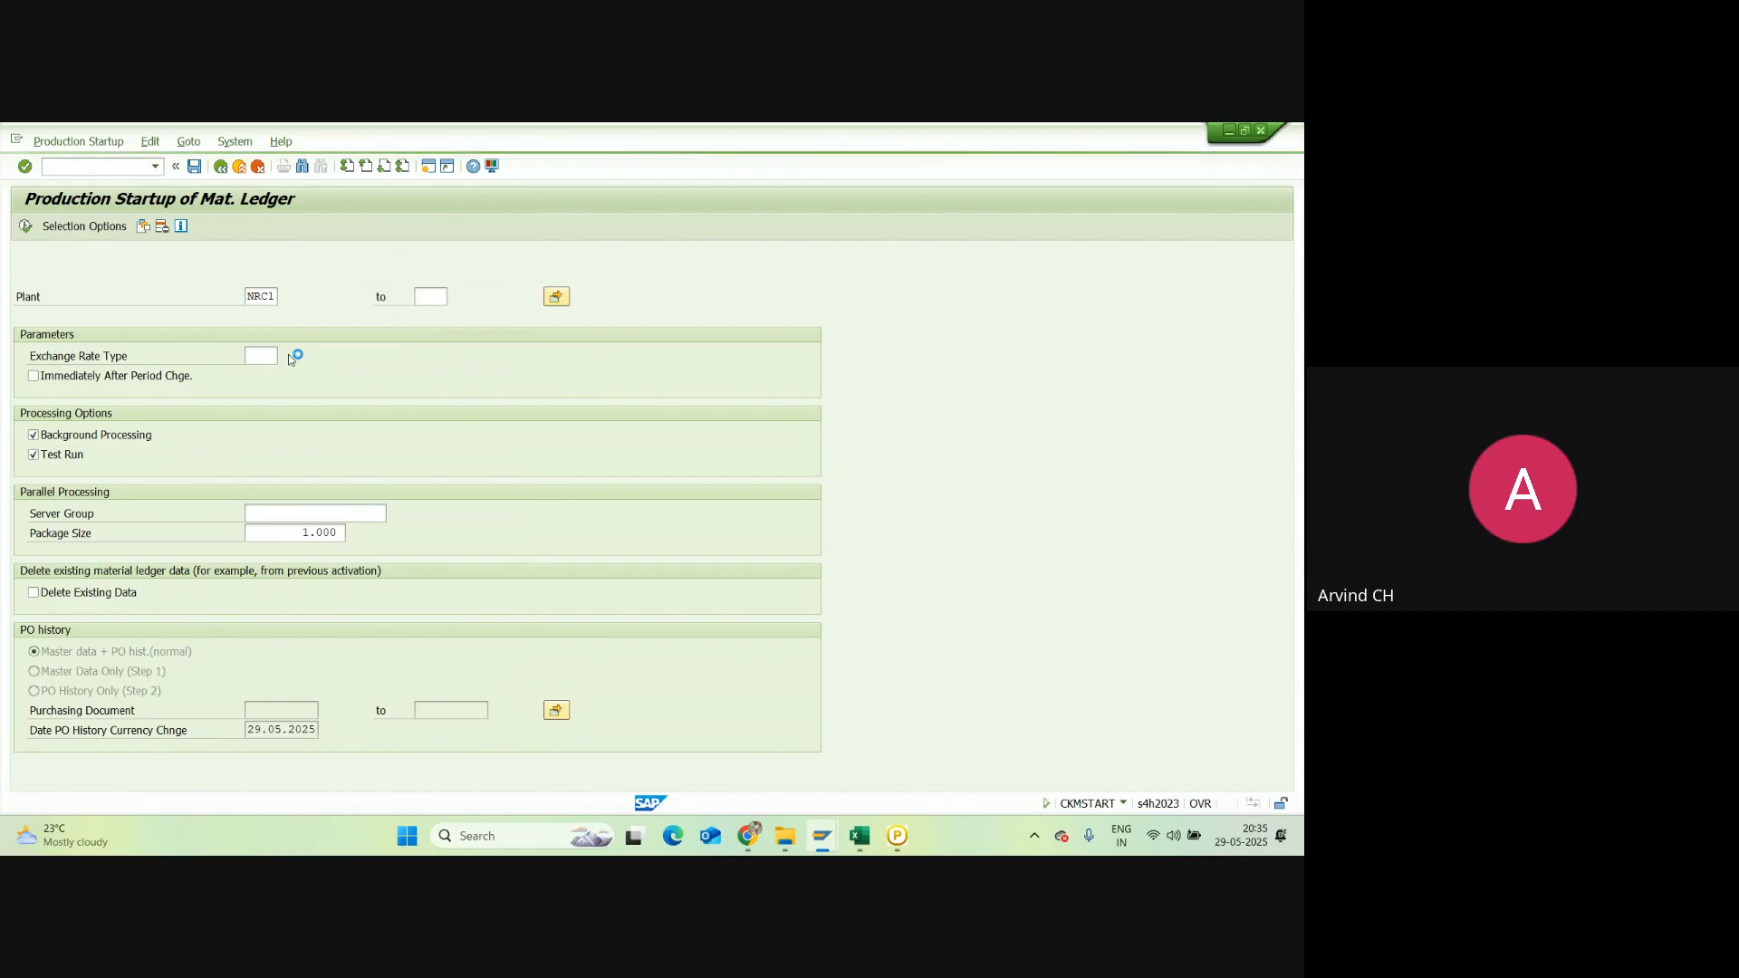
{"action": "scroll", "coordinate": [322, 551], "scroll_direction": "down", "scroll_amount": 2}
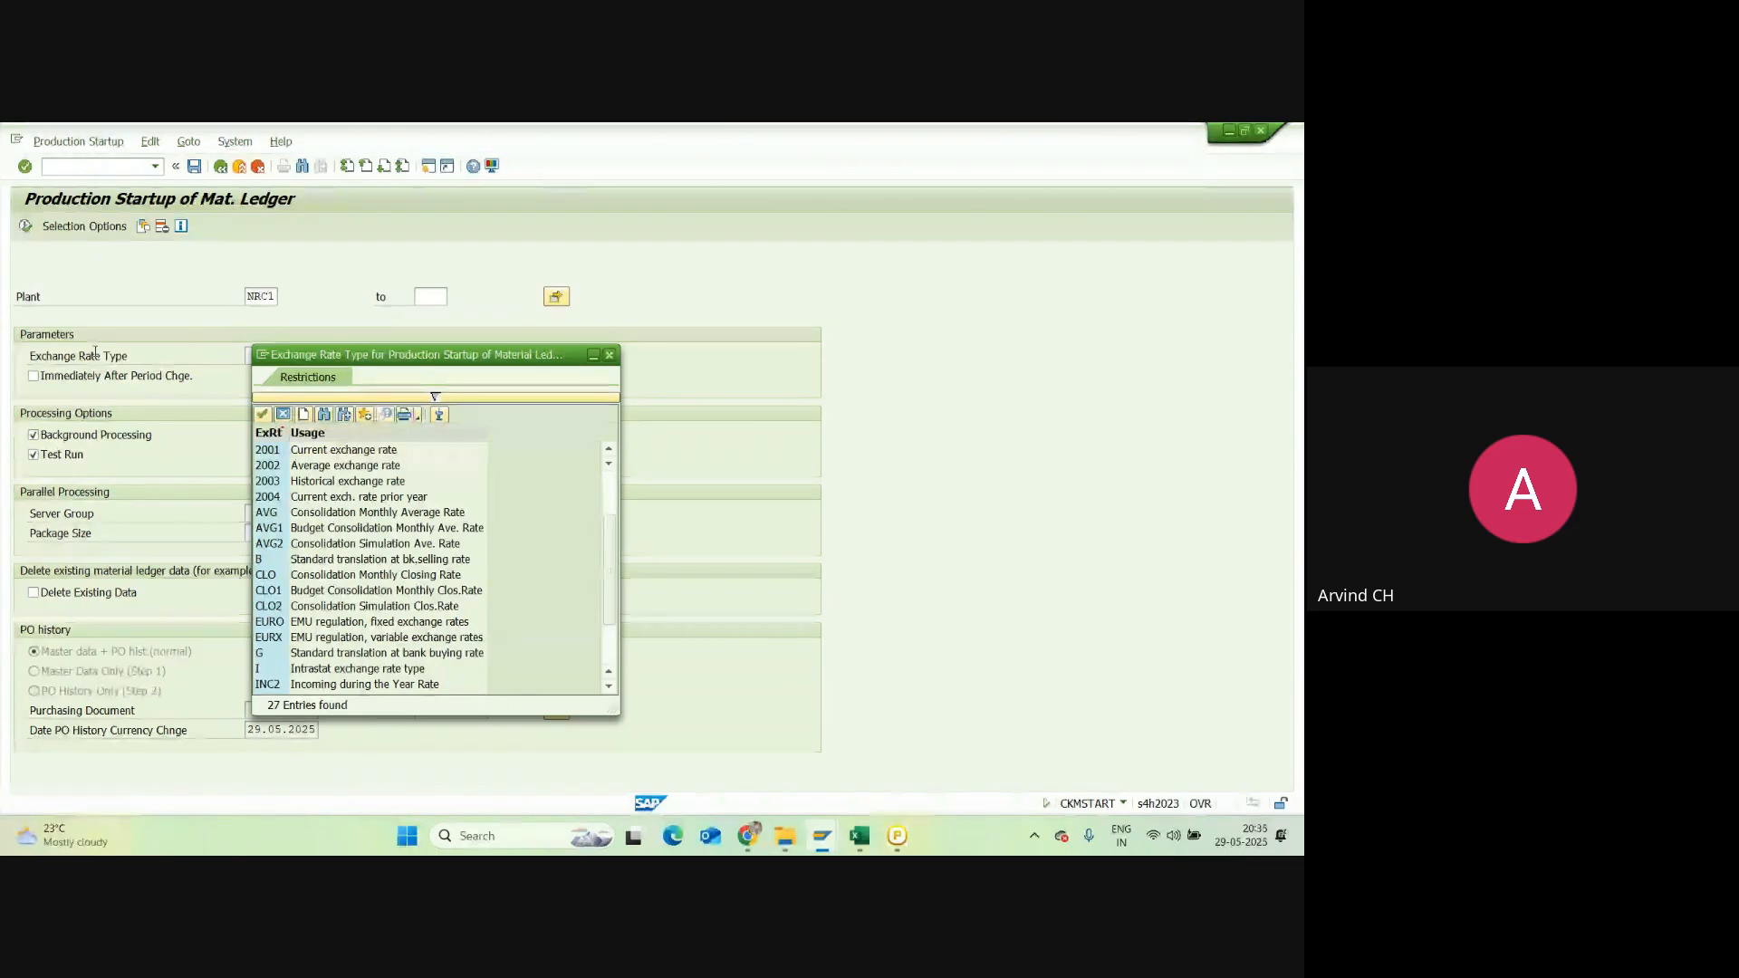
{"action": "scroll", "coordinate": [337, 600], "scroll_direction": "down", "scroll_amount": 2}
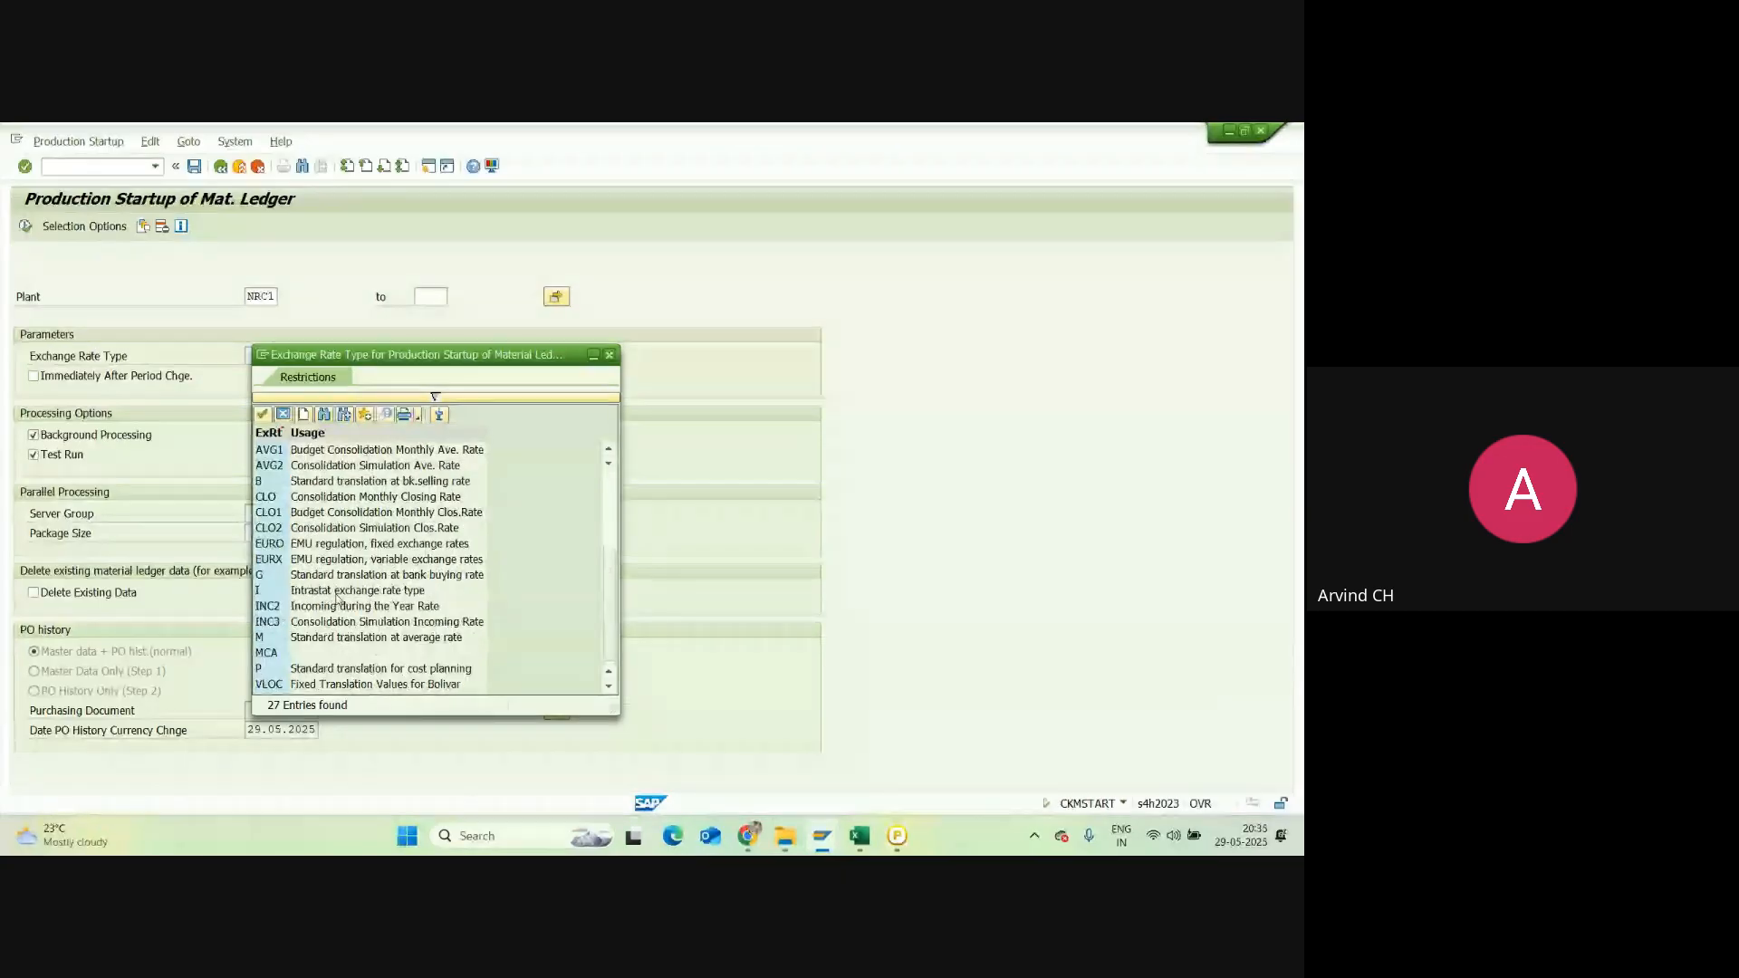
{"action": "double_click", "coordinate": [337, 636]}
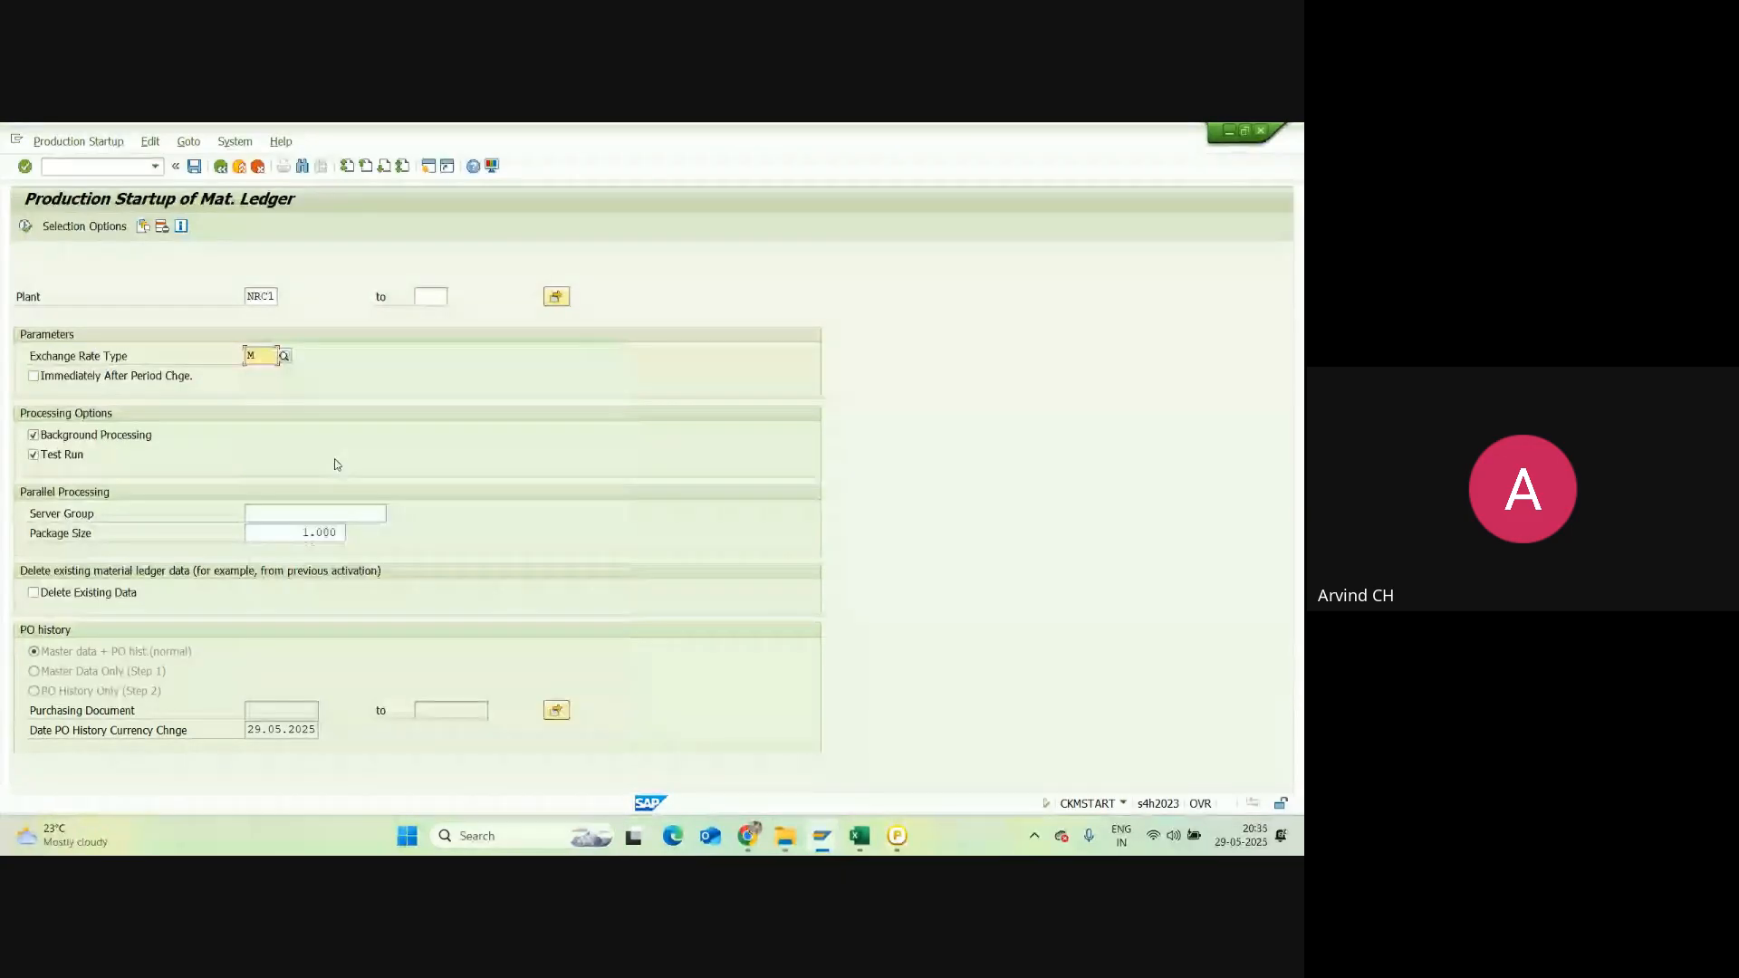
{"action": "left_click", "coordinate": [285, 357]}
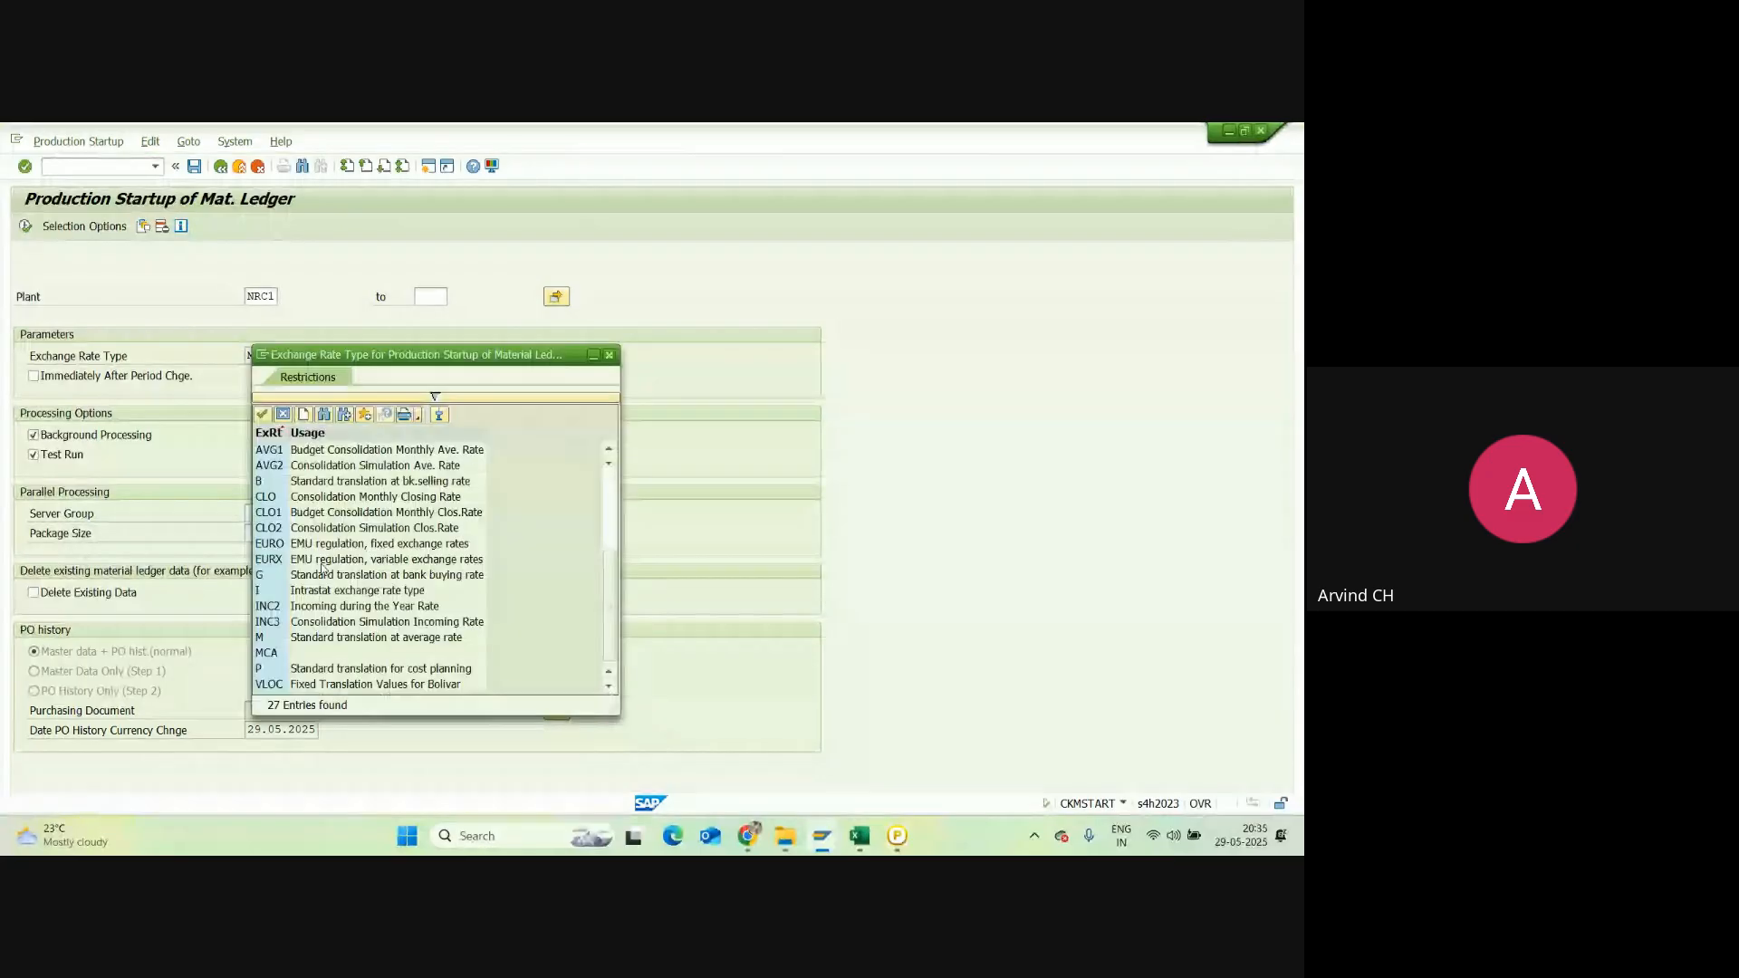
{"action": "double_click", "coordinate": [442, 638]}
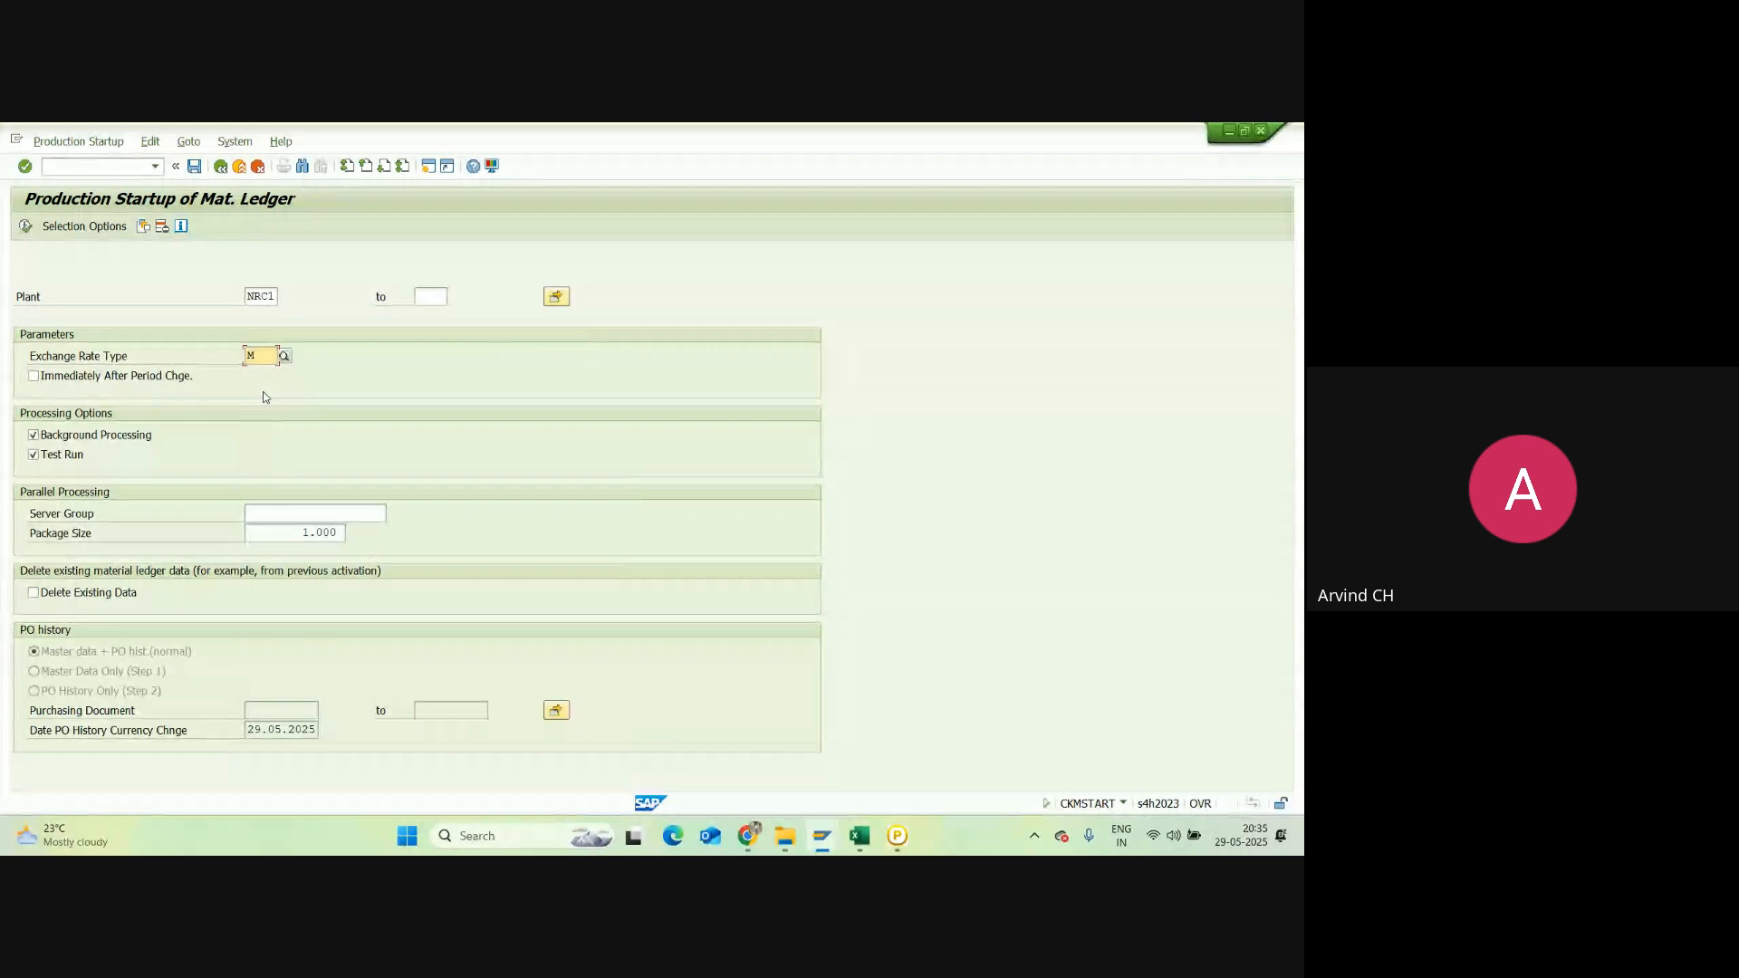
{"action": "double_click", "coordinate": [251, 295]}
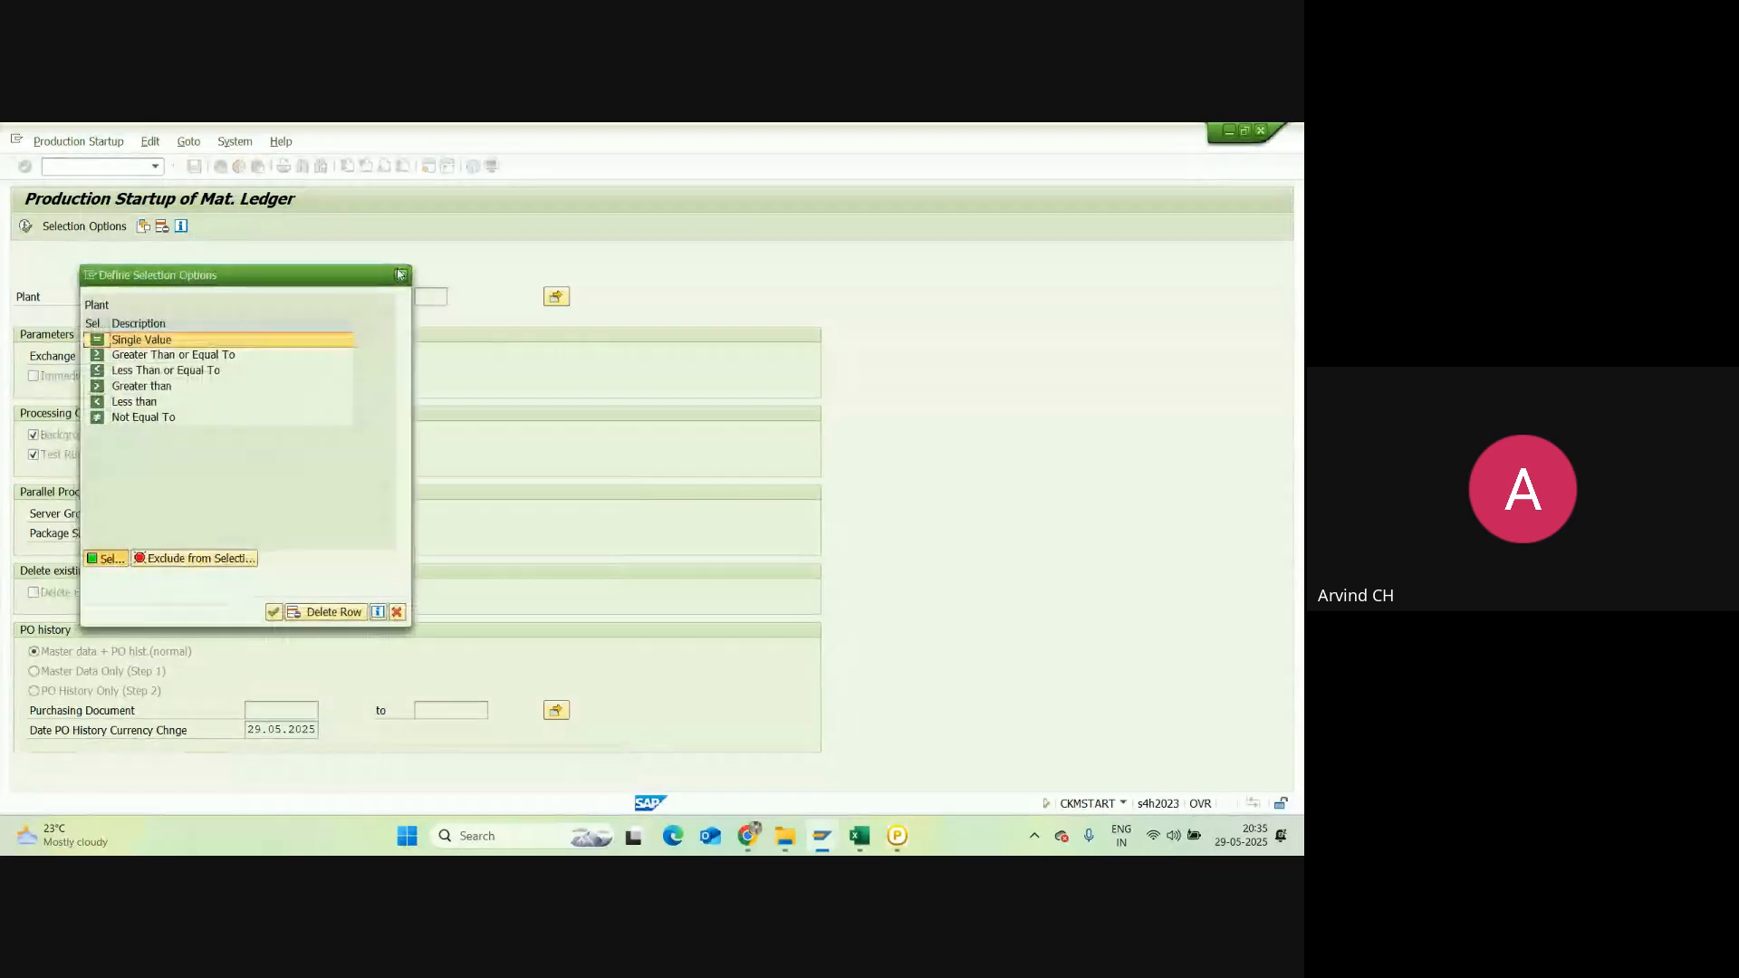
{"action": "key", "text": "Escape"}
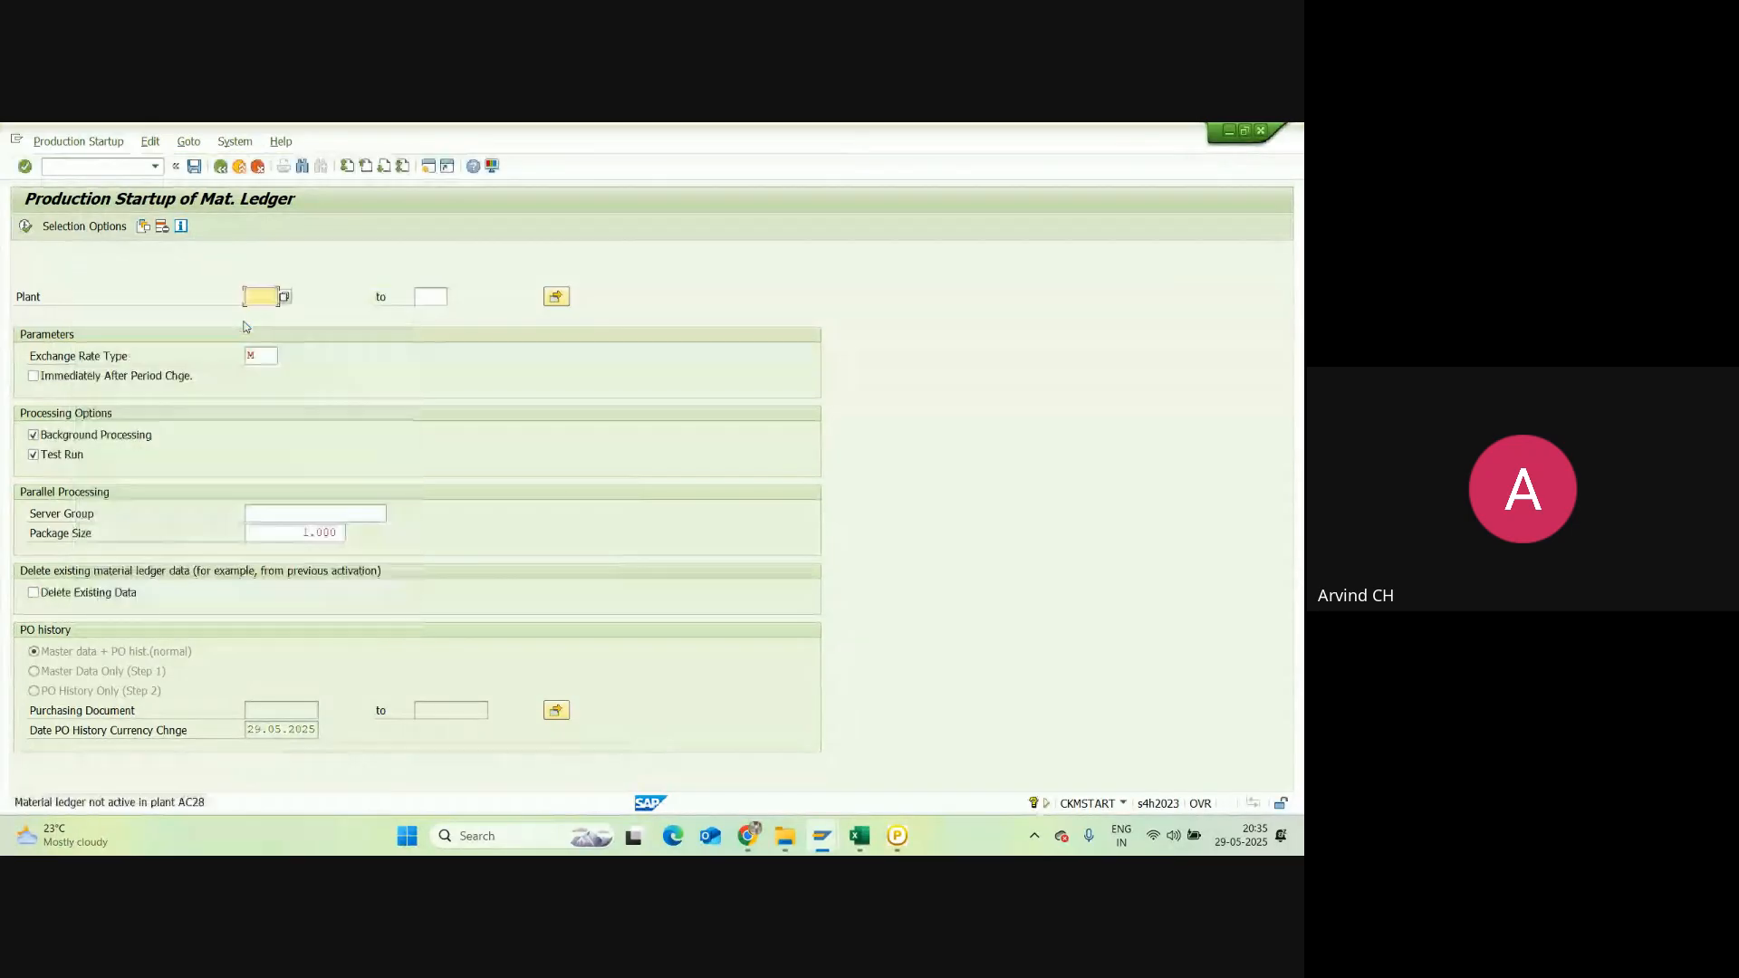
{"action": "left_click", "coordinate": [269, 296]}
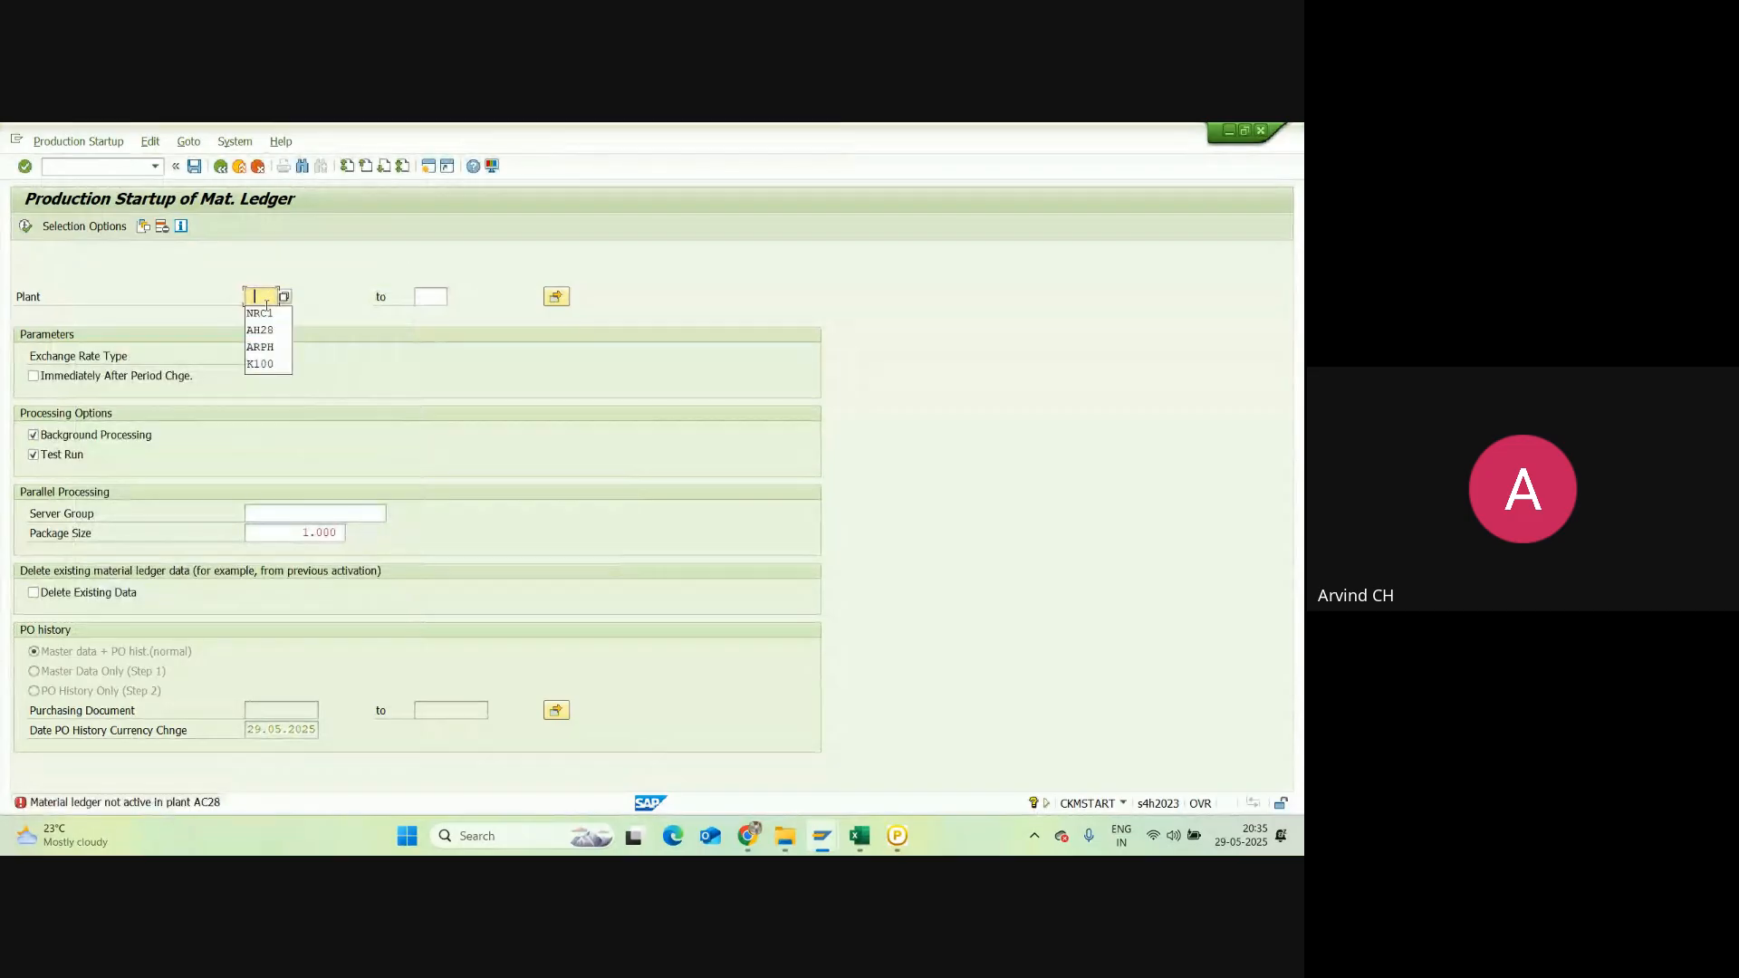
{"action": "left_click", "coordinate": [264, 313]}
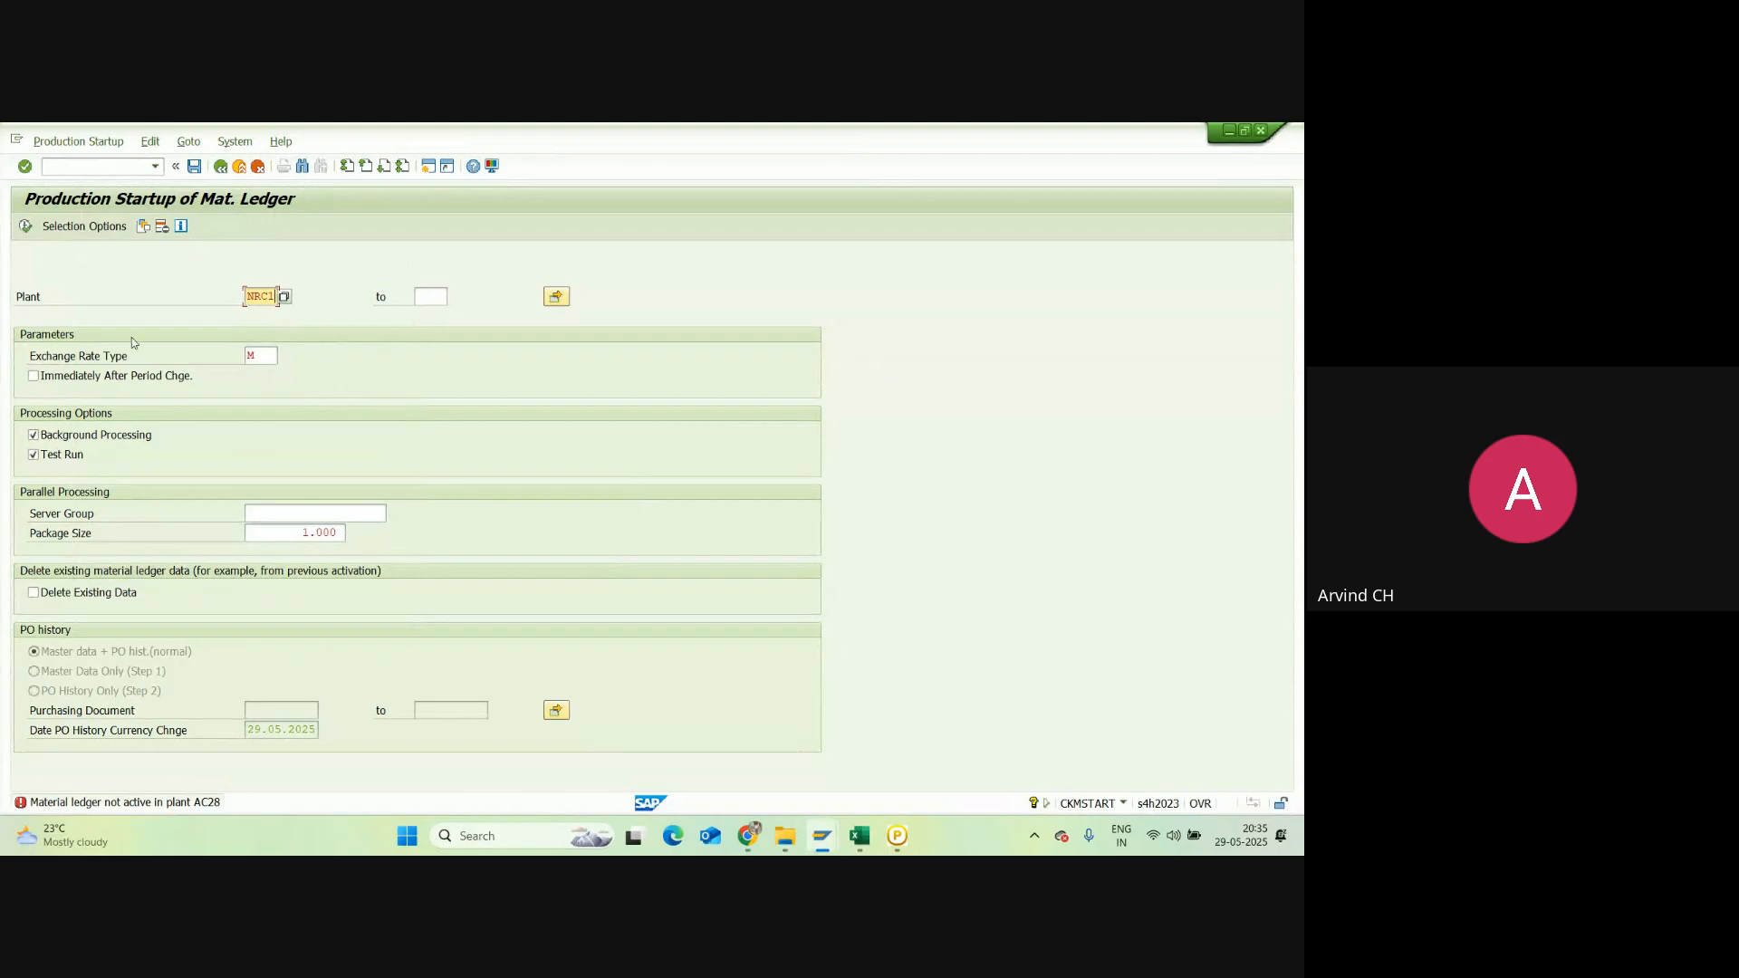
Step: Turn off background processing, run the foreground test confirming NRC1 can go productive, and go back
{"action": "left_click", "coordinate": [36, 437]}
{"action": "left_click", "coordinate": [26, 226]}
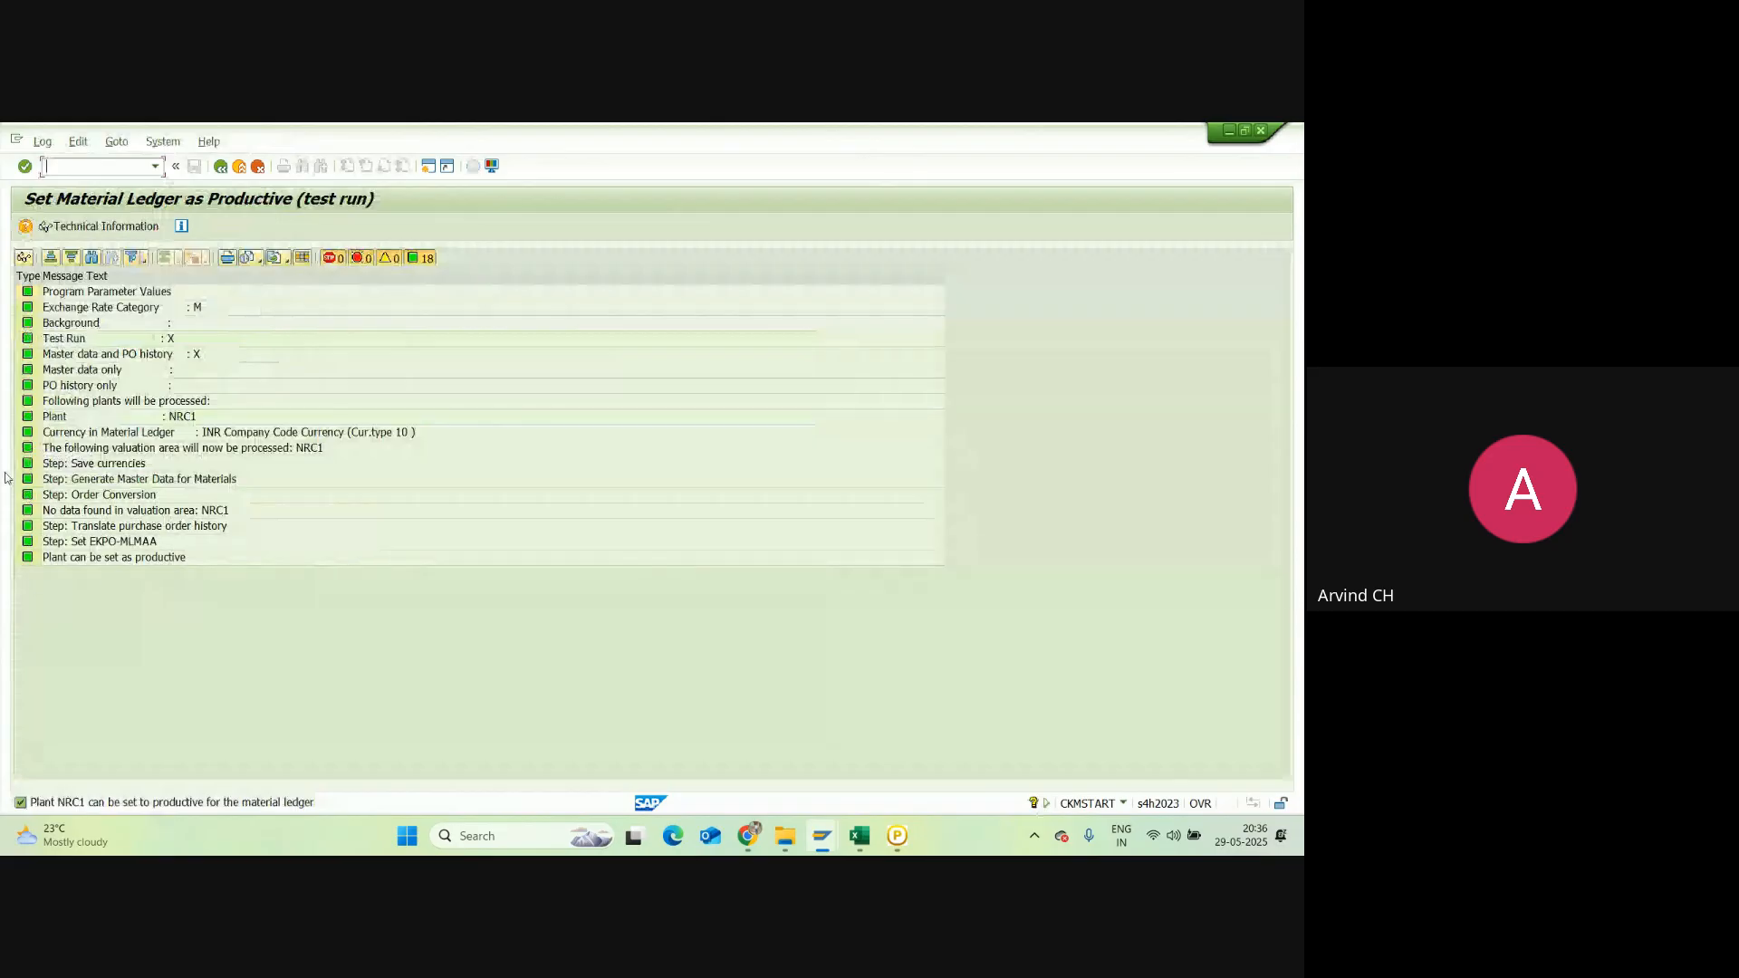
{"action": "left_click", "coordinate": [221, 167]}
{"action": "left_click", "coordinate": [220, 166]}
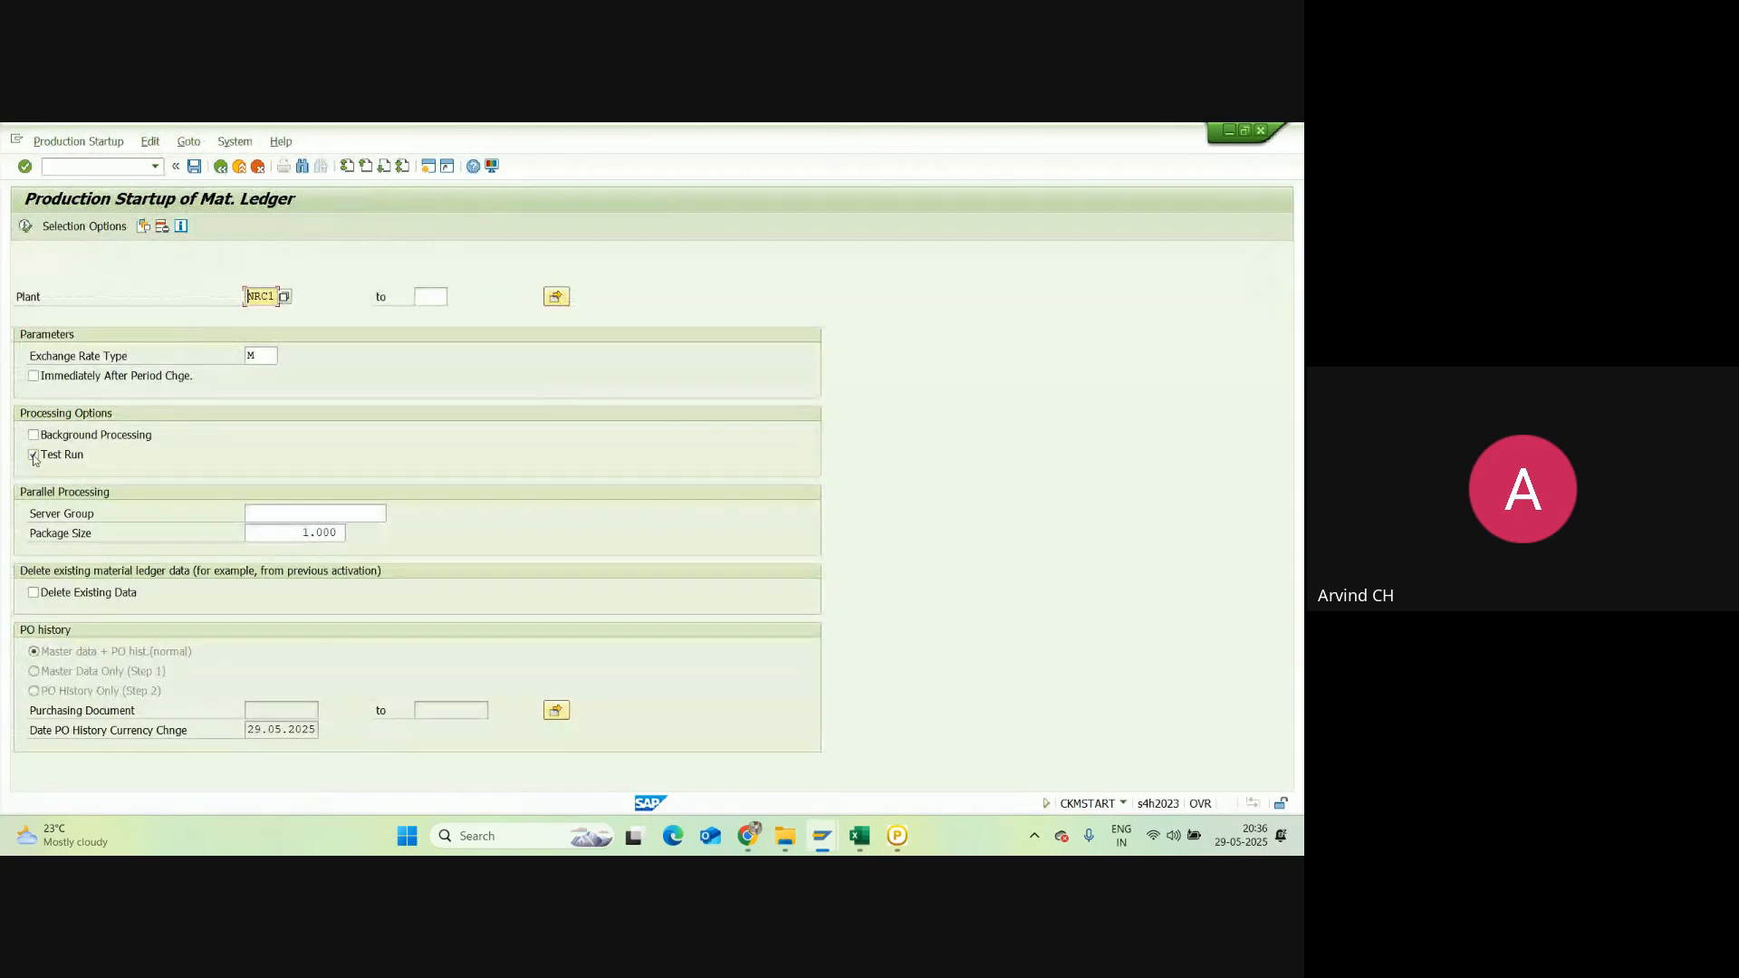
Step: Clear Test Run and execute the startup live so NRC1 becomes productive, then back out
{"action": "left_click", "coordinate": [34, 456]}
{"action": "left_click", "coordinate": [25, 228]}
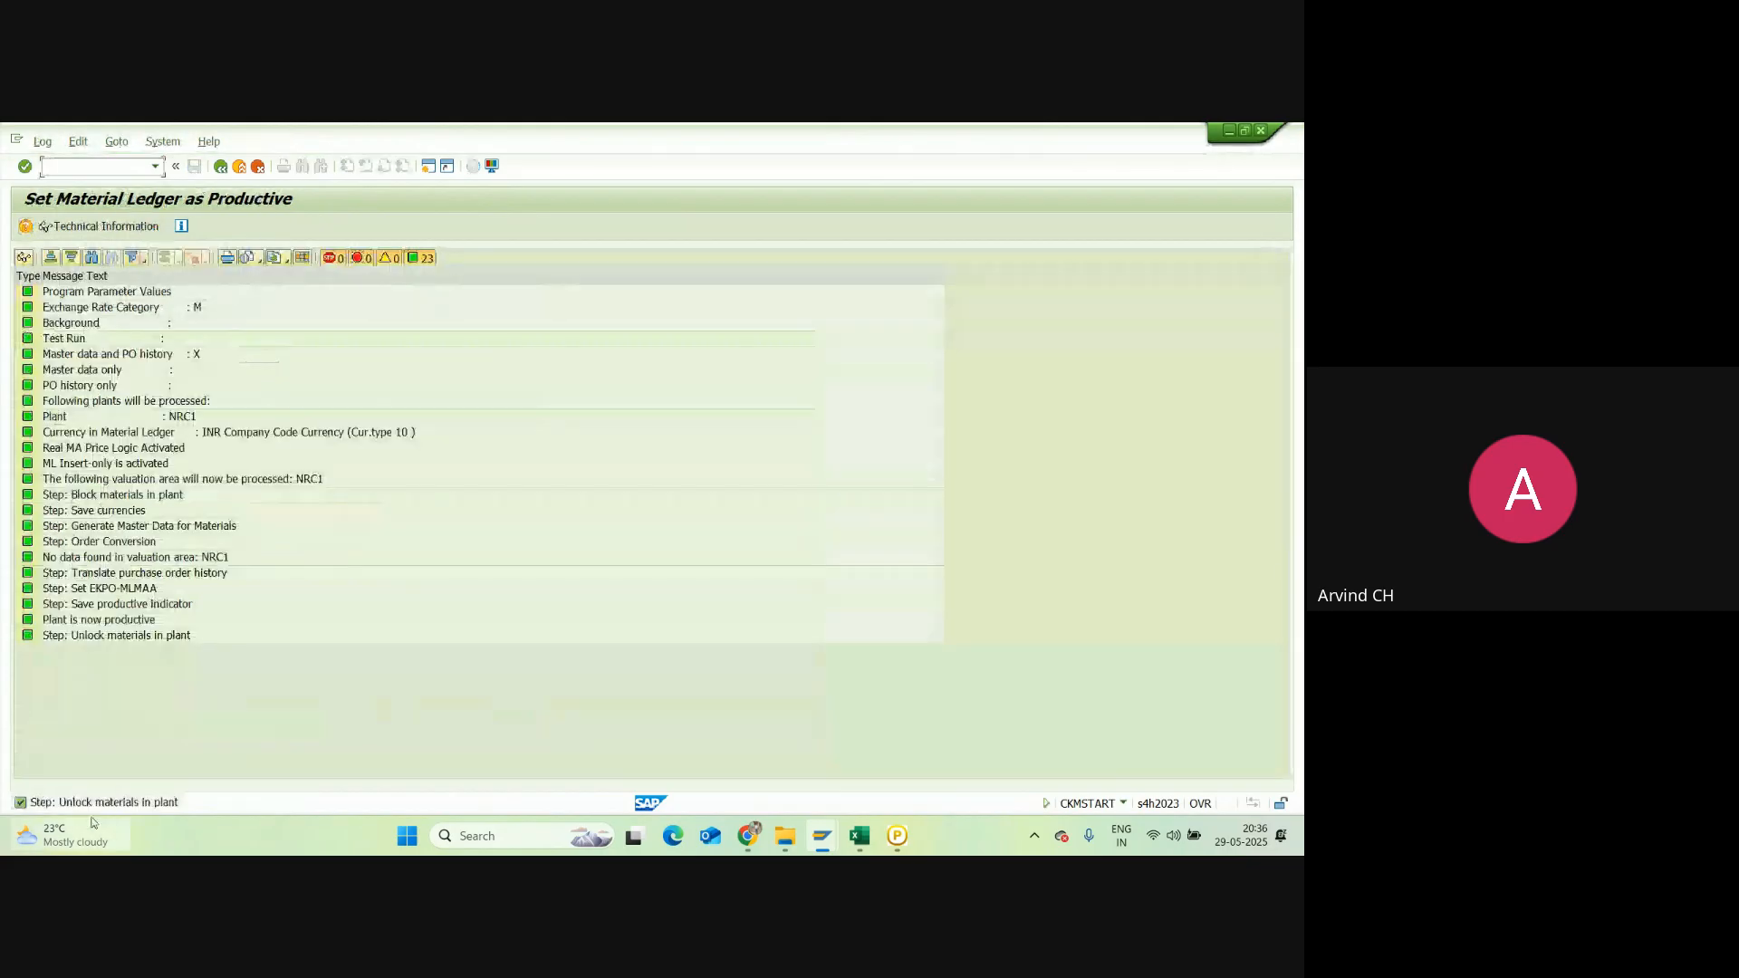
{"action": "mouse_move", "coordinate": [97, 826]}
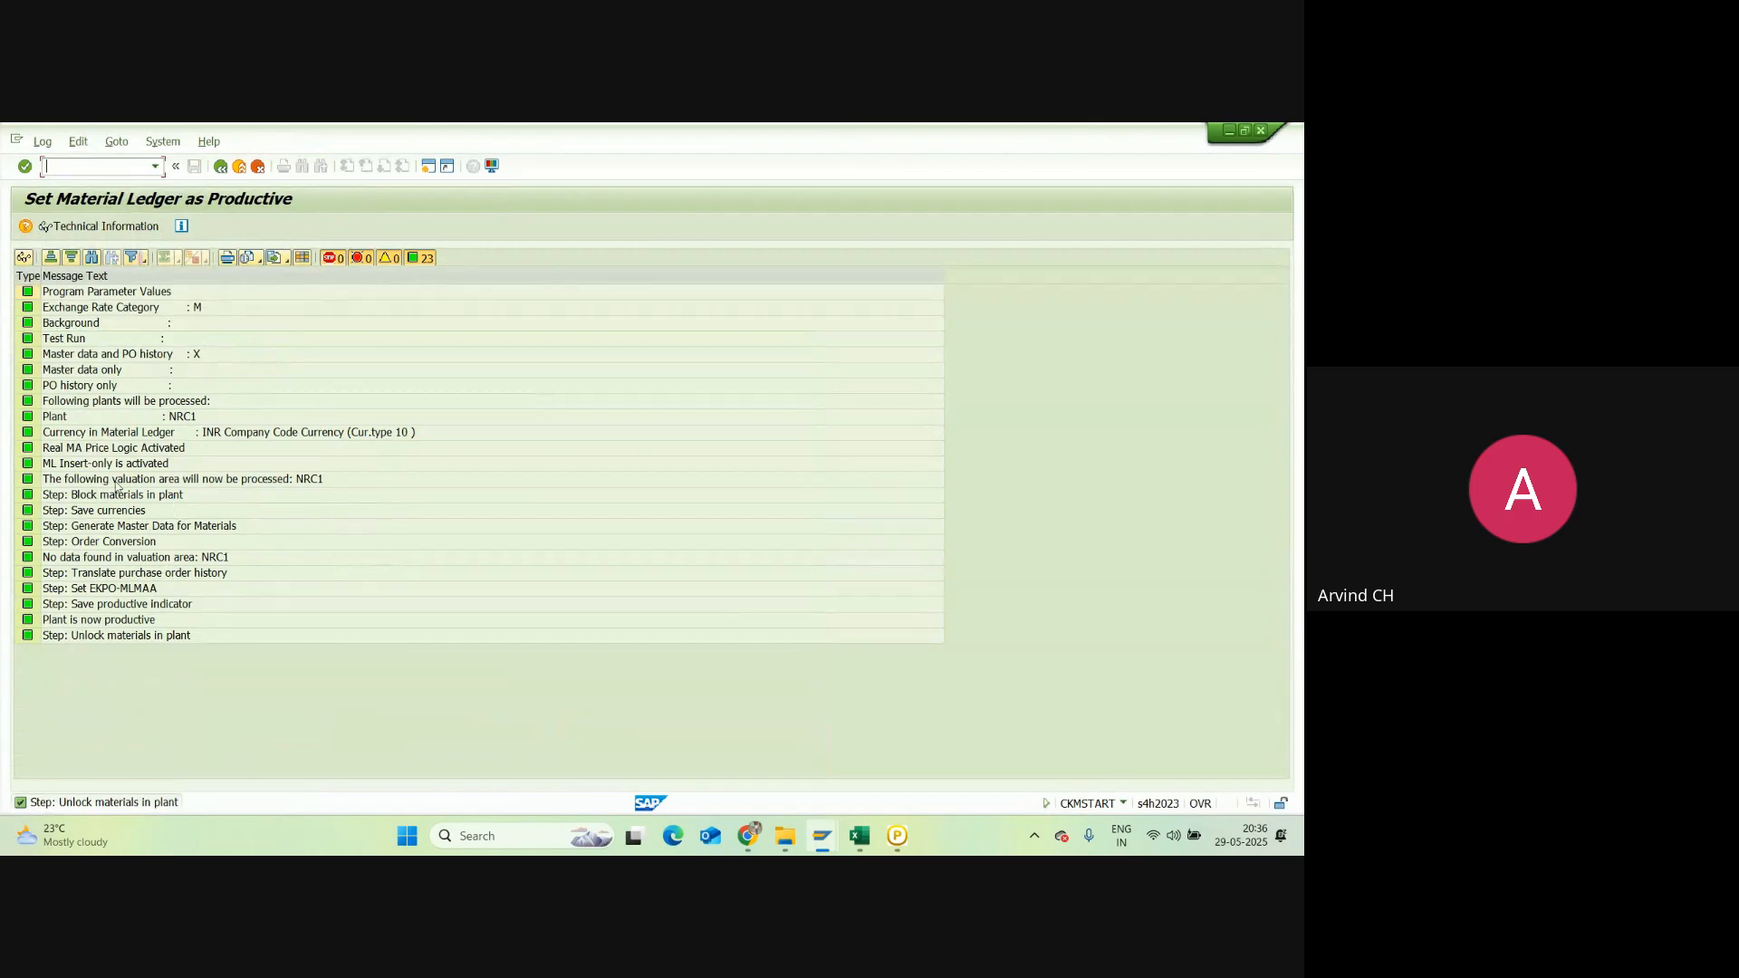
{"action": "left_click", "coordinate": [220, 168]}
{"action": "left_click", "coordinate": [220, 168]}
{"action": "left_click", "coordinate": [220, 168]}
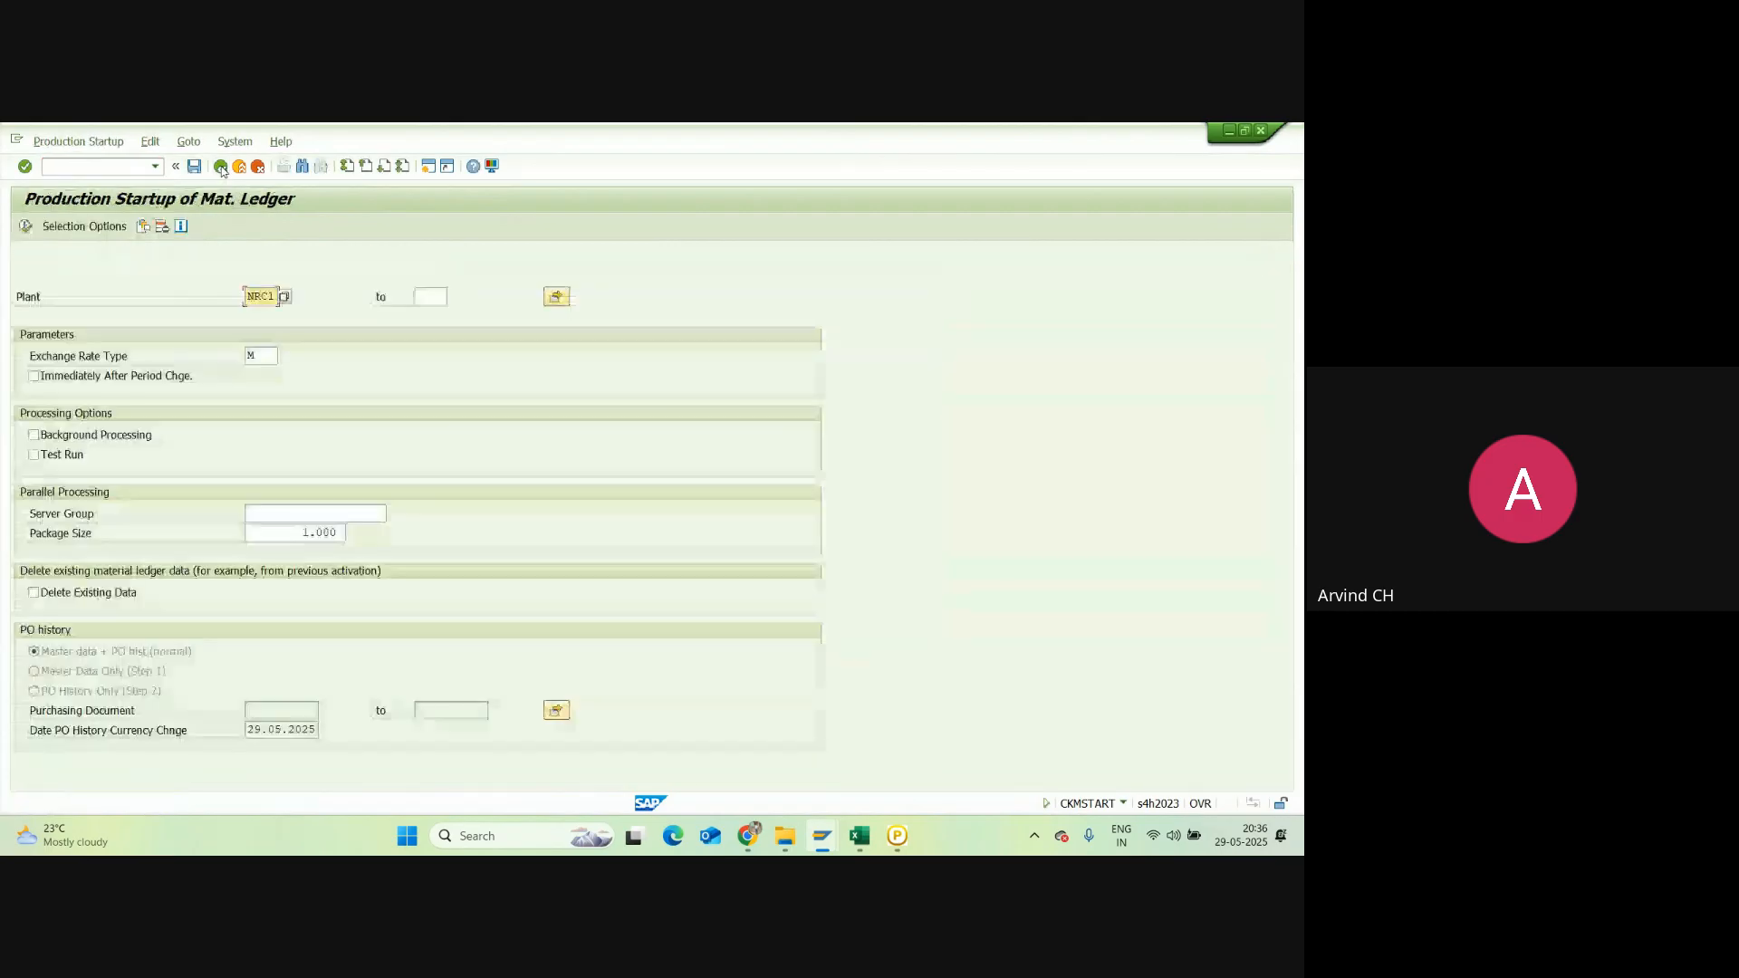
Step: Start MM01 for material Dairy Milk Choco and accept the selected views
{"action": "left_click", "coordinate": [222, 167]}
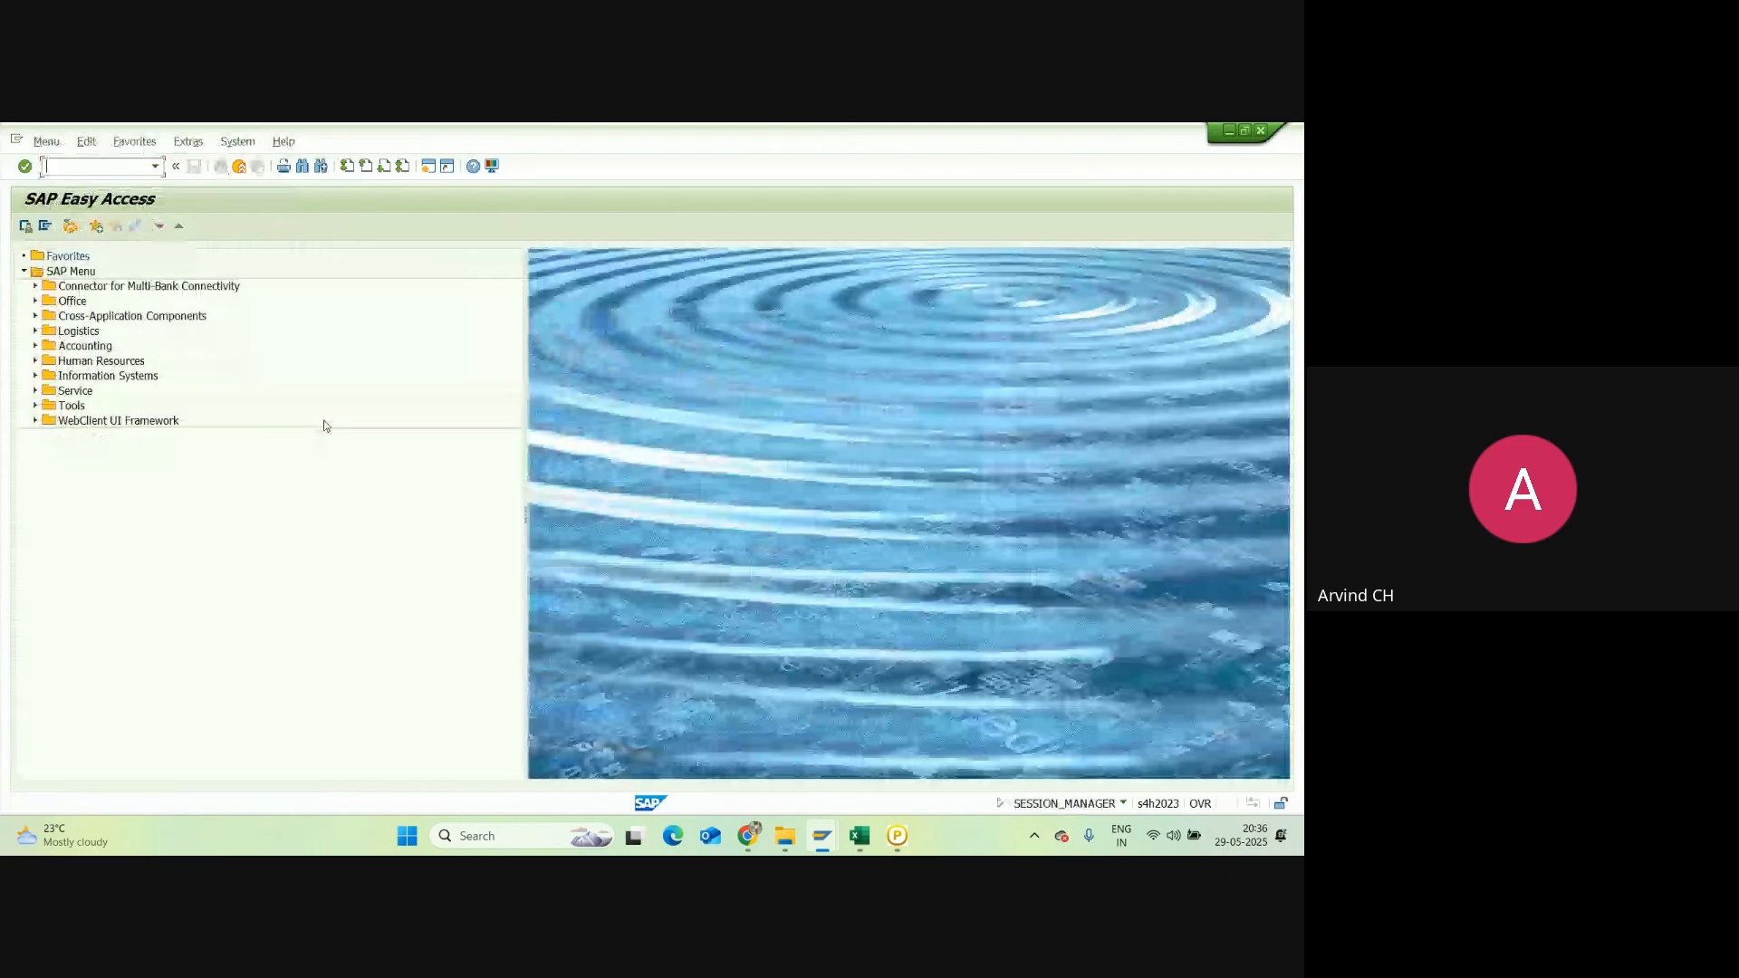
{"action": "left_click", "coordinate": [822, 835]}
{"action": "left_click", "coordinate": [890, 763]}
{"action": "type", "text": "mm01"}
{"action": "key", "text": "Return"}
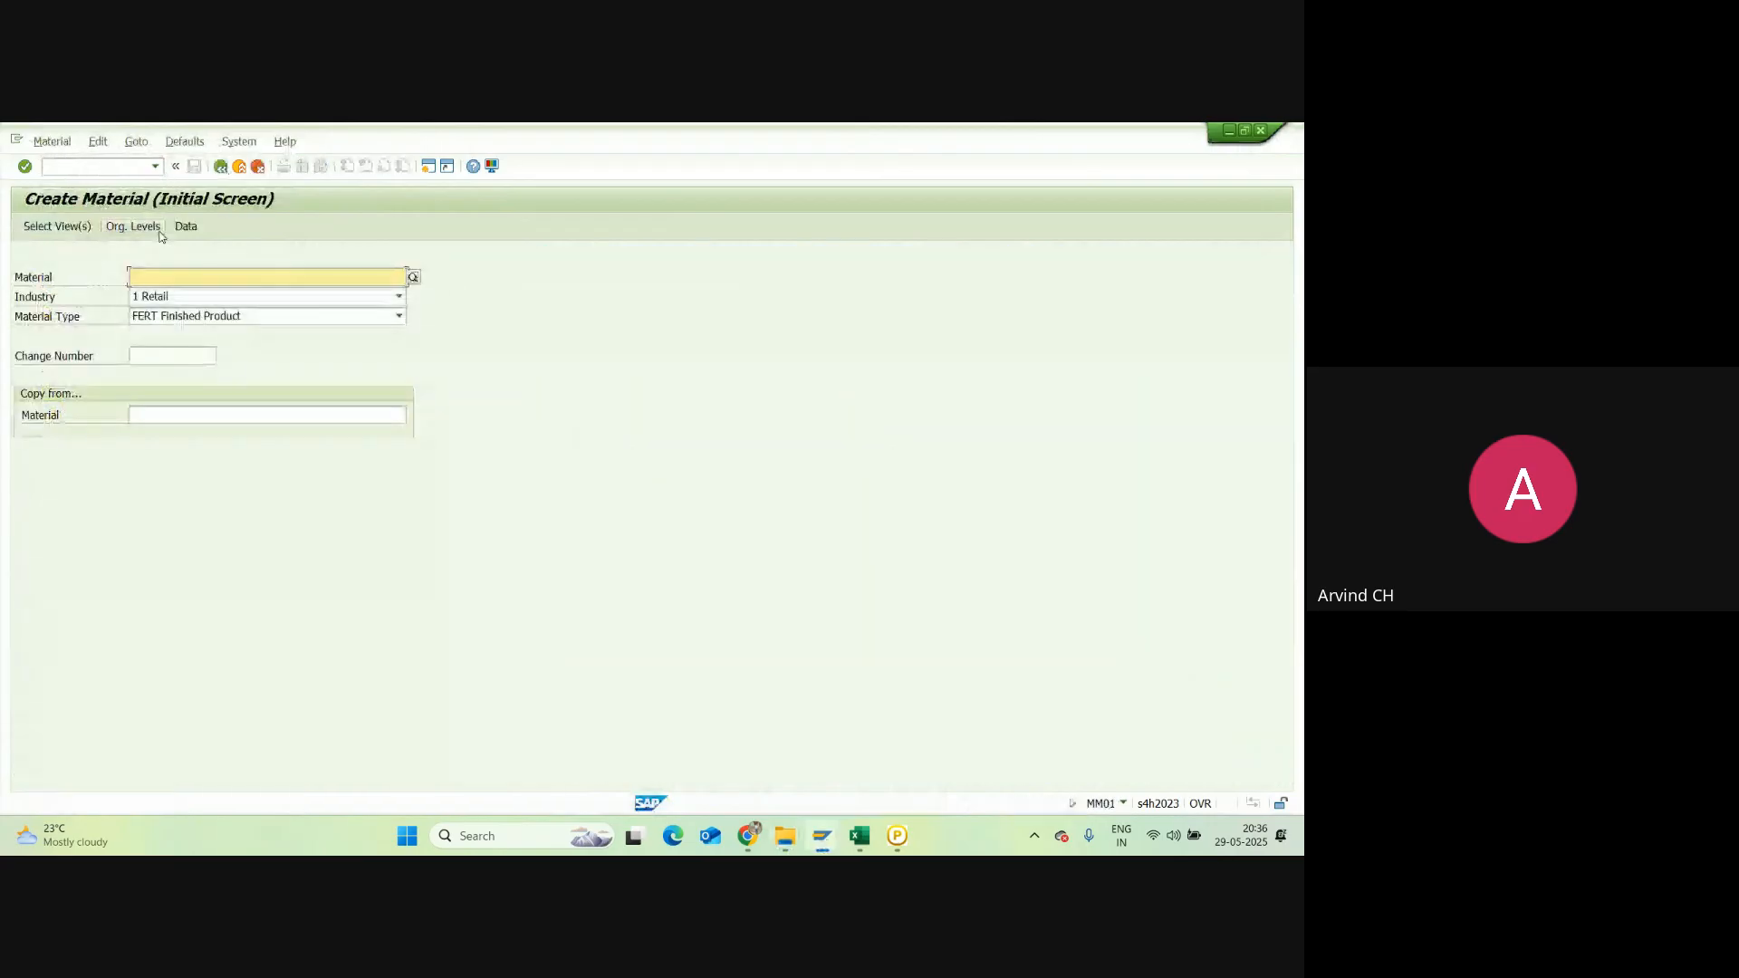
{"action": "left_click", "coordinate": [168, 279]}
{"action": "left_click", "coordinate": [185, 311]}
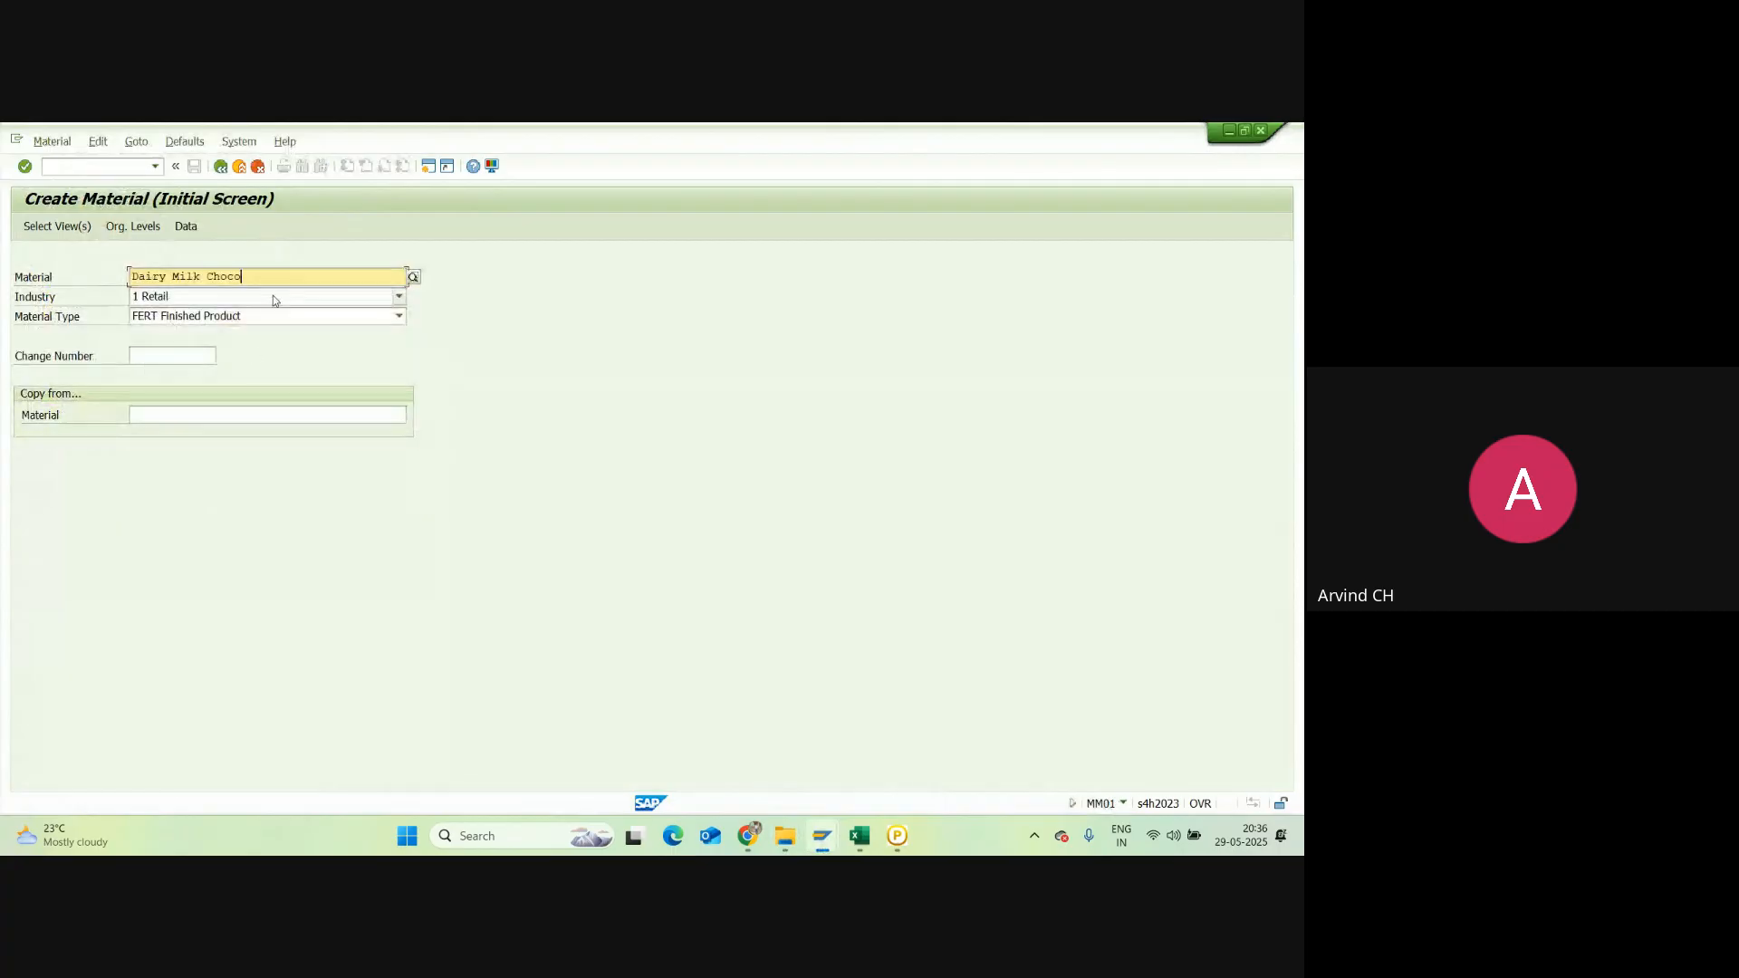
{"action": "key", "text": "Return"}
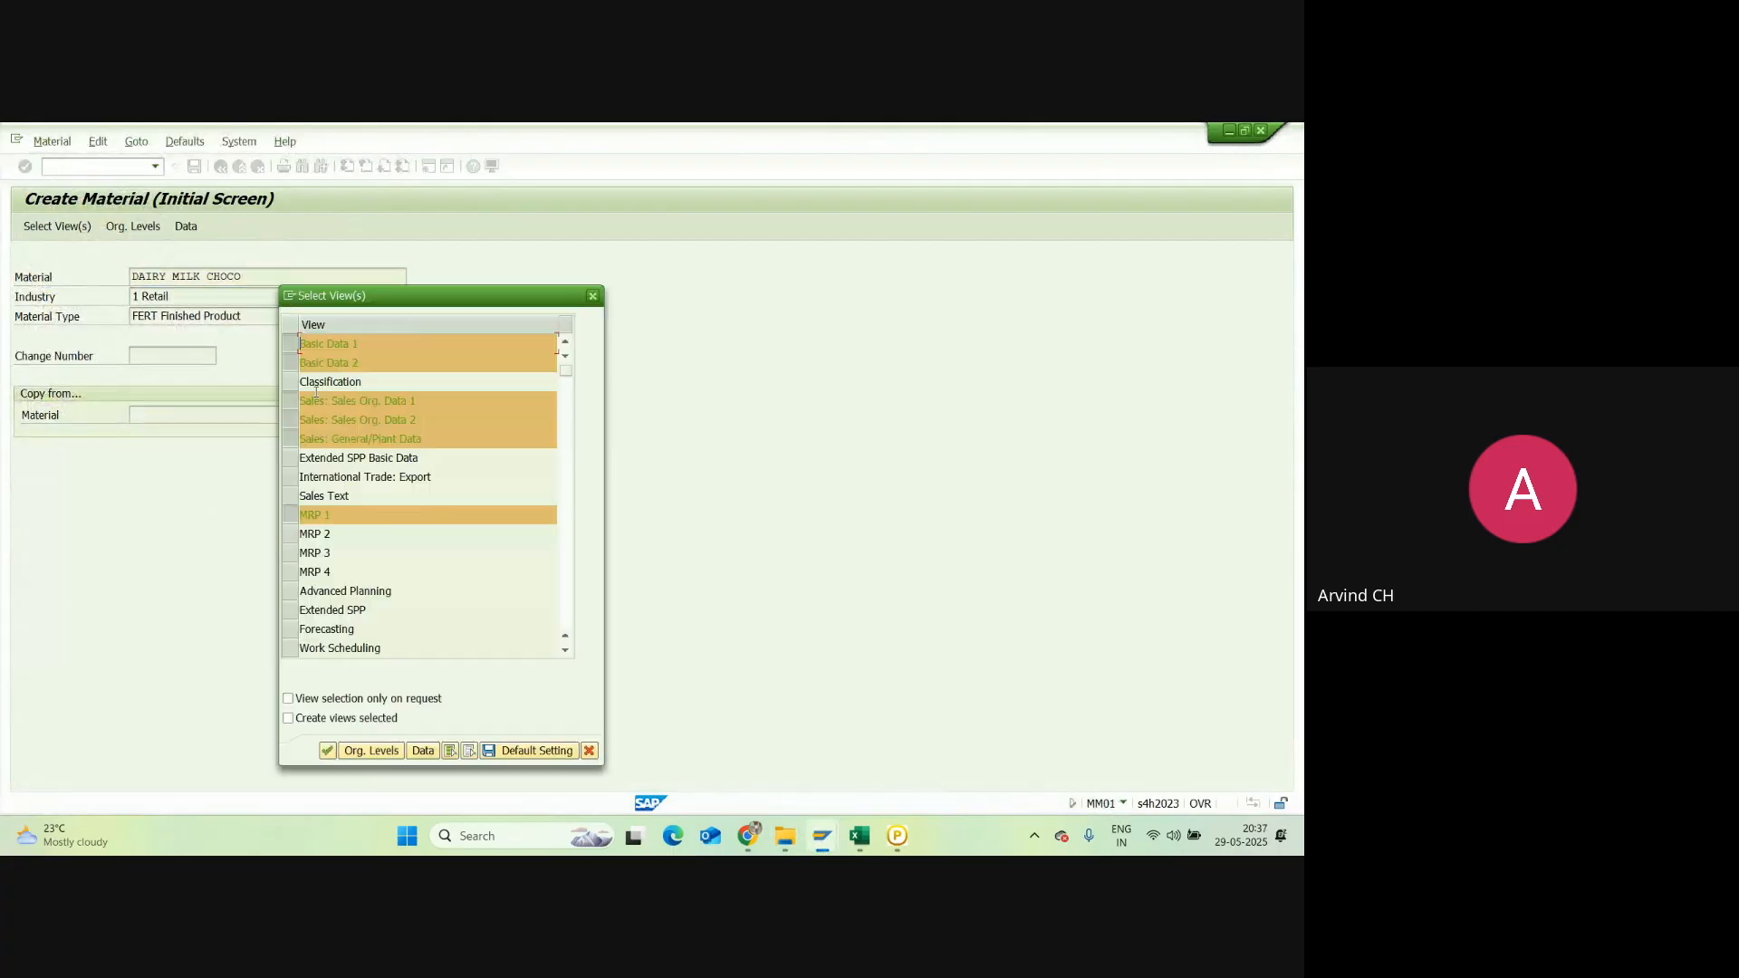
{"action": "key", "text": "Return"}
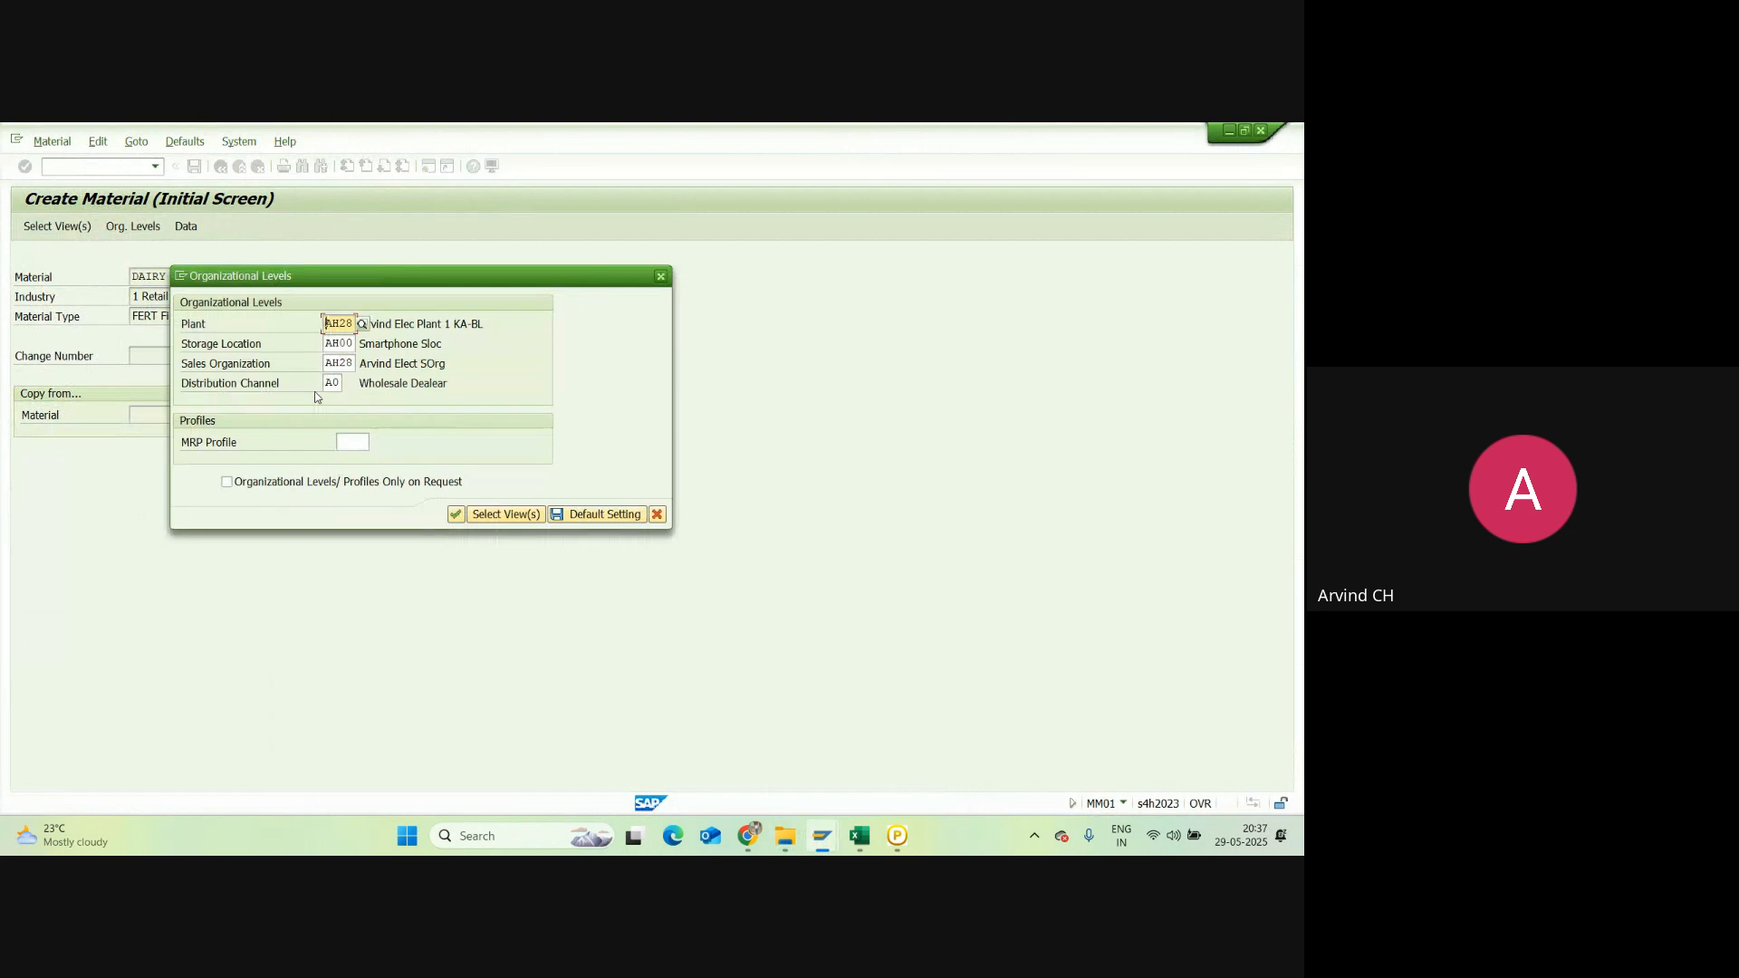
Step: Set organizational levels: plant NRC1, storage location NRC2, sales org NRC1, distribution channel NB
{"action": "left_click", "coordinate": [343, 323]}
{"action": "left_click_drag", "start_coordinate": [347, 325], "coordinate": [298, 328]}
{"action": "key", "text": "BackSpace"}
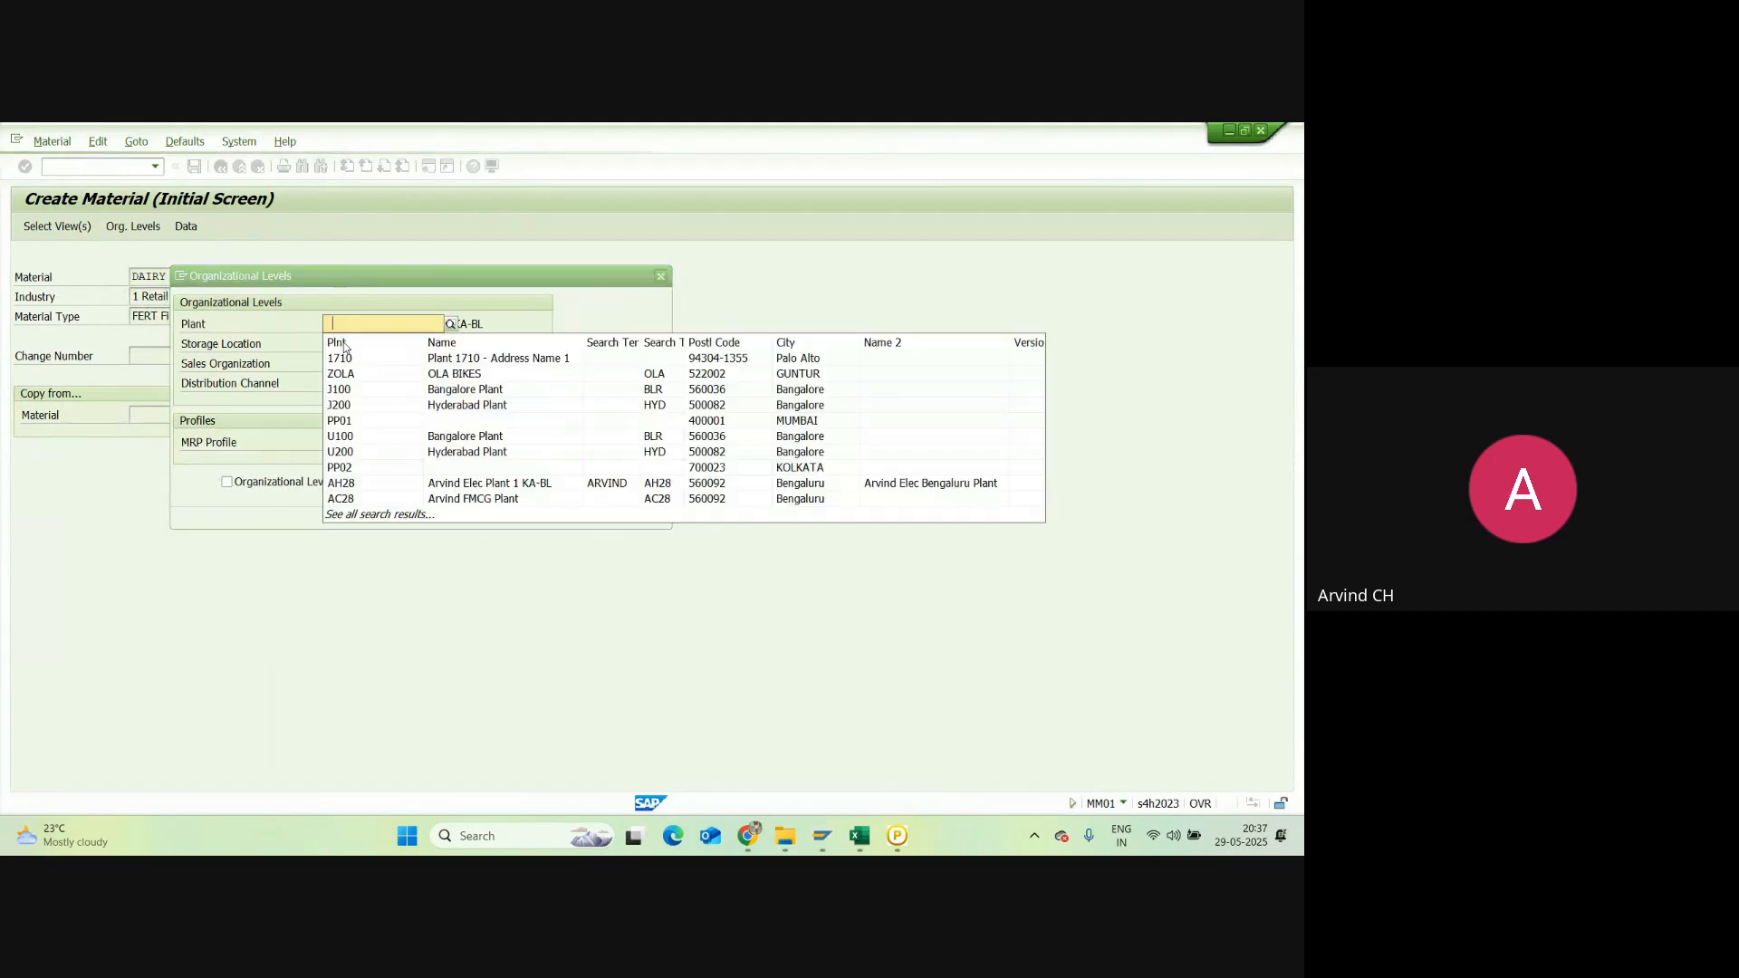
{"action": "left_click", "coordinate": [344, 342]}
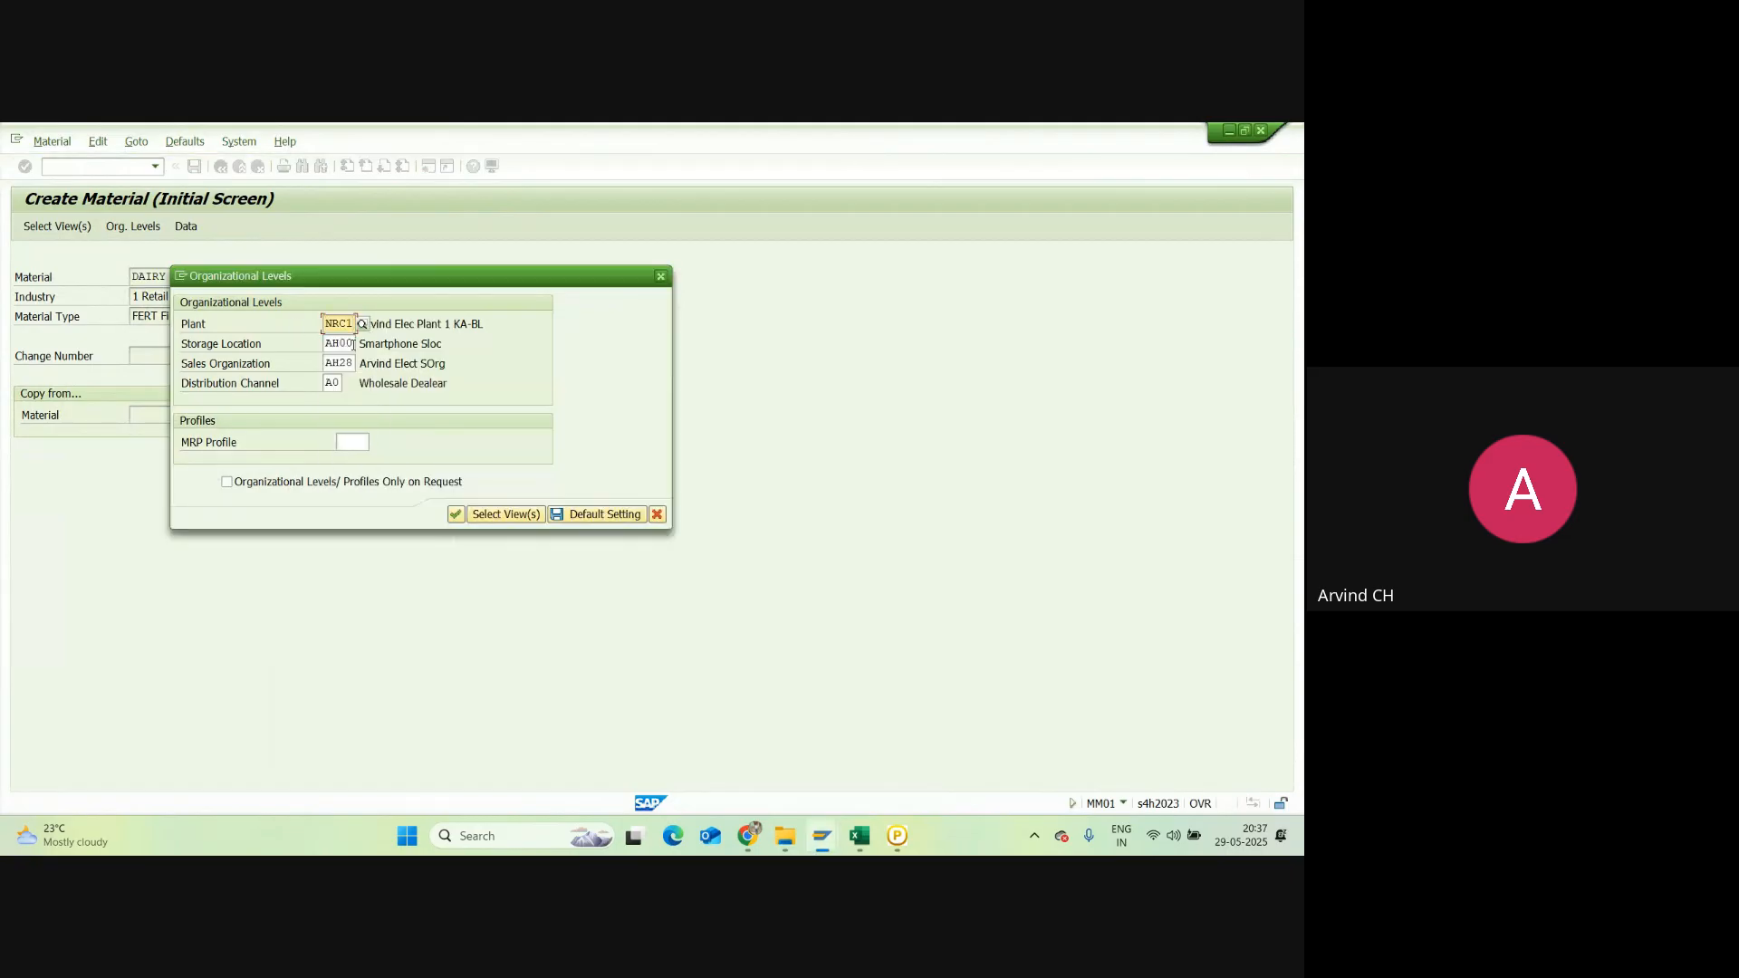
{"action": "left_click", "coordinate": [353, 343]}
{"action": "key", "text": "BackSpace"}
{"action": "key", "text": "BackSpace"}
{"action": "key", "text": "BackSpace"}
{"action": "key", "text": "BackSpace"}
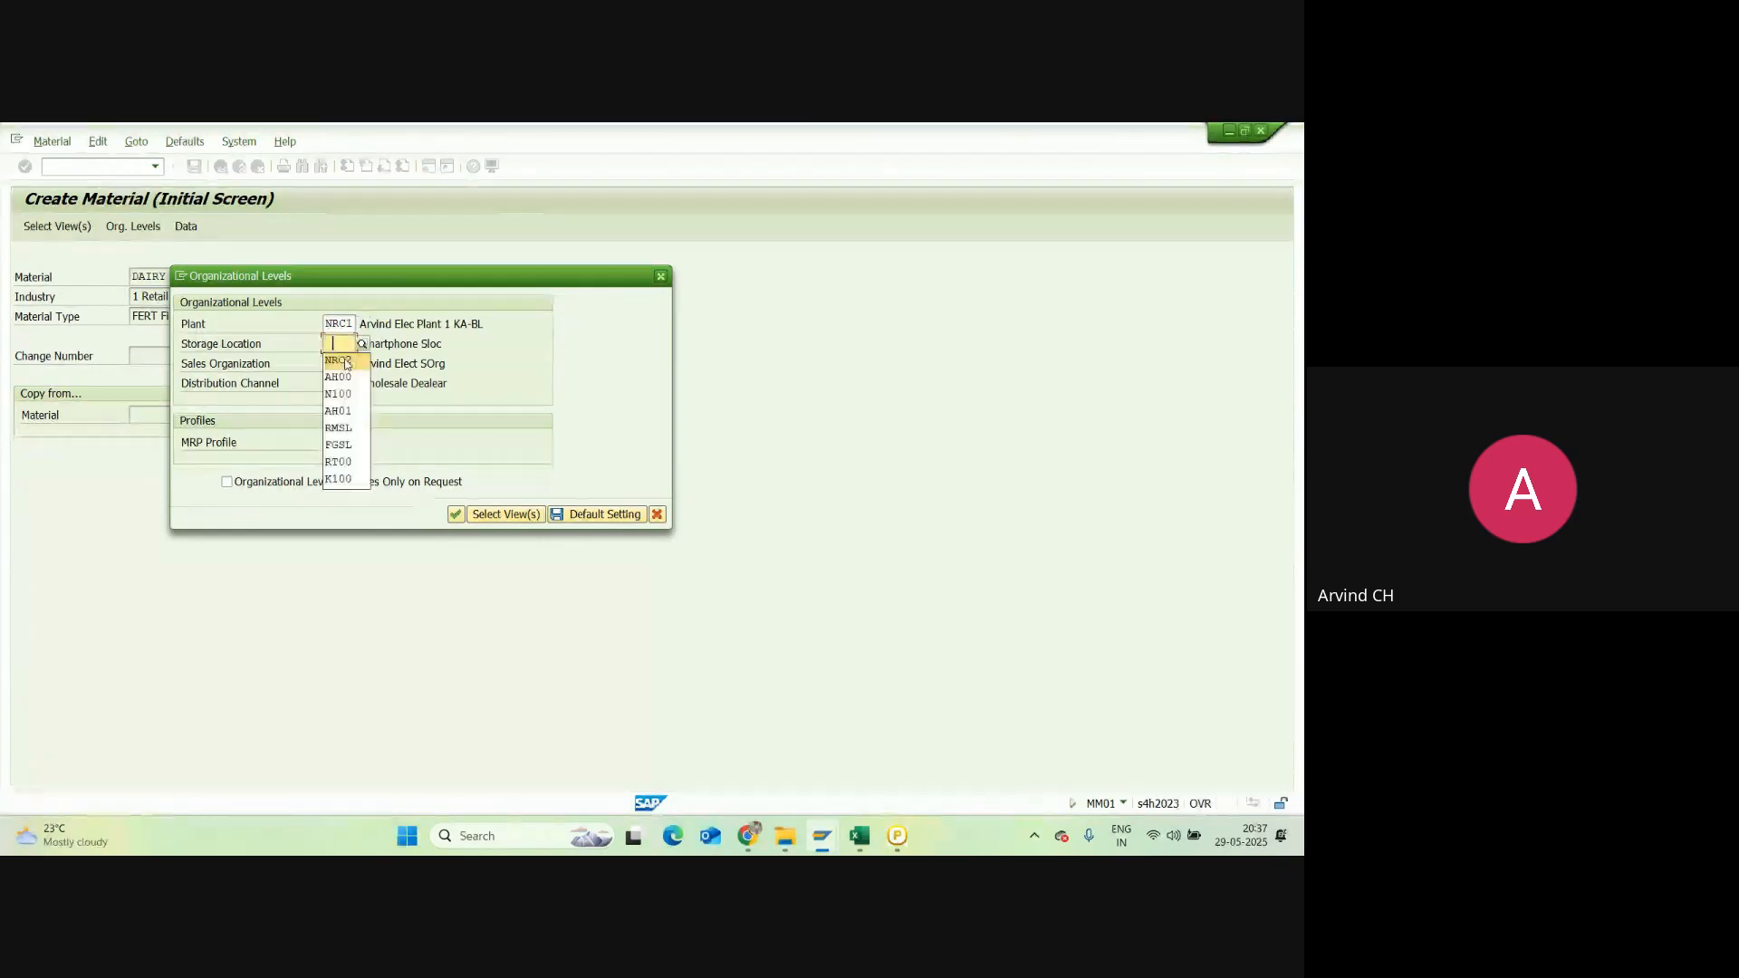
{"action": "left_click", "coordinate": [345, 364]}
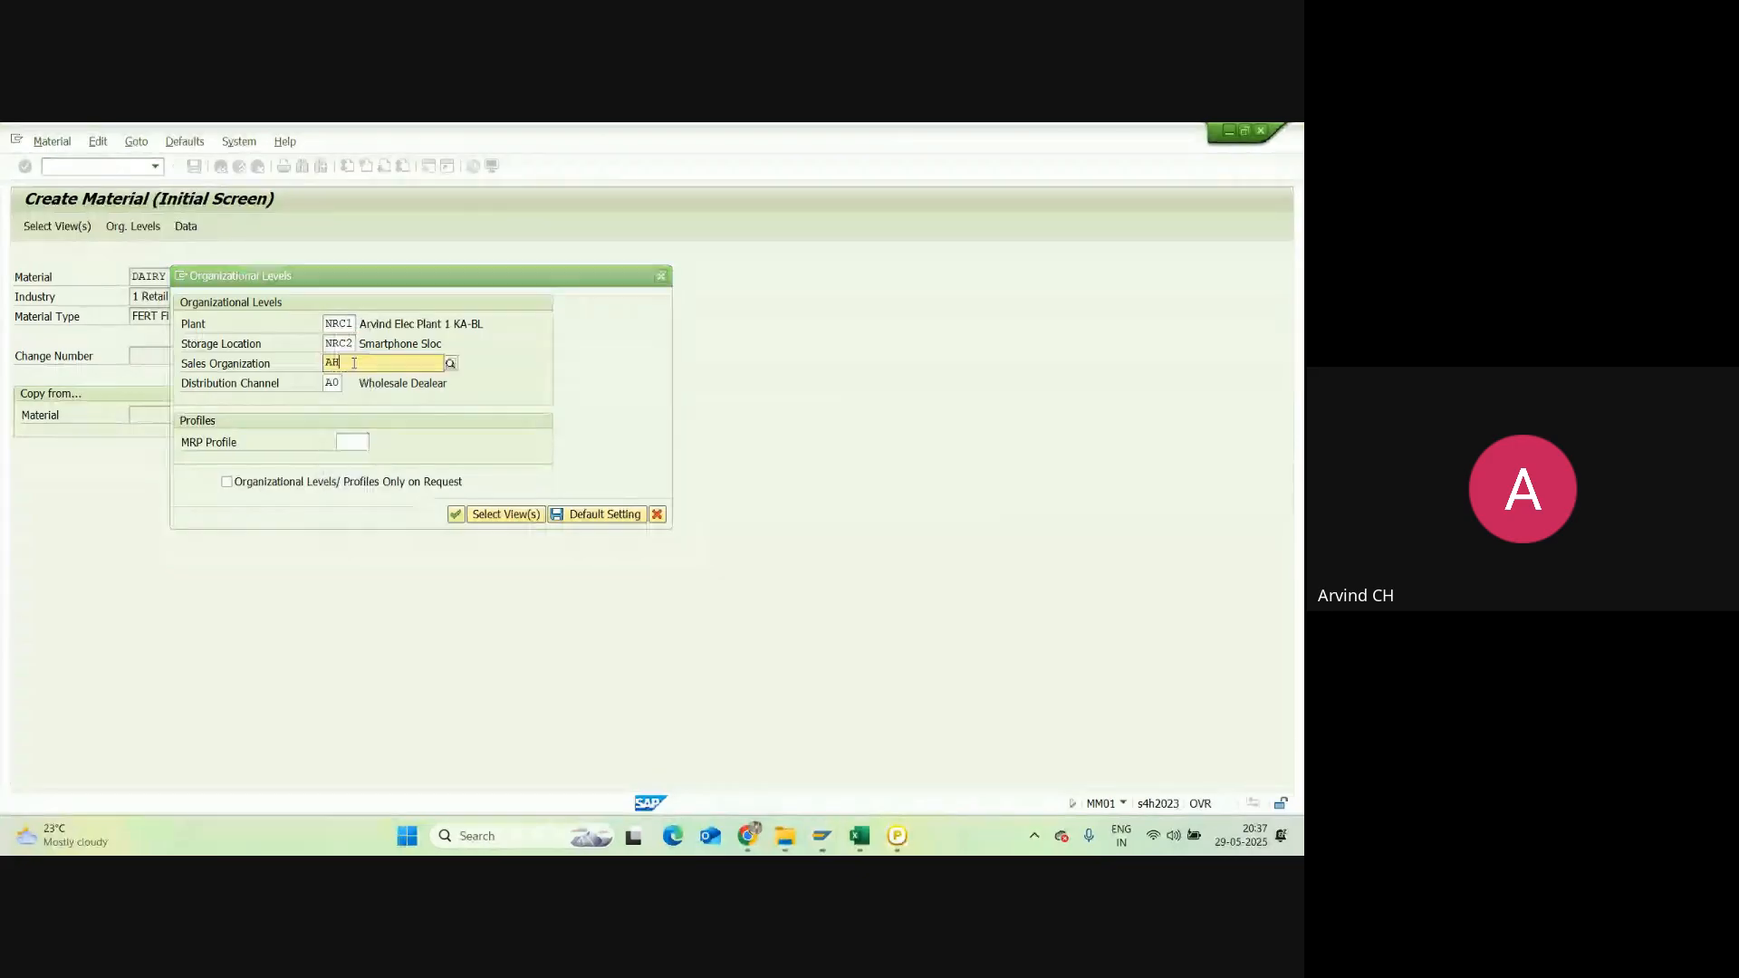
{"action": "left_click", "coordinate": [353, 386]}
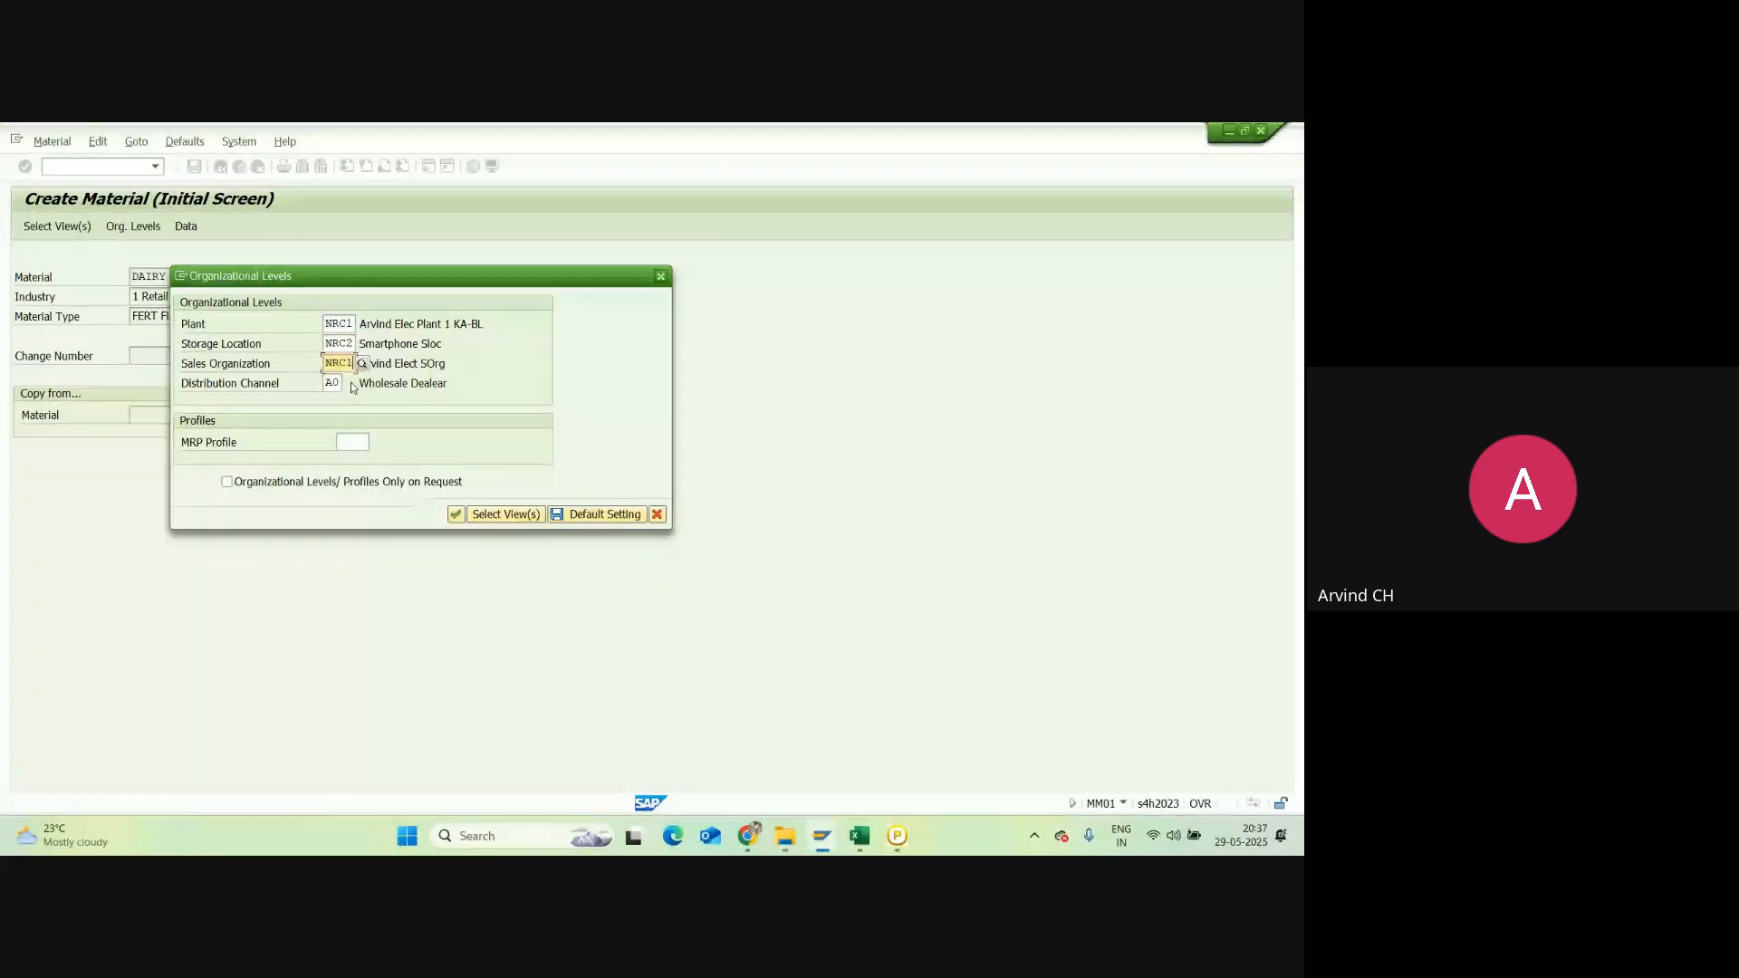
{"action": "key", "text": "Tab"}
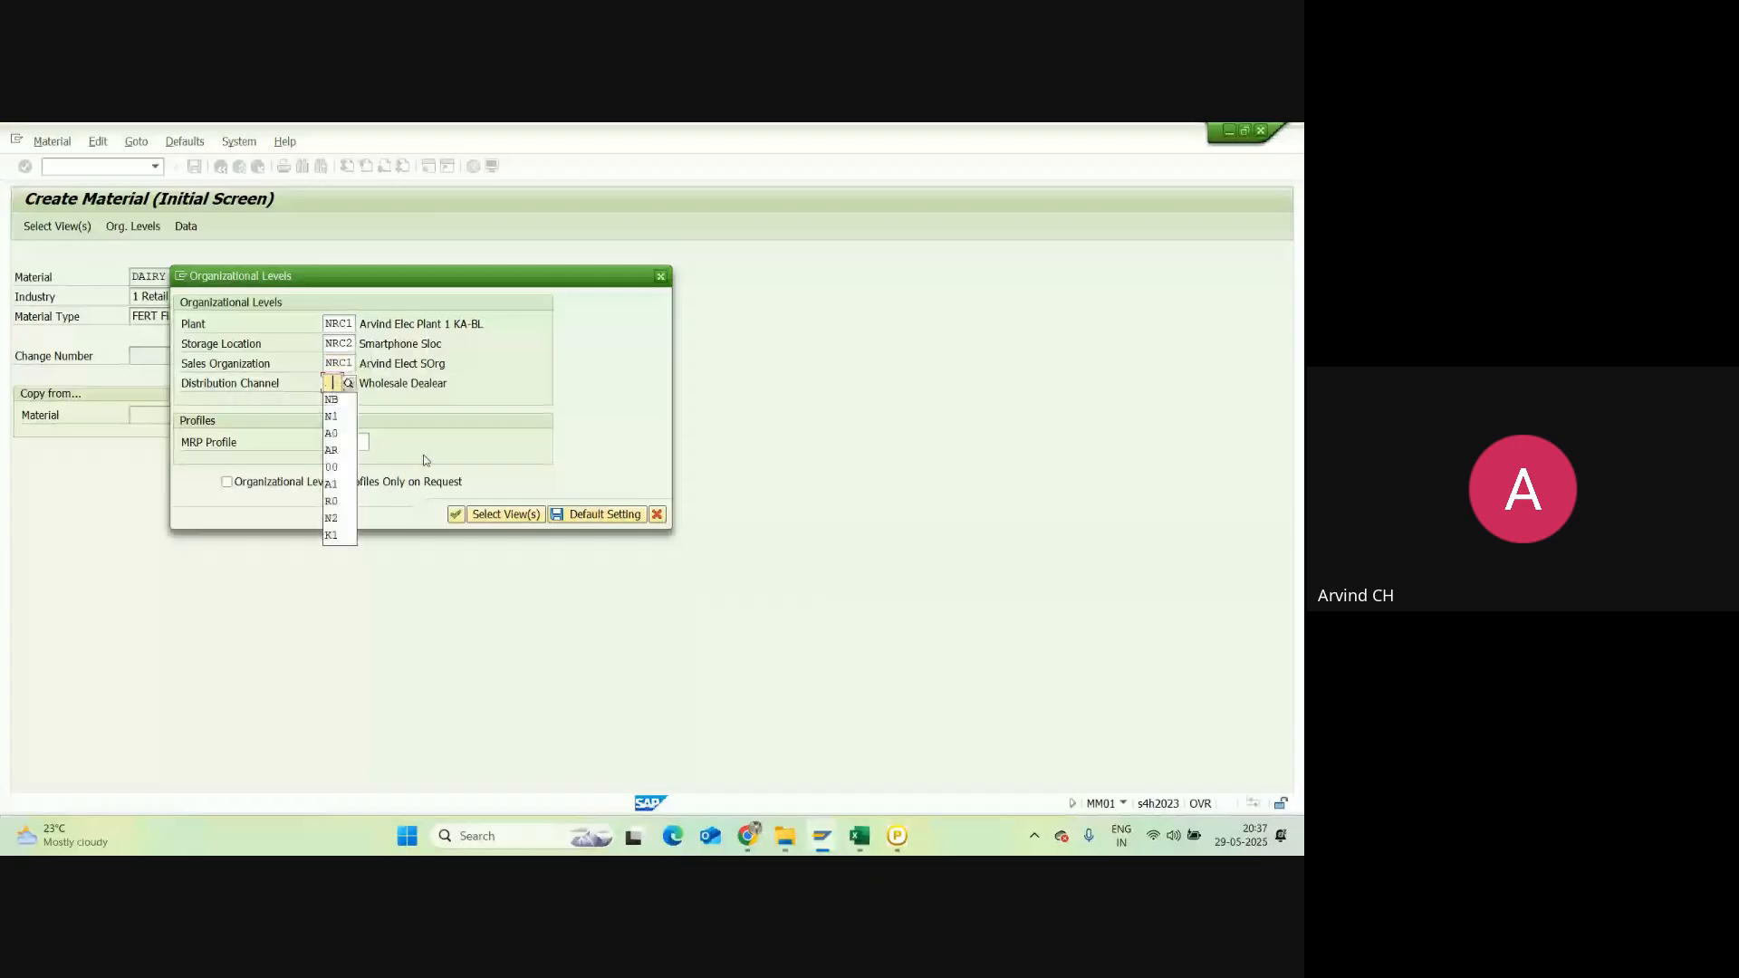
{"action": "left_click", "coordinate": [343, 401]}
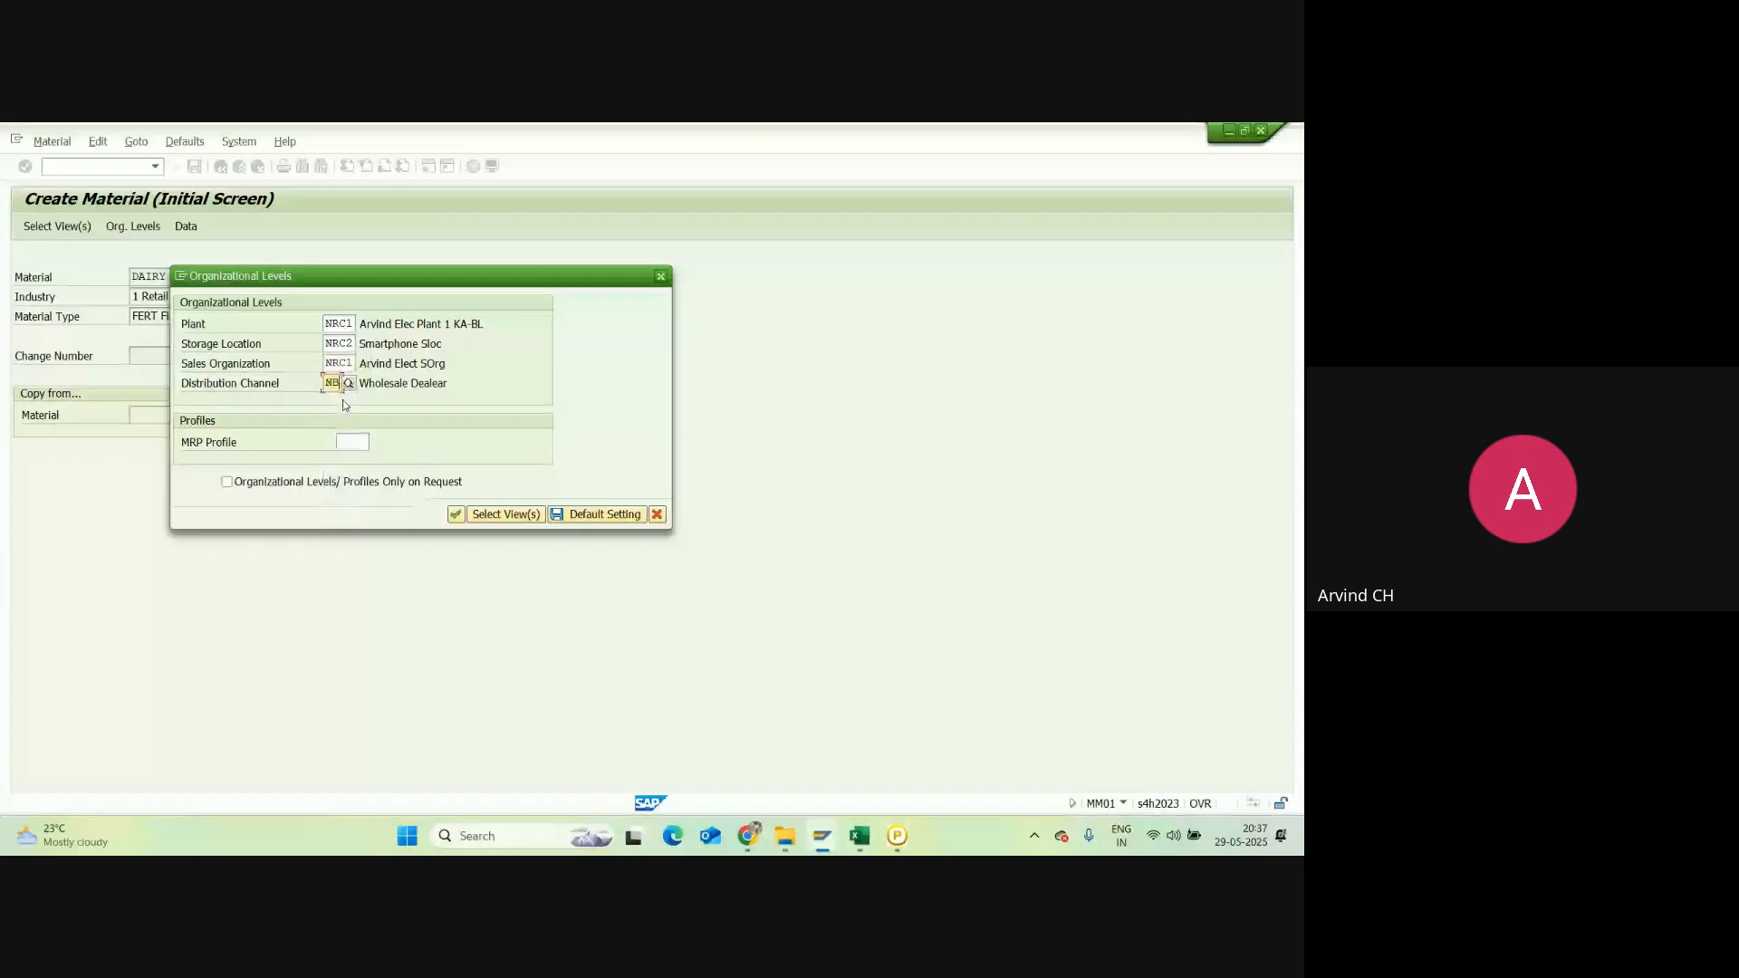
{"action": "left_click", "coordinate": [457, 514]}
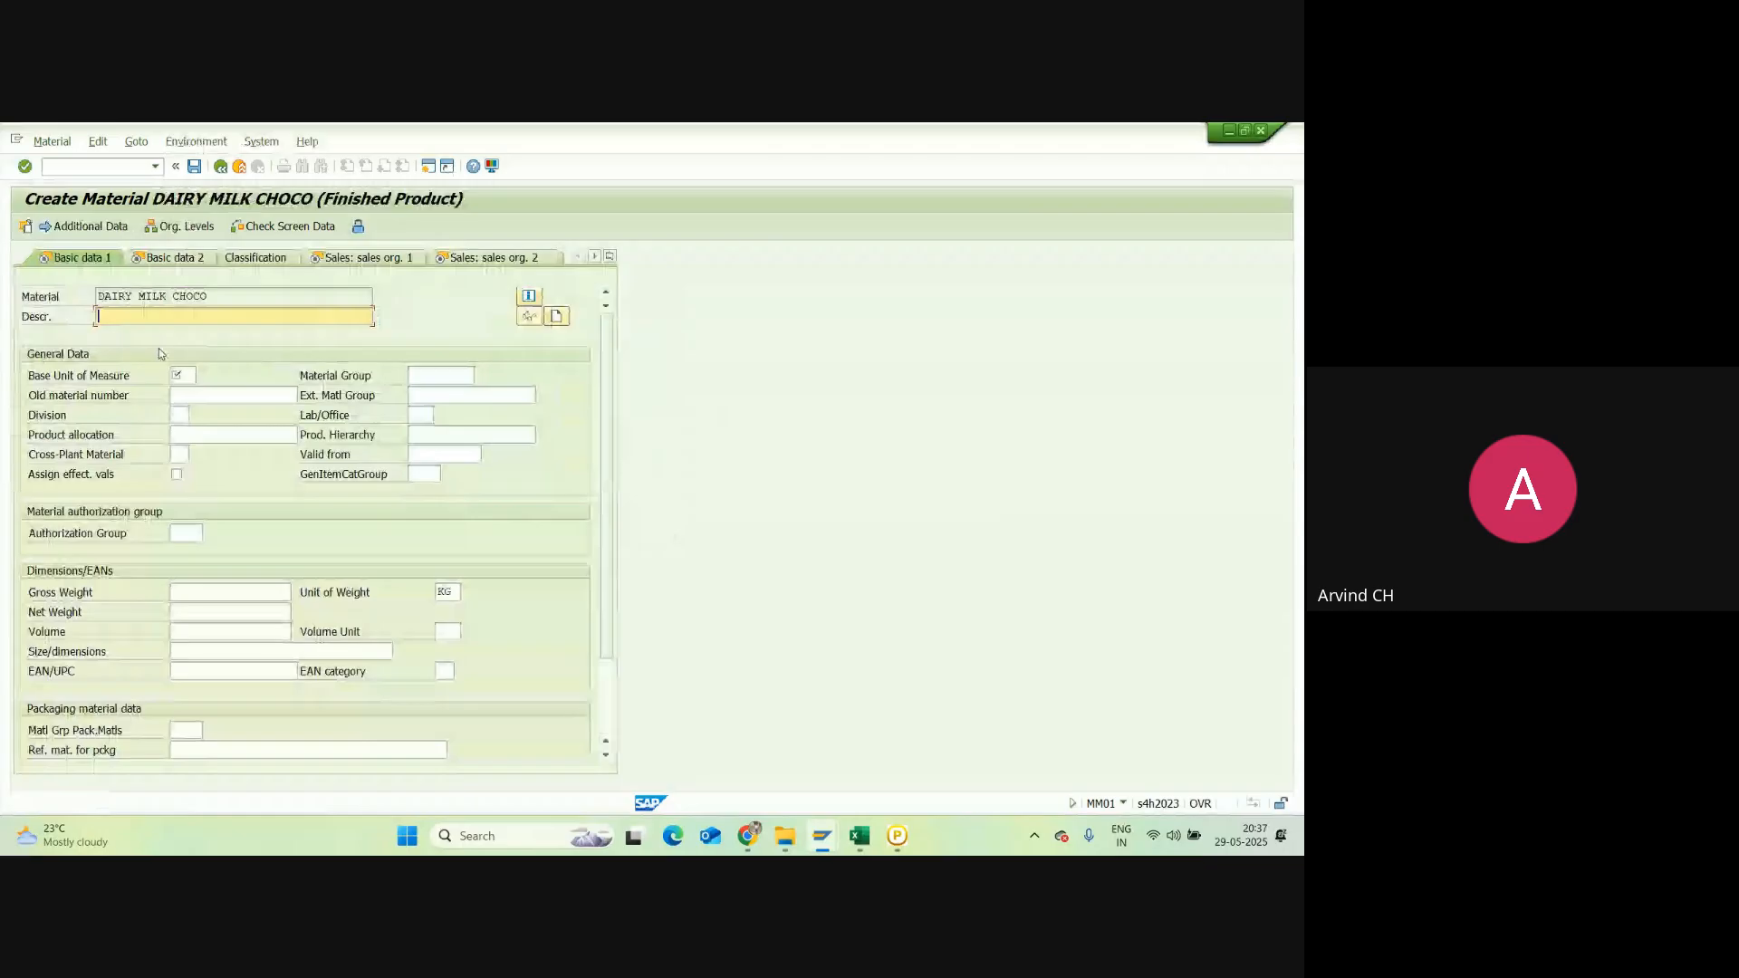
Step: Fill the description with the material name, base unit EA and division NA
{"action": "left_click", "coordinate": [134, 303]}
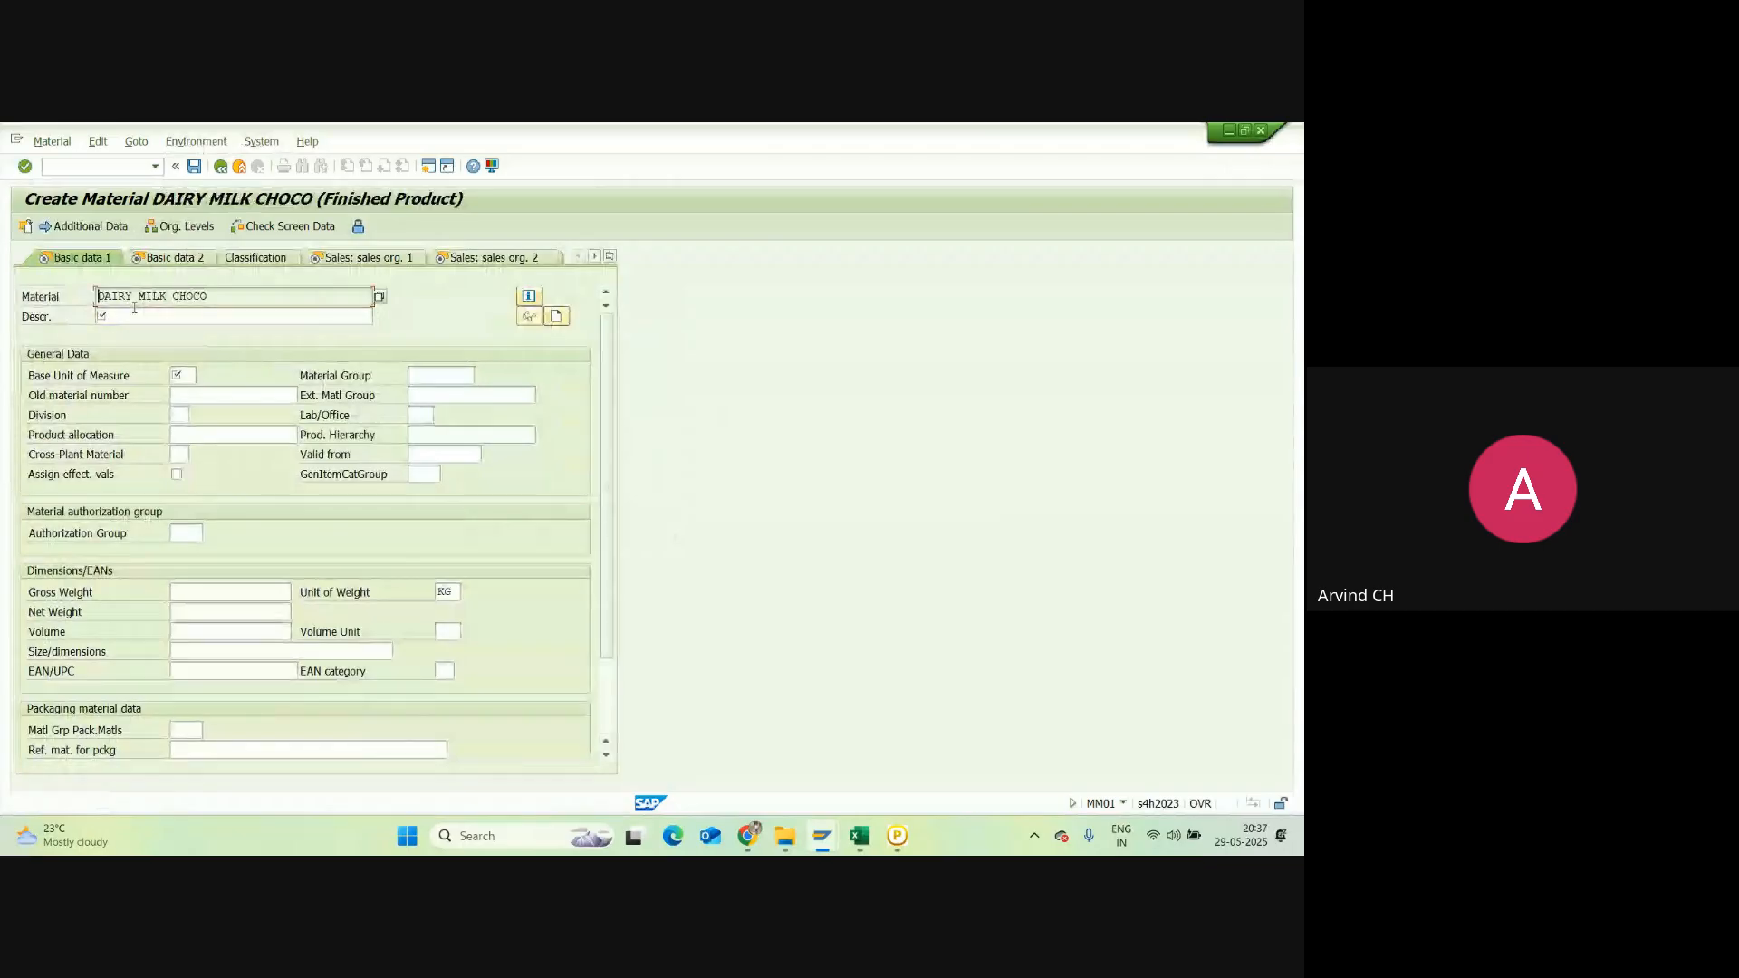
{"action": "left_click", "coordinate": [134, 316]}
{"action": "type", "text": "DAIRY MILK CHOCO"}
{"action": "left_click", "coordinate": [182, 375]}
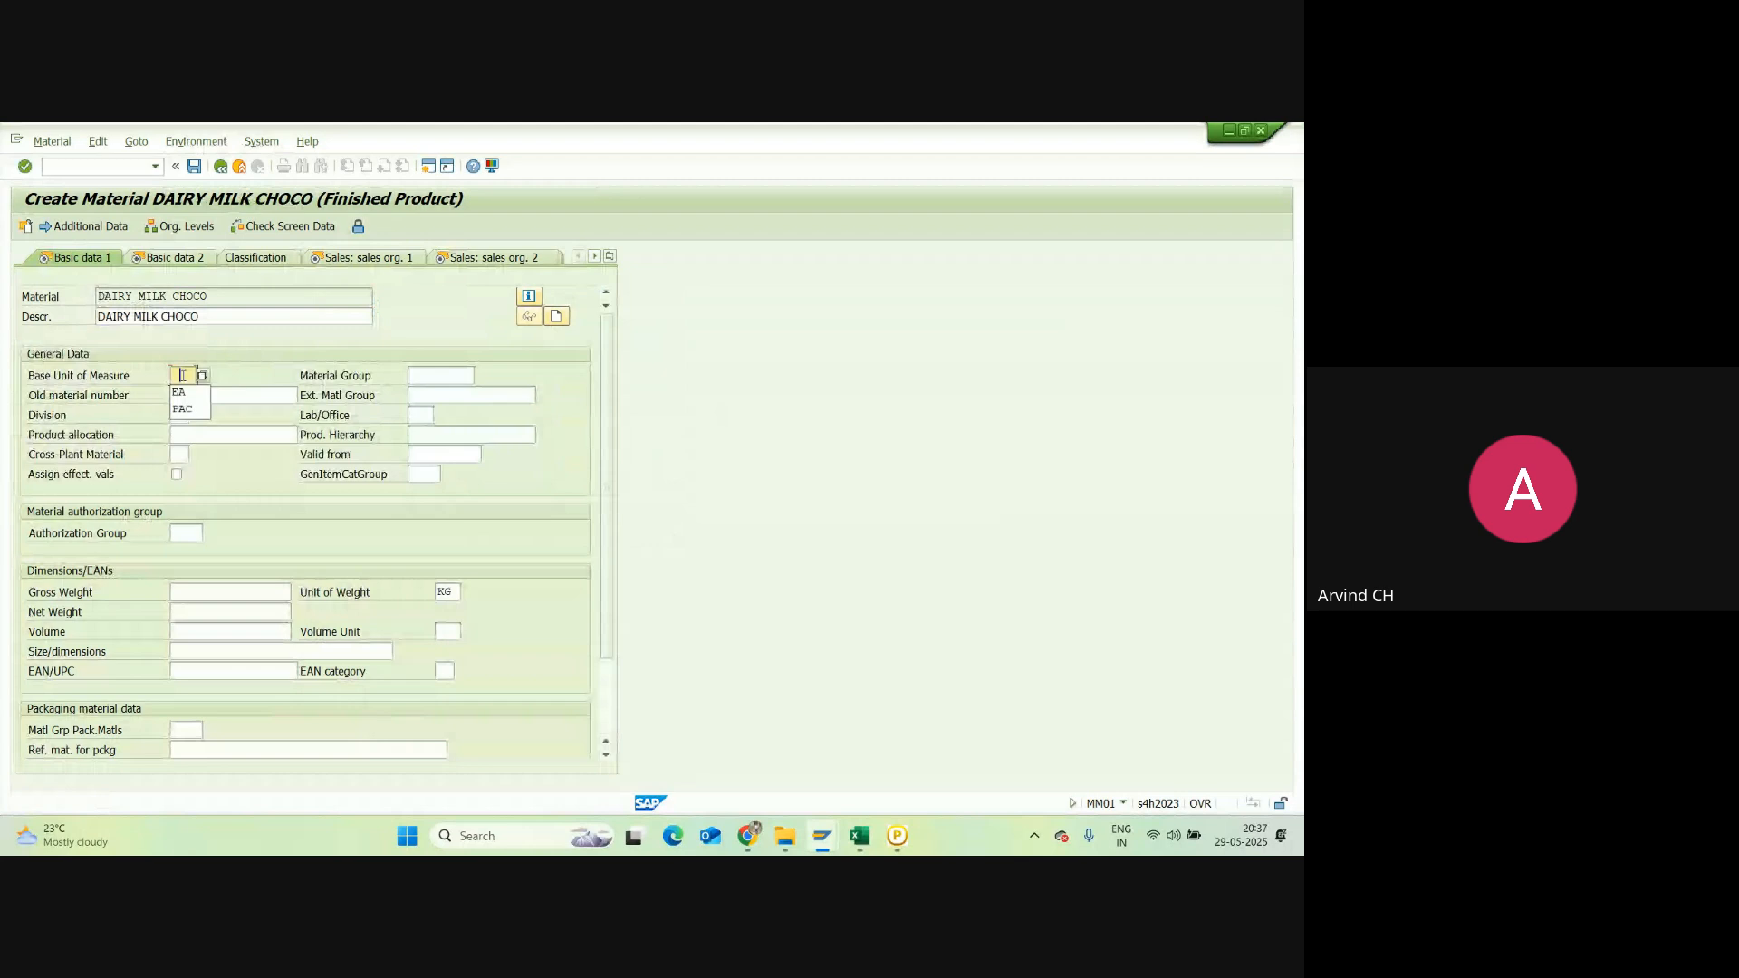
{"action": "left_click", "coordinate": [180, 392]}
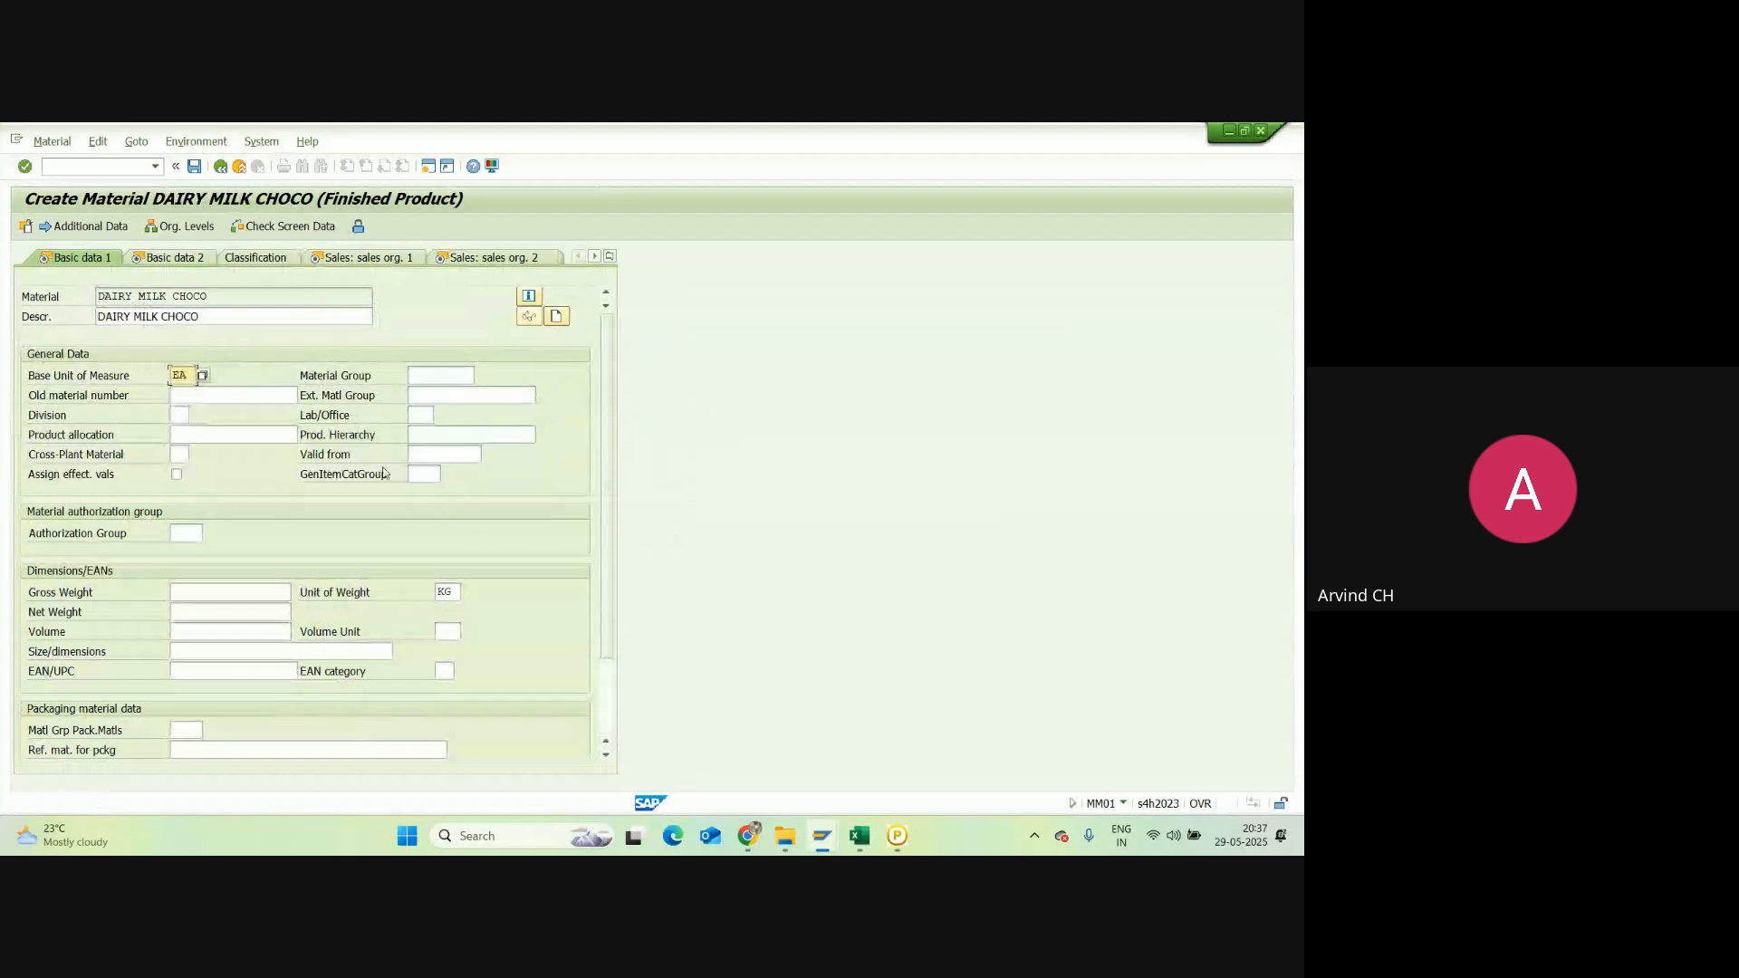
{"action": "left_click", "coordinate": [180, 413]}
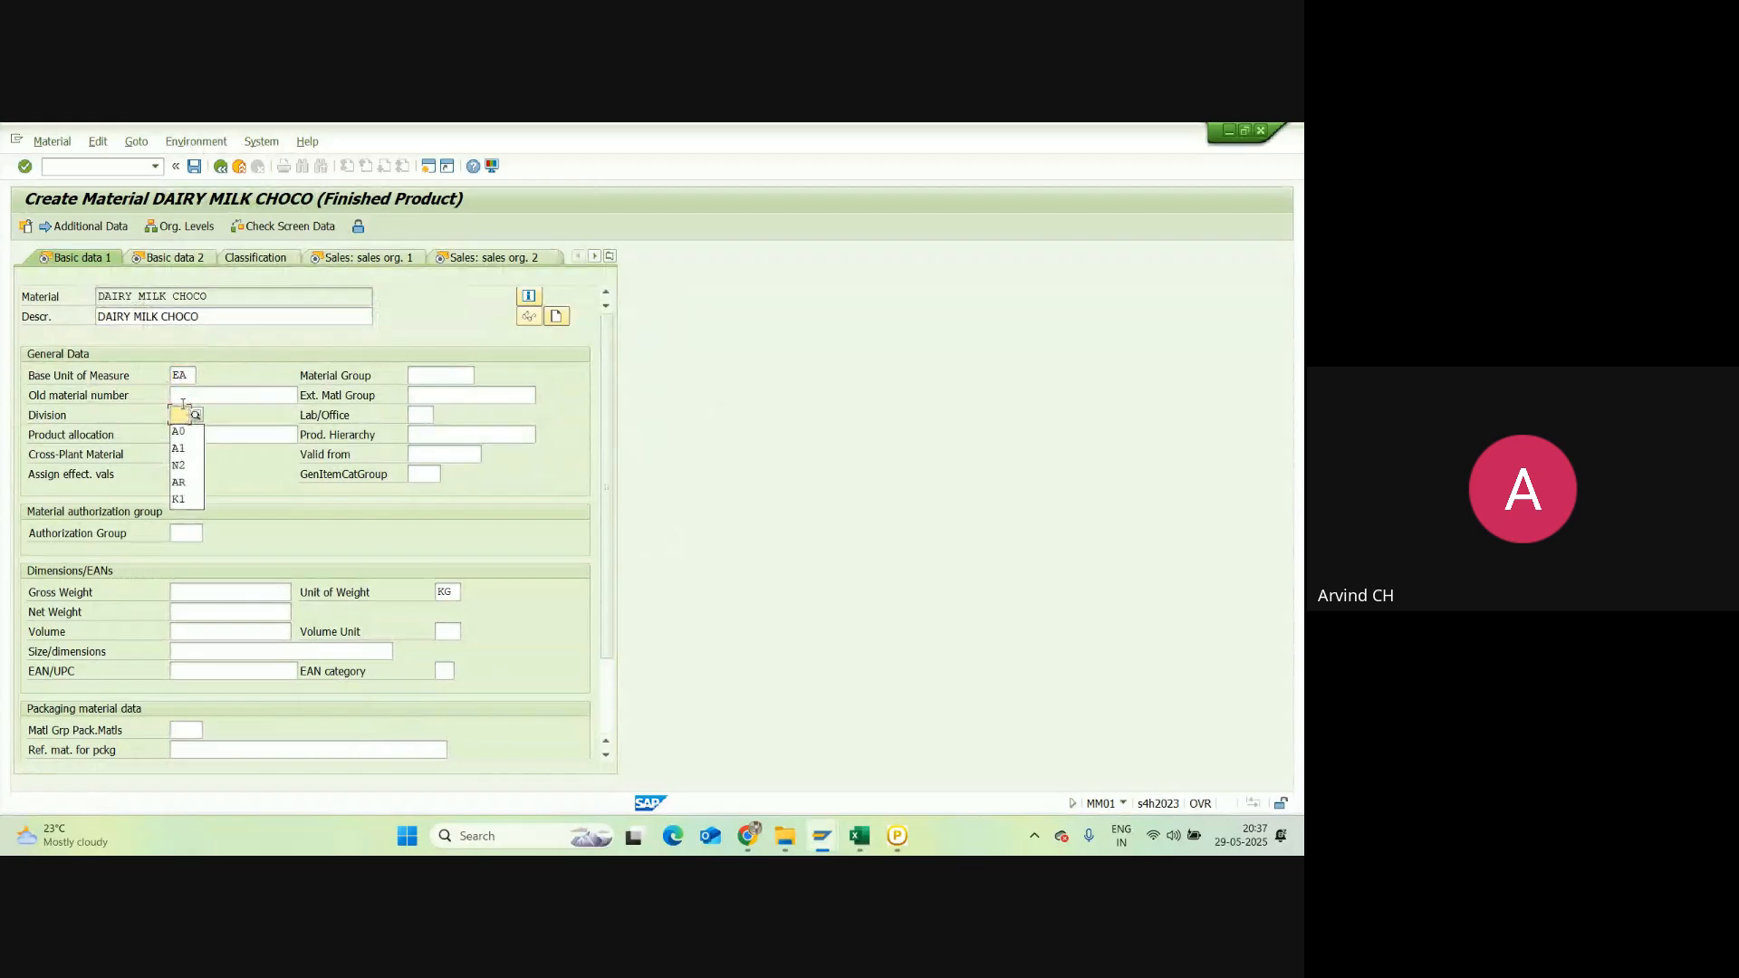
{"action": "left_click", "coordinate": [196, 416]}
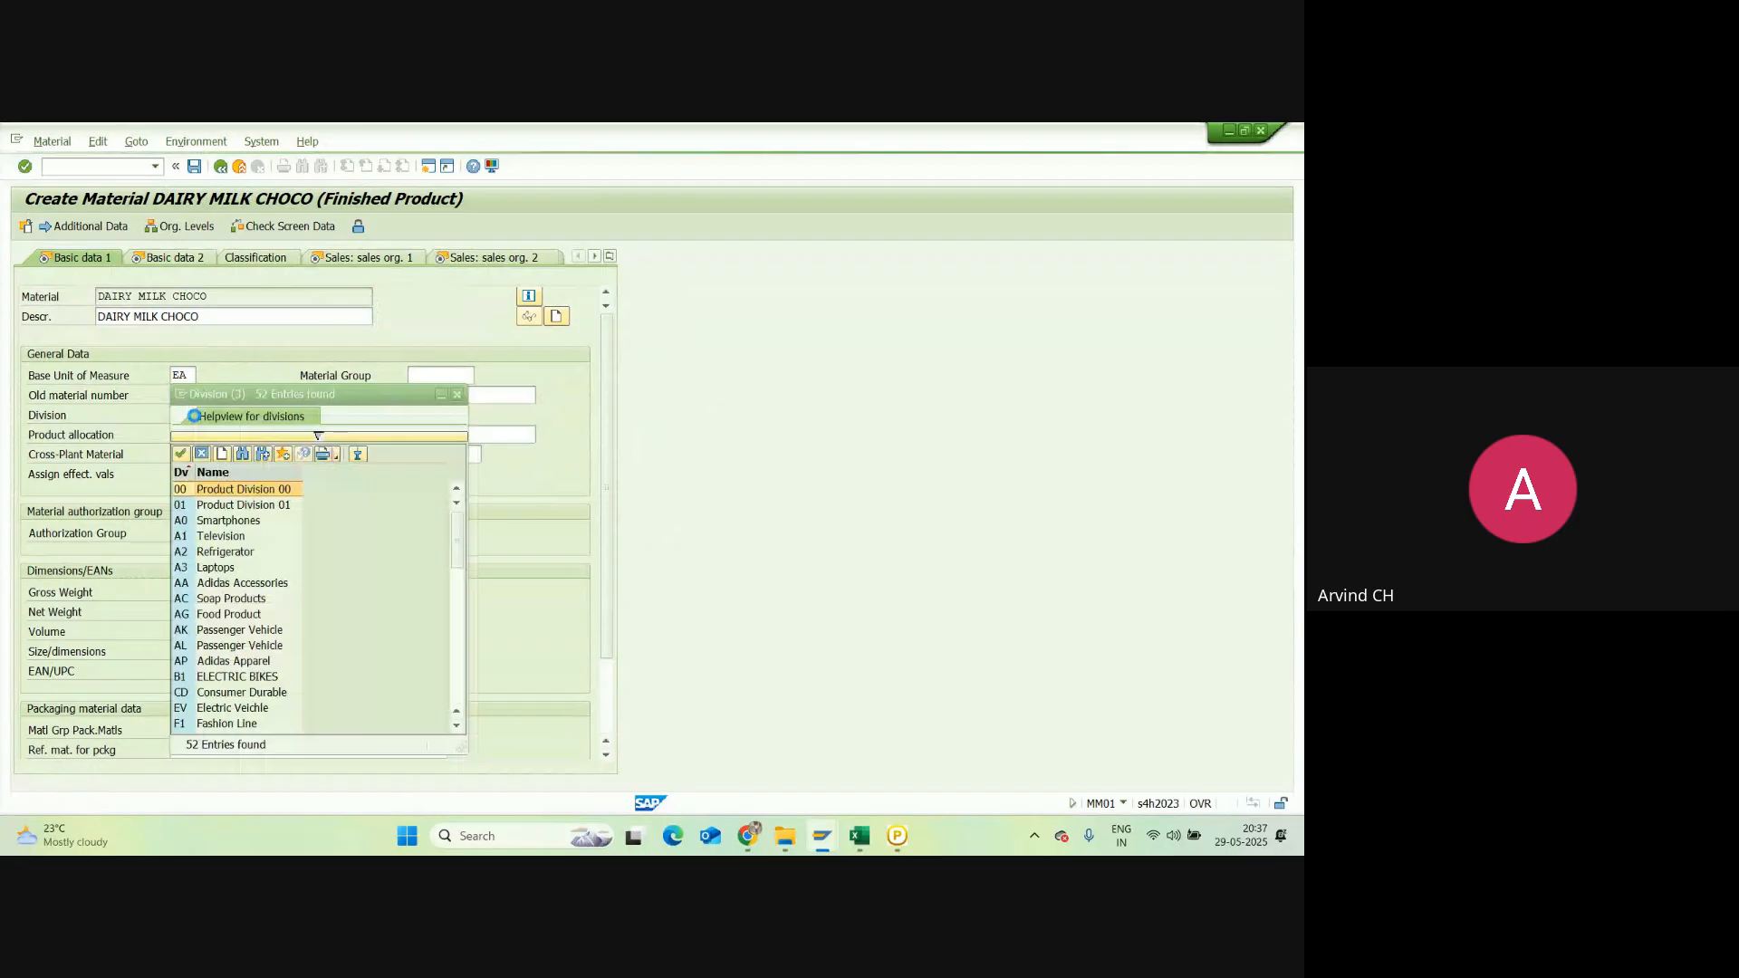
{"action": "left_click", "coordinate": [457, 395]}
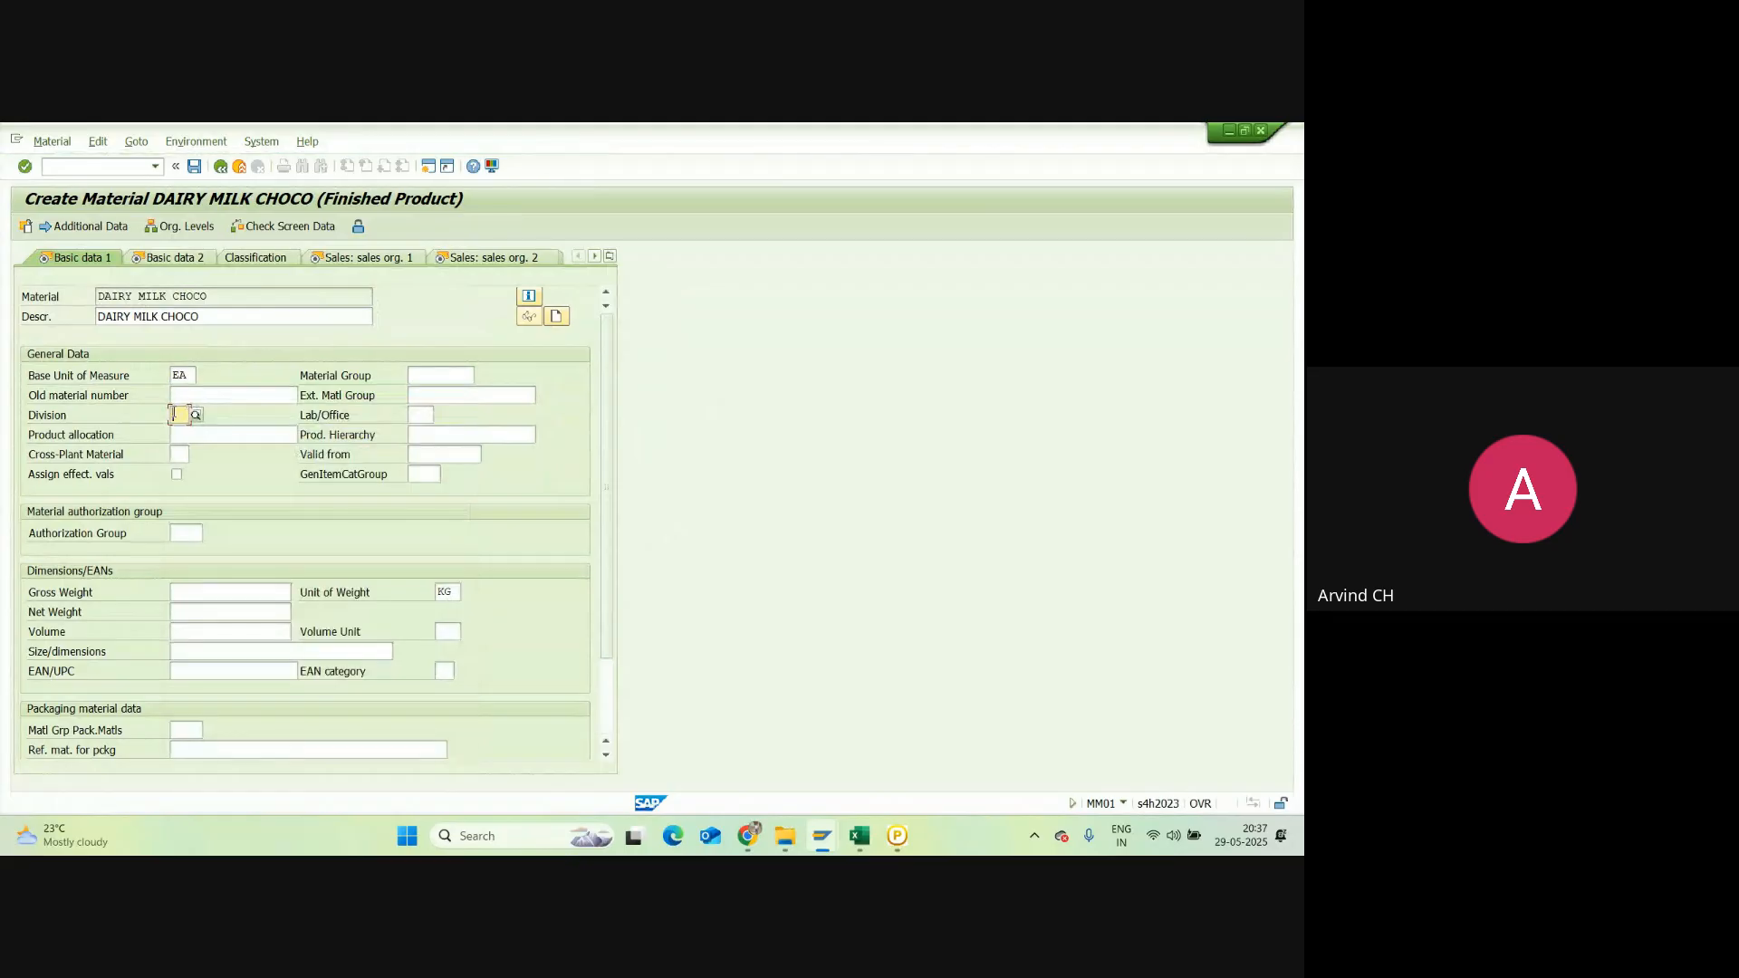
{"action": "type", "text": "N"}
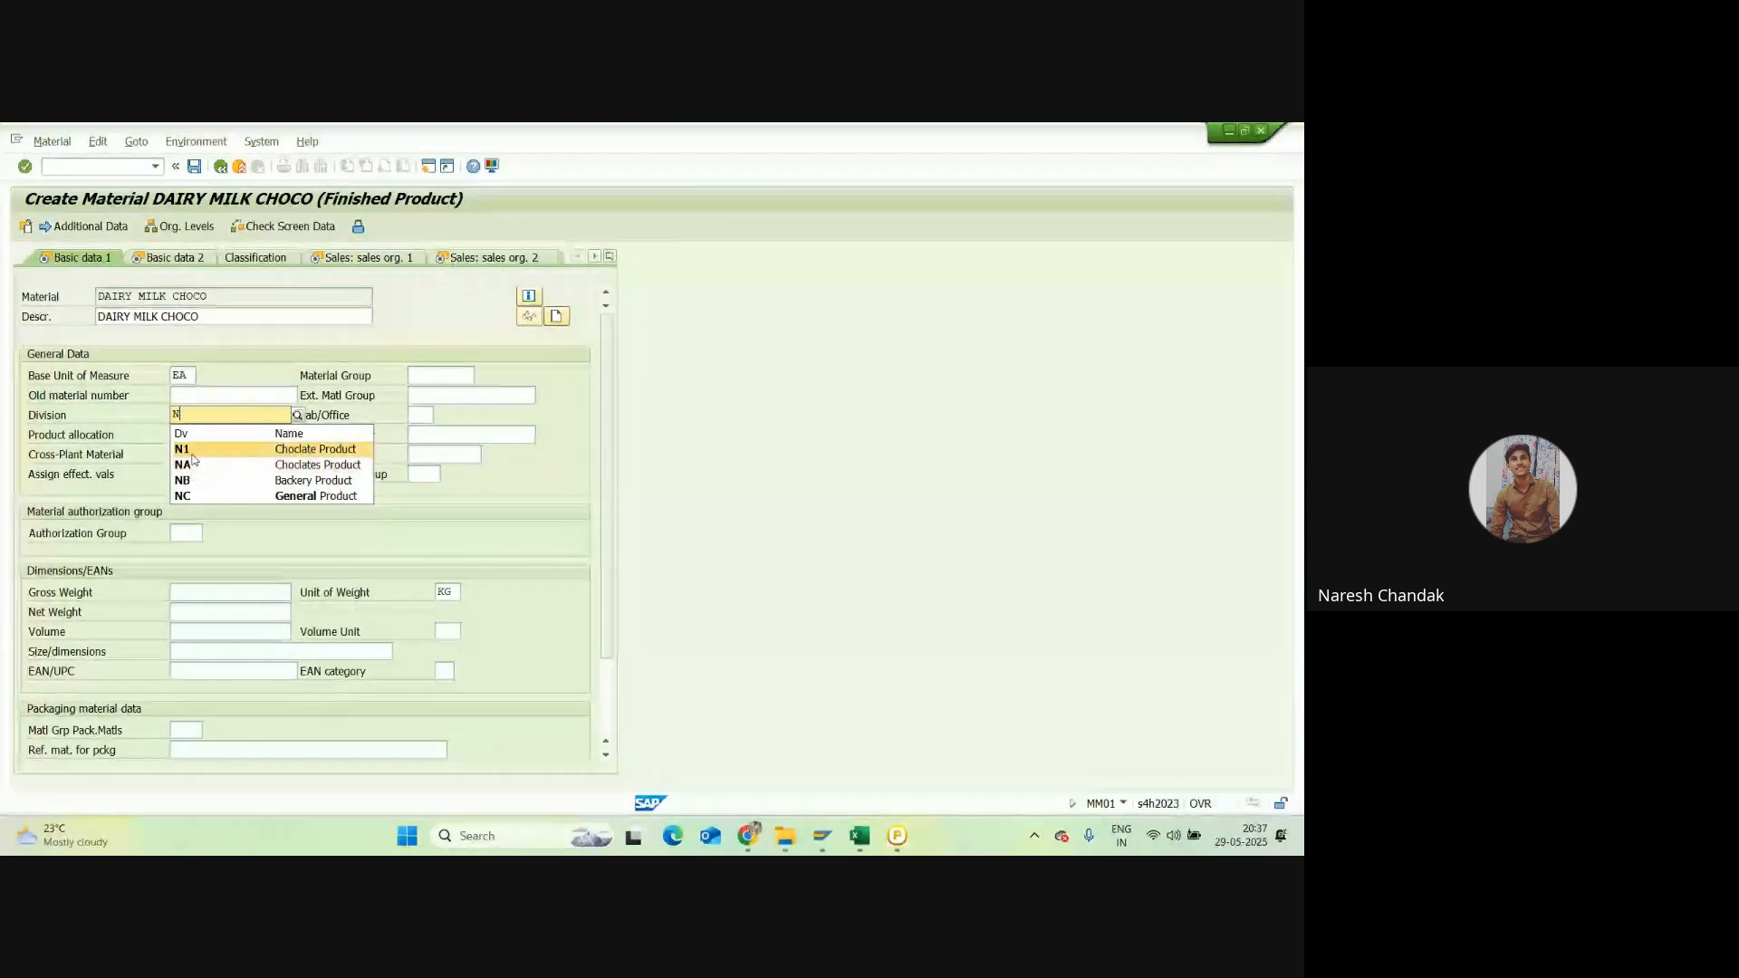
{"action": "left_click", "coordinate": [187, 450]}
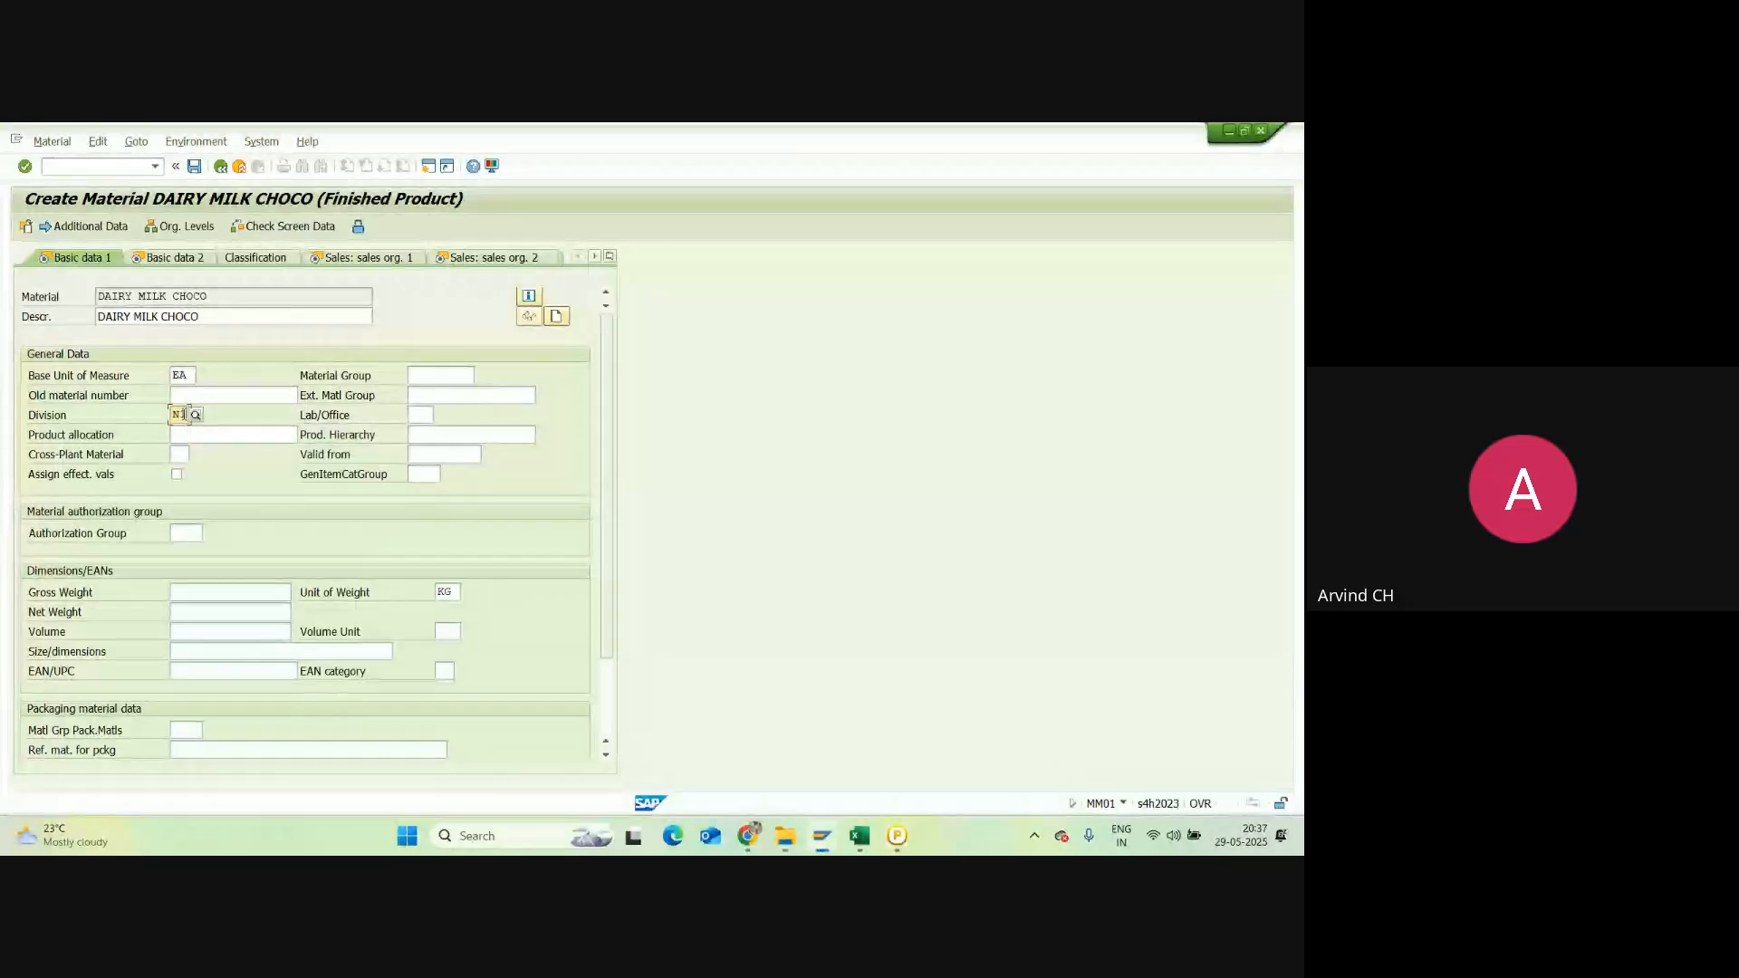
{"action": "left_click", "coordinate": [185, 415]}
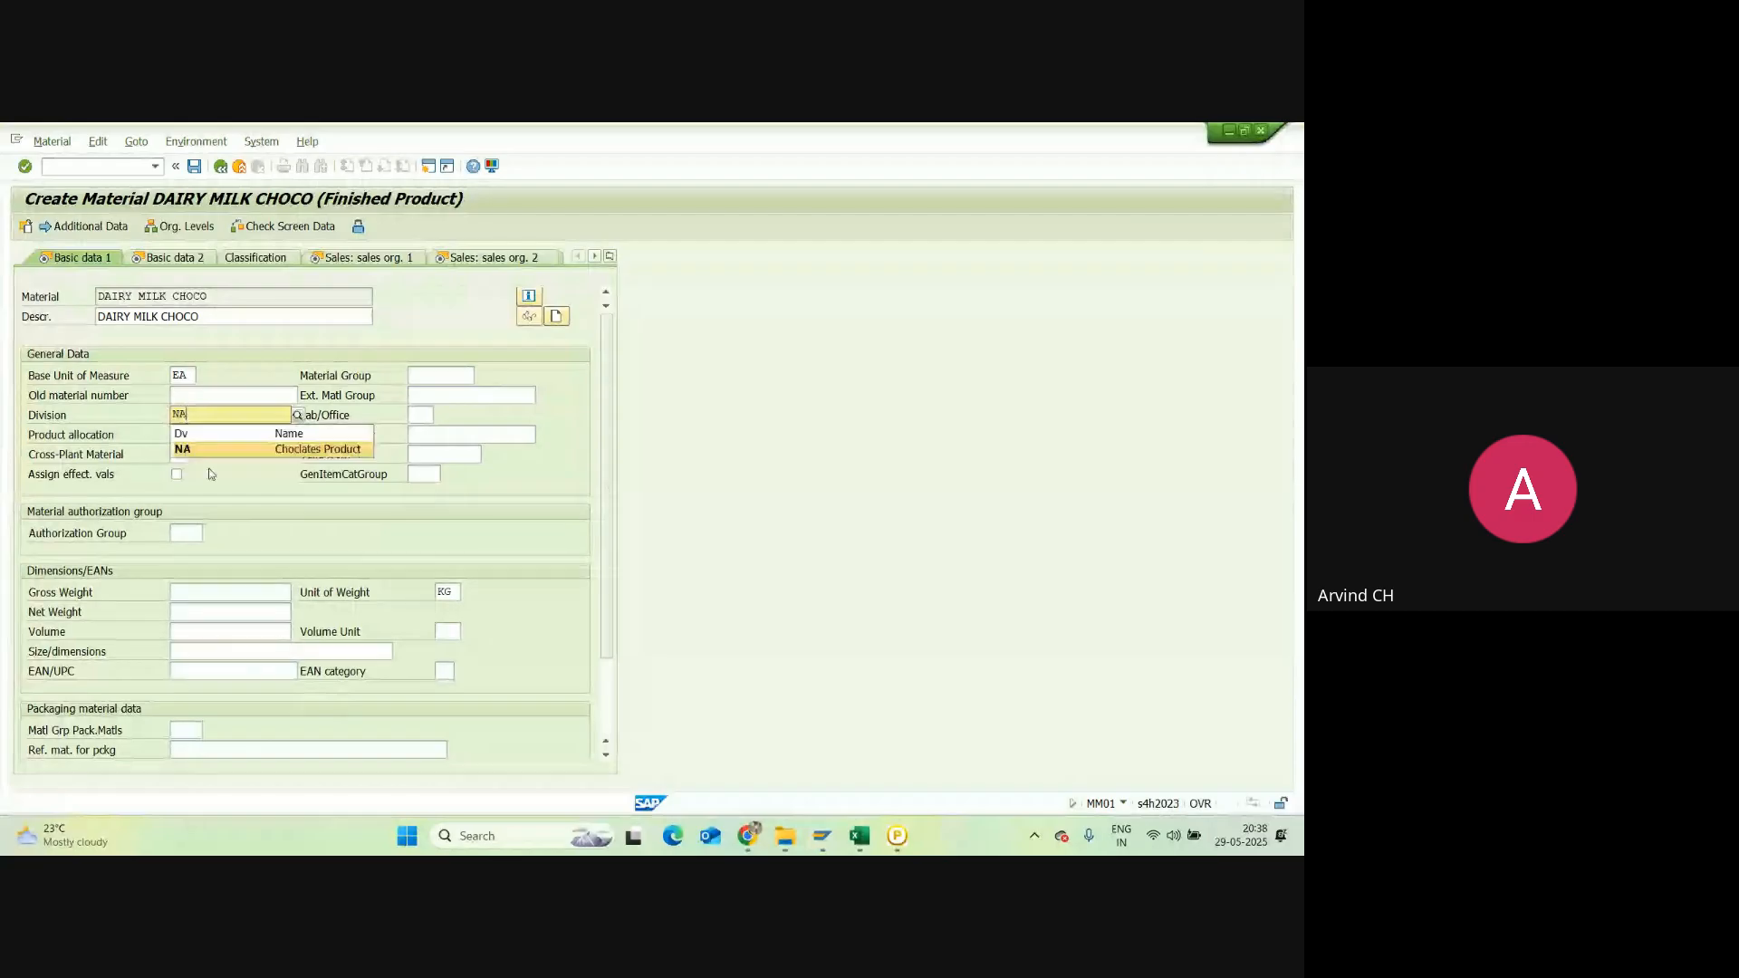
{"action": "left_click", "coordinate": [214, 452]}
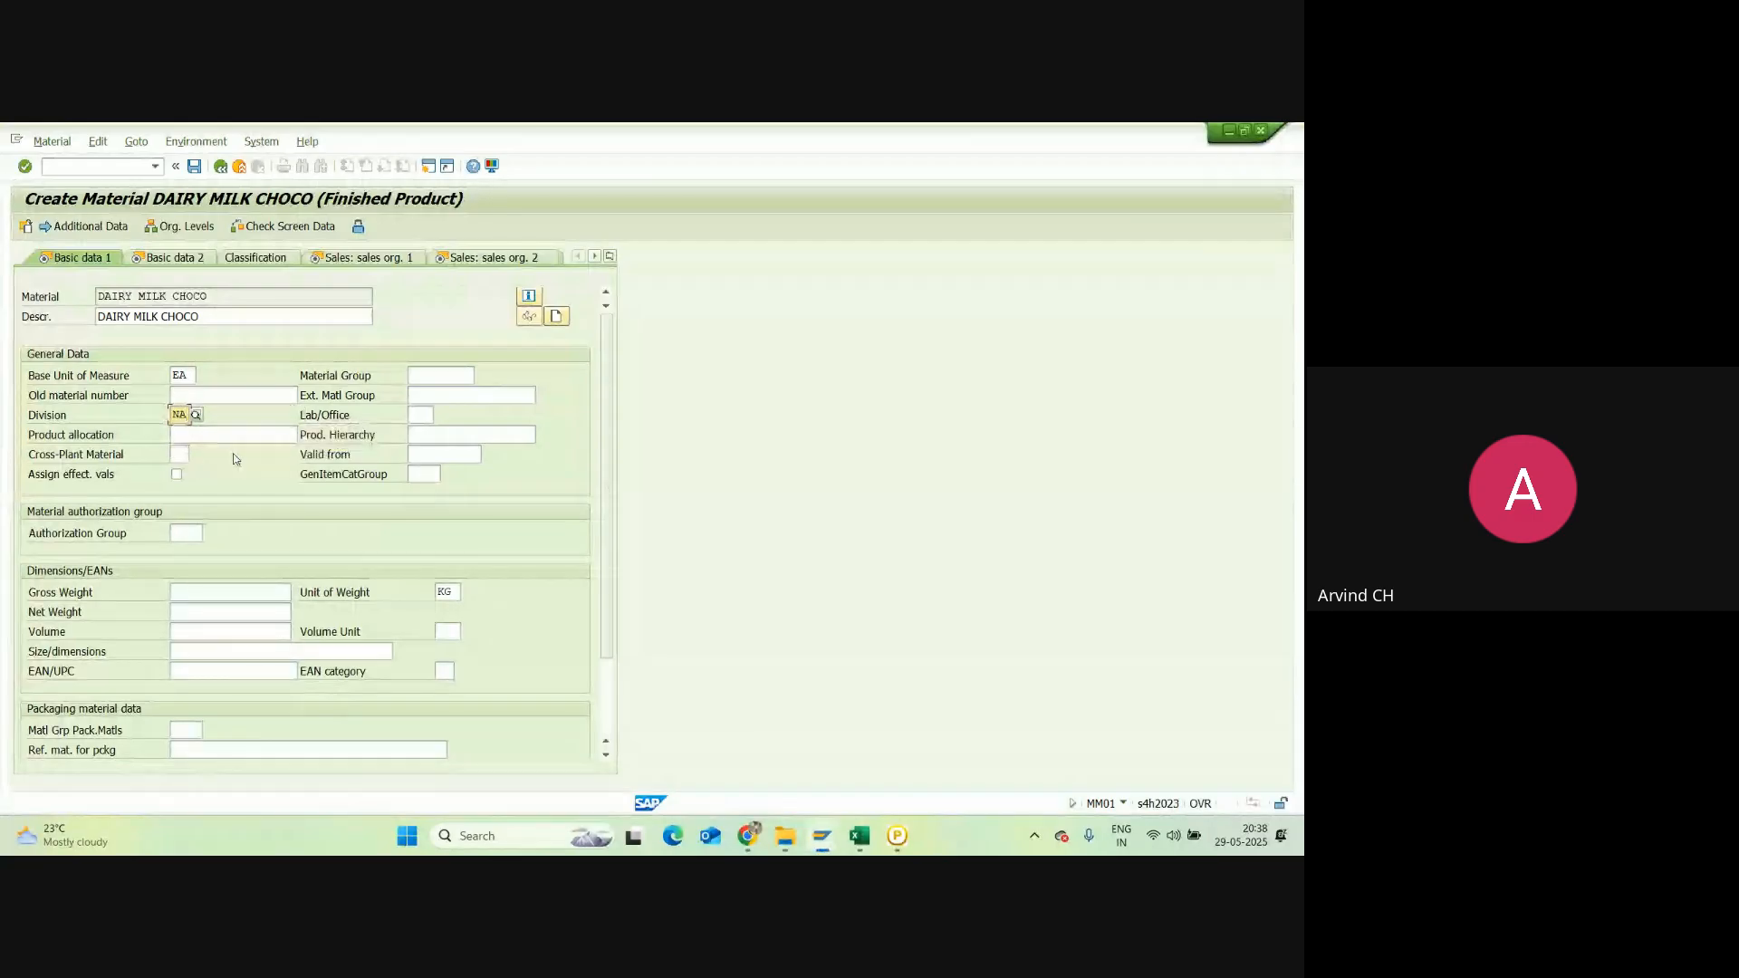
Step: Set gross and net weight to 10 with weight unit G, then continue to Basic data 2
{"action": "left_click", "coordinate": [196, 593]}
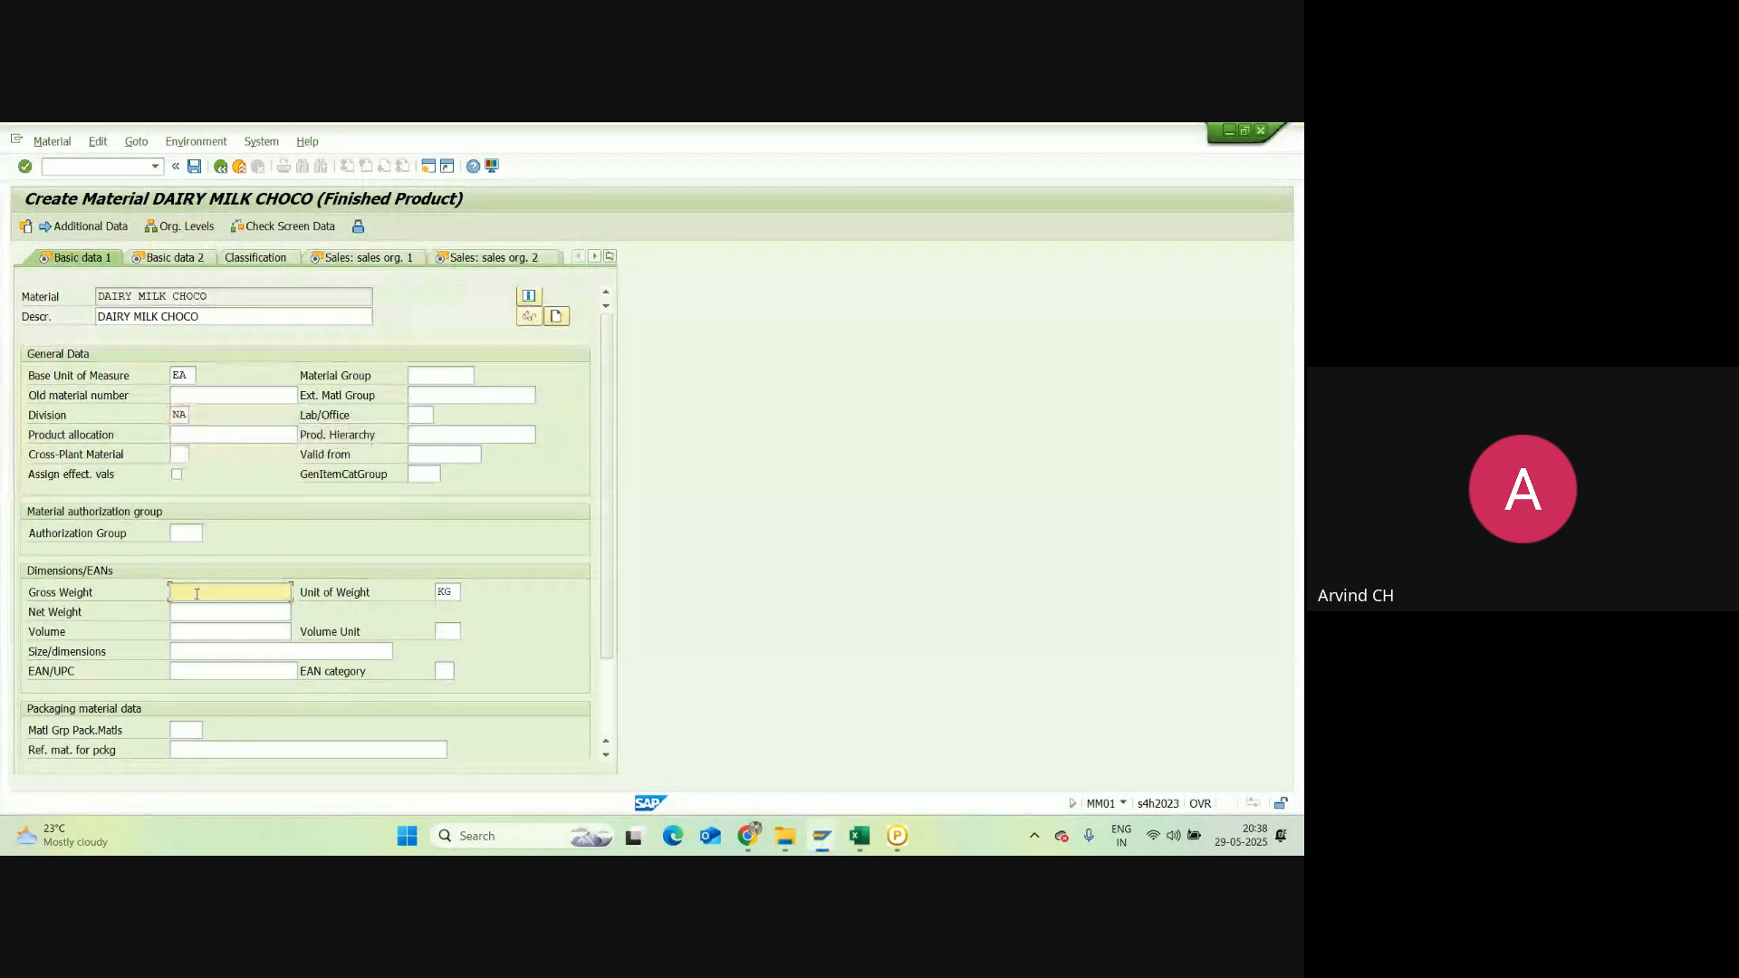
{"action": "type", "text": "10"}
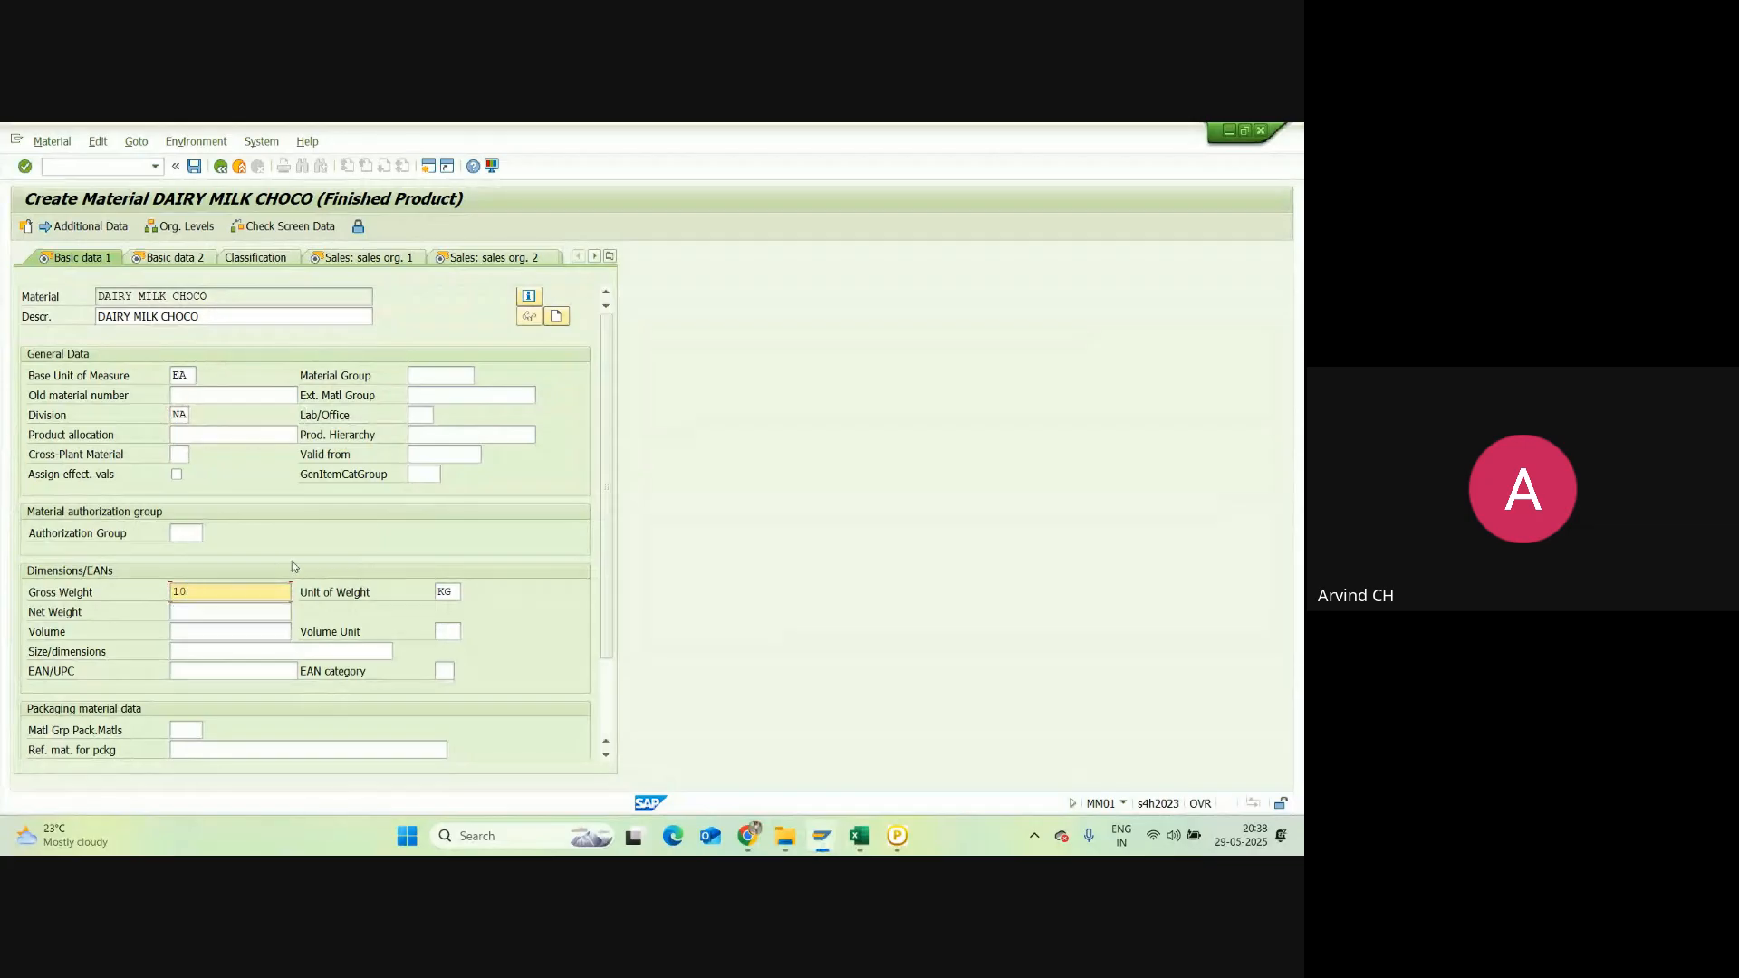
{"action": "left_click", "coordinate": [452, 592]}
{"action": "key", "text": "BackSpace"}
{"action": "key", "text": "BackSpace"}
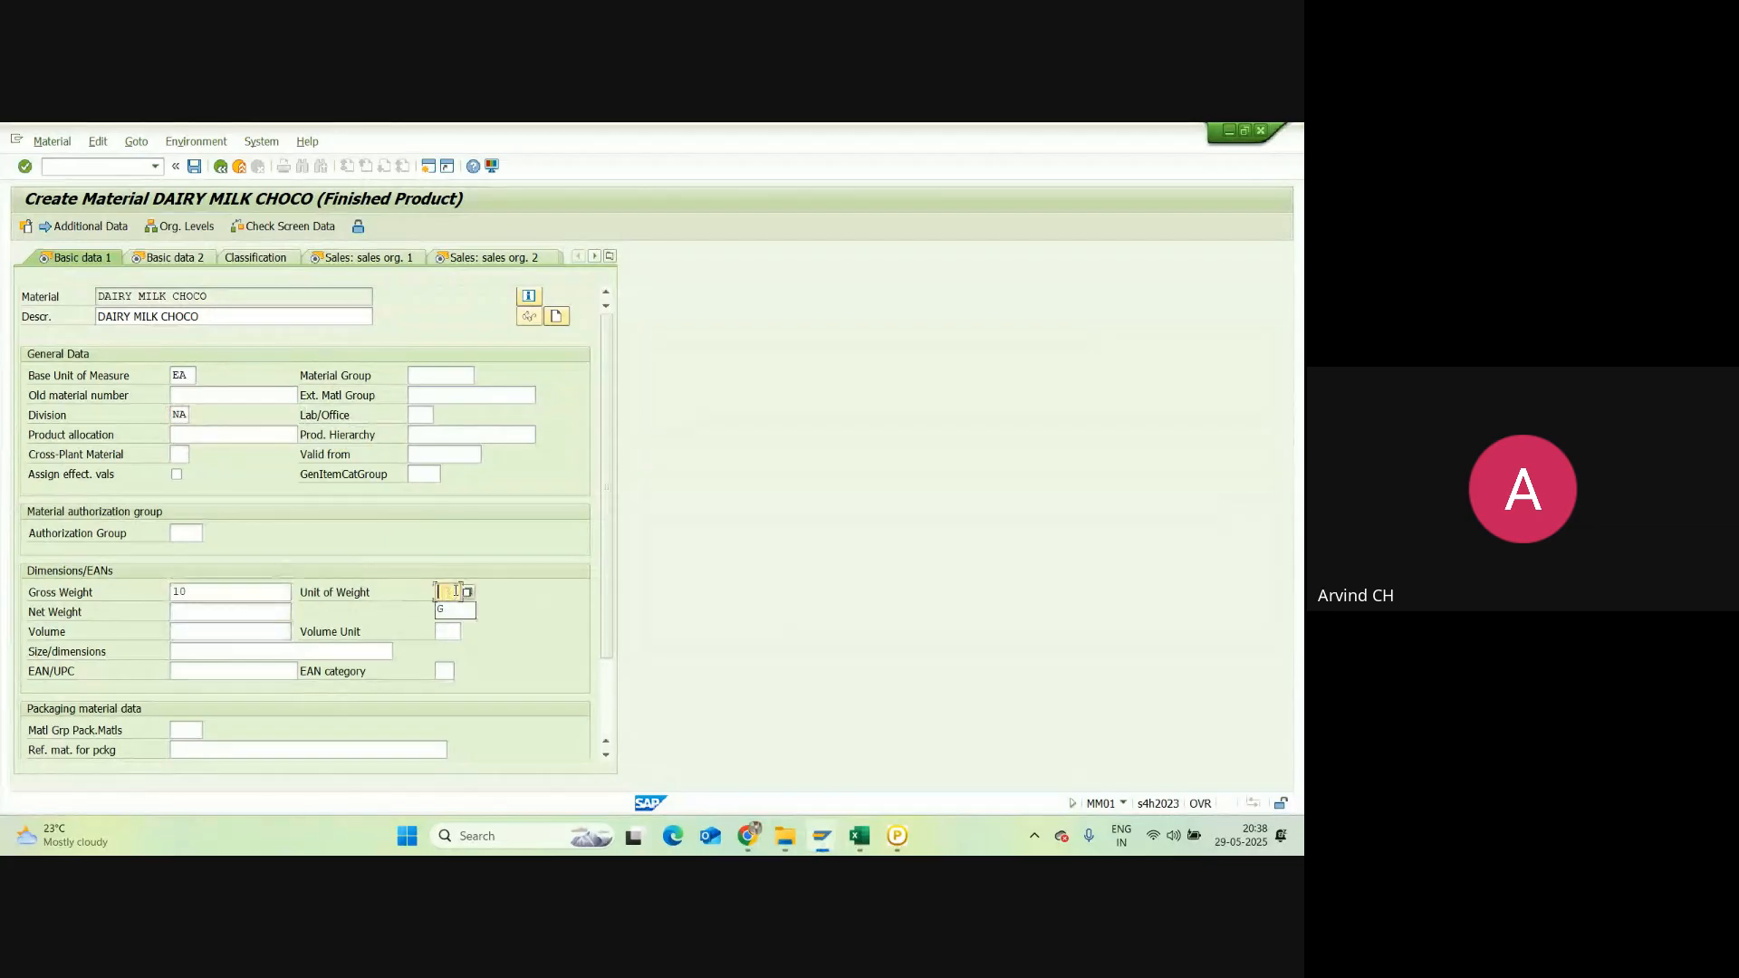
{"action": "type", "text": "G"}
{"action": "left_click", "coordinate": [191, 615]}
{"action": "type", "text": "10"}
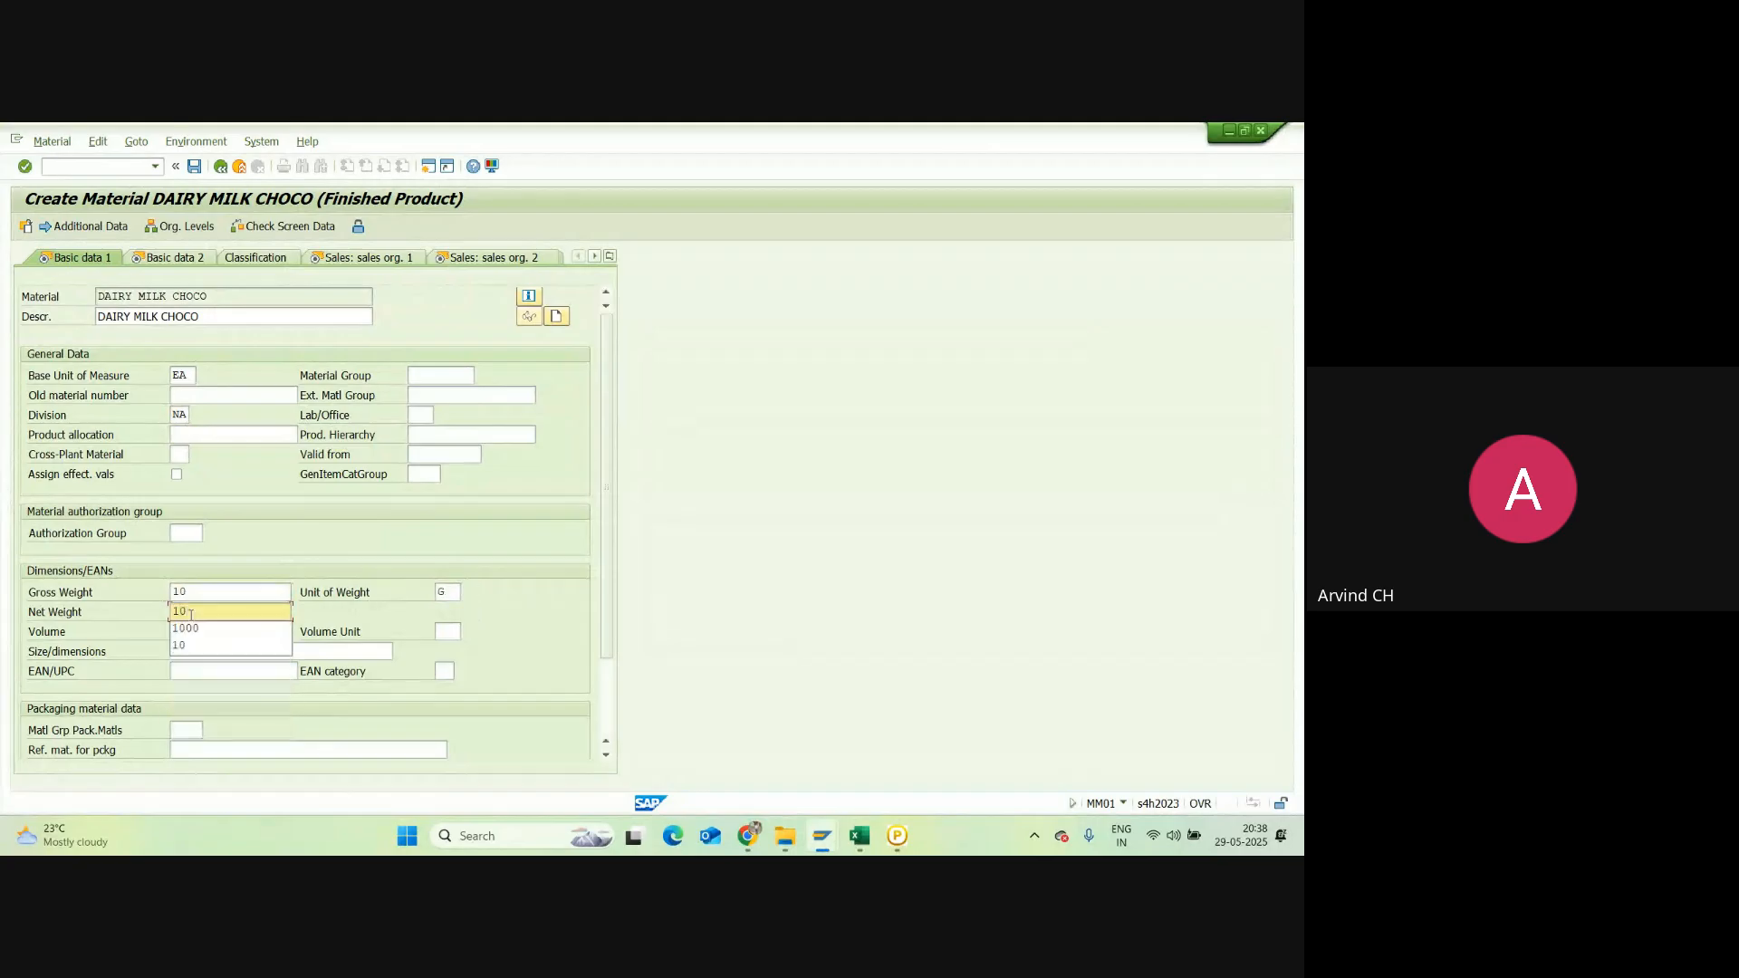
{"action": "left_click", "coordinate": [283, 534]}
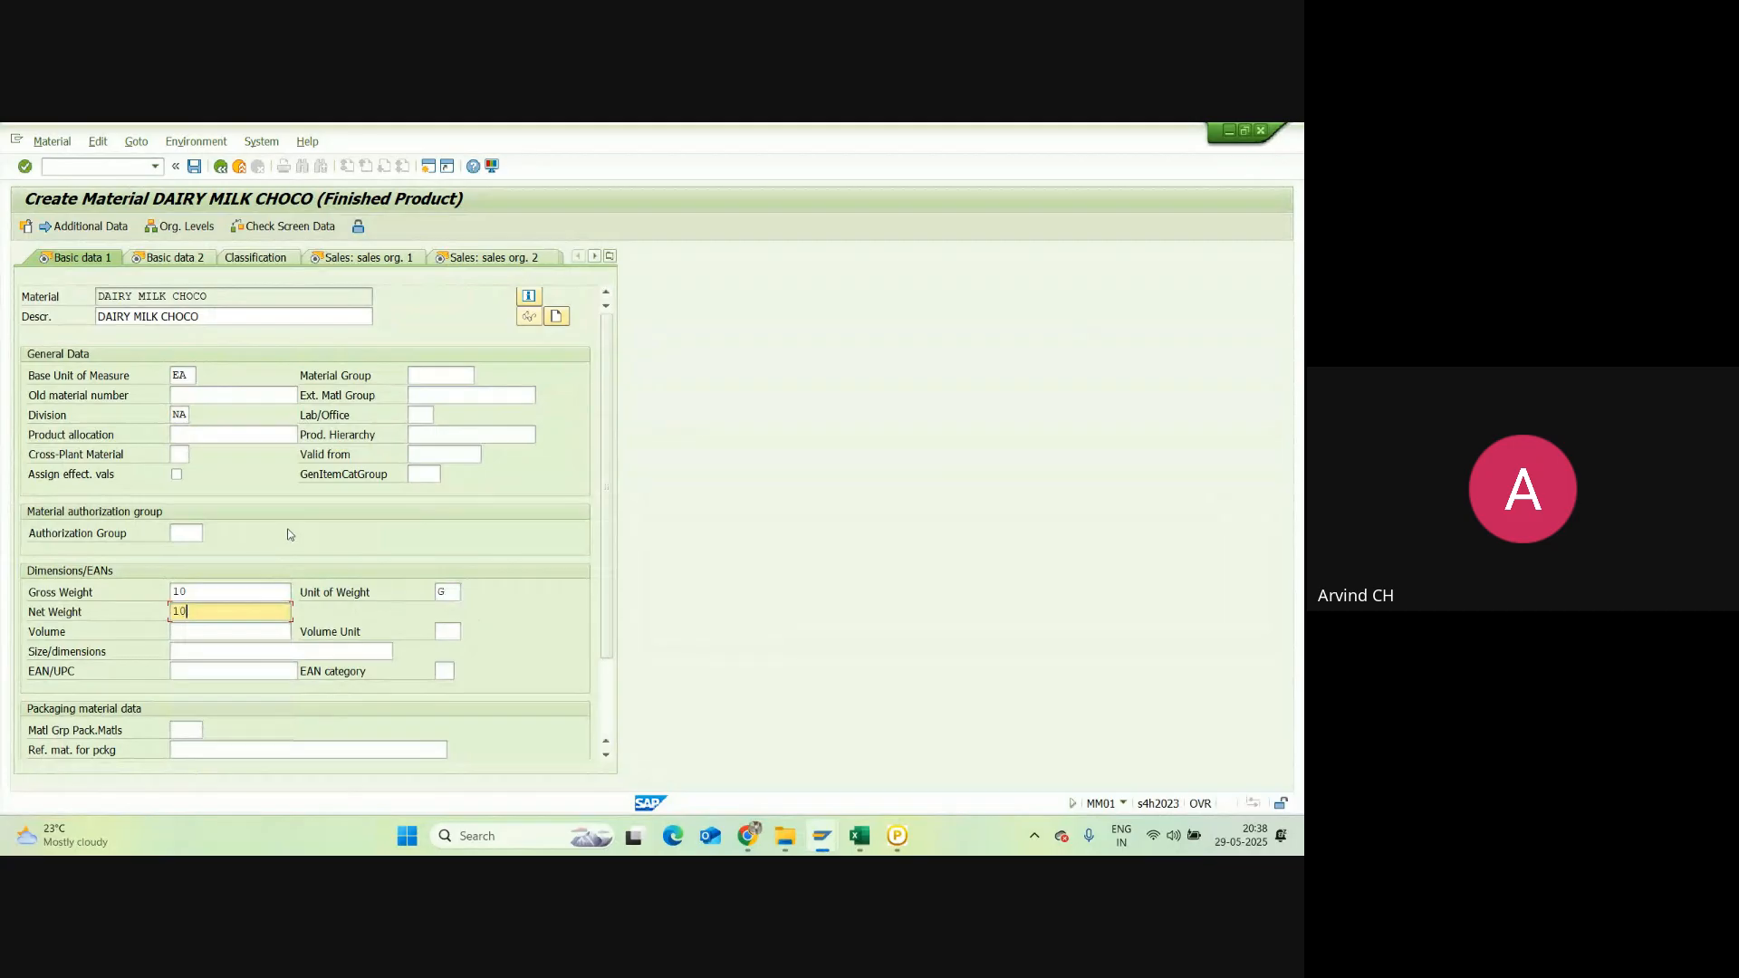
{"action": "key", "text": "Return"}
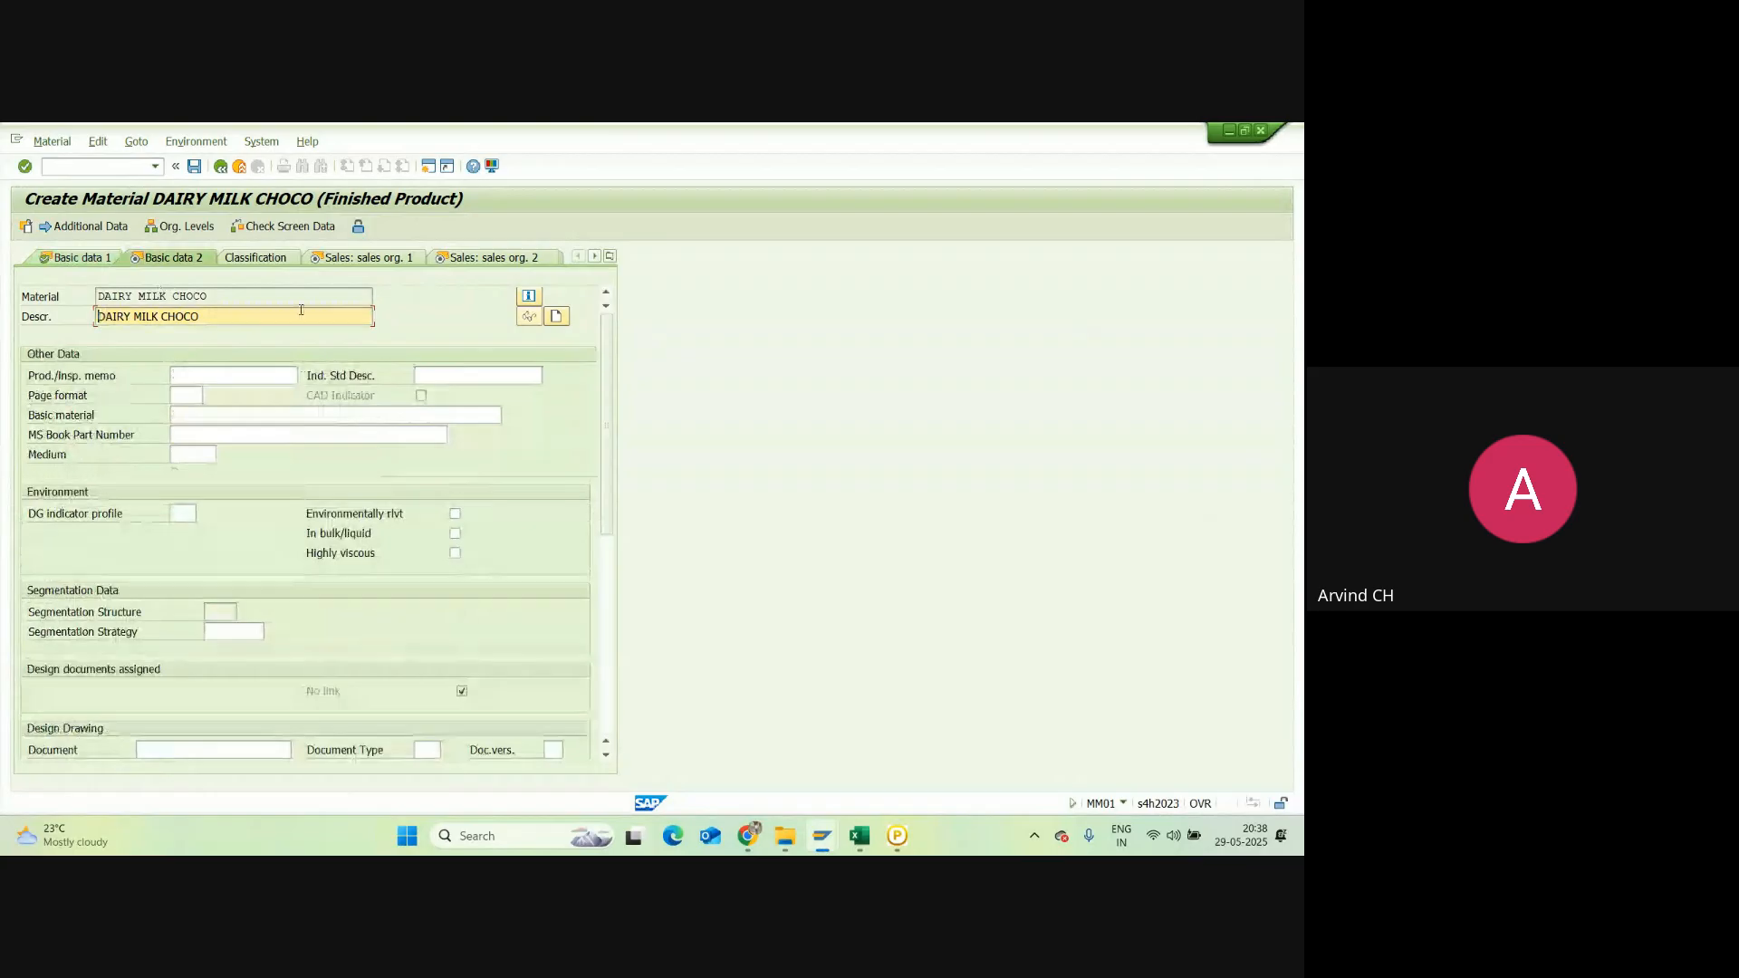
Step: Advance to Sales: sales org. 1 and set delivering plant NRC1
{"action": "key", "text": "Return"}
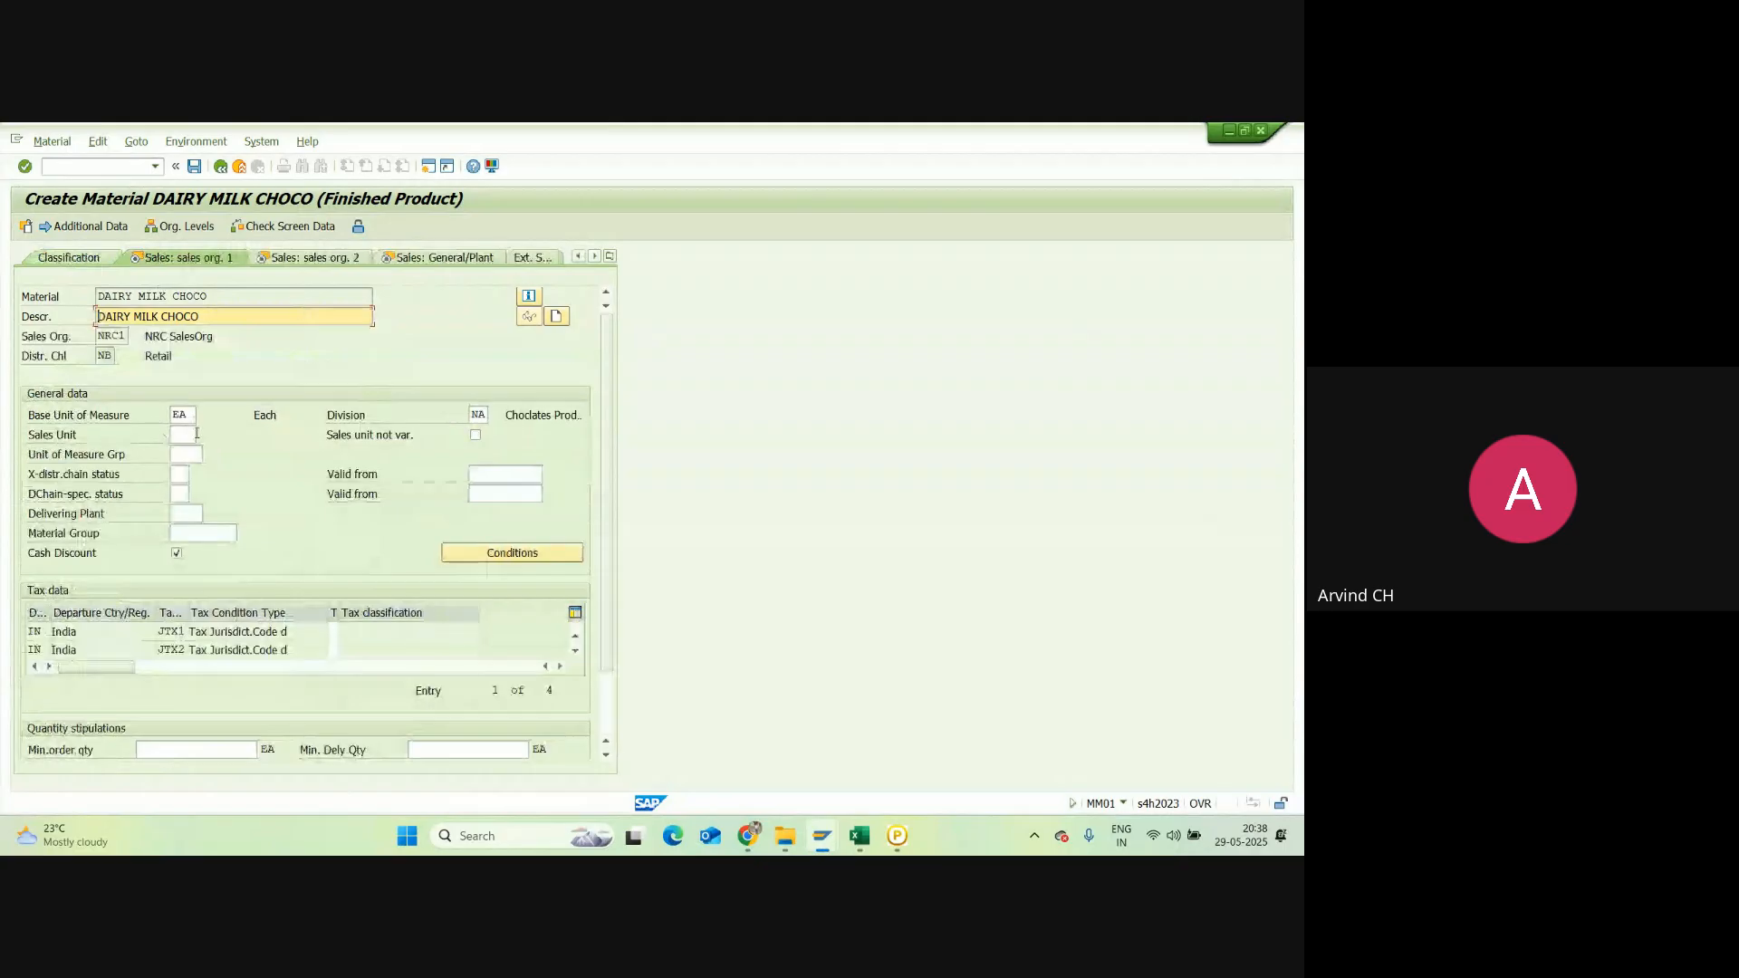
{"action": "left_click", "coordinate": [183, 515]}
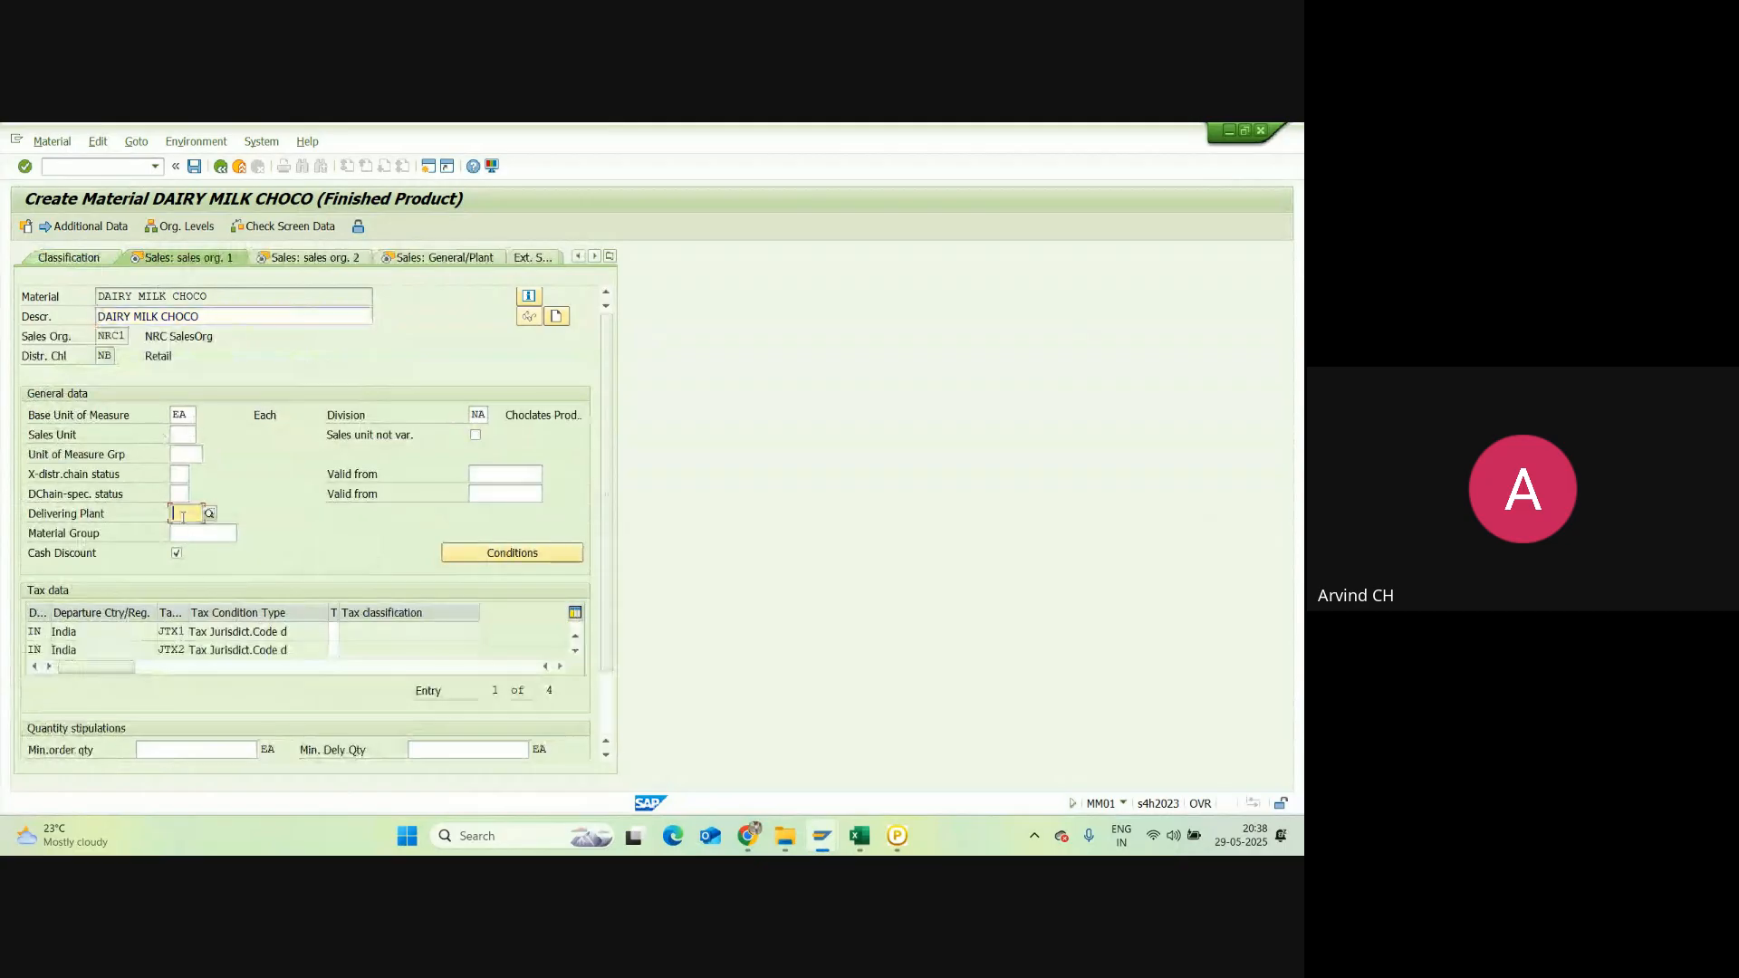
{"action": "type", "text": "NRC1"}
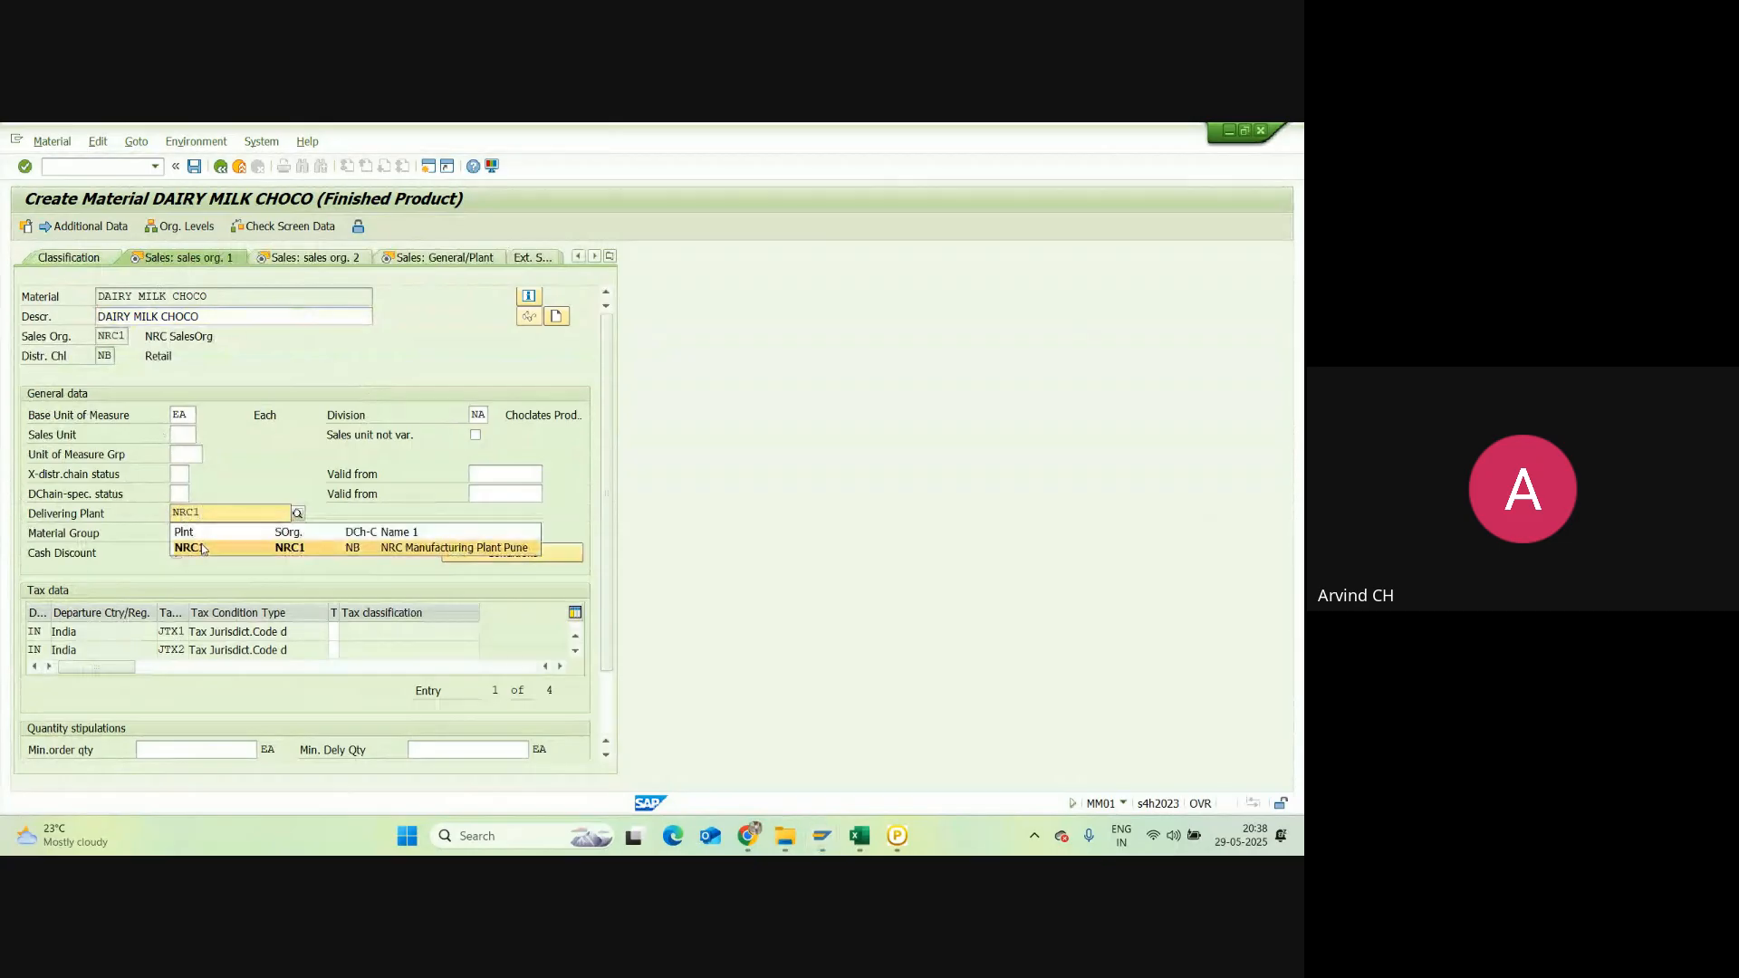
{"action": "left_click", "coordinate": [199, 548]}
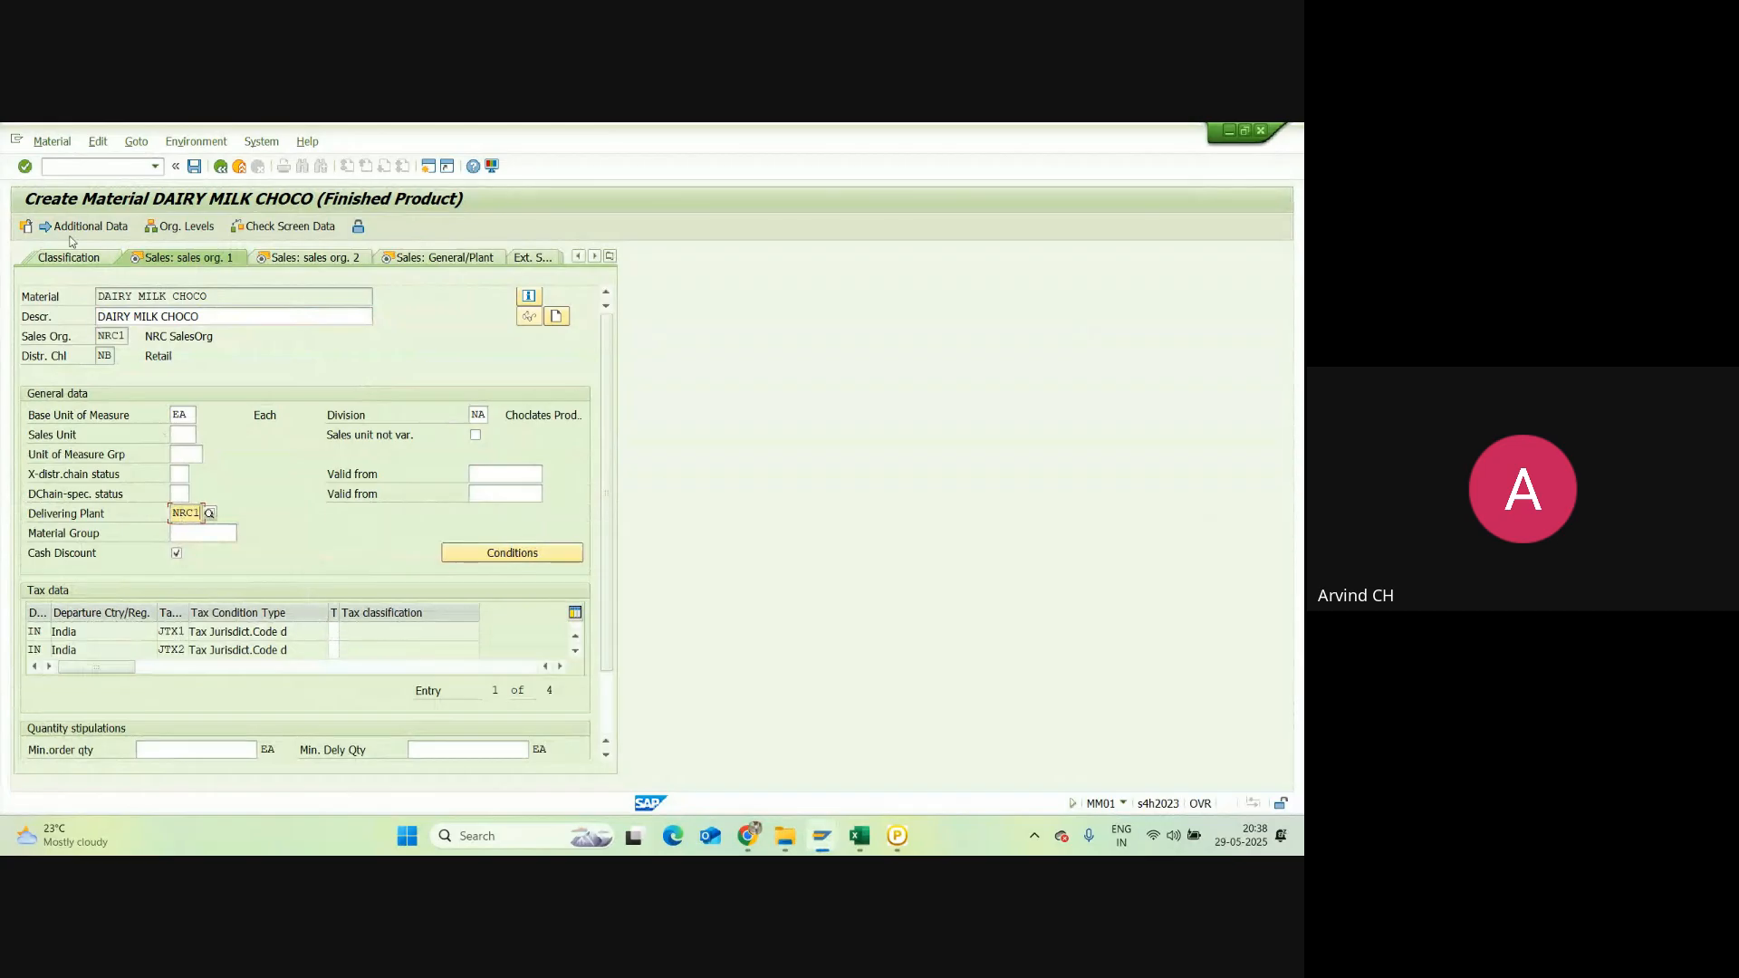
Step: Give tax conditions JTX1–JTX4 classification 1 (full tax), then reach Sales: sales org. 2
{"action": "left_click", "coordinate": [74, 229]}
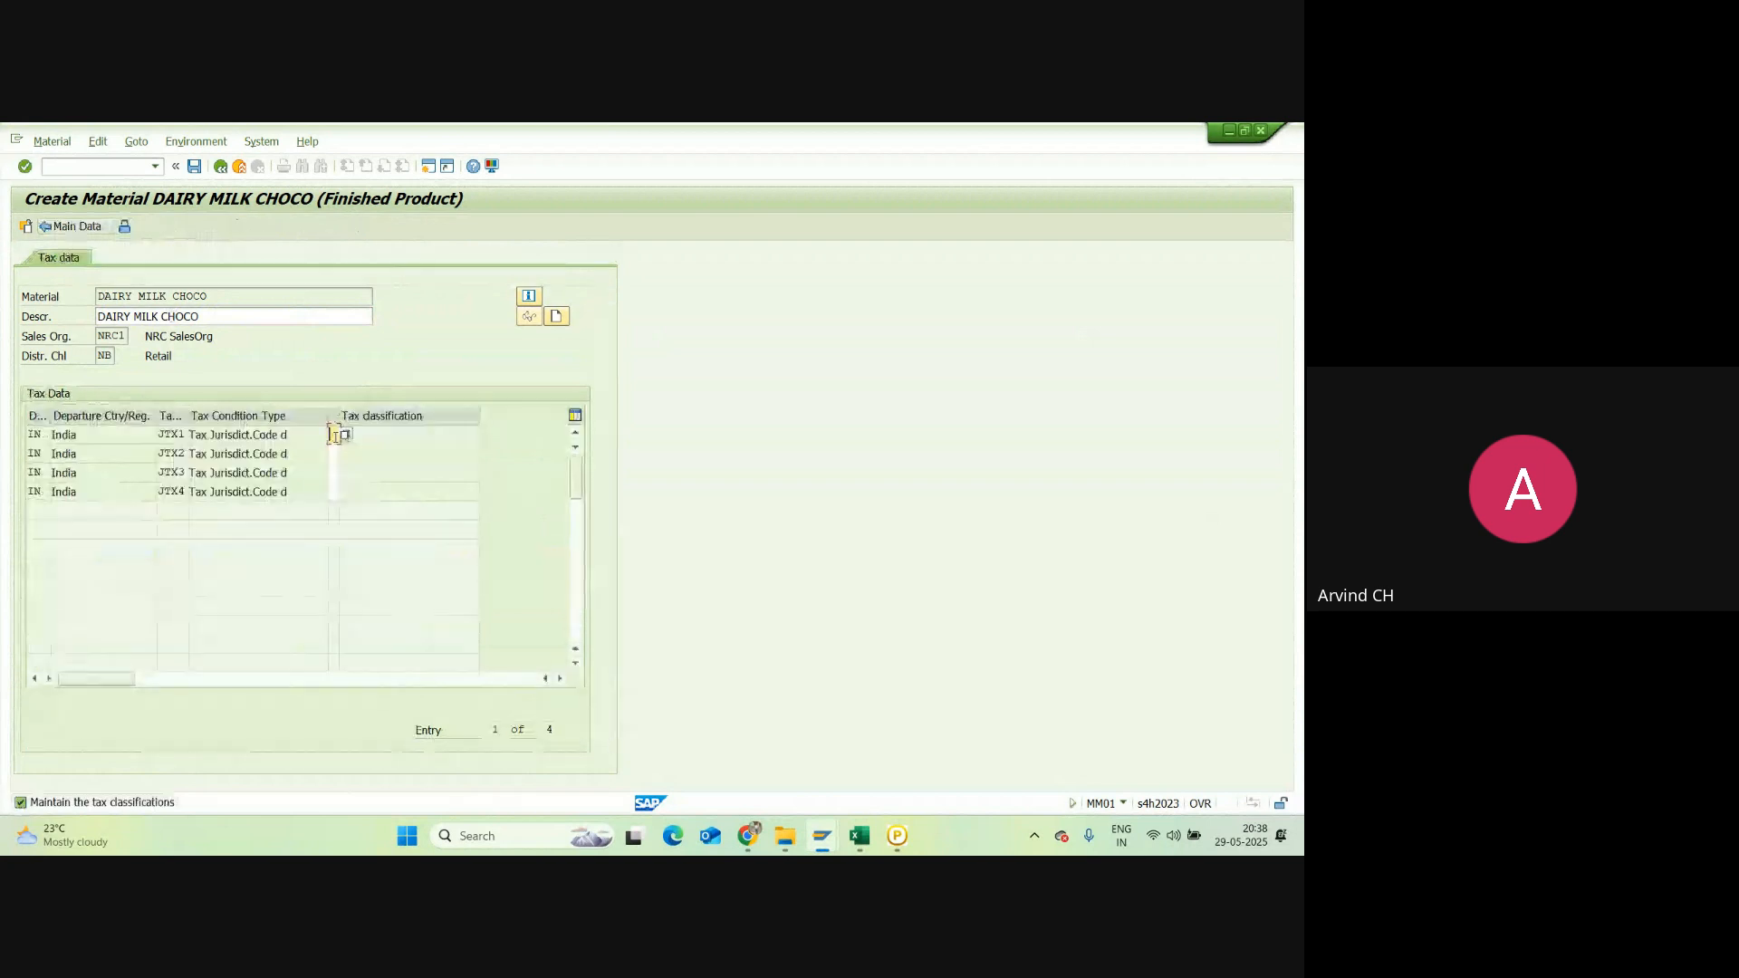
{"action": "key", "text": "Down"}
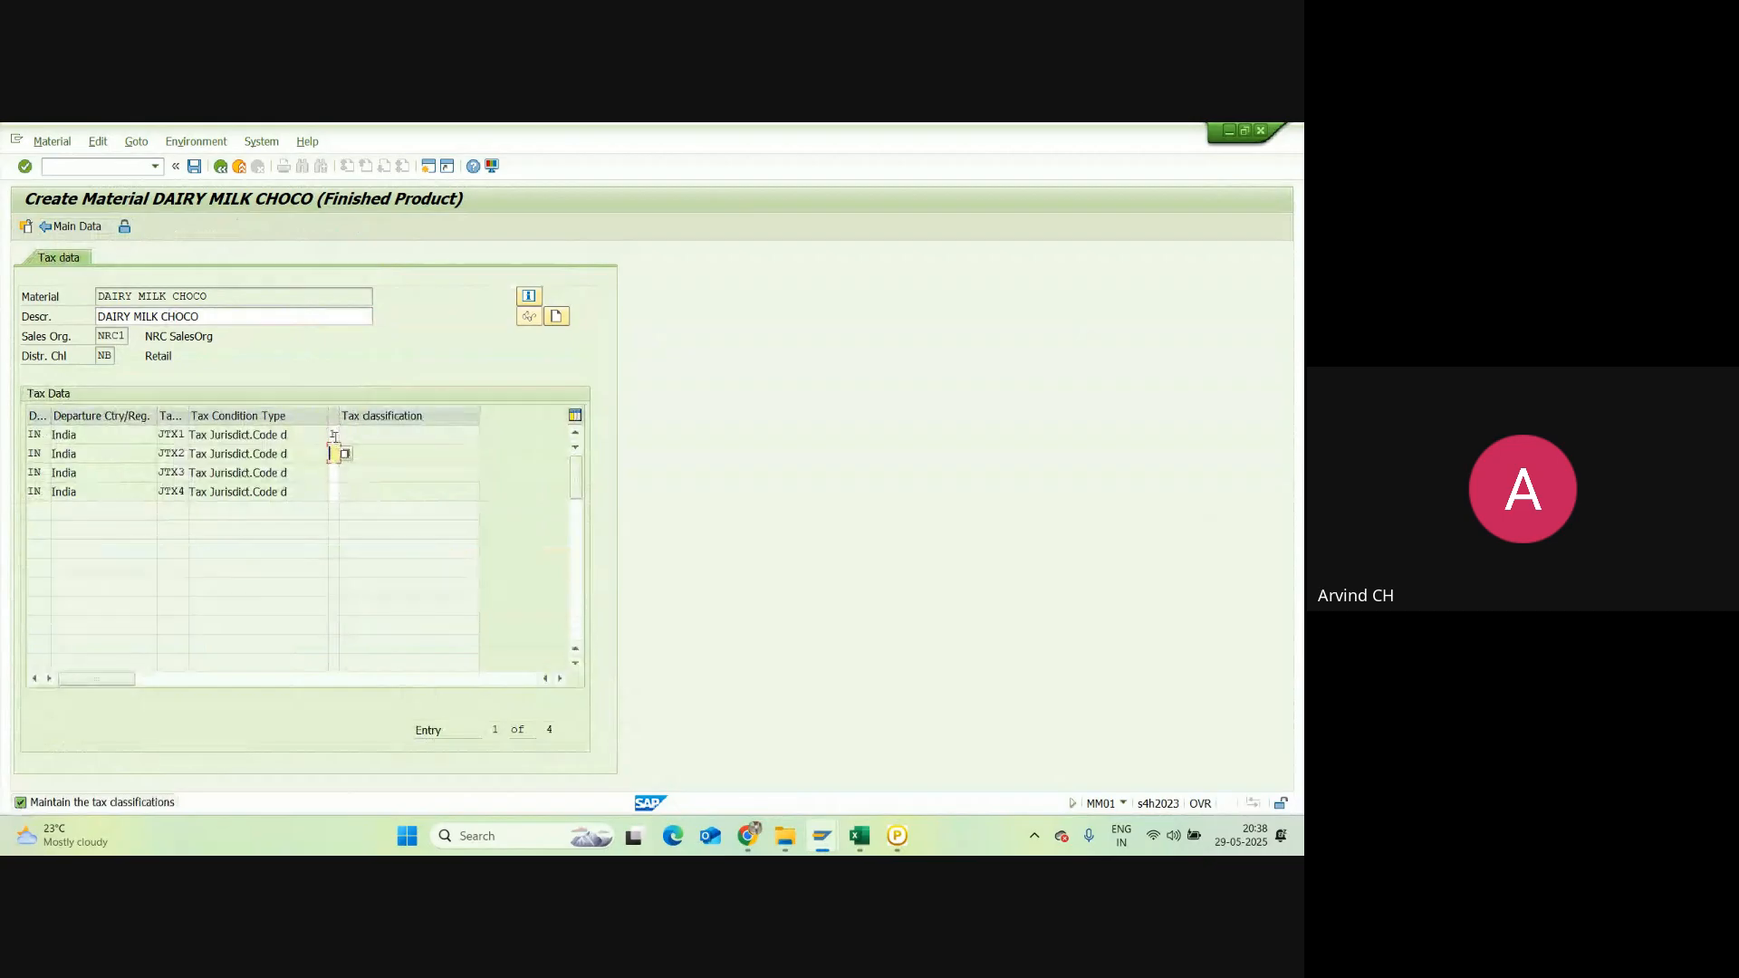
{"action": "type", "text": "1"}
{"action": "key", "text": "Down"}
{"action": "key", "text": "Down"}
{"action": "key", "text": "Return"}
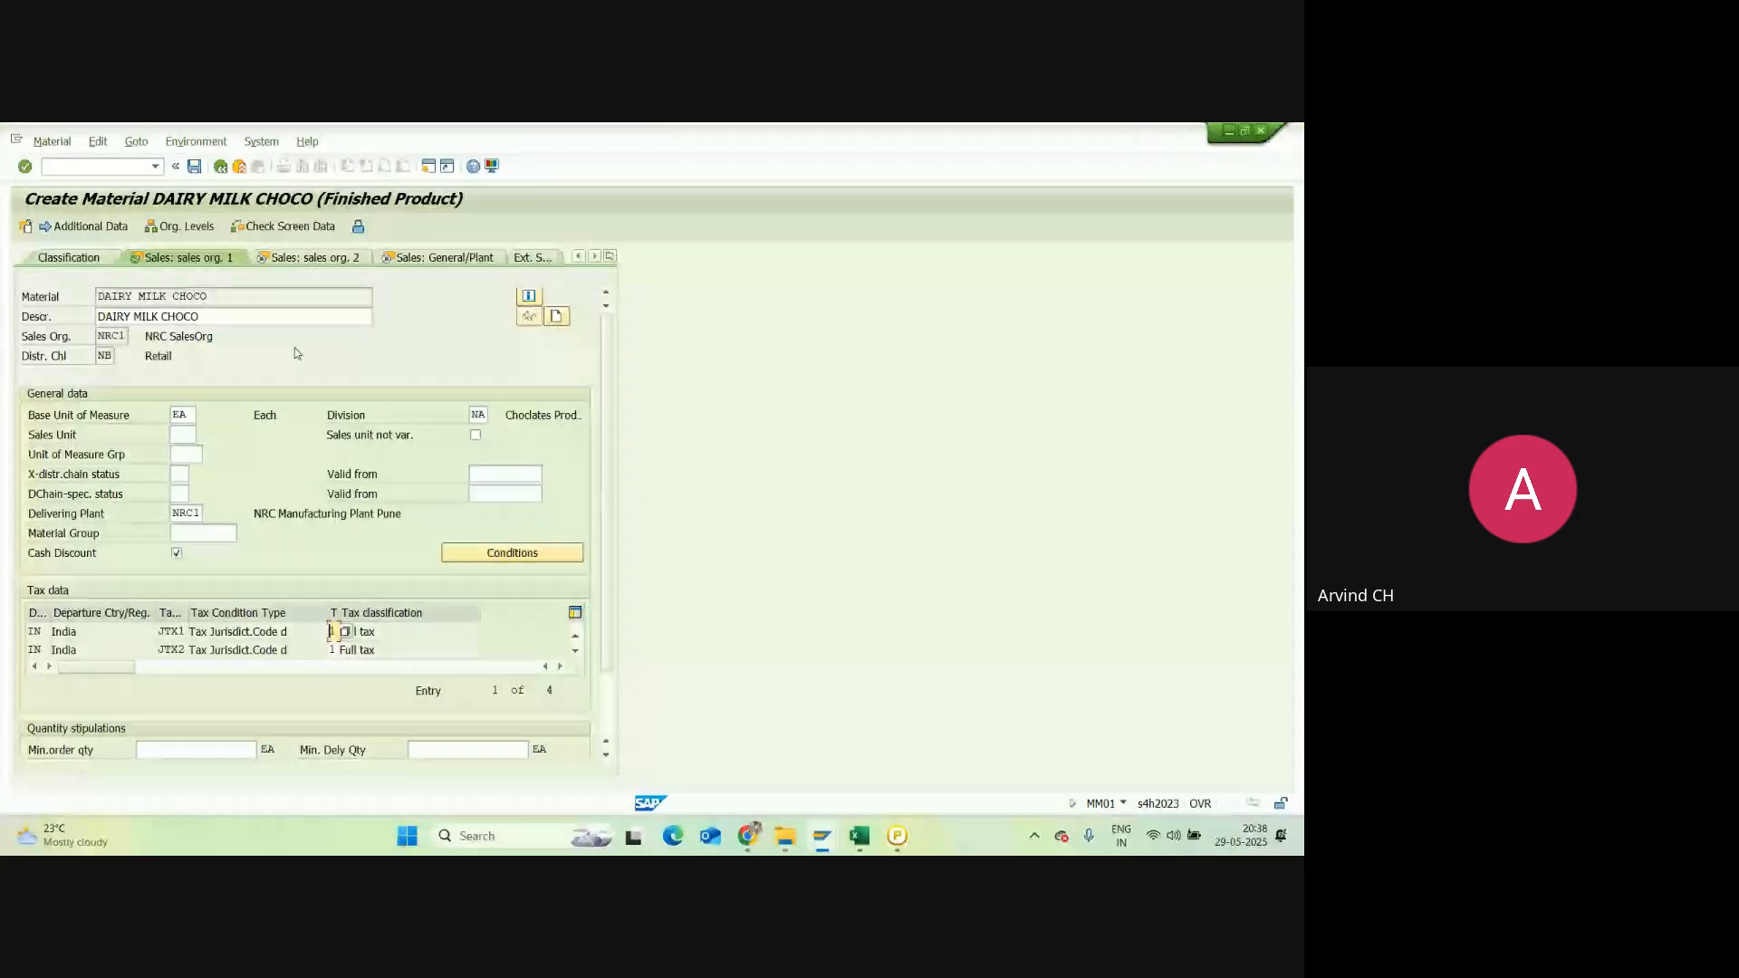
{"action": "key", "text": "Return"}
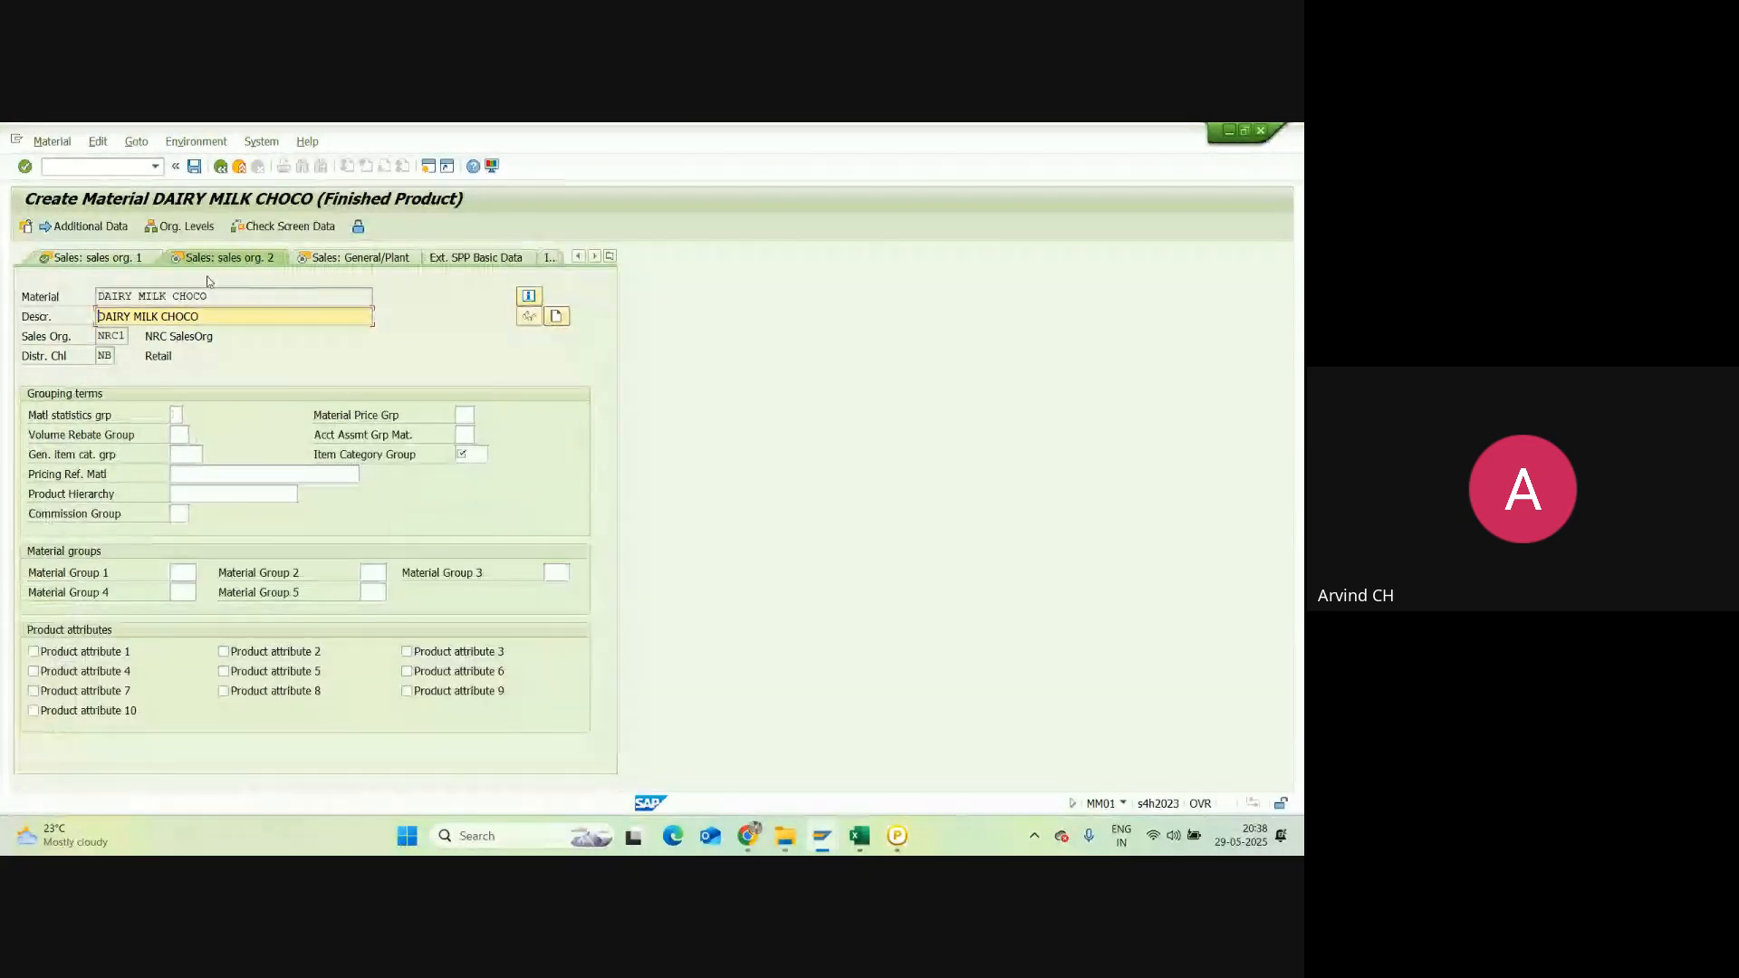
Step: Set account assignment group 03 and item category group NORM
{"action": "left_click", "coordinate": [464, 435]}
{"action": "type", "text": "03"}
{"action": "left_click", "coordinate": [468, 453]}
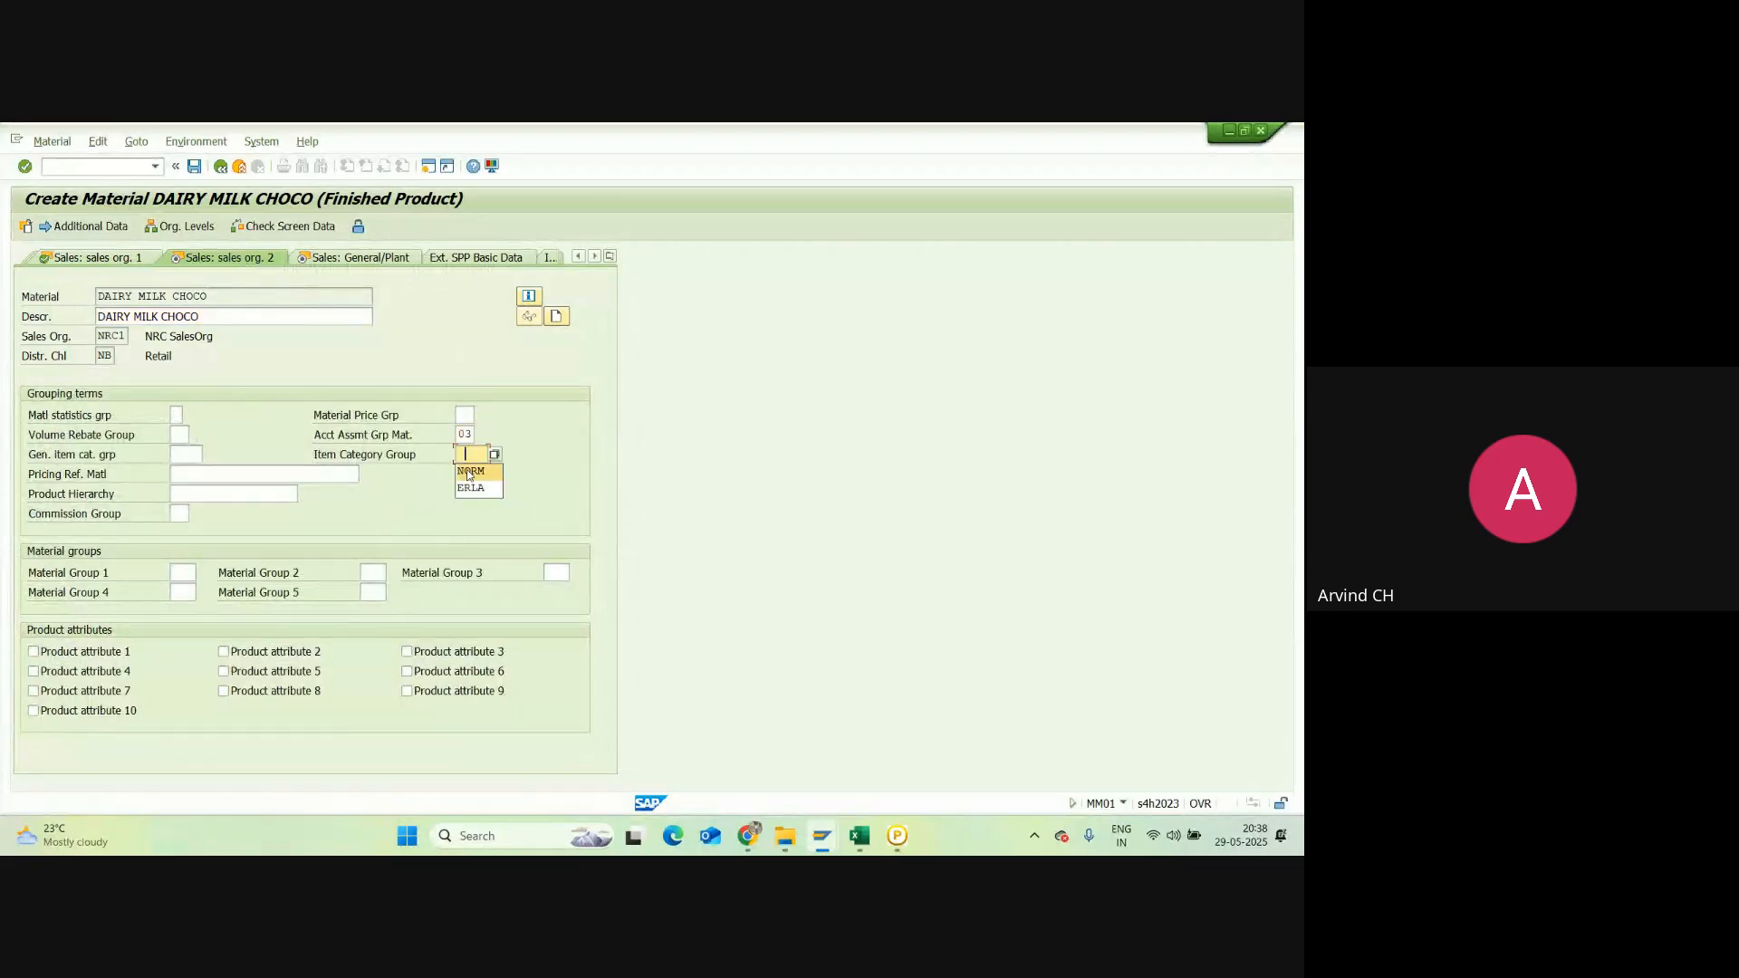
{"action": "left_click", "coordinate": [467, 470]}
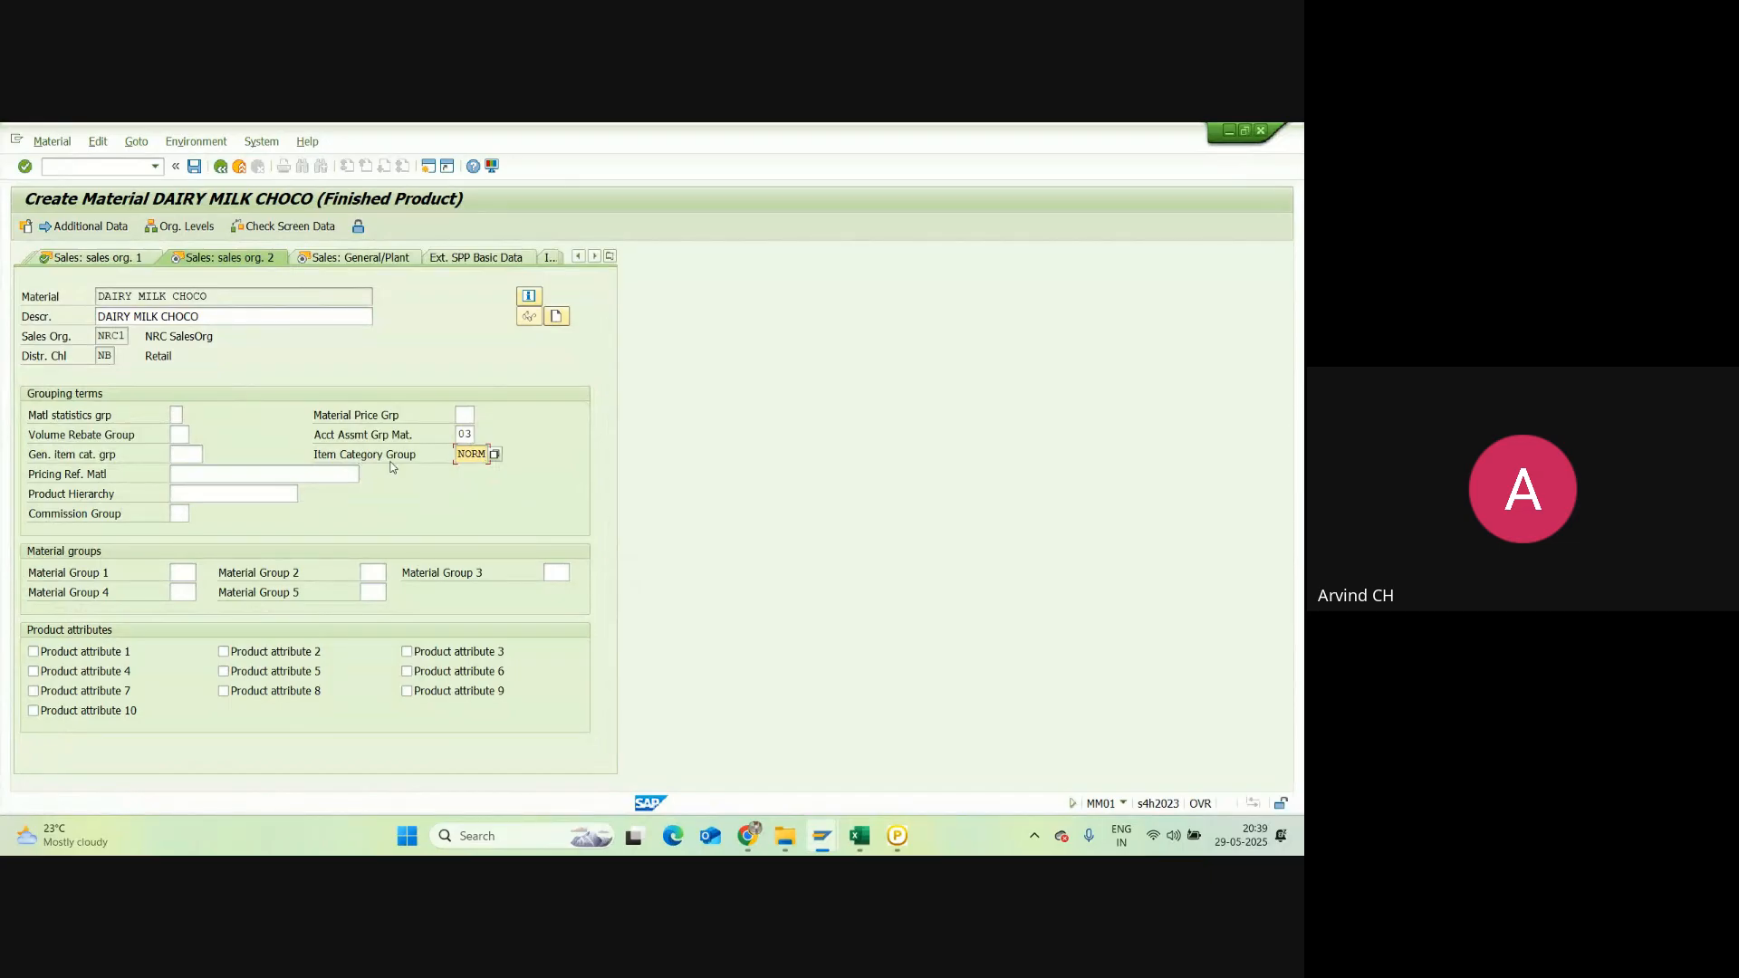
{"action": "key", "text": "Return"}
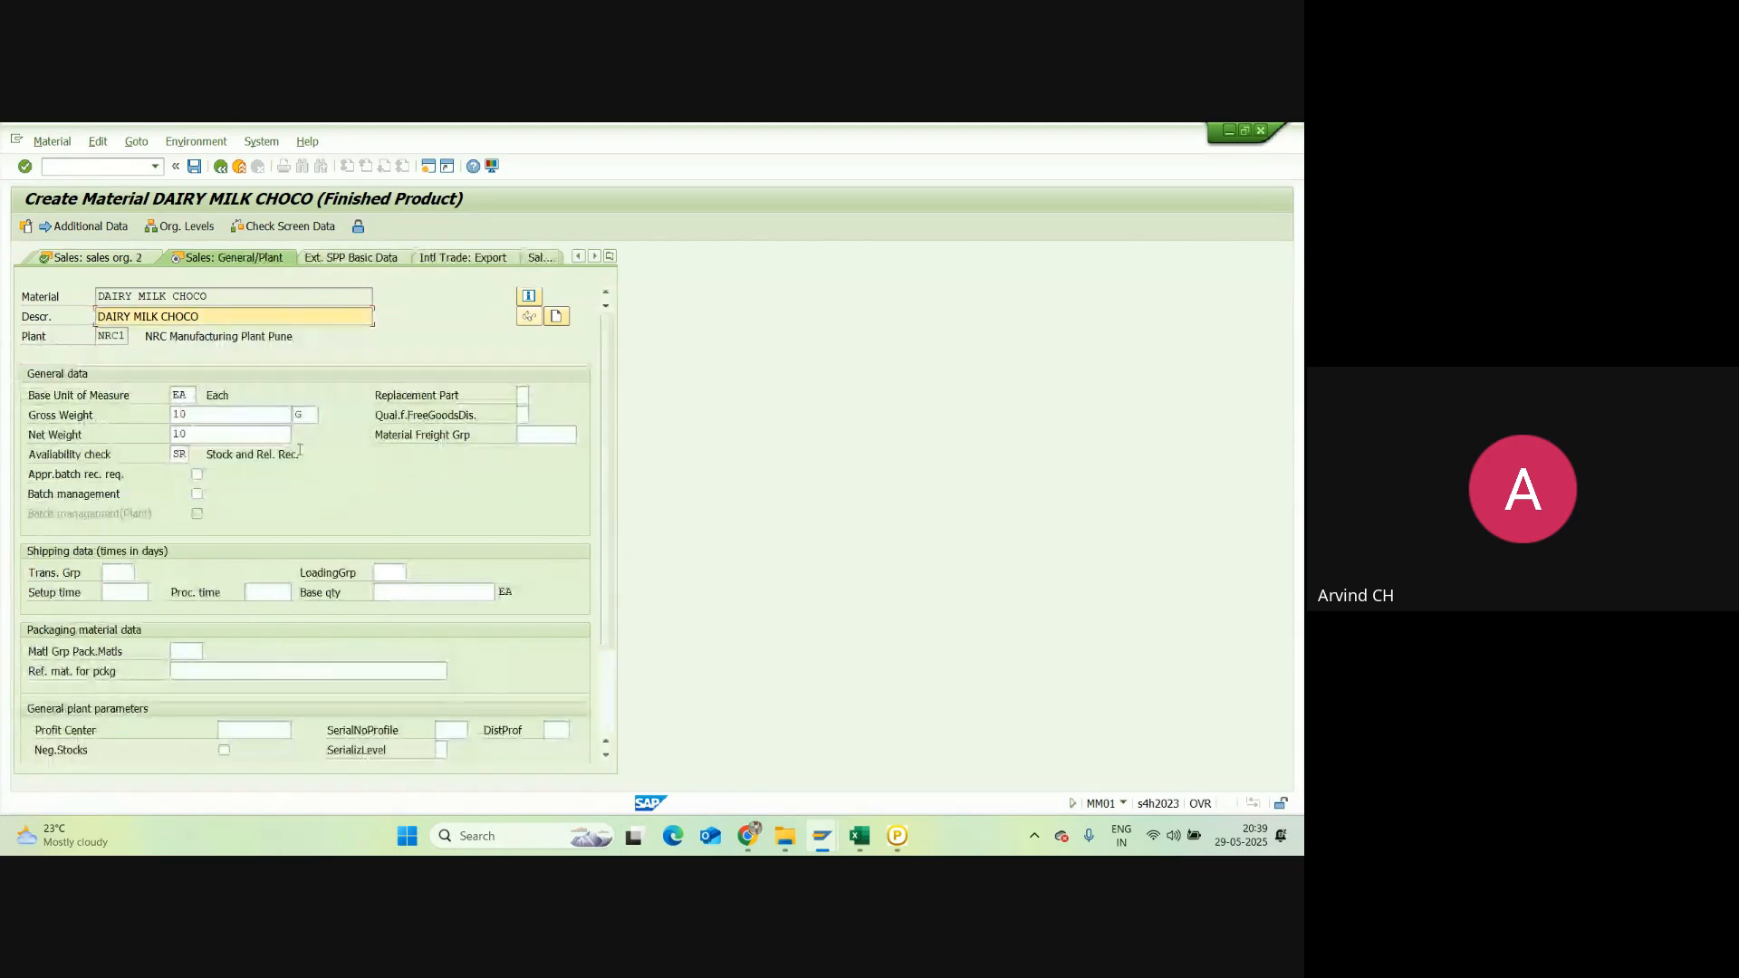
Step: Set availability check KP, transportation group 0004 and loading group 0003, then continue to MRP 1
{"action": "left_click", "coordinate": [186, 451]}
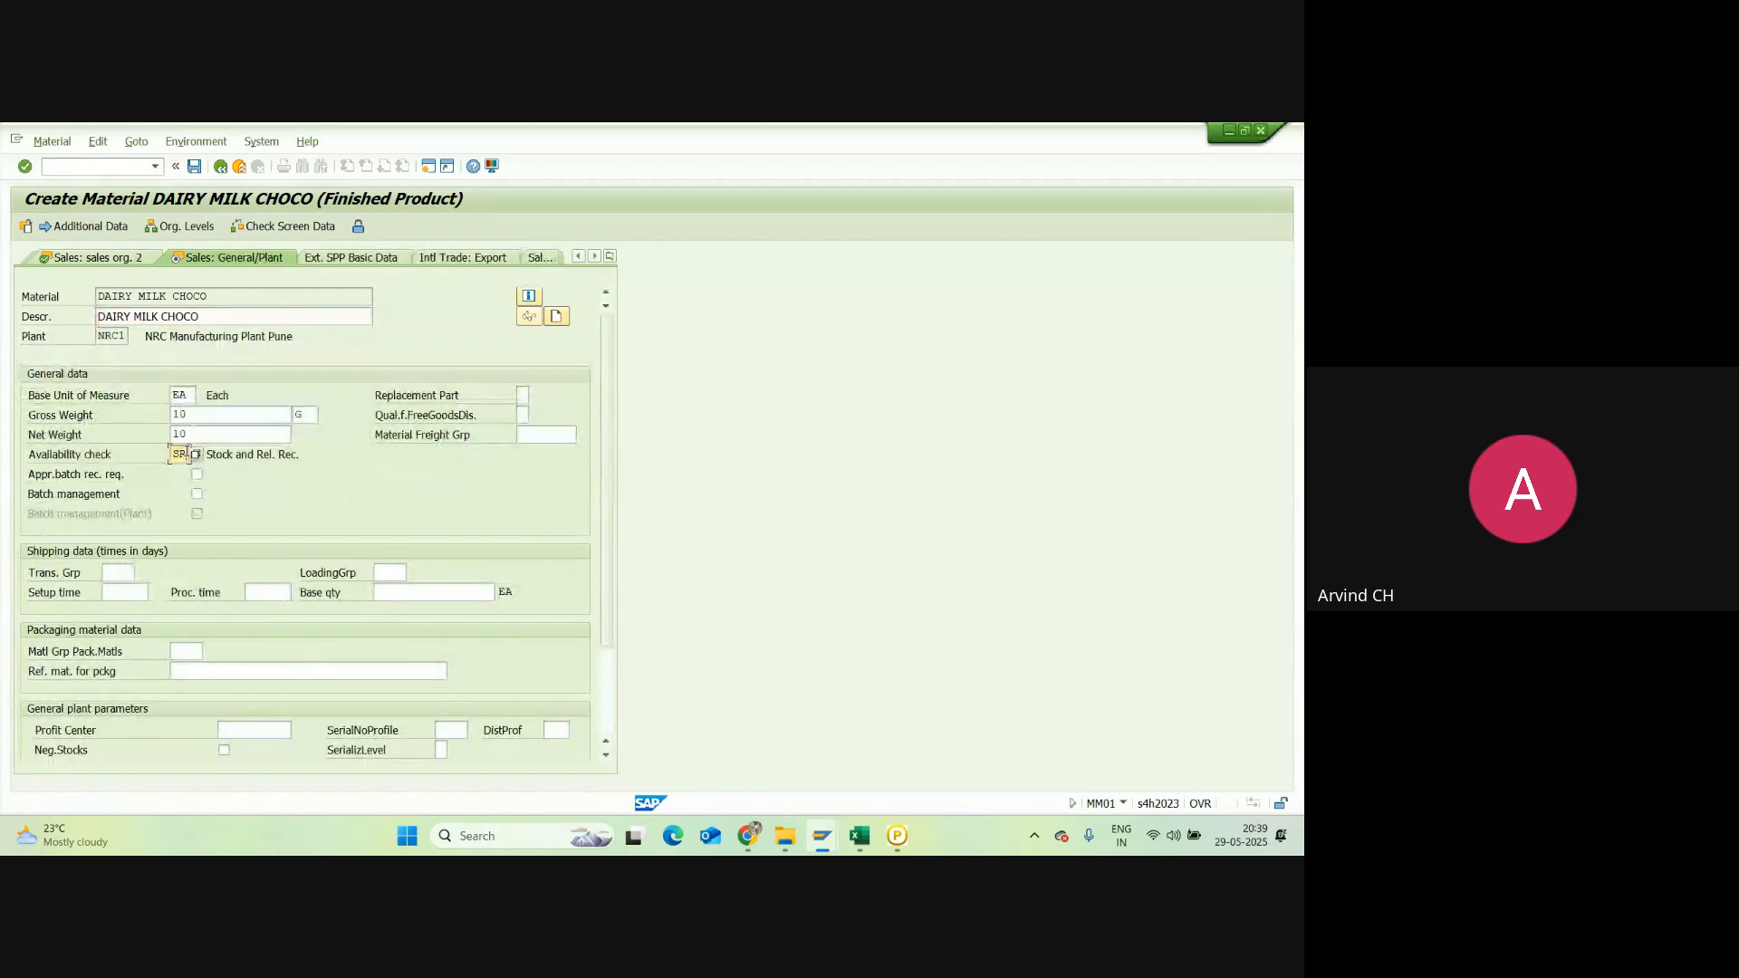
{"action": "left_click", "coordinate": [187, 452]}
{"action": "left_click", "coordinate": [122, 571]}
{"action": "left_click", "coordinate": [121, 567]}
{"action": "left_click", "coordinate": [123, 593]}
{"action": "left_click", "coordinate": [385, 573]}
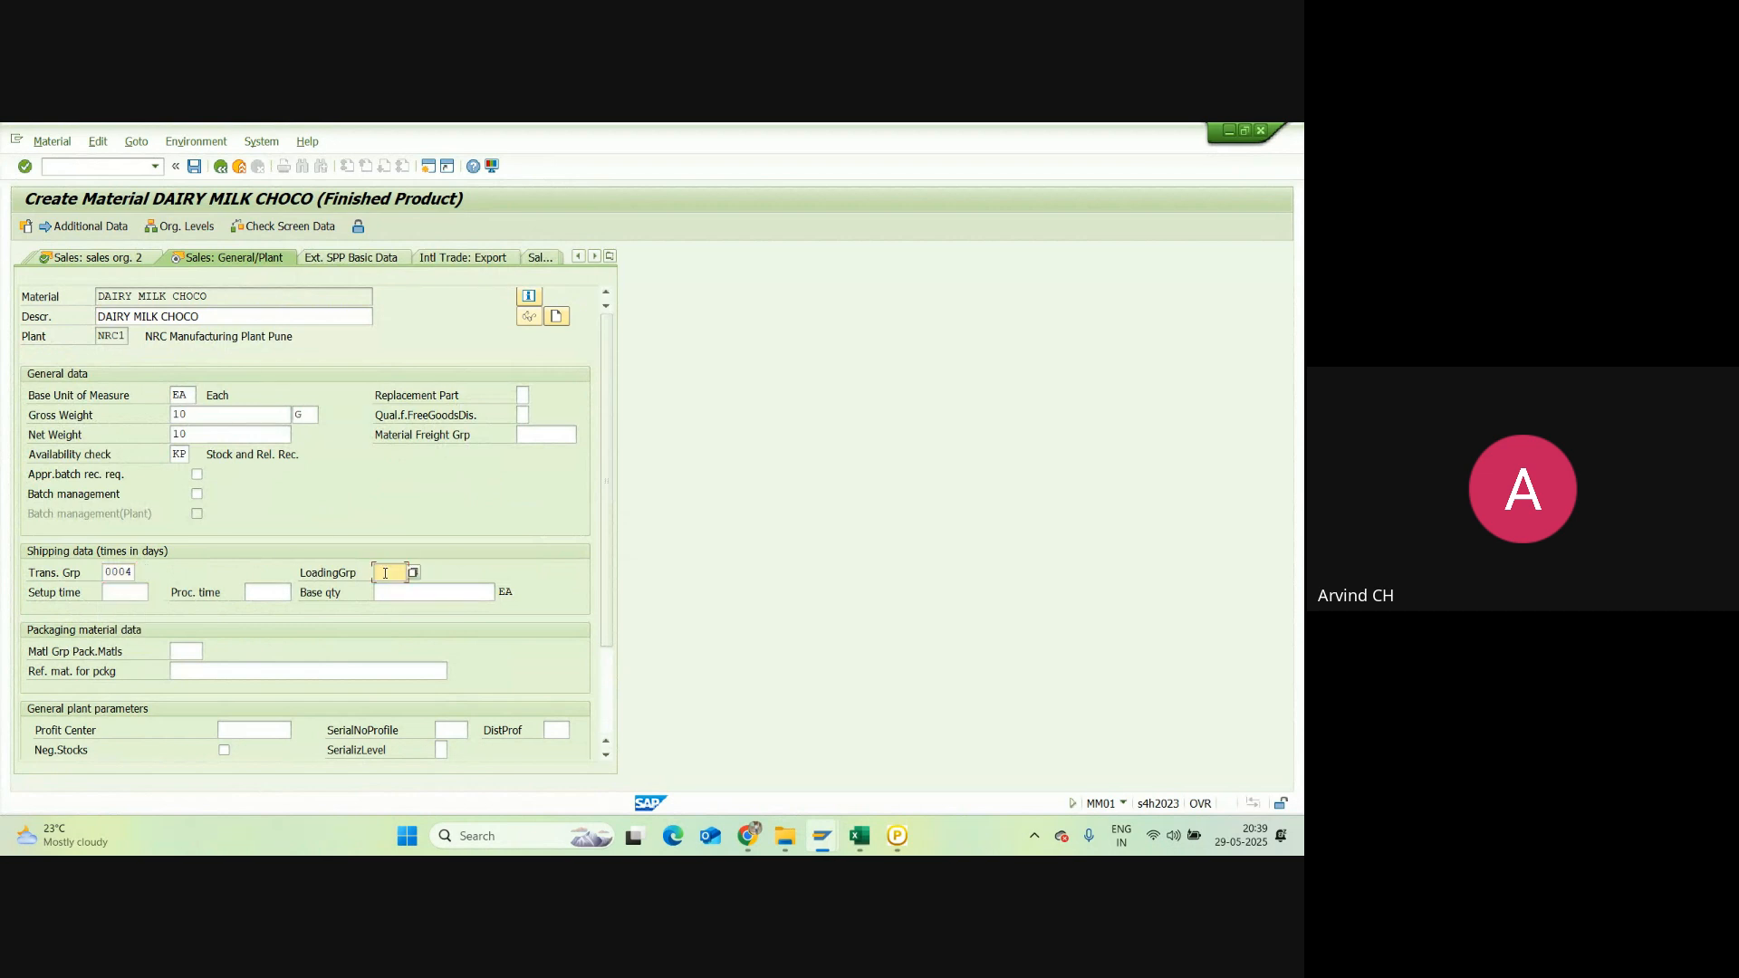
{"action": "left_click", "coordinate": [385, 574]}
{"action": "left_click", "coordinate": [391, 590]}
{"action": "key", "text": "Return"}
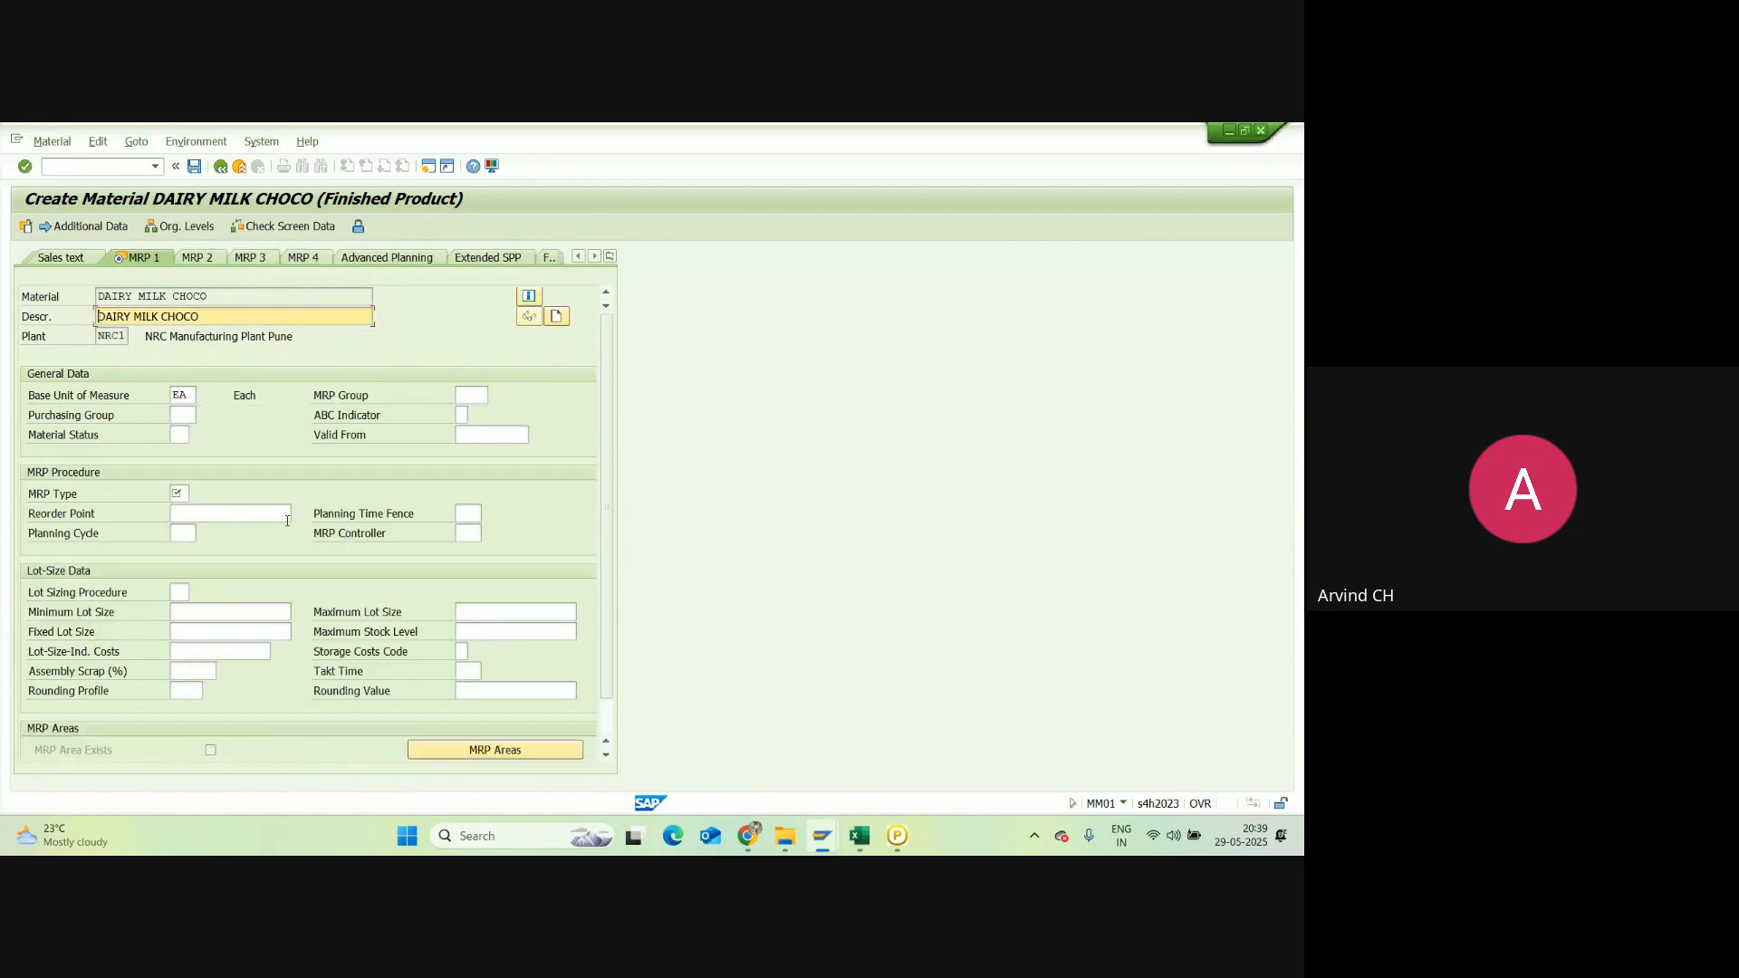
Step: Choose MRP type ND and continue to the Accounting 1 view
{"action": "left_click", "coordinate": [179, 493]}
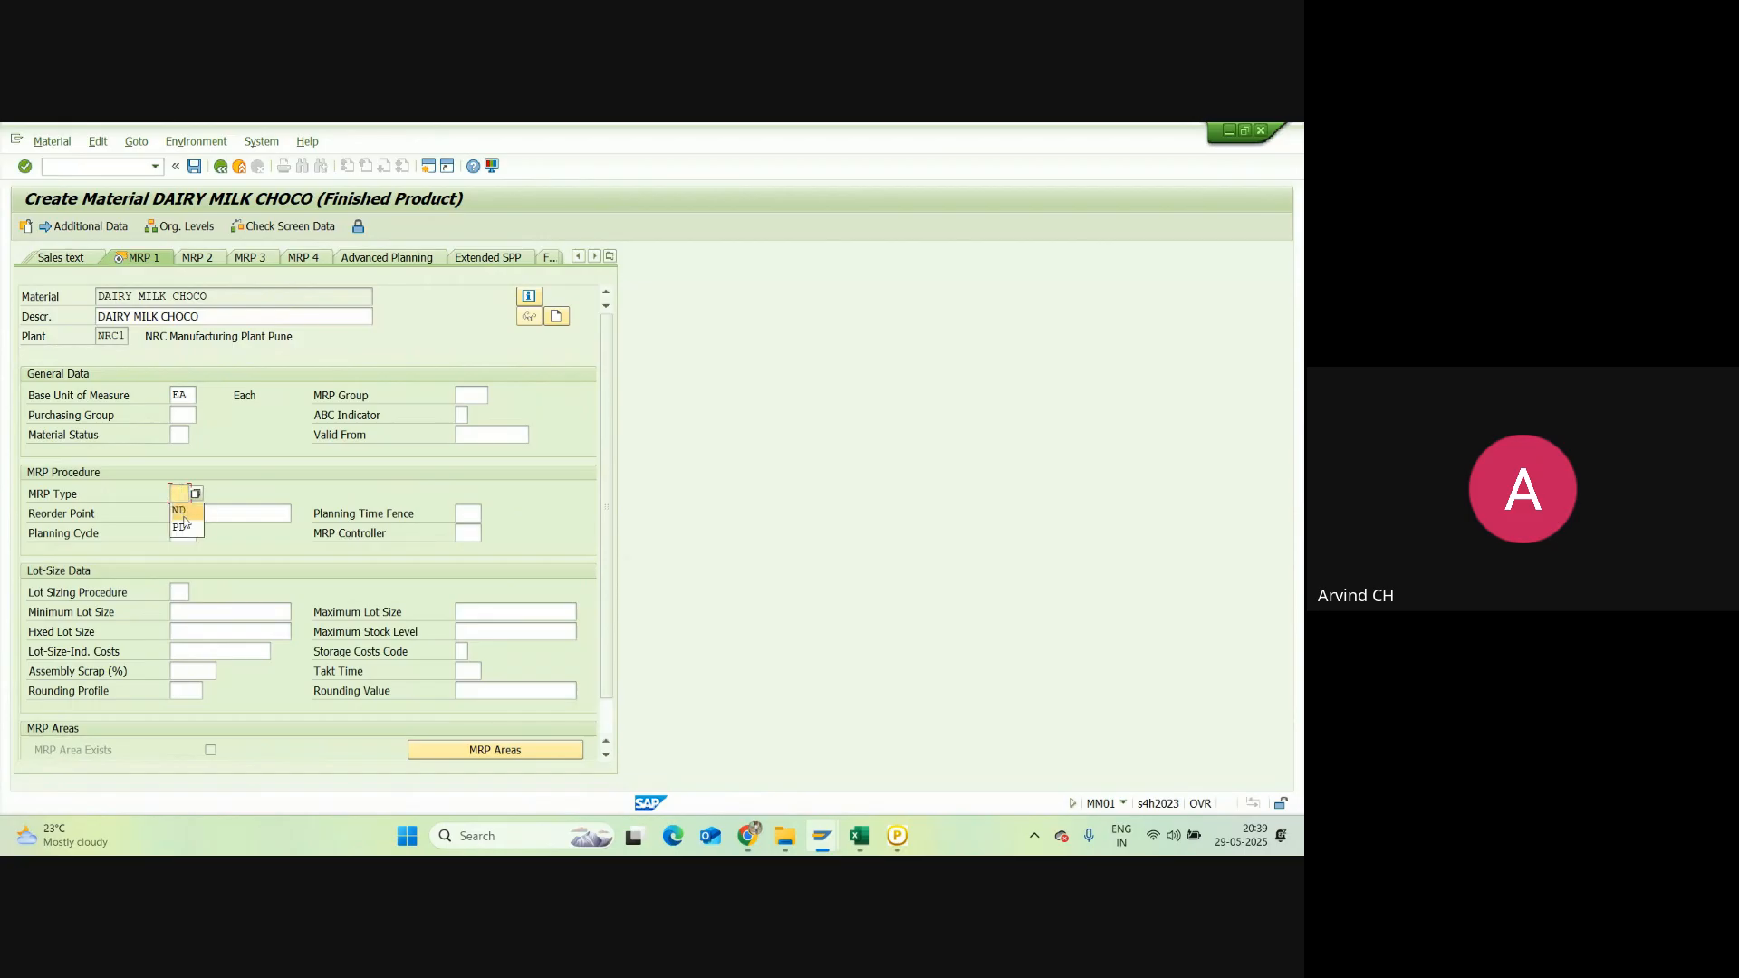
{"action": "left_click", "coordinate": [183, 513]}
{"action": "key", "text": "Return"}
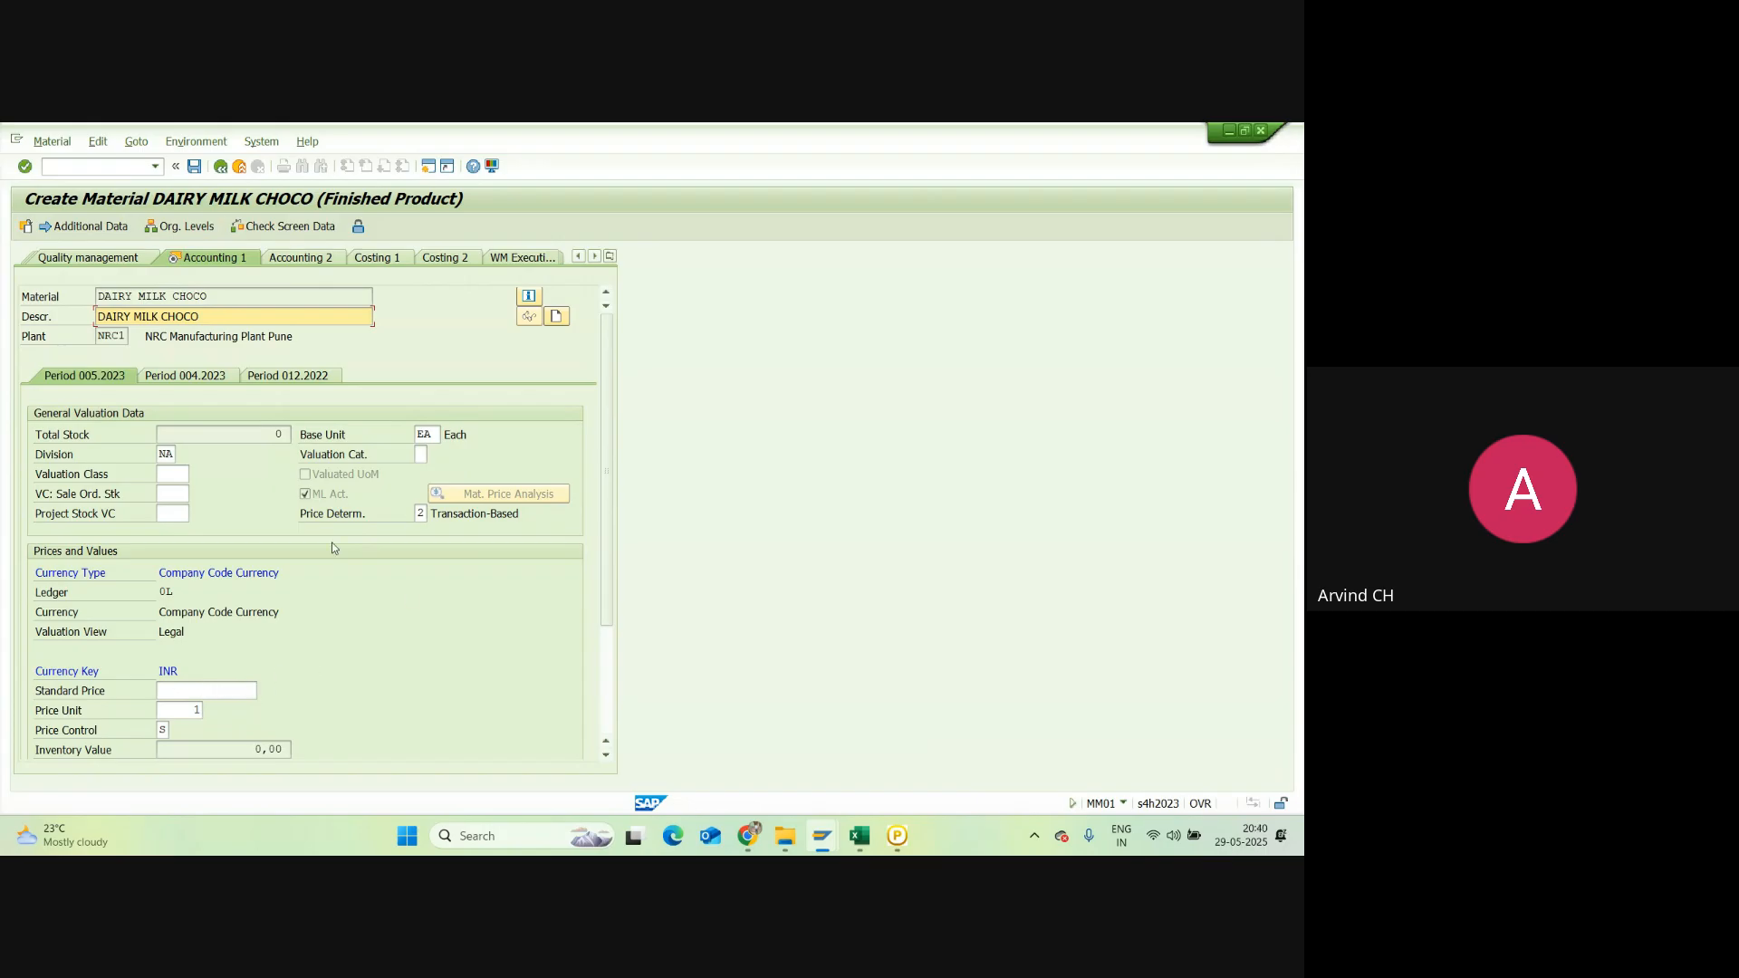
Step: Enter valuation class 7920 and standard price 10 INR, continuing to the last-data save prompt
{"action": "left_click", "coordinate": [160, 477]}
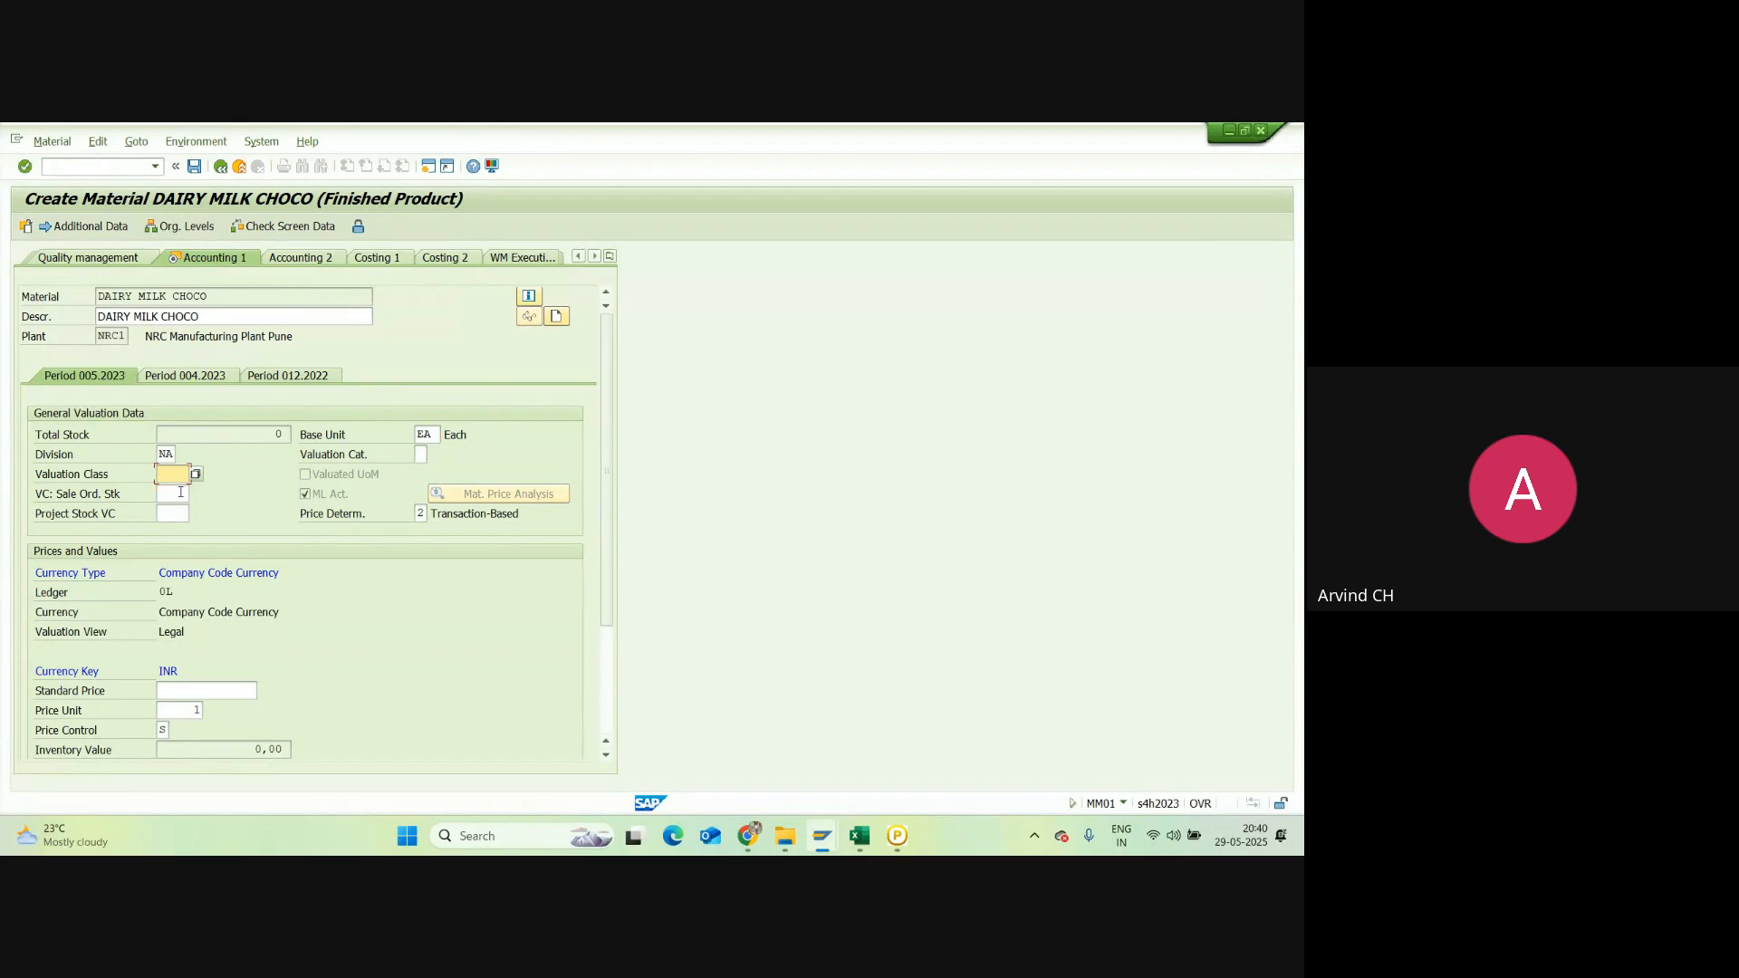
{"action": "type", "text": "7920"}
{"action": "left_click", "coordinate": [221, 691]}
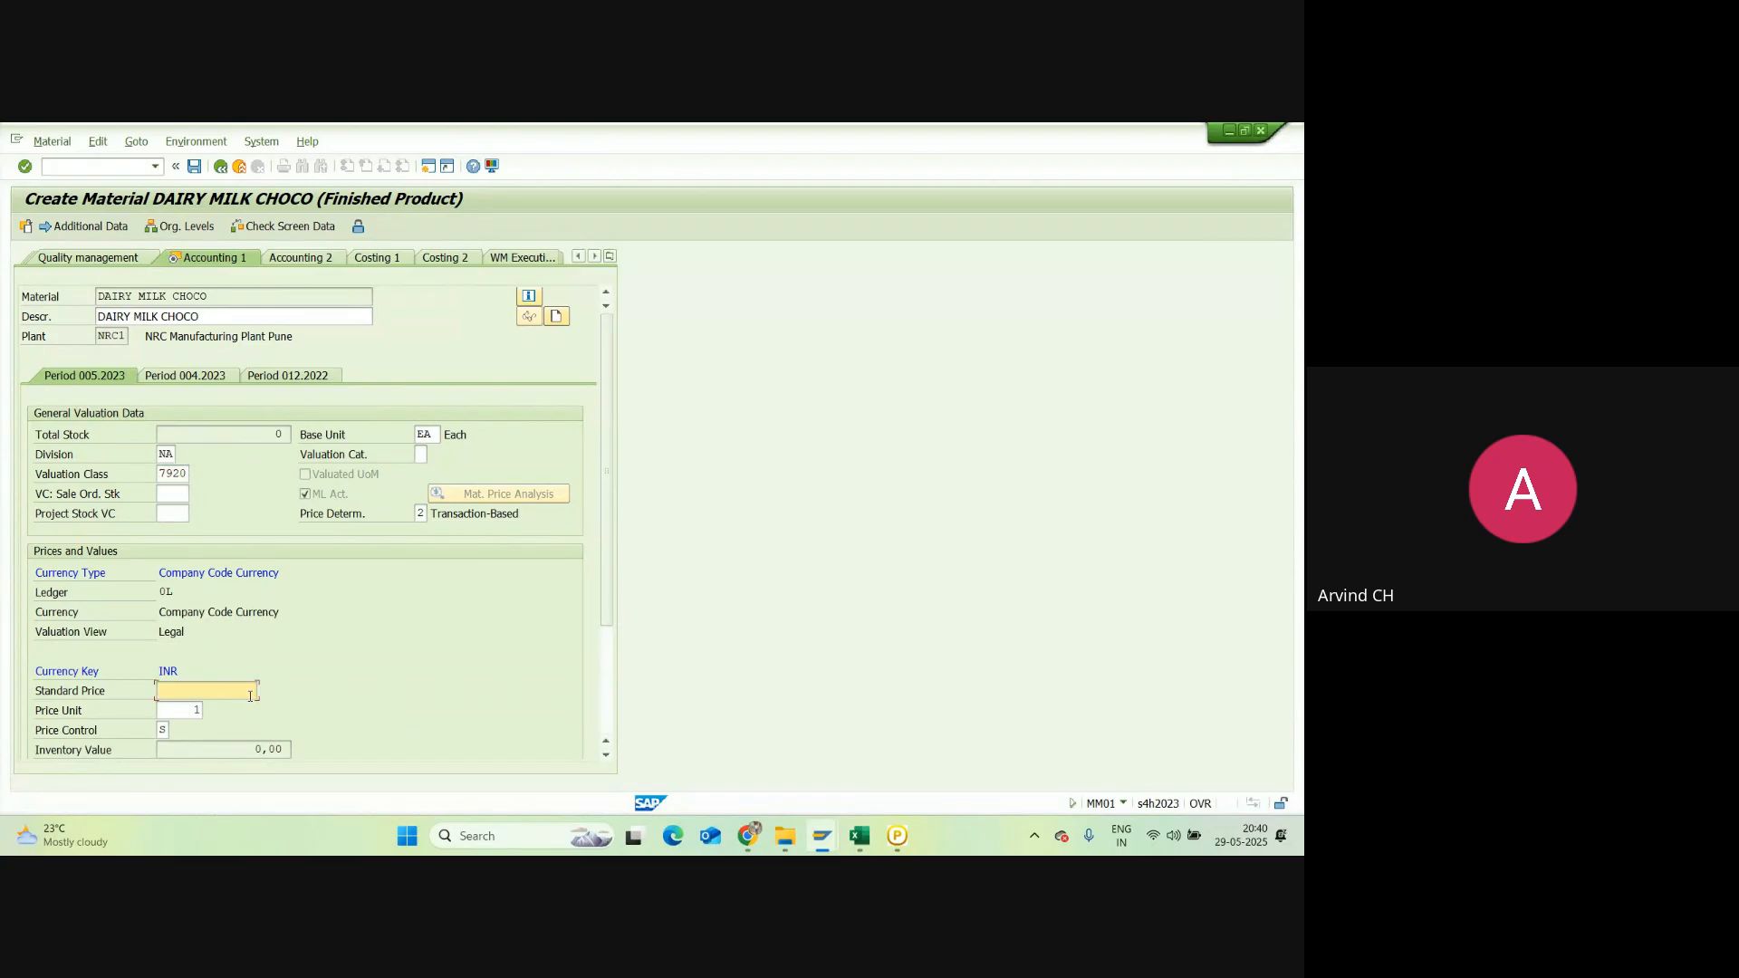
{"action": "type", "text": "10"}
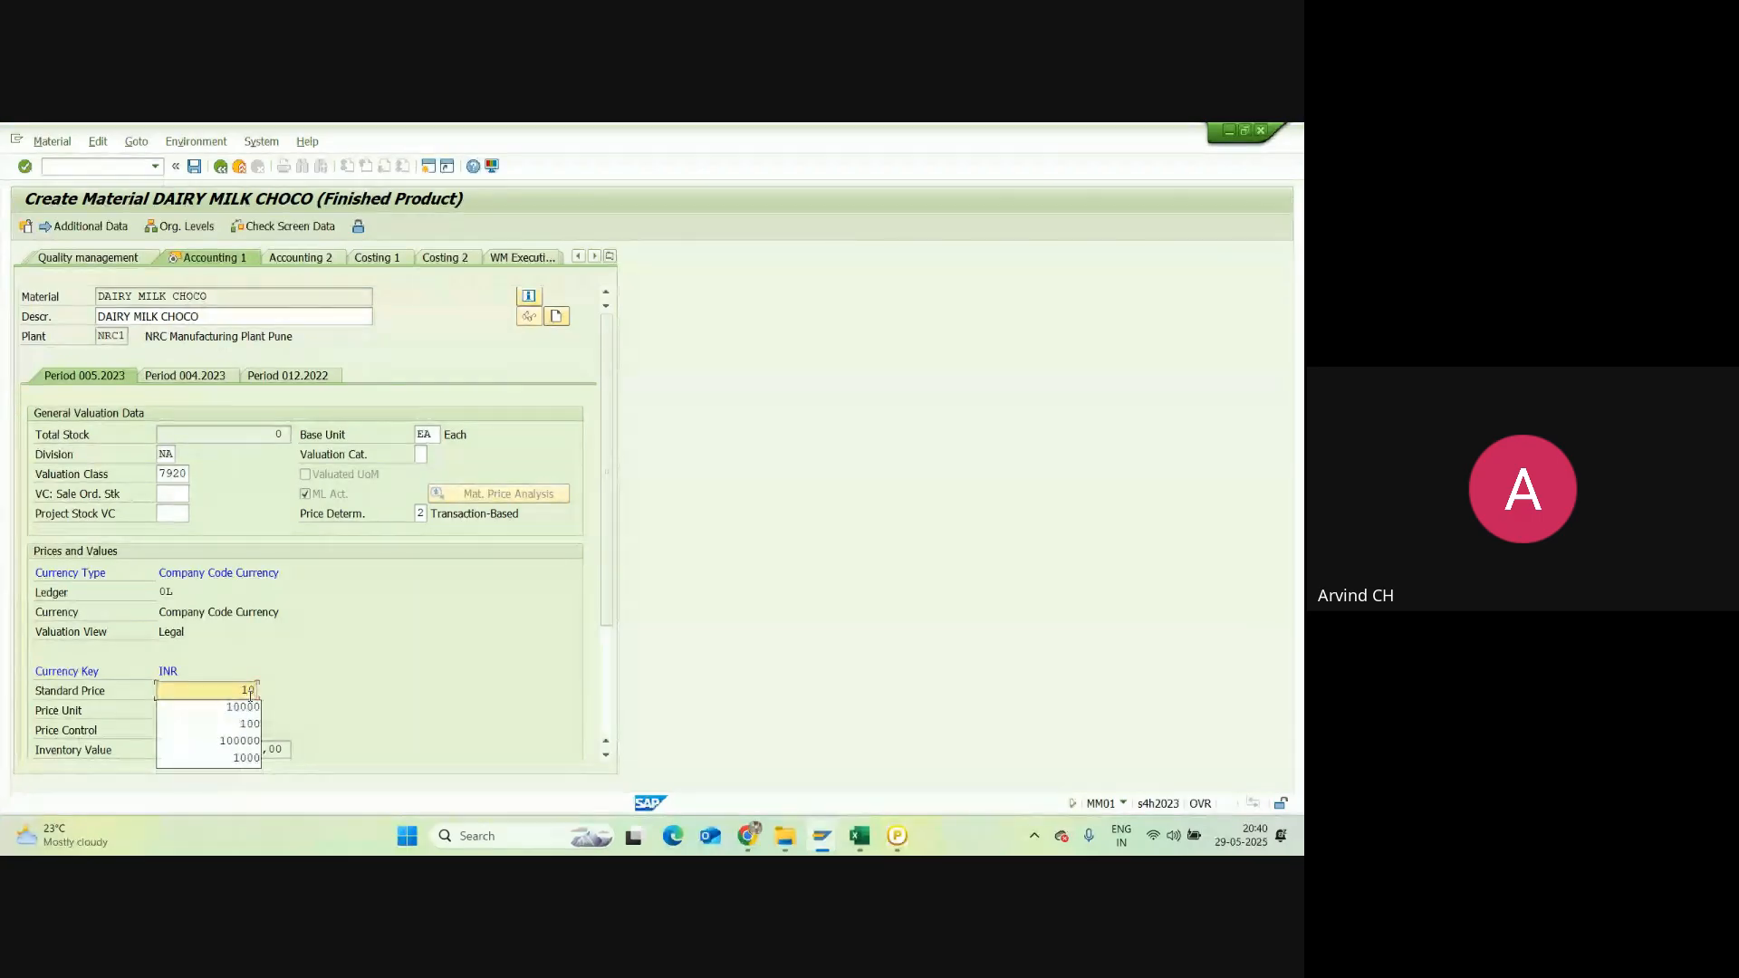
{"action": "left_click", "coordinate": [352, 620]}
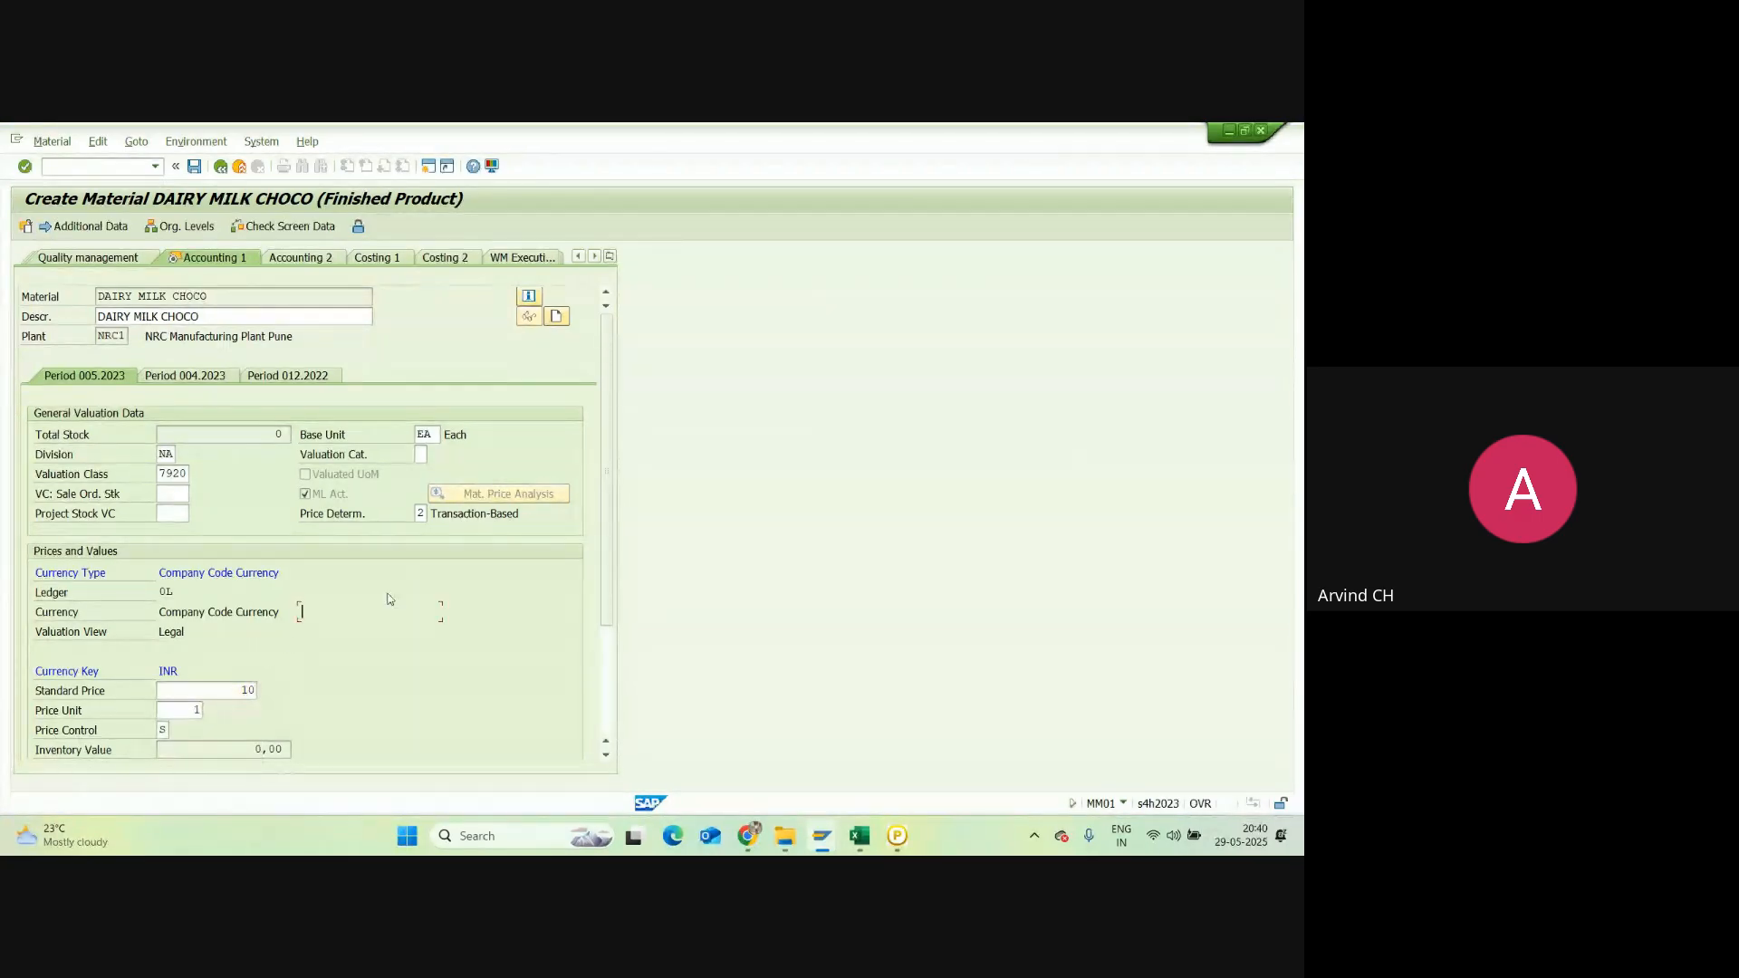
{"action": "key", "text": "Return"}
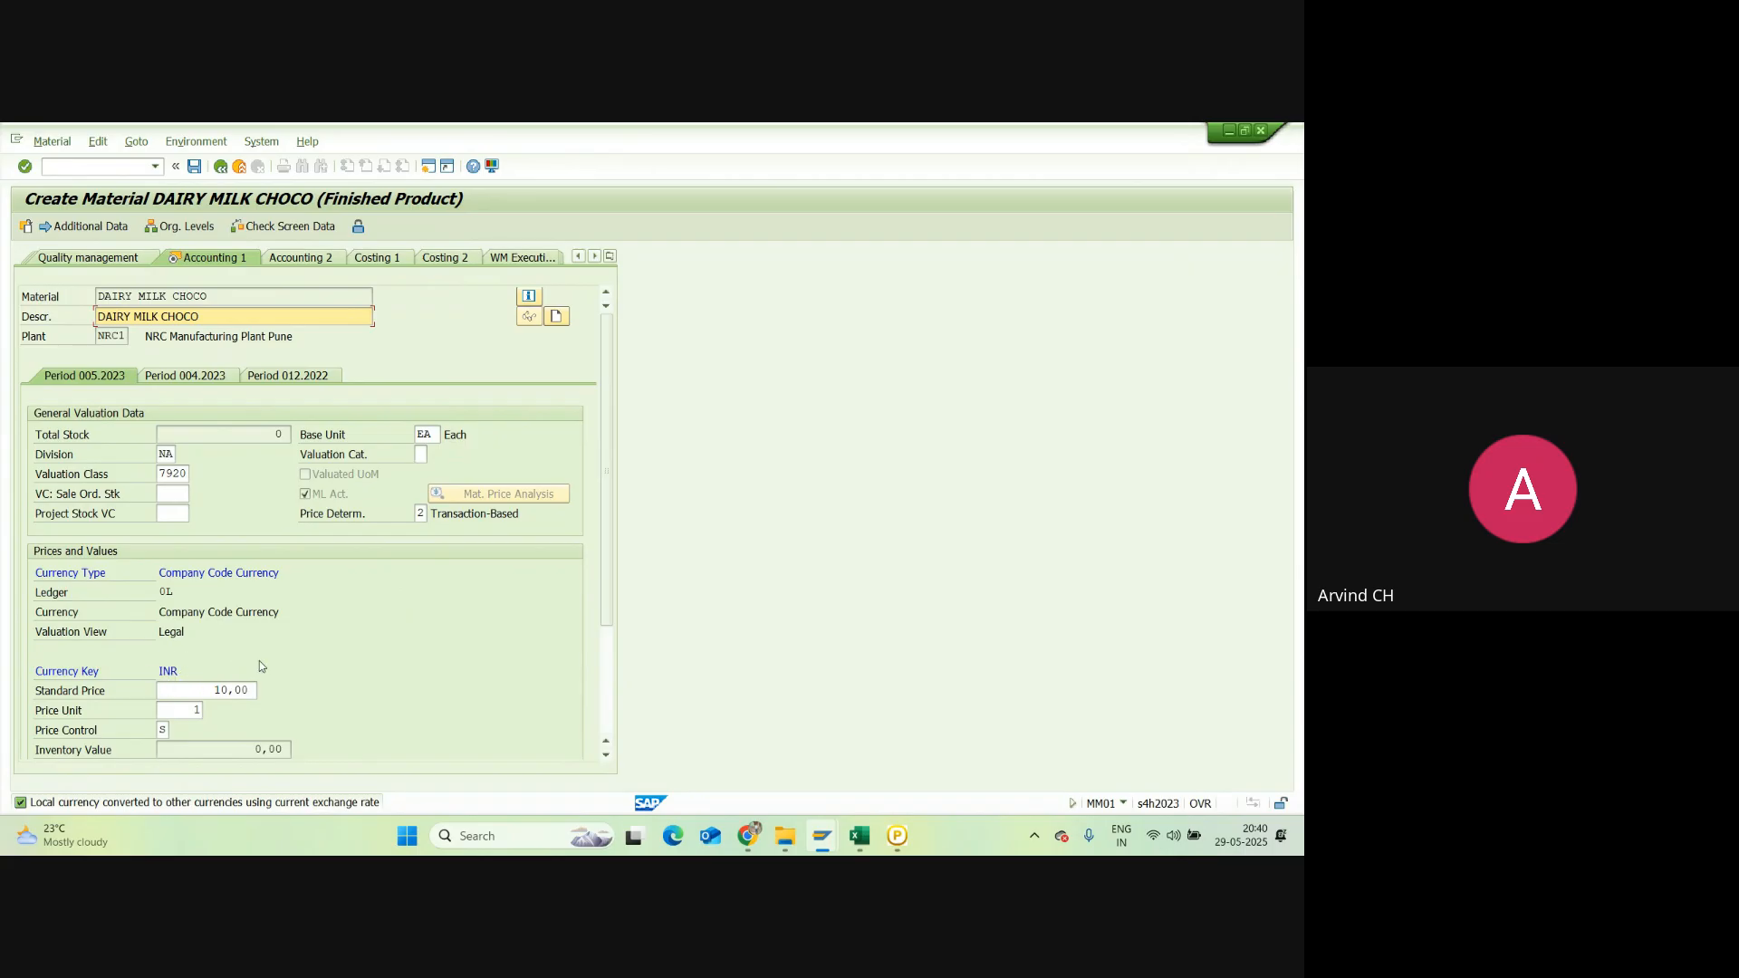
{"action": "key", "text": "Return"}
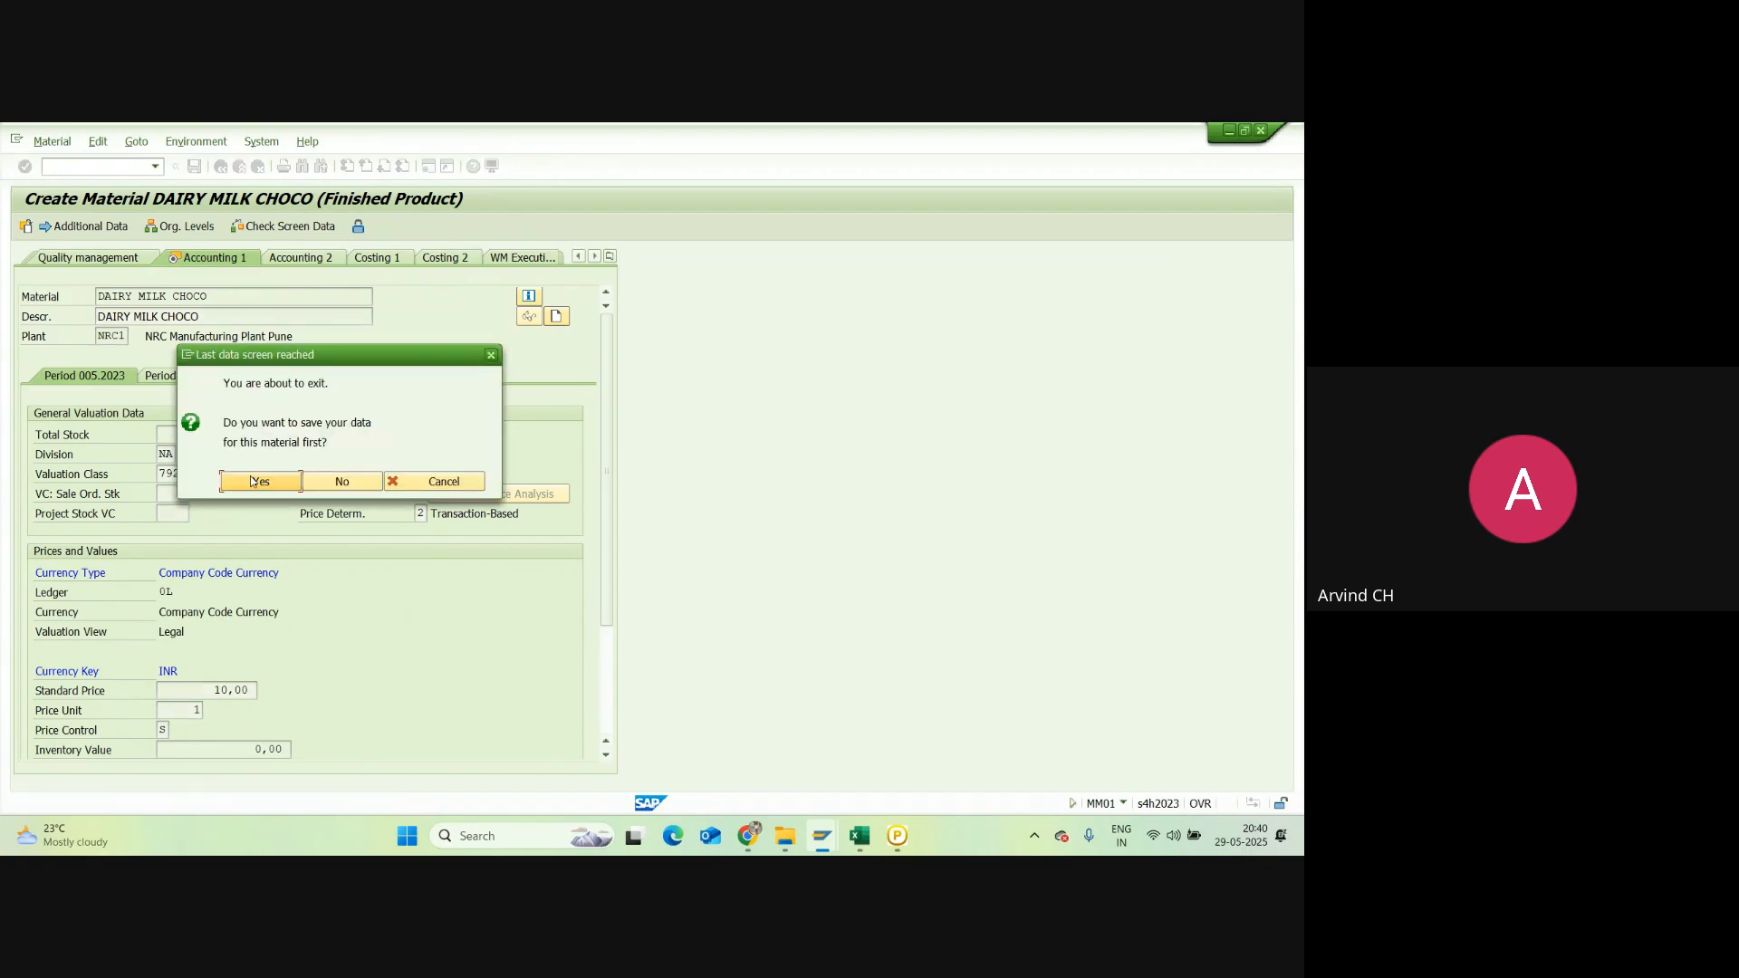
Step: Confirm saving DAIRY MILK CHOCO and exit back to SAP Easy Access
{"action": "left_click", "coordinate": [255, 483]}
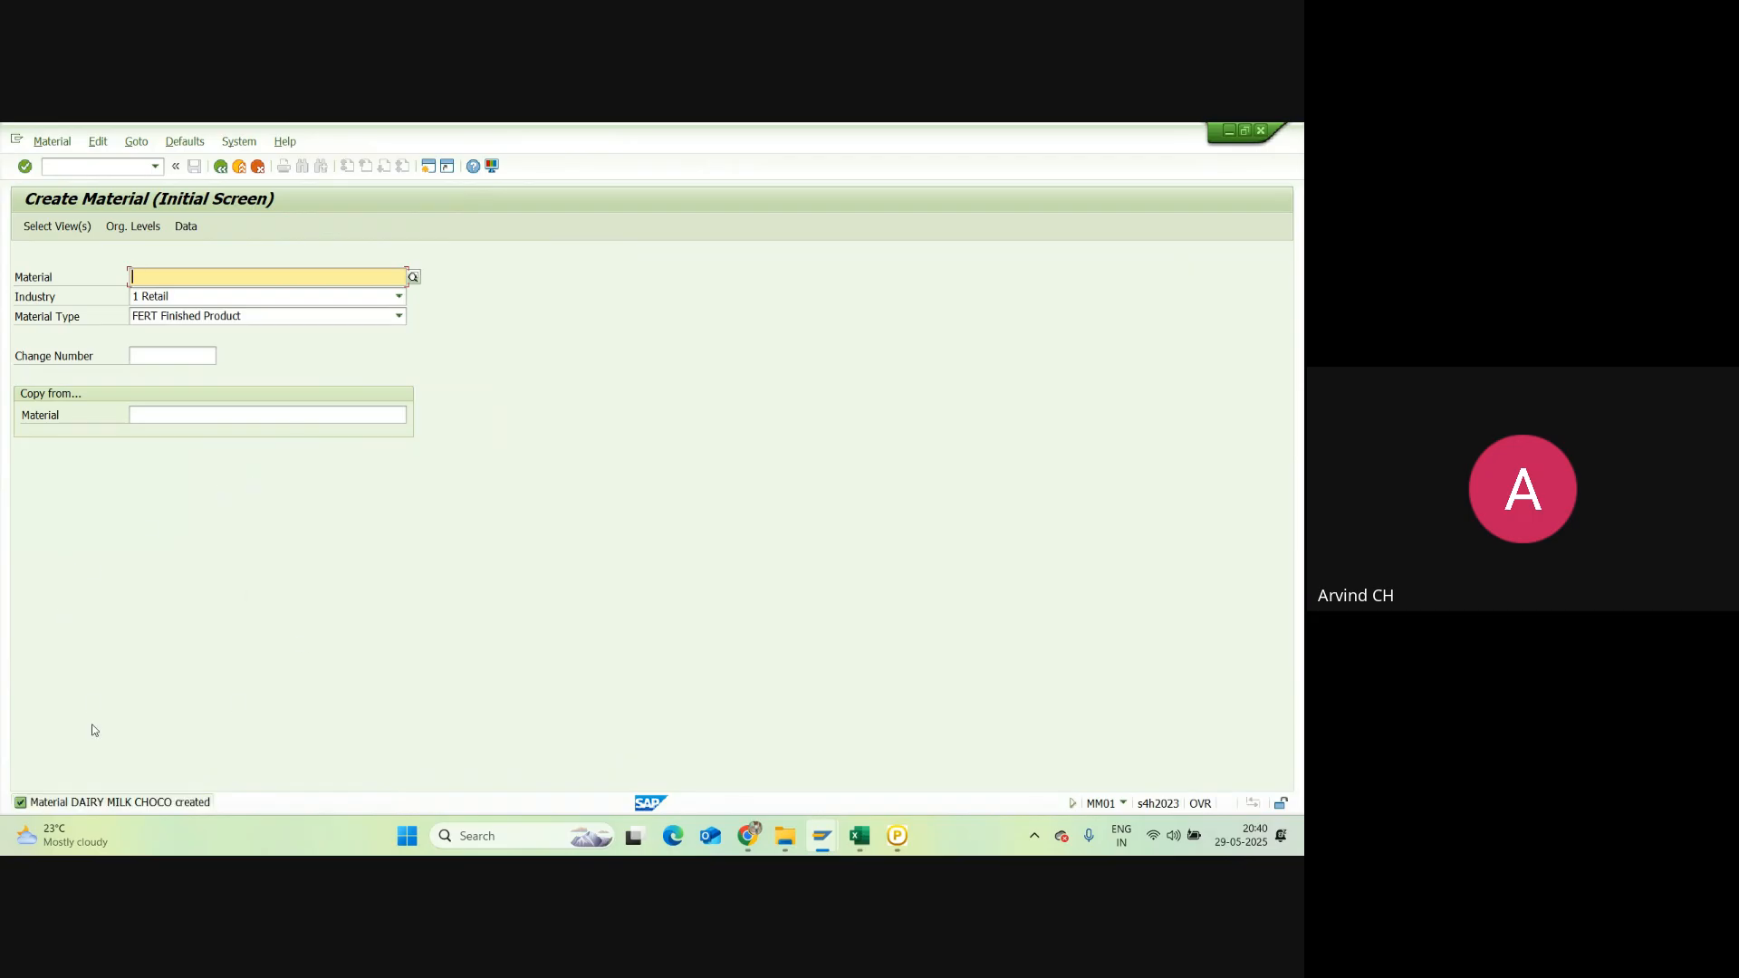
{"action": "left_click", "coordinate": [235, 168]}
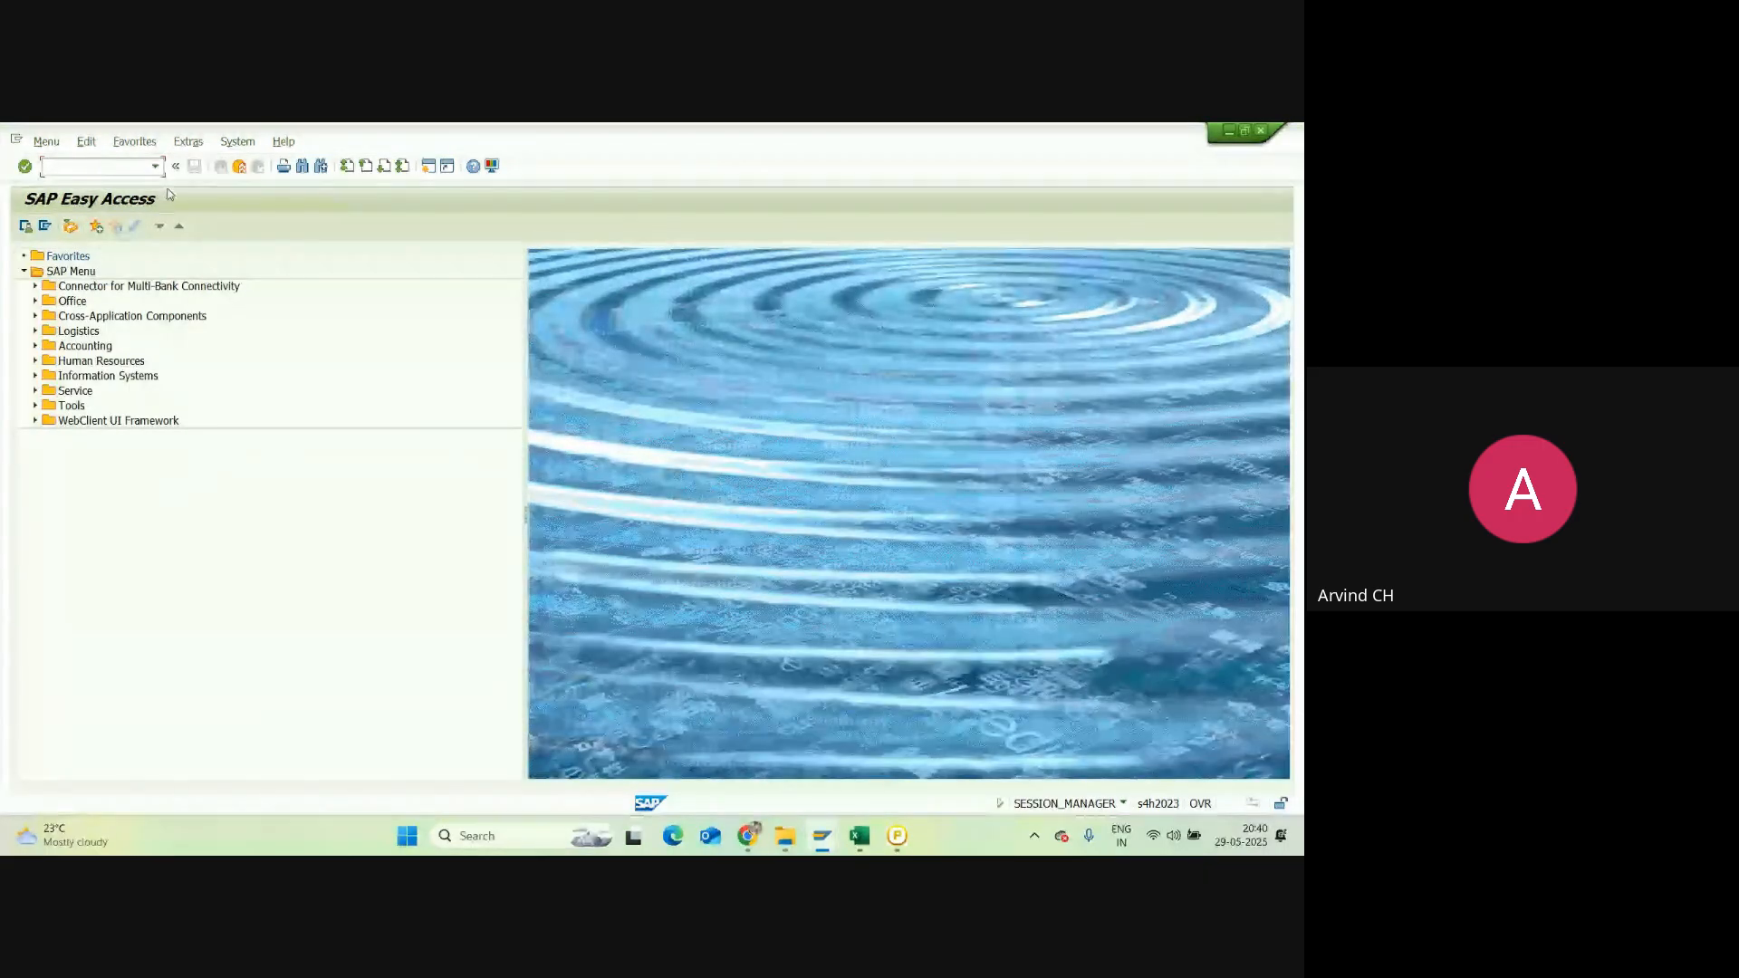
Step: Run MMBE to show the stock overview for DAIRY MILK CHOCO at plant NRC1
{"action": "type", "text": "mmbe"}
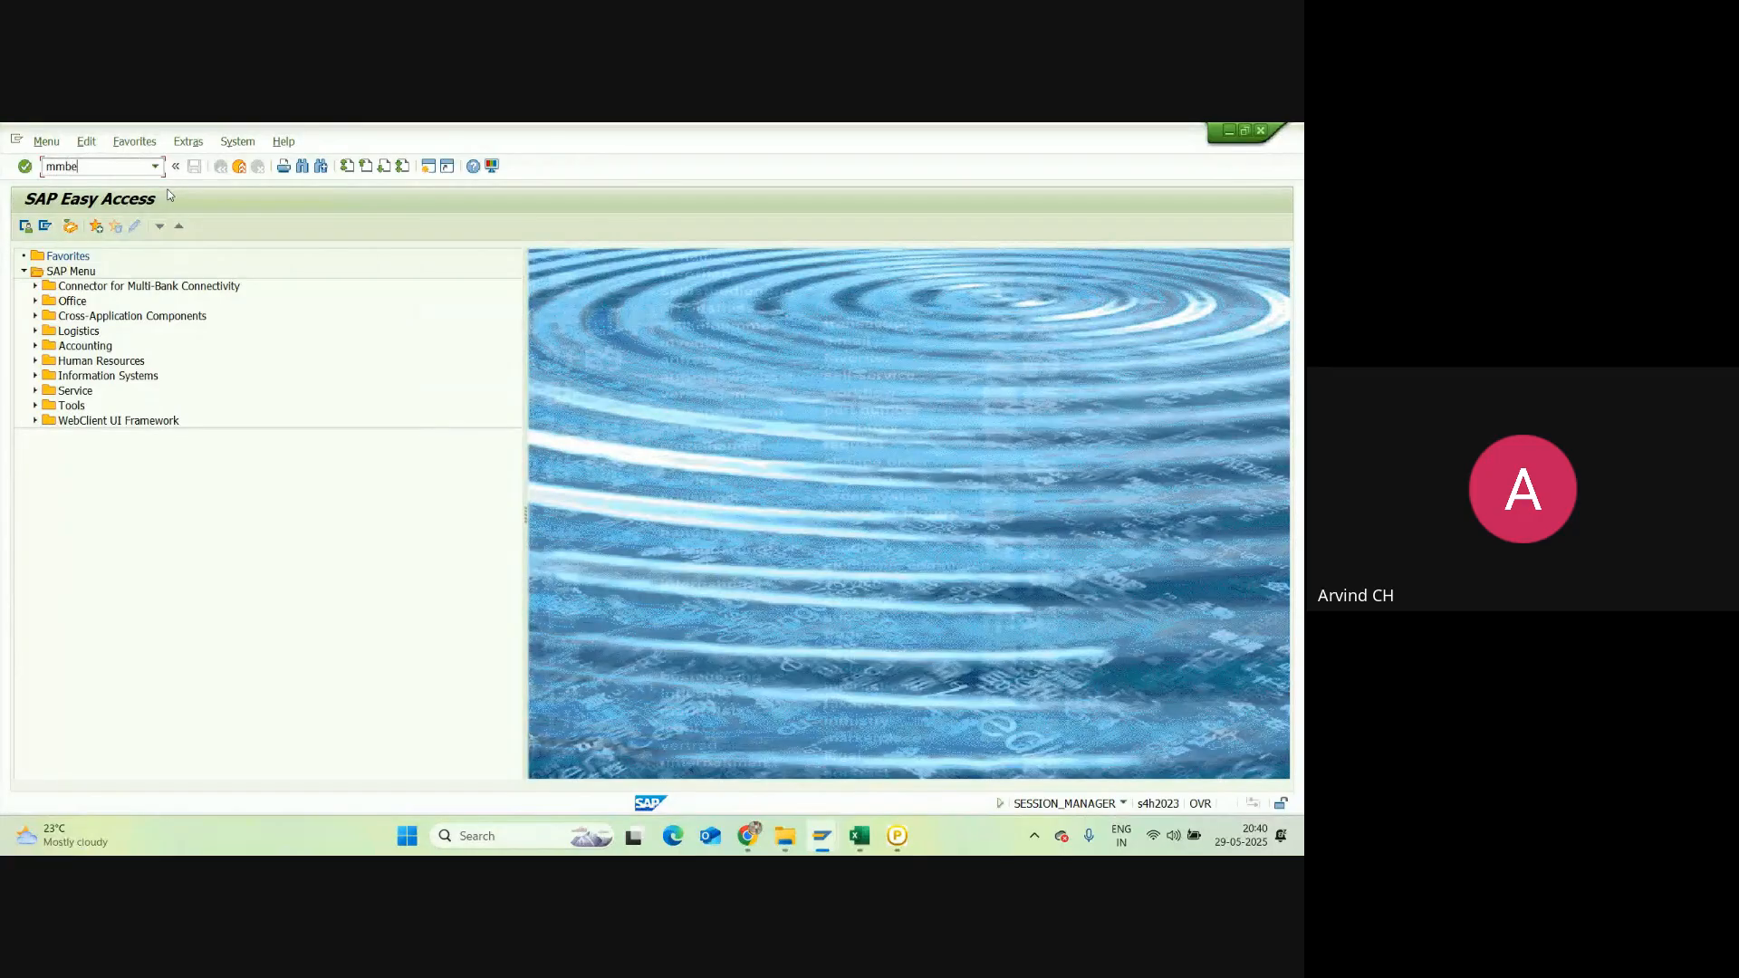
{"action": "key", "text": "Return"}
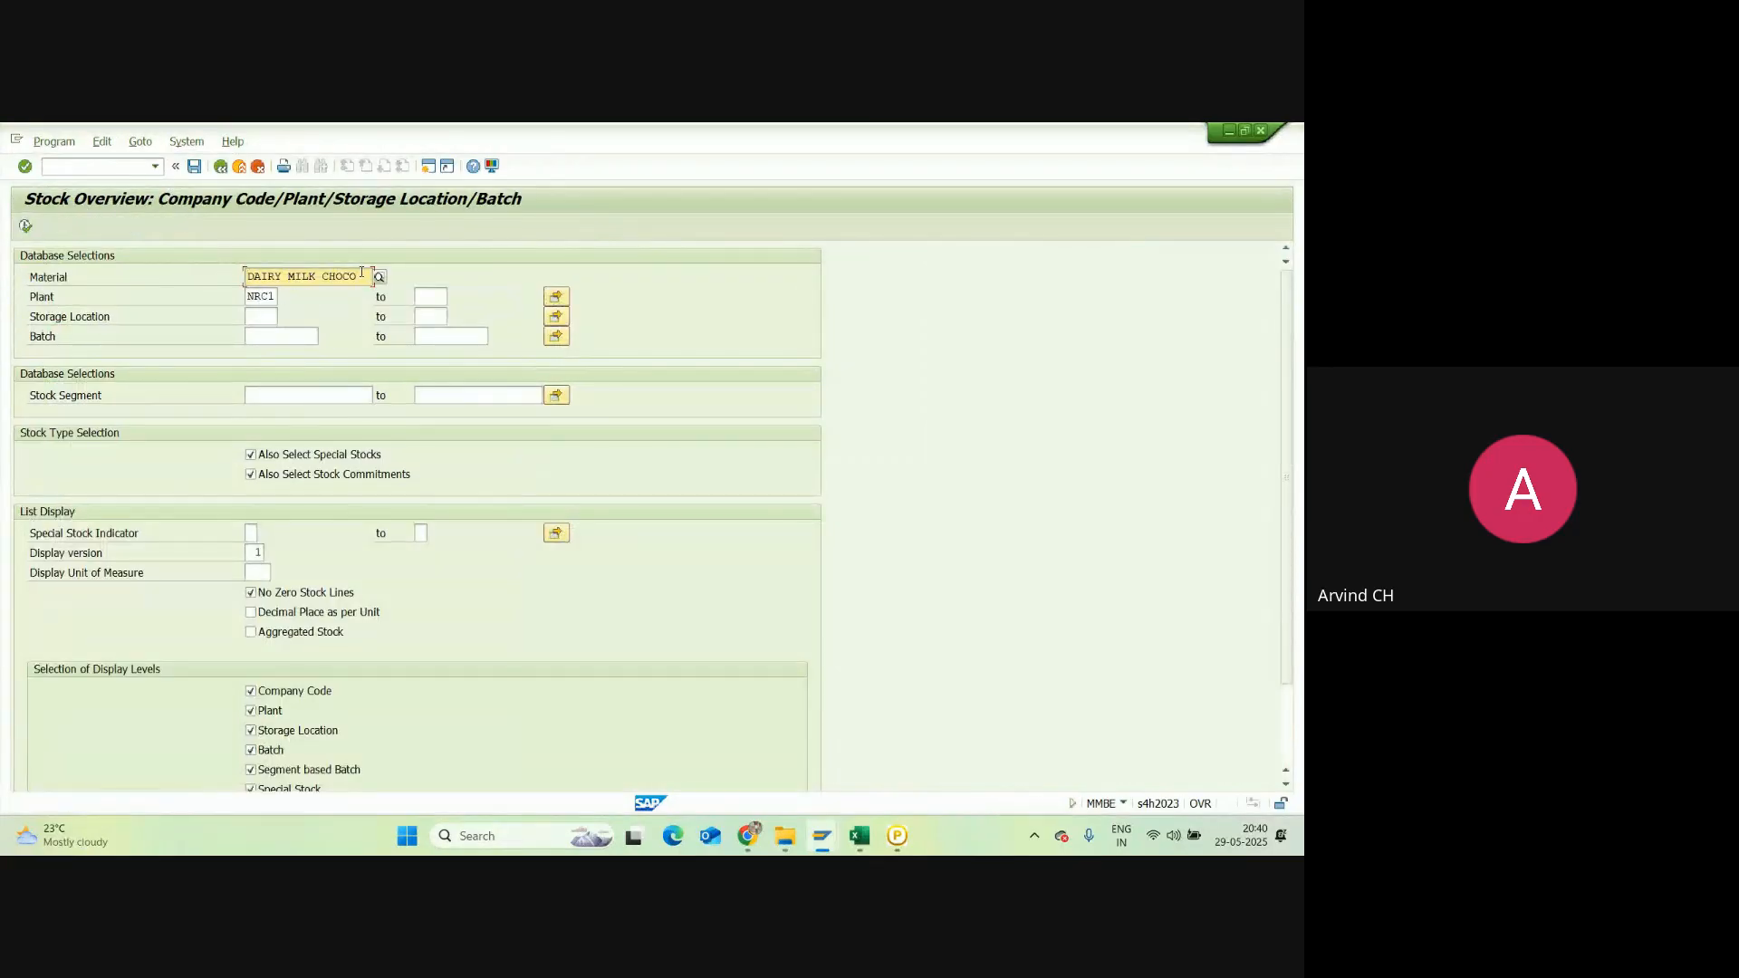
{"action": "left_click", "coordinate": [28, 226]}
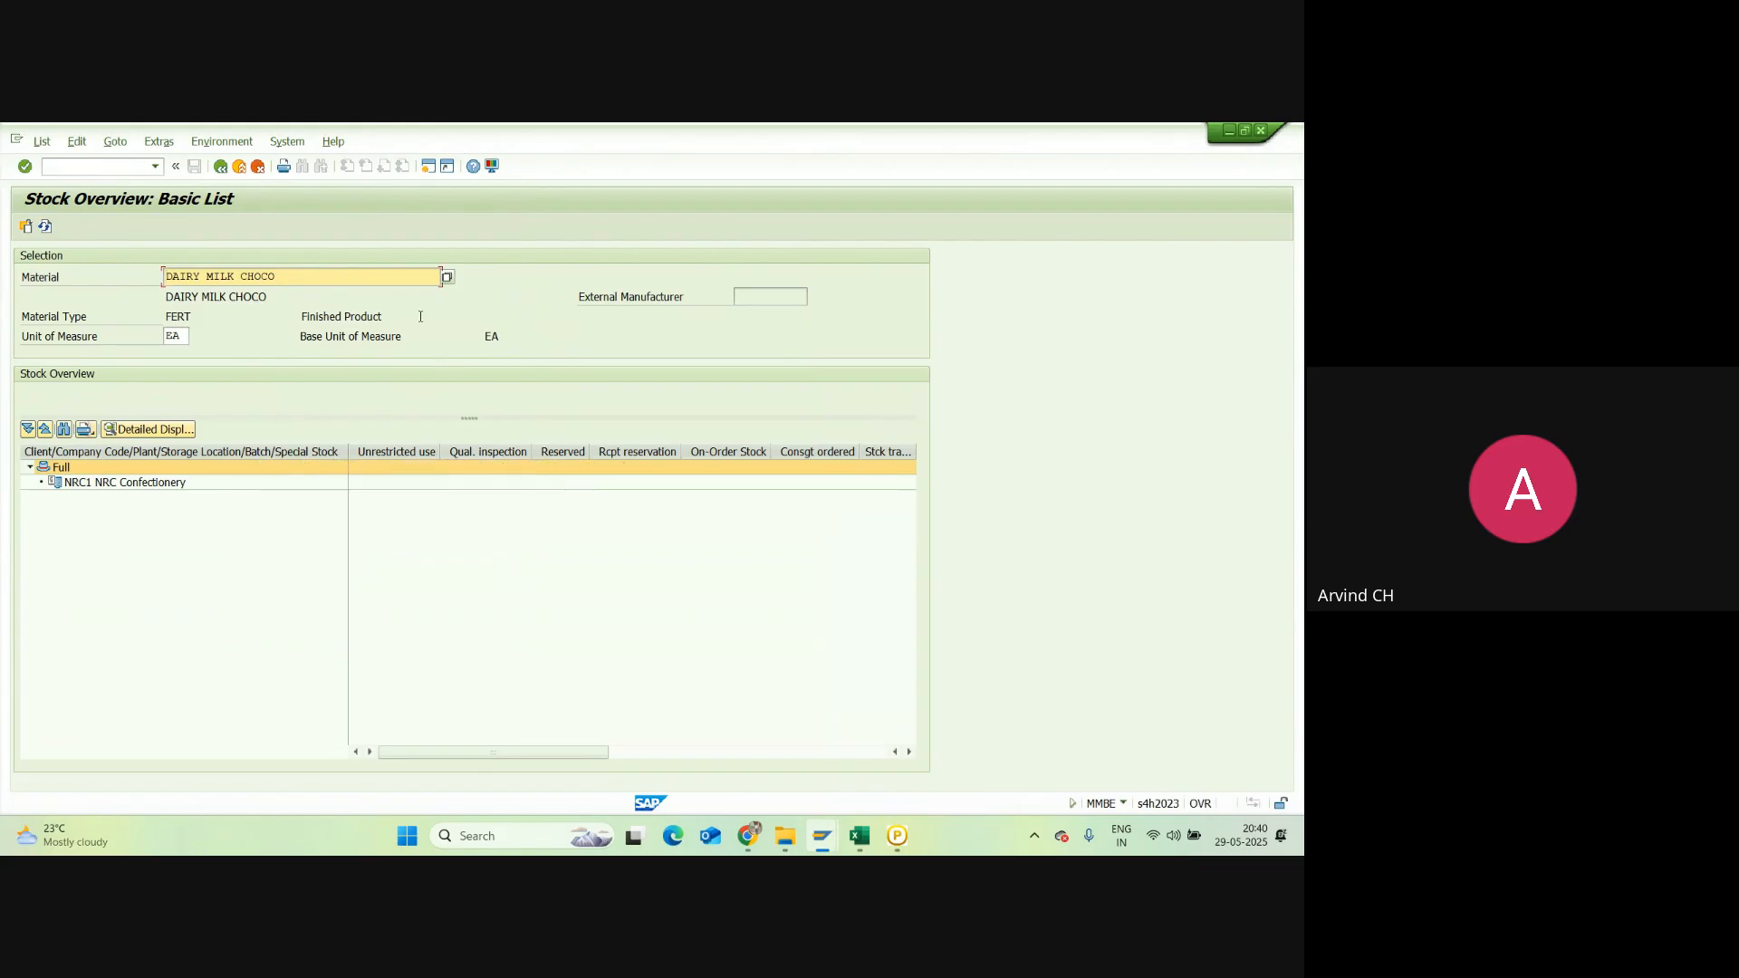
Step: In the Excel notes, make the Plant ML Activation heading in A15 bold
{"action": "left_click", "coordinate": [860, 835]}
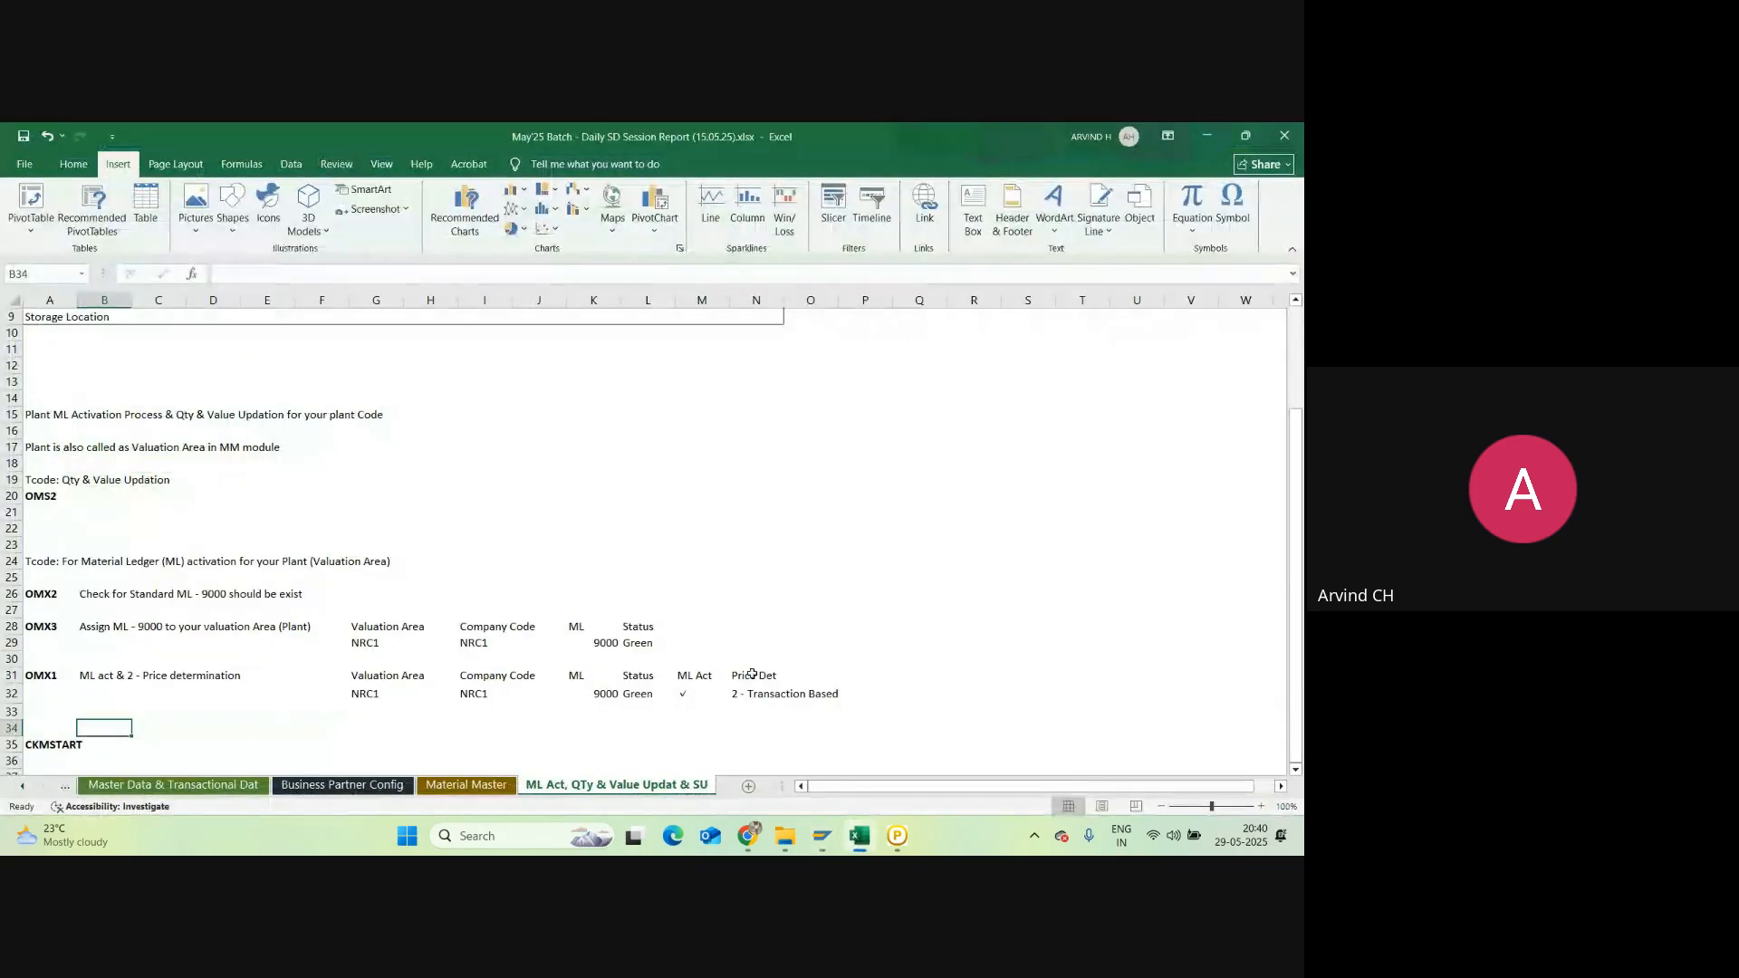
{"action": "left_click", "coordinate": [38, 418]}
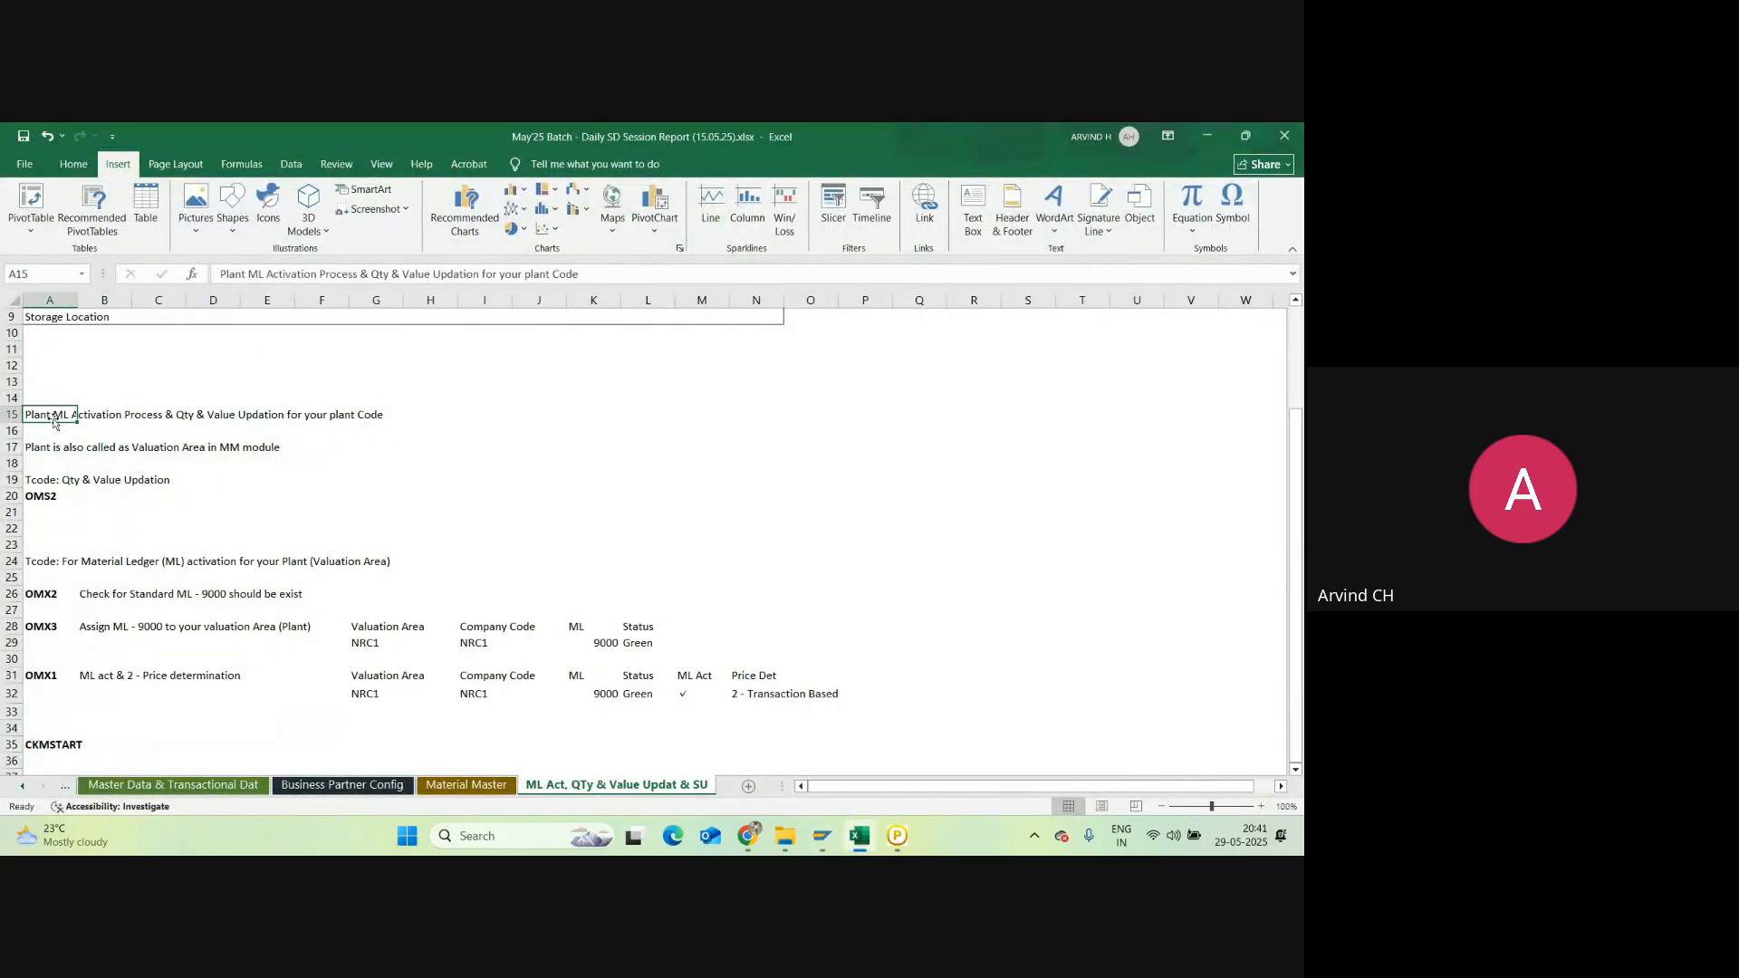
{"action": "left_click", "coordinate": [75, 164]}
{"action": "left_click", "coordinate": [155, 222]}
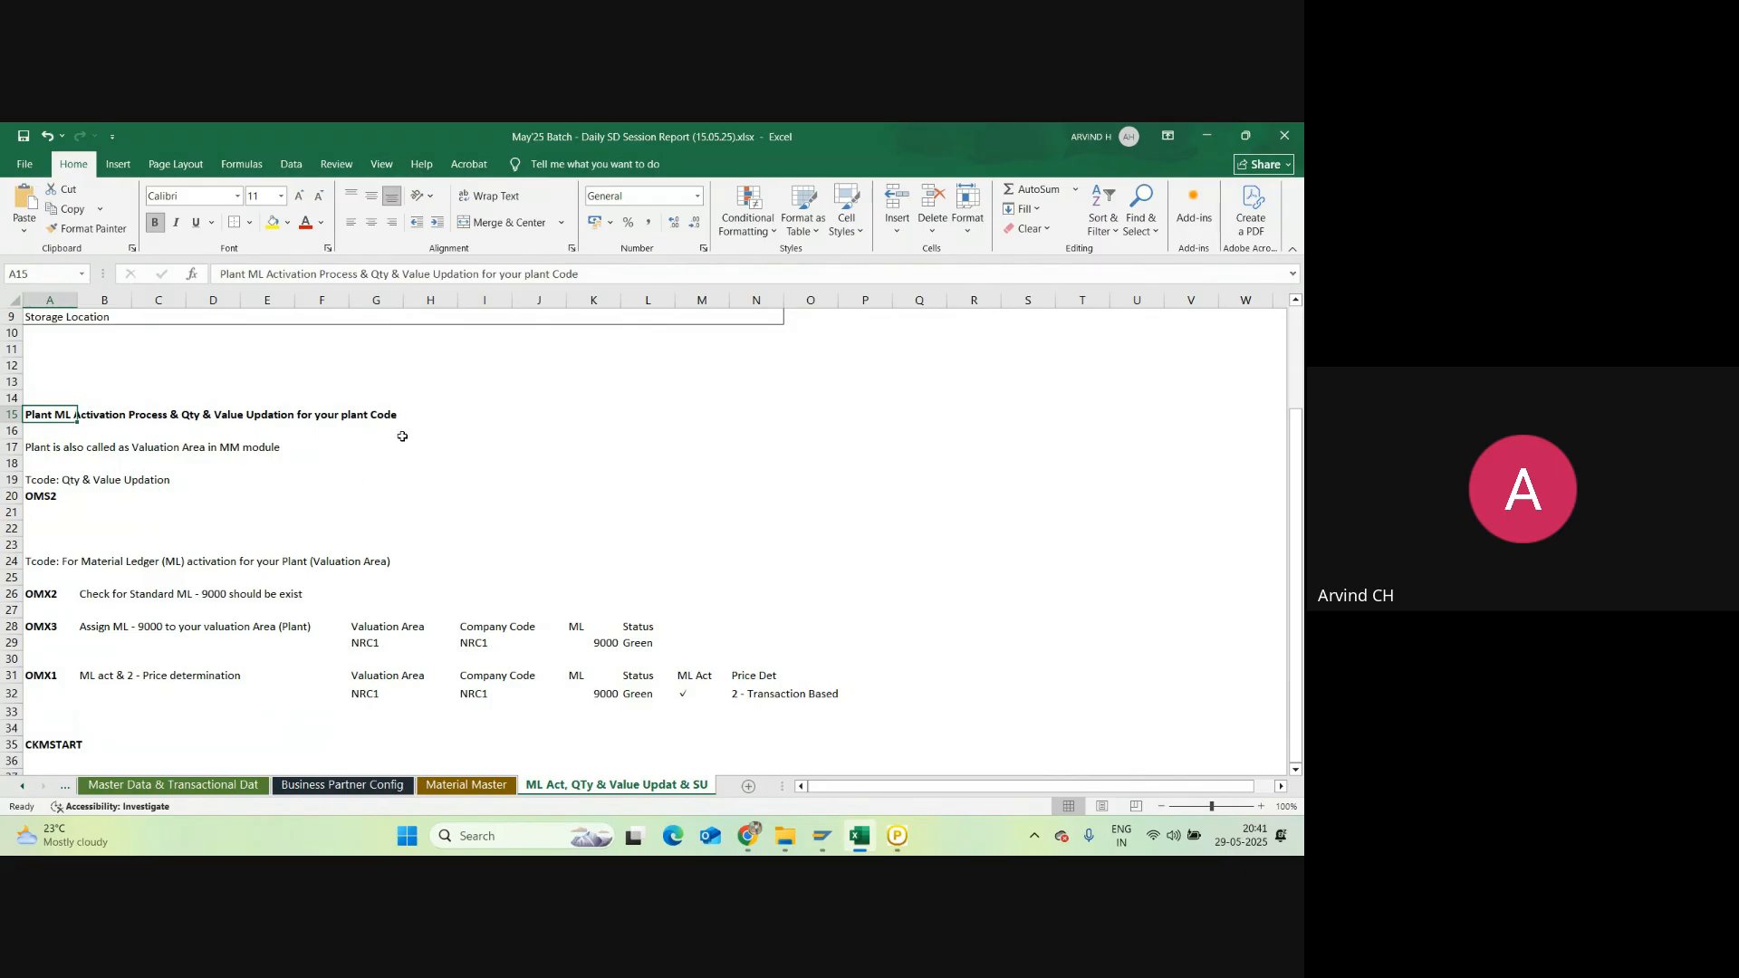
{"action": "left_click", "coordinate": [371, 461]}
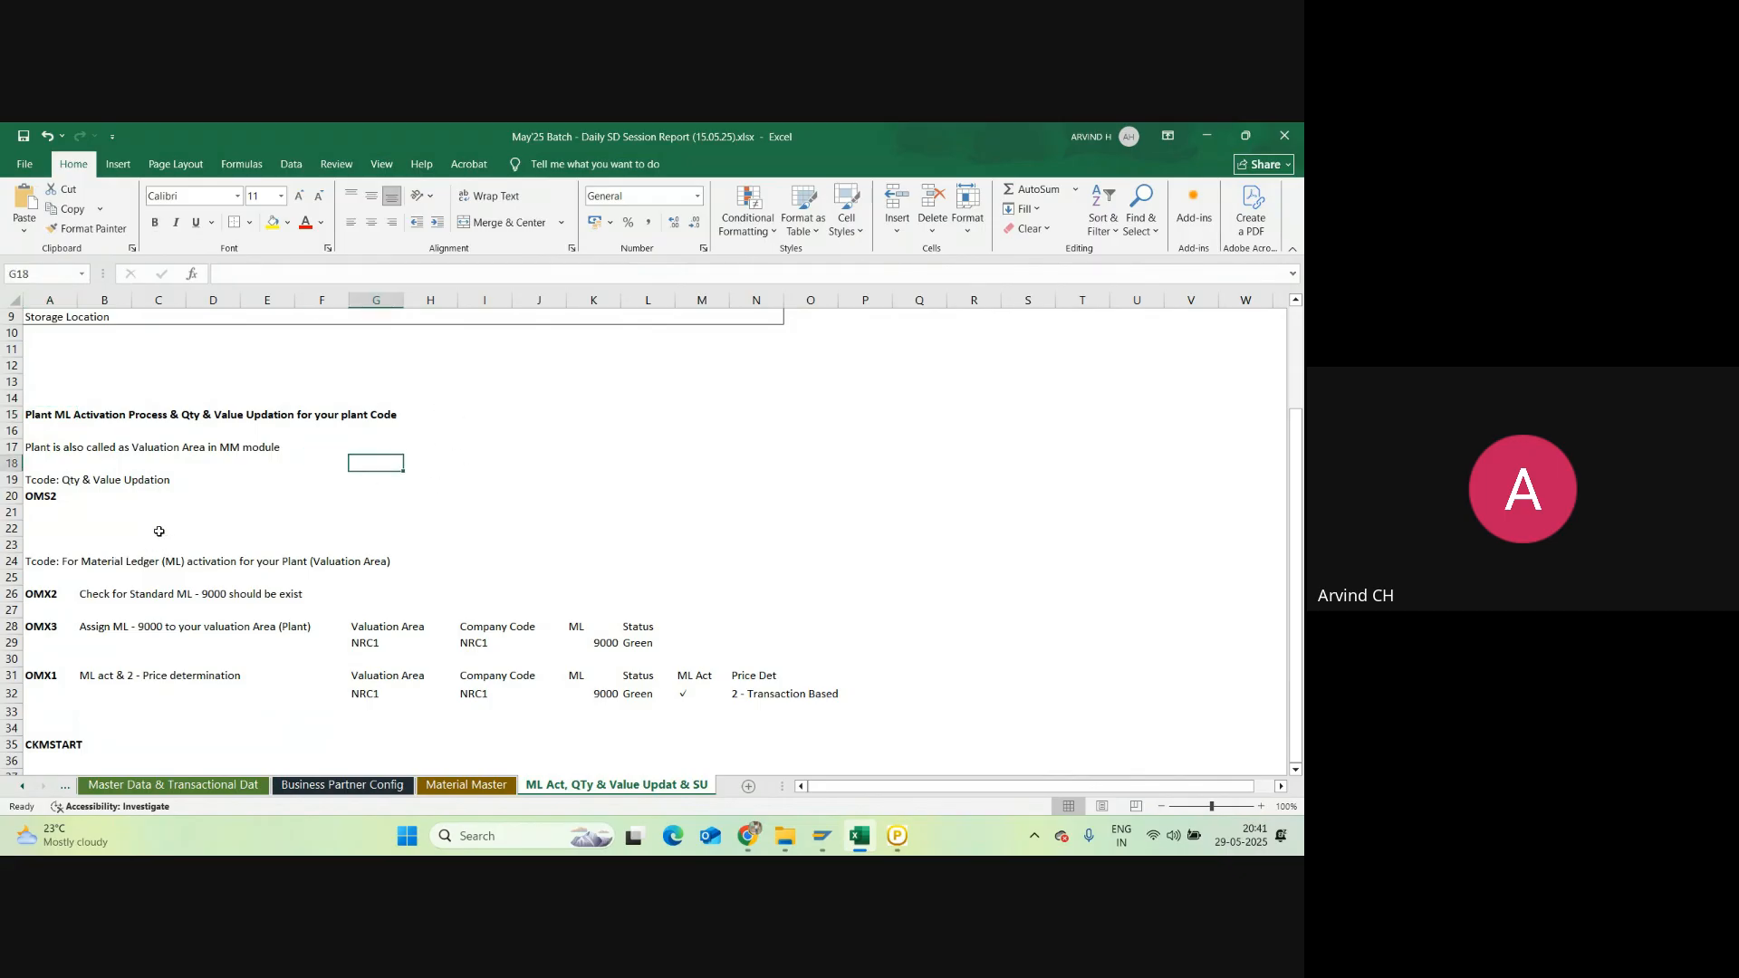
Step: Move the CKMSTART entry from row 35 up to cell A33
{"action": "scroll", "coordinate": [159, 530], "scroll_direction": "down", "scroll_amount": 3}
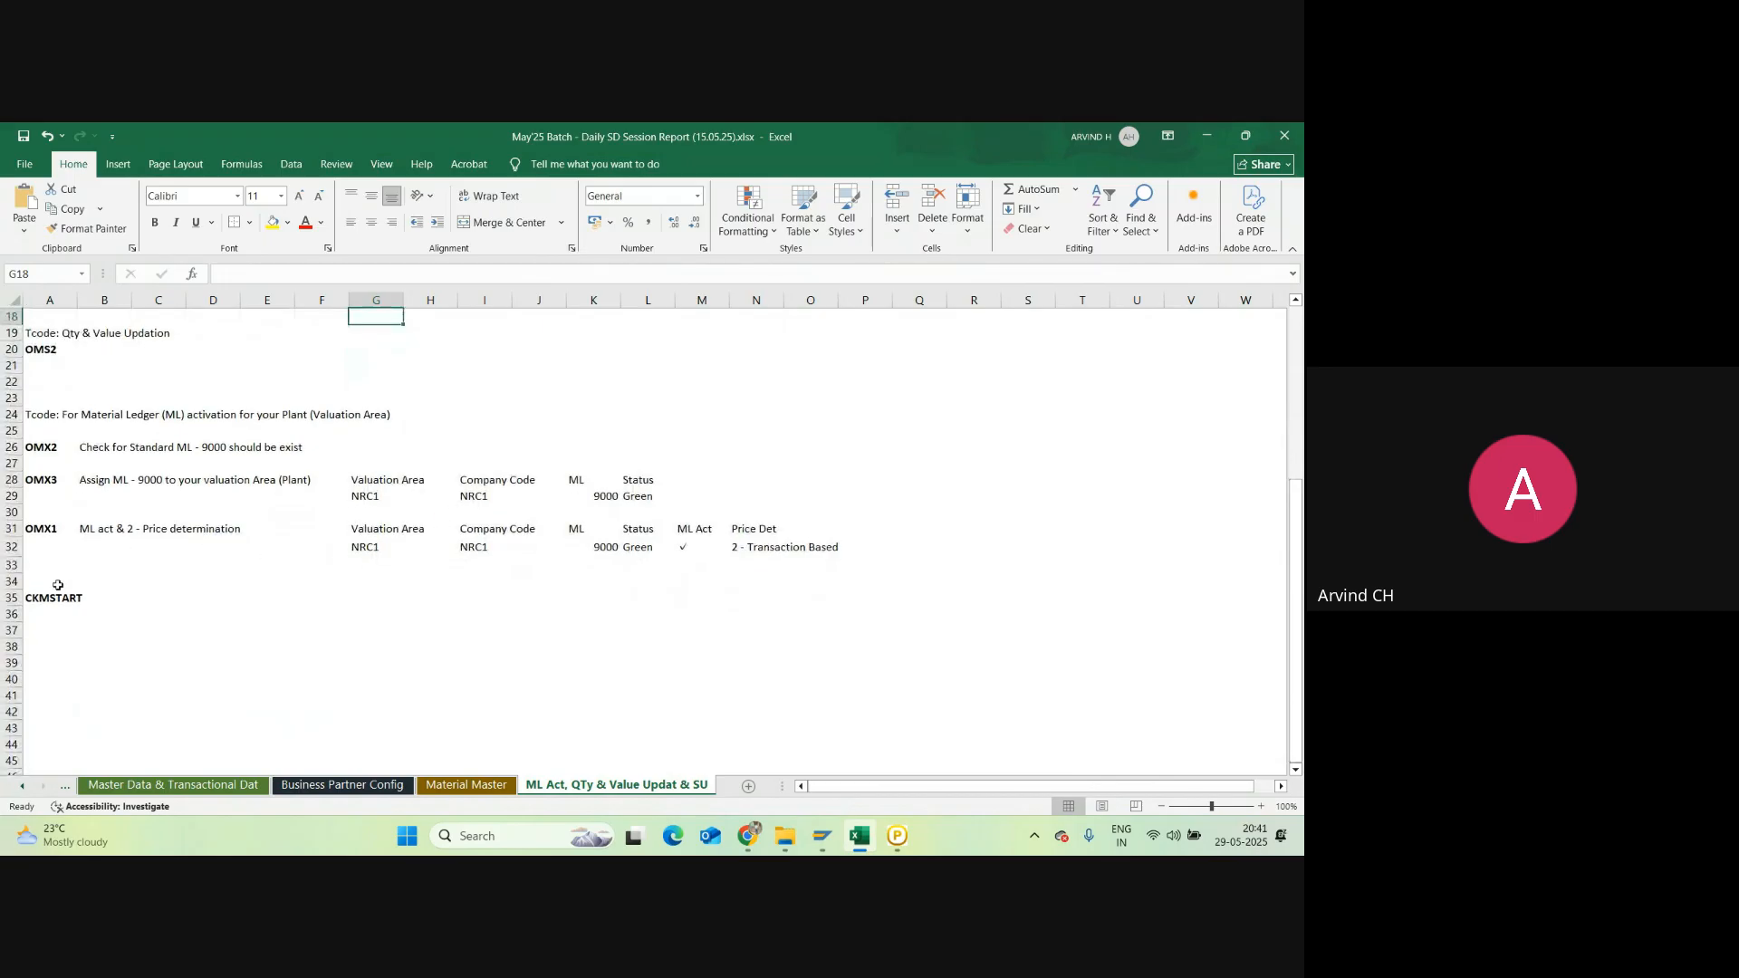
{"action": "left_click", "coordinate": [55, 596]}
{"action": "key", "text": "ctrl+c"}
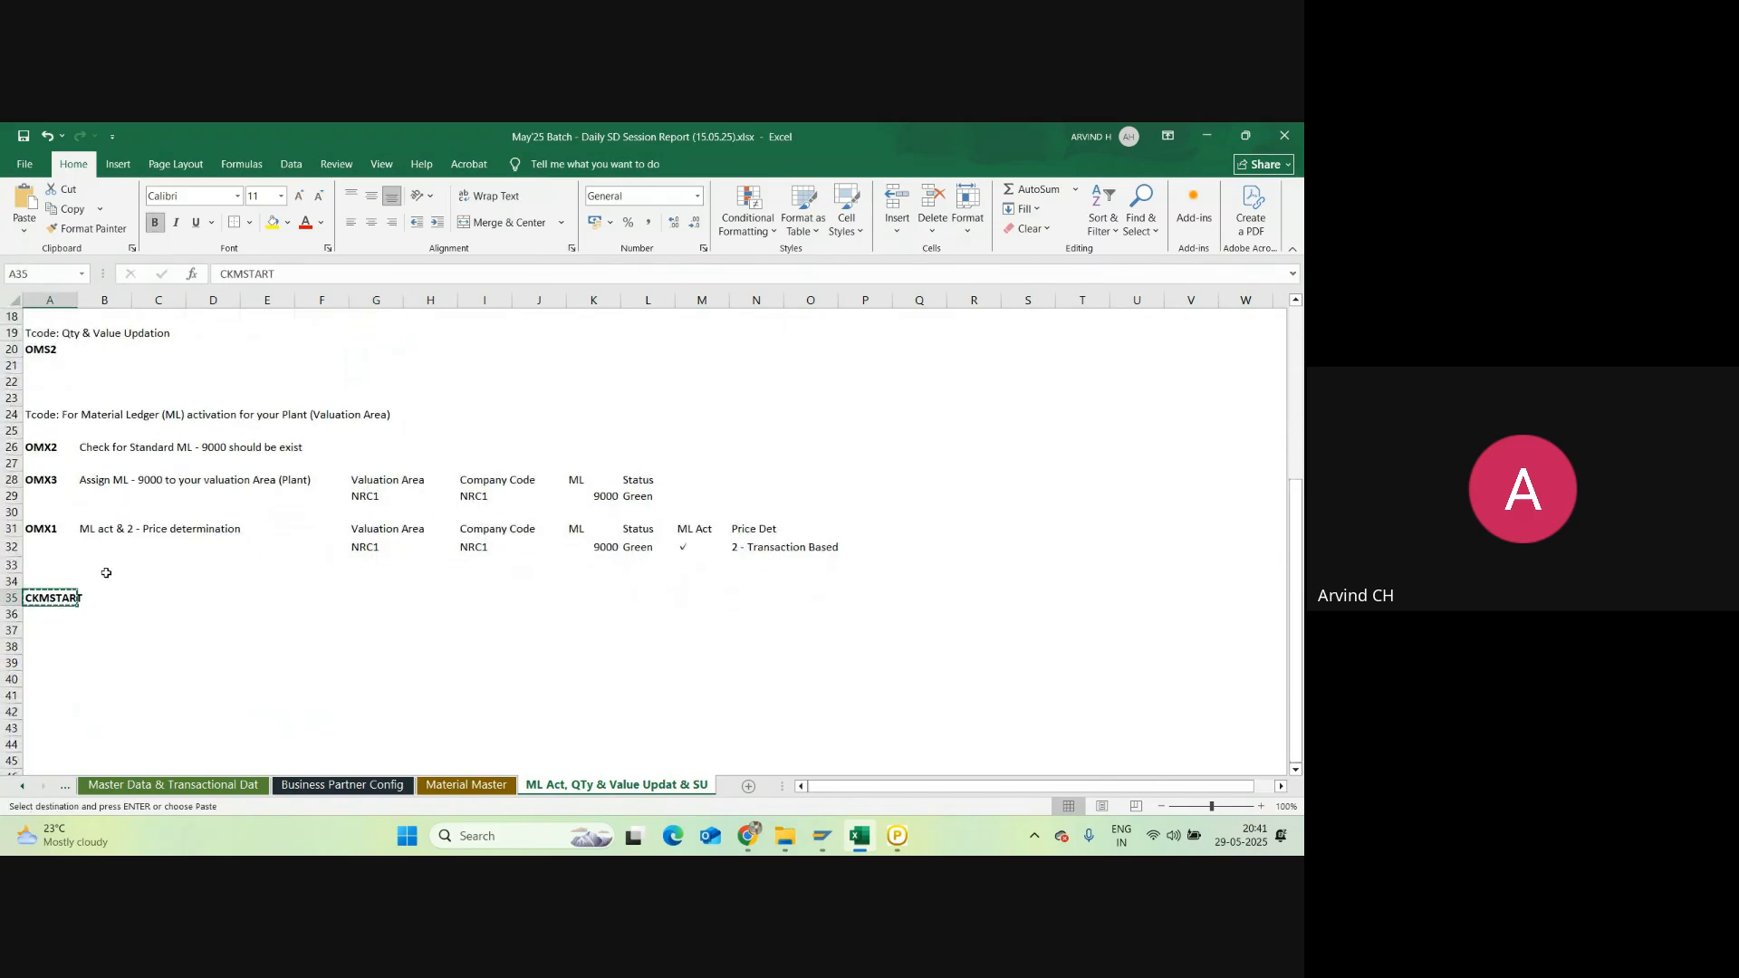
{"action": "left_click", "coordinate": [49, 567]}
{"action": "key", "text": "ctrl+v"}
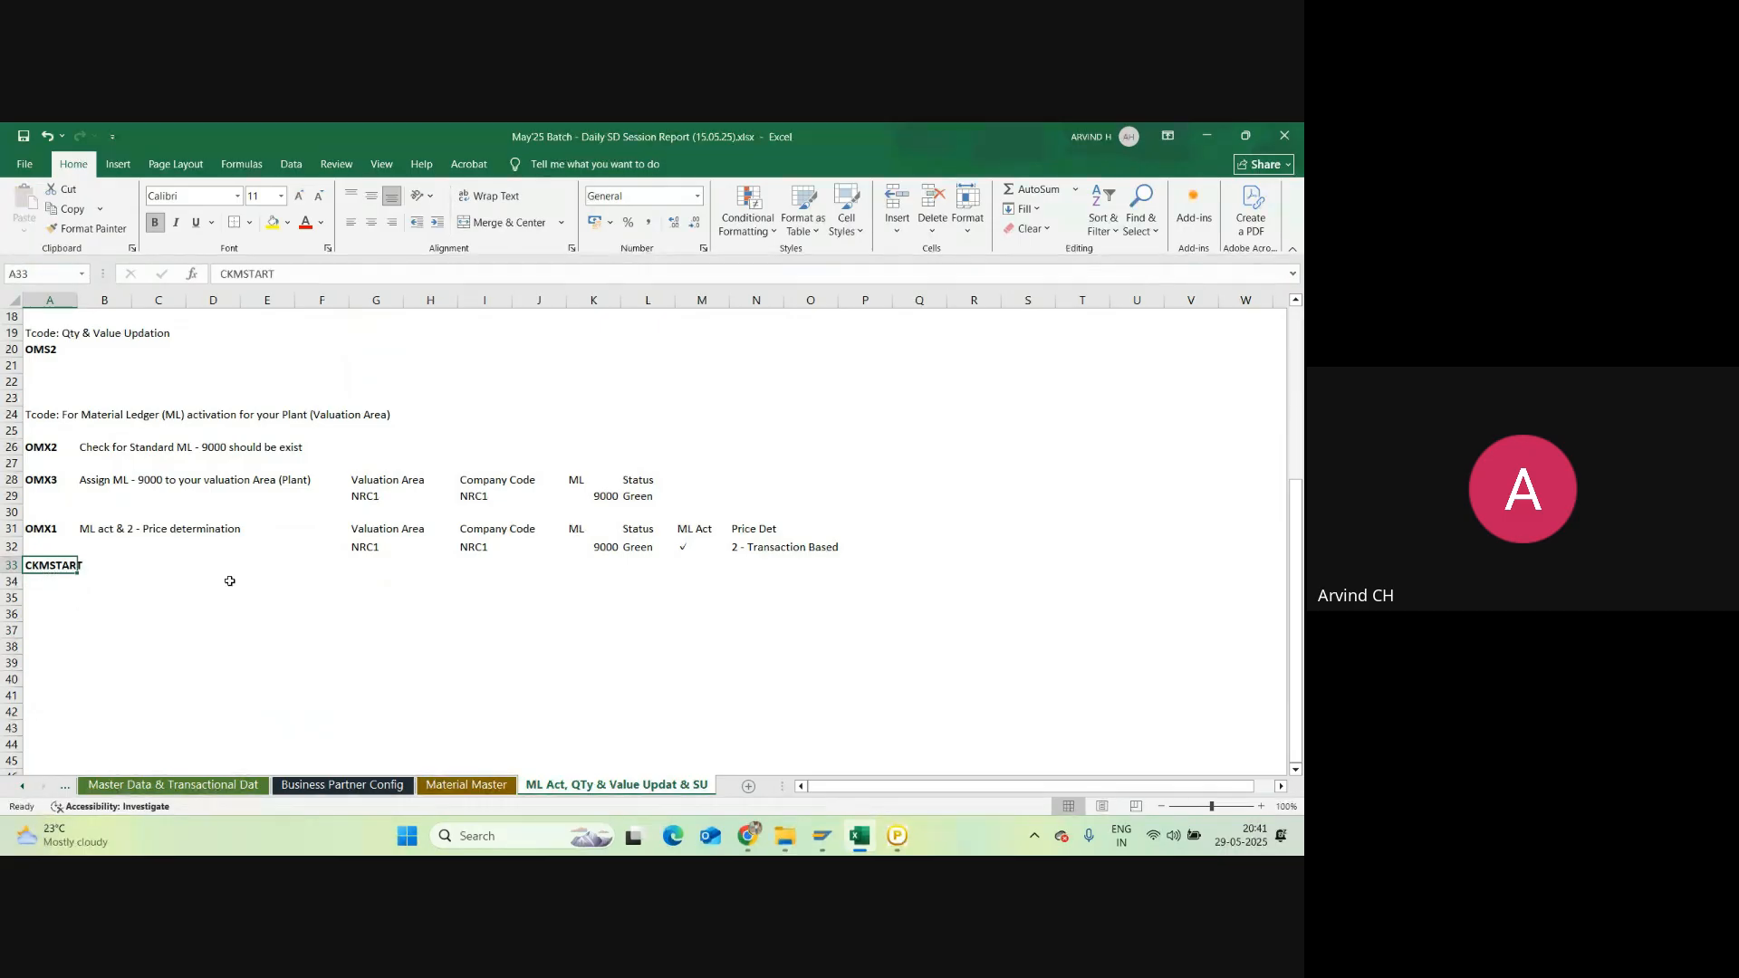
Step: Switch to the Google Meet window and show the participant list
{"action": "mouse_move", "coordinate": [747, 835]}
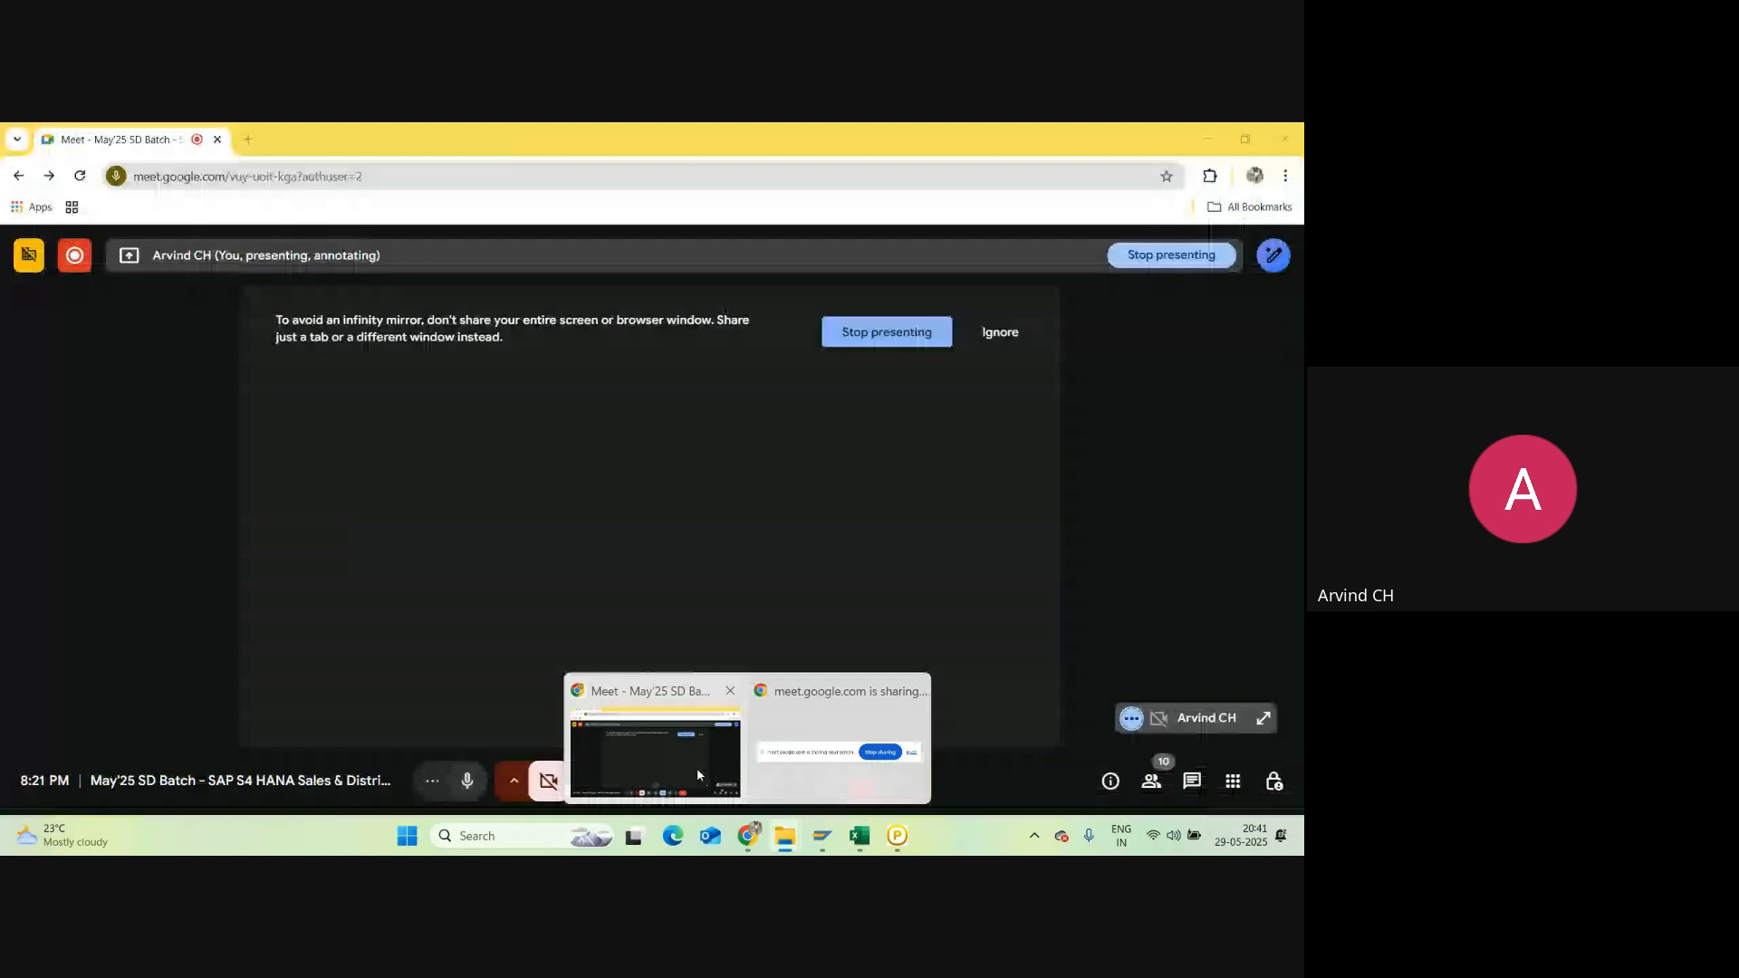
{"action": "left_click", "coordinate": [697, 768]}
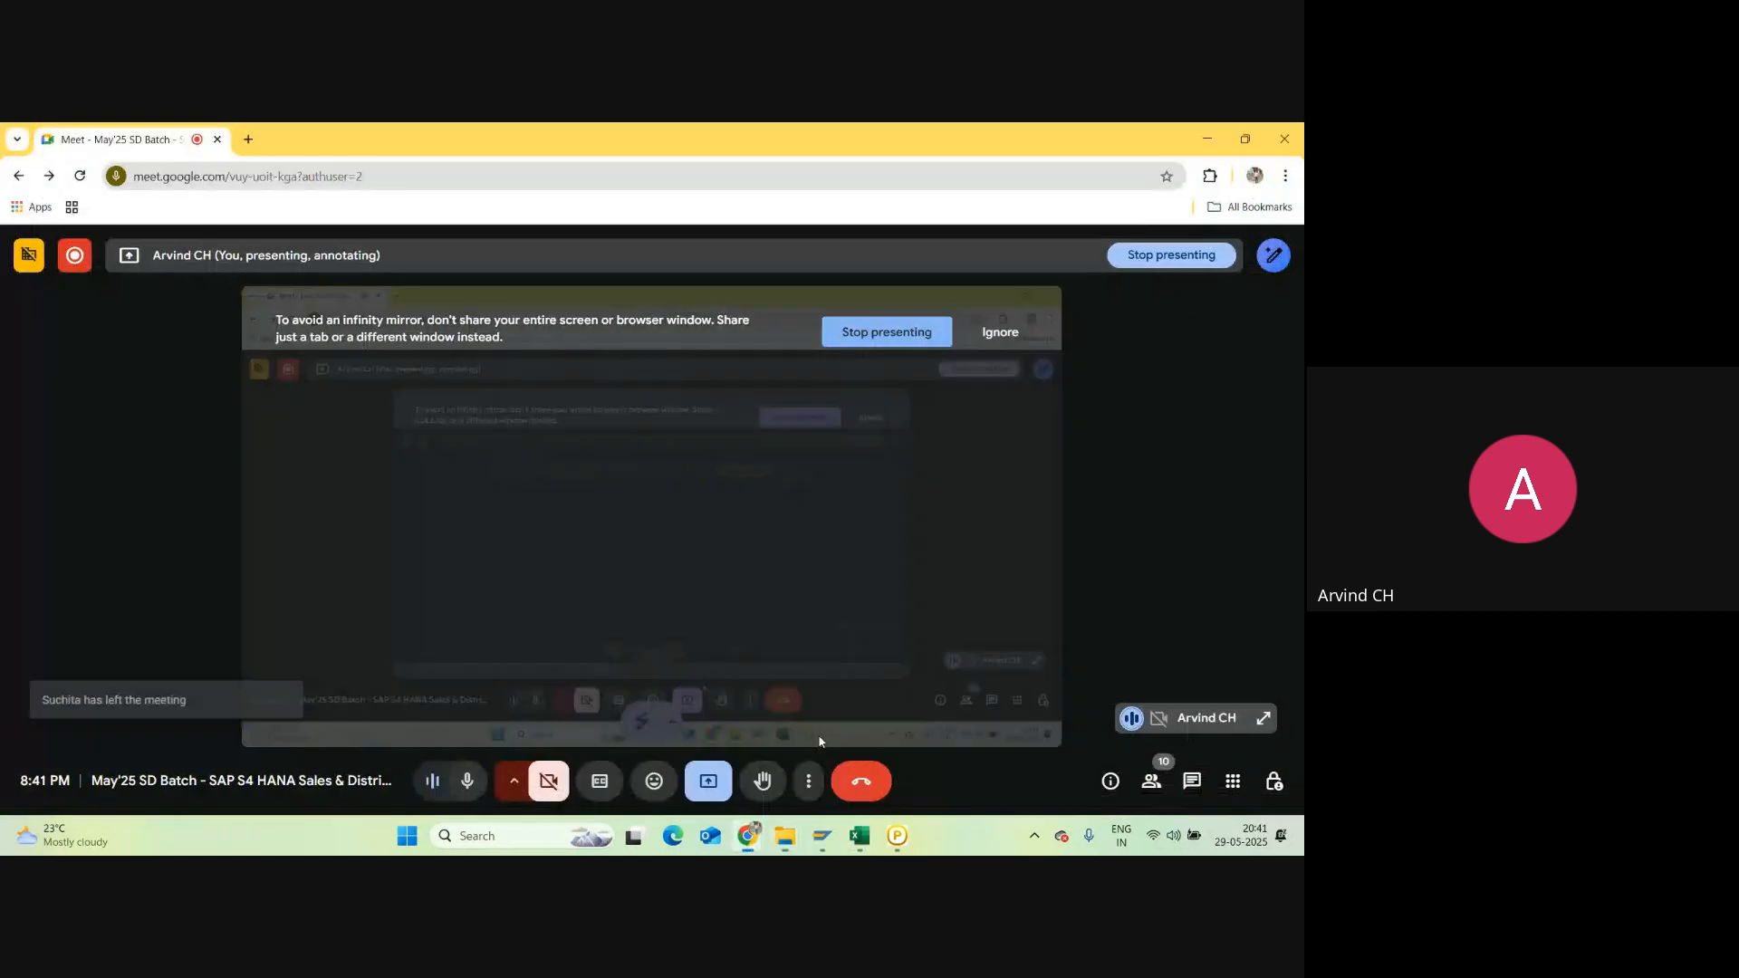
{"action": "left_click", "coordinate": [1151, 781]}
Step: Scroll through the meeting participants, then return to the Excel notes workbook
{"action": "scroll", "coordinate": [1171, 510], "scroll_direction": "down", "scroll_amount": 1}
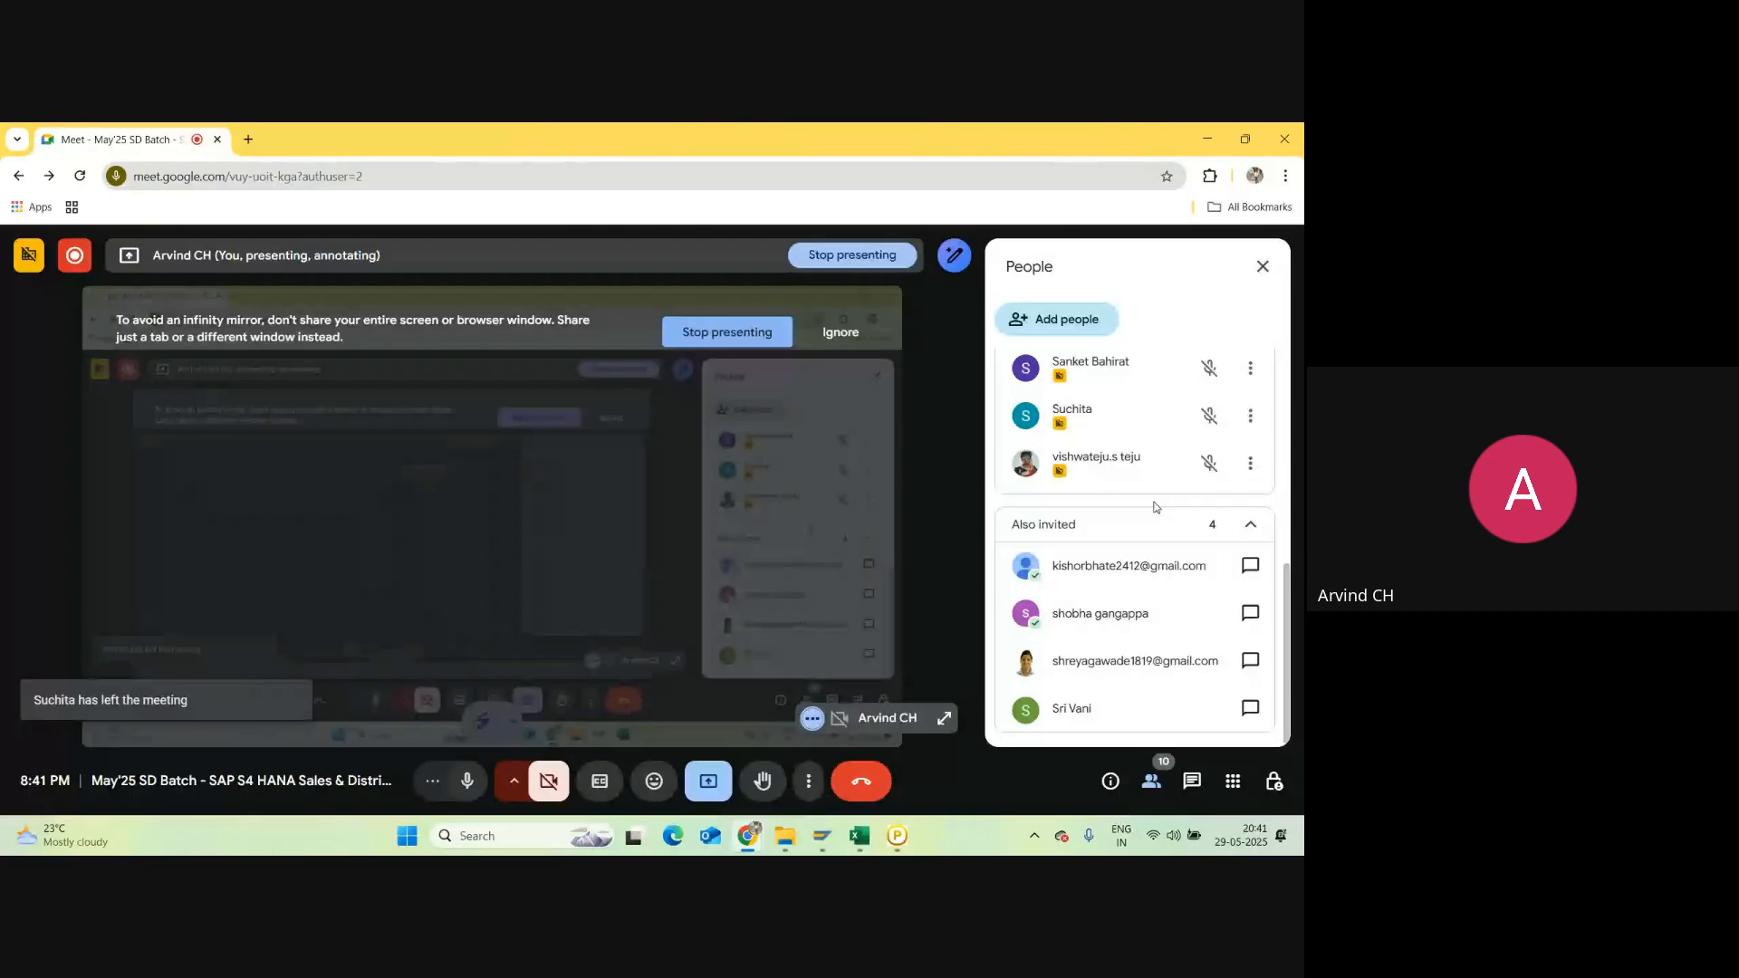
{"action": "scroll", "coordinate": [1147, 510], "scroll_direction": "up", "scroll_amount": 3}
{"action": "scroll", "coordinate": [1147, 510], "scroll_direction": "up", "scroll_amount": 3}
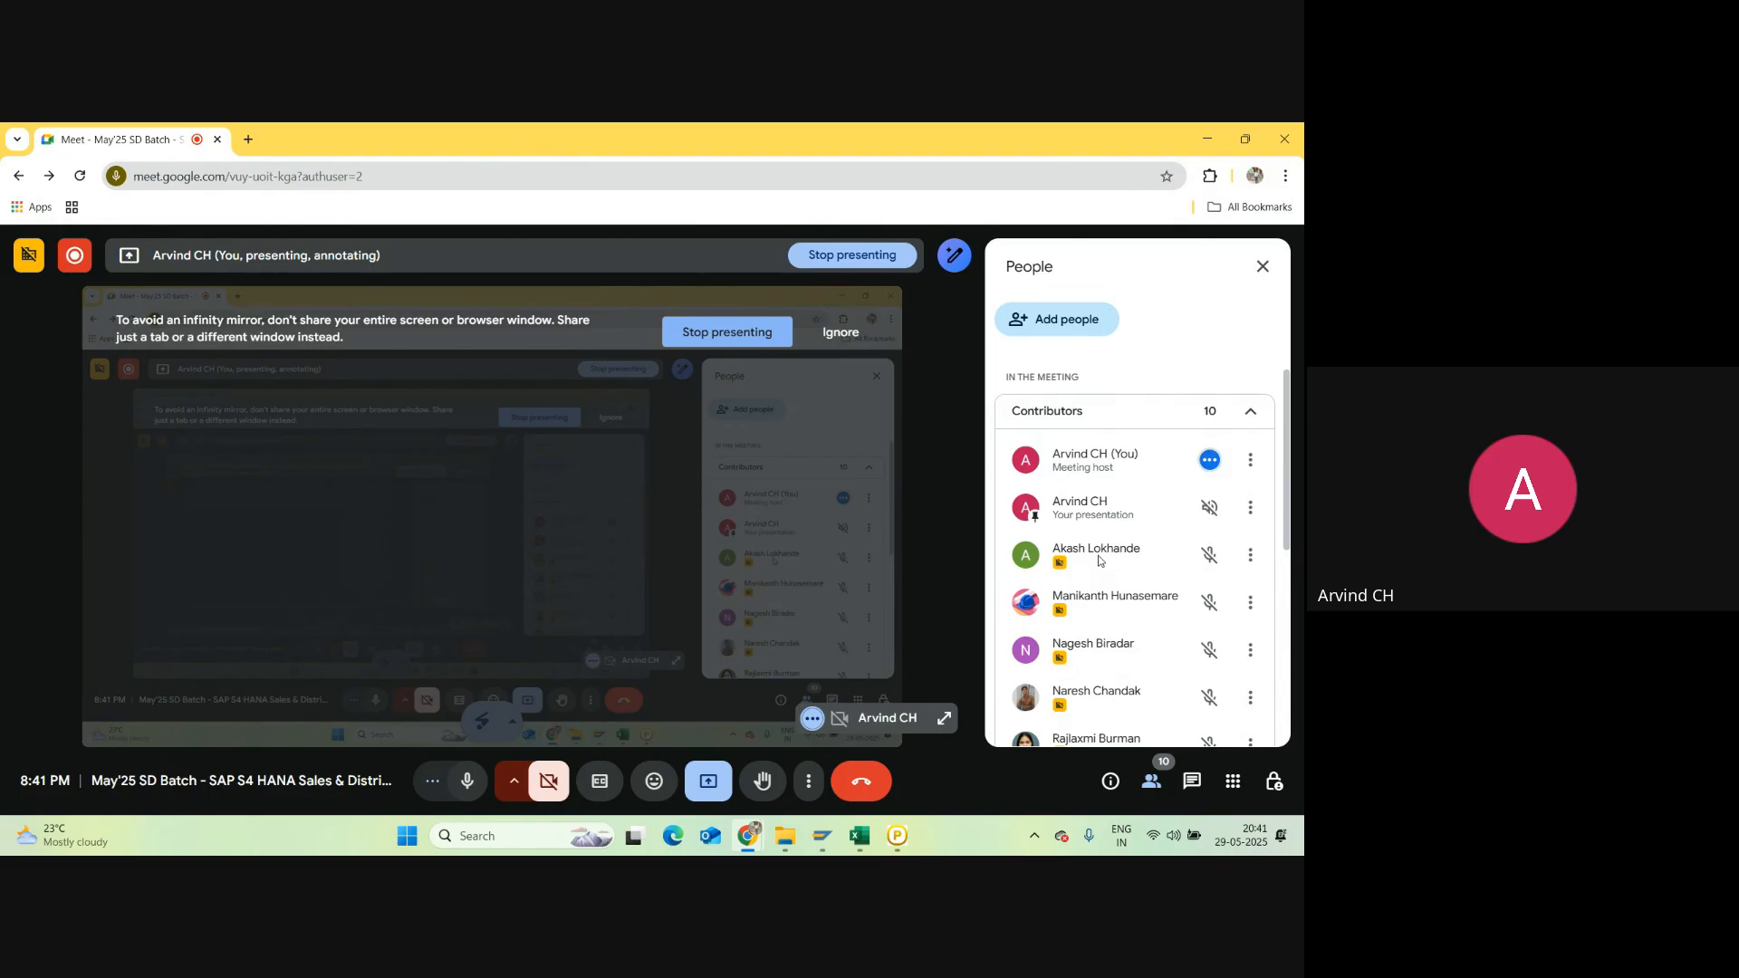
{"action": "scroll", "coordinate": [1105, 548], "scroll_direction": "down", "scroll_amount": 3}
{"action": "scroll", "coordinate": [1106, 548], "scroll_direction": "down", "scroll_amount": 3}
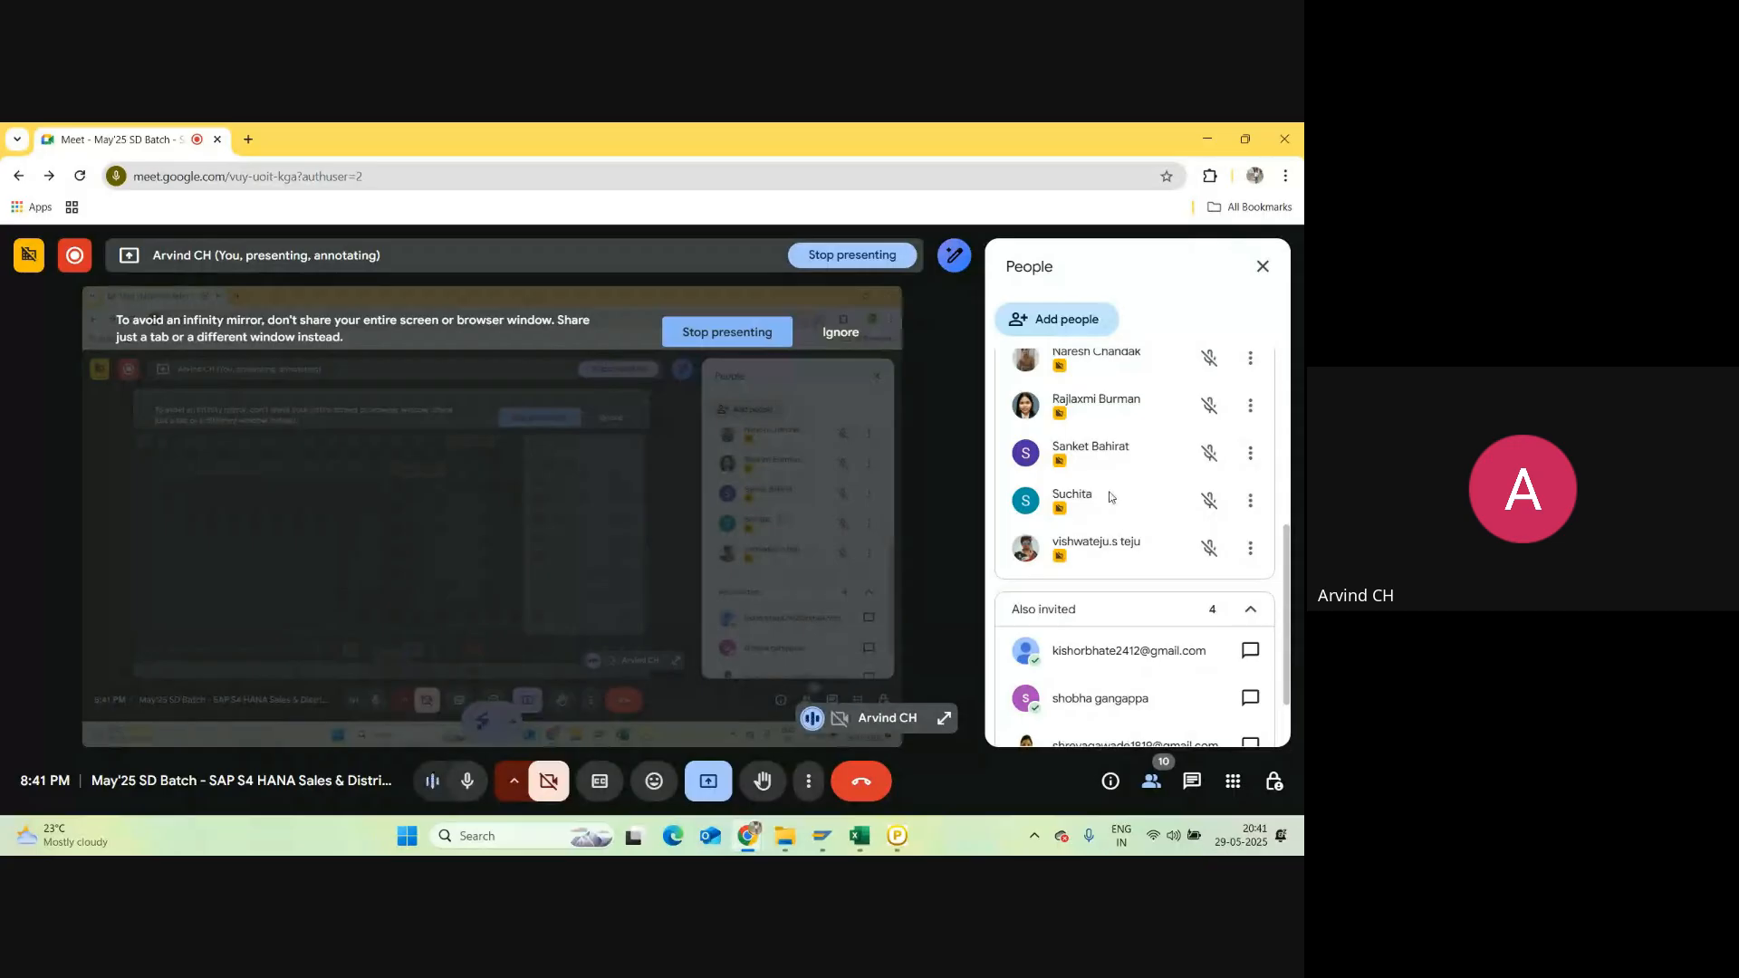
{"action": "scroll", "coordinate": [1110, 496], "scroll_direction": "up", "scroll_amount": 3}
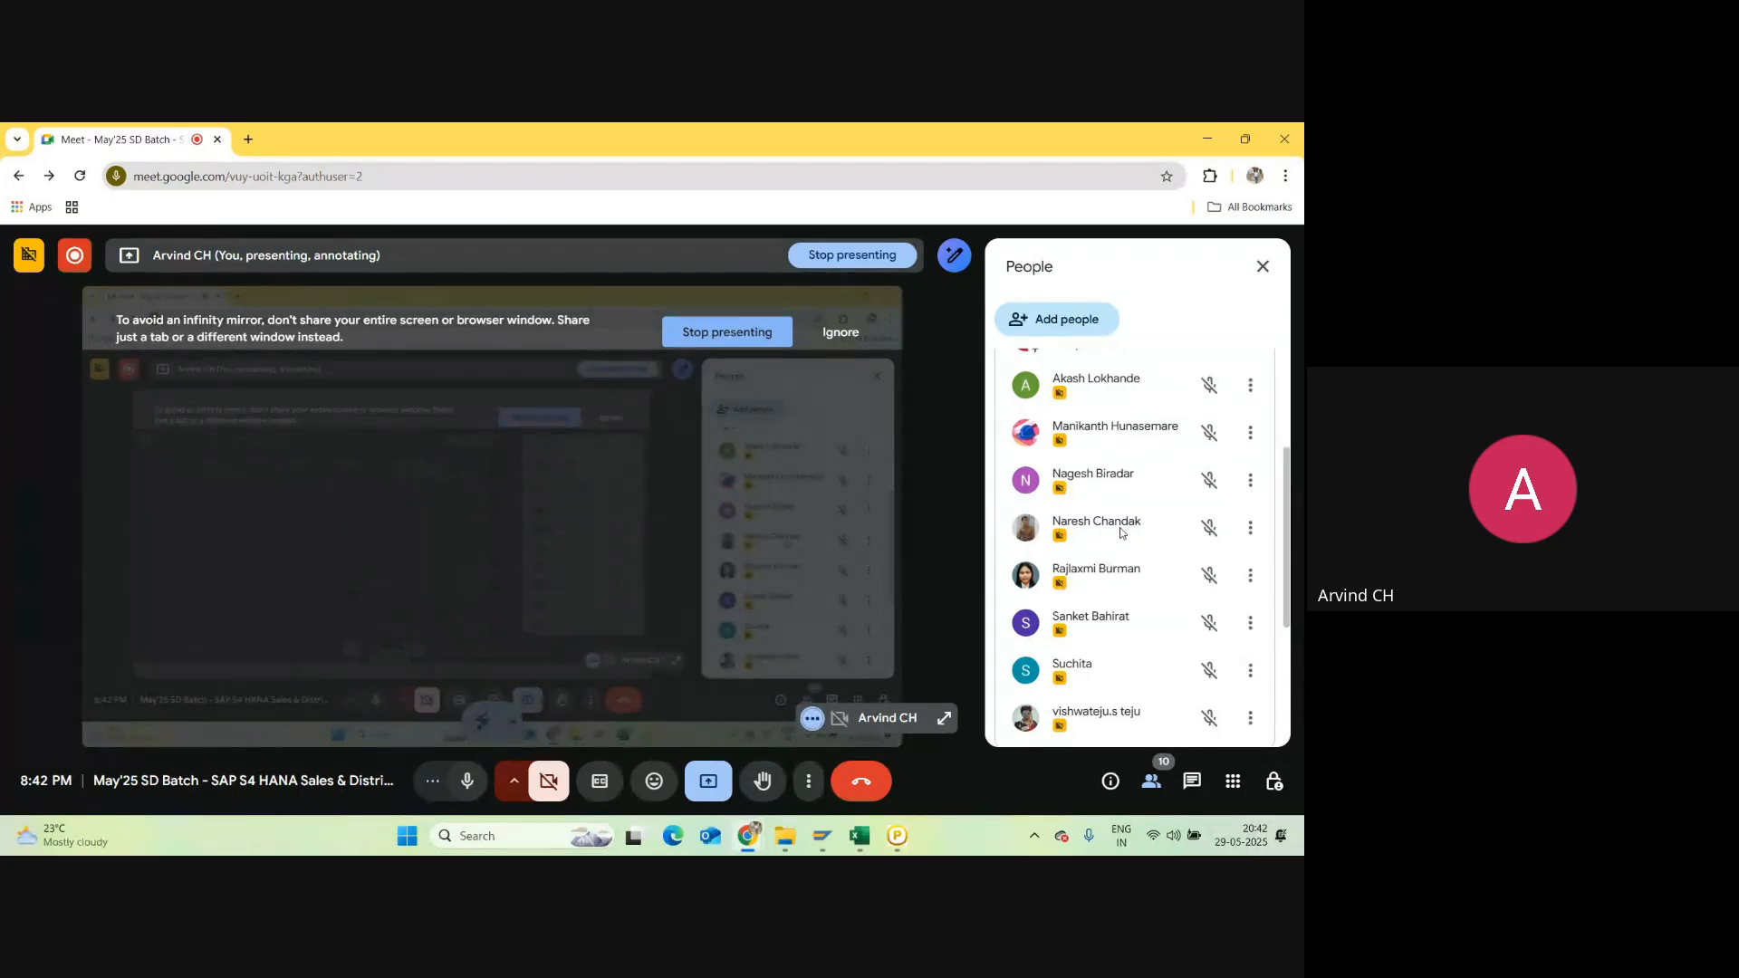
{"action": "left_click", "coordinate": [859, 836]}
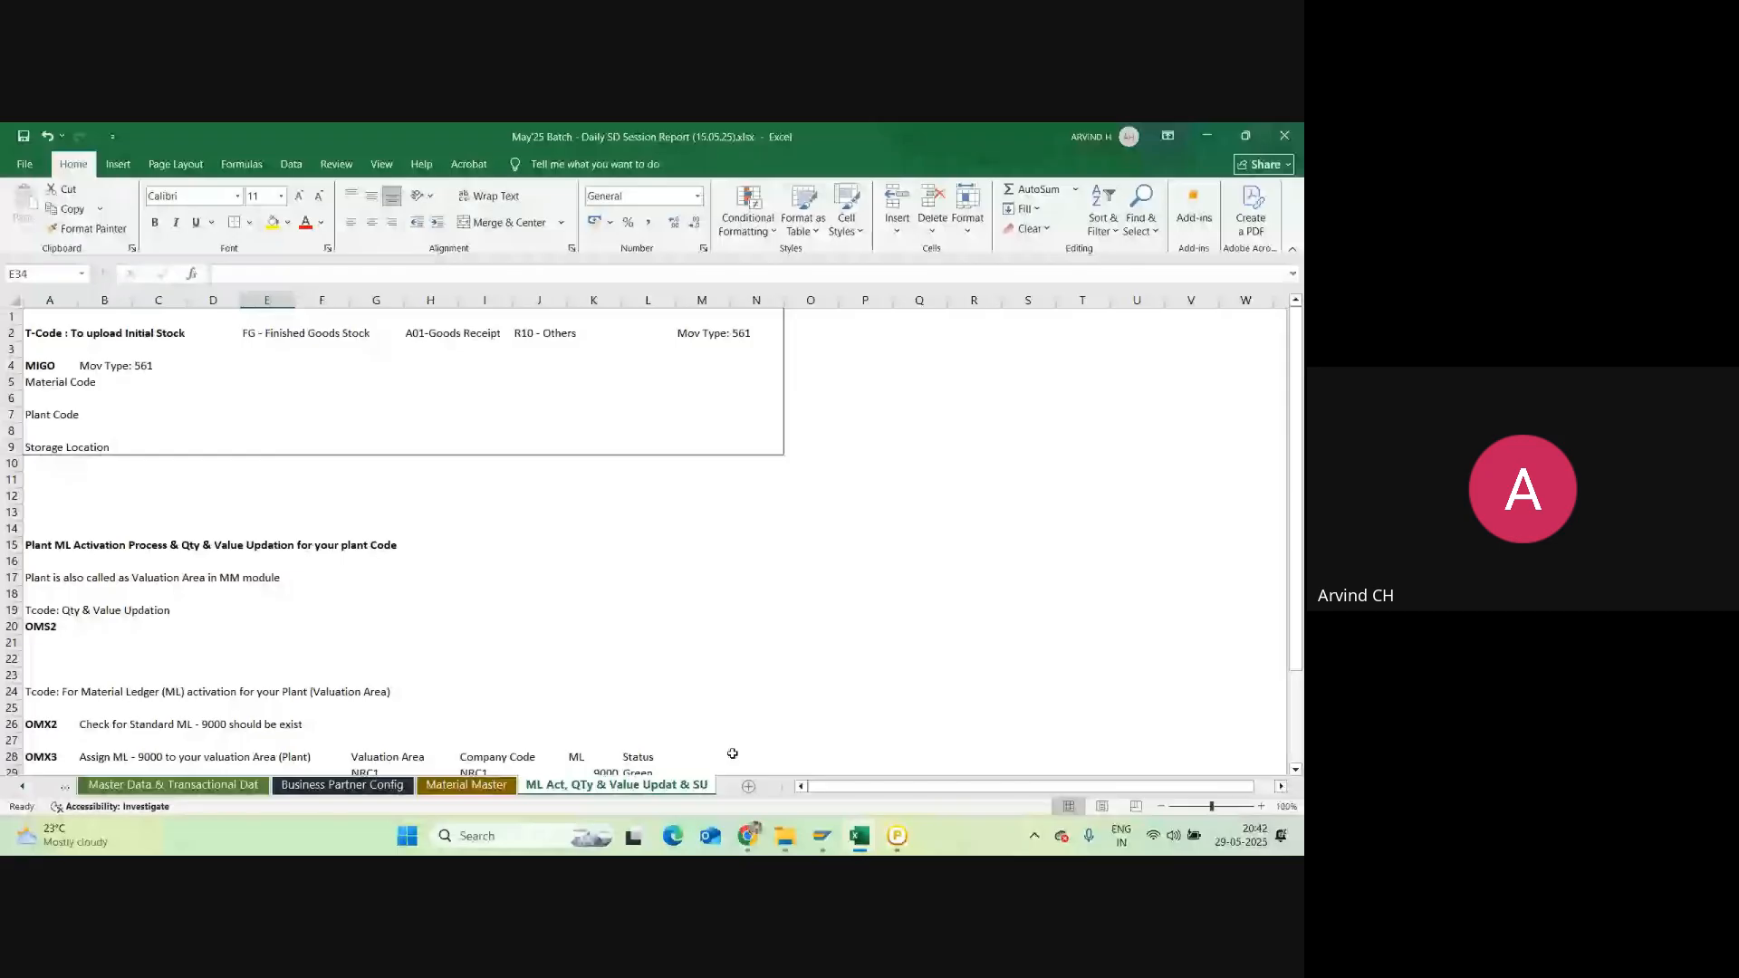
Step: Review the ML activation notes block A15:O33 and the initial stock upload notes
{"action": "left_click_drag", "start_coordinate": [37, 544], "coordinate": [780, 774]}
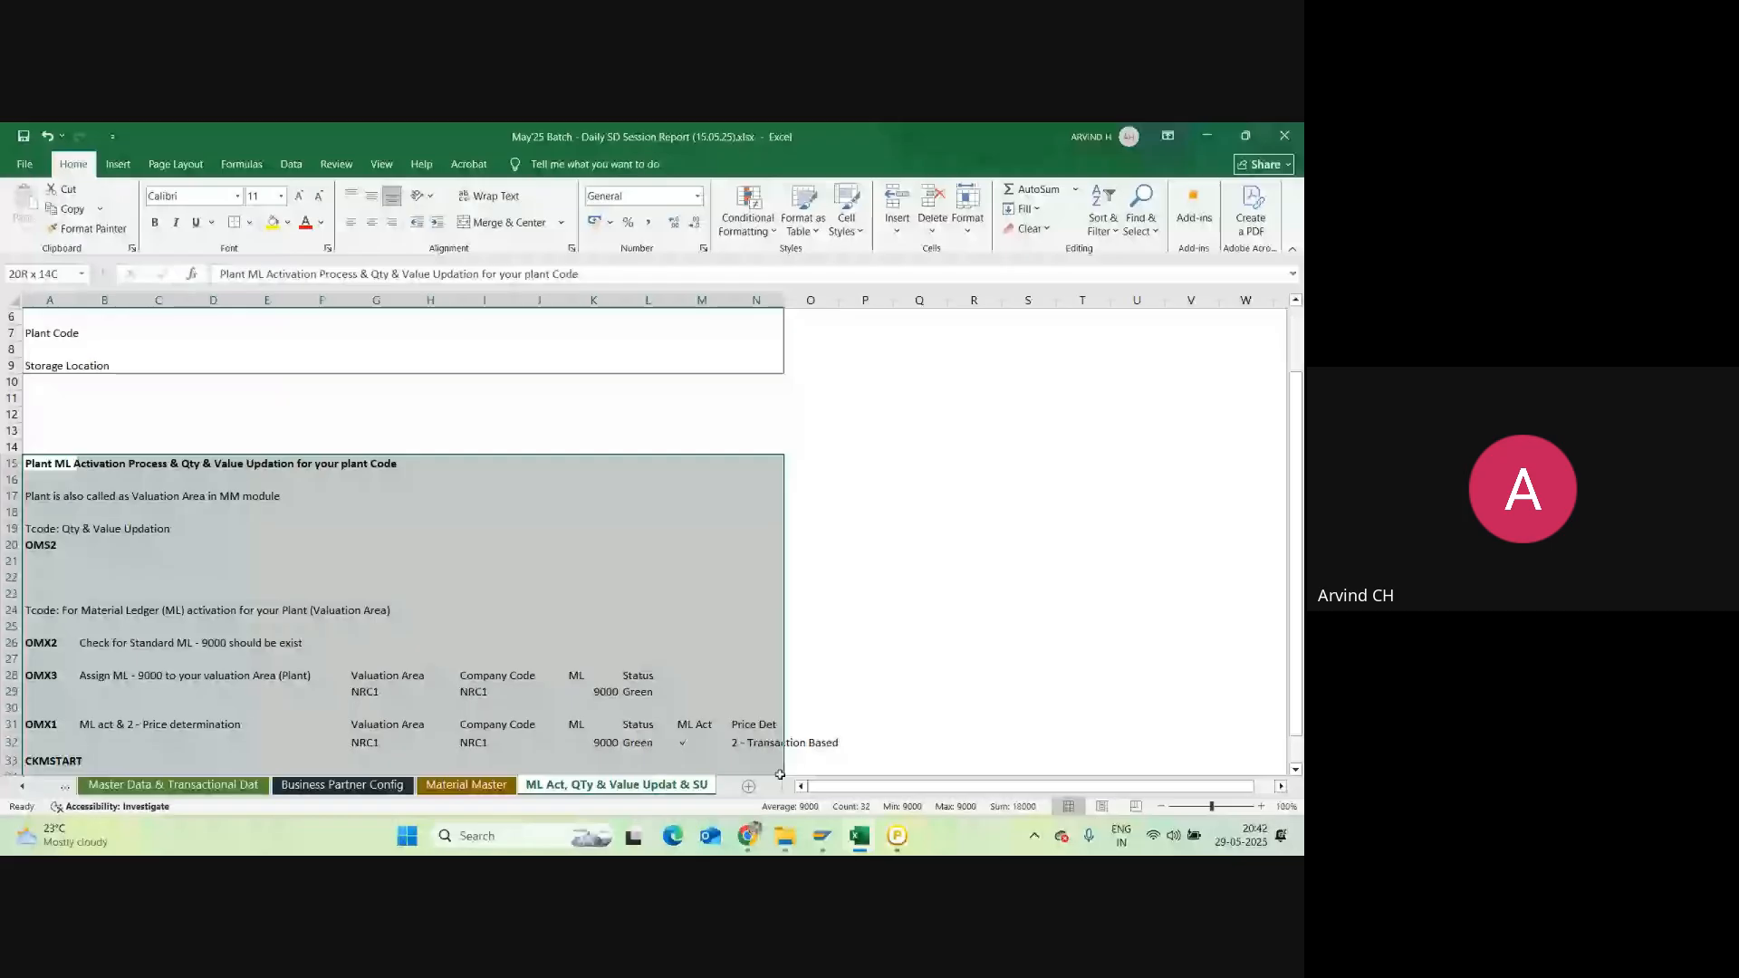
{"action": "scroll", "coordinate": [780, 770], "scroll_direction": "up", "scroll_amount": 2}
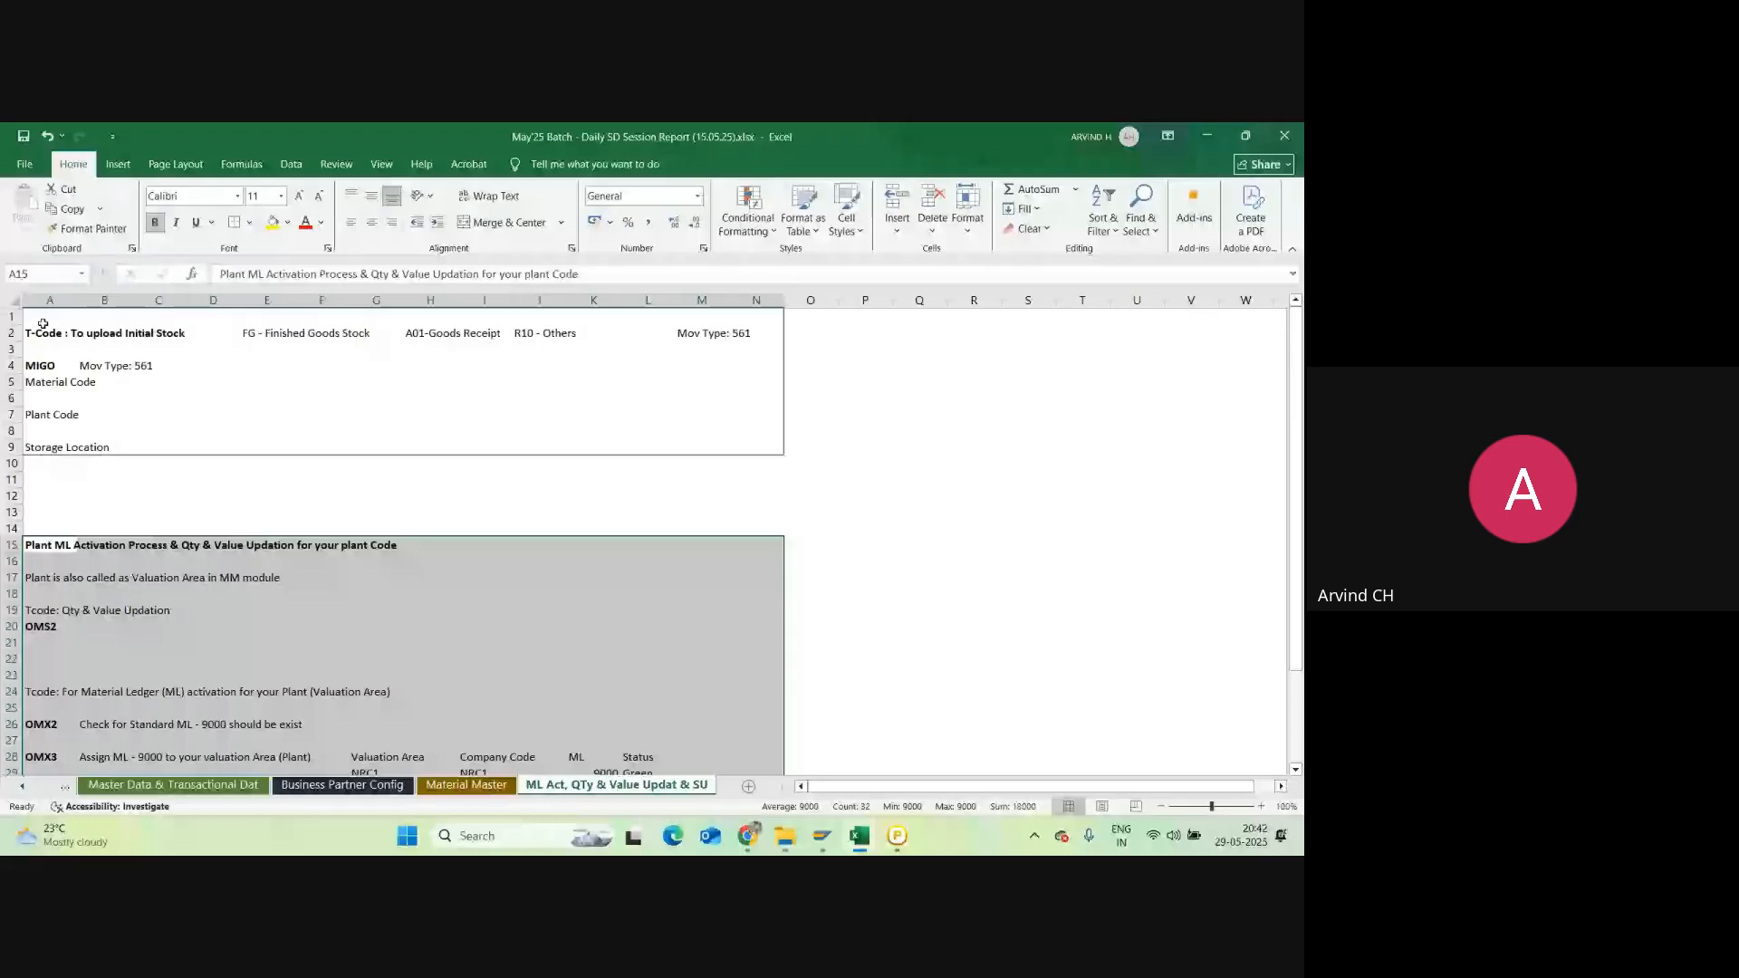
{"action": "left_click", "coordinate": [43, 323]}
{"action": "scroll", "coordinate": [43, 324], "scroll_direction": "down", "scroll_amount": 3}
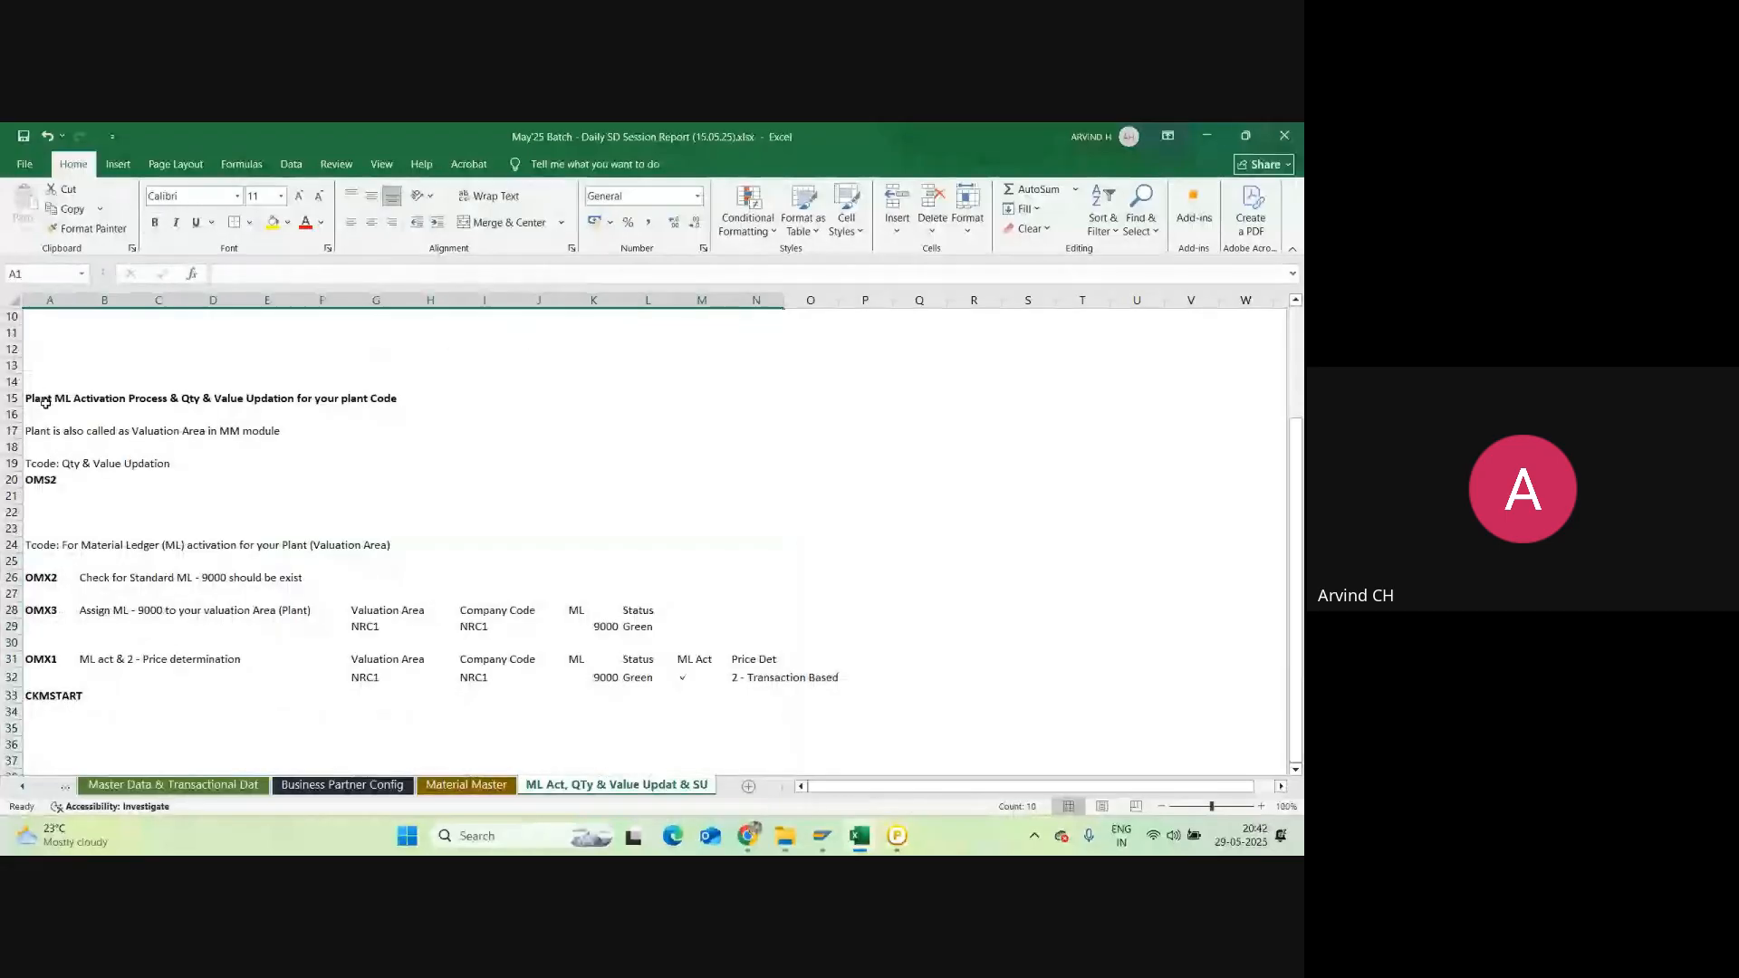
{"action": "left_click_drag", "start_coordinate": [45, 402], "coordinate": [812, 696]}
{"action": "left_click", "coordinate": [980, 434]}
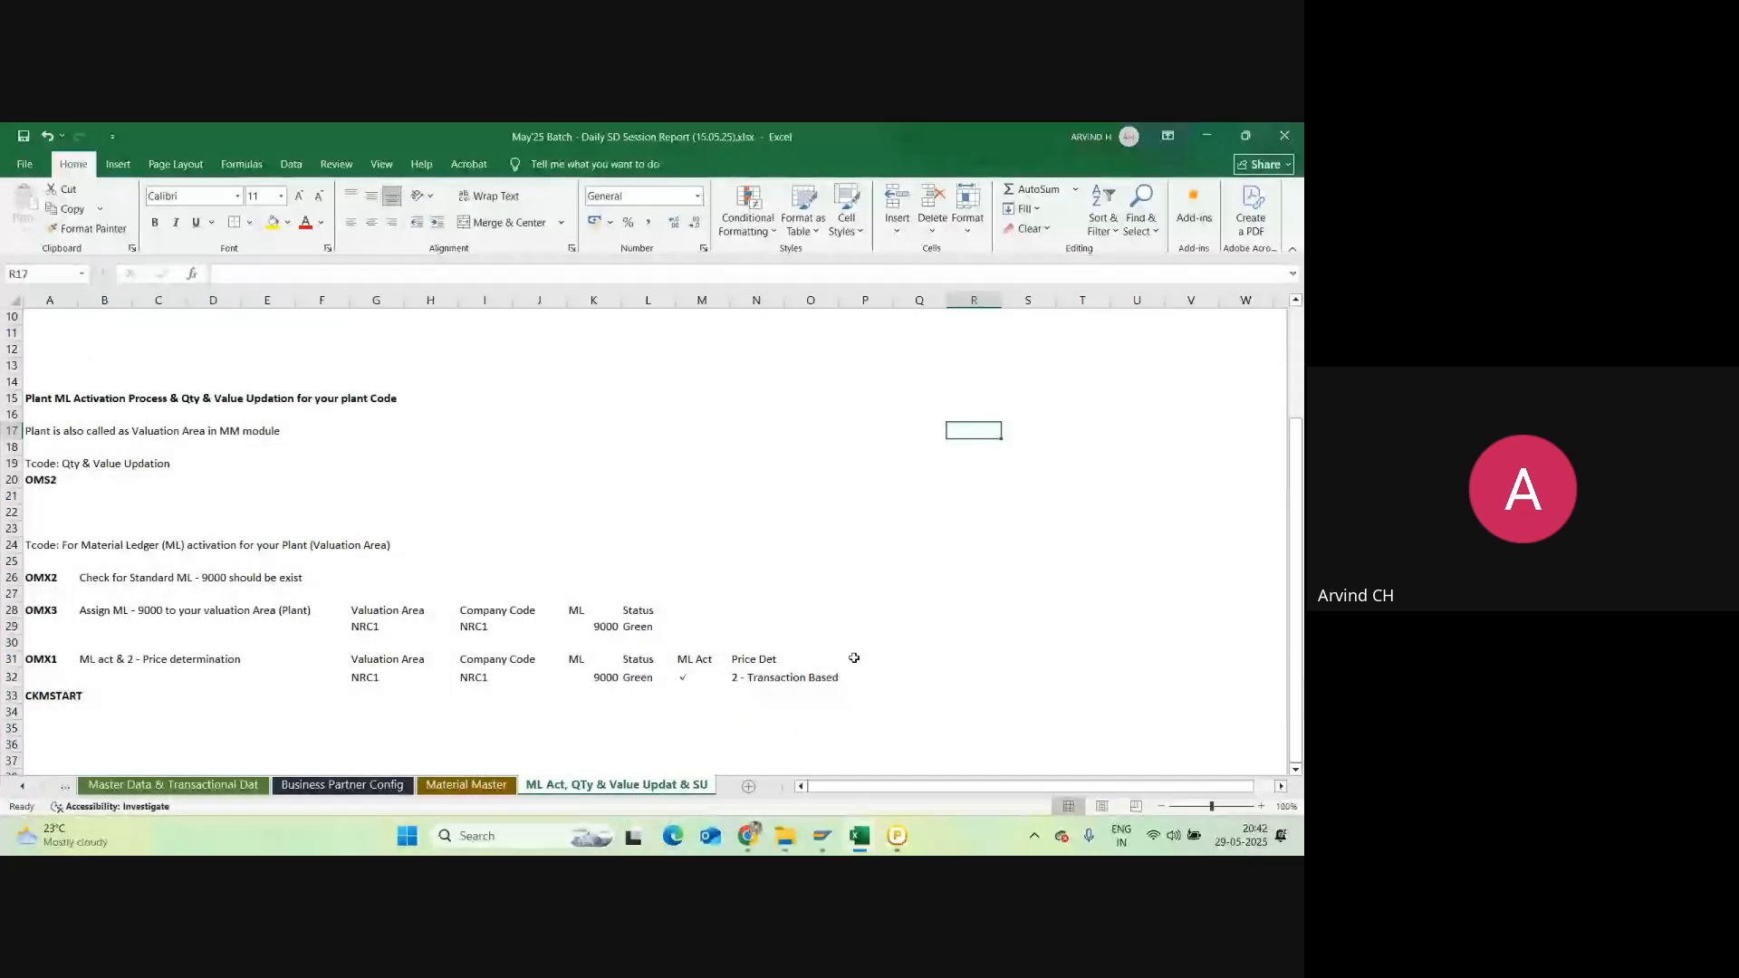
{"action": "left_click", "coordinate": [702, 400]}
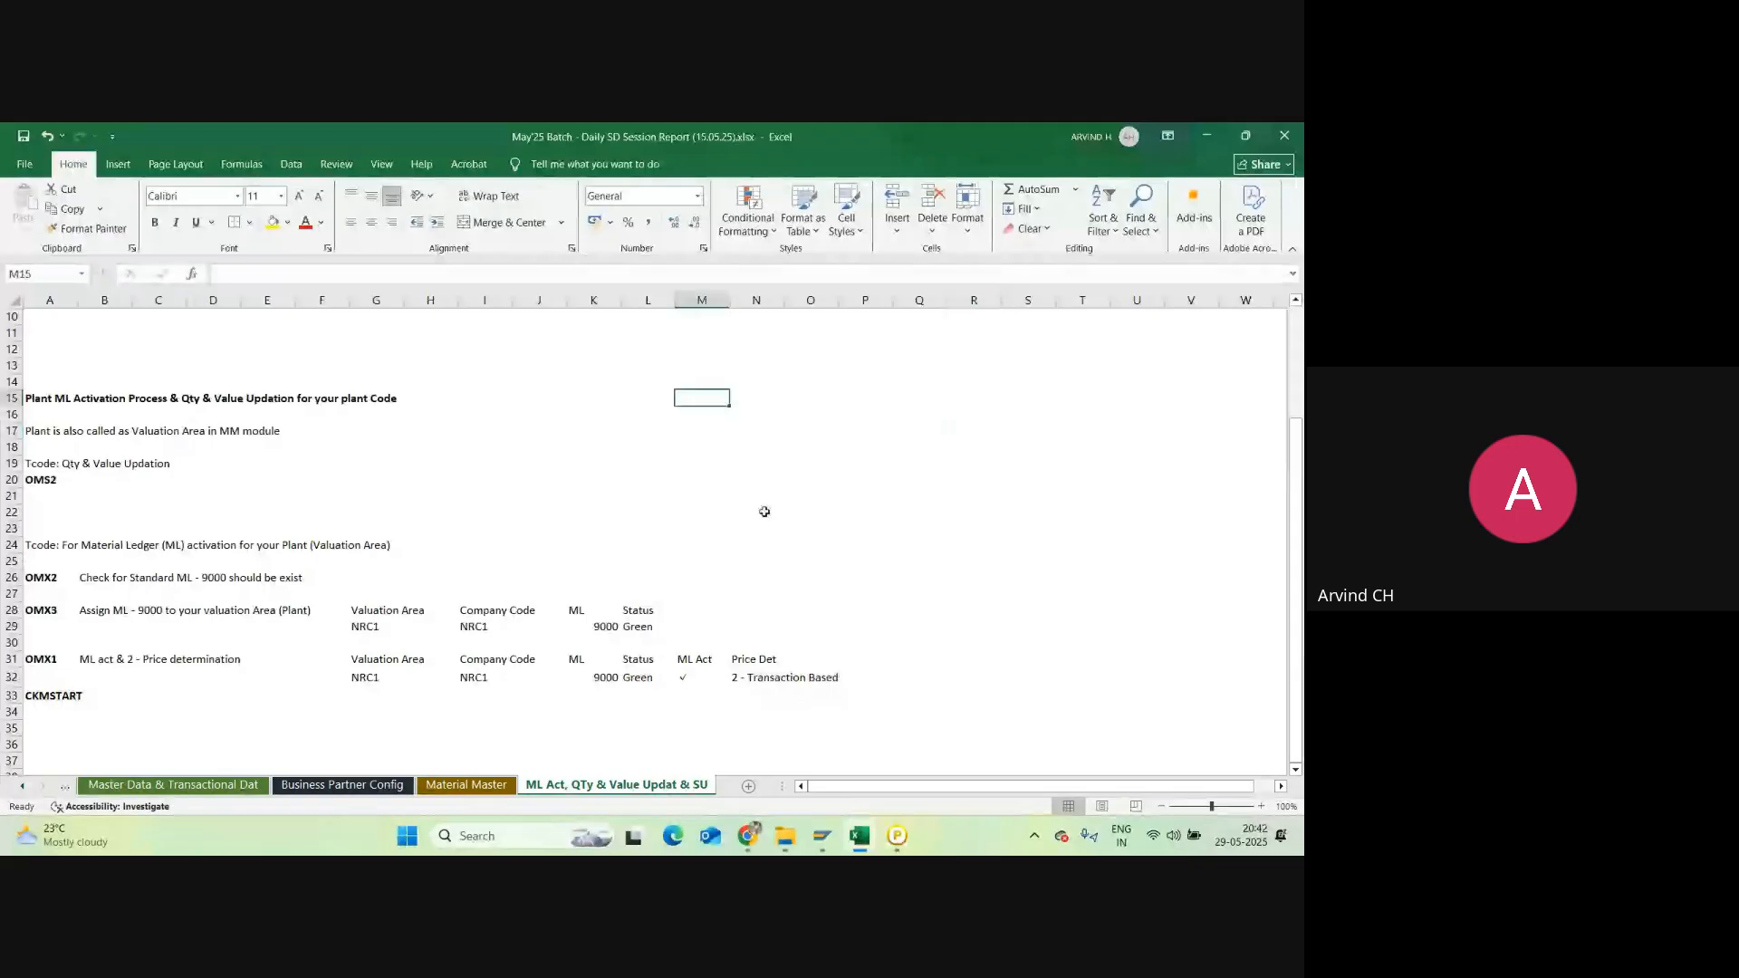
{"action": "left_click", "coordinate": [708, 364]}
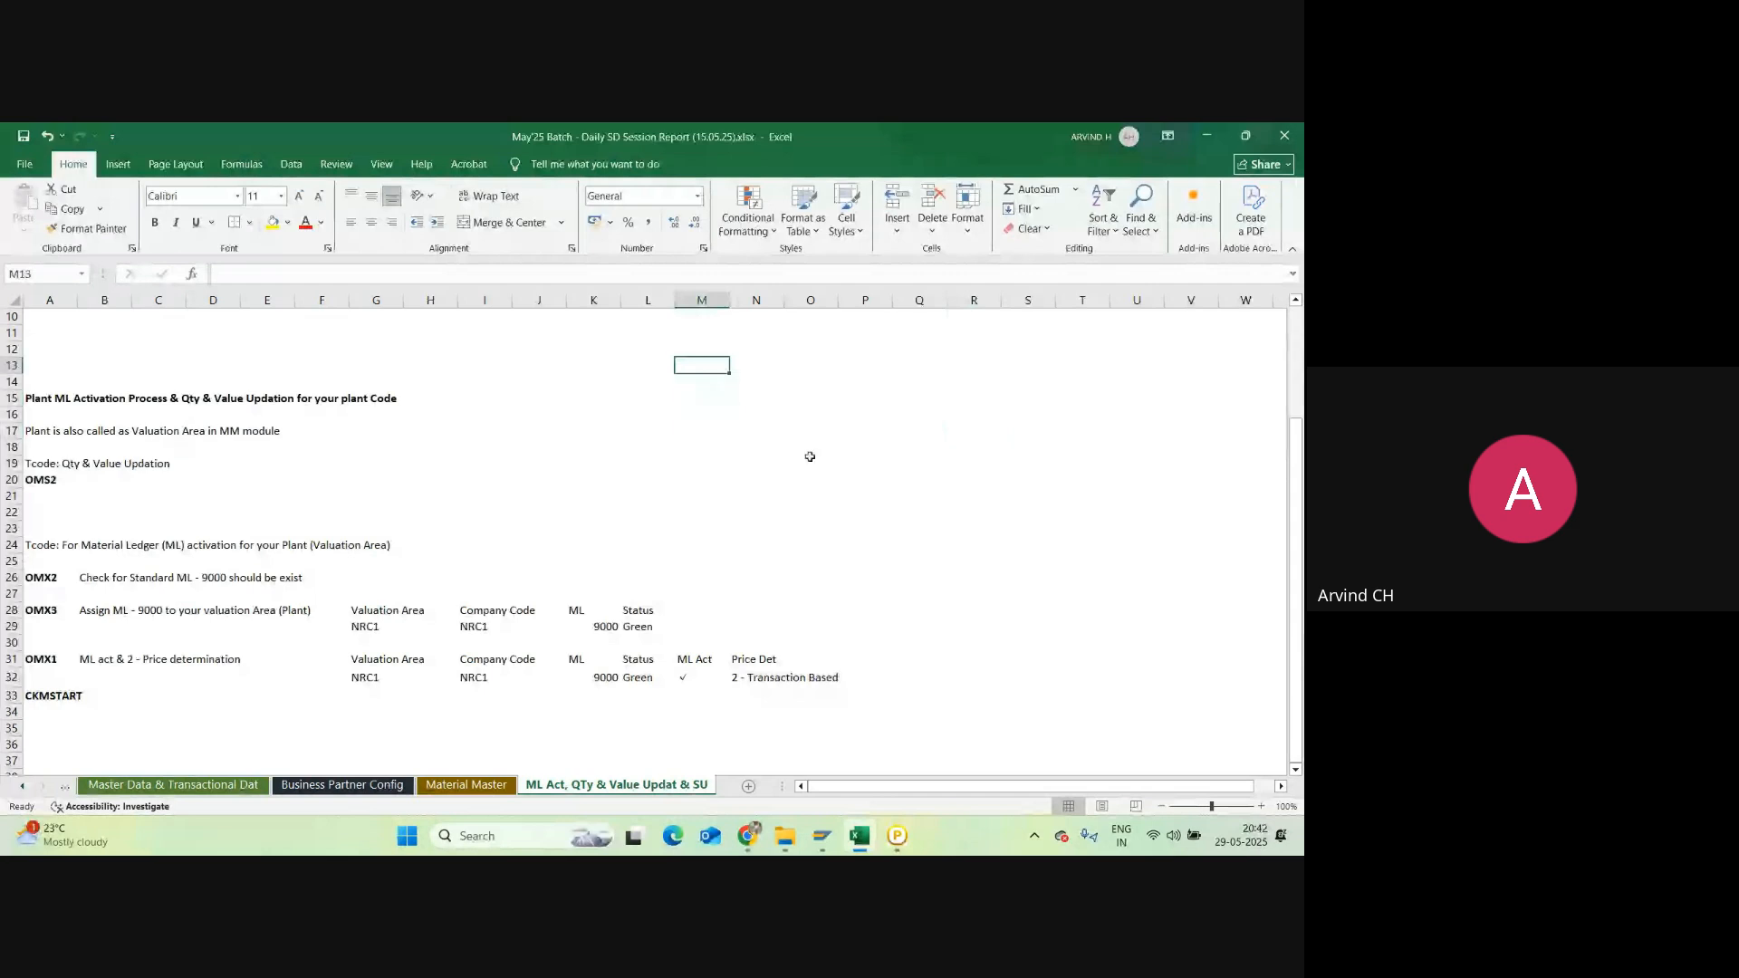
{"action": "scroll", "coordinate": [181, 330], "scroll_direction": "up", "scroll_amount": 3}
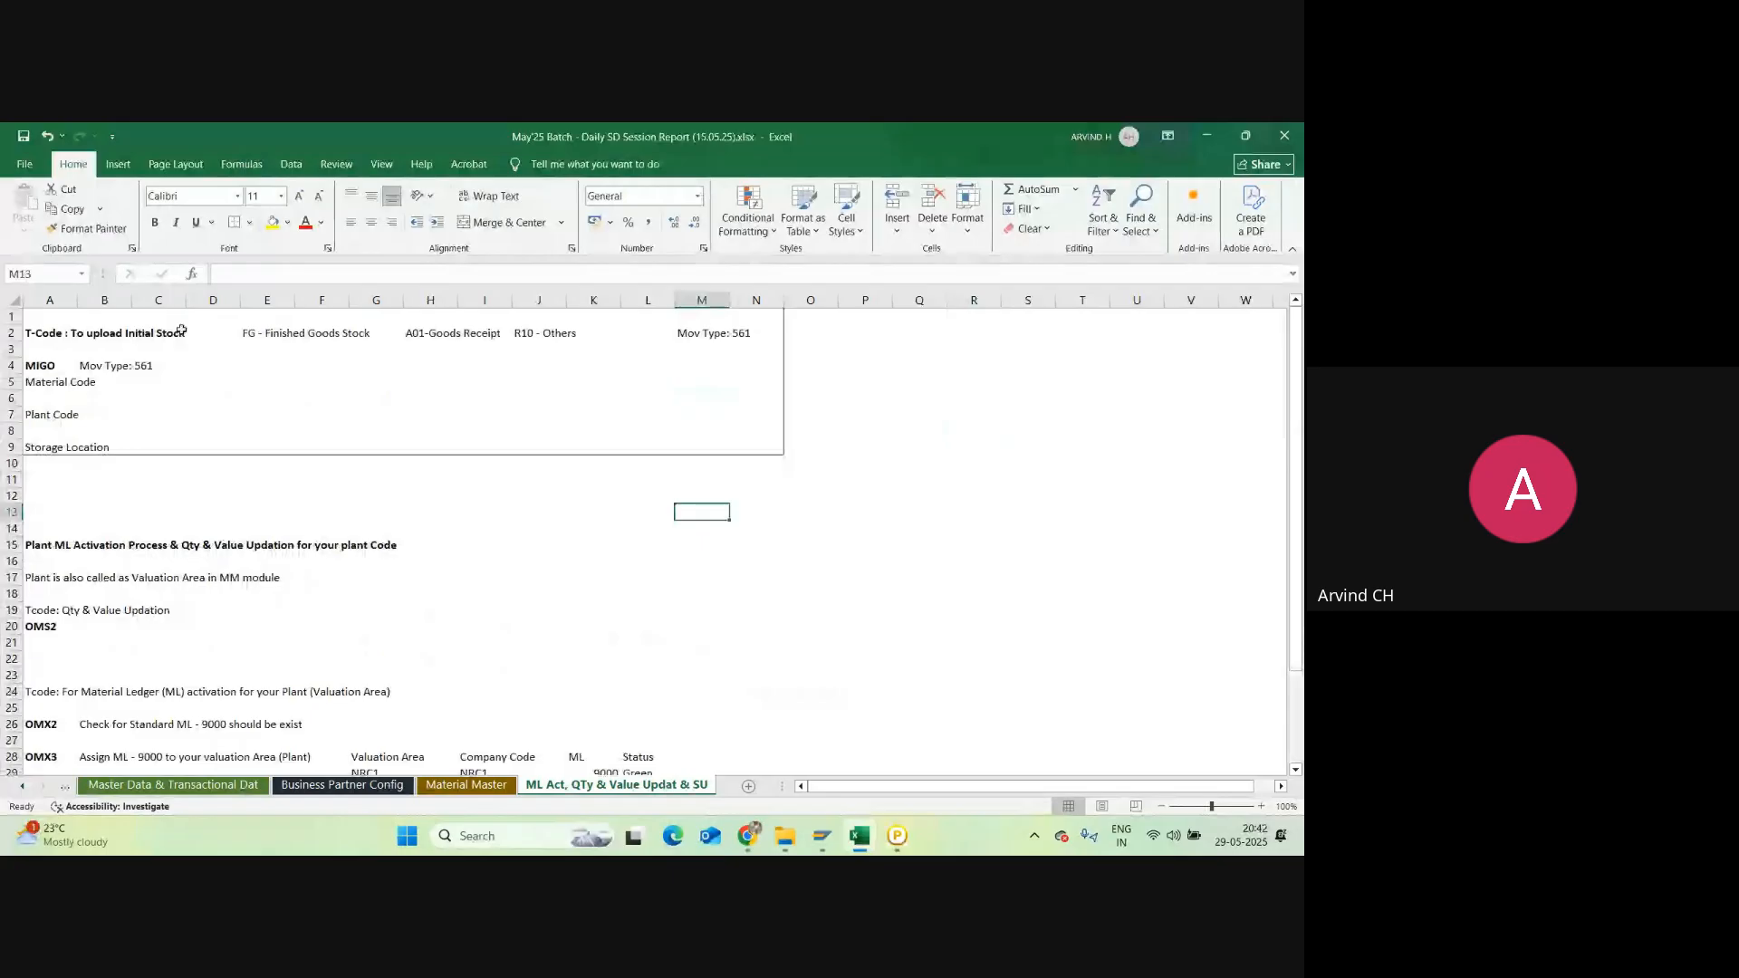
{"action": "left_click", "coordinate": [113, 333]}
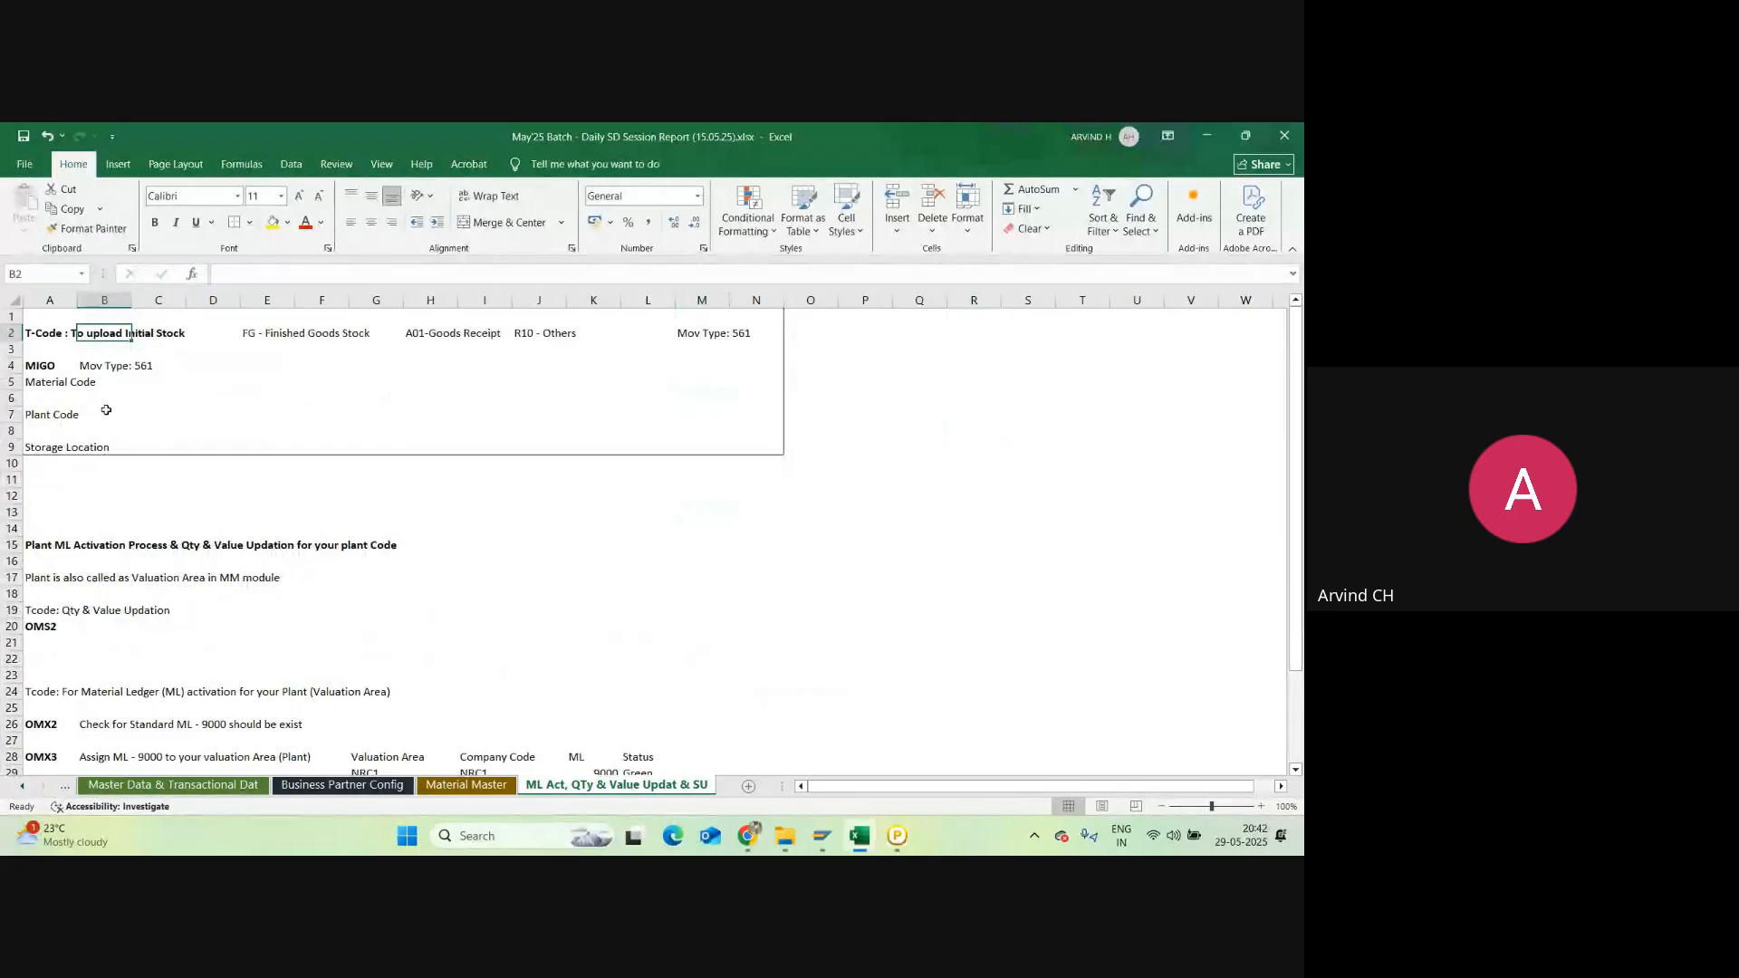
{"action": "scroll", "coordinate": [106, 411], "scroll_direction": "down", "scroll_amount": 4}
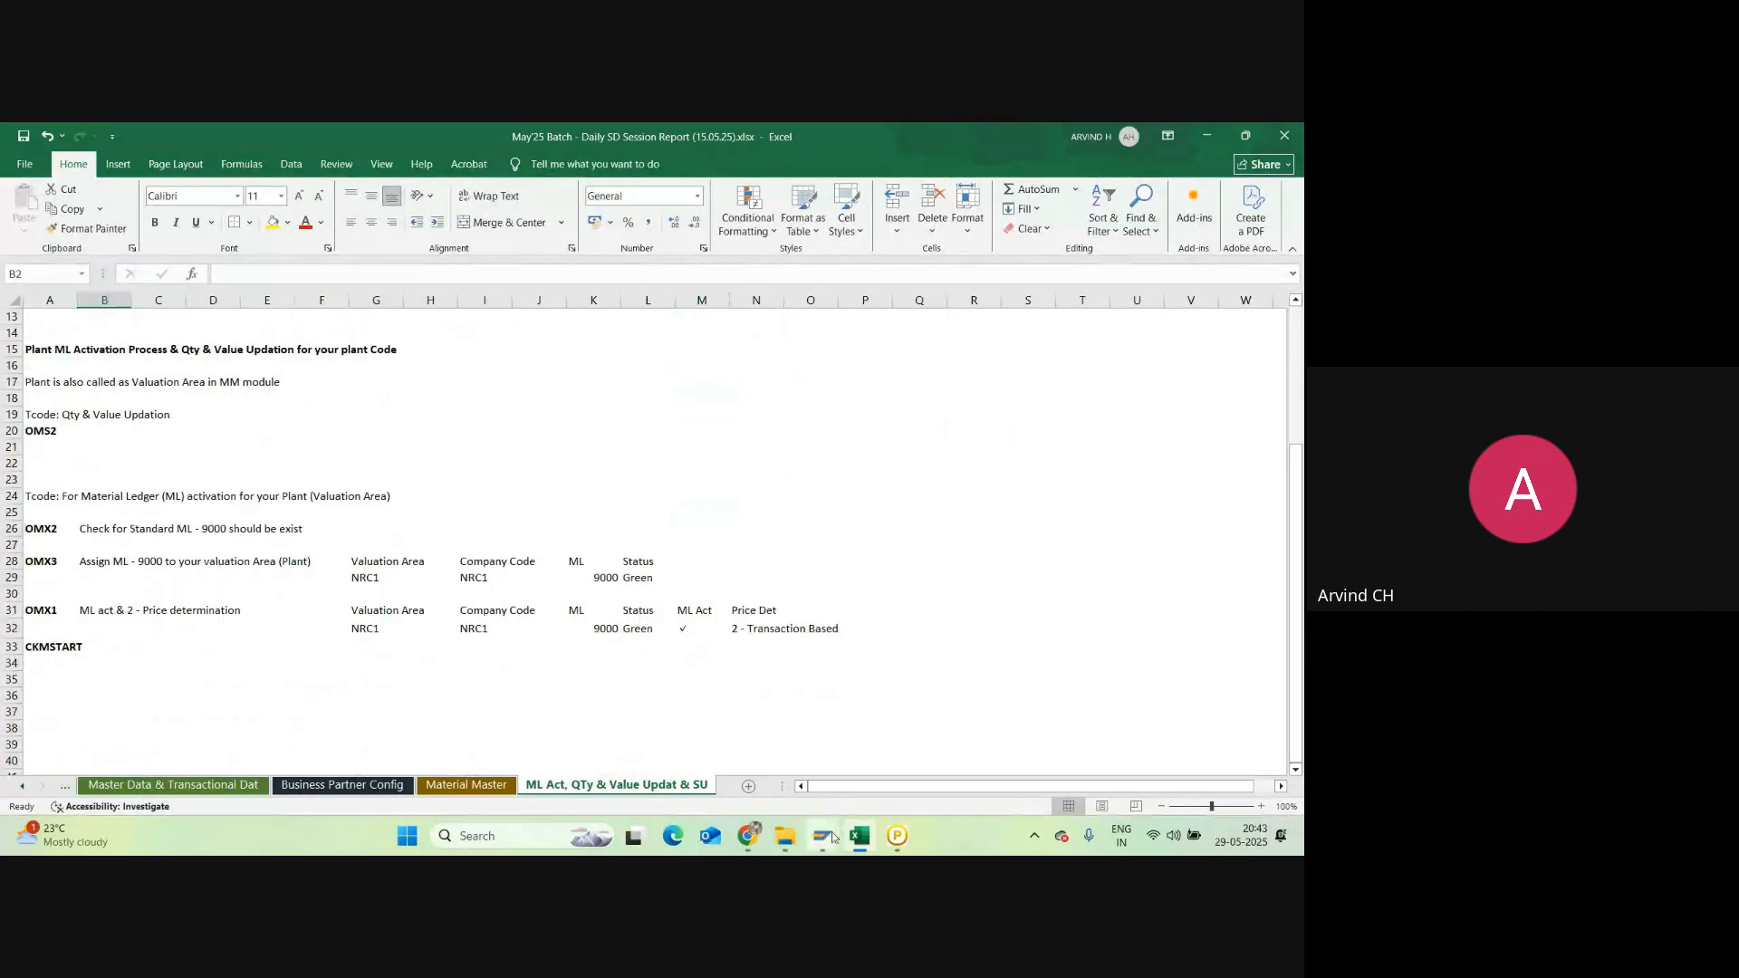
Step: Return to the Google Meet call and close the participant list
{"action": "mouse_move", "coordinate": [747, 835]}
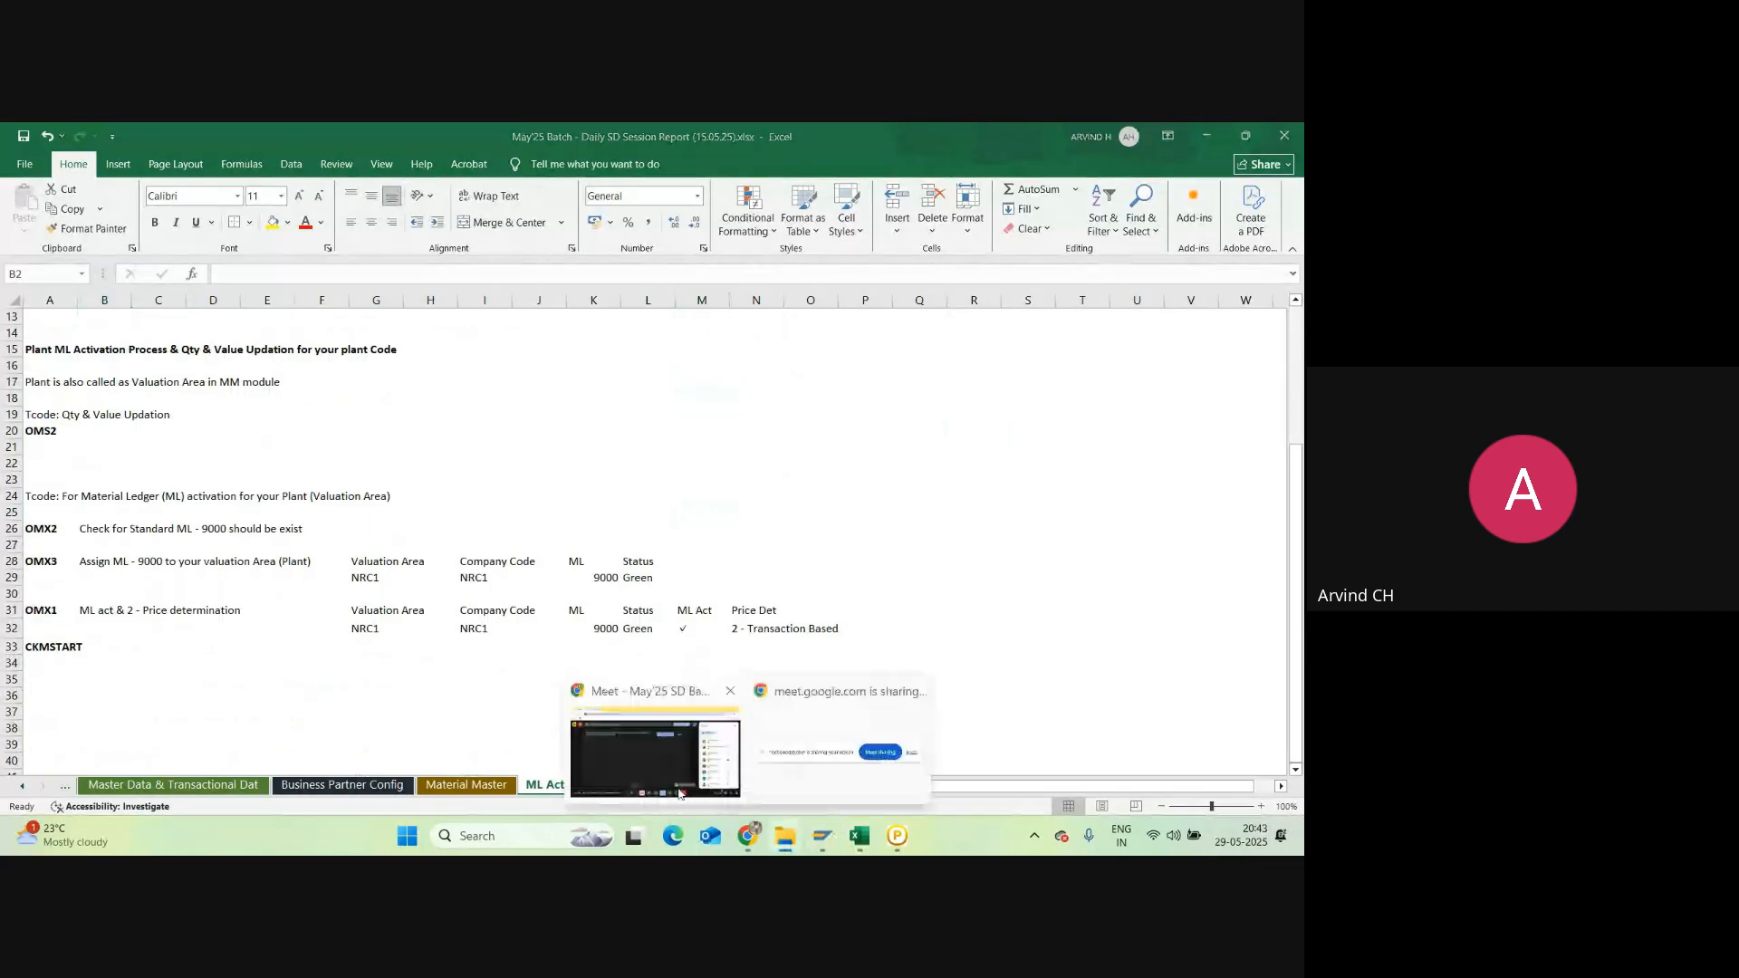
{"action": "left_click", "coordinate": [680, 794]}
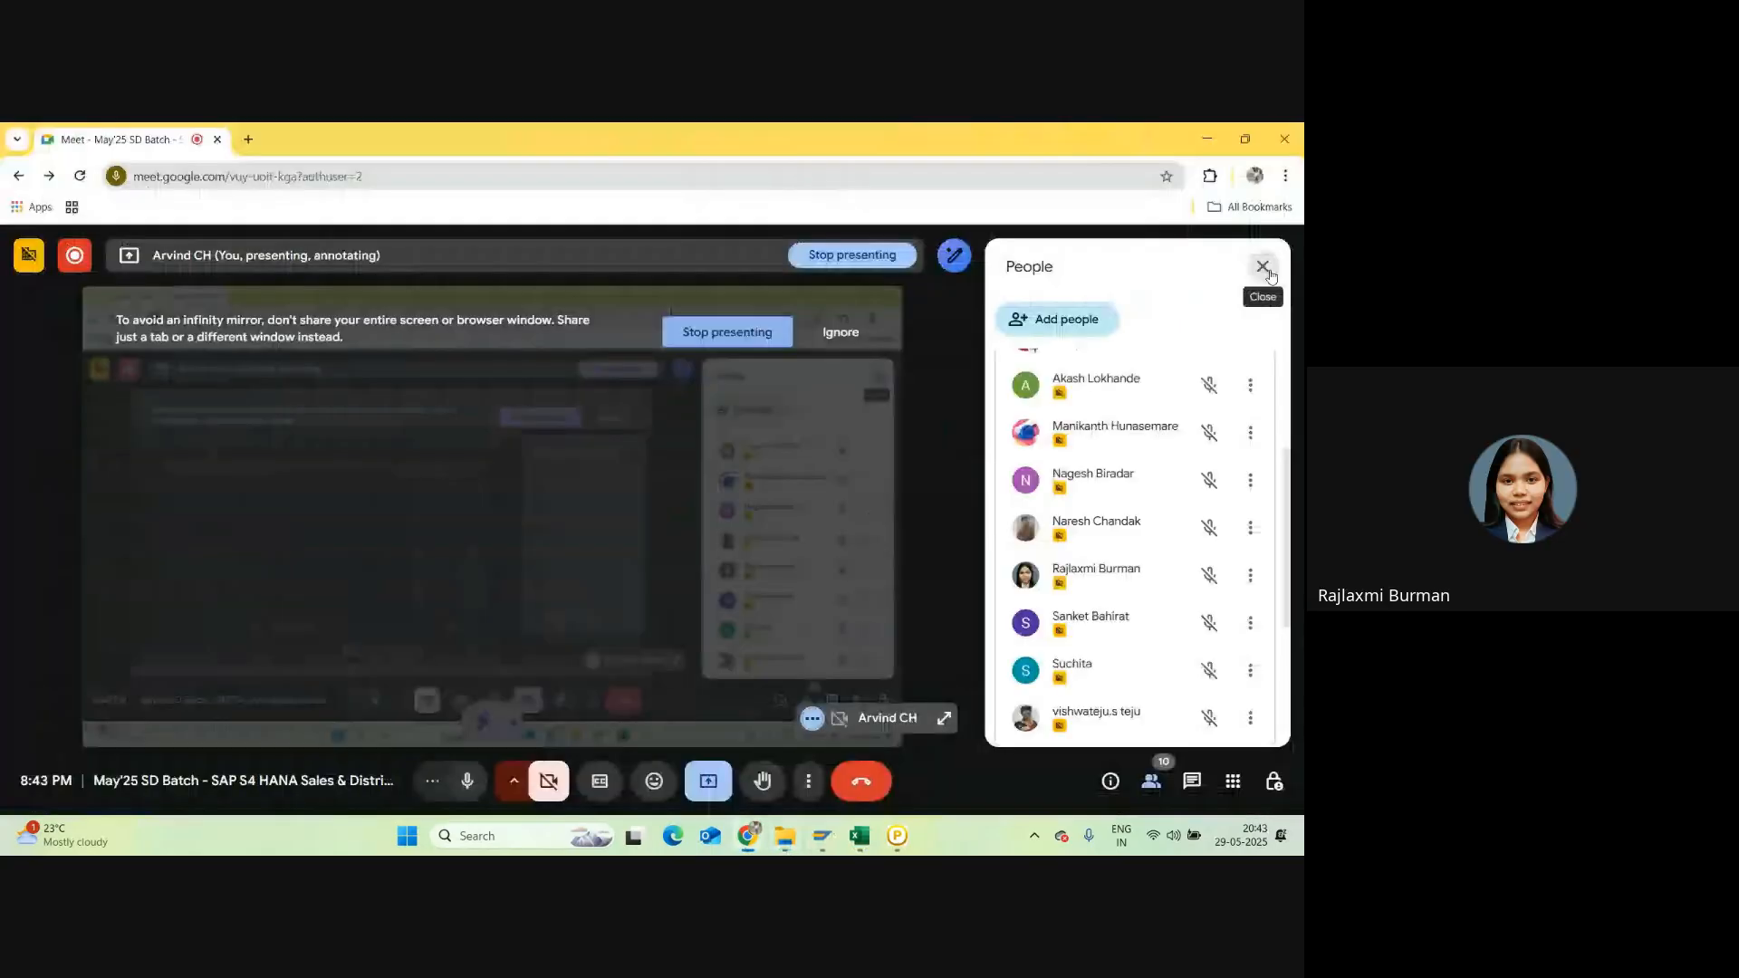
{"action": "left_click", "coordinate": [1264, 268]}
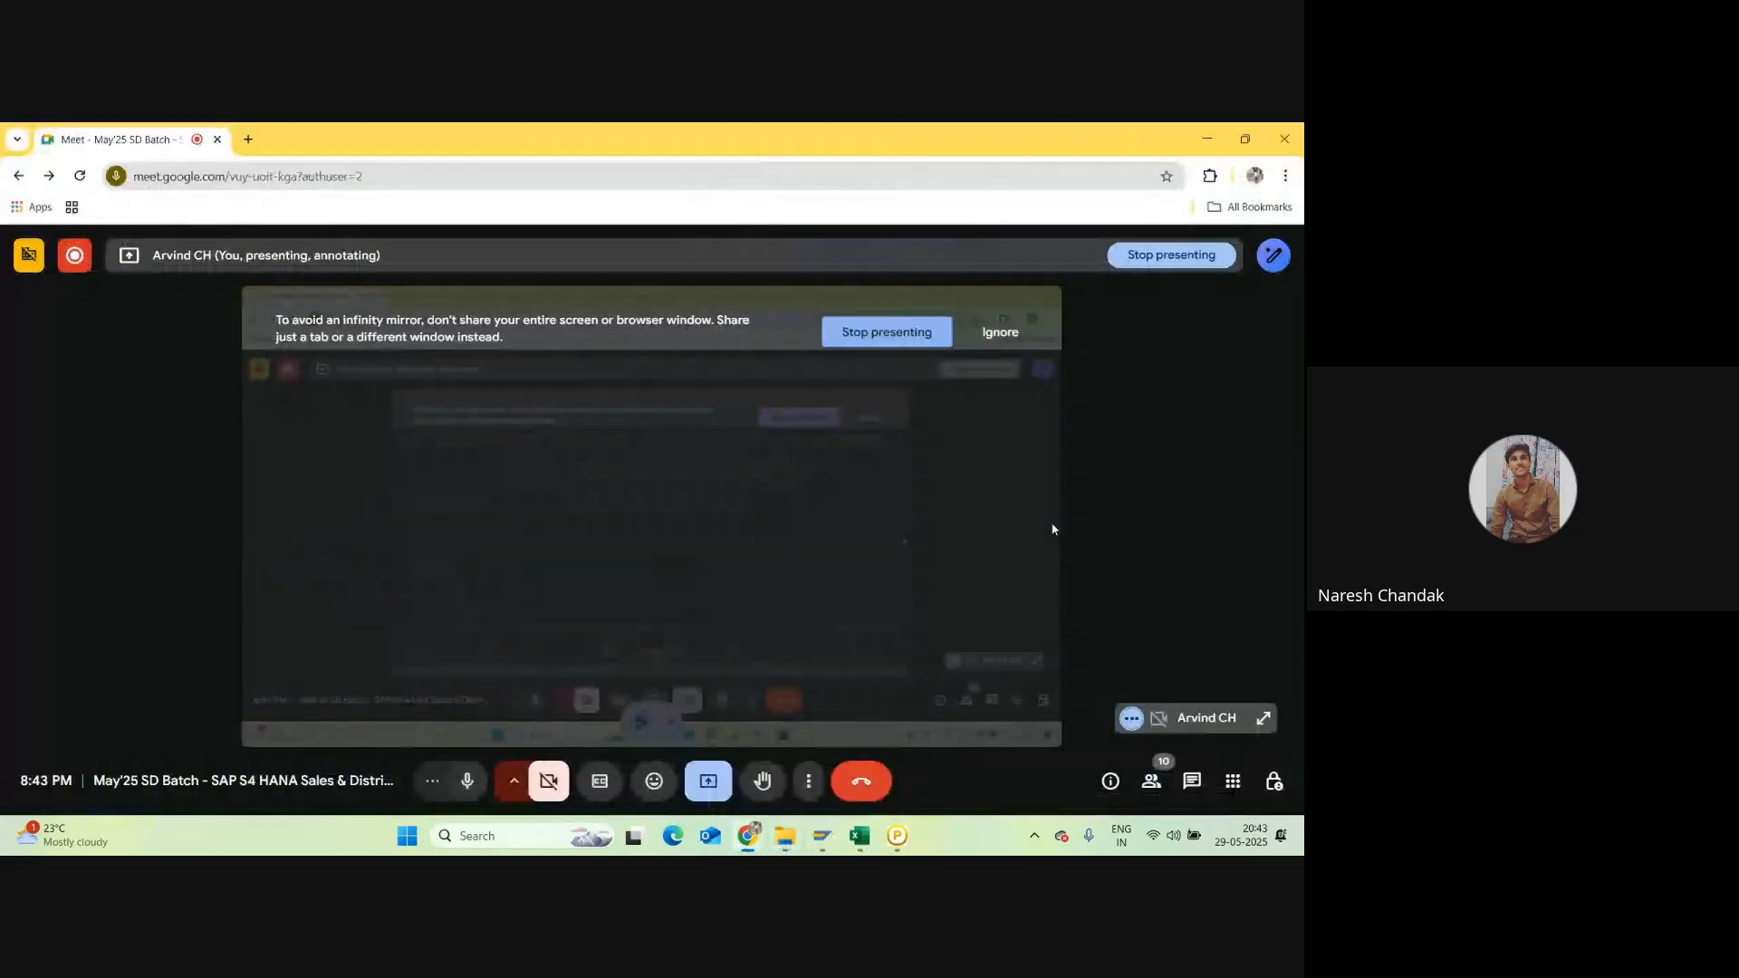